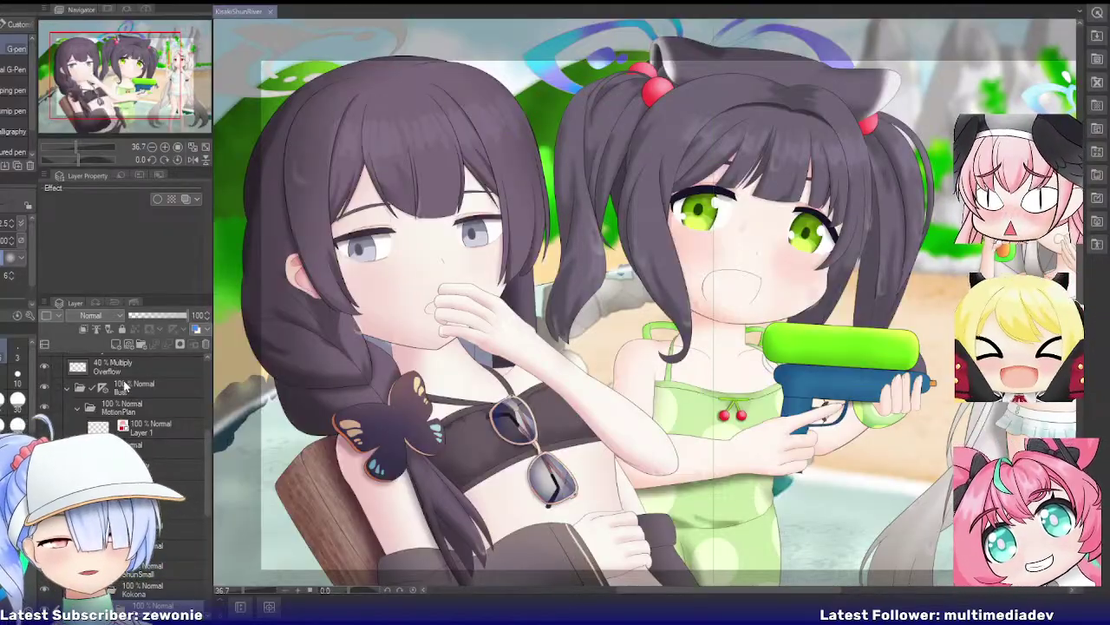
Step: Delete the Ref folder, Layer 5 above Overflow, and the MotionPlan folder from the layer stack
scroll(161, 419, up, 5)
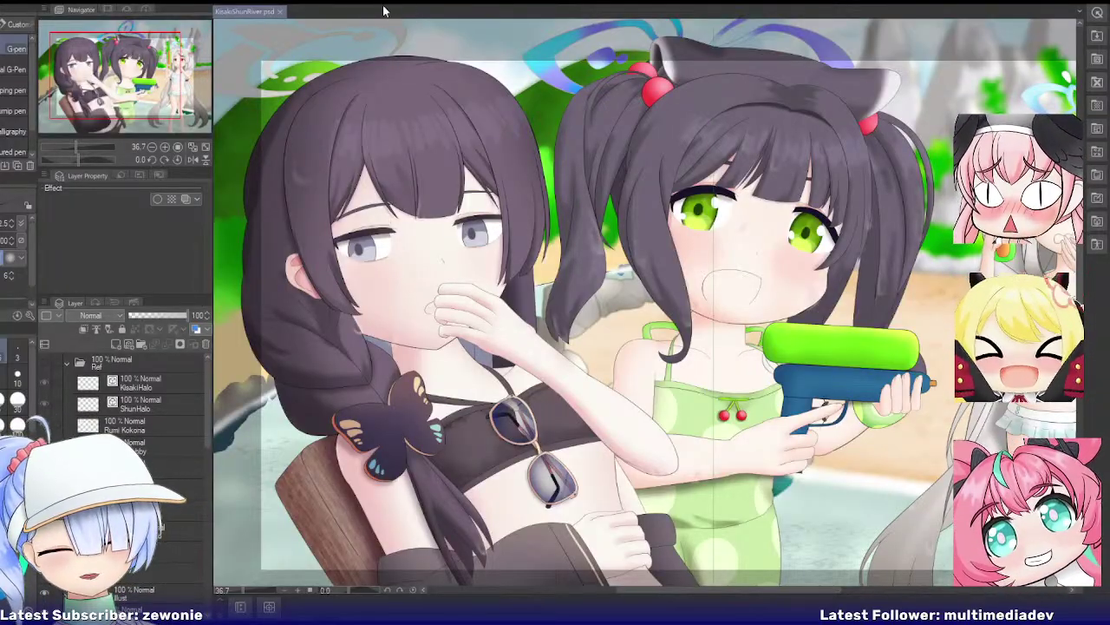
click(142, 359)
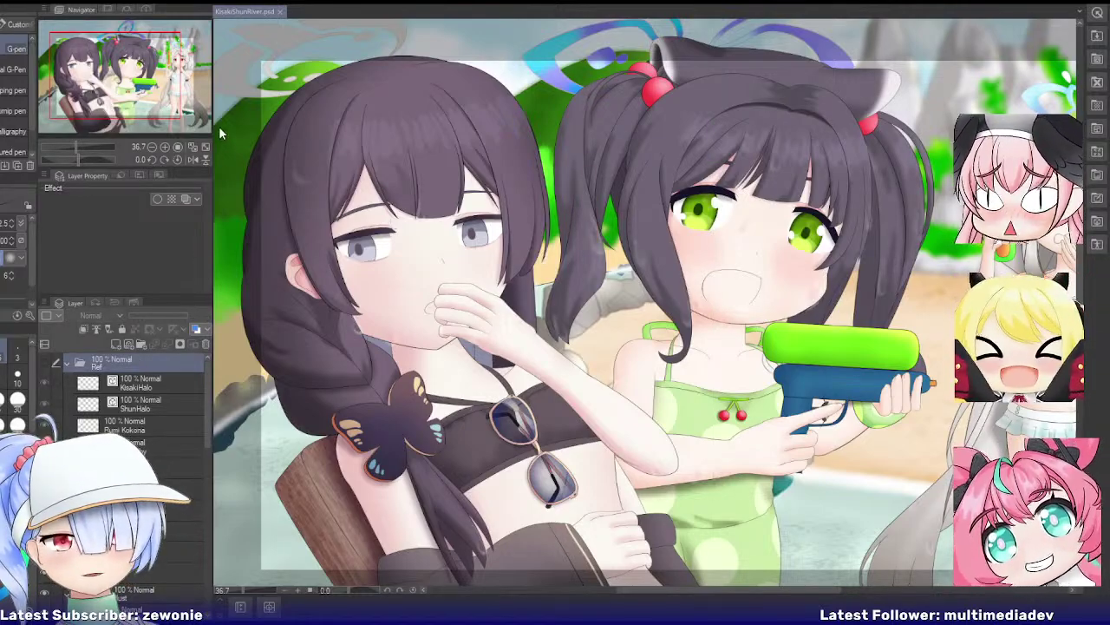
click(206, 344)
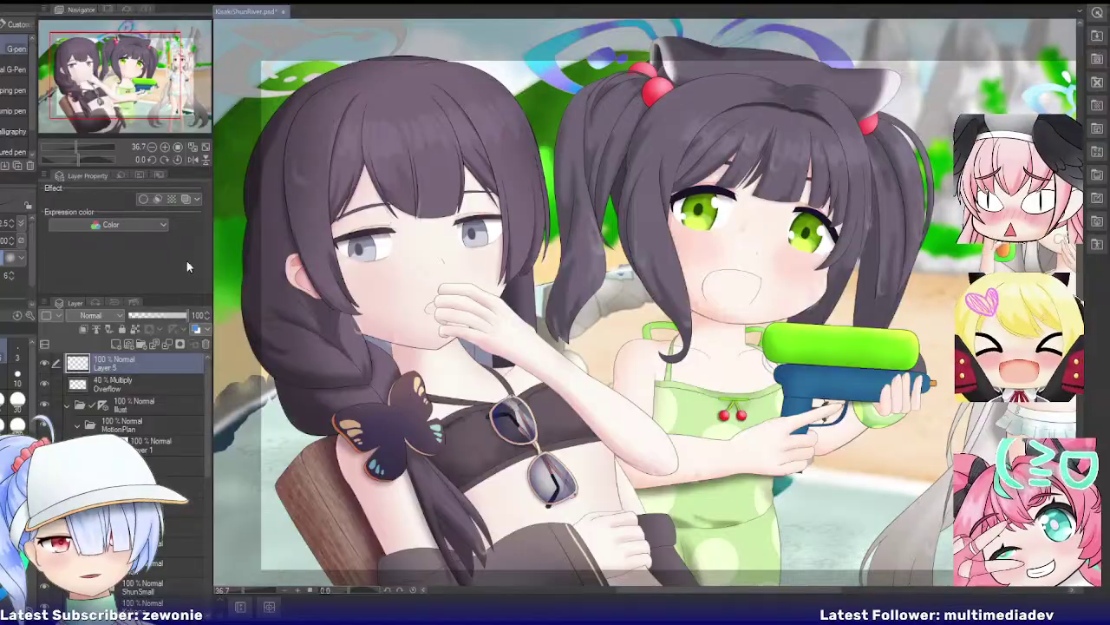
click(206, 343)
click(121, 401)
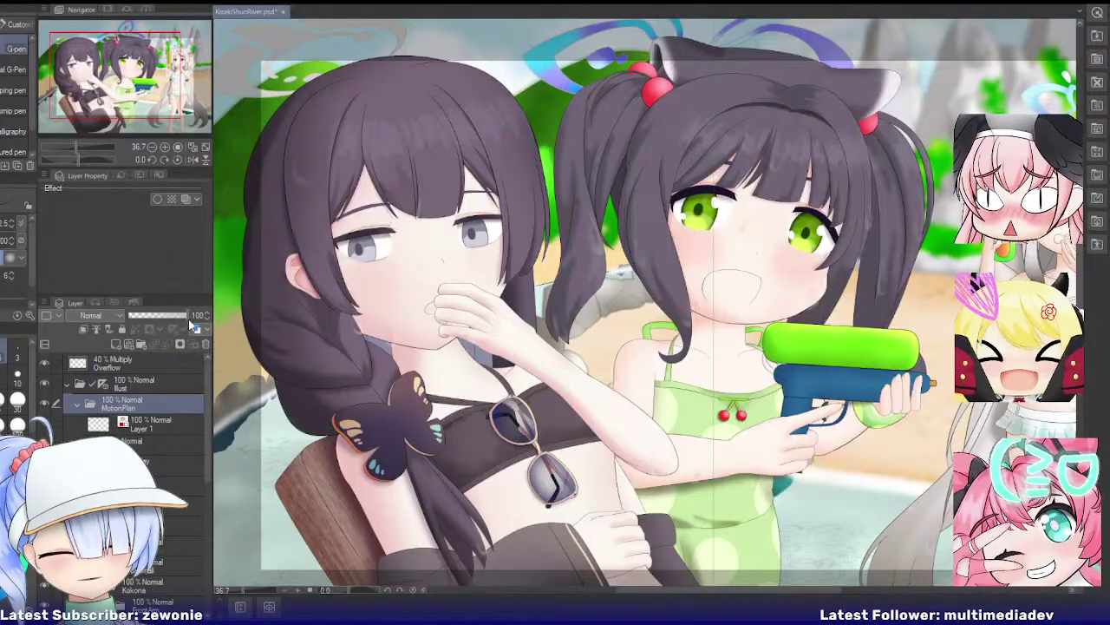
click(206, 343)
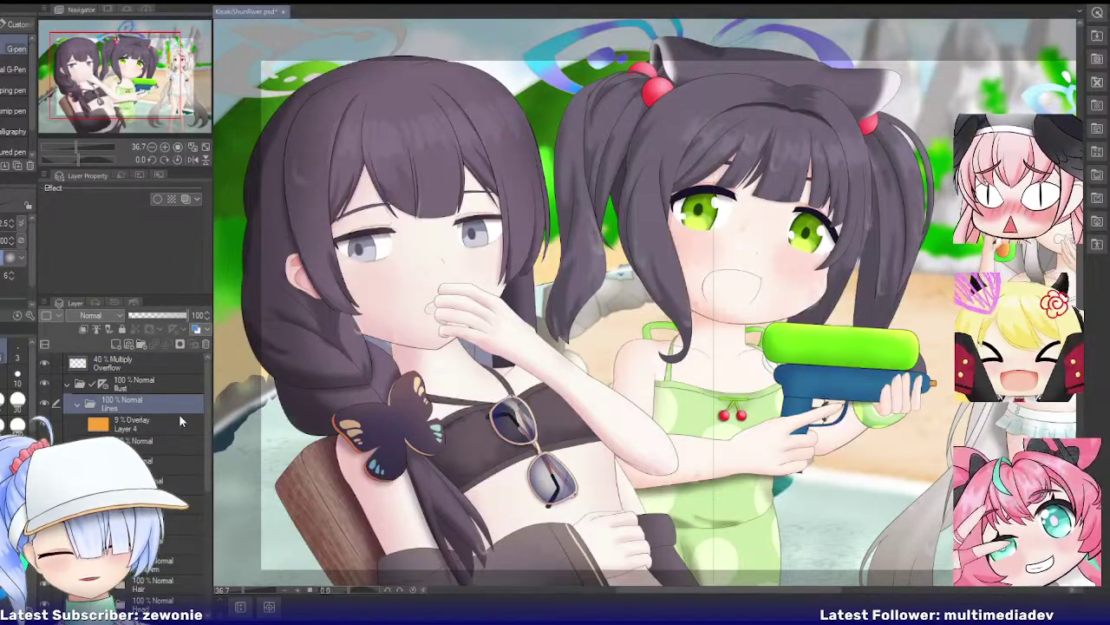
Step: Rename the orange Layer 4 inside the Lines folder as Overlay
click(130, 425)
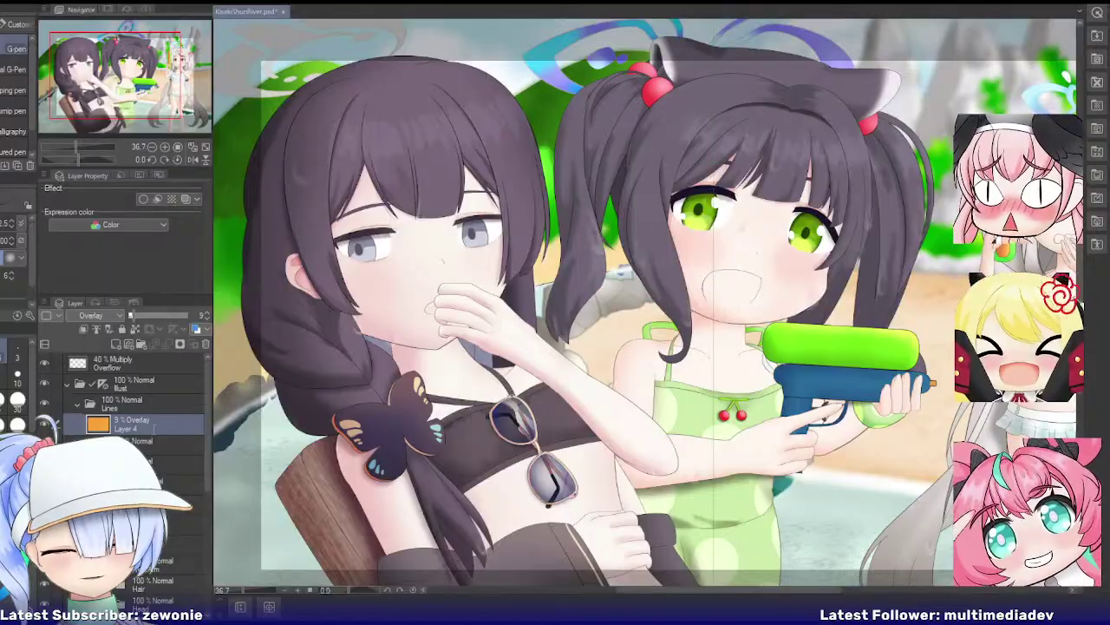
text(Overlay)
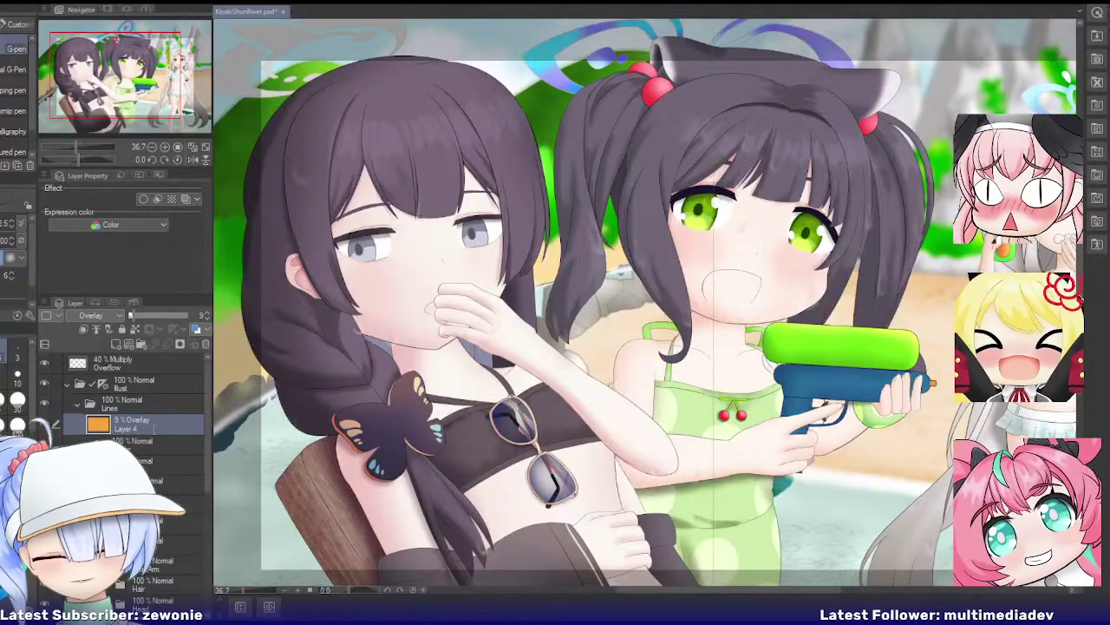
key(Return)
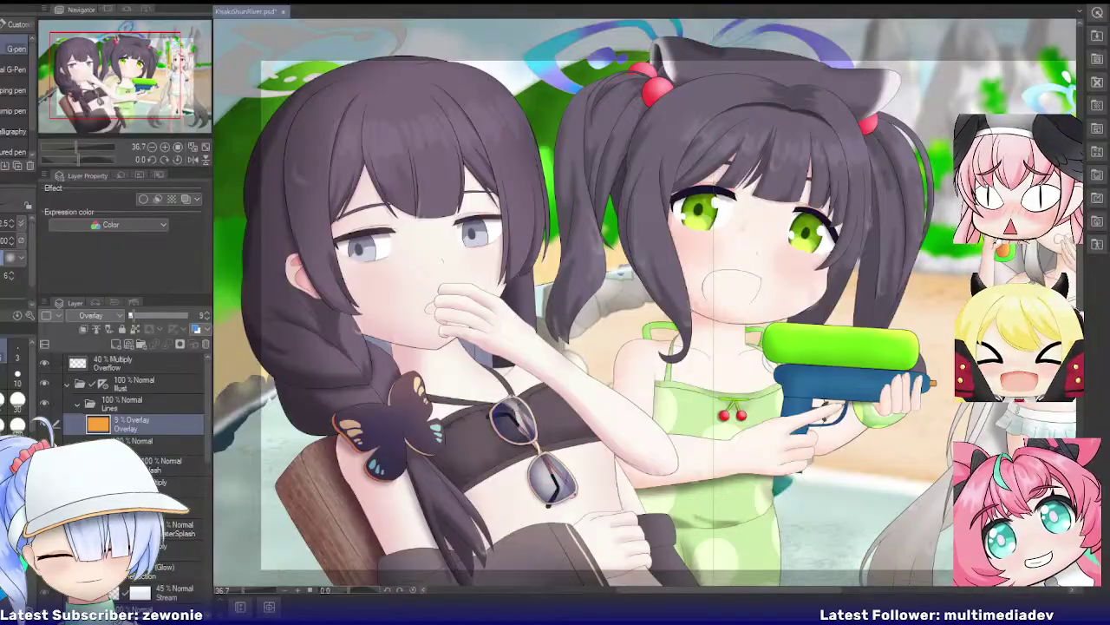
Step: Set the masked WaterSplash layer's opacity to 75% and merge the WaterSplash line, shading and base layers into one layer
scroll(512, 297, down, 2)
drag(512, 296, 399, 297)
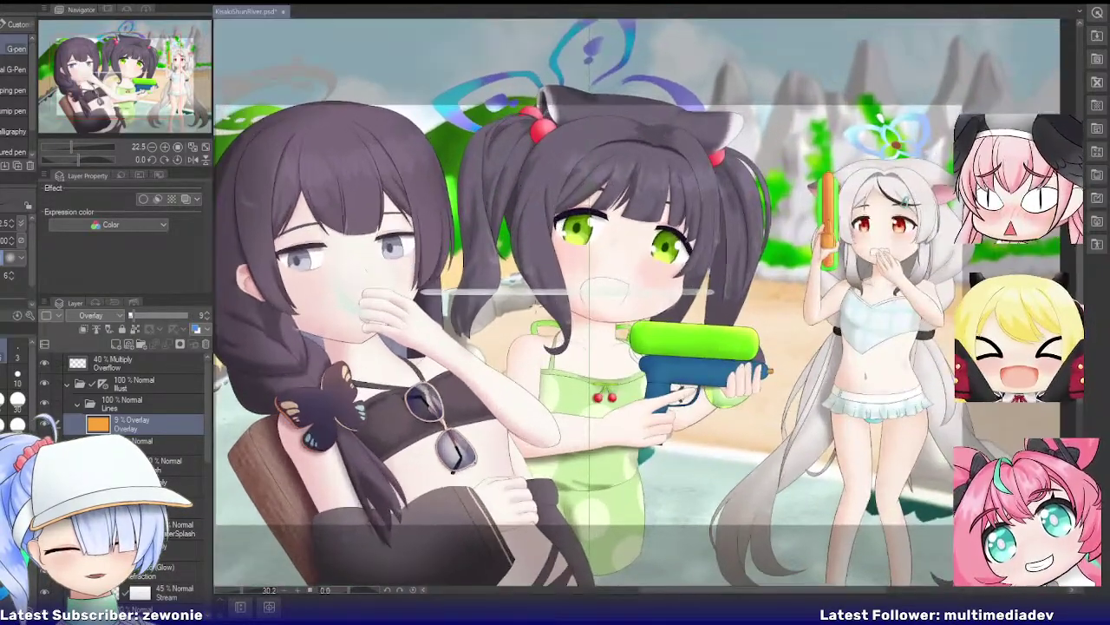
scroll(399, 297, up, 3)
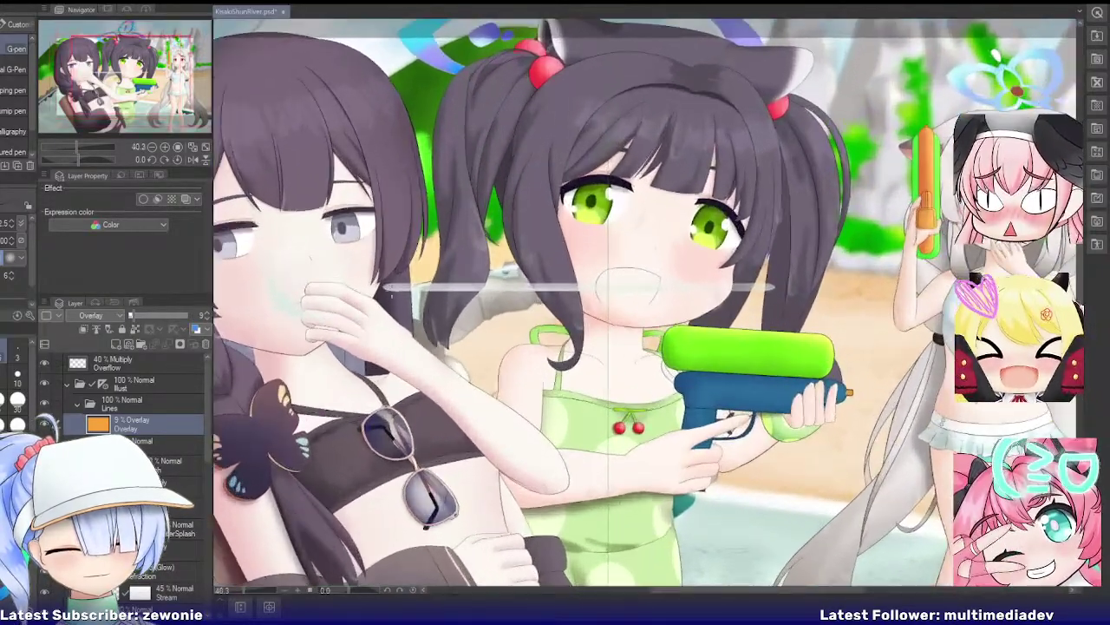
click(159, 469)
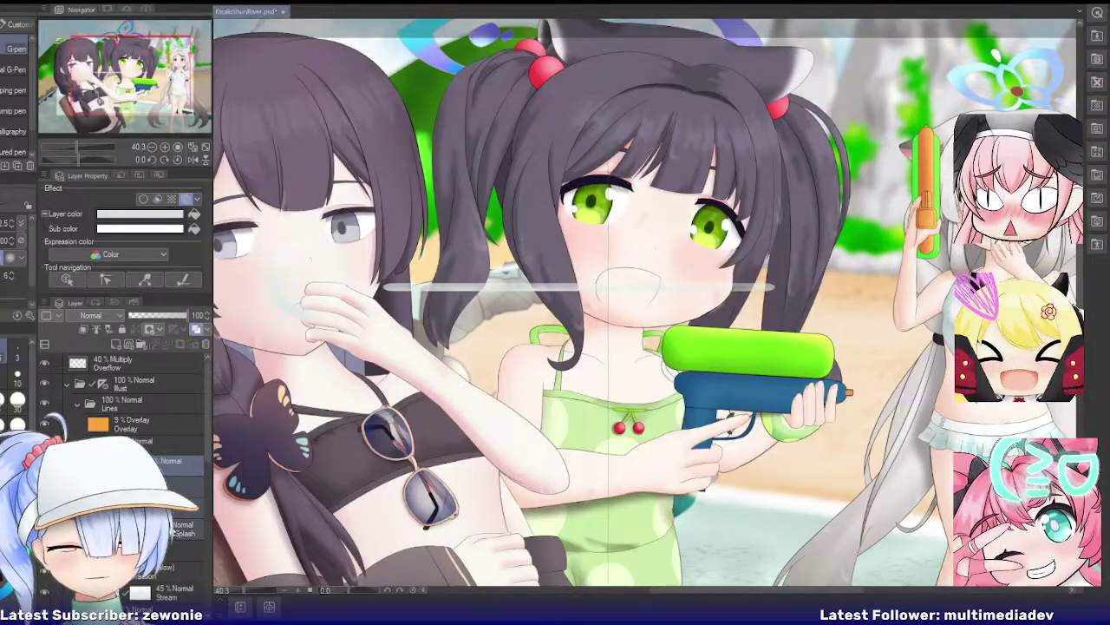
scroll(279, 277, up, 10)
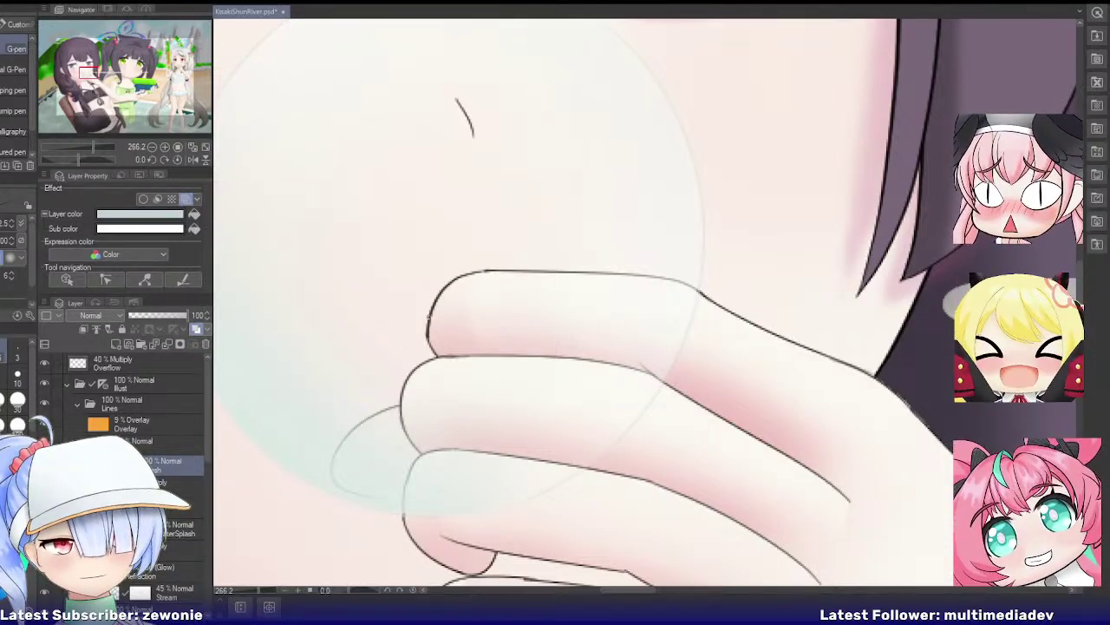
scroll(377, 407, down, 4)
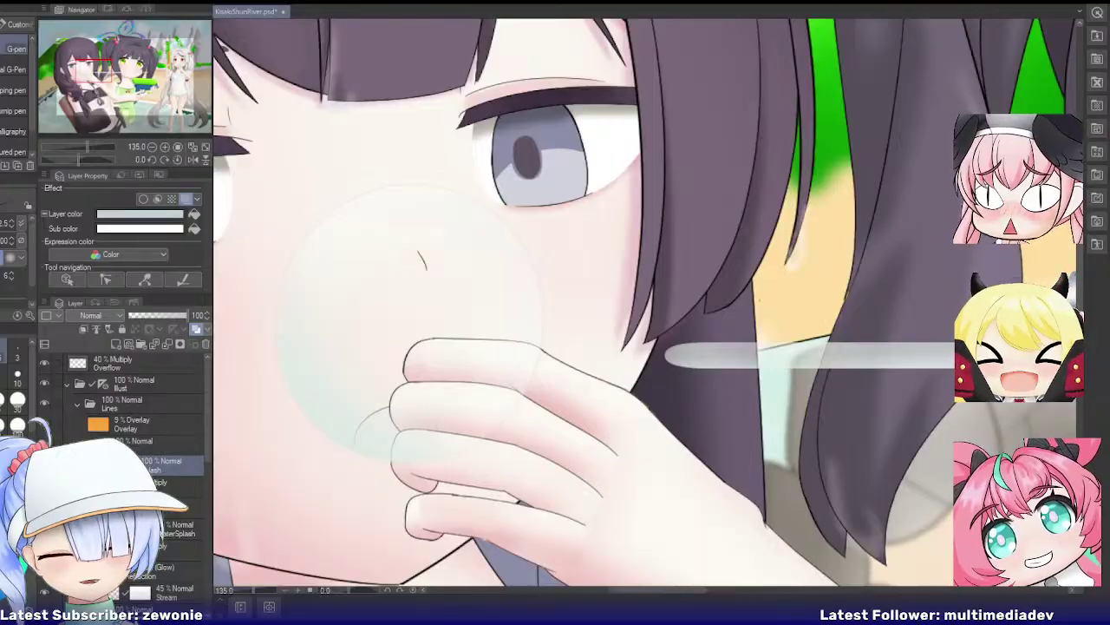
click(173, 527)
mouse_move(195, 319)
mouse_down()
mouse_move(209, 319)
mouse_move(173, 314)
mouse_up()
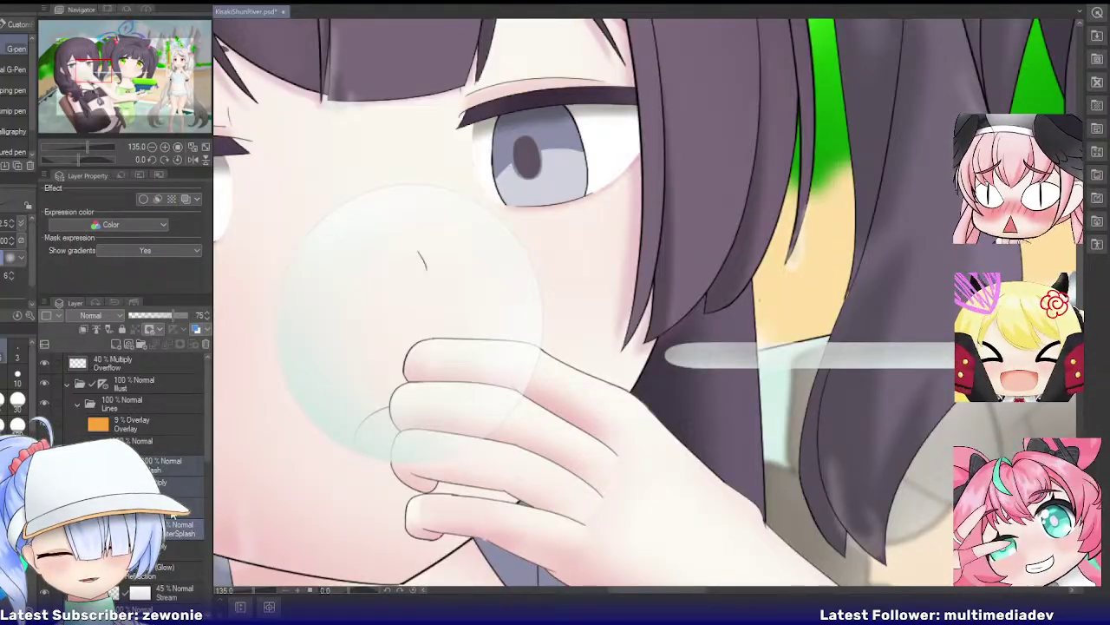
click(164, 464)
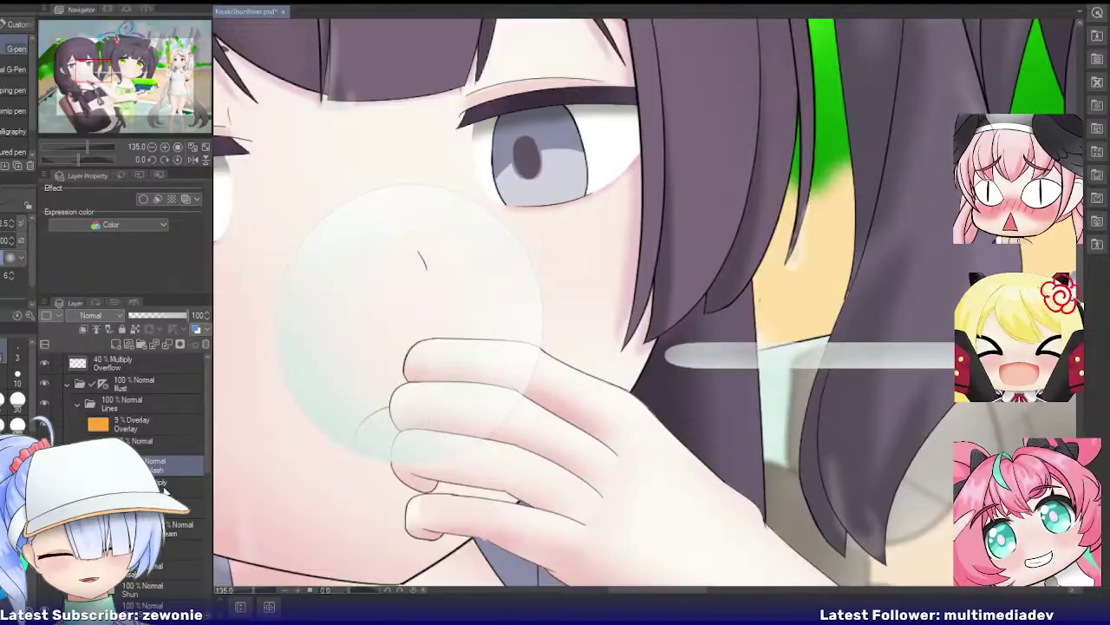
Step: Try merging the Stream layers into one and briefly toggle a border effect on the result to check it
click(161, 483)
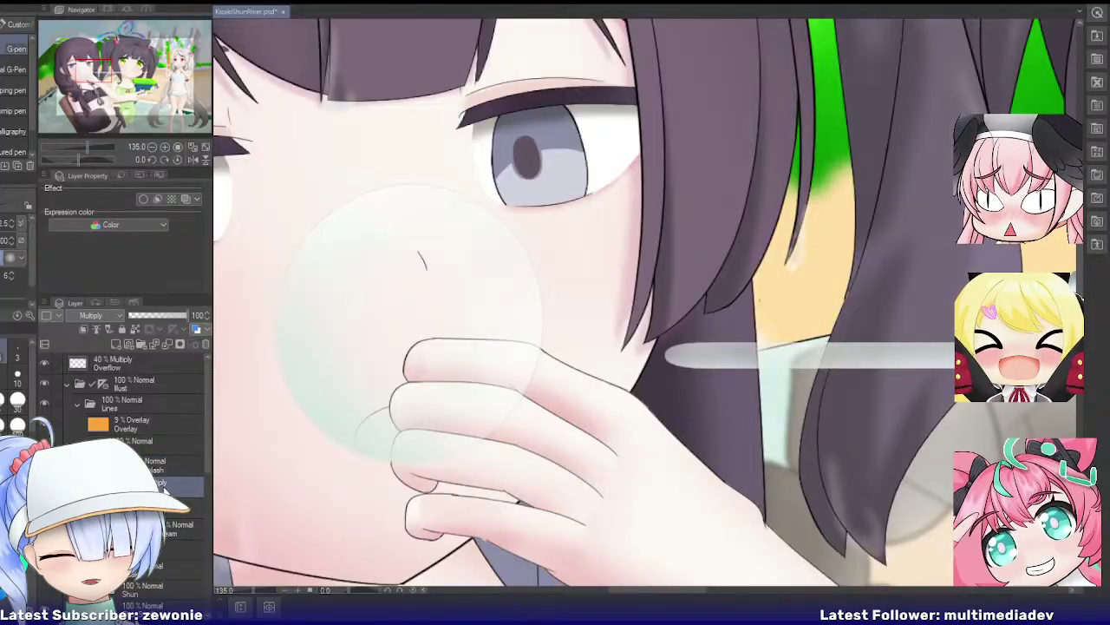
click(167, 531)
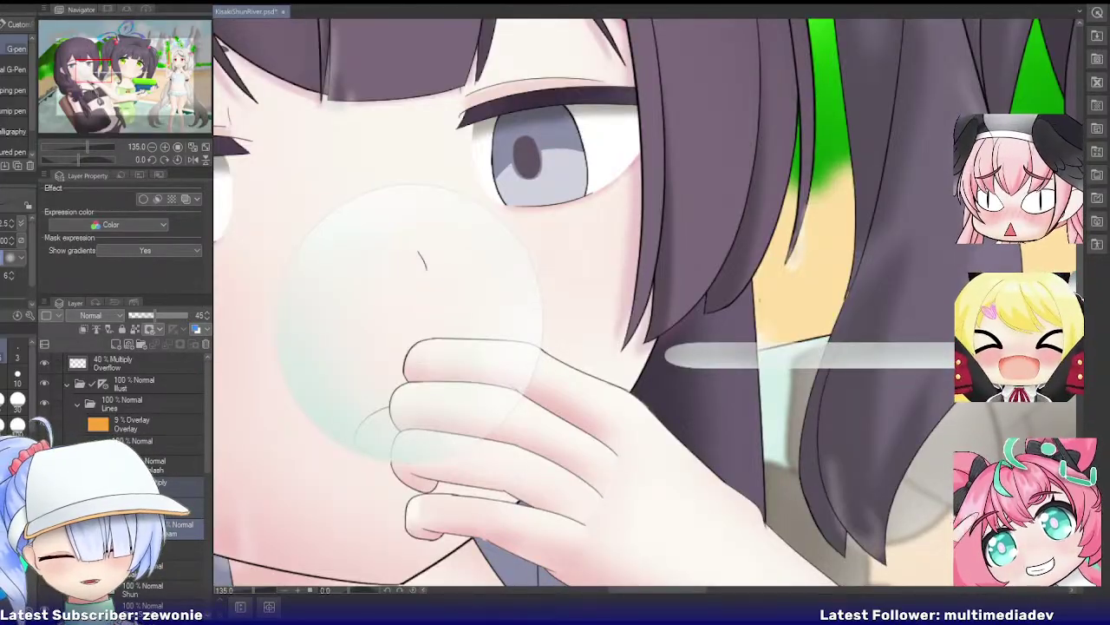
click(144, 199)
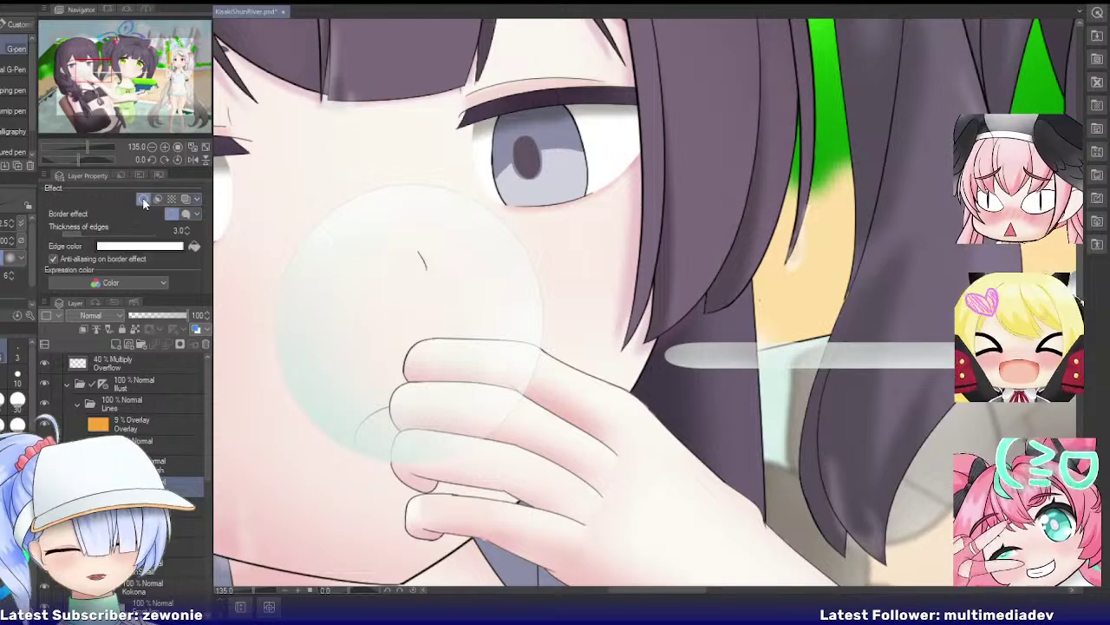
click(144, 199)
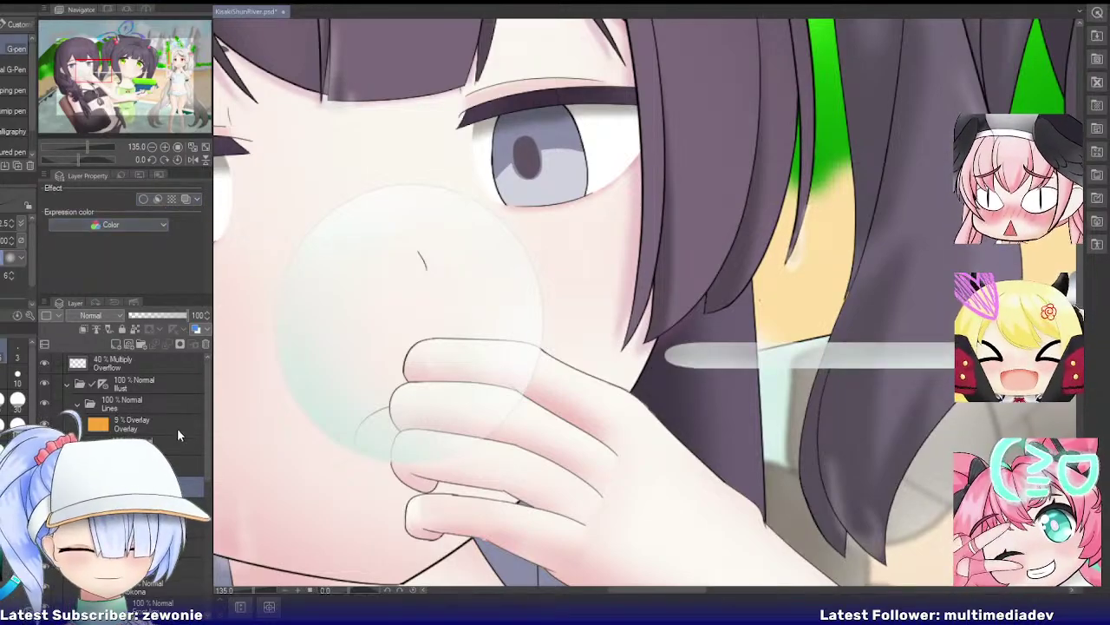
Step: Raise the masked Stream layer's opacity to about 75%, then merge the Stream layers into one and check it with a temporary border effect
click(173, 527)
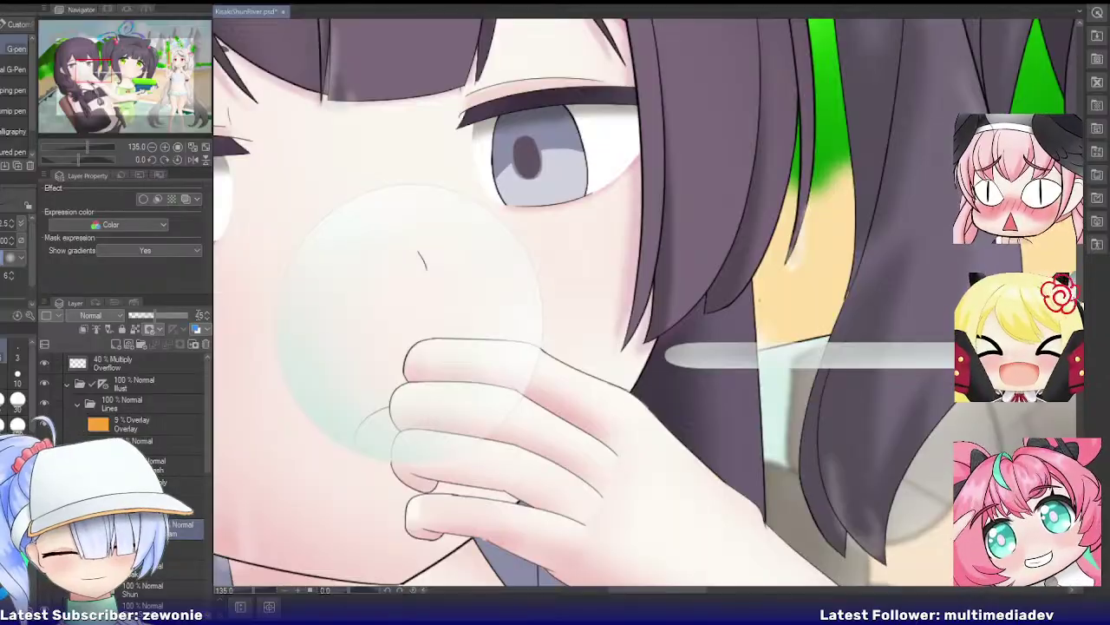
click(173, 314)
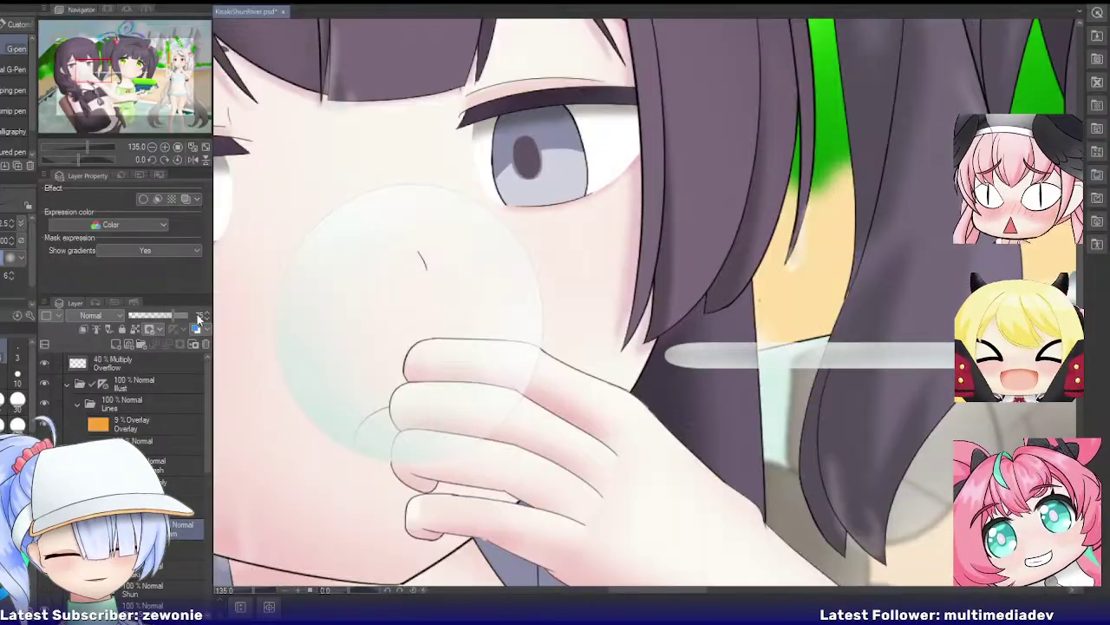
click(165, 481)
click(142, 199)
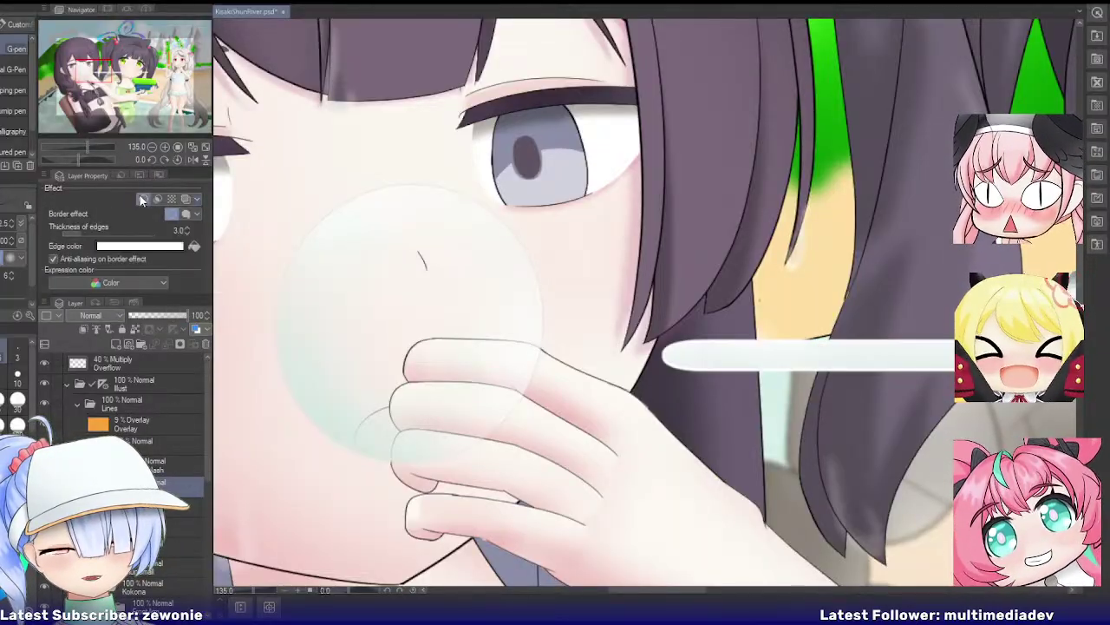
click(142, 200)
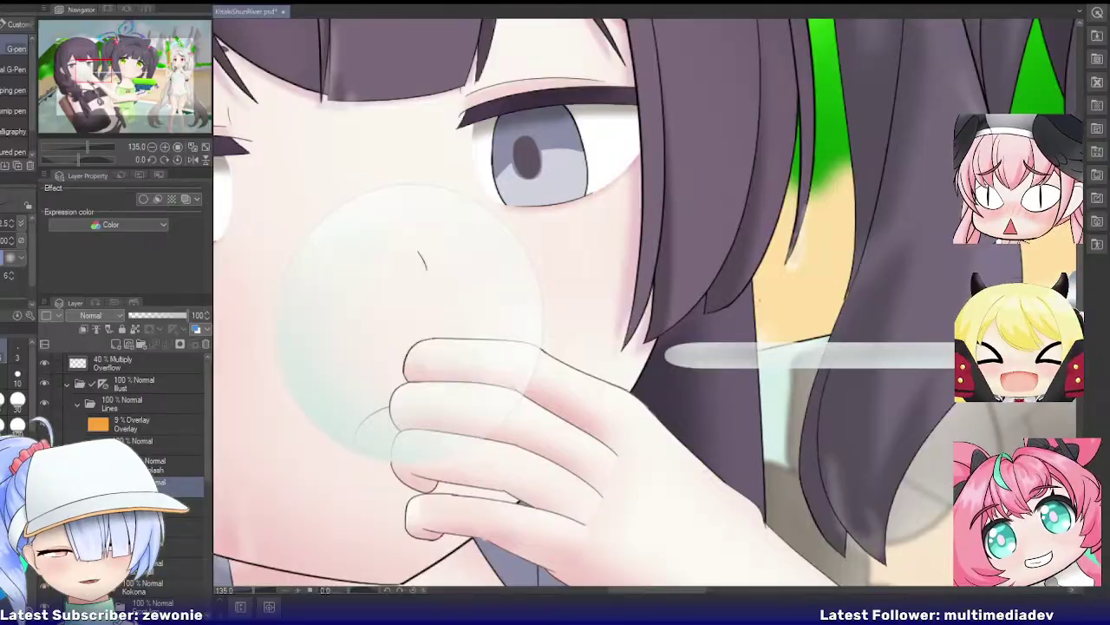
Step: In the Pinkie folder of Kisaki's front left hand, merge the line, SkinShade and Colour layers into single PinkieJoint and PinkieTip layers
scroll(139, 416, down, 2)
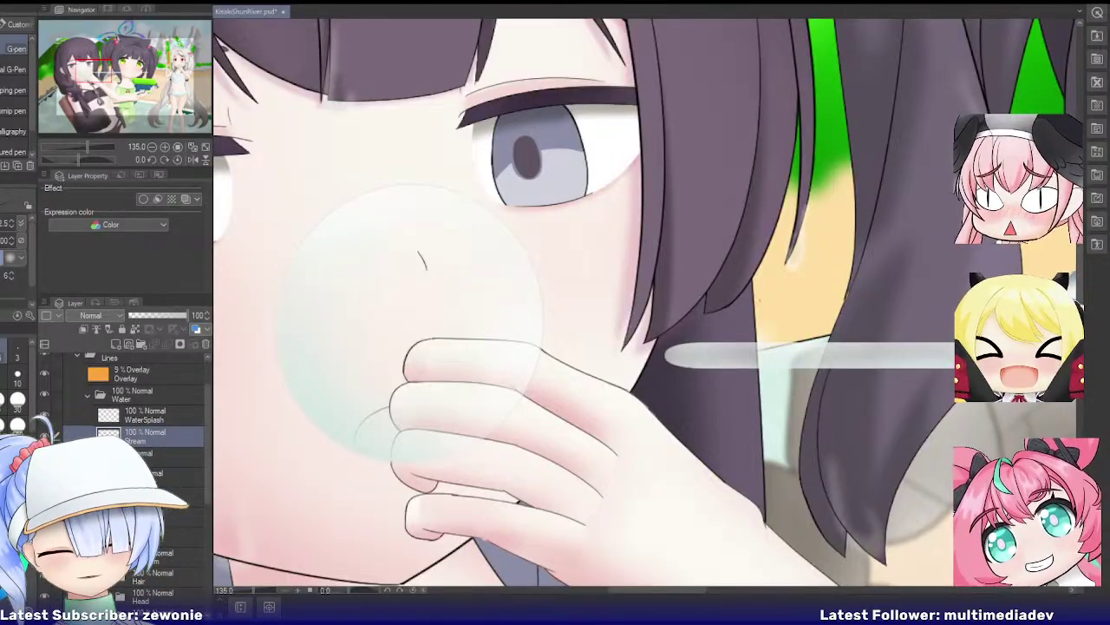
click(174, 496)
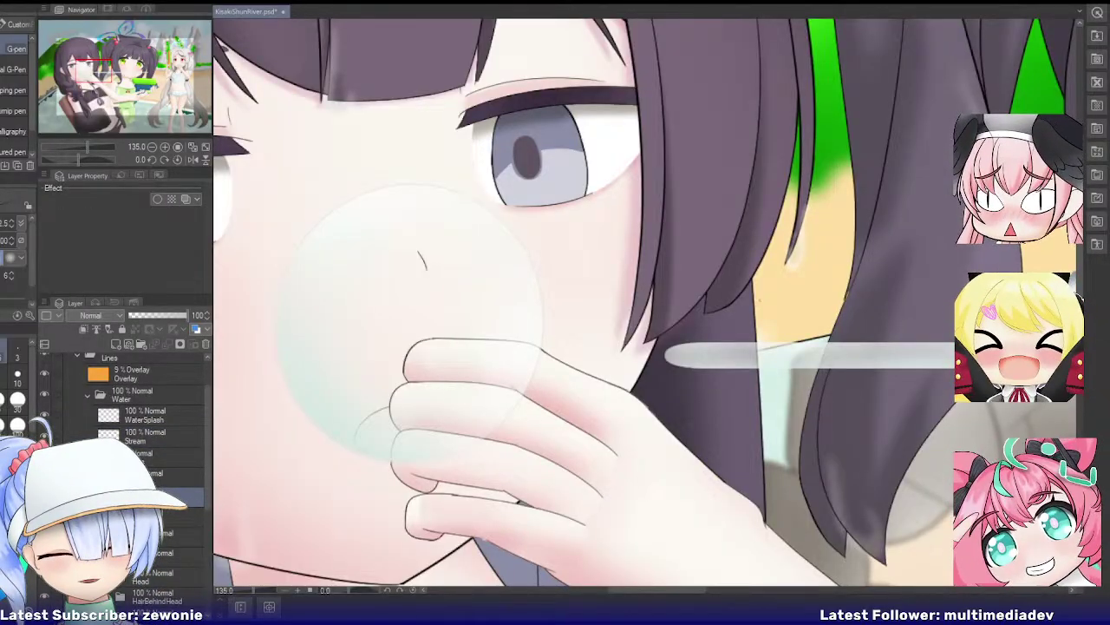
click(108, 495)
click(119, 515)
scroll(139, 434, down, 2)
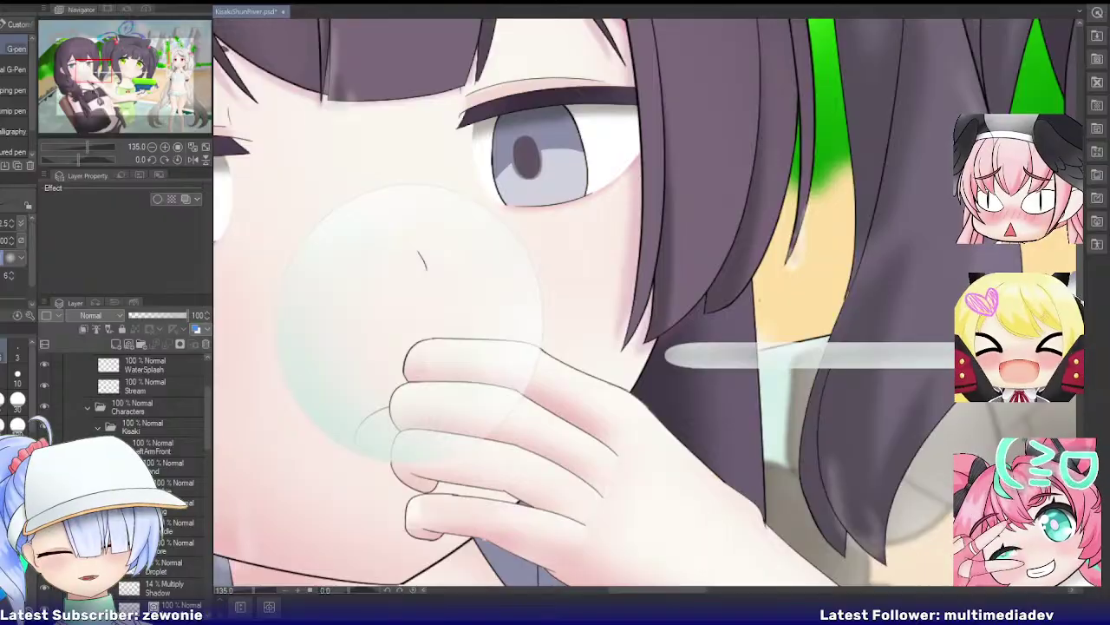
scroll(178, 482, down, 2)
scroll(428, 438, down, 5)
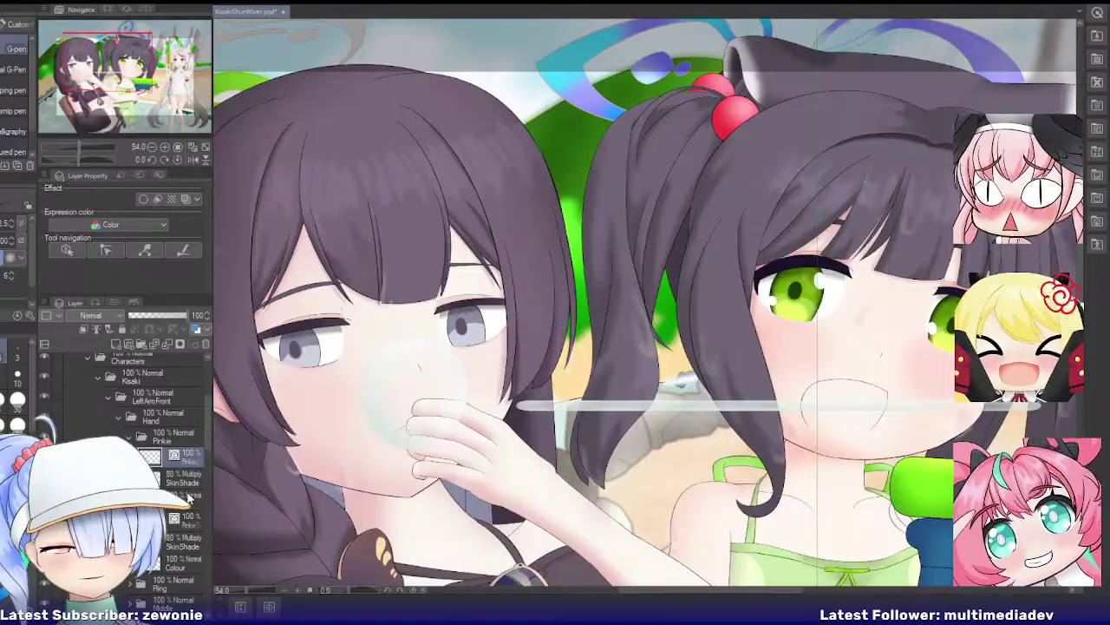
key(shift+alt+e)
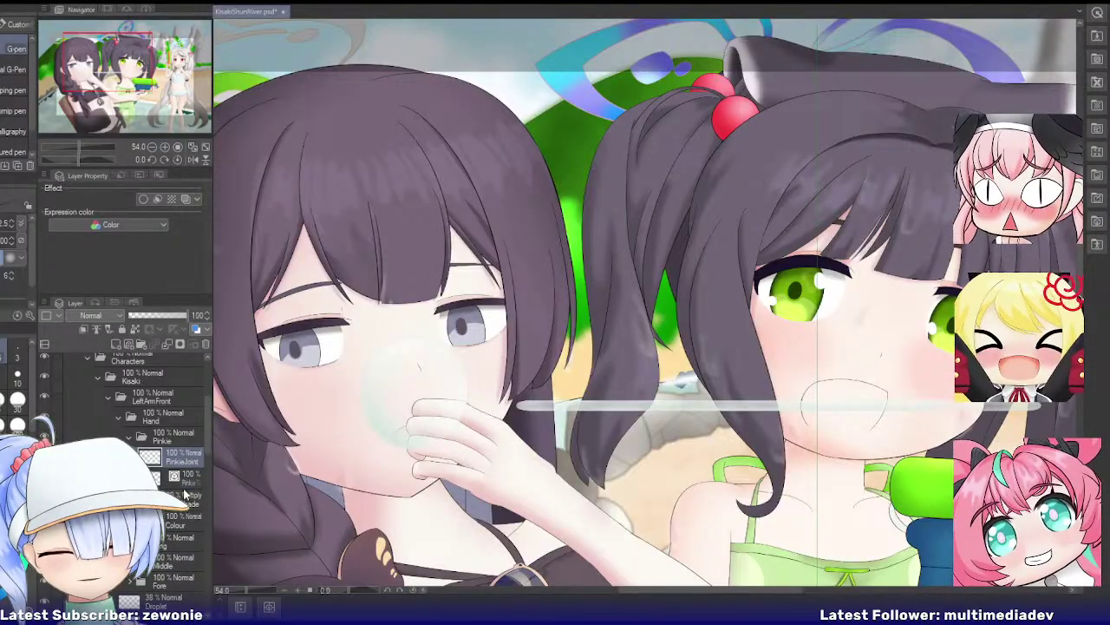
click(185, 481)
shift+click(185, 520)
key(shift+alt+e)
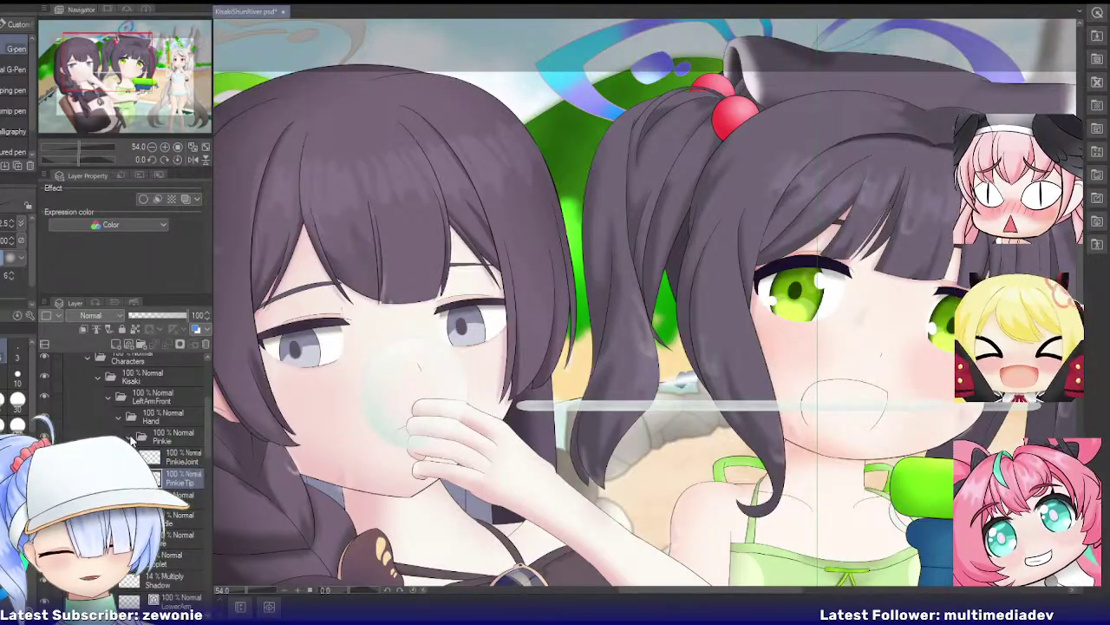
click(132, 438)
Step: In the Ring folder, merge each set of line, SkinShade and Colour layers into single RingJoint and RingTip layers
click(178, 484)
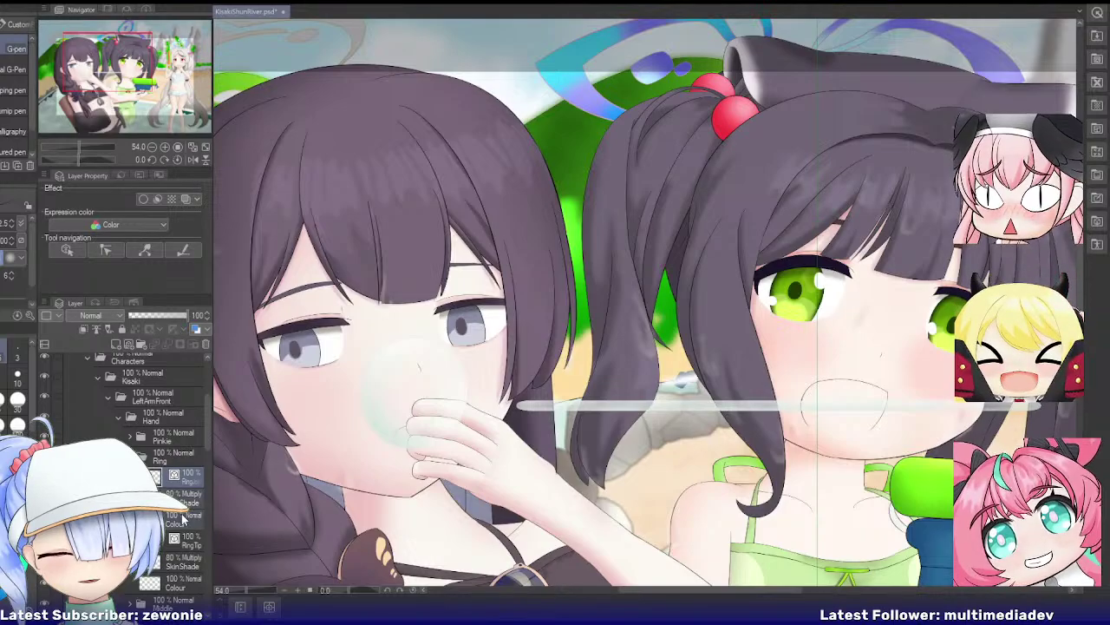
shift+click(182, 518)
key(shift+alt+e)
shift+click(181, 539)
key(shift+alt+e)
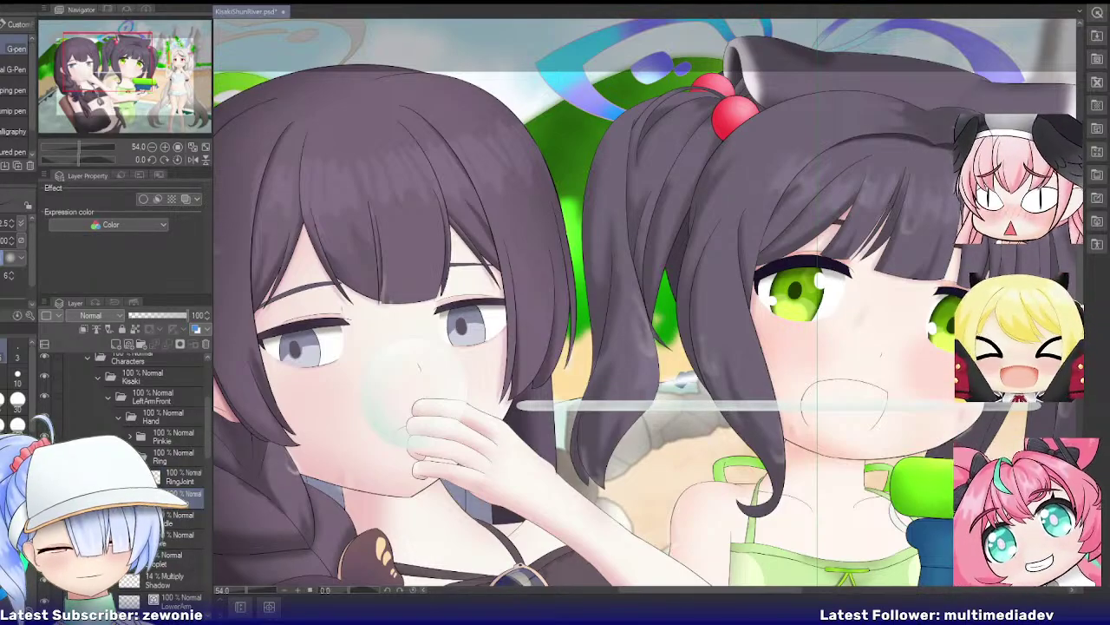
Step: In the Middle folder, merge each set of line, SkinShade and Colour layers into single MiddleJoint and MiddleTip layers
scroll(180, 520, down, 1)
click(184, 471)
shift+click(181, 516)
key(shift+alt+e)
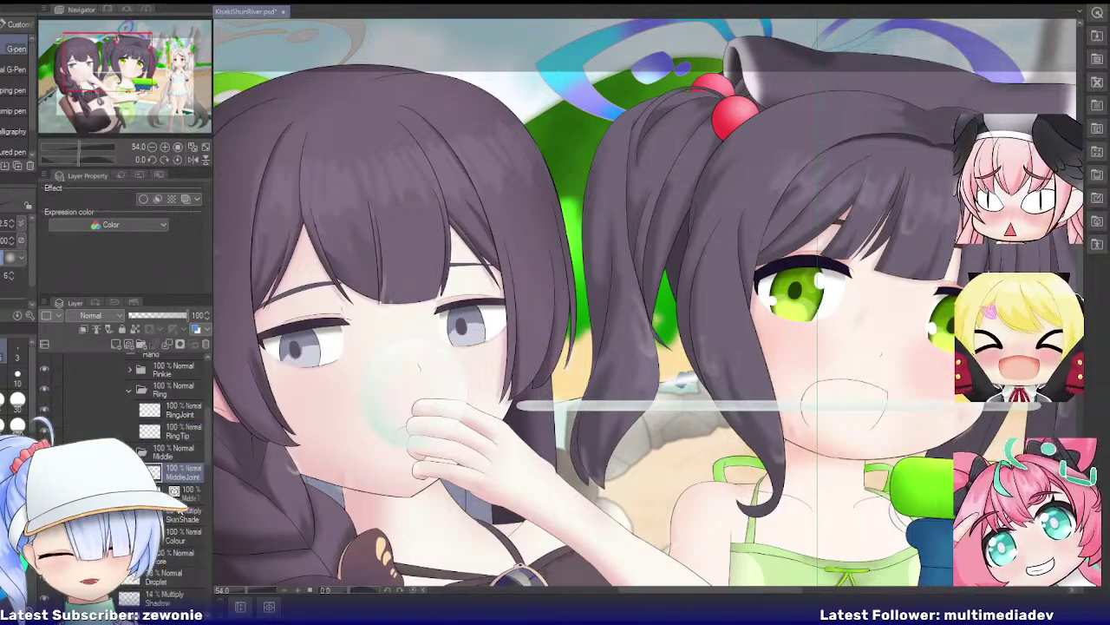
click(182, 493)
shift+click(180, 540)
key(shift+alt+e)
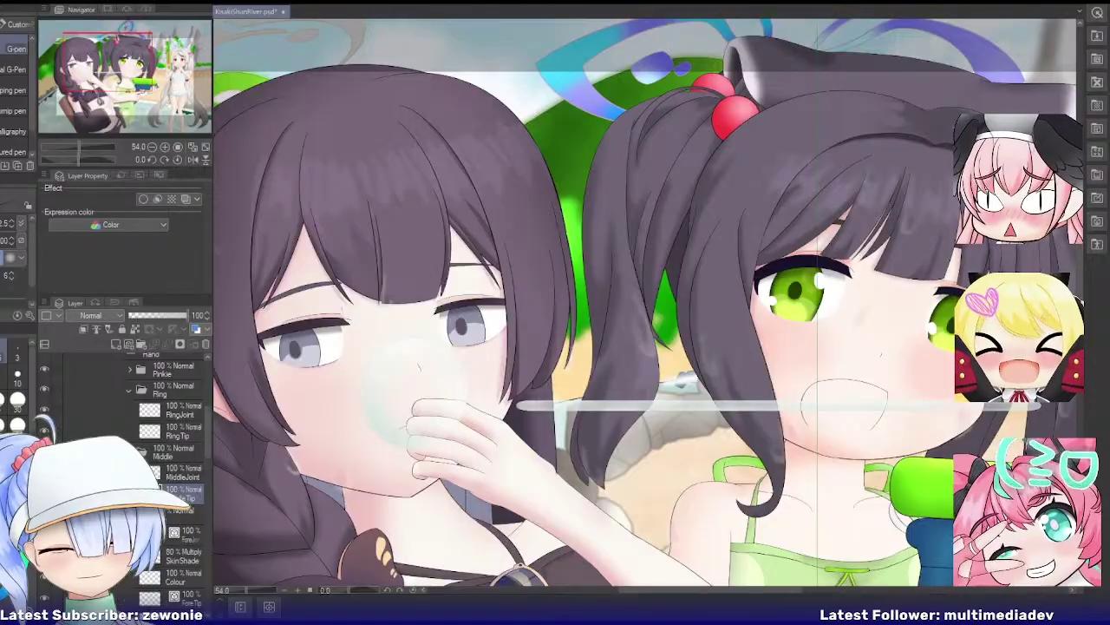
Step: In the Fore folder, merge each set of line, SkinShade and Colour layers into single ForeJoint and ForeTip layers
scroll(177, 486, down, 2)
click(180, 467)
shift+click(182, 512)
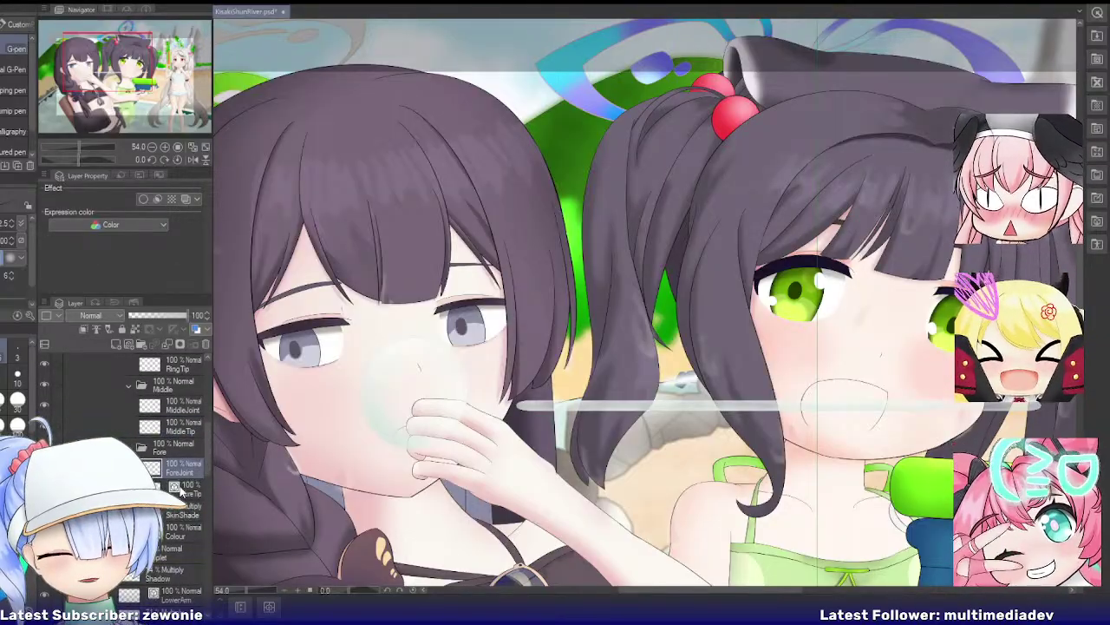
key(shift+alt+e)
click(179, 489)
scroll(173, 512, down, 2)
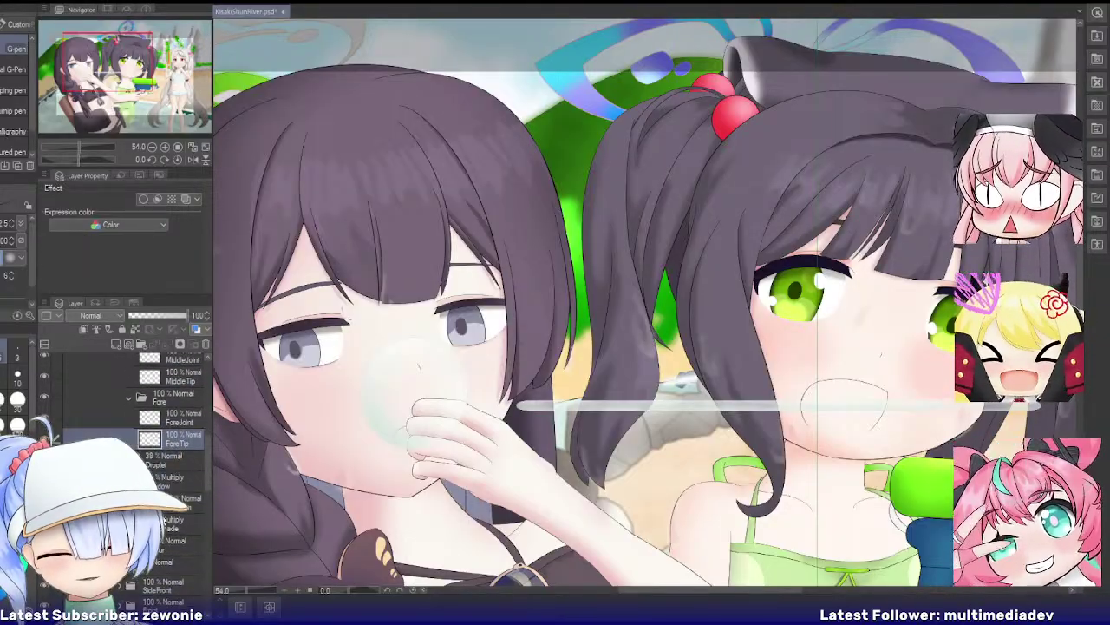
Step: Merge the LowerArm line, SkinShade and Colour layers below the finger folders into a single LowerArm layer
scroll(173, 518, down, 2)
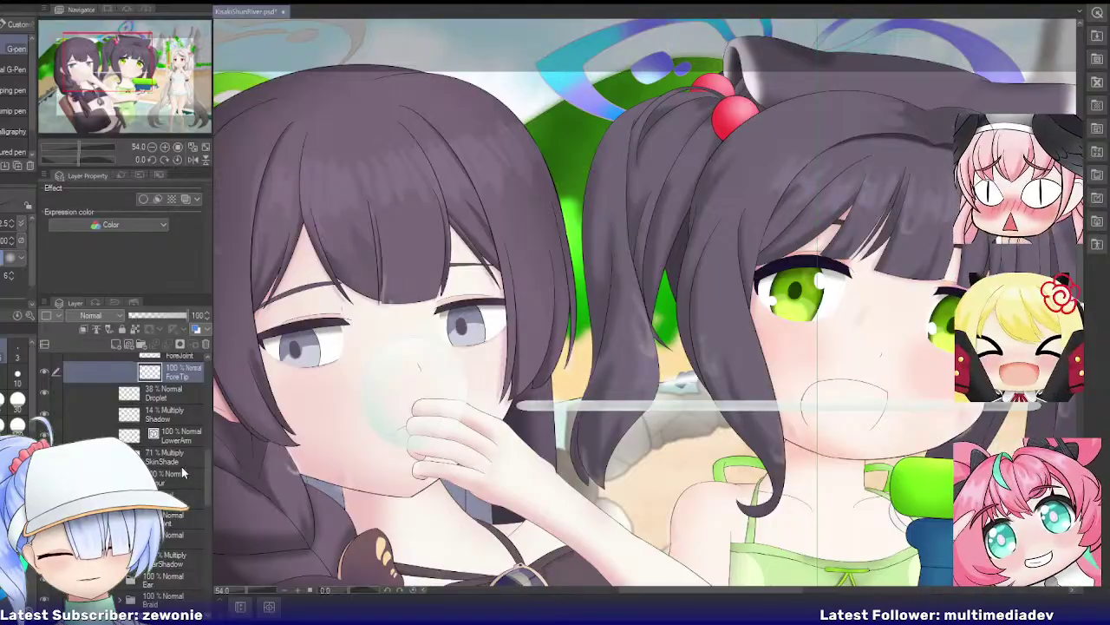
click(178, 435)
scroll(382, 416, down, 3)
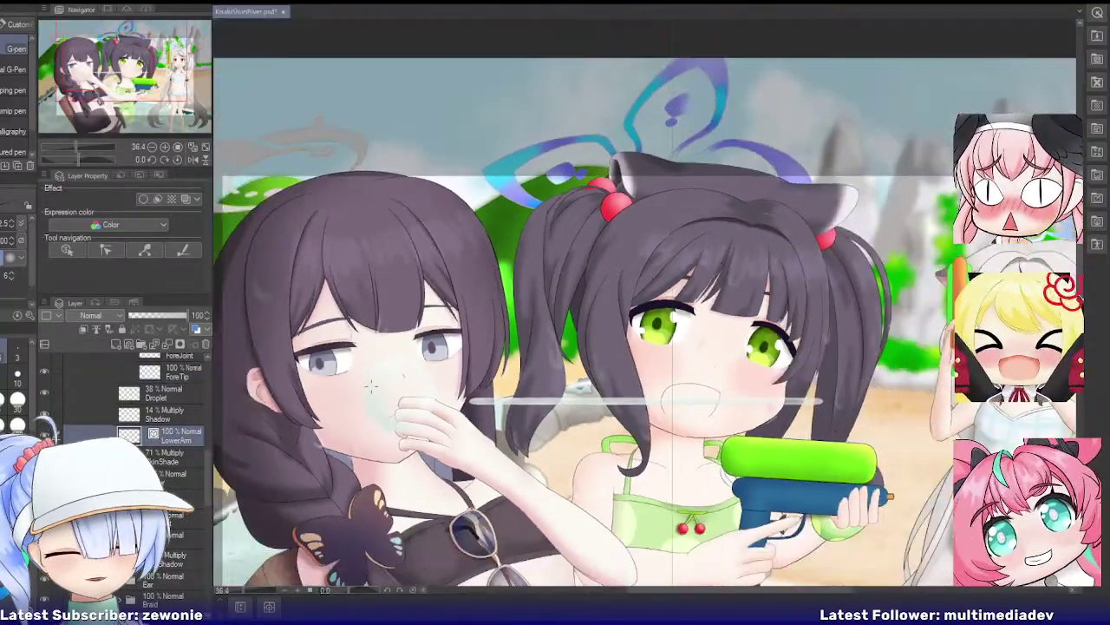
scroll(520, 494, up, 5)
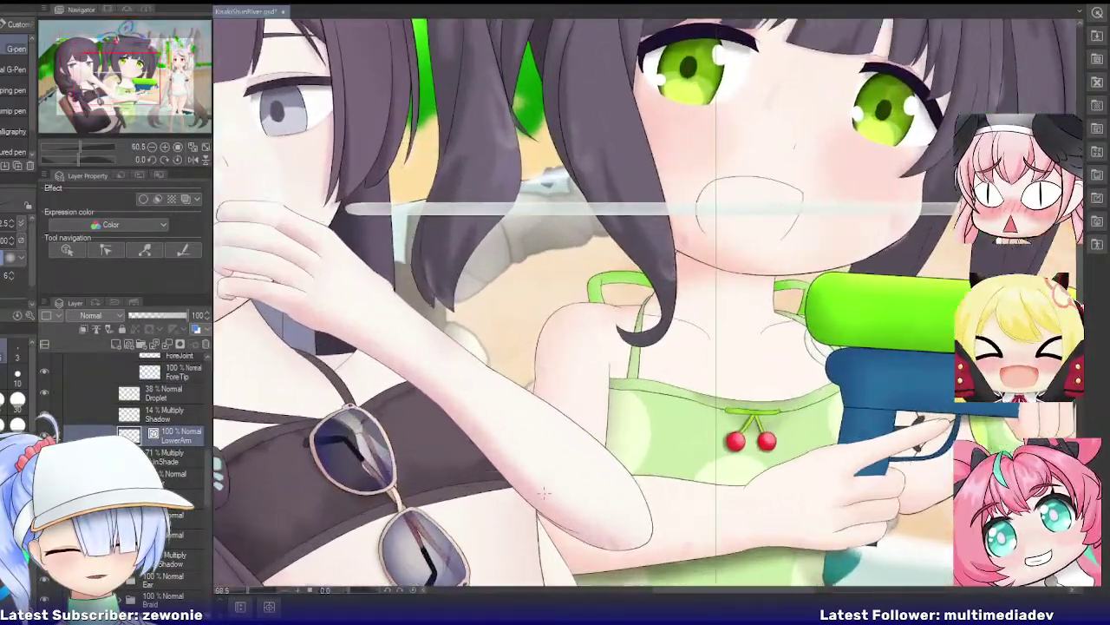
scroll(542, 490, down, 2)
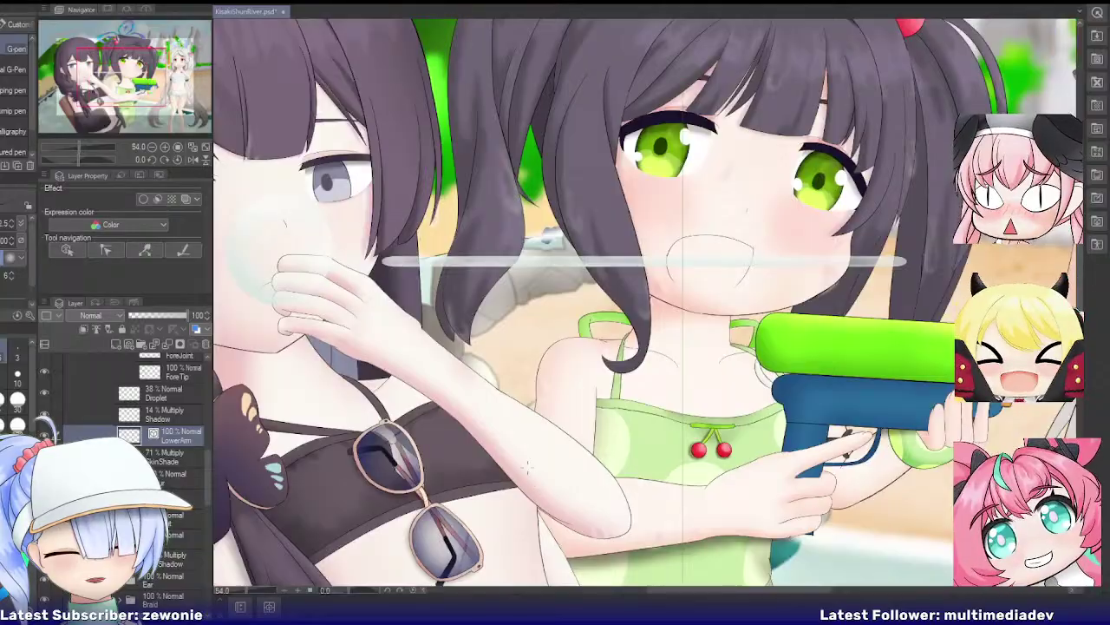
drag(109, 74, 107, 77)
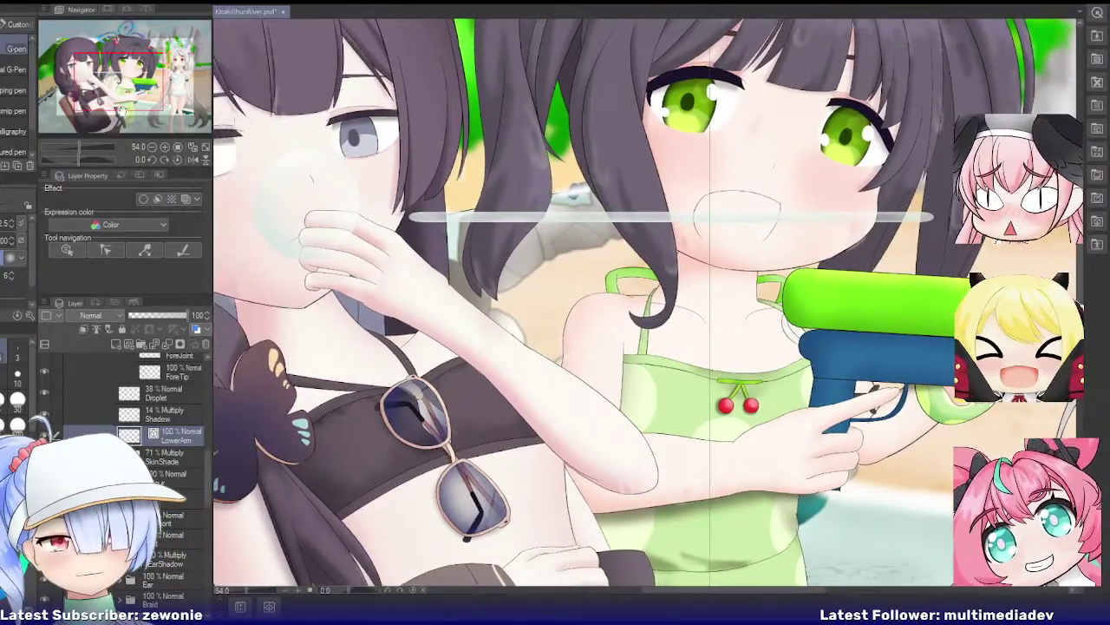
shift+click(164, 478)
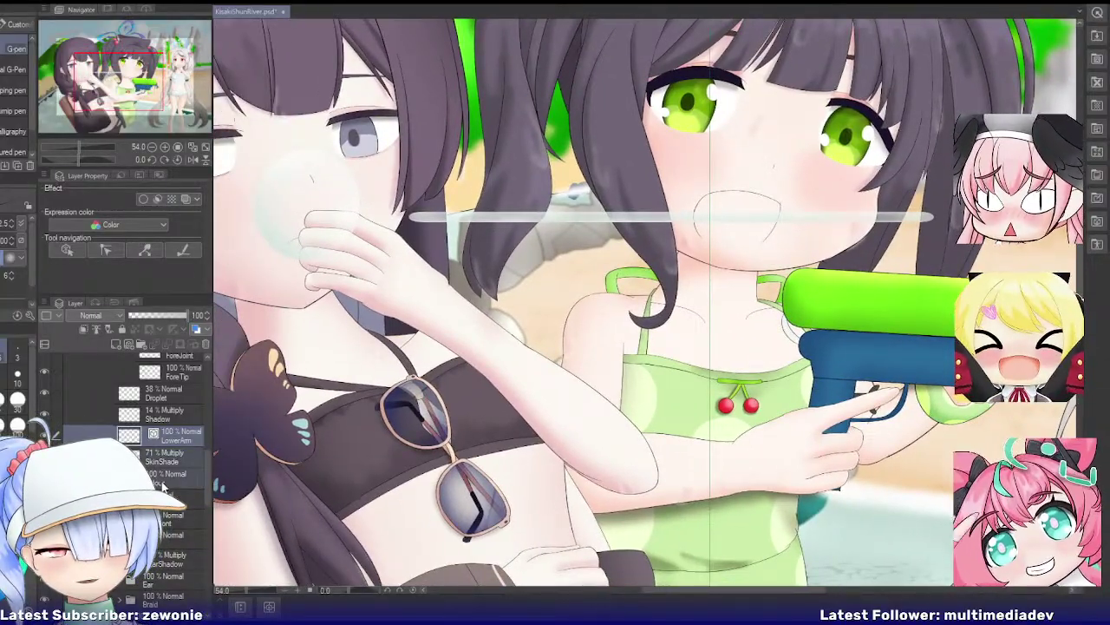
key(shift+alt+e)
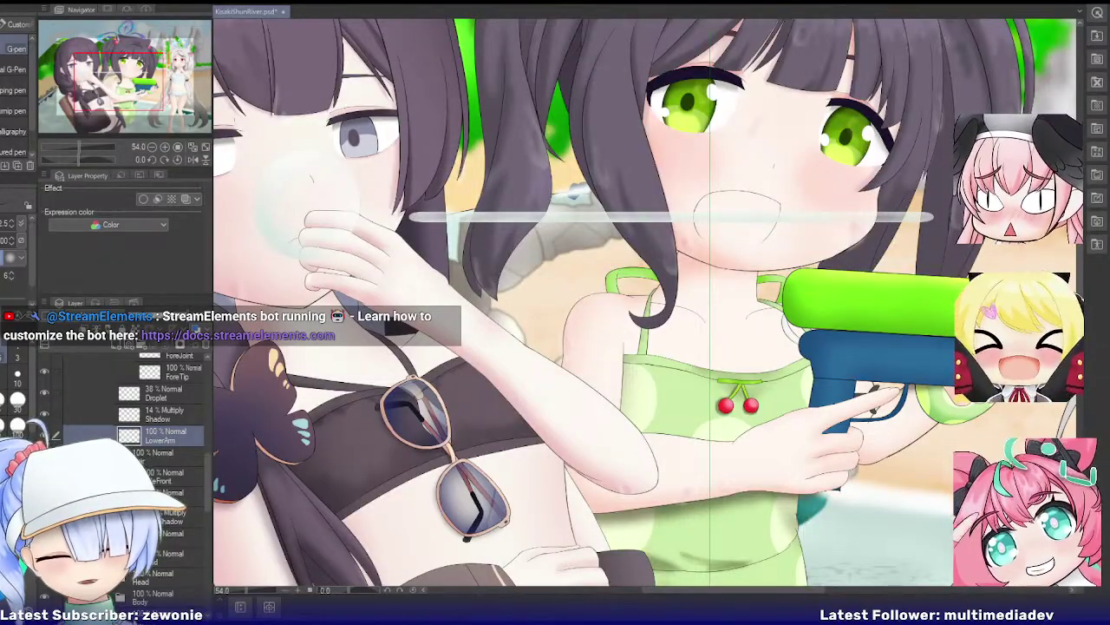
Step: In the Right folder of Hair's SideFront folder, merge the first RightSideFront line, highlight, strand, shade and colour layers into one layer
click(119, 496)
click(129, 496)
scroll(182, 447, down, 3)
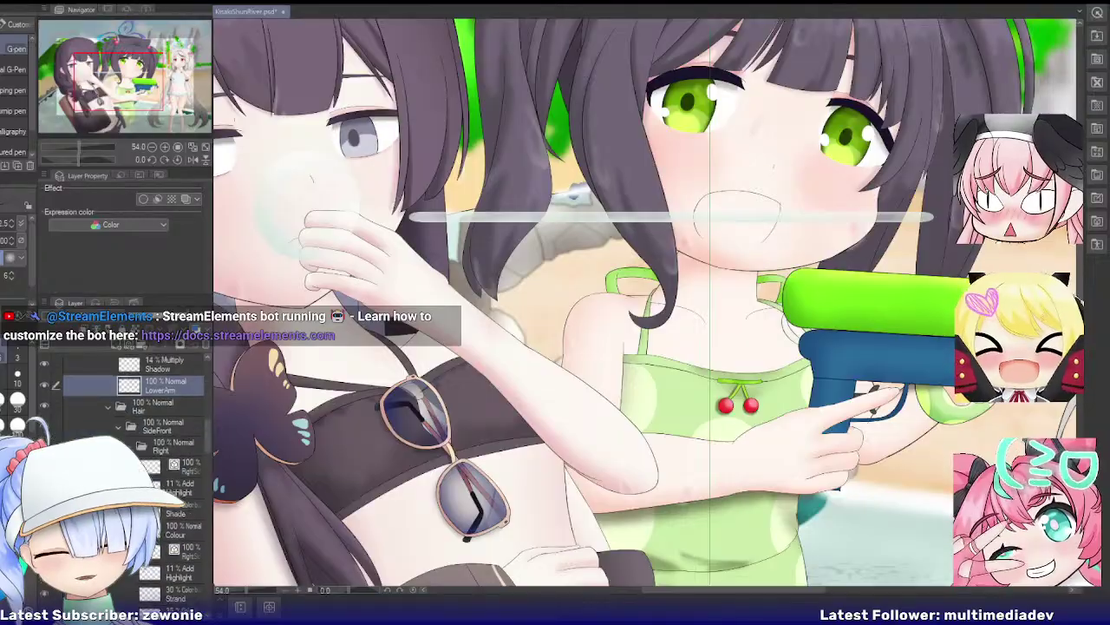
click(184, 450)
key(shift+alt+e)
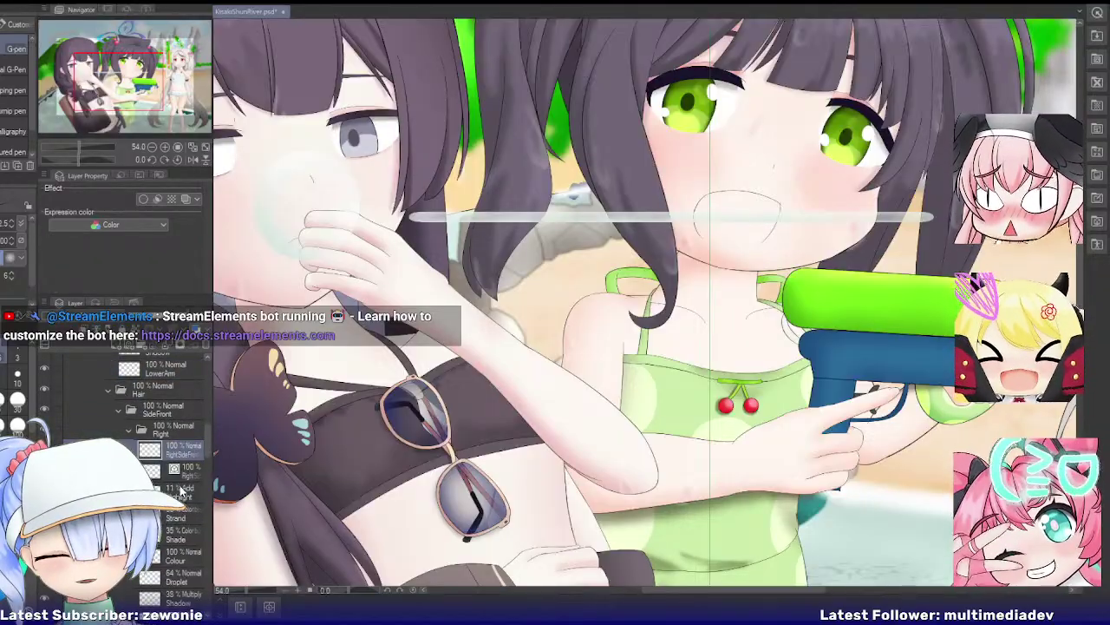
Step: Merge the second RightSideFront line layer with its Highlight, Strand, Shade and Colour layers into one RightSideFront layer
click(182, 471)
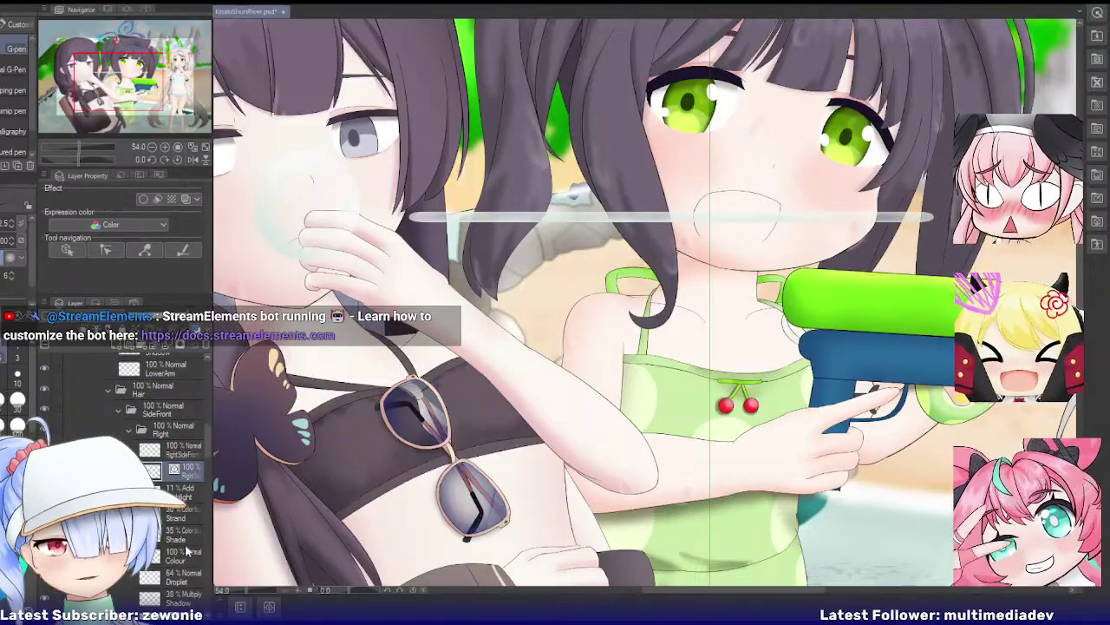
scroll(421, 458, down, 3)
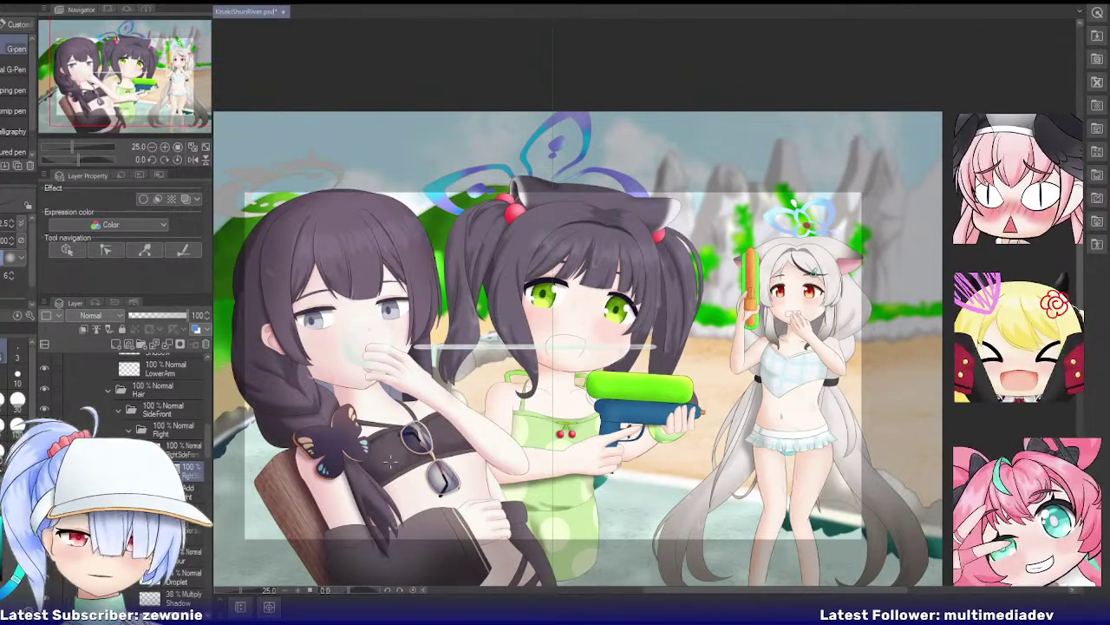
scroll(534, 487, up, 5)
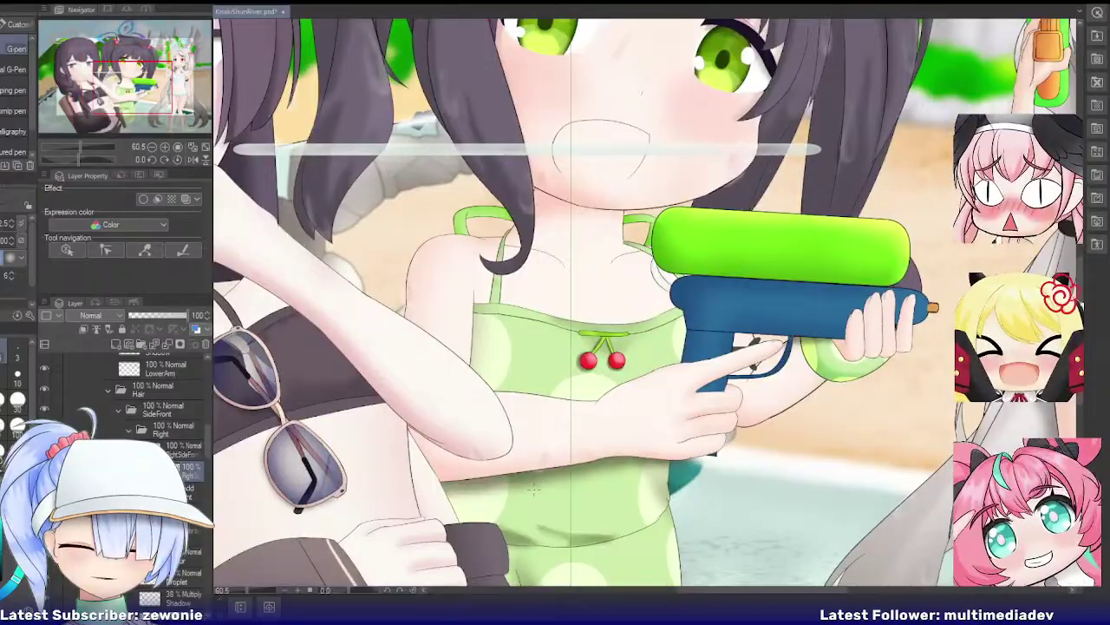
scroll(534, 488, down, 5)
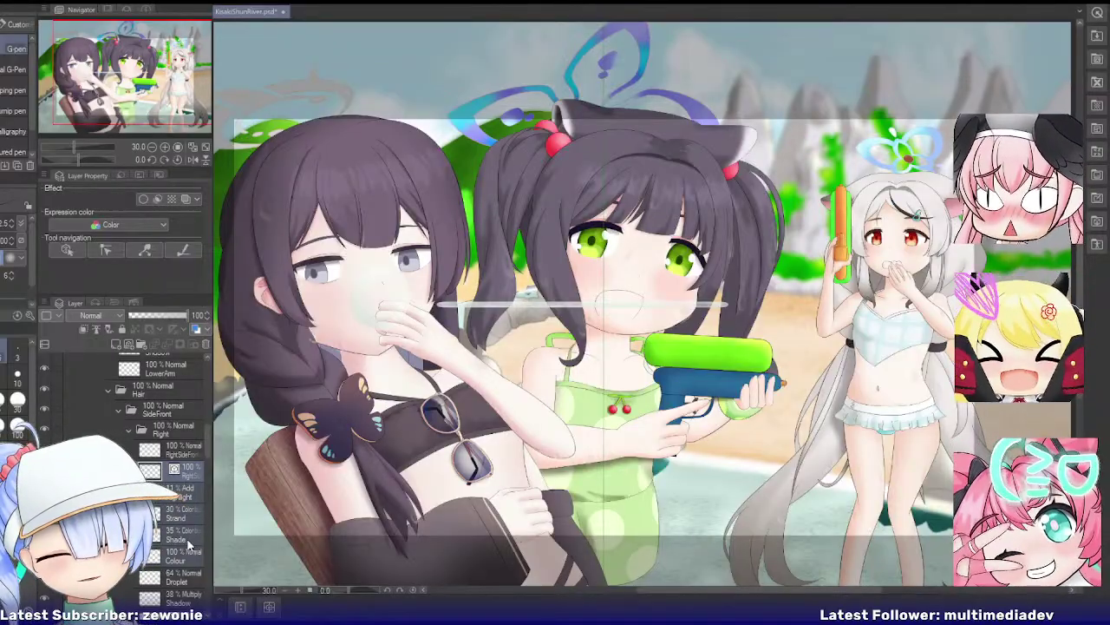
key(shift+alt+e)
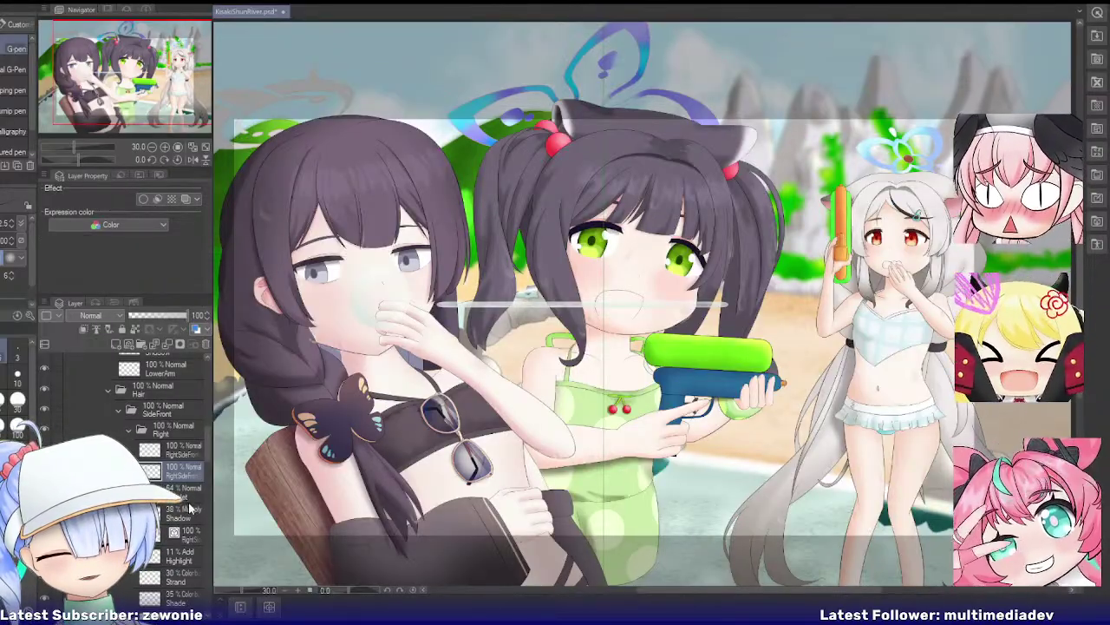
Step: Merge the third RightSideFront line, highlight, strand, shade and colour set below Shadow into one layer, and check which hair strand it covers
scroll(178, 534, down, 2)
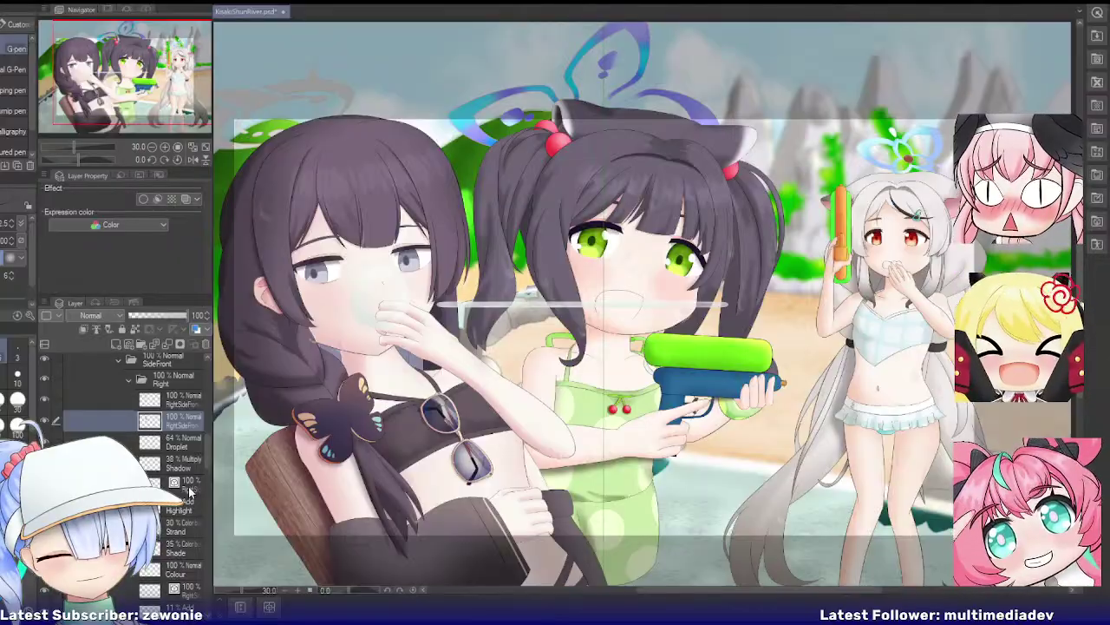
click(189, 488)
drag(185, 571, 185, 457)
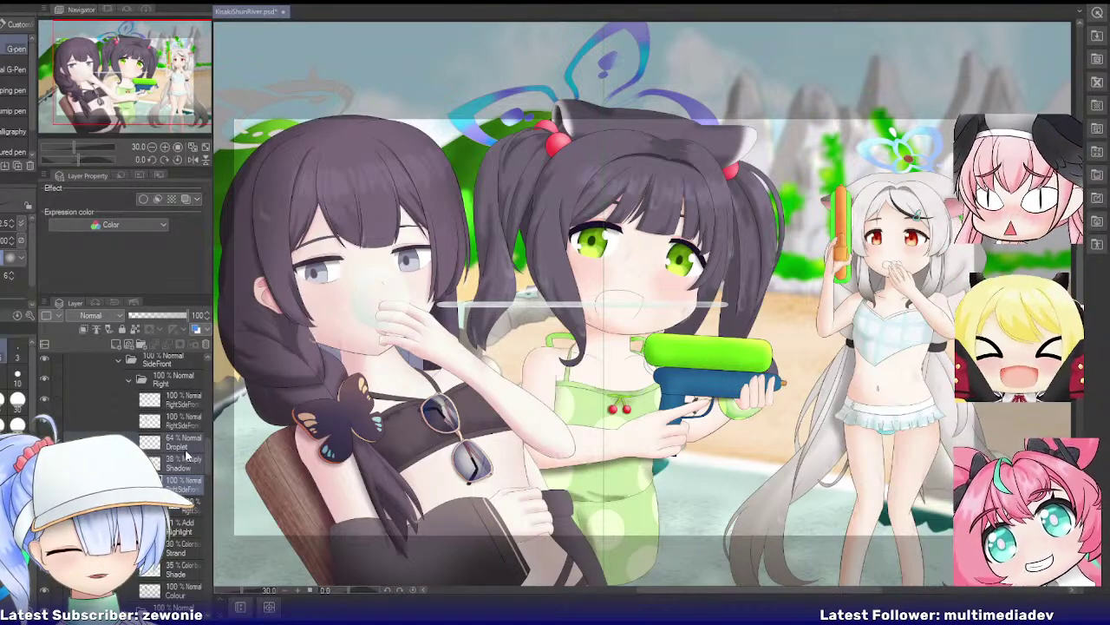
click(189, 444)
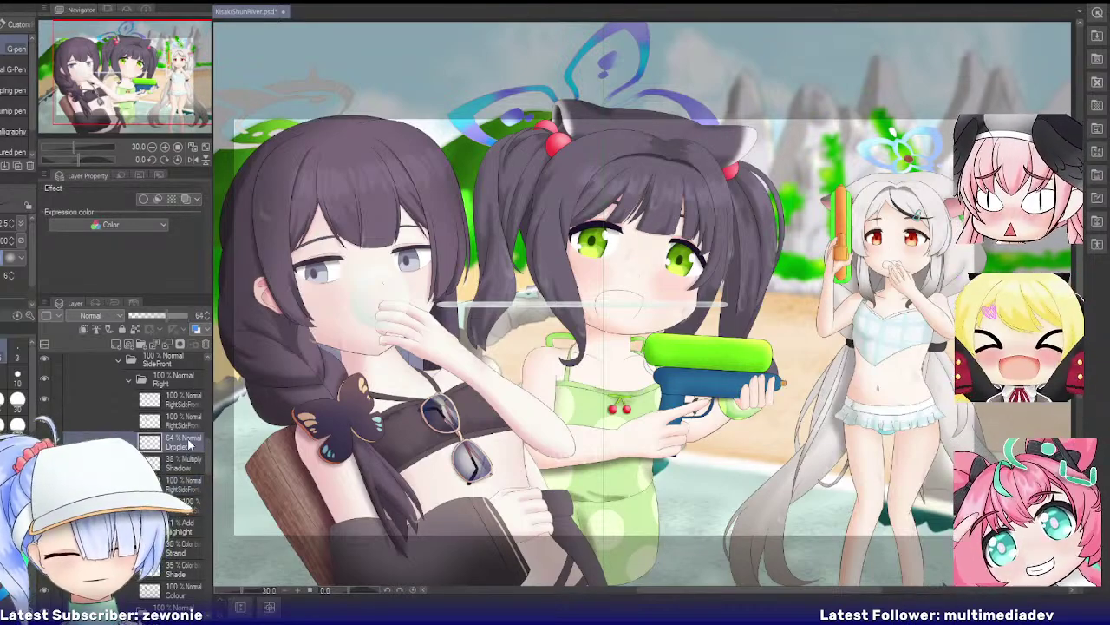
click(181, 482)
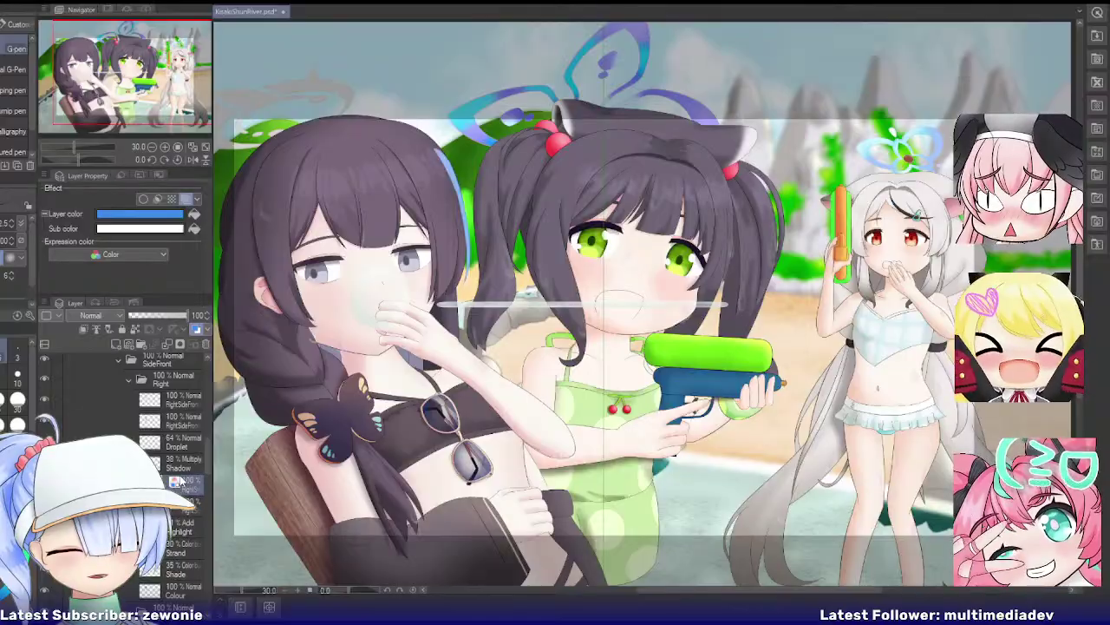
scroll(510, 267, up, 3)
scroll(510, 267, up, 7)
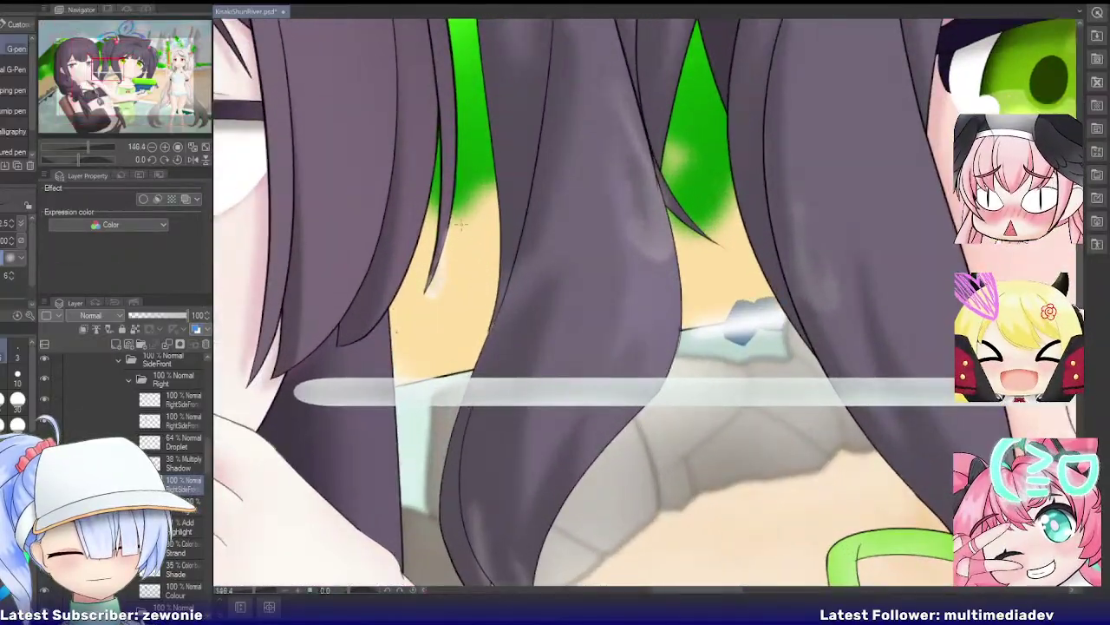
scroll(410, 340, down, 7)
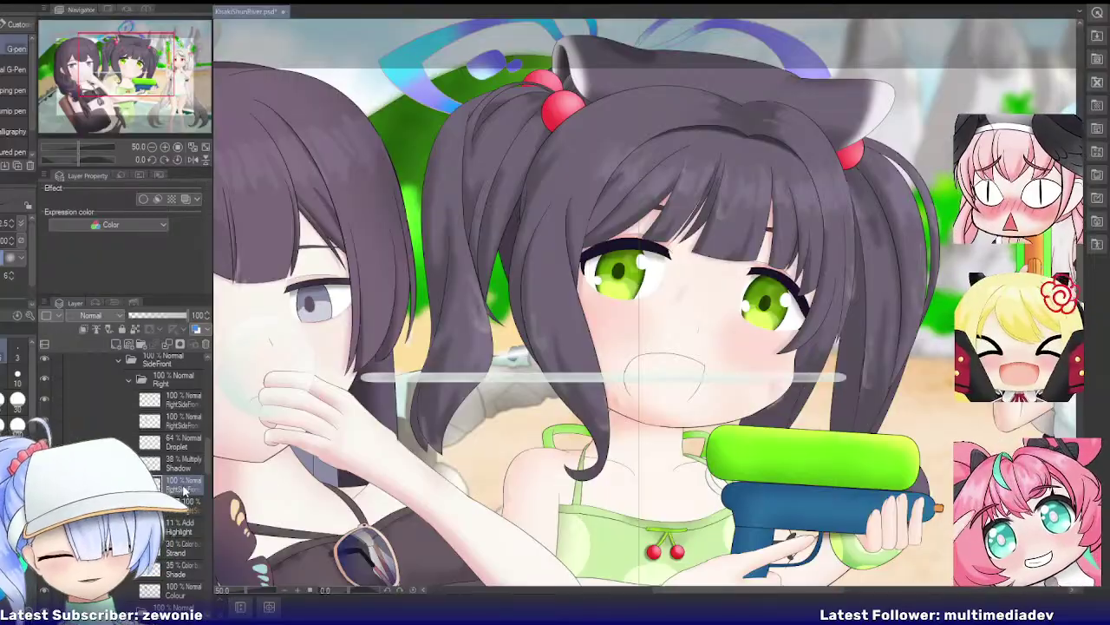
Step: Merge the last RightSideFront line, Highlight, Strand, Shade and Colour layers in the Right folder into one RightSideFront layer
scroll(392, 428, down, 1)
drag(145, 71, 129, 87)
scroll(394, 216, up, 5)
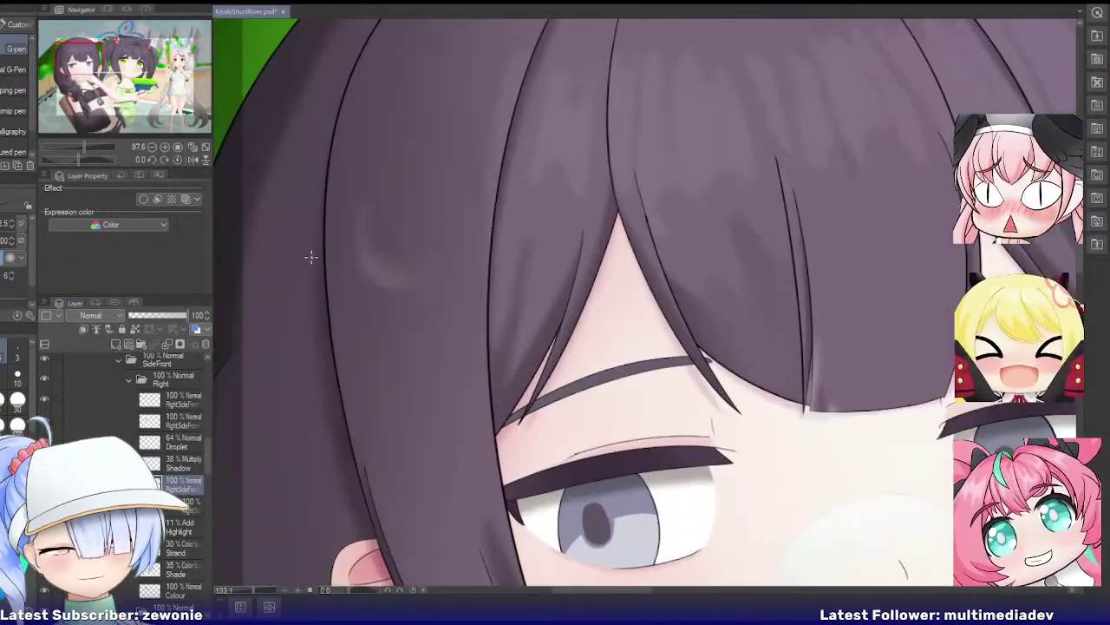
scroll(396, 362, down, 3)
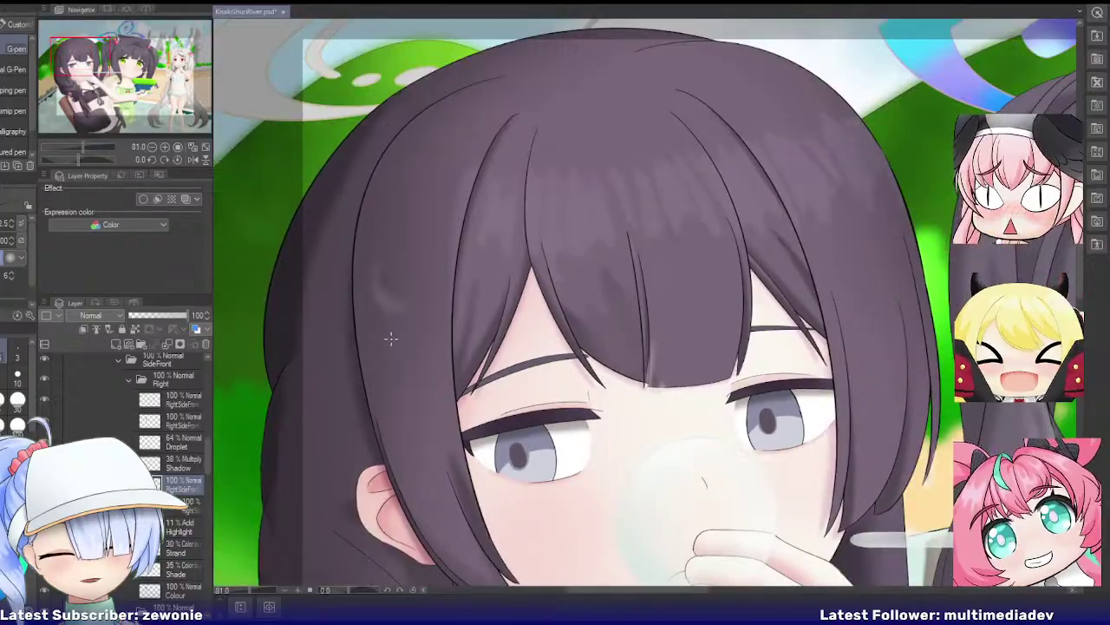
click(187, 509)
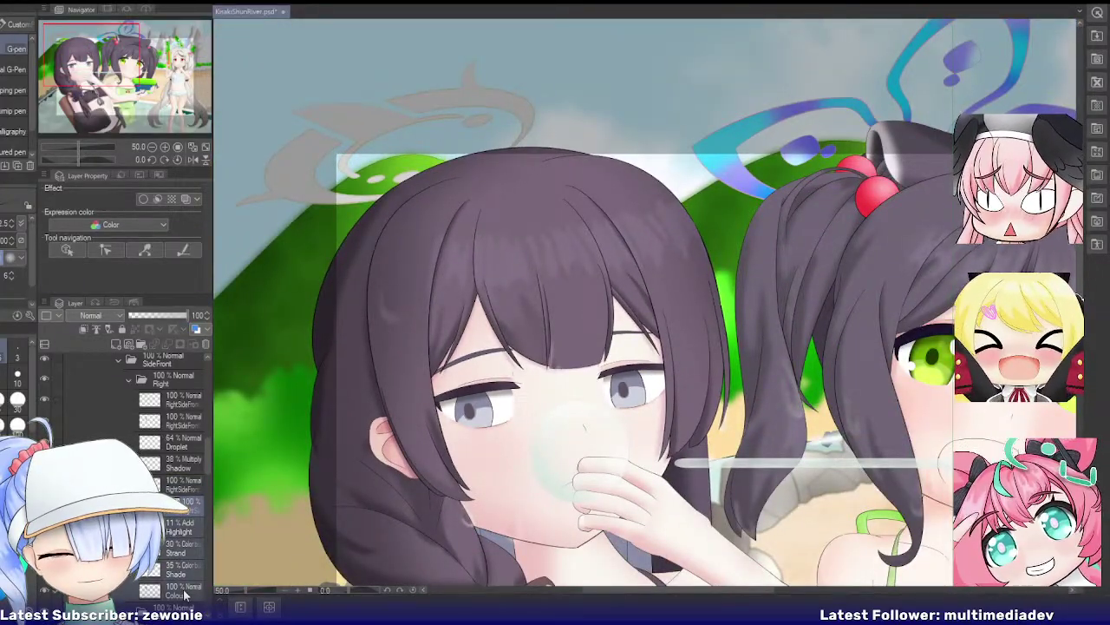
key(shift+alt+e)
Step: In the Left folder, identify the first strand's layers with layer colour and merge its line, Highlight, Strand, Shade and Colour layers into one LeftSideFront layer
scroll(169, 526, down, 3)
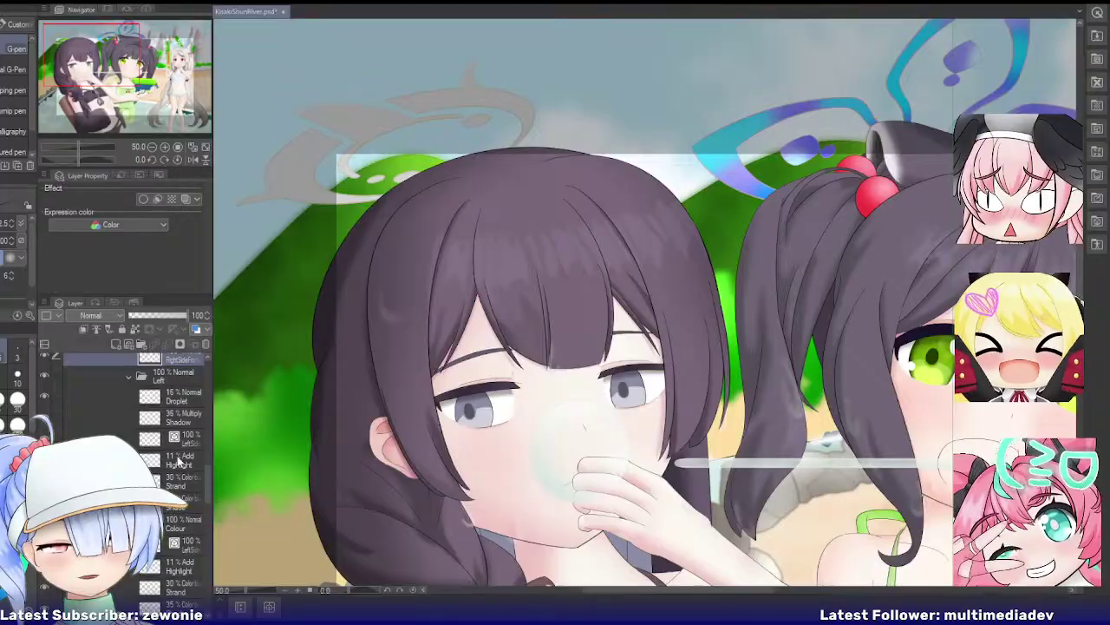
click(183, 444)
click(182, 482)
click(179, 522)
key(ctrl+b)
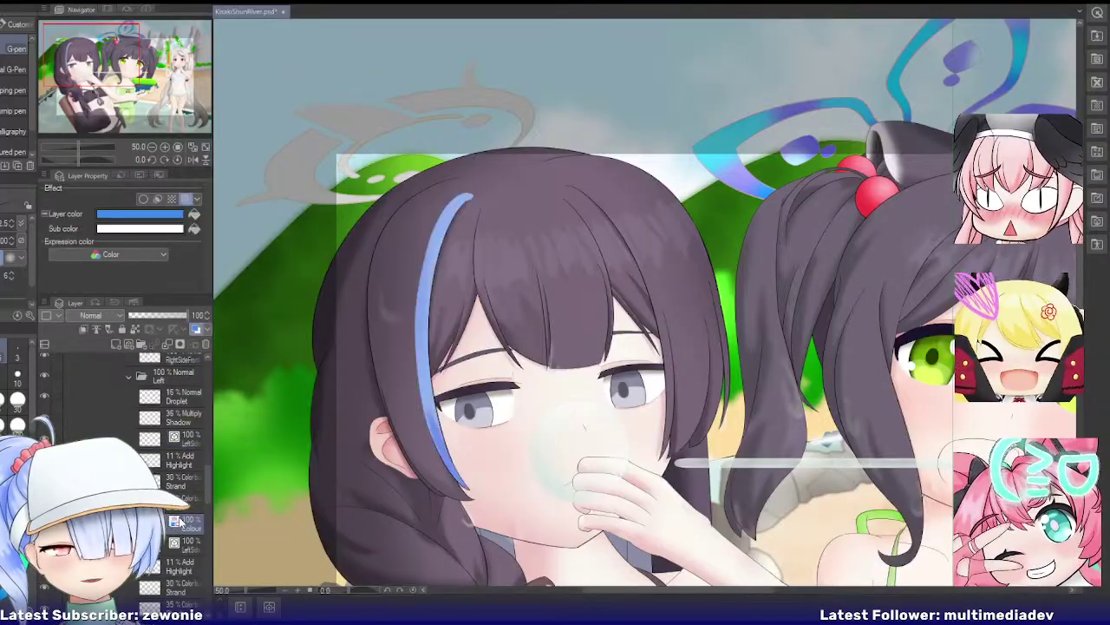
key(ctrl+b)
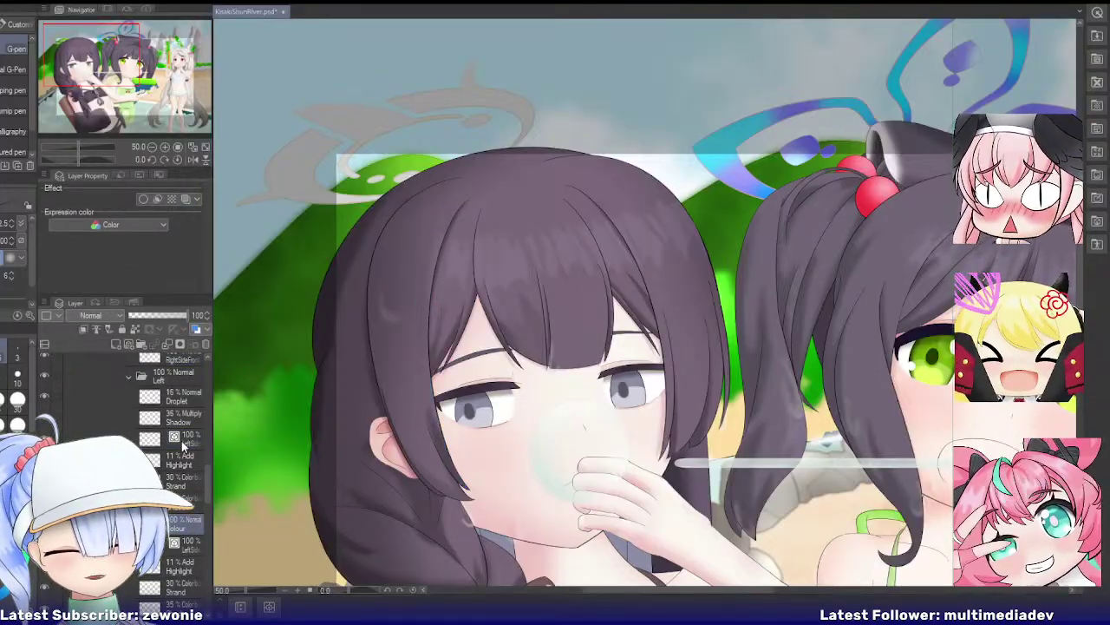
key(ctrl+b)
key(ctrl+b)
click(182, 442)
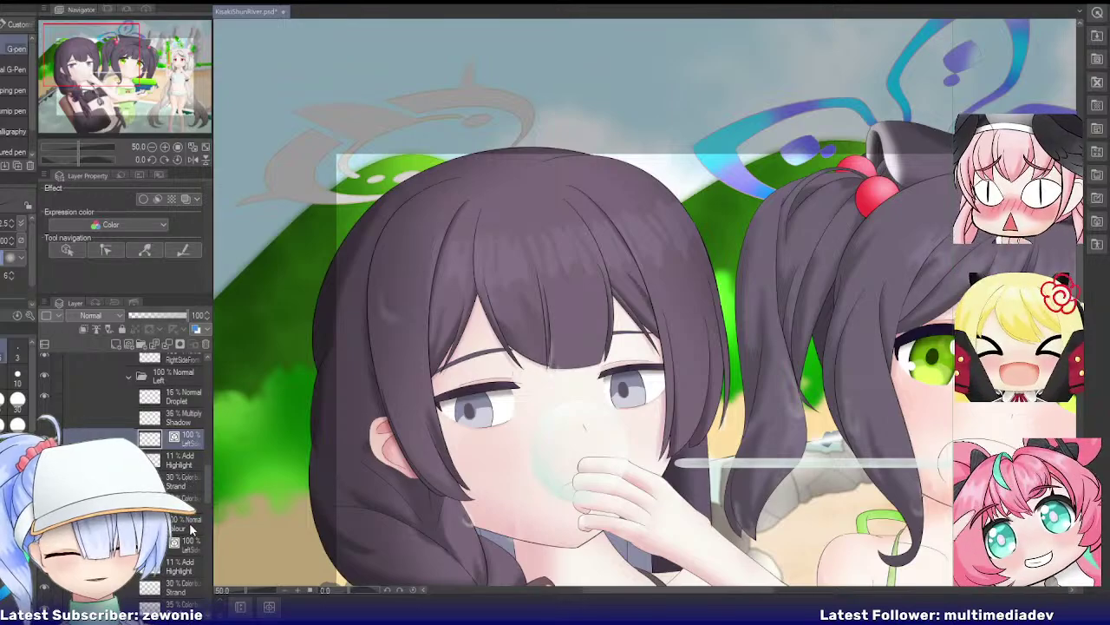
key(ctrl+shift+n)
Step: Merge the second LeftSideFront line, Highlight, Strand, Shade and Colour set into one layer, and check its coverage with layer colour
click(184, 461)
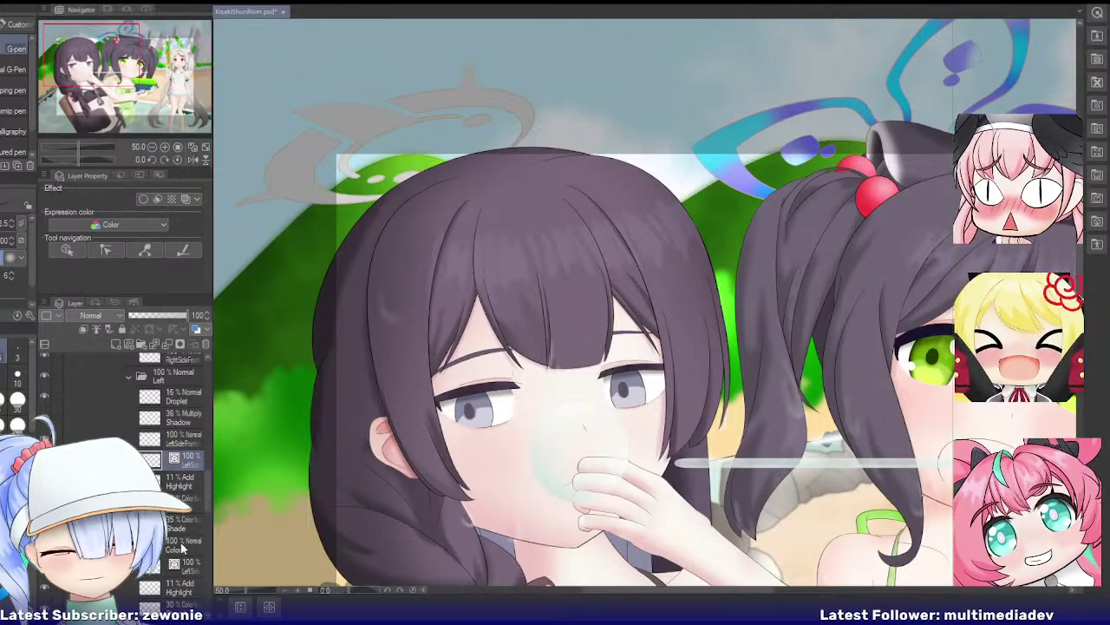
shift+click(181, 547)
key(shift+alt+e)
key(ctrl+b)
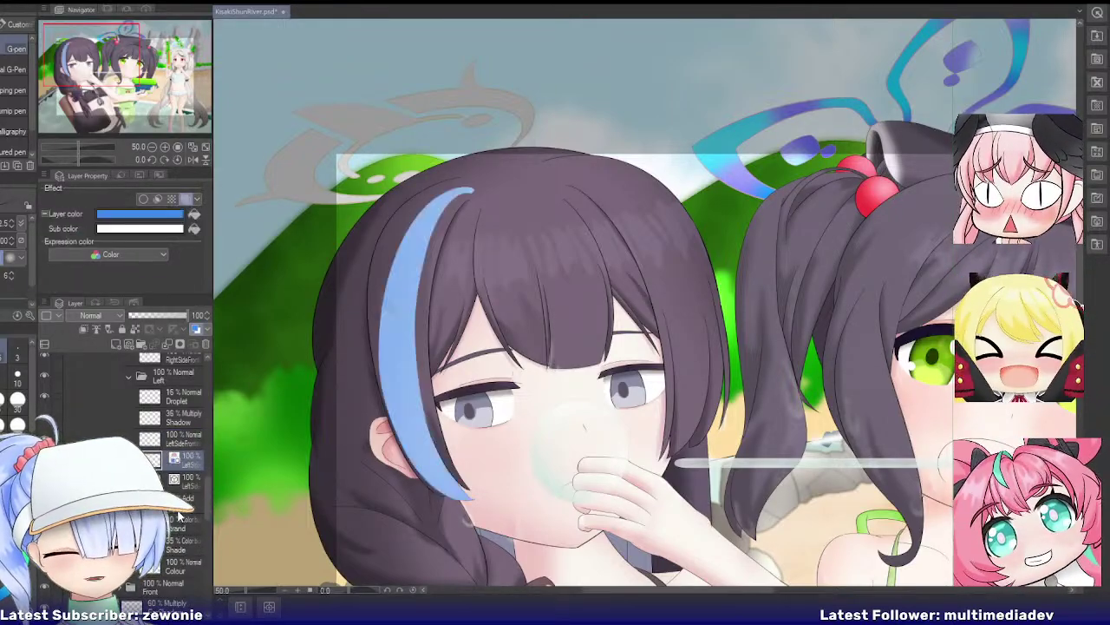
key(ctrl+b)
key(ctrl+b)
key(ctrl+b)
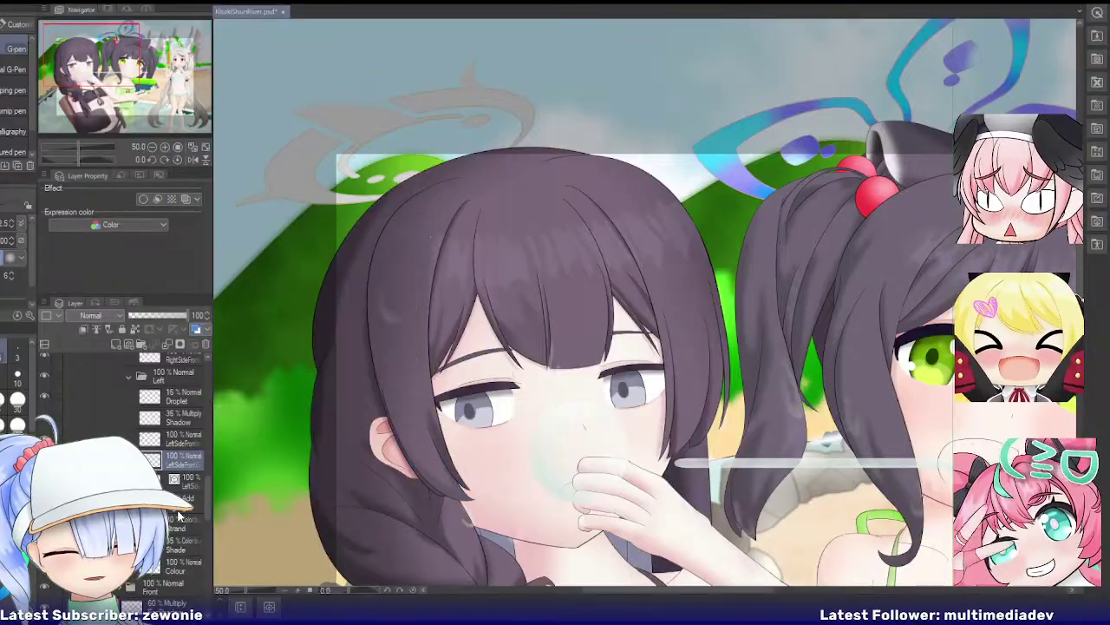
Step: Move the Left folder's Droplet and Shadow layers below the first merged LeftSideFront layer
click(180, 417)
shift+click(180, 394)
drag(177, 421, 179, 449)
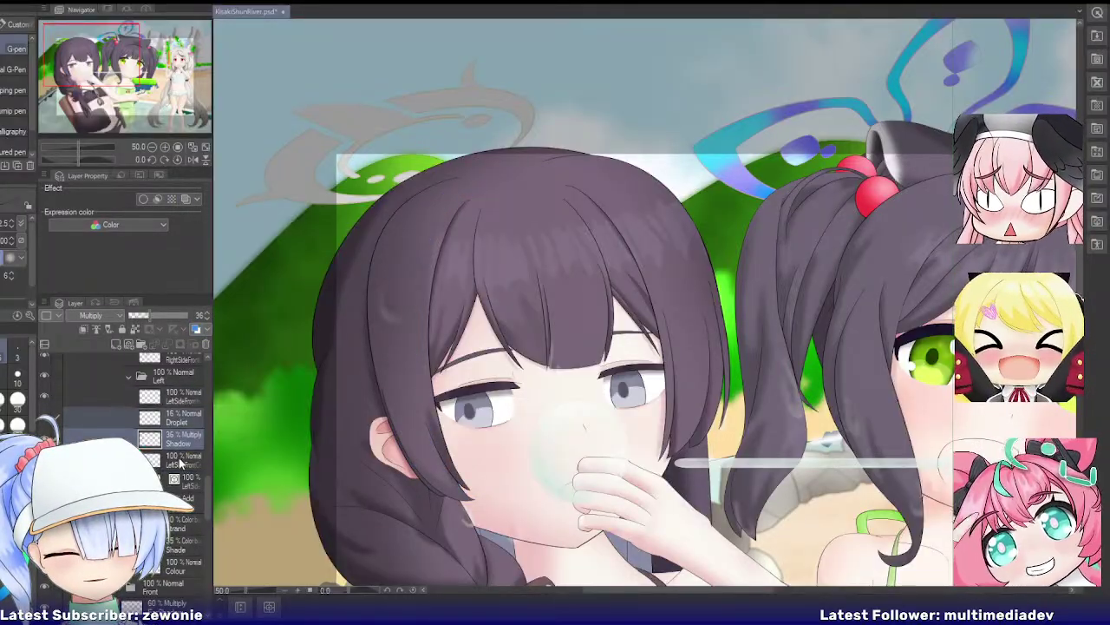
Step: Try to merge the Droplet and Shadow layers with the second LeftSideFront layer, and undo the merge
click(191, 483)
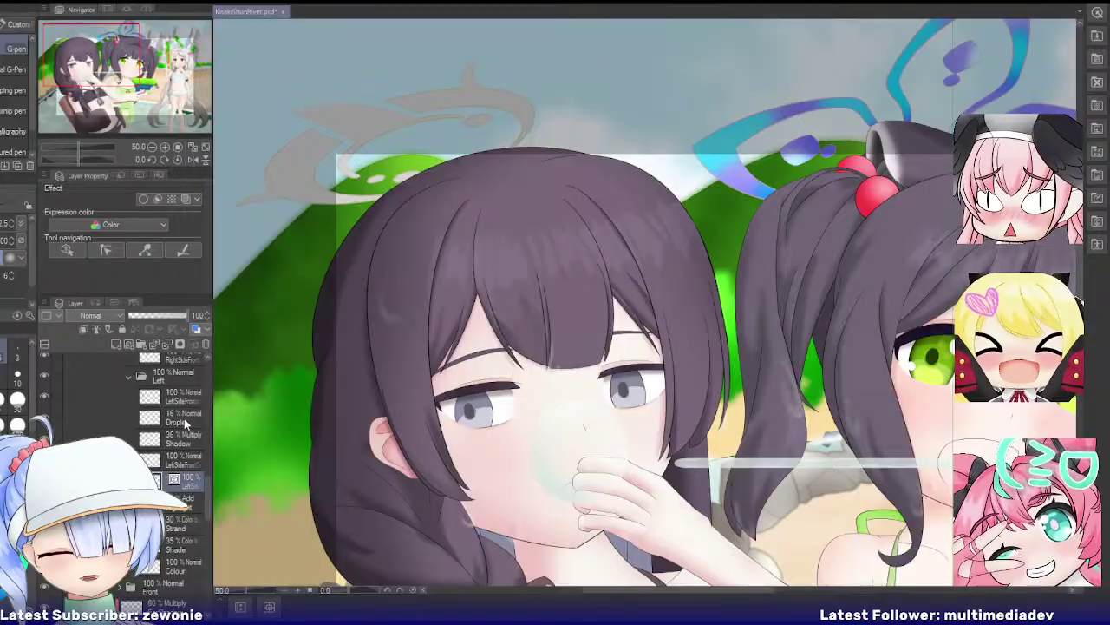
click(183, 457)
key(shift+alt+e)
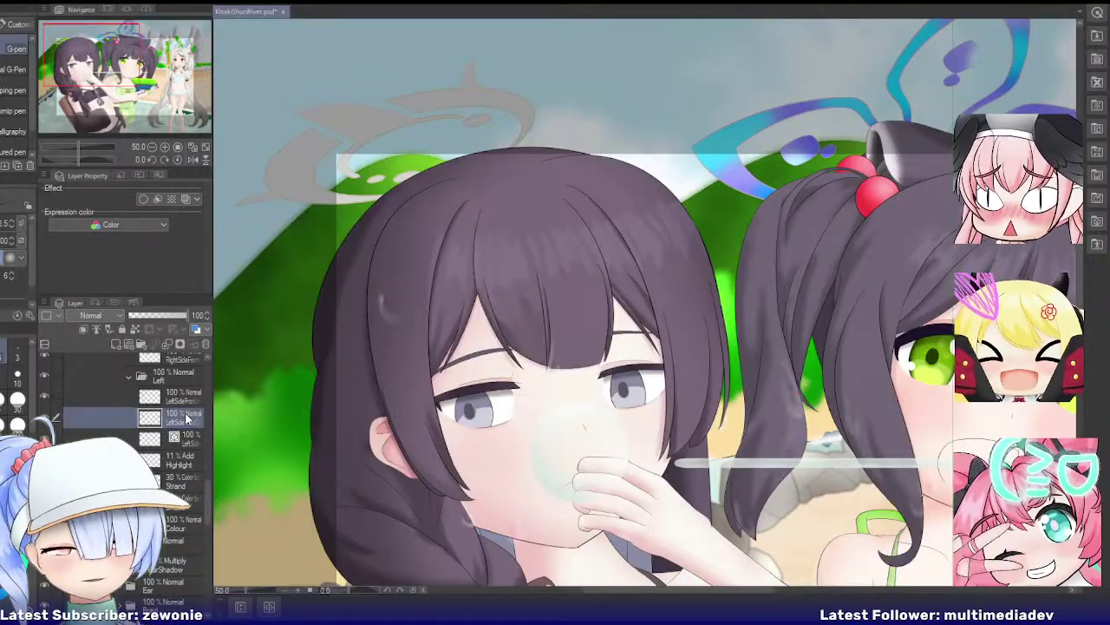
key(ctrl+z)
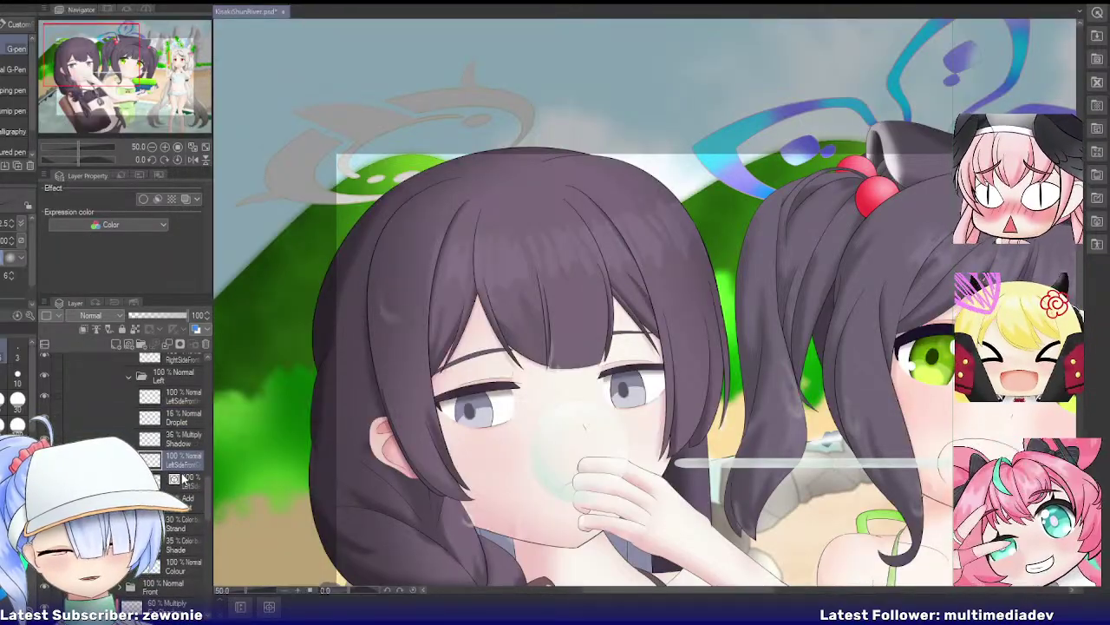
Step: Undo the Droplet and Shadow layer move, and merge the third LeftSideFront line, Highlight, Strand, Shade and Colour set into one layer
key(ctrl+z)
scroll(185, 483, down, 2)
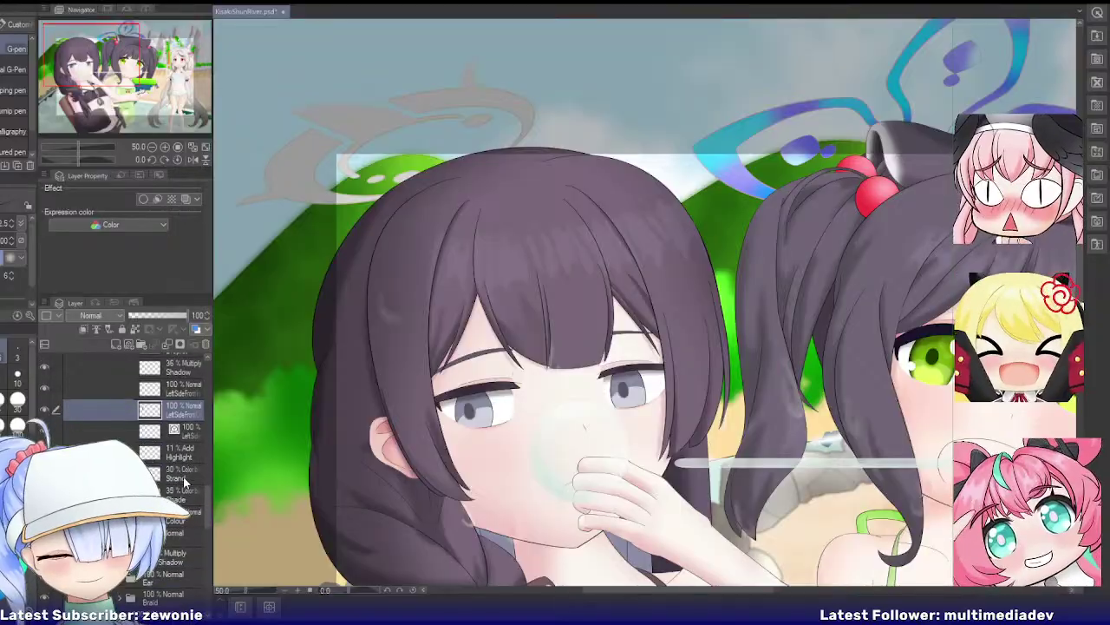
click(180, 434)
shift+click(182, 520)
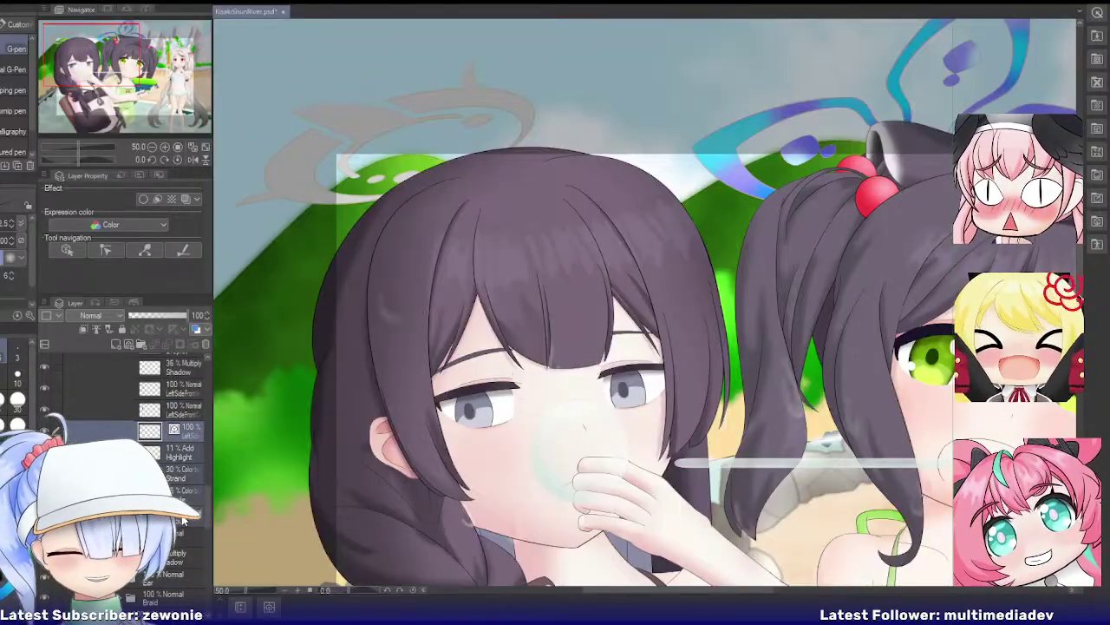
key(shift+alt+e)
scroll(169, 434, up, 2)
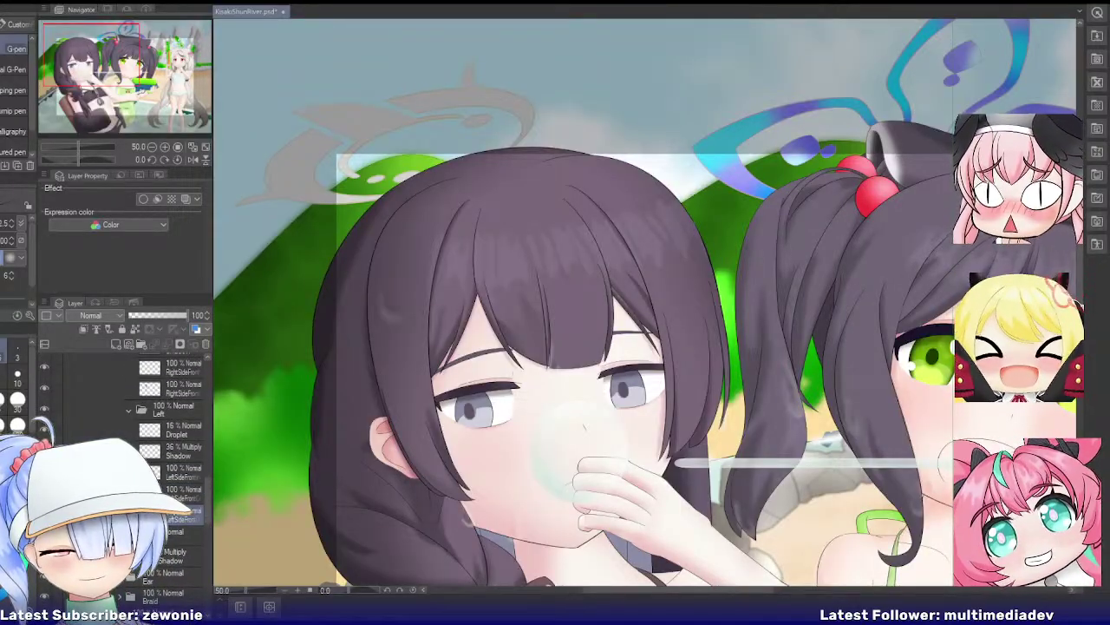
scroll(169, 416, down, 1)
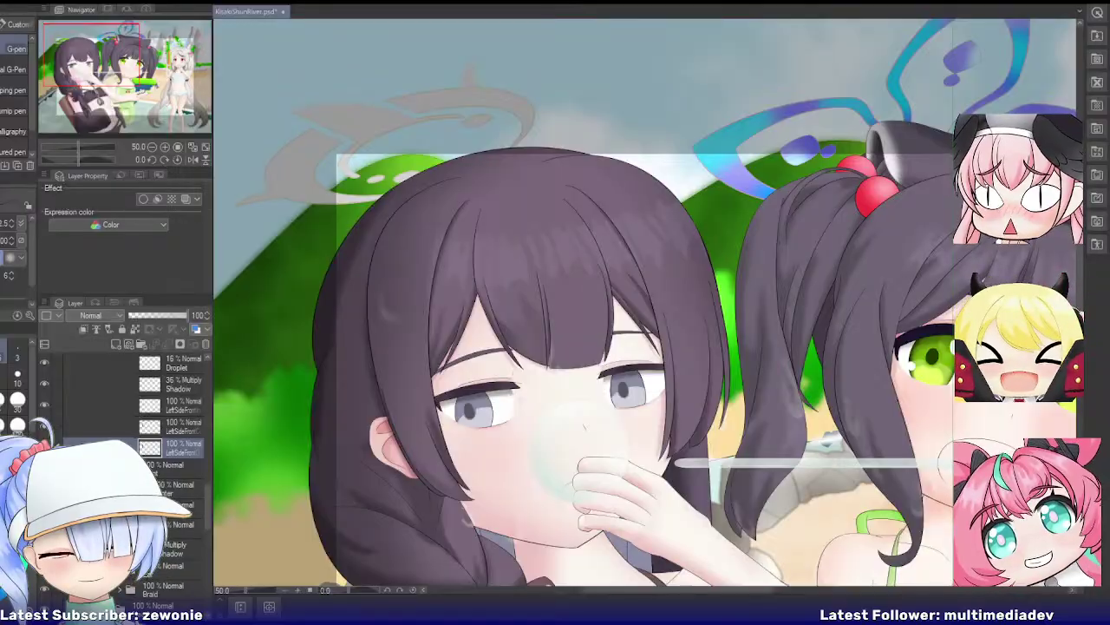
Step: In the Front folder's Center group, merge the first two FrontCenter line, Highlight, Strand and Colour sets into one layer each
scroll(169, 512, down, 2)
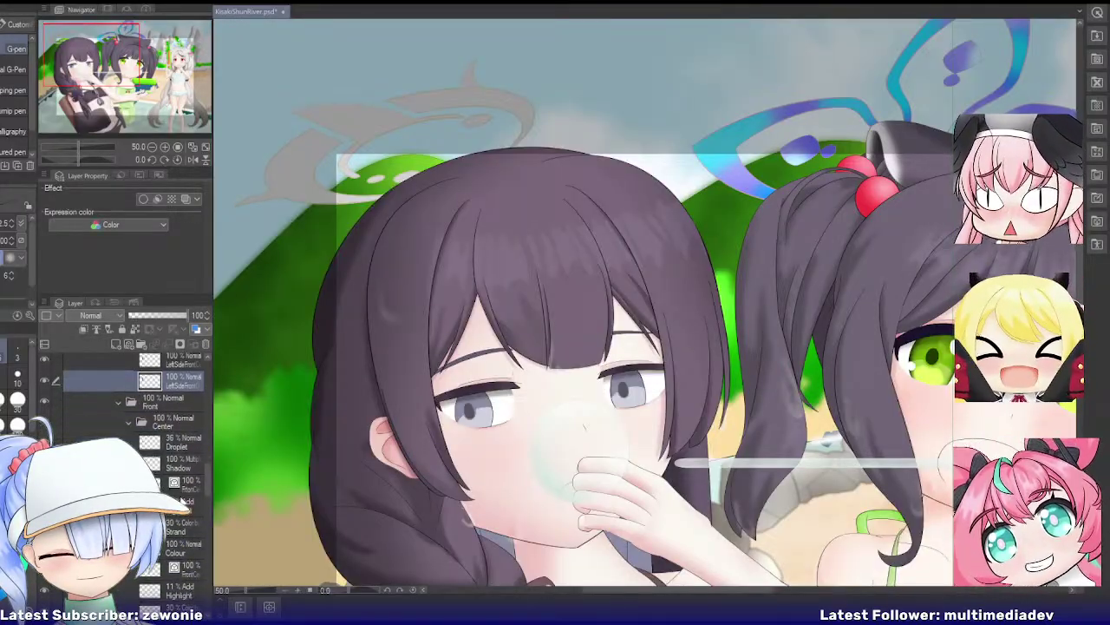
click(183, 484)
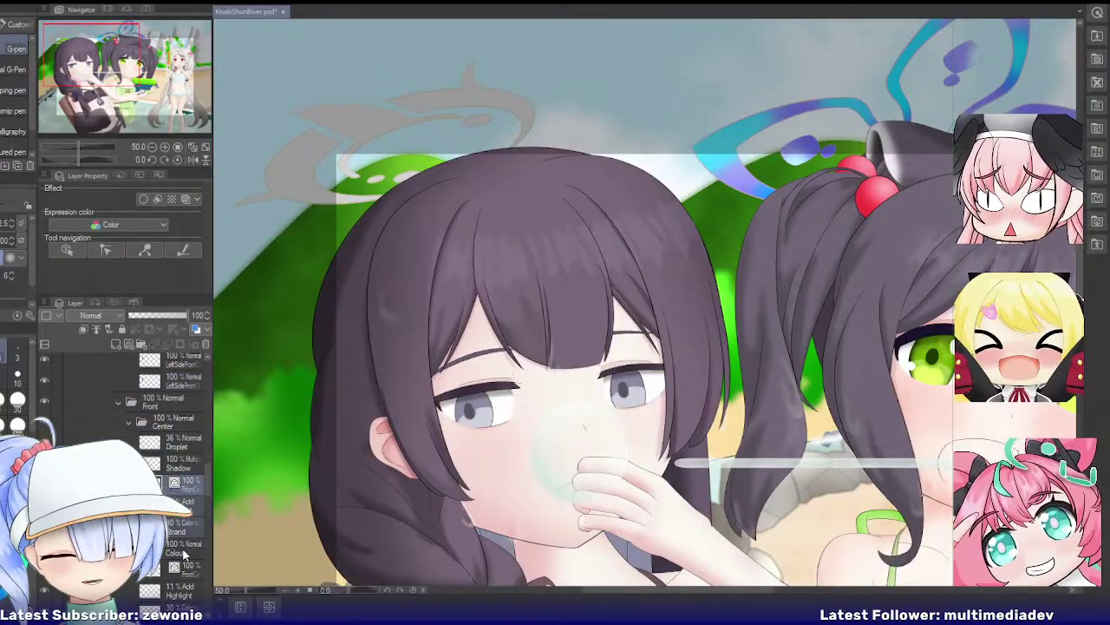
key(shift+alt+e)
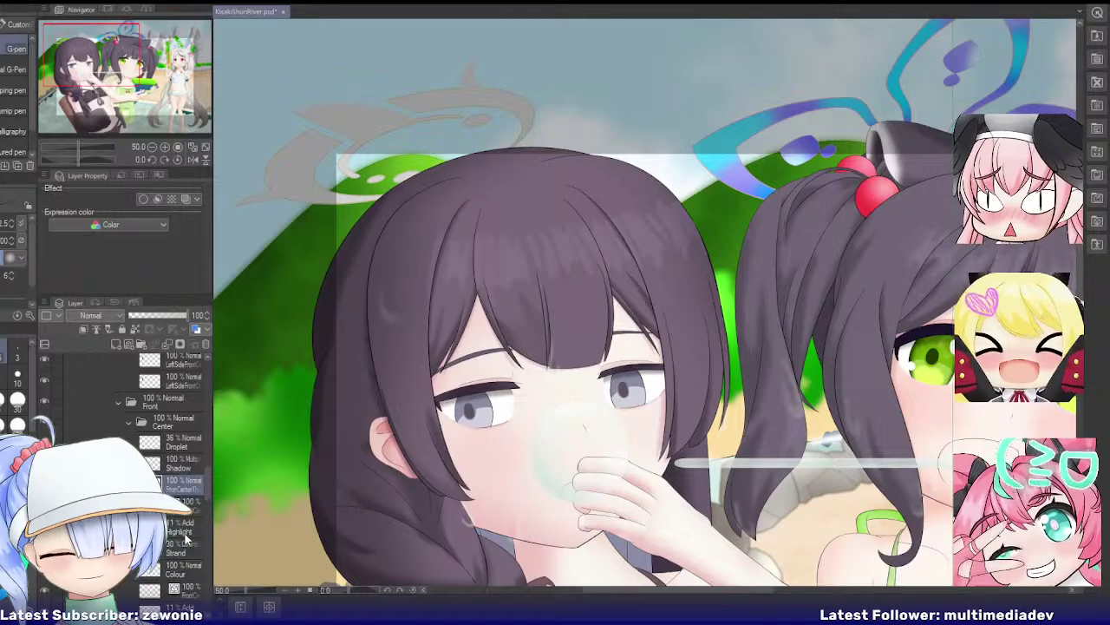
click(185, 510)
scroll(184, 520, down, 2)
shift+click(184, 502)
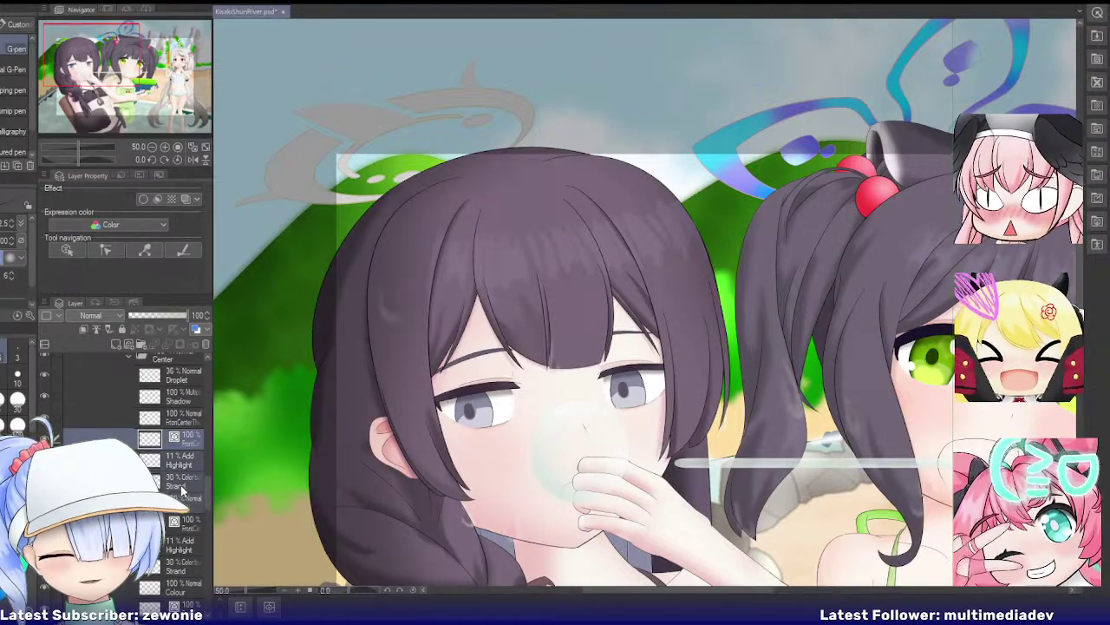
key(shift+alt+e)
Step: Merge each of the three remaining FrontCenter line, Highlight, Strand and Colour sets into its own single layer
click(186, 462)
shift+click(182, 524)
key(shift+alt+e)
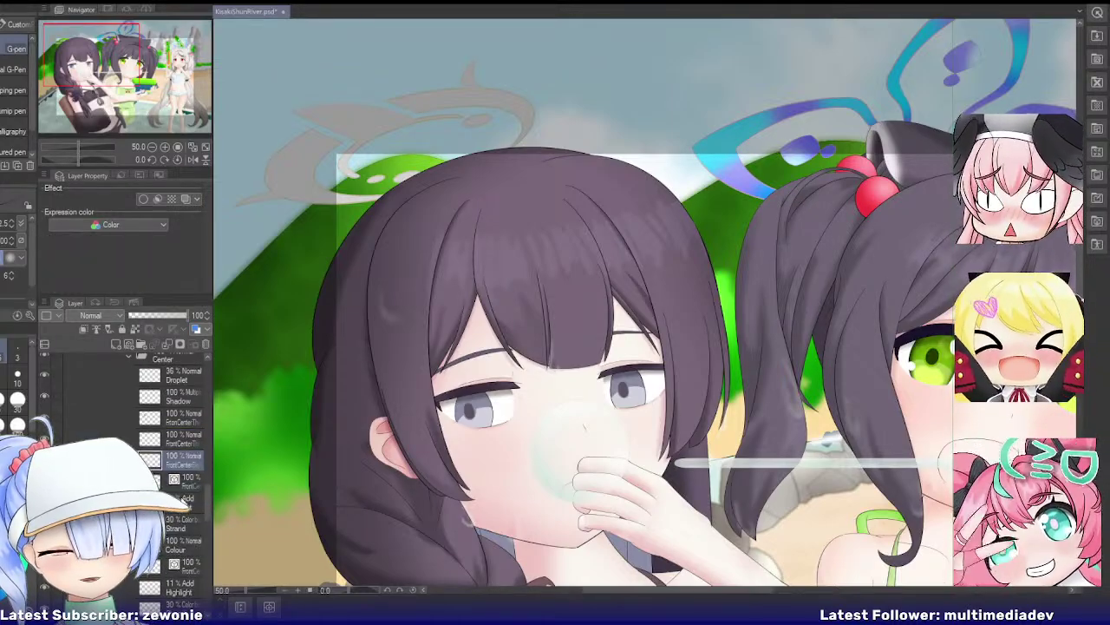
click(183, 483)
shift+click(189, 545)
key(shift+alt+e)
click(184, 503)
shift+click(179, 563)
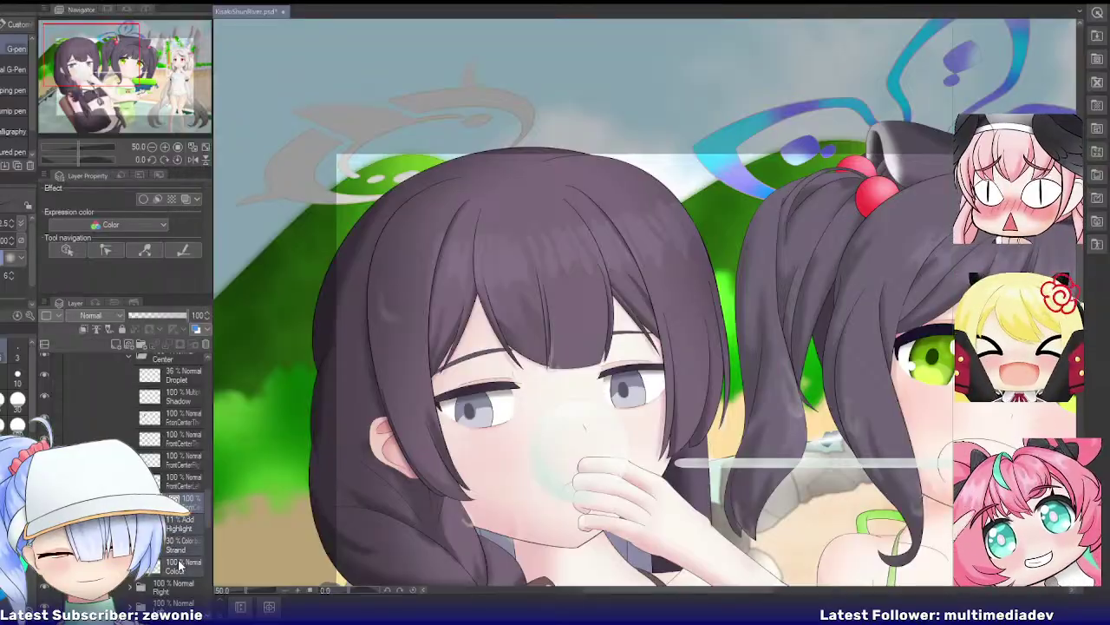
shift+click(182, 565)
key(shift+alt+e)
Step: In the Front folder's Right group, merge the RightFrontLoose and RightFrontTuck line, Highlight, Strand and Colour sets into one layer each
scroll(174, 533, down, 2)
click(140, 440)
click(184, 459)
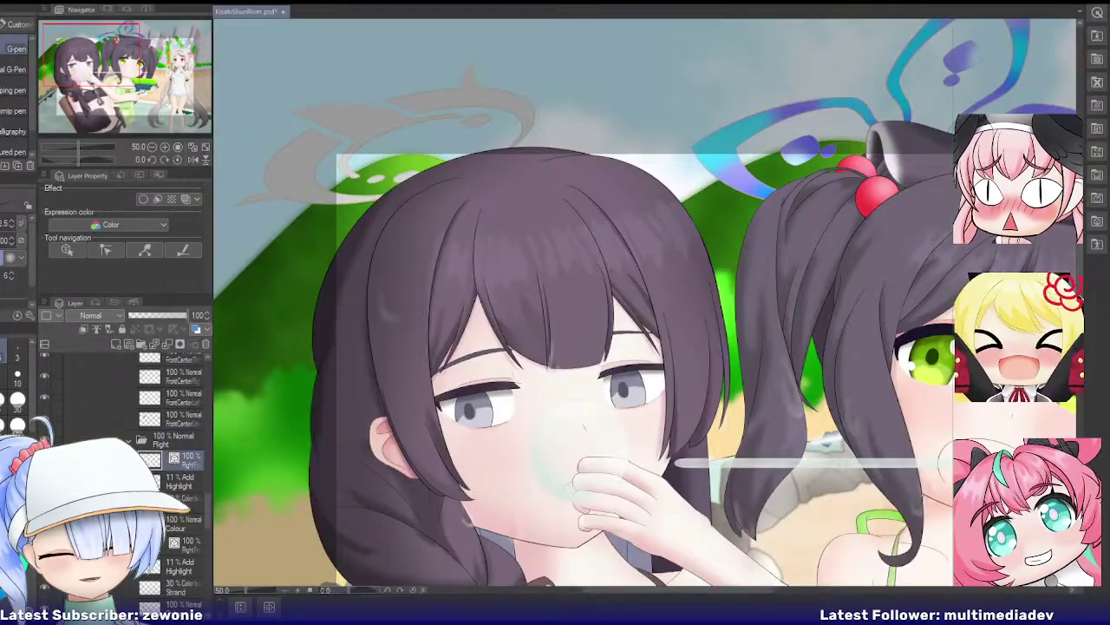
click(183, 482)
shift+click(182, 544)
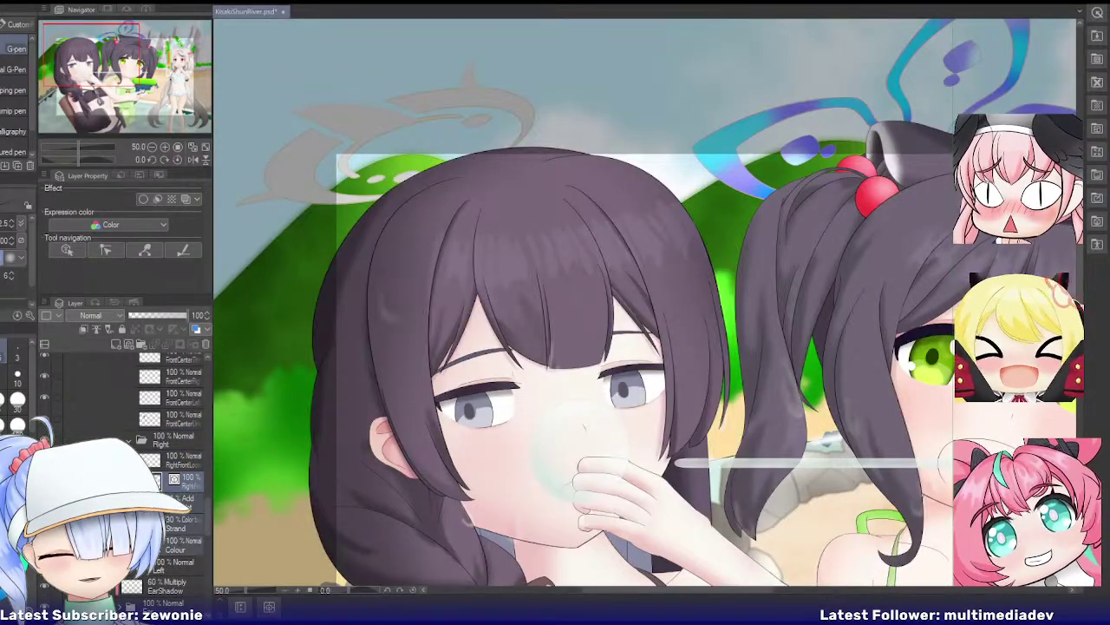
key(shift+alt+e)
Step: In the Front folder's Left group, merge the LeftFrontLoose and LeftFrontTuck line, Highlight, Strand and Colour sets into one layer each
click(130, 500)
scroll(170, 521, down, 1)
scroll(170, 521, down, 1)
click(184, 458)
shift+click(182, 522)
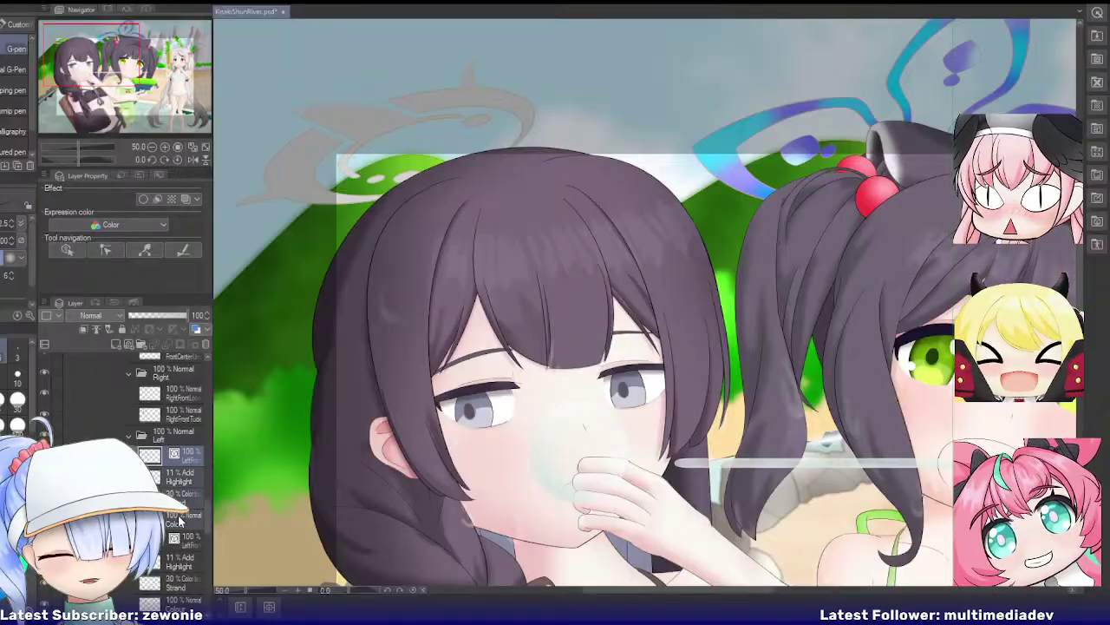
key(shift+alt+e)
click(184, 479)
shift+click(181, 543)
key(shift+alt+e)
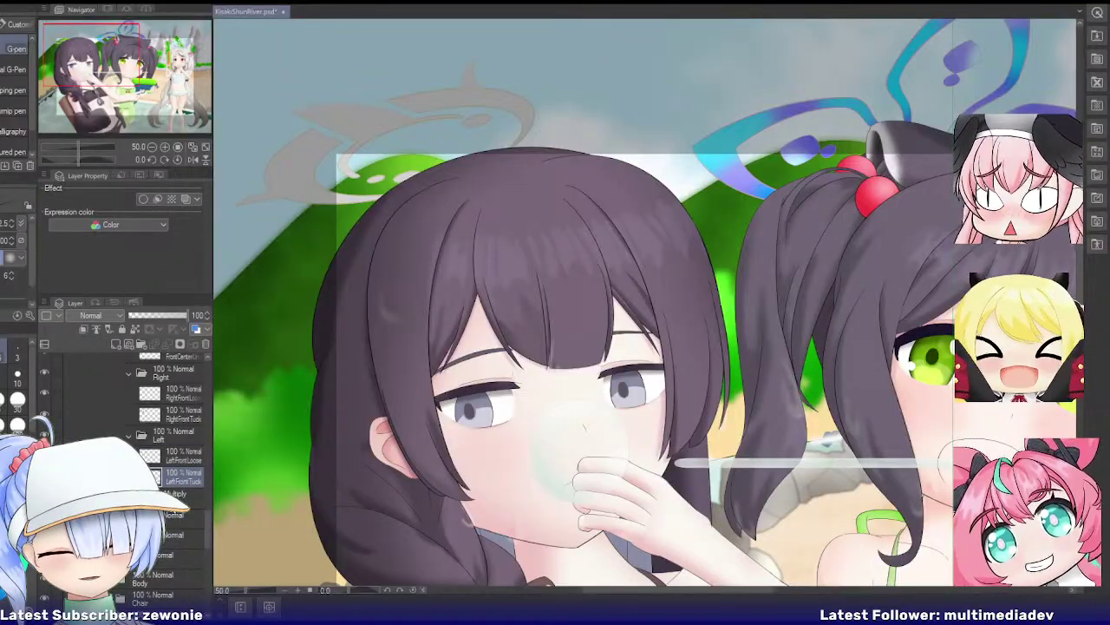
Step: In the Ear folder, merge the RightEar line, shading and Colour layers into one RightEar layer
click(178, 494)
scroll(170, 485, down, 1)
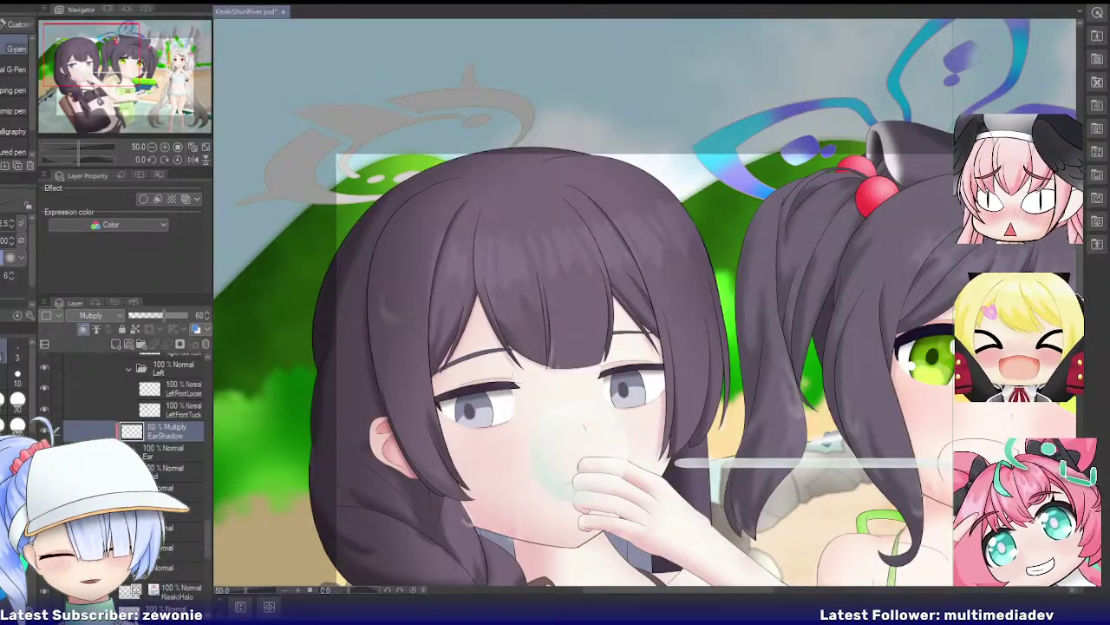
click(176, 472)
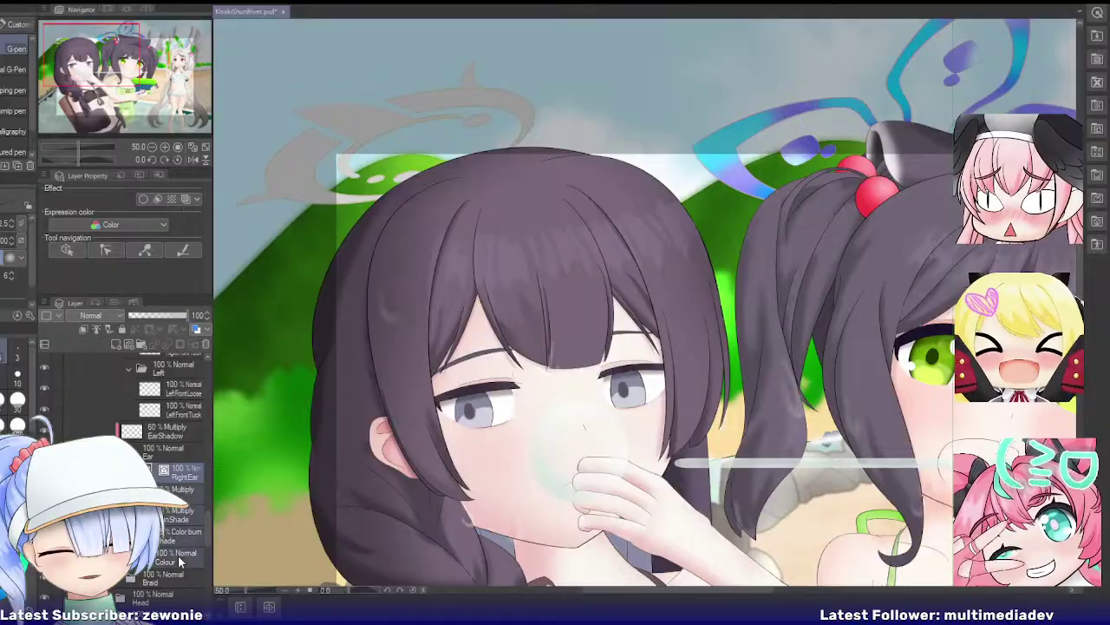
Step: In the Braid folder's Butterfly group, merge the ButterflyTop and ButterflyBot line, shading and Colour sets into one layer each
click(178, 493)
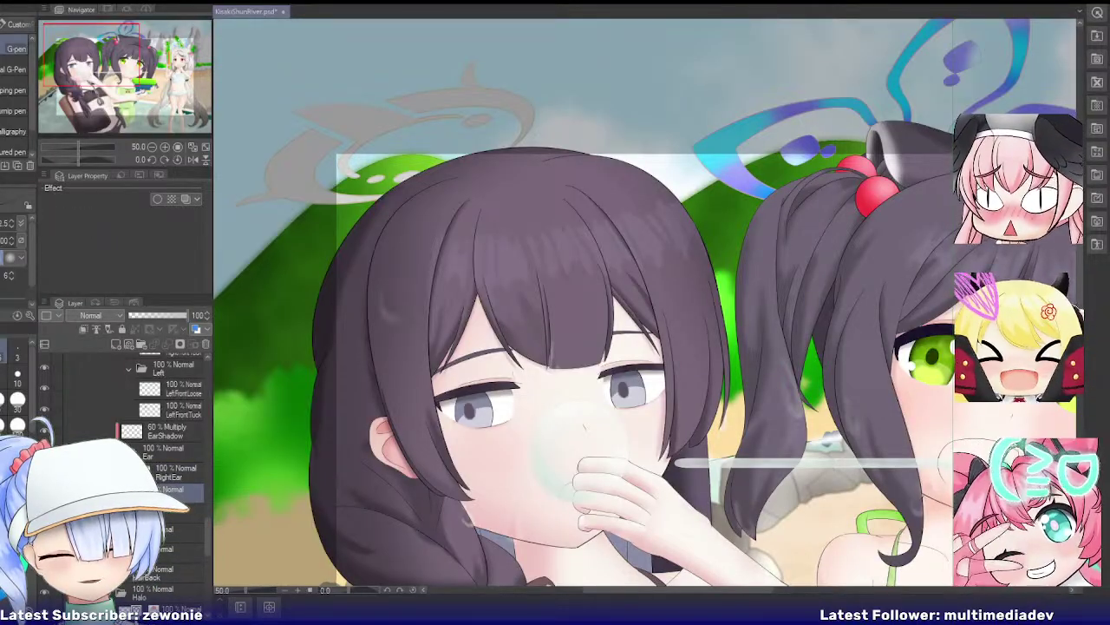
click(118, 492)
scroll(170, 486, down, 1)
click(129, 445)
click(182, 466)
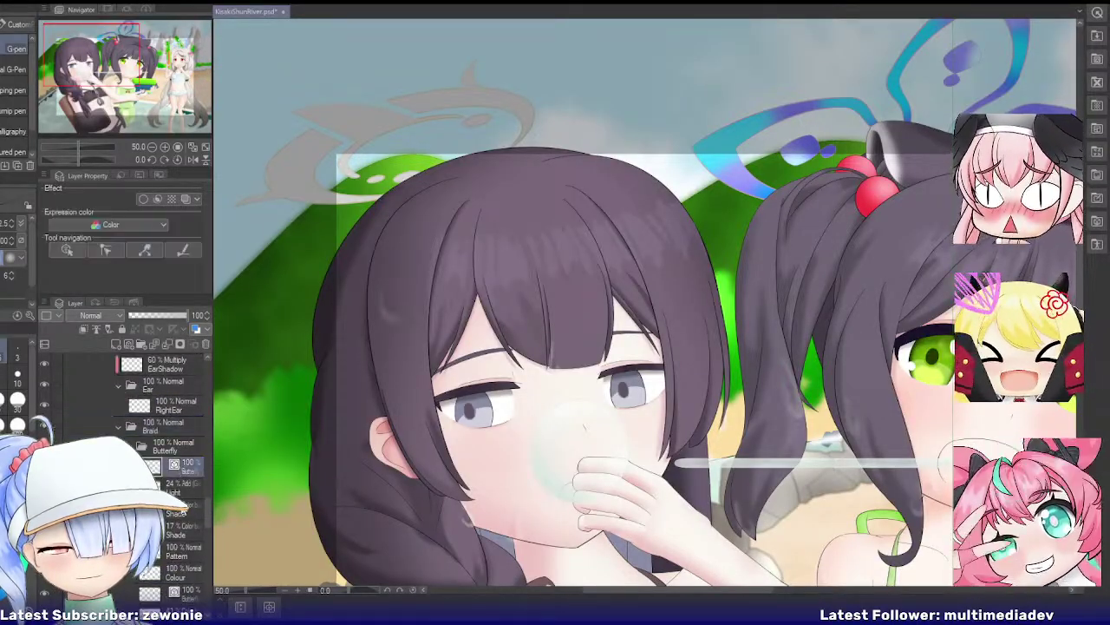
scroll(173, 520, down, 1)
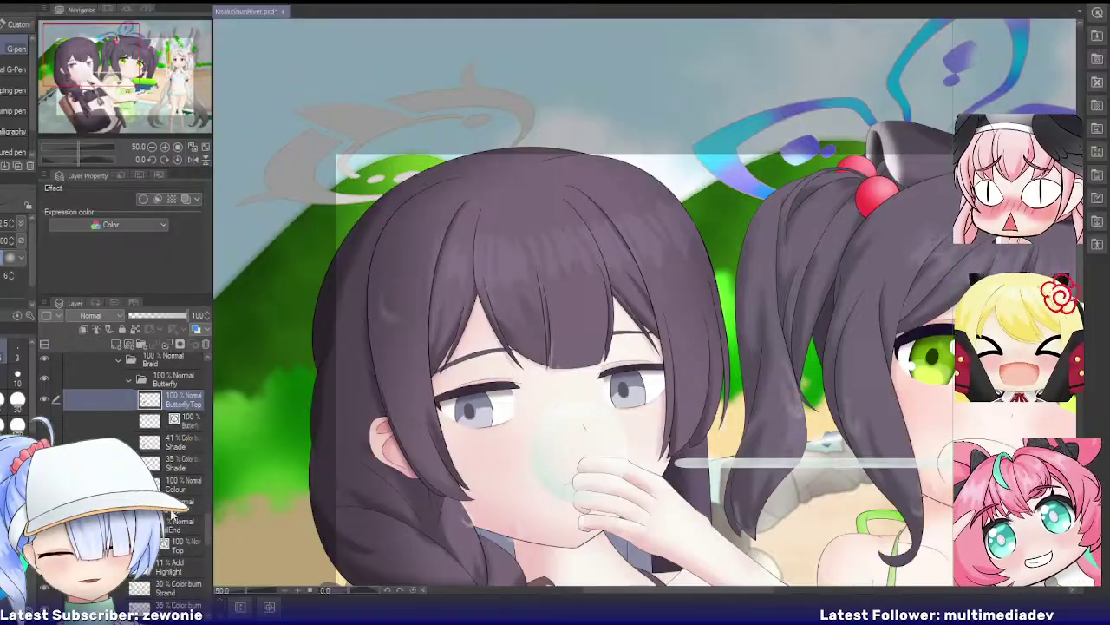
click(180, 423)
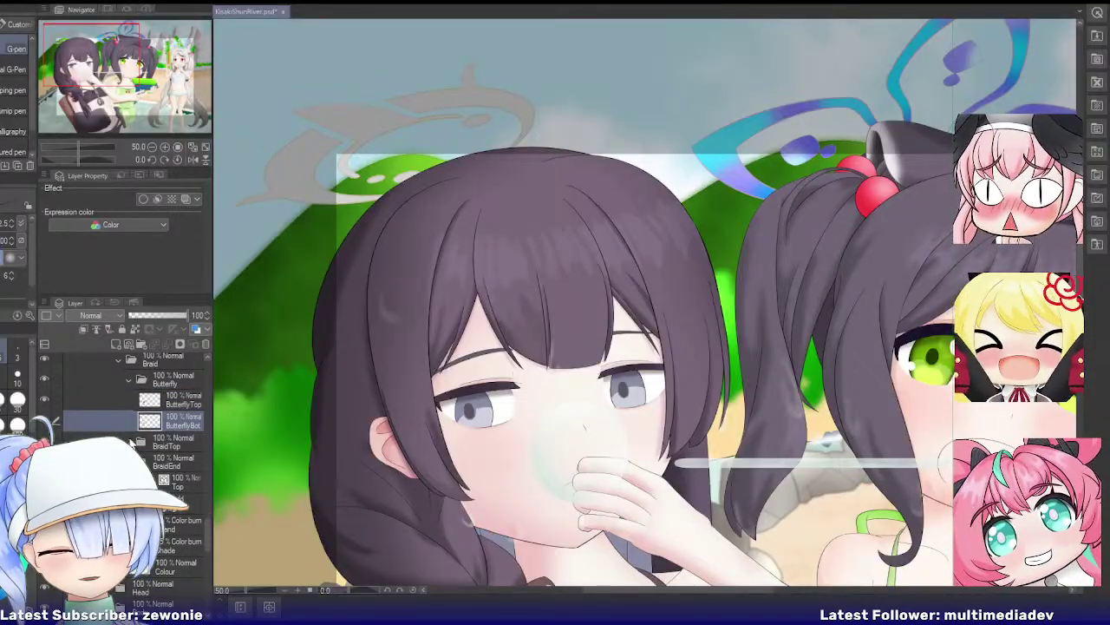
Step: In the BraidTop folder, merge the first line, Highlight, Strand, Shade and Colour set into one BraidCenter layer
scroll(346, 428, down, 4)
scroll(401, 538, up, 3)
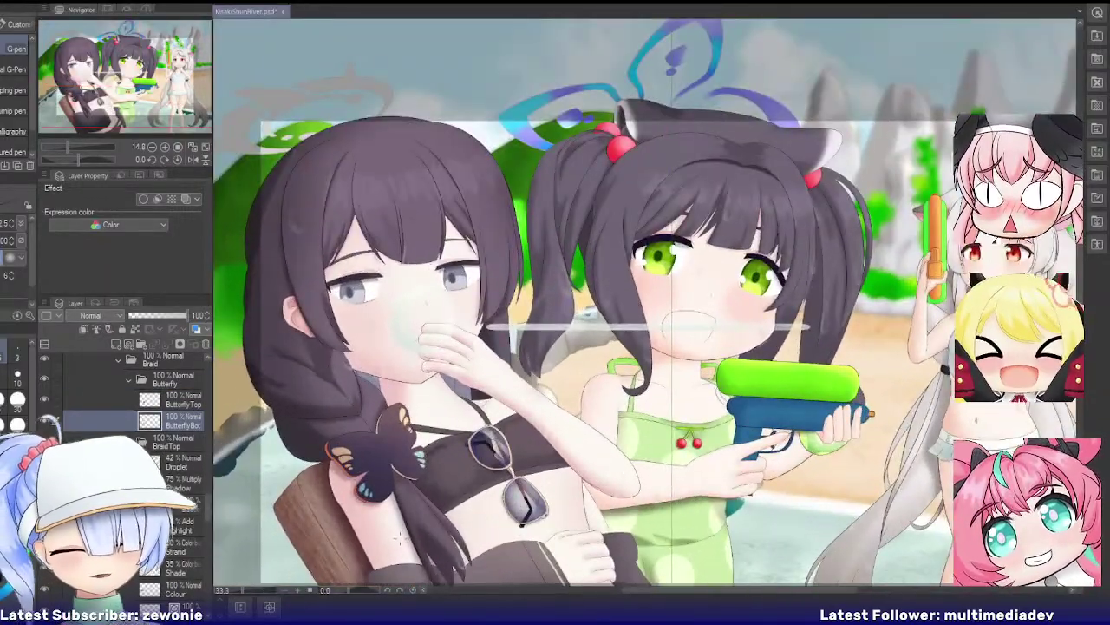
click(185, 519)
key(ctrl+z)
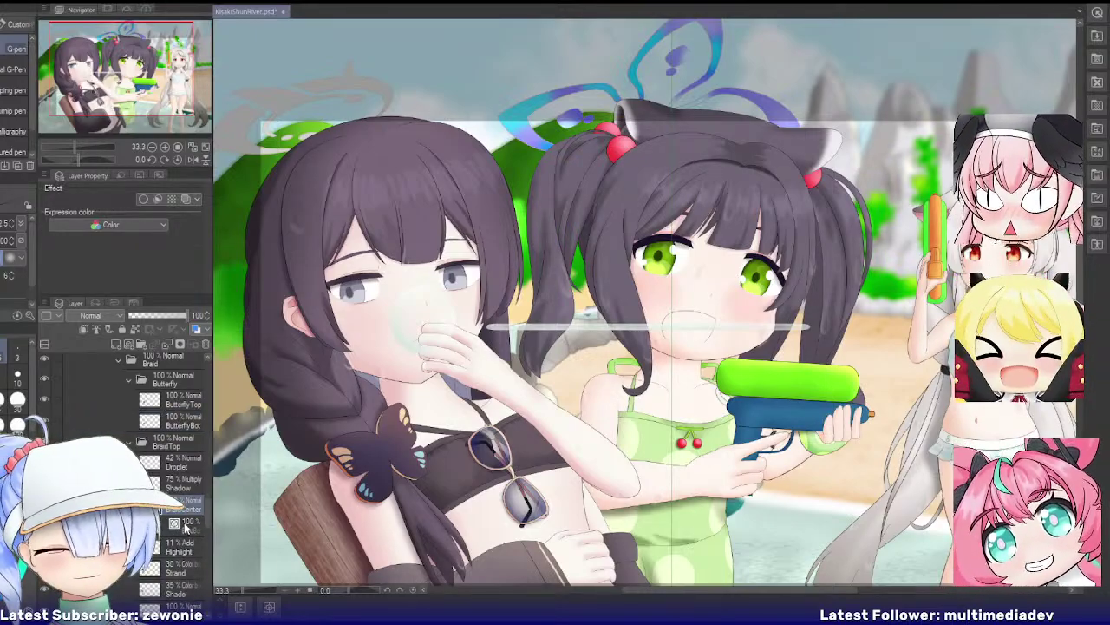
Step: Merge the BraidBottom and BraidTop line, Highlight, Strand, Shade and Colour sets into one layer each
click(184, 530)
scroll(183, 534, down, 2)
shift+click(183, 533)
key(shift+alt+e)
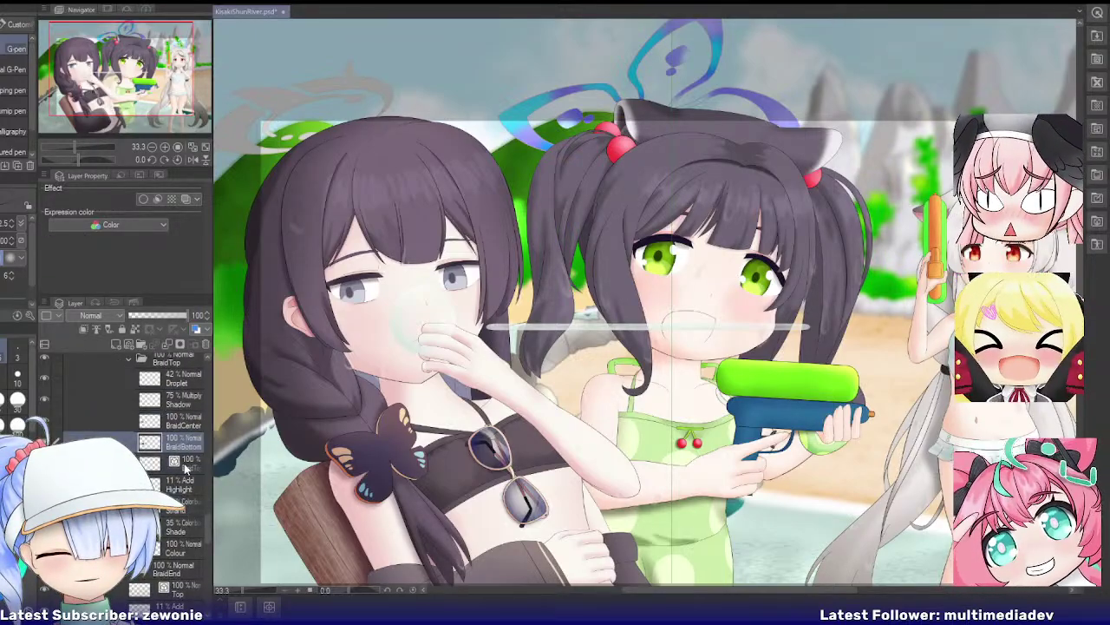
click(187, 465)
shift+click(178, 550)
key(shift+alt+e)
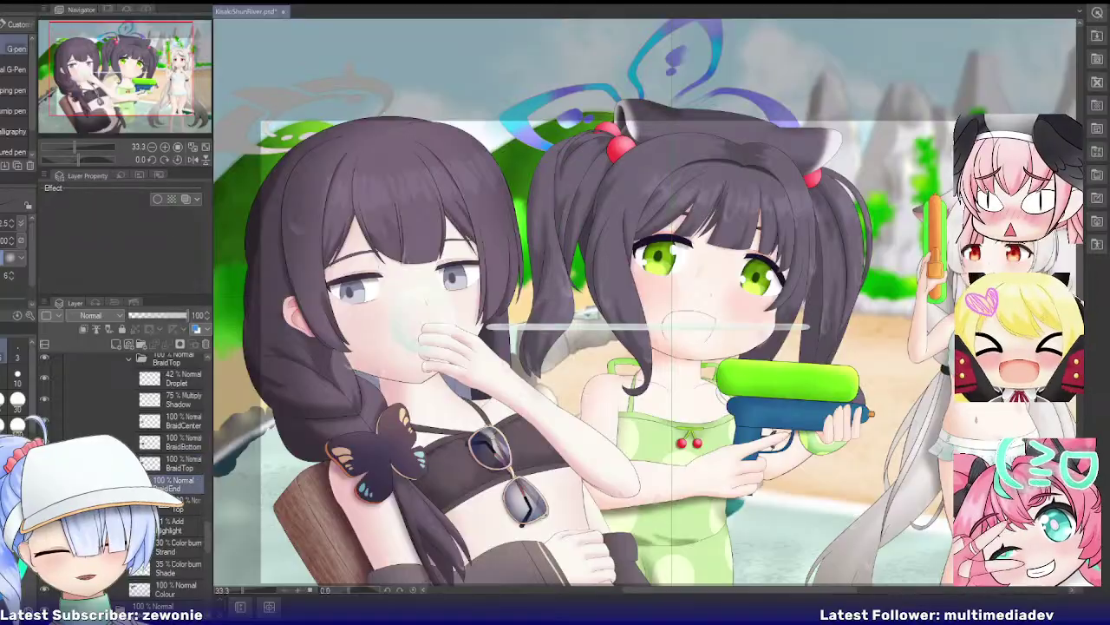
Step: Locate the contents of the BraidEnd folder's Droplet and Shadow layers with transform bounds, and move both layers above the BraidEnd line layer
click(178, 502)
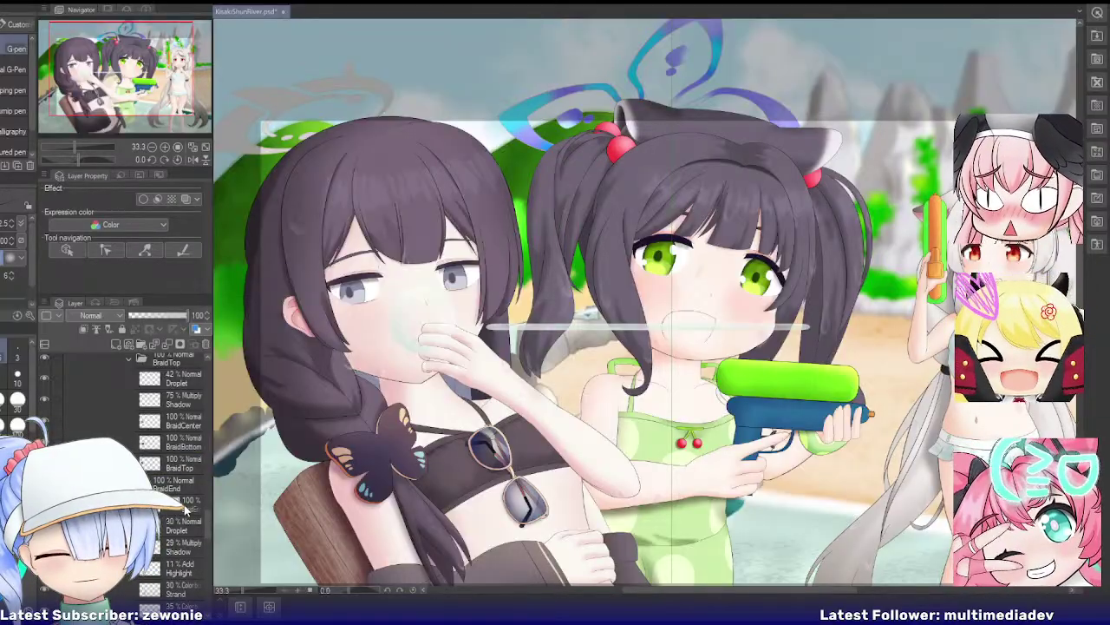
scroll(184, 510, down, 3)
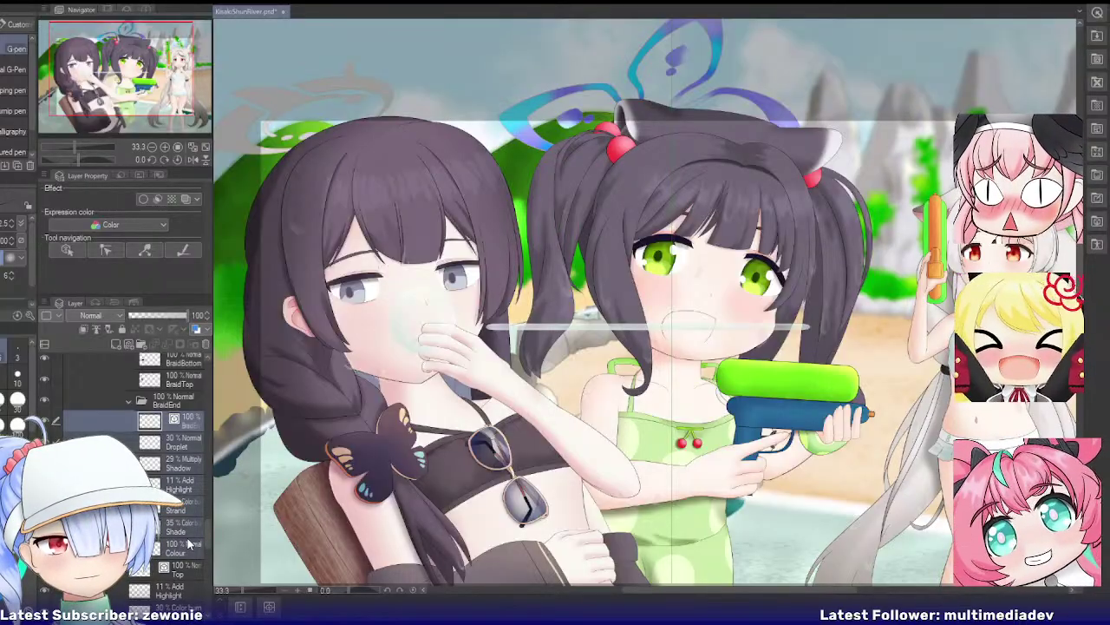
click(183, 449)
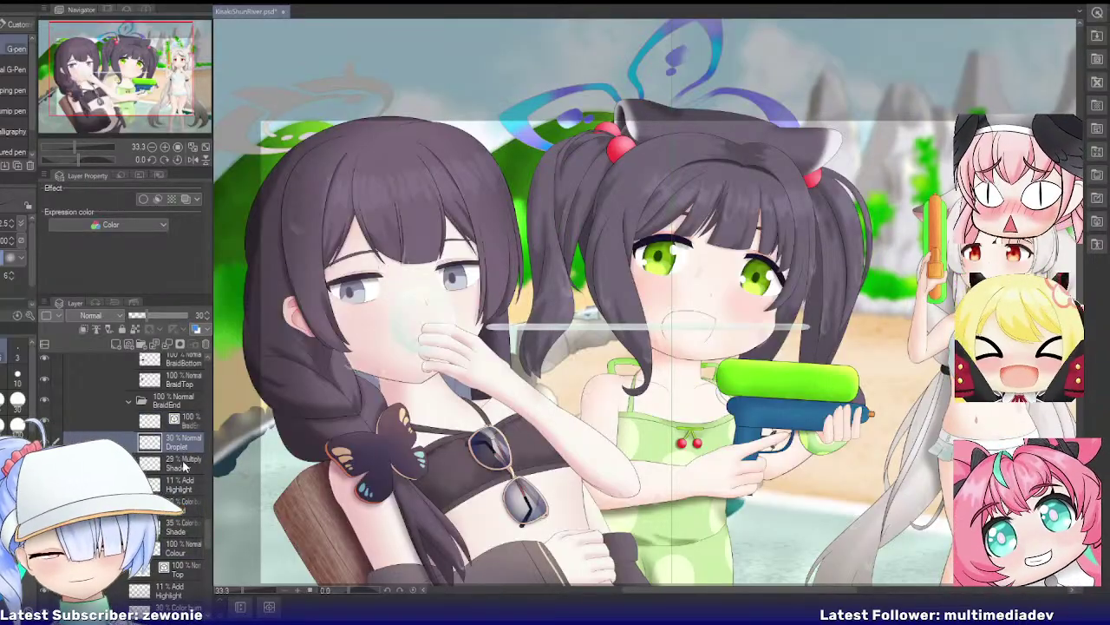
shift+click(184, 465)
key(ctrl+t)
scroll(337, 456, down, 1)
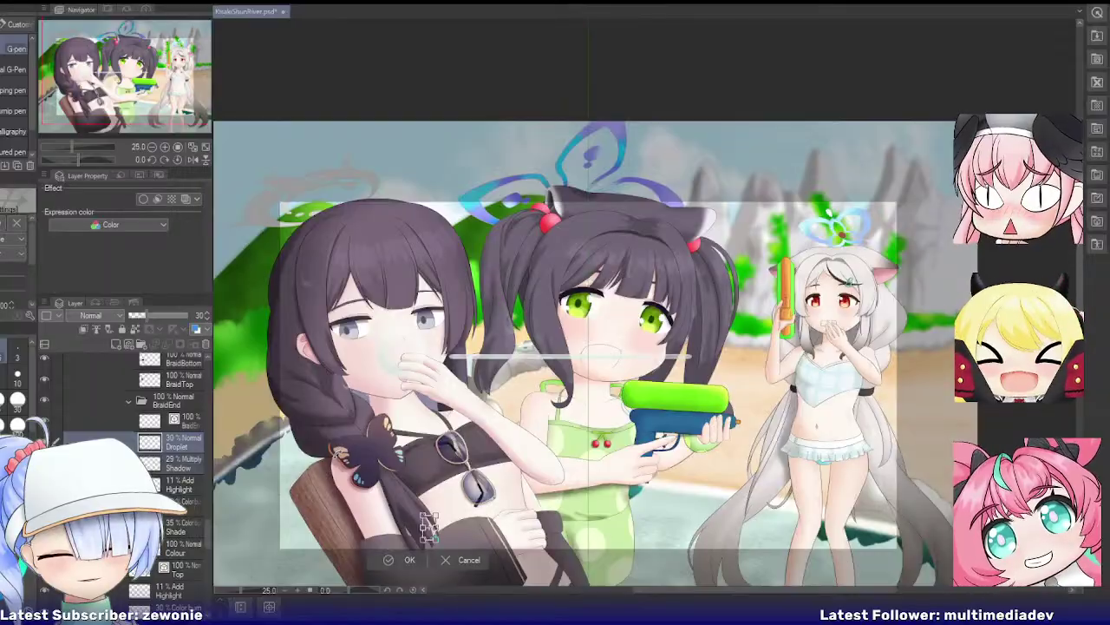
click(390, 563)
scroll(425, 503, up, 2)
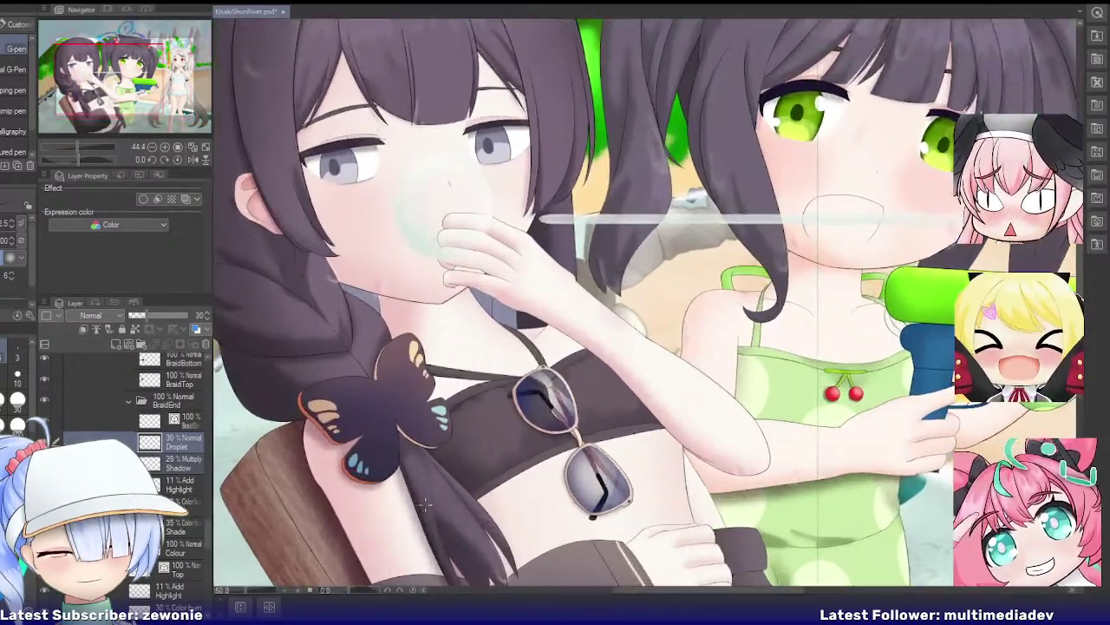
scroll(425, 504, up, 1)
drag(181, 443, 178, 474)
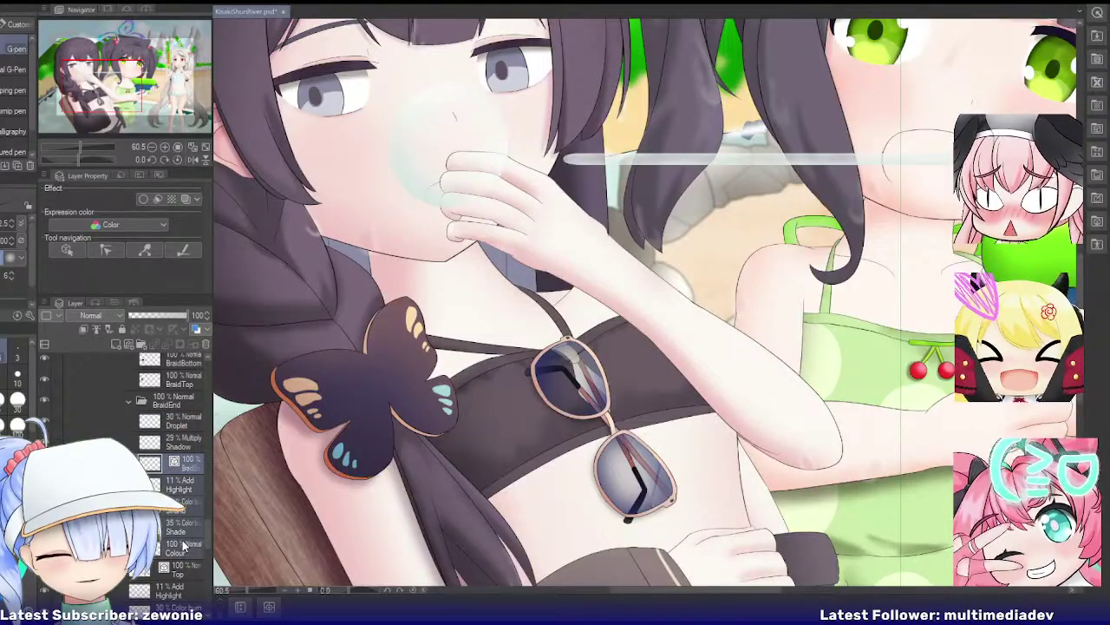
Step: Merge the BraidEnd set and the Top set below it, each with line, Highlight, Strand, Shade and Colour, into one layer apiece
scroll(170, 444, down, 2)
click(176, 424)
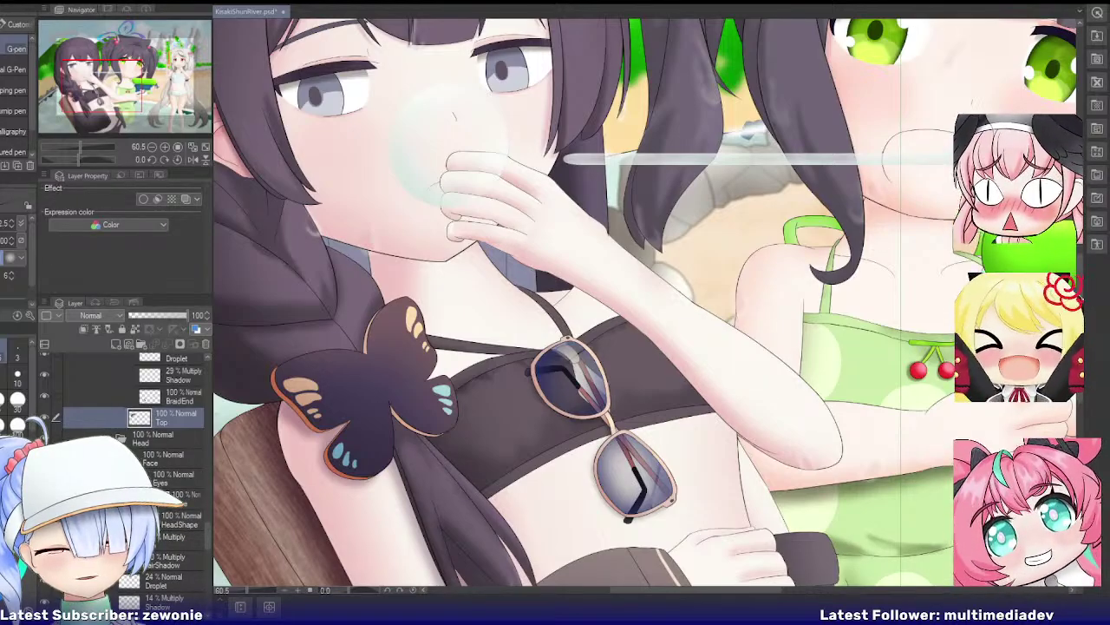
Step: In the Face folder's Eyes group for the left eye, merge the brow's line and Colour layers into one Brow layer
click(156, 477)
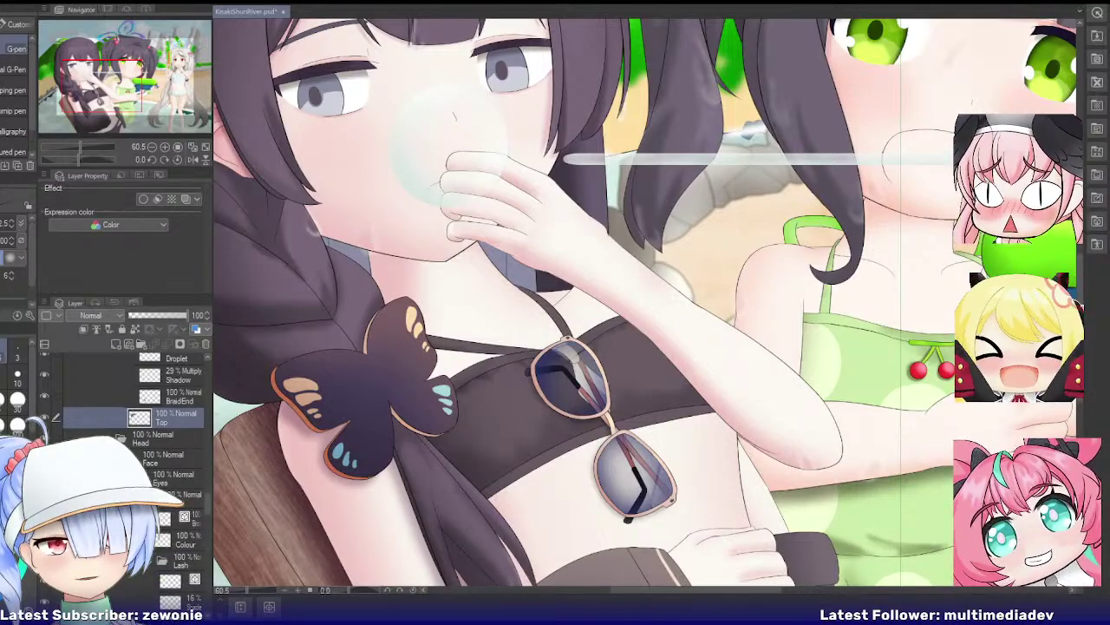
scroll(165, 477, down, 3)
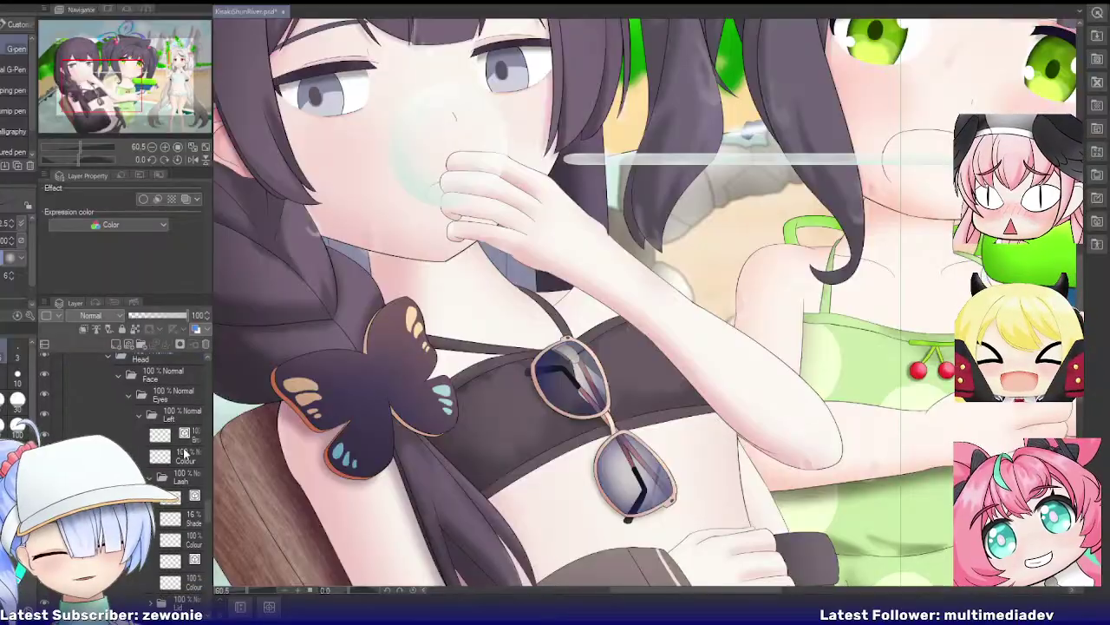
click(192, 439)
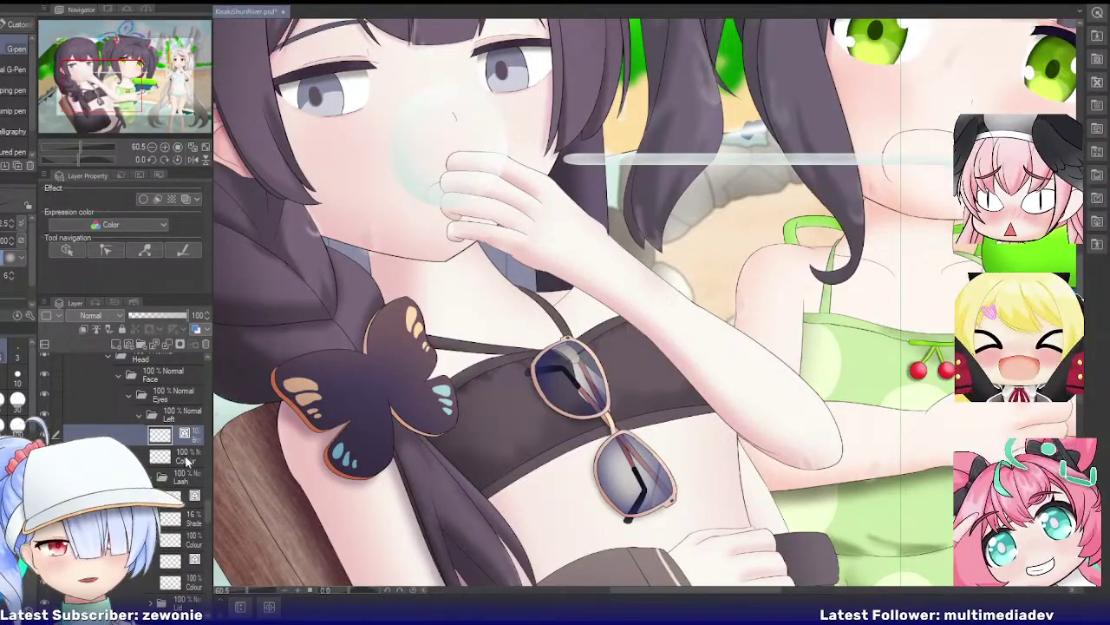
key(ctrl+e)
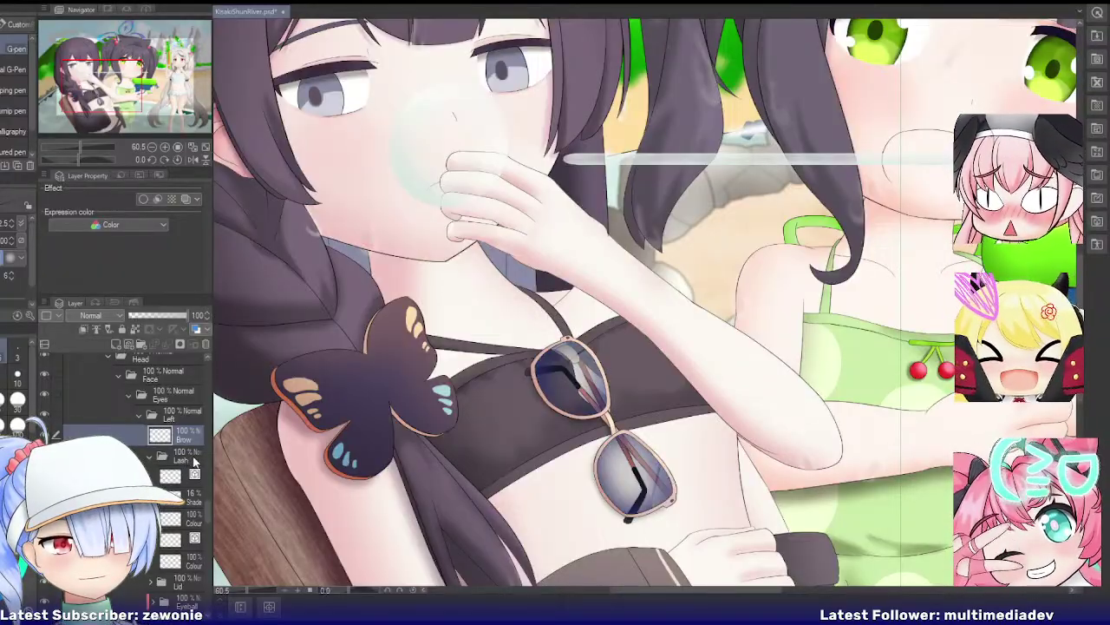
Step: In the left eye's Lash folder, merge the lash line, Shade and Colour layers into one, and the side lash line and Colour into another
scroll(444, 448, down, 3)
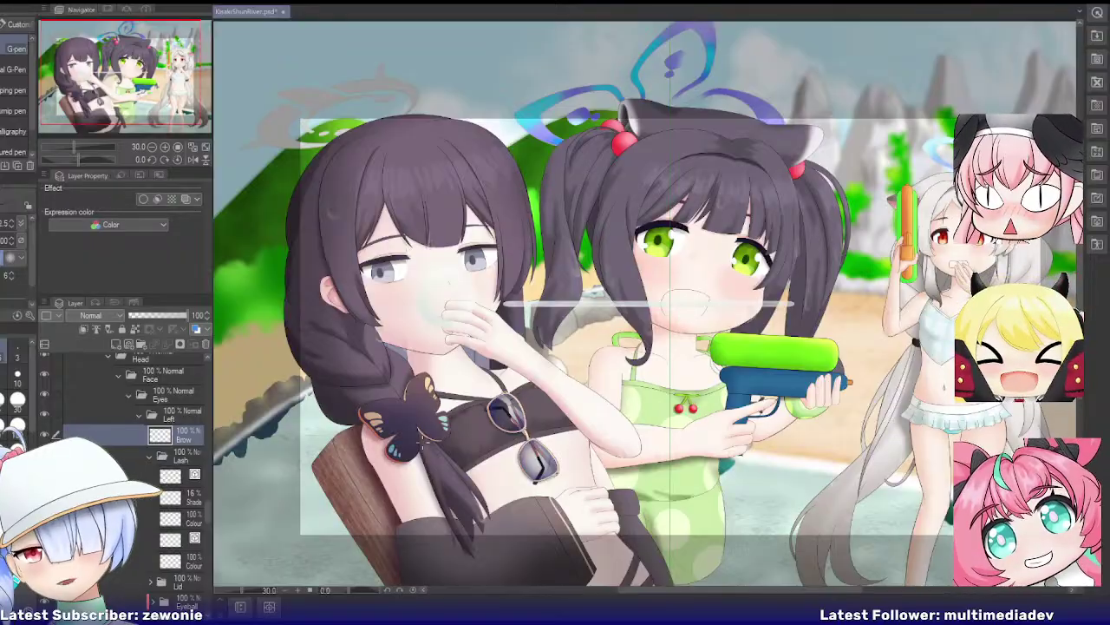
click(188, 498)
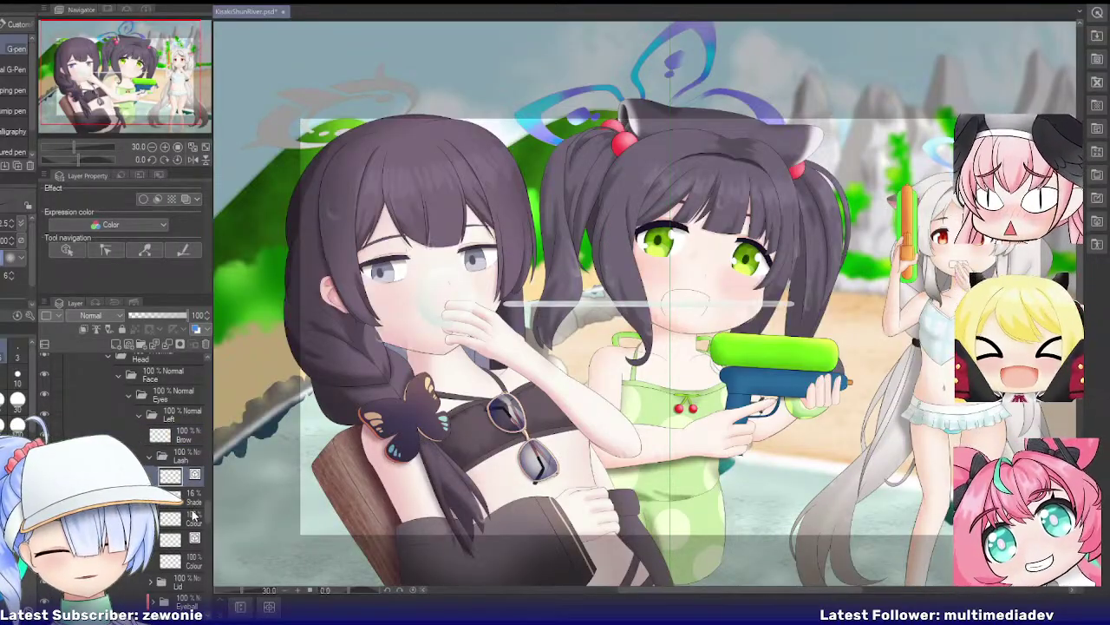
key(shift+alt+e)
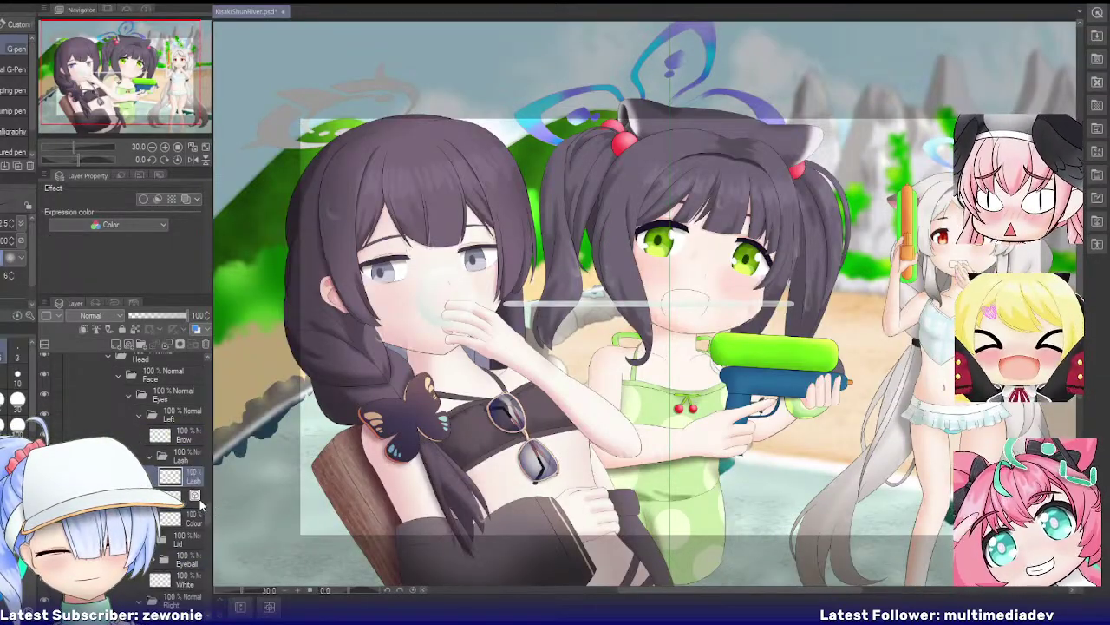
click(195, 500)
shift+click(193, 518)
key(shift+alt+e)
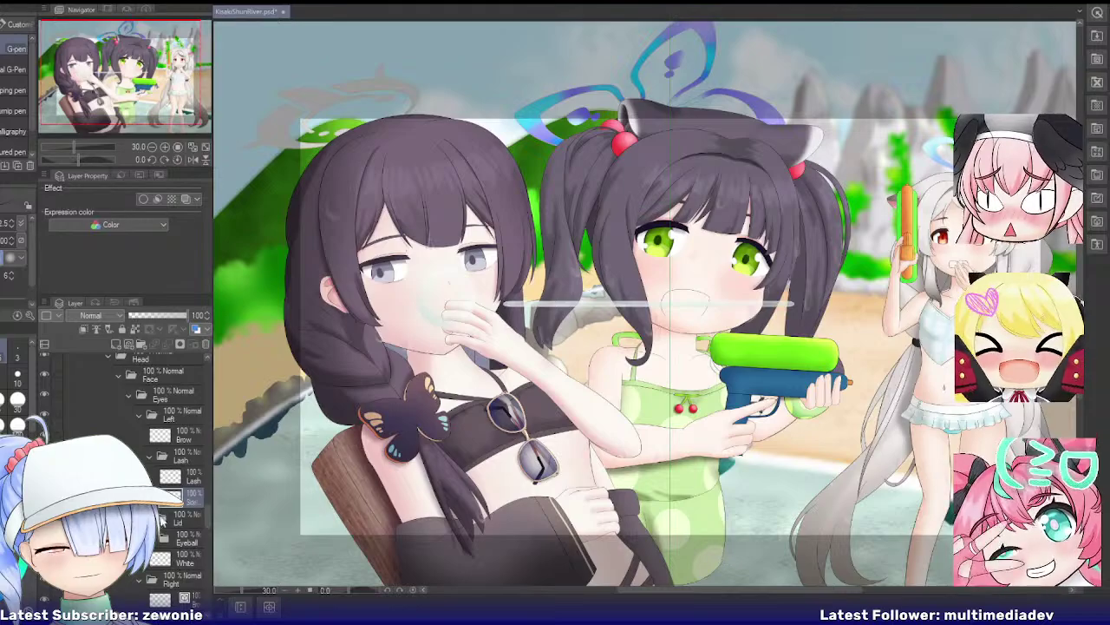
Step: Open the left eye's Lid folder and rasterize the top lid and bottom lid vector layers
scroll(162, 521, down, 2)
click(149, 452)
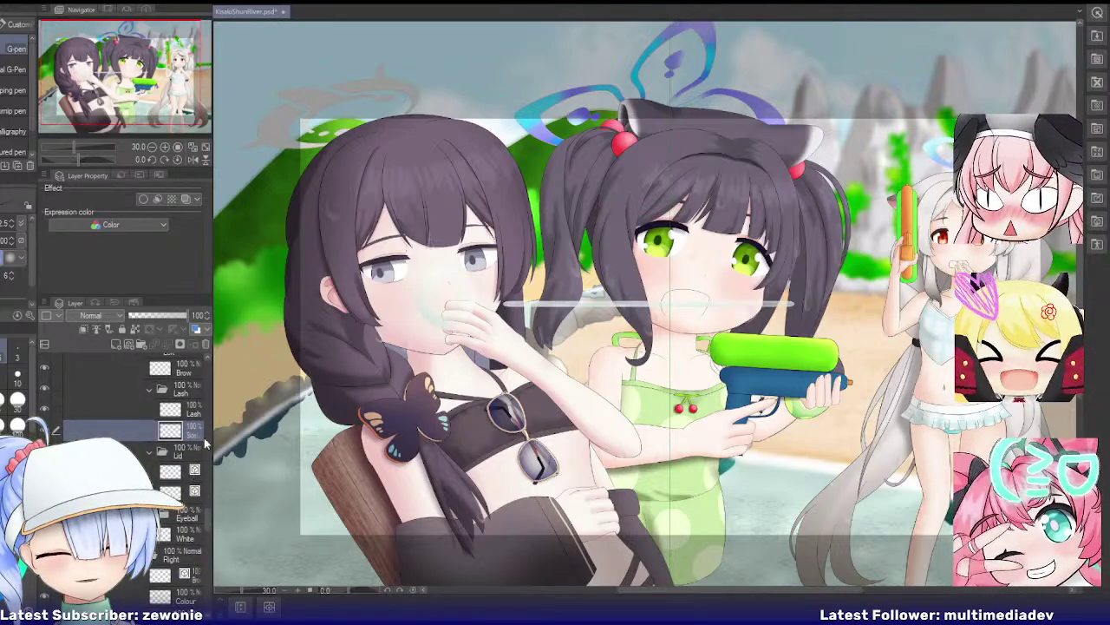
click(196, 471)
key(shift+alt+e)
click(195, 491)
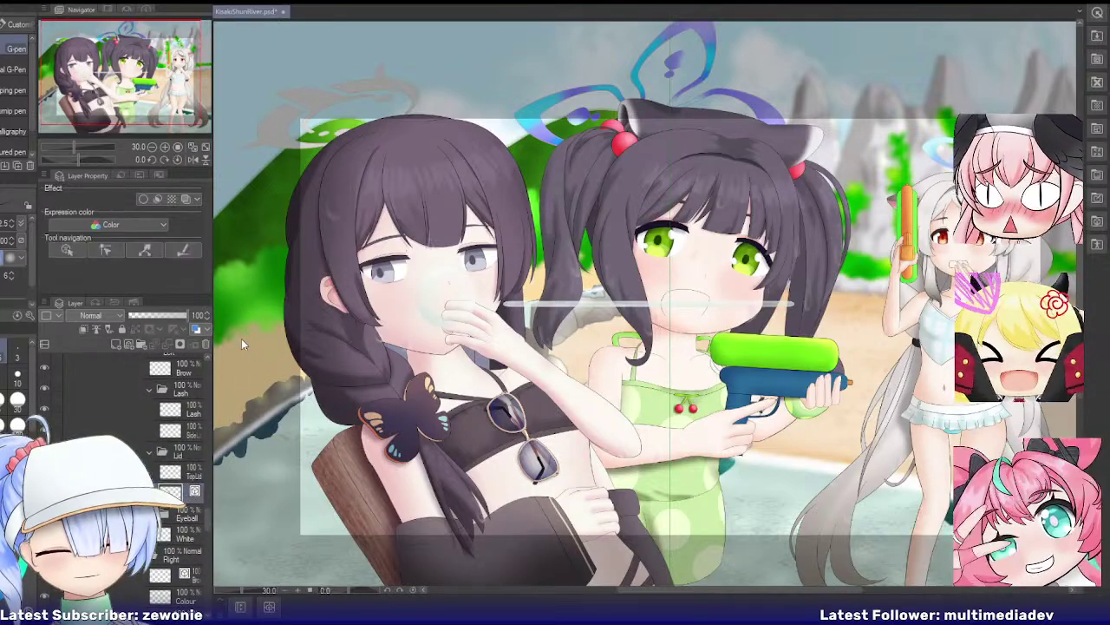
key(shift+alt+e)
Step: In the left eye's Eyeball folder, merge the iris line, lash shadow, Pupil, Darker and Colour layers into one Iris layer
scroll(165, 499, down, 2)
click(151, 447)
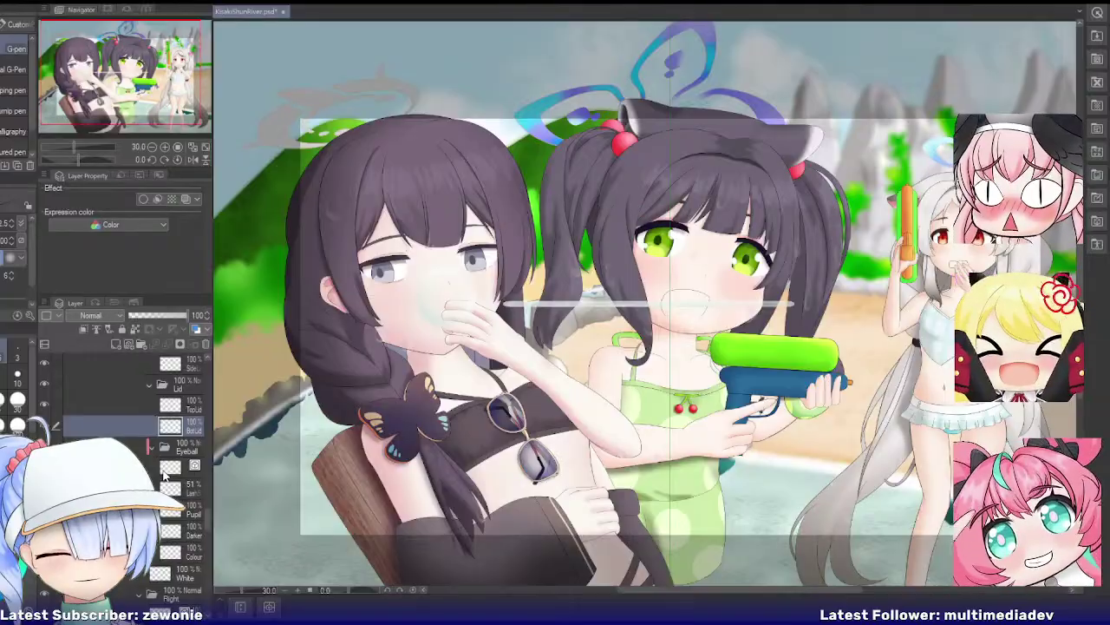
scroll(165, 469, down, 2)
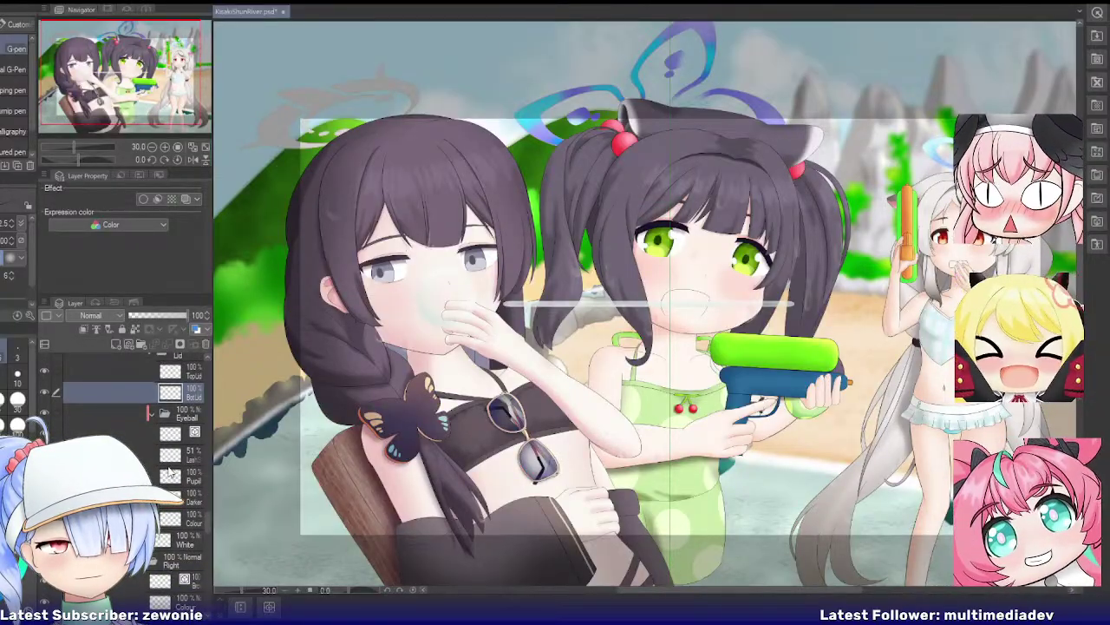
scroll(386, 284, up, 5)
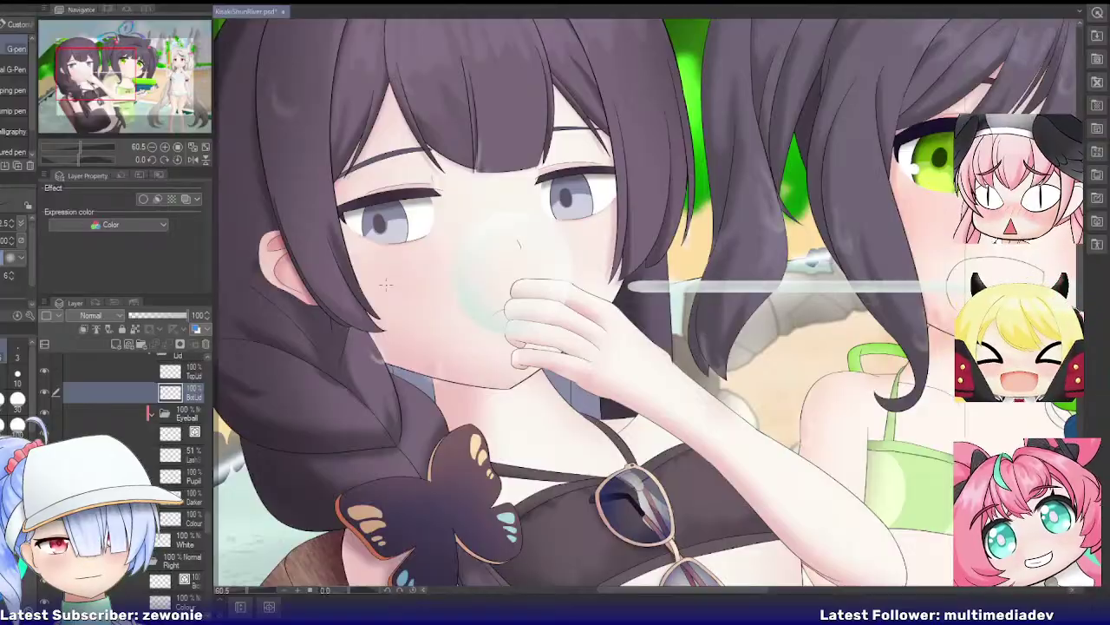
scroll(370, 384, down, 5)
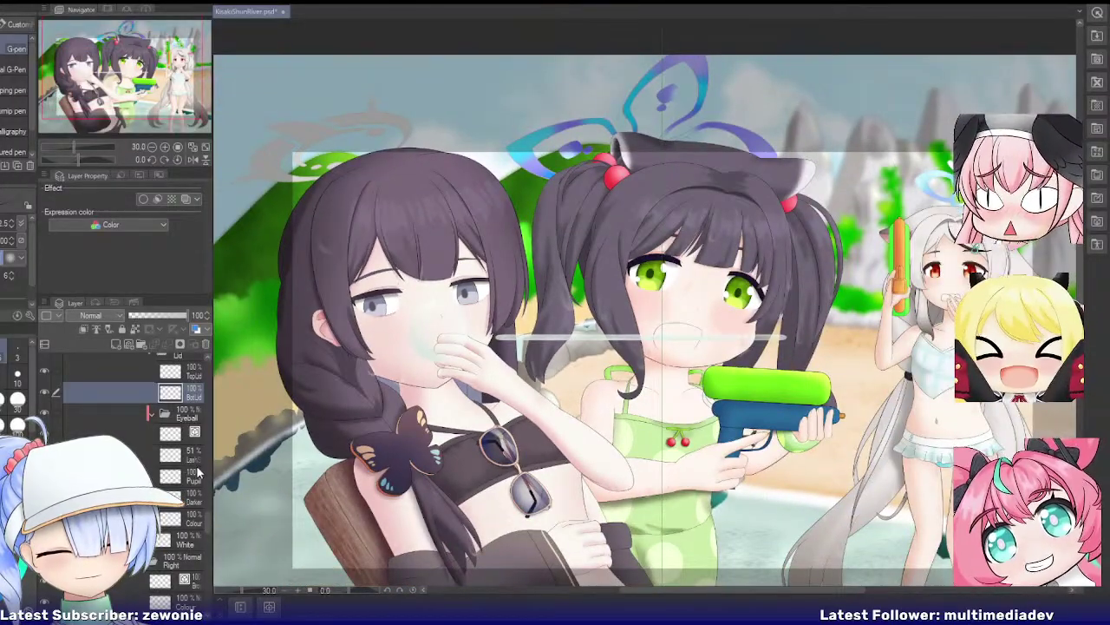
click(184, 432)
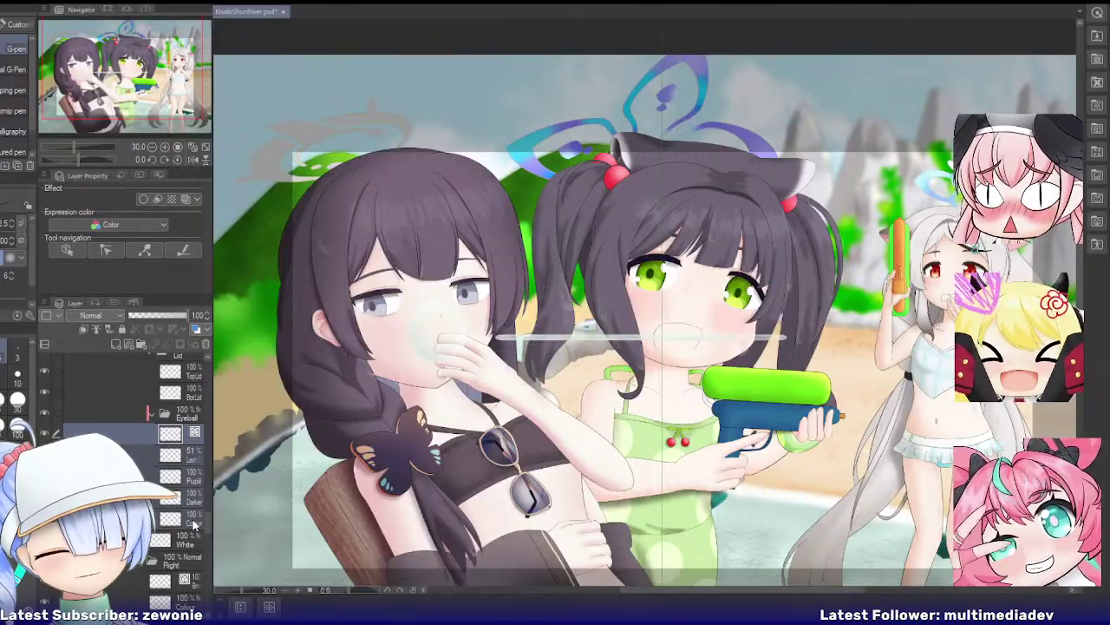
key(shift+alt+e)
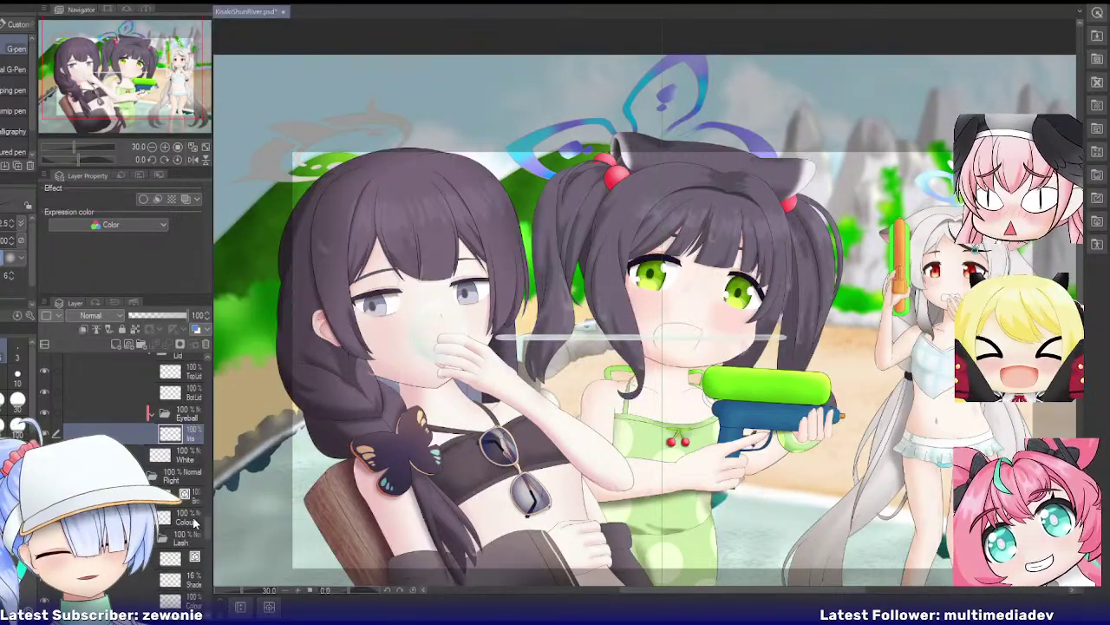
Step: In the Right eye group, merge the brow's line and Colour layers into one Brow layer
scroll(193, 460, down, 2)
click(190, 448)
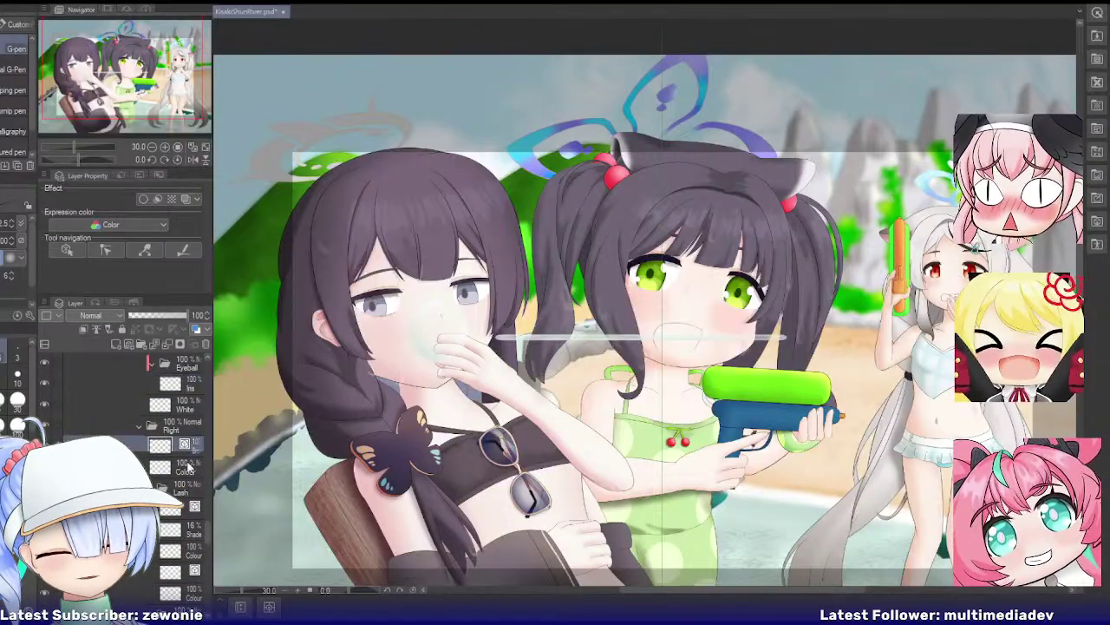
shift+click(189, 468)
key(shift+alt+e)
Step: Merge the right eye's lash line, Shade and Colour into one layer, and its side lash line and Colour into another
click(186, 491)
shift+click(192, 527)
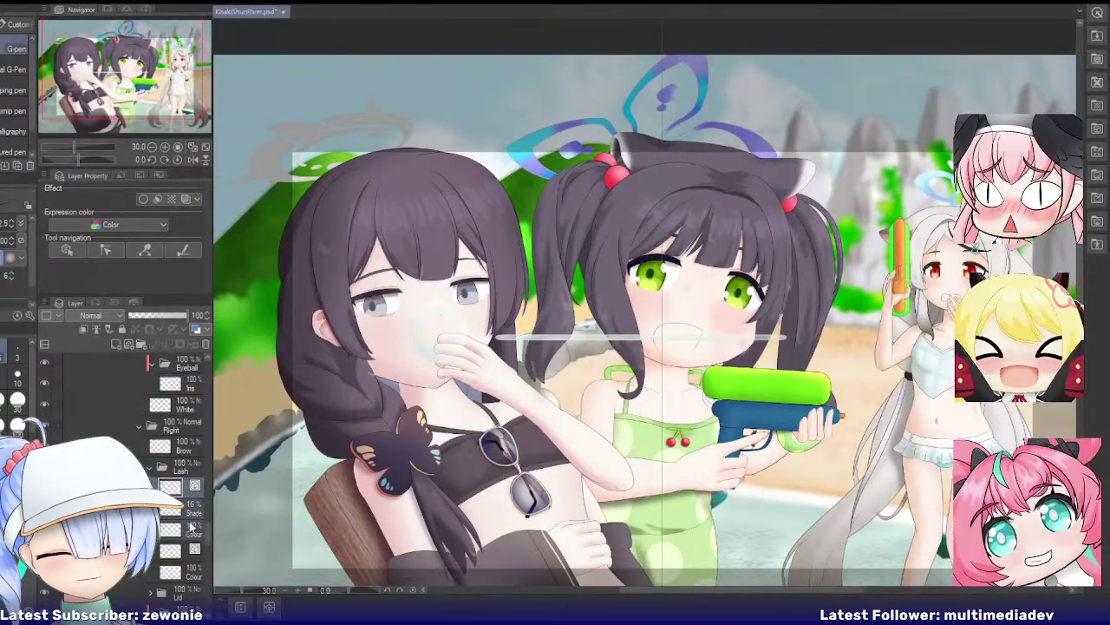
key(shift+alt+e)
click(190, 510)
shift+click(192, 530)
key(shift+alt+e)
Step: Open the right eye's Lid folder and rasterize its top lid and bottom lid vector layers
scroll(184, 525, down, 2)
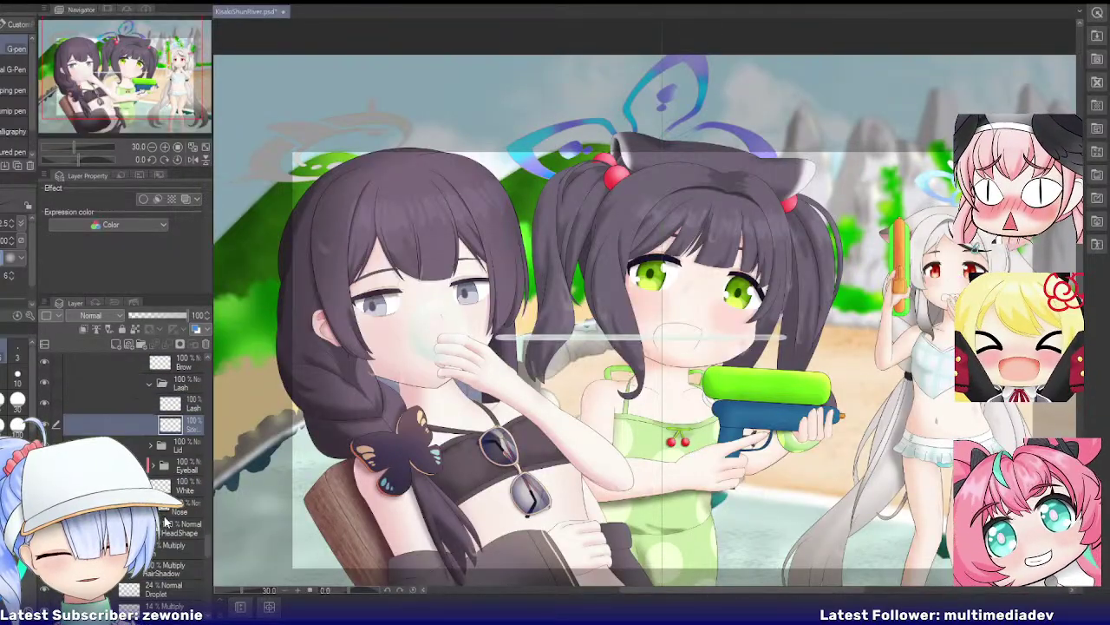
click(149, 446)
scroll(184, 446, down, 2)
click(191, 418)
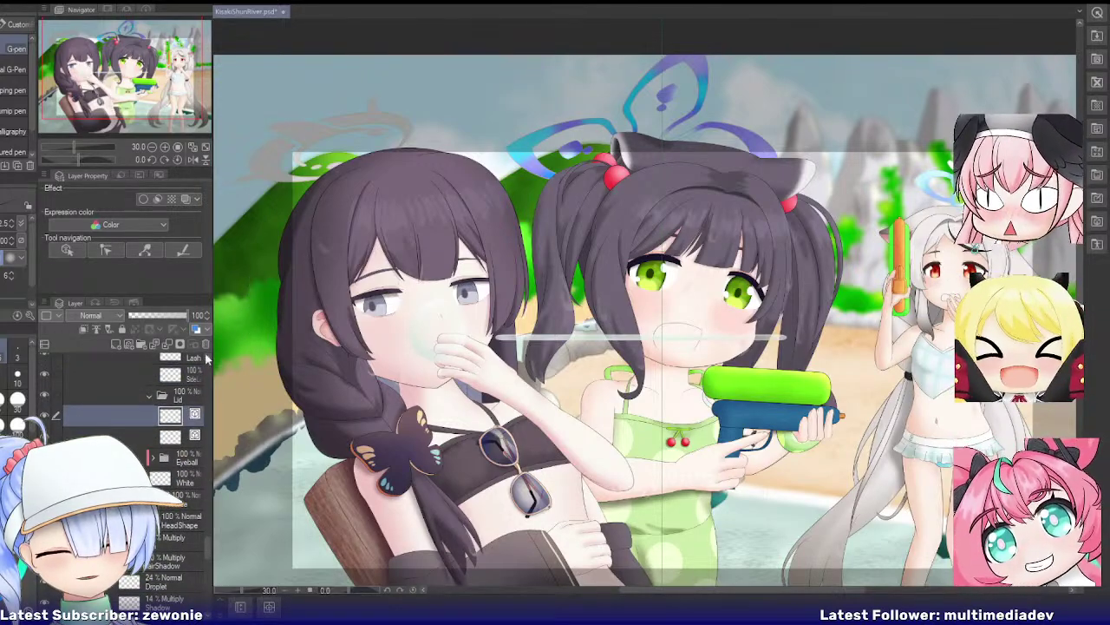
key(shift+alt+e)
click(192, 437)
key(shift+alt+e)
Step: In the right eye's Eyeball folder, merge the iris line, lash shadow, Pupil, Darker and Colour layers into one Iris layer
click(153, 457)
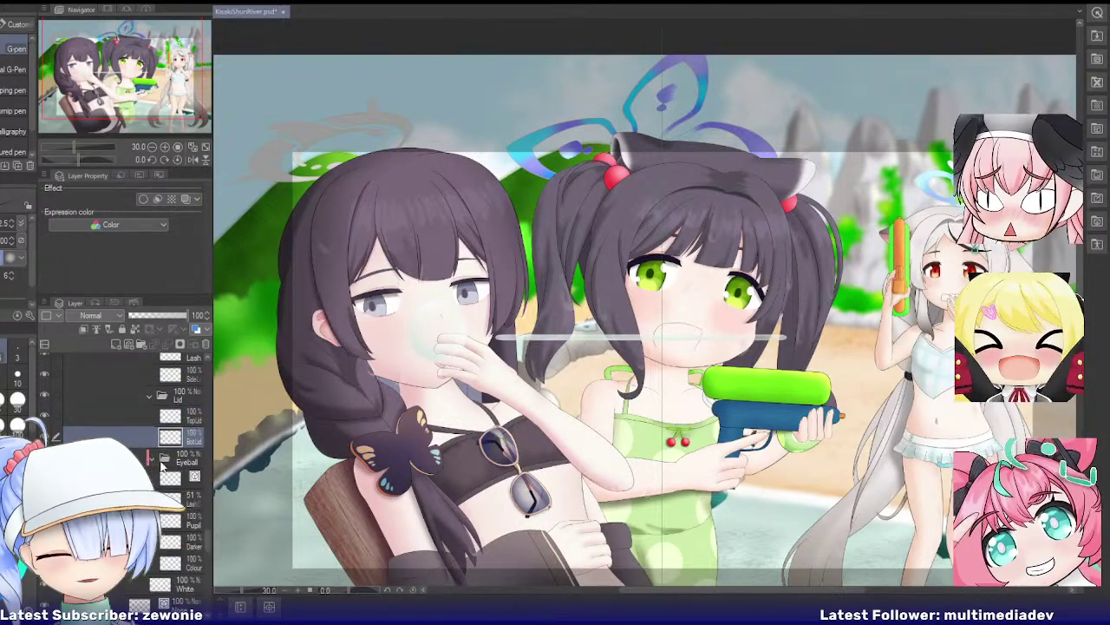
click(180, 479)
shift+click(195, 560)
key(shift+alt+e)
Step: Rasterize the Nose and HeadShape vector layers below the eye groups
scroll(183, 486, down, 2)
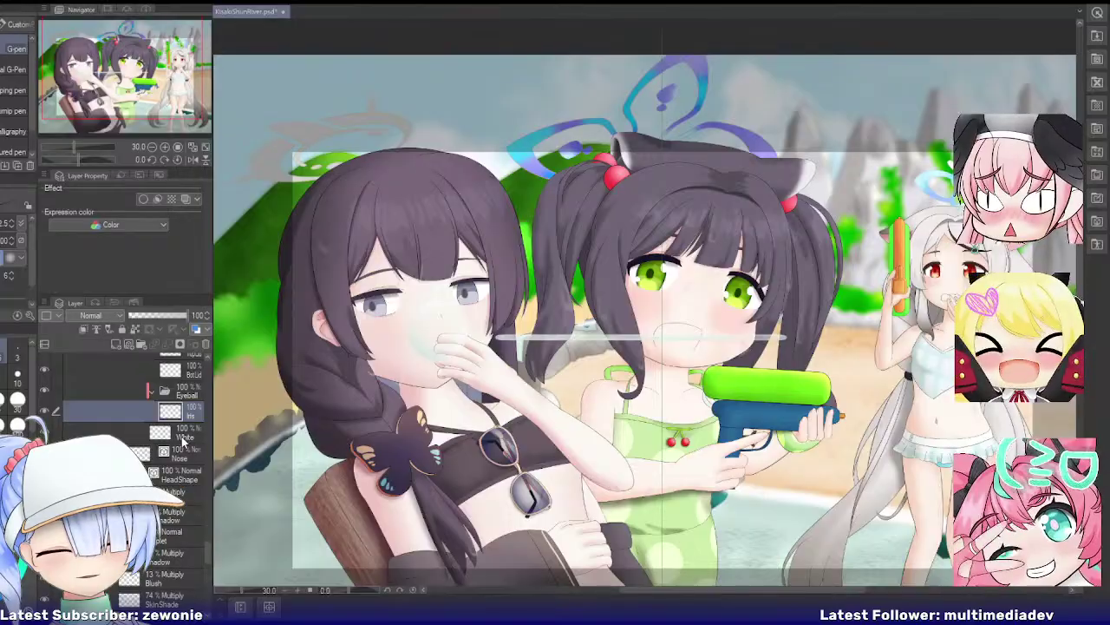
click(183, 457)
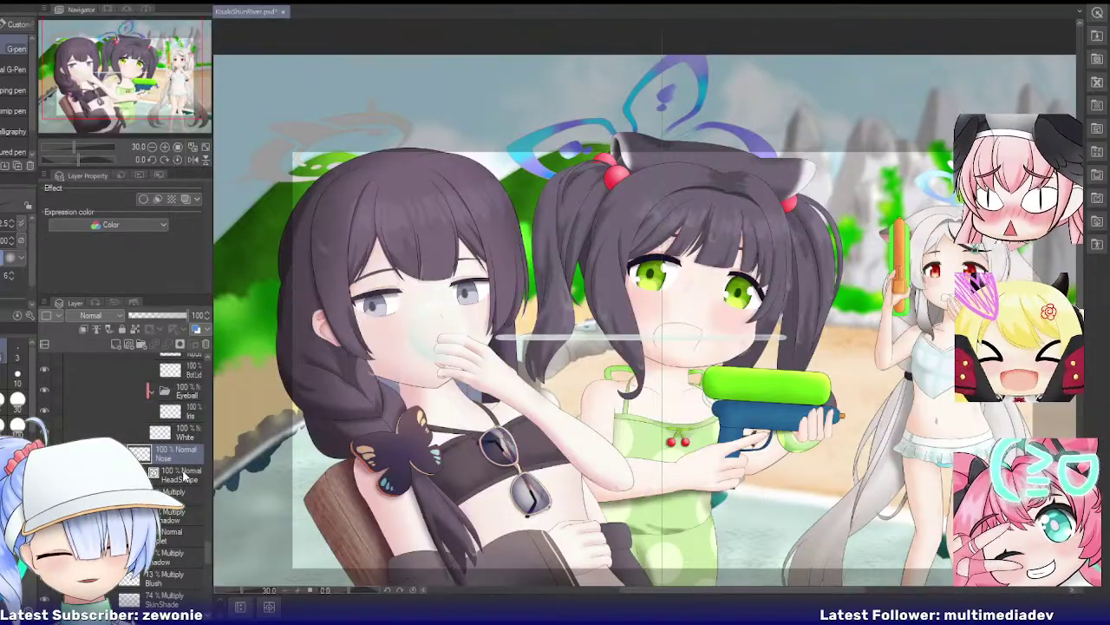
click(183, 474)
right_click(184, 475)
click(225, 332)
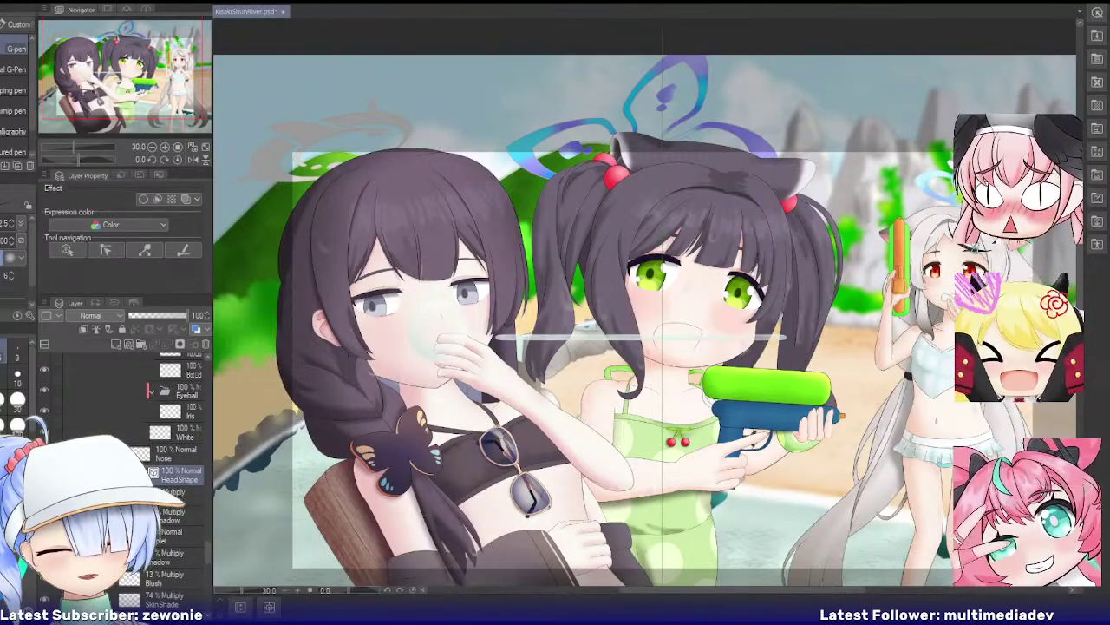
Step: Collapse the Face folder and switch its visibility off and on to check what it contains
scroll(177, 503, up, 5)
scroll(178, 486, up, 4)
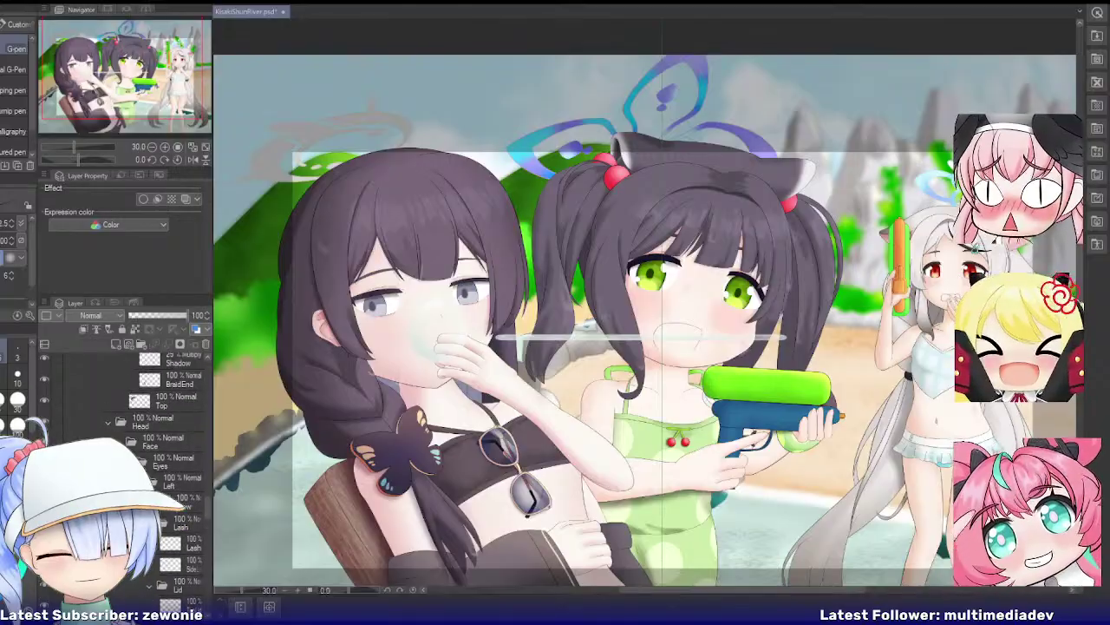
click(122, 438)
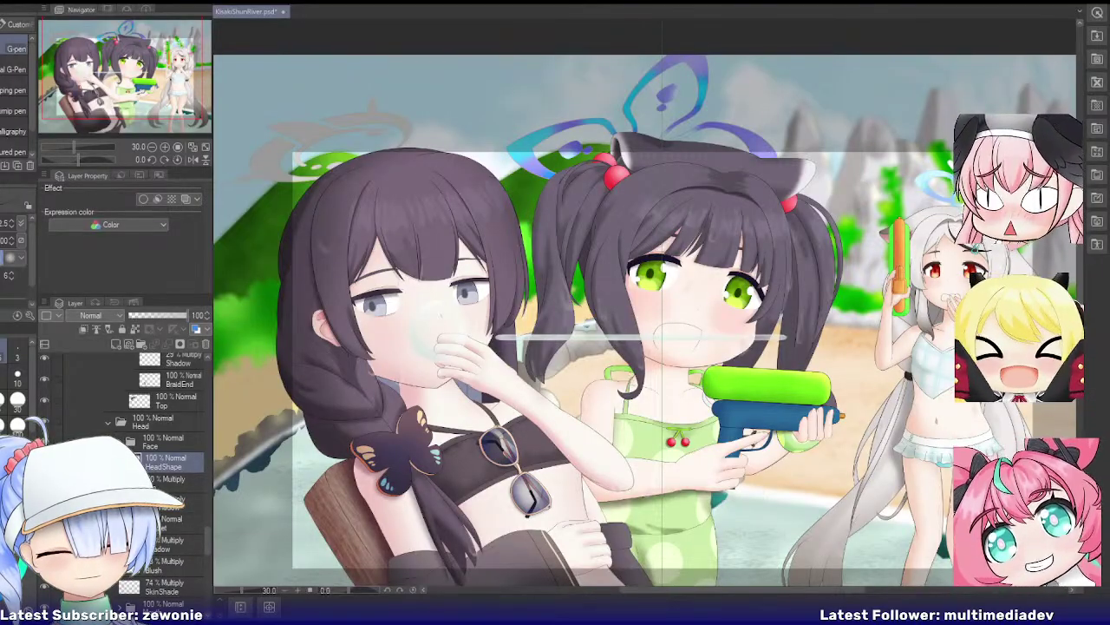
click(57, 441)
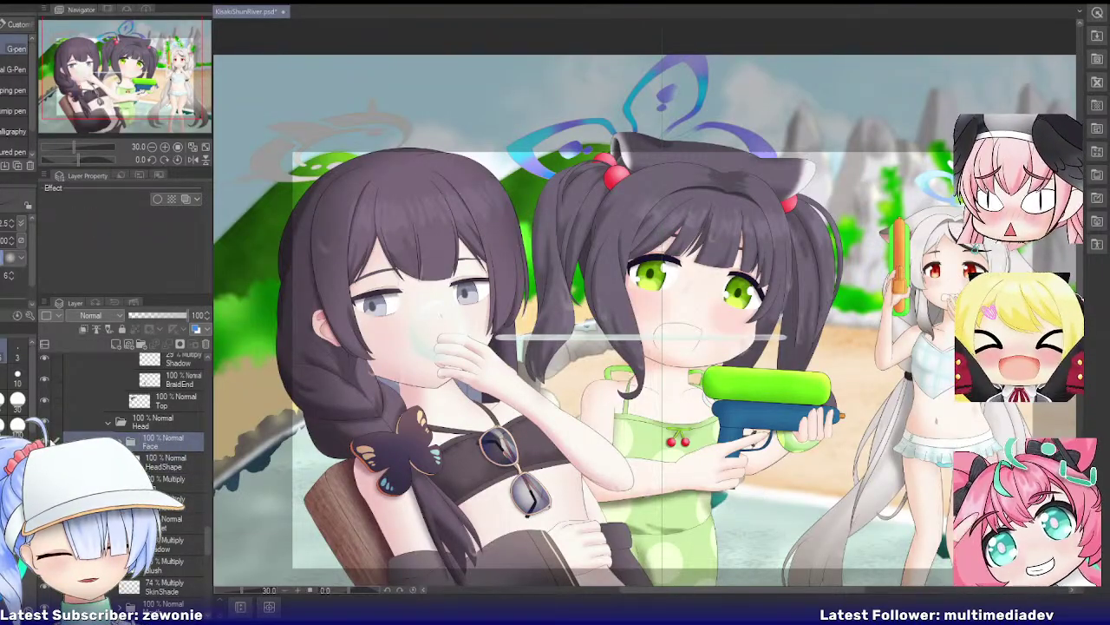
click(45, 441)
click(45, 440)
scroll(367, 373, up, 5)
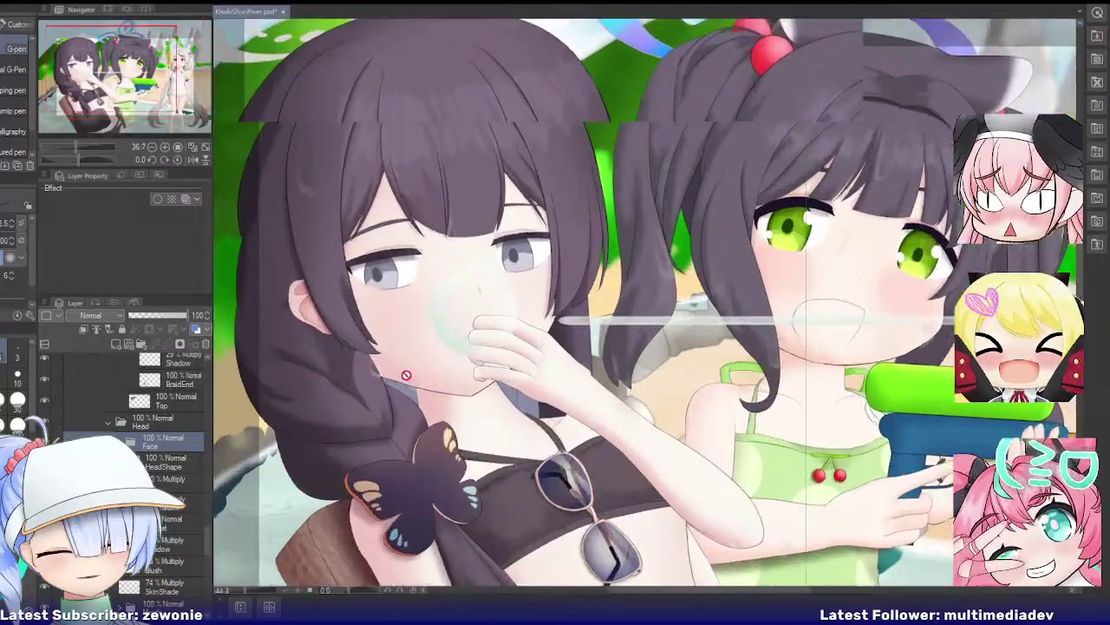
Step: Reopen the Face folder, collapse its Eyes group, and look through the Skin folder's lid depth layers before collapsing it
click(119, 441)
click(129, 462)
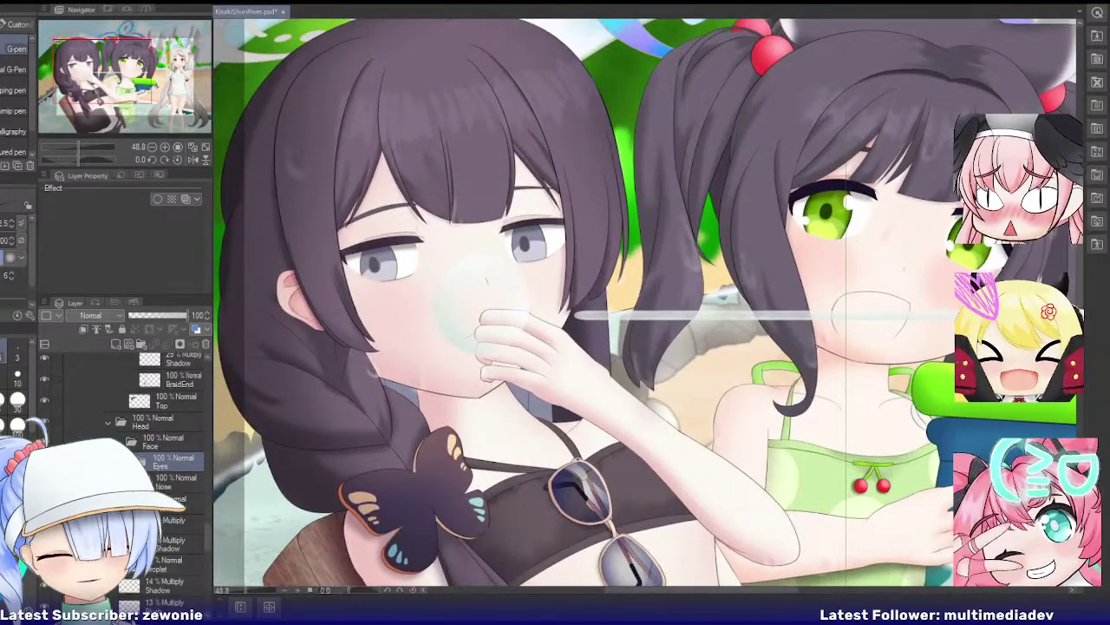
scroll(130, 434, down, 3)
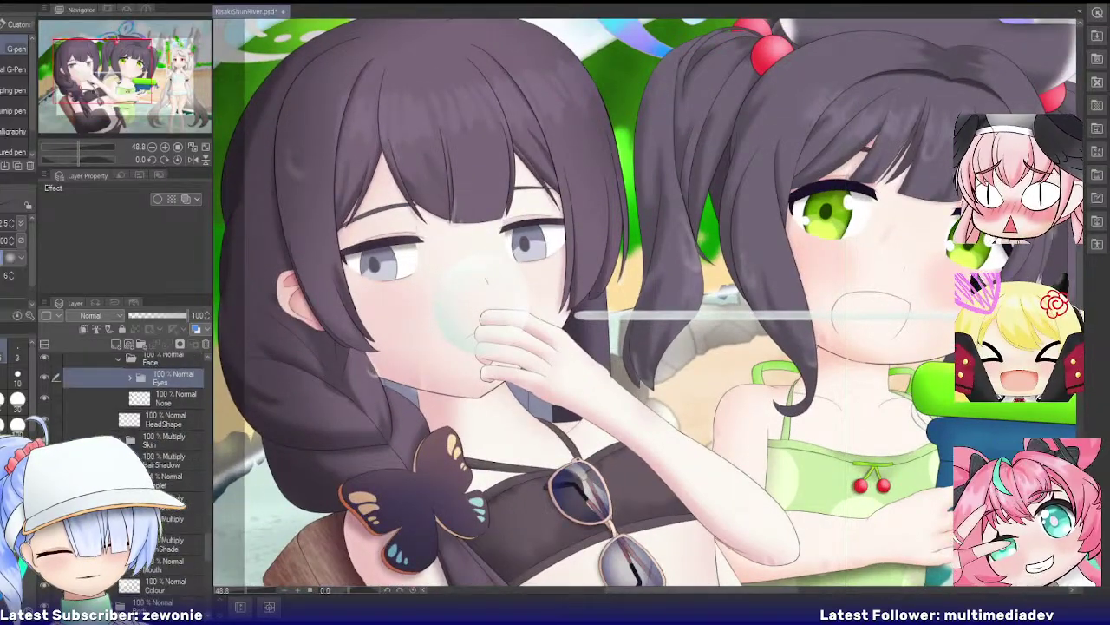
scroll(130, 399, up, 1)
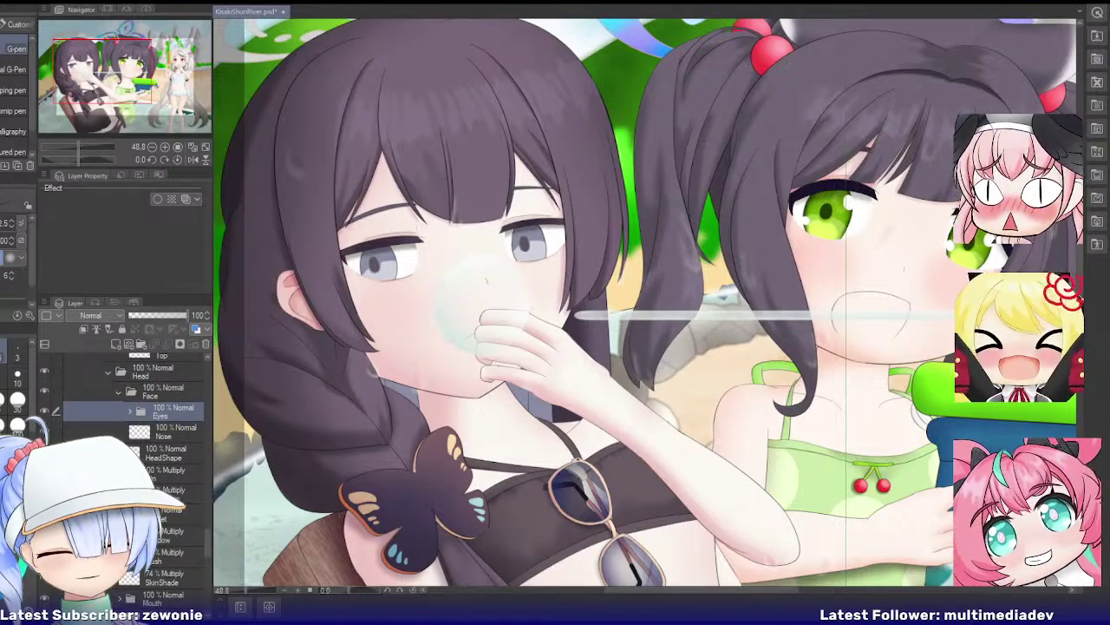
scroll(130, 399, down, 1)
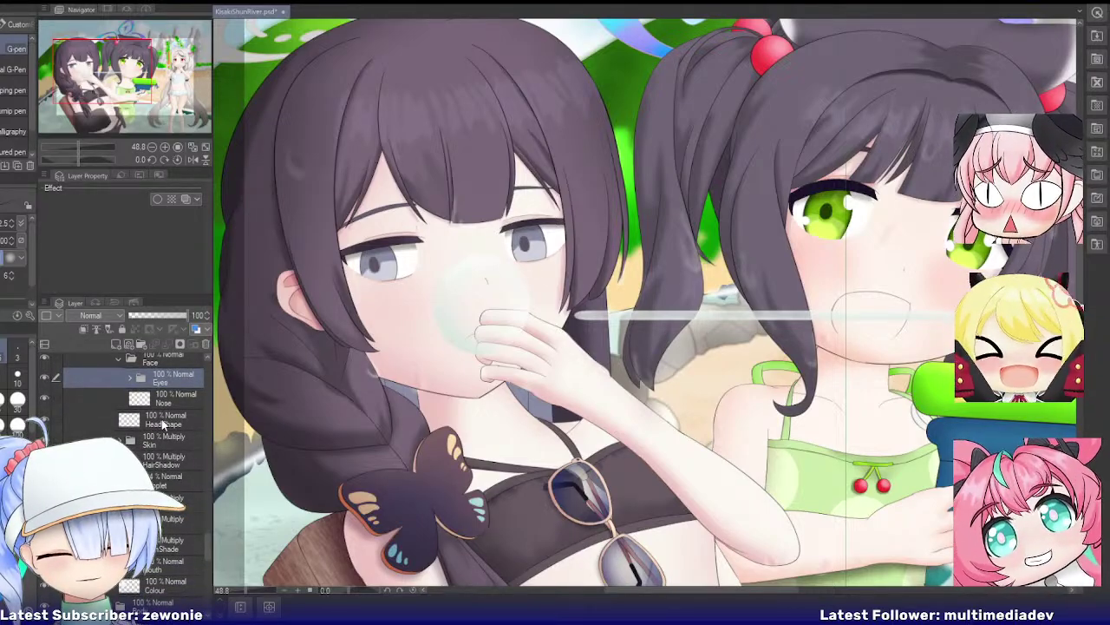
click(162, 421)
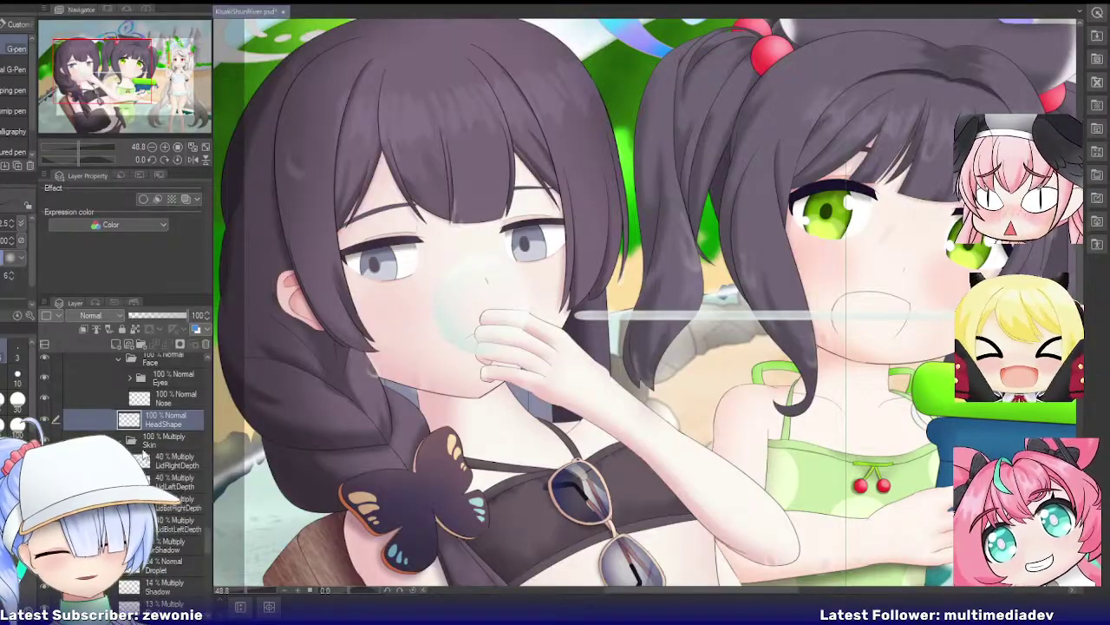
scroll(159, 484, down, 2)
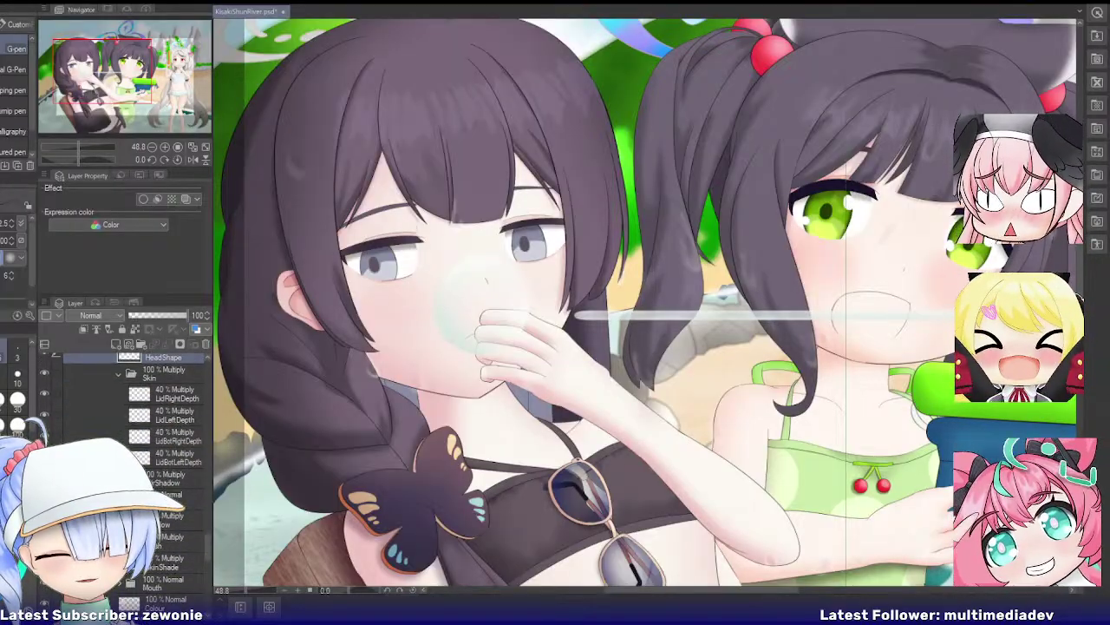
click(120, 373)
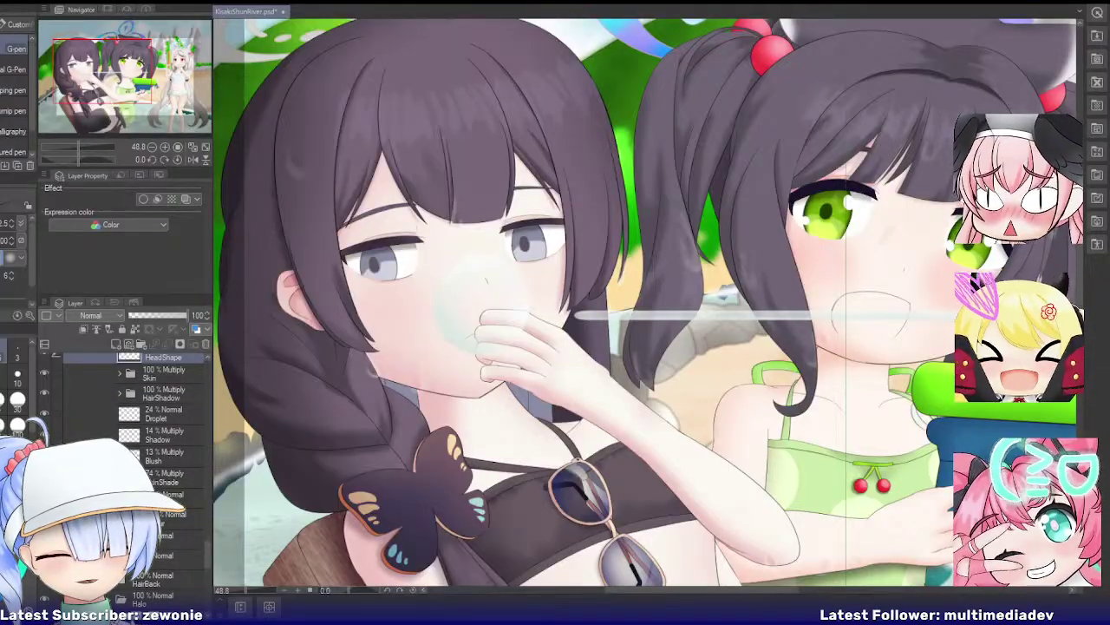
Step: Open the Mouth folder and rasterize its UpperLip, LowerLip and MouthSqueeze vector layers
click(120, 498)
scroll(130, 485, down, 4)
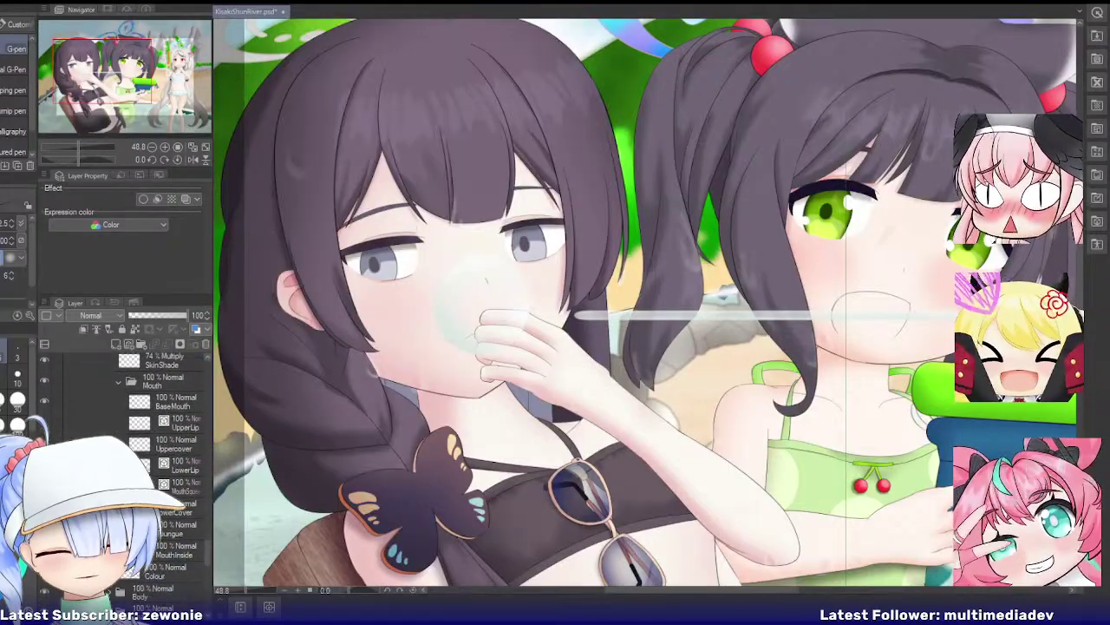
click(173, 425)
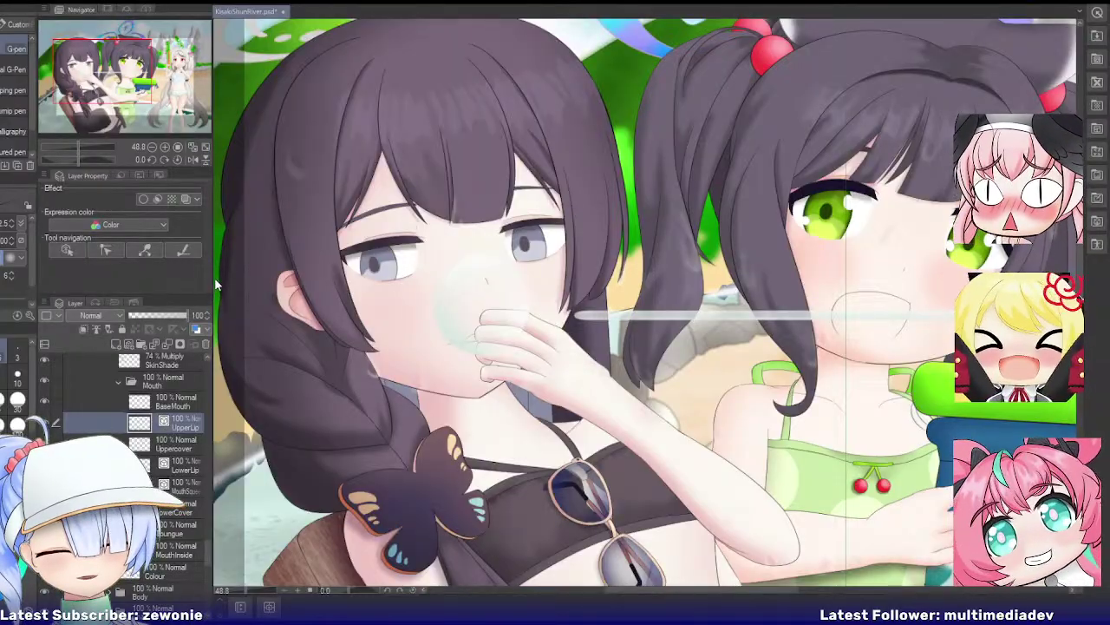
click(180, 464)
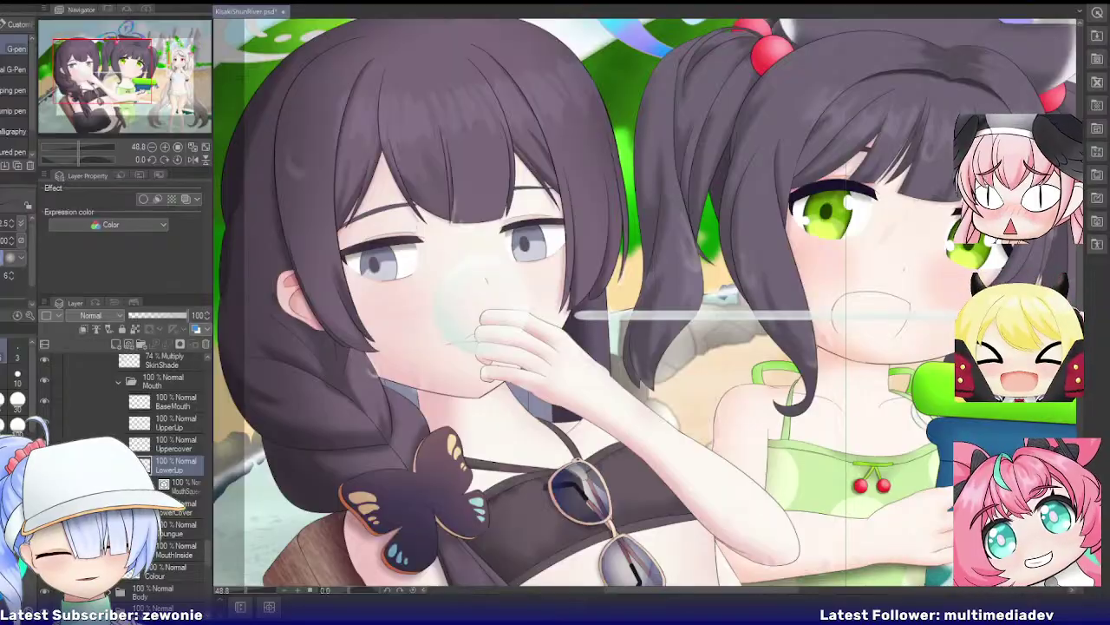
click(180, 485)
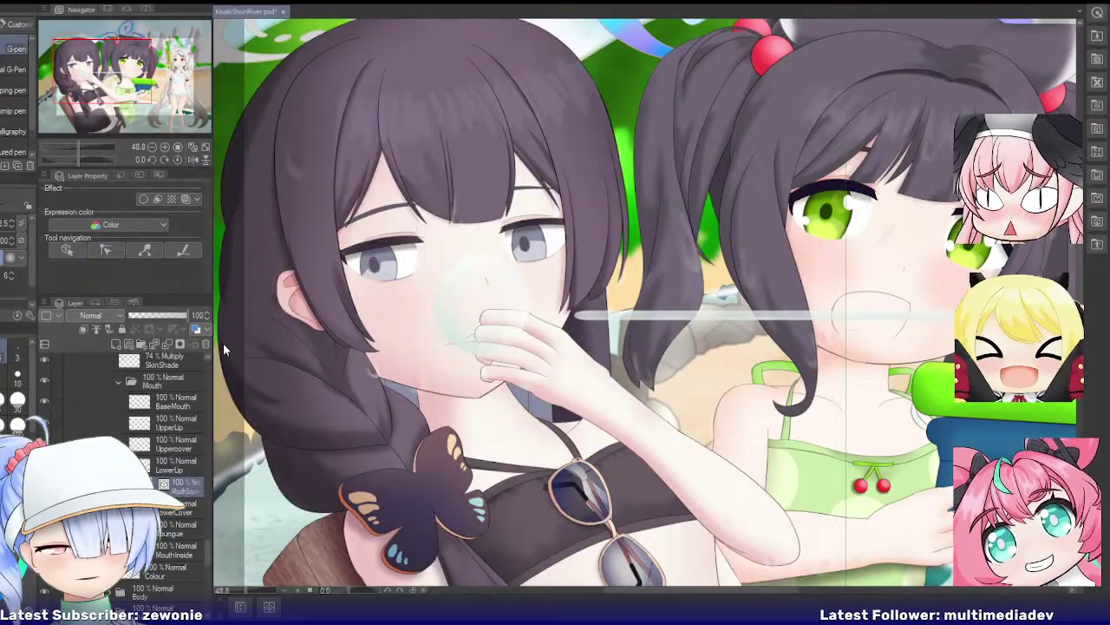
scroll(165, 469, down, 1)
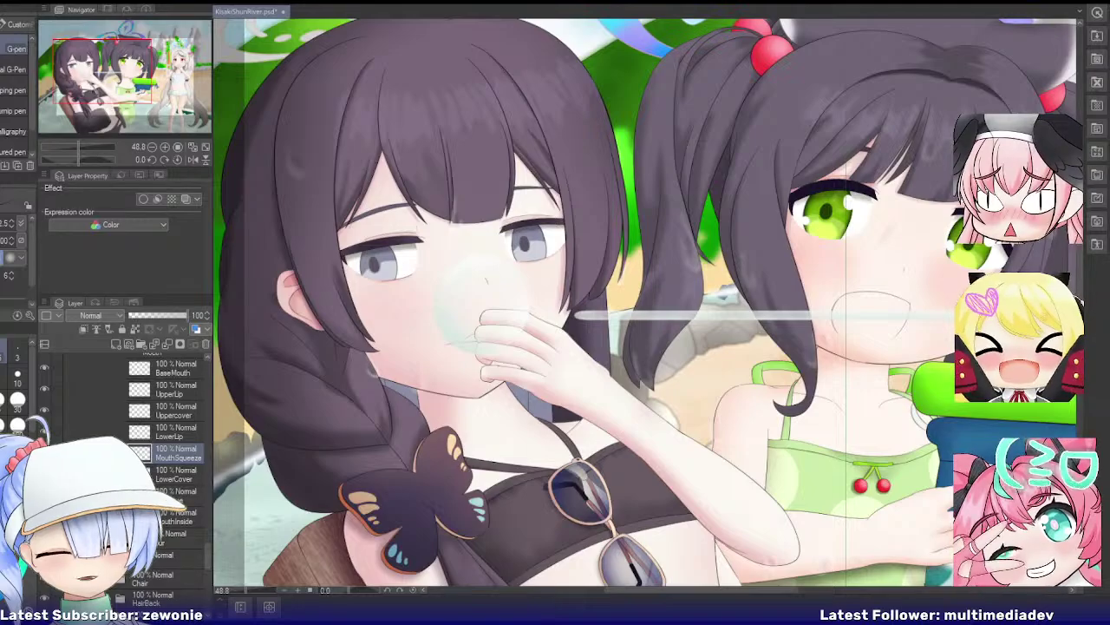
Step: Rename the Colour layer directly below the Mouth folder's contents as HeadColour
scroll(55, 419, down, 1)
scroll(173, 510, down, 1)
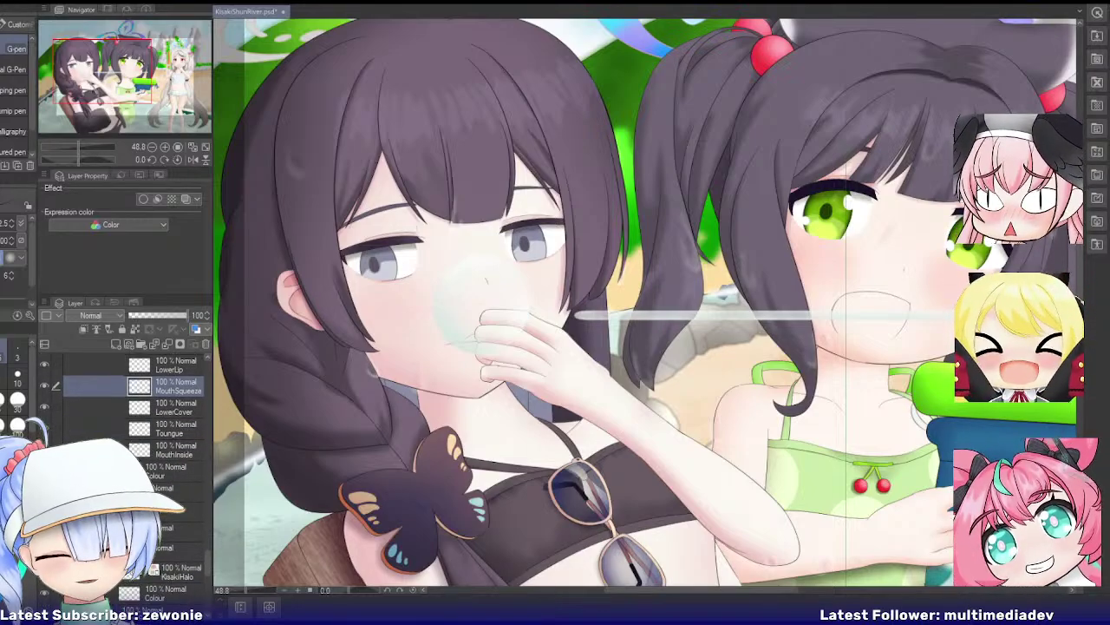
click(168, 474)
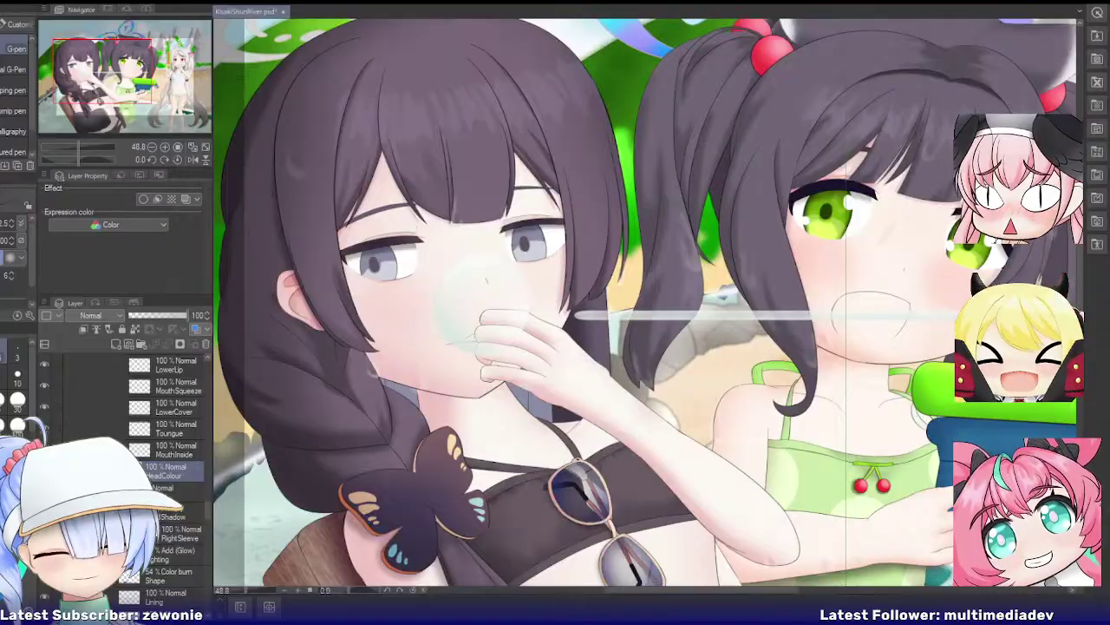
Step: In the Body folder, merge the RightSleeve and RightLowerArm line layers with their own shading and Colour layers, keeping one layer per part
scroll(164, 468, down, 3)
scroll(286, 451, down, 3)
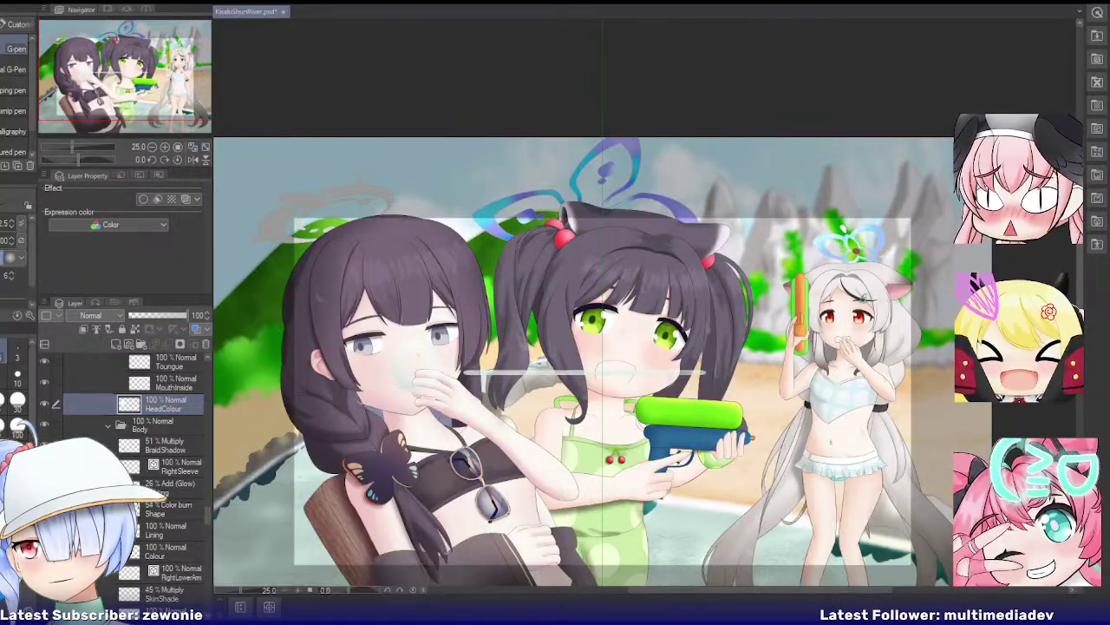
click(181, 468)
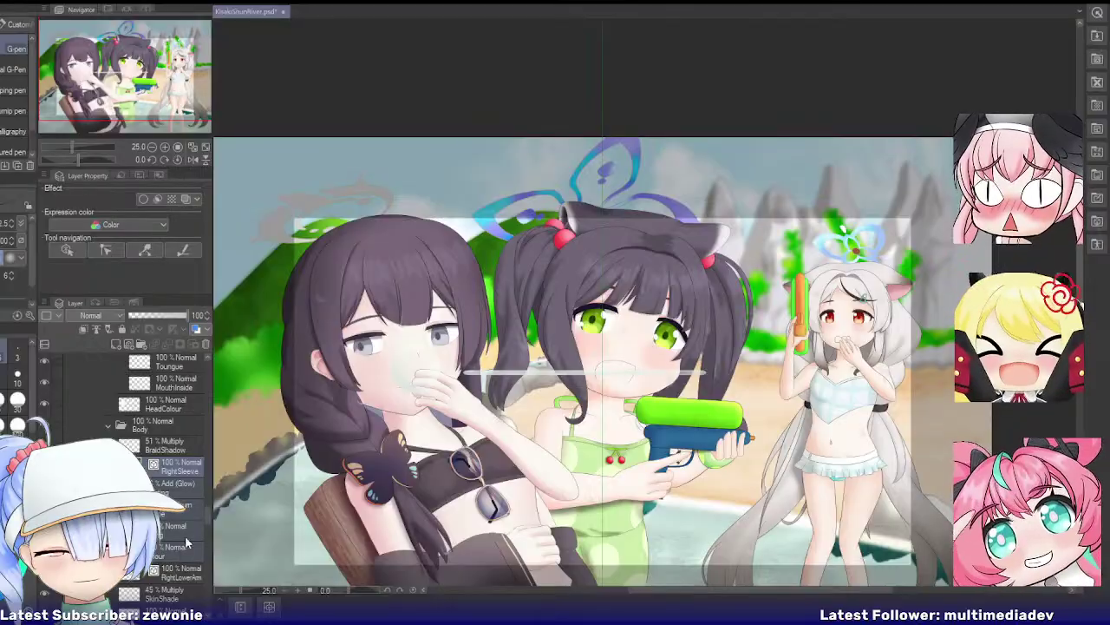
key(shift+alt+e)
click(185, 491)
shift+click(176, 533)
key(alt+shift+e)
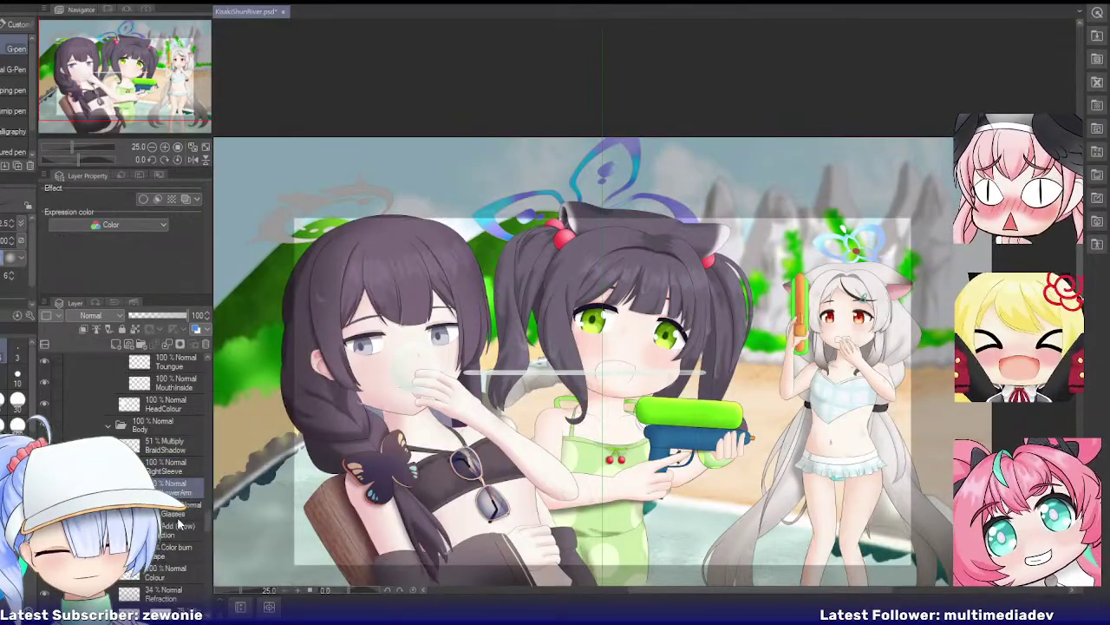
click(179, 512)
shift+click(176, 597)
key(alt+shift+e)
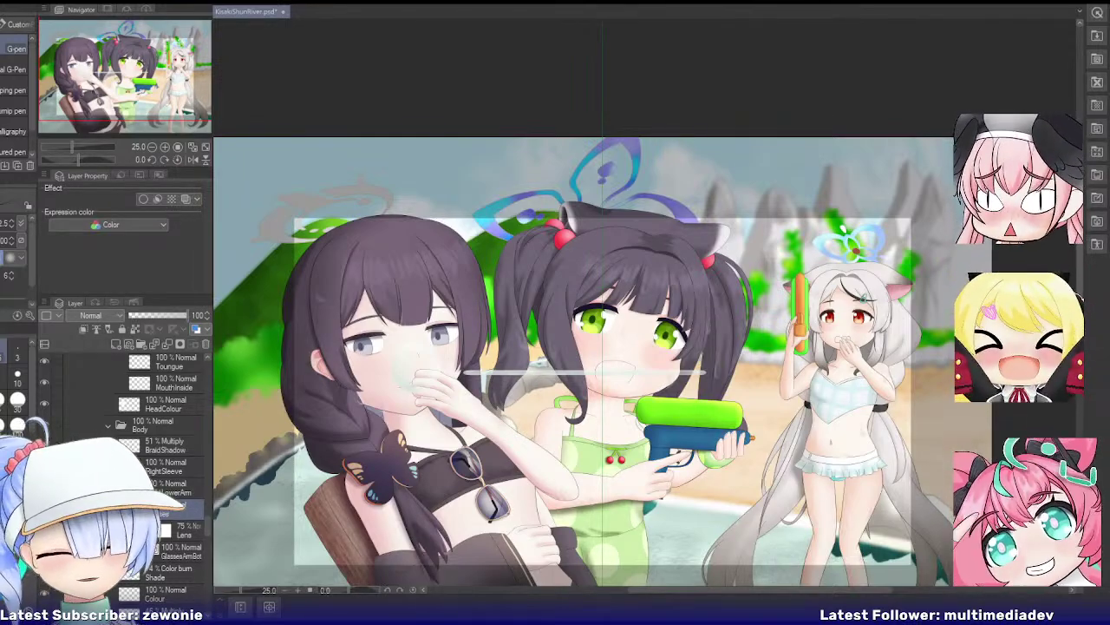
scroll(202, 456, down, 3)
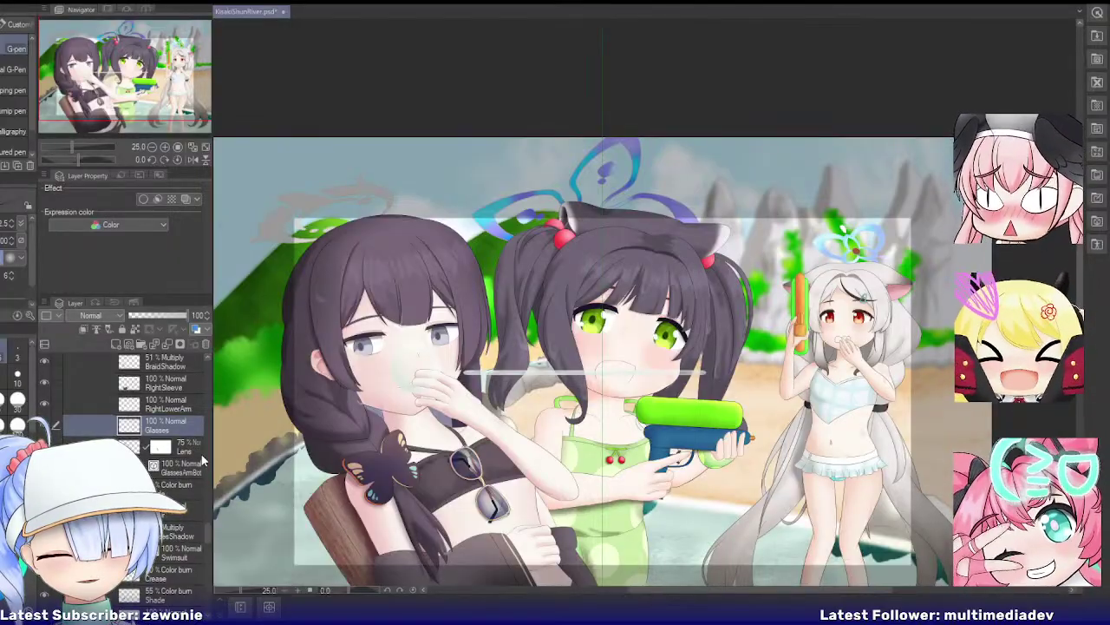
key(ctrl+z)
Step: Toggle visibility among the sunglasses layers to identify them, and merge the lower Refraction layer with the masked Lens layer into one Lens layer
scroll(201, 460, down, 1)
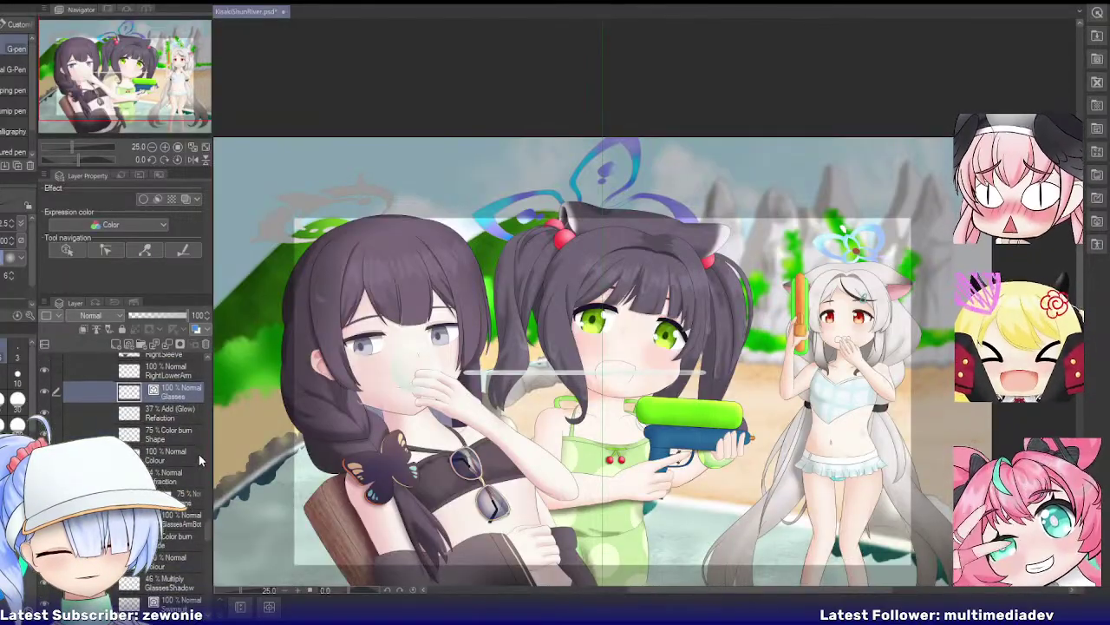
click(178, 494)
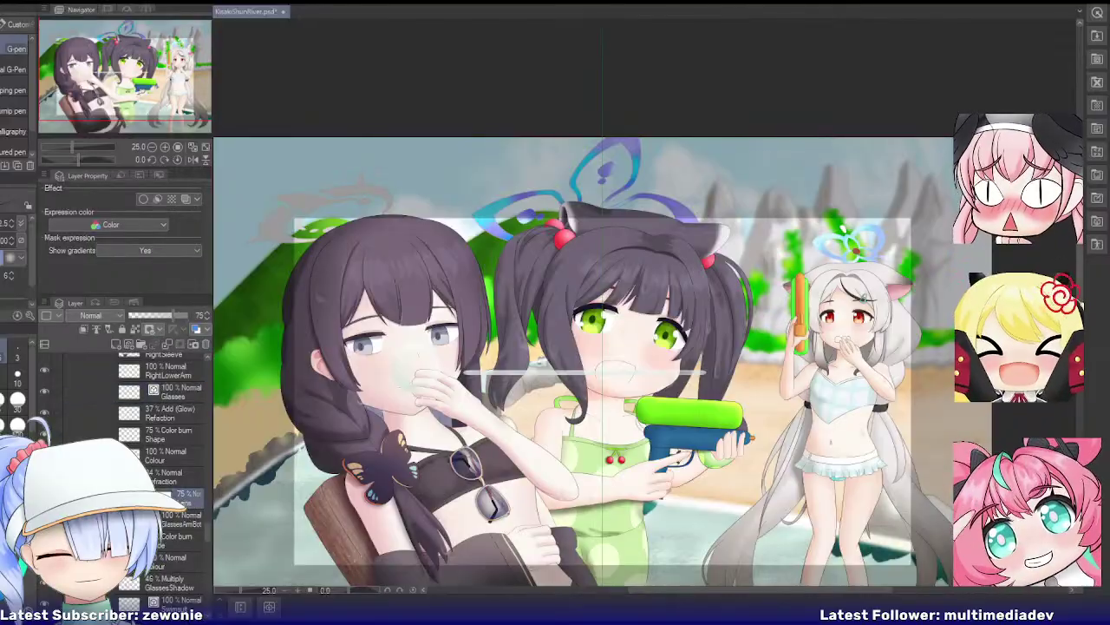
scroll(374, 527, up, 3)
scroll(375, 527, up, 2)
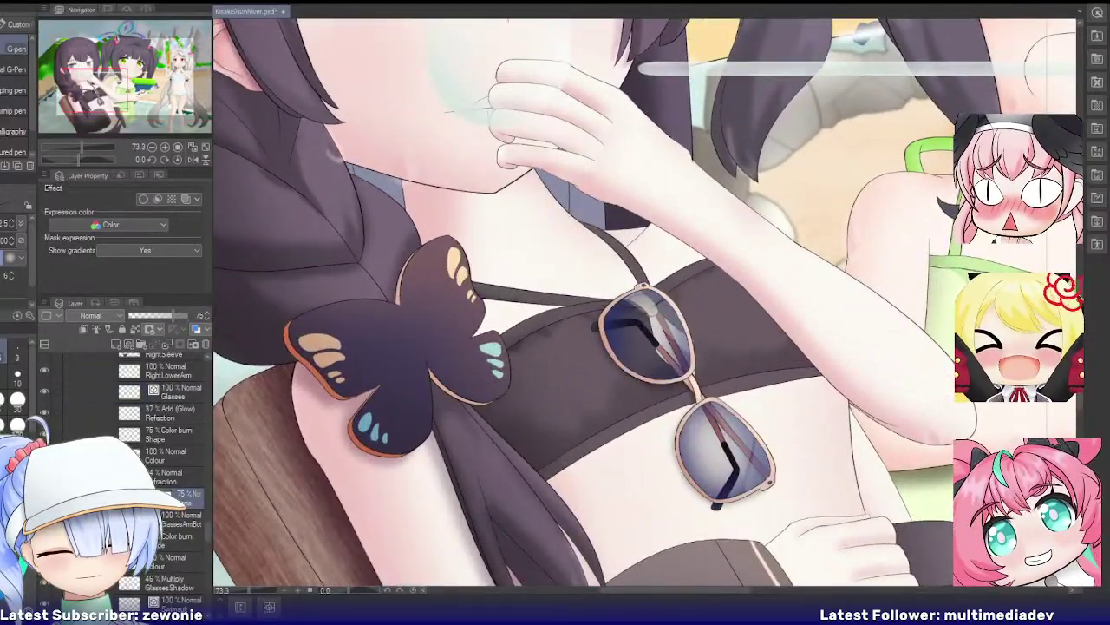
click(44, 498)
click(44, 497)
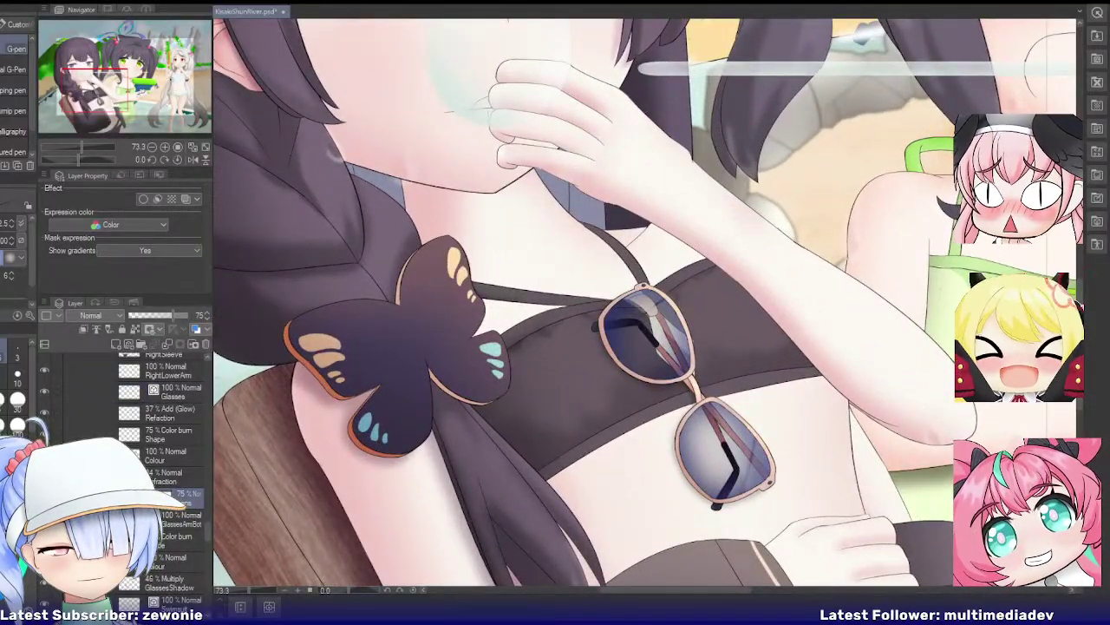
click(44, 497)
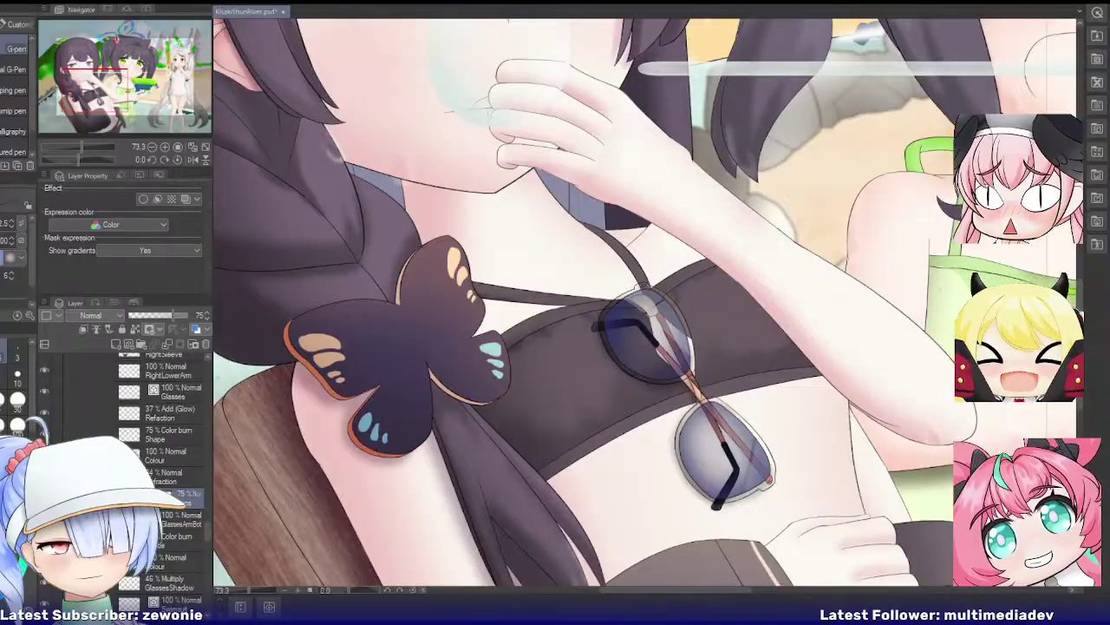
click(44, 497)
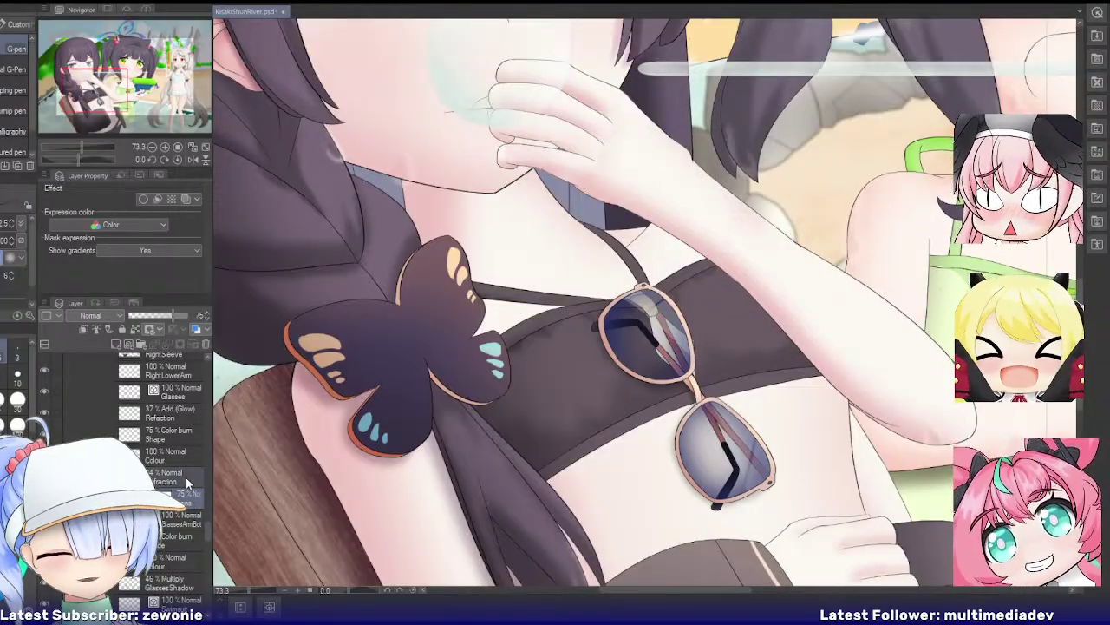
key(alt+shift+e)
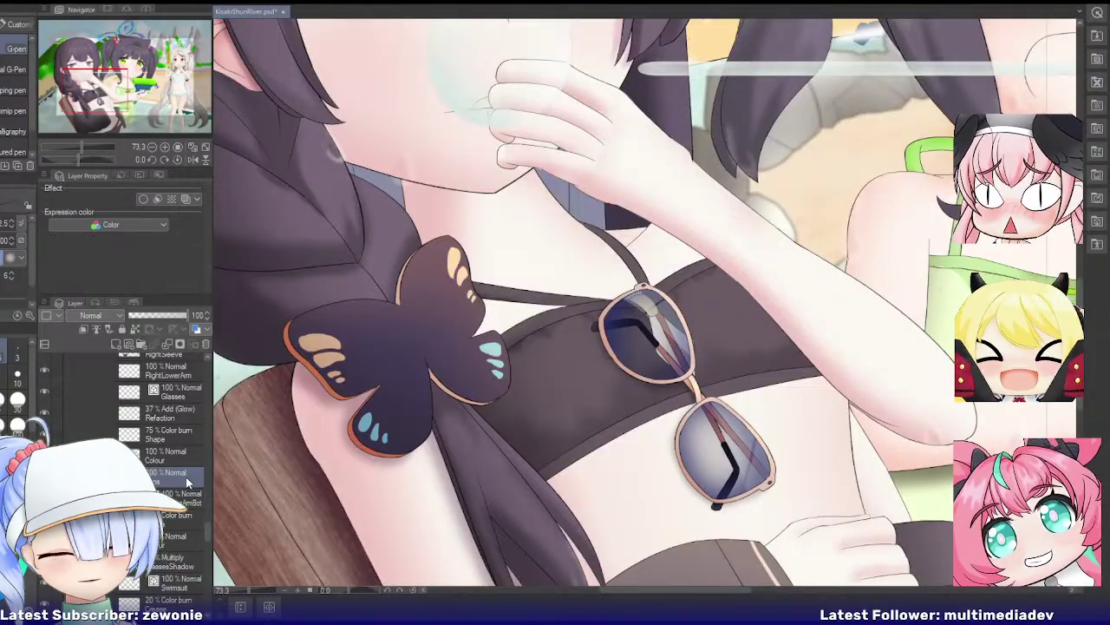
Step: Merge the Glasses line layer with its Refraction, Shape and Colour layers into a single Glasses layer
click(172, 397)
shift+click(178, 456)
key(alt+shift+e)
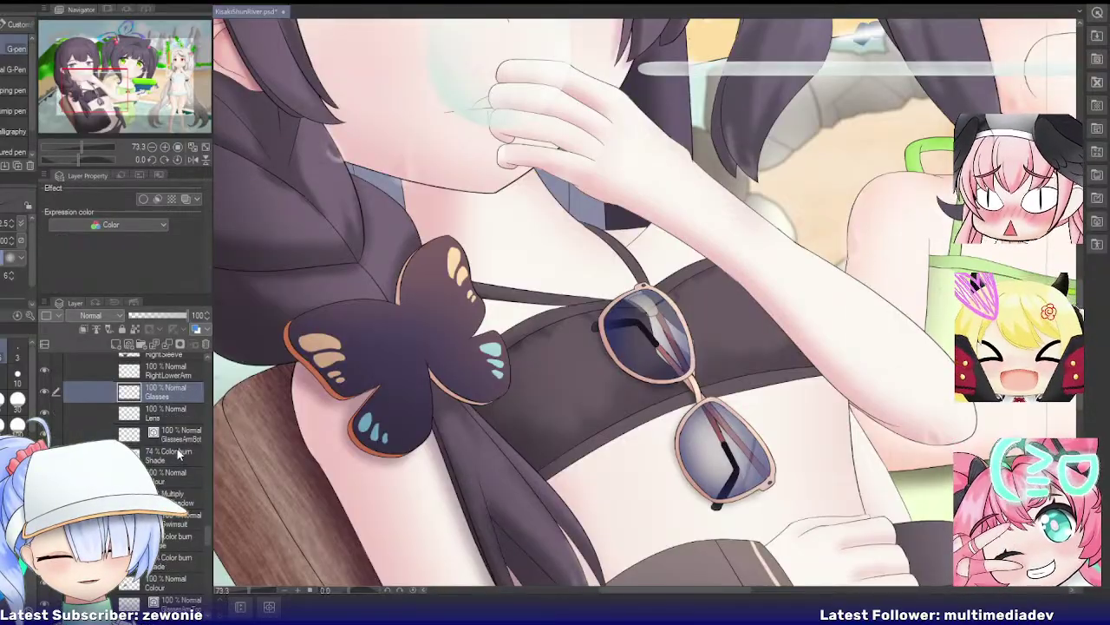
click(178, 435)
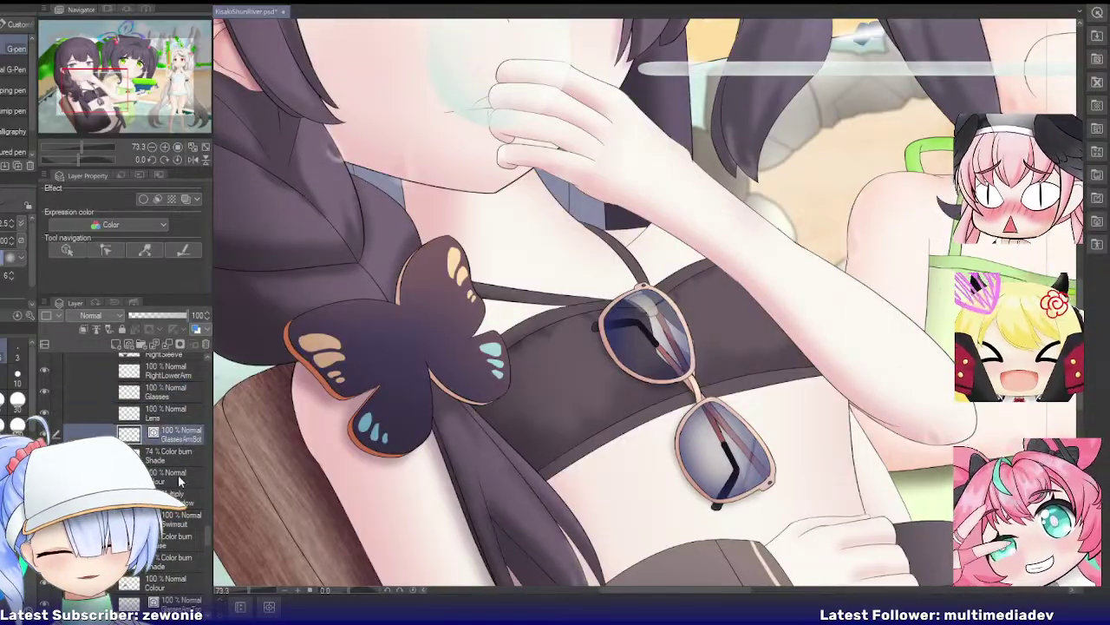
shift+click(178, 497)
key(alt+shift+e)
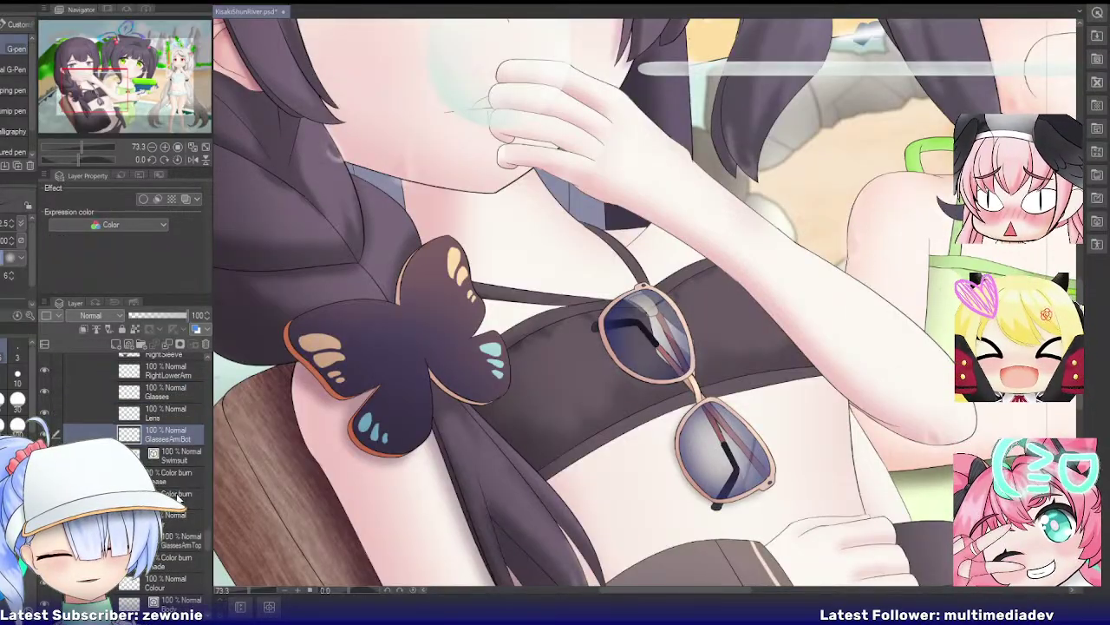
key(ctrl+z)
Step: Merge the GlassesArmBot line layer with only its Shade and Colour layers, leaving GlassesShadow separate
shift+click(180, 482)
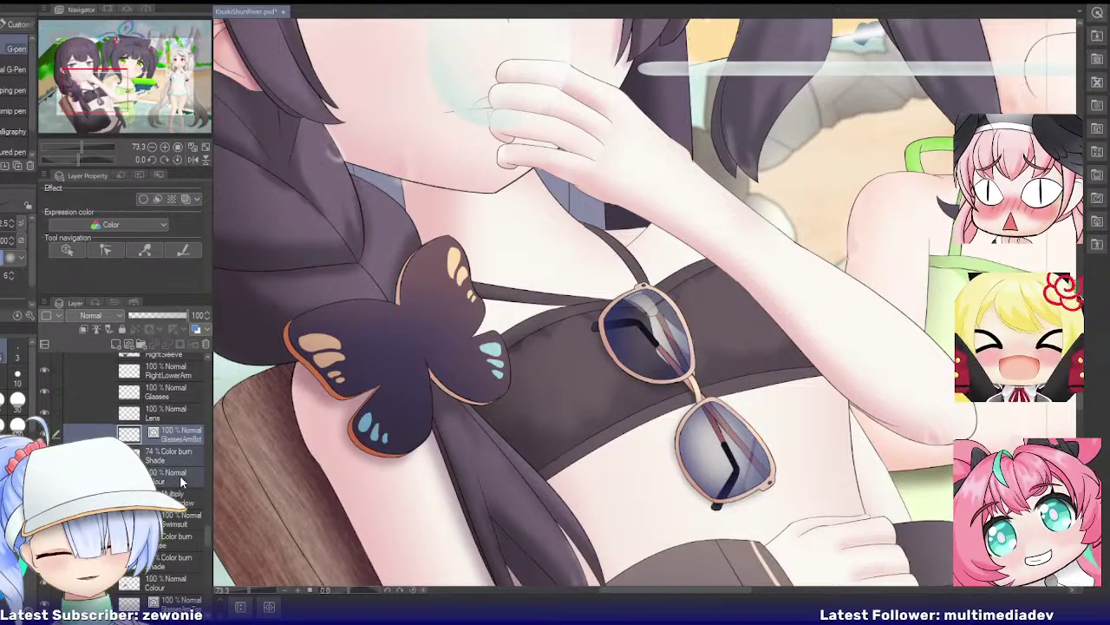
drag(181, 481, 181, 476)
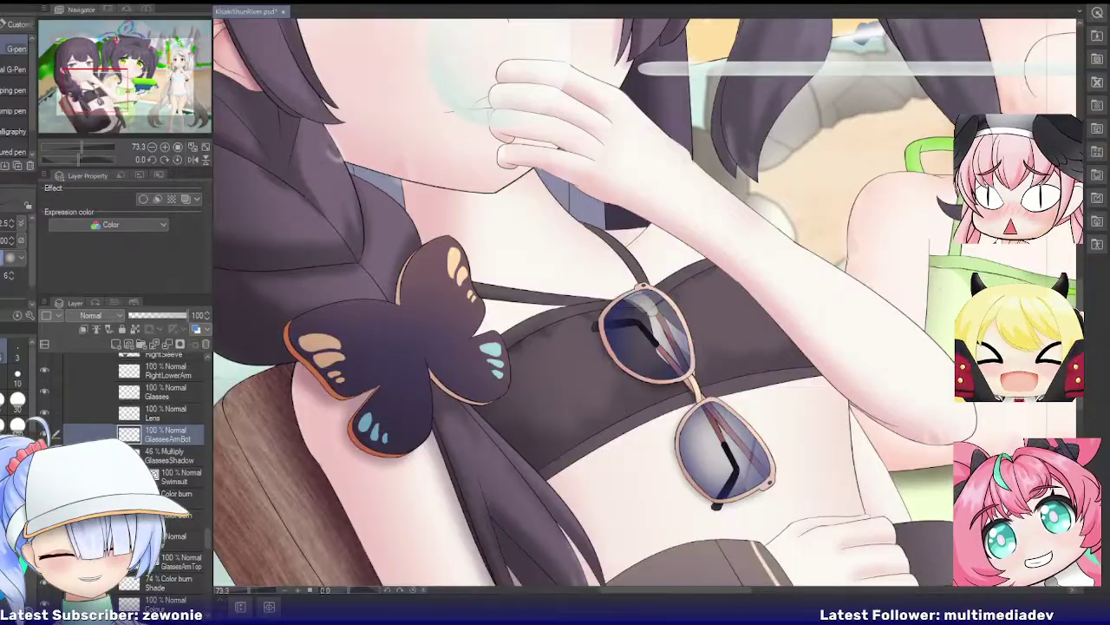
key(ctrl+z)
key(ctrl+y)
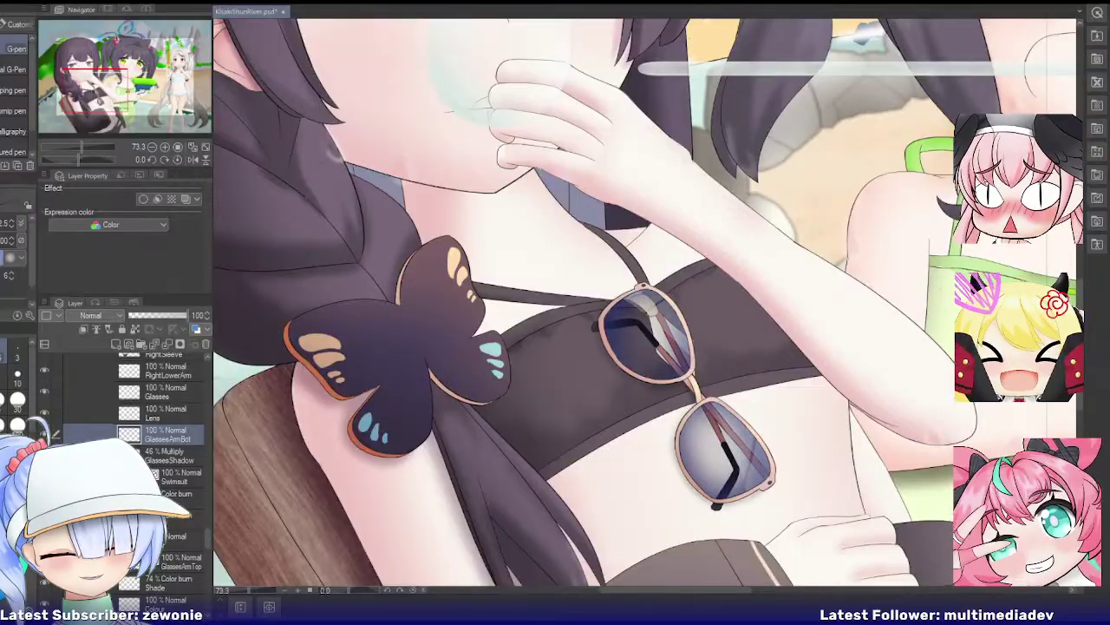
Step: Merge the Swimsuit, GlassesArmTop and Body line layers each with their own shading and Colour layers, keeping one layer per part
click(181, 482)
scroll(180, 486, down, 1)
shift+click(179, 522)
key(shift+alt+e)
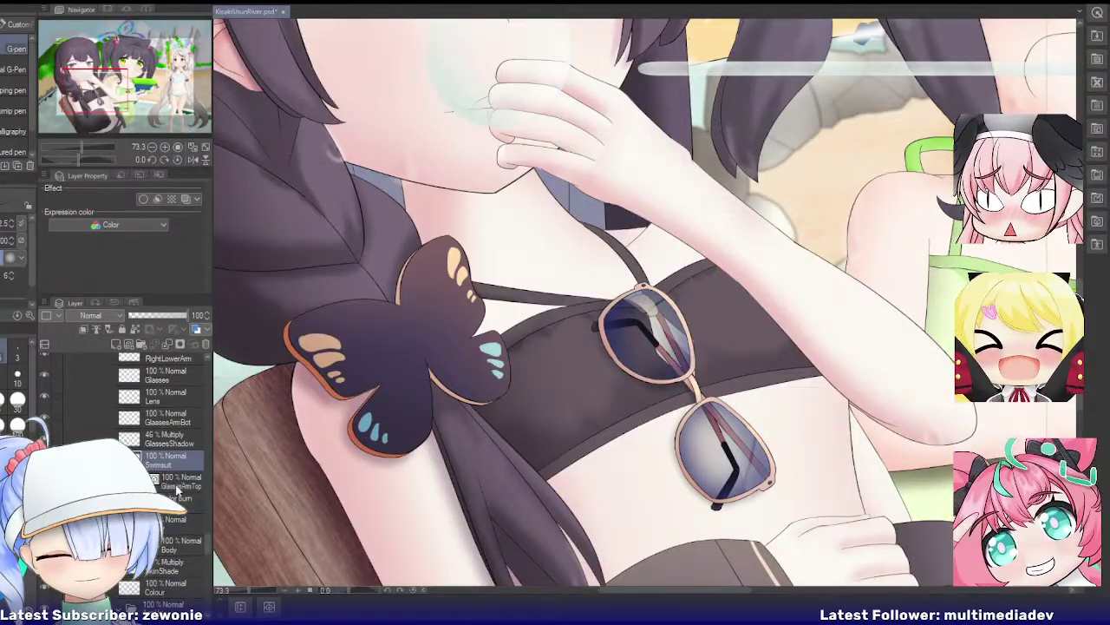
drag(177, 490, 173, 549)
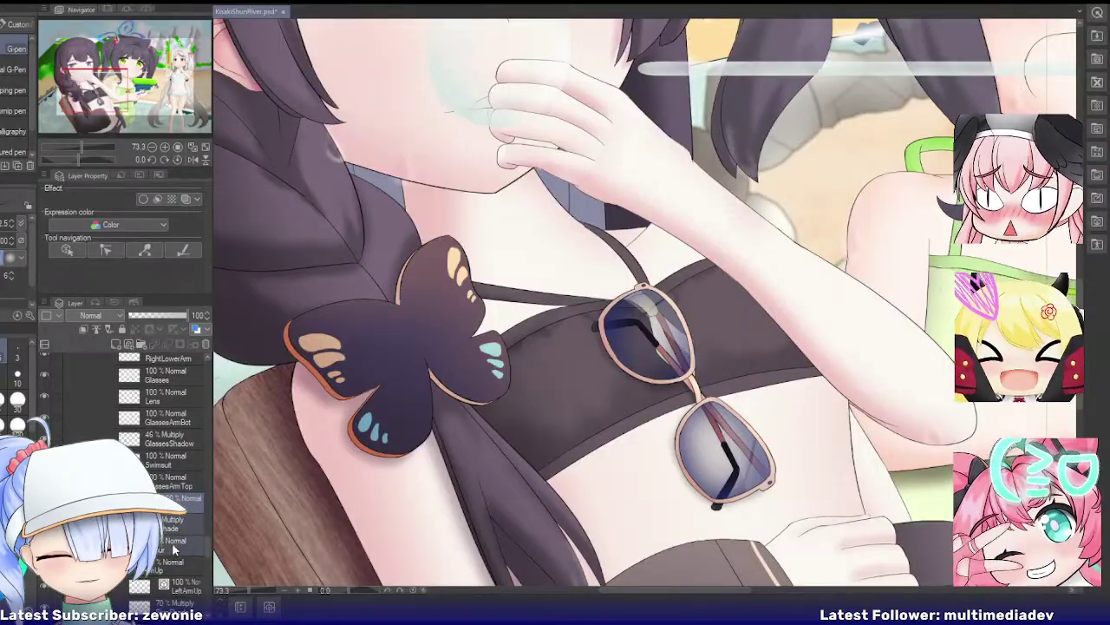
key(shift+alt+e)
Step: In the ArmUp and ArmDown folders, merge the LeftArmUp, LeftSleeve and LeftArm line layers each with their own shading and colour layers
scroll(174, 546, down, 2)
click(178, 462)
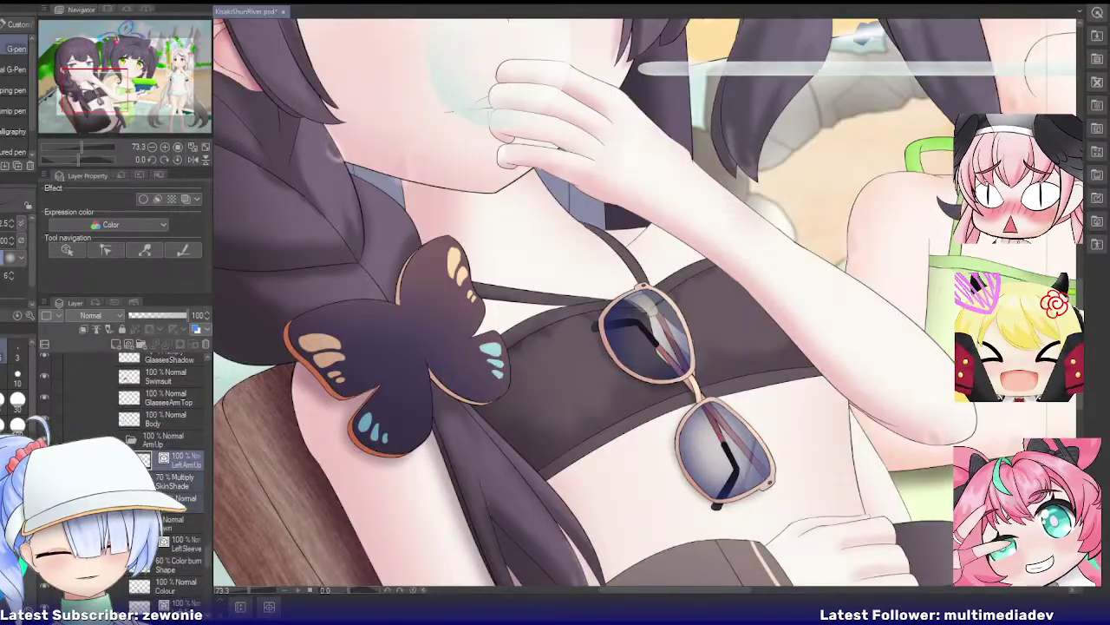
key(alt+shift+e)
scroll(170, 460, down, 3)
click(177, 453)
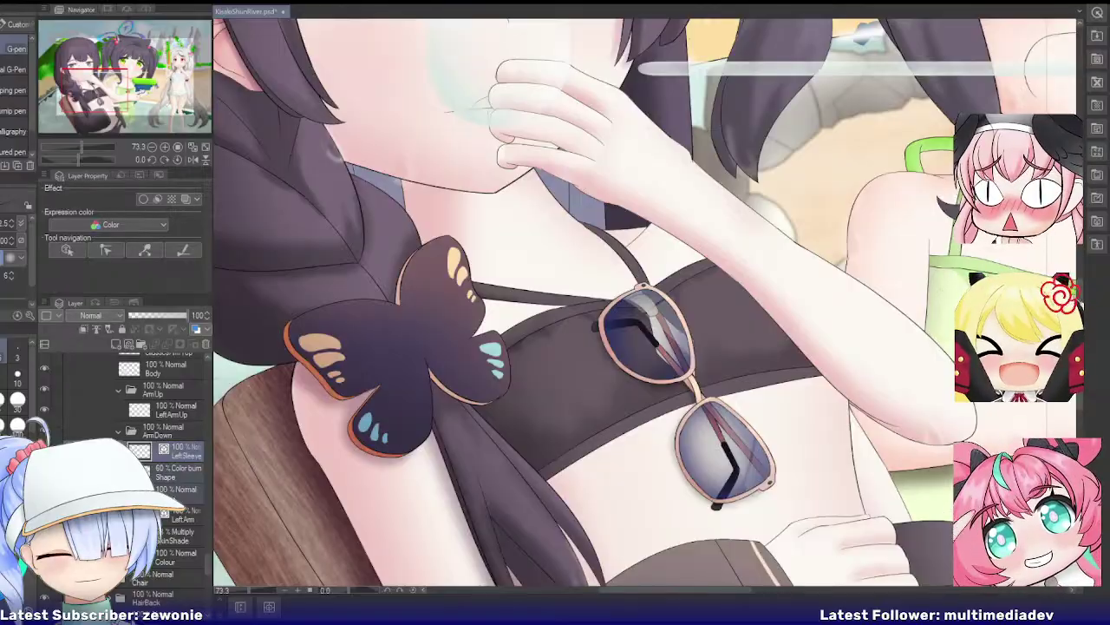
key(alt+shift+e)
click(185, 476)
shift+click(185, 518)
key(alt+shift+e)
Step: In the Chair folder, merge the chair back's line, Color burn, wood grain and Colour layers into one ChairBack layer below Shadow
scroll(185, 518, down, 1)
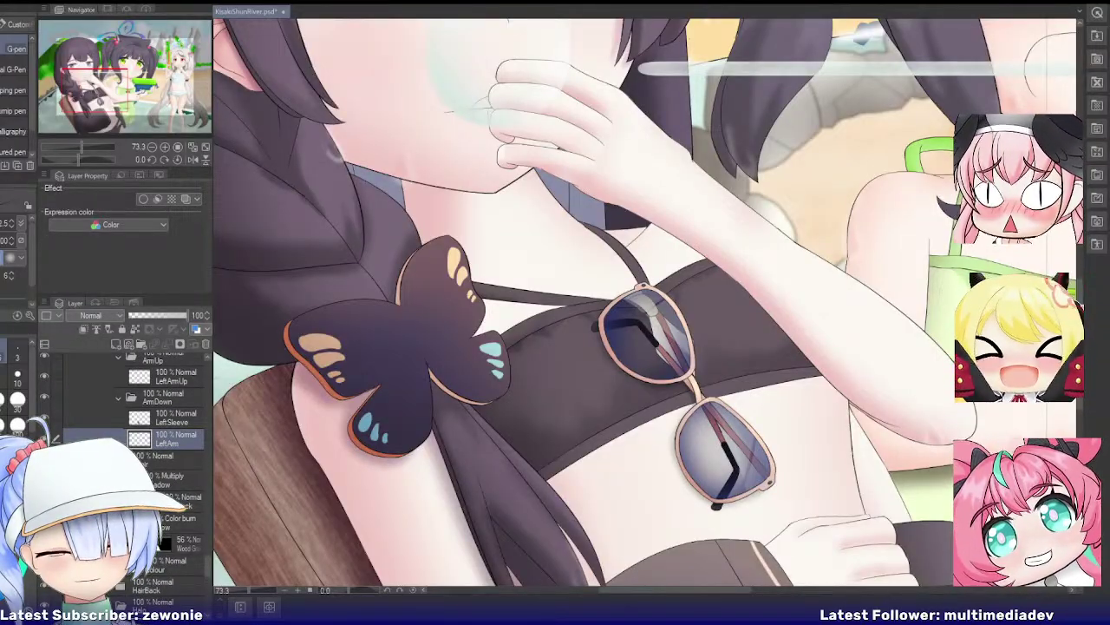
click(182, 499)
scroll(364, 467, down, 1)
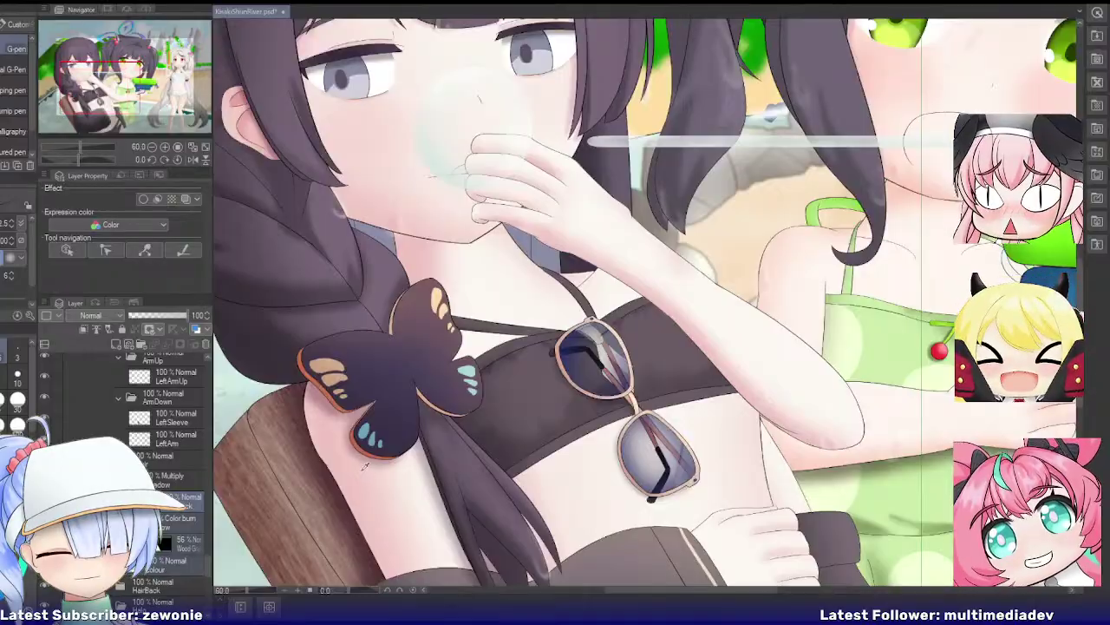
key(alt+shift+e)
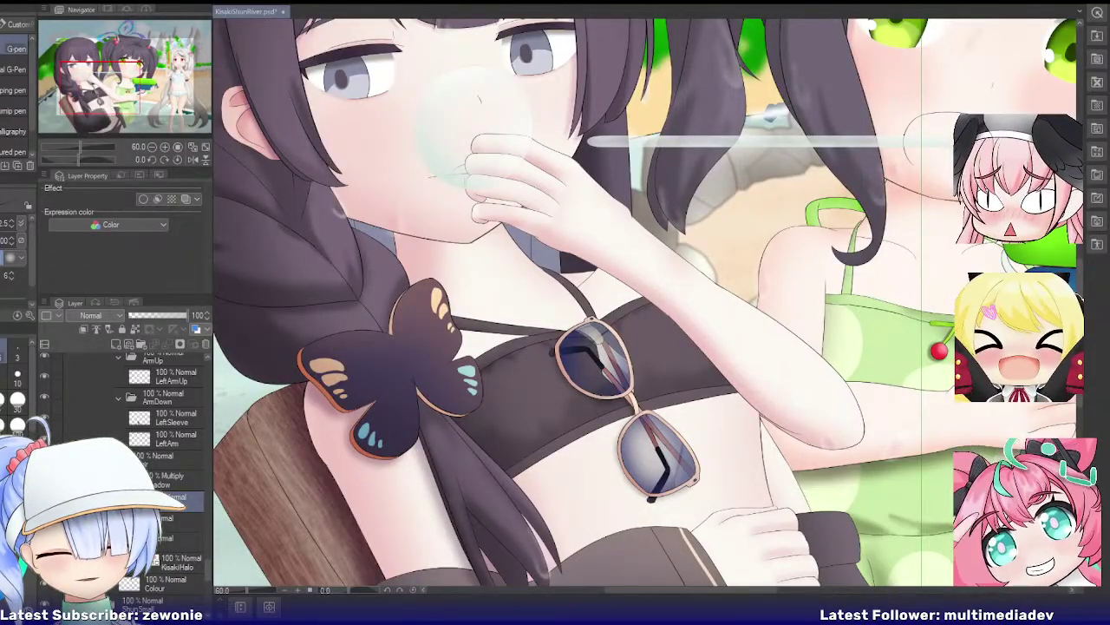
Step: In the HairBack folder, merge the LeftSideBack and Back line layers each with their own highlight, Color burn and Colour layers
scroll(165, 451, down, 2)
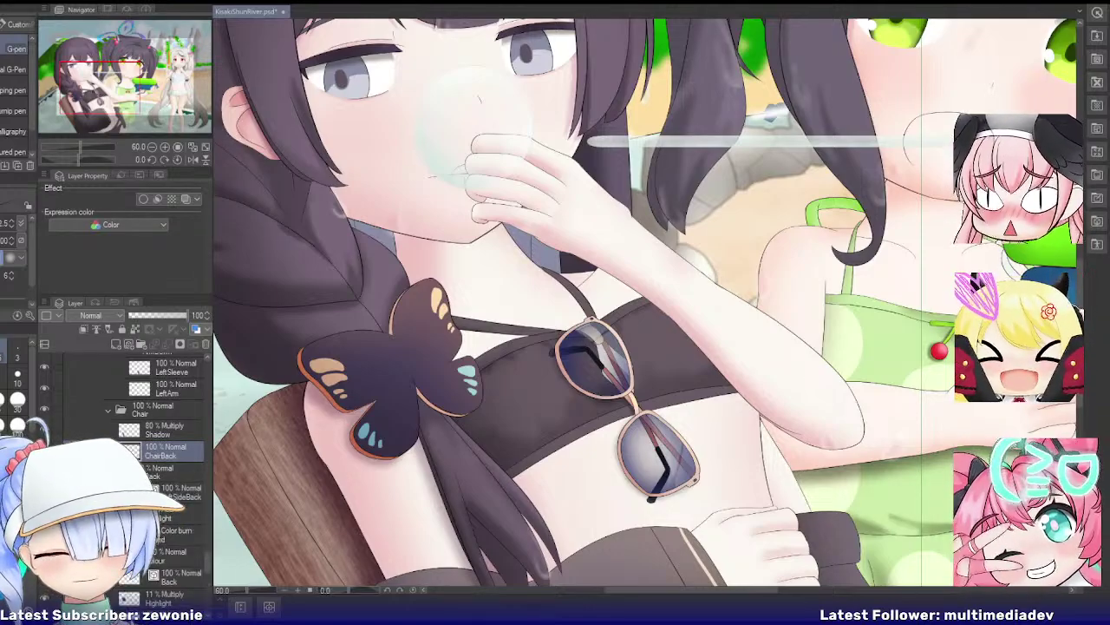
scroll(171, 459, down, 3)
click(173, 427)
shift+click(171, 488)
key(alt+shift+e)
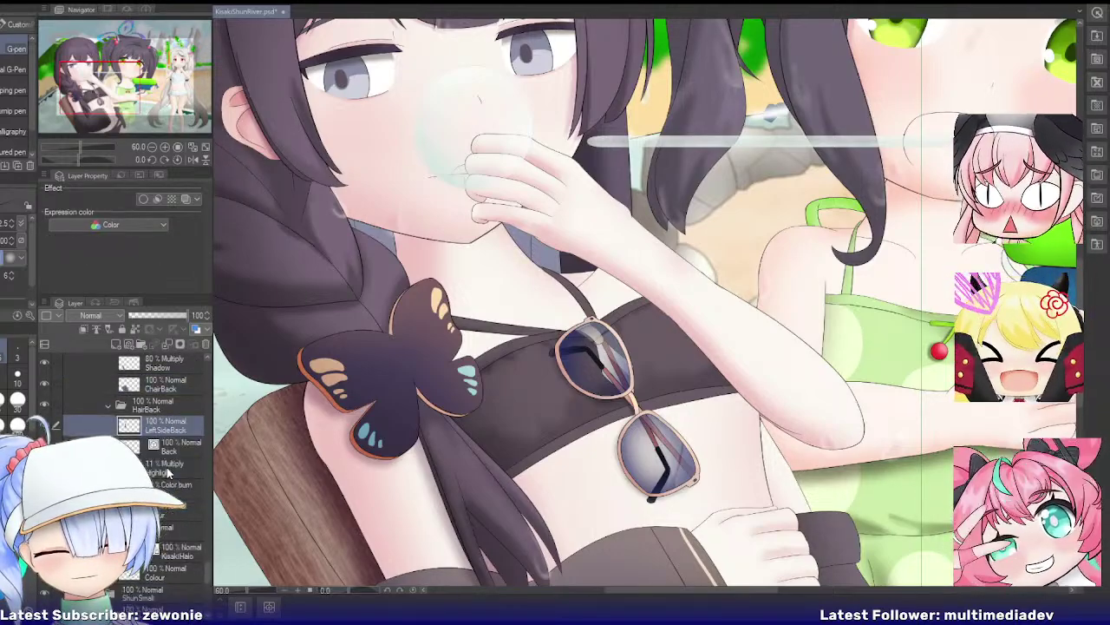
click(170, 447)
scroll(160, 444, down, 1)
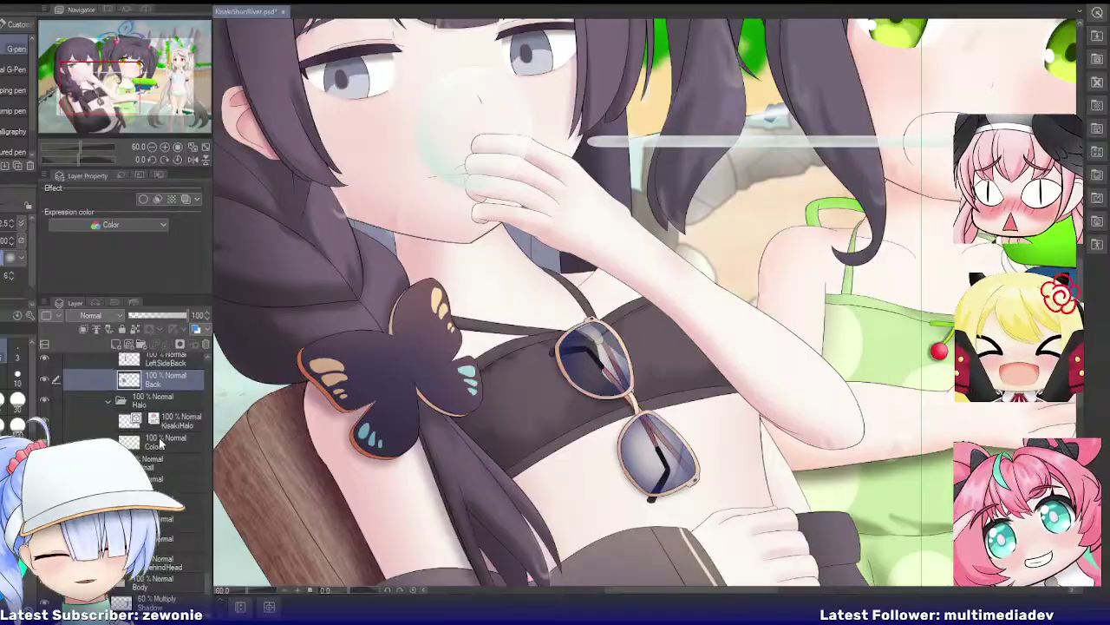
Step: Merge the KisakiHalo line layer with its Colour layer in the Halo folder
click(170, 424)
scroll(375, 421, down, 6)
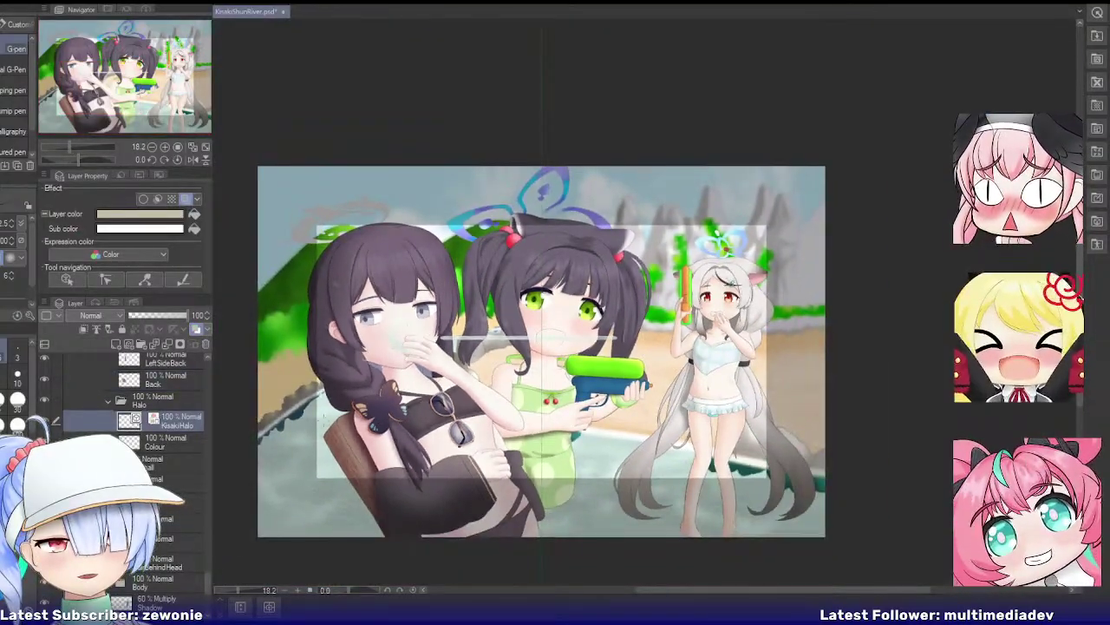
shift+click(163, 443)
key(shift+alt+e)
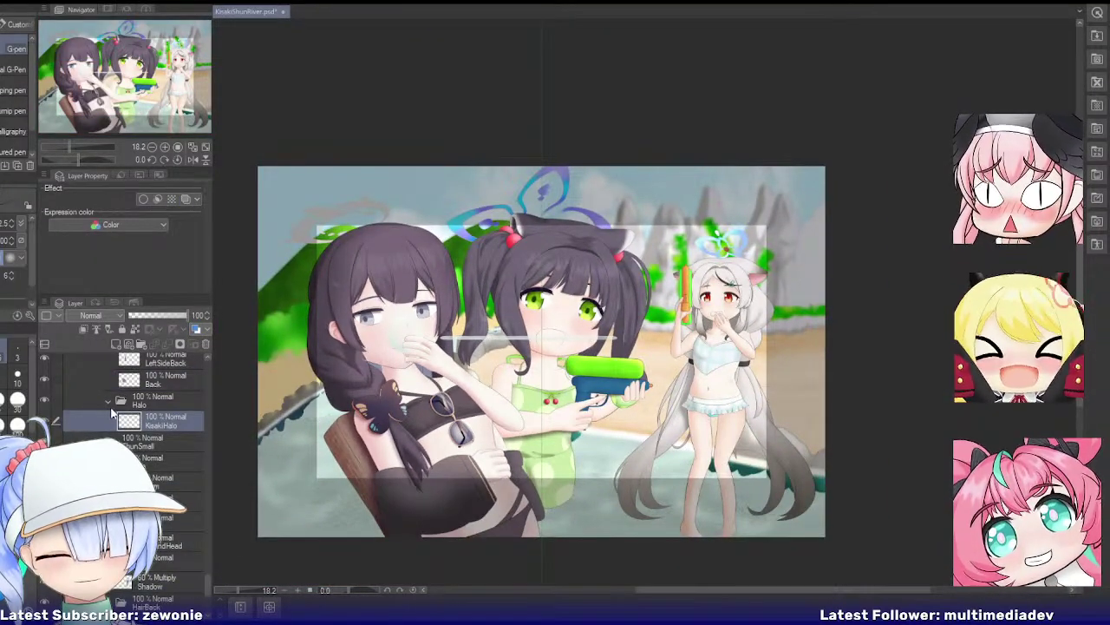
Step: Collapse the Halo and Kisaki folders and expand the ShunSmall folder under Characters
drag(211, 589, 205, 364)
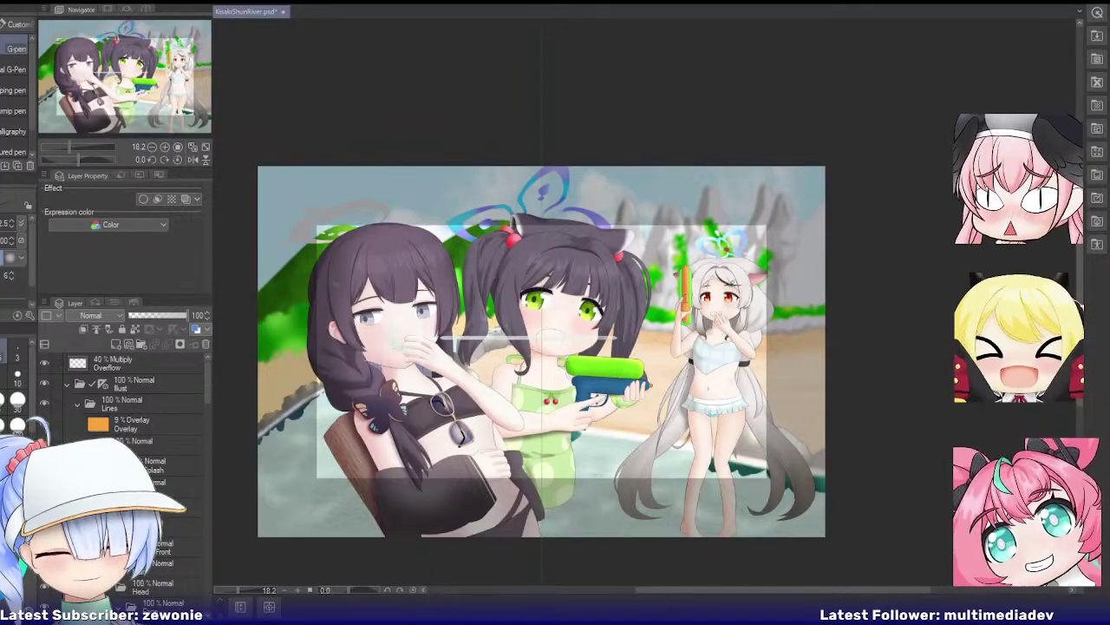
drag(207, 367, 207, 385)
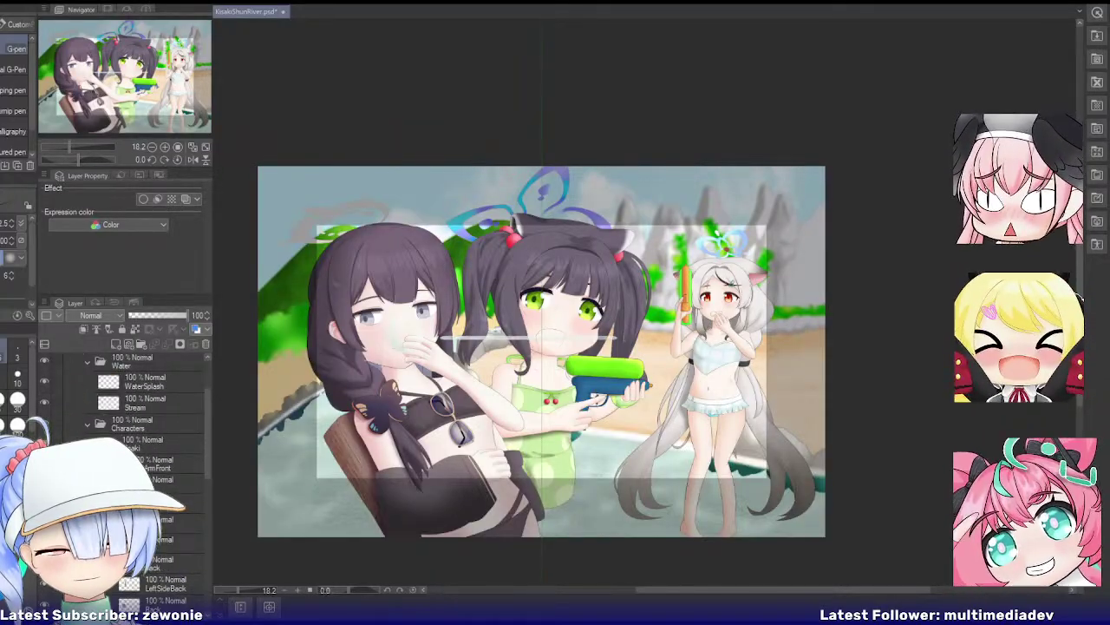
click(109, 583)
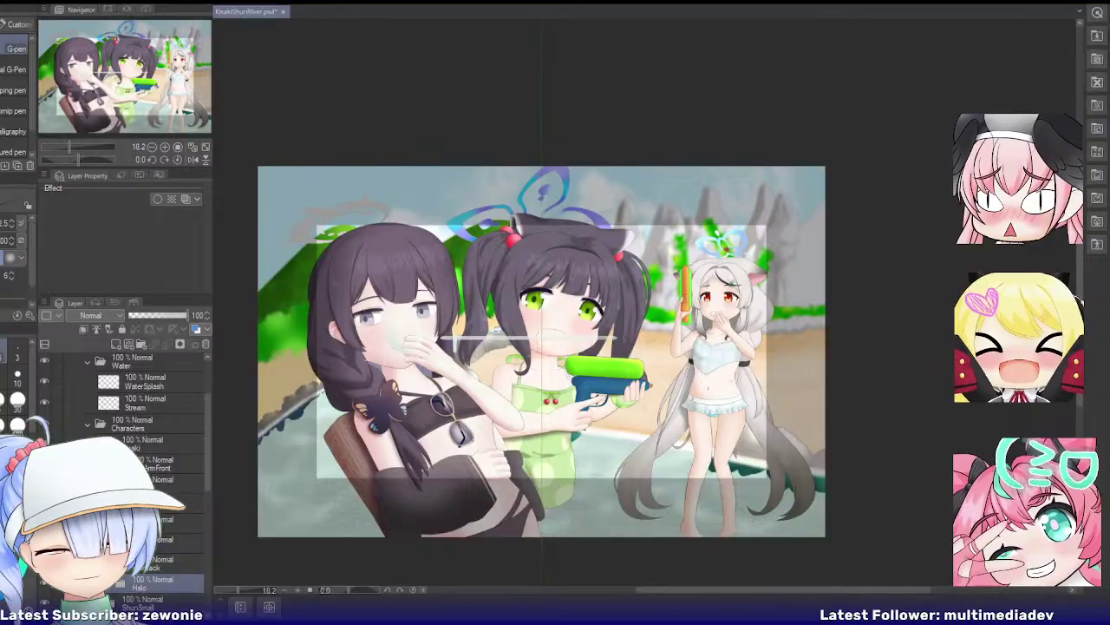
click(98, 444)
scroll(139, 434, up, 1)
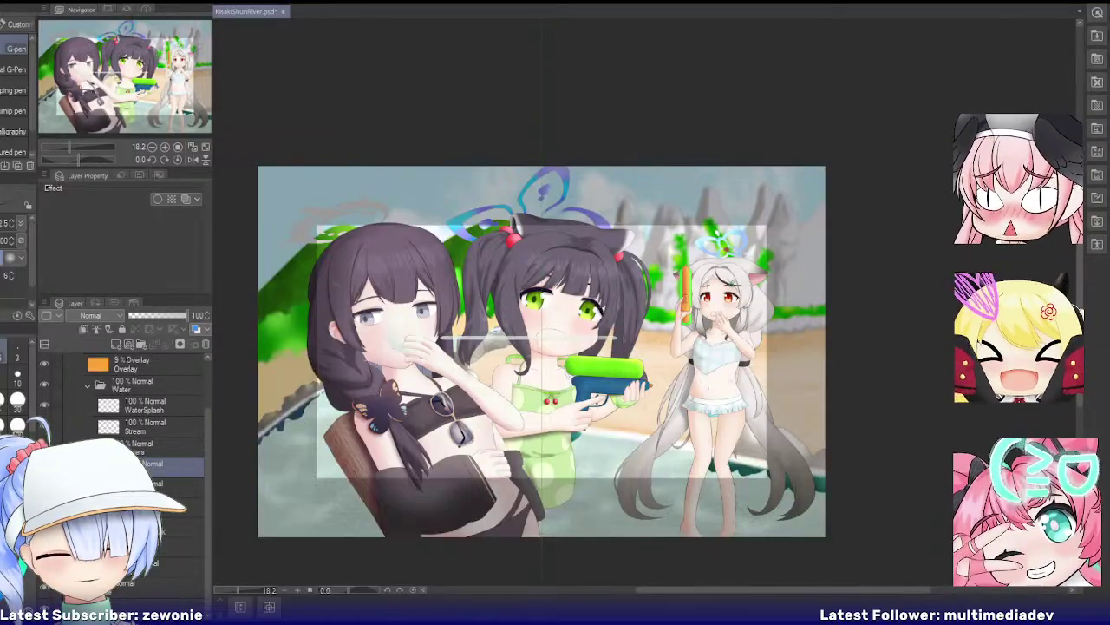
click(98, 486)
scroll(138, 433, down, 3)
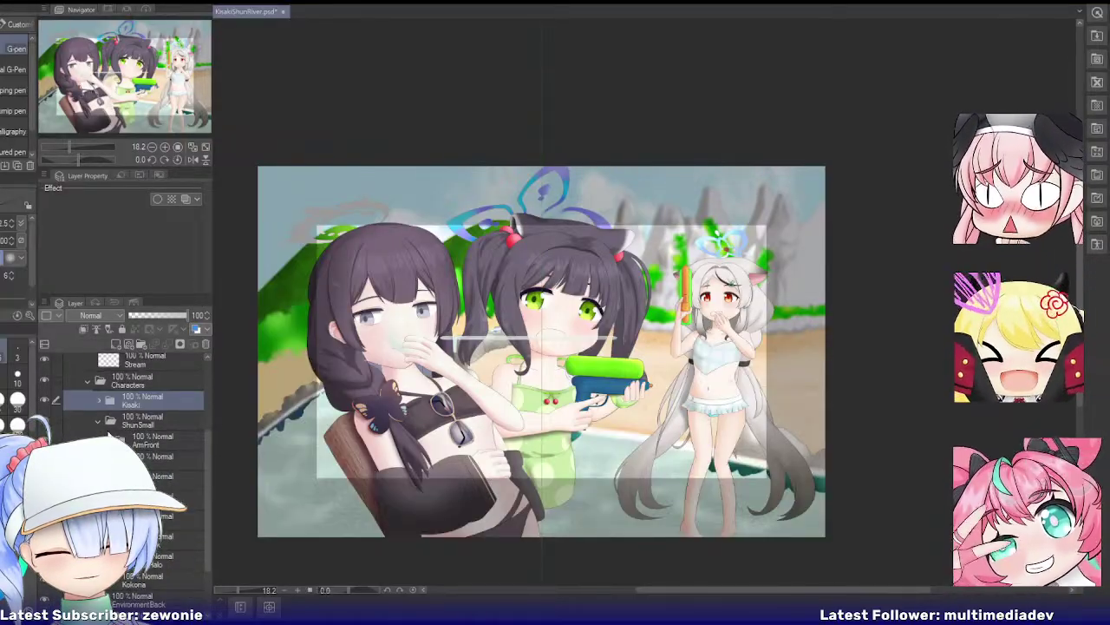
Step: In ShunSmall's ArmFront folder, merge the RightHand and LeftHand line layers each with their own SkinShade and Colour layers
click(172, 464)
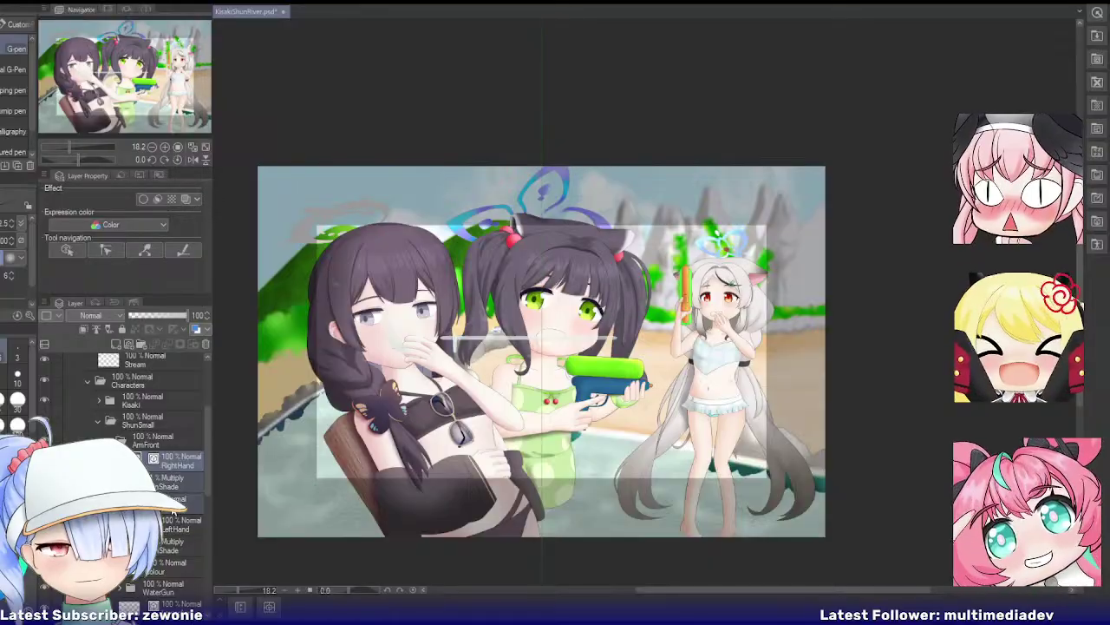
key(shift+alt+e)
click(173, 485)
shift+click(179, 527)
key(shift+alt+e)
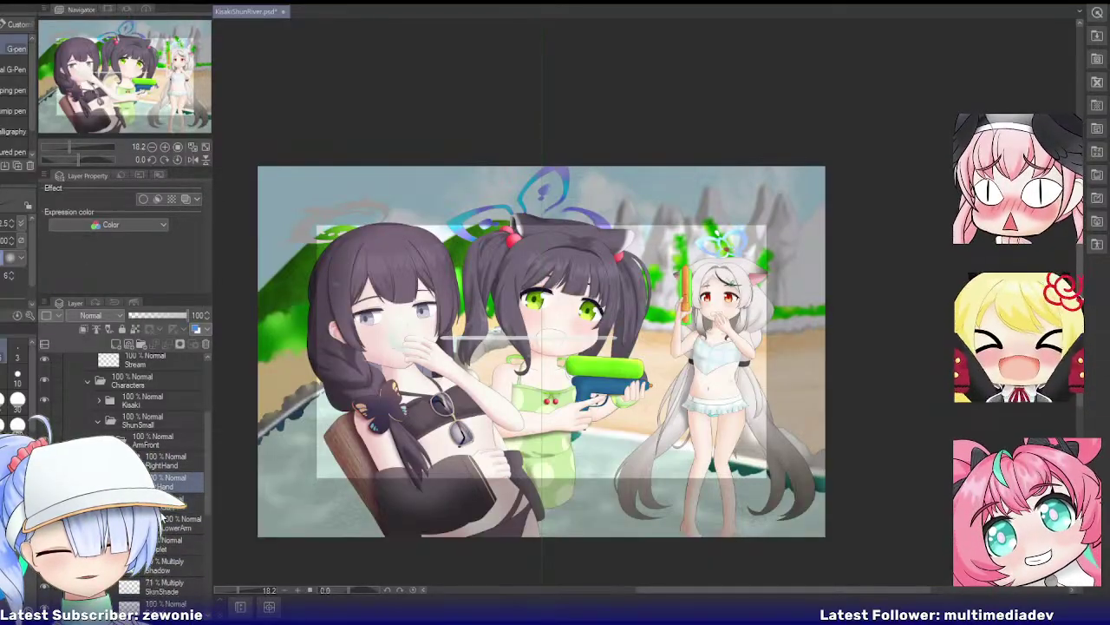
Step: Merge the WaterGun folder into one layer and the LowerArm line layer with its droplet, Shadow, SkinShade and Colour layers
scroll(148, 462, down, 3)
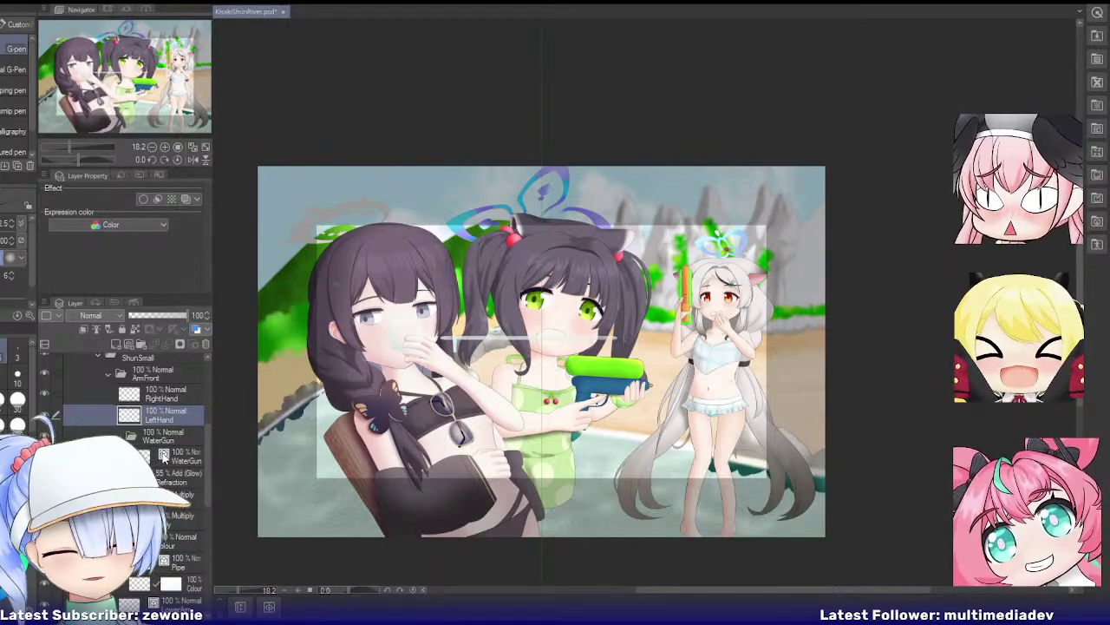
scroll(646, 438, up, 3)
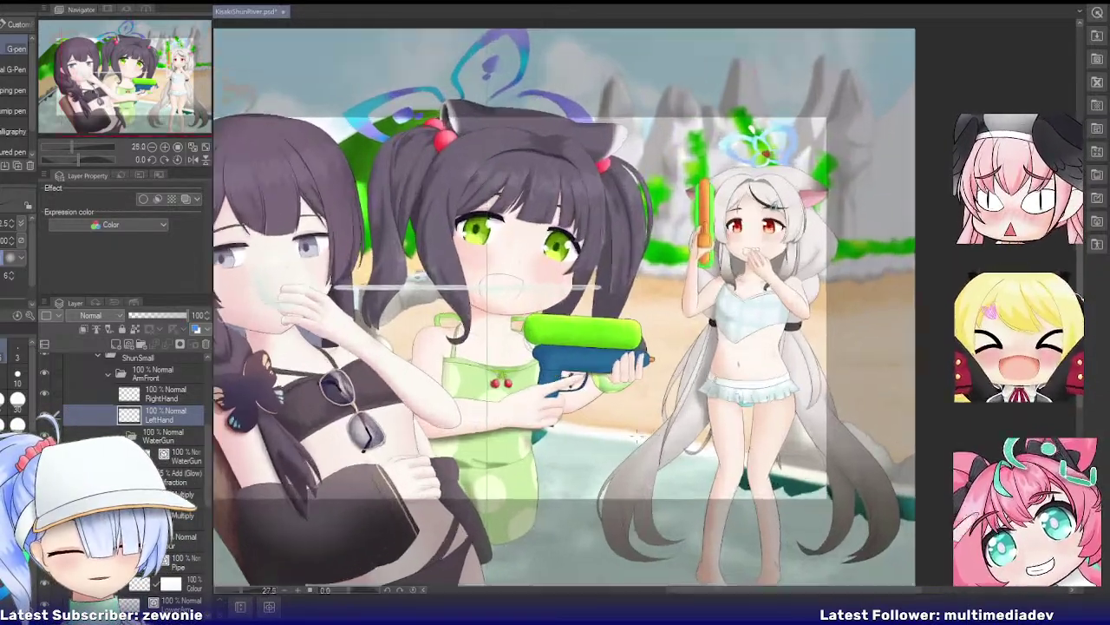
click(44, 435)
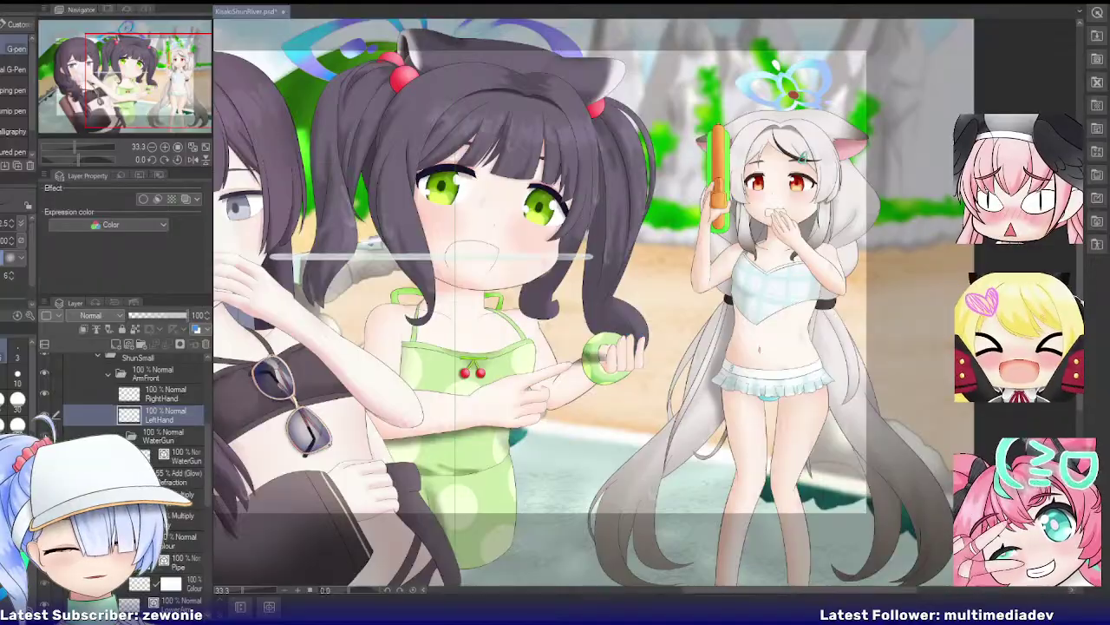
click(44, 435)
click(165, 438)
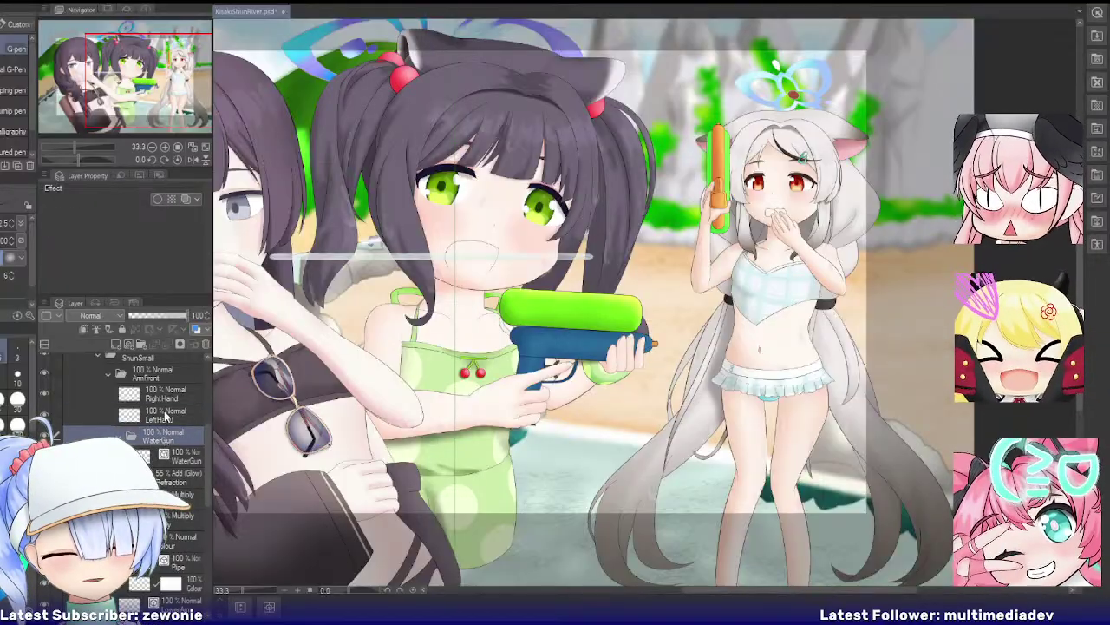
click(163, 416)
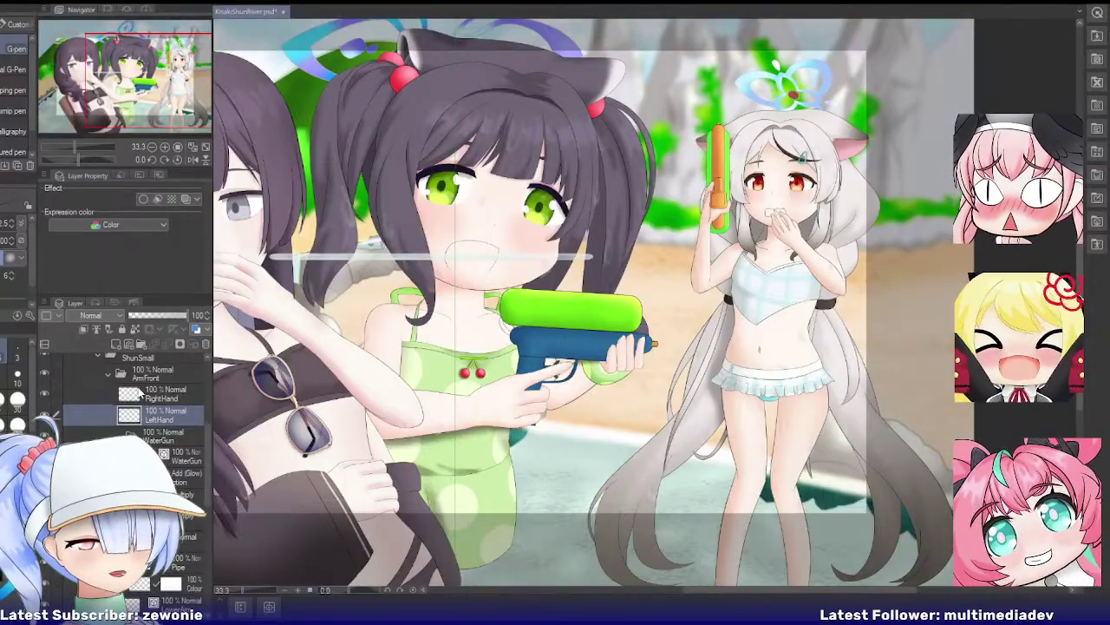
click(160, 438)
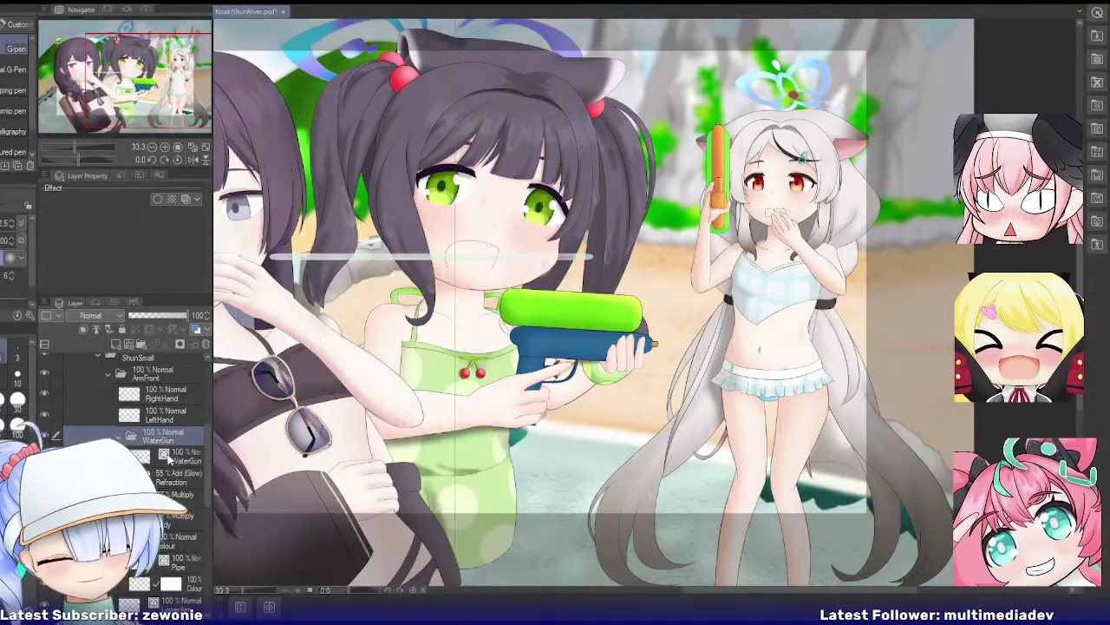
scroll(552, 388, up, 2)
scroll(553, 387, up, 3)
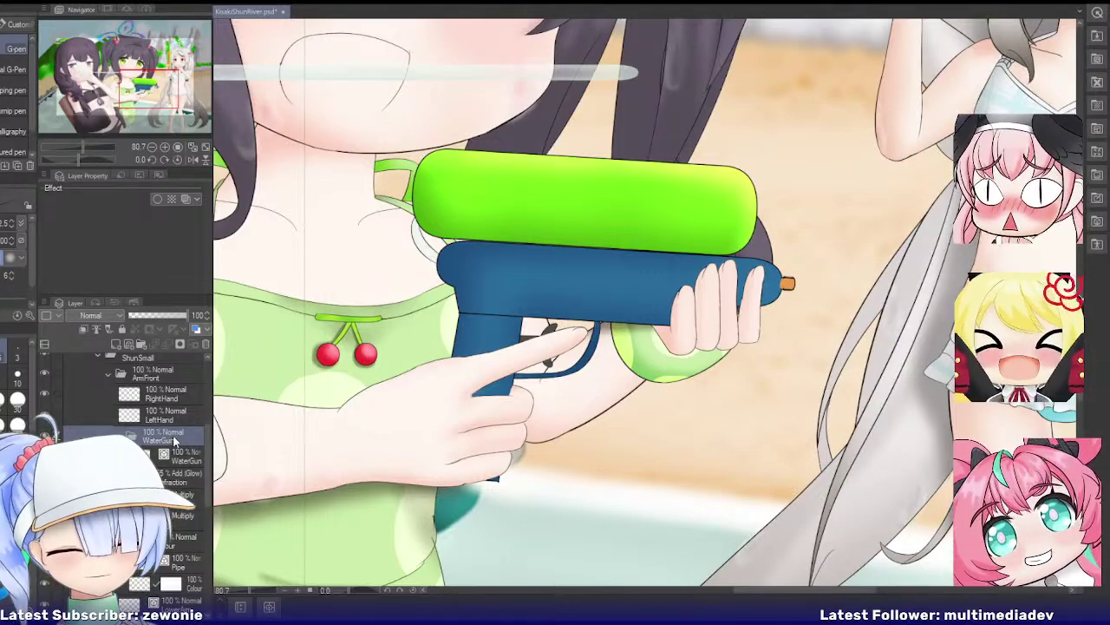
key(shift+alt+e)
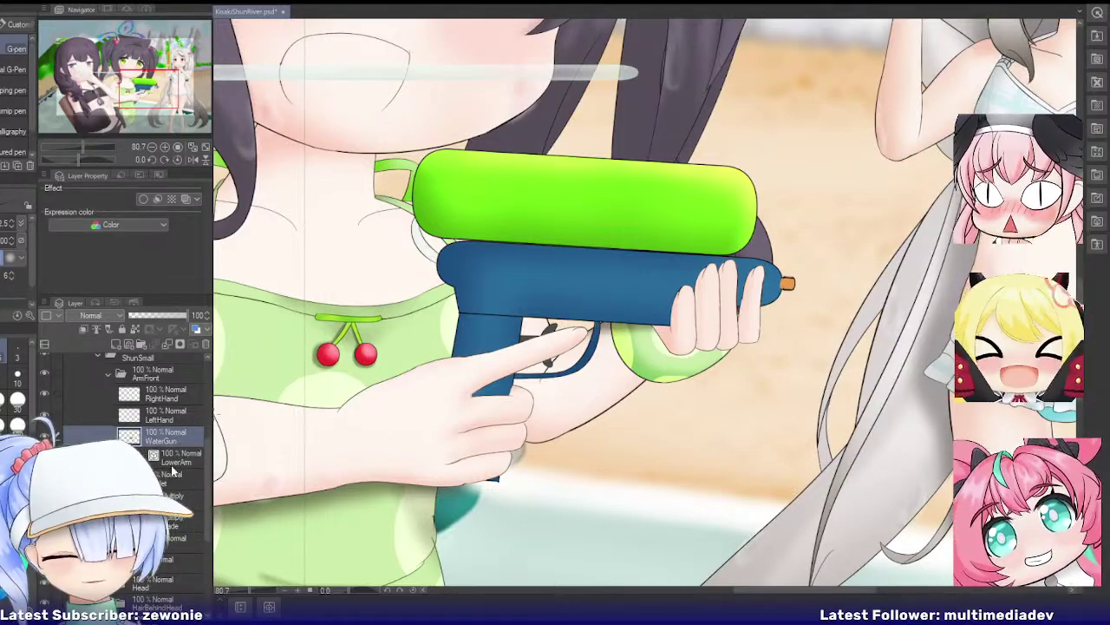
click(172, 468)
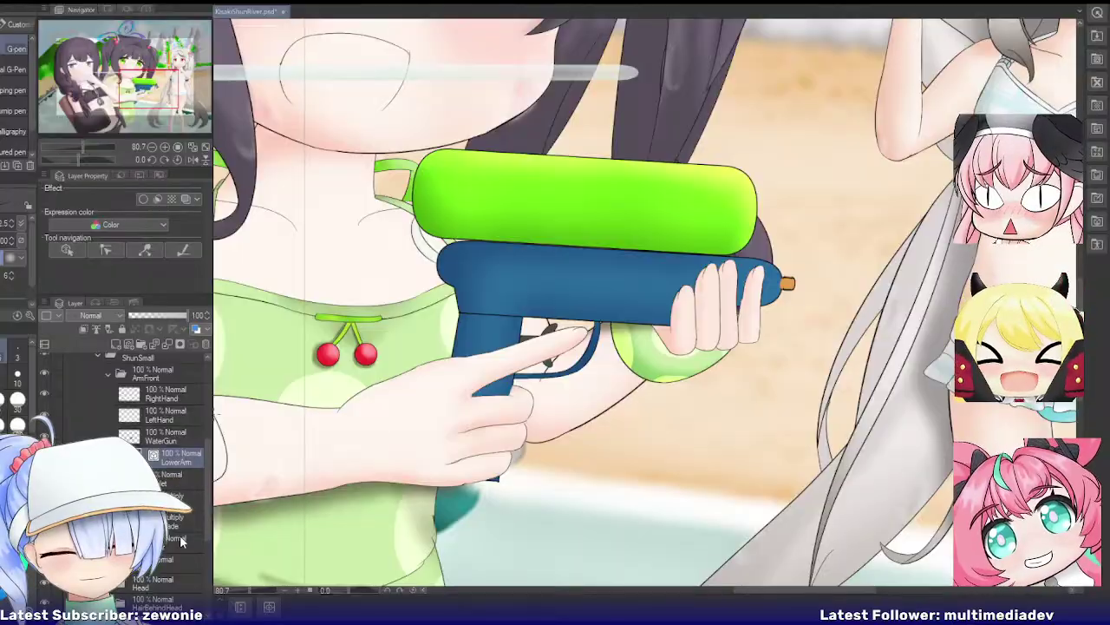
key(alt+shift+e)
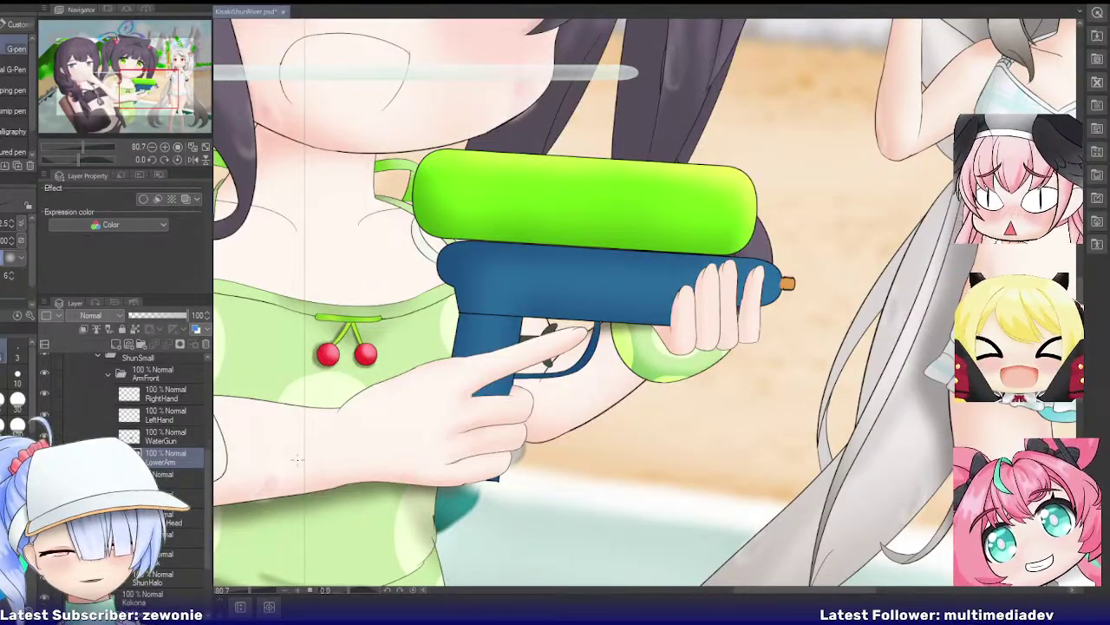
Step: In the SideFront hair's Right folder, merge each of the three line layers with its own effect, strand and Colour layers
scroll(185, 486, down, 1)
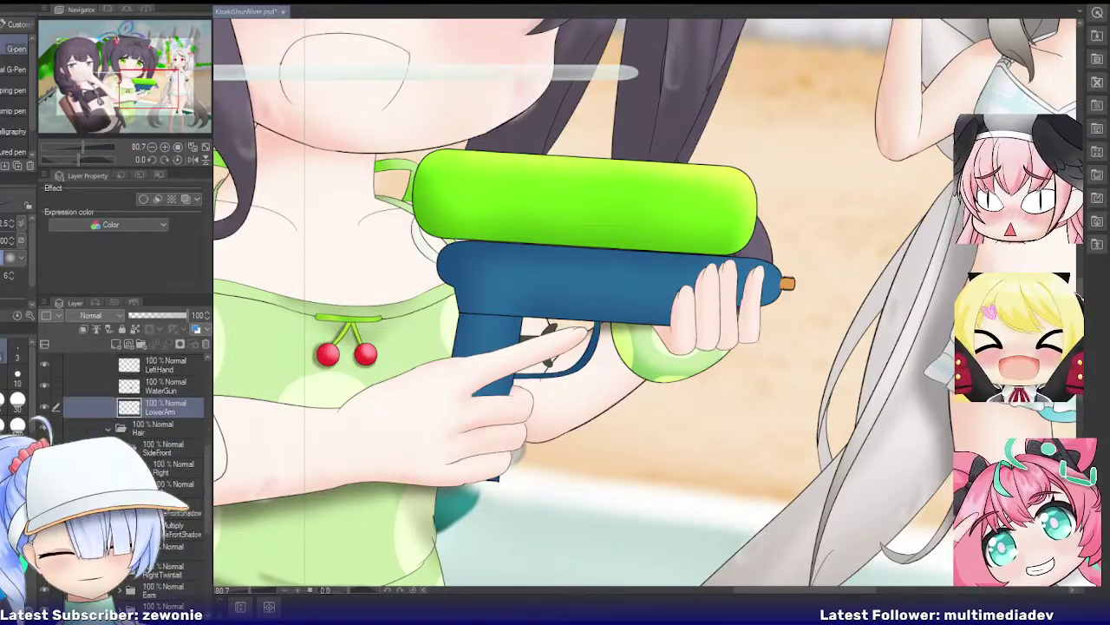
click(185, 487)
scroll(182, 499, down, 1)
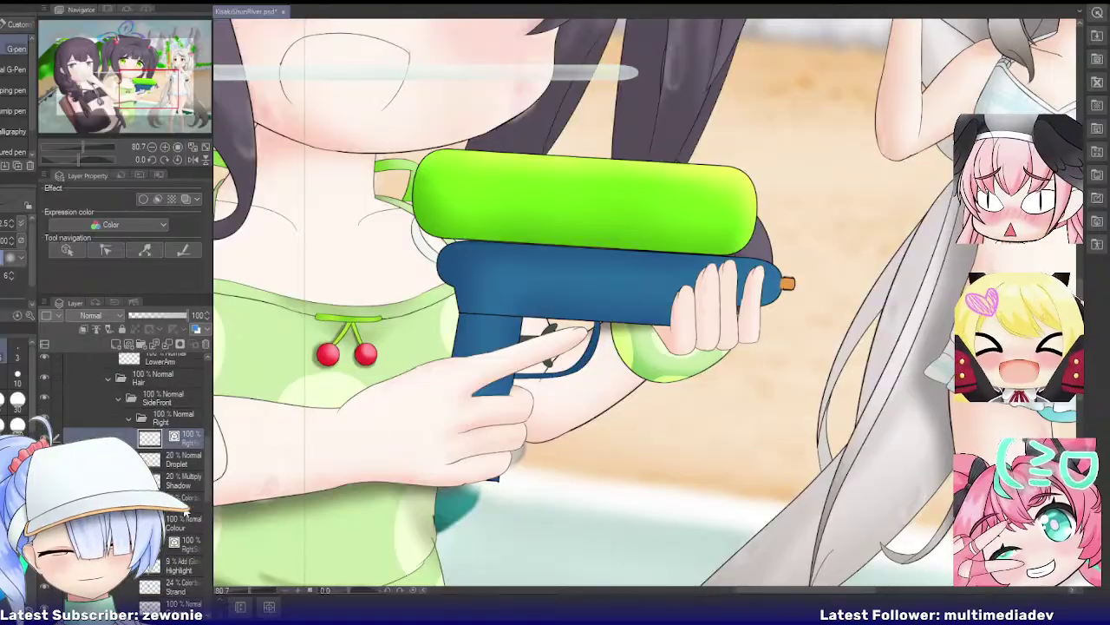
shift+click(181, 521)
key(alt+shift+e)
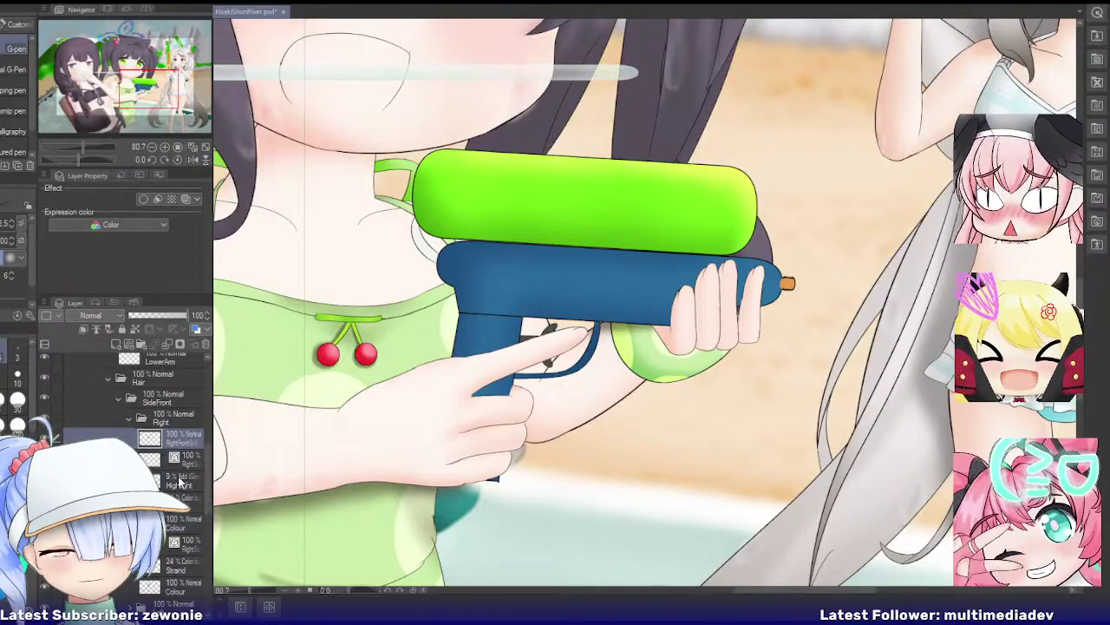
click(181, 462)
shift+click(182, 521)
key(alt+shift+e)
click(182, 484)
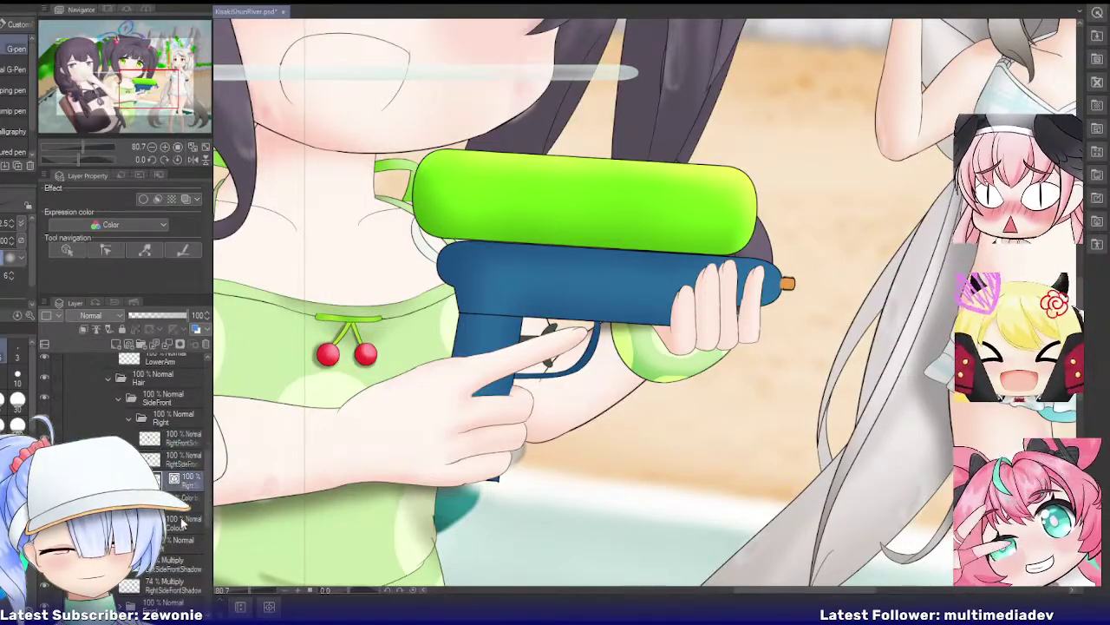
shift+click(182, 521)
key(alt+shift+e)
Step: In the SideFront hair's Left folder, merge the uppermost line layer with its Highlight, Strand and Colour layers
click(128, 503)
scroll(173, 469, down, 2)
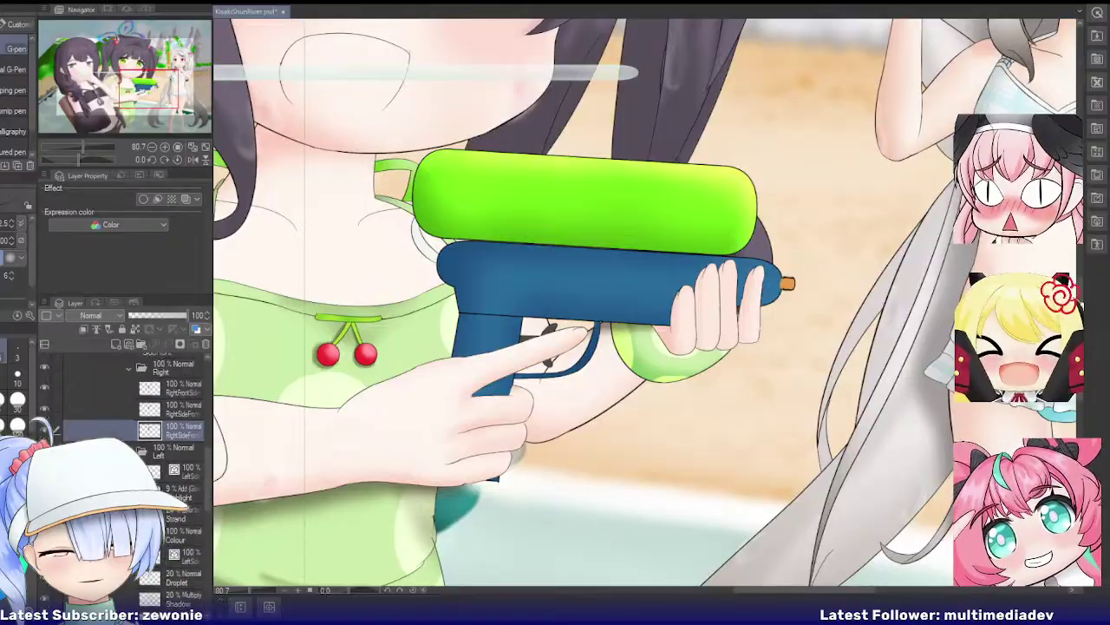
click(182, 437)
shift+click(181, 497)
key(alt+shift+e)
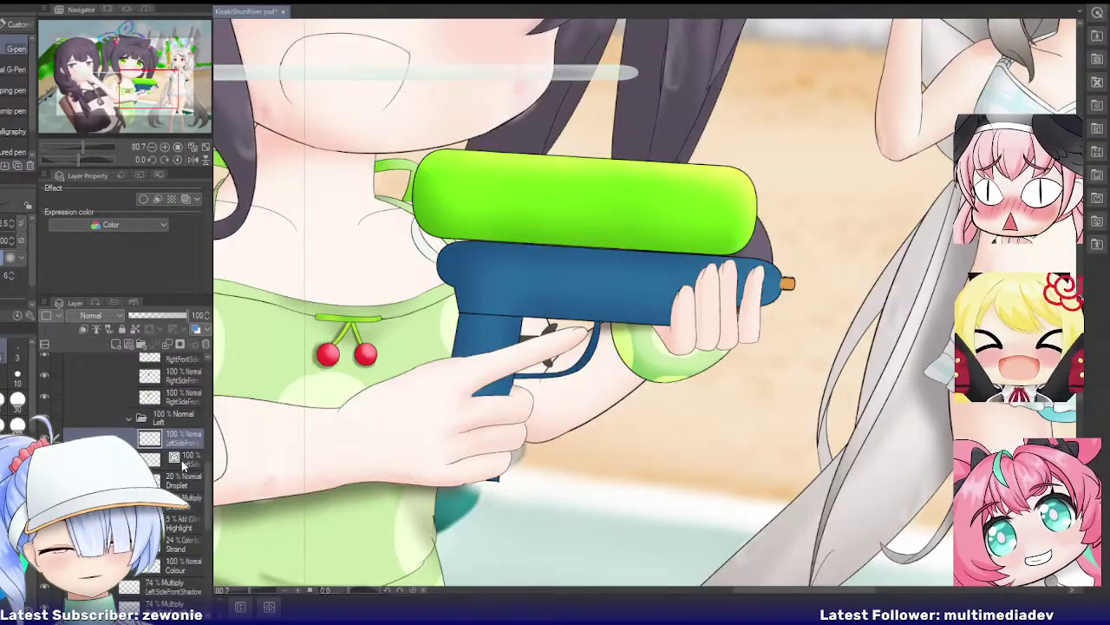
Step: Move Droplet and Shadow above the Left folder's second line layer, and merge that line layer with Highlight, Strand and Colour
click(182, 457)
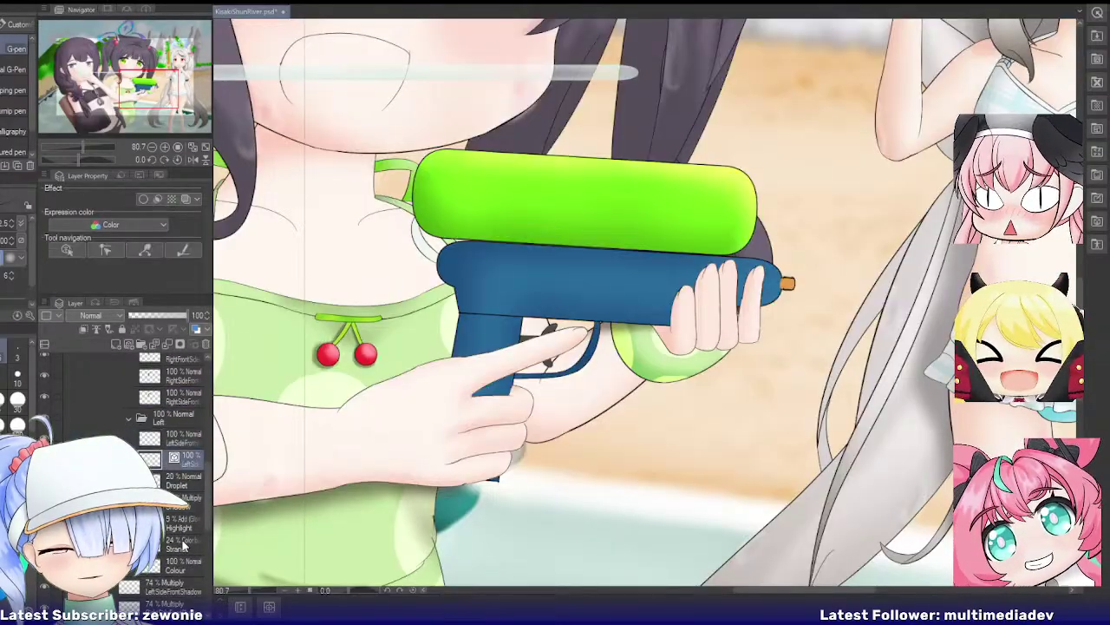
click(182, 480)
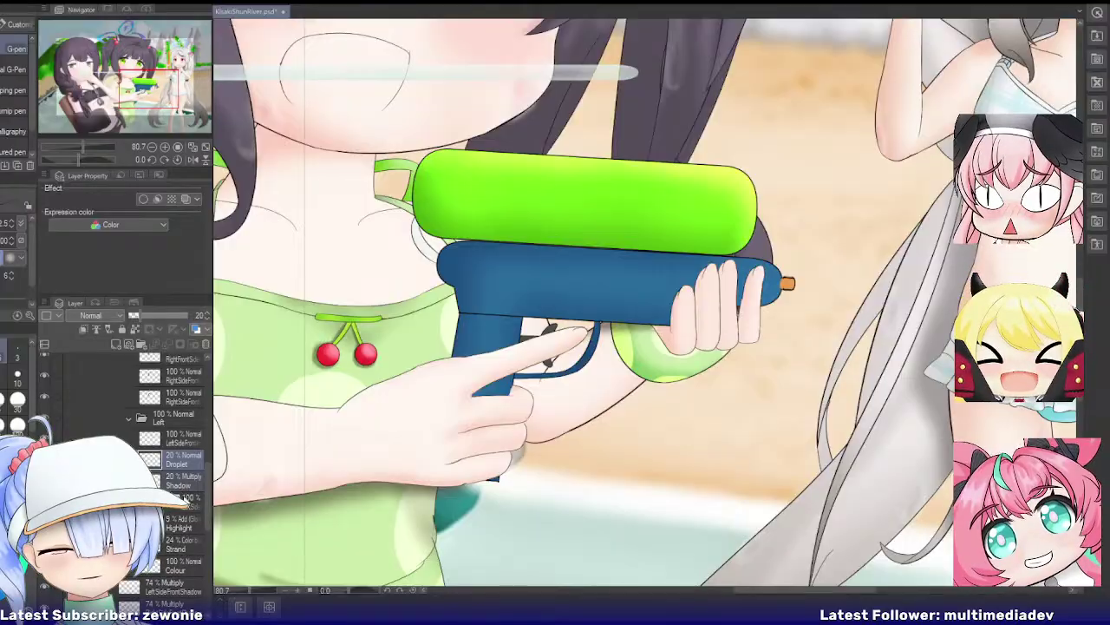
click(187, 502)
shift+click(187, 566)
key(alt+shift+e)
Step: Collapse the Left, Right and SideFront folders and expand the Front hair folder
scroll(164, 520, down, 2)
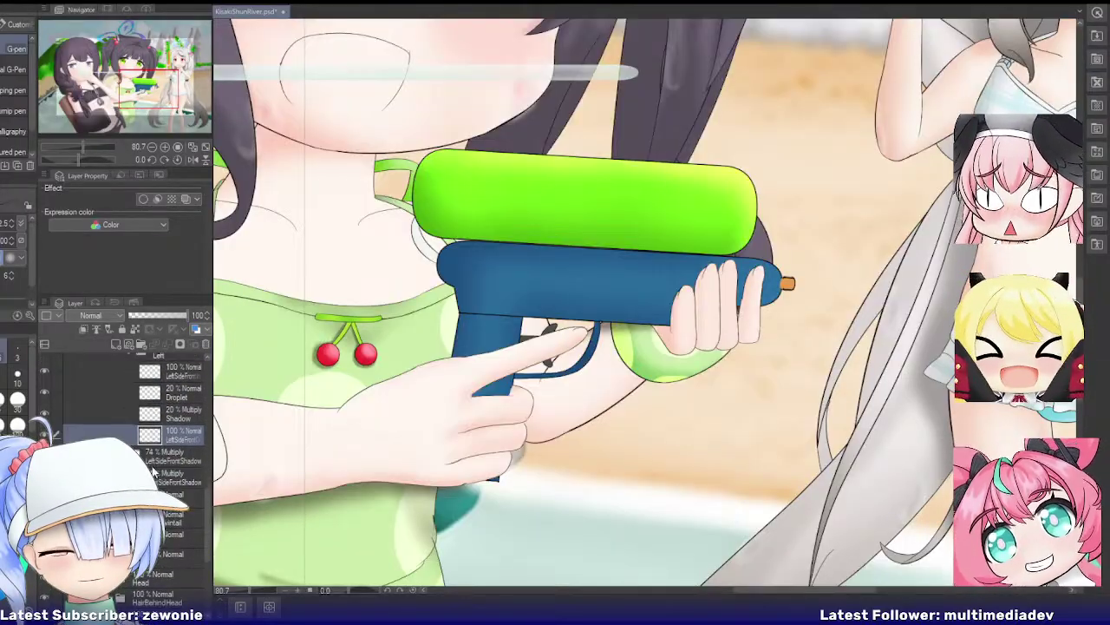
scroll(155, 467, down, 2)
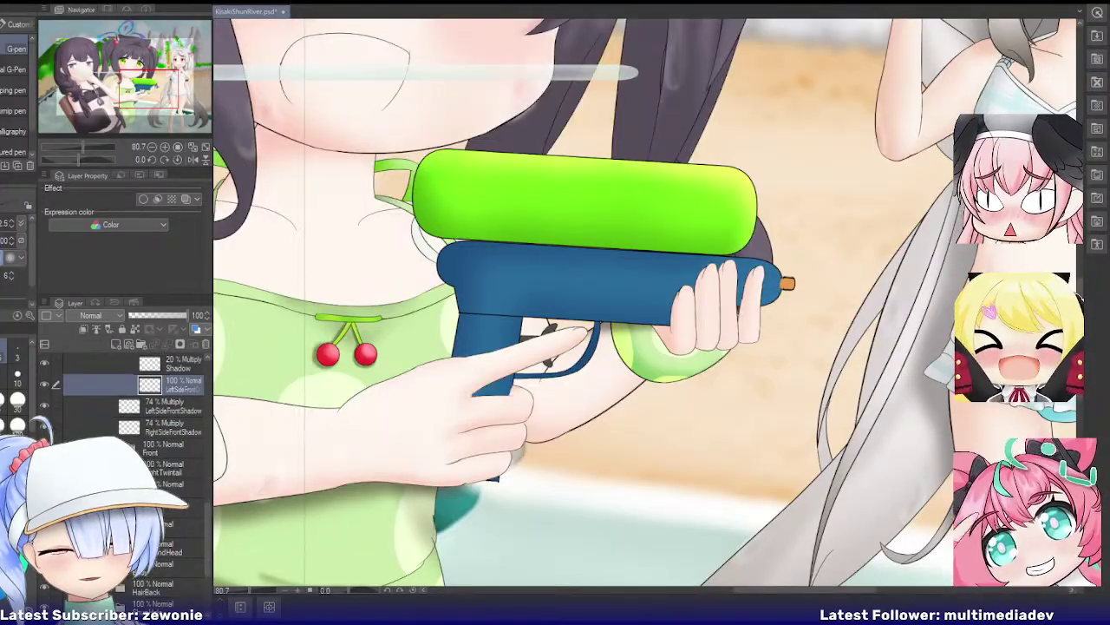
scroll(165, 468, up, 4)
click(128, 467)
click(129, 384)
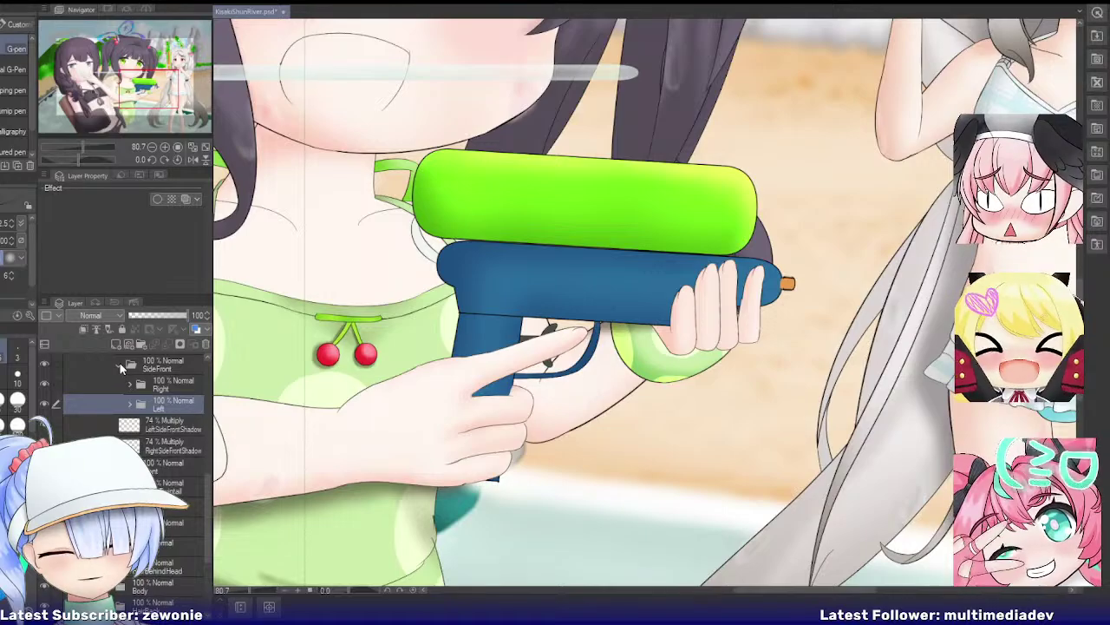
click(119, 365)
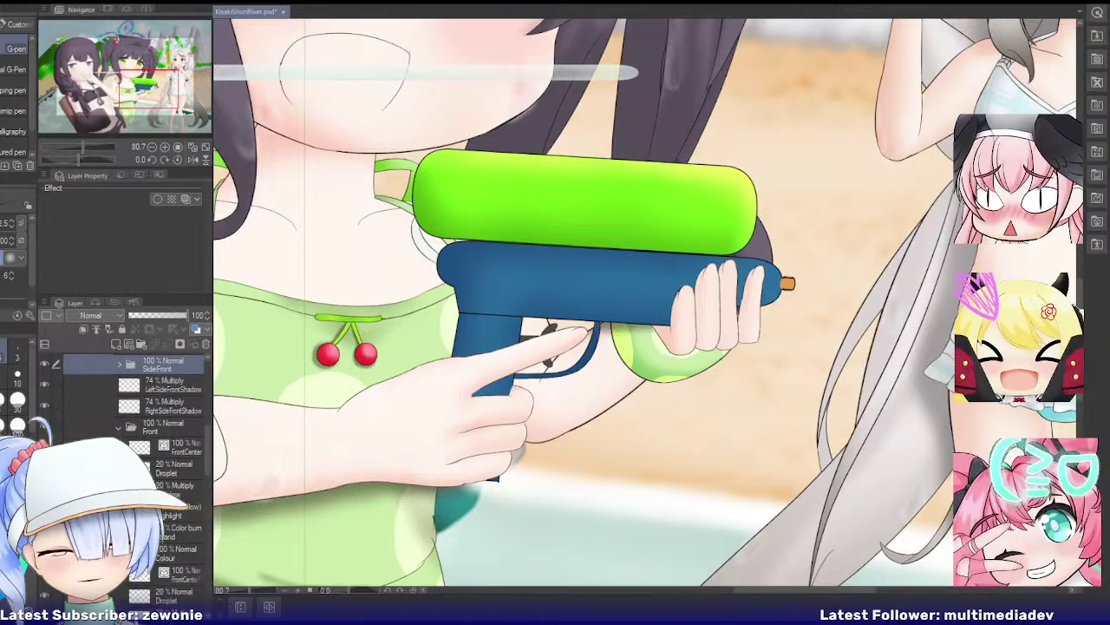
Step: Move Droplet and Shadow above the first FrontCenter line layer, and merge that line layer with Highlight, Strand and Colour
click(179, 447)
click(176, 490)
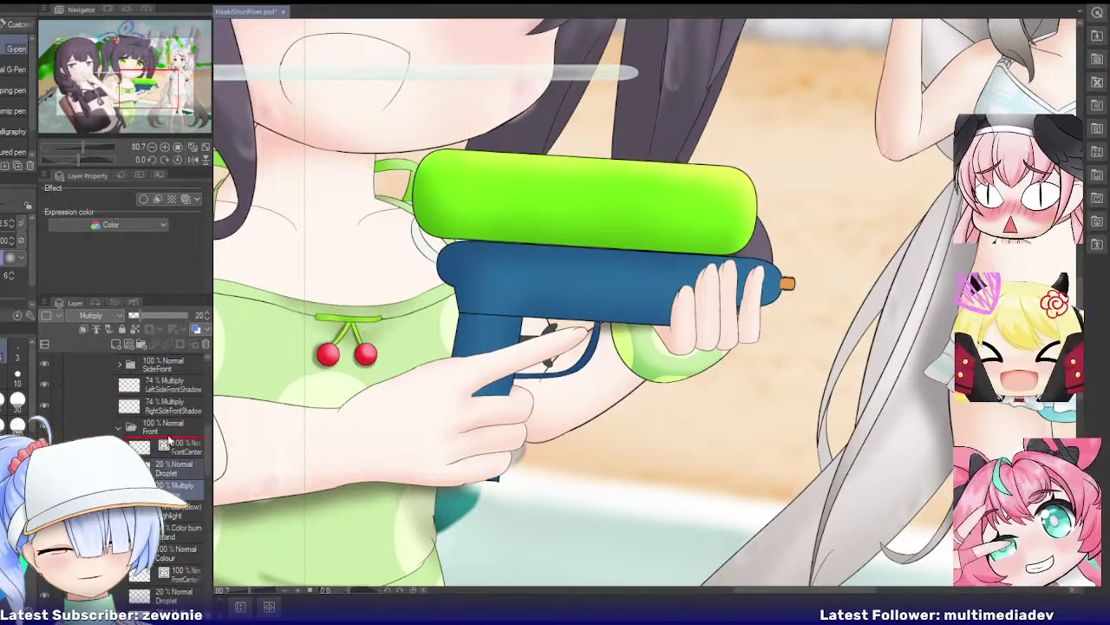
click(179, 490)
shift+click(179, 553)
key(alt+shift+e)
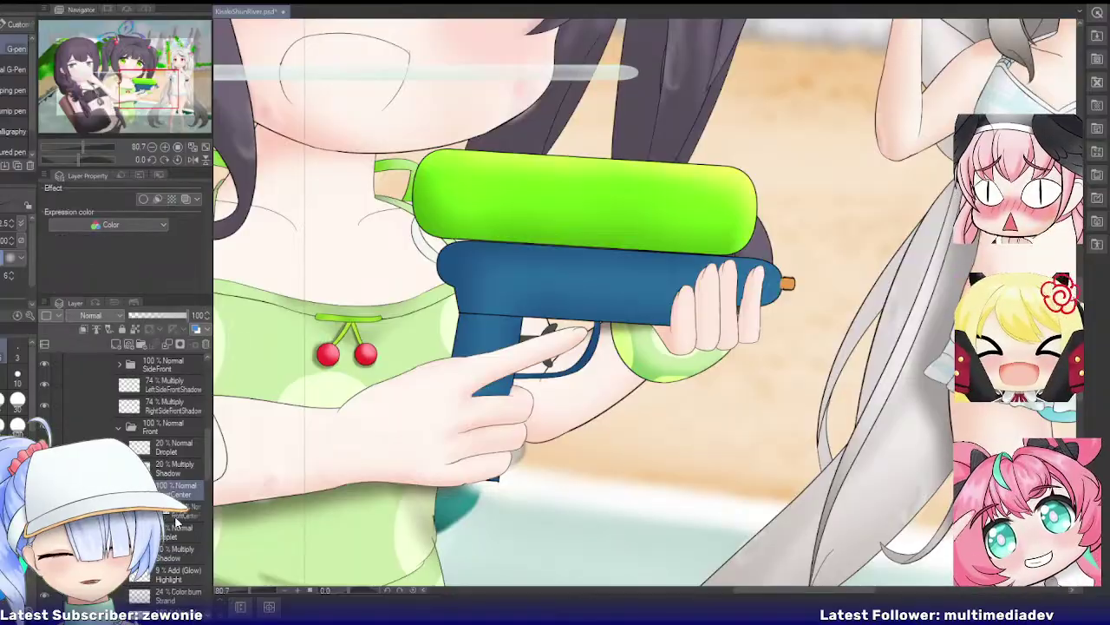
Step: Move Droplet and Shadow above the FrontCenterRight line layer, and merge that line layer with Highlight, Strand and Colour
scroll(179, 521, down, 2)
click(179, 444)
click(178, 484)
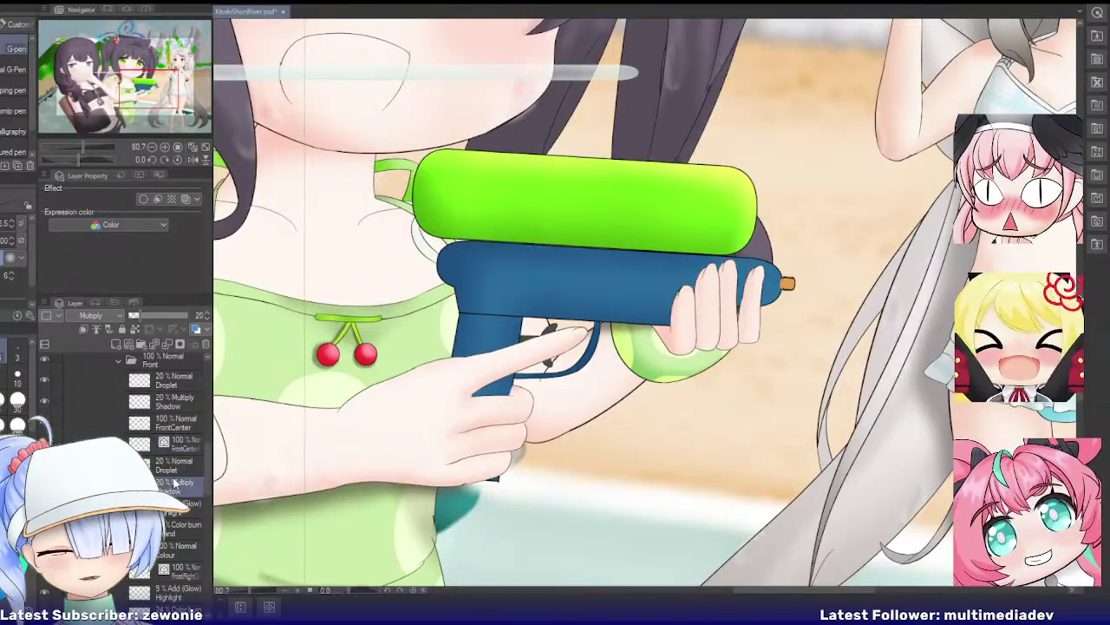
click(178, 485)
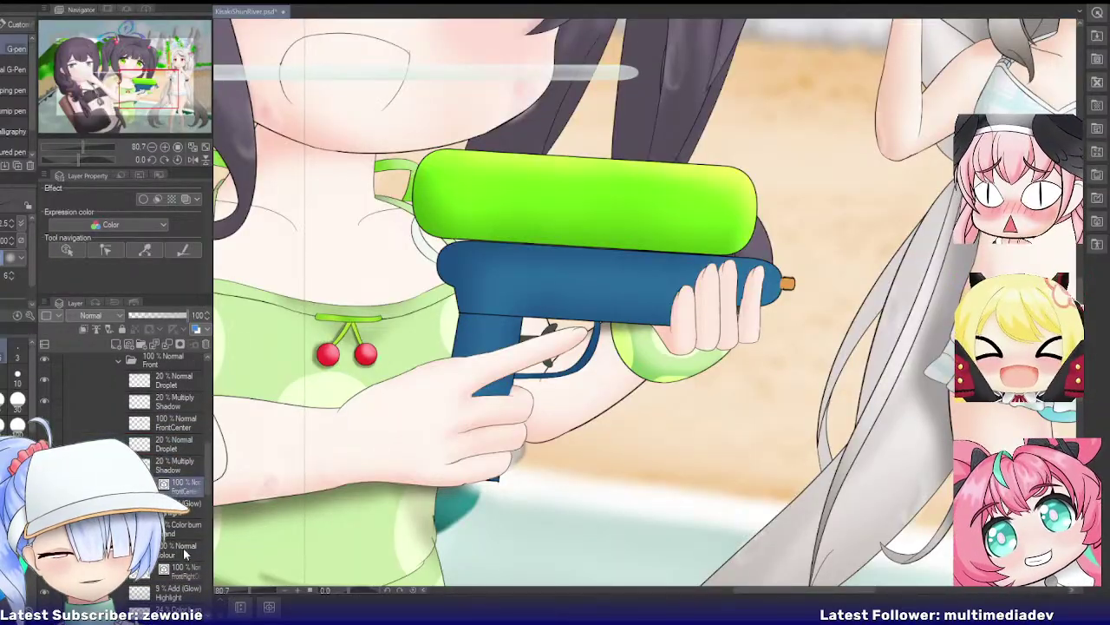
shift+click(181, 552)
key(alt+shift+e)
Step: Merge the FrontRightOuter and FrontRightInner line layers each with their own Highlight, Strand and Colour layers
scroll(178, 512, down, 2)
click(176, 424)
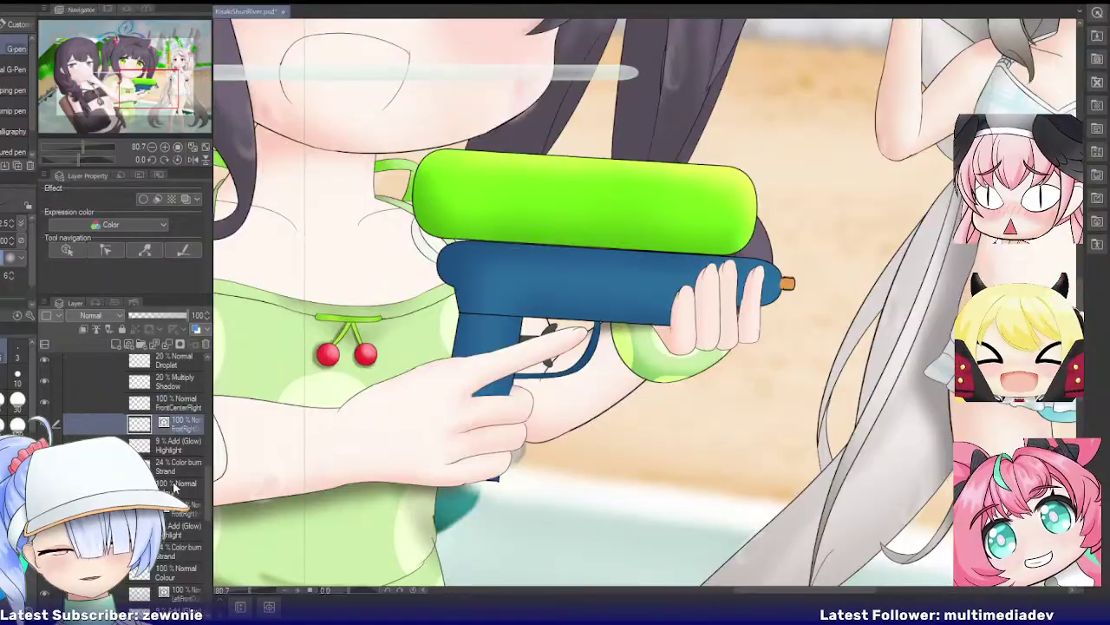
shift+click(174, 490)
key(alt+shift+e)
click(177, 445)
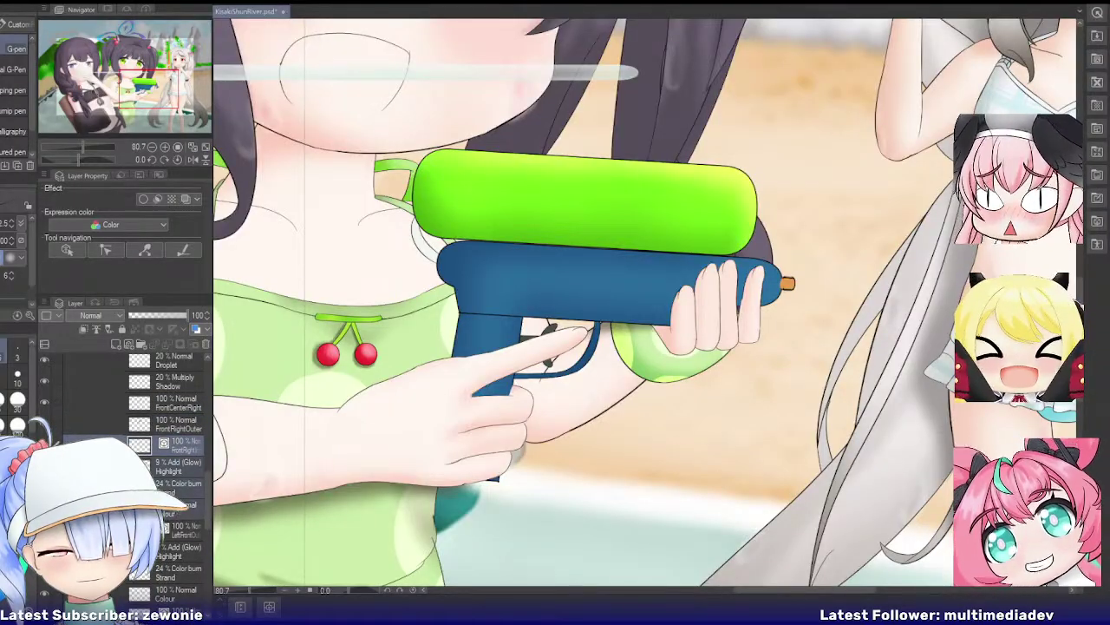
key(alt+shift+e)
Step: Merge the LeftFrontOuter line layer with Highlight, Strand and Colour, and merge FrontLeftInner with its own shading and colour layers
click(179, 466)
shift+click(179, 528)
key(alt+shift+e)
click(178, 486)
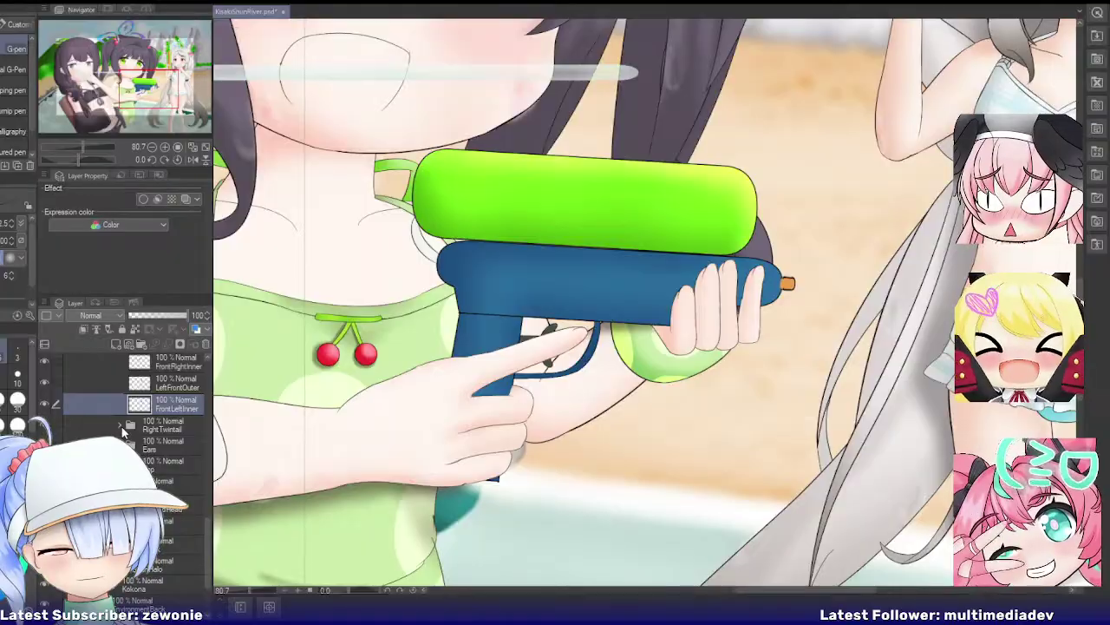
Step: Collapse the Front folder, and in the RightTwintail folder merge FrontBead with Refraction, Shape and Colour
scroll(123, 431, up, 4)
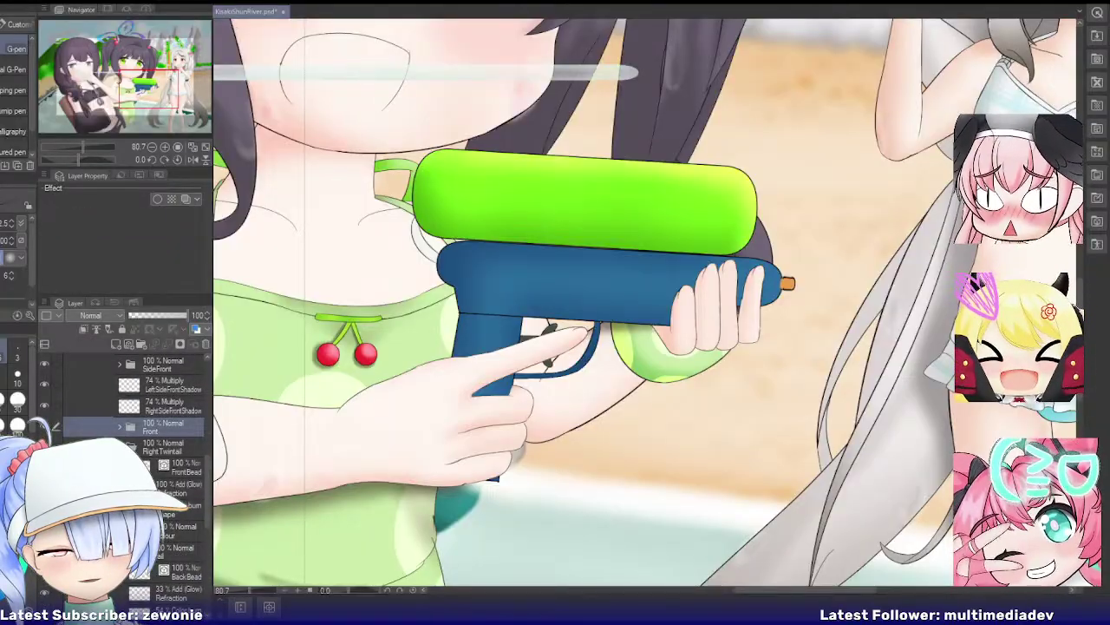
click(118, 430)
click(179, 421)
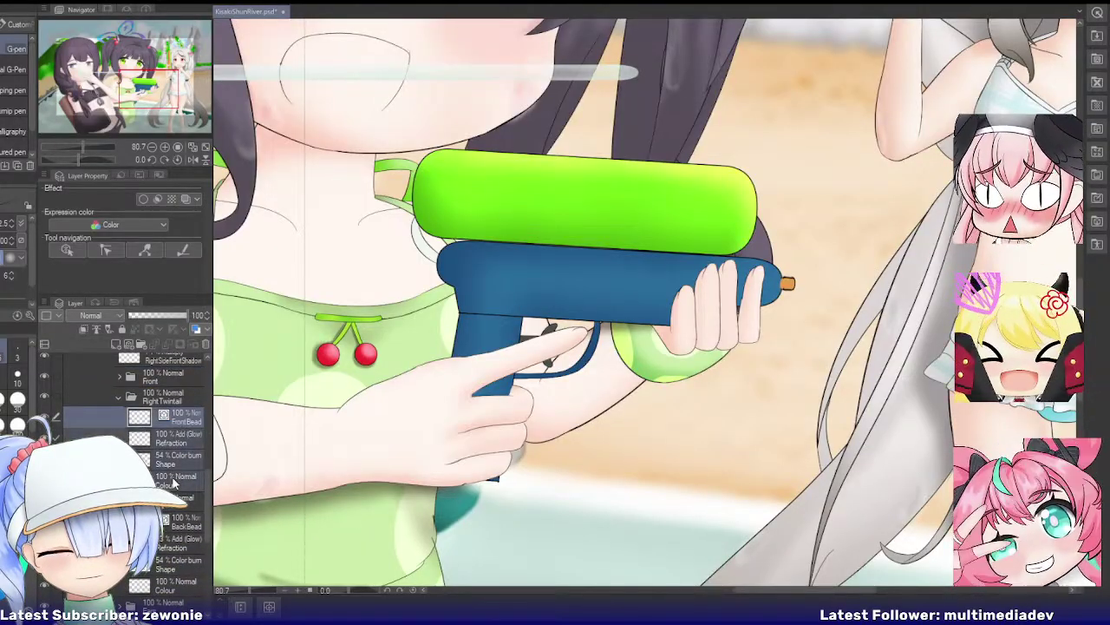
click(131, 438)
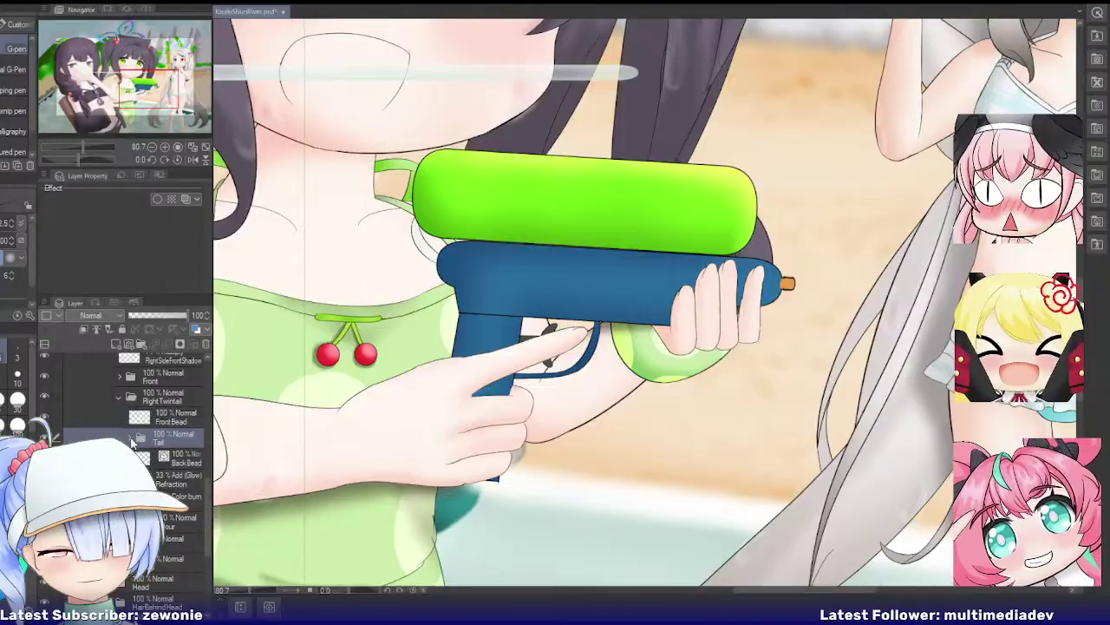
Step: In the Tail folder, merge RightTailCenter with Highlight, Strand and Colour, and merge RightTailFront with Strand and Colour
click(178, 458)
click(180, 482)
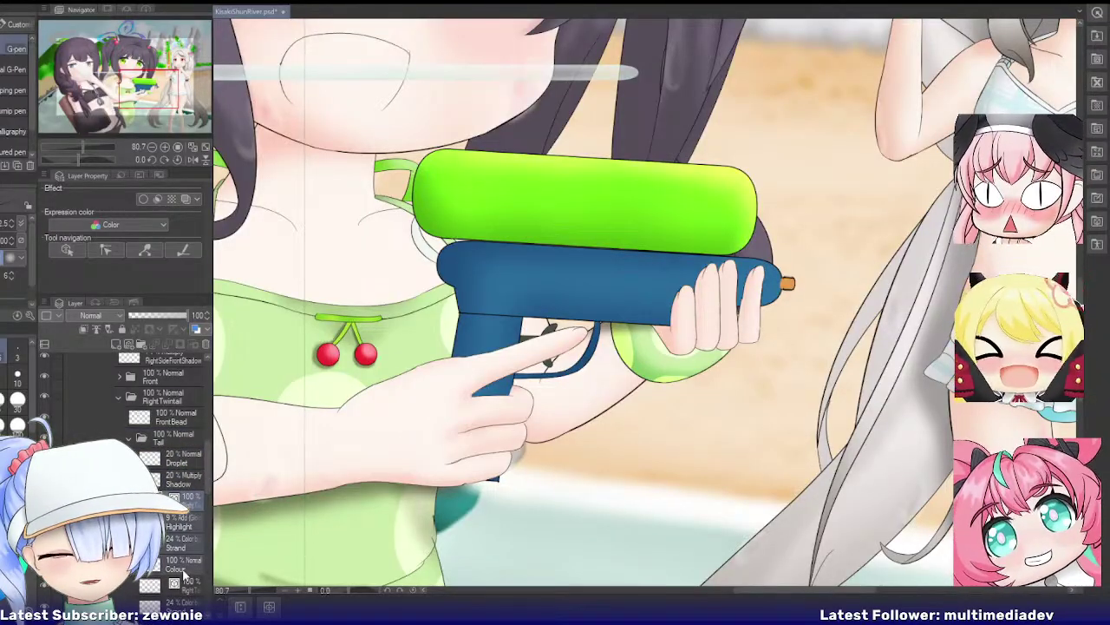
scroll(184, 570, down, 2)
shift+click(184, 497)
key(shift+alt+e)
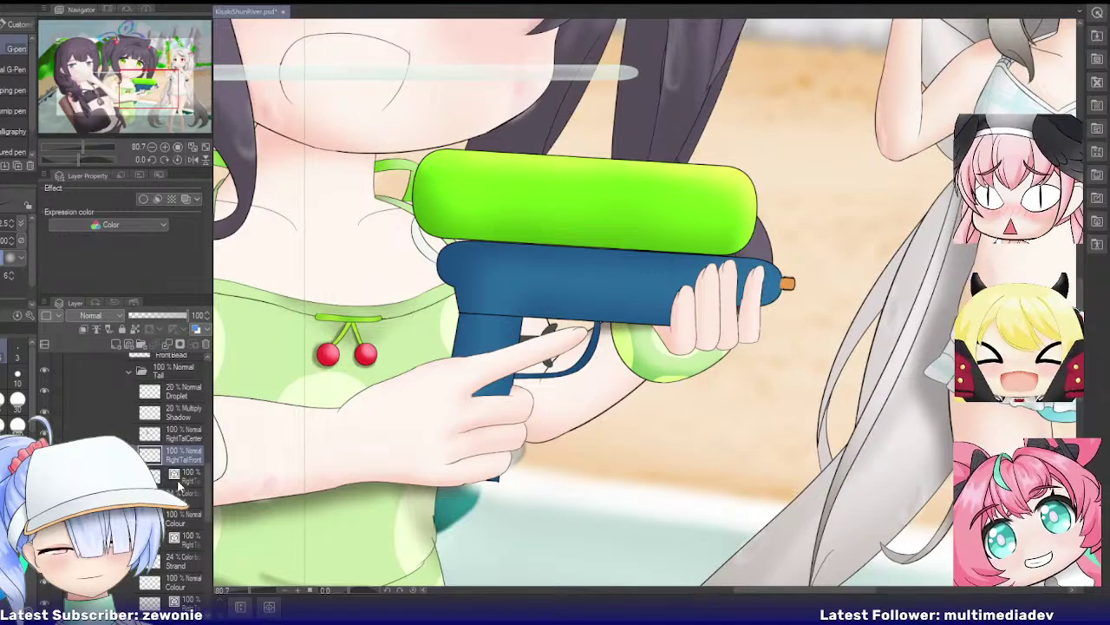
Step: Merge the RightTailTop, RightTailBack and RightTailUnder line layers each with their own Strand and Colour layers
click(184, 476)
shift+click(184, 518)
key(shift+alt+e)
click(185, 497)
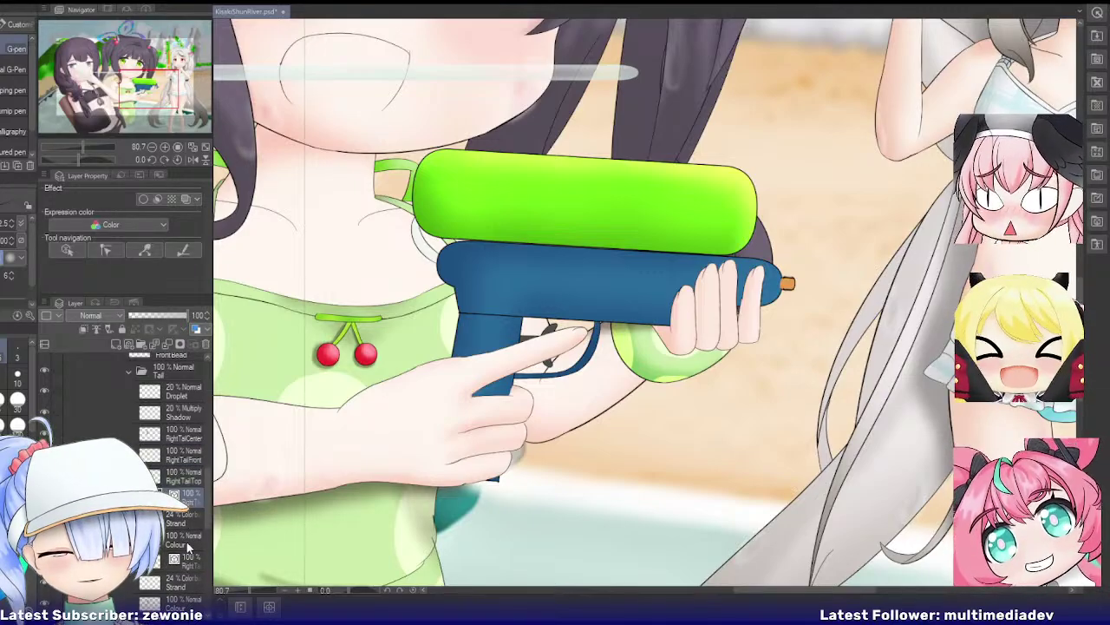
shift+click(185, 539)
key(shift+alt+e)
click(186, 519)
shift+click(185, 562)
key(shift+alt+e)
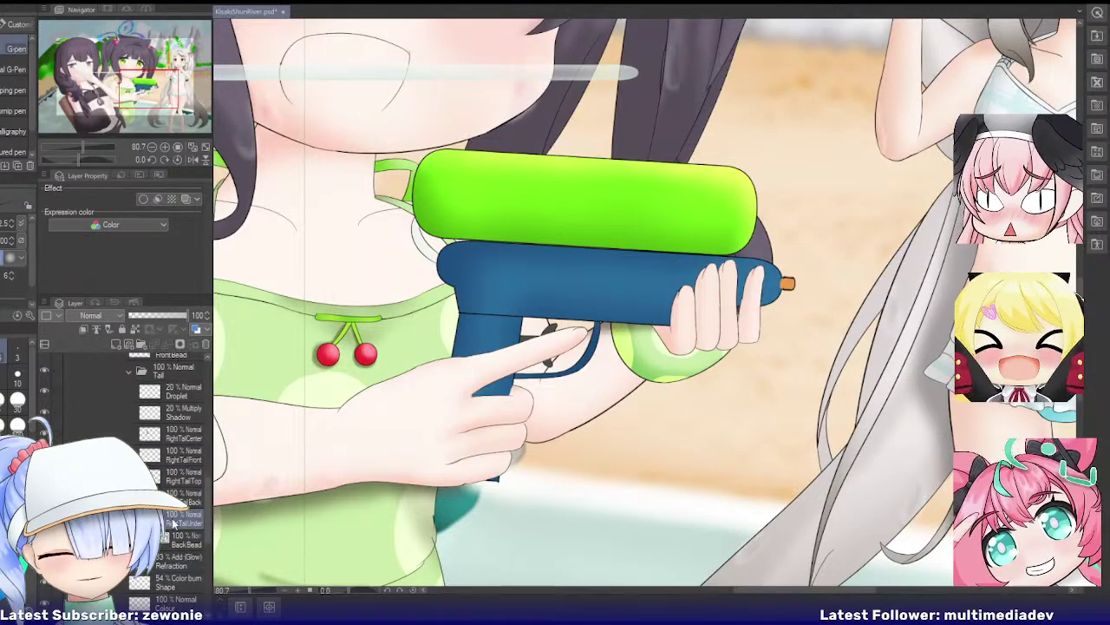
Step: Collapse the Tail folder, merge BackBead with Refraction, Shape and Colour, and collapse the RightTwintail folder
click(132, 372)
click(170, 394)
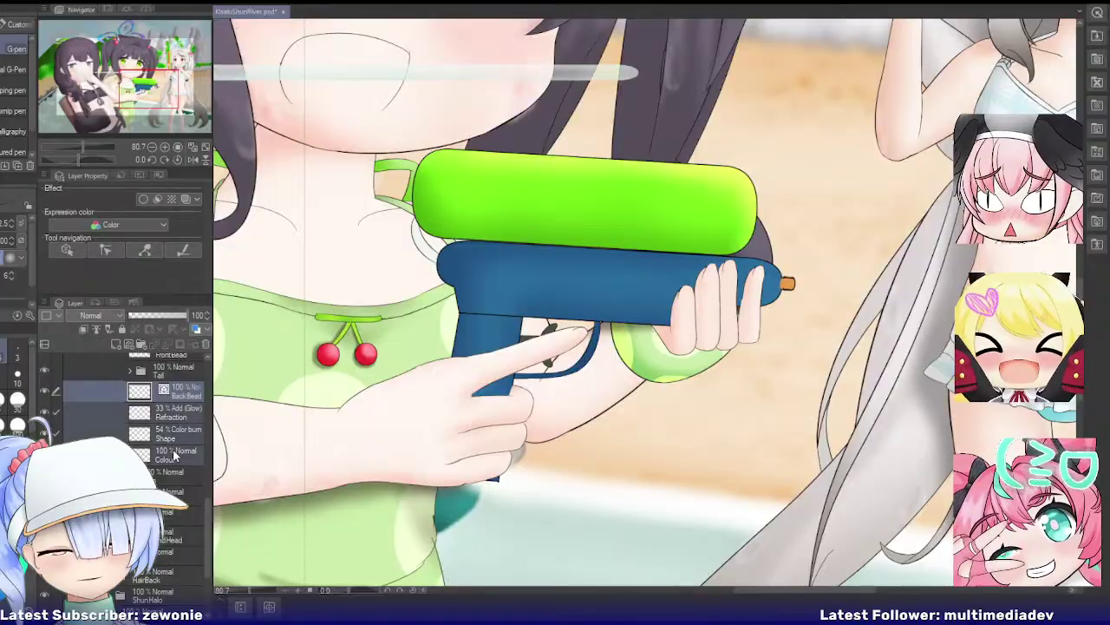
scroll(170, 399, up, 3)
click(165, 464)
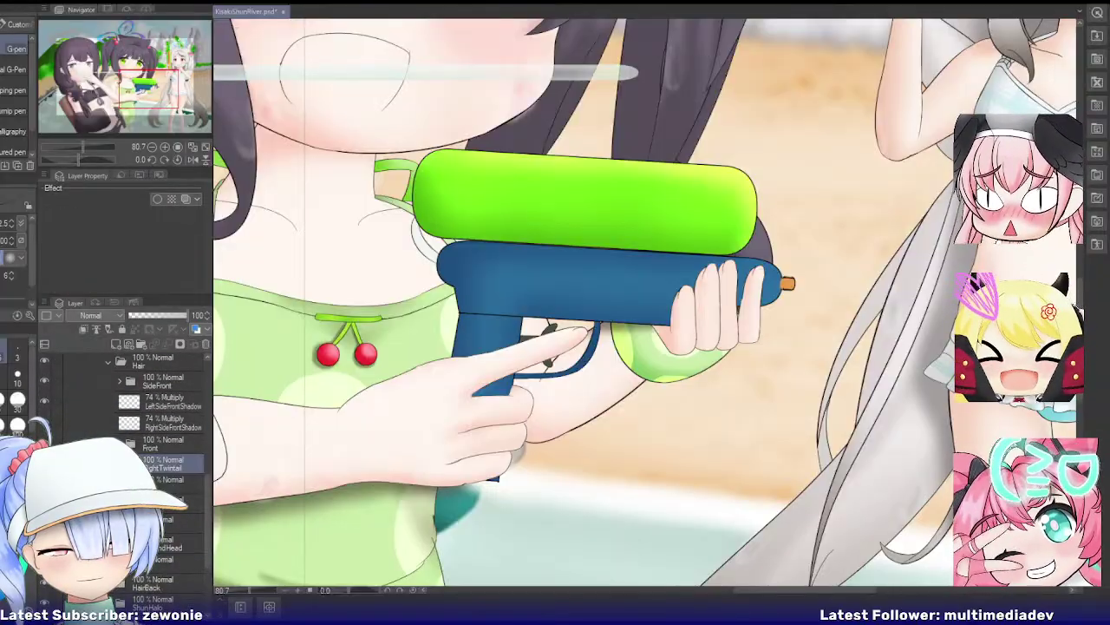
Step: In the Ears group's Left folder, merge the EarTop line layer with its strand and colour layers
scroll(161, 460, down, 1)
click(180, 460)
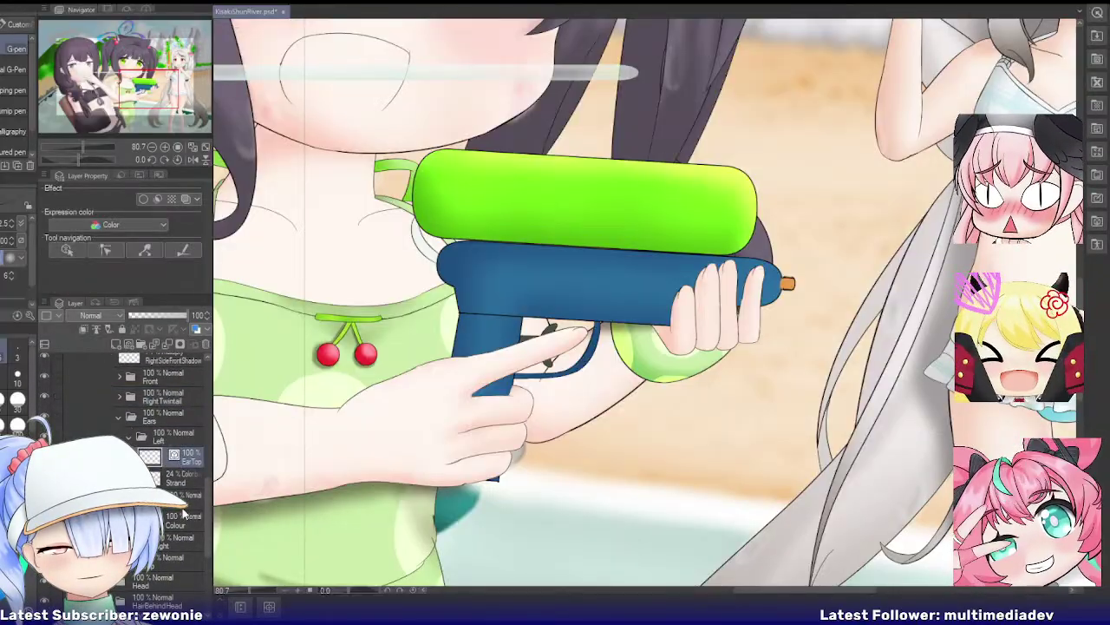
scroll(396, 479, down, 6)
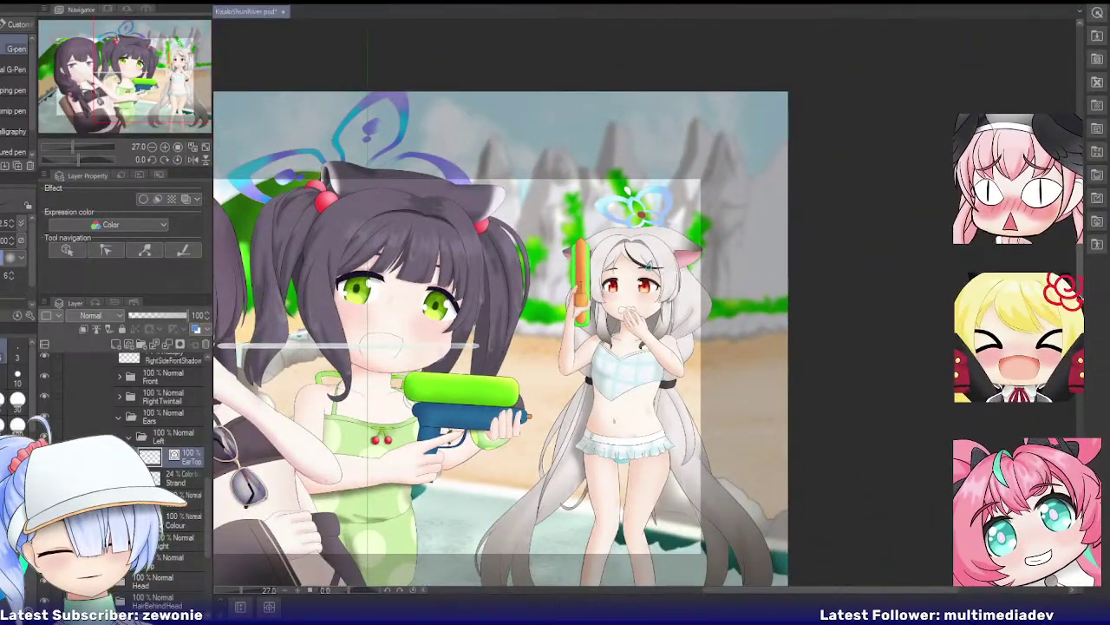
shift+click(169, 521)
key(shift+alt+e)
Step: Collapse the Left ear folder, and in the Right ear folder merge EarTop with Strand, White and Colour
click(173, 477)
click(128, 477)
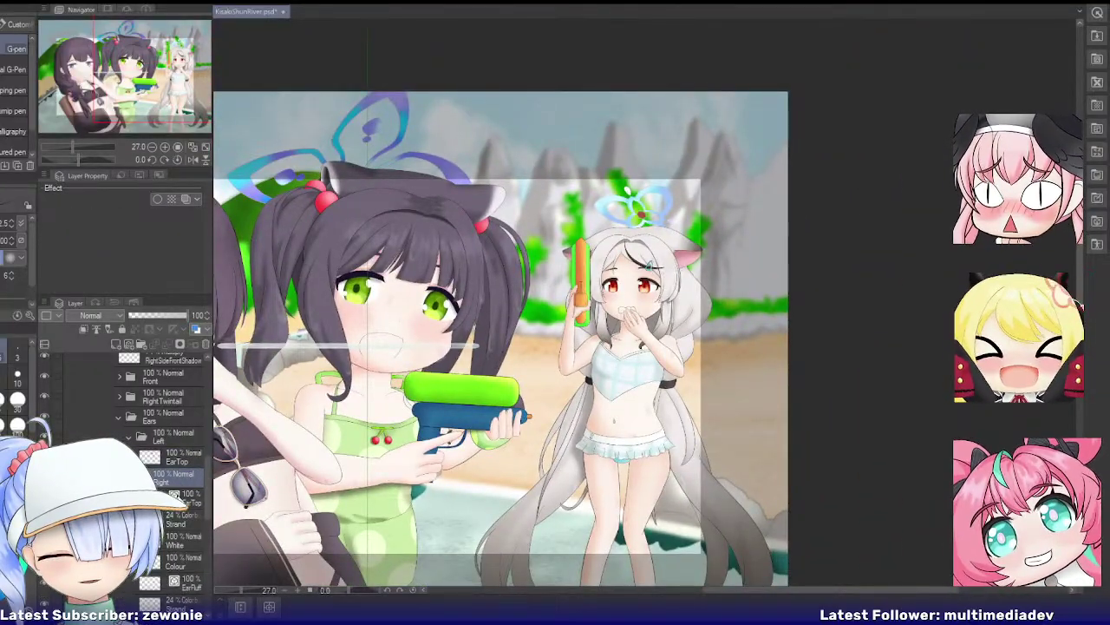
scroll(171, 432, down, 2)
click(129, 392)
click(171, 426)
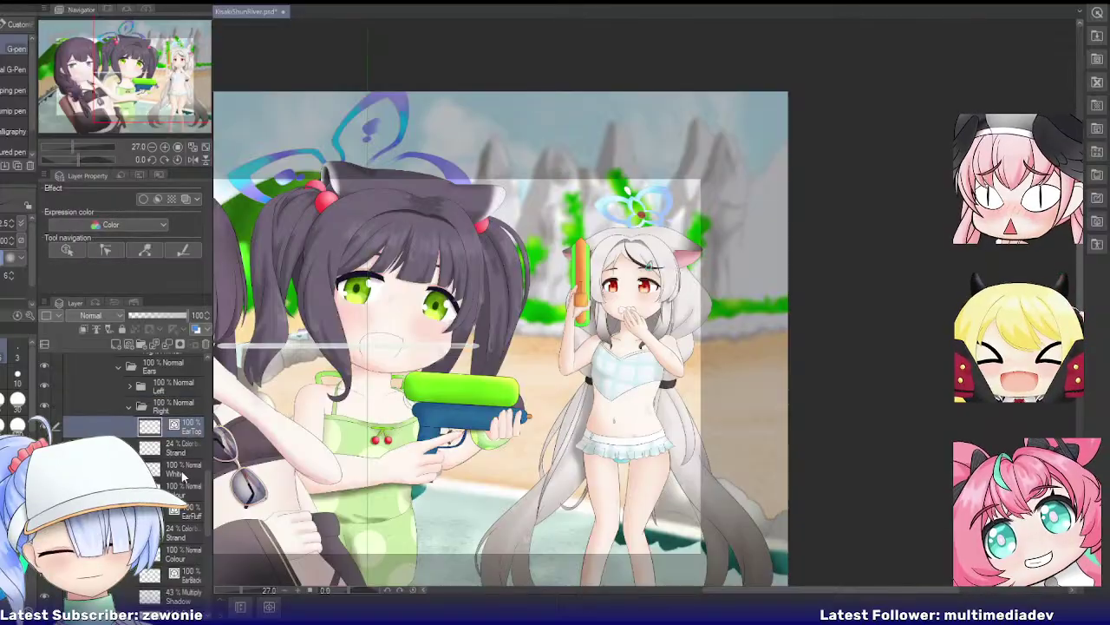
shift+click(184, 495)
key(shift+alt+e)
Step: In the Right ear folder, merge EarFluff with Strand and Colour, and merge EarBack with Shadow, Strand, White and Colour
click(185, 451)
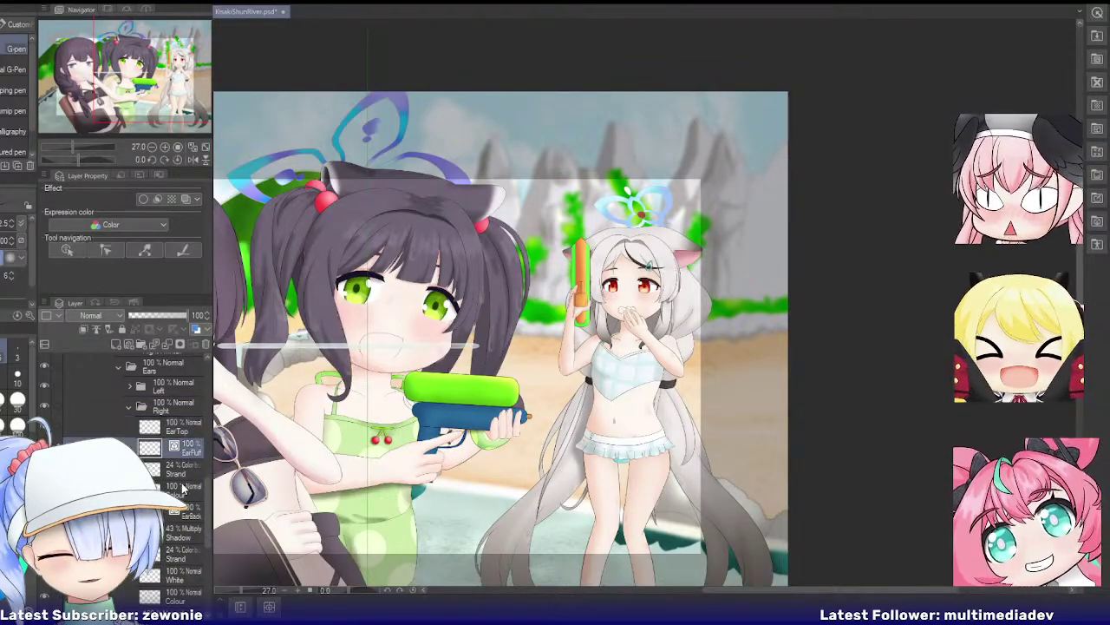
shift+click(183, 487)
key(shift+alt+e)
click(186, 471)
shift+click(185, 560)
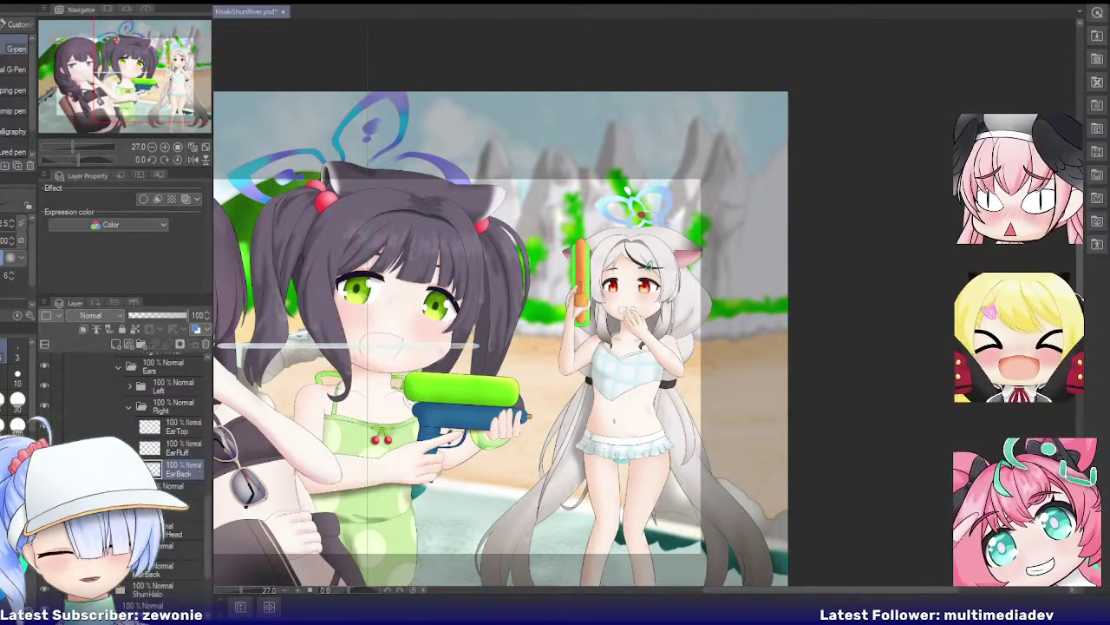
key(shift+alt+e)
Step: Collapse the Right ear folder, and merge the hair's Top line layer with its Highlight, Darker, remaining color burn and Colour layers
click(127, 393)
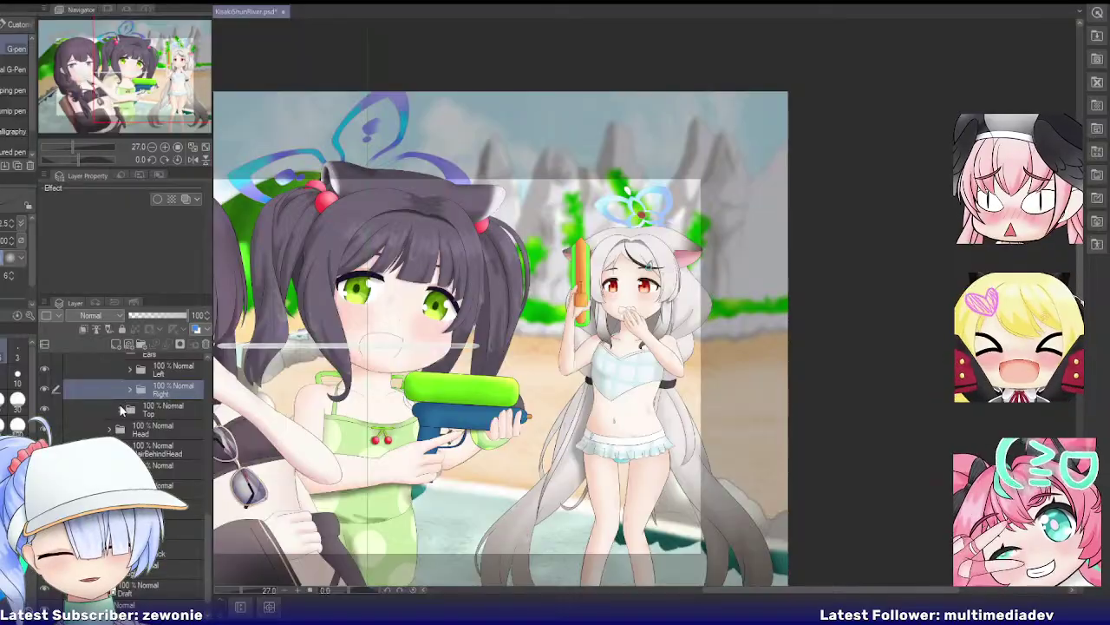
click(160, 429)
shift+click(173, 519)
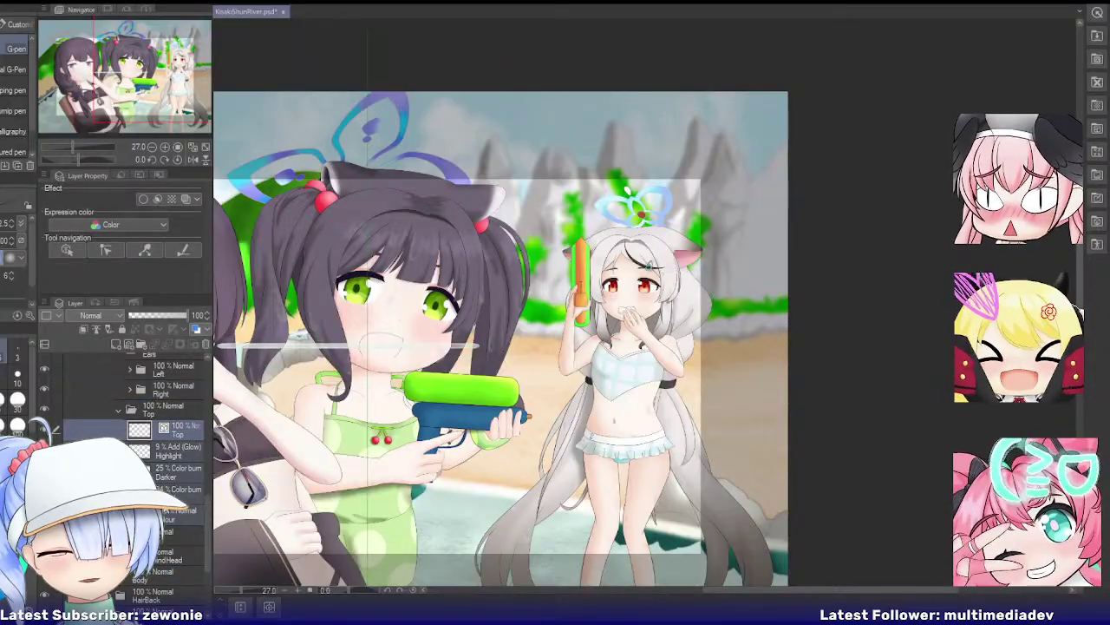
key(shift+alt+e)
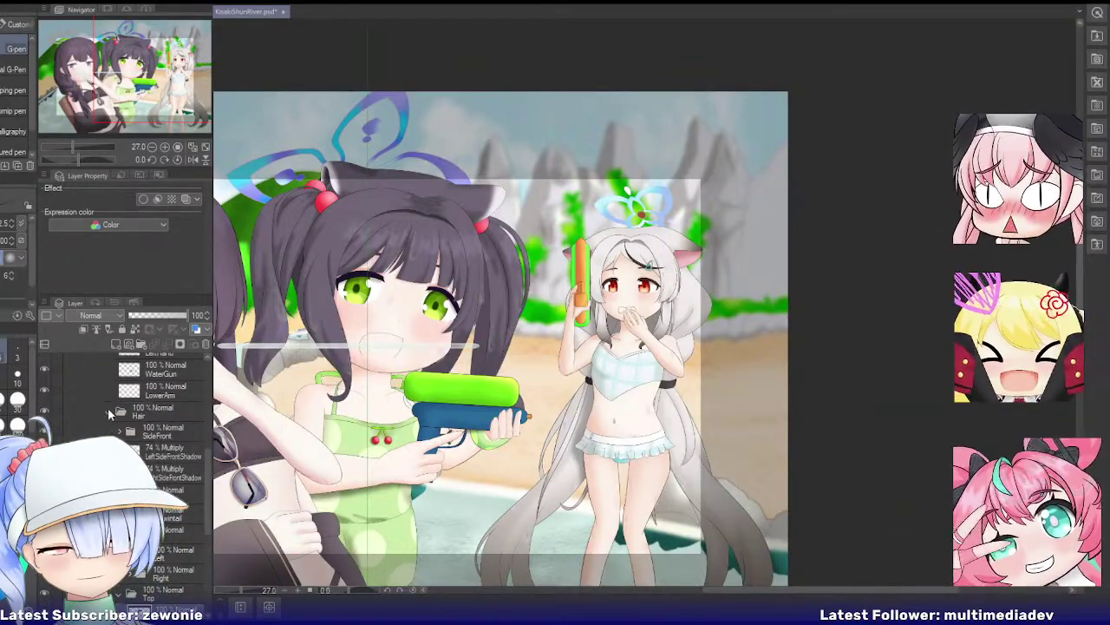
Step: Collapse the Hair folder and rasterize the Nose line layer in the Head group's Face folder
click(111, 413)
scroll(110, 431, up, 3)
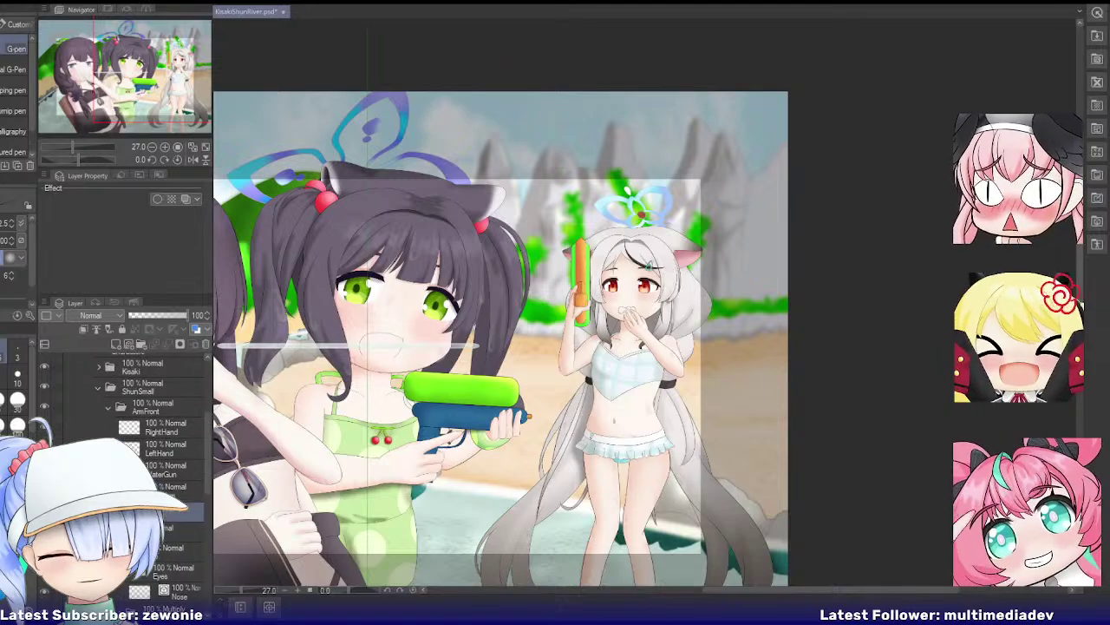
scroll(129, 431, down, 2)
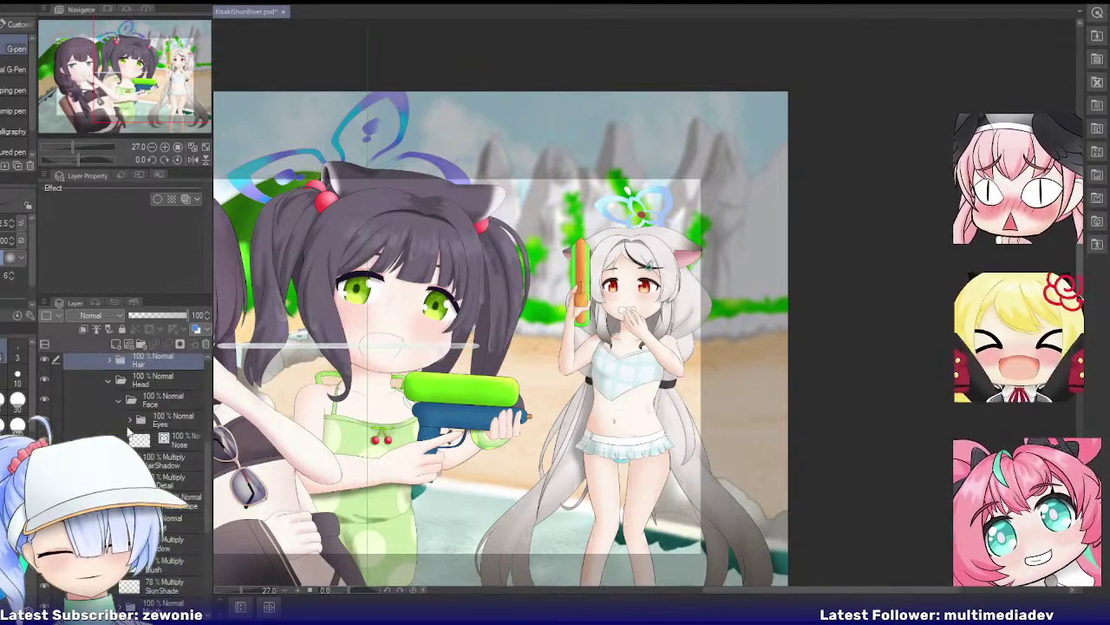
click(139, 438)
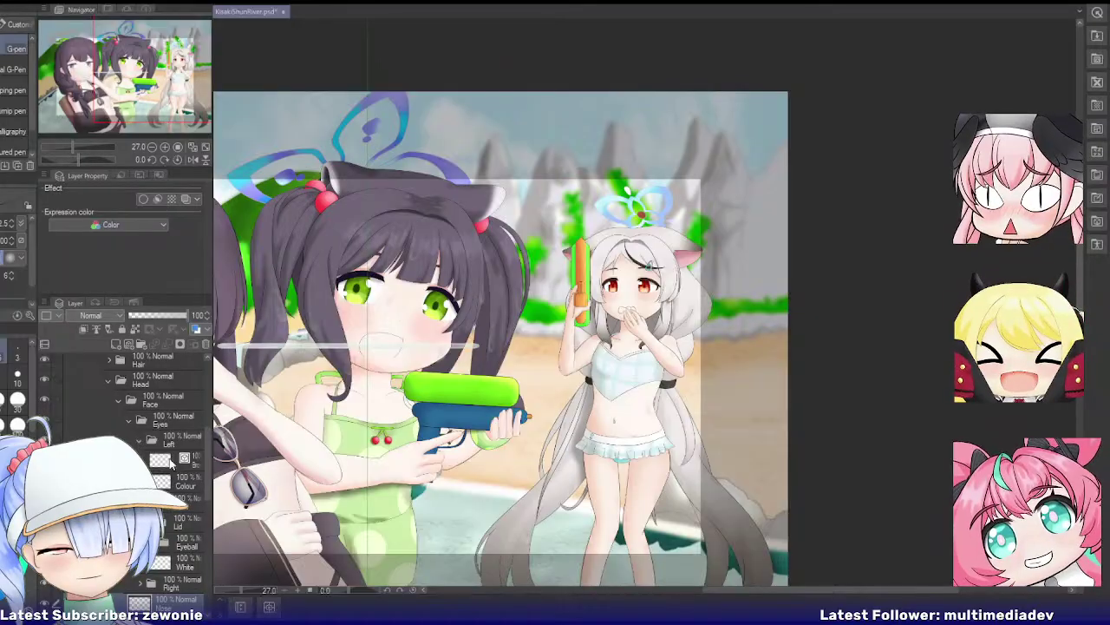
Step: In the Left eye folder, merge Brow with its Colour layer, and merge both Lash folder line layers with their Colour layers
click(139, 440)
click(149, 479)
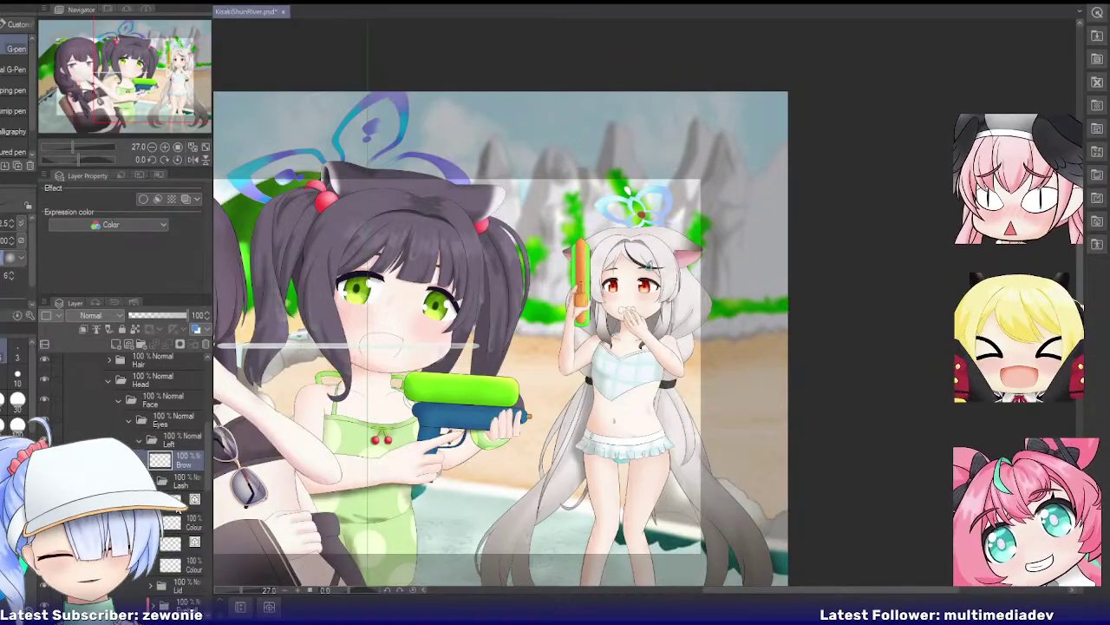
click(185, 522)
click(183, 543)
click(185, 523)
shift+click(183, 543)
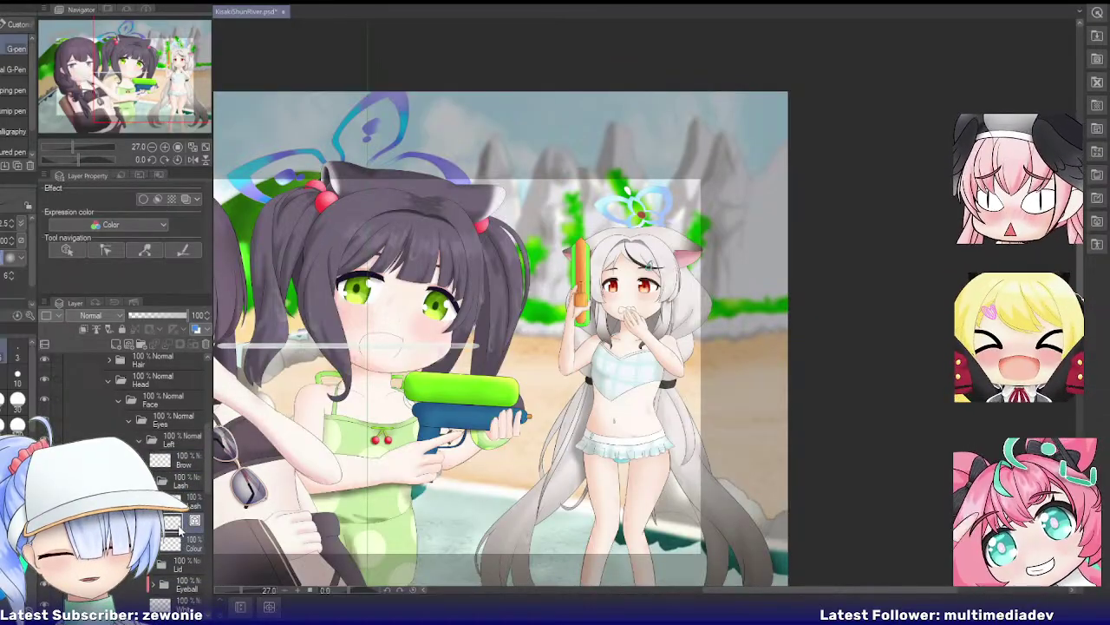
key(shift+alt+e)
Step: Rasterize the LidTop and lower lid line layers in the Left eye's Lid folder
scroll(182, 544, down, 2)
scroll(130, 468, down, 2)
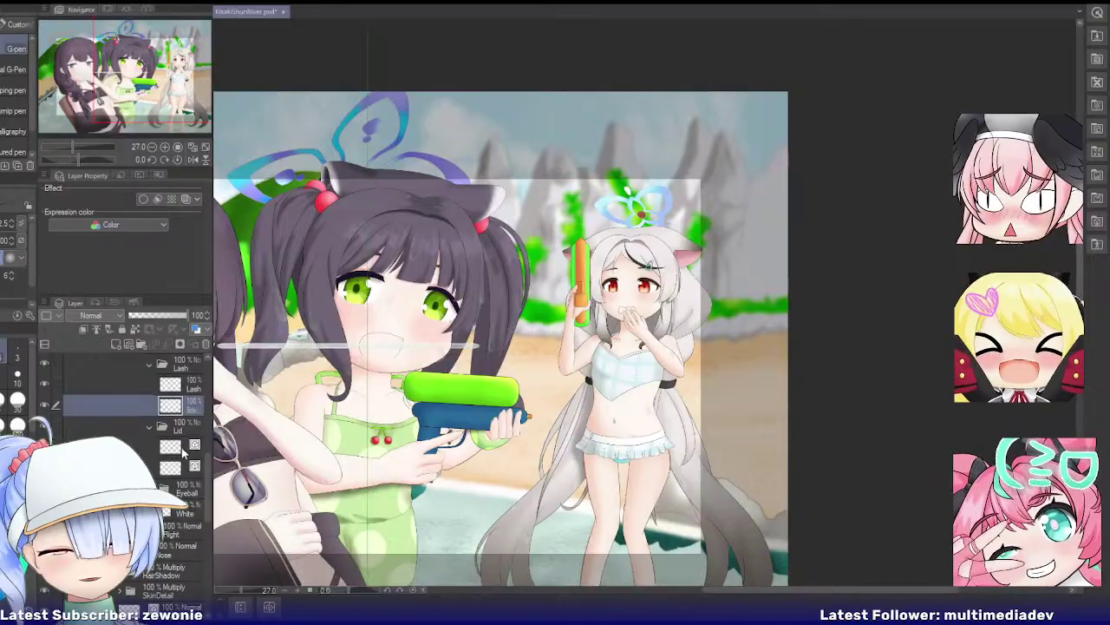
click(185, 445)
right_click(182, 466)
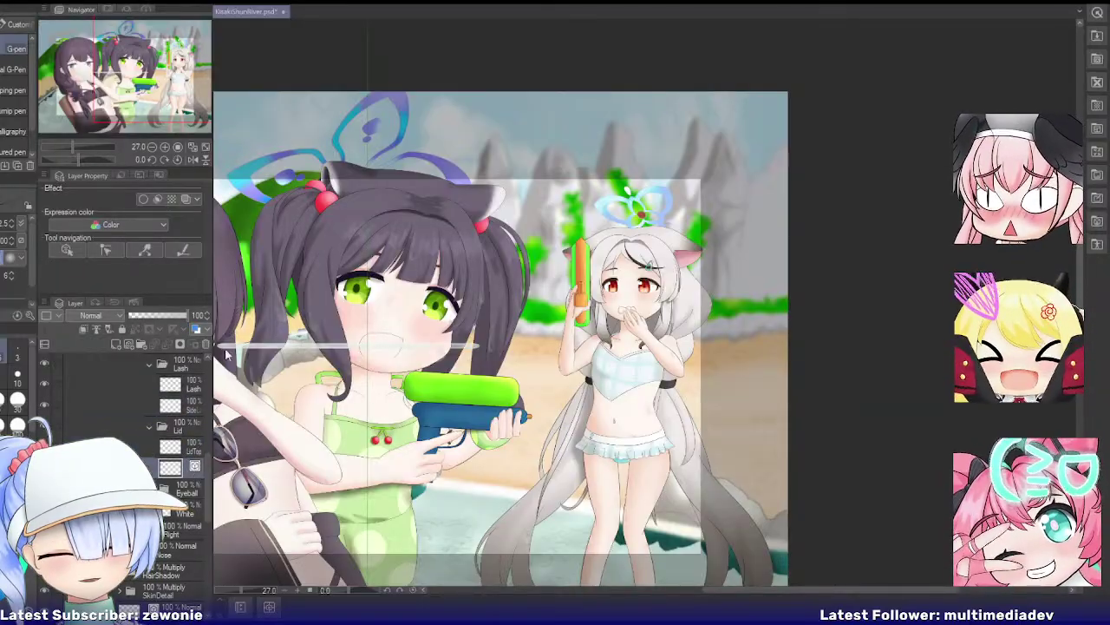
click(229, 328)
Step: In the Left eye's Eyeball folder, merge the iris line layer with all layers beneath it down to Colour
click(150, 488)
scroll(131, 469, down, 3)
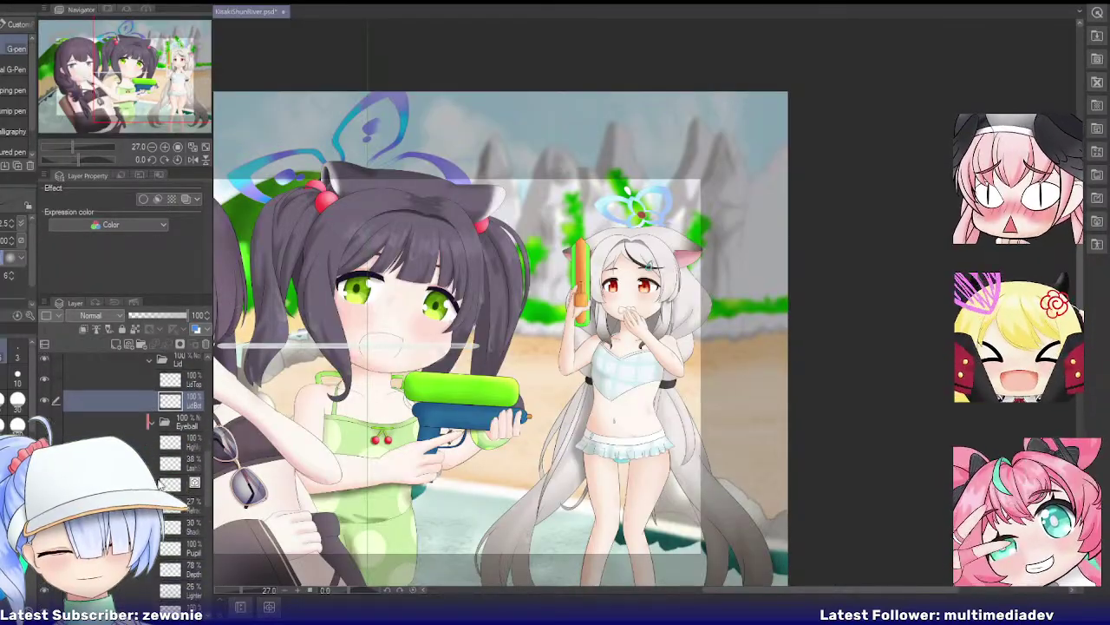
scroll(185, 486, down, 2)
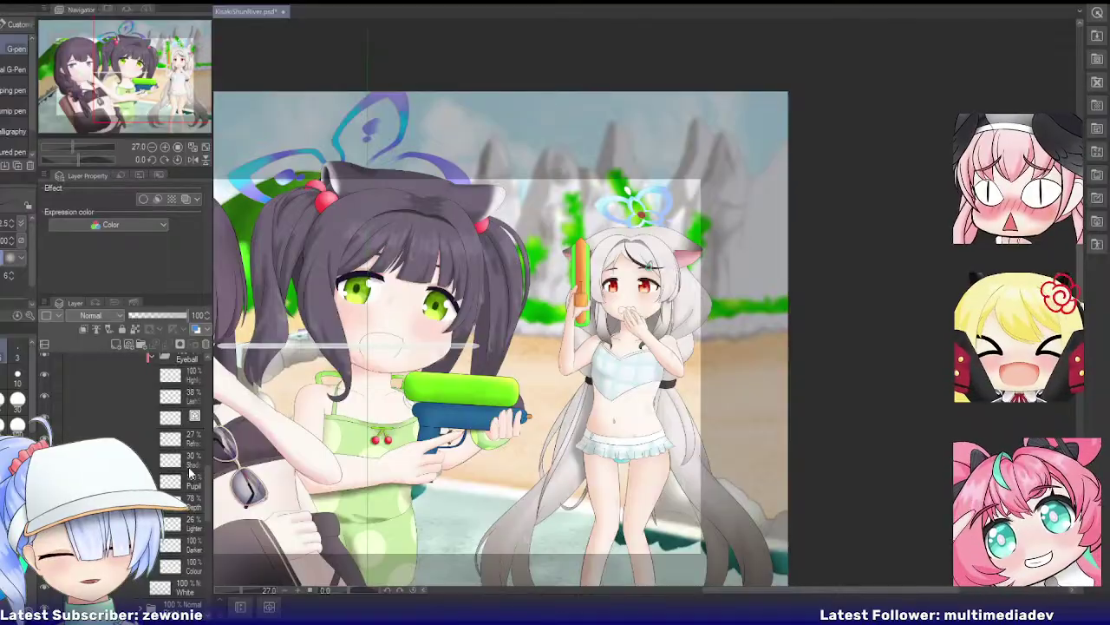
click(180, 422)
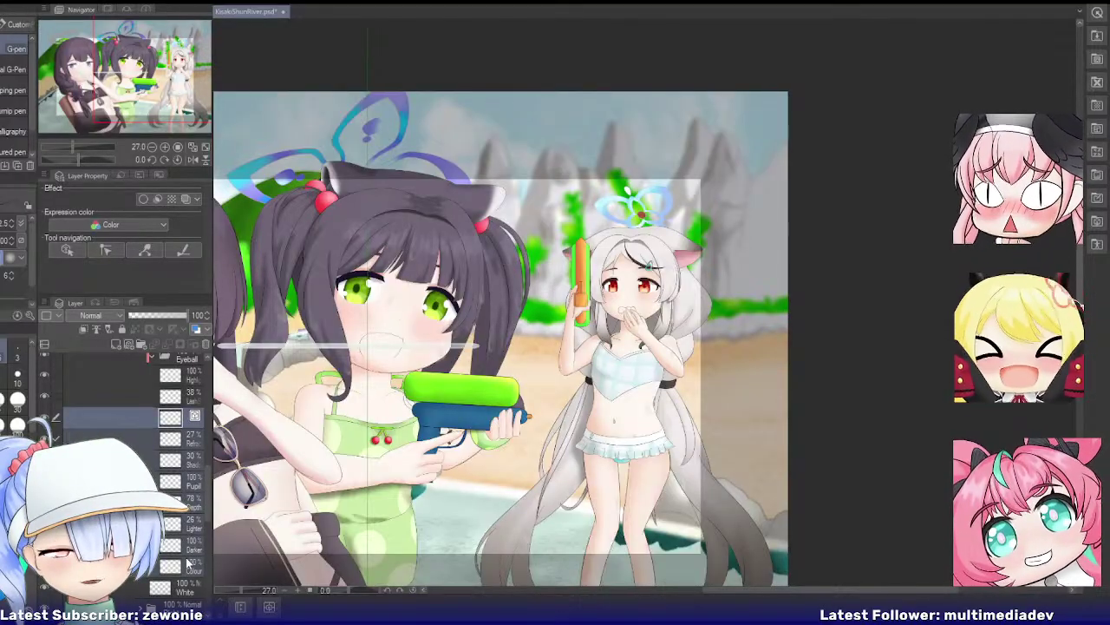
shift+click(187, 563)
key(shift+alt+e)
Step: In the Right eye folder, merge the Brow line layer with its Colour layer, and expand the next subfolder
click(153, 461)
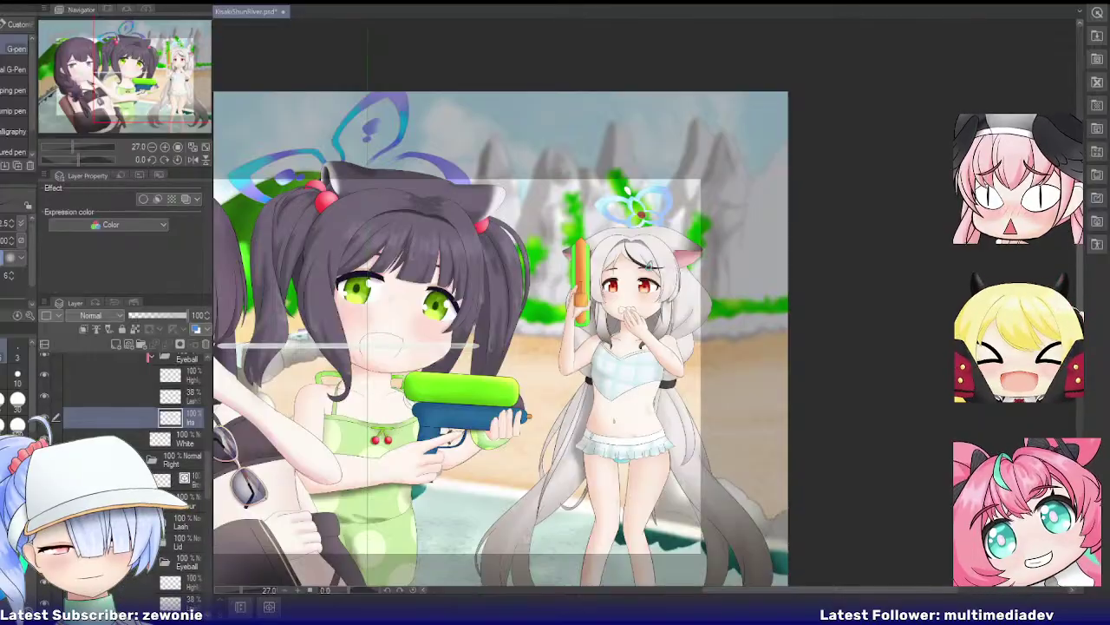
click(184, 485)
shift+click(184, 503)
key(shift+alt+e)
click(152, 503)
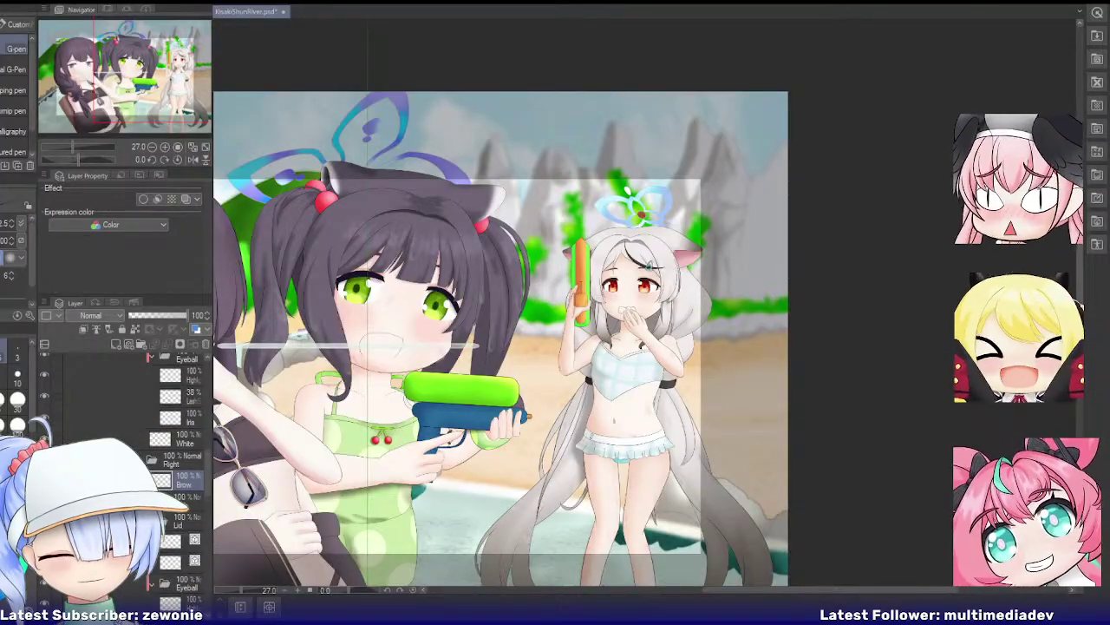
Step: In the Right eye's Lash folder, merge both lash line layers with their Colour layers
scroll(185, 503, down, 1)
click(187, 455)
shift+click(187, 475)
key(shift+alt+e)
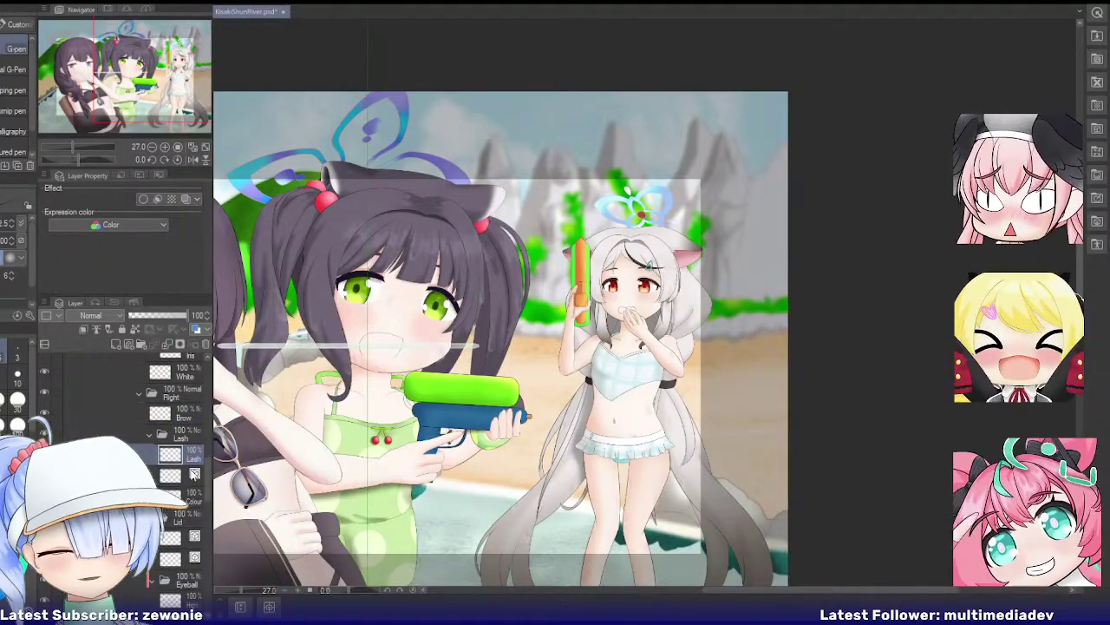
click(186, 476)
shift+click(193, 498)
key(shift+alt+e)
Step: Rasterize the two line layers in the Right eye's Lid folder, and collapse the Lid and Lash folders
click(186, 516)
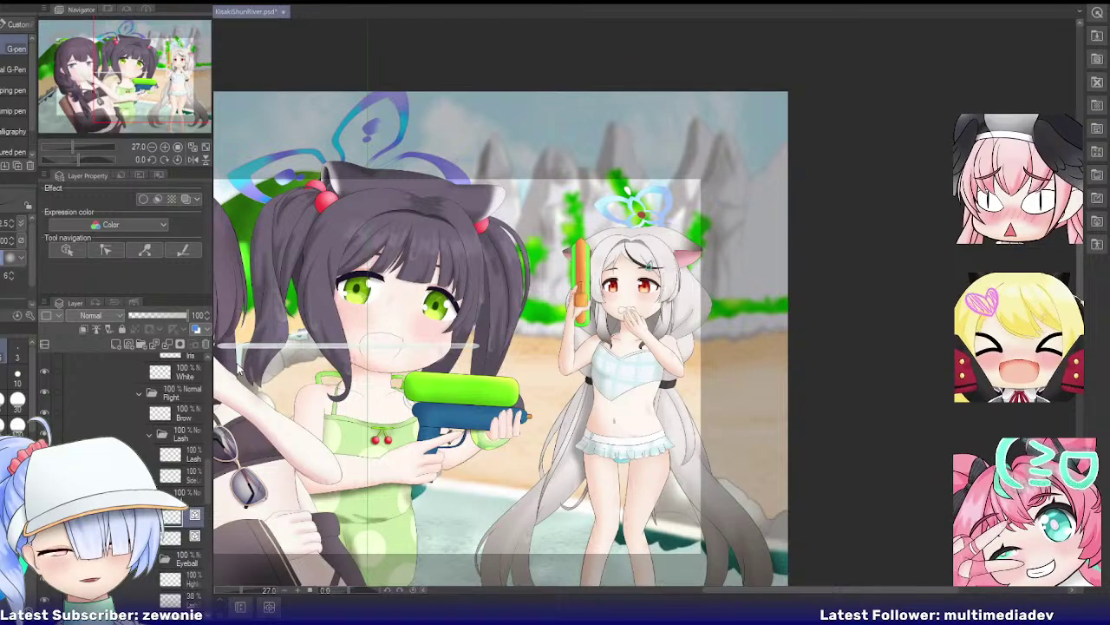
click(233, 380)
right_click(192, 537)
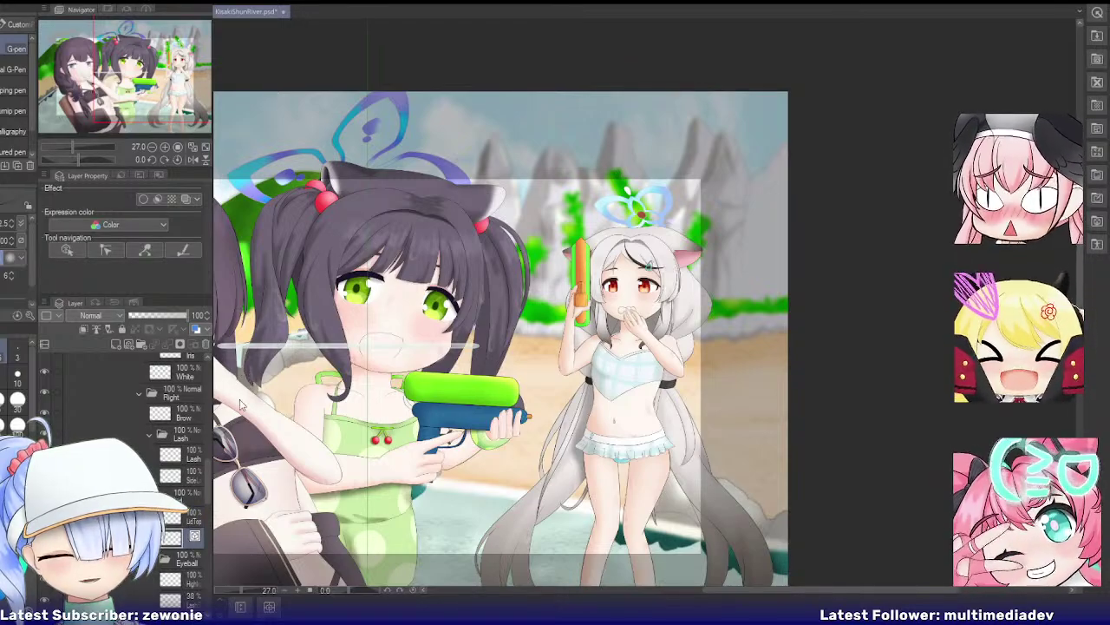
click(246, 384)
click(149, 495)
click(149, 434)
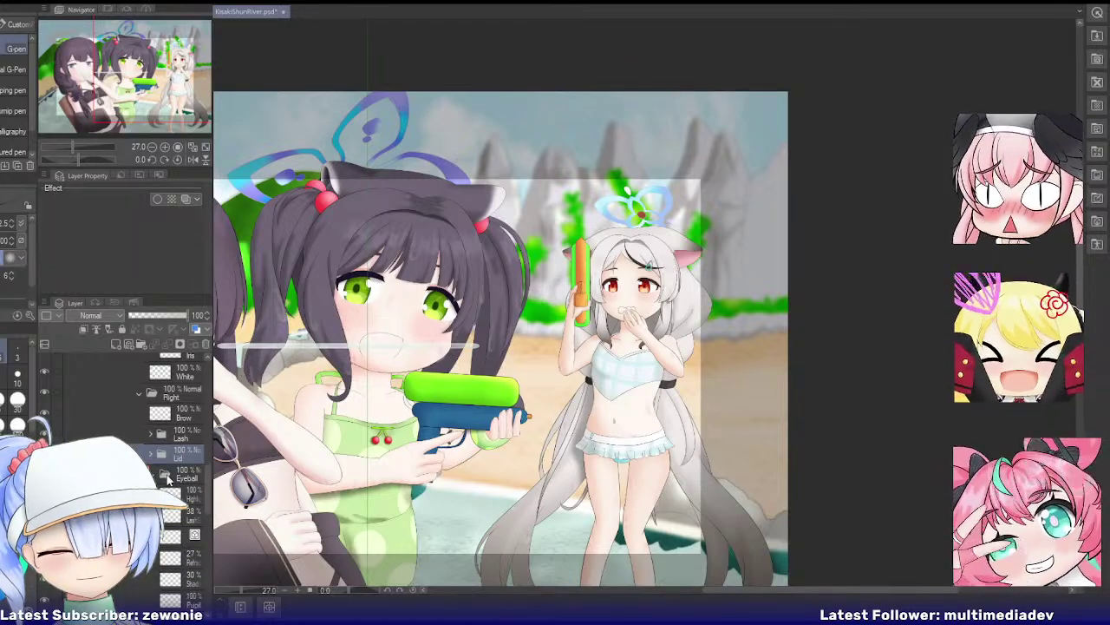
Step: In the Right eye's Eyeball folder, merge the iris line layer with all layers beneath it down to Colour
scroll(192, 462, down, 1)
click(192, 463)
scroll(192, 463, down, 2)
shift+click(191, 532)
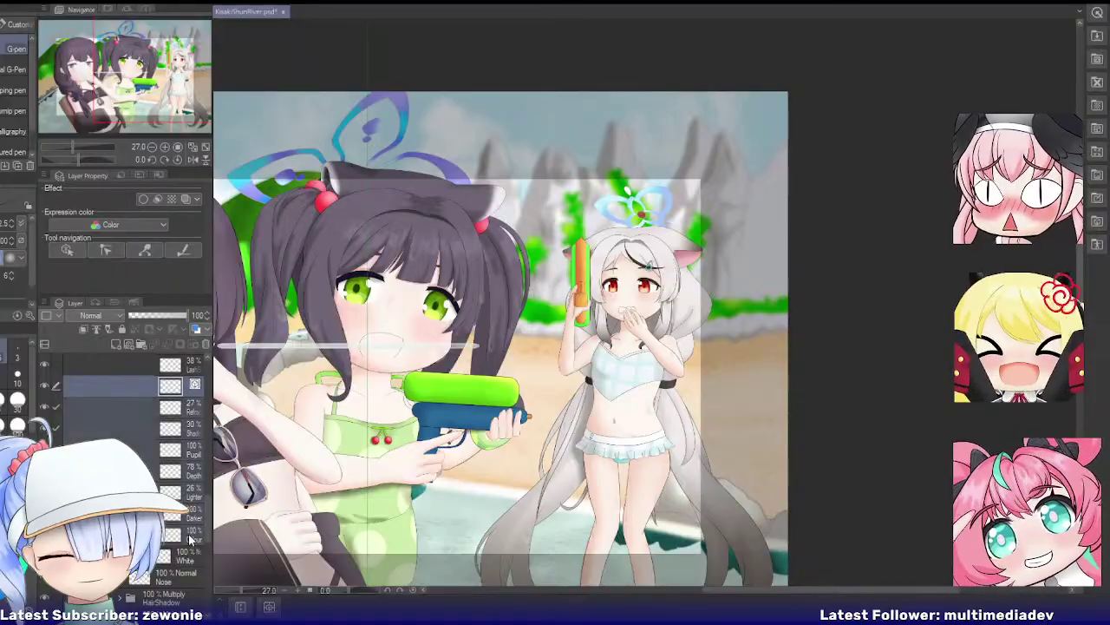
key(shift+alt+e)
Step: Collapse the Right folder, the Left eye's Eyeball, Lid and Lash subfolders, the Left folder and the Eyes folder
scroll(178, 524, down, 1)
key(alt+bracketleft)
key(alt+bracketleft)
key(alt+bracketleft)
key(alt+bracketleft)
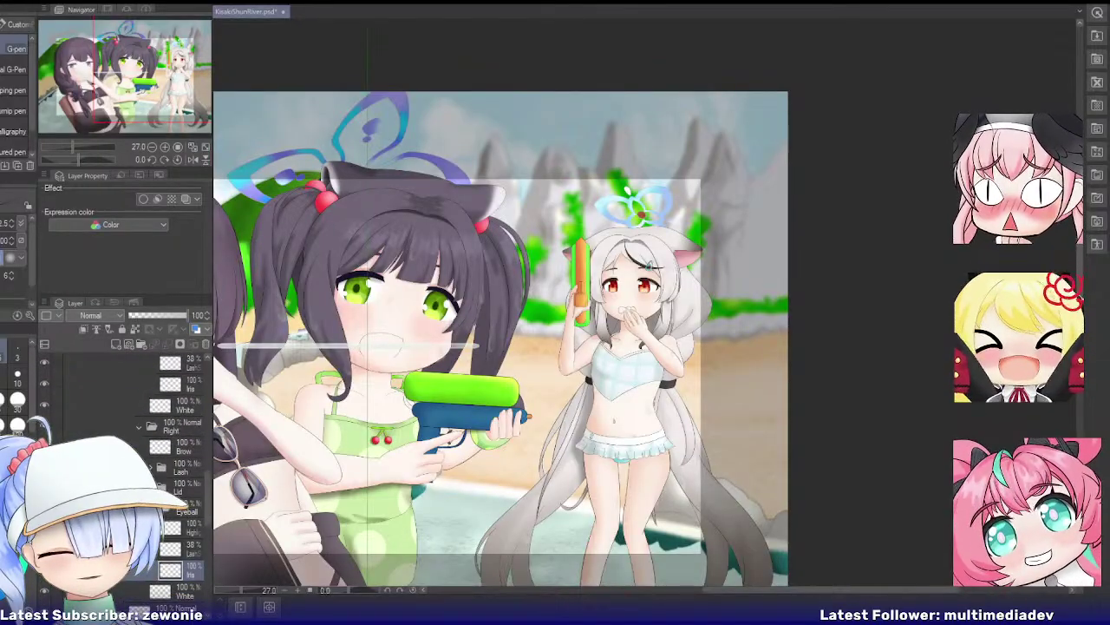
click(141, 476)
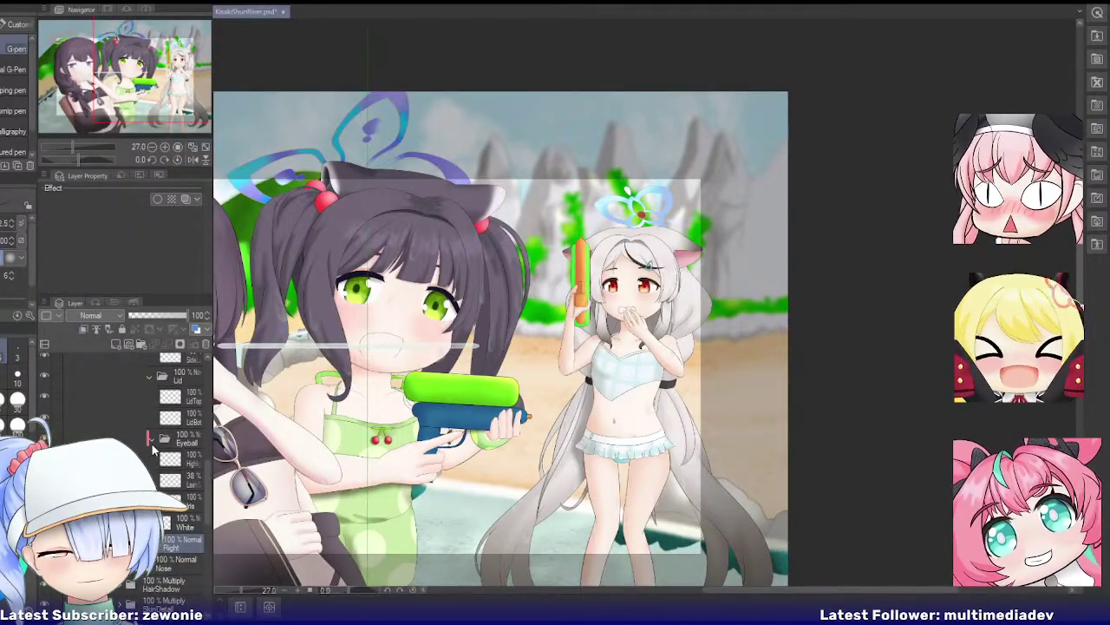
click(157, 443)
scroll(155, 412, up, 2)
click(150, 427)
click(151, 447)
click(149, 365)
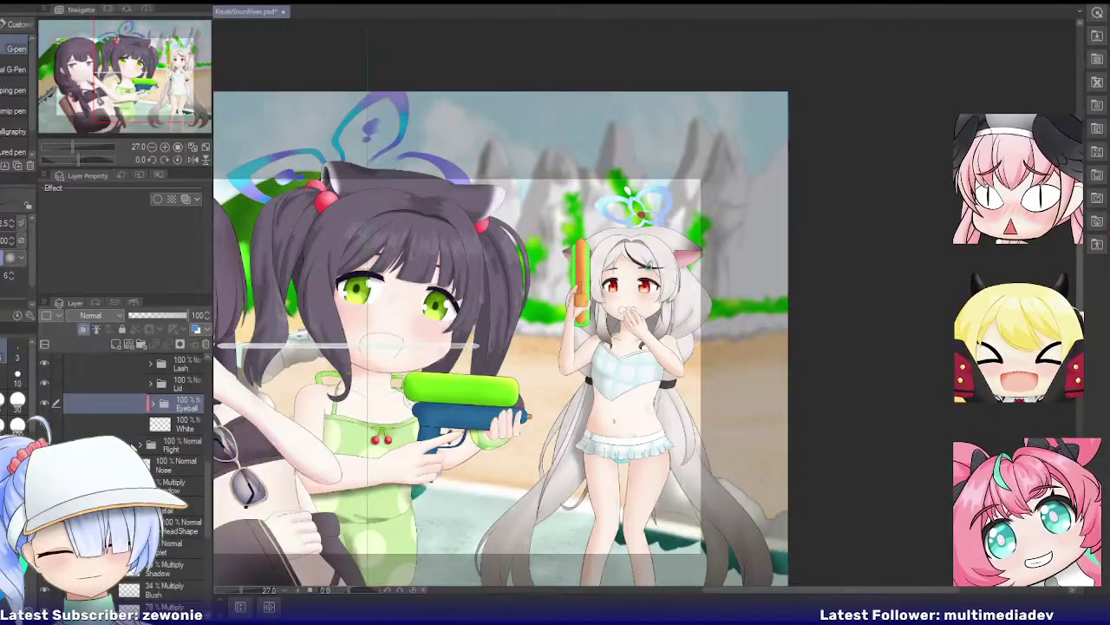
scroll(132, 415, up, 2)
click(139, 390)
click(129, 369)
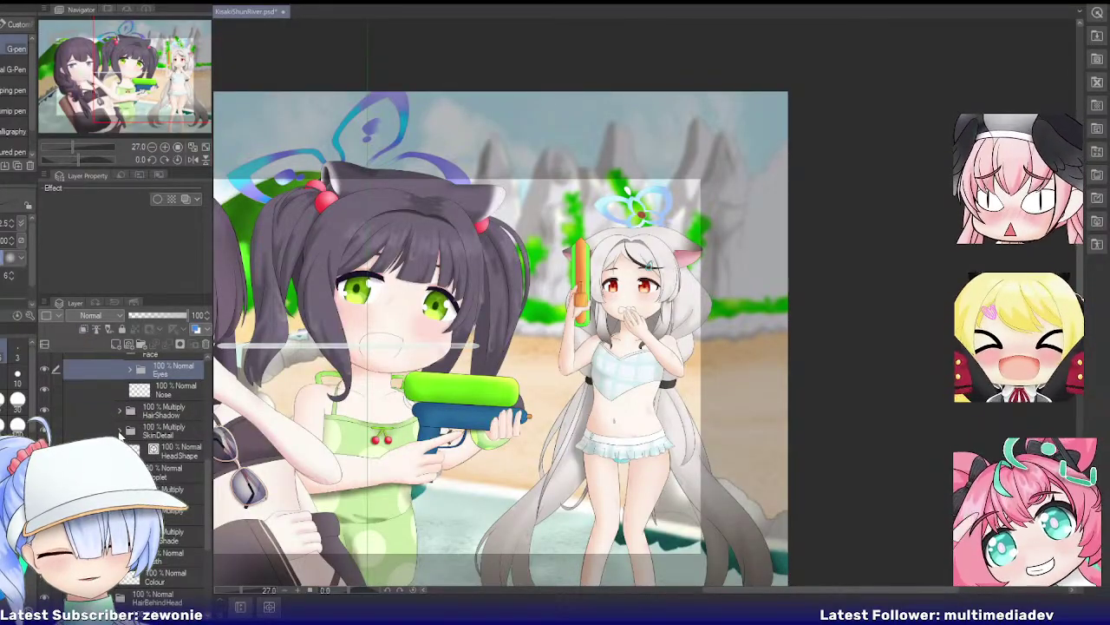
Step: Check the SkinDetail folder and rasterize the HeadShape line layer in the Face folder
click(120, 431)
click(120, 431)
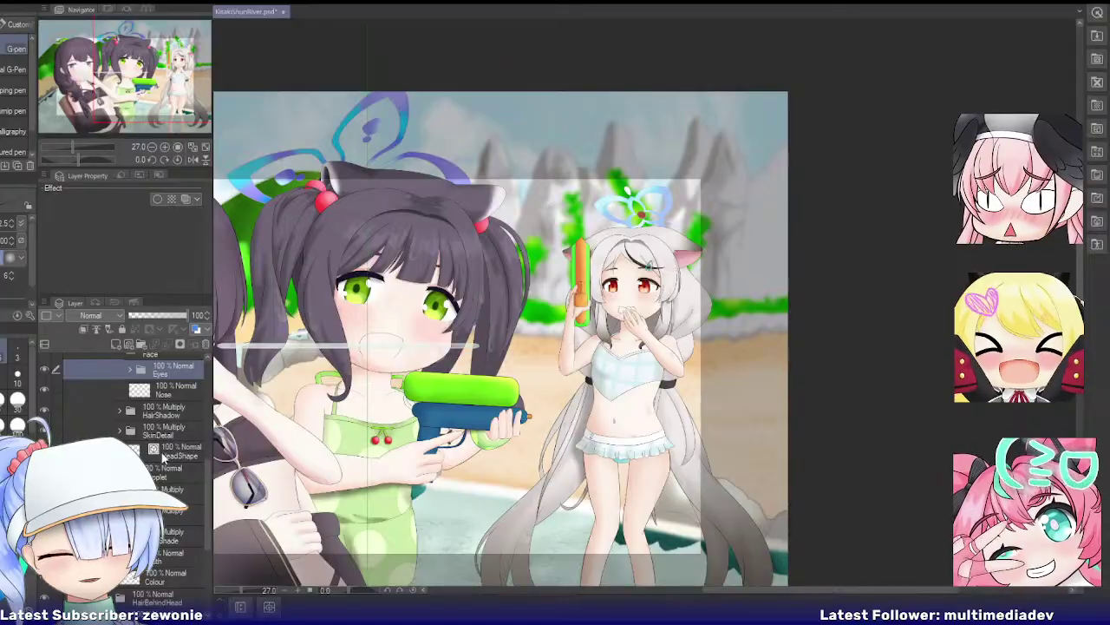
click(162, 455)
right_click(162, 455)
click(207, 324)
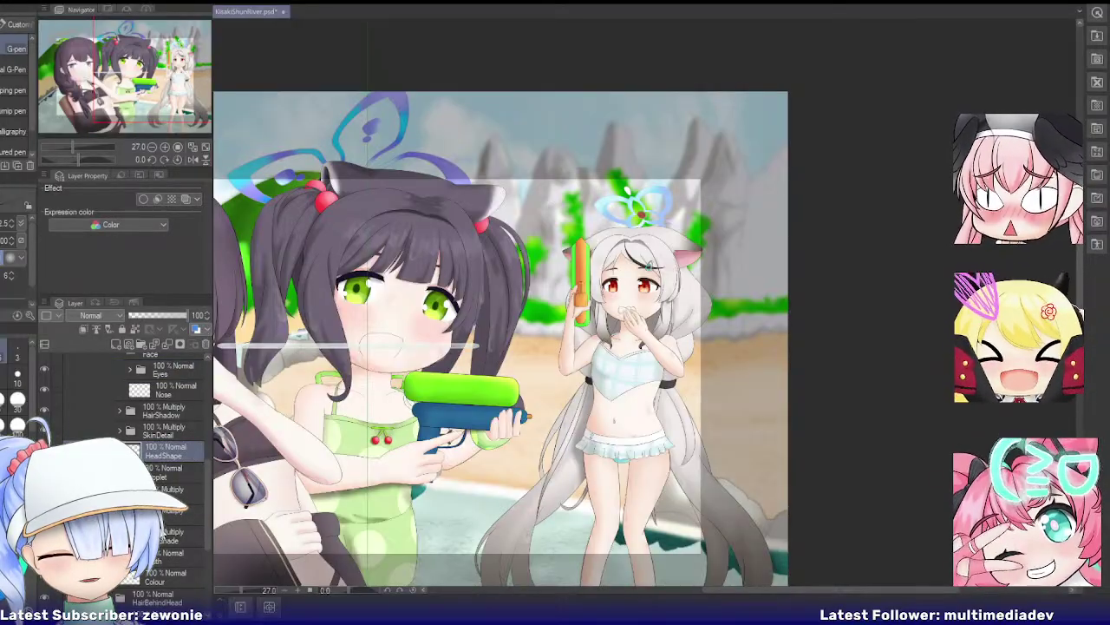
Step: Expand the Mouth folder and rasterize its UpperLip and LowerLip line layers
scroll(139, 451, down, 2)
scroll(162, 456, down, 1)
click(119, 503)
scroll(149, 443, down, 7)
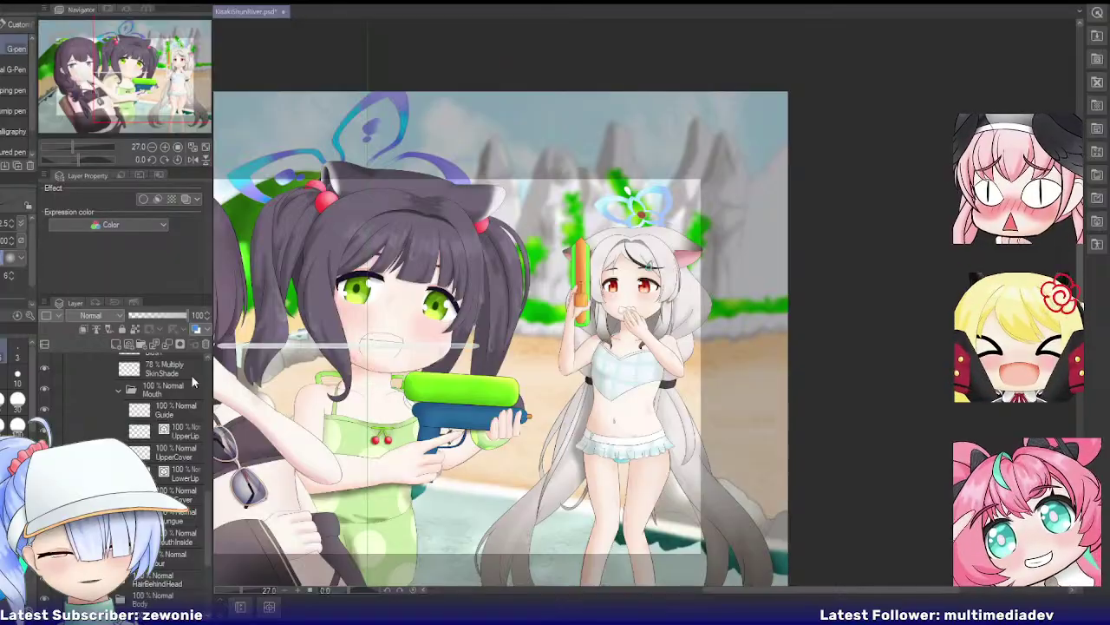
click(168, 432)
click(212, 284)
right_click(168, 474)
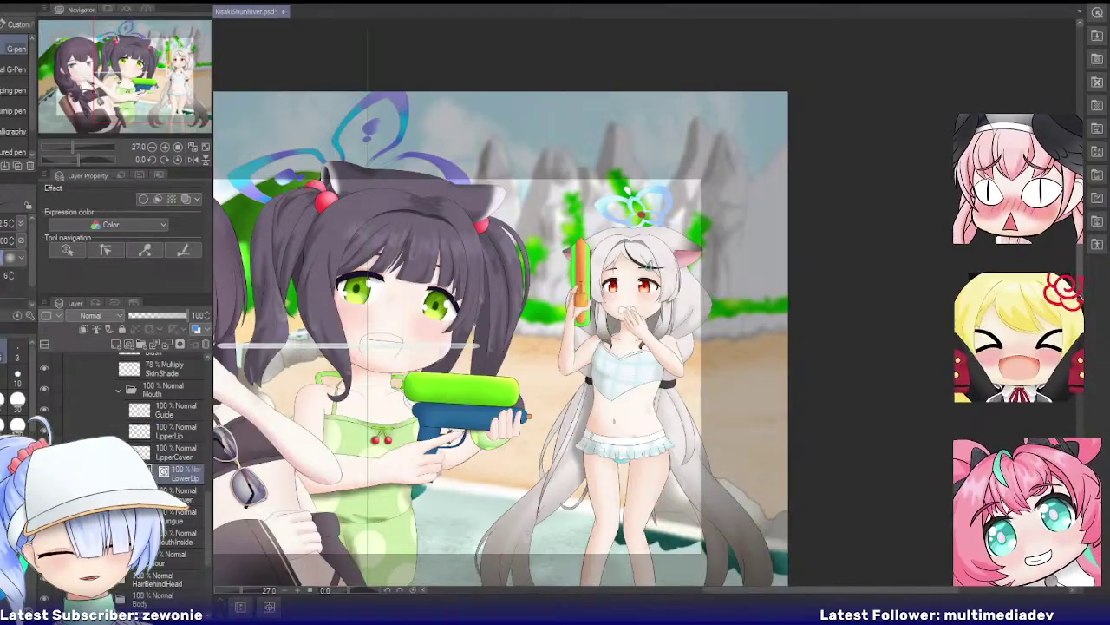
click(210, 335)
Step: Check the remaining mouth and face colour layers, and collapse ShunSmall's Face folder
scroll(168, 451, down, 2)
scroll(168, 460, down, 1)
click(178, 508)
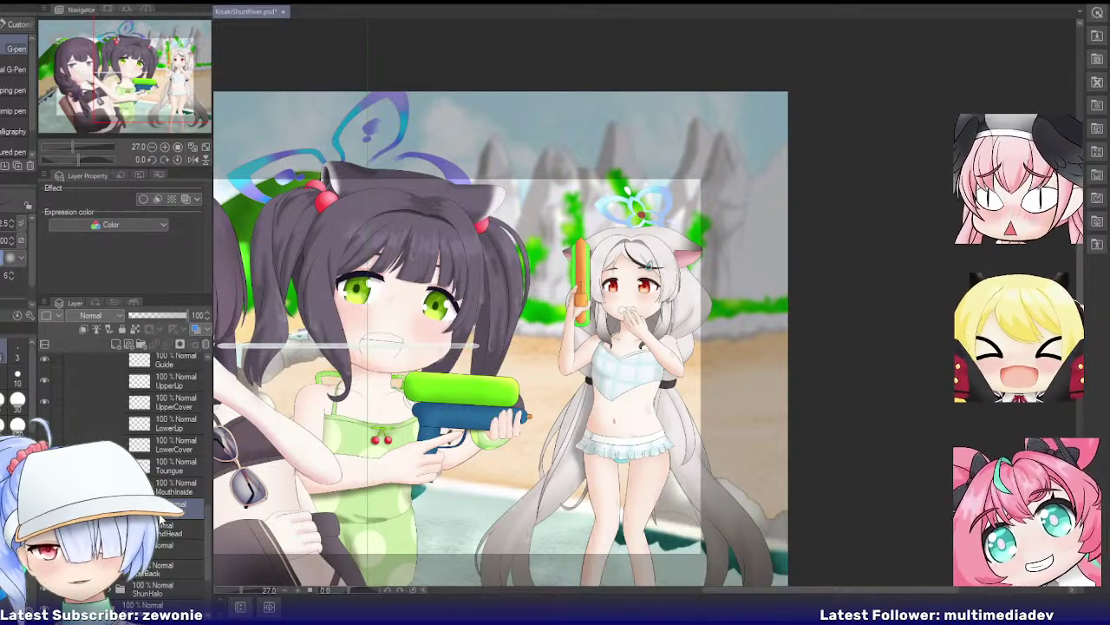
scroll(165, 434, up, 5)
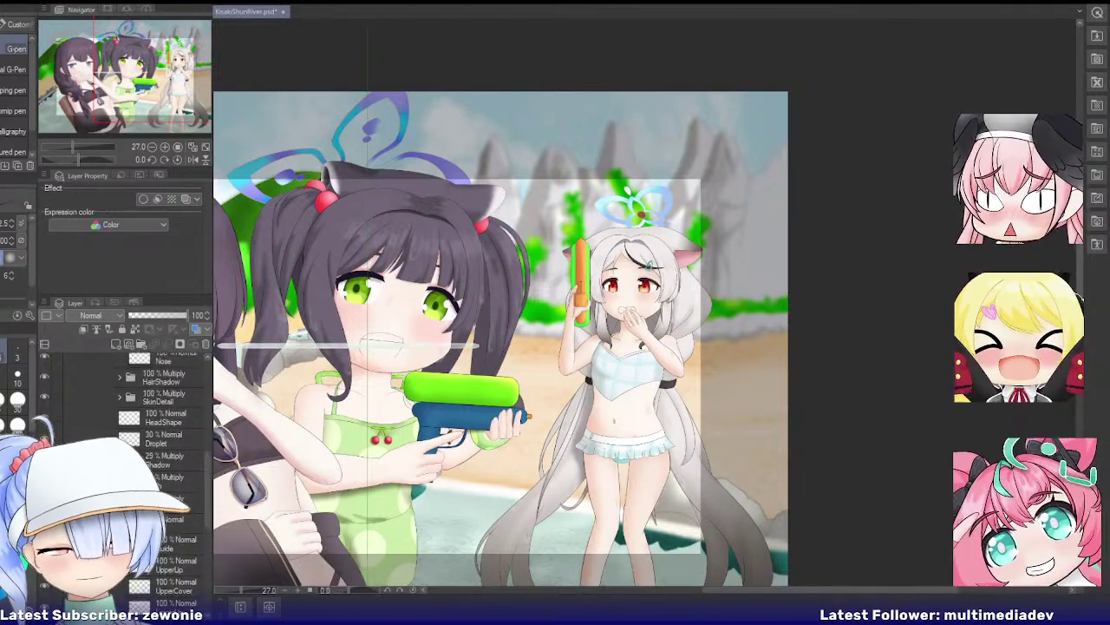
scroll(165, 434, up, 5)
click(109, 463)
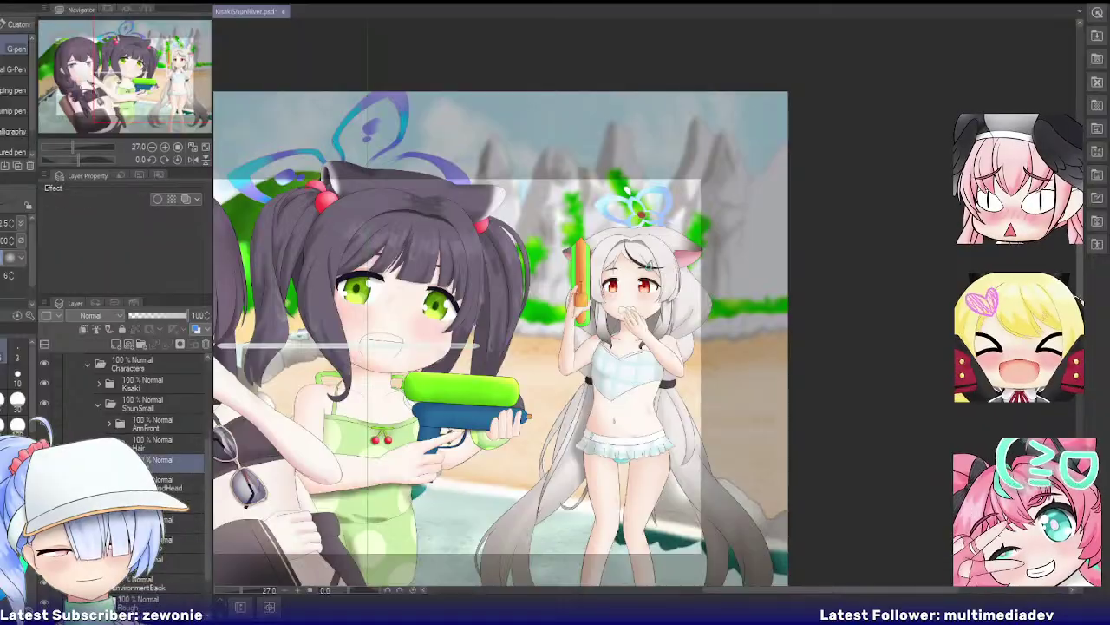
Step: In the HairBehindHead folder, merge the line layer with all layers down to Colour, and collapse the folder
click(109, 483)
click(173, 504)
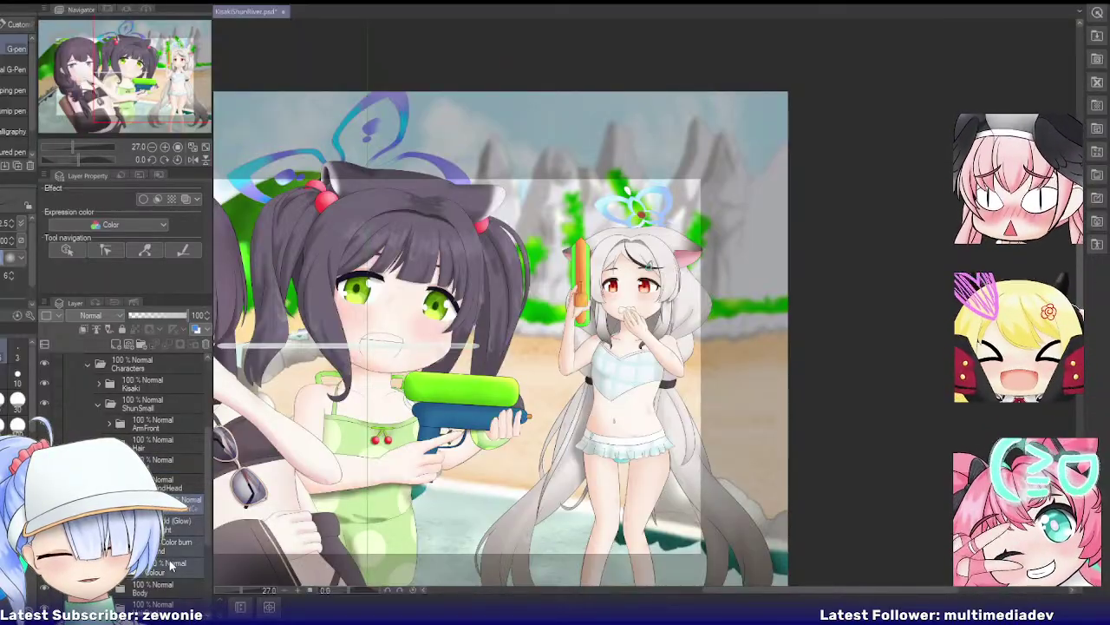
click(193, 504)
click(109, 484)
Step: In the Body's RightArm folder, move UpperArm below the Shadow layer and merge it with its Shade and Colour layers
click(109, 504)
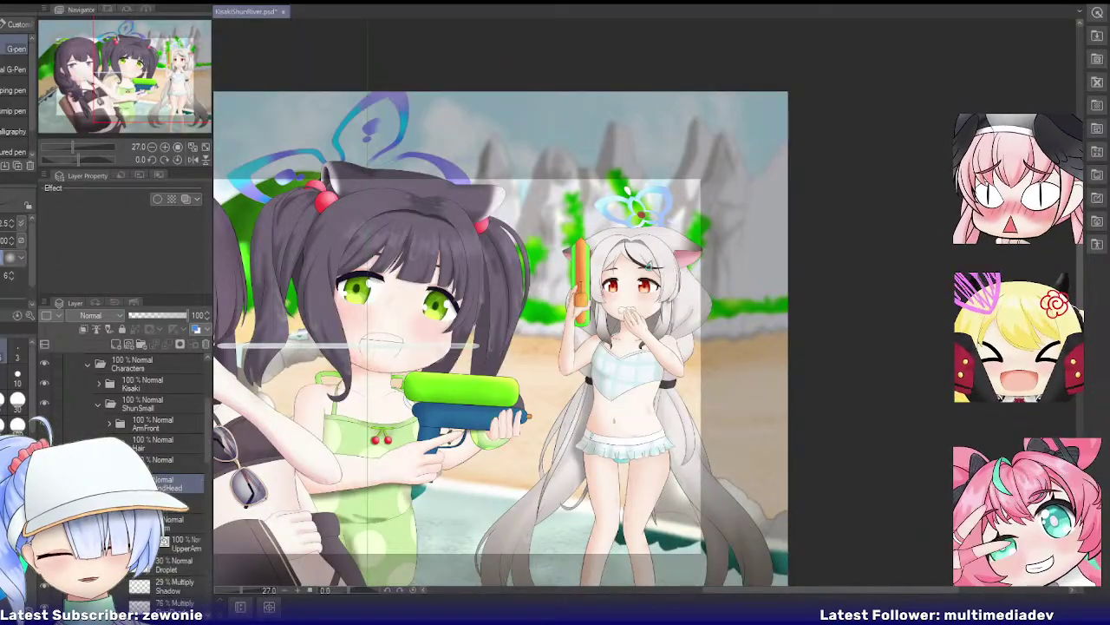
scroll(174, 459, down, 3)
click(177, 427)
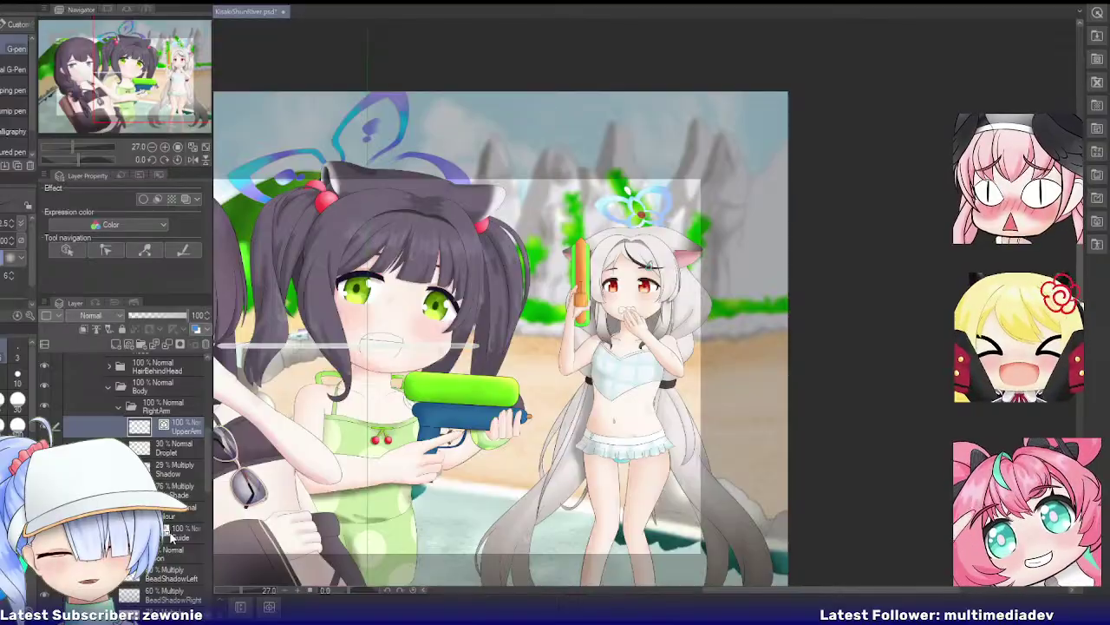
click(173, 467)
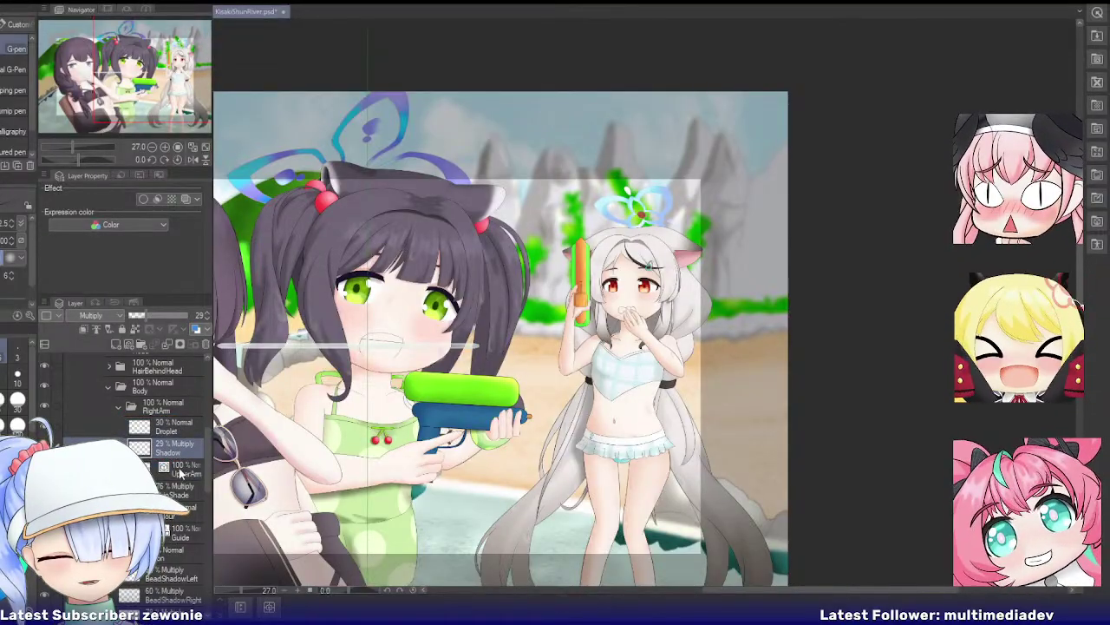
drag(200, 426, 177, 477)
key(shift+alt+e)
Step: Delete the Guide layer below UpperArm in the RightArm folder
scroll(165, 477, down, 2)
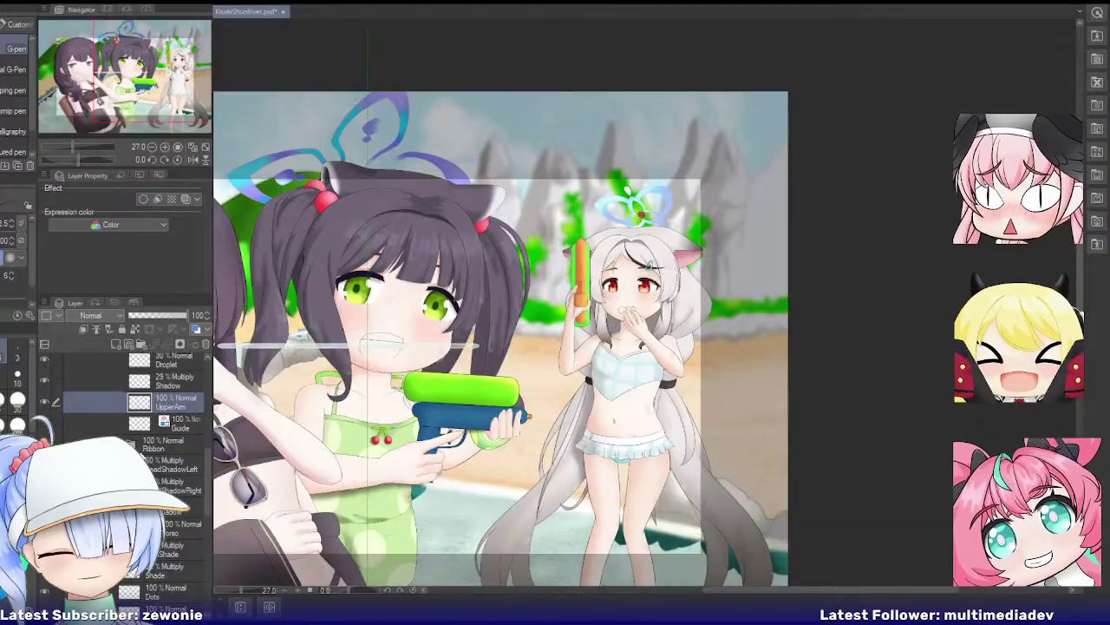
click(180, 427)
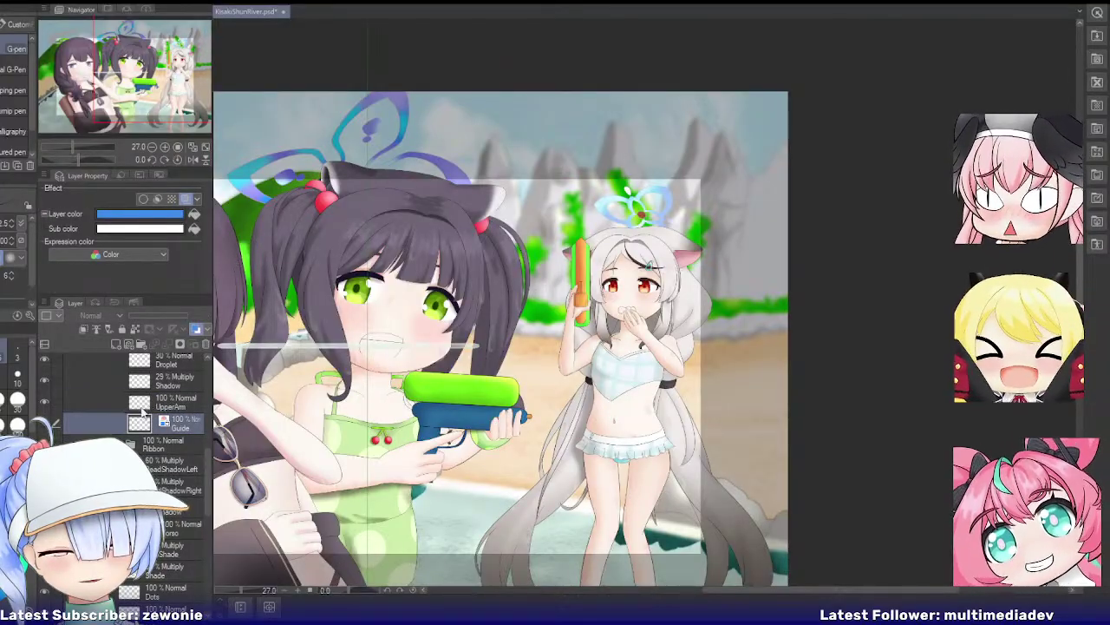
click(206, 344)
Step: In the Ribbon folder, merge RibbonFront, BerryRight and BerryLeft each with their own shading and Colour layers
click(120, 424)
click(178, 444)
shift+click(180, 484)
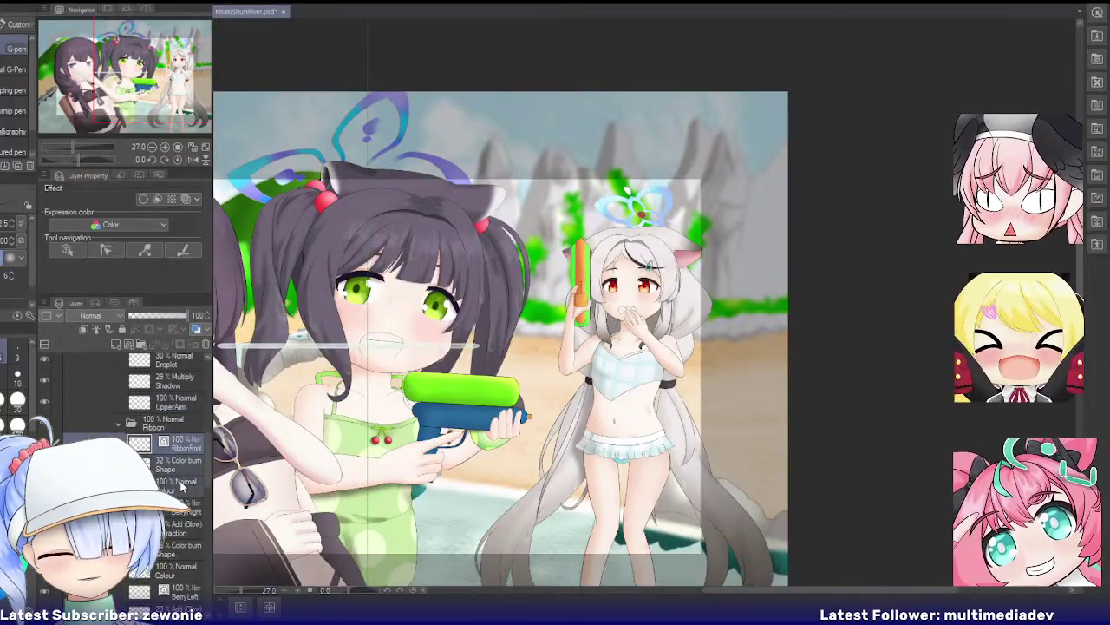
key(shift+alt+e)
click(178, 464)
shift+click(177, 528)
key(shift+alt+e)
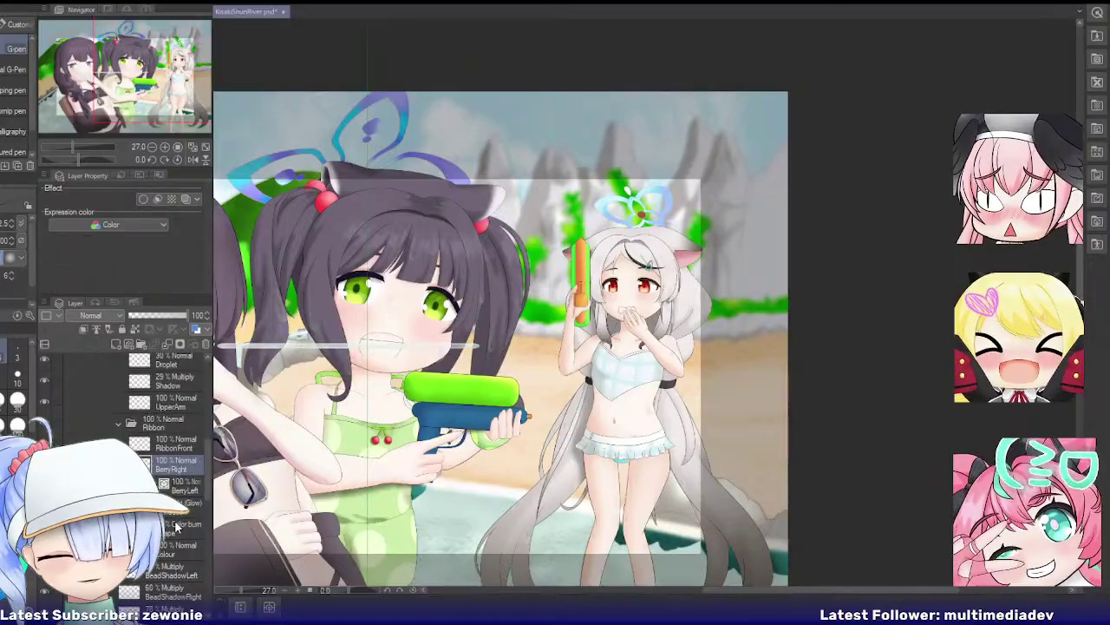
click(177, 492)
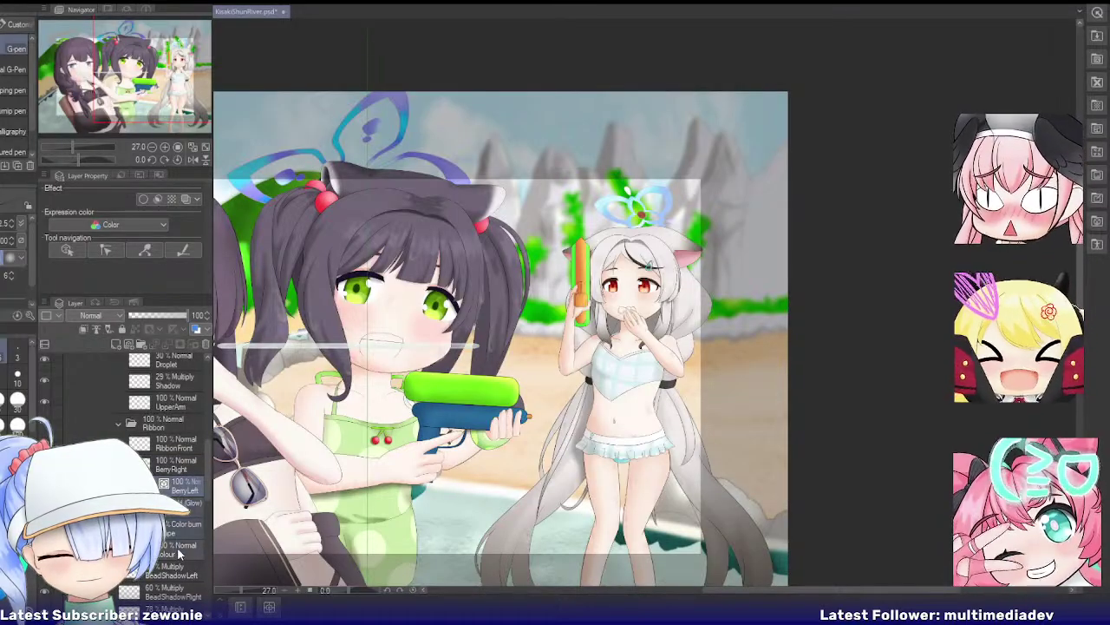
key(shift+alt+e)
Step: Merge the Torso line layer with the SkinShade, Shade, Dots and Colour layers beneath it, leaving out the Shadow layer
scroll(174, 520, down, 3)
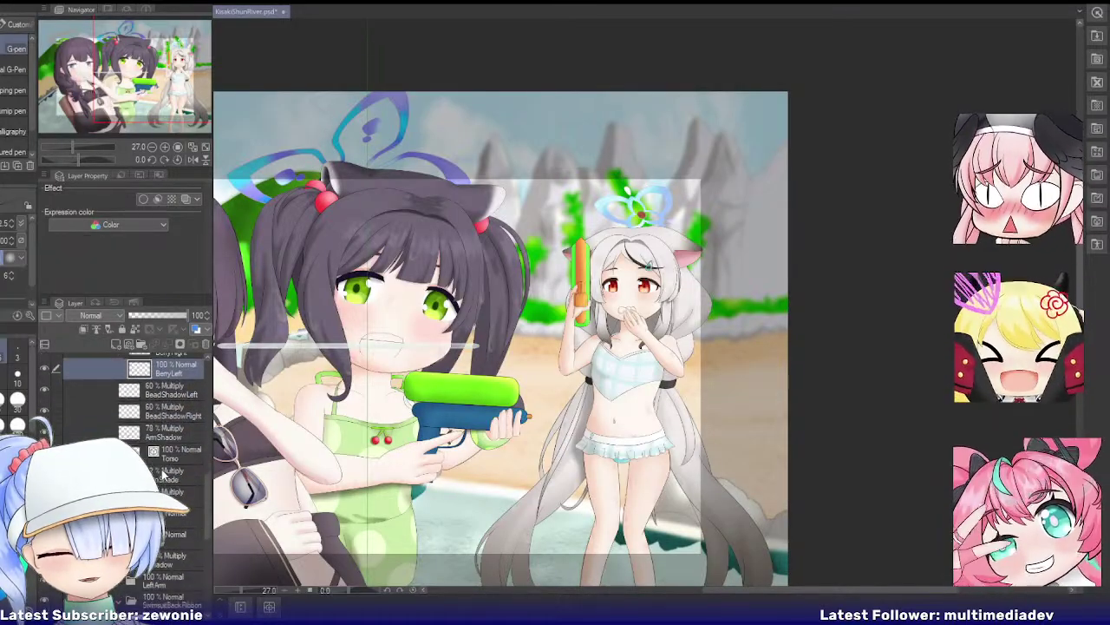
click(174, 457)
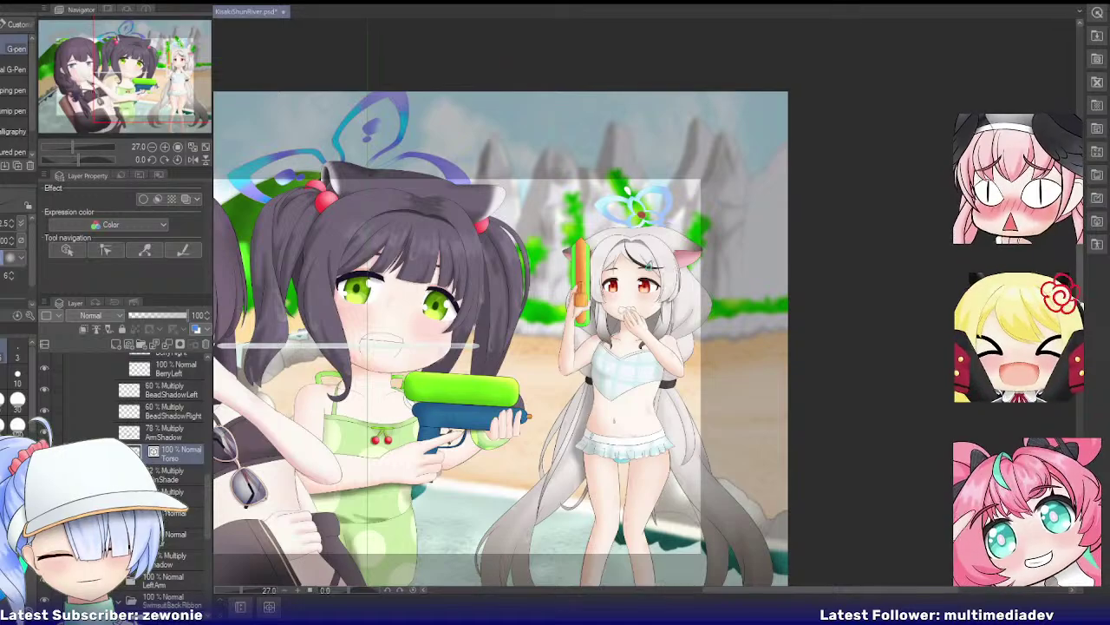
scroll(171, 486, down, 1)
click(173, 522)
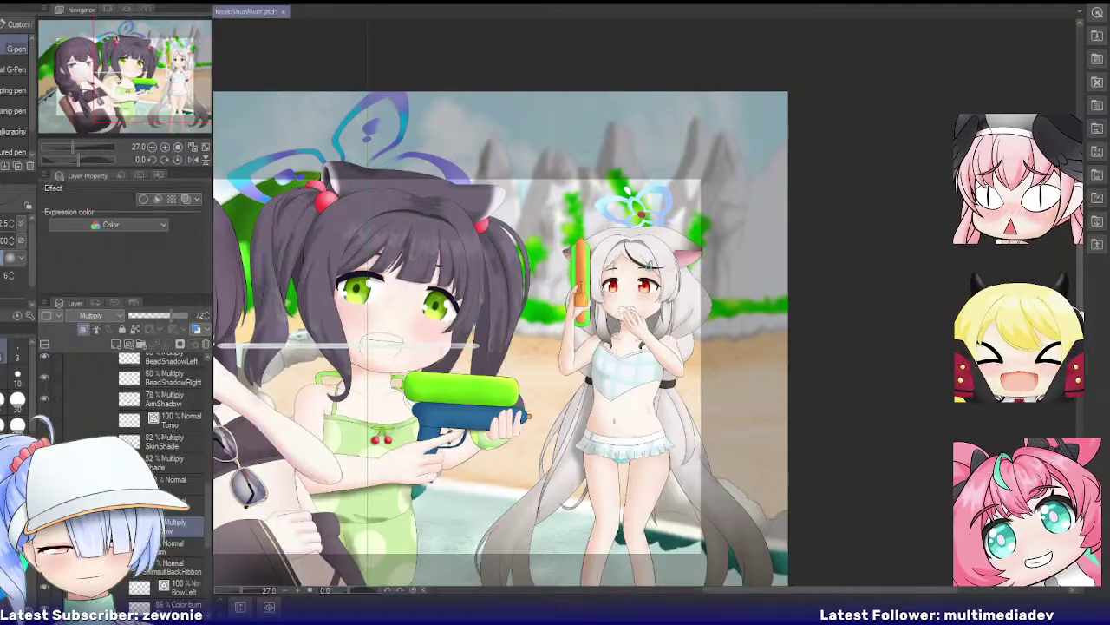
click(167, 420)
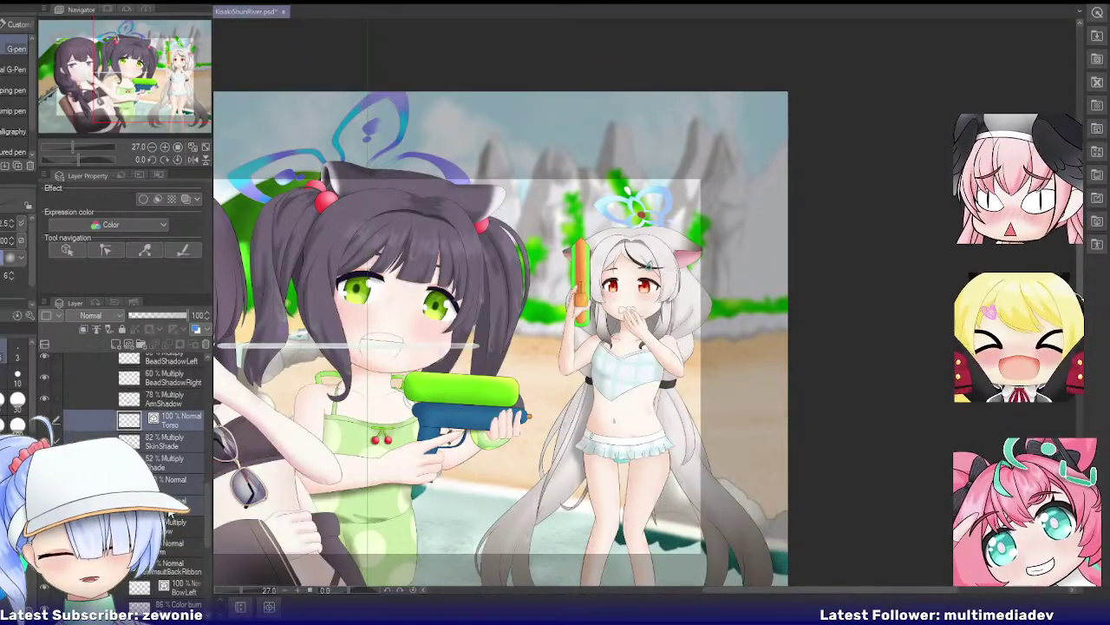
Step: In the LeftArm folder, merge RingFront with its Shape, Dots and Colour layers, and LeftLowerArm with its SkinShade and Colour
scroll(170, 503, down, 3)
click(121, 398)
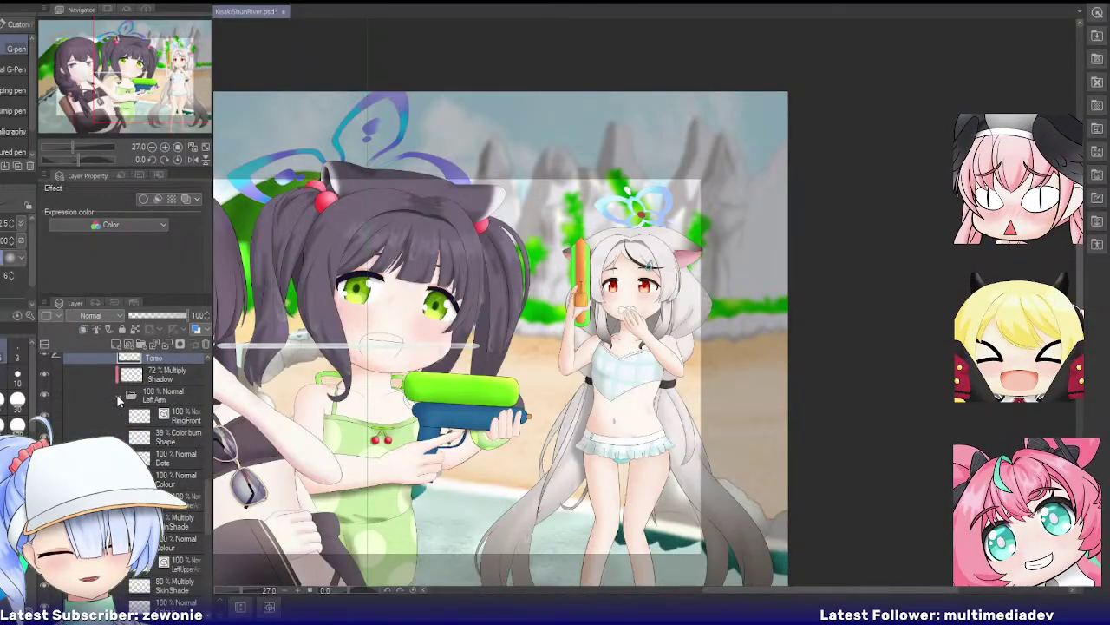
click(183, 418)
shift+click(174, 482)
key(shift+alt+e)
click(178, 440)
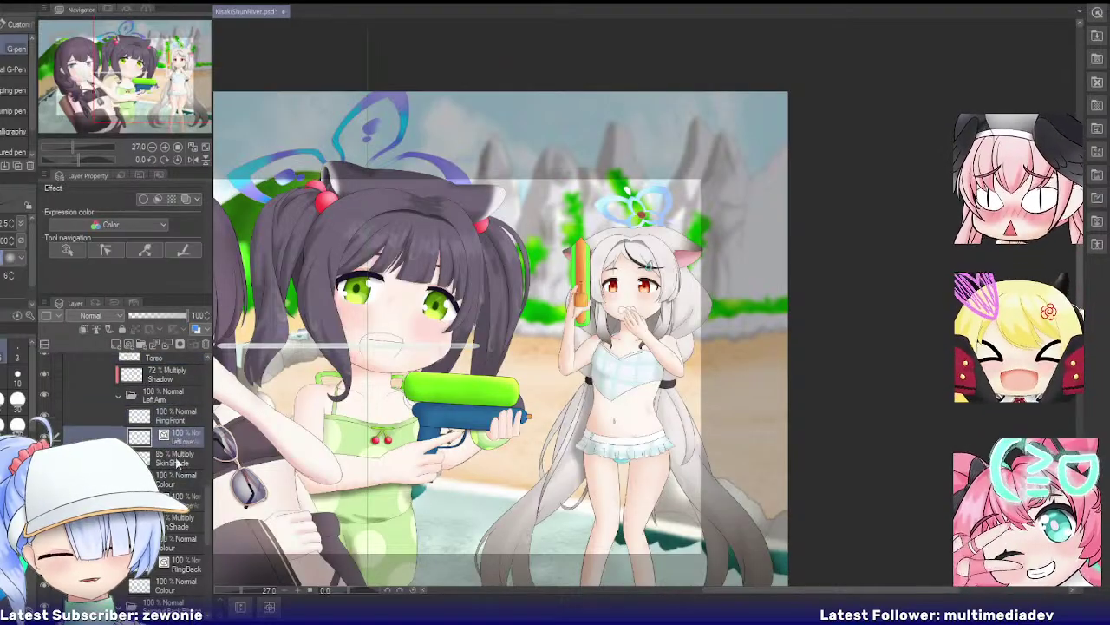
shift+click(178, 481)
key(shift+alt+e)
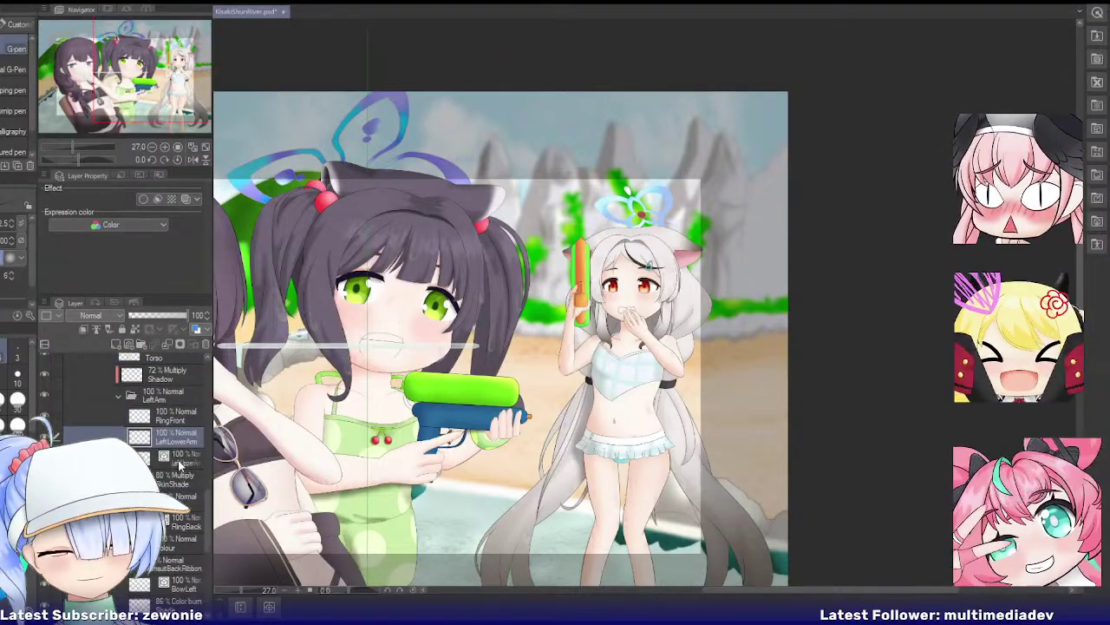
Step: In the LeftArm folder, merge LeftUpperArm with its SkinShade and Colour layers, and RingBack with its Colour layer
click(179, 461)
shift+click(180, 497)
key(shift+alt+e)
click(180, 485)
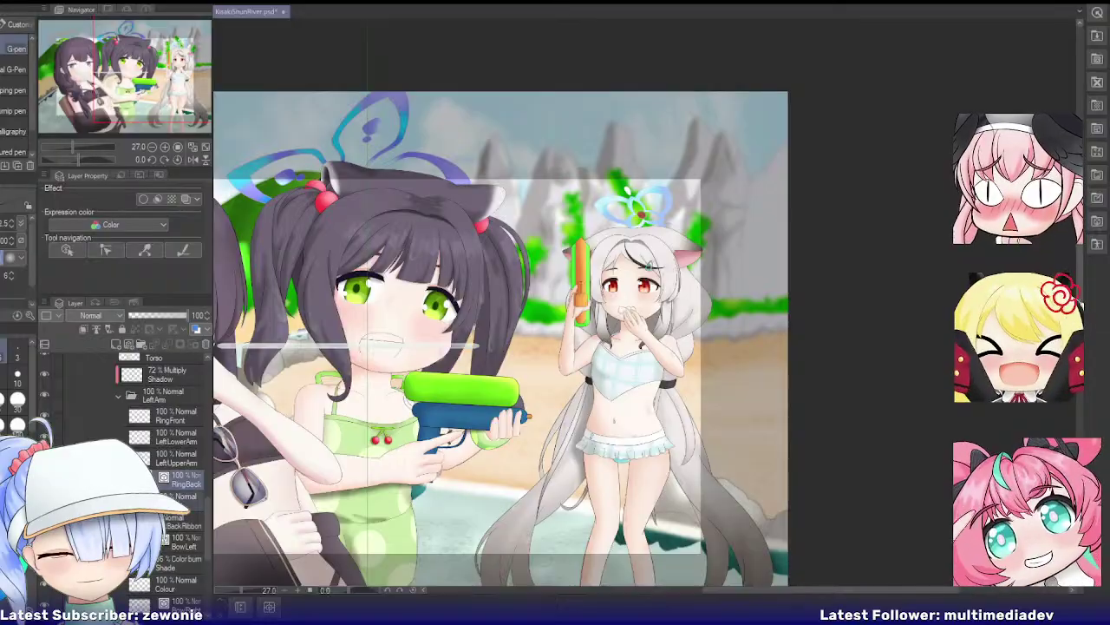
shift+click(180, 495)
scroll(180, 490, down, 2)
key(shift+alt+e)
Step: In the SwimsuitBackRibbon folder, merge BowLeft and BowRight each with their own Shade and Colour layers, and collapse the folder
click(177, 456)
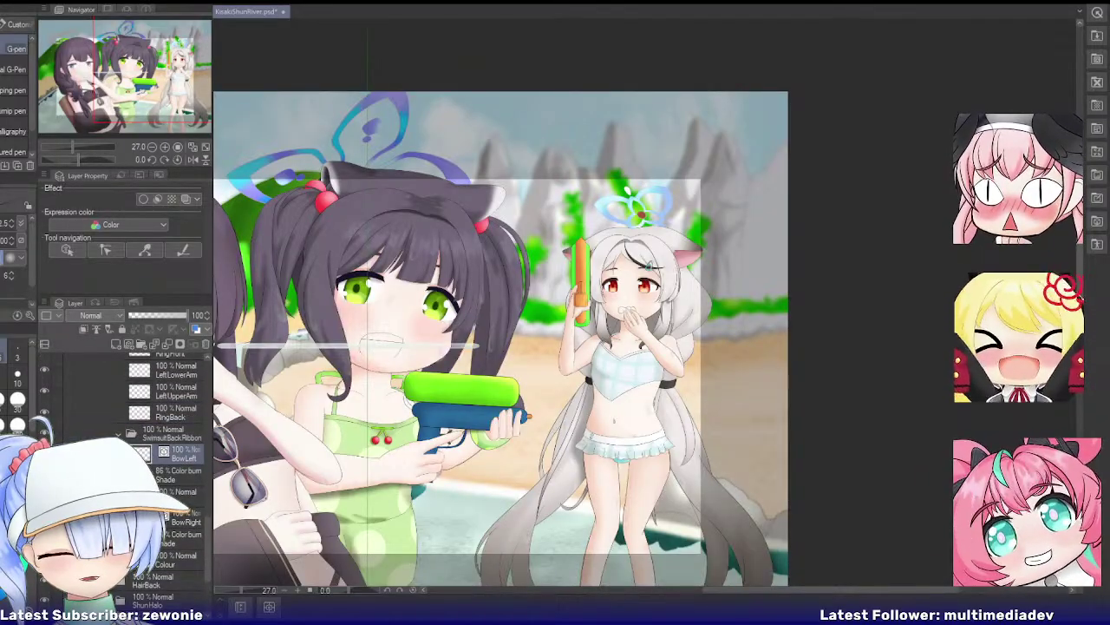
key(shift+alt+e)
click(179, 474)
shift+click(178, 514)
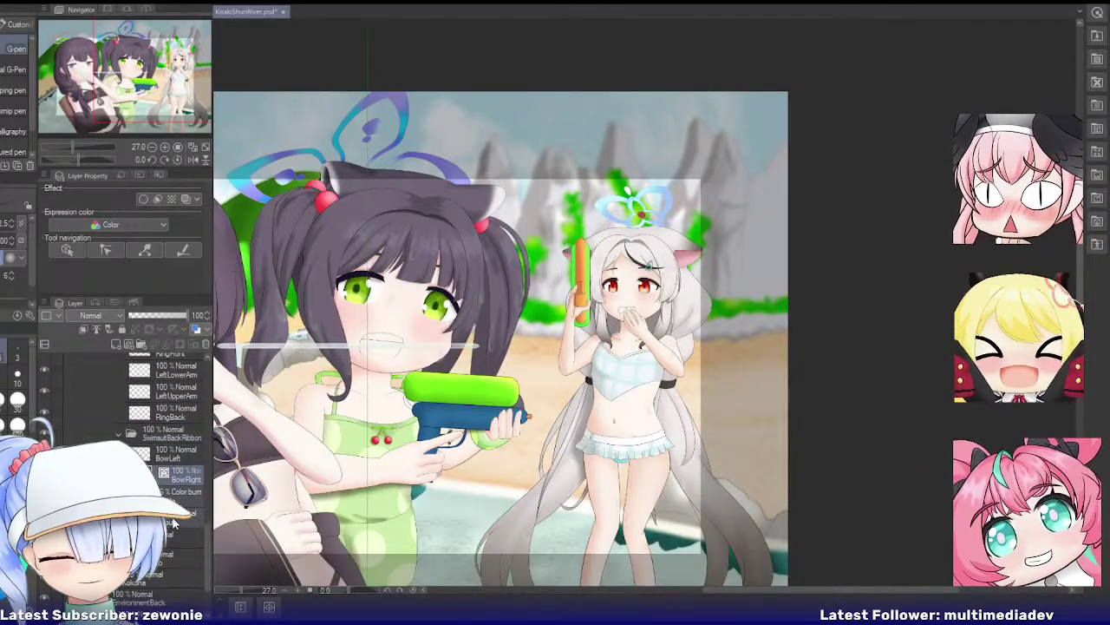
key(shift+alt+e)
click(119, 434)
Step: In ShunSmall's HairBack folder, merge BeadFront and BeadBack each with their own effect and colour layers
scroll(166, 433, up, 5)
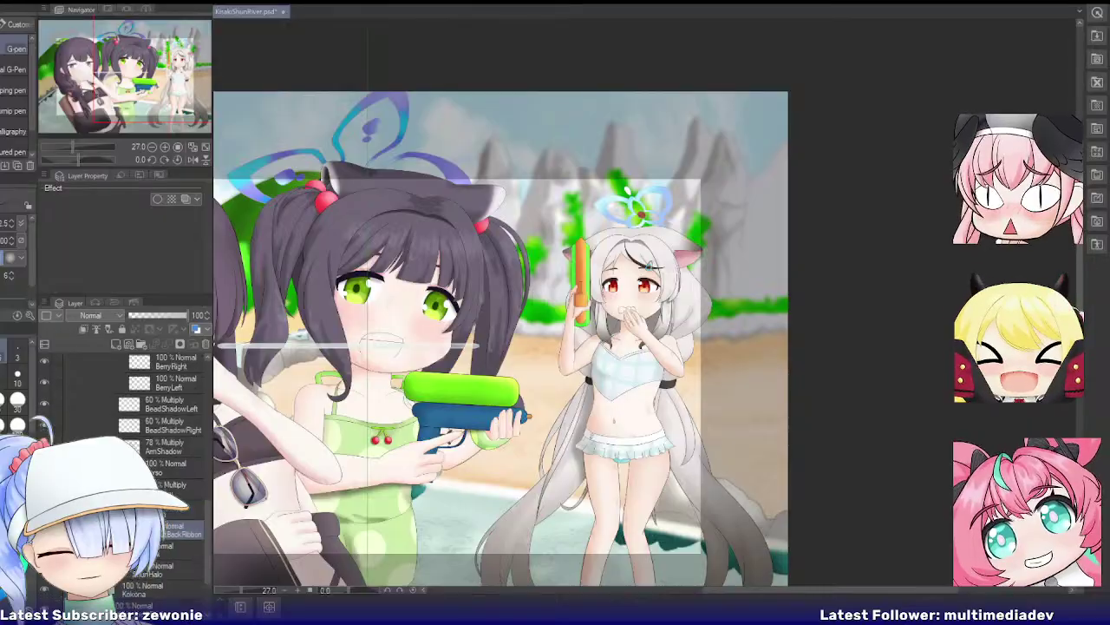
scroll(117, 407, up, 5)
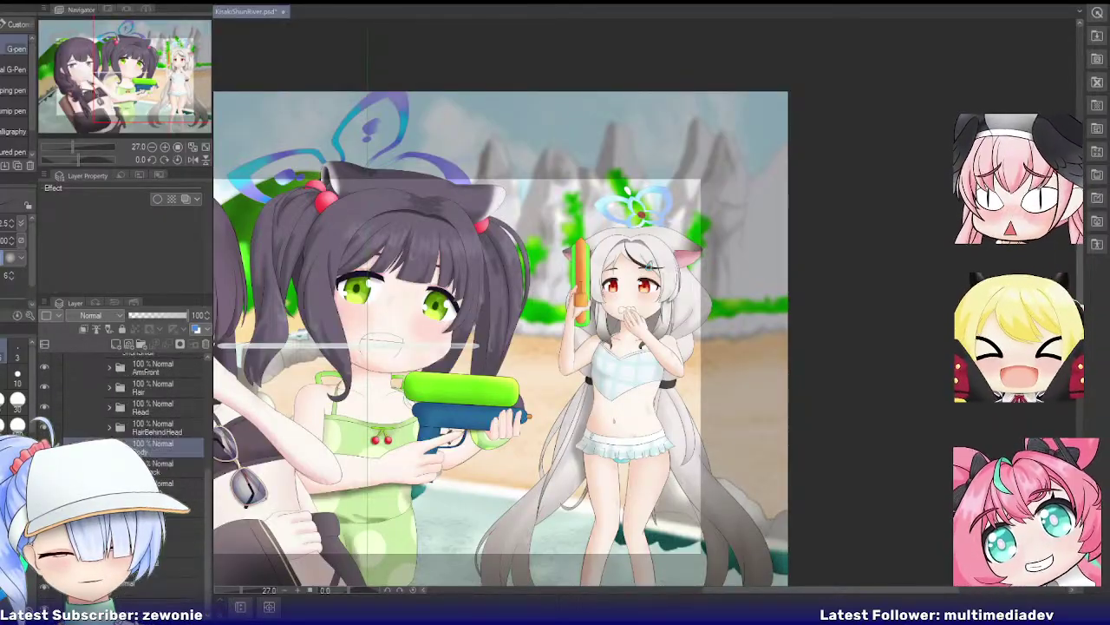
scroll(102, 426, down, 2)
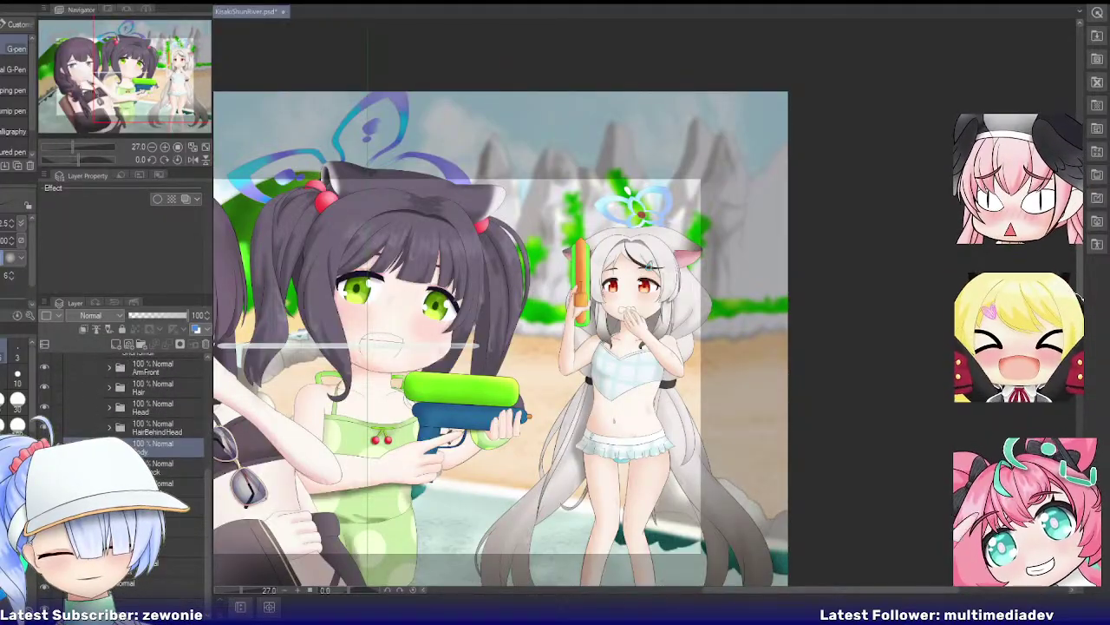
click(110, 467)
click(173, 488)
shift+click(164, 552)
key(shift+alt+e)
scroll(165, 546, down, 2)
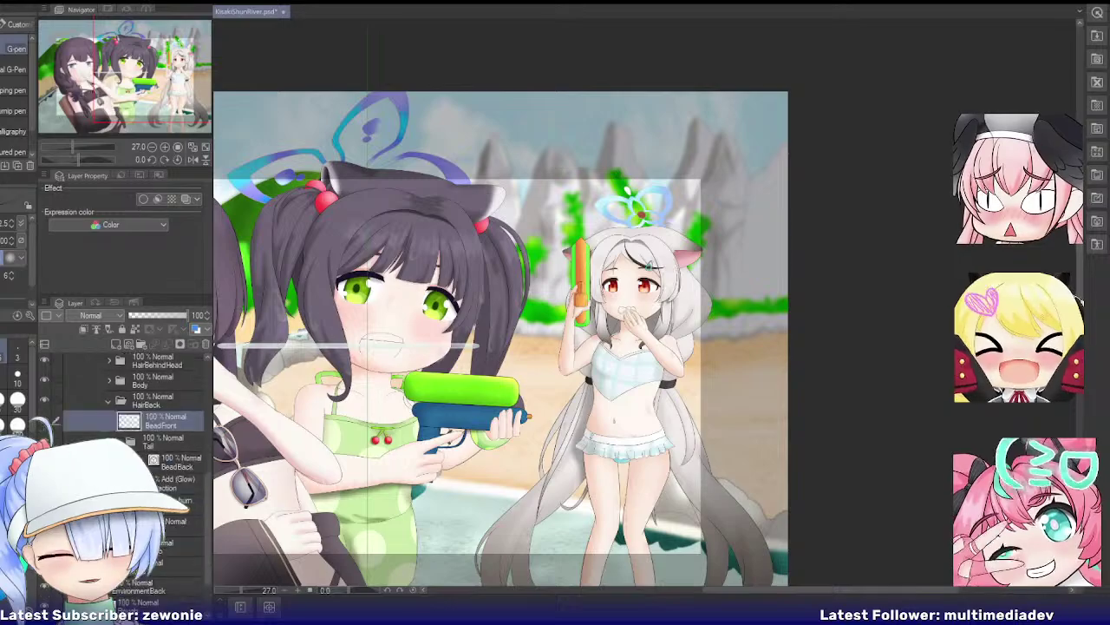
click(174, 463)
shift+click(169, 526)
key(shift+alt+e)
Step: In the Tail folder, move Droplet and Shadow above LeftTailOuter, and merge LeftTailOuter with its Highlight, Strand and Colour layers
click(118, 444)
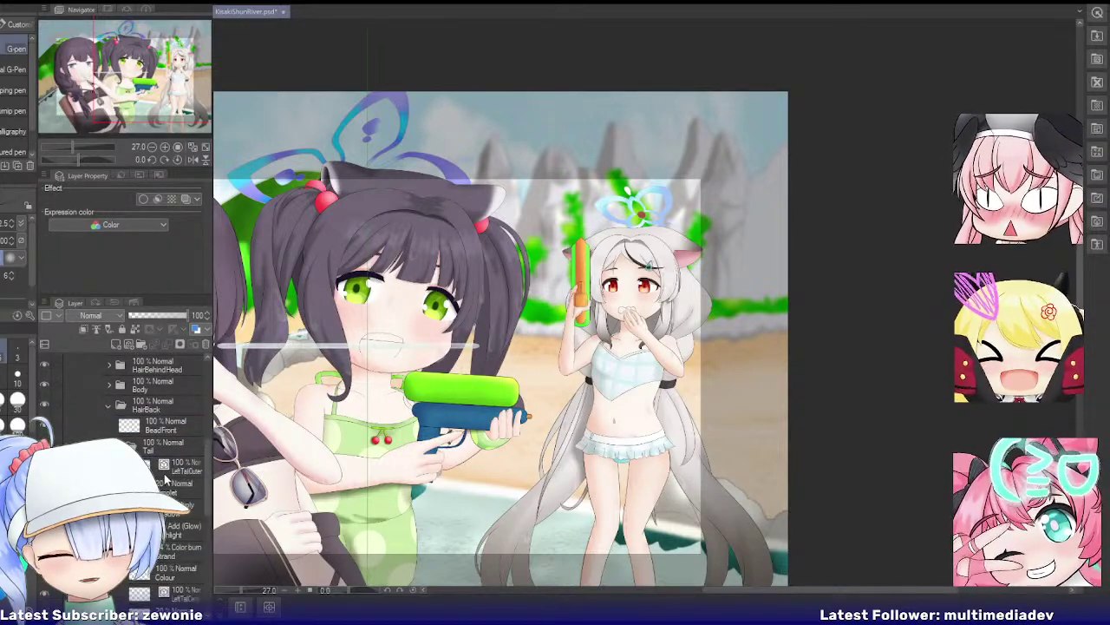
click(178, 465)
click(177, 511)
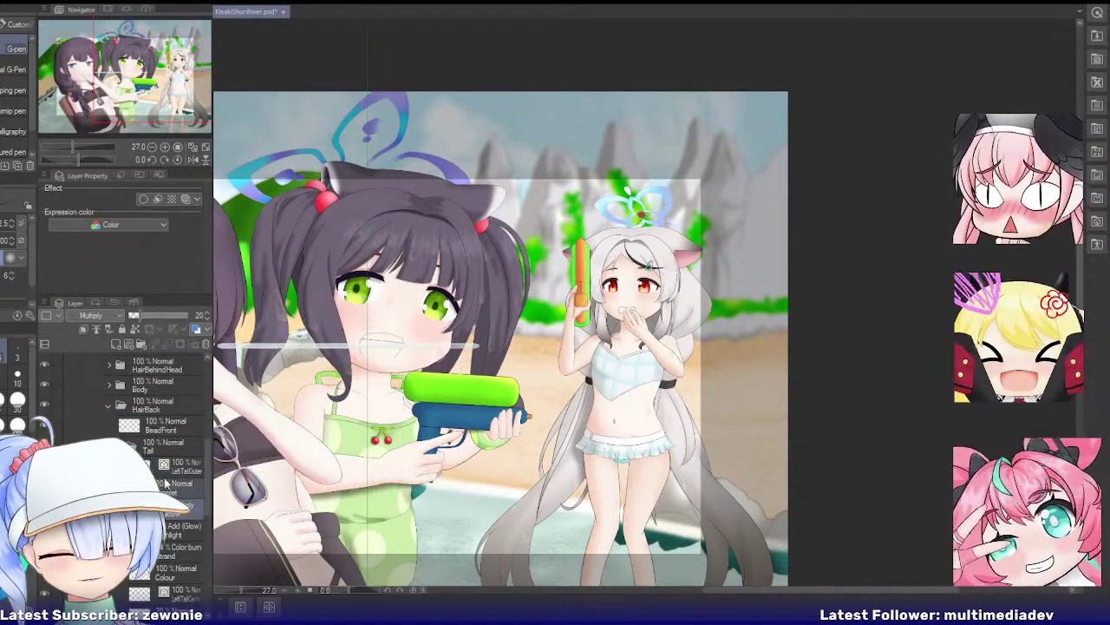
click(178, 509)
scroll(179, 564, down, 1)
shift+click(178, 533)
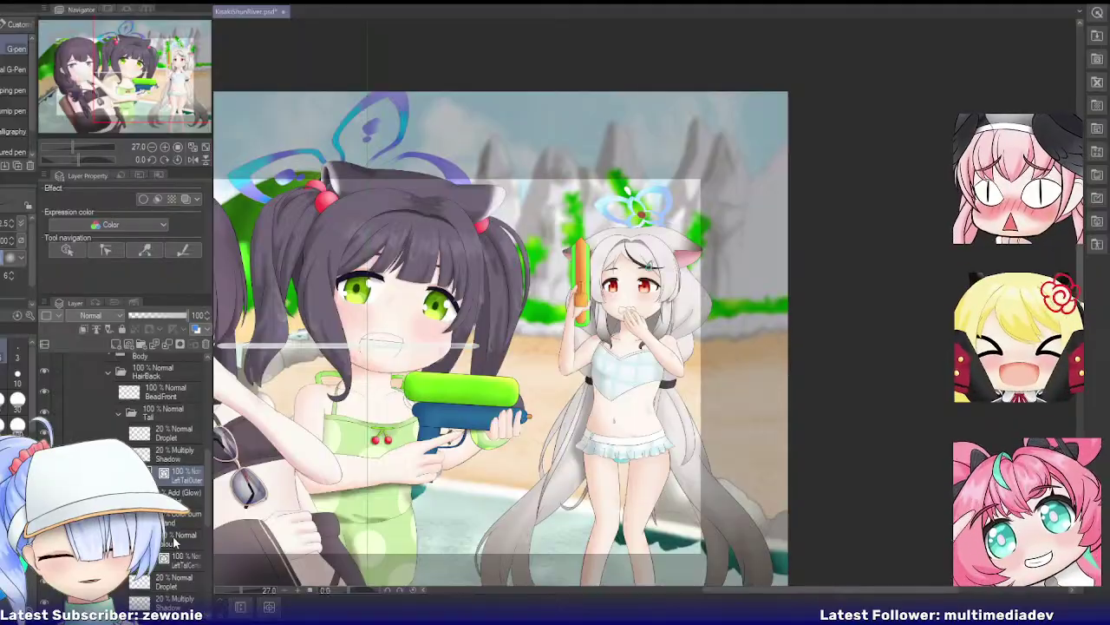
key(shift+alt+e)
Step: Move the second Droplet and Shadow above LeftTailCenter, and merge LeftTailCenter with its Highlight, Strand and Colour layers
click(175, 446)
click(173, 487)
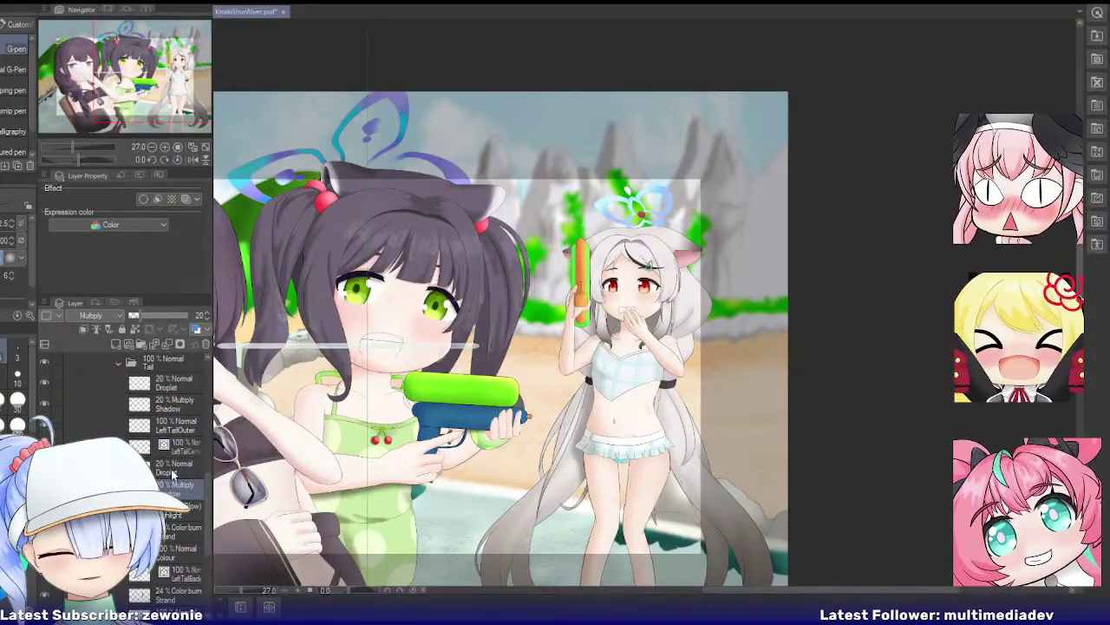
shift+click(173, 468)
drag(173, 468, 173, 445)
click(176, 488)
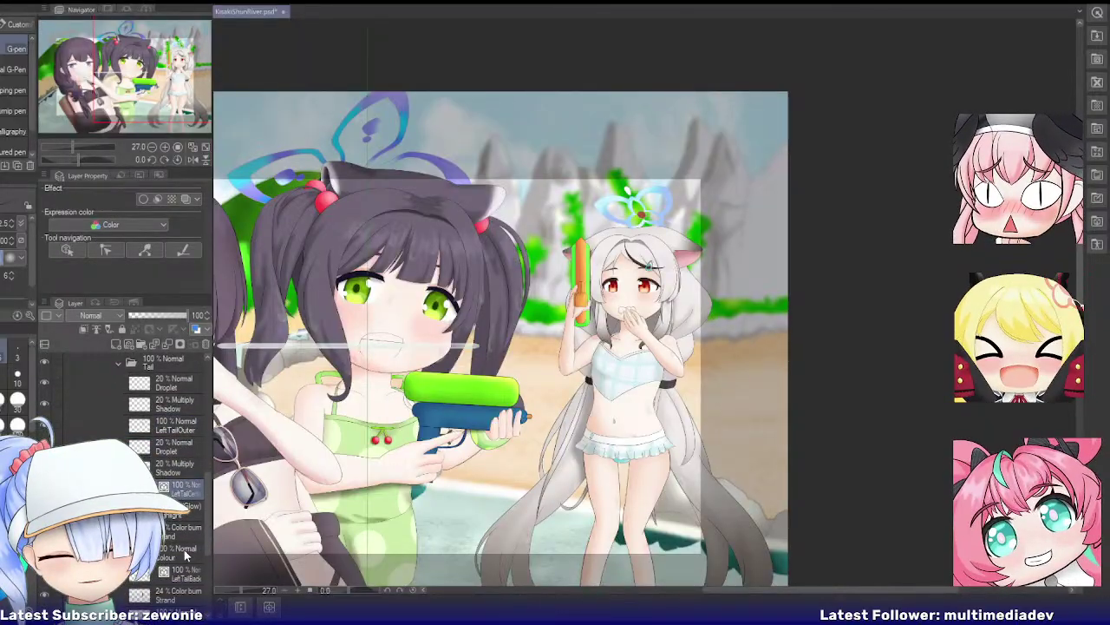
shift+click(184, 555)
key(shift+alt+e)
Step: Merge LeftTailBack with its Strand and Colour layers, and collapse the Tail and HairBack folders
scroll(179, 520, down, 1)
click(180, 462)
shift+click(176, 505)
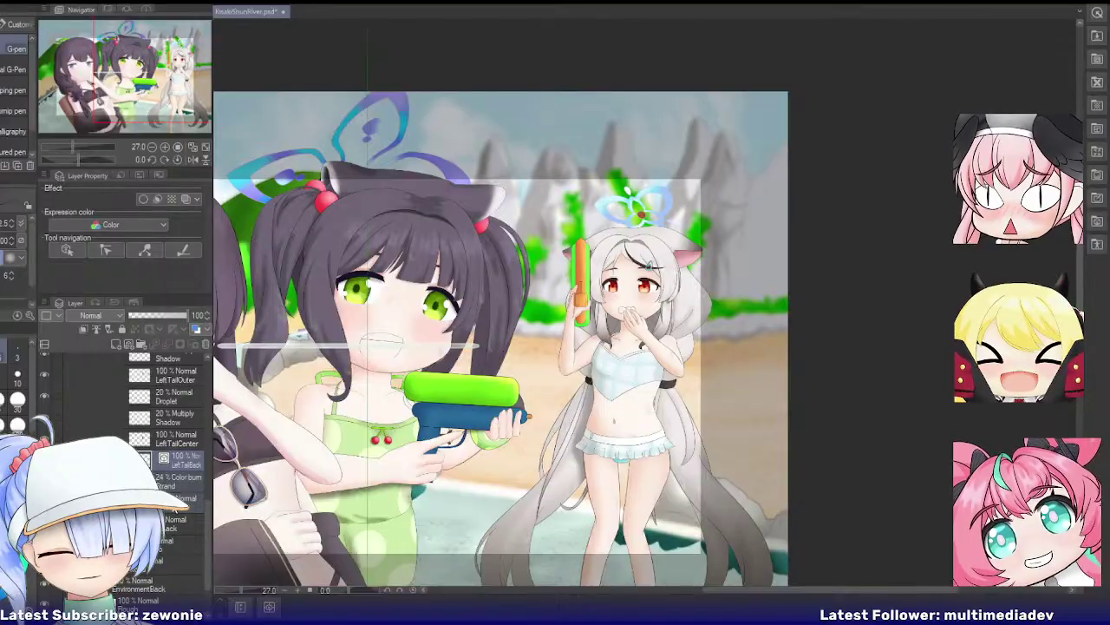
scroll(143, 444, up, 2)
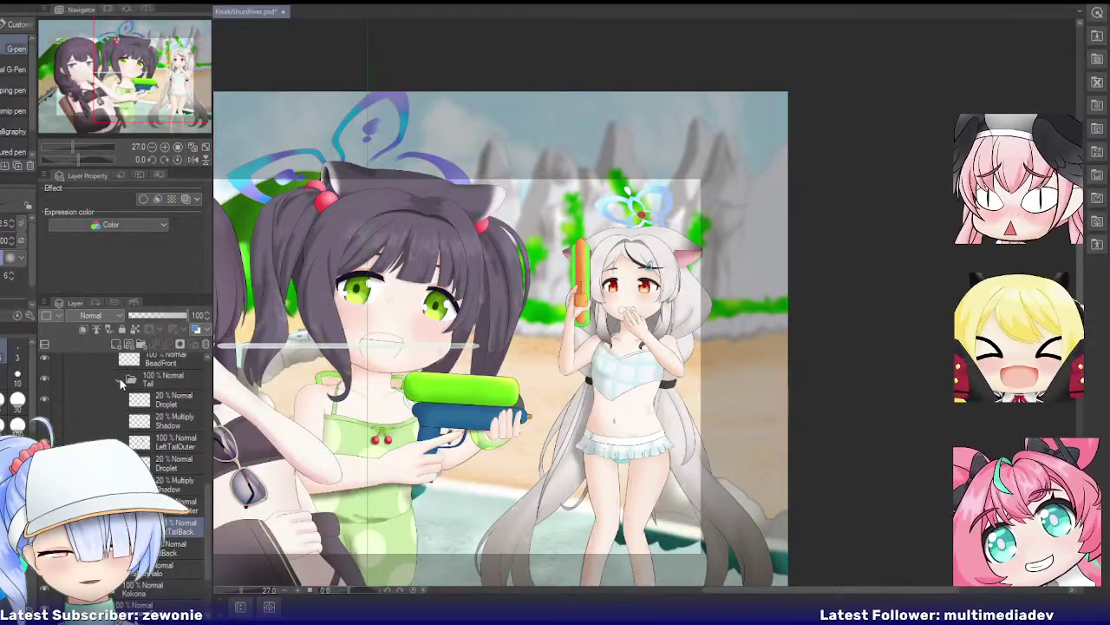
click(122, 385)
scroll(147, 433, down, 1)
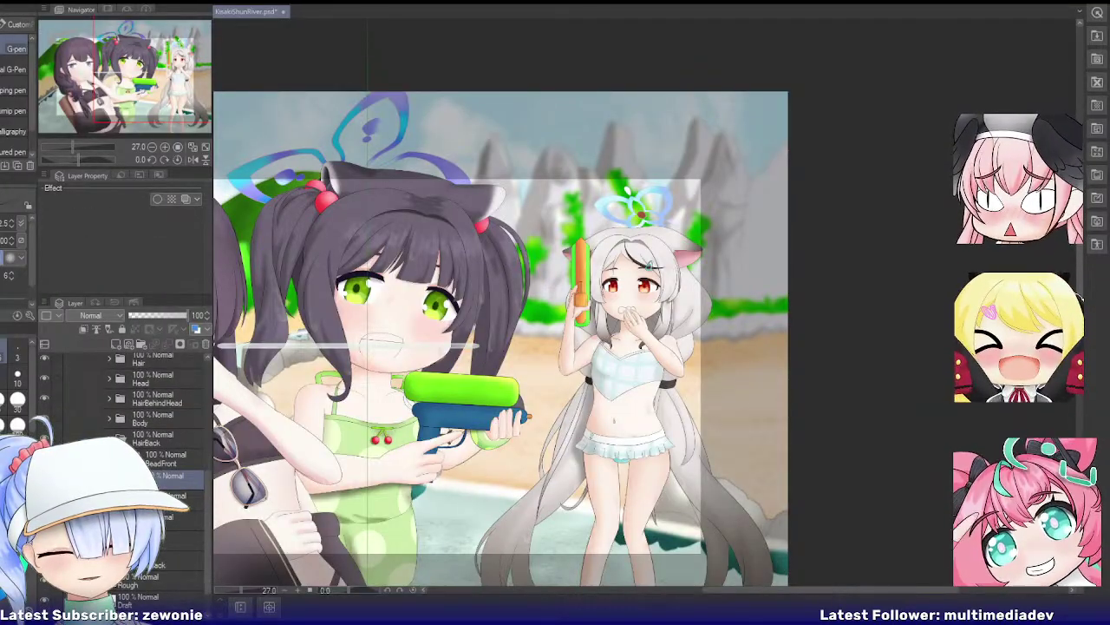
click(109, 438)
Step: Merge the ShunHalo line layer with the Lighter, Blue and remaining colour layers beneath it, and collapse the ShunSmall folder
click(110, 487)
click(171, 507)
scroll(171, 527, down, 2)
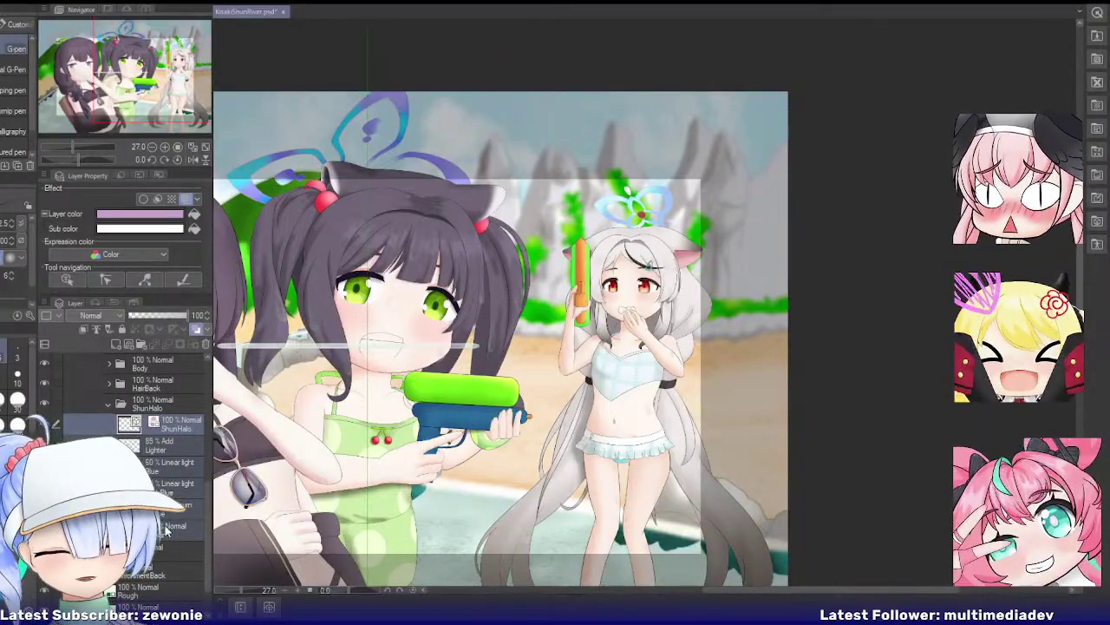
key(shift+alt+e)
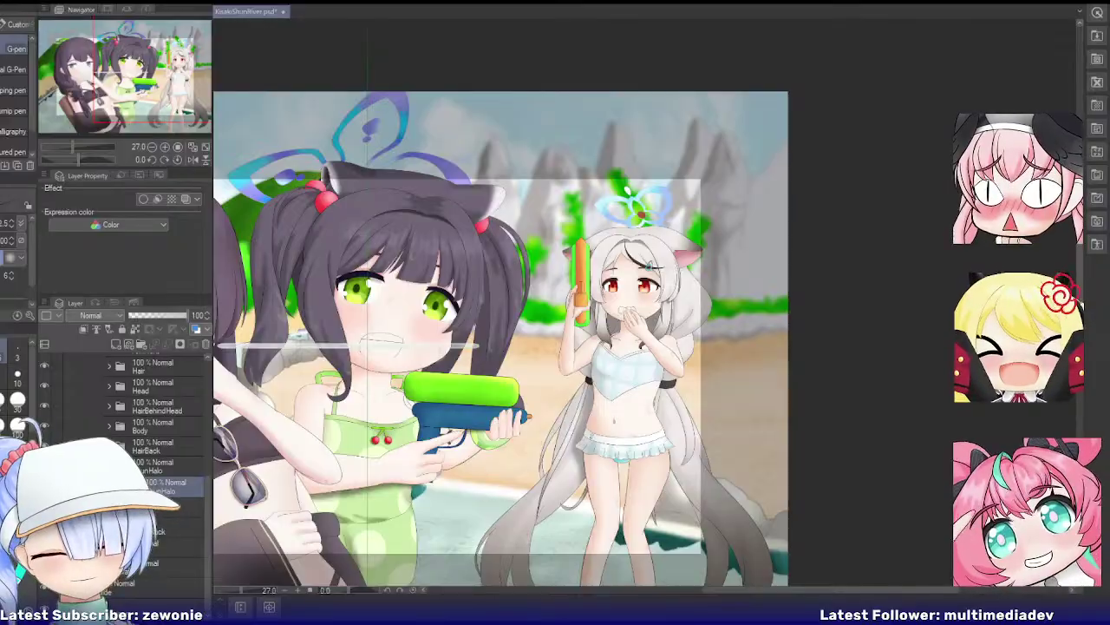
scroll(169, 486, up, 6)
click(174, 486)
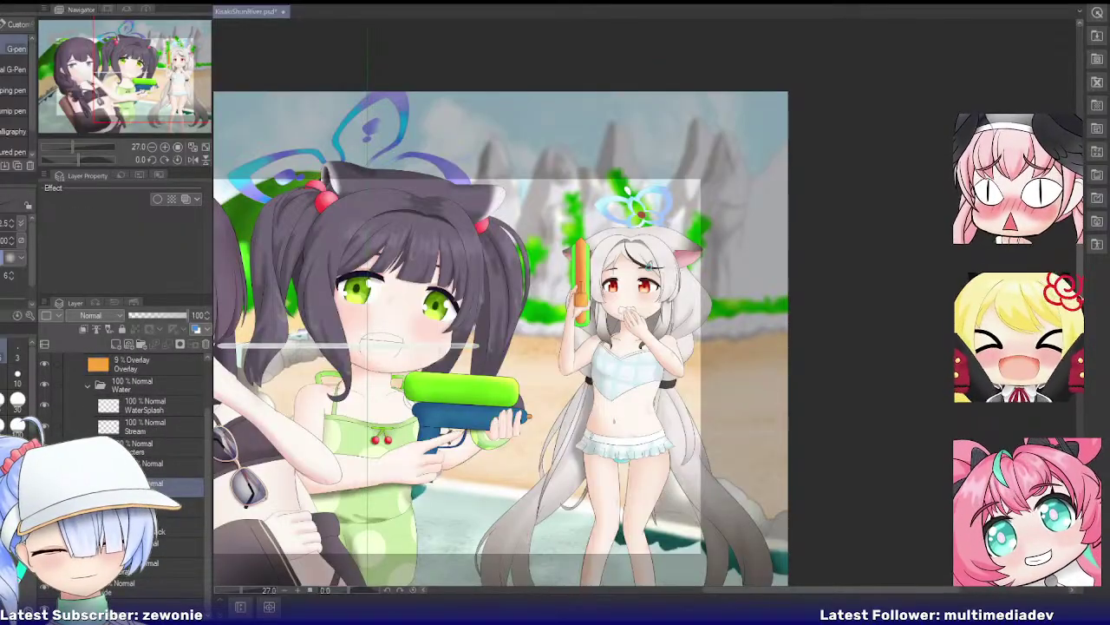
click(98, 484)
Step: Merge the whole Gun folder in Kokona's right FrontArm, including grip, hand, barrel and tank, into one layer named RightLowerArm
scroll(157, 477, down, 3)
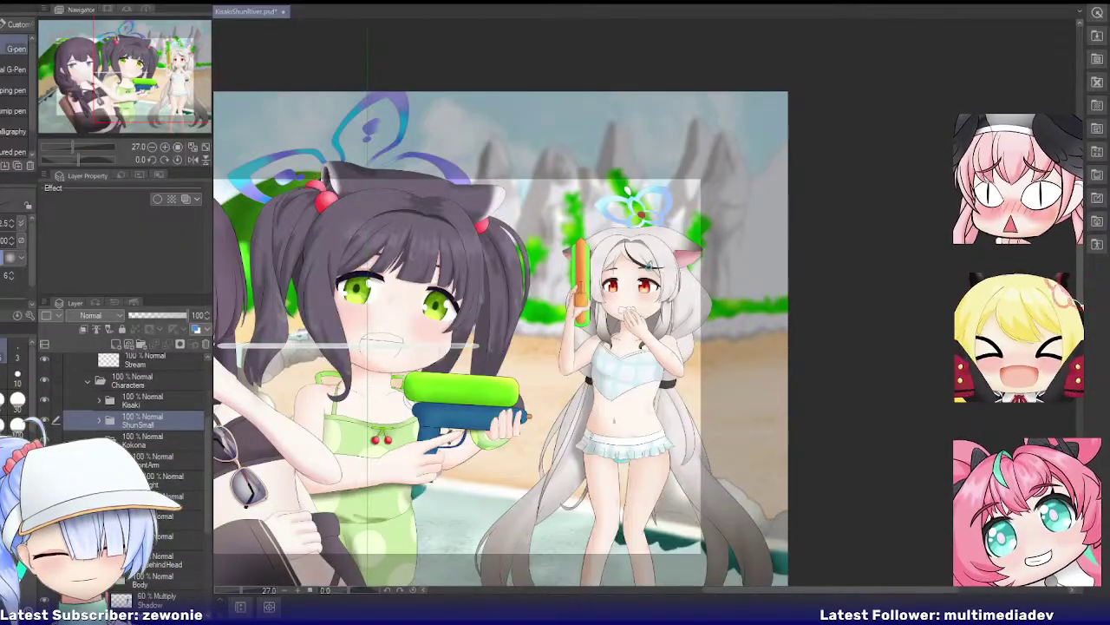
scroll(156, 477, down, 5)
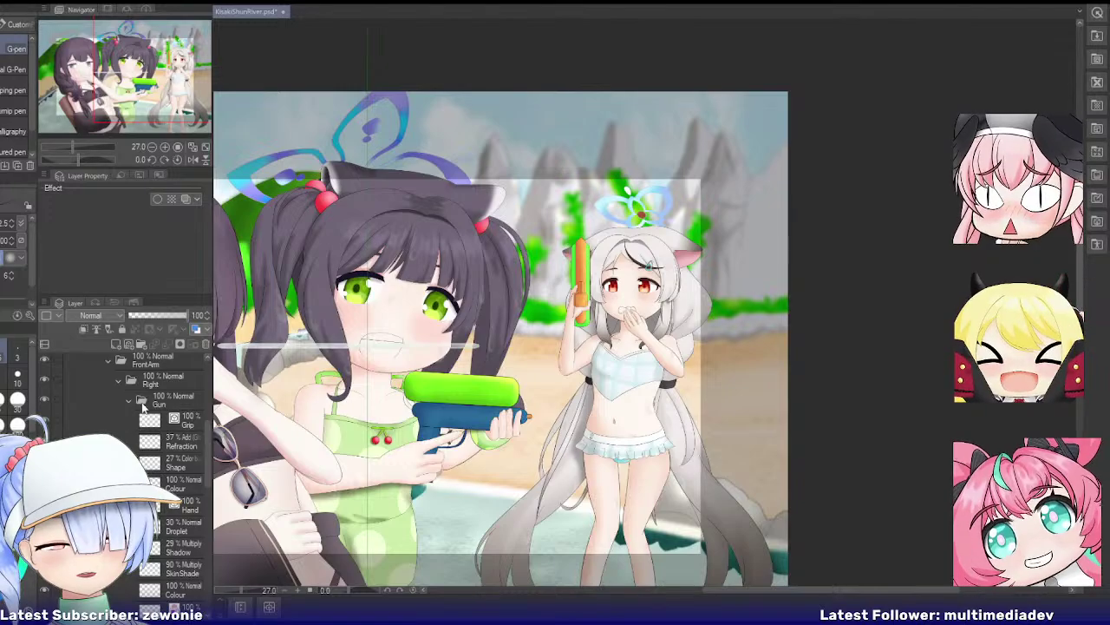
click(144, 405)
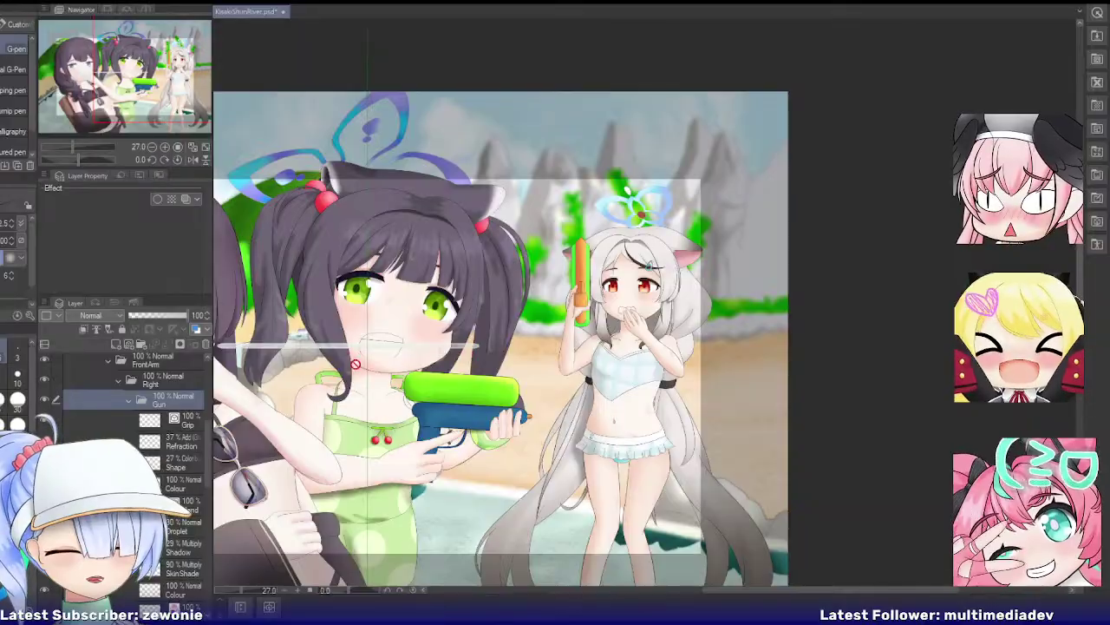
scroll(171, 472, down, 4)
scroll(172, 464, down, 2)
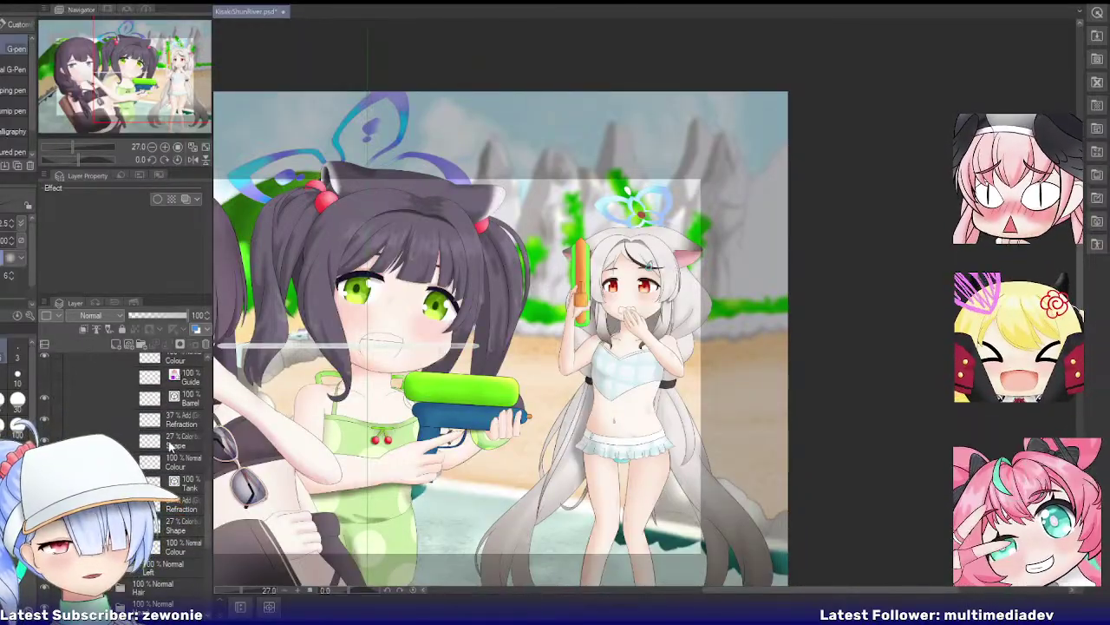
scroll(633, 318, up, 5)
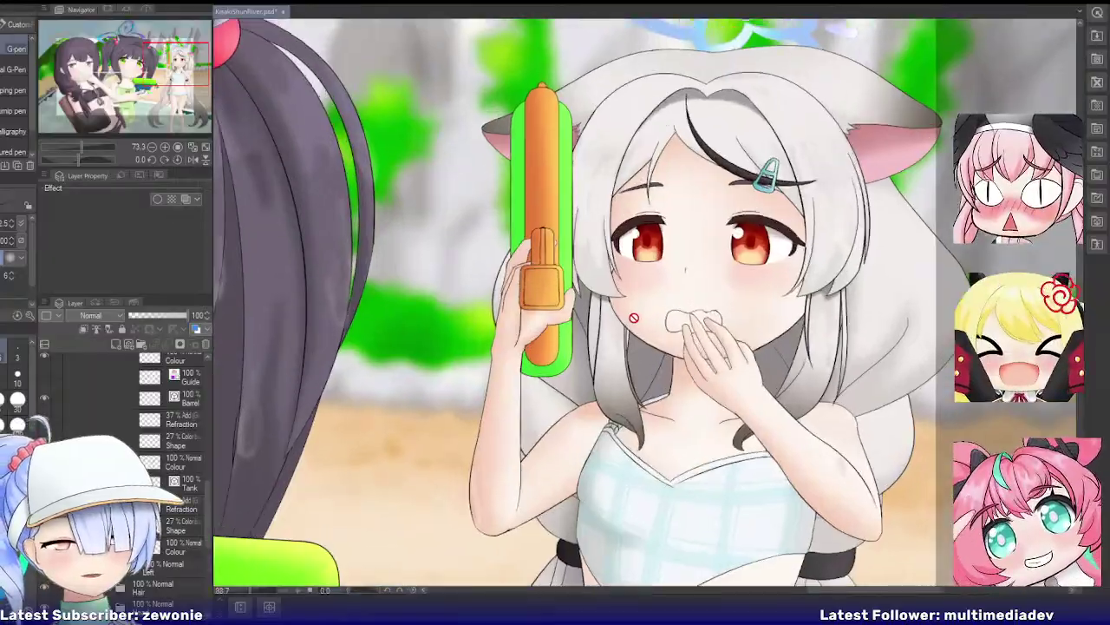
scroll(634, 317, up, 2)
scroll(636, 317, down, 3)
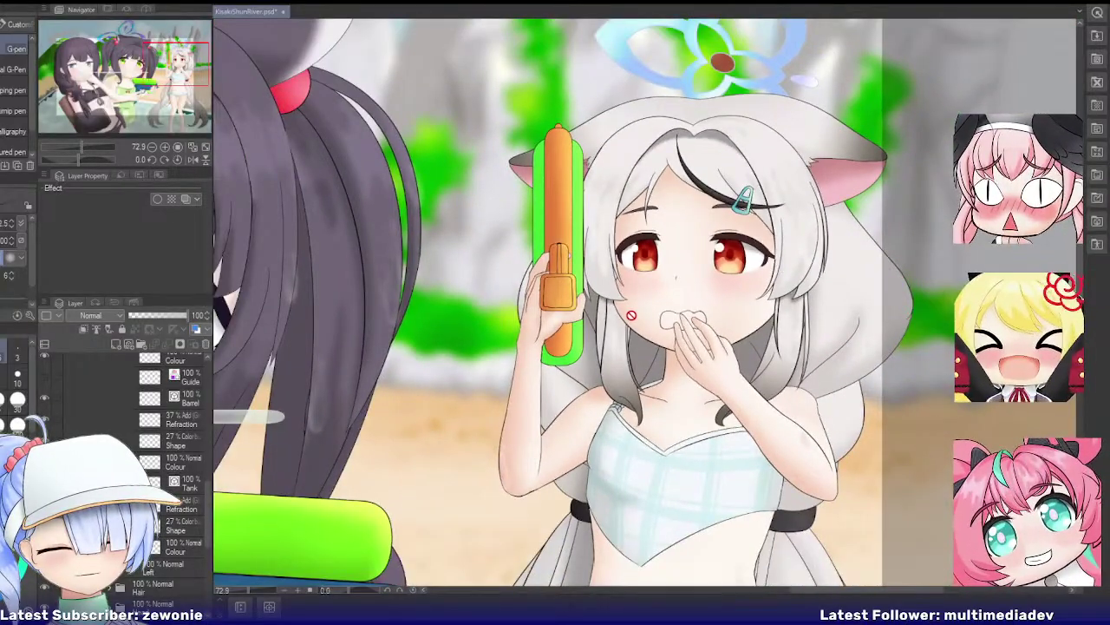
scroll(623, 301, down, 2)
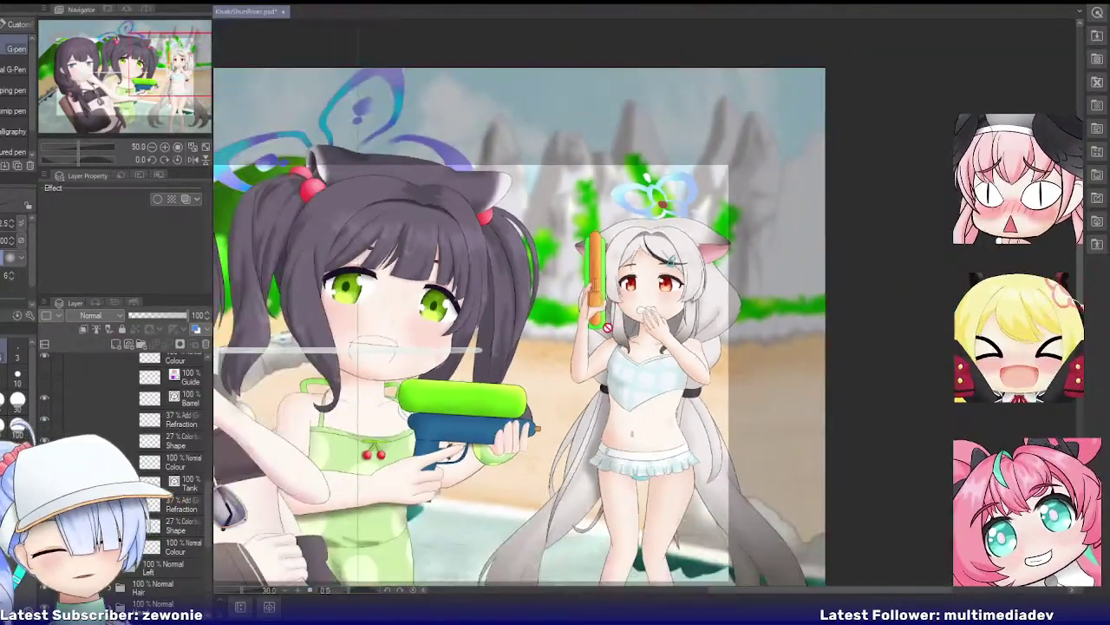
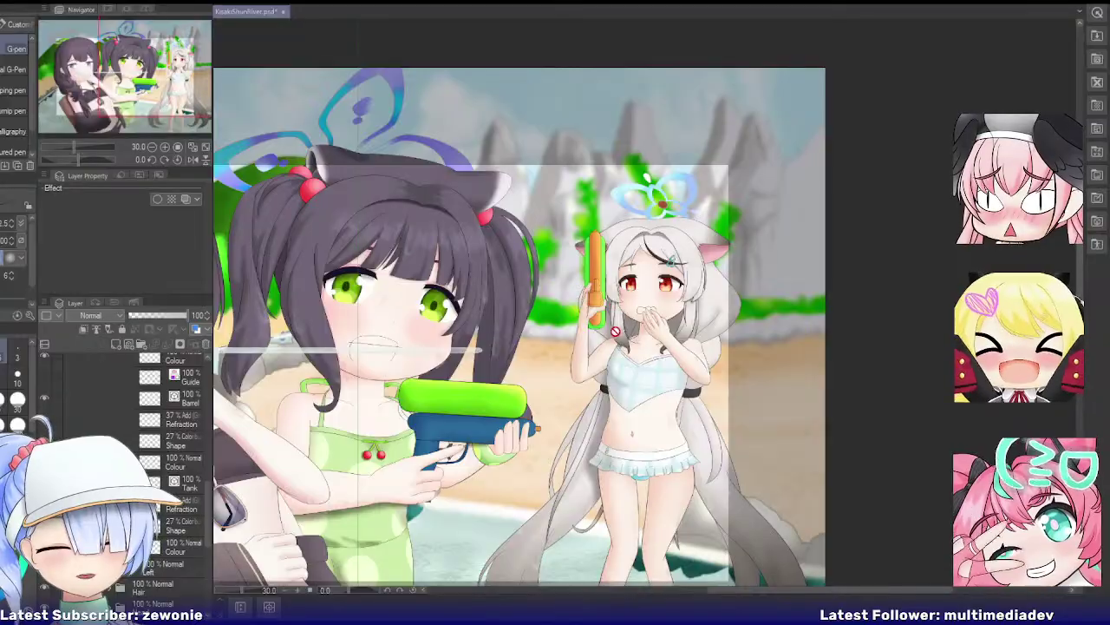
scroll(617, 306, up, 2)
scroll(615, 366, up, 2)
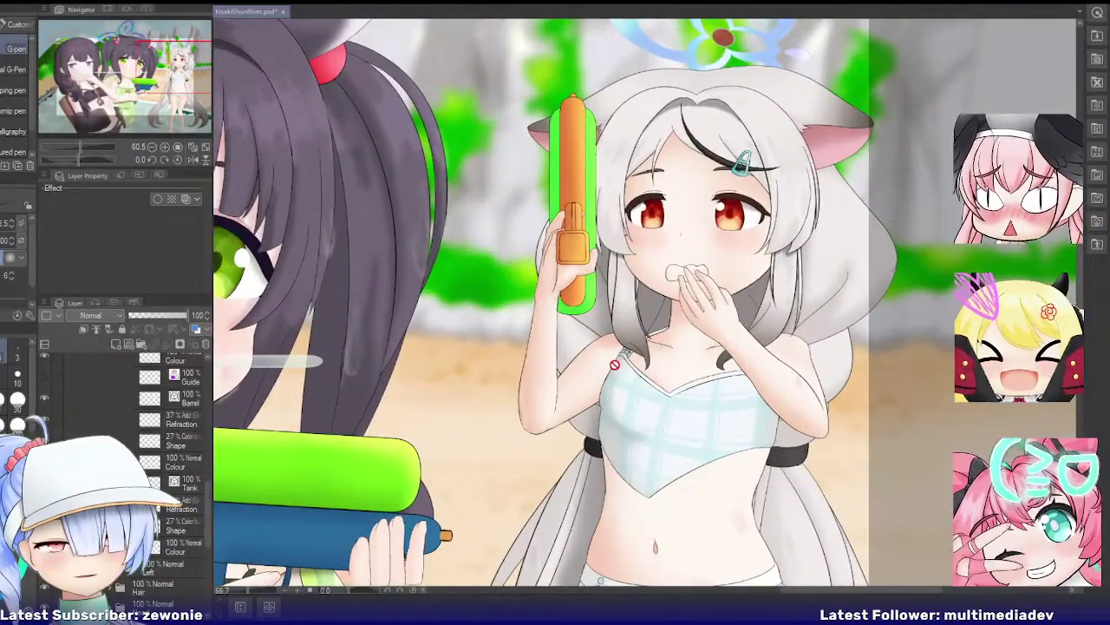
scroll(176, 440, up, 5)
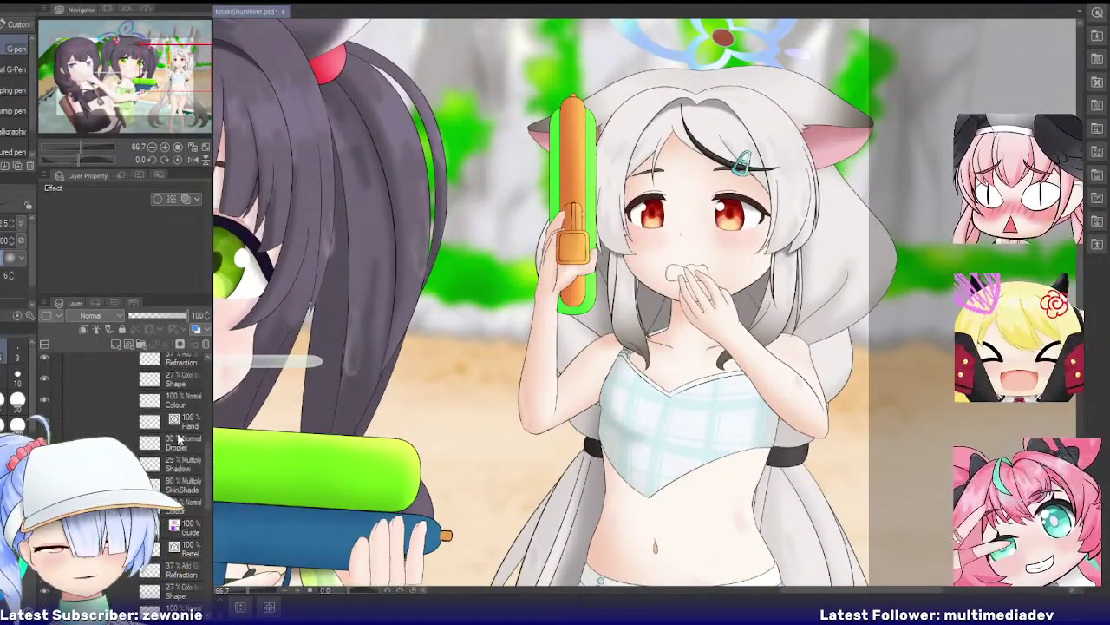
scroll(171, 441, down, 6)
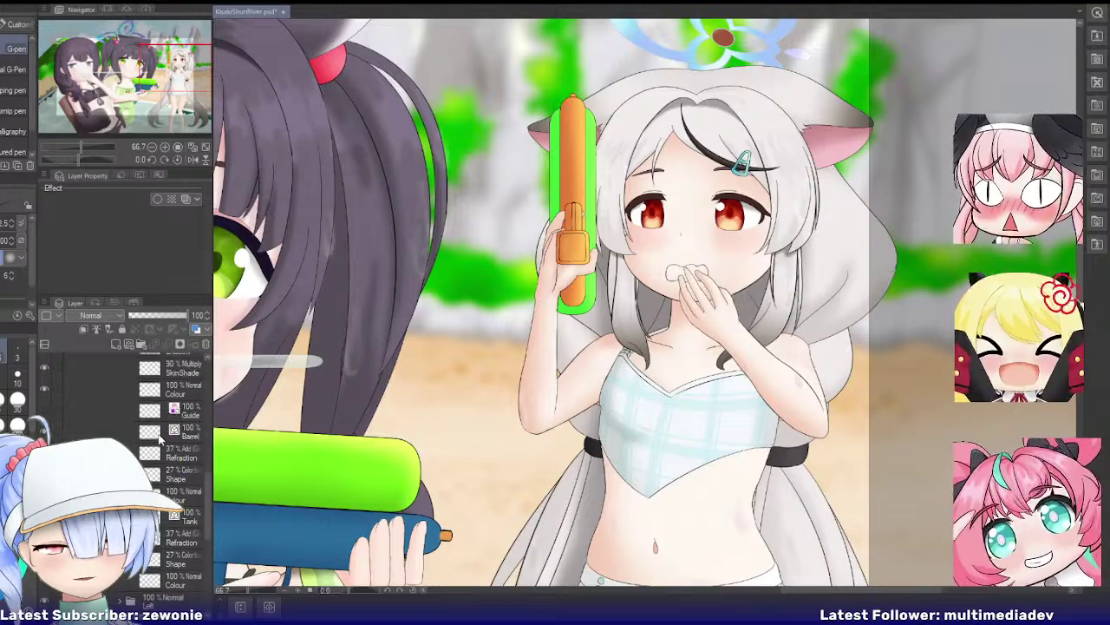
scroll(160, 439, up, 3)
scroll(160, 439, up, 5)
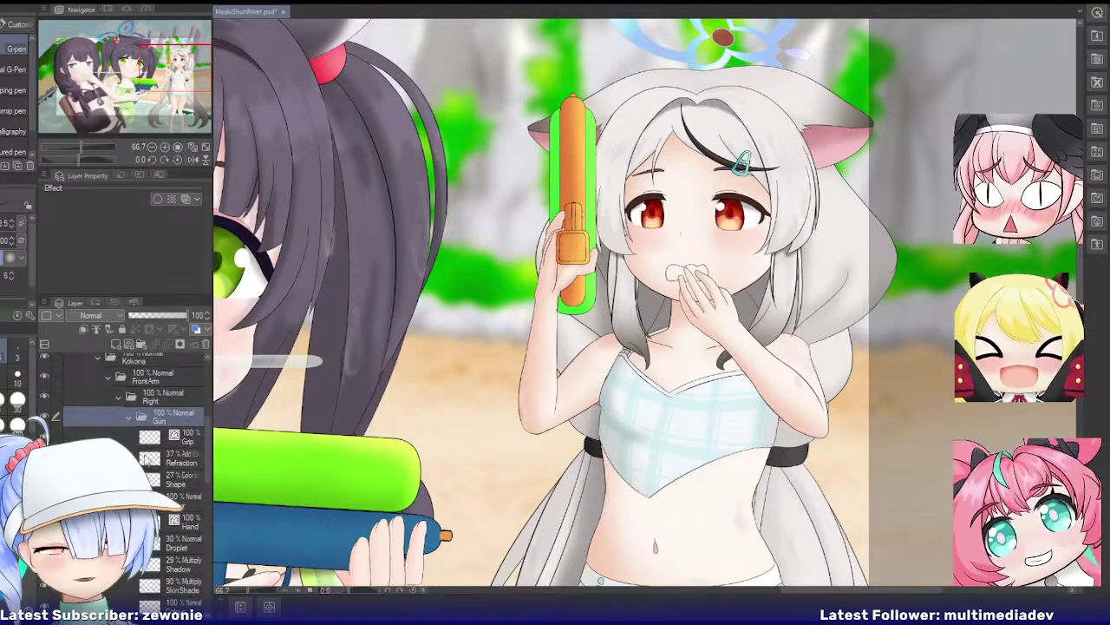
click(157, 416)
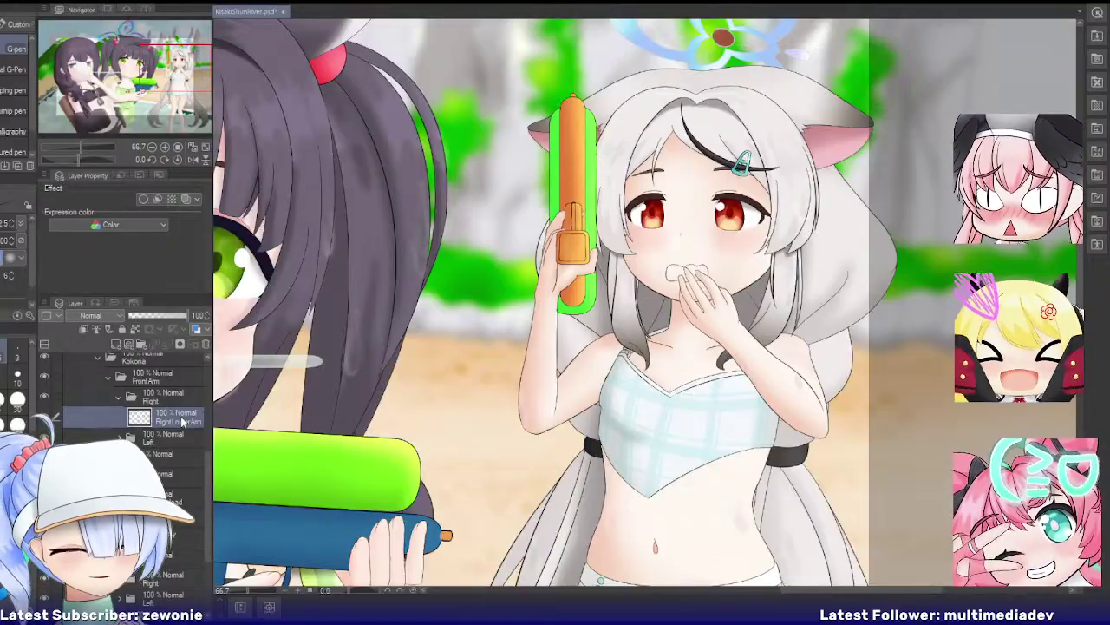
Step: In Kokona's Left arm folder, move Droplet and Shadow above Hand, and merge Hand with its SkinShade and Colour layers
click(130, 438)
click(177, 457)
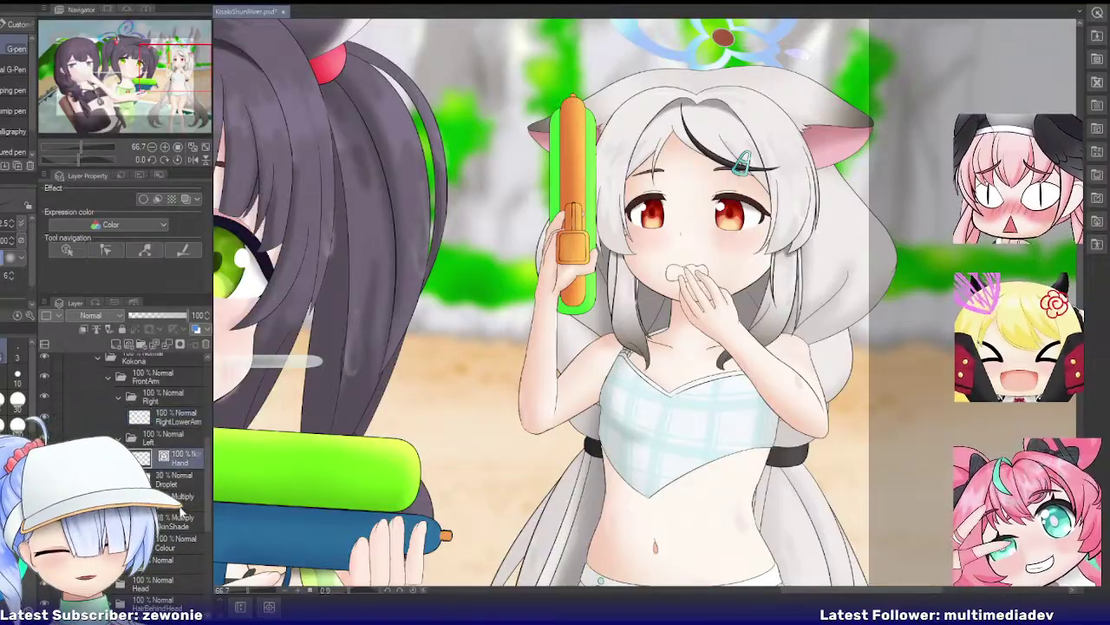
drag(174, 500, 176, 460)
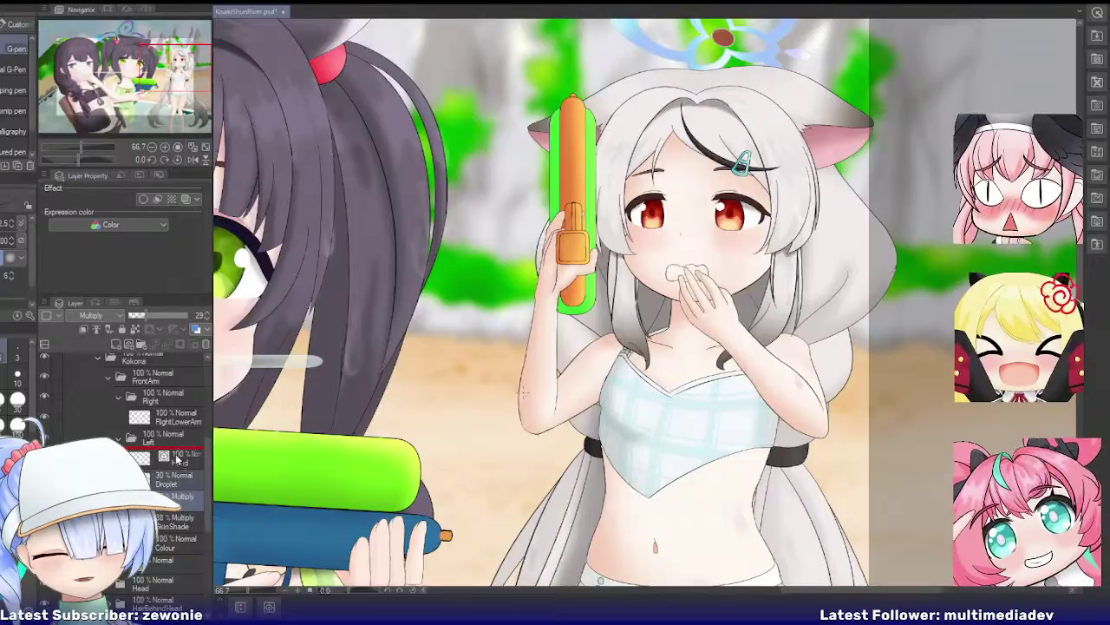
click(176, 501)
shift+click(174, 540)
key(shift+alt+e)
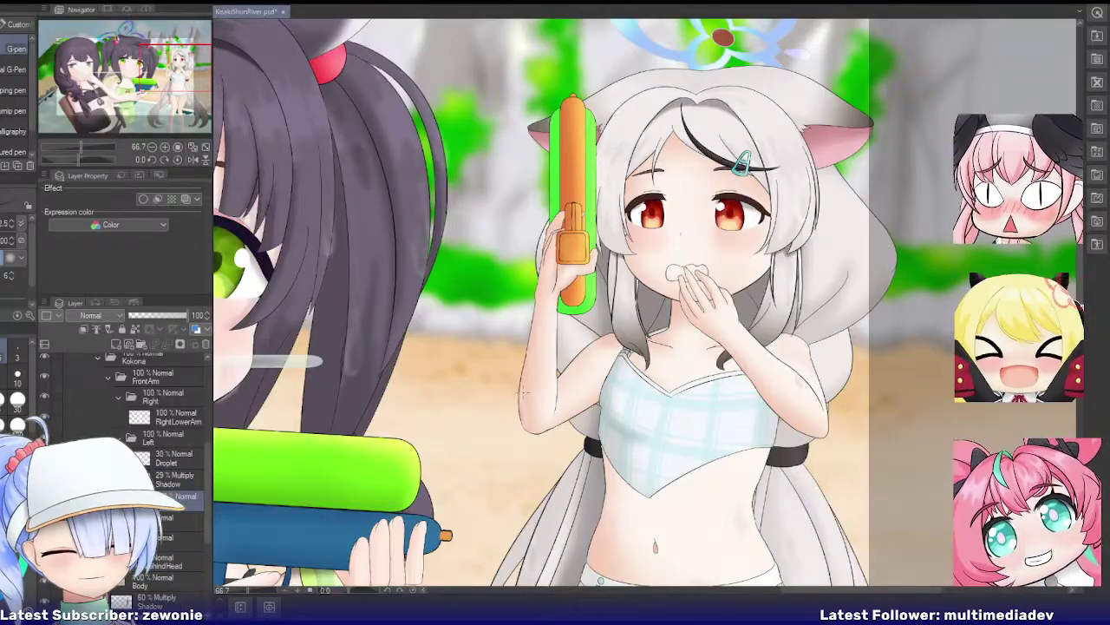
Step: In the Ahoge folder of Kokona's Hair, merge HairPin with its Refraction, Shape and Colour layers
scroll(121, 451, down, 2)
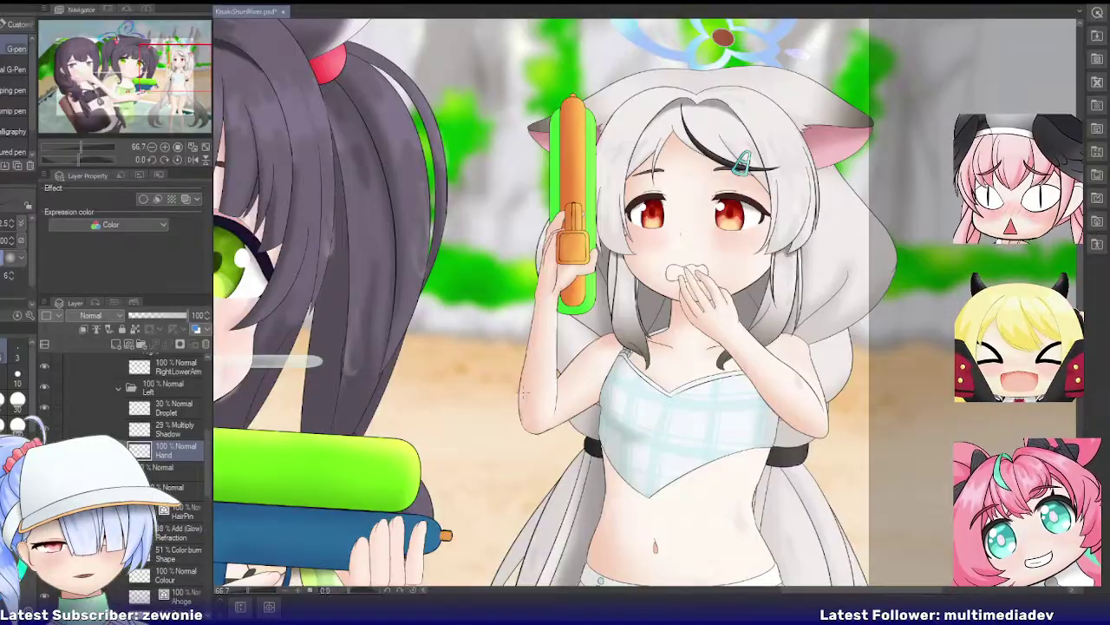
scroll(178, 451, down, 3)
click(179, 447)
shift+click(178, 507)
key(shift+alt+e)
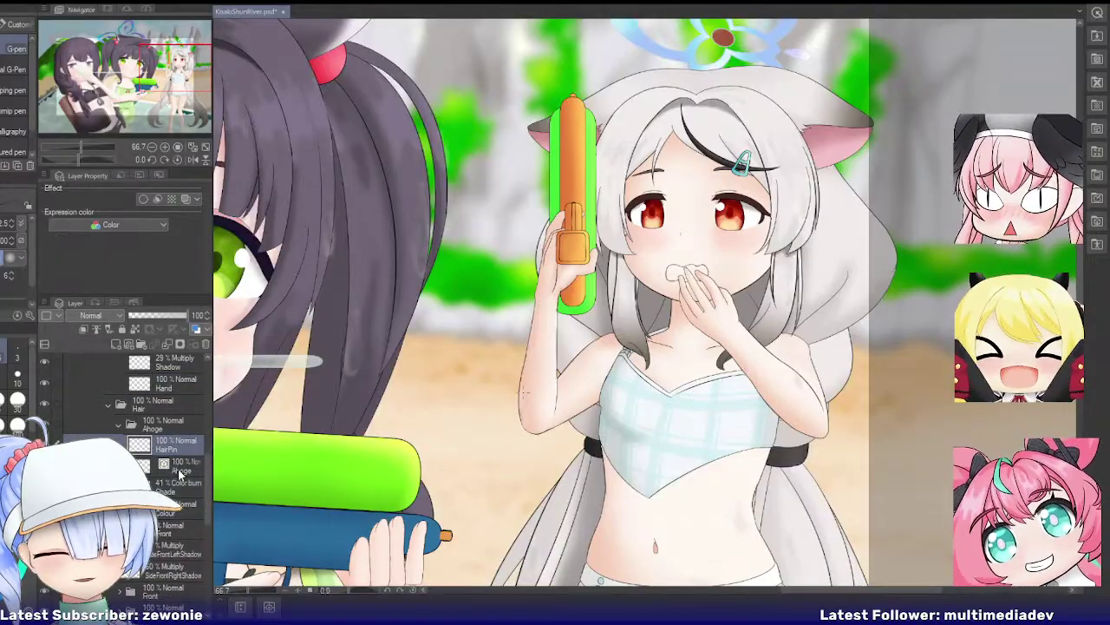
Step: Merge Kokona's Ahoge line layer with its Shade and Colour layers, and collapse the Ahoge folder
click(186, 466)
shift+click(178, 508)
key(shift+alt+e)
click(118, 424)
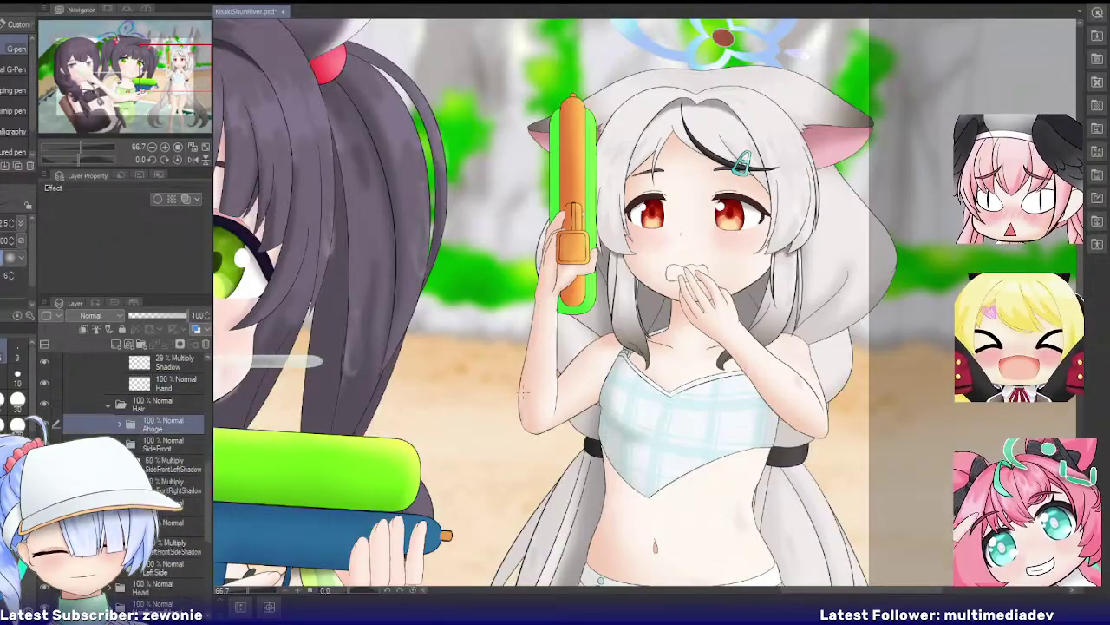
Step: In the Left folder of Kokona's SideFront hair, merge the uppermost LeftSideFront line layer with its Strand and Colour layers
click(119, 444)
click(177, 464)
click(130, 464)
click(178, 484)
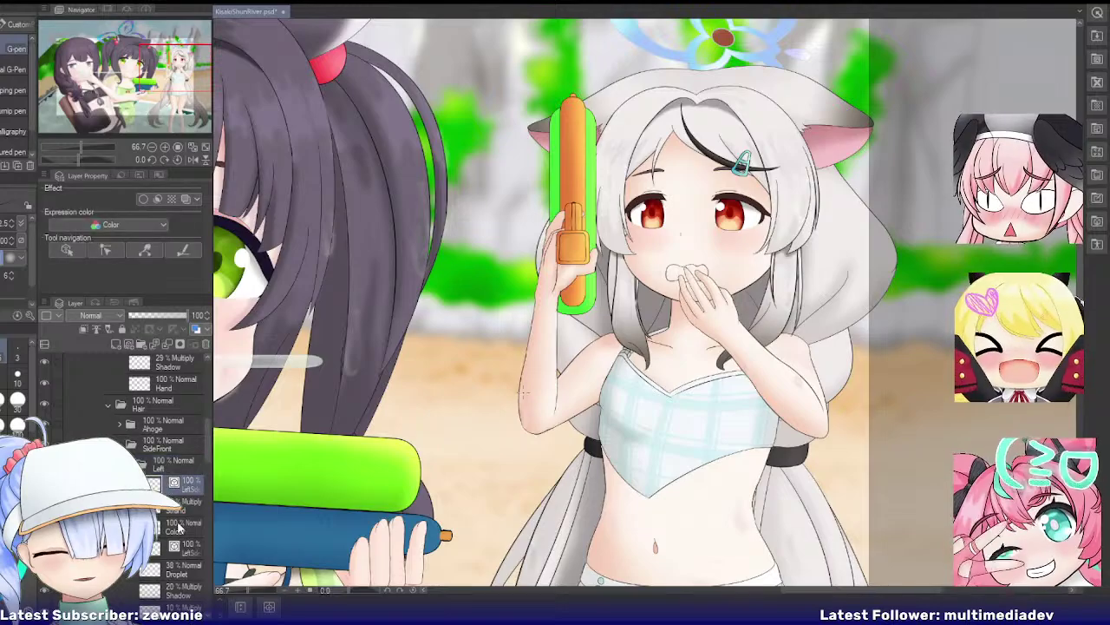
shift+click(179, 526)
key(shift+alt+e)
Step: Move Droplet and Shadow above the second LeftSideFront line layer, and merge that layer with its Strand and Colour layers
click(180, 506)
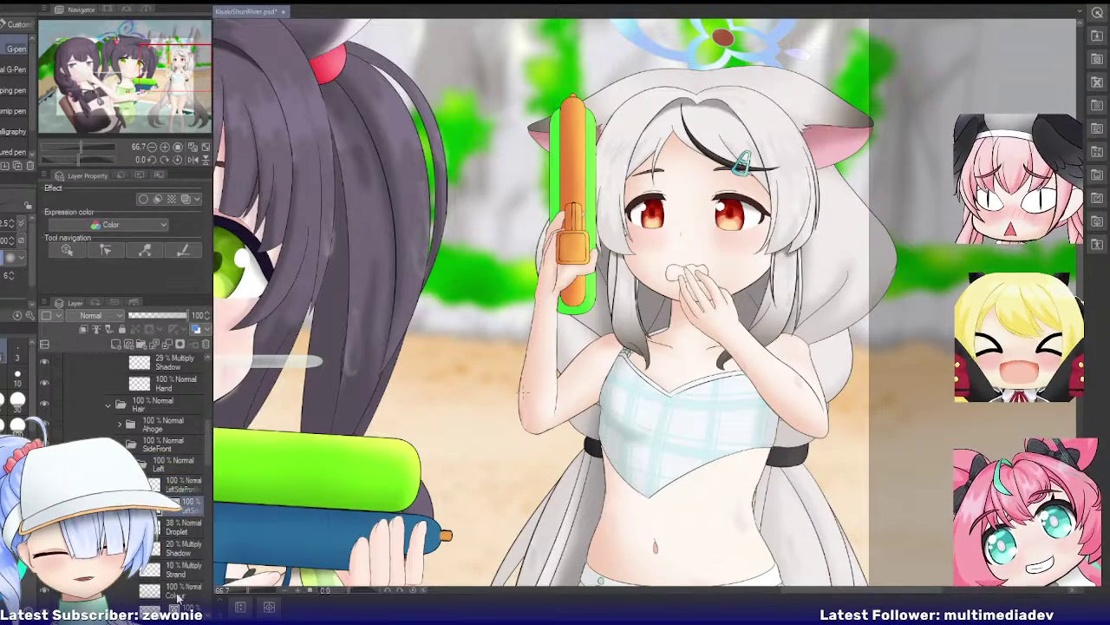
click(179, 531)
drag(182, 531, 183, 498)
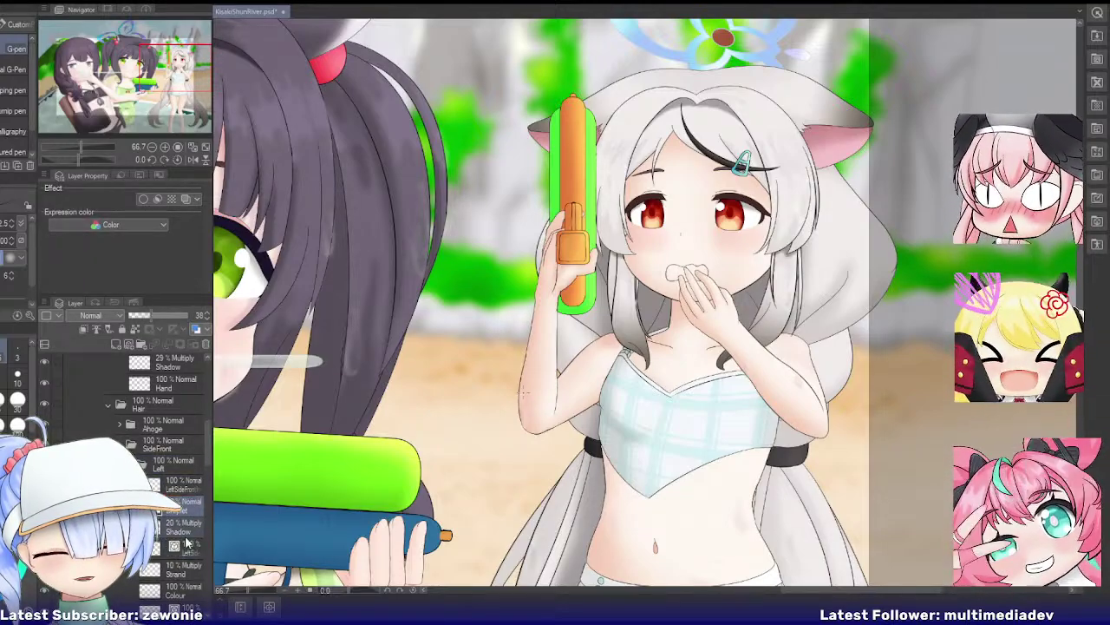
click(185, 530)
click(184, 548)
key(ctrl+j)
Step: Merge each of the two remaining line layers in the SideFront Left folder with its own Strand and Colour layers
scroll(175, 529, down, 3)
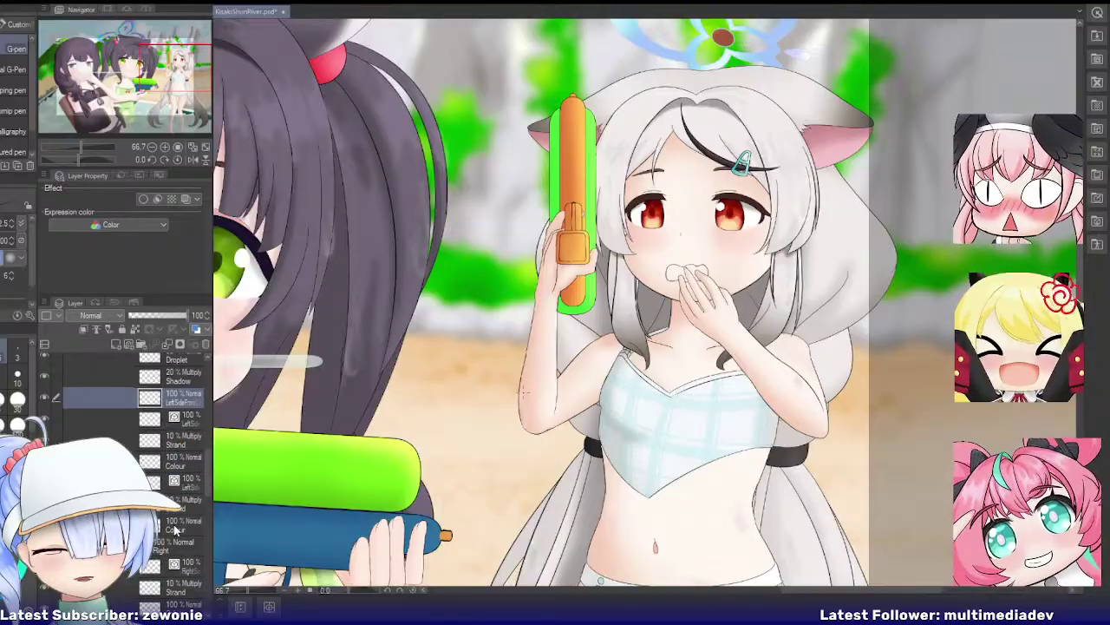
click(180, 423)
shift+click(183, 462)
key(shift+alt+e)
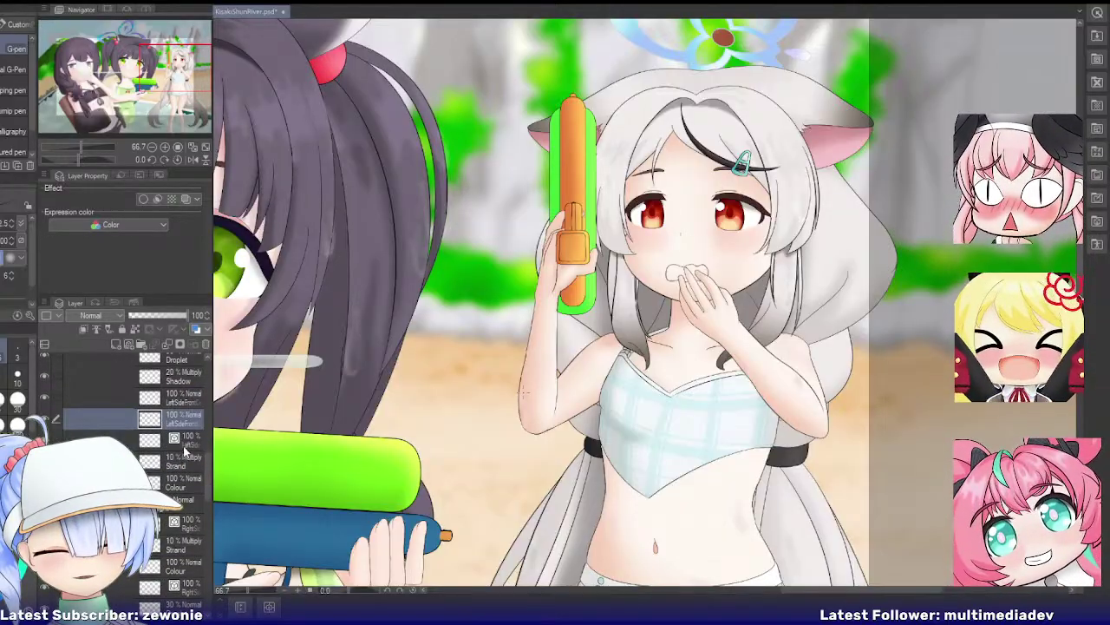
click(185, 442)
shift+click(183, 483)
key(shift+alt+e)
Step: In the Right folder of SideFront, merge the uppermost RightSideFront line layer with its Strand and Colour layers
click(174, 483)
shift+click(181, 526)
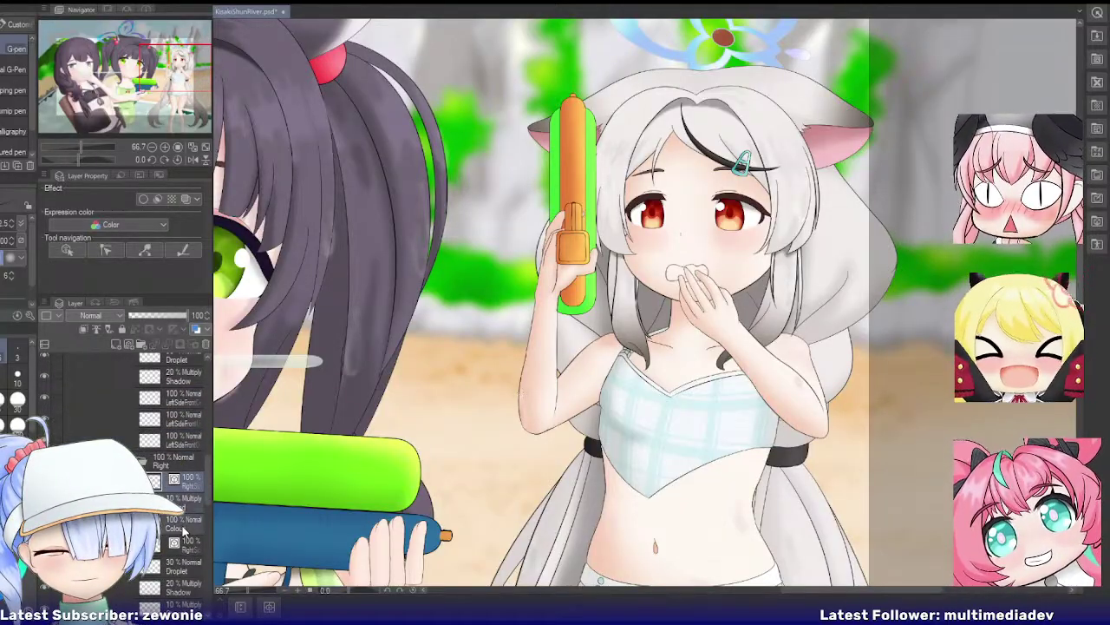
key(shift+alt+e)
Step: Move Droplet and Shadow above the second RightSideFront line layer, and merge that layer with its Strand and Colour layers
click(180, 504)
click(179, 526)
drag(182, 523, 184, 497)
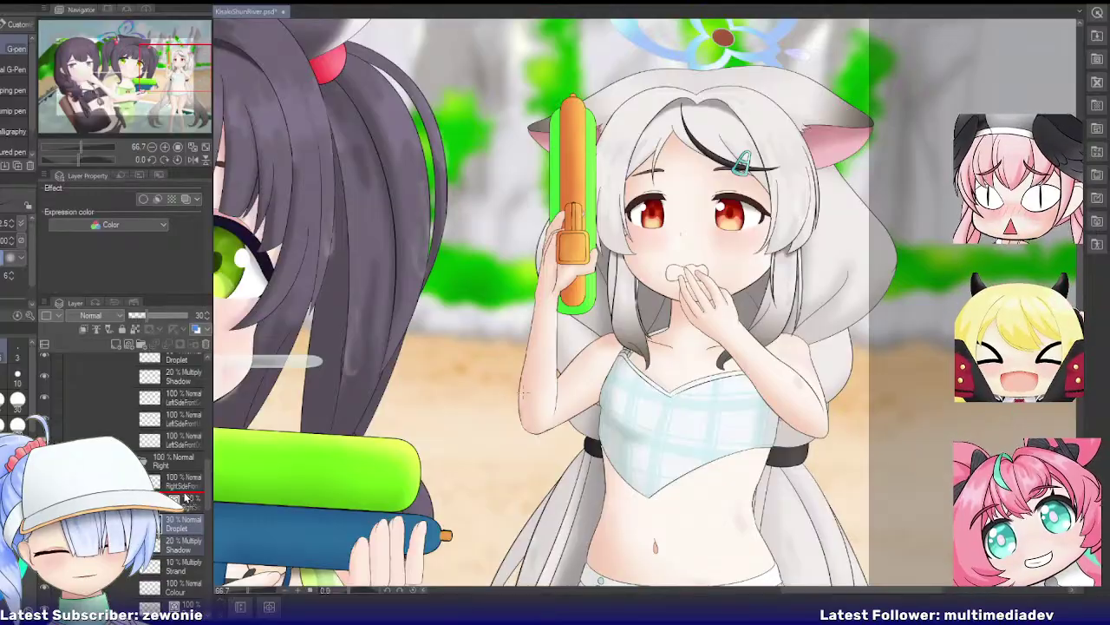
click(186, 543)
shift+click(182, 591)
key(shift+alt+e)
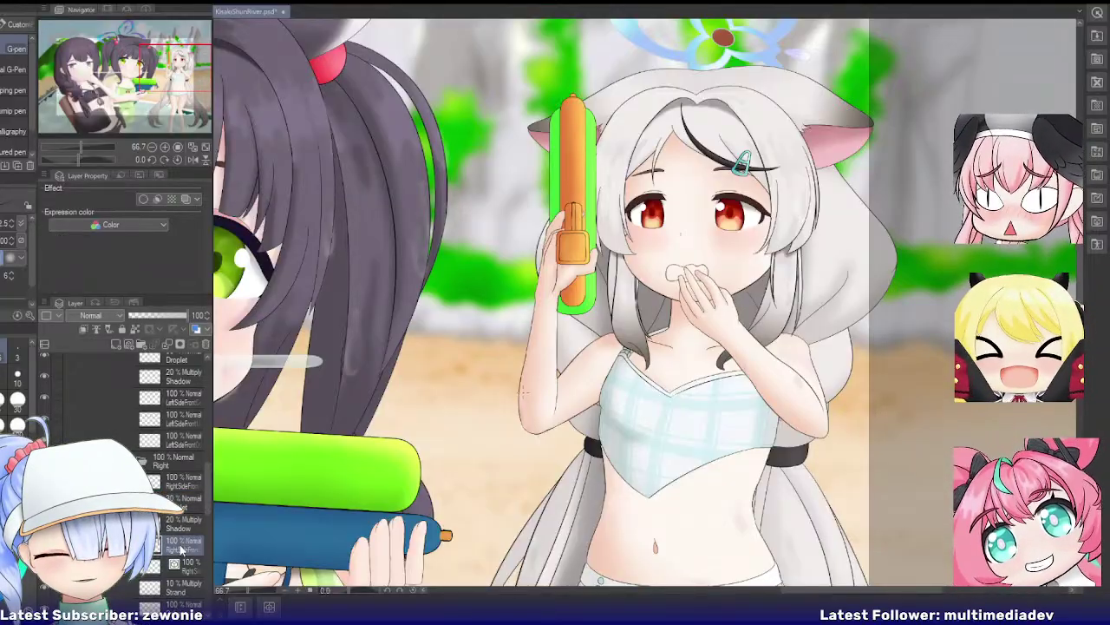
Step: Merge RightSideOuter and the line layer below it each with their own Strand and Colour layers
scroll(182, 586, down, 2)
click(182, 484)
shift+click(180, 530)
key(shift+alt+e)
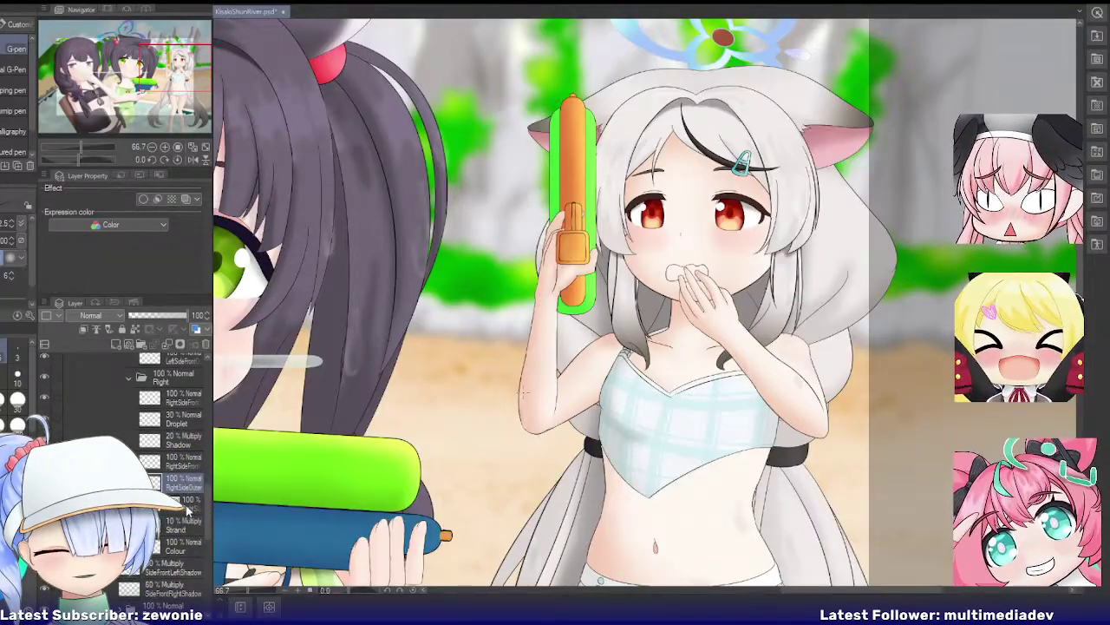
click(181, 506)
shift+click(181, 542)
key(shift+alt+e)
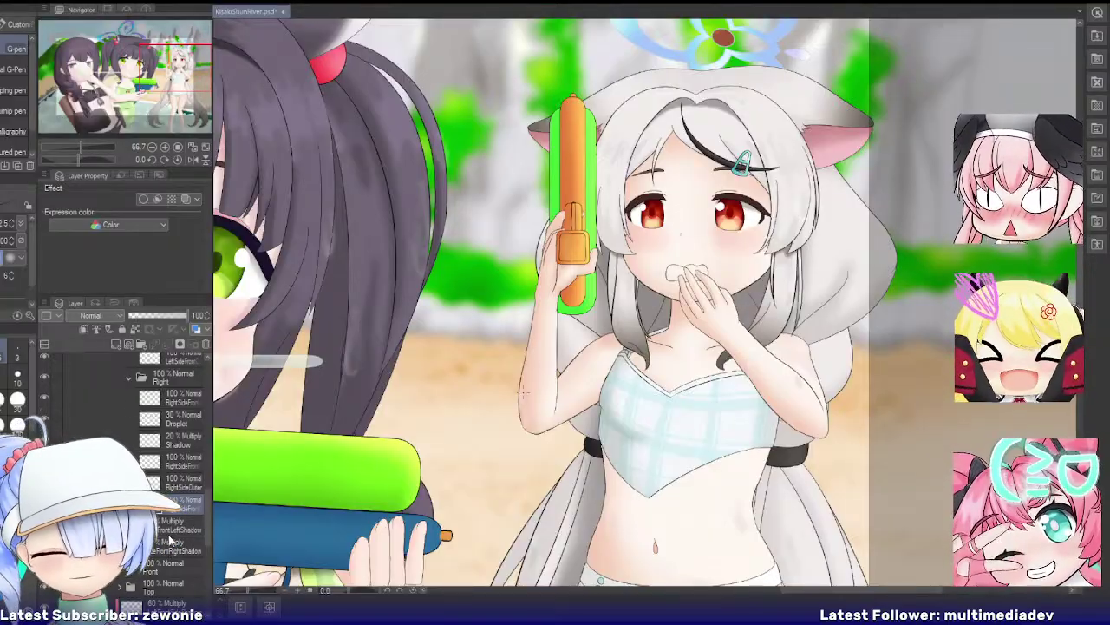
Step: Collapse the Right and Left hair folders and the SideFront folder that contains them
scroll(171, 539, up, 3)
click(129, 512)
scroll(130, 512, up, 2)
click(129, 429)
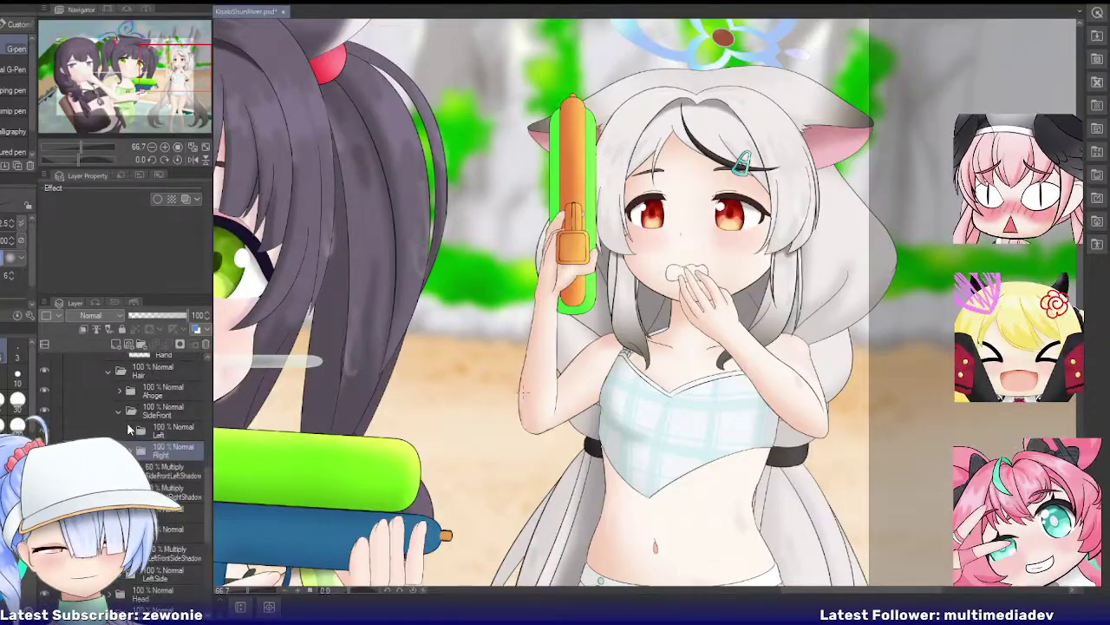
click(119, 413)
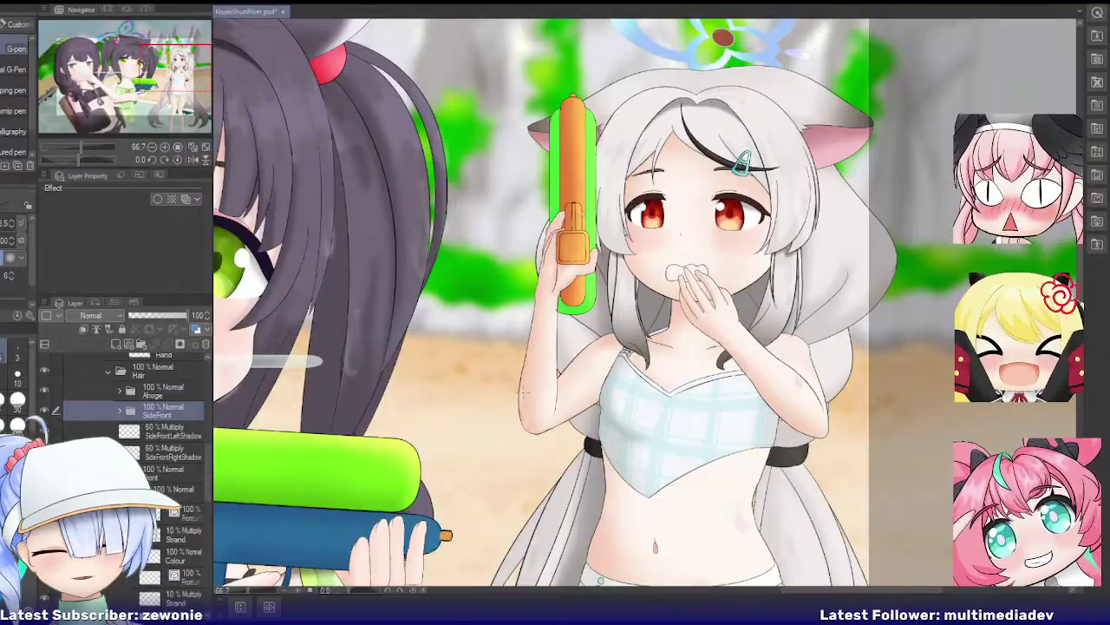
Step: In the Left folder of Kokona's Front hair, merge FrontLeftTuck and FrontLeftSplit each with their Strand and Colour layers
click(165, 516)
scroll(176, 524, down, 2)
shift+click(181, 489)
key(shift+alt+e)
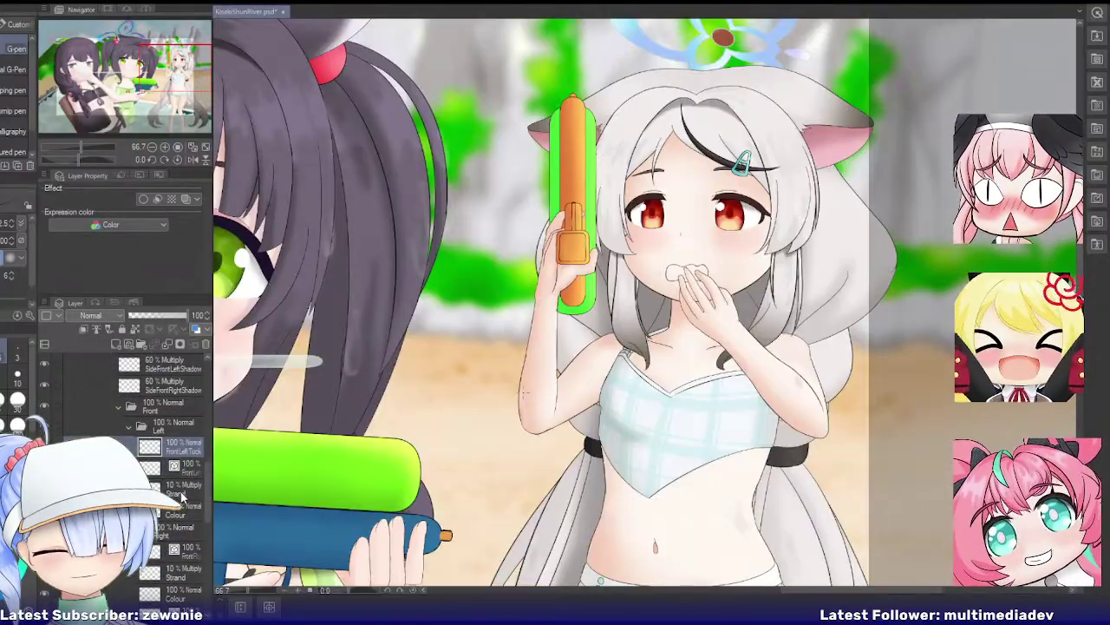
click(186, 468)
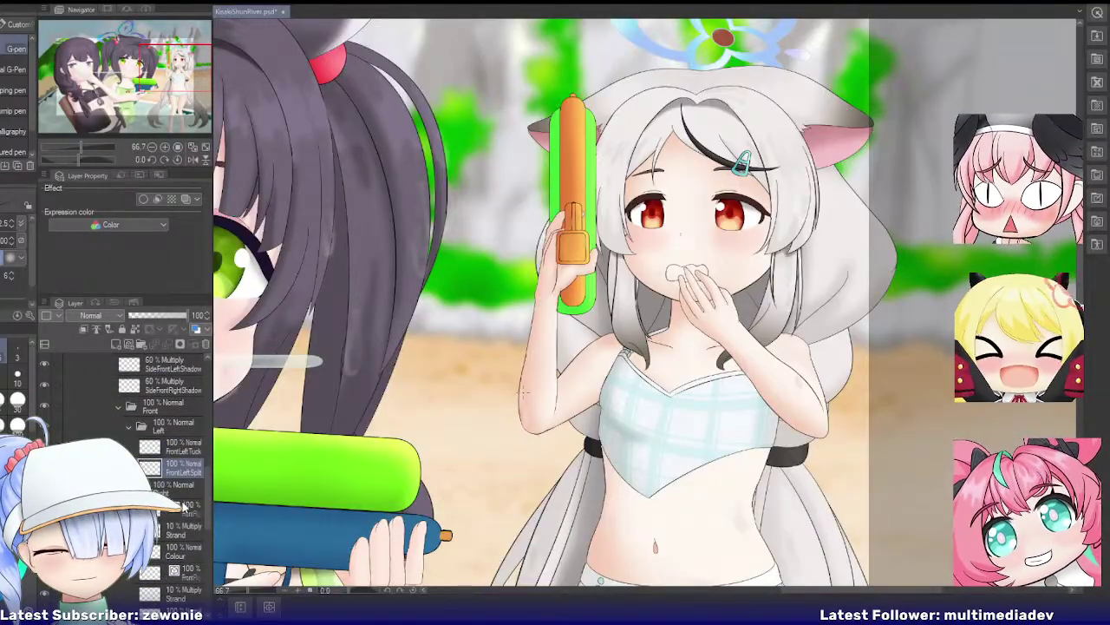
Step: In the Right folder of the Front hair, merge both line layers, including FrontRightTuck, with their Strand and Colour layers
click(182, 515)
scroll(182, 516, down, 3)
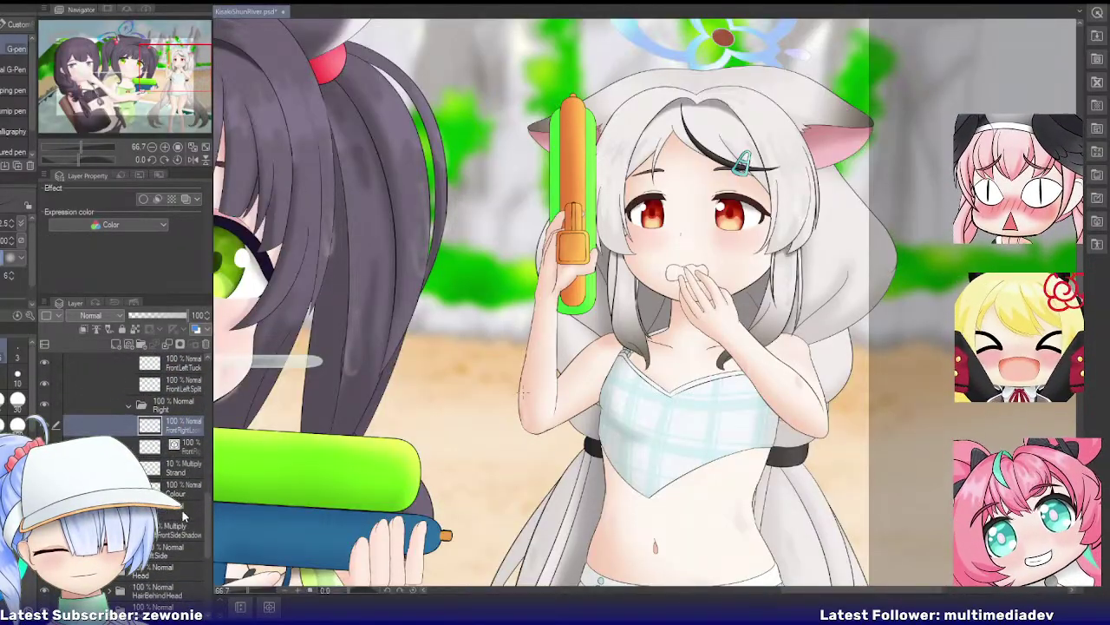
click(179, 446)
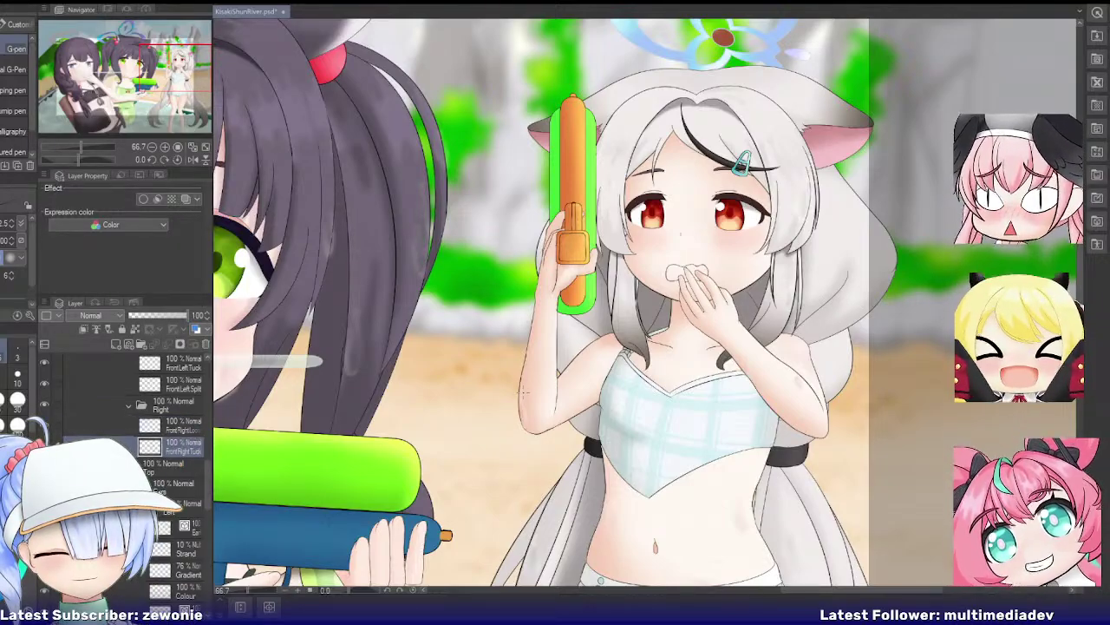
Step: In the Left Ears folder under Top, merge EarFront with Strand, Gradient and Colour, and EarBack with Shadow and Colour
scroll(180, 446, down, 3)
click(178, 462)
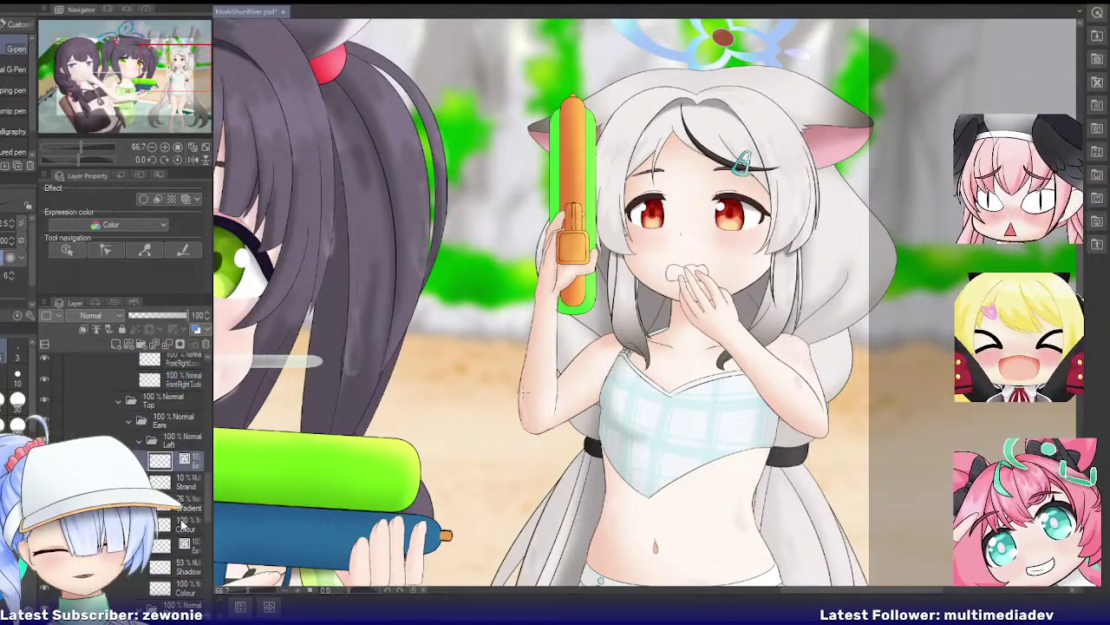
key(shift+alt+e)
click(187, 485)
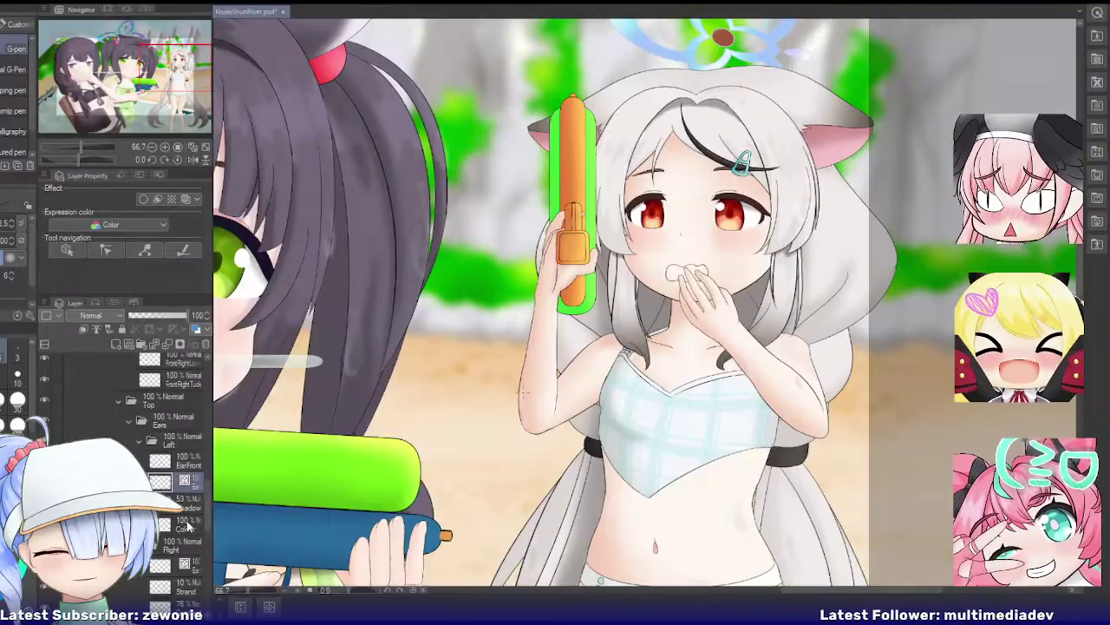
shift+click(187, 523)
key(shift+alt+e)
Step: In the Right Ears folder, merge EarFront with Strand, Gradient and Colour, and EarBack with Shadow and Colour
scroll(185, 522, down, 3)
click(180, 476)
shift+click(183, 536)
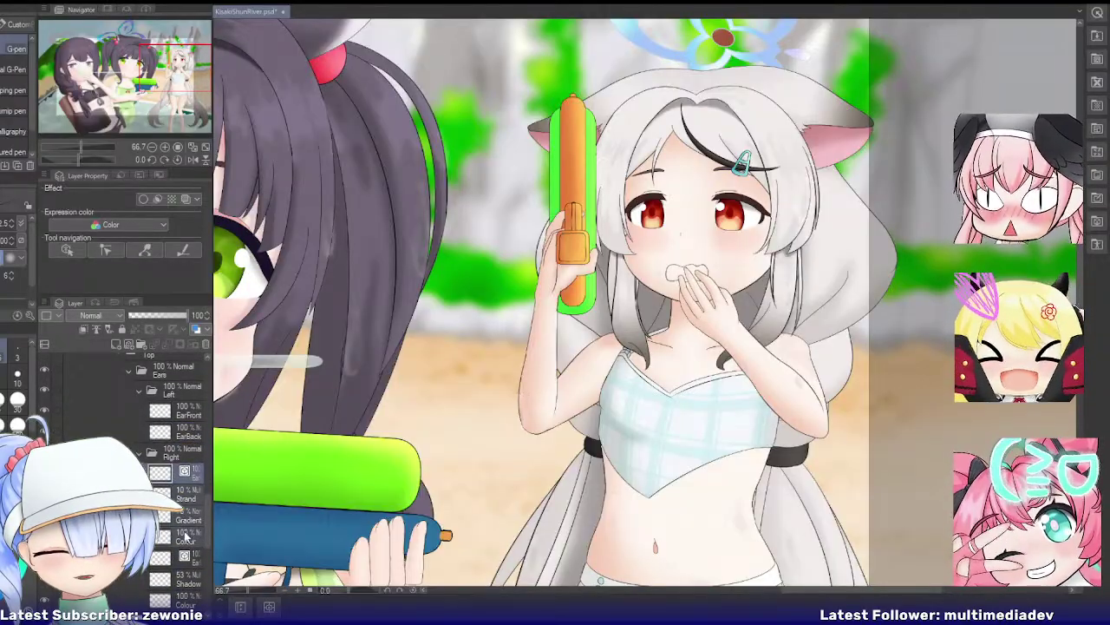
key(shift+alt+e)
click(185, 494)
shift+click(192, 539)
key(shift+alt+e)
Step: Expand the LeftSide hair folder and merge LeftSideInner with its Strand, Gradient and Colour layers
scroll(189, 536, down, 2)
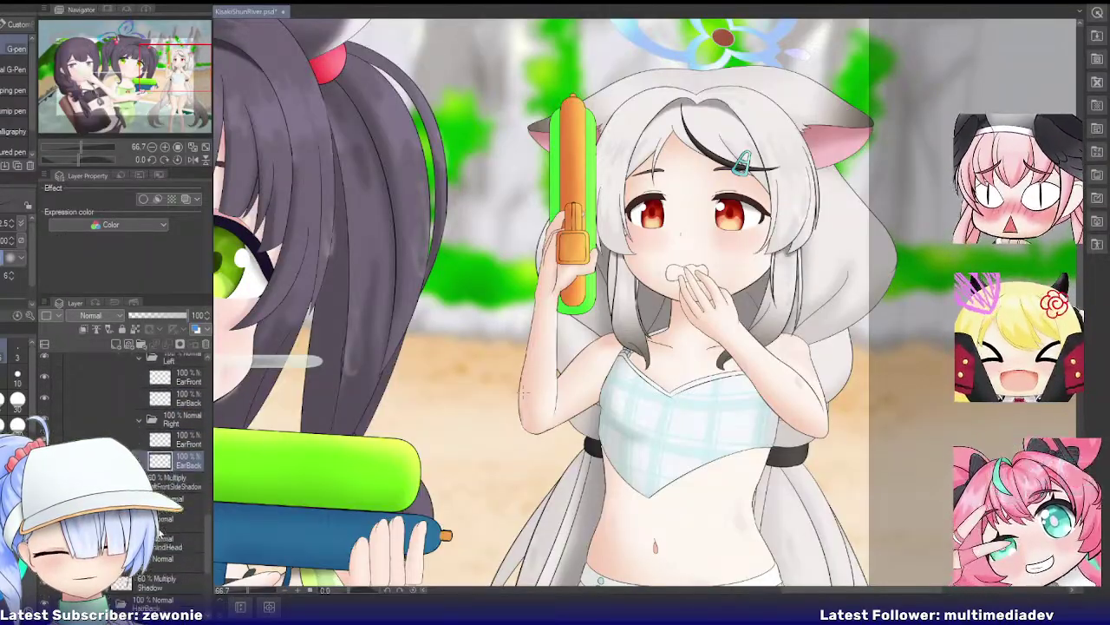
click(180, 450)
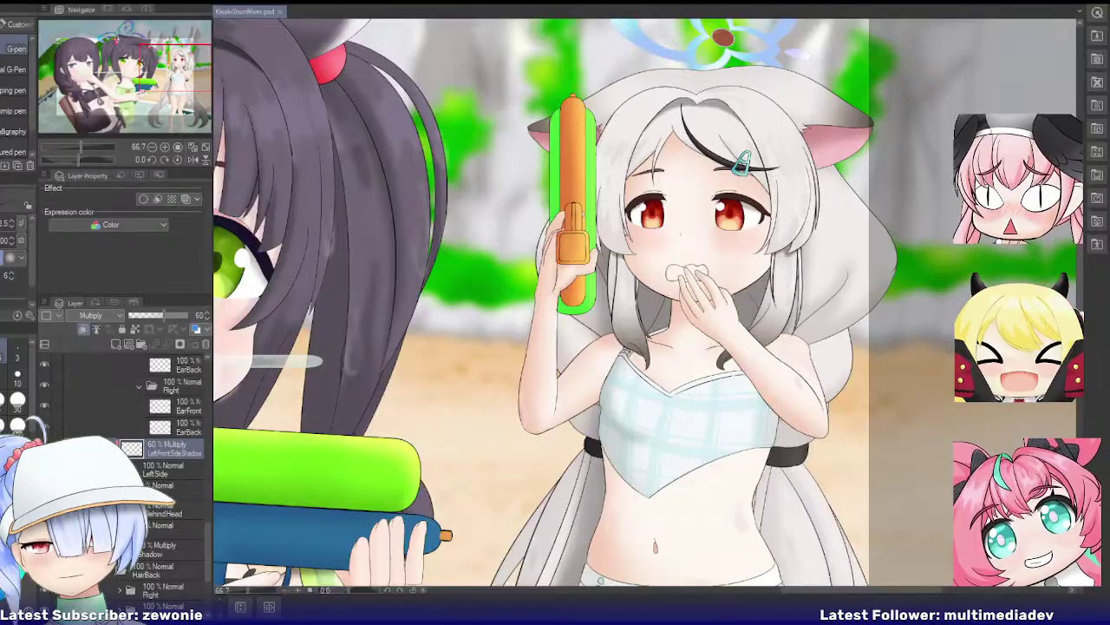
click(118, 469)
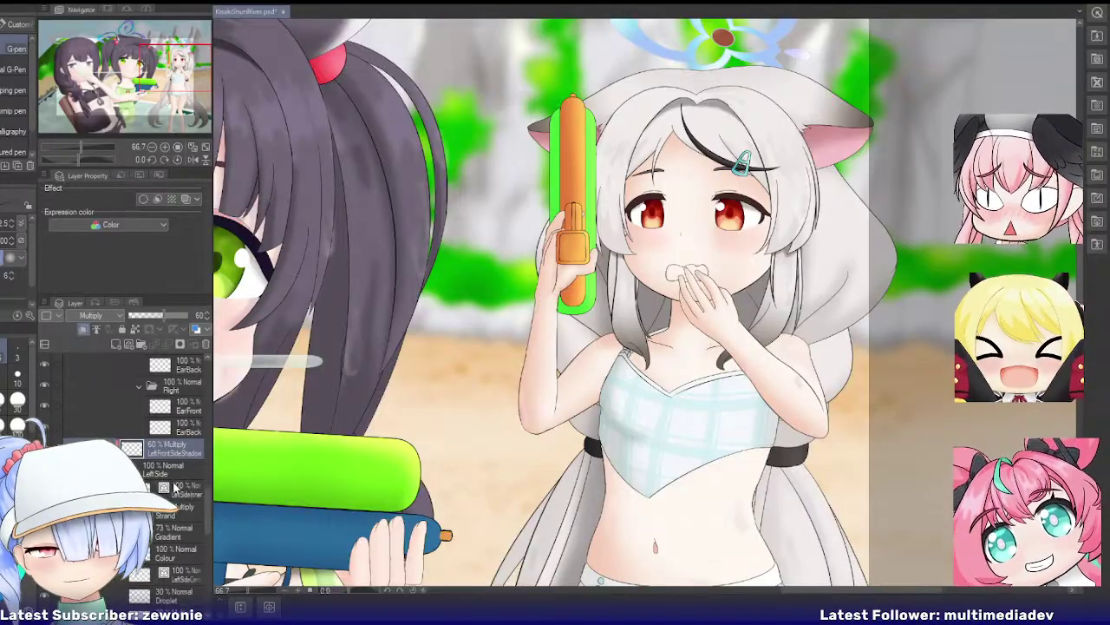
click(178, 489)
scroll(180, 519, down, 1)
key(shift+alt+e)
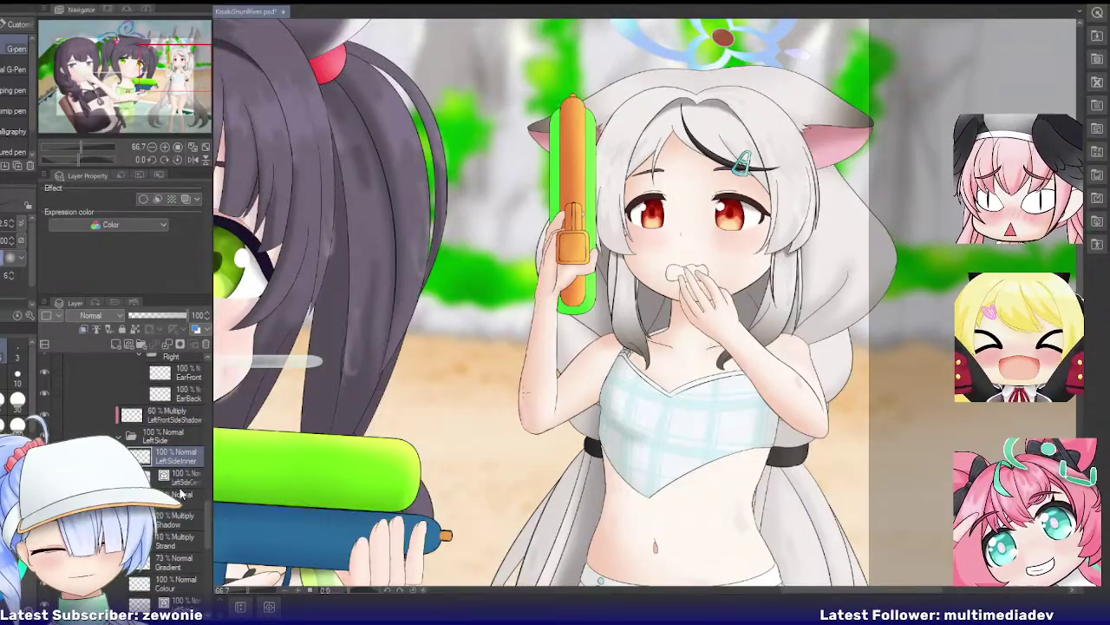
Step: Move Droplet and Shadow above LeftSideCenter, and merge LeftSideCenter with its Strand, Gradient and Colour layers
click(181, 479)
scroll(177, 529, down, 1)
click(173, 469)
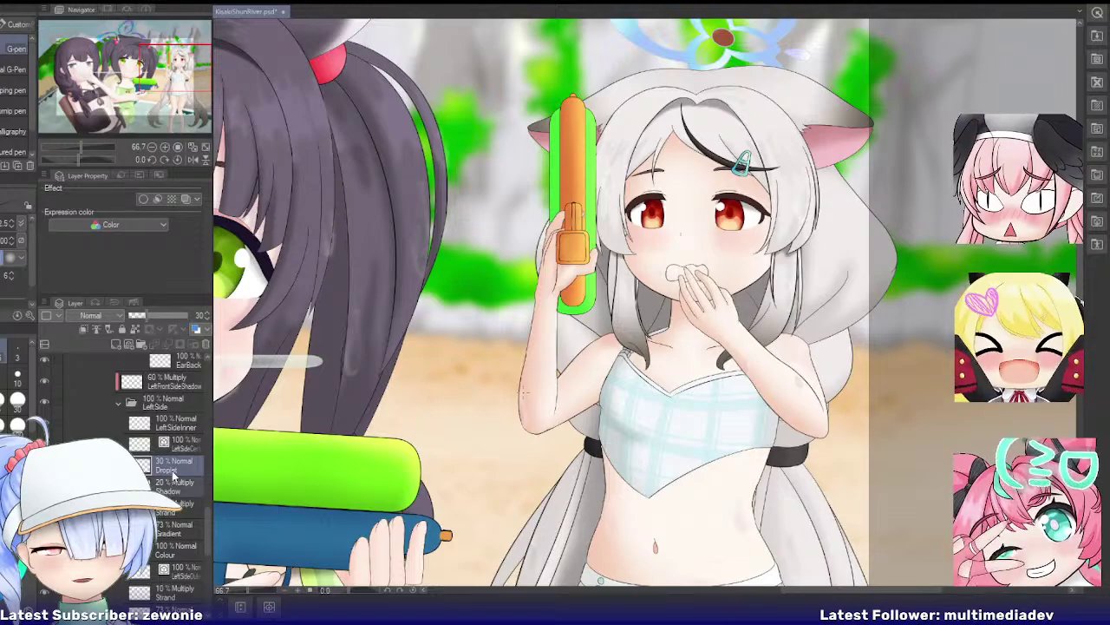
drag(181, 447, 181, 441)
click(180, 486)
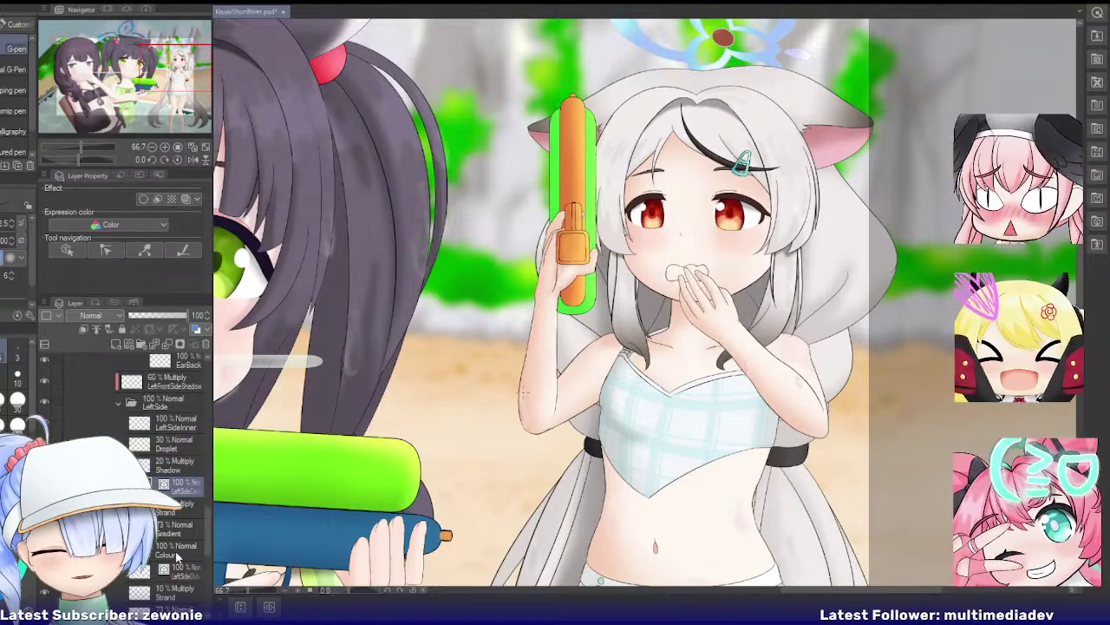
shift+click(177, 555)
key(shift+alt+e)
Step: Merge LeftSideOuter in the LeftSide folder with the Strand, Gradient and Colour layers beneath it
click(178, 510)
shift+click(172, 568)
key(shift+alt+e)
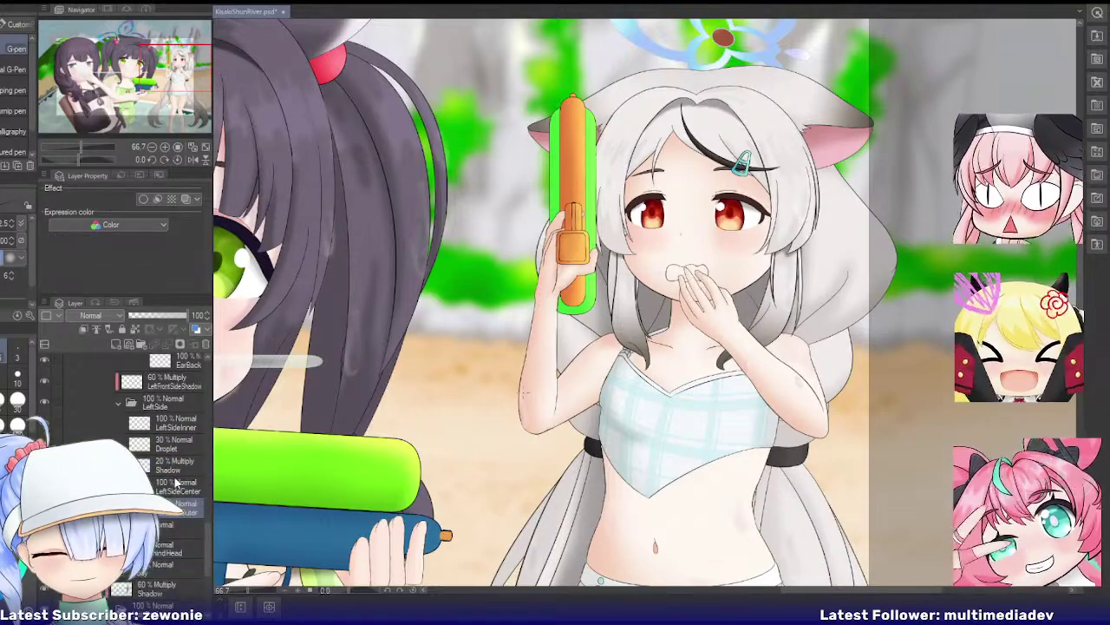
click(176, 465)
shift+click(177, 444)
click(176, 508)
Step: Expand Kokona's Head folder down to the Left eye and merge Brow with its Colour layer
click(111, 525)
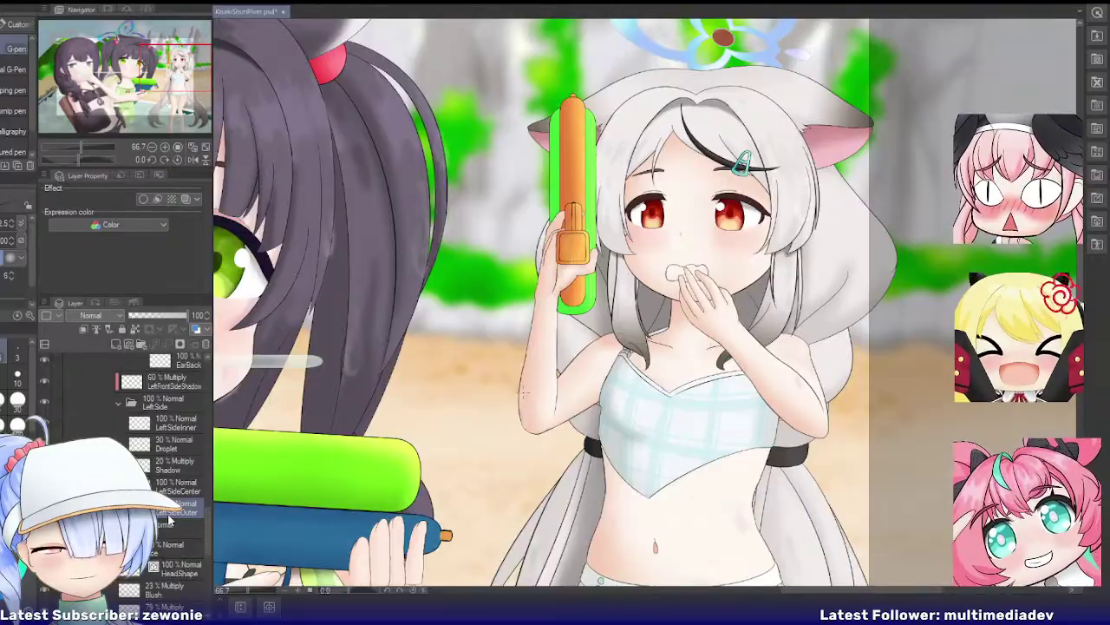
scroll(169, 518, down, 3)
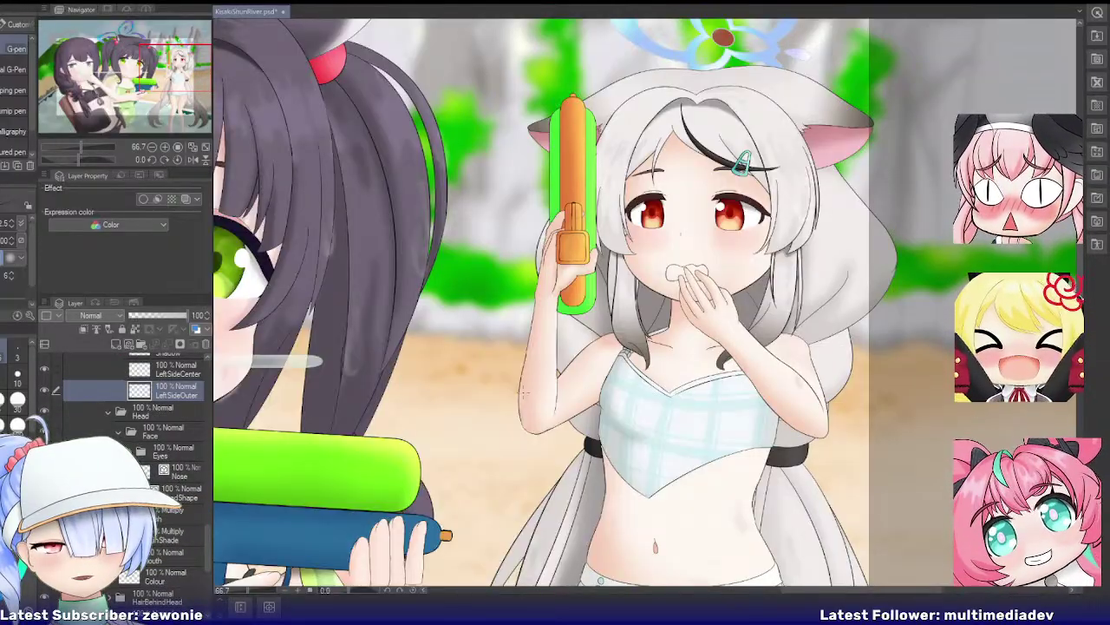
click(130, 451)
click(142, 471)
click(178, 491)
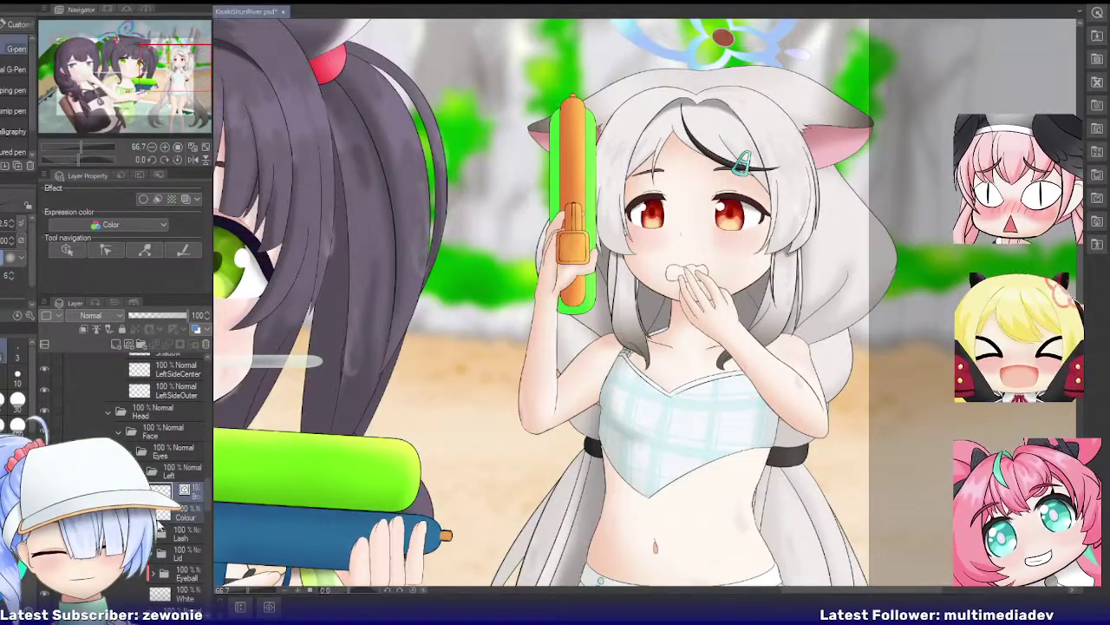
shift+click(165, 516)
key(shift+alt+e)
Step: In the left eye's Lash folder, merge each of the two lash line layers with its own Colour layer
click(150, 513)
scroll(183, 490, down, 2)
click(191, 471)
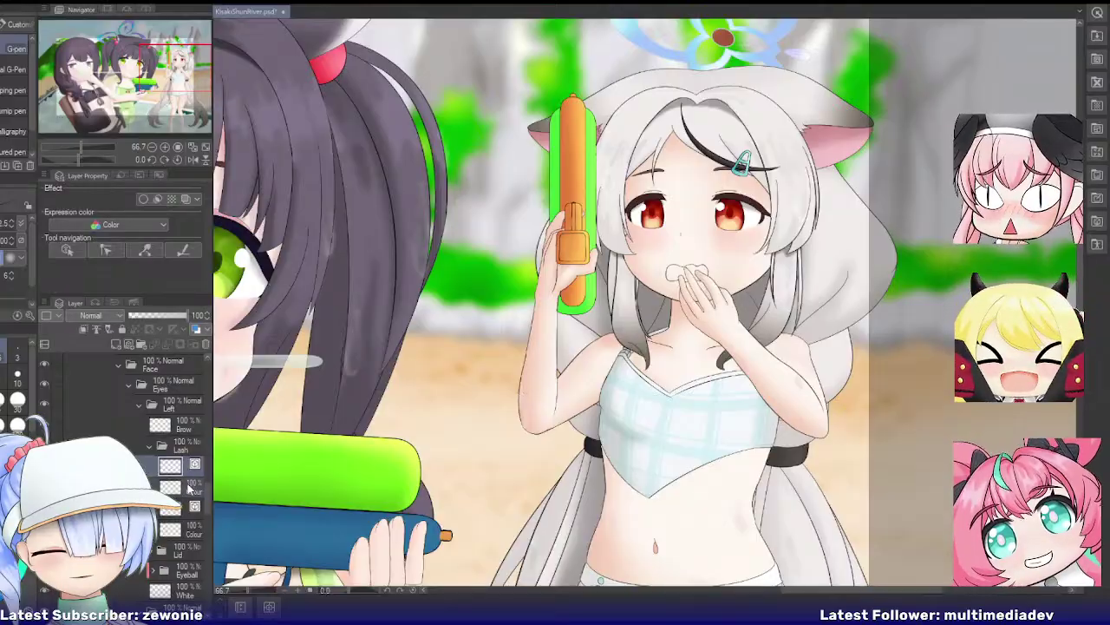
key(ctrl+e)
click(189, 488)
key(ctrl+e)
scroll(189, 488, down, 1)
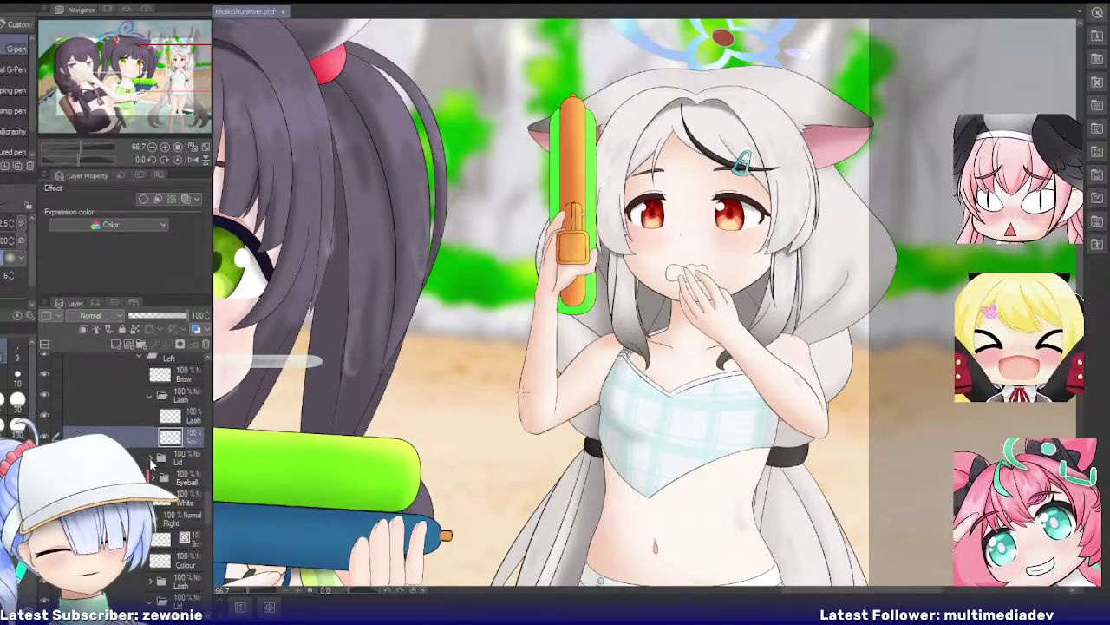
Step: Rasterize the LidTop line layer in the left eye's Lid folder, and collapse the folder
click(150, 458)
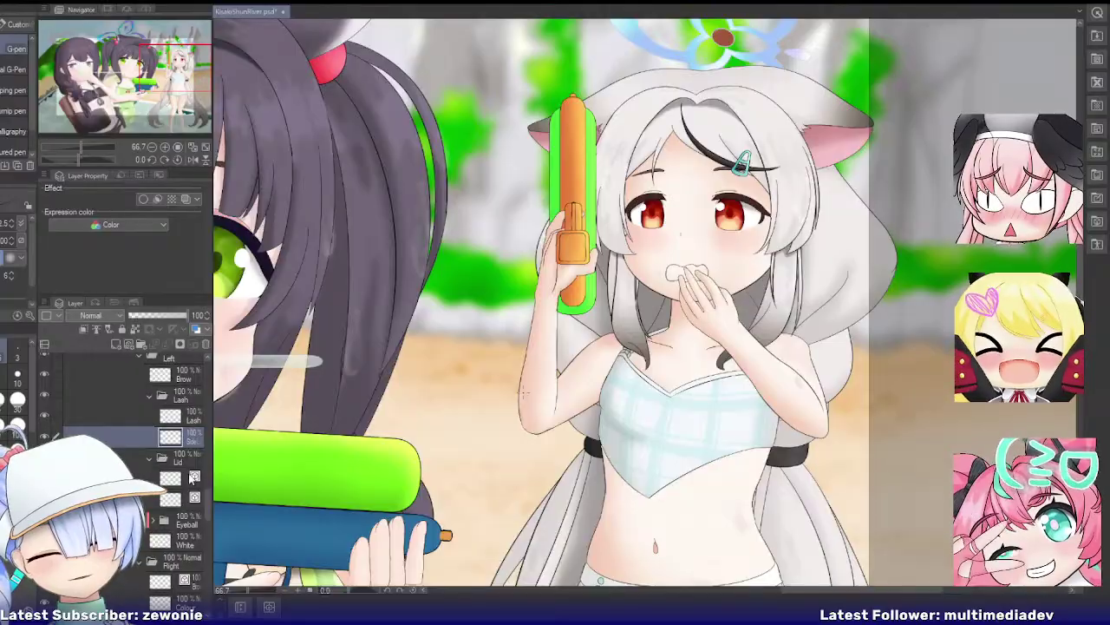
click(188, 477)
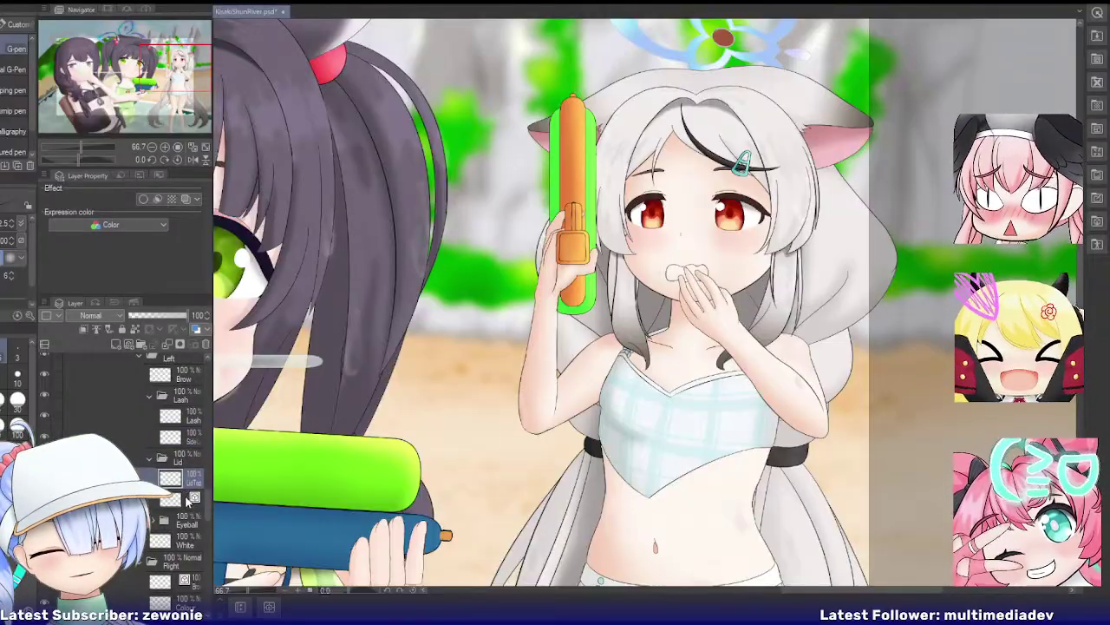
scroll(149, 399, down, 2)
click(150, 389)
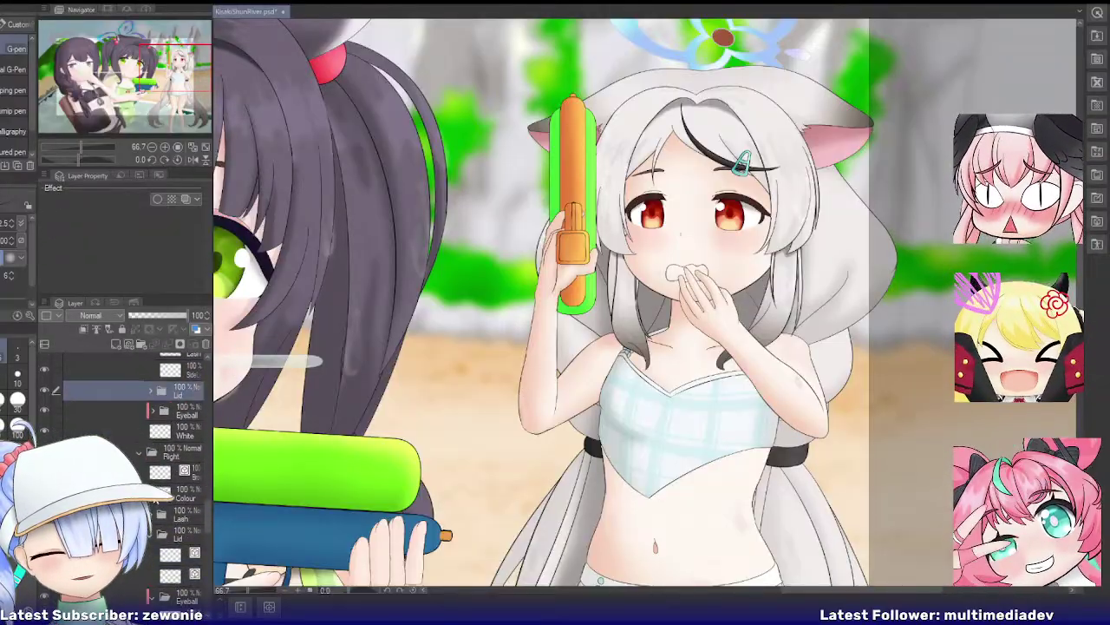
Step: Expand the left eye's Eyeball folder and merge the Iris line layer with all the layers beneath it down through Colour
scroll(149, 389, up, 1)
click(152, 435)
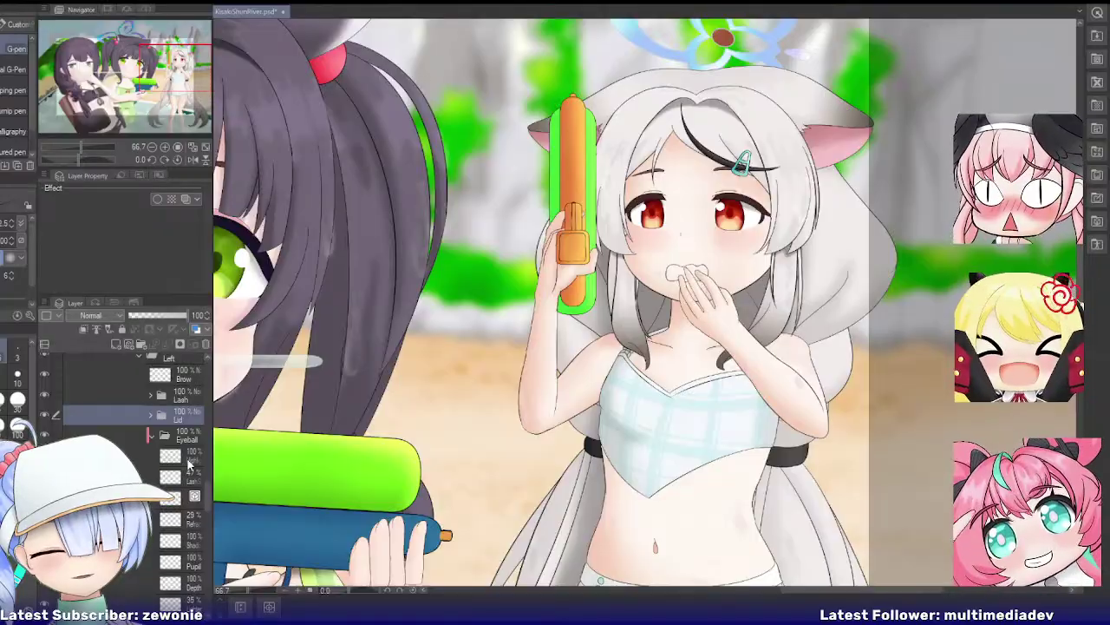
click(184, 495)
scroll(189, 499, down, 2)
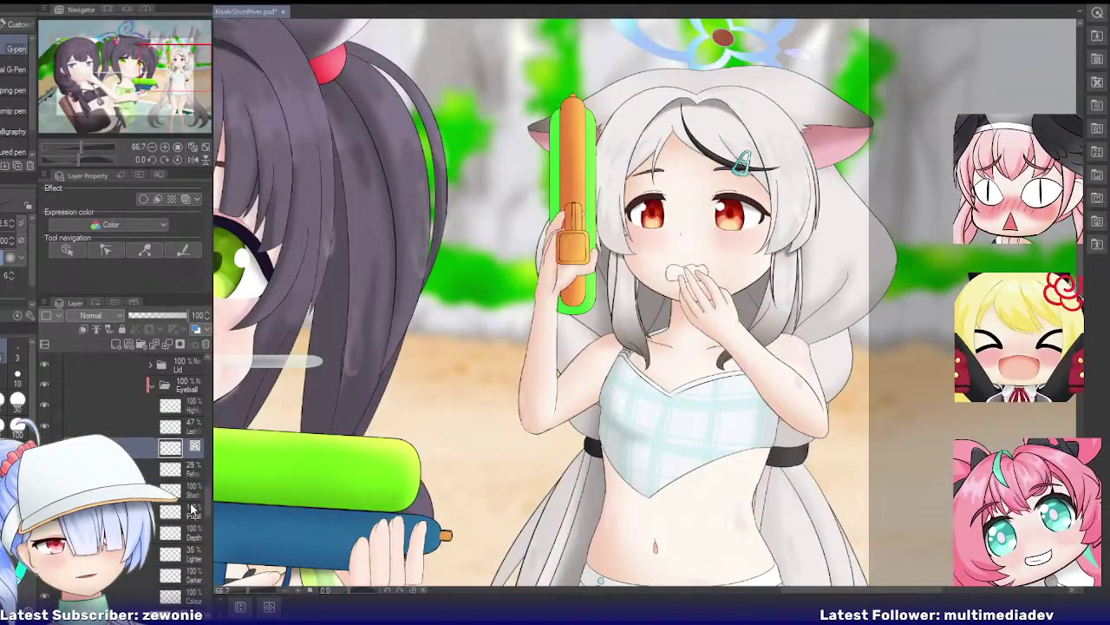
scroll(190, 511, down, 2)
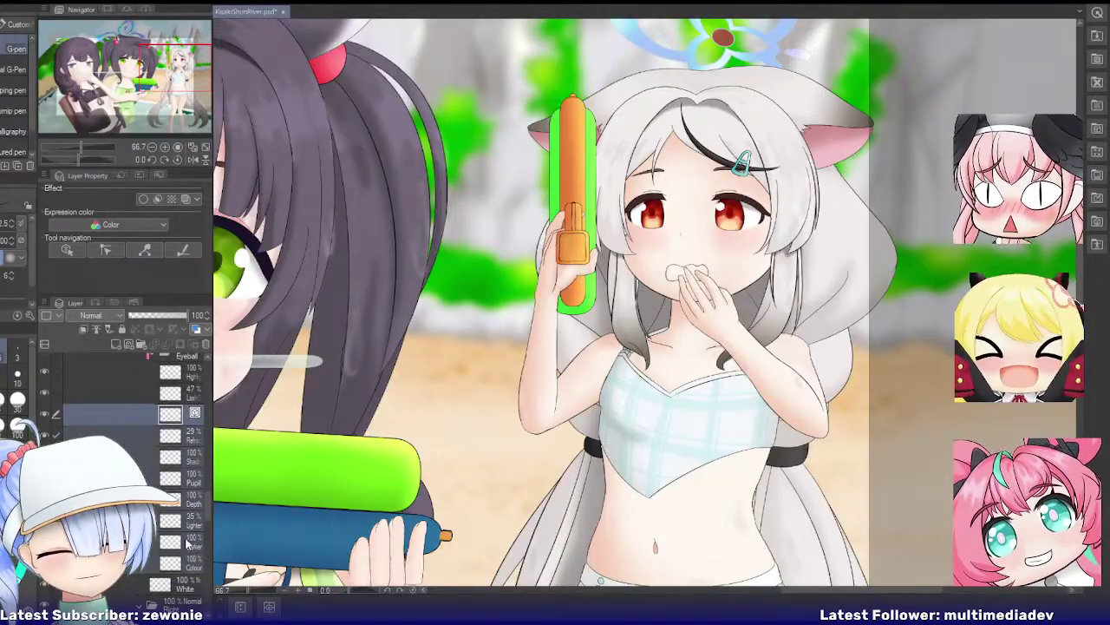
key(shift+alt+e)
Step: In the right eye's folder, merge Brow with its Colour layer and each of the two lash line layers with its own Colour layer
click(184, 483)
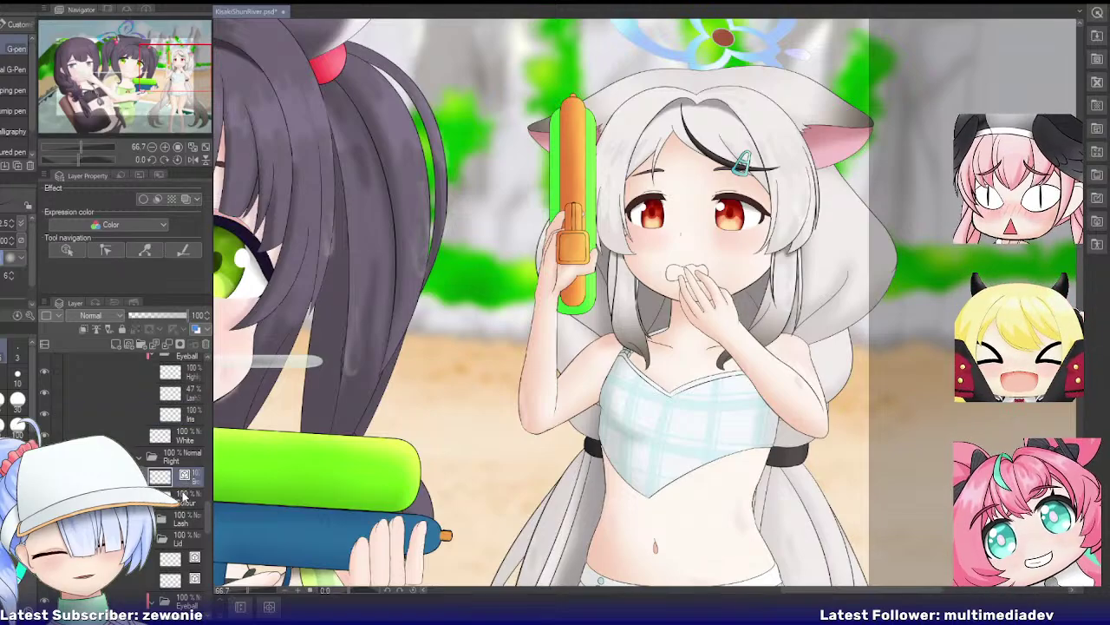
click(183, 496)
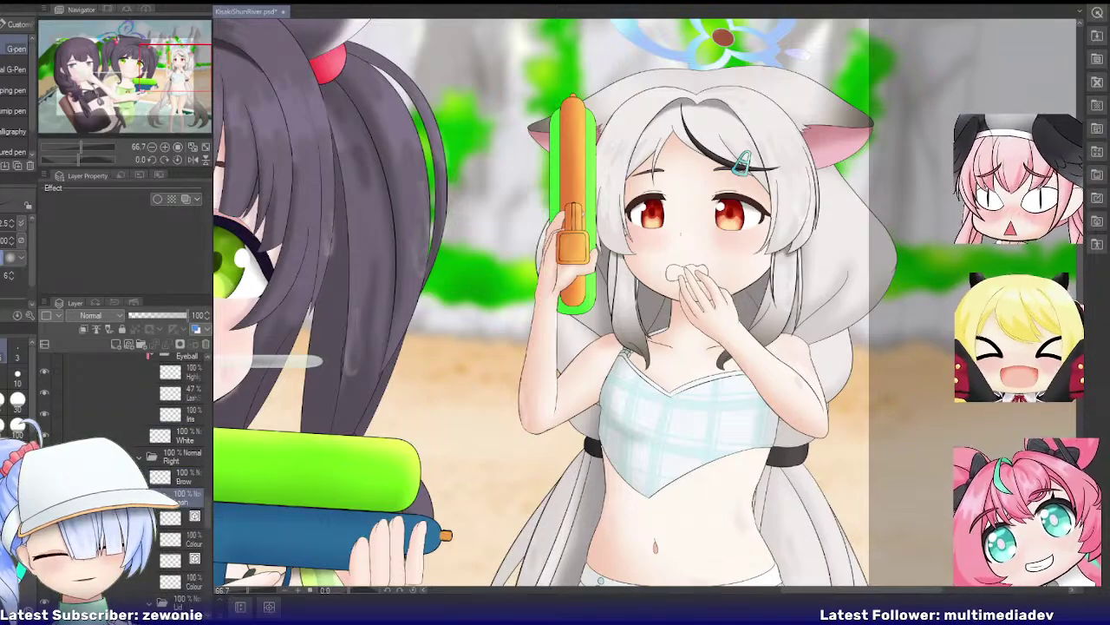
scroll(187, 512, down, 1)
click(188, 502)
shift+click(188, 524)
key(shift+alt+e)
click(188, 523)
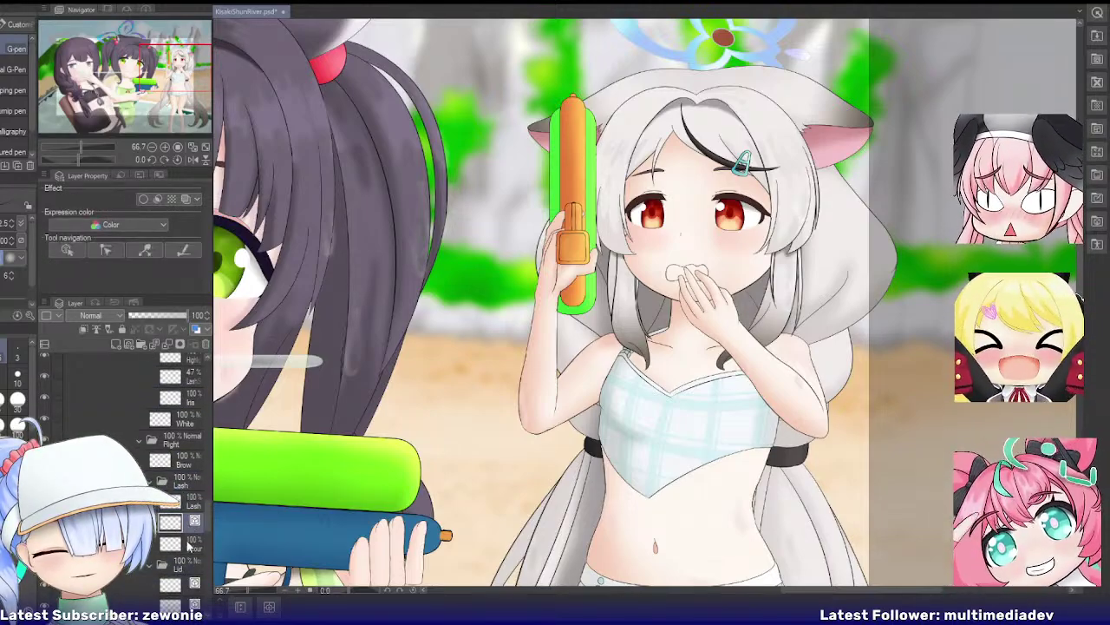
shift+click(188, 543)
key(shift+alt+e)
Step: Rasterize the two lid line layers in the right eye's Lid folder
scroll(188, 529, down, 2)
click(185, 496)
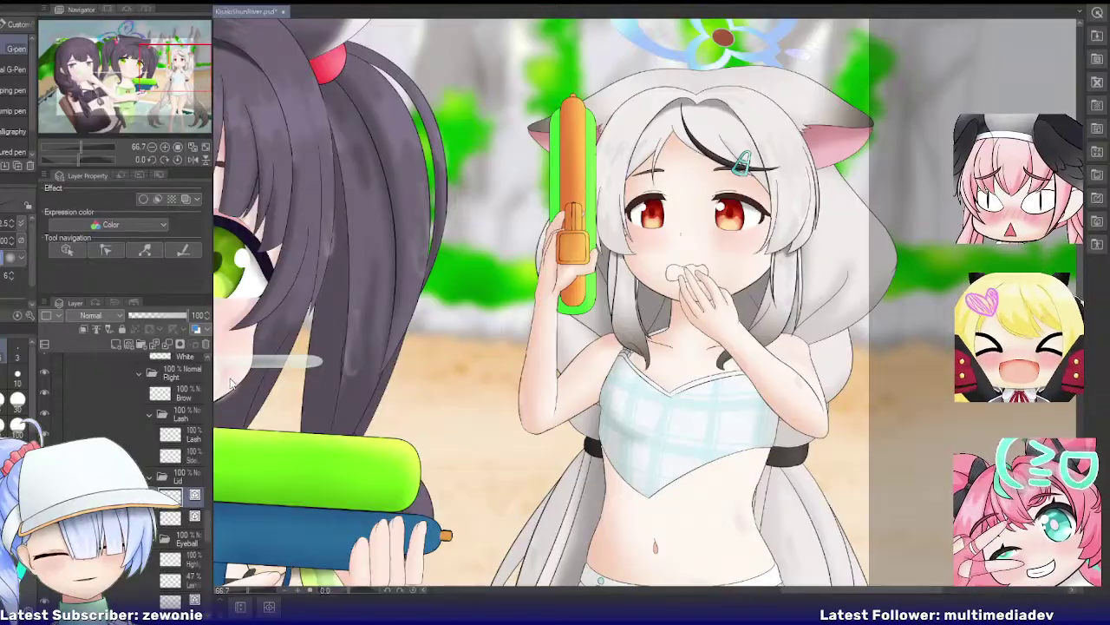
click(231, 383)
click(175, 514)
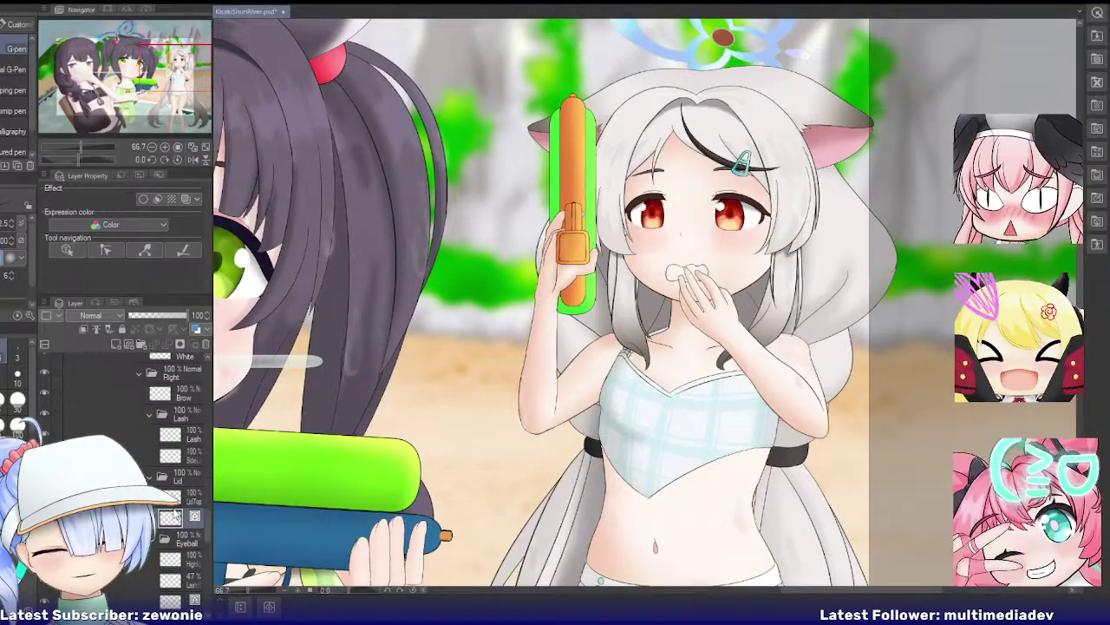
key(shift+alt+e)
Step: In the right eye's Eyeball folder, merge the Iris line layer with all the layers beneath it down through Colour
scroll(178, 515, down, 2)
click(192, 467)
scroll(185, 521, down, 1)
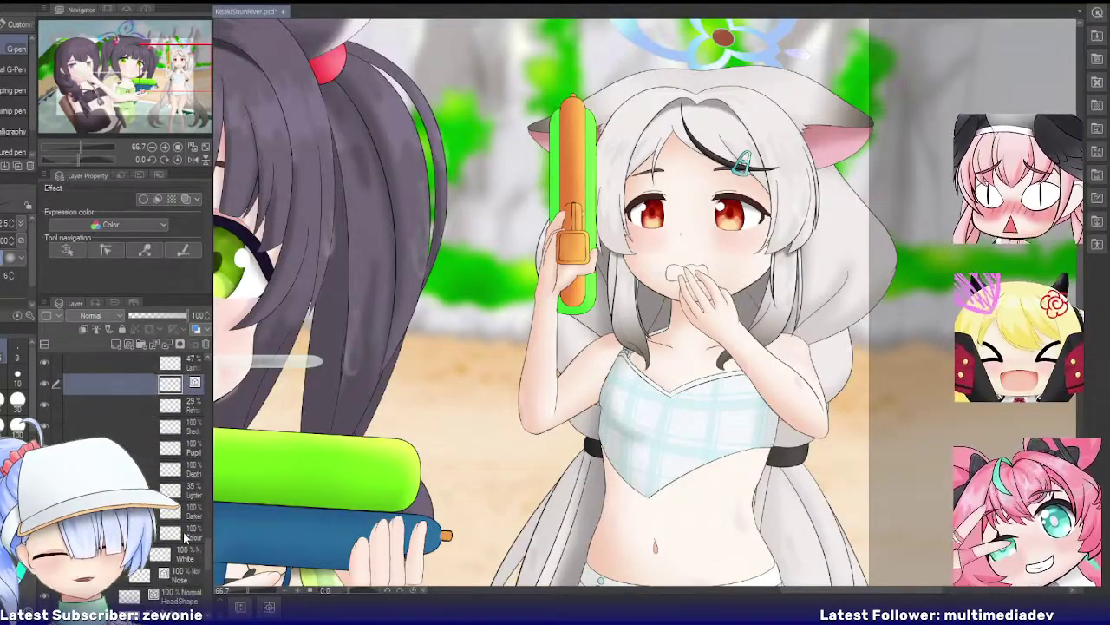
shift+click(184, 534)
key(shift+alt+e)
Step: Rasterize the Nose and HeadShape line layers in Kokona's Head folder
click(177, 426)
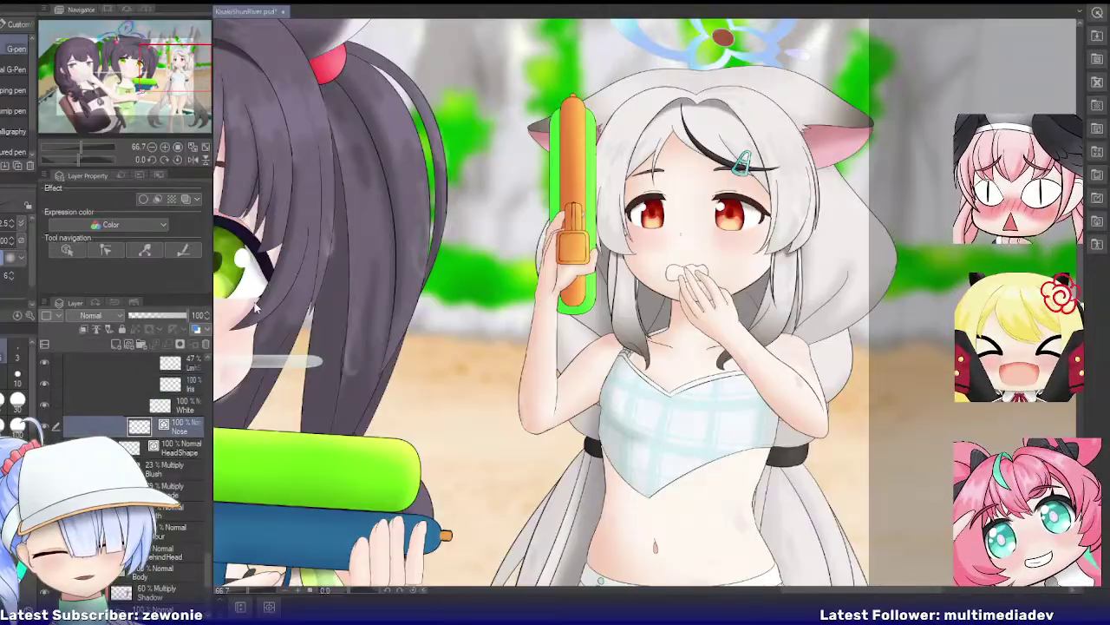
key(shift+alt+e)
key(alt+bracketleft)
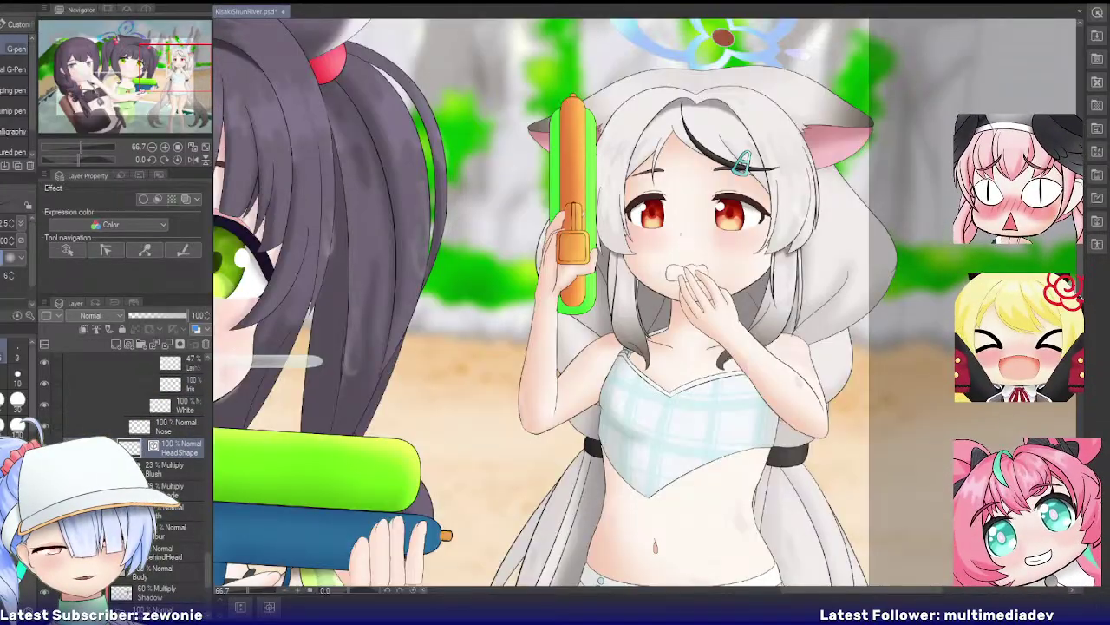
key(shift+alt+e)
Step: Expand the Mouth folder and rasterize its UpperLip and LowerLip line layers
scroll(165, 433, down, 2)
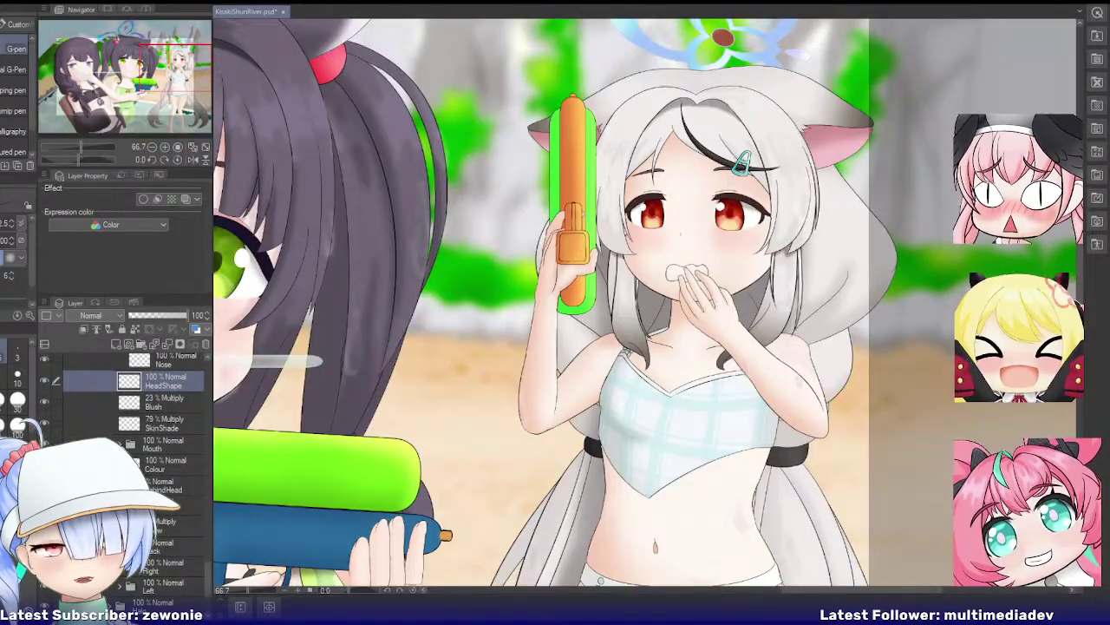
click(130, 443)
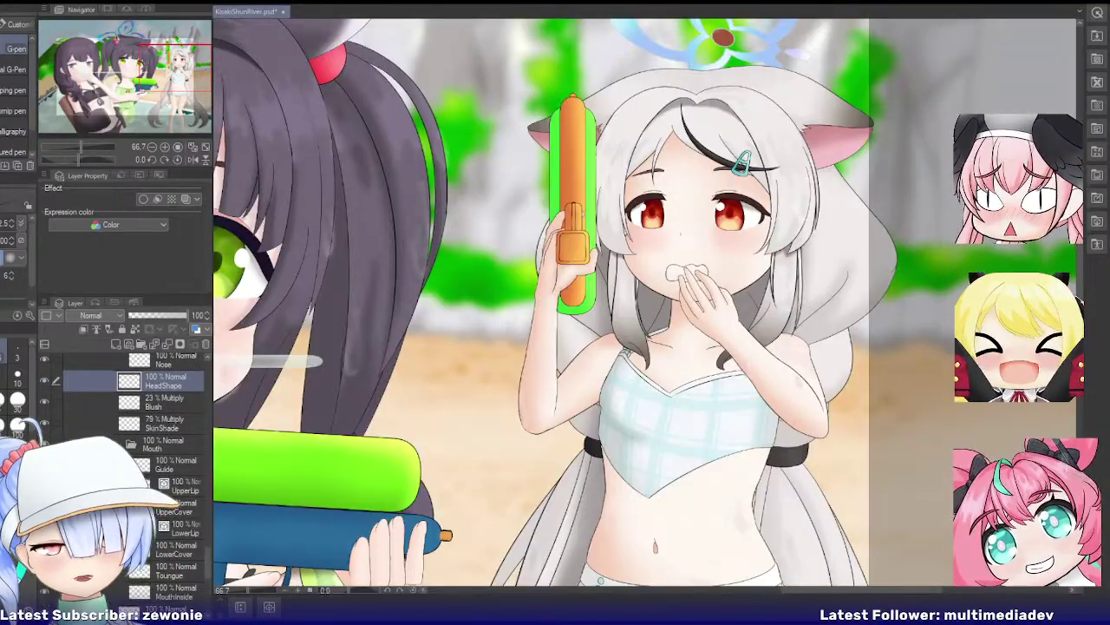
click(165, 484)
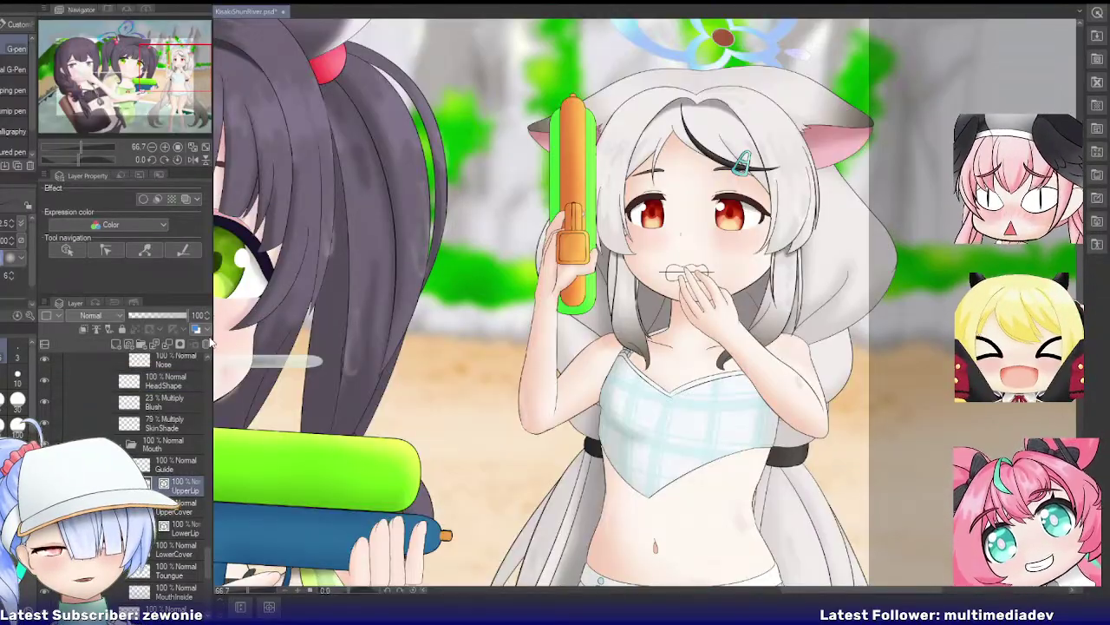
key(shift+alt+e)
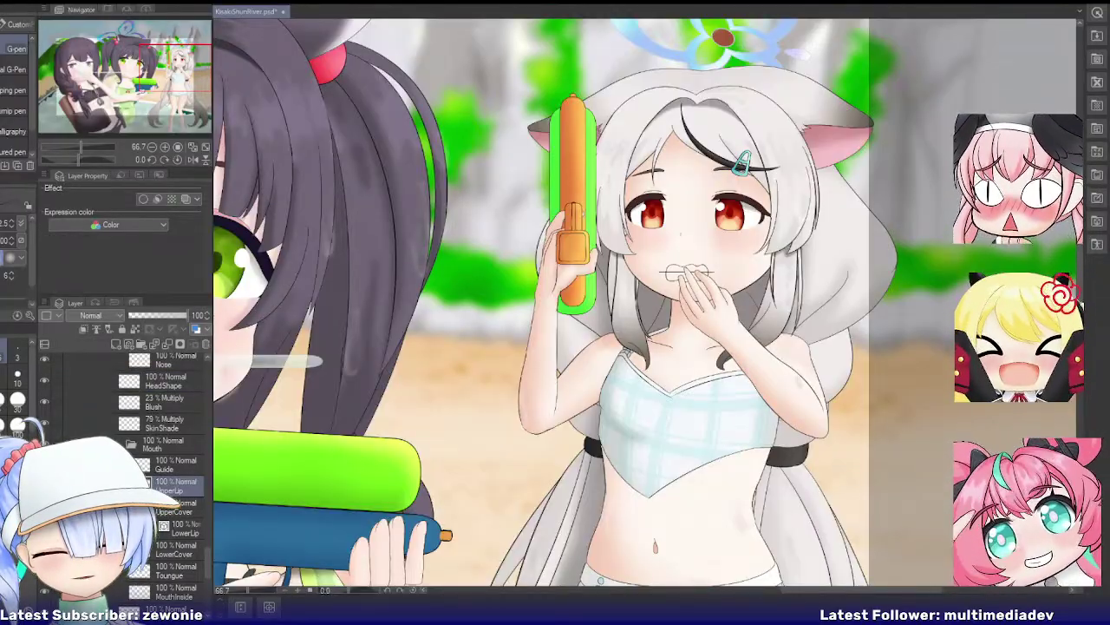
click(161, 529)
key(shift+alt+e)
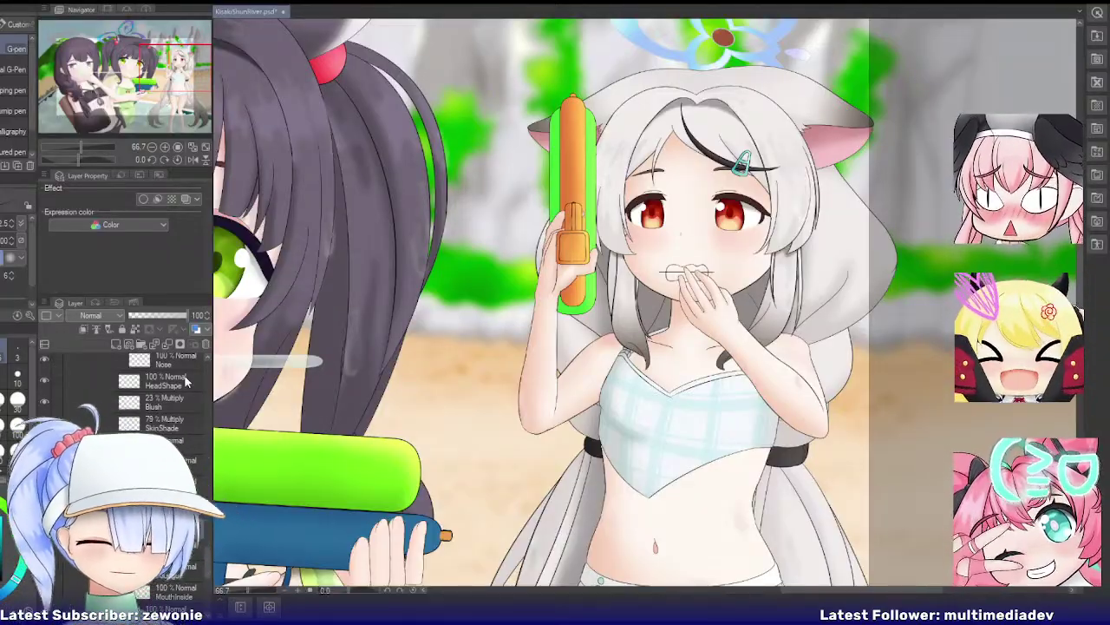
Step: Collapse the Mouth folder and rename the head's Colour layer to HeadColour
scroll(145, 426, down, 3)
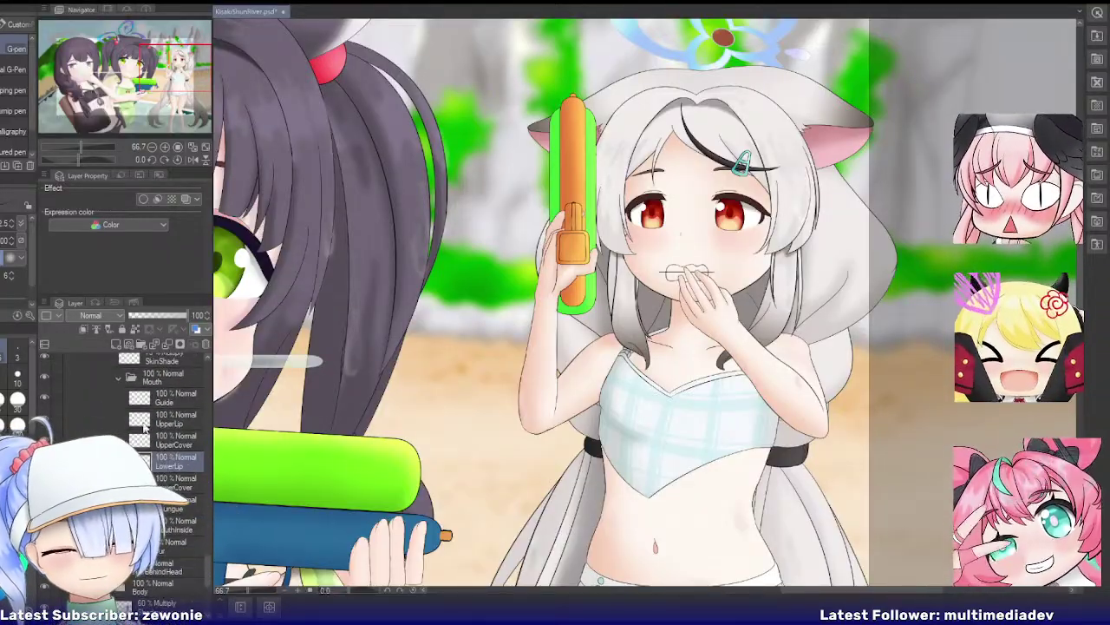
click(119, 377)
click(164, 403)
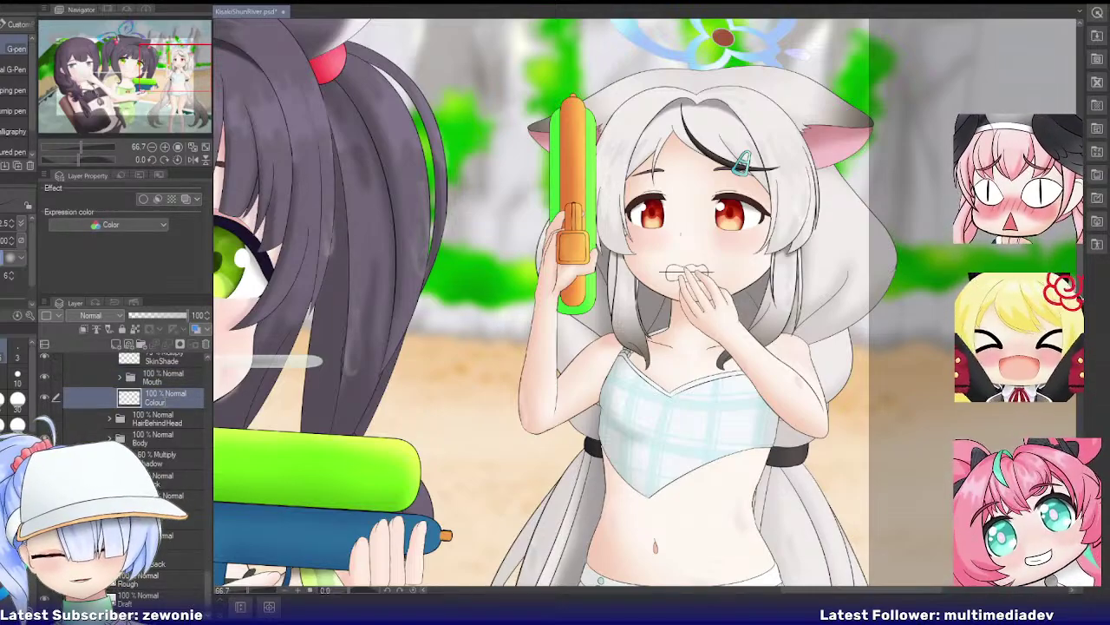
text(Head)
key(Return)
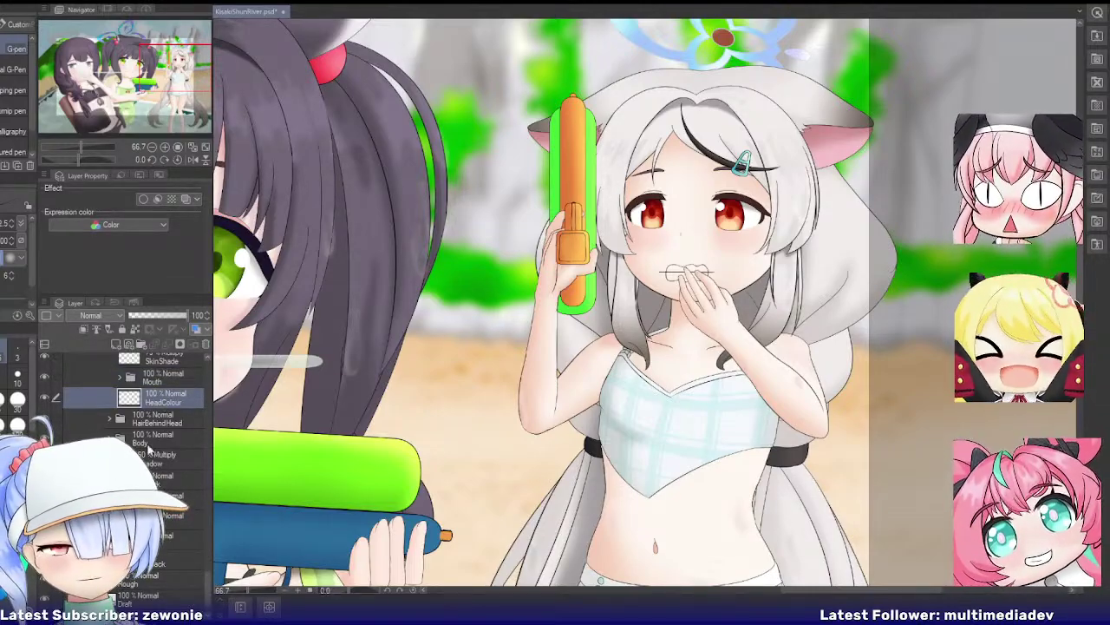
Step: Collapse Kokona's Left eye, Eyes, Face and Head folders
scroll(147, 448, up, 5)
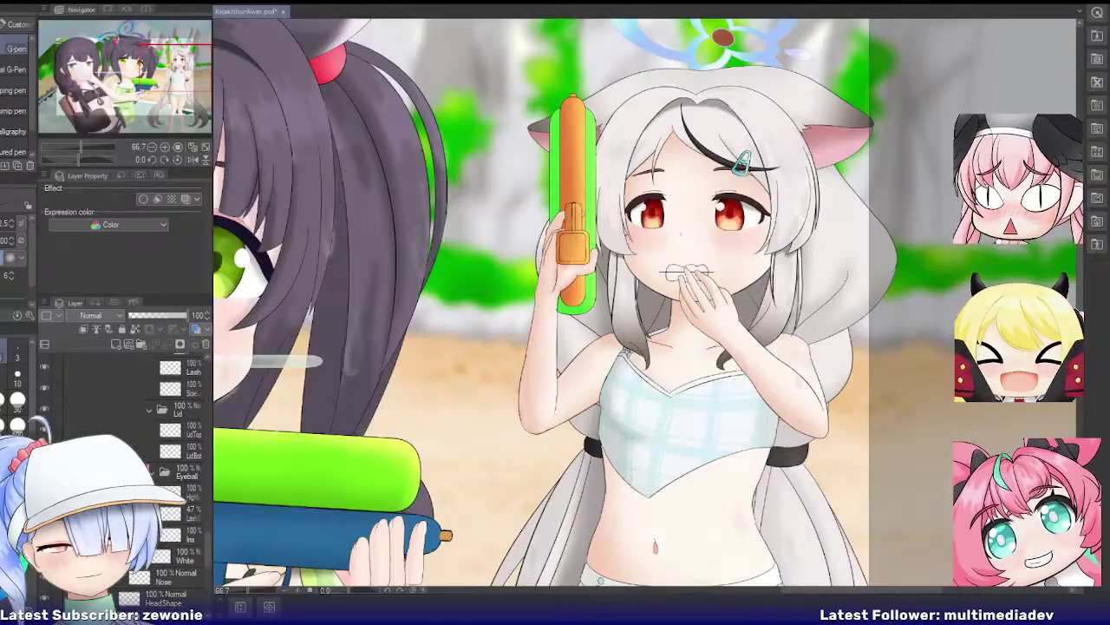
scroll(148, 447, up, 3)
scroll(143, 451, up, 3)
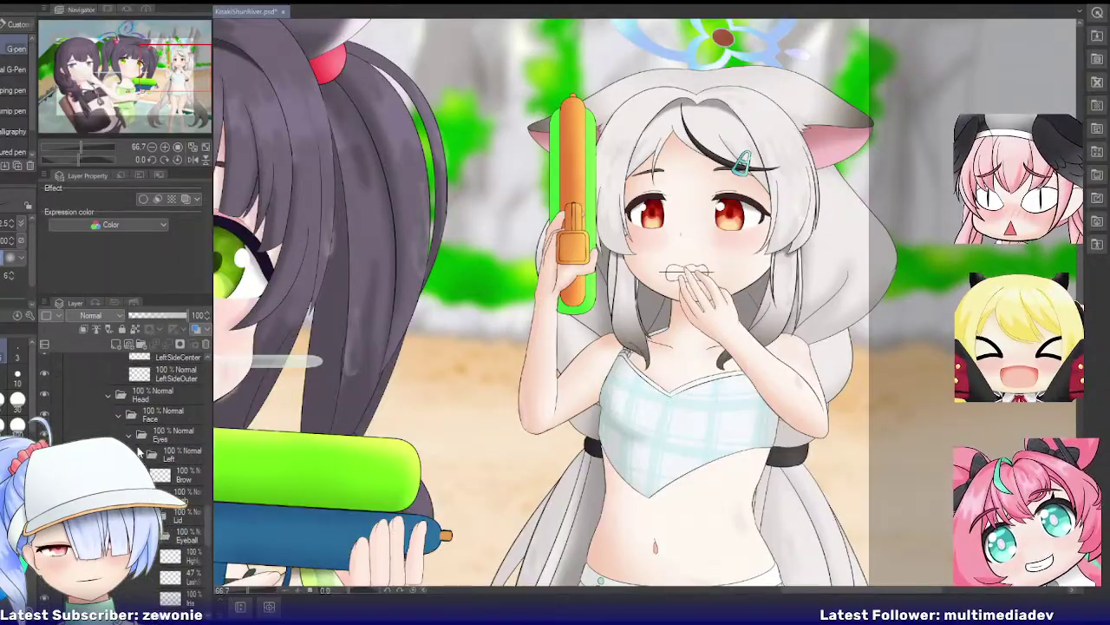
click(139, 455)
click(129, 436)
click(119, 416)
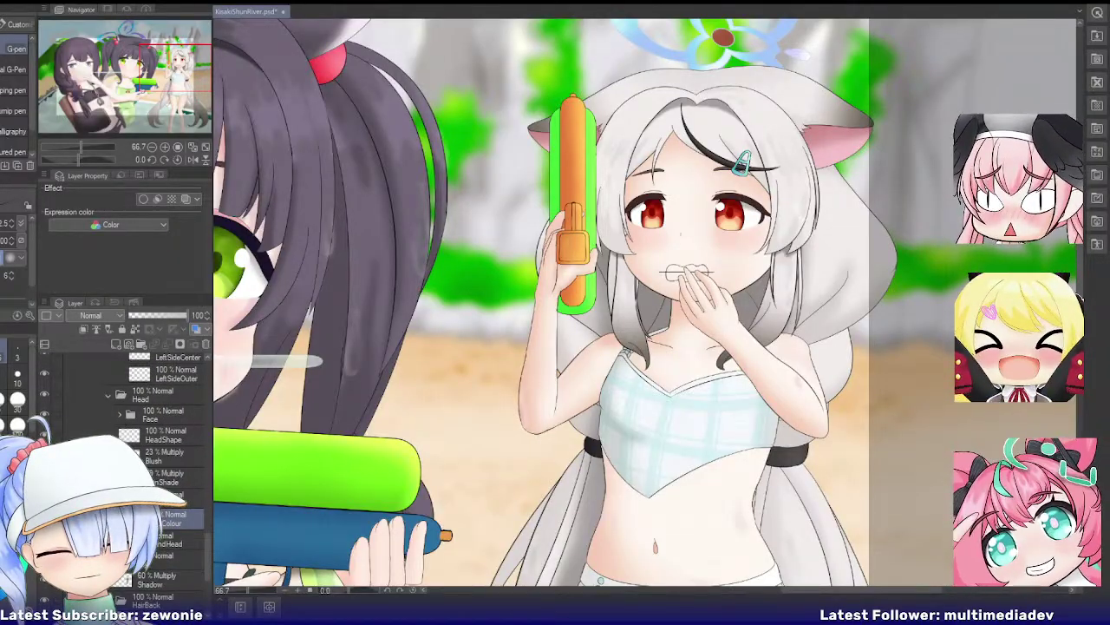
click(105, 395)
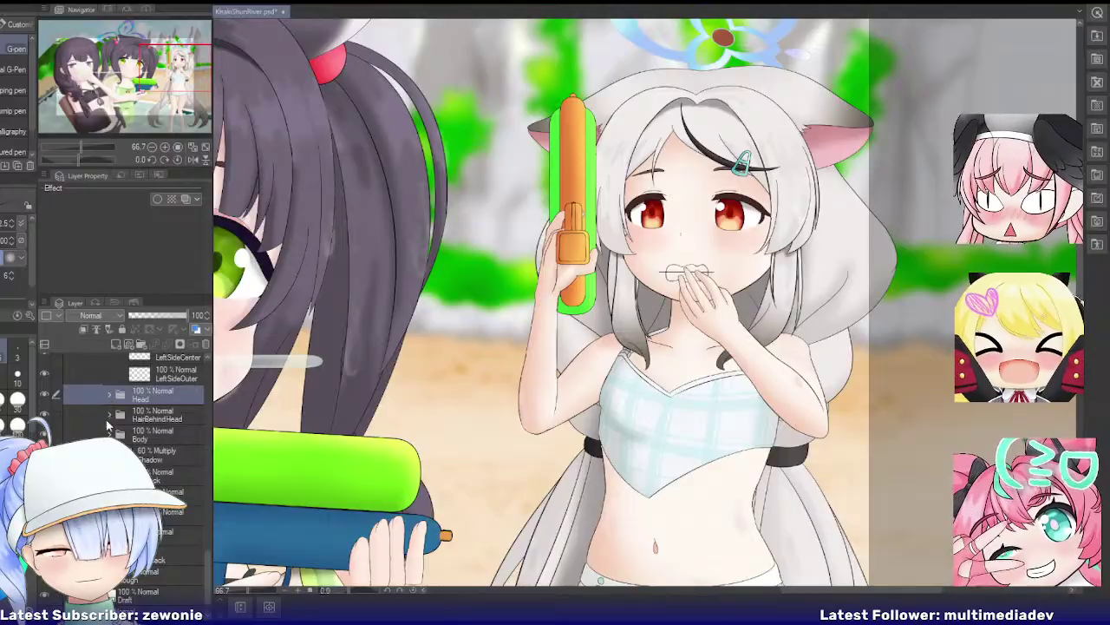
Step: In HairBehindHead's RightSide folder, merge RightSideInner and RightSideCenter each with its own Strand, Gradient and Colour layers
click(119, 455)
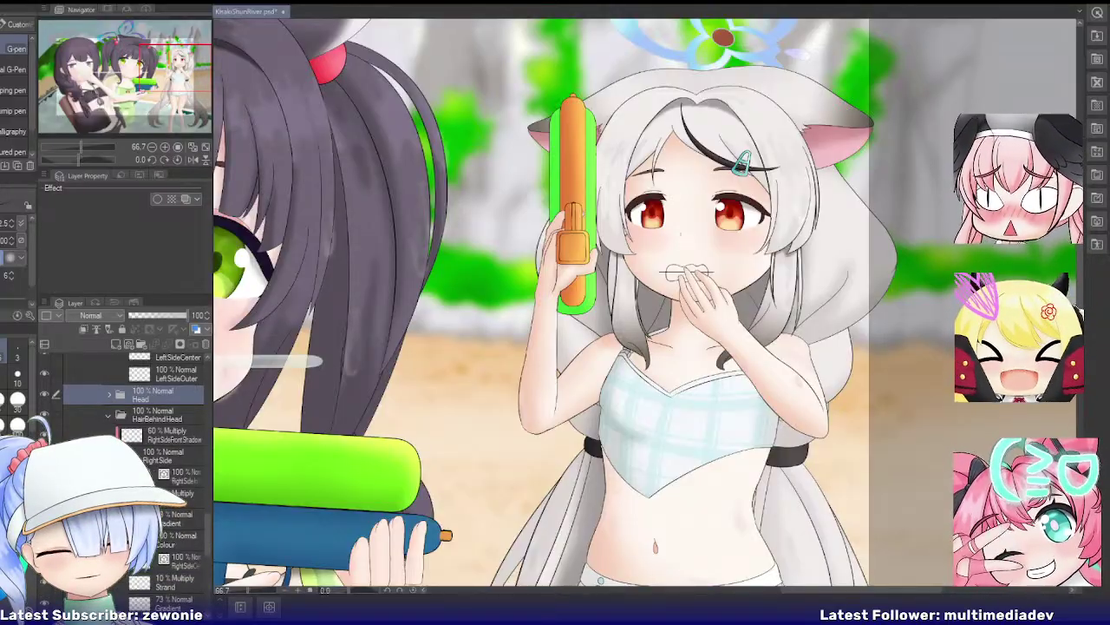
click(178, 476)
shift+click(174, 539)
key(shift+alt+e)
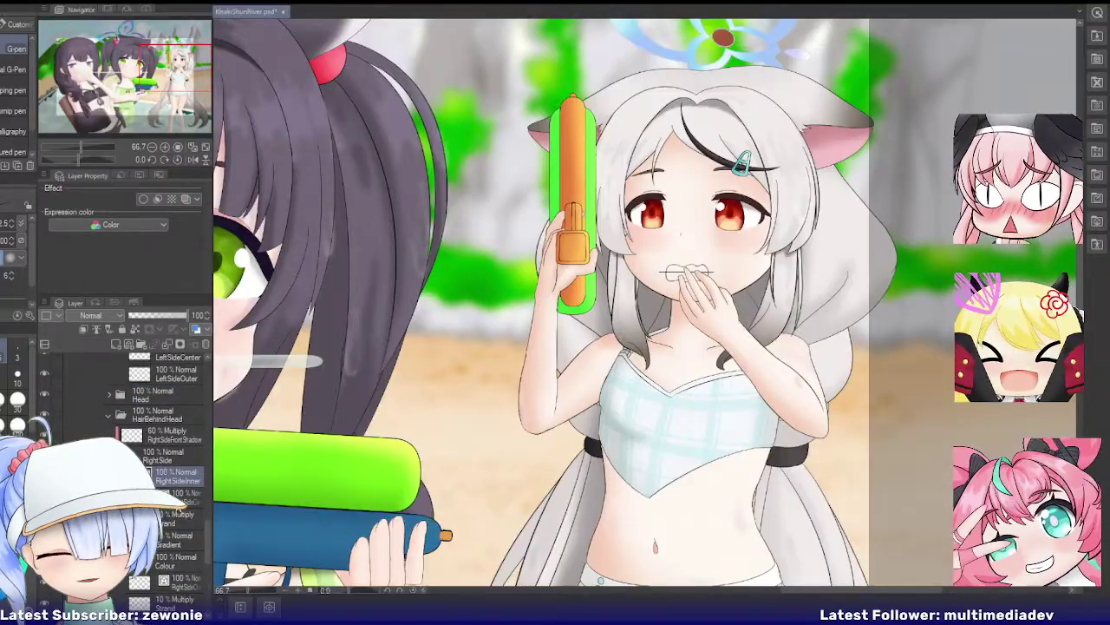
click(173, 497)
shift+click(173, 560)
key(shift+alt+e)
Step: Merge RightSideOuter with the Strand, Gradient and Colour layers beneath it, and collapse the RightSide folder
scroll(174, 521, down, 2)
click(172, 455)
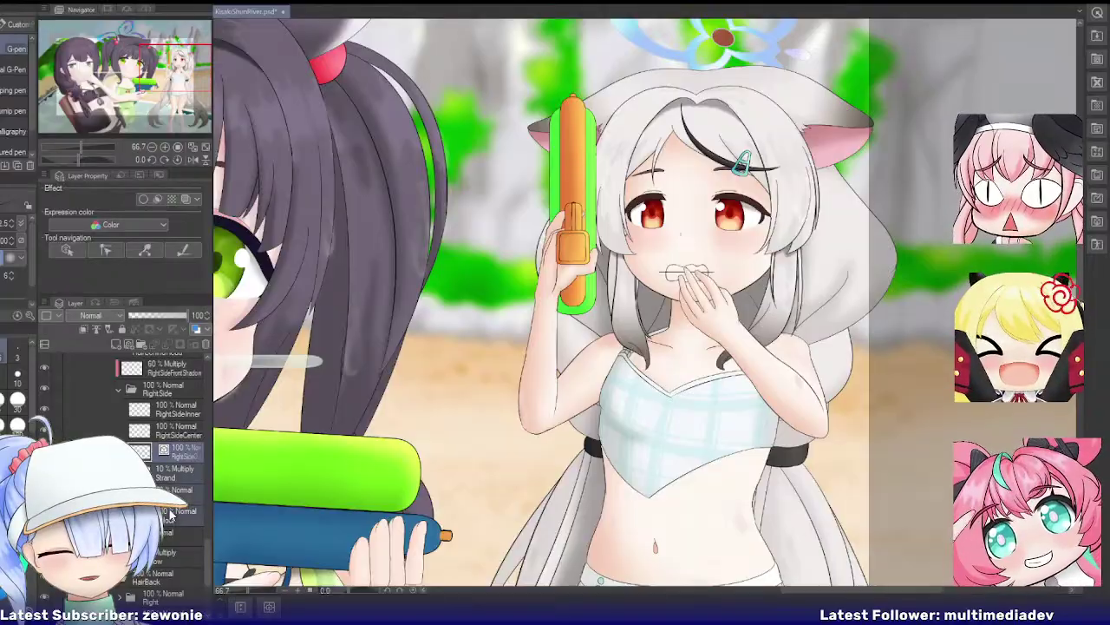
shift+click(173, 514)
key(shift+alt+e)
click(118, 390)
Step: Collapse Kokona's FrontArm, Hair and HairBehindHead folders, and merge LeftUpperArm in the Body folder with its SkinShade and Colour layers
click(111, 407)
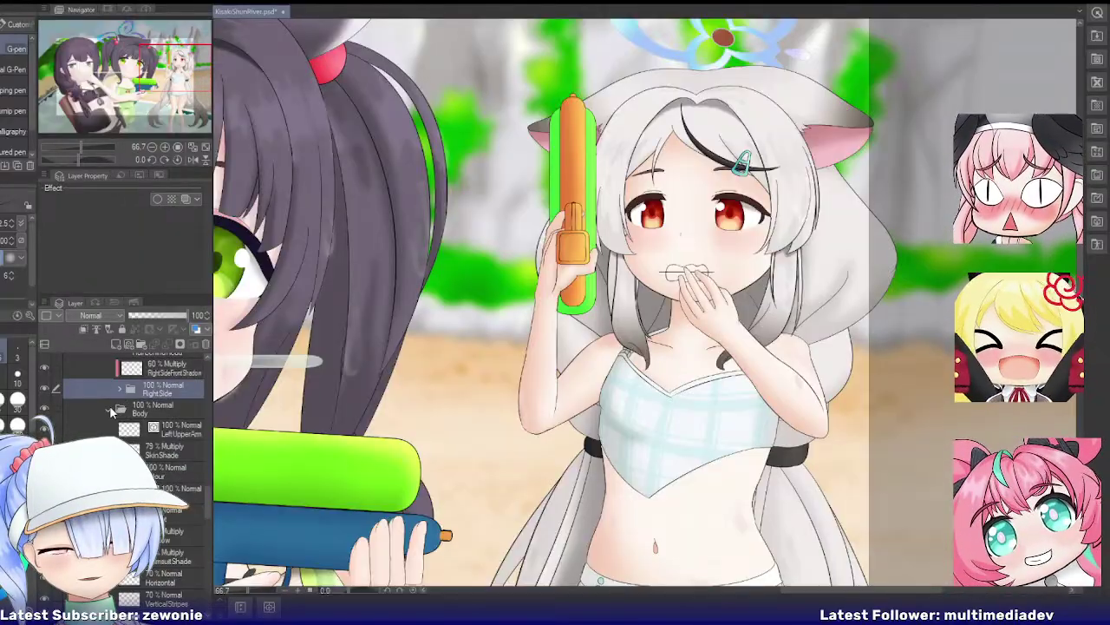
click(159, 428)
scroll(158, 431, up, 3)
scroll(159, 432, up, 2)
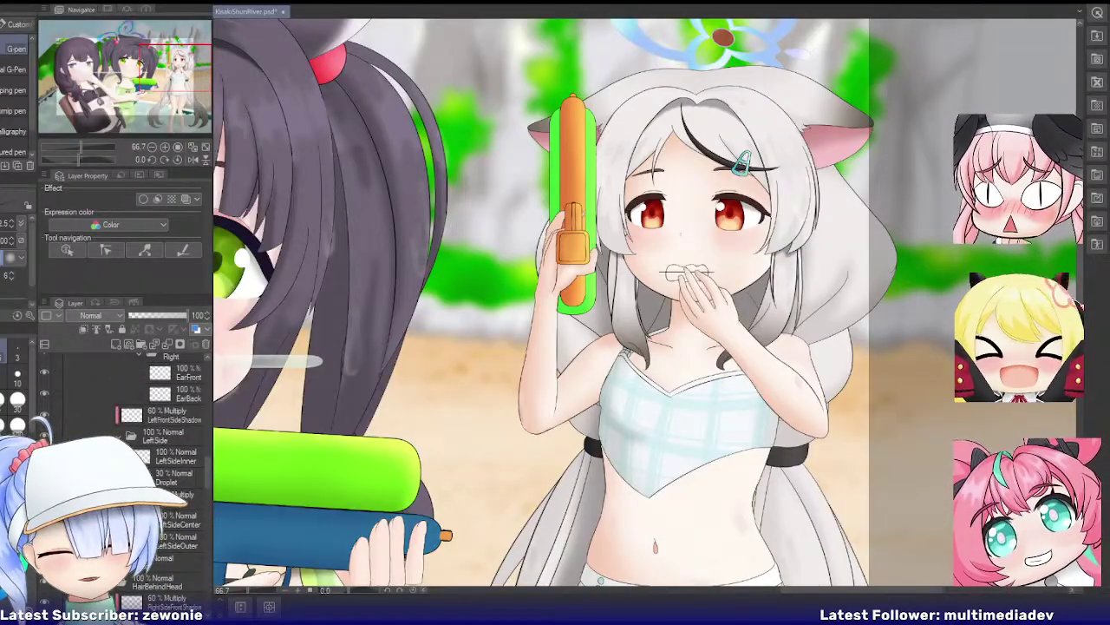
scroll(159, 431, up, 3)
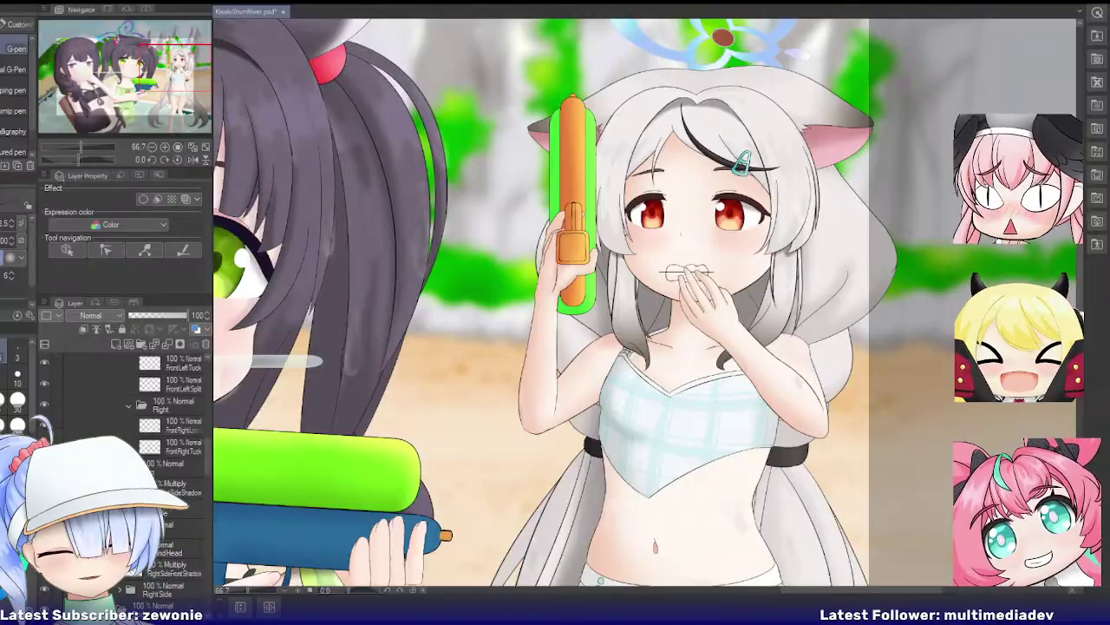
scroll(122, 425, up, 5)
scroll(122, 425, up, 5)
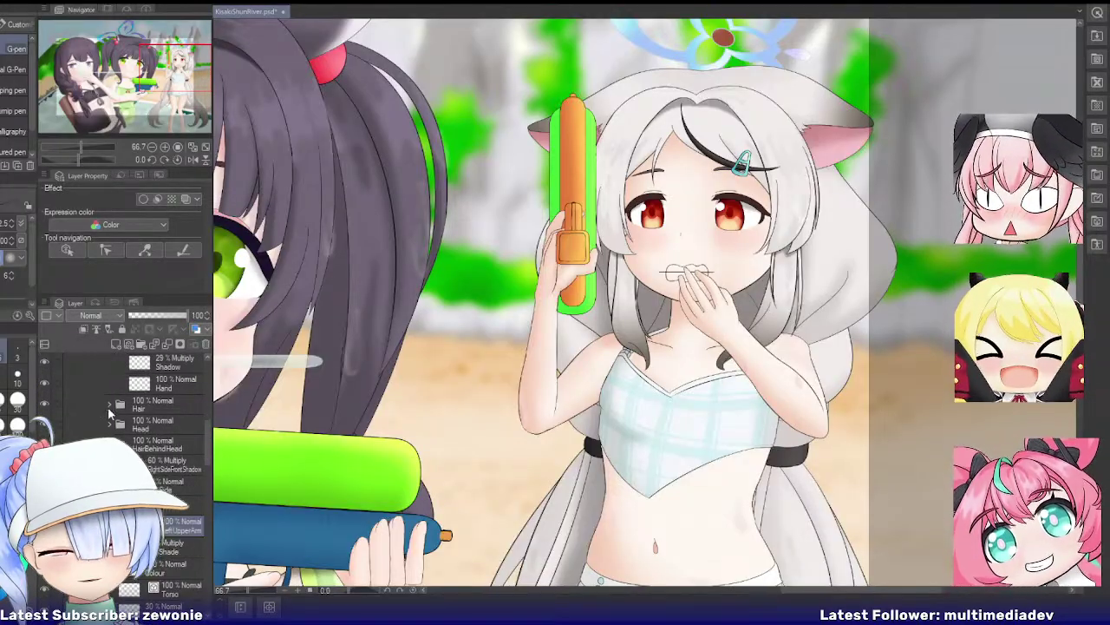
scroll(148, 434, down, 2)
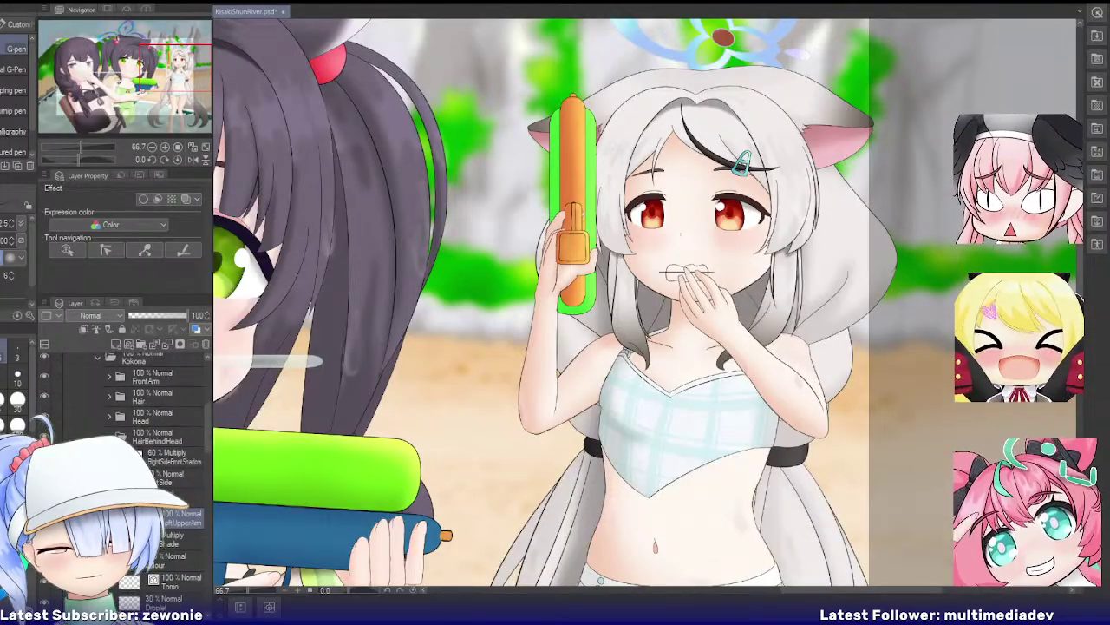
click(110, 436)
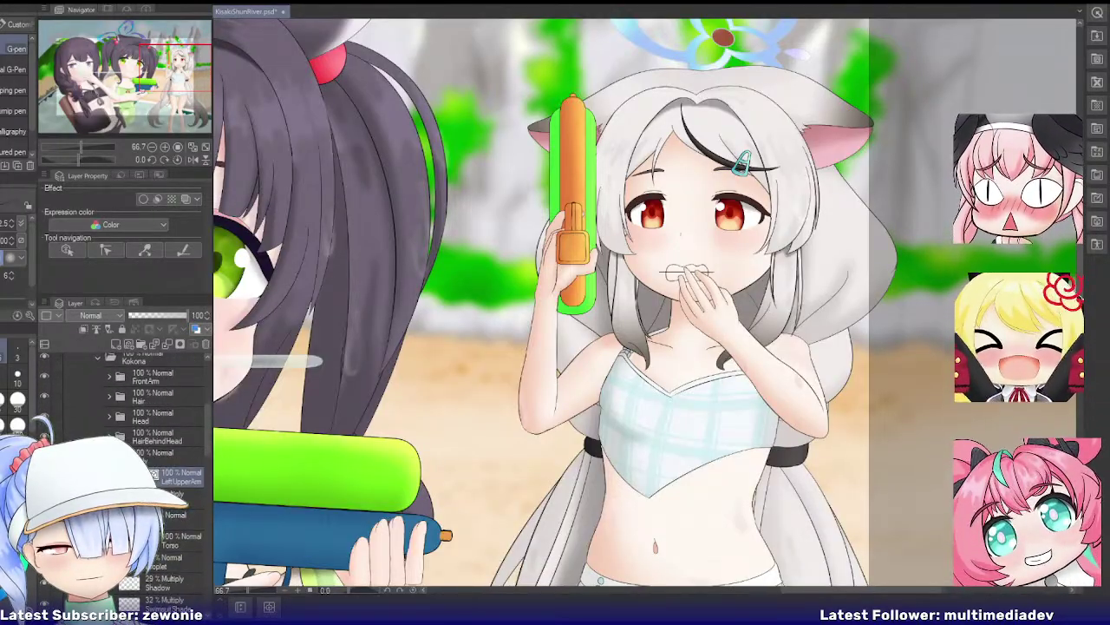
shift+click(164, 521)
key(shift+alt+e)
Step: Move the Droplet and Shadow layers above Torso in the Body folder, and select the Torso line layer
click(166, 431)
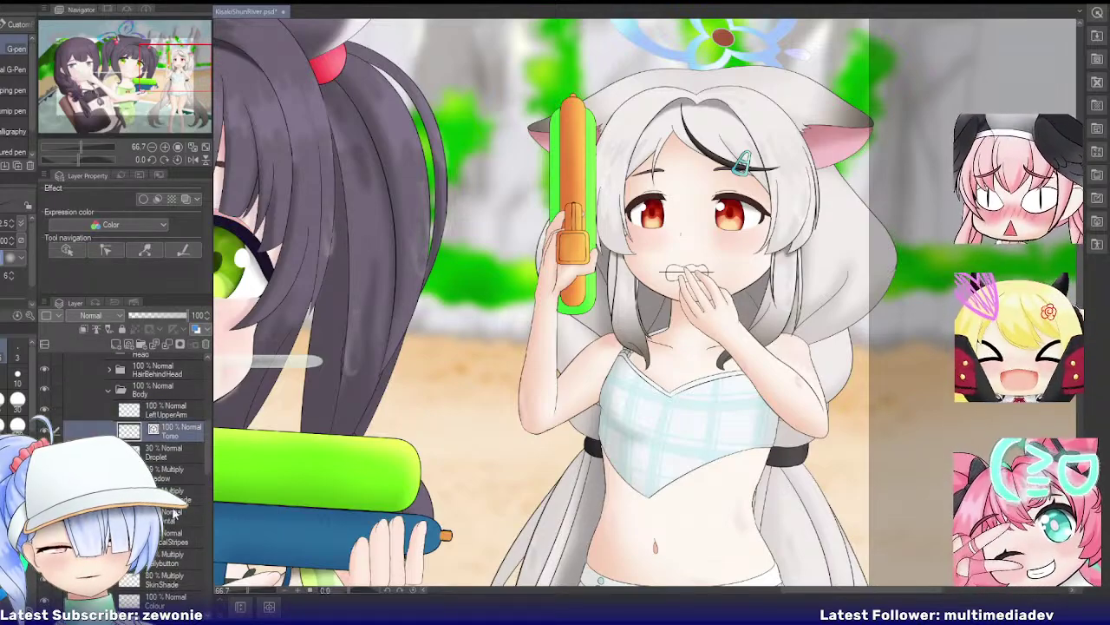
scroll(174, 512, down, 1)
click(168, 439)
ctrl+click(165, 421)
drag(165, 422, 167, 390)
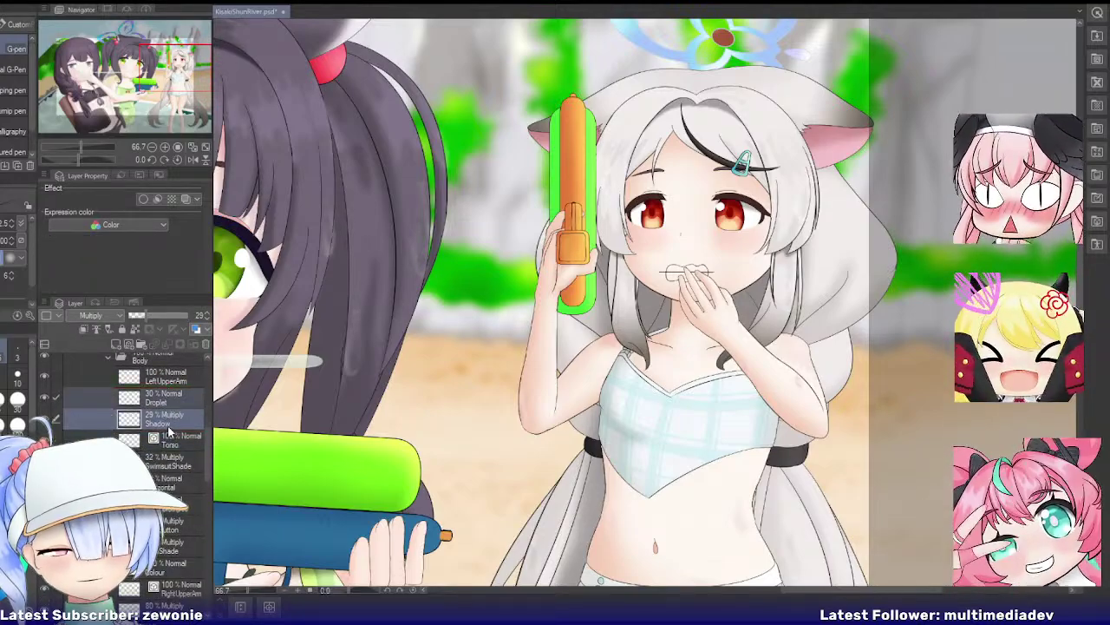
click(170, 439)
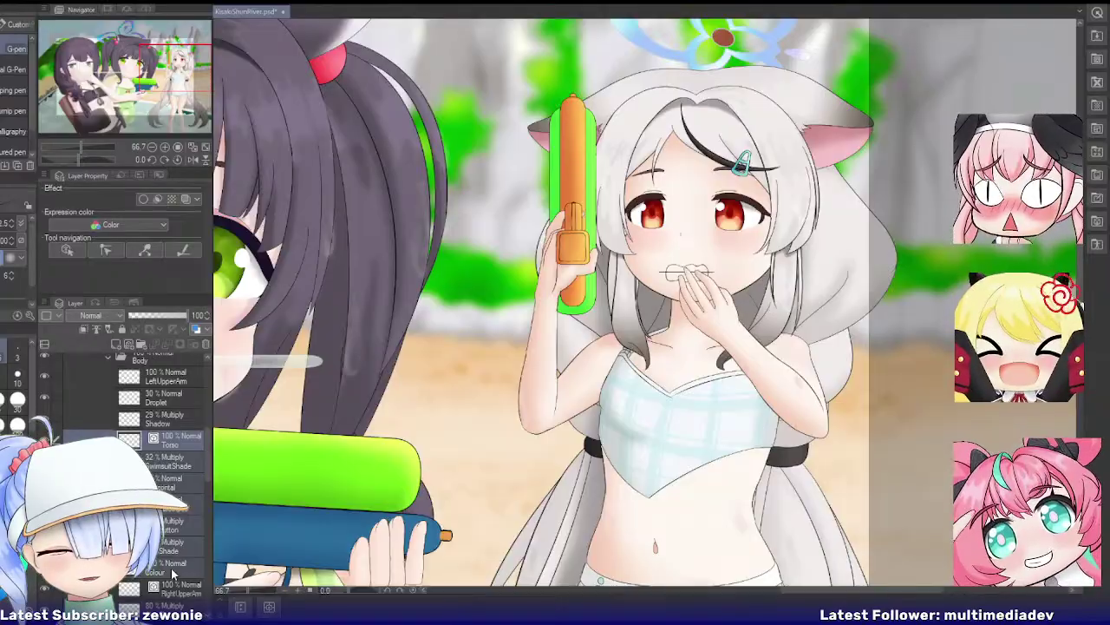
Step: In the Body folder, merge Torso with its shade, pattern and Colour layers, and RightUpperArm with its shade and Colour layers
key(shift+alt+e)
click(169, 465)
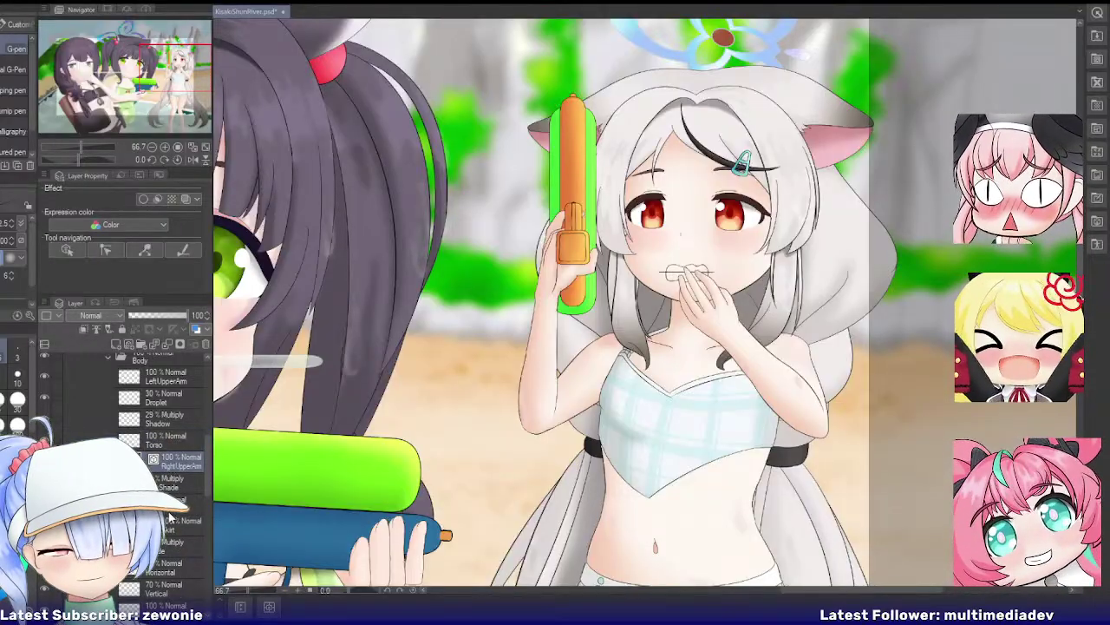
shift+click(171, 510)
key(alt+shift+e)
Step: Merge Skirt with its shade, Horizontal, Vertical and Colour layers, and Crotch with its Color burn and colour layers
click(174, 483)
shift+click(176, 561)
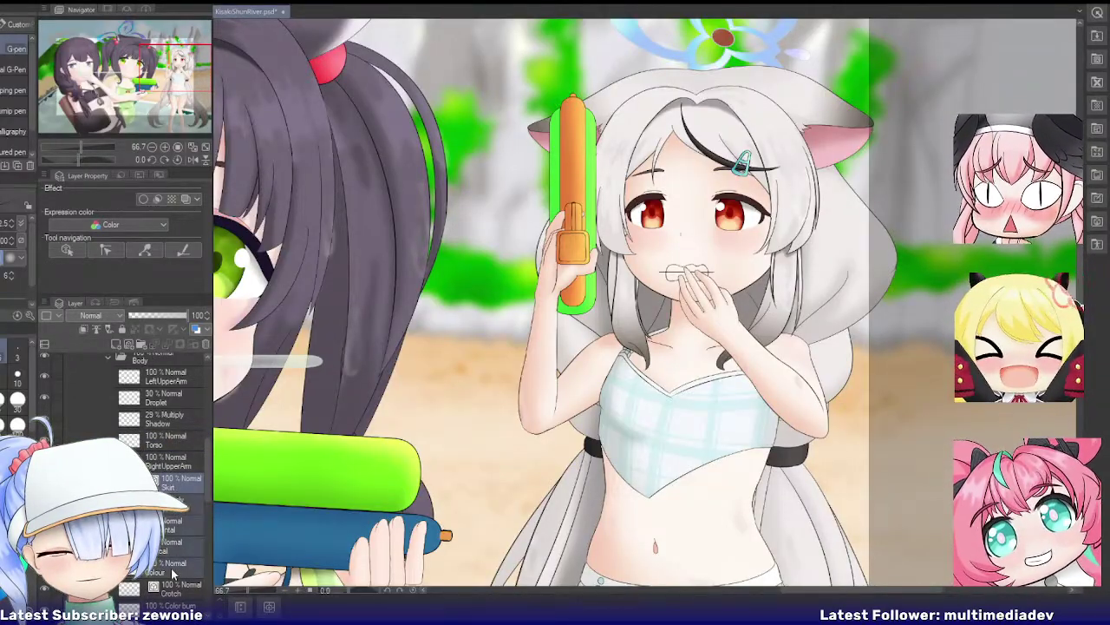
key(alt+shift+e)
scroll(178, 536, down, 2)
click(175, 473)
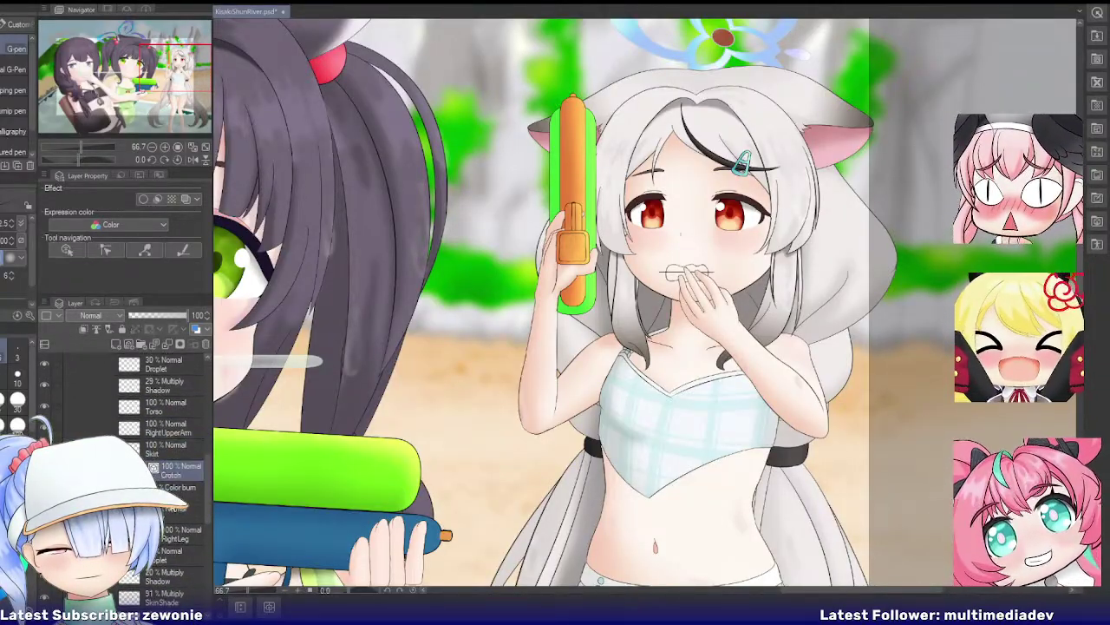
shift+click(171, 514)
key(alt+shift+e)
Step: Move the Droplet and Shadow layers above RightLeg, and merge RightLeg with its SkinShade and Colour layers
drag(182, 86, 188, 110)
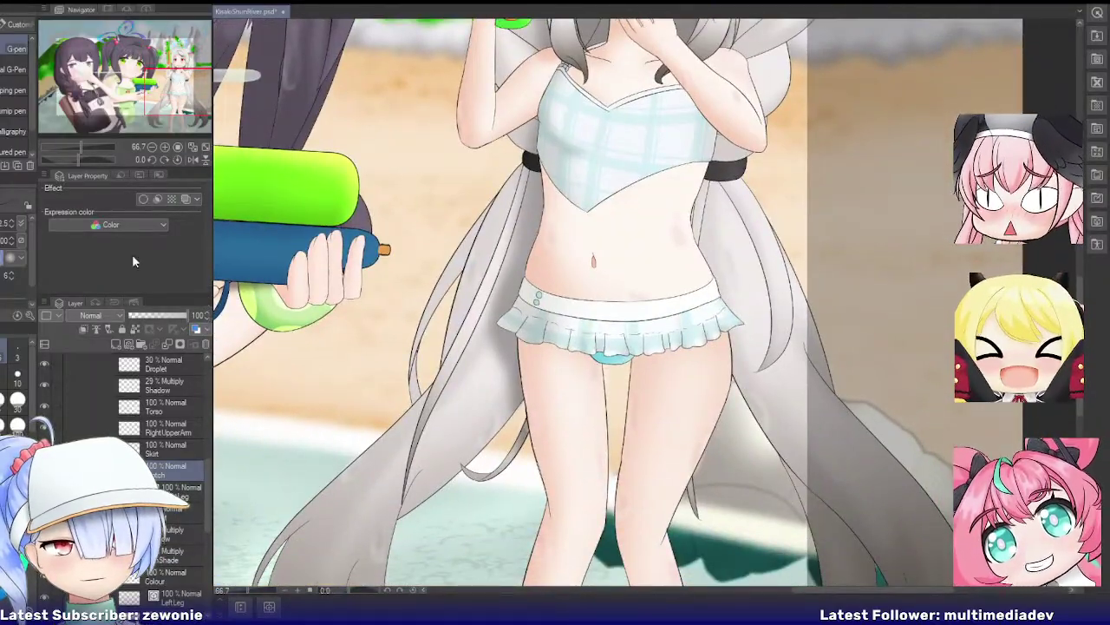
click(176, 491)
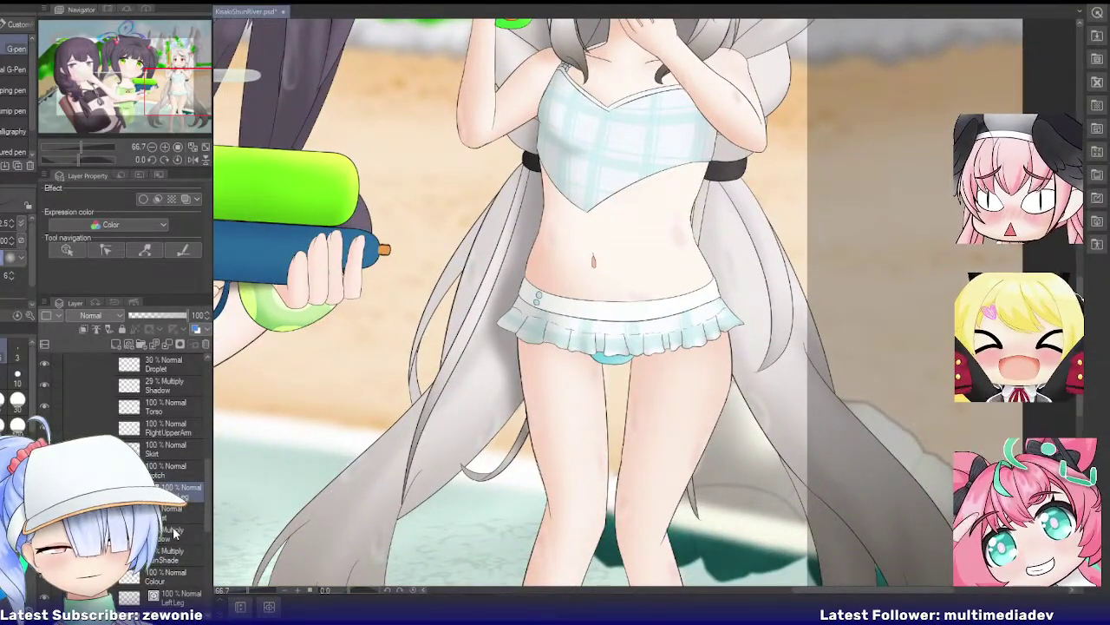
click(176, 534)
shift+click(176, 517)
drag(174, 486, 174, 484)
click(174, 531)
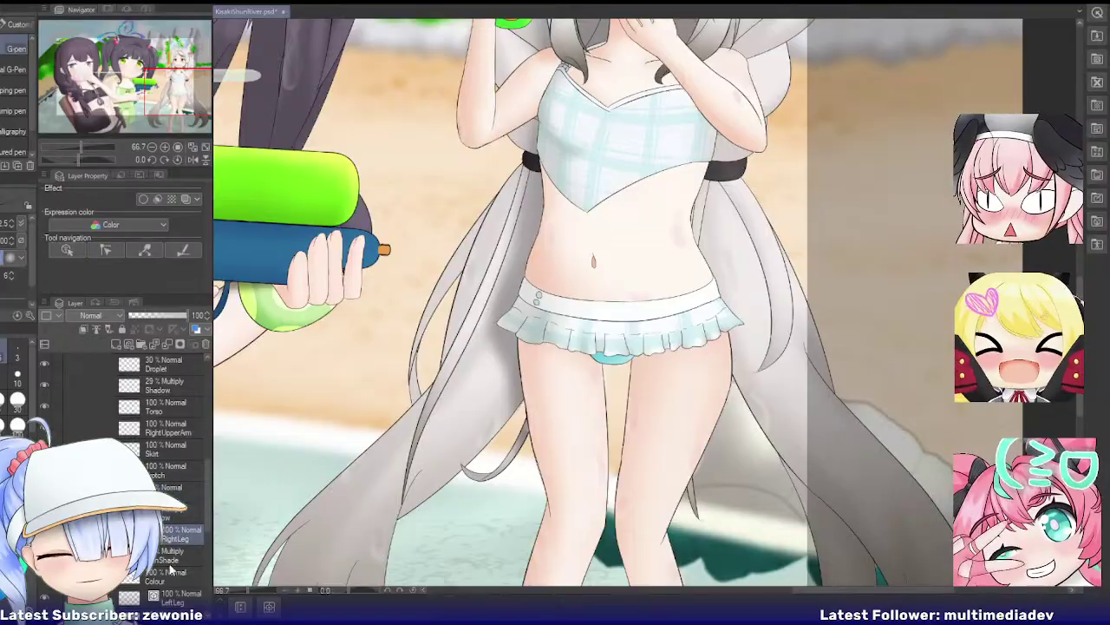
shift+click(171, 572)
key(alt+shift+e)
Step: Move the Droplet and Shadow layers above LeftLeg, and select LeftLeg with its shade and Colour layers
scroll(173, 528, down, 1)
click(174, 493)
shift+click(174, 511)
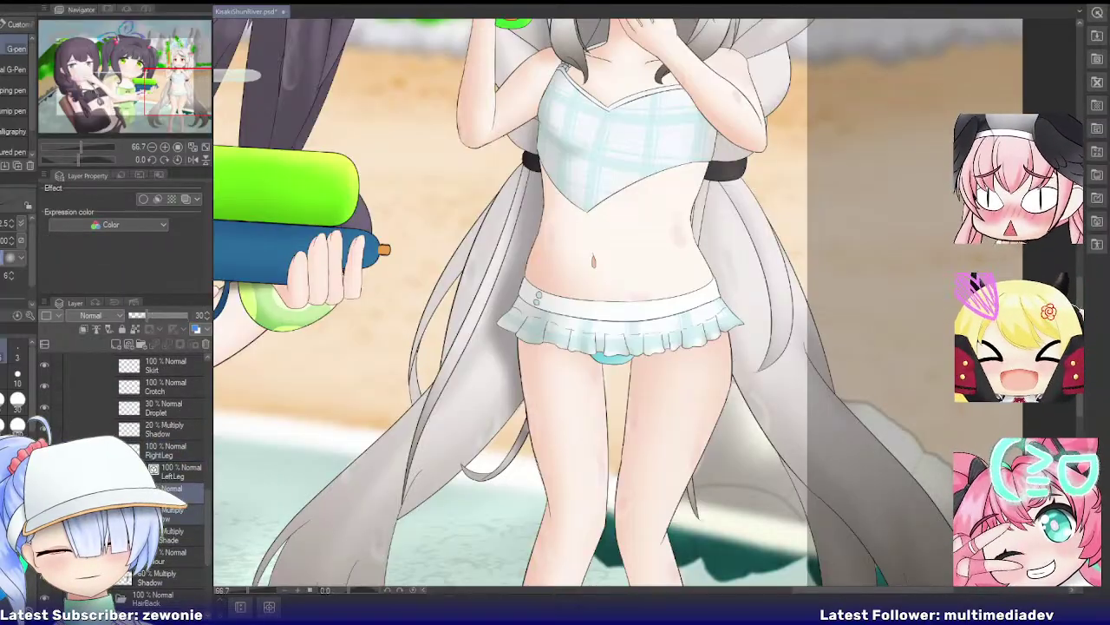
click(177, 512)
shift+click(178, 555)
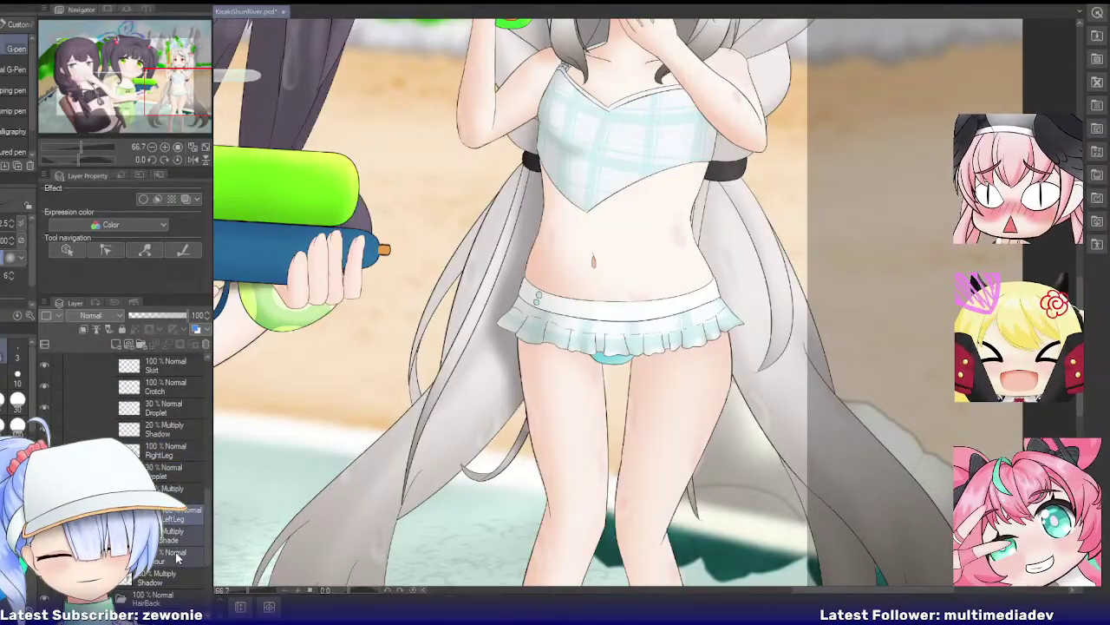
Step: Merge the LeftLeg layer with its Shade and Colour layers, and collapse Kokona's Body folder
key(alt+shift+e)
scroll(164, 529, down, 2)
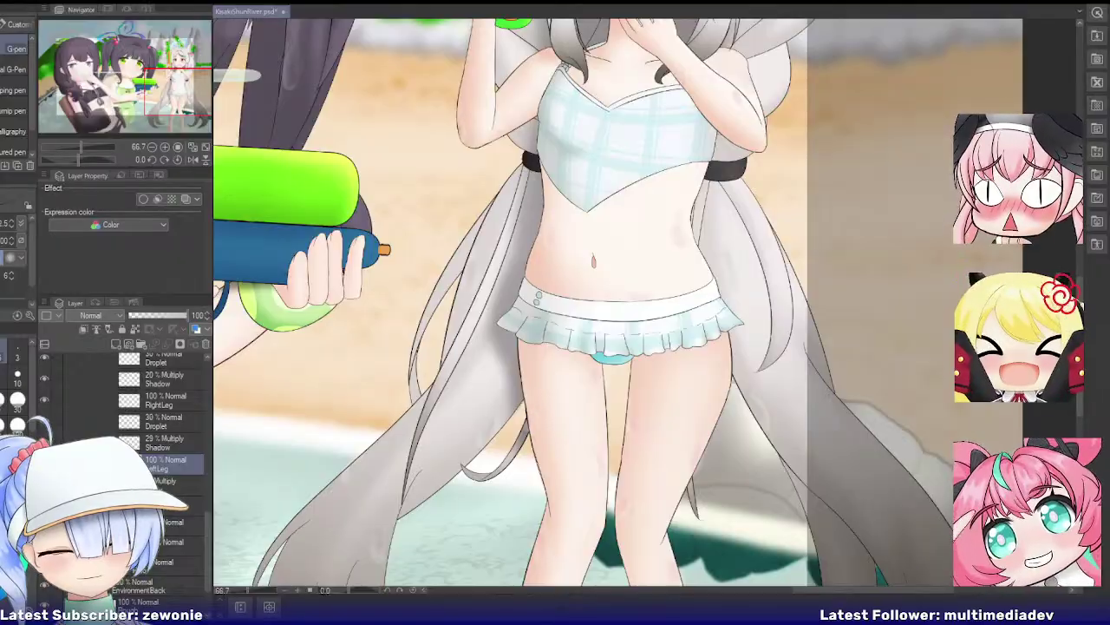
scroll(156, 469, up, 5)
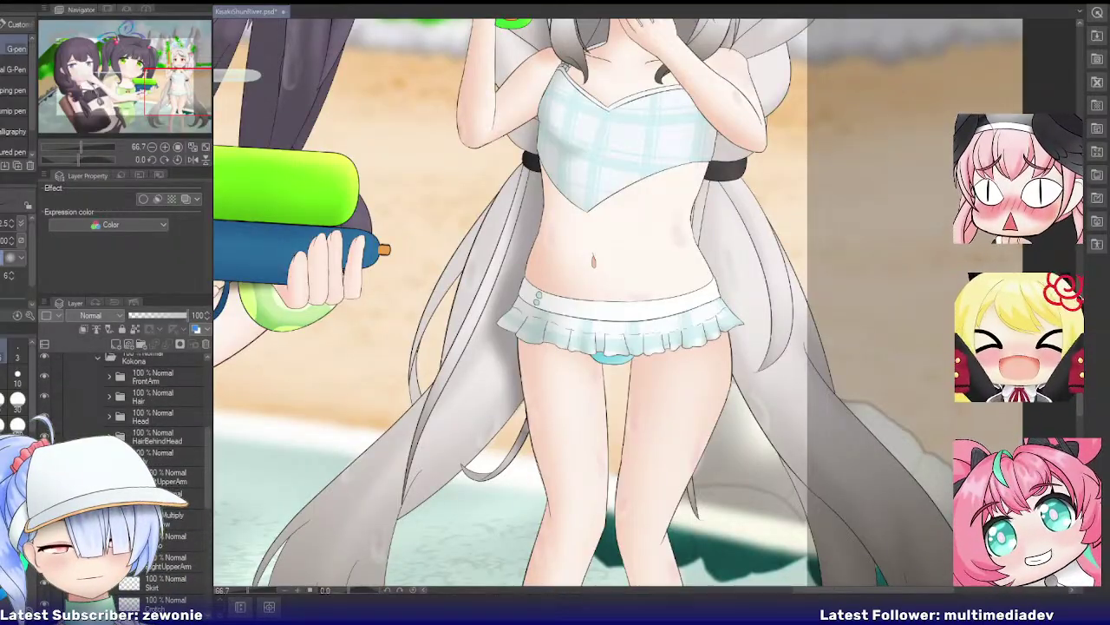
click(109, 396)
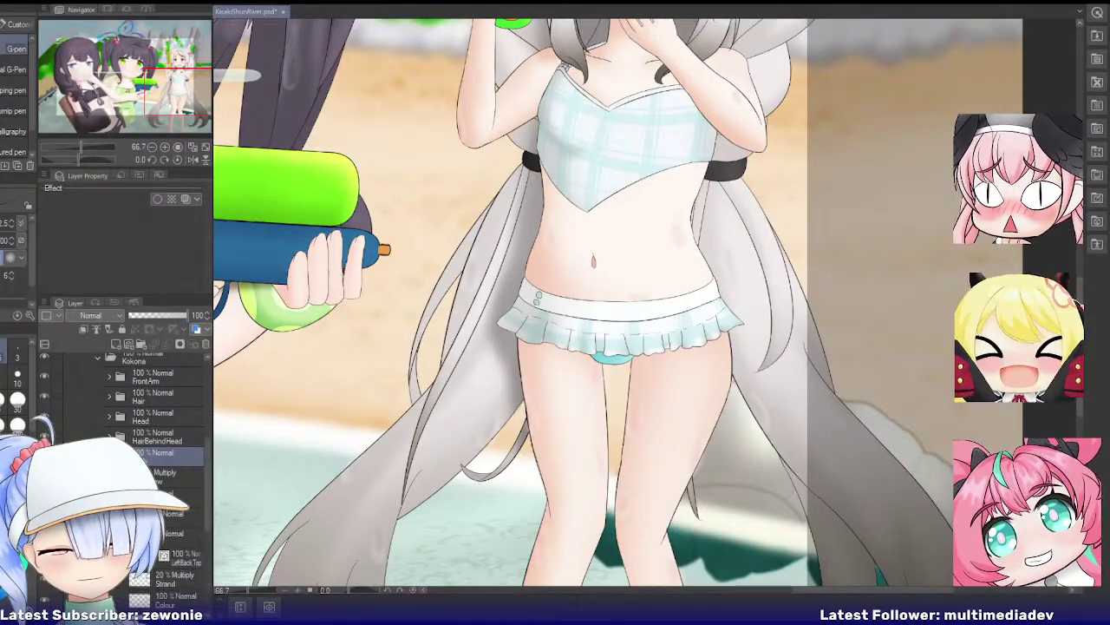
Step: Merge the RightBackTop line layer with its Strand and Colour layers in the Right folder of HairBack
click(110, 493)
scroll(165, 486, down, 2)
click(178, 455)
shift+click(175, 504)
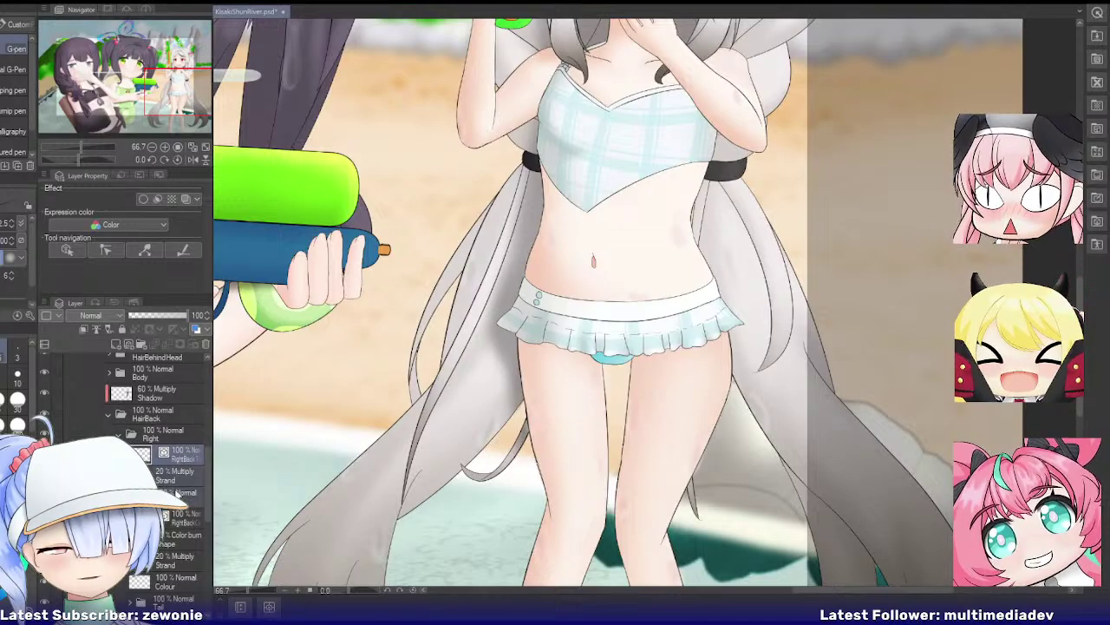
key(shift+alt+e)
Step: Merge the RightBackCenter line layer with its Shape, Strand and Colour layers
click(177, 477)
shift+click(173, 545)
key(shift+alt+e)
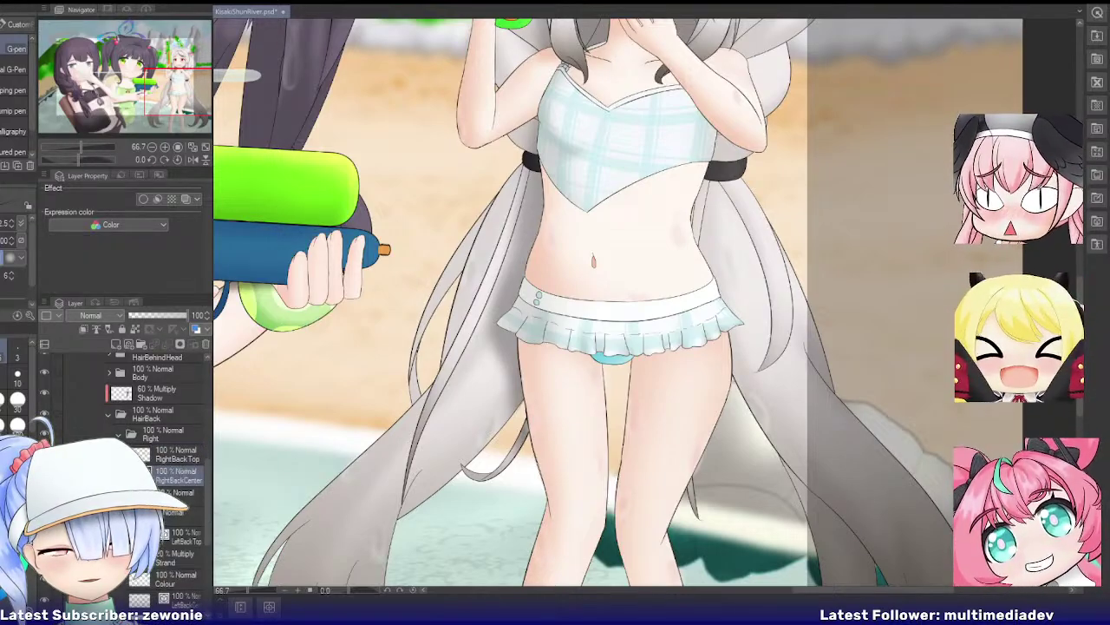
Step: Expand the right Tail folder and merge its first tail line layer with the Strand, Gradient and Colour layers beneath it
click(129, 492)
scroll(174, 486, down, 2)
click(186, 469)
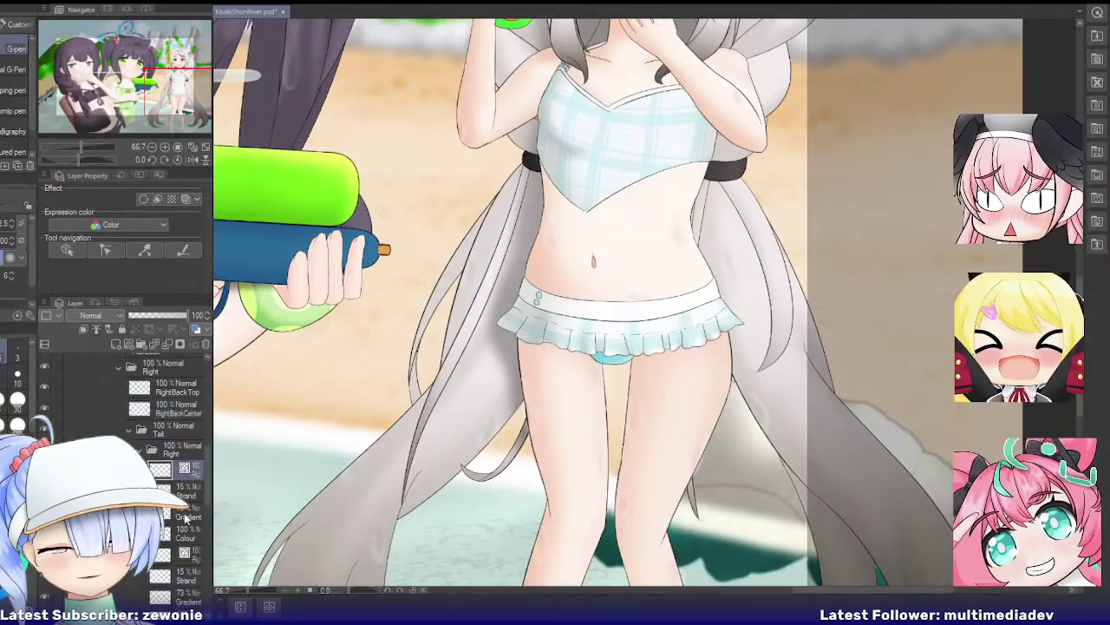
shift+click(185, 531)
key(shift+alt+e)
Step: Merge the second right tail line layer with its own Strand, Gradient and Colour layers
click(184, 442)
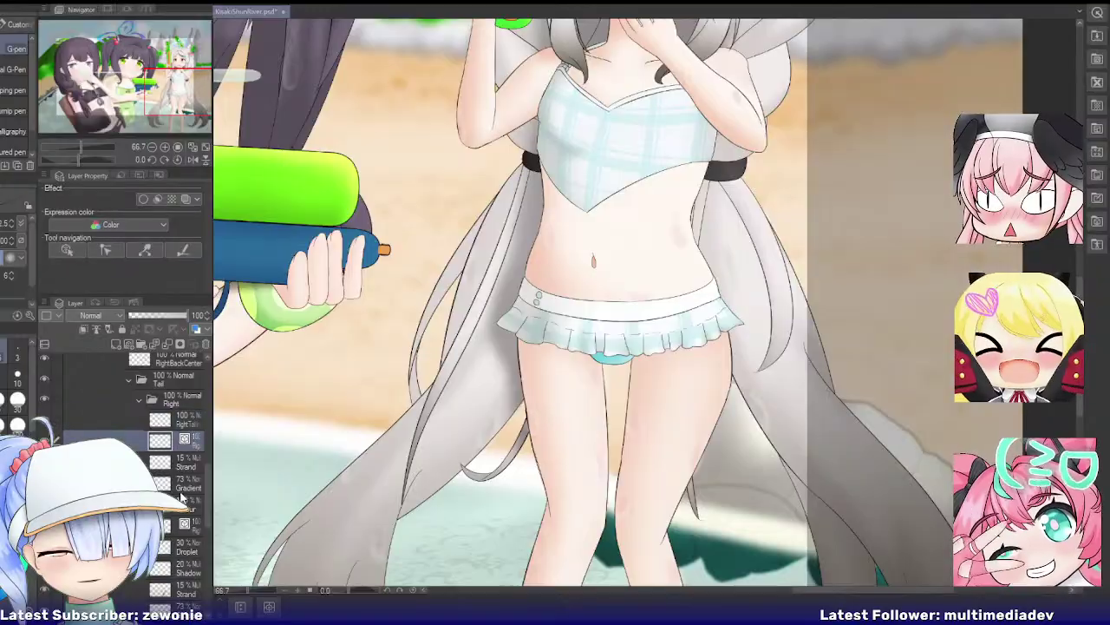
shift+click(181, 501)
key(shift+alt+e)
Step: Reorder Droplet and Shadow above the third right tail line layer, merge that line layer with Strand, Gradient and Colour, and collapse the folder
click(188, 487)
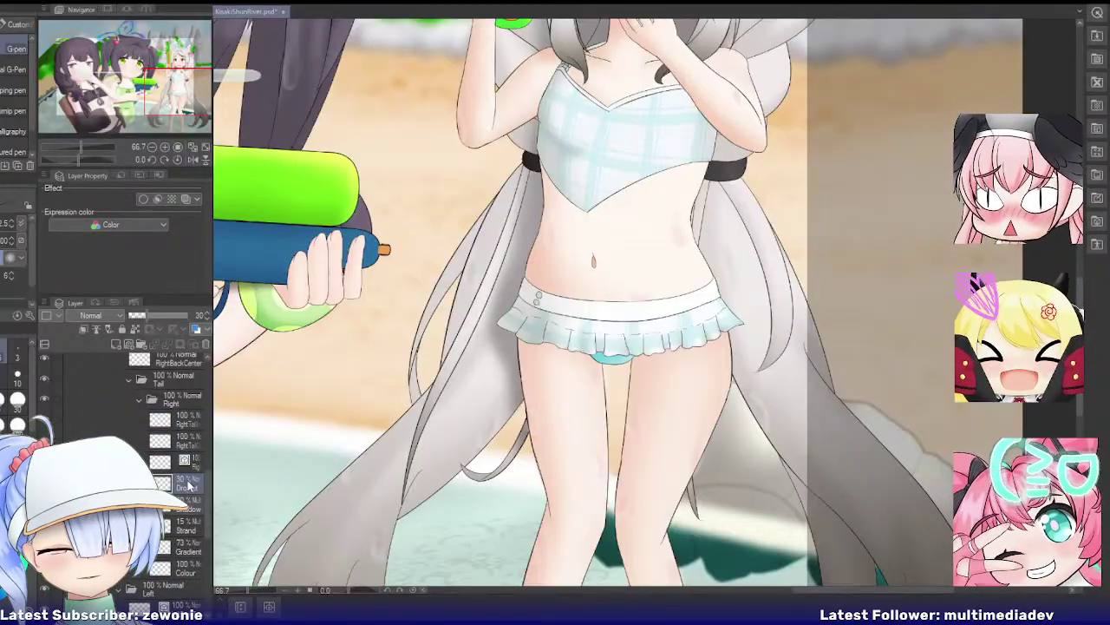
drag(193, 457, 192, 455)
drag(192, 501, 192, 475)
click(191, 505)
shift+click(185, 567)
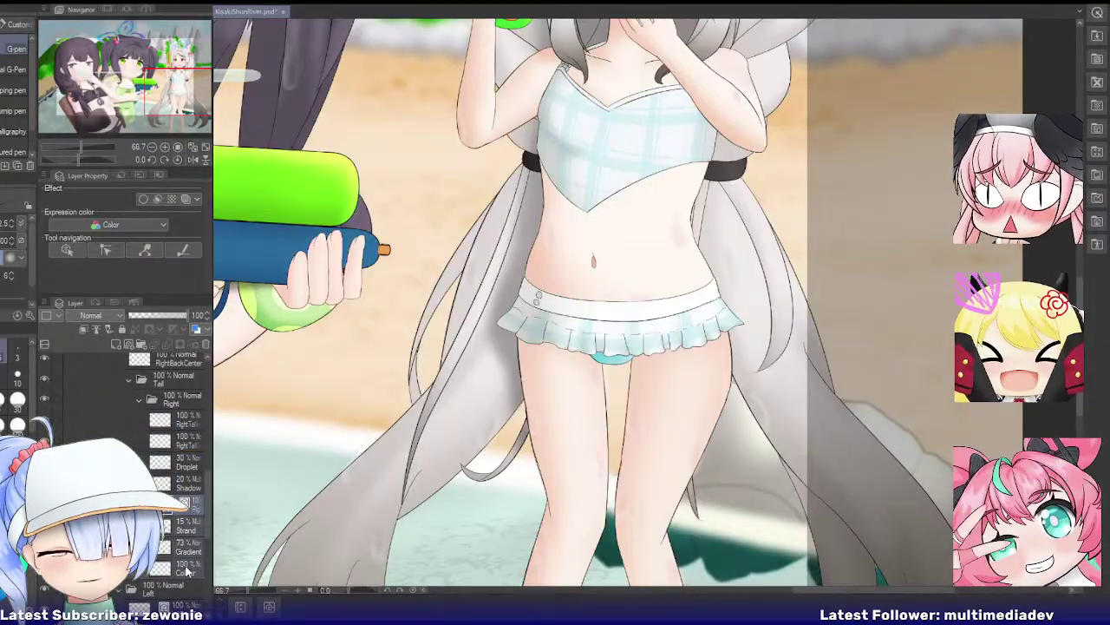
key(shift+alt+e)
click(141, 400)
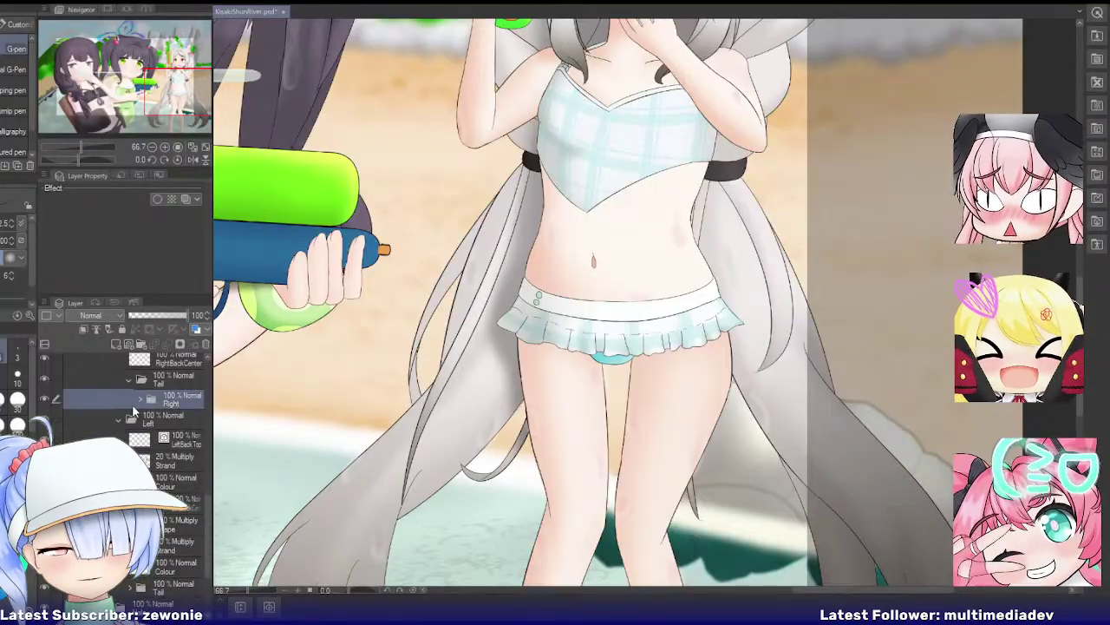
Step: Merge the LeftBackTop line layer with its Strand and Colour layers in the Left folder of HairBack
click(177, 441)
shift+click(178, 481)
key(shift+alt+e)
Step: Merge the LeftBackCenter line layer with its Shape, Strand and Colour layers
click(178, 461)
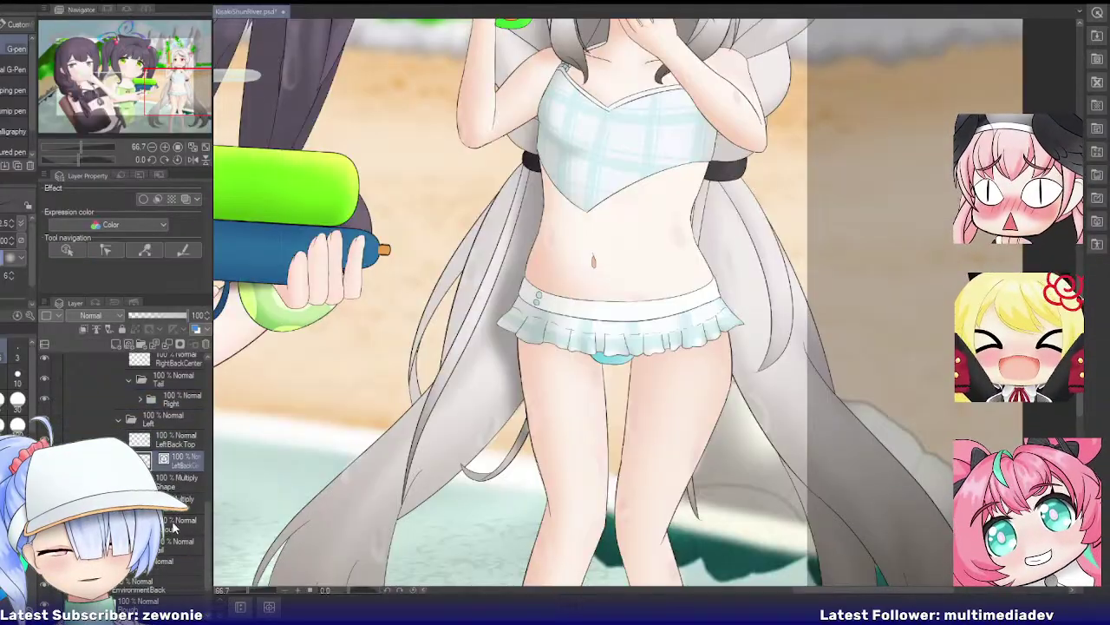
shift+click(173, 527)
key(shift+alt+e)
Step: Expand the left Tail folder and merge its inner tail line layer with the Strand, Gradient and Colour layers
click(129, 487)
click(181, 507)
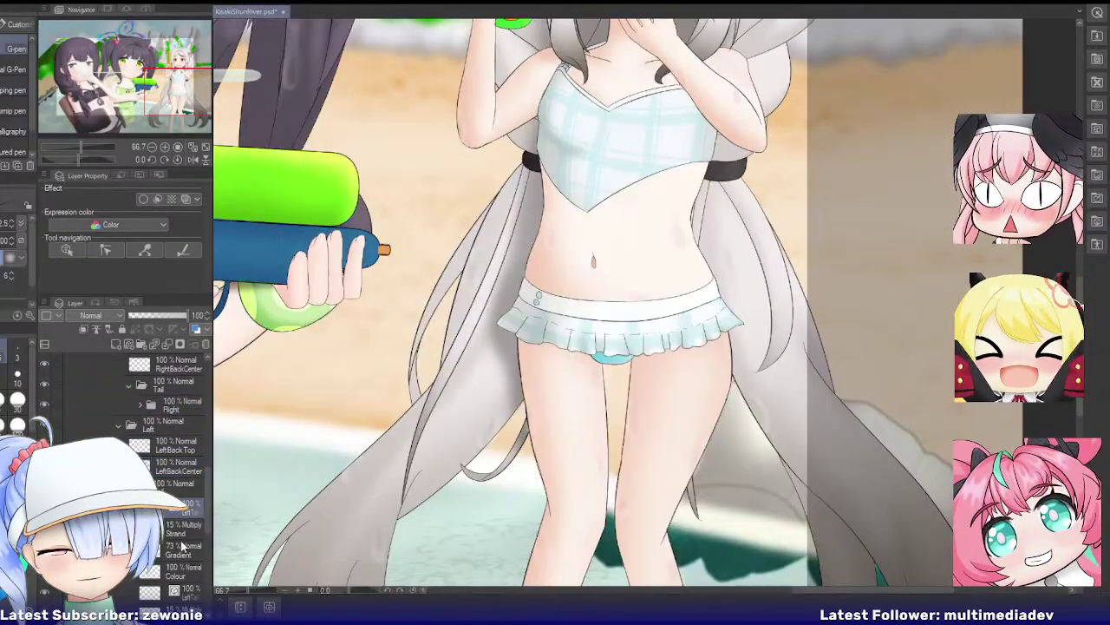
shift+click(183, 570)
key(shift+alt+e)
Step: Merge the LeftTailOuter line layer with its Strand, Gradient and Colour layers
click(183, 478)
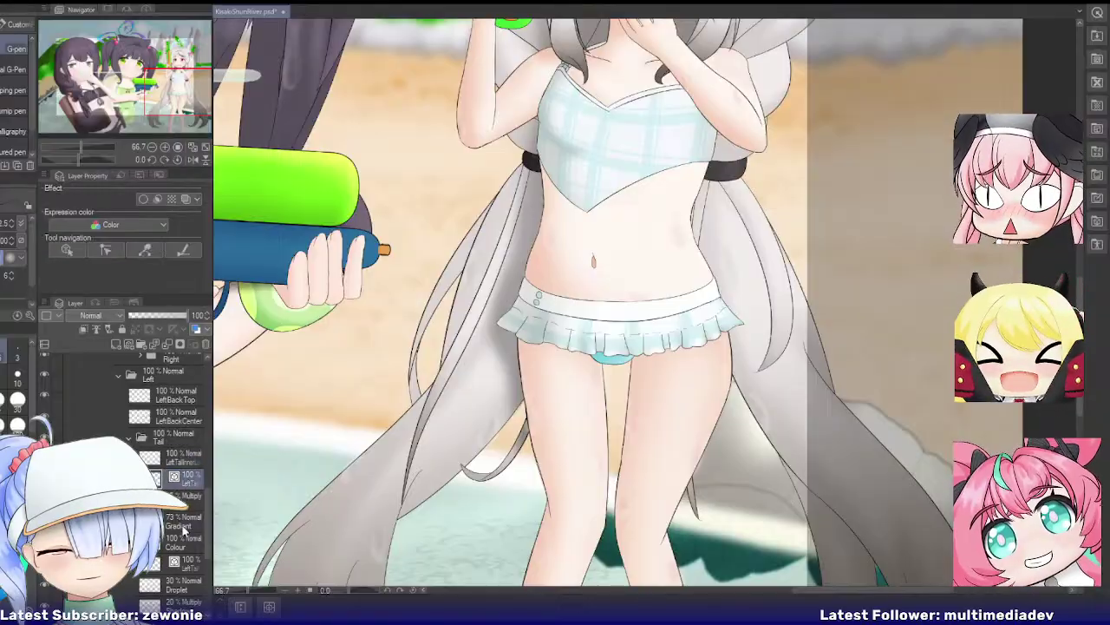
shift+click(183, 547)
key(shift+alt+e)
Step: Reorder Droplet and Shadow above the third left tail line layer, merge that line layer with Strand, Gradient and Colour, and collapse Tail
scroll(181, 519, down, 1)
click(180, 492)
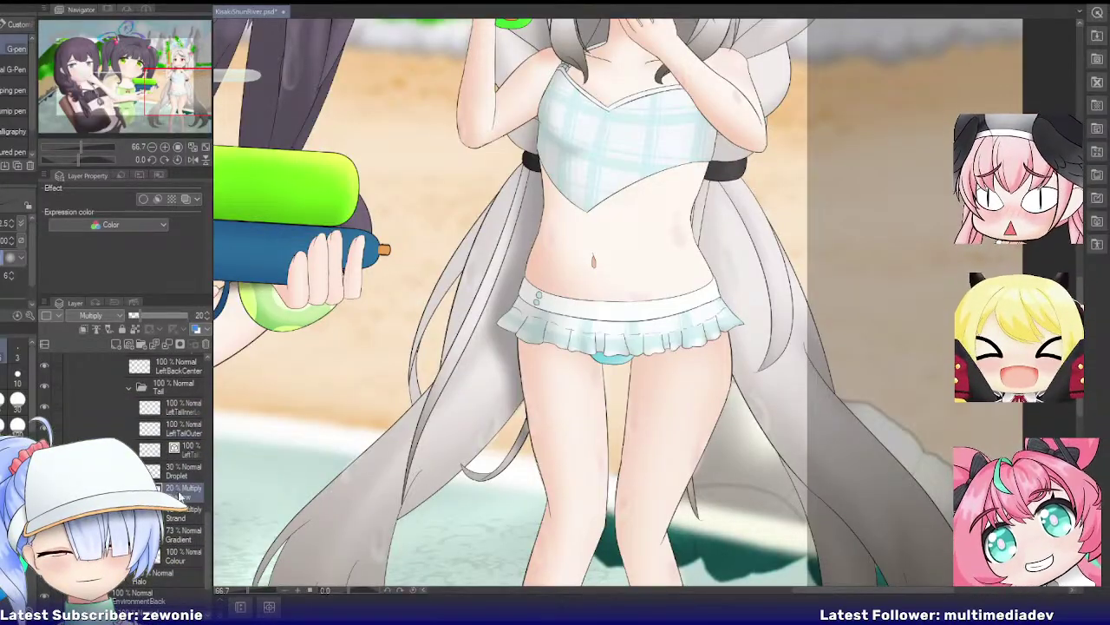
drag(177, 477, 182, 446)
click(181, 493)
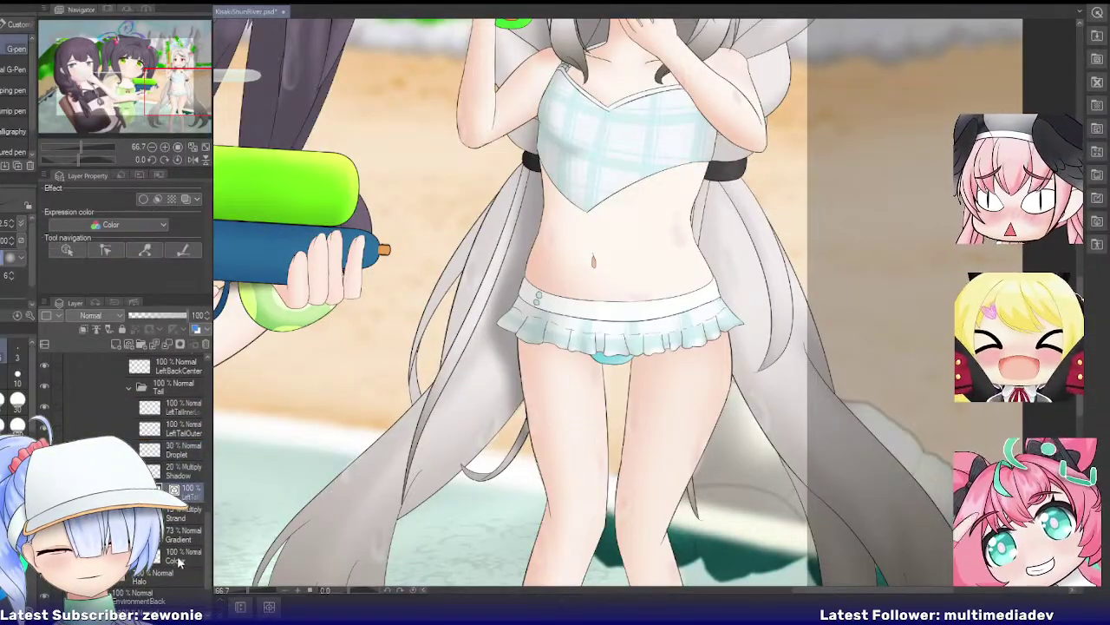
shift+click(179, 557)
key(shift+alt+e)
click(128, 387)
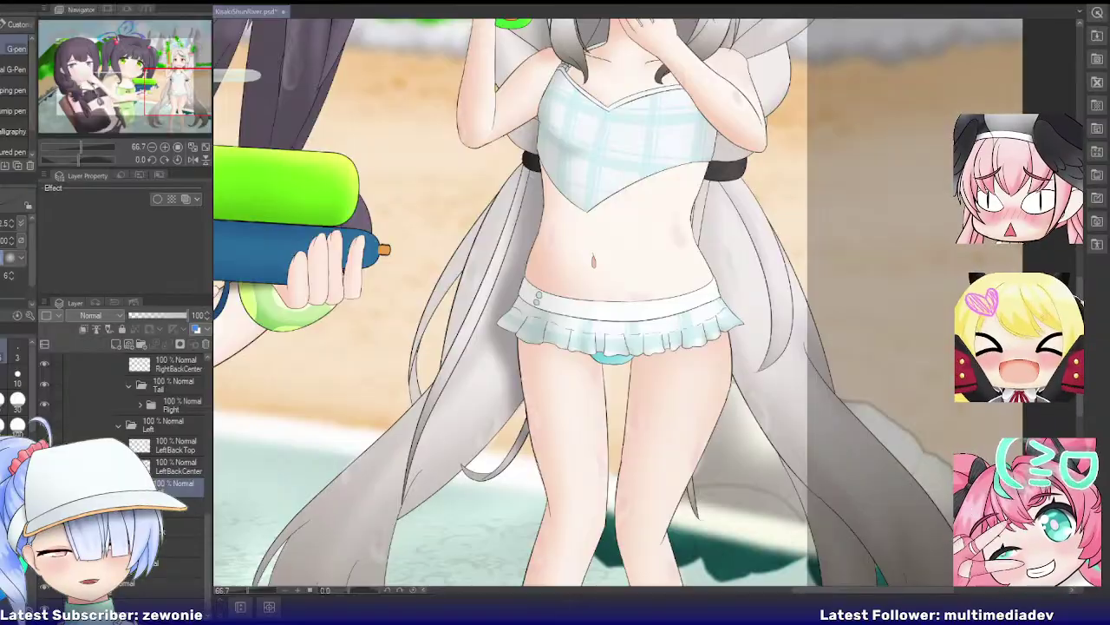
Step: Collapse the HairBack folder and merge the KokonaHalo line layer with all its effect, Shape and Colour layers in the Halo folder
scroll(169, 468, up, 3)
click(110, 453)
click(152, 453)
scroll(363, 434, down, 3)
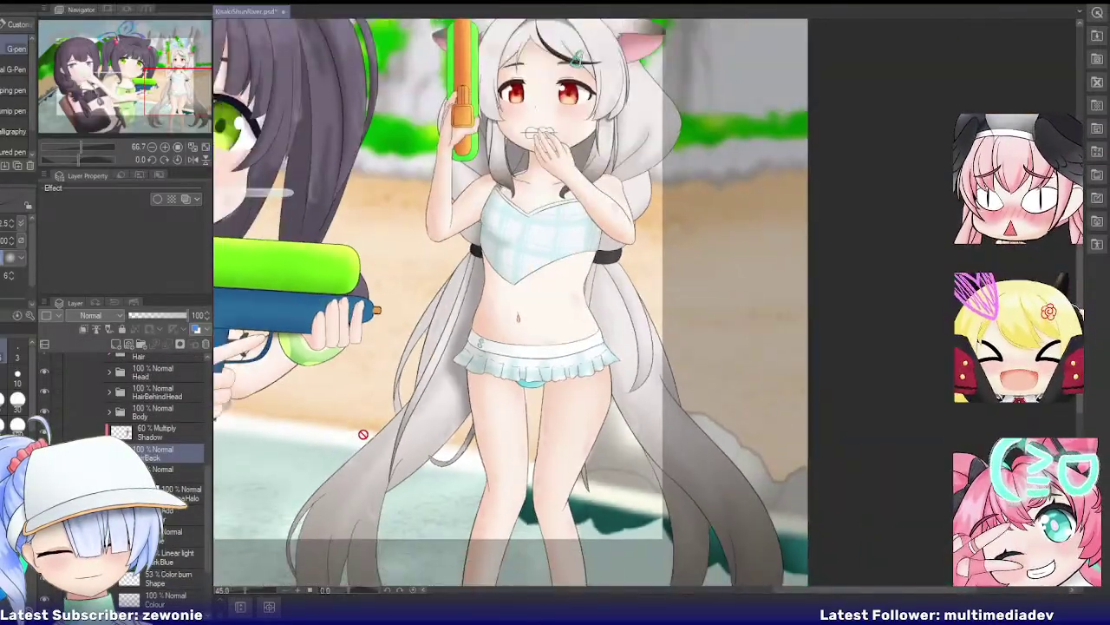
scroll(169, 468, down, 1)
click(169, 475)
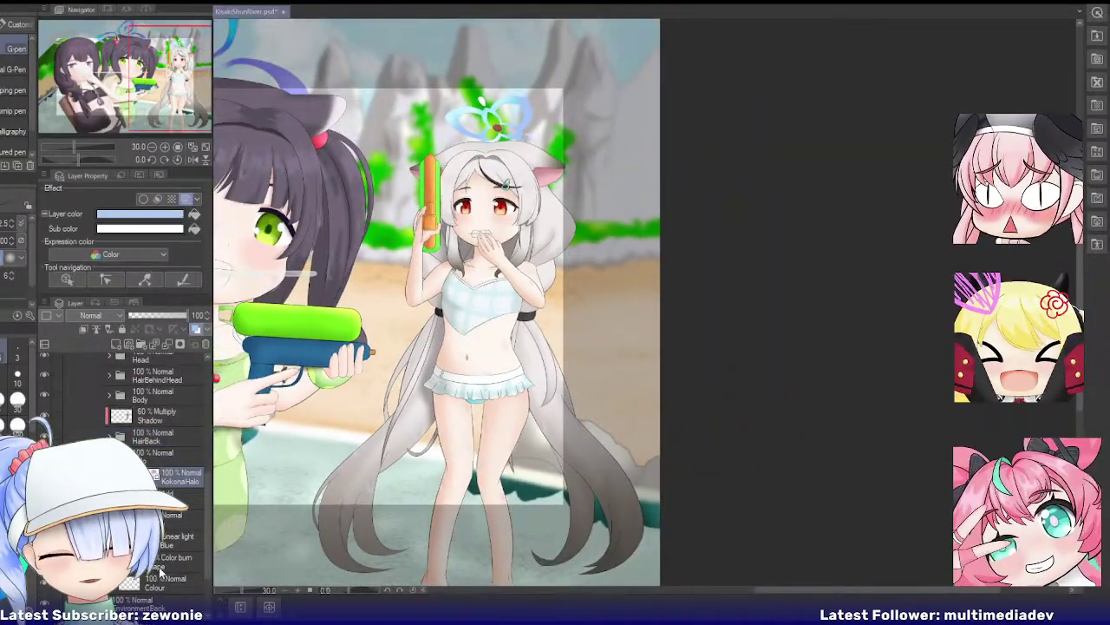
shift+click(158, 588)
key(shift+alt+e)
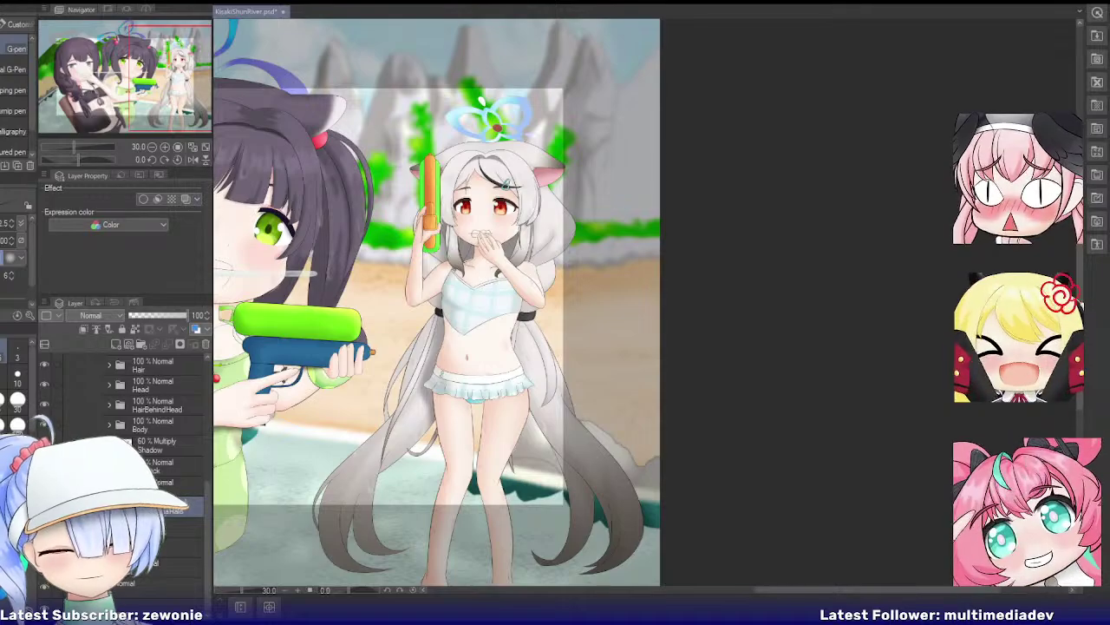
Step: Look through the layer list from the Lines folder down to the Mountain layer in EnvironmentBack, and view the whole illustration
click(156, 566)
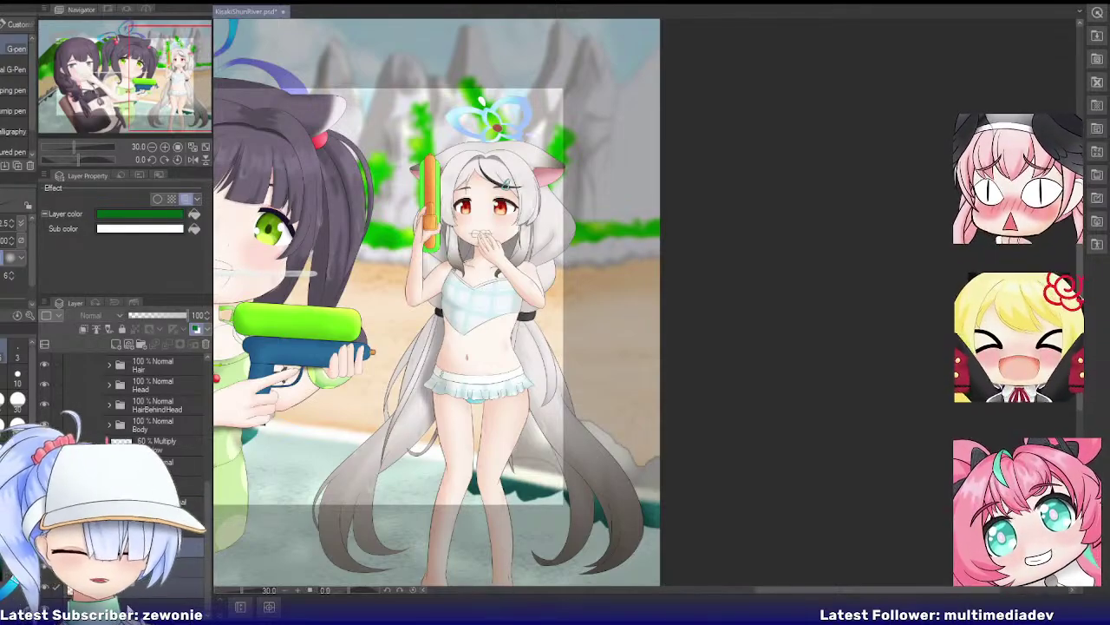
shift+click(157, 587)
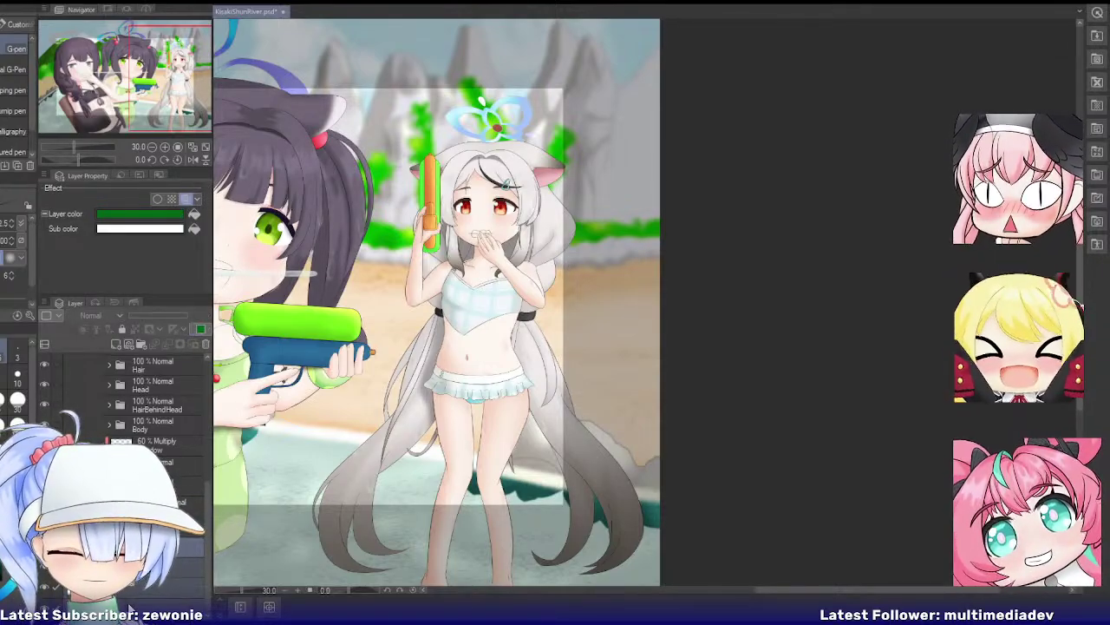
scroll(208, 367, up, 7)
click(202, 370)
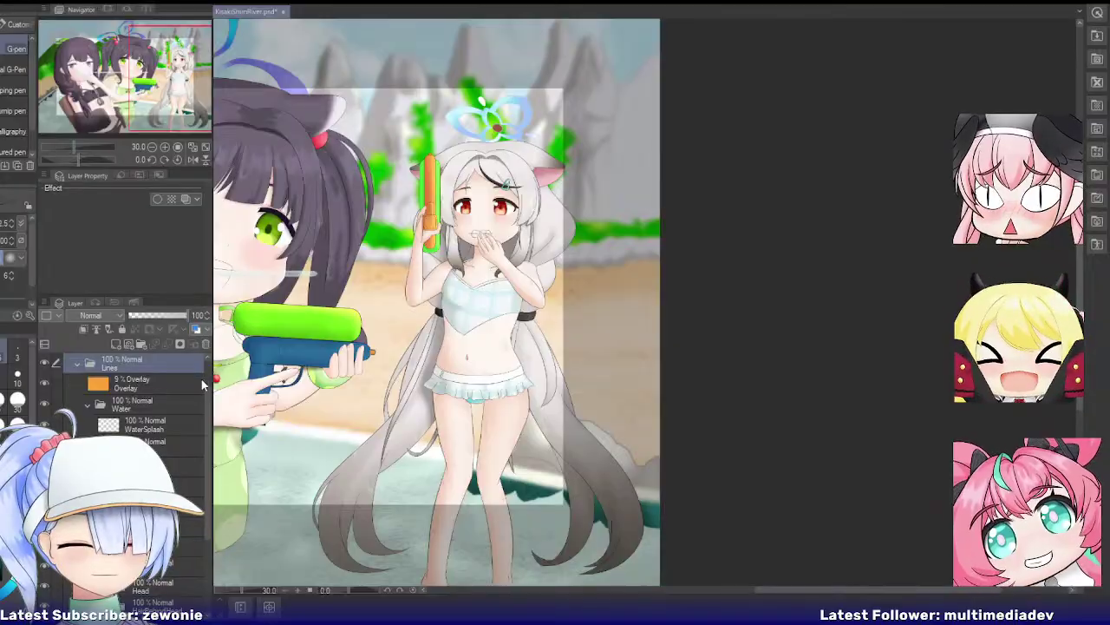
scroll(203, 382, down, 2)
scroll(206, 373, down, 5)
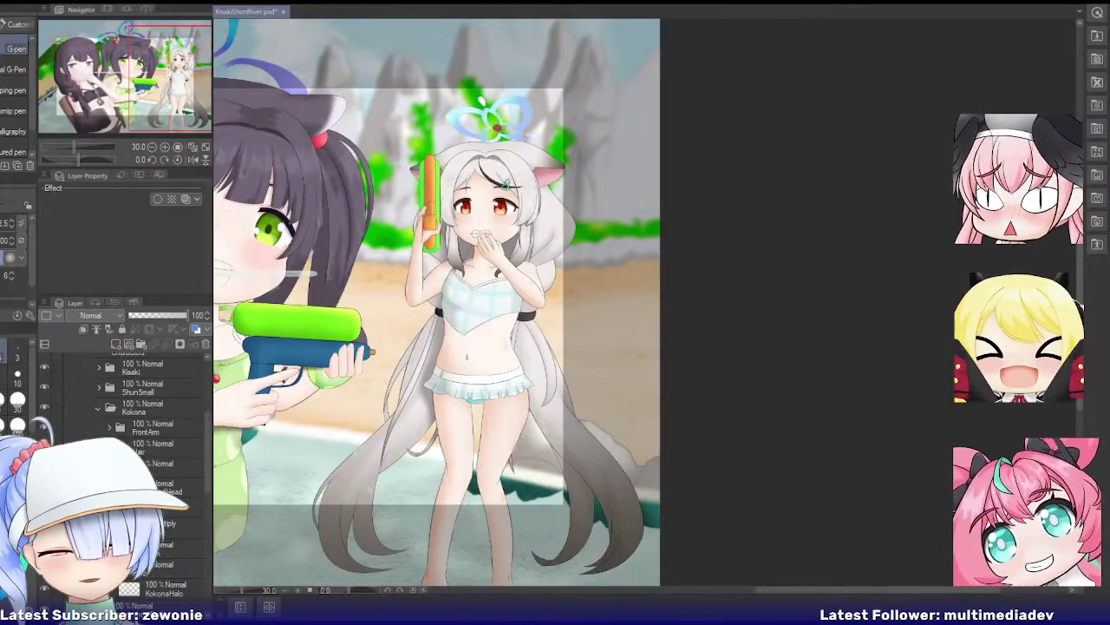
scroll(206, 373, down, 2)
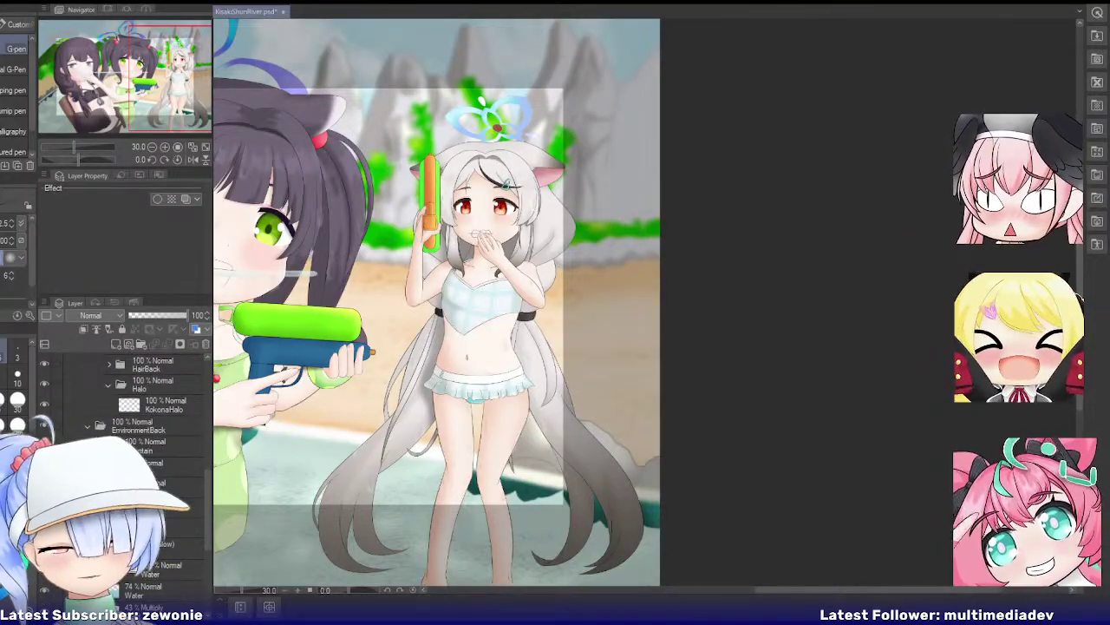
click(156, 444)
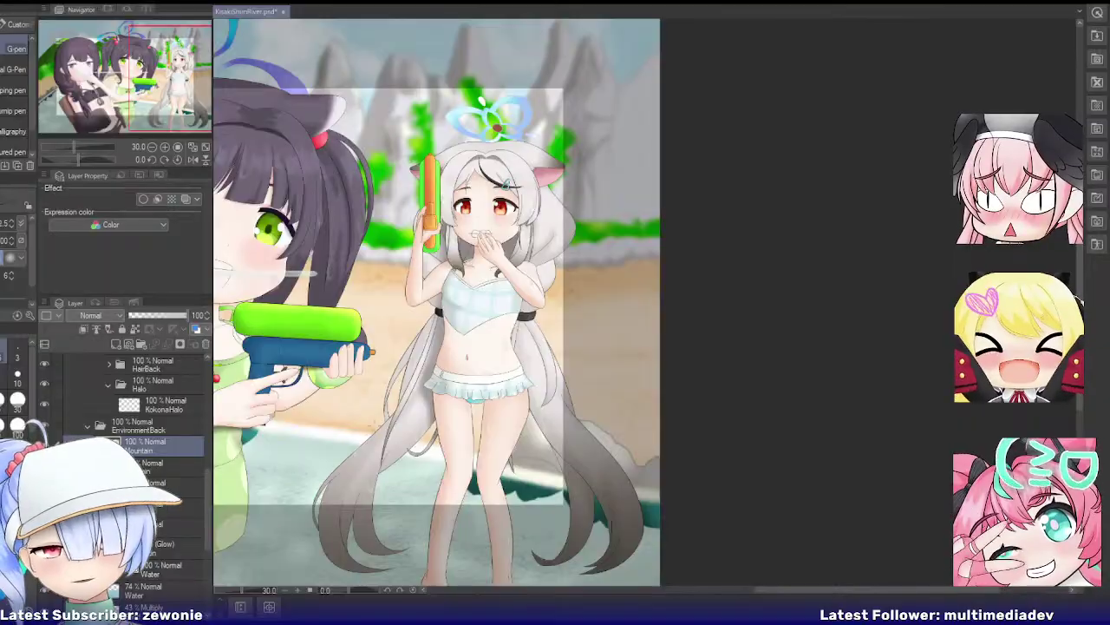
scroll(430, 413, down, 5)
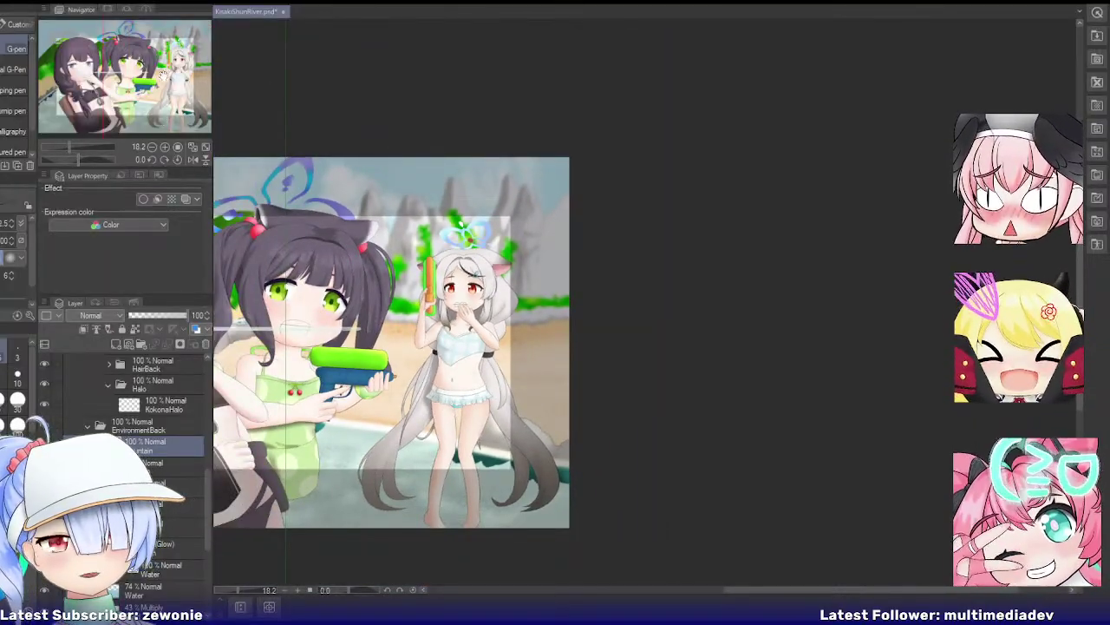
drag(163, 76, 121, 72)
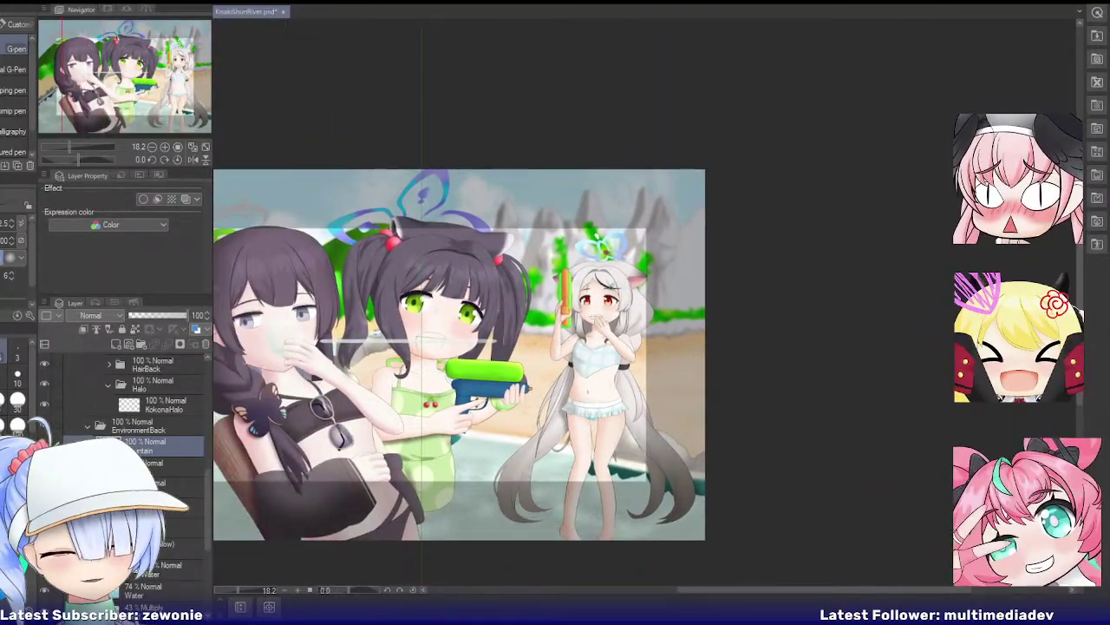
Step: Merge the environment layers beneath the Mountain layer, around the Land folder in EnvironmentBack
click(161, 466)
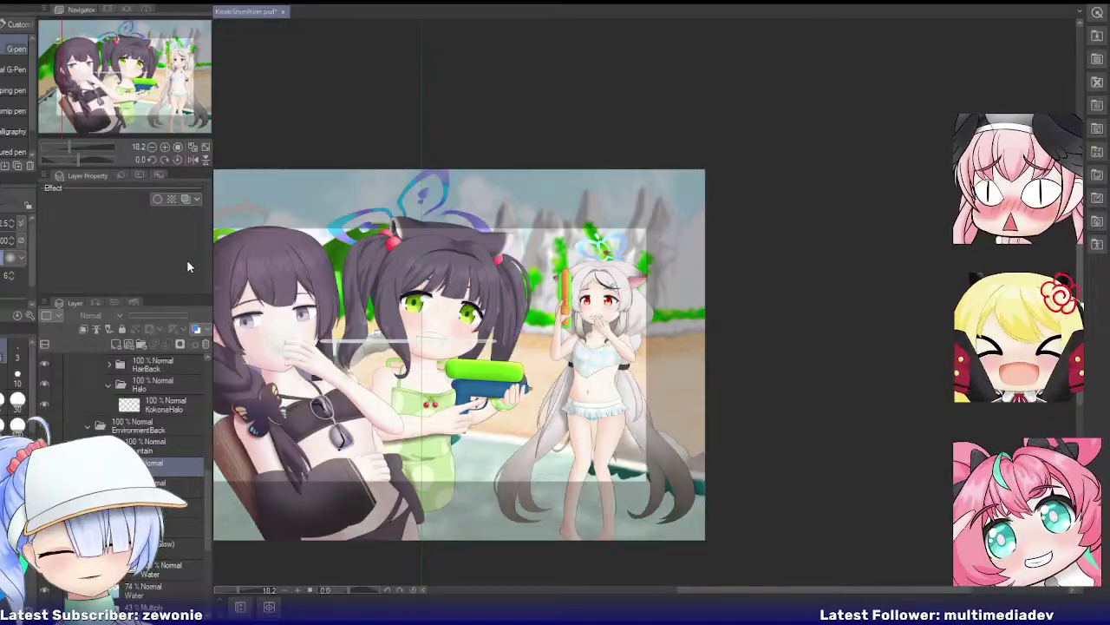
click(161, 487)
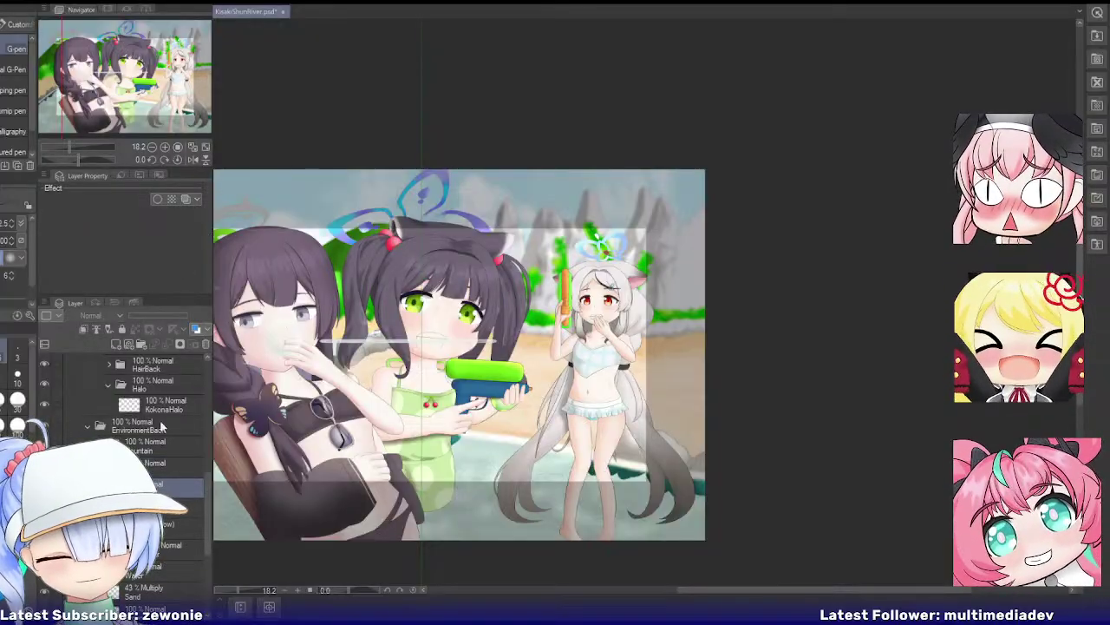
key(ctrl+e)
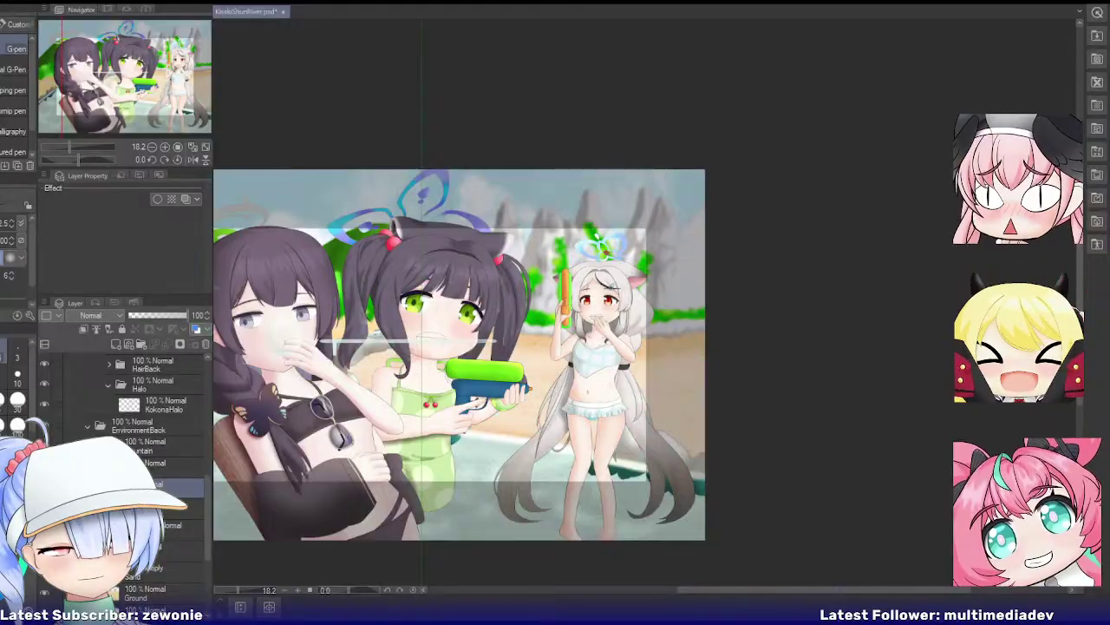
Step: Delete the subfolder inside the Land folder of EnvironmentBack and select the Multiply layer below it
scroll(53, 420, down, 2)
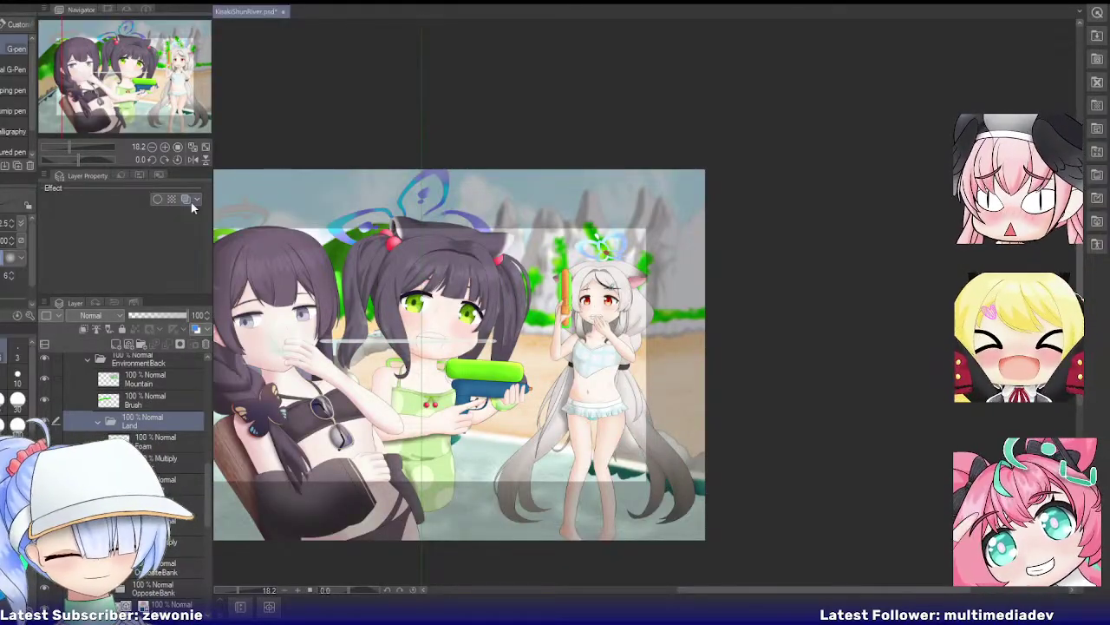
drag(157, 111, 134, 120)
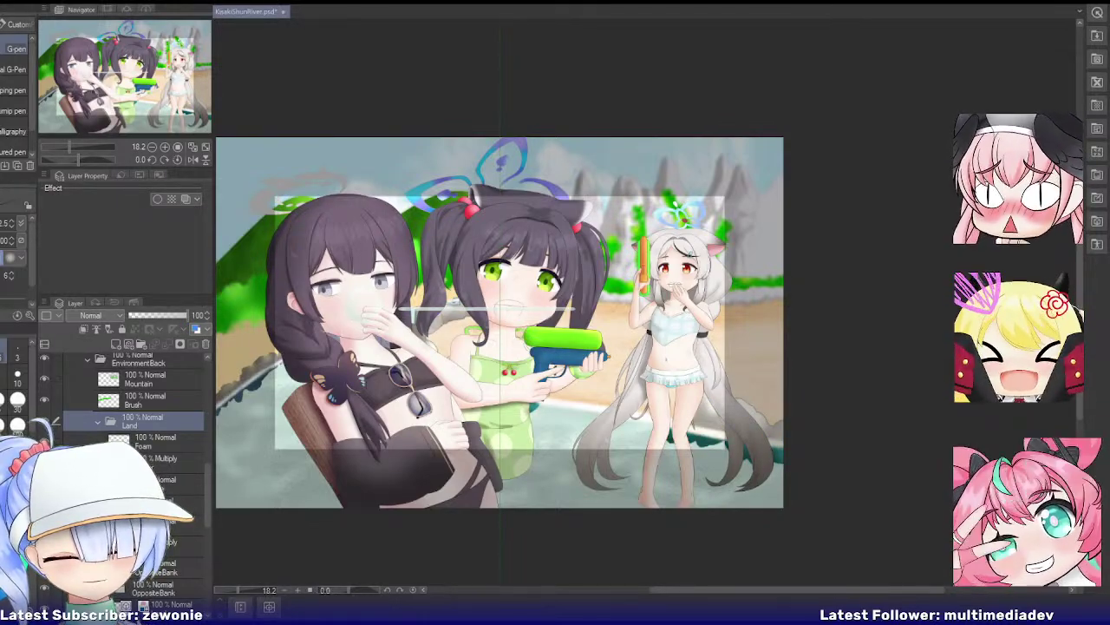
click(108, 504)
click(108, 504)
click(174, 504)
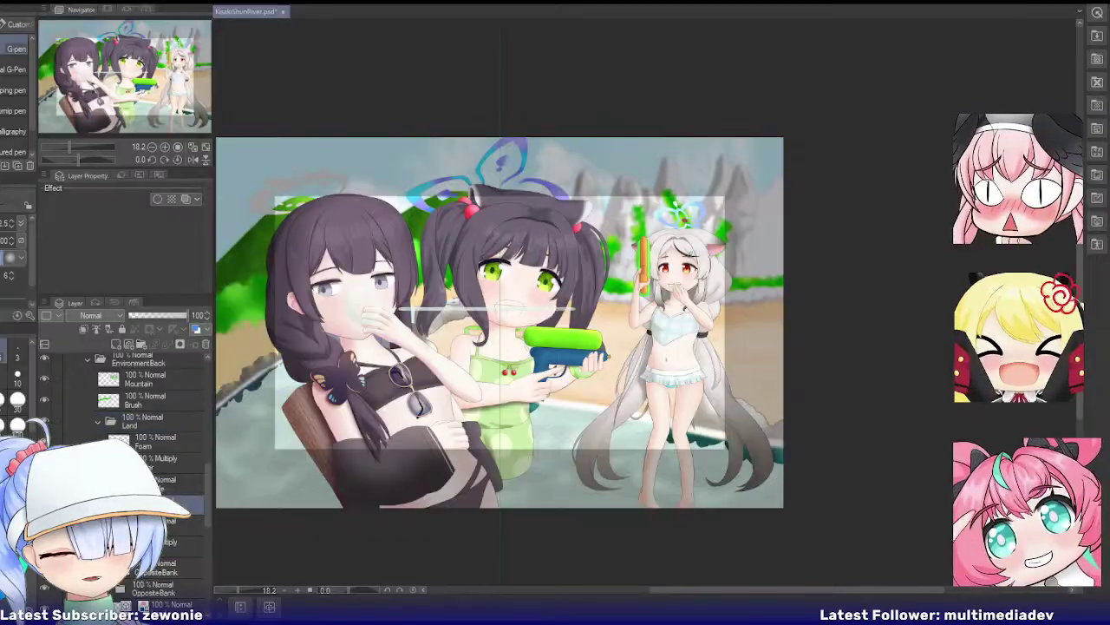
key(Delete)
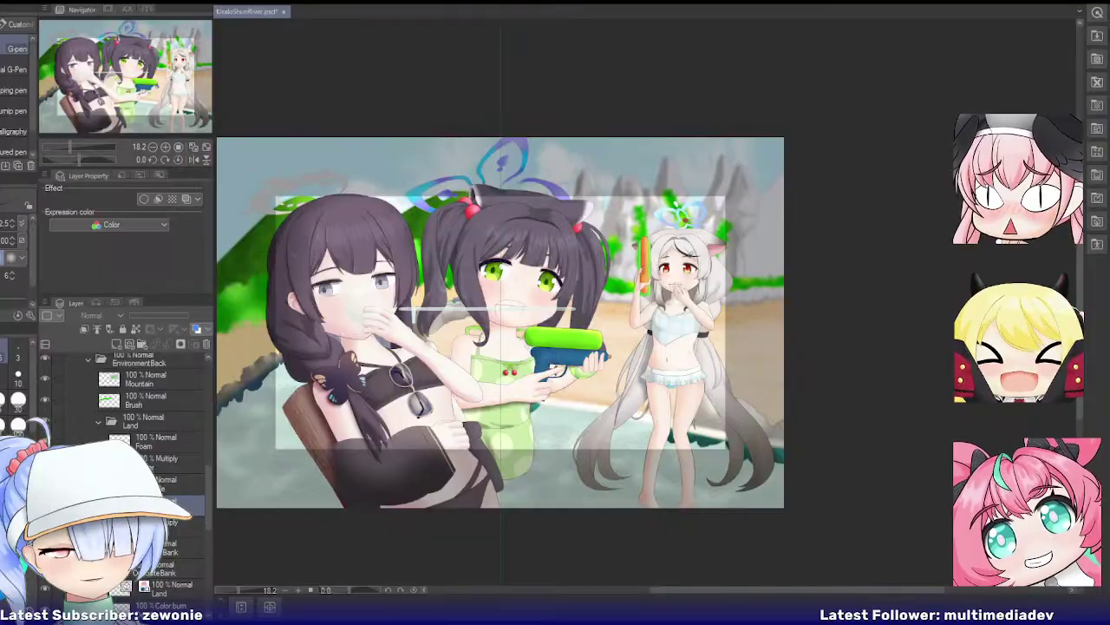
click(187, 526)
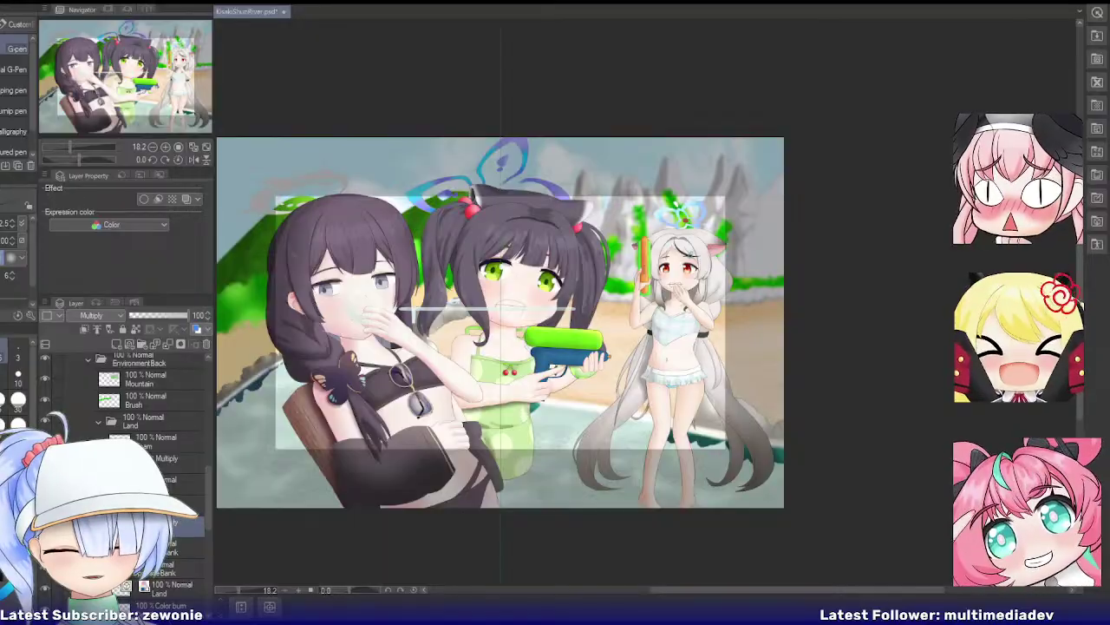
Step: Check the extent of the OppositeBank layer in the Land folder with a transform frame and by toggling its visibility
click(186, 547)
key(ctrl+t)
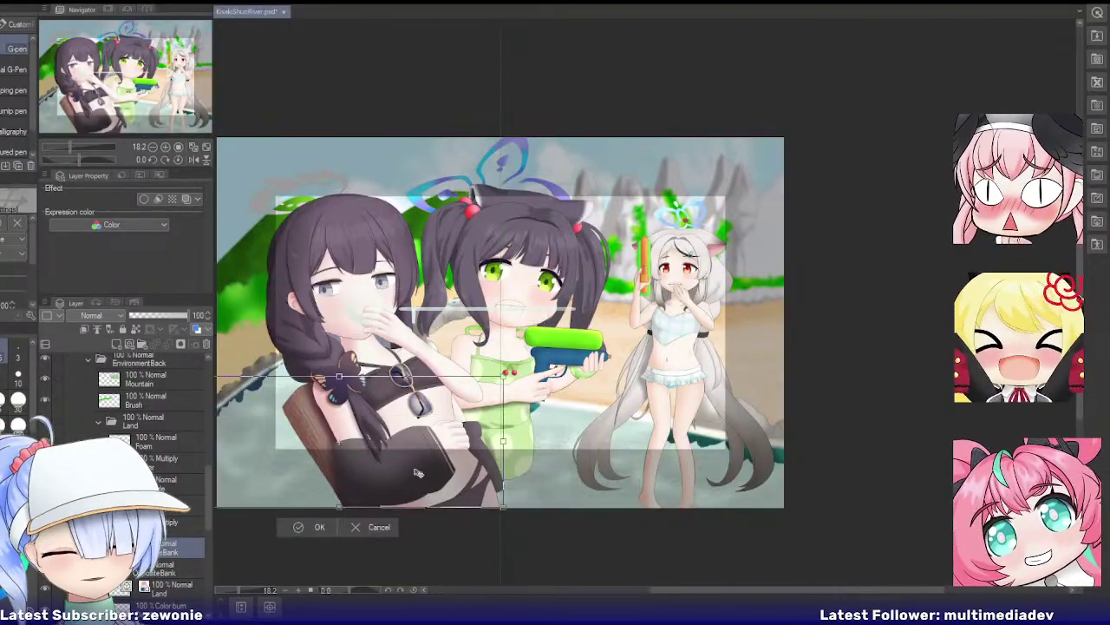
click(425, 517)
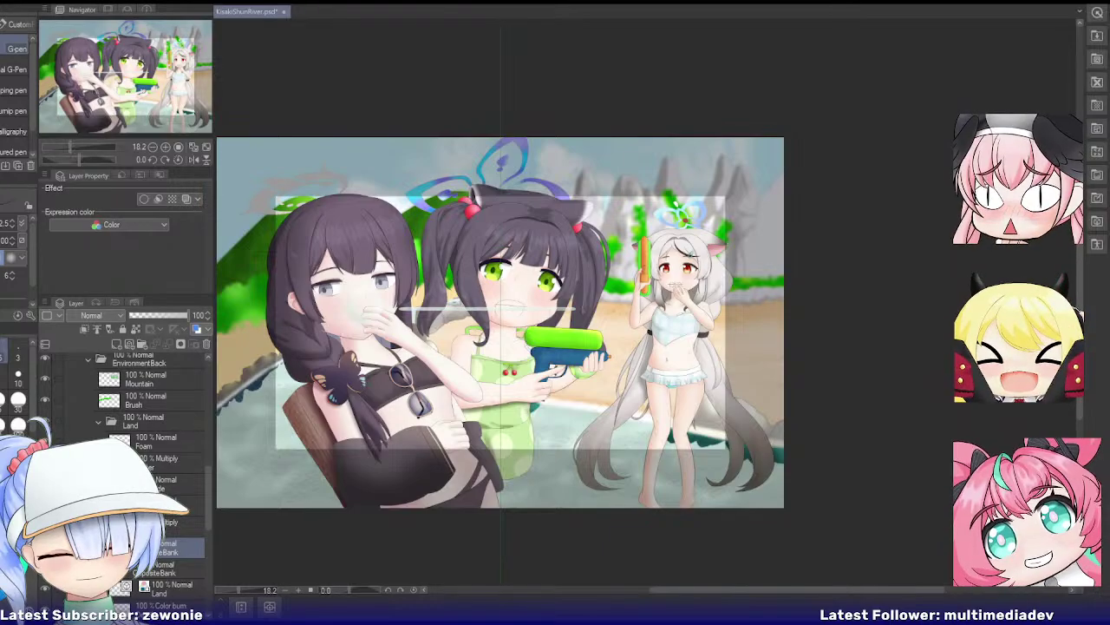
click(45, 548)
click(45, 547)
Step: Delete the OppositeBank subfolder inside the Land folder and select the OppositeBank layer
click(169, 569)
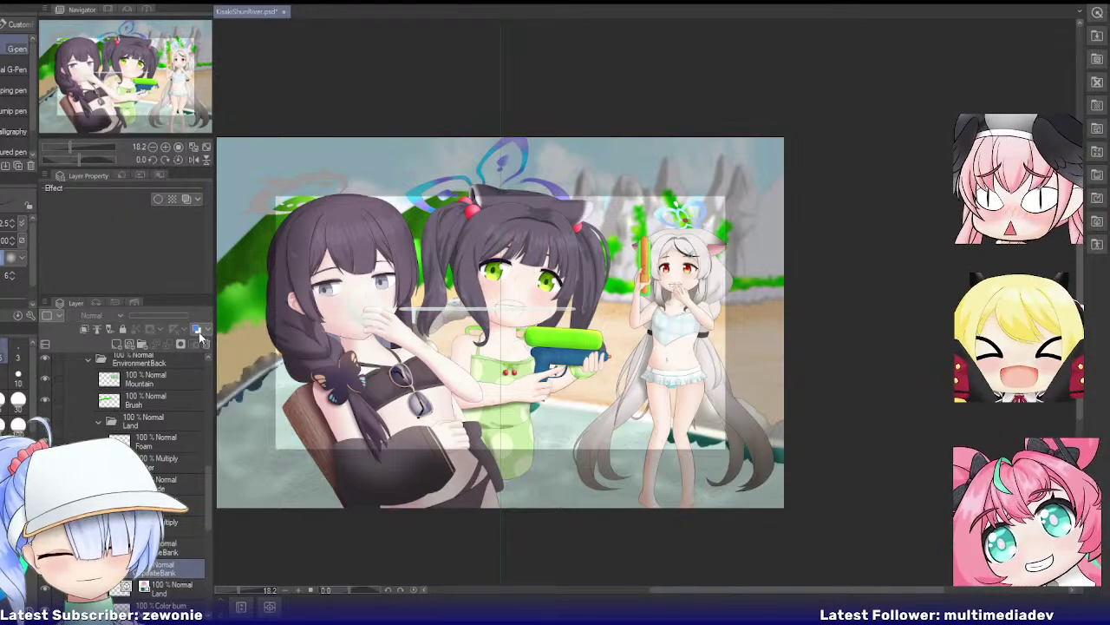
click(197, 331)
click(168, 546)
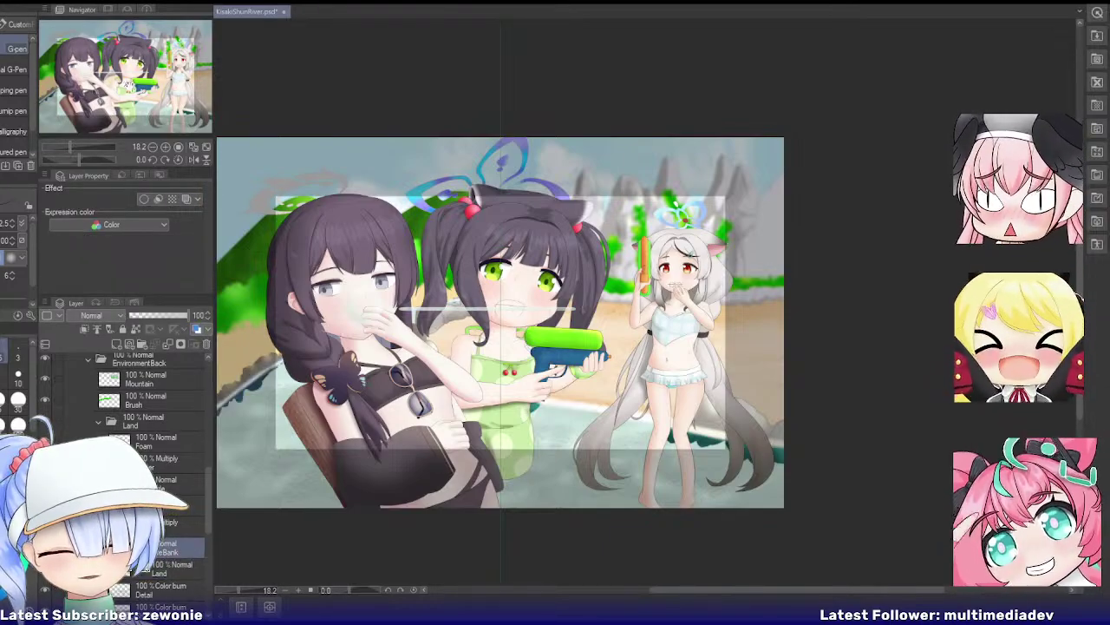
drag(240, 370, 291, 348)
scroll(288, 349, up, 3)
scroll(318, 404, down, 4)
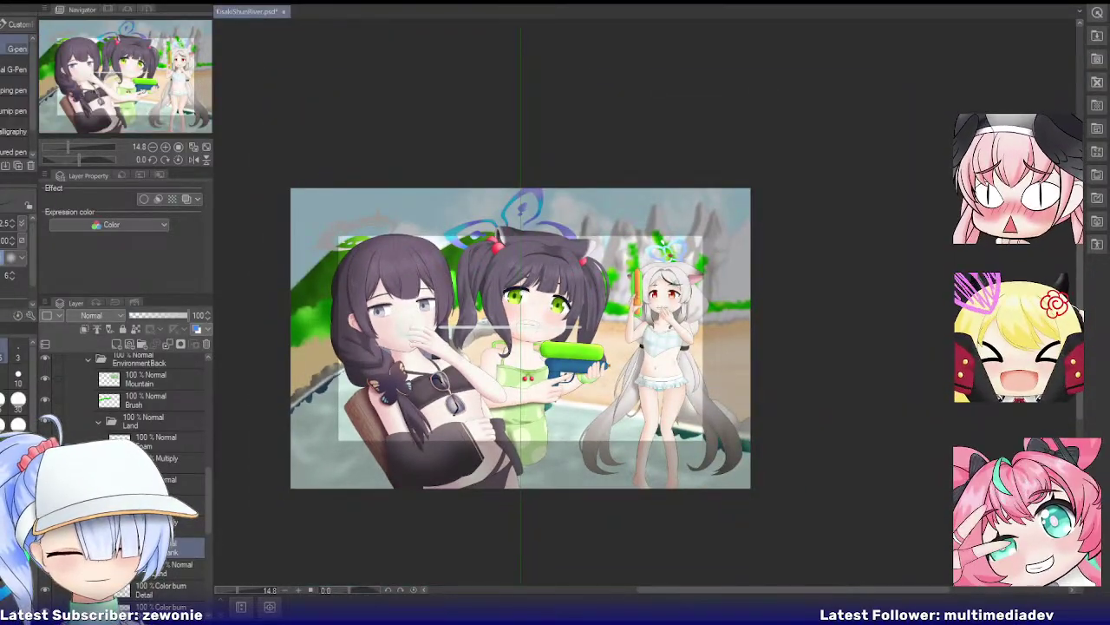
Step: In the Land folder, merge the upper Multiply layer into RiverSide and the lower Multiply layer into OppositeBank
click(180, 483)
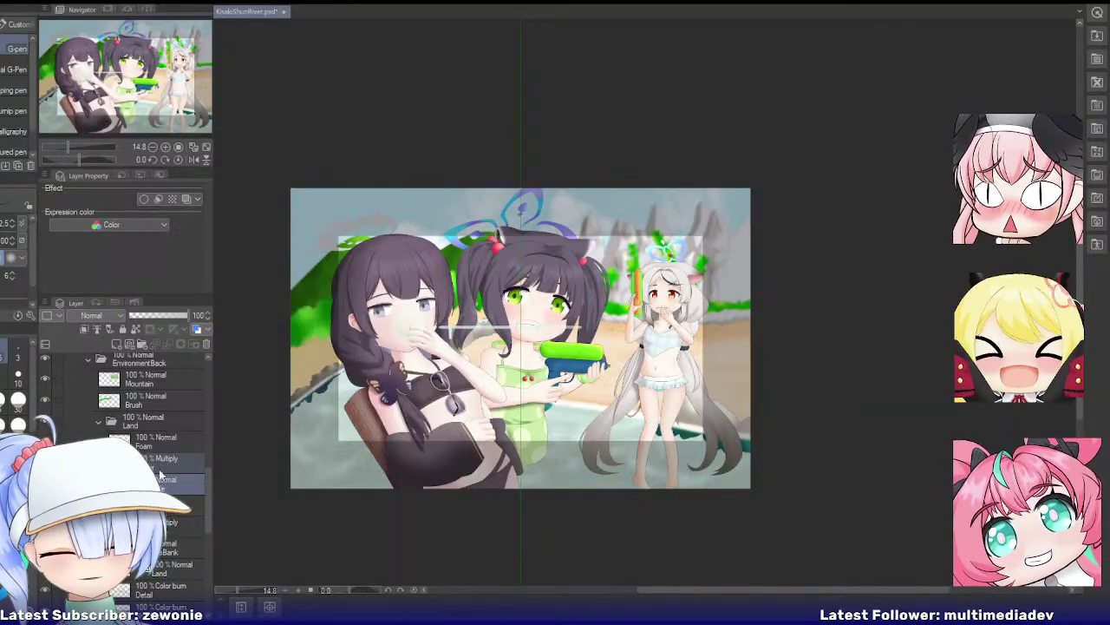
key(shift+alt+e)
click(163, 526)
shift+click(163, 505)
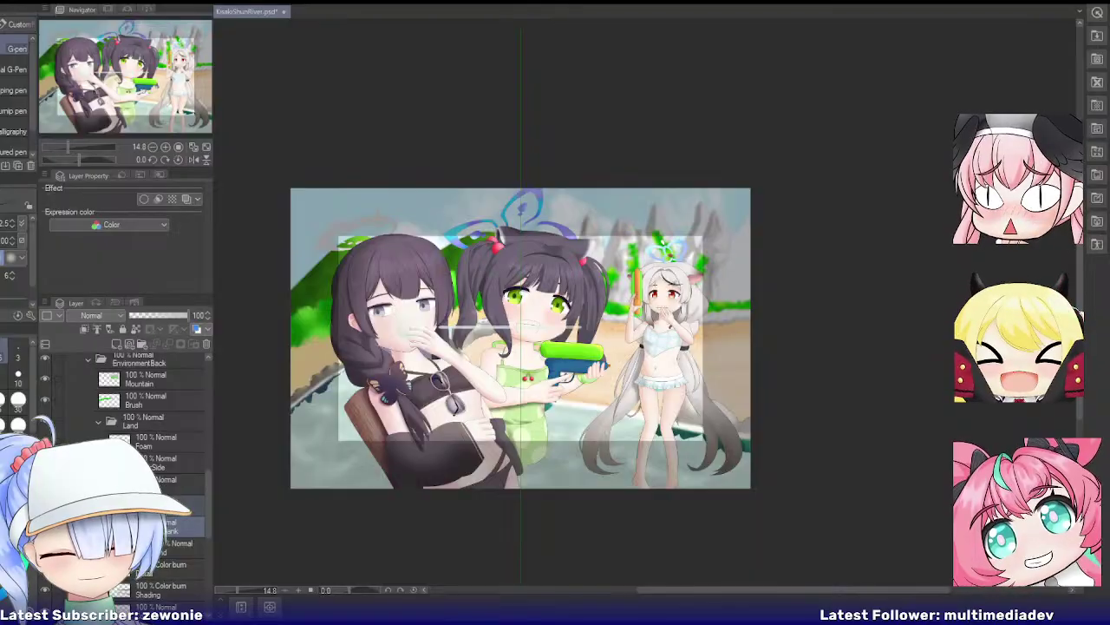
key(shift+alt+e)
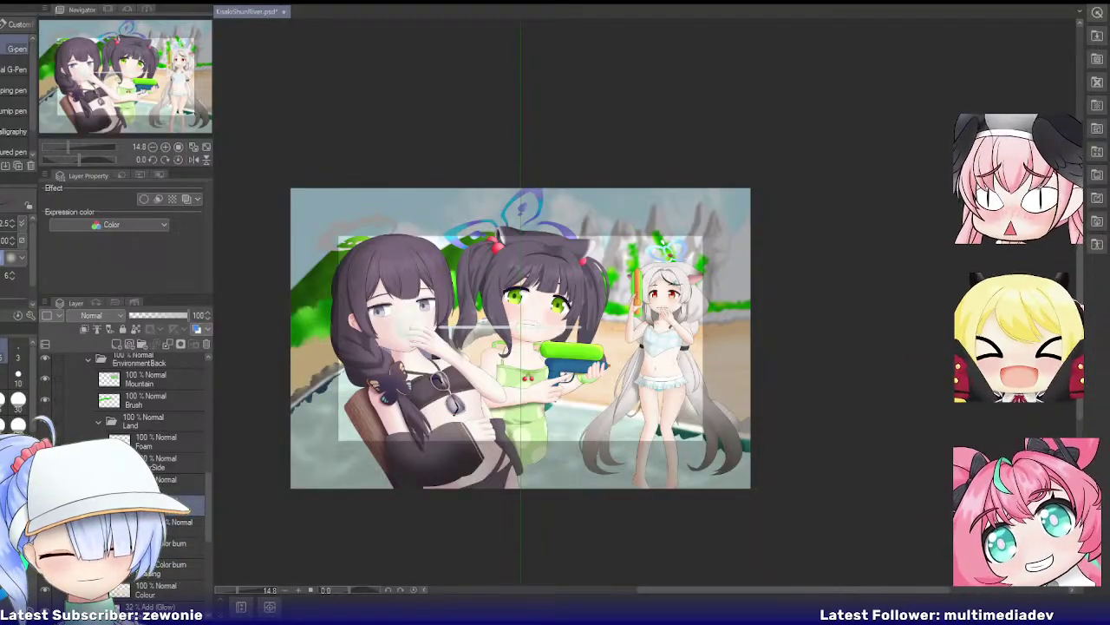
Step: Rename the two foam layers in the Land folder FoamOppo and FoamClose
click(164, 483)
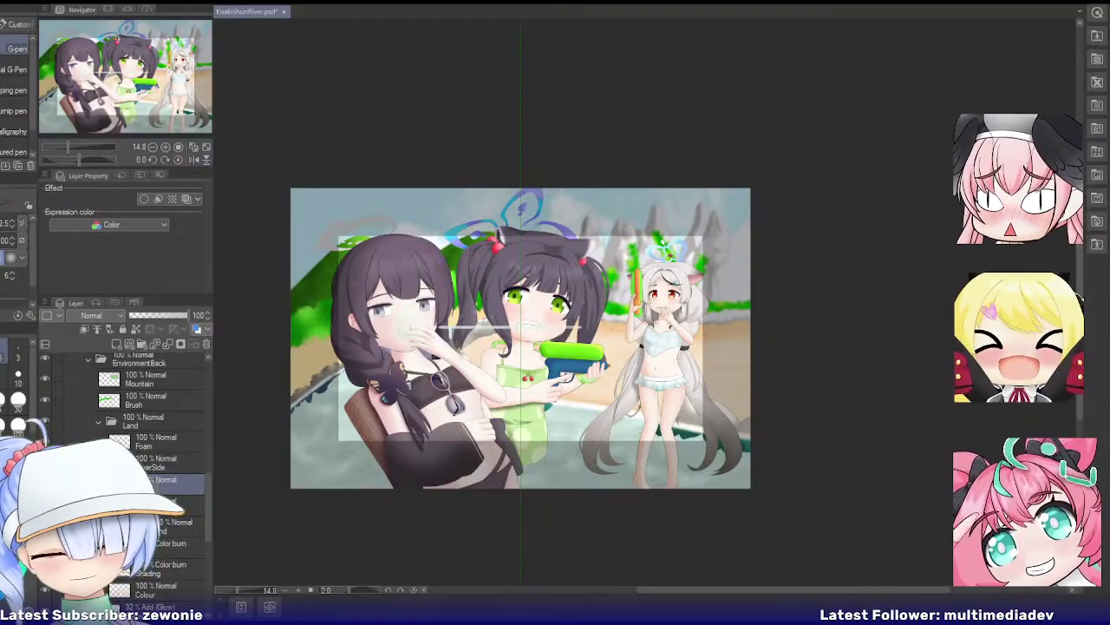
click(162, 444)
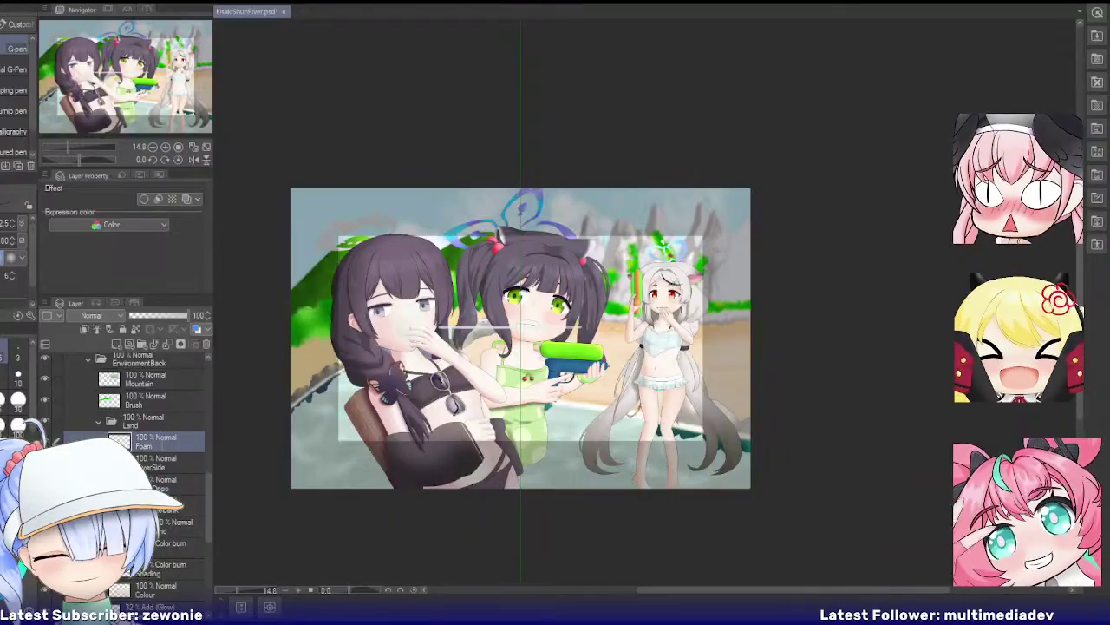
Step: Examine the extent of the Land line layer below OppositeBank with a transform frame, looking closely at the riverbank
scroll(163, 460, down, 3)
click(172, 458)
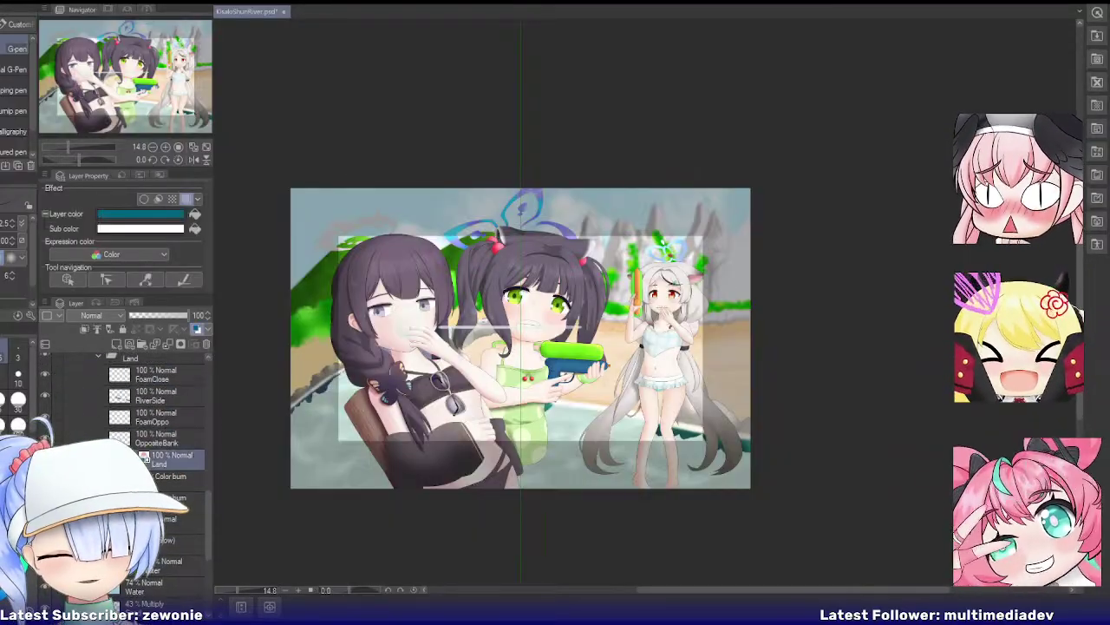
key(ctrl+t)
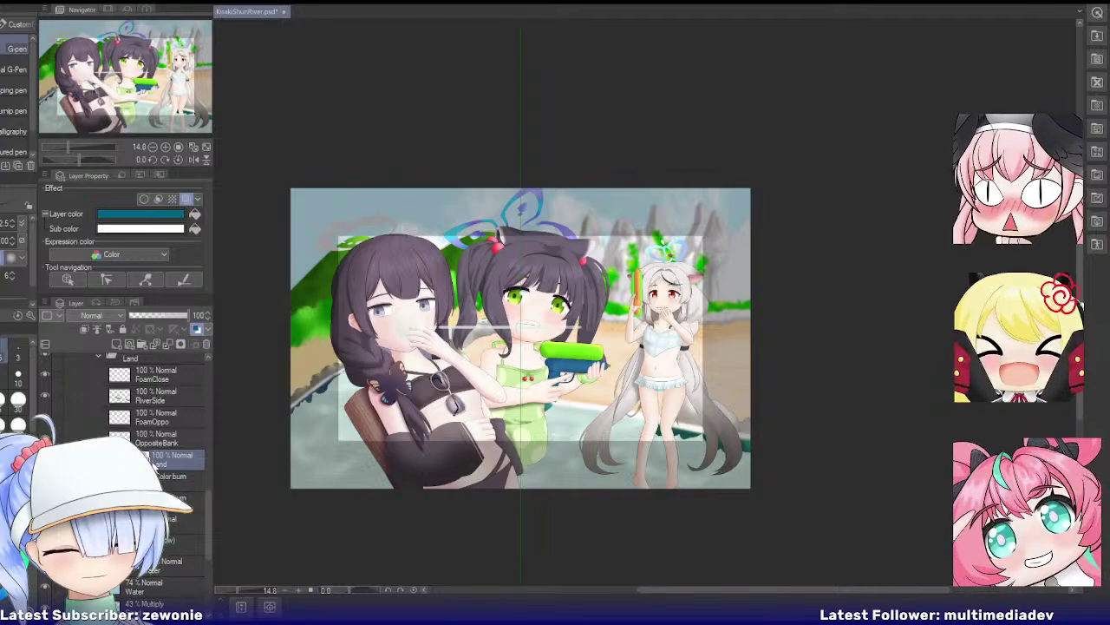
key(ctrl+t)
mouse_move(650, 422)
mouse_down()
mouse_move(578, 491)
mouse_move(761, 384)
mouse_move(657, 405)
mouse_up()
scroll(657, 405, up, 5)
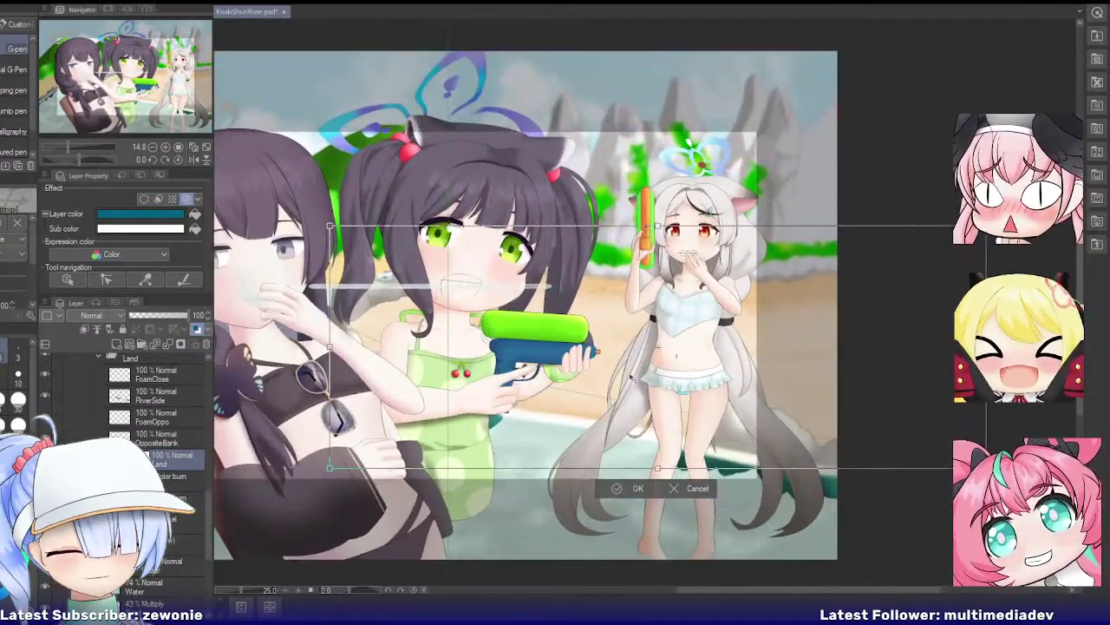
drag(719, 430, 673, 427)
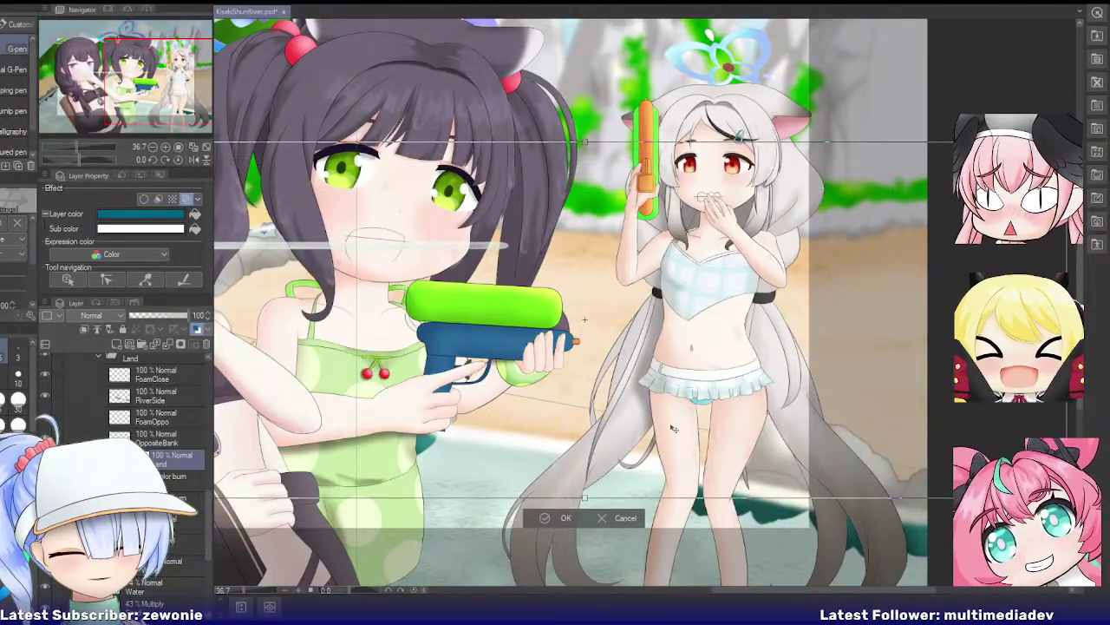
click(623, 518)
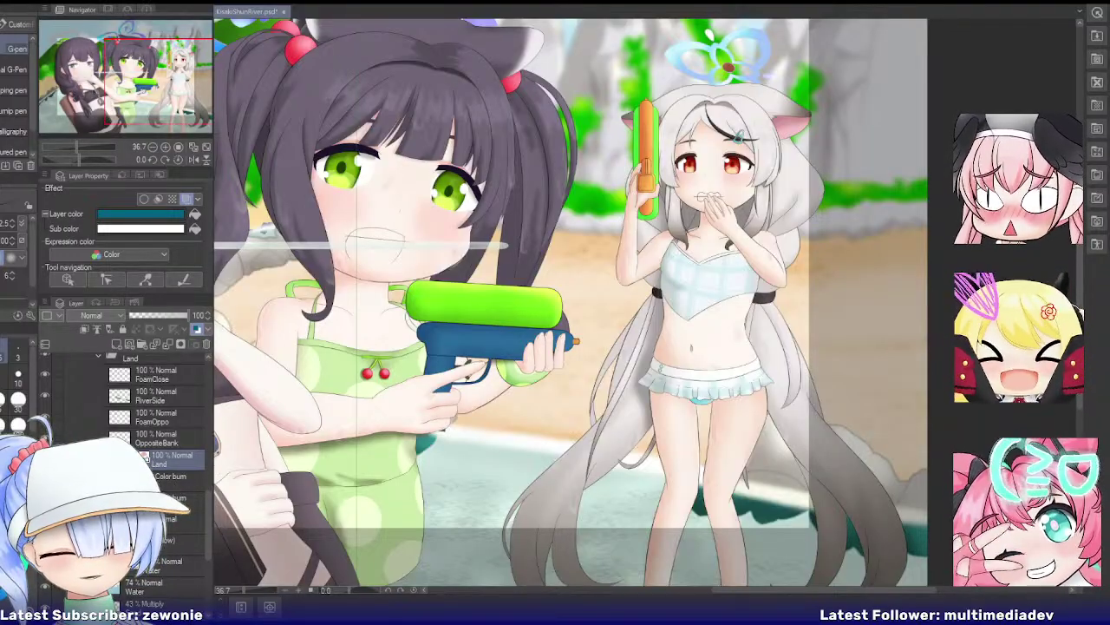
Step: Merge the Land line layer with its Detail, Shading and Colour layers into one Land layer
key(ctrl+t)
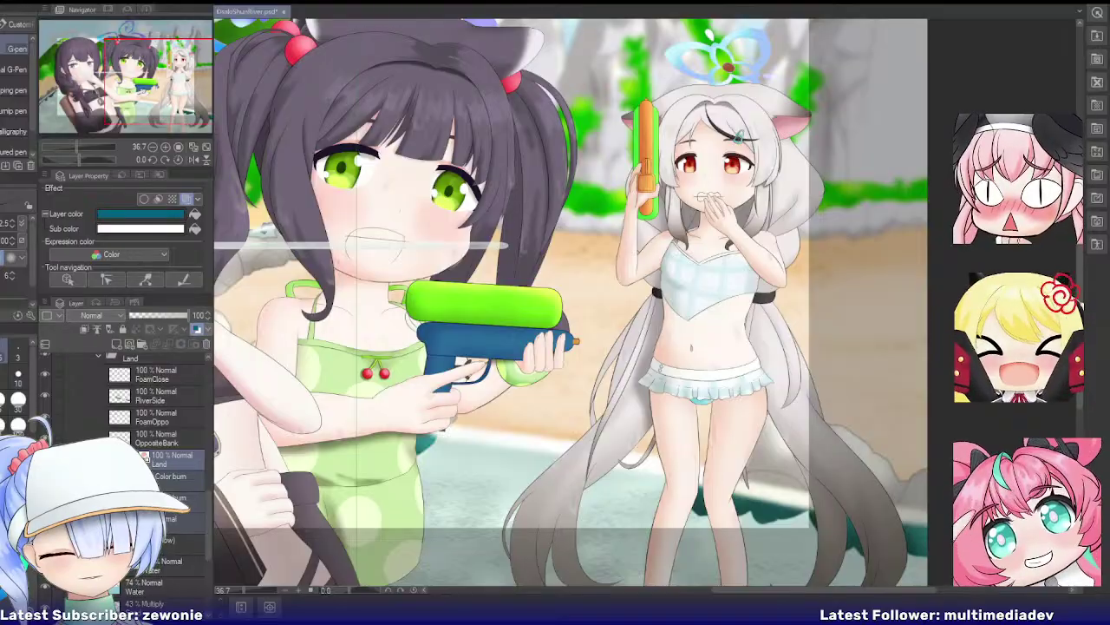
key(shift+alt+e)
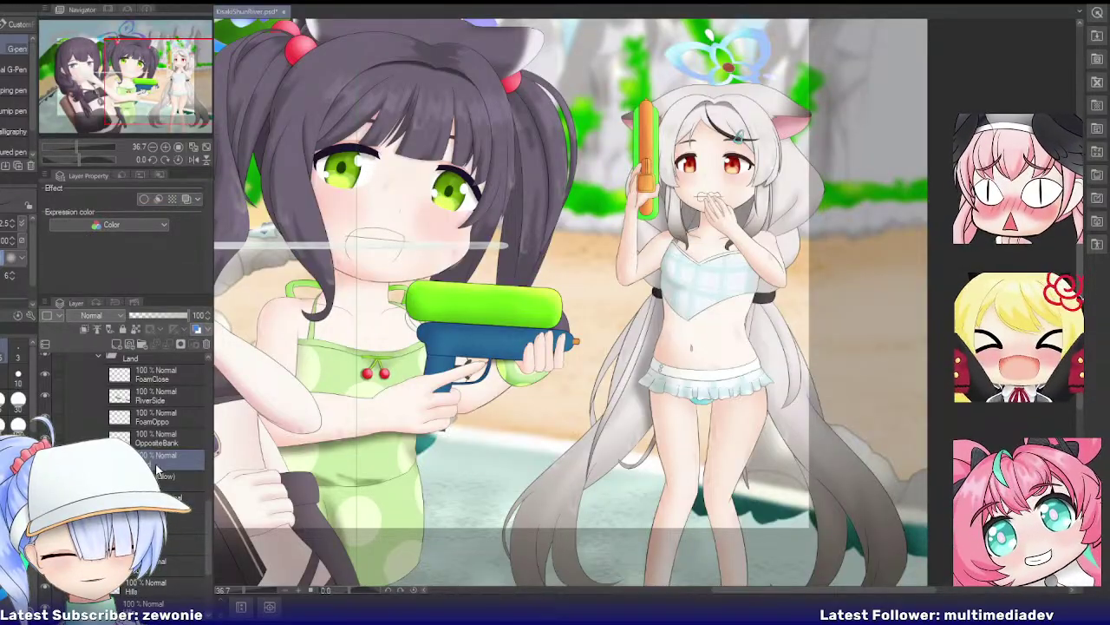
Step: Rename the Refraction layer RiverRefraction and merge the water layers beneath it into a single Water layer
scroll(156, 468, down, 2)
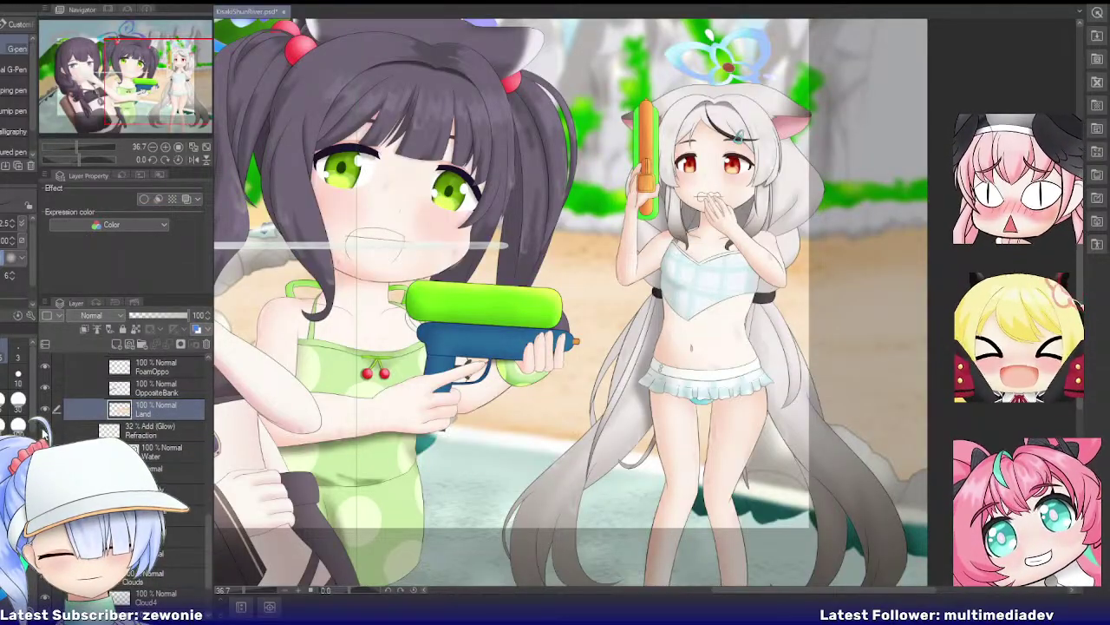
scroll(494, 420, down, 4)
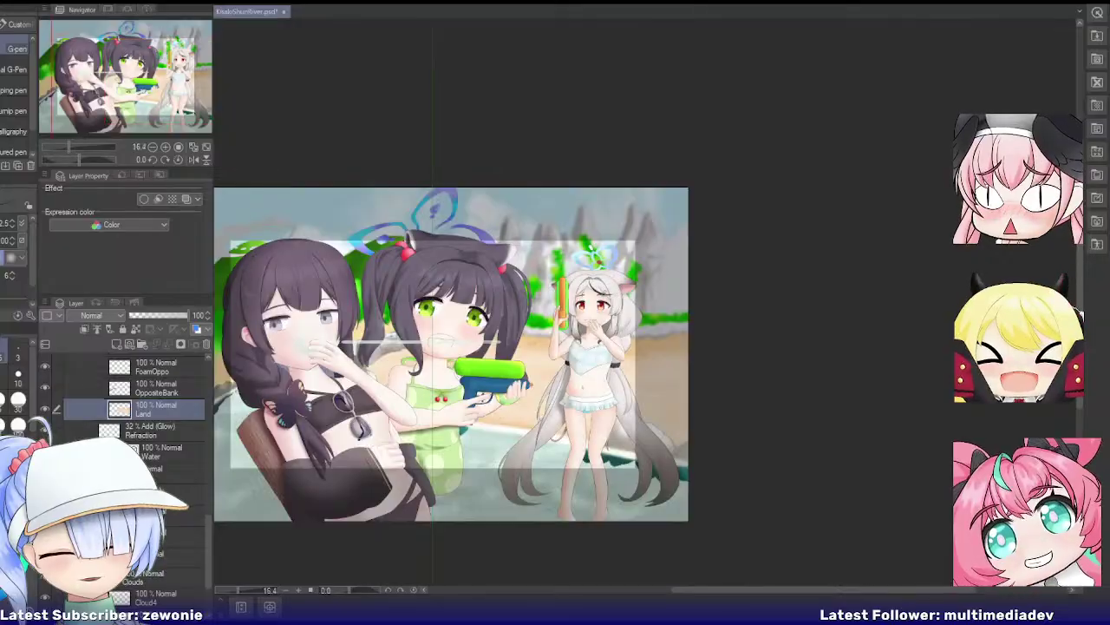
click(153, 438)
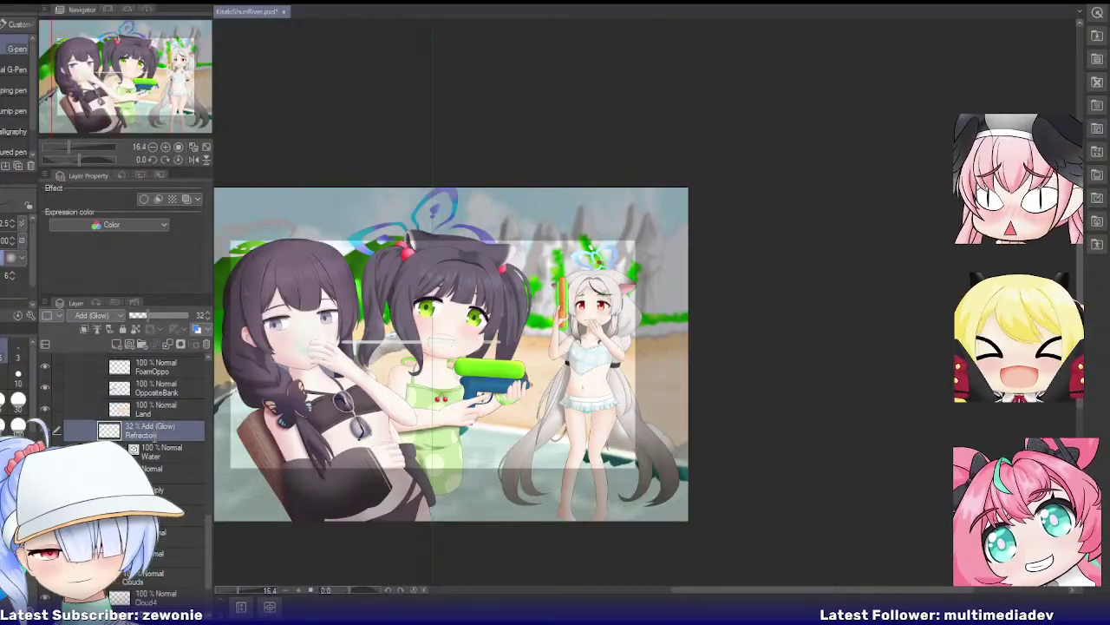
click(152, 469)
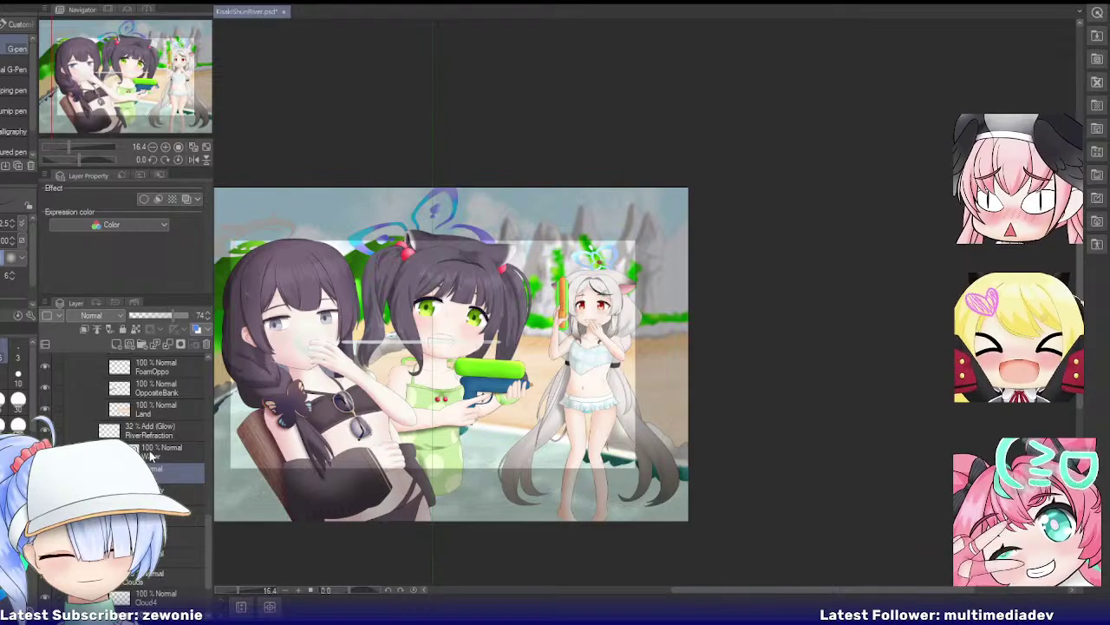
key(shift+alt+e)
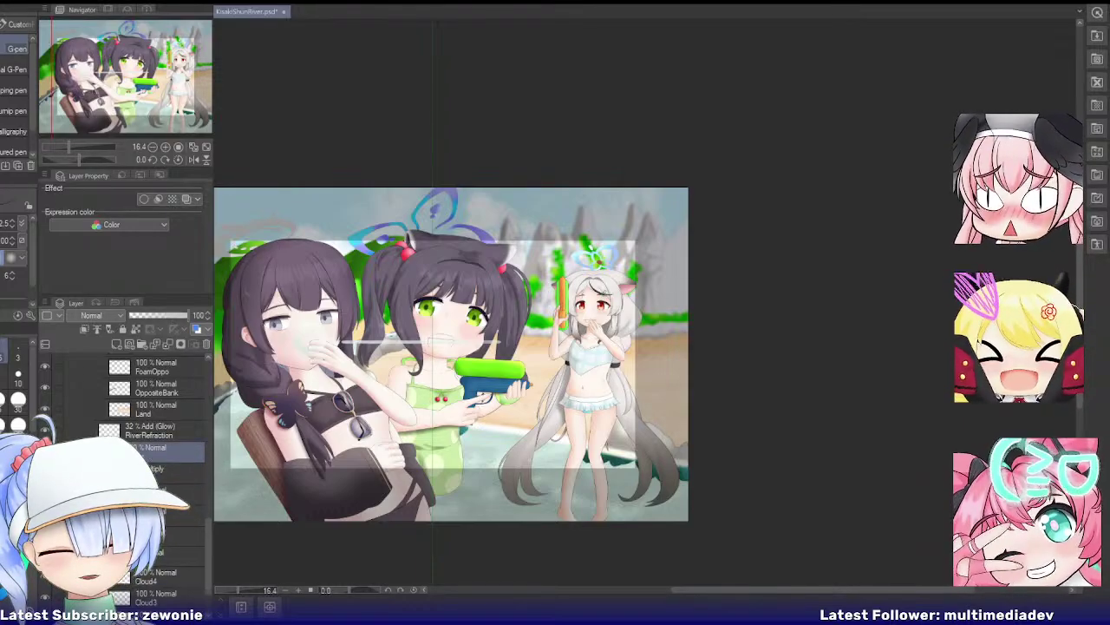
Step: Remove the extra folder level around the Cloud4 to Cloud1 layers below the Hills layer
click(178, 514)
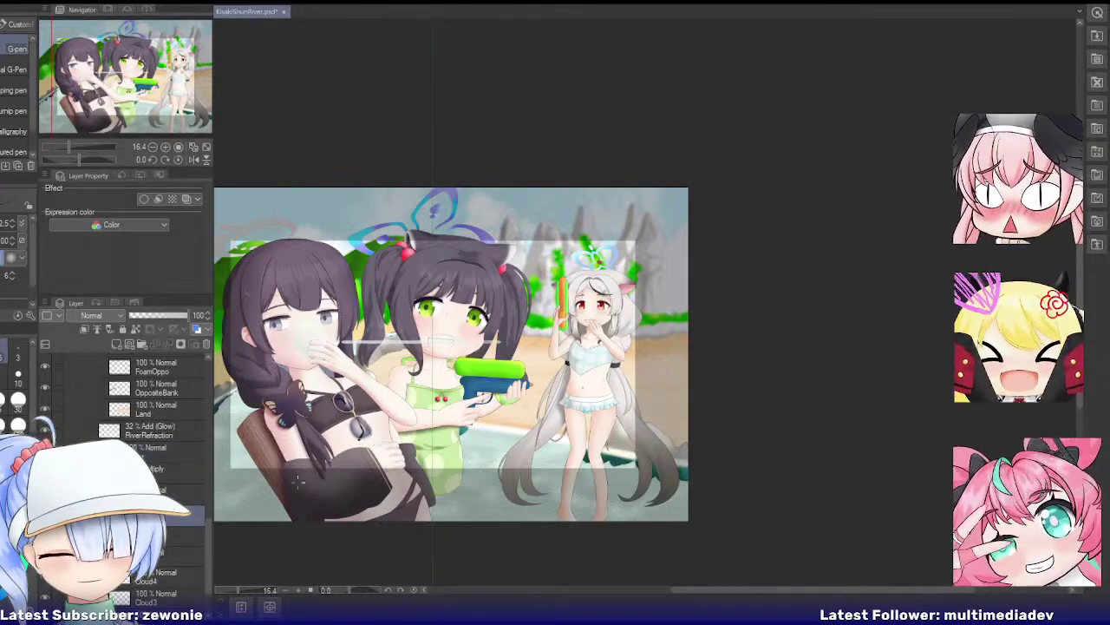
scroll(156, 459, down, 1)
click(169, 482)
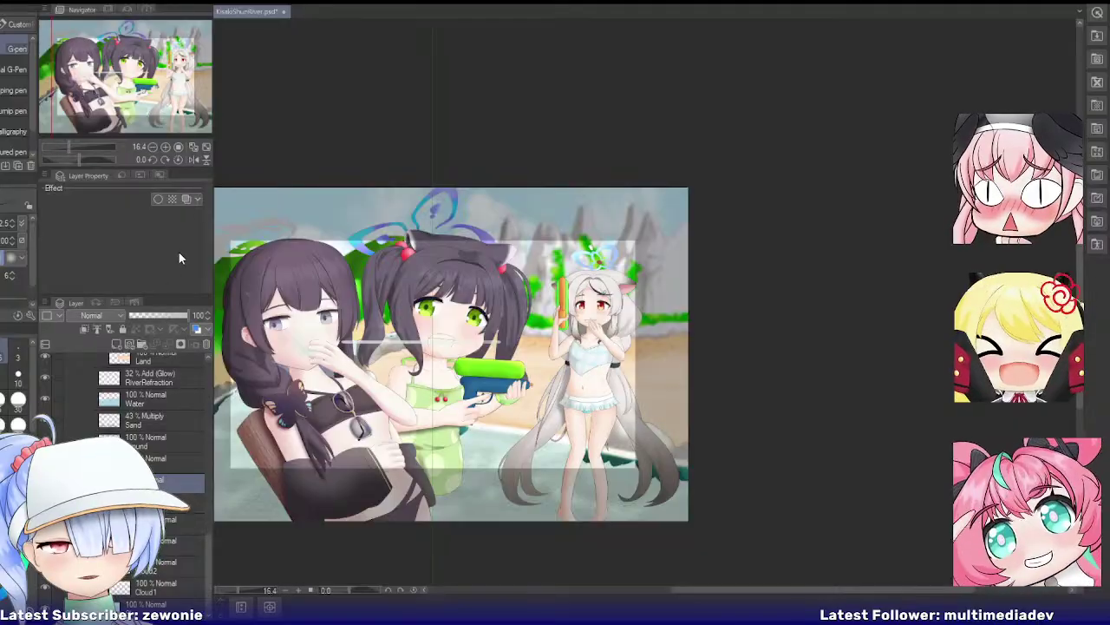
scroll(173, 403, up, 1)
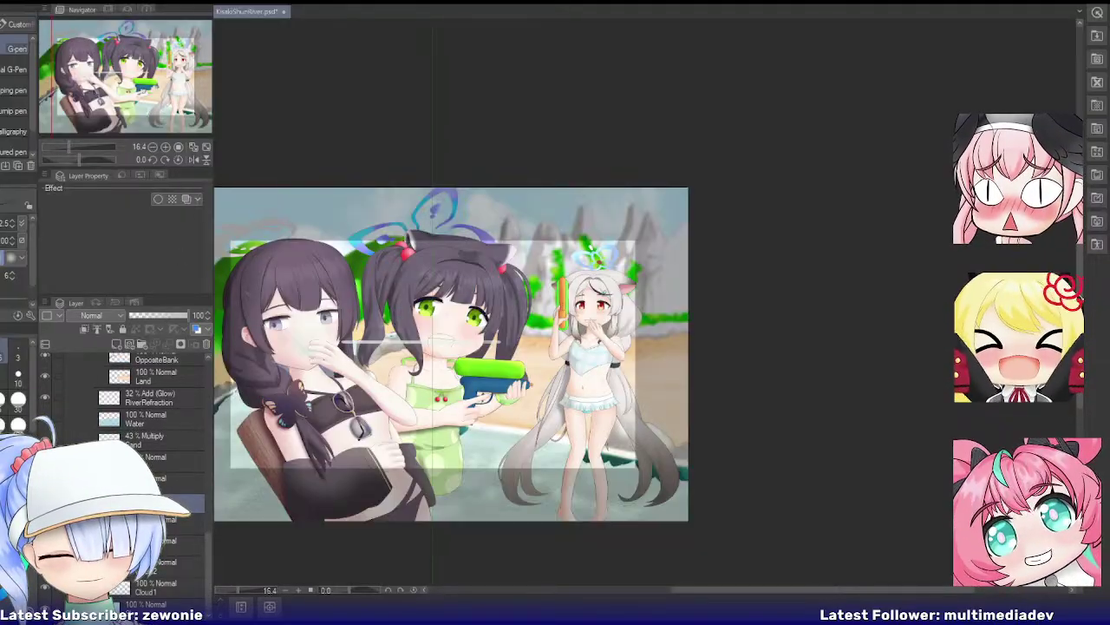
mouse_move(155, 87)
mouse_down()
mouse_move(135, 97)
mouse_move(144, 91)
mouse_up()
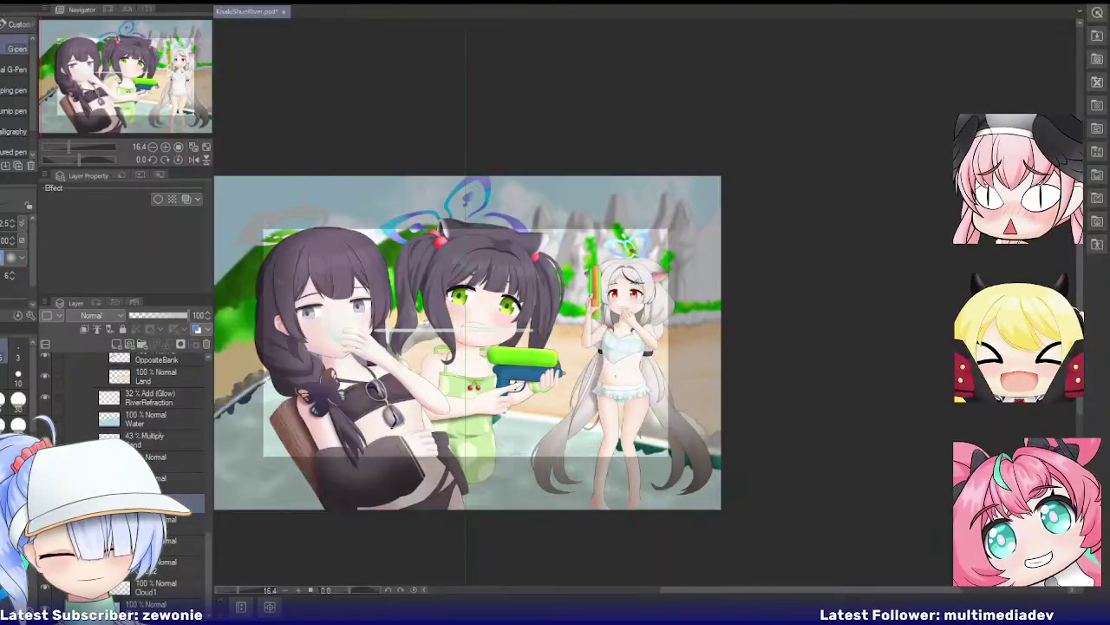
Step: Save KisakiShunRiver.psd, switch to Live2D Cubism Editor and create a new model from the PSD file
click(152, 603)
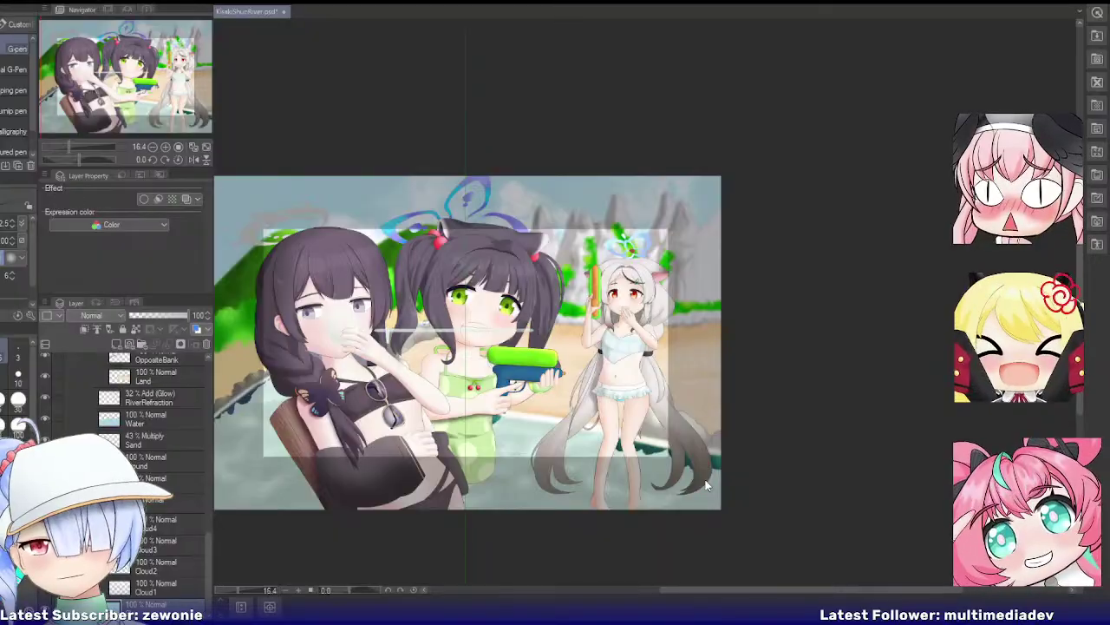
key(ctrl+s)
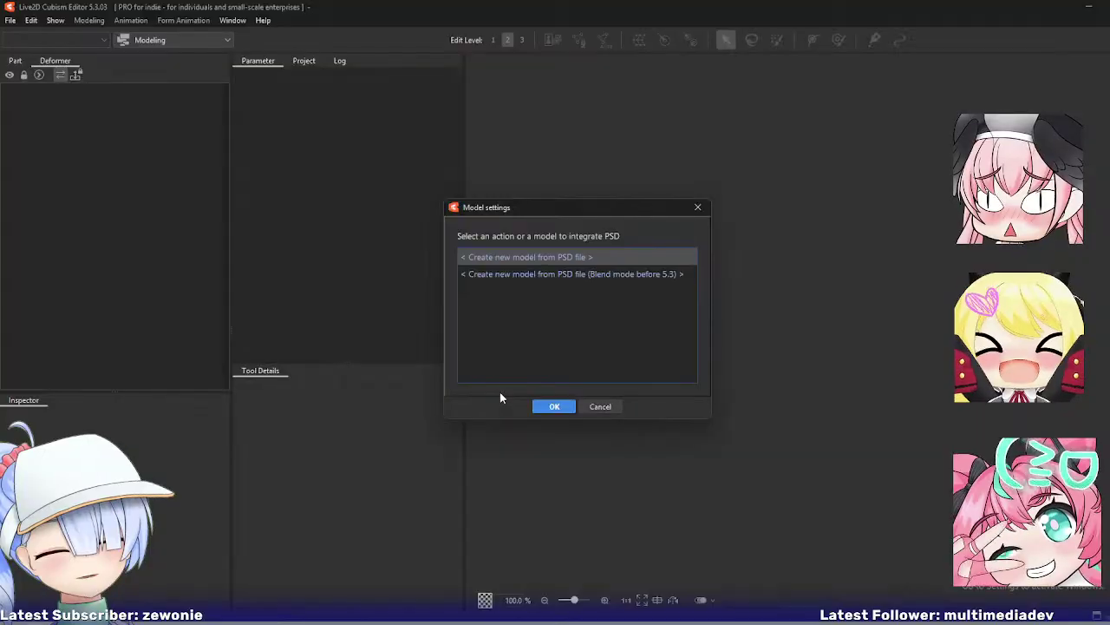
click(566, 406)
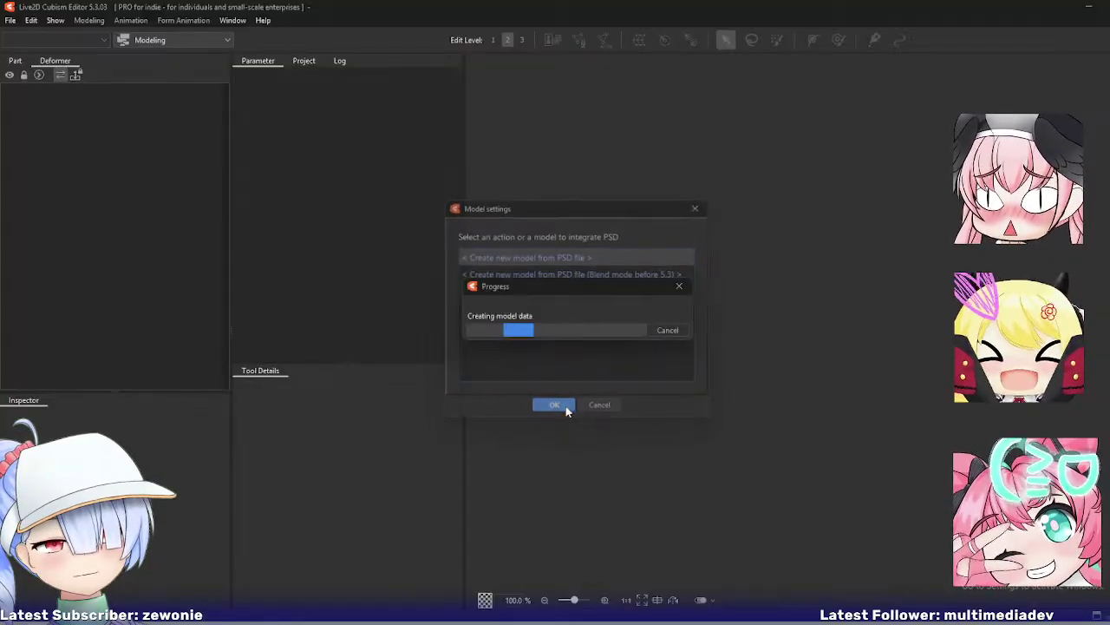
click(577, 392)
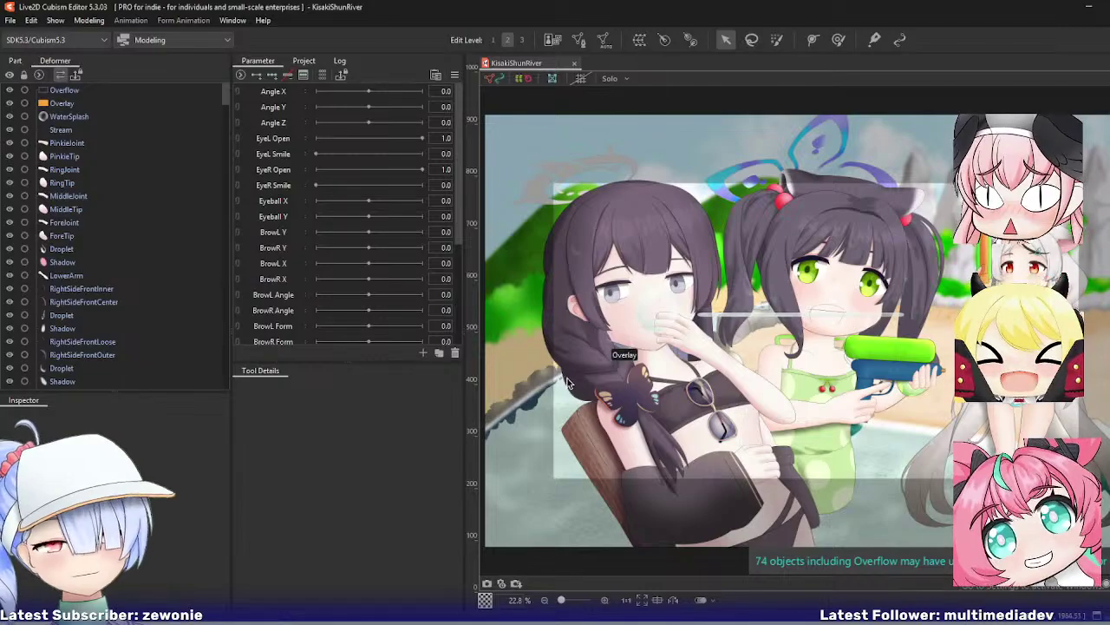
Step: Create a warp deformer named Particles as the parent of the WaterSplash and Stream objects
click(64, 116)
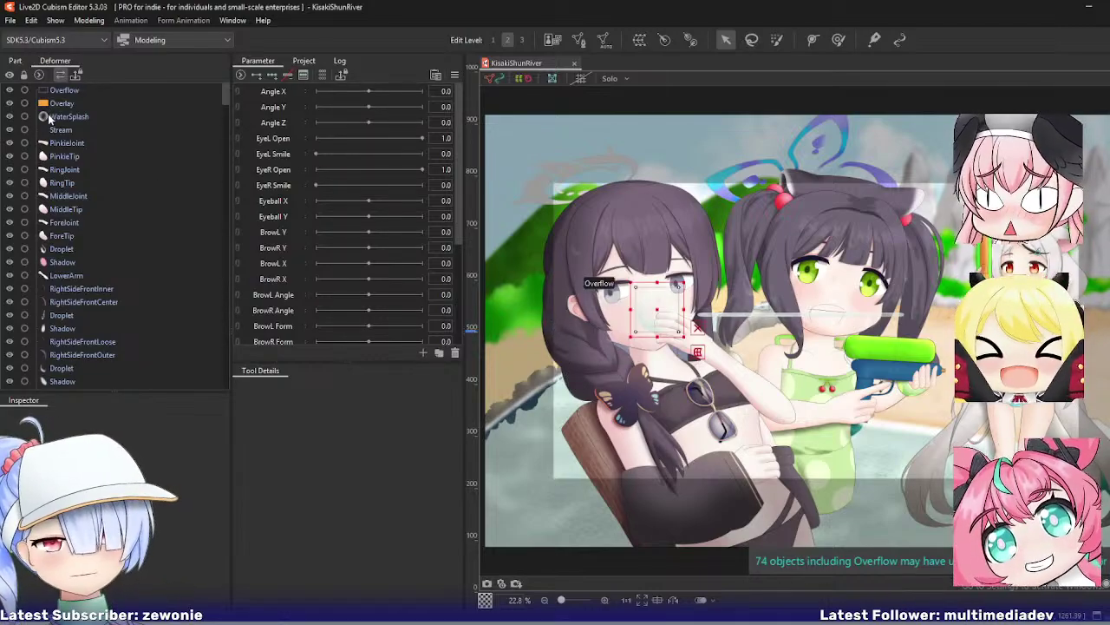
ctrl+click(60, 130)
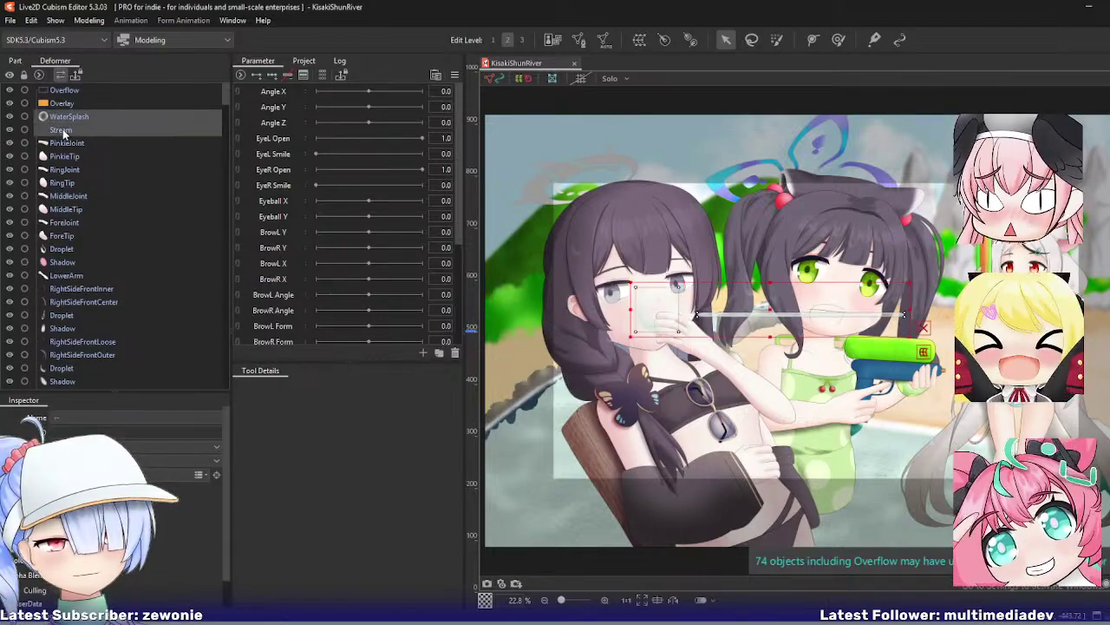
click(639, 39)
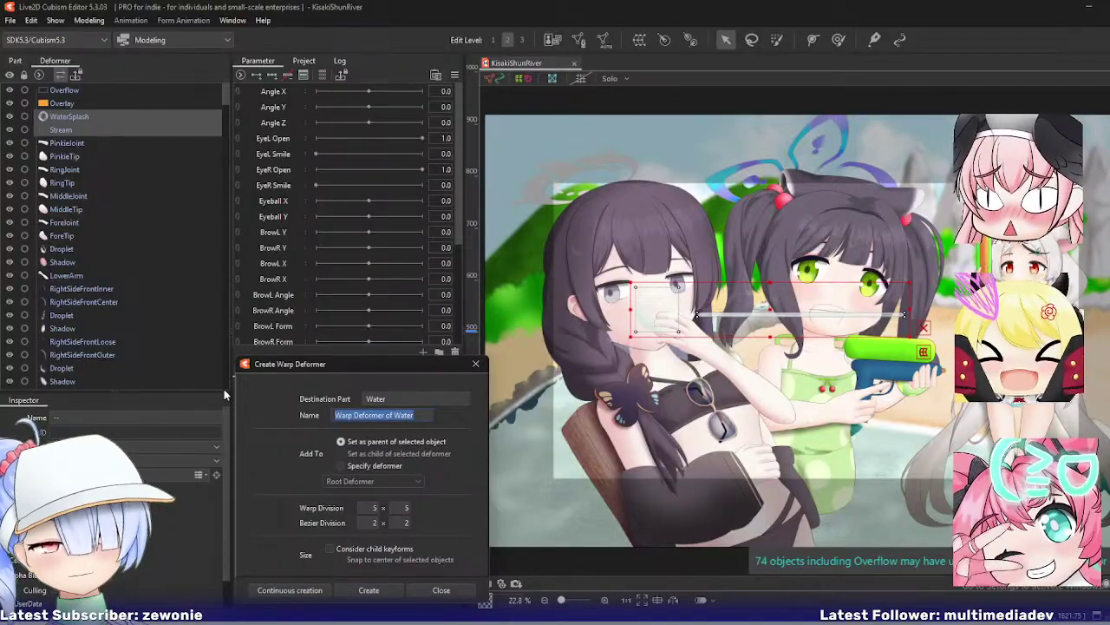
text(Particles)
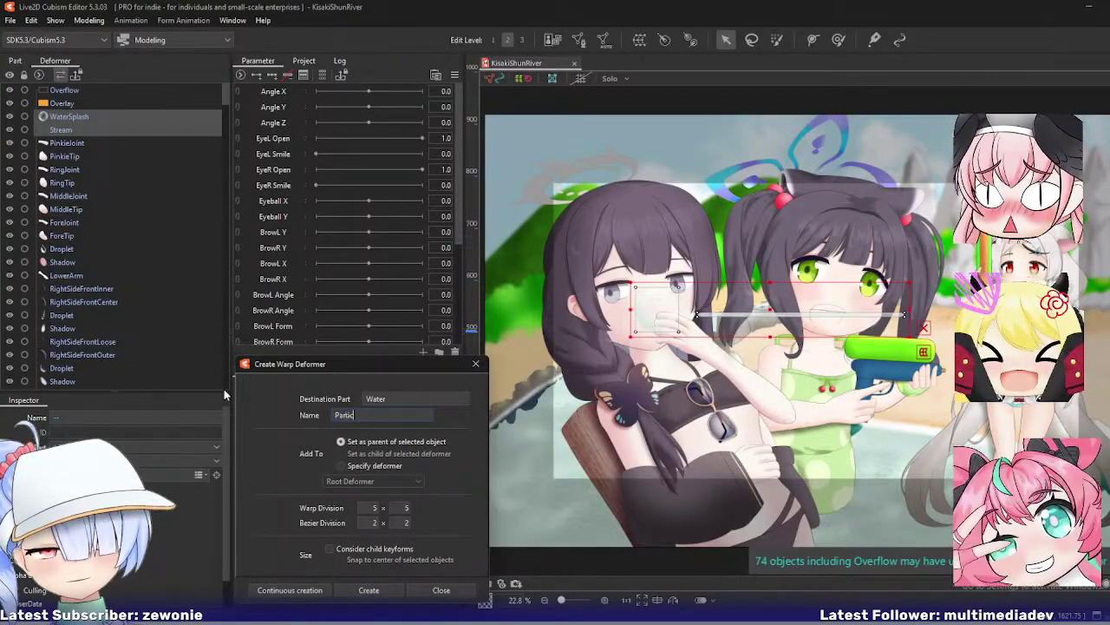
click(288, 590)
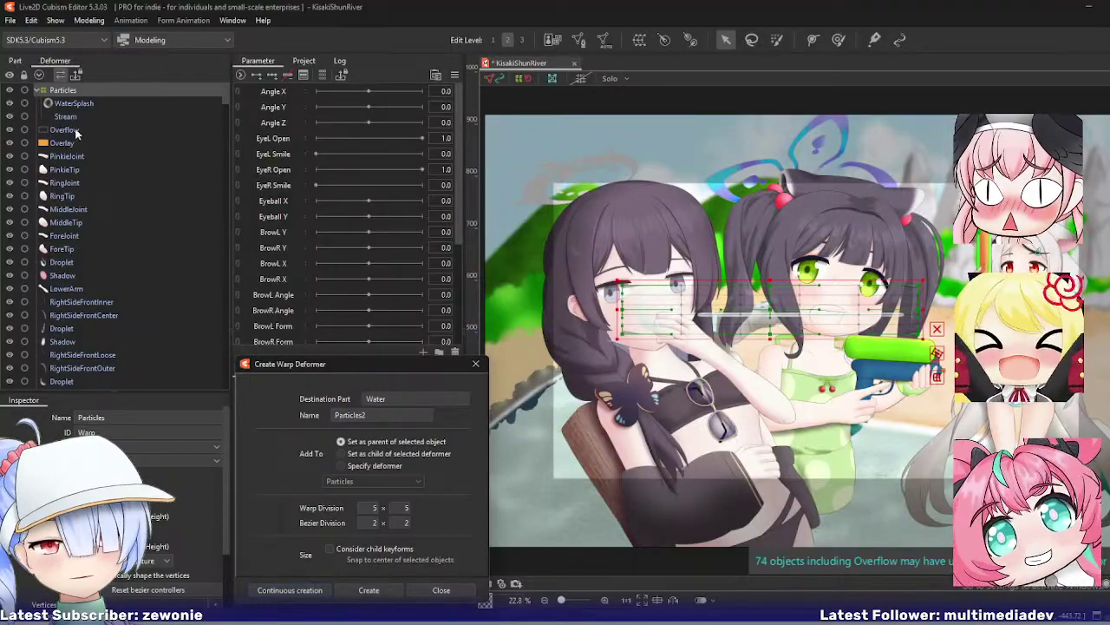
Step: Hide the Overflow object and create a warp deformer named Environment as the parent of Overlay and the Mountain to Sky objects
click(10, 130)
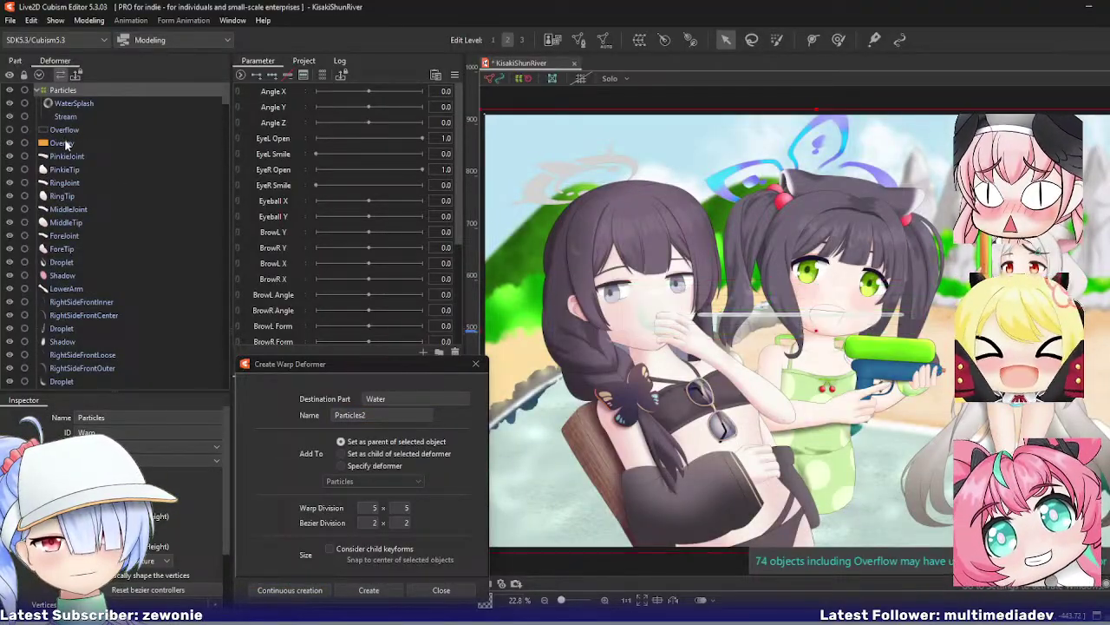
click(61, 142)
drag(364, 363, 460, 292)
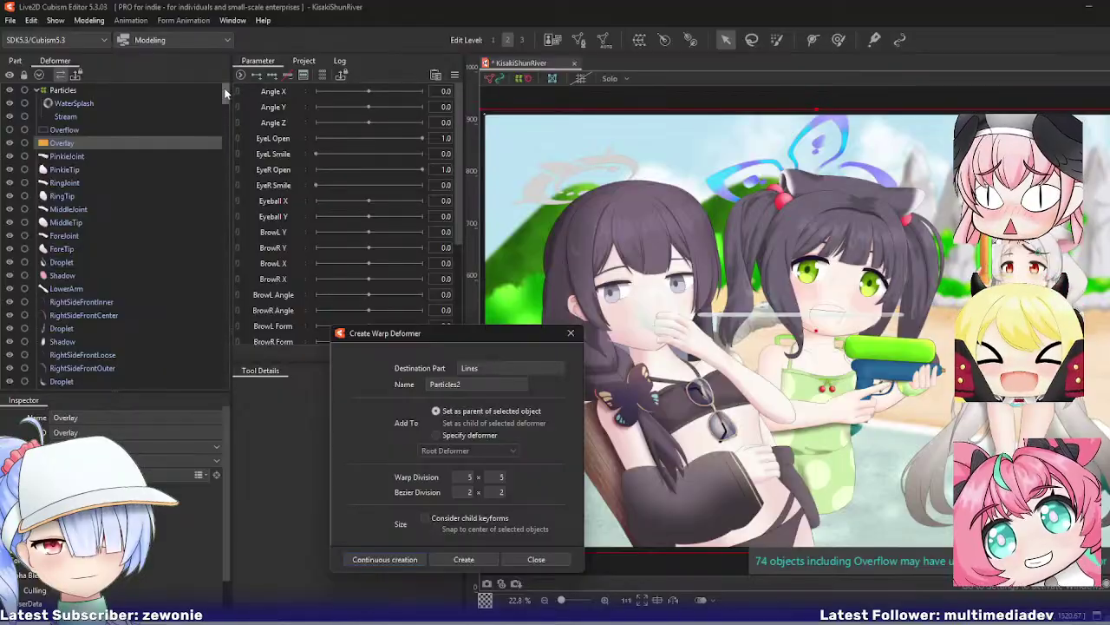
drag(226, 93, 233, 383)
click(72, 382)
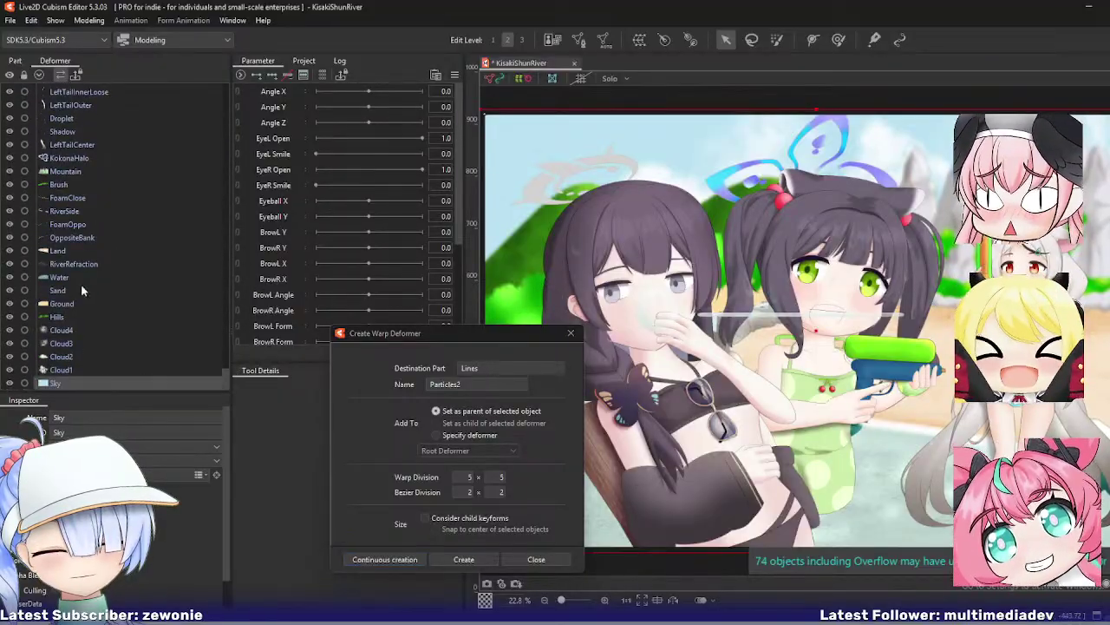
shift+click(74, 171)
drag(224, 371, 225, 91)
click(74, 145)
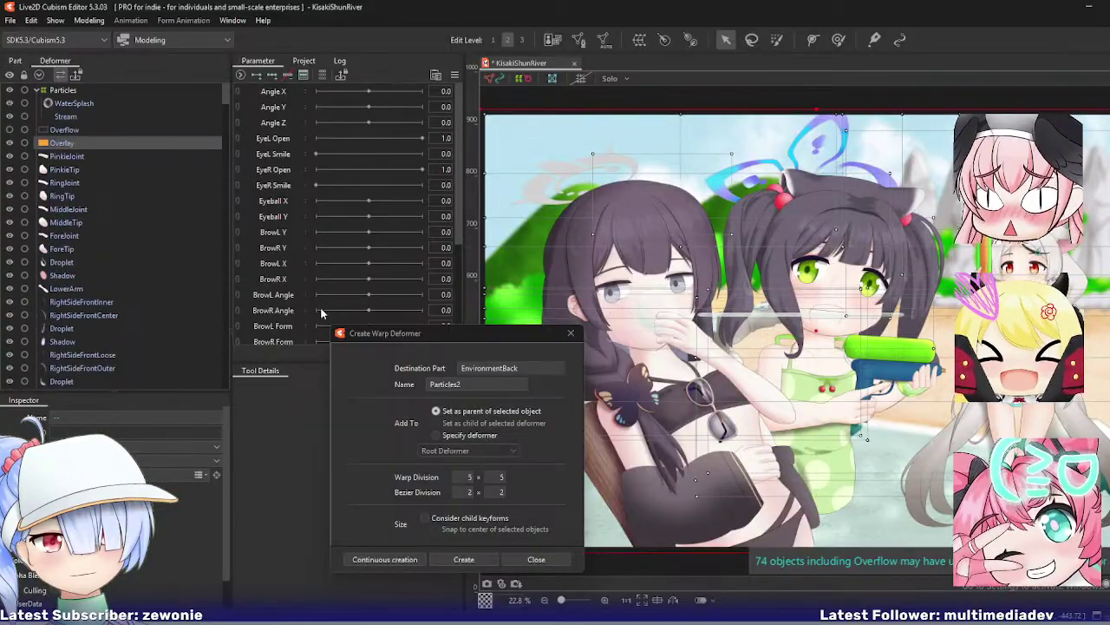
text(Environment)
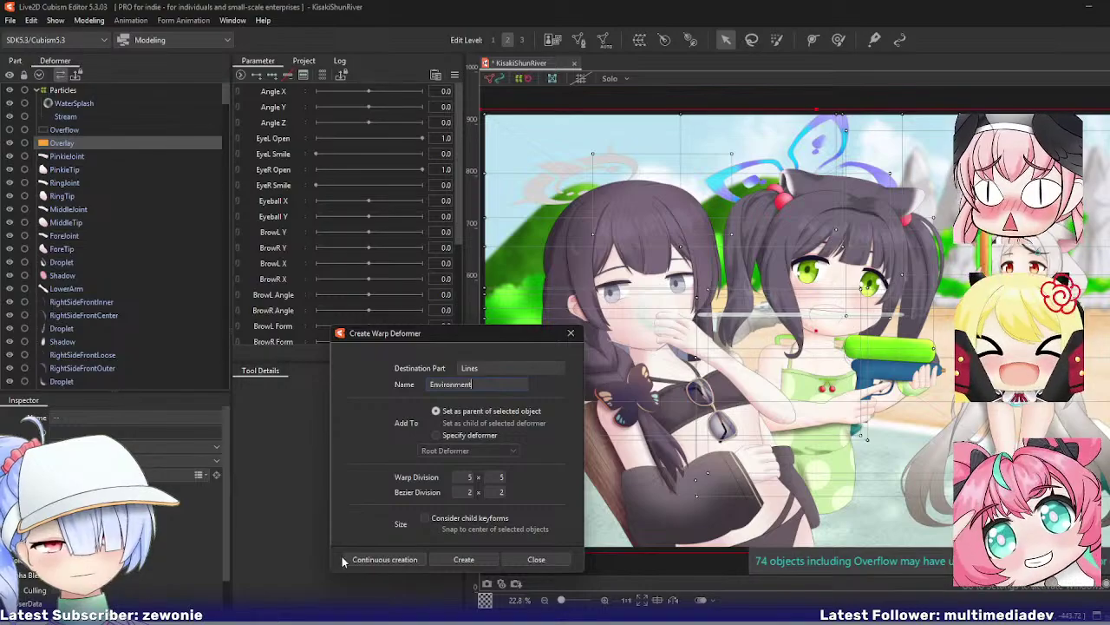
click(382, 560)
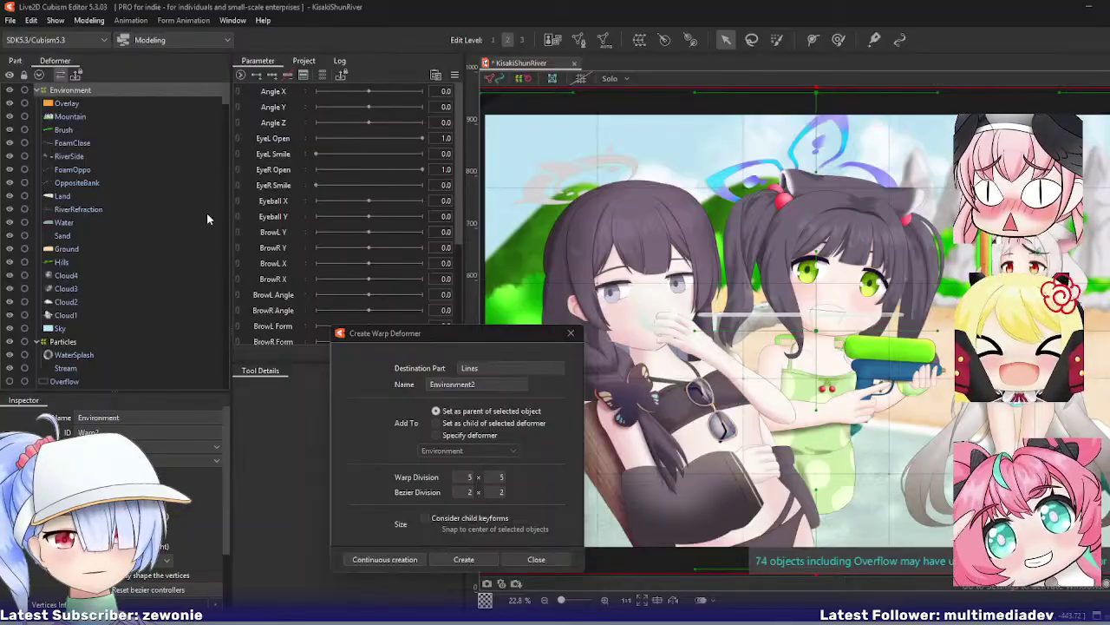
click(36, 90)
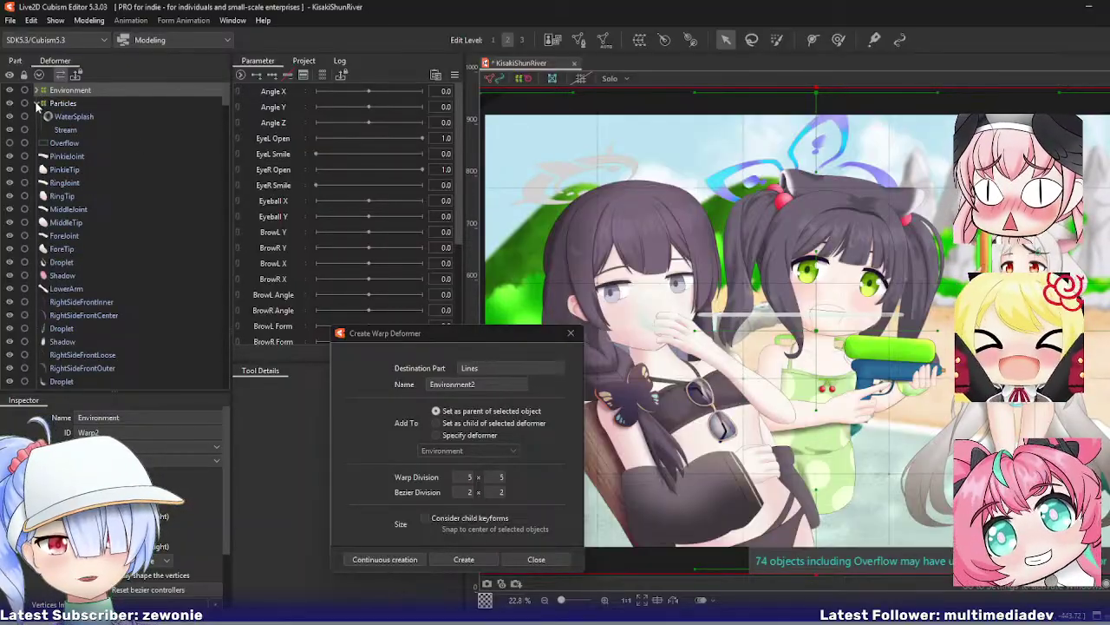
click(35, 103)
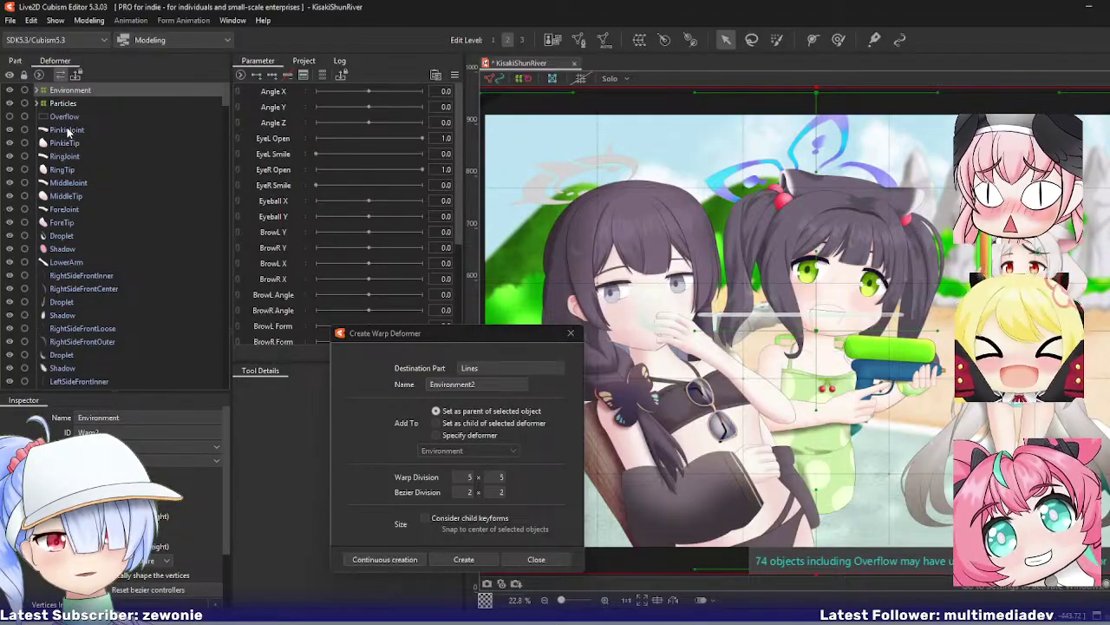
click(67, 130)
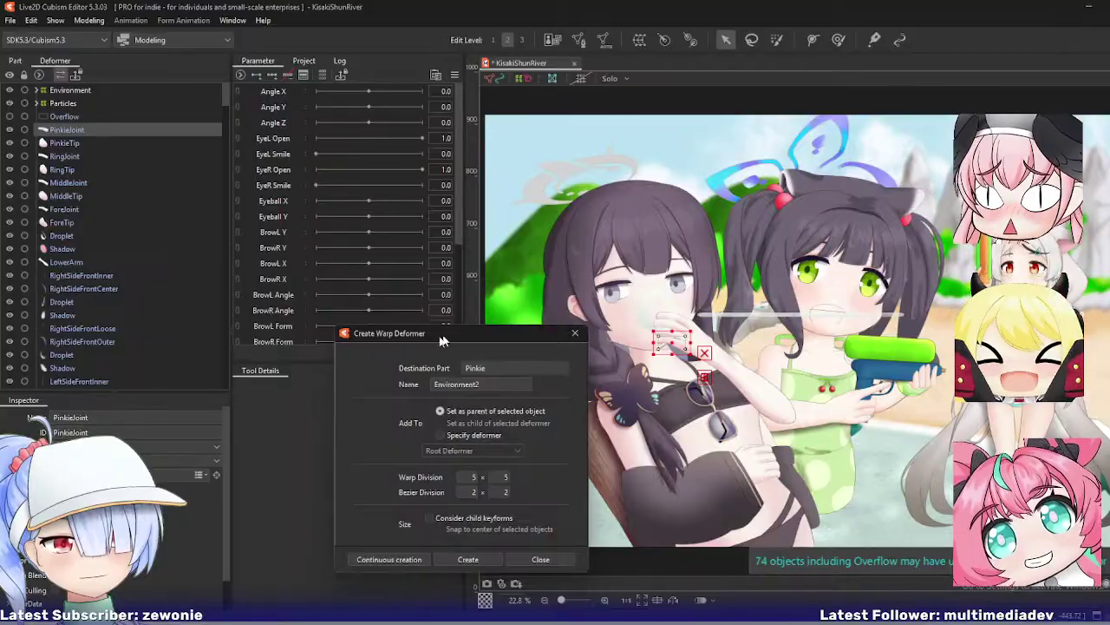
drag(229, 106, 228, 149)
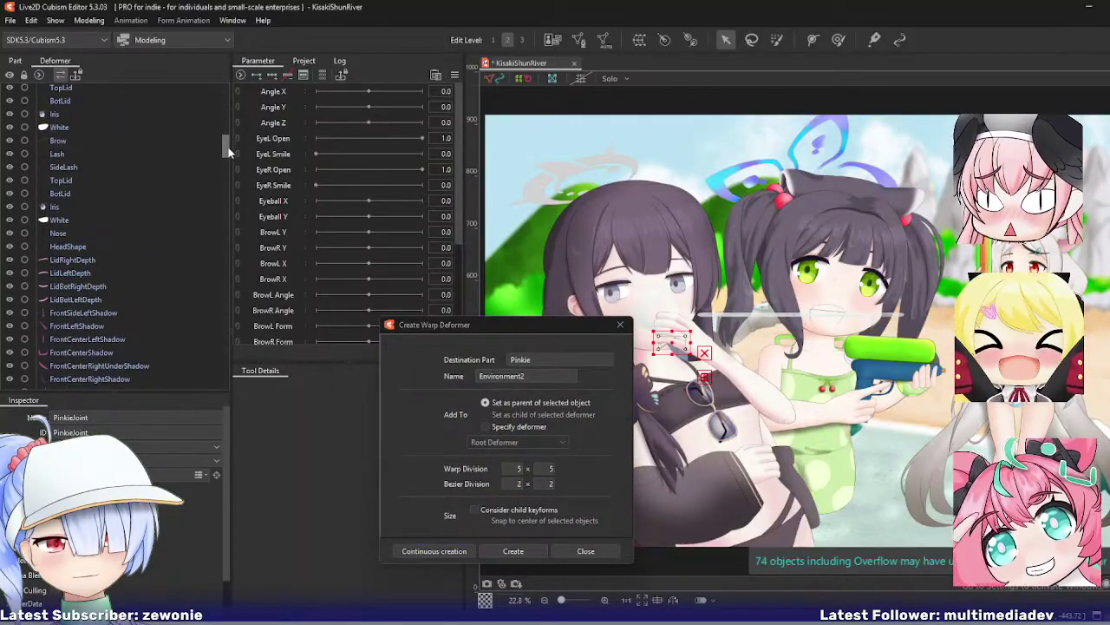
drag(229, 149, 228, 184)
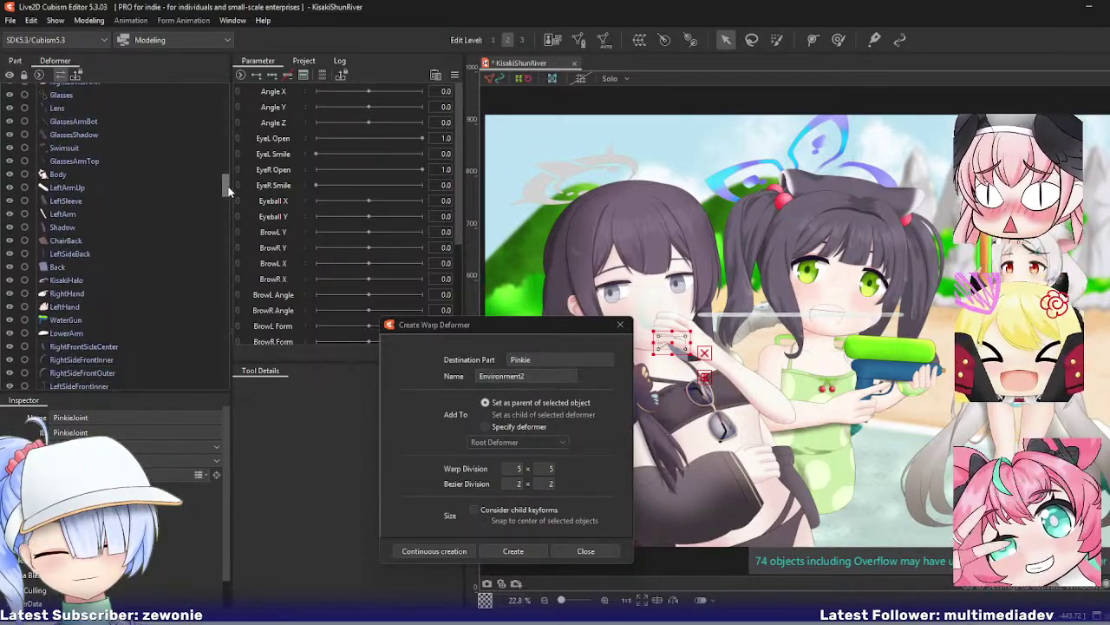
shift+click(70, 279)
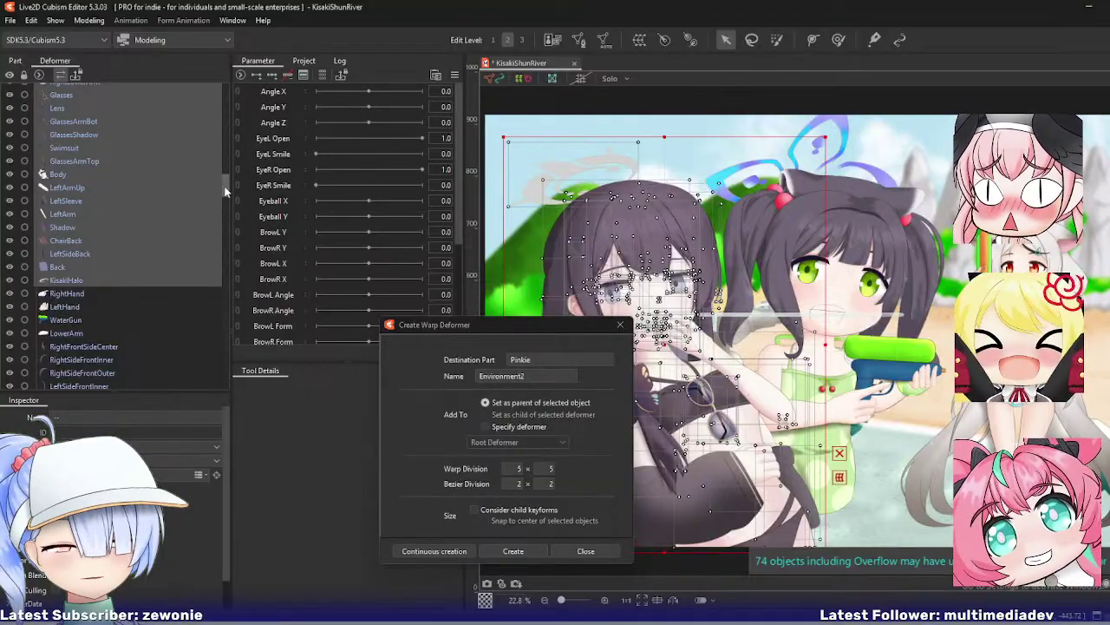
Step: Generate automatic meshes with the Base preset for all character objects from PinkieJoint to KokonaHalo
drag(229, 183, 229, 85)
click(96, 130)
scroll(125, 235, down, 10)
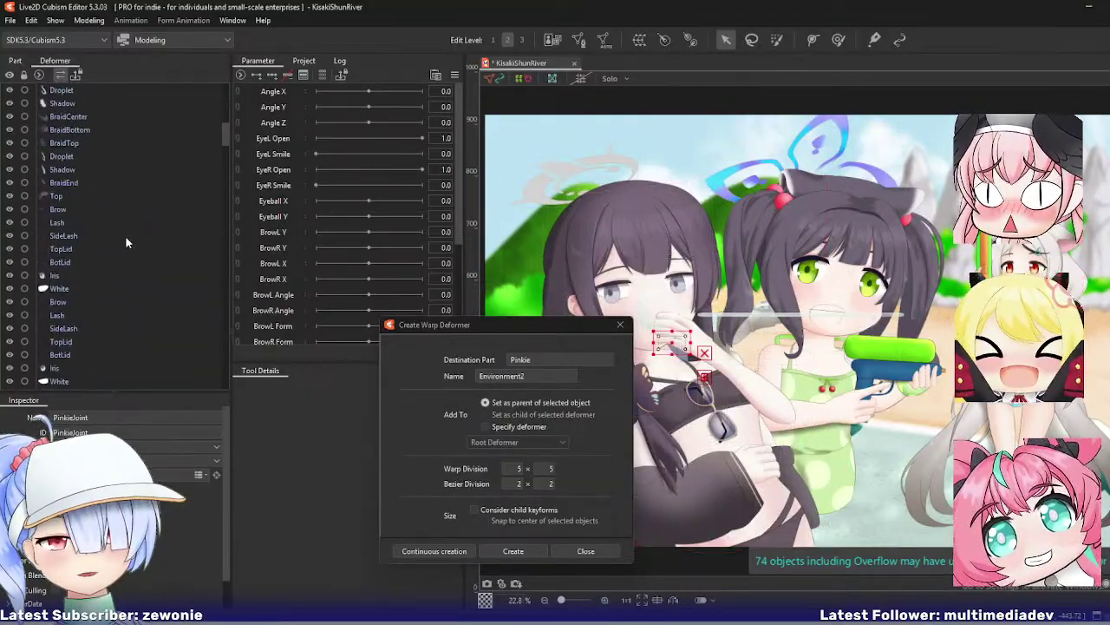
drag(225, 128, 229, 390)
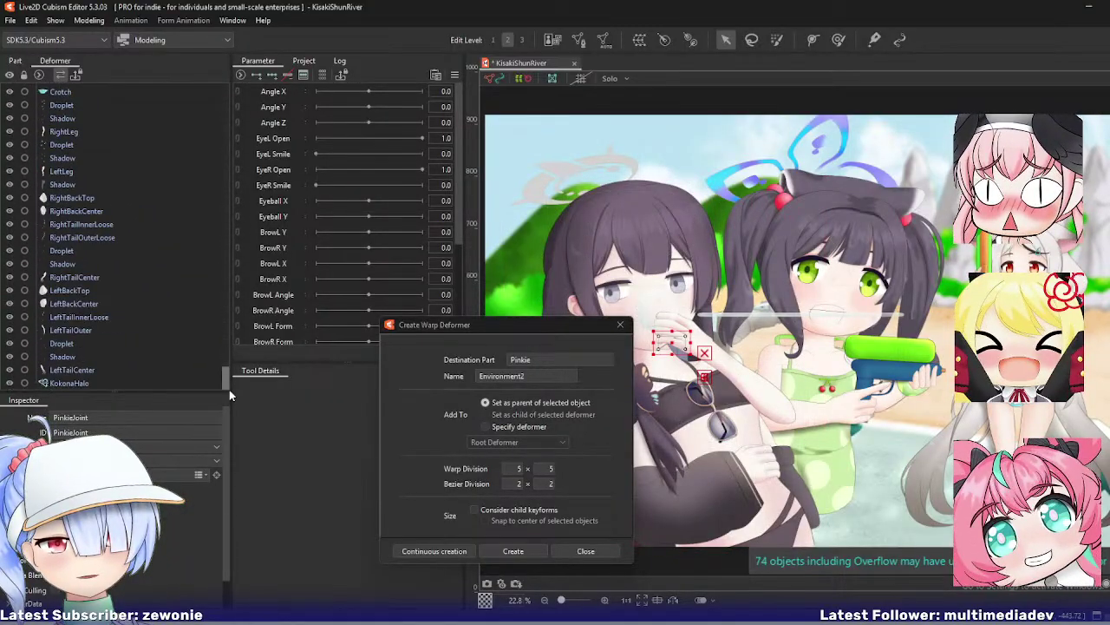
shift+click(103, 385)
click(605, 41)
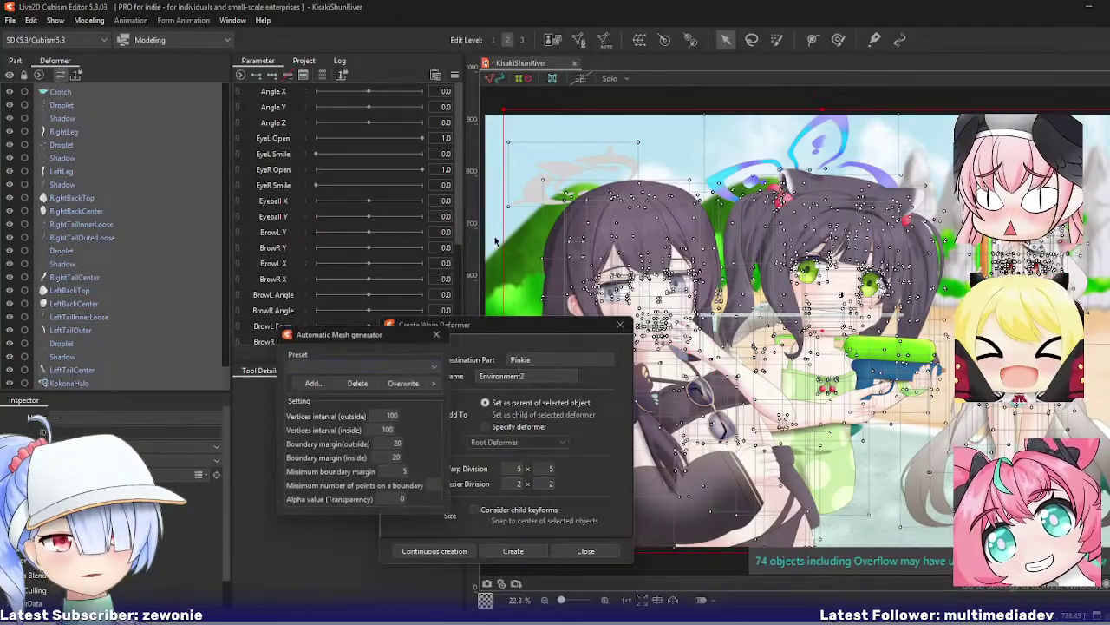
click(376, 367)
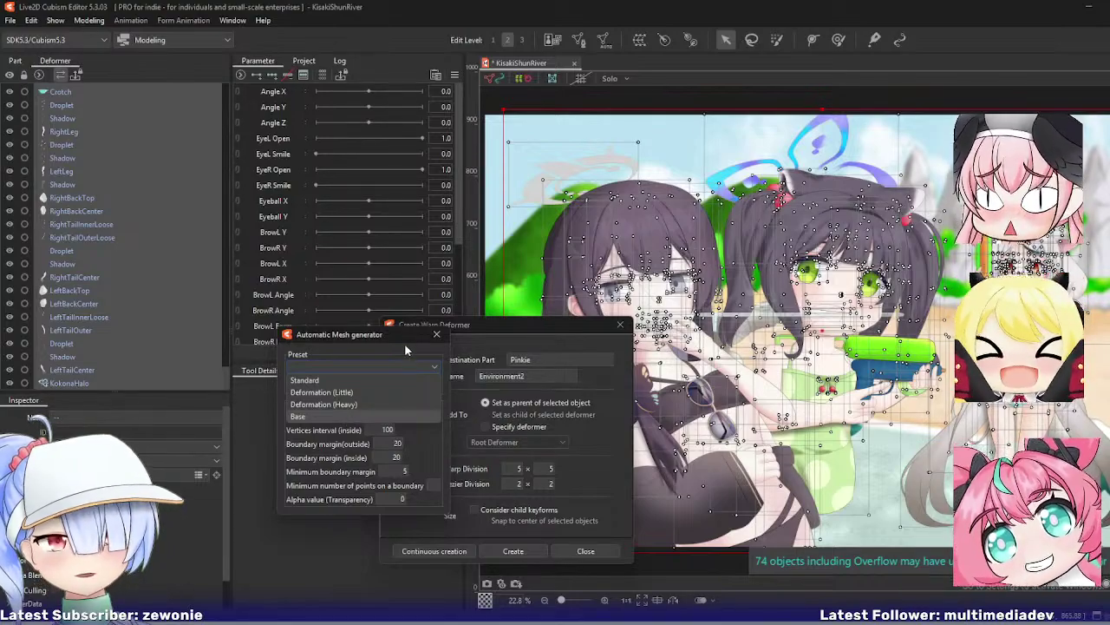
key(Return)
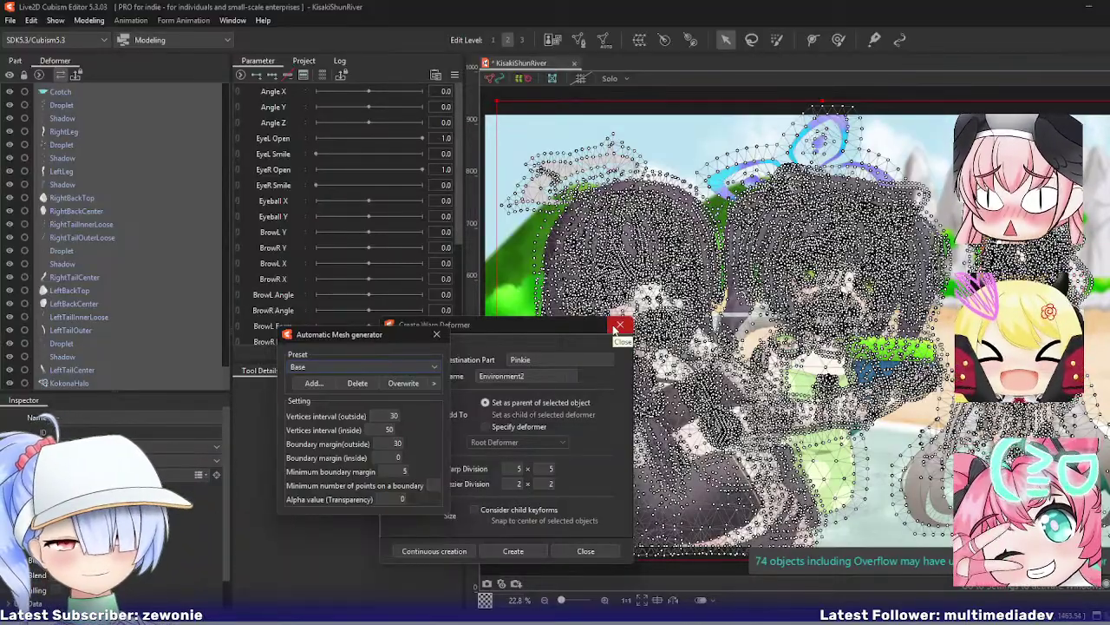
click(436, 334)
Step: Create a warp deformer named Kisaki as the parent of the objects from PinkieJoint to KisakiHalo and collapse it
drag(519, 327, 373, 364)
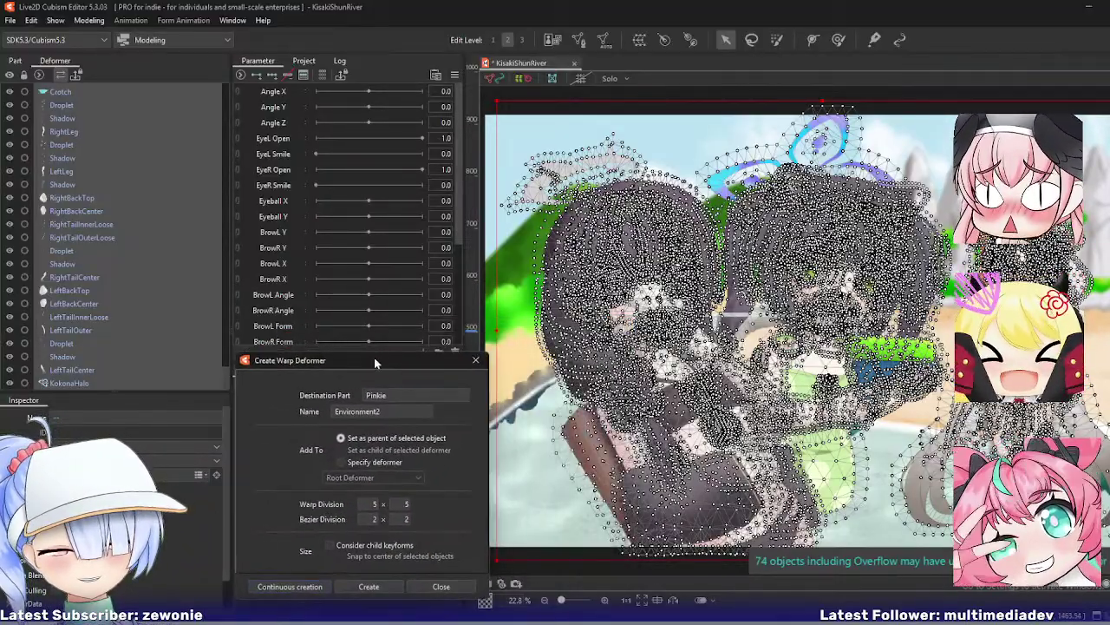
scroll(226, 181, down, 5)
drag(228, 188, 226, 163)
click(65, 130)
scroll(226, 177, down, 5)
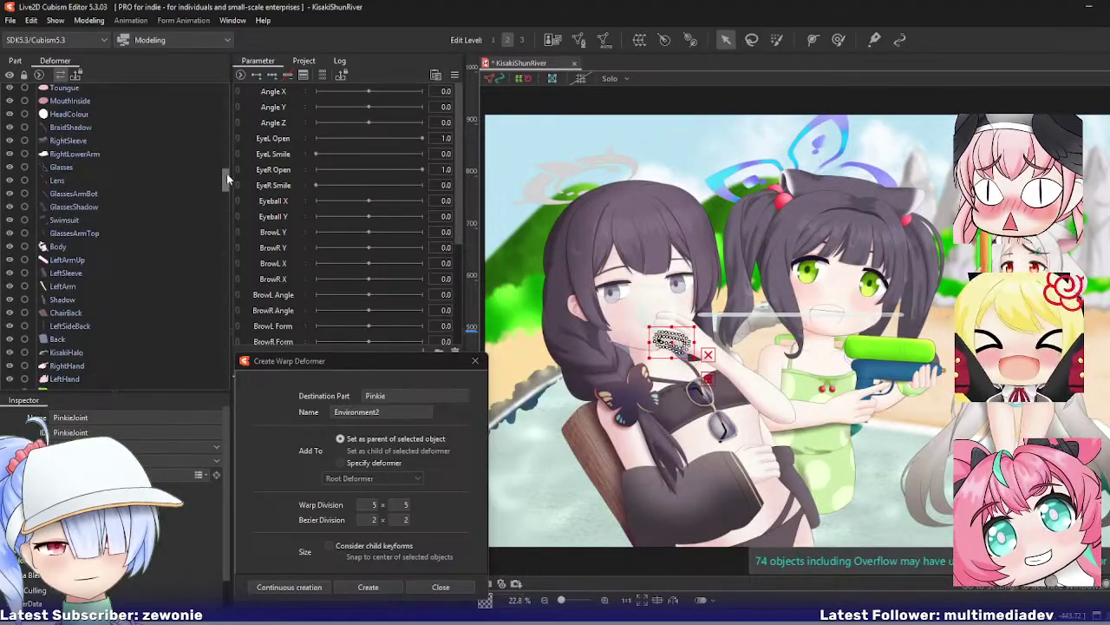
shift+click(73, 263)
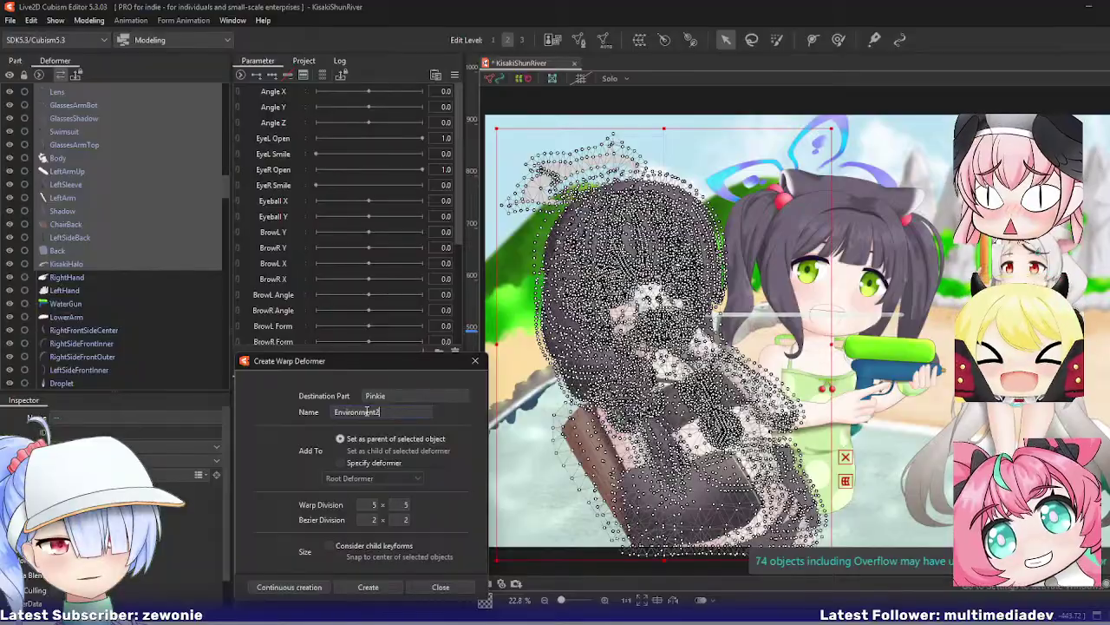
double_click(395, 413)
text(Kisaki)
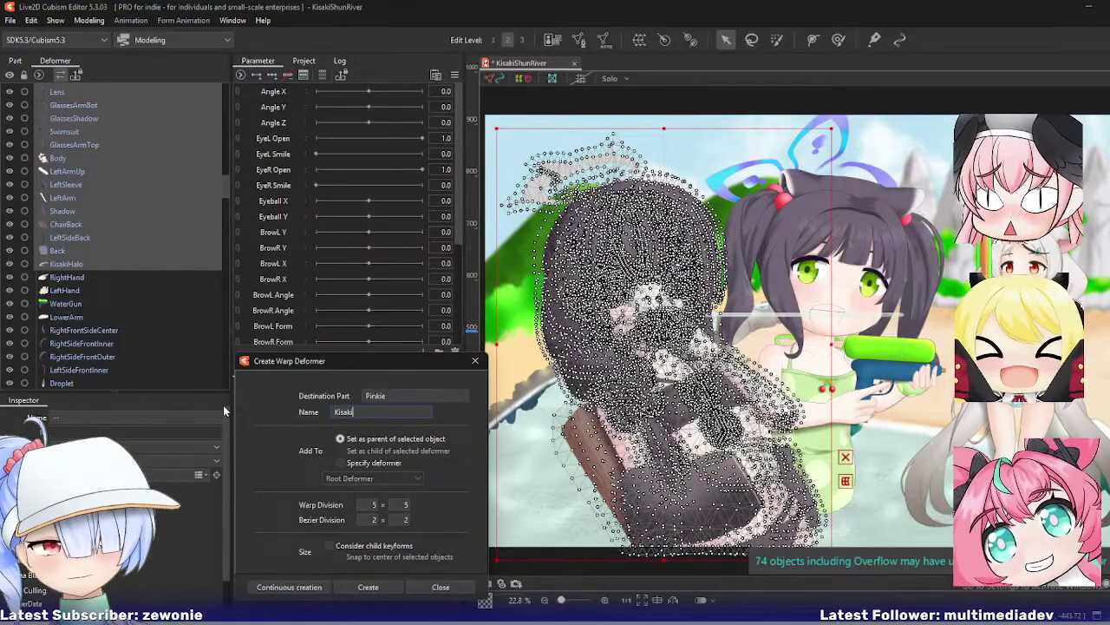
click(288, 586)
click(39, 90)
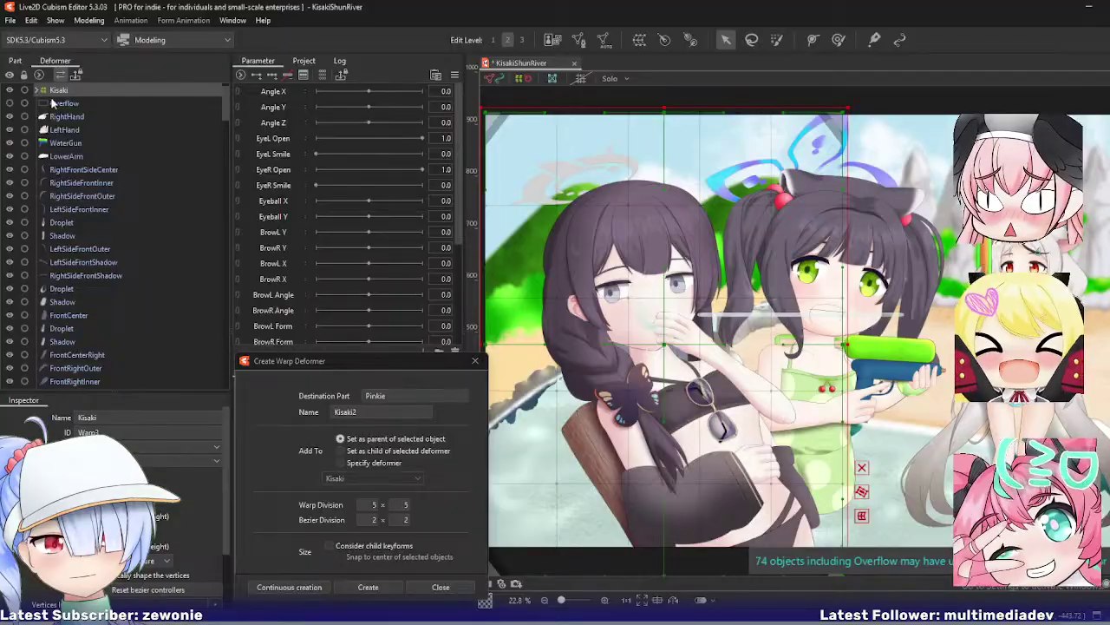
Step: Create a warp deformer named Shun as the parent of the objects from RightHand to ShunHalo
click(66, 116)
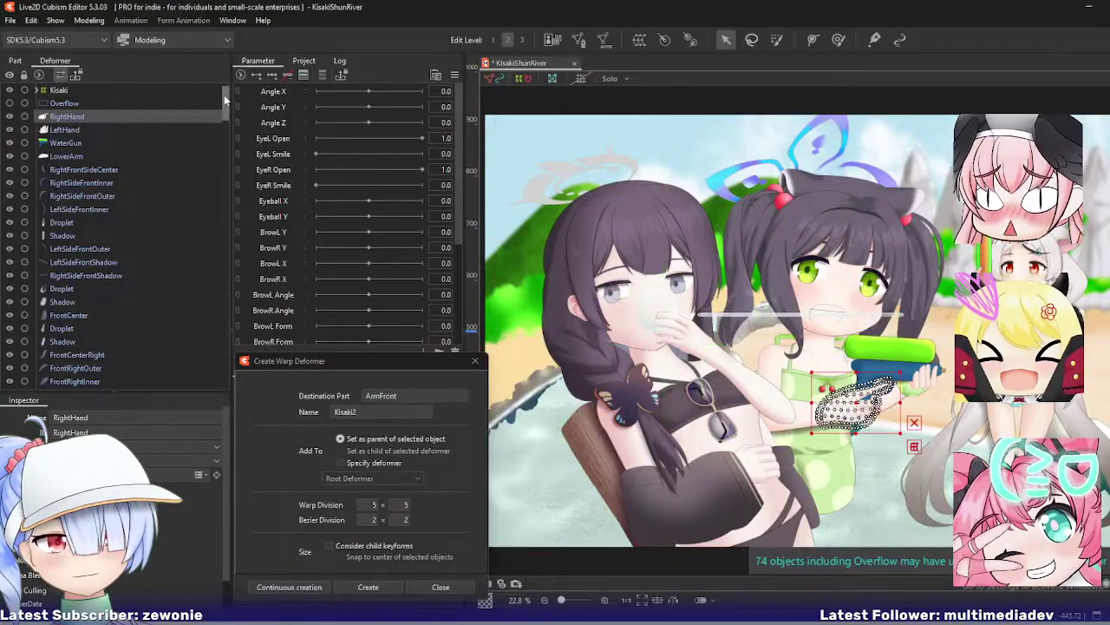
drag(224, 98, 231, 245)
shift+click(96, 179)
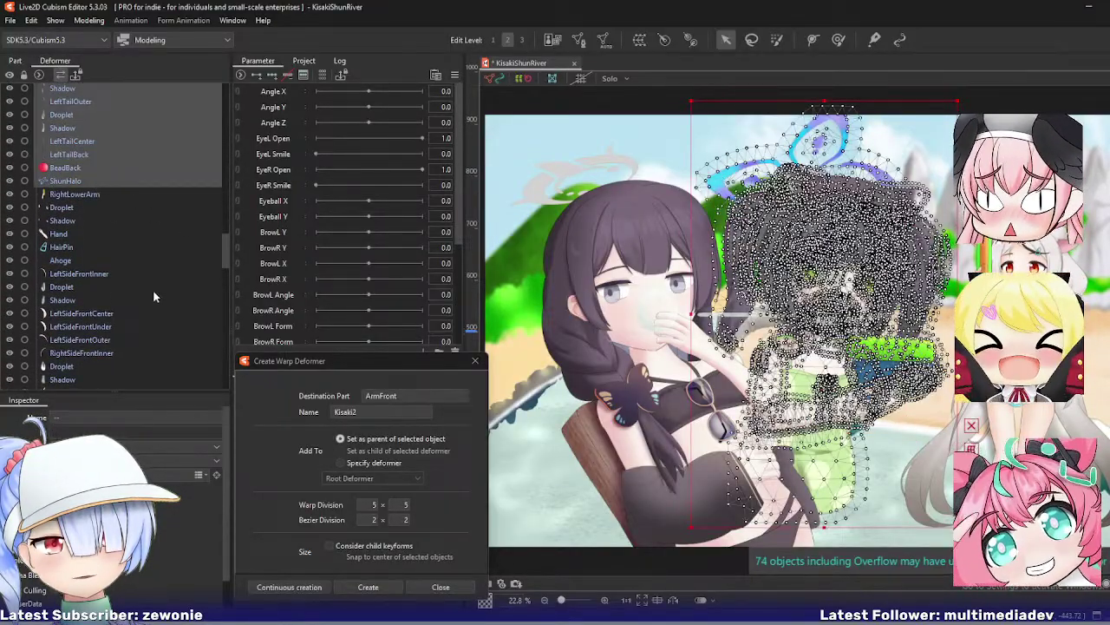
text(Shun)
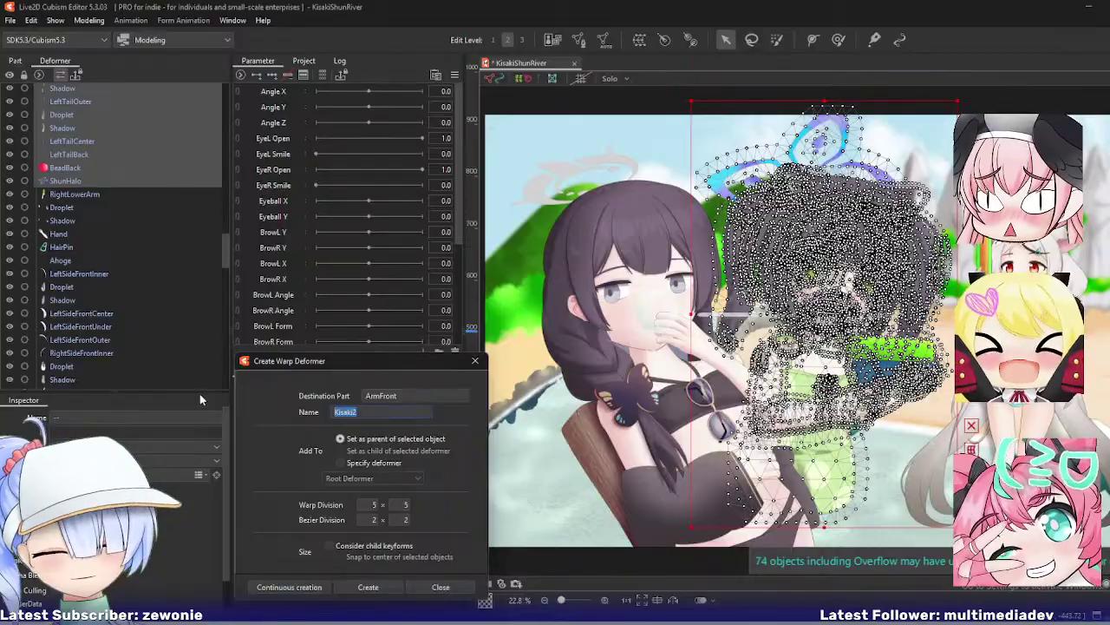
click(274, 588)
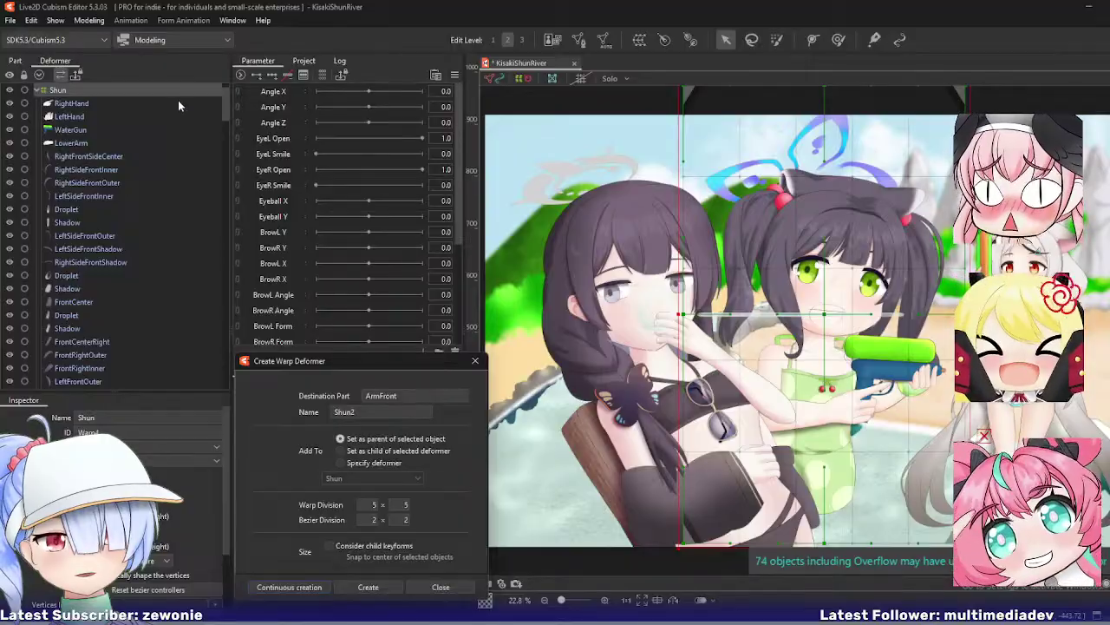
Step: Create a warp deformer named Kokona as the parent of the objects from RightLowerArm to KokonaHalo and collapse it
click(65, 117)
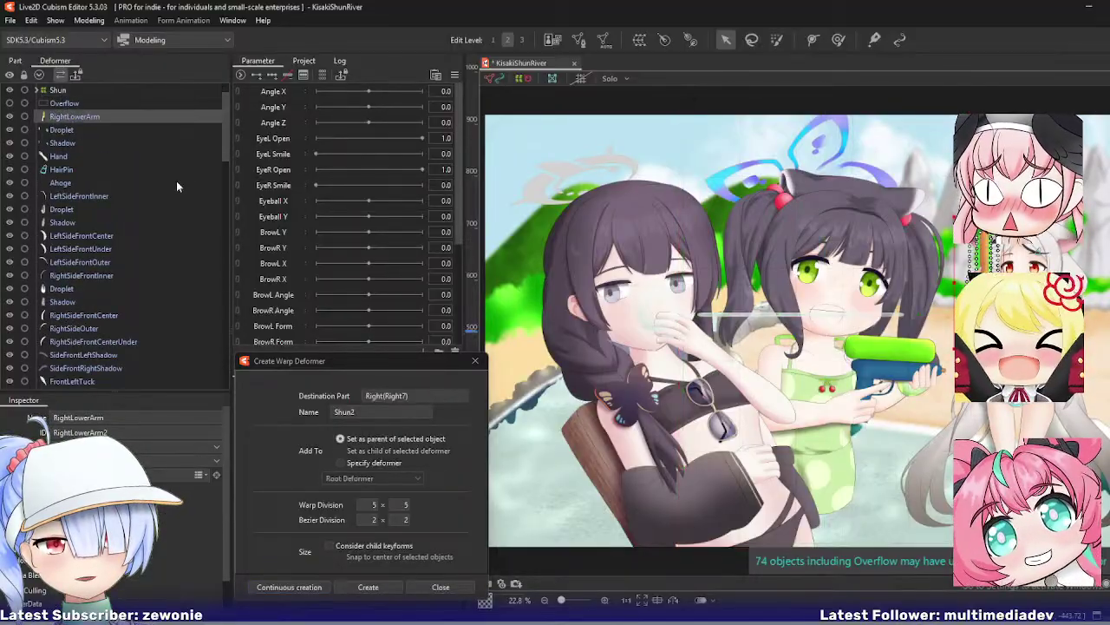
drag(223, 123, 223, 382)
shift+click(76, 382)
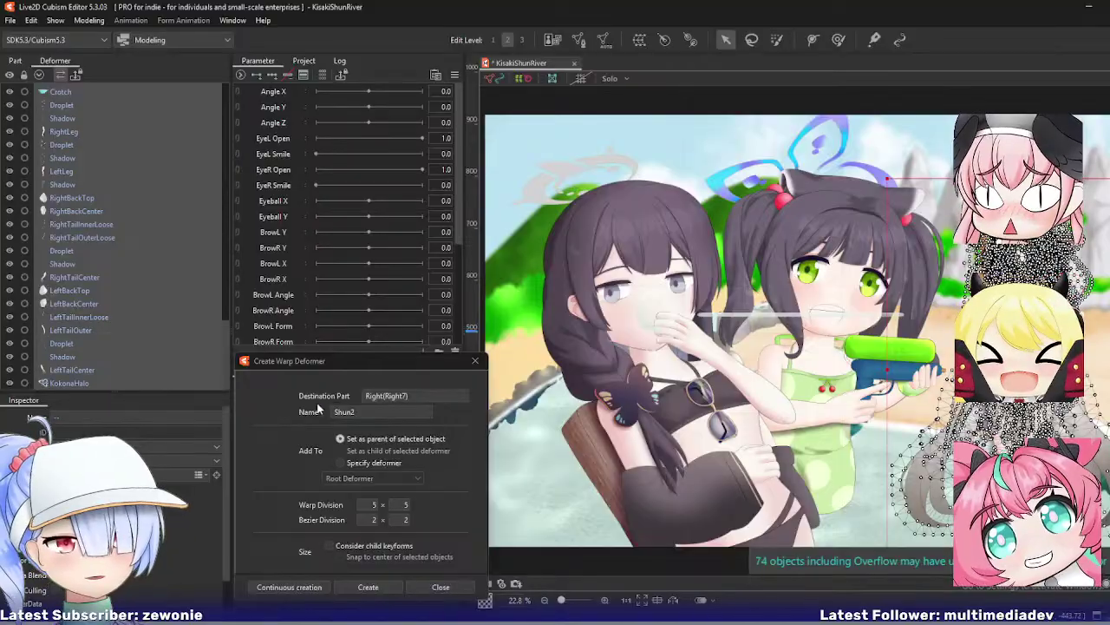
drag(375, 413, 199, 401)
text(Kokona)
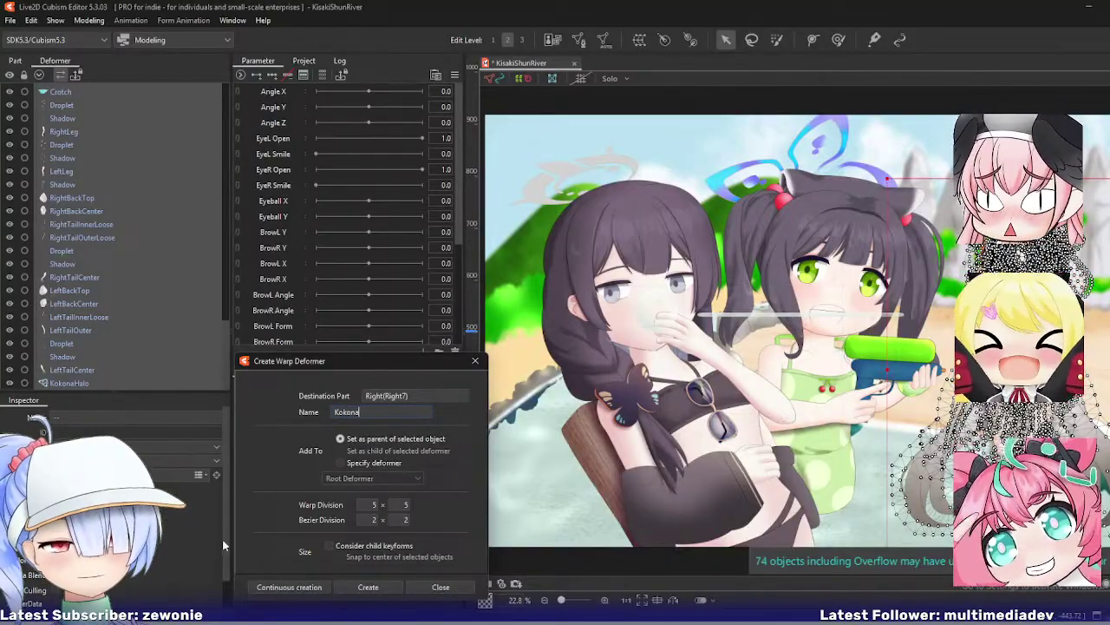
click(273, 587)
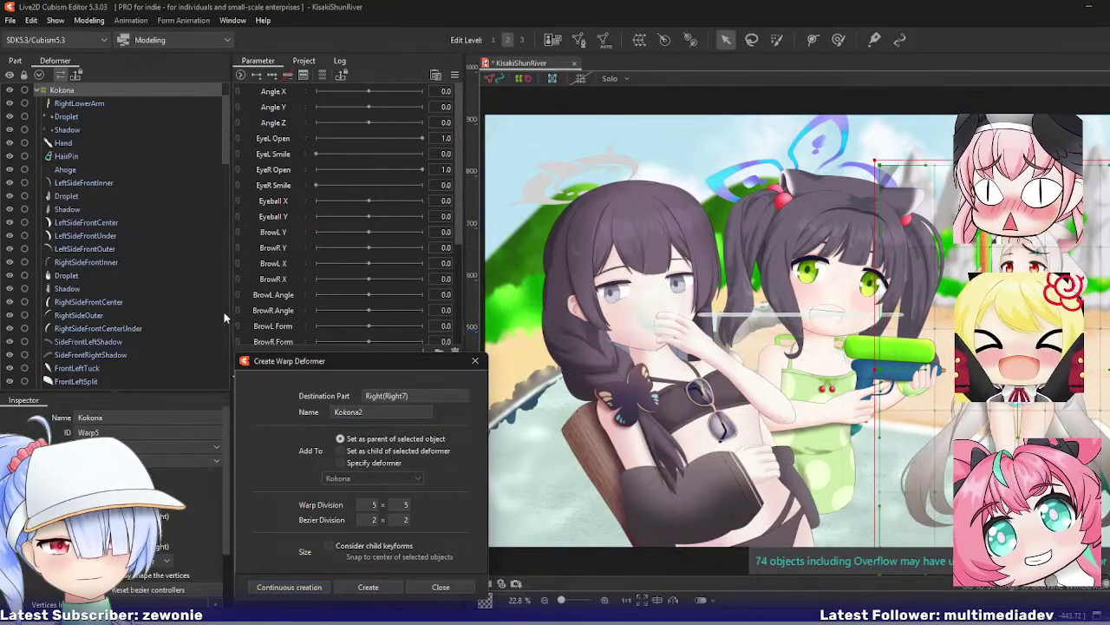
scroll(113, 234, up, 2)
click(35, 143)
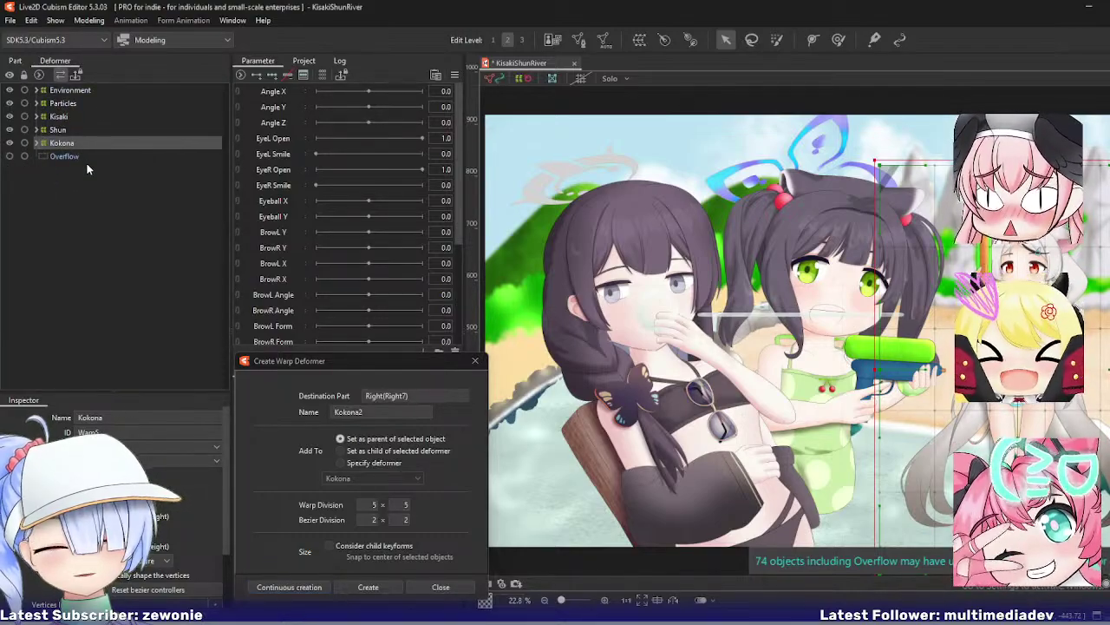
Step: Expand the Kisaki deformer and delete all the default parameters from Angle X to Hair Move Back
click(35, 116)
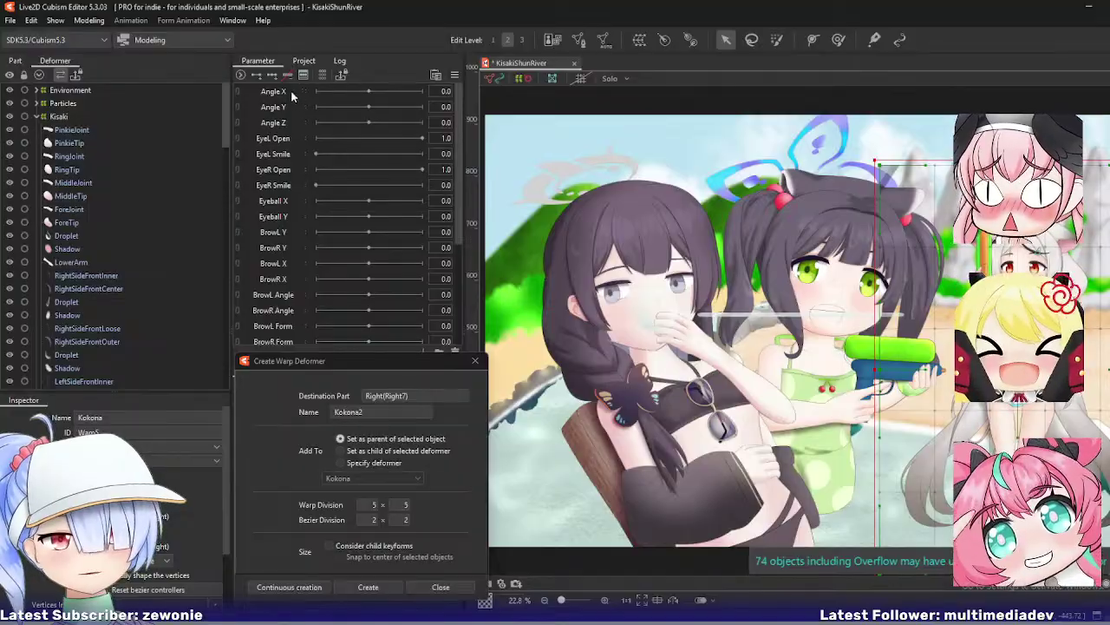
scroll(277, 312, down, 5)
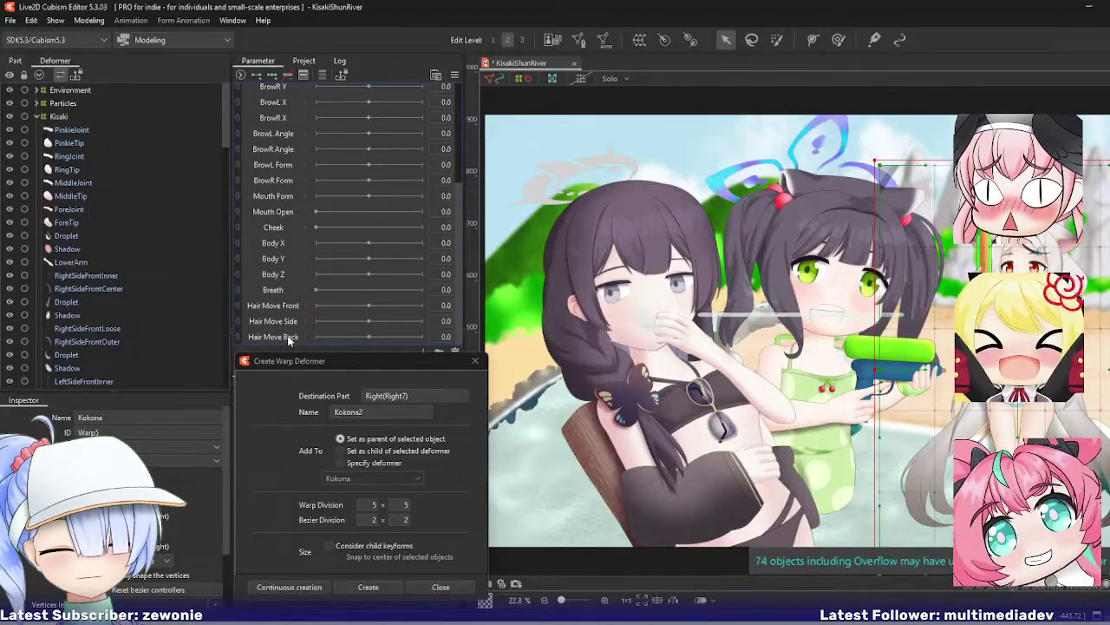
right_click(287, 336)
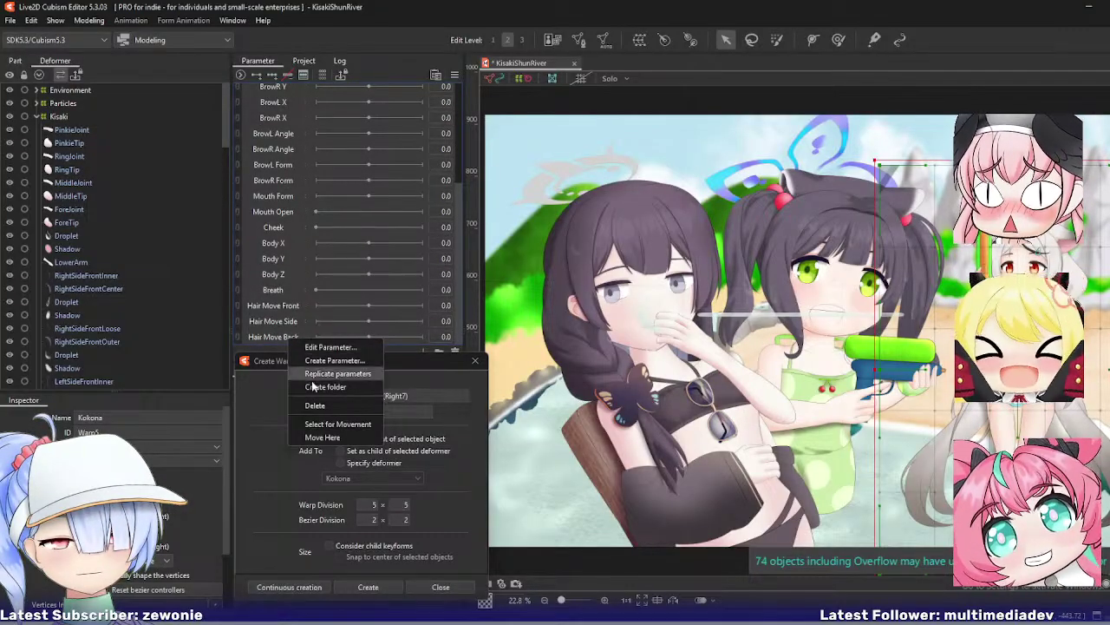
click(339, 406)
click(635, 331)
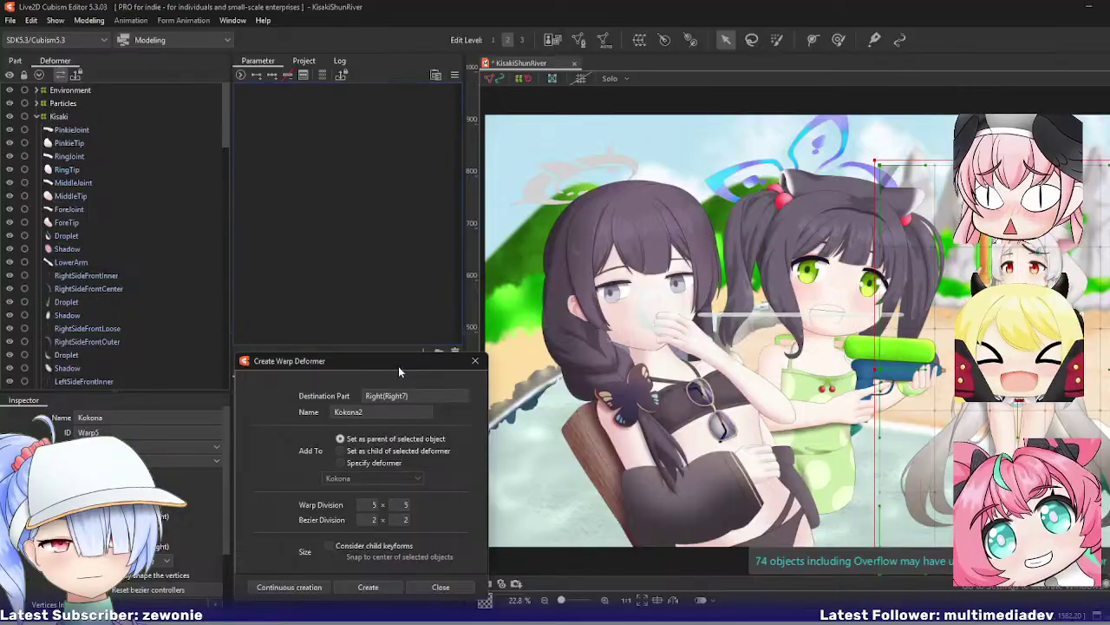
Step: Create a parameter folder named KisakiHeadMove
drag(398, 366, 401, 381)
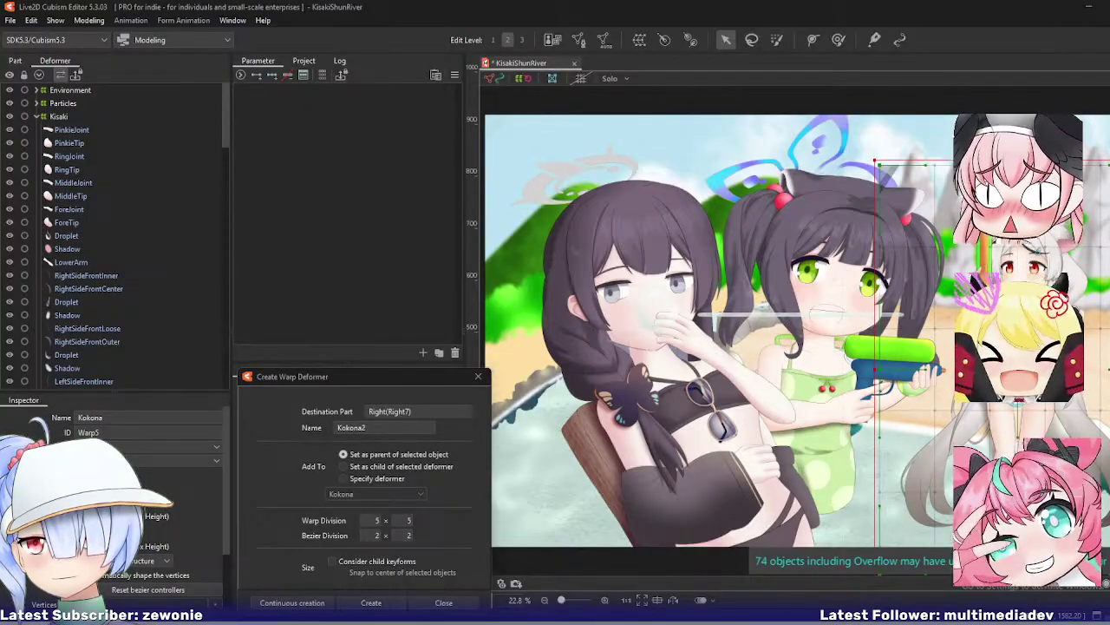
click(438, 353)
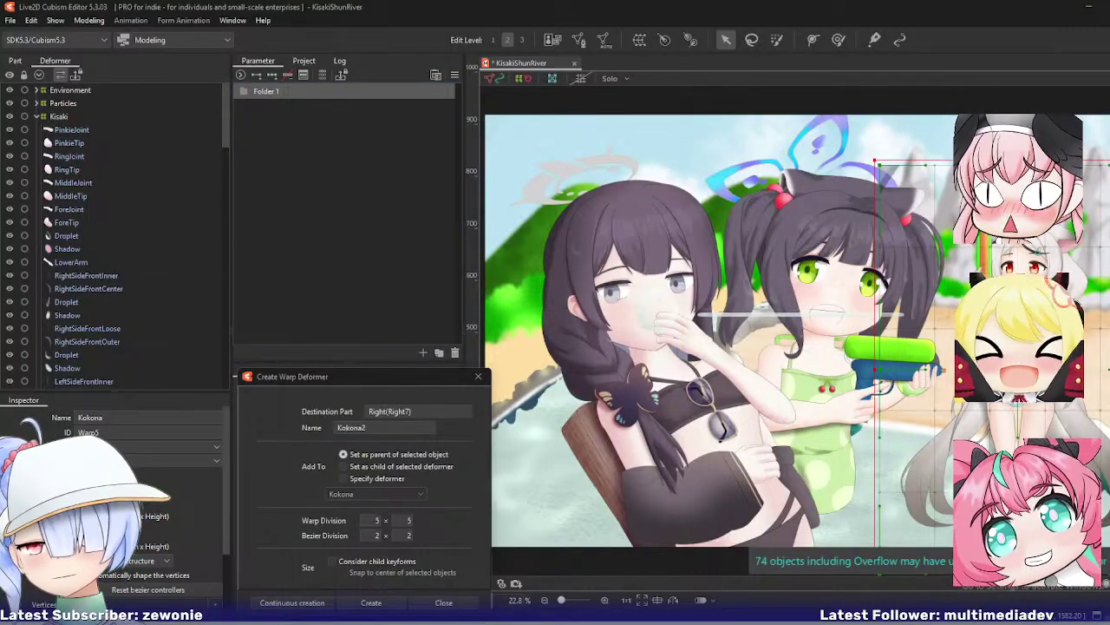
double_click(274, 92)
text(Kisaki)
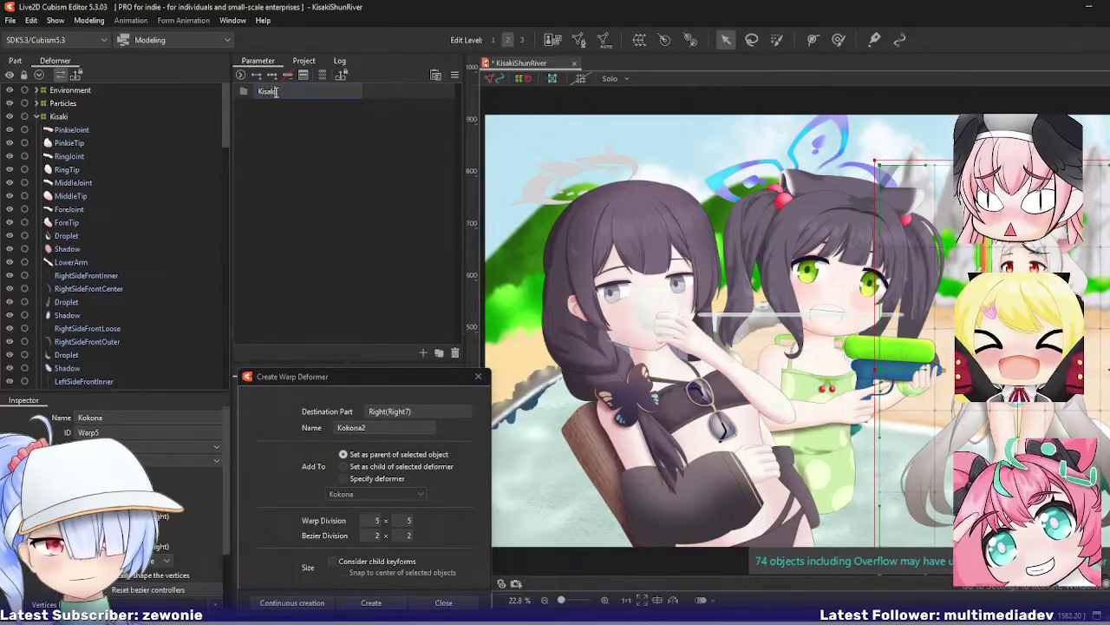
text(Head)
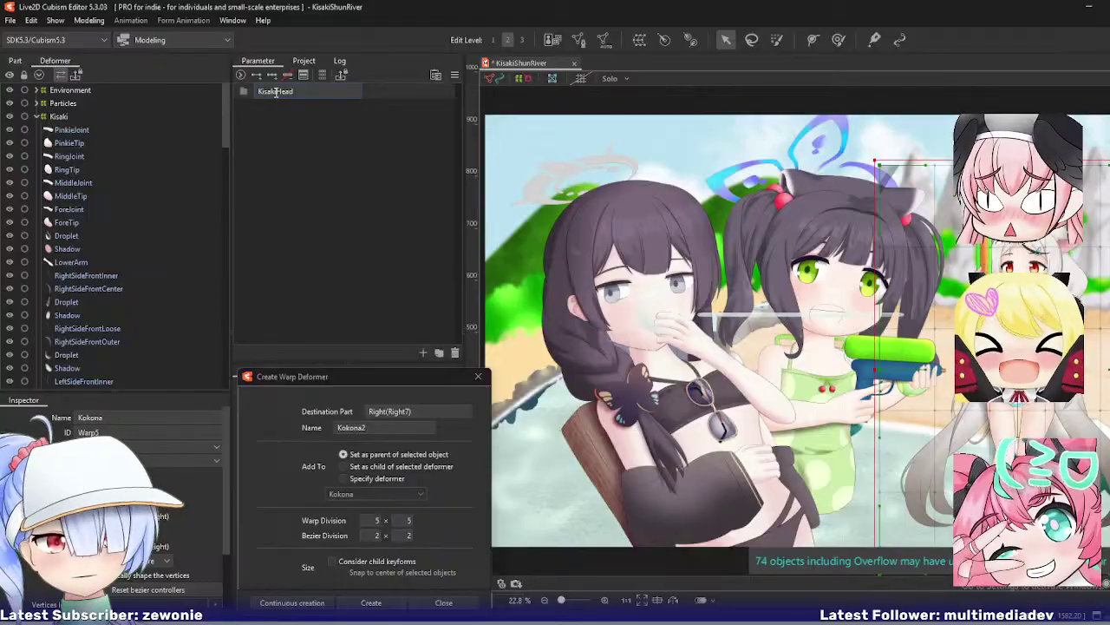
text(Mover)
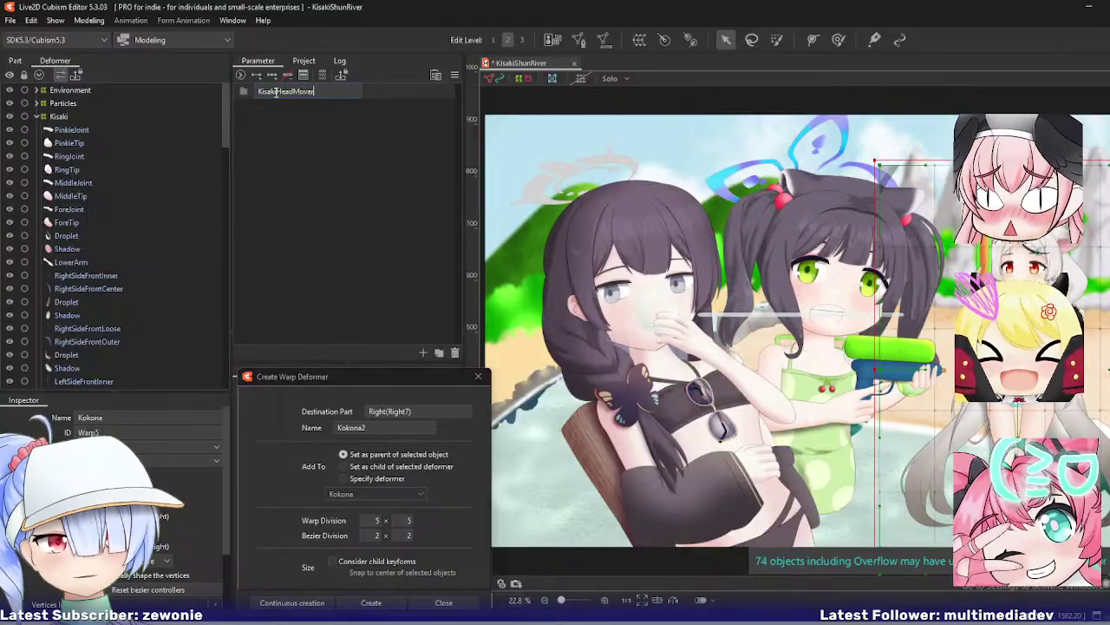
key(Return)
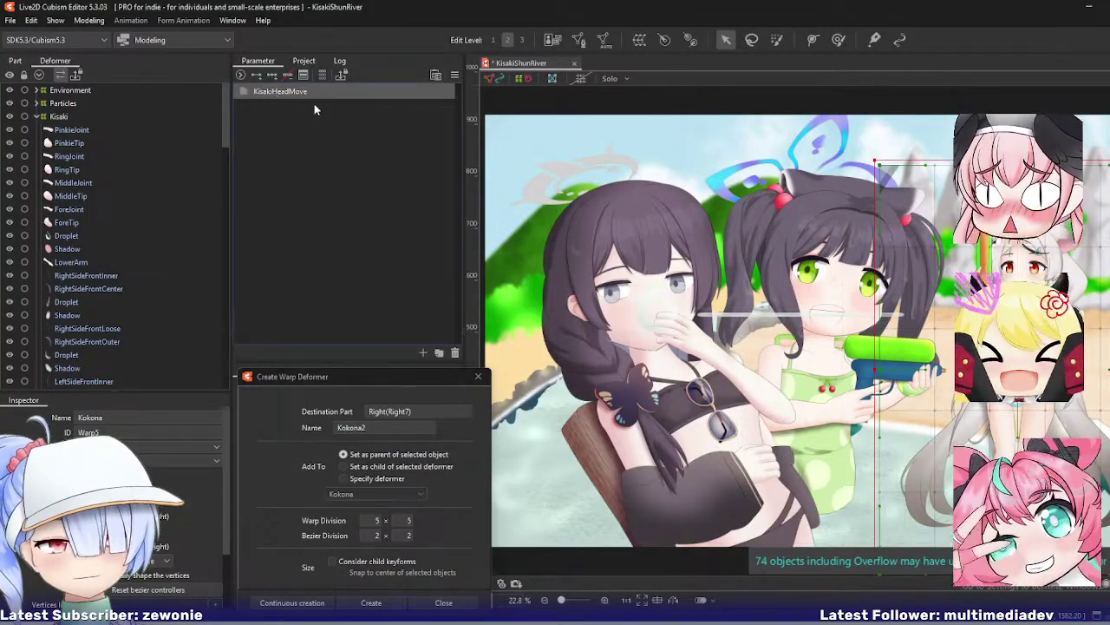
Step: Set the KisakiHeadMove folder's custom label color to D0D1DD by sampling it from Kisaki's eye in the illustration
right_click(317, 96)
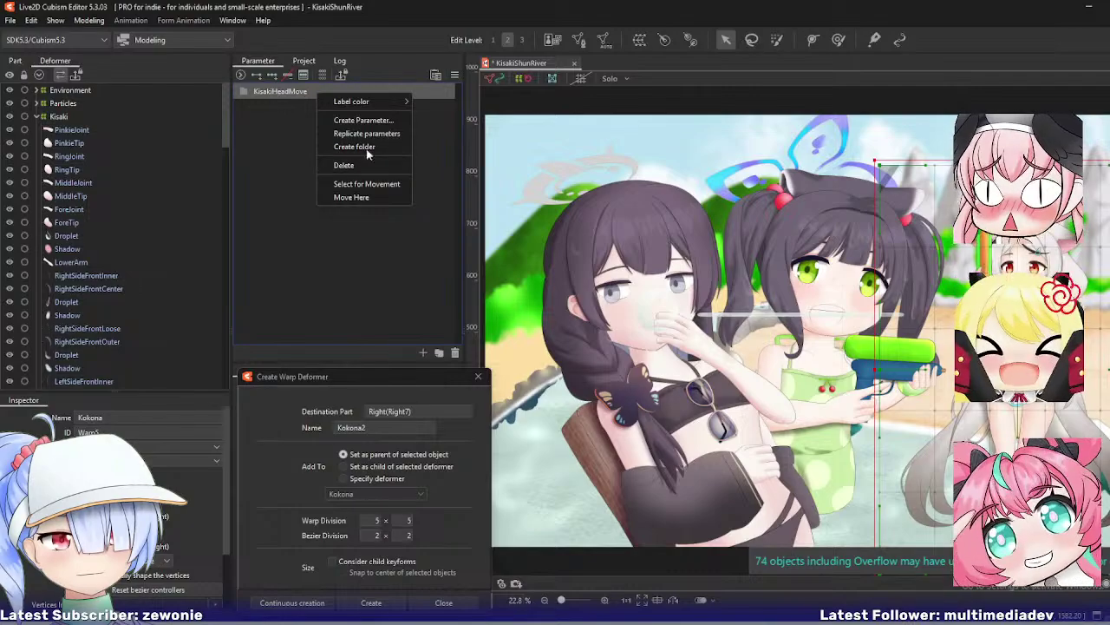
mouse_move(392, 103)
click(447, 209)
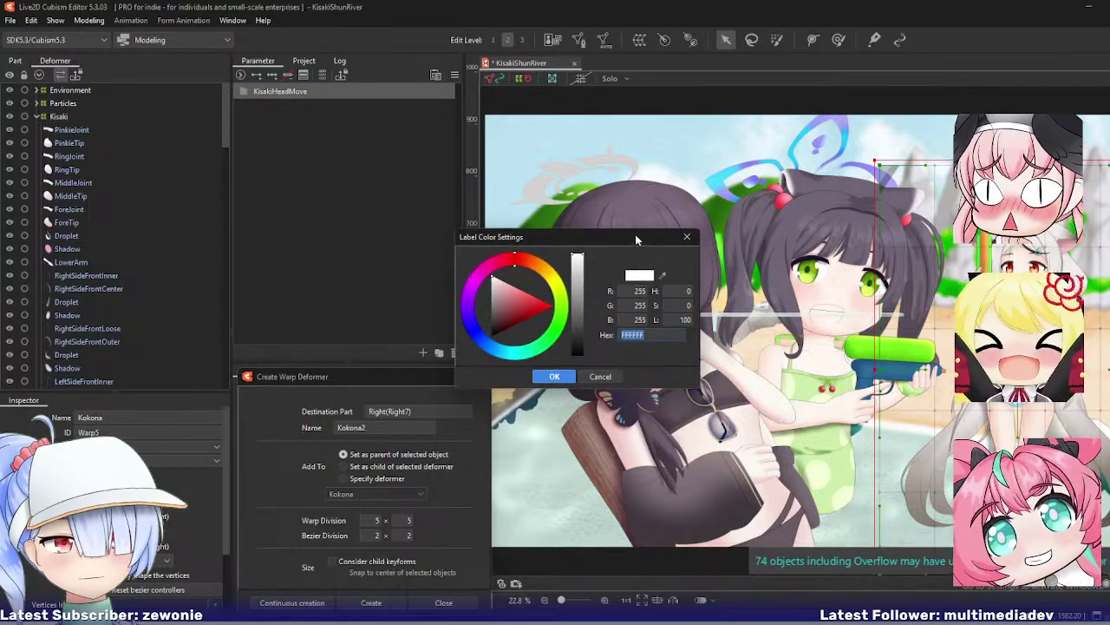
drag(635, 235, 487, 232)
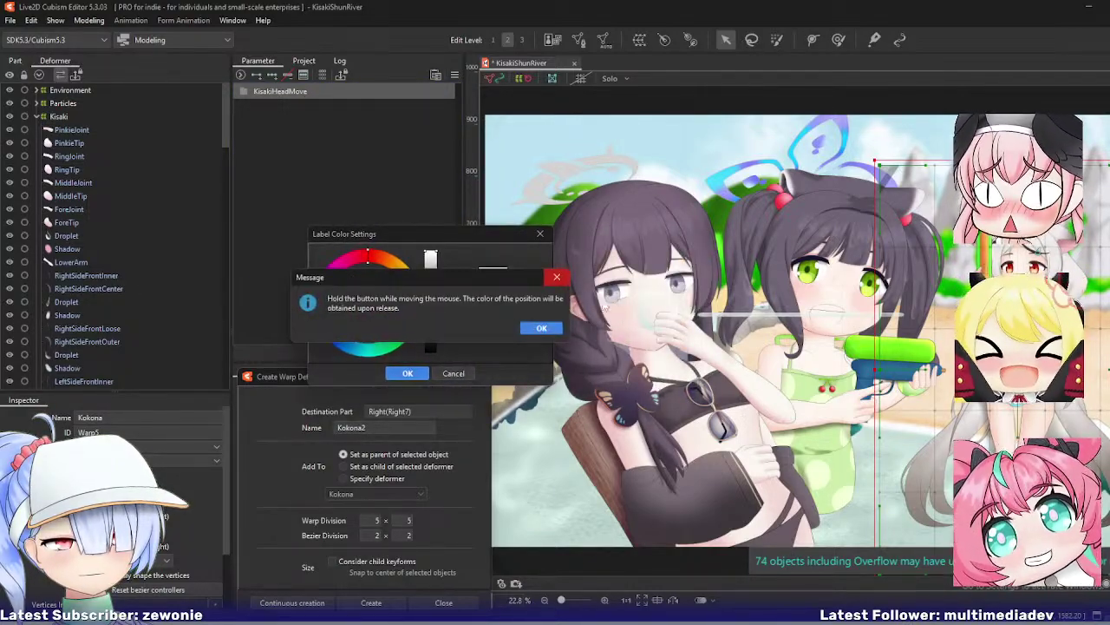
click(541, 327)
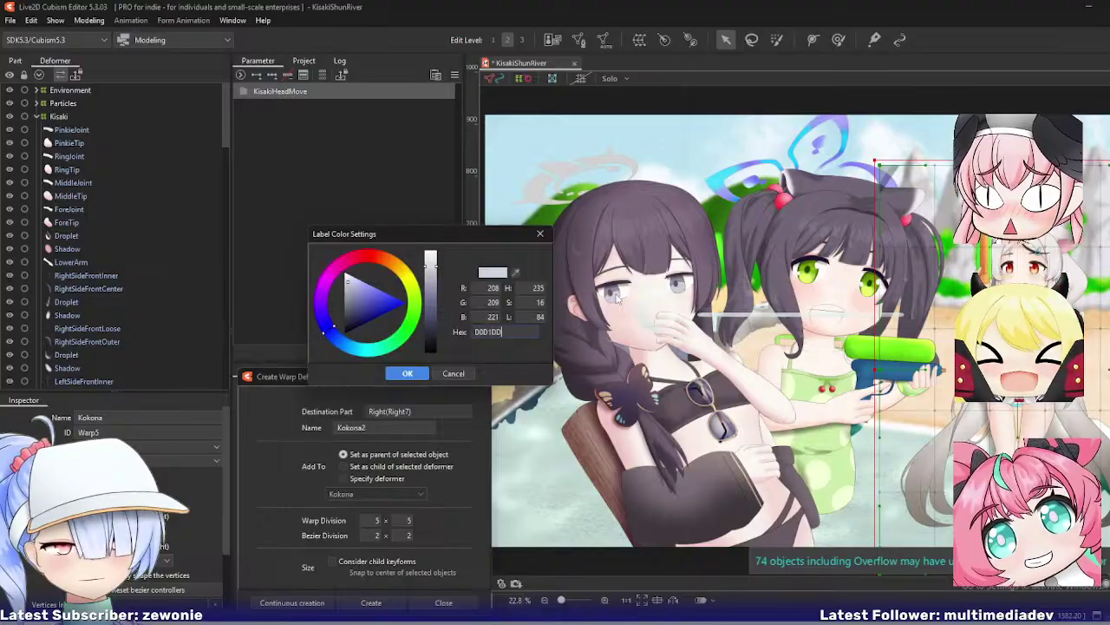
click(410, 373)
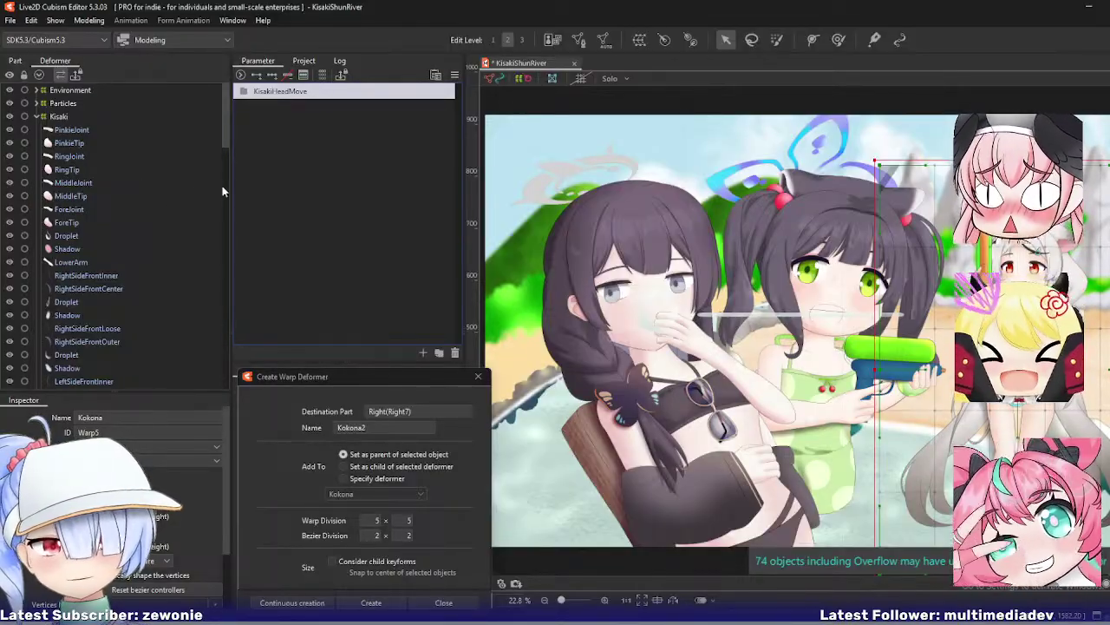
Step: Create a parameter named HeadNod inside the KisakiHeadMove folder, keeping the -10 to 10 range and default 0
right_click(287, 97)
click(328, 122)
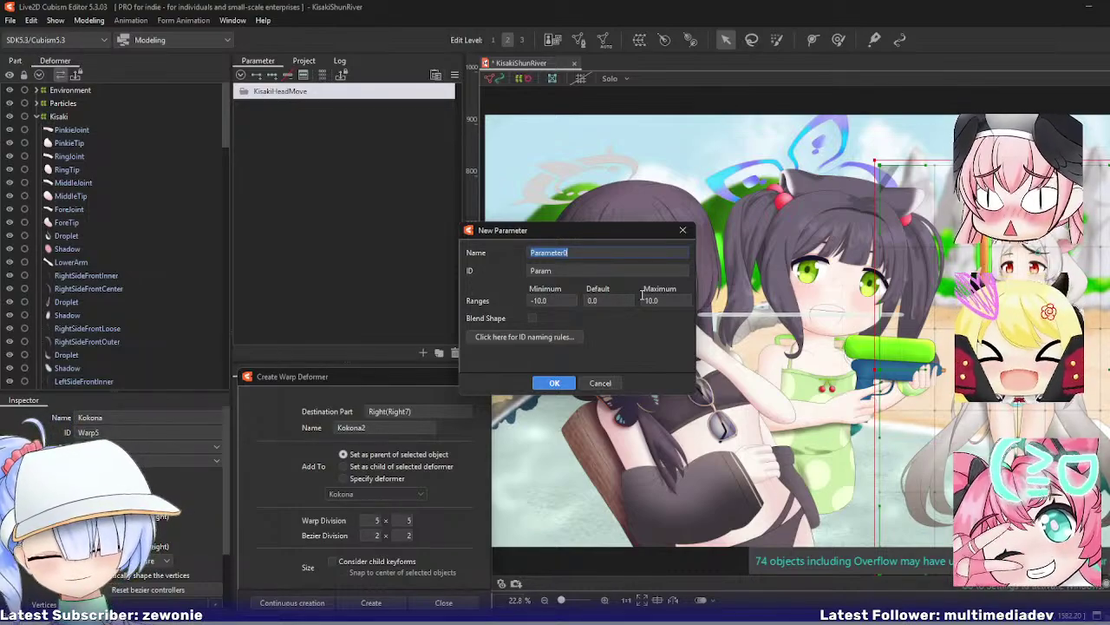
text(Head)
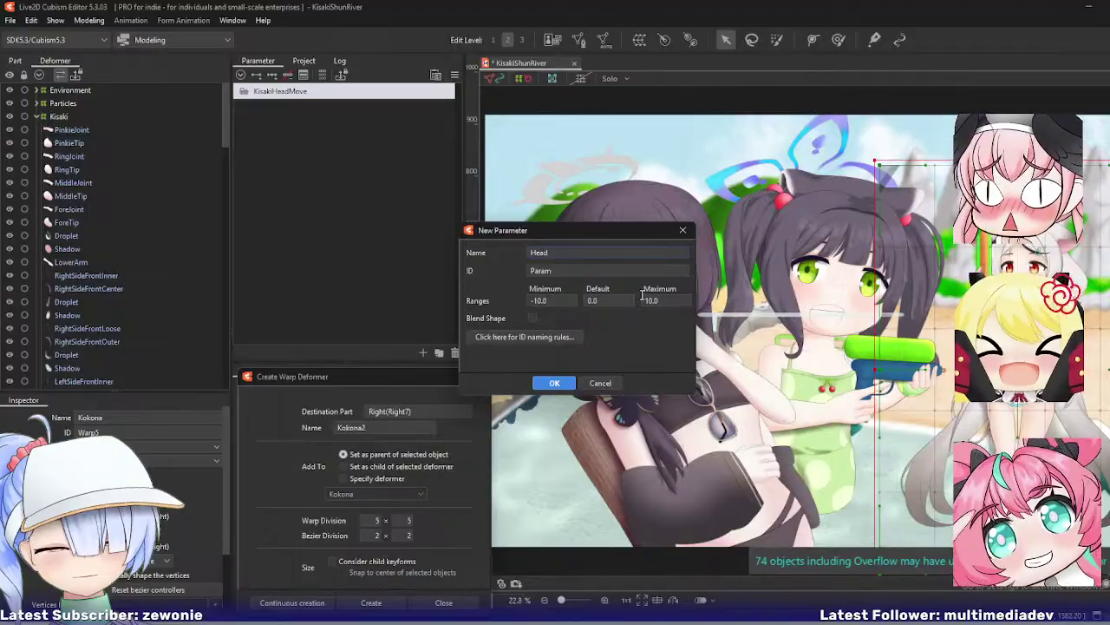
text(Lift)
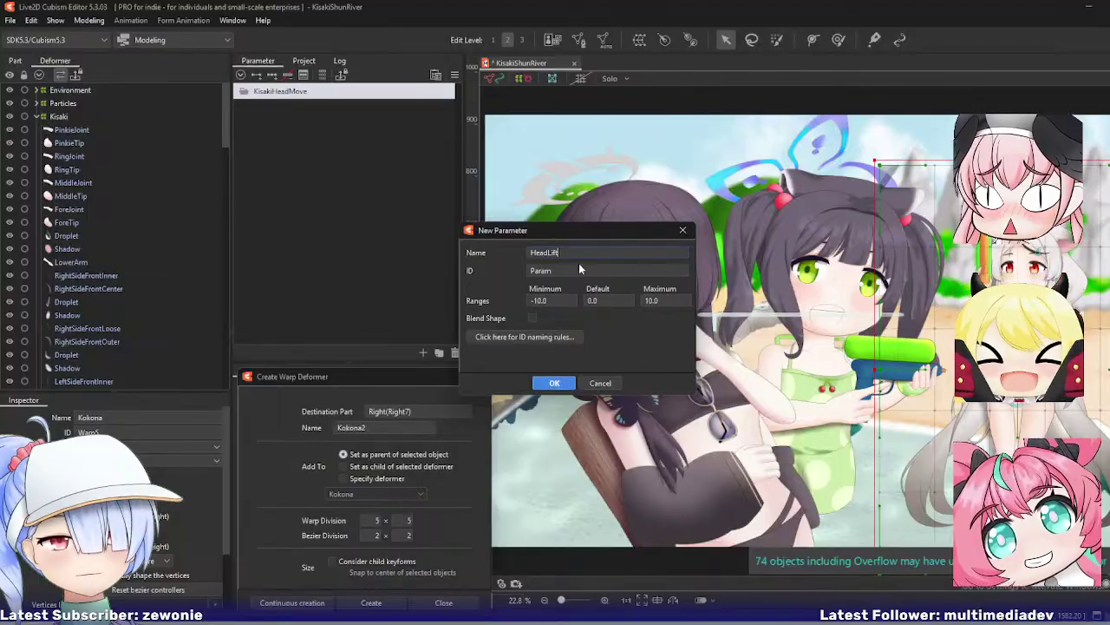
key(BackSpace)
key(BackSpace)
key(BackSpace)
key(BackSpace)
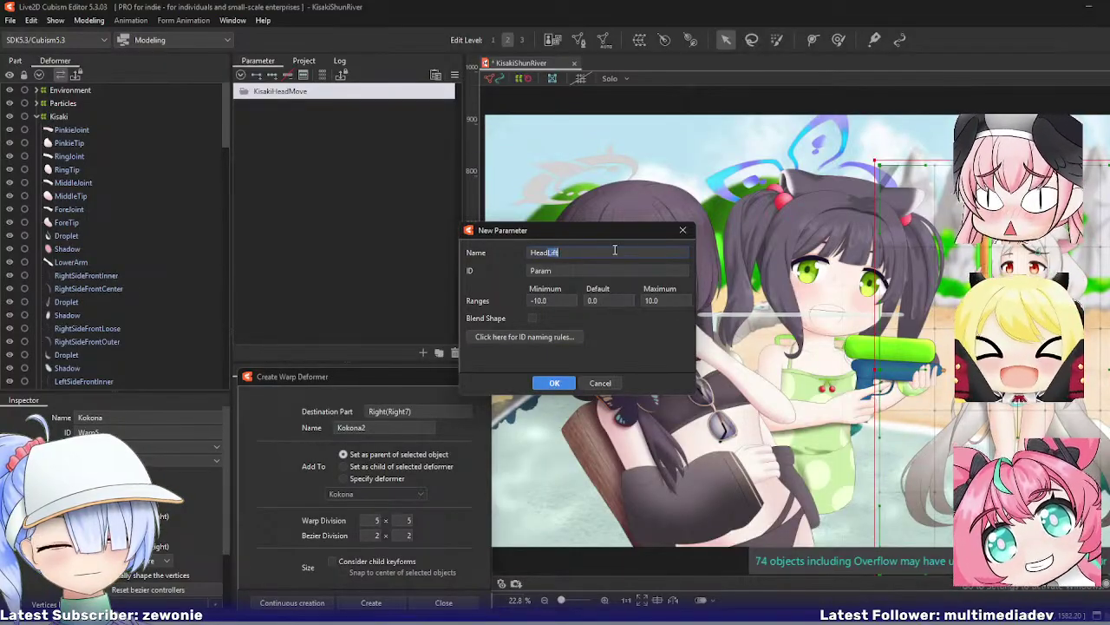
text(Nod)
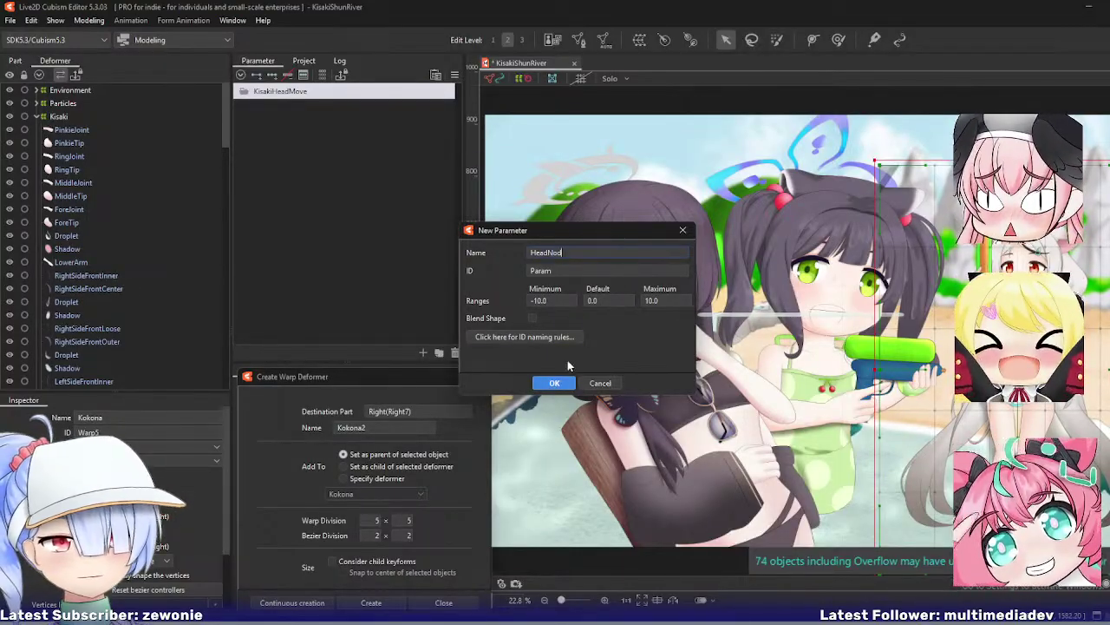
click(556, 383)
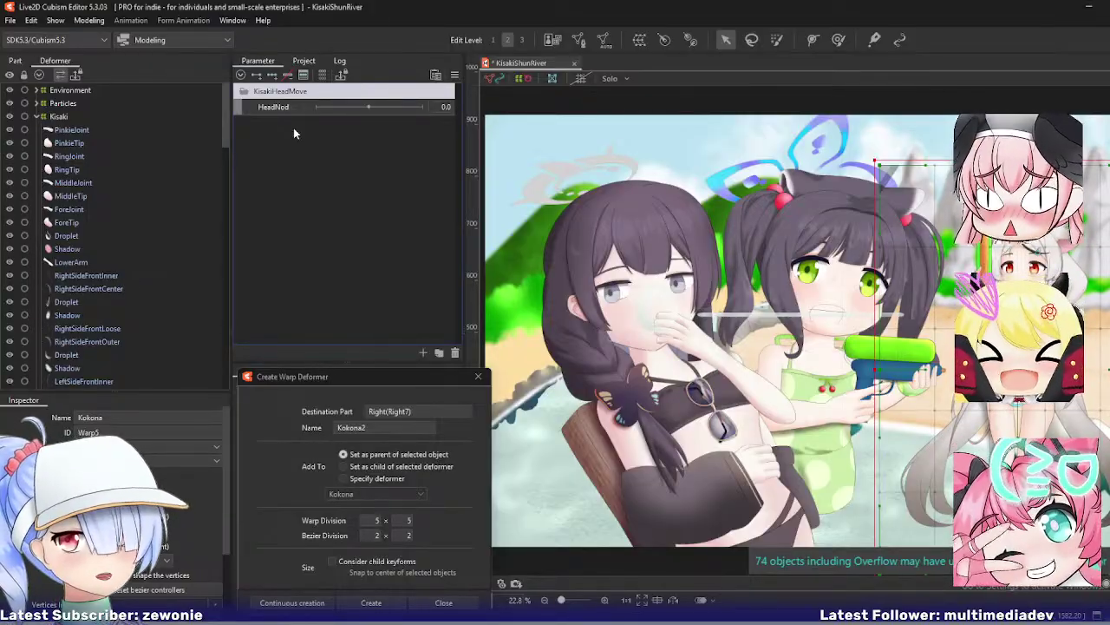
Step: Examine the objects inside the Kisaki deformer, from the front hair down to Body, to tell head parts from torso parts
scroll(119, 231, down, 3)
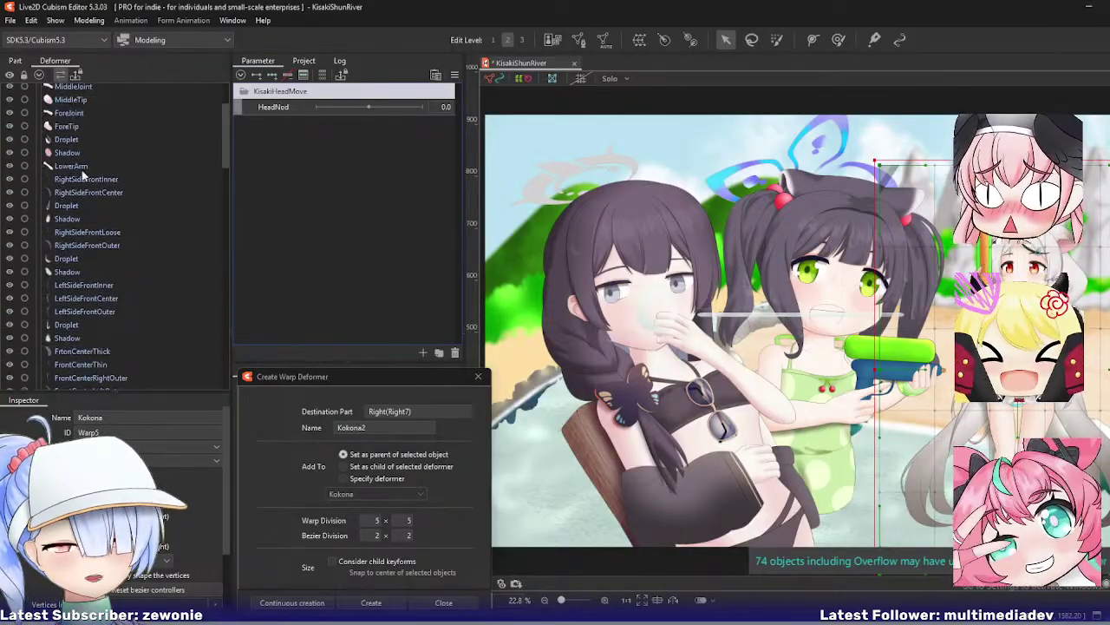
scroll(74, 178, up, 3)
click(76, 276)
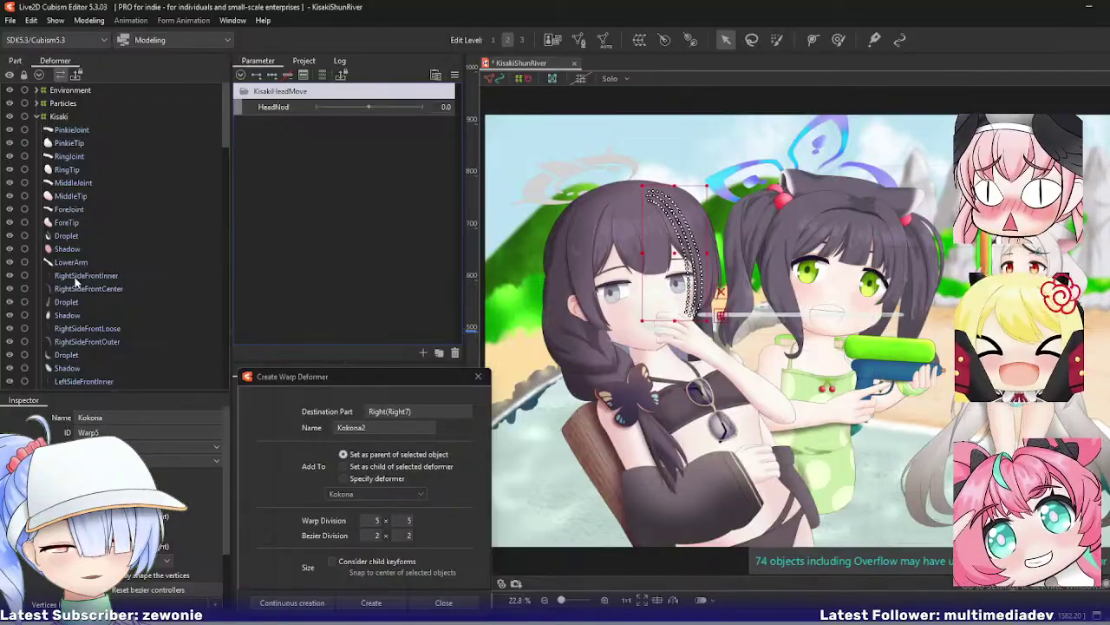
scroll(83, 280, down, 10)
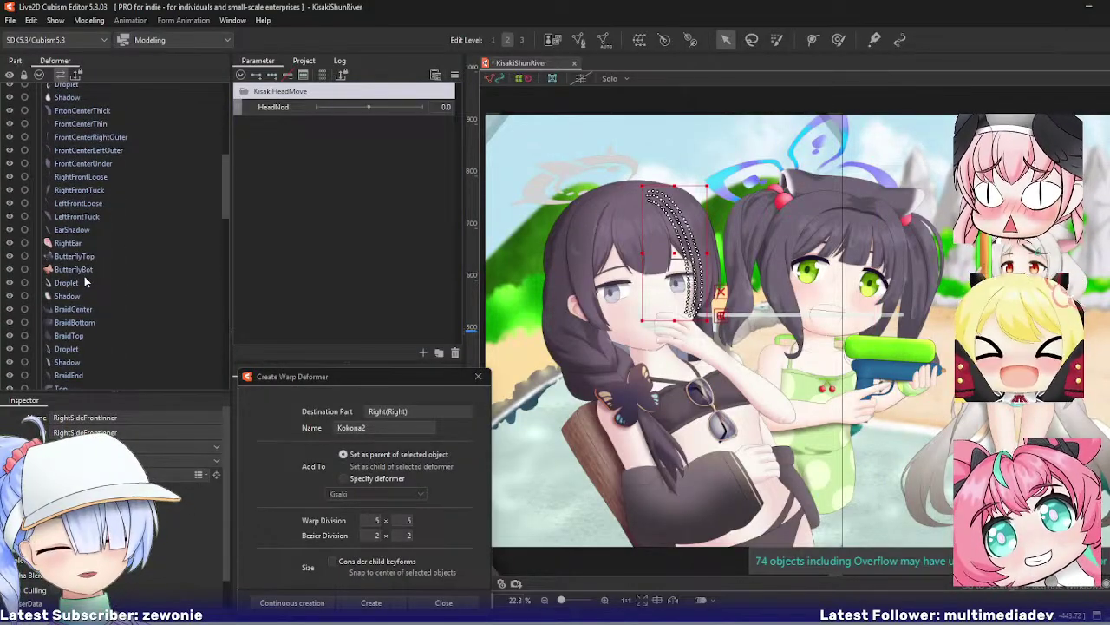
scroll(84, 276, down, 7)
scroll(84, 274, down, 4)
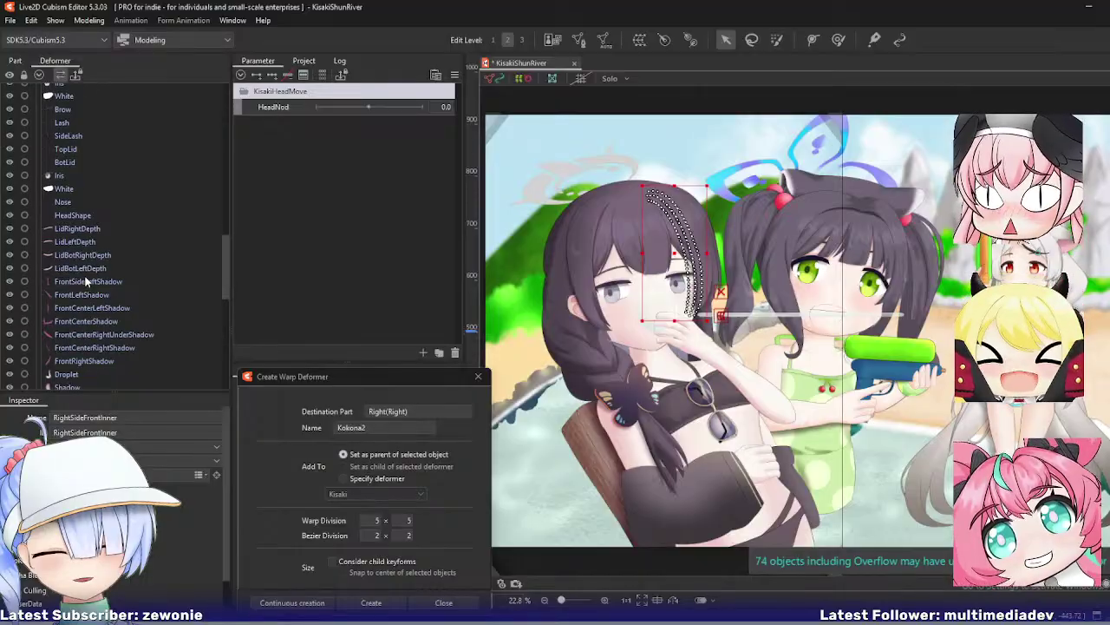
scroll(84, 277, down, 3)
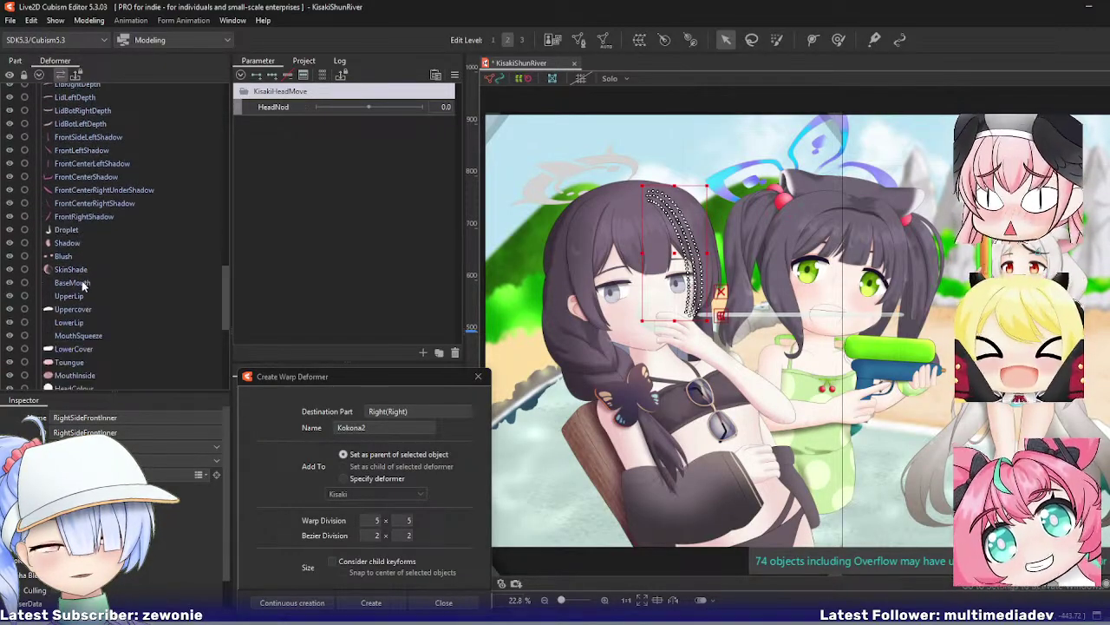
scroll(83, 284, down, 2)
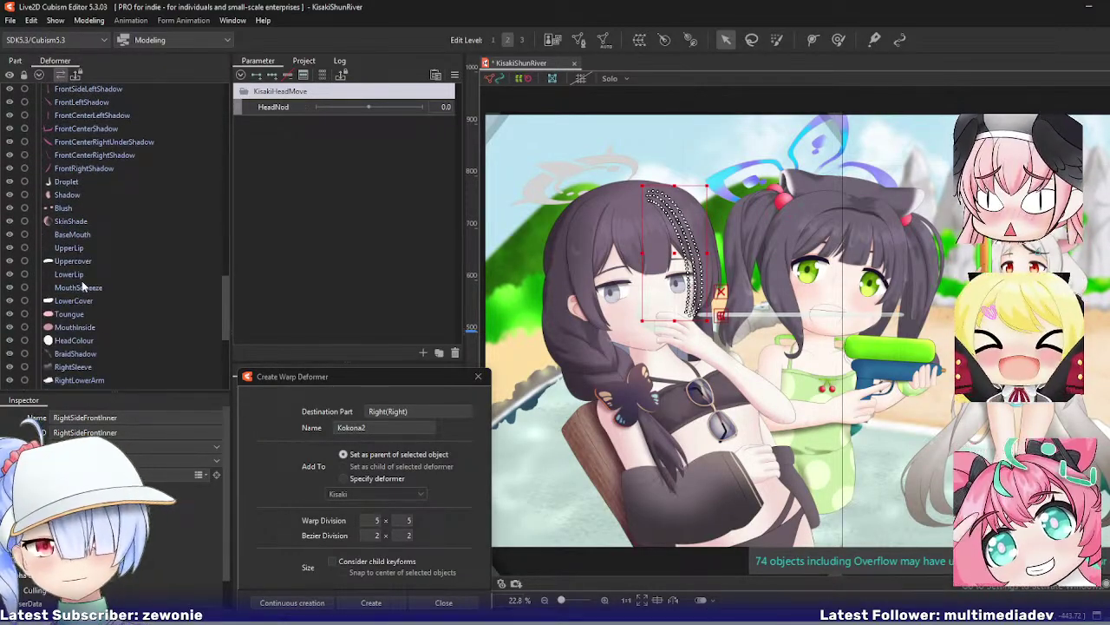
scroll(82, 281, down, 2)
scroll(82, 286, down, 3)
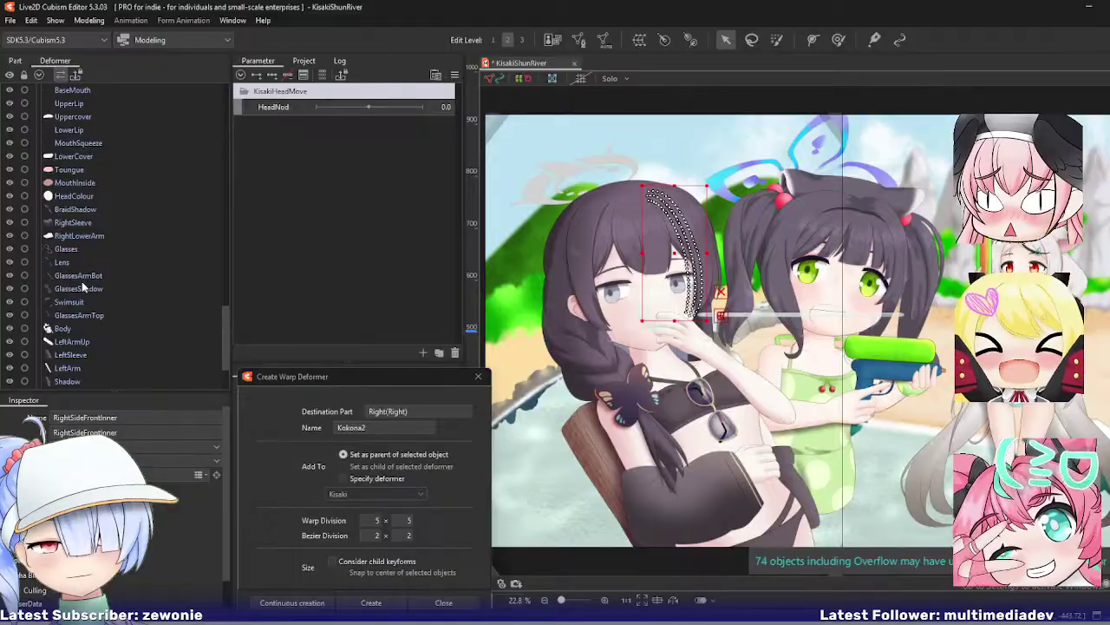
scroll(82, 287, down, 3)
click(69, 239)
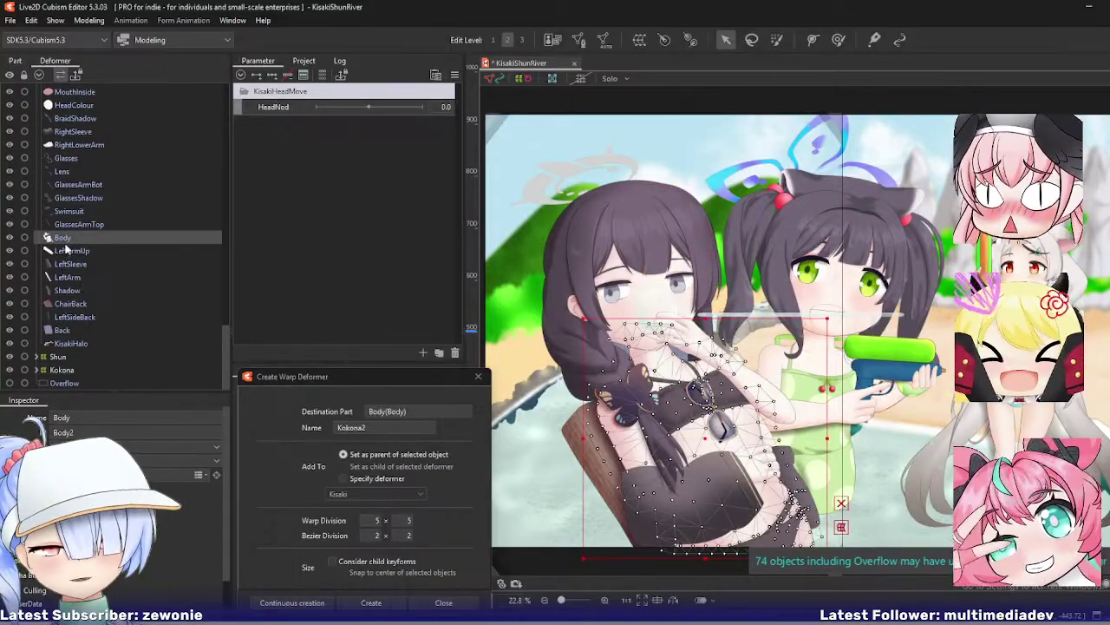
scroll(68, 247, up, 2)
scroll(69, 239, up, 2)
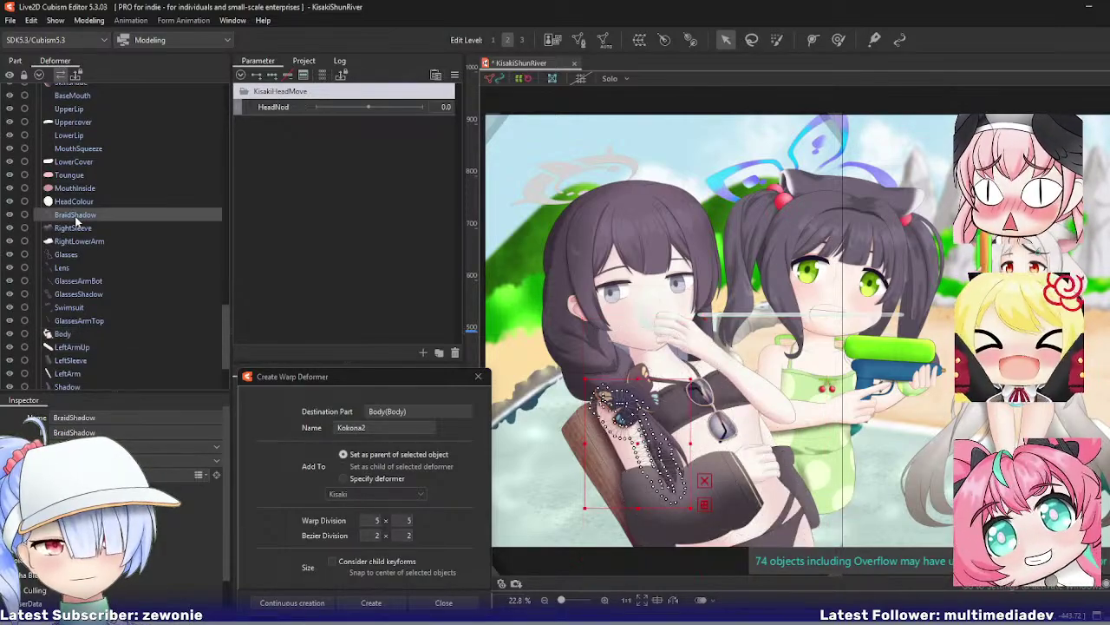
Step: Create a warp deformer named Torso as parent of Kisaki's body objects from RightSleeve down to Shadow, keeping the 5 × 5 warp division
click(75, 228)
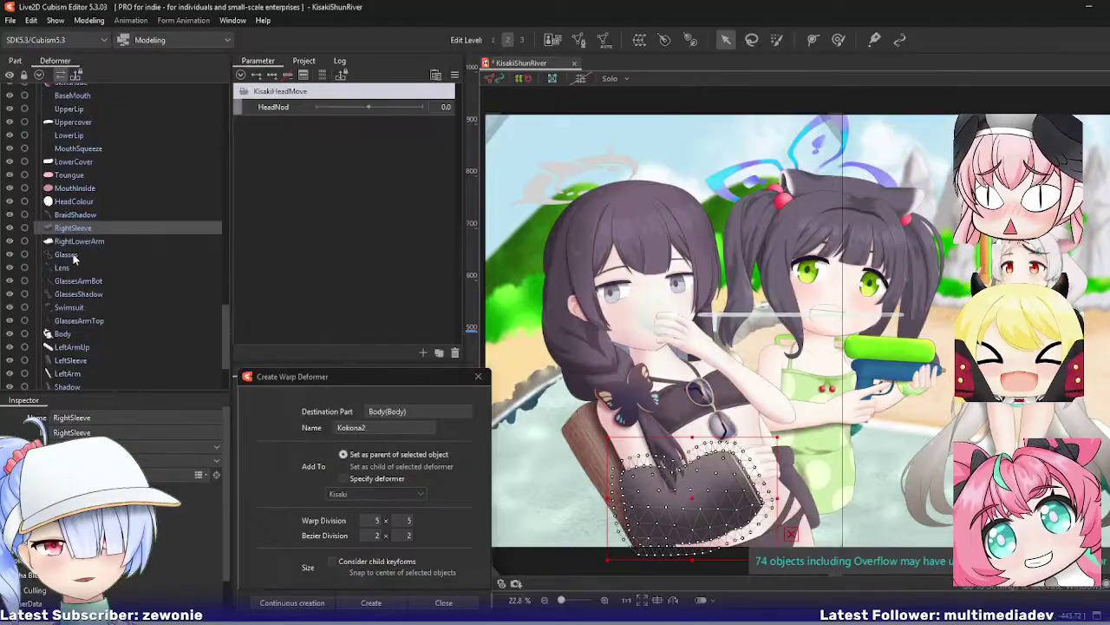
scroll(74, 258, down, 3)
shift+click(69, 330)
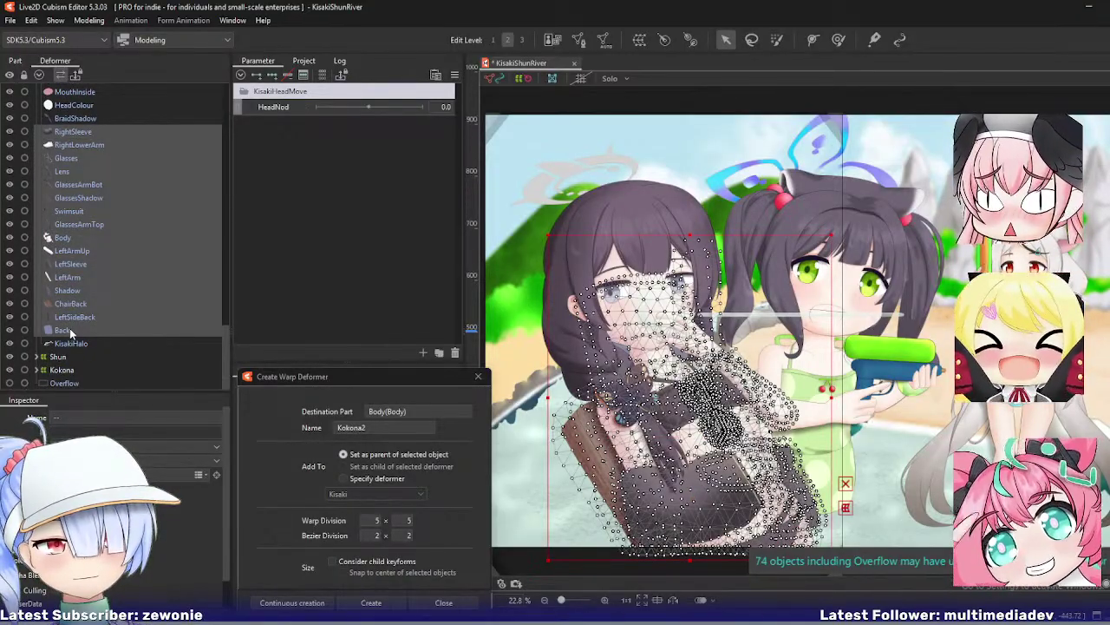
click(69, 328)
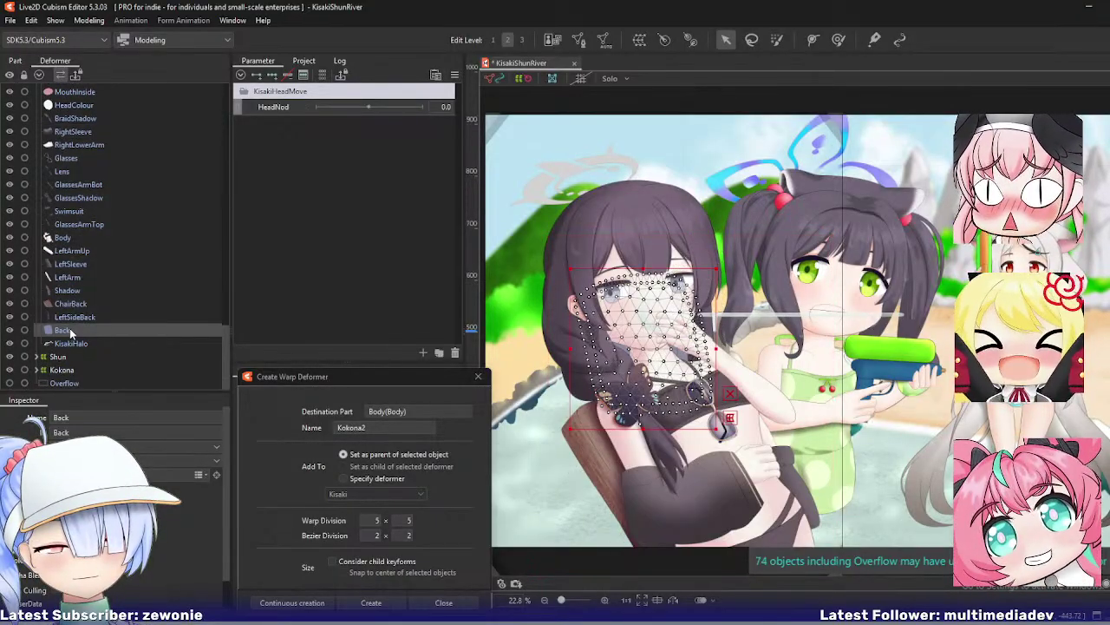
click(76, 146)
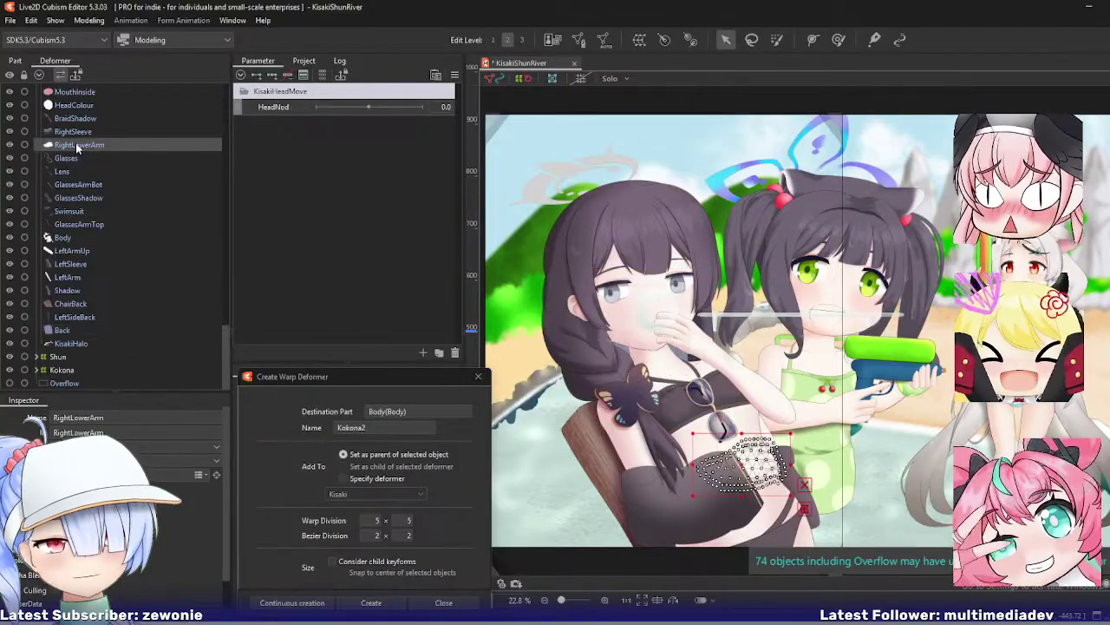
click(76, 119)
click(77, 131)
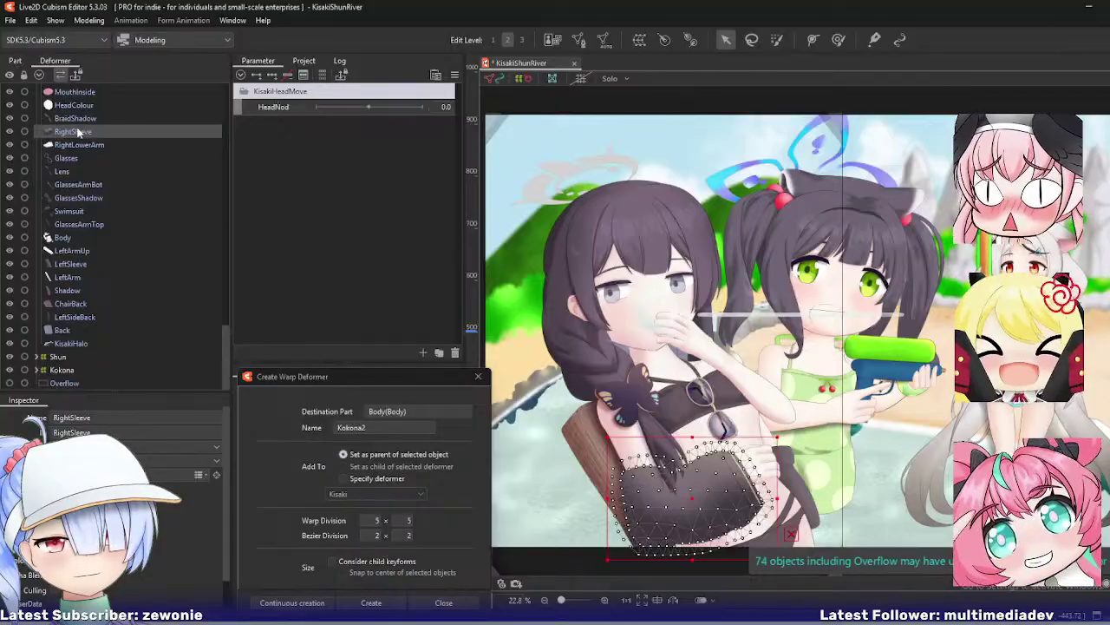
shift+click(75, 291)
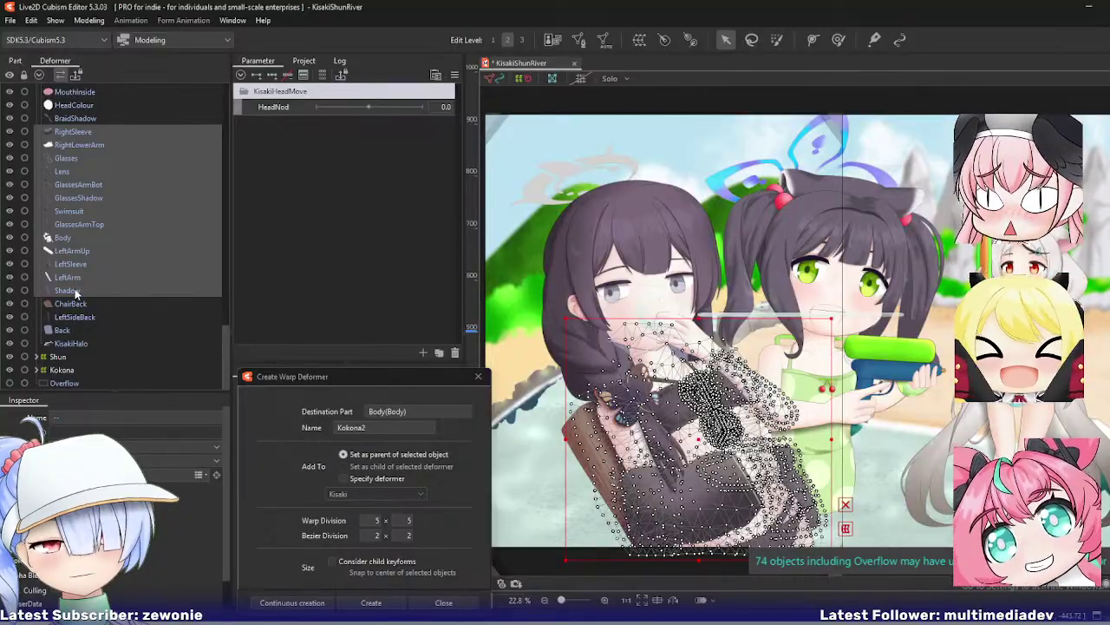
scroll(76, 297, up, 1)
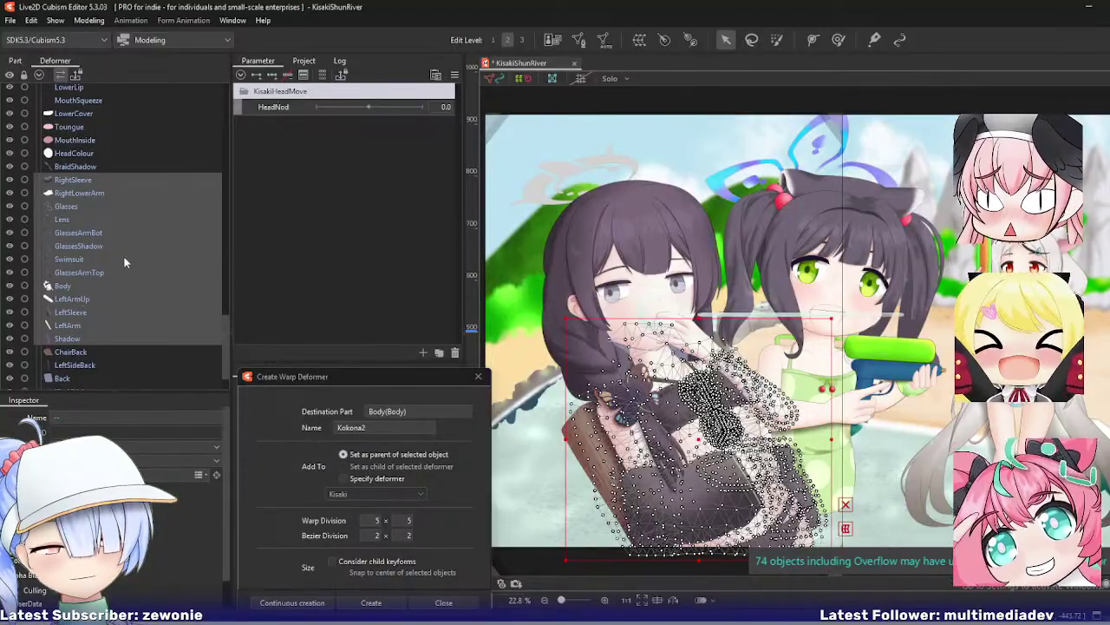
drag(384, 427, 236, 426)
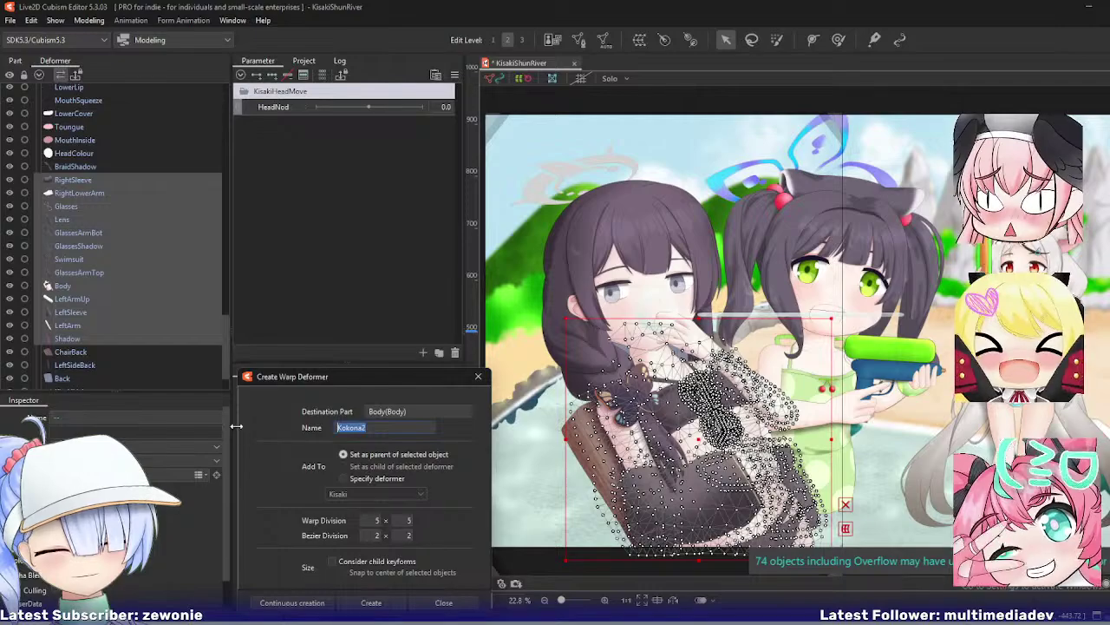
text(Torso)
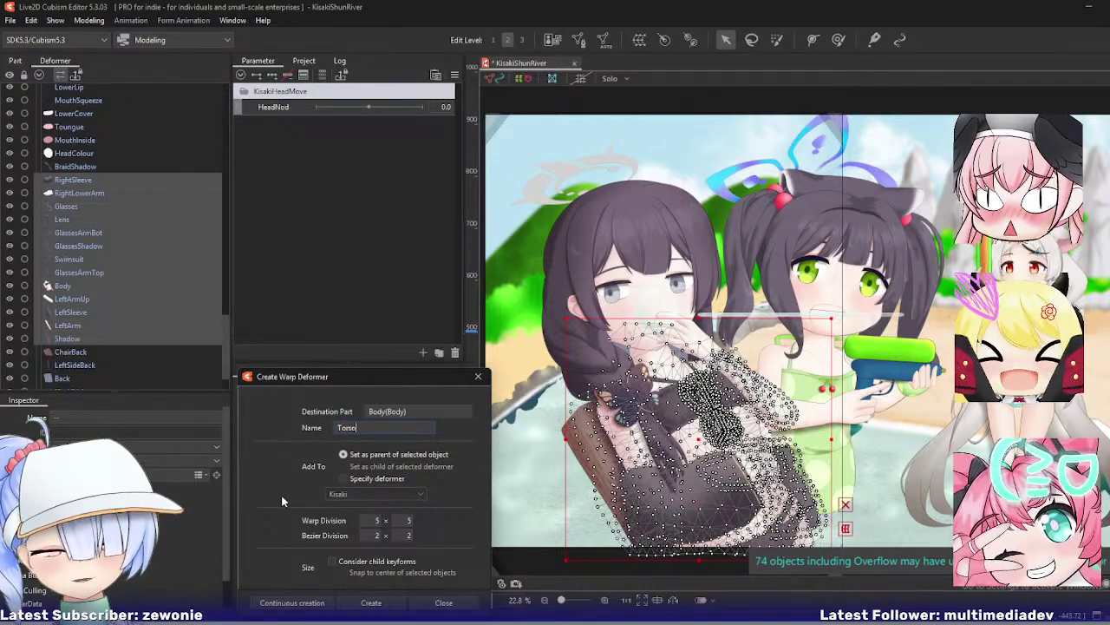
click(291, 602)
Step: Create a warp deformer named Chair as parent of the ChairBack object inside Kisaki
scroll(124, 302, up, 5)
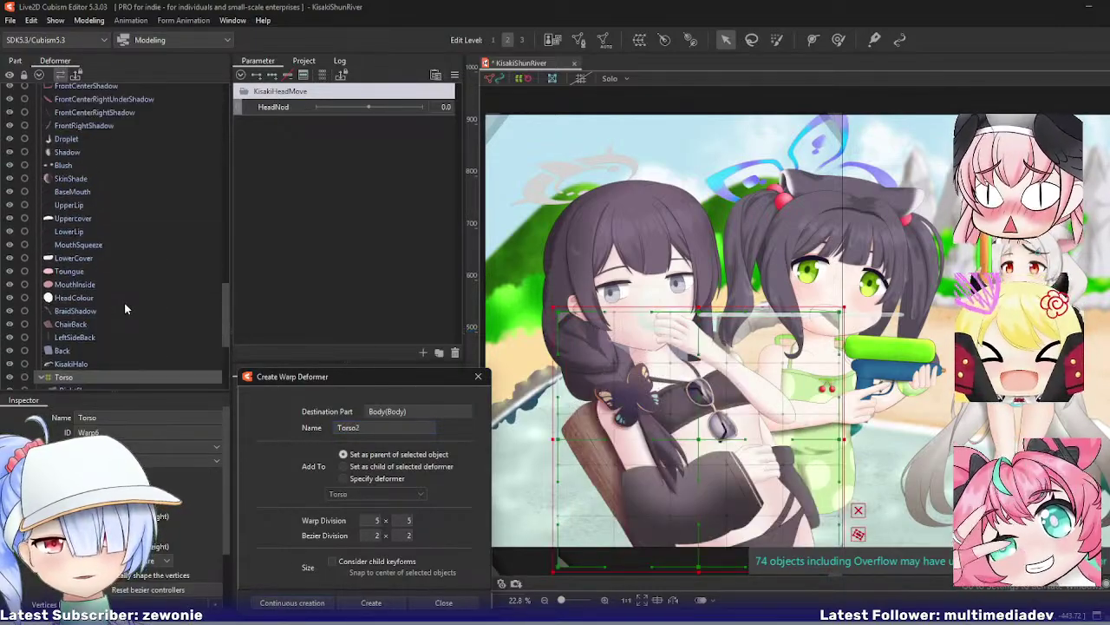
click(69, 363)
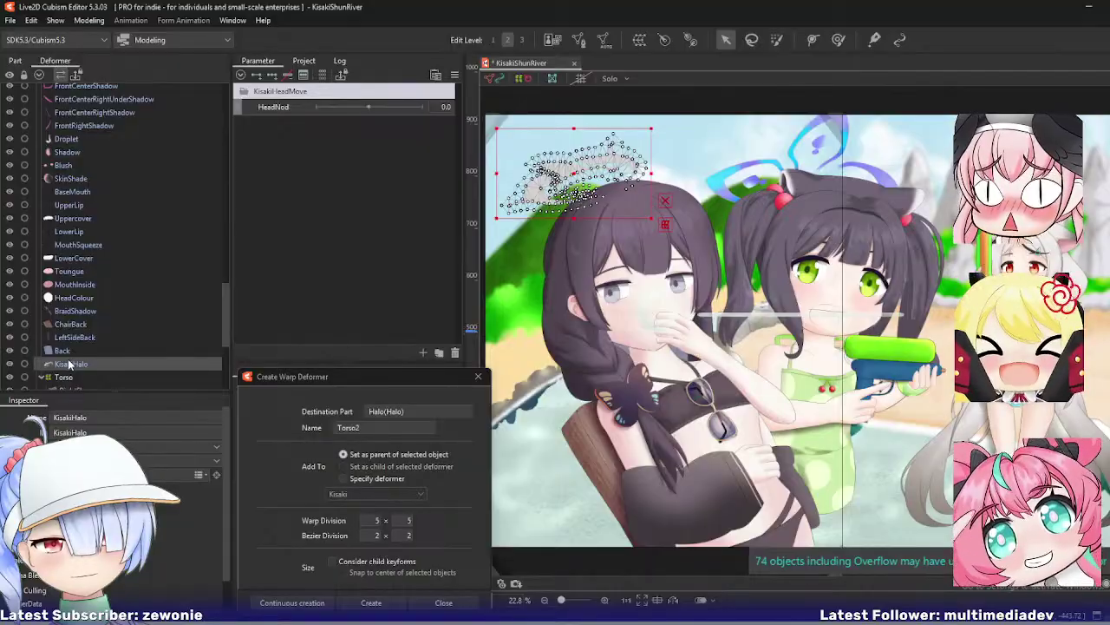
click(71, 324)
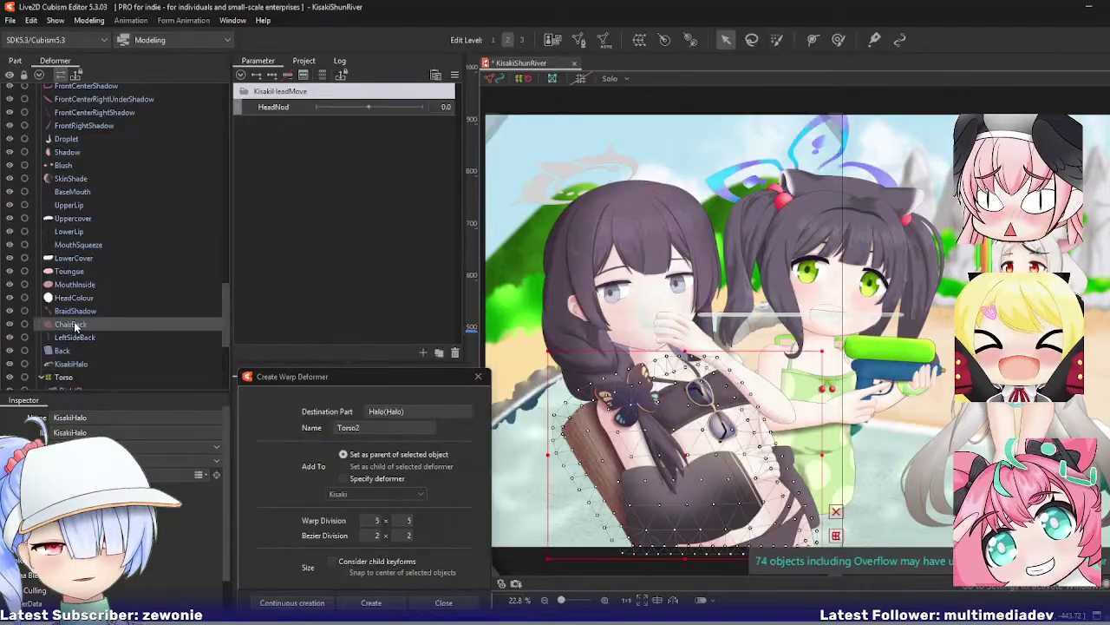
double_click(350, 422)
text(Cha)
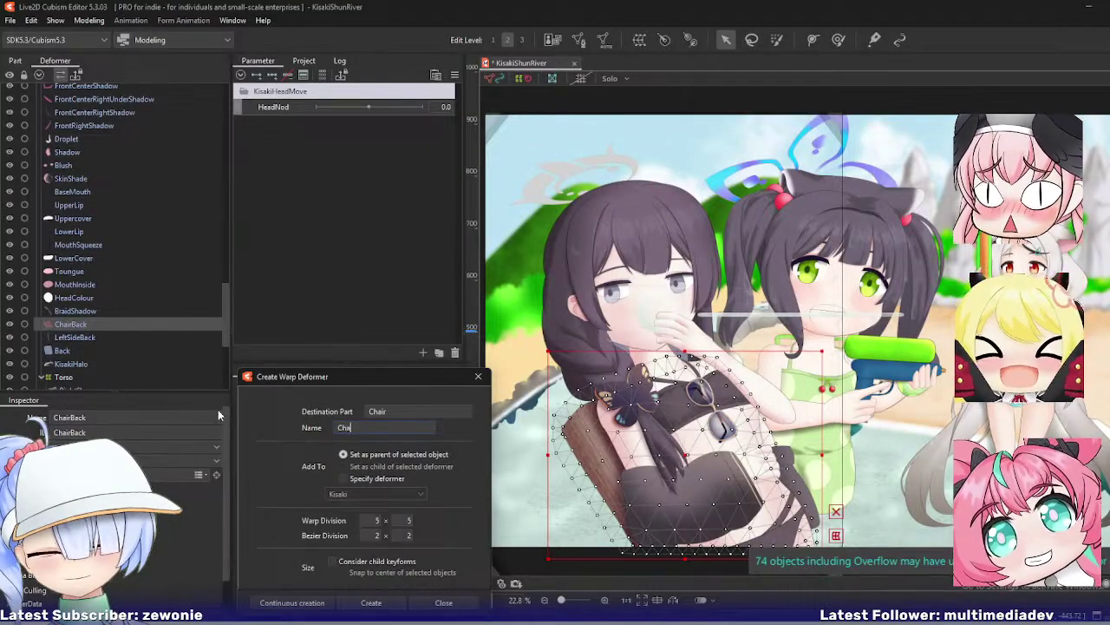
text(ir)
click(266, 602)
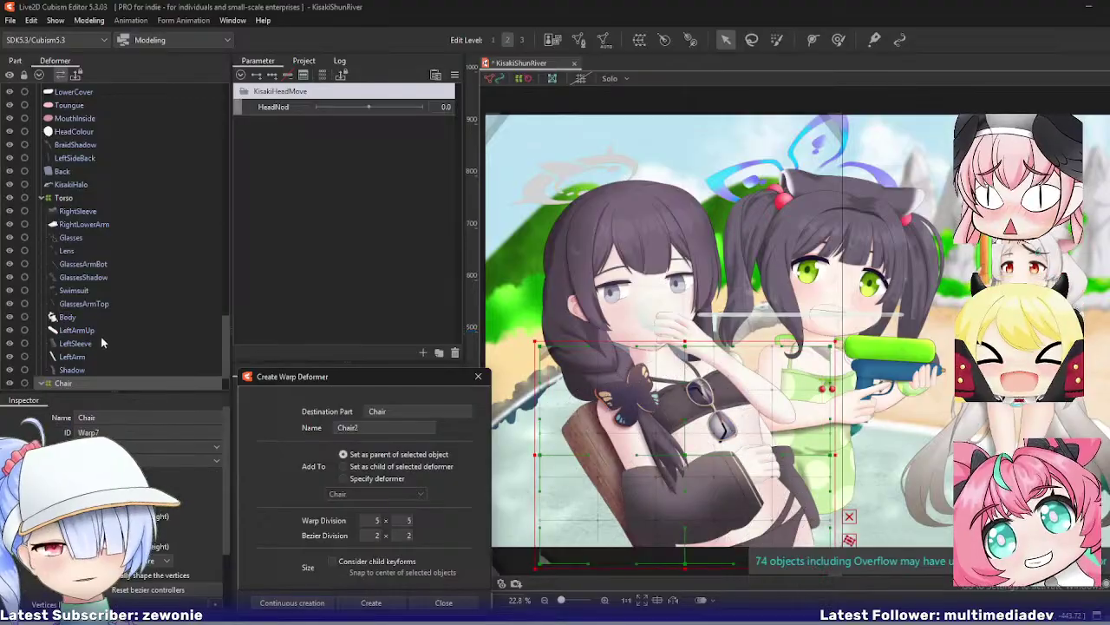
Step: Create a warp deformer named Head as parent of Kisaki's objects from RightSideFrontInner down to KisakiHalo
scroll(86, 366, up, 3)
click(81, 331)
scroll(94, 328, up, 2)
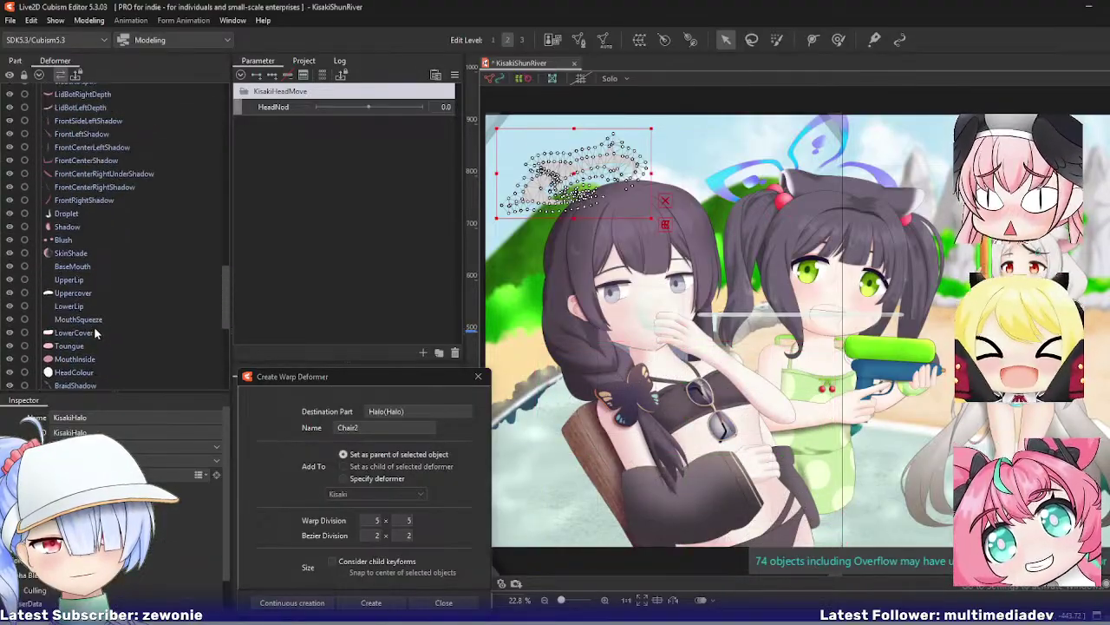
scroll(93, 326, up, 4)
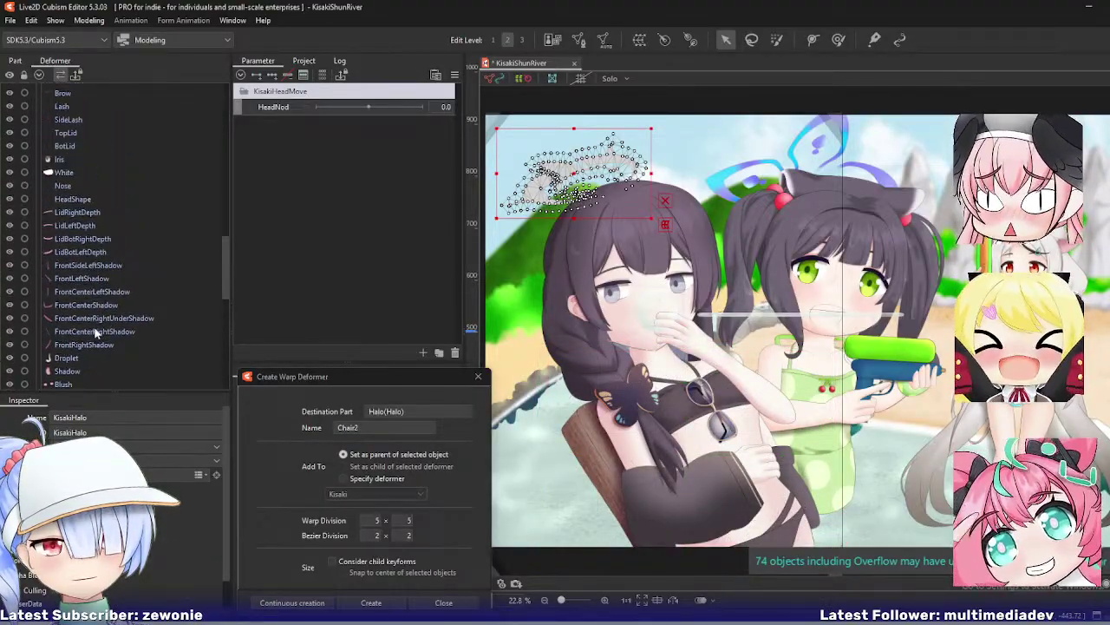
scroll(94, 326, up, 10)
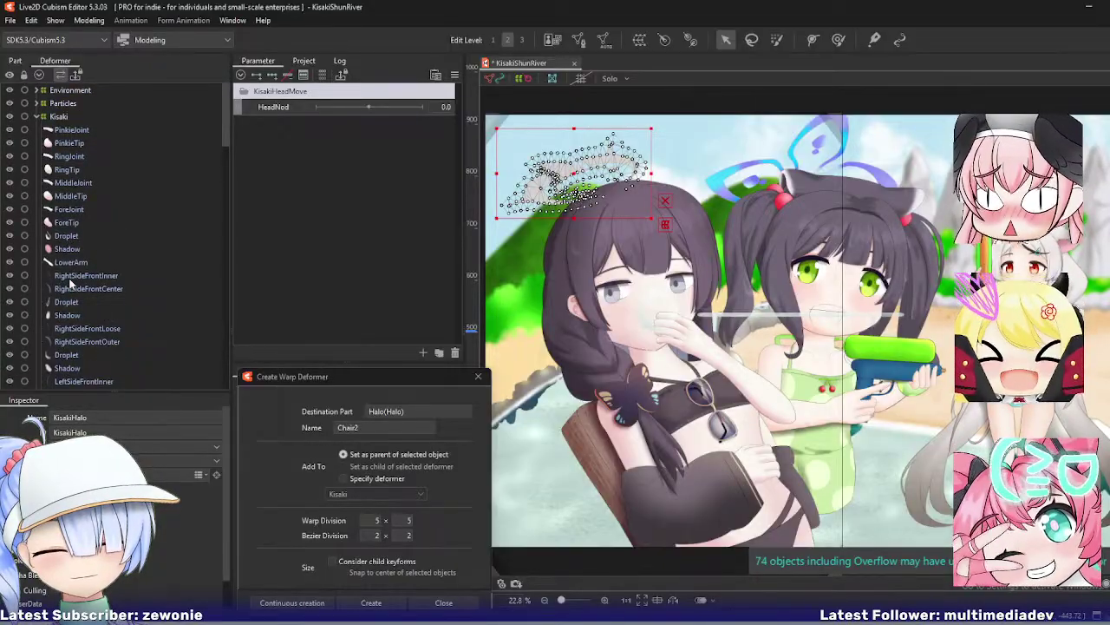
shift+click(72, 277)
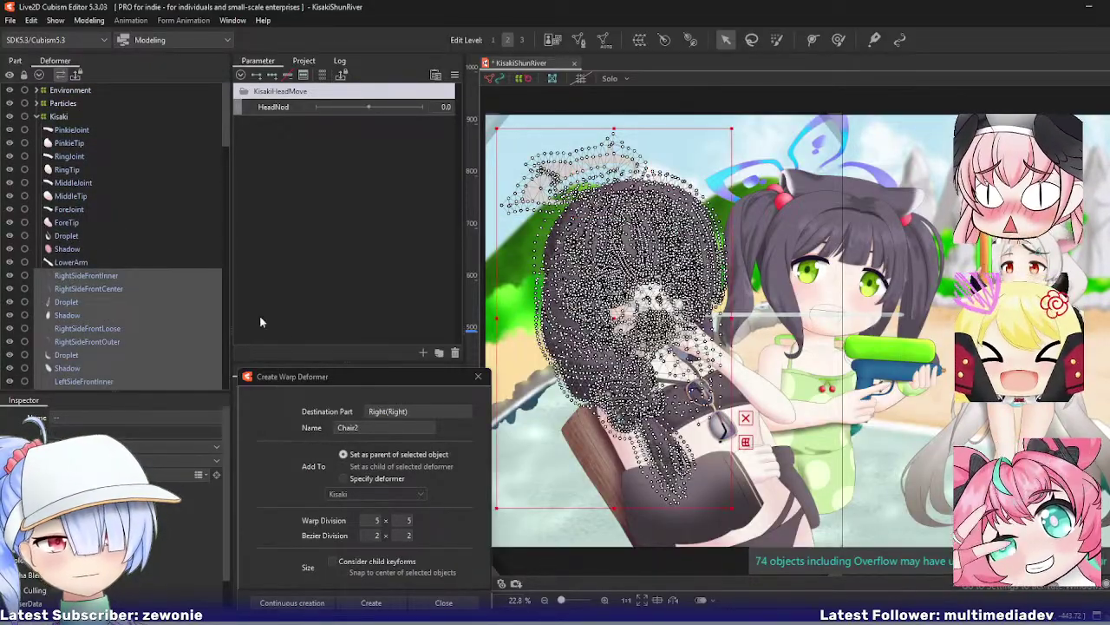
double_click(356, 427)
text(Hea)
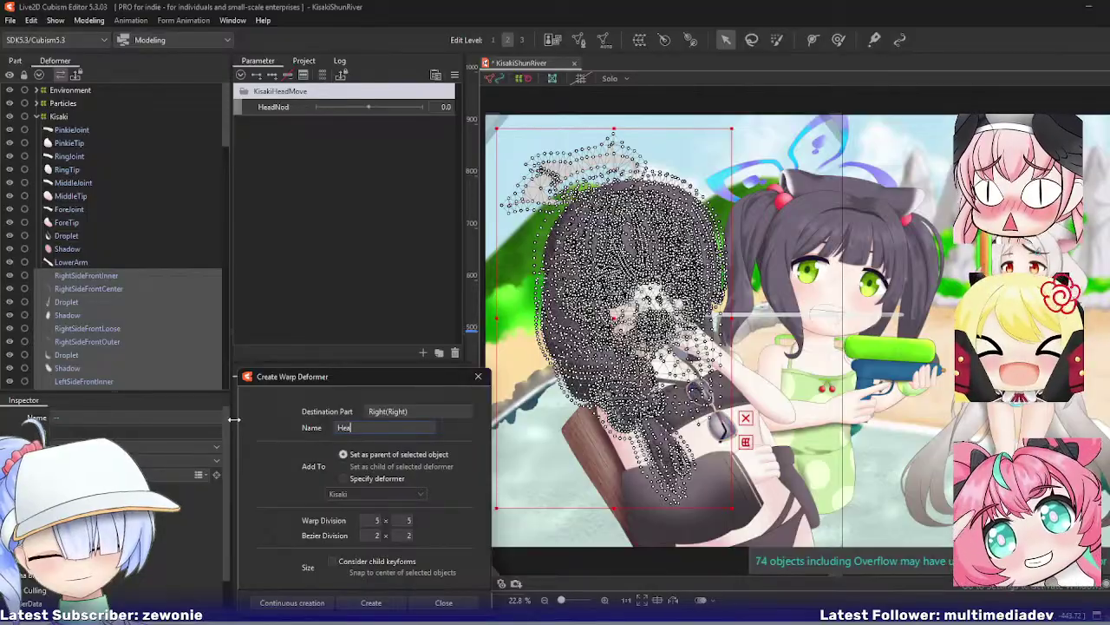
text(d)
click(292, 602)
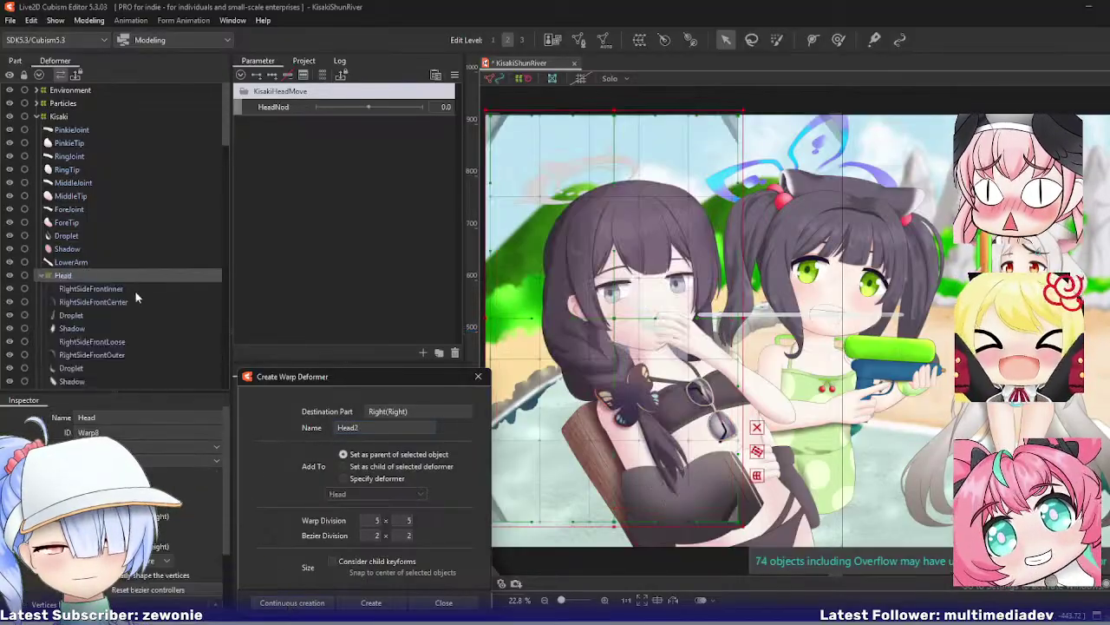
Step: Move Kisaki's hand and arm objects, from PinkieJoint down to LowerArm, into the Torso deformer
click(42, 276)
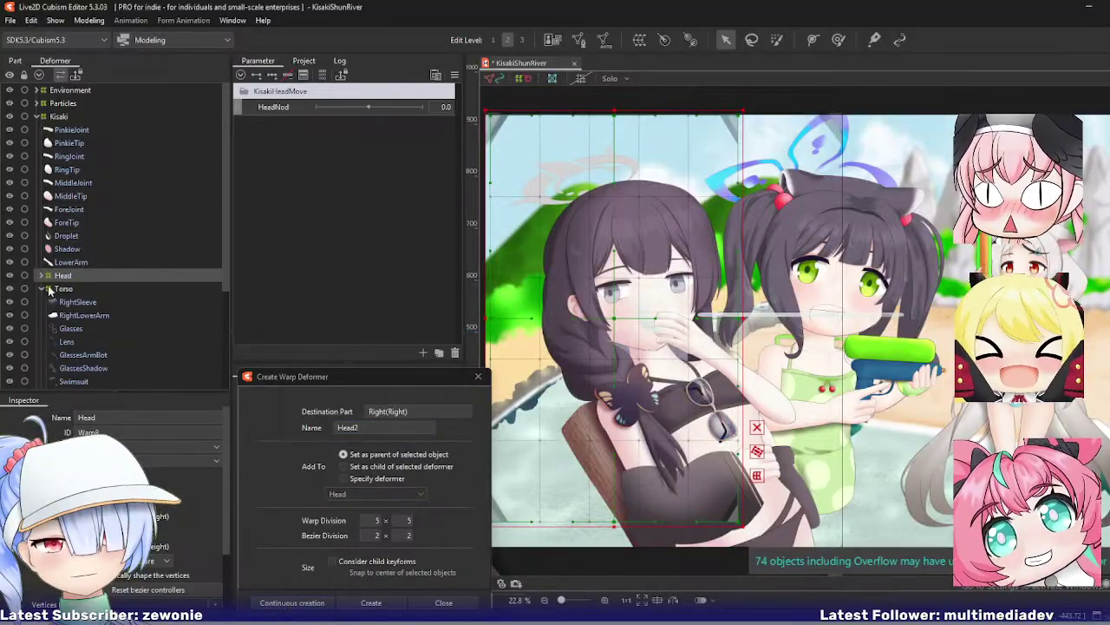
click(74, 262)
shift+click(73, 130)
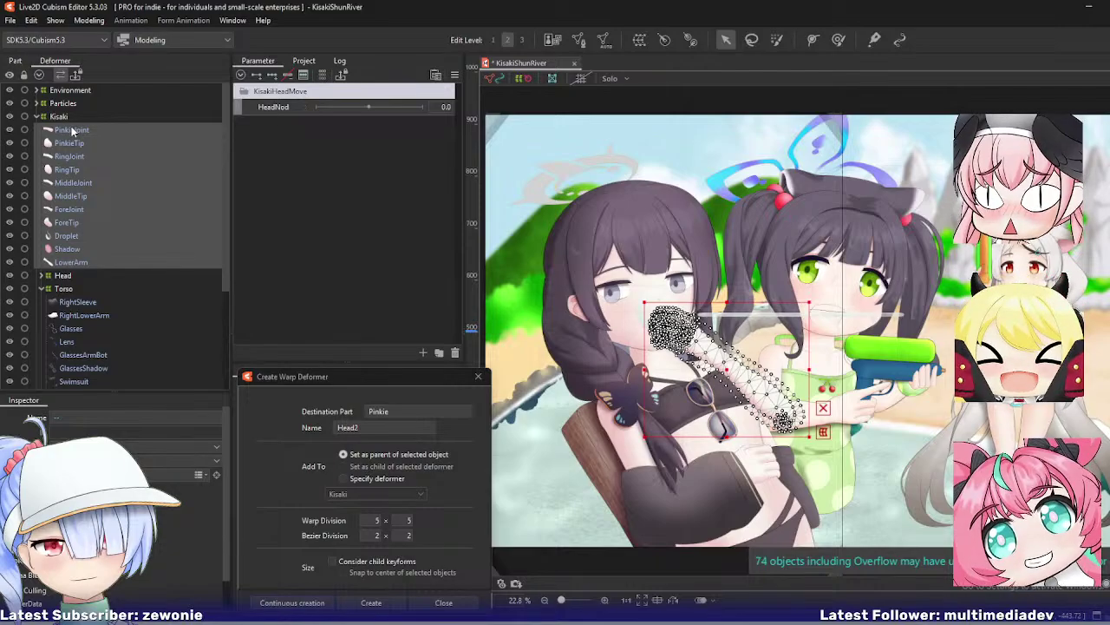
drag(73, 130, 71, 290)
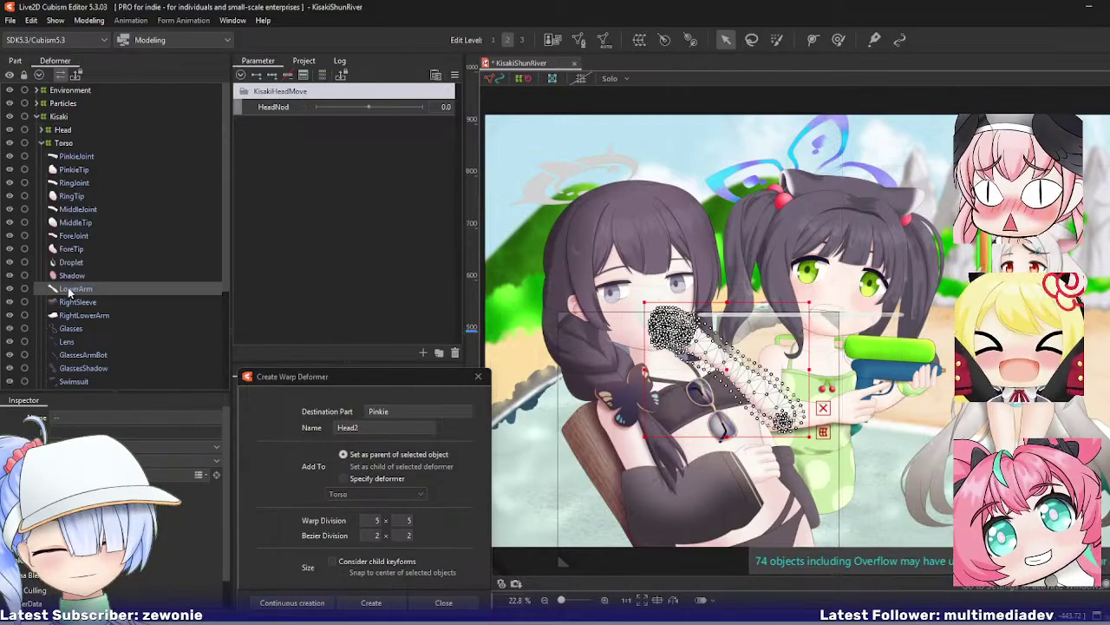
Step: Create a new warp deformer named Torso as parent of all objects inside the existing Torso, from PinkieJoint down to Shadow
click(75, 157)
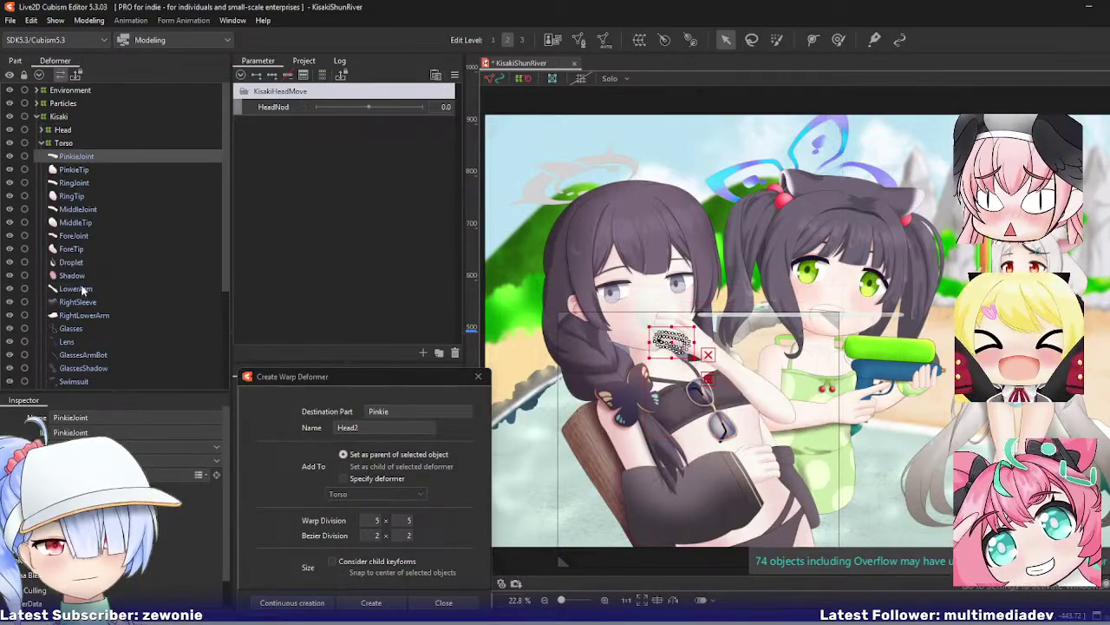
scroll(82, 290, down, 4)
shift+click(72, 318)
drag(361, 426, 239, 425)
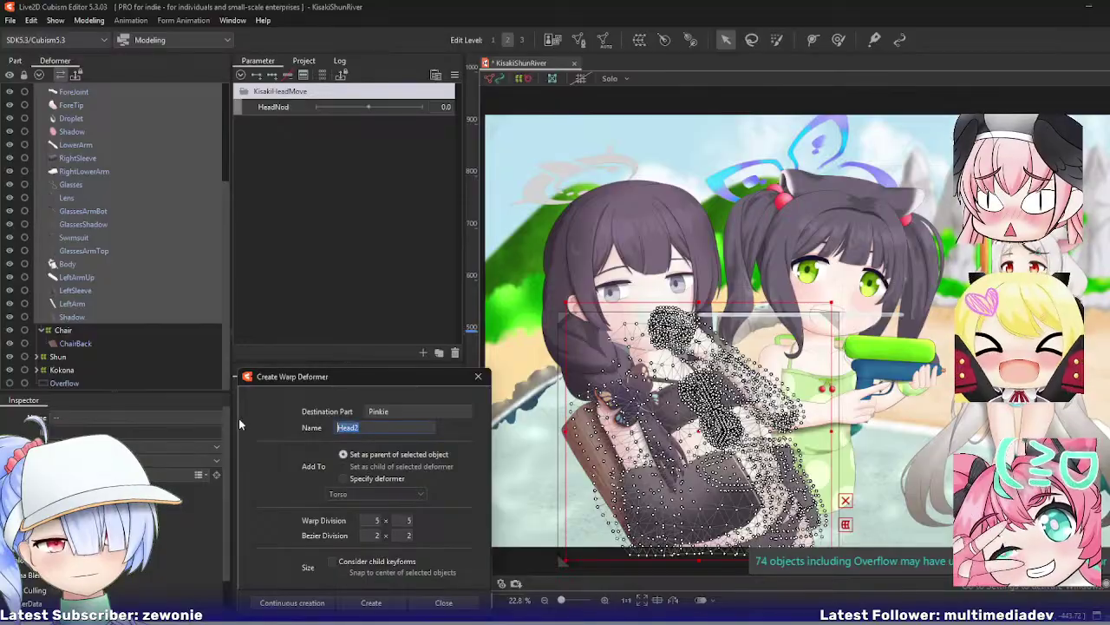
text(Torso)
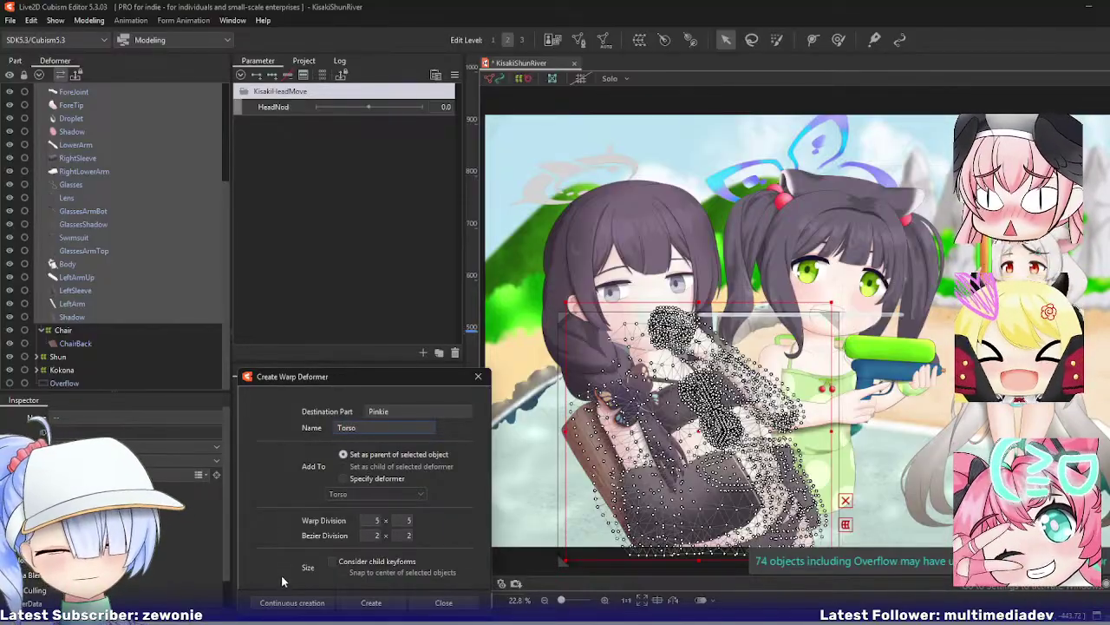
click(288, 602)
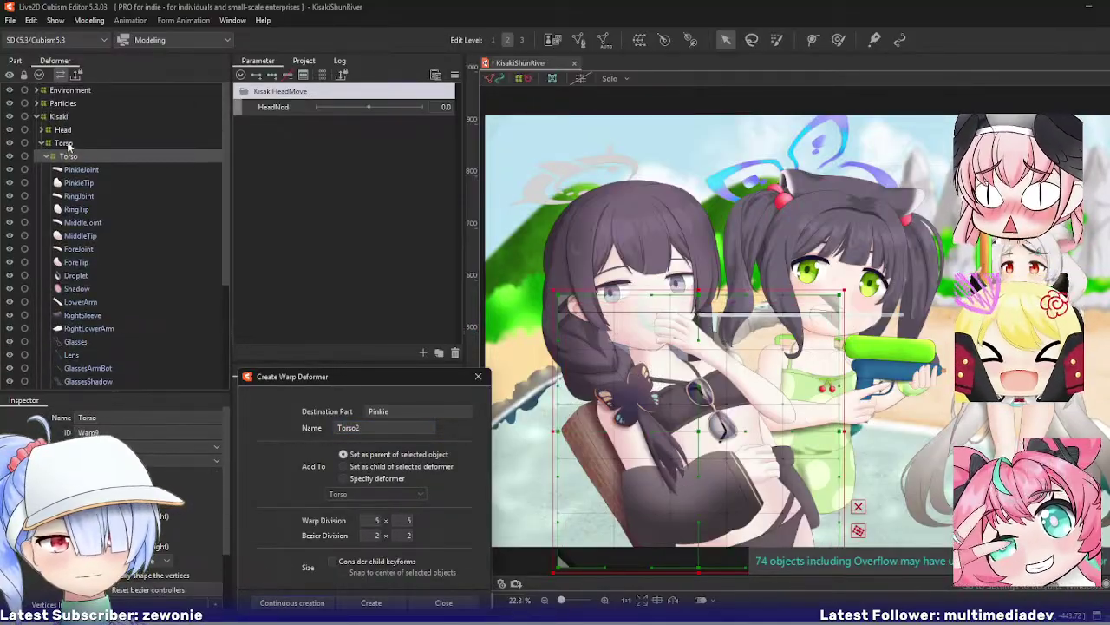
Step: Delete the older outer Torso deformer and collapse the Torso and Kisaki branches in the deformer hierarchy
click(69, 144)
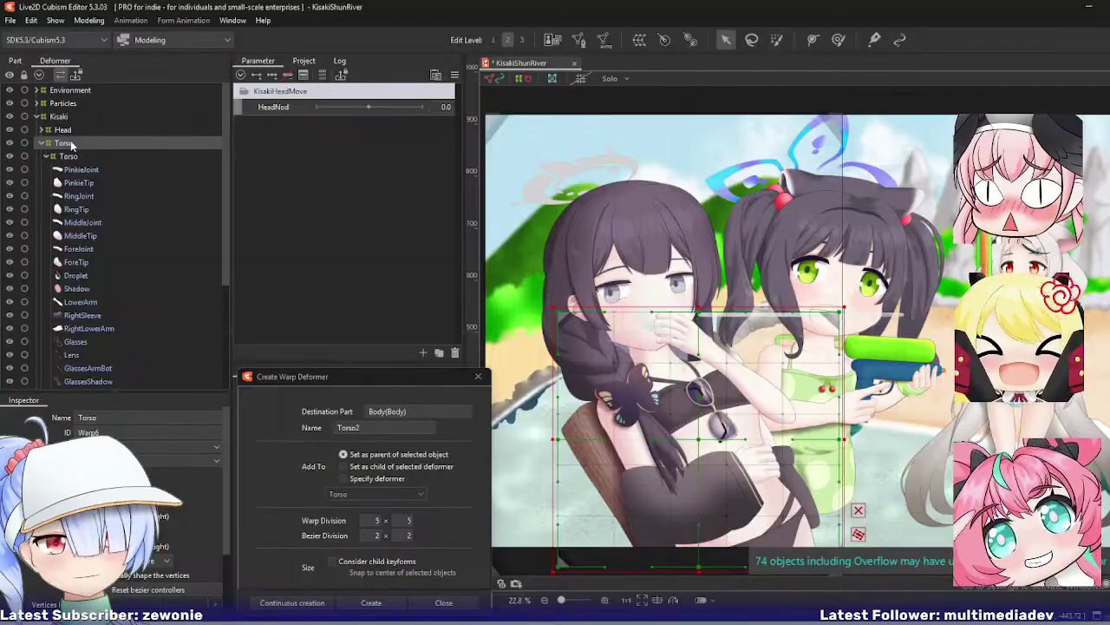
key(Delete)
click(67, 131)
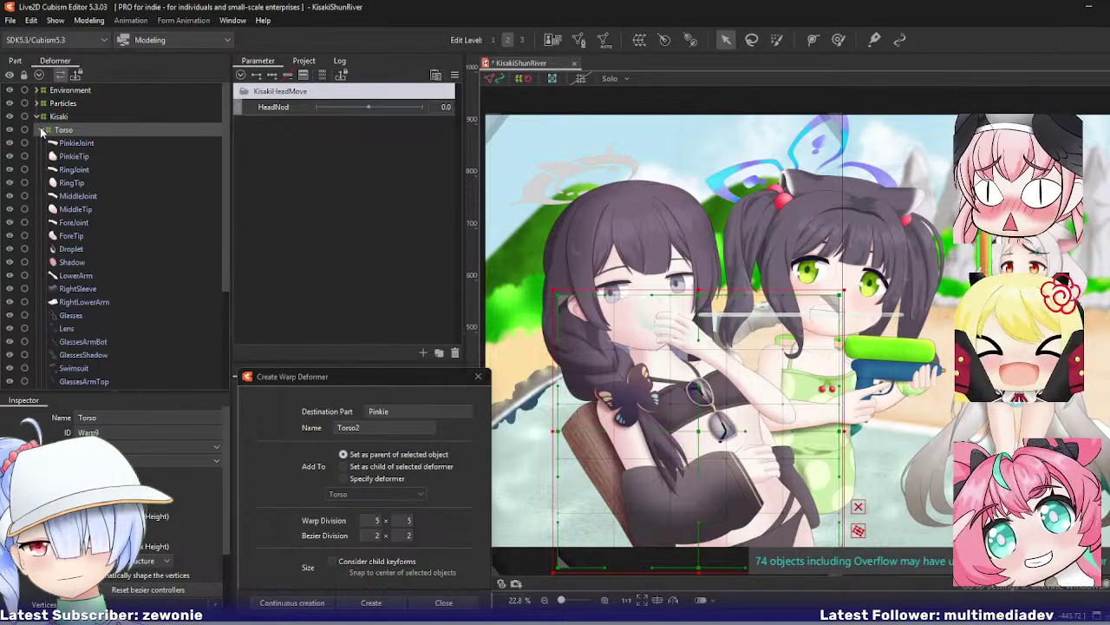
click(41, 125)
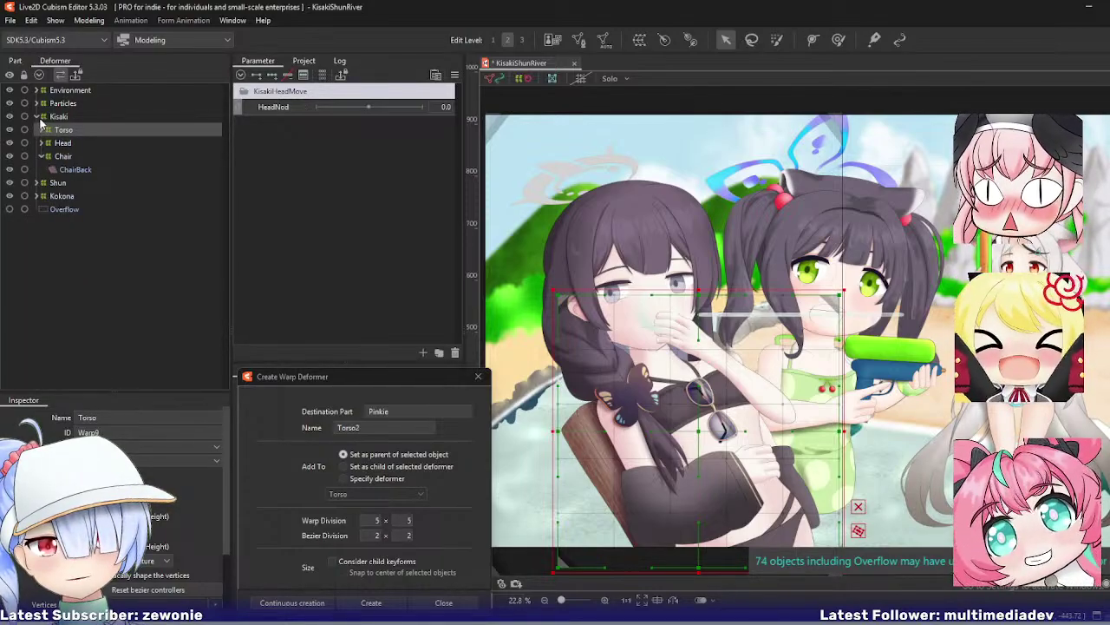
click(36, 116)
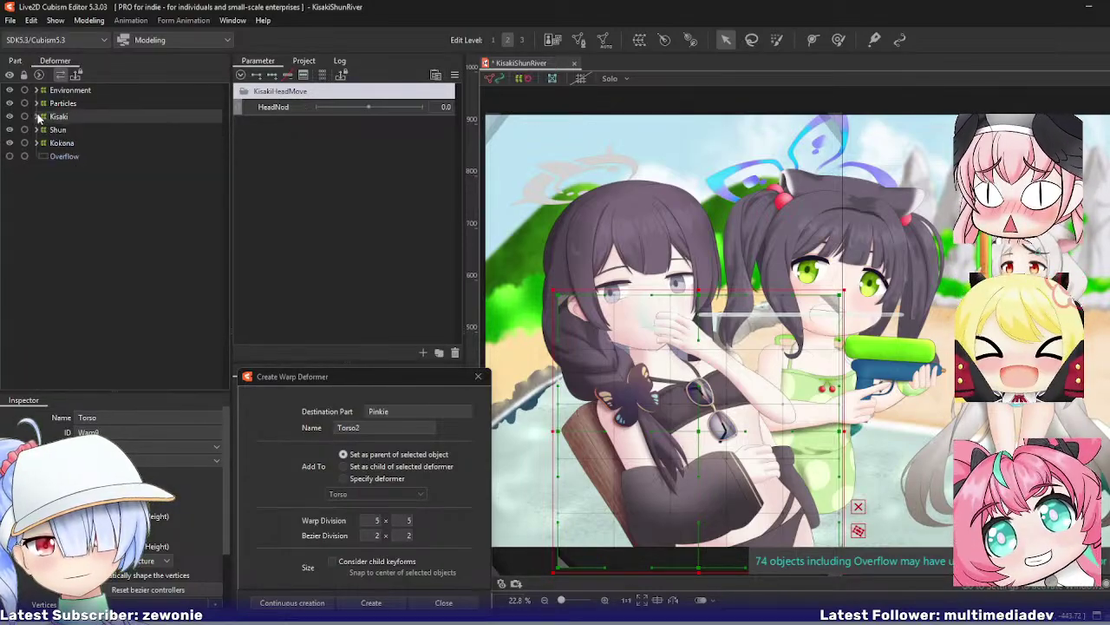
Step: Create a warp deformer named Torso as parent of Shun's objects RightHand to LowerArm plus those from Droplet, just below LeftSideFrontCenter, down to BeadFront
click(37, 130)
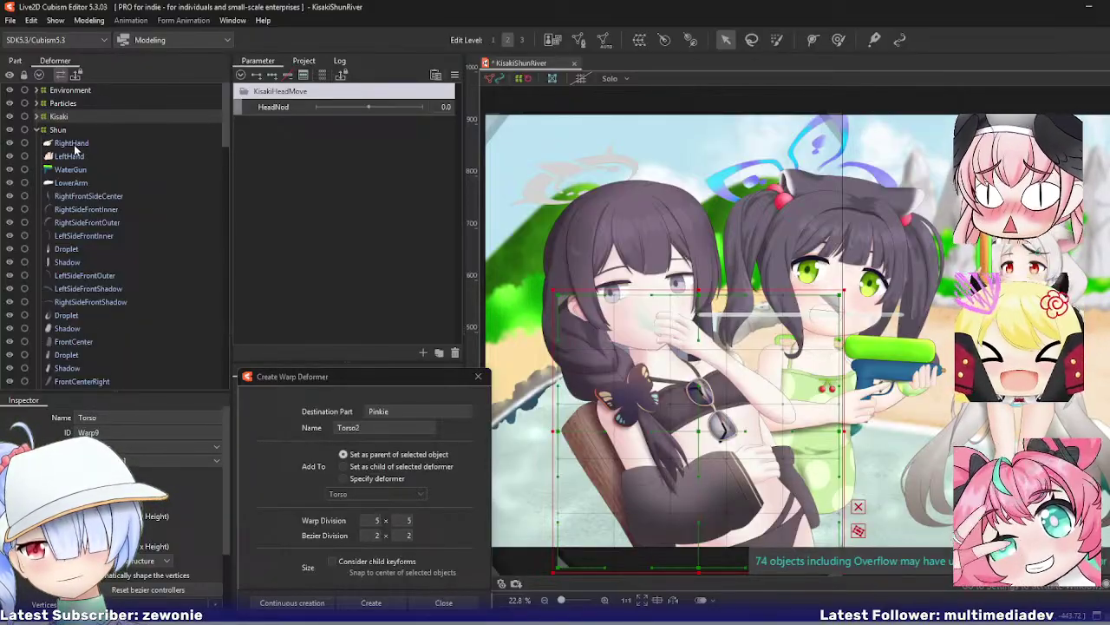
click(73, 144)
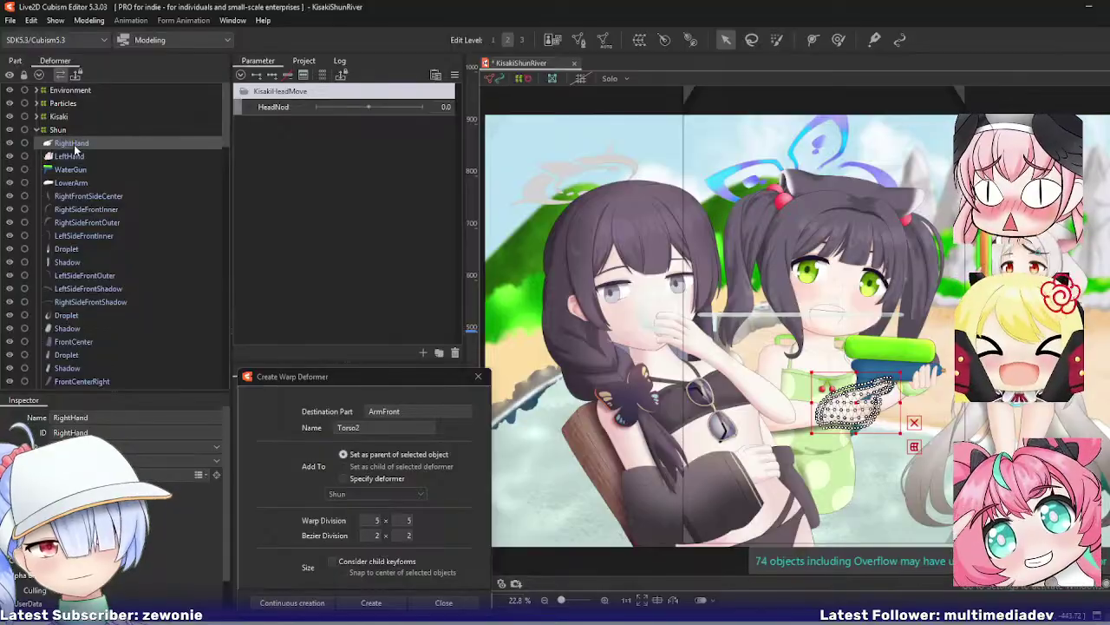
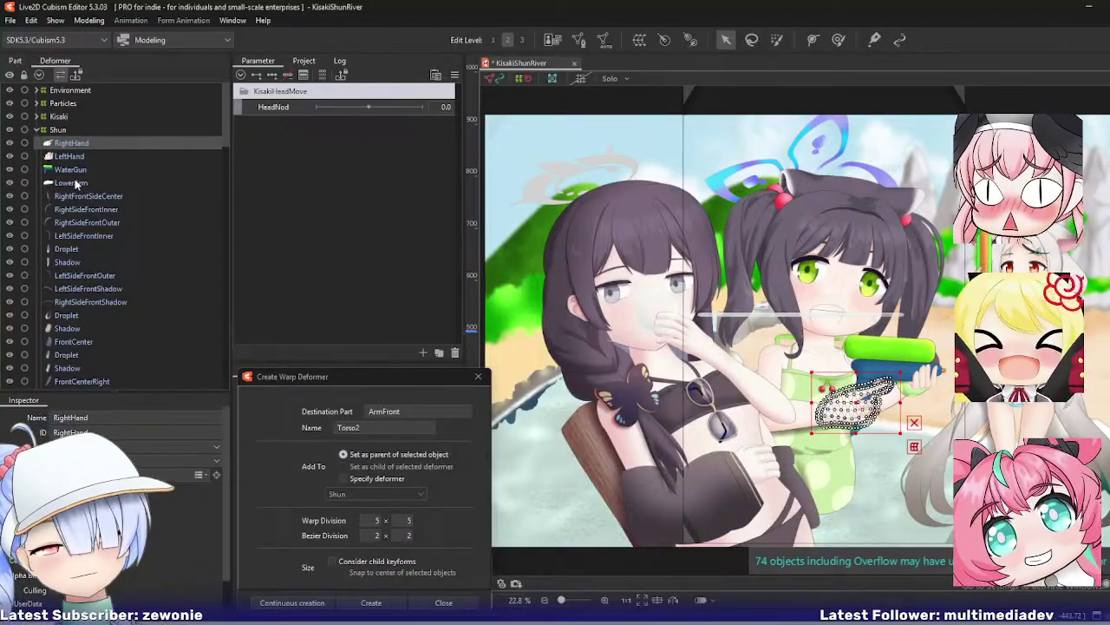
shift+click(76, 184)
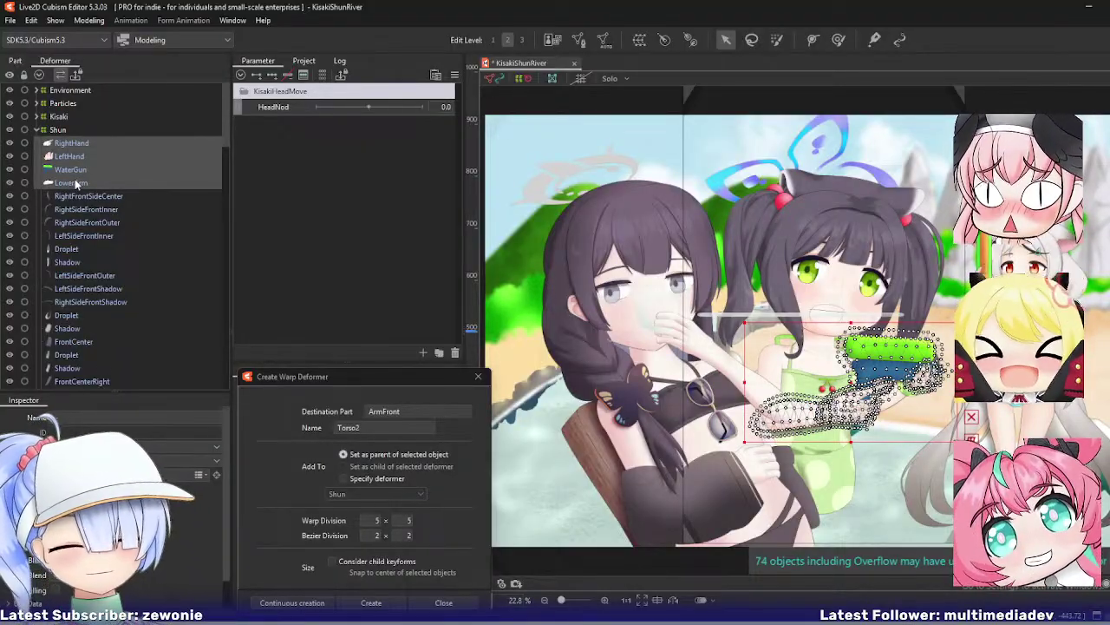
click(78, 195)
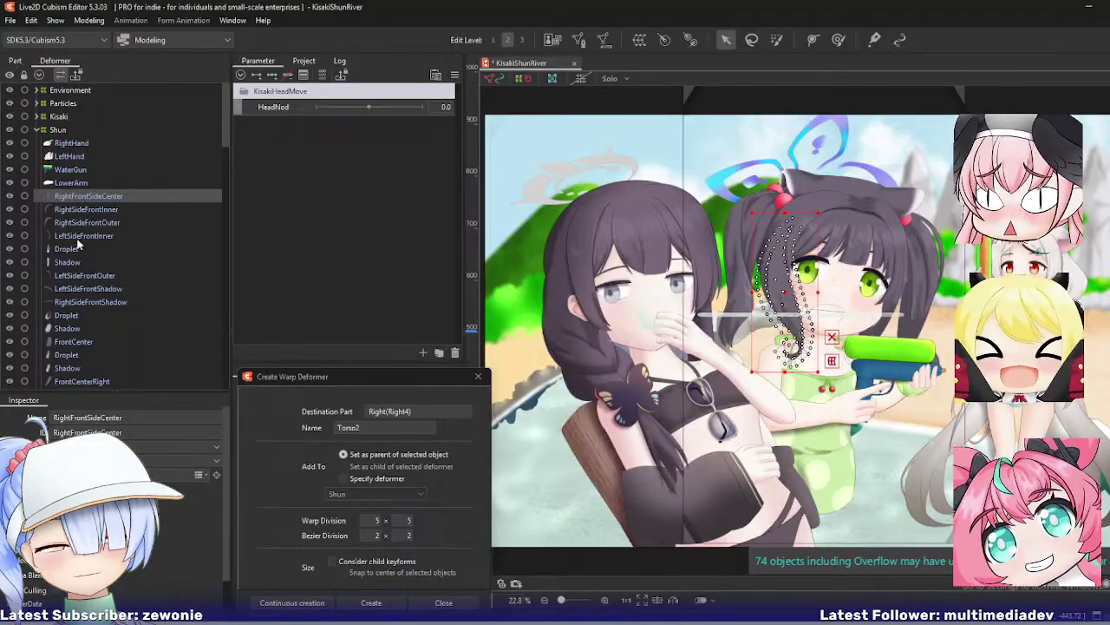
click(76, 182)
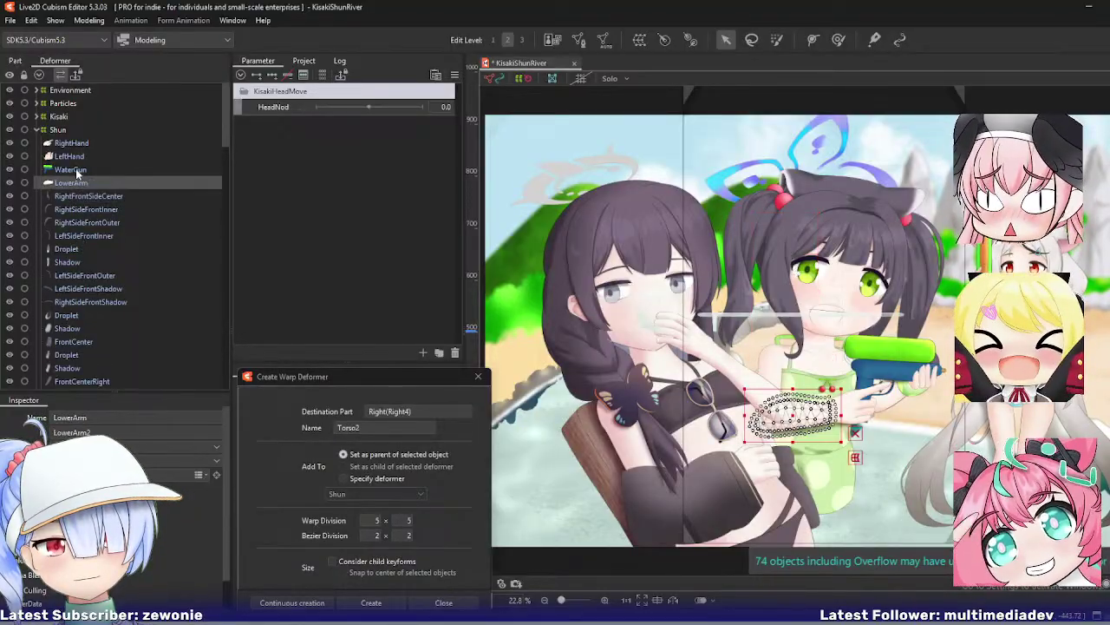
shift+click(81, 143)
scroll(84, 267, down, 5)
scroll(84, 260, down, 5)
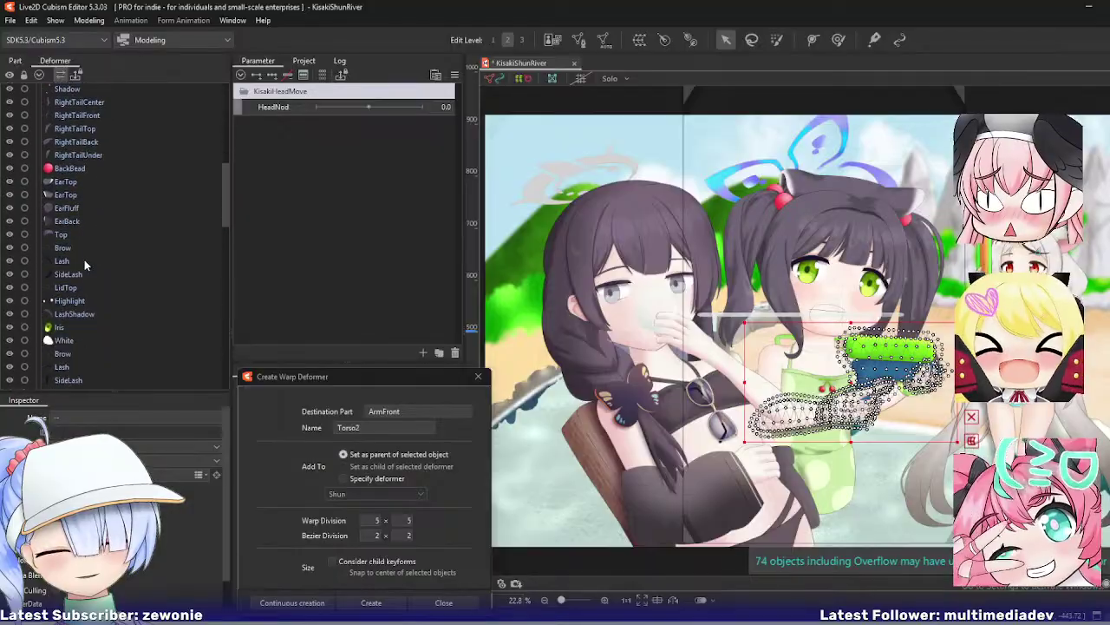
scroll(84, 263, down, 6)
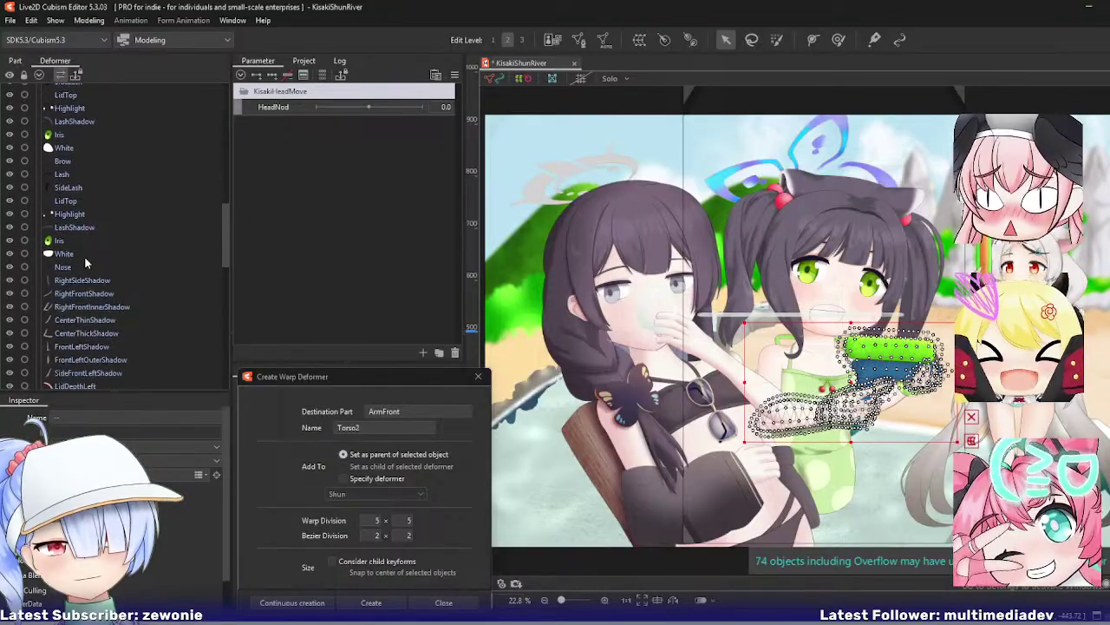
scroll(84, 260, down, 6)
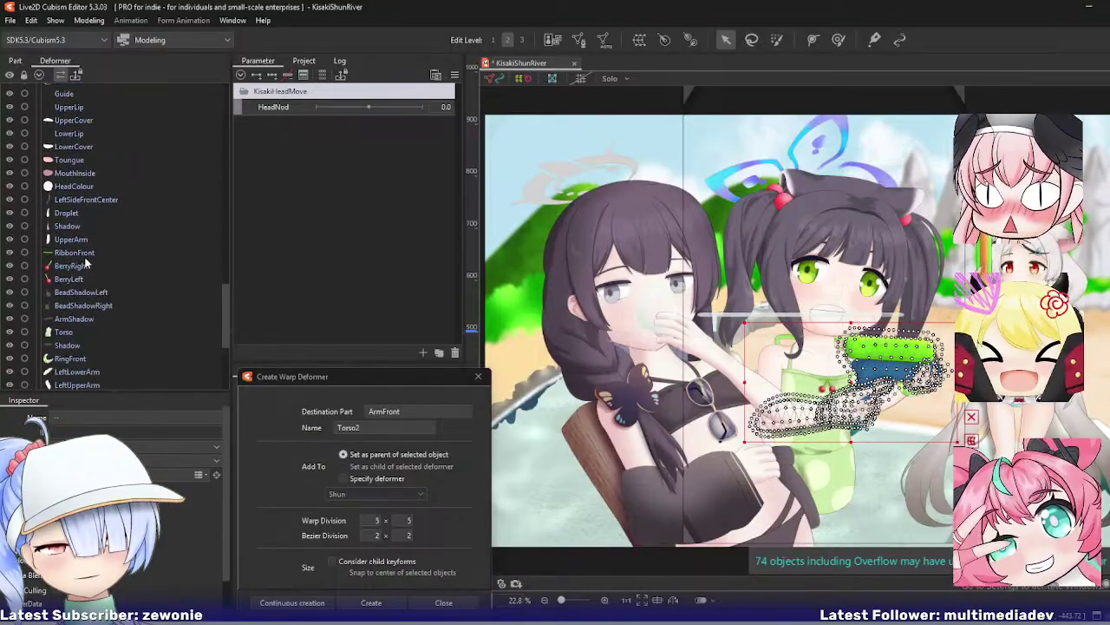
scroll(85, 262, down, 1)
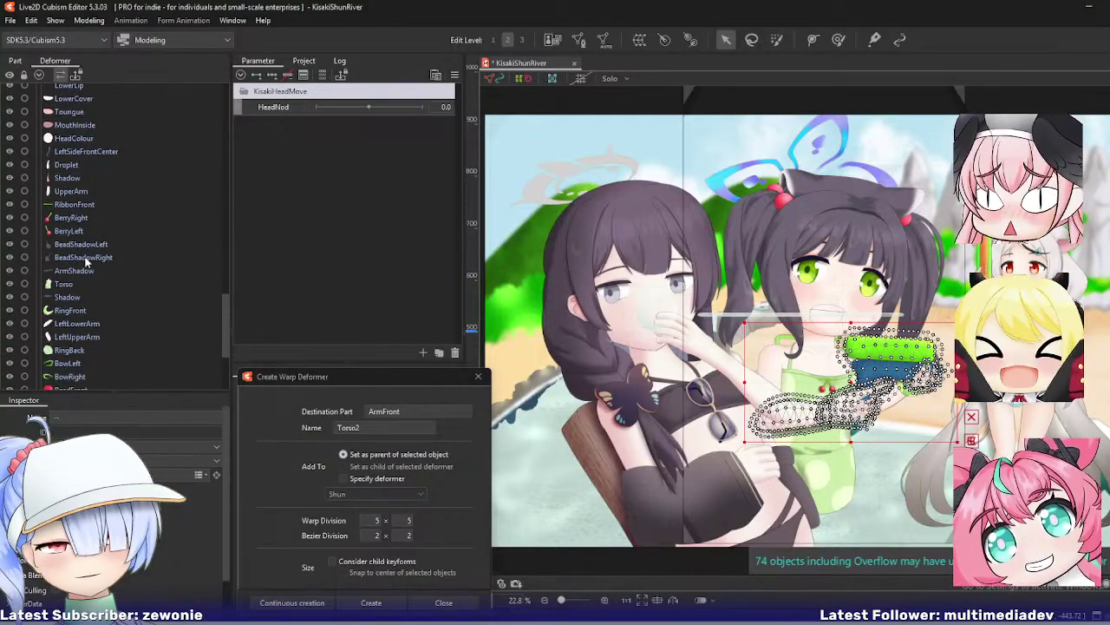
ctrl+click(72, 166)
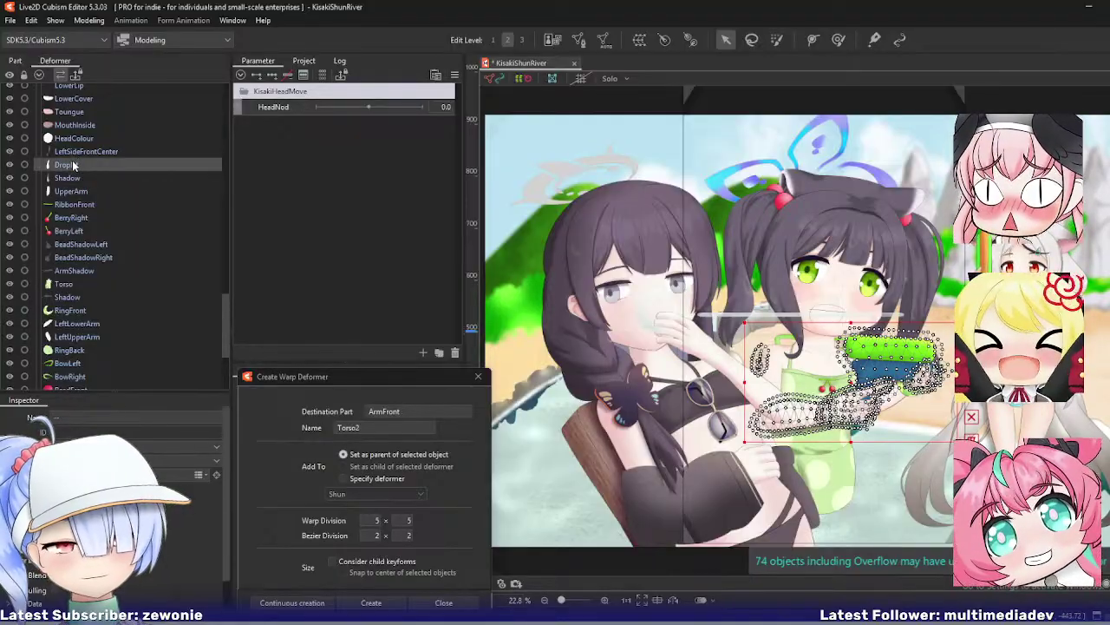
ctrl+click(77, 154)
ctrl+click(77, 153)
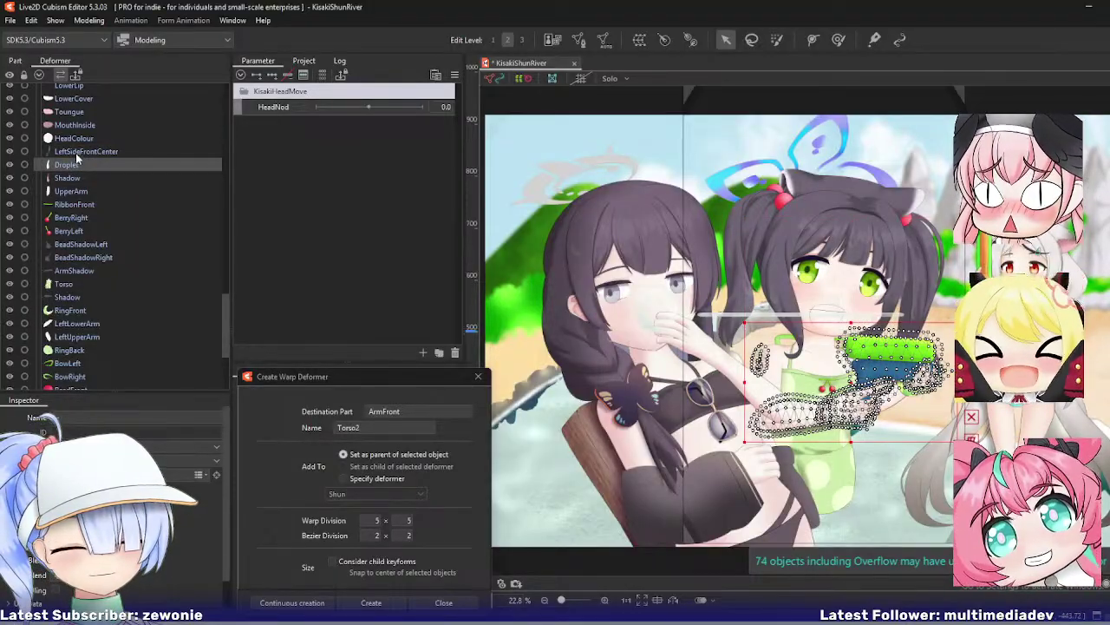
ctrl+click(73, 178)
ctrl+click(72, 192)
ctrl+click(73, 205)
ctrl+click(71, 218)
ctrl+click(71, 231)
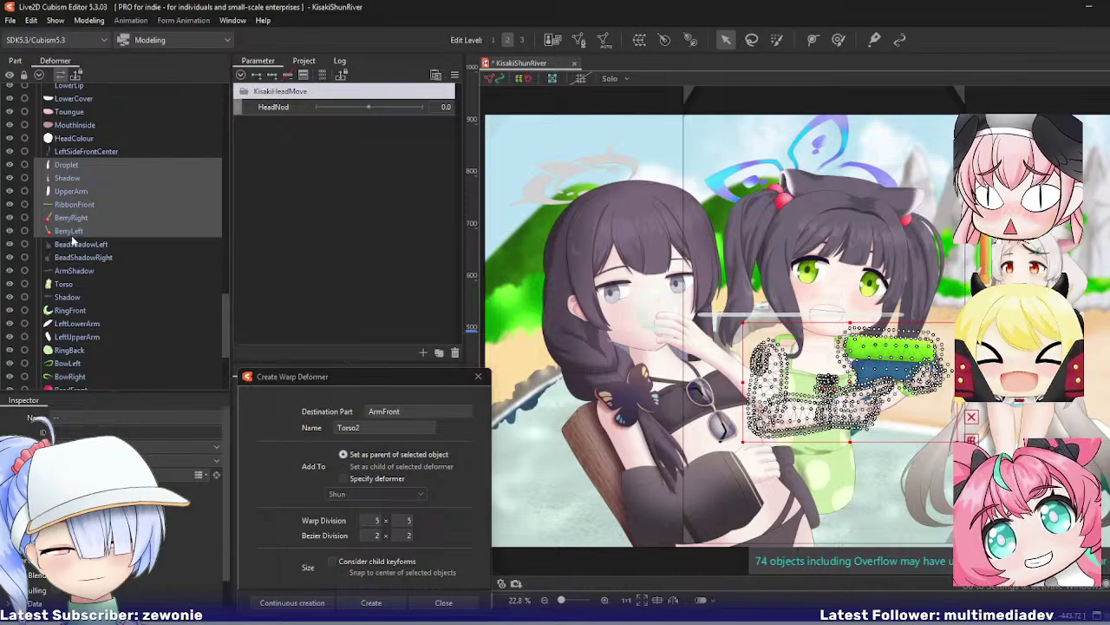
ctrl+click(73, 243)
ctrl+click(73, 257)
ctrl+click(71, 271)
ctrl+click(64, 285)
ctrl+click(67, 298)
ctrl+click(69, 310)
ctrl+click(73, 324)
ctrl+click(73, 336)
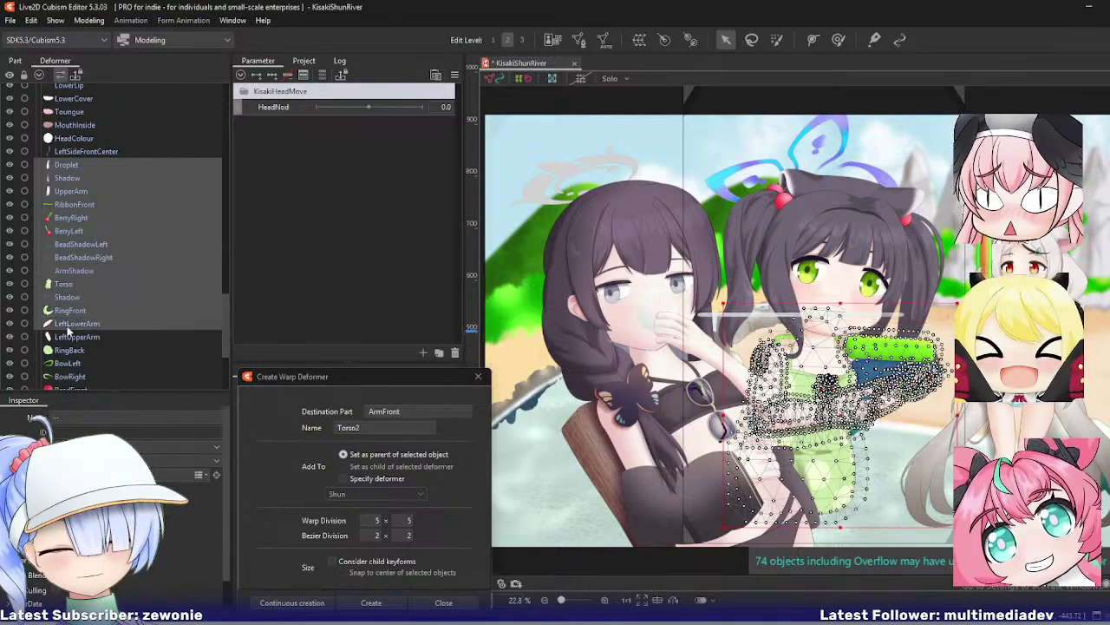
ctrl+click(69, 350)
ctrl+click(67, 364)
ctrl+click(69, 376)
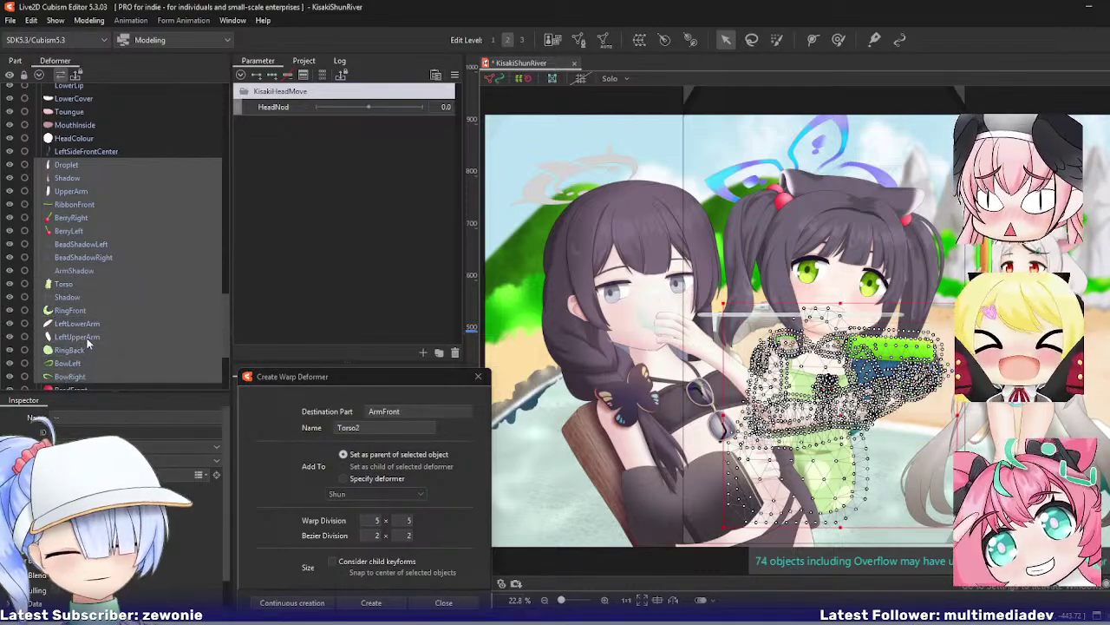
scroll(83, 347, down, 3)
ctrl+click(87, 294)
scroll(86, 295, down, 2)
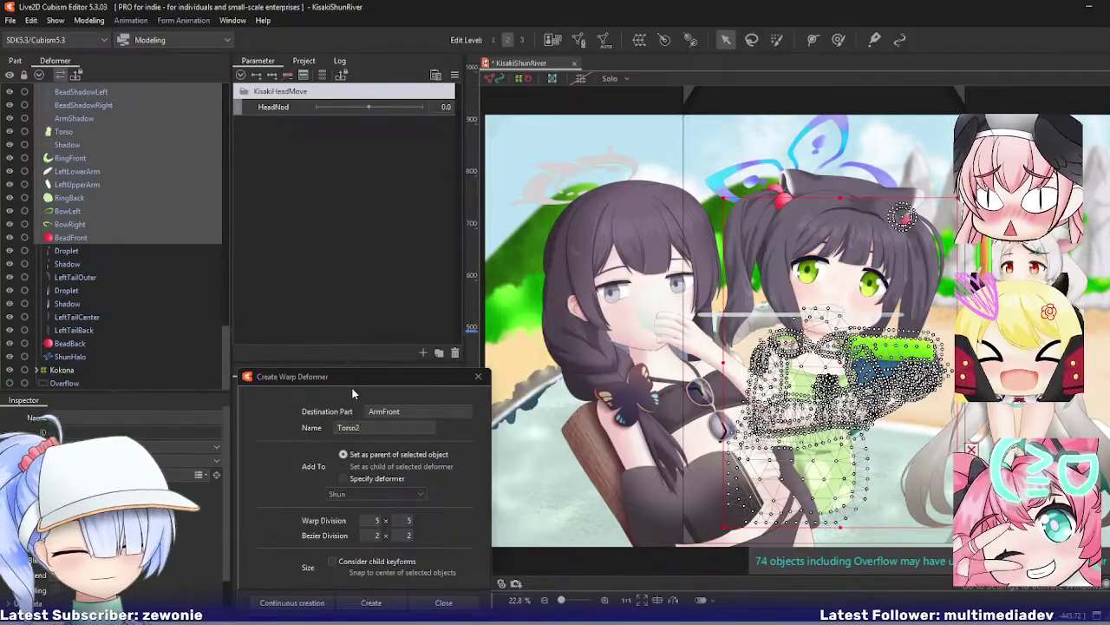
key(BackSpace)
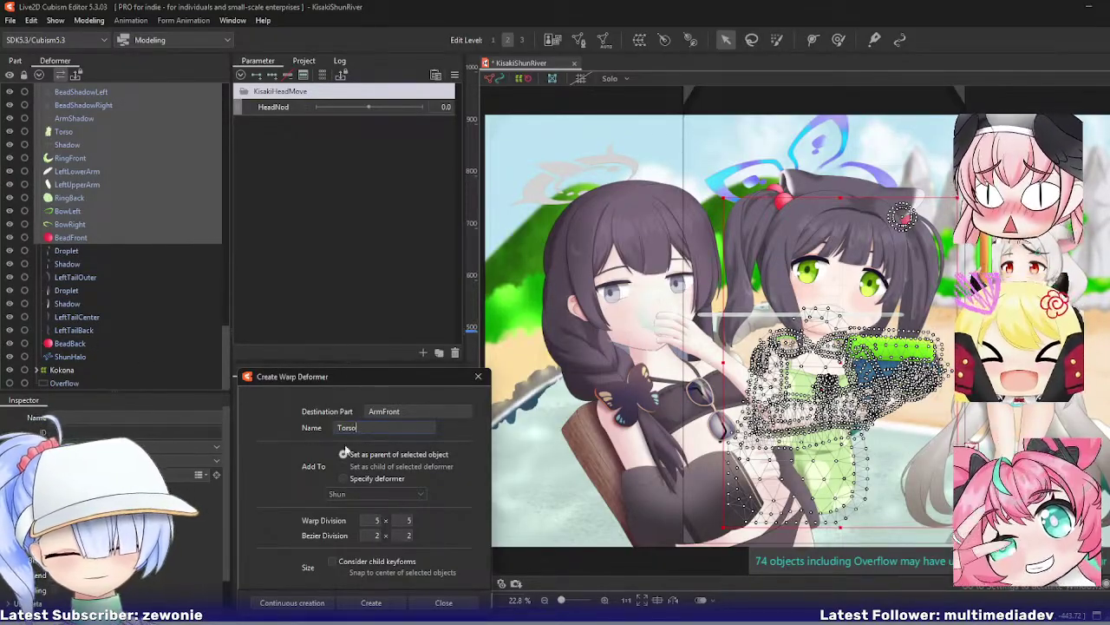
click(299, 601)
Step: Create a warp deformer named Head as parent of Shun's objects from RightFrontSideCenter down to ShunHalo, and collapse the Shun branch
scroll(107, 310, up, 7)
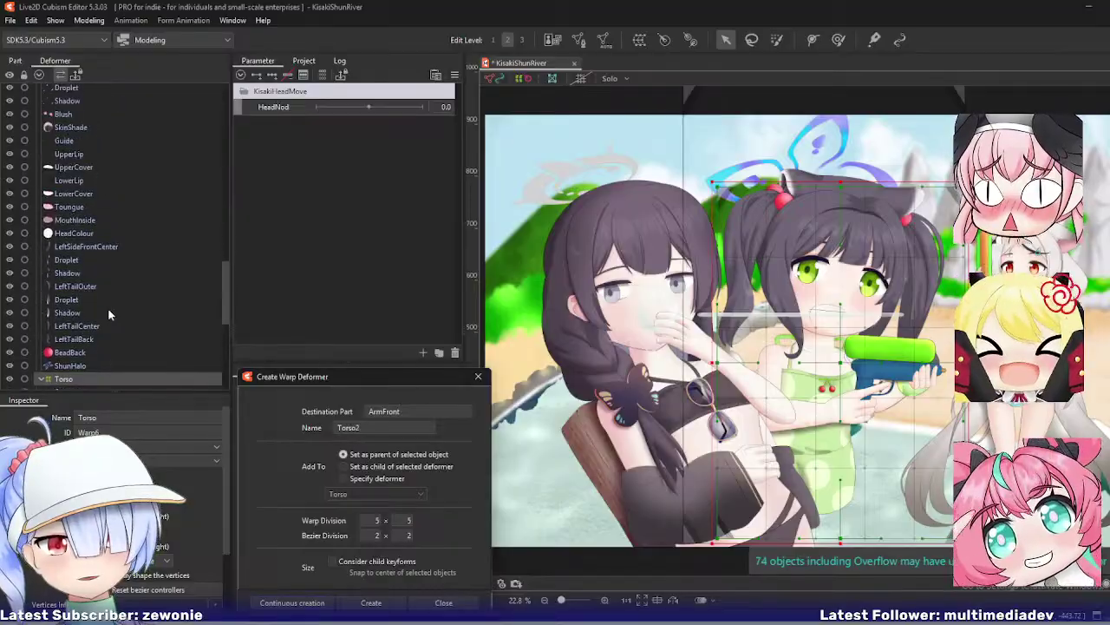
click(68, 363)
scroll(105, 351, up, 7)
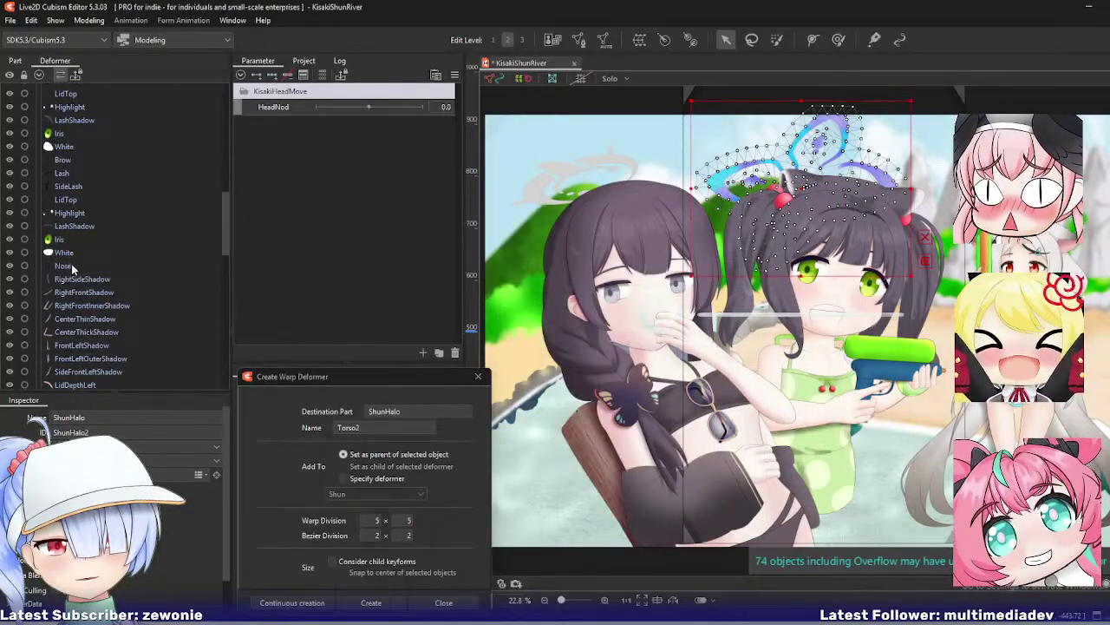
scroll(96, 329, up, 15)
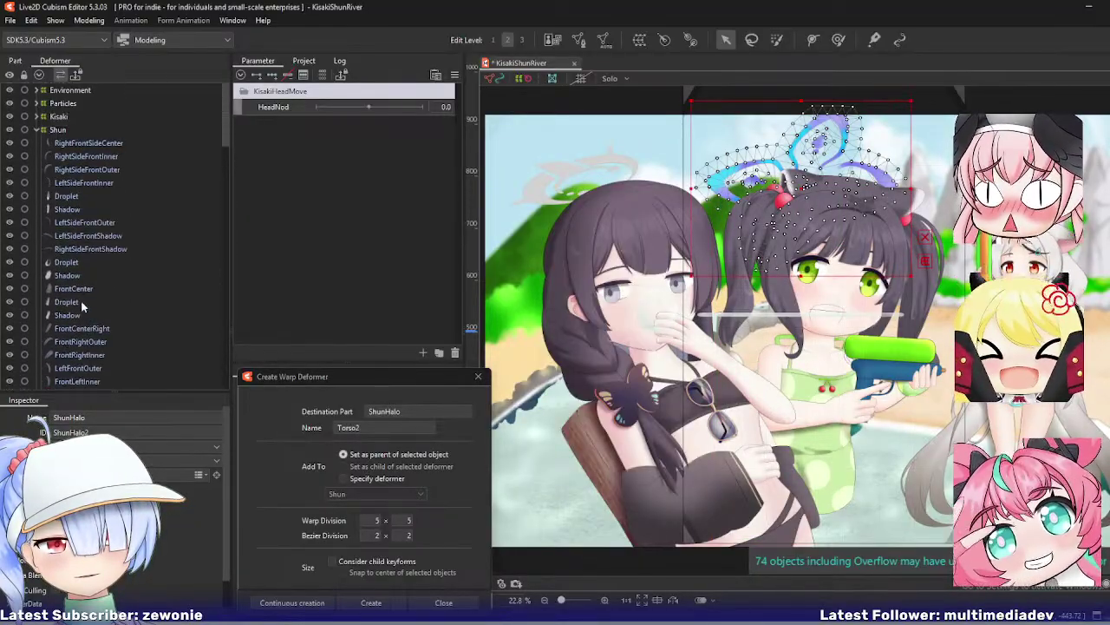
shift+click(71, 144)
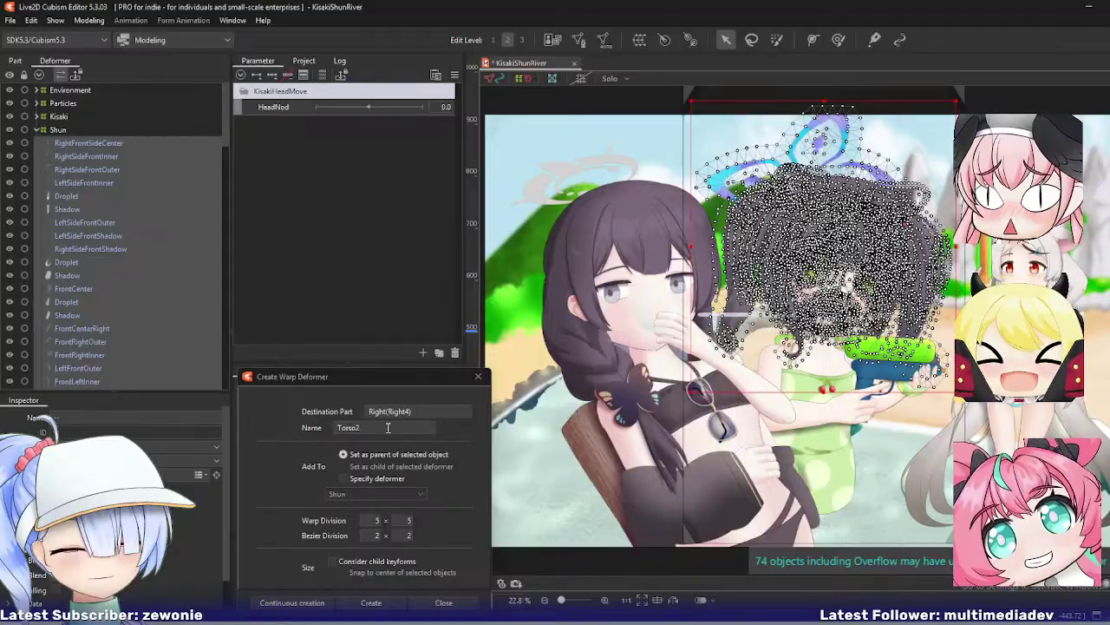
double_click(388, 427)
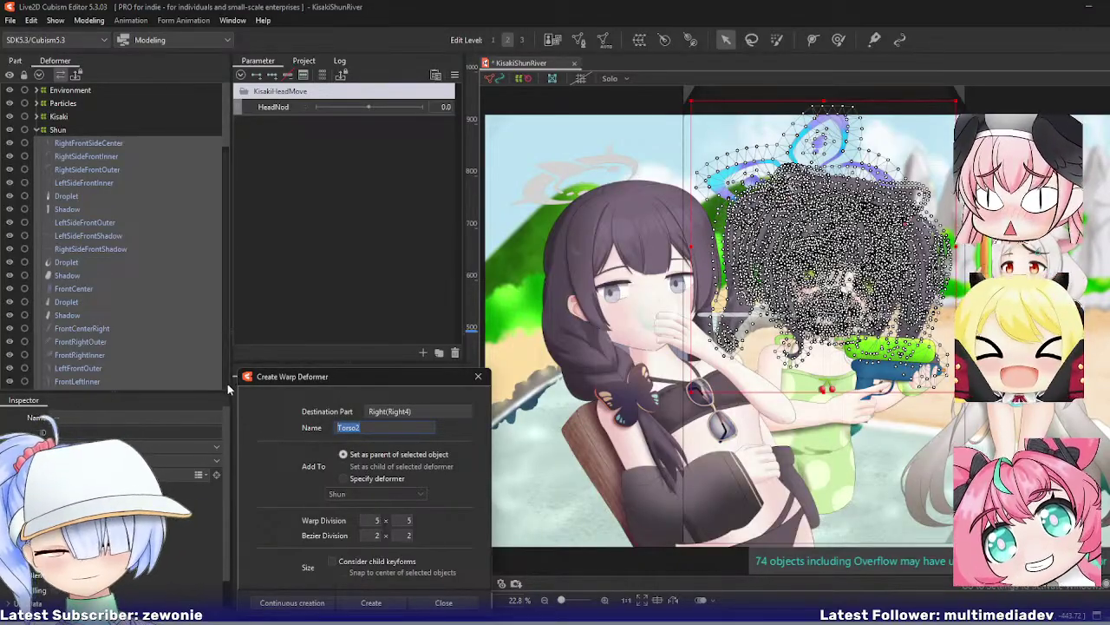
text(Head)
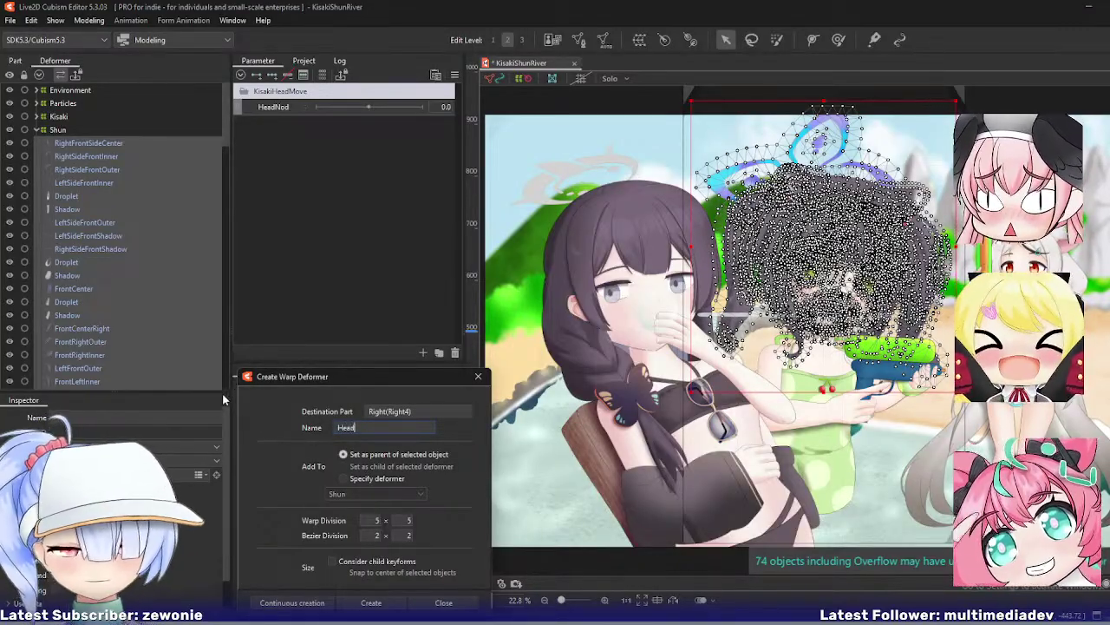
click(292, 603)
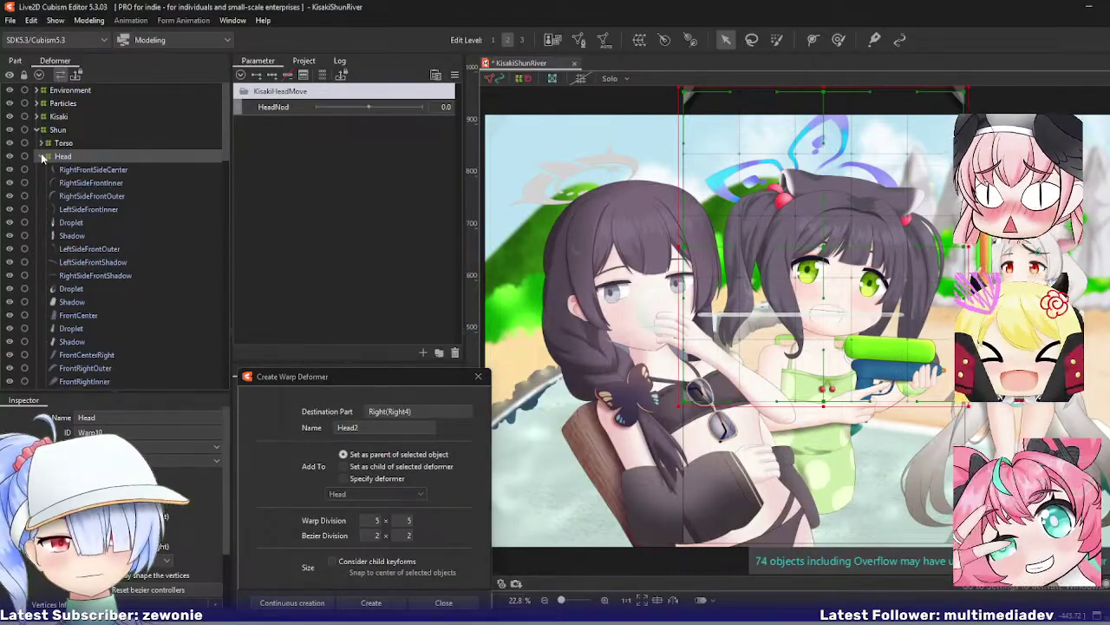
click(40, 154)
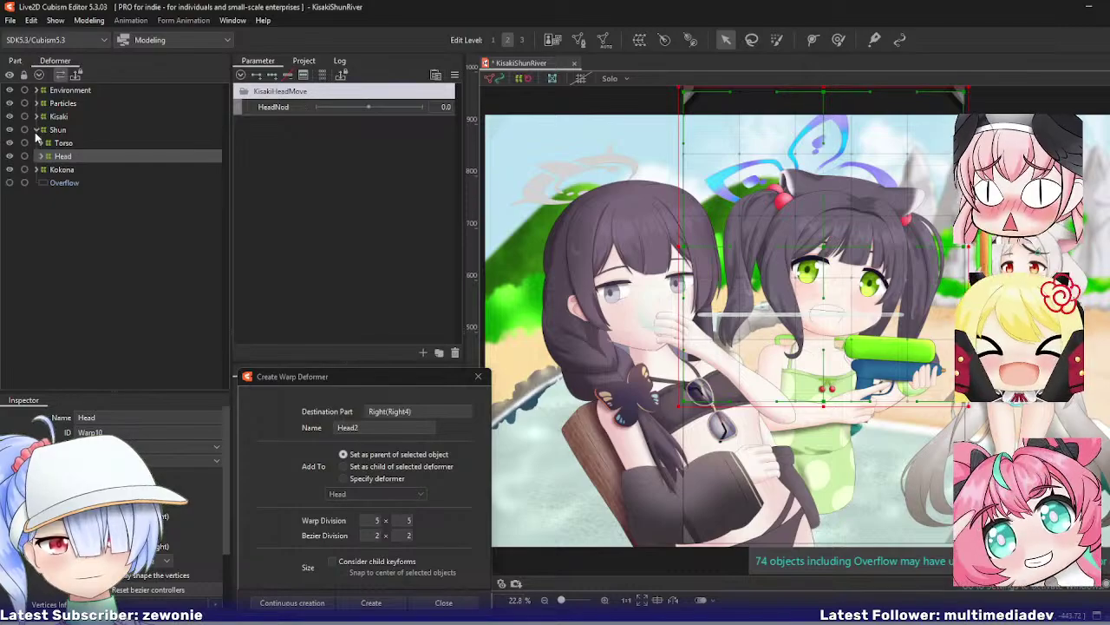
click(35, 129)
Step: Collapse Shun's branch, expand Kokona's and select her objects from HairPin down to RightSideOuter
click(35, 142)
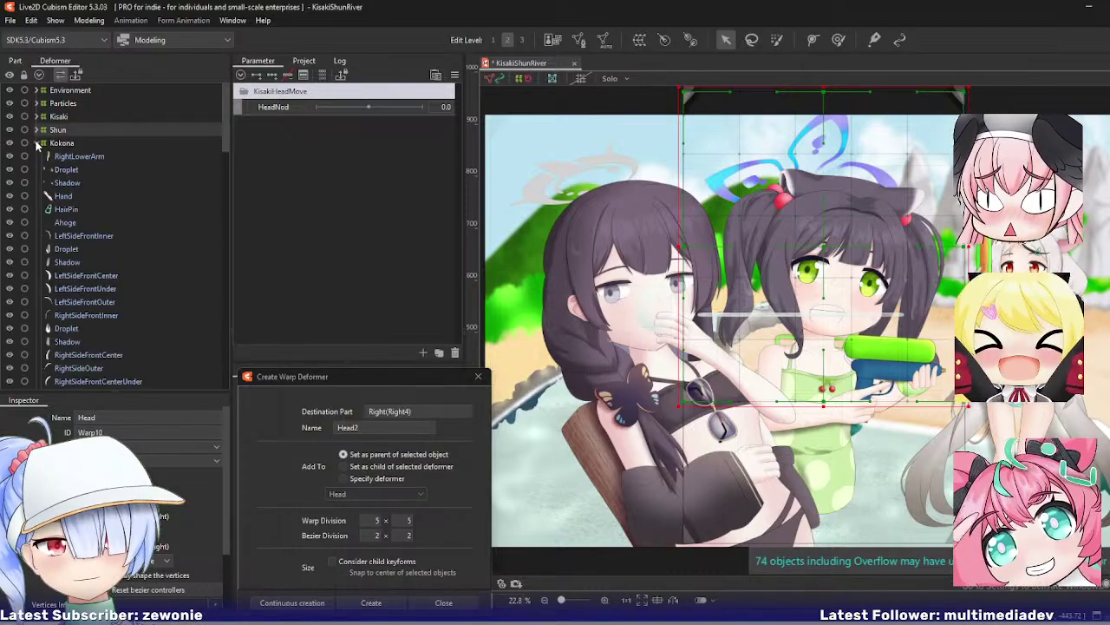
click(71, 170)
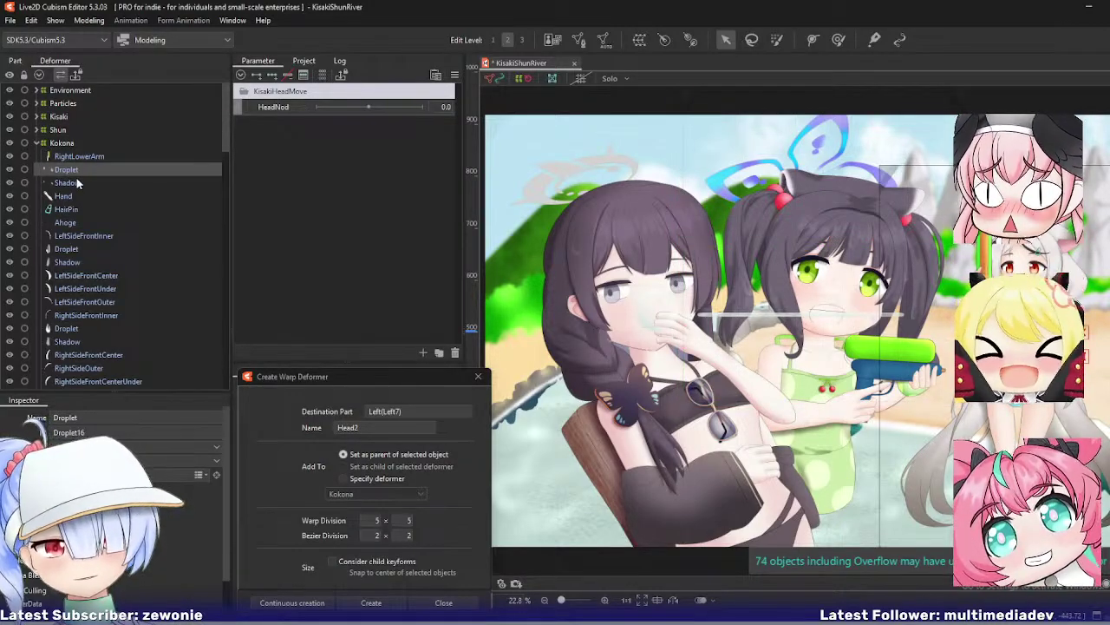
click(78, 182)
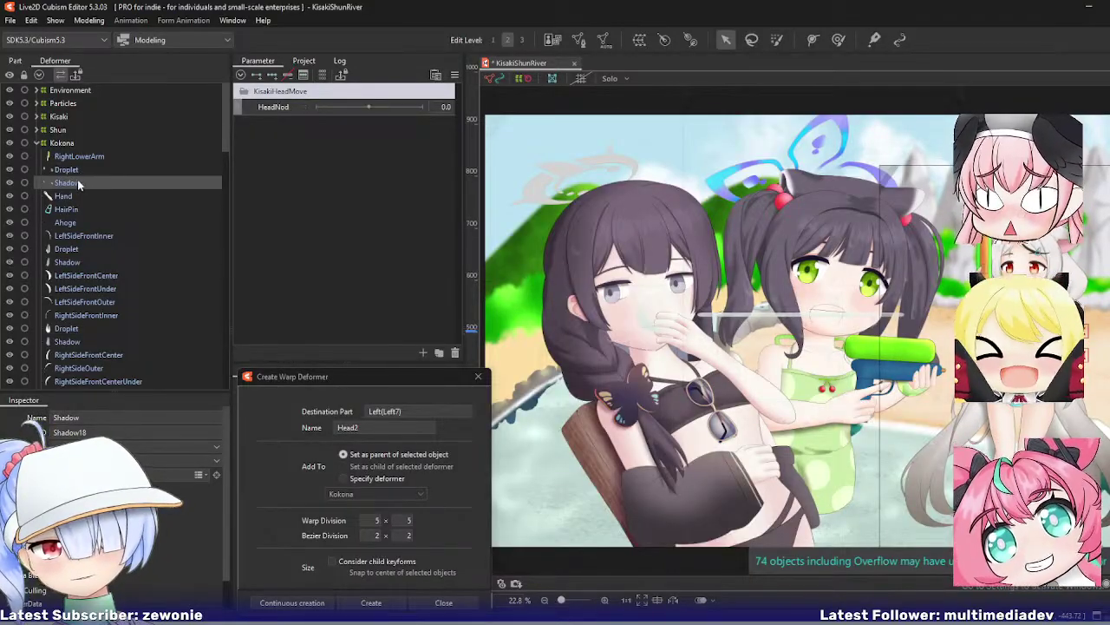
click(79, 223)
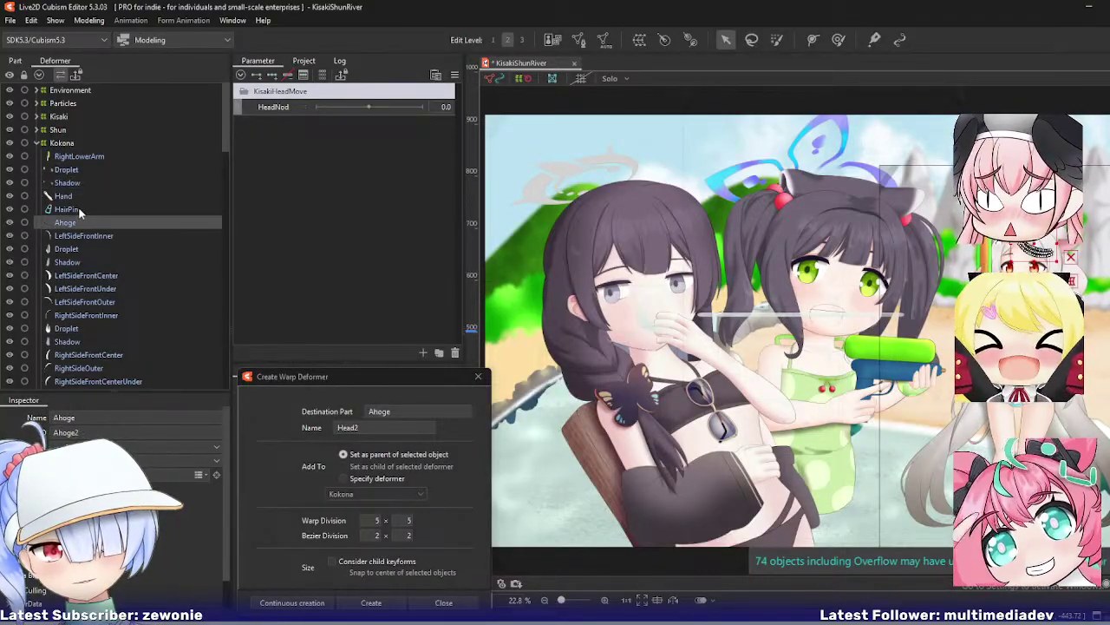
click(78, 209)
scroll(80, 222, down, 3)
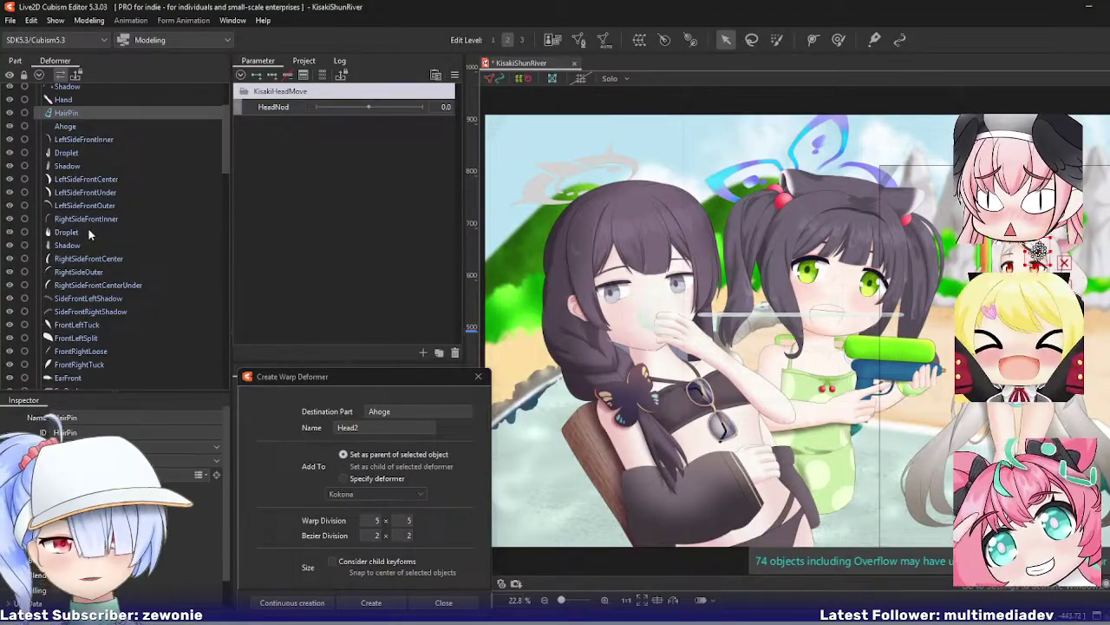
scroll(88, 227, down, 4)
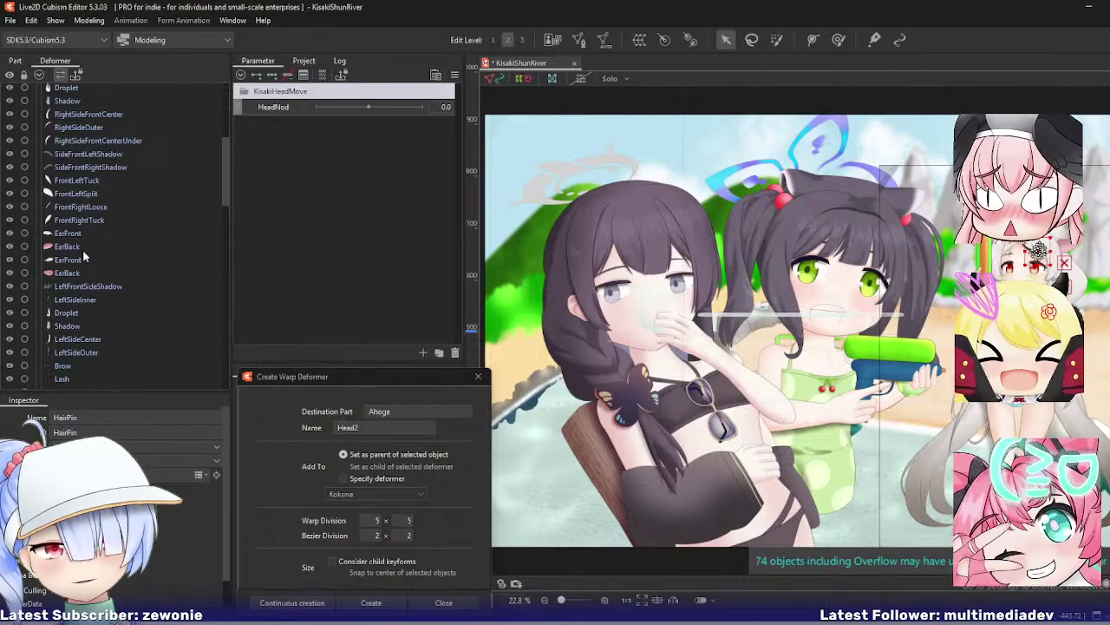
scroll(87, 276, down, 1)
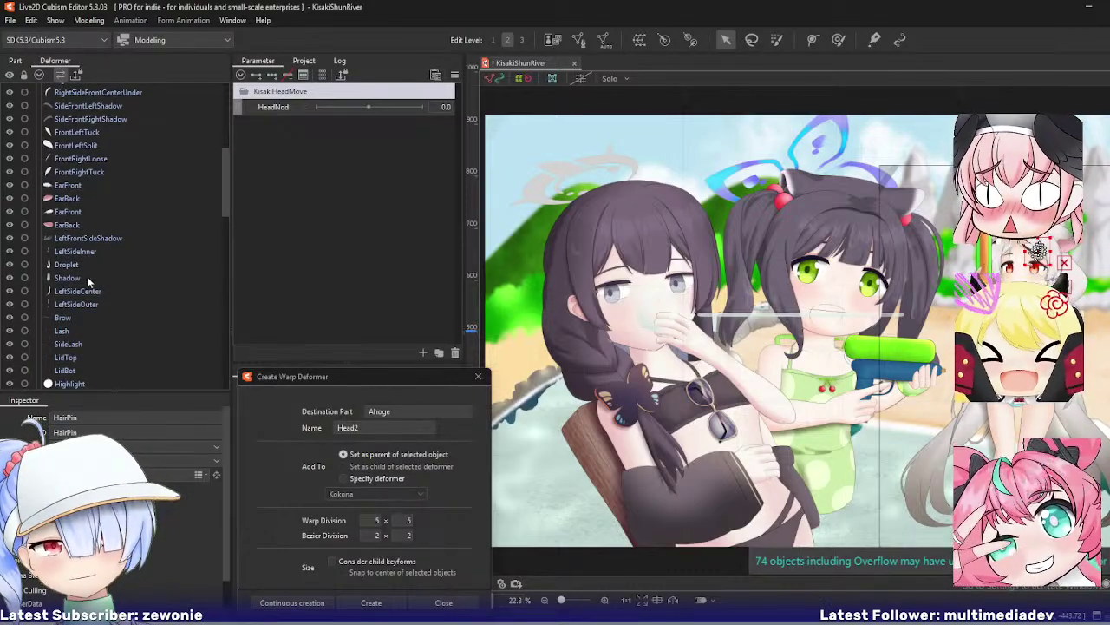
scroll(84, 286, down, 5)
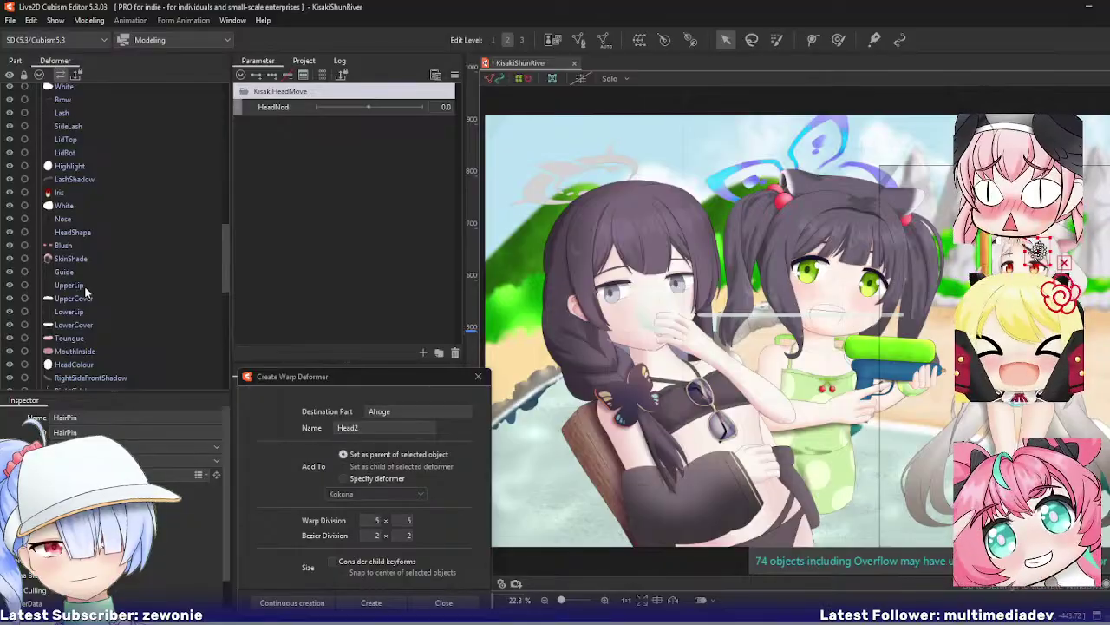
scroll(85, 293, down, 3)
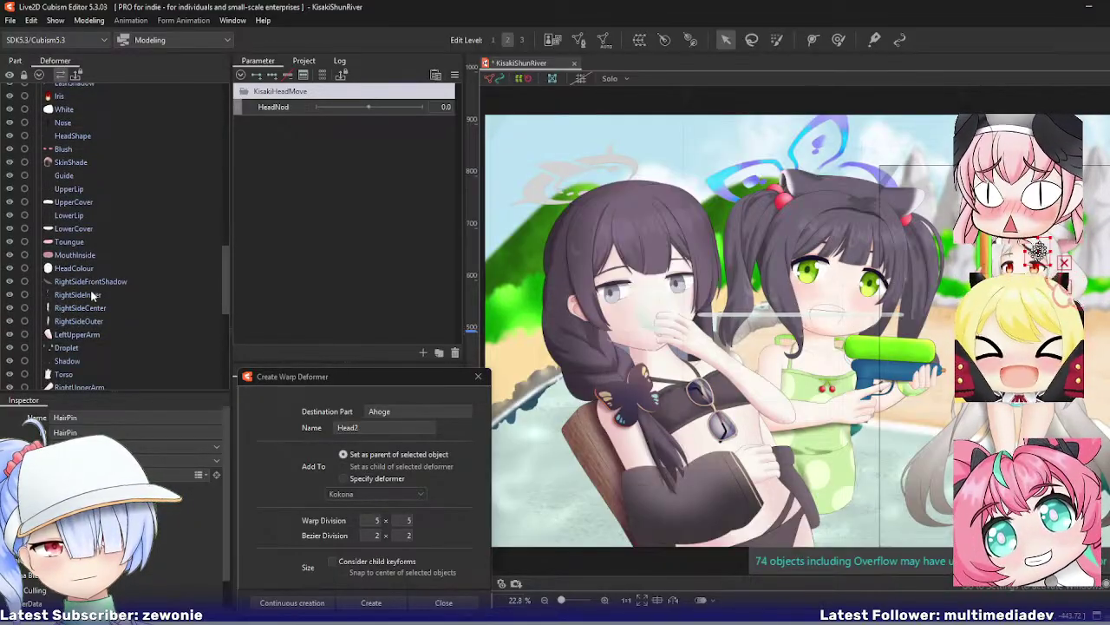
shift+click(91, 321)
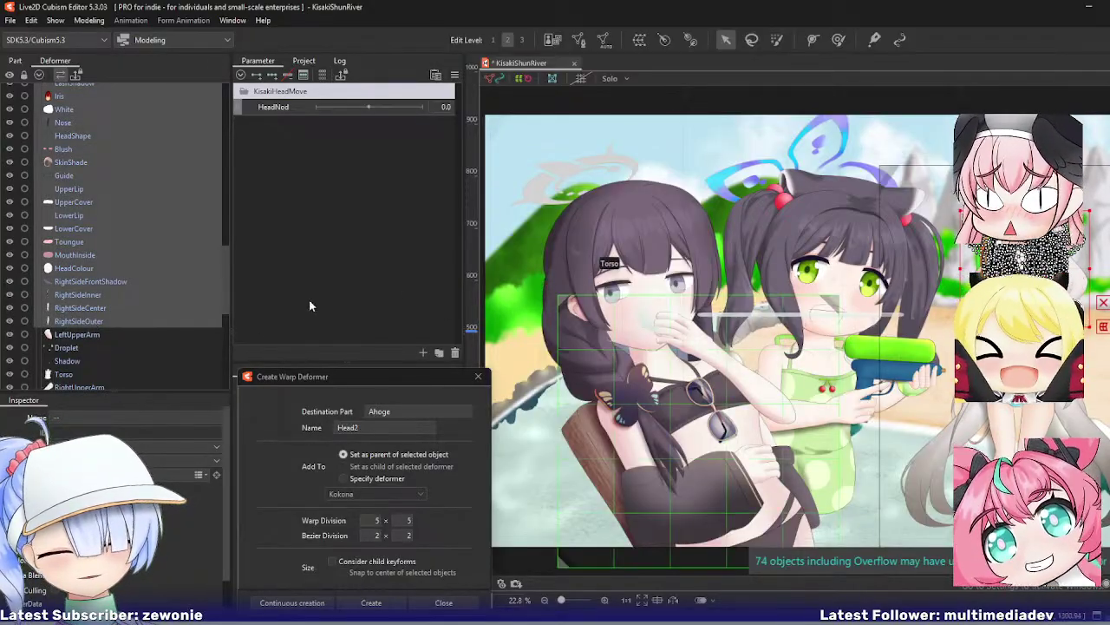
Step: Add Kokona's right back hair objects, from RightBackTop down to RightTailCenter, to the selection
scroll(87, 298, down, 3)
scroll(87, 295, down, 5)
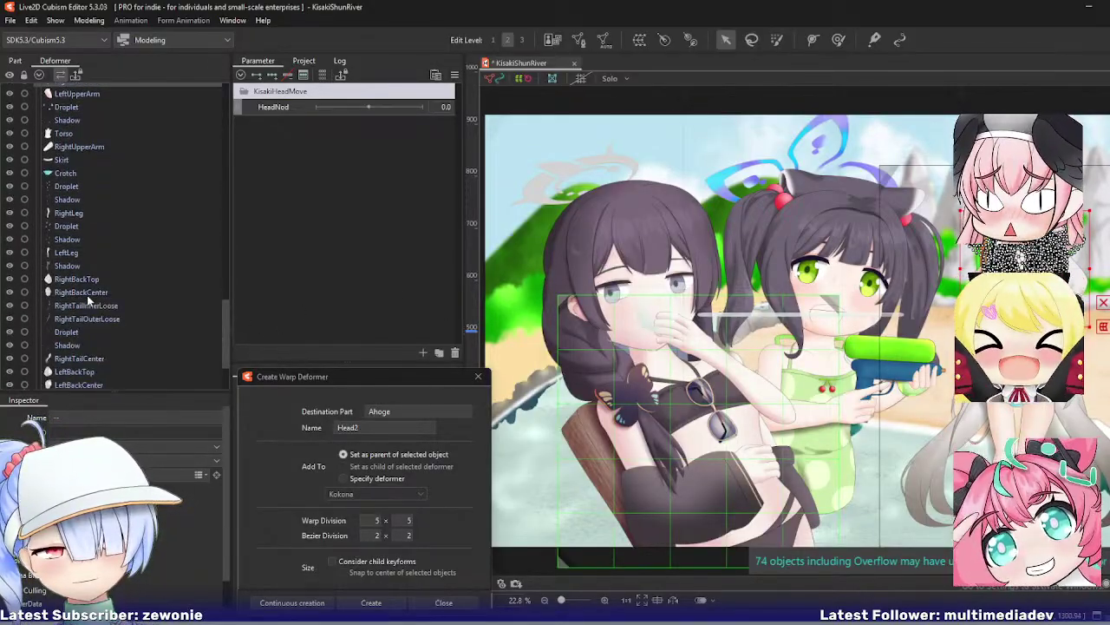
click(84, 305)
shift+click(83, 319)
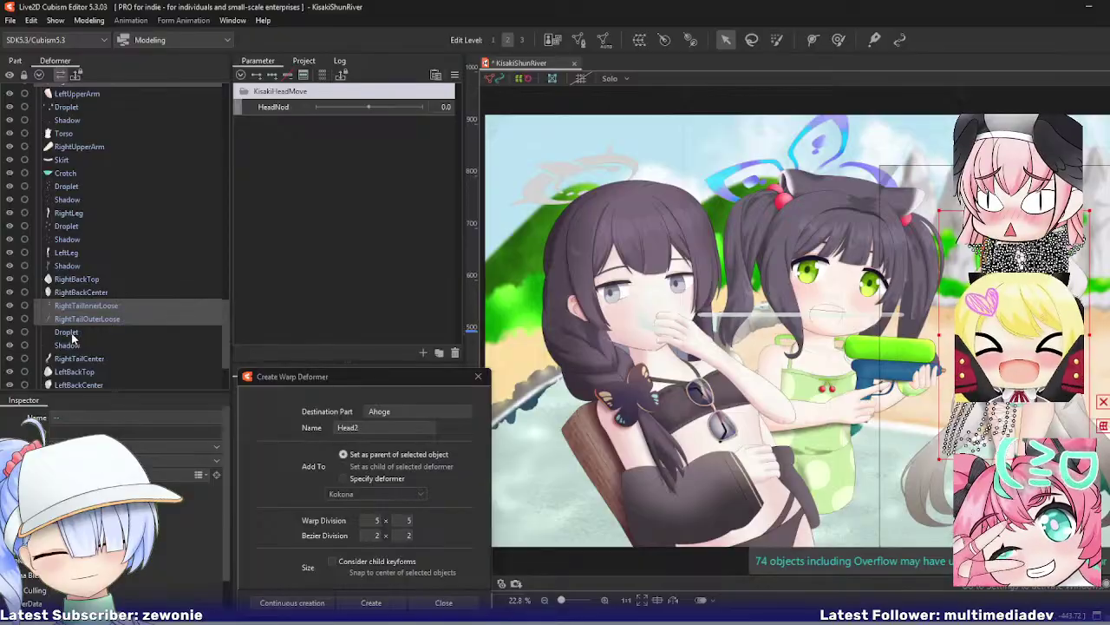
shift+click(72, 335)
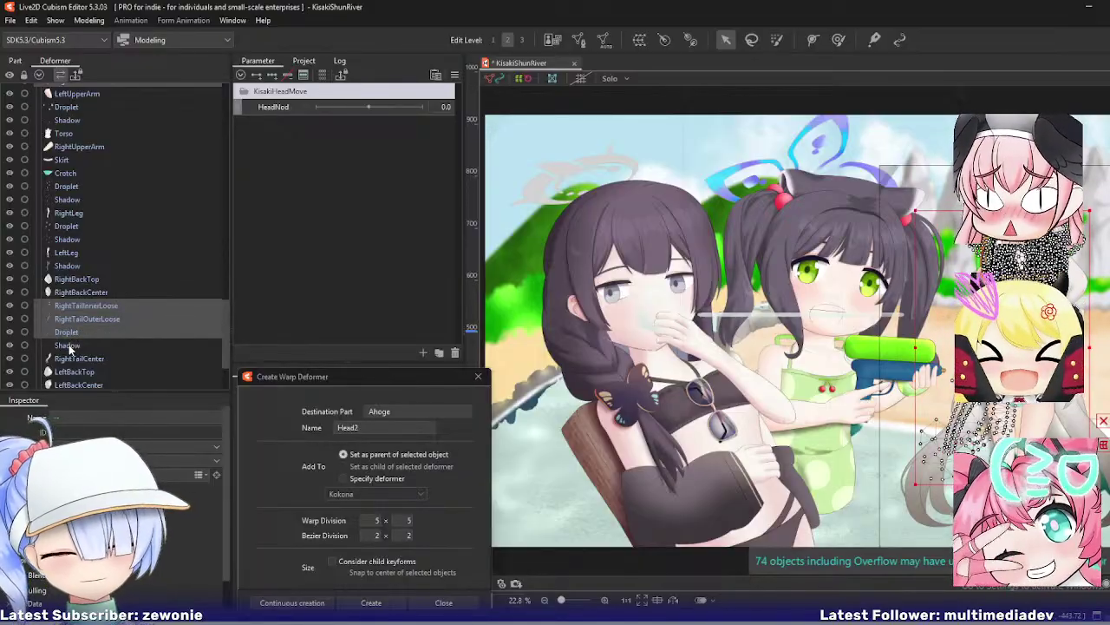
shift+click(72, 345)
shift+click(72, 358)
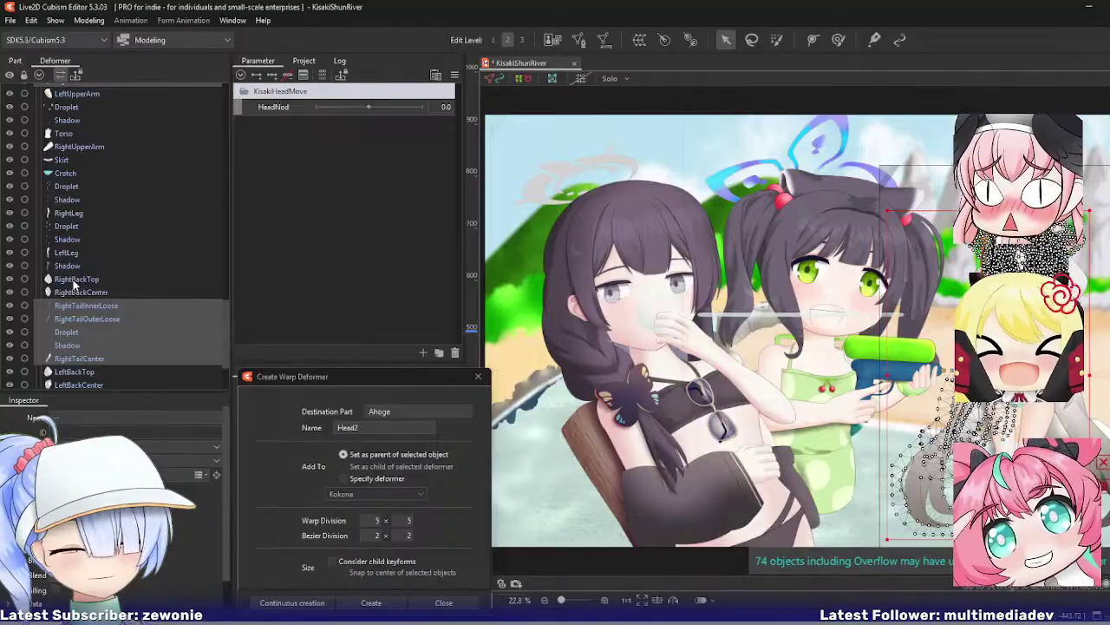
shift+click(75, 279)
Step: Extend the selection with Kokona's left back hair objects, from LeftBackTop down to LeftTailCenter
scroll(78, 351, down, 3)
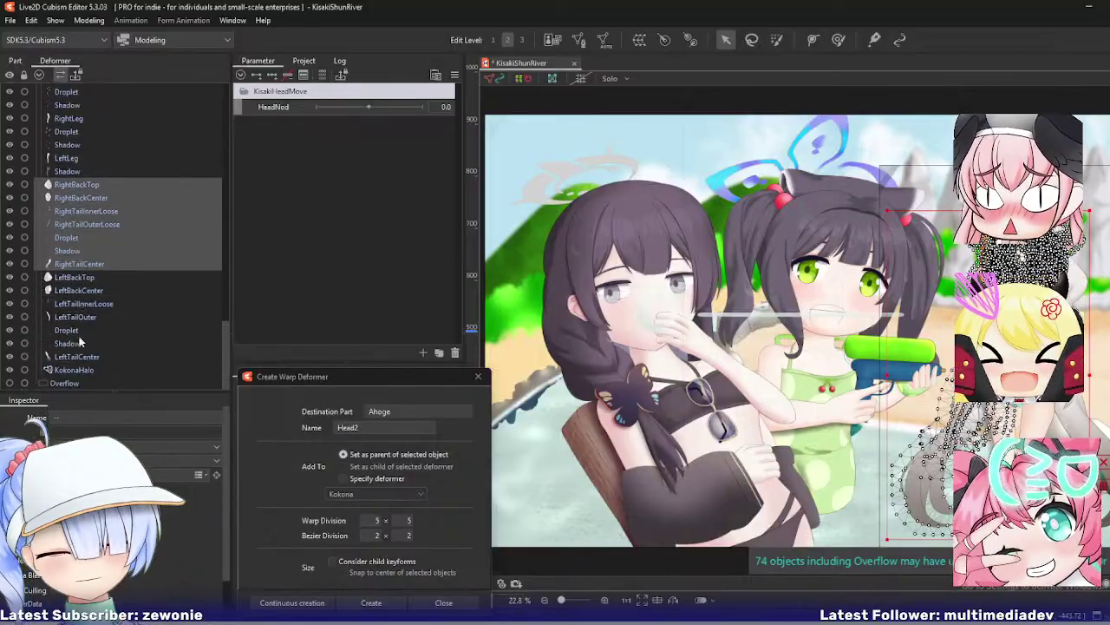
shift+click(83, 277)
shift+click(83, 291)
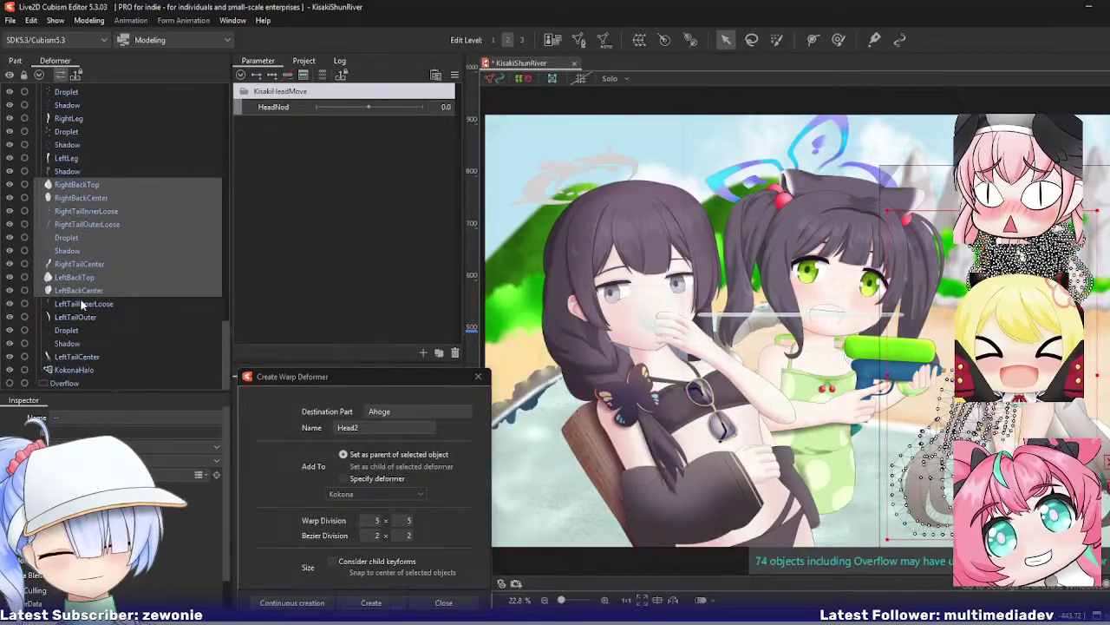
shift+click(82, 304)
shift+click(78, 317)
shift+click(74, 331)
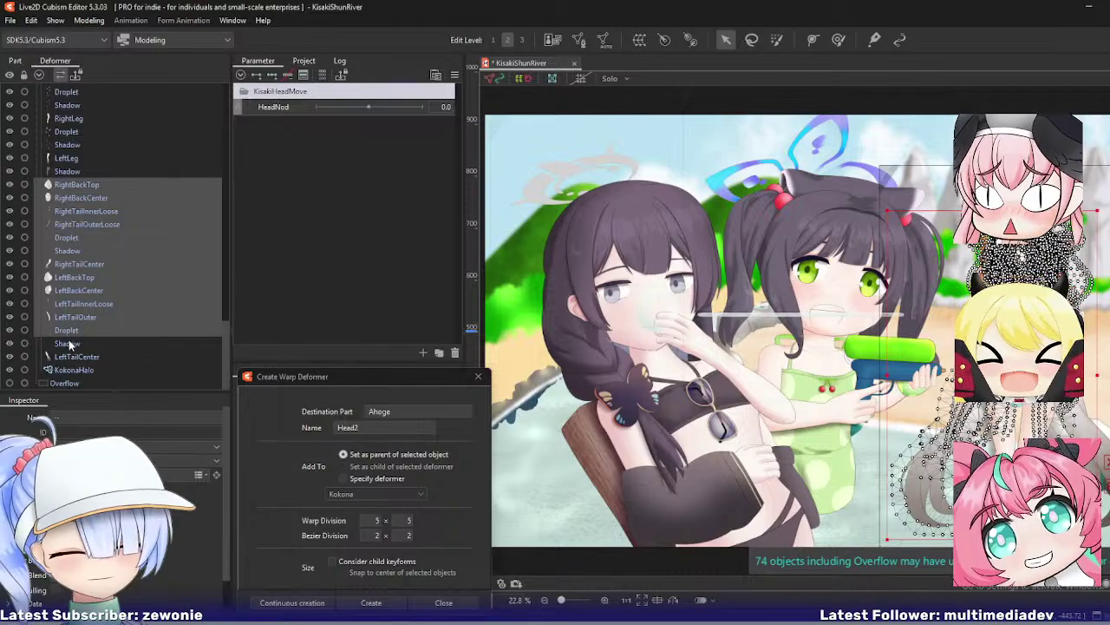
shift+click(74, 344)
shift+click(74, 355)
Step: Create a warp deformer named Head as parent of Kokona's selected head and hair objects
scroll(73, 347, up, 5)
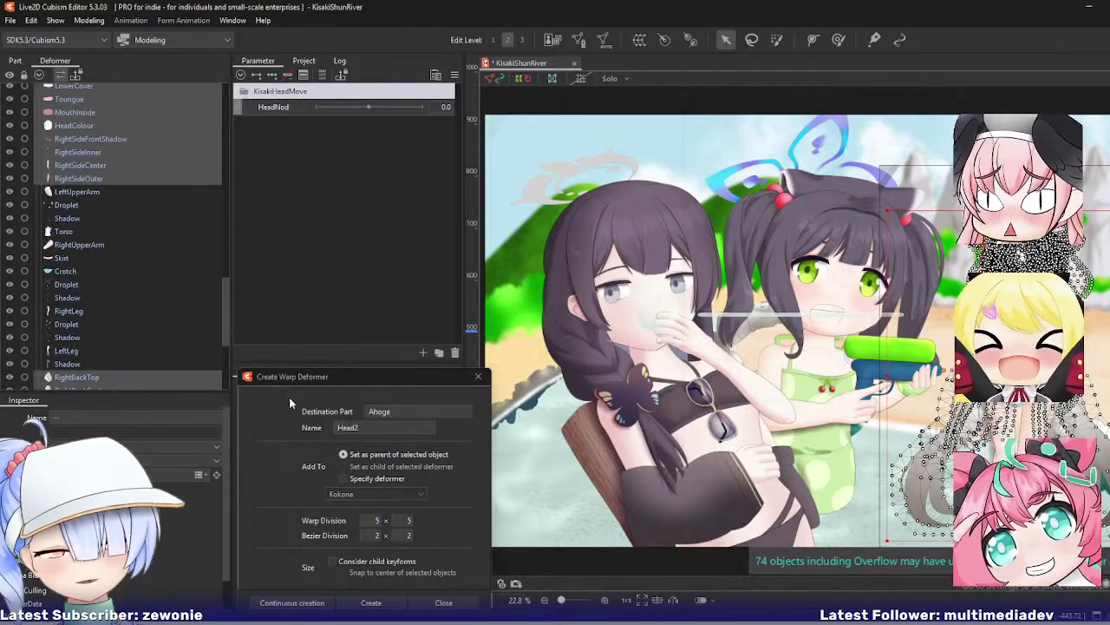
drag(376, 428, 241, 424)
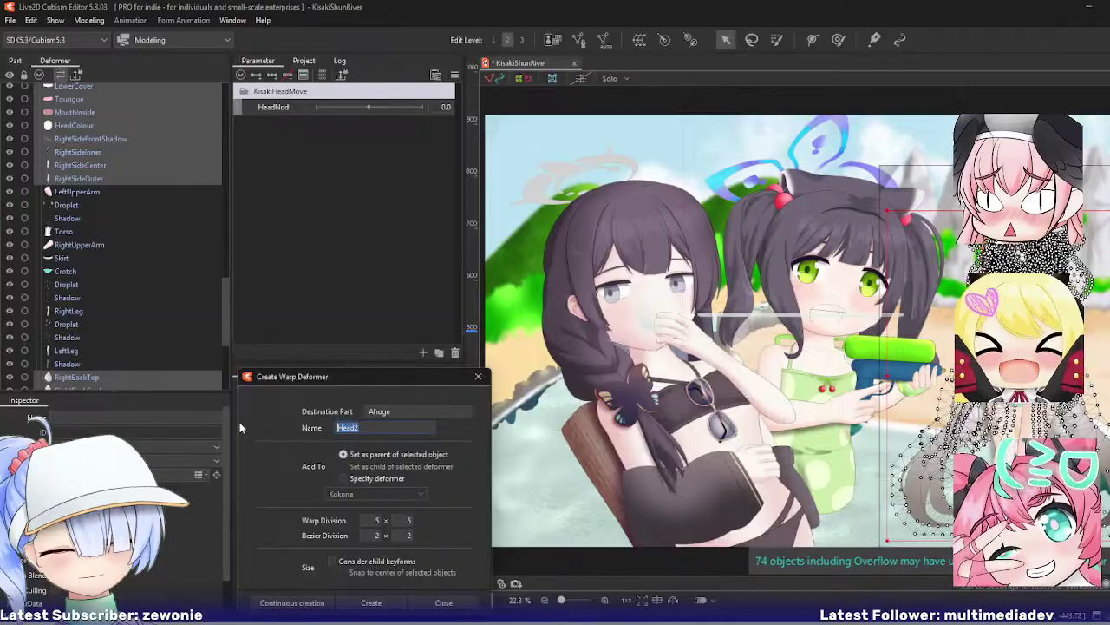
text(Hai)
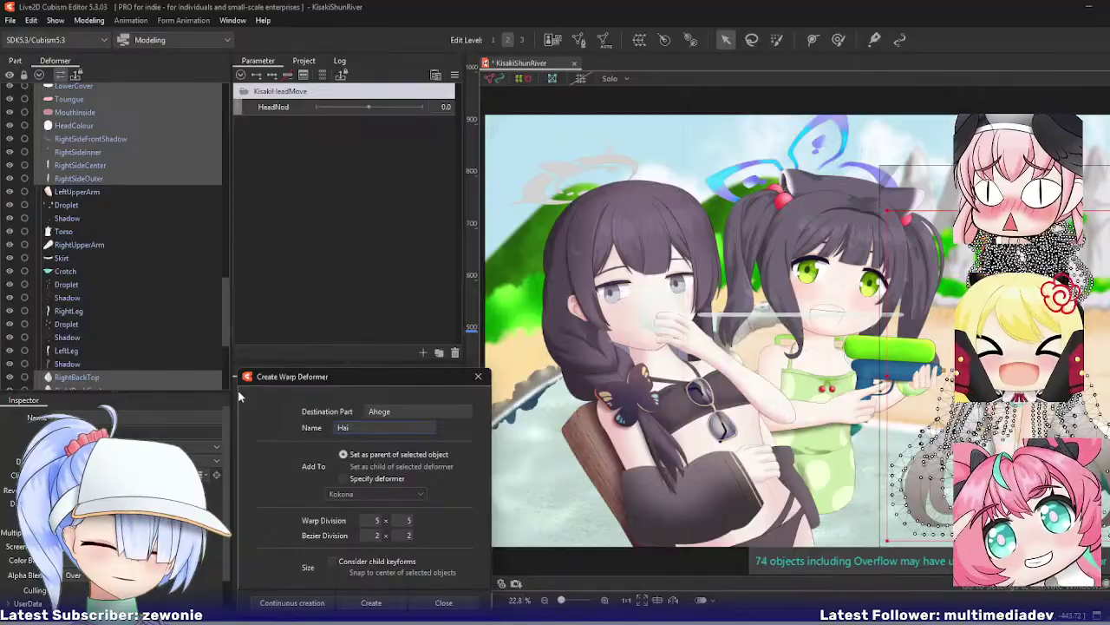
text(r)
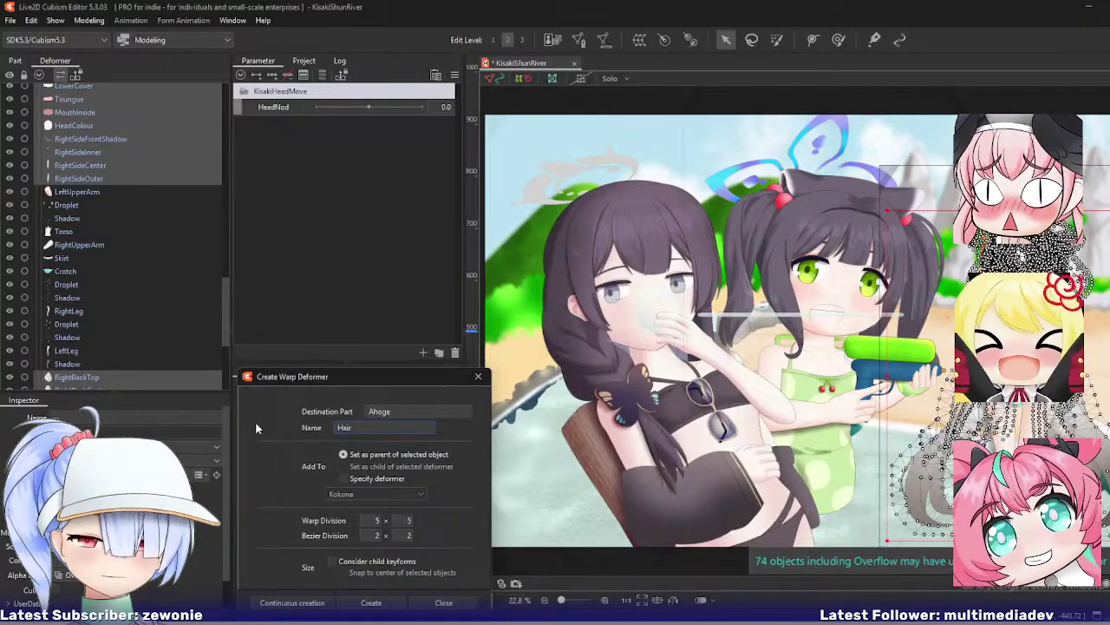
key(BackSpace)
key(BackSpace)
key(BackSpace)
key(BackSpace)
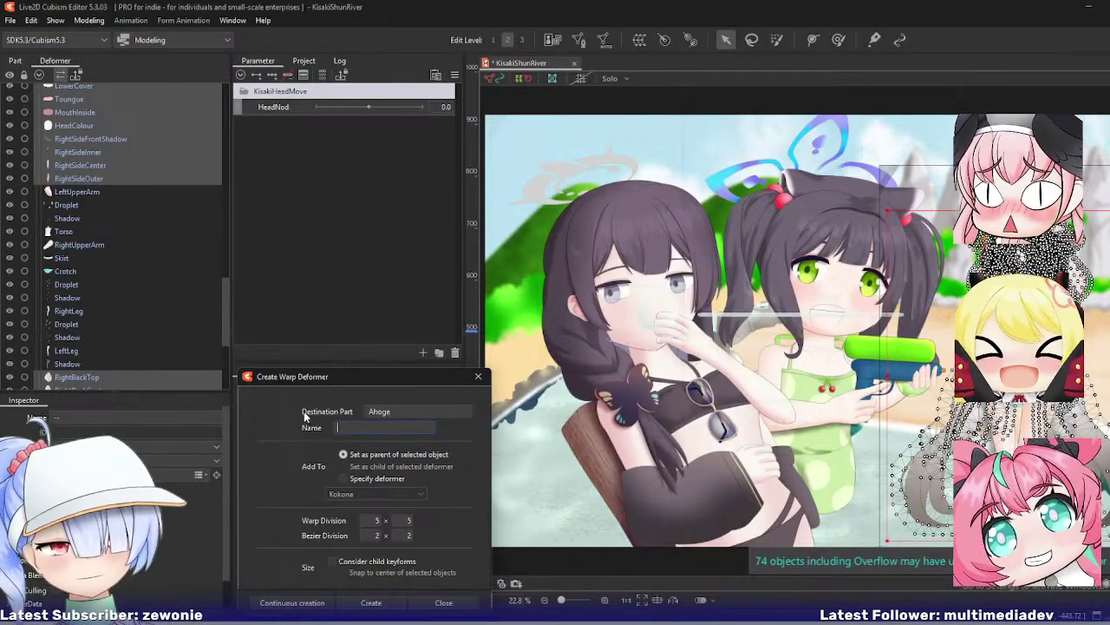
text(Head)
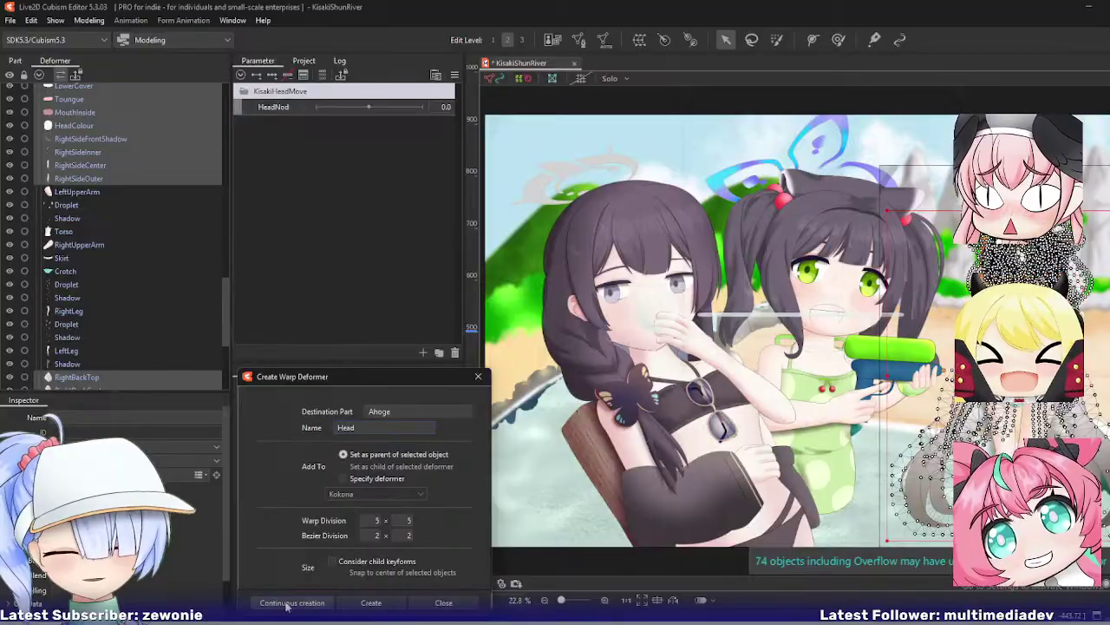
click(288, 603)
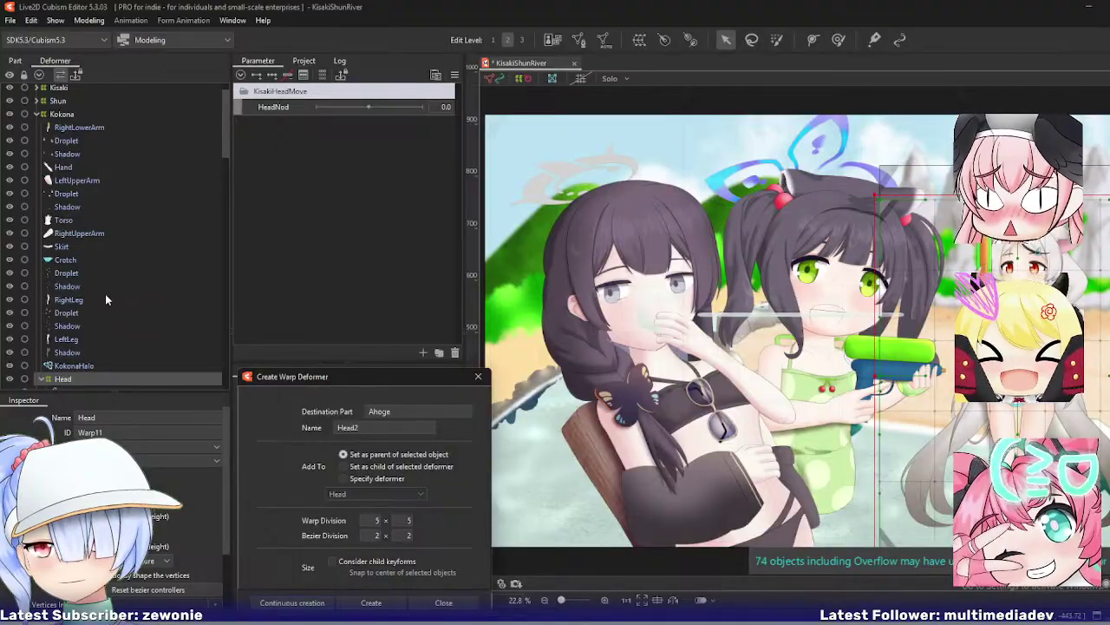
Step: Move KokonaHalo into Kokona's Head deformer in the deformer hierarchy
scroll(91, 199, up, 1)
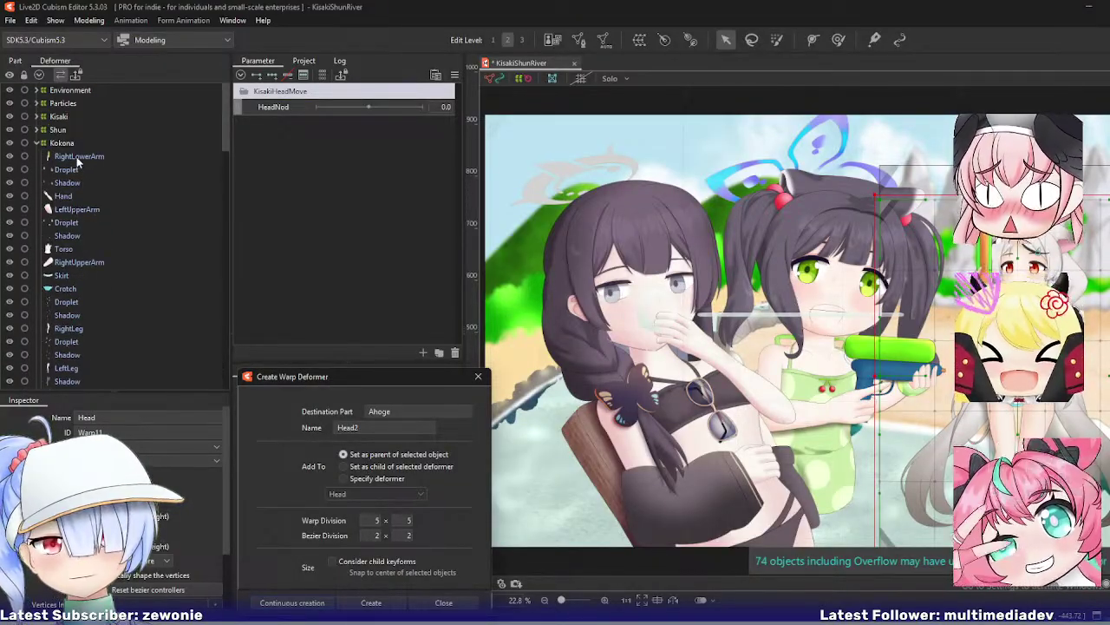
click(76, 157)
scroll(85, 244, down, 2)
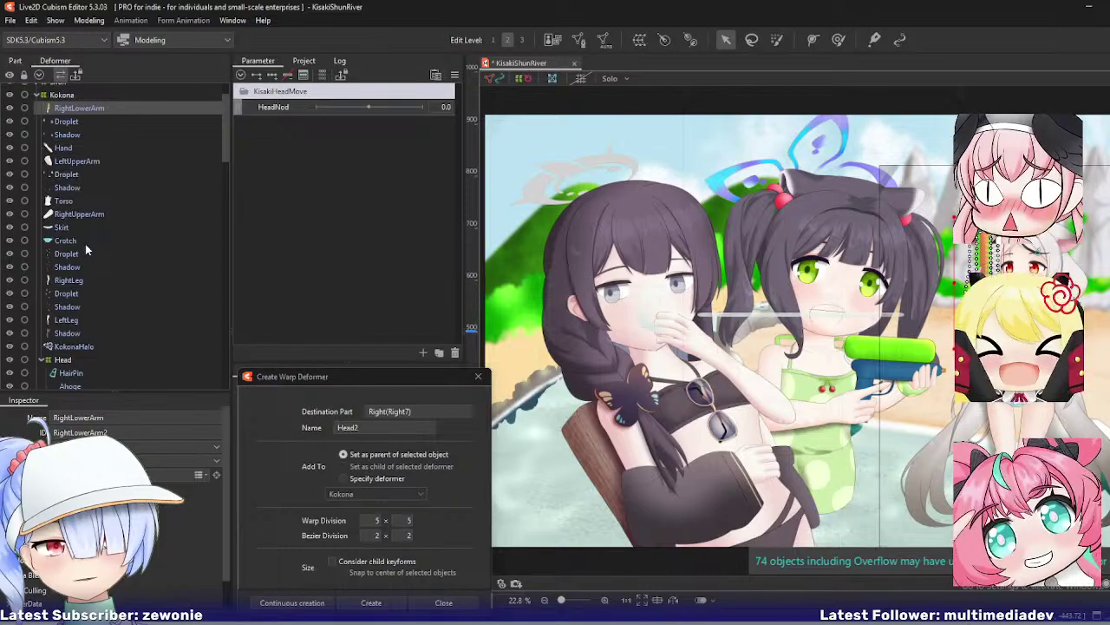
click(69, 347)
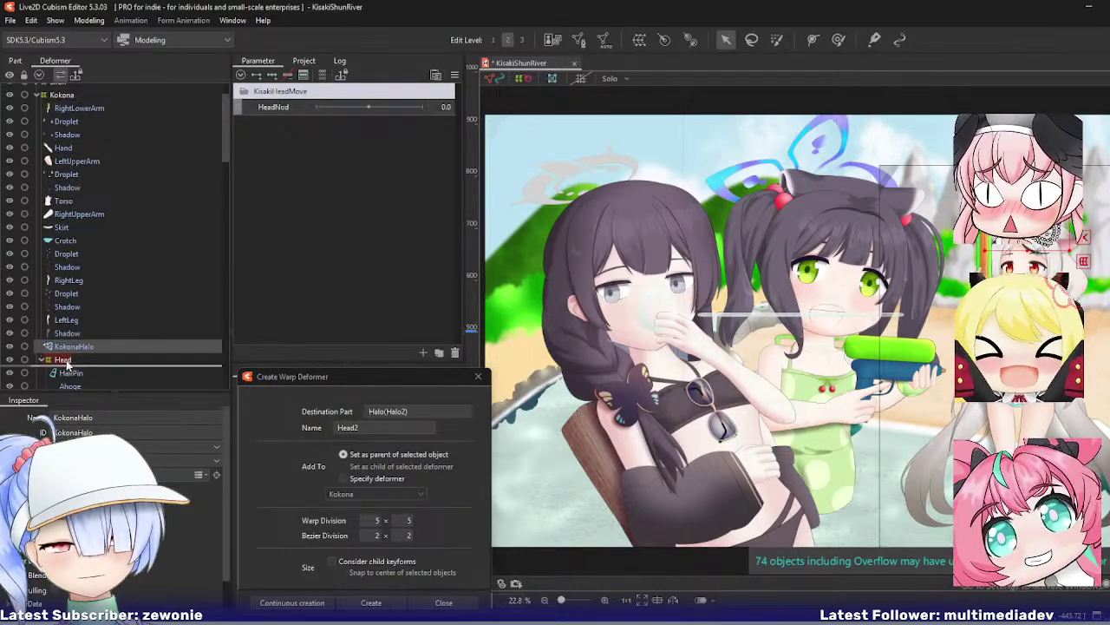
drag(66, 362, 68, 363)
scroll(83, 334, up, 10)
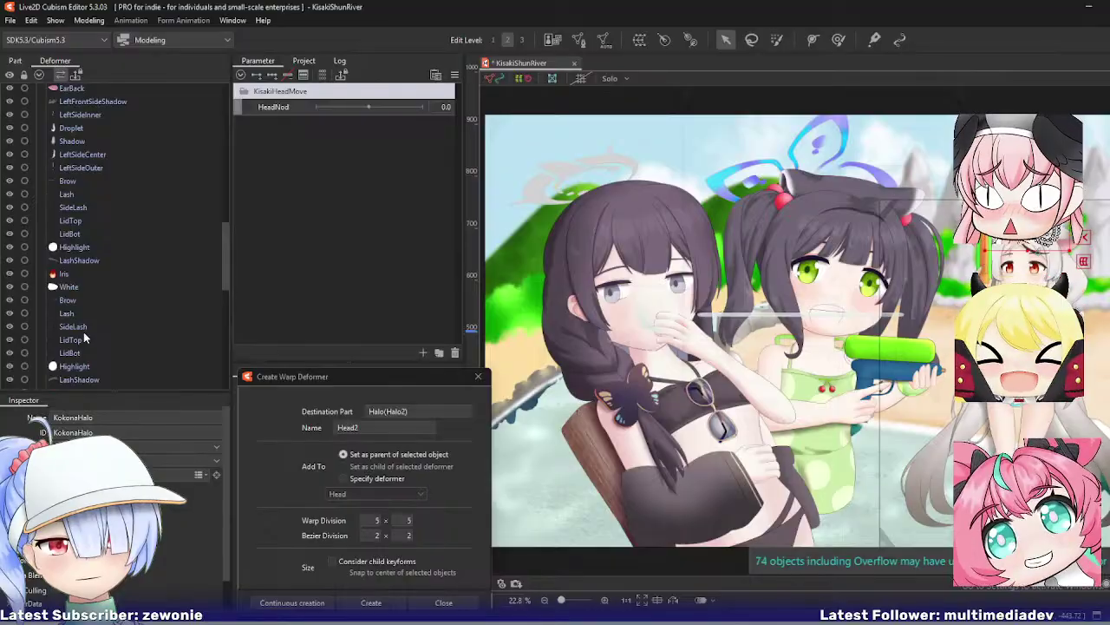
scroll(83, 331, up, 5)
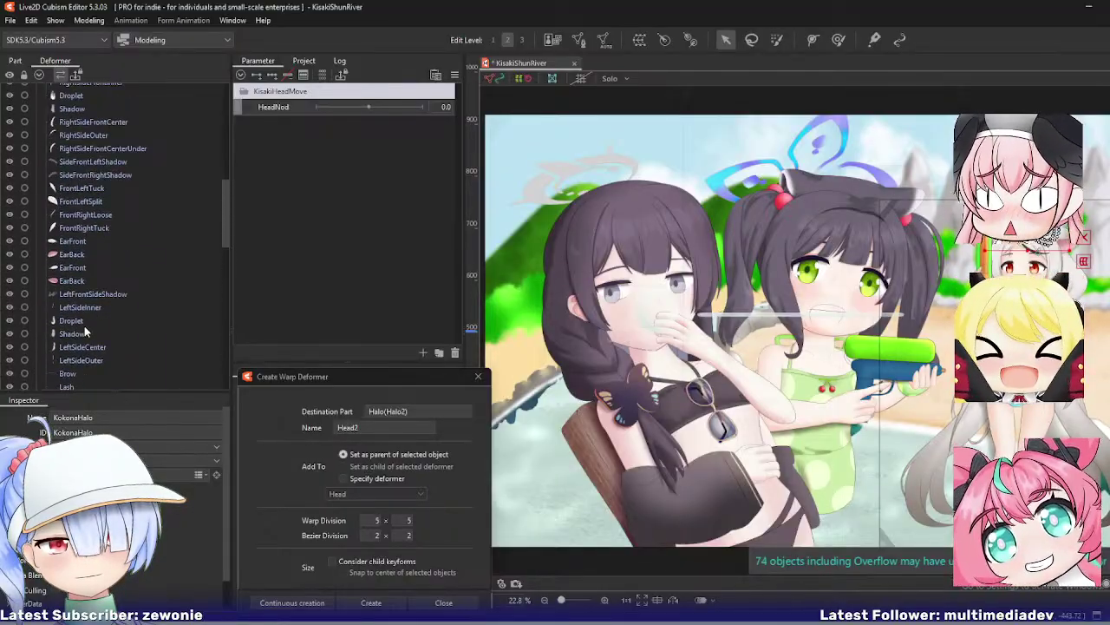
scroll(84, 326, up, 5)
click(69, 169)
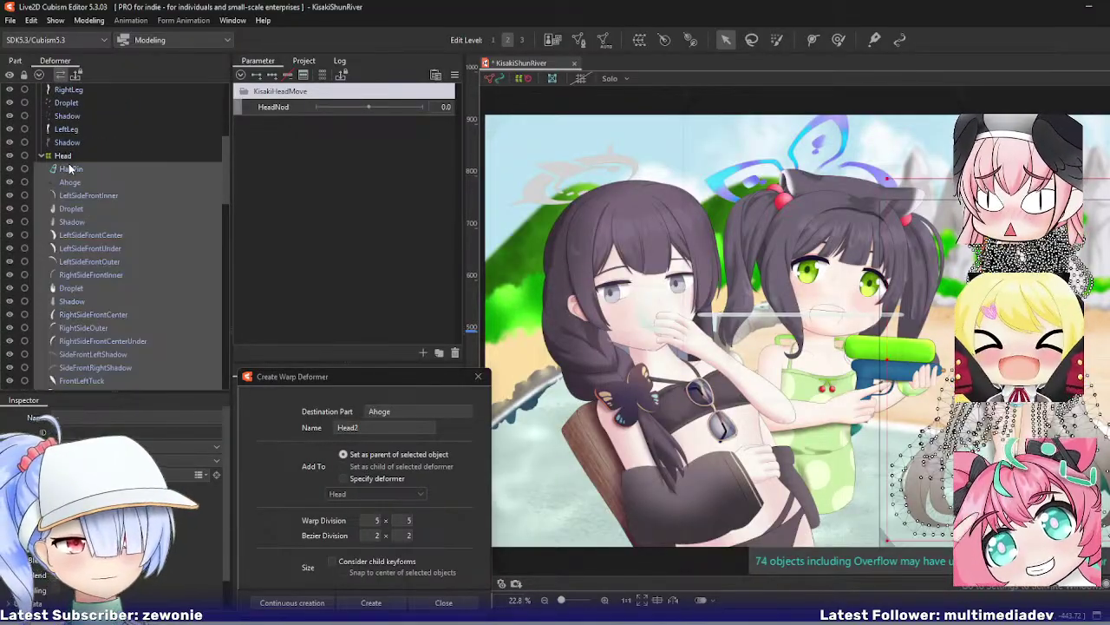
Step: Create a warp deformer named Torso as parent of Kokona's body objects, from RightLowerArm down to the Shadow below LeftLeg
scroll(77, 276, up, 4)
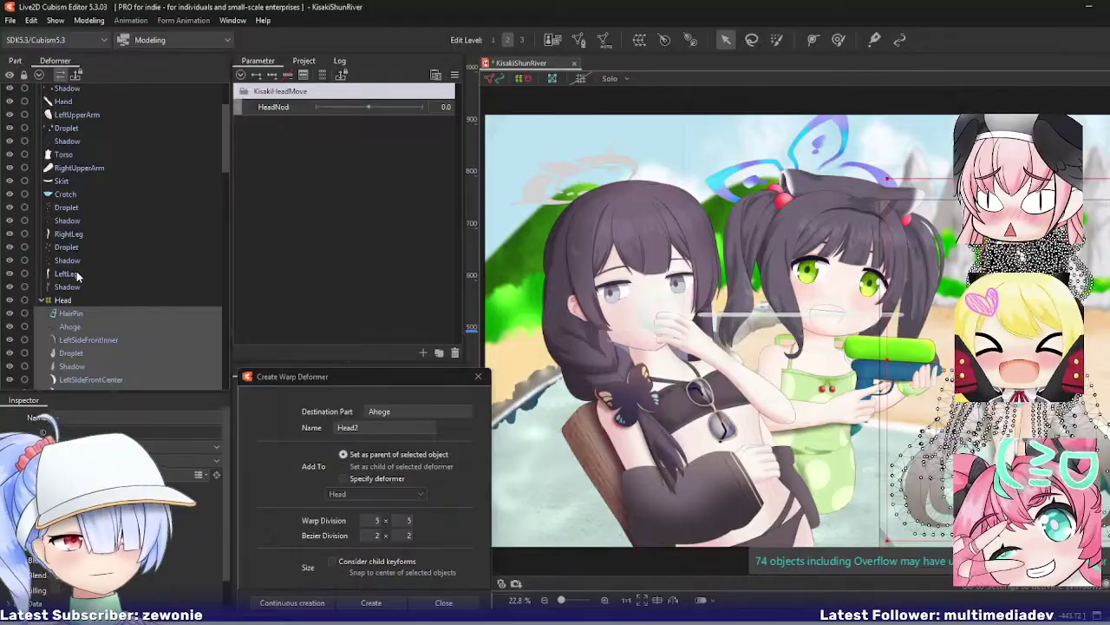
click(69, 287)
scroll(71, 289, up, 3)
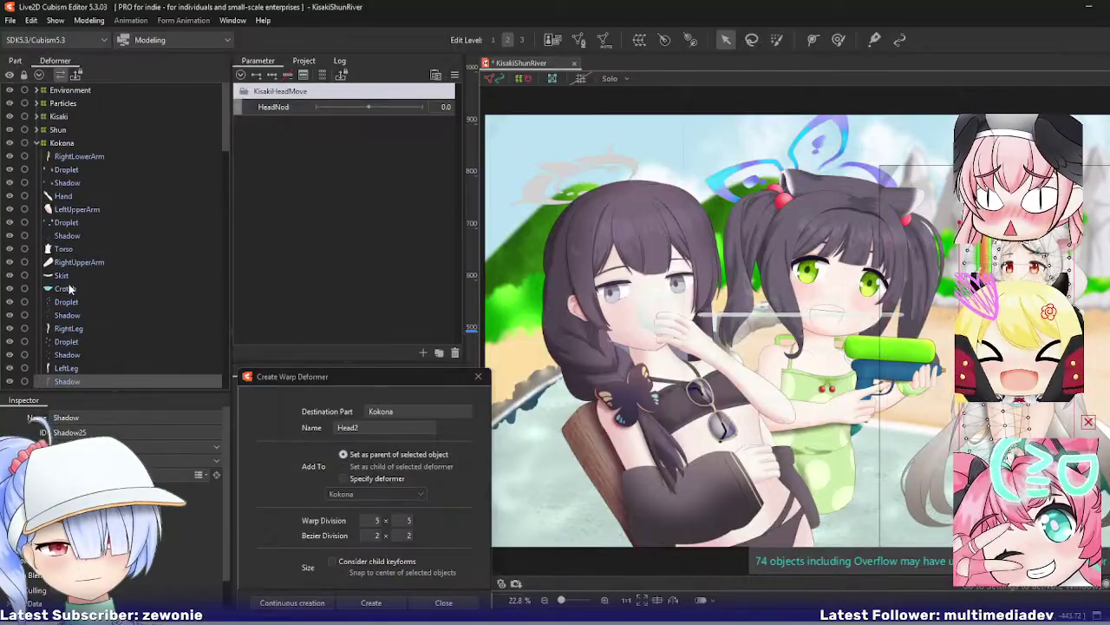
shift+click(69, 157)
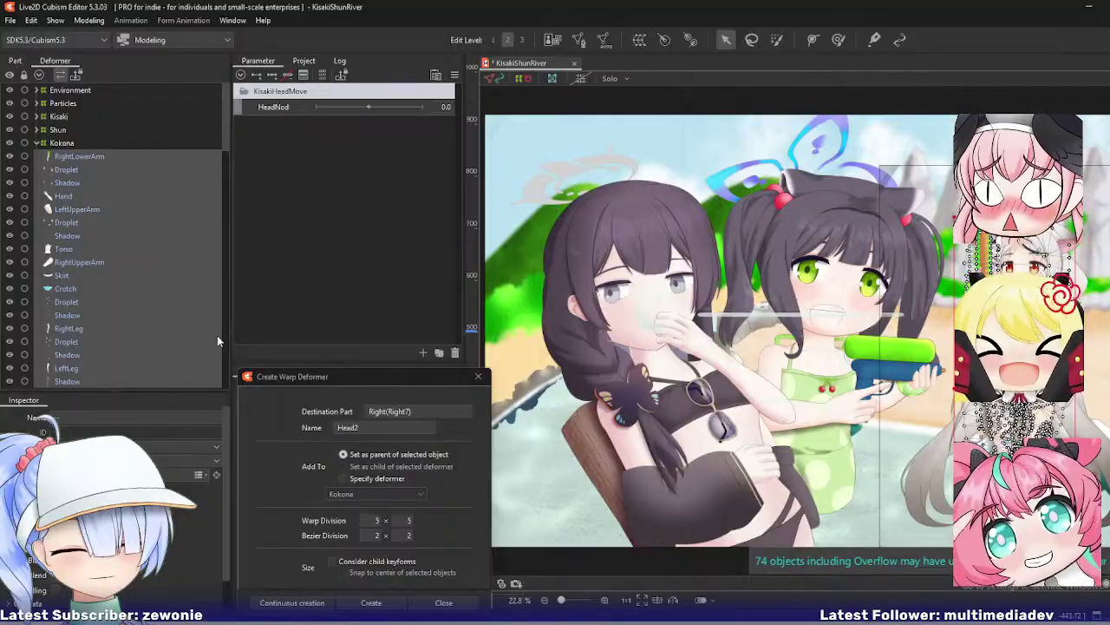
drag(387, 428, 198, 382)
text(T)
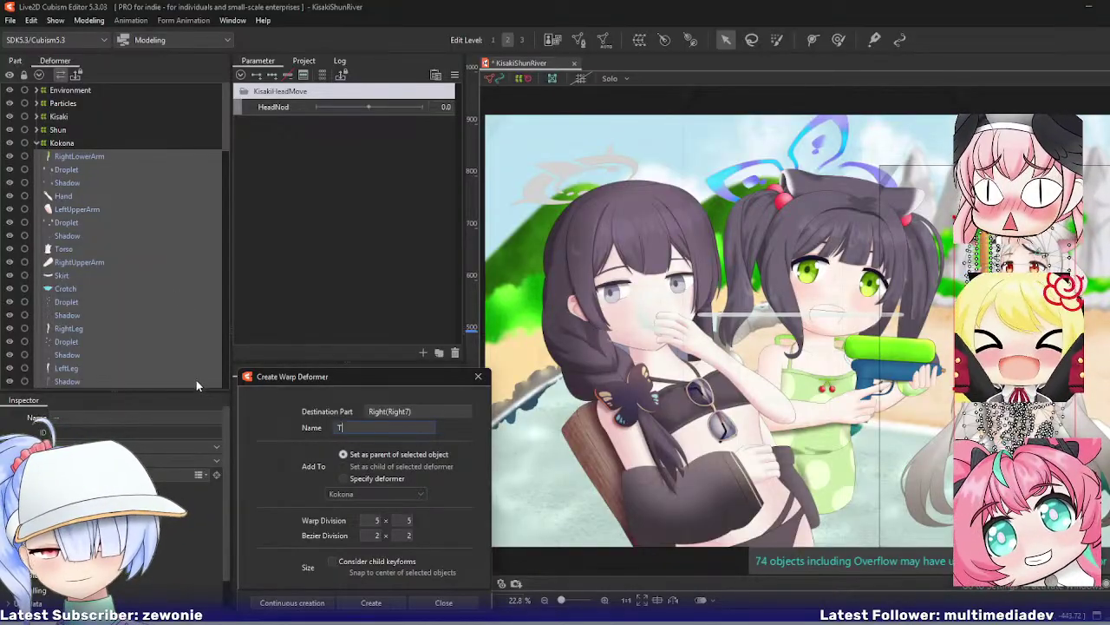
text(orso)
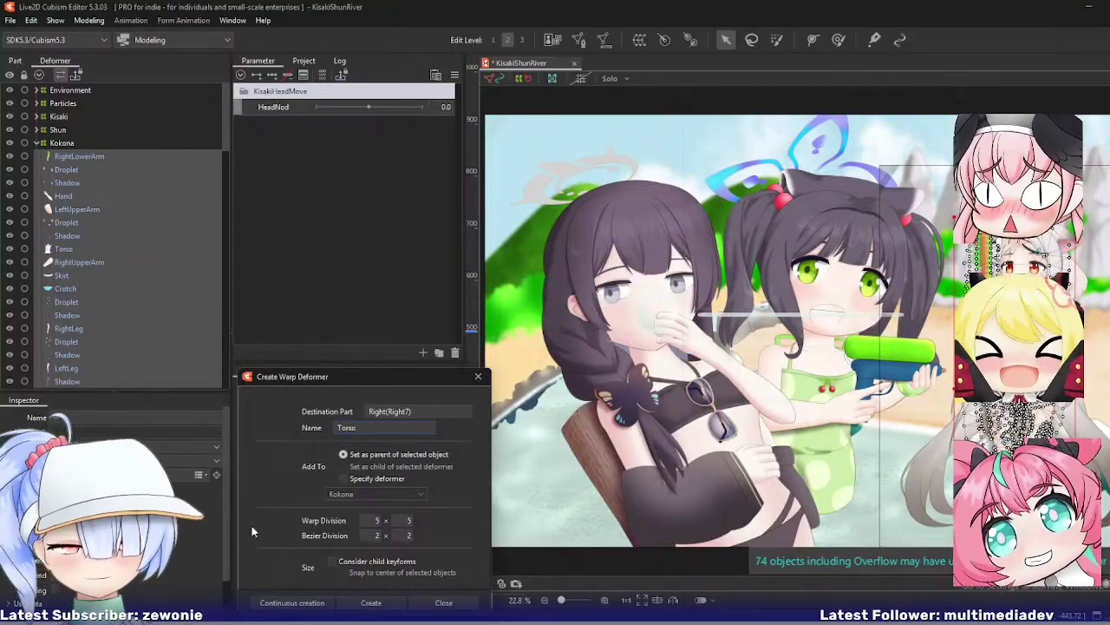
key(Return)
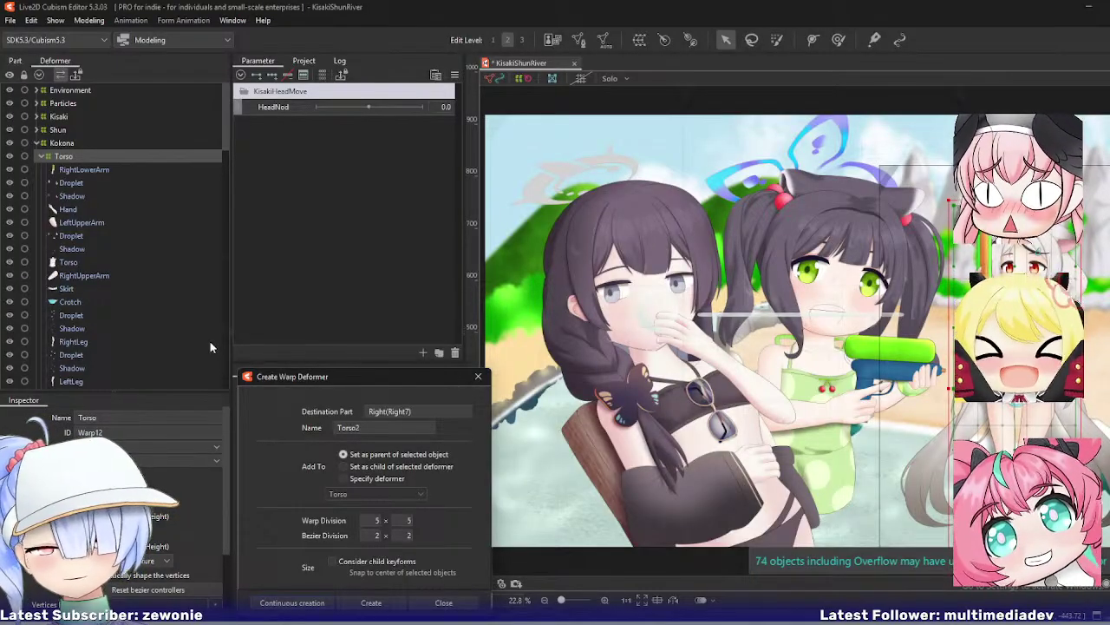
Step: Collapse Kokona's hierarchy and open RightSideFrontInner from Kisaki's Head deformer for mesh editing
scroll(99, 241, down, 3)
scroll(99, 241, up, 3)
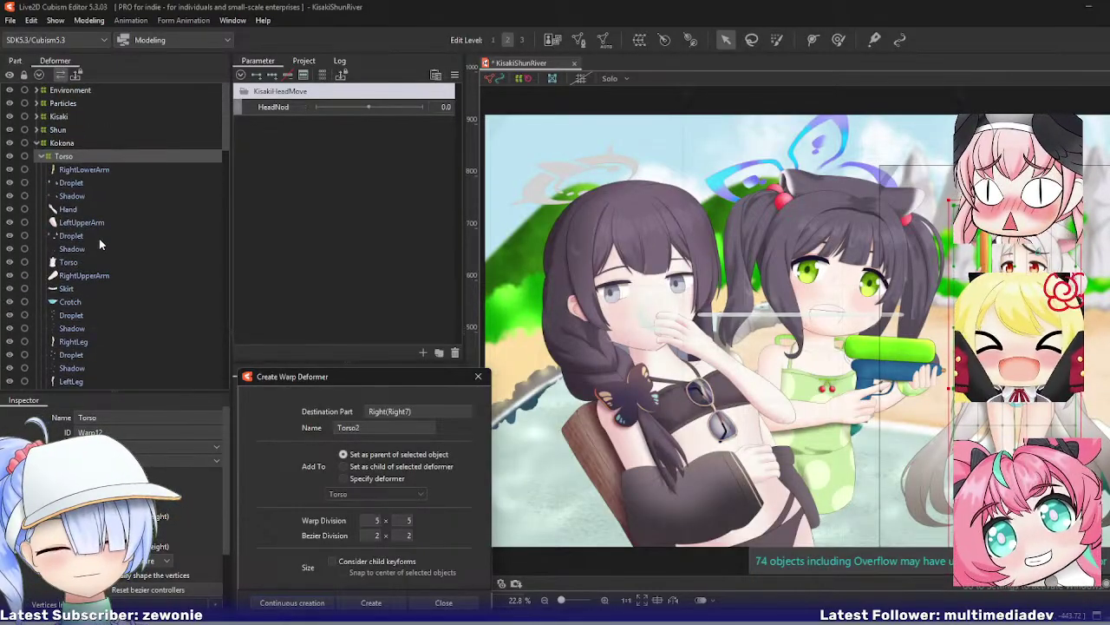
click(37, 143)
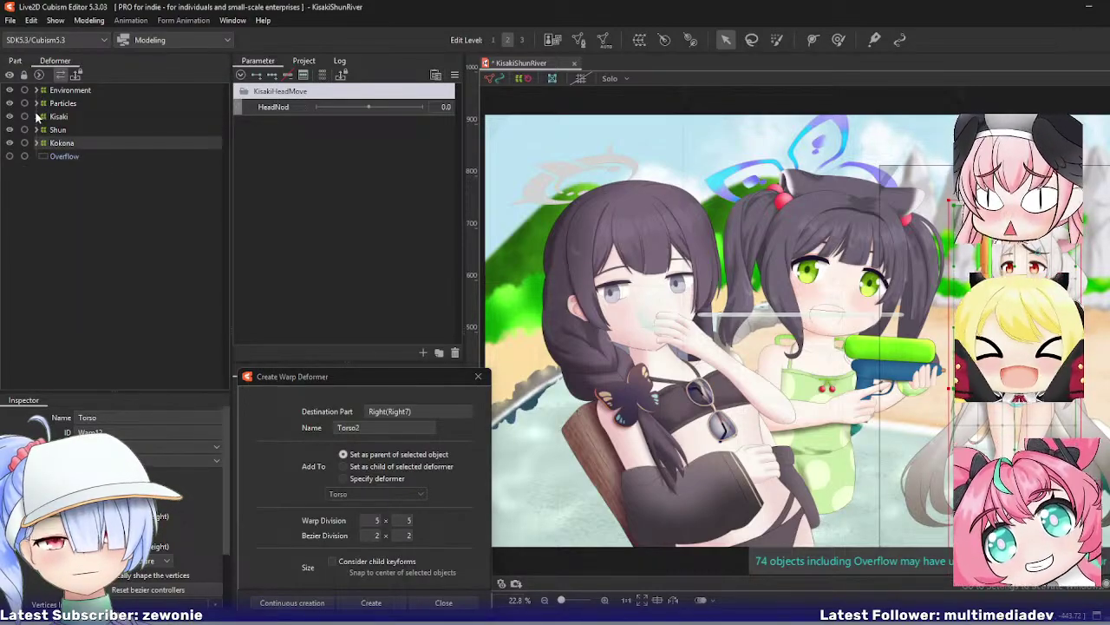
click(37, 117)
click(40, 144)
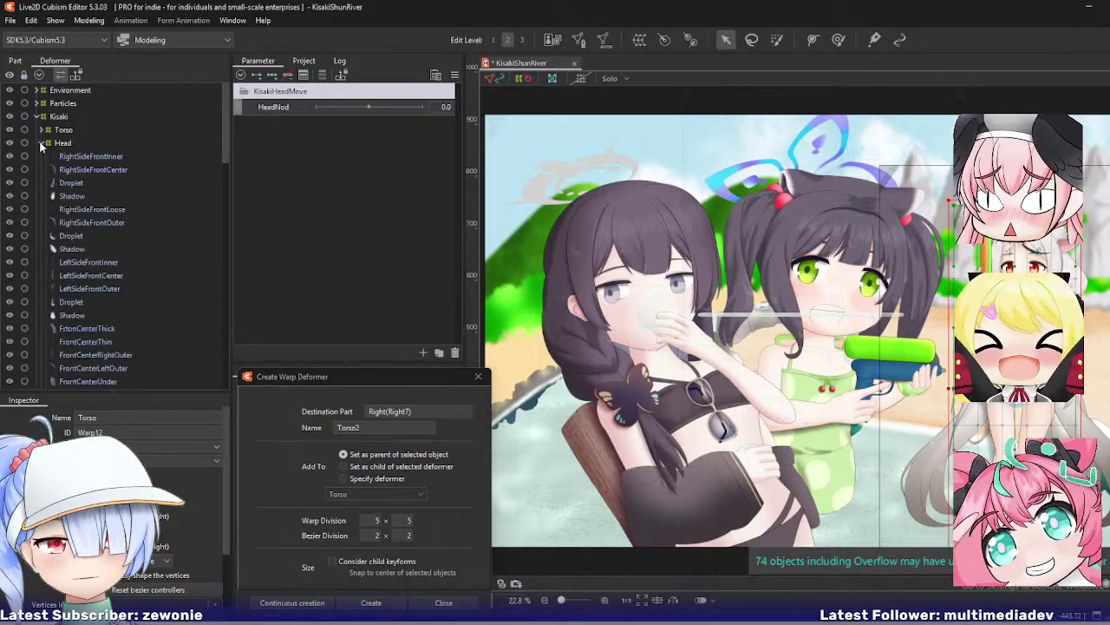
click(74, 158)
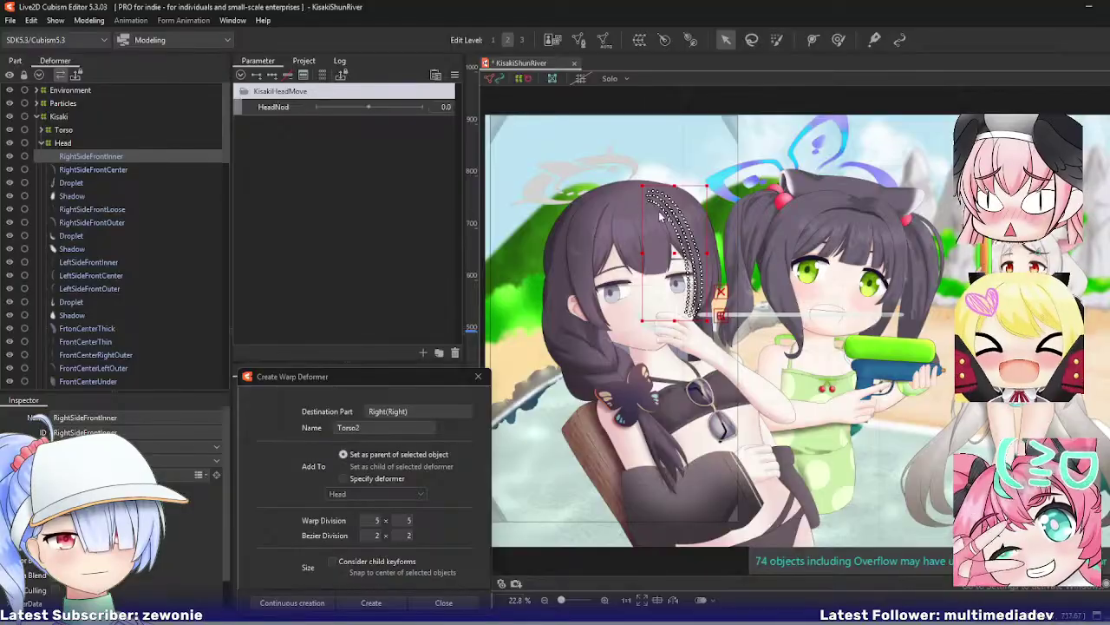
key(ctrl+e)
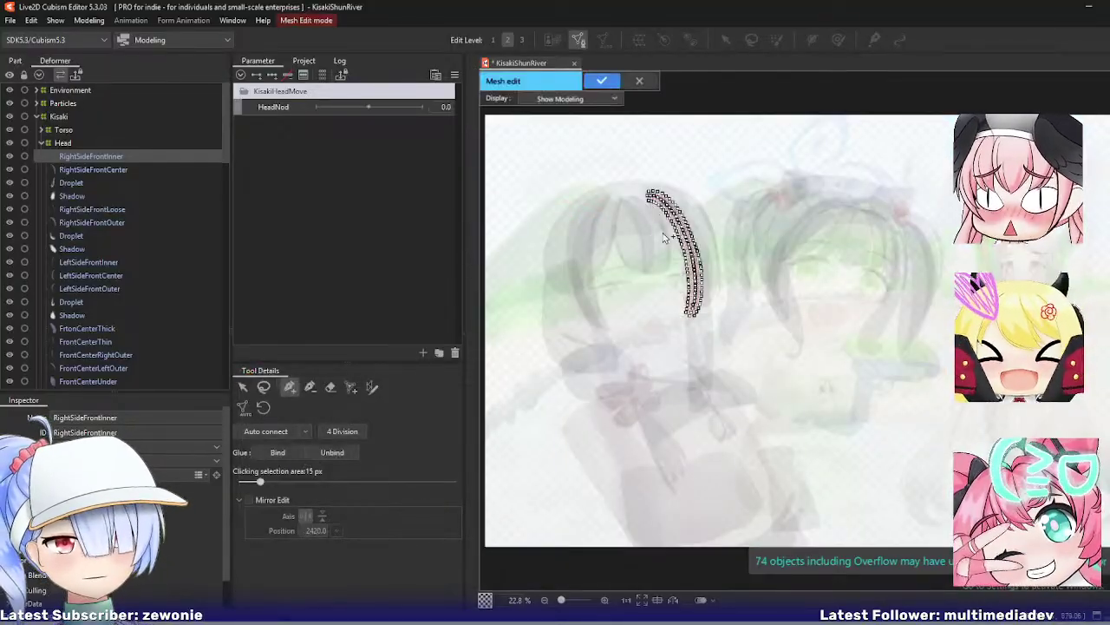
scroll(692, 234, up, 5)
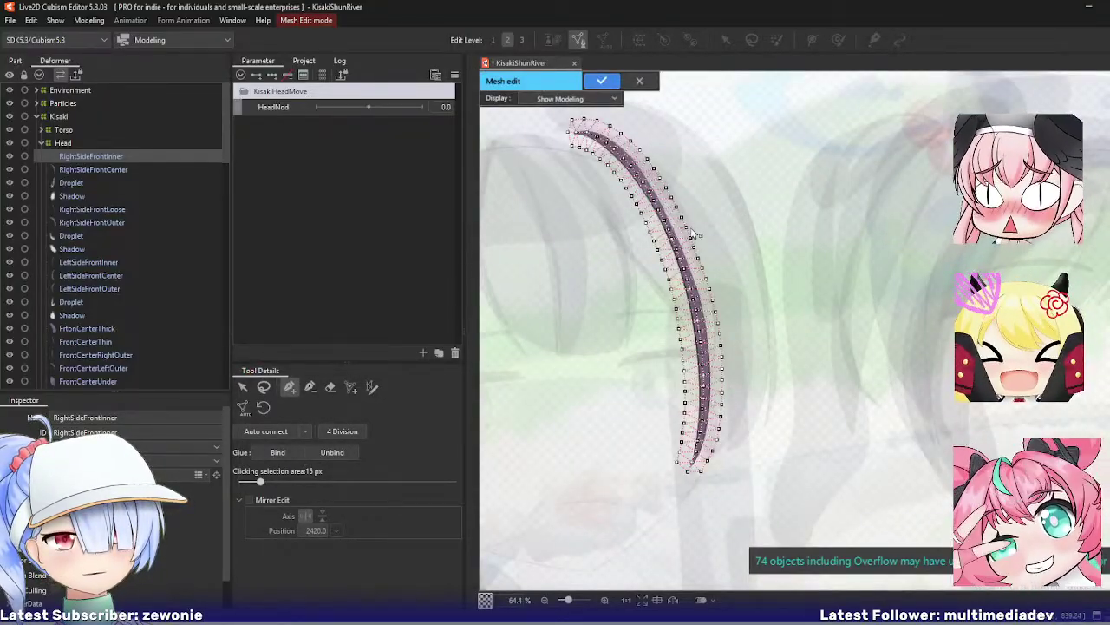
drag(727, 236, 716, 255)
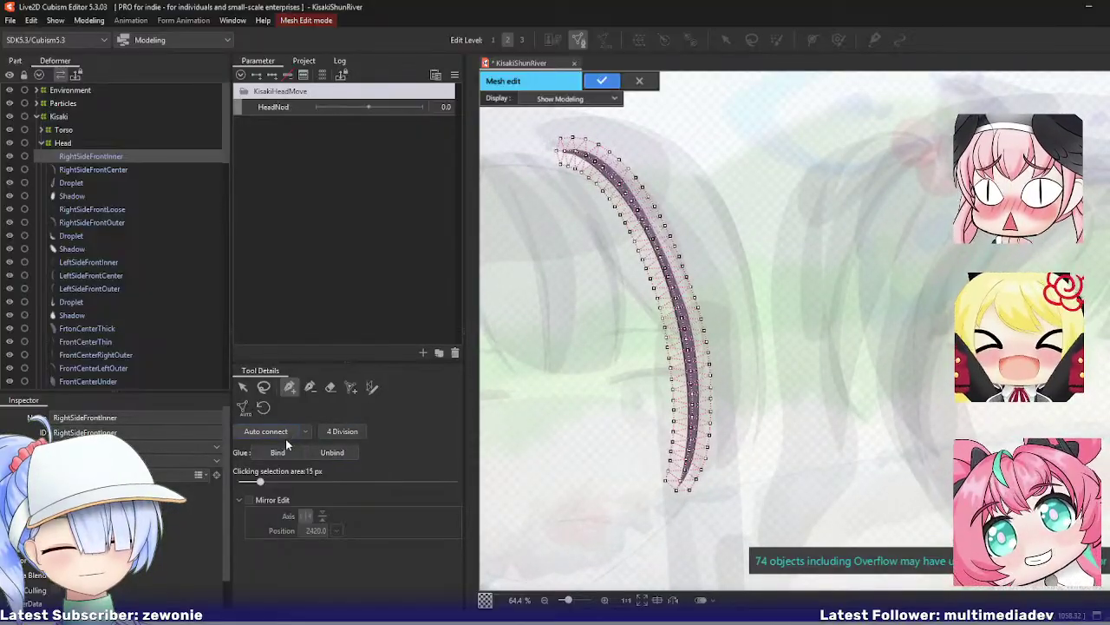
Step: Generate the RightSideFrontInner mesh automatically from the Base preset with an outside boundary margin of 50
click(244, 407)
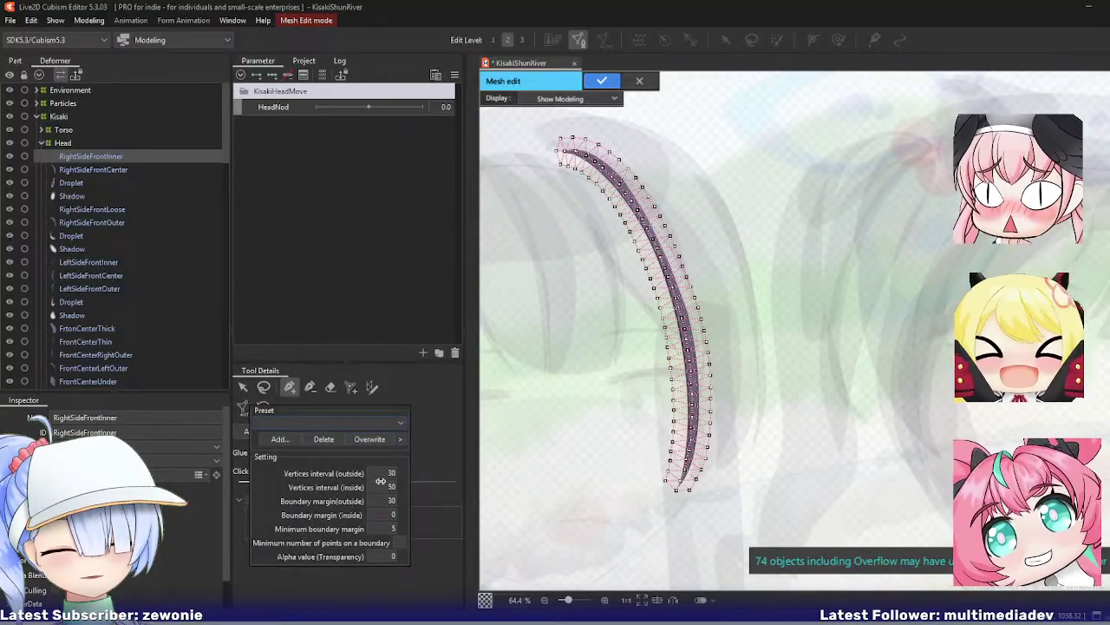
mouse_move(385, 482)
mouse_down()
mouse_move(412, 473)
mouse_move(380, 473)
mouse_up()
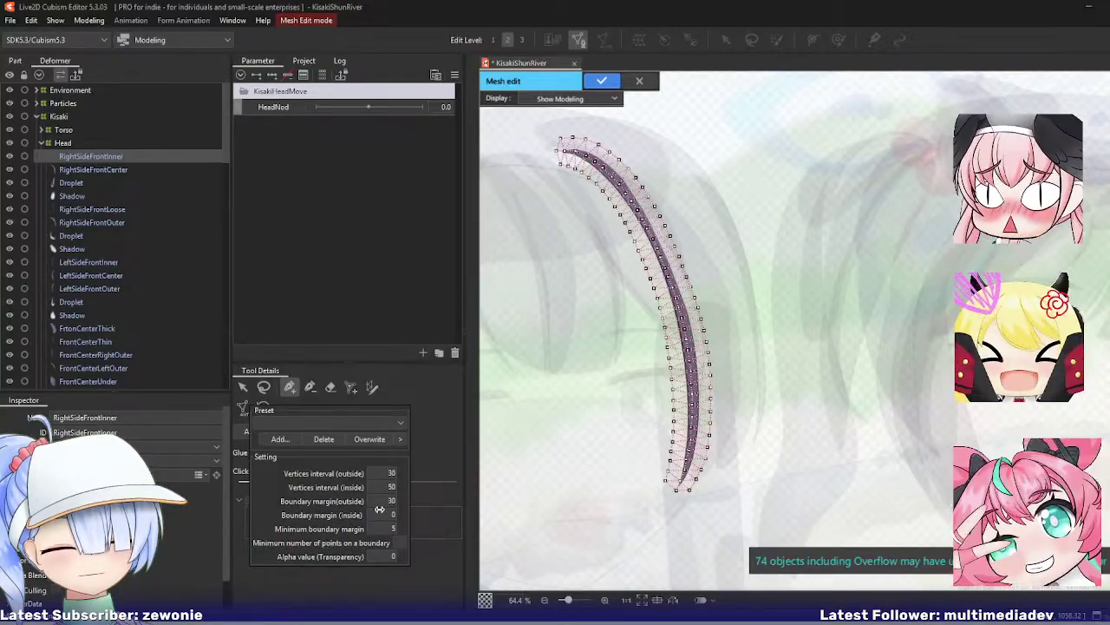
drag(385, 514, 388, 514)
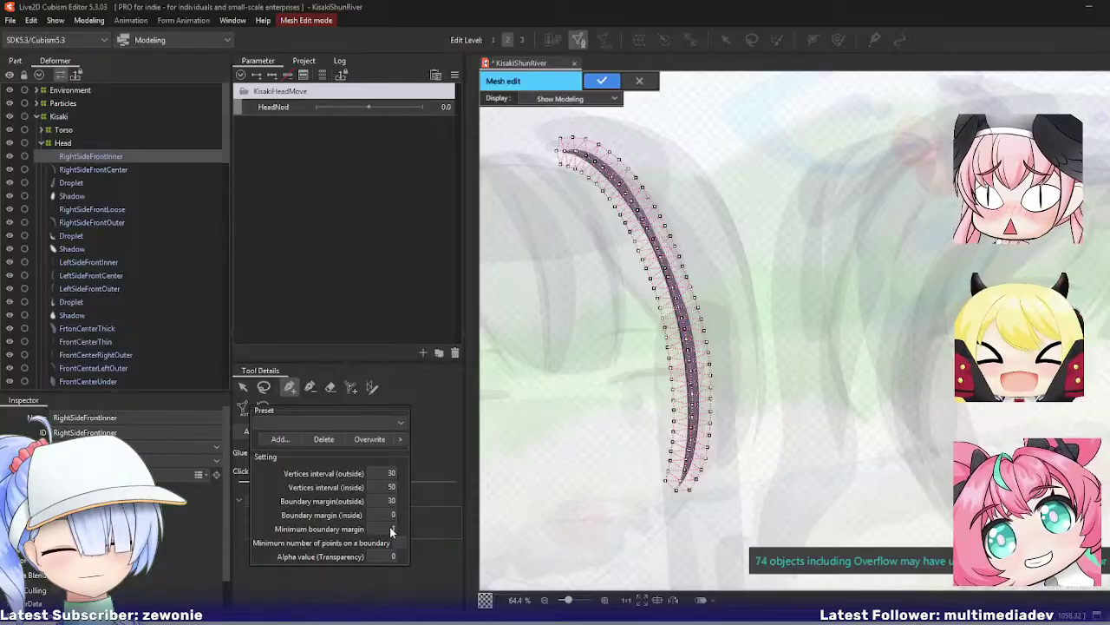
click(283, 421)
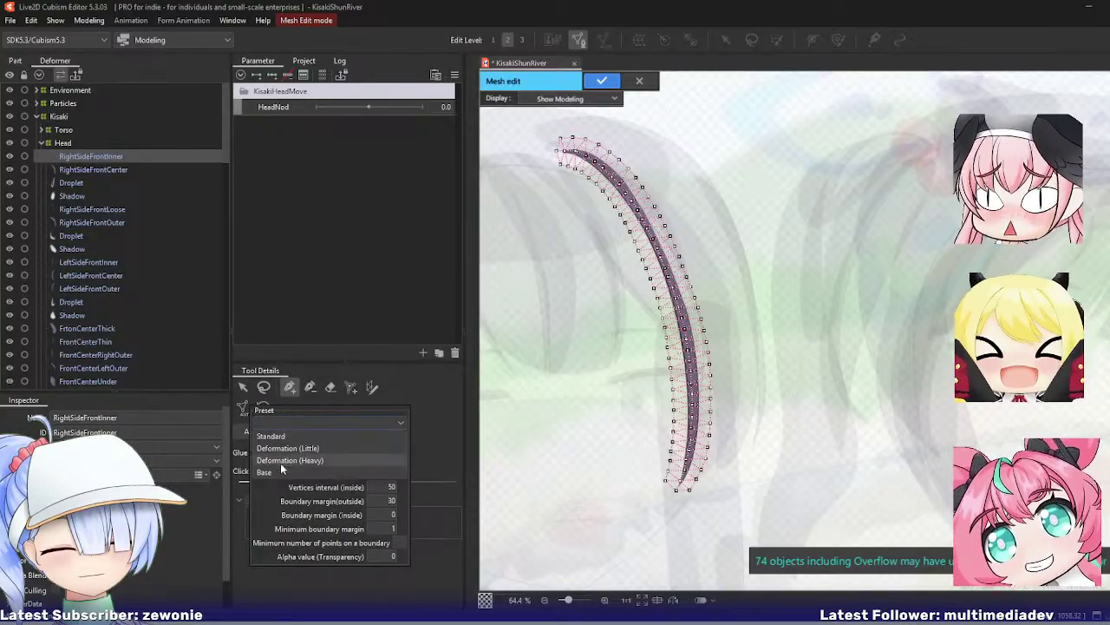
click(283, 467)
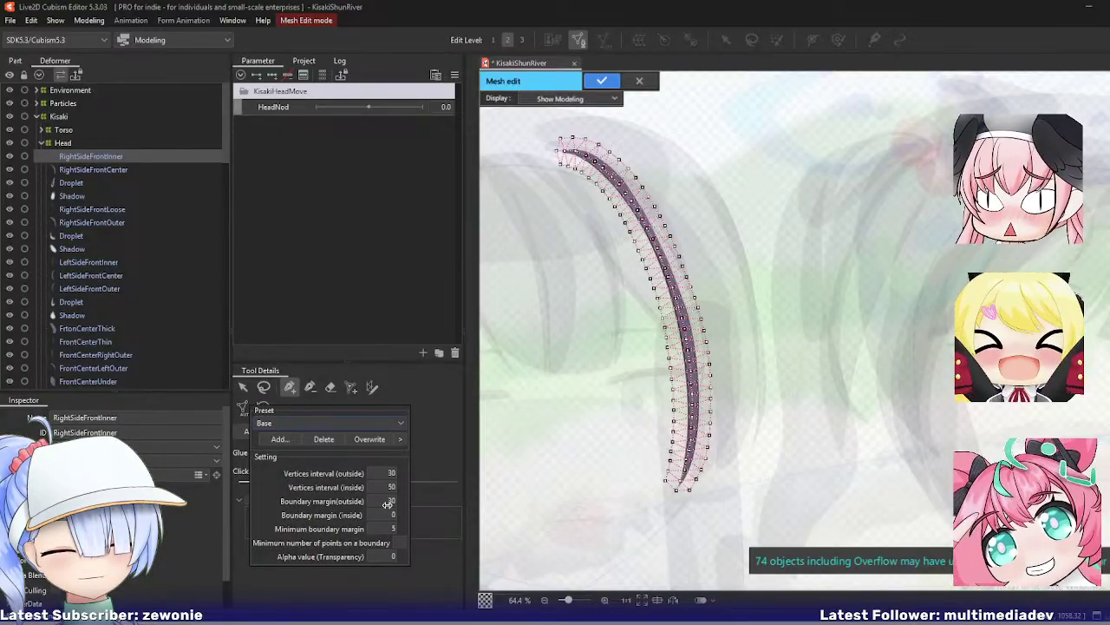
drag(387, 501, 410, 501)
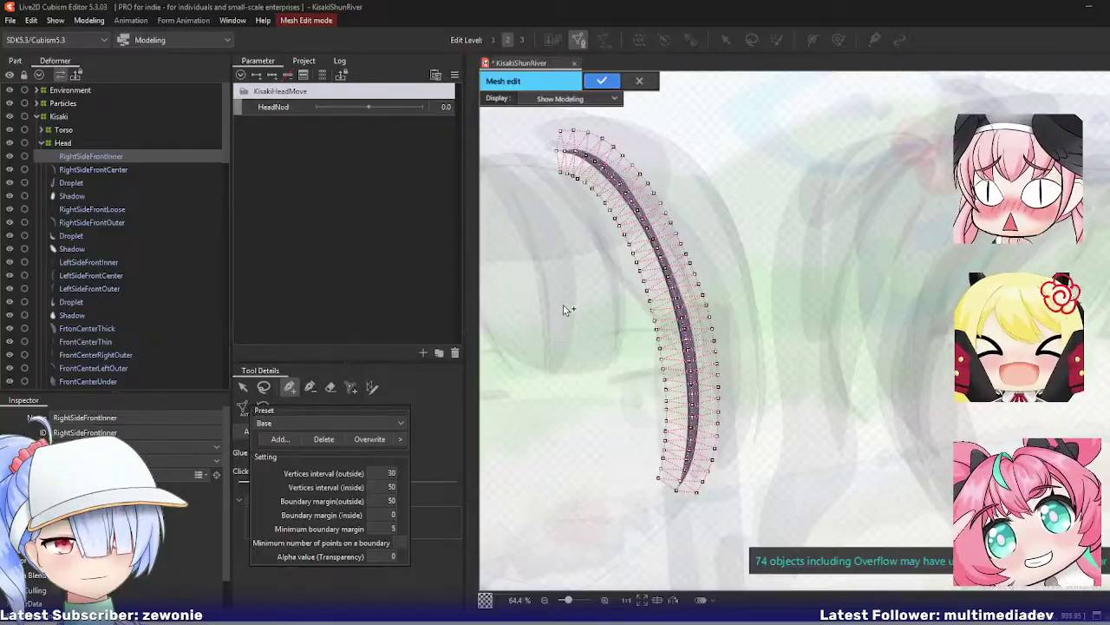
drag(564, 310, 565, 333)
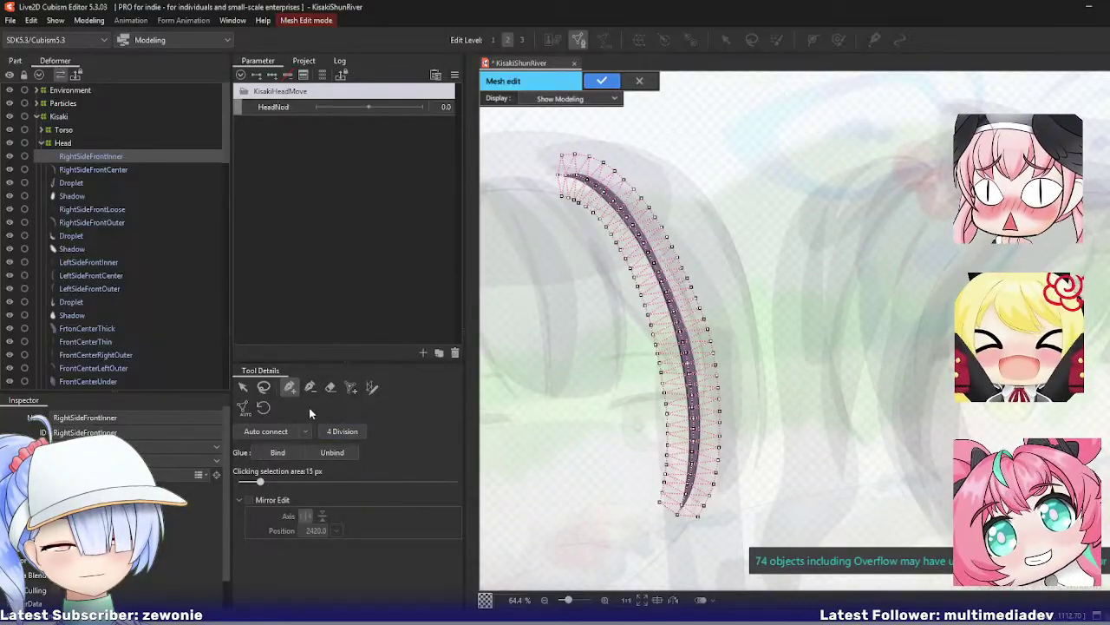
Step: Extend the mesh outline of RightSideFrontInner with extra vertices around the strand's upper and lower tips
click(243, 407)
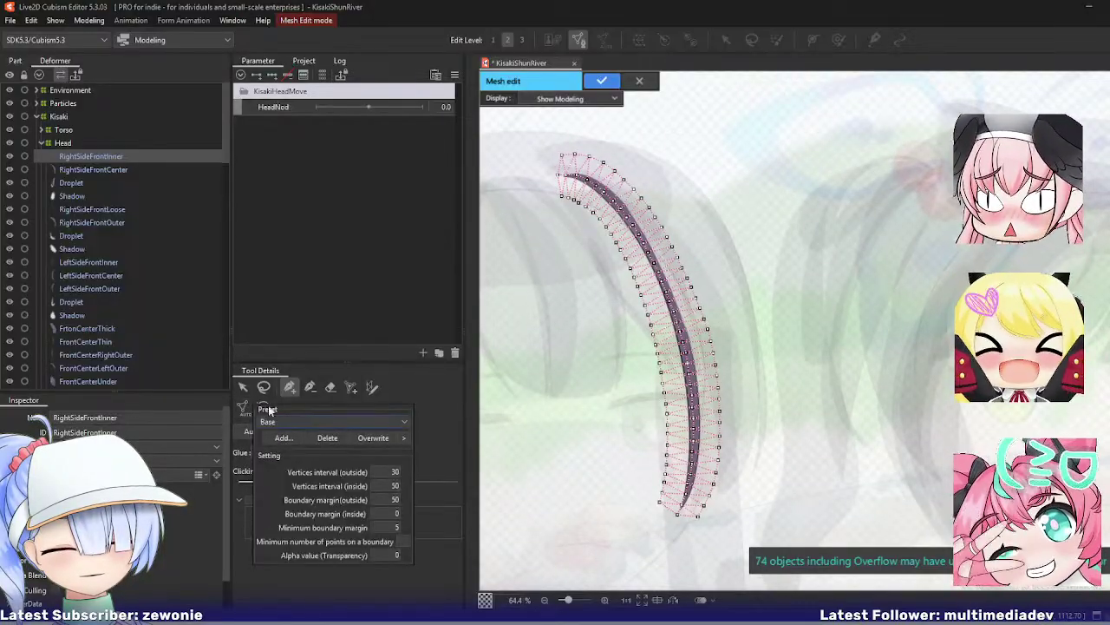
click(553, 178)
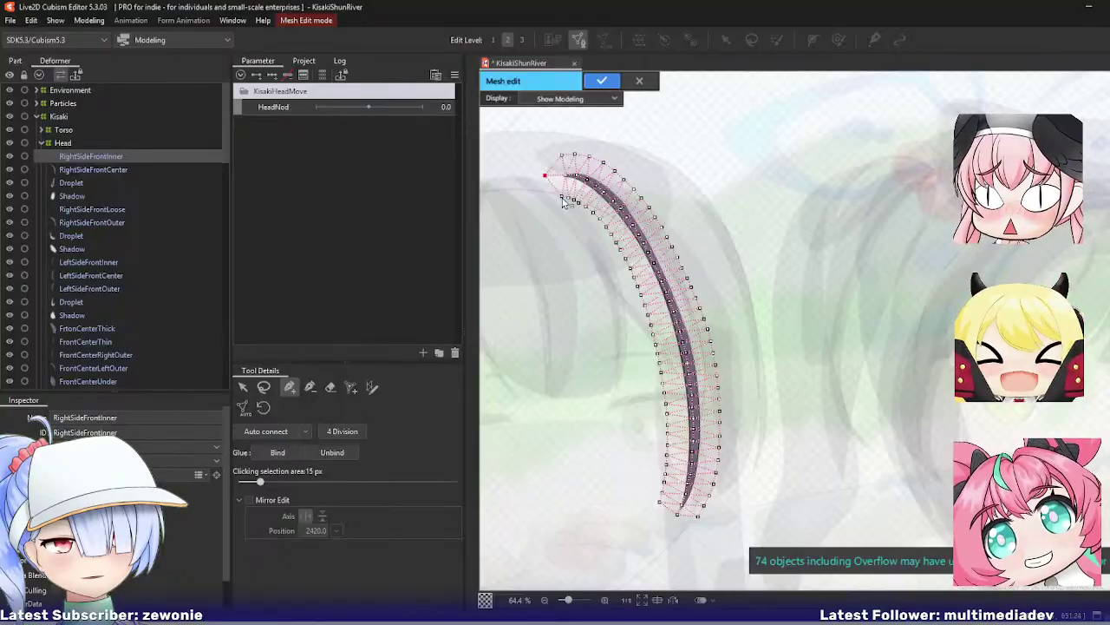
click(556, 197)
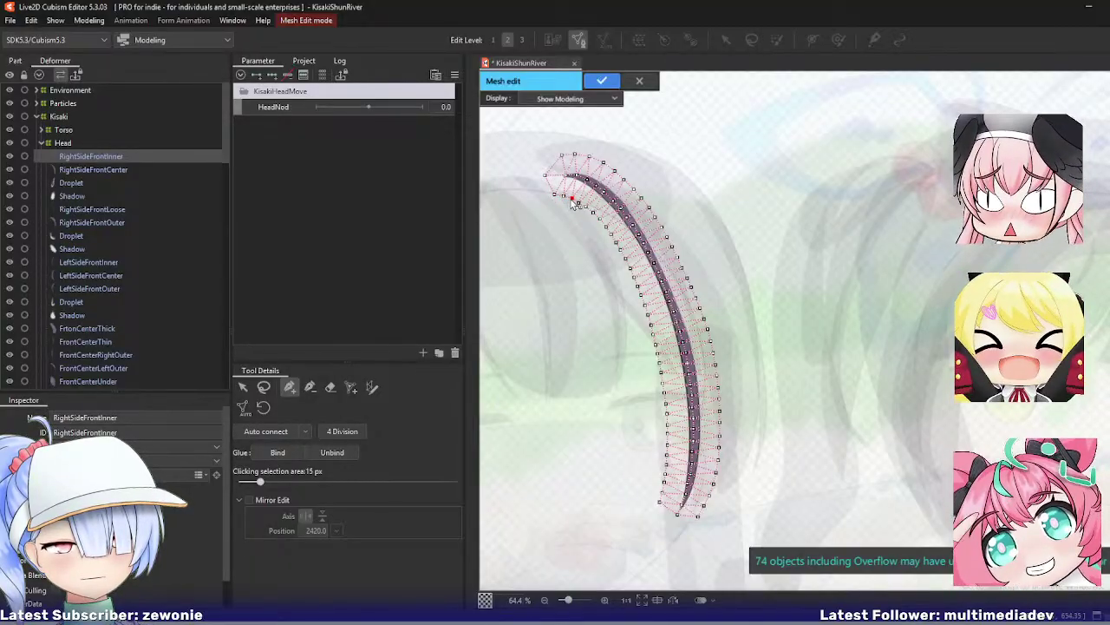
click(674, 527)
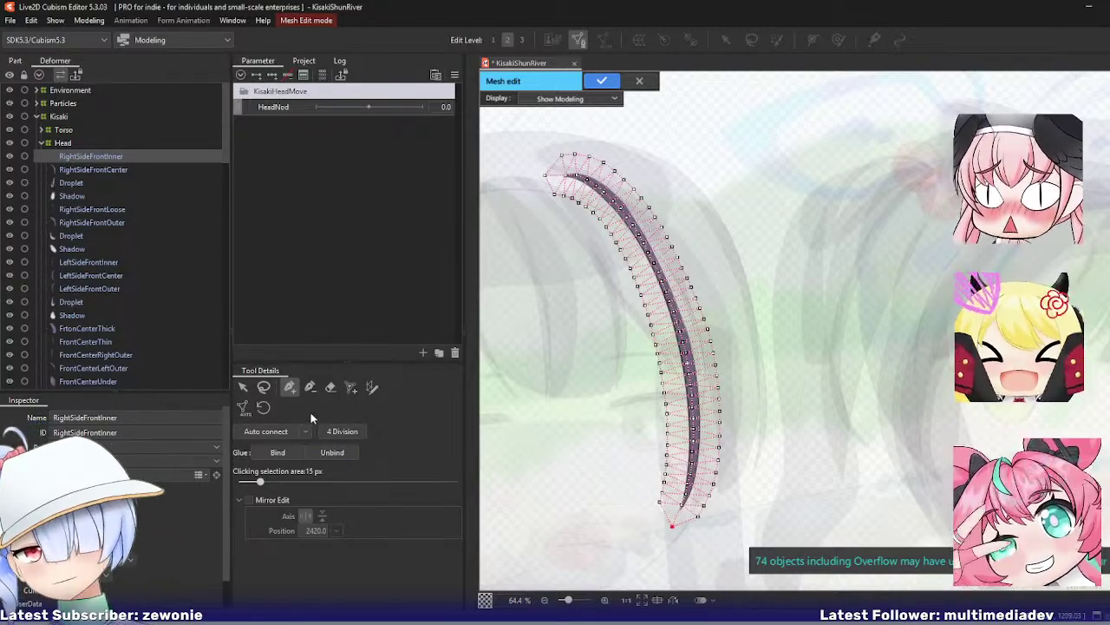
Step: Lasso the inner vertices running along the middle of the hair strand and delete them
click(264, 387)
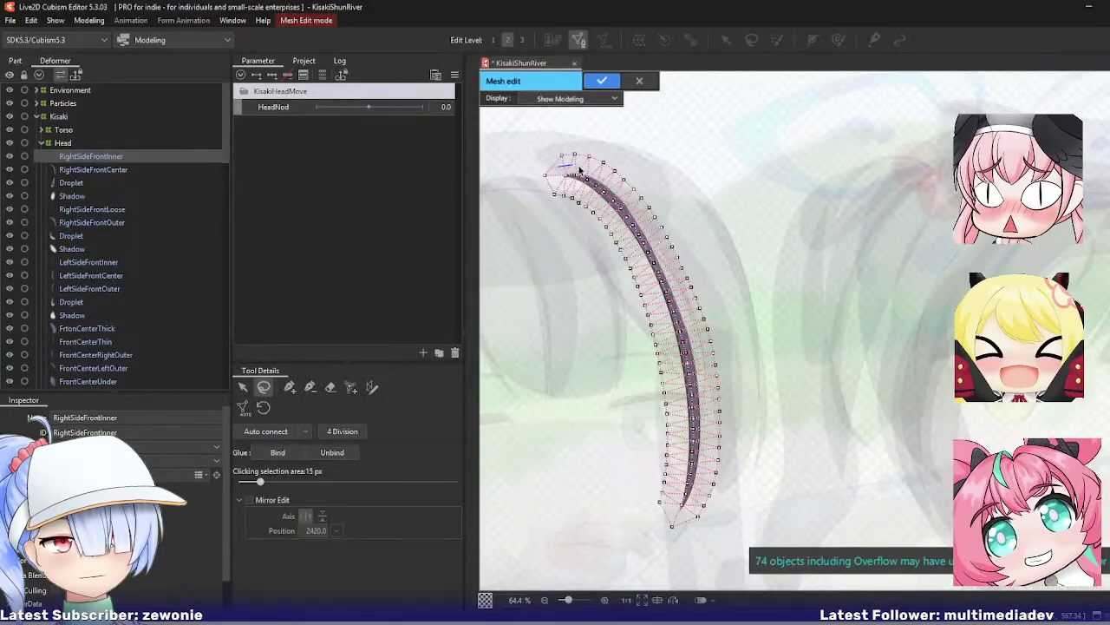
mouse_move(580, 171)
mouse_down()
mouse_move(654, 237)
mouse_move(696, 369)
mouse_move(706, 466)
mouse_move(699, 499)
mouse_move(678, 518)
mouse_move(678, 364)
mouse_move(623, 232)
mouse_move(573, 184)
mouse_up()
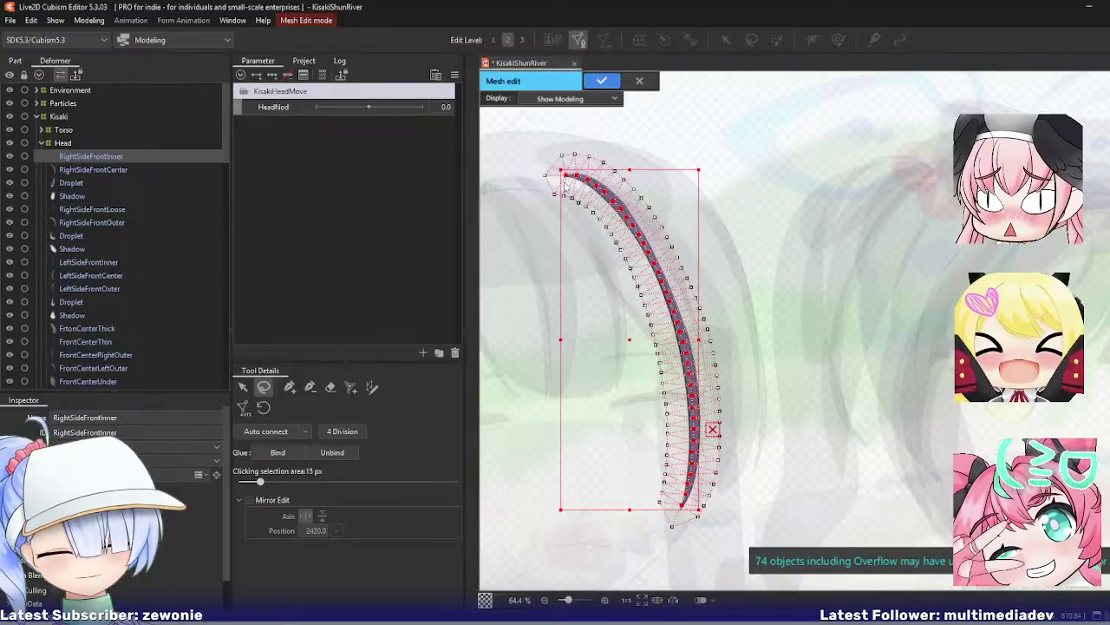
key(Delete)
Step: Trace a mesh stroke down one edge of the strand and back up the other, with 1 vertex in mesh width
click(371, 387)
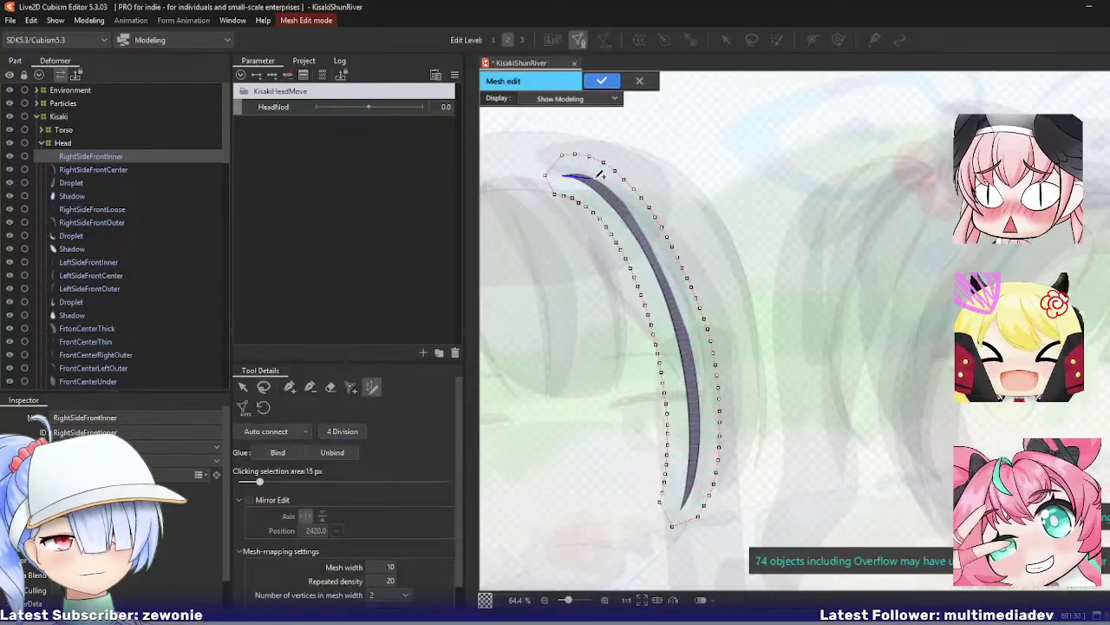
drag(667, 249, 705, 402)
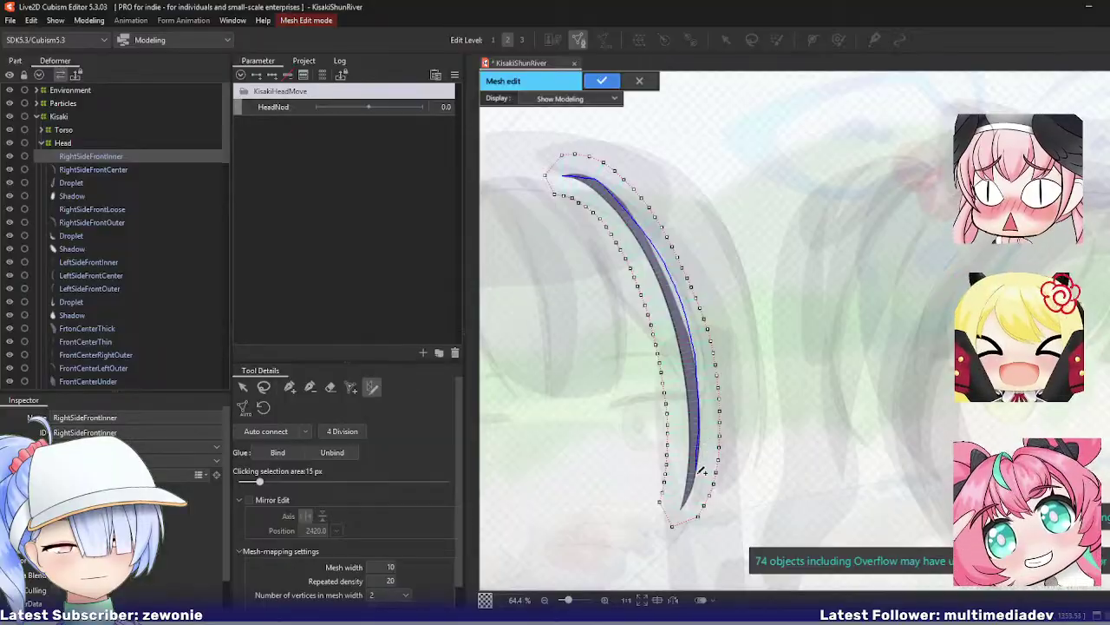
mouse_move(688, 504)
mouse_down()
mouse_move(681, 333)
mouse_move(661, 267)
mouse_move(590, 184)
mouse_up()
scroll(590, 185, up, 8)
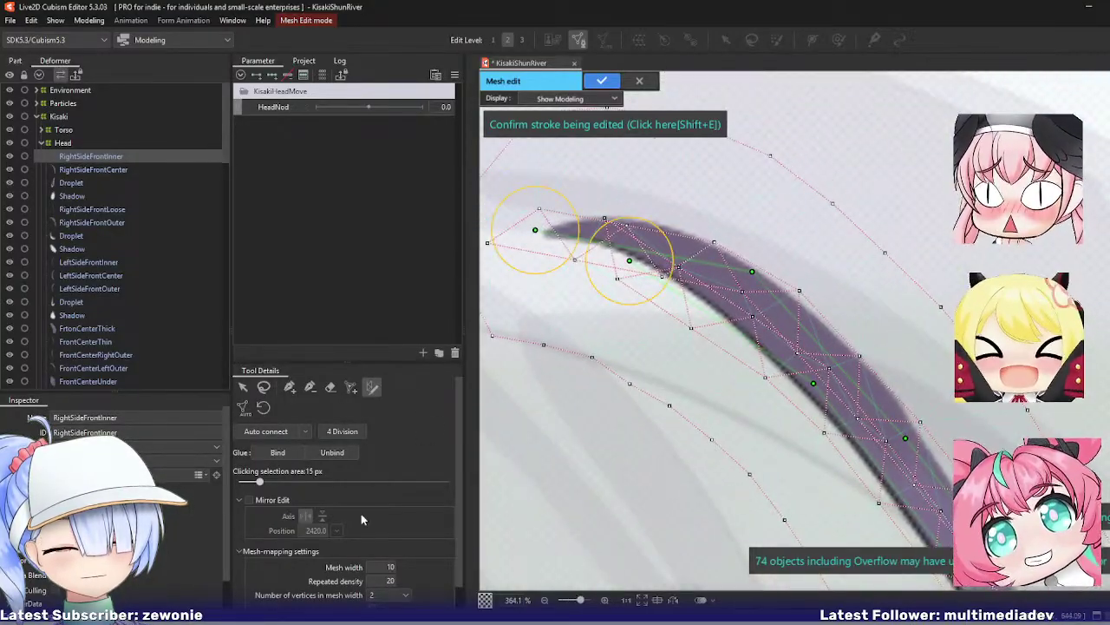
click(386, 597)
click(382, 560)
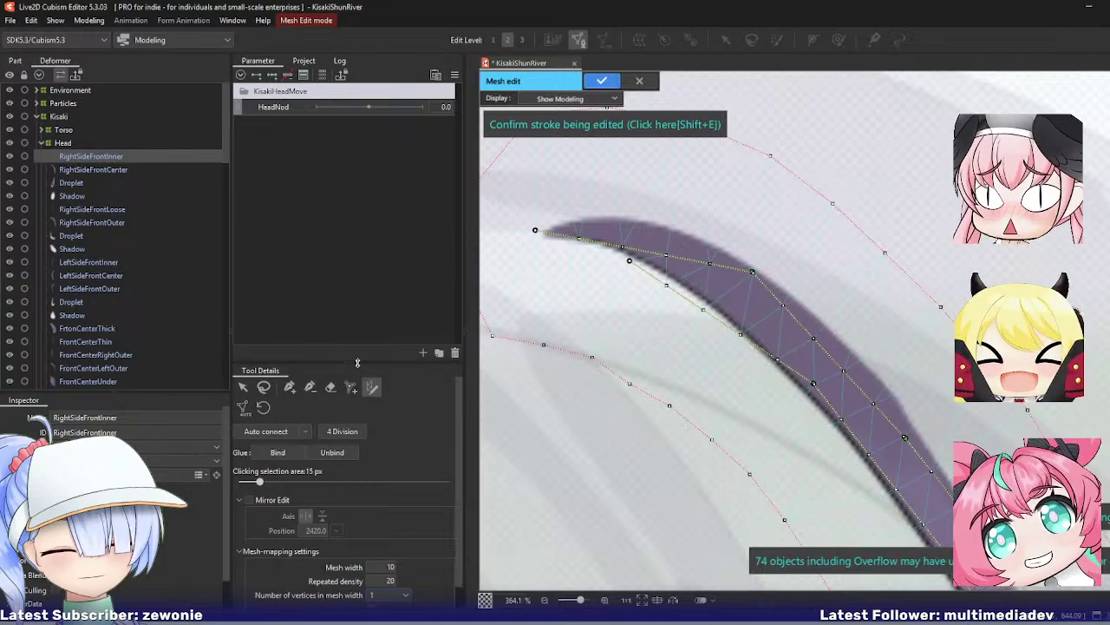
drag(358, 363, 357, 338)
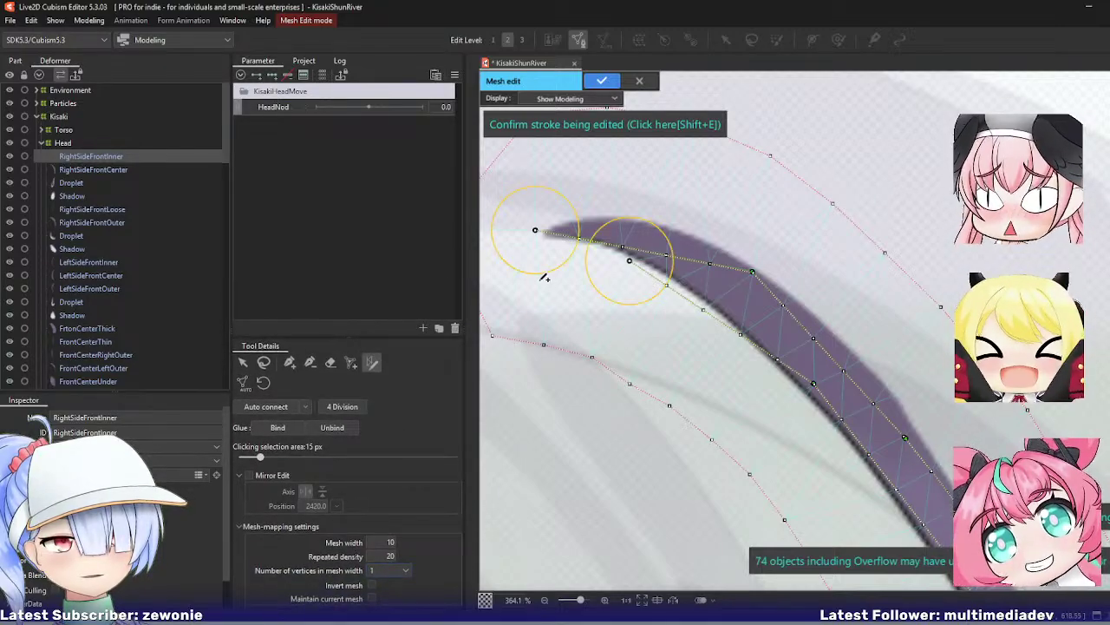
Step: Fit the mesh stroke's control points to both edges of the RightSideFrontInner strand around its upper tip
drag(536, 234, 540, 235)
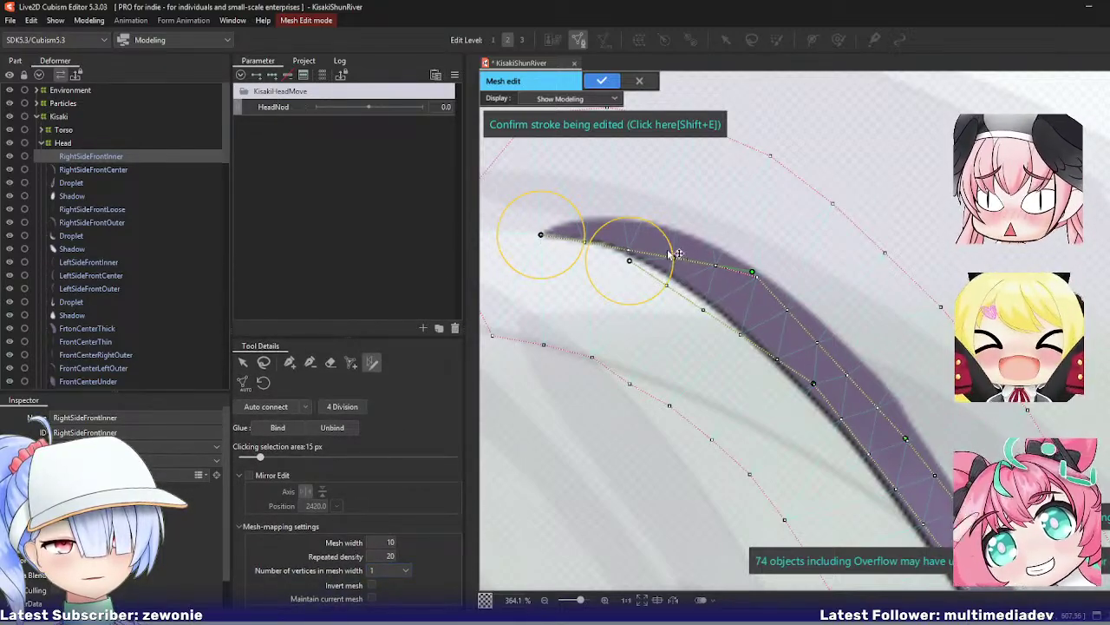
mouse_move(610, 217)
mouse_down()
mouse_move(579, 215)
mouse_move(635, 220)
mouse_up()
drag(629, 260, 576, 241)
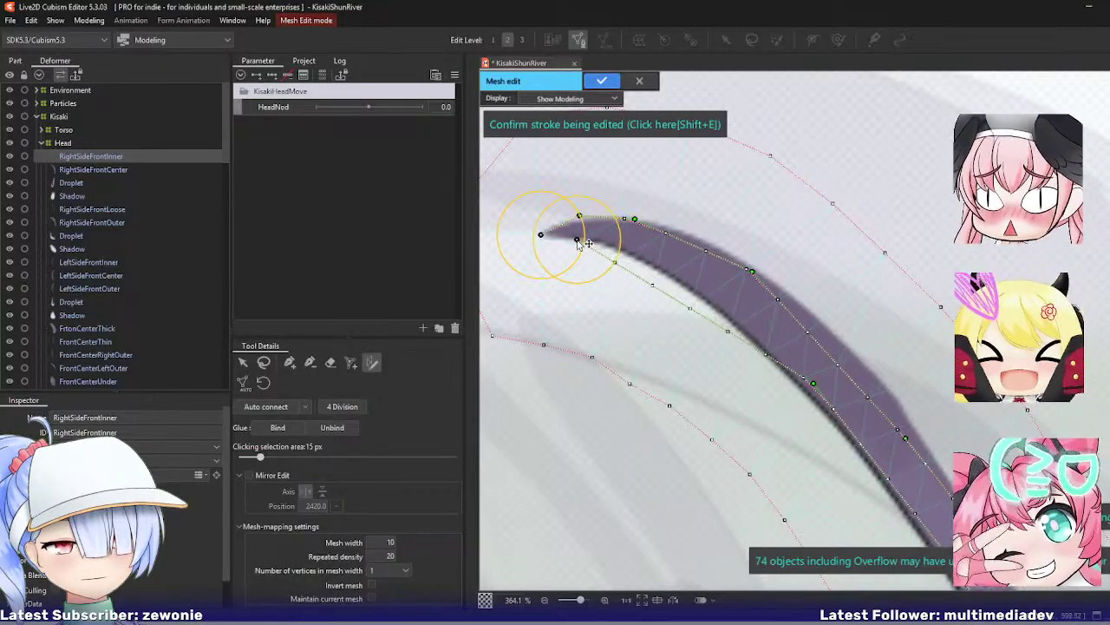
drag(632, 273, 642, 258)
drag(685, 293, 684, 286)
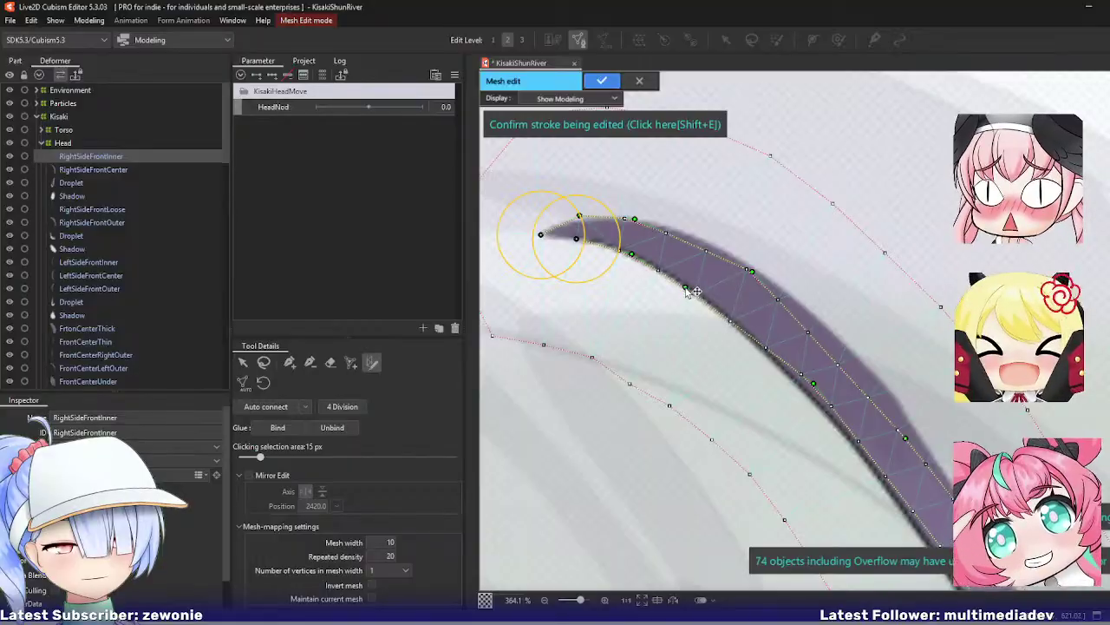
mouse_move(750, 272)
mouse_down()
mouse_move(698, 240)
mouse_move(771, 277)
mouse_up()
Step: Pull the stroke's control points onto the strand's edges along its upper bend
scroll(747, 331, down, 2)
scroll(753, 335, down, 1)
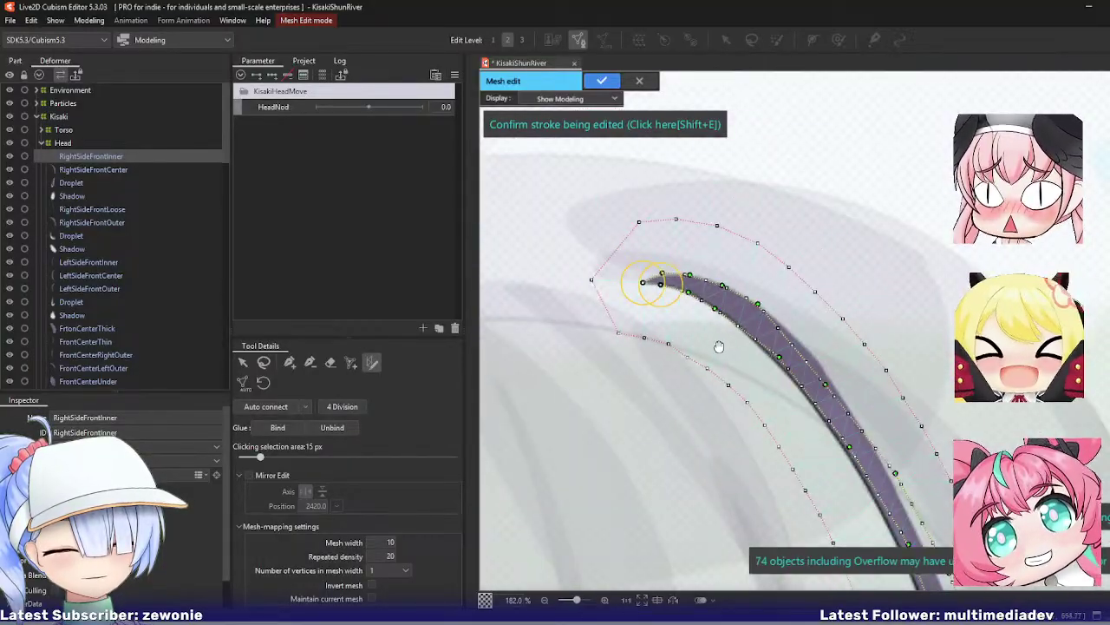
scroll(719, 342, down, 1)
drag(643, 291, 686, 294)
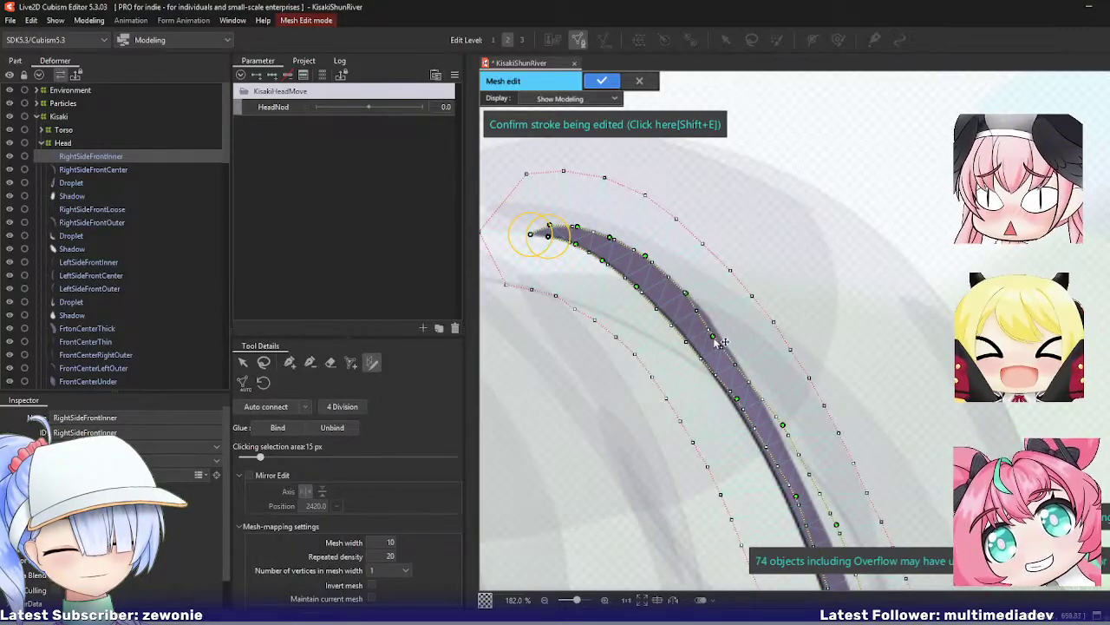
drag(720, 342, 721, 322)
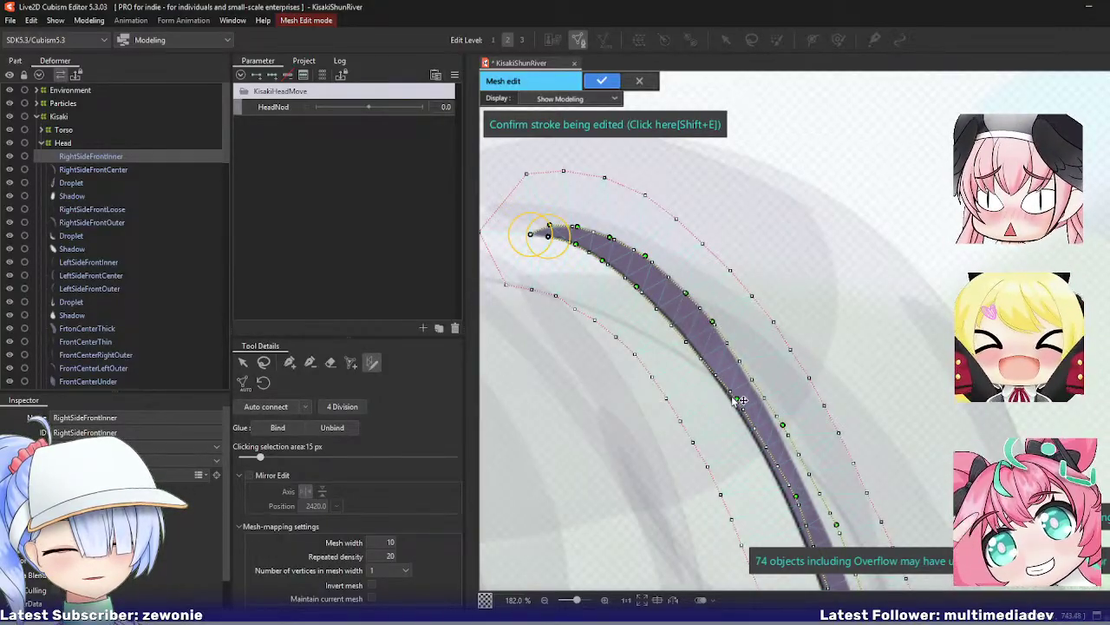
drag(735, 399, 593, 248)
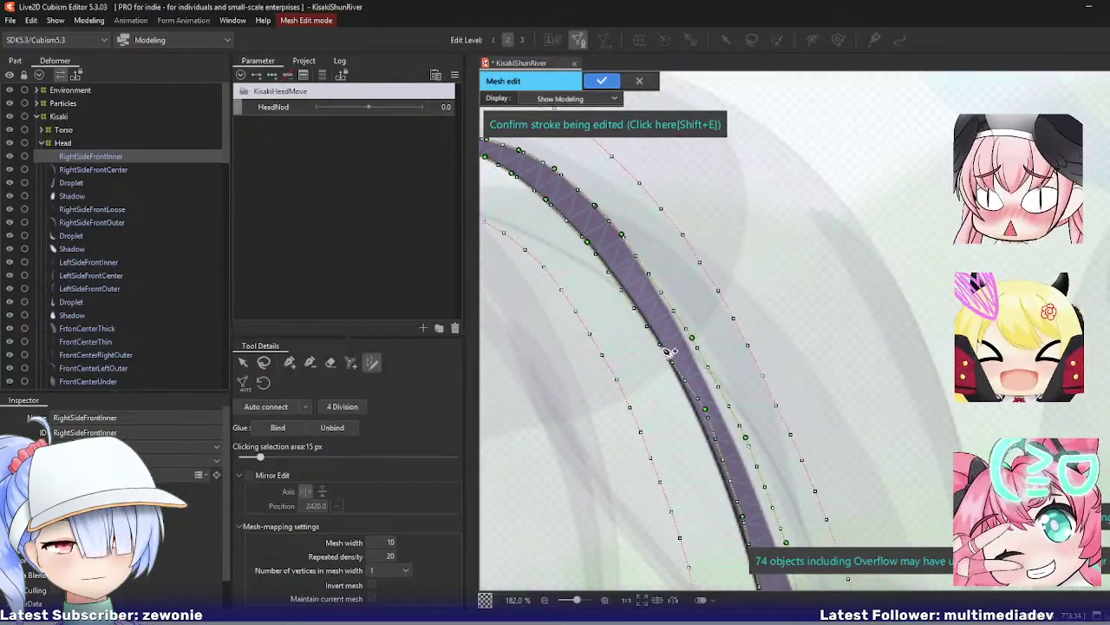
Step: Align the stroke's control points with both edges of the strand's middle section
drag(705, 408, 693, 405)
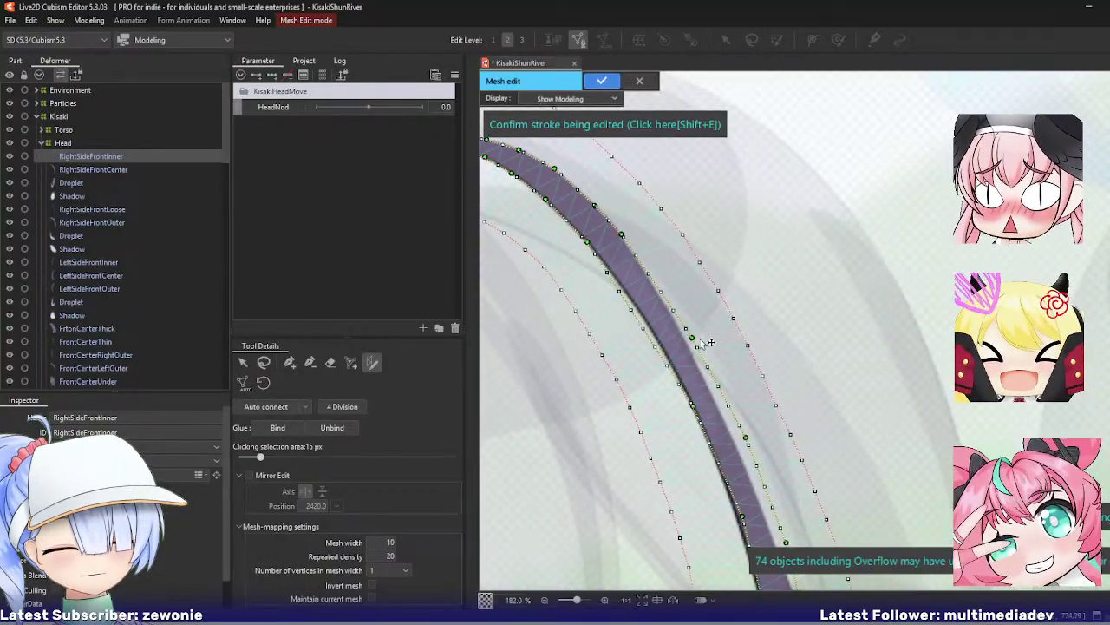
mouse_move(709, 343)
mouse_down()
mouse_move(666, 295)
mouse_move(694, 345)
mouse_move(681, 330)
mouse_up()
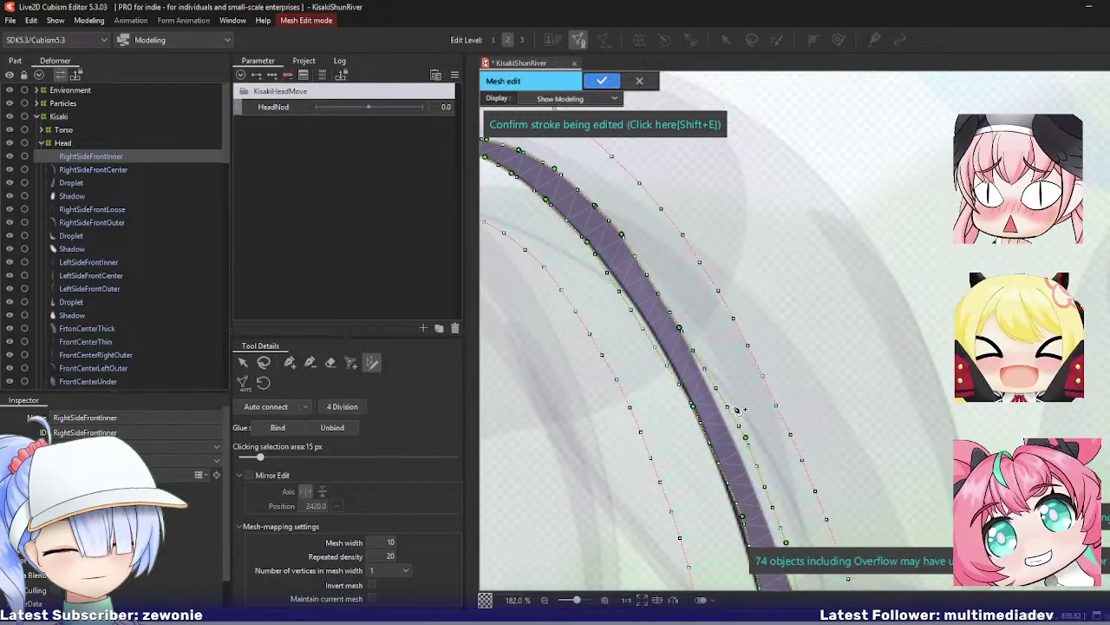
drag(747, 439, 736, 445)
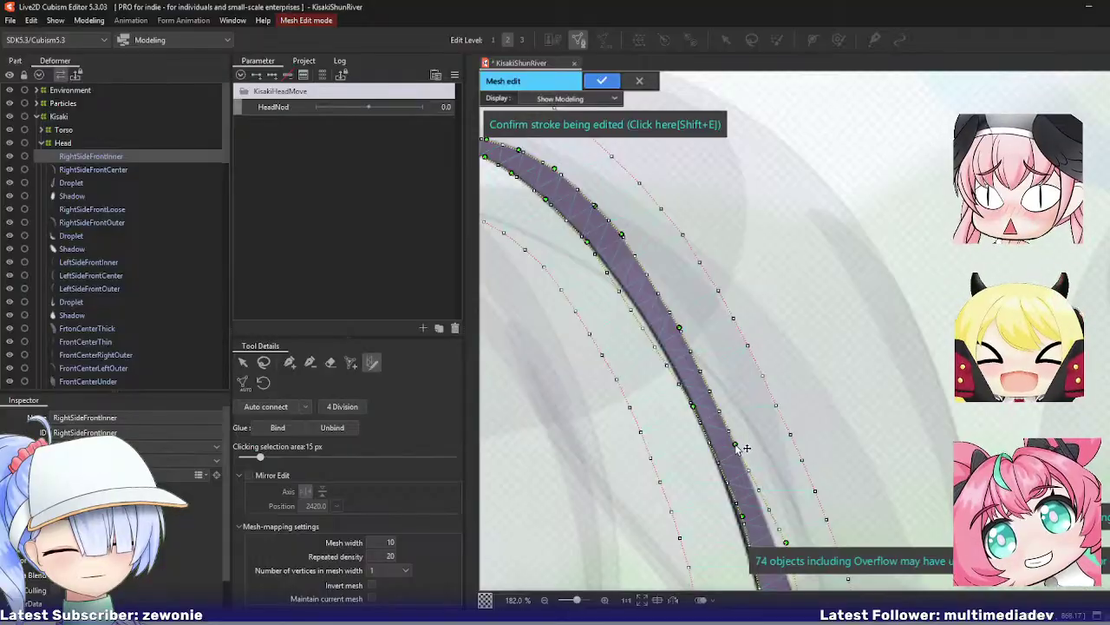
drag(668, 403, 635, 360)
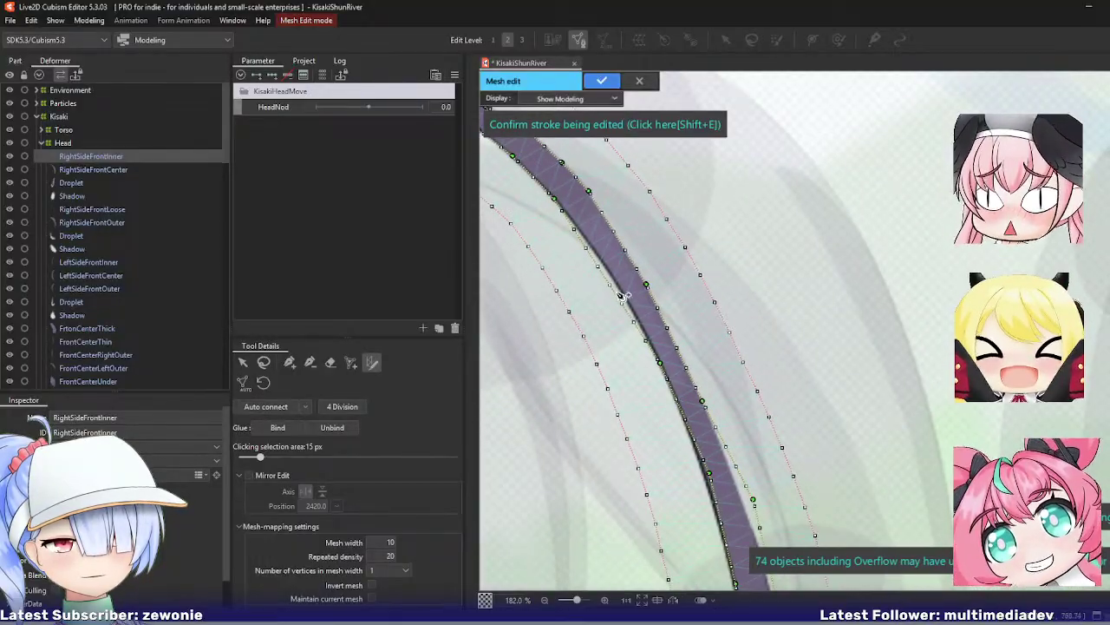
drag(621, 295, 600, 260)
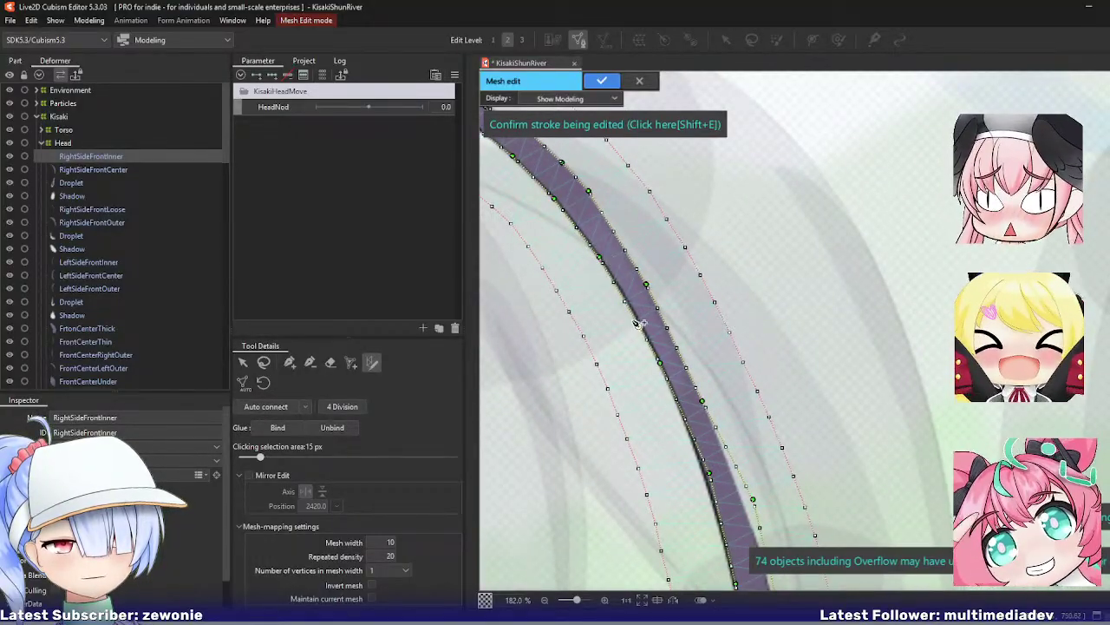
drag(660, 363, 644, 333)
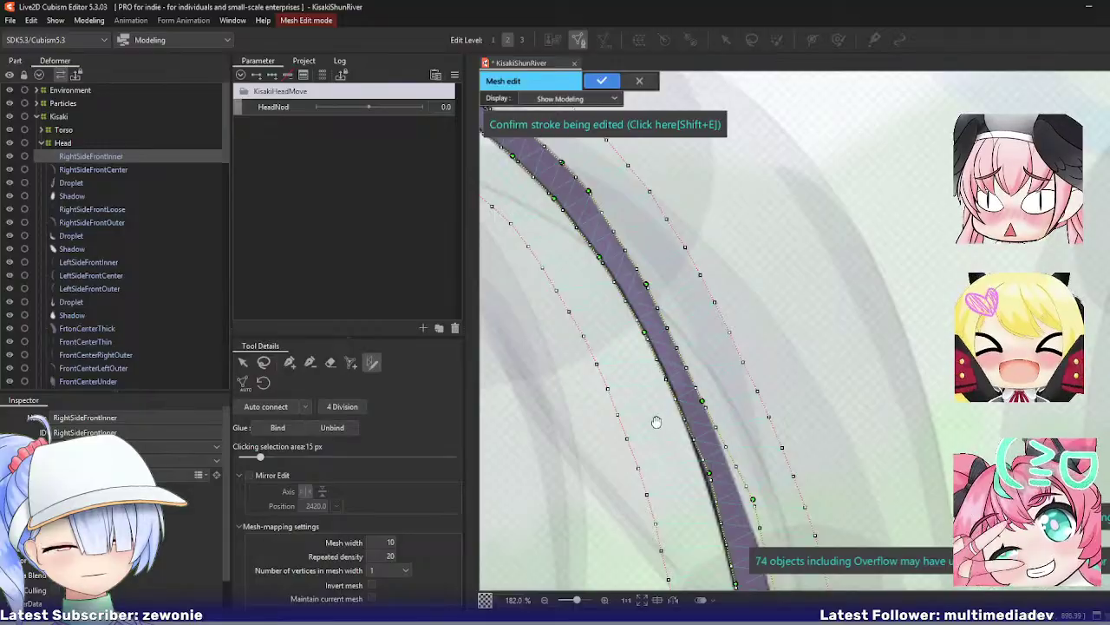
Step: Adjust the stroke's control points to follow the strand's edges where it turns downward below the middle
drag(657, 422, 604, 317)
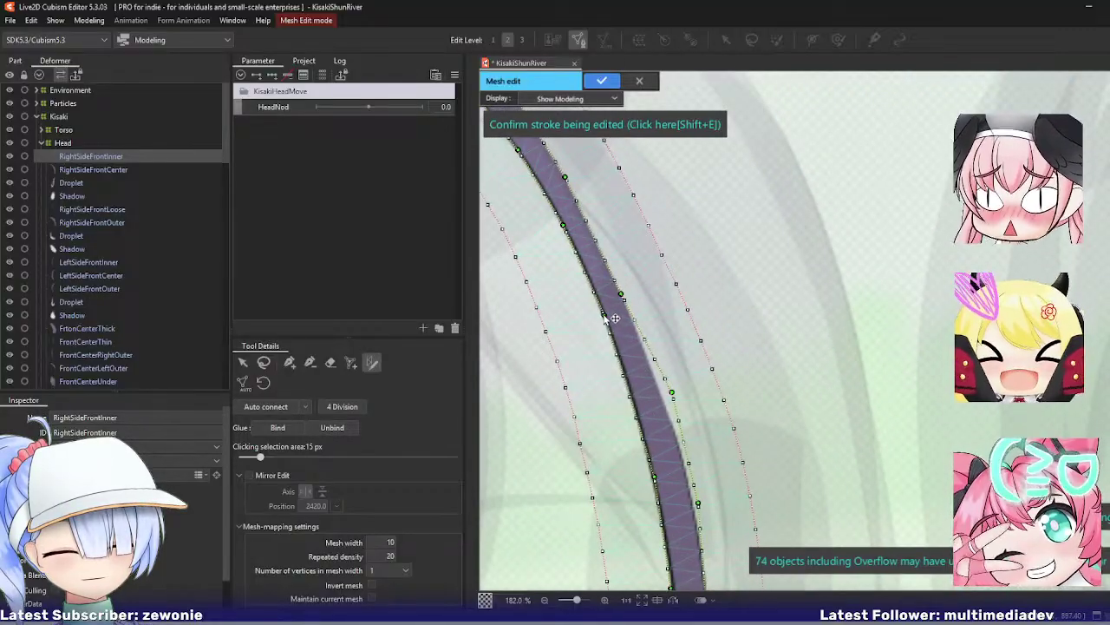
mouse_move(625, 382)
mouse_down()
mouse_move(669, 389)
mouse_move(673, 402)
mouse_up()
drag(681, 468, 638, 337)
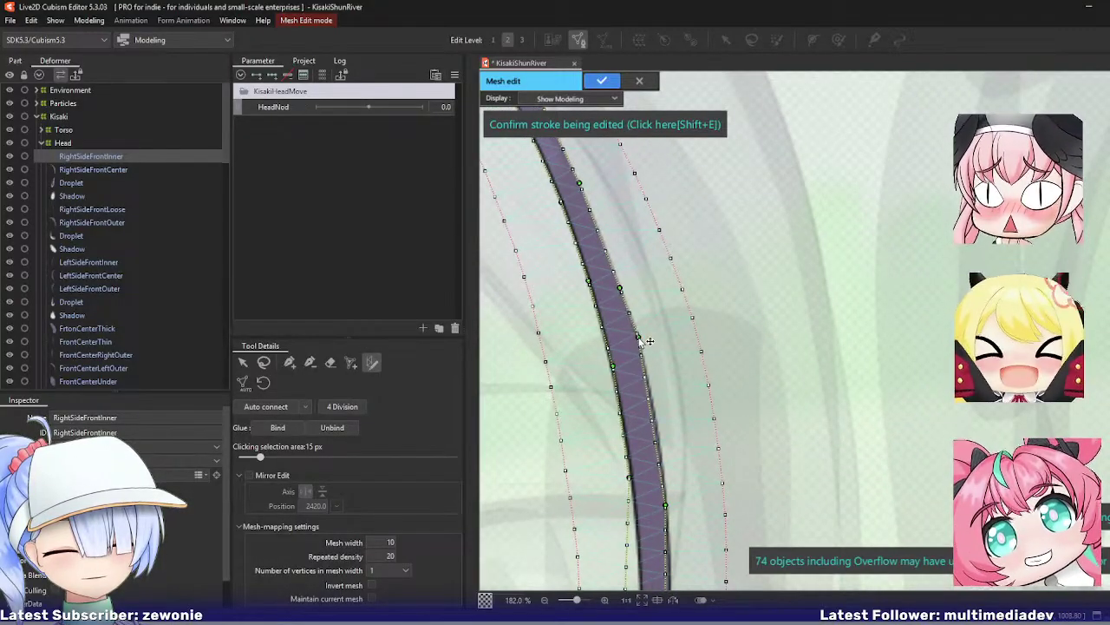
mouse_move(650, 382)
mouse_down()
mouse_move(638, 418)
mouse_move(625, 366)
mouse_up()
drag(607, 406, 612, 414)
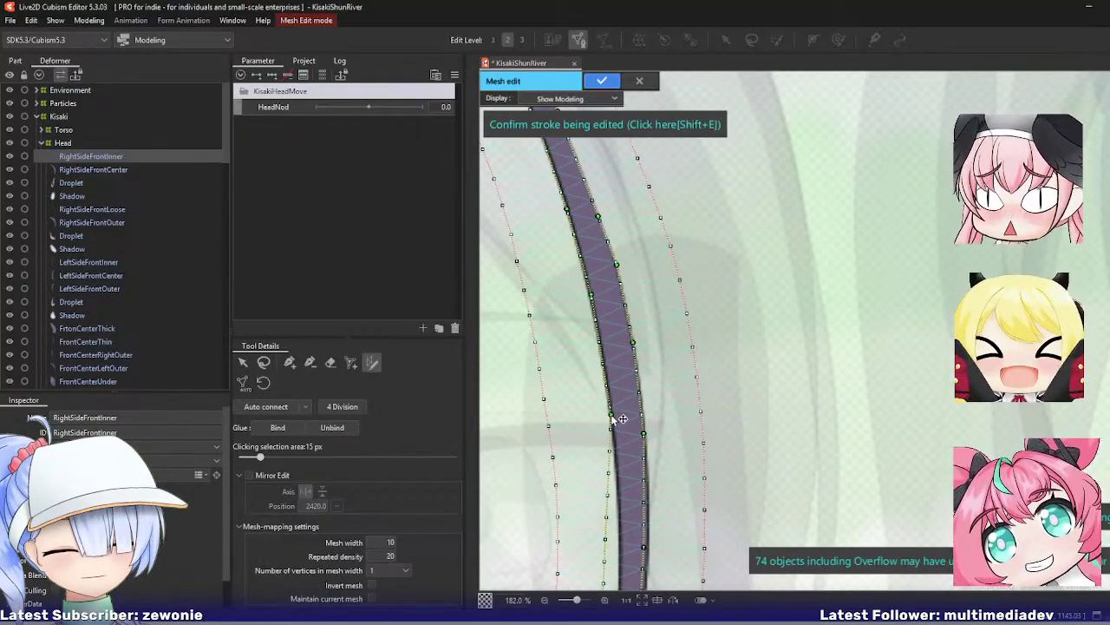
scroll(635, 399, down, 2)
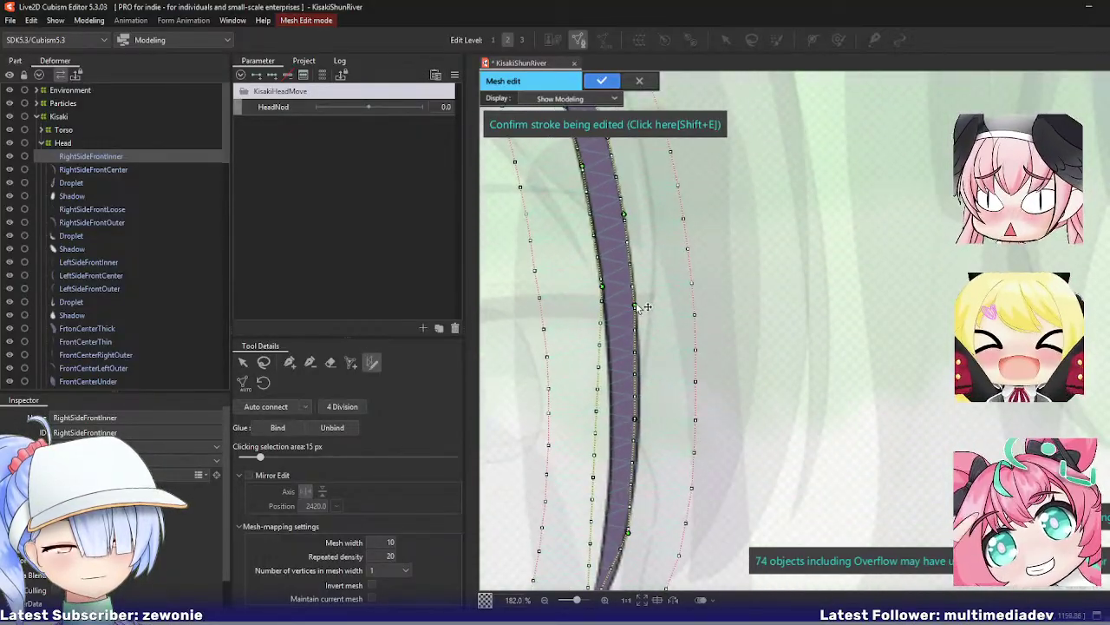
Step: Shape the stroke around the strand's tapering lower end and tip, and confirm the stroke
mouse_move(640, 421)
mouse_down()
mouse_move(647, 397)
mouse_move(617, 385)
mouse_up()
drag(627, 443, 633, 329)
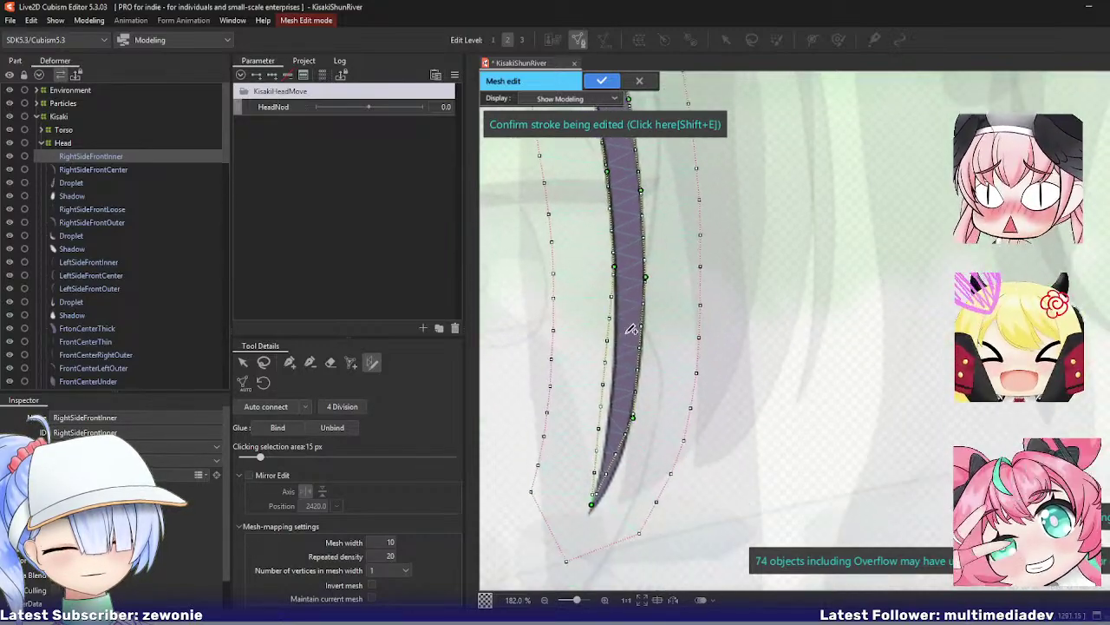
drag(642, 422, 649, 344)
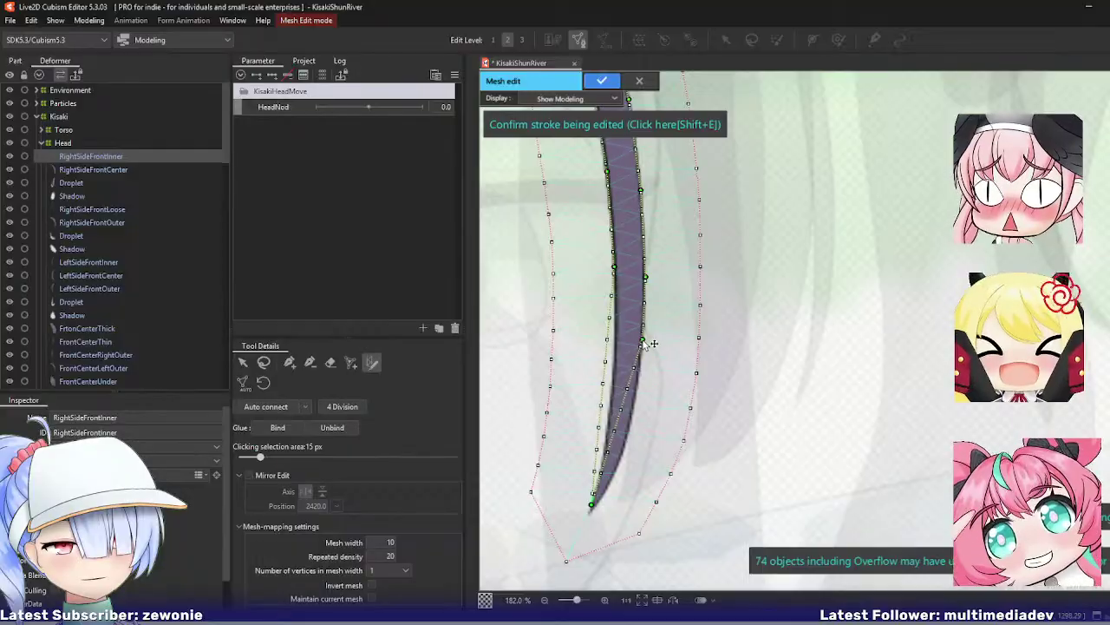
drag(595, 493, 590, 514)
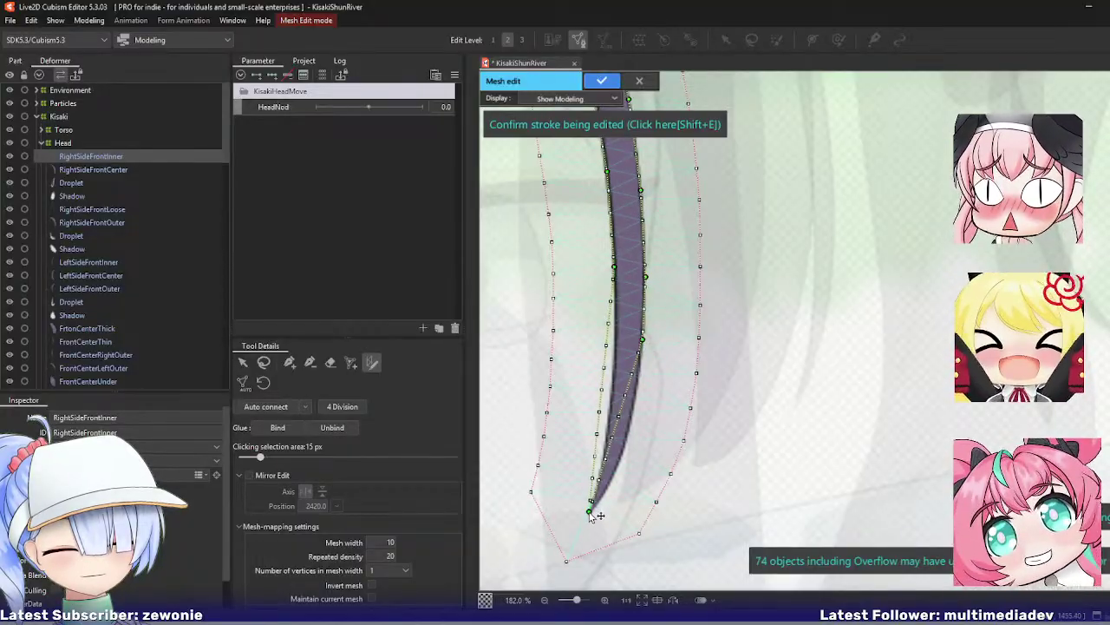
mouse_move(628, 405)
mouse_down()
mouse_move(642, 391)
mouse_move(627, 443)
mouse_move(636, 449)
mouse_move(618, 484)
mouse_up()
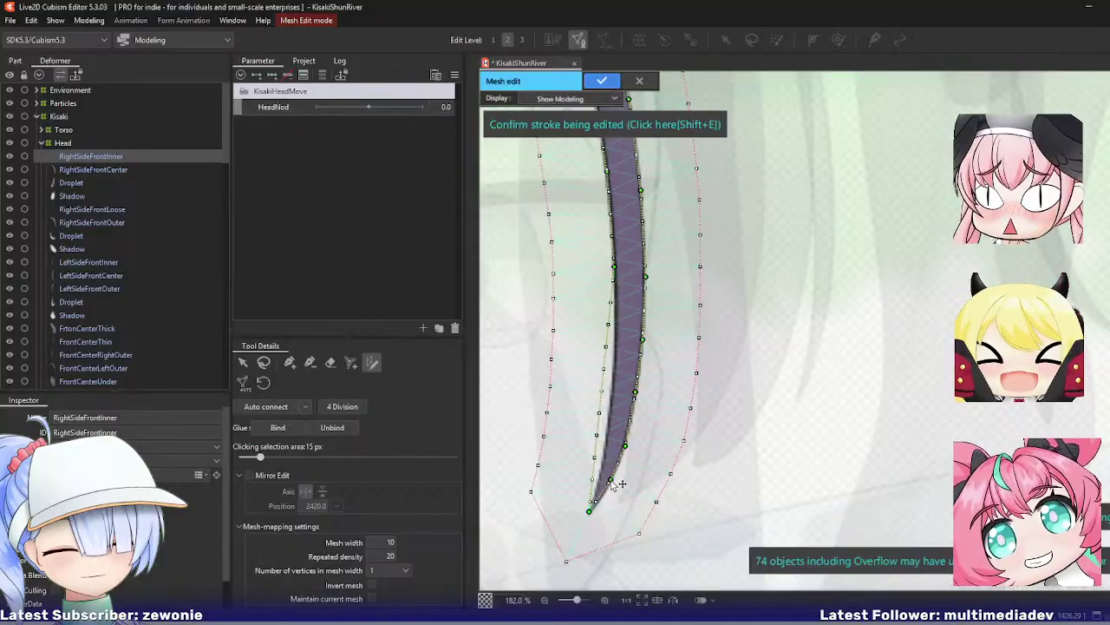
drag(608, 324, 615, 332)
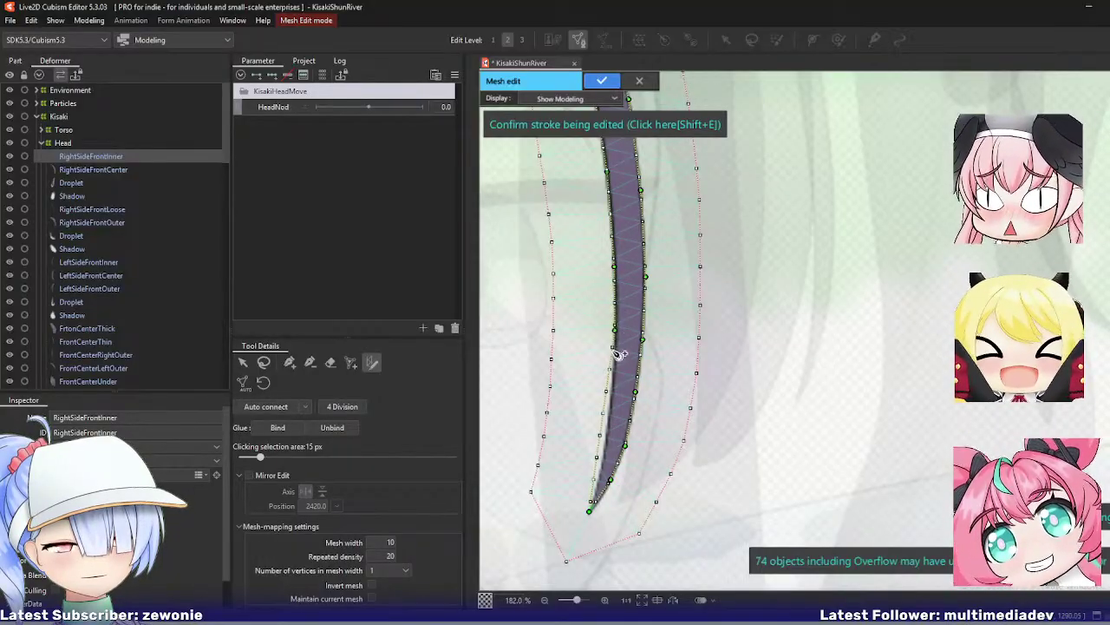
drag(606, 374, 607, 463)
scroll(576, 495, up, 5)
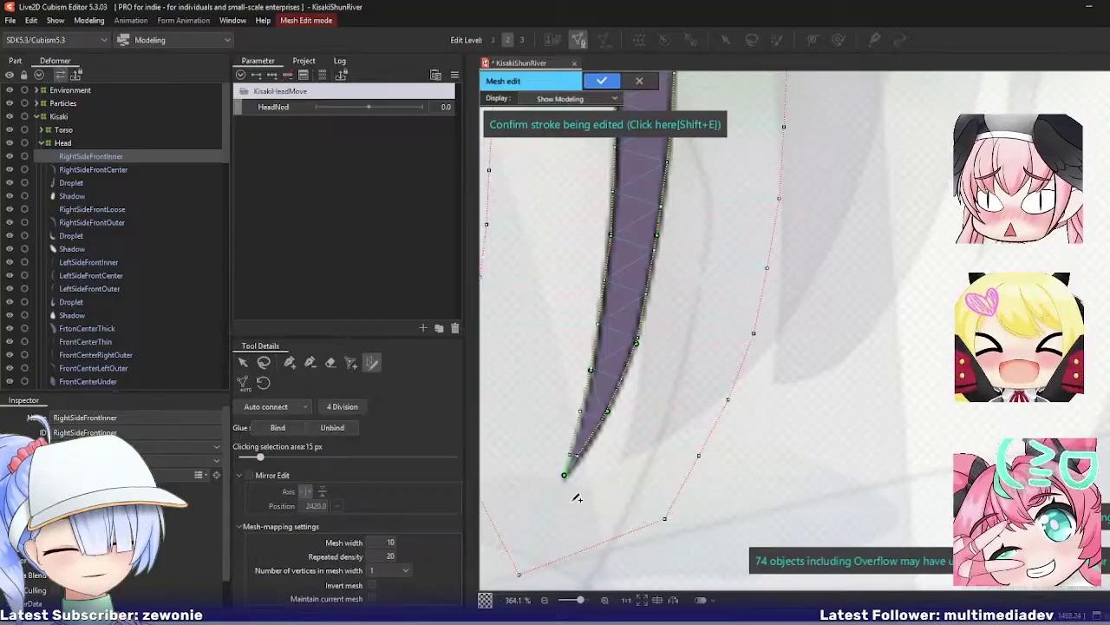
click(520, 127)
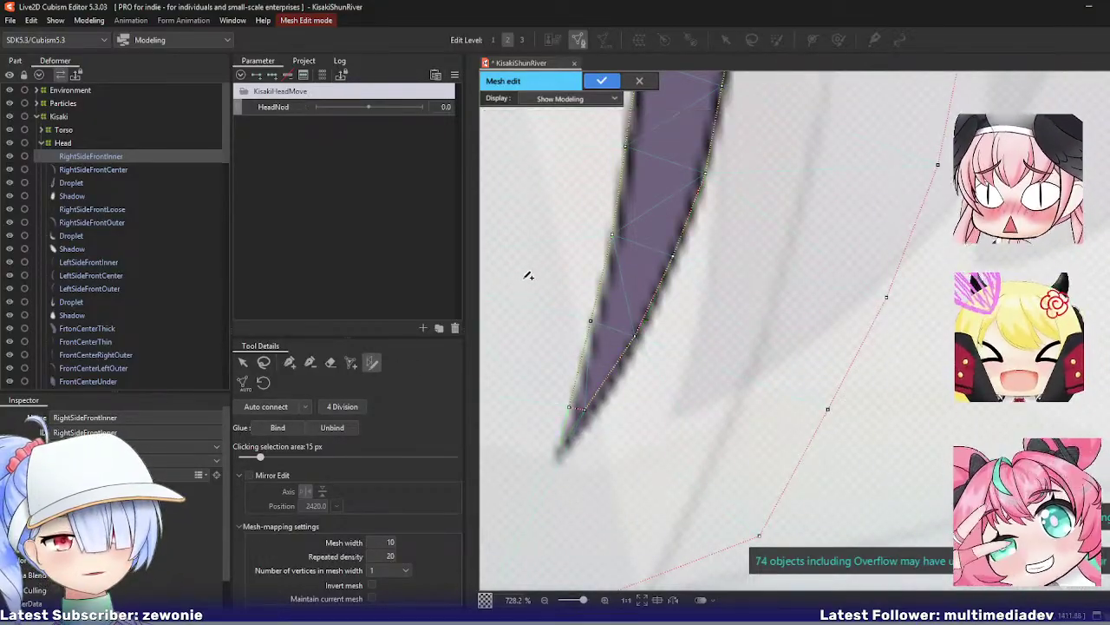
Step: Extend the mesh to the strand's lower tip, delete the surplus vertex beside it, auto-connect the vertices and apply the mesh edit
click(290, 363)
drag(569, 411, 561, 454)
drag(584, 411, 608, 387)
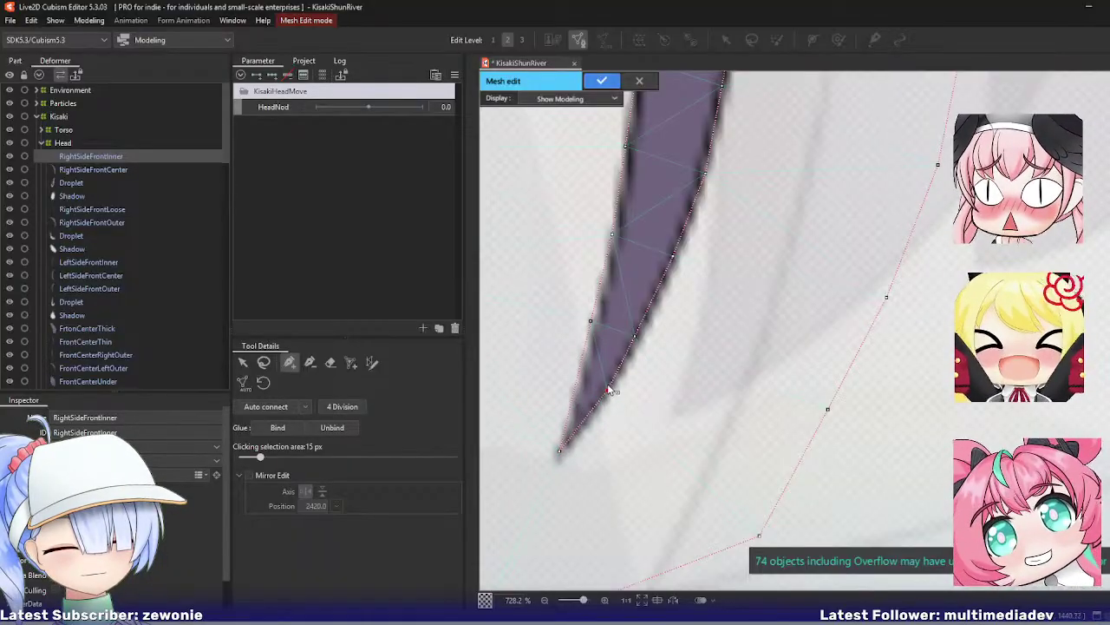
click(309, 364)
click(608, 388)
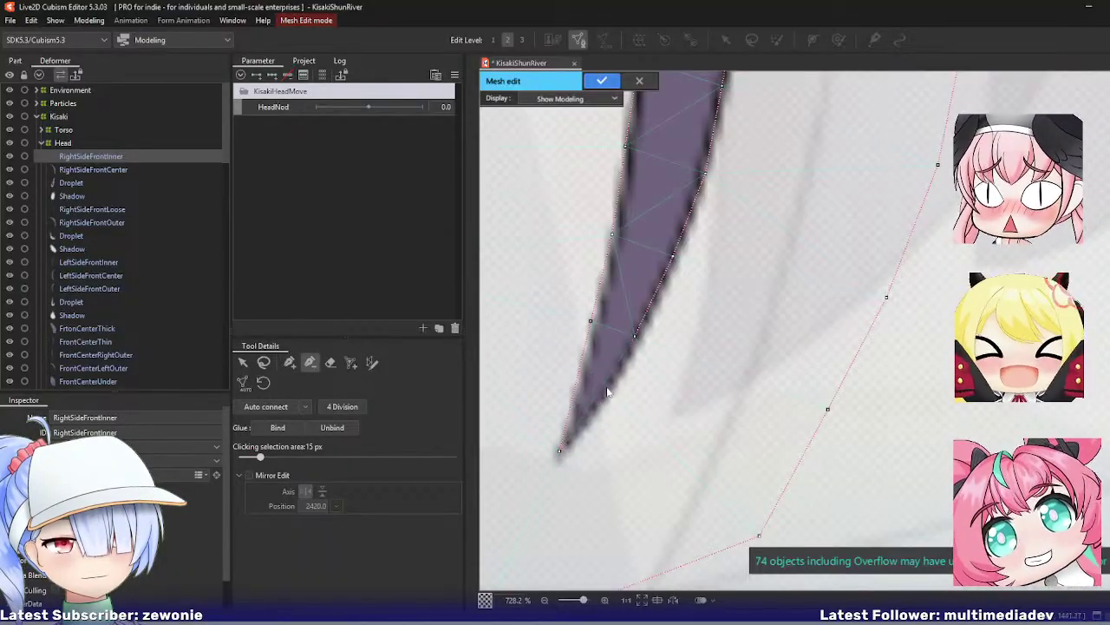
key(ctrl+shift+a)
scroll(642, 411, down, 12)
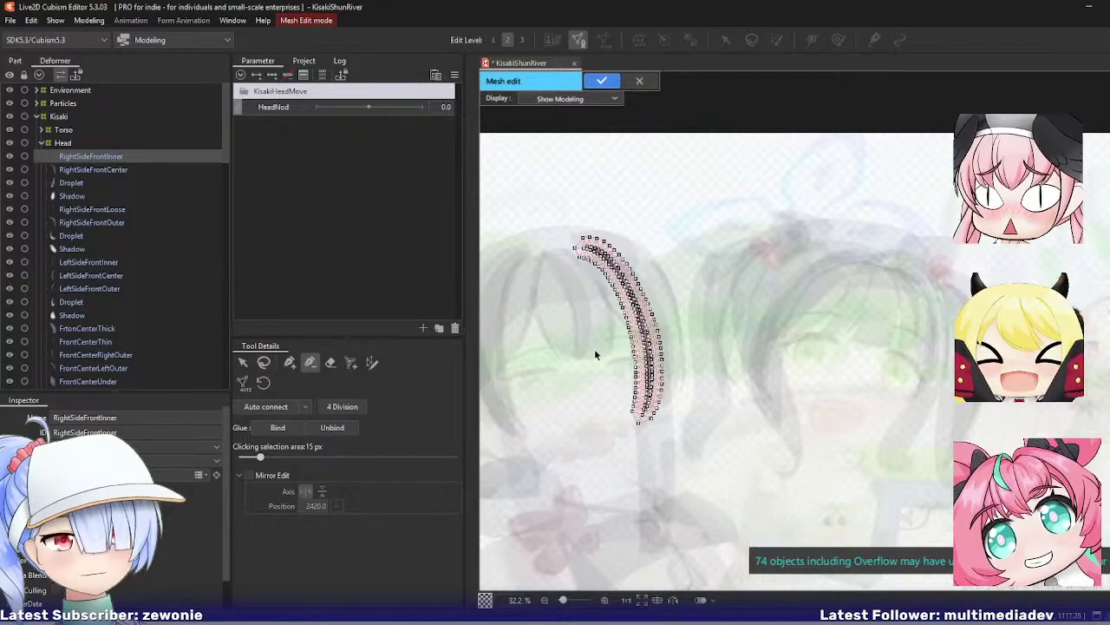
key(Return)
Step: Open the RightSideFrontCenter hair part for mesh editing
click(116, 170)
scroll(535, 295, up, 2)
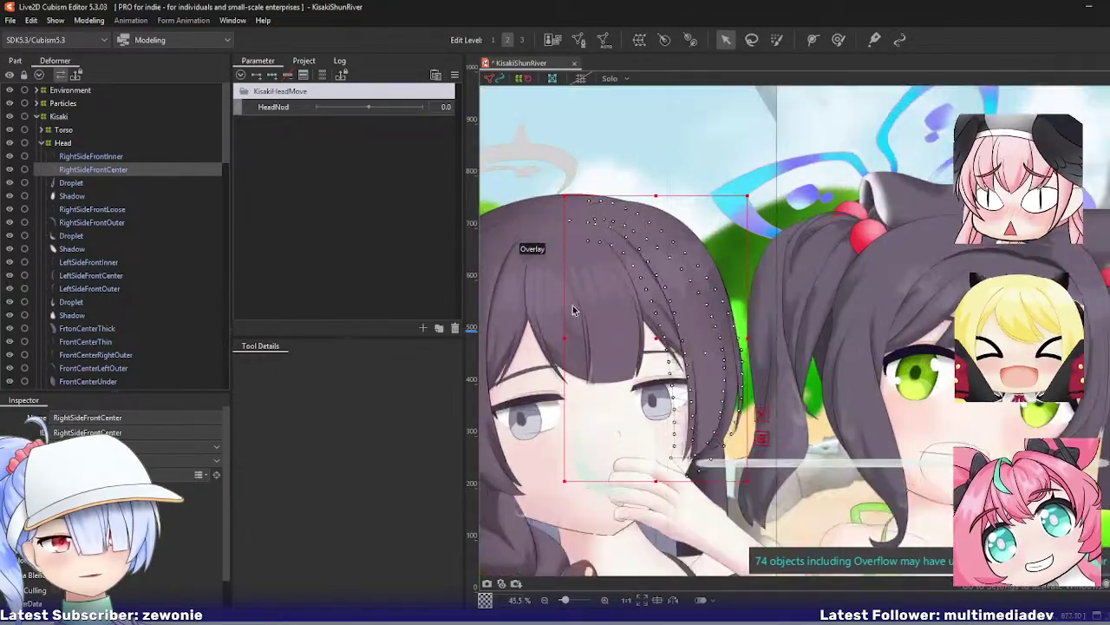
key(ctrl+e)
scroll(601, 292, up, 3)
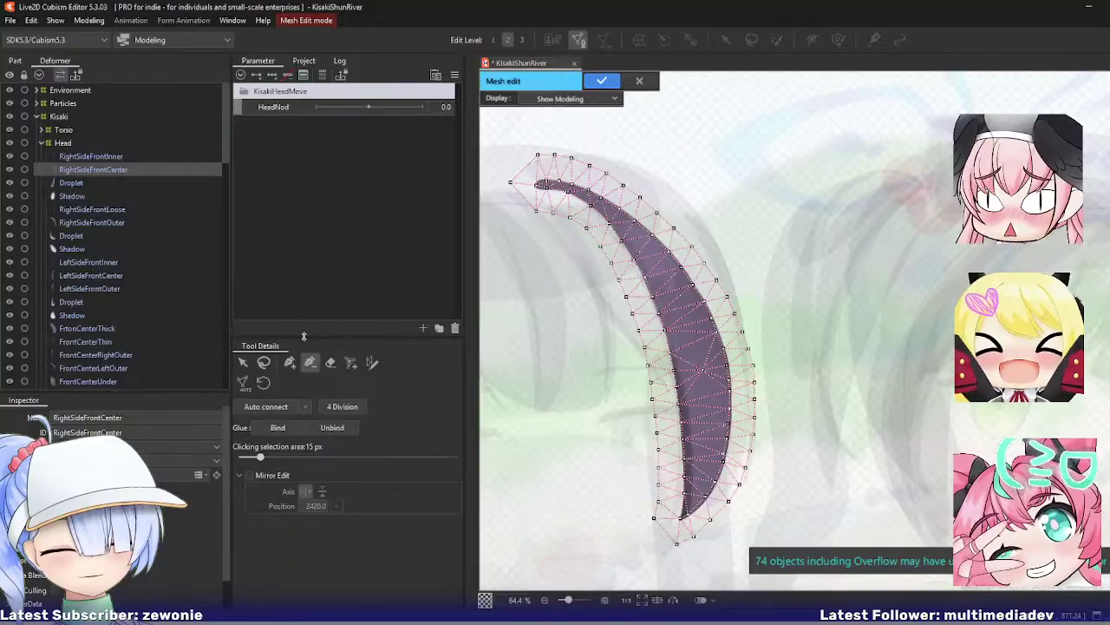
Step: Lasso all inner vertices of the RightSideFrontCenter mesh and delete them, keeping the outer outline
click(263, 362)
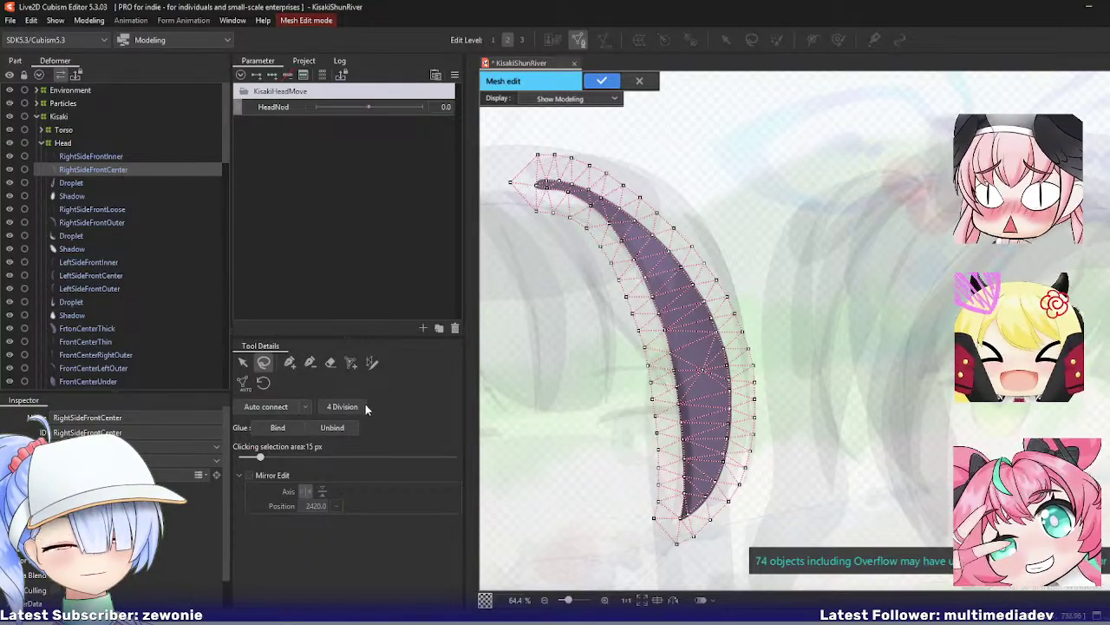
click(315, 364)
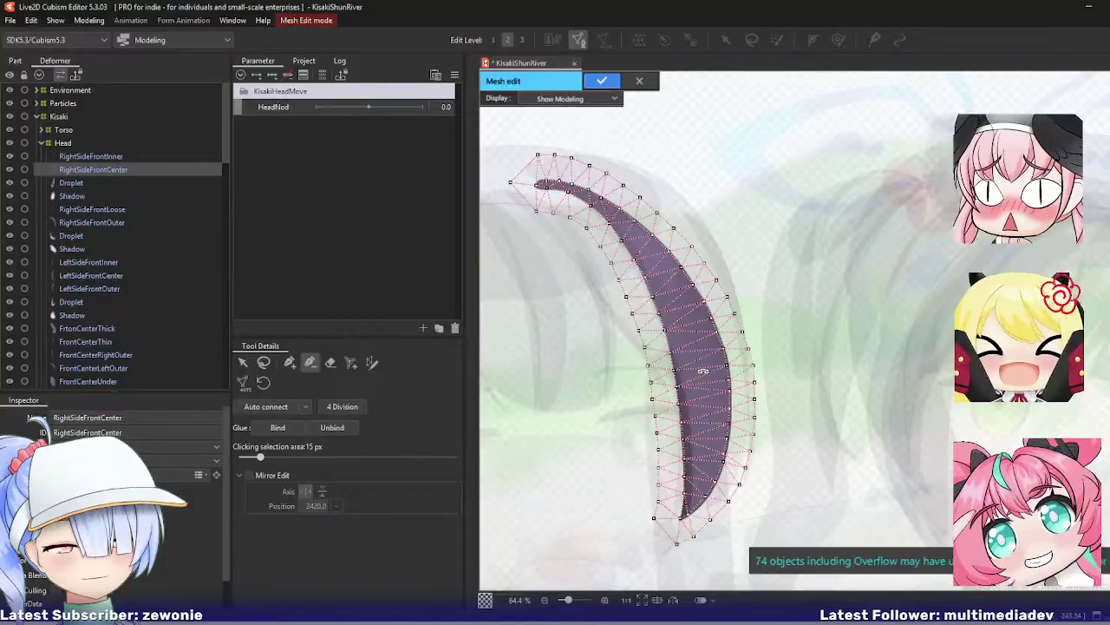
scroll(707, 373, up, 2)
drag(704, 373, 652, 307)
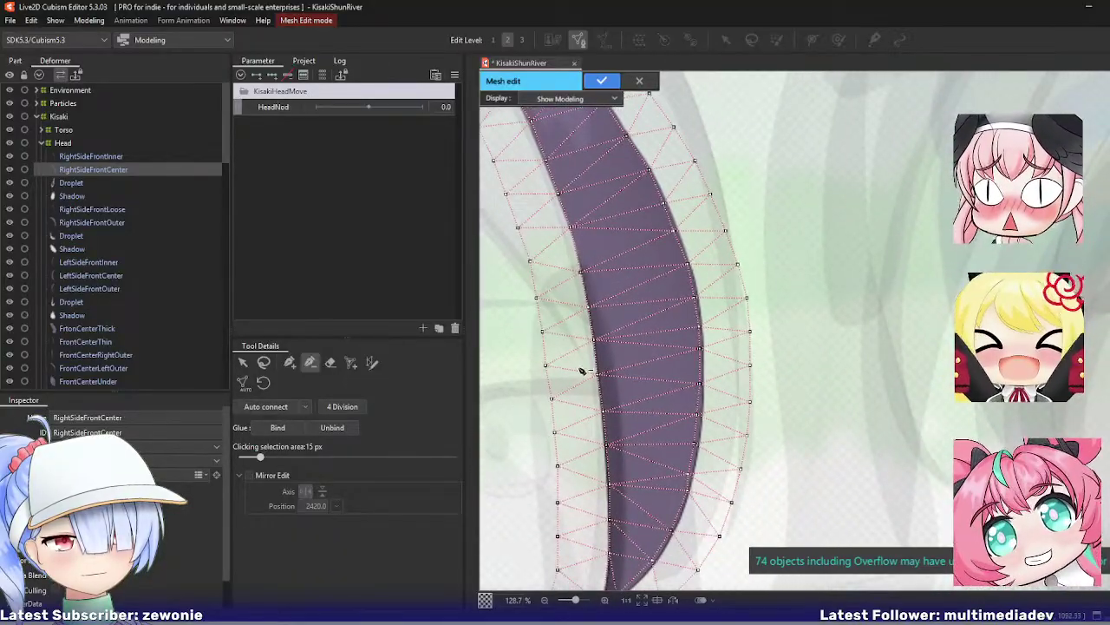
scroll(657, 362, down, 1)
scroll(657, 355, down, 1)
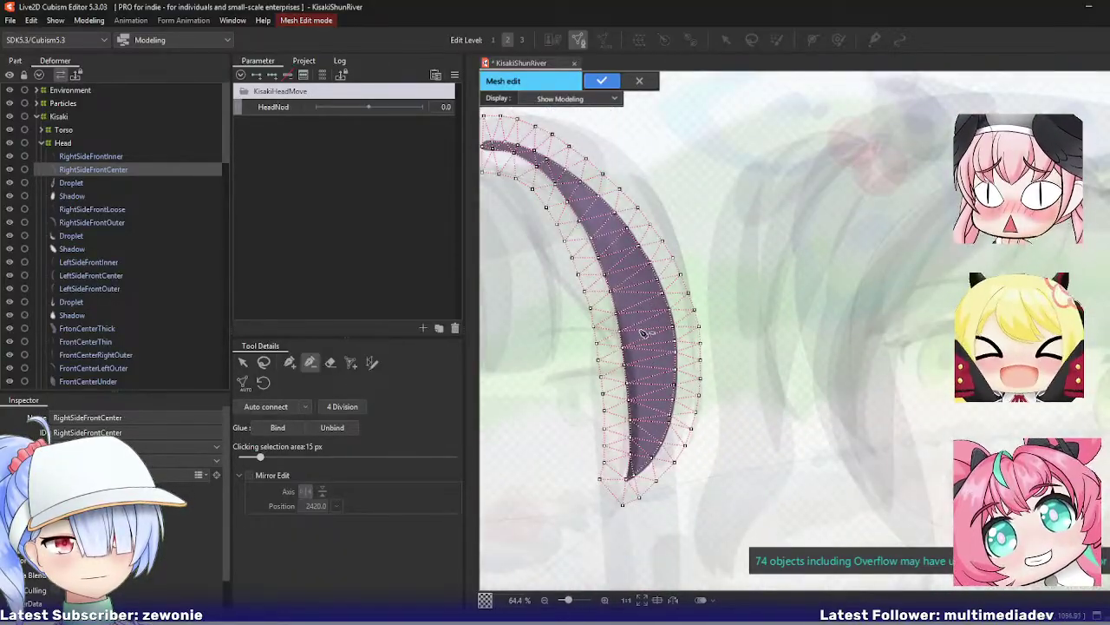
click(264, 361)
drag(507, 301, 549, 333)
mouse_move(523, 163)
mouse_down()
mouse_move(635, 206)
mouse_move(715, 337)
mouse_move(727, 440)
mouse_move(694, 516)
mouse_move(659, 518)
mouse_move(663, 389)
mouse_move(629, 295)
mouse_move(571, 208)
mouse_move(519, 185)
mouse_up()
key(Delete)
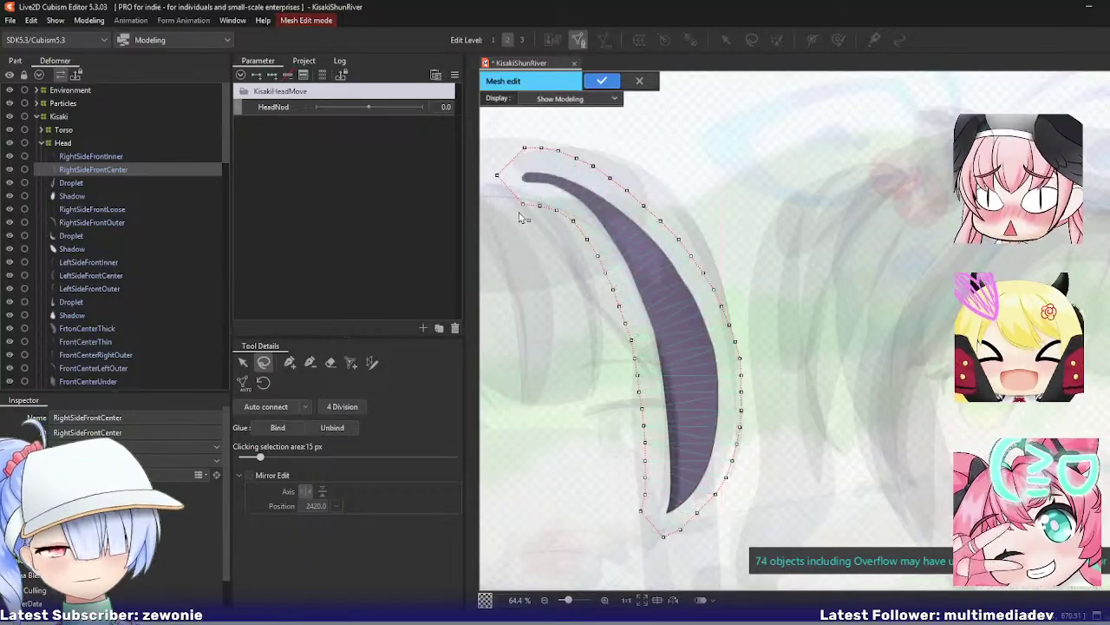
Step: Lay a mesh stroke along both edges of the RightSideFrontCenter strand and fit its two end points to the strand's upper tip
click(371, 363)
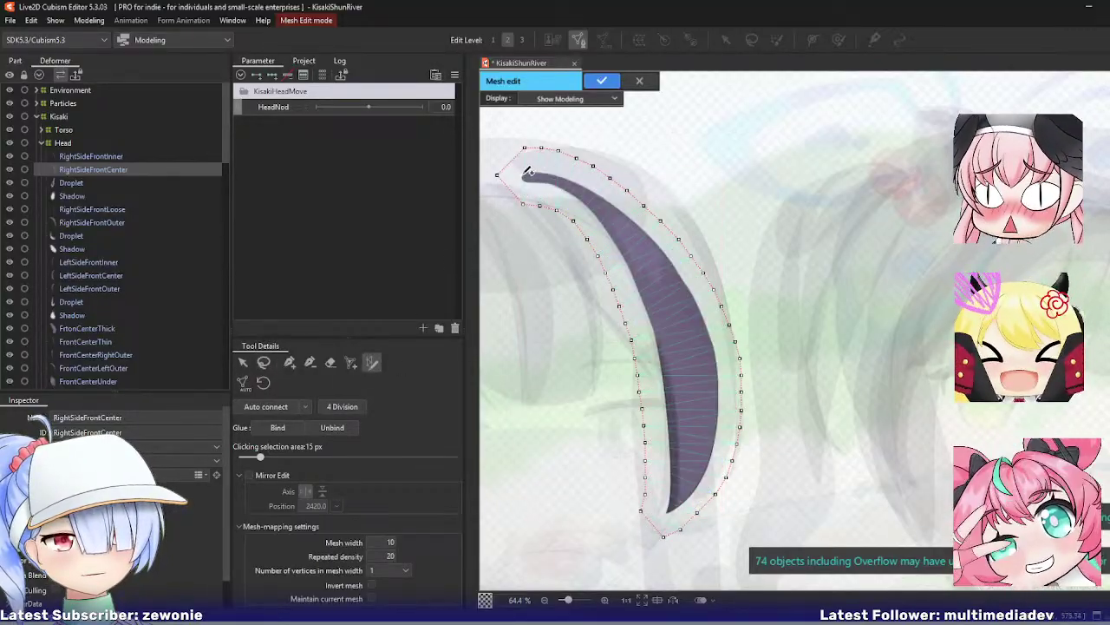
mouse_move(533, 173)
mouse_down()
mouse_move(604, 197)
mouse_move(694, 296)
mouse_move(712, 426)
mouse_move(704, 477)
mouse_move(678, 504)
mouse_move(647, 284)
mouse_move(601, 209)
mouse_move(565, 179)
mouse_move(520, 165)
mouse_up()
key(ctrl+z)
scroll(517, 156, up, 5)
drag(554, 197, 549, 218)
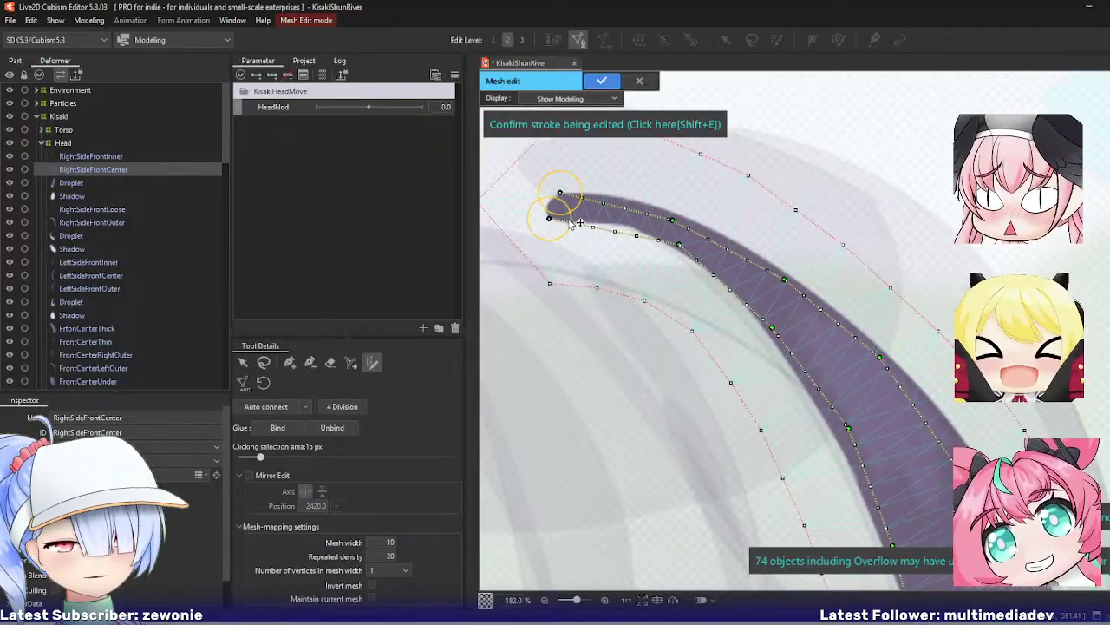
Step: Add and move control points so the stroke follows both edges of the strand's thin, curved upper section
mouse_move(672, 221)
mouse_down()
mouse_move(619, 197)
mouse_move(724, 240)
mouse_move(784, 280)
mouse_move(773, 263)
mouse_up()
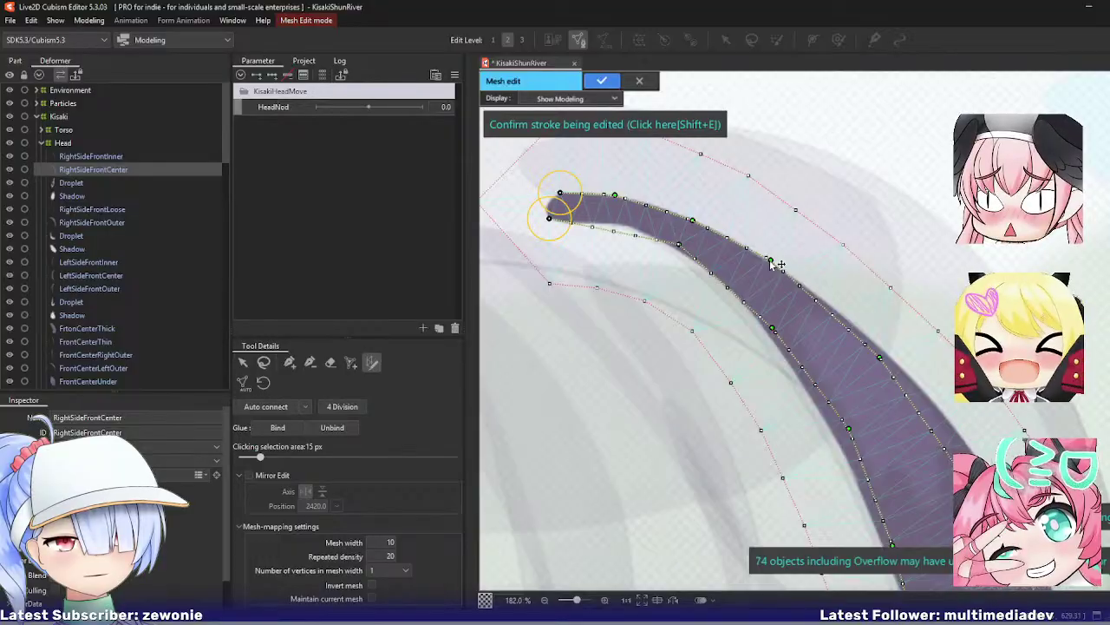
mouse_move(678, 243)
mouse_down()
mouse_move(613, 224)
mouse_move(707, 268)
mouse_up()
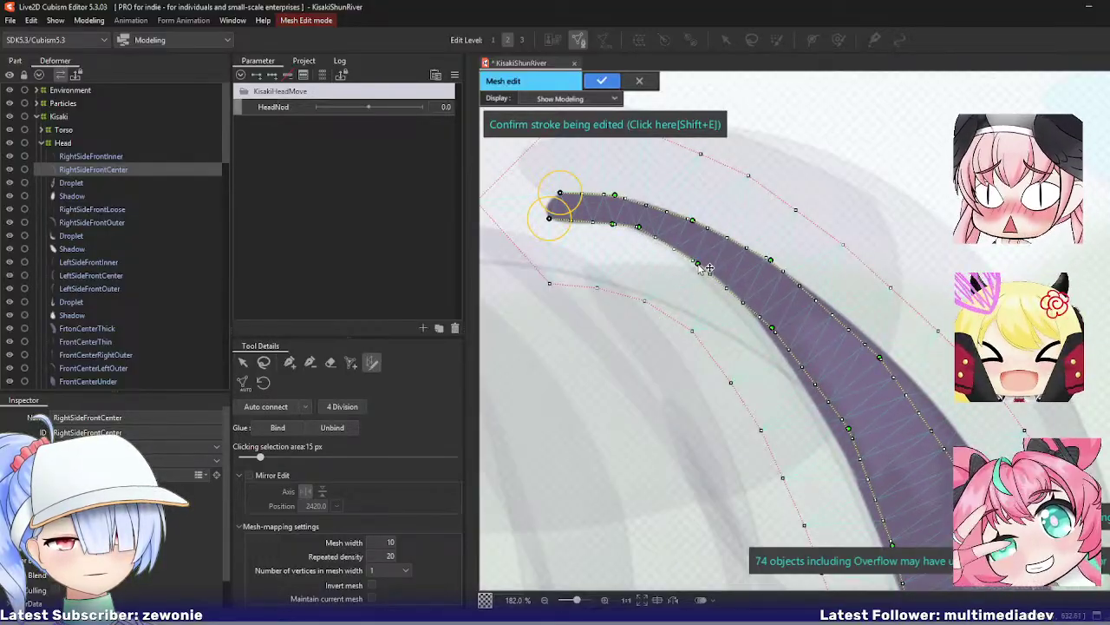
mouse_move(733, 317)
mouse_down()
mouse_move(709, 293)
mouse_move(600, 242)
mouse_move(617, 239)
mouse_move(710, 333)
mouse_up()
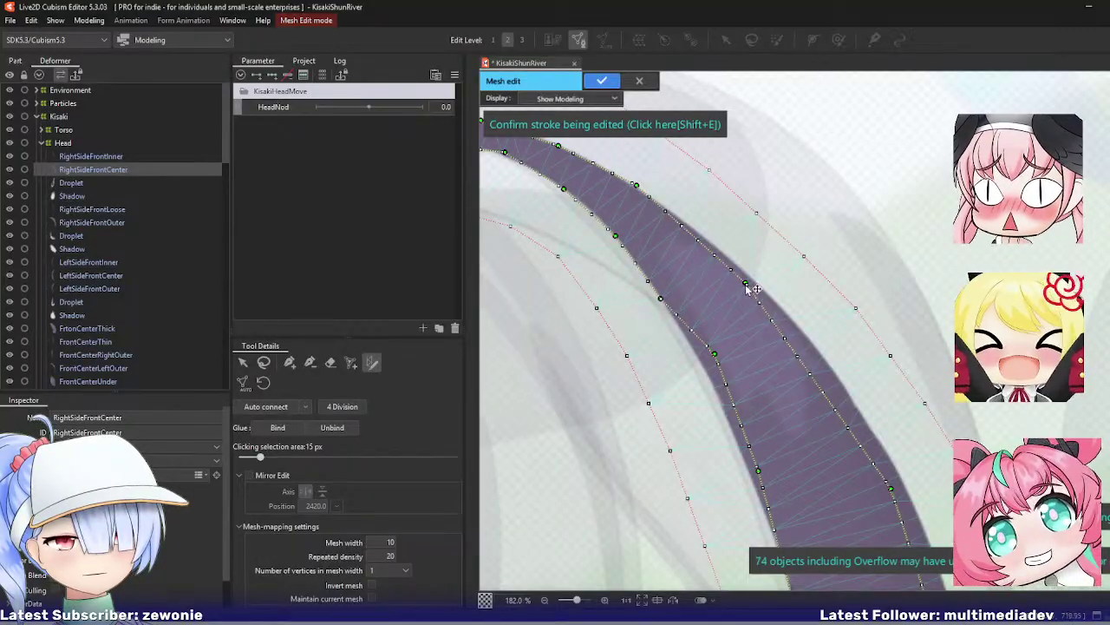
drag(748, 288, 737, 266)
mouse_move(770, 337)
mouse_down()
mouse_move(665, 265)
mouse_move(618, 282)
mouse_up()
drag(720, 286, 725, 258)
drag(719, 337, 689, 280)
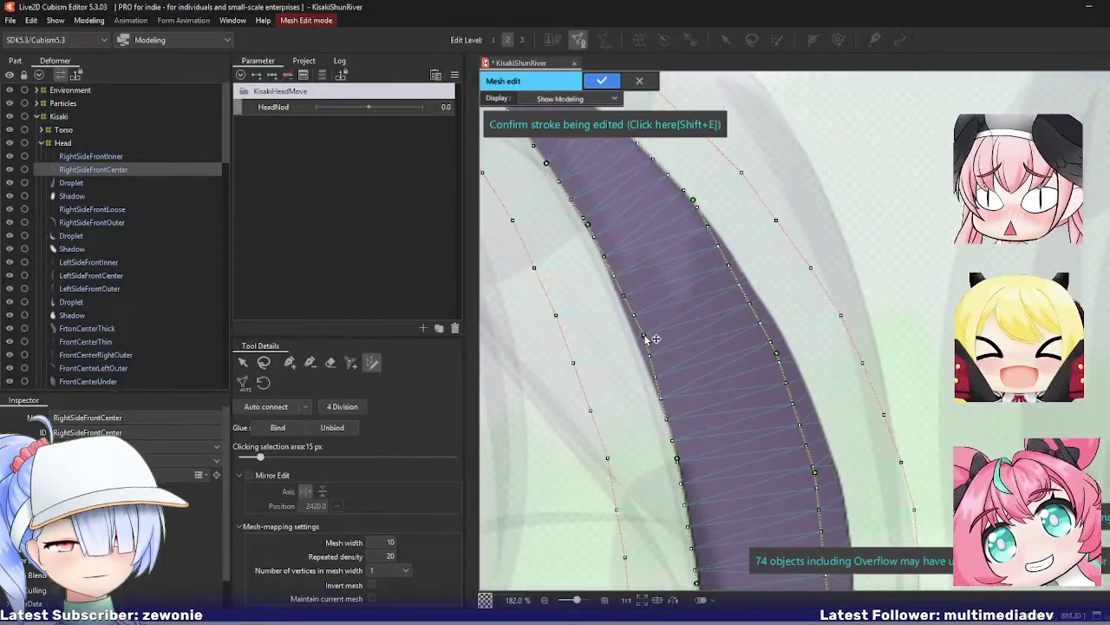
Step: Fit the stroke's control points to both edges of the strand's wide middle section
drag(645, 335, 636, 336)
mouse_move(776, 354)
mouse_down()
mouse_move(779, 327)
mouse_move(760, 296)
mouse_up()
drag(763, 407, 728, 316)
mouse_move(779, 380)
mouse_down()
mouse_move(776, 299)
mouse_move(792, 373)
mouse_move(813, 387)
mouse_up()
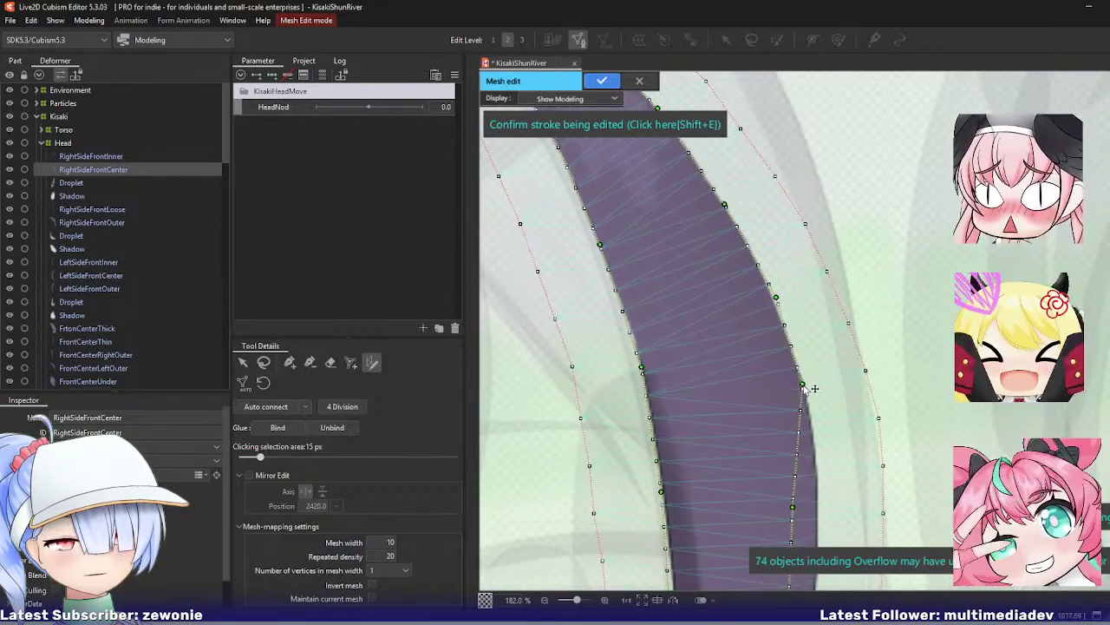
drag(778, 300, 774, 299)
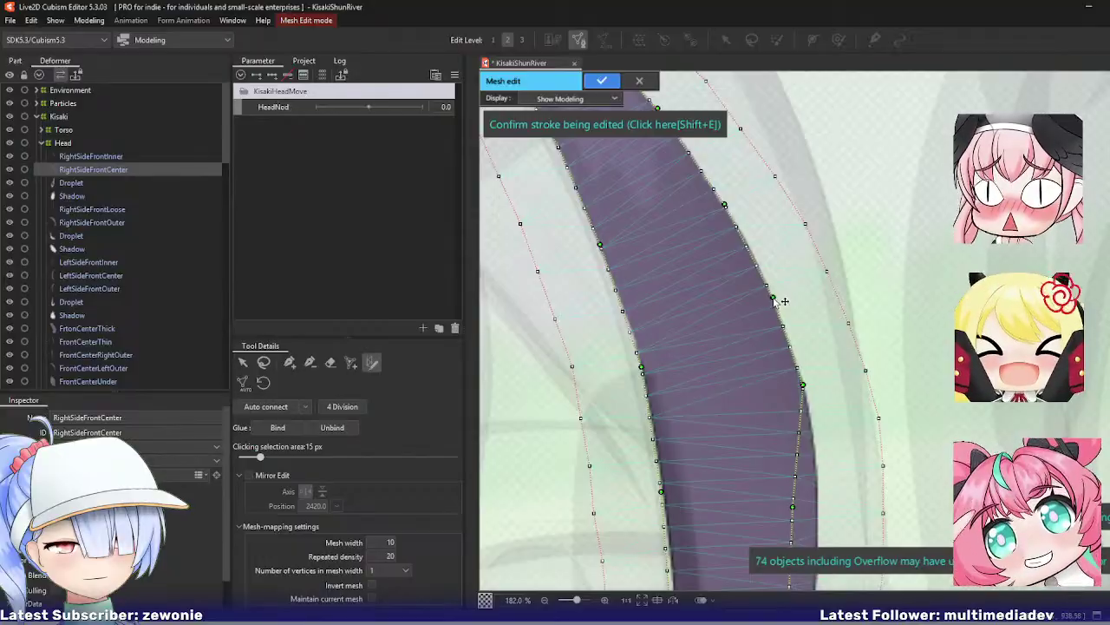
drag(728, 321, 715, 246)
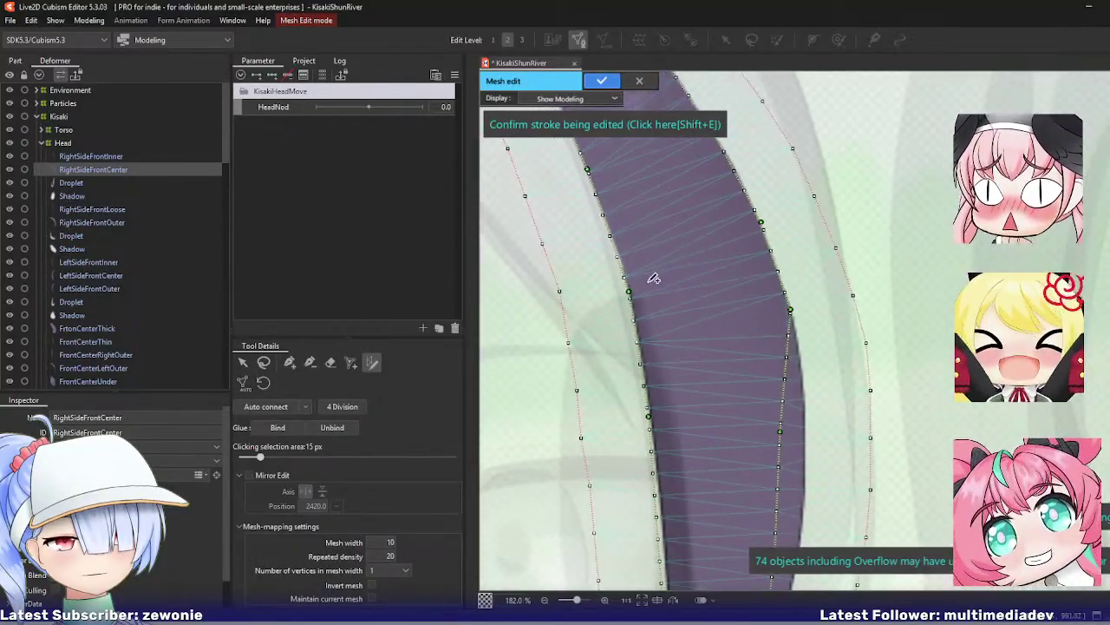
drag(629, 291, 628, 281)
Step: Shape the stroke around the strand's outer bulge and along its inner edge just above the tapering end
scroll(711, 330, down, 1)
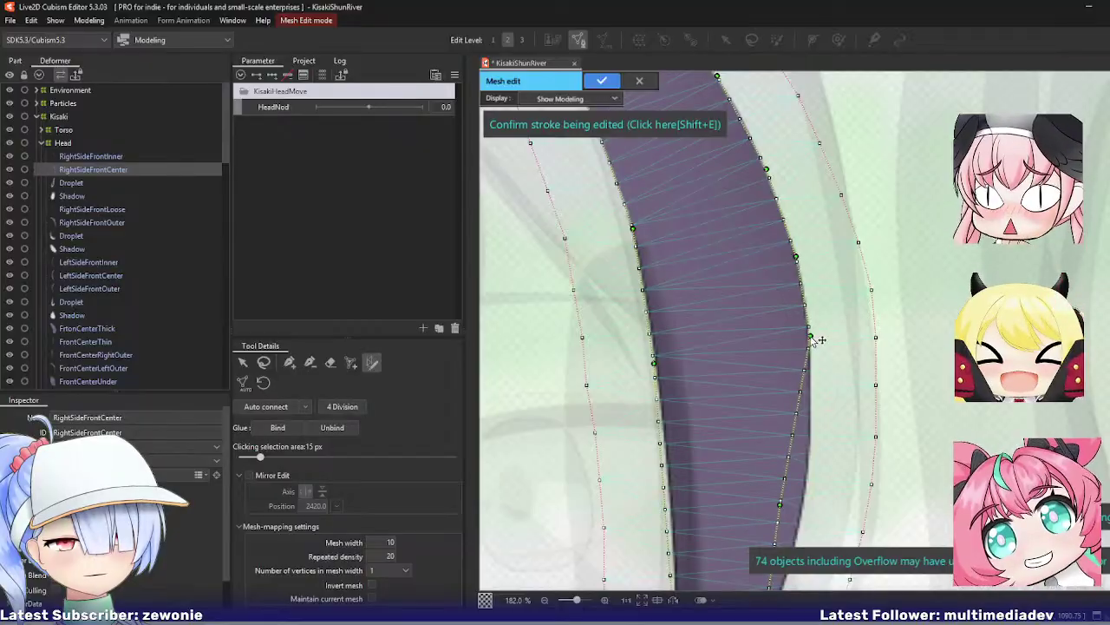
drag(781, 503, 805, 494)
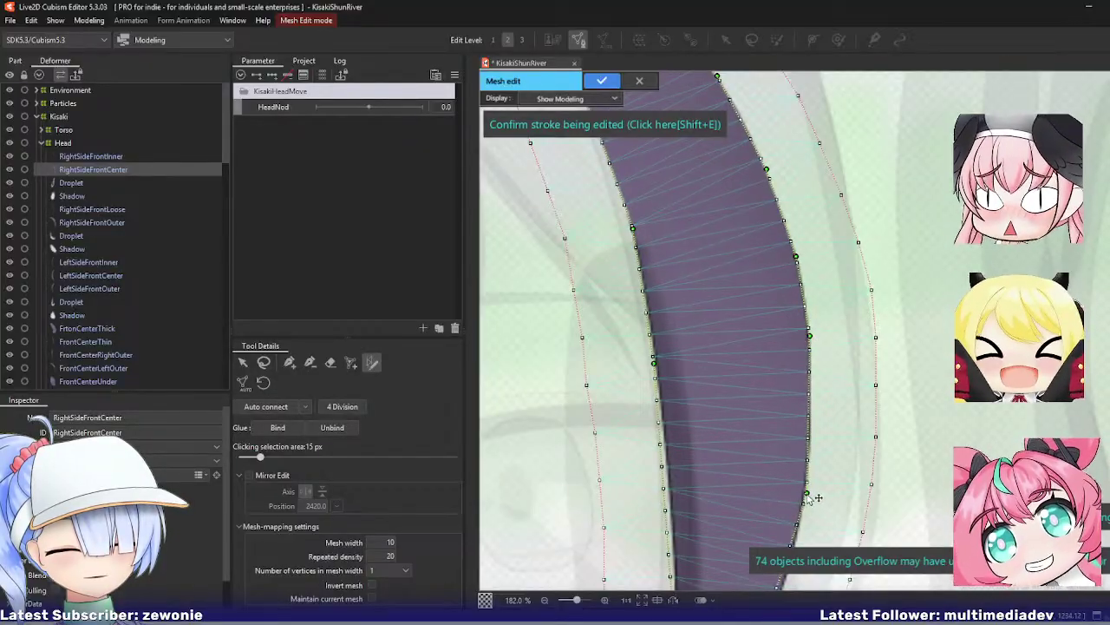
click(810, 417)
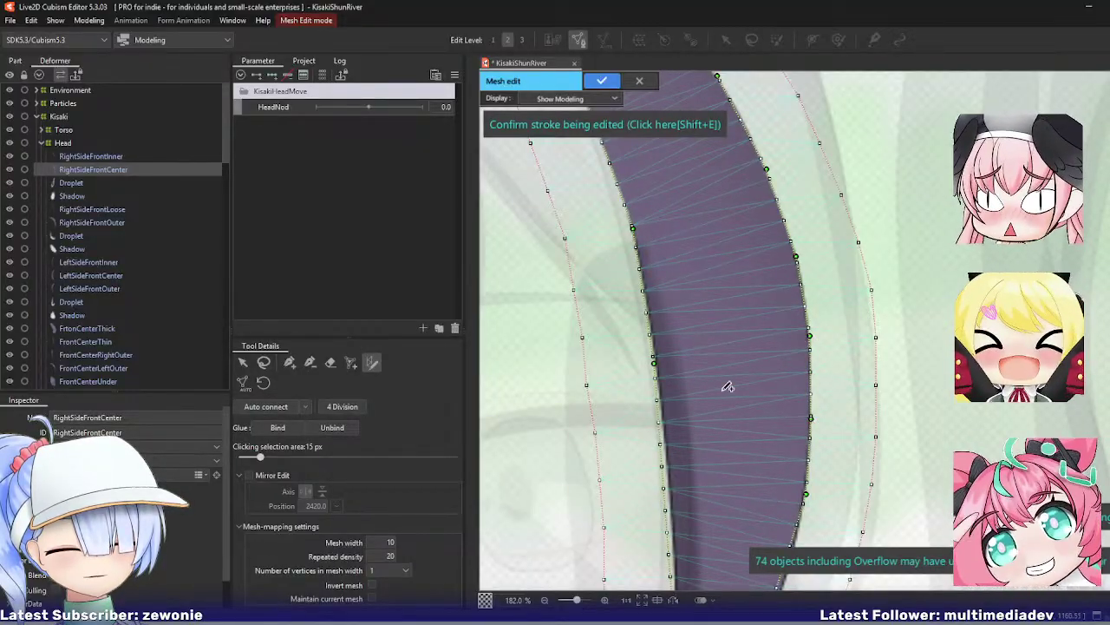
scroll(713, 390, down, 2)
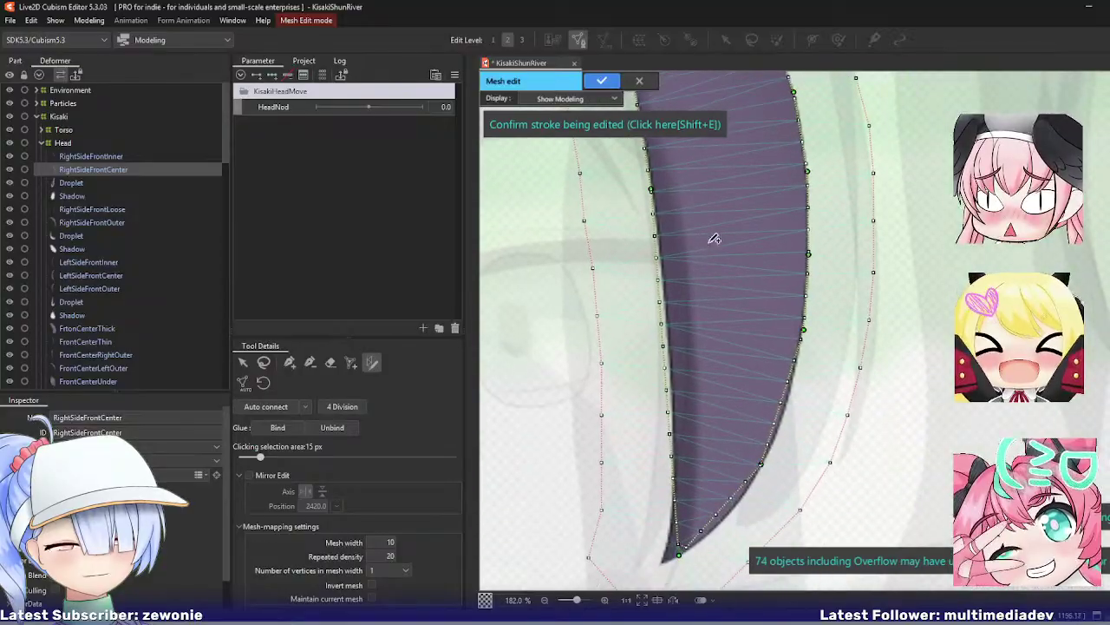
drag(664, 328, 665, 324)
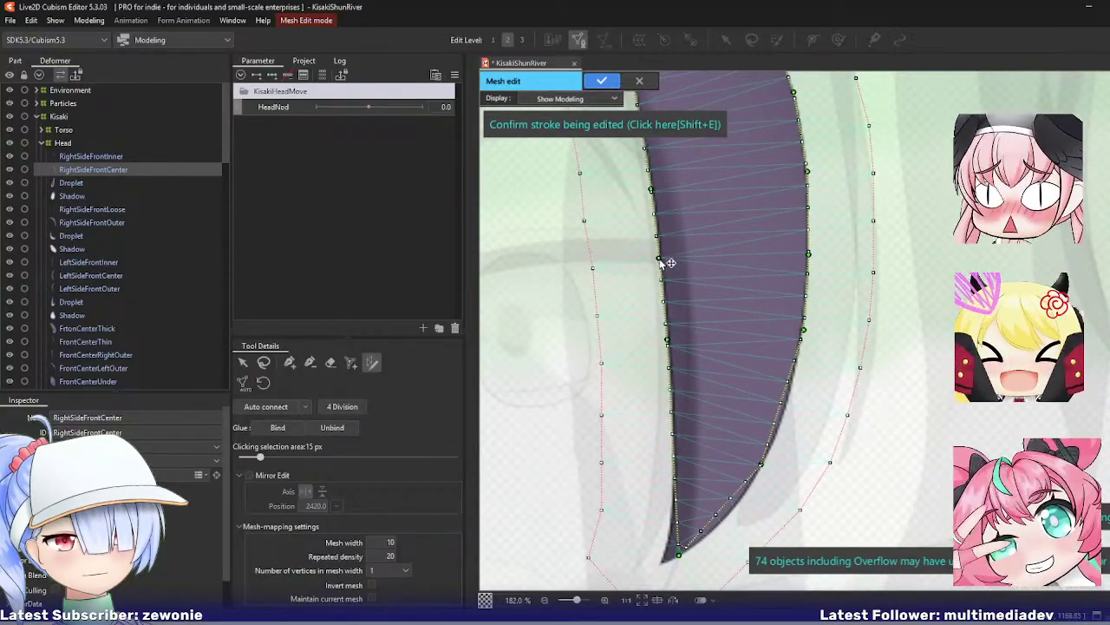
Step: Pull the stroke to the strand's pointed lower tip, fit both tapering edges, and apply the mesh edit
drag(679, 554, 663, 562)
drag(783, 401, 788, 403)
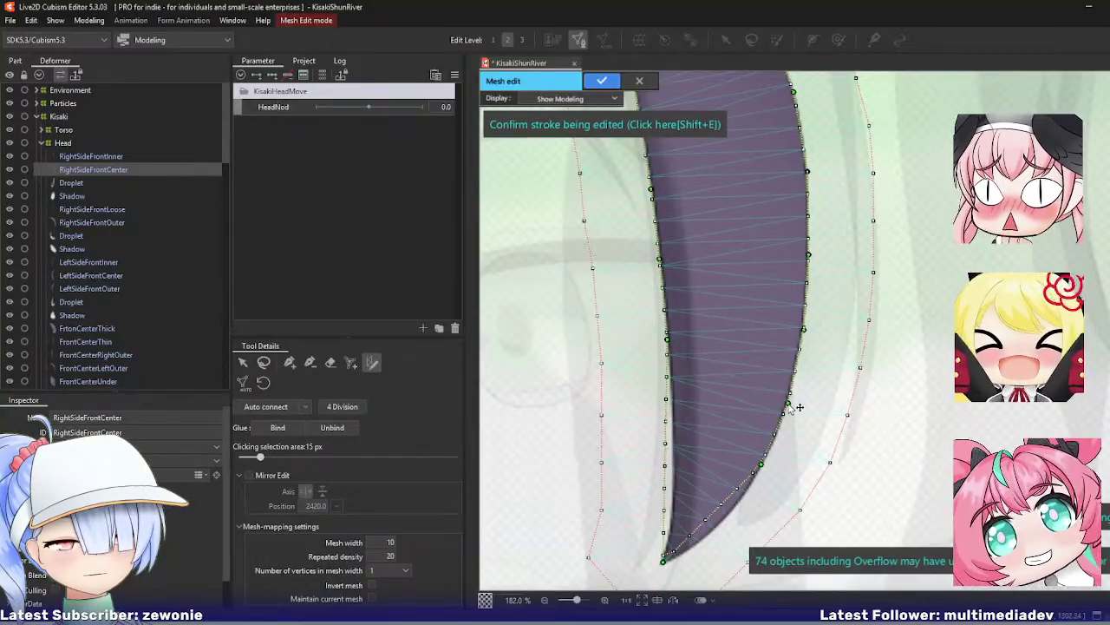
drag(724, 513, 720, 525)
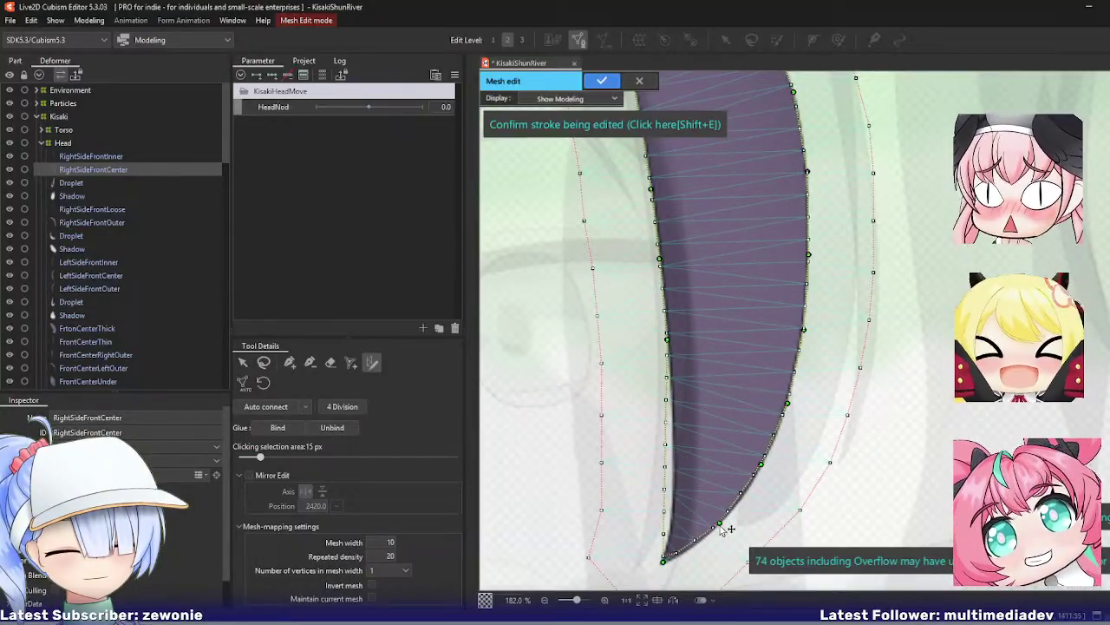
drag(669, 434, 678, 455)
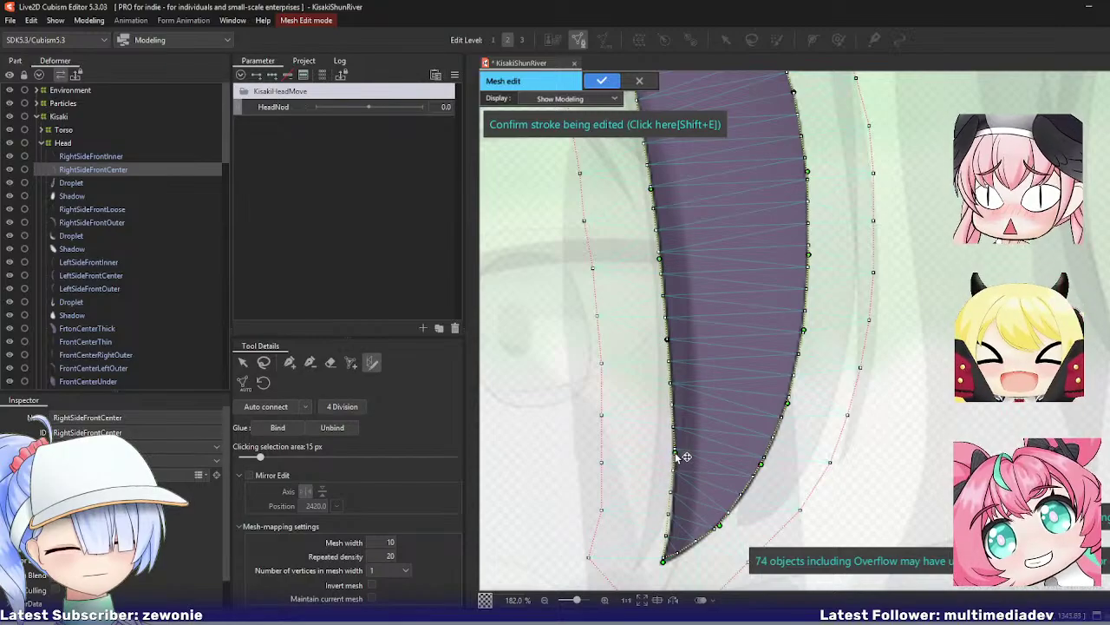
drag(669, 516, 673, 512)
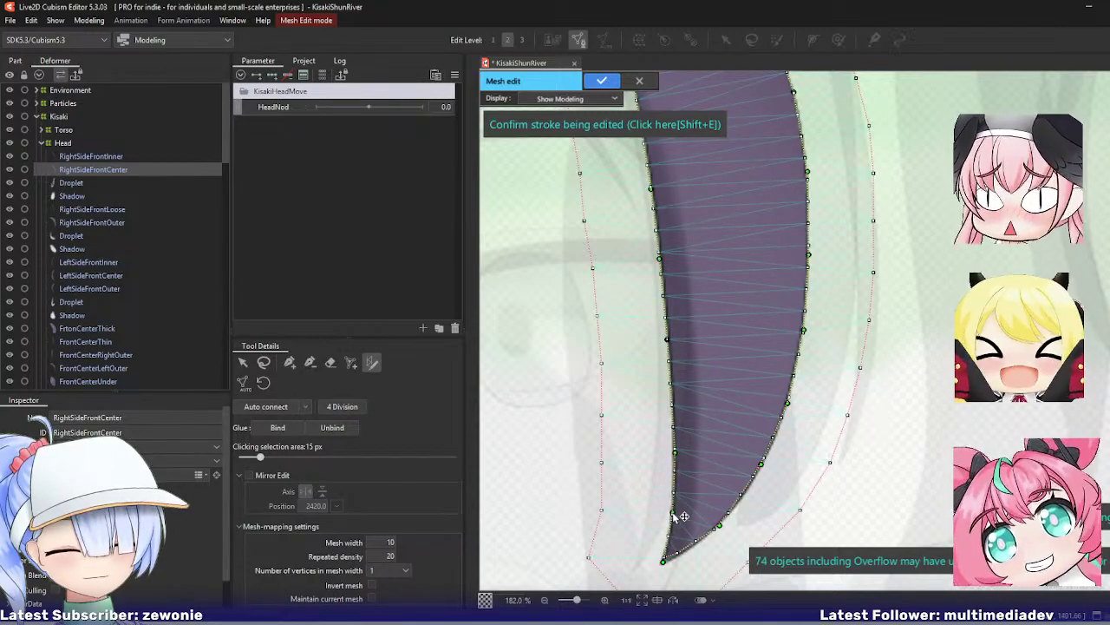
scroll(707, 566, up, 4)
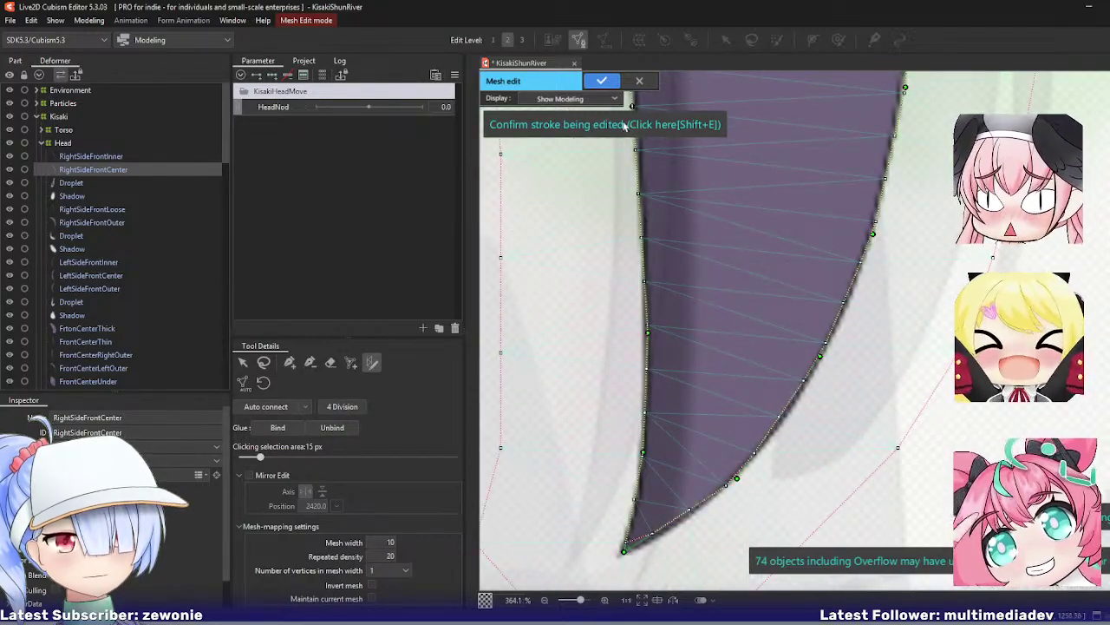
click(602, 81)
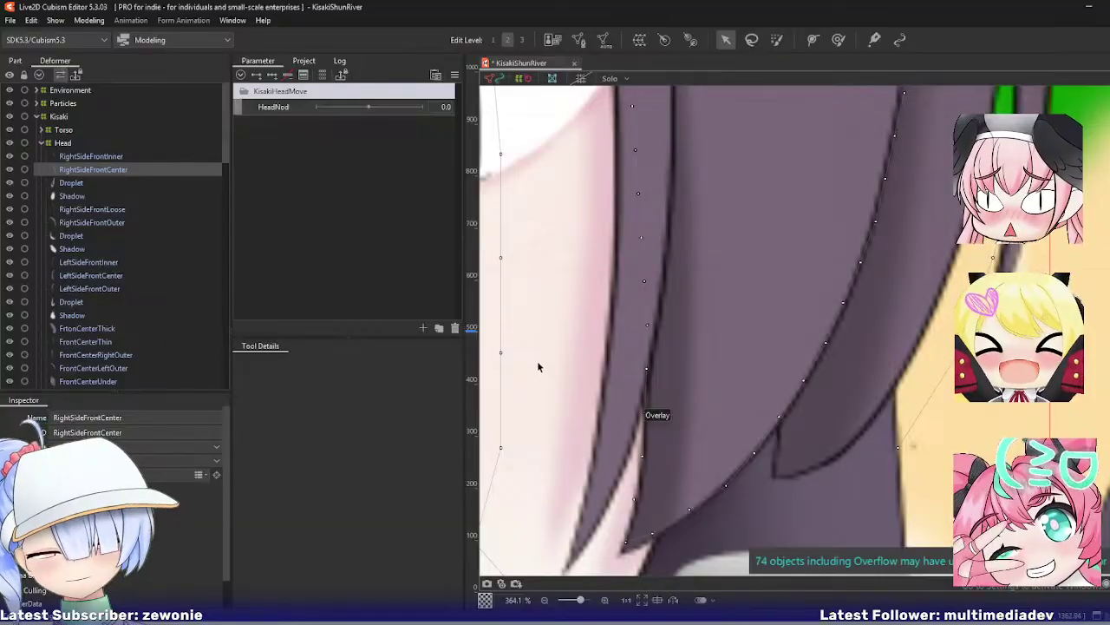
Step: Reopen the RightSideFrontCenter mesh, adjust the vertices at the lower tip, auto-connect all vertices and apply the mesh edit
key(ctrl+e)
drag(607, 432, 598, 302)
click(289, 363)
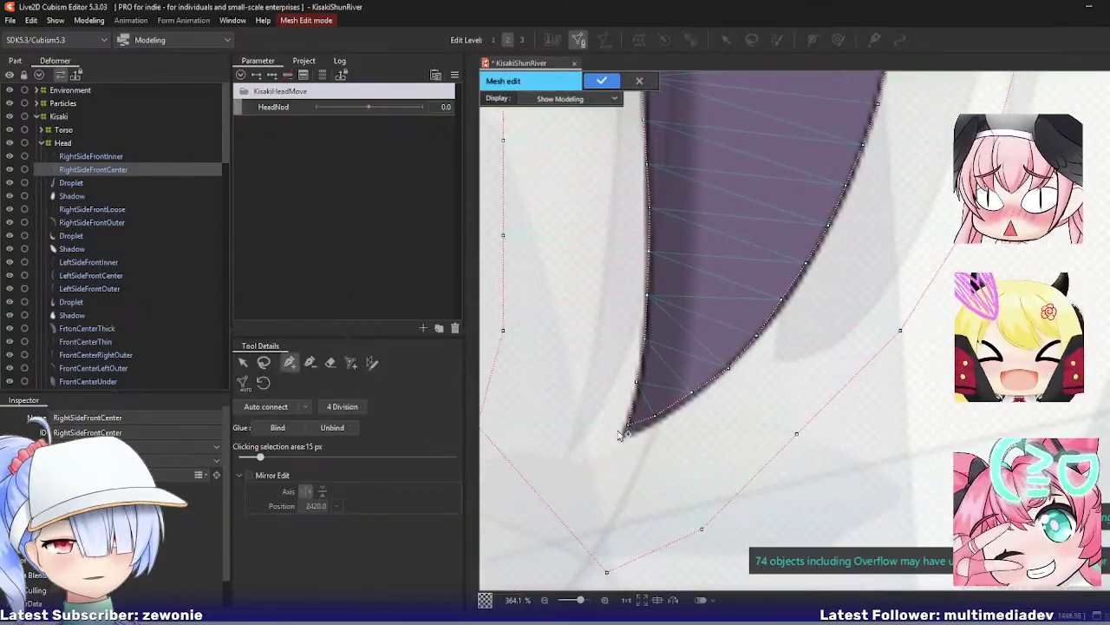
click(659, 418)
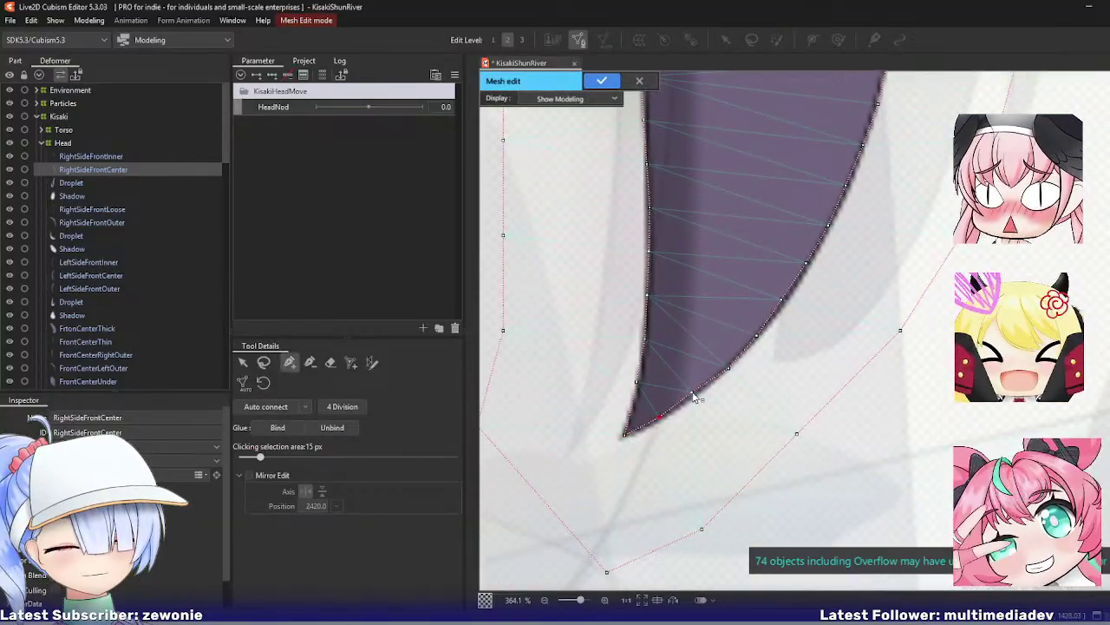
click(693, 393)
key(ctrl+shift+a)
scroll(666, 421, down, 3)
scroll(667, 422, down, 3)
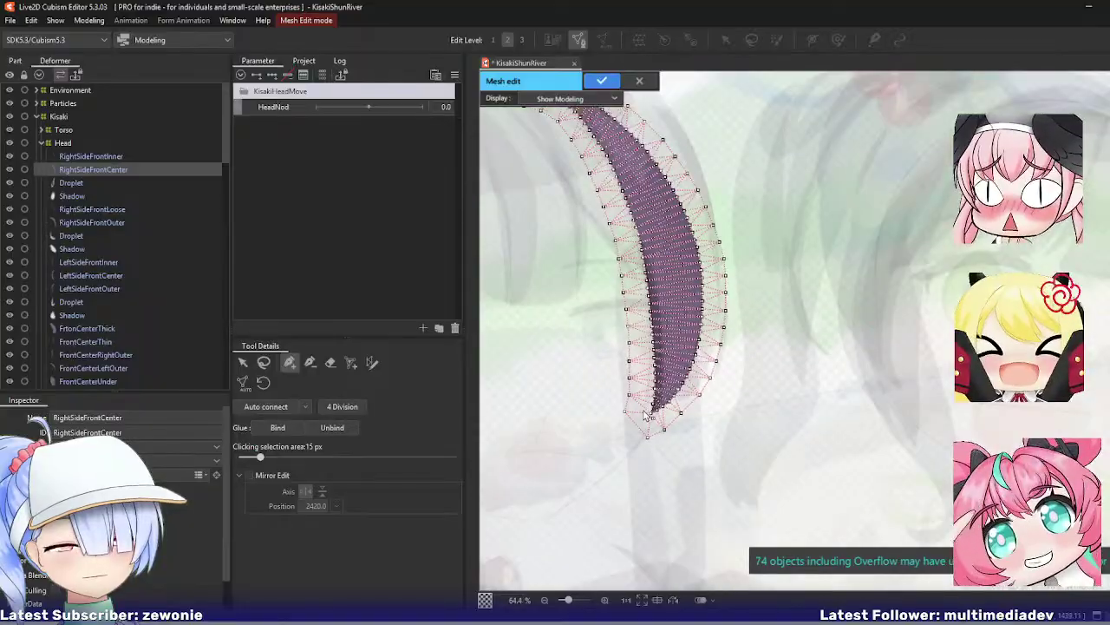
key(ctrl+e)
Step: Open the Droplet part listed below RightSideFrontCenter for mesh editing
click(113, 183)
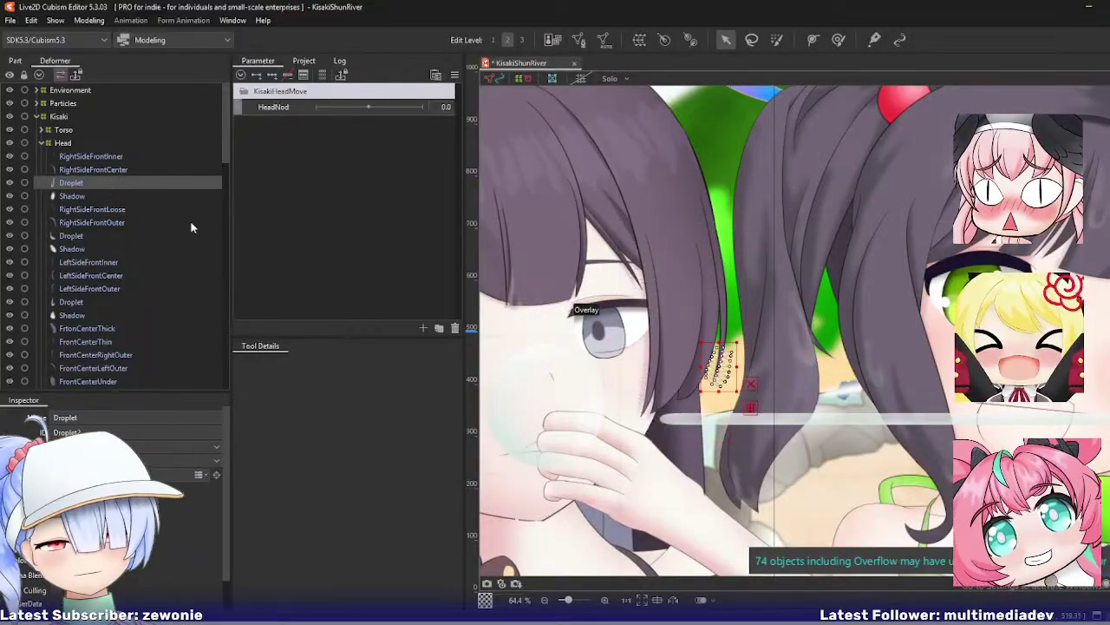
drag(586, 280, 599, 307)
key(ctrl+e)
scroll(808, 409, up, 3)
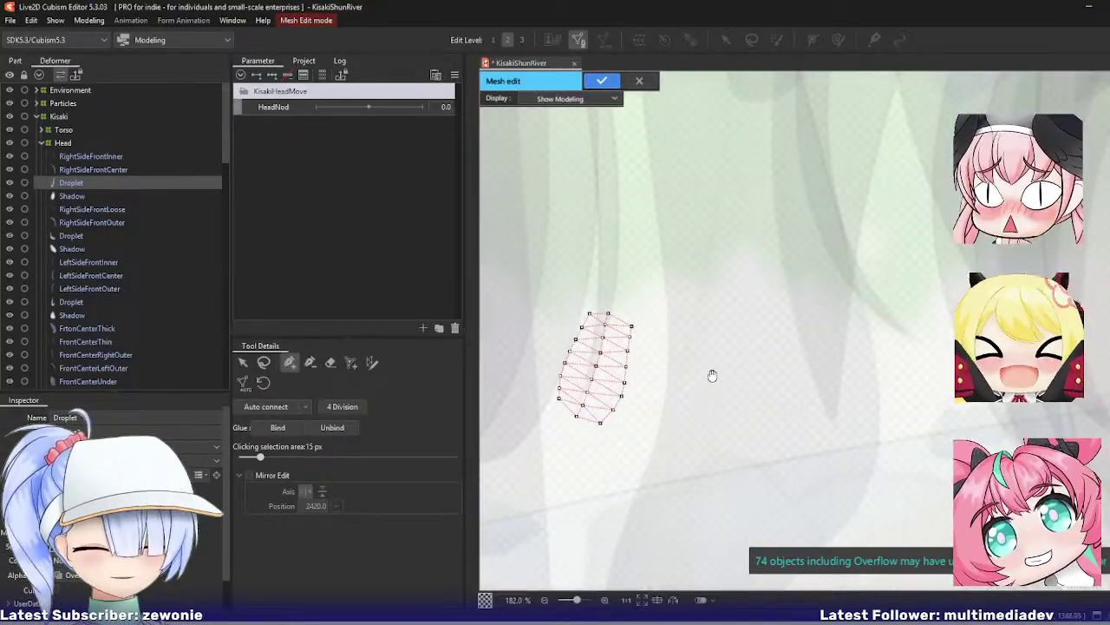
drag(712, 375, 752, 347)
Step: Change the canvas background colour to a fully opaque green
click(488, 599)
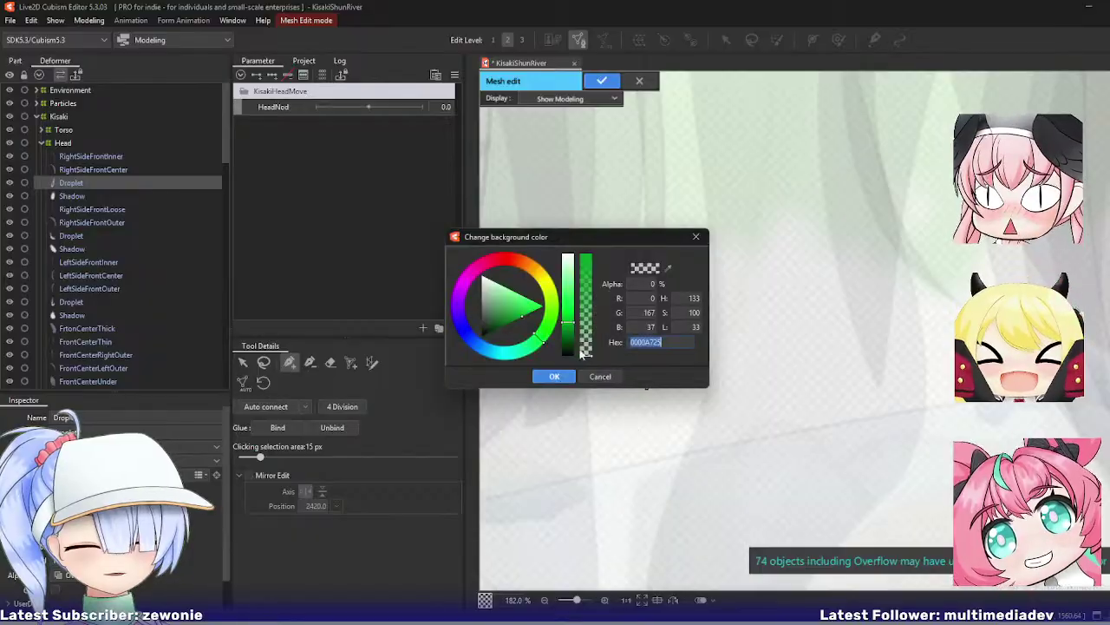
drag(589, 354, 592, 252)
click(565, 378)
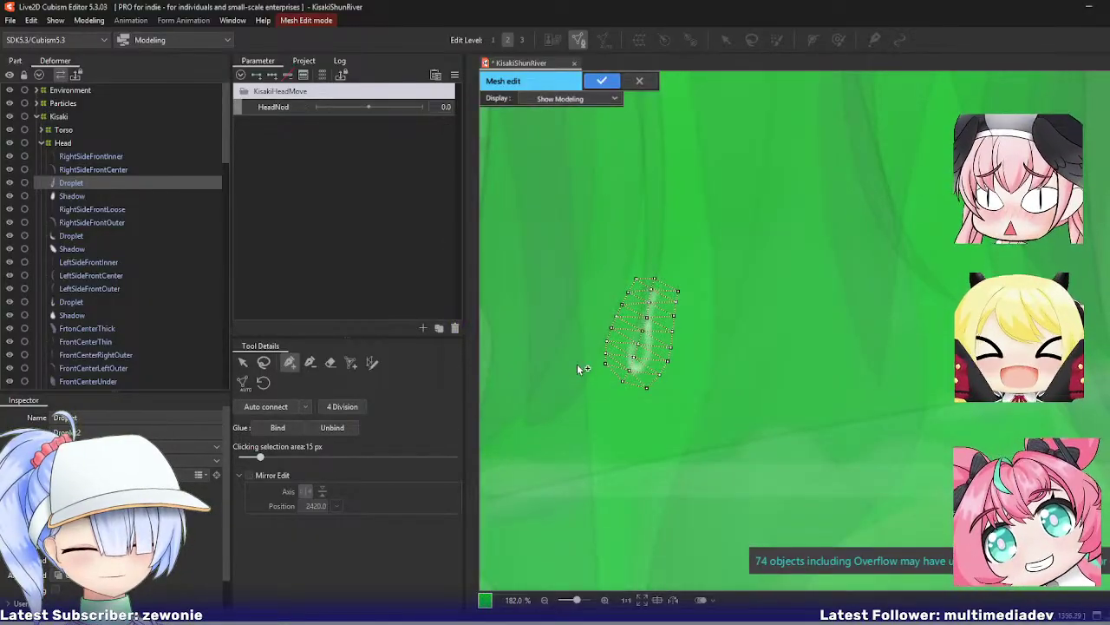
Step: Move the Droplet mesh's central vertices onto the bright curve of the droplet and apply the mesh edit
scroll(626, 357, up, 5)
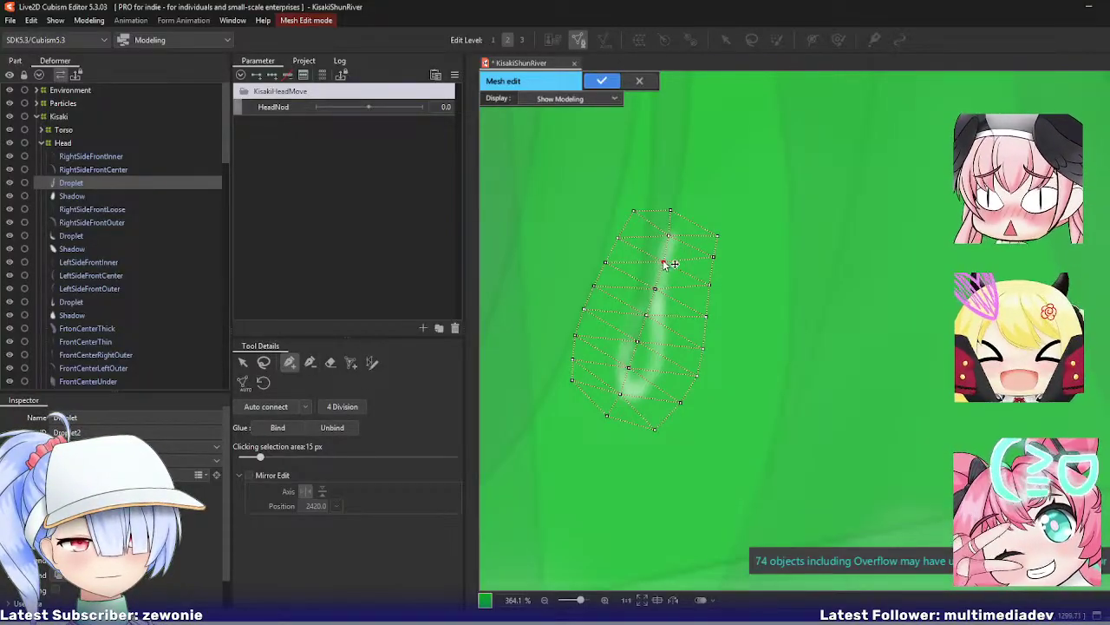
drag(647, 316, 657, 354)
click(646, 384)
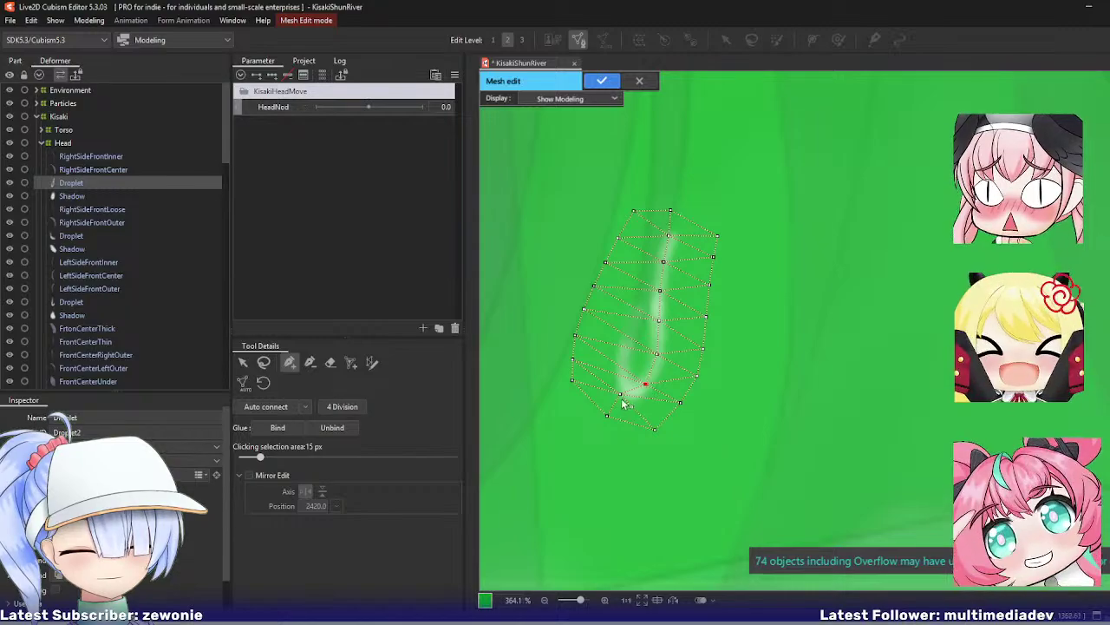
click(620, 391)
key(Return)
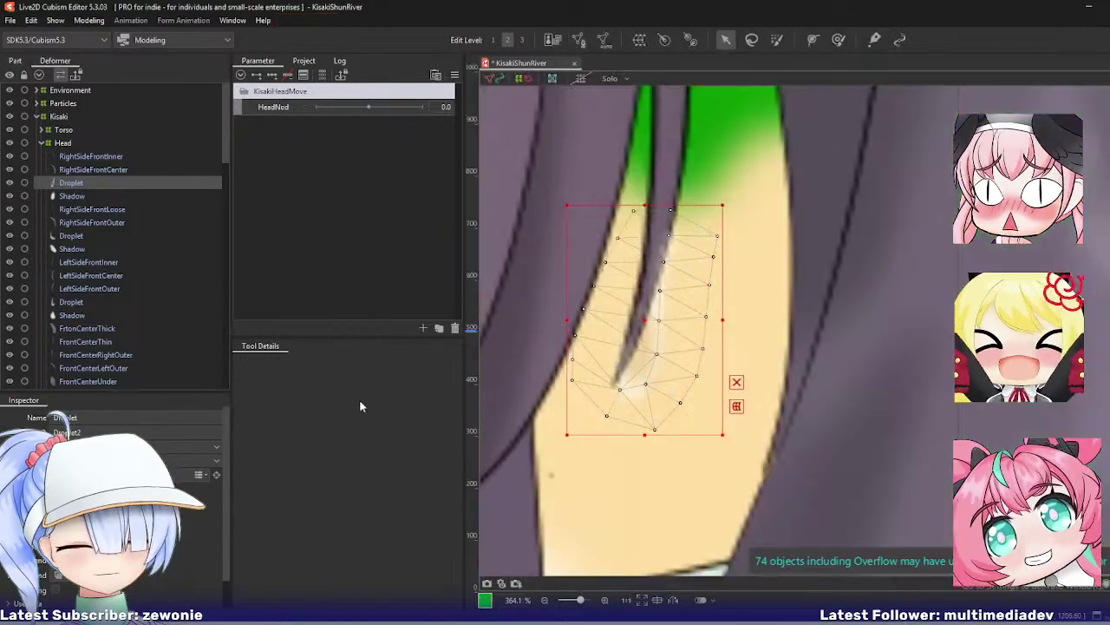
Step: Examine the mesh of the Shadow part below that Droplet, both in mesh editing and against the artwork
click(108, 199)
key(ctrl+e)
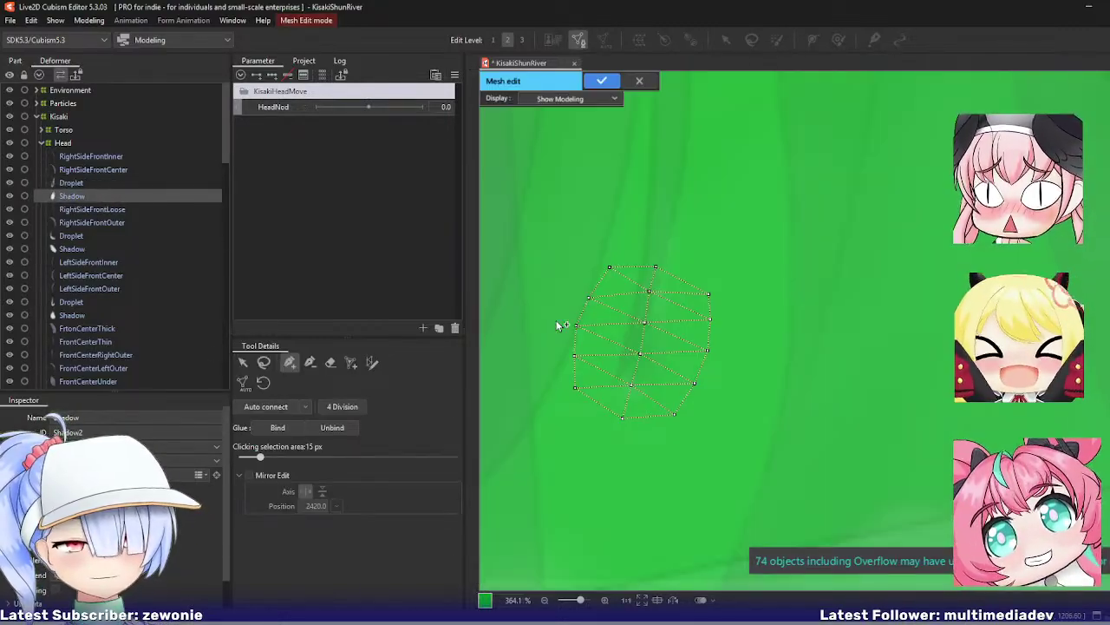
key(Return)
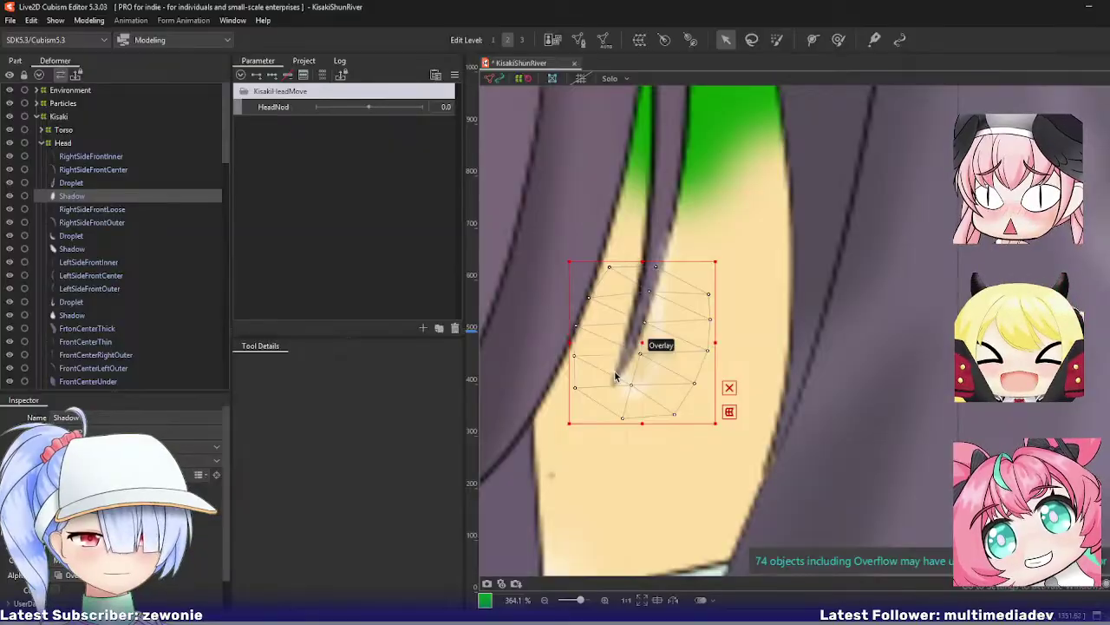
scroll(605, 302, down, 6)
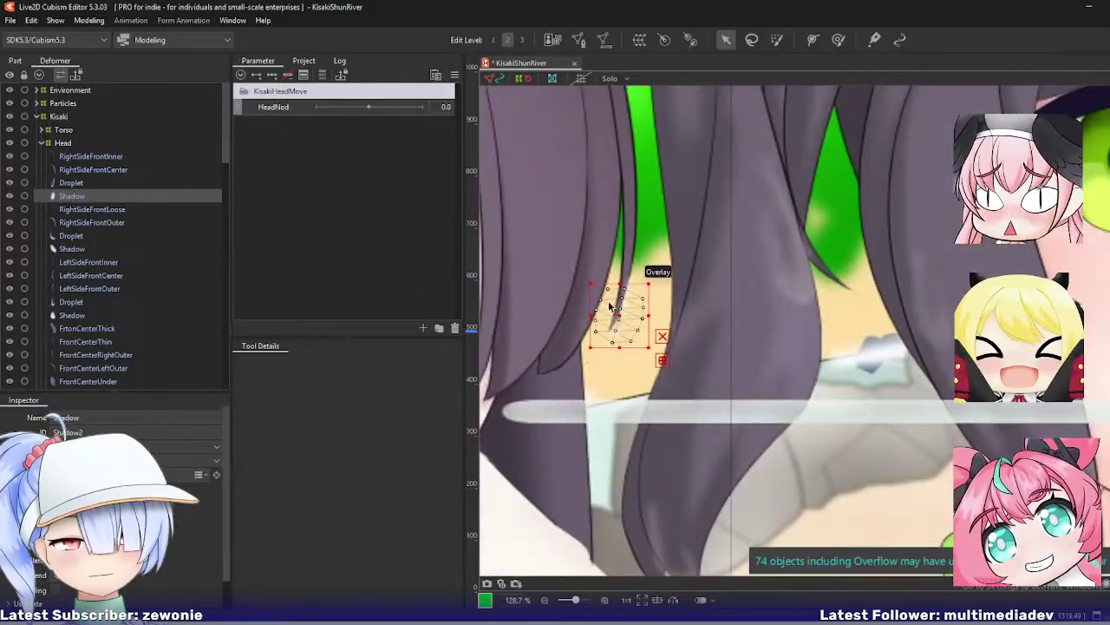
scroll(600, 306, up, 7)
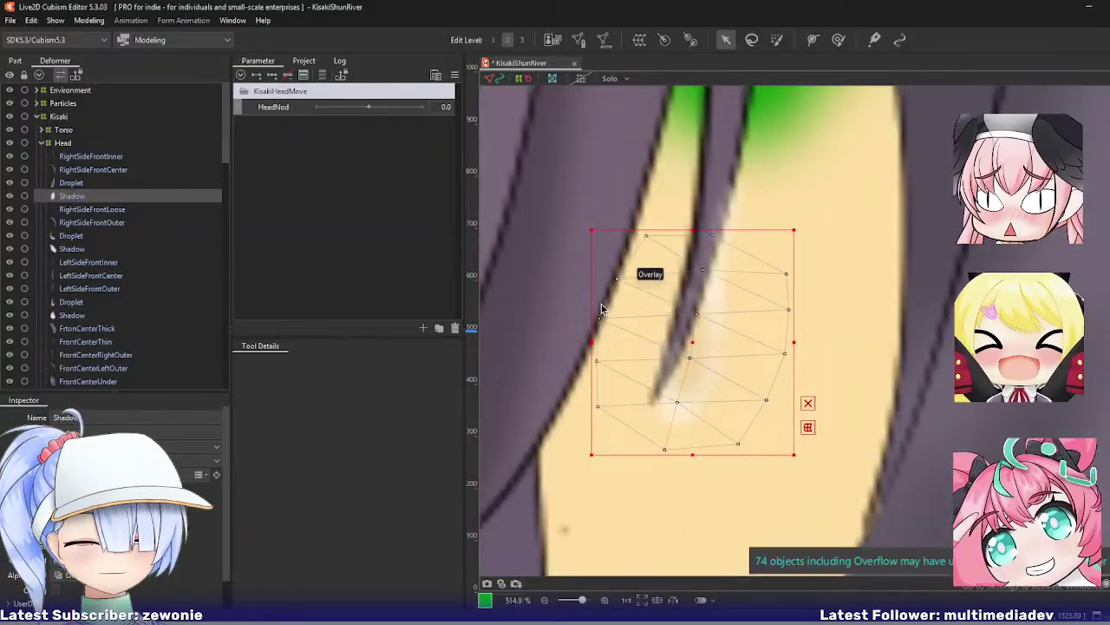
scroll(601, 307, down, 6)
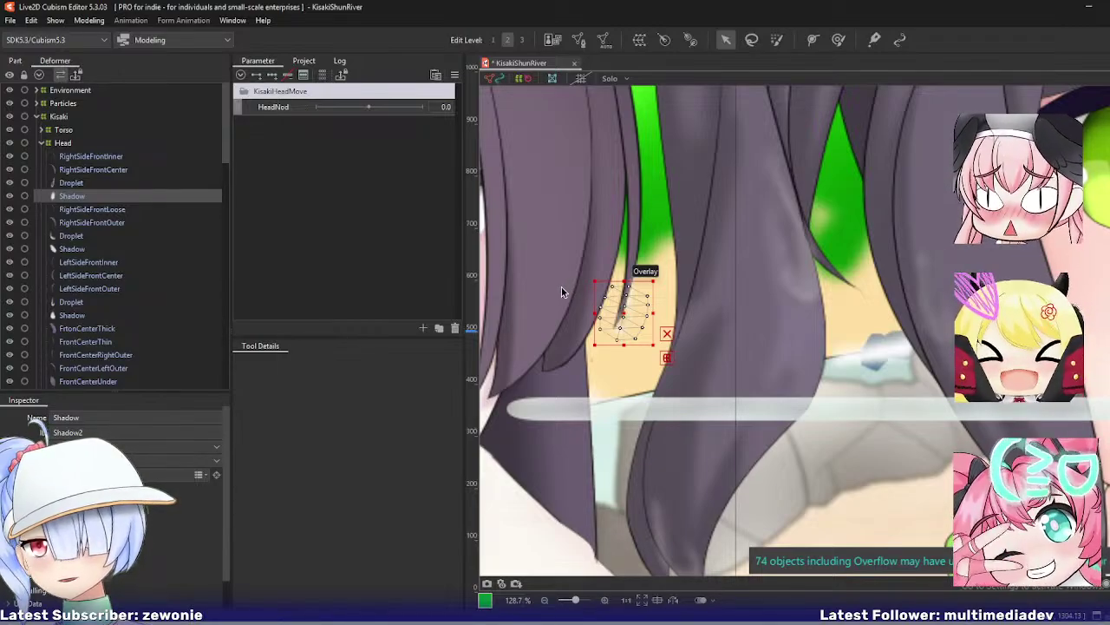
Step: Open the RightSideFrontLoose part for mesh editing
click(78, 211)
scroll(690, 282, down, 4)
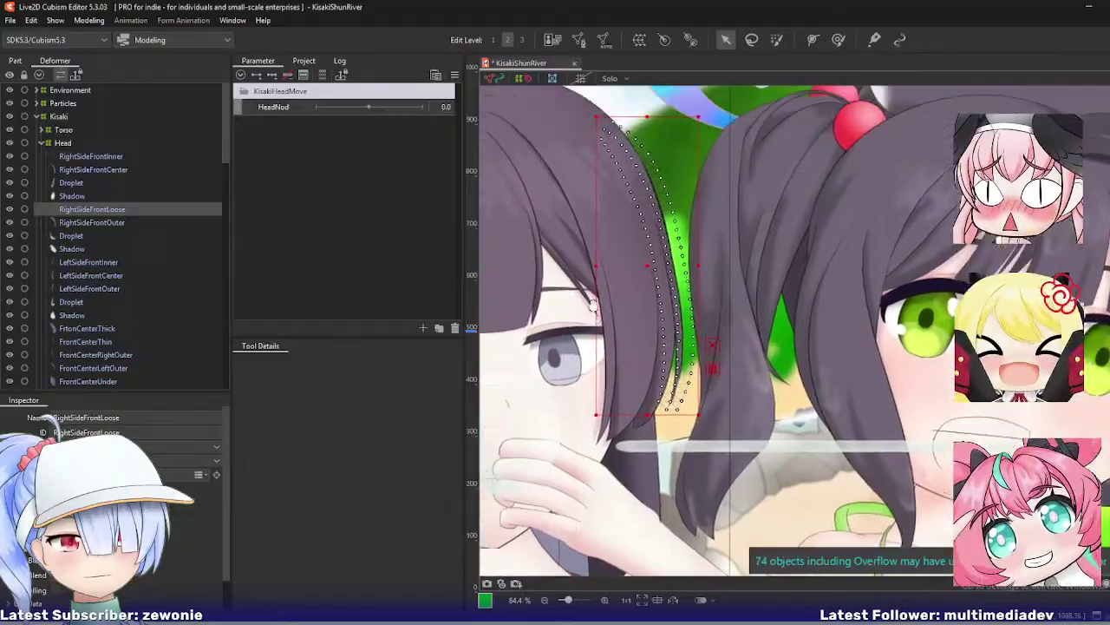
key(ctrl+e)
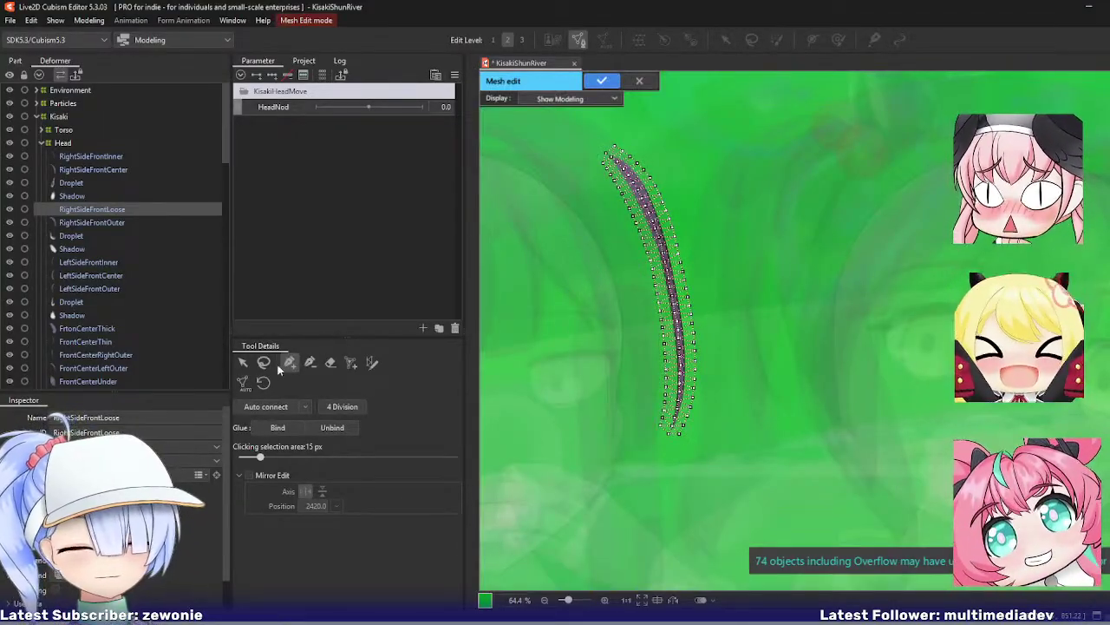
Step: Regenerate the strand's automatic mesh using the Base preset with the outside boundary margin raised to 50
click(243, 384)
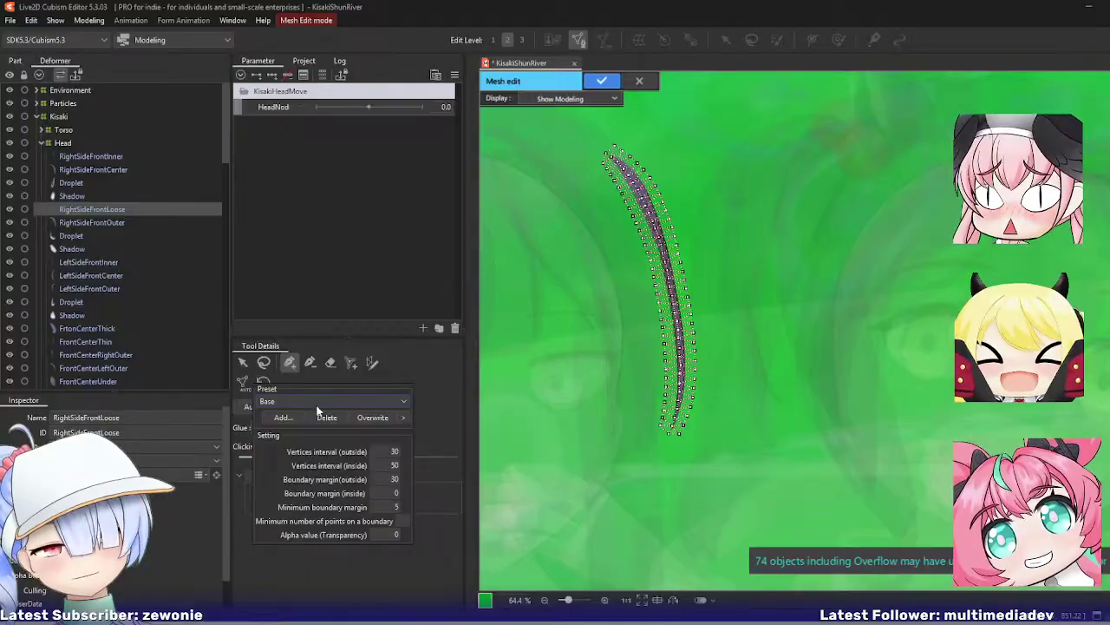
click(316, 402)
click(316, 405)
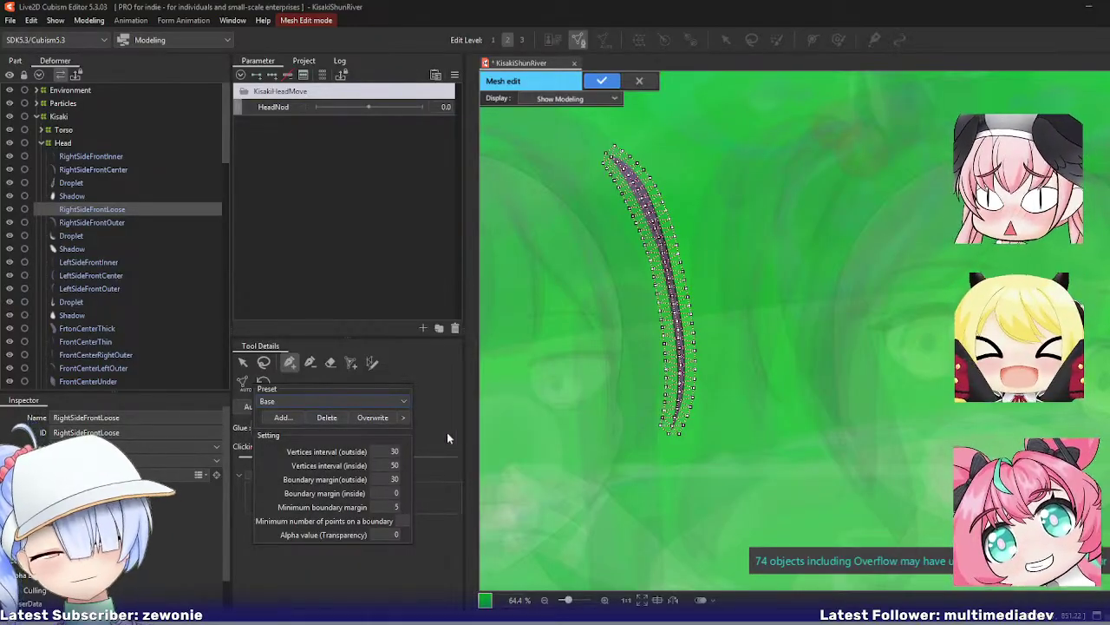
drag(604, 252, 602, 275)
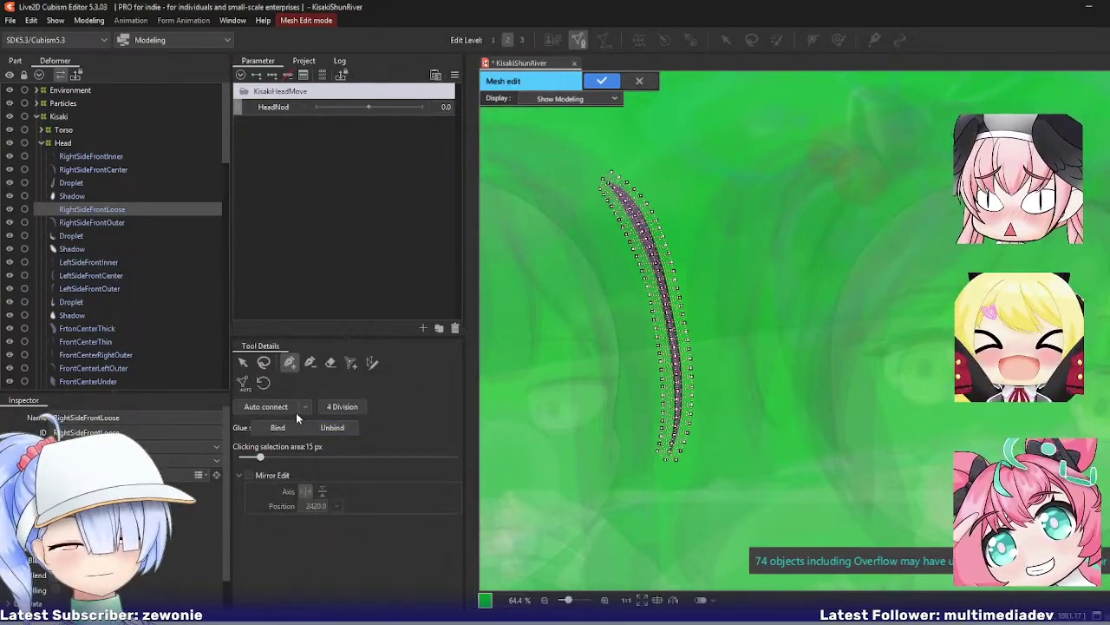
click(244, 384)
drag(387, 452, 383, 452)
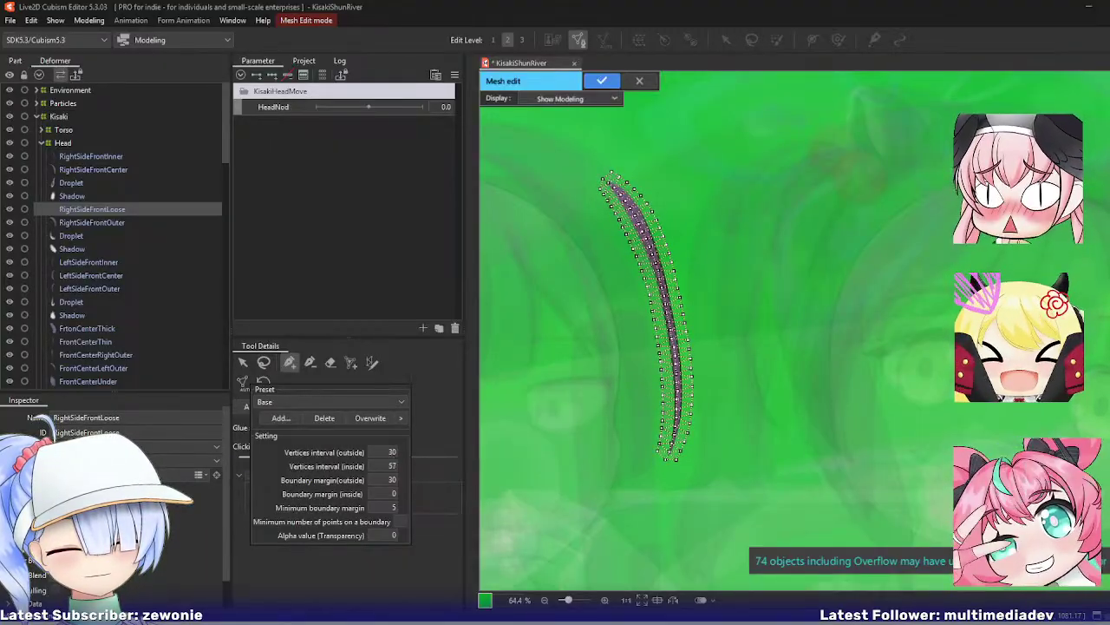
click(336, 403)
click(309, 454)
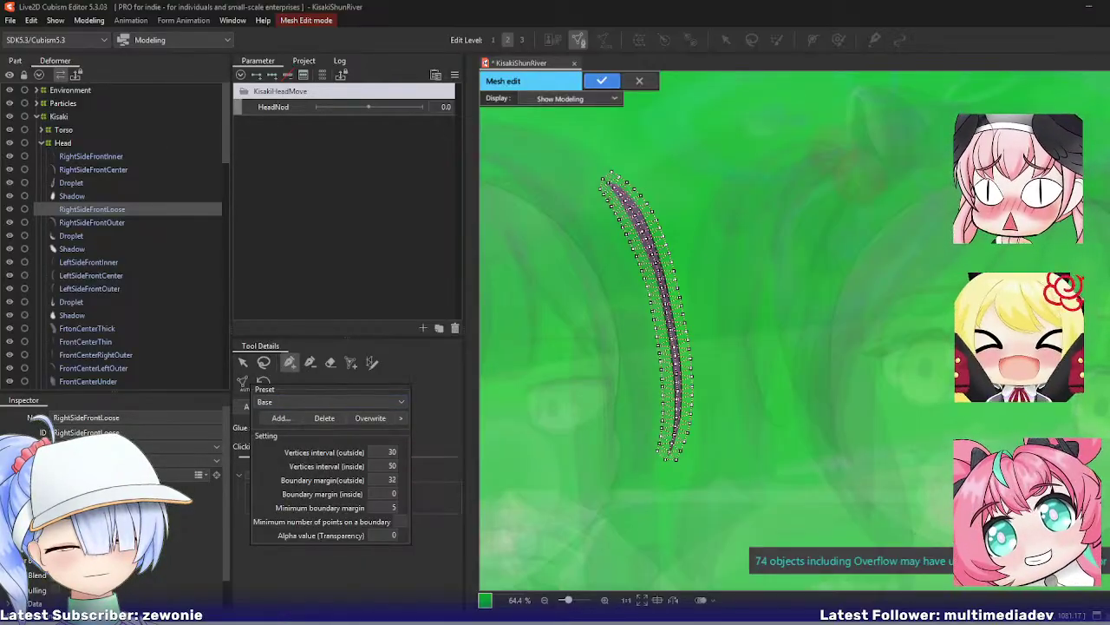
drag(390, 480, 398, 479)
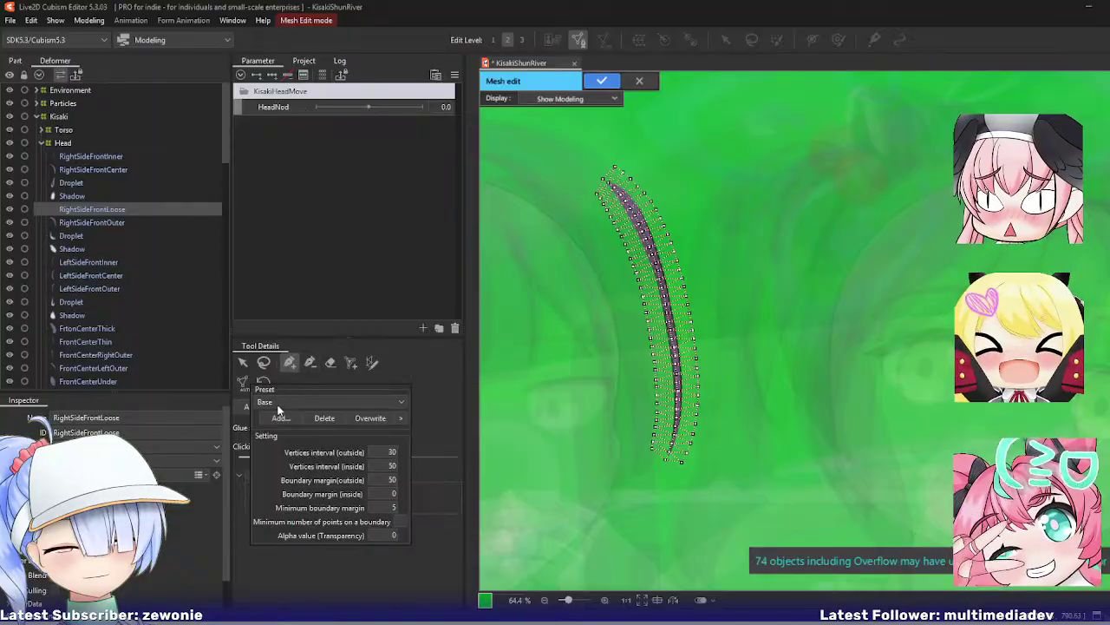
Step: Move the outline vertices at both tips of the strand outward and delete all of the mesh's inner vertices
click(603, 179)
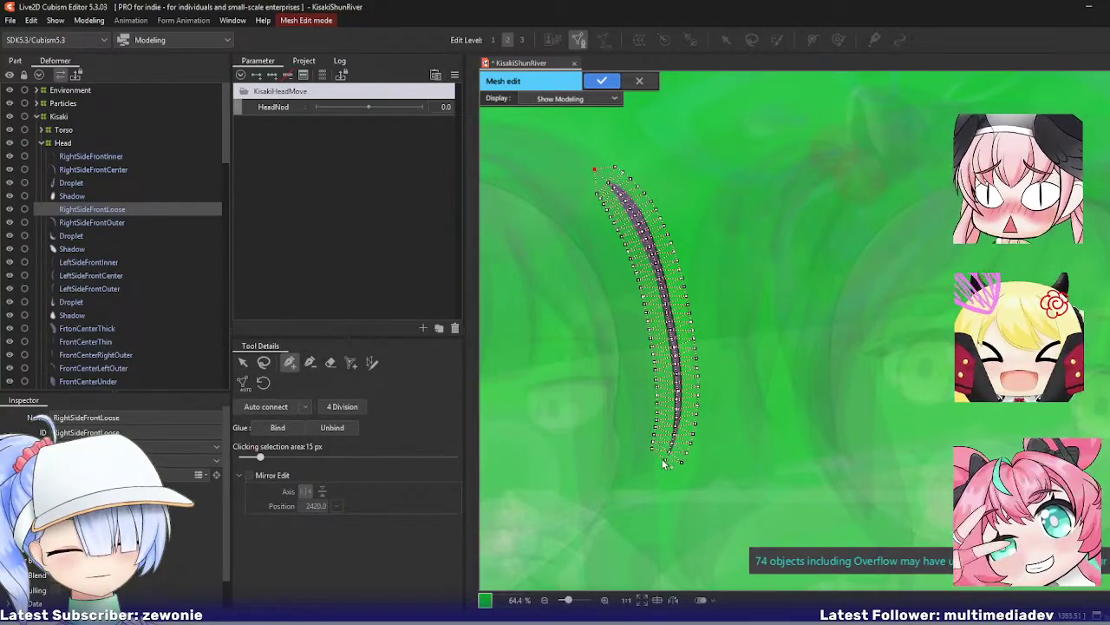
scroll(589, 260, up, 4)
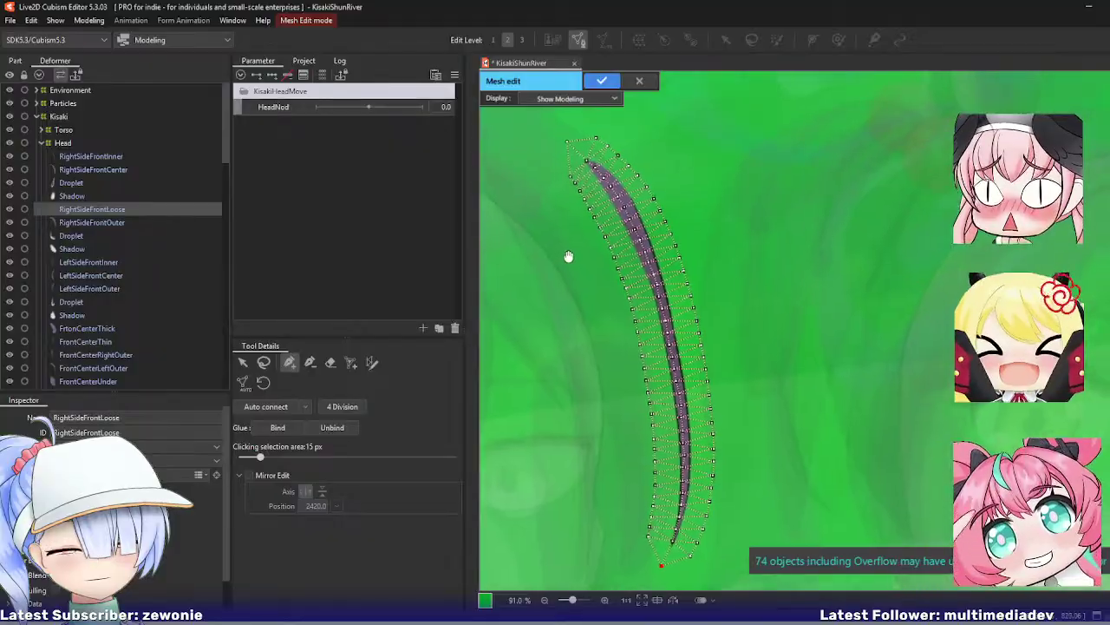
click(264, 362)
mouse_move(578, 191)
mouse_down()
mouse_move(617, 264)
mouse_move(654, 380)
mouse_move(652, 543)
mouse_move(670, 539)
mouse_move(693, 416)
mouse_move(668, 299)
mouse_move(626, 208)
mouse_move(579, 161)
mouse_up()
key(Delete)
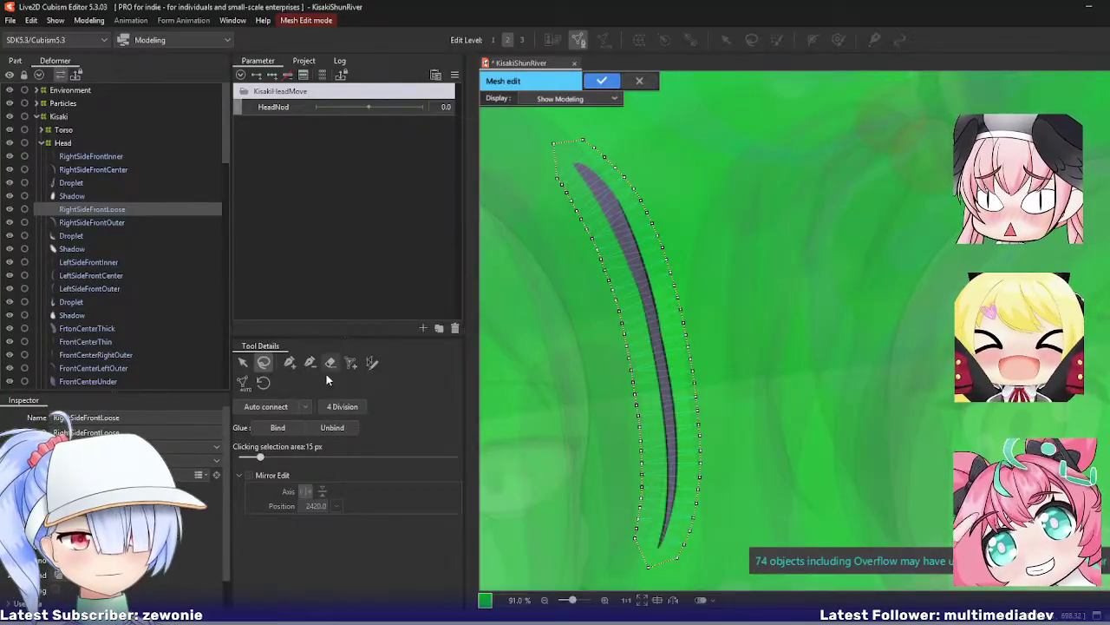
Step: Draw mesh-mapping strokes along both edges of the loose strand and fit their control points to its upper half
click(371, 362)
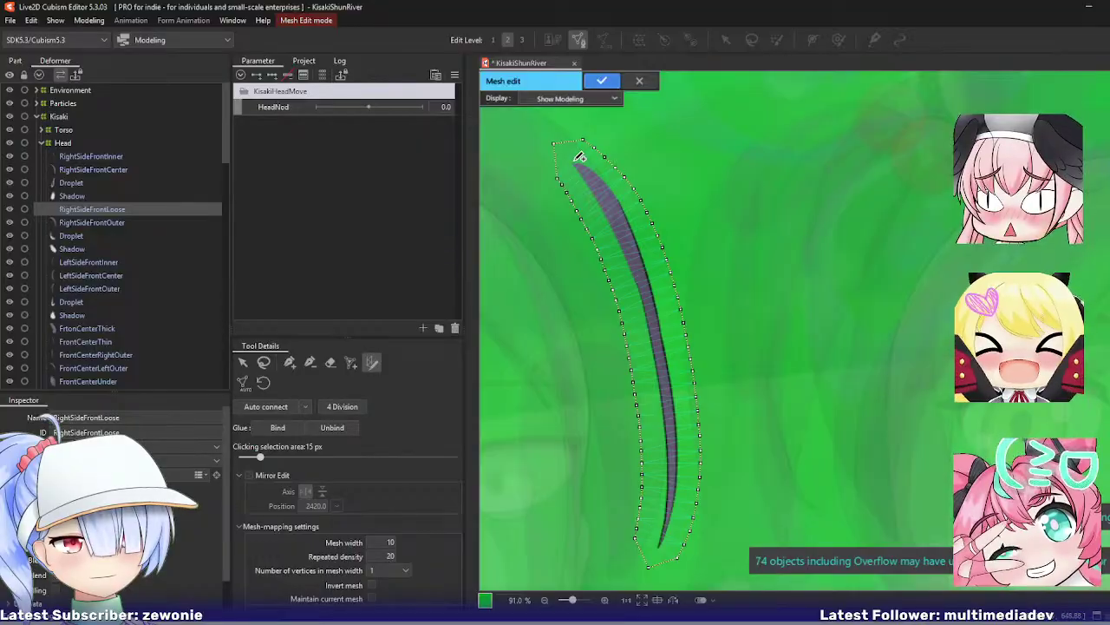
mouse_move(580, 160)
mouse_down()
mouse_move(637, 223)
mouse_move(669, 340)
mouse_move(684, 486)
mouse_move(661, 542)
mouse_move(672, 467)
mouse_move(660, 367)
mouse_move(625, 246)
mouse_move(580, 174)
mouse_up()
scroll(586, 173, up, 3)
mouse_move(637, 208)
mouse_down()
mouse_move(590, 159)
mouse_move(624, 189)
mouse_up()
drag(683, 277, 652, 219)
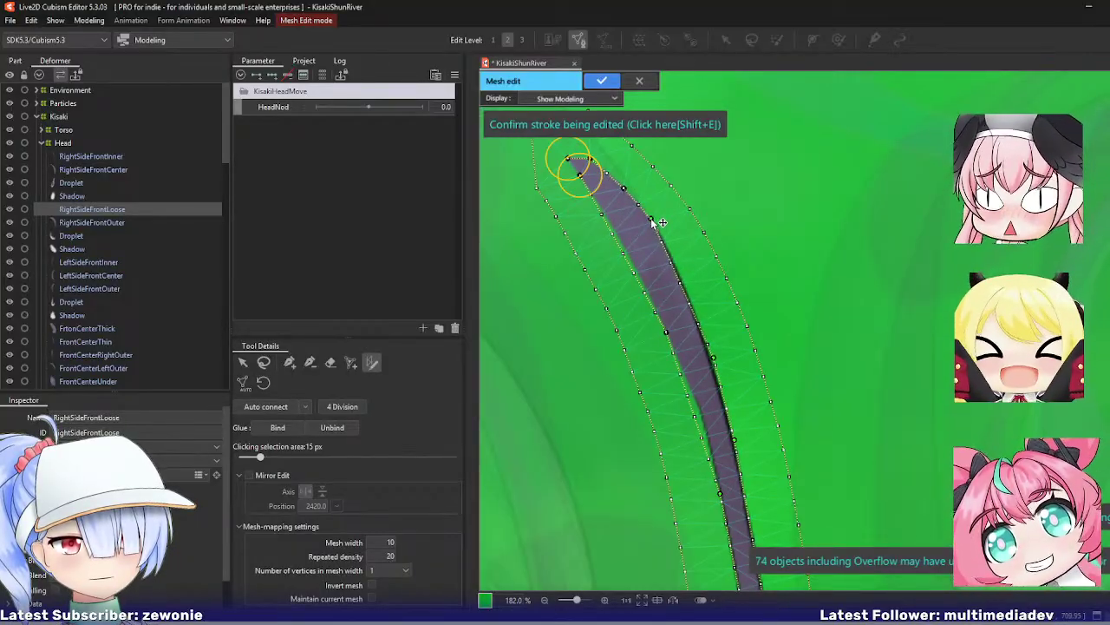
click(679, 276)
mouse_move(666, 332)
mouse_down()
mouse_move(624, 244)
mouse_move(669, 331)
mouse_move(715, 364)
mouse_move(651, 295)
mouse_up()
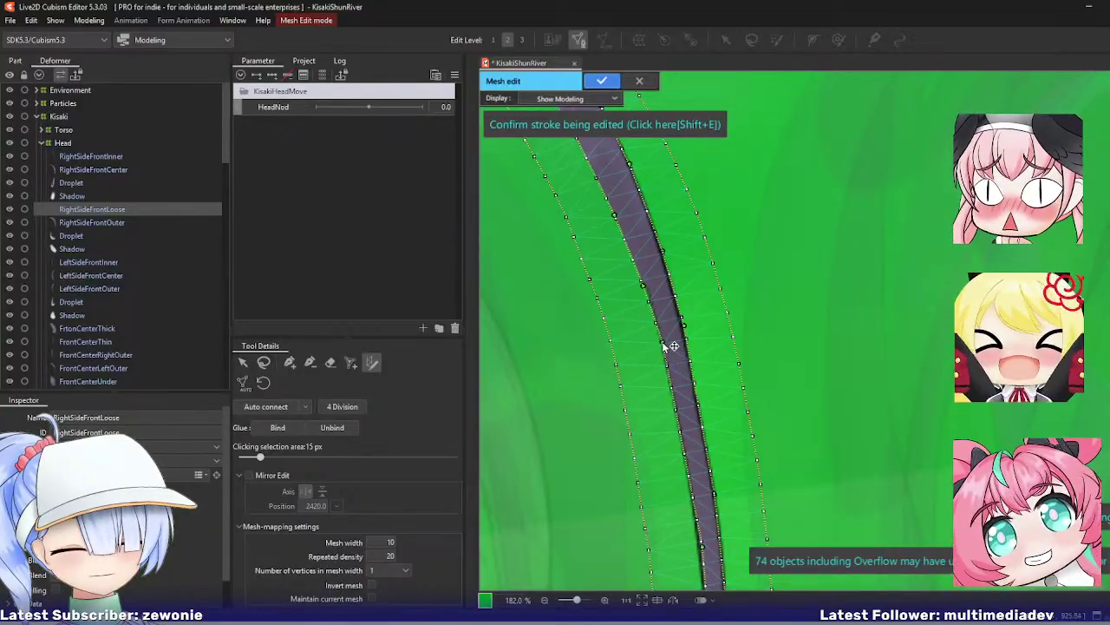
drag(654, 288, 679, 356)
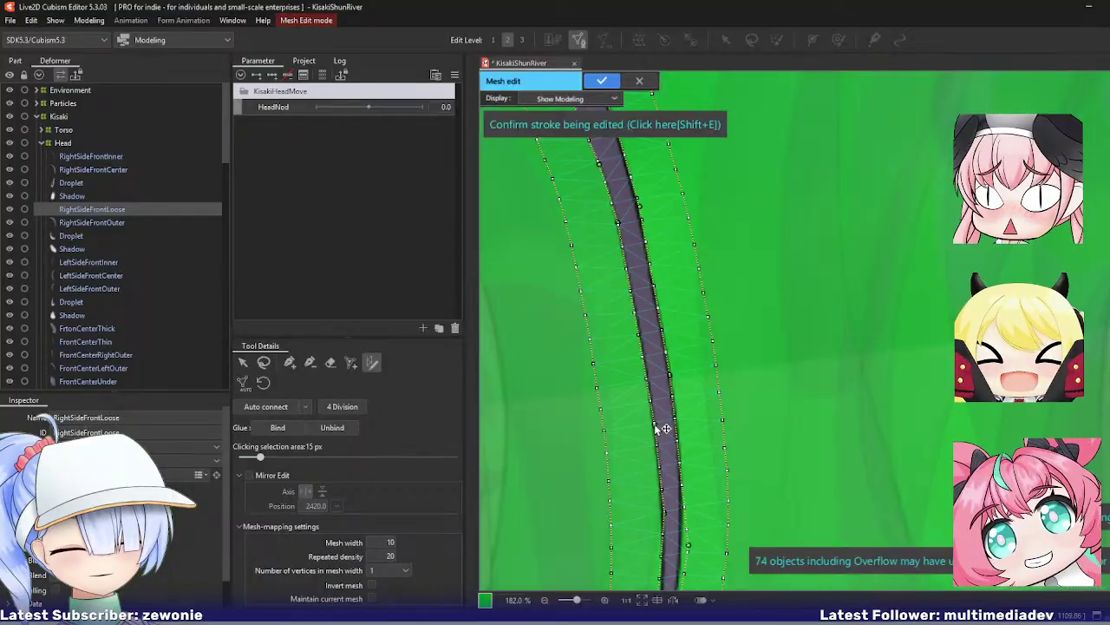
Step: Fit the stroke points to the loose strand's lower half and tip, confirm the strokes and apply the mesh edit
drag(675, 457, 665, 294)
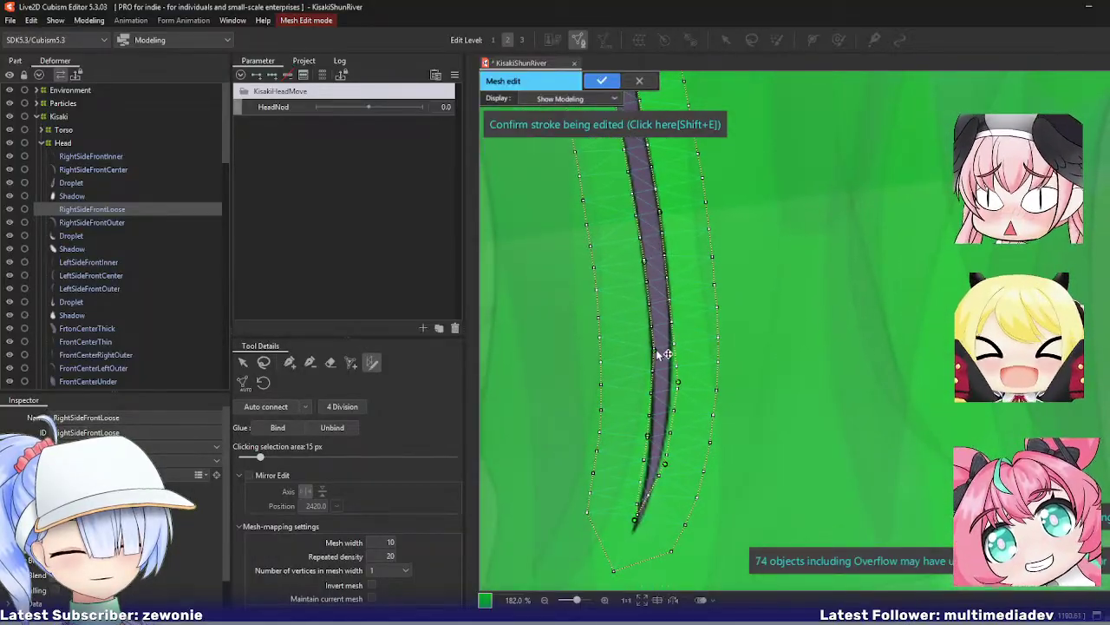
mouse_move(657, 350)
mouse_down()
mouse_move(674, 372)
mouse_move(670, 306)
mouse_up()
drag(670, 347, 672, 368)
mouse_move(682, 424)
mouse_down()
mouse_move(681, 347)
mouse_move(652, 362)
mouse_move(662, 384)
mouse_up()
drag(635, 440, 633, 450)
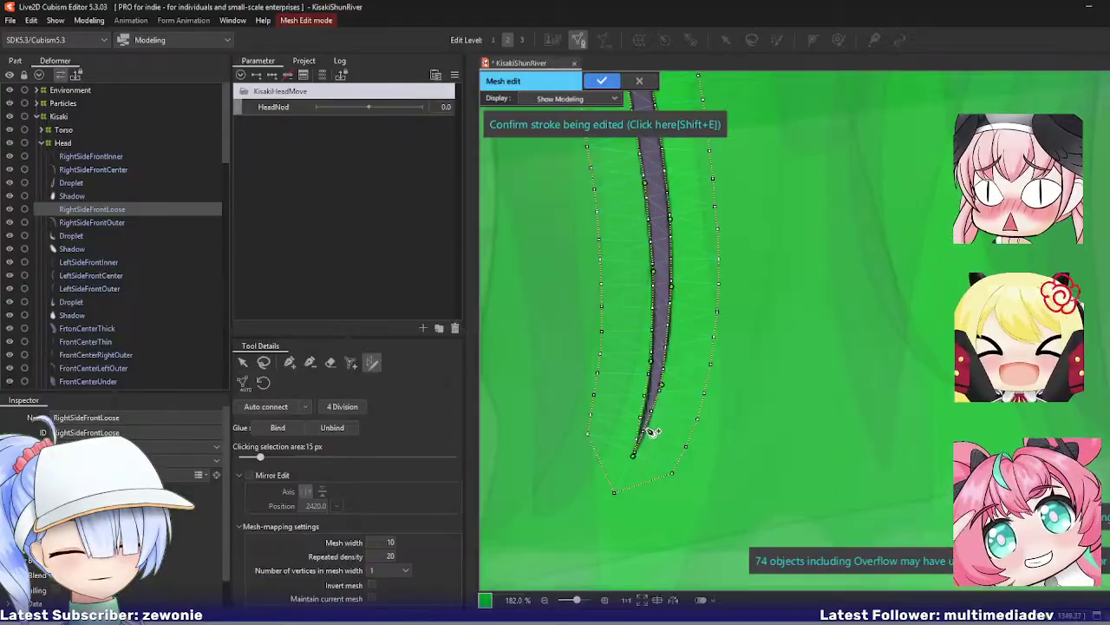
scroll(666, 356, up, 3)
drag(674, 283, 677, 283)
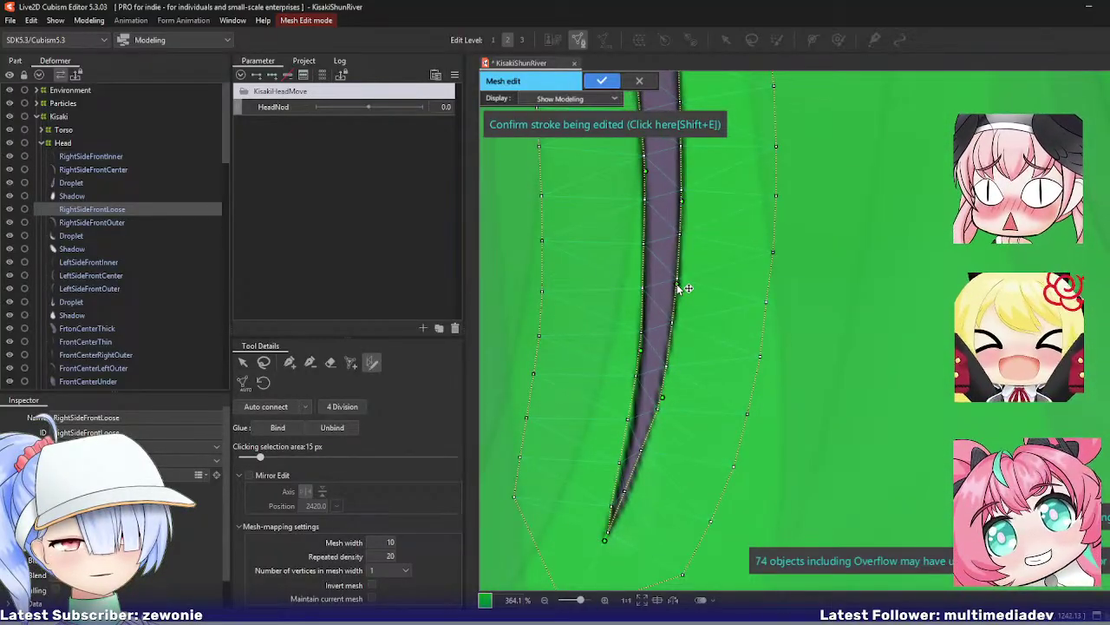
drag(631, 402, 634, 421)
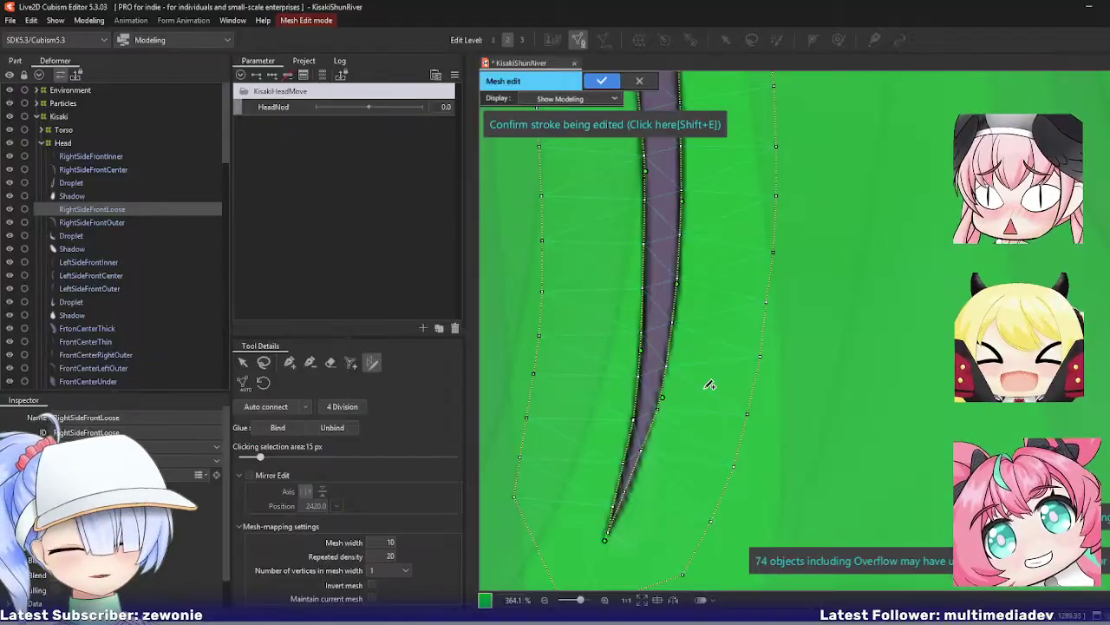
key(shift+e)
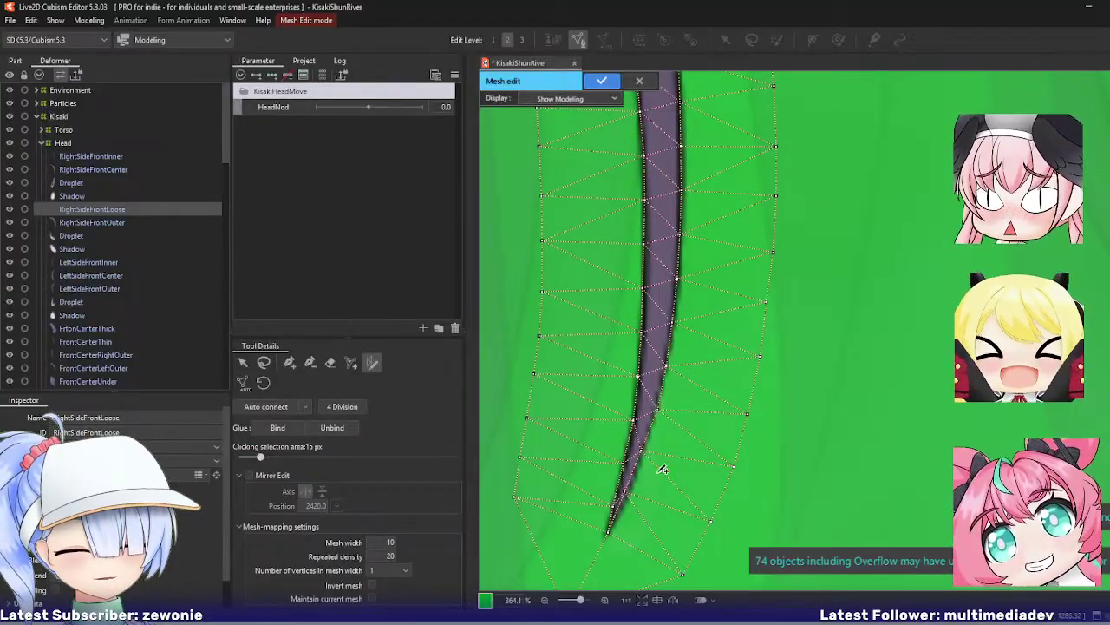
scroll(681, 480, down, 3)
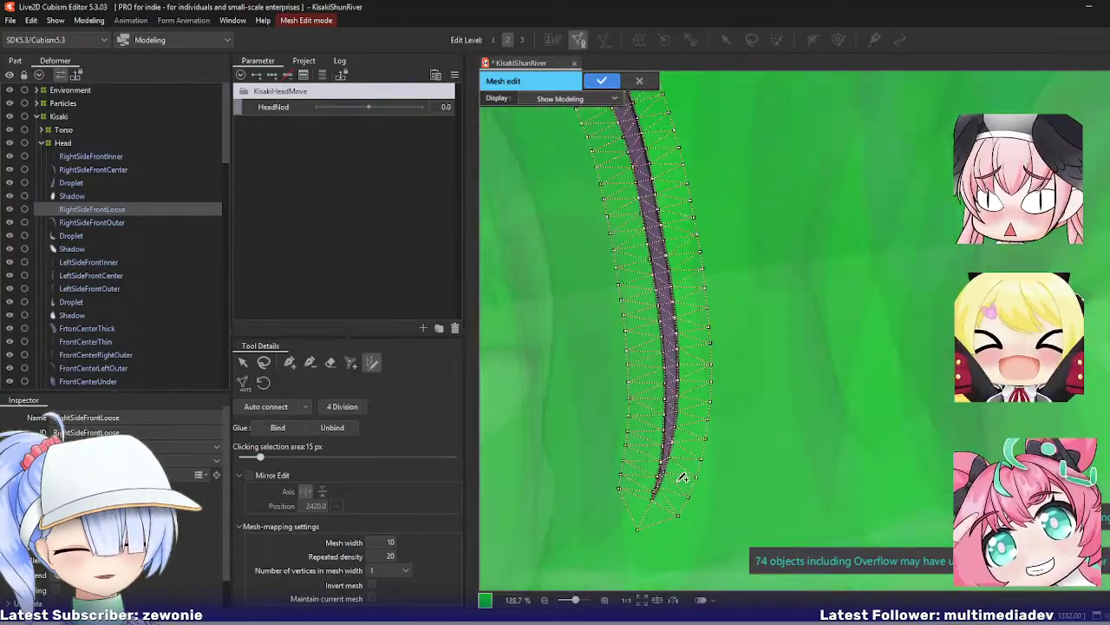
key(Return)
Step: Open the RightSideFrontOuter part for mesh editing
click(128, 222)
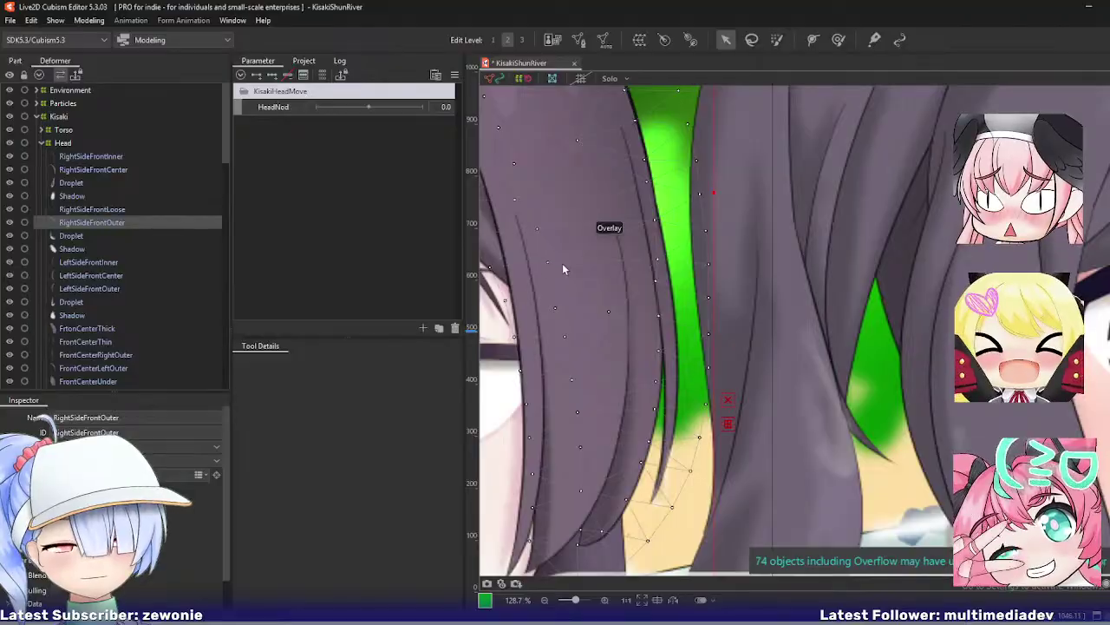
scroll(562, 264, down, 3)
drag(579, 245, 581, 295)
key(ctrl+e)
scroll(519, 262, down, 3)
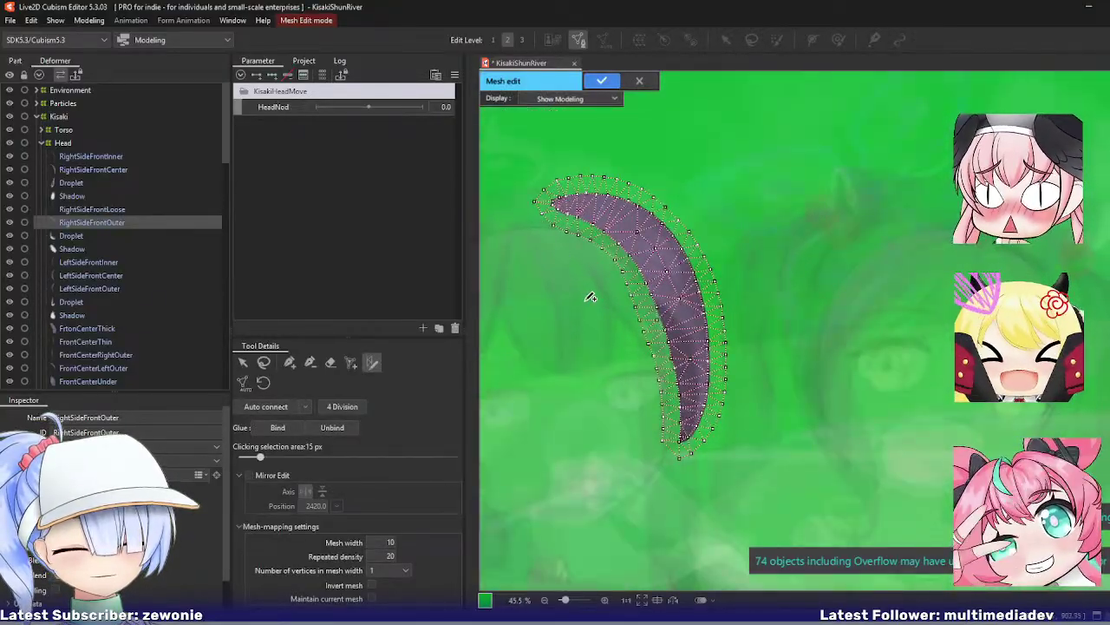
scroll(585, 295, up, 3)
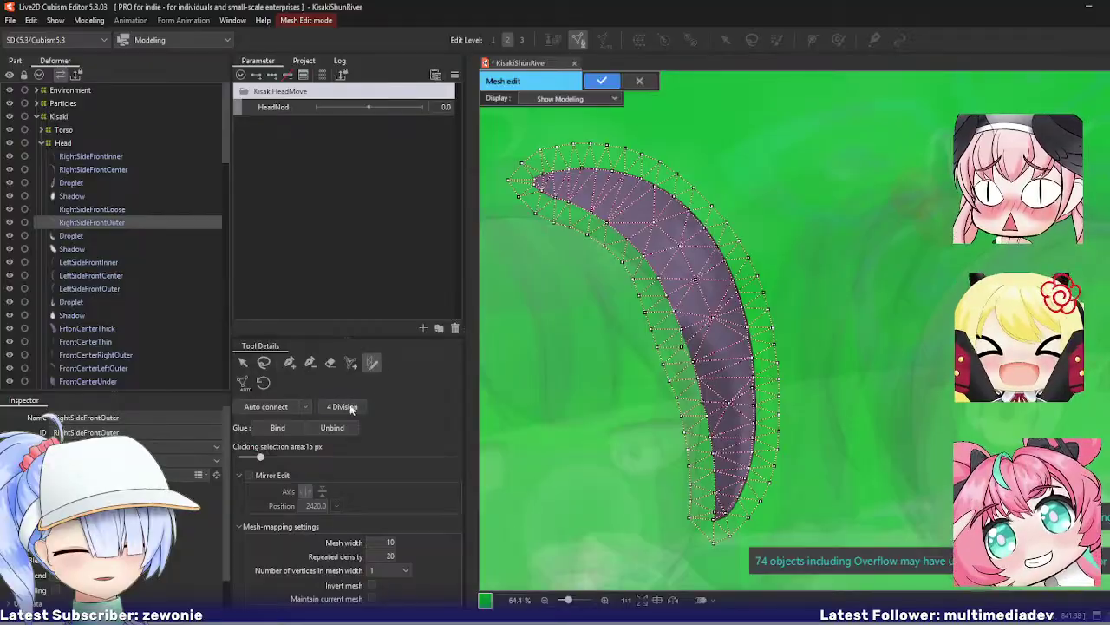
Step: Delete all inner vertices of the RightSideFrontOuter mesh, keeping only its outer outline
click(263, 362)
mouse_move(524, 180)
mouse_down()
mouse_move(554, 213)
mouse_move(622, 246)
mouse_move(666, 310)
mouse_up()
mouse_move(681, 364)
mouse_down()
mouse_move(719, 530)
mouse_move(742, 510)
mouse_move(767, 413)
mouse_move(747, 285)
mouse_move(708, 216)
mouse_move(678, 194)
mouse_move(602, 162)
mouse_move(556, 162)
mouse_up()
key(Delete)
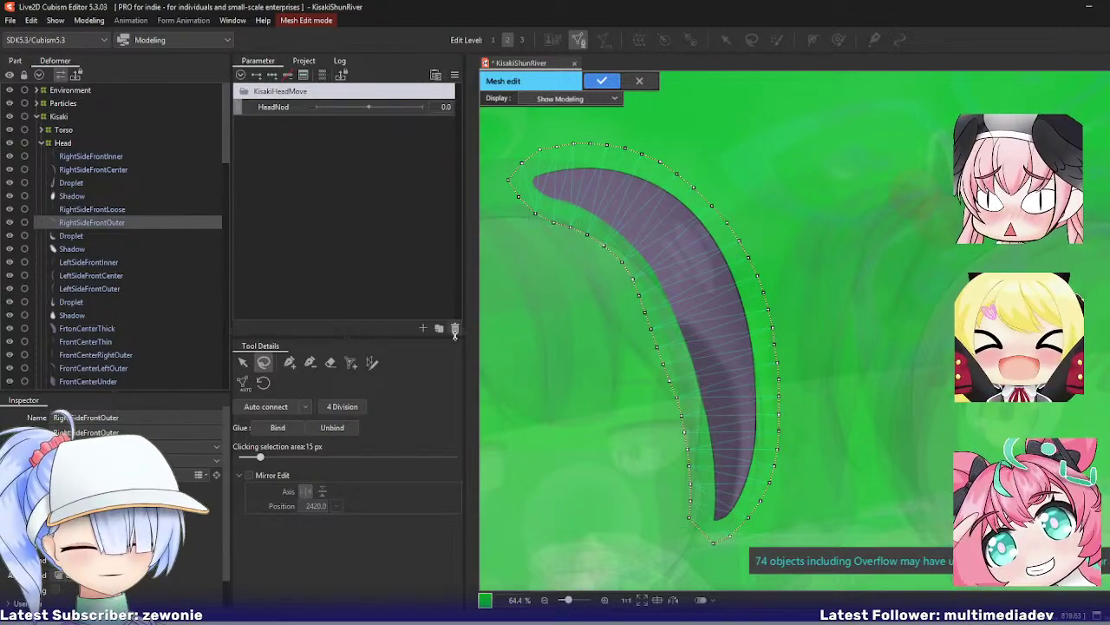
Step: Draw mesh-mapping strokes along both edges of the outer strand and fit the outer edge's points around its upper bend
click(373, 361)
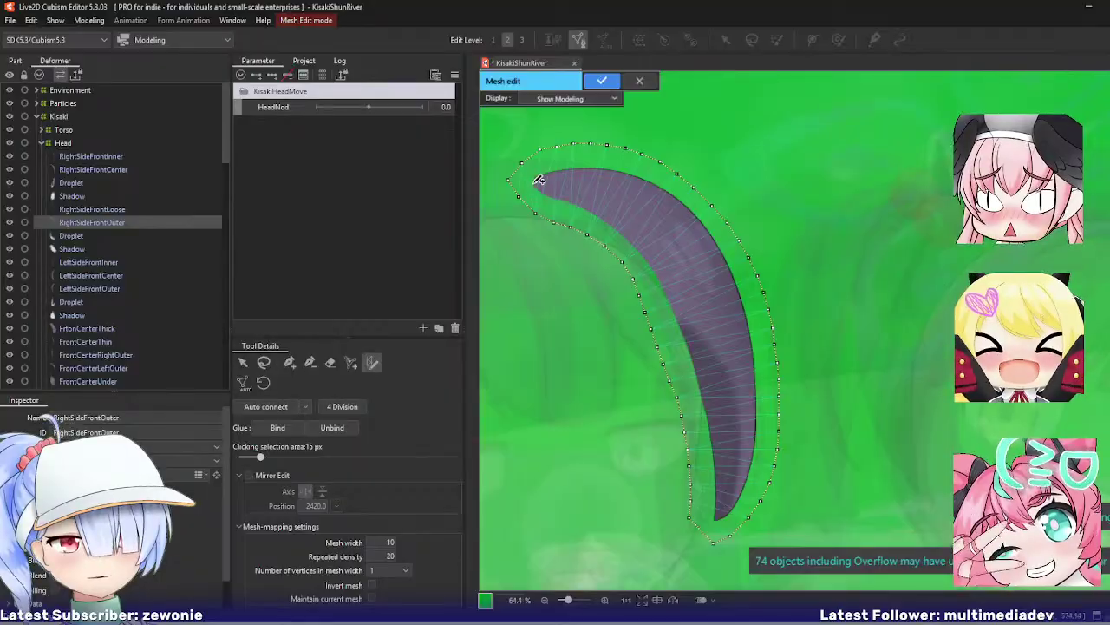
mouse_move(562, 167)
mouse_down()
mouse_move(651, 177)
mouse_move(713, 222)
mouse_move(745, 280)
mouse_move(761, 366)
mouse_move(751, 446)
mouse_move(722, 517)
mouse_move(716, 410)
mouse_move(668, 287)
mouse_move(605, 214)
mouse_move(538, 193)
mouse_move(530, 169)
mouse_up()
scroll(537, 193, up, 3)
mouse_move(623, 155)
mouse_down()
mouse_move(551, 159)
mouse_move(610, 152)
mouse_up()
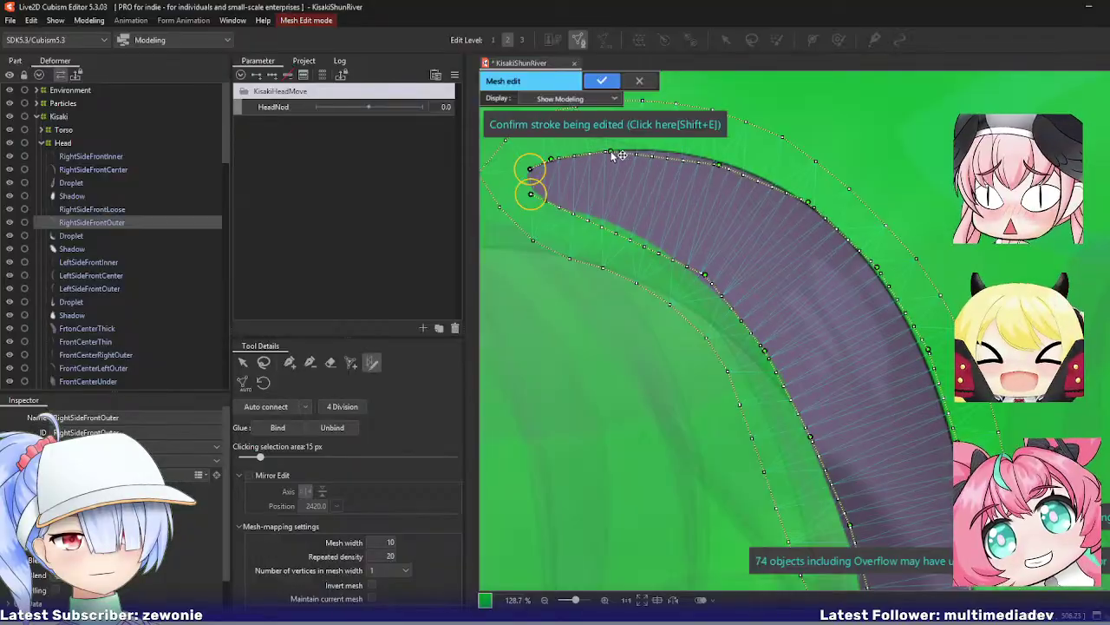
mouse_move(719, 165)
mouse_down()
mouse_move(662, 151)
mouse_move(719, 164)
mouse_up()
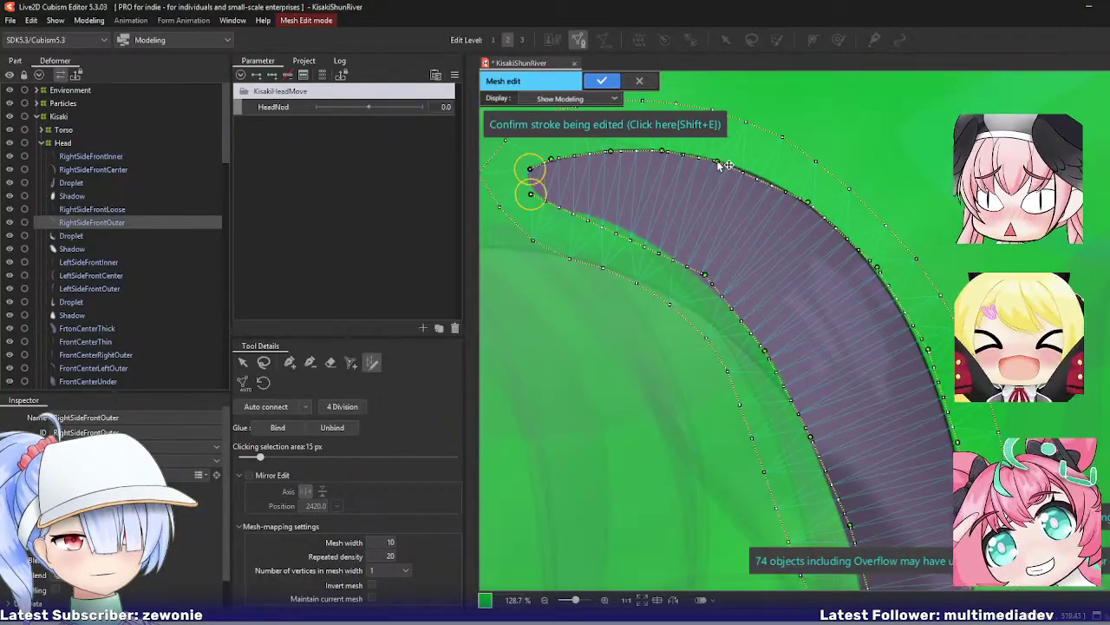
drag(809, 203, 771, 180)
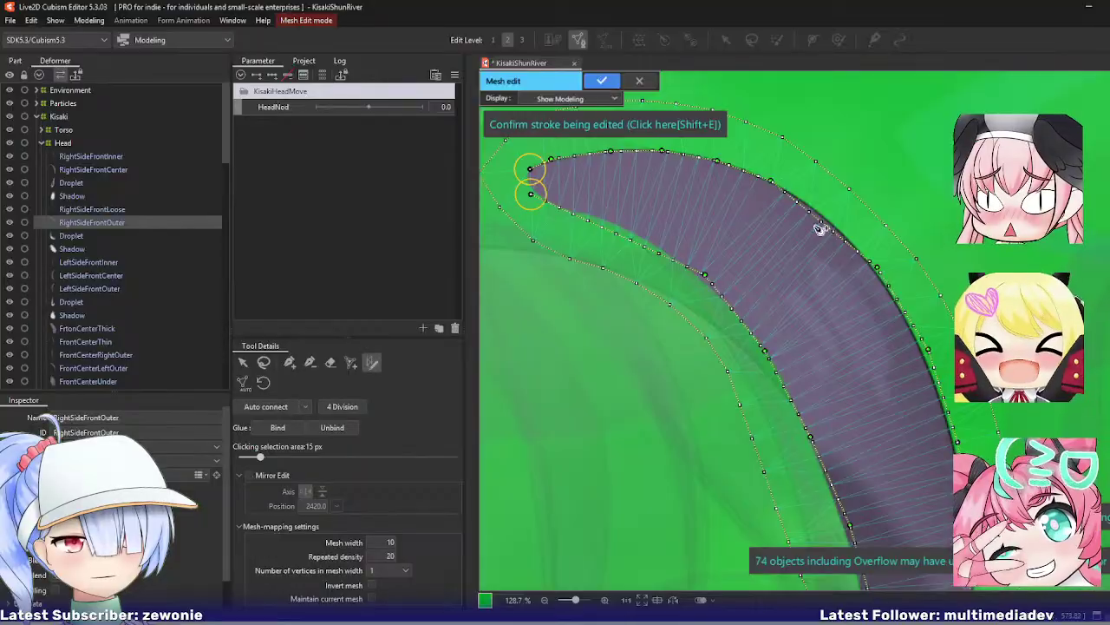
drag(842, 239, 823, 222)
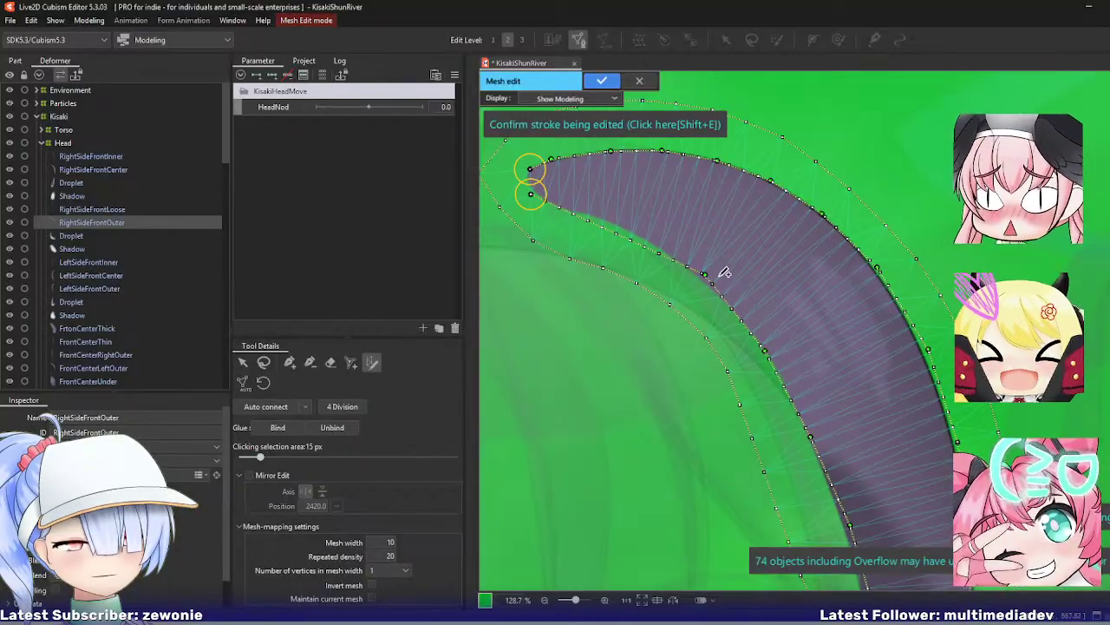
Step: Fit the stroke points to both edges of the RightSideFrontOuter strand through its middle section
mouse_move(706, 277)
mouse_down()
mouse_move(570, 210)
mouse_move(639, 238)
mouse_move(767, 347)
mouse_move(760, 339)
mouse_up()
drag(879, 271, 876, 270)
mouse_move(875, 360)
mouse_down()
mouse_move(757, 259)
mouse_move(806, 248)
mouse_move(798, 235)
mouse_move(839, 344)
mouse_move(814, 276)
mouse_up()
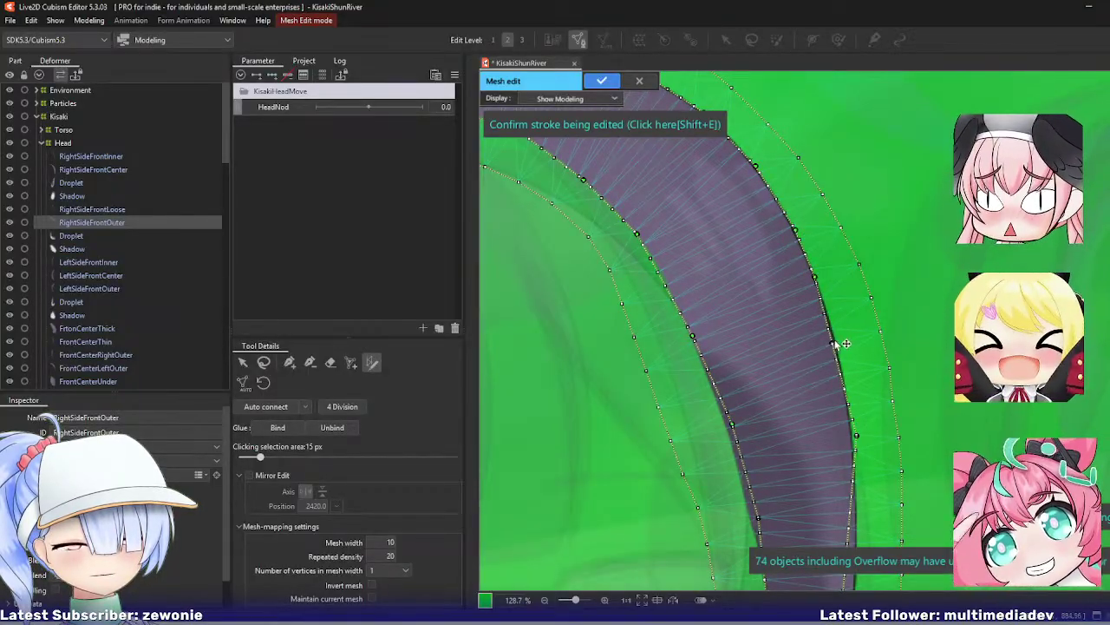
drag(838, 343, 835, 337)
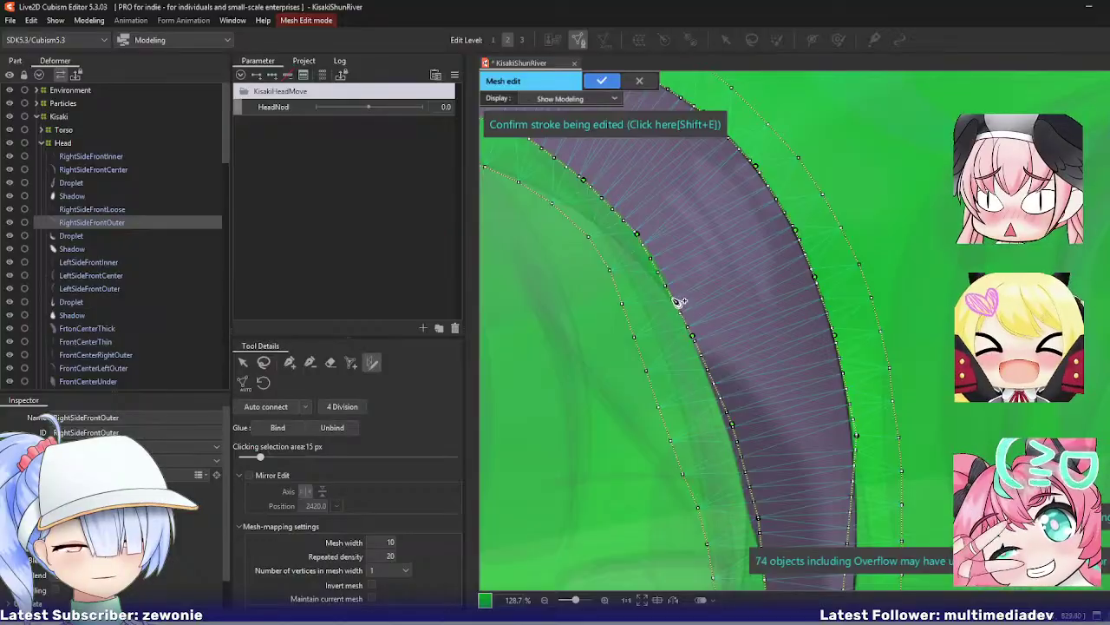
drag(667, 286, 666, 282)
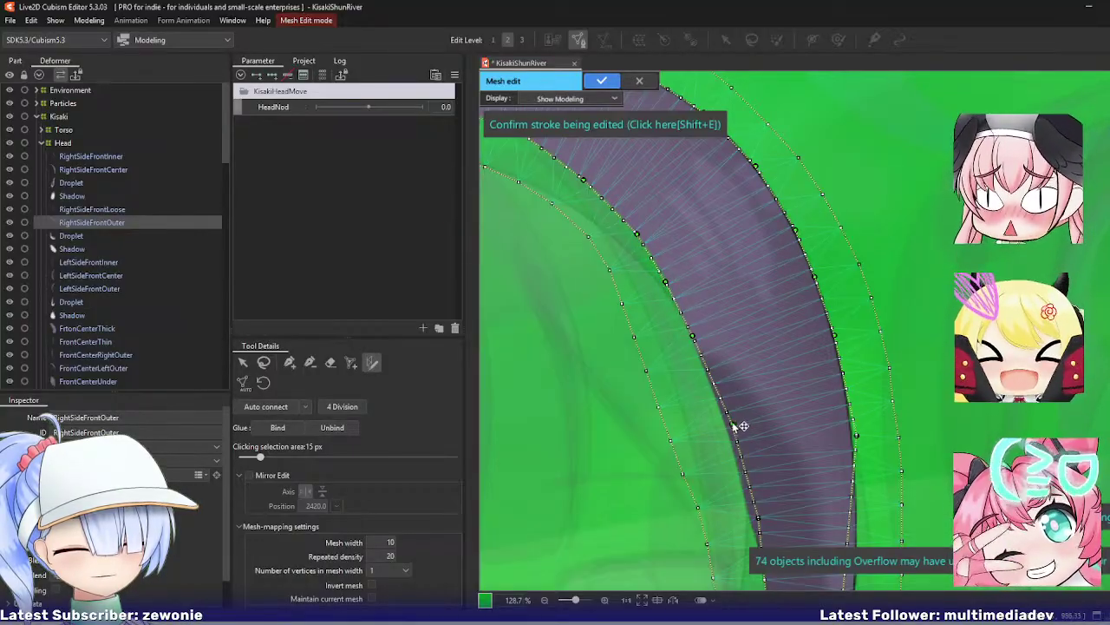
drag(733, 424, 725, 421)
drag(795, 444, 792, 334)
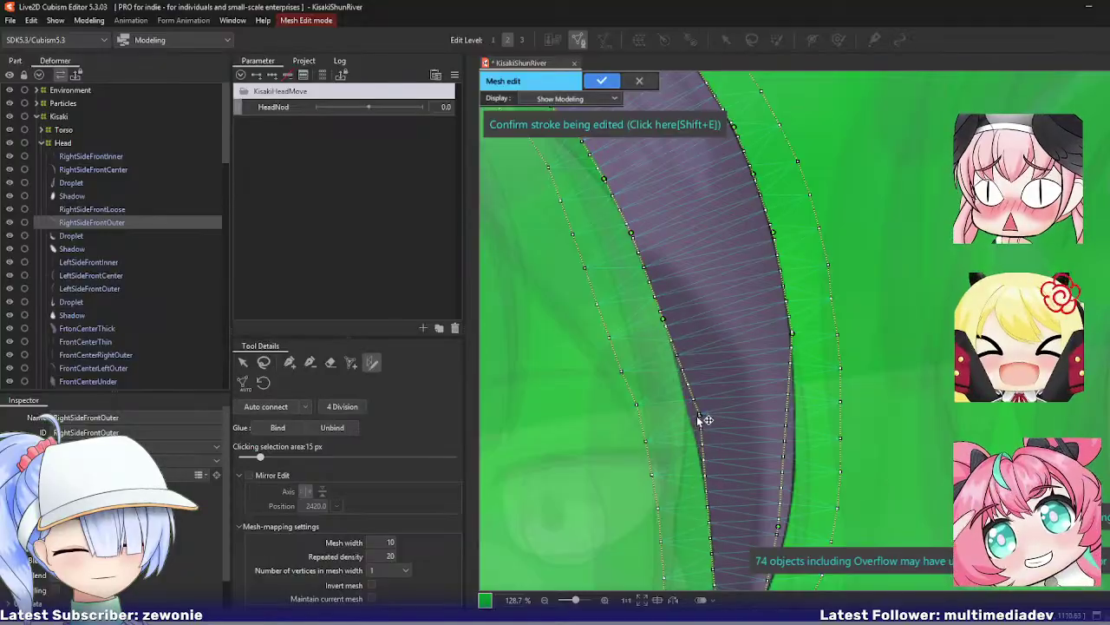
Step: Fit the stroke points along the outer strand's lower half and around its pointed tip
drag(688, 417, 690, 416)
drag(766, 434, 779, 357)
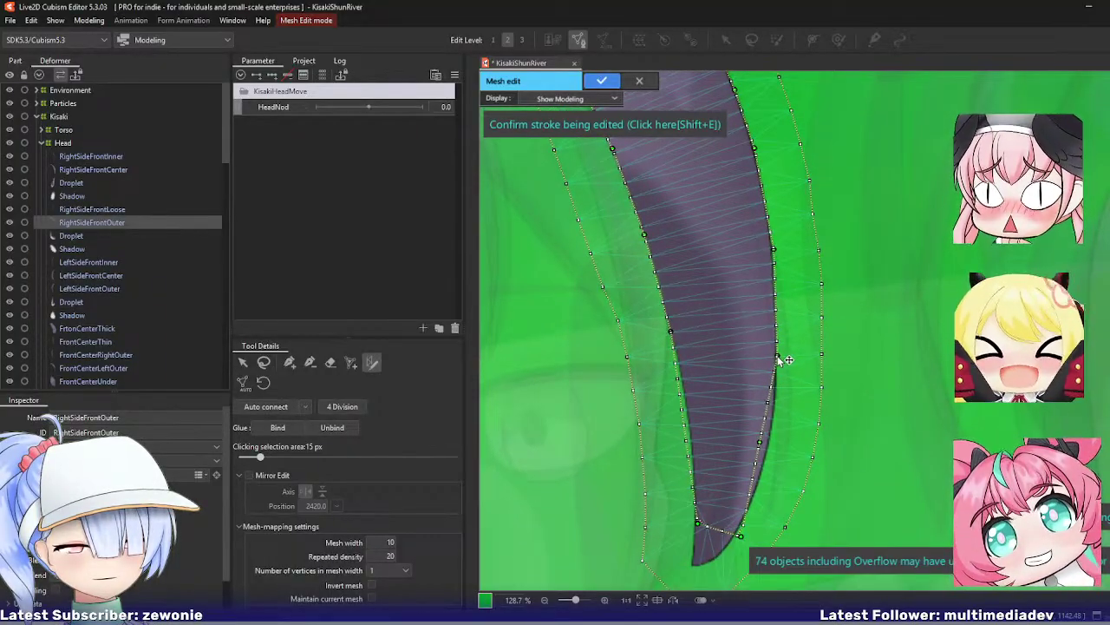
drag(765, 441, 715, 376)
drag(677, 334, 683, 346)
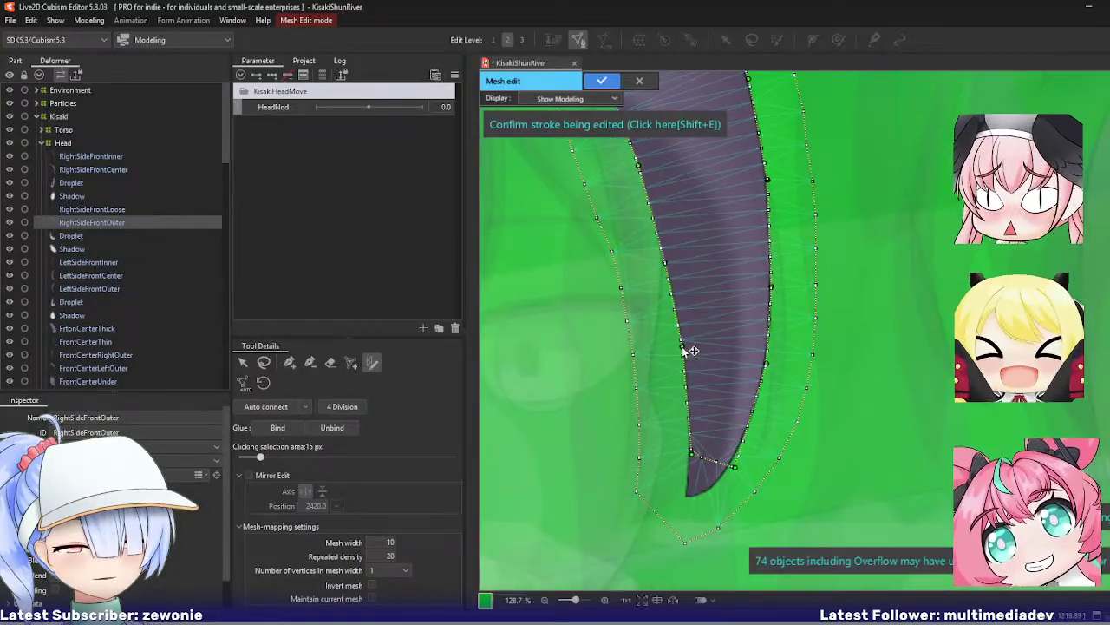
drag(719, 419, 719, 357)
mouse_move(691, 391)
mouse_down()
mouse_move(688, 437)
mouse_move(694, 347)
mouse_move(701, 359)
mouse_up()
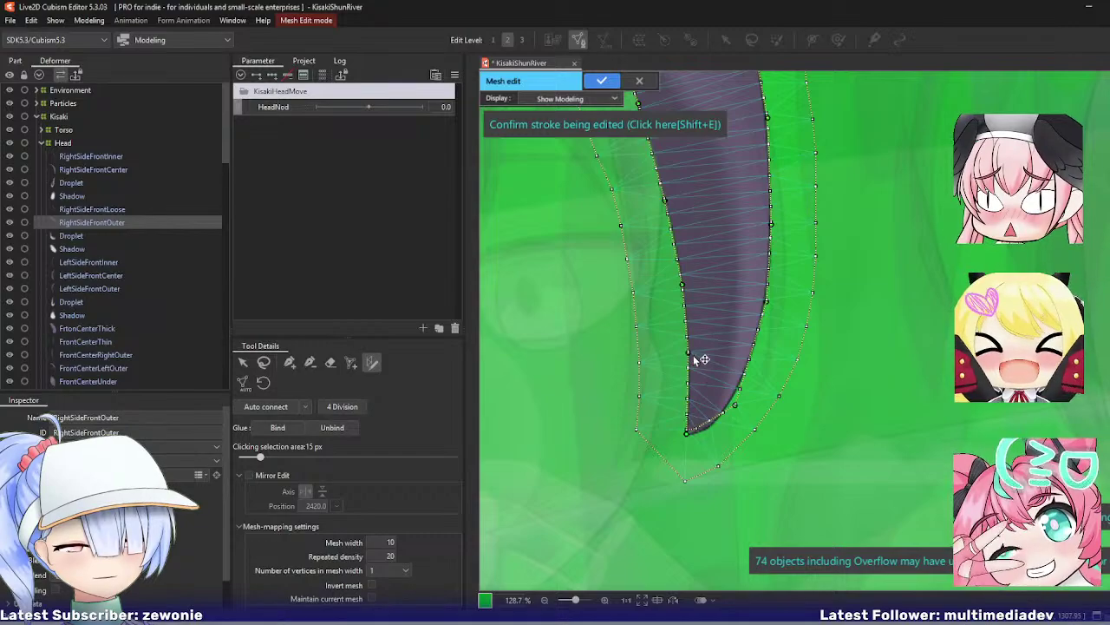
mouse_move(743, 407)
mouse_down()
mouse_move(722, 408)
mouse_move(718, 426)
mouse_up()
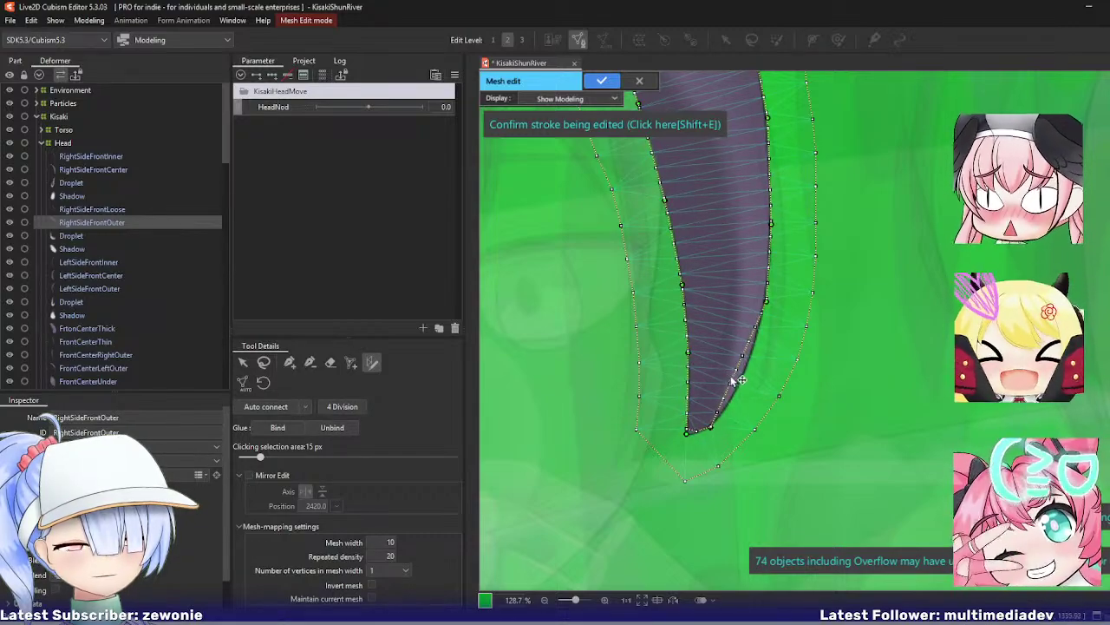
drag(731, 380, 735, 396)
drag(758, 339, 751, 347)
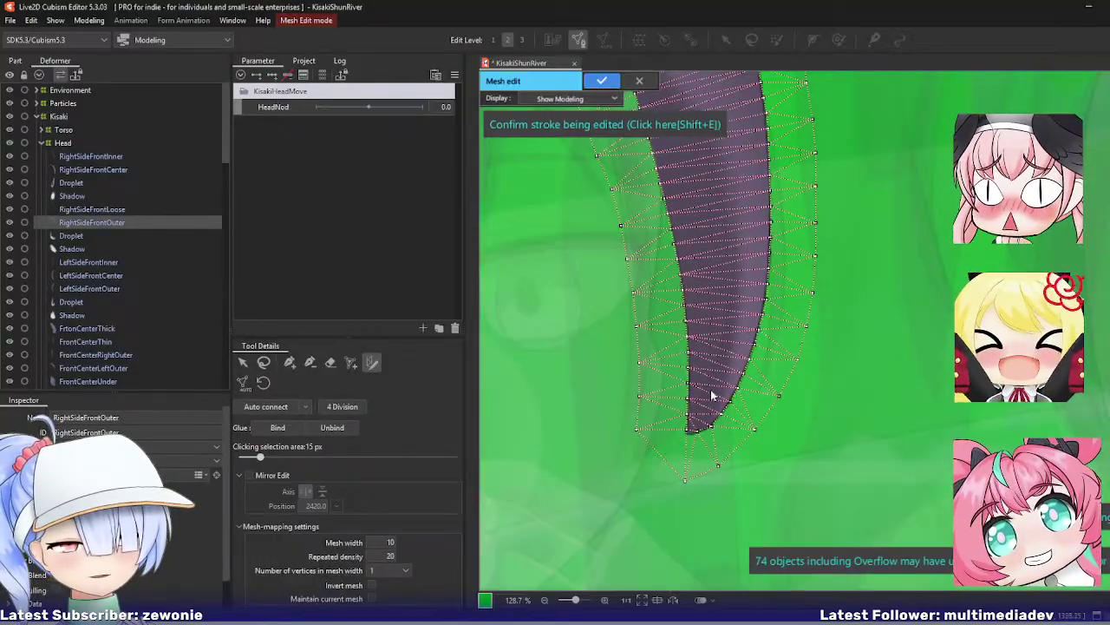
Step: Confirm the strokes, move the mesh vertices at the strand's tip onto its outline and apply the mesh edit
key(shift+e)
scroll(713, 425, up, 8)
click(290, 362)
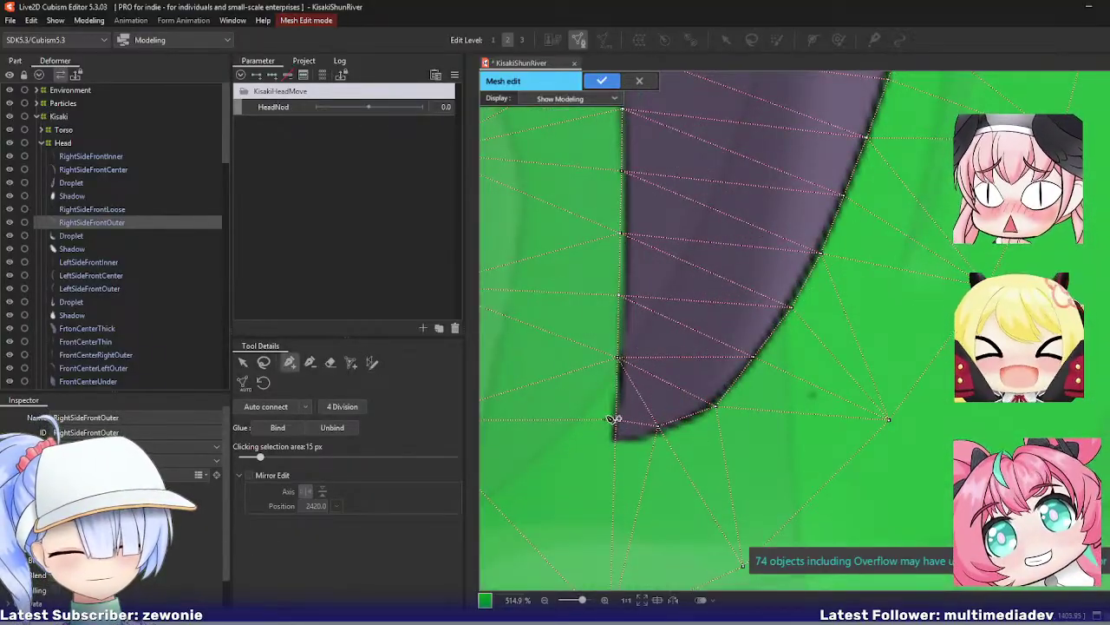
drag(617, 422, 615, 444)
click(667, 431)
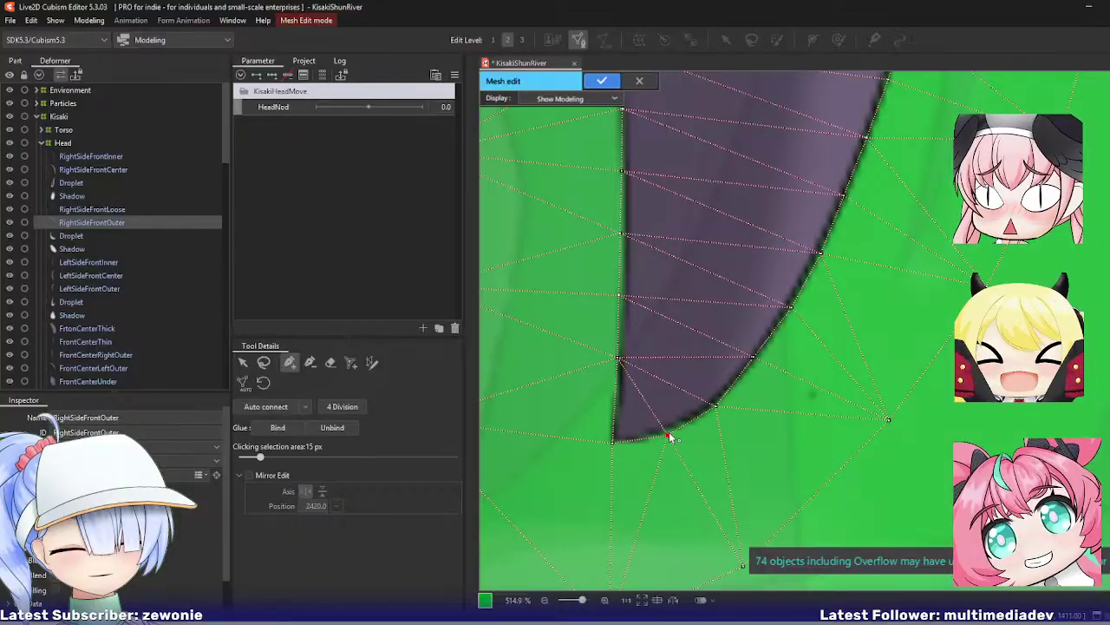
scroll(667, 468, down, 10)
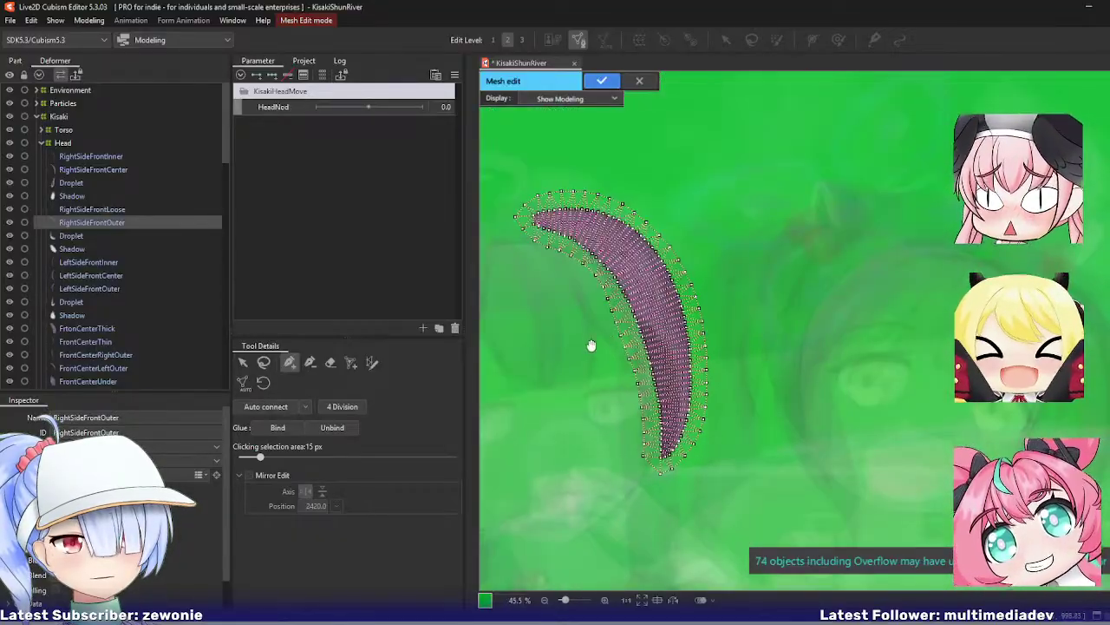
key(Return)
Step: Thin out the inner vertices of the Droplet part below RightSideFrontOuter, auto-connect the mesh and apply the edit
click(72, 235)
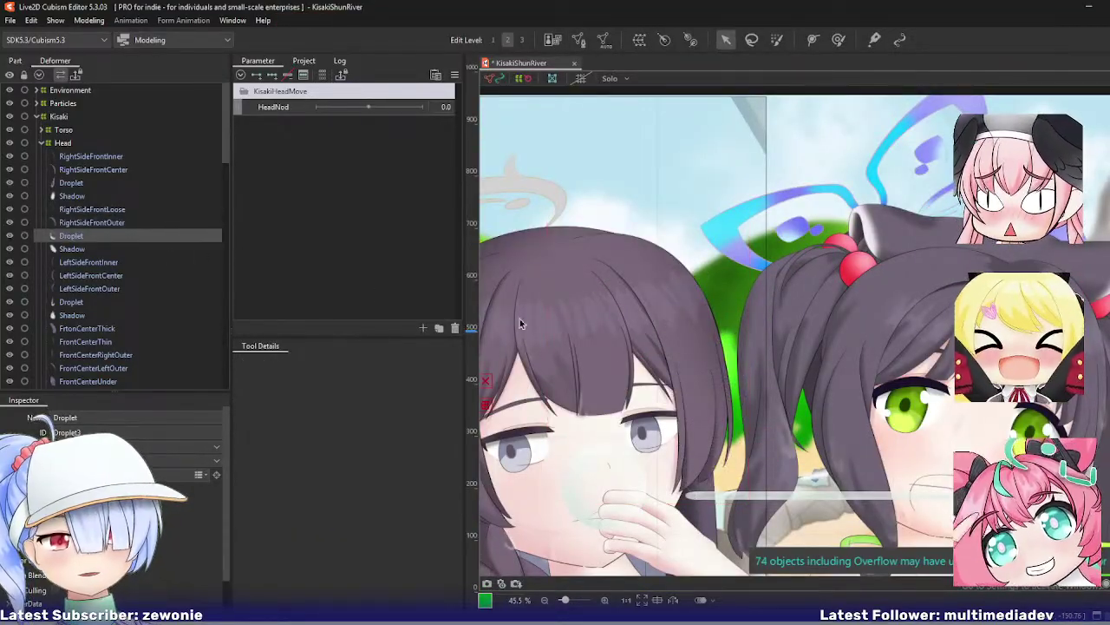
scroll(639, 347, up, 7)
drag(624, 353, 614, 300)
key(ctrl+e)
scroll(694, 321, down, 2)
scroll(614, 301, up, 3)
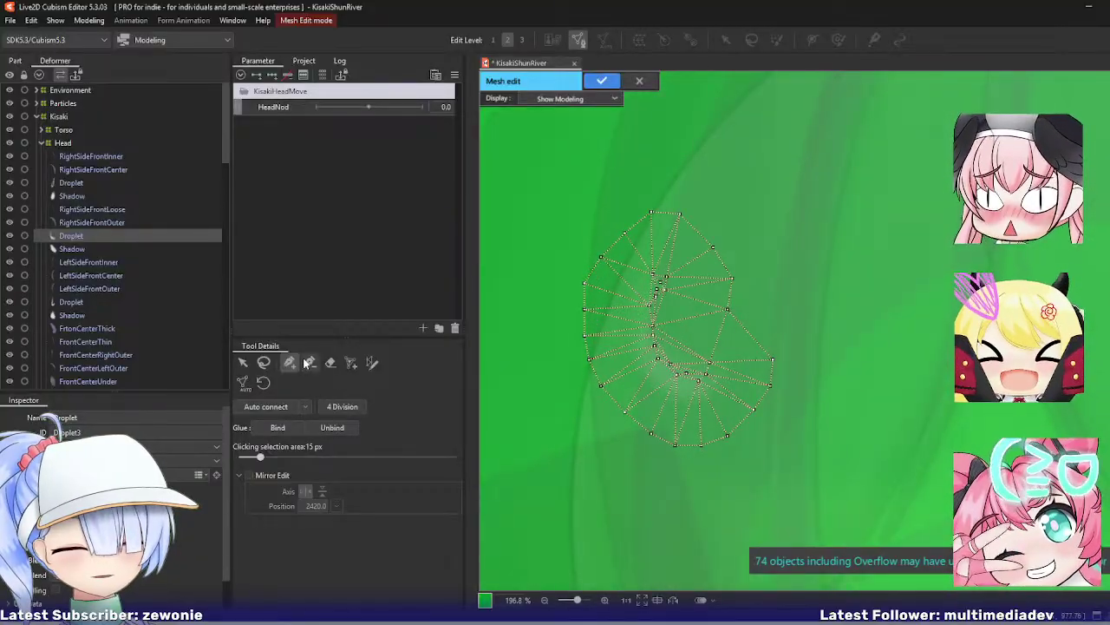
click(308, 362)
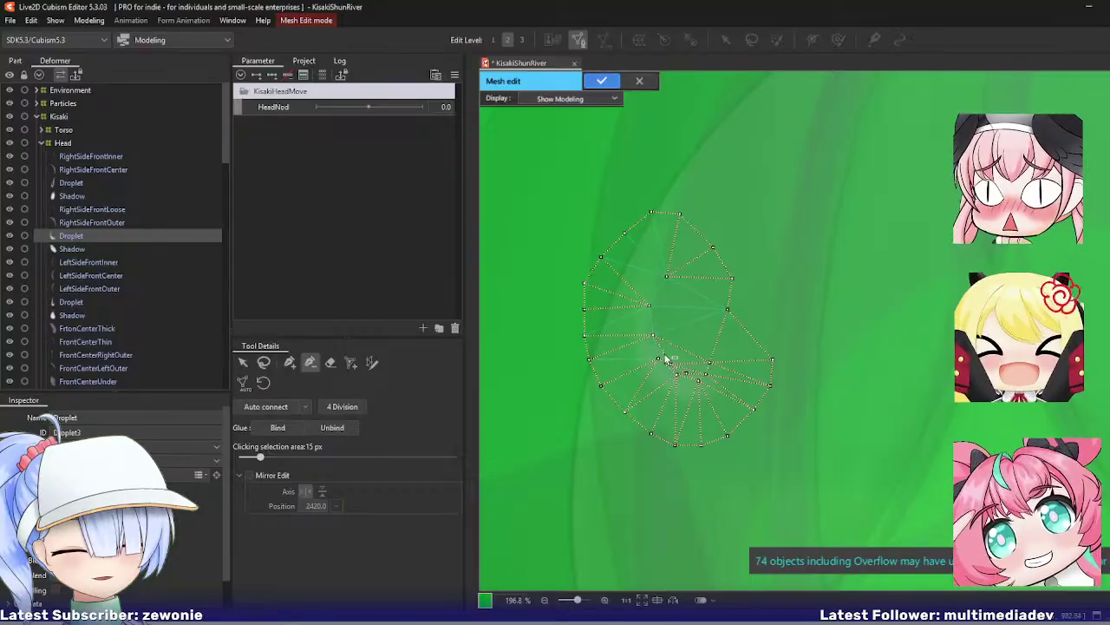
key(ctrl+shift+a)
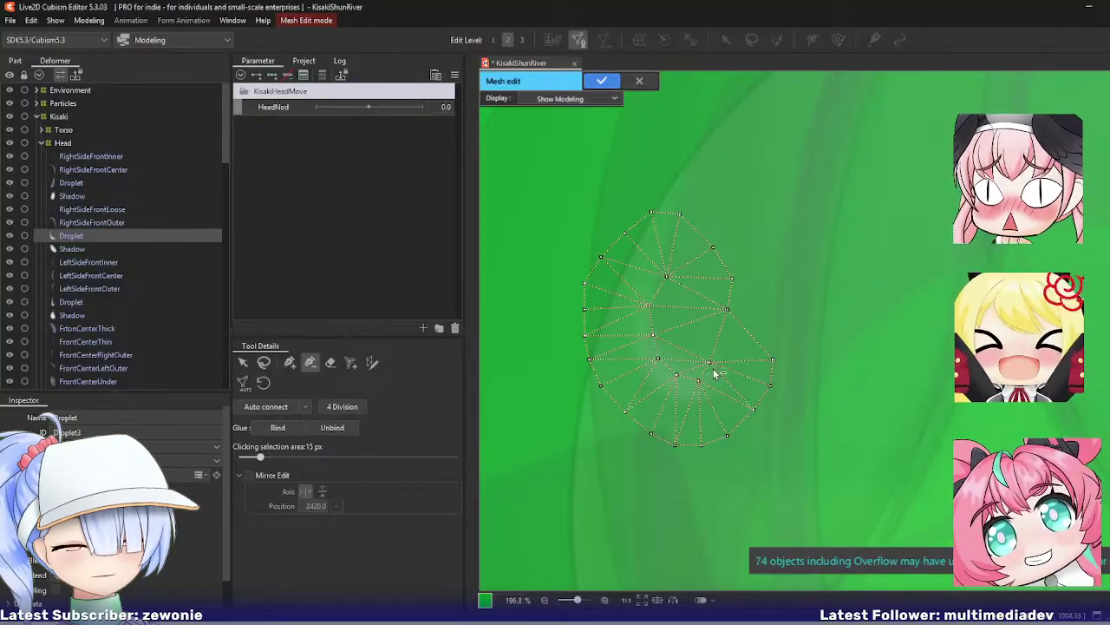
key(Return)
Step: Thin out the inner vertices of the Shadow part below that Droplet and apply the mesh edit
click(111, 251)
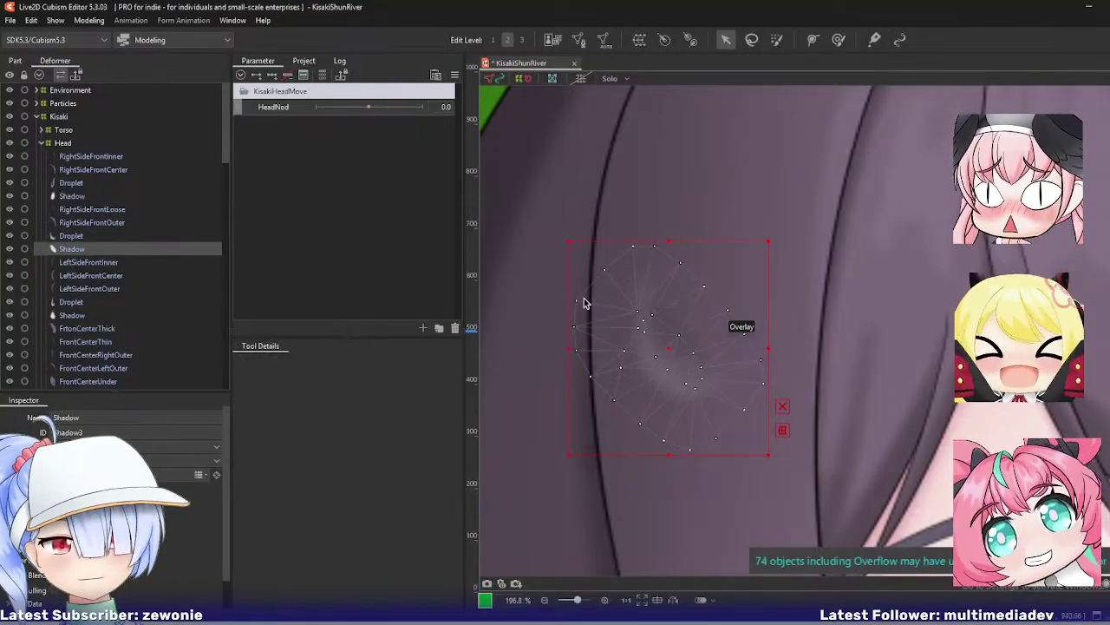
key(Return)
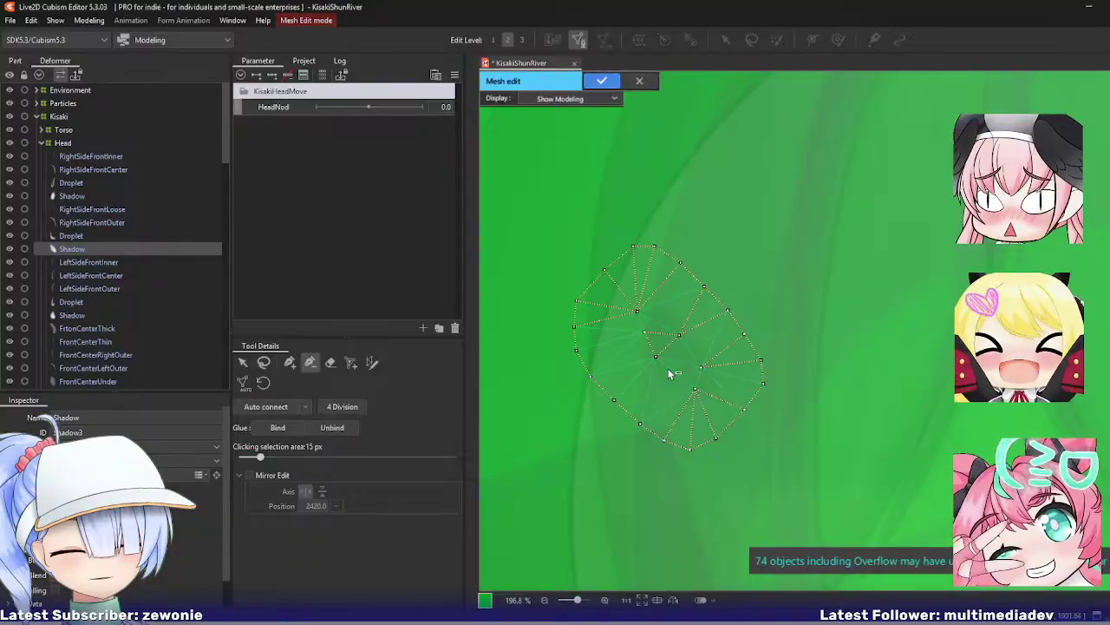
key(Return)
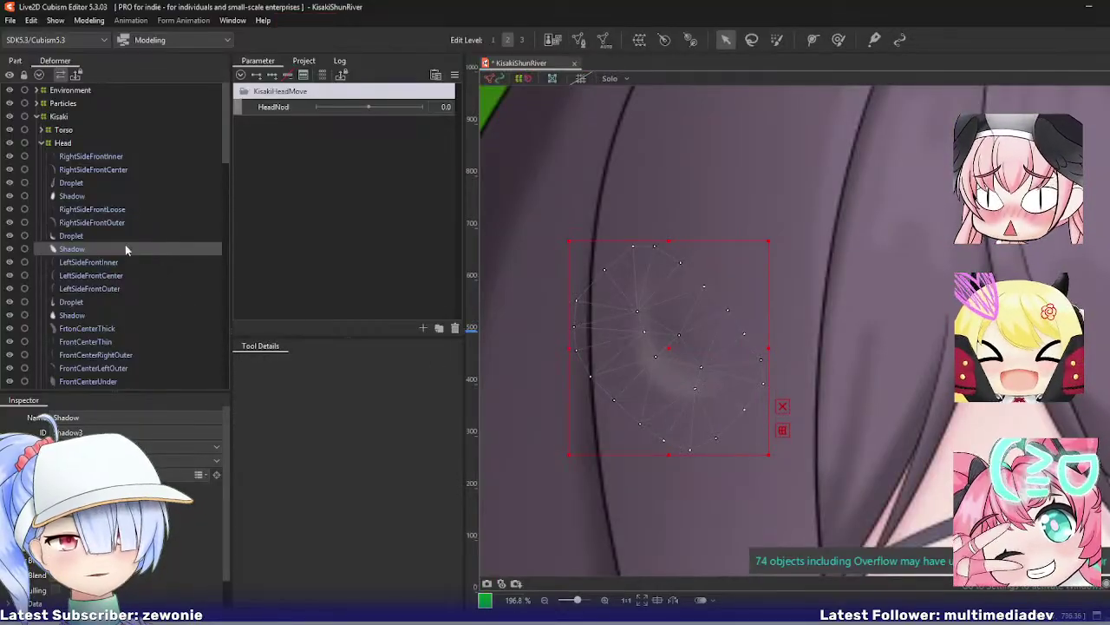
Step: Open the LeftSideFrontInner part for mesh editing and regenerate its mesh automatically with a wider outside boundary margin
click(84, 263)
scroll(602, 343, down, 6)
key(ctrl+e)
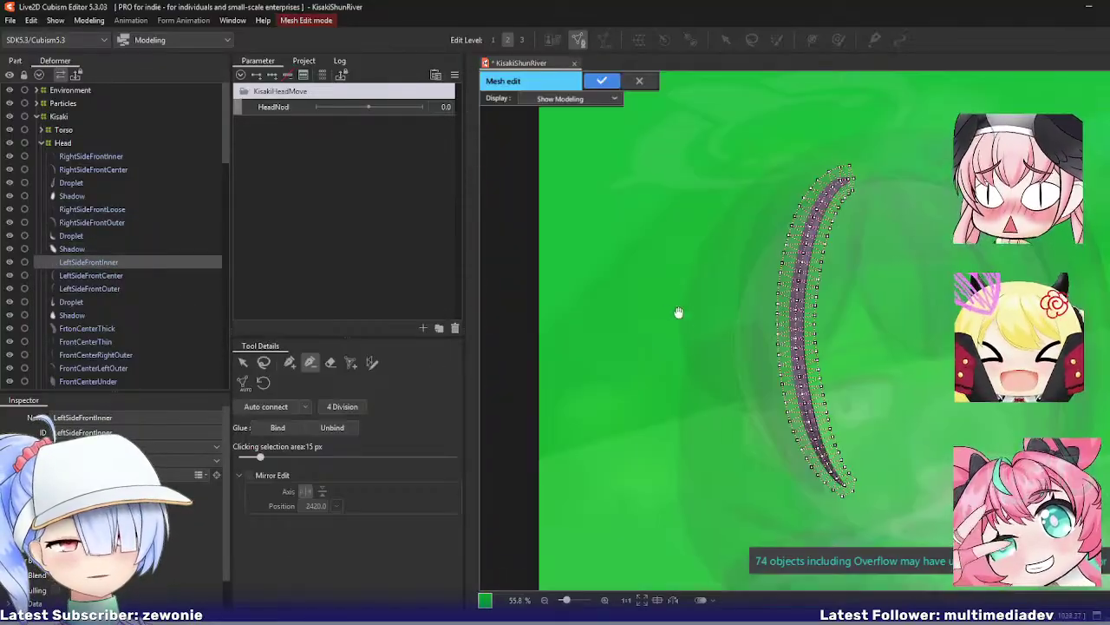
drag(679, 313, 524, 305)
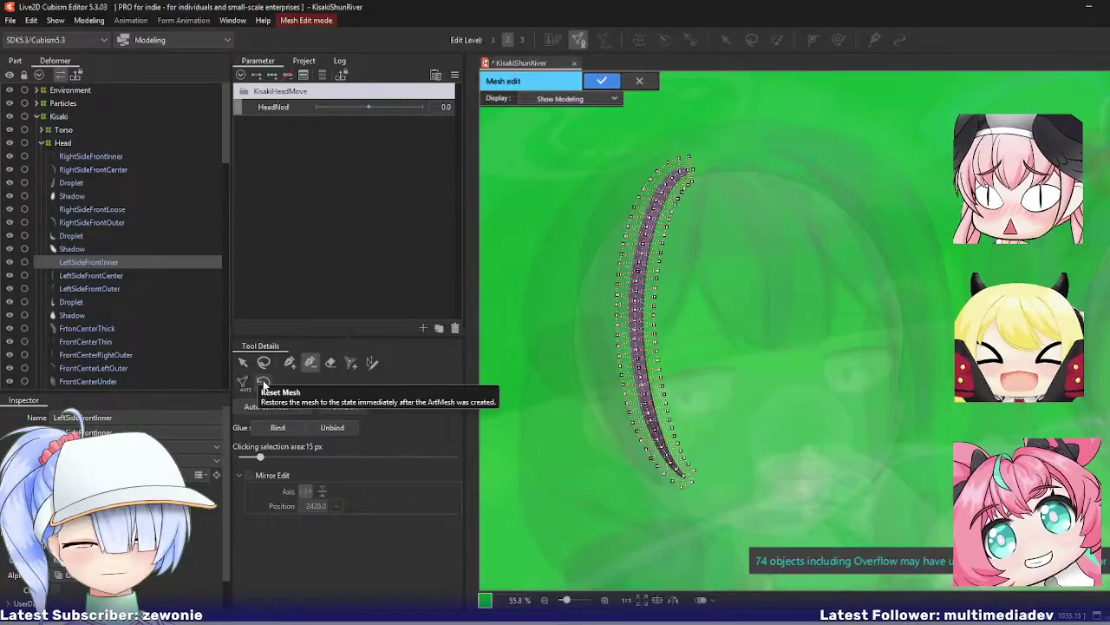
click(264, 383)
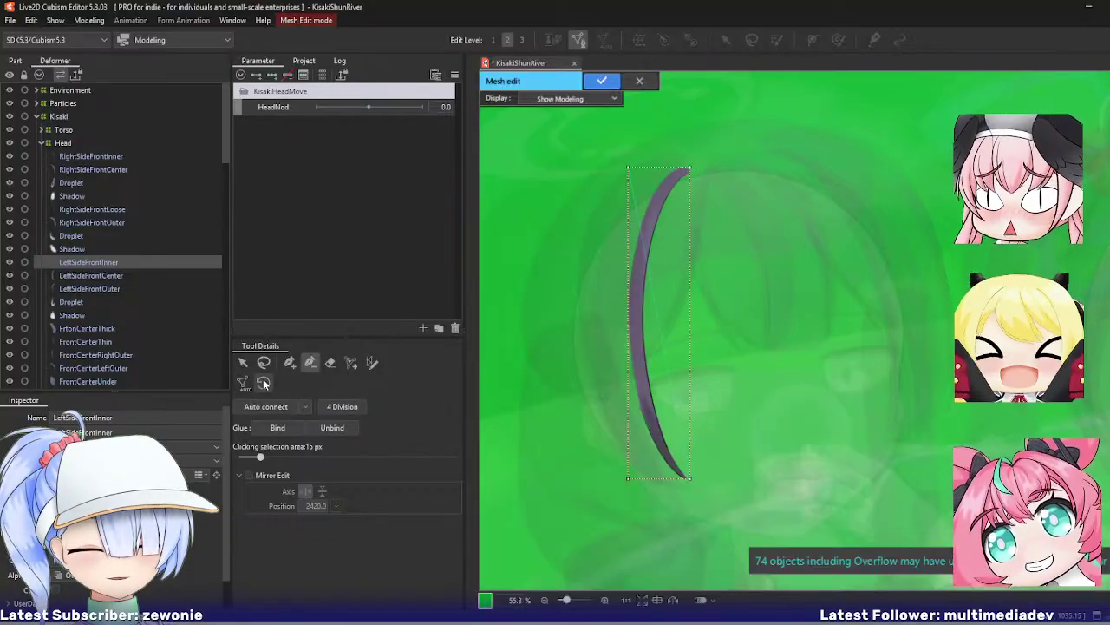
key(ctrl+z)
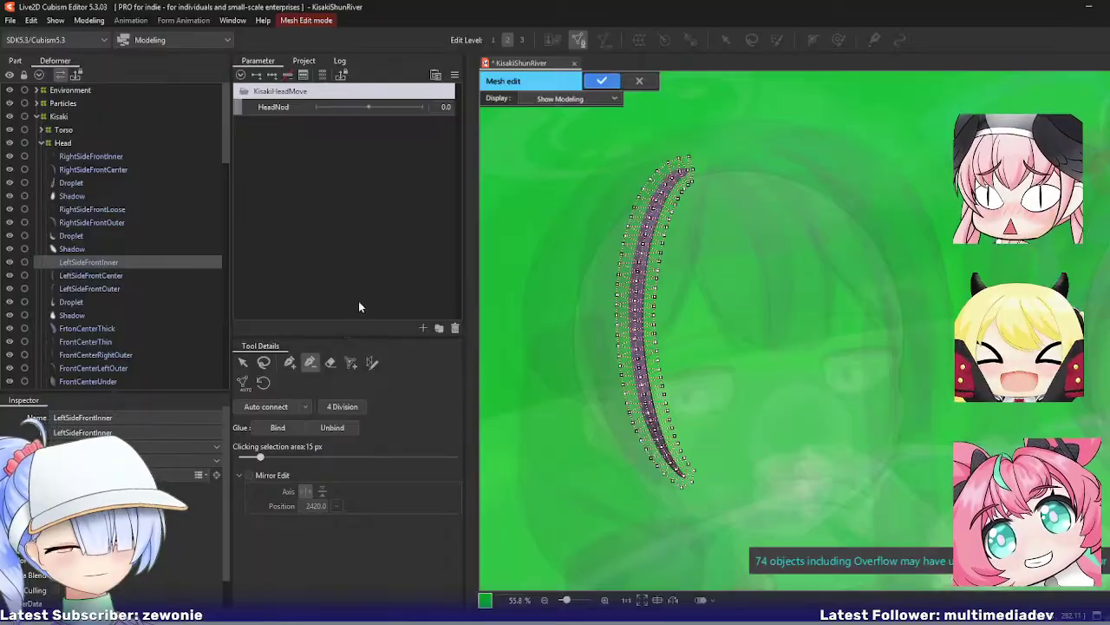
click(243, 382)
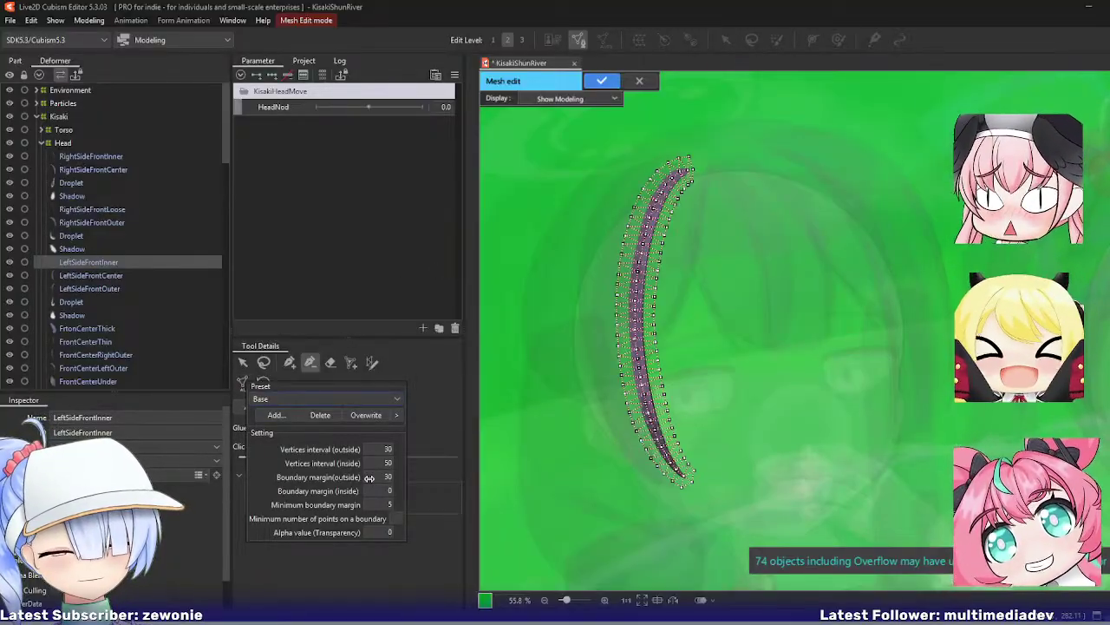
drag(390, 477, 405, 477)
click(540, 462)
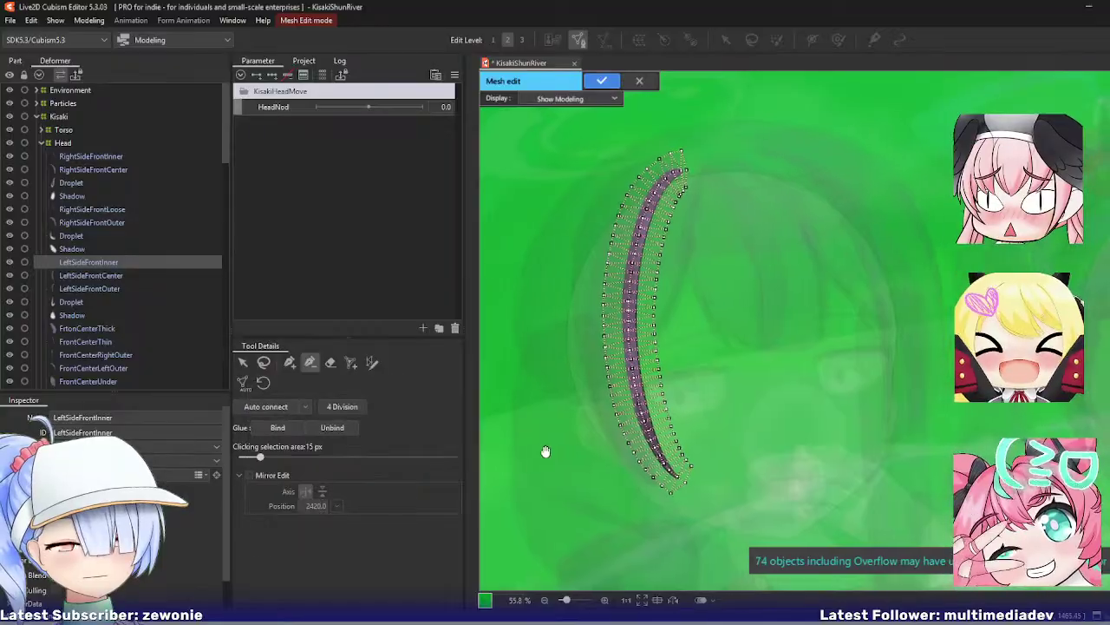
drag(541, 463, 502, 458)
Step: Adjust the outer outline vertices around the LeftSideFrontInner strand's upper end and lower tip
click(290, 363)
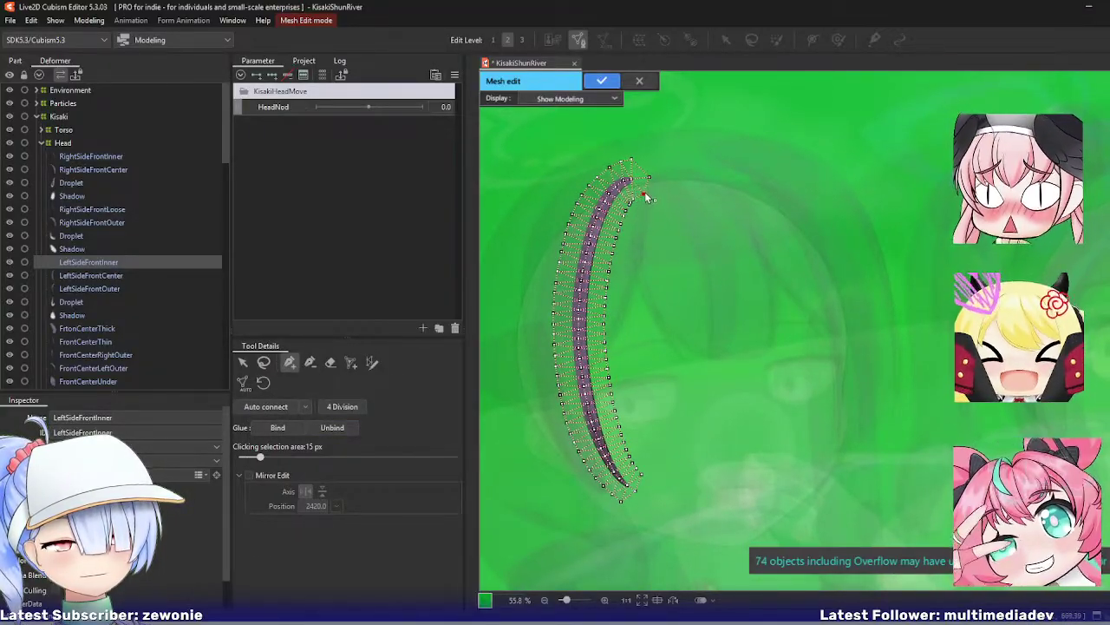
scroll(638, 202, up, 3)
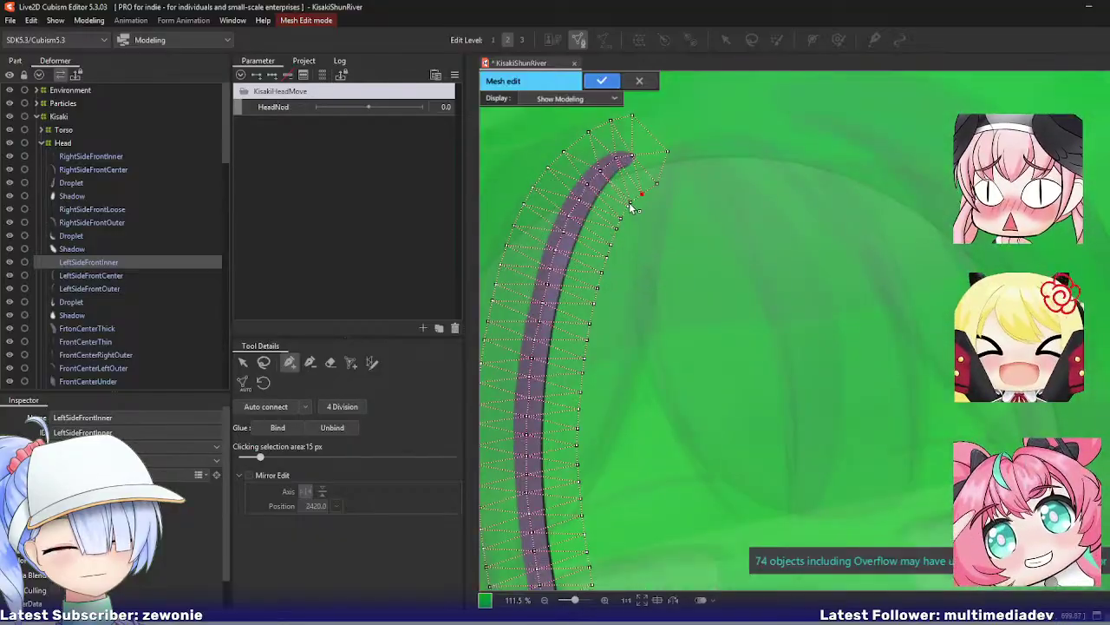
drag(642, 193, 644, 195)
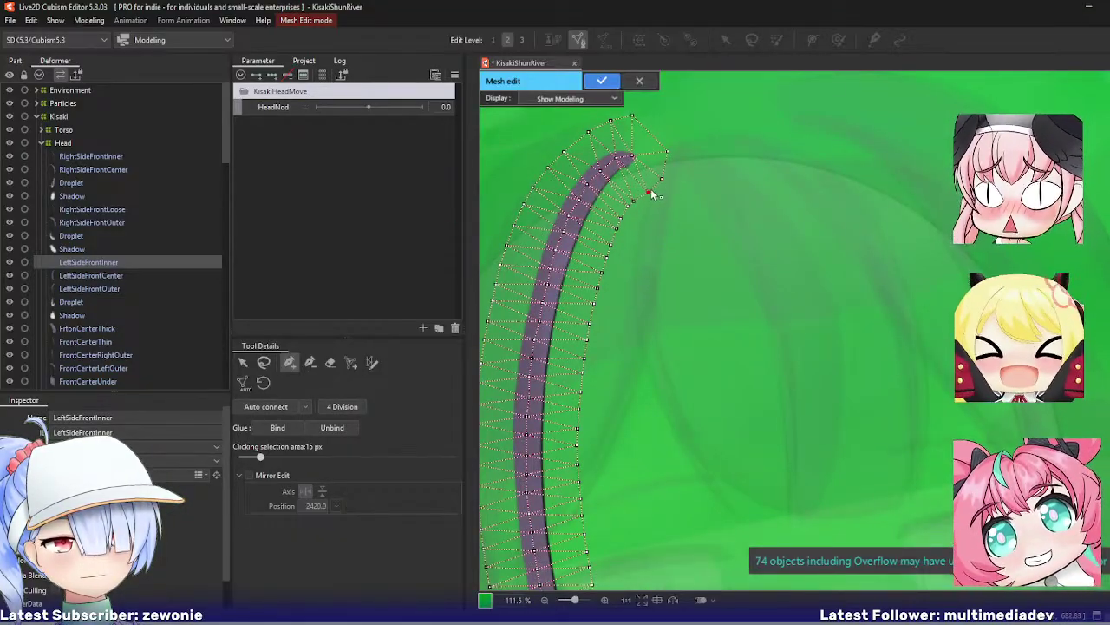
scroll(659, 432, up, 5)
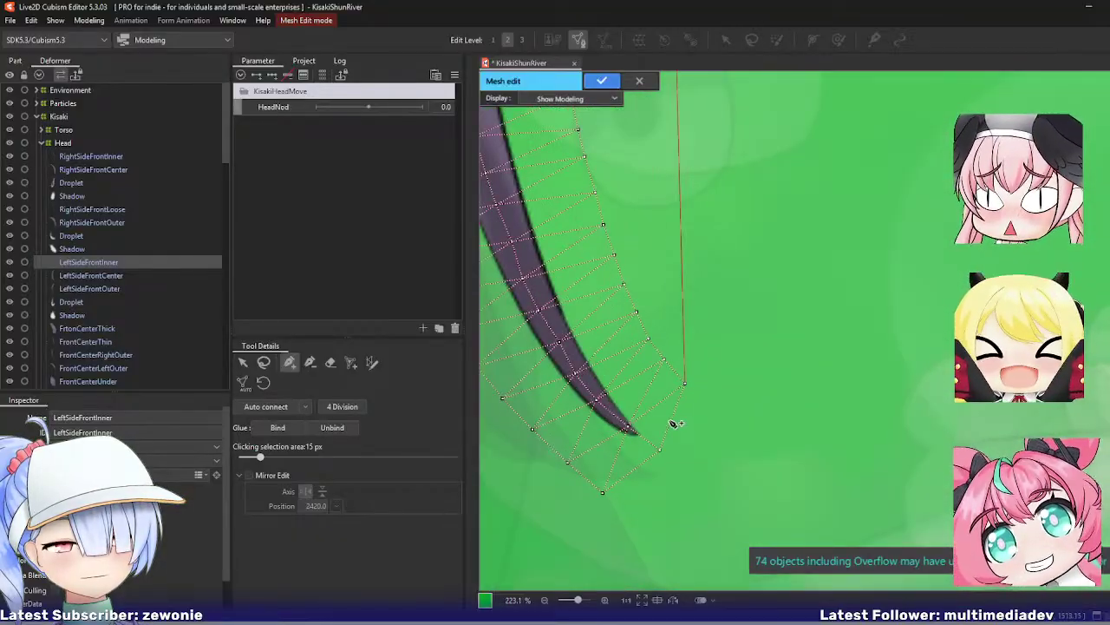
scroll(677, 459, down, 6)
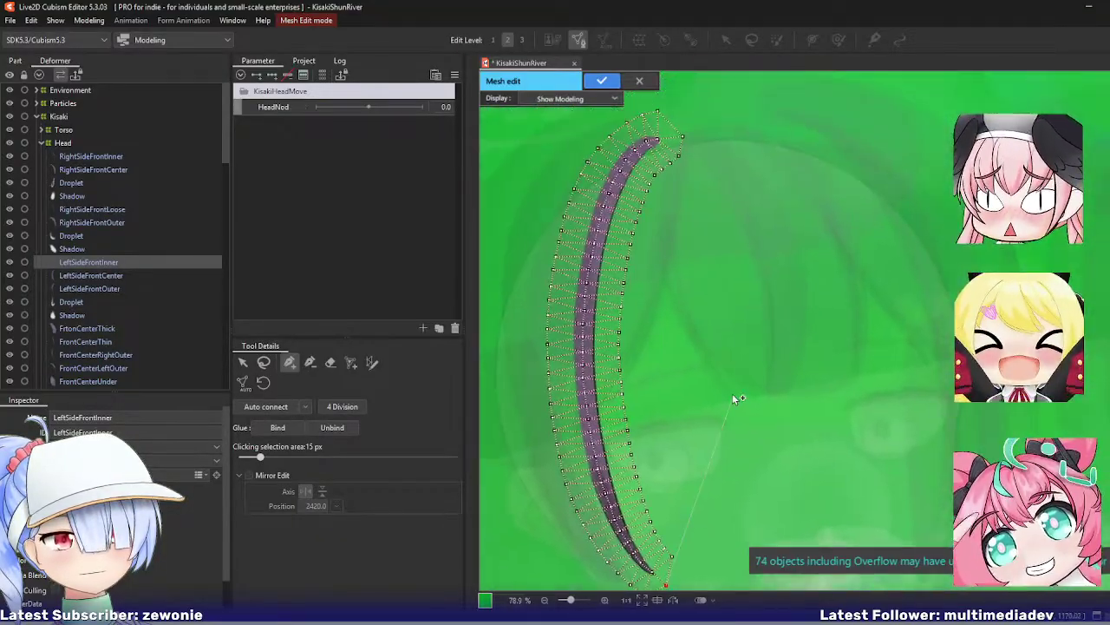
Step: Lasso all inner vertices of the LeftSideFrontInner mesh and delete them, keeping only the outer outline
click(264, 362)
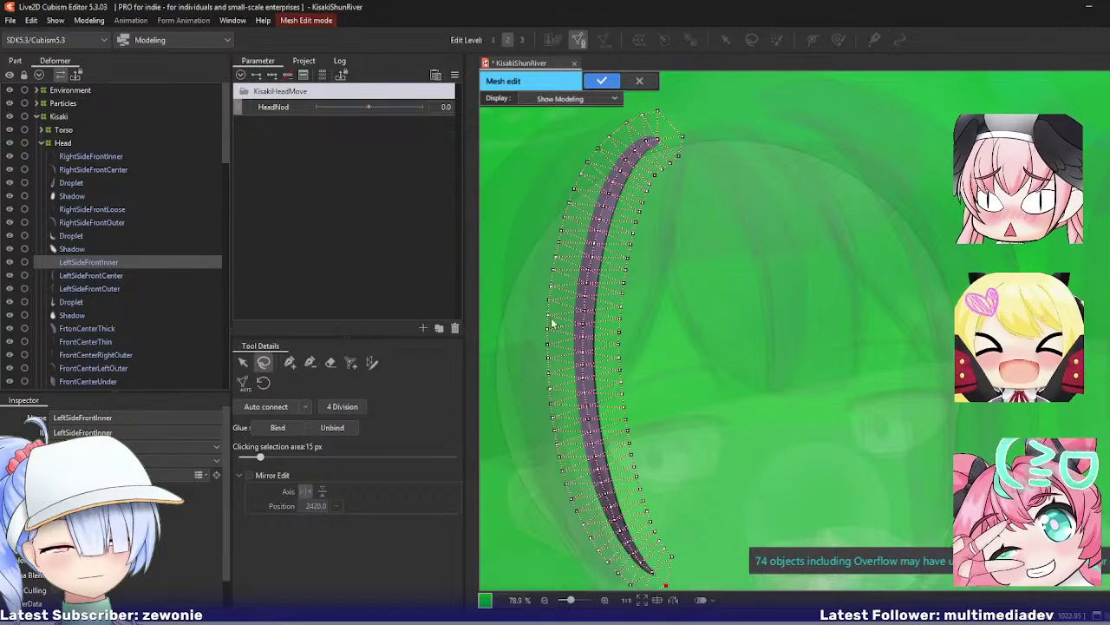
scroll(555, 311, down, 2)
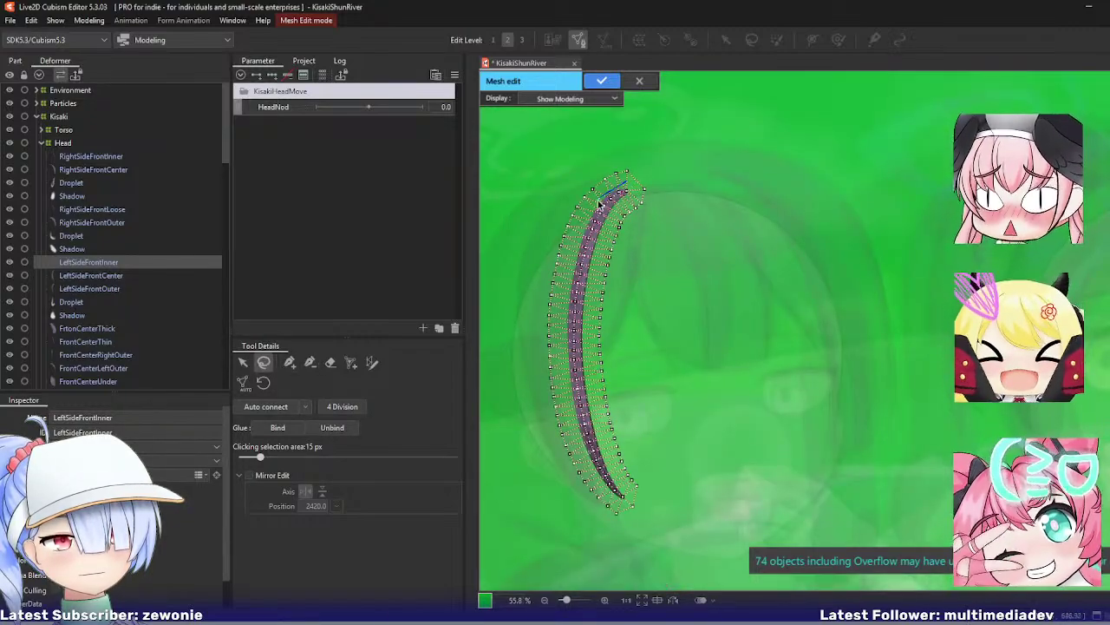
mouse_move(598, 203)
mouse_down()
mouse_move(577, 229)
mouse_move(562, 346)
mouse_move(587, 457)
mouse_move(620, 511)
mouse_move(629, 508)
mouse_move(600, 440)
mouse_move(594, 322)
mouse_move(595, 265)
mouse_move(638, 186)
mouse_up()
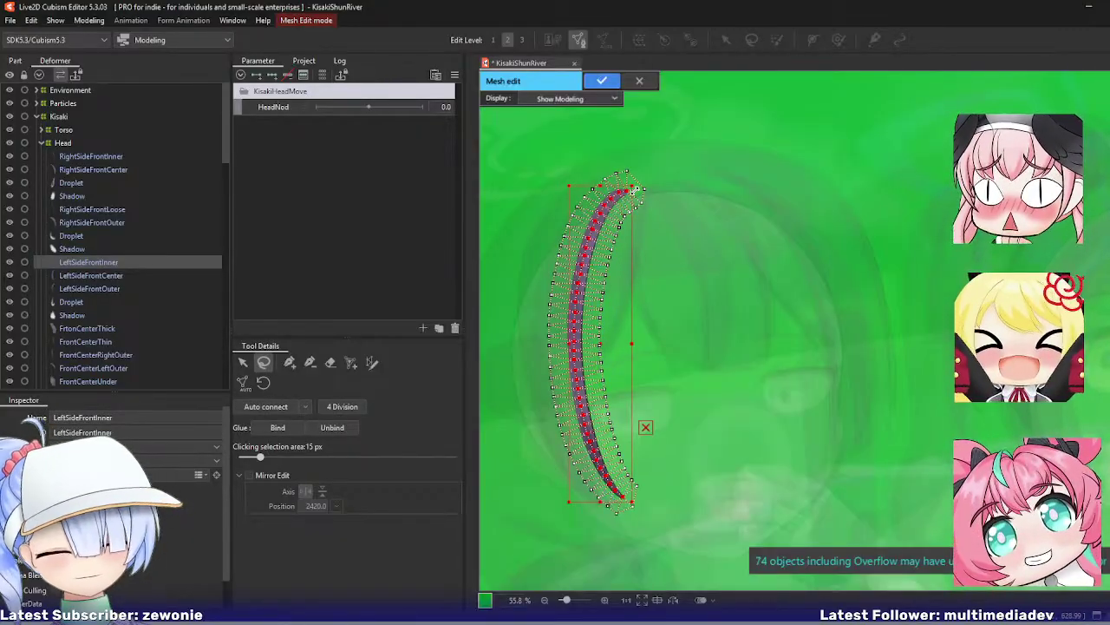
click(636, 190)
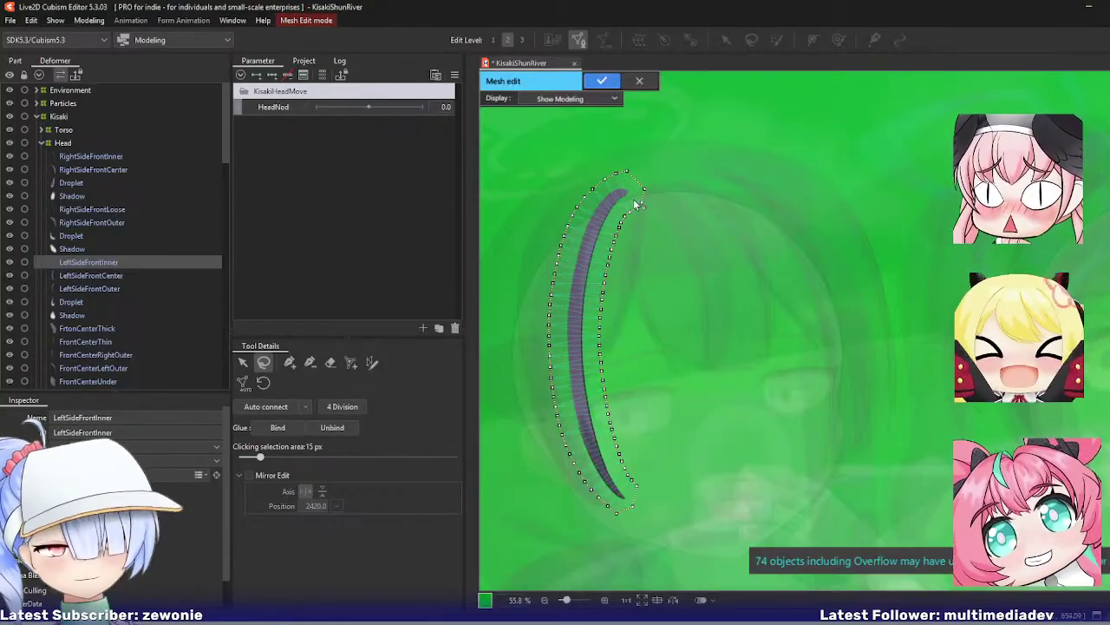
Step: Draw mesh-mapping strokes along both edges of the LeftSideFrontInner strand and fit the points along its upper half
click(371, 361)
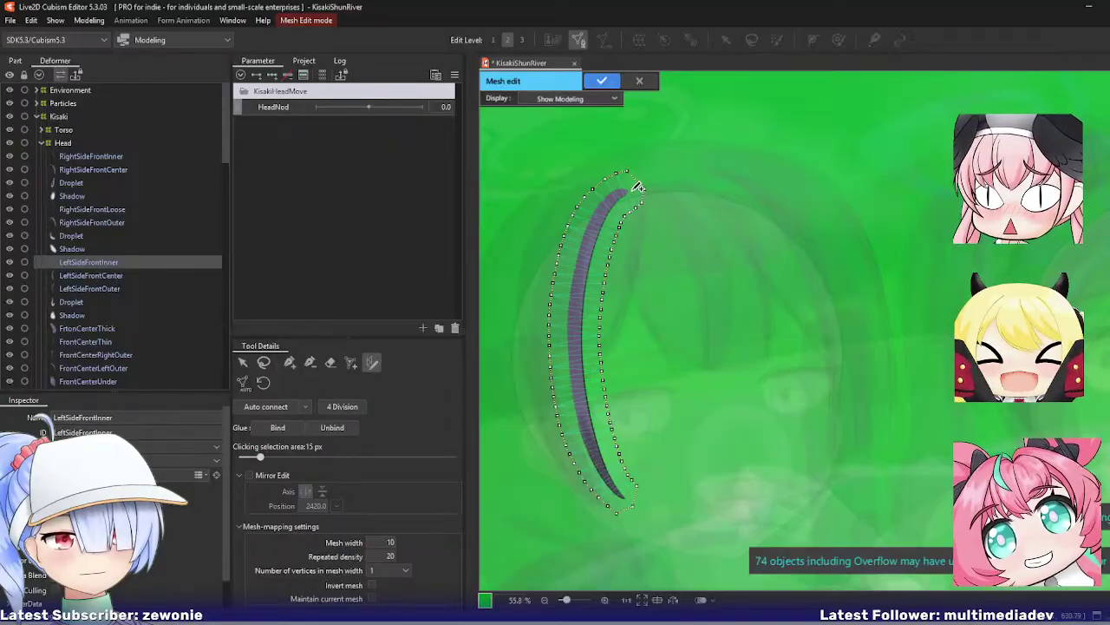
mouse_move(615, 194)
mouse_down()
mouse_move(582, 239)
mouse_move(574, 378)
mouse_move(579, 416)
mouse_move(631, 497)
mouse_move(589, 403)
mouse_move(665, 184)
mouse_move(676, 196)
mouse_move(668, 213)
mouse_move(679, 203)
mouse_move(637, 226)
mouse_move(640, 198)
mouse_move(607, 228)
mouse_move(631, 267)
mouse_move(644, 235)
mouse_move(612, 299)
mouse_move(555, 316)
mouse_move(579, 293)
mouse_up()
scroll(606, 194, up, 5)
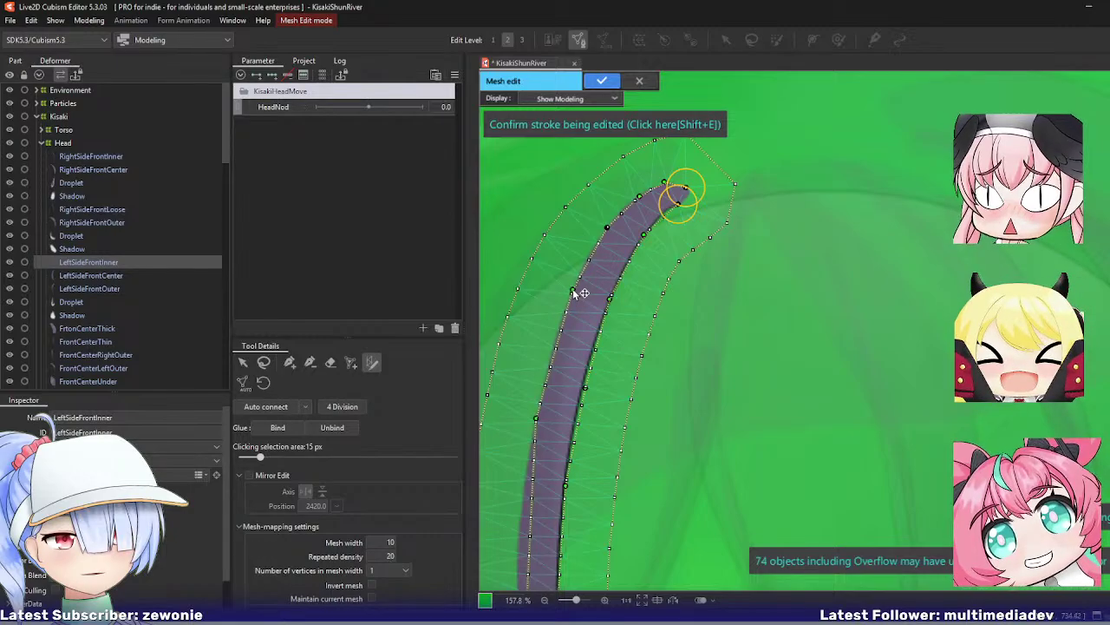
drag(568, 353, 597, 336)
click(572, 282)
scroll(616, 317, down, 2)
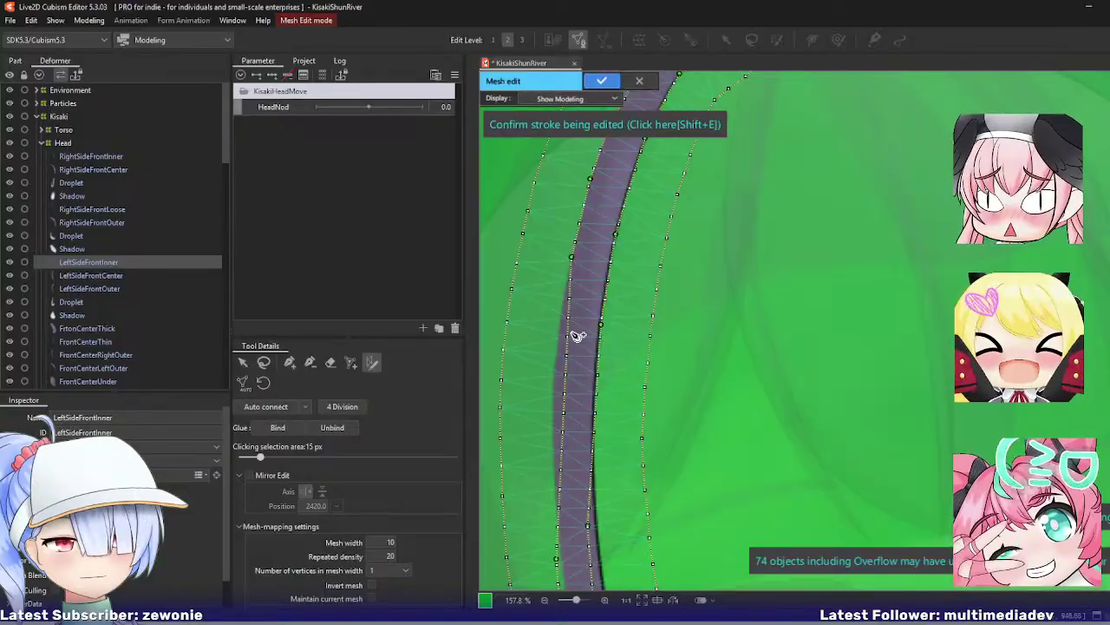
drag(555, 373, 562, 304)
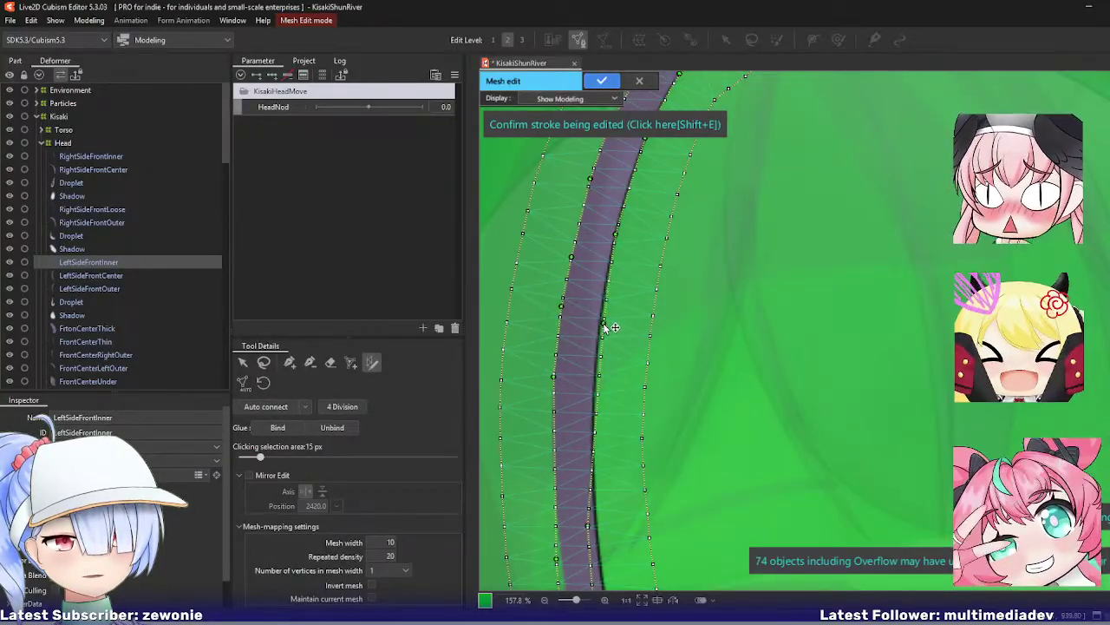
Step: Align the stroke control points with both edges of the LeftSideFrontInner hair strand down to its lower tip and confirm the stroke
drag(617, 426, 623, 334)
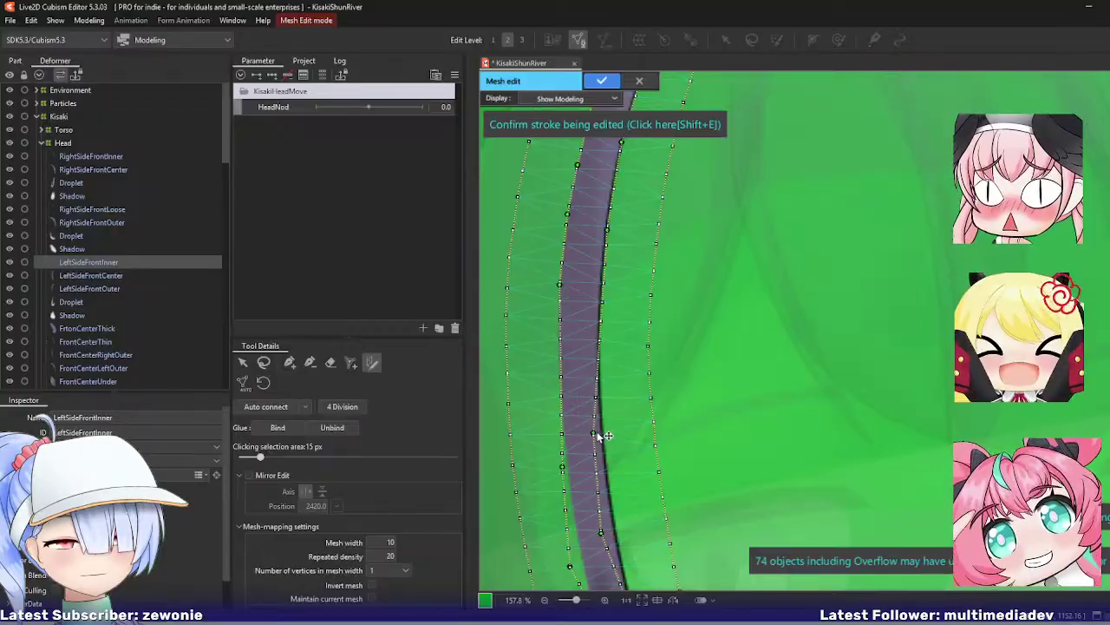
drag(594, 434, 603, 433)
drag(605, 303, 602, 302)
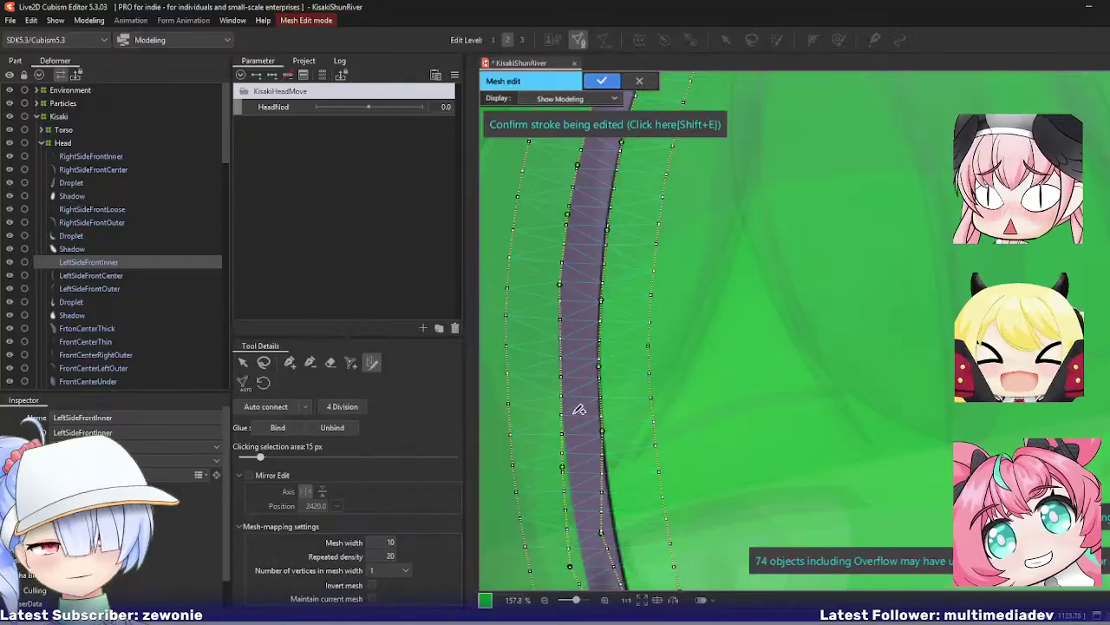
drag(573, 385, 565, 319)
click(550, 296)
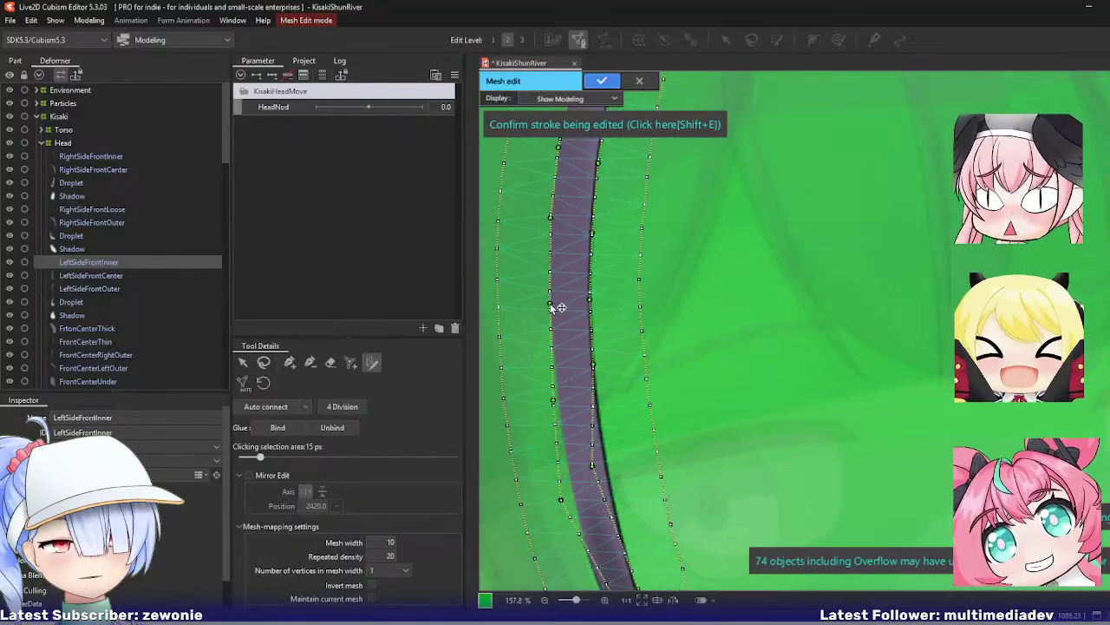
mouse_move(555, 399)
mouse_down()
mouse_move(560, 422)
mouse_move(578, 327)
mouse_move(591, 339)
mouse_move(562, 390)
mouse_move(579, 327)
mouse_move(561, 383)
mouse_up()
mouse_move(611, 449)
mouse_down()
mouse_move(599, 452)
mouse_move(647, 505)
mouse_up()
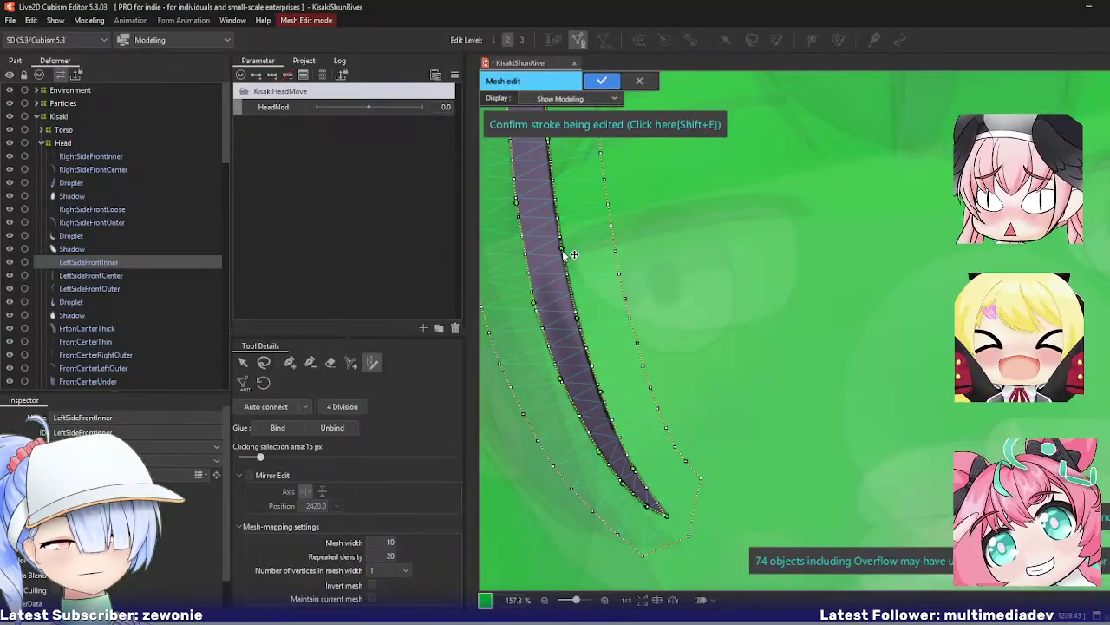
scroll(573, 247, up, 2)
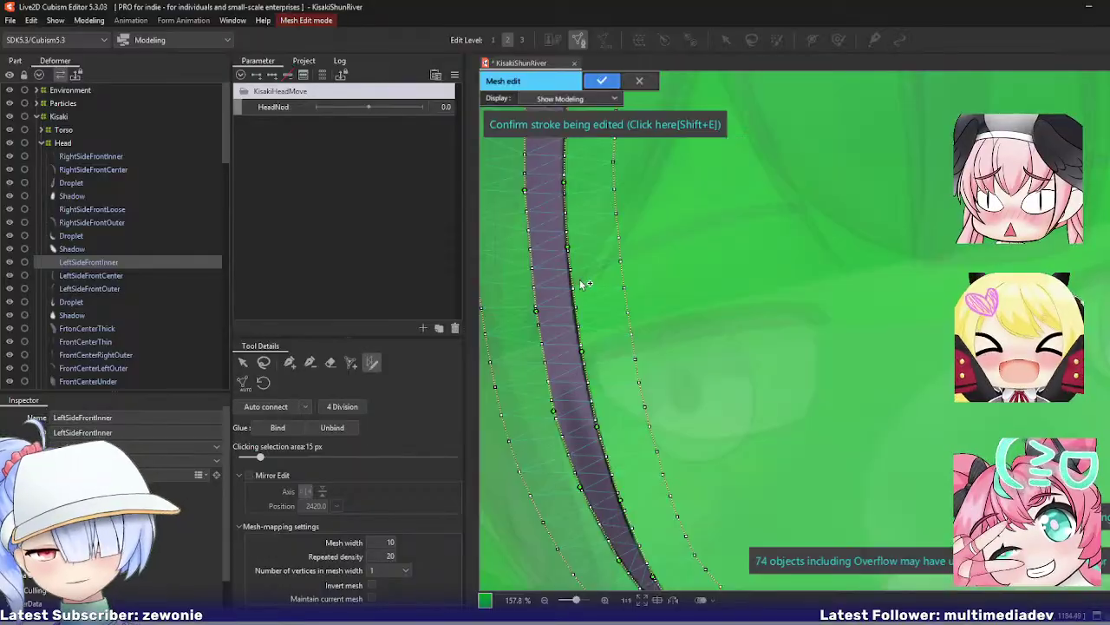
scroll(586, 277, up, 5)
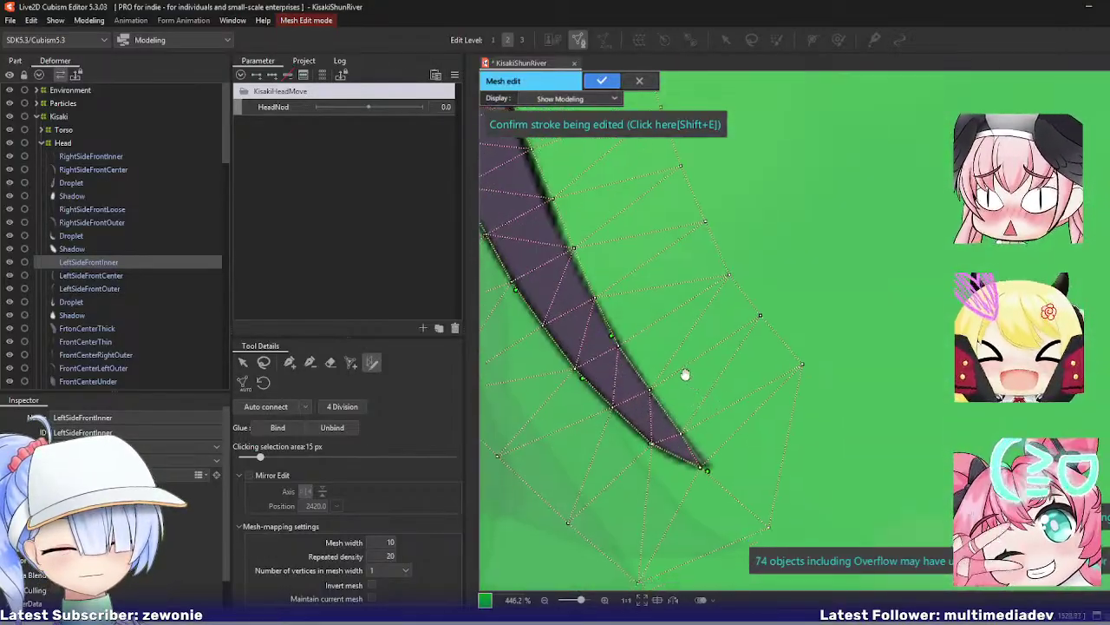
drag(685, 373, 646, 324)
key(shift+e)
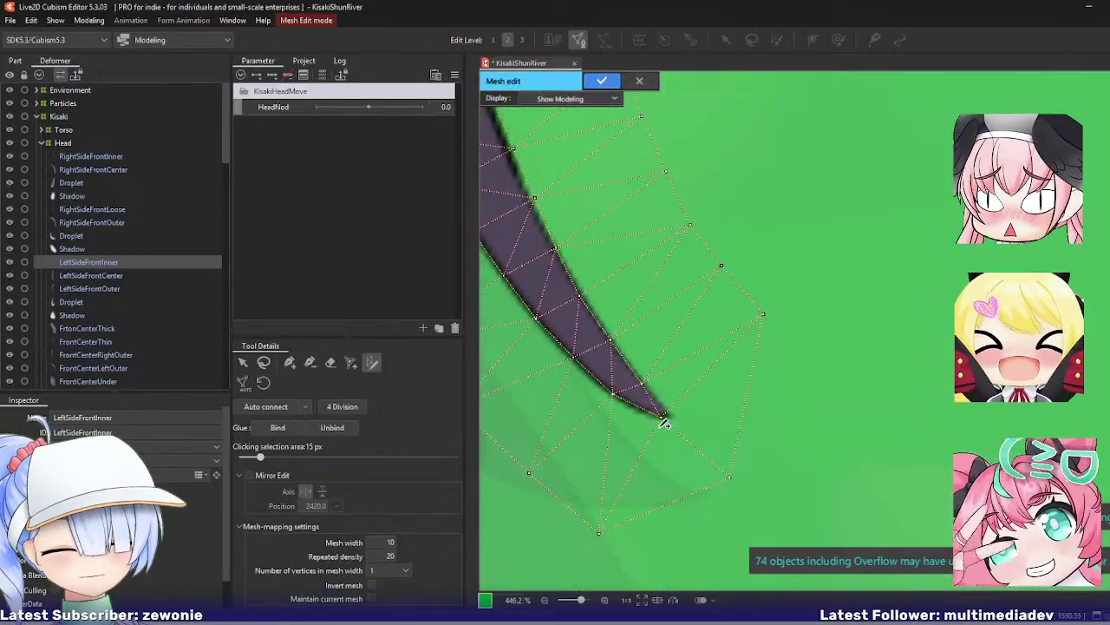
Step: Move the mesh vertex at the lower tip of LeftSideFrontInner onto the strand's end and apply the mesh edit
click(290, 363)
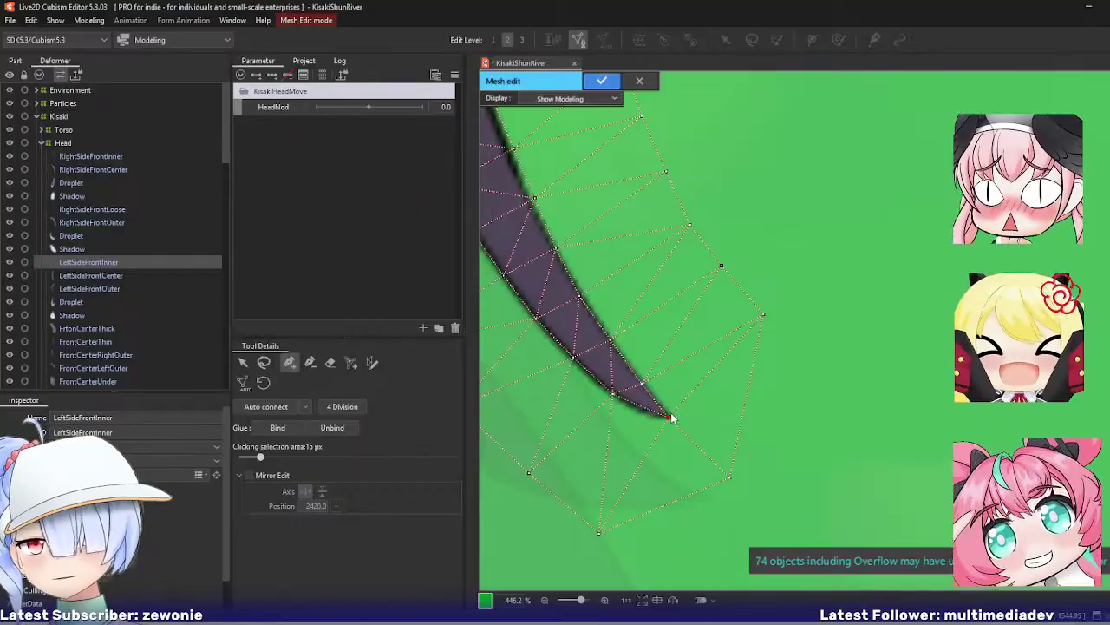
scroll(657, 425, down, 7)
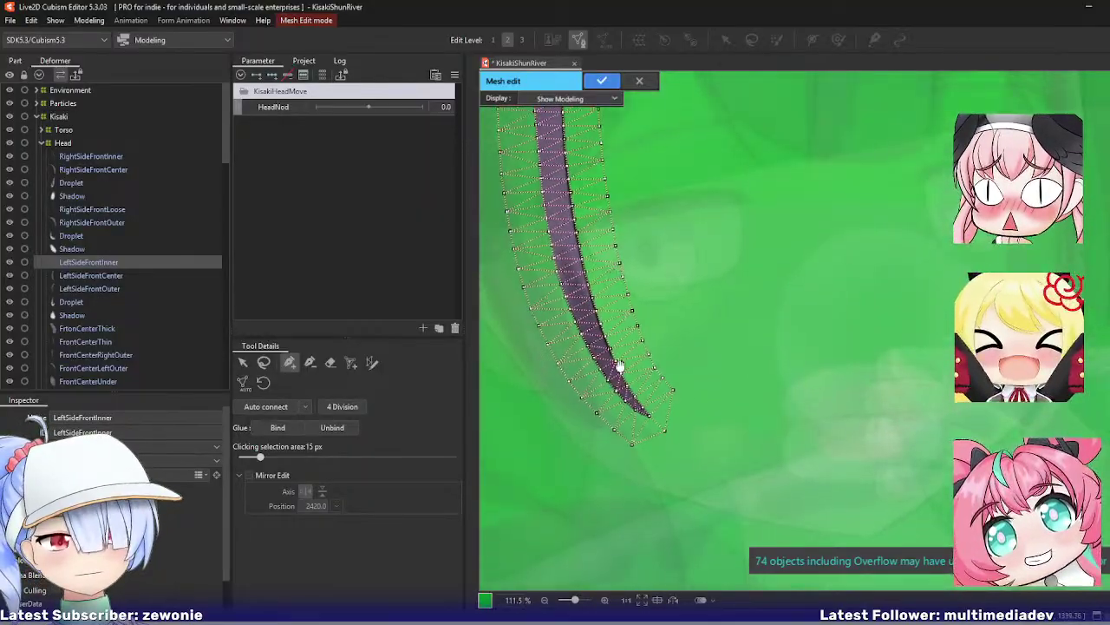
drag(619, 365, 654, 546)
drag(677, 312, 652, 503)
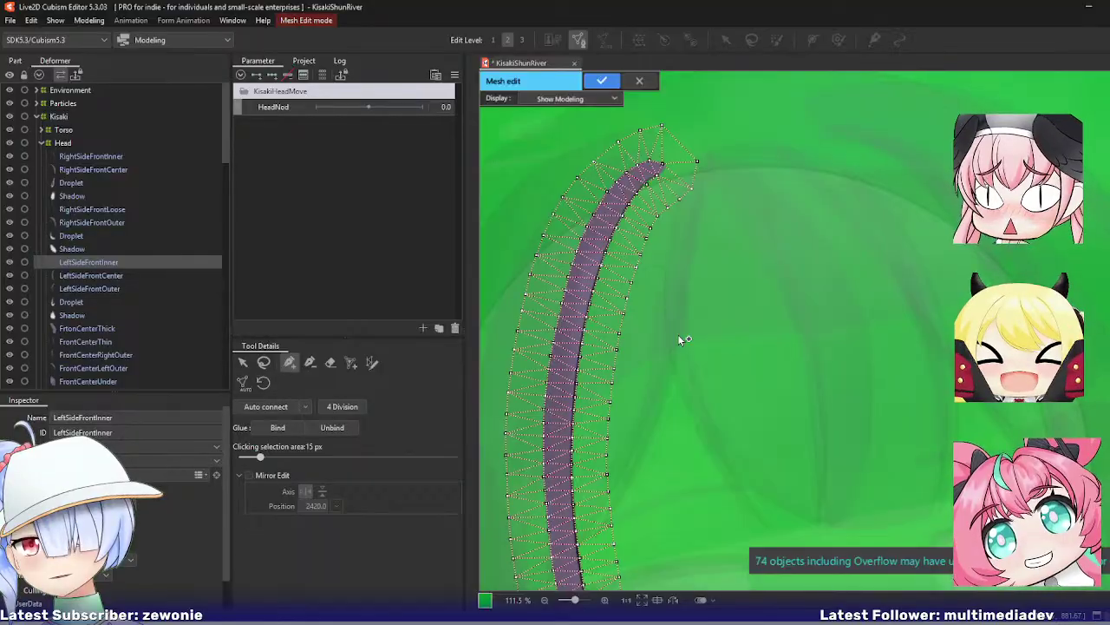
key(Return)
Step: Delete the extra interior vertex in the middle of the LeftSideFrontCenter mesh and apply the mesh edit
click(114, 274)
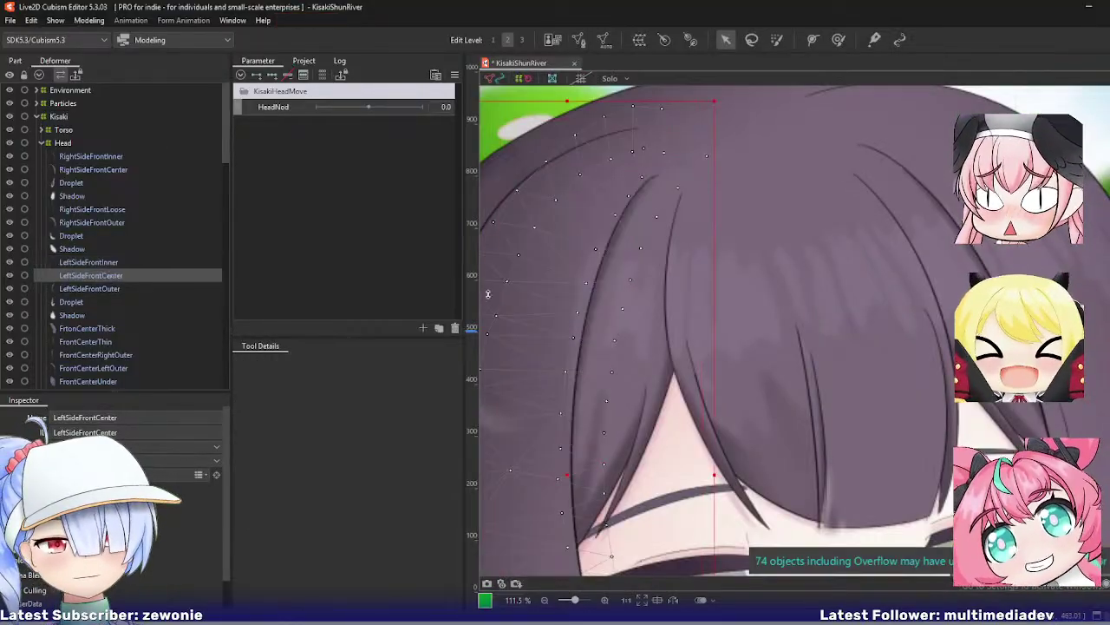
double_click(621, 303)
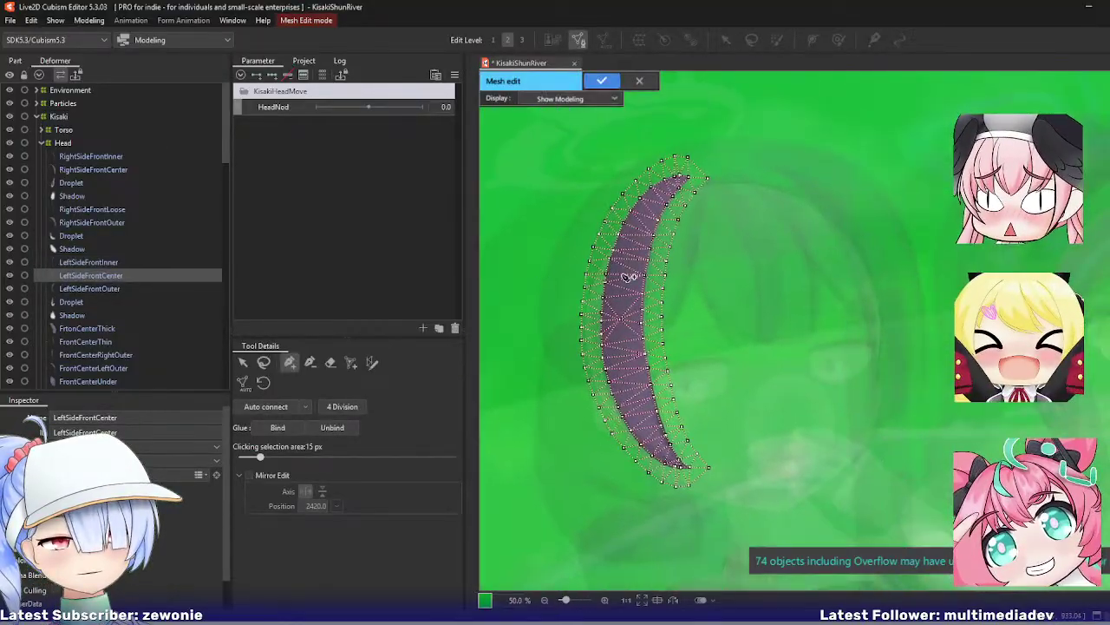
scroll(720, 296, up, 2)
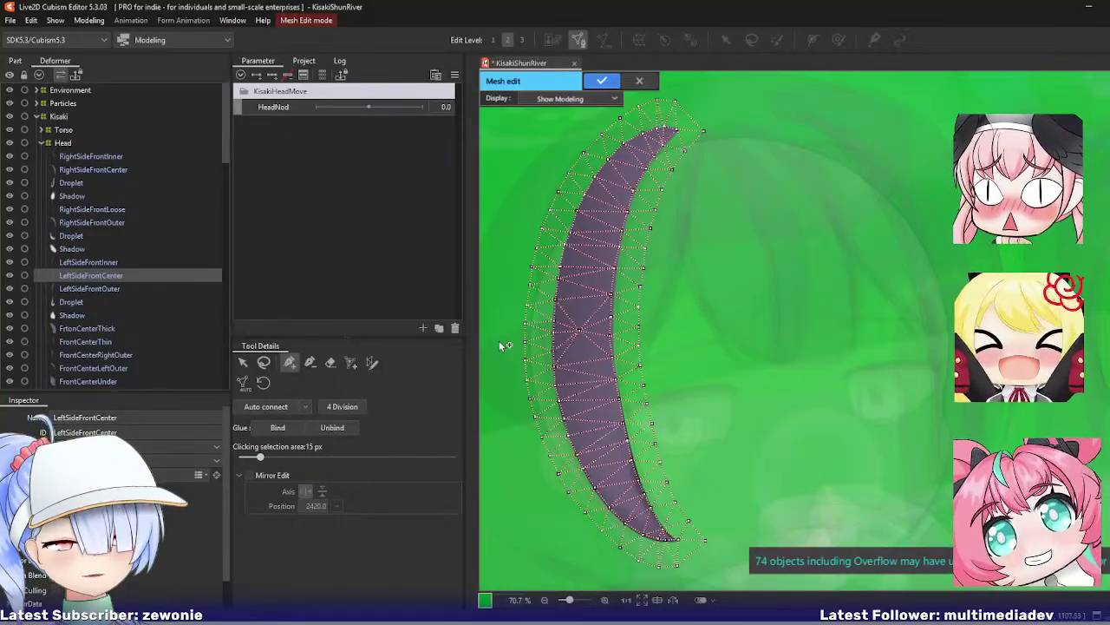
click(310, 361)
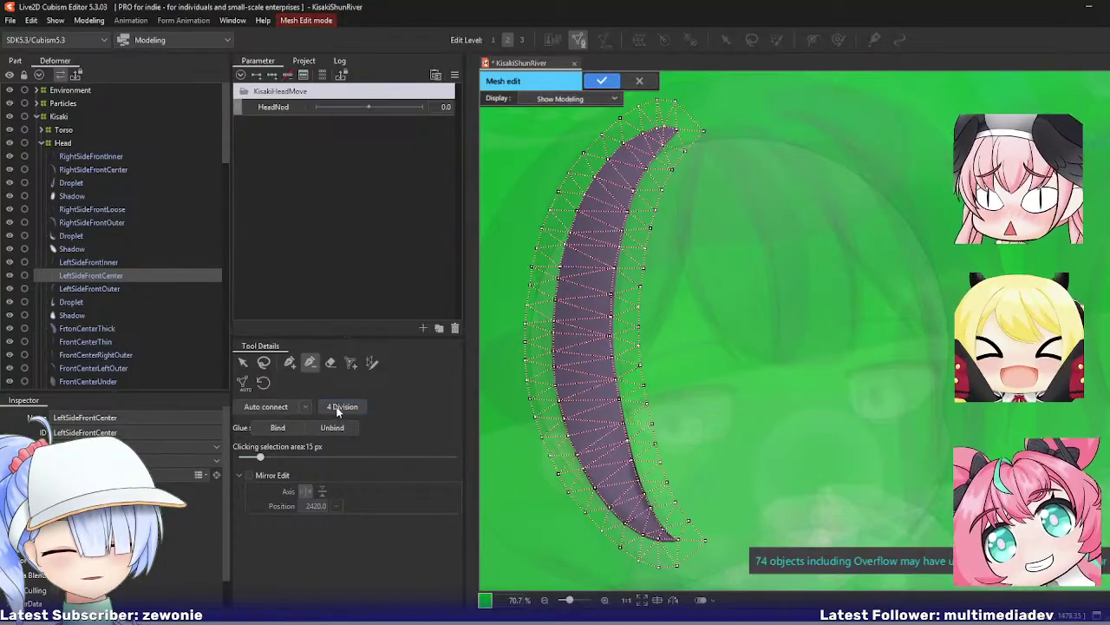
key(Return)
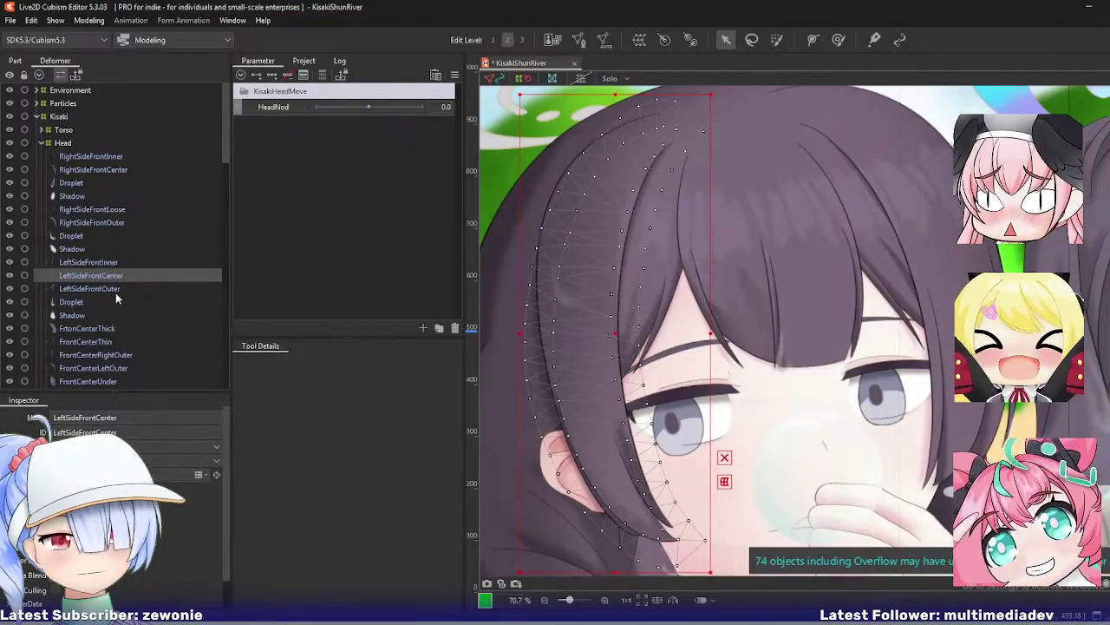
Step: Fit the lower tip of the LeftSideFrontOuter mesh to the rounded strand end by moving its edge vertices and adding one
click(115, 292)
key(Return)
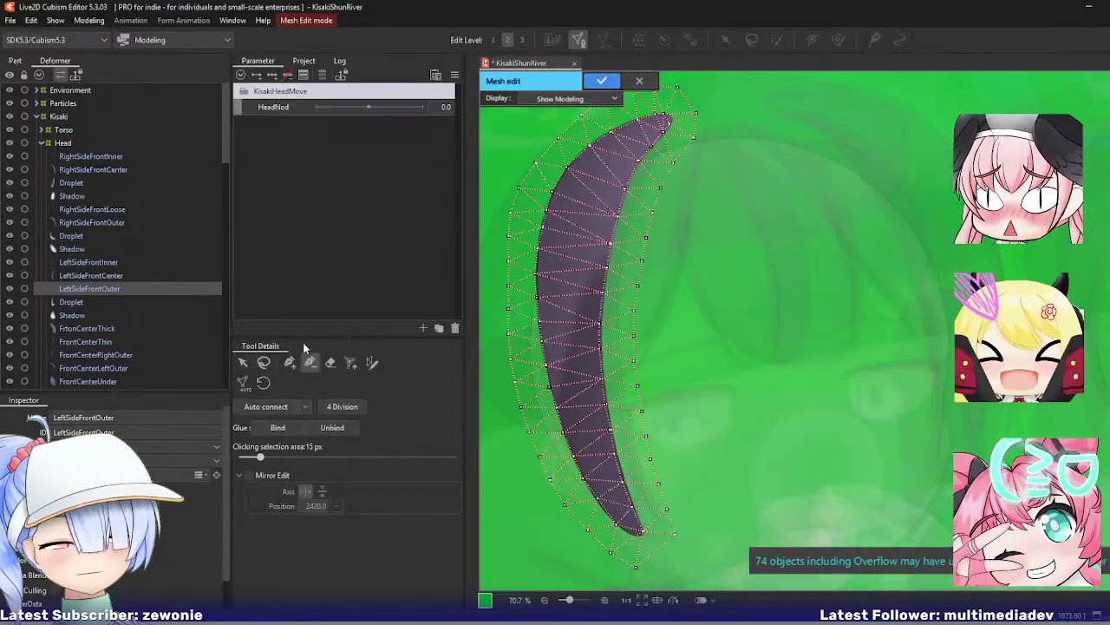
click(290, 362)
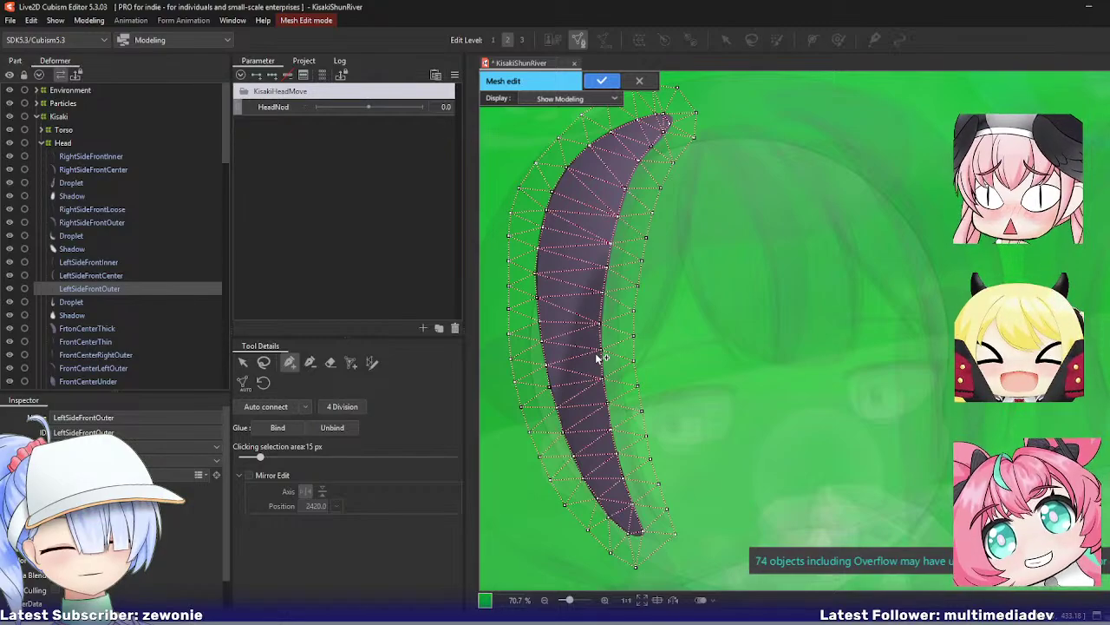
scroll(647, 536, up, 5)
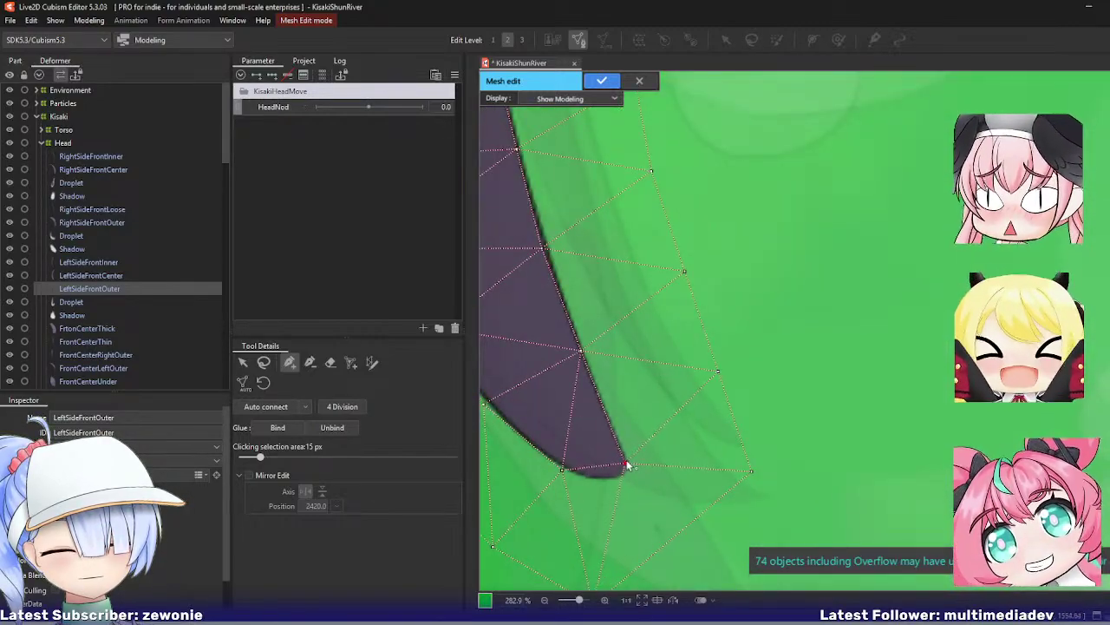
drag(564, 467, 533, 443)
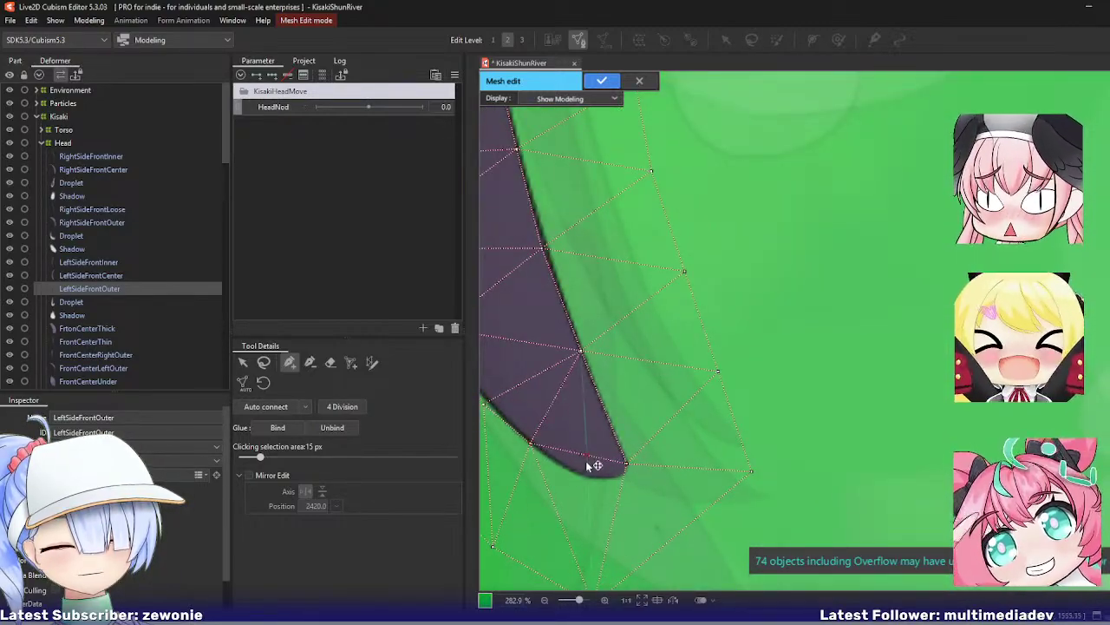
drag(597, 472, 630, 471)
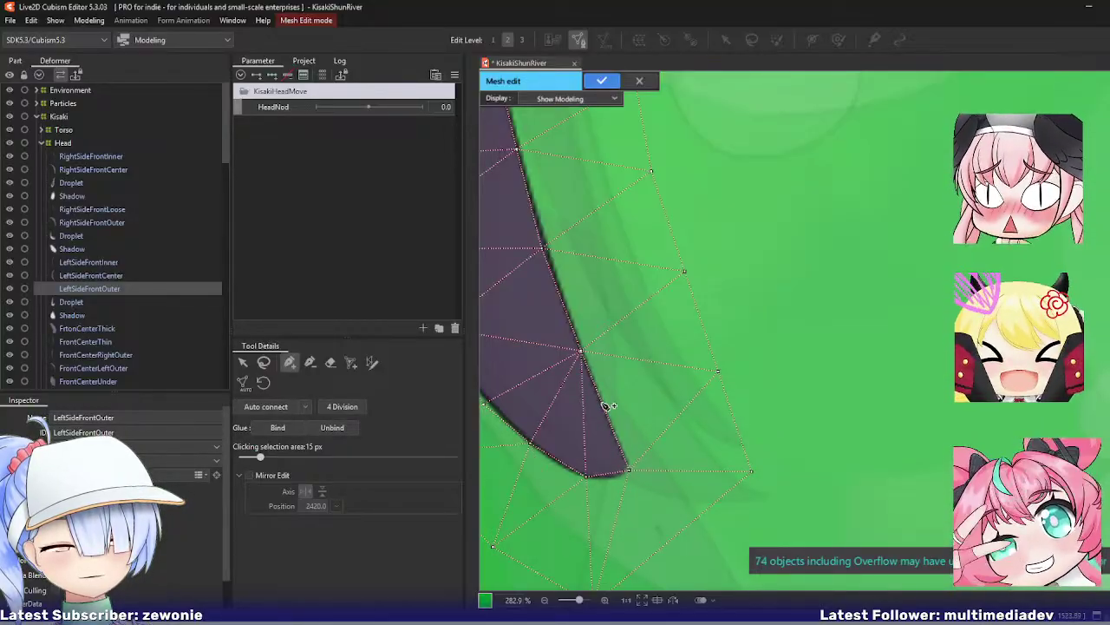
scroll(599, 401, down, 8)
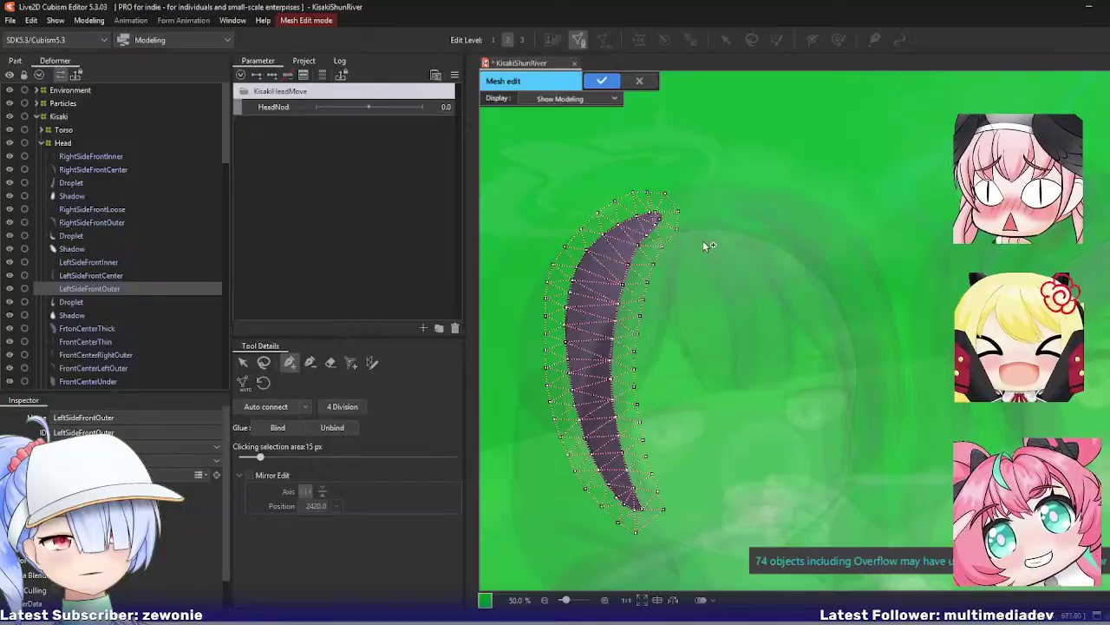
Step: Fit the upper tip of the LeftSideFrontOuter mesh to the strand's end and apply the mesh edit
scroll(704, 246, up, 5)
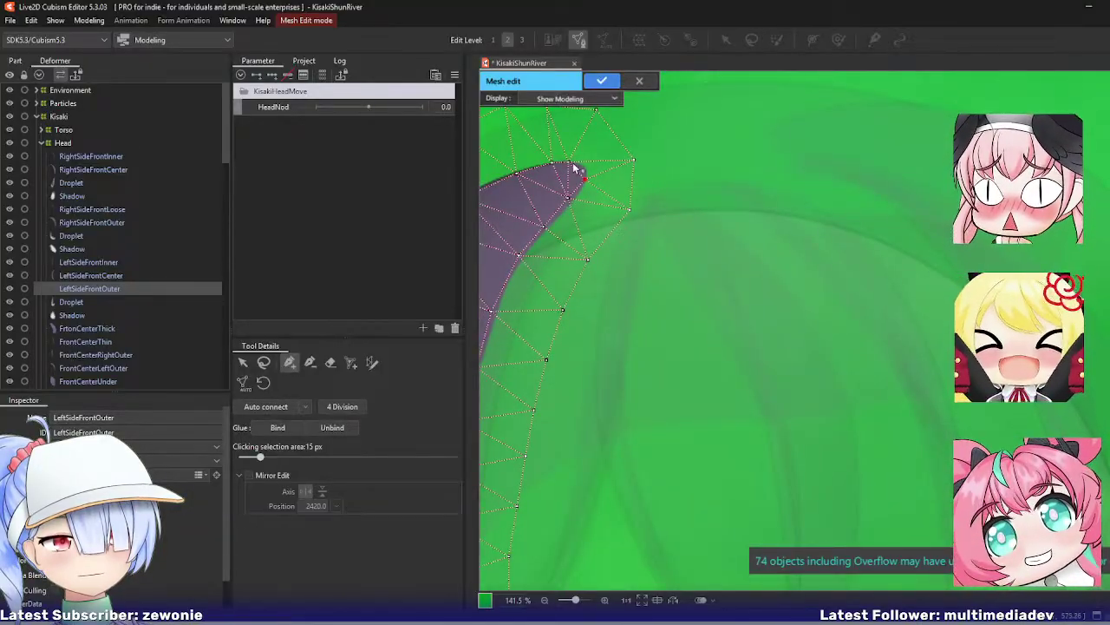
click(583, 170)
scroll(681, 303, down, 4)
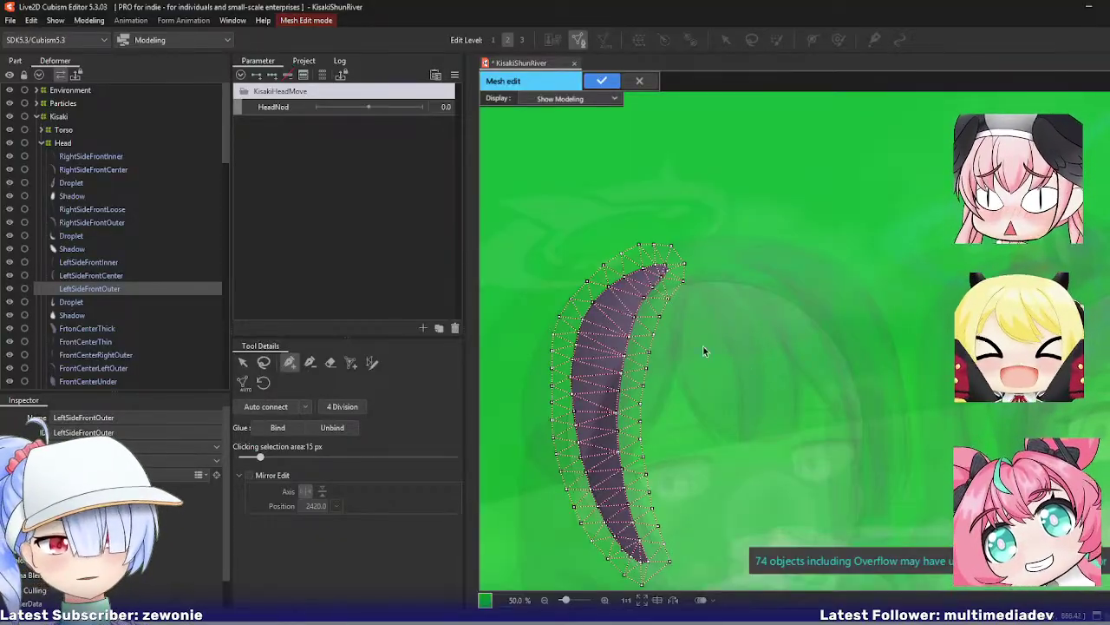
key(Return)
Step: Delete the redundant interior vertices from the mesh of the Droplet below LeftSideFrontOuter and apply the mesh edit
click(96, 301)
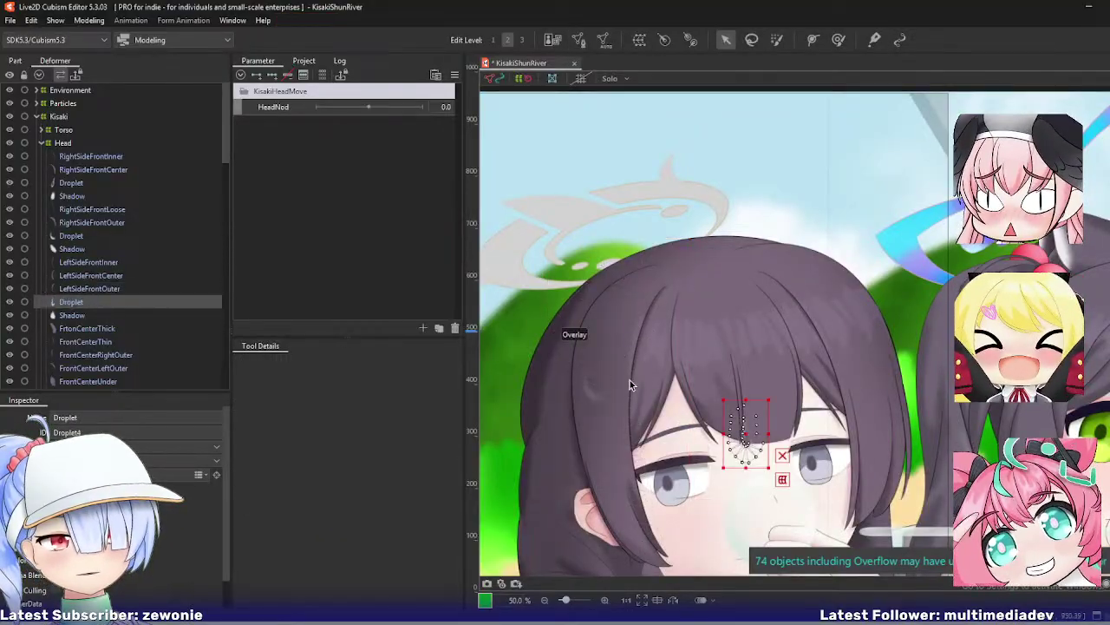
key(ctrl+e)
scroll(685, 420, up, 2)
scroll(685, 416, up, 1)
drag(687, 413, 501, 323)
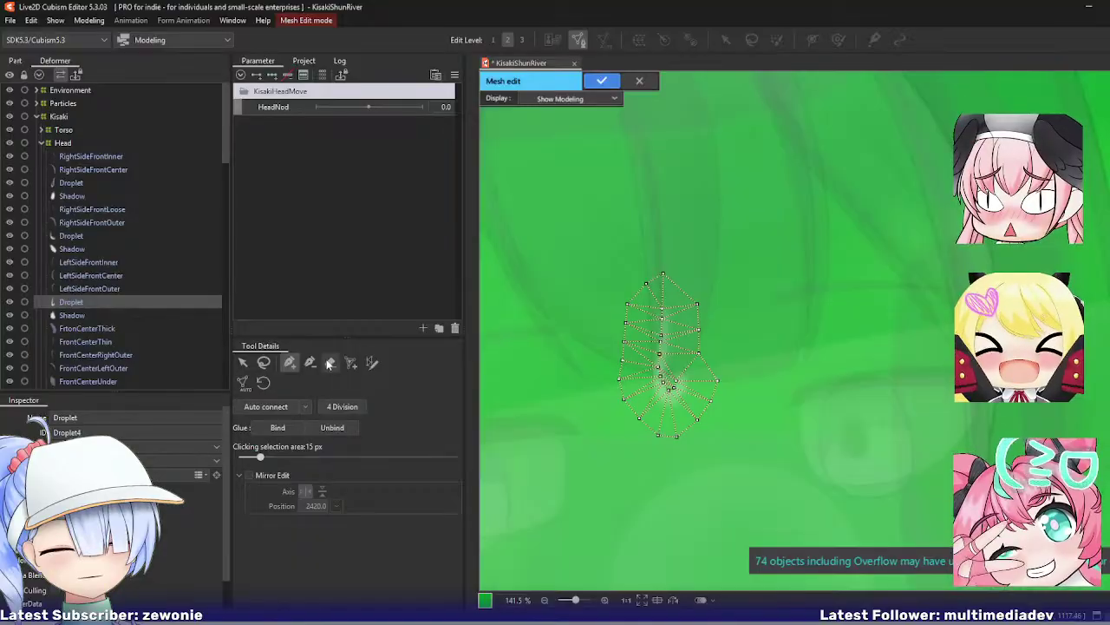
click(310, 361)
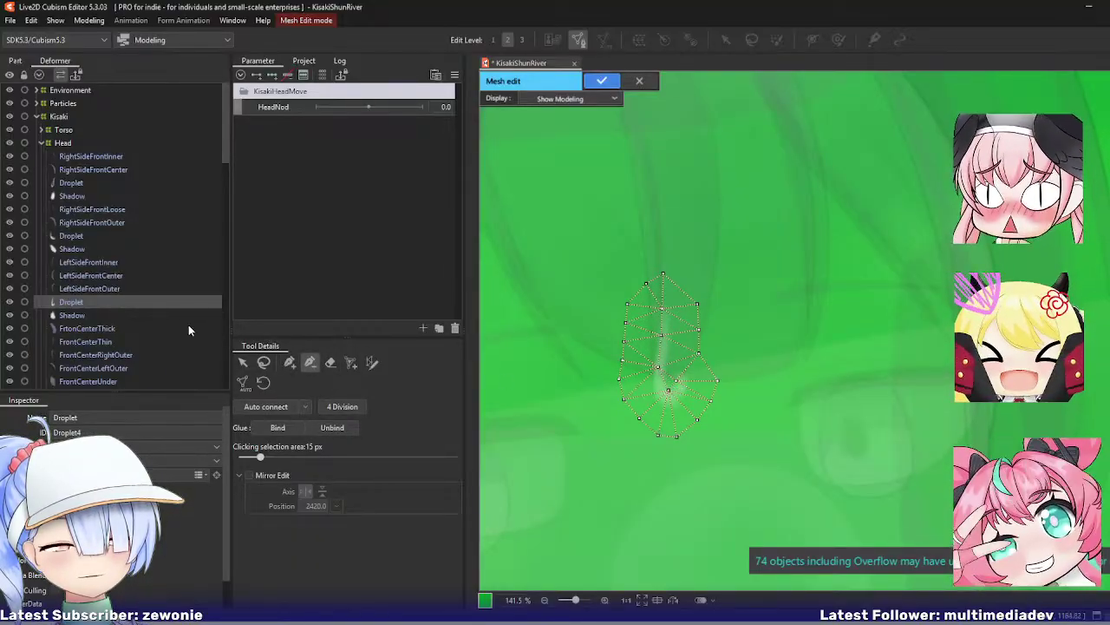
key(Return)
Step: Thin out the crowded interior vertices in the mesh of the Shadow that follows that Droplet
click(139, 316)
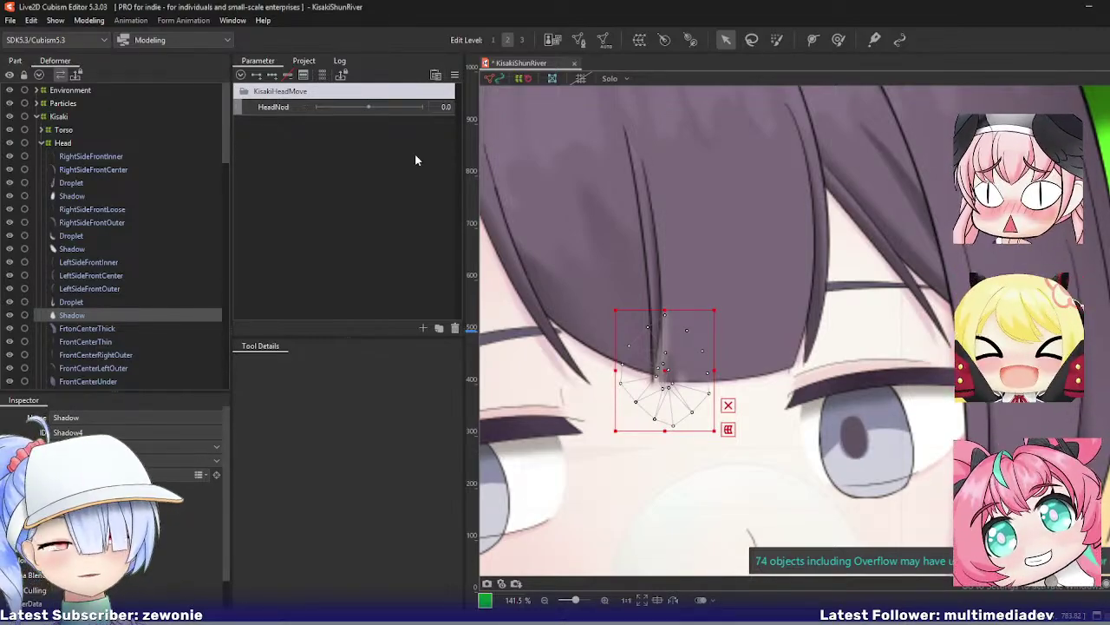
key(ctrl+e)
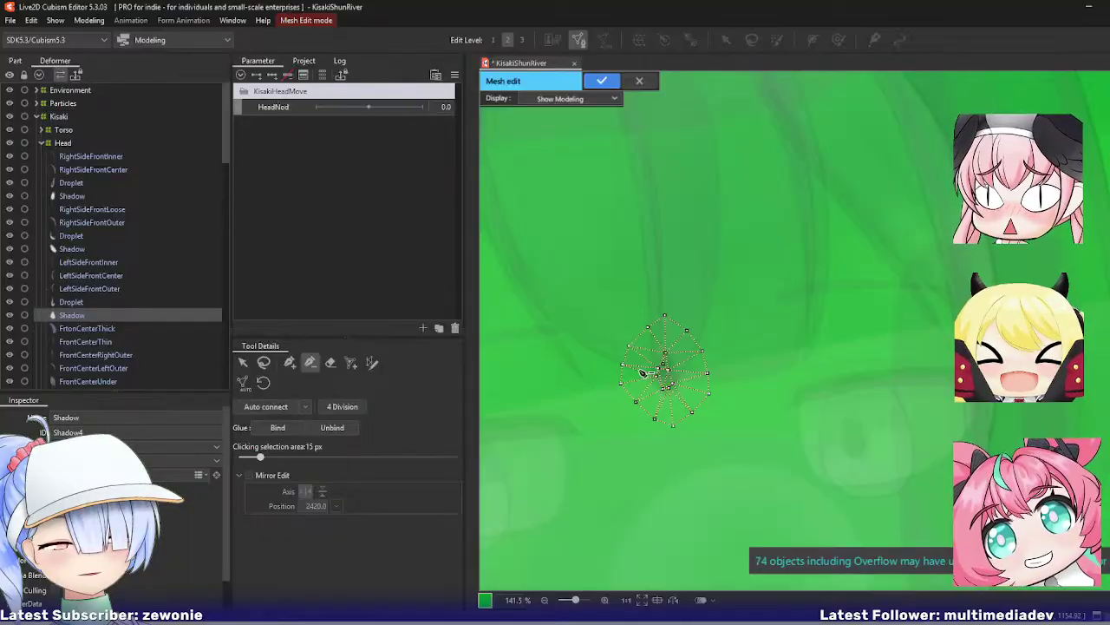
scroll(643, 373, up, 3)
click(684, 358)
click(670, 385)
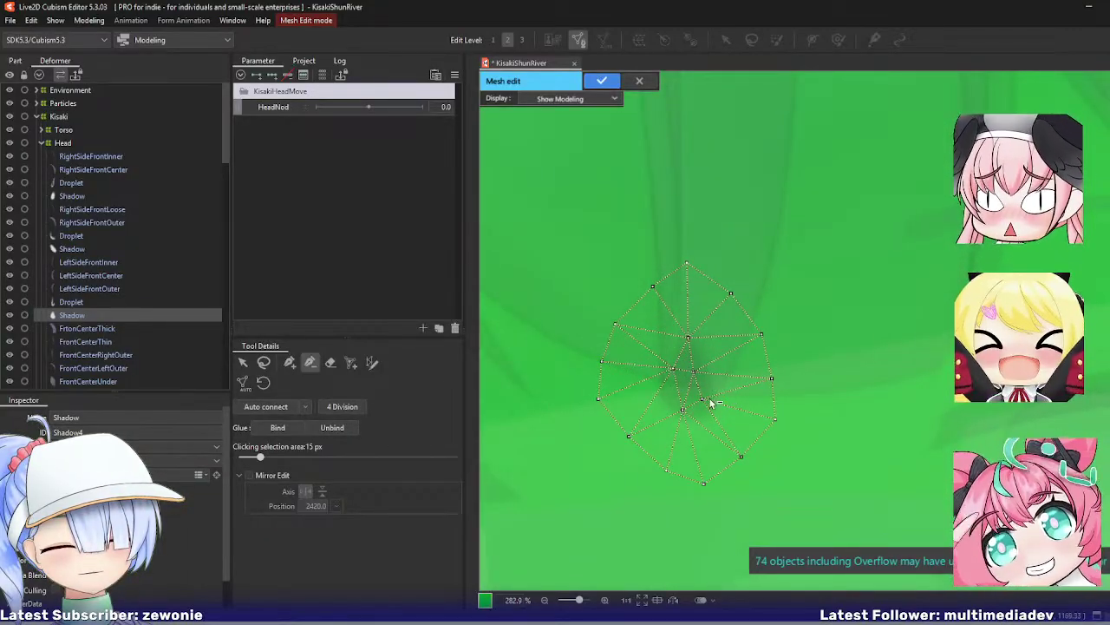
scroll(707, 403, down, 5)
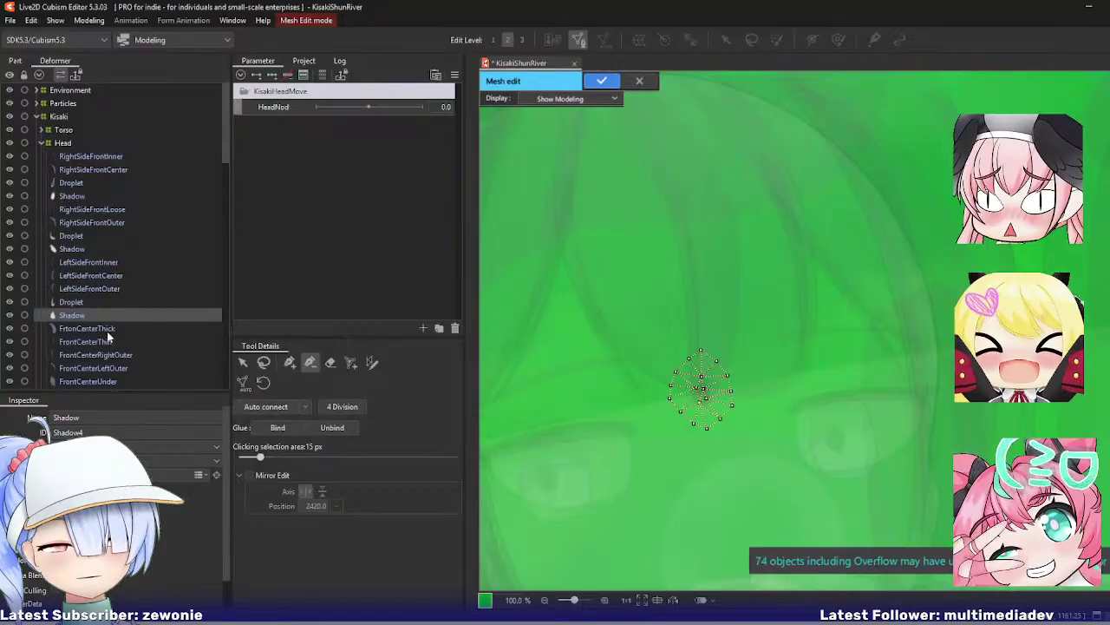
Step: Regenerate the FrtonCenterThick mesh automatically with the Base preset and an outside boundary margin of 50
click(107, 331)
key(ctrl+e)
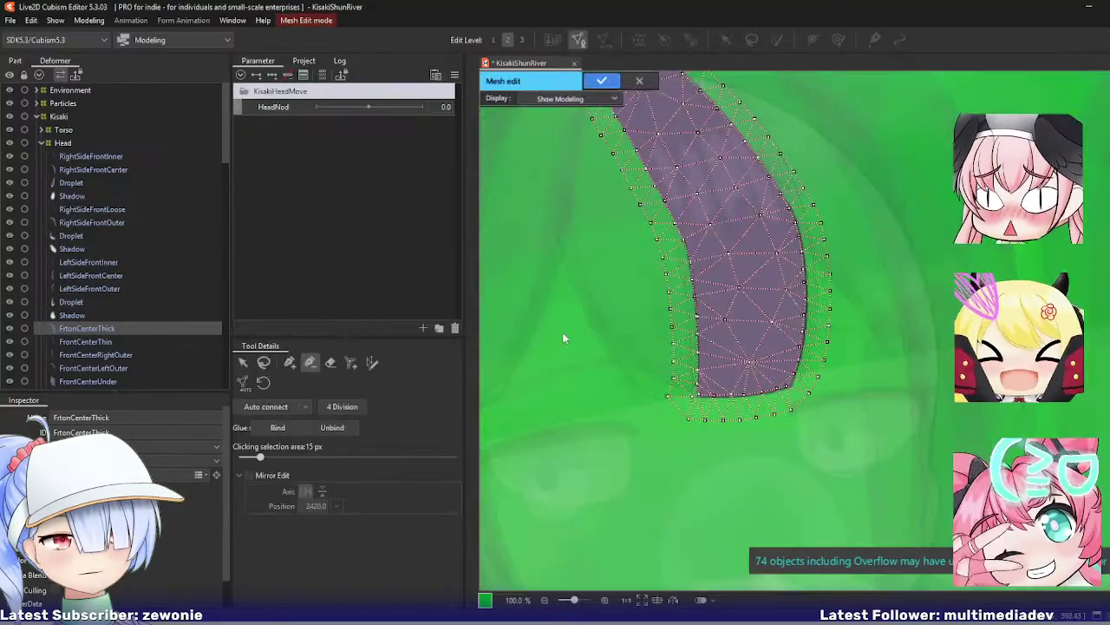
scroll(560, 331, down, 1)
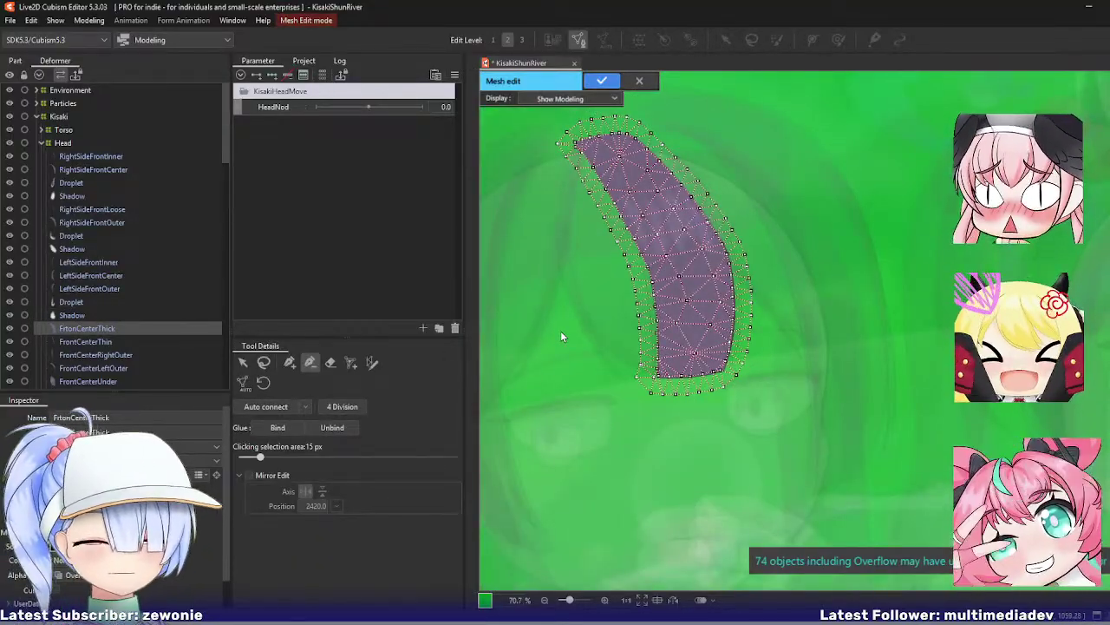
click(254, 386)
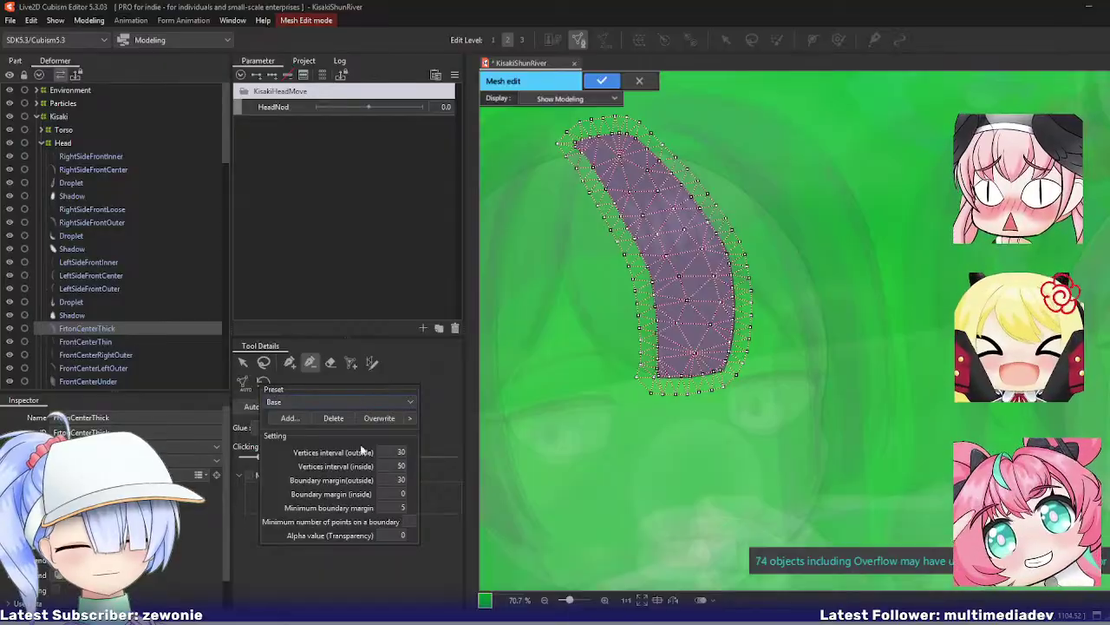
drag(531, 492, 963, 495)
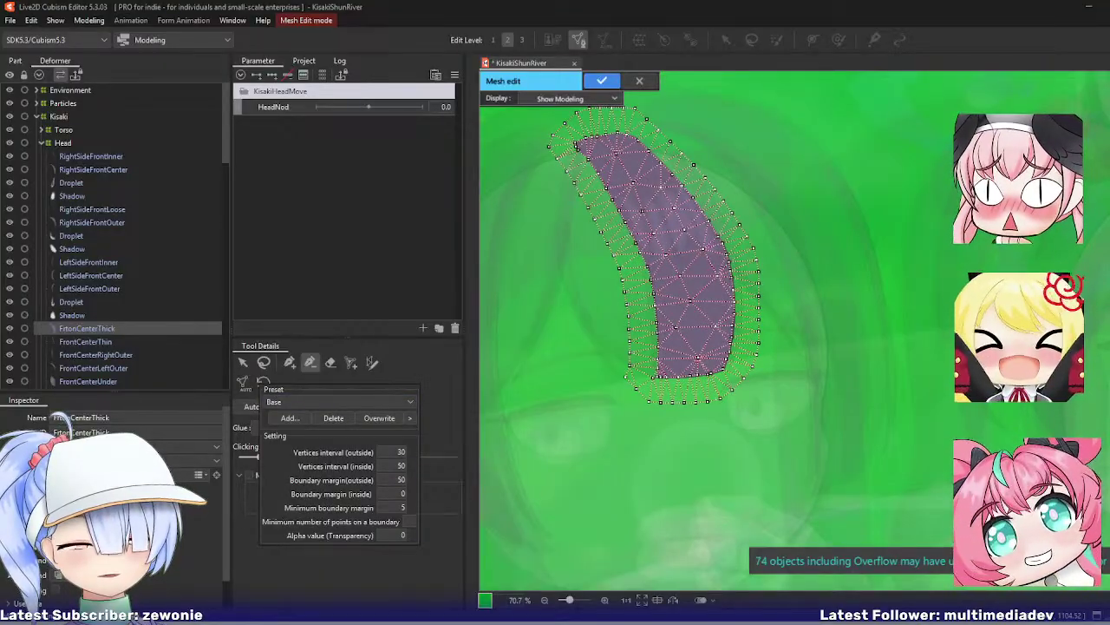
drag(527, 305, 540, 363)
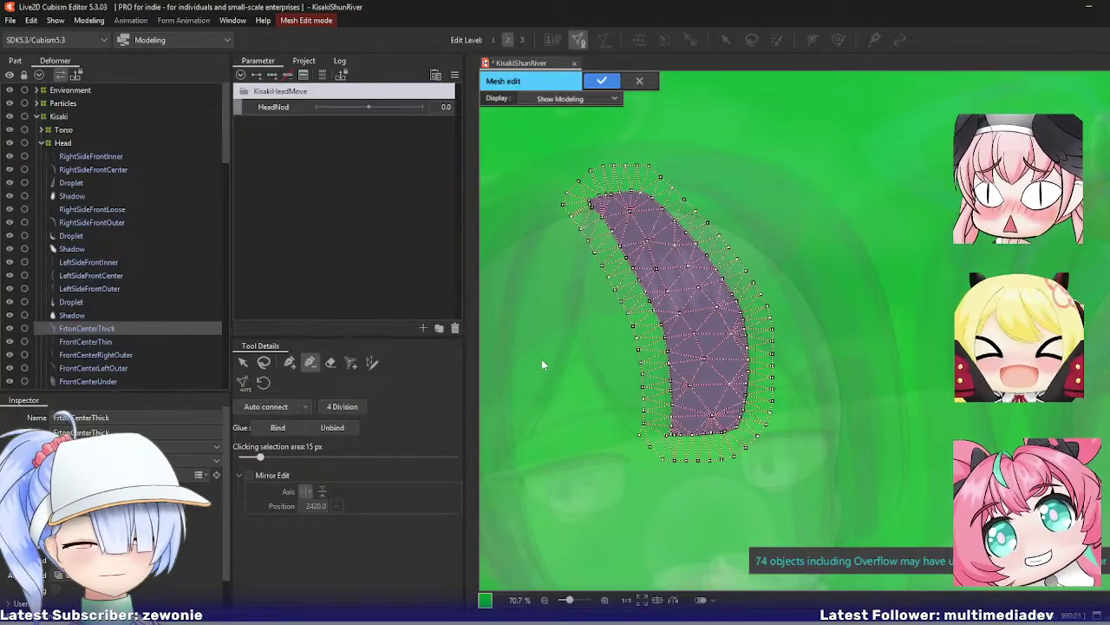
Step: Delete all interior vertices of the FrtonCenterThick mesh, keeping only its outer boundary
click(264, 362)
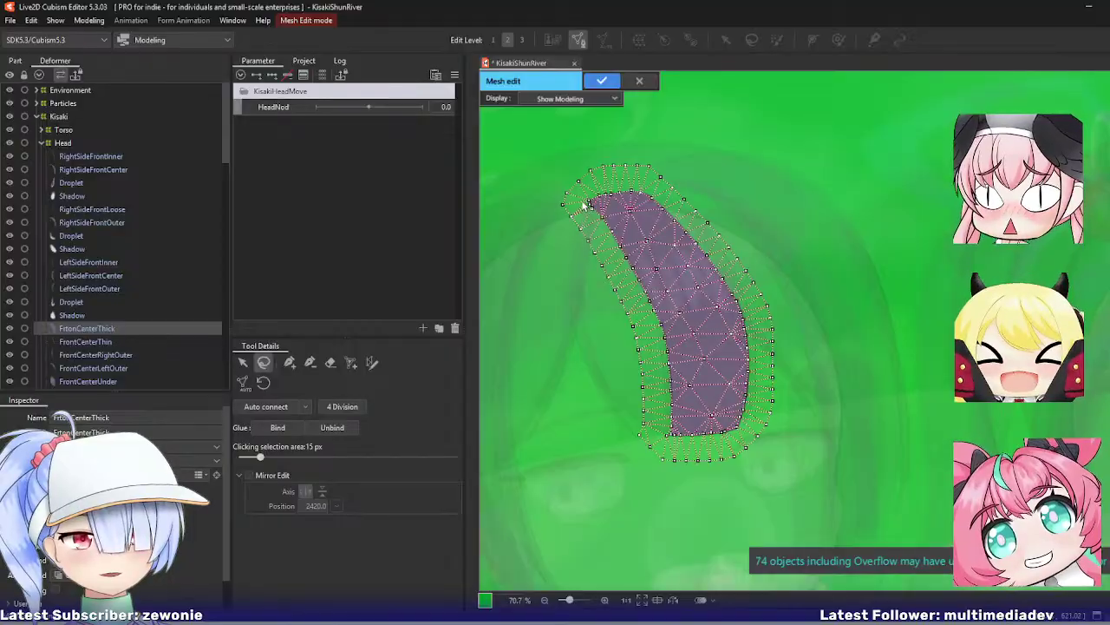
mouse_move(579, 198)
mouse_down()
mouse_move(643, 299)
mouse_move(664, 375)
mouse_move(662, 438)
mouse_move(687, 449)
mouse_move(732, 442)
mouse_move(751, 431)
mouse_move(770, 325)
mouse_move(734, 262)
mouse_move(630, 184)
mouse_up()
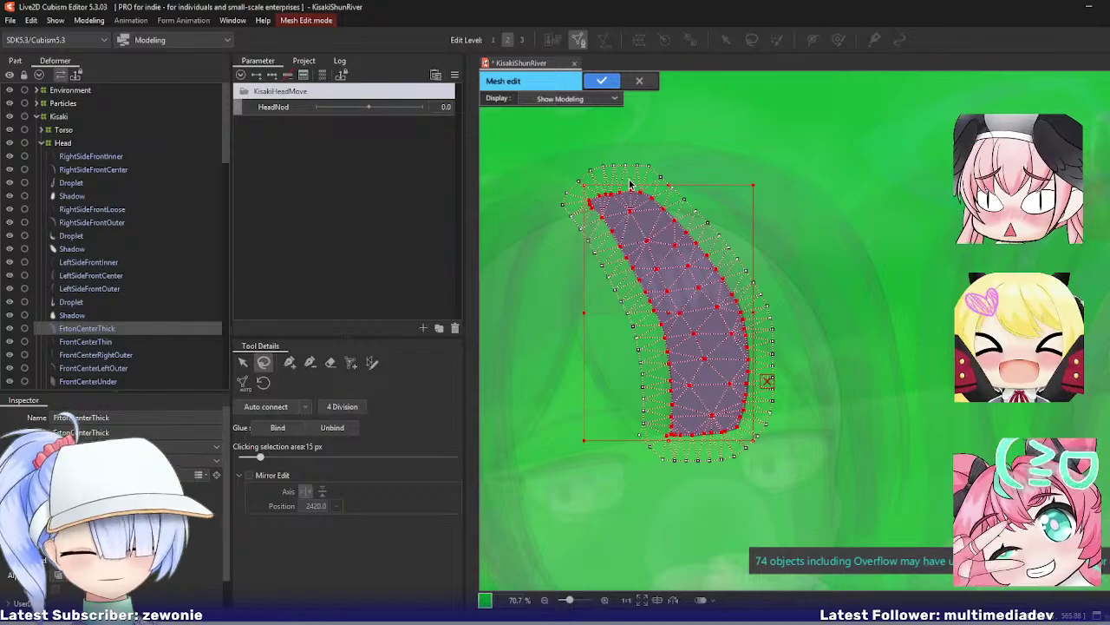
key(Delete)
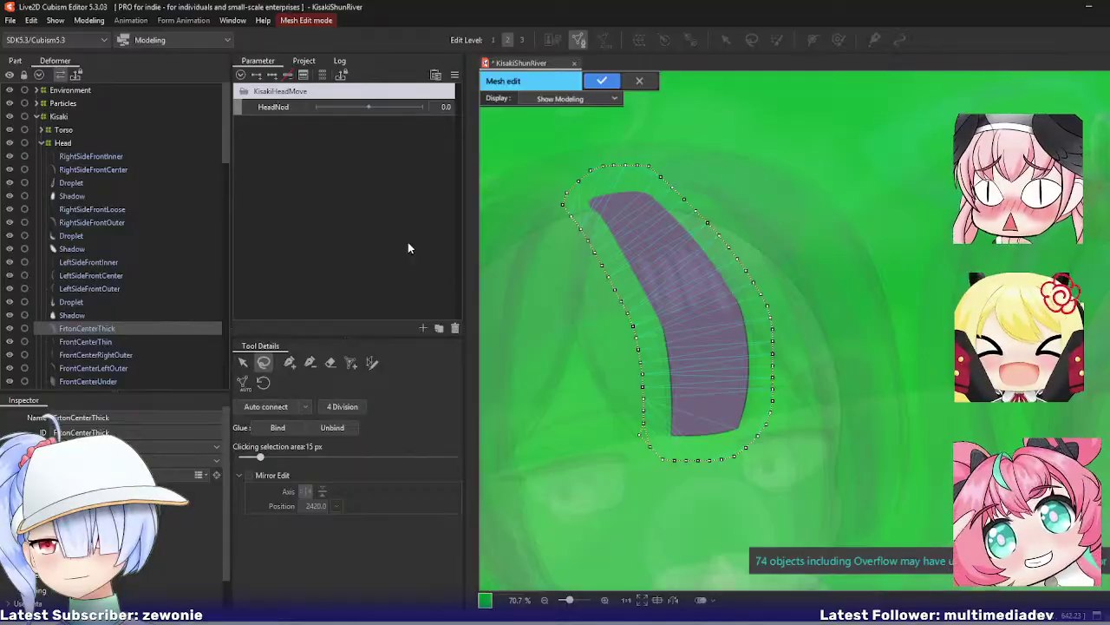
Step: Trace the FrtonCenterThick strand's outline with a mesh stroke and fit its control points to the strand's upper end
click(371, 362)
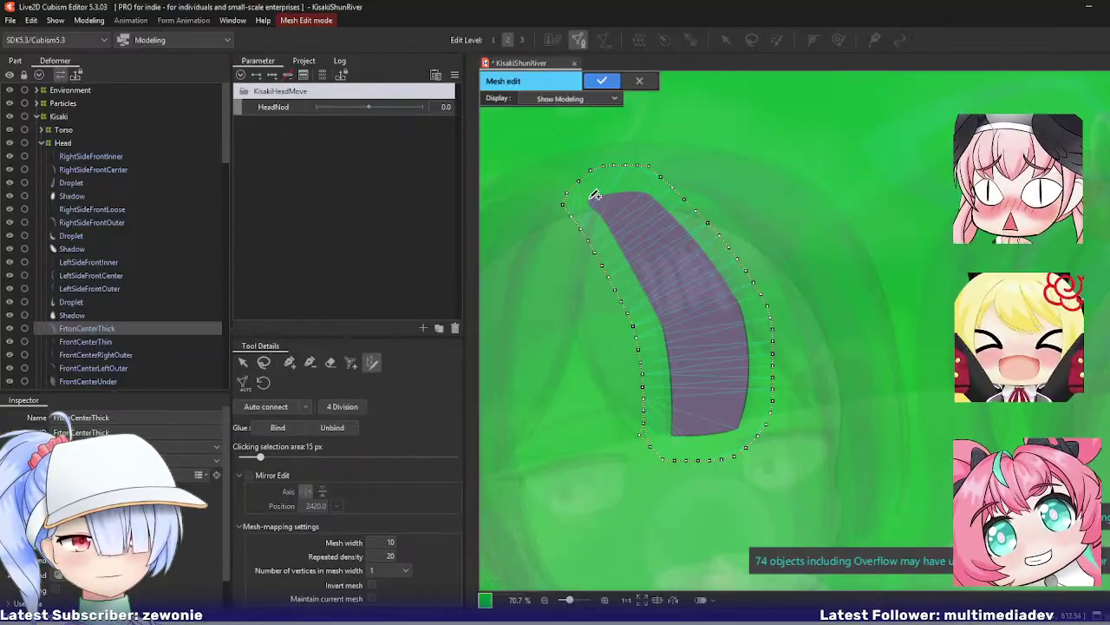
mouse_move(595, 196)
mouse_down()
mouse_move(634, 186)
mouse_move(694, 228)
mouse_move(743, 295)
mouse_move(758, 377)
mouse_move(744, 421)
mouse_move(686, 431)
mouse_move(643, 272)
mouse_move(592, 199)
mouse_up()
scroll(590, 200, up, 3)
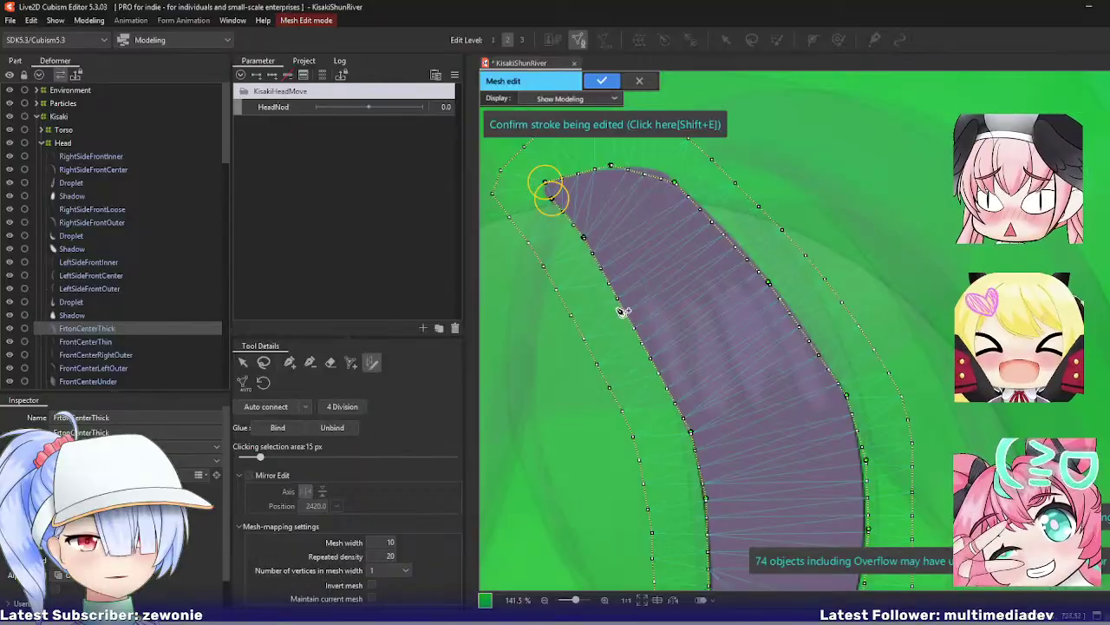
drag(611, 166, 600, 170)
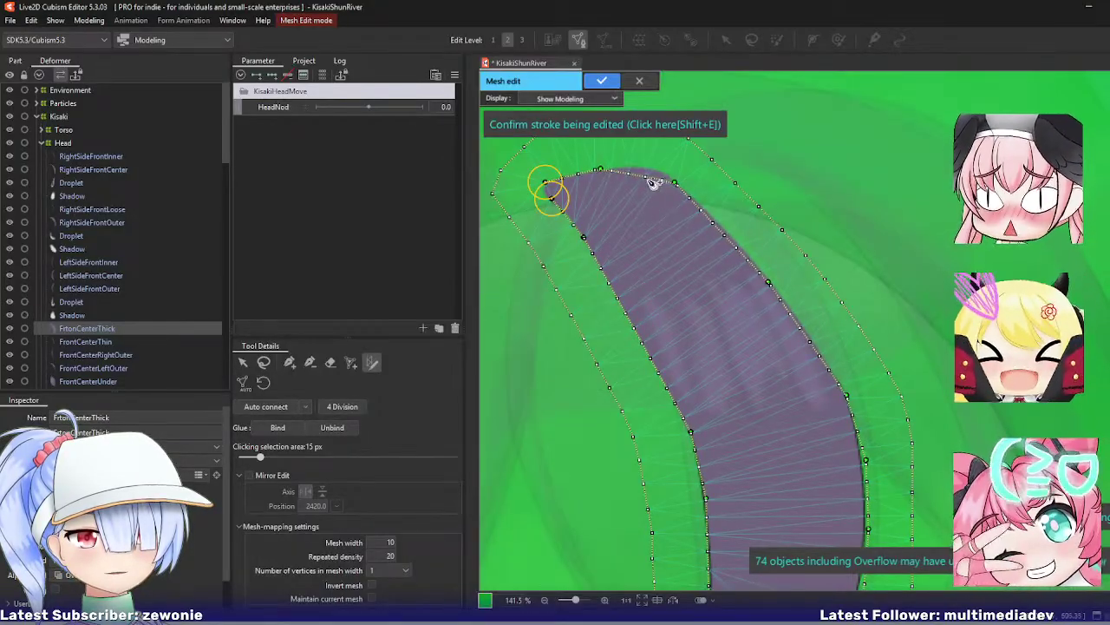
mouse_move(675, 182)
mouse_down()
mouse_move(641, 166)
mouse_move(719, 226)
mouse_up()
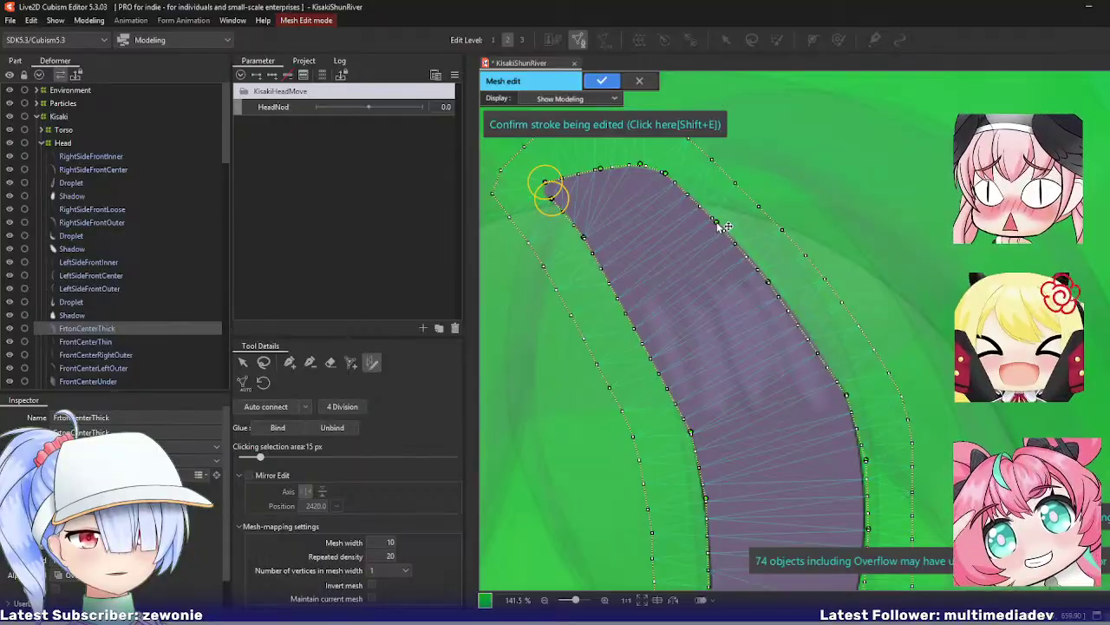
Step: Fit the stroke's control points to the outer curve and lower outer corner of the FrtonCenterThick strand
drag(752, 333, 695, 261)
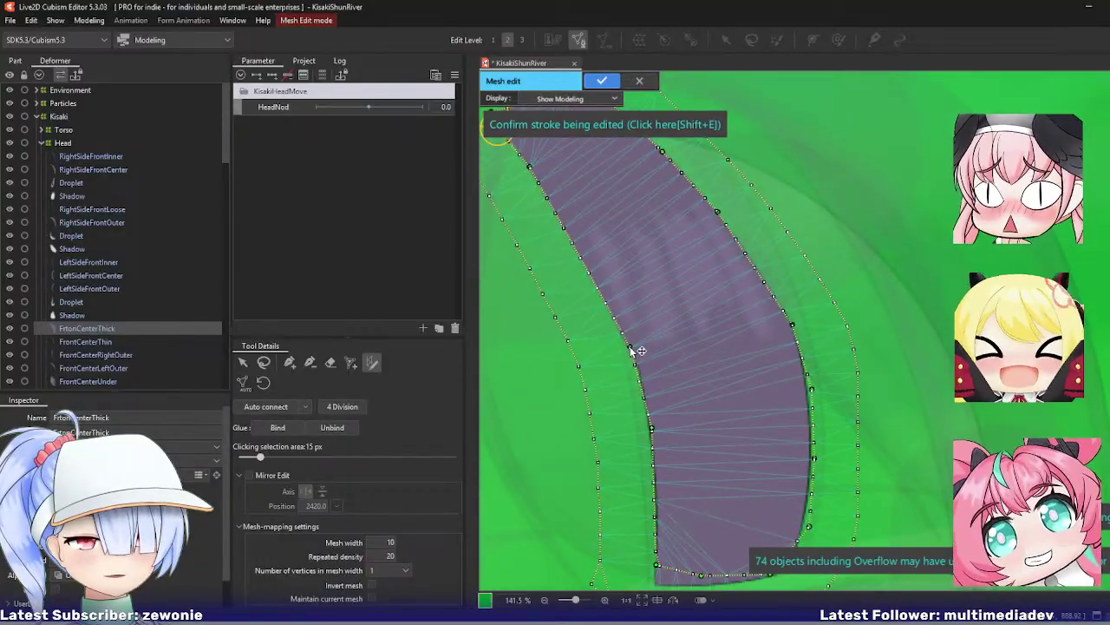
mouse_move(749, 344)
mouse_down()
mouse_move(734, 315)
mouse_move(774, 287)
mouse_up()
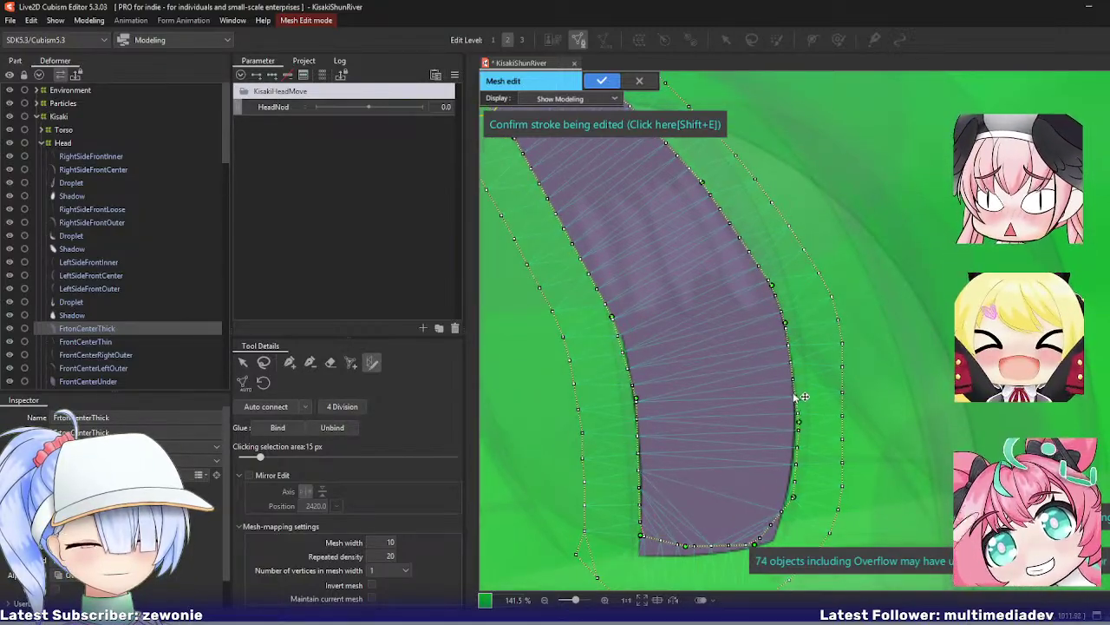
drag(780, 423, 759, 359)
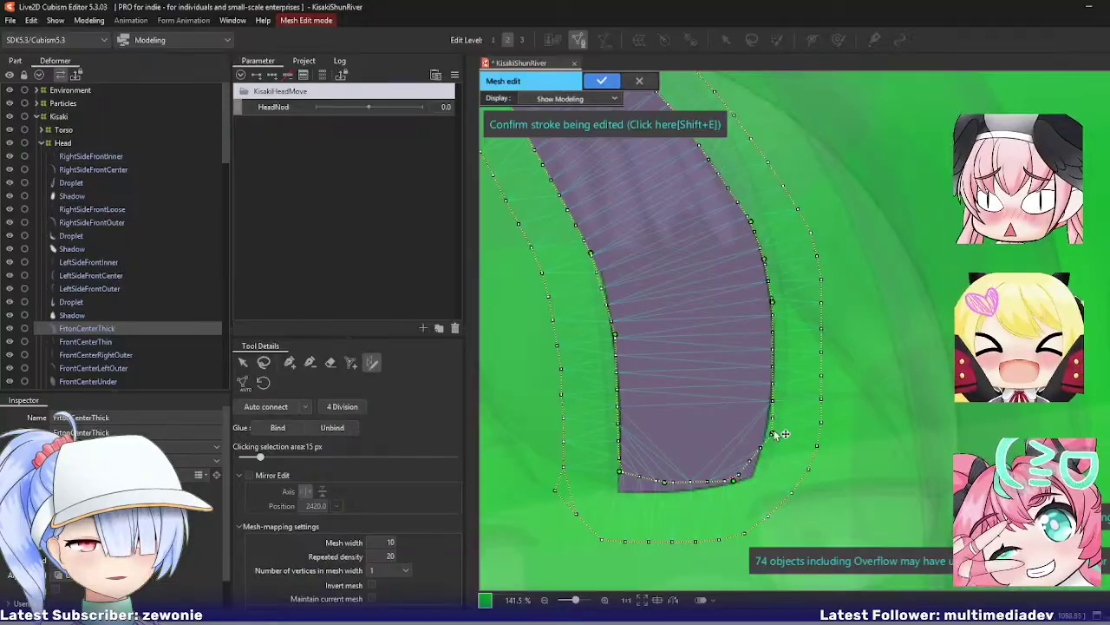
drag(739, 480, 755, 477)
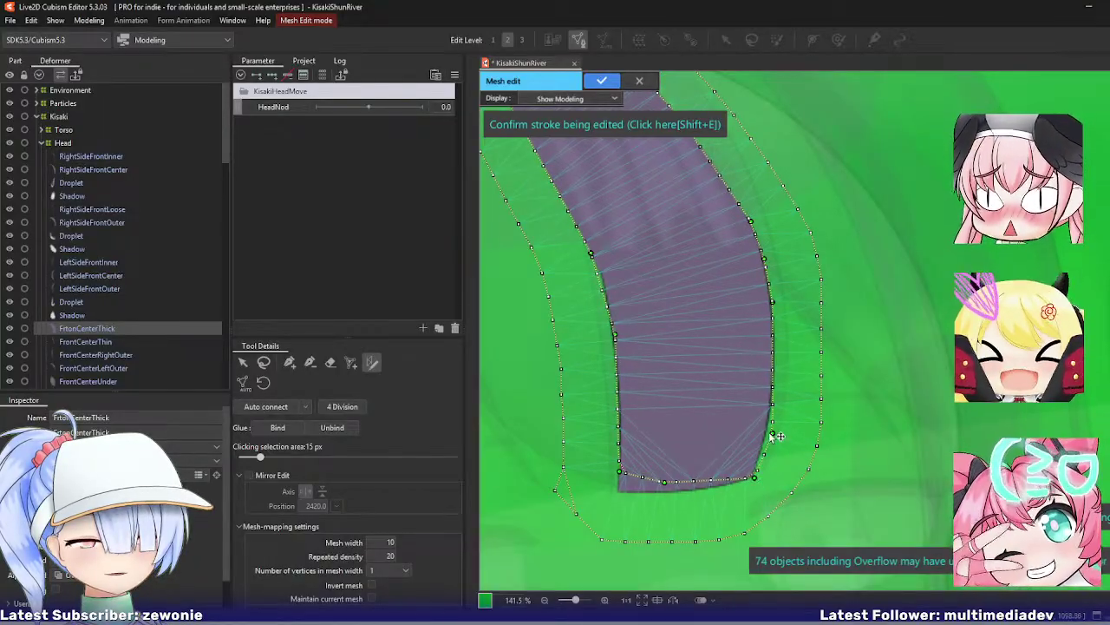
drag(772, 432, 768, 419)
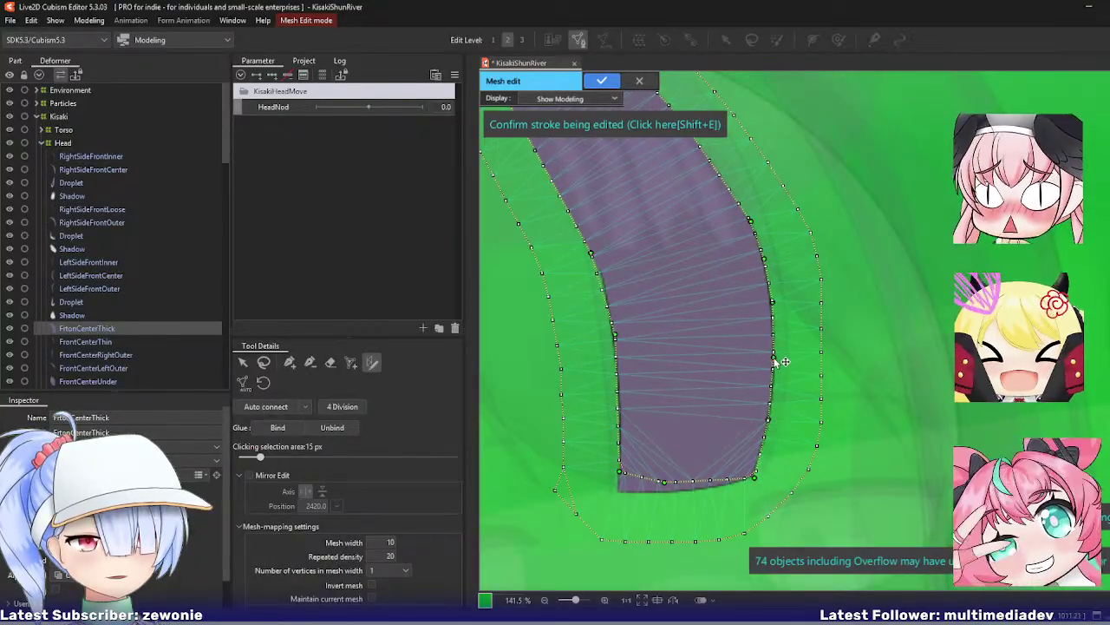
Step: Fit the stroke to the FrtonCenterThick strand's lower end and inner edge, confirm the stroke and apply the mesh edit
mouse_move(620, 474)
mouse_down()
mouse_move(618, 491)
mouse_move(687, 495)
mouse_up()
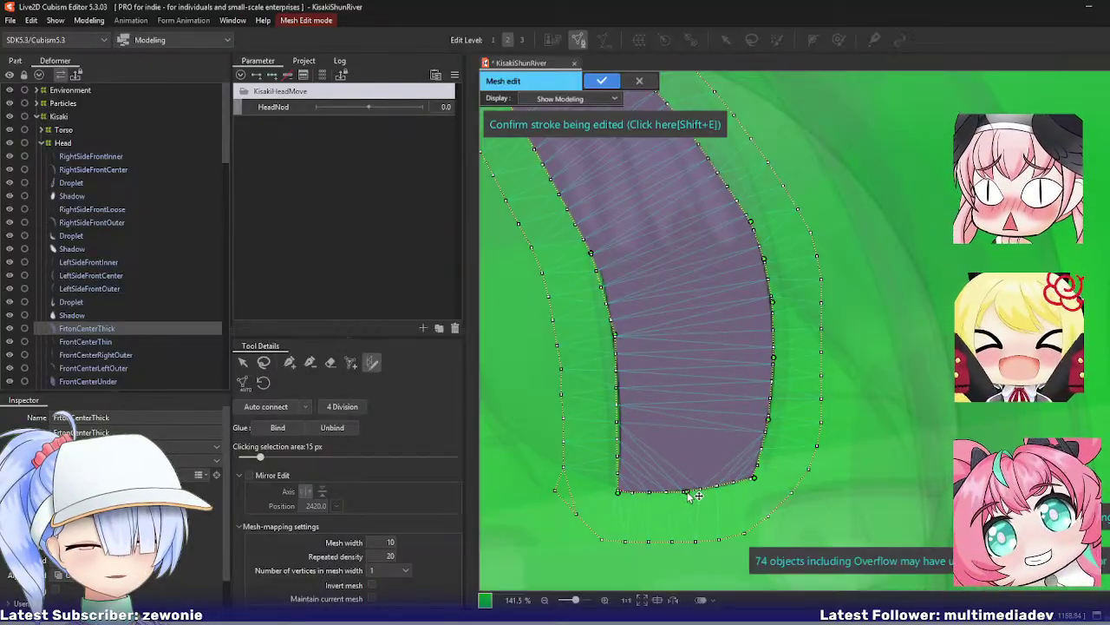
drag(616, 336, 605, 282)
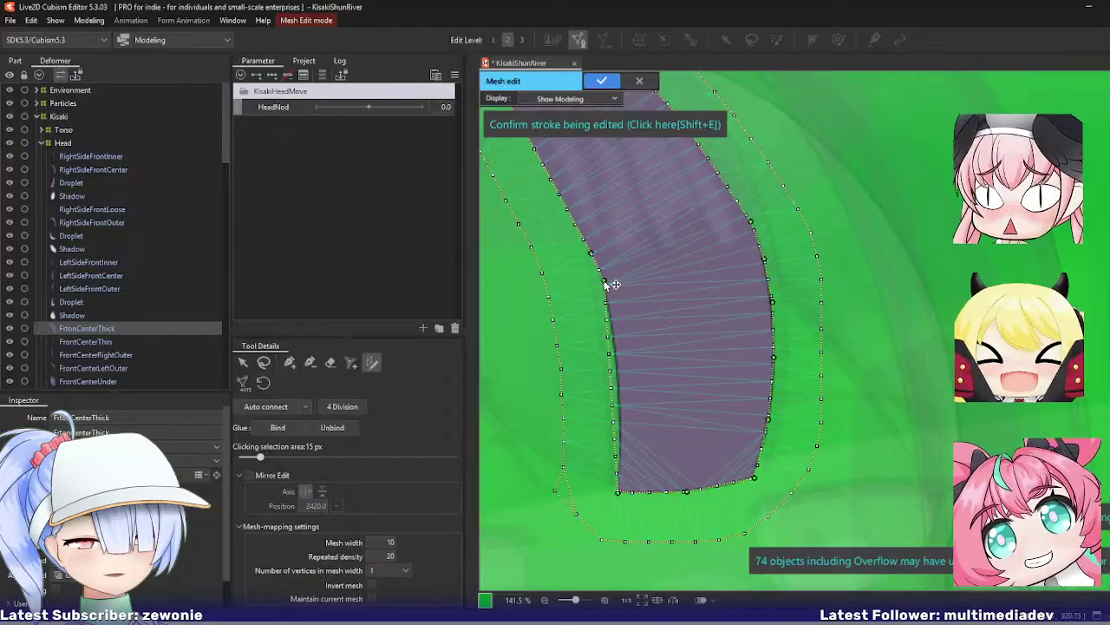
mouse_move(617, 367)
mouse_down()
mouse_move(620, 386)
mouse_move(617, 361)
mouse_up()
click(620, 421)
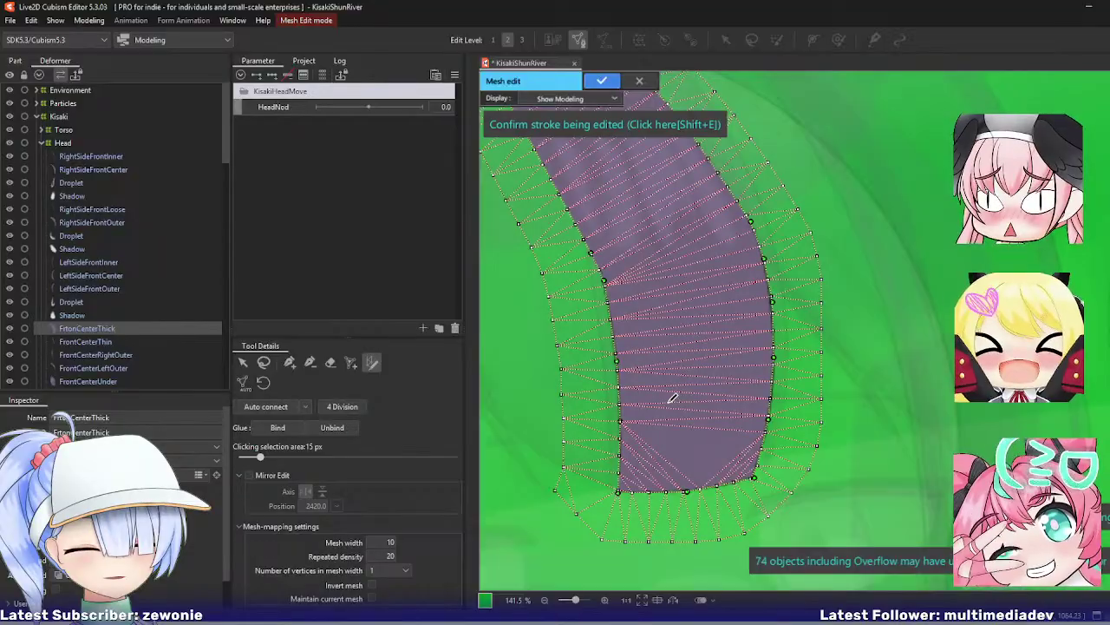
key(shift+e)
drag(583, 118, 646, 302)
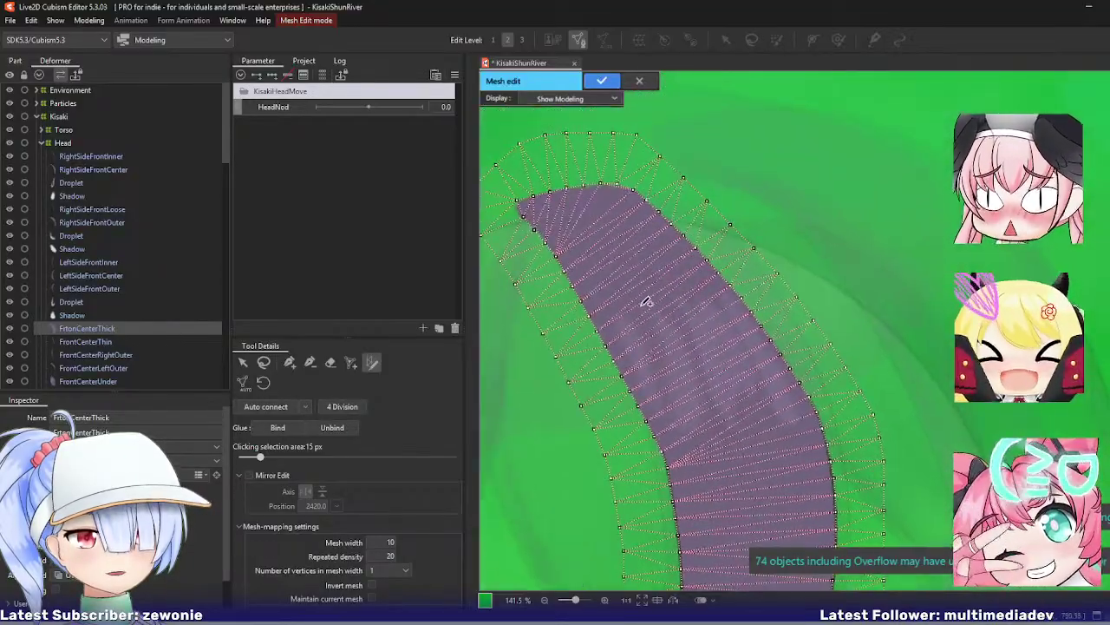
key(Return)
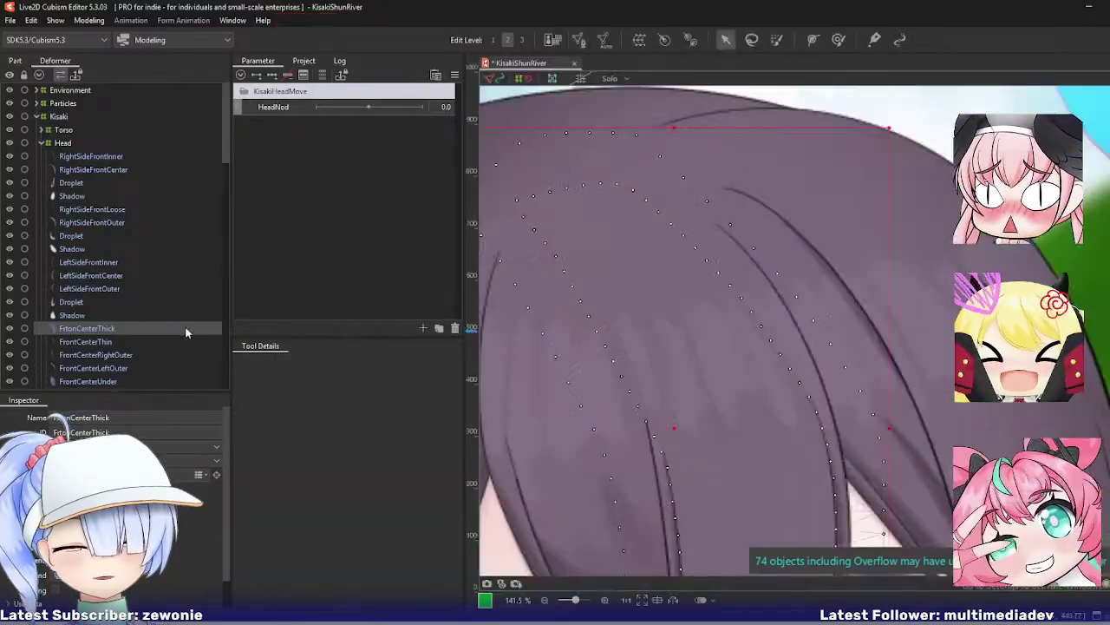
Step: Open the FrontCenterThin mesh for editing and regenerate it automatically with the Base preset and an outside boundary margin of 50
click(112, 340)
double_click(581, 321)
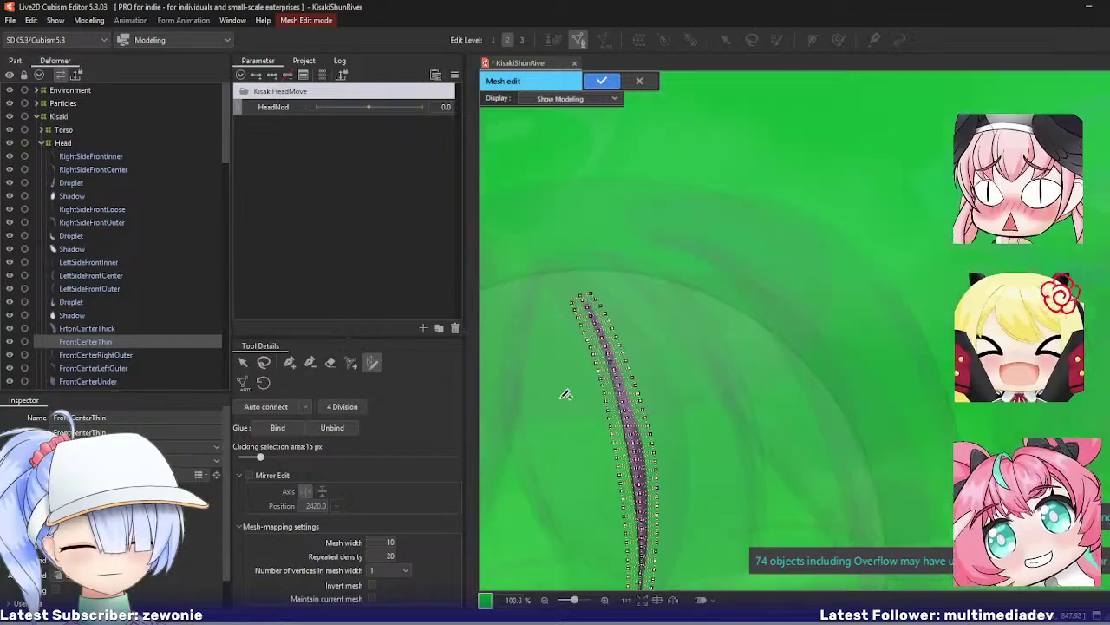
scroll(566, 294, down, 3)
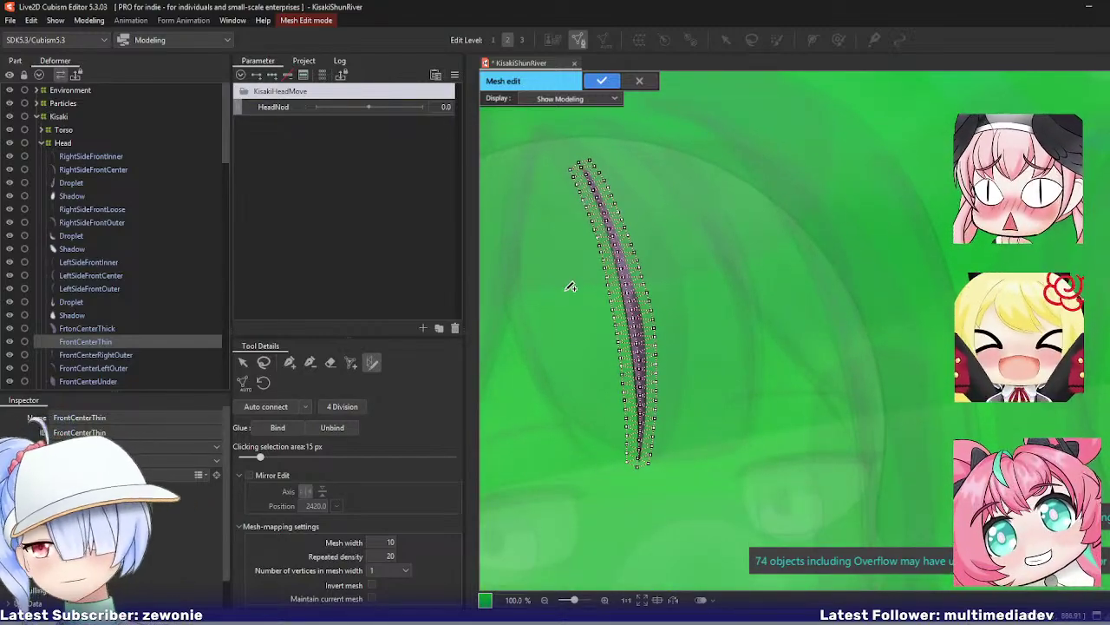
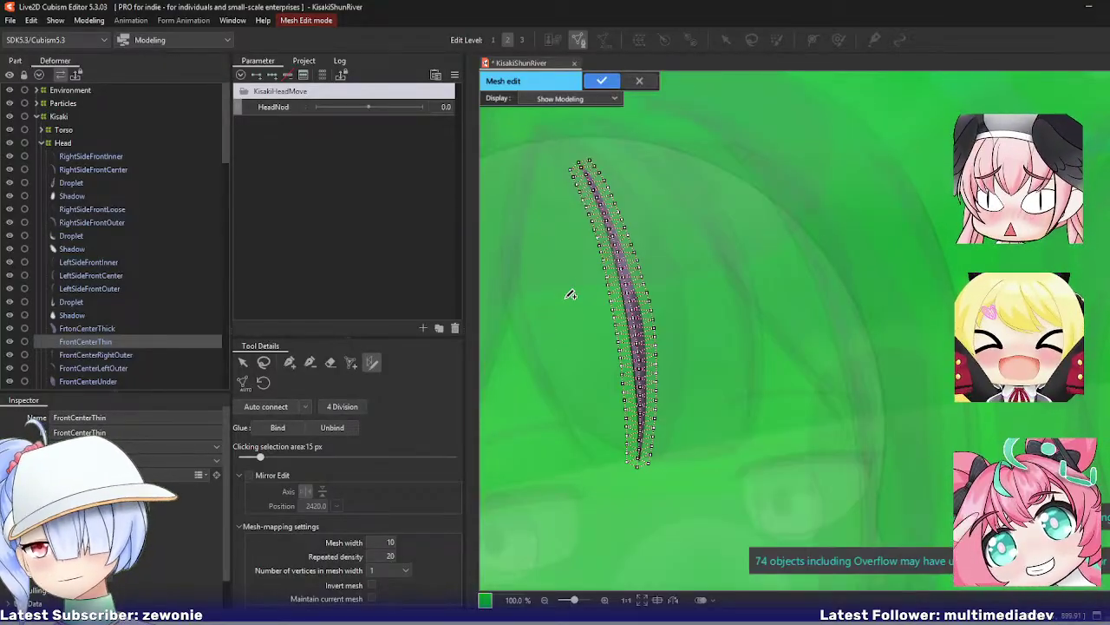
click(243, 382)
drag(476, 477, 490, 476)
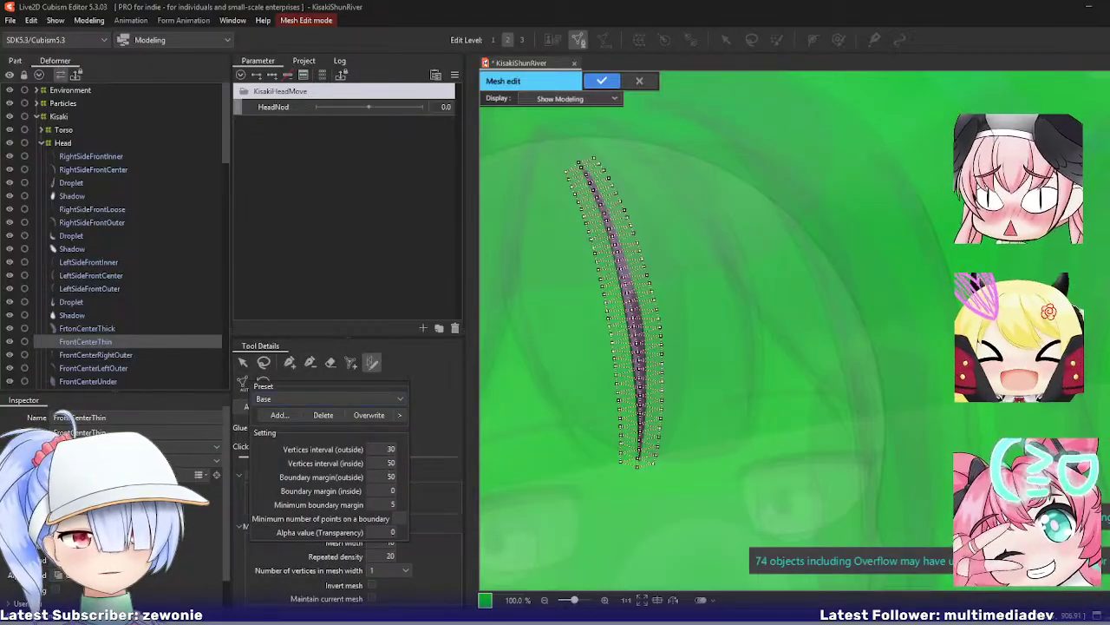
Step: Extend the upper and lower tips of the FrontCenterThin mesh boundary outward and delete all its interior vertices
click(290, 362)
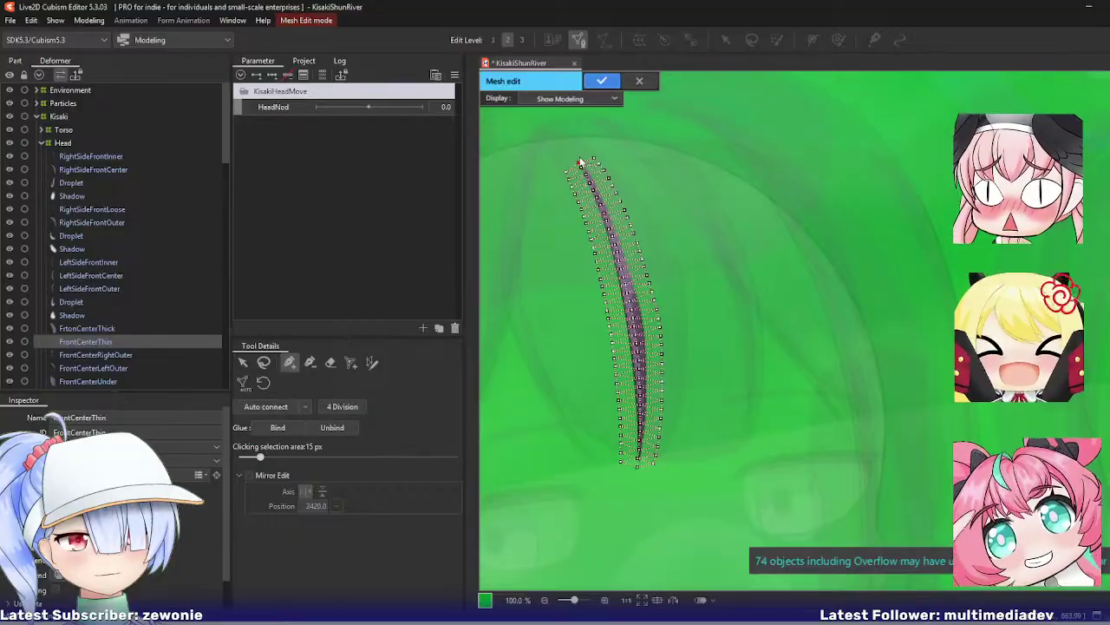
click(634, 479)
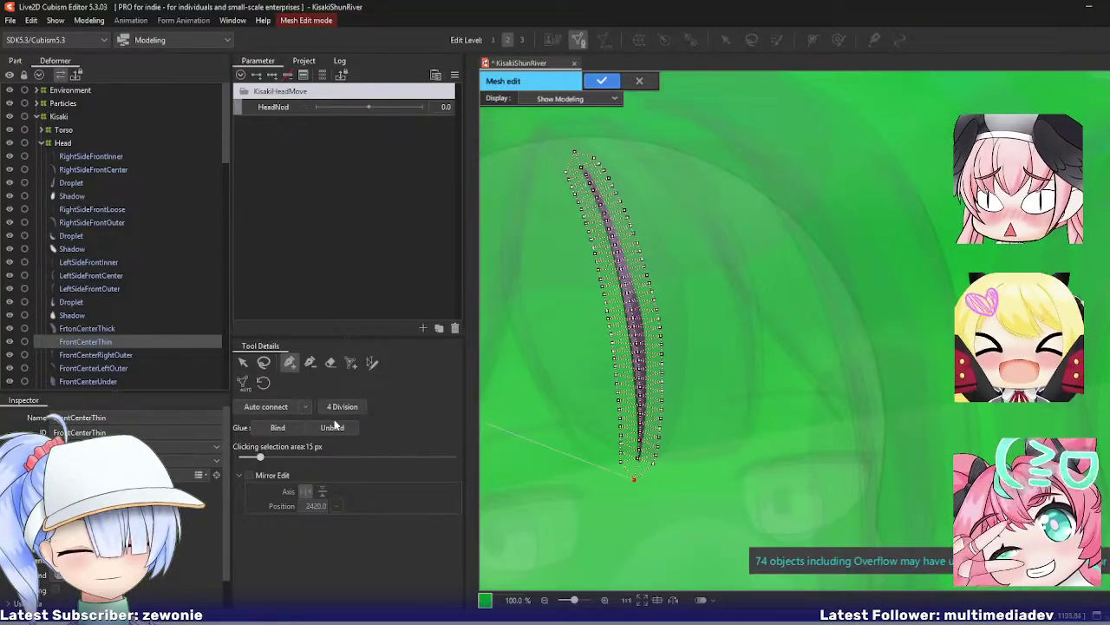
click(264, 362)
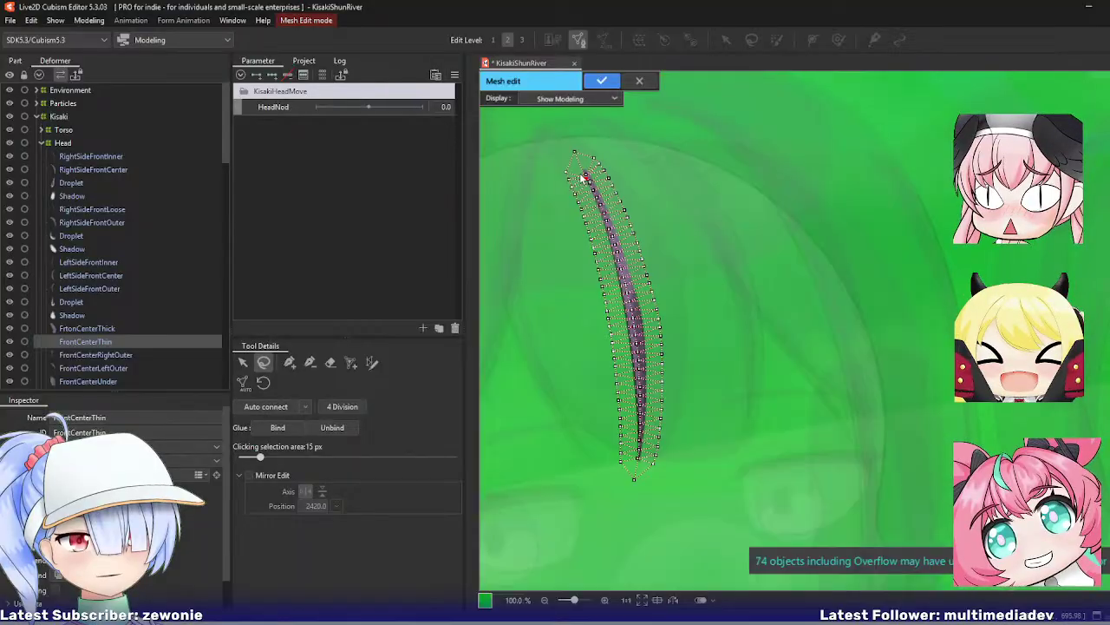
mouse_move(605, 245)
mouse_down()
mouse_move(638, 468)
mouse_move(650, 447)
mouse_move(652, 349)
mouse_move(590, 169)
mouse_up()
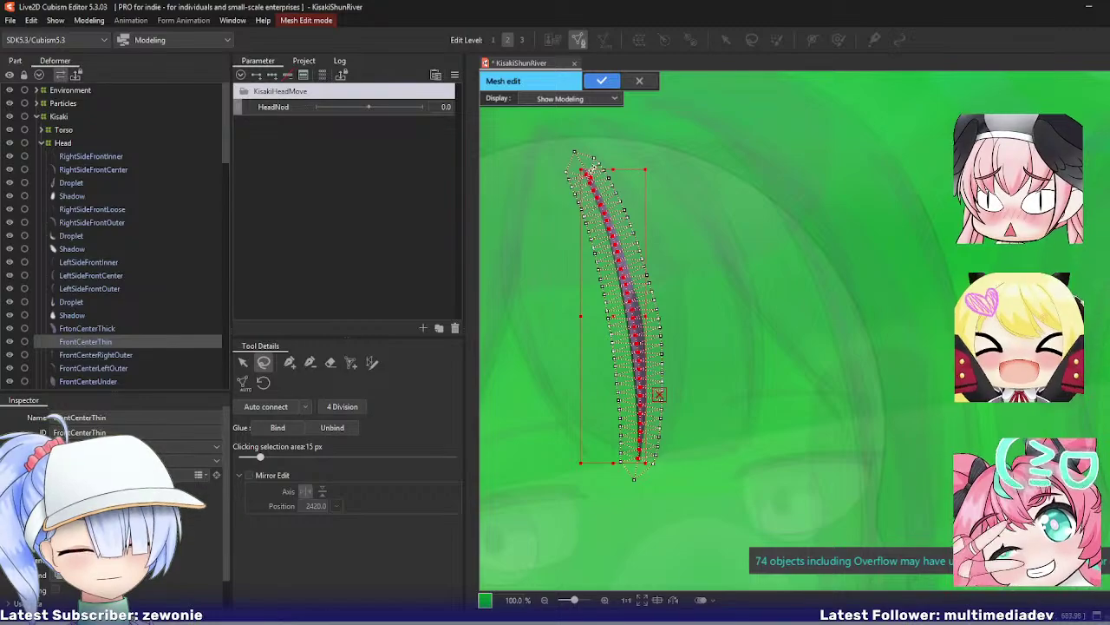
key(Delete)
Step: Trace the FrontCenterThin strand's outline with a mesh stroke and fit its control points to the strand's upper half
click(373, 363)
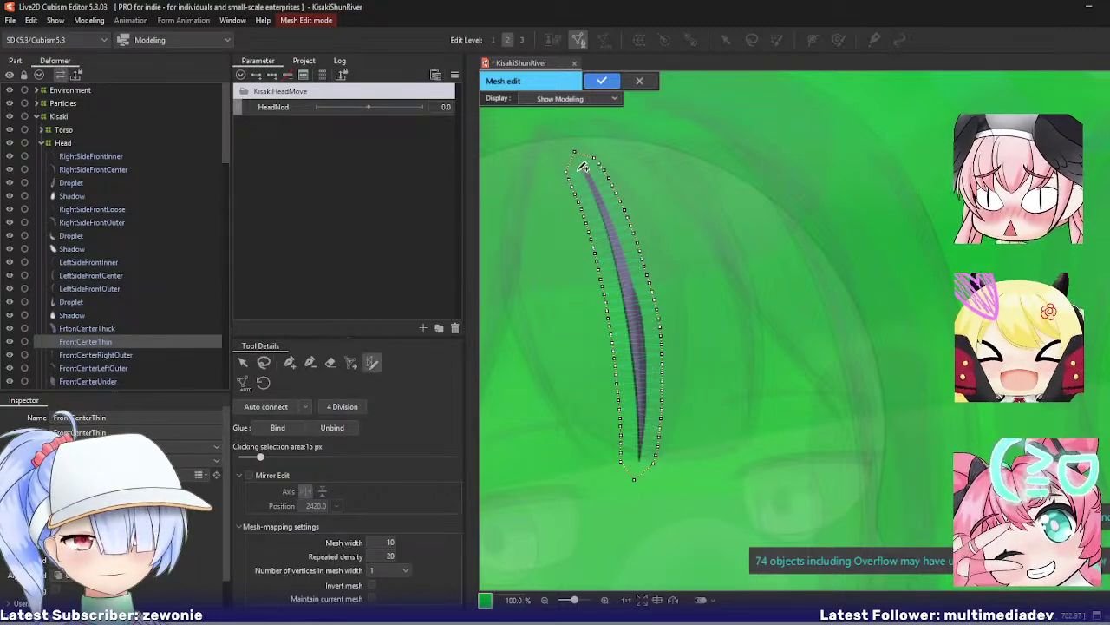
mouse_move(586, 163)
mouse_down()
mouse_move(610, 192)
mouse_move(645, 333)
mouse_move(642, 454)
mouse_move(625, 295)
mouse_move(595, 187)
mouse_up()
scroll(595, 187, up, 5)
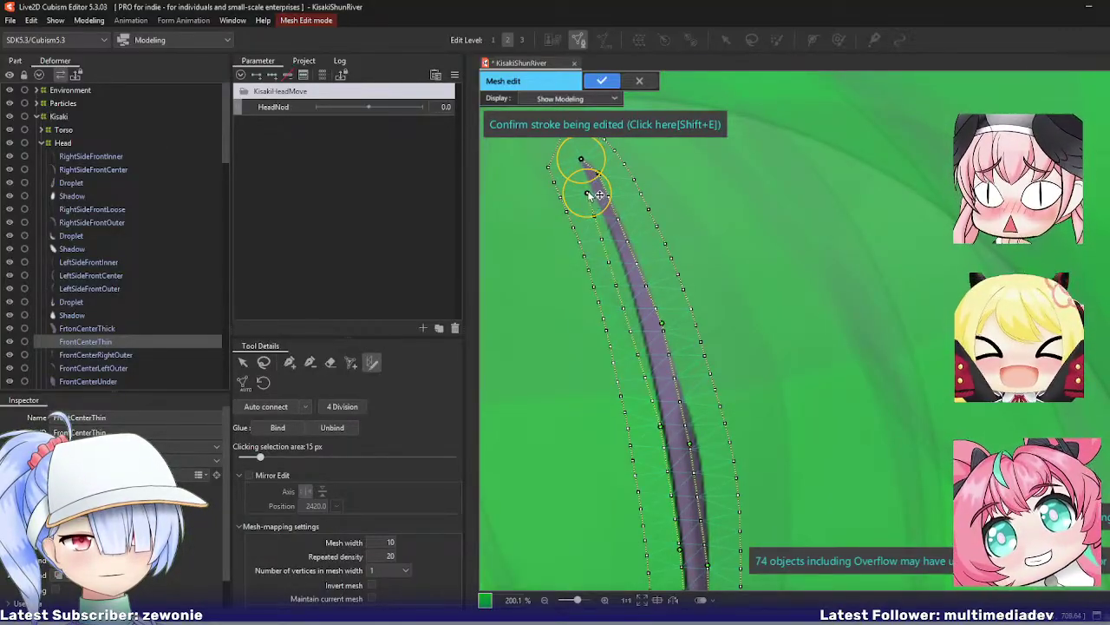
drag(587, 192, 588, 174)
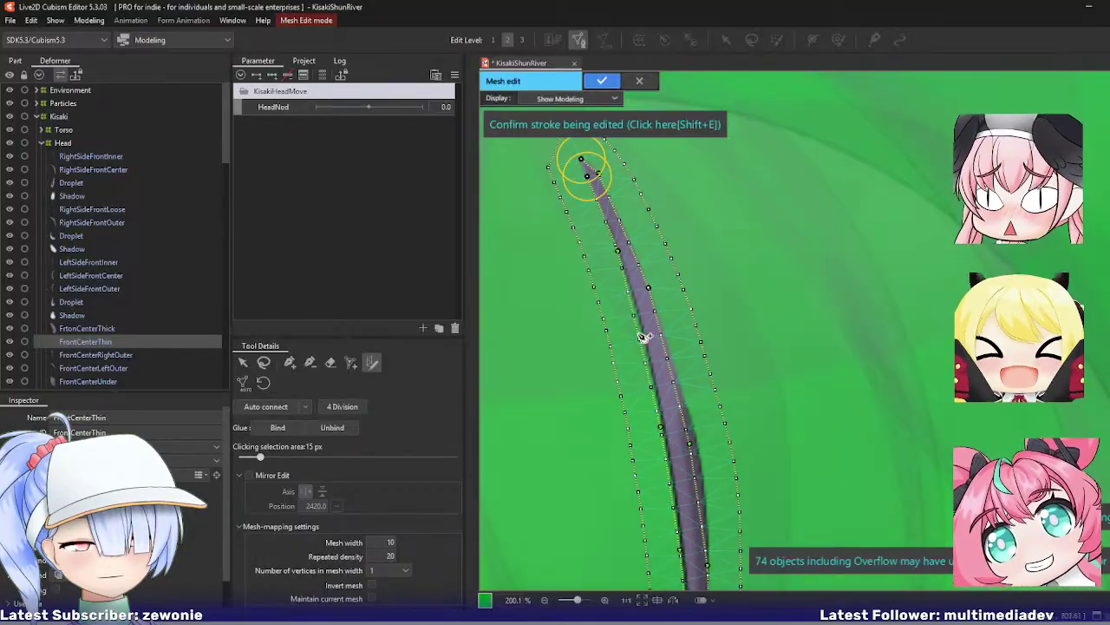
drag(640, 348, 642, 329)
drag(629, 380, 621, 291)
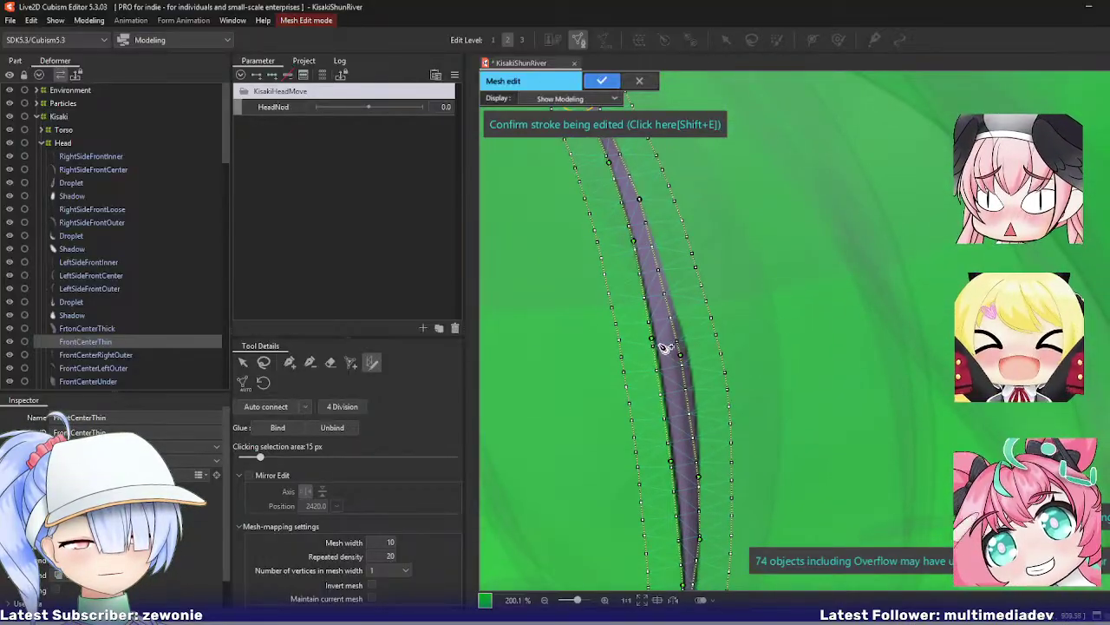
drag(655, 343, 685, 334)
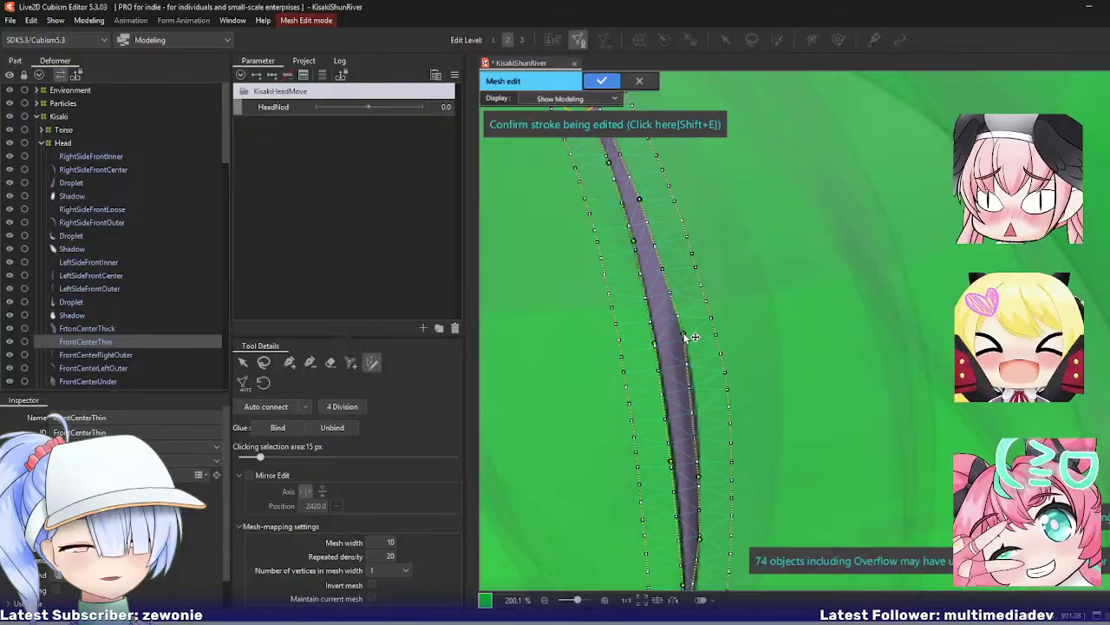
Step: Fit the stroke's control points to the lower half and pointed tip of the FrontCenterThin strand and confirm the stroke
mouse_move(685, 403)
mouse_down()
mouse_move(657, 391)
mouse_move(681, 358)
mouse_up()
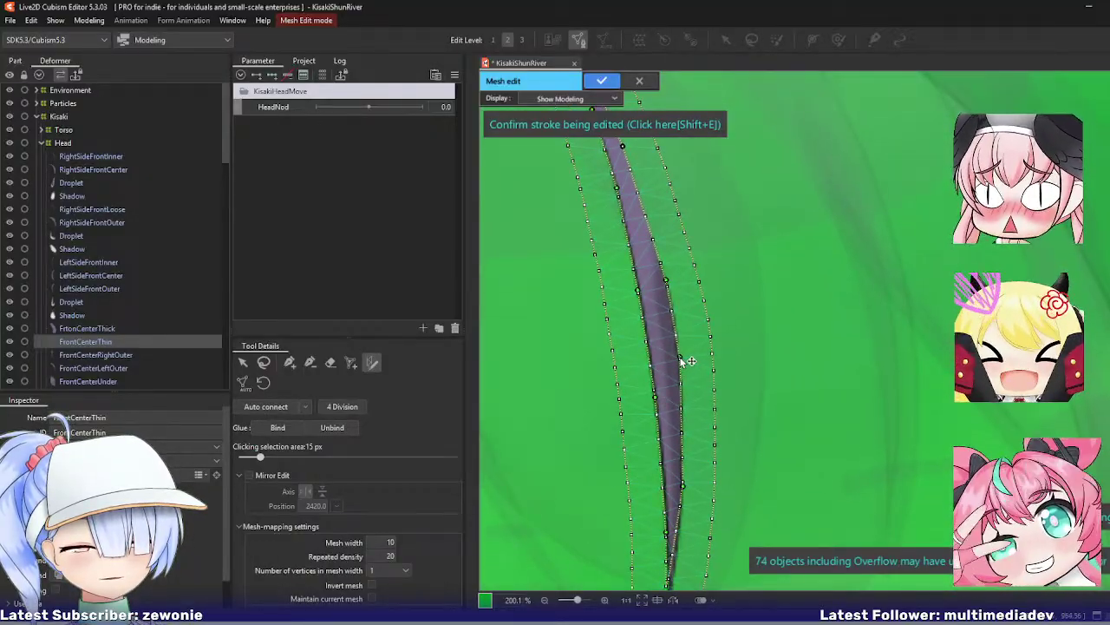
drag(698, 432, 689, 356)
drag(659, 519, 662, 532)
drag(675, 410, 676, 401)
click(670, 470)
drag(669, 470, 672, 463)
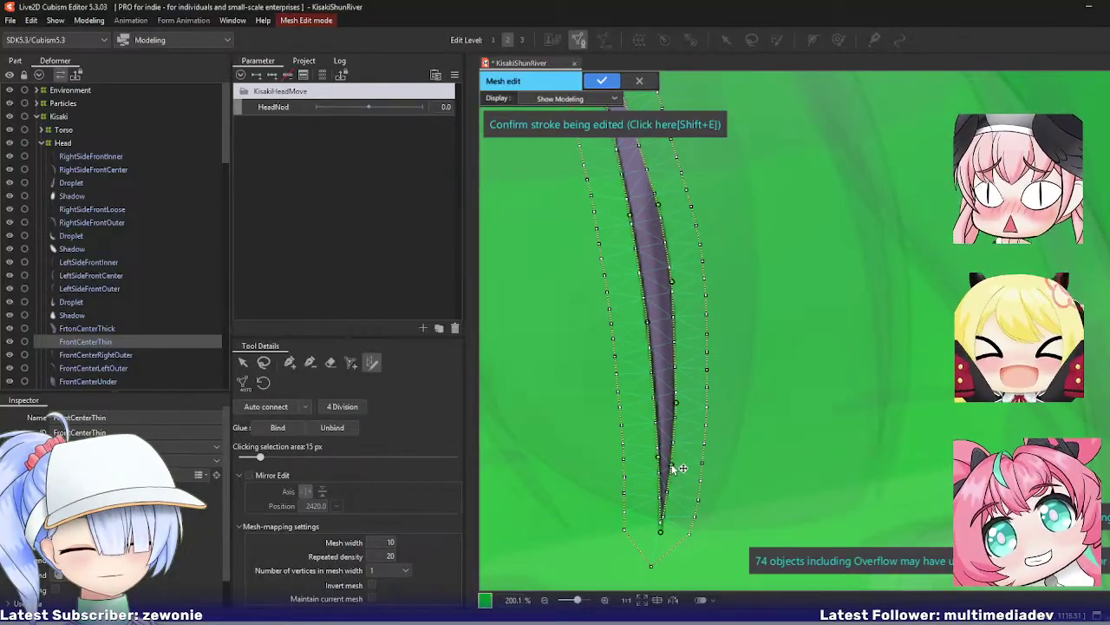
click(655, 389)
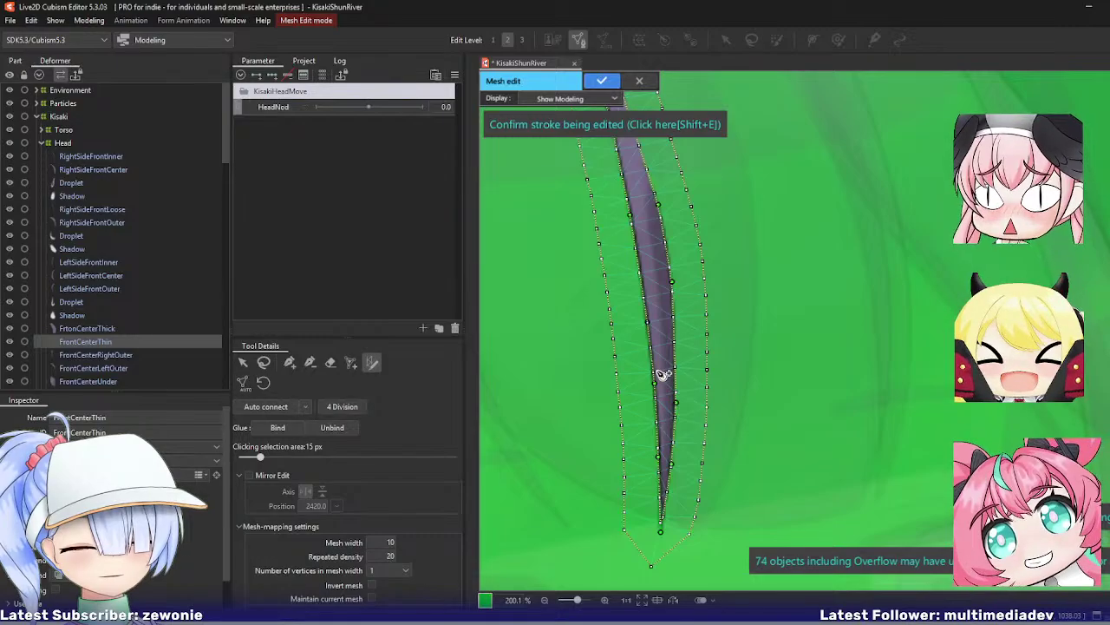
key(shift+e)
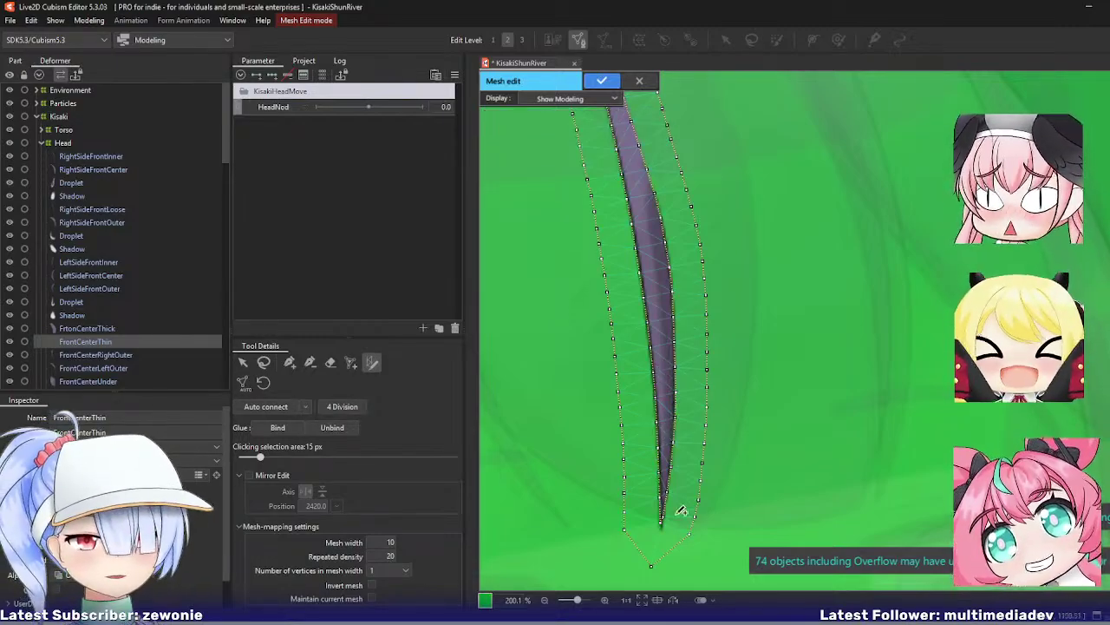
key(b)
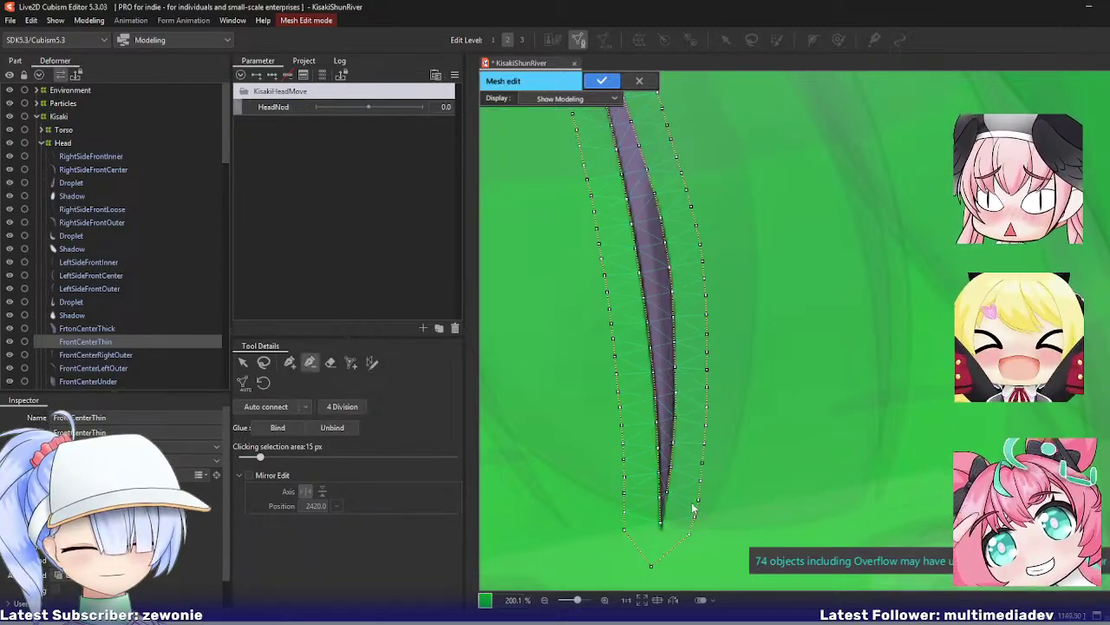
Step: Apply the FrontCenterThin mesh edit and open the FrontCenterRightOuter mesh for editing
scroll(585, 433, down, 2)
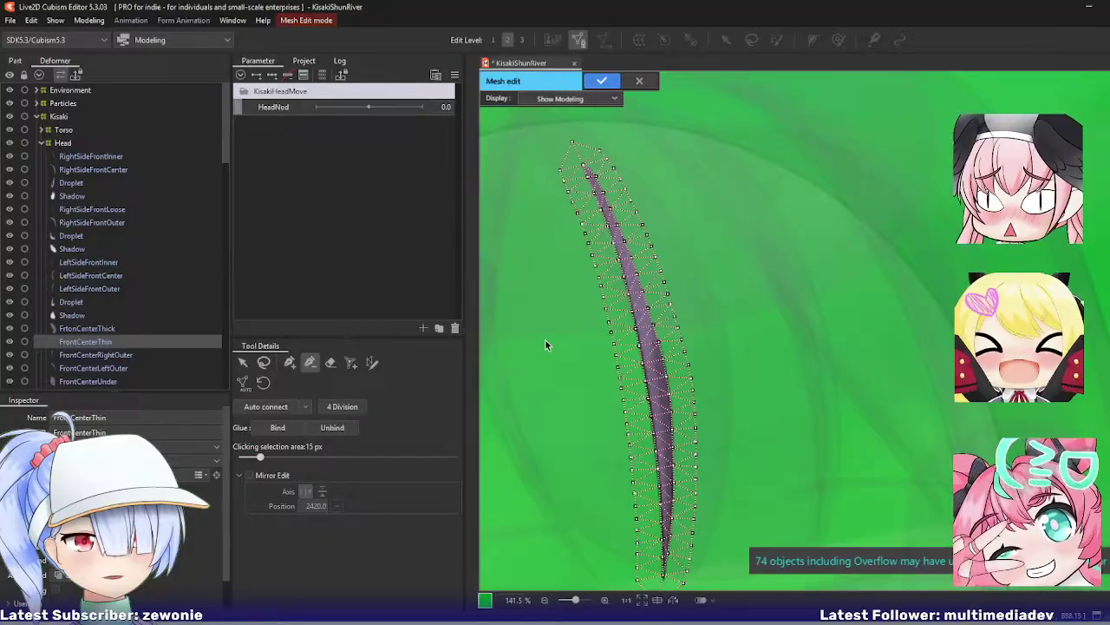
key(Return)
click(101, 355)
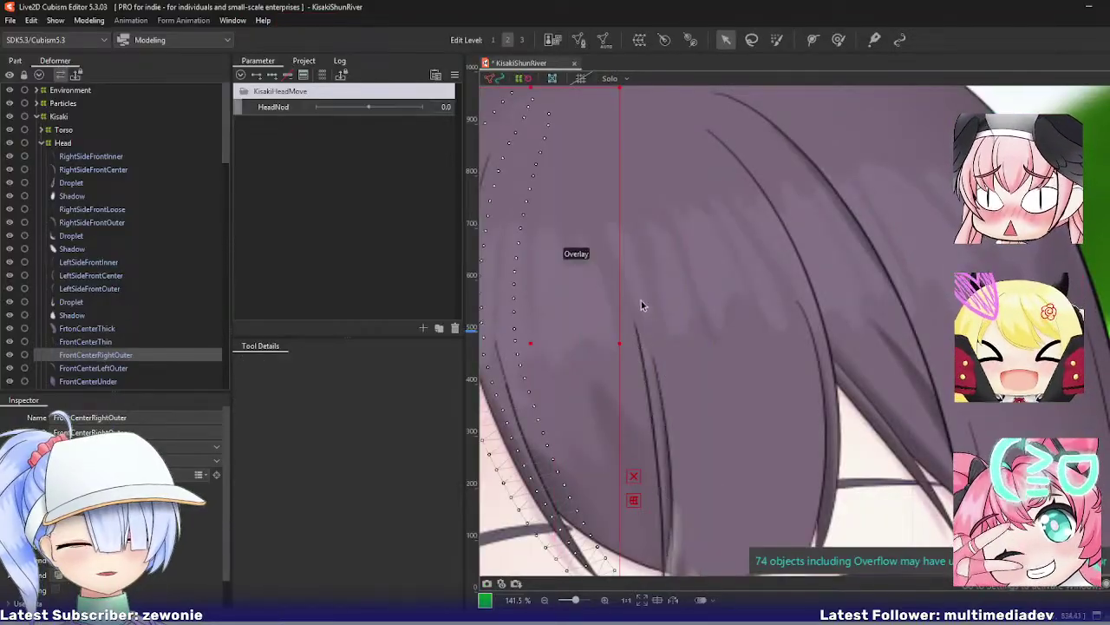
scroll(721, 292, down, 2)
key(ctrl+e)
drag(701, 287, 546, 274)
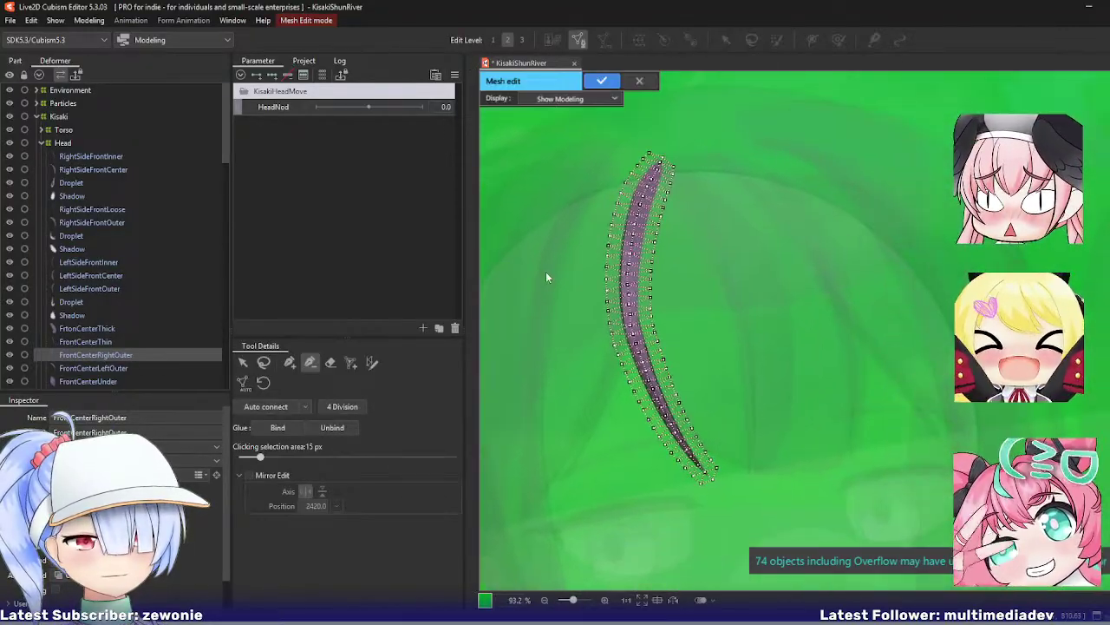
Step: Regenerate the FrontCenterRightOuter mesh with the Base preset and an outside boundary margin of 50, and add a boundary vertex beyond each tip
click(244, 382)
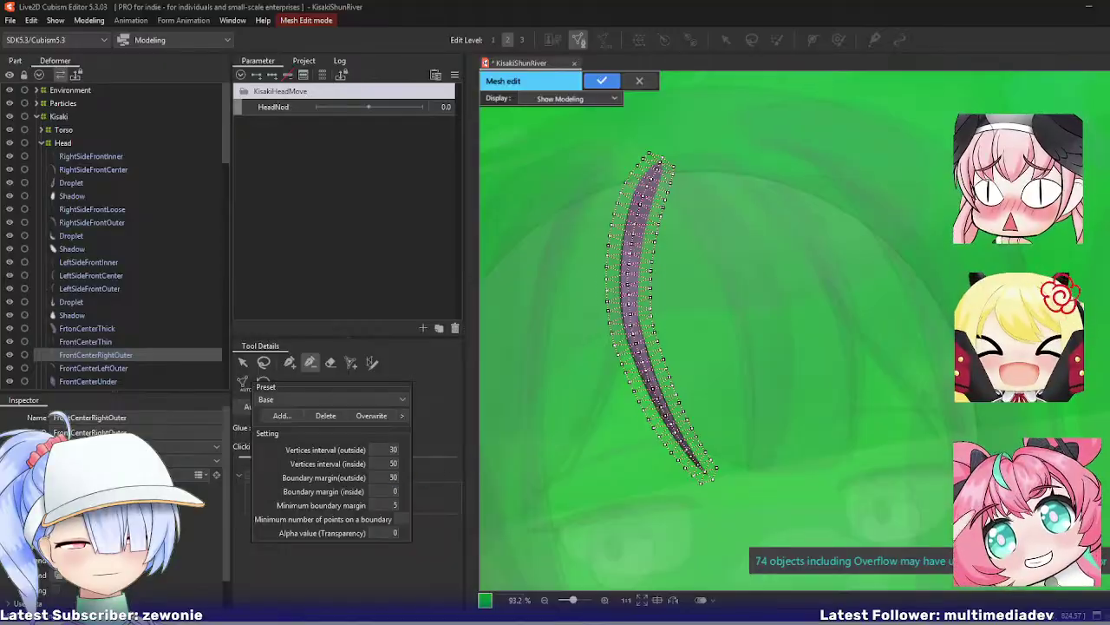
click(447, 387)
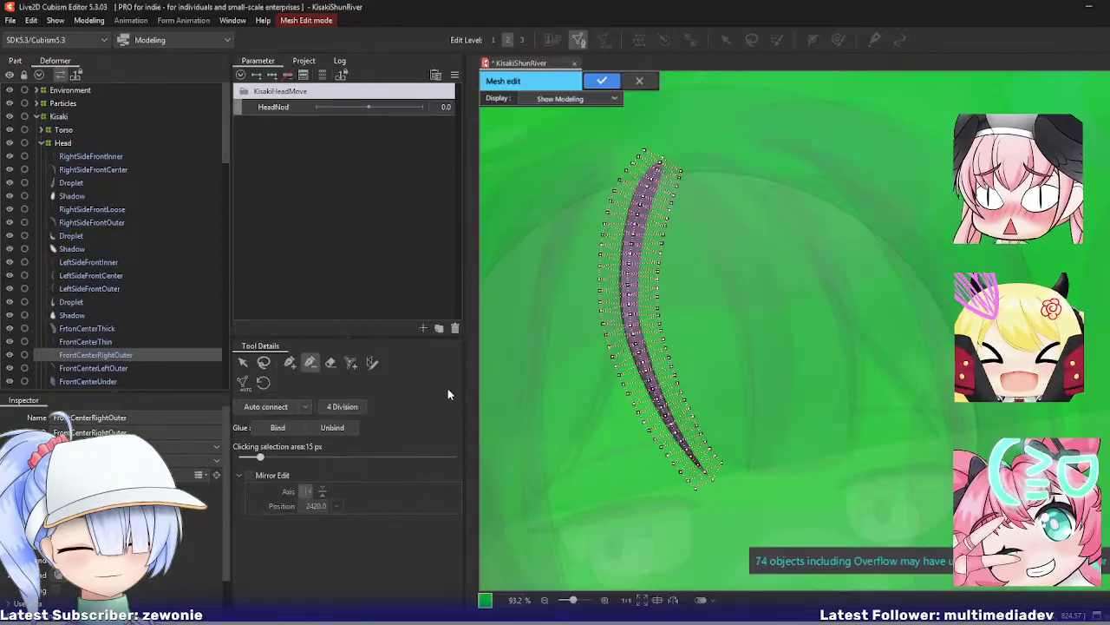
click(264, 362)
click(290, 363)
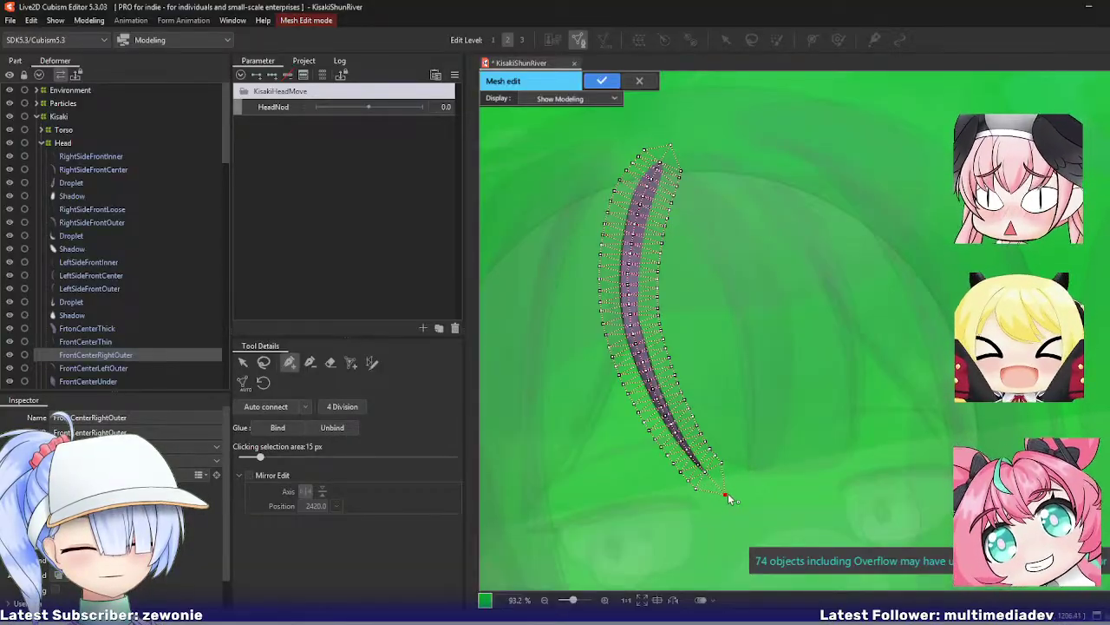
Step: Delete all interior vertices of the FrontCenterRightOuter mesh and trace the strand's outline with a mesh stroke
click(264, 363)
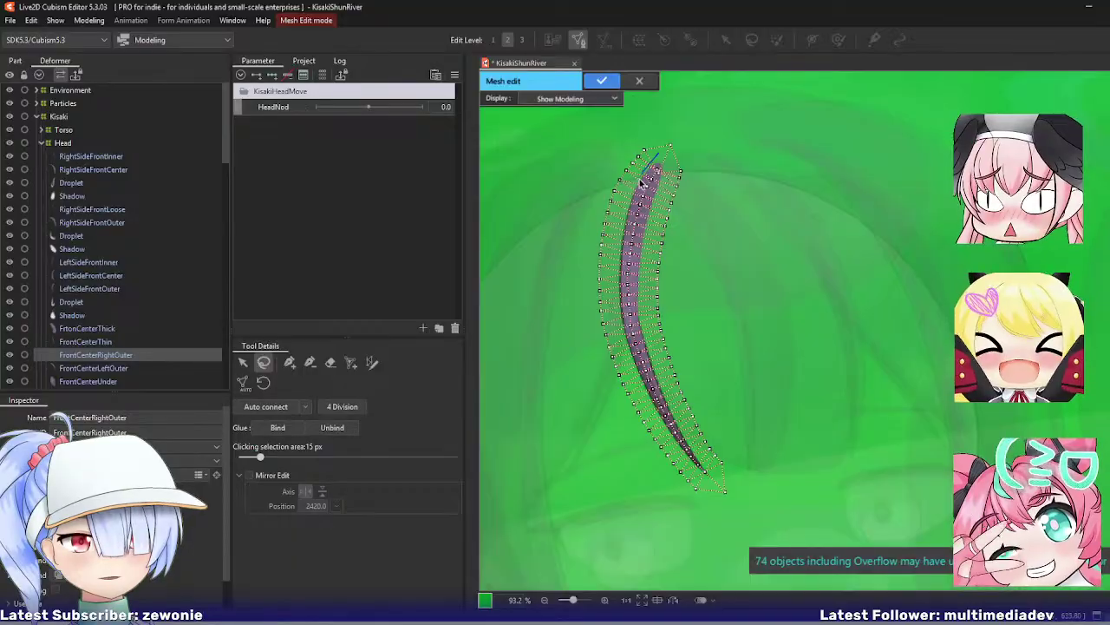
mouse_move(642, 184)
mouse_down()
mouse_move(619, 259)
mouse_move(624, 342)
mouse_move(669, 439)
mouse_move(709, 486)
mouse_move(714, 472)
mouse_move(684, 423)
mouse_move(648, 305)
mouse_move(669, 162)
mouse_up()
key(Delete)
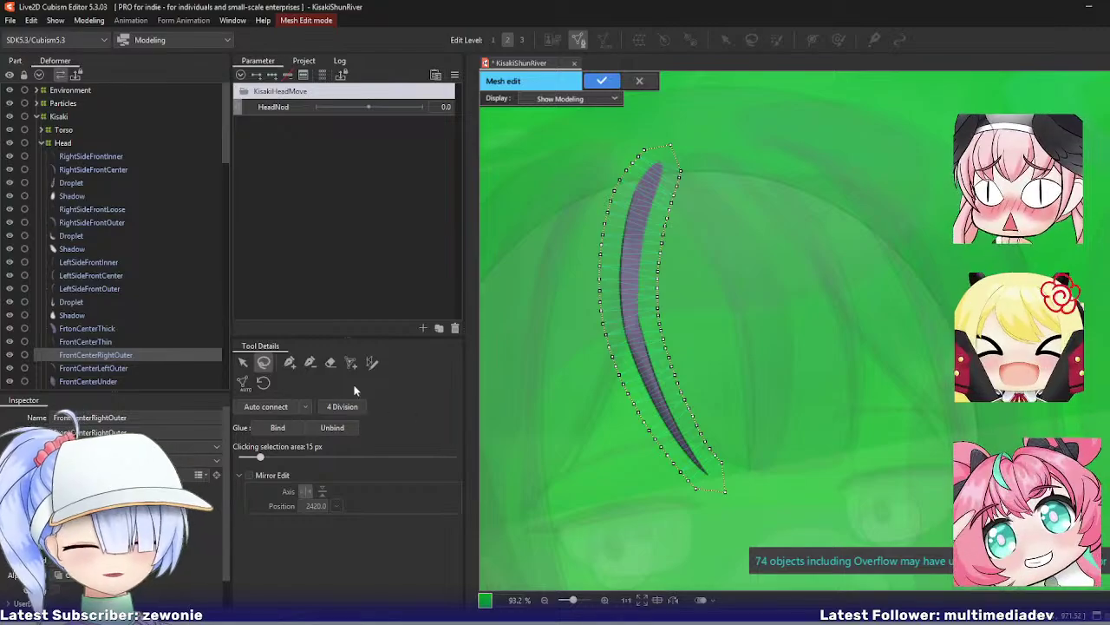
click(371, 361)
mouse_move(664, 160)
mouse_down()
mouse_move(637, 196)
mouse_move(629, 282)
mouse_move(650, 379)
mouse_up()
mouse_move(694, 441)
mouse_down()
mouse_move(716, 464)
mouse_move(647, 289)
mouse_move(666, 175)
mouse_up()
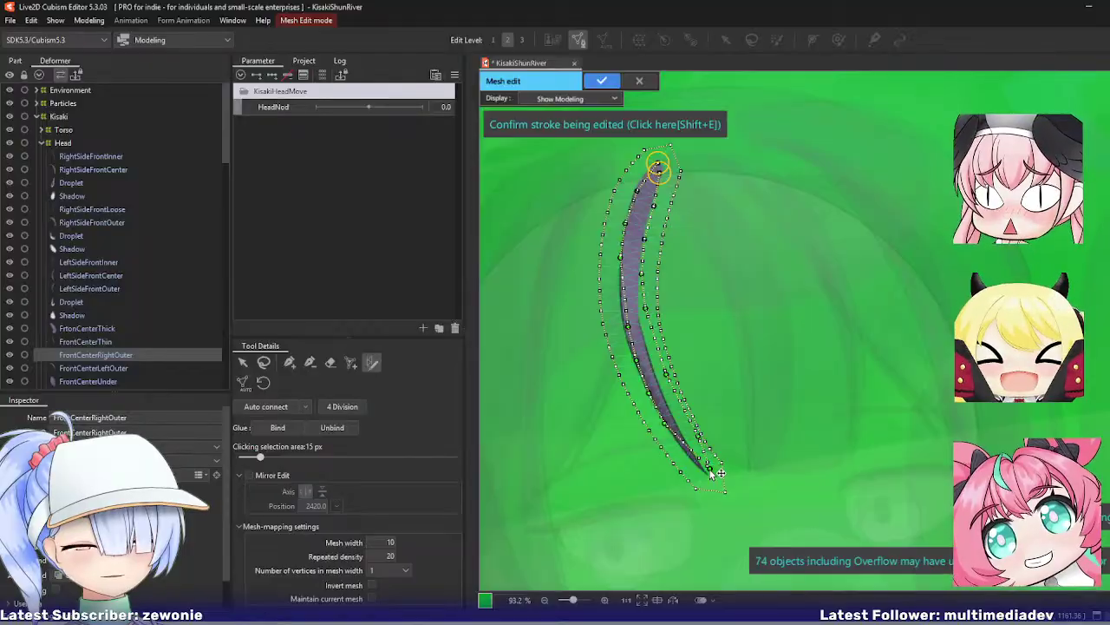
Step: Fit the stroke's control points to the pointed lower tip and lower edges of the FrontCenterRightOuter strand
mouse_move(709, 470)
mouse_down()
mouse_move(668, 428)
mouse_move(683, 449)
mouse_up()
scroll(683, 449, up, 4)
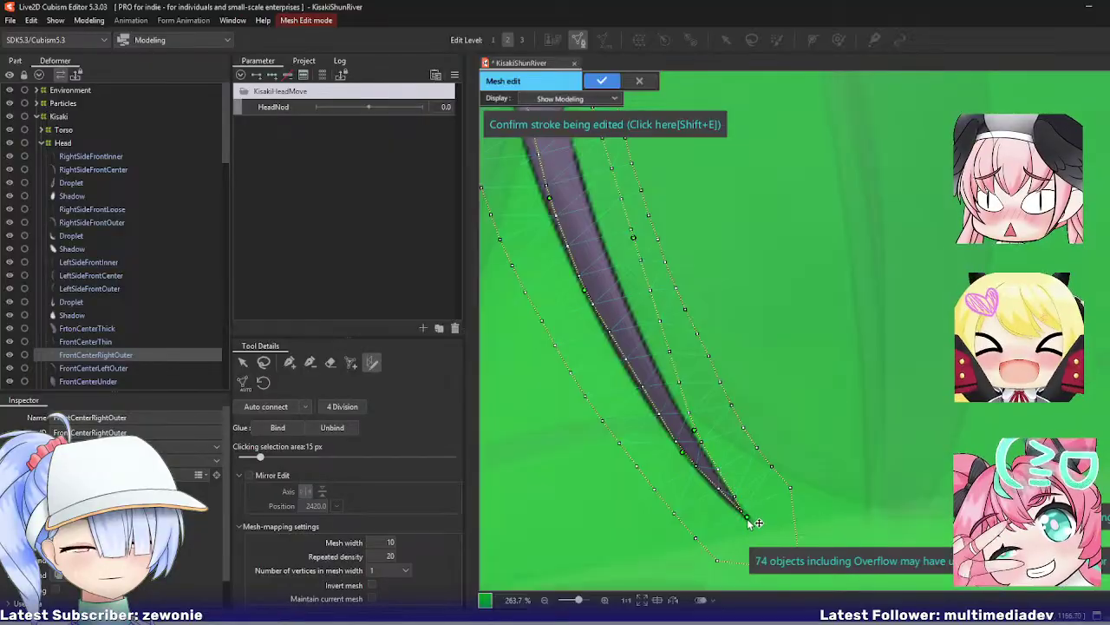
drag(747, 517, 753, 526)
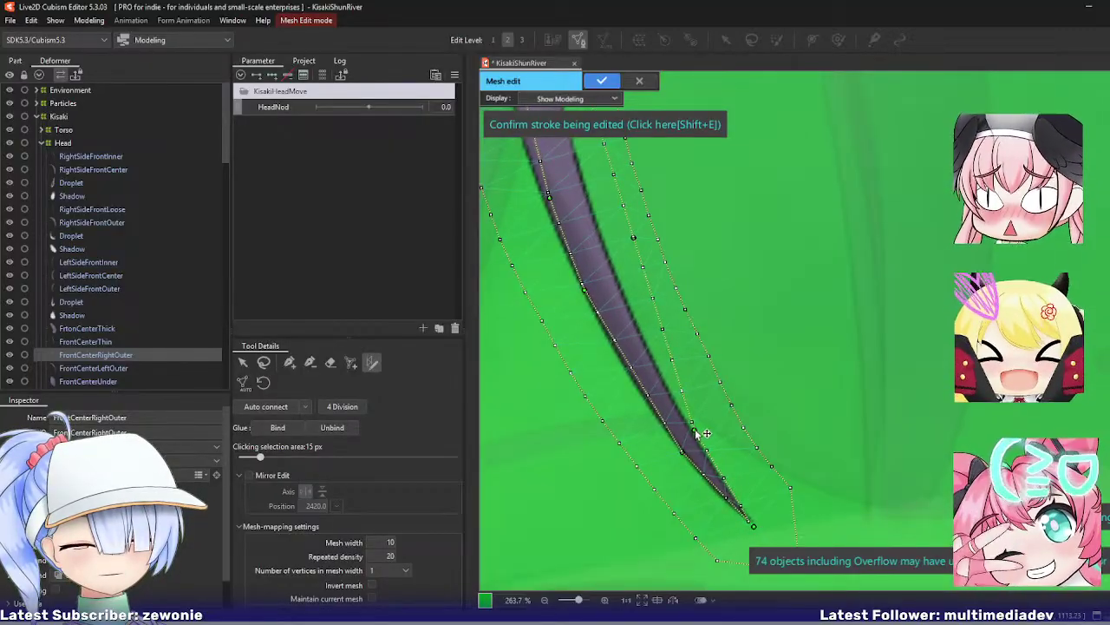
drag(695, 430, 693, 435)
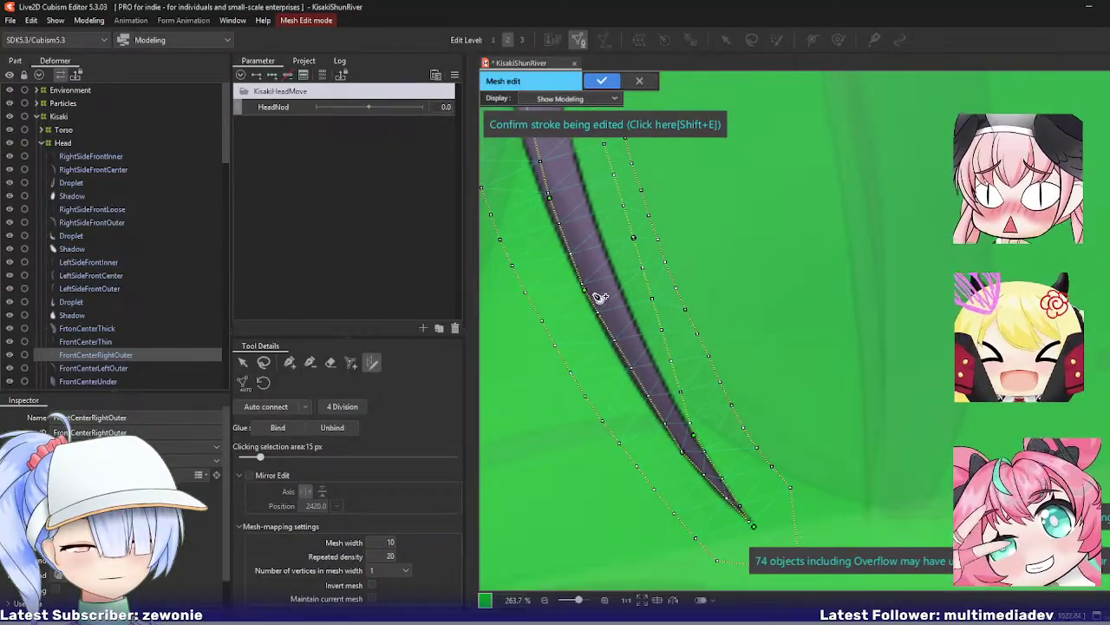
drag(613, 336, 619, 360)
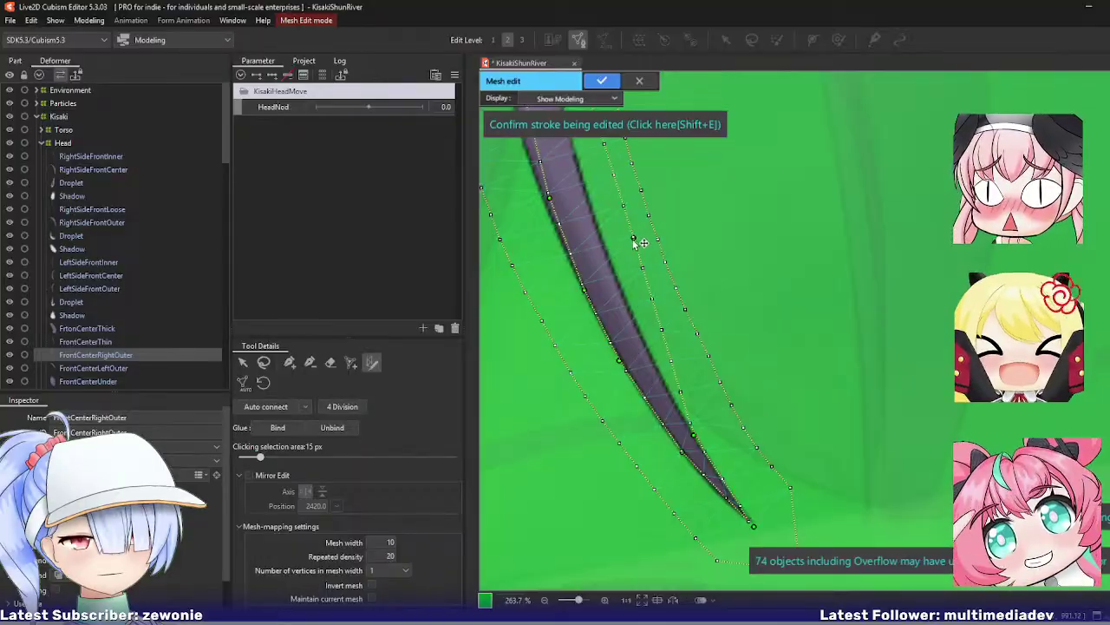
mouse_move(633, 238)
mouse_down()
mouse_move(624, 296)
mouse_move(639, 335)
mouse_up()
Step: Fit the stroke's control points to both edges of the FrontCenterRightOuter strand's middle section
mouse_move(609, 187)
mouse_down()
mouse_move(639, 315)
mouse_move(574, 326)
mouse_move(565, 303)
mouse_up()
click(629, 290)
mouse_move(587, 251)
mouse_down()
mouse_move(629, 422)
mouse_move(587, 390)
mouse_move(652, 352)
mouse_move(635, 381)
mouse_up()
drag(636, 254, 626, 302)
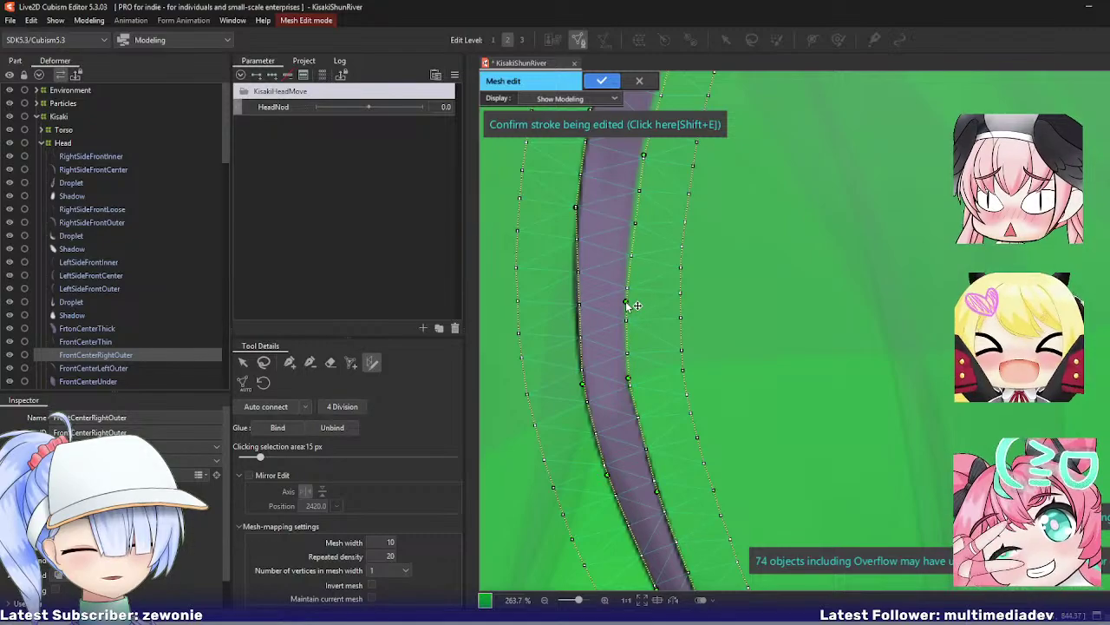
drag(579, 273, 575, 293)
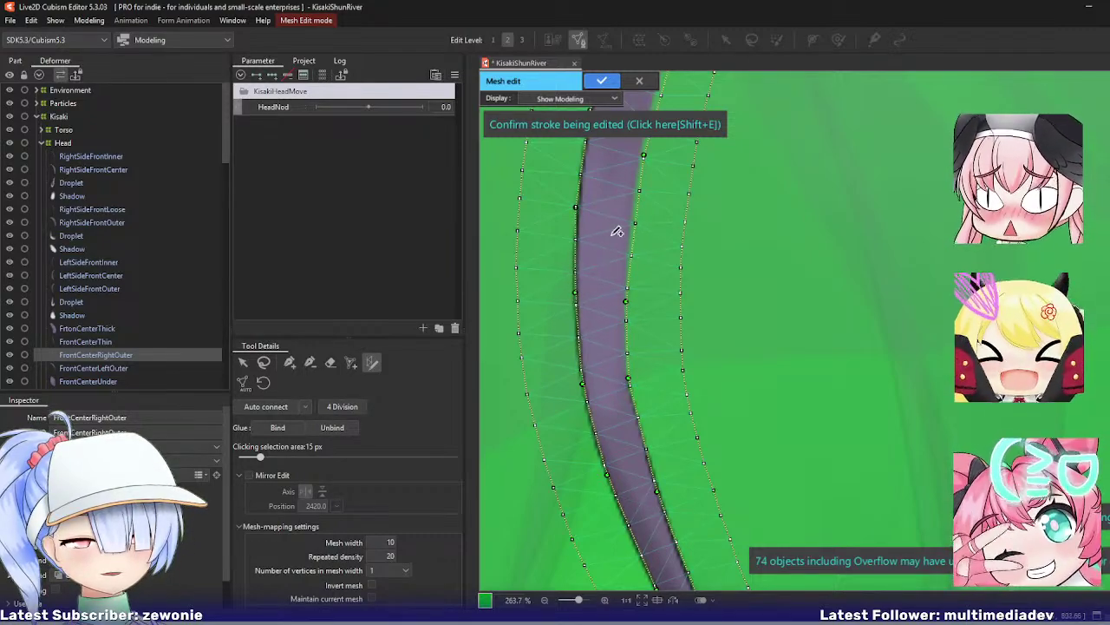
Step: Fit the stroke's control points to the upper section and top end of the FrontCenterRightOuter strand and apply the mesh edit
mouse_move(643, 193)
mouse_down()
mouse_move(627, 357)
mouse_move(636, 356)
mouse_up()
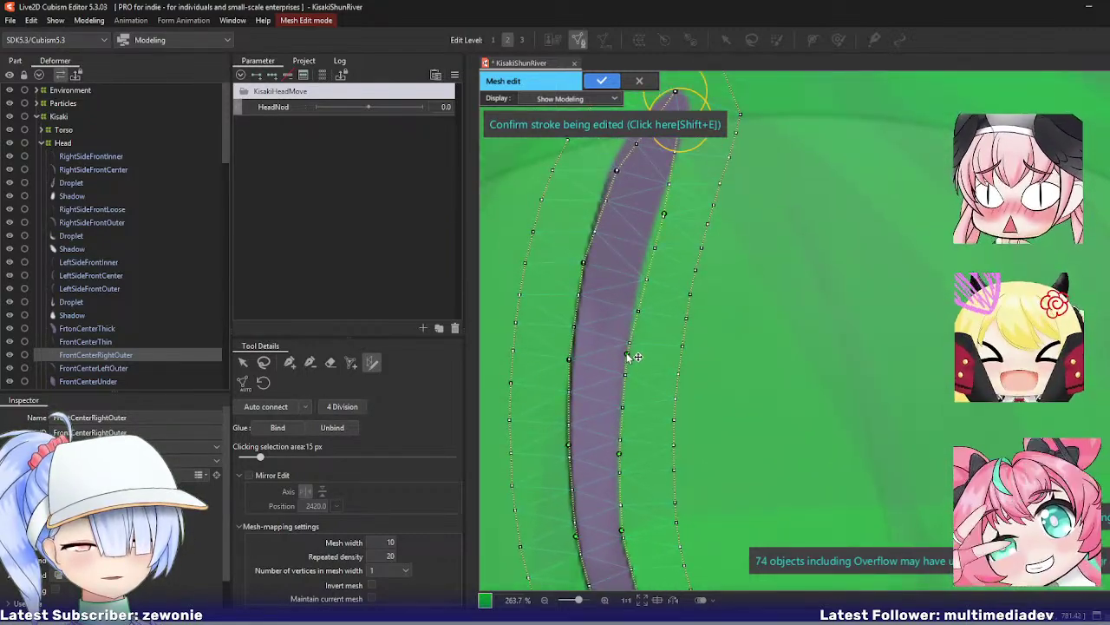
drag(667, 214, 649, 237)
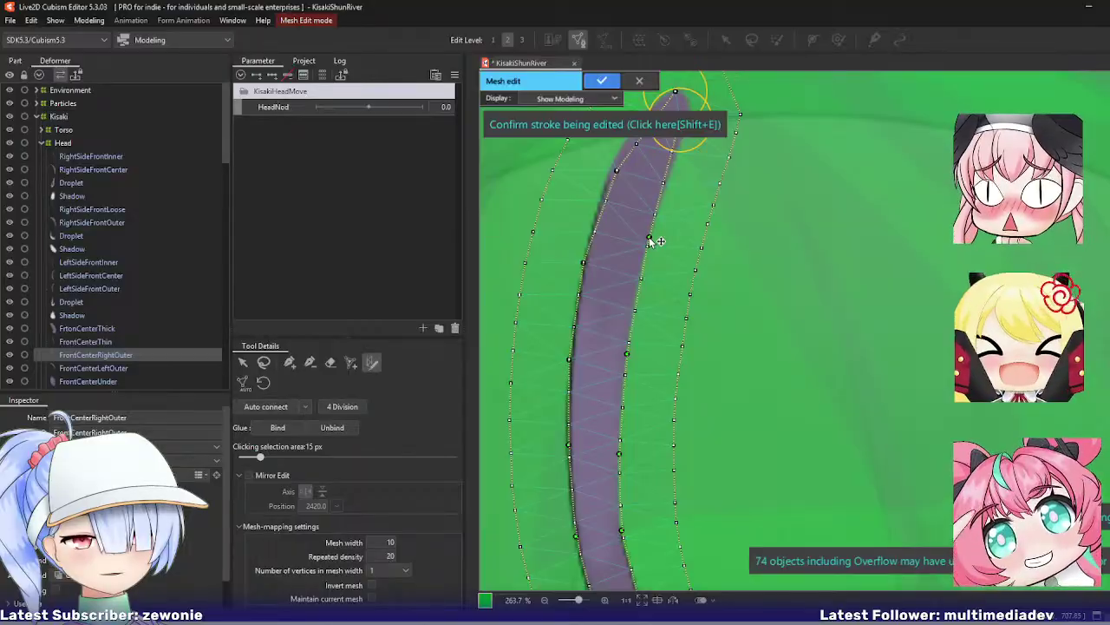
drag(653, 283, 646, 404)
drag(609, 290, 603, 290)
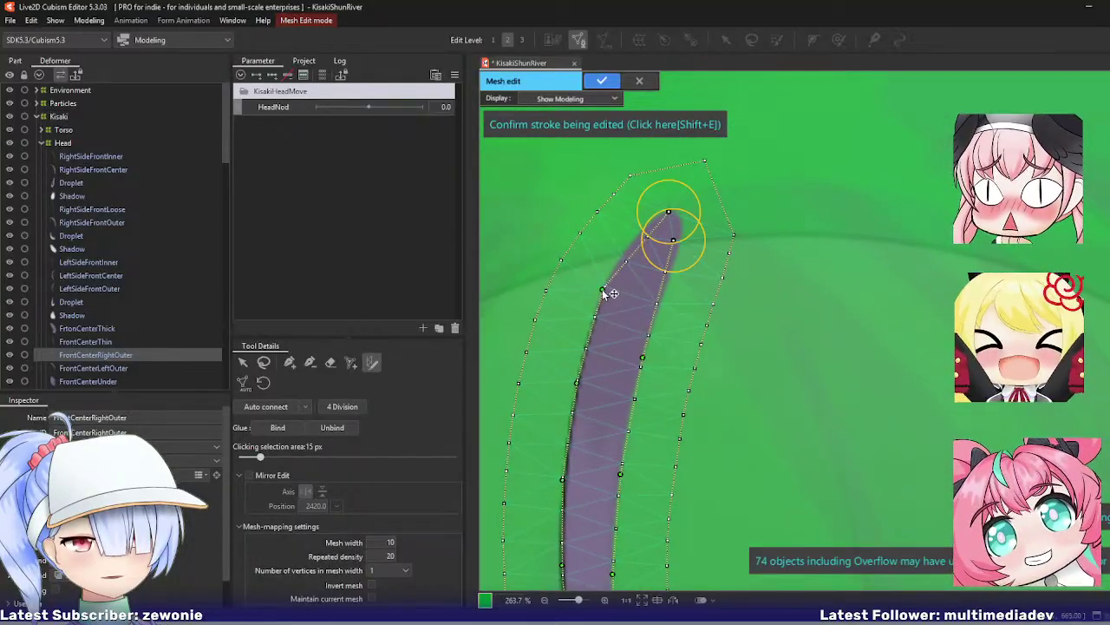
mouse_move(678, 249)
mouse_down()
mouse_move(690, 243)
mouse_move(680, 232)
mouse_move(692, 234)
mouse_move(654, 220)
mouse_up()
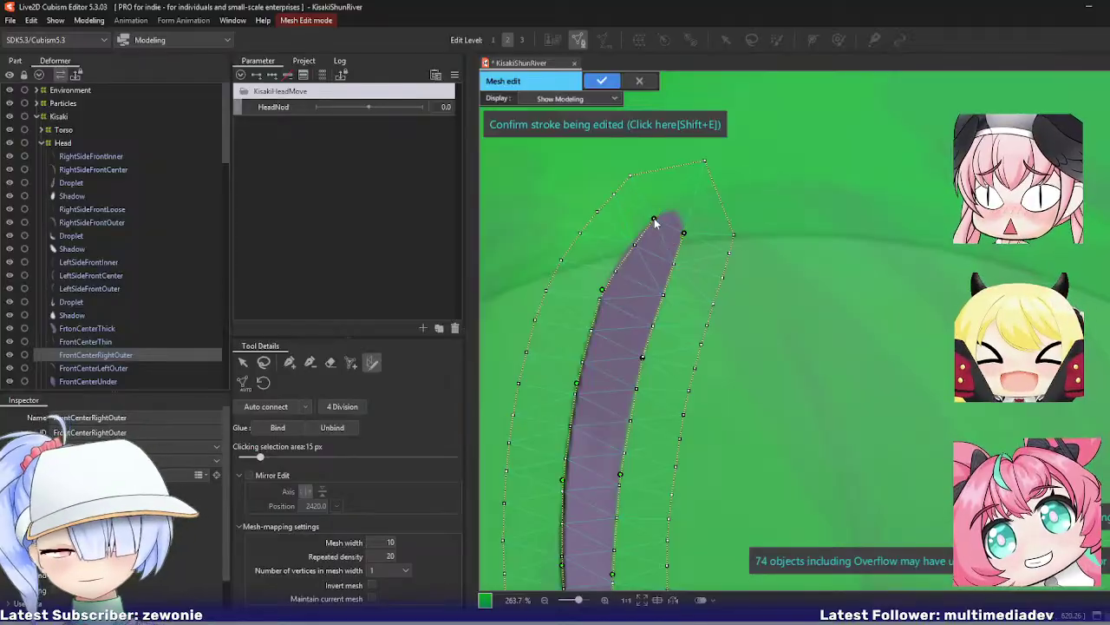
key(Return)
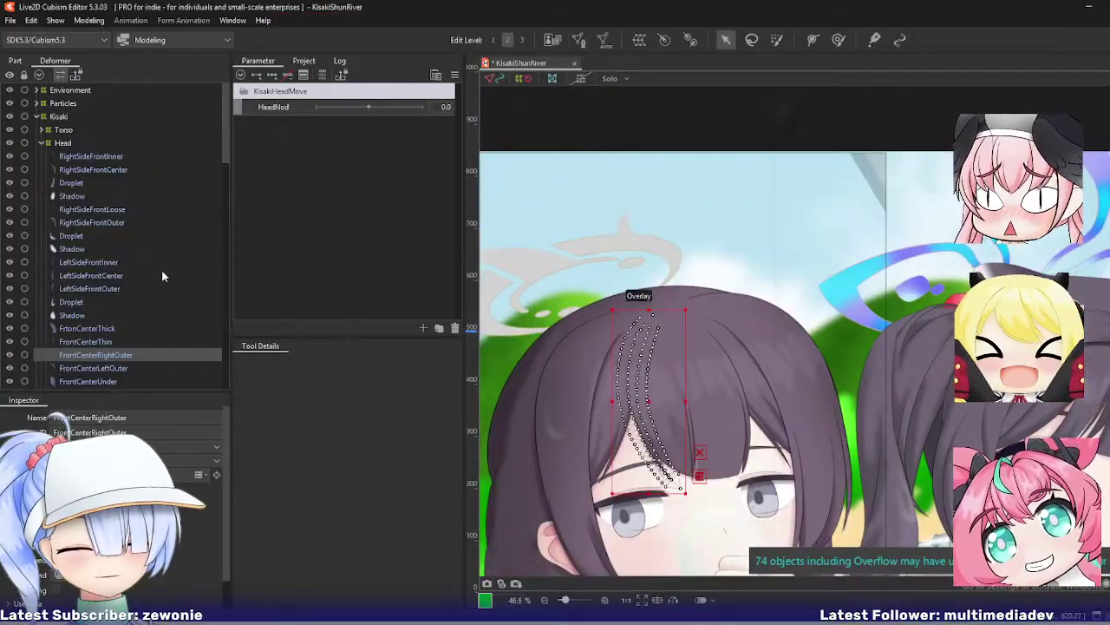
Step: Open the FrontCenterLeftOuter mesh for editing
scroll(106, 343, down, 1)
click(105, 322)
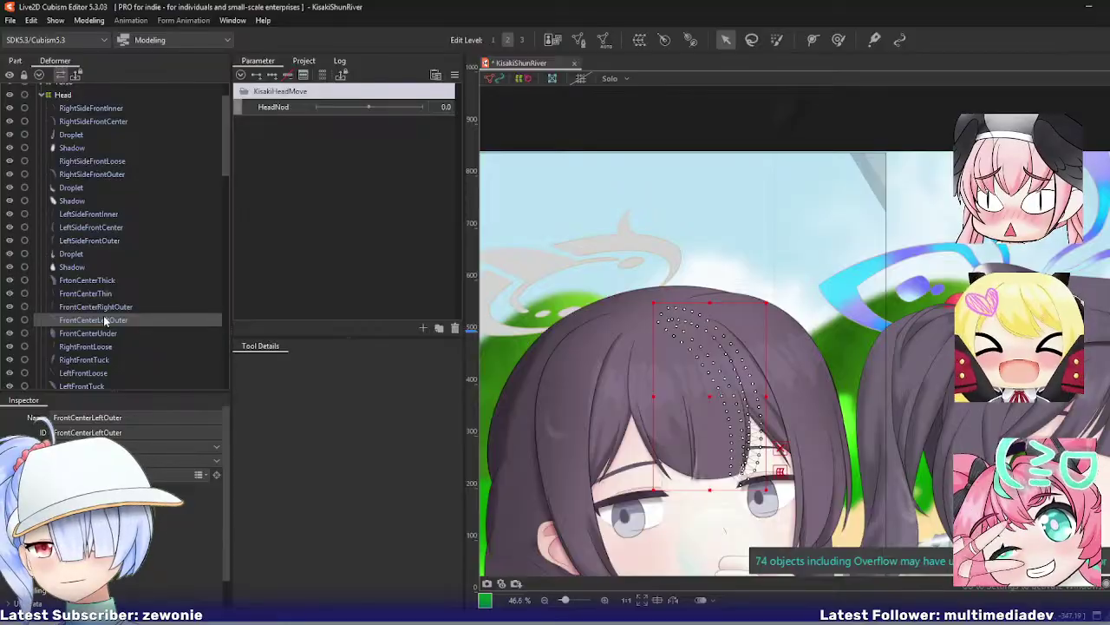
key(ctrl+e)
scroll(706, 448, up, 3)
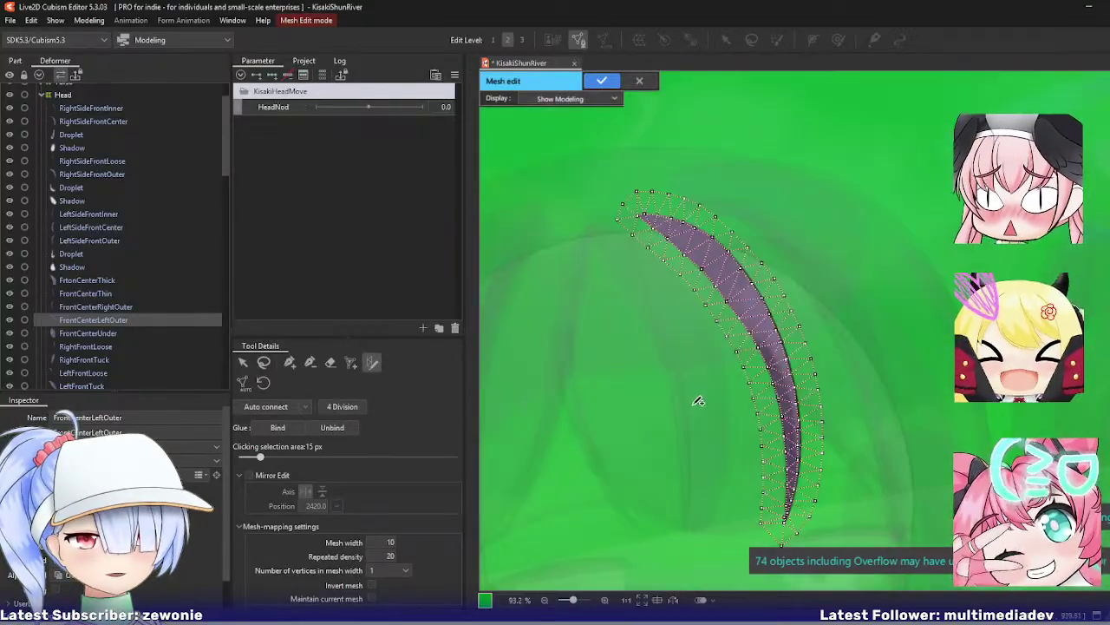
drag(701, 399, 609, 360)
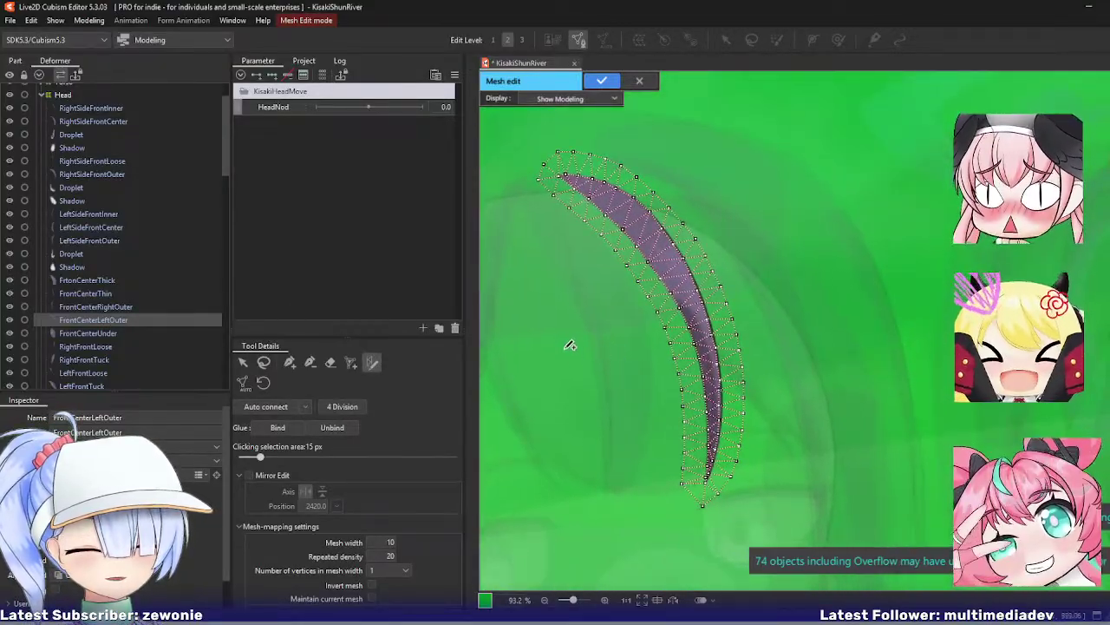
scroll(748, 441, up, 4)
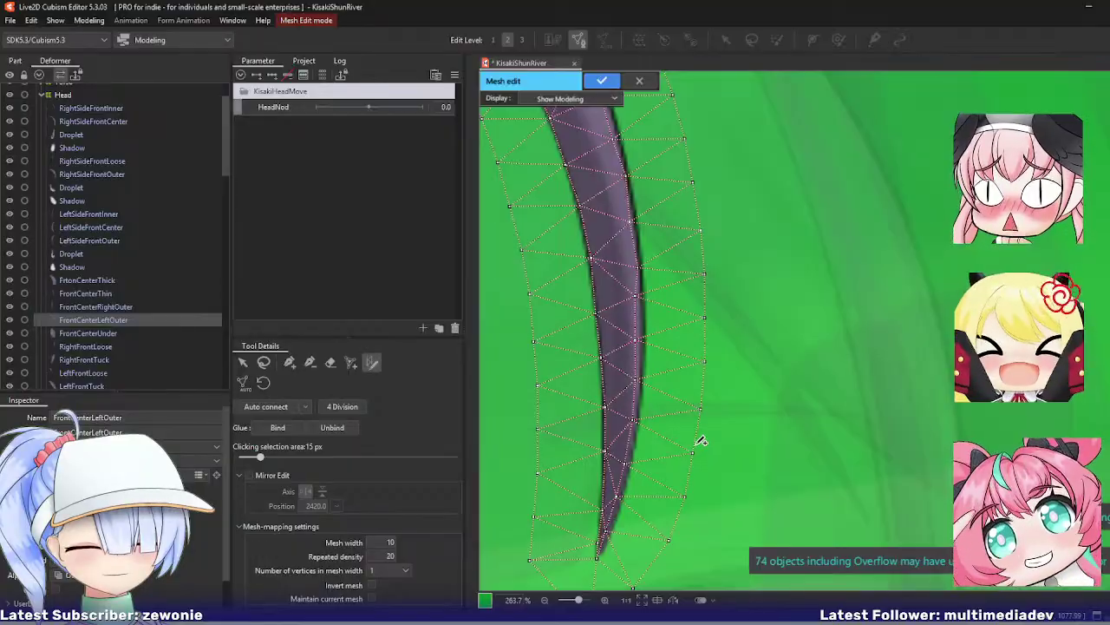
scroll(700, 441, down, 4)
scroll(590, 418, down, 1)
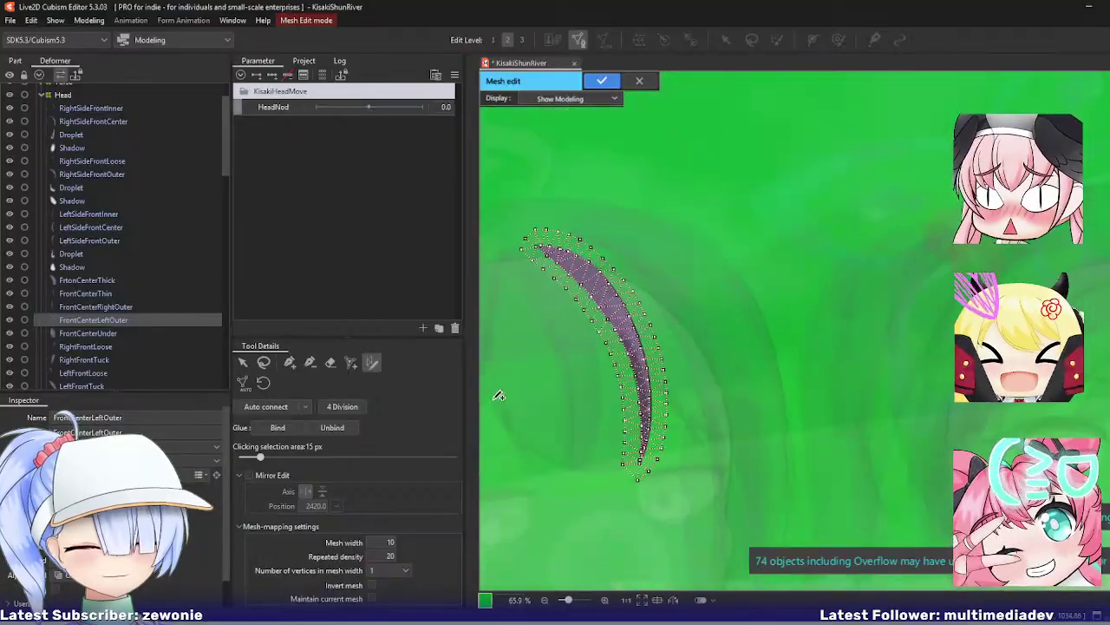
Step: Regenerate the FrontCenterLeftOuter mesh automatically with the Base preset and a wider outside boundary margin
click(266, 363)
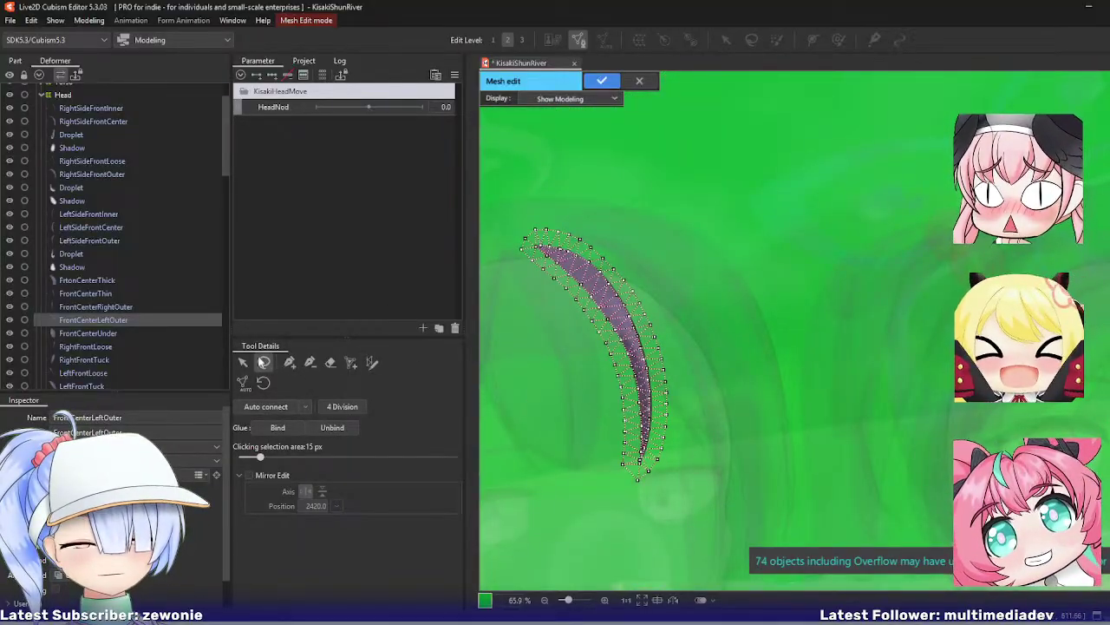
drag(555, 327, 605, 322)
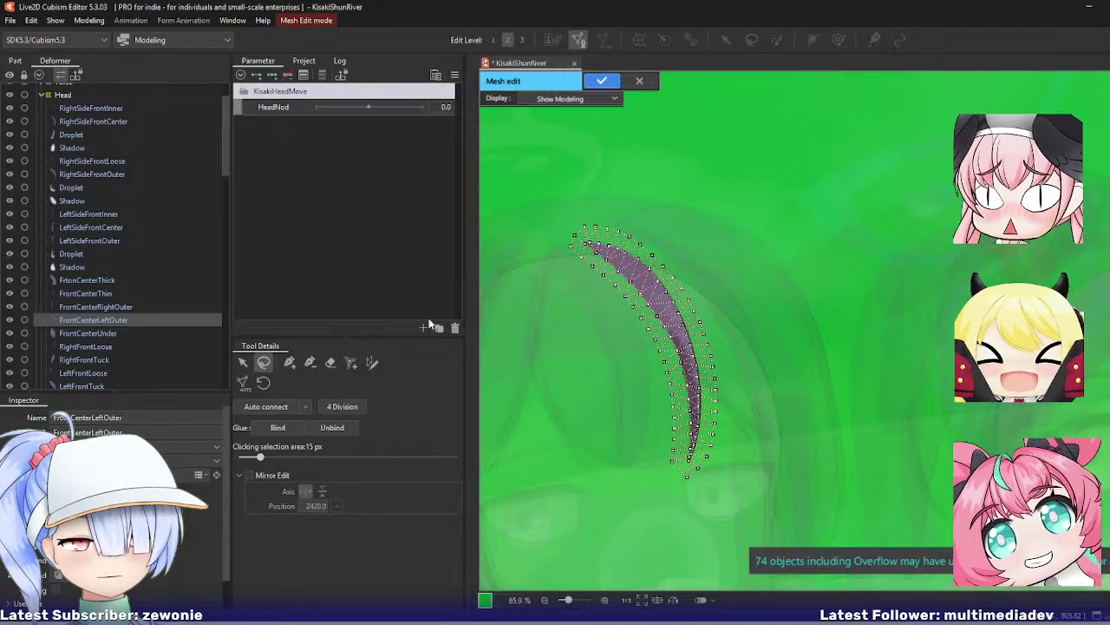
click(595, 228)
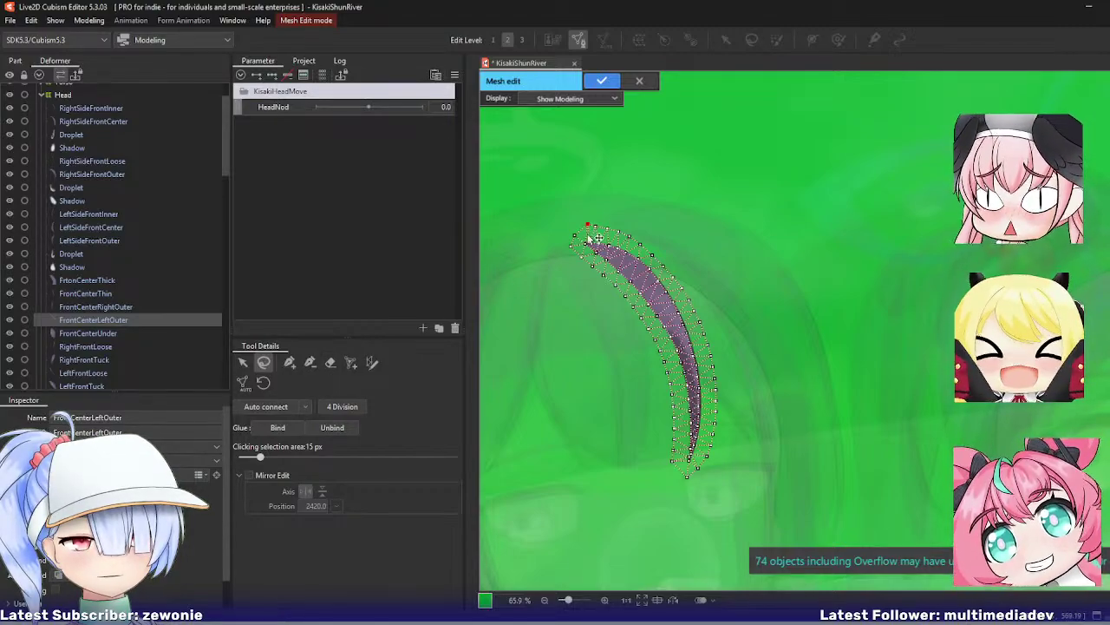
click(249, 384)
click(306, 400)
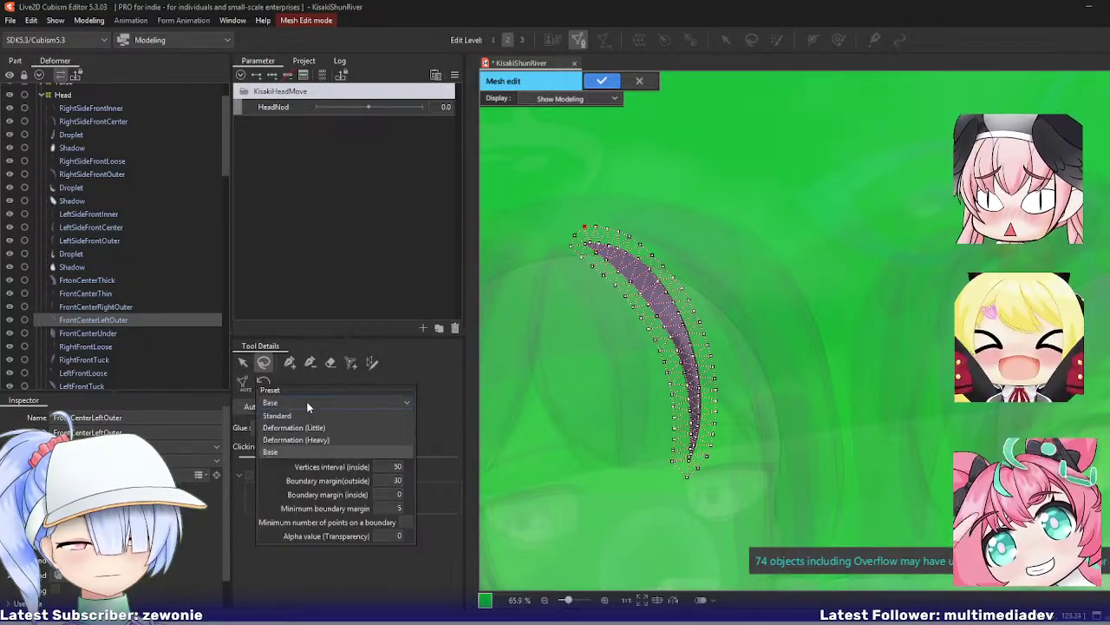
click(311, 411)
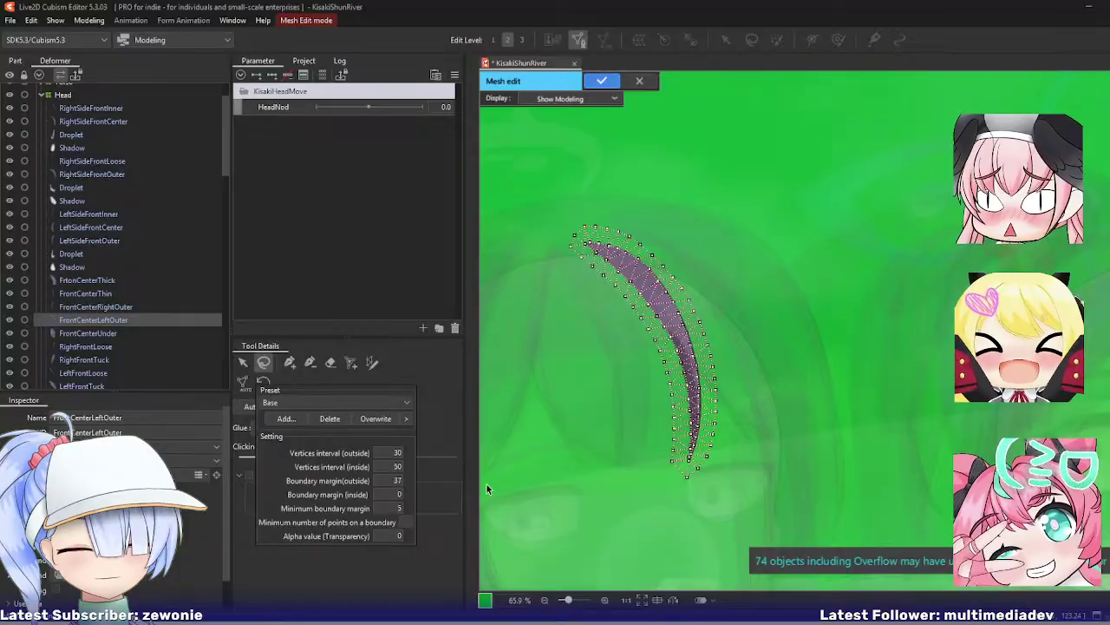
drag(487, 484, 424, 478)
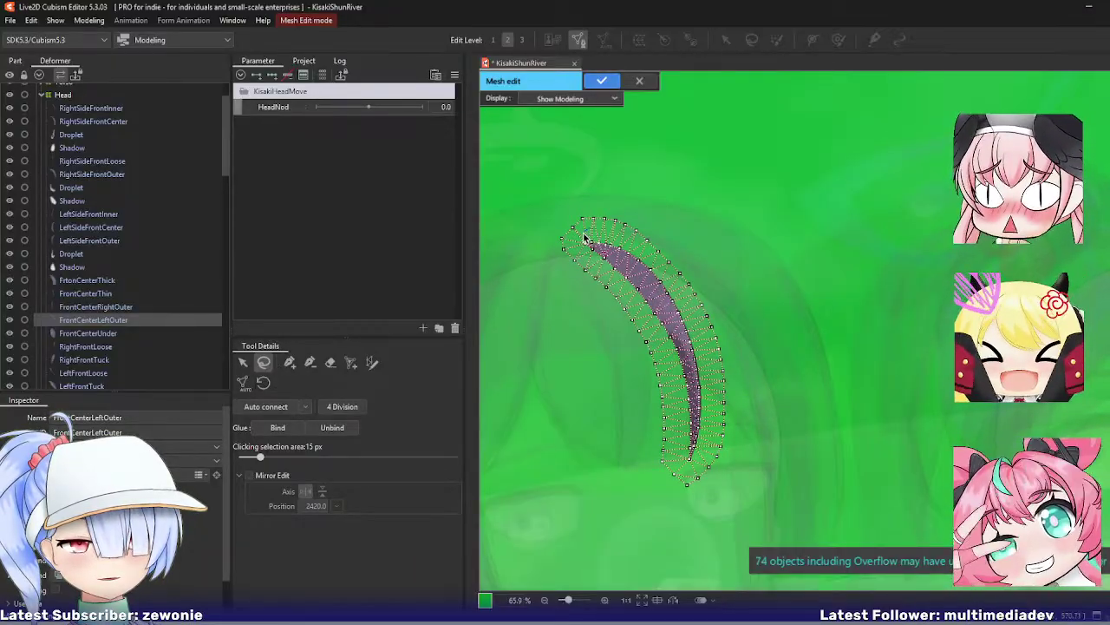
Step: Delete all interior vertices of the FrontCenterLeftOuter mesh and trace the strand's outline with a mesh stroke
mouse_move(584, 237)
mouse_down()
mouse_move(659, 325)
mouse_move(687, 468)
mouse_up()
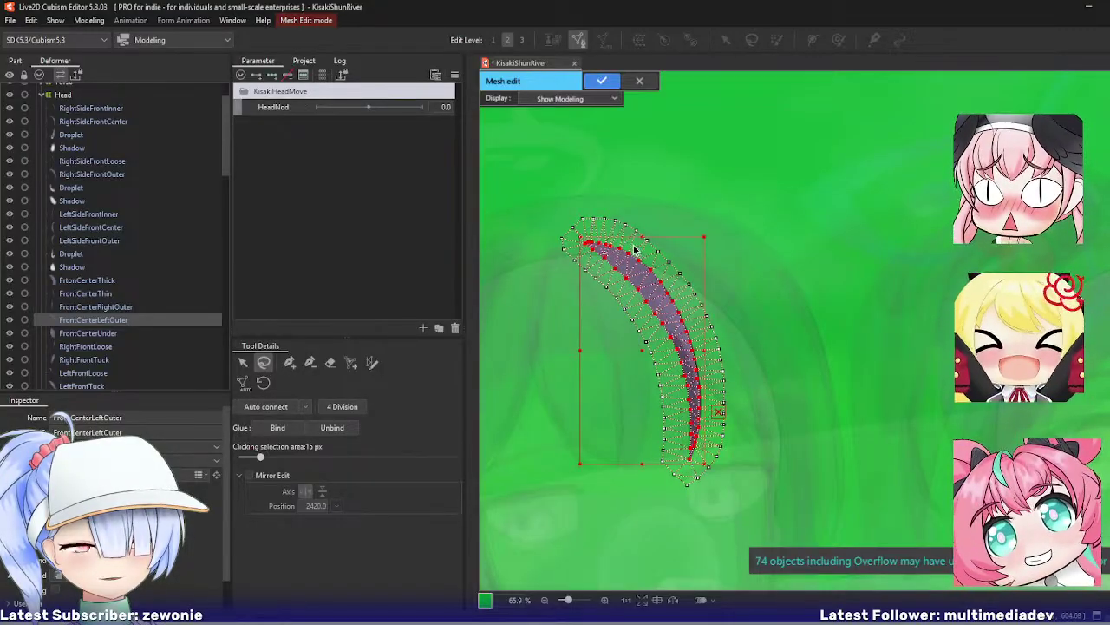
key(Delete)
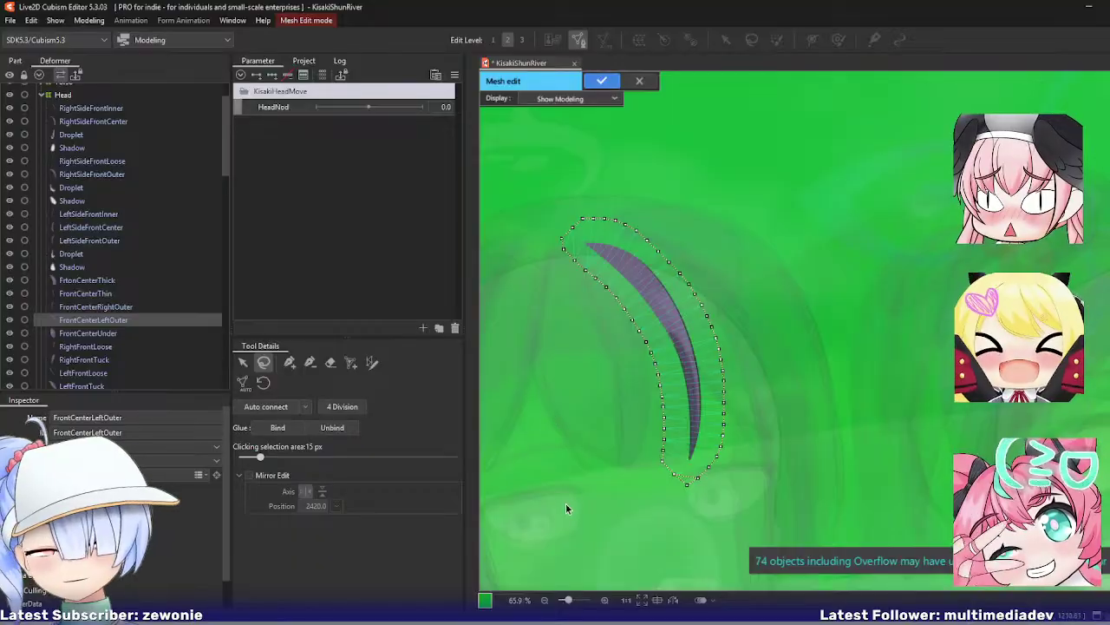
click(372, 363)
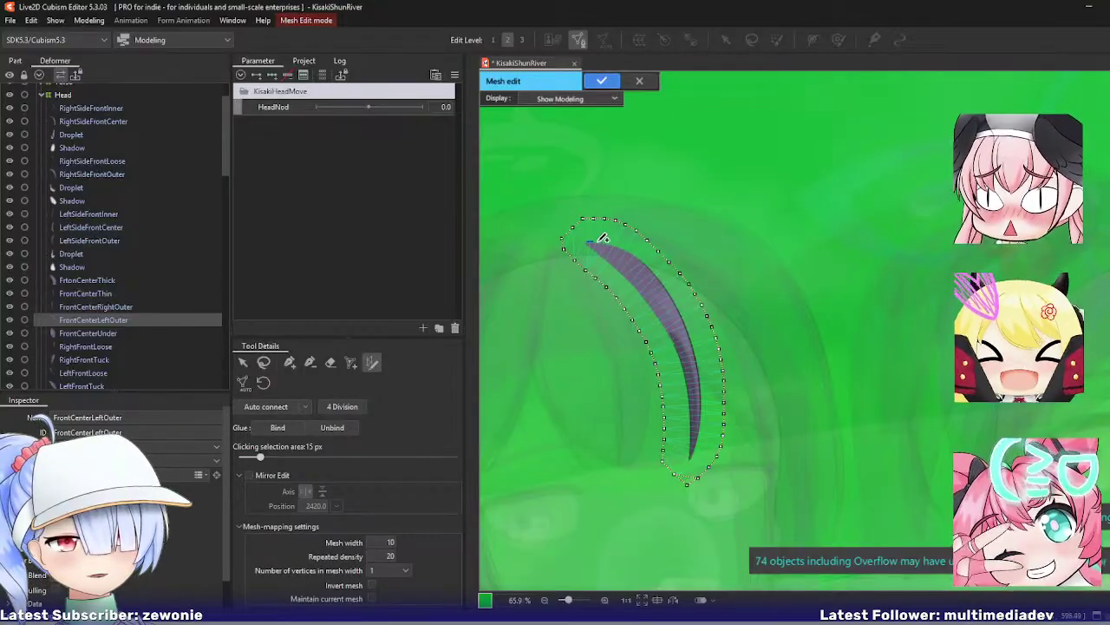
mouse_move(603, 239)
mouse_down()
mouse_move(647, 266)
mouse_move(677, 301)
mouse_move(701, 386)
mouse_move(692, 463)
mouse_move(680, 357)
mouse_move(631, 279)
mouse_move(565, 223)
mouse_move(605, 223)
mouse_up()
scroll(597, 245, up, 3)
scroll(603, 258, up, 2)
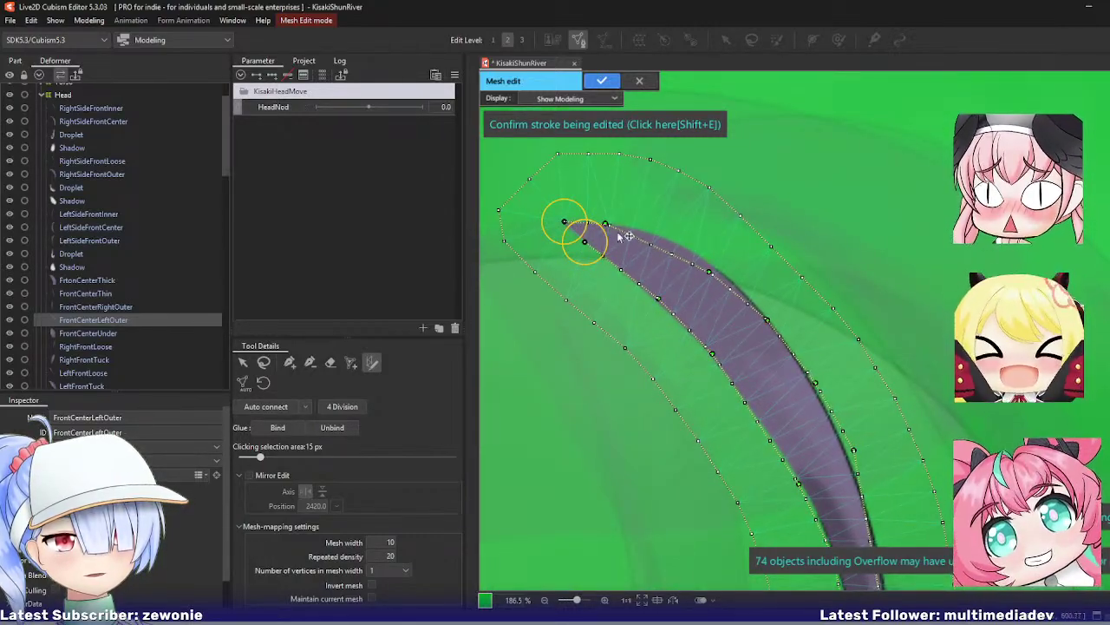
Step: Fit the mesh stroke's control points to both edges of the upper section of the FrontCenterLeftOuter strand
drag(664, 253, 652, 232)
drag(710, 271, 706, 260)
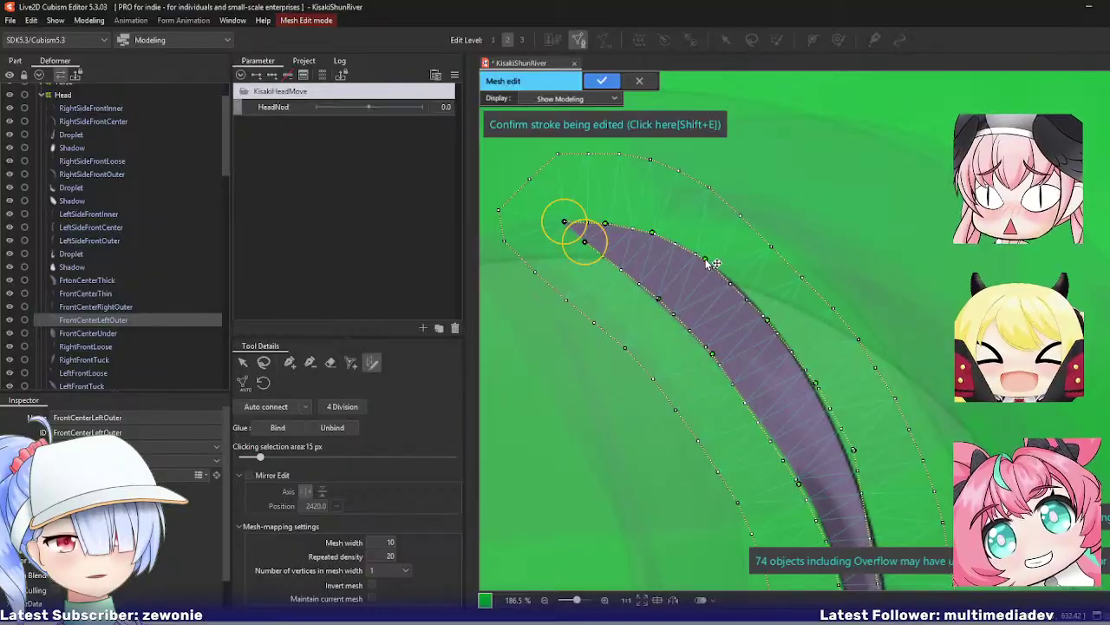
drag(660, 300, 651, 296)
drag(752, 335, 665, 248)
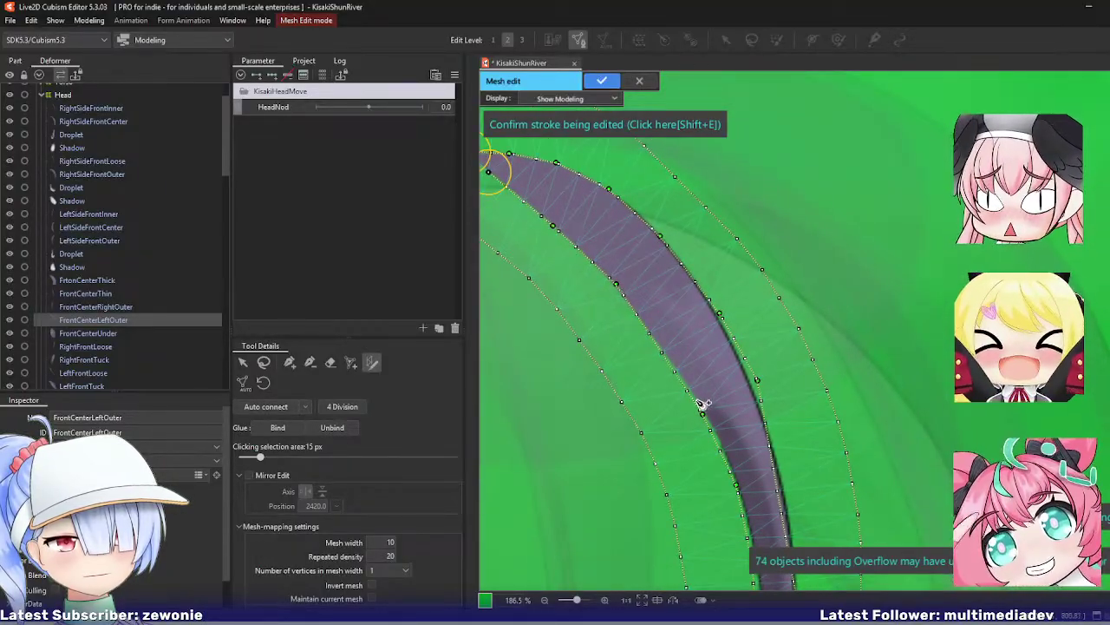
drag(704, 408, 690, 384)
drag(725, 318, 705, 299)
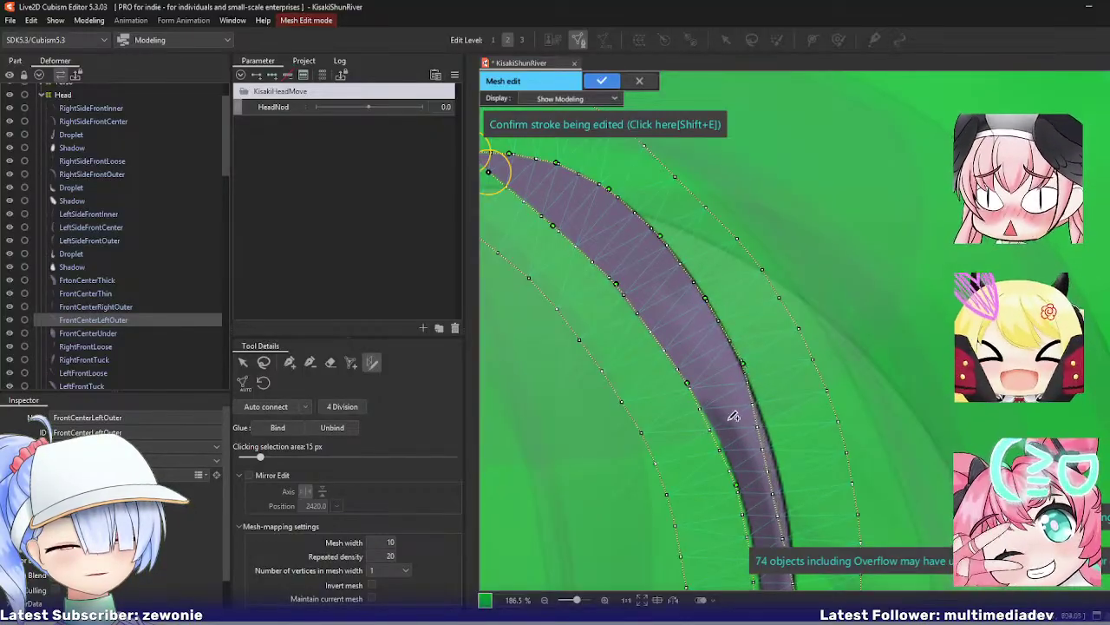
Step: Fit the stroke's control points to both edges of the middle section of the FrontCenterLeftOuter strand
drag(753, 370, 663, 301)
drag(698, 366, 697, 340)
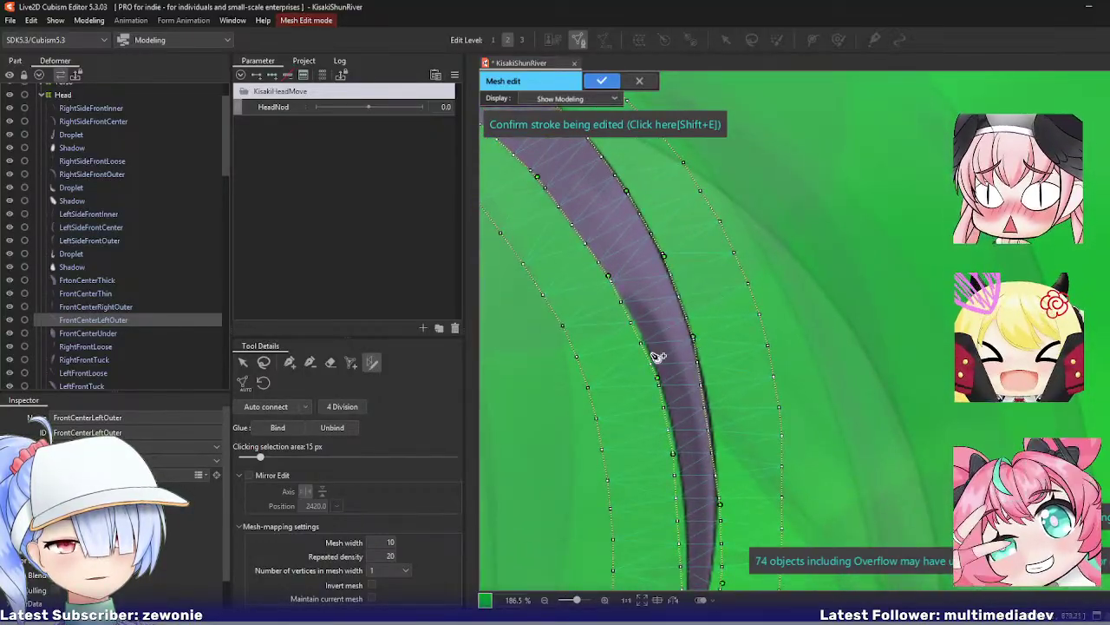
drag(658, 383, 652, 356)
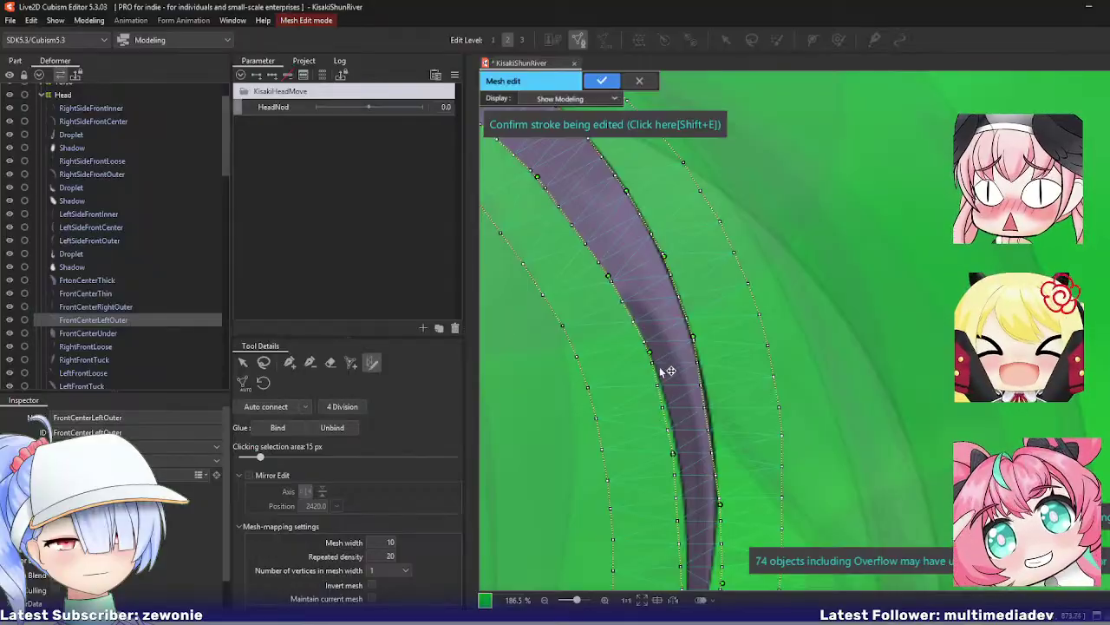
drag(686, 395, 661, 301)
drag(650, 360, 650, 338)
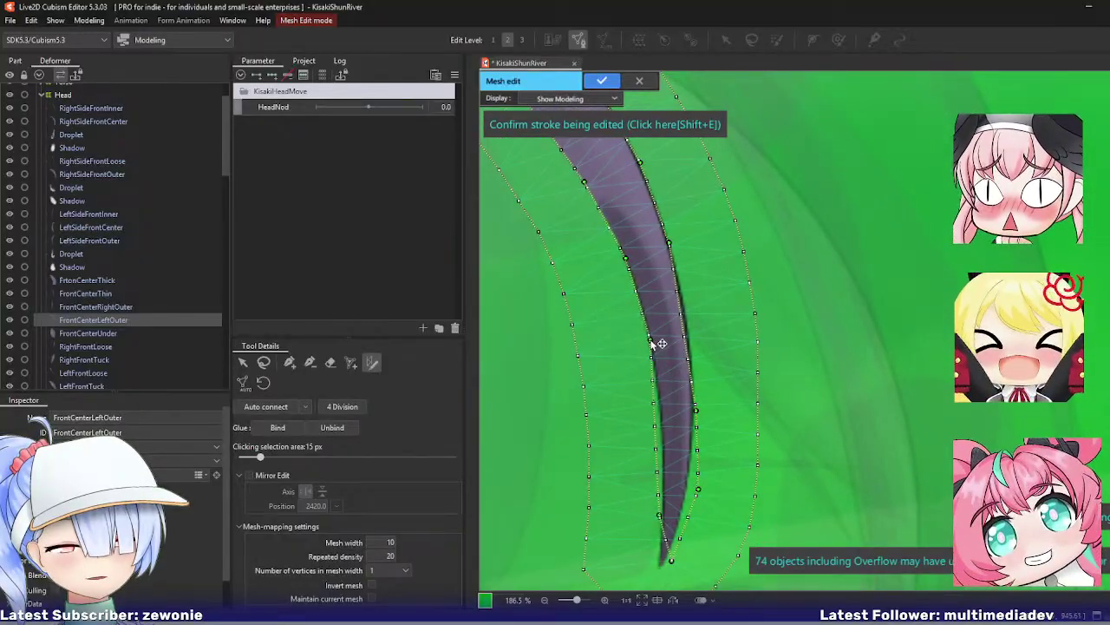
drag(697, 412, 684, 317)
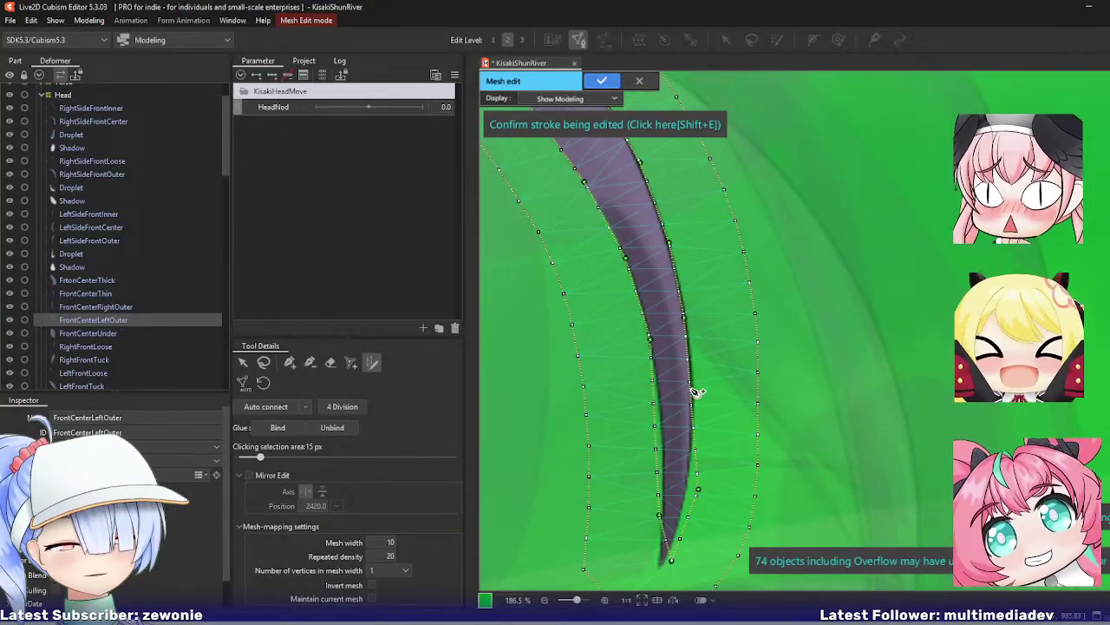
drag(694, 392, 694, 386)
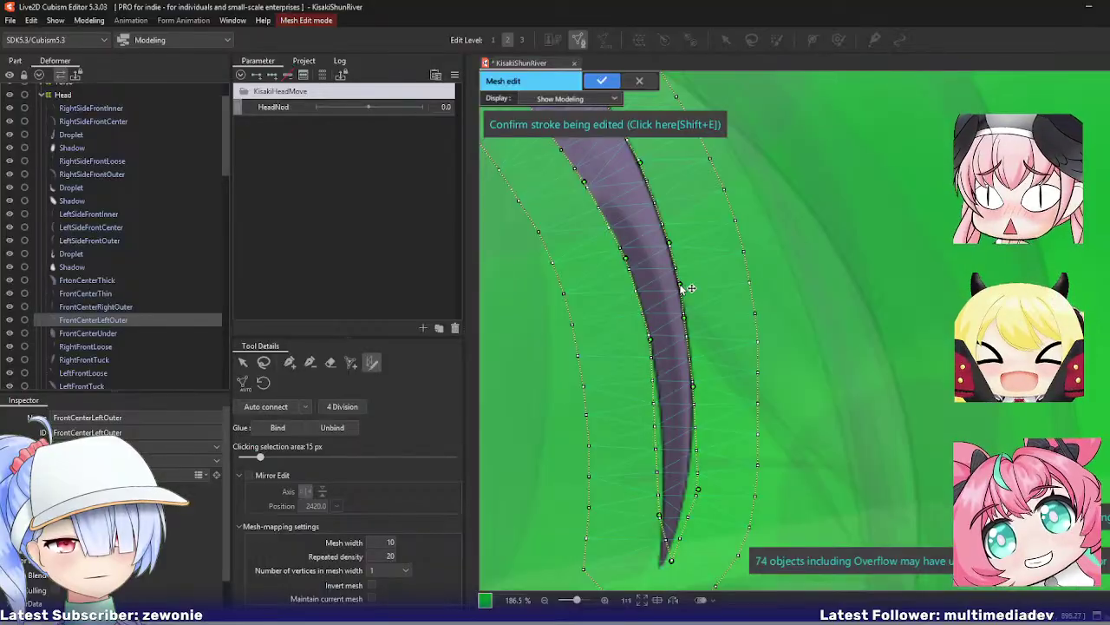
Step: Fit the stroke's control points around the lower section and pointed tip of the FrontCenterLeftOuter strand
drag(706, 439, 697, 364)
drag(663, 486, 655, 495)
drag(682, 410, 668, 452)
drag(680, 367, 682, 390)
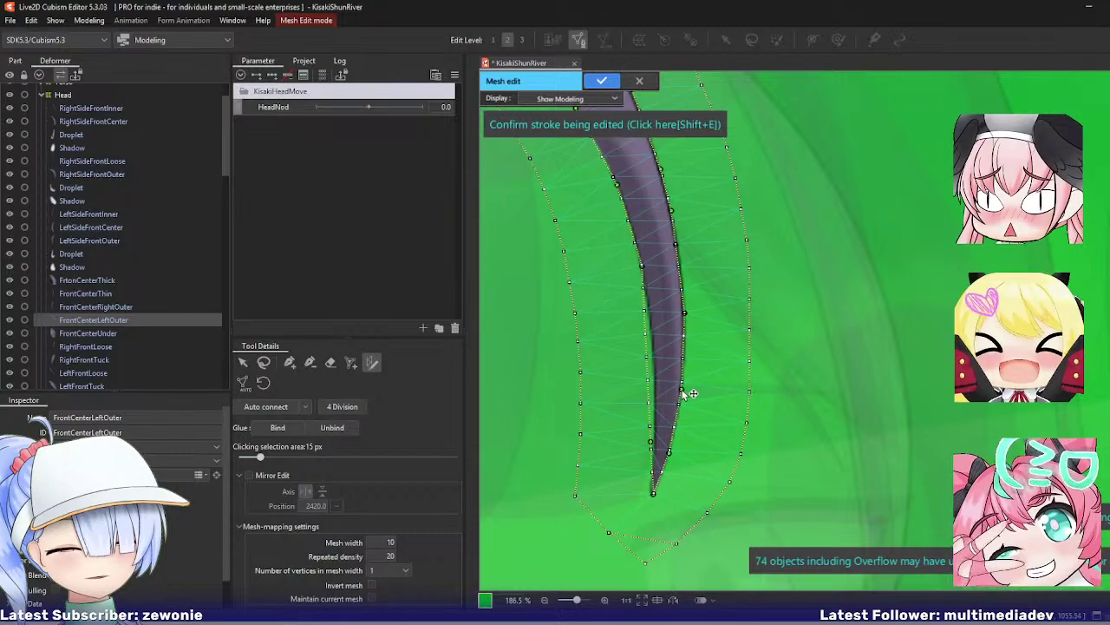
drag(652, 441, 652, 463)
drag(654, 416, 656, 409)
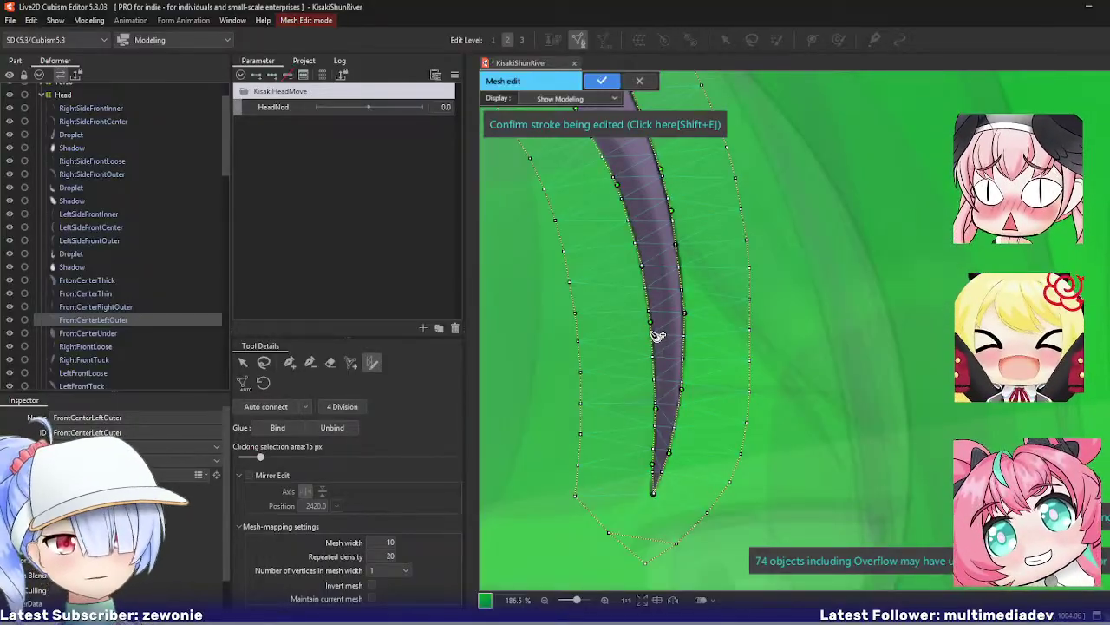
Step: Confirm the traced stroke on the FrontCenterLeftOuter mesh and apply the mesh edit
key(shift+e)
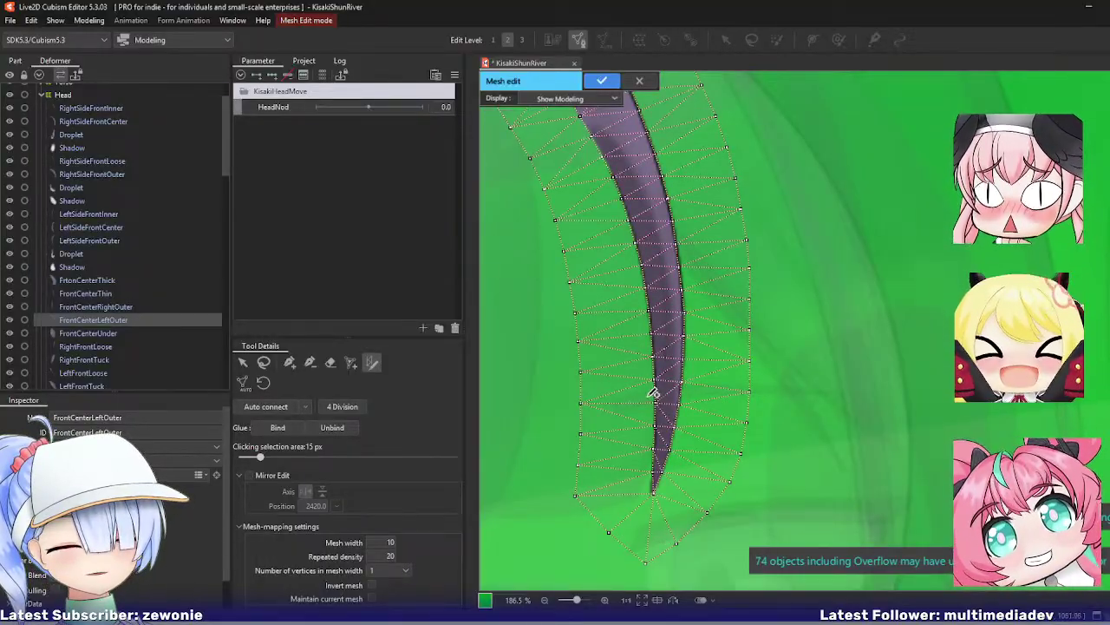
click(288, 365)
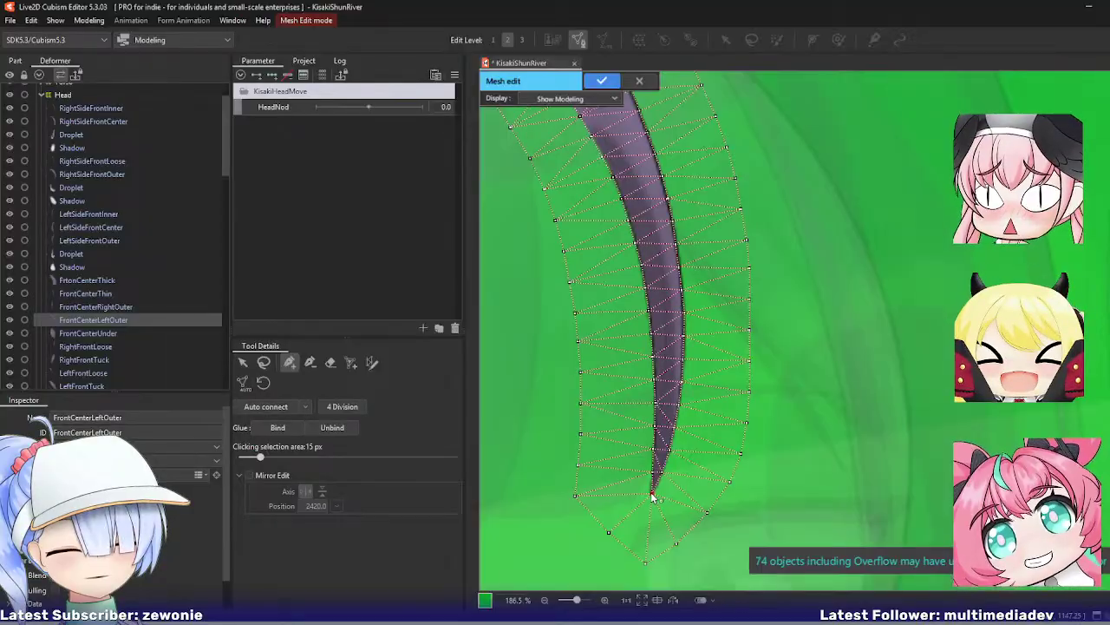
scroll(597, 314, up, 3)
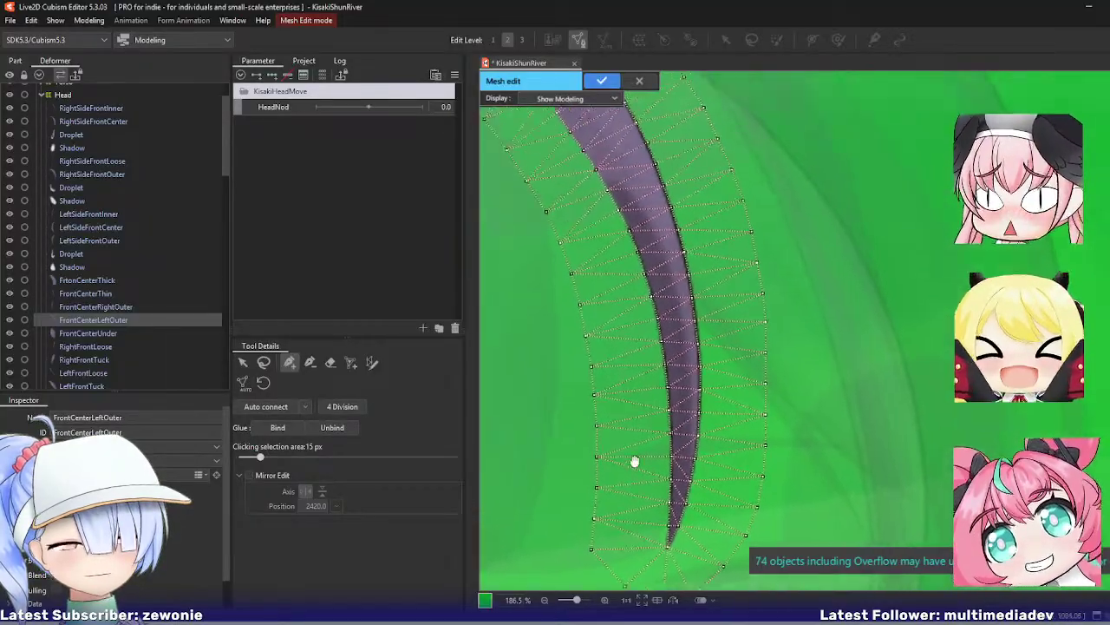
drag(604, 333, 695, 480)
key(ctrl+e)
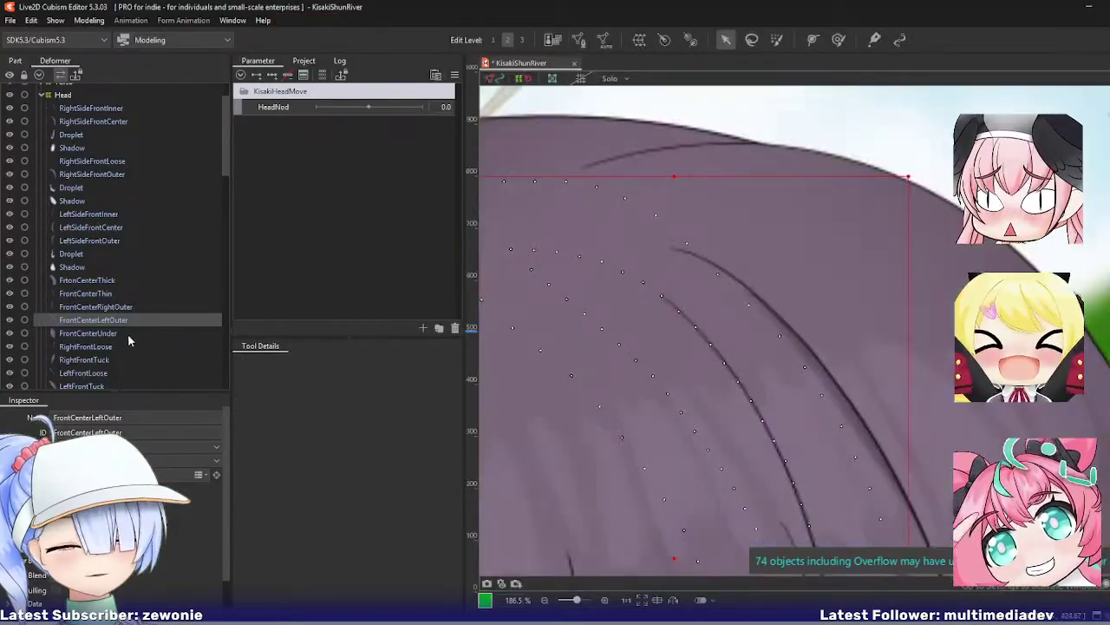
Step: Move the lower-tip and right-edge vertices of the FrontCenterUnder mesh onto the hair outline and apply the mesh edit
click(111, 333)
scroll(538, 359, down, 5)
double_click(691, 339)
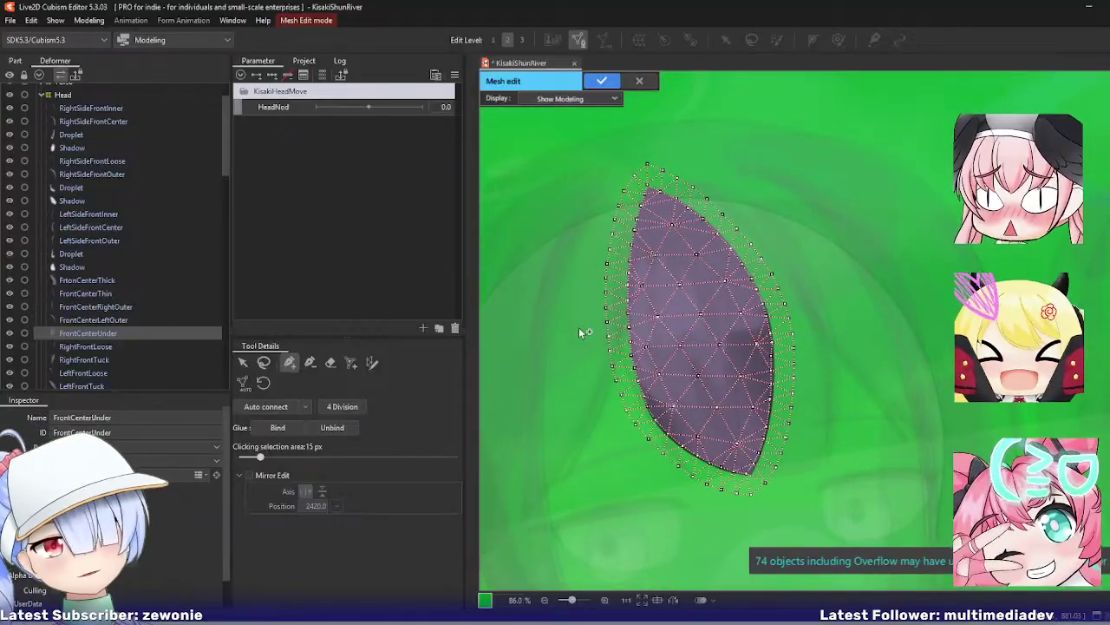
scroll(822, 469, up, 3)
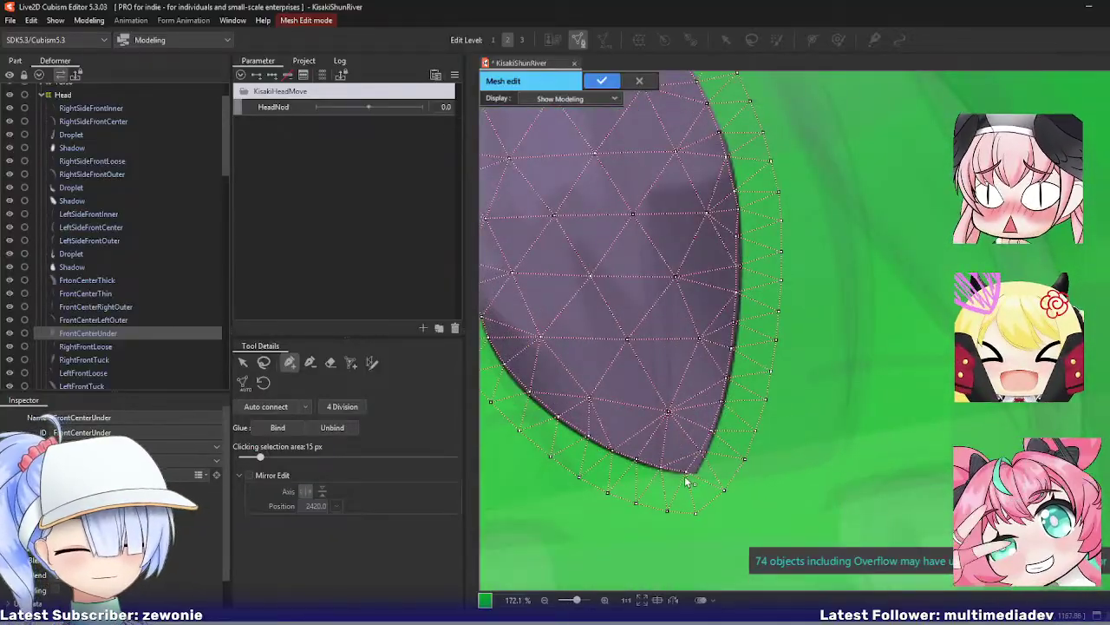
drag(686, 473, 719, 429)
drag(738, 265, 735, 349)
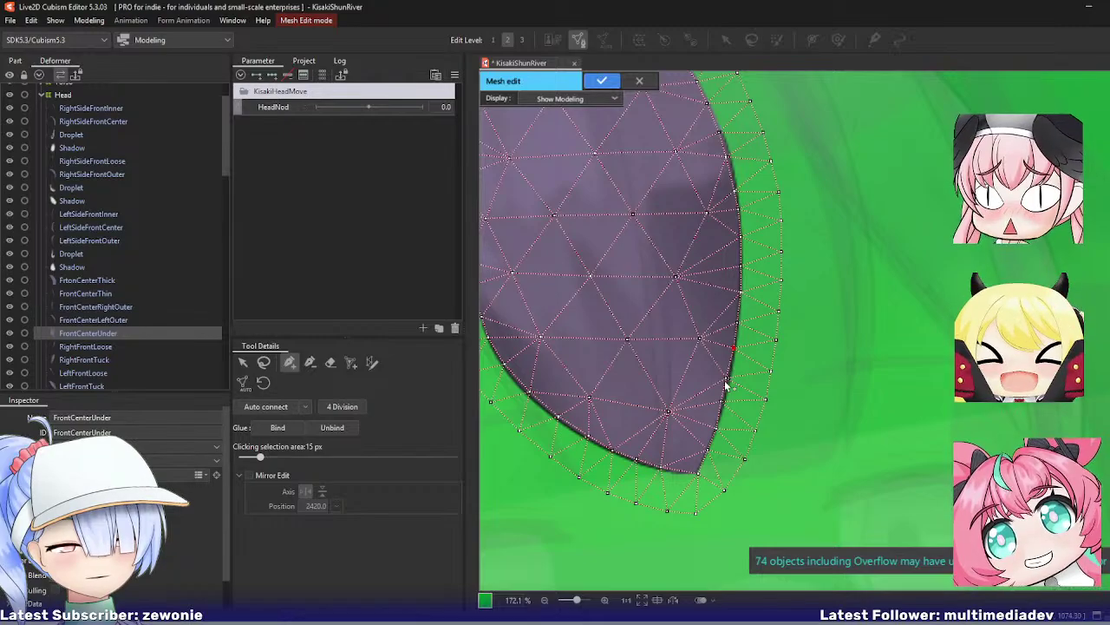
scroll(605, 427, down, 4)
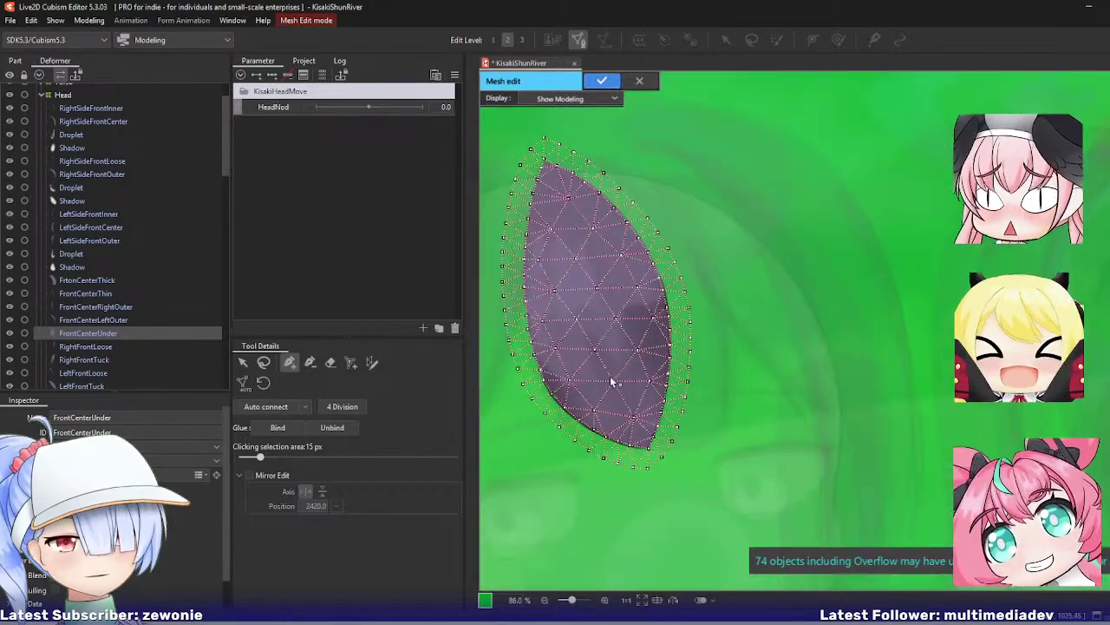
drag(621, 387, 661, 448)
key(Return)
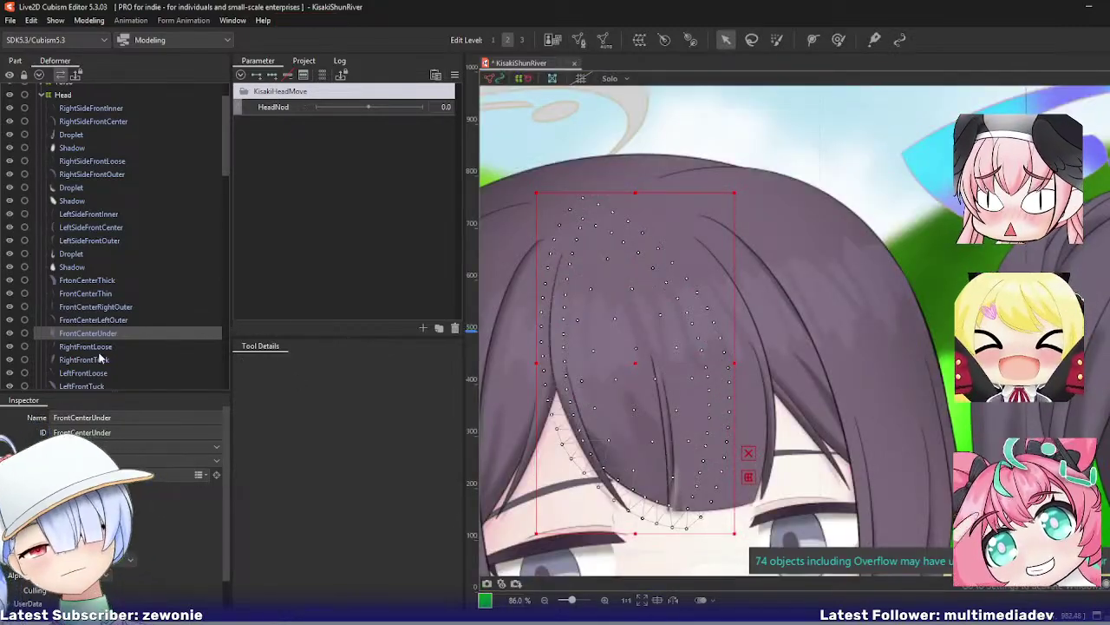
Step: Open the RightFrontLoose mesh for editing and clear the crowded vertices near the strand's lower tip
click(99, 347)
key(ctrl+e)
drag(661, 337, 776, 320)
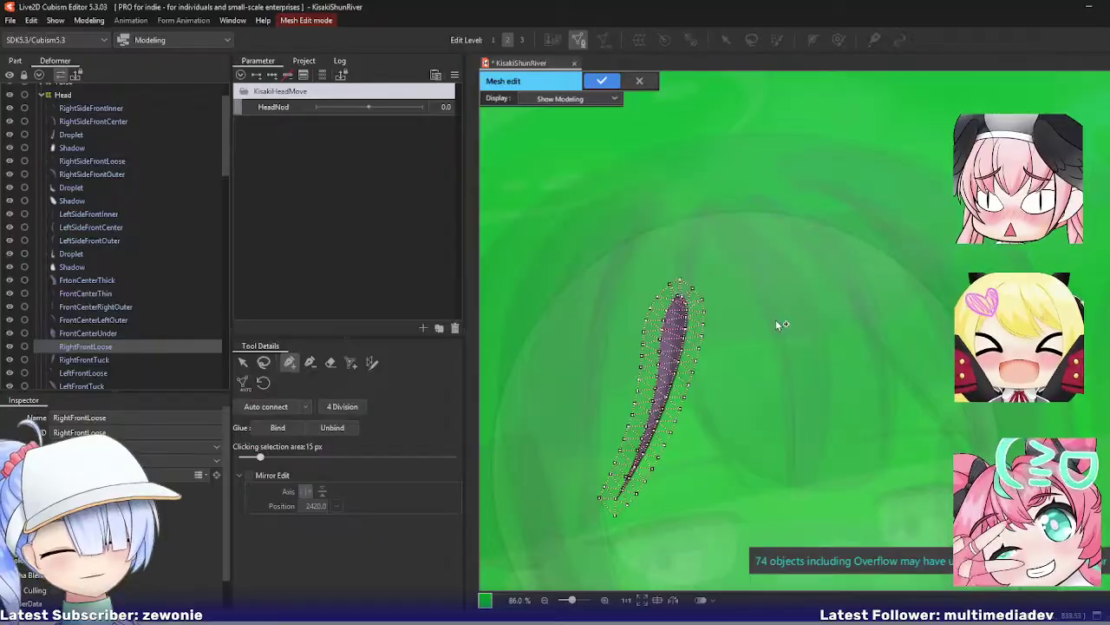
scroll(713, 464, up, 4)
drag(713, 464, 758, 397)
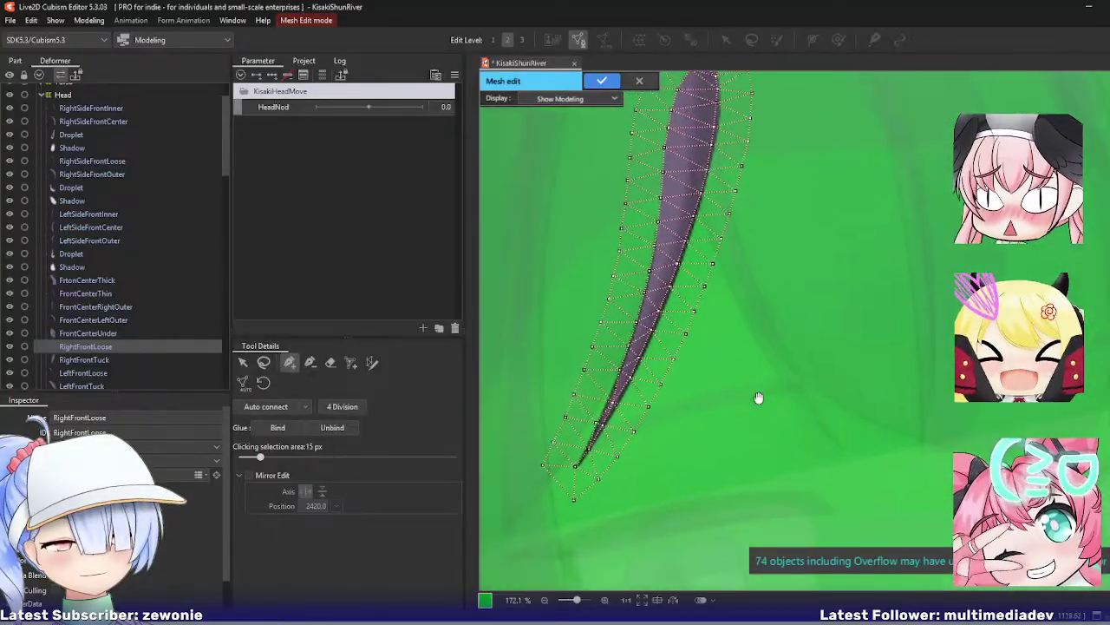
click(309, 362)
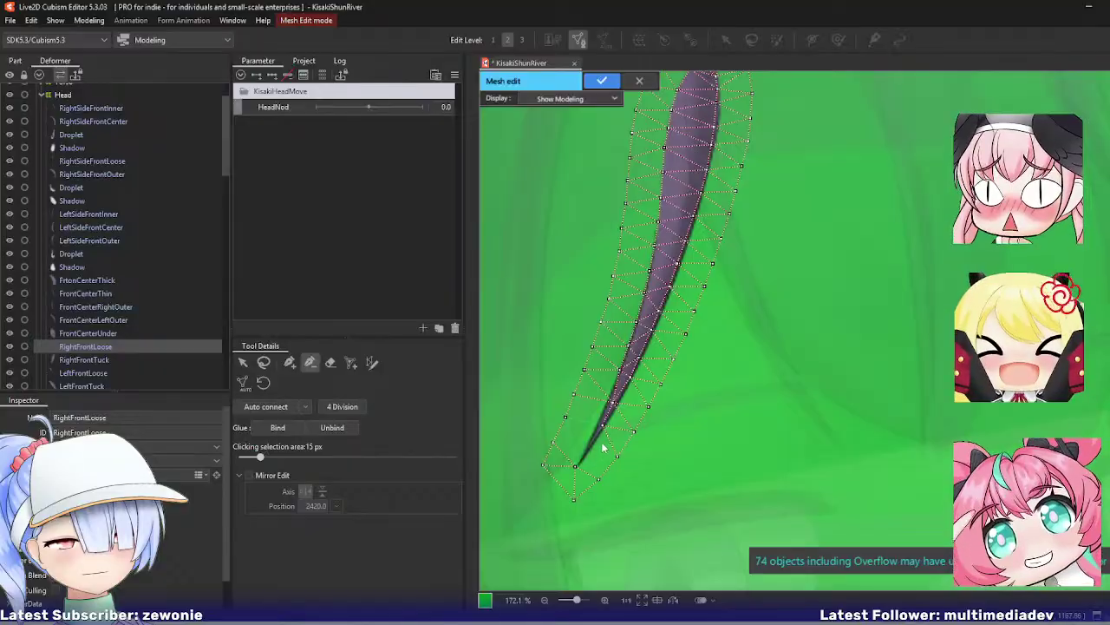
scroll(802, 440, down, 2)
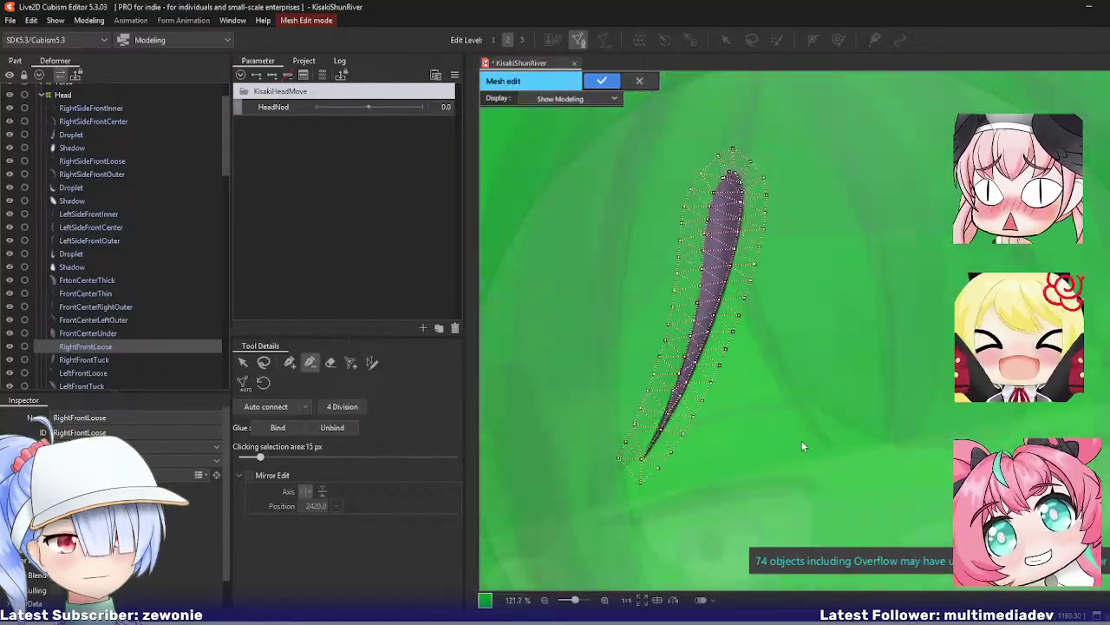
Step: Adjust the vertices around the top end of the RightFrontLoose strand to its outline and apply the mesh edit
scroll(781, 334, up, 2)
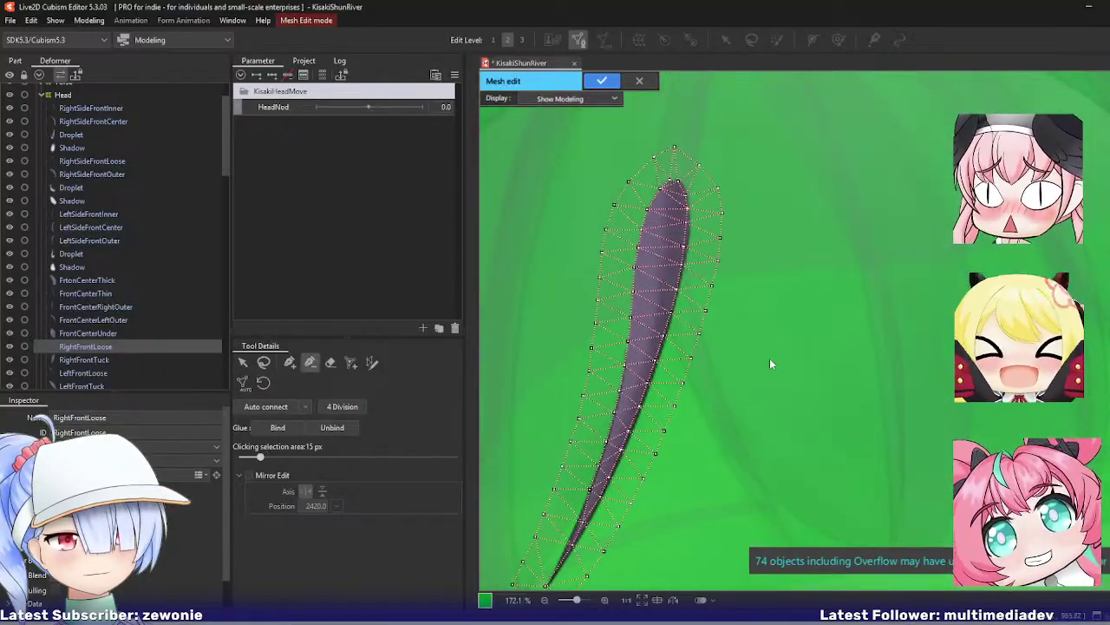
click(289, 362)
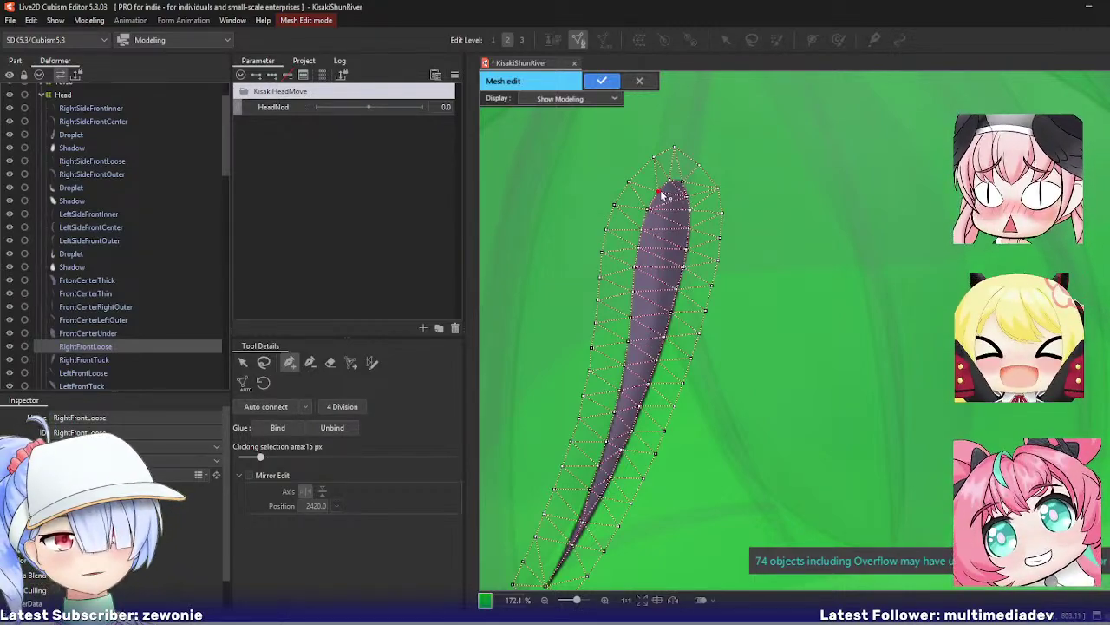
key(Return)
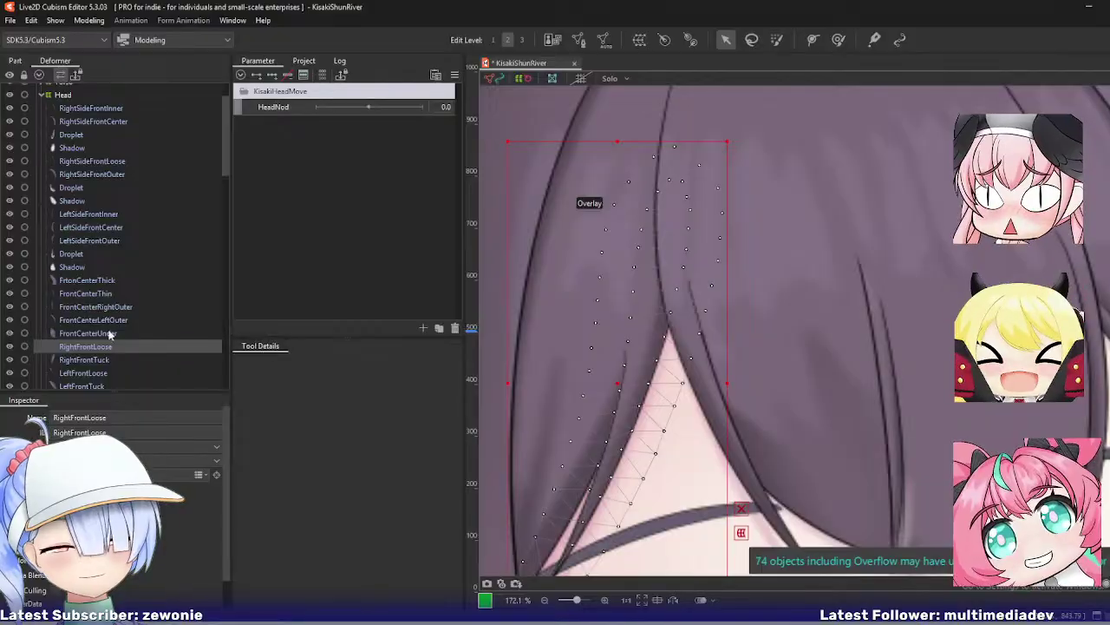
Step: Check the RightFrontTuck mesh in mesh editing and apply it
click(98, 359)
key(ctrl+e)
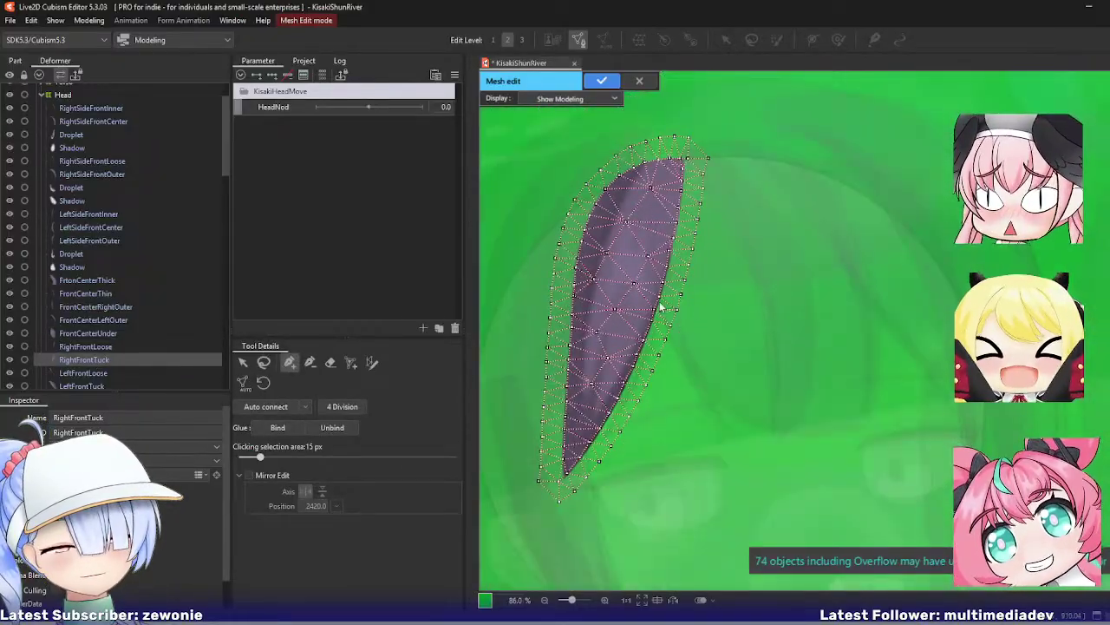
key(Return)
Step: Inspect the LeftFrontLoose mesh along the strand down to its lower tip and apply the mesh edit
click(82, 373)
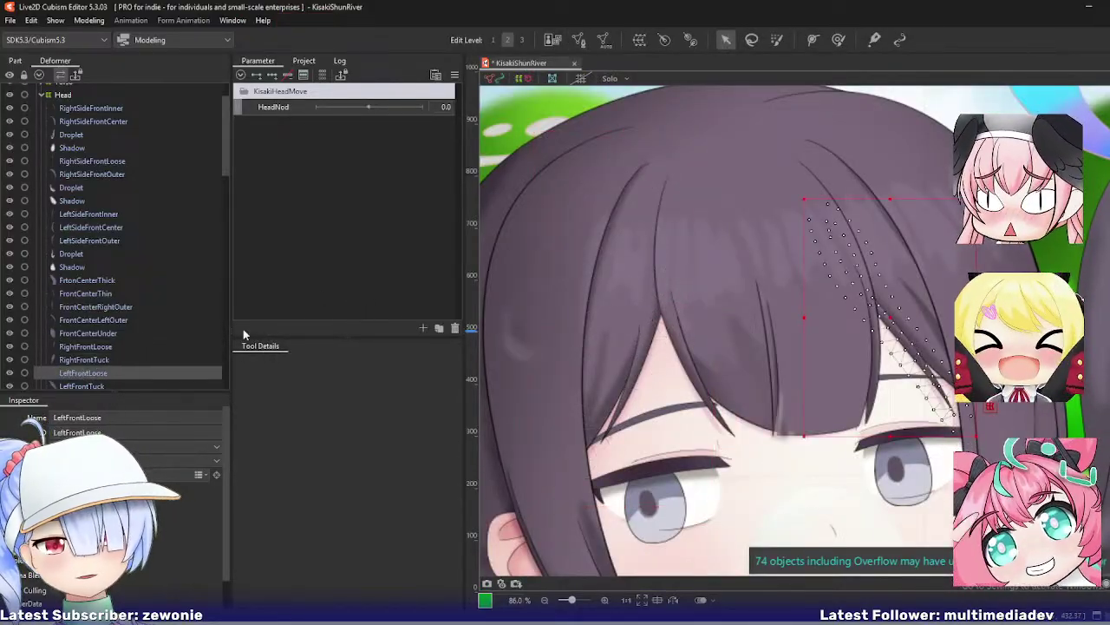
key(ctrl+e)
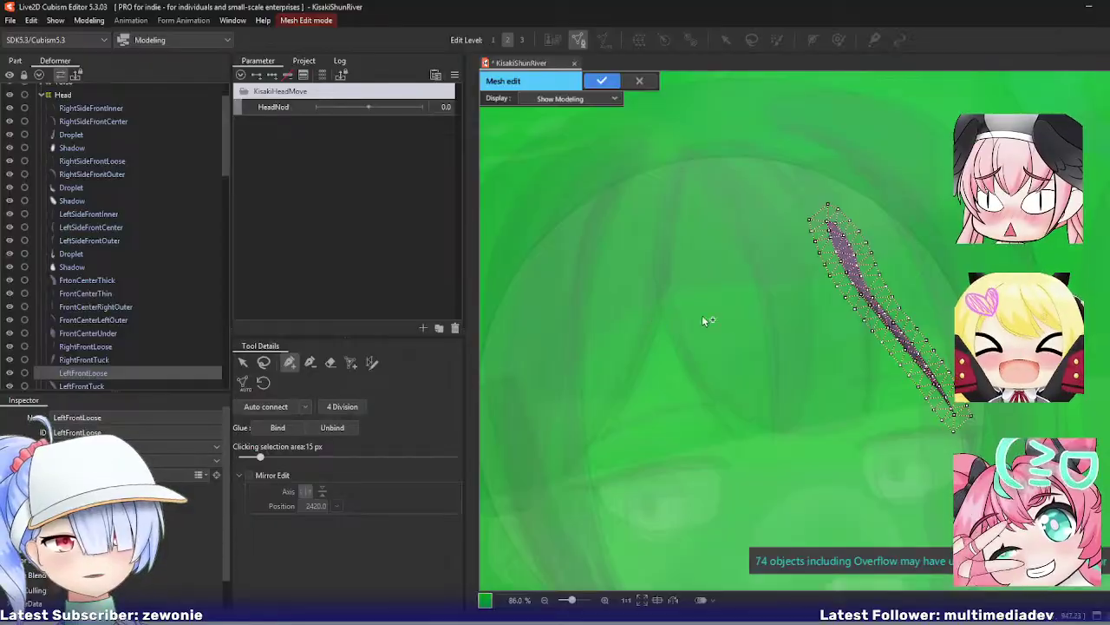
scroll(735, 295, up, 3)
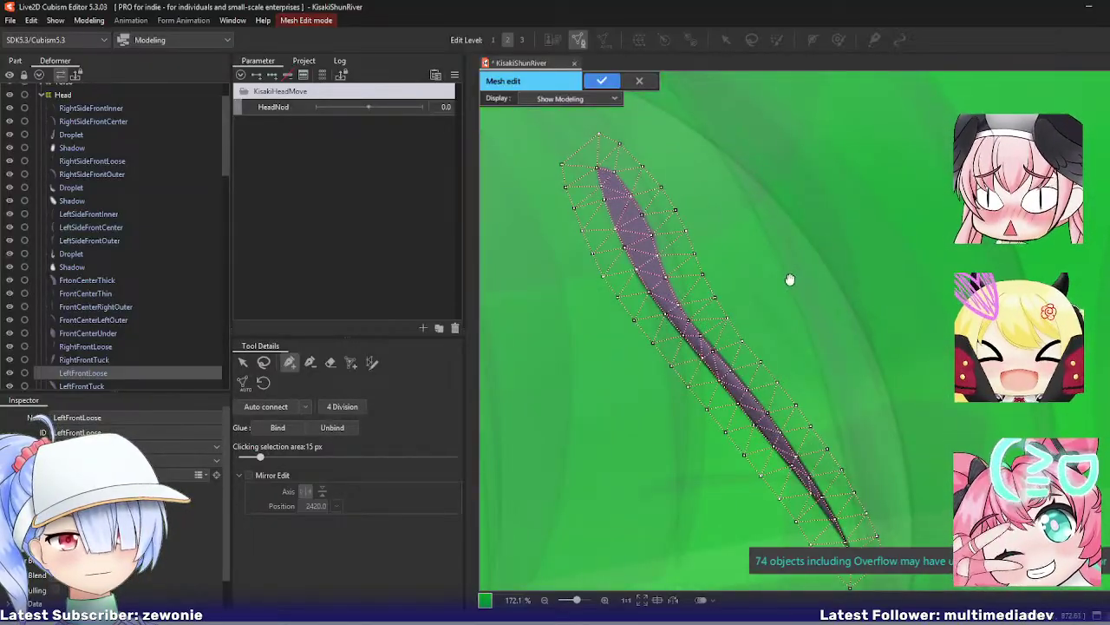
drag(789, 278, 717, 220)
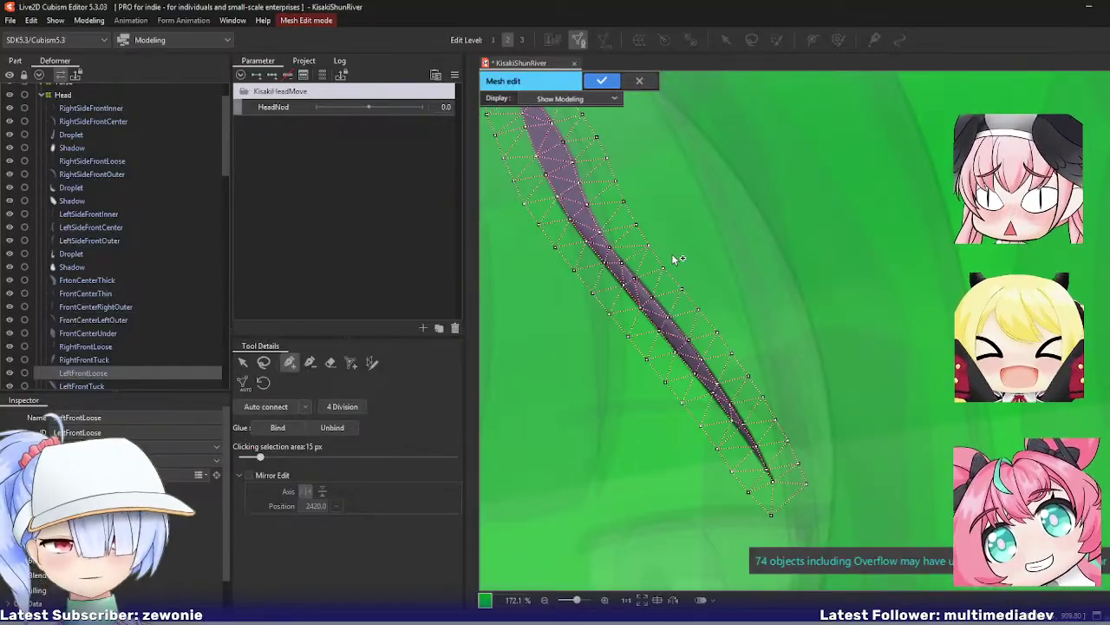
scroll(761, 468, up, 3)
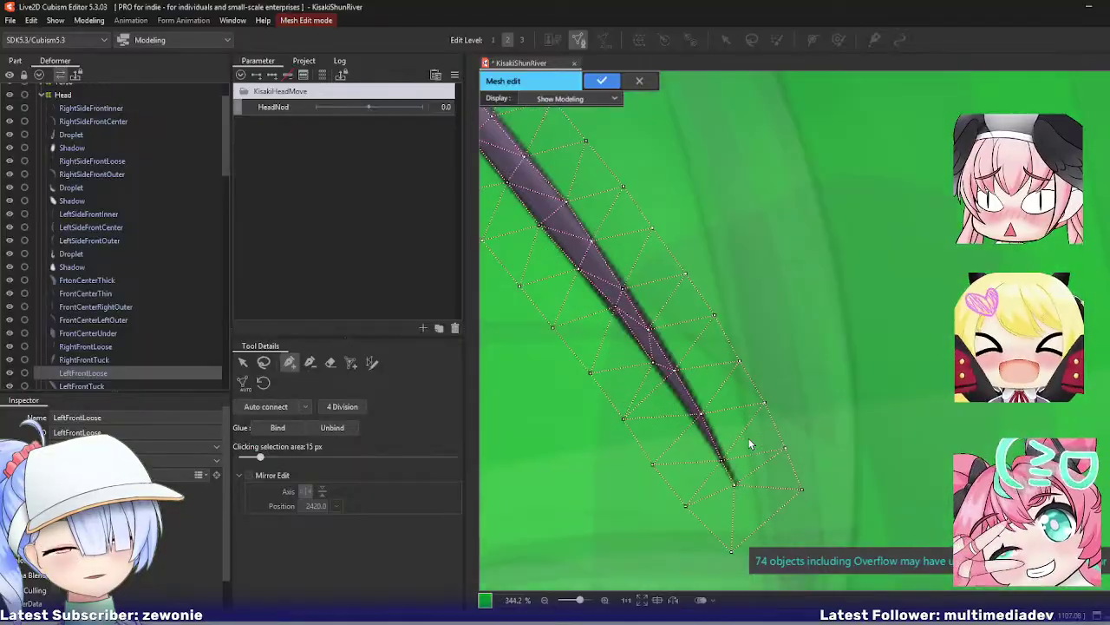
scroll(709, 406, down, 4)
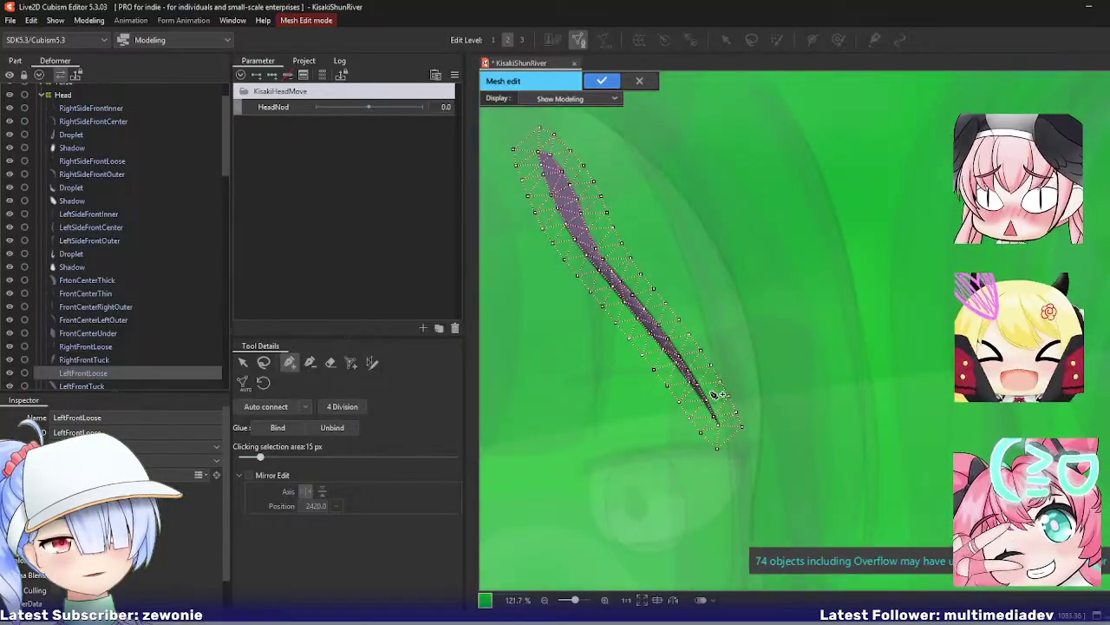
key(Return)
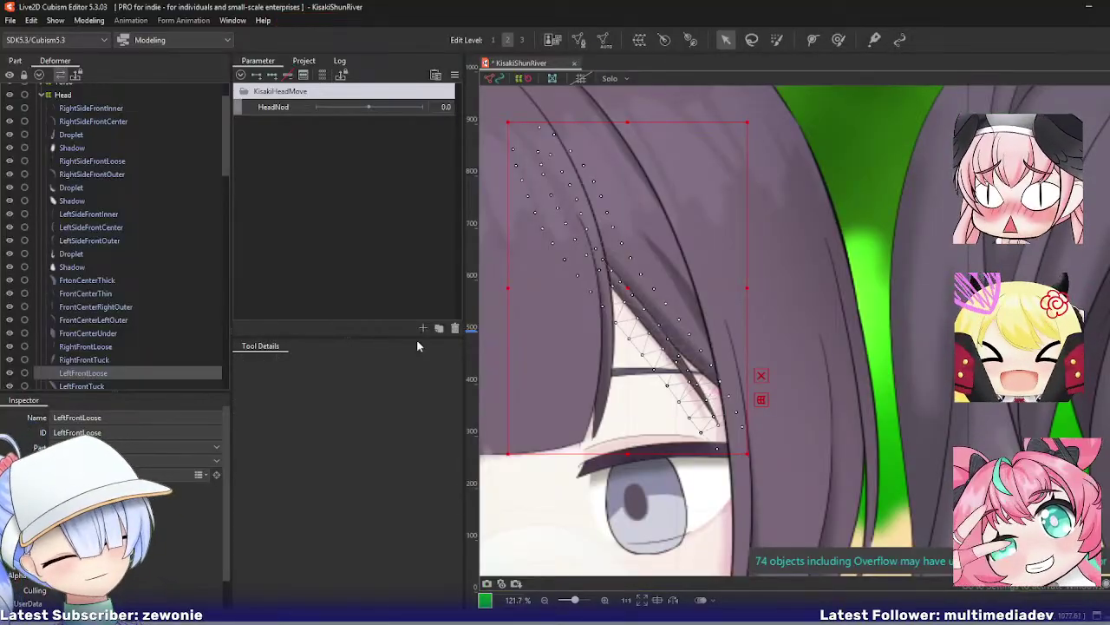
Step: Check the LeftFrontTuck mesh in mesh editing and apply it
scroll(146, 334, down, 3)
click(105, 290)
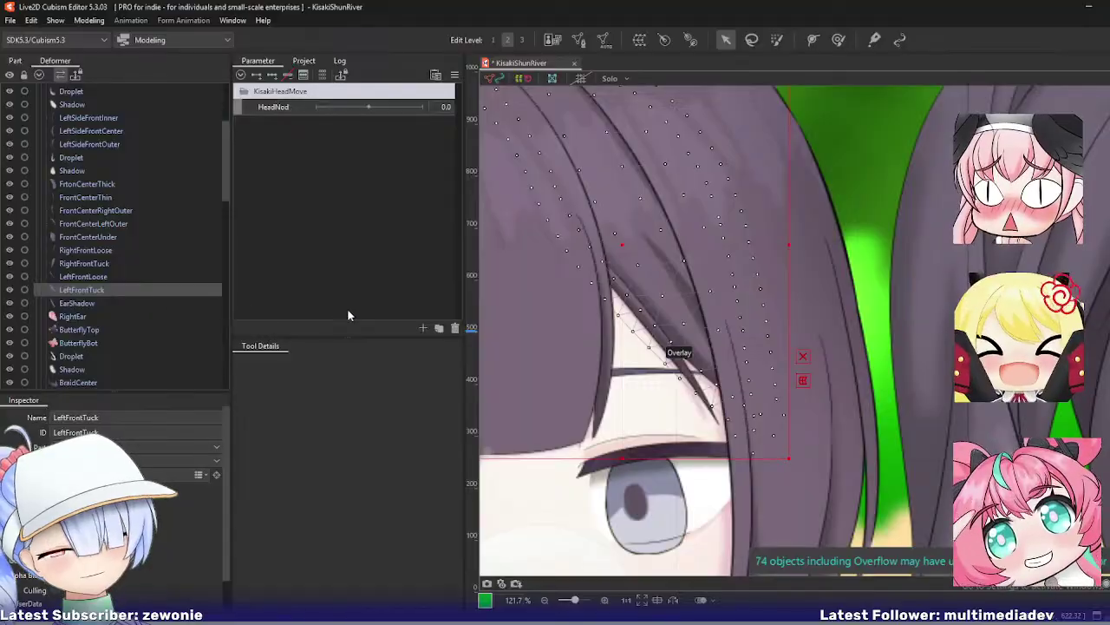
key(ctrl+e)
scroll(592, 369, down, 2)
drag(590, 367, 665, 392)
key(Return)
Step: Open the EarShadow mesh for editing, delete the crowded vertices along the shadow's centre line and apply the mesh edit
click(78, 302)
key(ctrl+e)
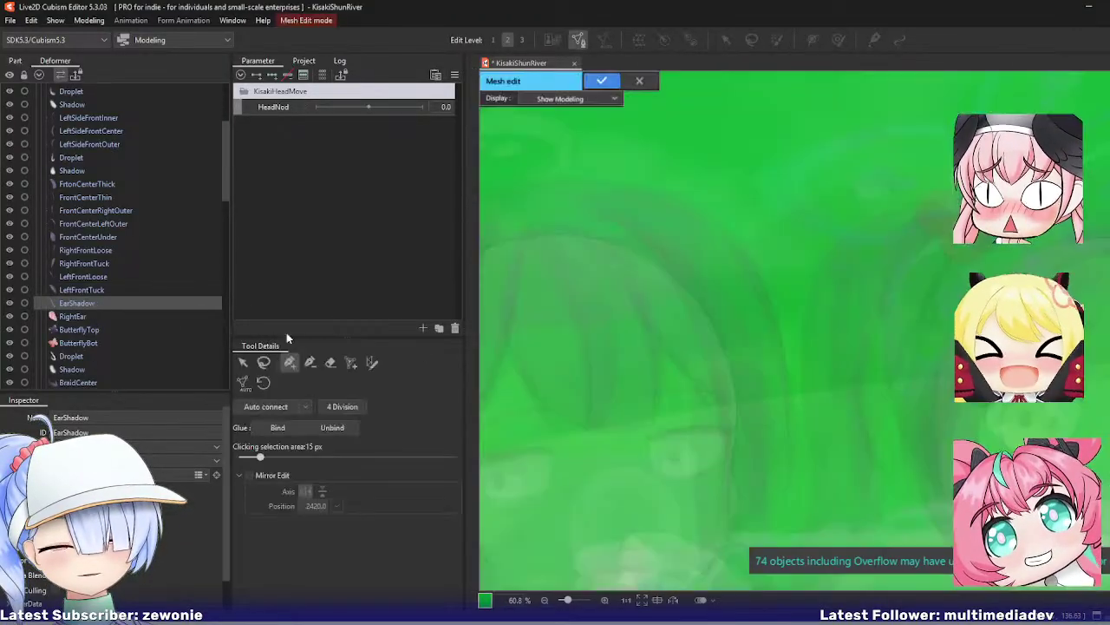
scroll(571, 394, up, 4)
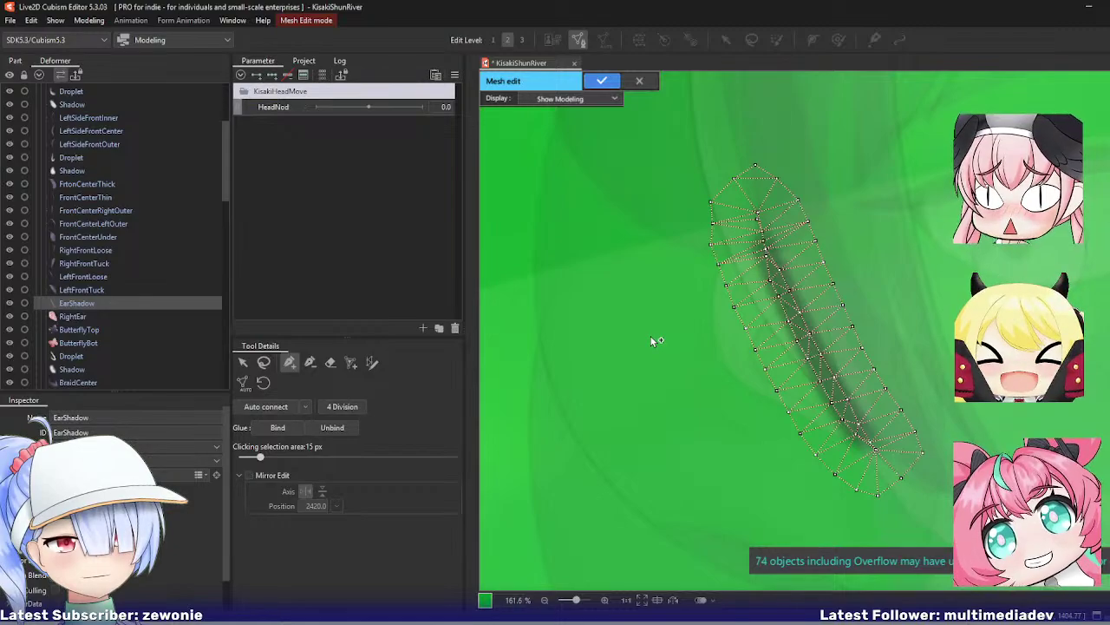
click(310, 362)
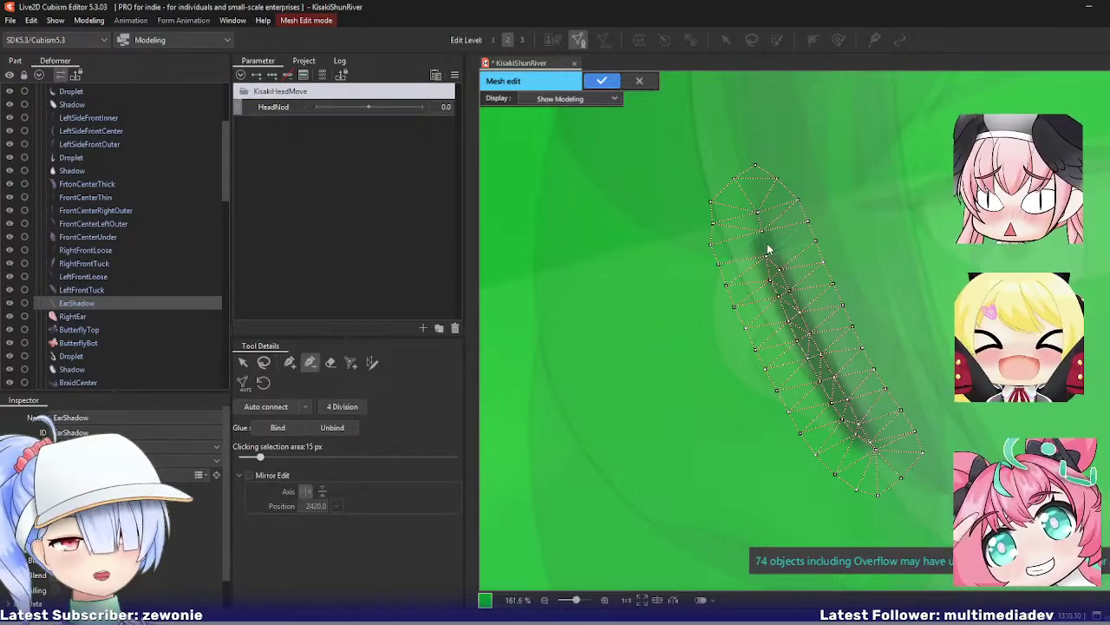
key(ctrl+e)
key(ctrl+e)
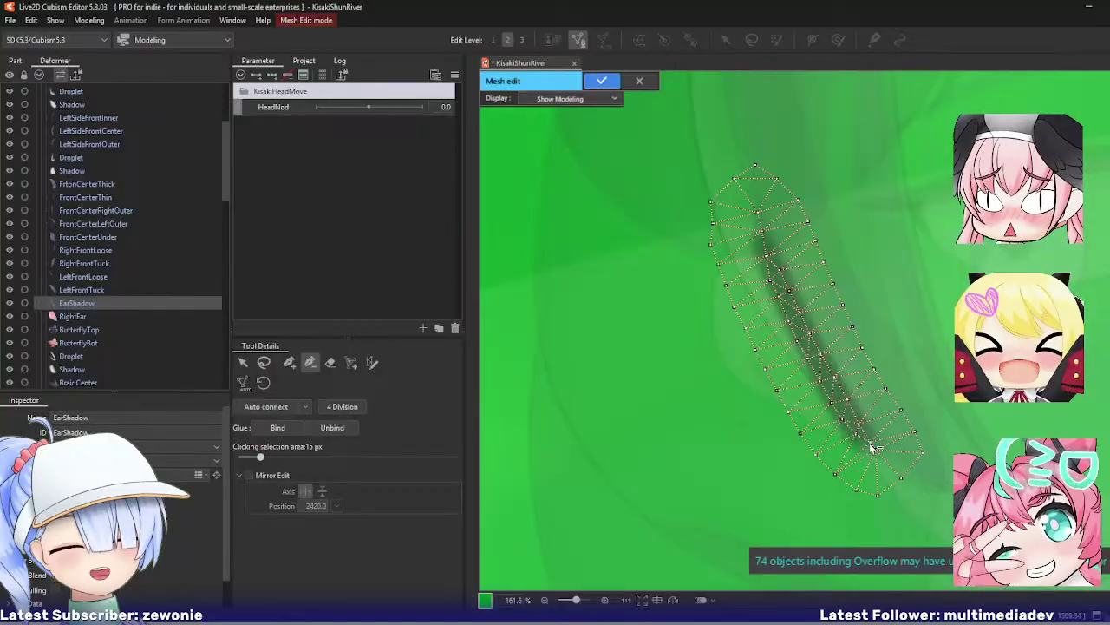
click(871, 441)
key(ctrl+e)
Step: Tidy the RightEar mesh vertices along the ear's upper edge and at its lower tip, and apply the mesh edit
click(73, 316)
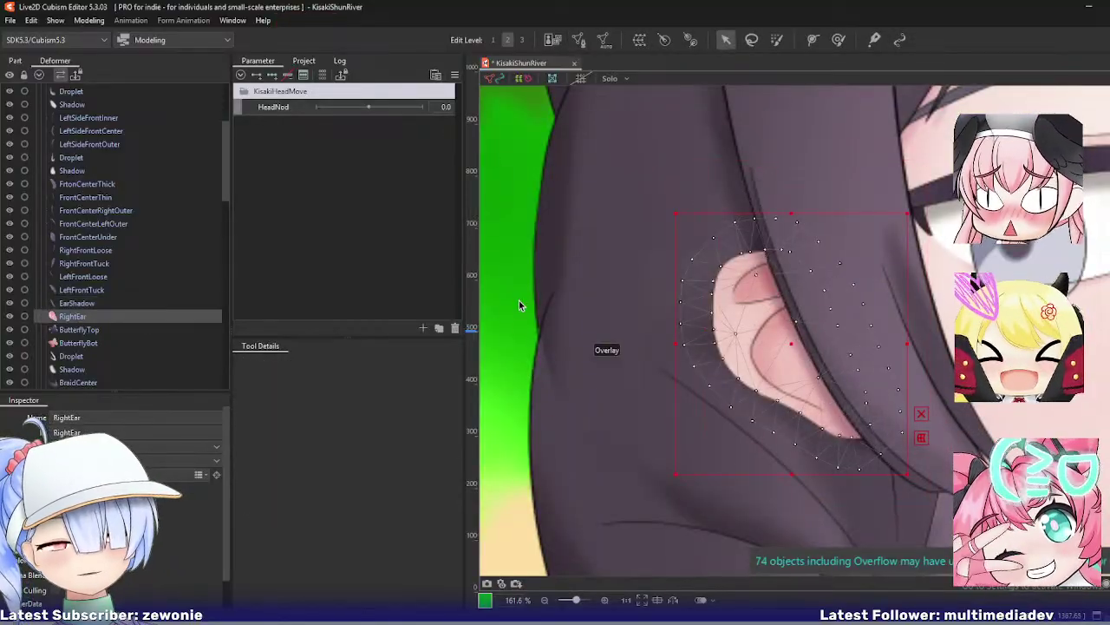
key(ctrl+e)
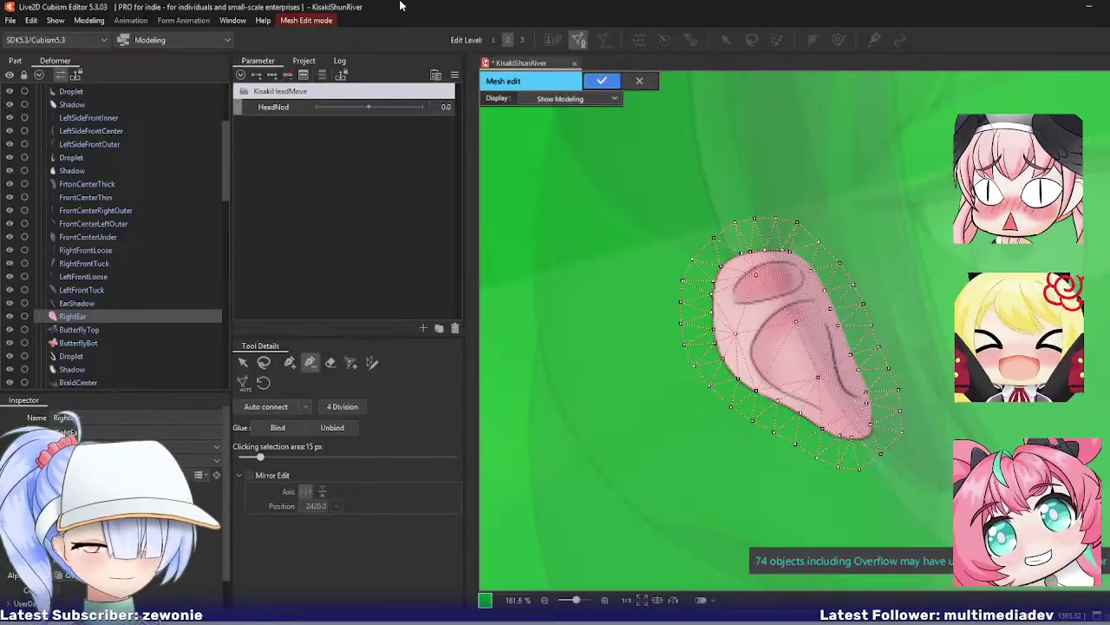
click(289, 363)
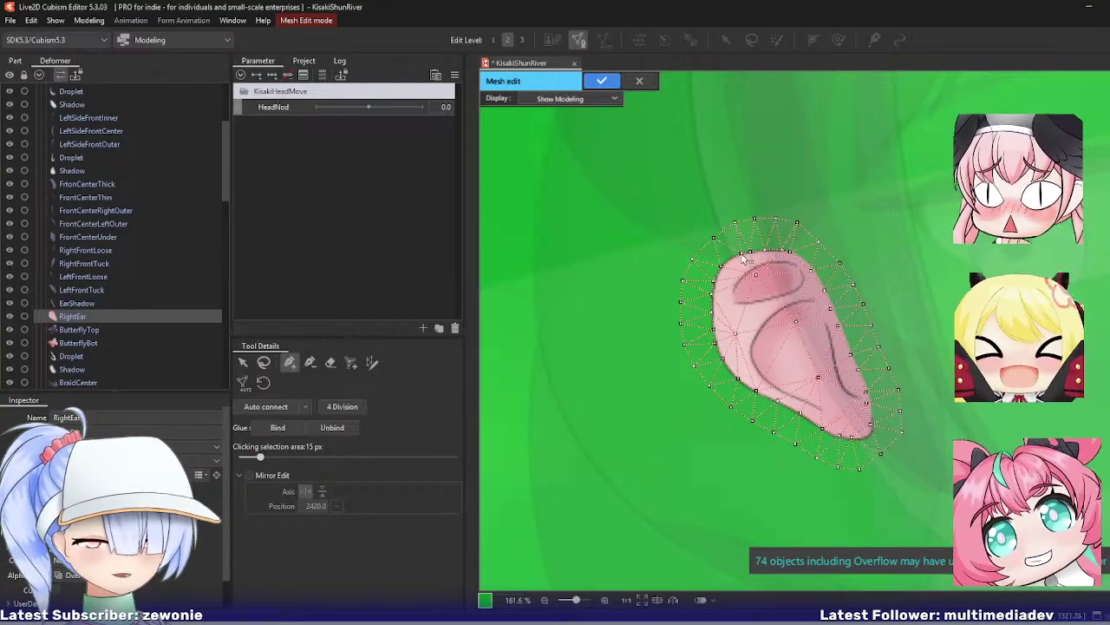
drag(742, 253, 797, 254)
drag(870, 424, 872, 435)
click(869, 417)
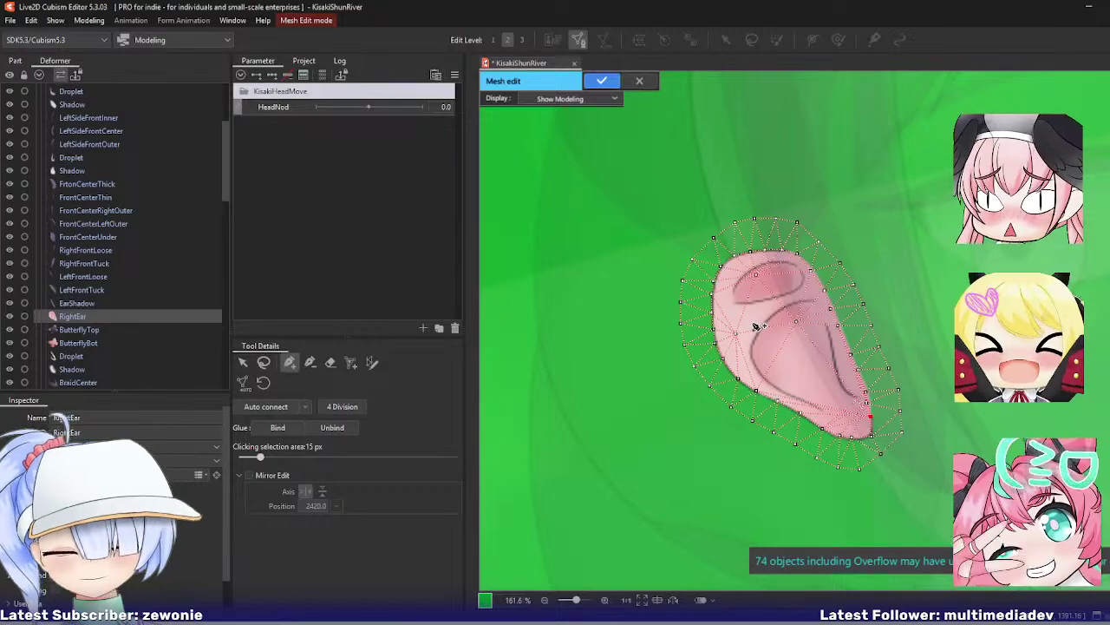
key(Return)
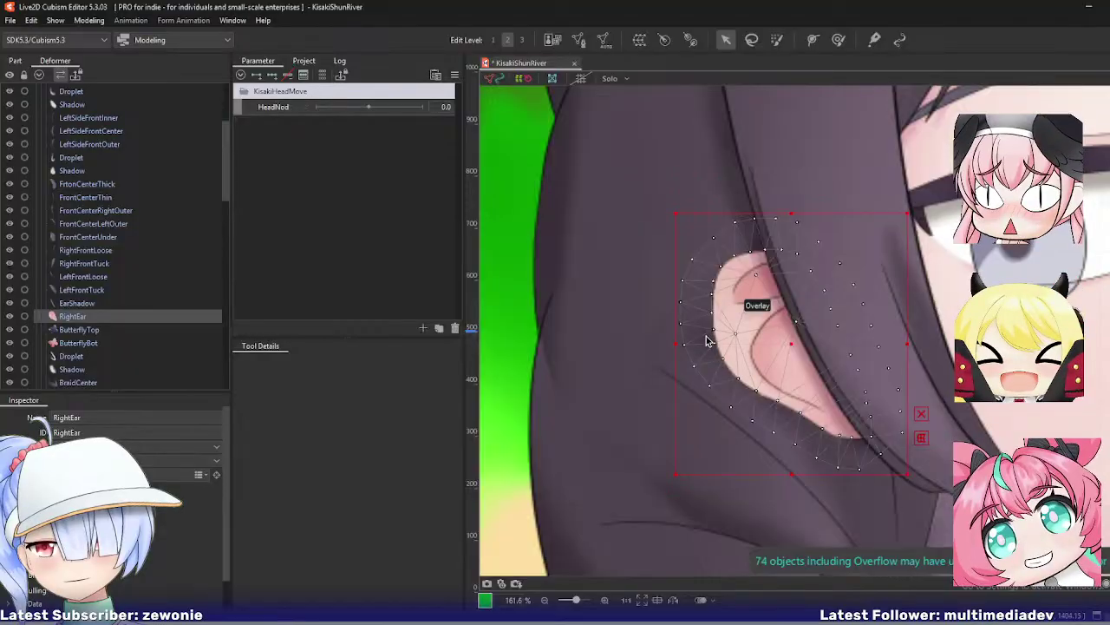
Step: Check the ButterflyTop mesh over the wings in mesh editing and apply it
click(138, 330)
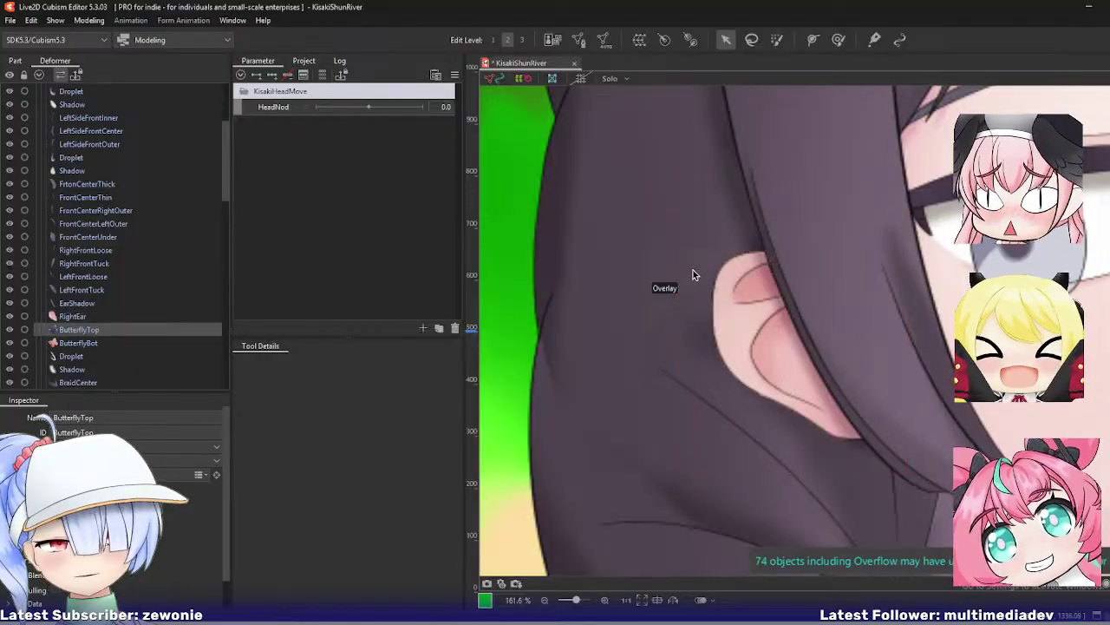
scroll(693, 270, down, 5)
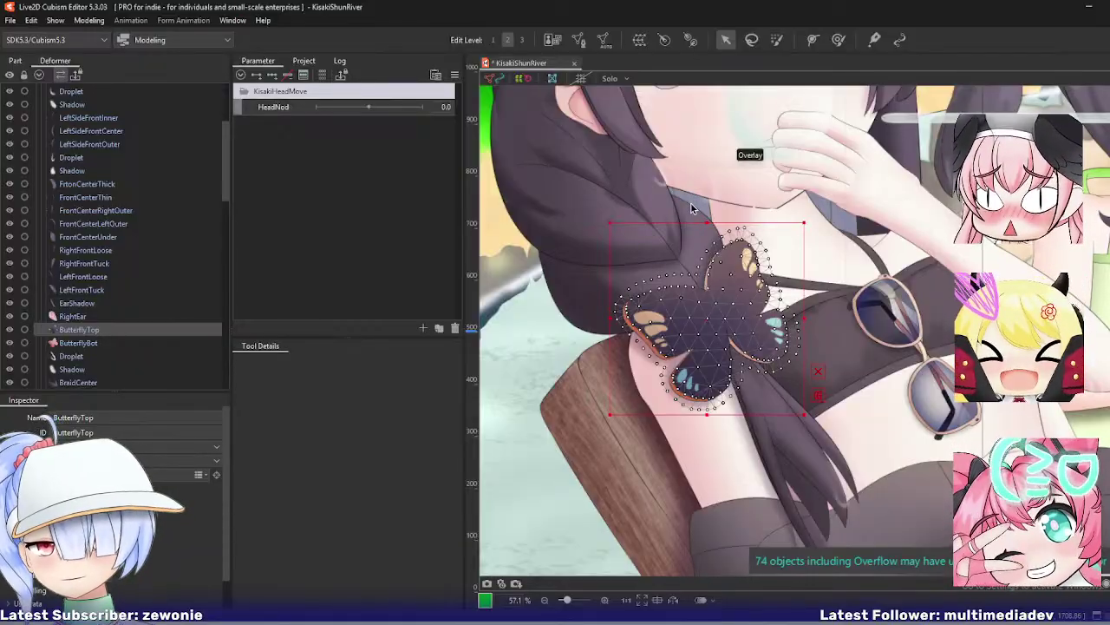
key(ctrl+m)
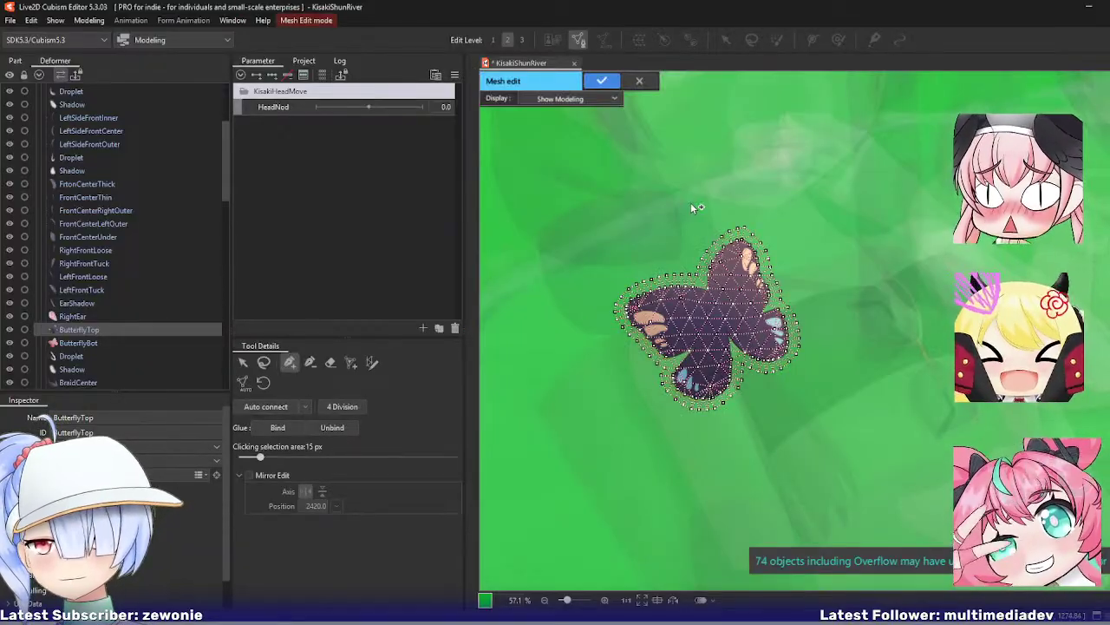
drag(839, 257, 799, 256)
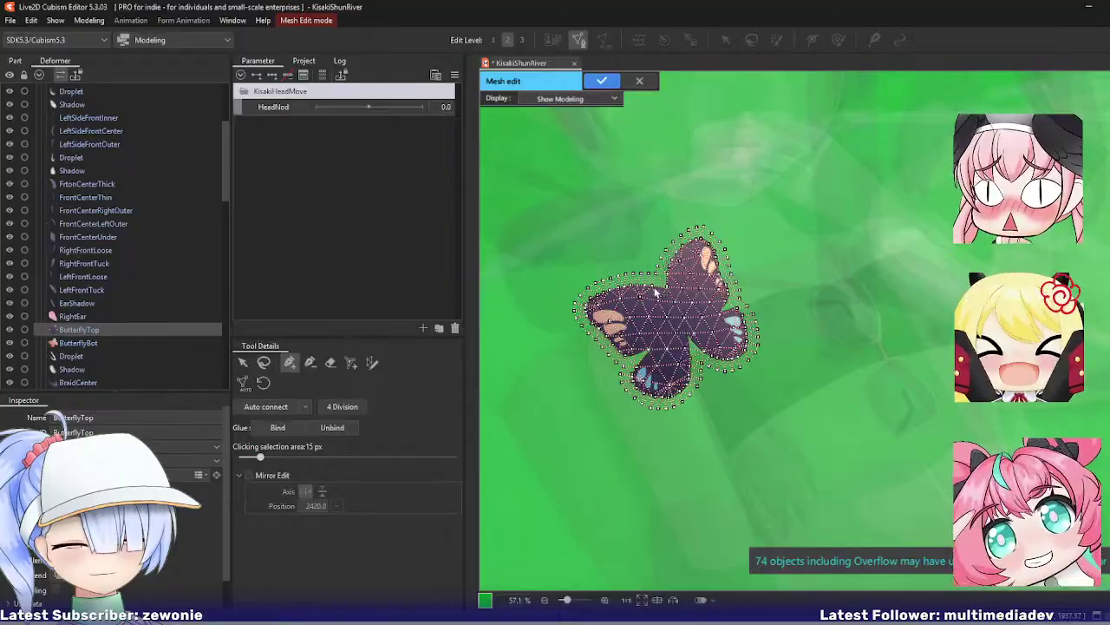
scroll(657, 293, up, 2)
key(ctrl+e)
scroll(656, 293, down, 2)
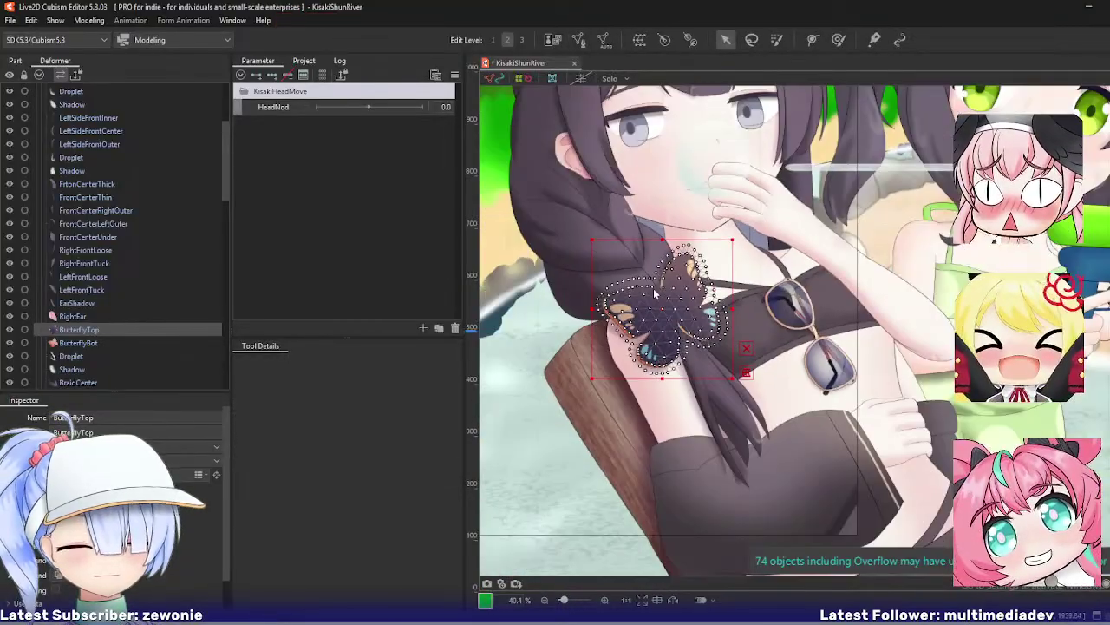
Step: Realign the inner vertices of the Droplet mesh listed below ButterflyBot to the droplet's curved highlight and apply the mesh edit
click(103, 342)
click(96, 355)
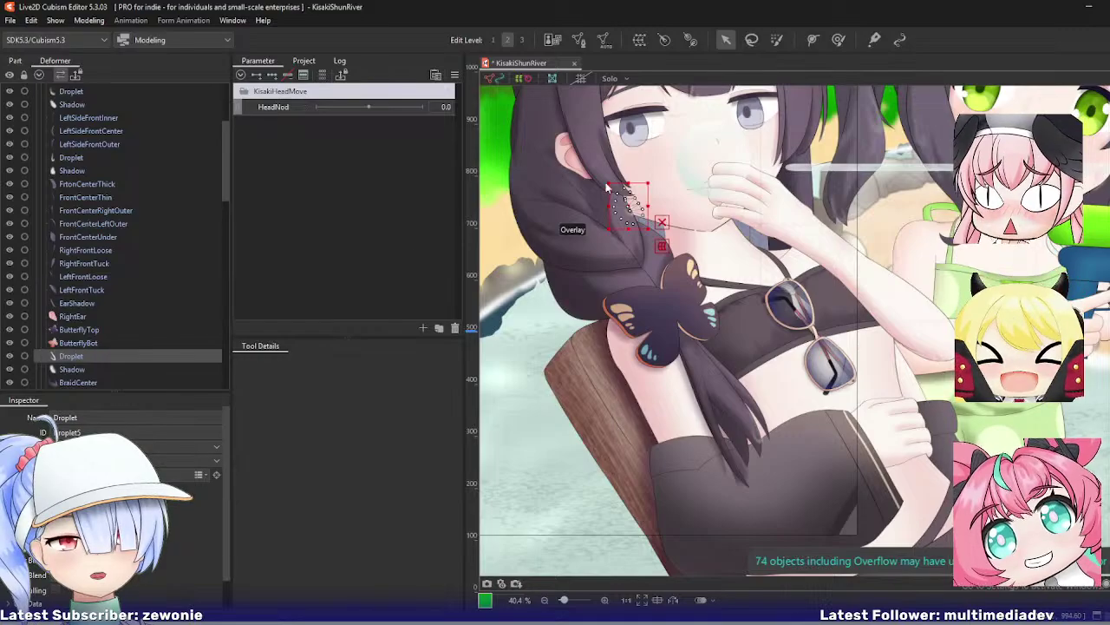
key(ctrl+e)
scroll(602, 184, up, 5)
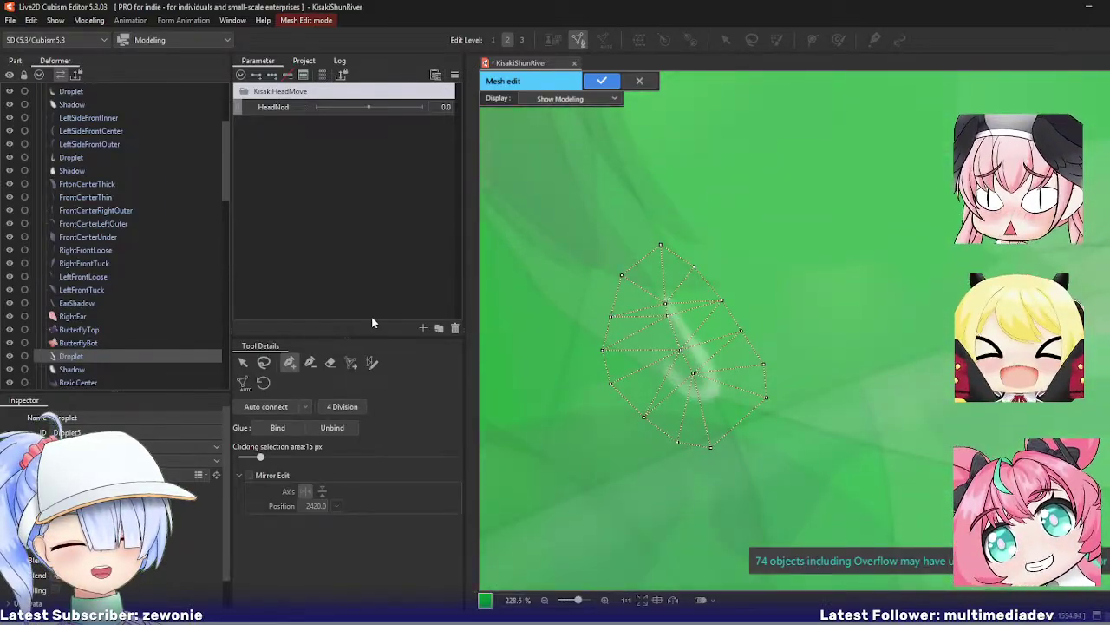
click(670, 317)
drag(673, 321, 716, 390)
click(697, 398)
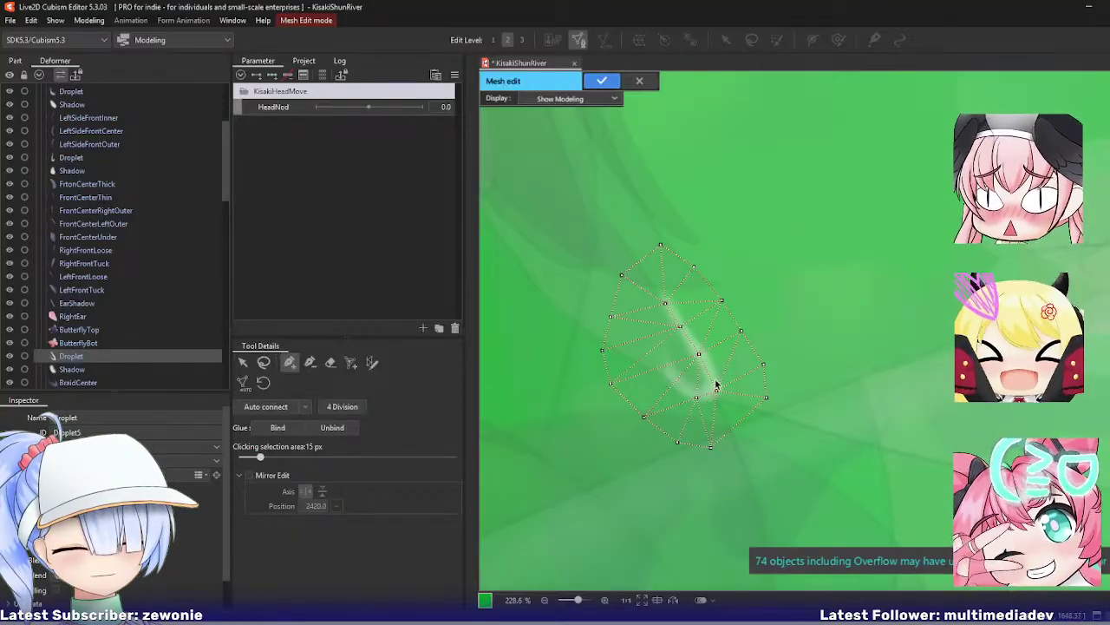
click(684, 330)
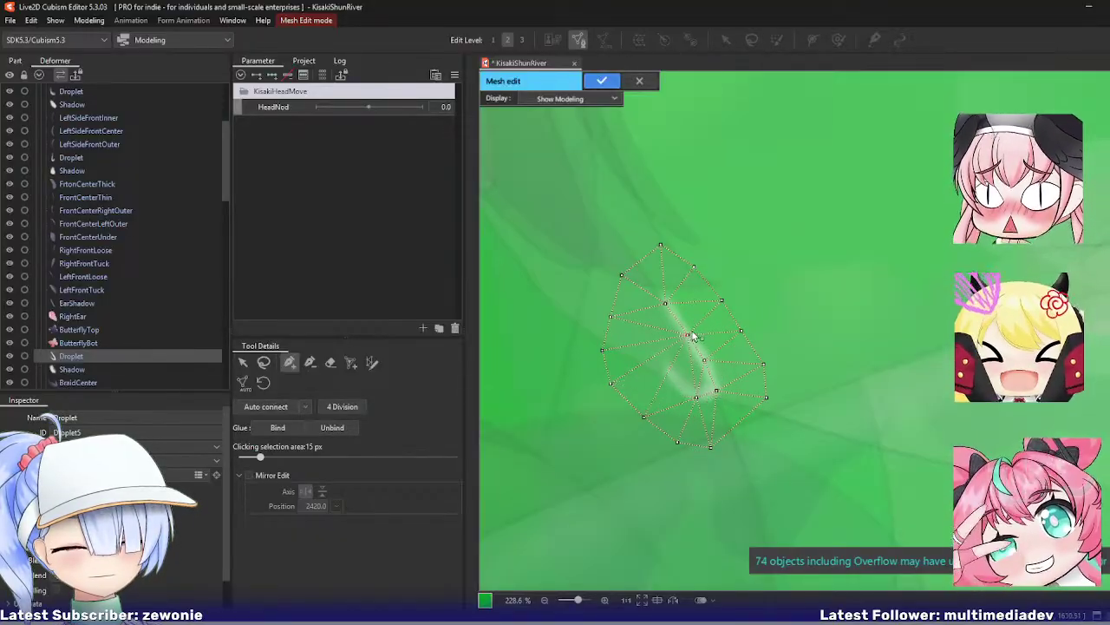
key(Return)
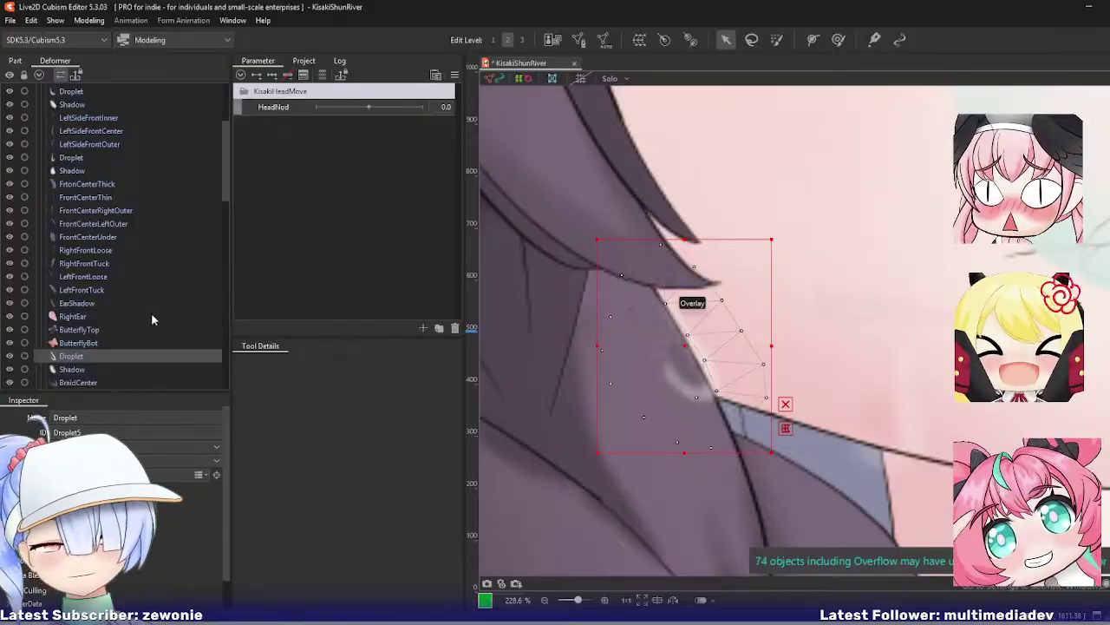
Step: Check the Shadow mesh below that droplet and the BraidCenter, BraidBottom and BraidTop meshes
click(74, 369)
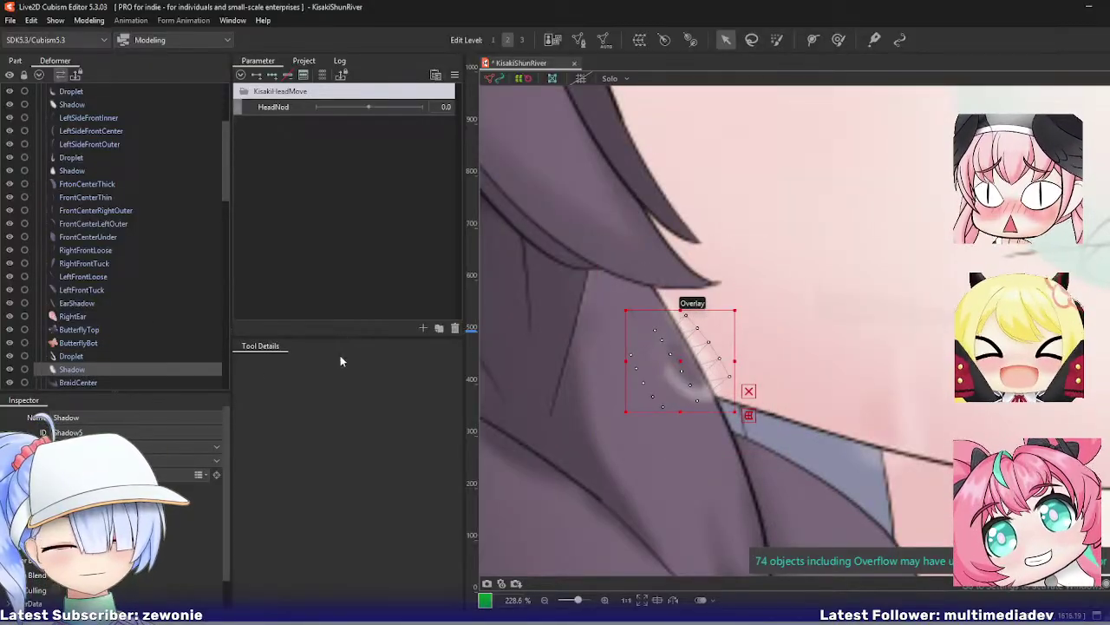
scroll(100, 334, down, 3)
click(78, 286)
double_click(713, 354)
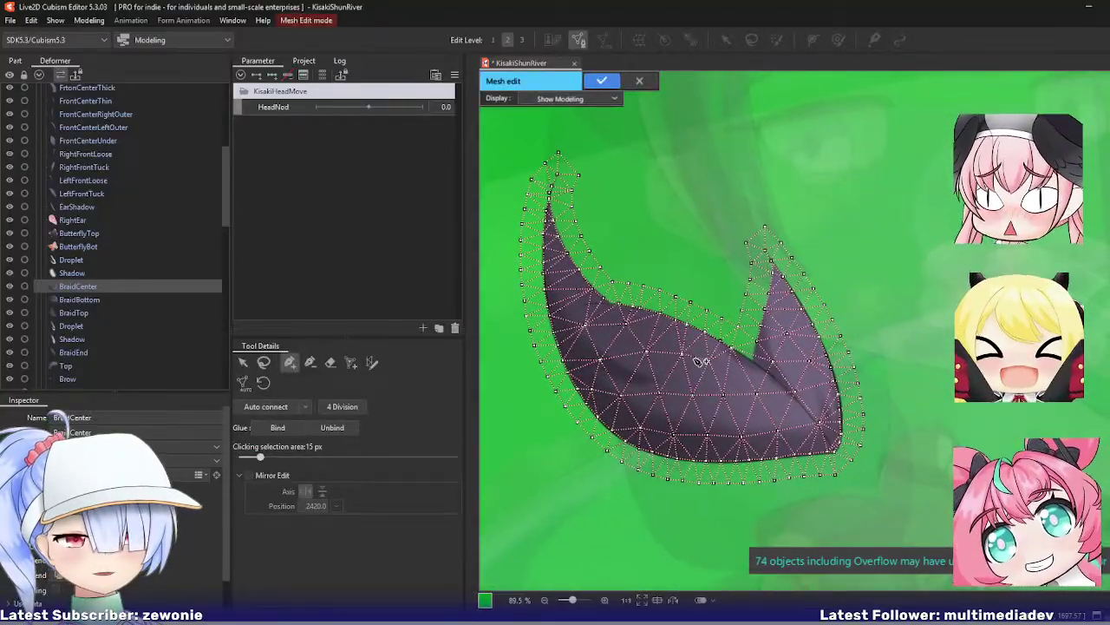
key(Return)
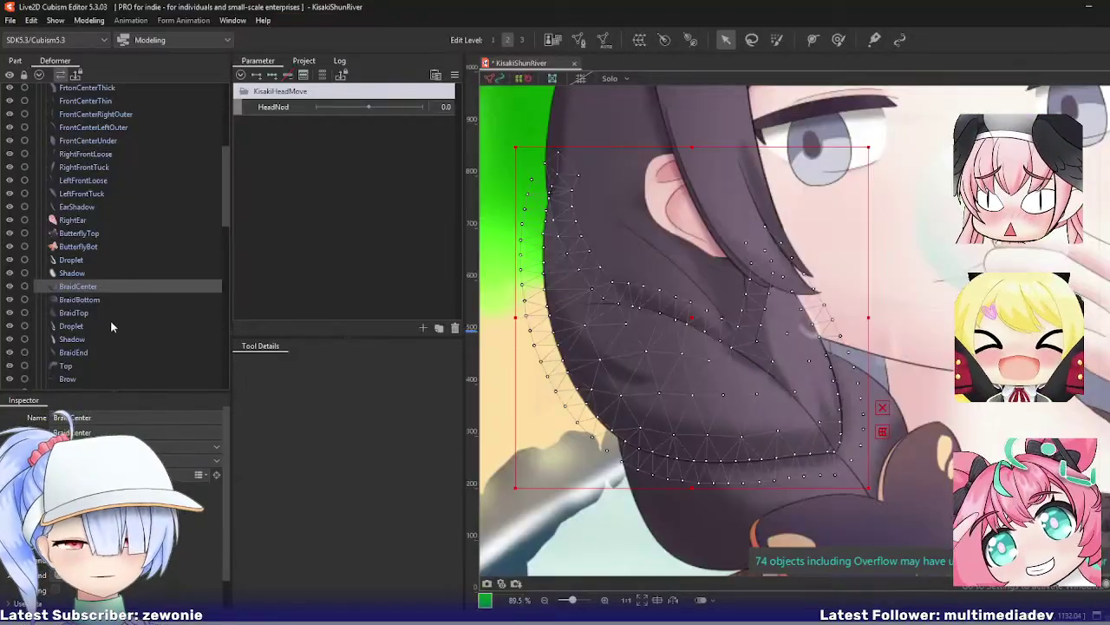
click(97, 300)
click(96, 313)
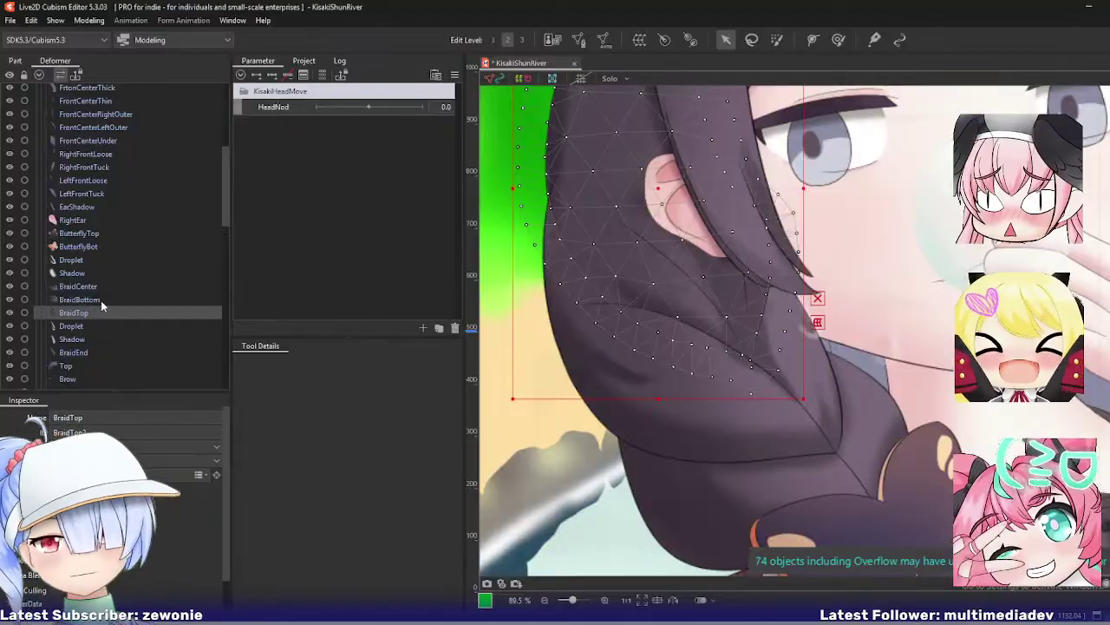
Step: Open the Droplet mesh listed below BraidTop for editing and delete the crowded inner vertices near its lower end
click(138, 327)
scroll(708, 323, down, 3)
key(f)
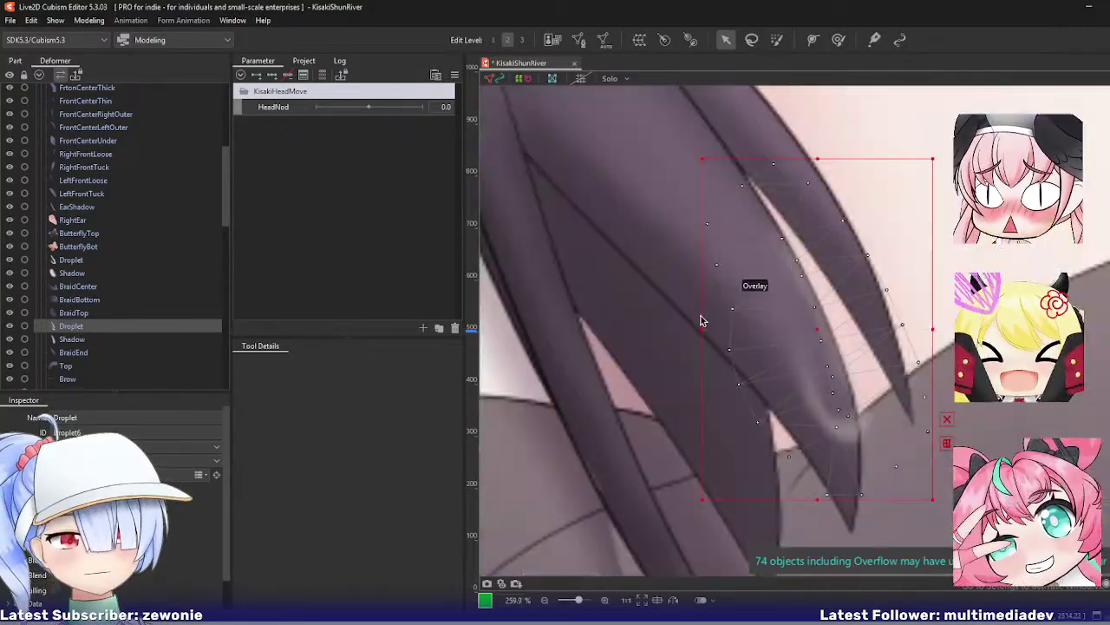
key(ctrl+e)
drag(774, 322, 674, 312)
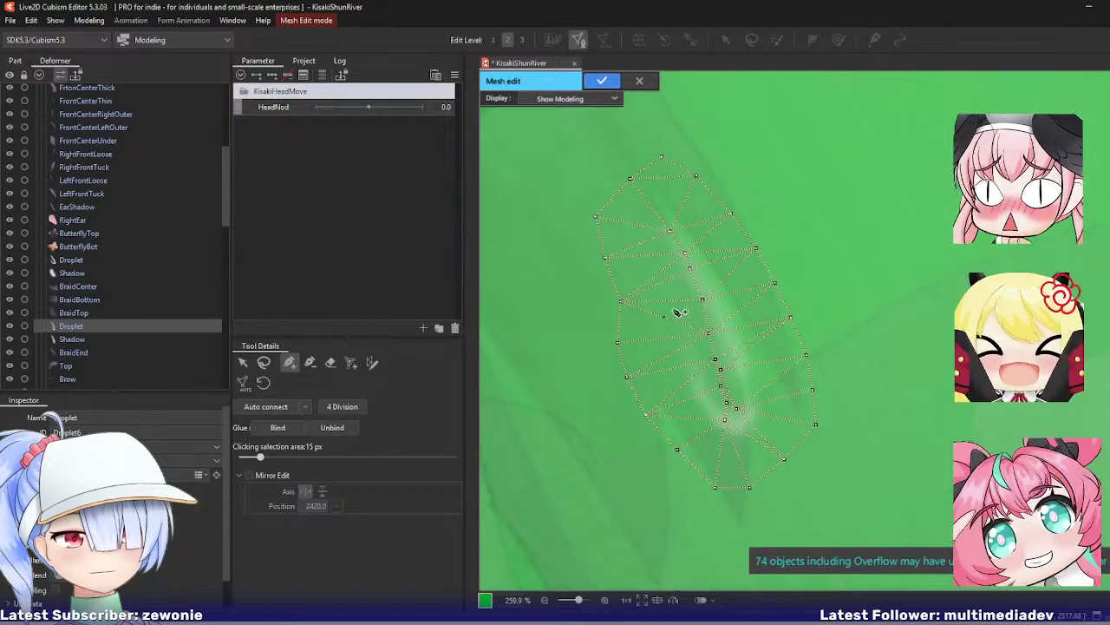
click(309, 362)
click(726, 402)
click(721, 385)
click(720, 367)
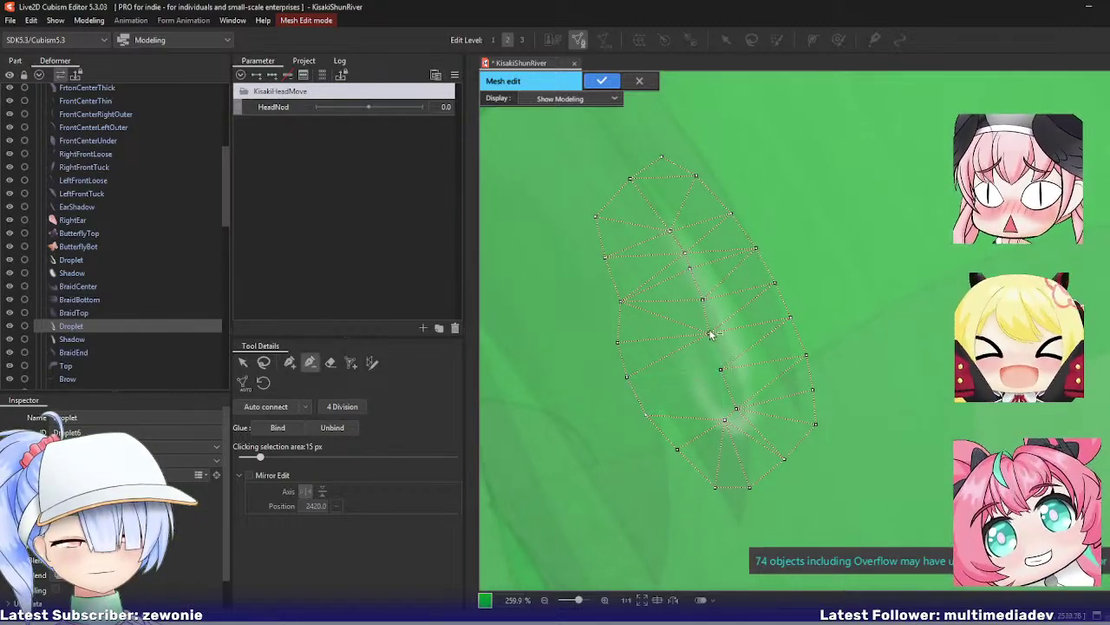
Step: Move the remaining inner vertices of the braid-end Droplet mesh onto the highlight's outer edge and apply the mesh edit
click(290, 364)
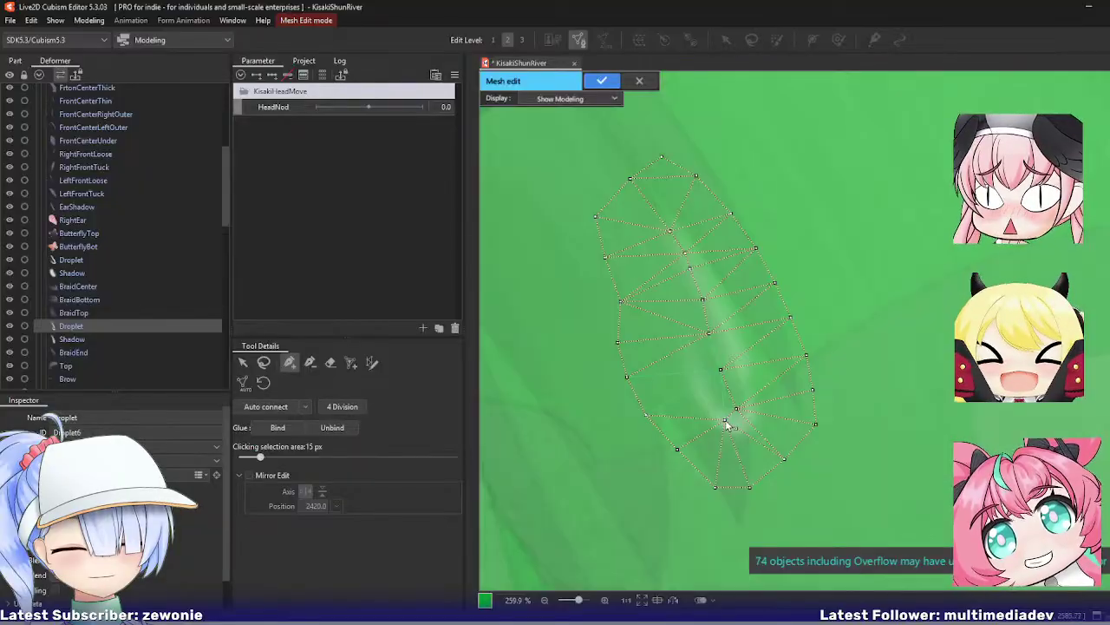
drag(725, 421, 752, 423)
drag(721, 369, 750, 378)
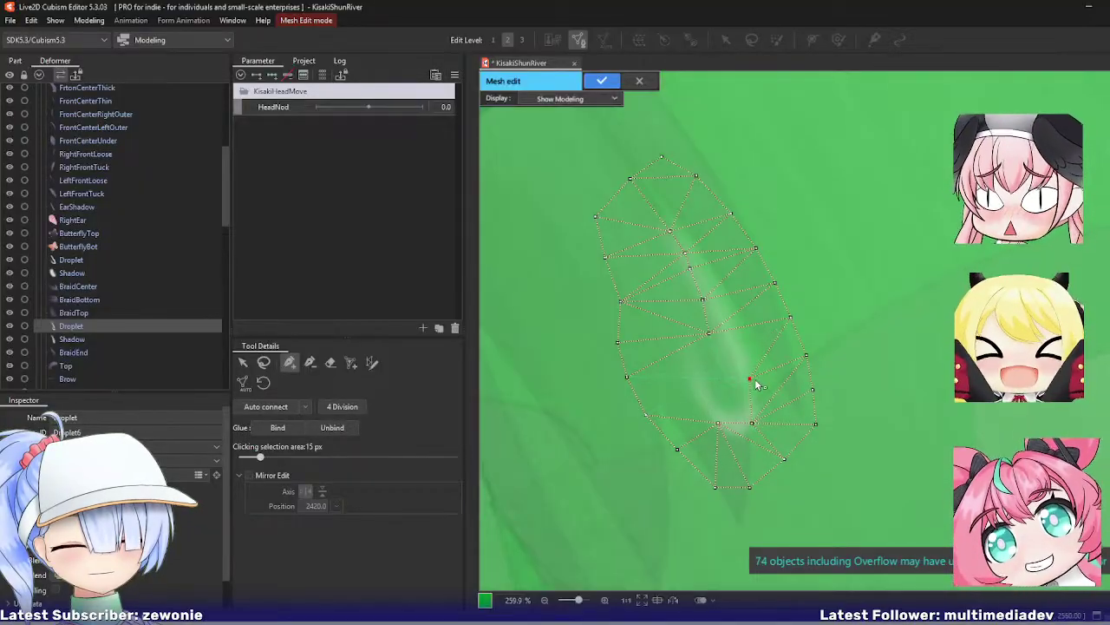
click(708, 333)
drag(709, 334, 737, 343)
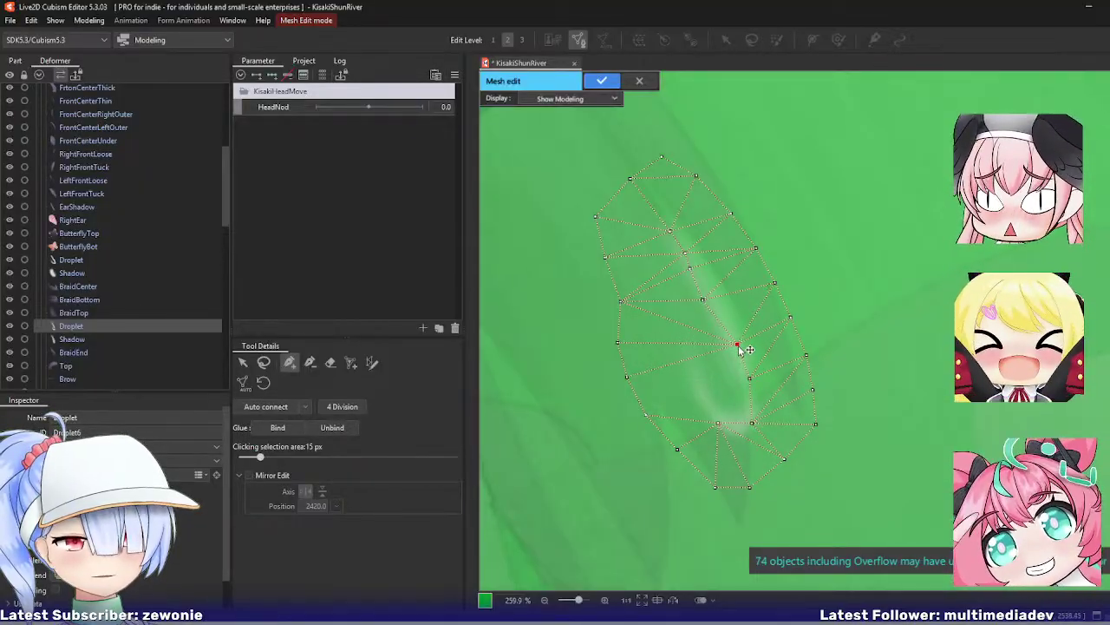
drag(704, 300, 715, 308)
mouse_move(690, 268)
mouse_down()
mouse_move(703, 285)
mouse_move(691, 259)
mouse_up()
key(Return)
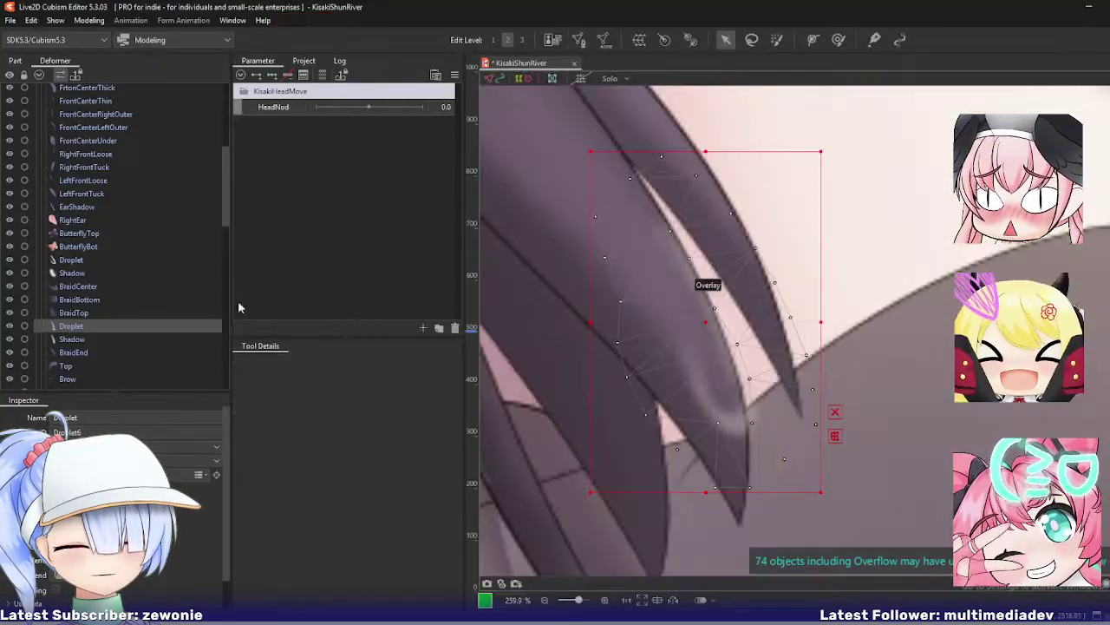
Step: Delete the redundant inner vertices of the Shadow mesh listed above BraidEnd and apply the mesh edit
click(74, 338)
double_click(636, 282)
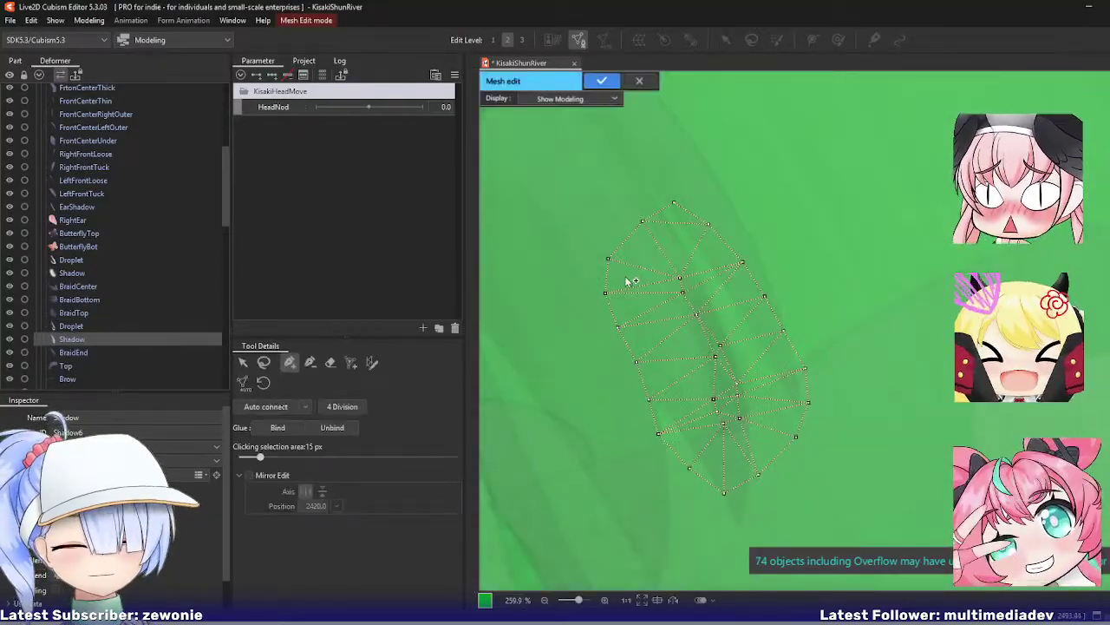
click(309, 362)
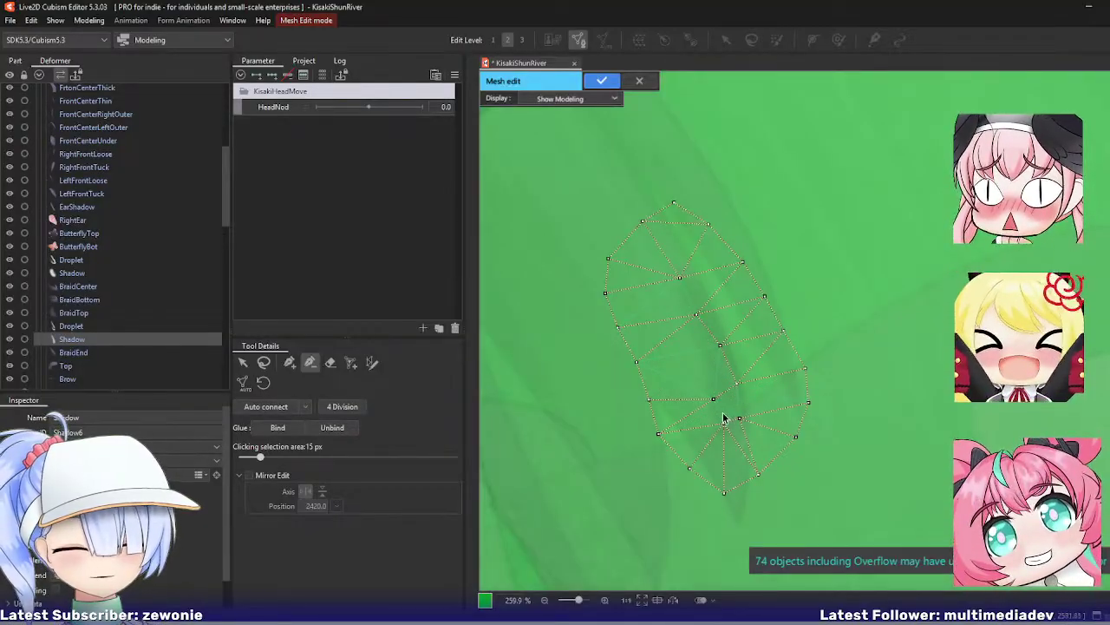
key(Return)
Step: Check the BraidEnd mesh in mesh edit mode and close the edit
click(49, 352)
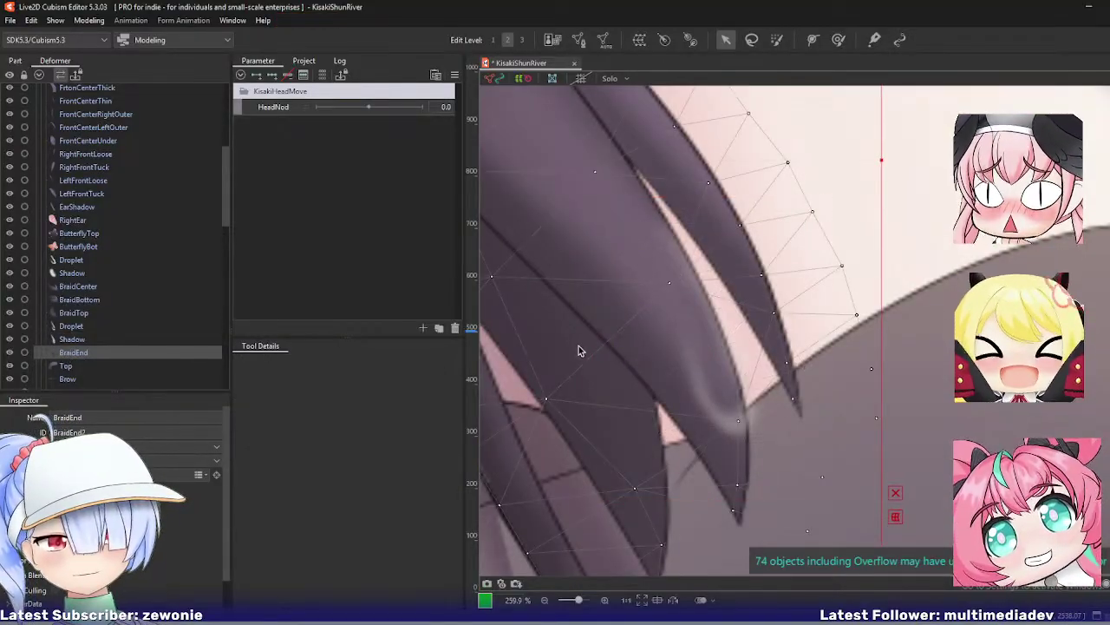
scroll(576, 352, down, 6)
key(ctrl+e)
drag(720, 330, 646, 338)
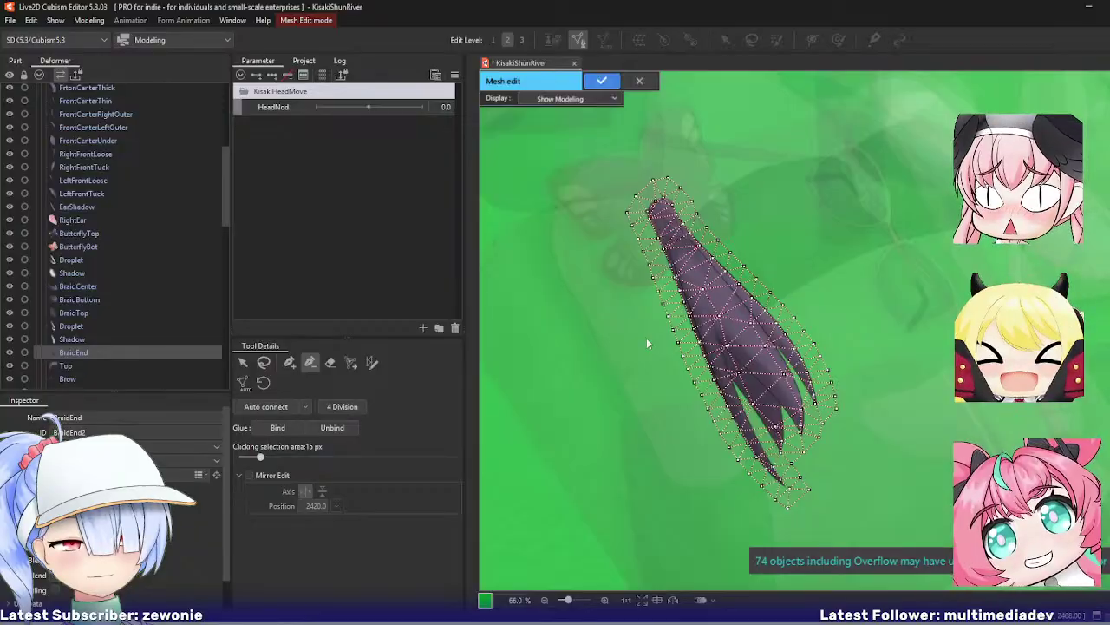
scroll(661, 333, up, 2)
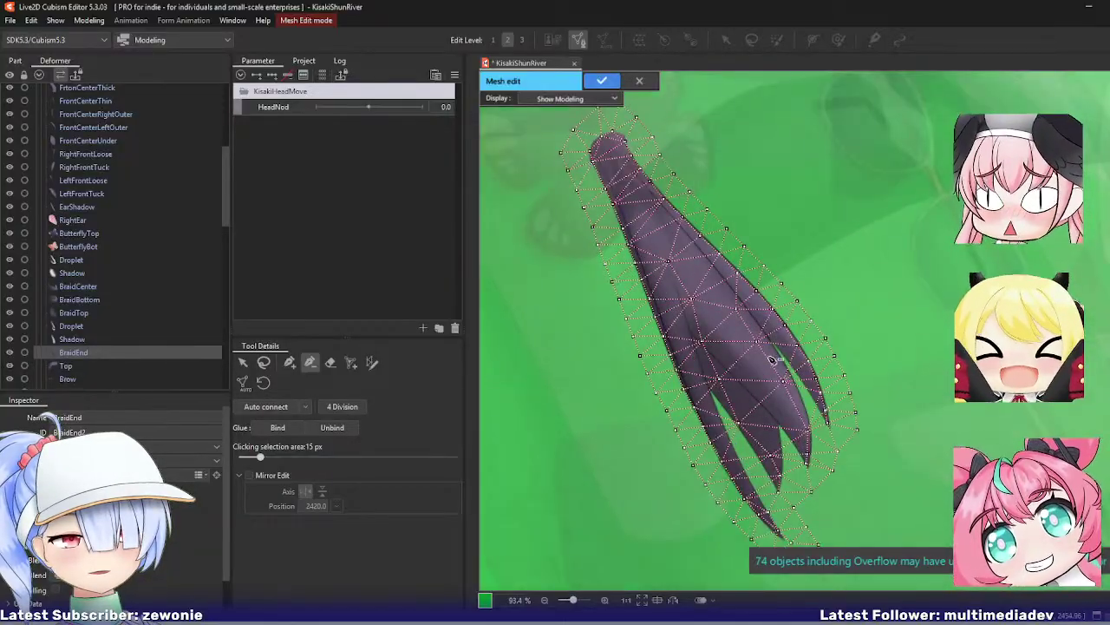
drag(737, 350, 723, 350)
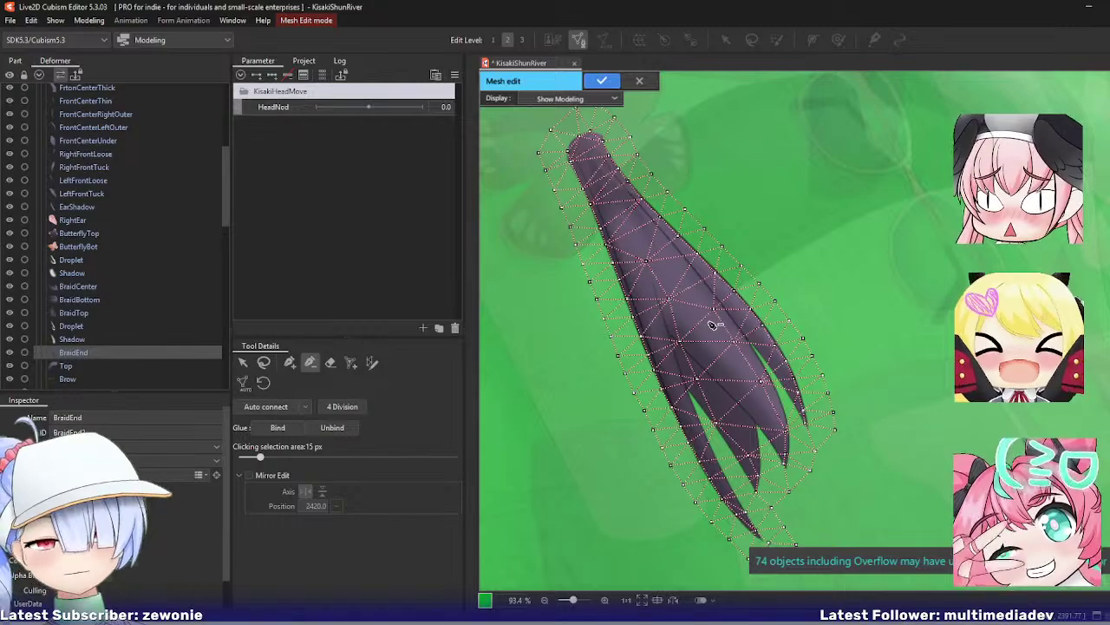
scroll(711, 324, down, 2)
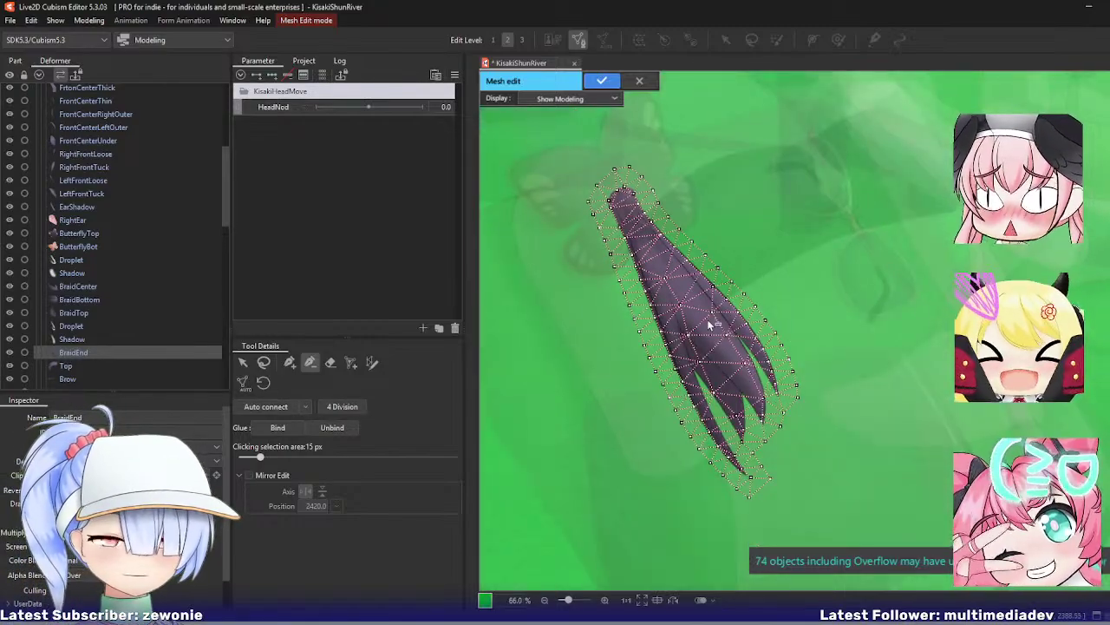
key(Return)
Step: Check the mesh of the Top hair part in mesh edit mode and close the edit
click(72, 364)
key(f)
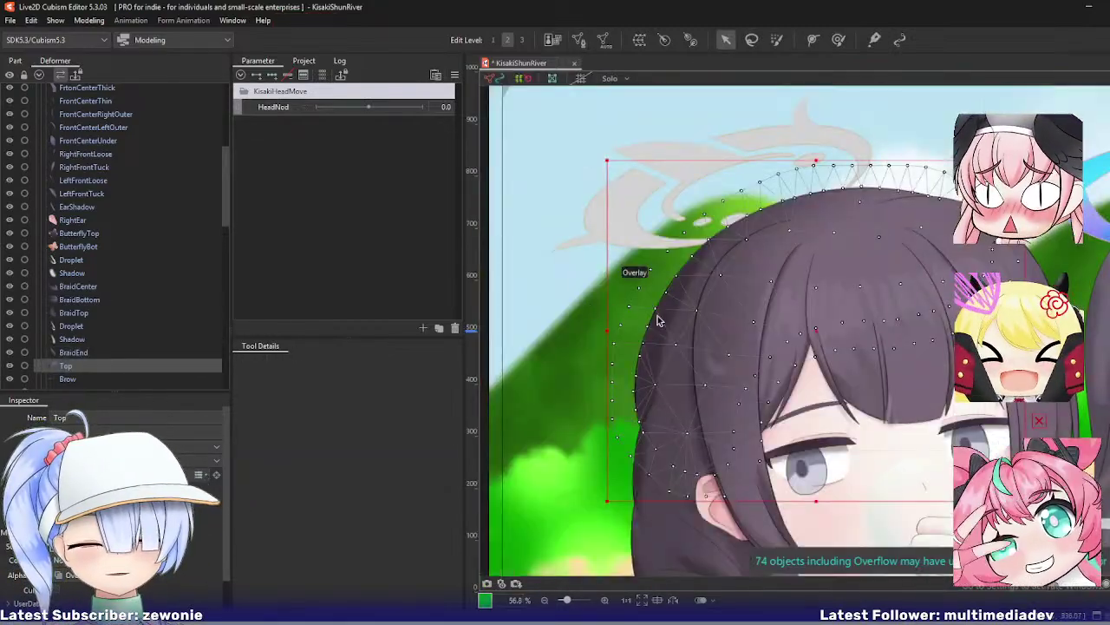
key(ctrl+e)
drag(802, 354, 757, 350)
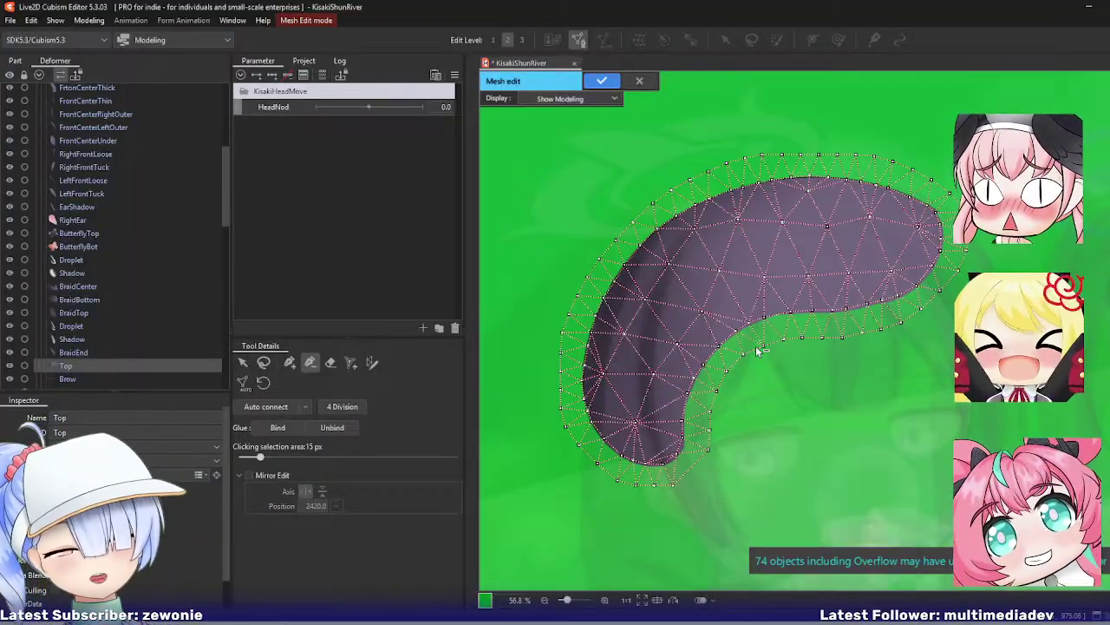
key(Return)
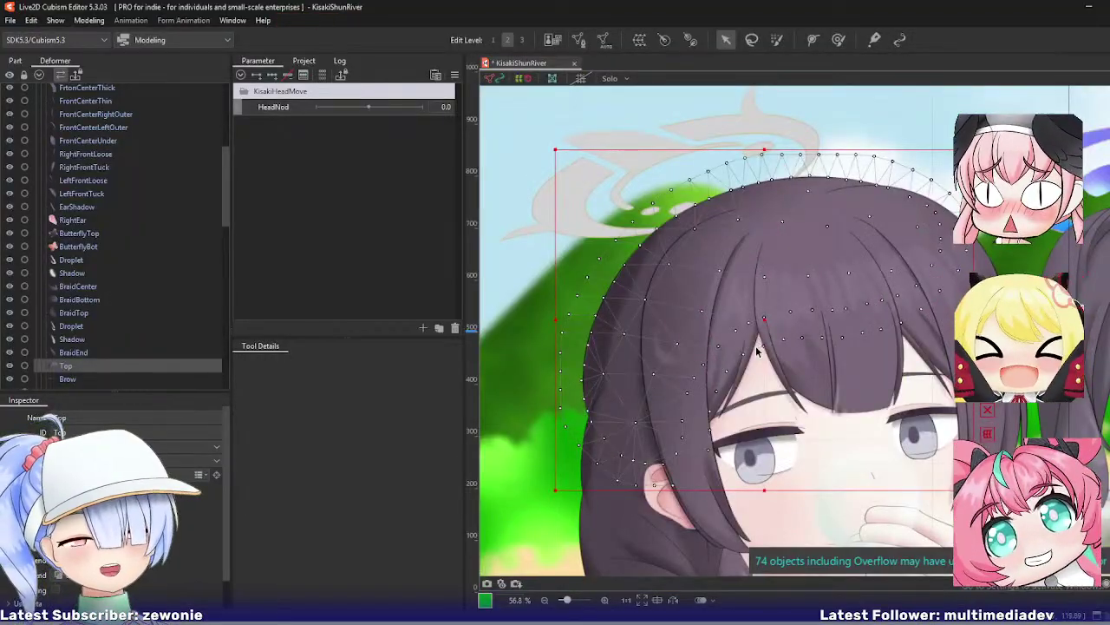
key(ctrl+e)
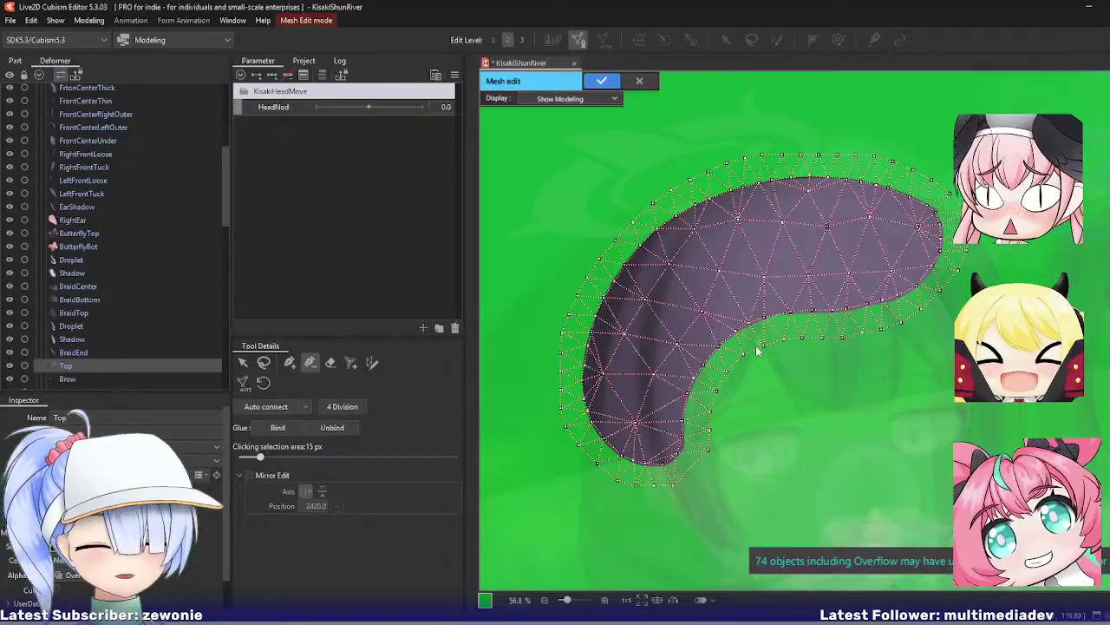
key(Return)
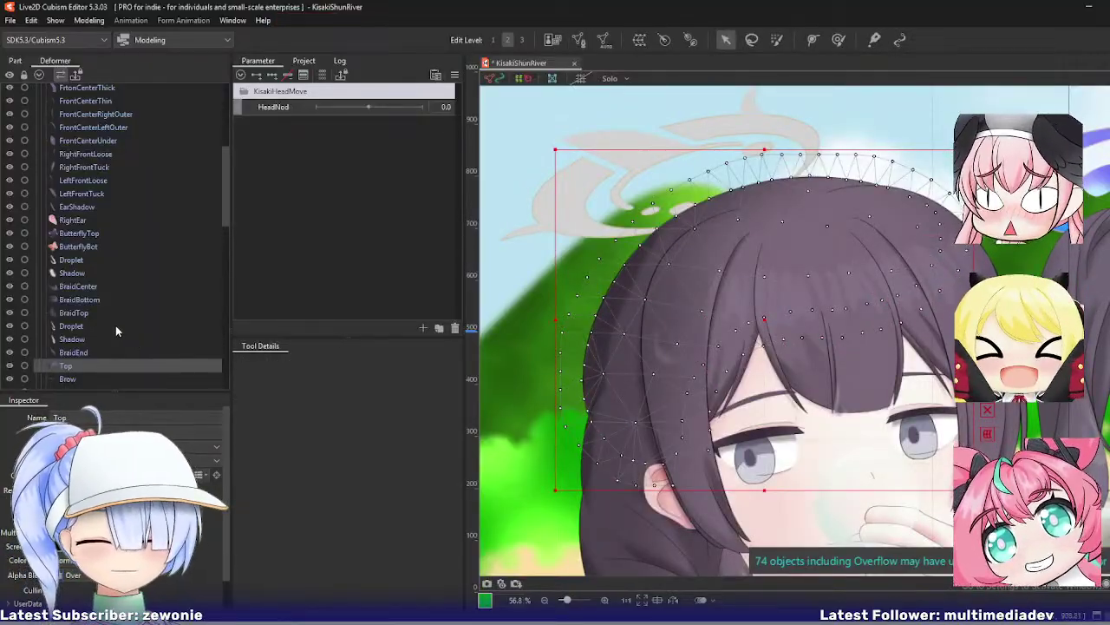
Step: Examine the vertex layout of the Brow mesh listed below Top and close the mesh edit
scroll(104, 304, down, 2)
click(91, 281)
key(ctrl+e)
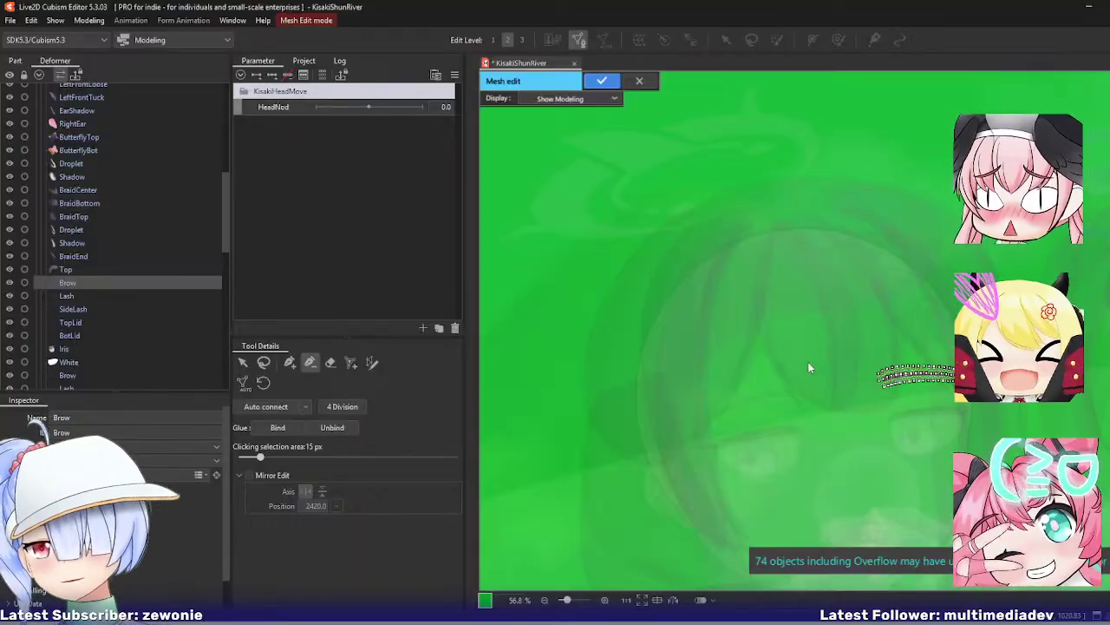
scroll(797, 364, up, 6)
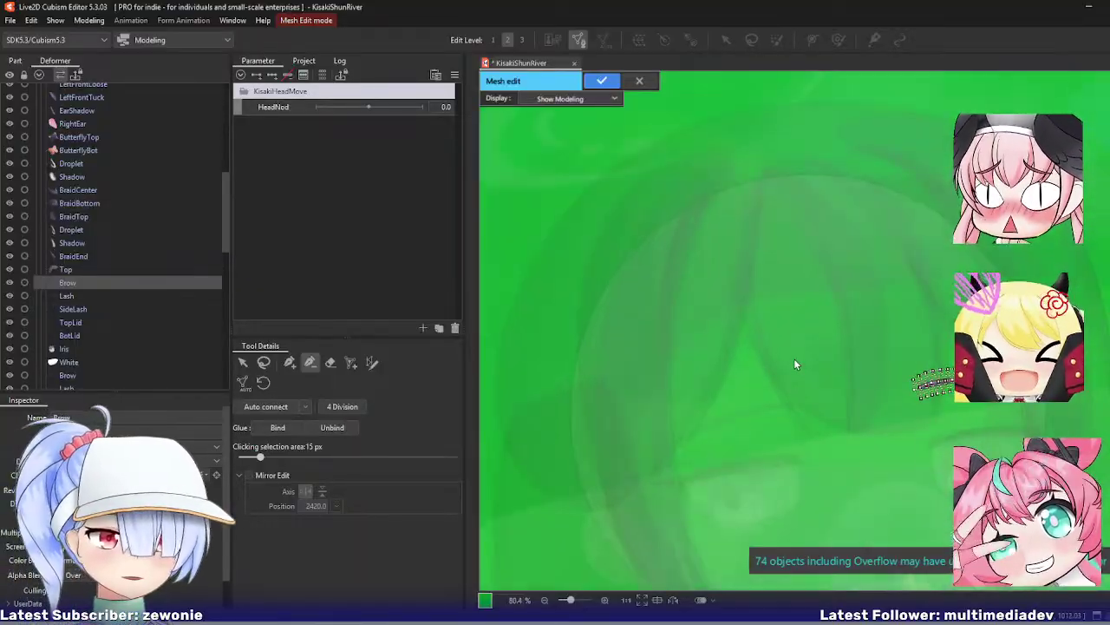
scroll(683, 363, down, 2)
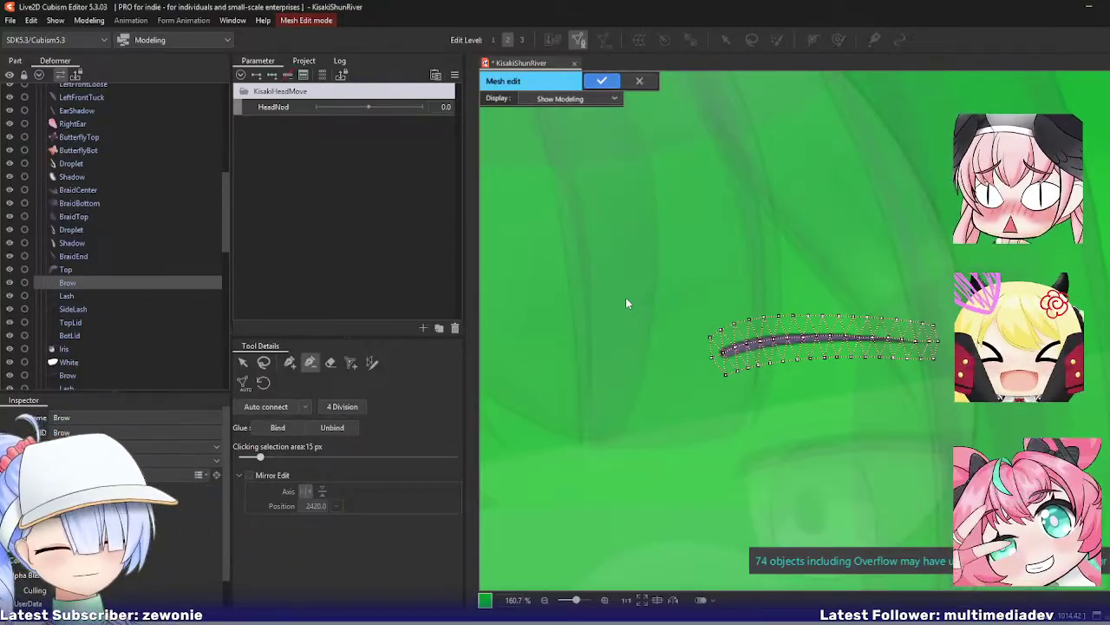
drag(916, 405, 868, 381)
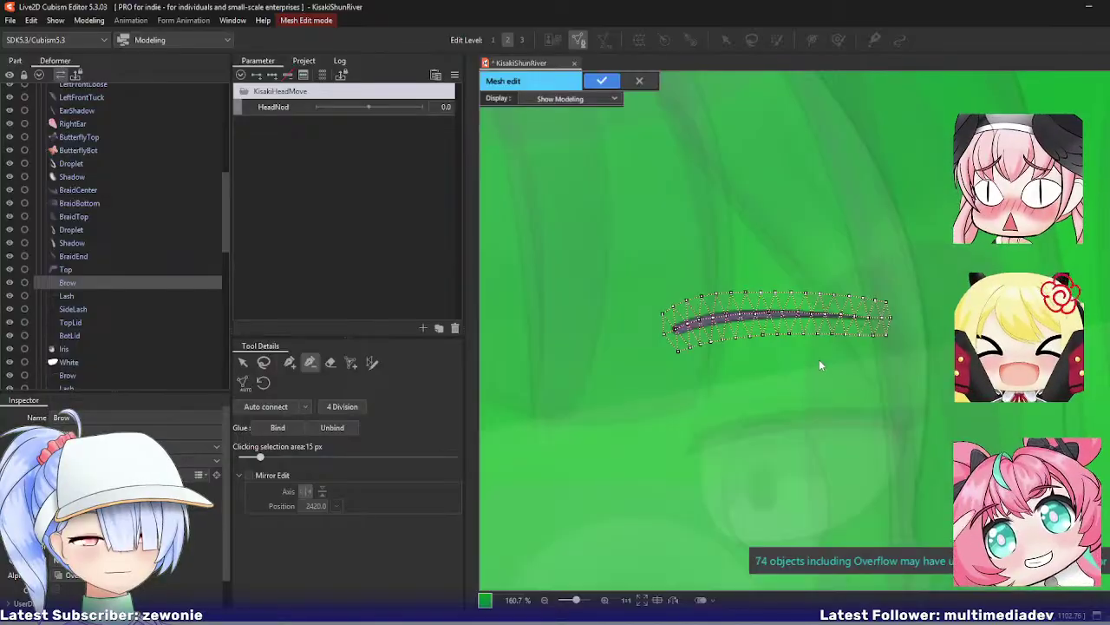
scroll(819, 351, up, 2)
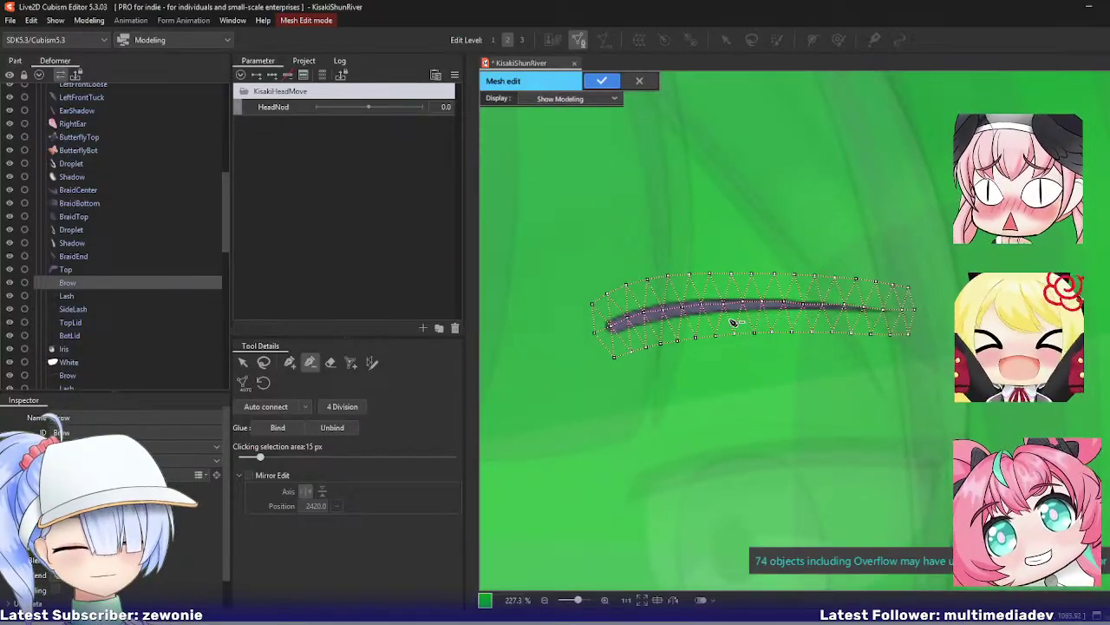
click(291, 364)
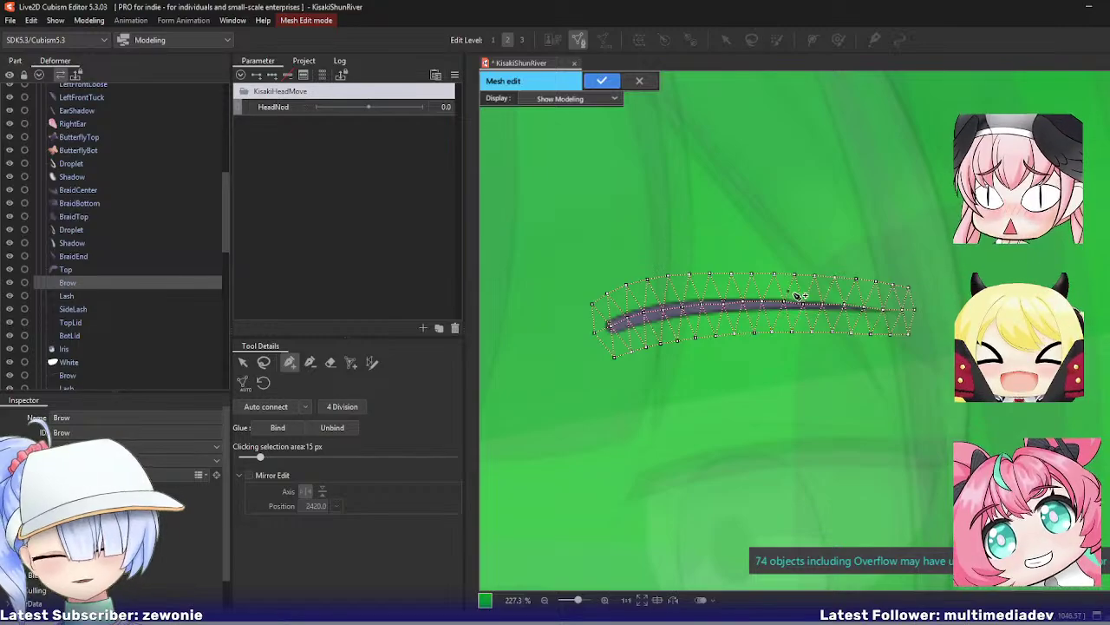
scroll(691, 317, down, 6)
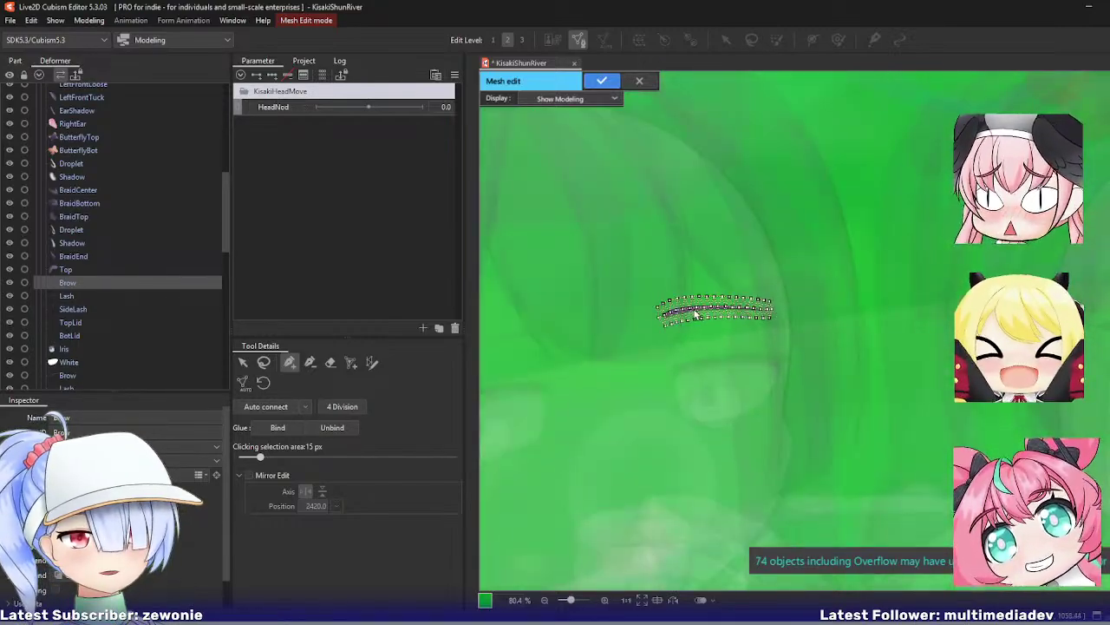
key(Return)
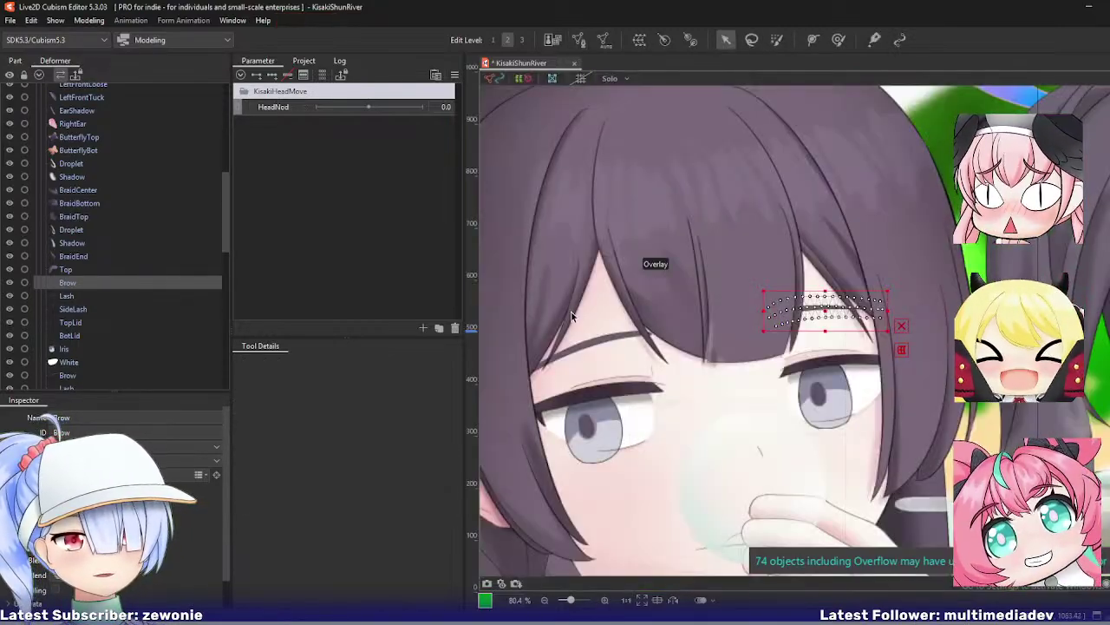
Step: Open the Lash mesh listed above SideLash for editing and pull the outline vertices at both tips outward
click(119, 295)
key(ctrl+e)
scroll(899, 382, up, 4)
scroll(900, 377, up, 2)
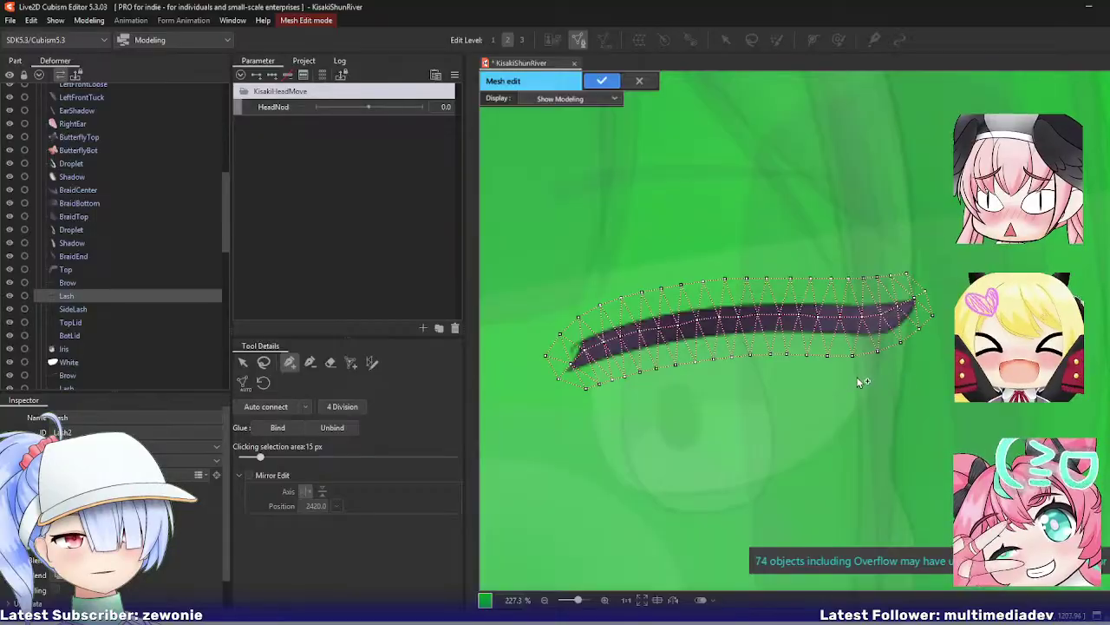
click(550, 391)
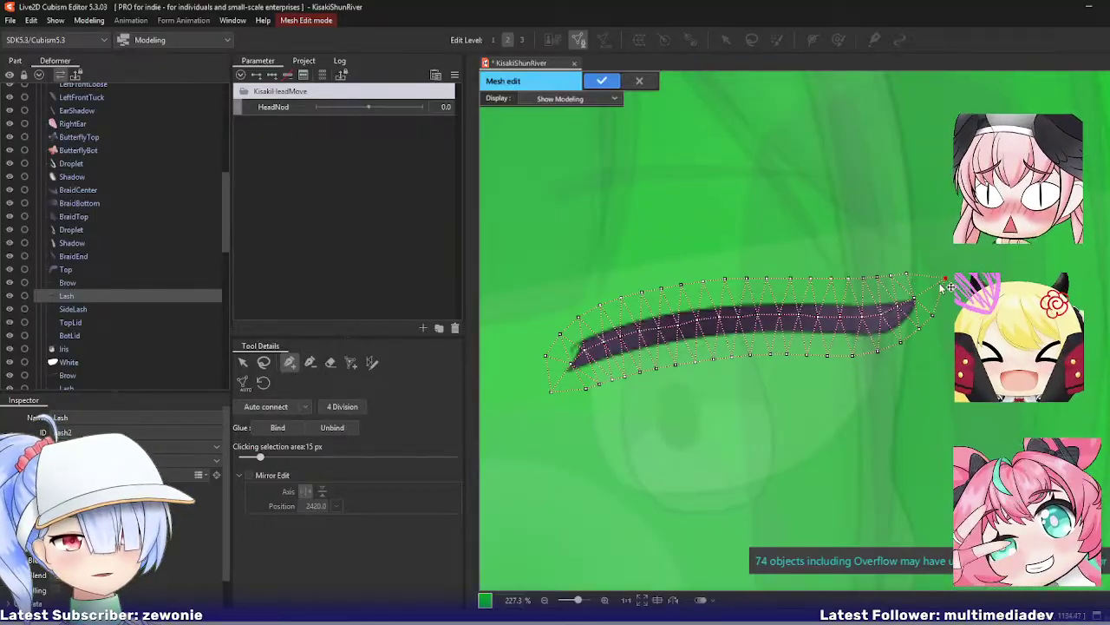
Step: Lasso the inner vertices along the centre of the Lash mesh and delete them
click(264, 362)
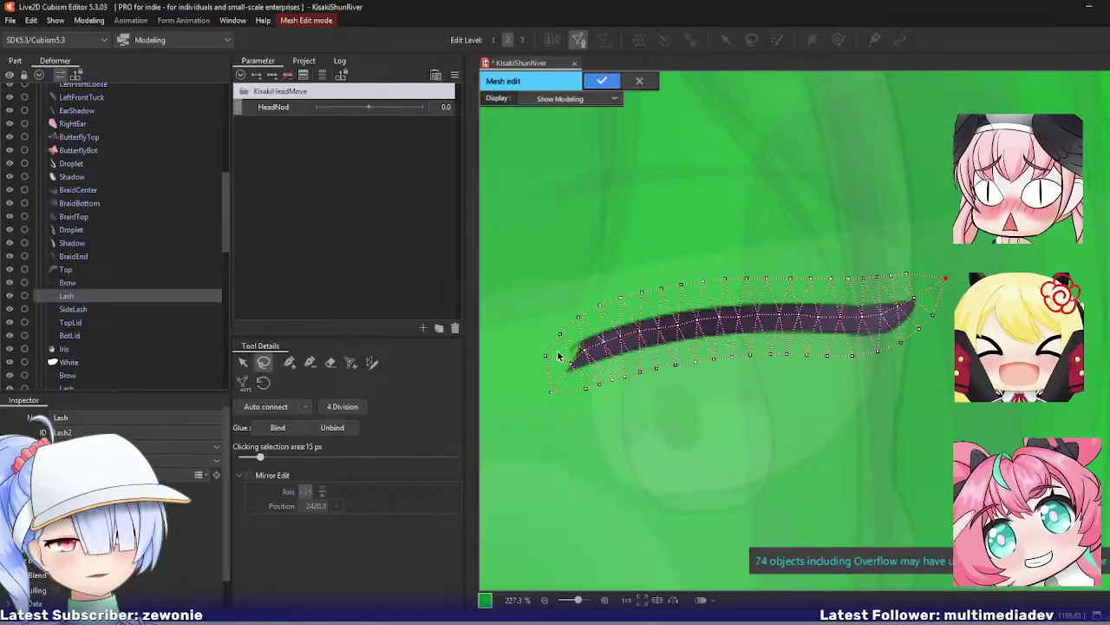
mouse_move(558, 356)
mouse_down()
mouse_move(568, 370)
mouse_move(869, 335)
mouse_move(917, 305)
mouse_move(604, 326)
mouse_up()
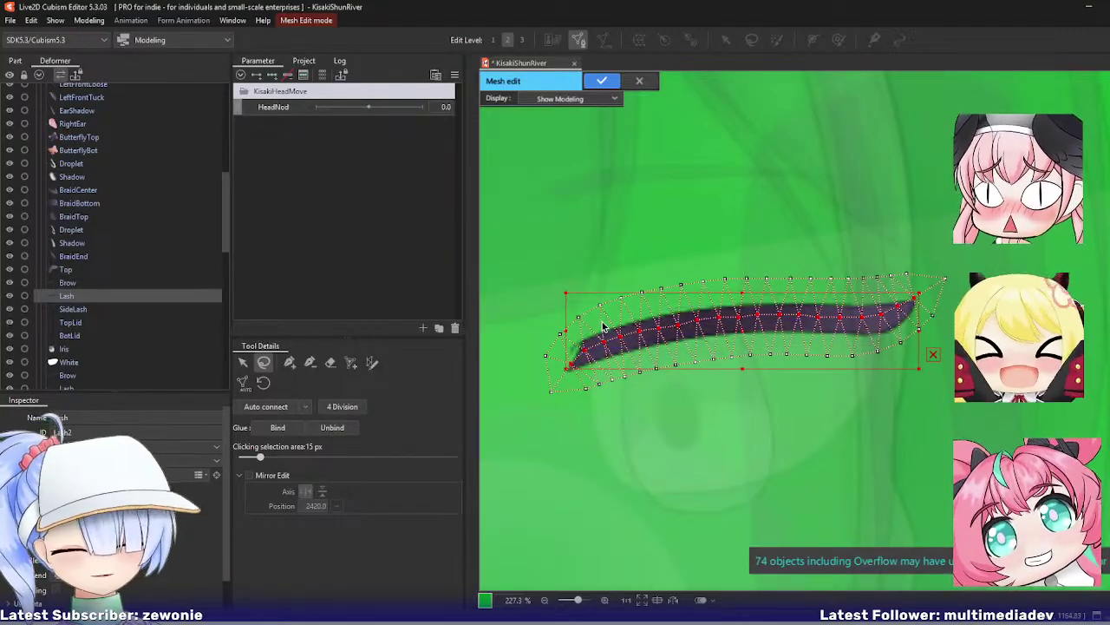
key(Delete)
Step: Trace the lash's upper and lower edges with a mesh stroke, fit its control points to the shape and apply the mesh edit
click(371, 362)
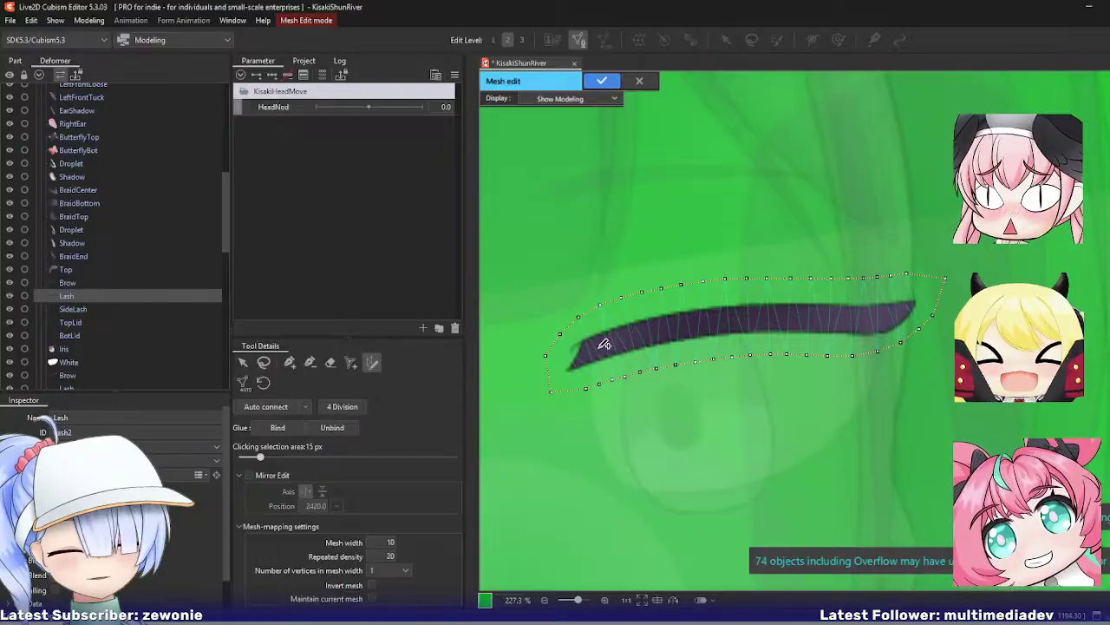
mouse_move(585, 336)
mouse_down()
mouse_move(689, 317)
mouse_move(915, 303)
mouse_move(872, 334)
mouse_move(693, 337)
mouse_move(568, 371)
mouse_up()
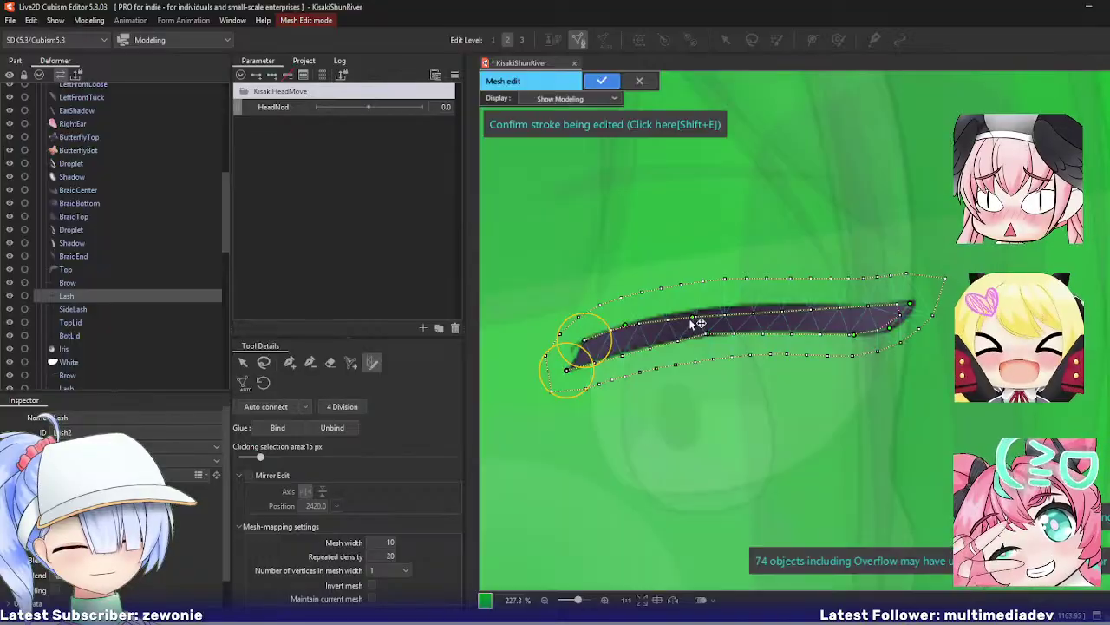
drag(692, 318, 682, 311)
drag(752, 308, 755, 303)
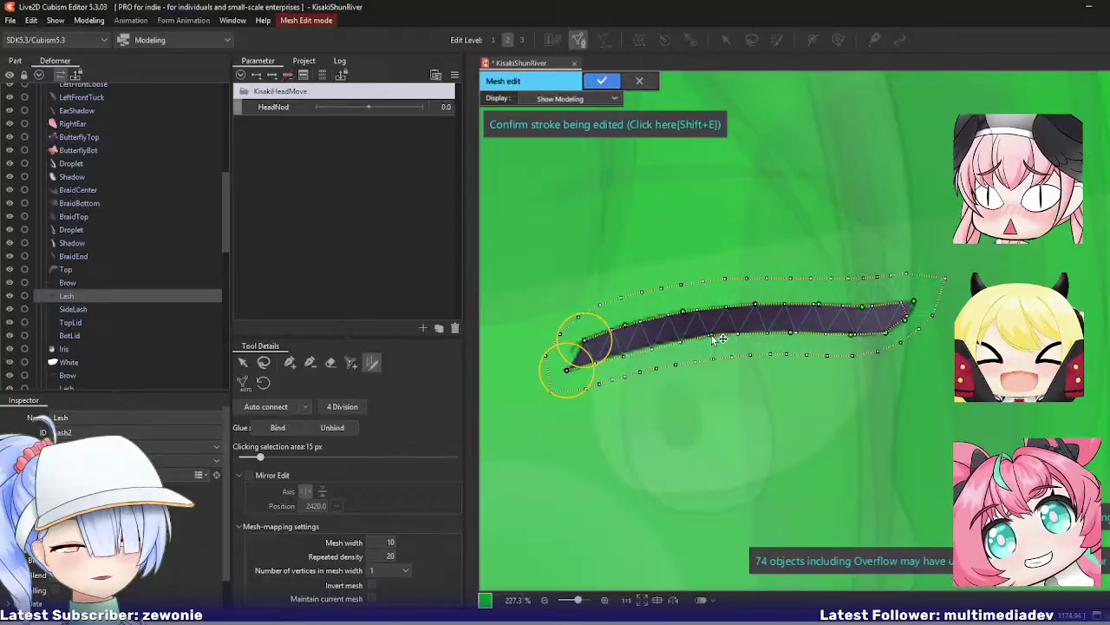
click(634, 350)
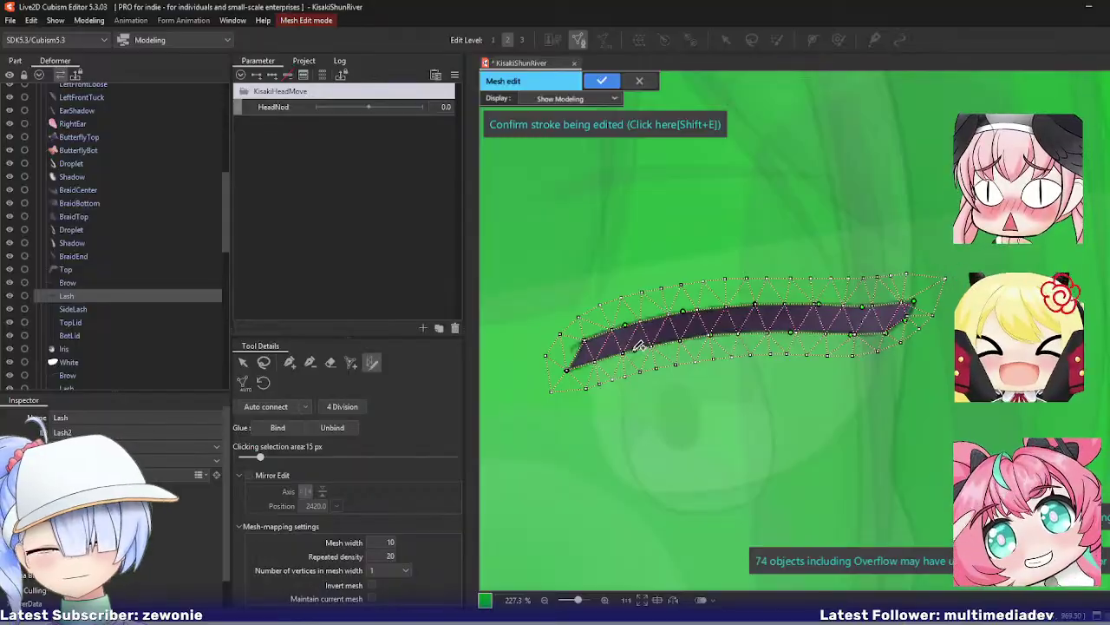
key(Return)
Step: Open the SideLash mesh for editing and move its inner vertices onto the left edge and lower tip of the lash
click(99, 309)
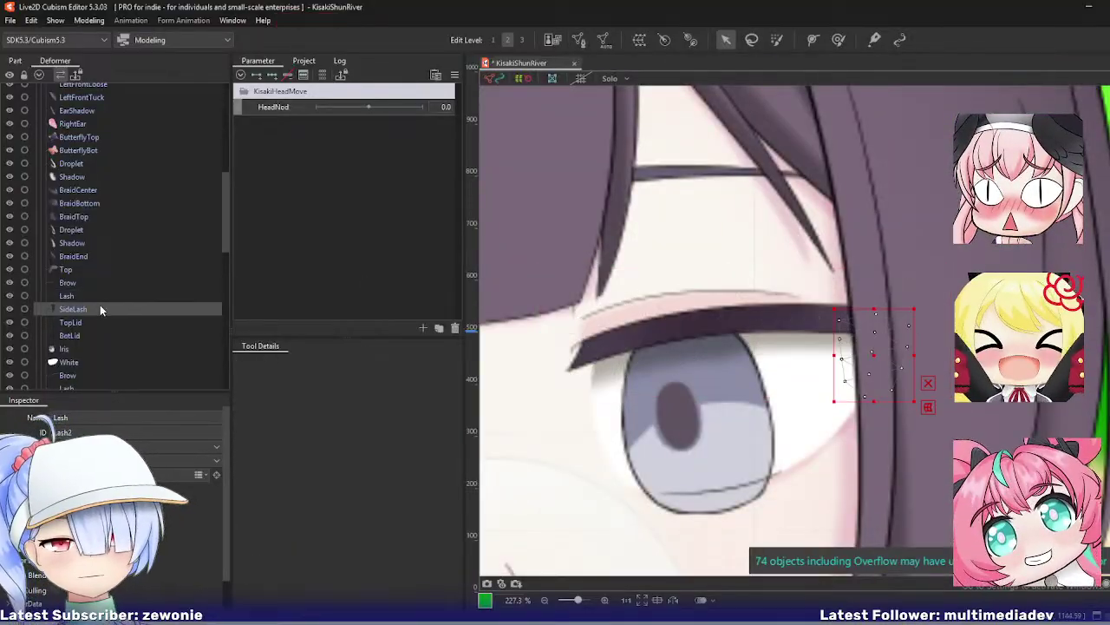
key(ctrl+e)
drag(835, 352, 714, 322)
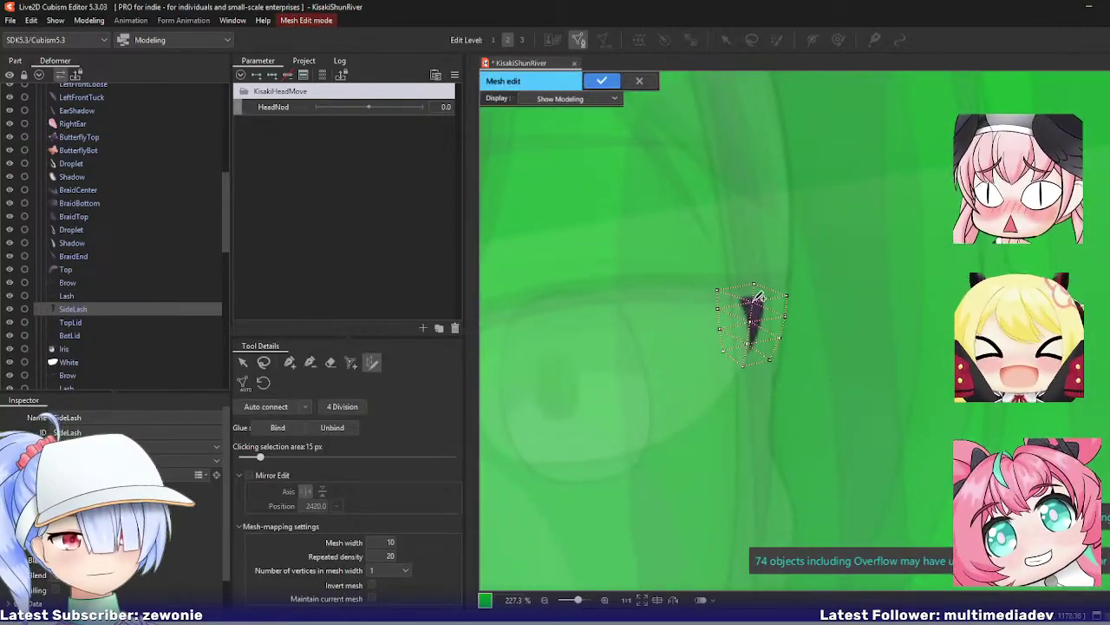
click(290, 362)
drag(754, 284, 727, 273)
scroll(753, 280, up, 3)
click(745, 319)
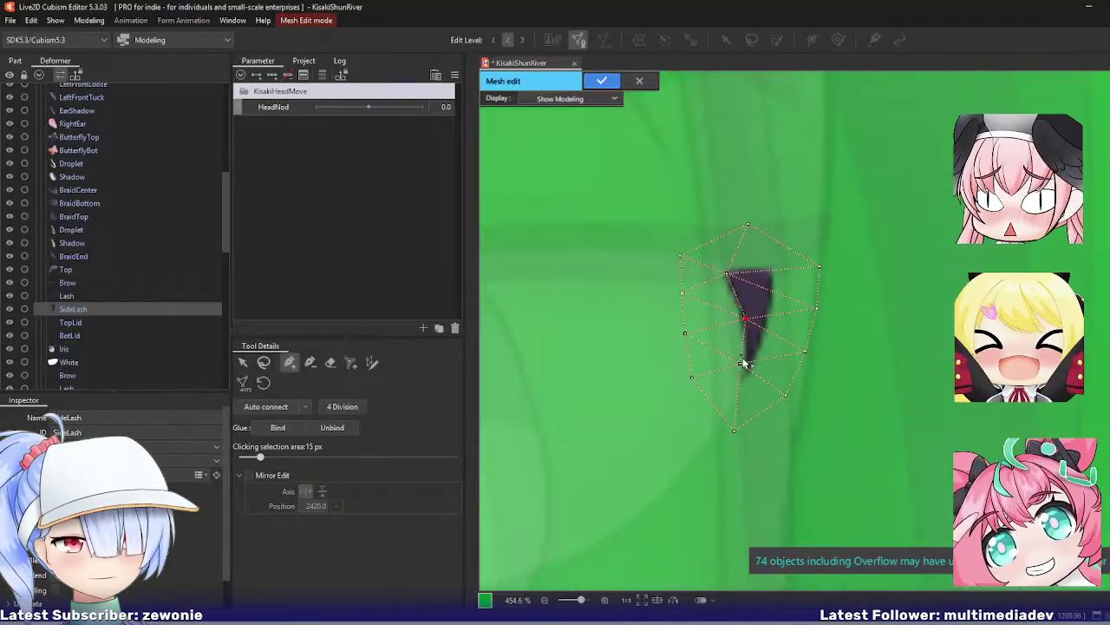
drag(741, 363, 746, 374)
Step: Add two vertices along the right edge of the side lash and apply the mesh edit
click(770, 270)
click(770, 316)
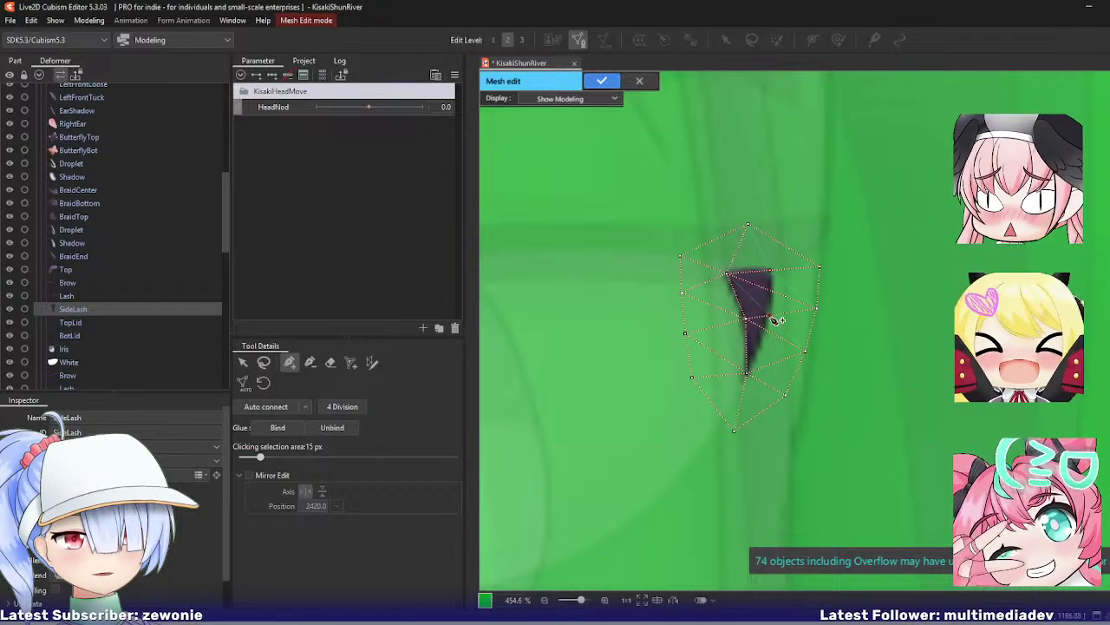
drag(770, 315, 768, 319)
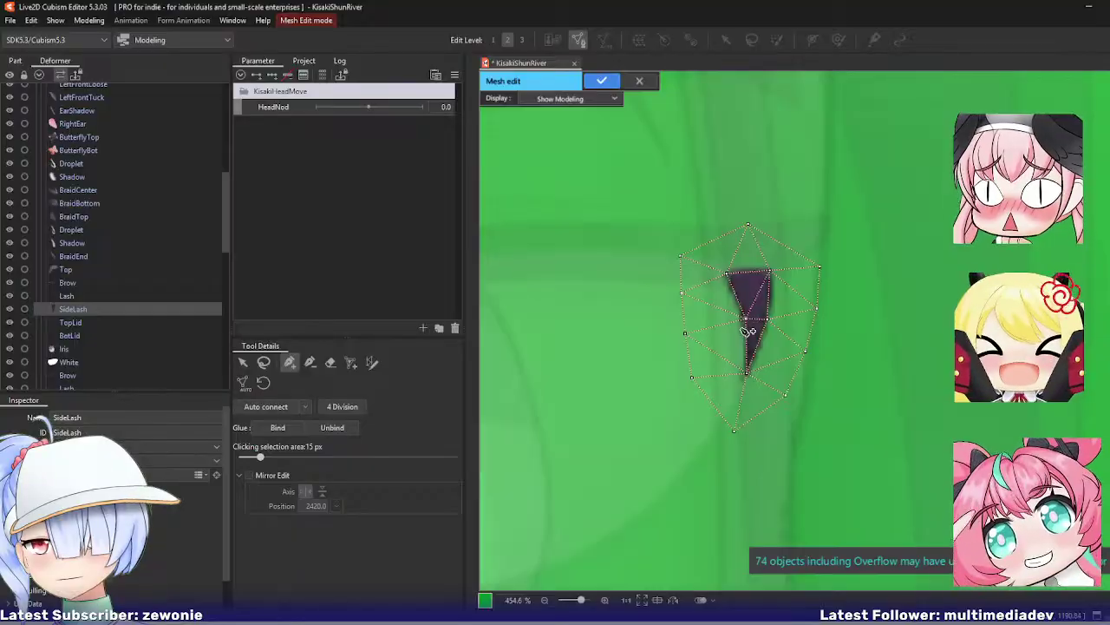
key(ctrl+e)
Step: Open the TopLid mesh for editing, delete the stray upper-edge vertex near its left end and connect the vertices on either side with an edge
click(98, 320)
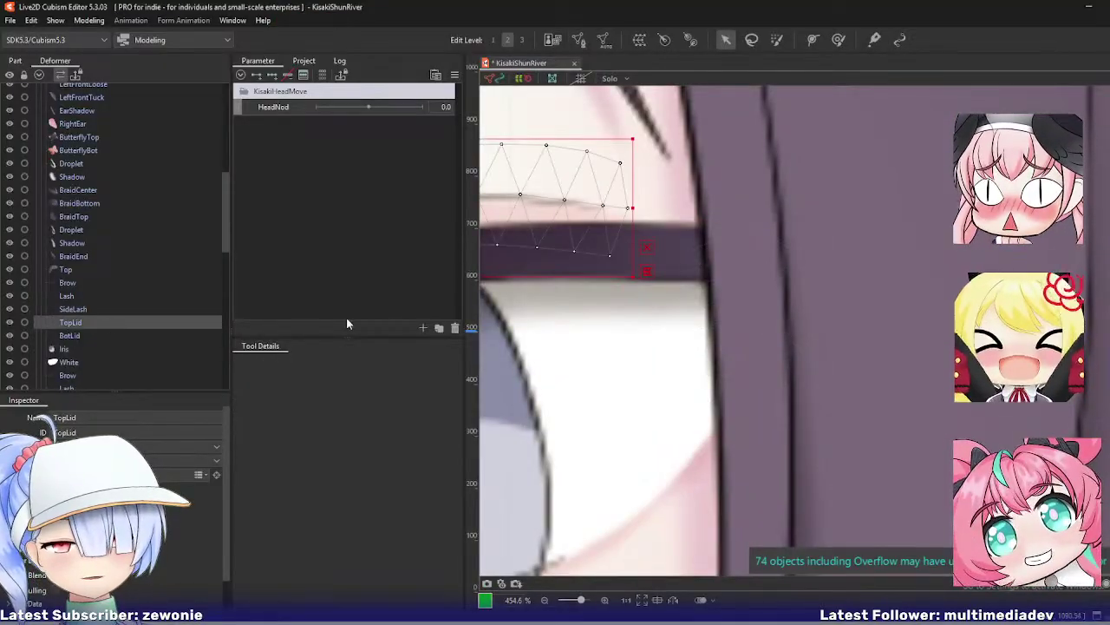
key(f)
key(ctrl+e)
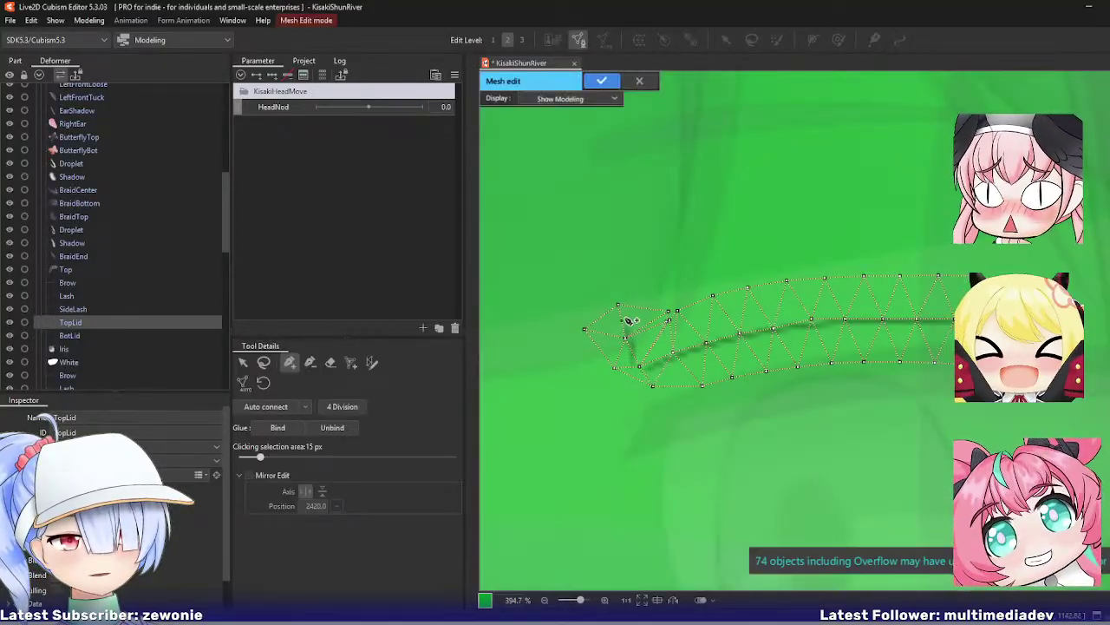
scroll(624, 319, up, 5)
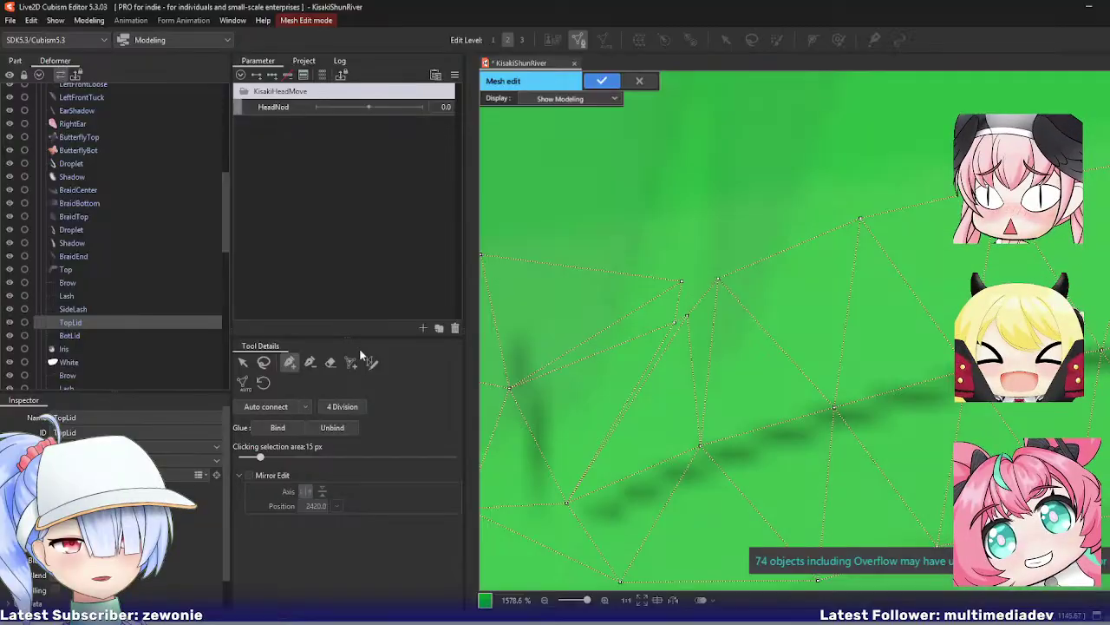
click(681, 281)
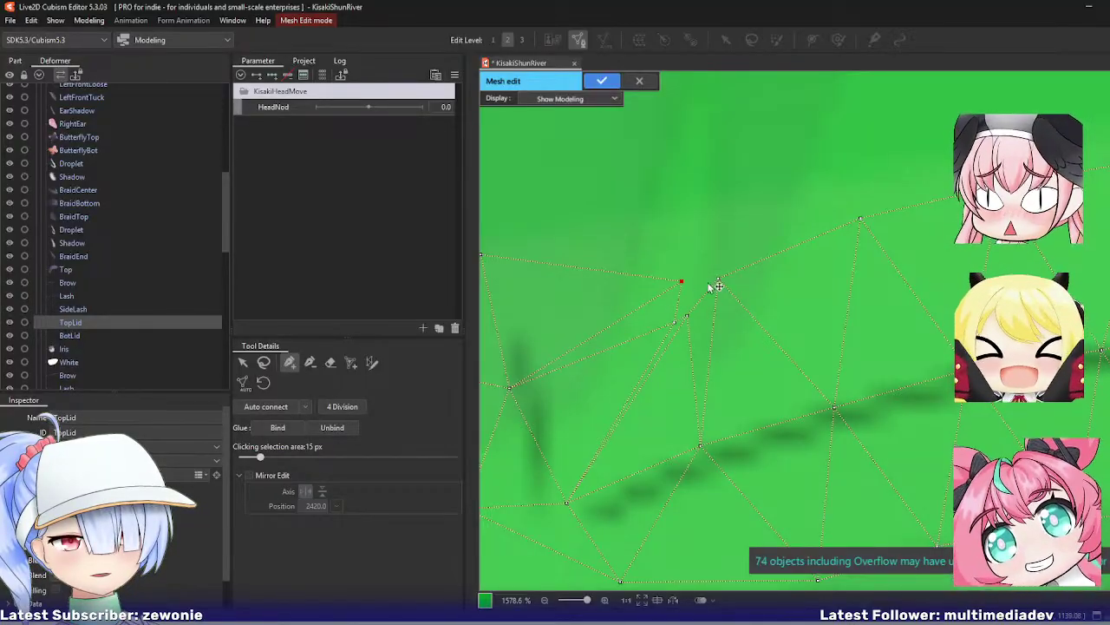
click(718, 278)
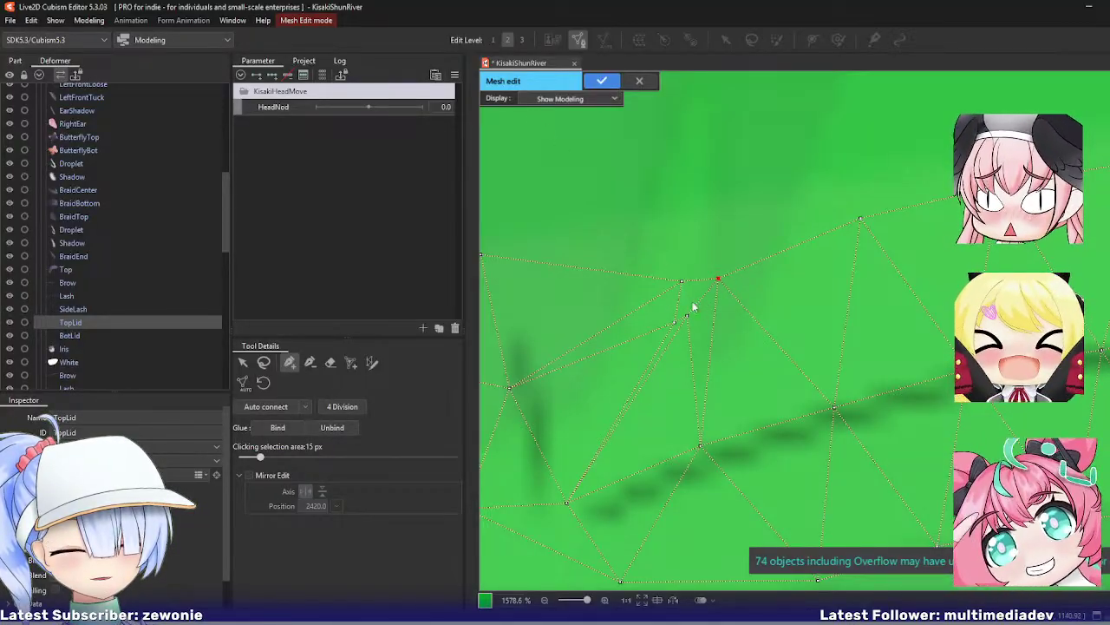
click(310, 362)
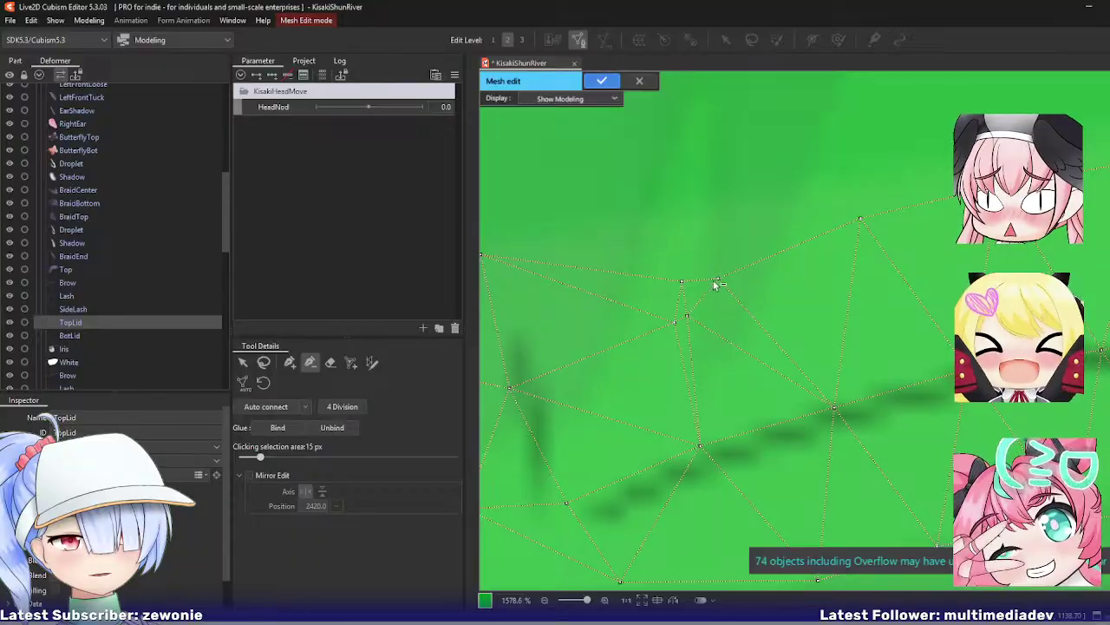
click(284, 367)
drag(682, 281, 860, 218)
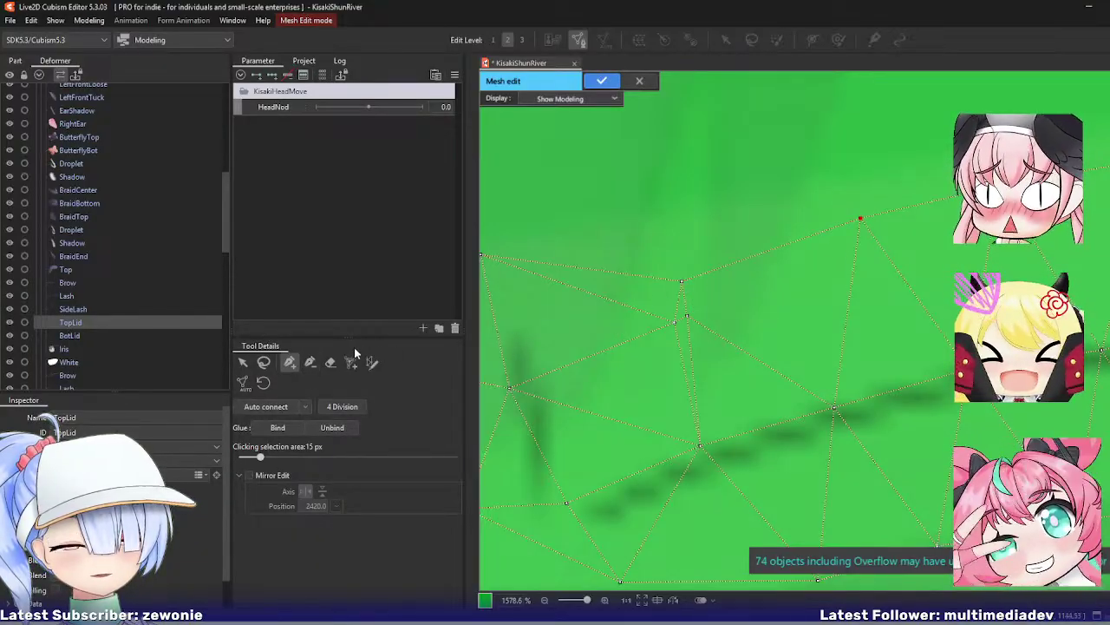
Step: Delete the two closely spaced inner vertices just below the upper edge near the left end of the TopLid mesh
click(310, 362)
click(675, 322)
click(687, 315)
scroll(651, 365, down, 4)
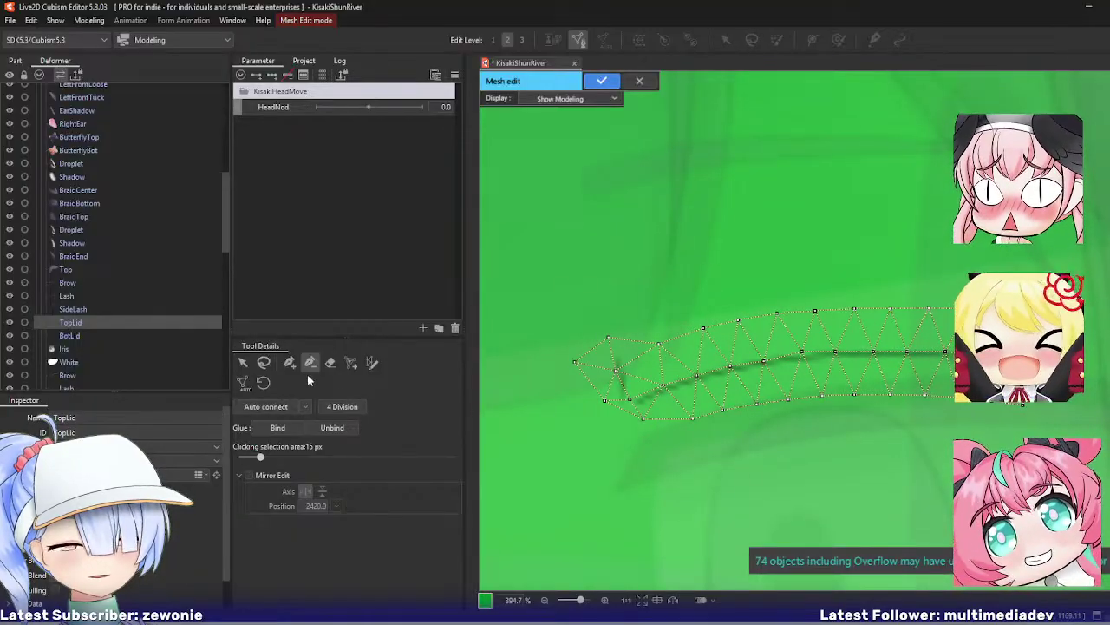
Step: Move the outline vertices at the lower left end of the TopLid mesh further outward and apply the mesh edit
drag(644, 420, 601, 405)
drag(692, 419, 627, 433)
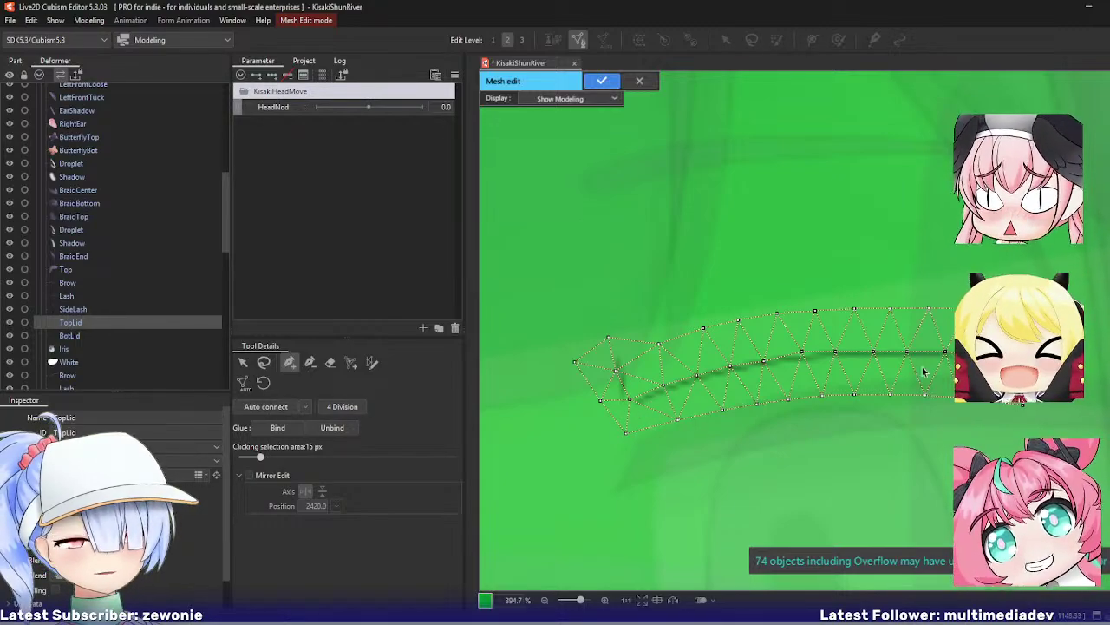
key(Return)
Step: Open the BotLid mesh for editing, check its vertices along the lid line and close the mesh edit
click(73, 334)
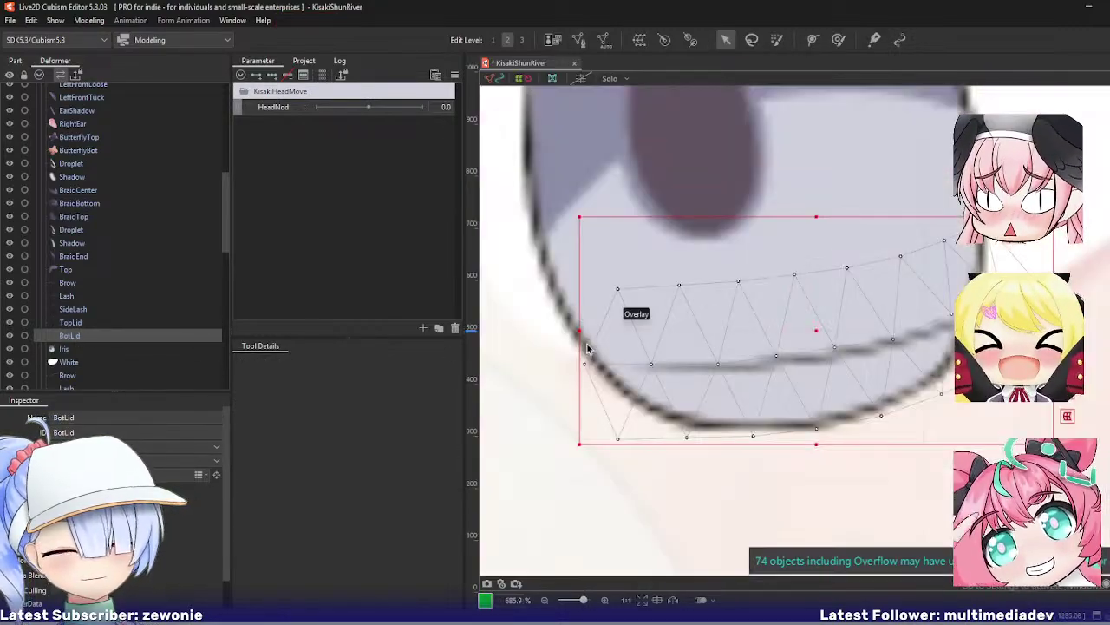
double_click(587, 343)
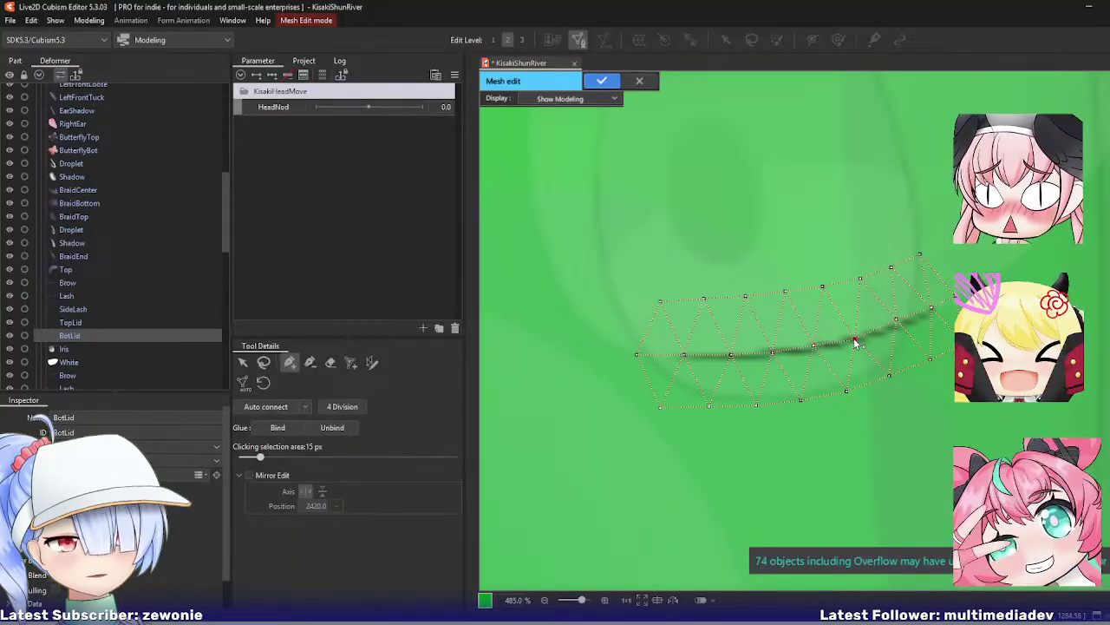
key(Return)
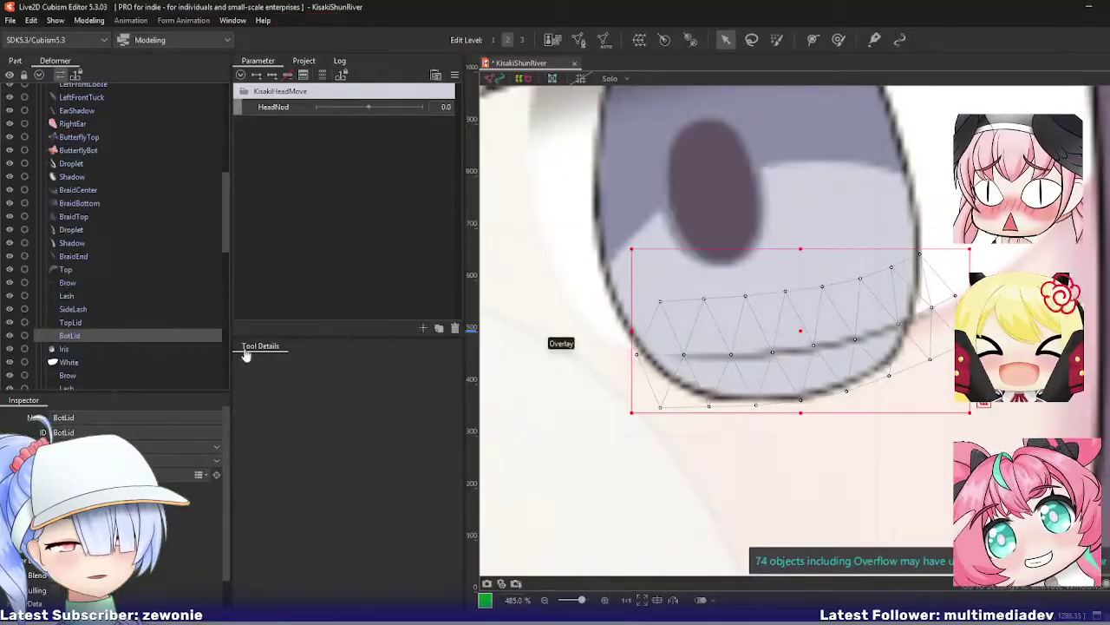
Step: Examine the vertices around the Iris mesh in mesh editing, close the edit and save the model
click(52, 349)
scroll(651, 329, down, 3)
key(ctrl+e)
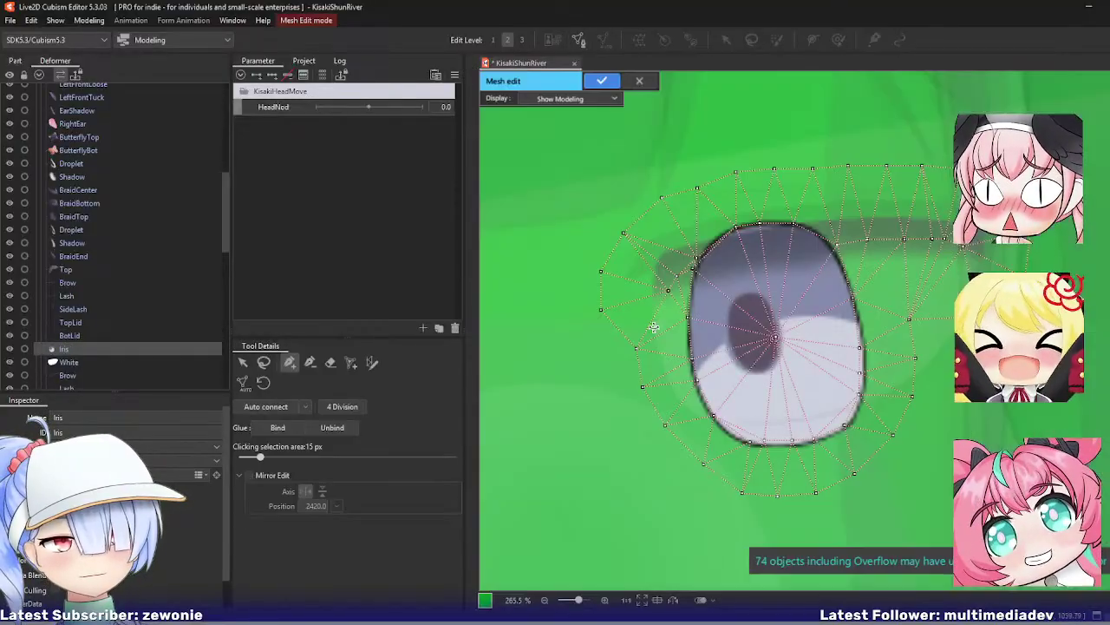
scroll(669, 273, up, 4)
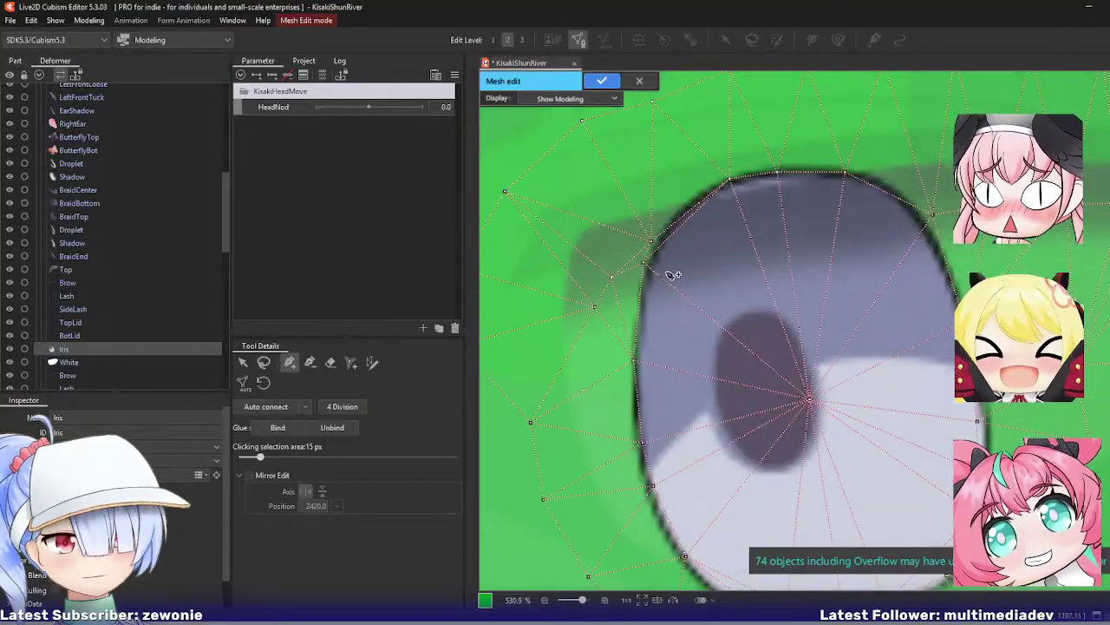
scroll(659, 276, down, 4)
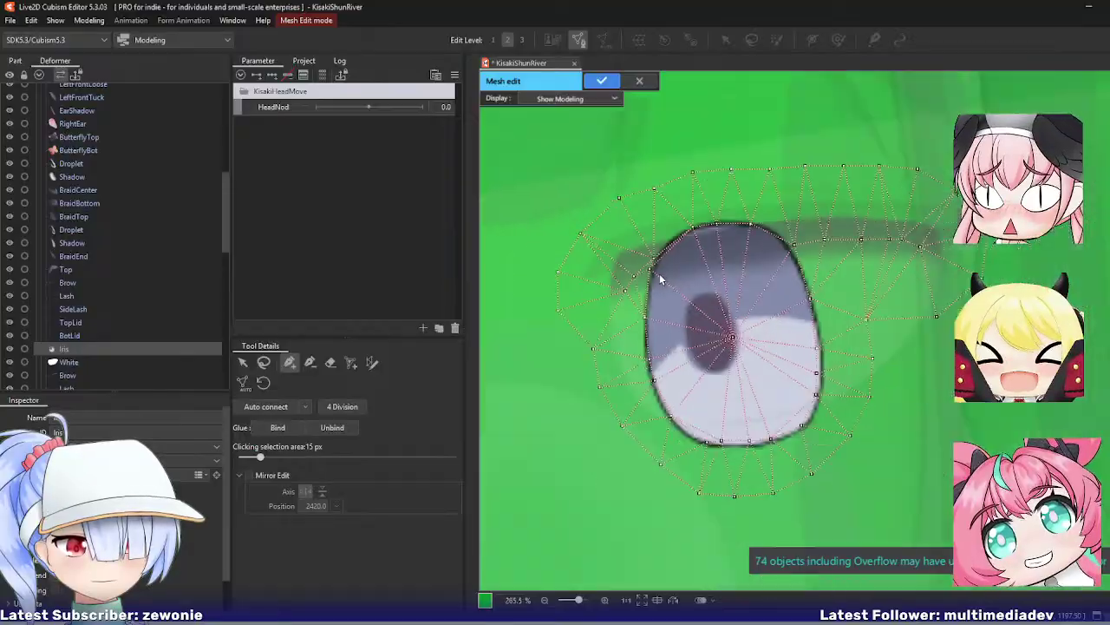
scroll(660, 278, up, 4)
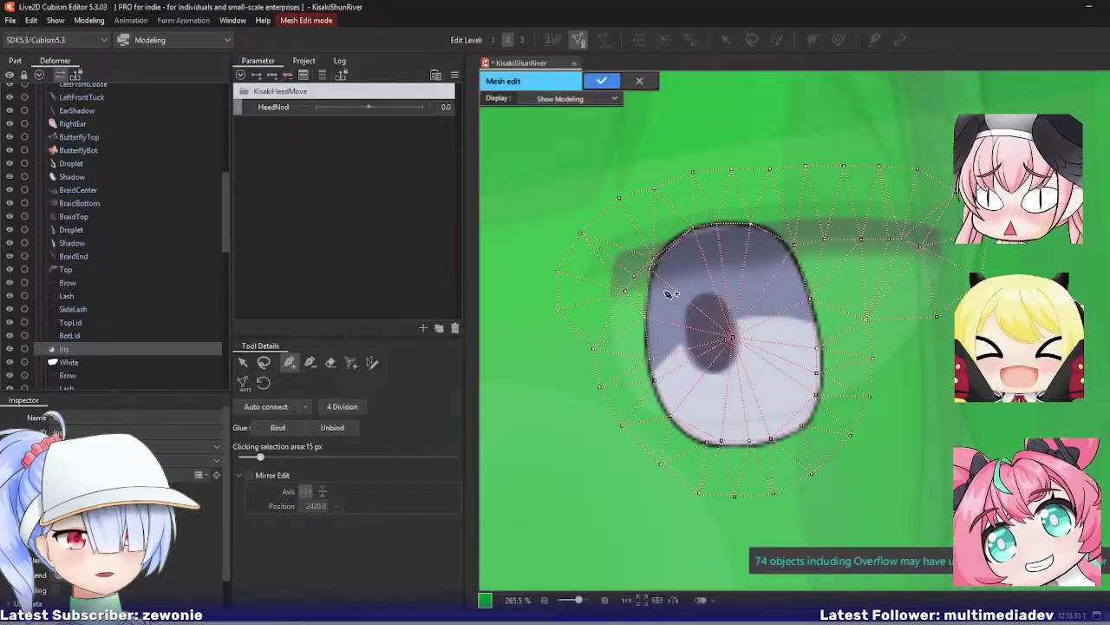
scroll(668, 290, down, 4)
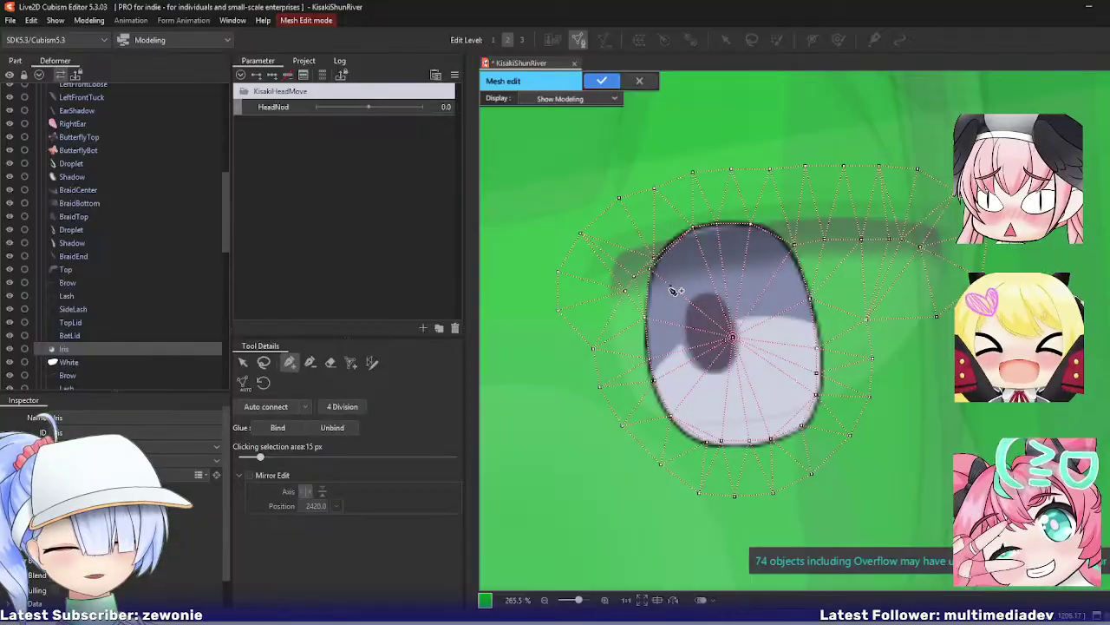
key(Return)
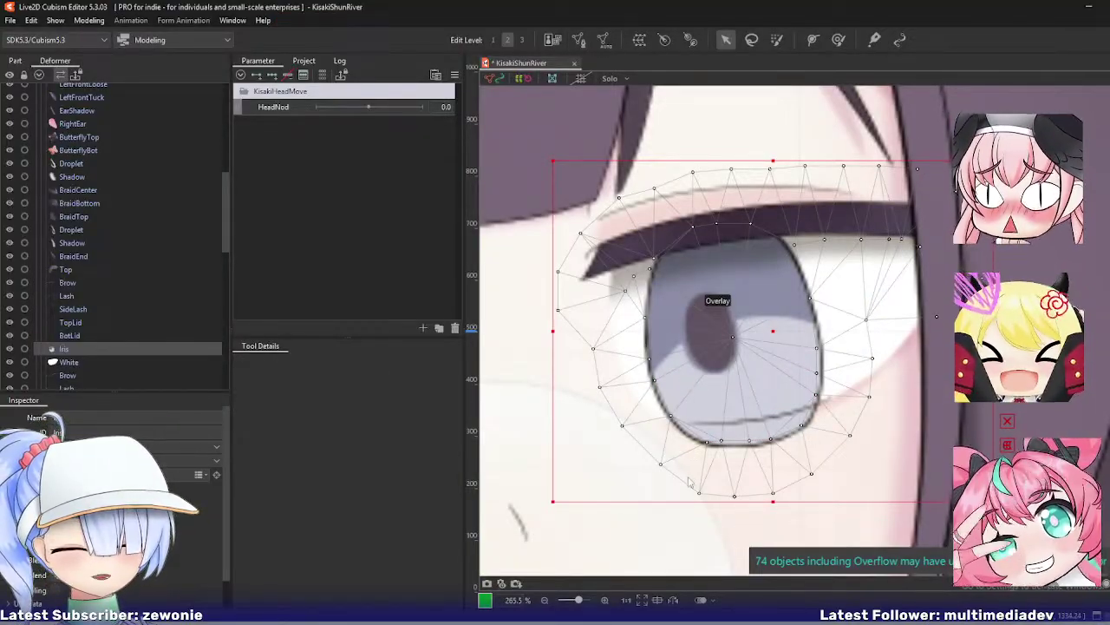
key(ctrl+s)
key(Return)
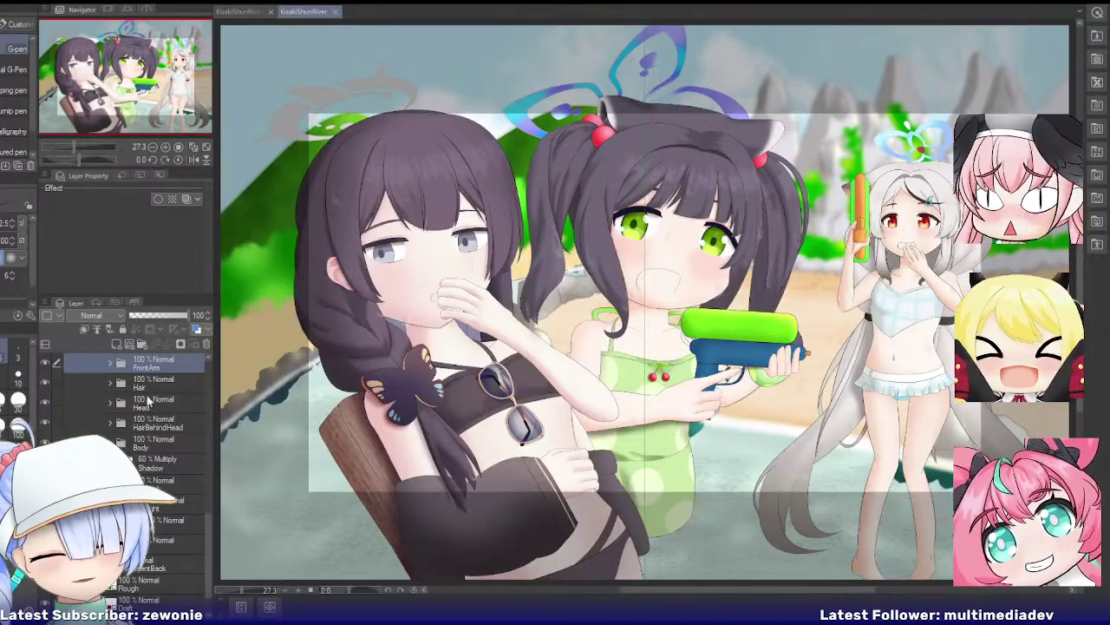
Step: Switch to Clip Studio Paint and copy the line, Multiply, Pupil, Darker and Colour layers from the Eyeball folder of Kisaki's left eye
scroll(149, 411, up, 3)
scroll(150, 411, up, 1)
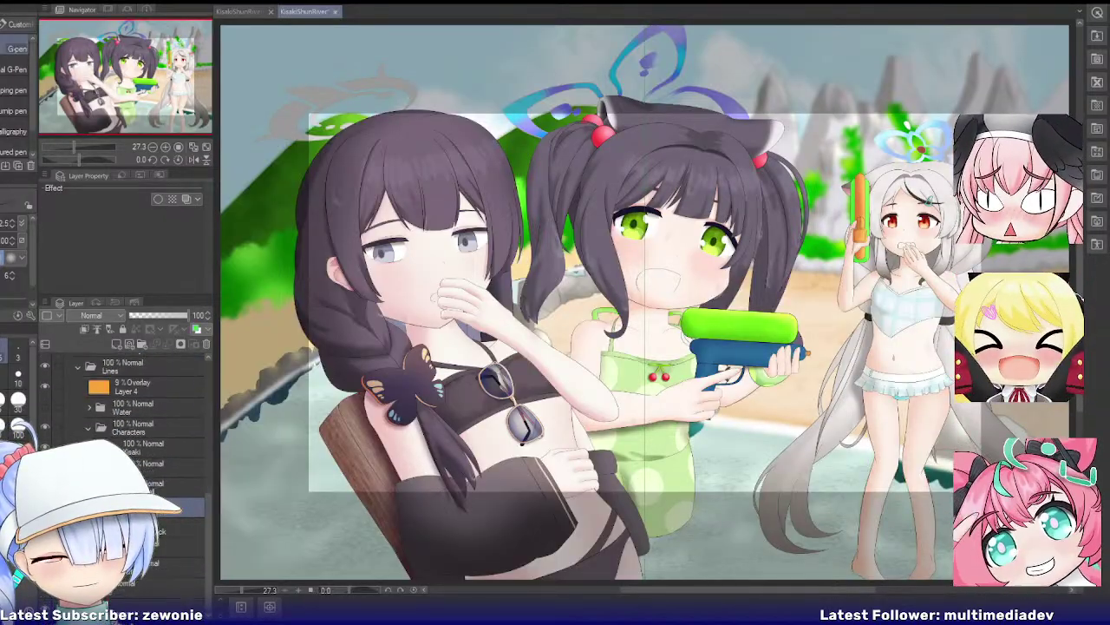
click(99, 448)
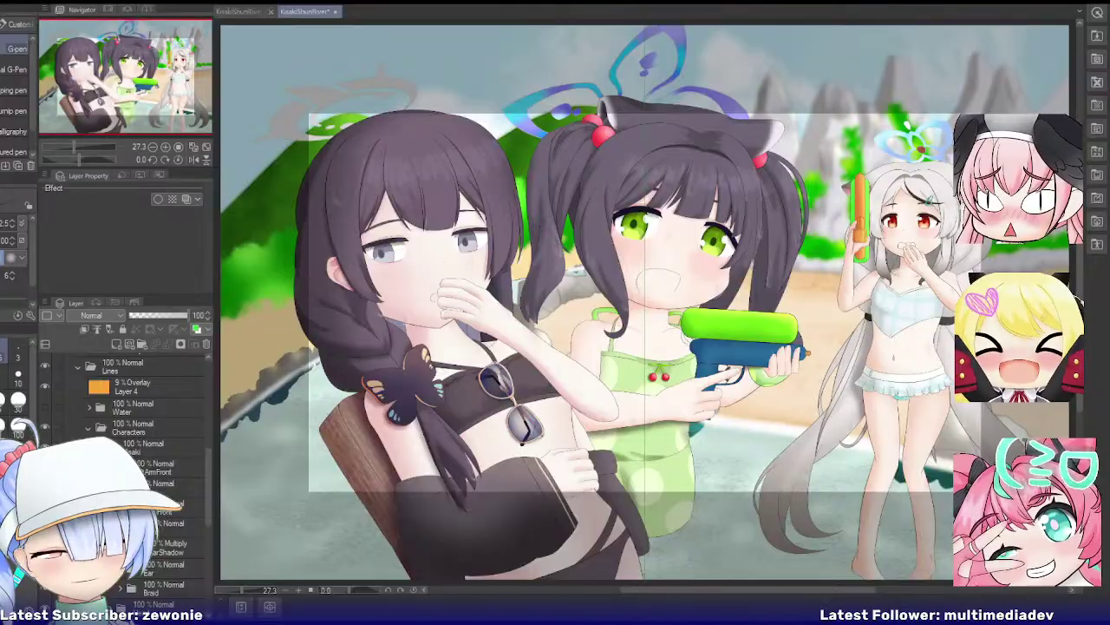
click(111, 503)
scroll(148, 434, down, 2)
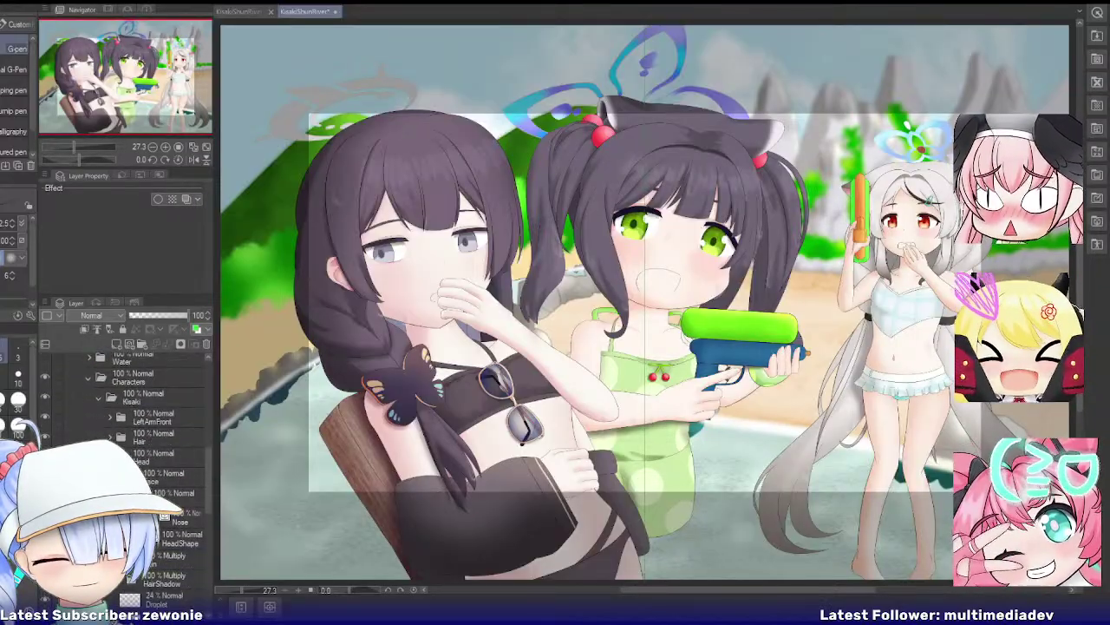
scroll(165, 468, down, 4)
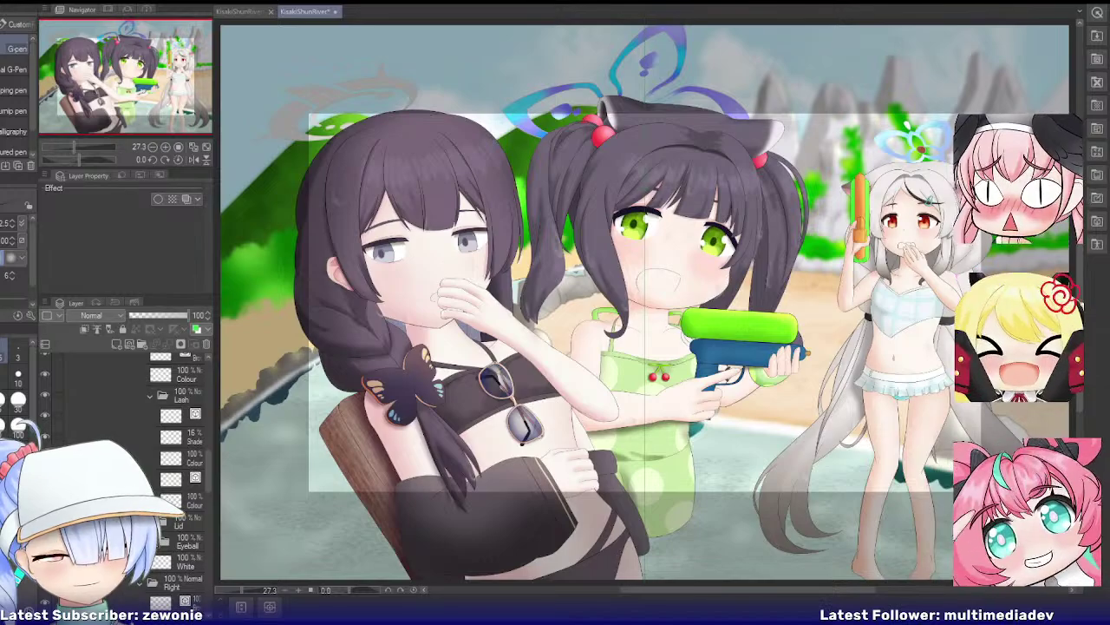
click(151, 541)
scroll(161, 527, down, 3)
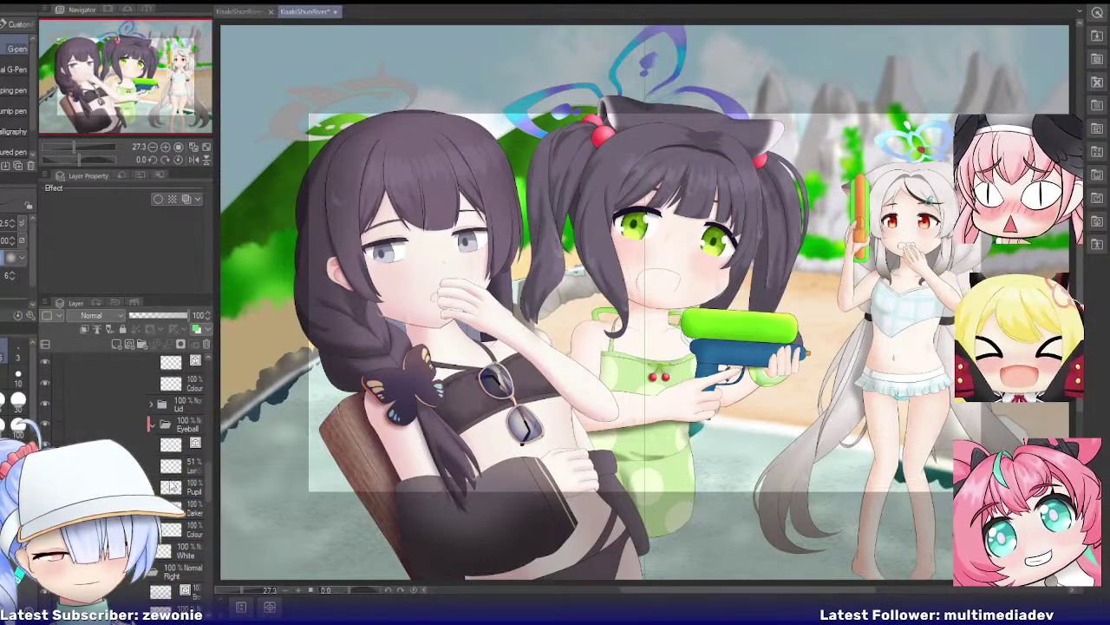
click(193, 448)
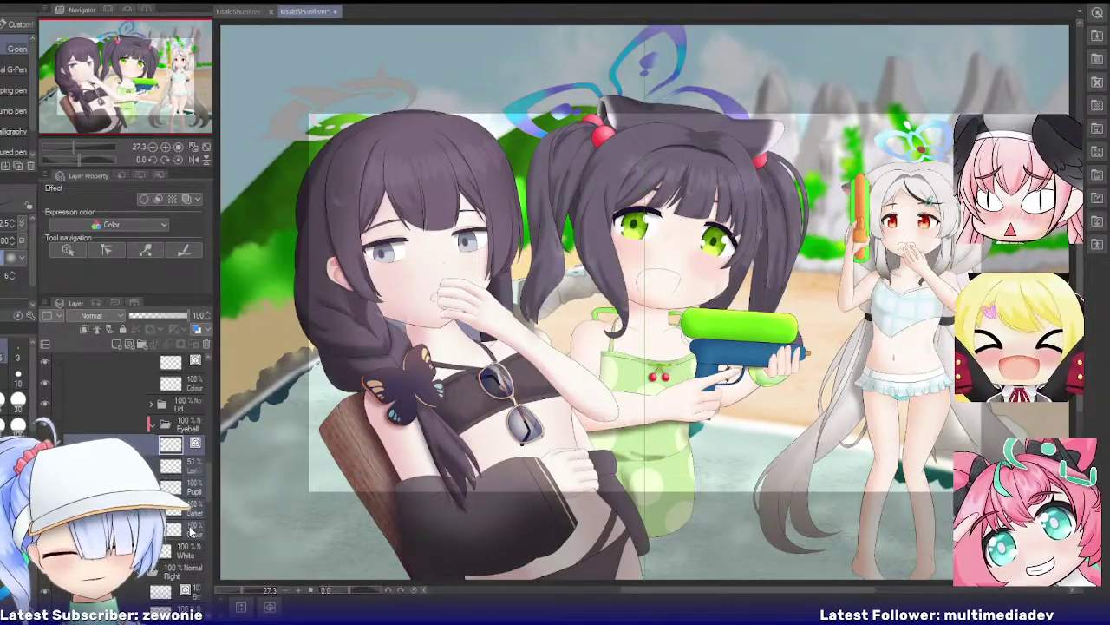
Step: Switch to the KisakiShunRiver.psd document and paste the copied eyeball layers above the Iris layer in the left eye's Eyeball folder
click(232, 13)
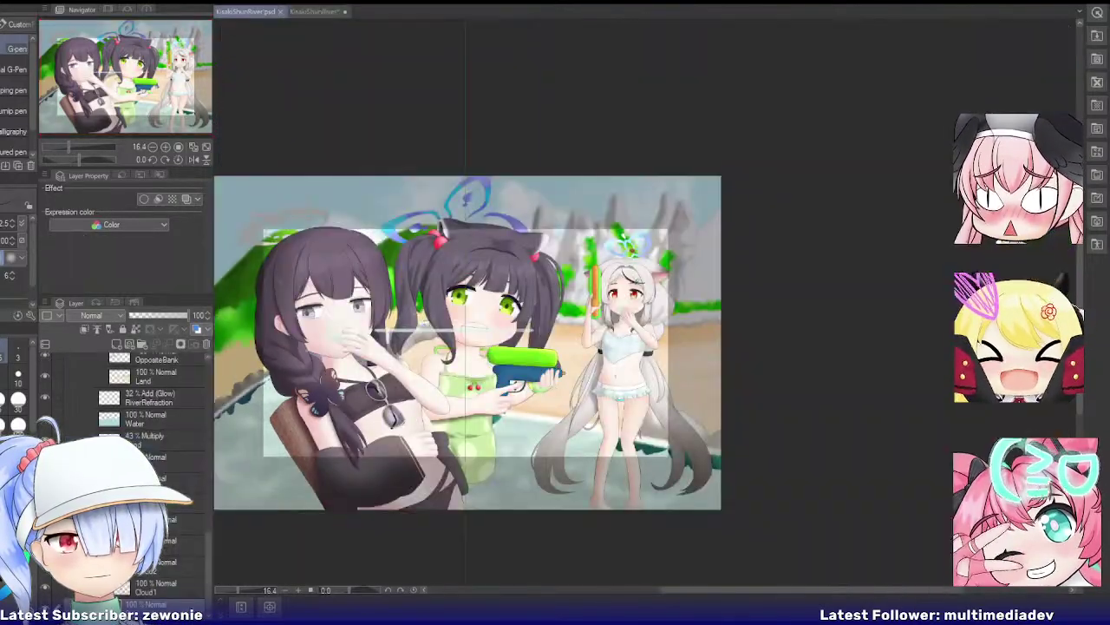
scroll(145, 431, up, 5)
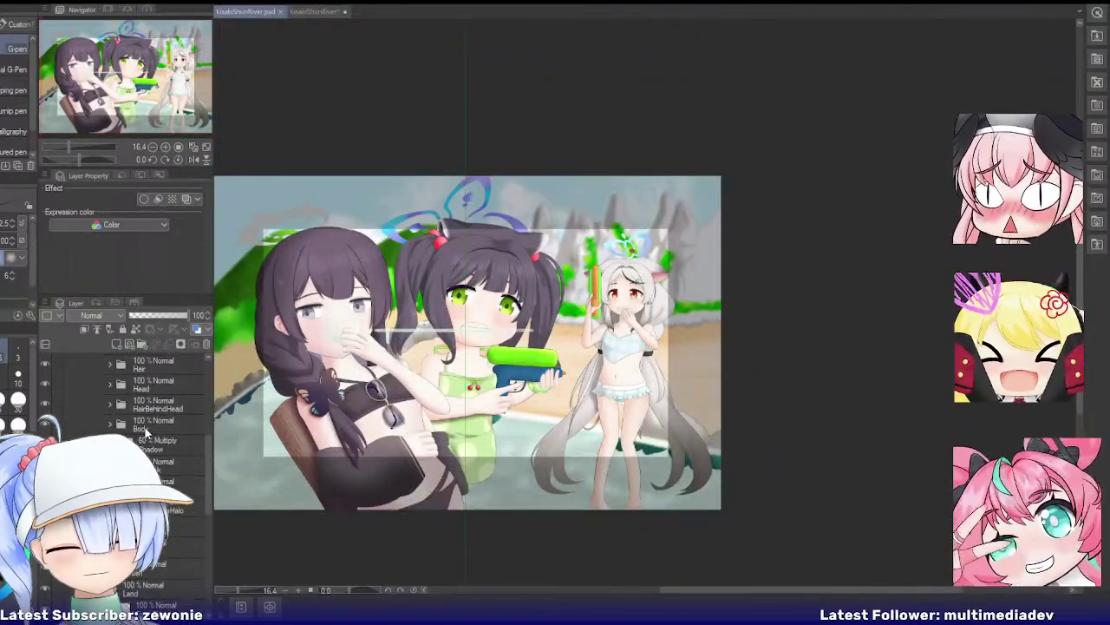
scroll(145, 431, up, 3)
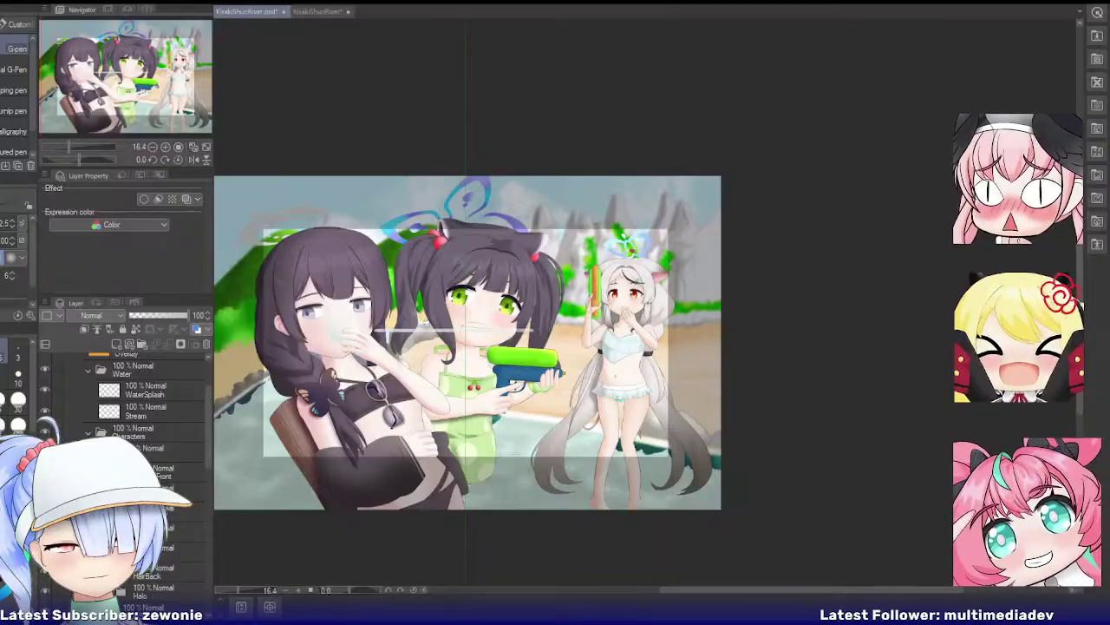
scroll(146, 431, down, 3)
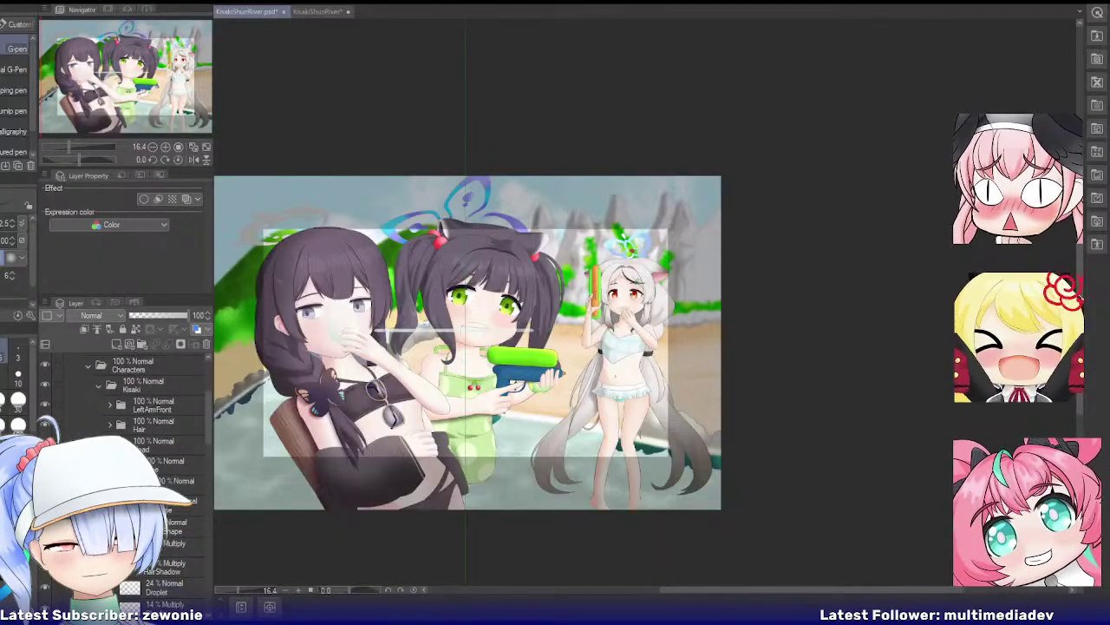
click(109, 446)
scroll(145, 431, down, 2)
scroll(196, 514, down, 5)
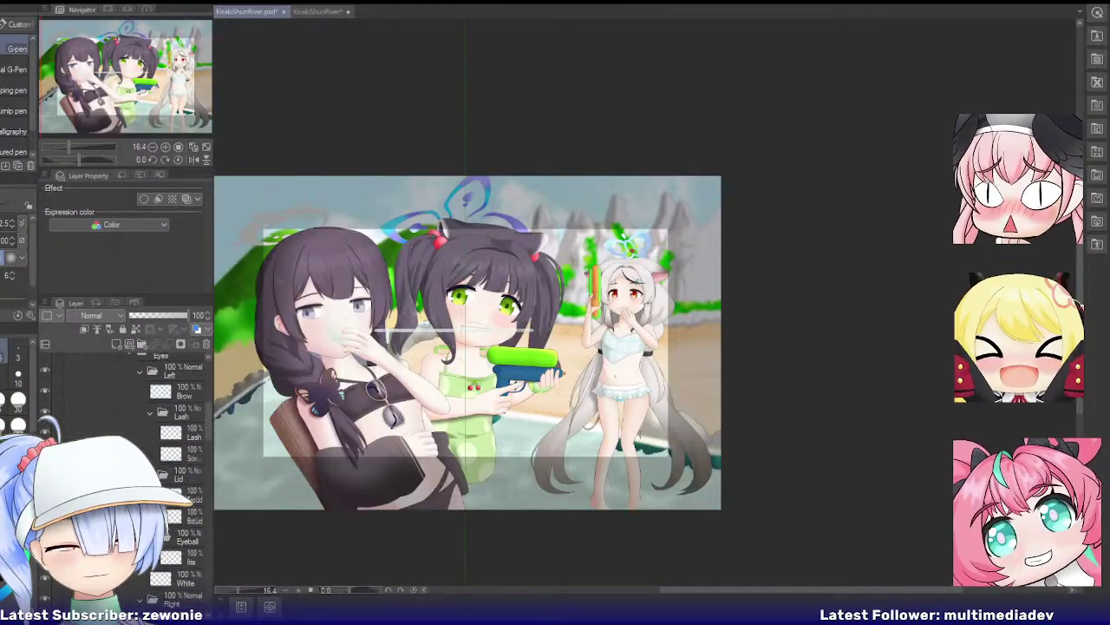
click(195, 509)
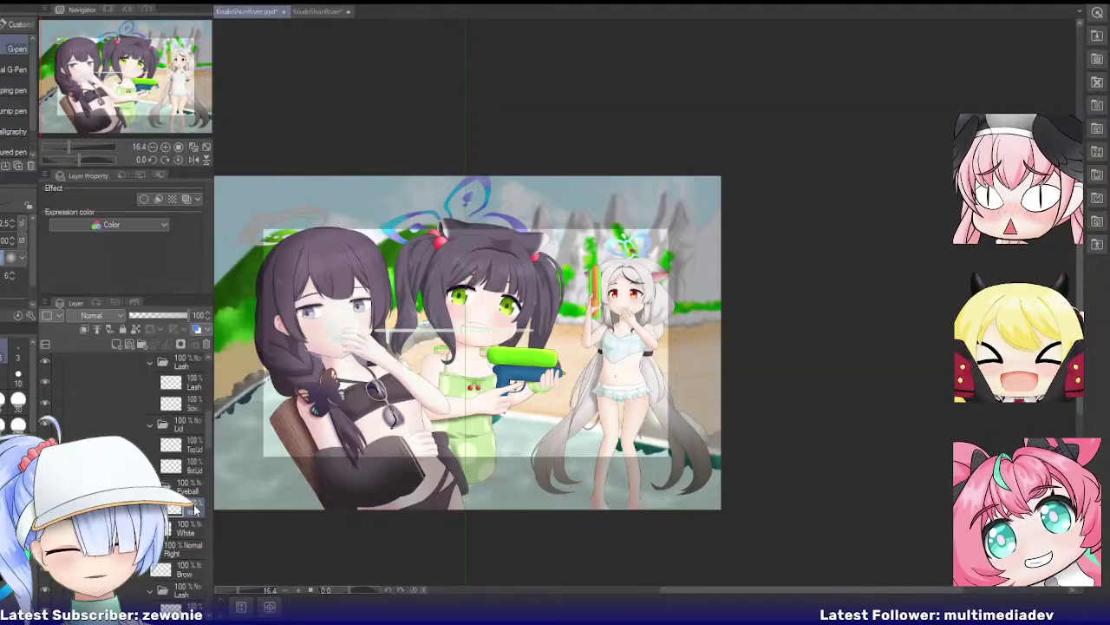
key(ctrl+v)
scroll(196, 510, down, 2)
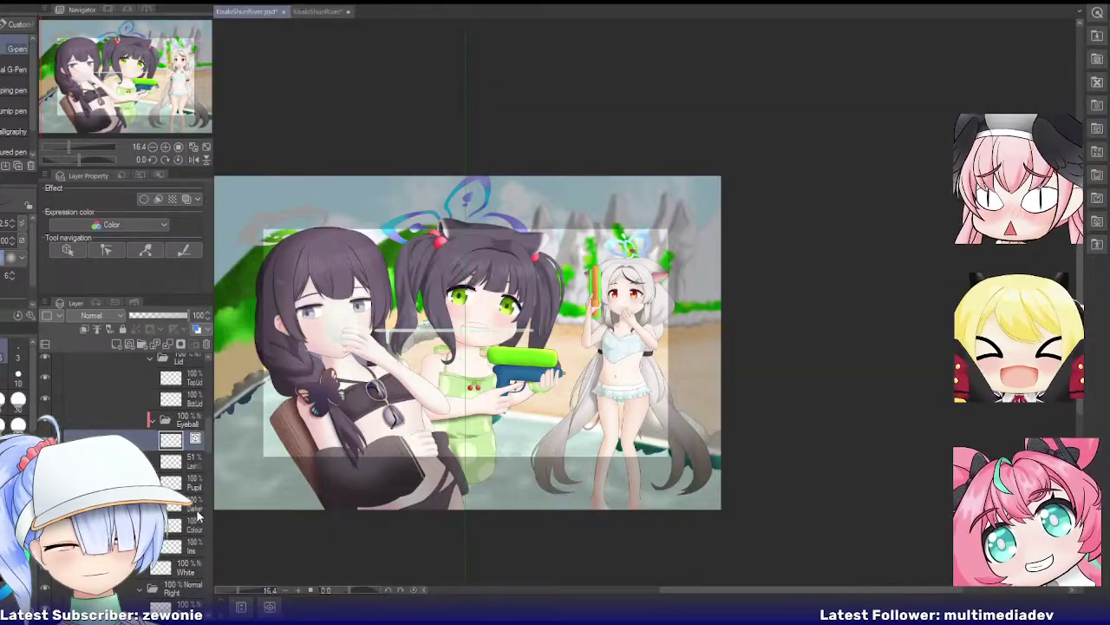
Step: Move the 51% Multiply layer to the top of the left Eyeball folder and select the line layer beneath it
click(193, 467)
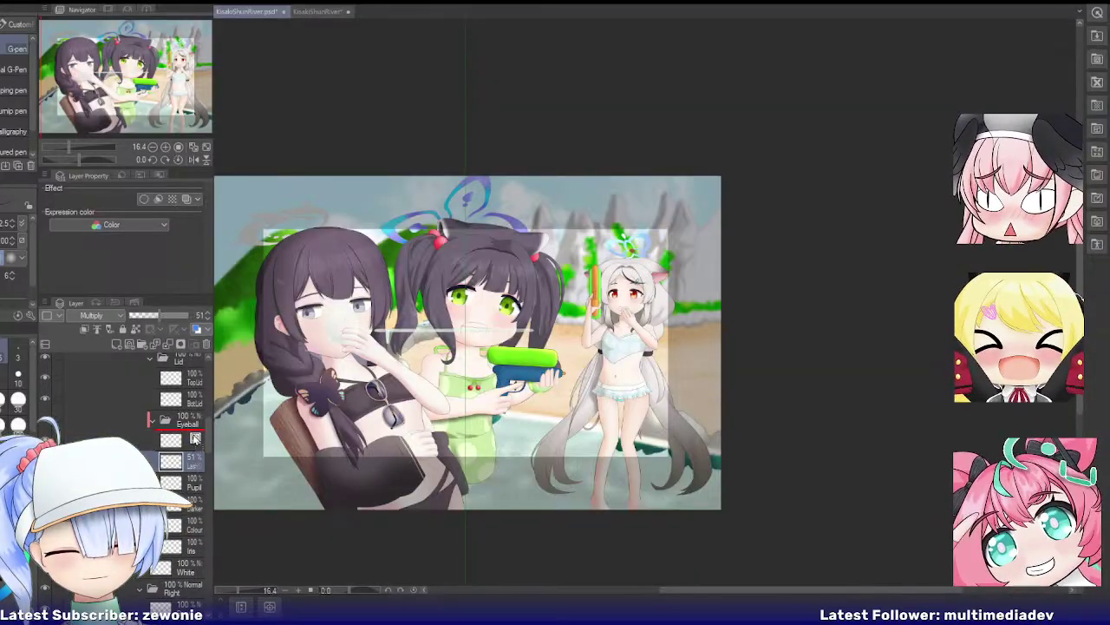
drag(199, 458, 200, 461)
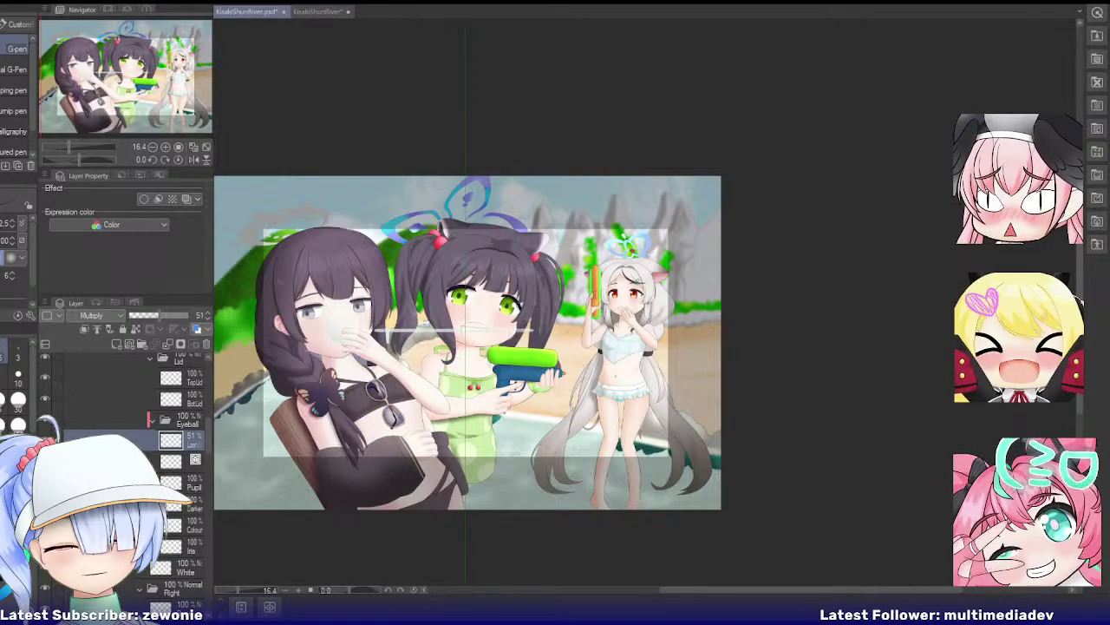
click(195, 464)
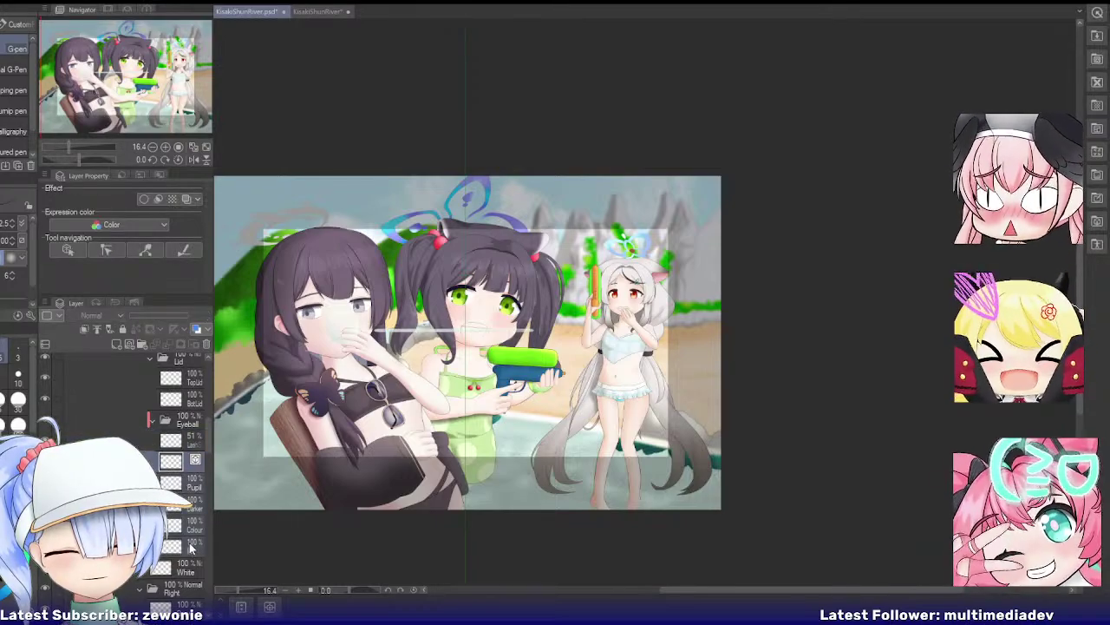
Step: Merge the pasted line, Pupil, Darker and Colour layers with the Iris layer in the left eye's Eyeball folder
shift+click(189, 543)
key(shift+alt+e)
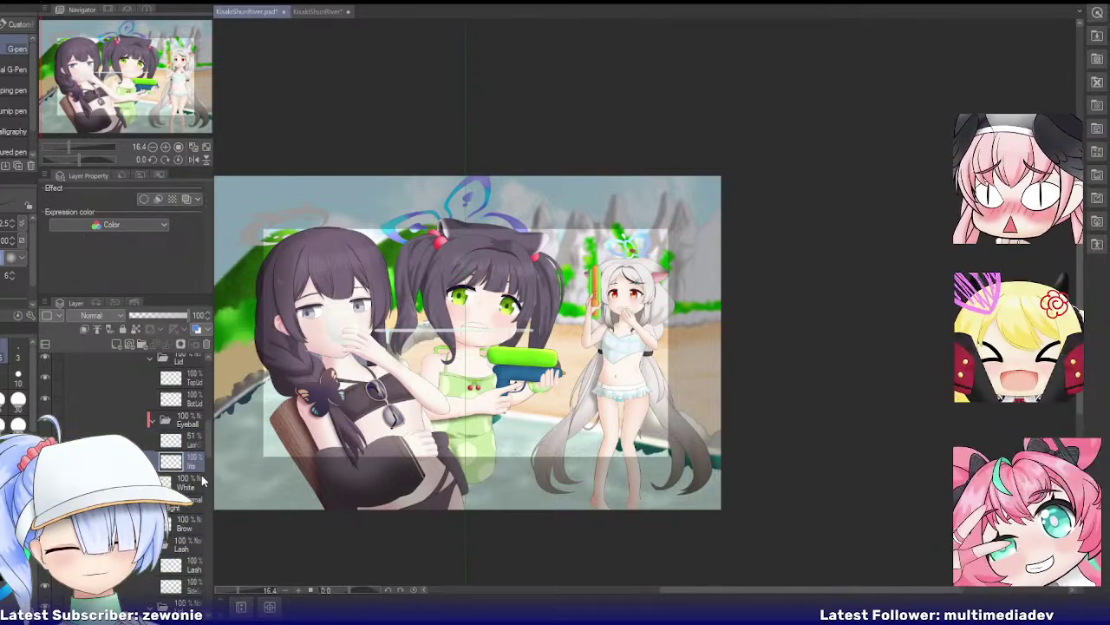
scroll(313, 303, up, 6)
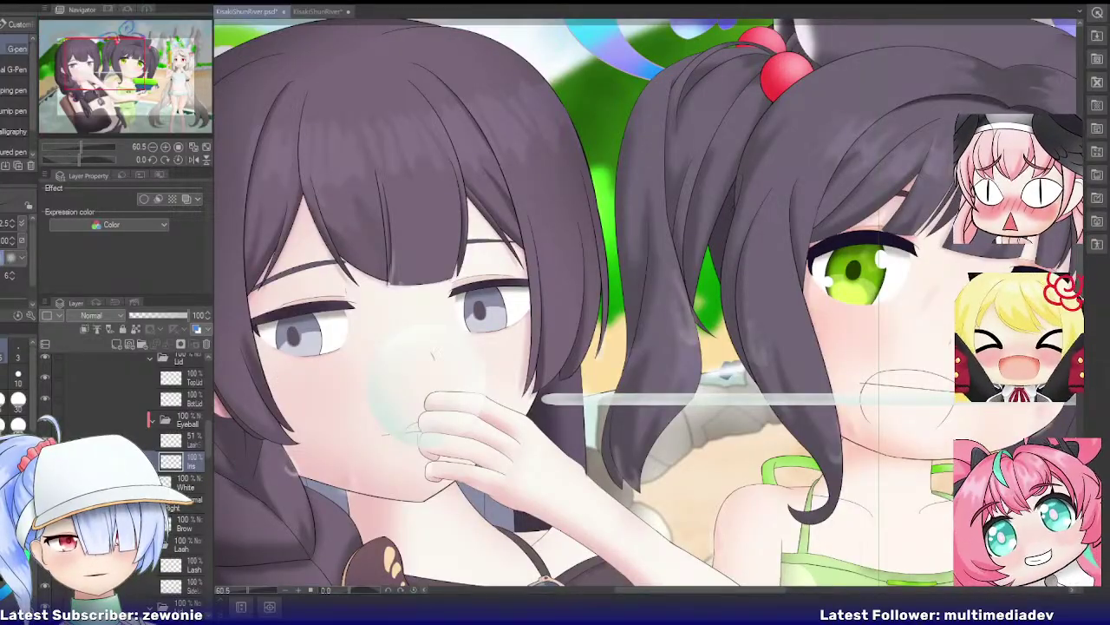
Step: Copy the right eye's eyeball layers from the other KisakiShunRiver document and paste them above the Iris layer in KisakiShunRiver.psd's right Eyeball folder
click(317, 12)
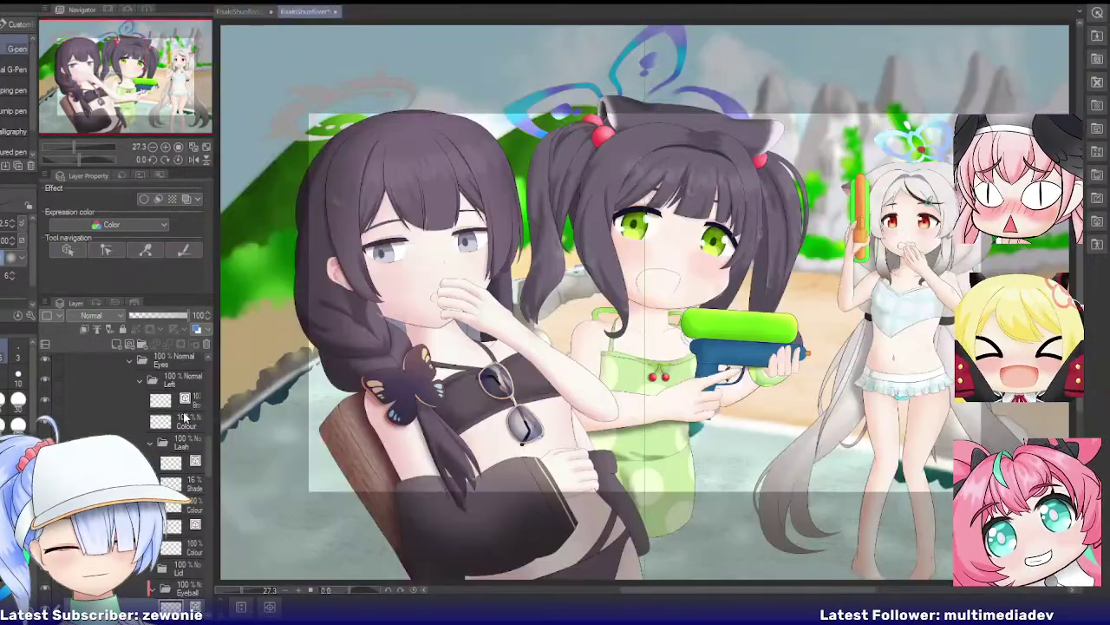
click(189, 502)
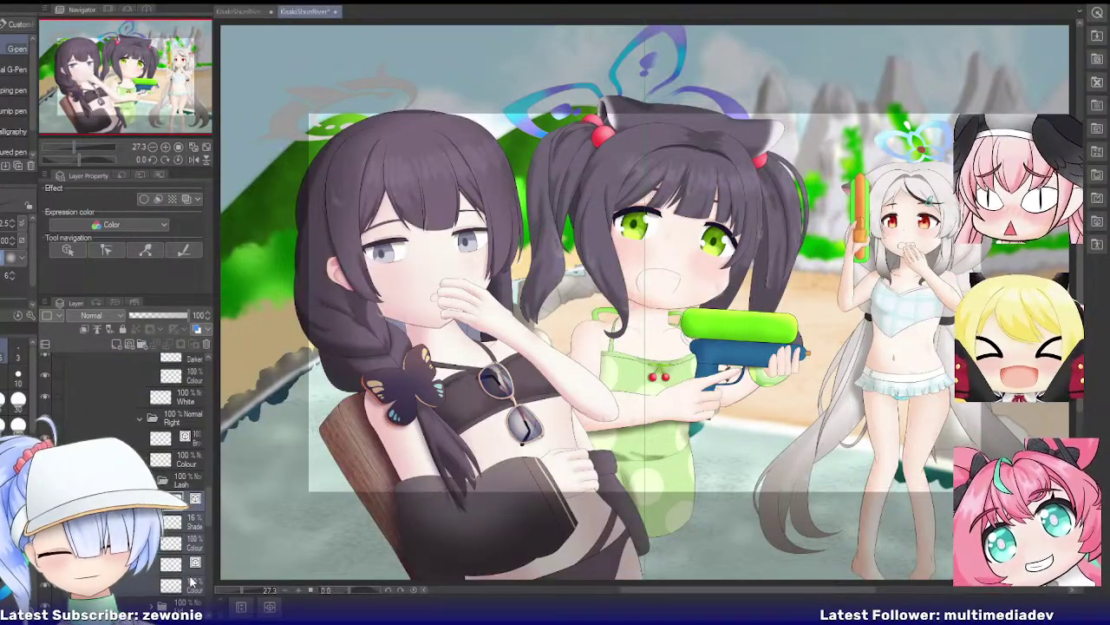
scroll(192, 581, up, 5)
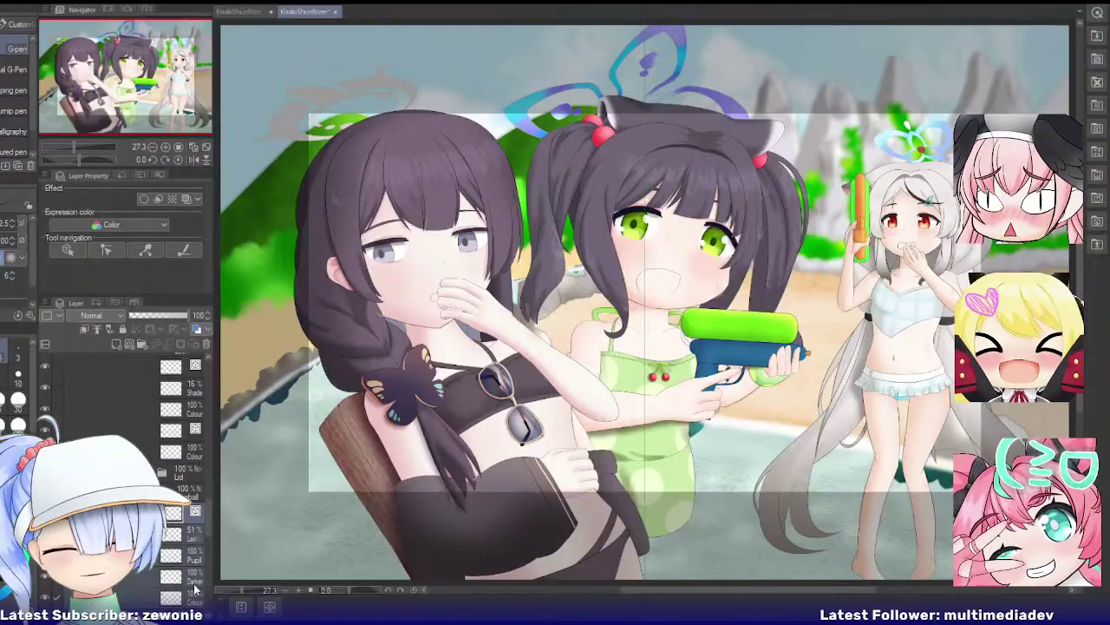
click(241, 14)
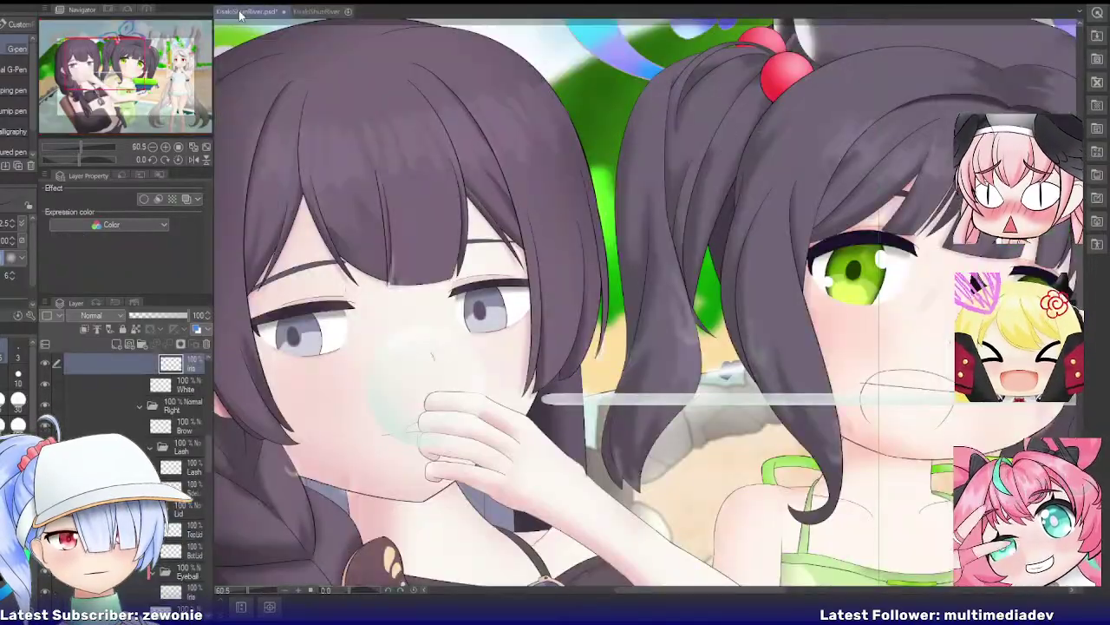
scroll(173, 478, down, 3)
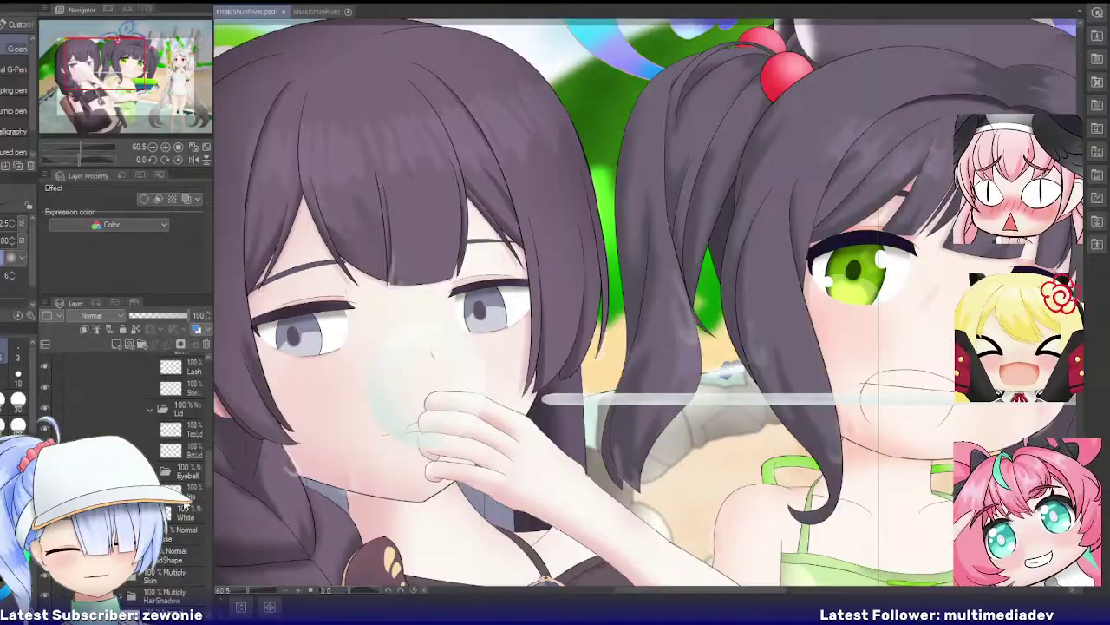
key(ctrl+v)
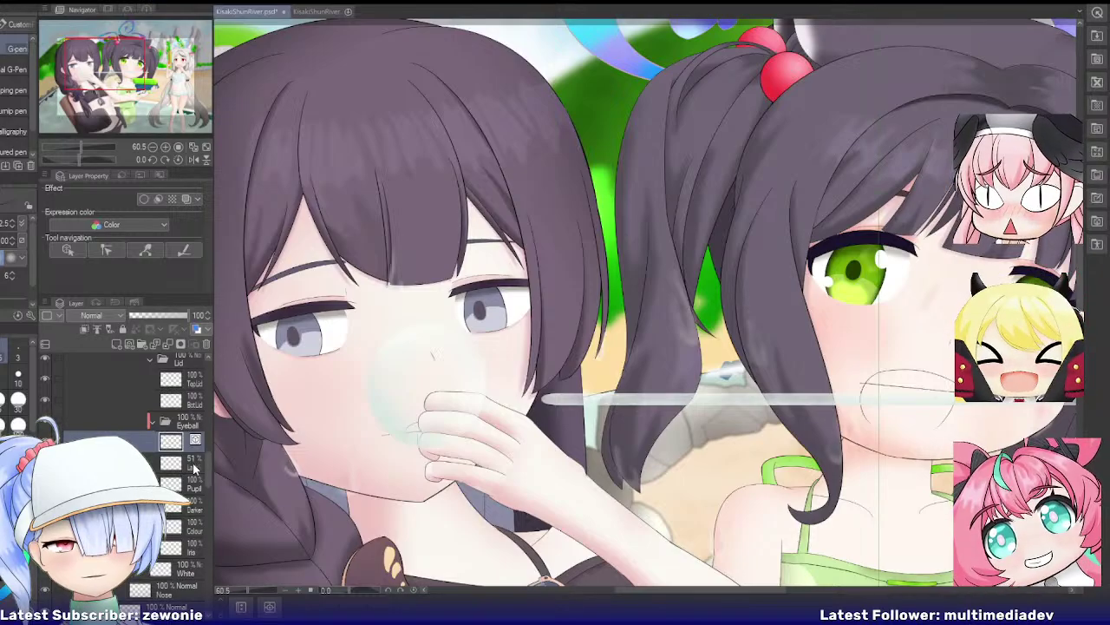
Step: Move the 51% Multiply layer to the top of the right Eyeball folder and merge the remaining pasted layers into Iris
click(191, 464)
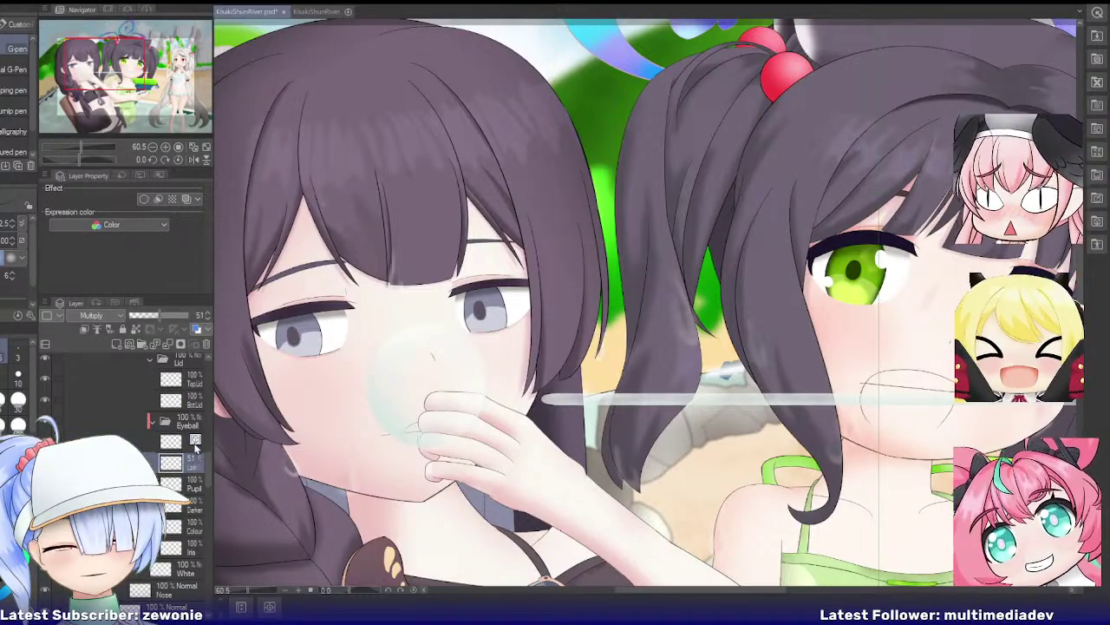
click(195, 461)
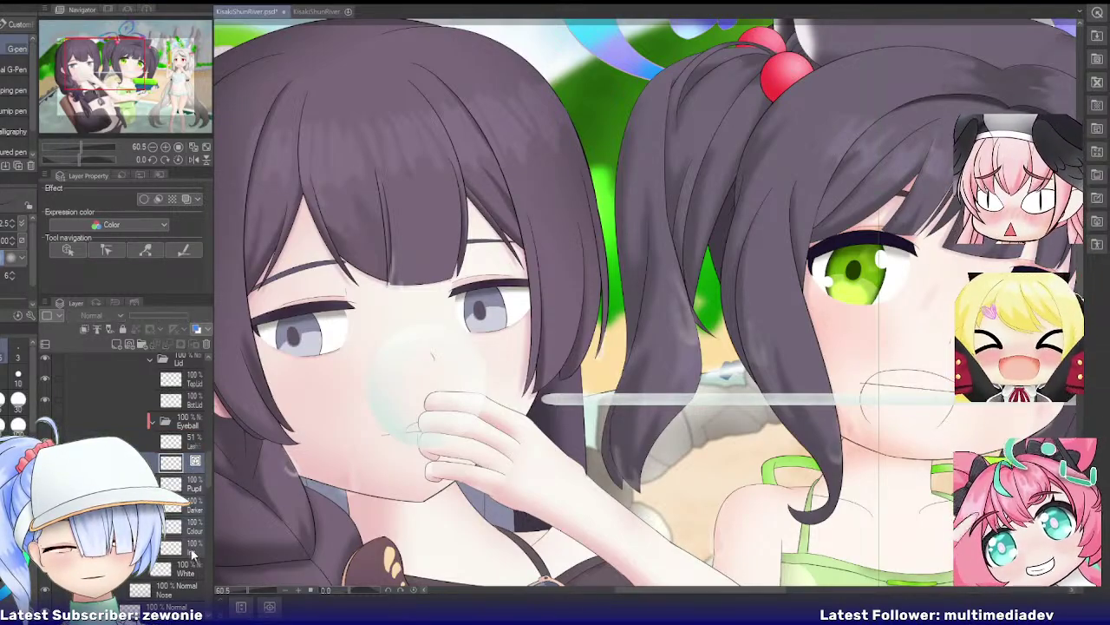
click(163, 466)
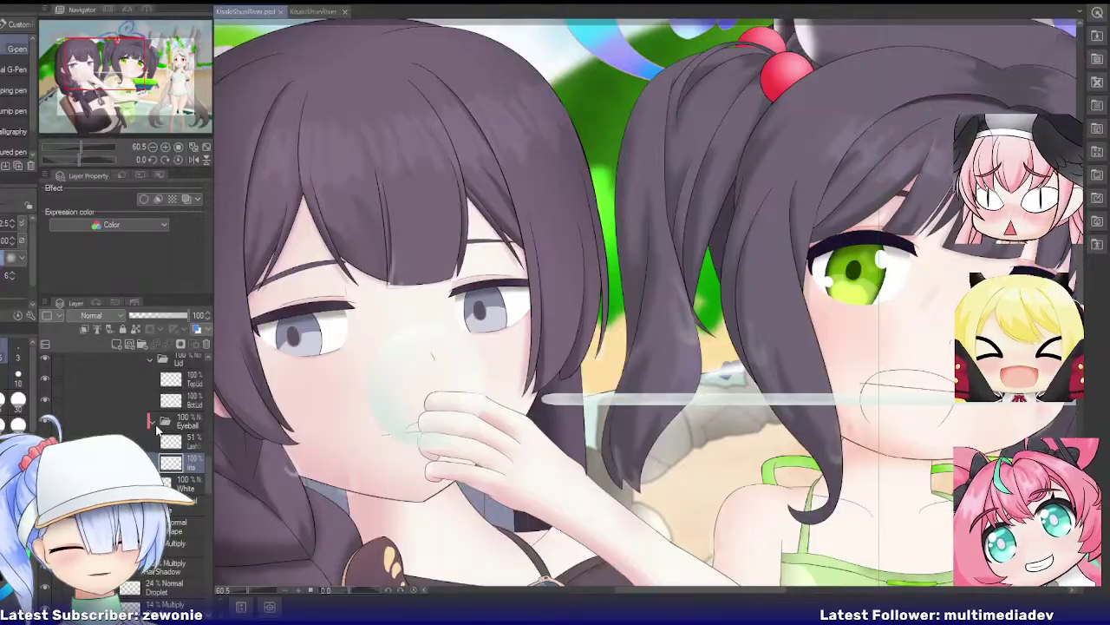
Step: Rename the 51% Multiply layer in the right Eyeball folder and the right eye's Lash layer using the KiRightShadow name
click(186, 442)
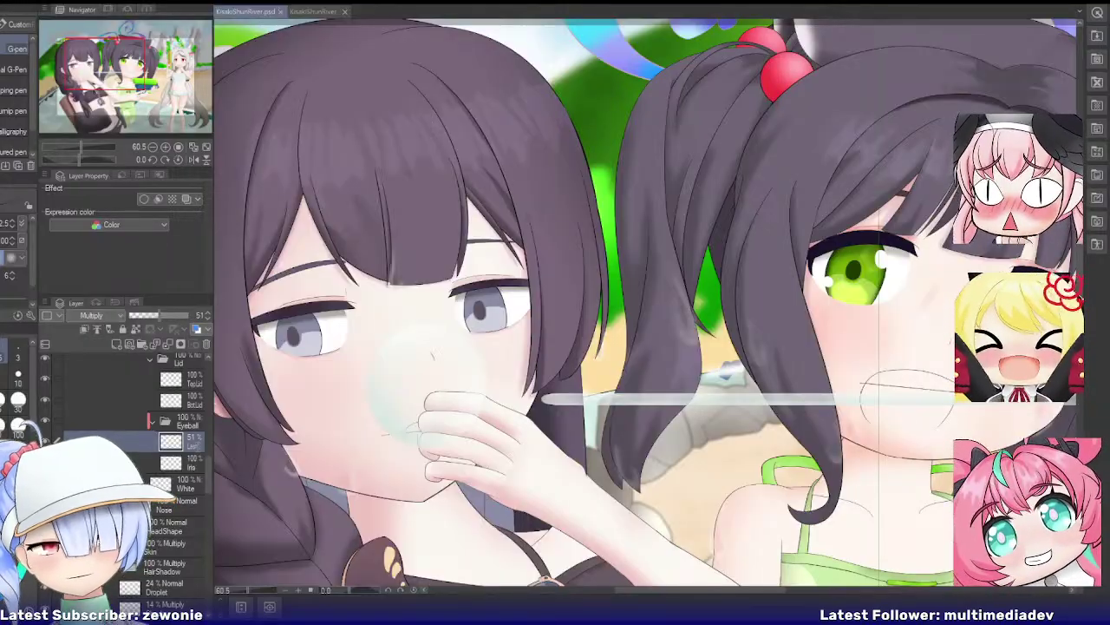
scroll(198, 448, up, 3)
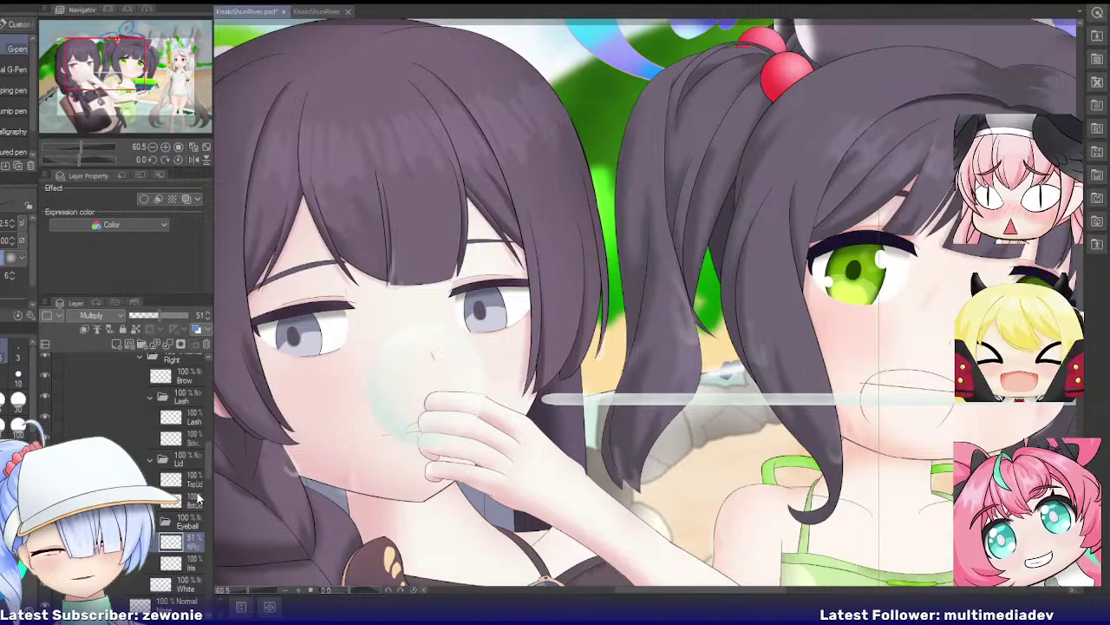
click(193, 423)
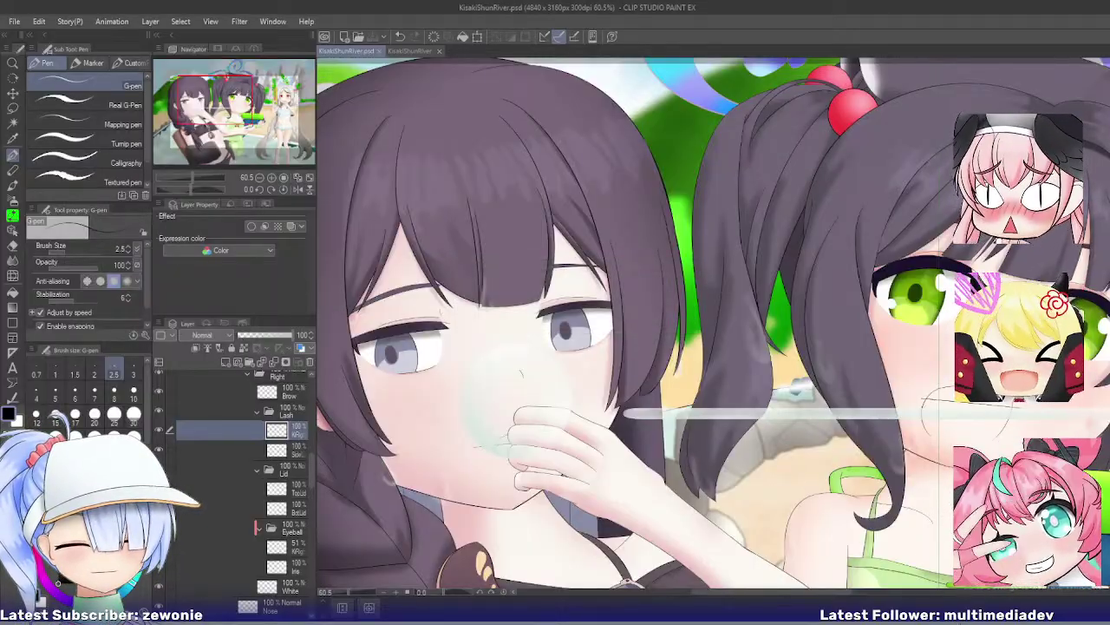
Step: Switch to Live2D Cubism Editor and re-import KisakiShunRiver.psd into the model as a replacement for the existing KisakiShunRiver.psd
key(alt+Tab)
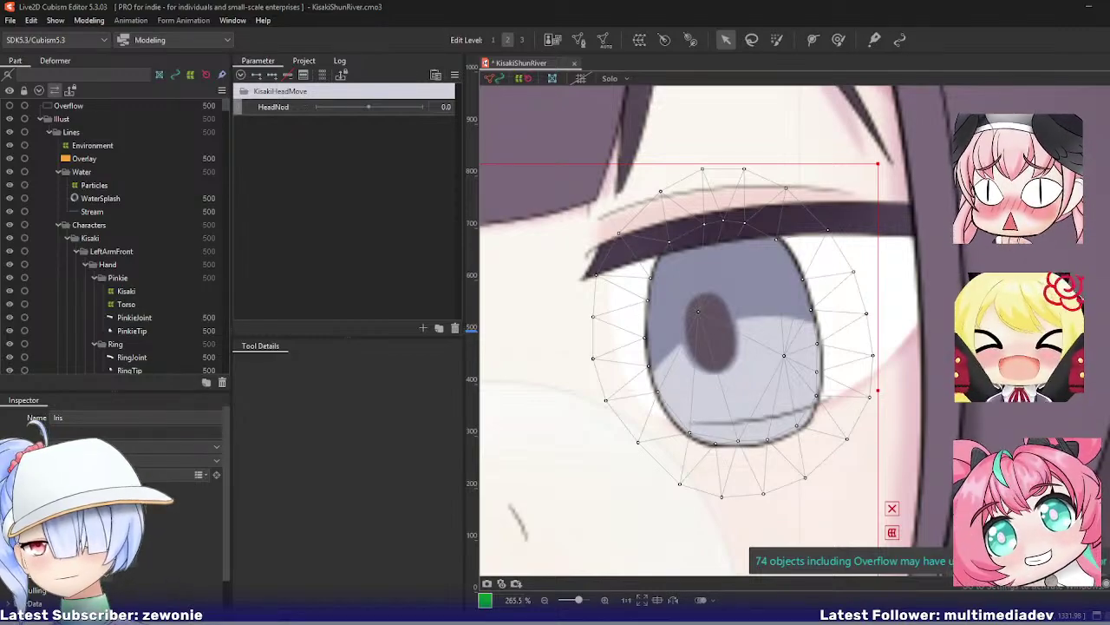
drag(105, 429, 789, 288)
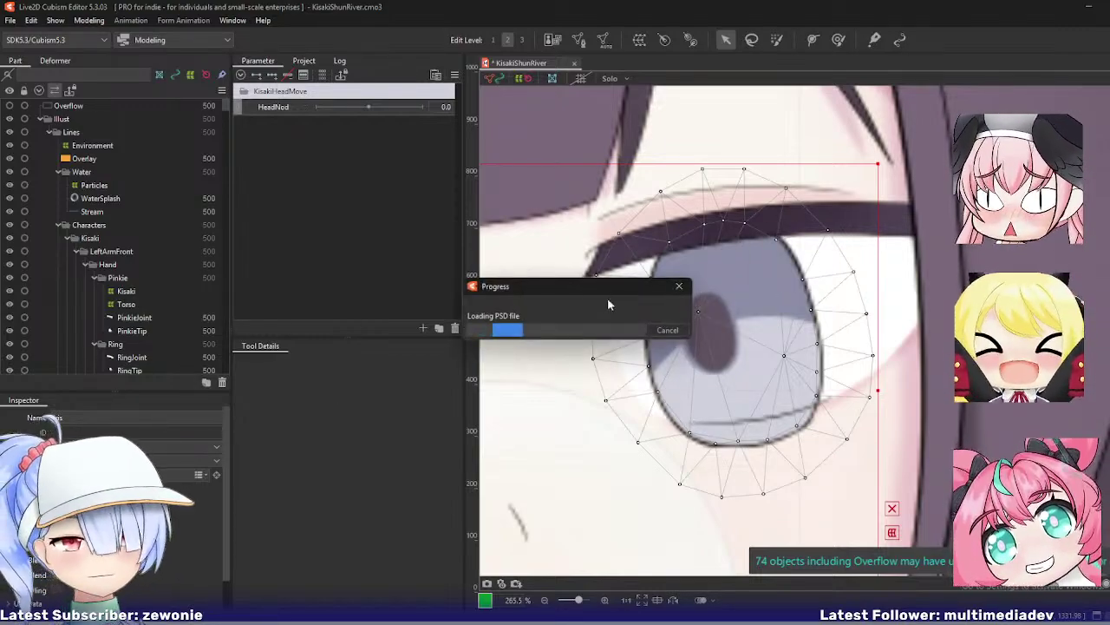
click(555, 290)
click(553, 408)
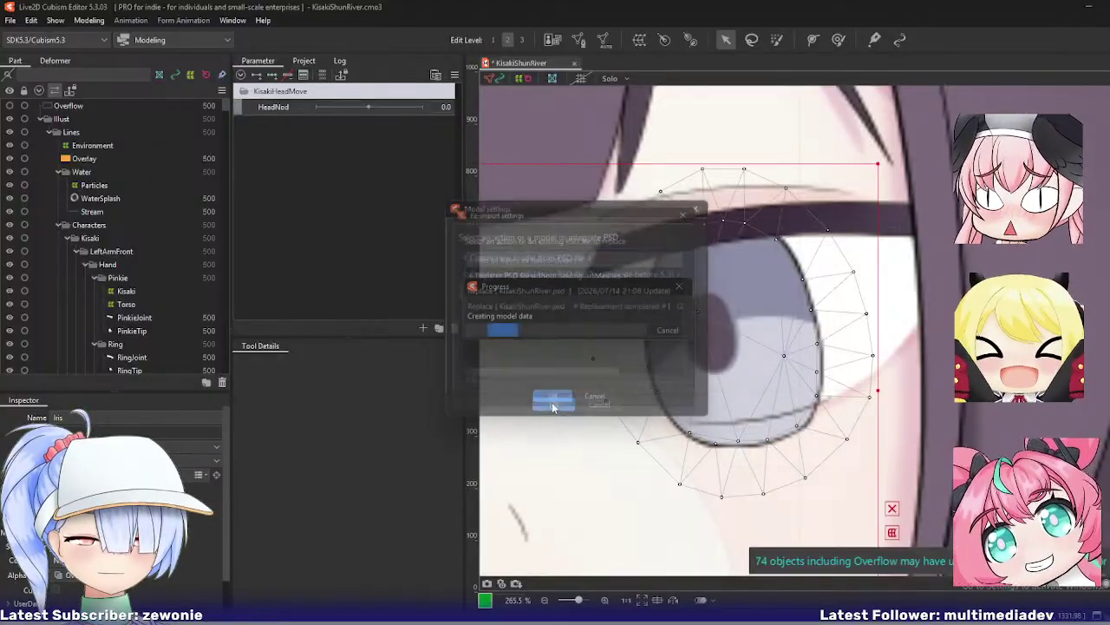
click(538, 291)
click(554, 407)
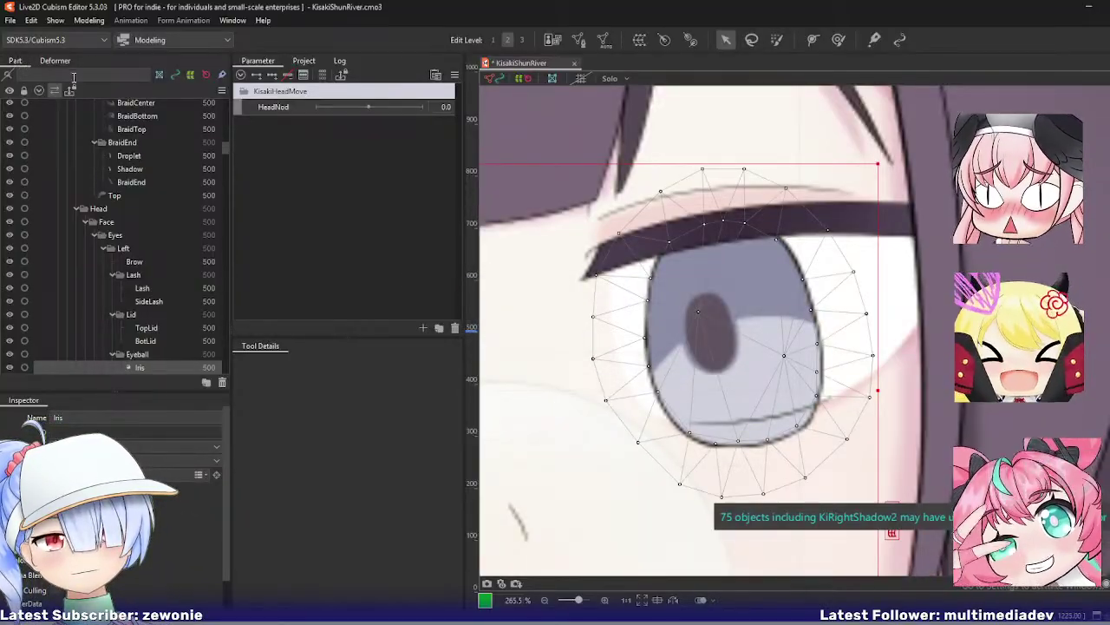
Step: Expand the re-imported KisakiShunRiver.psd part down to the right eye's Lash and Eyeball folders and select the KiRightShadow mesh under Lash
click(44, 61)
scroll(202, 136, up, 10)
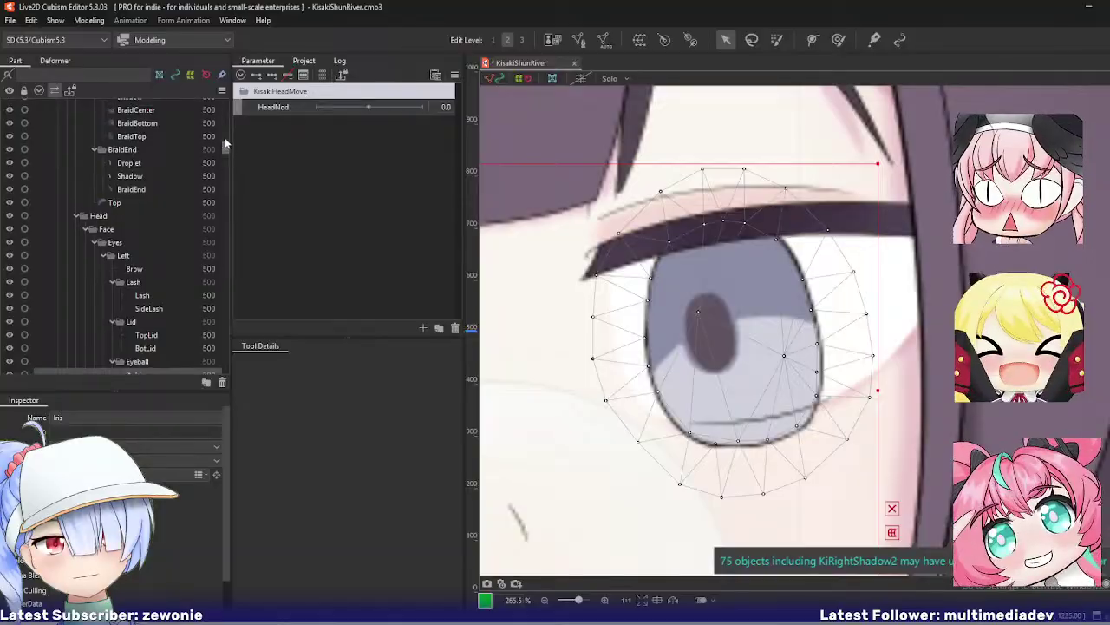
click(40, 105)
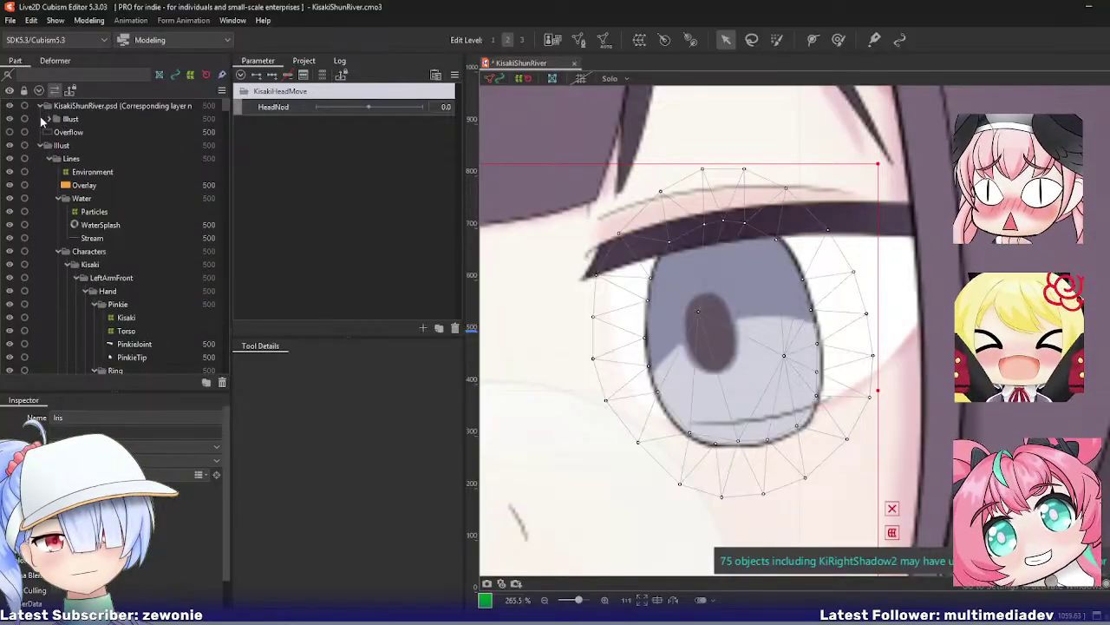
click(49, 119)
click(58, 131)
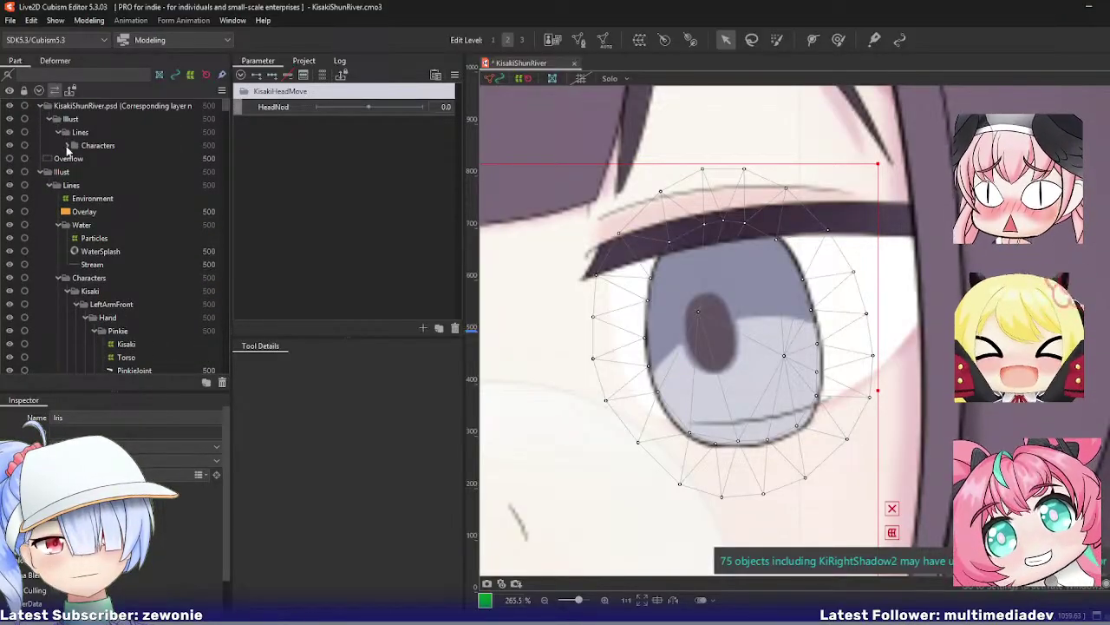
click(67, 145)
click(76, 158)
click(85, 170)
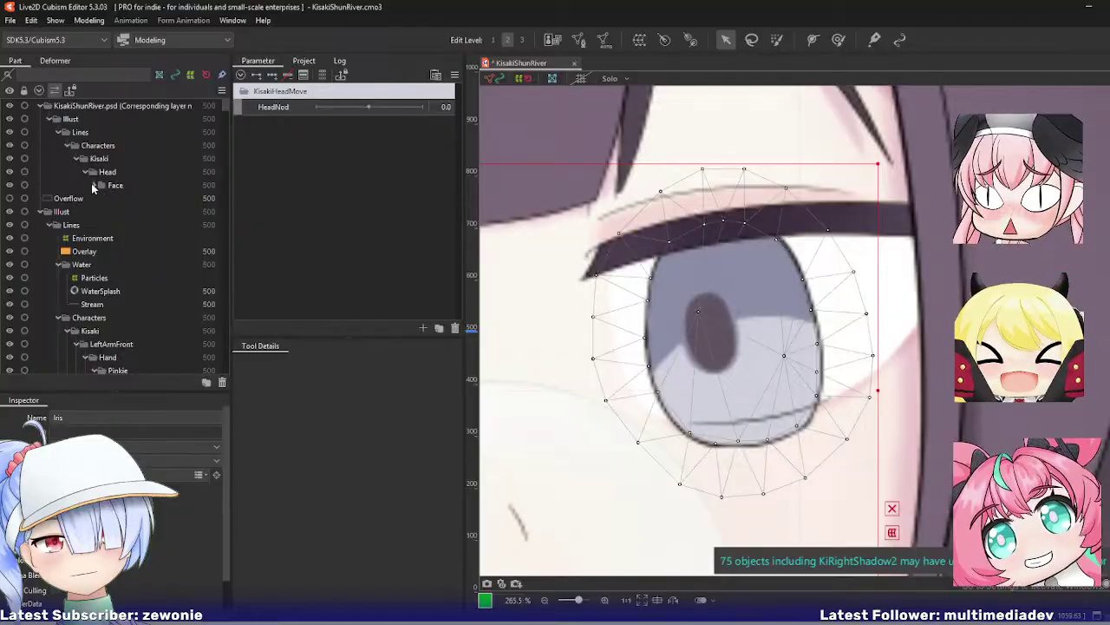
click(93, 185)
click(103, 198)
click(112, 211)
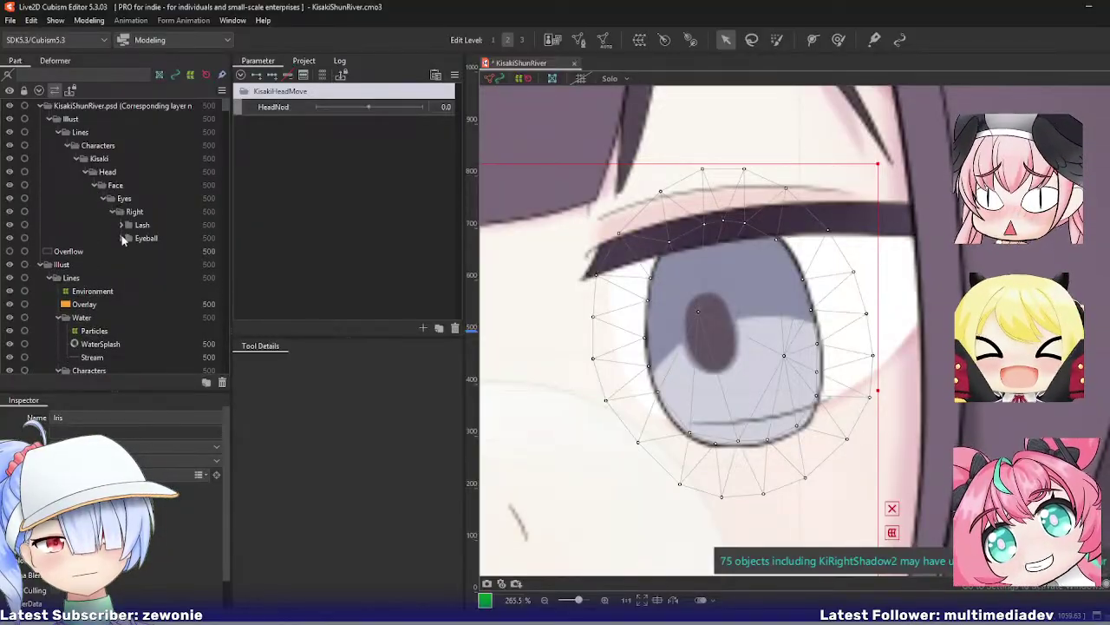
click(122, 238)
click(123, 225)
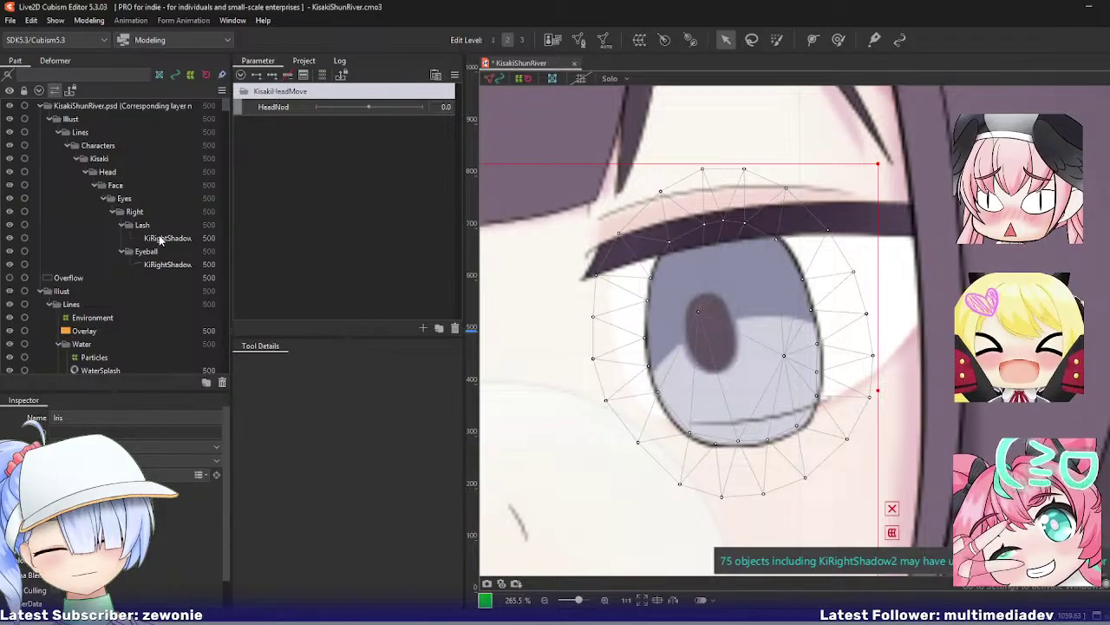
click(159, 239)
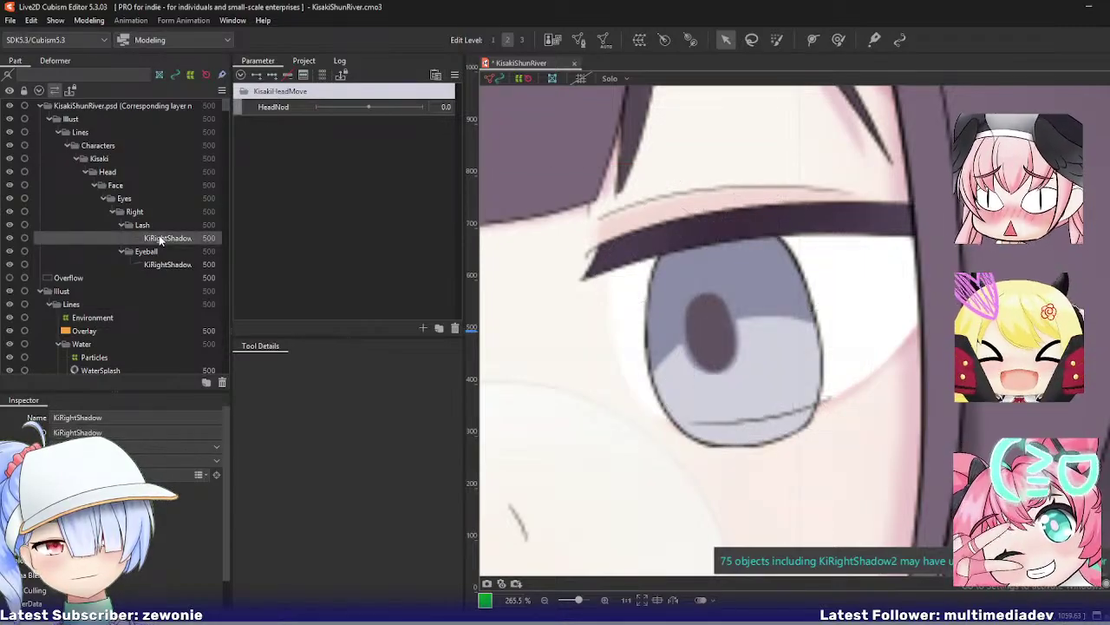
key(b)
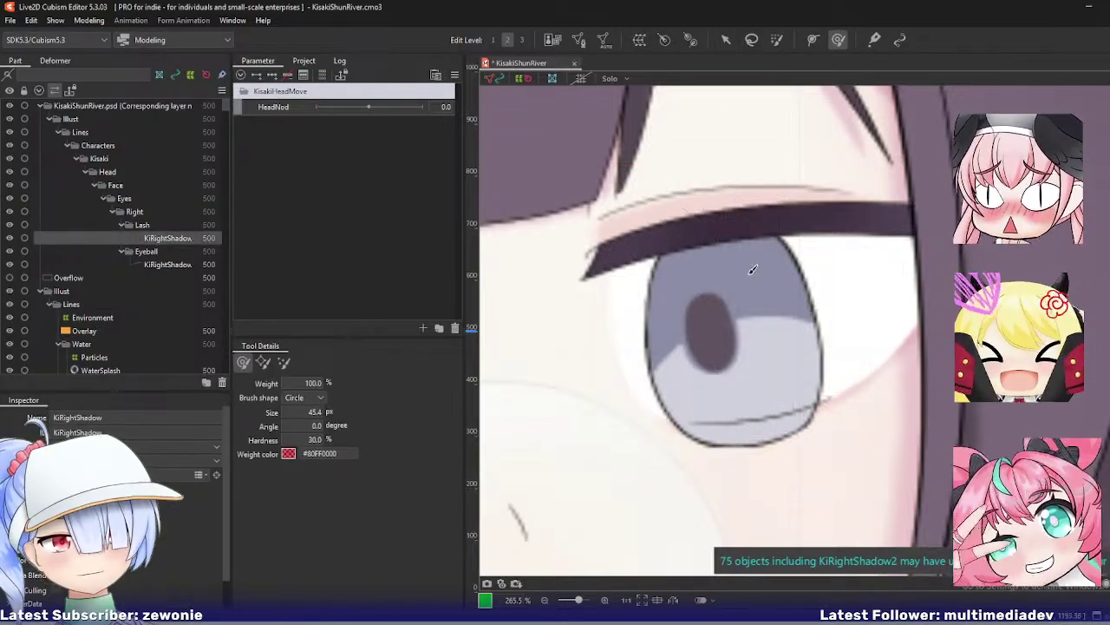
scroll(753, 269, down, 7)
scroll(723, 265, up, 5)
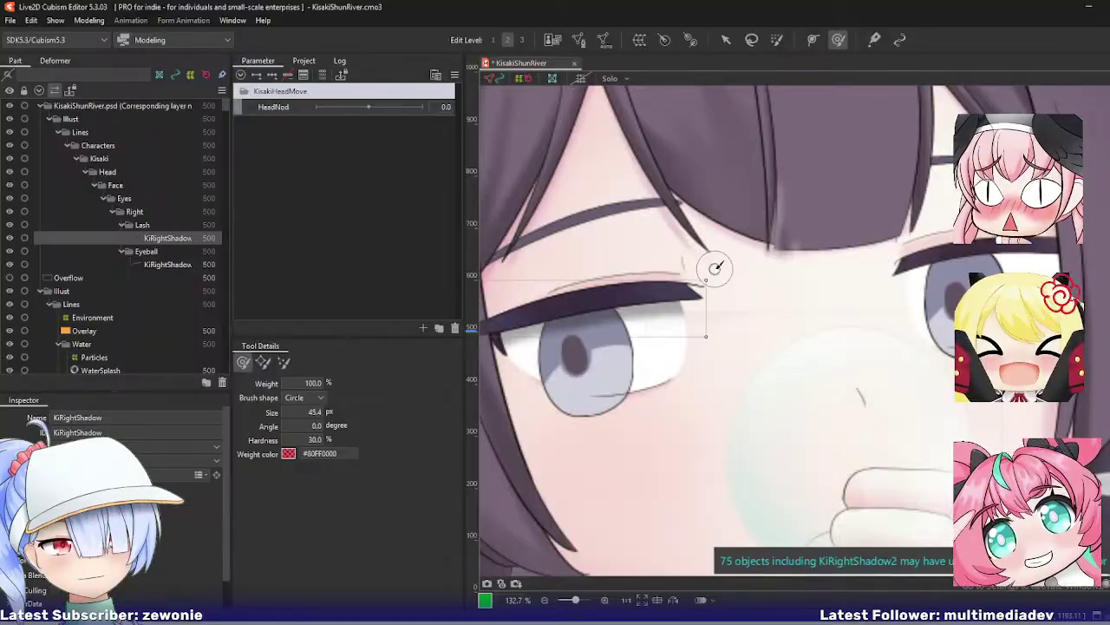
key(ctrl+t)
click(605, 371)
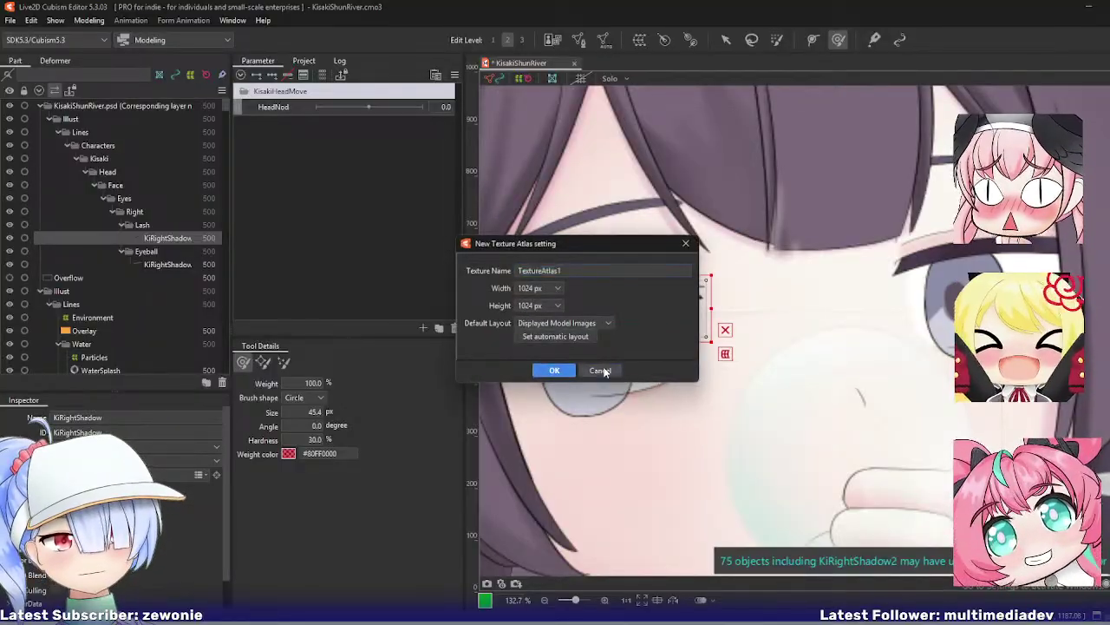
click(600, 370)
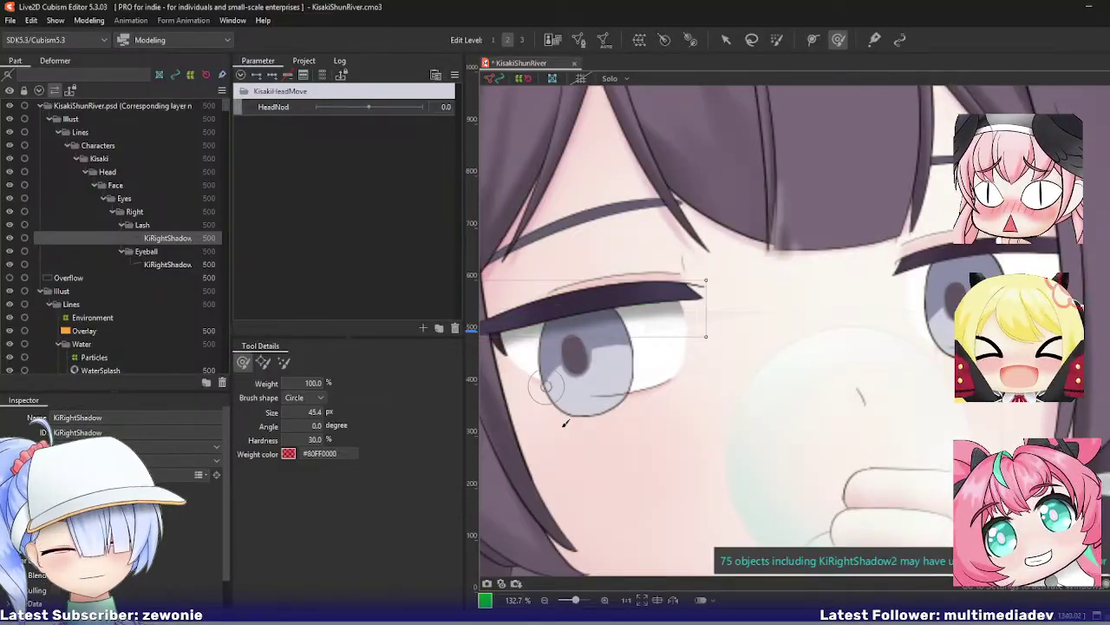
key(t)
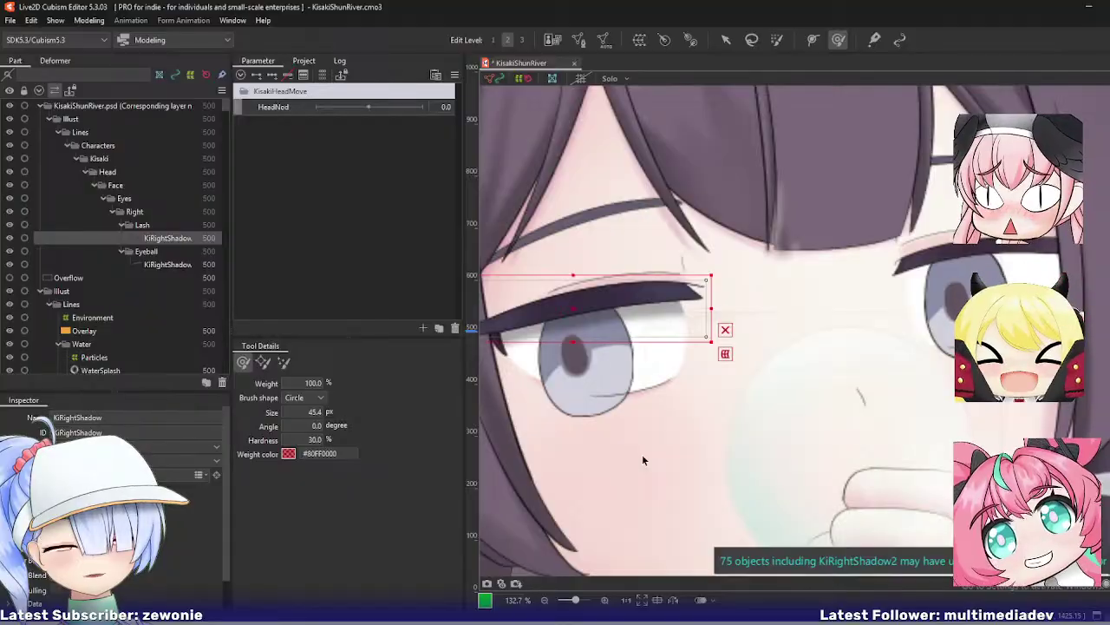
key(Escape)
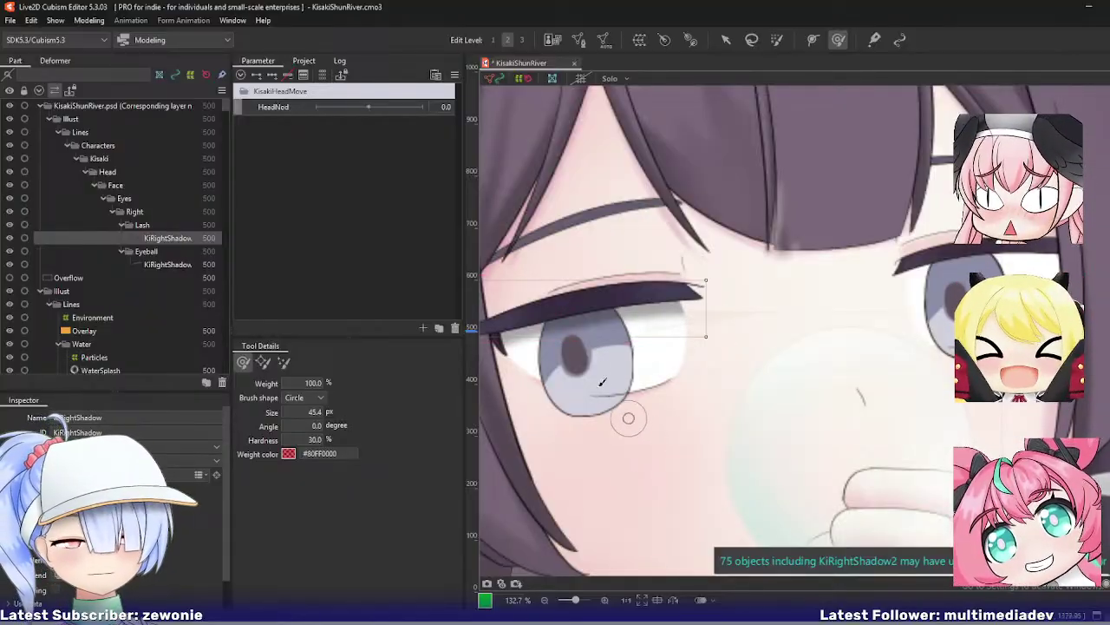
Step: Restore the KiRightShadow mesh selection, save the model and switch back to Clip Studio Paint
click(108, 106)
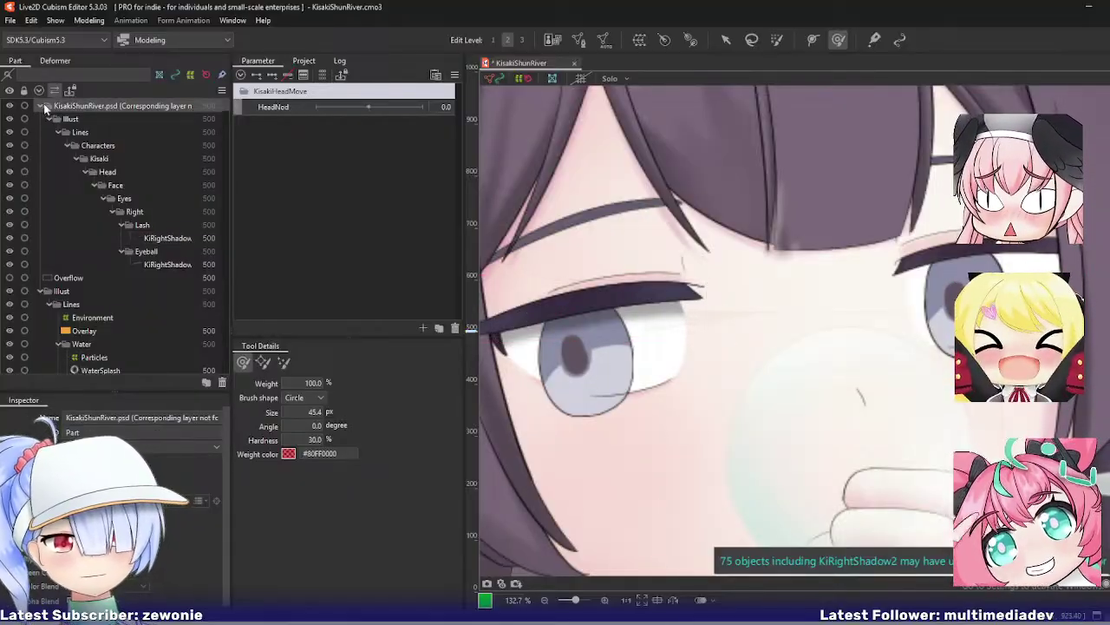
key(ctrl+z)
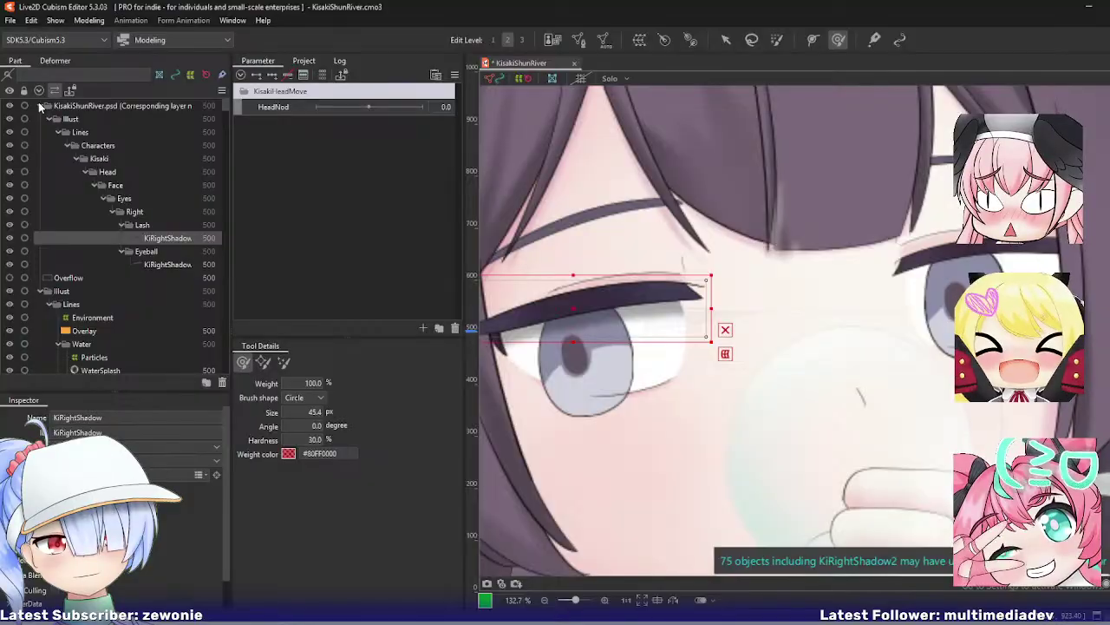
key(ctrl+s)
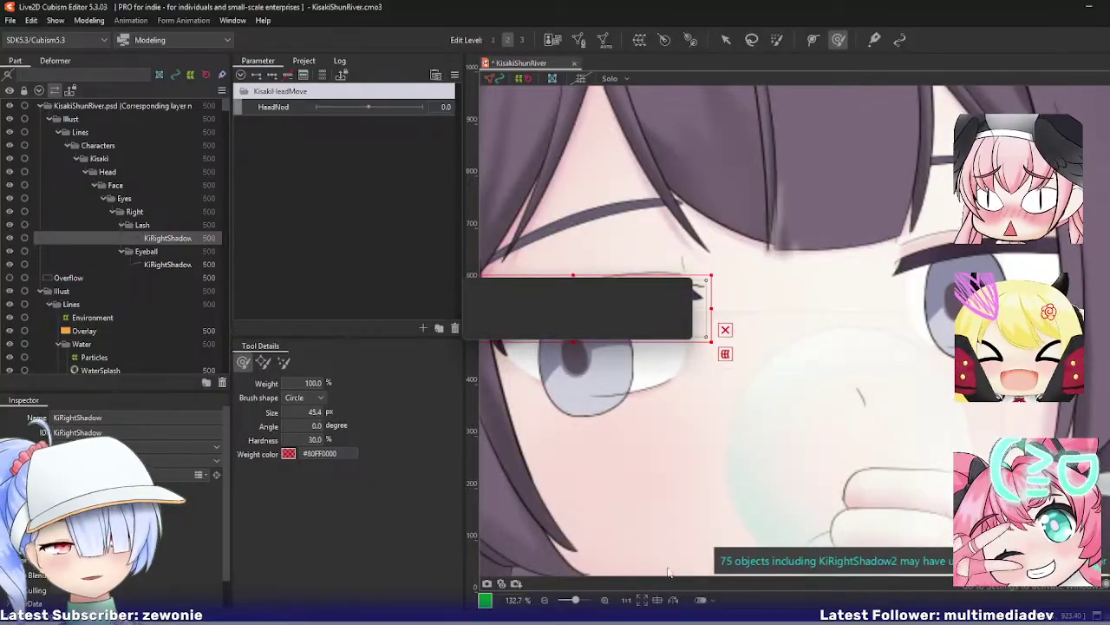
key(alt+Tab)
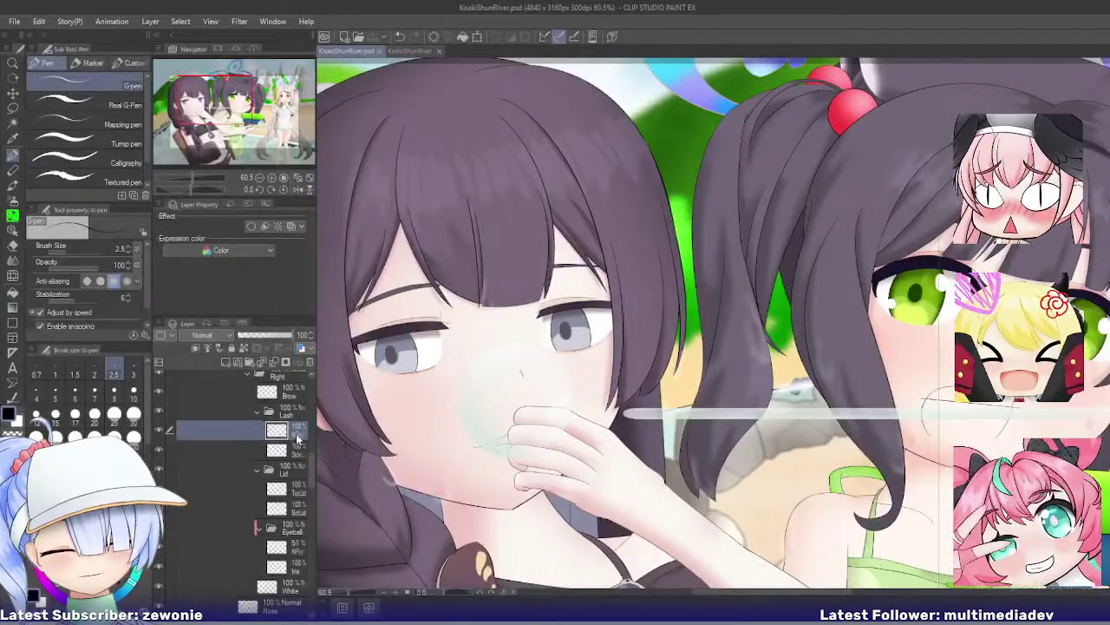
Step: Undo the rename of the right eye's Lash layer, rename the left Eyeball folder's 51% Multiply layer KiLeftShadow, and save the PSD
key(ctrl+z)
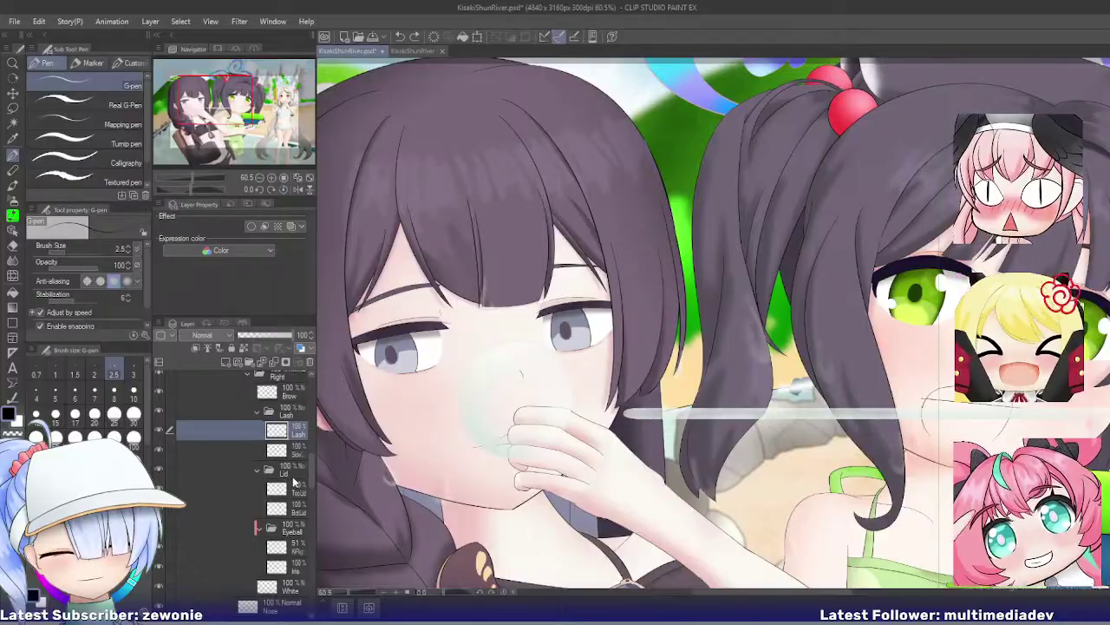
scroll(293, 481, up, 5)
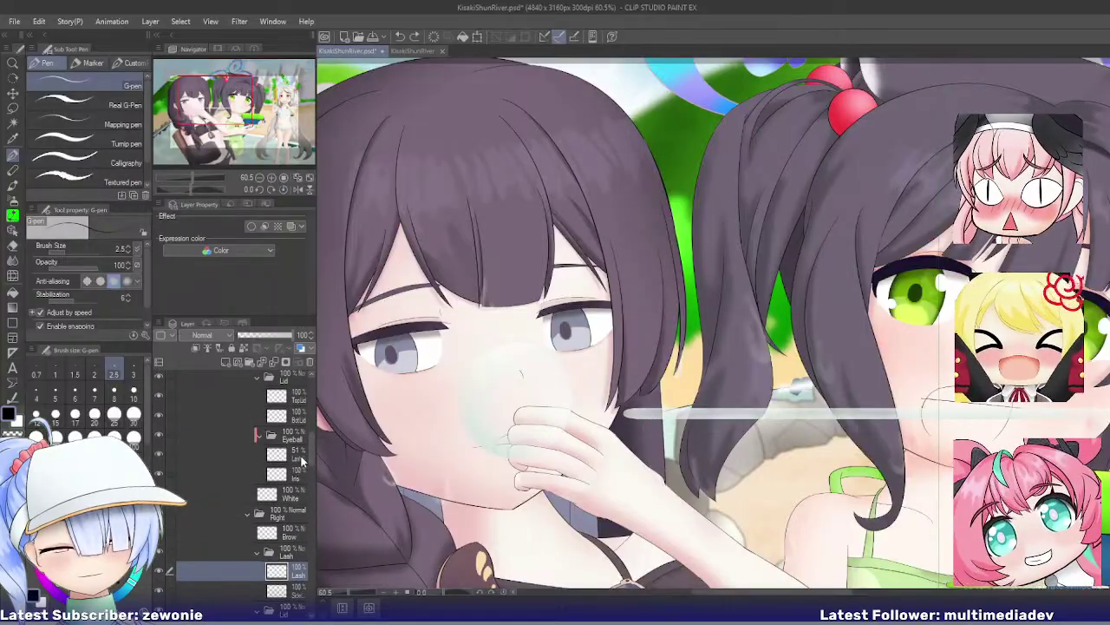
click(301, 458)
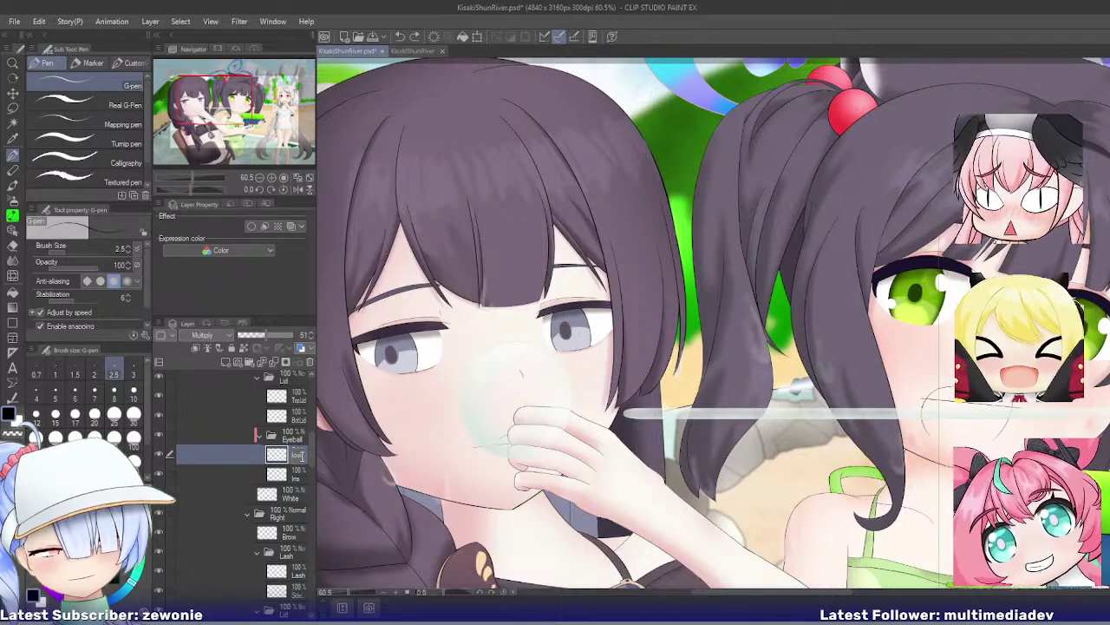
key(ctrl+s)
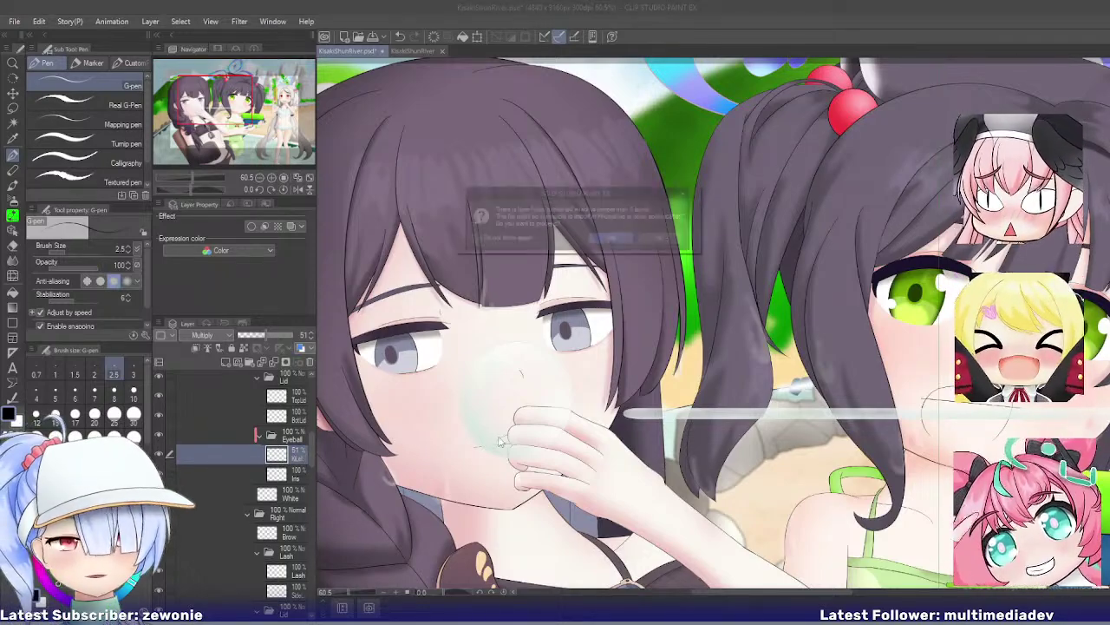
click(605, 244)
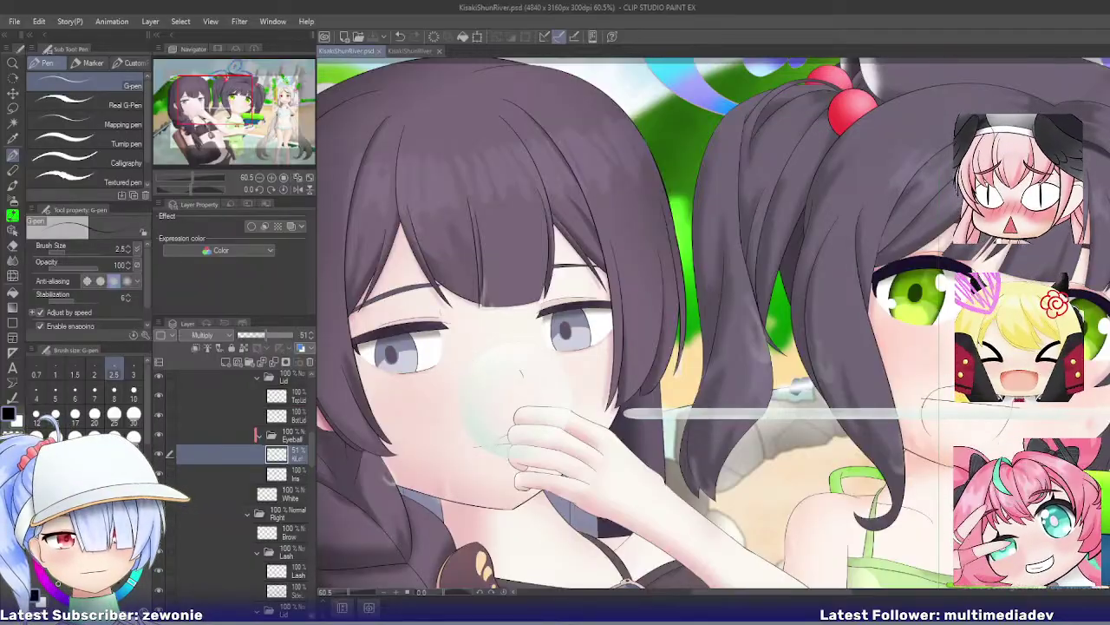
Step: Switch to Live2D Cubism Editor and re-import KisakiShunRiver.psd into the KisakiShunRiver model, replacing the most recently updated KisakiShunRiver.psd
key(alt+Tab)
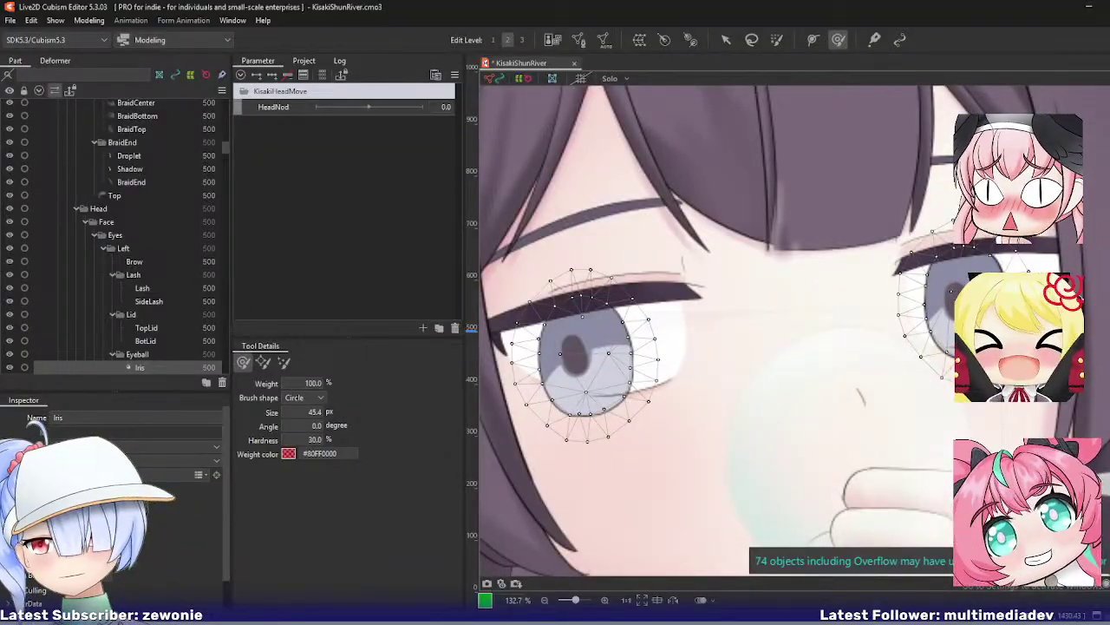
drag(0, 398, 559, 347)
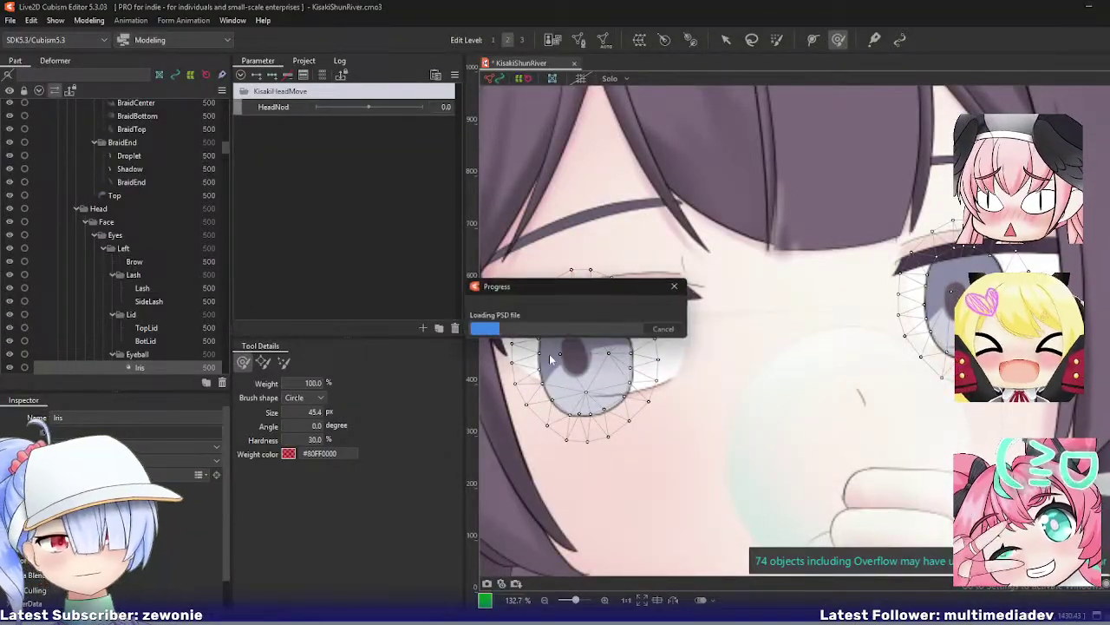
click(512, 292)
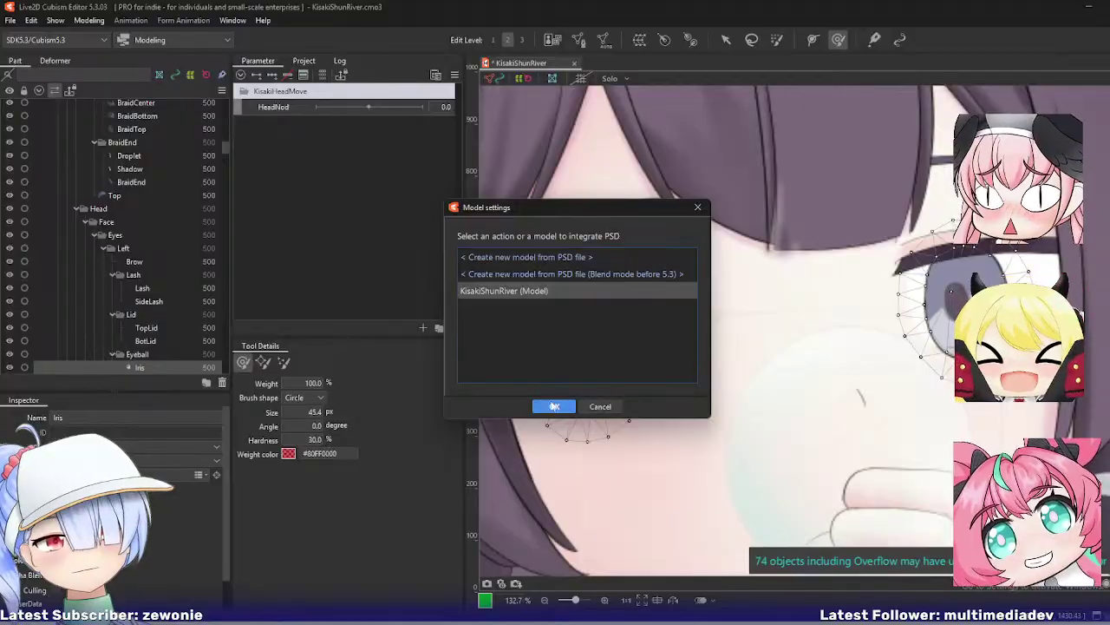
click(555, 406)
click(543, 291)
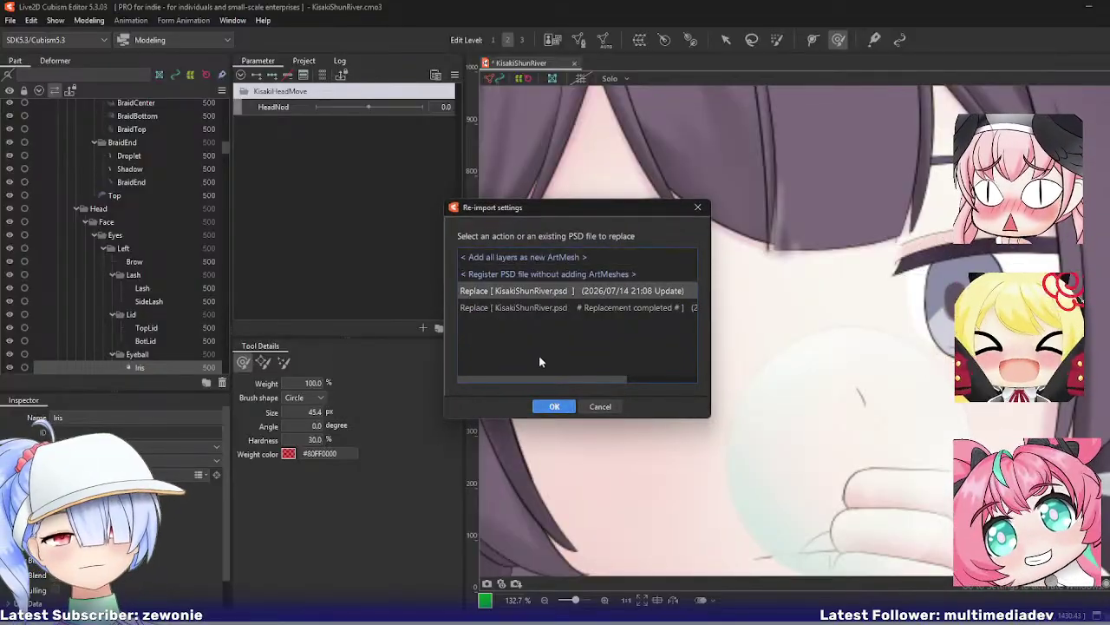
click(554, 406)
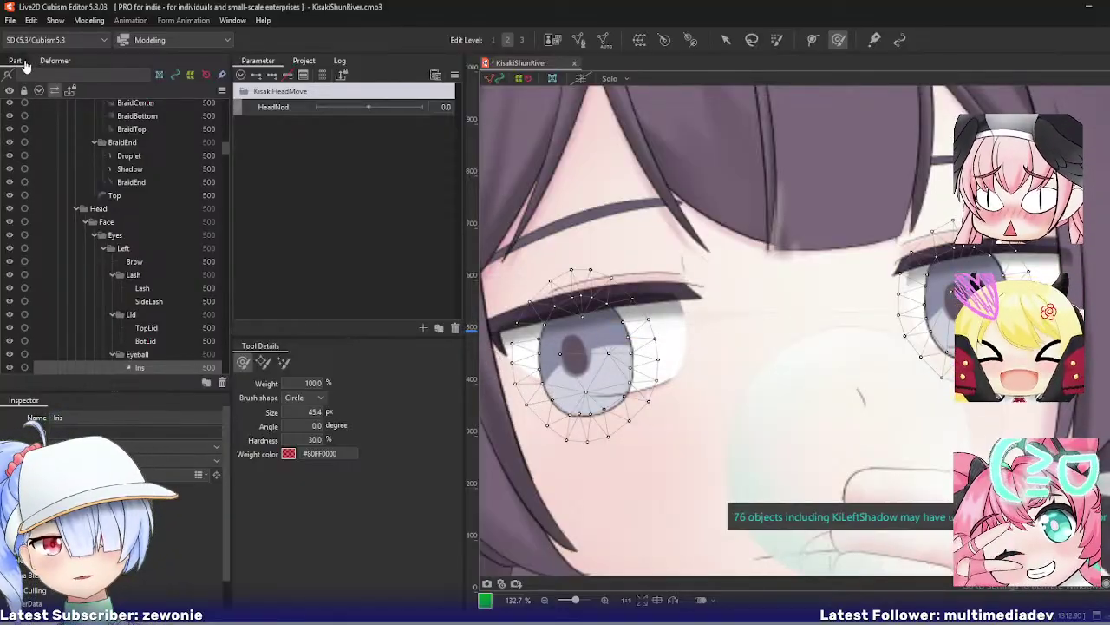
Step: Expand the re-imported KisakiShunRiver.psd part and add its KiLeftShadow and KiRightShadow meshes to the selection of both Iris meshes
drag(224, 148, 222, 99)
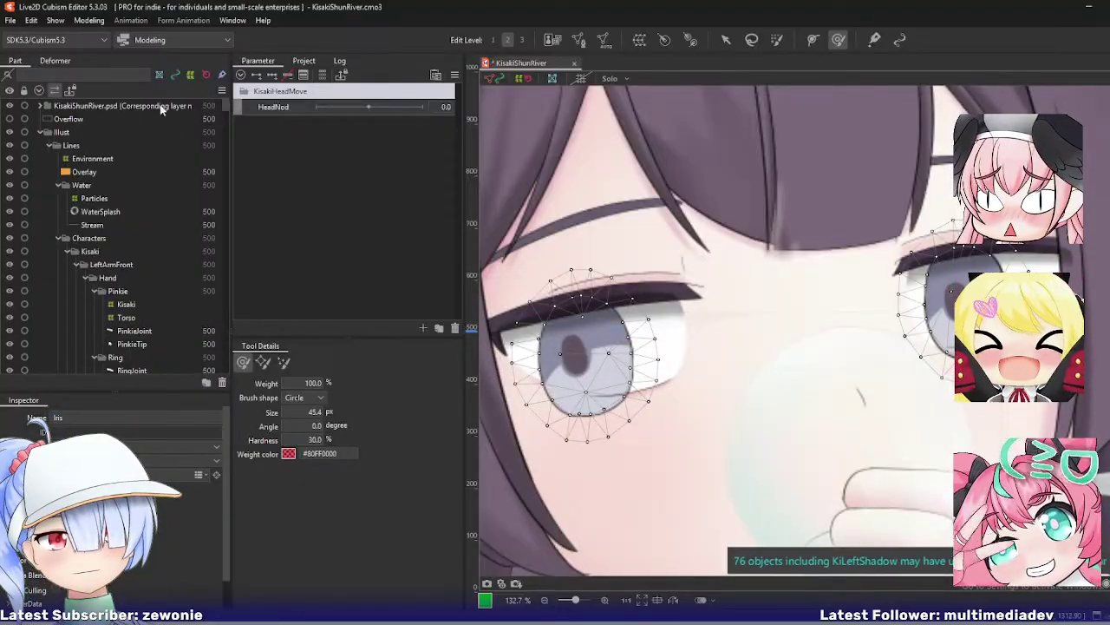
click(39, 88)
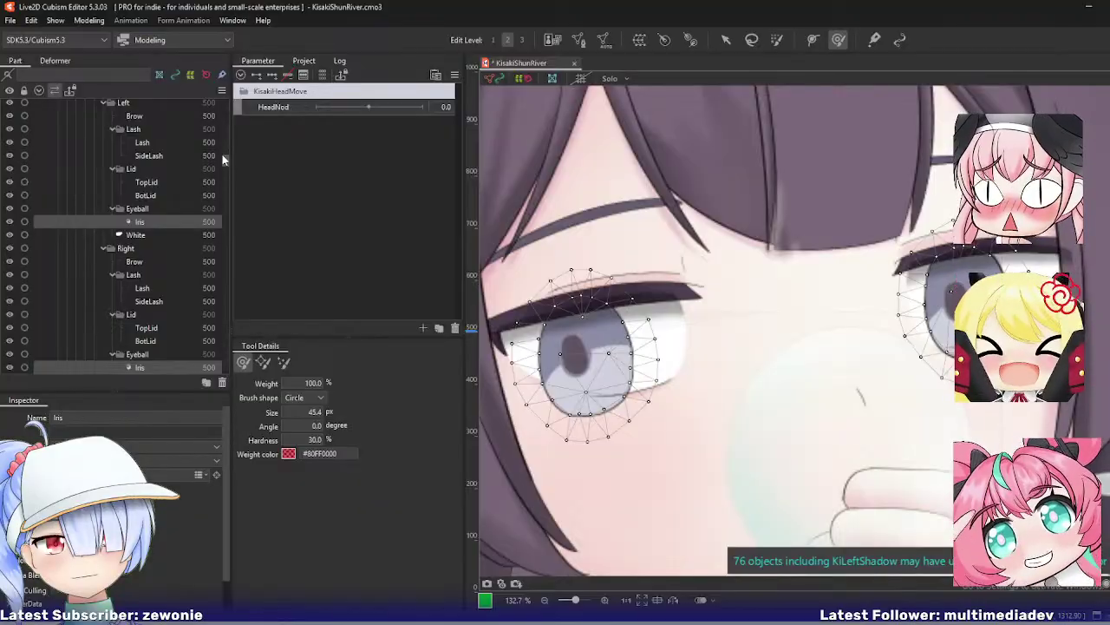
drag(223, 154, 224, 90)
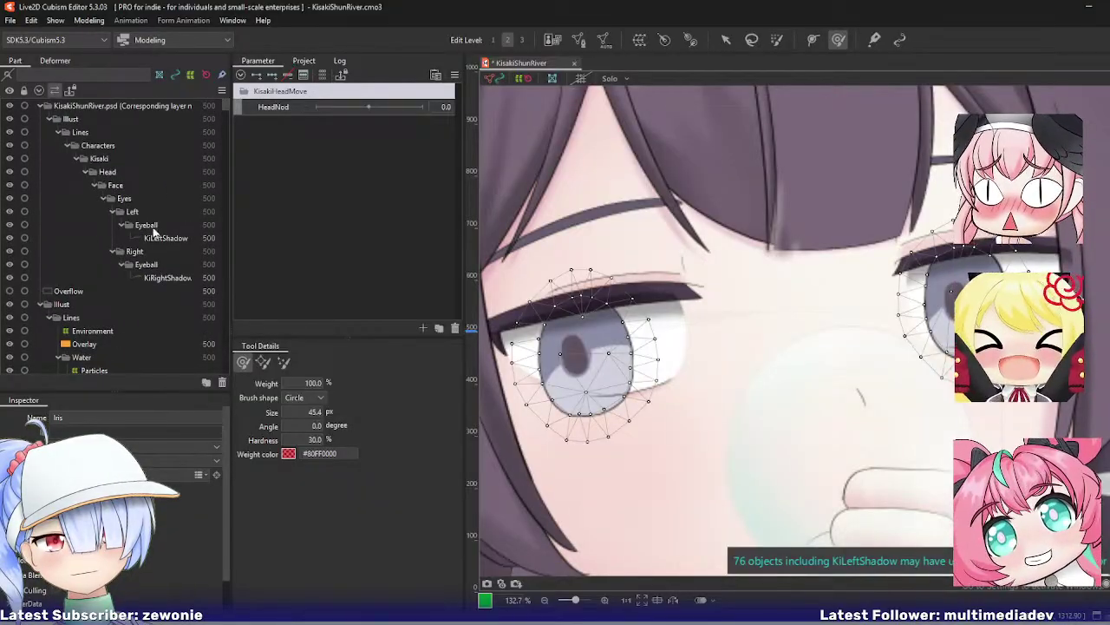
click(156, 238)
ctrl+click(159, 277)
Step: Examine the eye meshes under the Head deformer in the deformer hierarchy
click(54, 61)
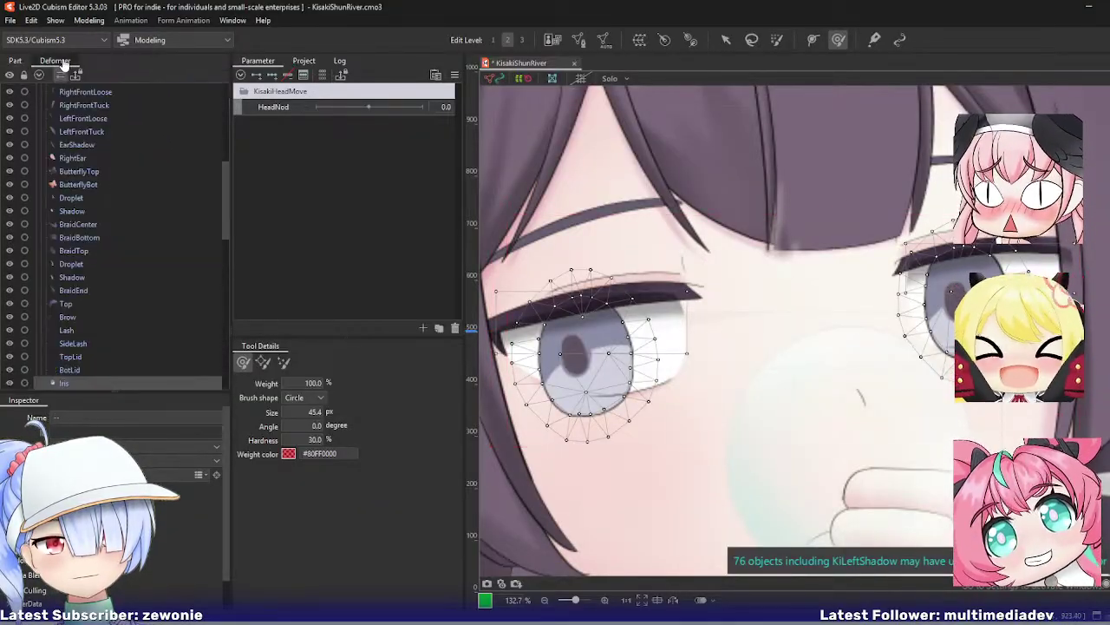
scroll(187, 269, down, 5)
scroll(196, 284, down, 4)
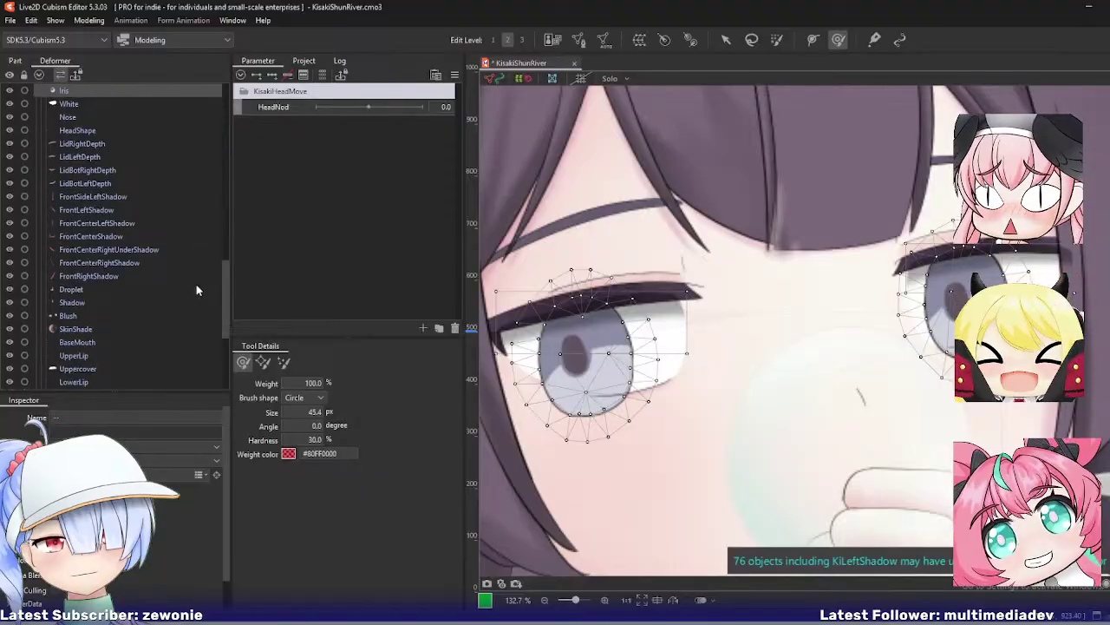
scroll(189, 286, up, 5)
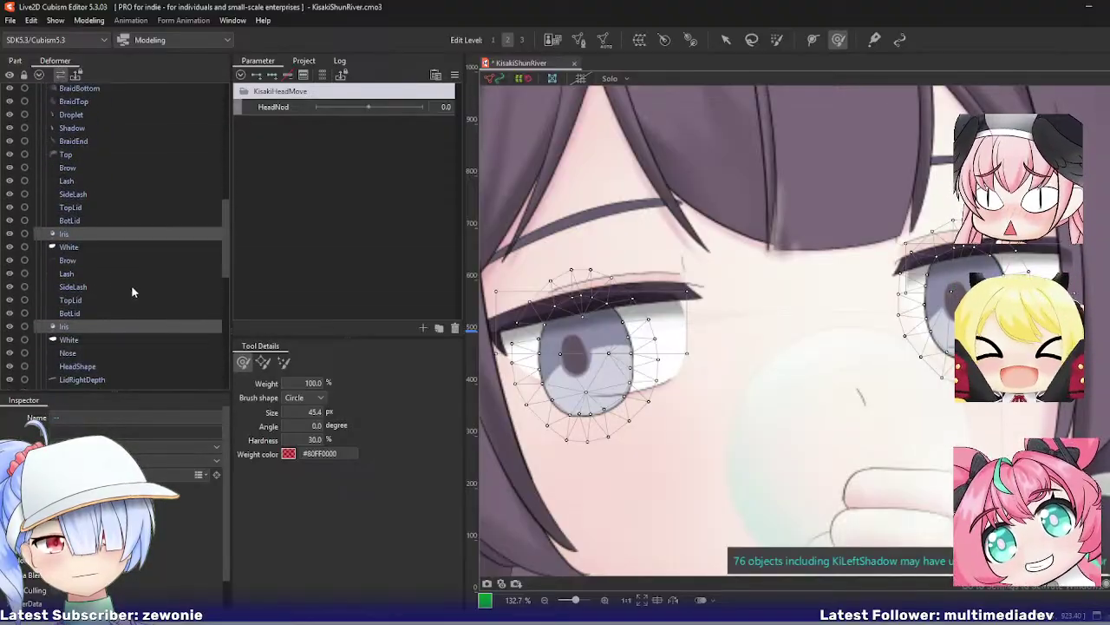
drag(68, 243, 72, 239)
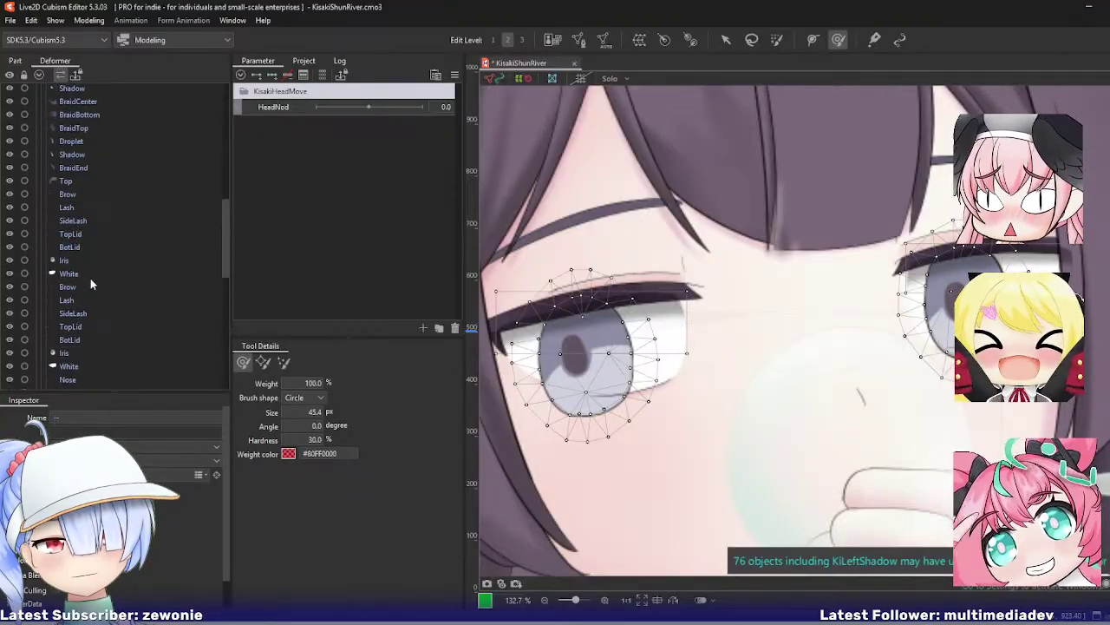
scroll(92, 284, down, 3)
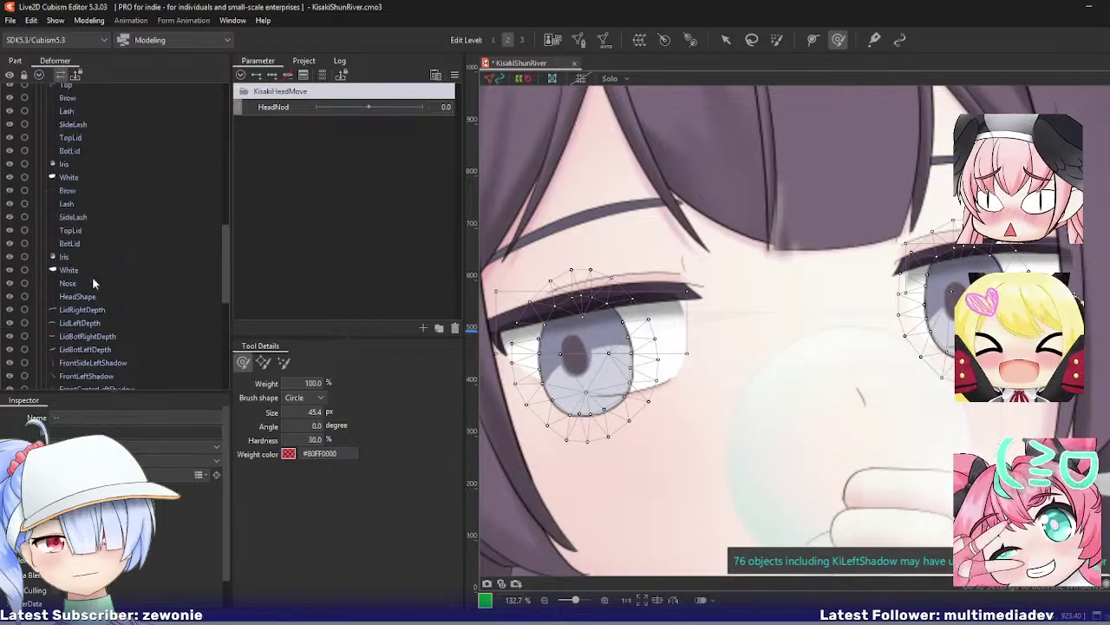
scroll(93, 281, up, 4)
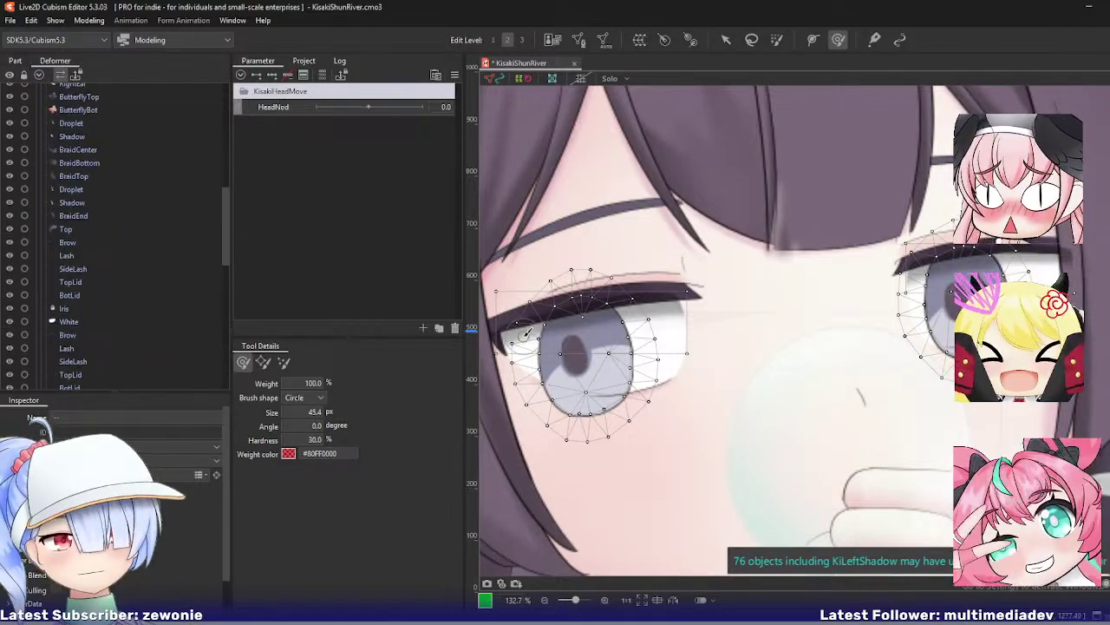
Step: Move the KiLeftShadow, KiRightShadow and both Iris meshes together into Kisaki's left Eyeball part folder
click(15, 61)
scroll(149, 196, down, 3)
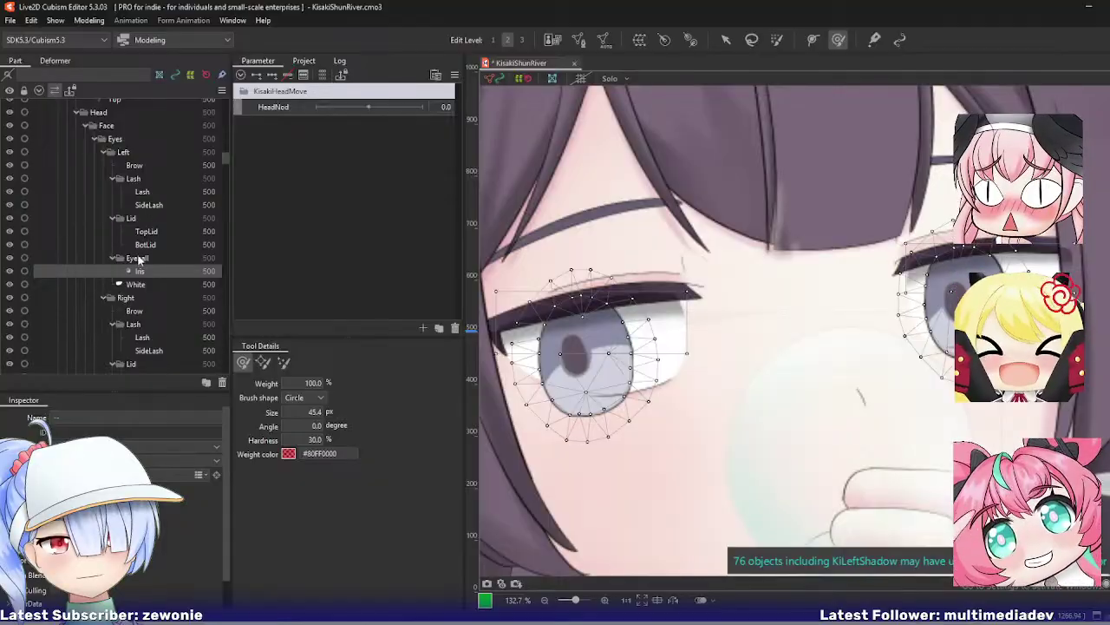
click(140, 270)
drag(140, 264, 142, 264)
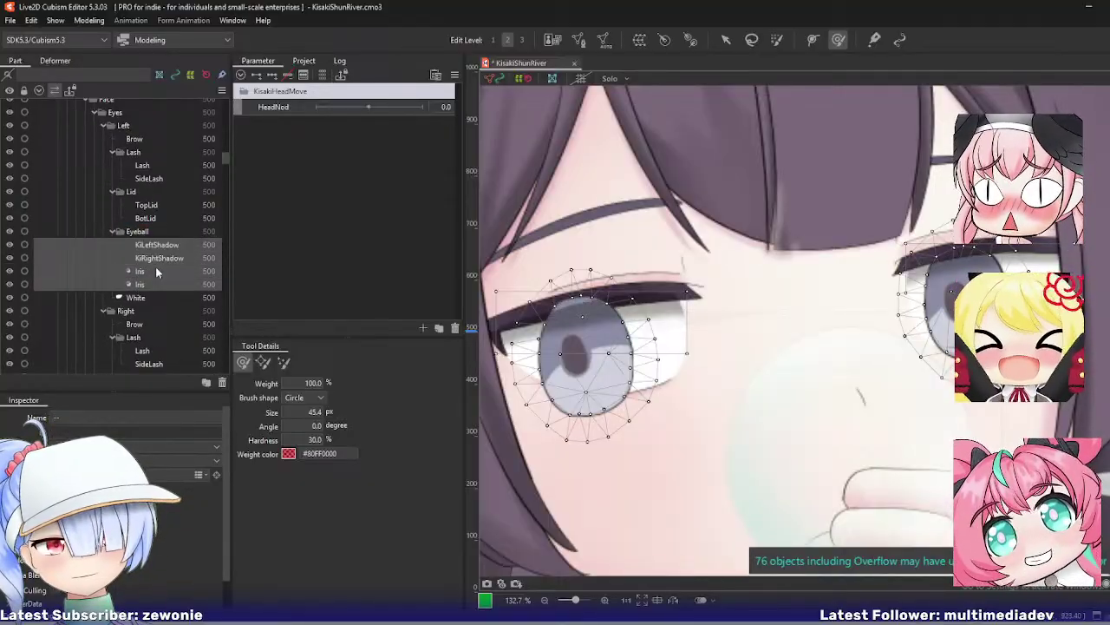
Step: Move KiRightShadow and the right eye's Iris mesh from the left Eyeball folder into the right Eyeball folder
click(158, 259)
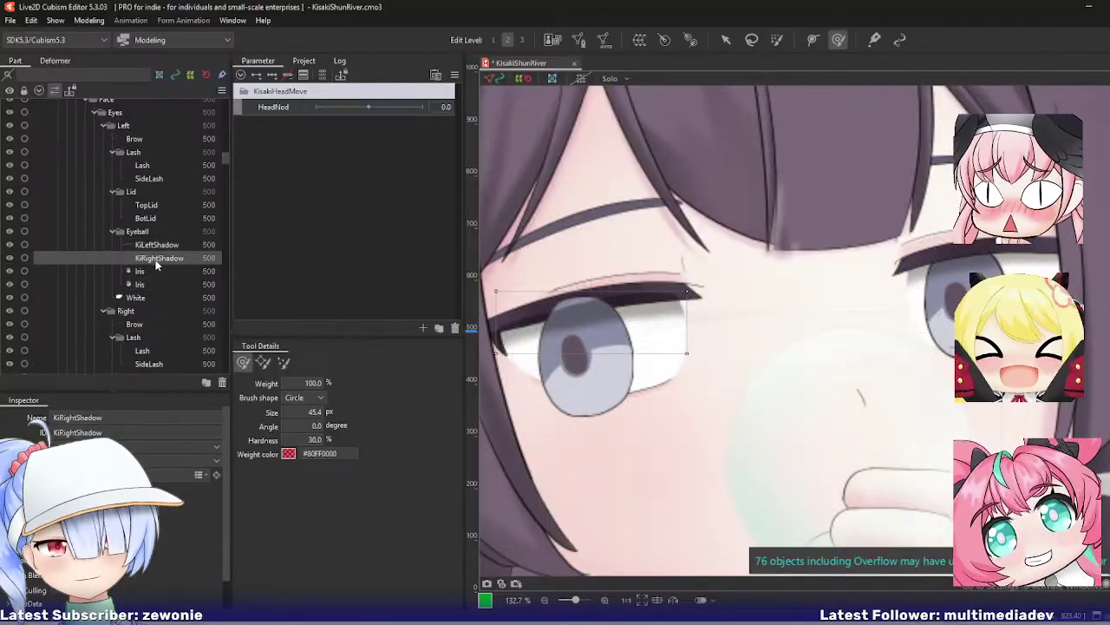
ctrl+click(143, 284)
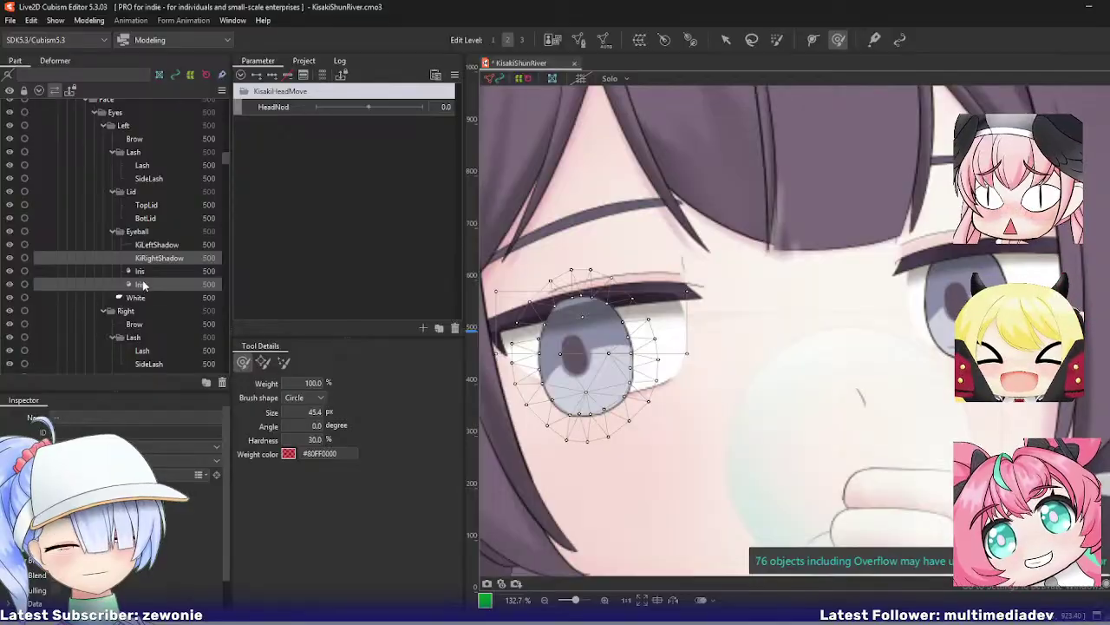
scroll(145, 286, down, 2)
scroll(143, 285, down, 2)
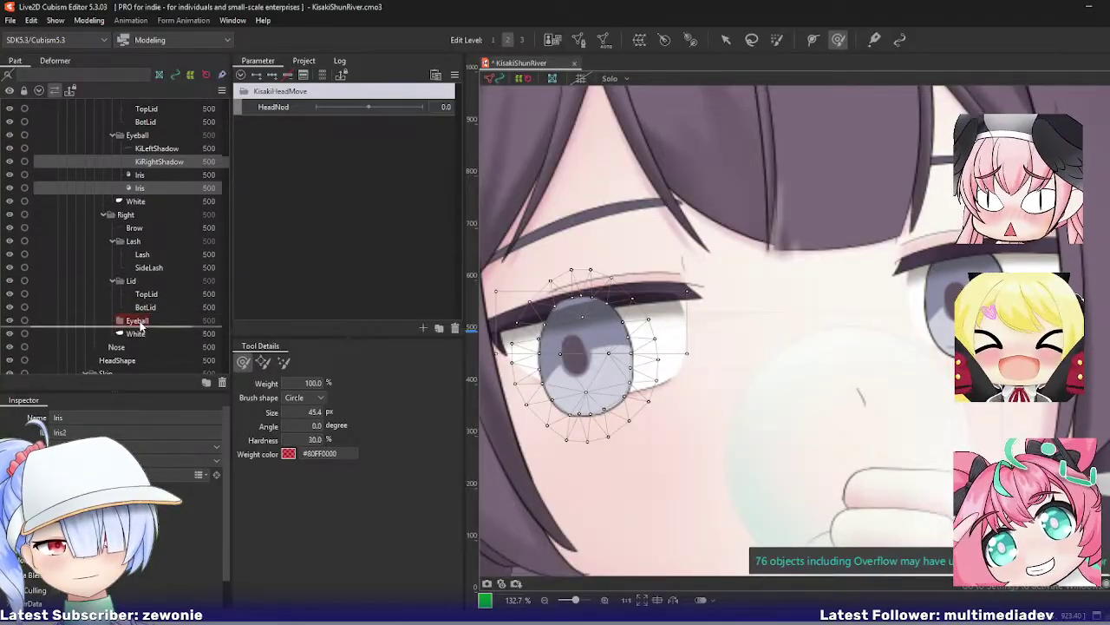
scroll(138, 321, down, 10)
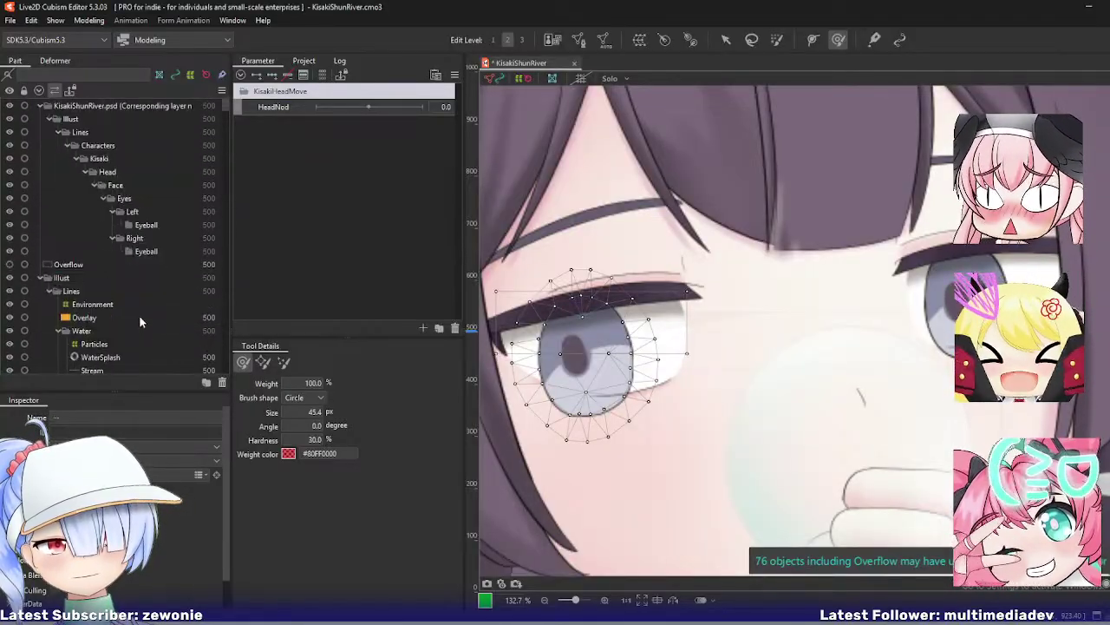
Step: Delete the leftover re-imported KisakiShunRiver.psd part with its emptied folders
click(73, 110)
key(Delete)
click(621, 331)
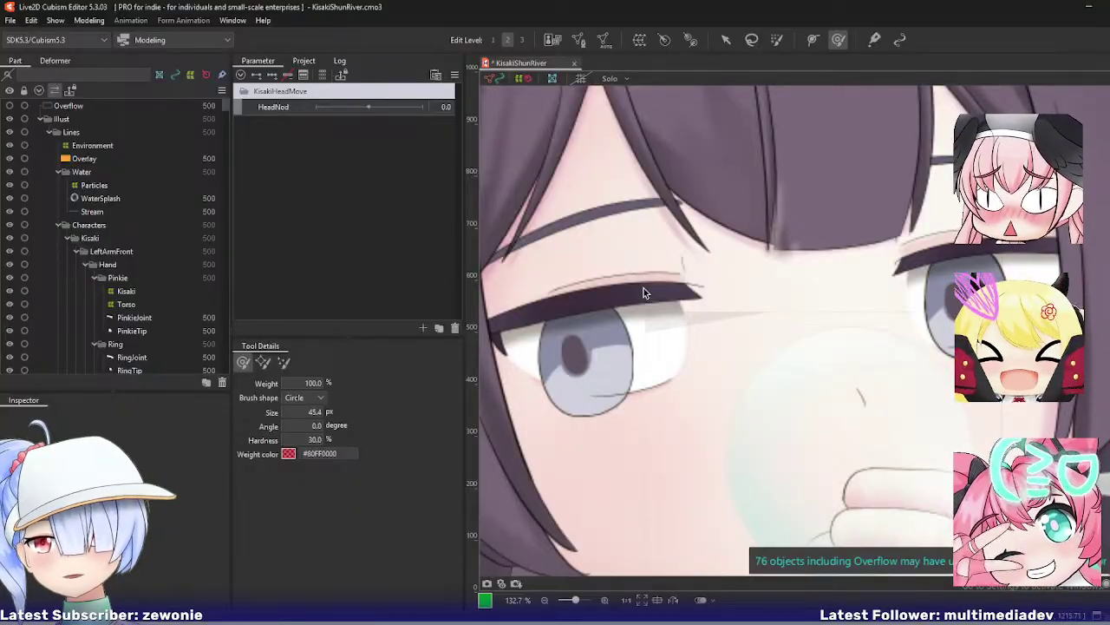
Step: Check the KiRightShadow, Iris and White meshes of Kisaki's eyes under the Head deformer
scroll(644, 288, down, 3)
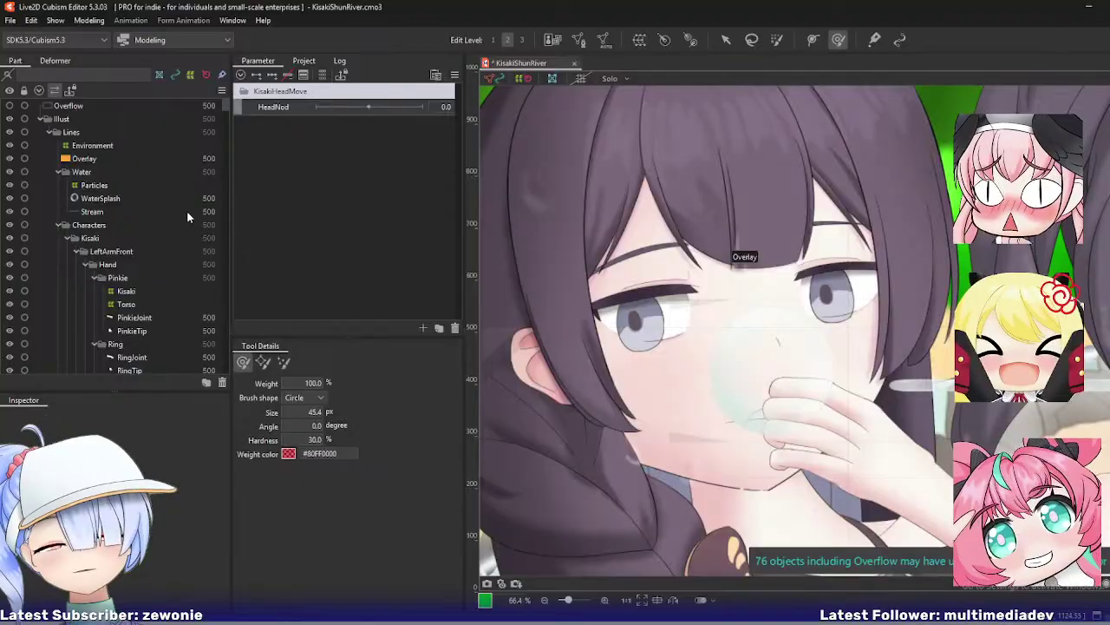
click(55, 61)
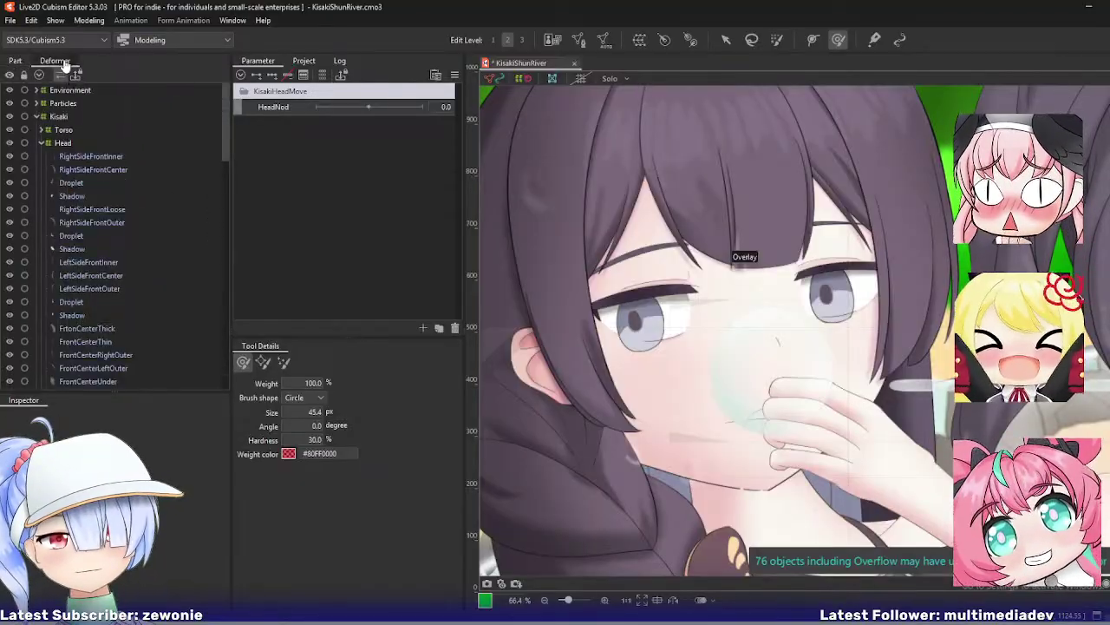
scroll(129, 231, down, 10)
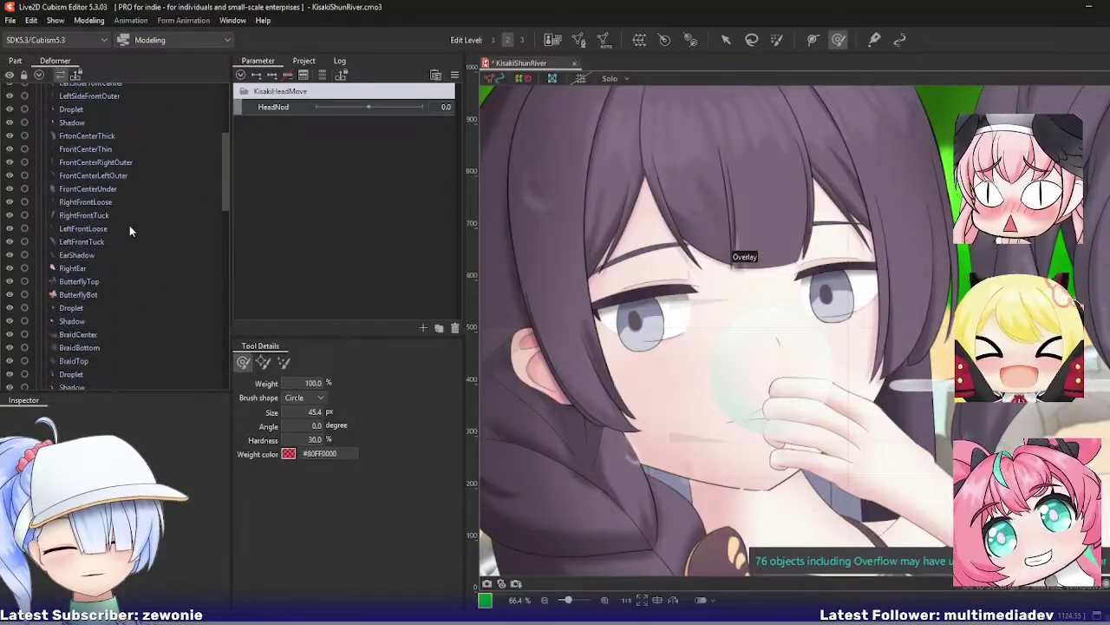
scroll(129, 231, down, 5)
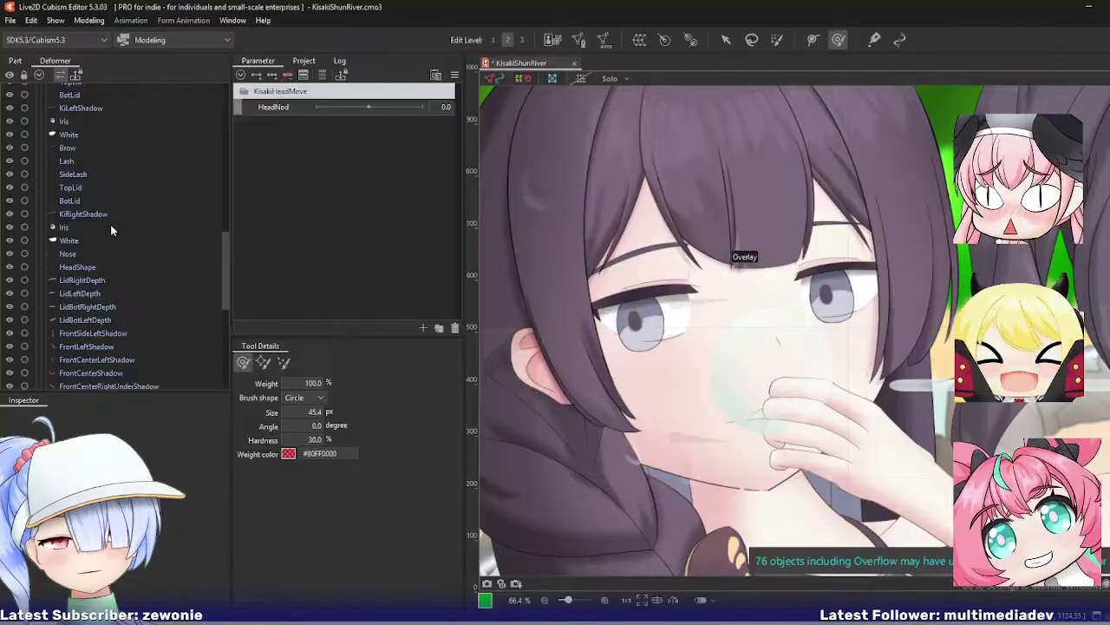
click(87, 217)
click(68, 122)
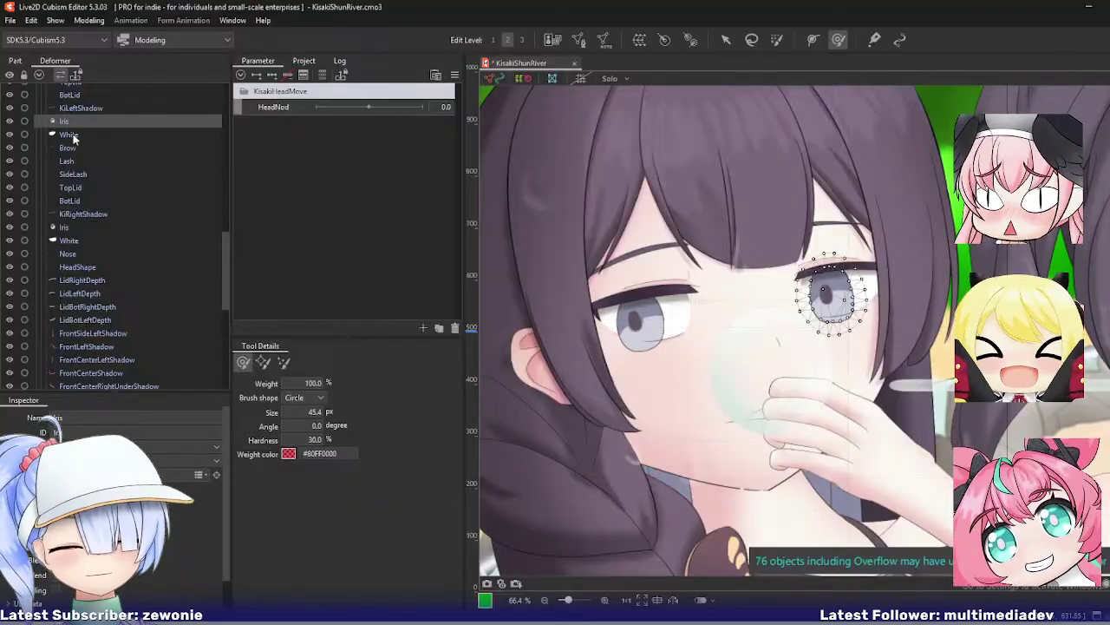
click(73, 136)
scroll(73, 138, up, 1)
Step: Generate automatic meshes for KiLeftShadow and KiRightShadow together using the Base preset
click(74, 157)
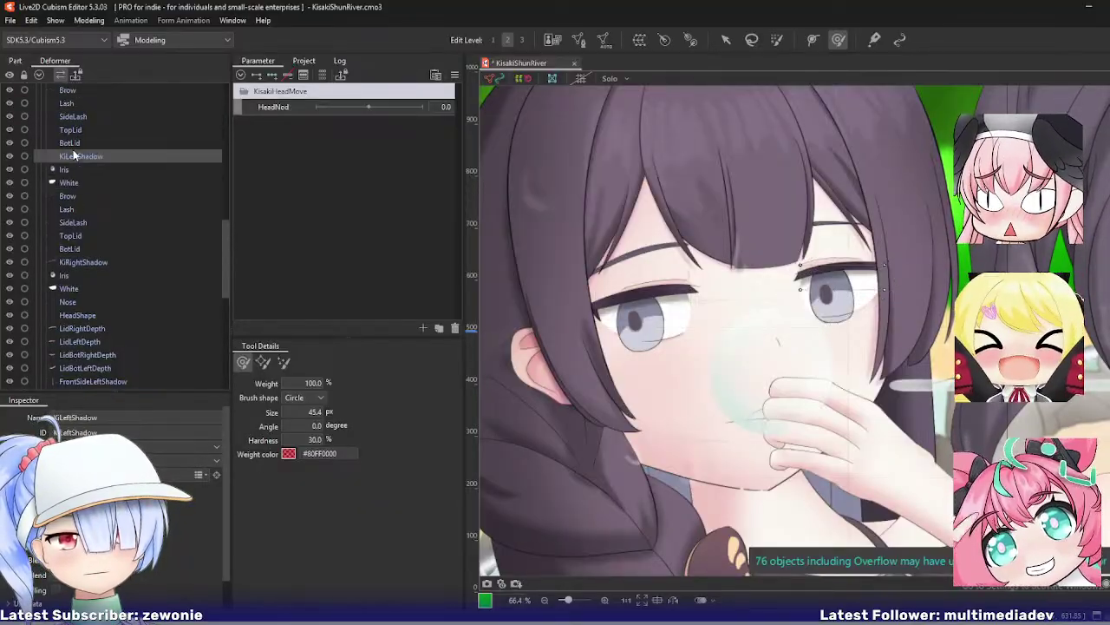
ctrl+click(83, 262)
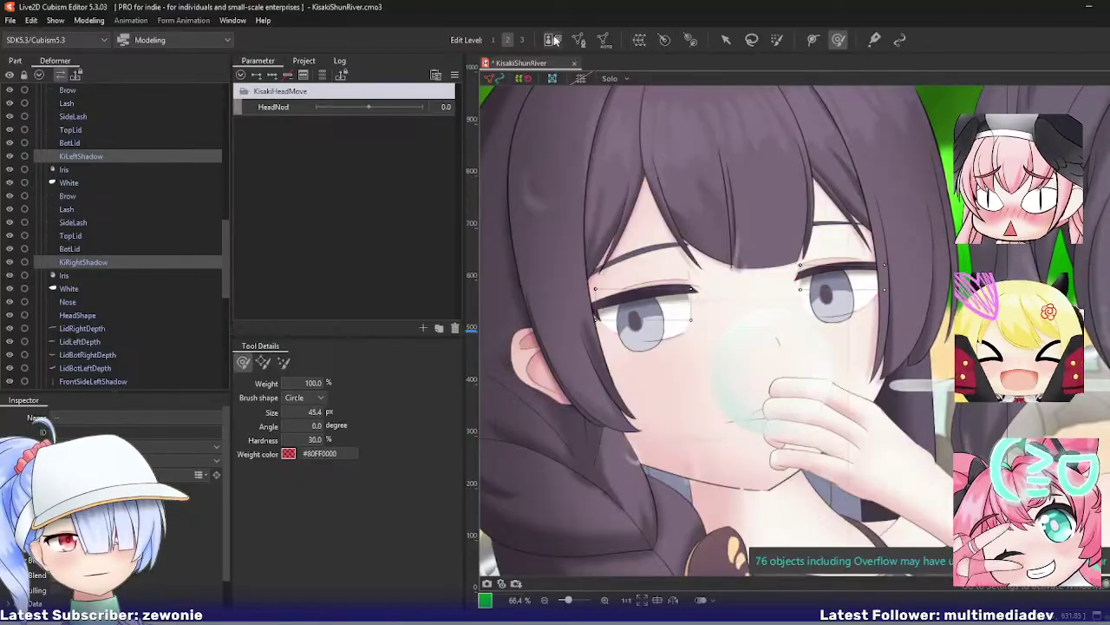
click(580, 41)
click(314, 366)
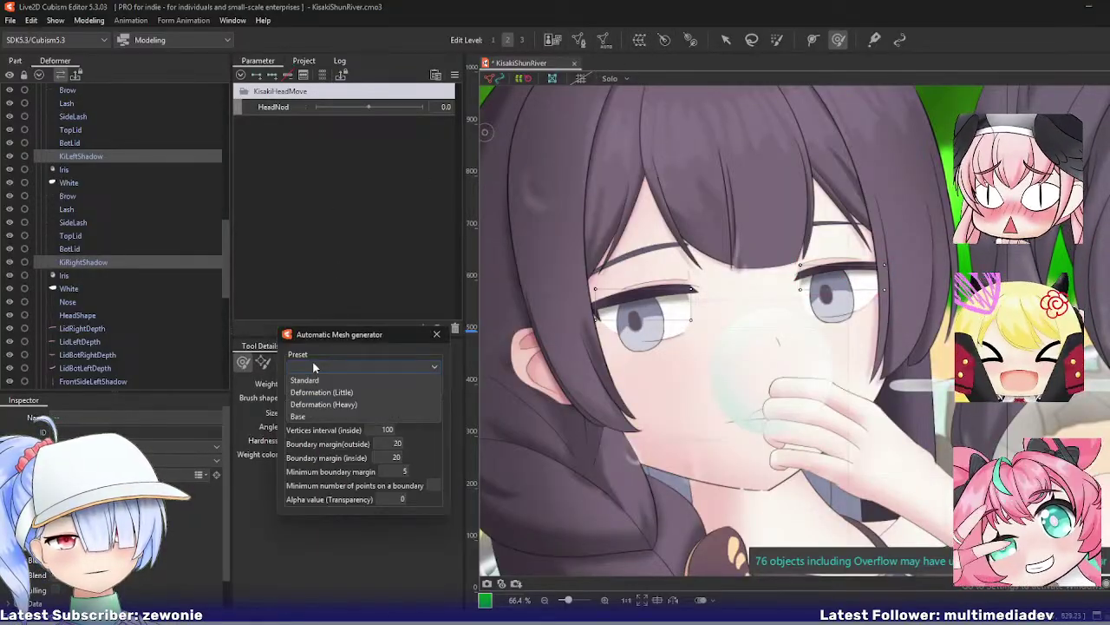
click(314, 414)
click(438, 335)
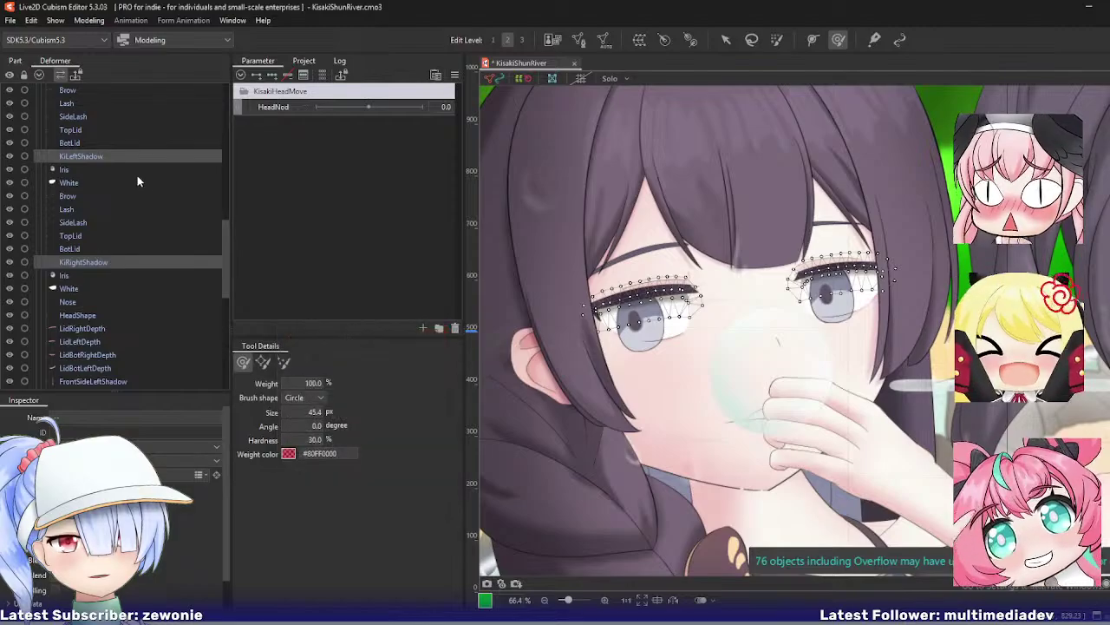
Step: Delete the redundant vertices crowding the lower line of the shadow band in the KiLeftShadow mesh
click(109, 155)
key(ctrl+e)
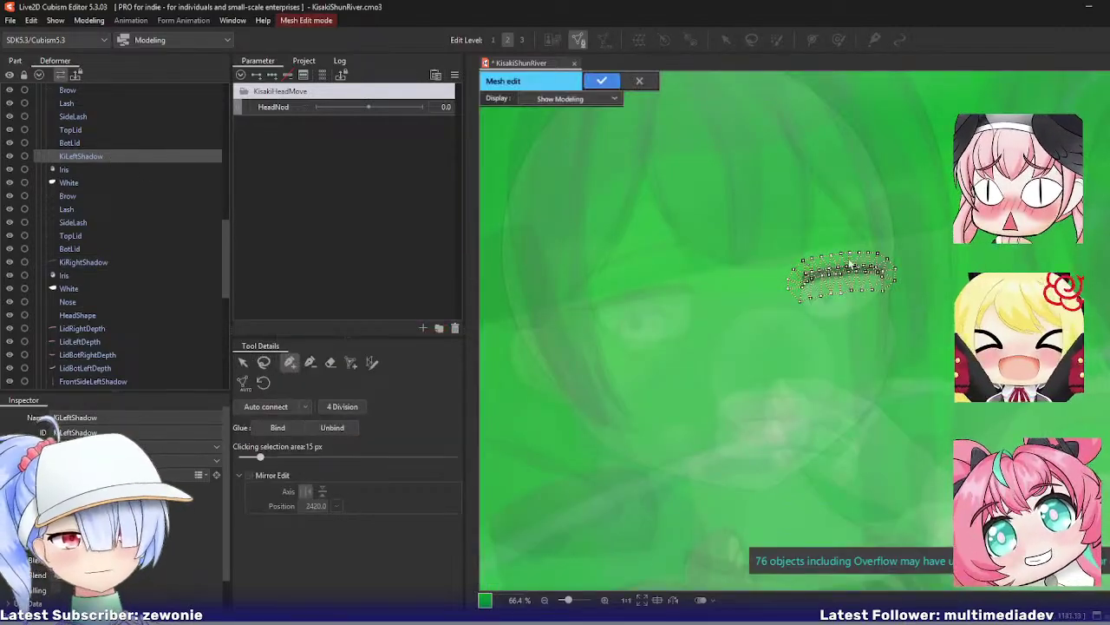
scroll(823, 290, up, 6)
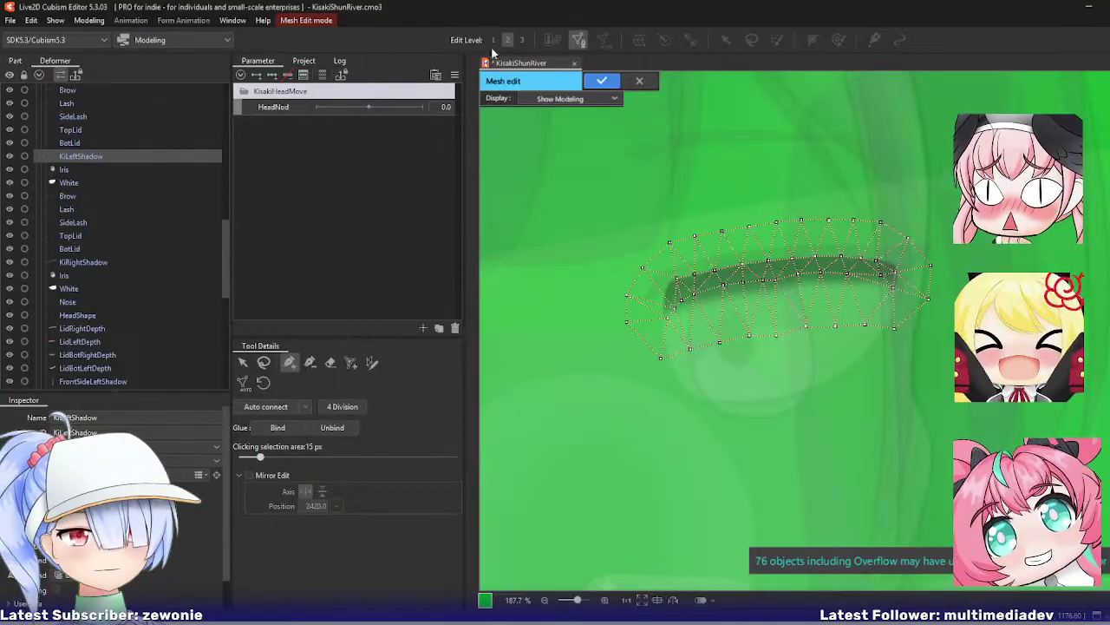
scroll(768, 297, up, 3)
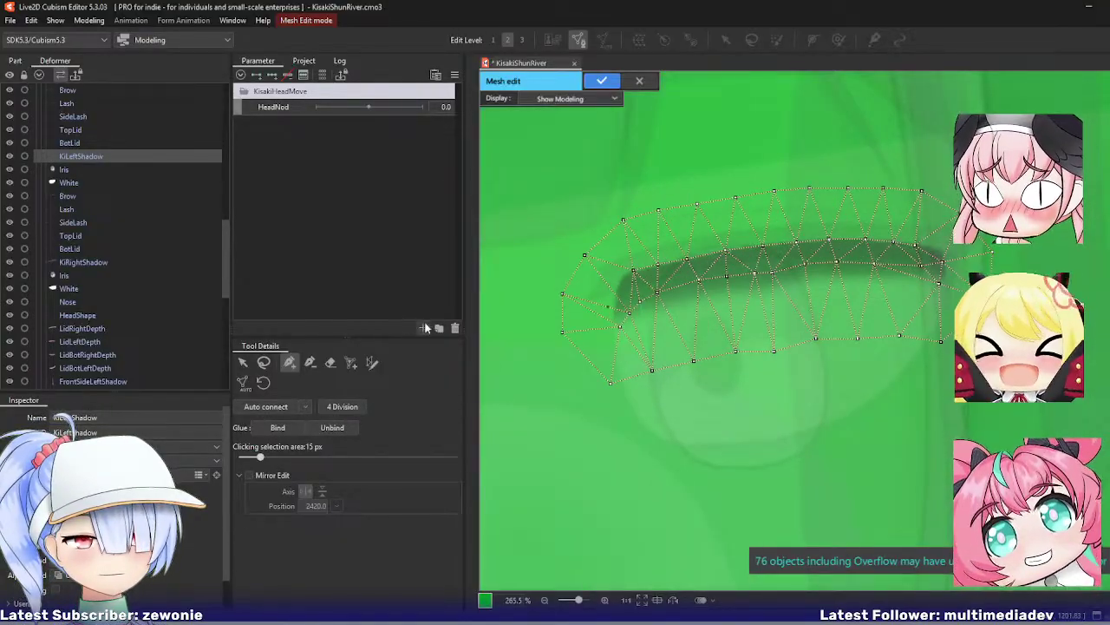
click(310, 361)
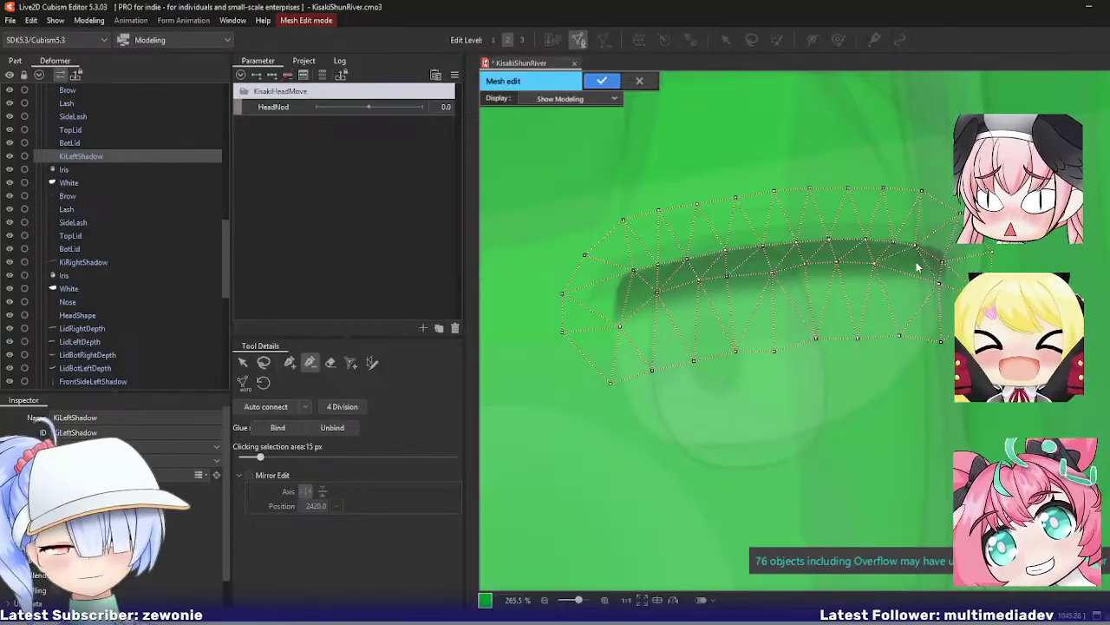
key(Return)
Step: Delete the interior vertices of the left eye's Iris mesh, keeping the contour and outer rings
click(64, 169)
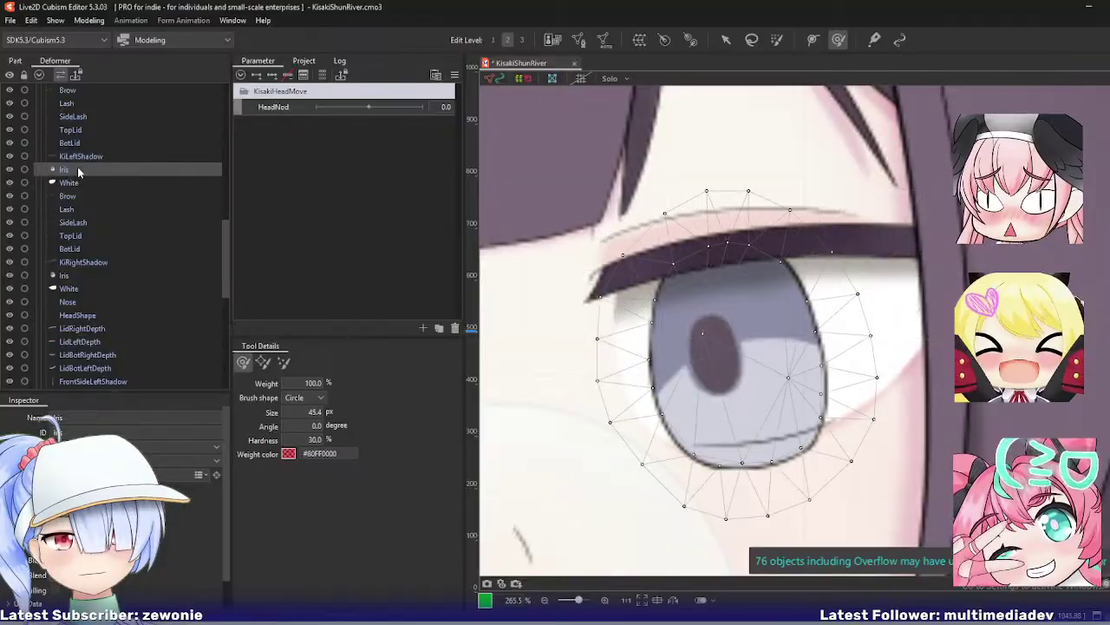
key(ctrl+e)
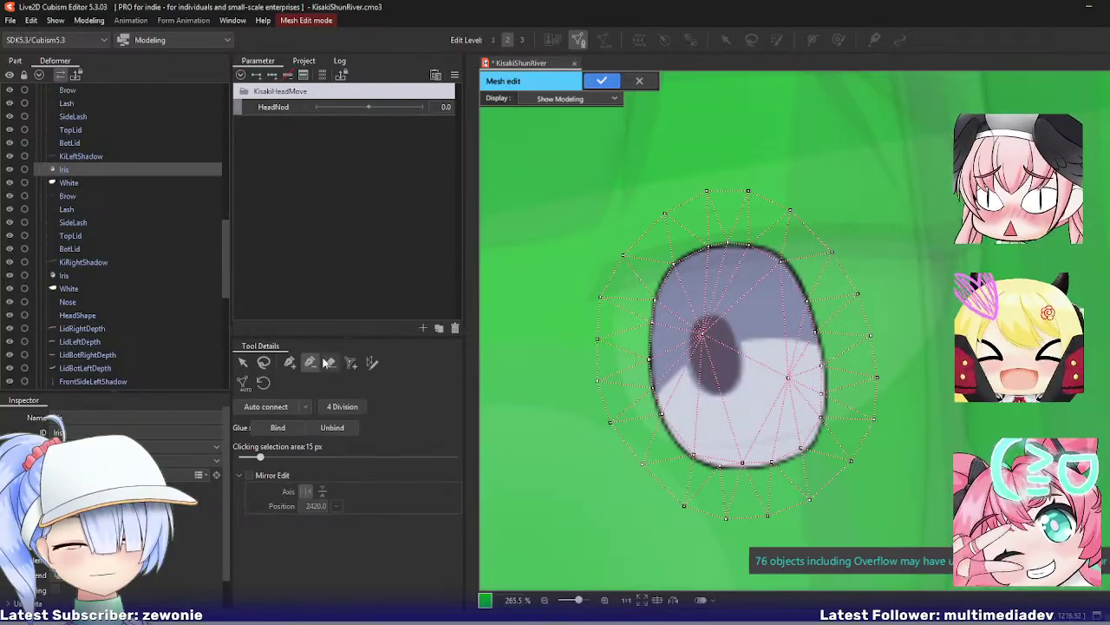
click(702, 334)
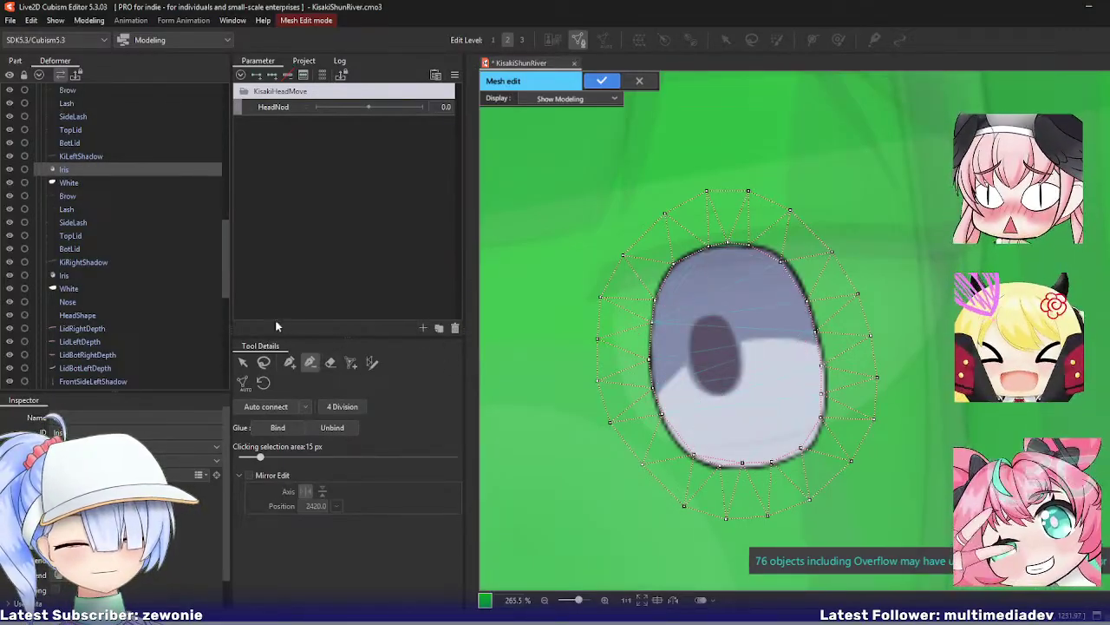
Step: Align the inner ring of the left Iris mesh with the iris outline and add a central vertex in the pupil
click(288, 362)
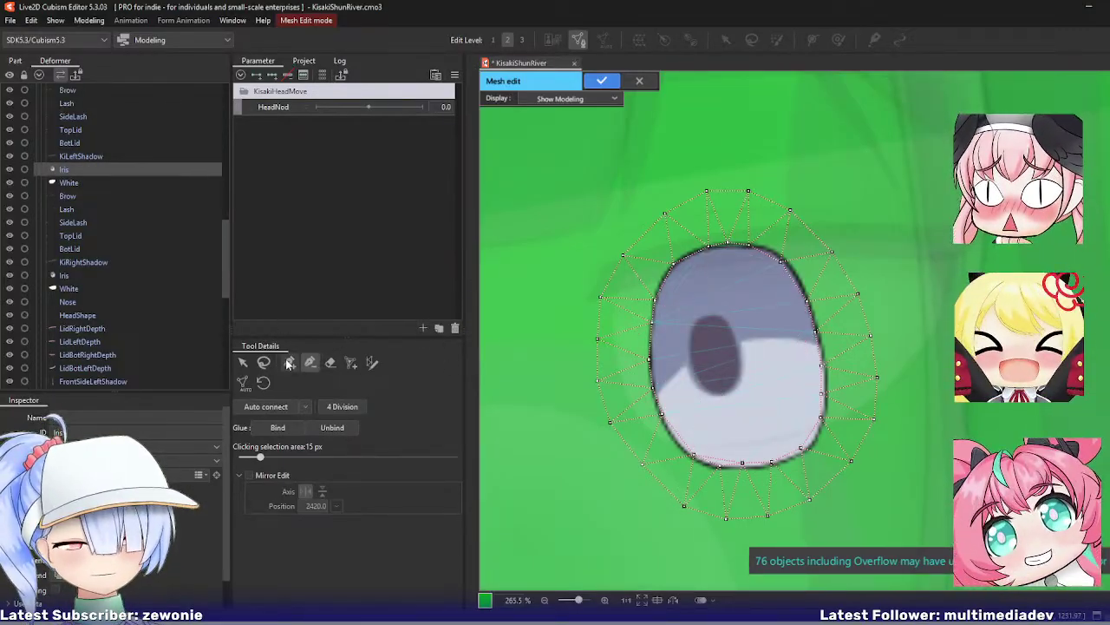
click(662, 422)
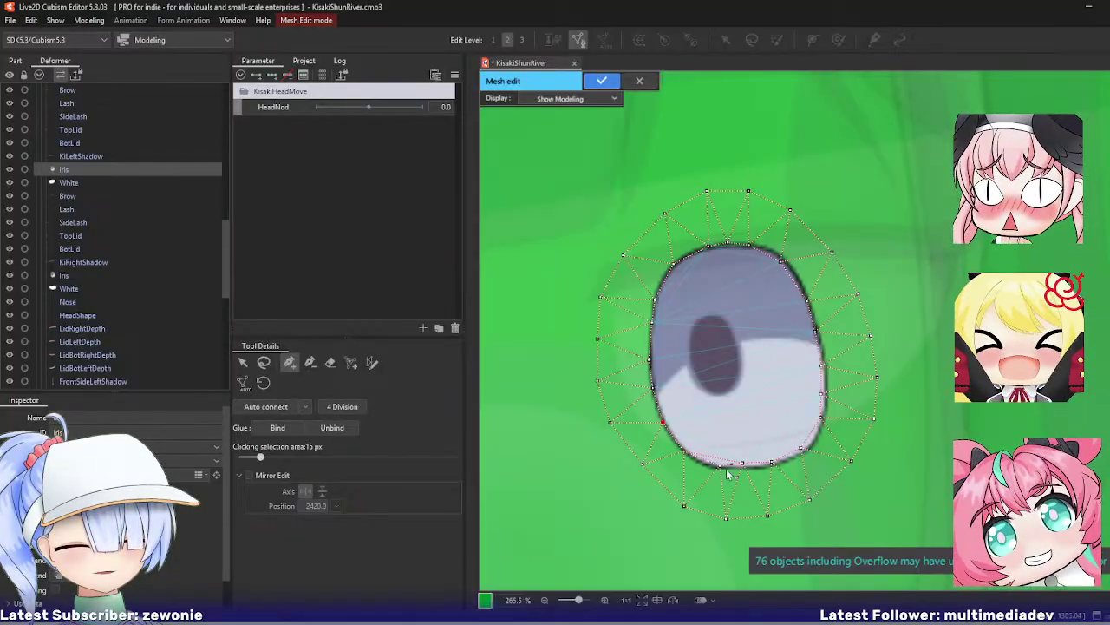
drag(743, 463, 746, 468)
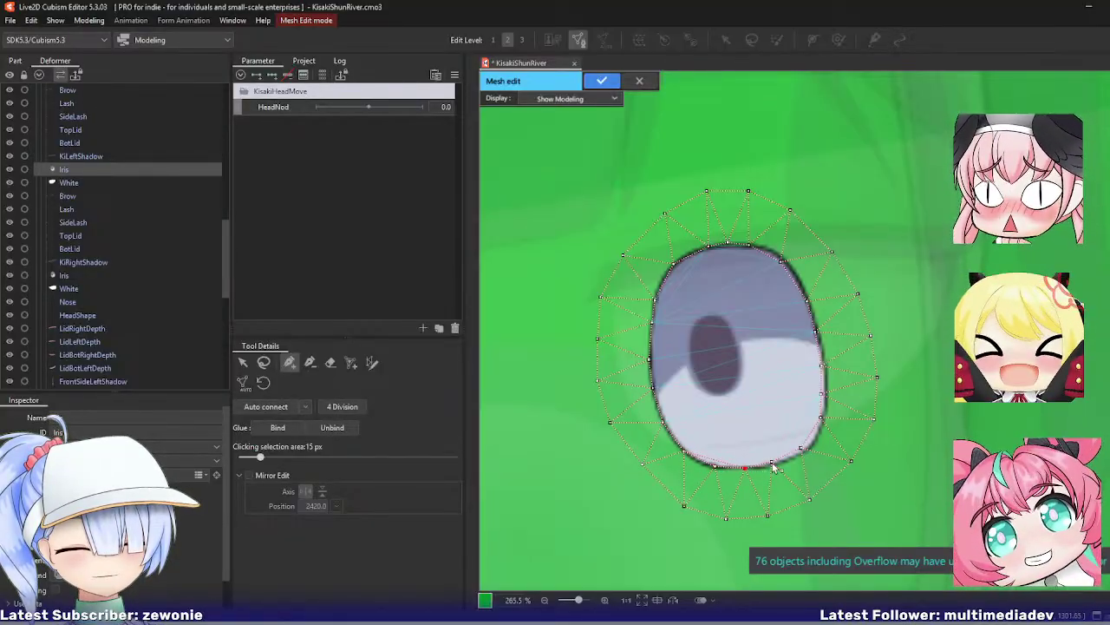
click(806, 453)
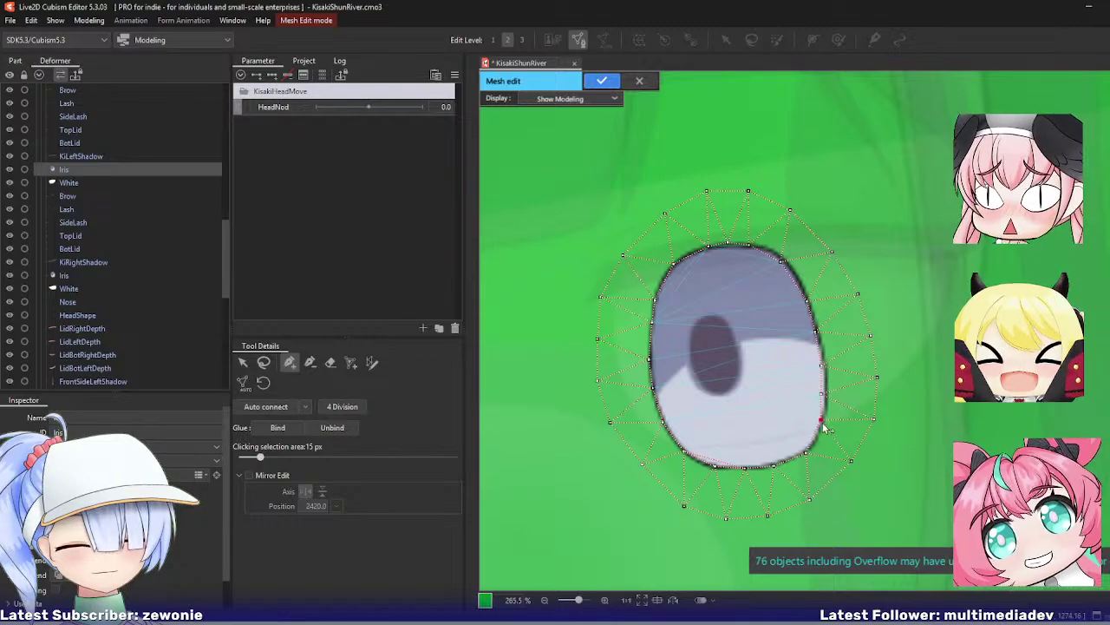
click(822, 426)
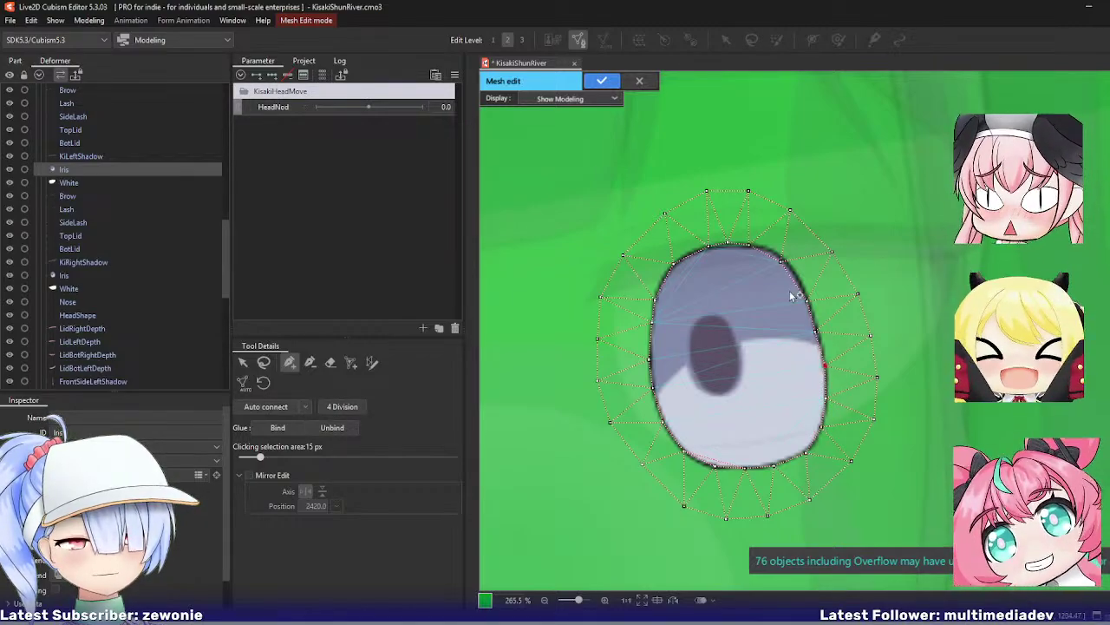
click(789, 263)
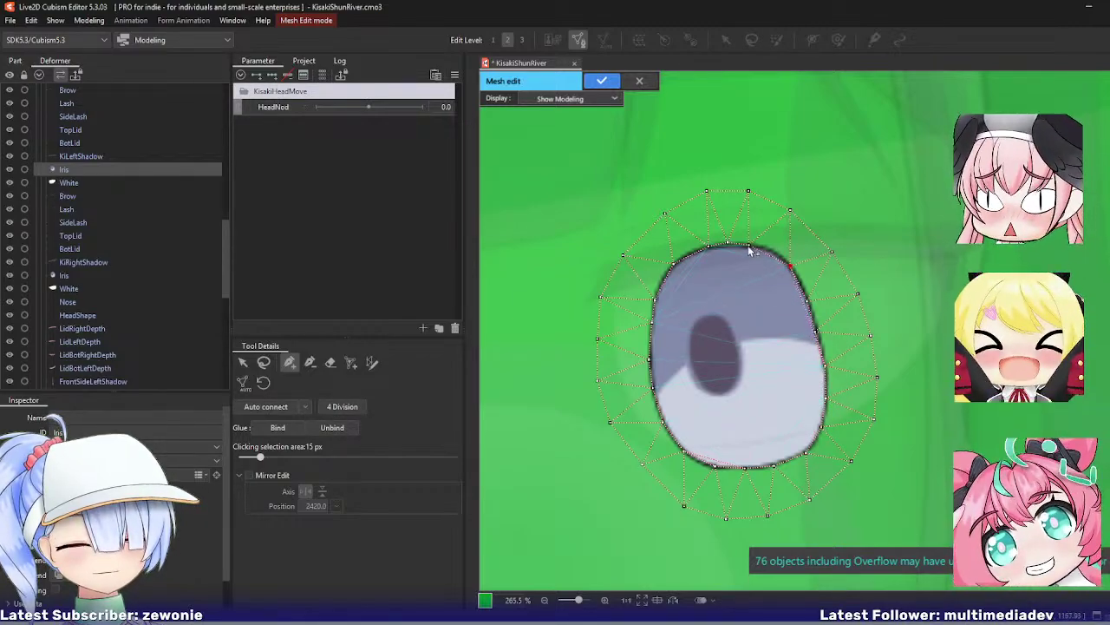
click(771, 250)
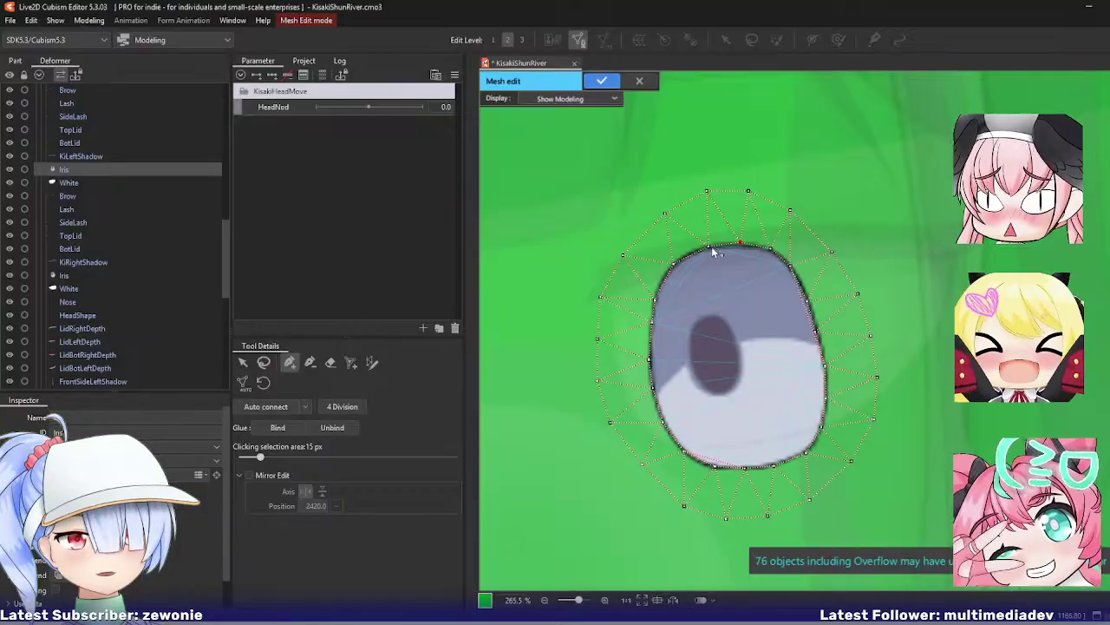
click(680, 258)
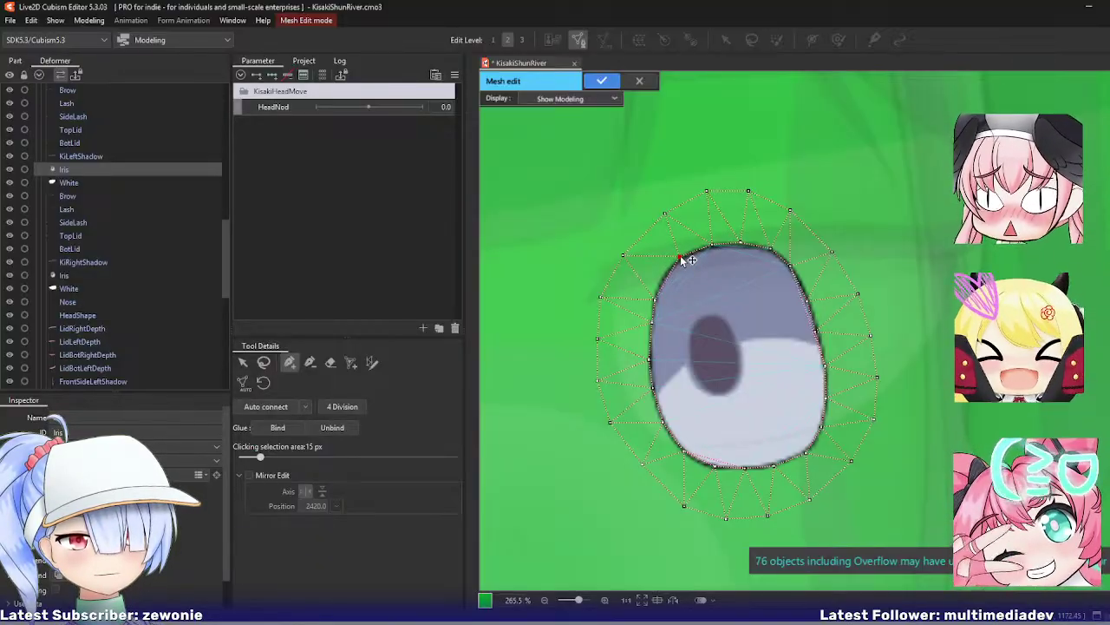
click(656, 301)
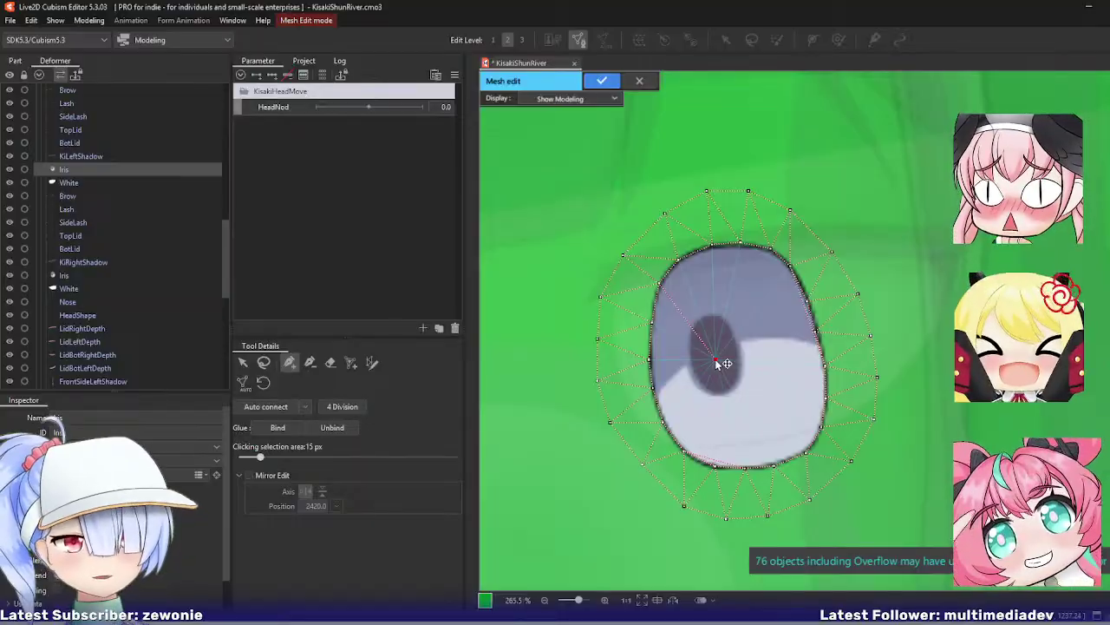
click(716, 359)
key(Return)
Step: Move the lower inner vertices of the left eye's White mesh onto the bottom contour of the eye white
click(80, 184)
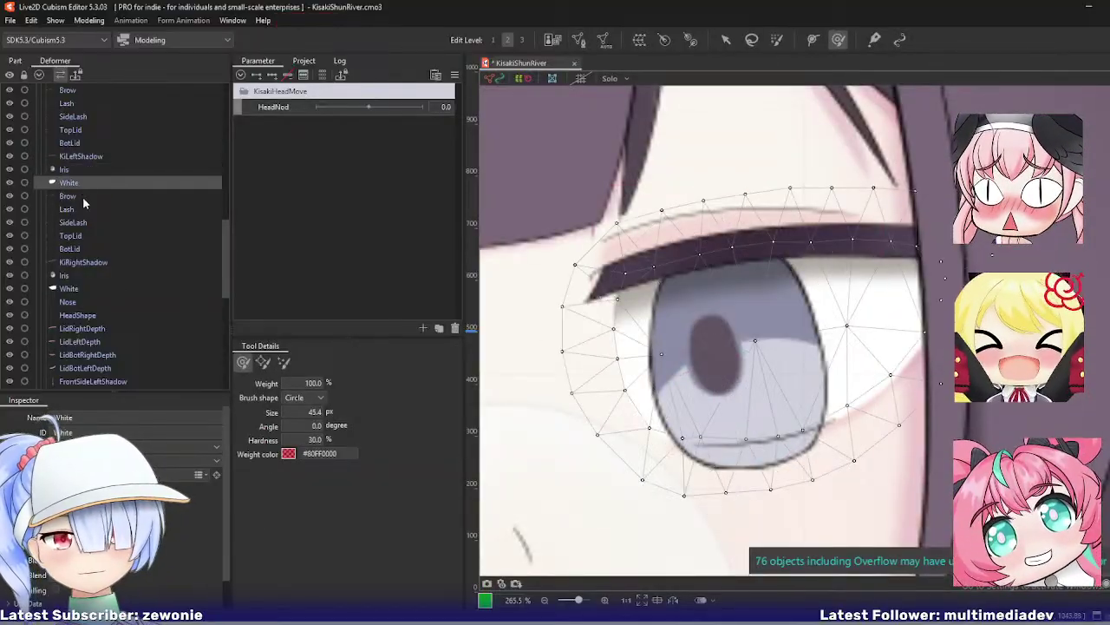
key(ctrl+e)
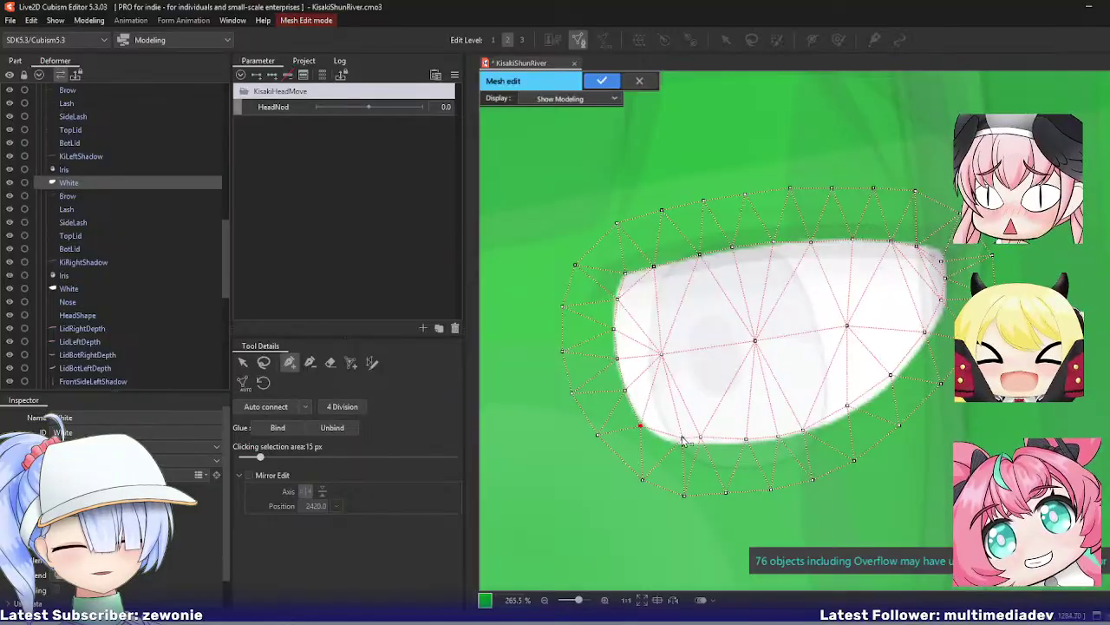
mouse_move(684, 439)
mouse_down()
mouse_move(666, 441)
mouse_move(701, 444)
mouse_up()
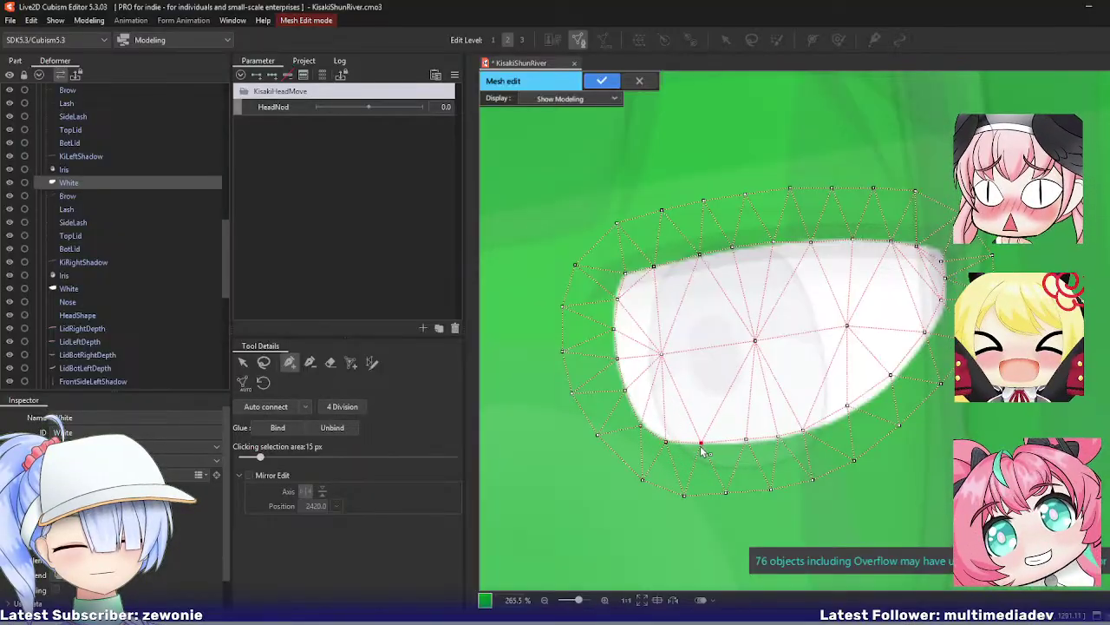
click(745, 441)
click(777, 438)
click(805, 431)
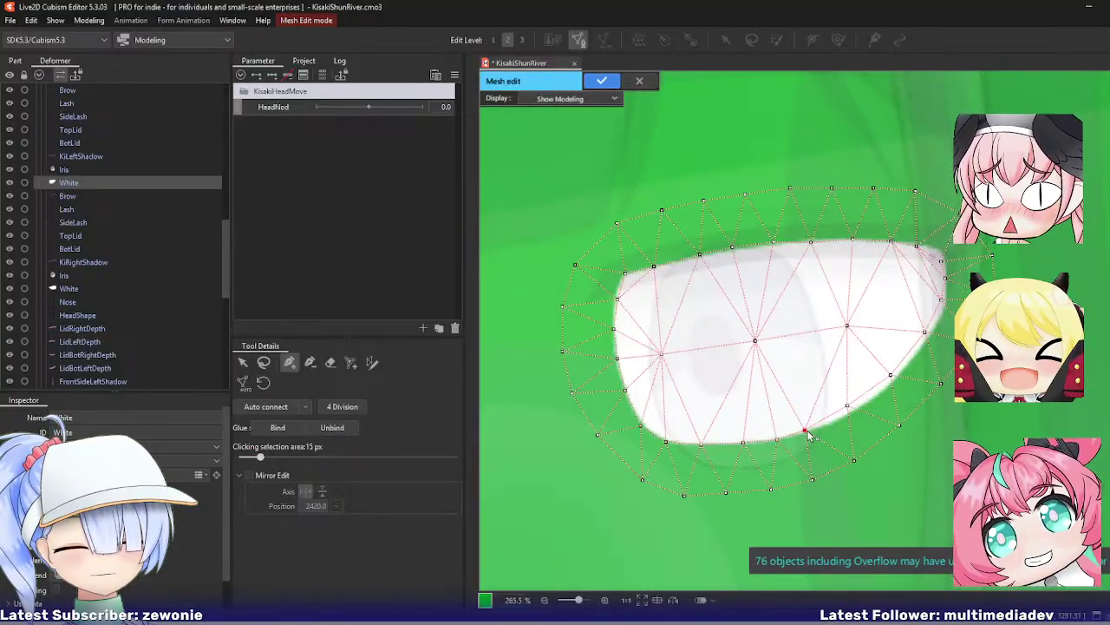
click(853, 410)
click(894, 379)
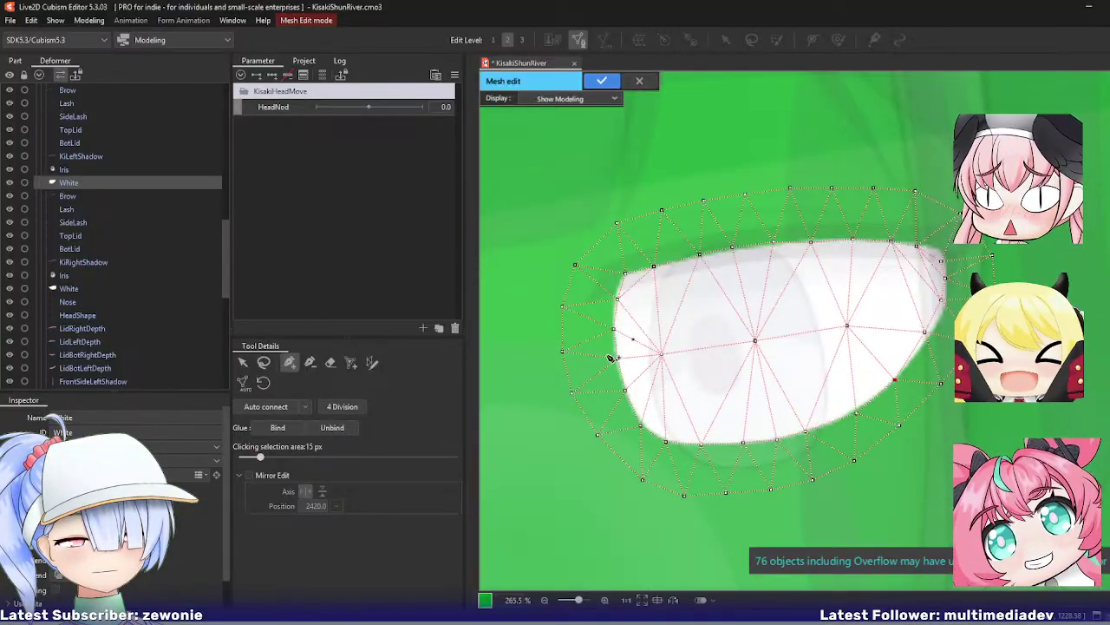
Step: Delete the three interior vertices of the left eye's White mesh and apply the mesh edit
click(310, 363)
click(661, 353)
click(755, 340)
click(847, 326)
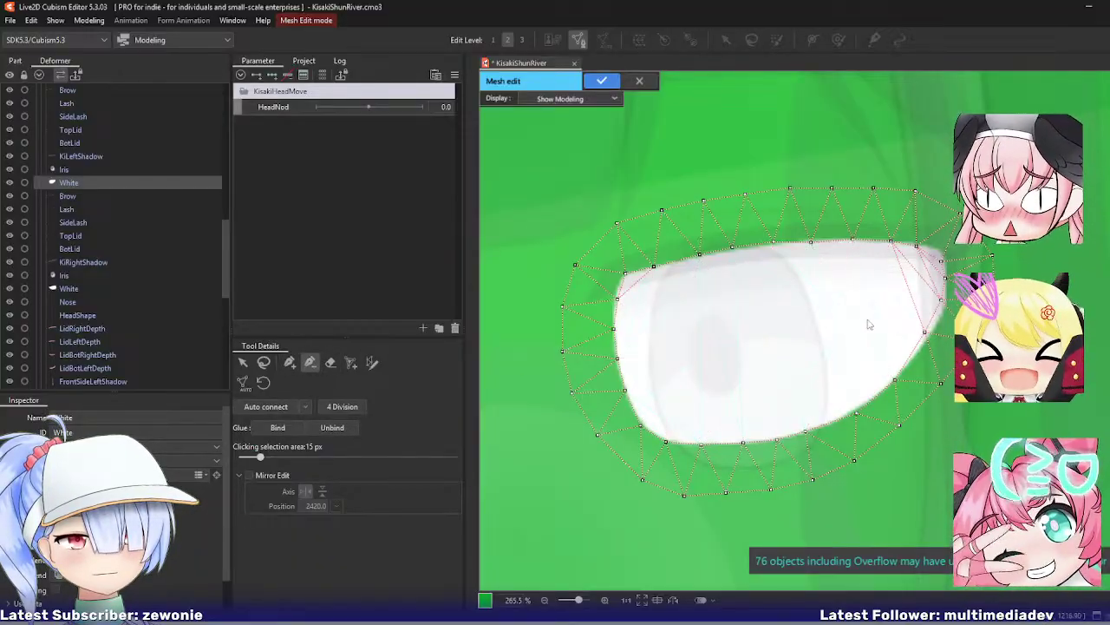
click(290, 363)
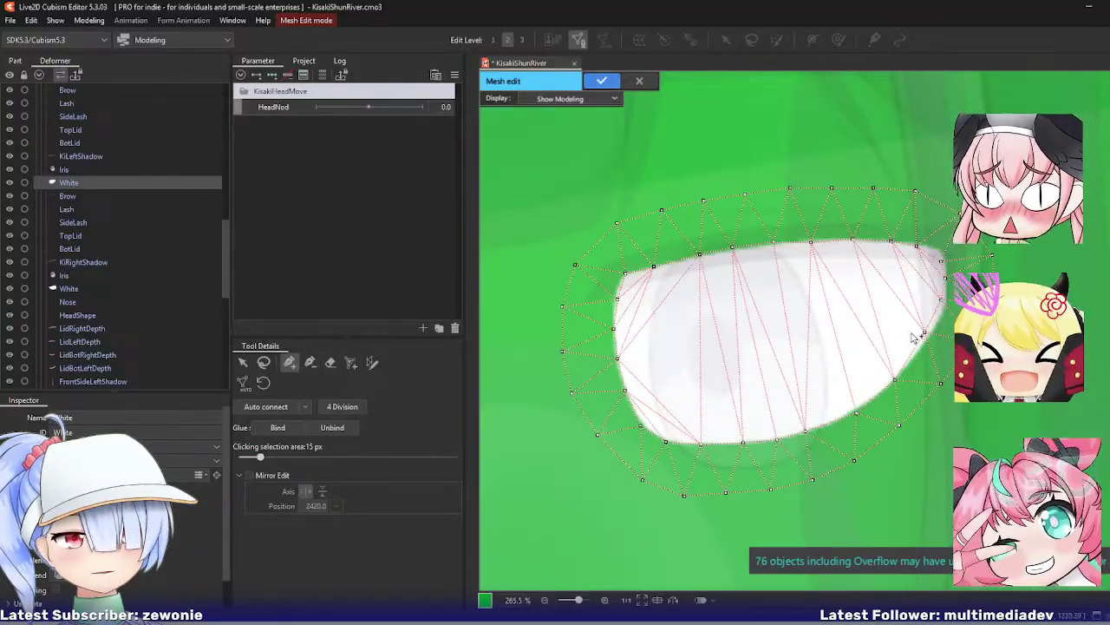
key(Return)
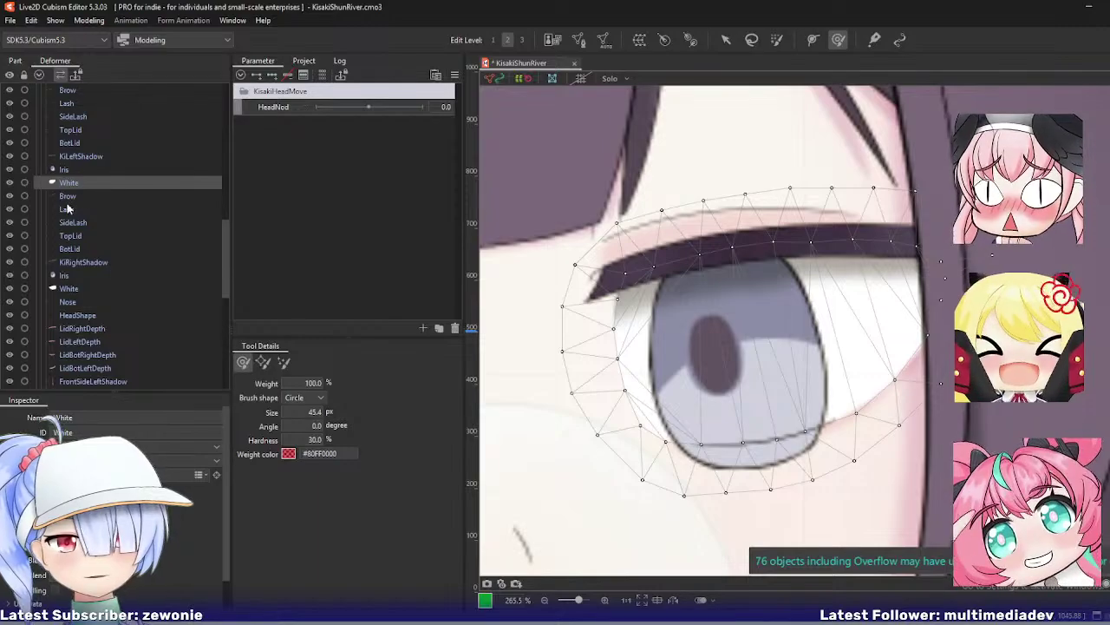
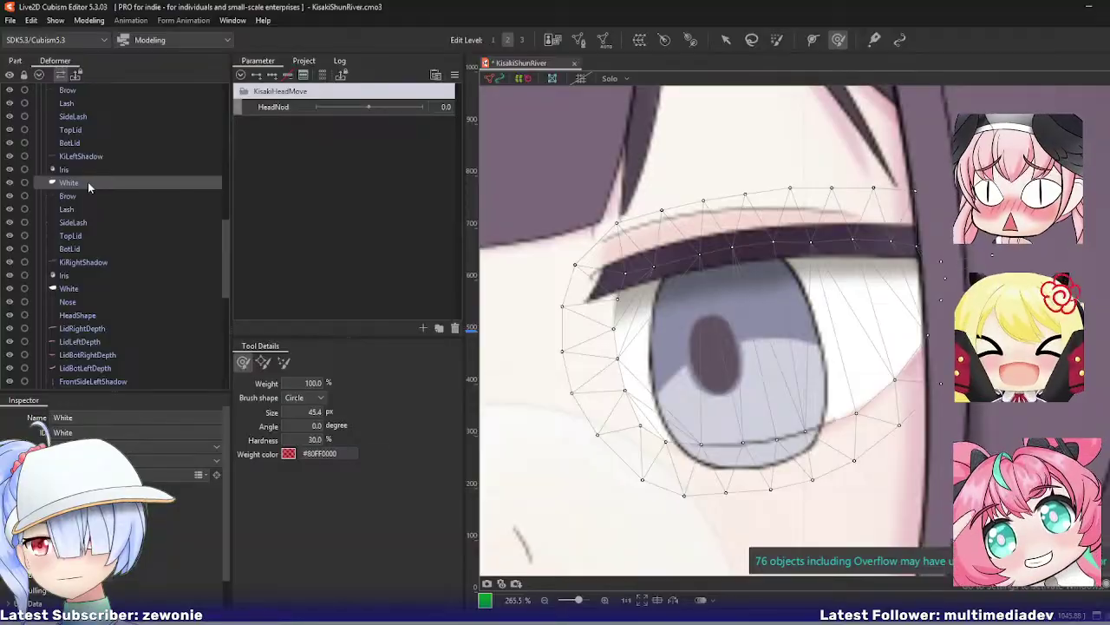
key(ctrl+e)
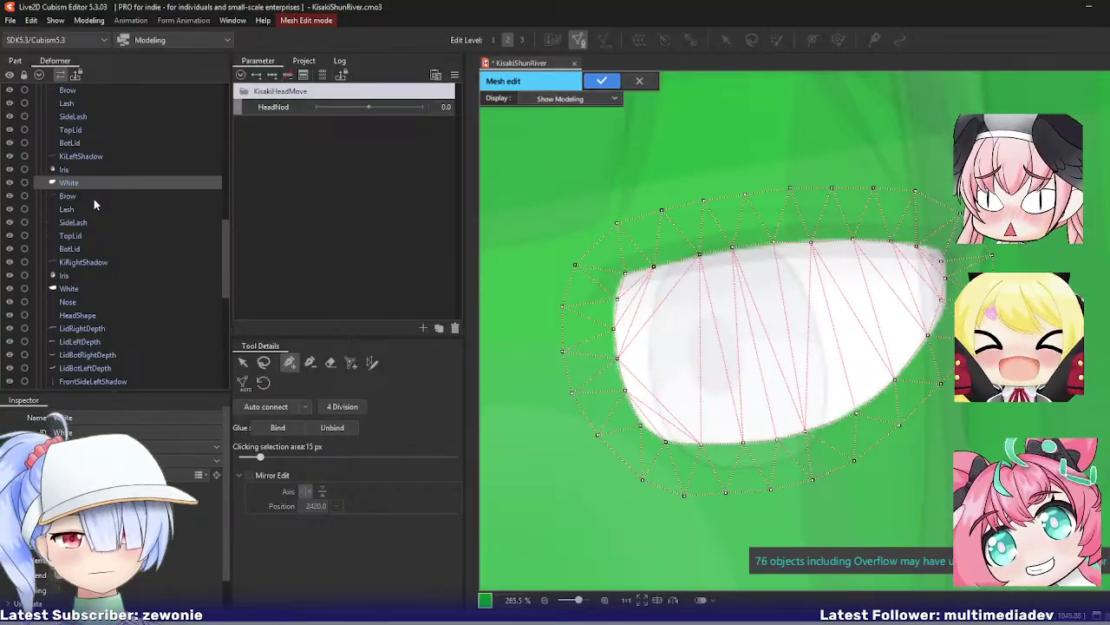
key(Return)
click(83, 208)
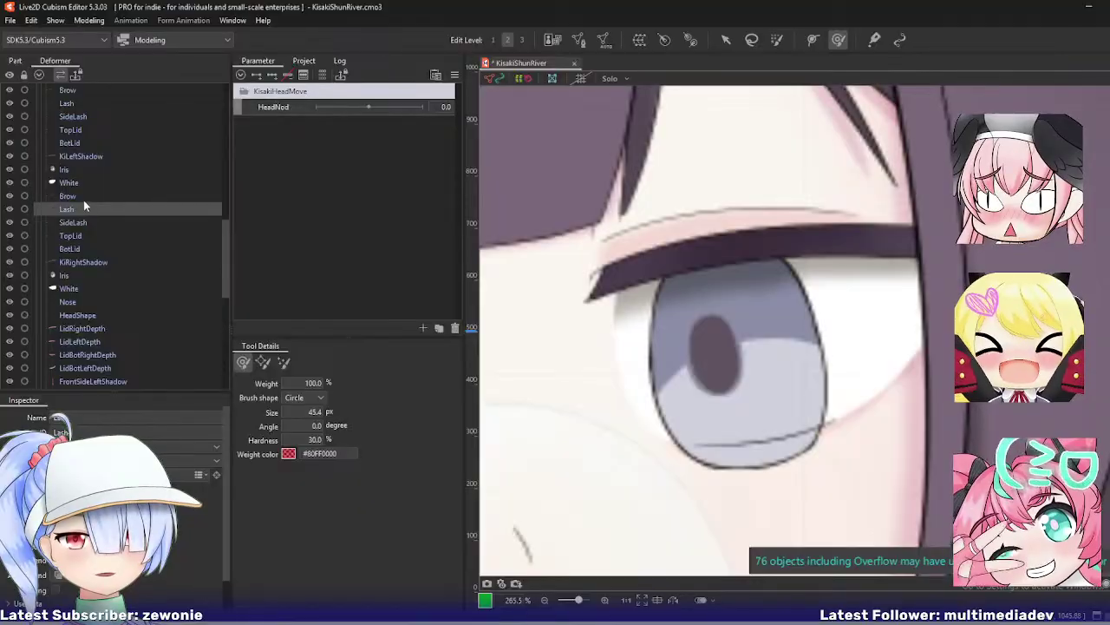
click(85, 197)
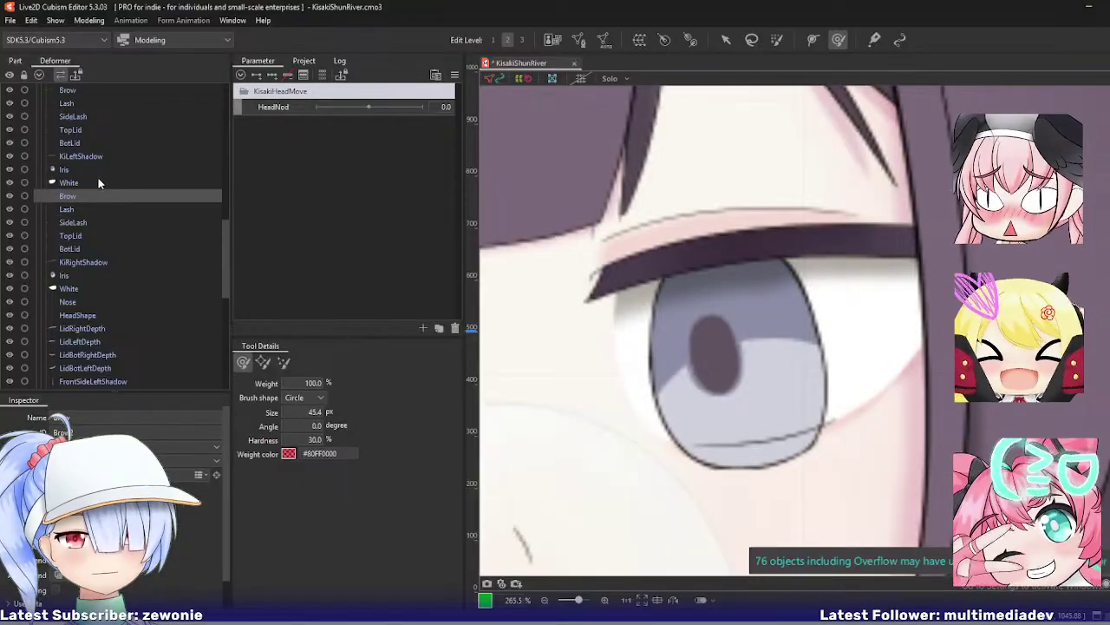
click(99, 182)
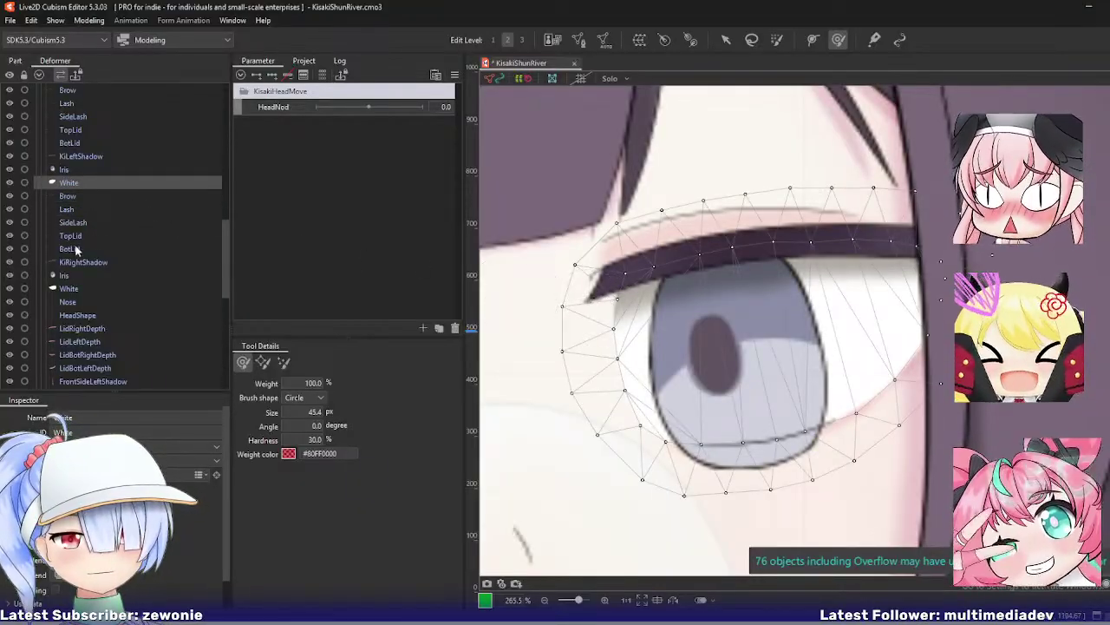
Step: Copy all mesh vertices of the left eye's BotLid
scroll(76, 219, up, 1)
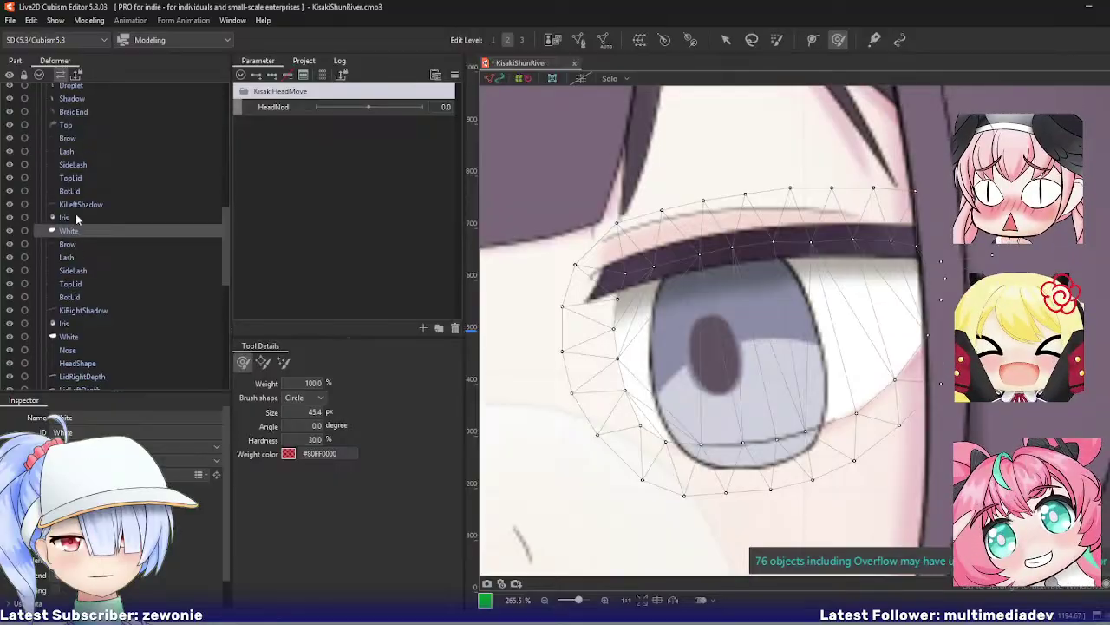
click(73, 191)
key(ctrl+e)
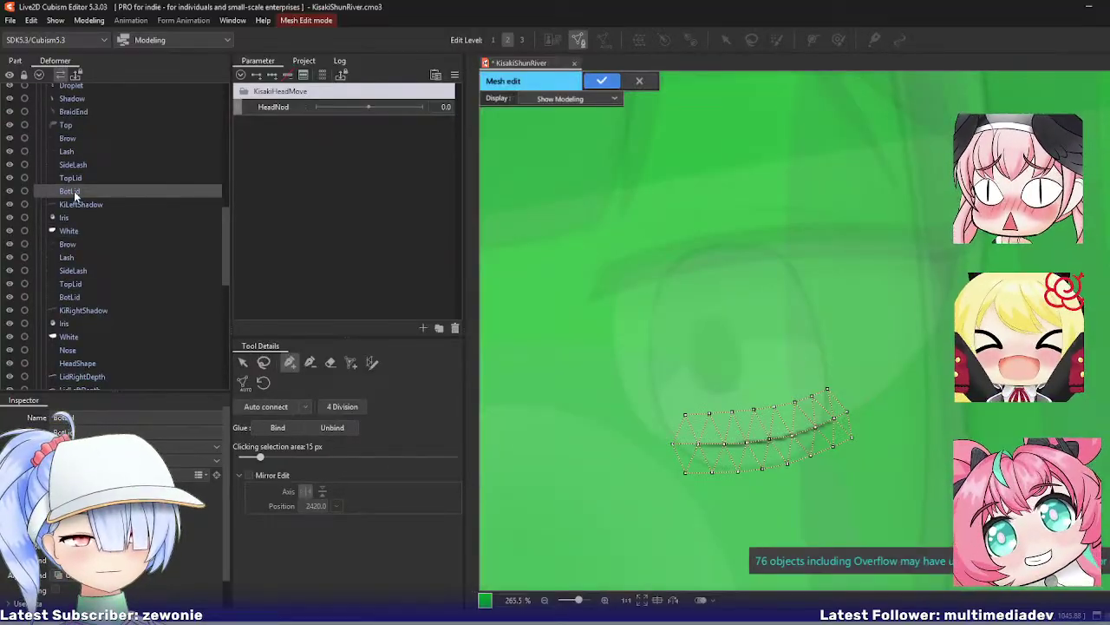
key(ctrl+a)
key(ctrl+e)
Step: Replace the vertices along the lower edge of the left eye's White mesh with the copied BotLid vertices
click(74, 230)
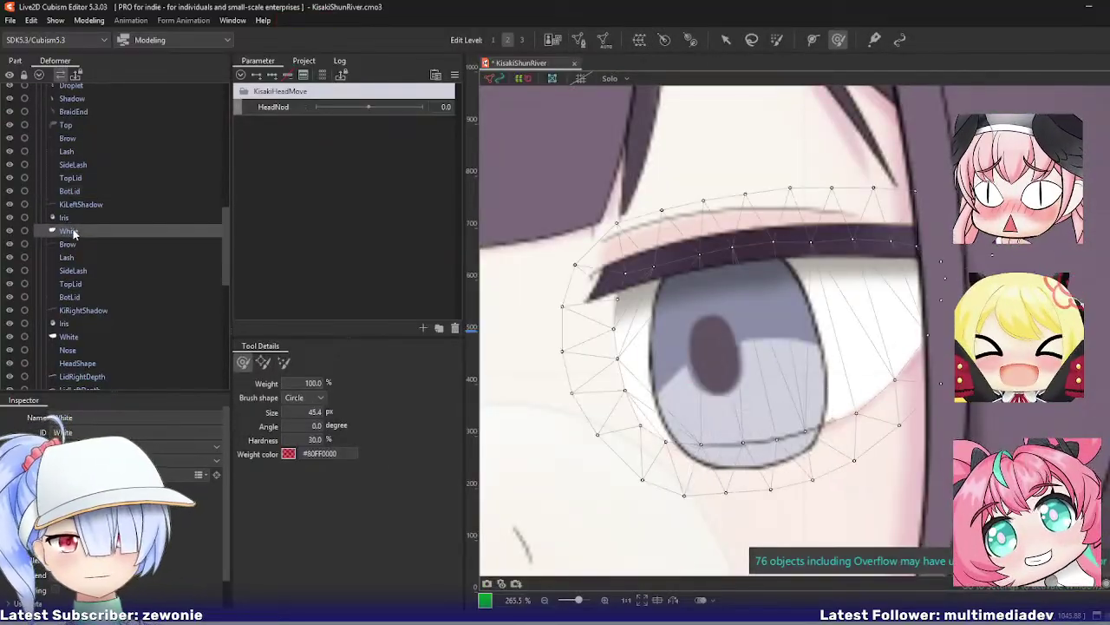
key(ctrl+e)
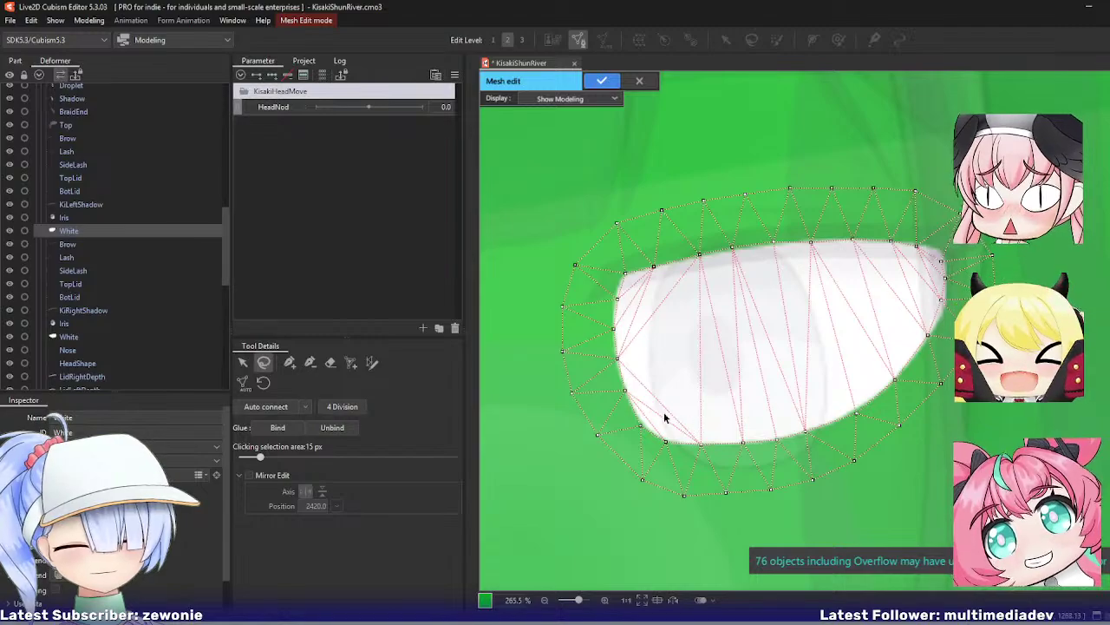
mouse_move(646, 404)
mouse_down()
mouse_move(639, 488)
mouse_move(892, 516)
mouse_move(930, 444)
mouse_move(901, 365)
mouse_move(859, 349)
mouse_up()
key(Delete)
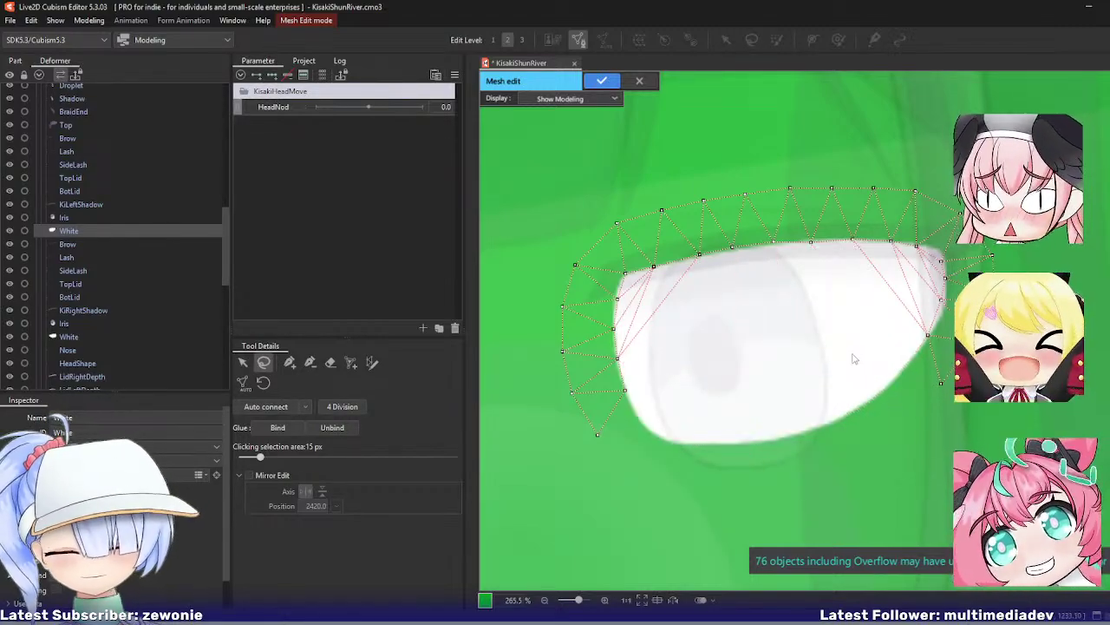
key(ctrl+z)
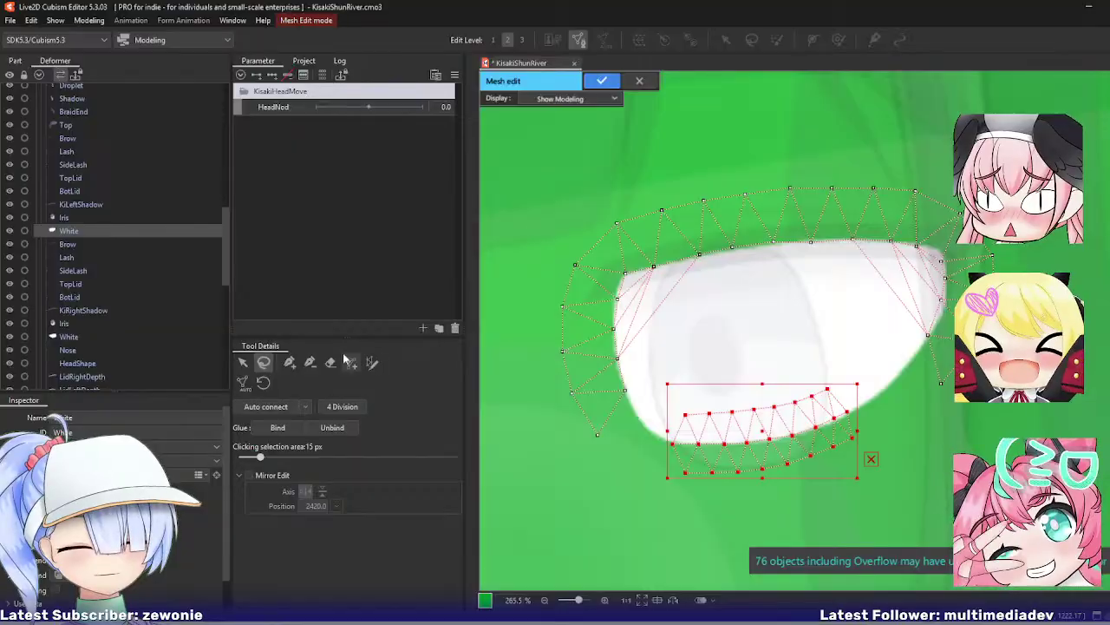
Step: Close the lower outline of the left eye's White mesh around the copied vertices, add a vertex on its bottom contour and apply the edit
click(290, 361)
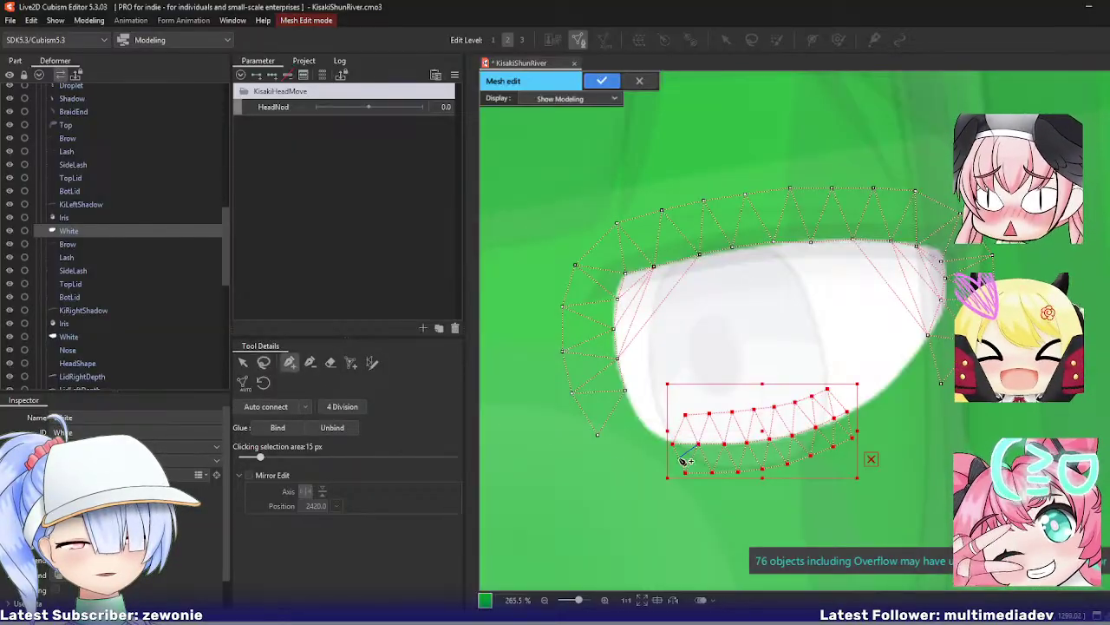
click(632, 456)
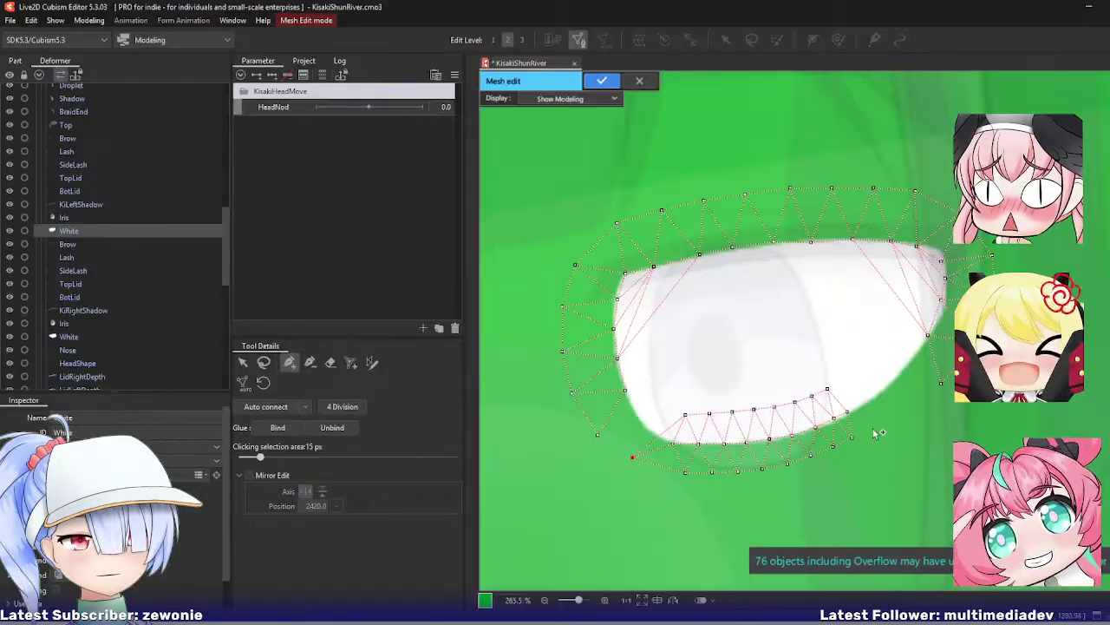
click(902, 416)
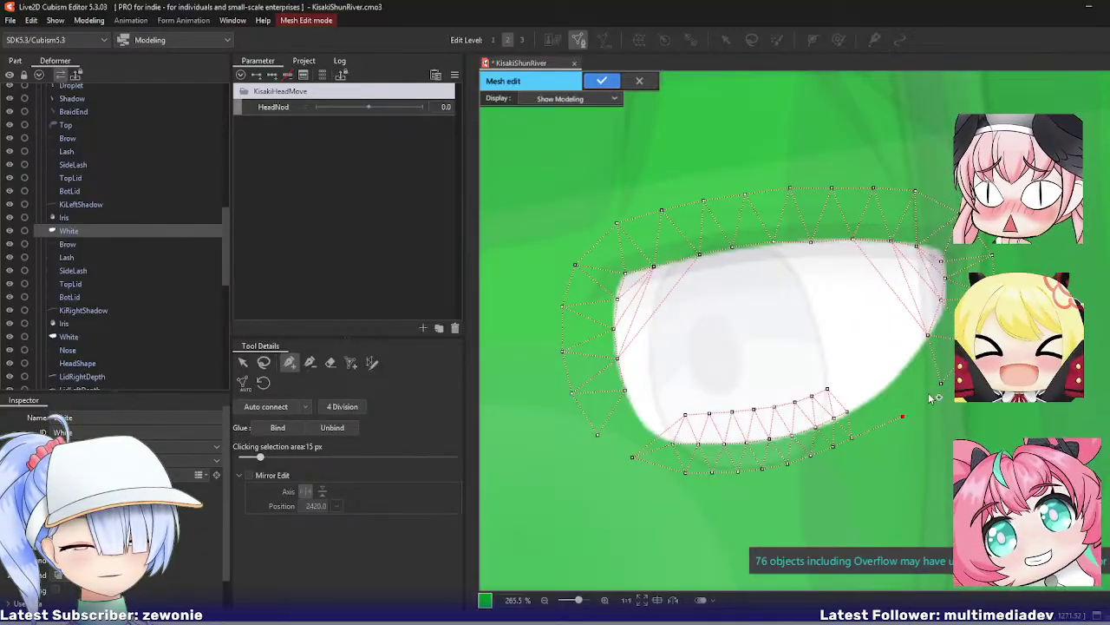
click(632, 456)
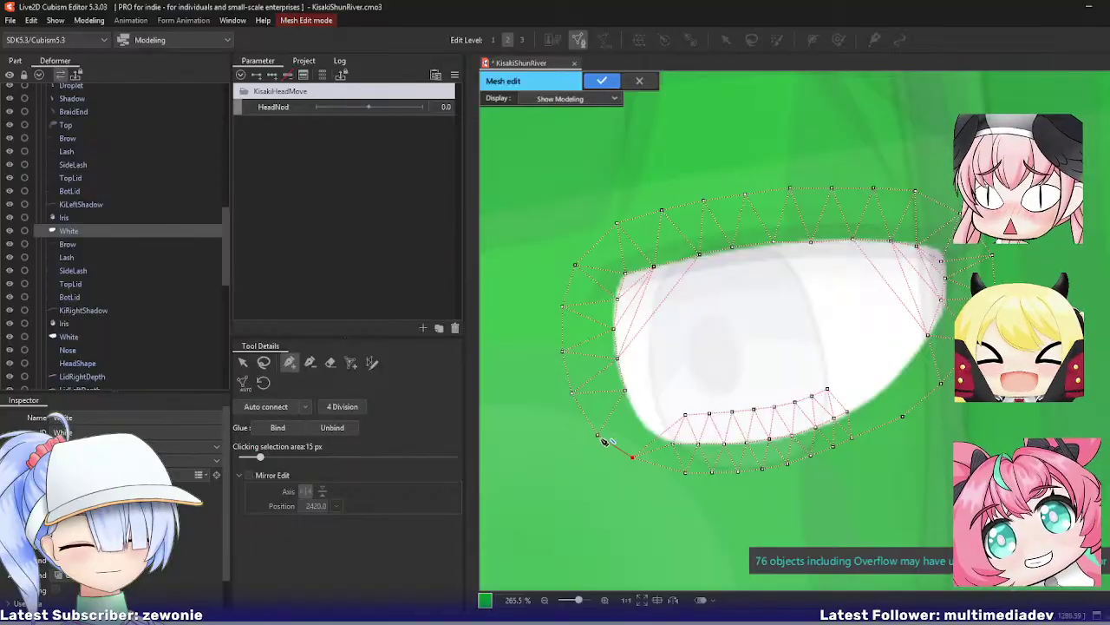
click(597, 434)
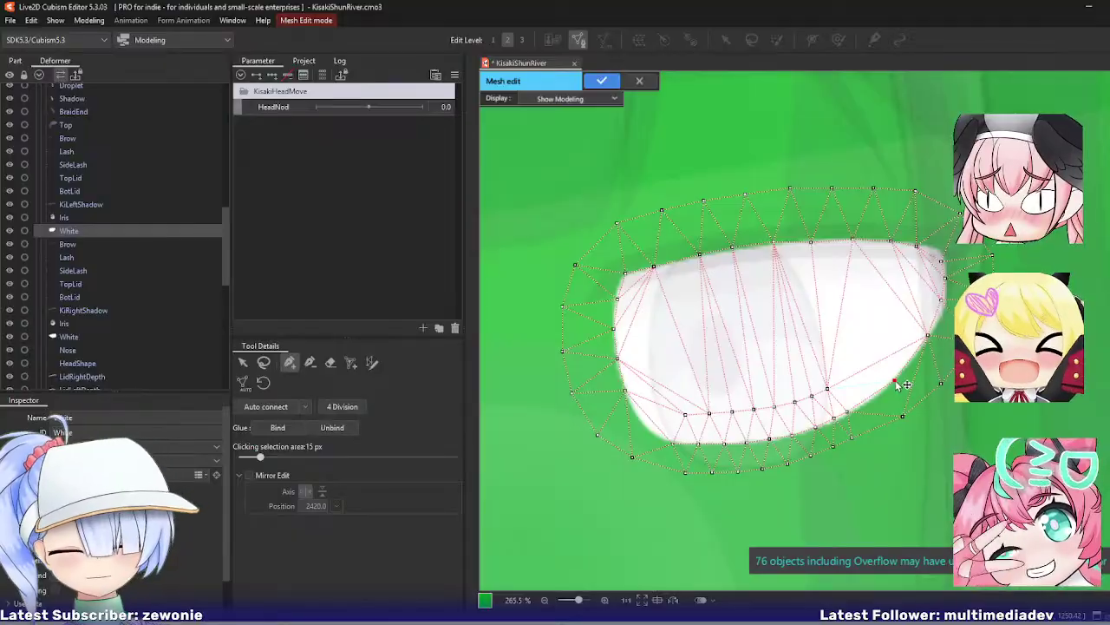
click(895, 382)
key(ctrl+e)
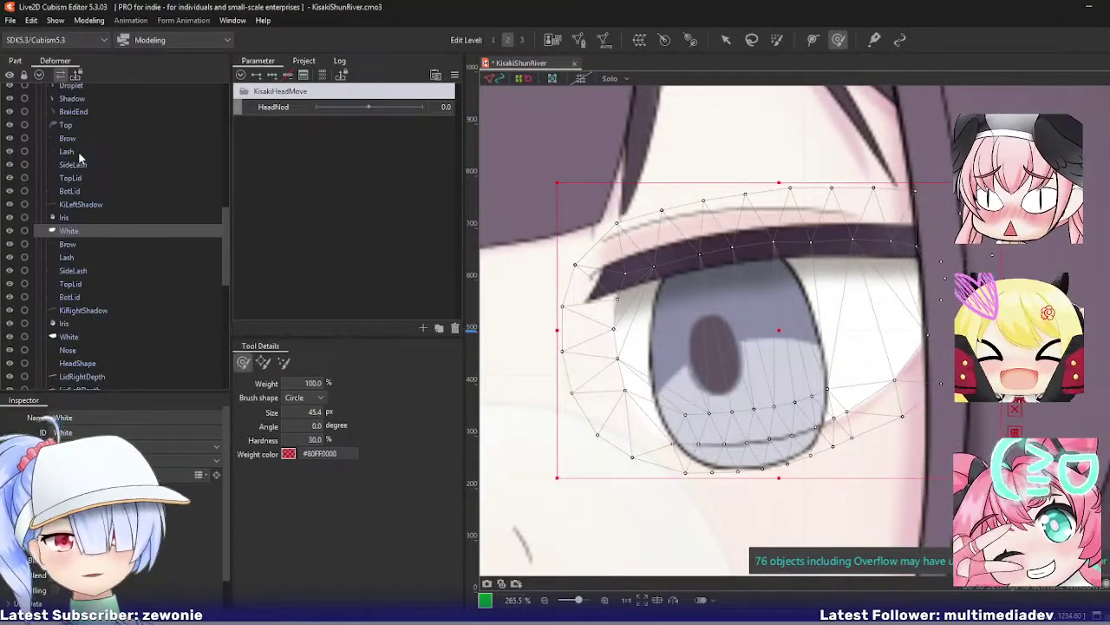
Step: Glue the left eye's BotLid and White meshes together by binding their shared vertices along the lower lid
ctrl+click(80, 191)
key(ctrl+e)
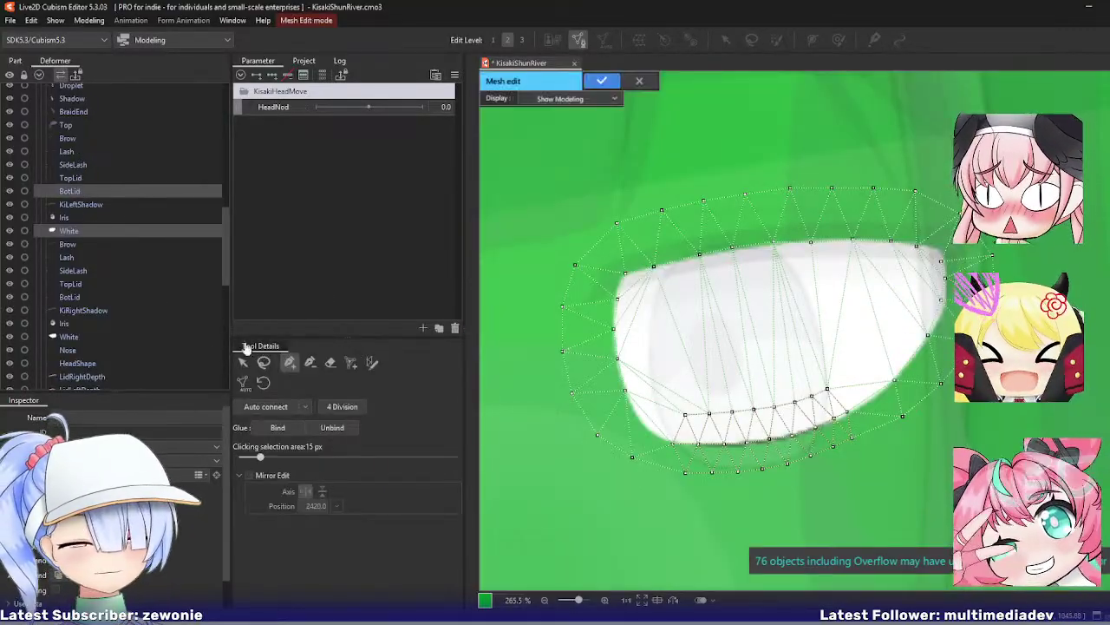
click(264, 362)
mouse_move(661, 429)
mouse_down()
mouse_move(797, 499)
mouse_move(857, 371)
mouse_move(694, 373)
mouse_up()
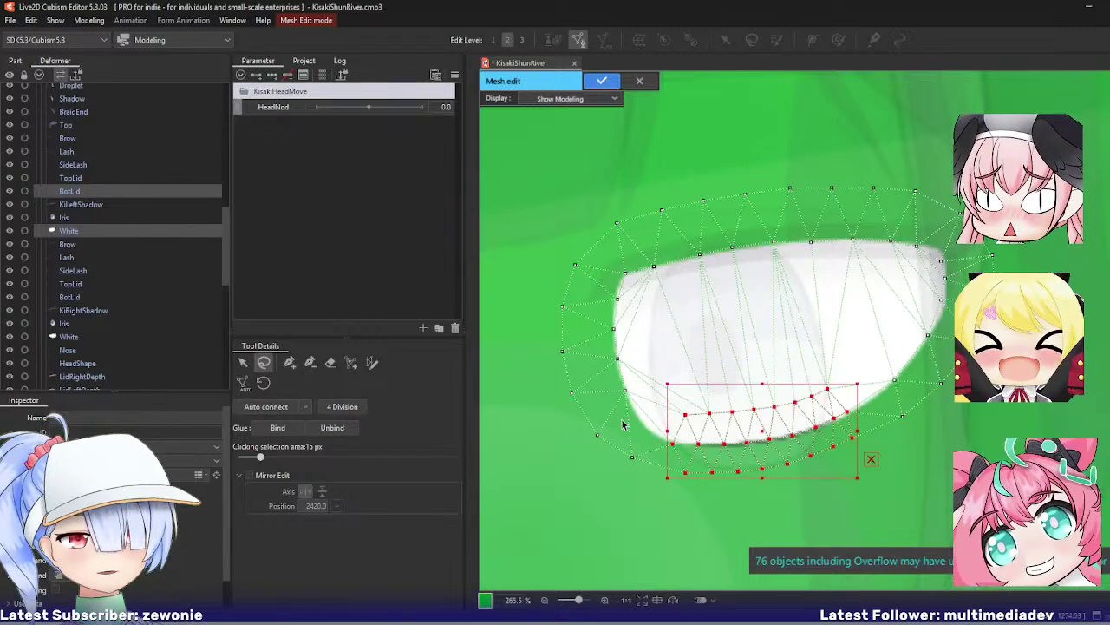
click(278, 427)
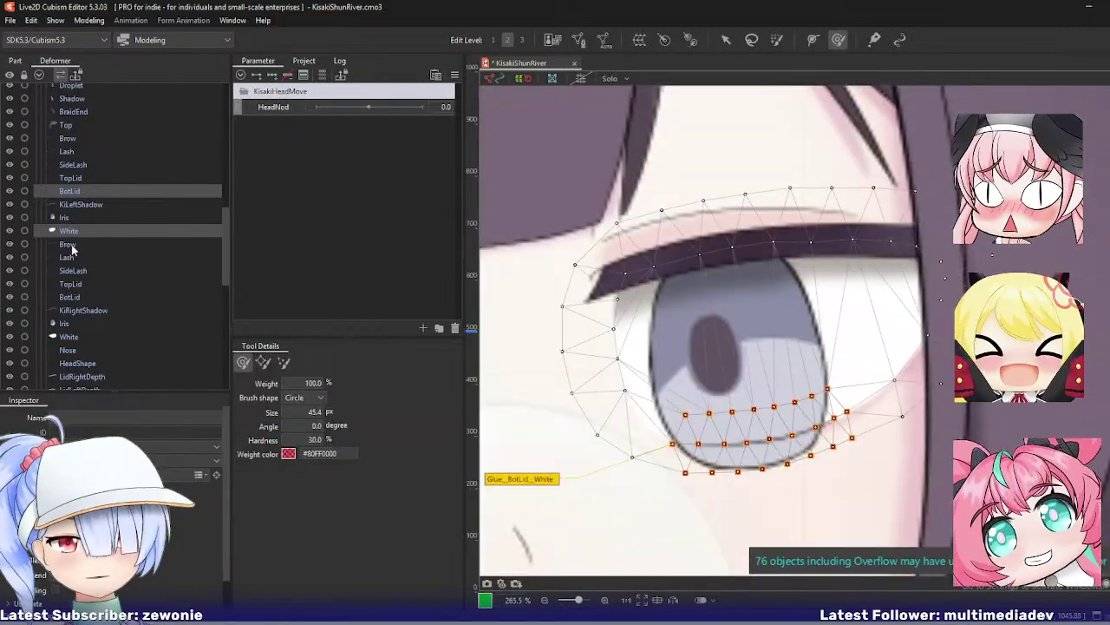
Step: Open the right eye's Lash mesh for editing and delete its interior vertices, keeping the outer outline
click(68, 245)
scroll(565, 305, down, 5)
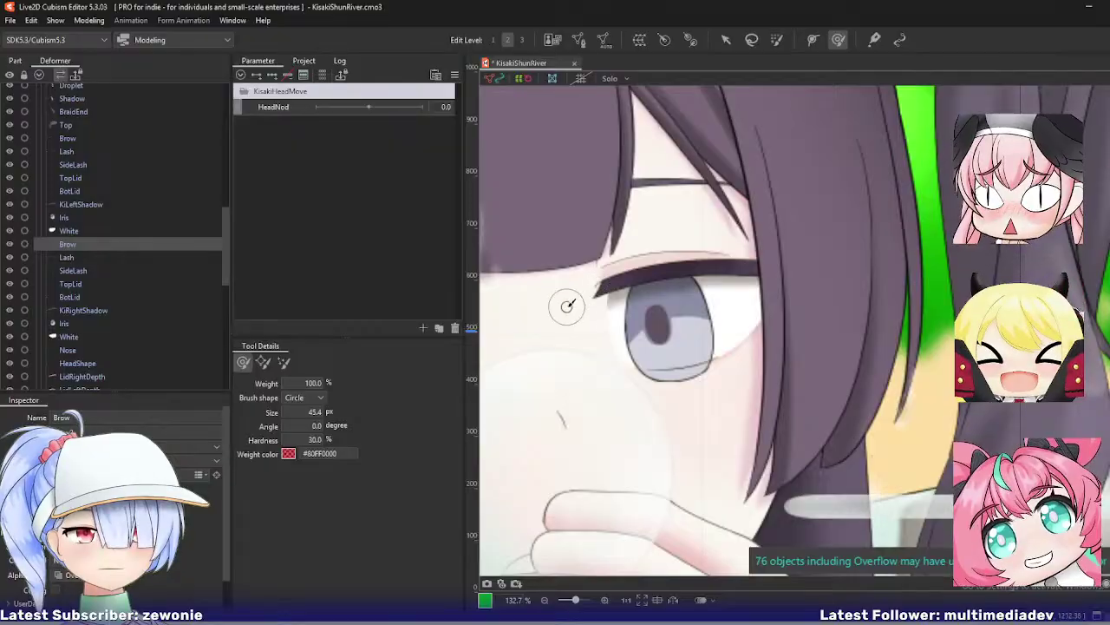
drag(591, 307, 696, 323)
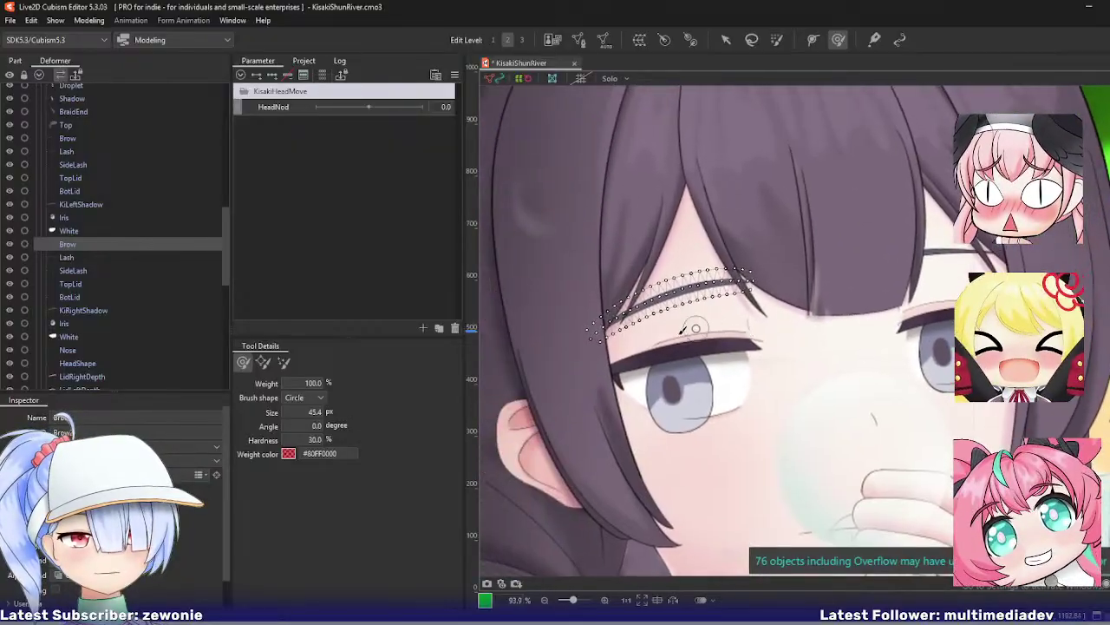
click(84, 257)
key(ctrl+e)
scroll(621, 377, up, 1)
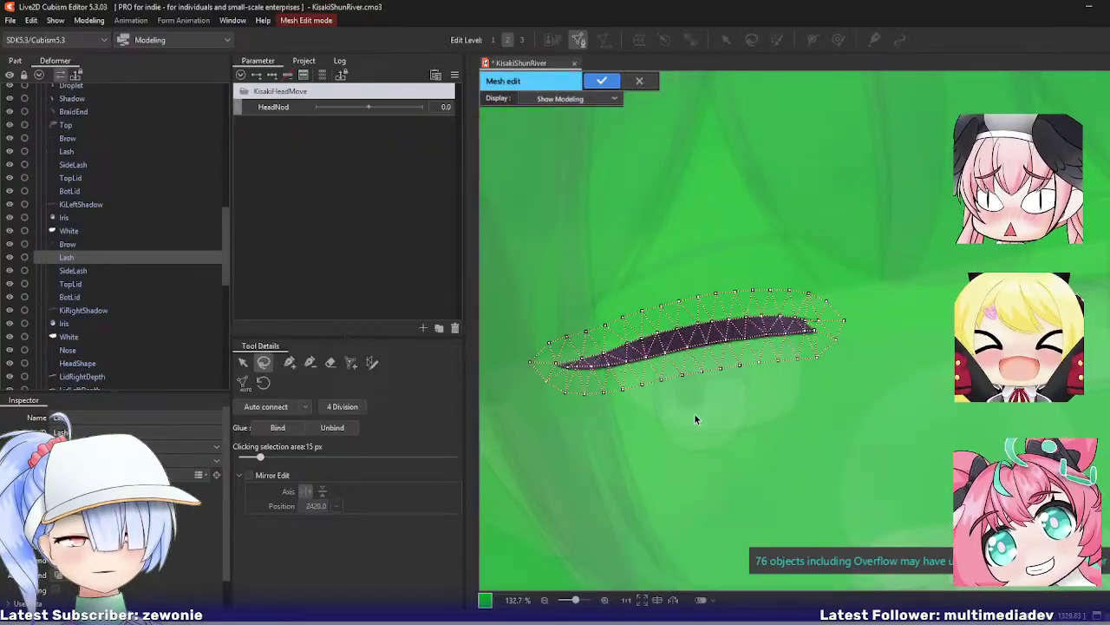
scroll(694, 419, up, 1)
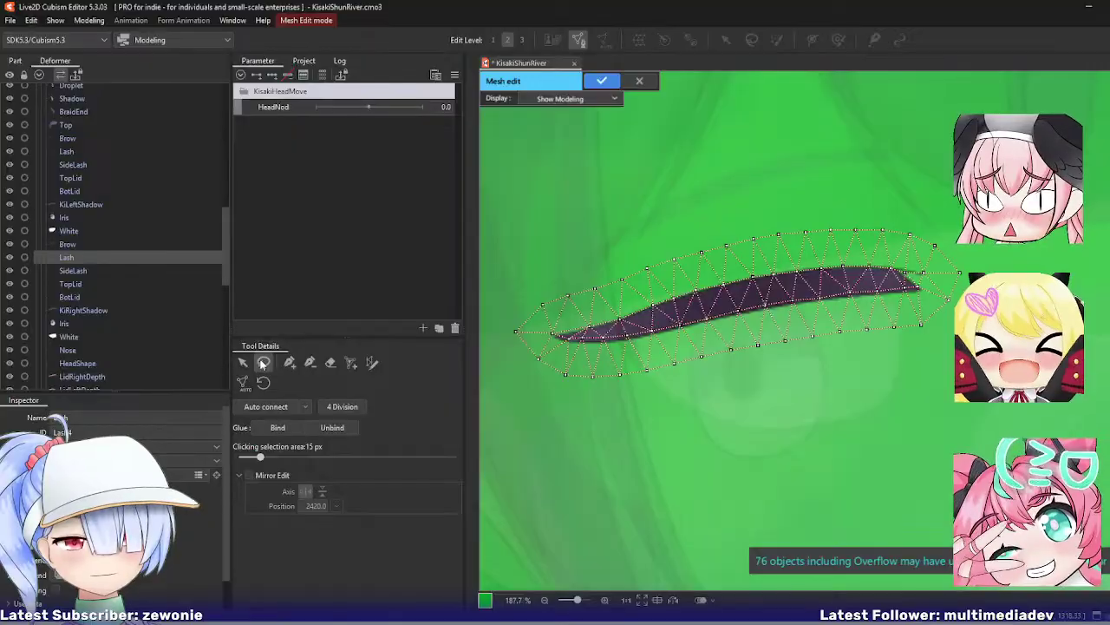
mouse_move(525, 345)
mouse_down()
mouse_move(683, 358)
mouse_move(887, 311)
mouse_move(923, 293)
mouse_move(929, 263)
mouse_move(672, 288)
mouse_up()
key(Delete)
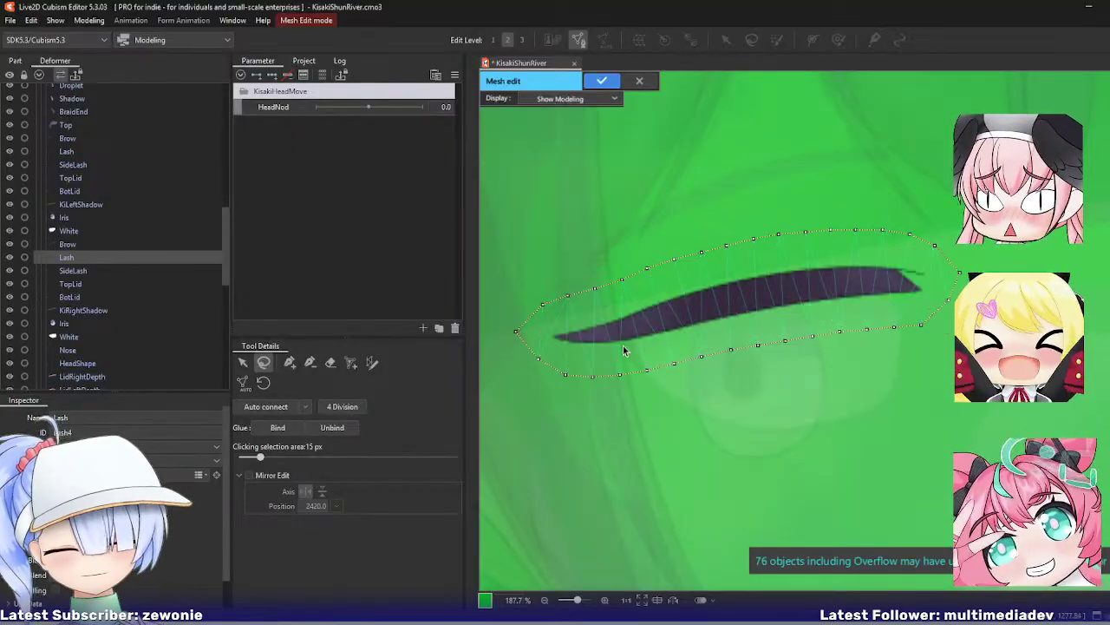
Step: Draw new rows of mesh vertices along the upper and lower edges of the right eye's Lash and apply the mesh
click(371, 361)
mouse_move(561, 332)
mouse_down()
mouse_move(859, 265)
mouse_move(906, 286)
mouse_move(577, 340)
mouse_move(618, 341)
mouse_up()
mouse_move(698, 313)
mouse_down()
mouse_move(831, 314)
mouse_move(932, 294)
mouse_move(899, 269)
mouse_move(856, 267)
mouse_up()
mouse_move(778, 271)
mouse_down()
mouse_move(791, 276)
mouse_move(555, 337)
mouse_up()
key(ctrl+e)
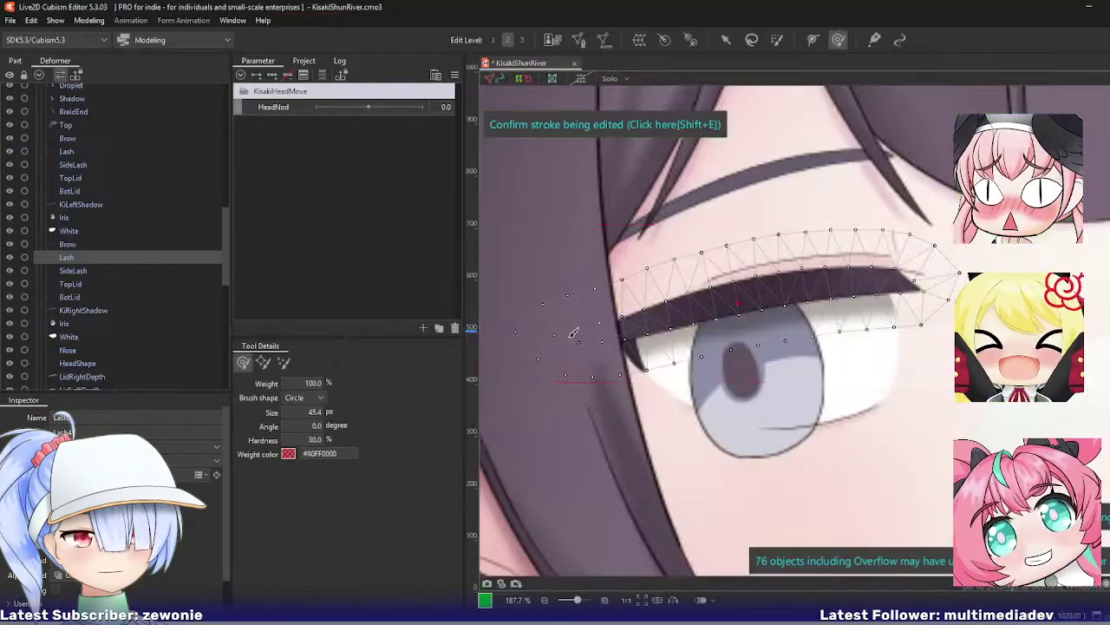
key(ctrl+e)
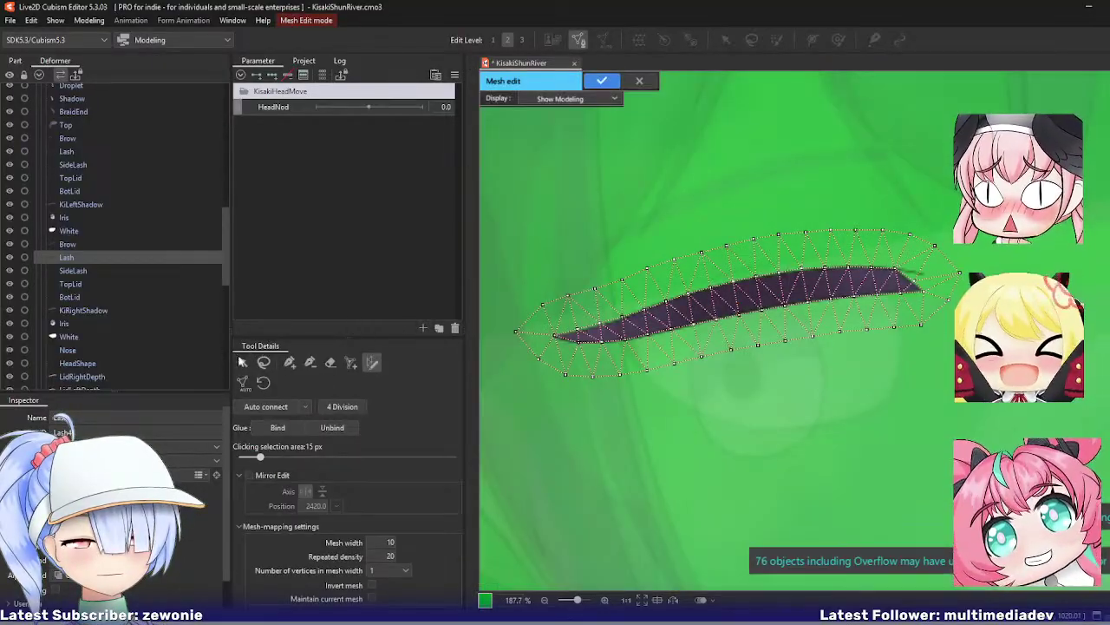
click(310, 362)
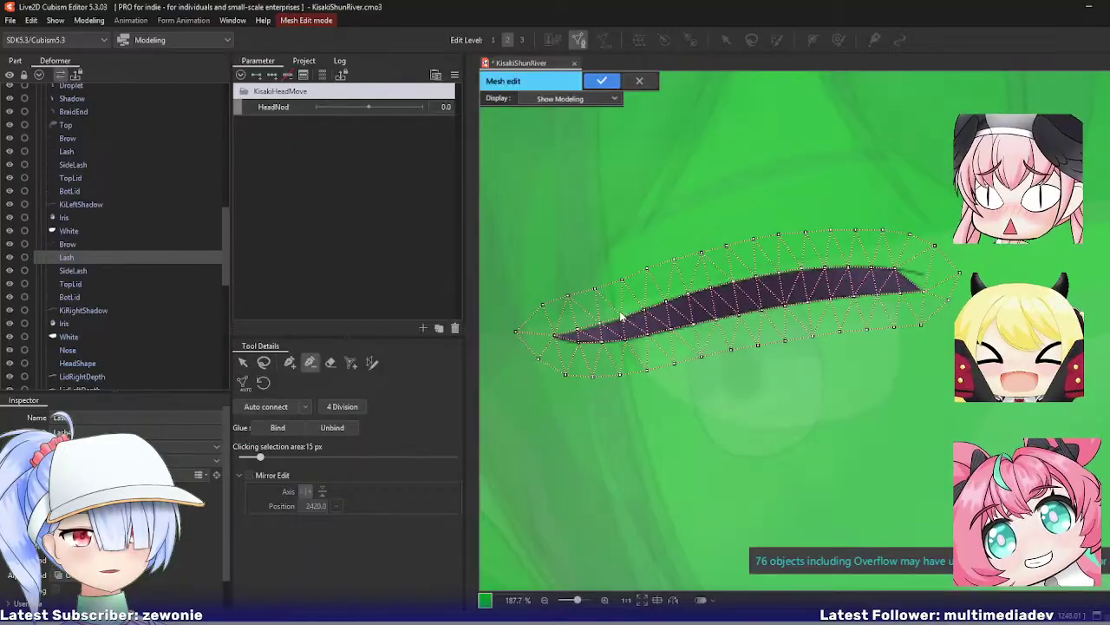
key(Return)
Step: Fit the right eye's SideLash mesh to the lash by moving its inner vertices to the contour and adding vertices on the opposite edge
click(74, 271)
double_click(643, 365)
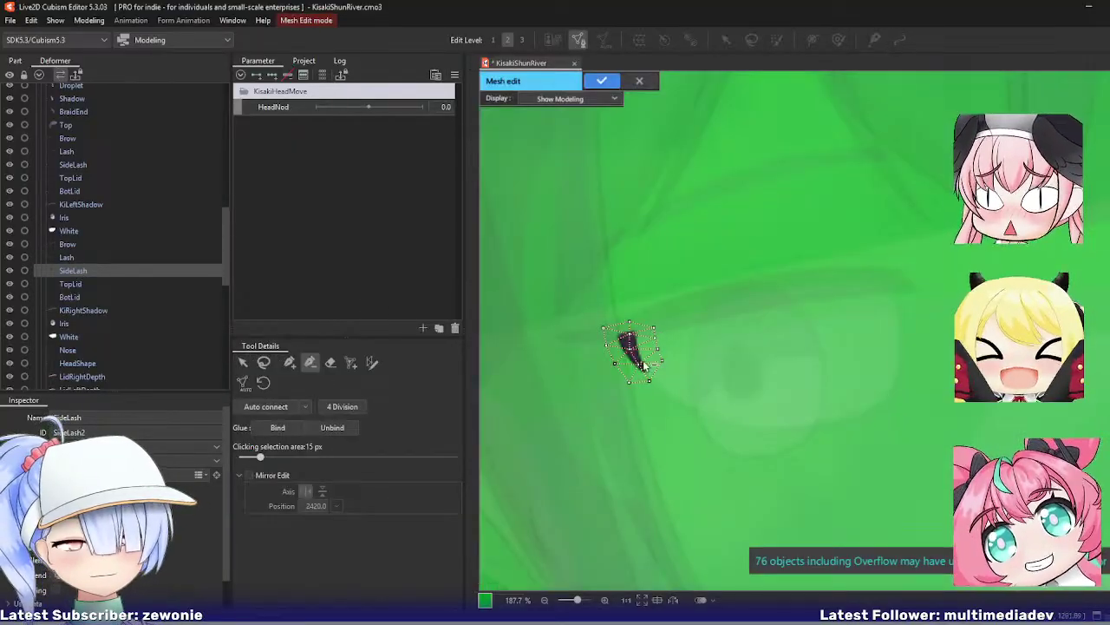
scroll(643, 365, up, 3)
click(291, 363)
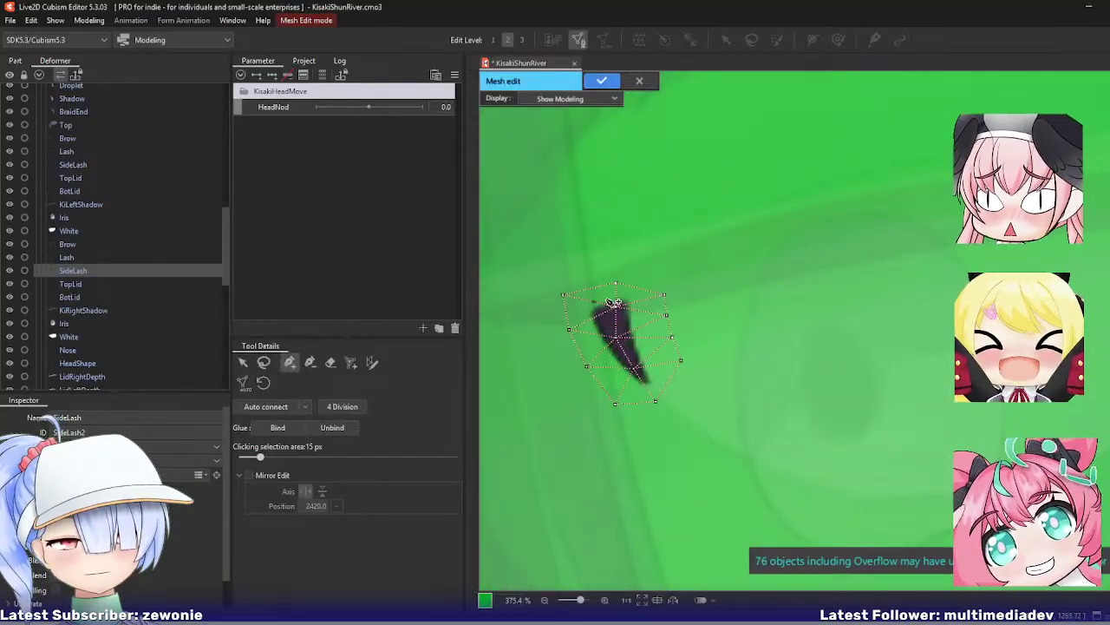
drag(616, 307, 611, 347)
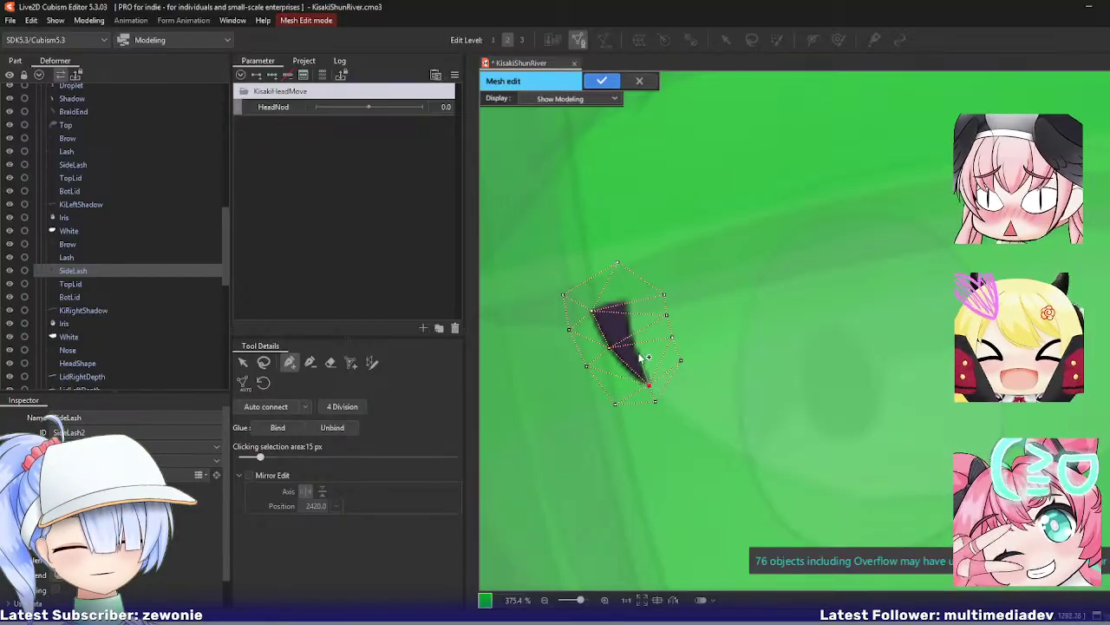
click(634, 345)
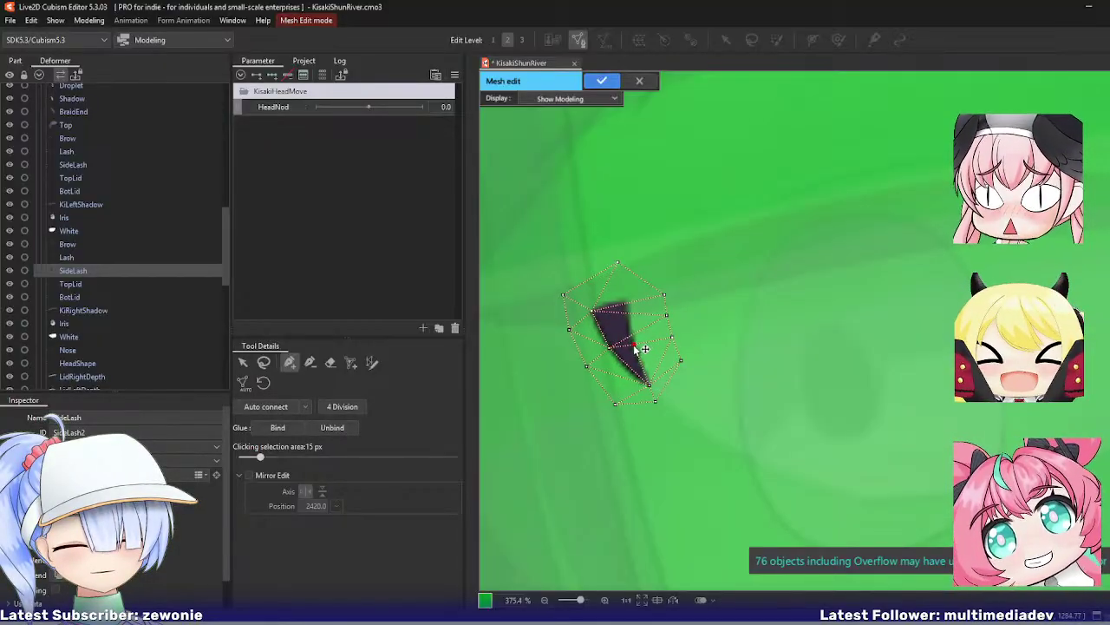
click(627, 302)
key(ctrl+e)
Step: Reposition the middle-row vertices of the right eye's TopLid mesh evenly along the lid line and apply the mesh edit
click(109, 284)
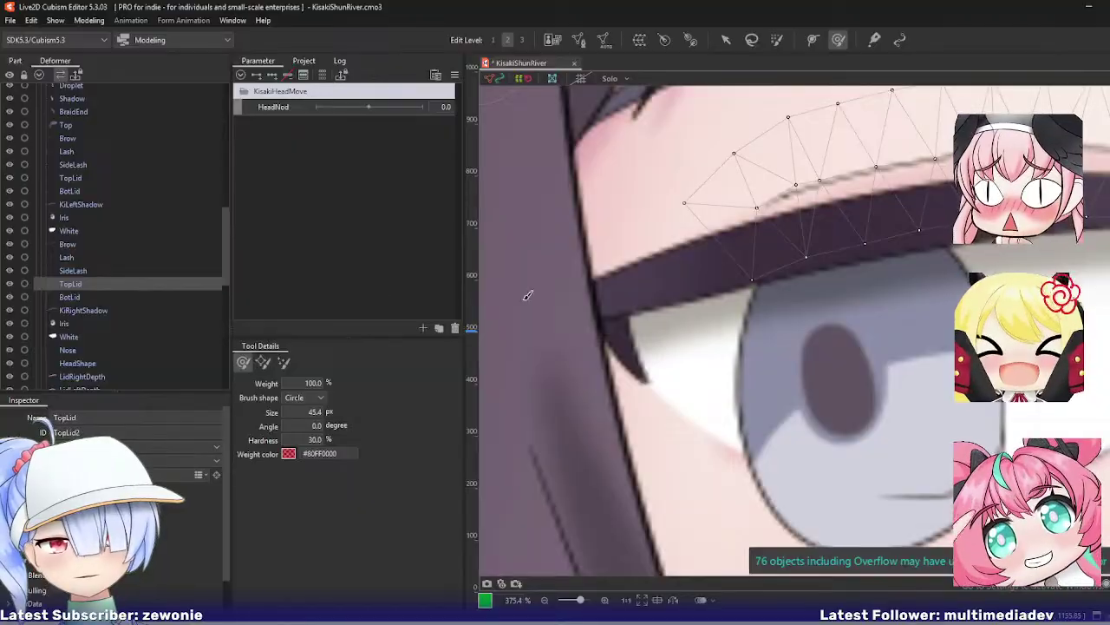
drag(852, 126, 725, 308)
scroll(724, 308, down, 1)
key(ctrl+e)
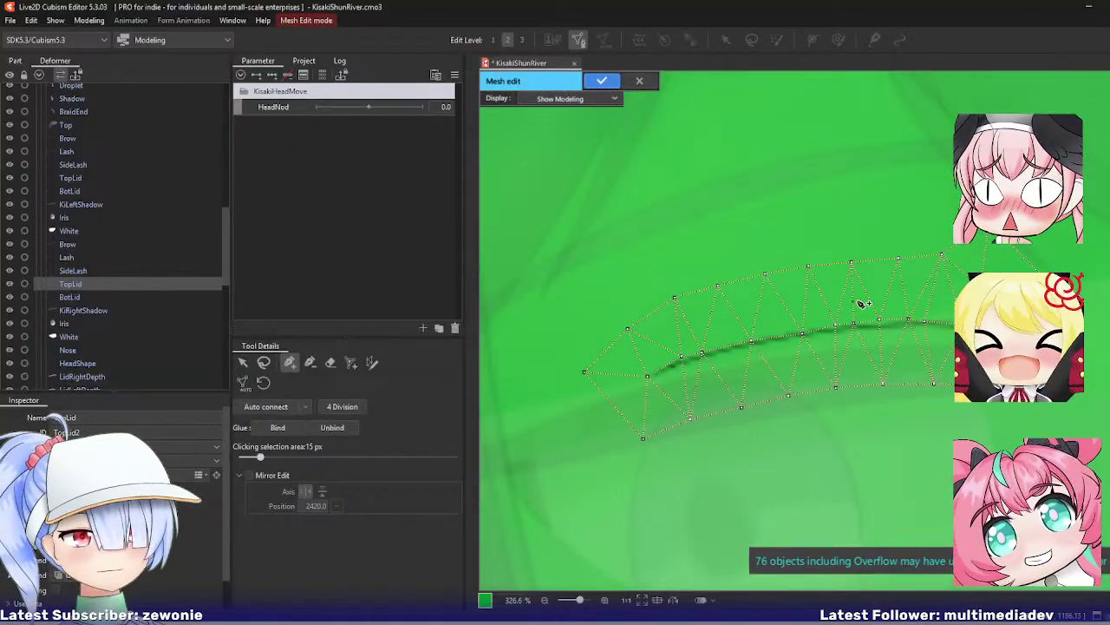
drag(860, 302, 849, 298)
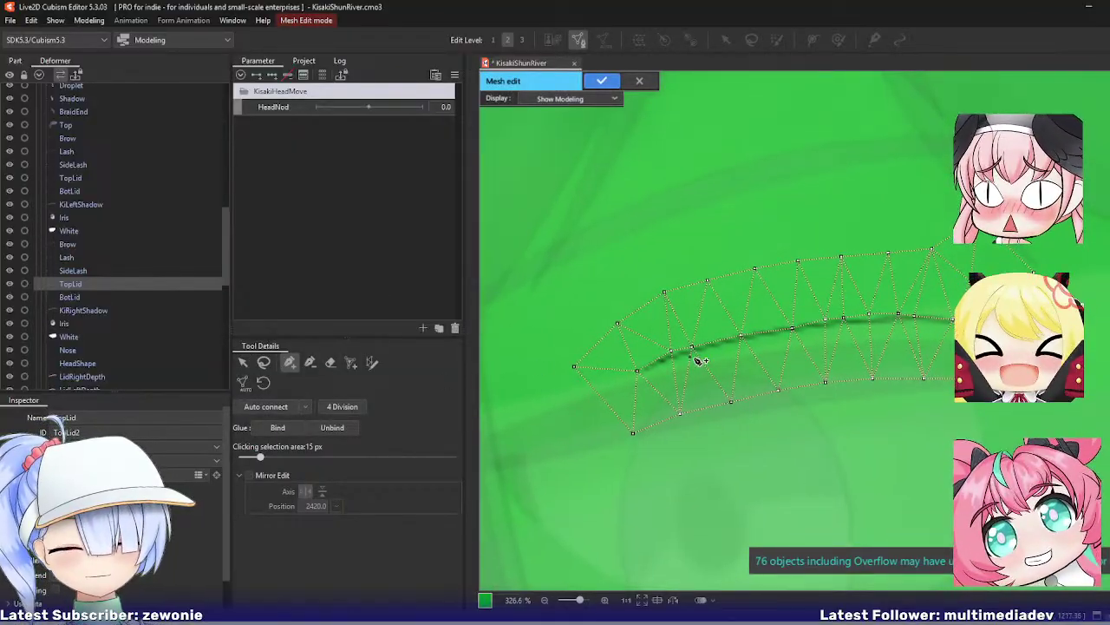
drag(668, 353, 662, 359)
drag(736, 337, 728, 341)
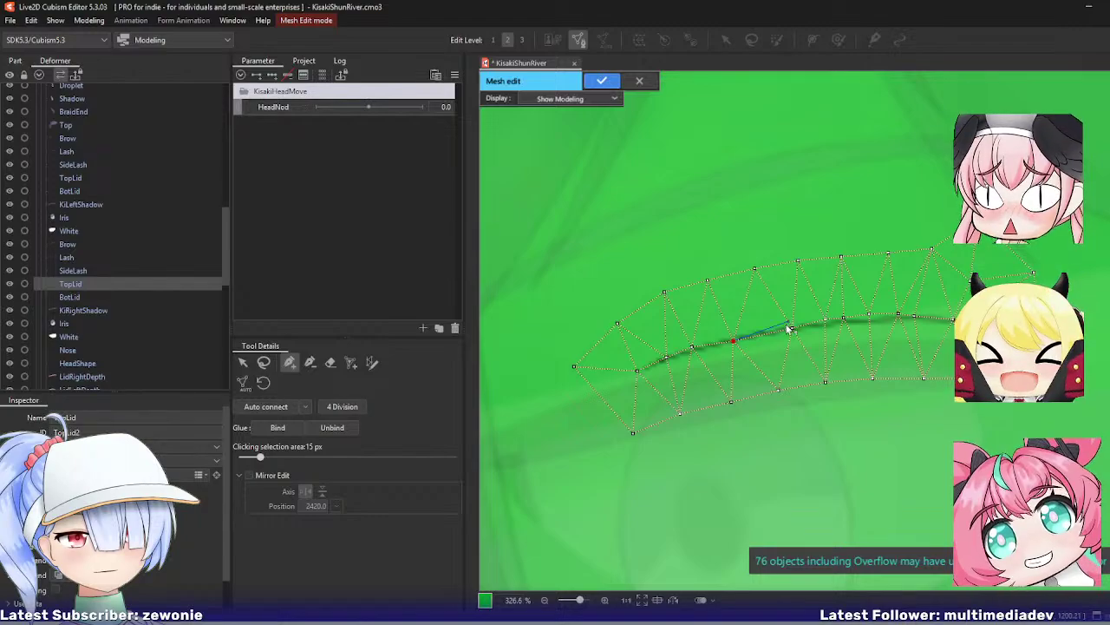
drag(791, 328, 905, 319)
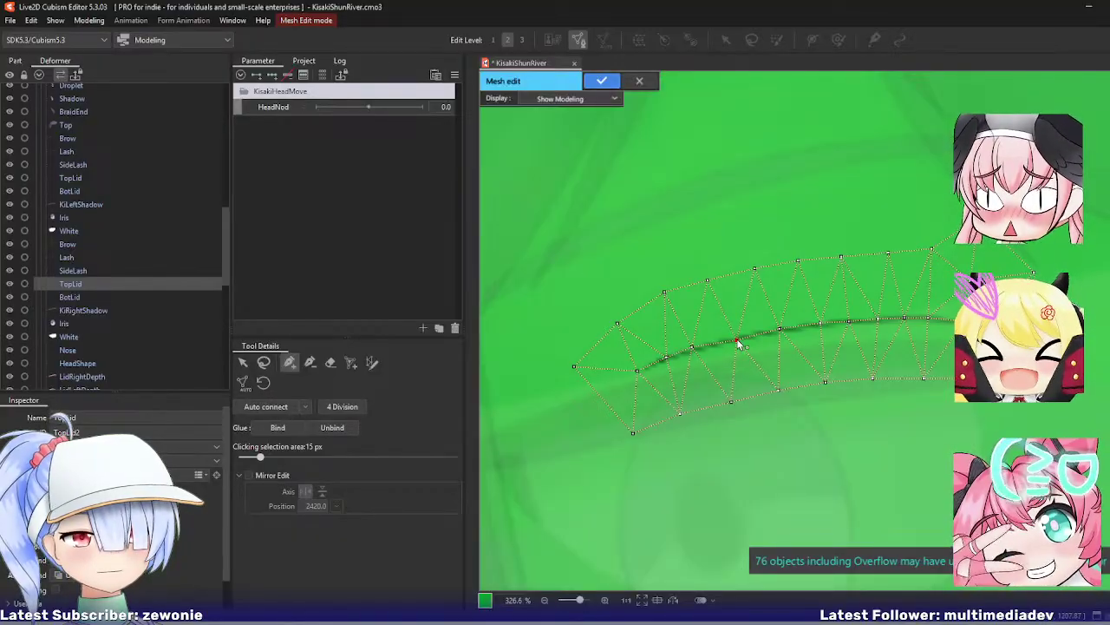
drag(692, 347, 771, 335)
drag(849, 322, 875, 323)
key(Return)
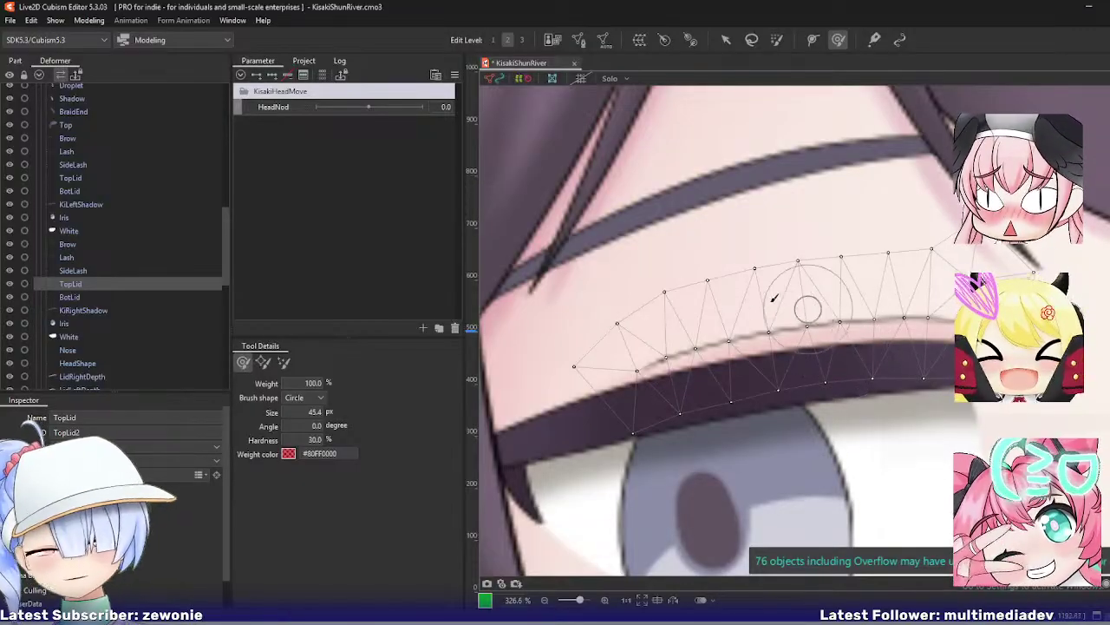
Step: Align the middle-row vertices of the right eye's BotLid mesh along the lower lid line out to its inner end and apply the edit
click(126, 298)
double_click(693, 347)
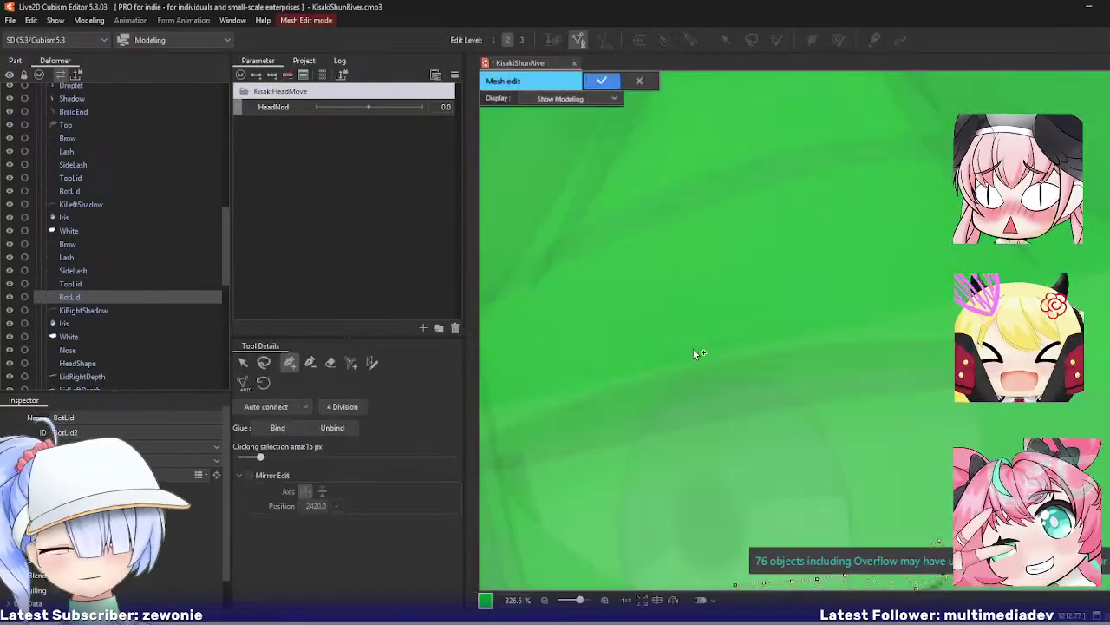
drag(730, 227, 727, 212)
drag(732, 315, 651, 284)
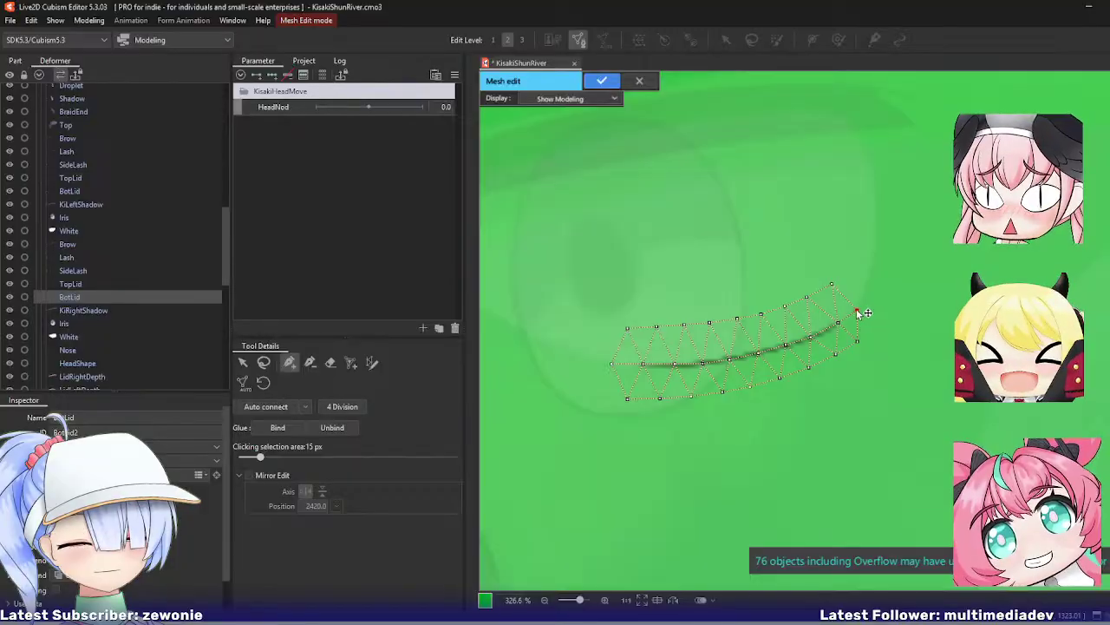
key(ctrl+e)
key(ctrl+e)
key(ctrl+e)
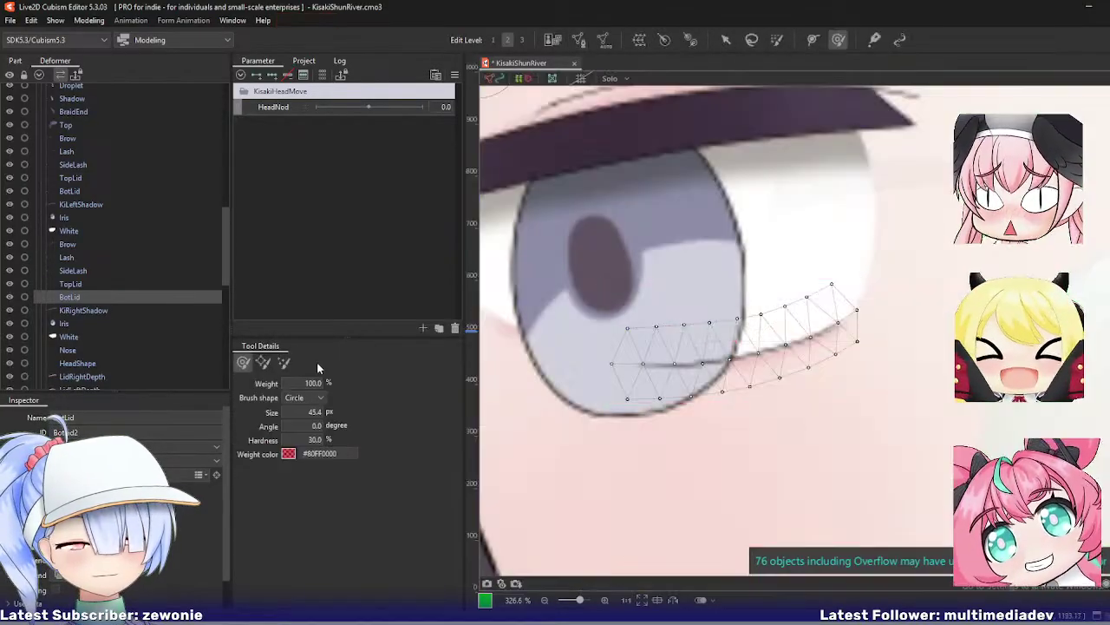
Step: Adjust the vertices around the inner end of the KiRightShadow mesh to follow the shadow's lower edge and apply the mesh edit
click(121, 309)
double_click(640, 322)
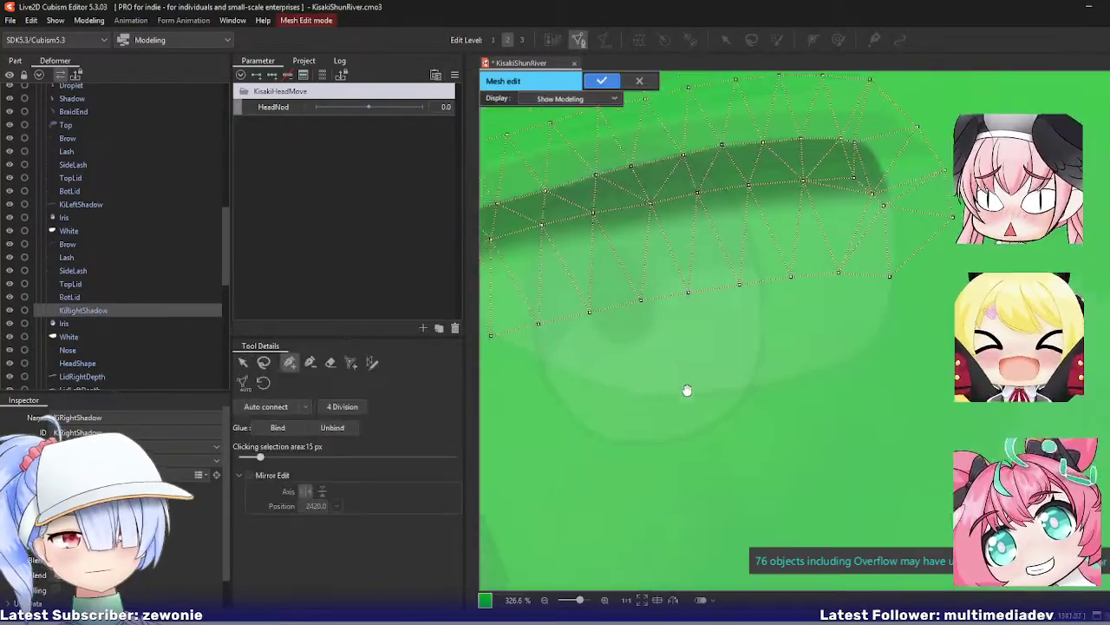
scroll(637, 381, down, 3)
click(310, 362)
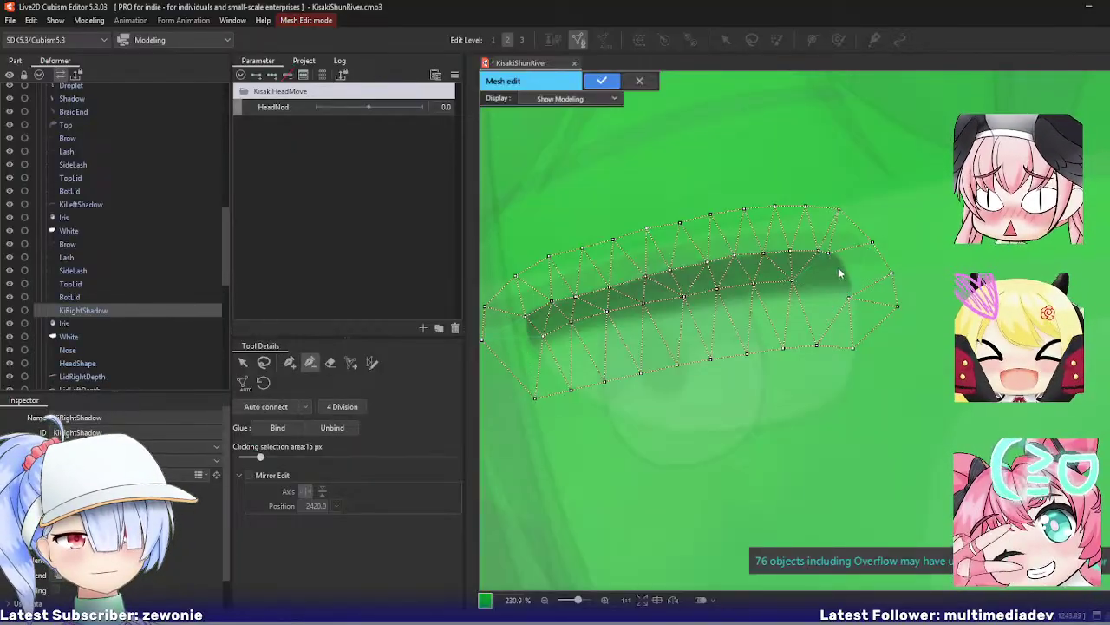
click(289, 361)
drag(818, 288, 826, 290)
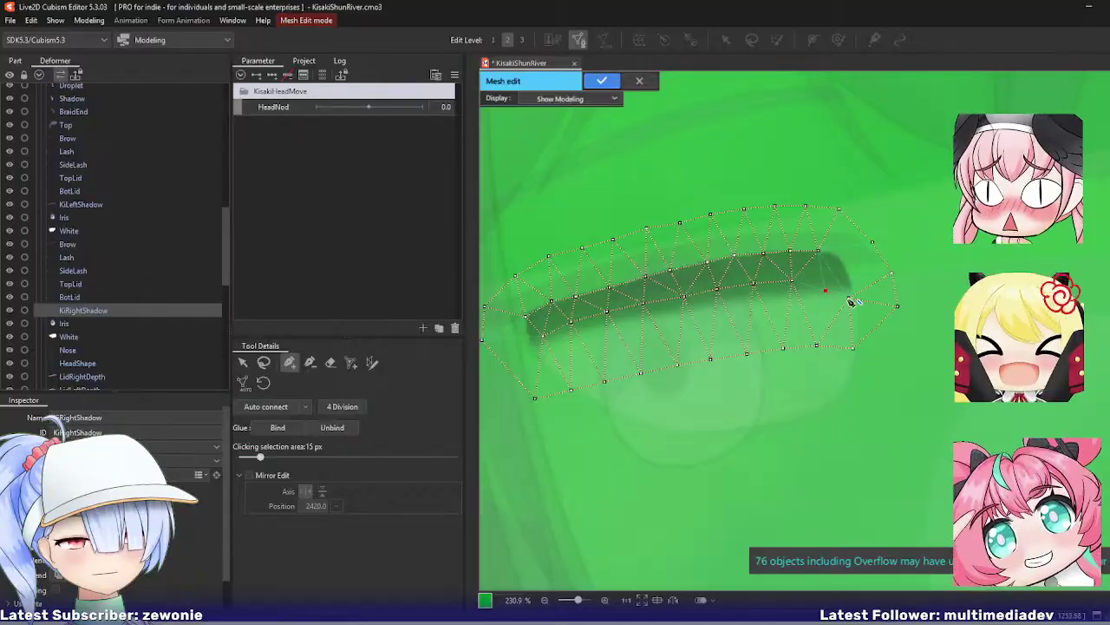
click(857, 289)
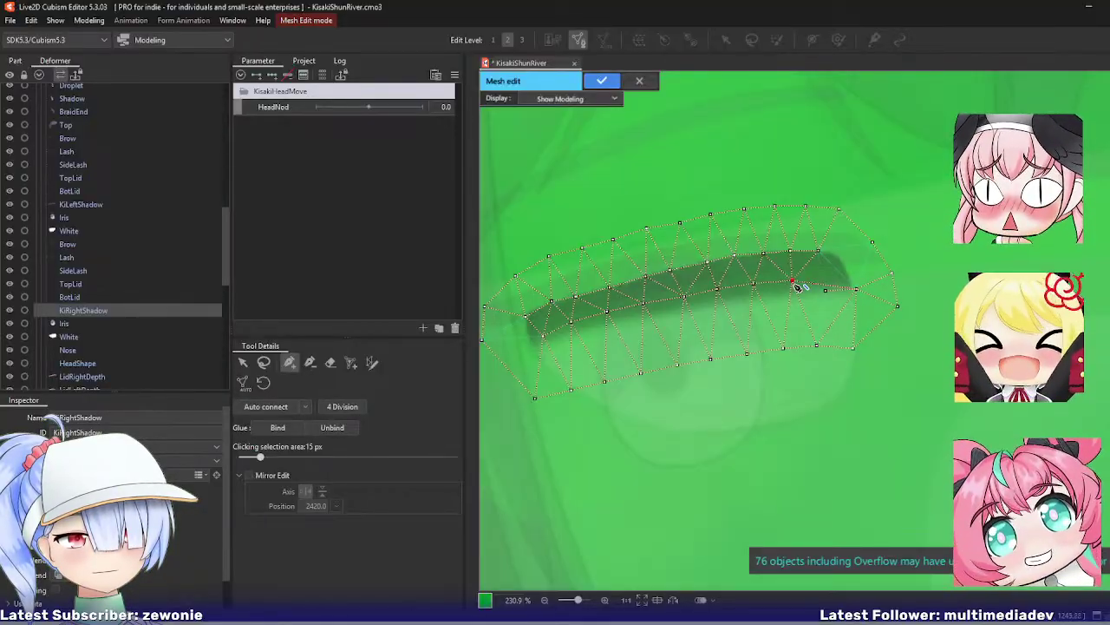
key(Return)
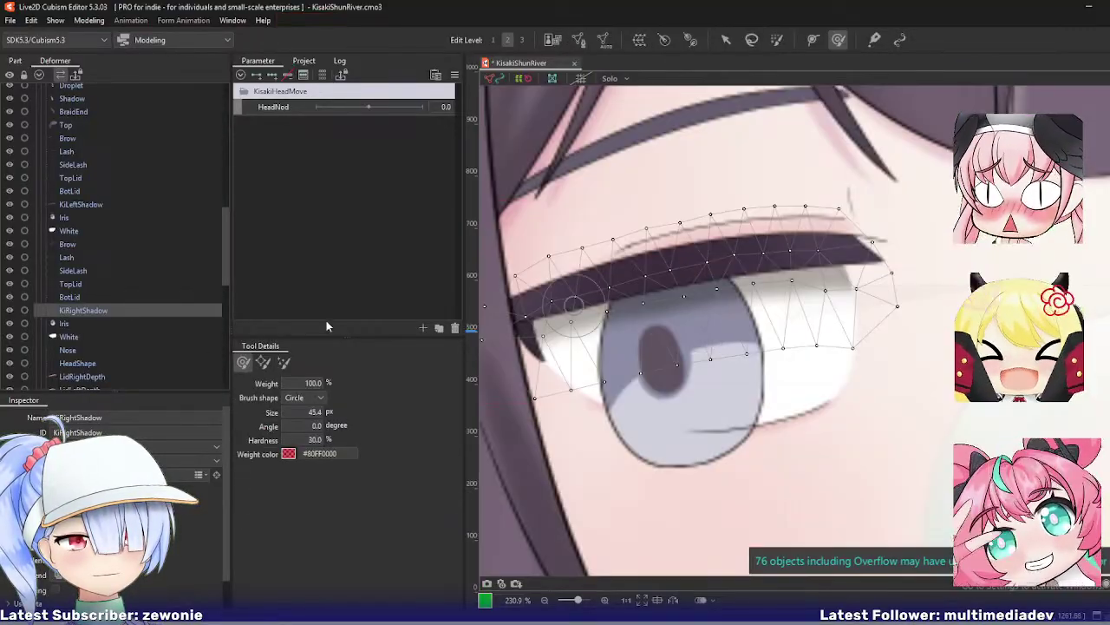
Step: Edit the right eye's Iris mesh, placing its lower vertices along the iris's bottom contour
click(76, 325)
key(ctrl+e)
drag(688, 358, 683, 328)
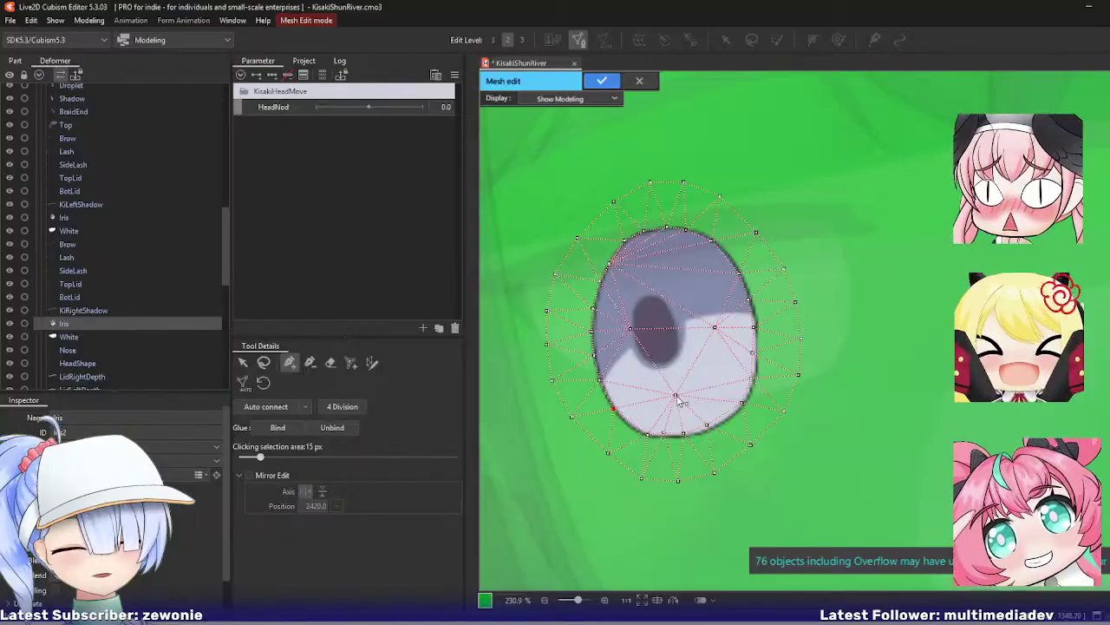
drag(676, 396, 626, 423)
drag(708, 425, 728, 422)
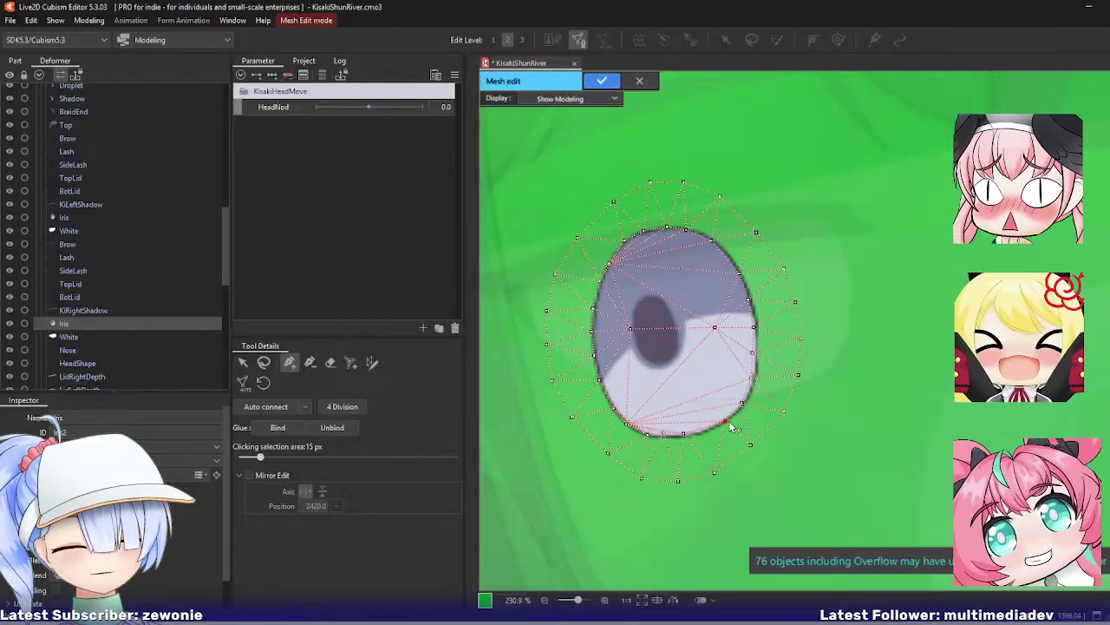
click(704, 434)
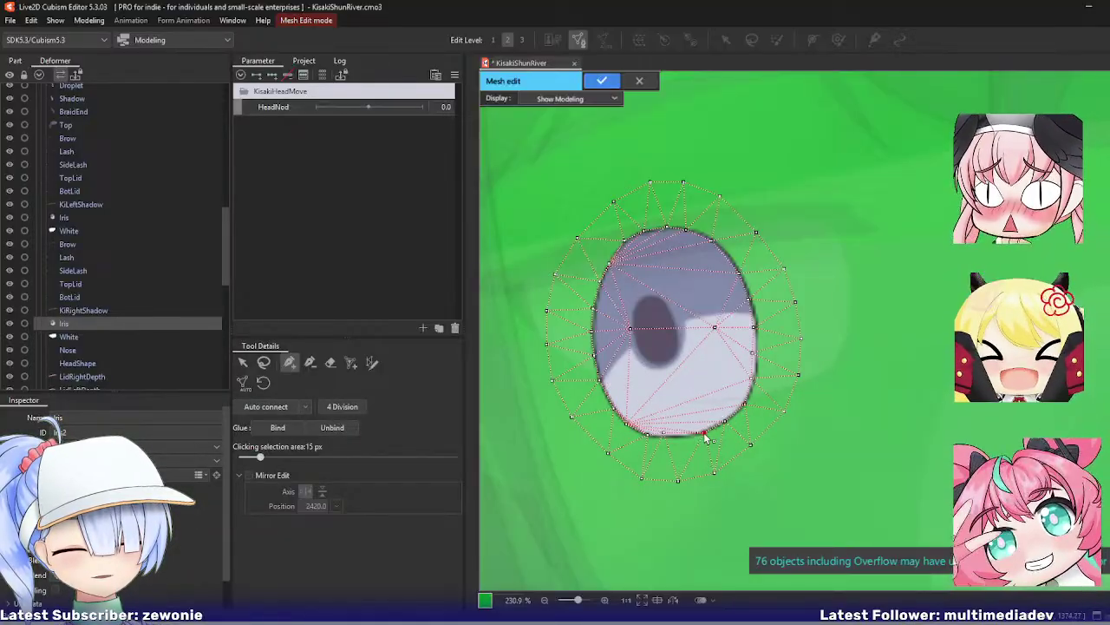
click(653, 435)
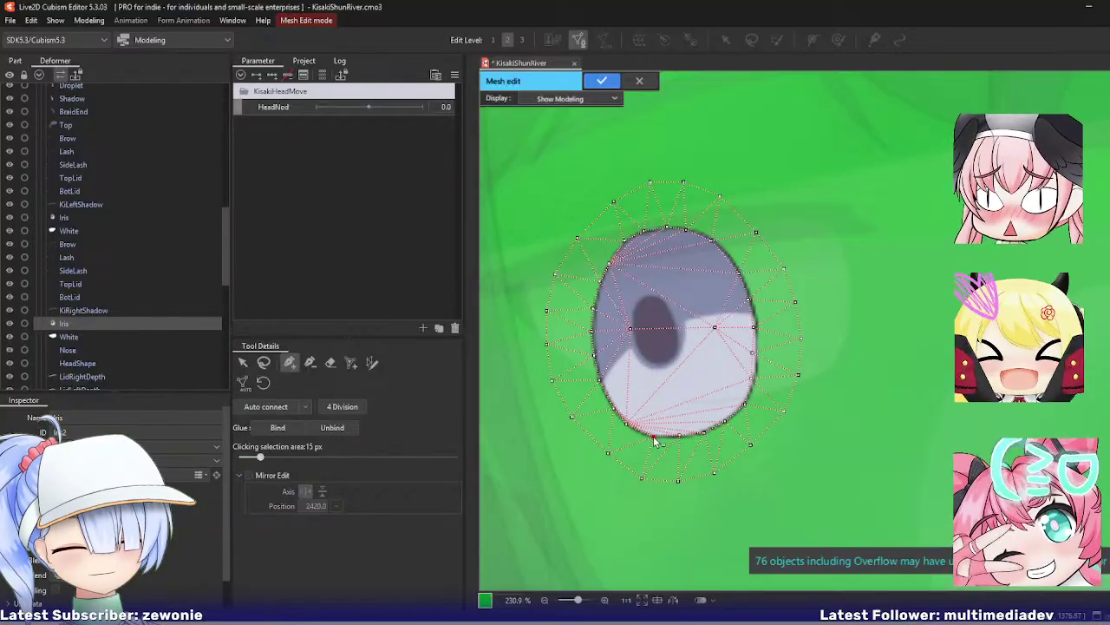
Step: Fit the Iris mesh to the iris's inner-side contour, place one central vertex in the pupil, and apply the mesh edit
drag(751, 376, 755, 378)
click(757, 352)
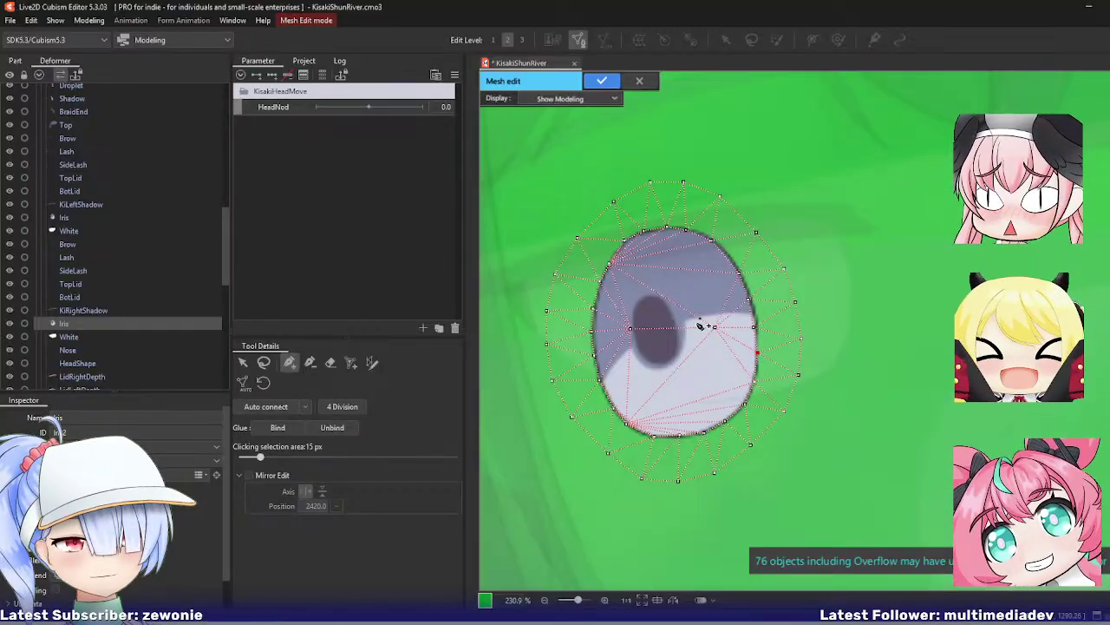
click(731, 256)
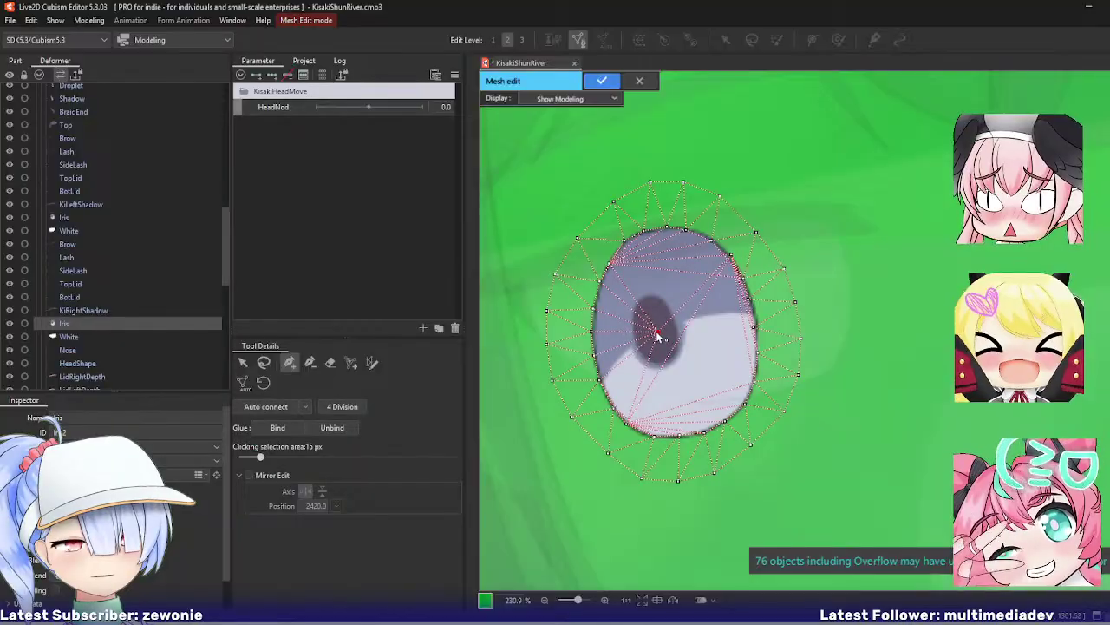
click(658, 332)
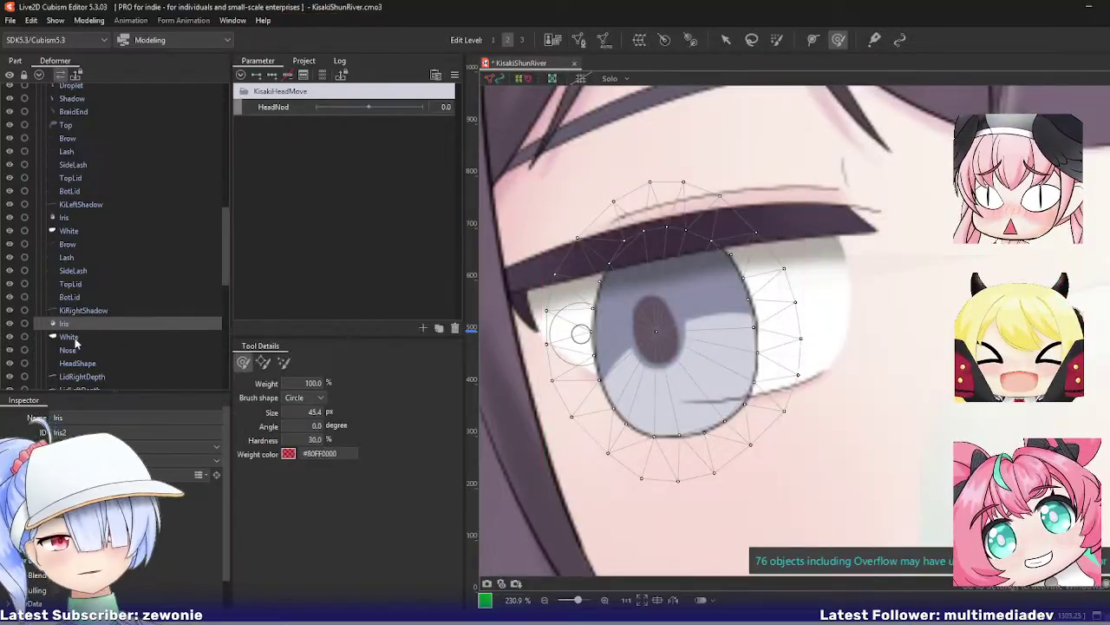
Step: Check the right eye's White mesh and copy the mesh points of the right eye's BotLid
click(69, 337)
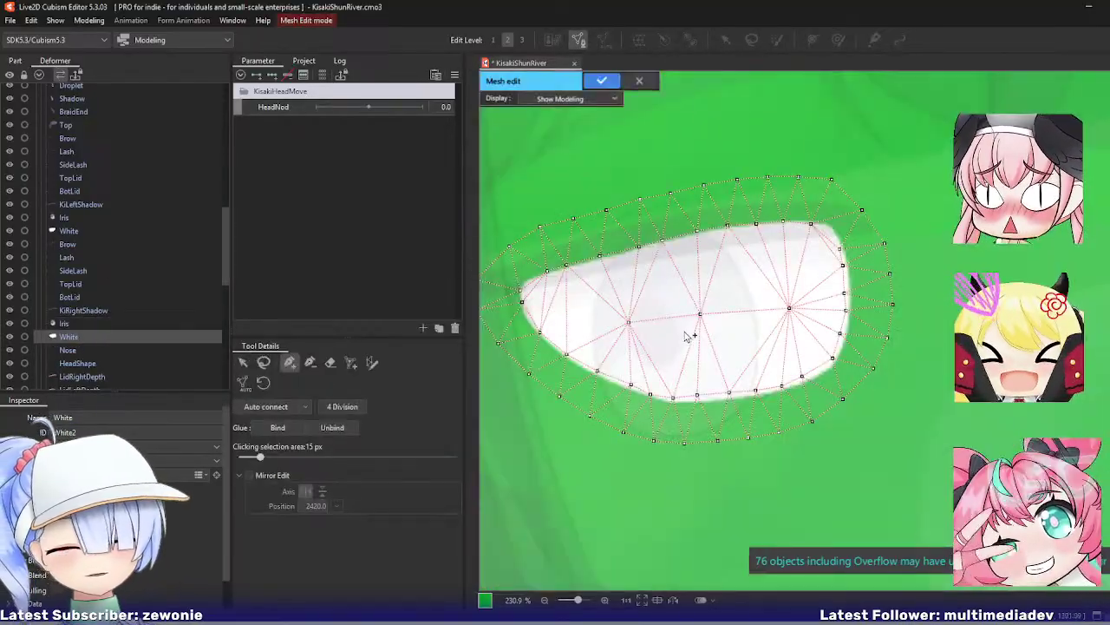
key(Return)
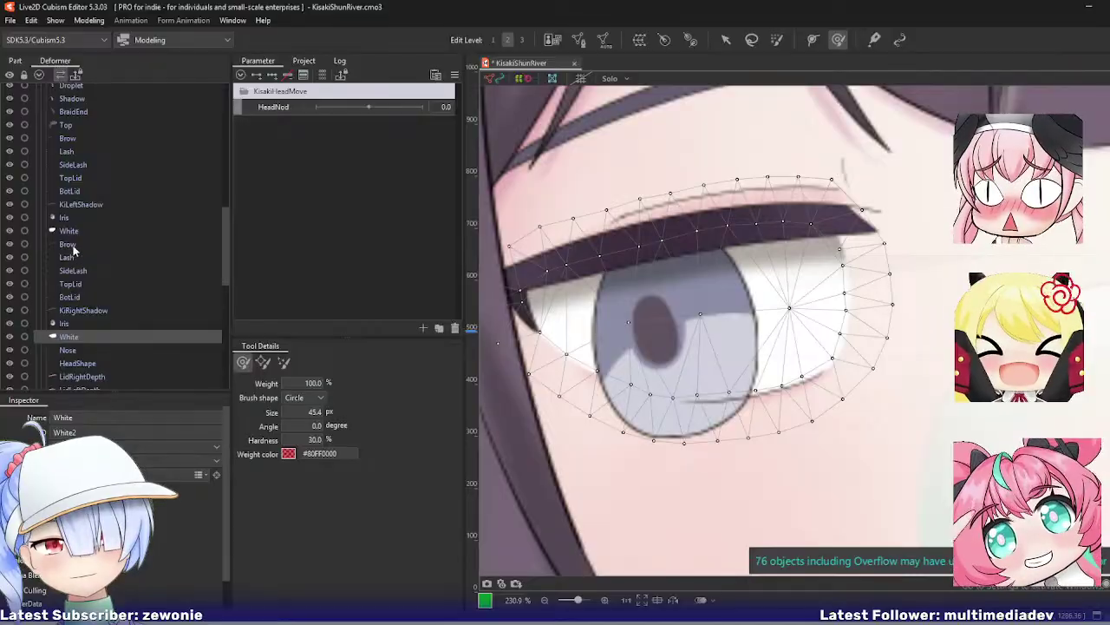
click(73, 284)
click(77, 297)
key(ctrl+e)
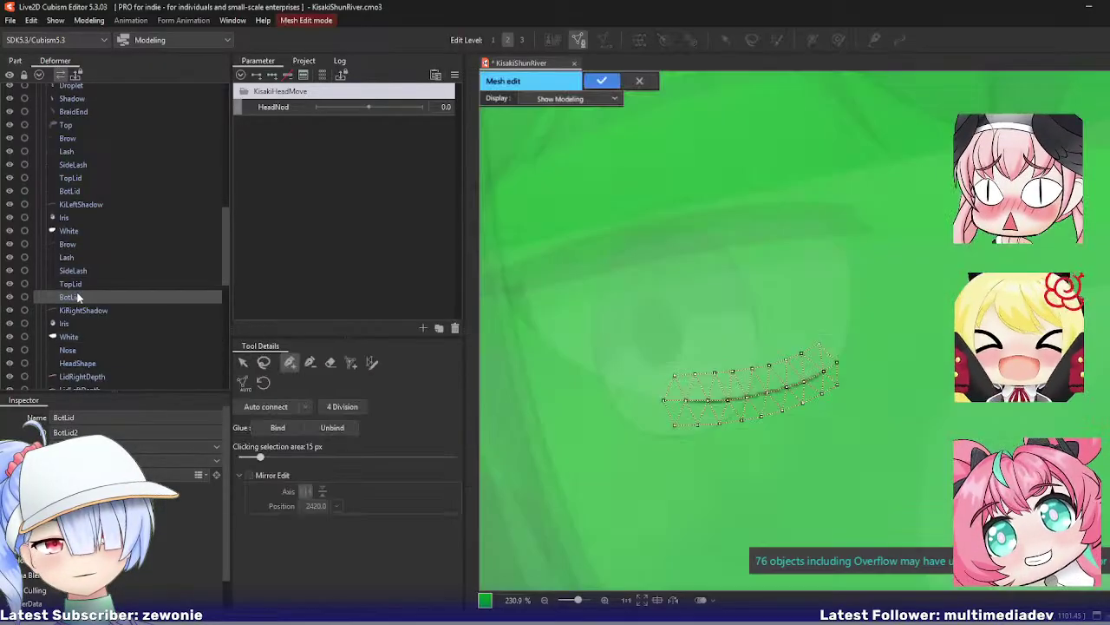
key(Return)
Step: In the right eye's White mesh, delete the interior and lower-edge points and paste the BotLid mesh points in their place
click(68, 336)
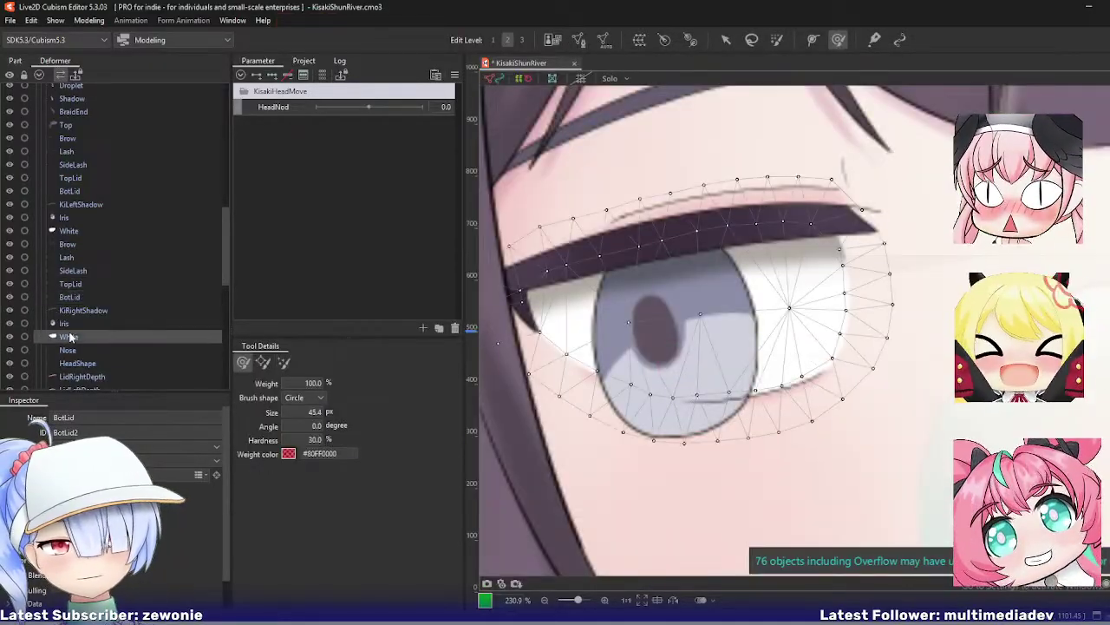
key(ctrl+e)
click(265, 364)
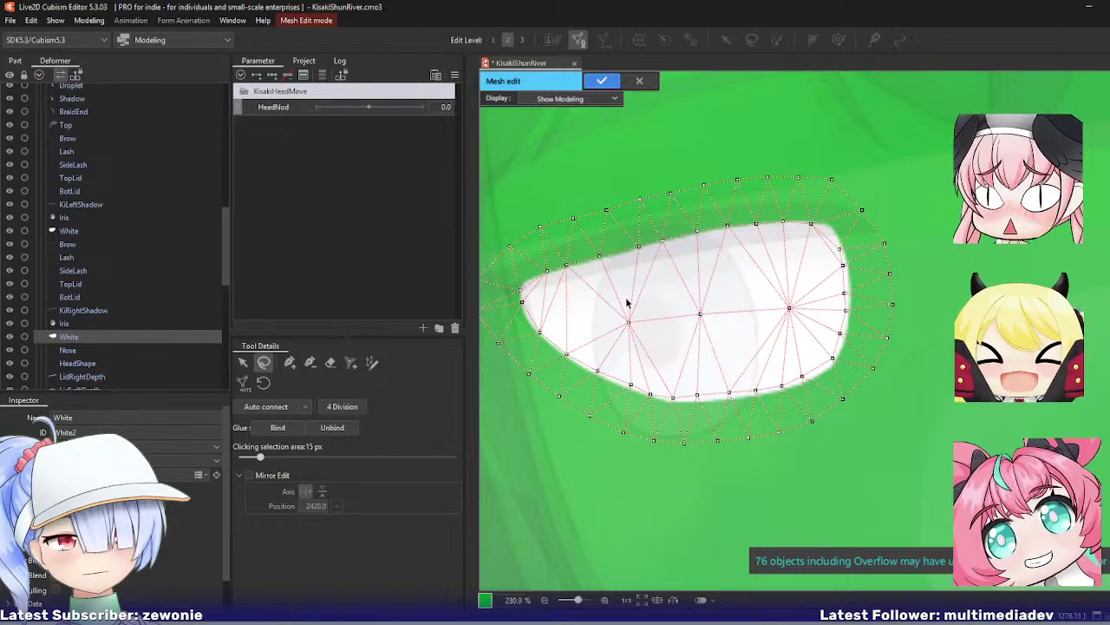
mouse_move(627, 305)
mouse_down()
mouse_move(807, 314)
mouse_move(629, 334)
mouse_move(902, 443)
mouse_move(633, 347)
mouse_up()
key(Delete)
key(Delete)
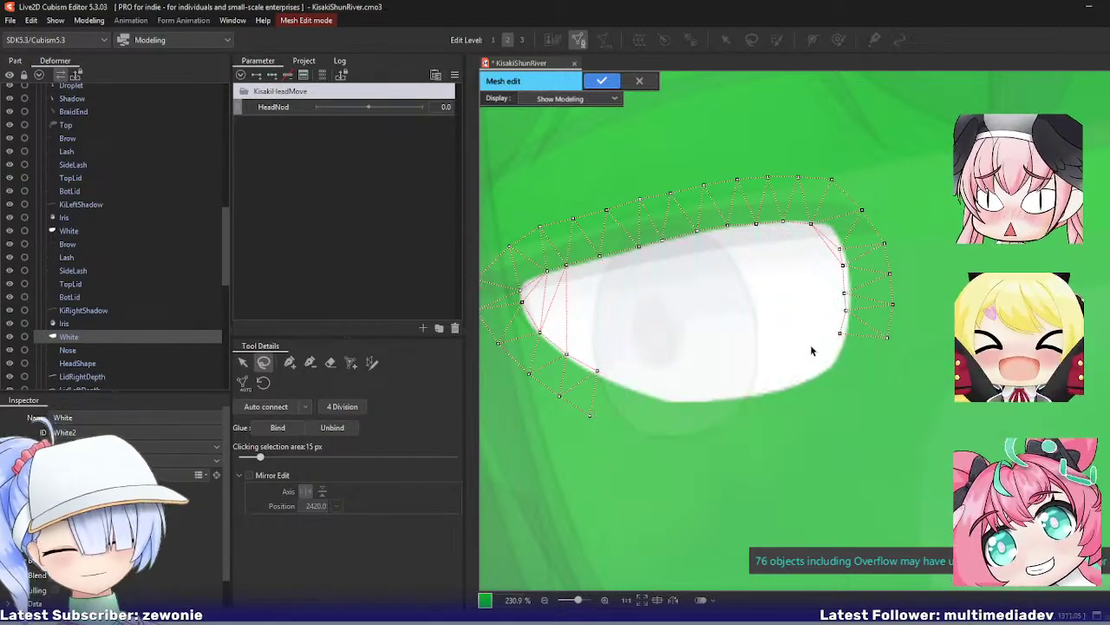
key(ctrl+z)
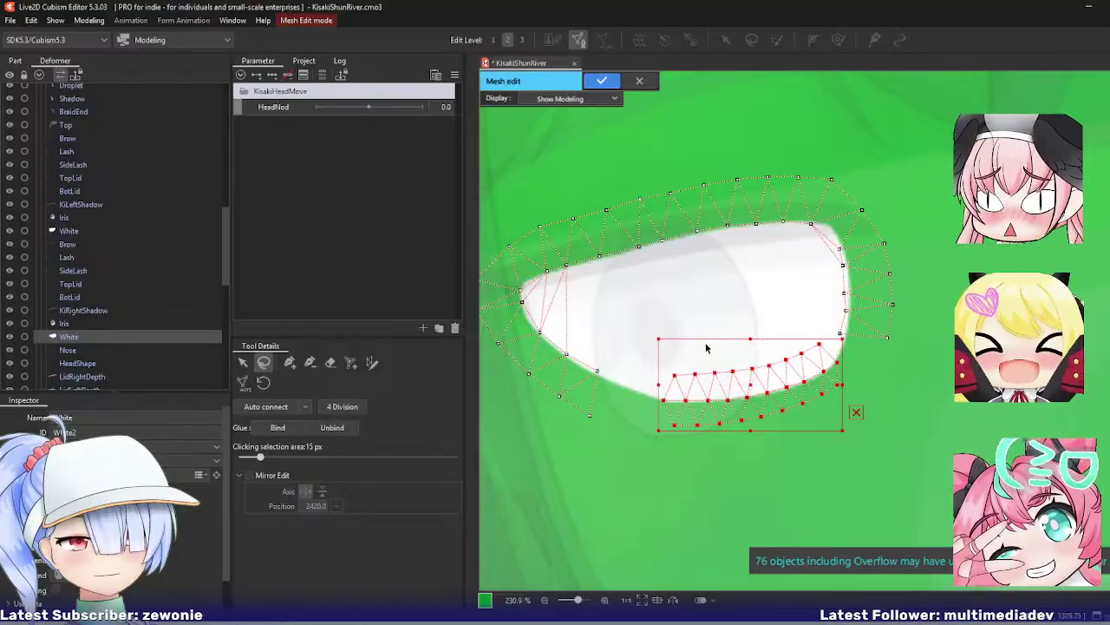
Step: Join the pasted strip to the White mesh's outer outline, align the side points with the eye white's edge, and apply the mesh
click(290, 363)
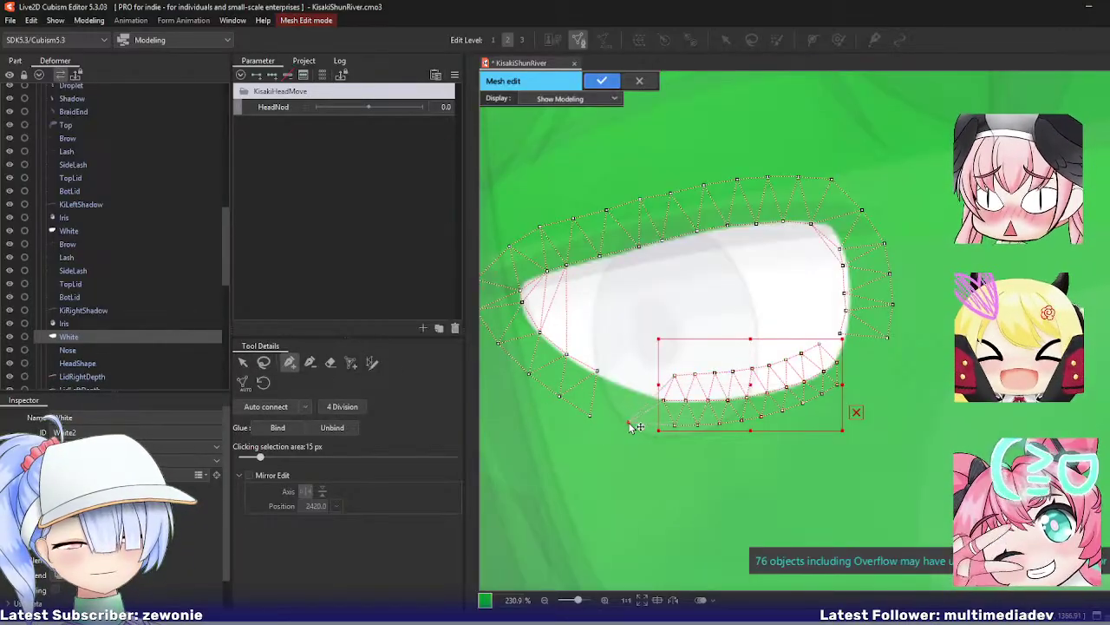
click(630, 425)
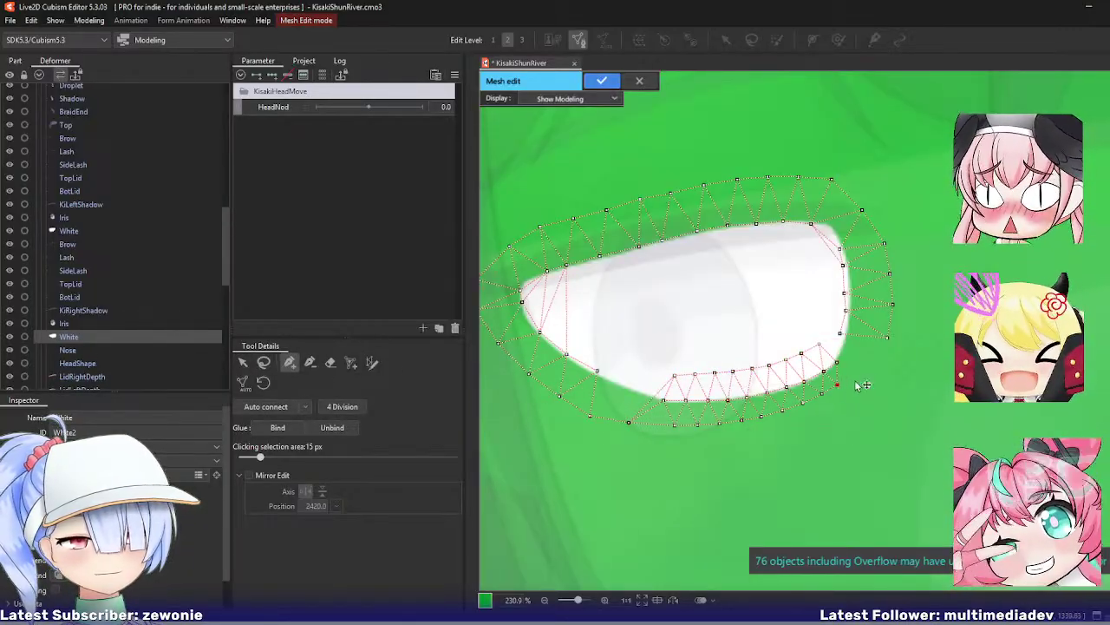
click(887, 338)
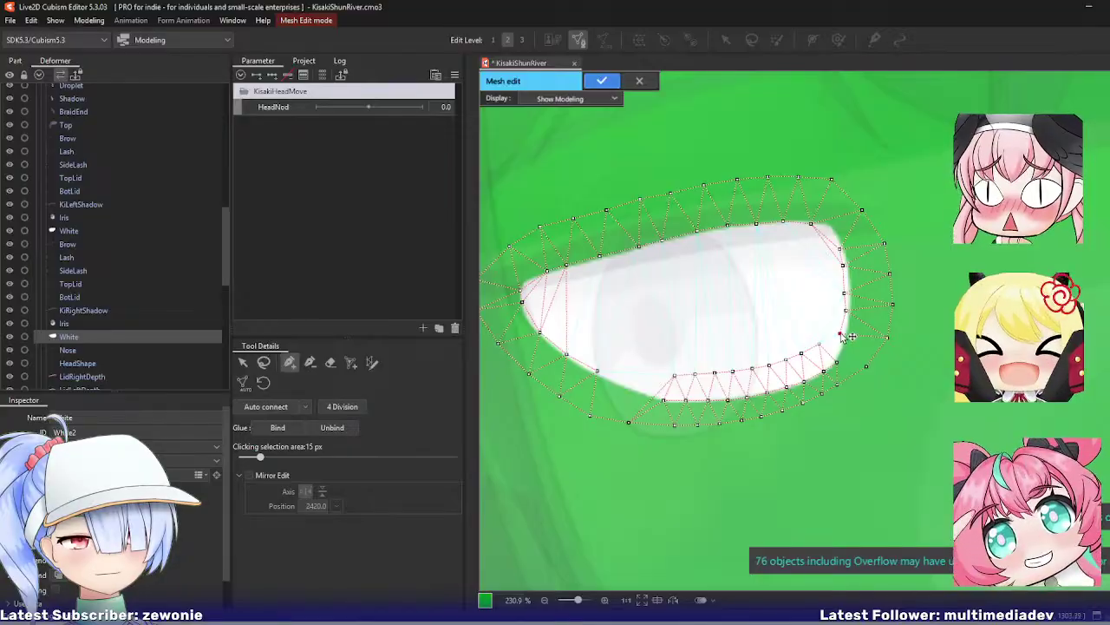
drag(840, 334, 851, 300)
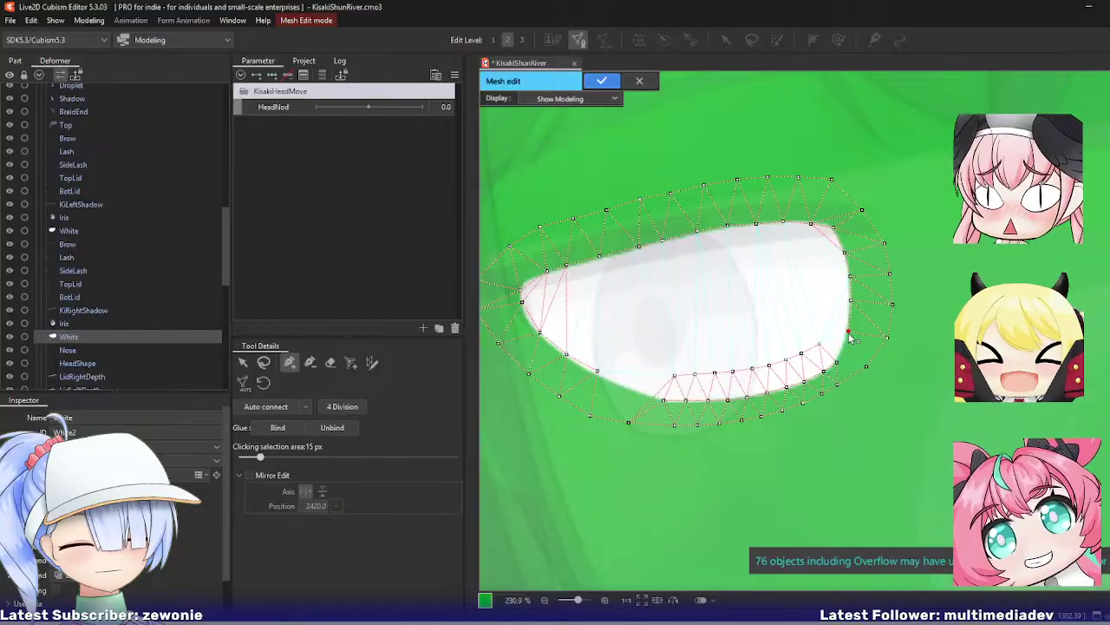
click(798, 342)
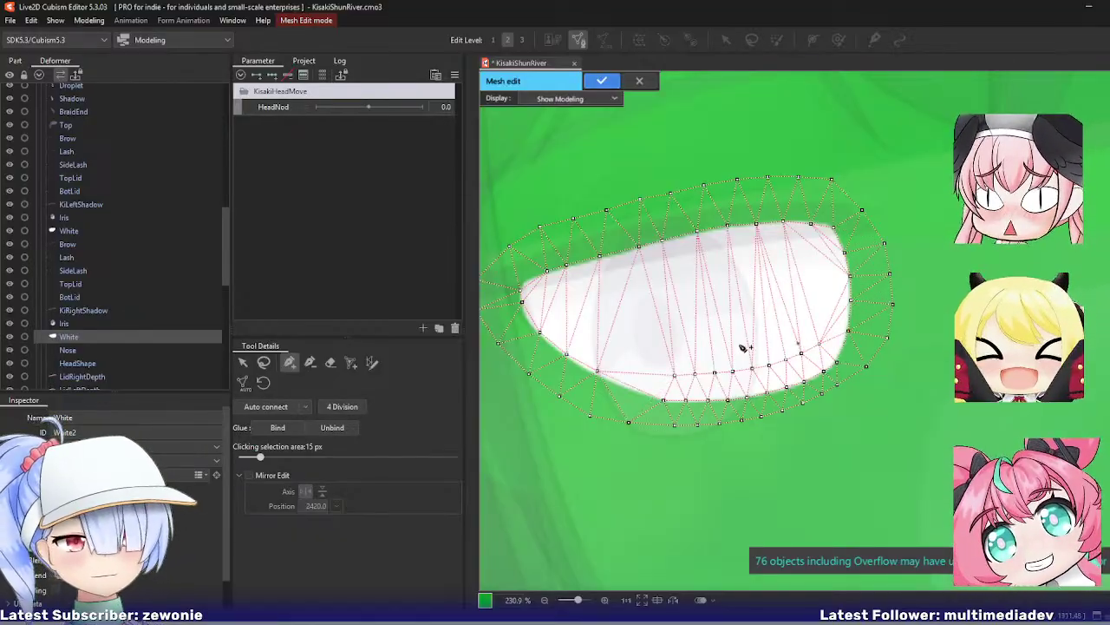
drag(597, 372, 523, 314)
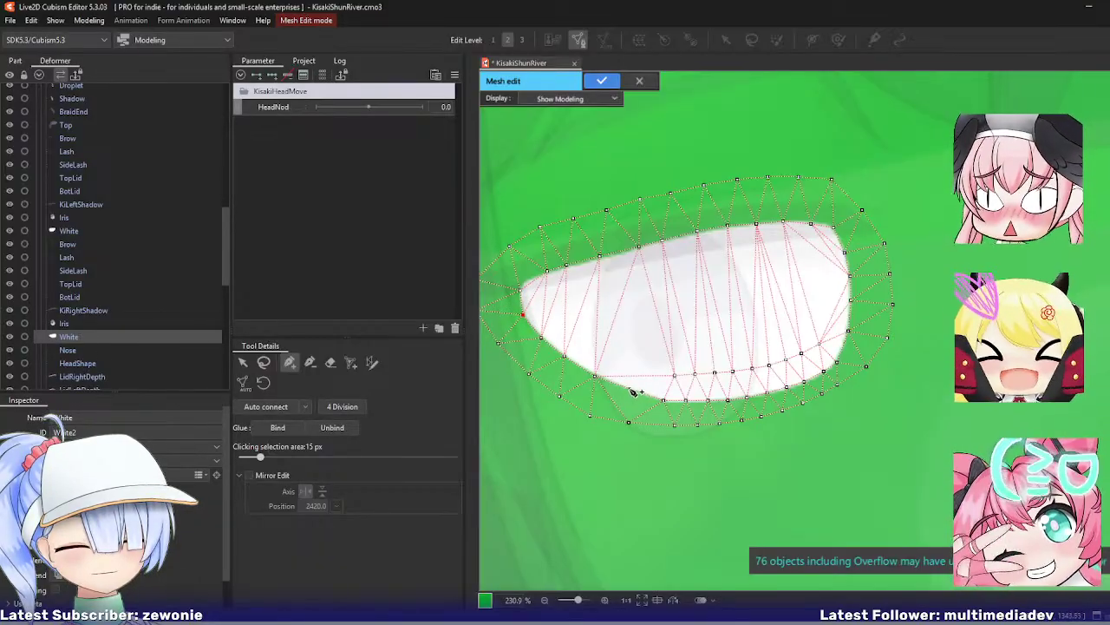
key(Return)
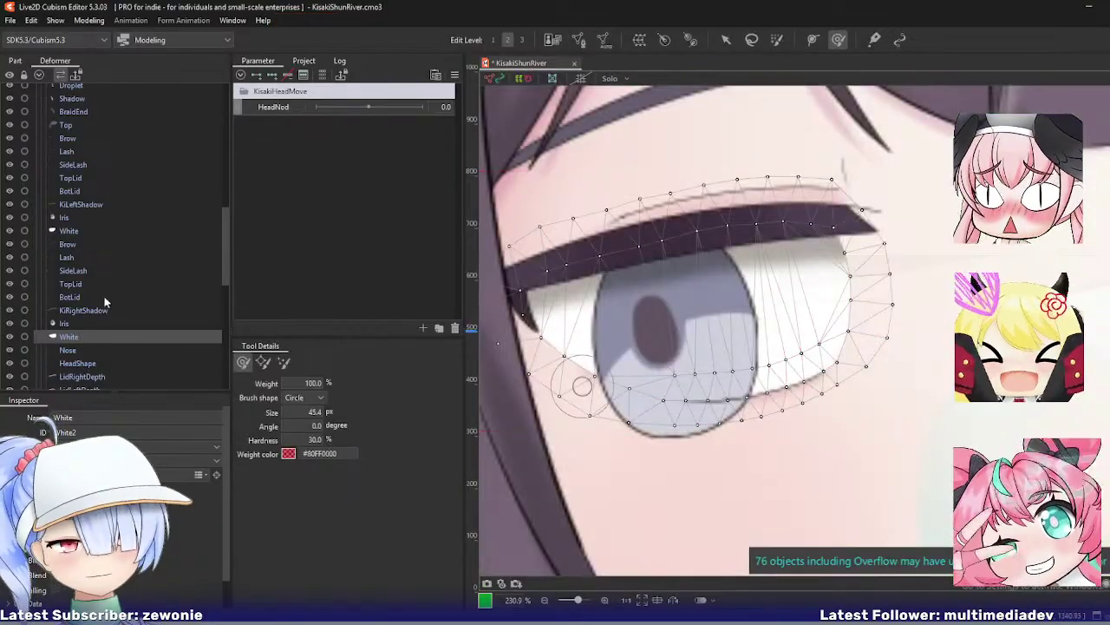
Step: Glue the right eye's BotLid and White together by binding their overlapping points along the lower lid
ctrl+click(104, 299)
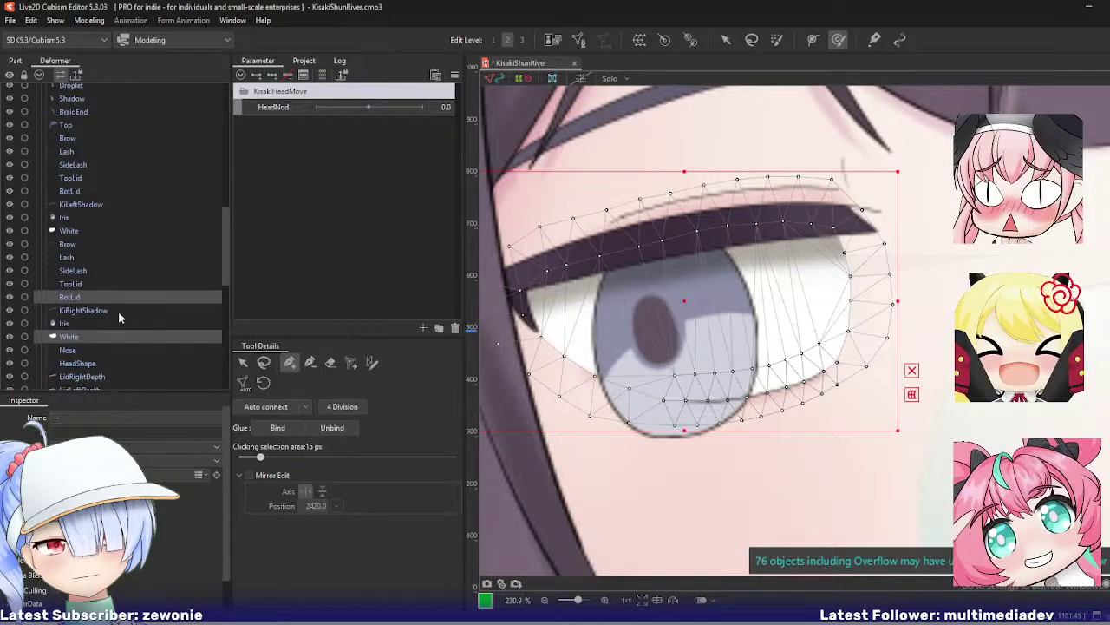
key(ctrl+e)
click(263, 362)
mouse_move(661, 347)
mouse_down()
mouse_move(681, 453)
mouse_move(826, 441)
mouse_move(851, 394)
mouse_move(837, 340)
mouse_up()
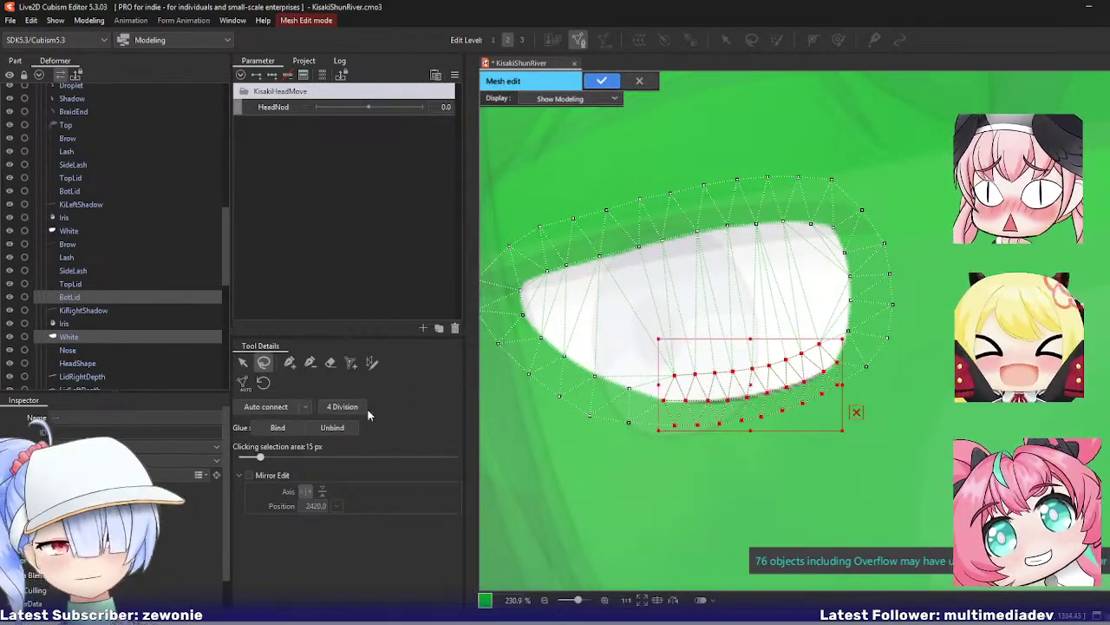
click(280, 427)
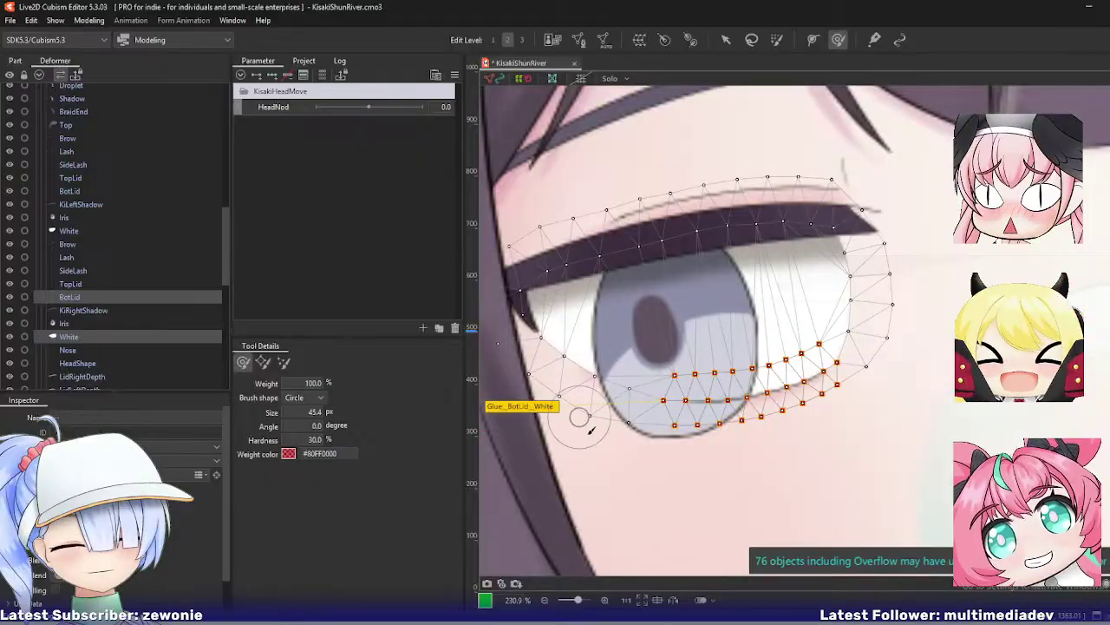
Step: Examine the Nose mesh and the HeadShape mesh, especially the point layout around the jawline
click(68, 350)
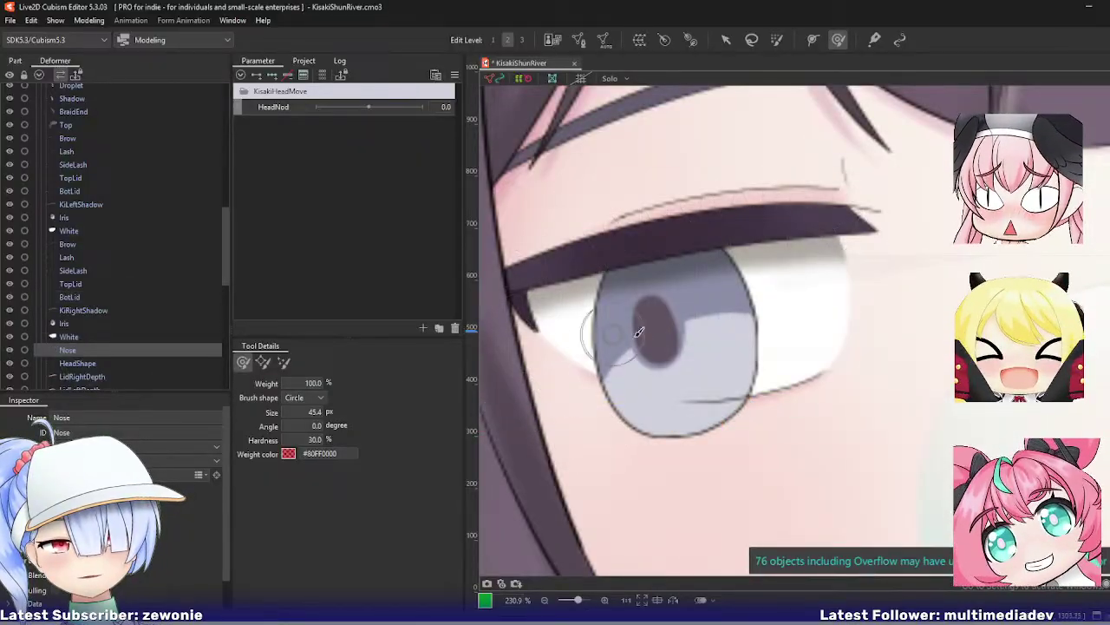
key(ctrl+m)
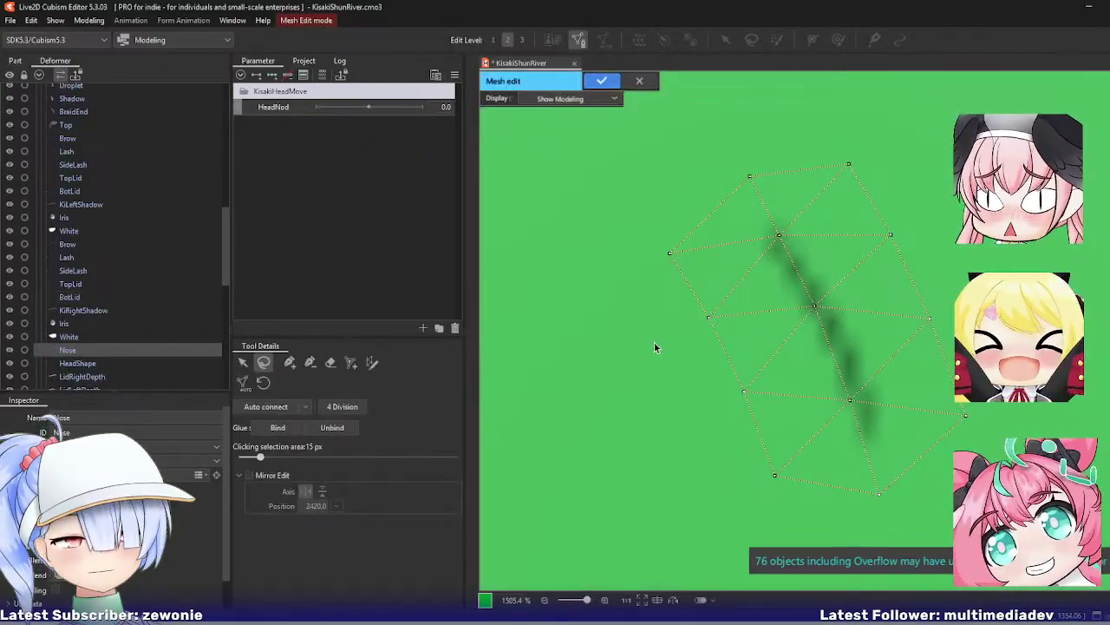
key(Escape)
click(87, 363)
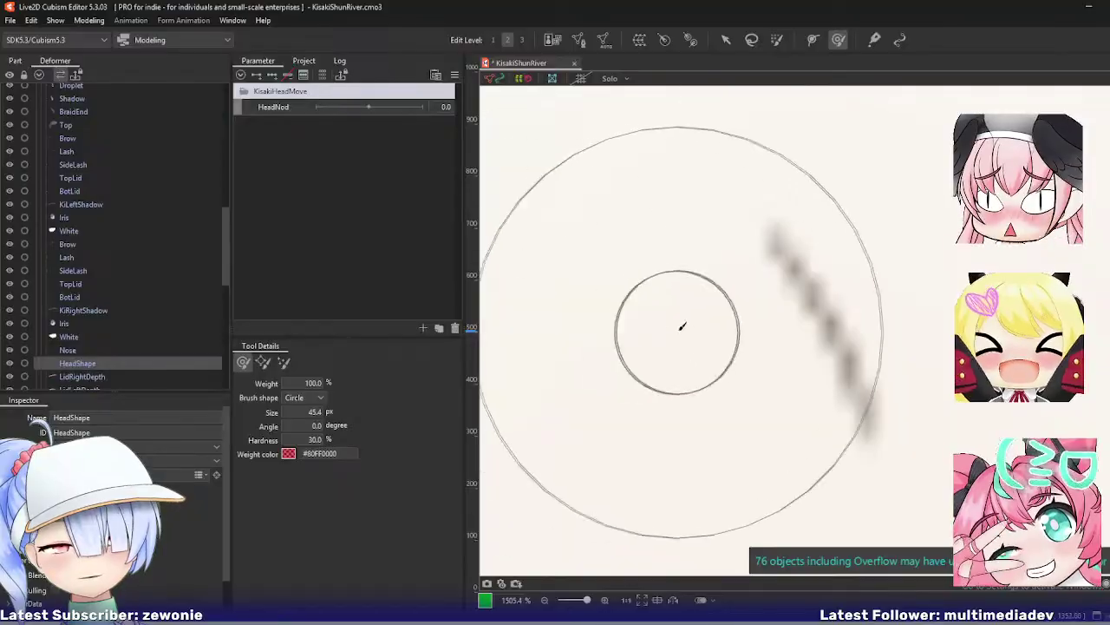
key(ctrl+m)
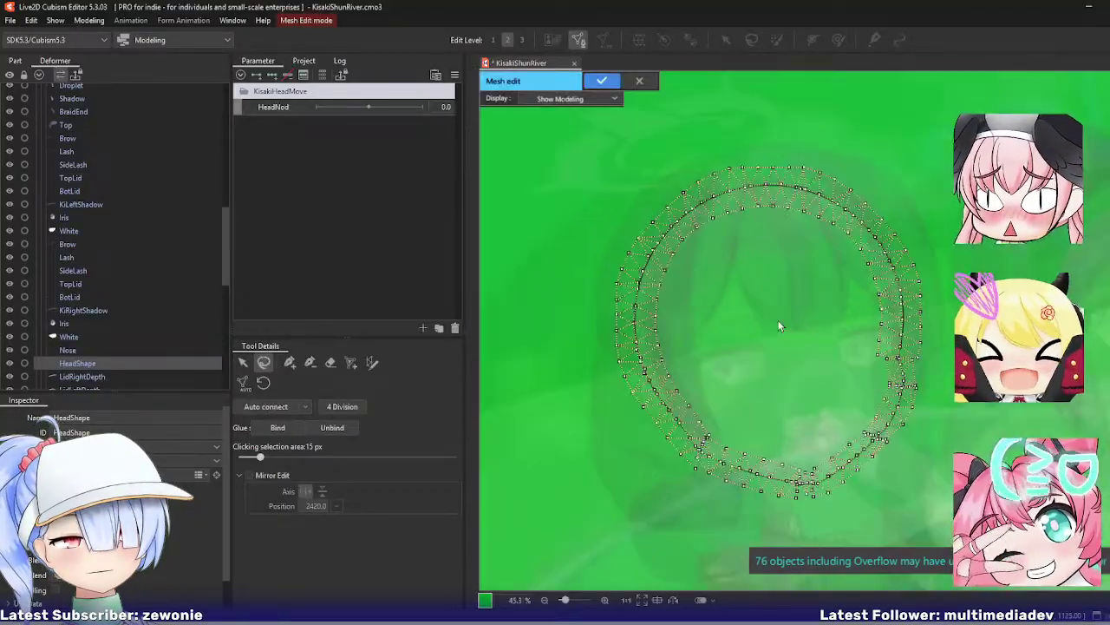
drag(778, 319, 735, 304)
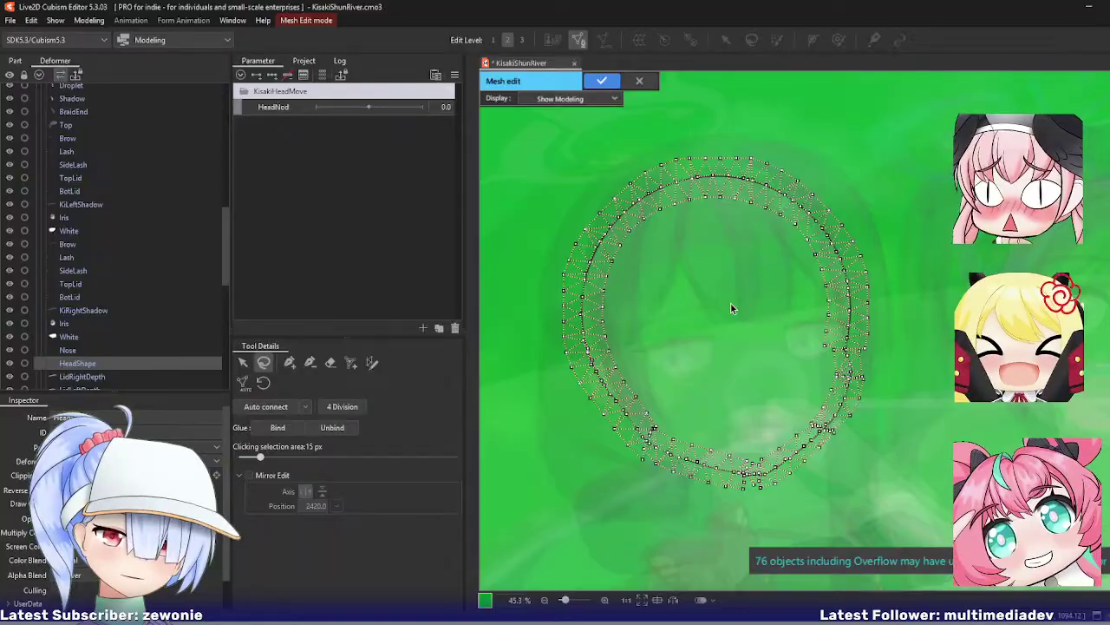
scroll(685, 390, up, 4)
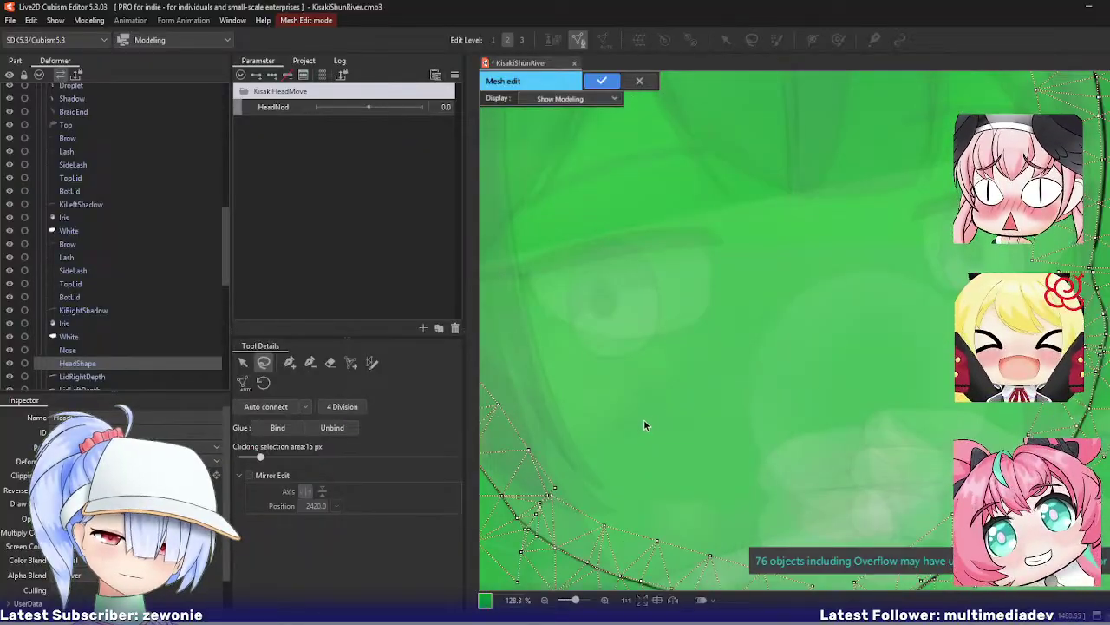
drag(645, 422, 708, 338)
scroll(611, 421, up, 2)
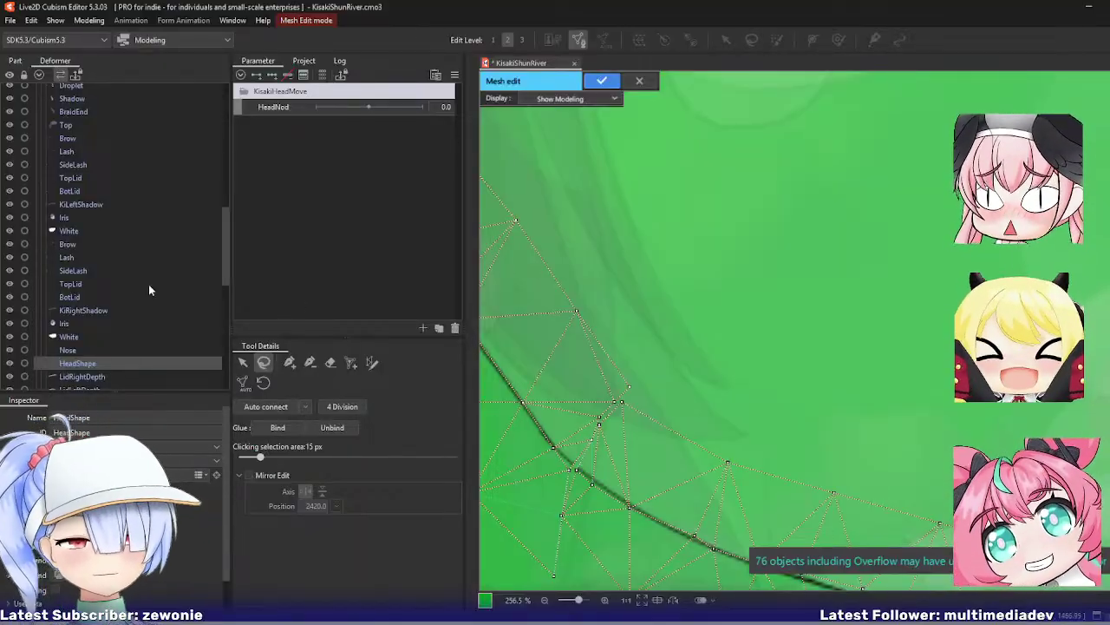
key(Return)
Step: Adjust the HeadColour mesh's edge points to follow the face contour, copy all its mesh points, and apply the mesh
scroll(126, 347, down, 5)
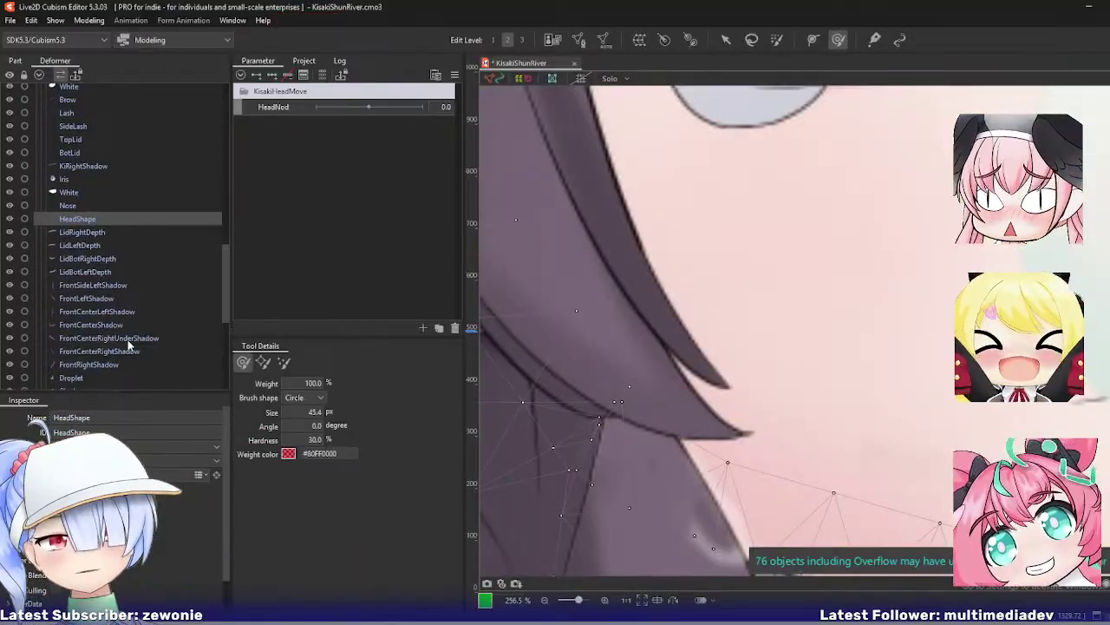
scroll(127, 339, down, 4)
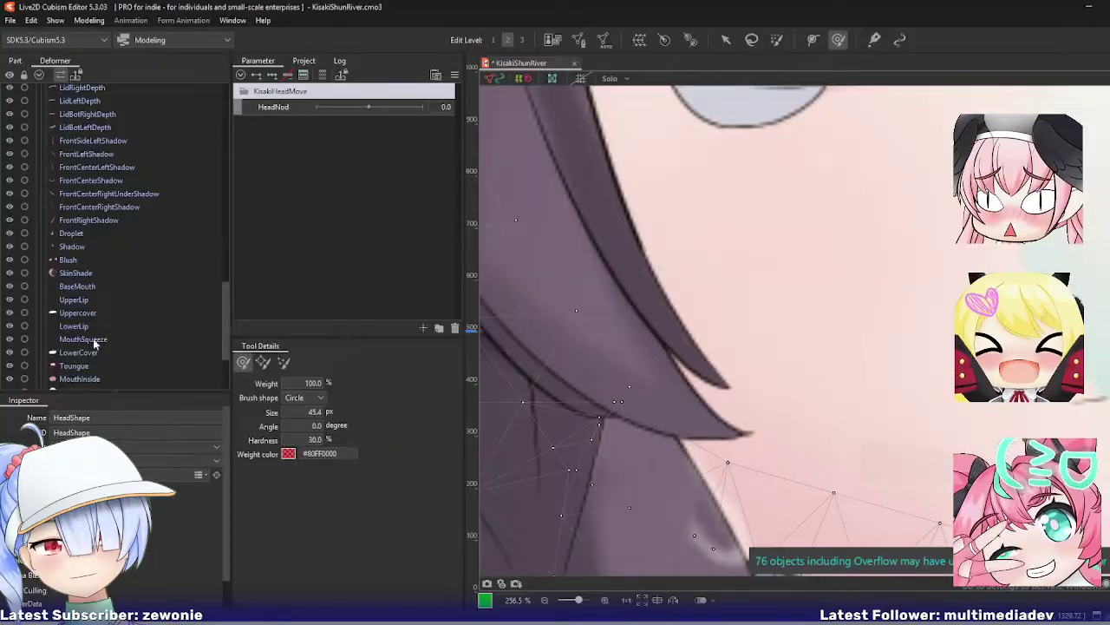
scroll(90, 350, down, 1)
click(92, 295)
key(Return)
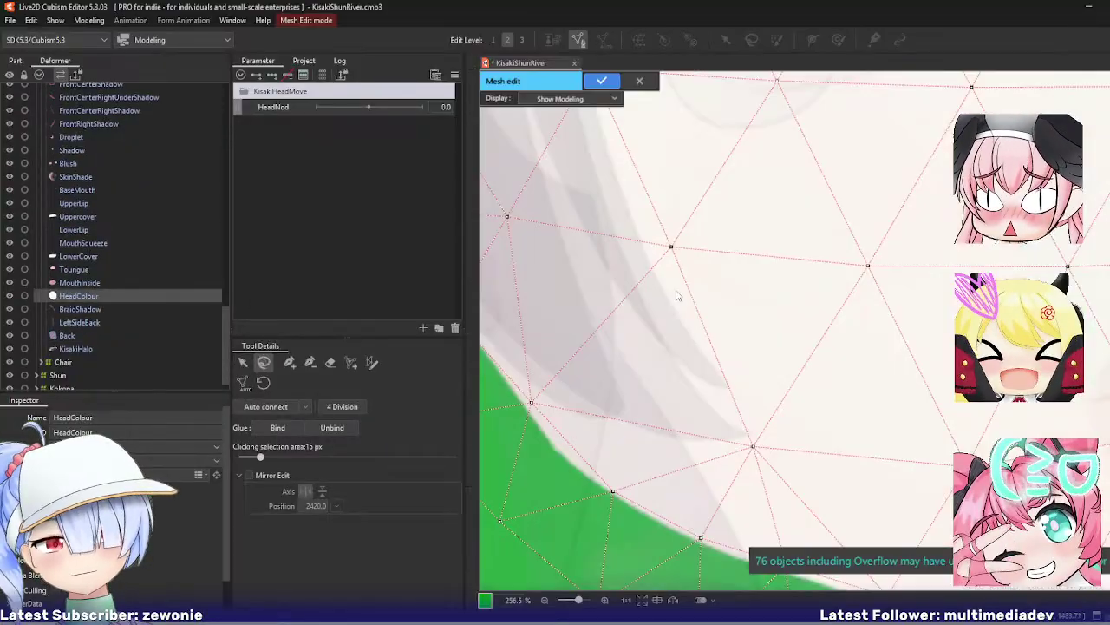
scroll(673, 296, down, 3)
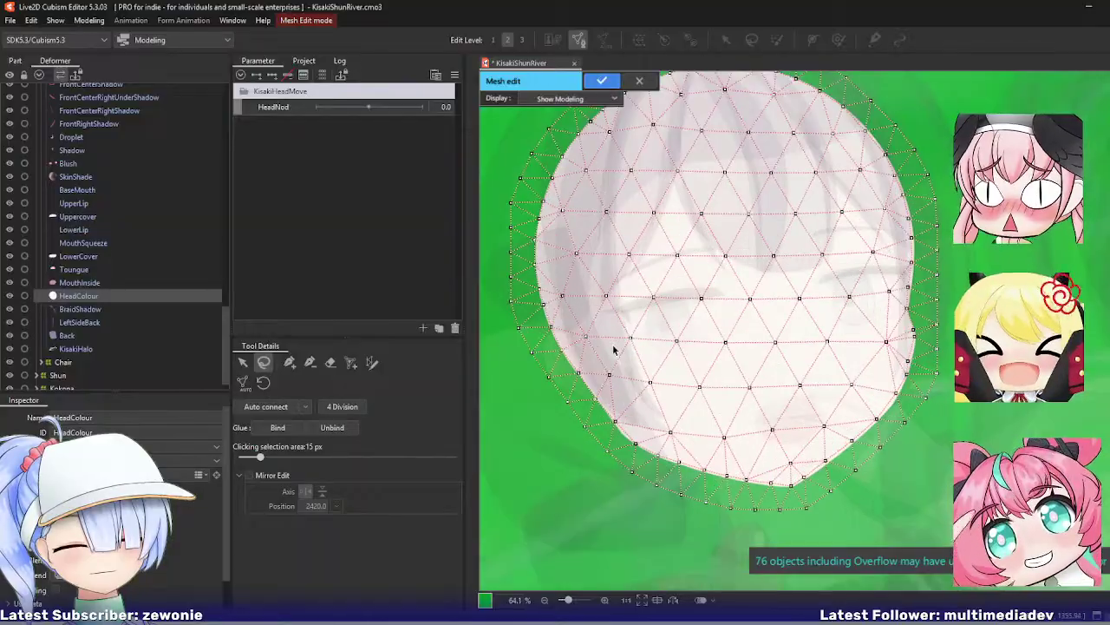
scroll(597, 315, up, 3)
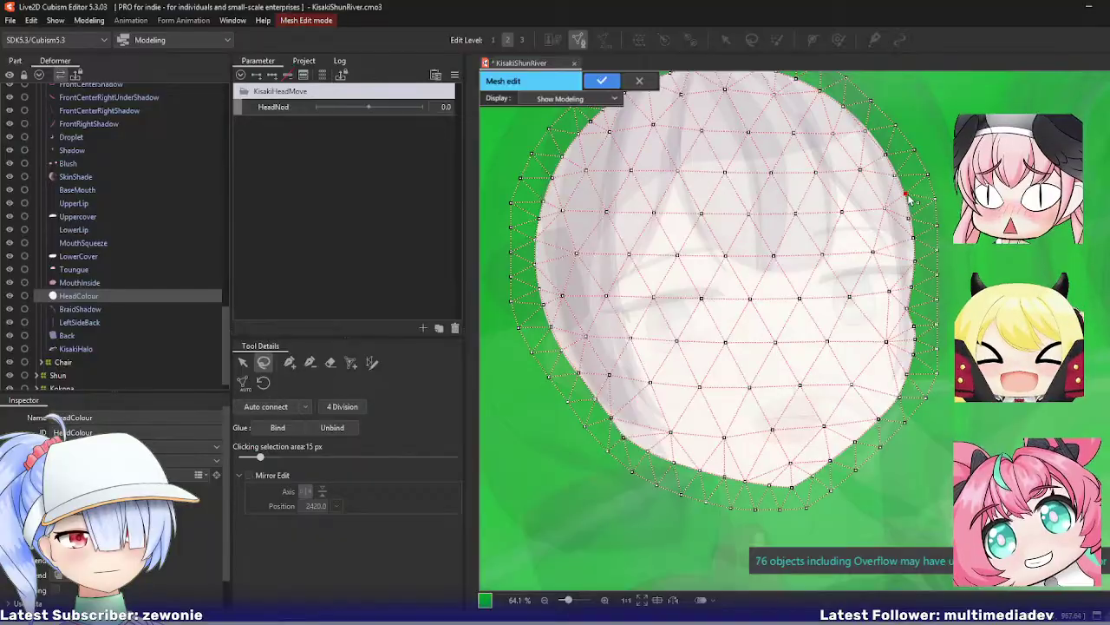
drag(828, 284, 826, 362)
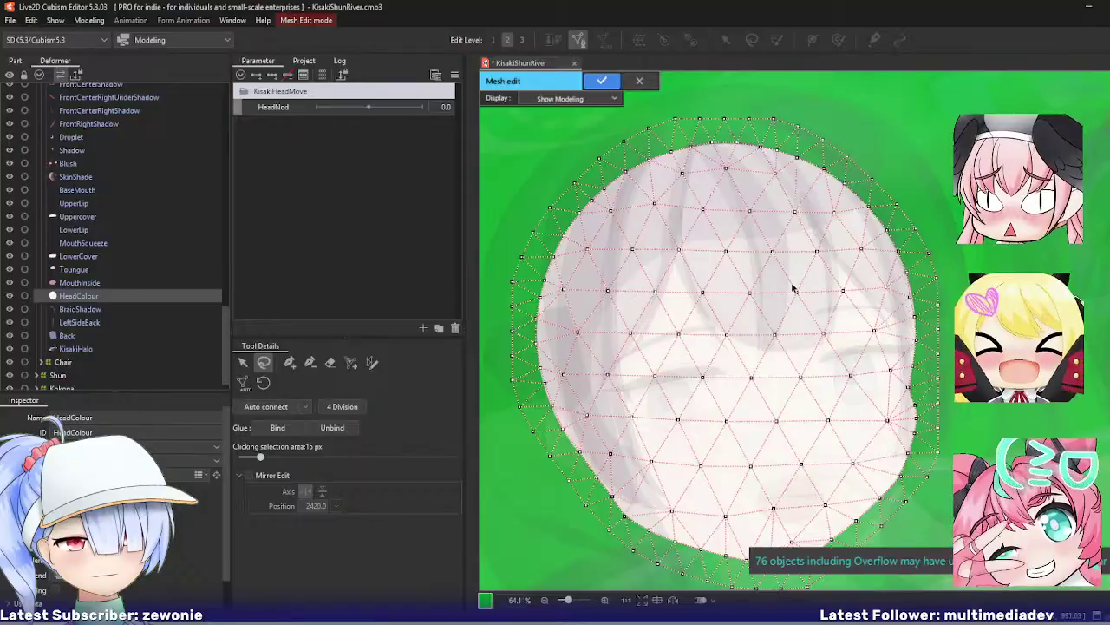
scroll(791, 290, down, 3)
key(ctrl+a)
key(Return)
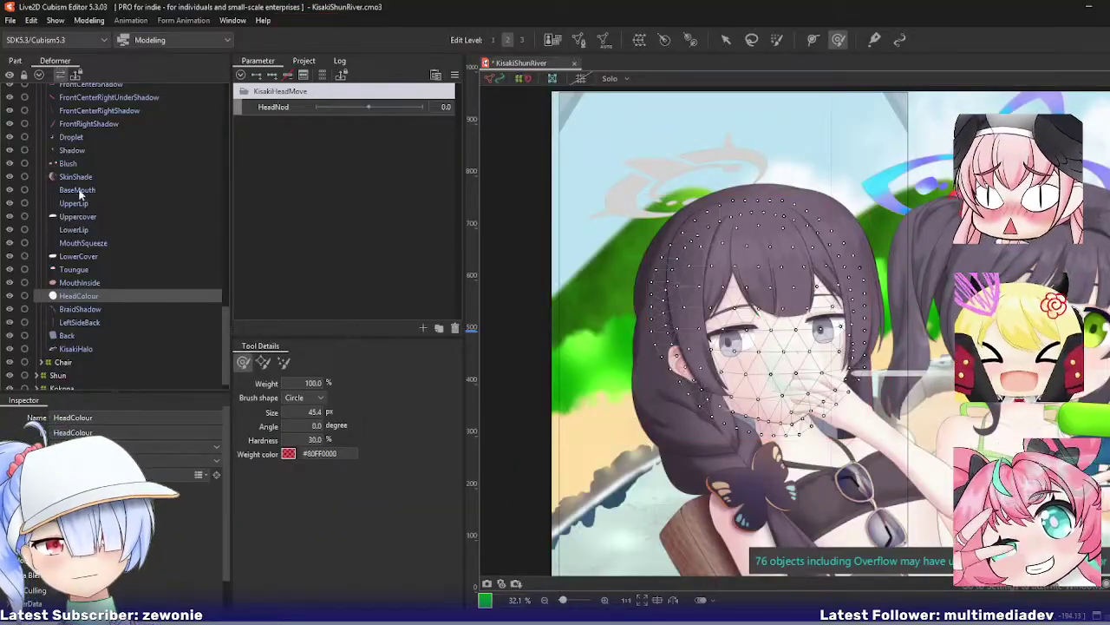
Step: Replace all of HeadShape's mesh points with the copied HeadColour mesh and apply it
scroll(80, 195, up, 6)
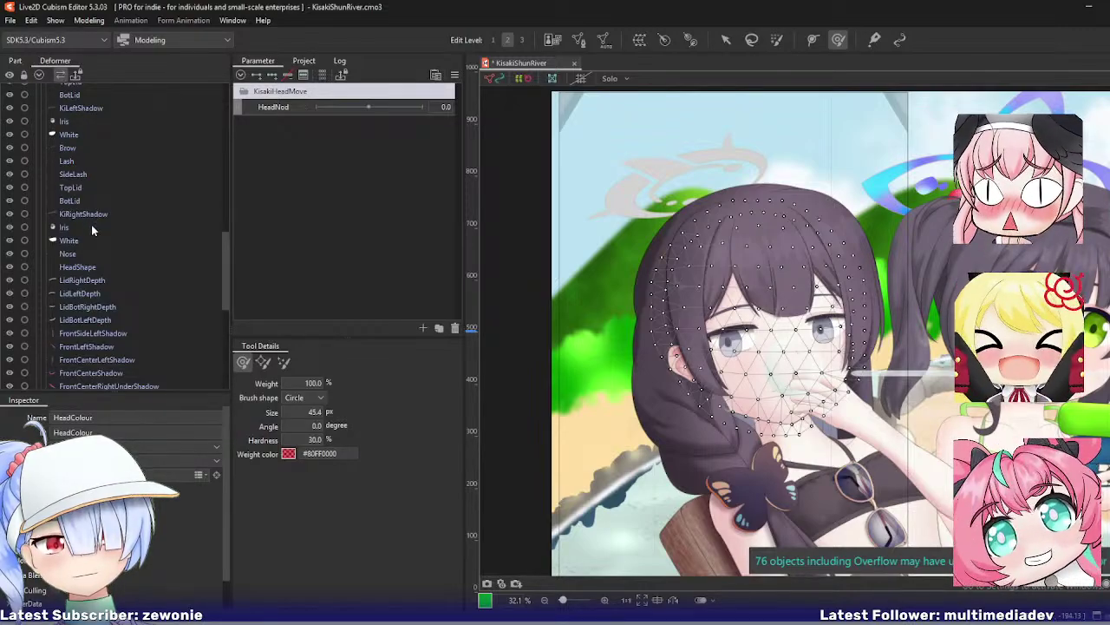
click(79, 269)
key(ctrl+e)
key(ctrl+a)
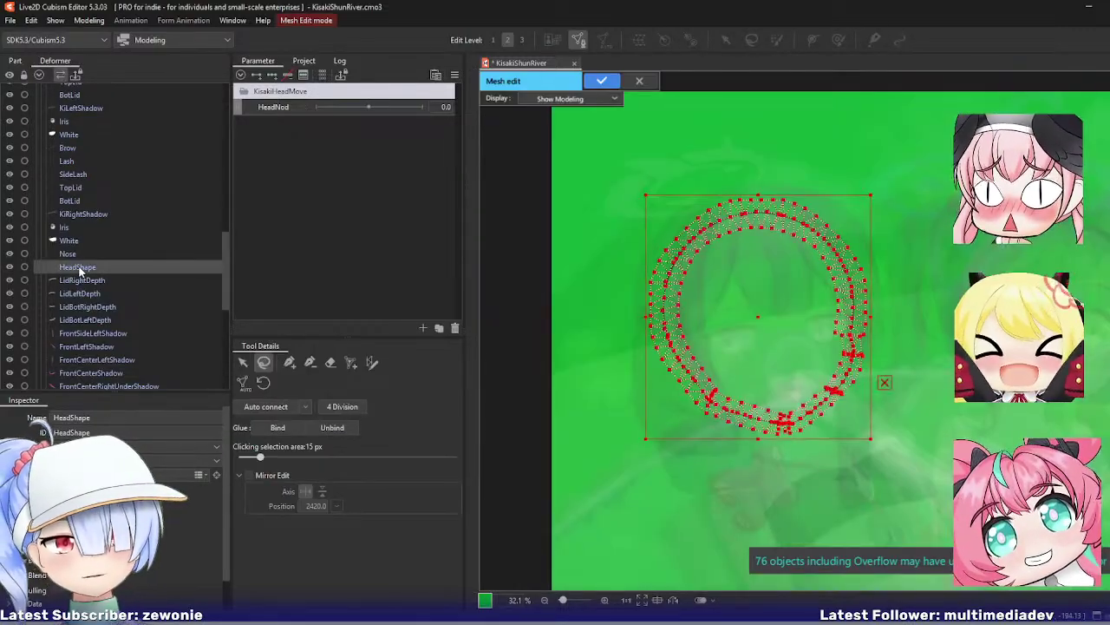
key(Delete)
key(ctrl+v)
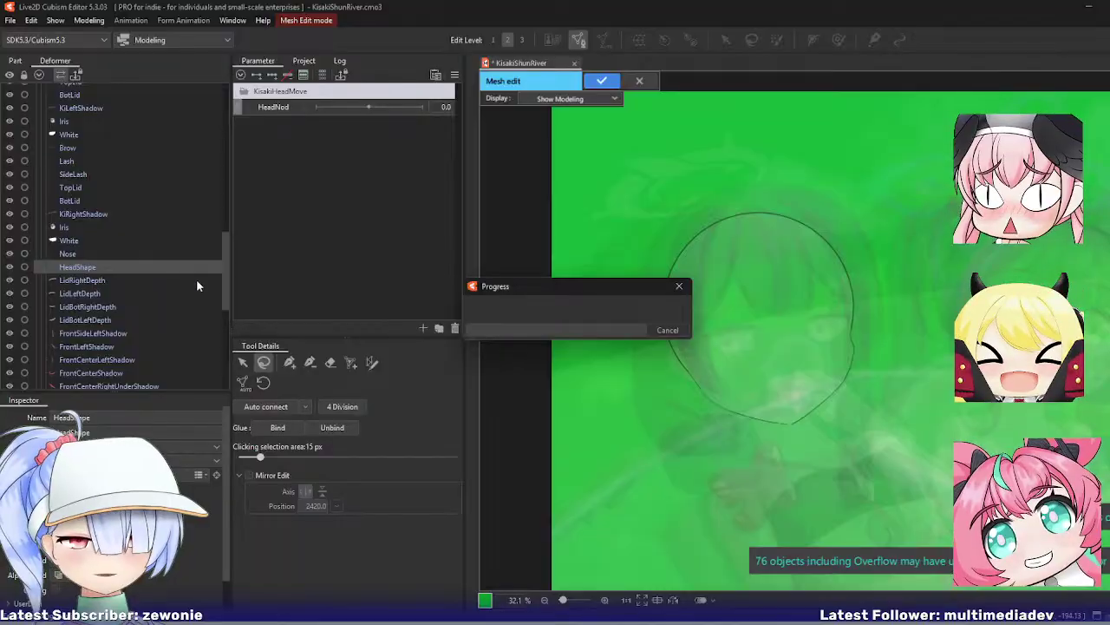
key(Return)
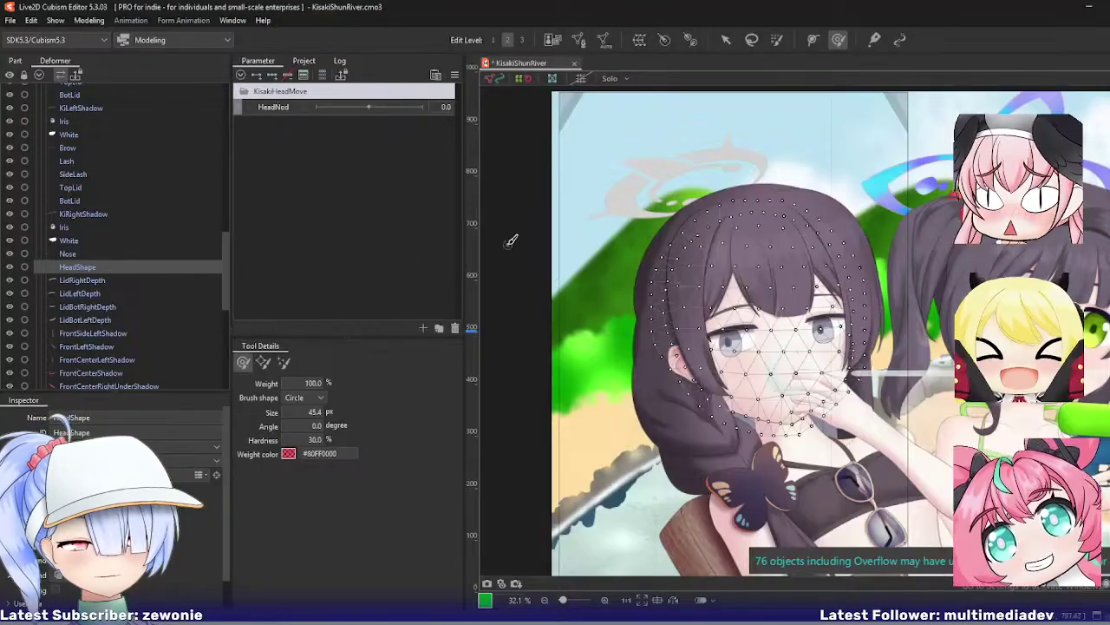
Step: Examine the mesh point layouts of LidRightDepth, LidLeftDepth and LidBotRightDepth along the lid lines
click(106, 278)
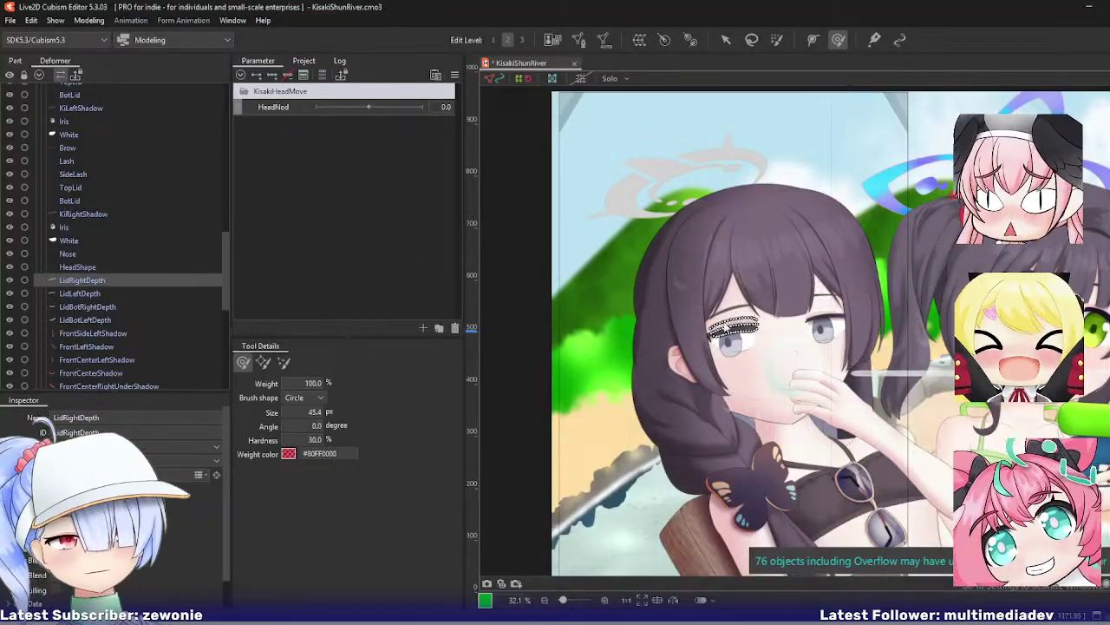
scroll(735, 329, up, 10)
key(ctrl+e)
scroll(734, 330, down, 2)
drag(782, 330, 674, 314)
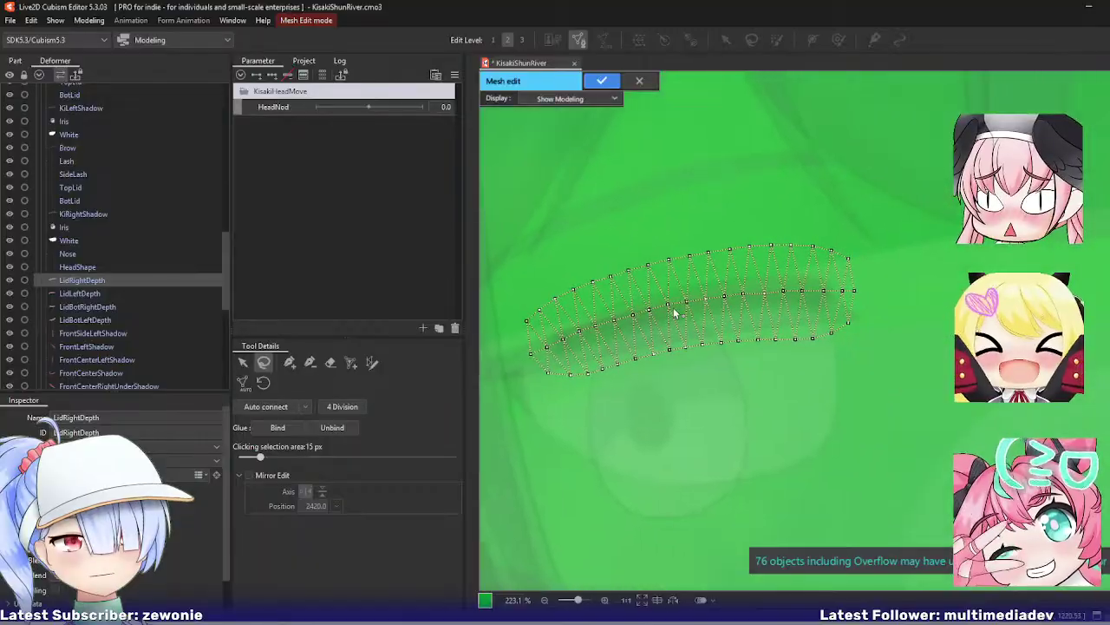
key(ctrl+e)
click(111, 292)
key(f)
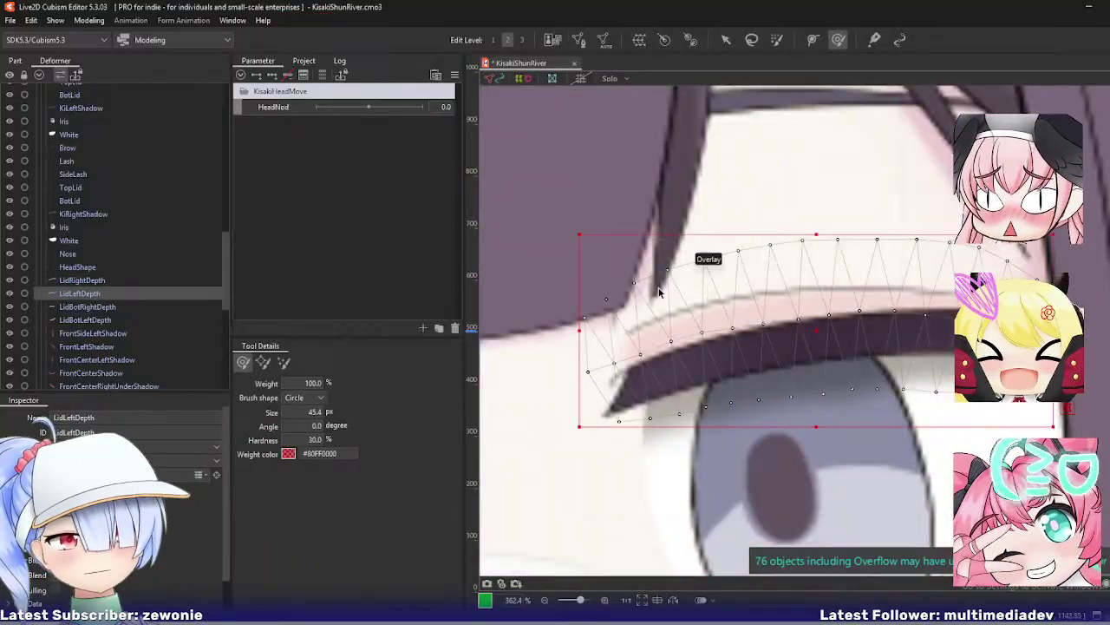
key(ctrl+e)
key(Return)
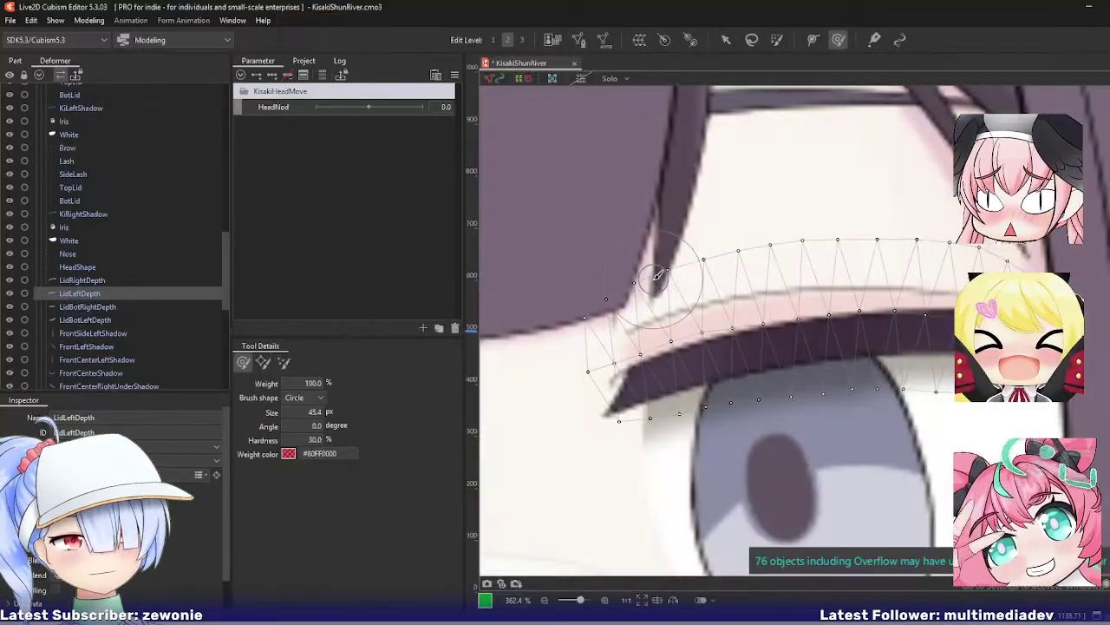
click(118, 306)
scroll(662, 287, down, 1)
key(ctrl+e)
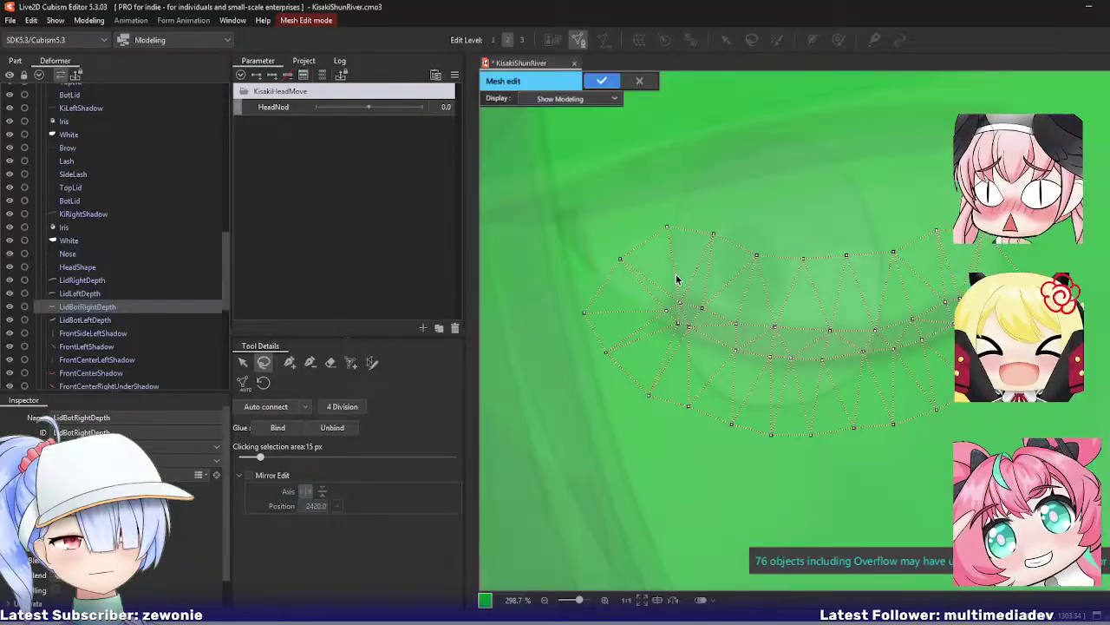
key(Return)
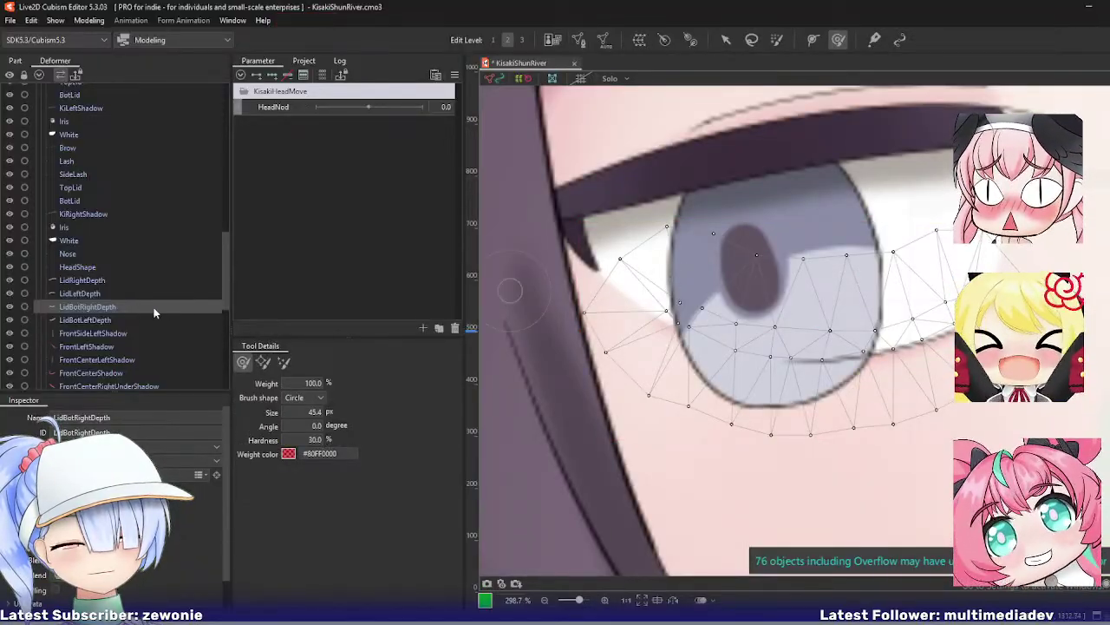
Step: Erase the doubled inner points along LidBotLeftDepth's lid line, place two evenly spaced replacement points on it, and apply the mesh
click(115, 319)
scroll(675, 308, up, 1)
key(ctrl+e)
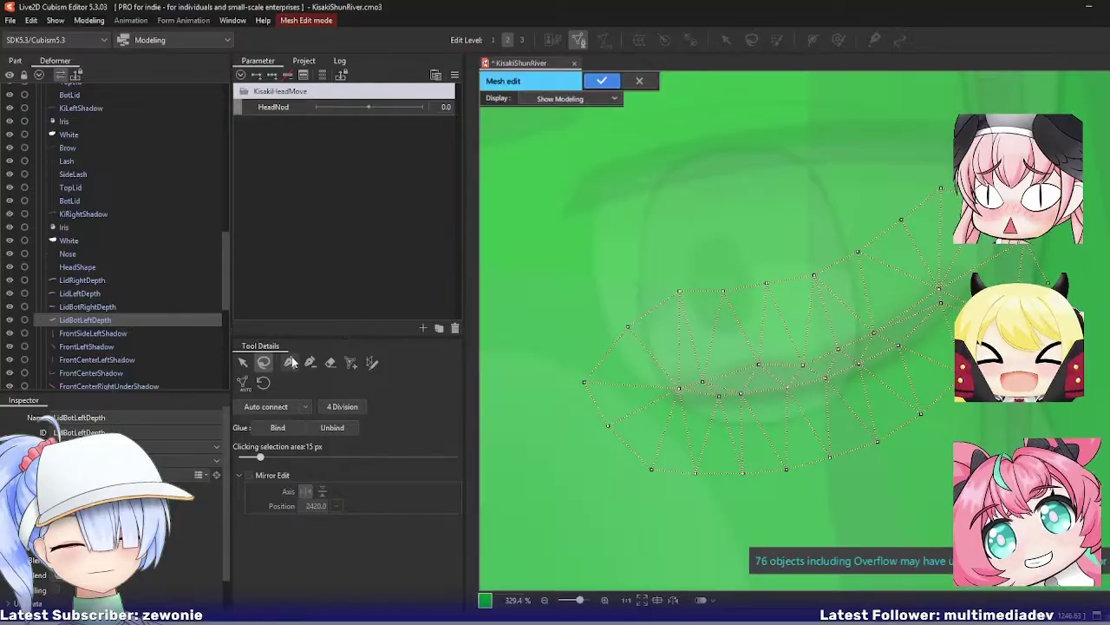
click(329, 362)
drag(695, 361, 875, 328)
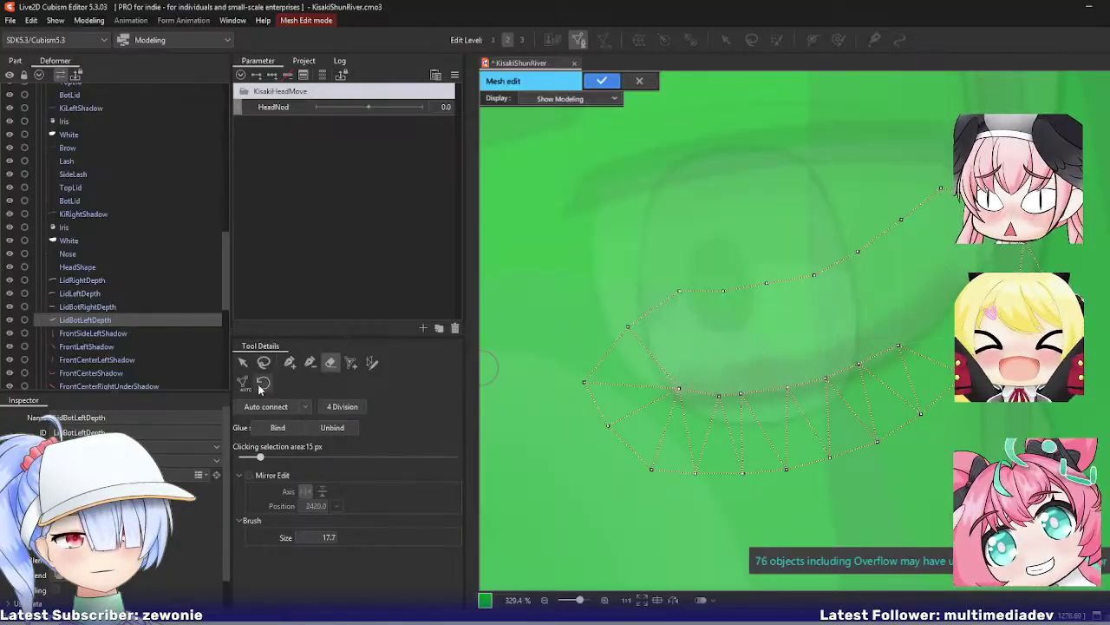
click(289, 362)
click(760, 395)
click(793, 389)
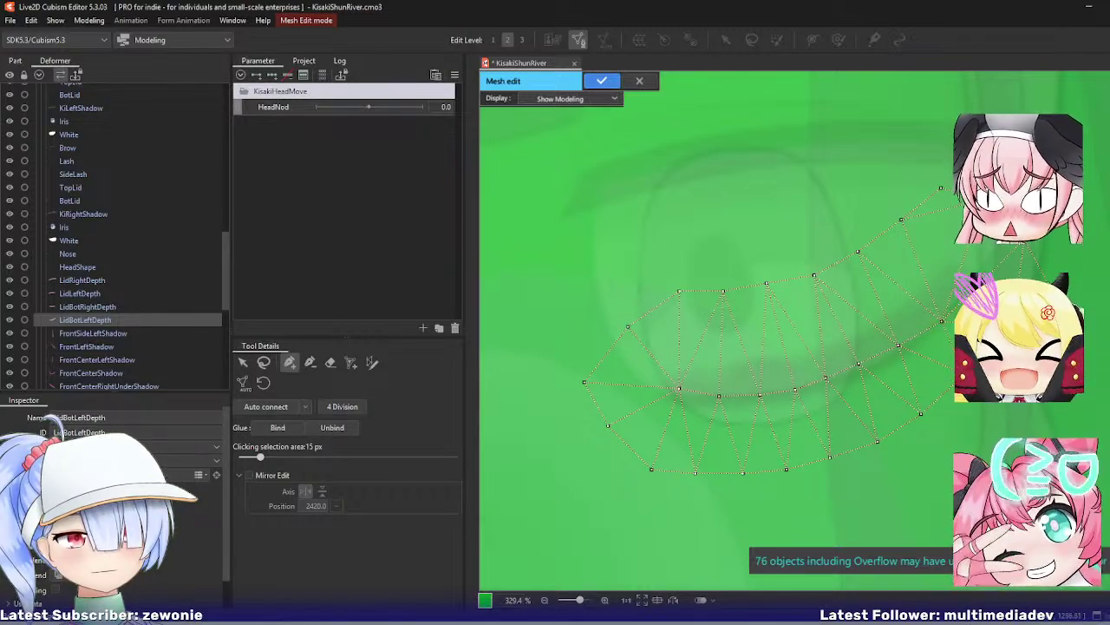
key(Return)
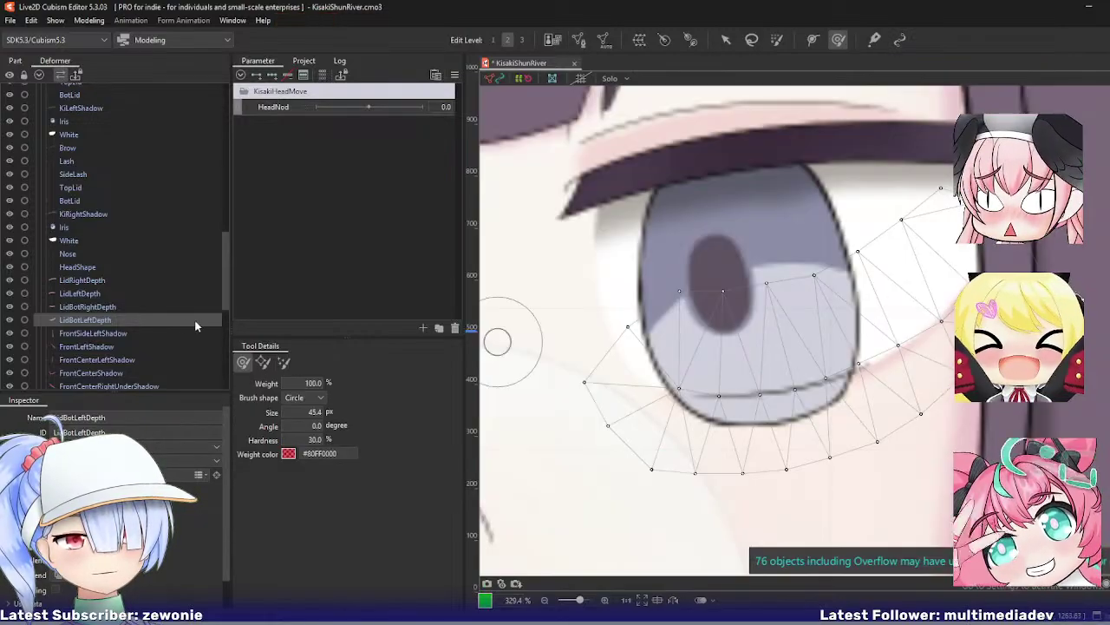
Step: Erase the upper row of doubled inner points from LidBotRightDepth's mesh, apply it, and recheck LidBotLeftDepth's mesh
click(103, 307)
key(f)
key(ctrl+e)
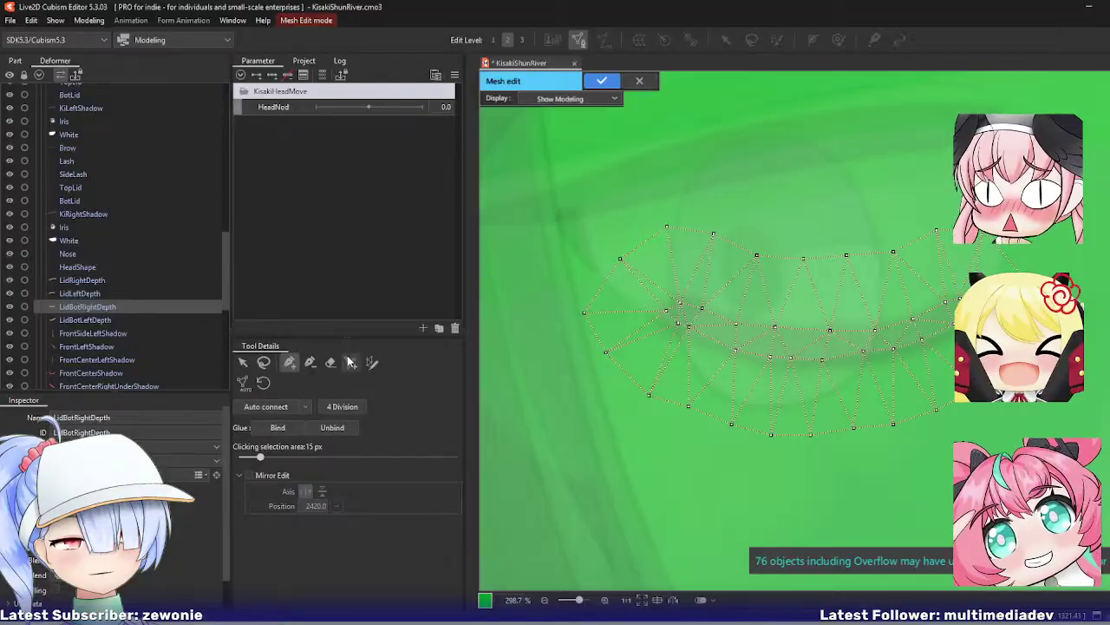
click(309, 361)
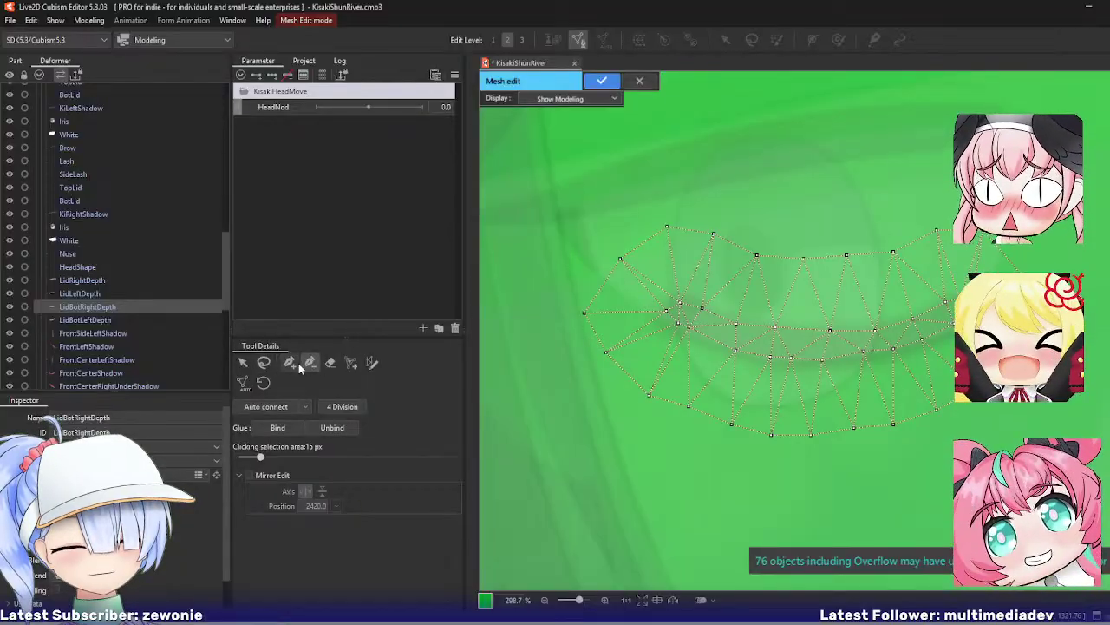
click(330, 362)
mouse_move(684, 286)
mouse_down()
mouse_move(796, 318)
mouse_move(746, 324)
mouse_move(939, 308)
mouse_up()
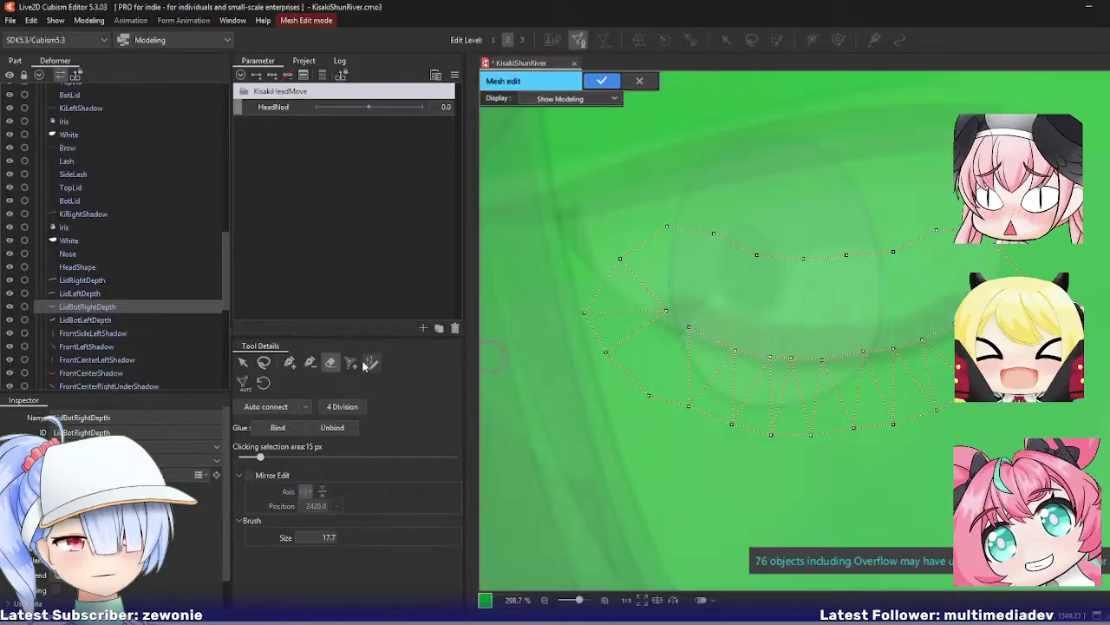
key(Return)
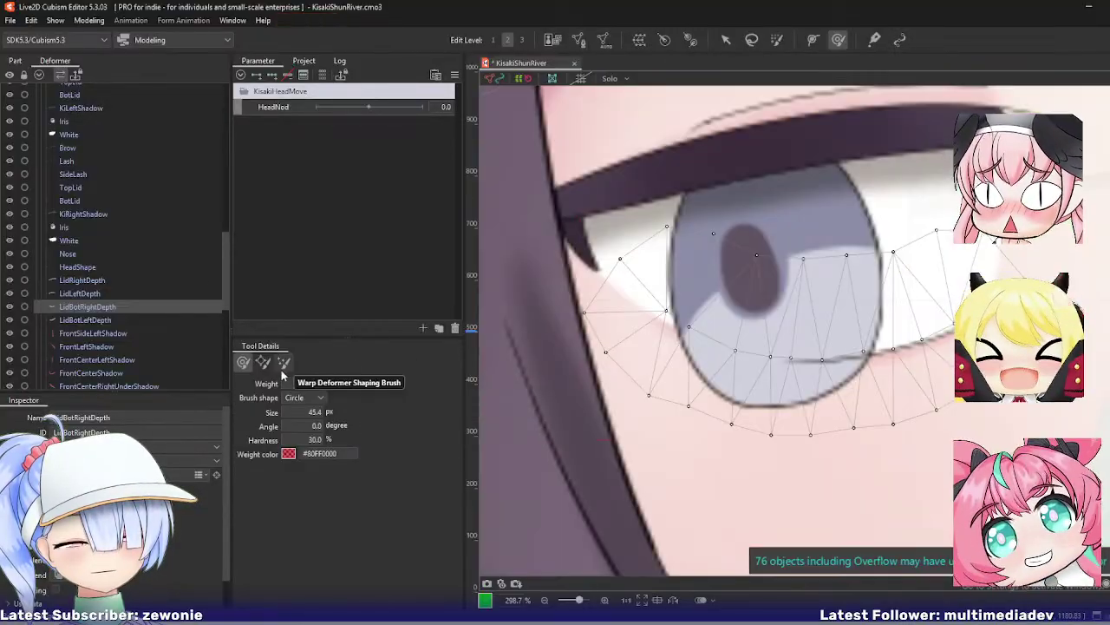
click(107, 320)
key(f)
key(ctrl+e)
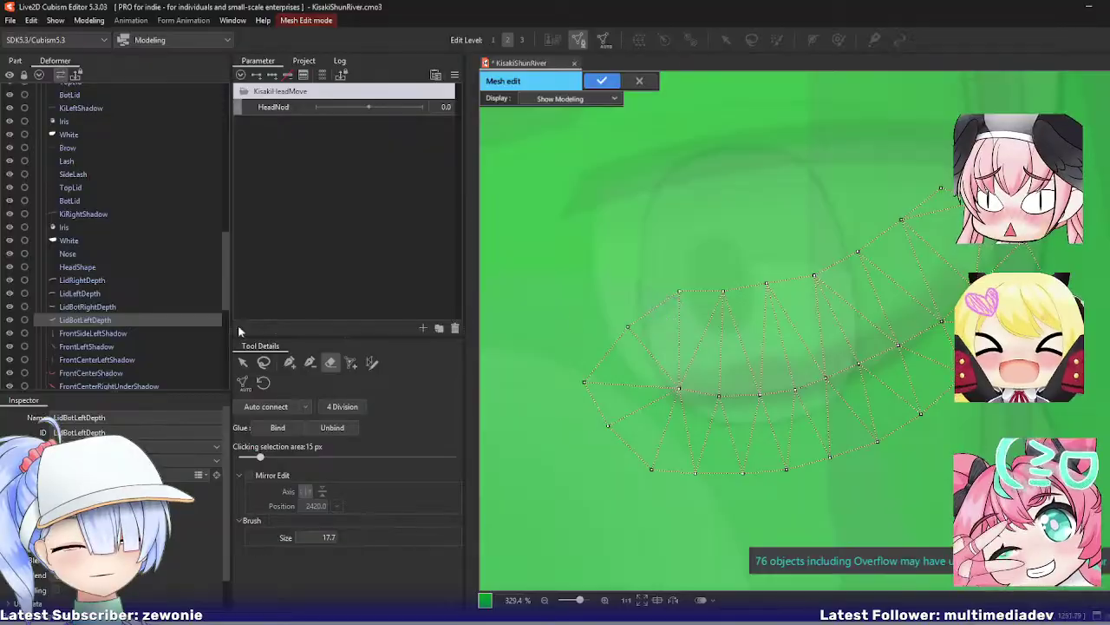
key(Return)
Step: Erase the redundant inner row of points running along the centre line of the FrontSideLeftShadow mesh
click(133, 334)
key(ctrl+e)
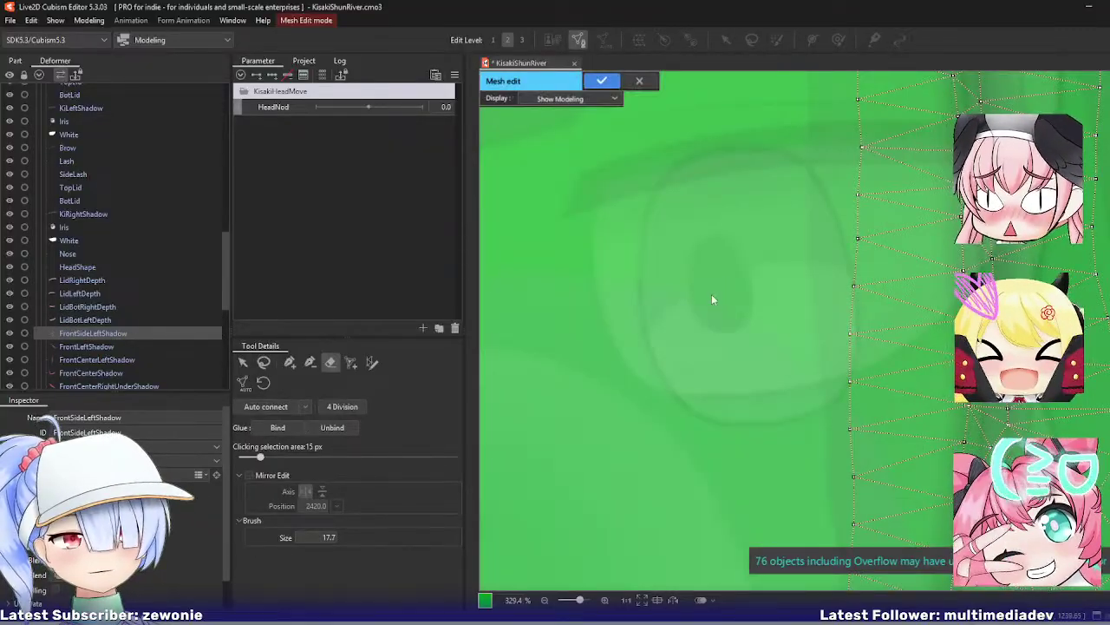
key(Return)
key(f)
key(ctrl+e)
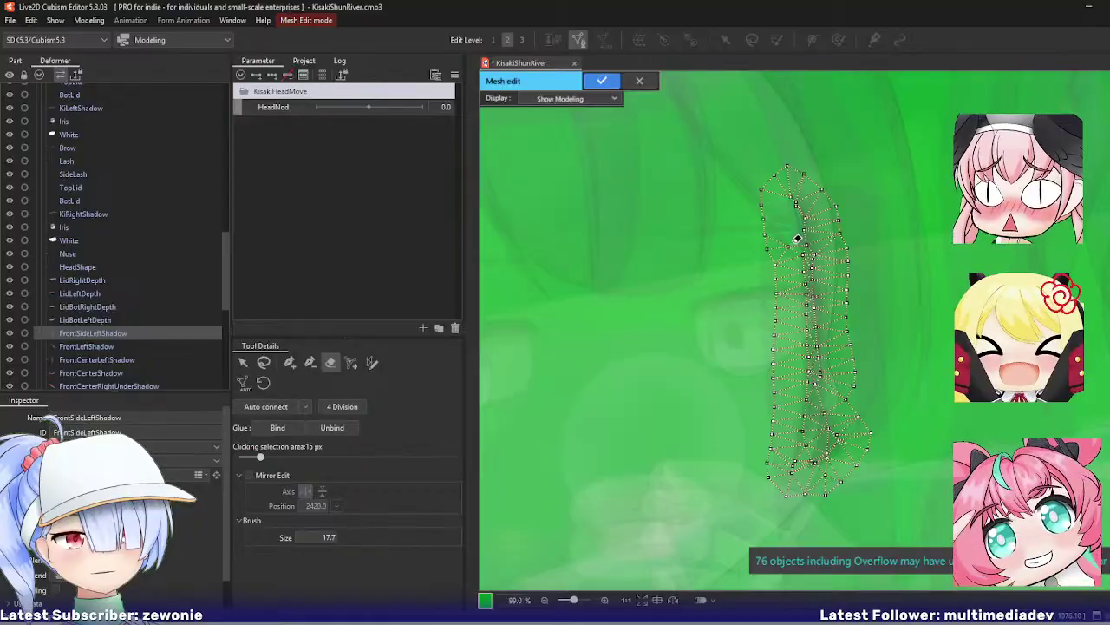
drag(805, 250, 812, 371)
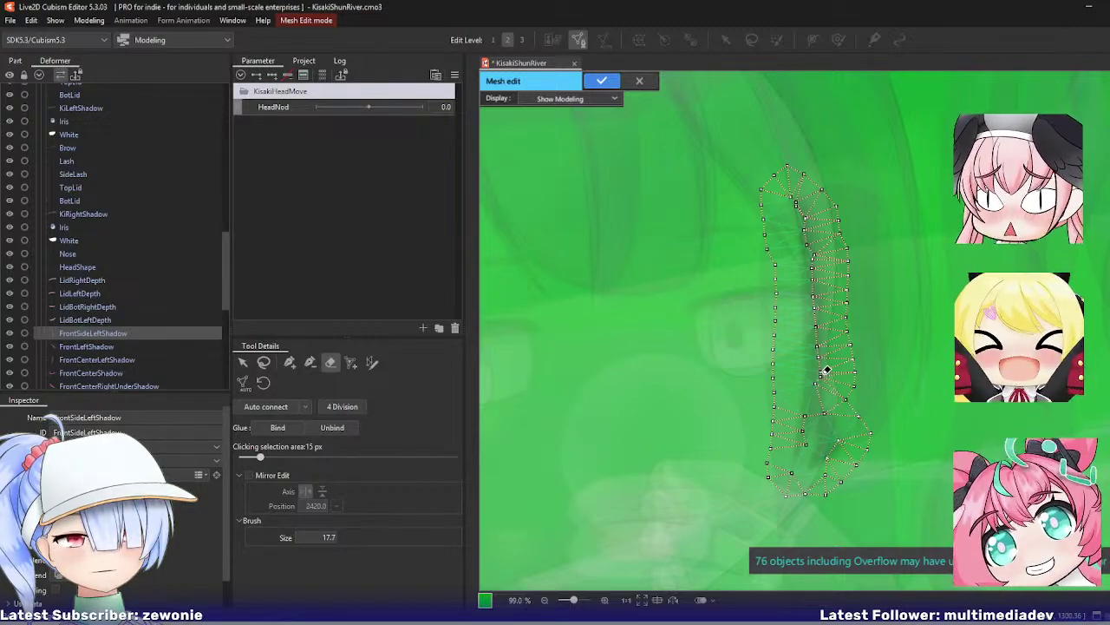
Step: Reposition the inner points at the lower end of the FrontSideLeftShadow mesh to follow the strand tips, adding one point between them
click(291, 363)
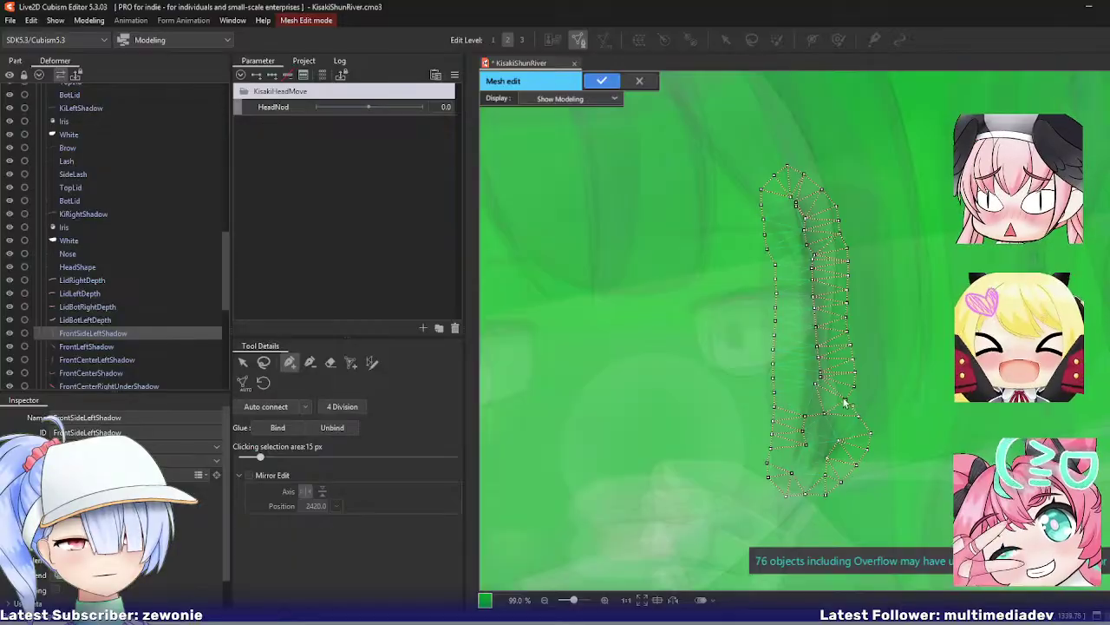
scroll(832, 415, up, 3)
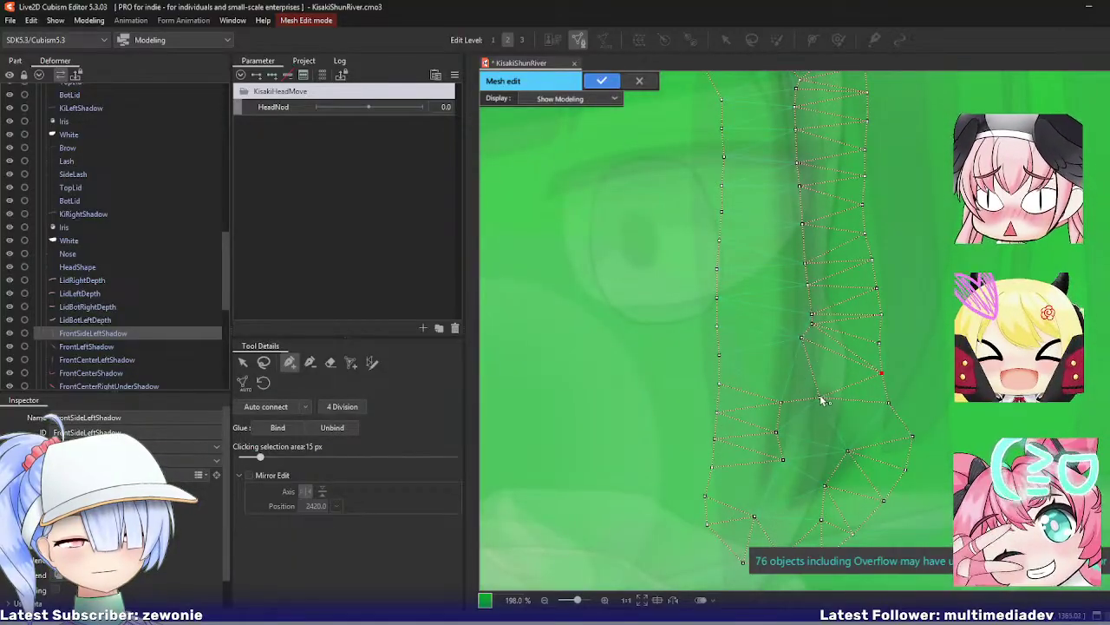
click(836, 399)
click(846, 451)
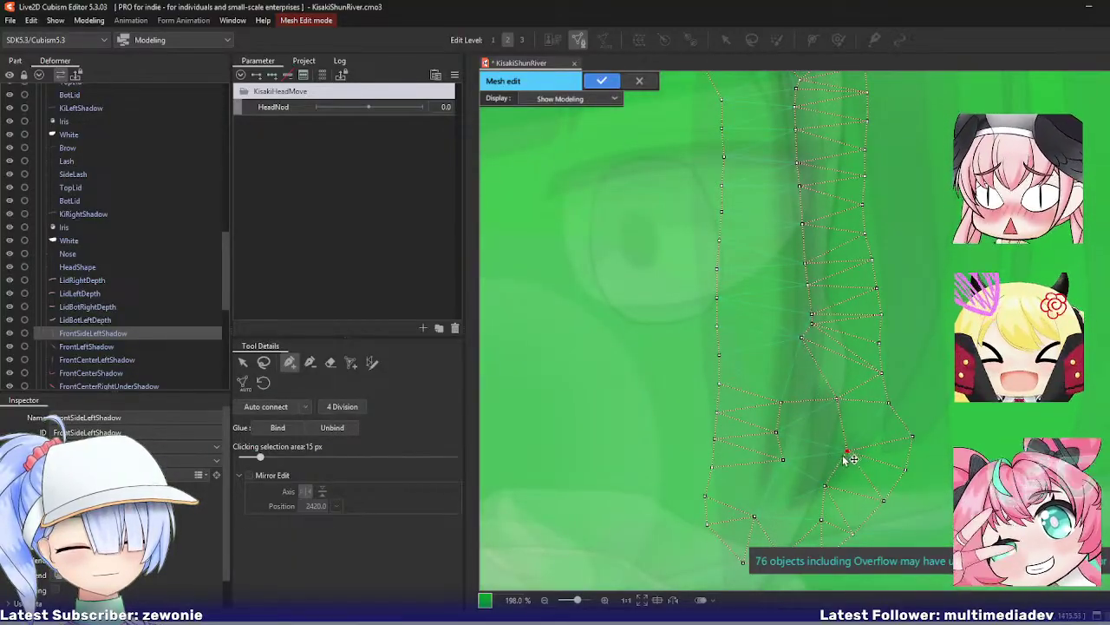
drag(846, 452, 834, 450)
drag(818, 492, 813, 493)
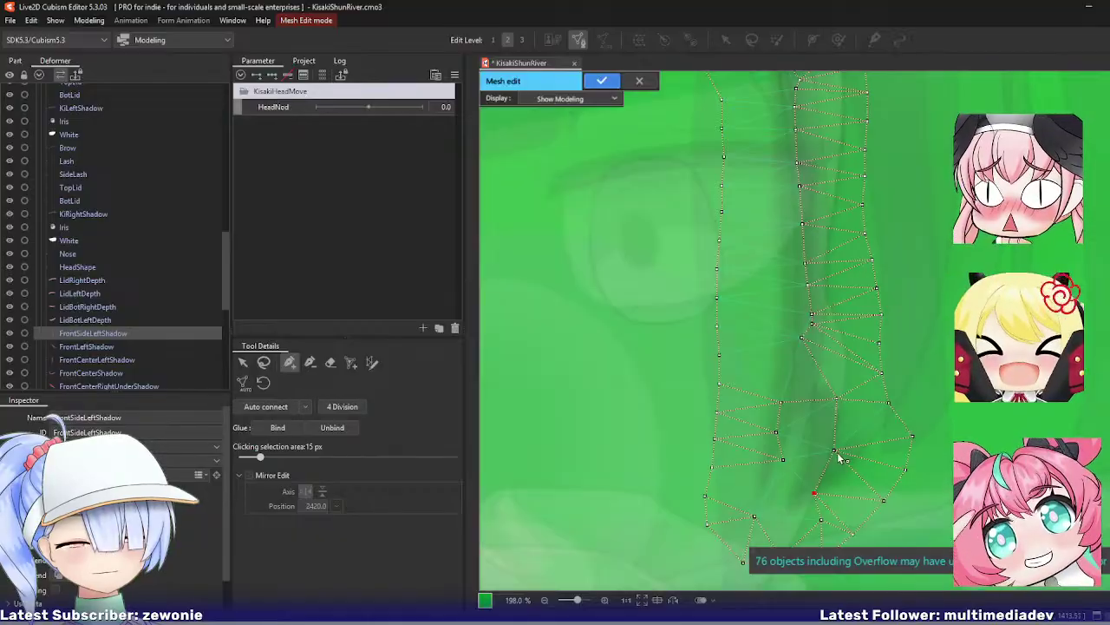
drag(836, 451, 859, 452)
click(831, 452)
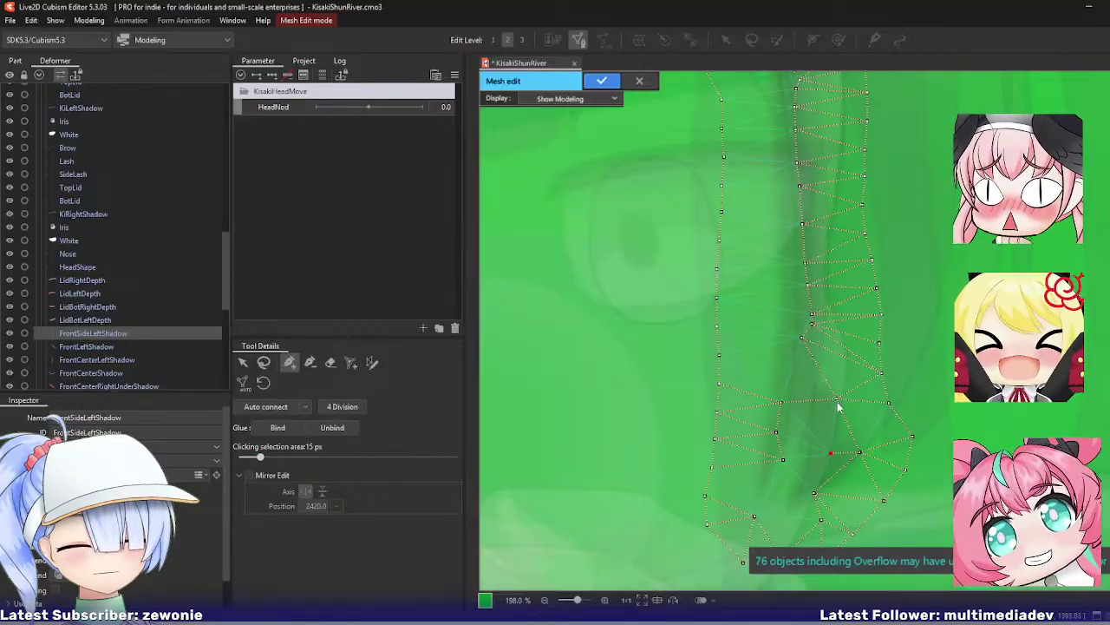
drag(783, 462, 763, 486)
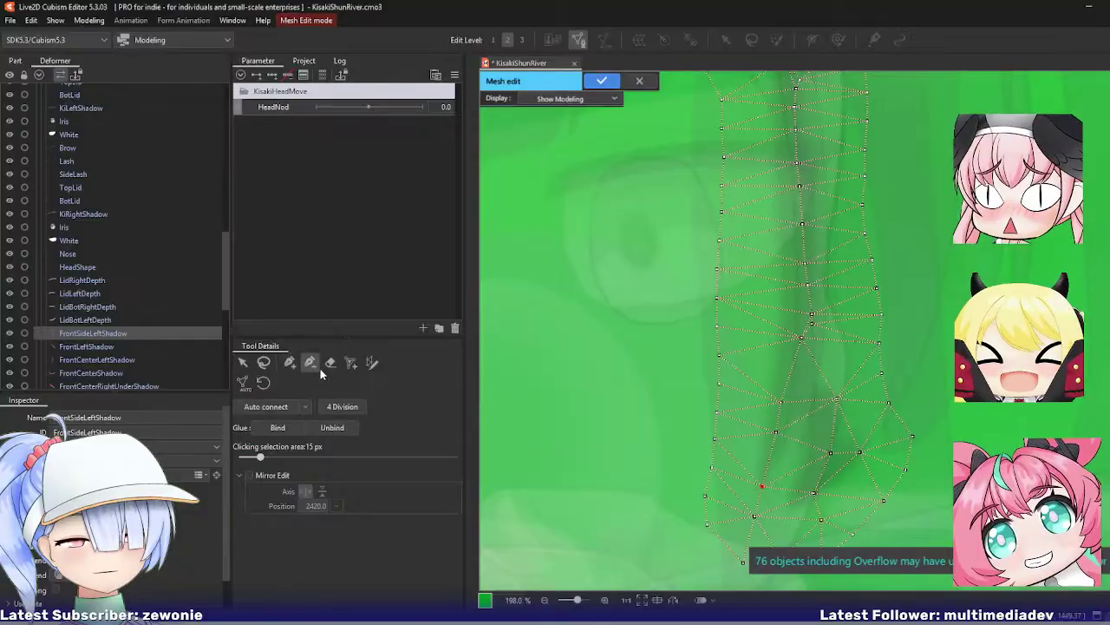
Step: Remove crowded points near FrontSideLeftShadow's upper end, add spaced centre-line points near both ends, and apply the mesh
drag(759, 363, 698, 475)
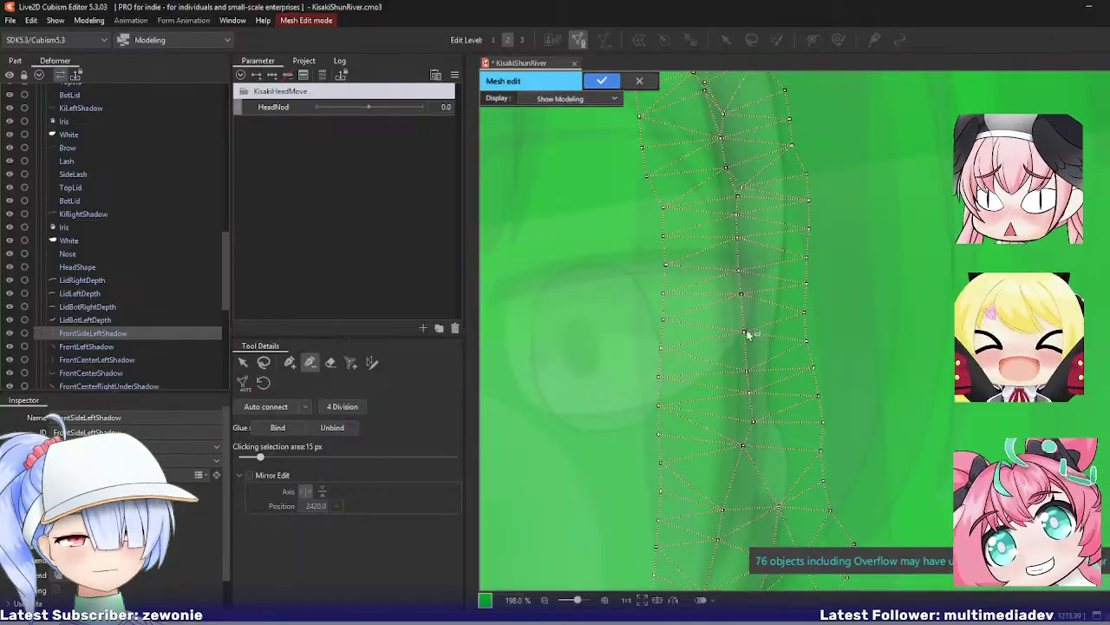
drag(720, 123, 719, 216)
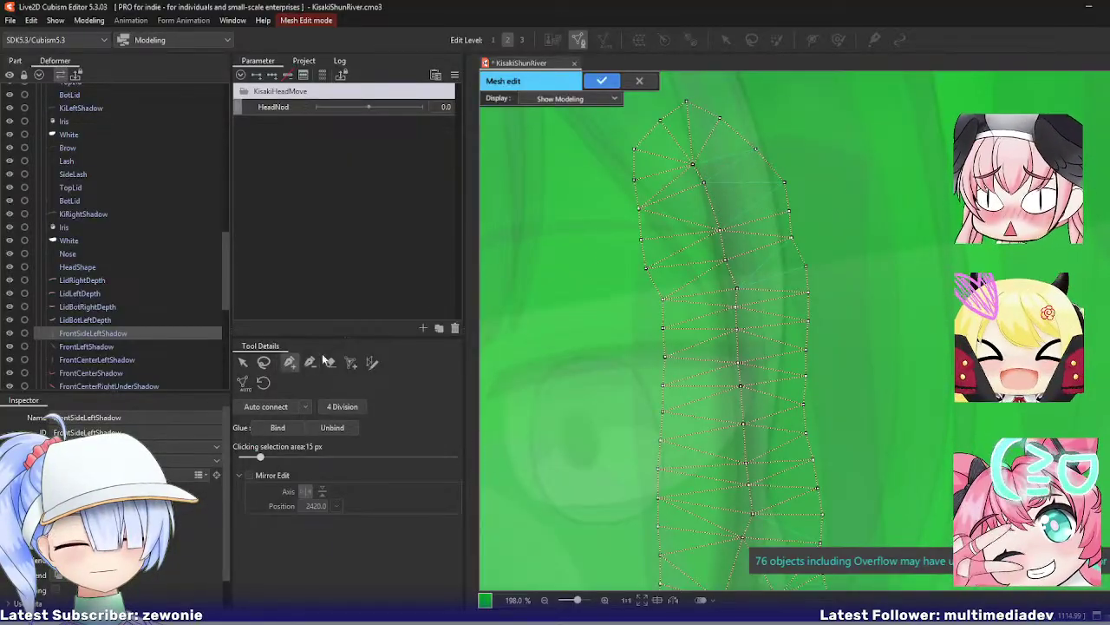
click(708, 196)
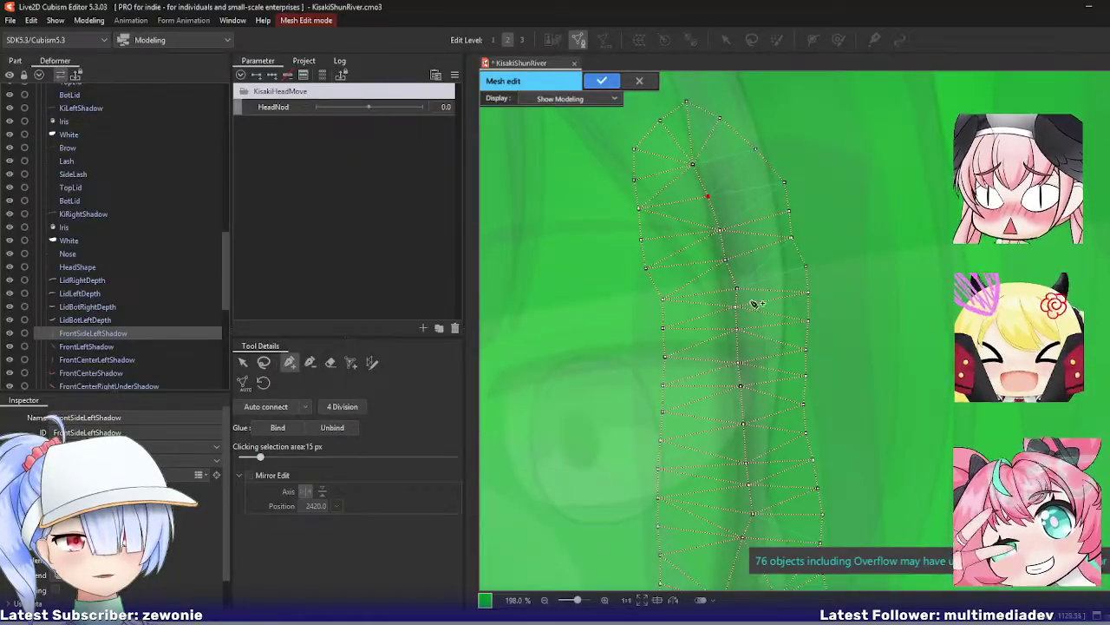
scroll(737, 295, down, 3)
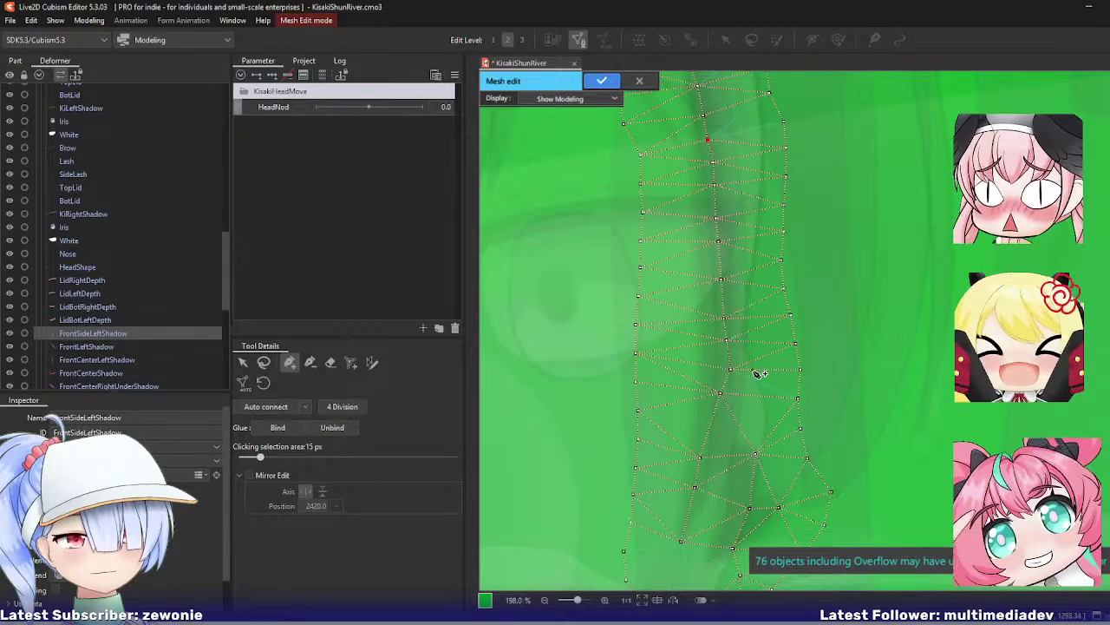
click(709, 427)
key(ctrl+e)
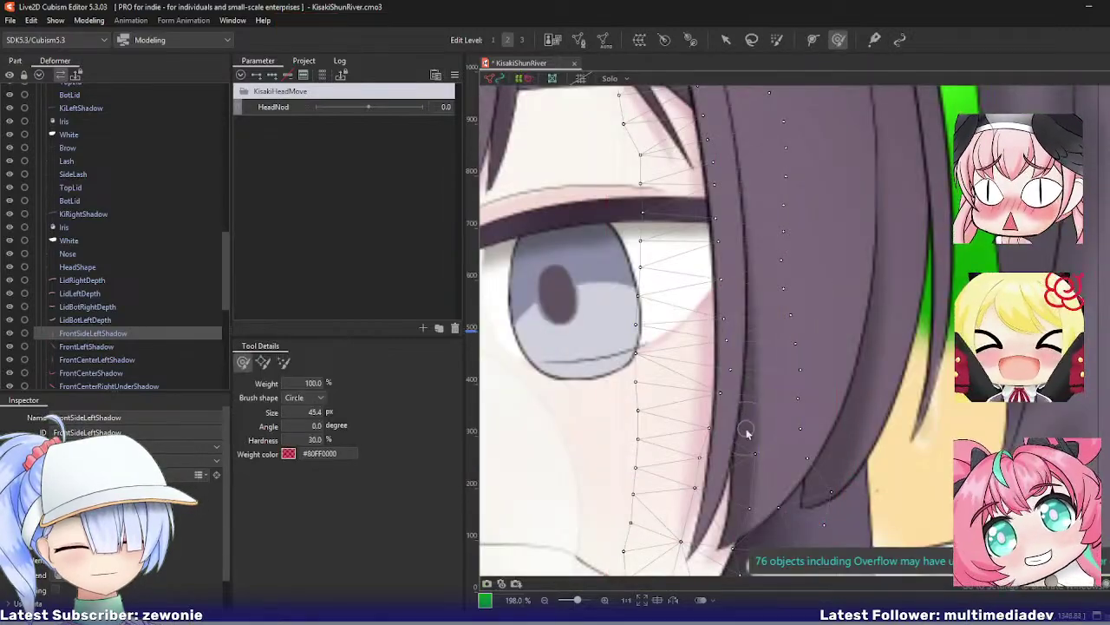
Step: Thin out the doubled centre-line points of the FrontLeftShadow mesh, apply it, and bring up FrontCenterLeftShadow's mesh
click(86, 347)
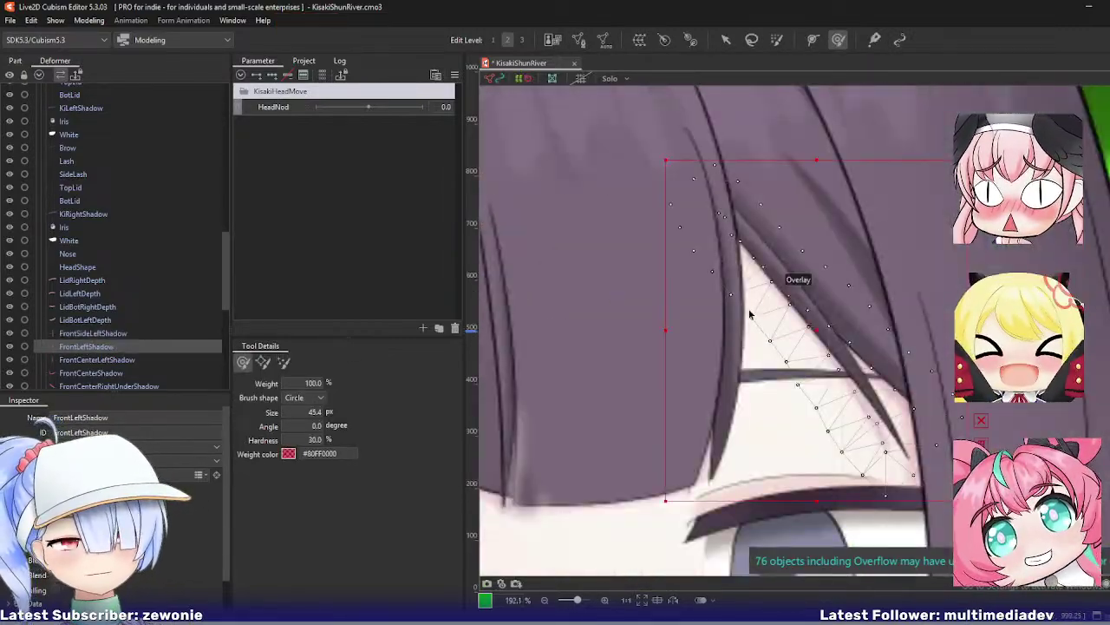
double_click(751, 314)
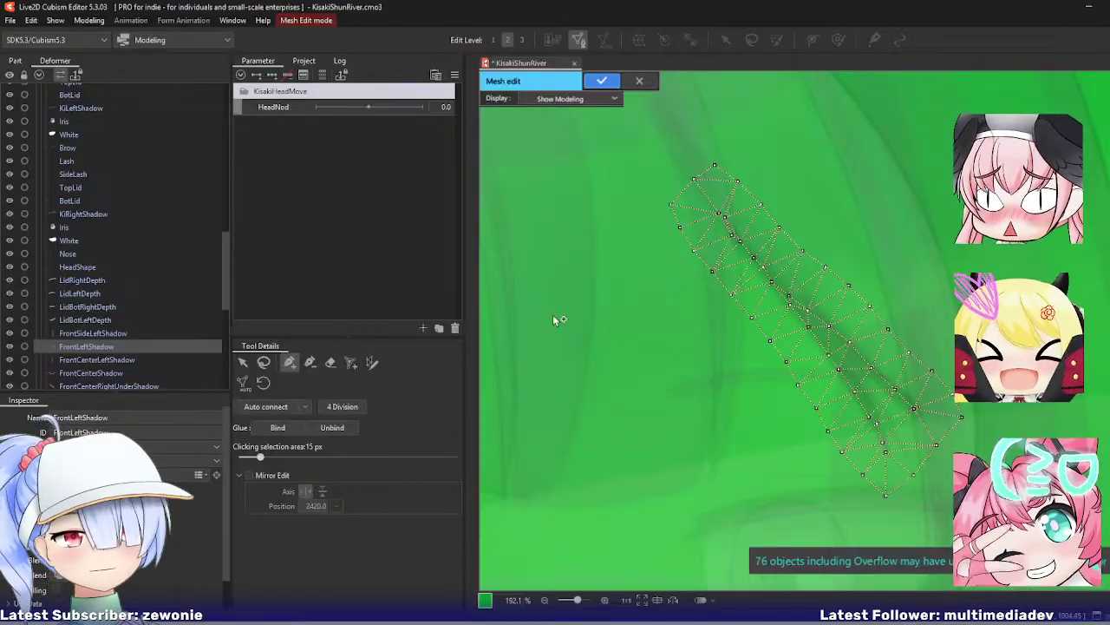
click(310, 363)
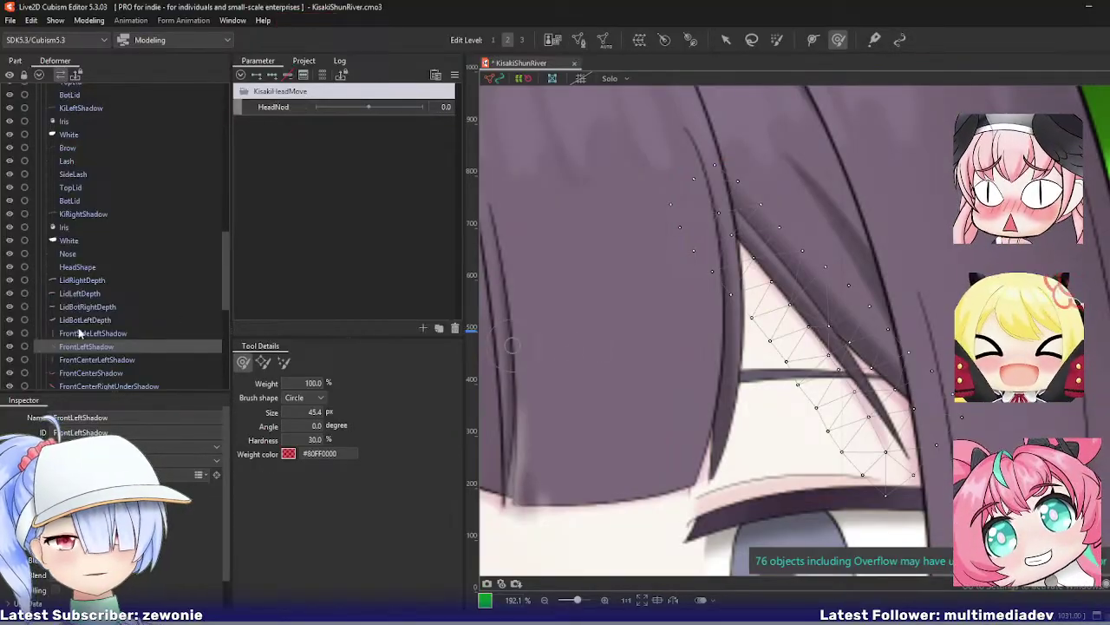
click(95, 359)
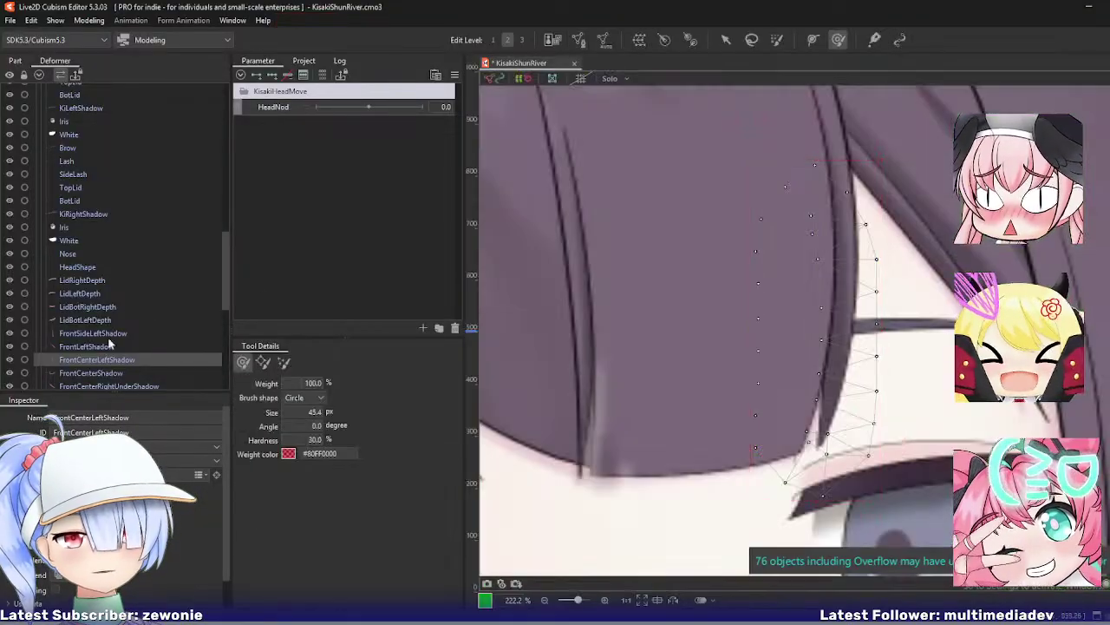
Step: Delete the redundant upper row of inner points along the lower curve of the FrontCenterShadow mesh
click(95, 373)
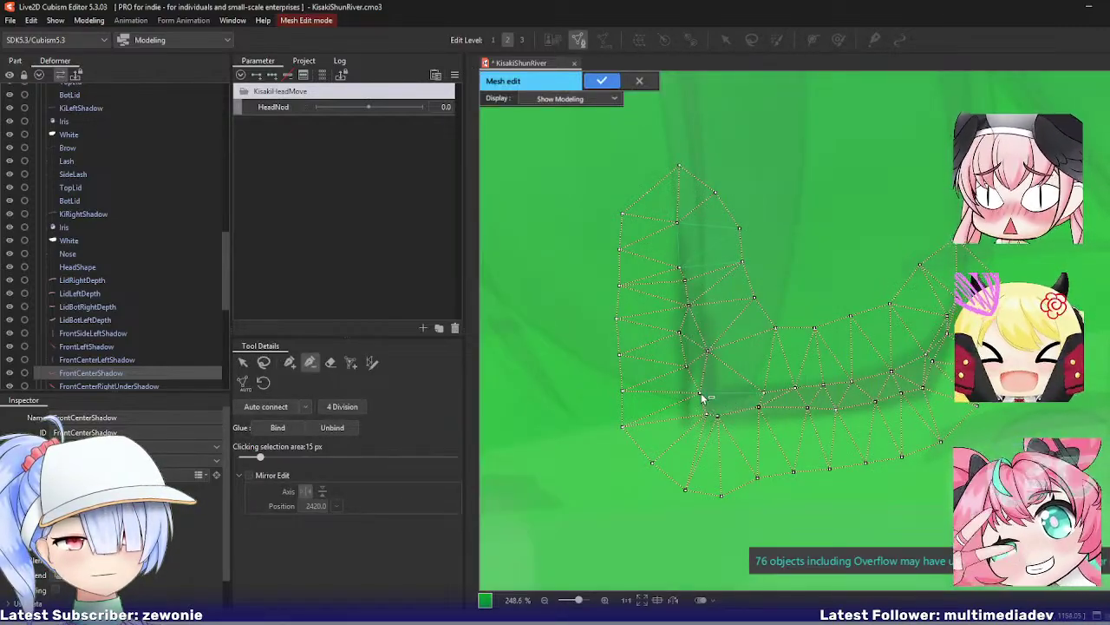
click(764, 392)
click(795, 388)
click(824, 386)
click(852, 382)
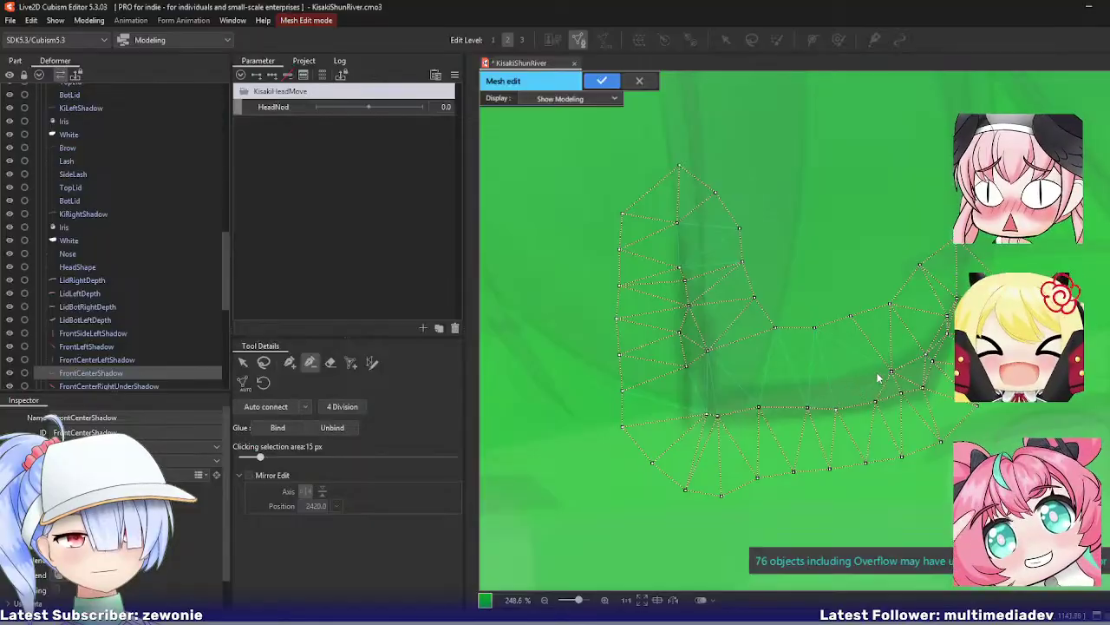
click(891, 372)
click(926, 354)
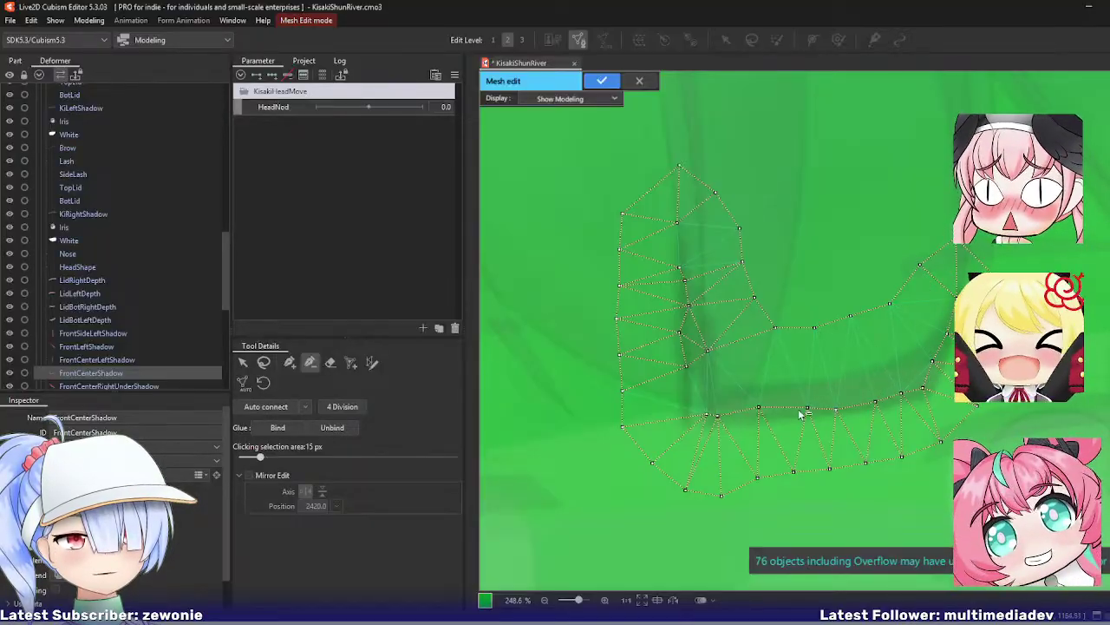
Step: Clear the crowded inner points around FrontCenterShadow's lower corner, add a point at the strand tip, and apply the mesh
click(725, 421)
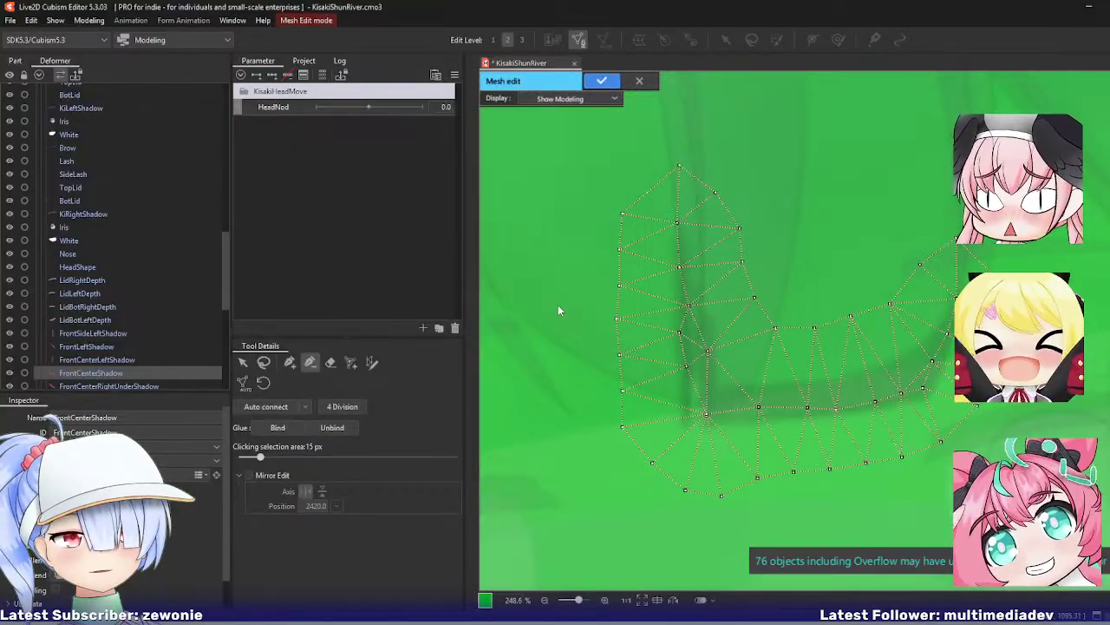
click(289, 361)
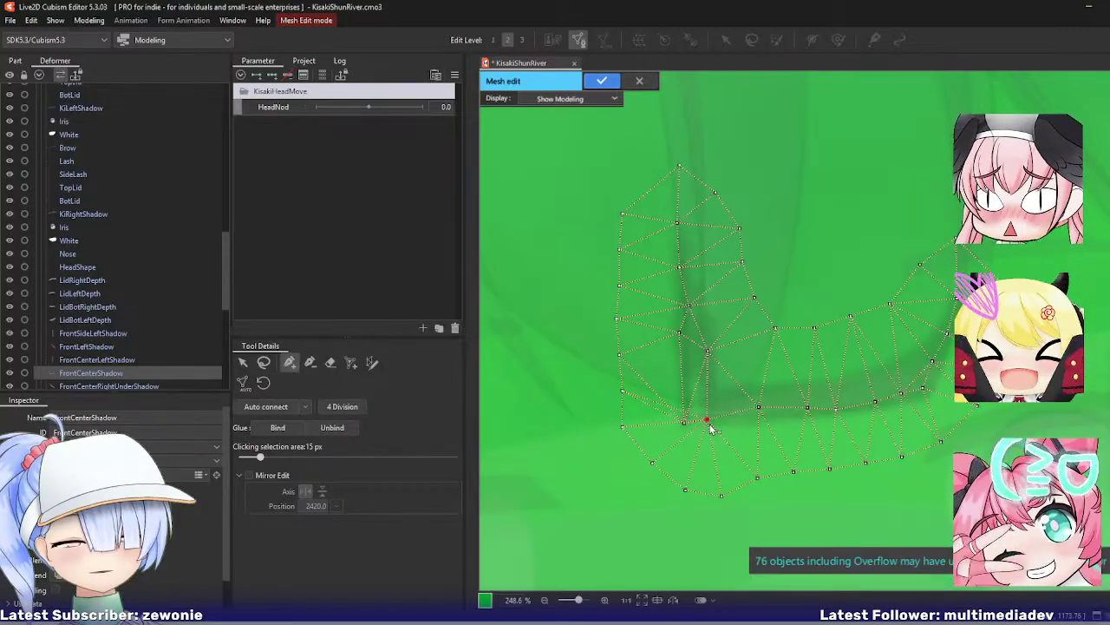
key(Return)
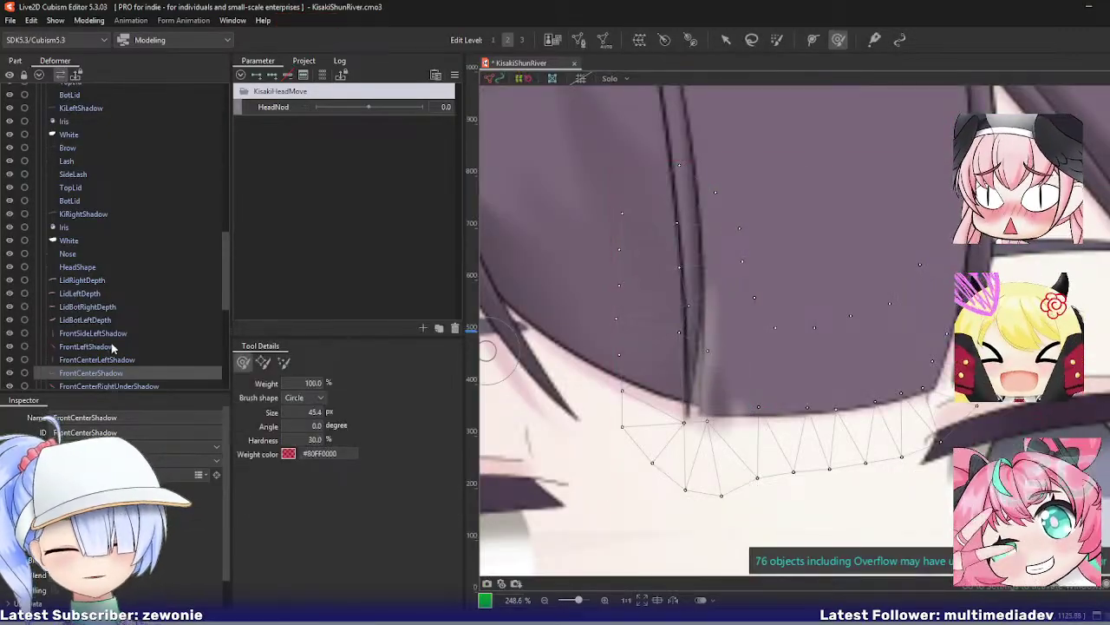
Step: Erase the upper of the two inner point rows in the FrontCenterRightUnderShadow mesh, adjust its lower end point, and apply it
scroll(111, 347, down, 1)
click(113, 339)
key(f)
key(ctrl+e)
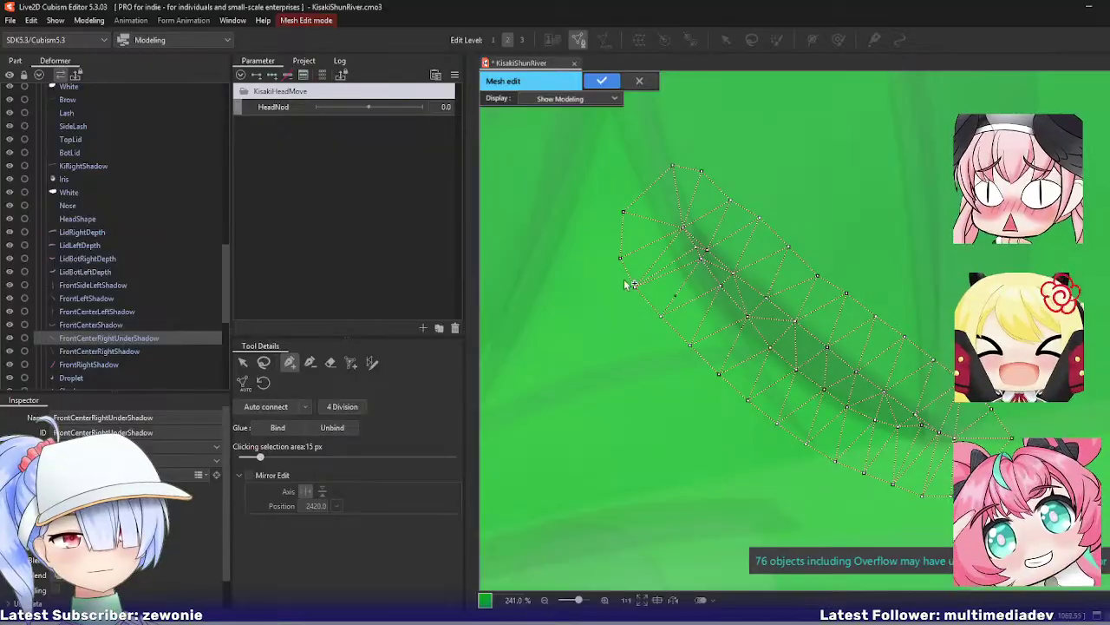
click(309, 362)
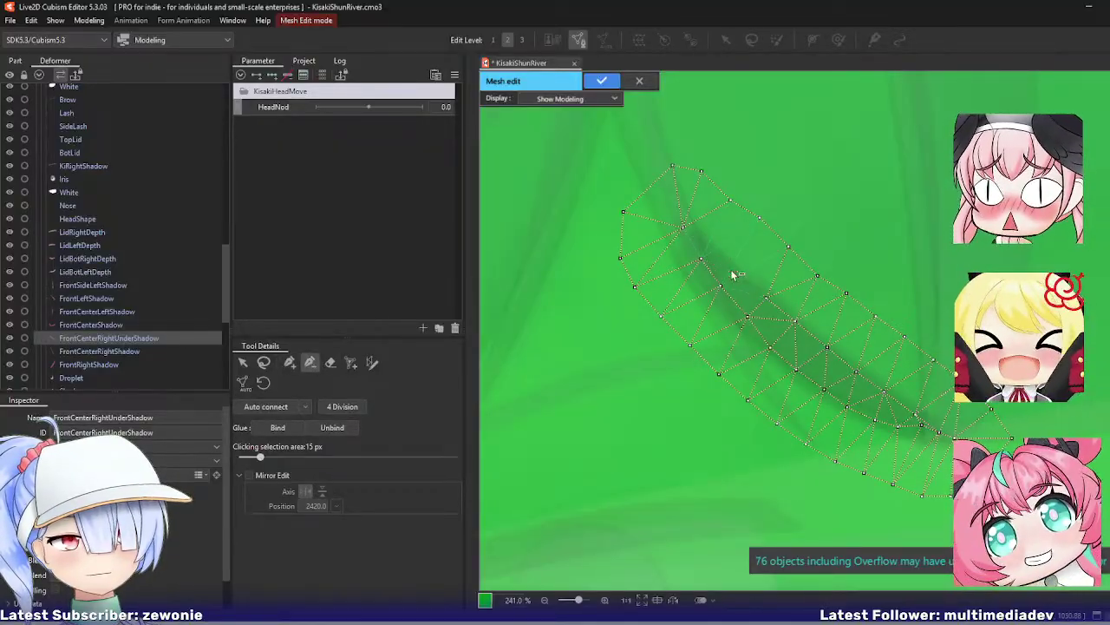
click(330, 361)
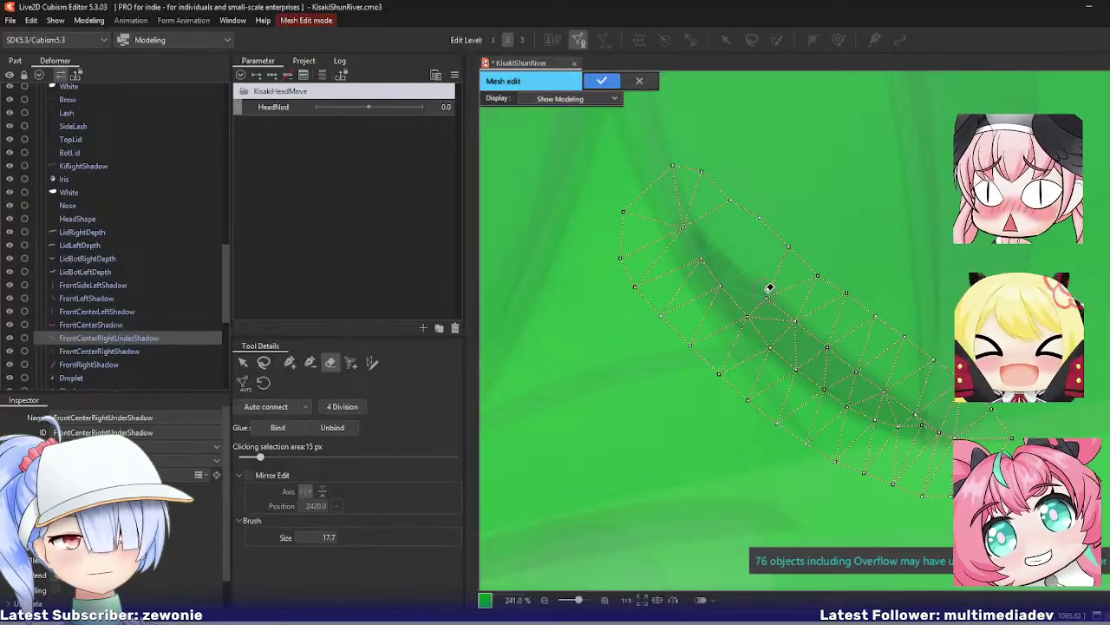
drag(769, 287, 916, 402)
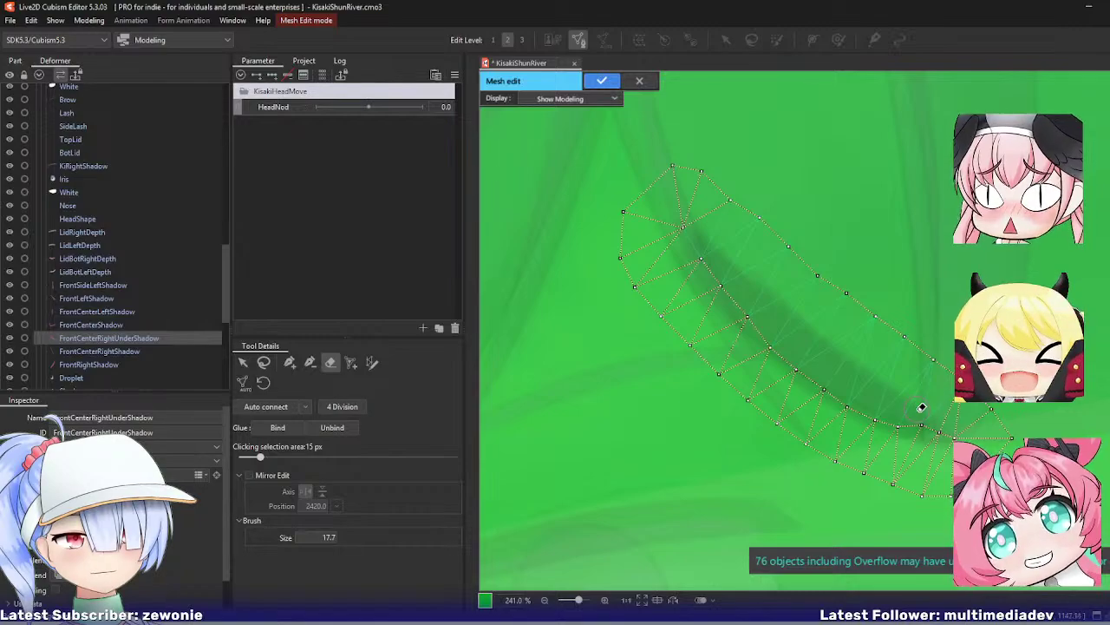
click(288, 362)
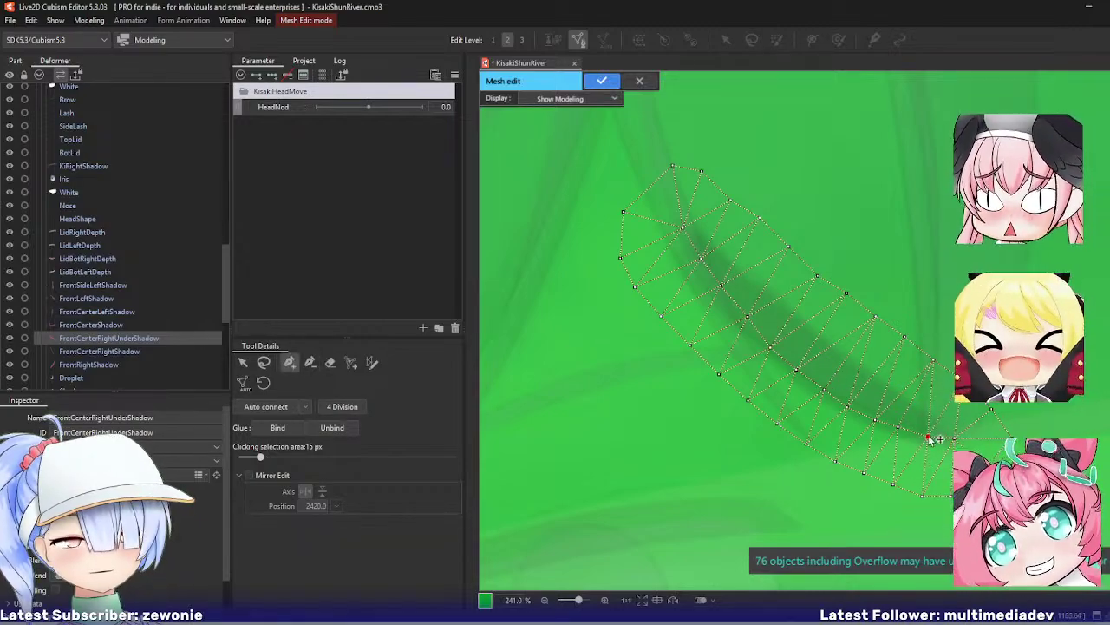
key(ctrl+e)
Step: Inspect the point layout of the FrontCenterRightShadow mesh in mesh editing and close it
click(81, 351)
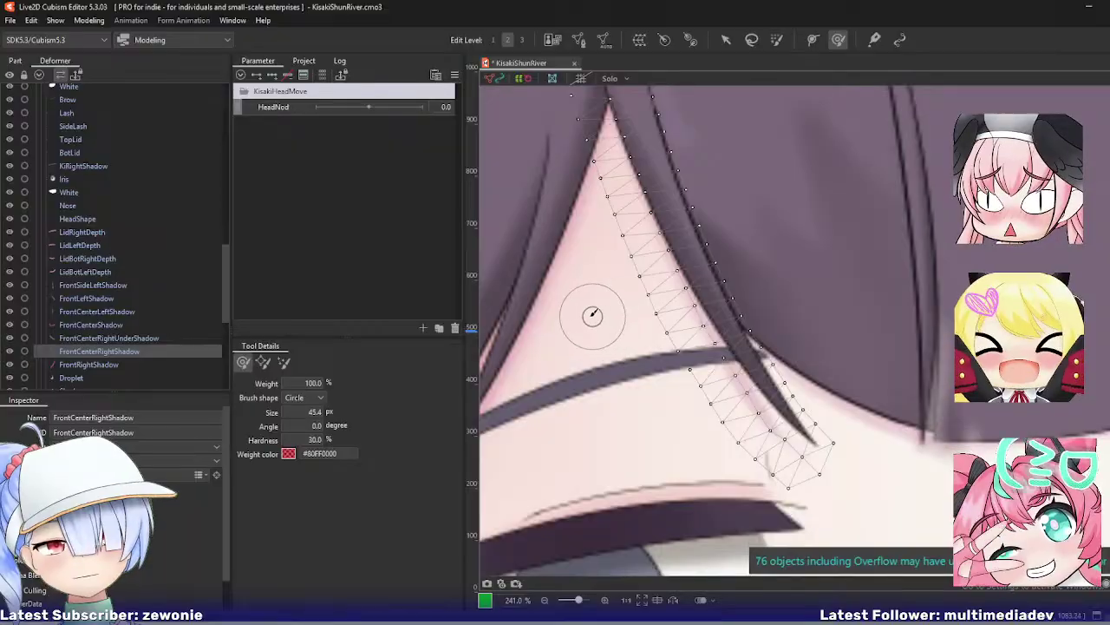
key(ctrl+e)
drag(588, 340, 656, 410)
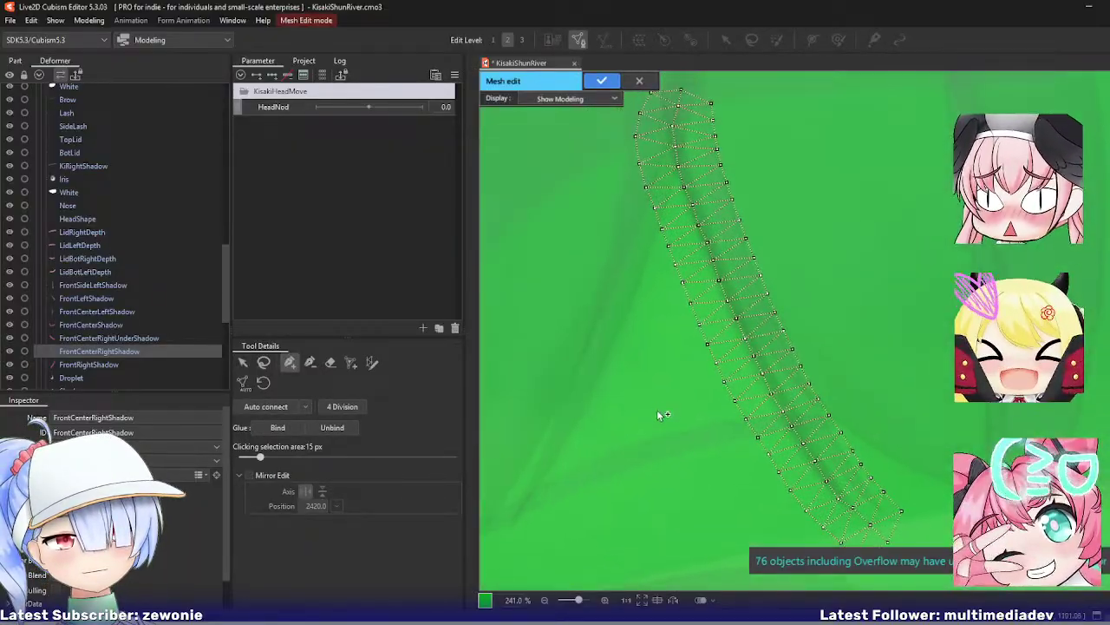
scroll(654, 396, down, 2)
key(ctrl+e)
Step: Erase the doubled inner row of points along the FrontRightShadow mesh, keeping a single centre line, and apply it
click(98, 365)
click(98, 365)
key(ctrl+e)
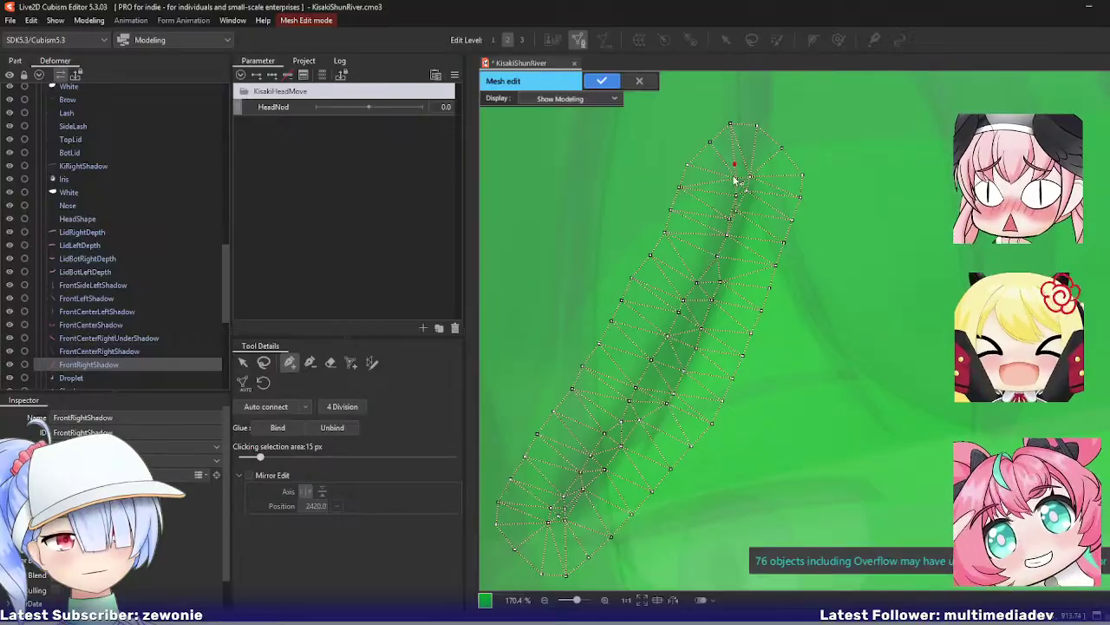
click(331, 361)
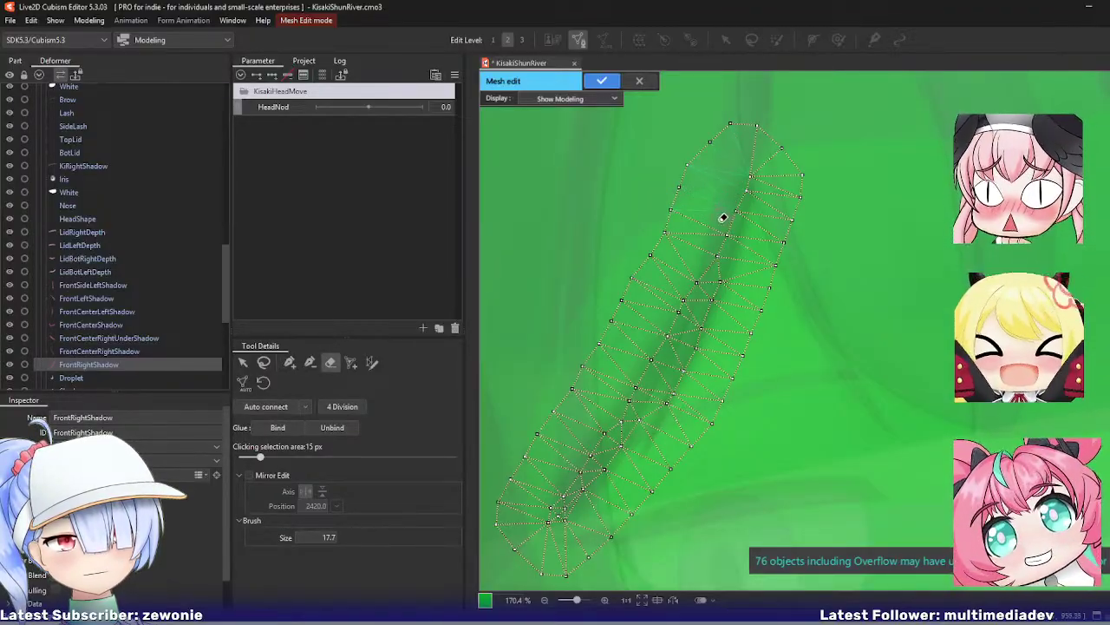
drag(710, 251, 582, 456)
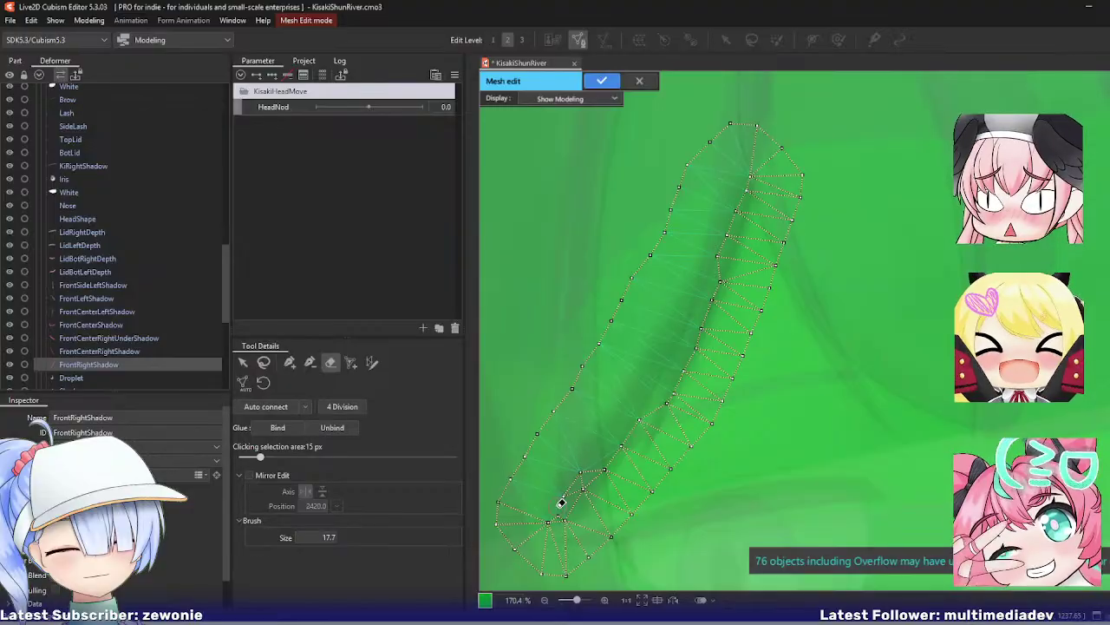
drag(562, 504, 584, 454)
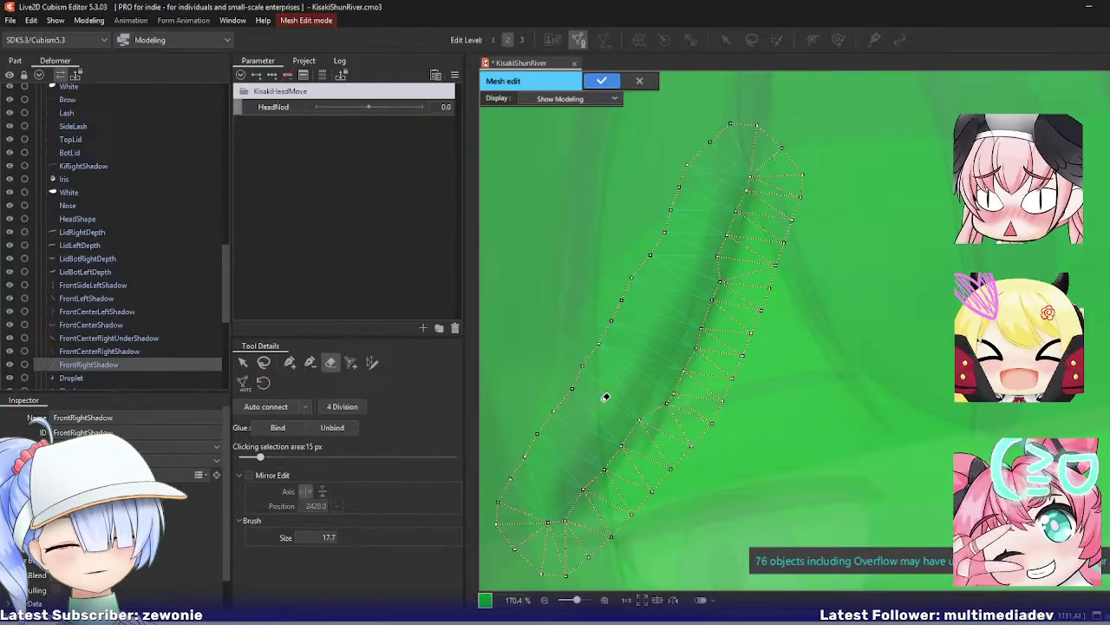
drag(605, 397, 621, 392)
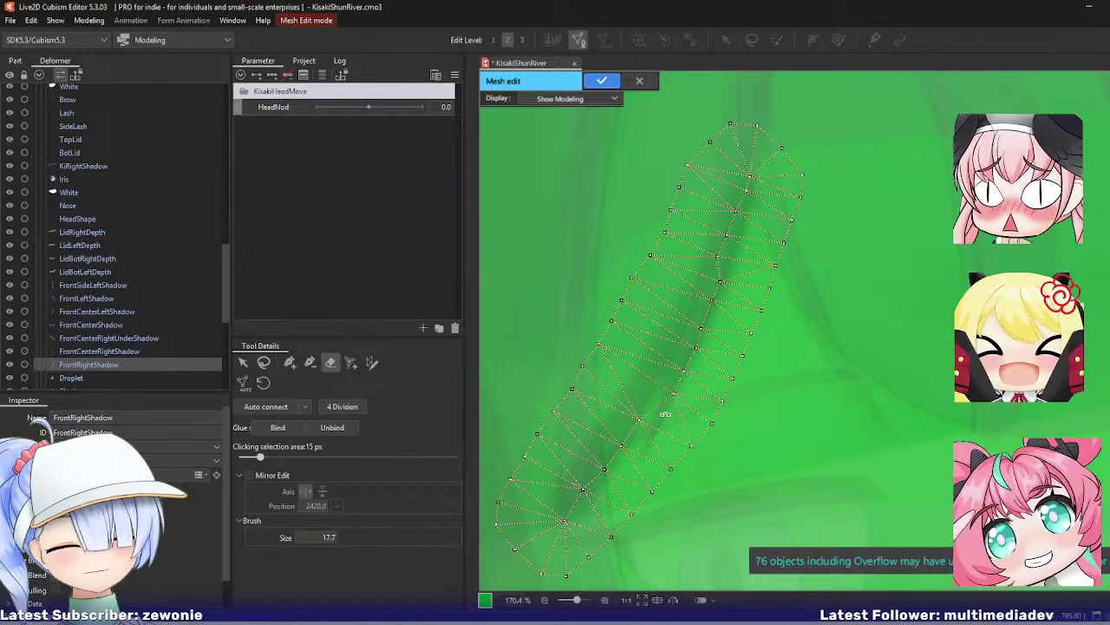
key(Return)
Step: Delete the crowded point in the upper part of the Droplet mesh's centre line, cancelling the prompt about unused source images
scroll(130, 353, down, 3)
click(102, 283)
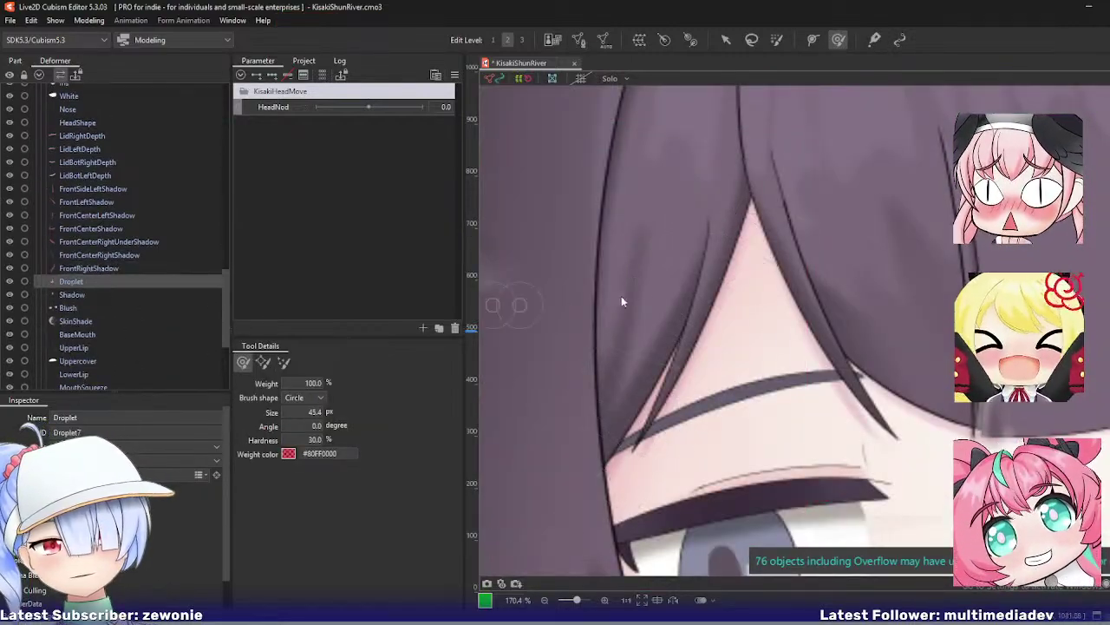
key(f)
key(ctrl+e)
drag(761, 292, 617, 286)
click(310, 362)
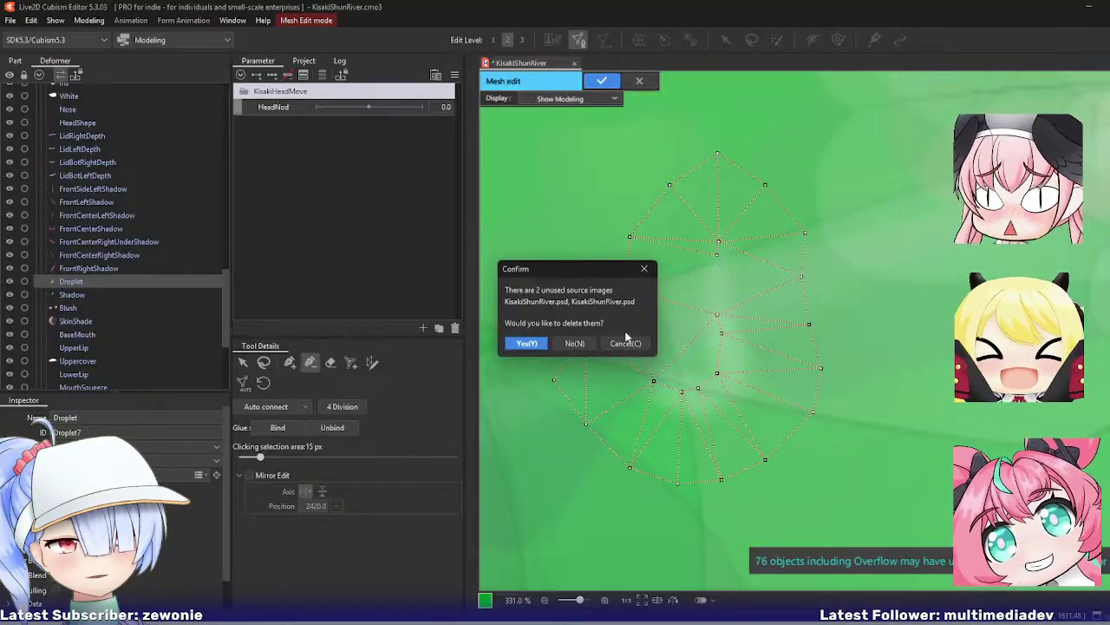
click(622, 341)
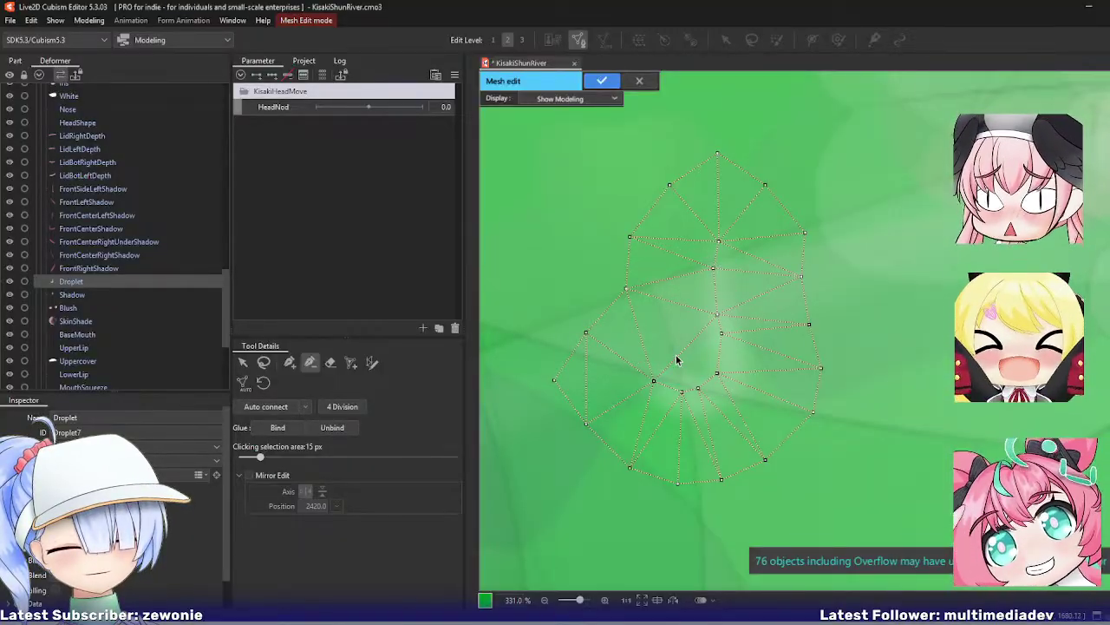
key(ctrl+e)
key(ctrl+e)
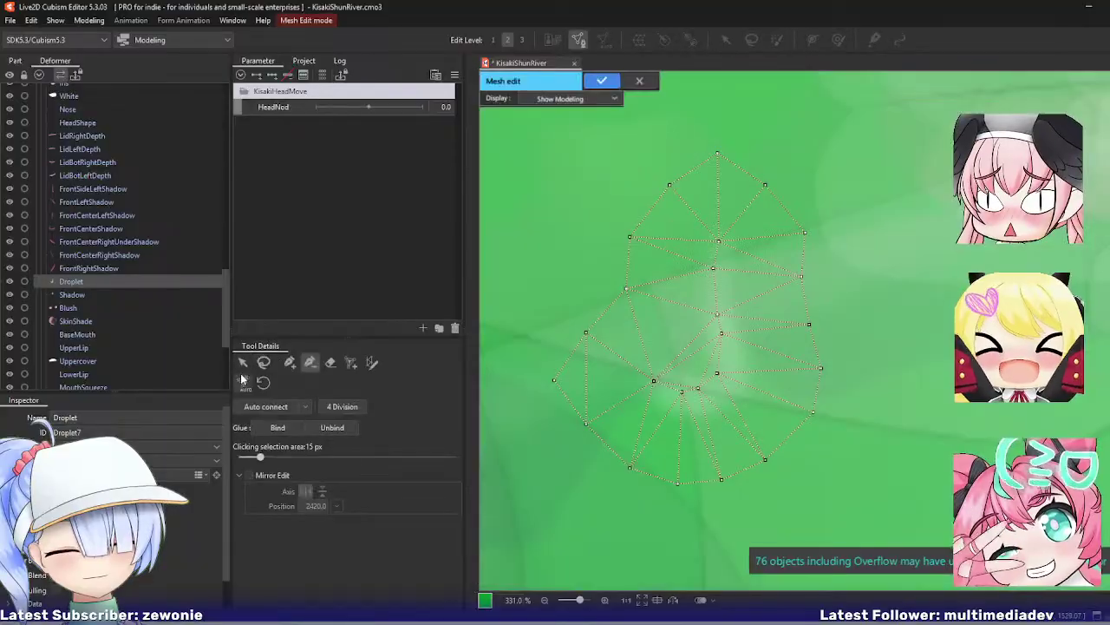
Step: Space the Droplet mesh's inner points along the highlight, apply it, and save the model with the unused source images deleted
click(290, 362)
drag(713, 268, 720, 280)
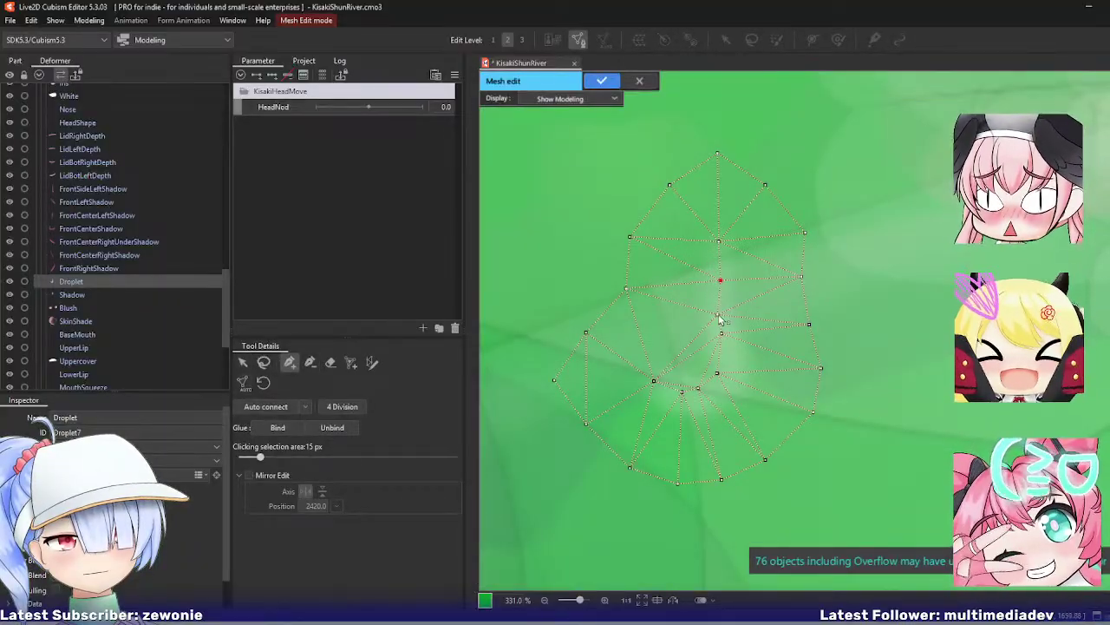
drag(717, 374, 681, 402)
key(ctrl+e)
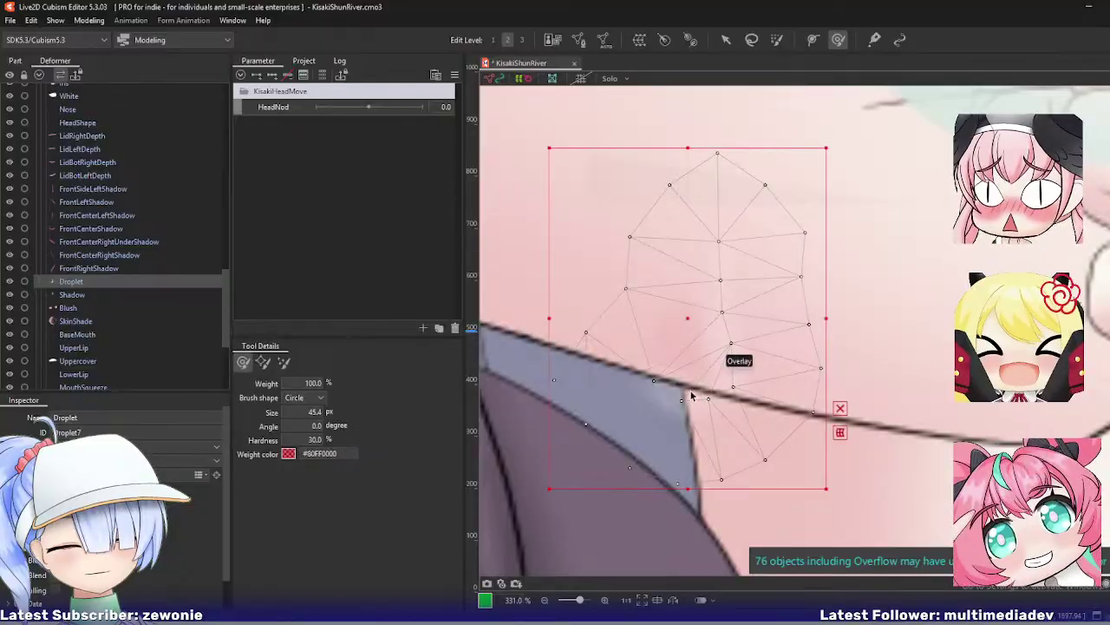
key(ctrl+s)
click(528, 345)
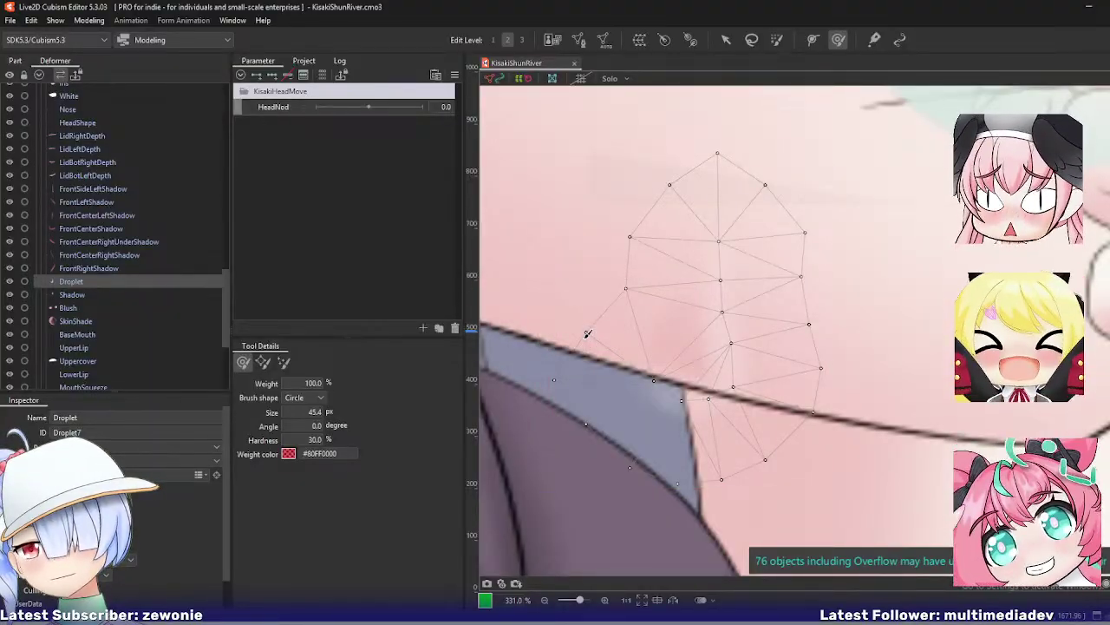
Step: Delete the two crowded inner points near the middle of the Shadow mesh below Droplet and apply it
click(91, 295)
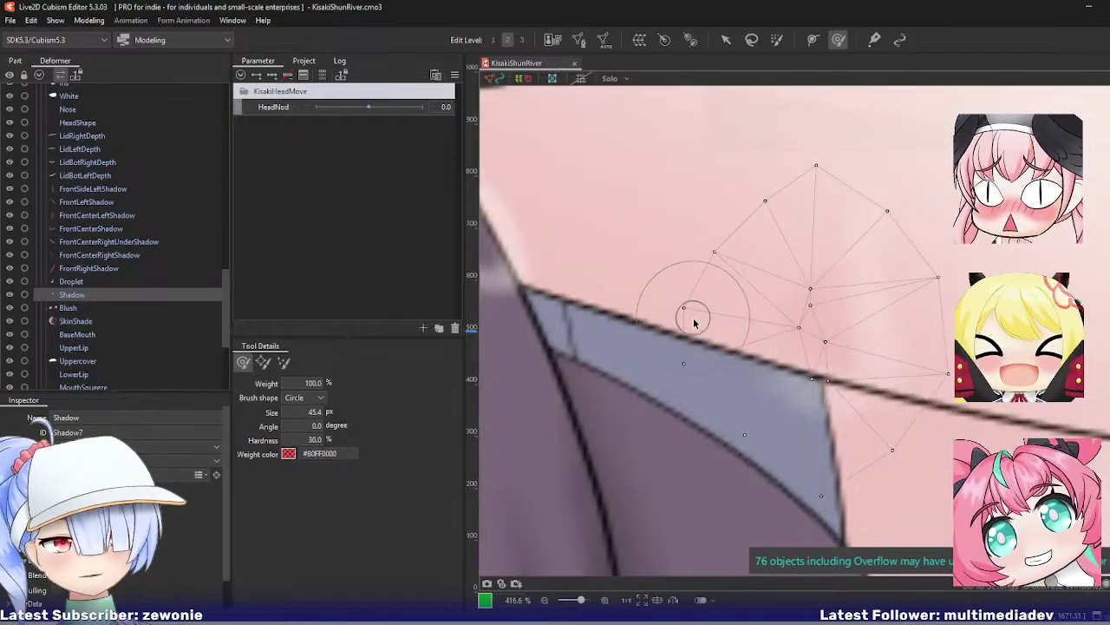
double_click(685, 317)
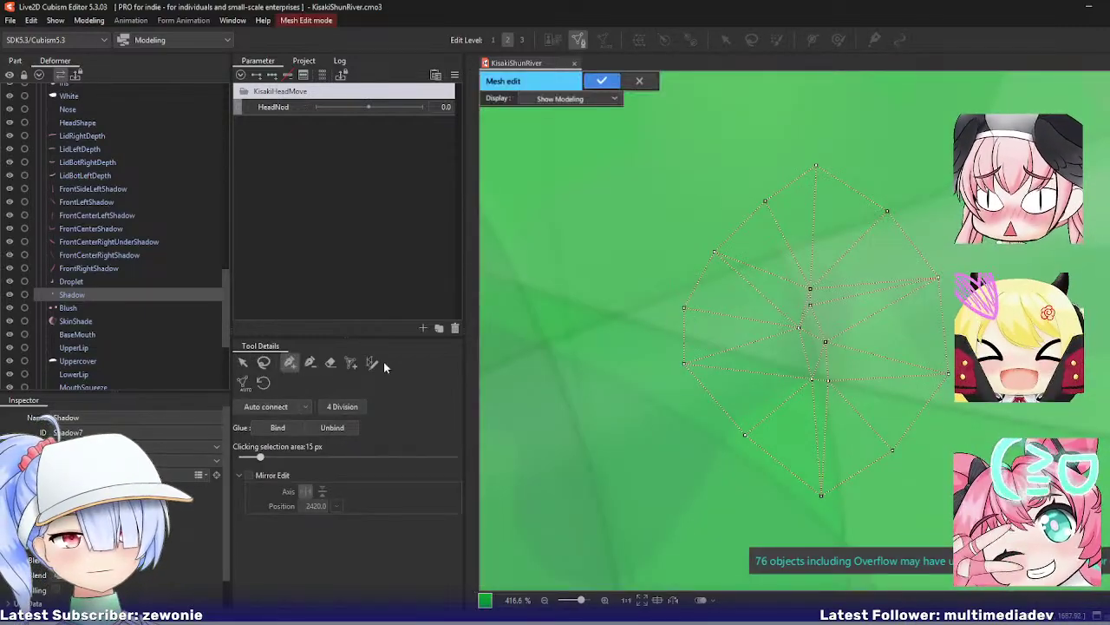
click(310, 362)
click(799, 328)
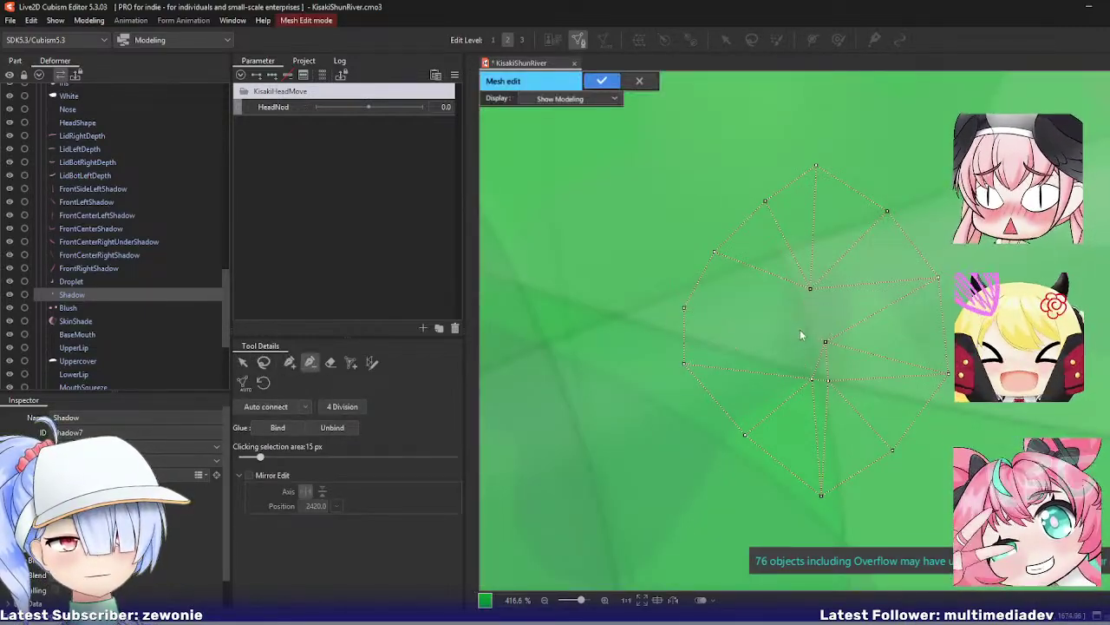
key(Return)
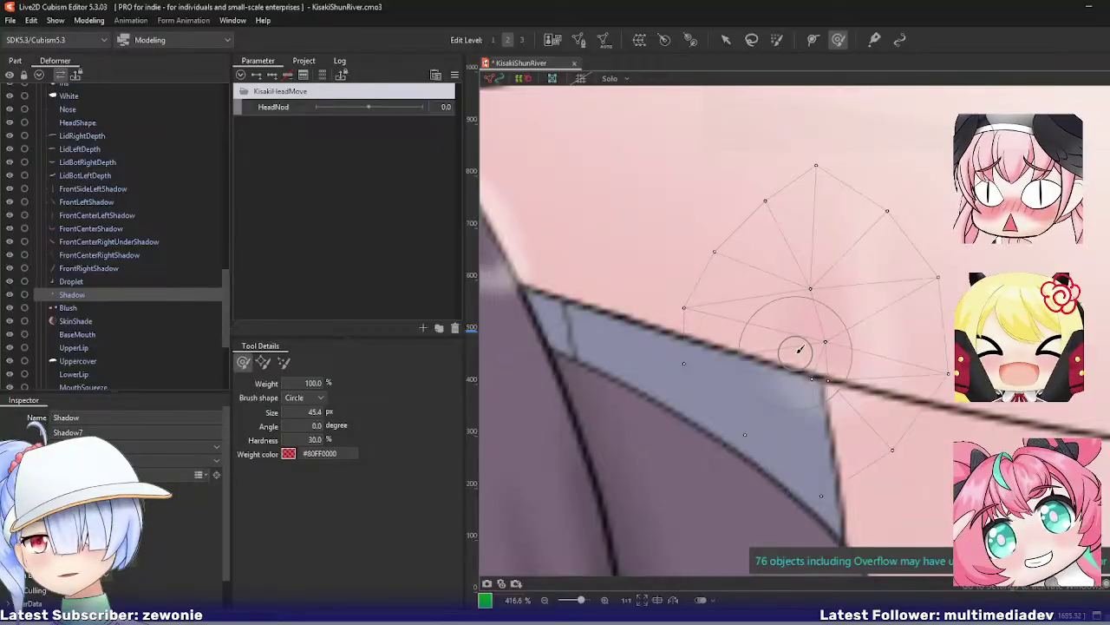
Step: Delete the stray points inside the inner rings of both cheeks in the Blush mesh and apply it
click(111, 308)
key(ctrl+e)
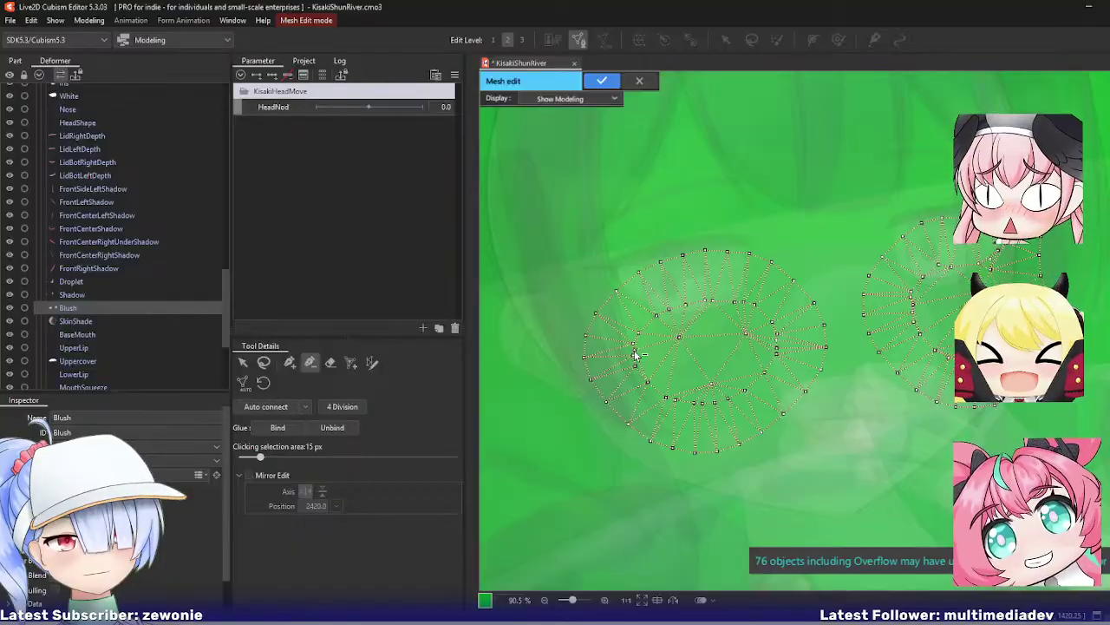
click(679, 337)
click(745, 335)
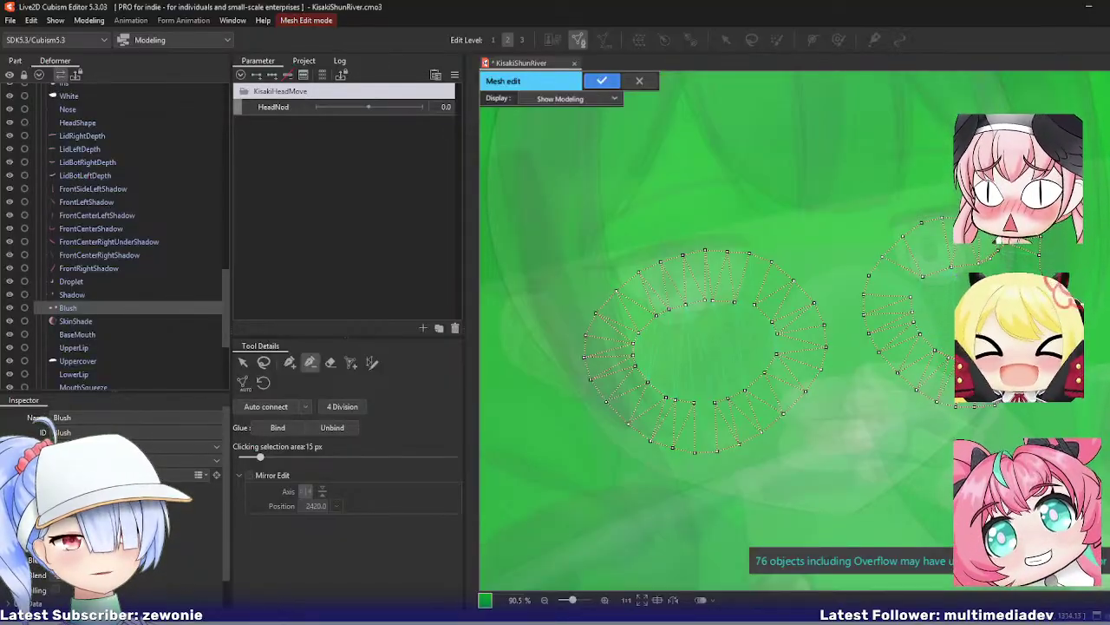
click(602, 80)
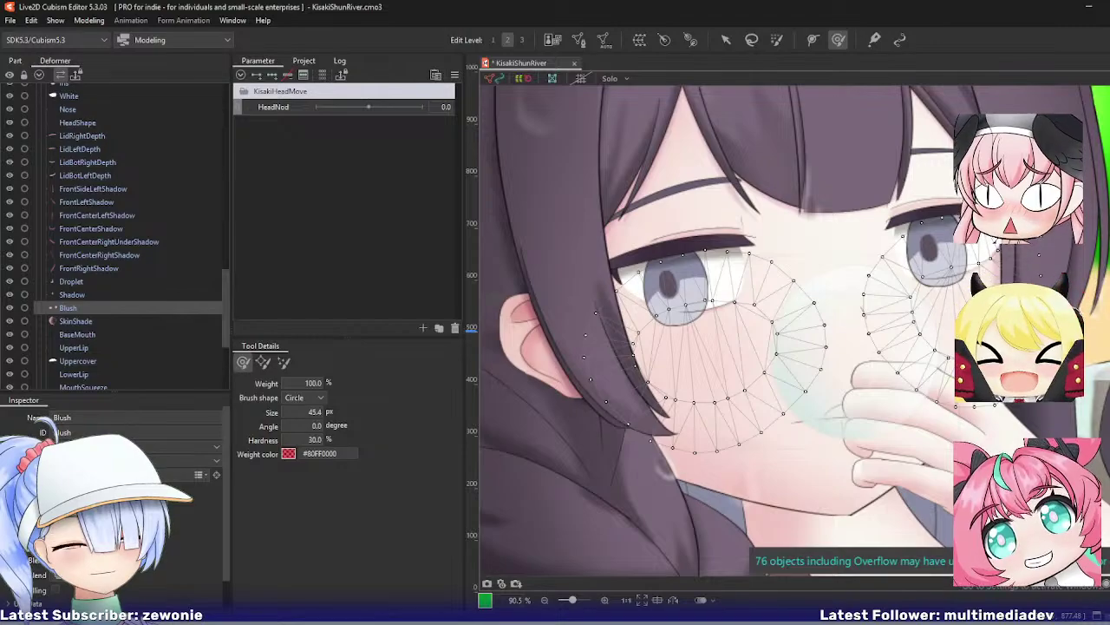
Step: Inspect the SkinShade and BaseMouth meshes one after the other in mesh editing for crowded or stray points
click(105, 321)
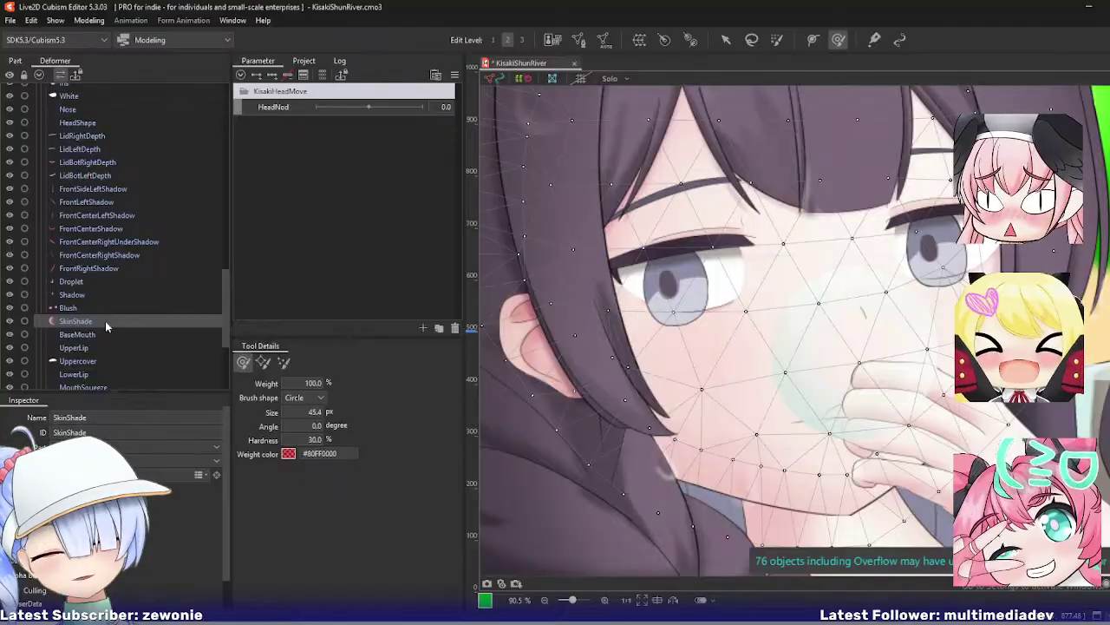
key(ctrl+e)
scroll(698, 312, down, 3)
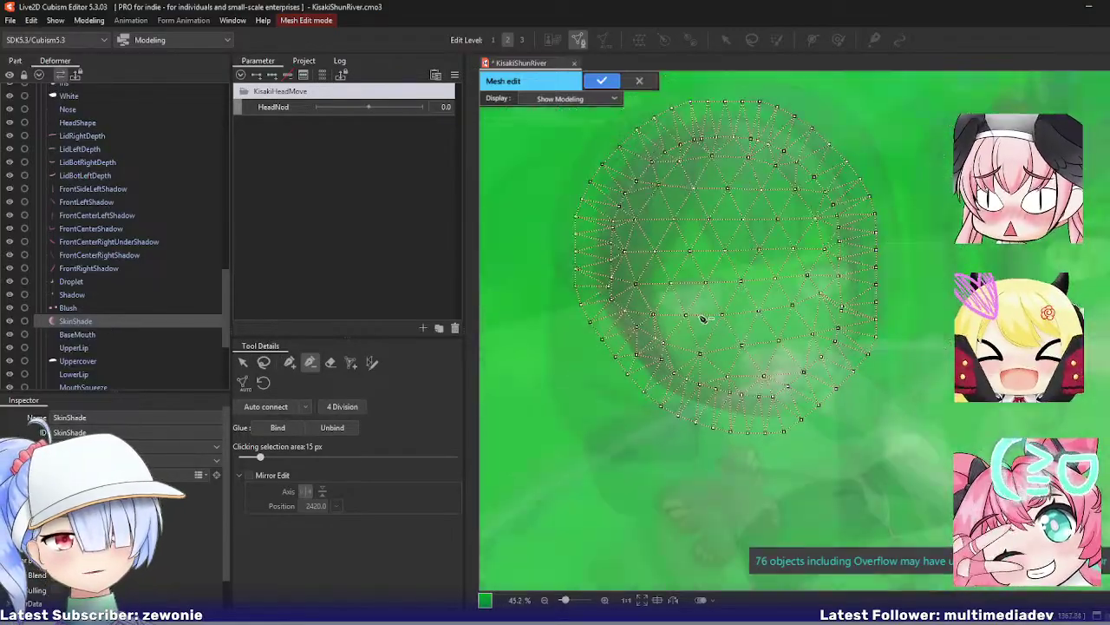
drag(694, 303, 678, 320)
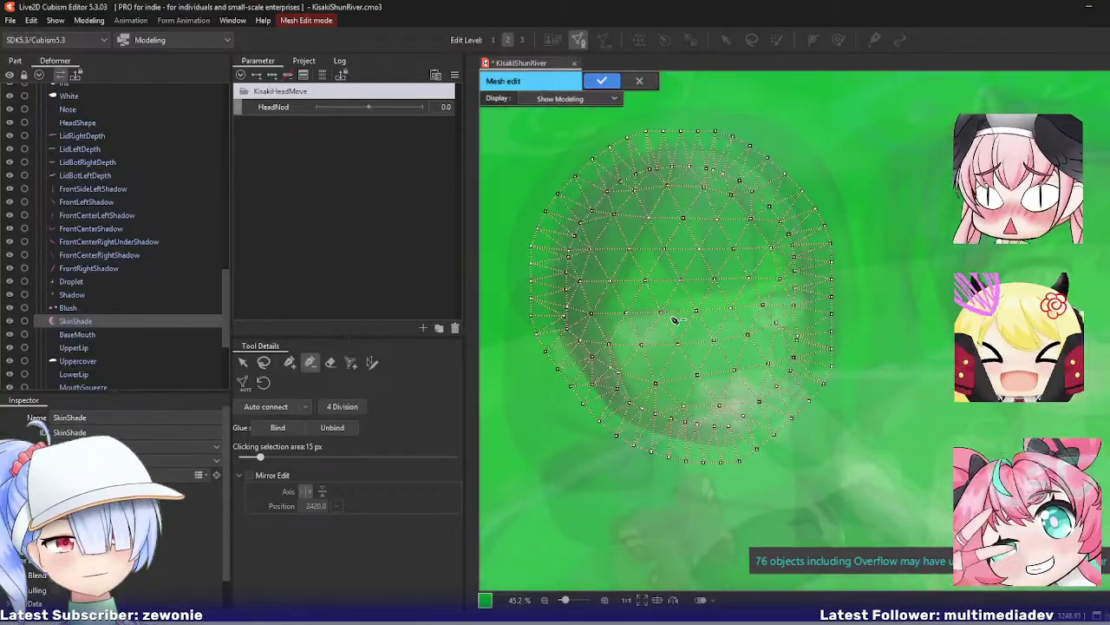
key(Return)
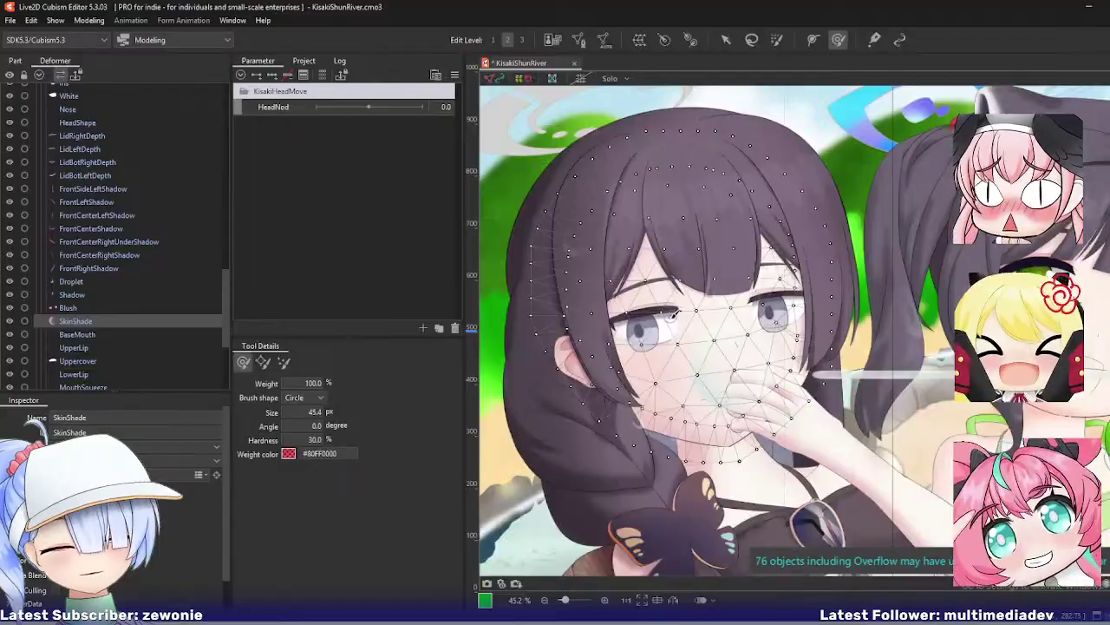
click(104, 334)
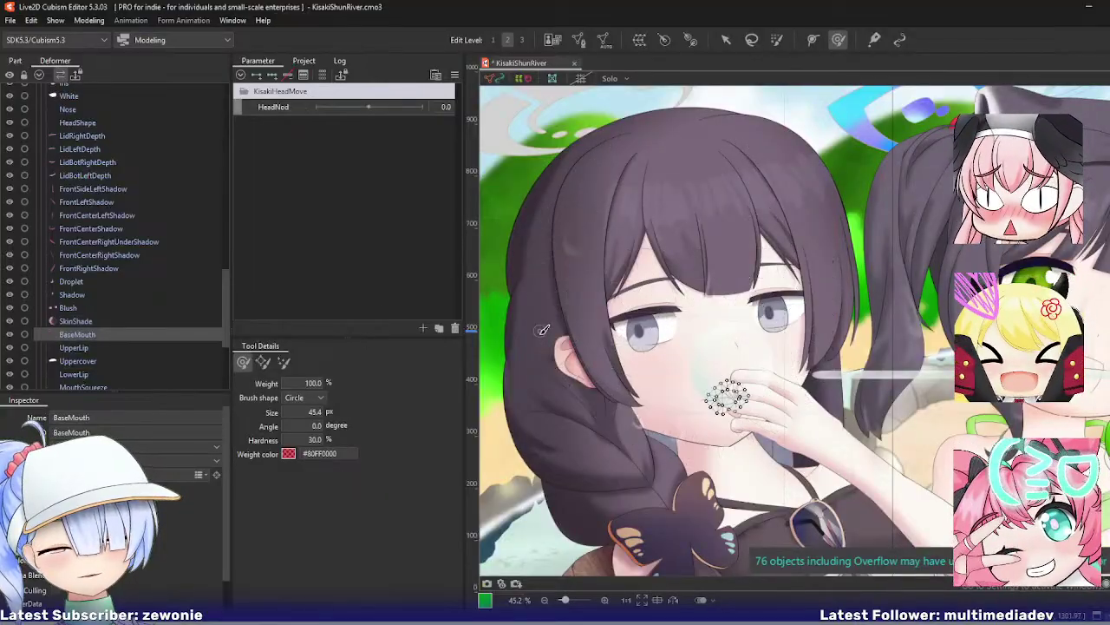
scroll(728, 374, up, 10)
double_click(728, 378)
scroll(715, 373, down, 6)
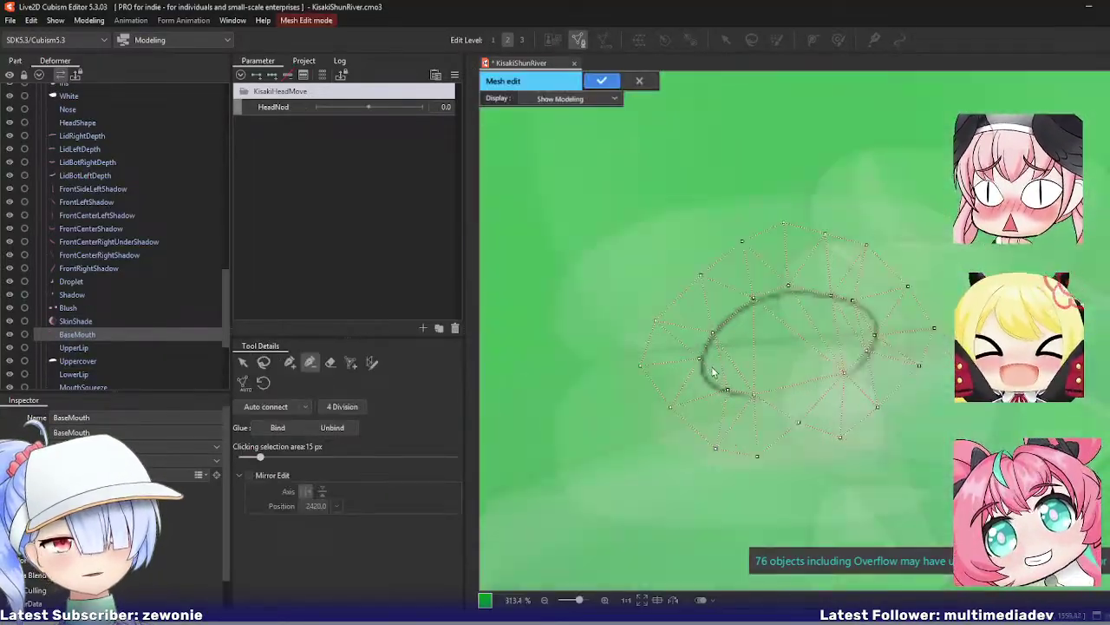
key(Return)
Step: Delete all the existing mesh points of the UpperLip part
click(57, 346)
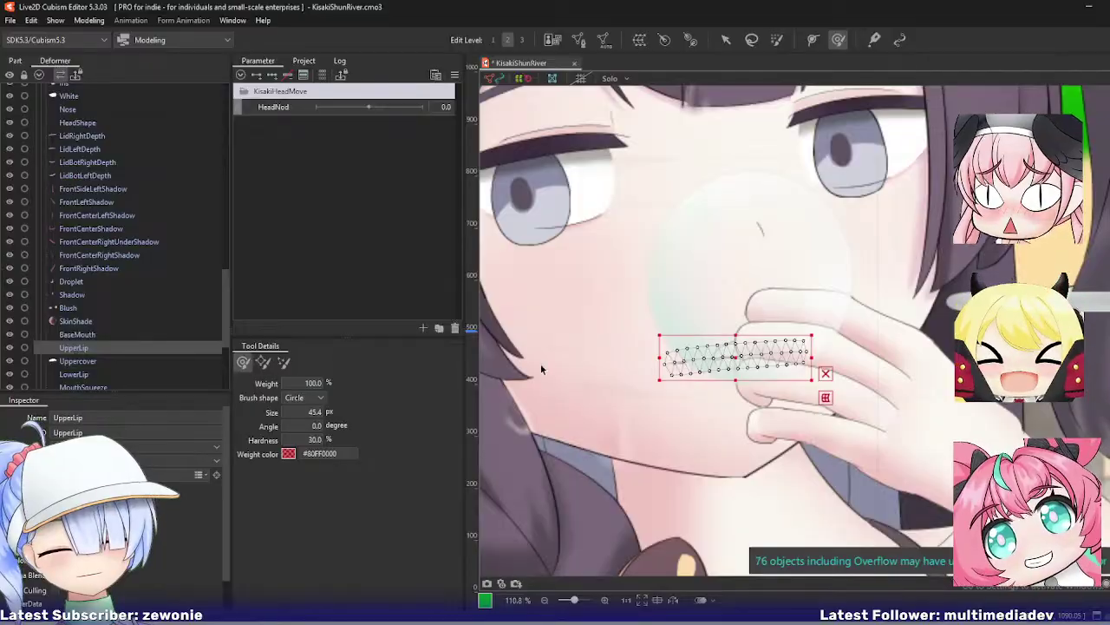
key(ctrl+e)
scroll(654, 352, up, 3)
drag(771, 294, 731, 274)
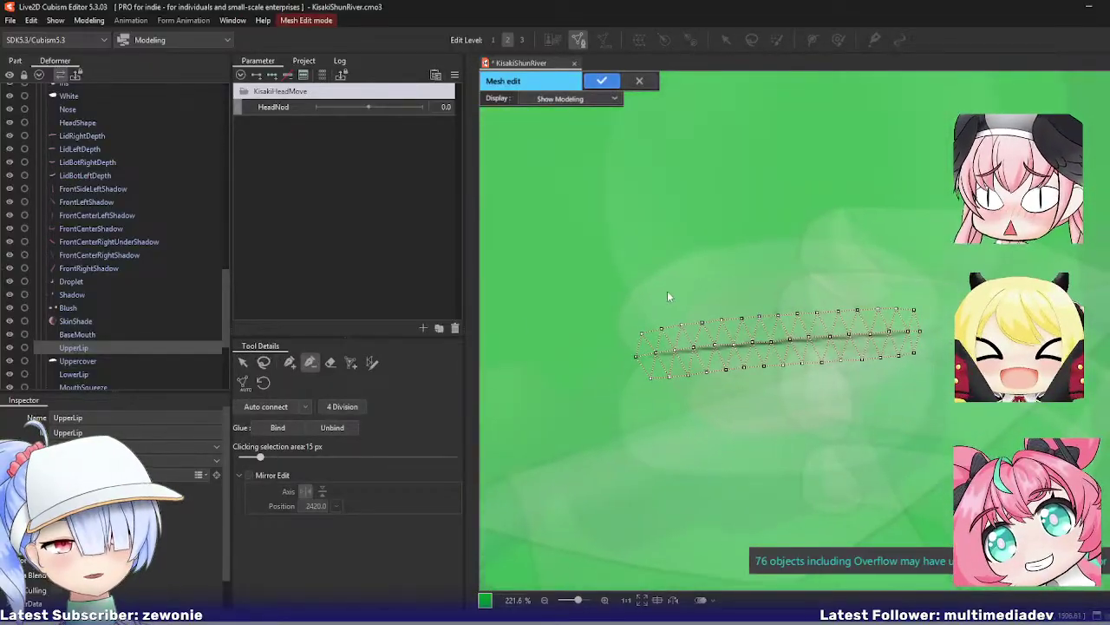
click(264, 364)
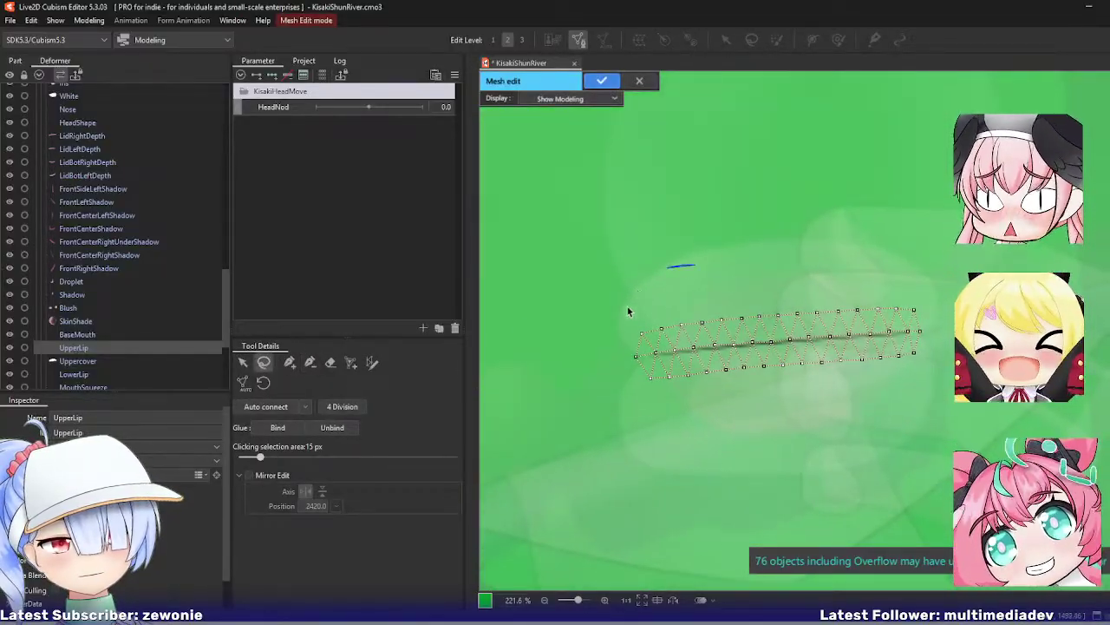
mouse_move(629, 311)
mouse_down()
mouse_move(817, 223)
mouse_move(785, 256)
mouse_up()
key(Delete)
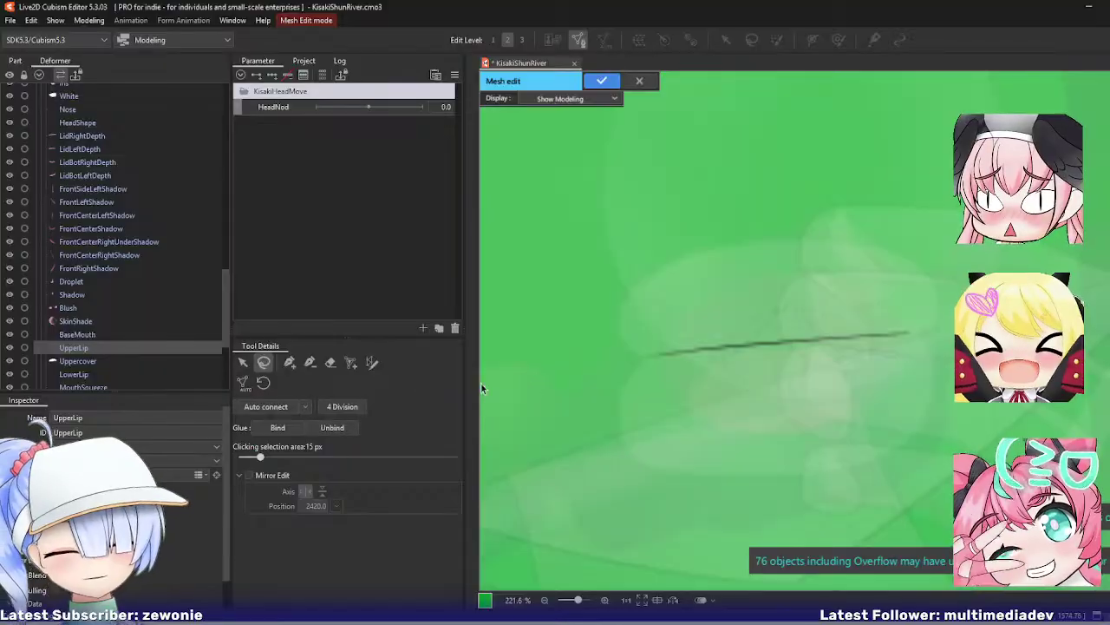
Step: Build a stroke mesh along the UpperLip line with width 30, density 10 and 3 vertices across, adjust its control points, and apply it
click(373, 363)
mouse_move(562, 375)
mouse_down()
mouse_move(650, 350)
mouse_move(862, 324)
mouse_move(938, 330)
mouse_up()
click(391, 570)
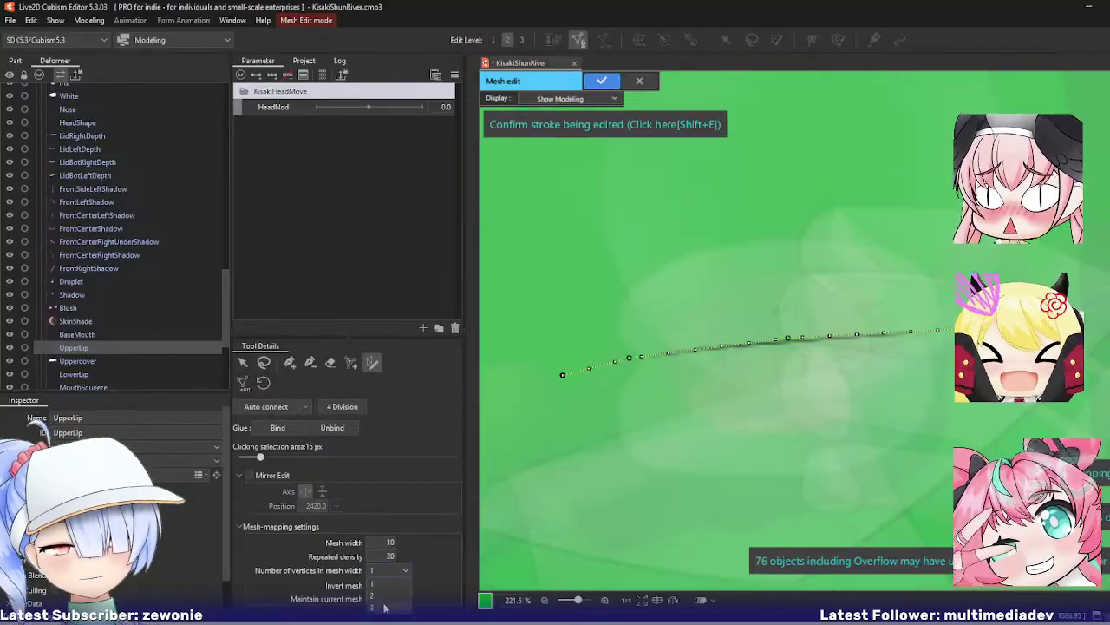
click(382, 607)
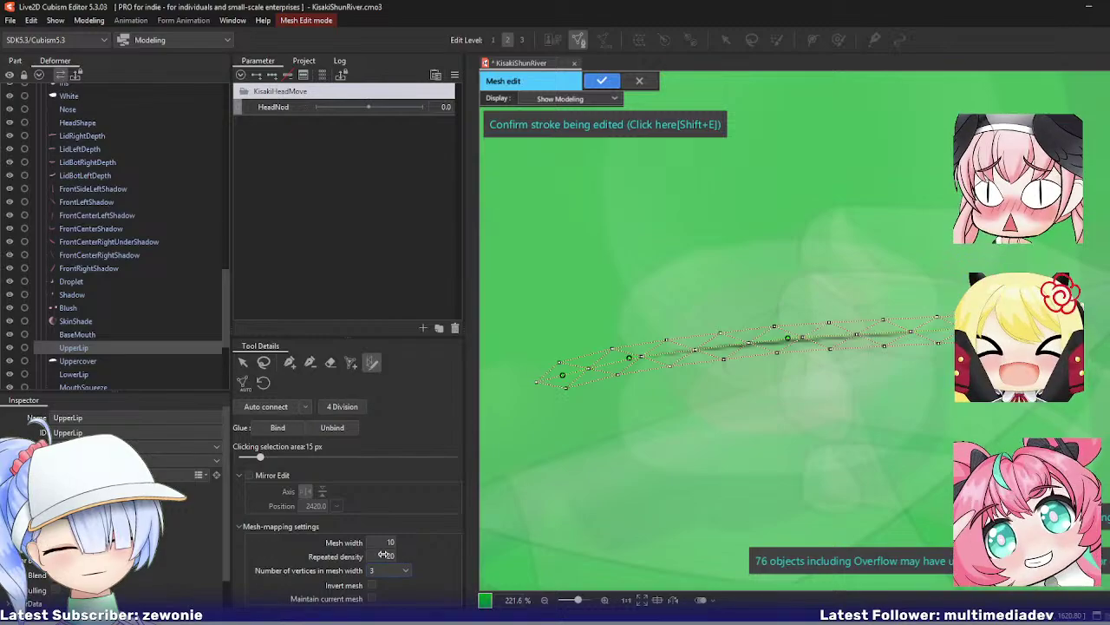
mouse_move(390, 558)
mouse_down()
mouse_move(376, 559)
mouse_move(404, 540)
mouse_move(386, 541)
mouse_move(383, 556)
mouse_up()
click(562, 375)
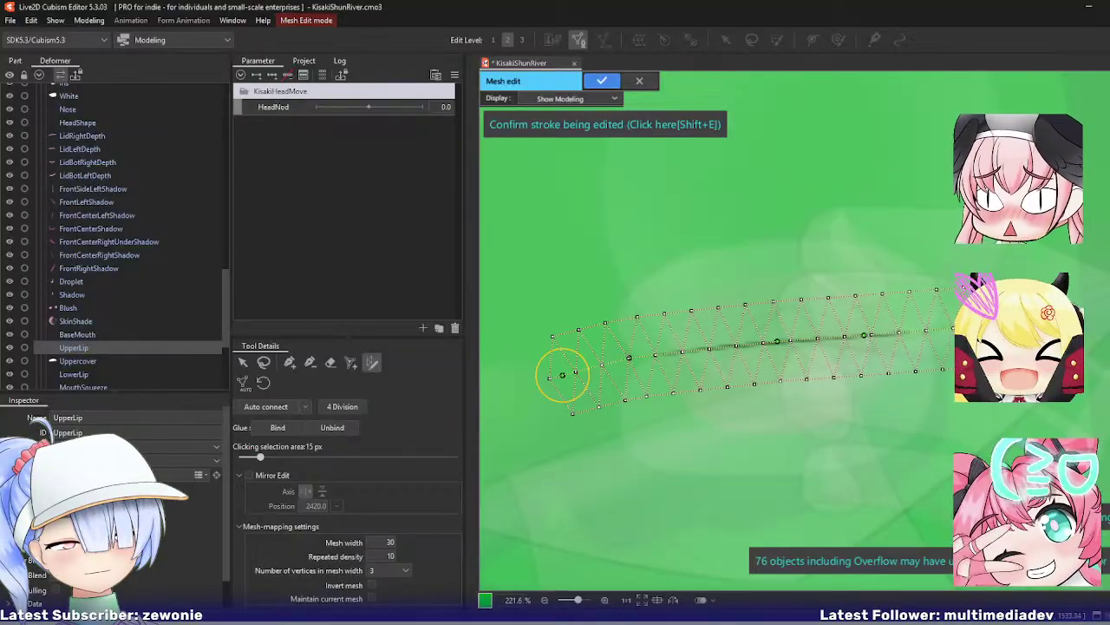
drag(630, 359, 698, 349)
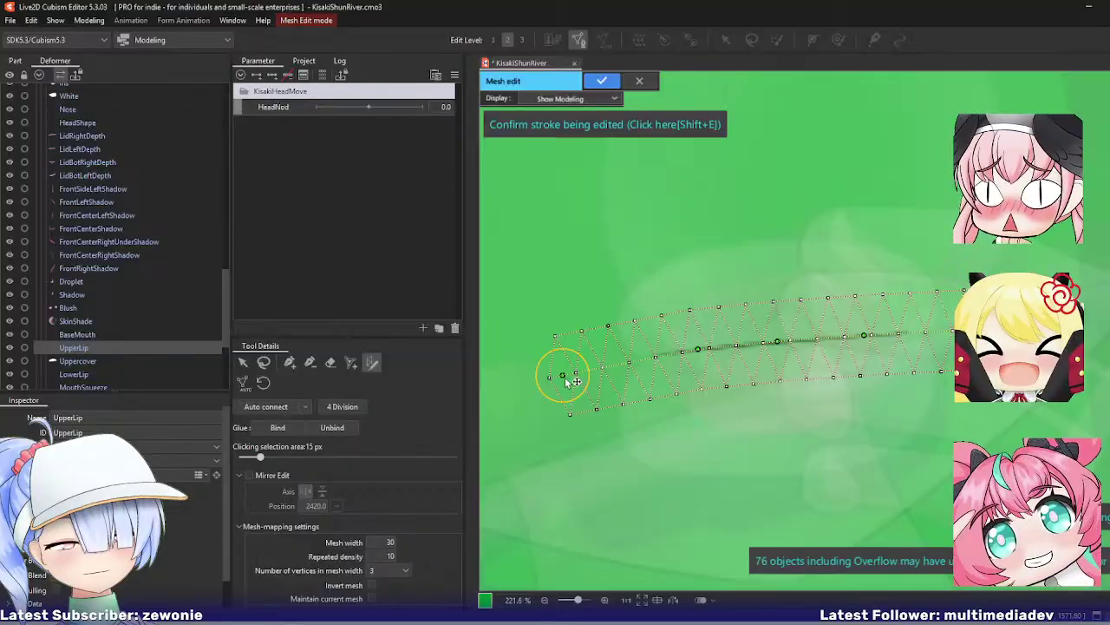
drag(566, 382, 583, 368)
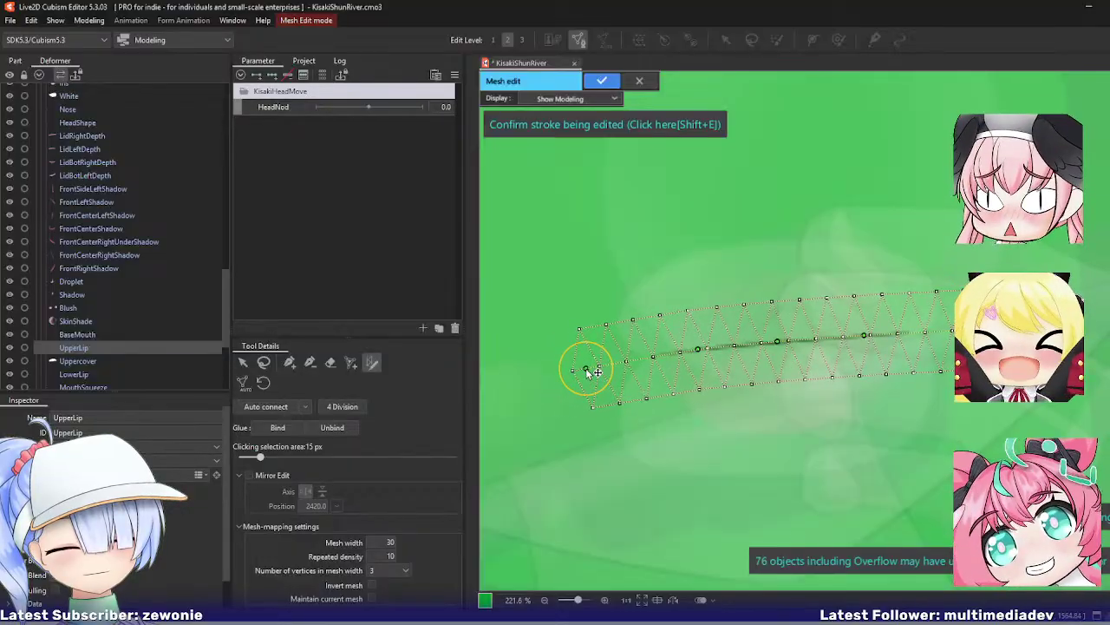
click(602, 81)
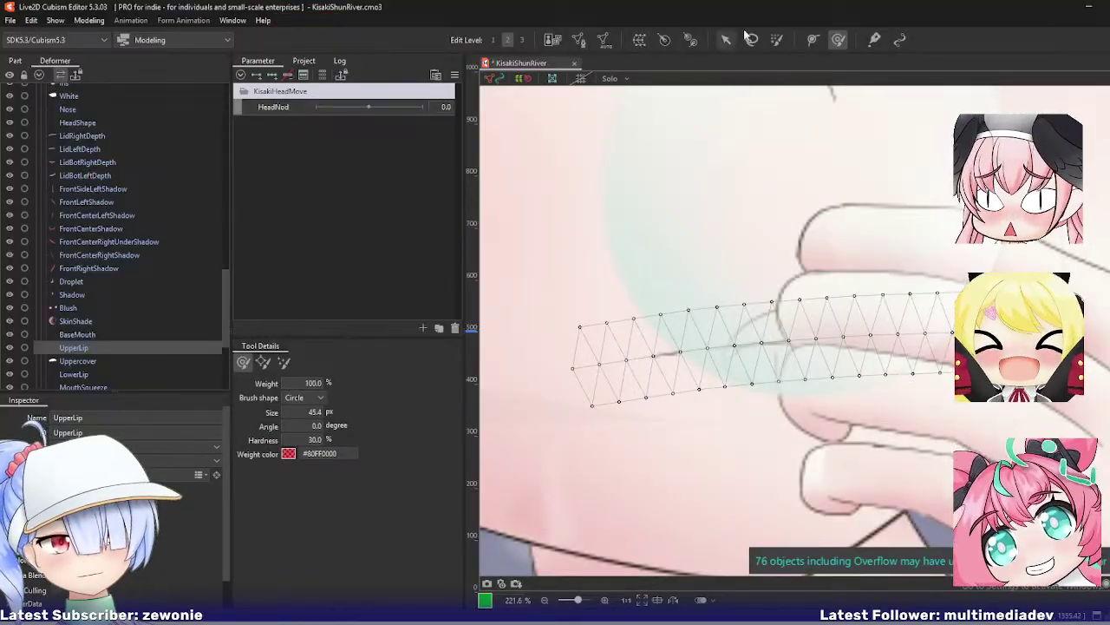
Step: Create a deform path along the centre line of UpperLip, with evenly spaced points extending past both ends of the mesh
click(813, 39)
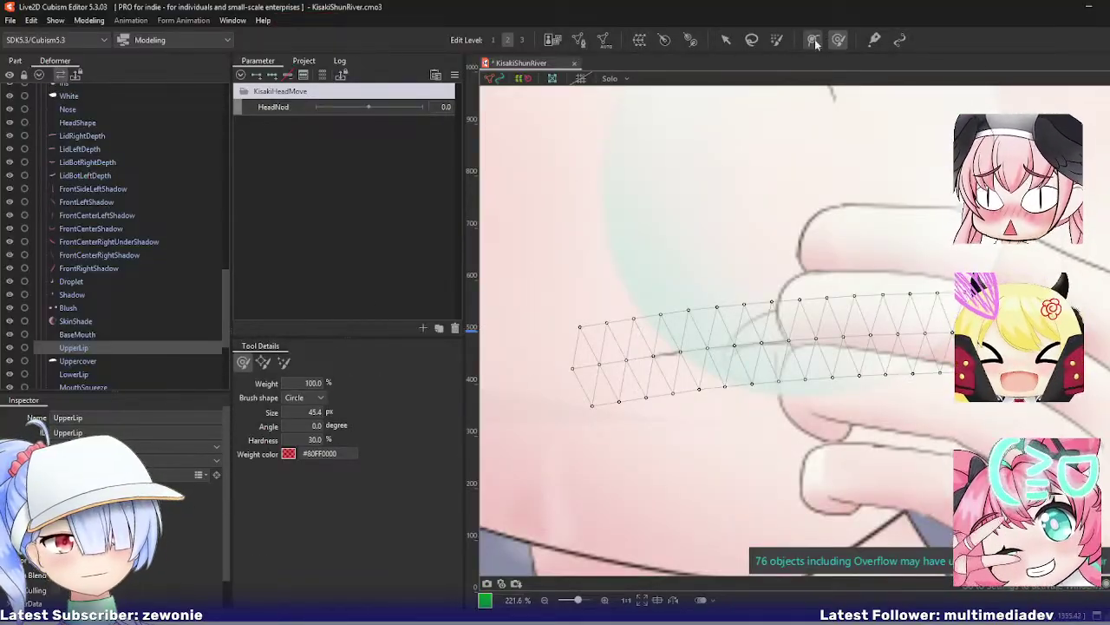
click(515, 379)
click(646, 357)
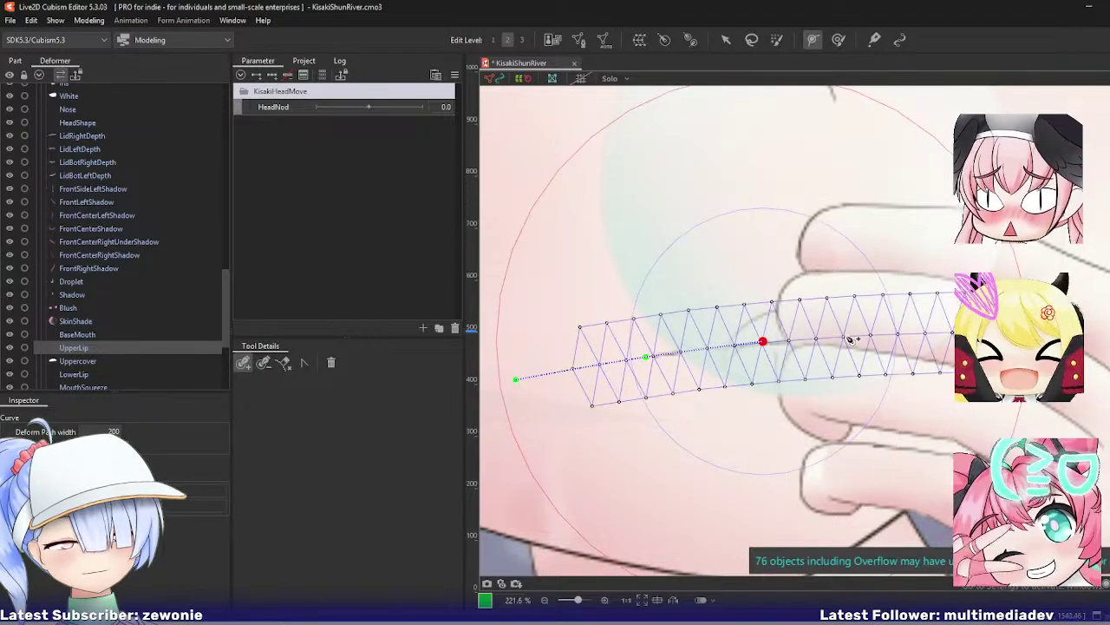
click(788, 340)
click(921, 333)
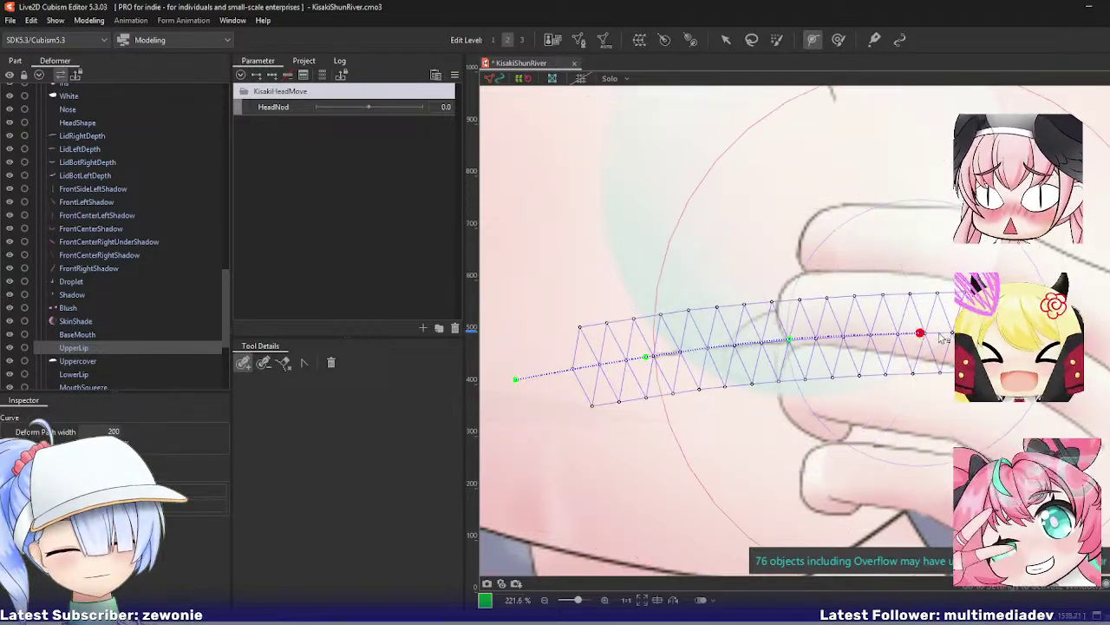
scroll(810, 390, down, 3)
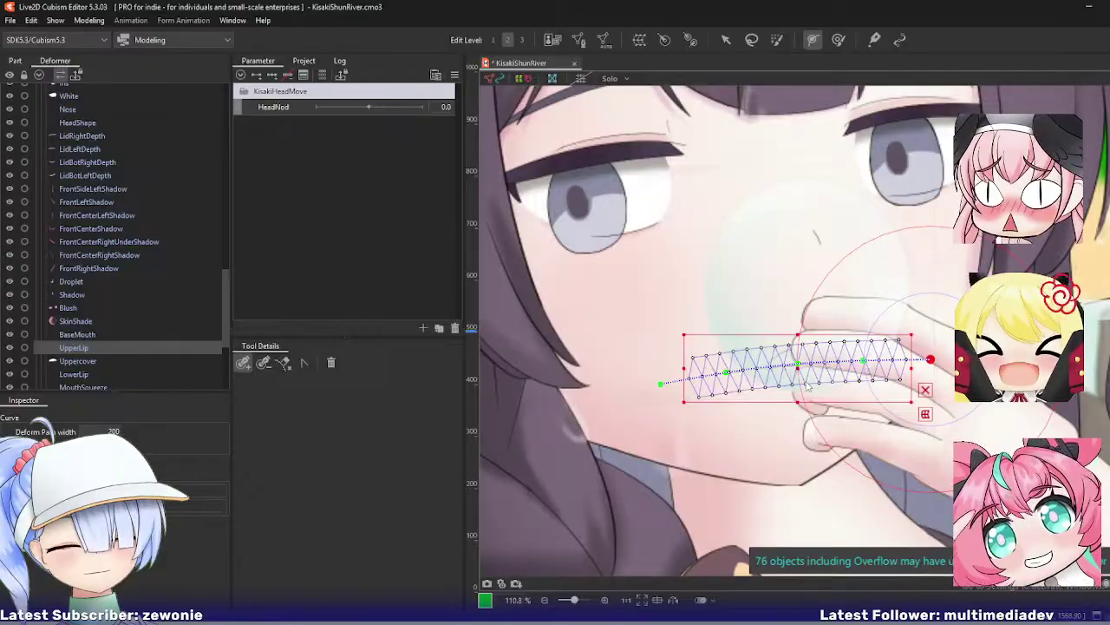
key(ctrl+e)
key(ctrl+e)
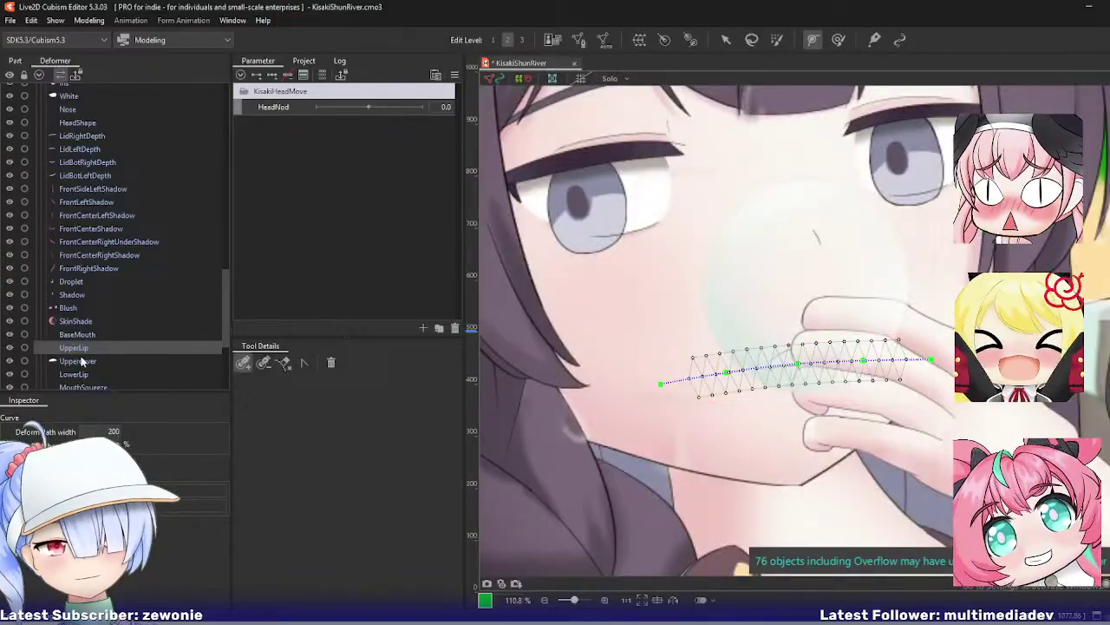
Step: Copy all the points of the UpperLip mesh, after a brief look at the Uppercover mesh
click(81, 359)
key(ctrl+e)
scroll(794, 356, up, 3)
key(ctrl+e)
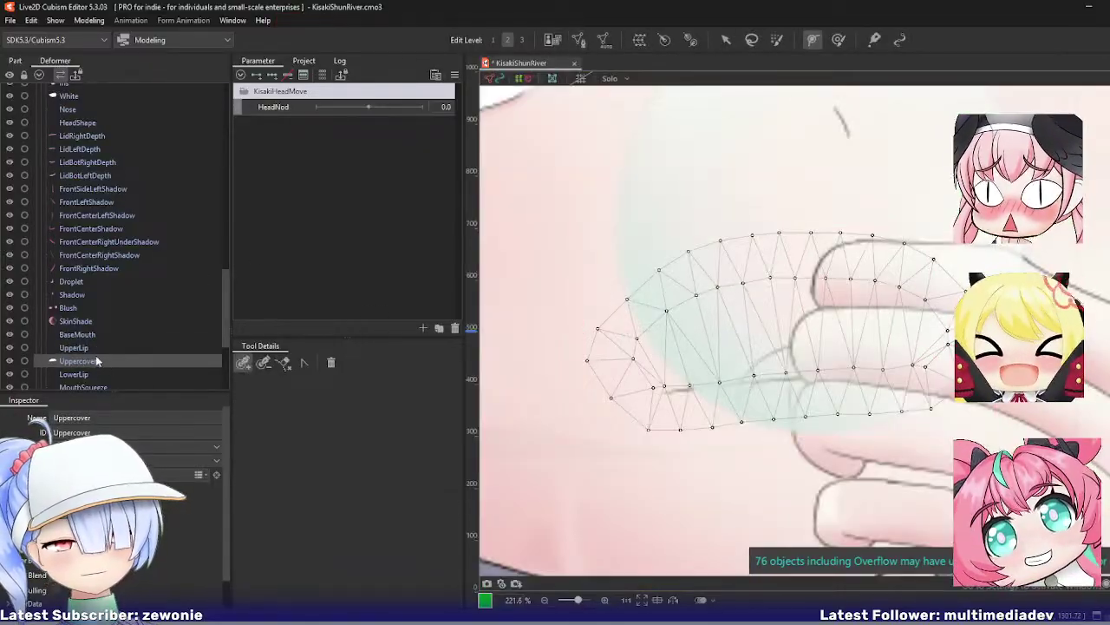
click(89, 348)
key(ctrl+e)
key(ctrl+a)
key(ctrl+c)
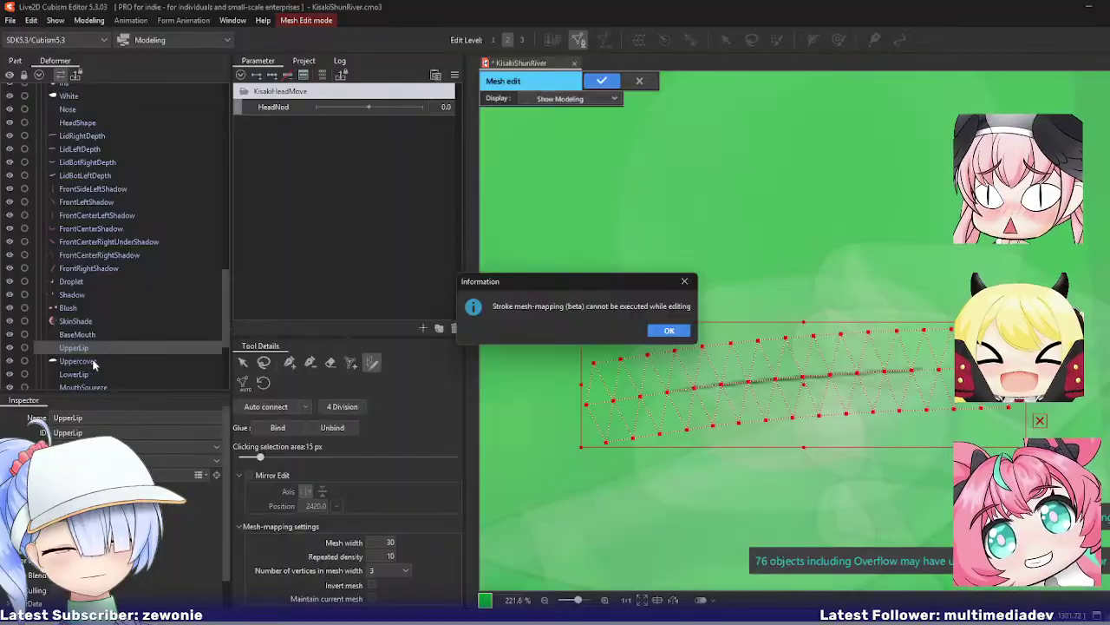
key(Return)
click(288, 362)
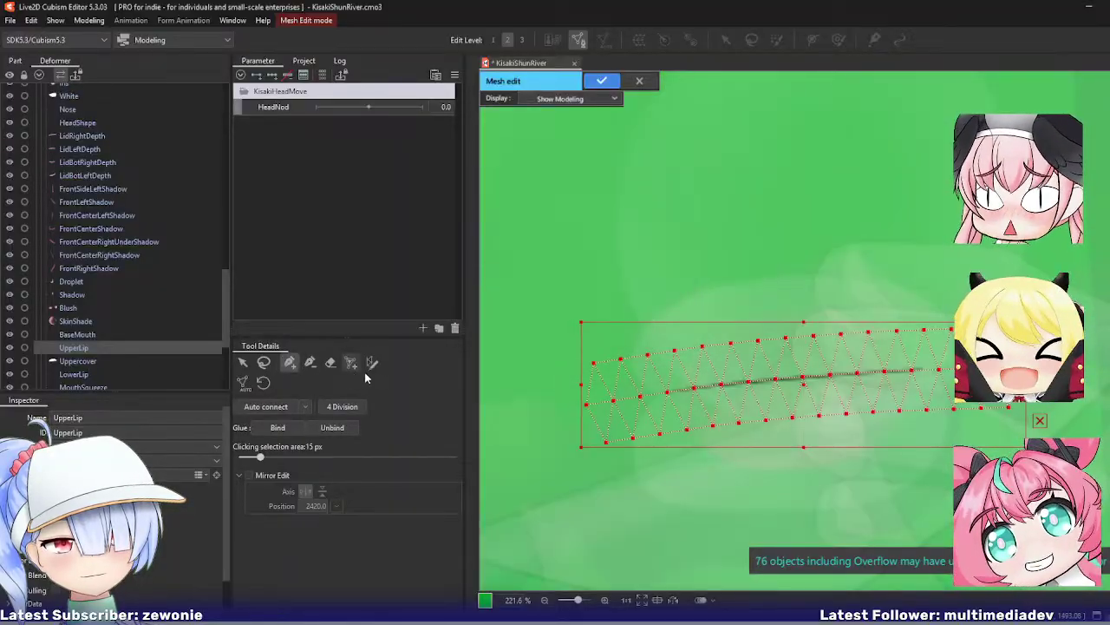
key(ctrl+e)
Step: Strip the Uppercover mesh down to its outer upper arc and paste the copied UpperLip mesh into it
click(87, 365)
key(ctrl+e)
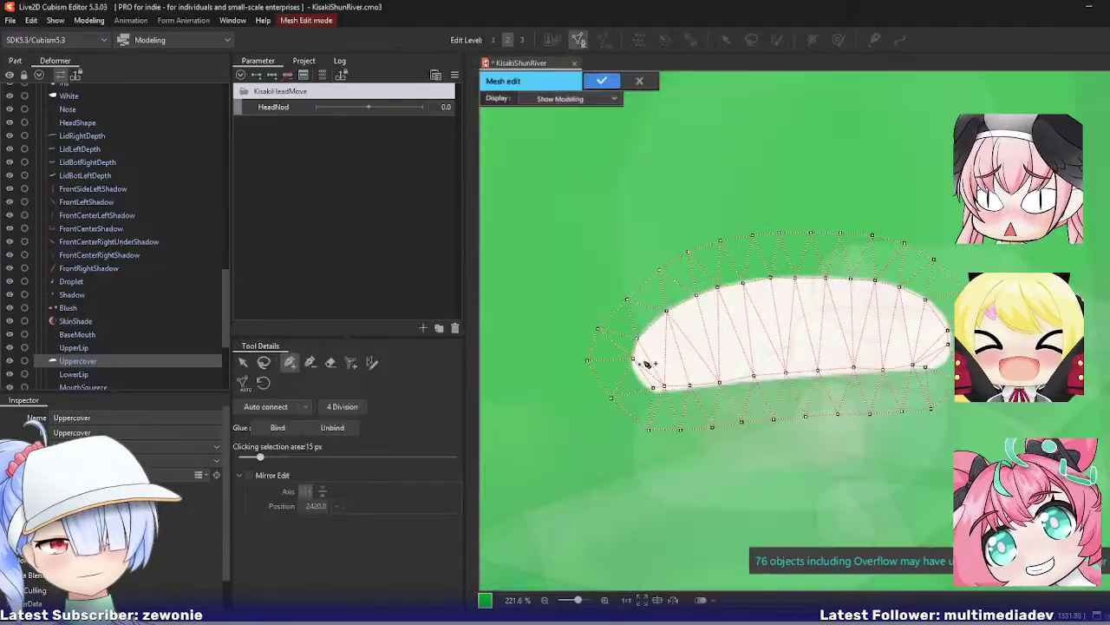
mouse_move(659, 368)
mouse_down()
mouse_move(610, 333)
mouse_move(967, 390)
mouse_move(902, 282)
mouse_move(559, 330)
mouse_move(921, 306)
mouse_move(859, 232)
mouse_move(577, 277)
mouse_move(569, 323)
mouse_up()
click(266, 363)
key(Delete)
key(Delete)
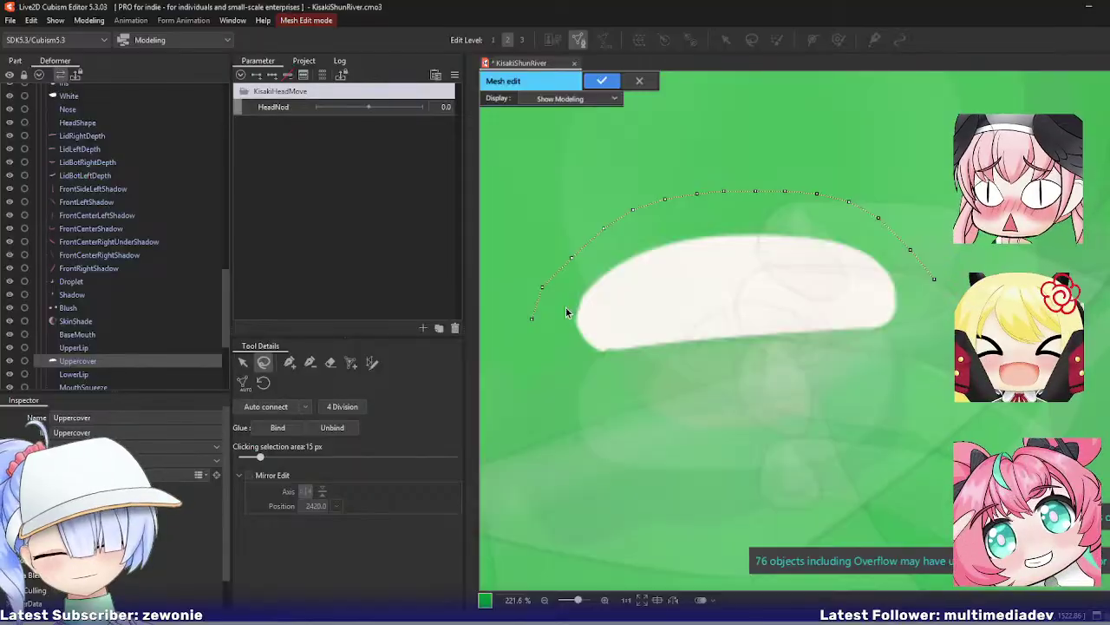
key(ctrl+v)
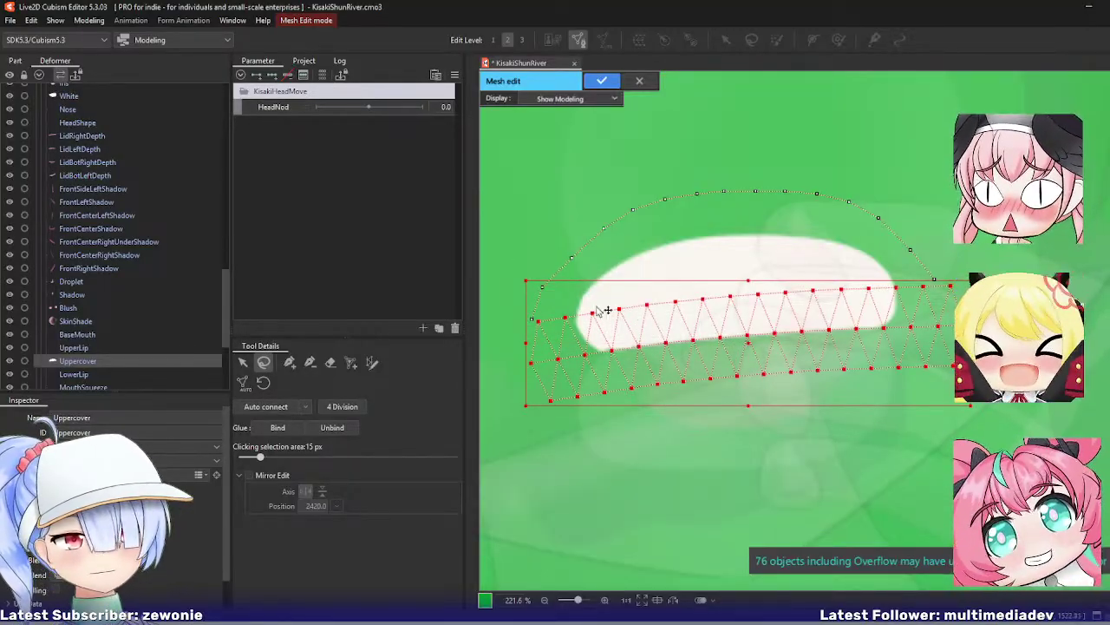
Step: Remove the arc's surplus end points, join it to the pasted lip mesh, fill in the connecting edges, and apply the Uppercover mesh
click(290, 363)
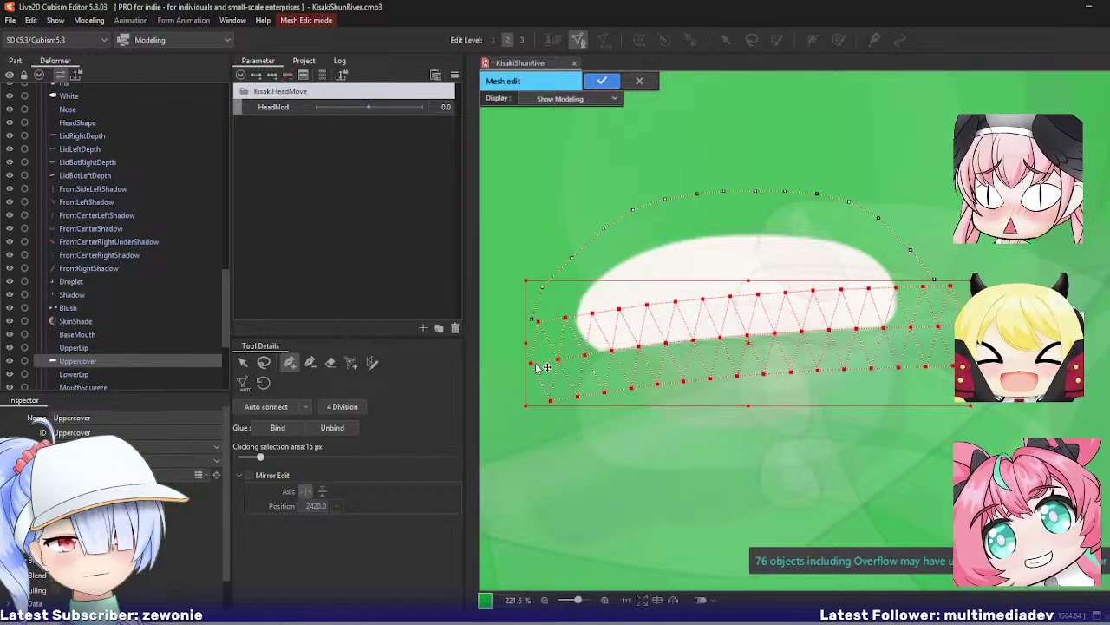
click(532, 319)
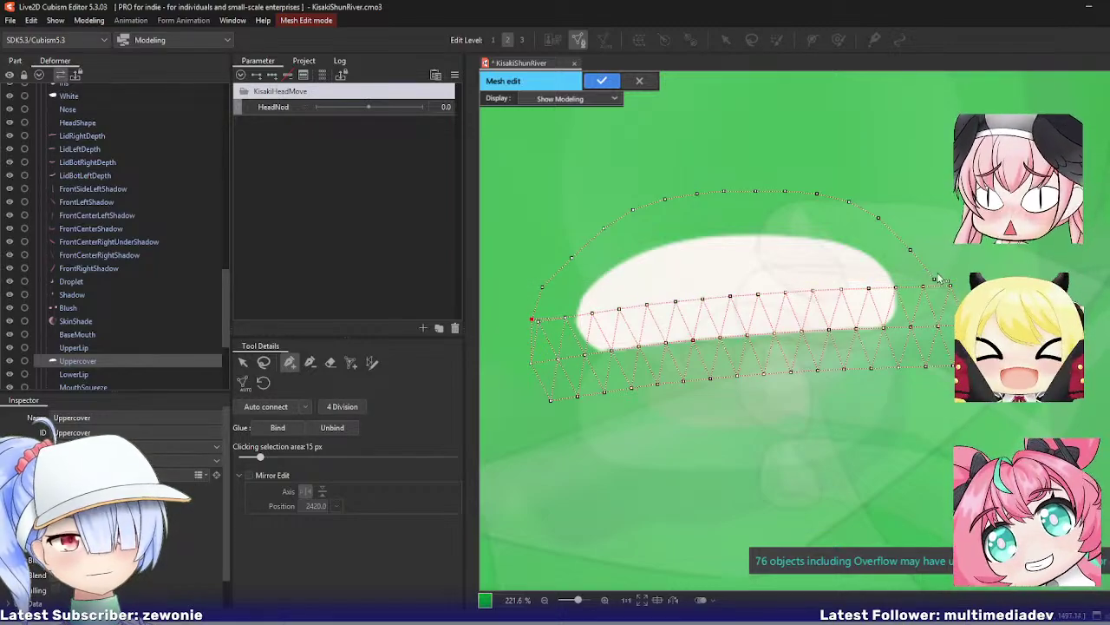
click(310, 361)
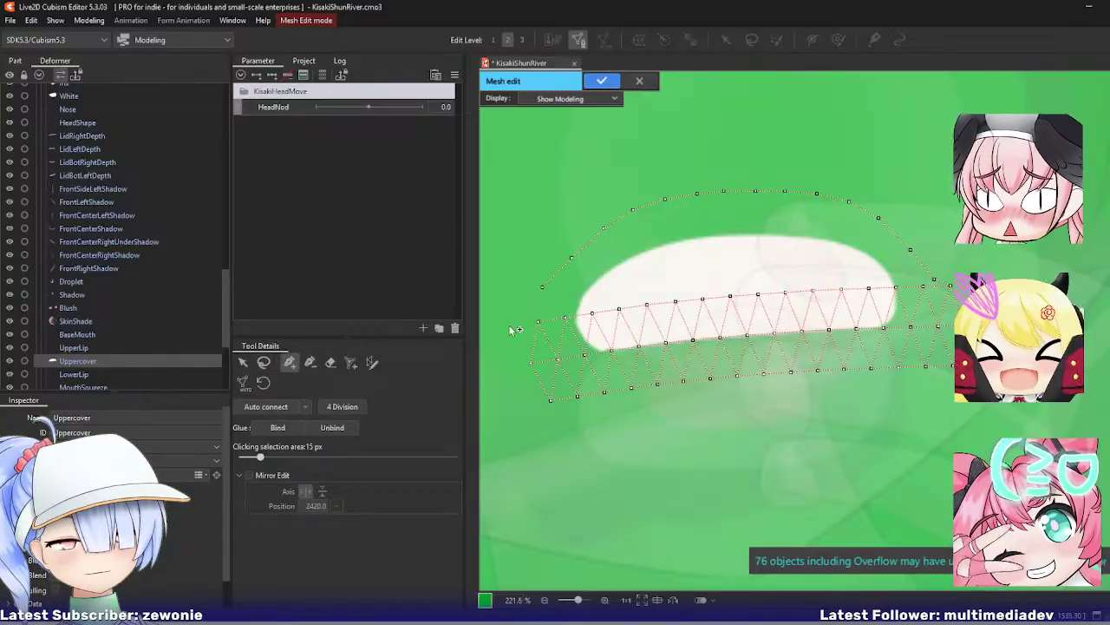
drag(542, 286, 934, 280)
click(310, 362)
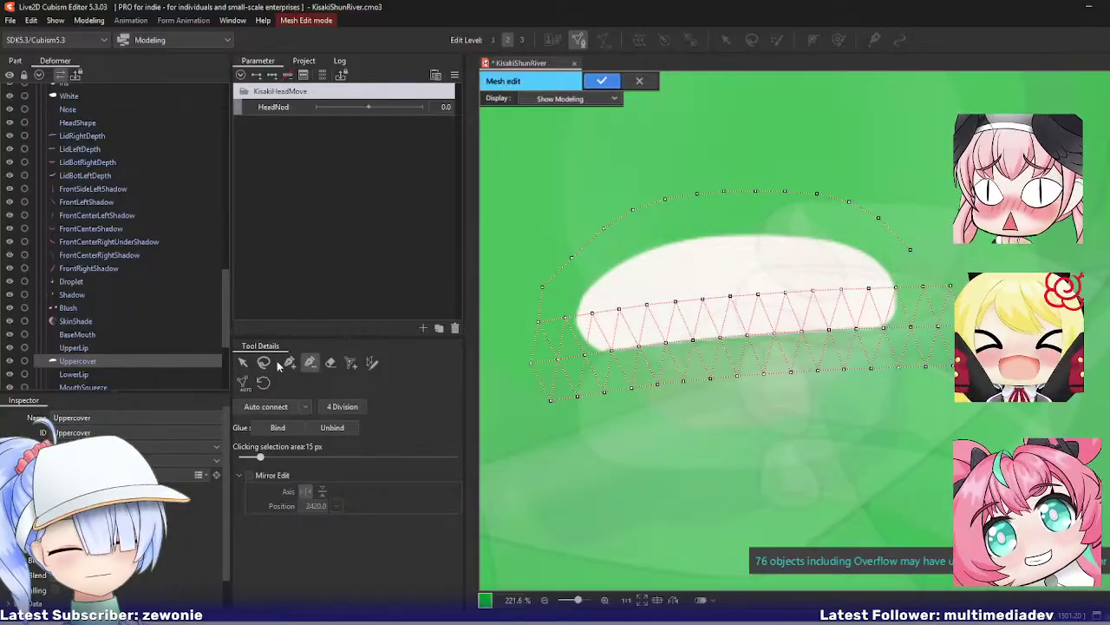
click(290, 362)
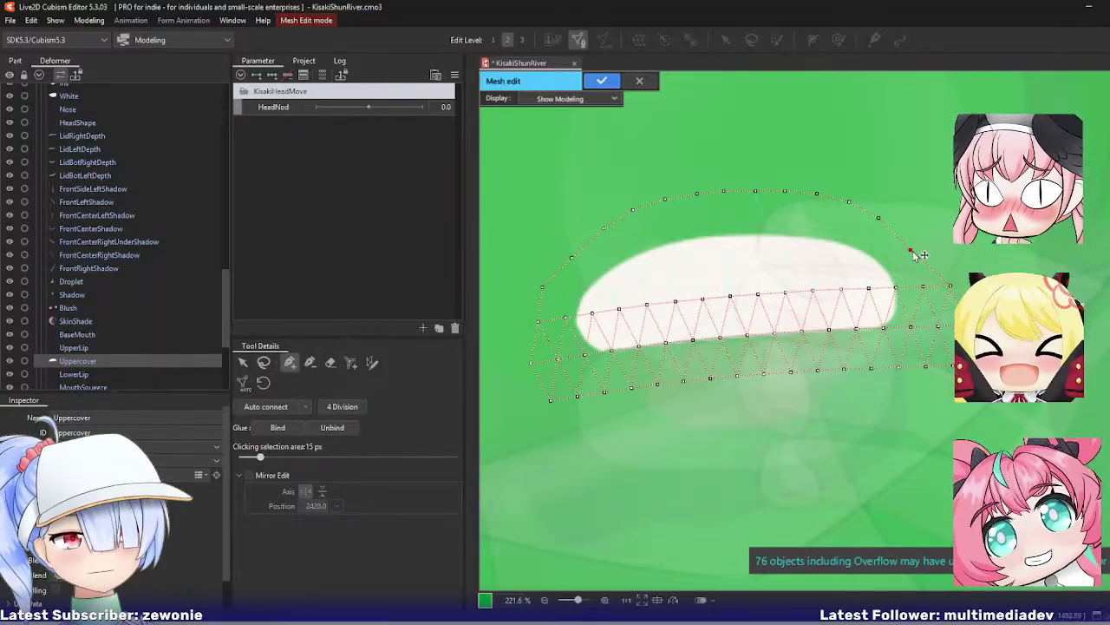
drag(886, 222, 888, 215)
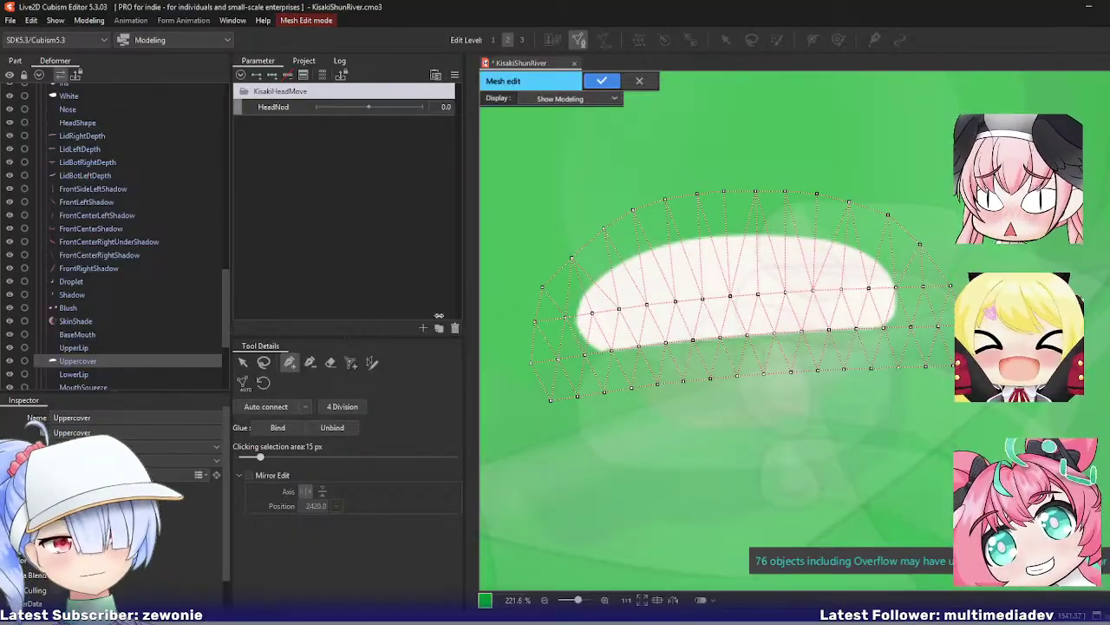
key(ctrl+e)
Step: Check the UpperLip and Uppercover meshes together in mesh editing for matching points
click(92, 347)
ctrl+click(89, 360)
key(ctrl+e)
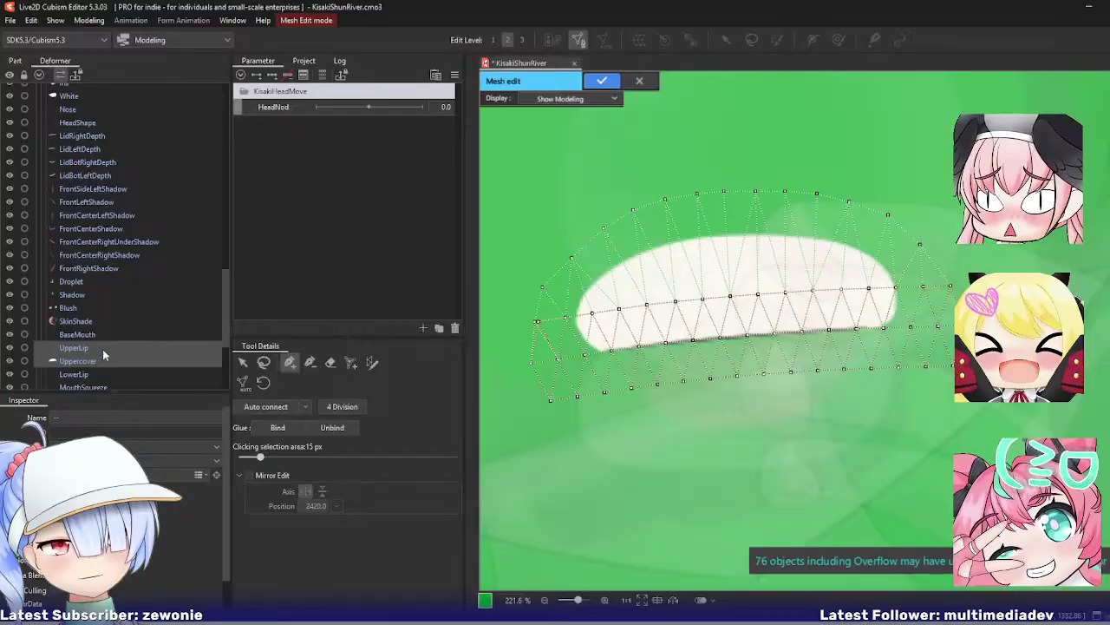
key(Return)
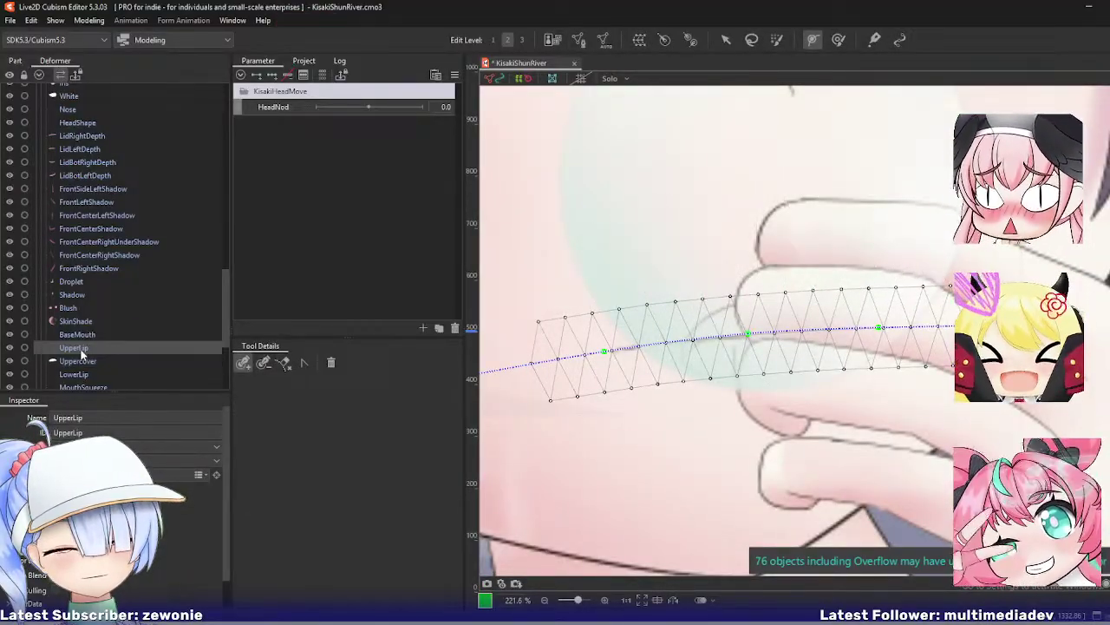
Step: Glue the UpperLip and Uppercover meshes together along their shared lip points and apply the binding
click(83, 361)
key(ctrl+m)
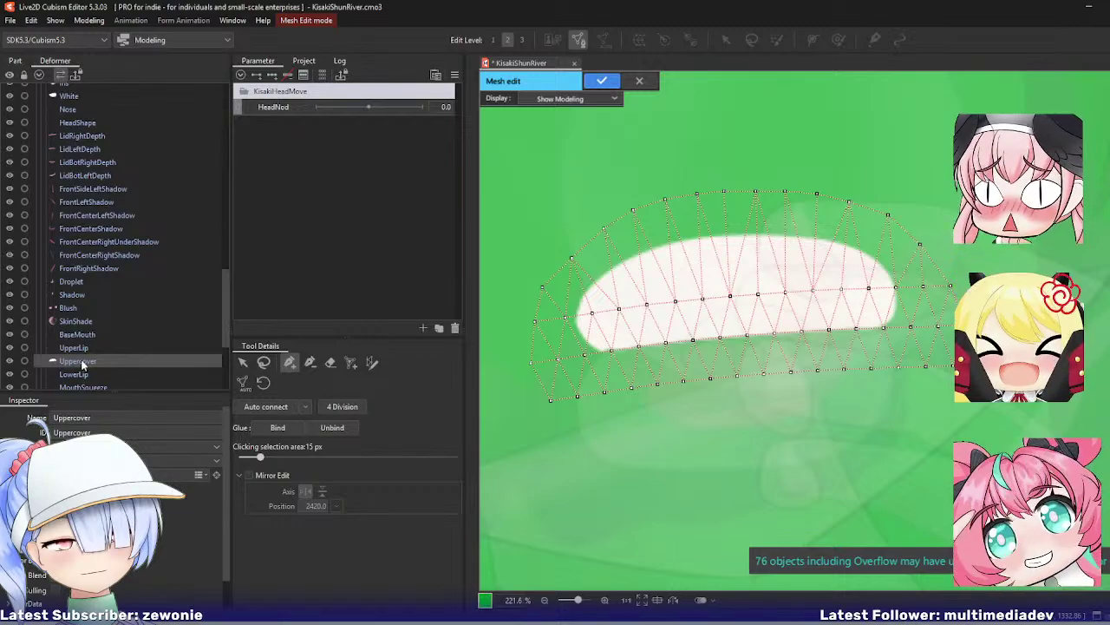
ctrl+click(85, 347)
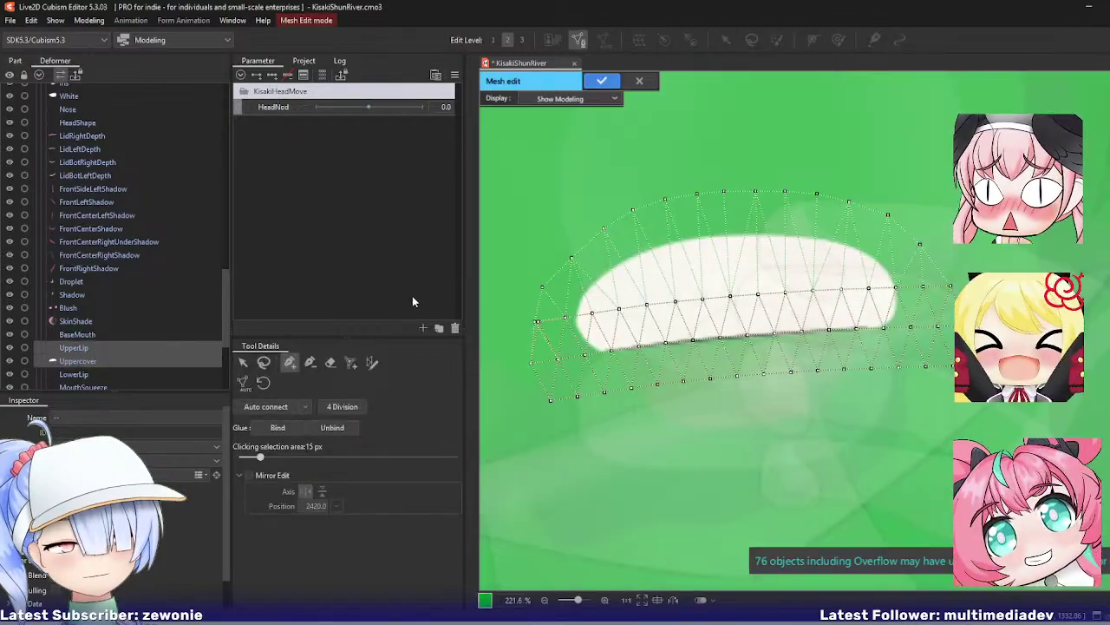
click(264, 361)
mouse_move(501, 353)
mouse_down()
mouse_move(962, 279)
mouse_move(831, 275)
mouse_move(574, 299)
mouse_move(499, 315)
mouse_move(503, 349)
mouse_up()
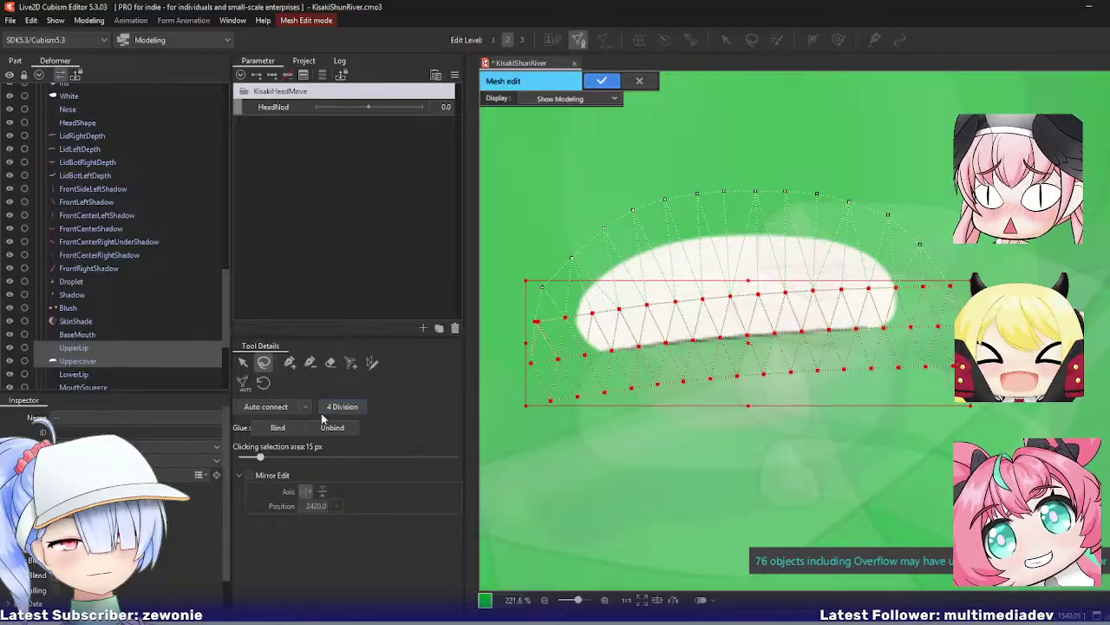
key(Return)
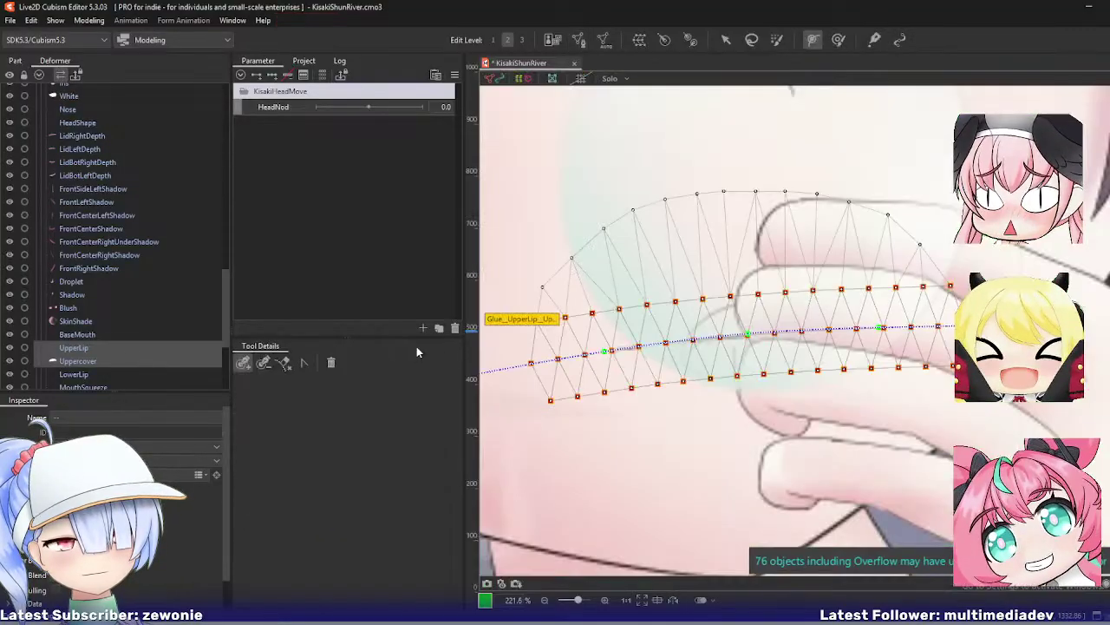
Step: Replace the LowerLip mesh with the copied UpperLip mesh and apply it
click(130, 371)
key(ctrl+e)
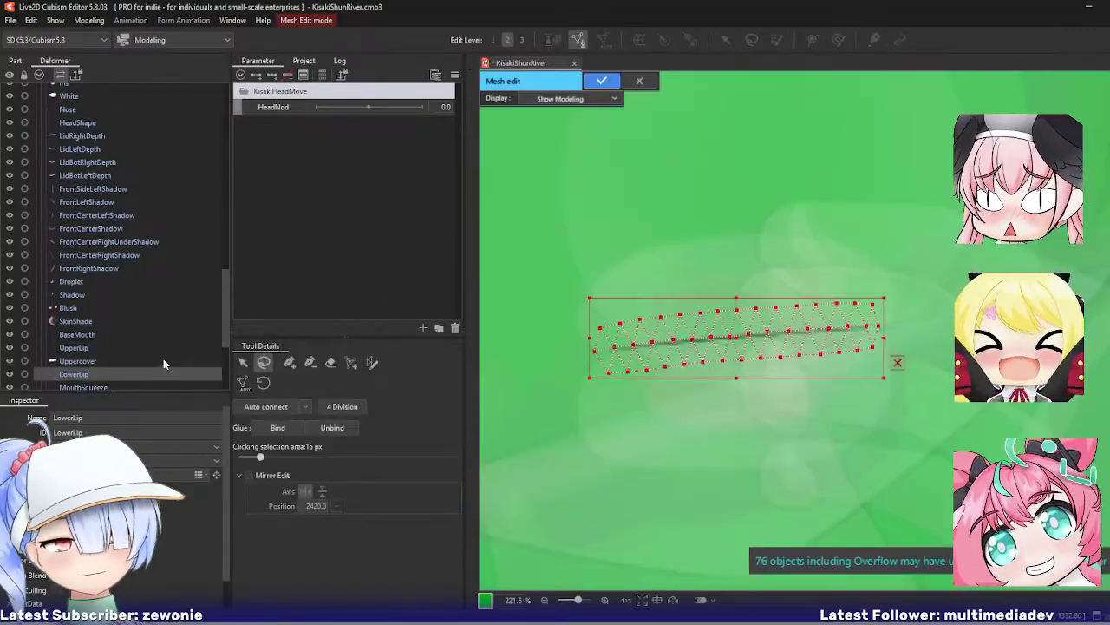
key(ctrl+v)
key(ctrl+e)
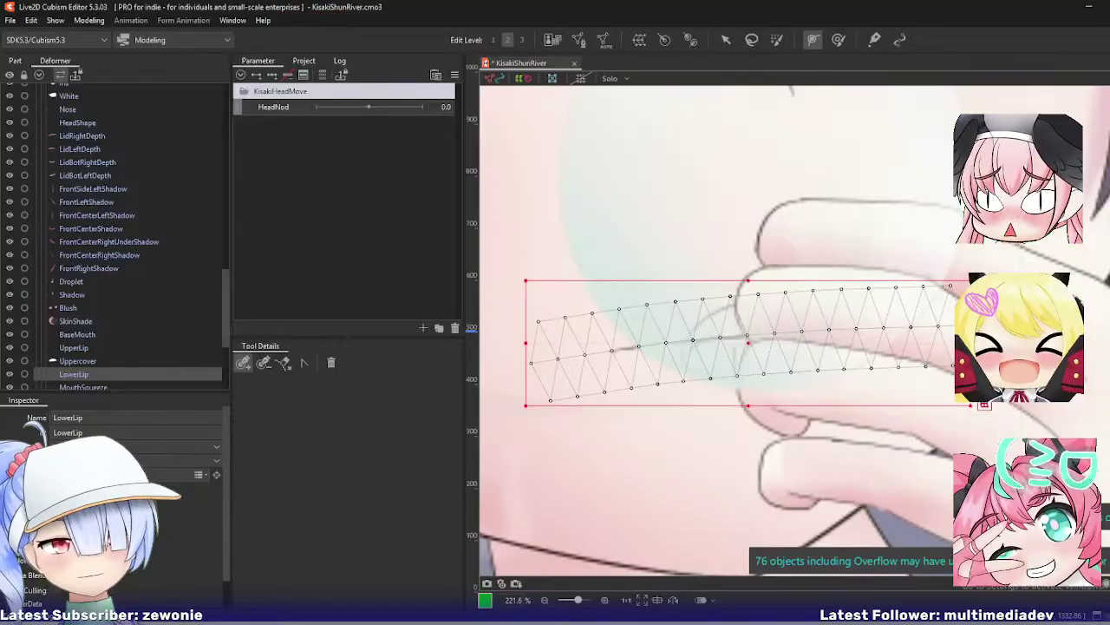
Step: Reorder the Mouth parts so that LowerCover sits directly above MouthSqueeze, and select LowerCover
click(77, 387)
scroll(105, 360, down, 1)
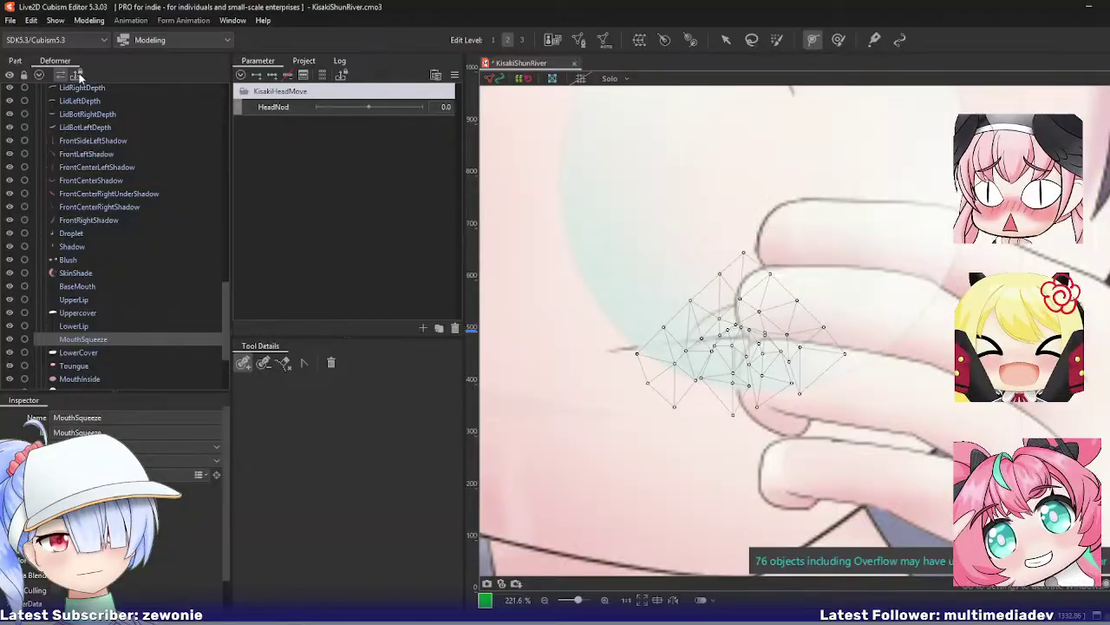
click(15, 60)
scroll(133, 329, down, 1)
drag(133, 320, 129, 342)
click(131, 321)
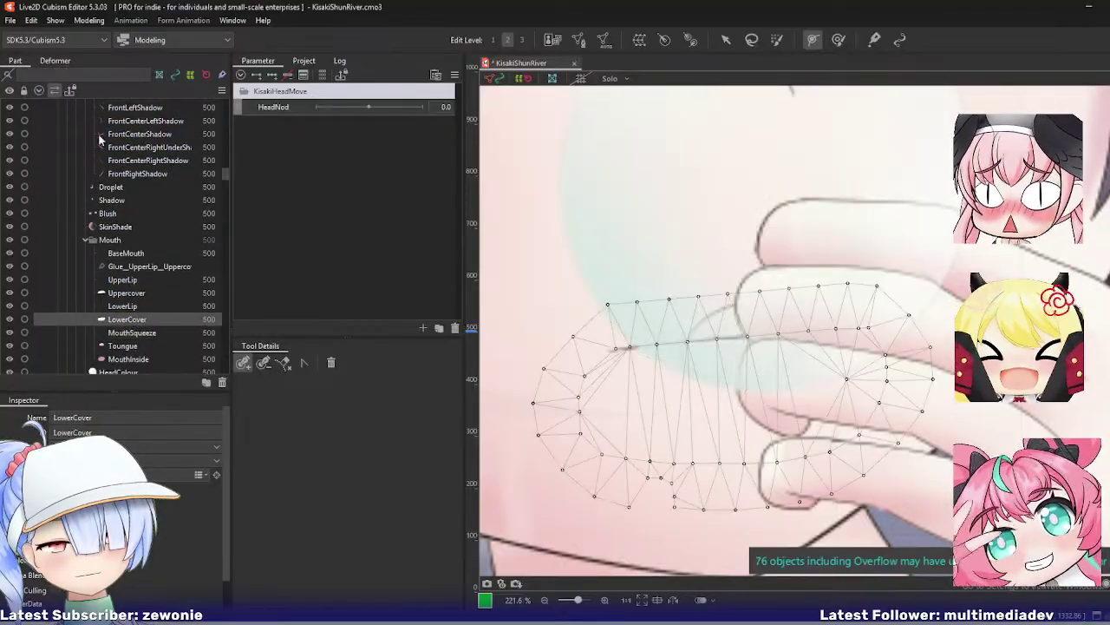
Step: Edit the LowerCover mesh and close the gap in its lower outer outline with a connecting edge
click(55, 60)
key(ctrl+e)
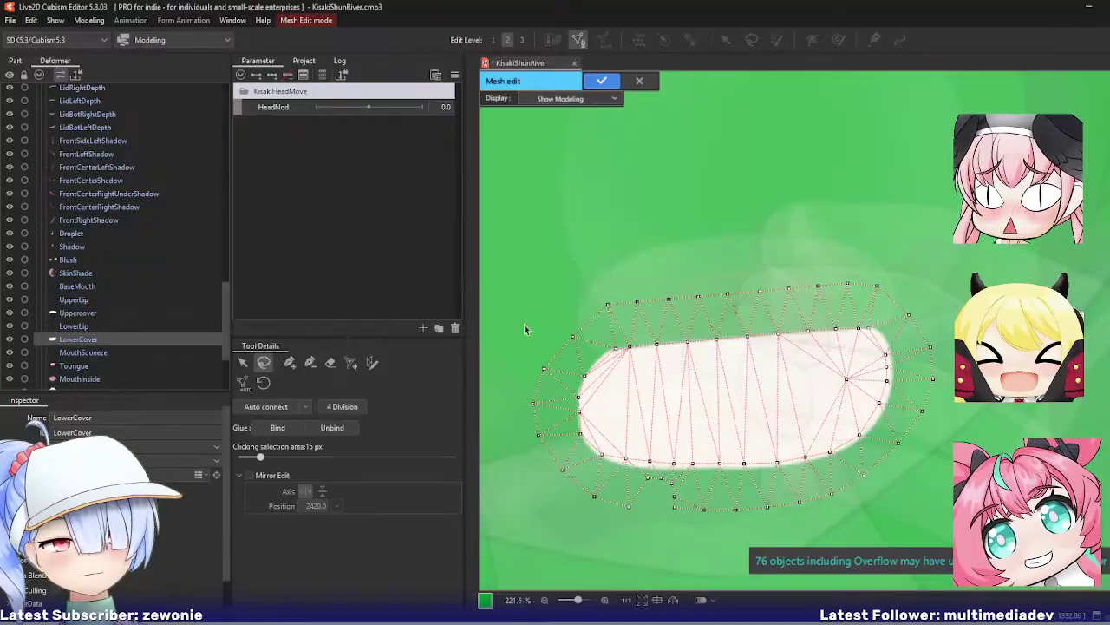
drag(652, 377, 669, 324)
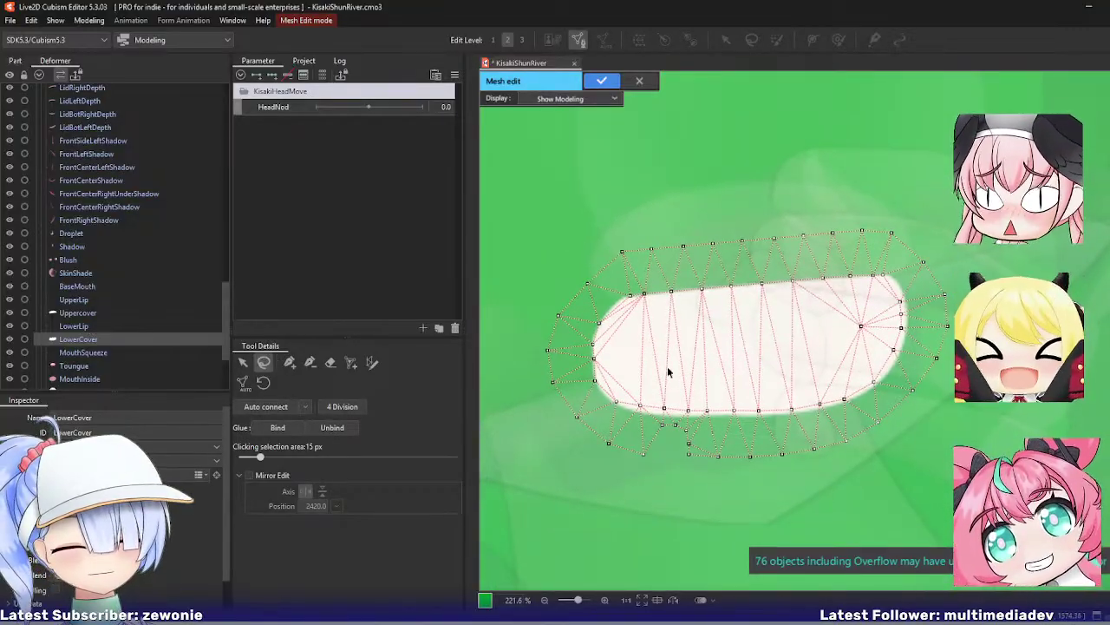
scroll(679, 489, up, 3)
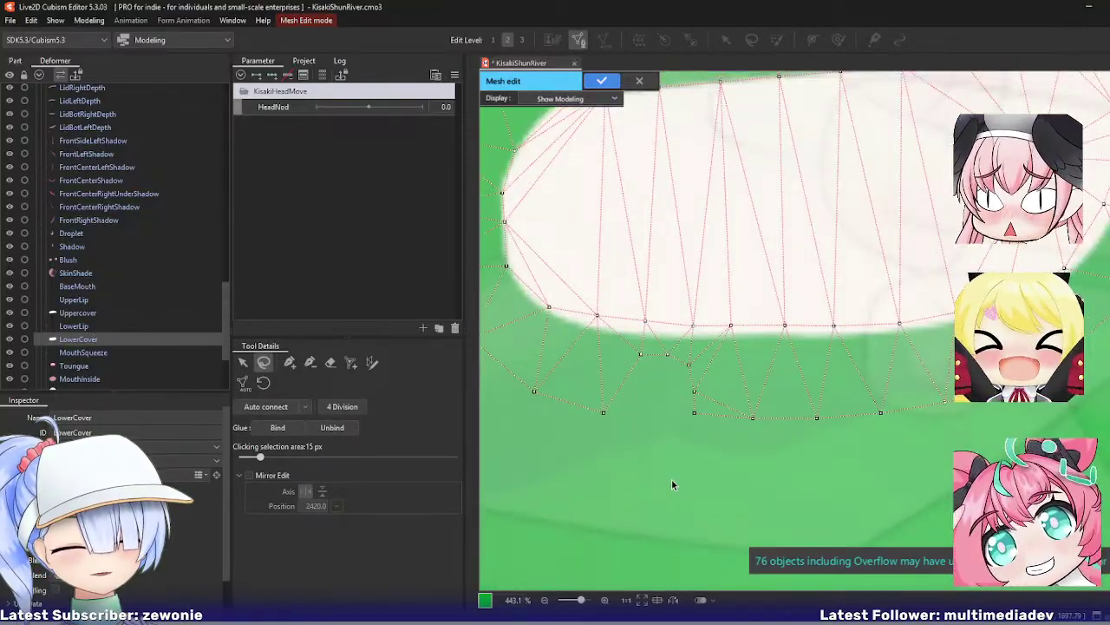
scroll(671, 483, down, 2)
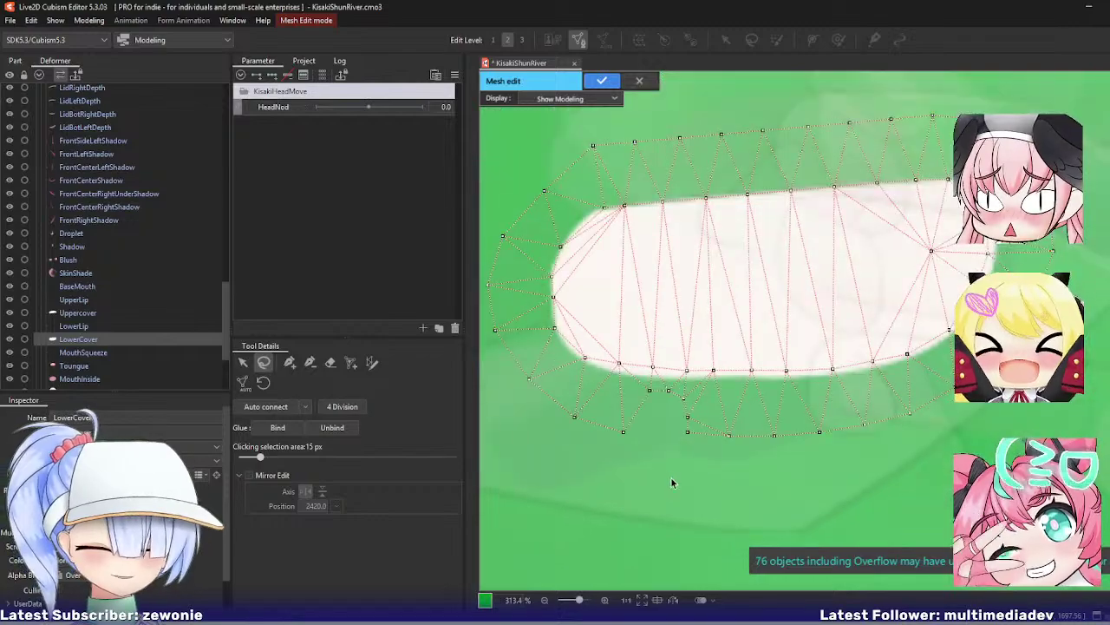
drag(624, 436, 694, 438)
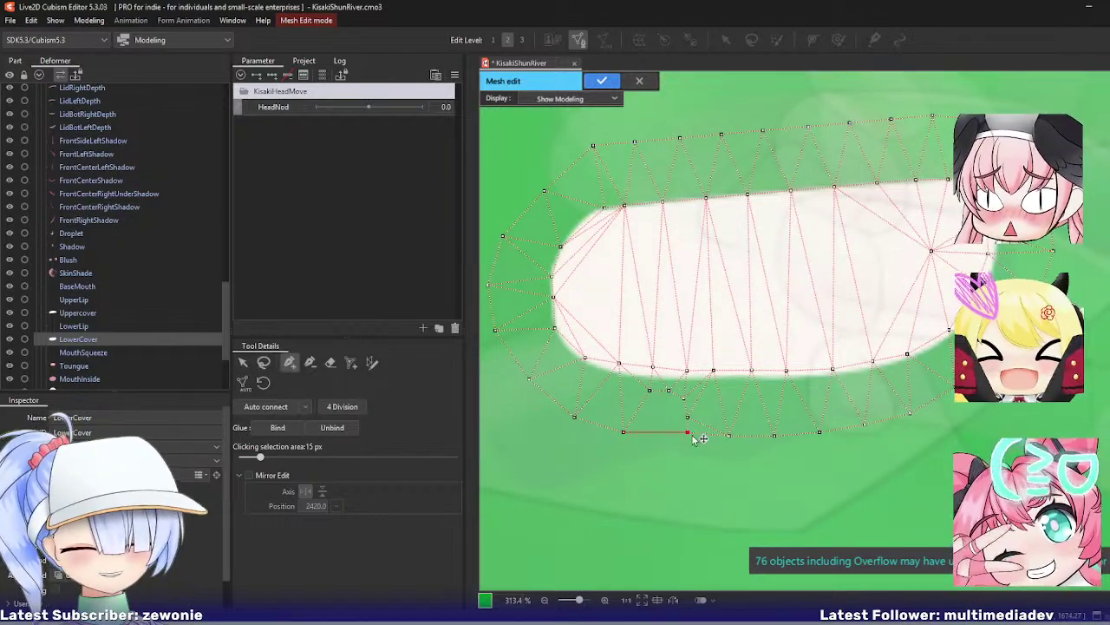
Step: Erase the LowerCover mesh down to its outer lower arc and paste the copied lip mesh into it
click(330, 362)
drag(607, 210, 912, 193)
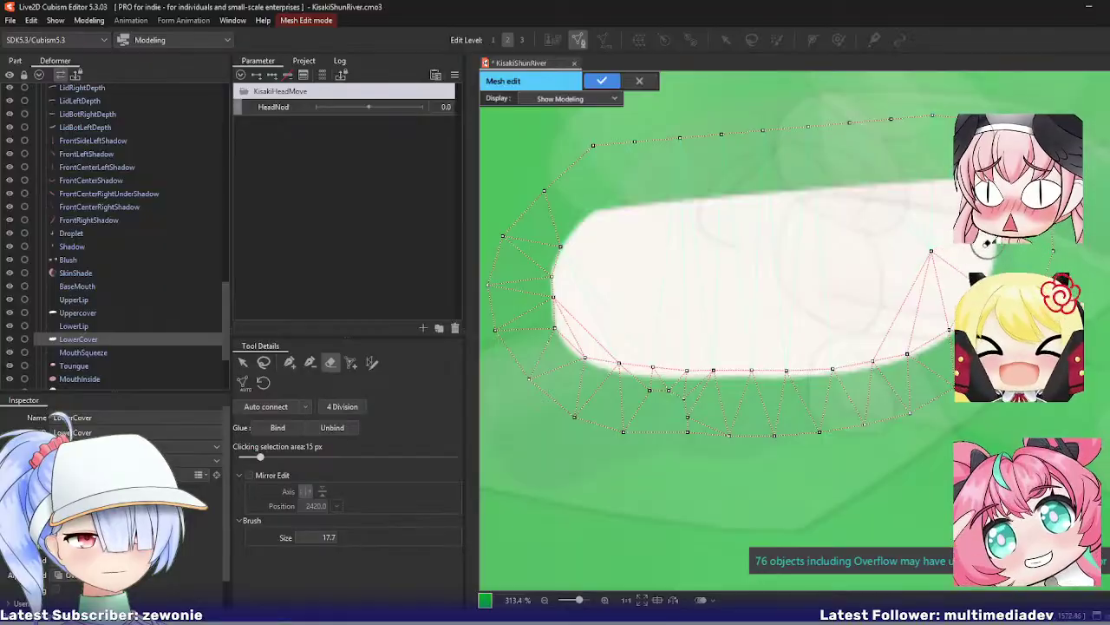
mouse_move(969, 283)
mouse_down()
mouse_move(913, 360)
mouse_move(618, 362)
mouse_move(589, 354)
mouse_move(558, 300)
mouse_move(572, 271)
mouse_up()
mouse_move(604, 326)
mouse_down()
mouse_move(691, 400)
mouse_move(598, 184)
mouse_move(706, 129)
mouse_move(989, 114)
mouse_move(1041, 209)
mouse_move(793, 188)
mouse_move(518, 198)
mouse_move(503, 238)
mouse_up()
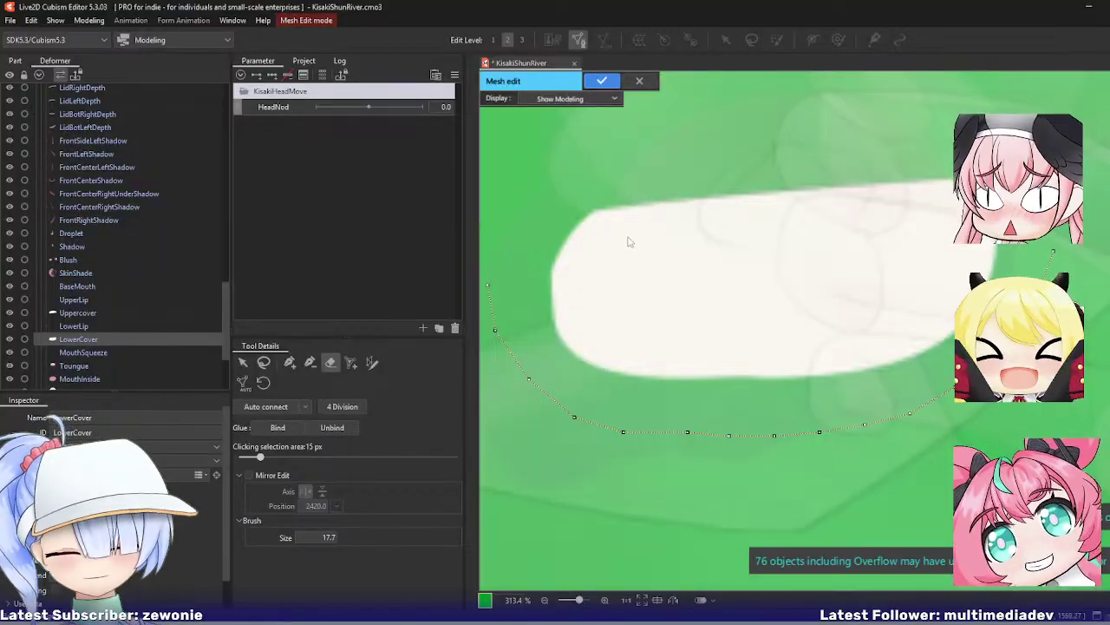
drag(706, 315, 773, 326)
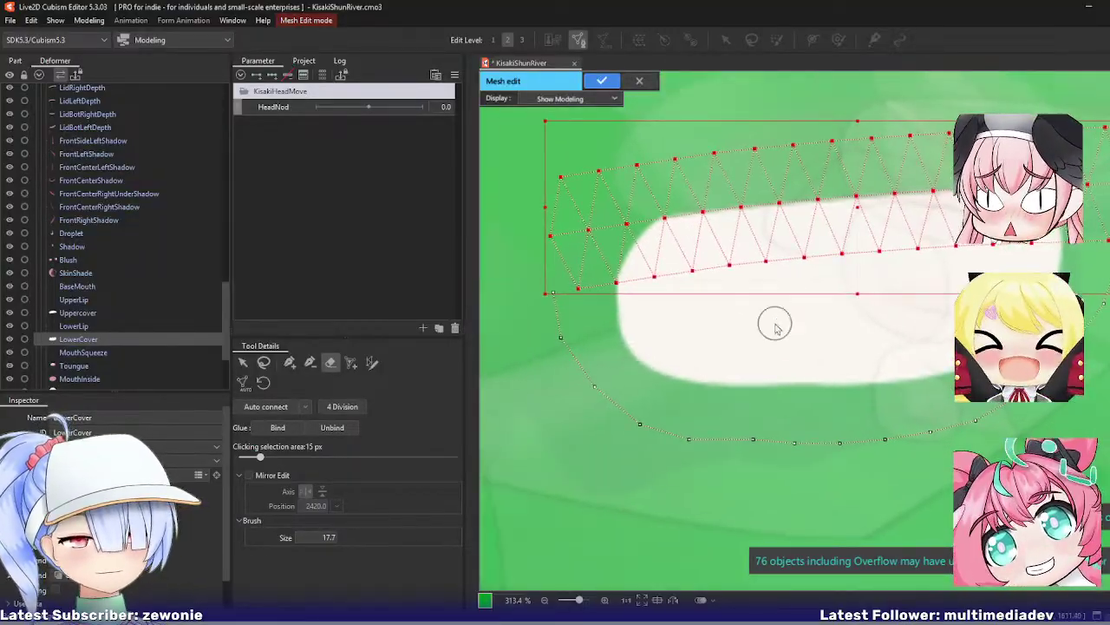
Step: Remove the arc's surplus end points, join it to the pasted lip mesh, fill in the connecting edges, and apply the LowerCover mesh
scroll(773, 326, down, 2)
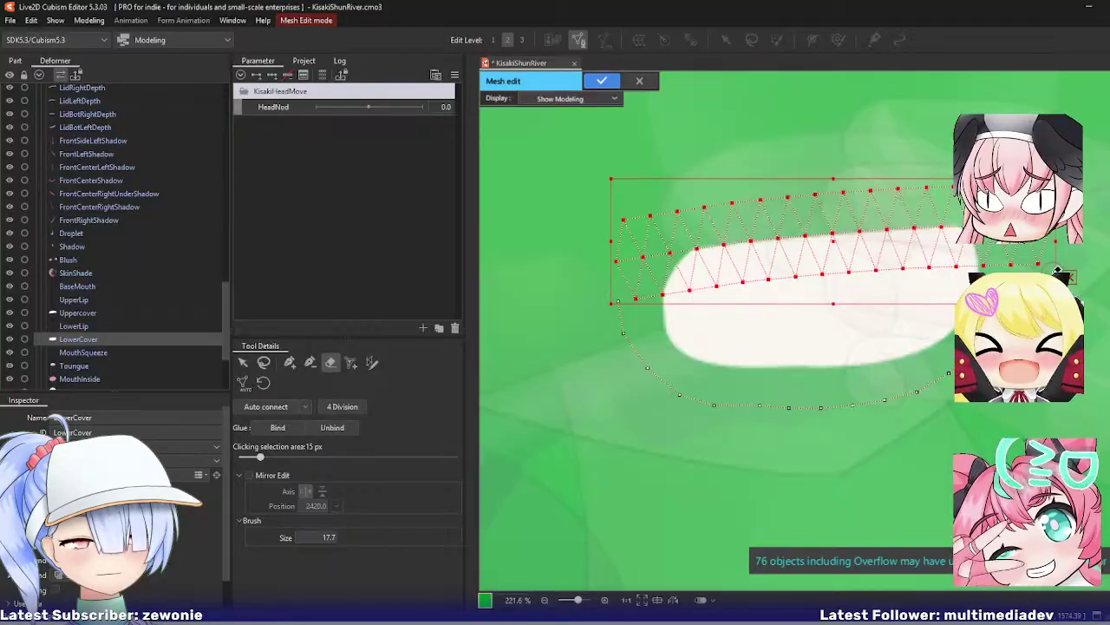
click(667, 303)
click(621, 303)
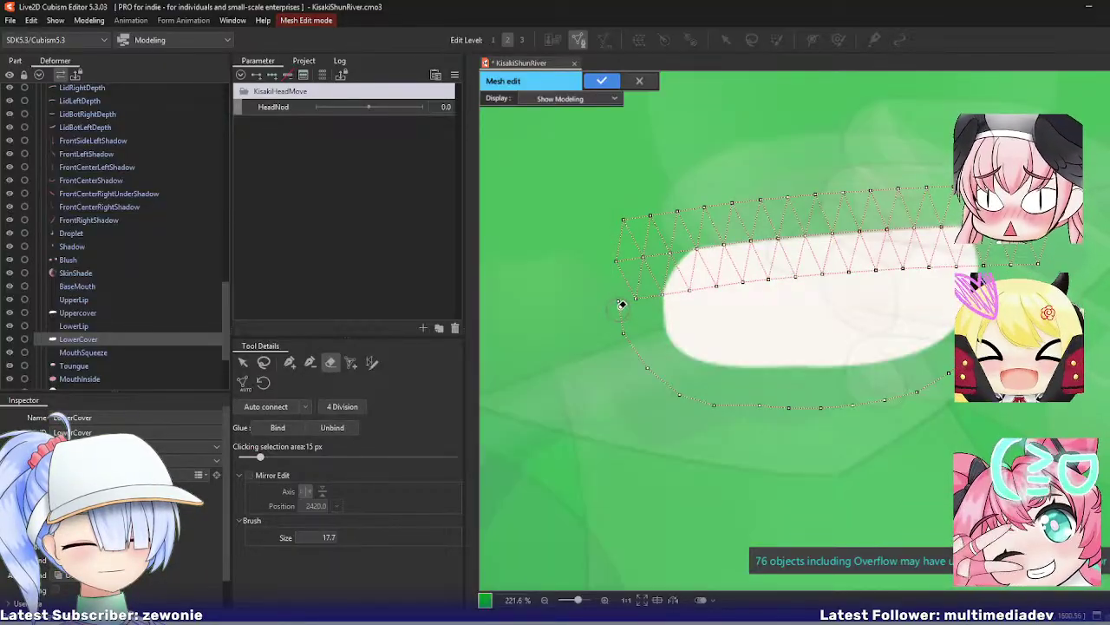
click(291, 362)
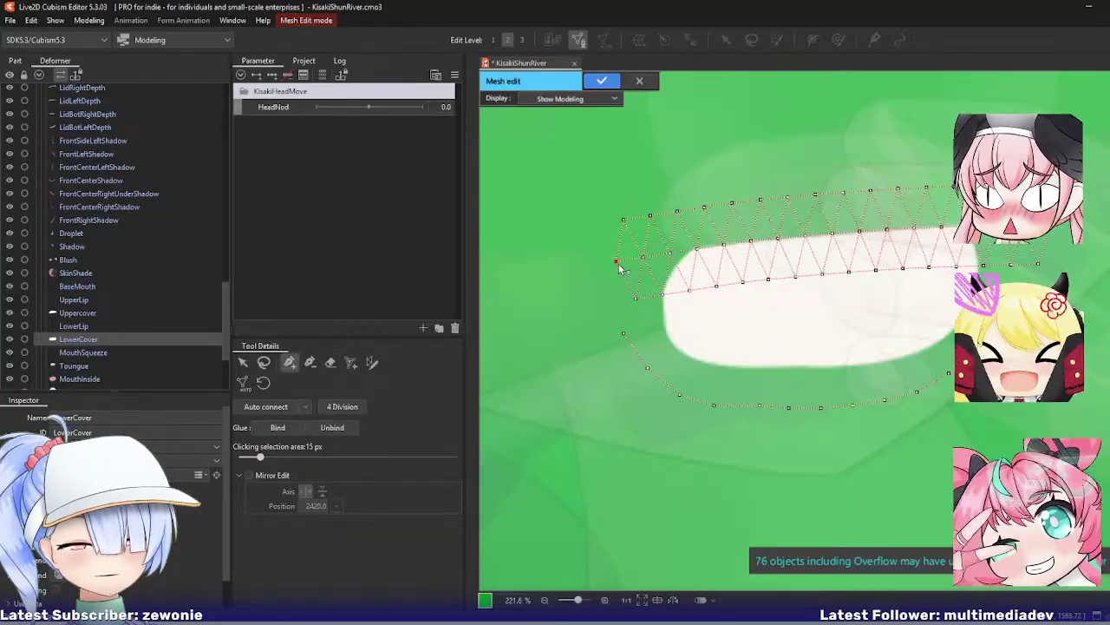
click(616, 261)
click(624, 334)
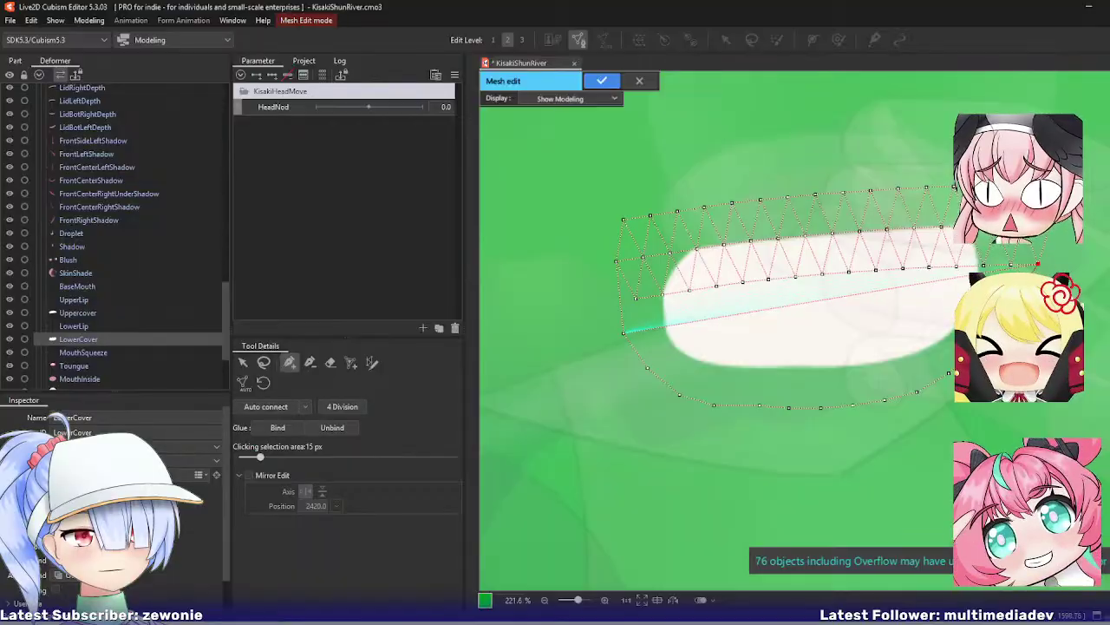
key(Escape)
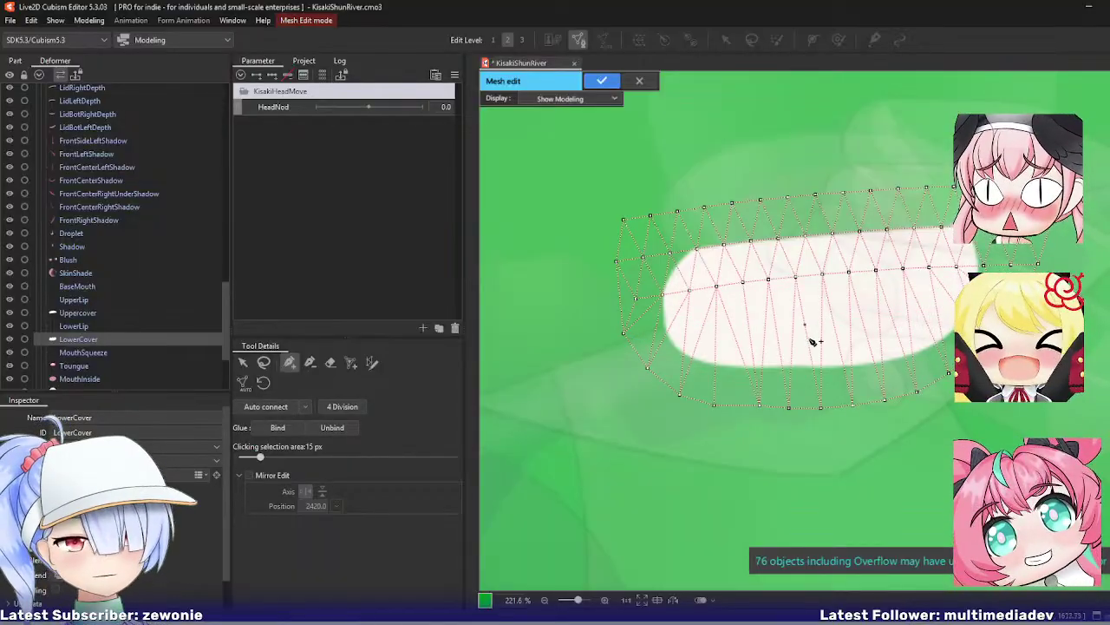
key(ctrl+e)
Step: Glue the LowerLip and LowerCover meshes together along their shared lip points
click(81, 326)
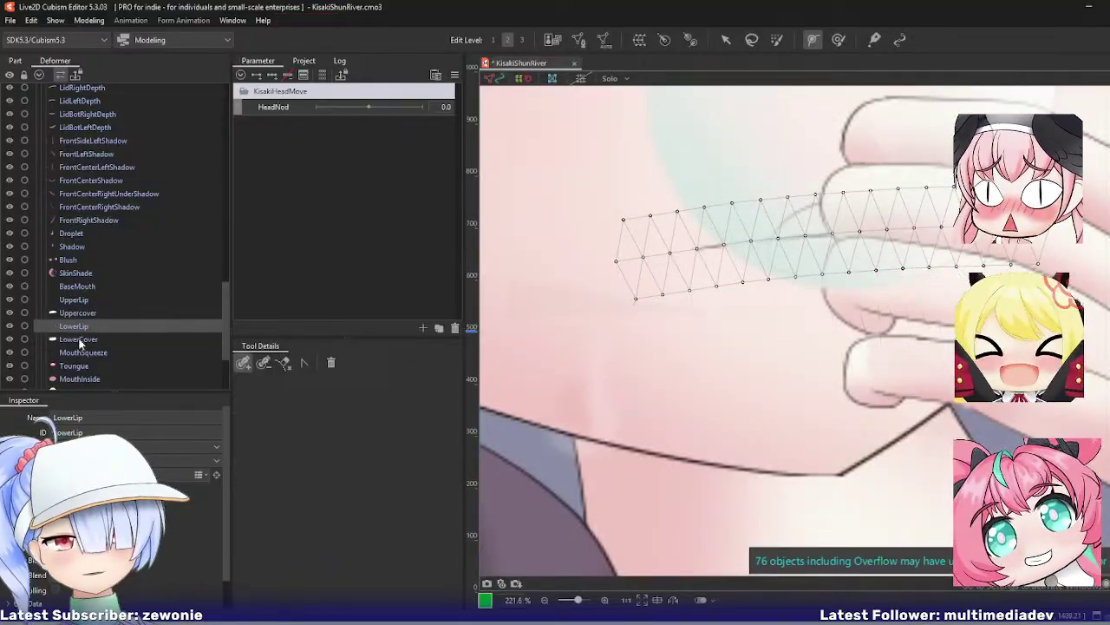
ctrl+click(79, 340)
key(ctrl+e)
click(263, 361)
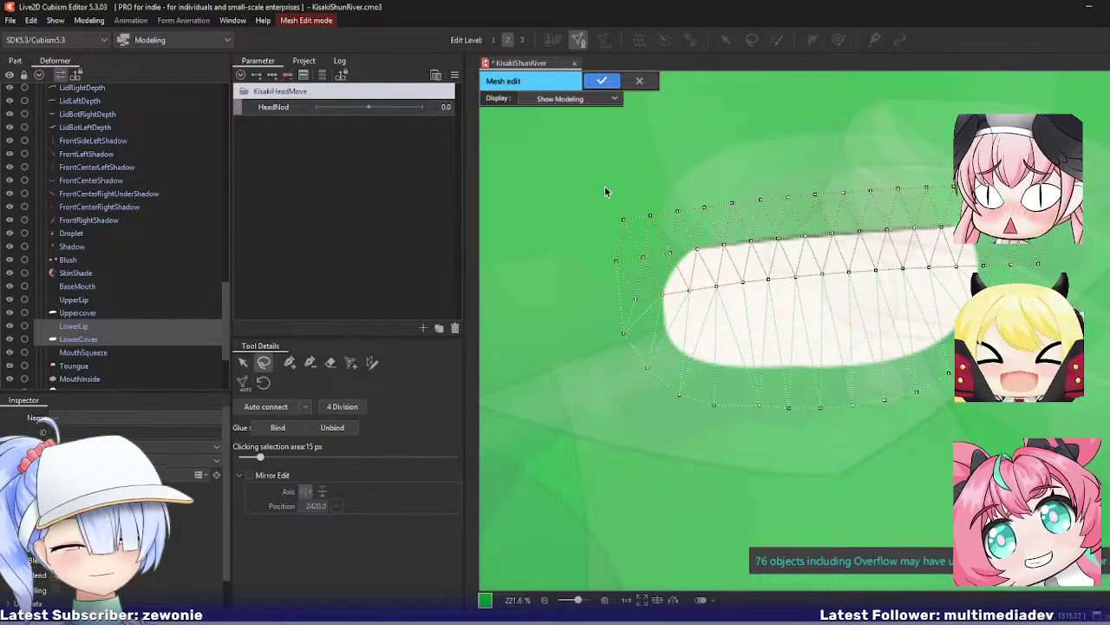
mouse_move(604, 186)
mouse_down()
mouse_move(628, 316)
mouse_move(997, 286)
mouse_move(605, 186)
mouse_up()
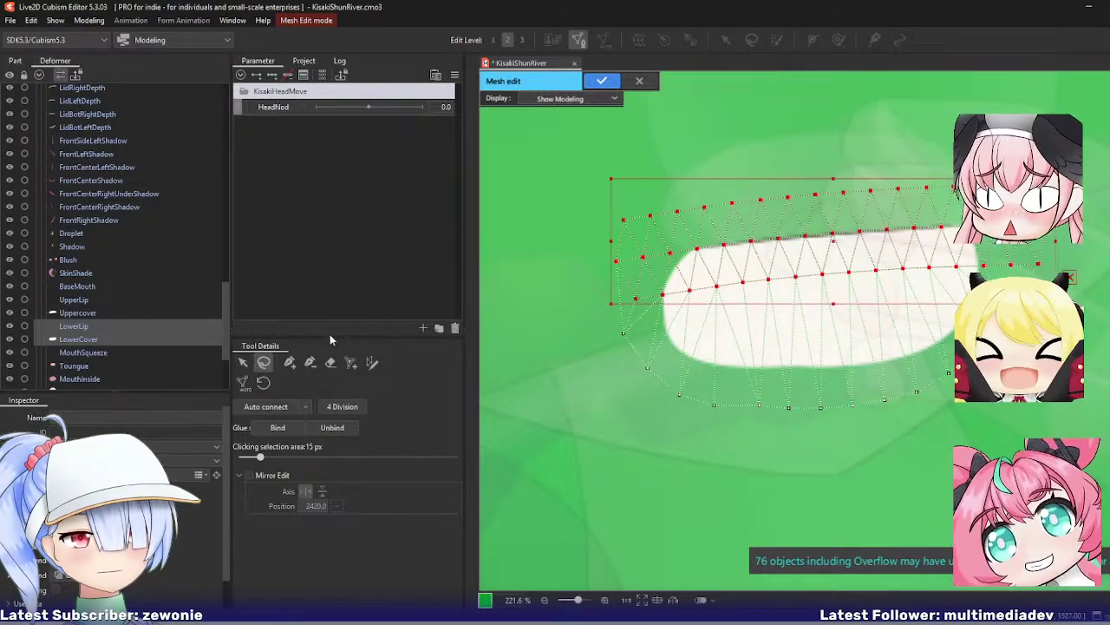
click(279, 426)
Step: Edit the MouthSqueeze mesh and close the gap in its lower outer outline
click(115, 354)
key(ctrl+e)
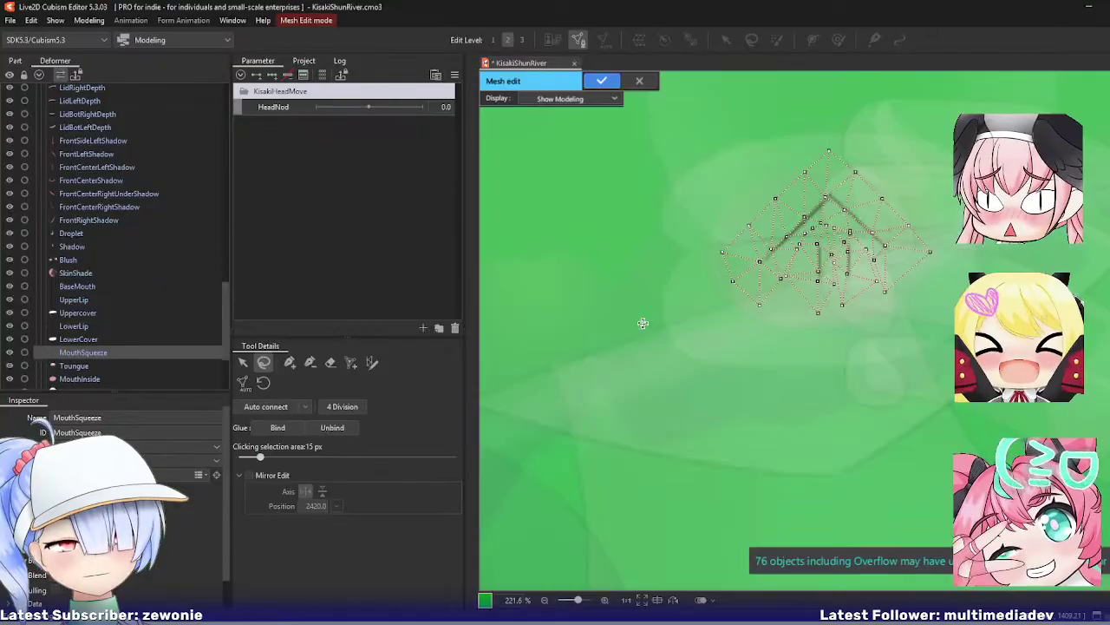
drag(594, 358, 564, 380)
scroll(564, 379, up, 3)
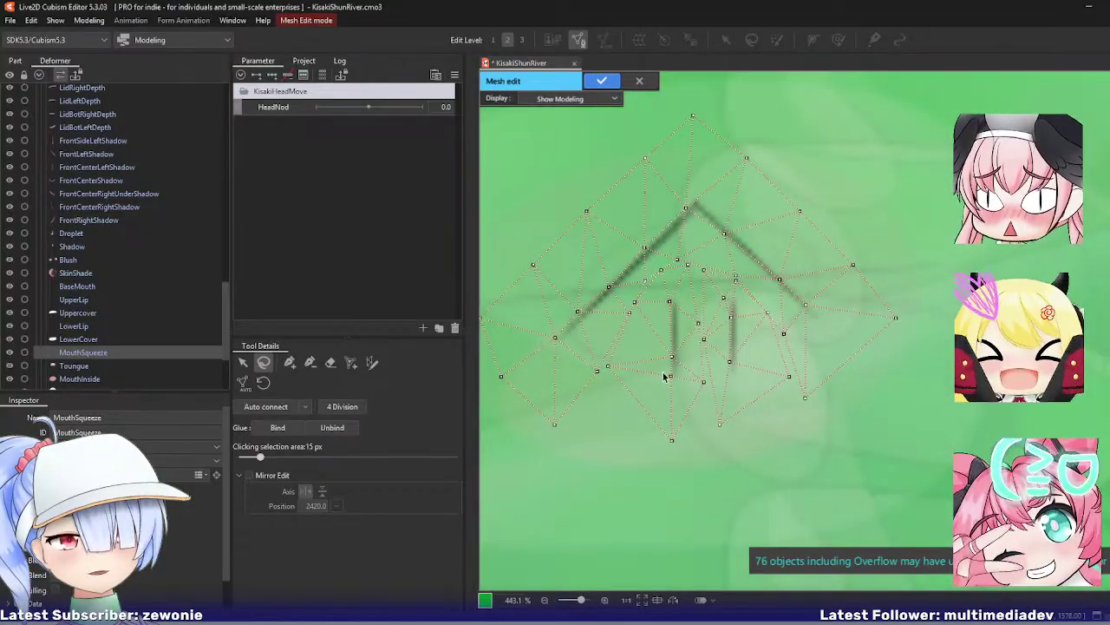
click(290, 362)
click(586, 408)
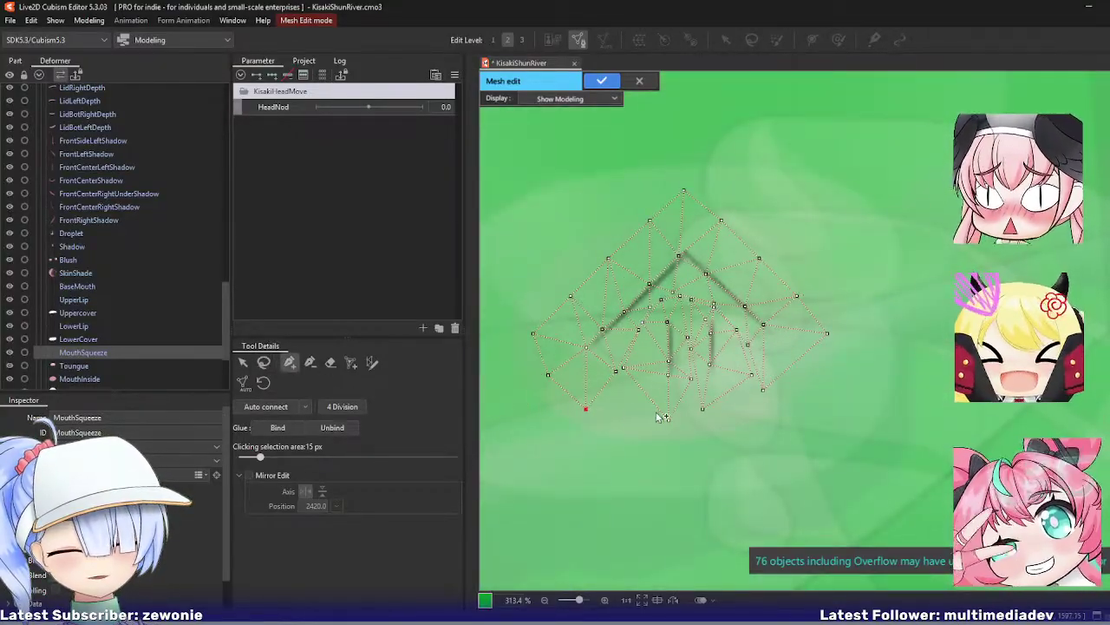
click(669, 420)
click(674, 423)
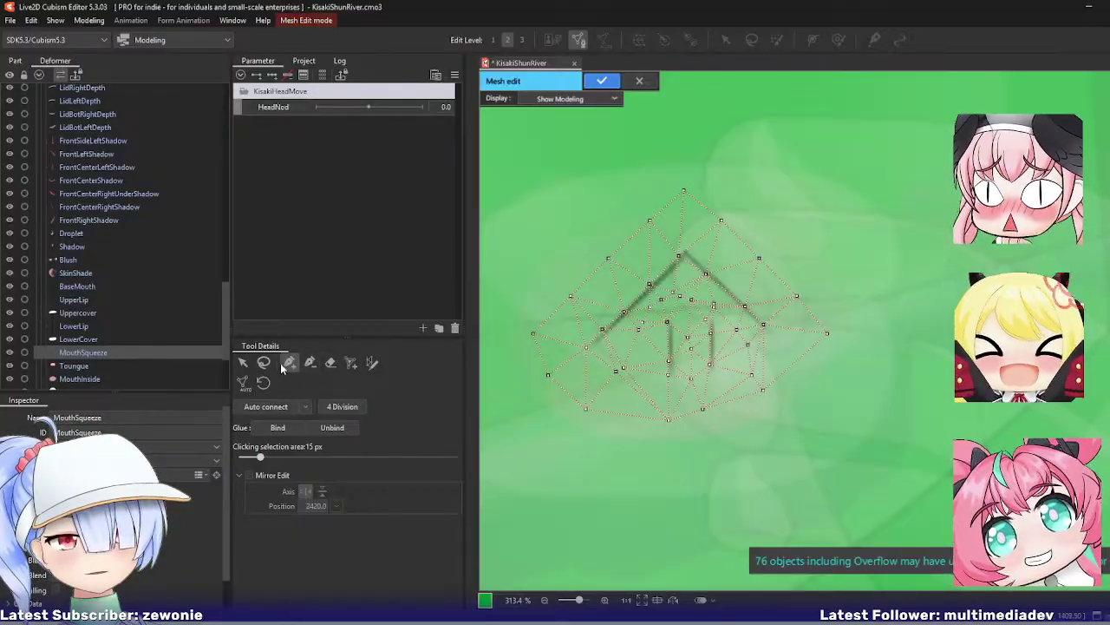
Step: Erase the inner points of the MouthSqueeze mesh and redraw the broken lower-left edges of its outline
click(329, 362)
mouse_move(587, 344)
mouse_down()
mouse_move(666, 272)
mouse_move(708, 262)
mouse_move(751, 314)
mouse_move(748, 359)
mouse_move(719, 373)
mouse_move(637, 367)
mouse_move(658, 311)
mouse_move(724, 304)
mouse_move(686, 347)
mouse_move(704, 324)
mouse_up()
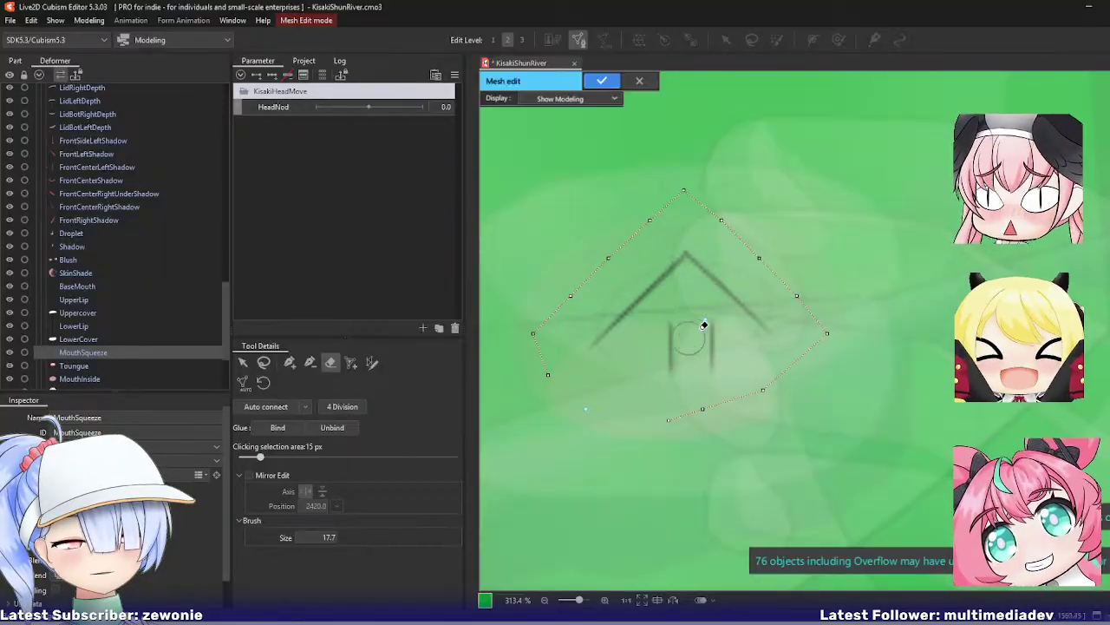
click(289, 362)
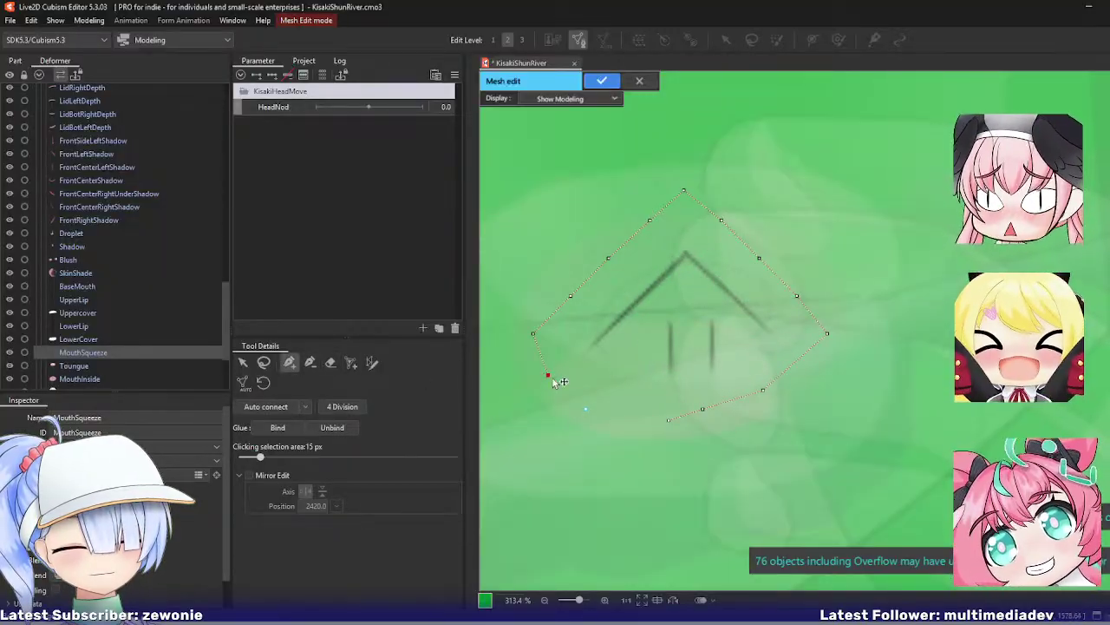
click(586, 409)
click(632, 415)
click(668, 420)
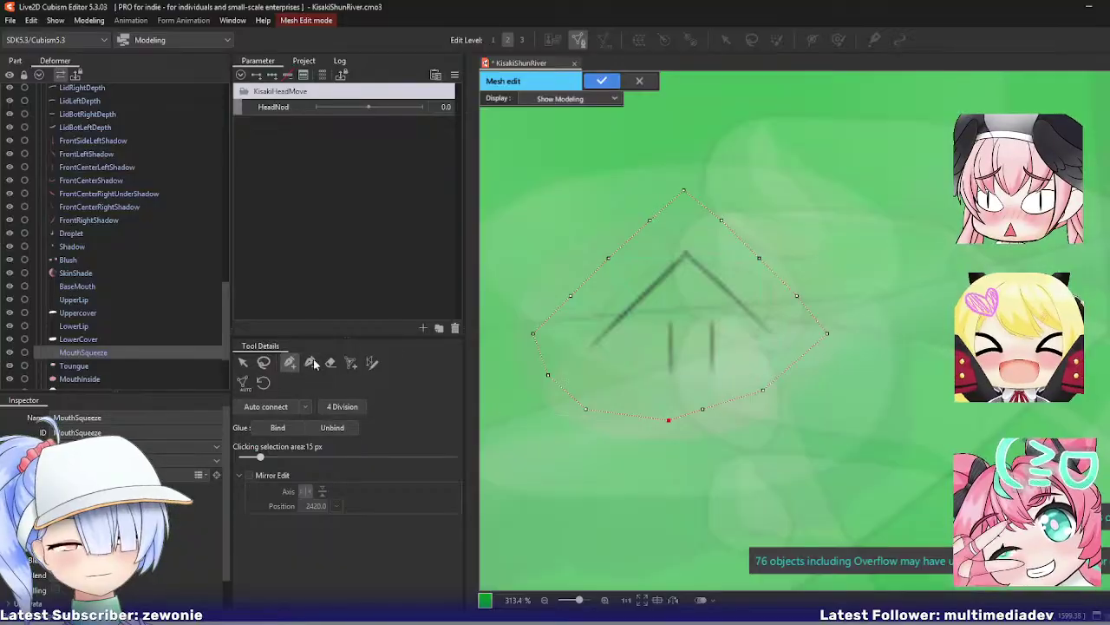
Step: Add points along the MouthSqueeze peak line and between its two short strokes, connect the mesh, and apply it
click(589, 346)
click(687, 252)
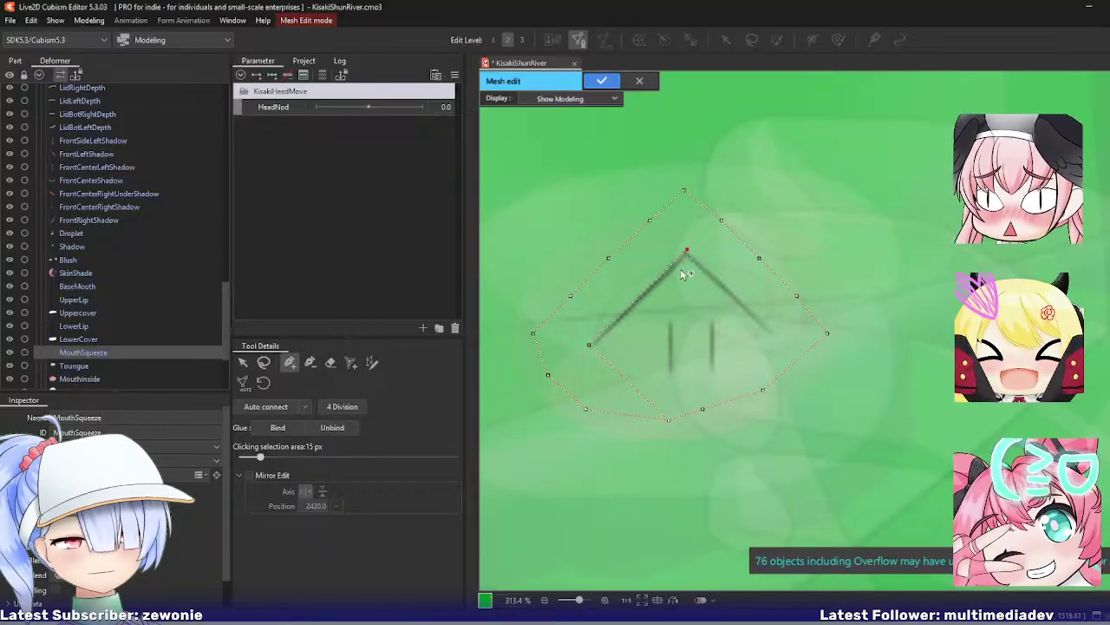
click(638, 299)
click(732, 292)
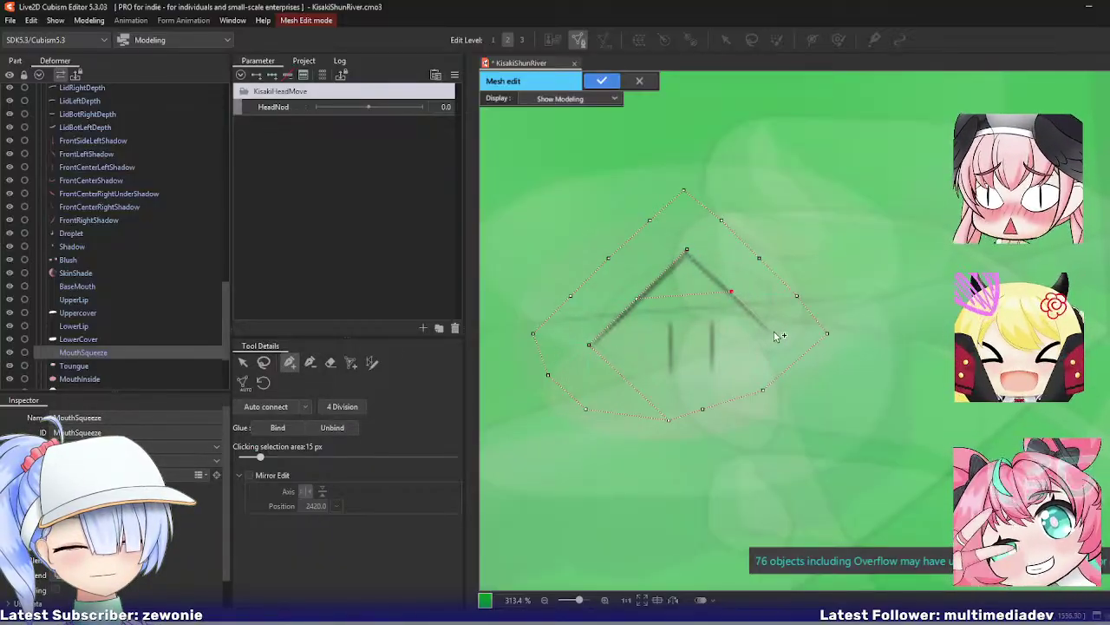
click(773, 330)
click(693, 372)
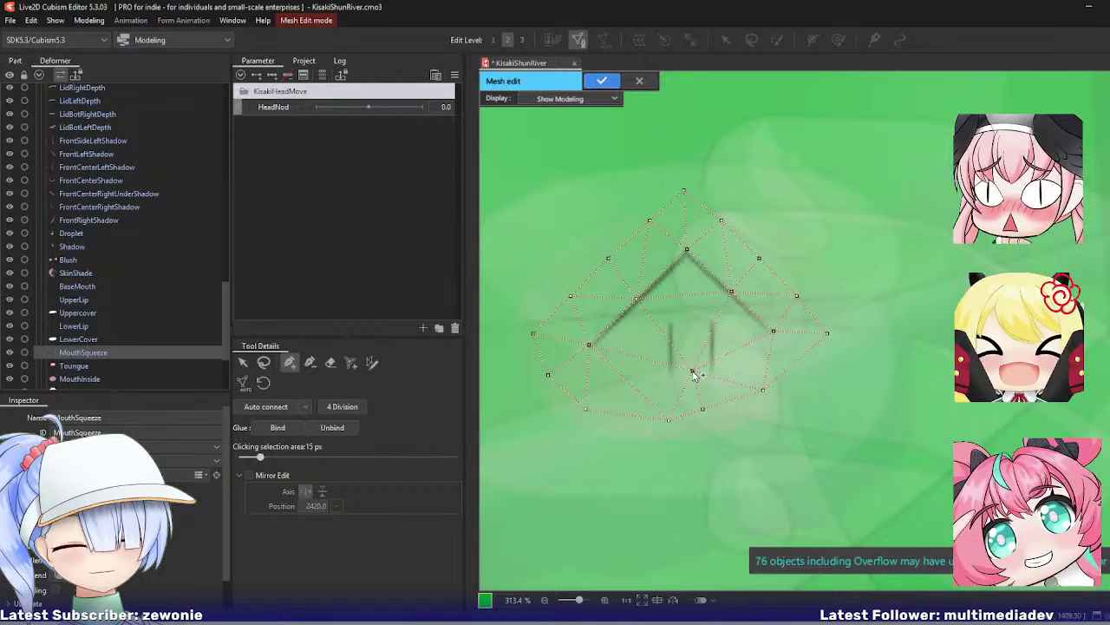
key(Return)
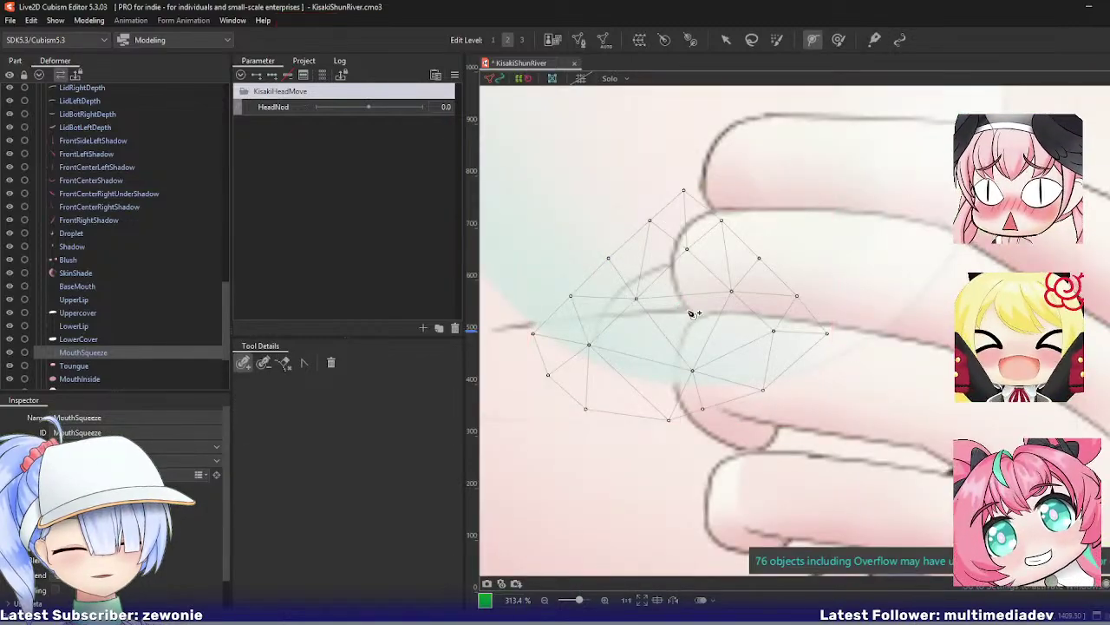
Step: Examine the Toungue, MouthInside and HeadColour meshes, leaving each as it is
click(73, 365)
double_click(588, 330)
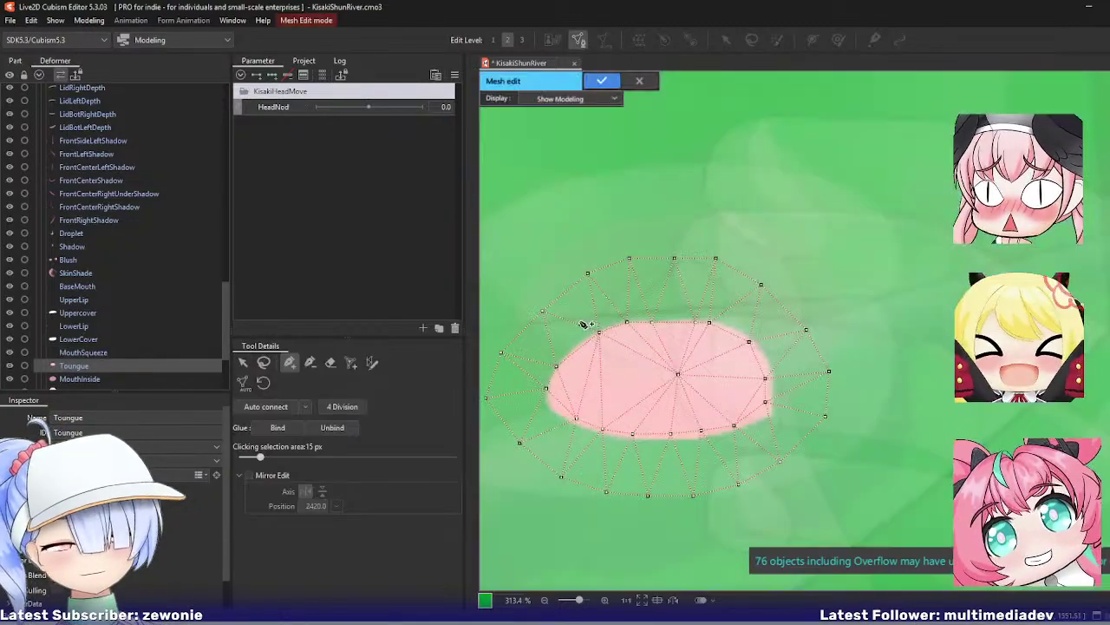
key(Return)
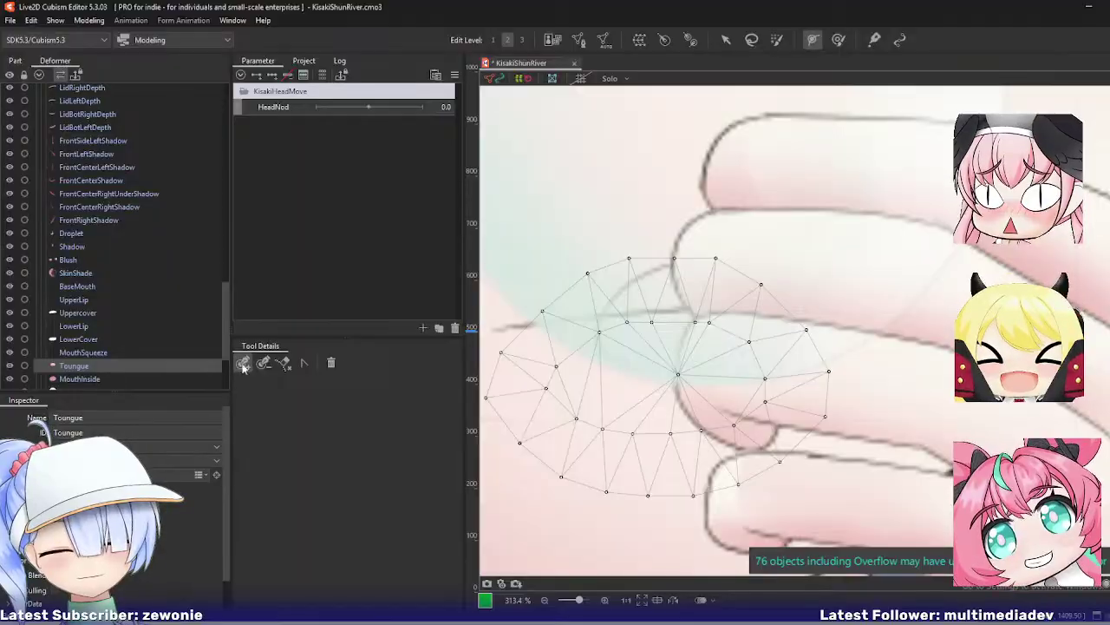
double_click(680, 324)
key(Return)
scroll(174, 329, down, 3)
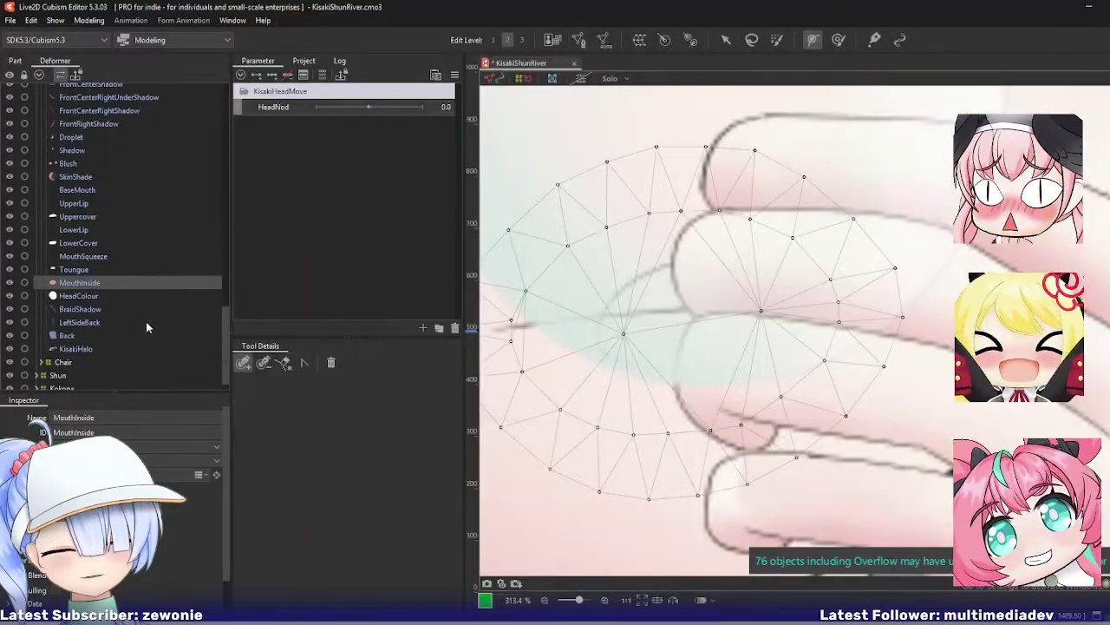
click(56, 296)
scroll(634, 358, down, 5)
Step: Remove surplus points from the BraidShadow mesh around the knot and upper strand, and apply the mesh
click(95, 311)
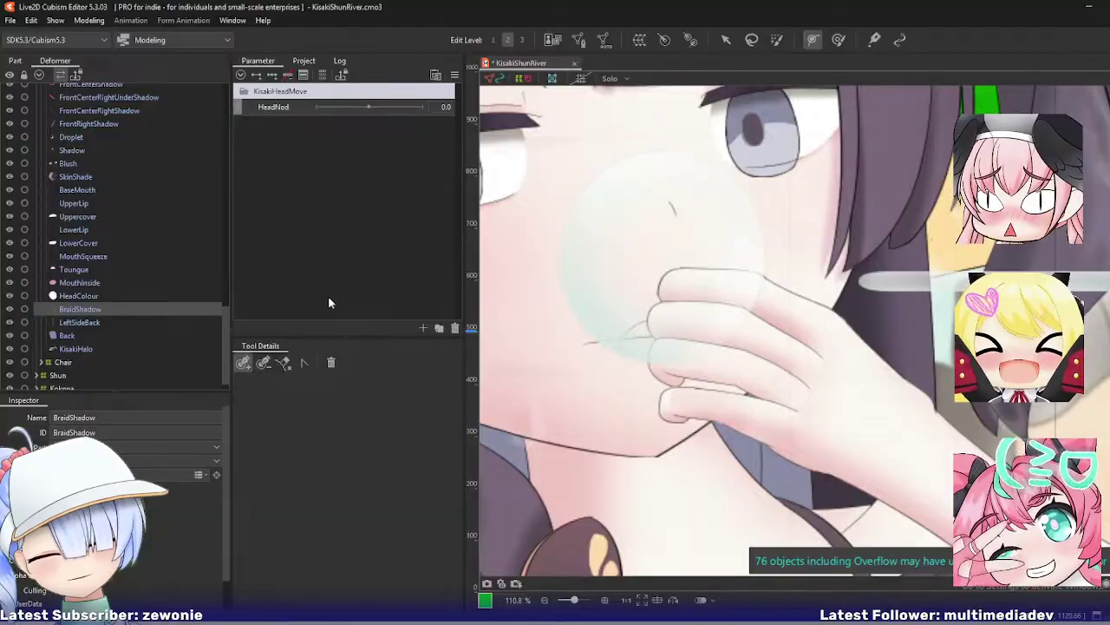
key(f)
key(ctrl+e)
drag(835, 304, 709, 321)
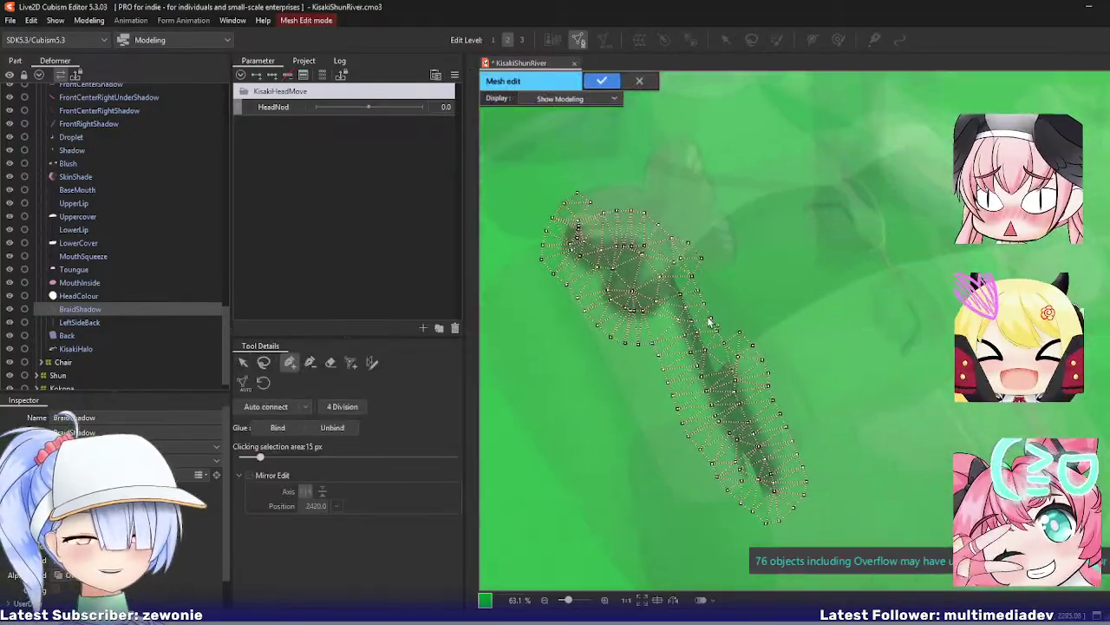
scroll(540, 257, up, 2)
click(309, 362)
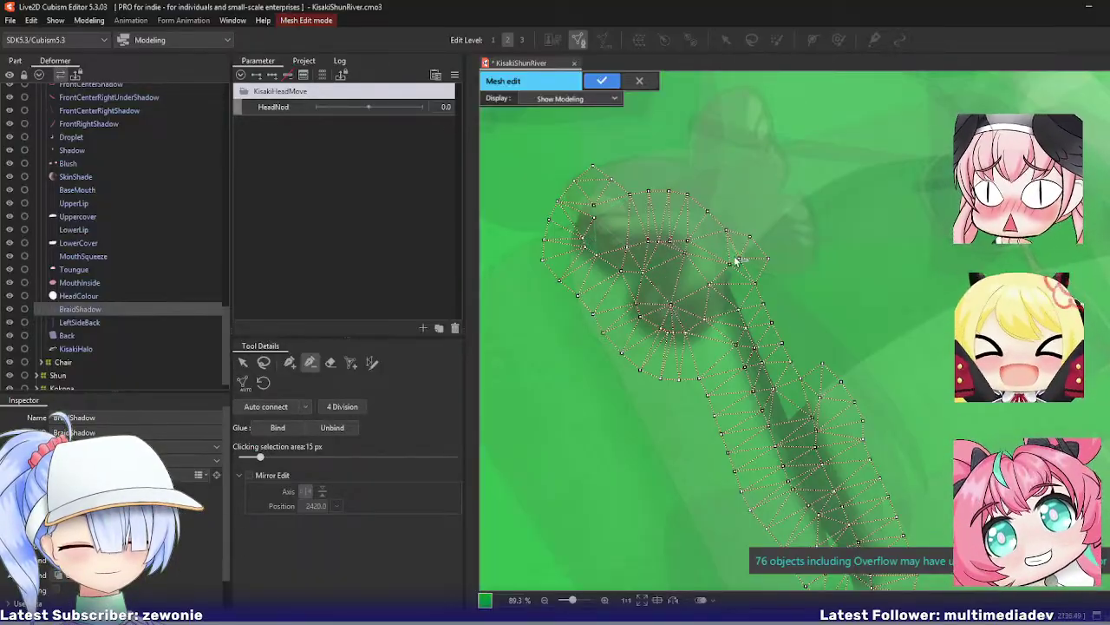
drag(727, 356, 664, 287)
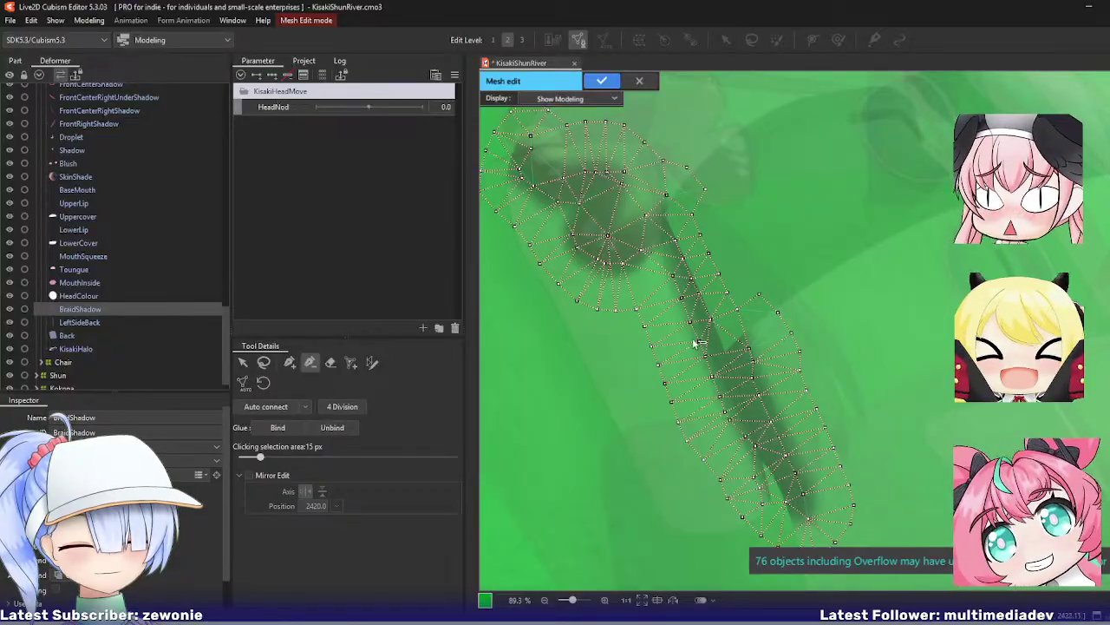
key(Return)
Step: Refine the points along the hair strand's inner edge and lower end in the LeftSideBack mesh, and apply it
click(91, 322)
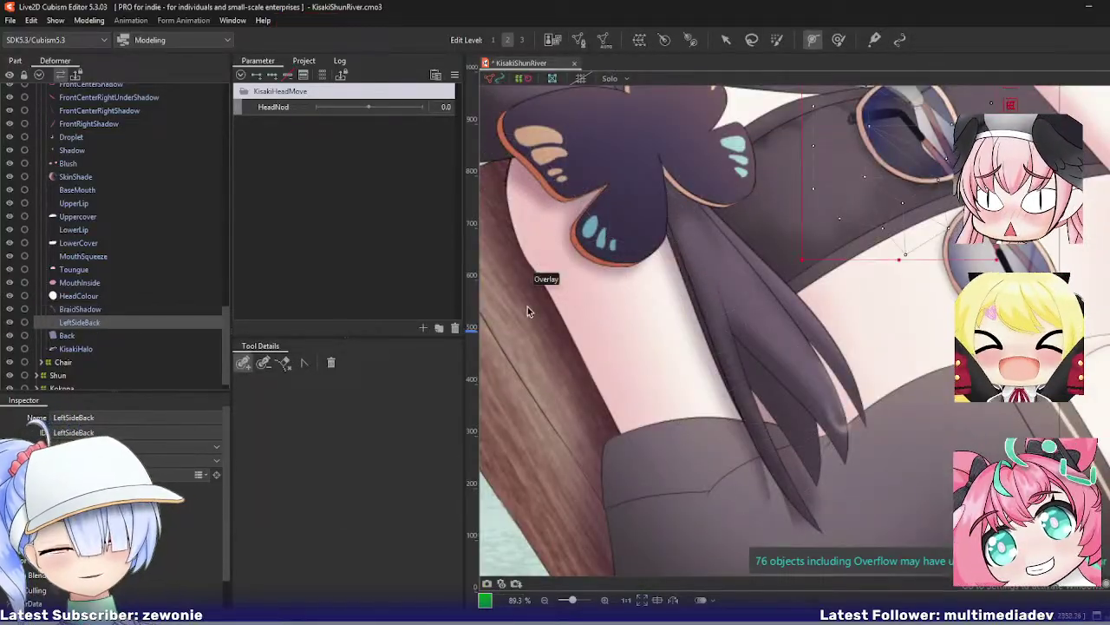
key(ctrl+e)
drag(742, 173, 660, 359)
scroll(667, 302, down, 3)
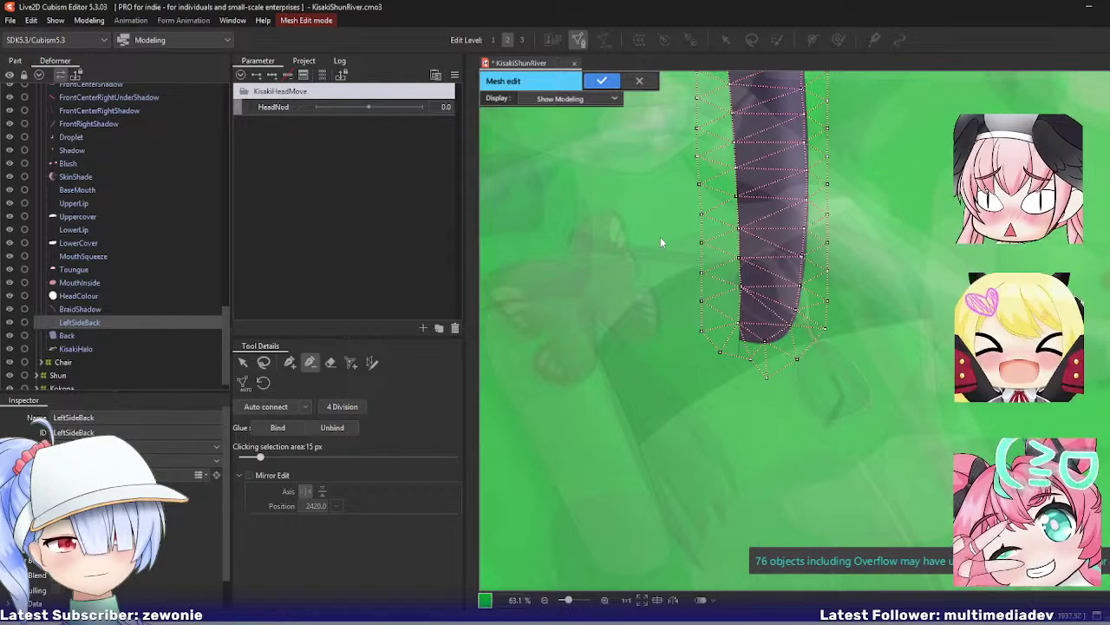
key(ctrl+e)
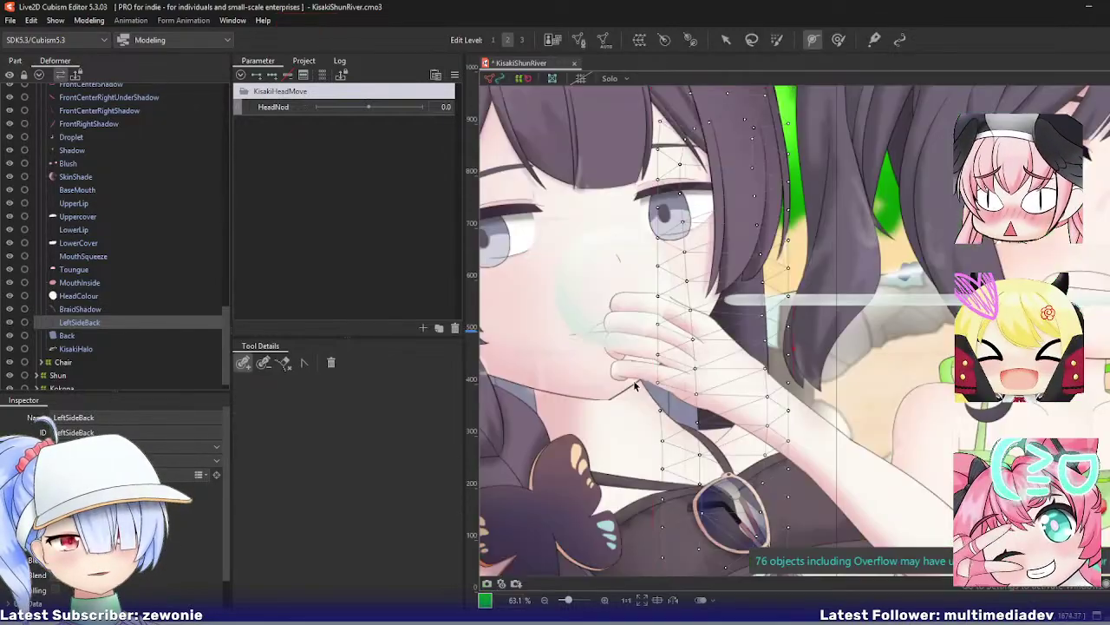
key(ctrl+e)
drag(736, 298, 683, 282)
scroll(688, 285, down, 2)
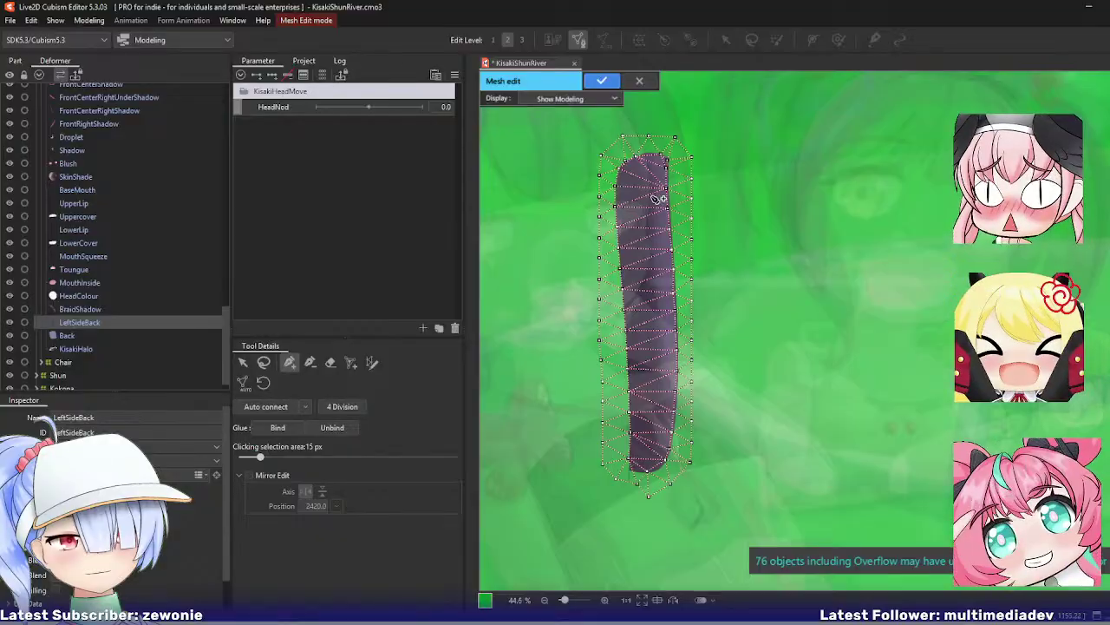
click(667, 187)
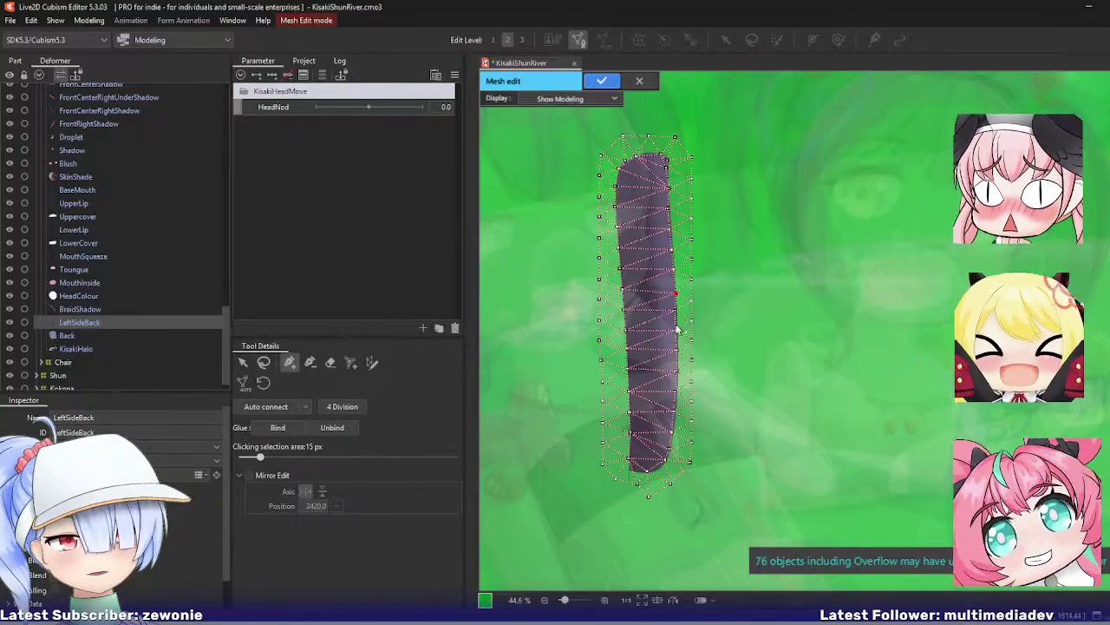
click(672, 432)
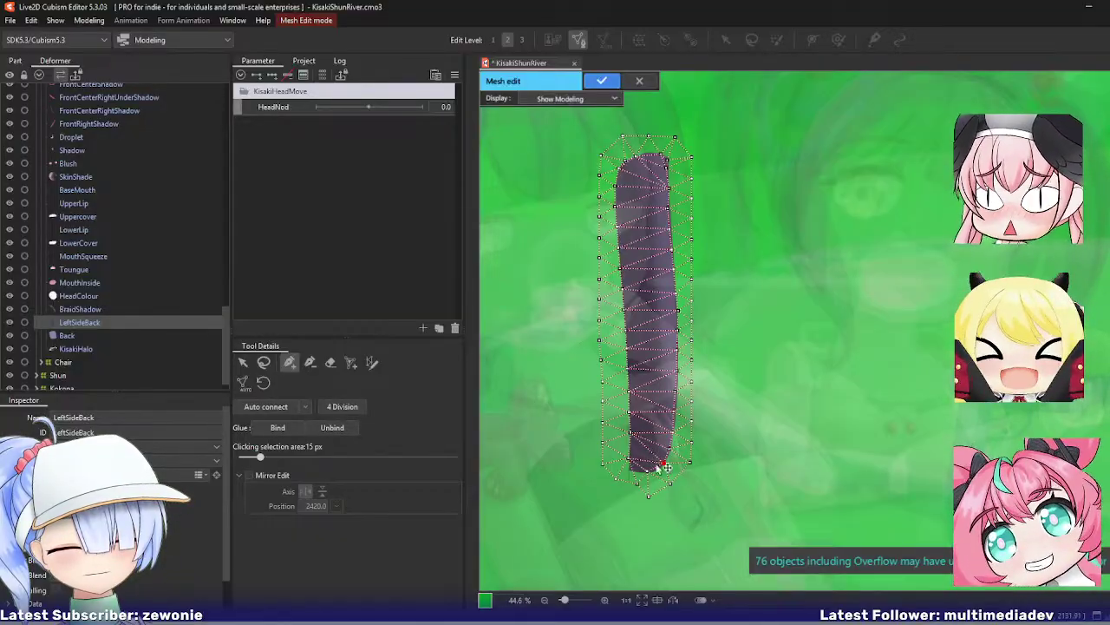
drag(631, 464, 631, 471)
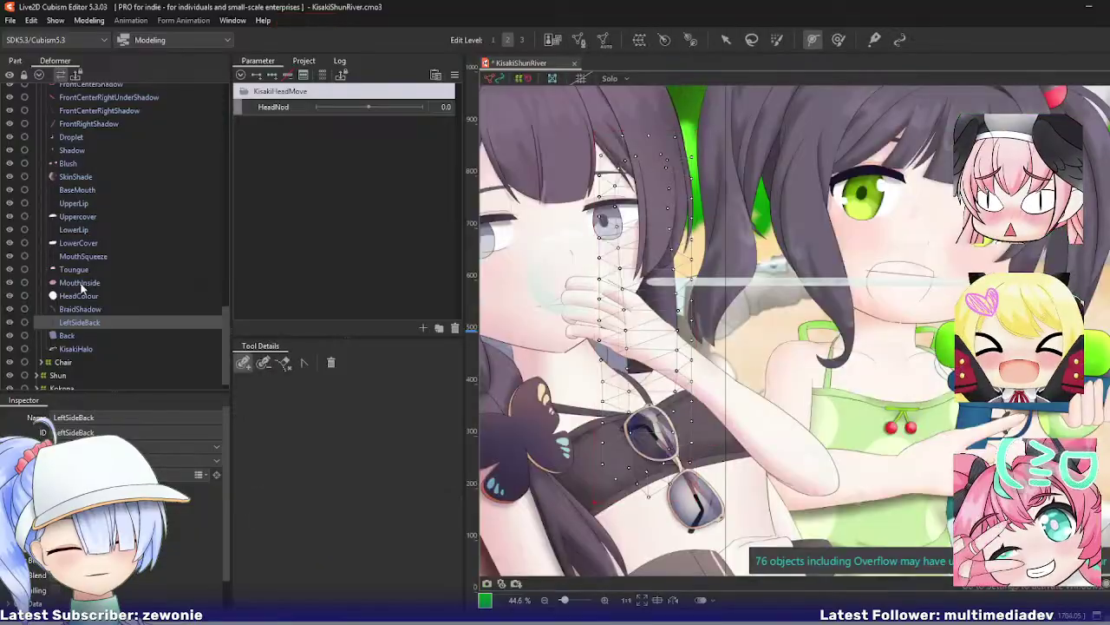
Step: Examine the Back mesh's coverage in mesh editing and leave it as it is
click(67, 335)
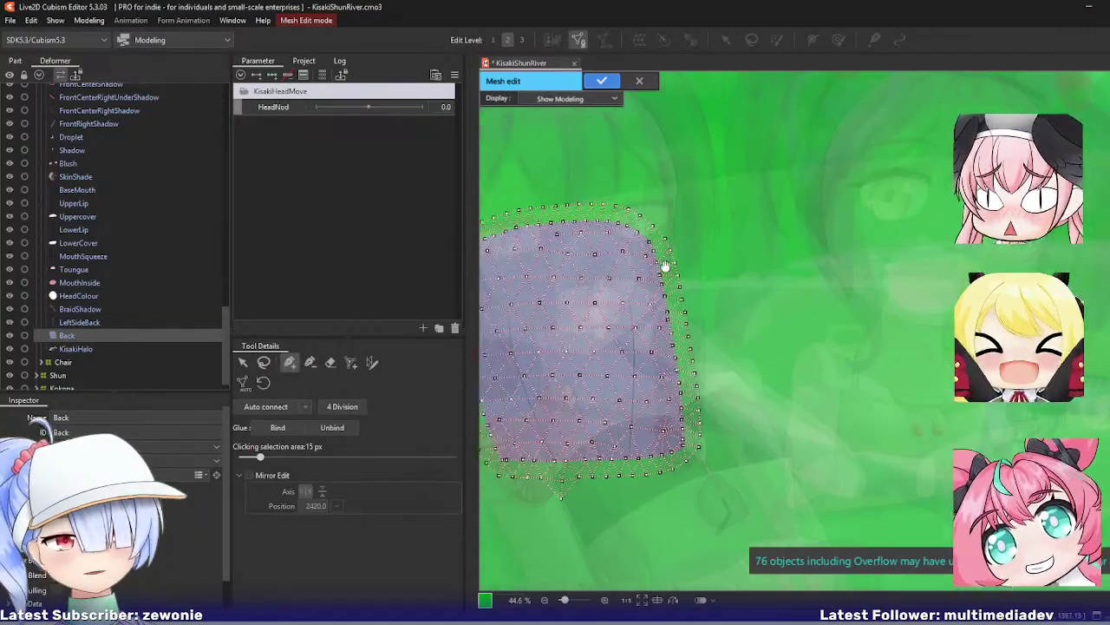
drag(665, 265, 746, 266)
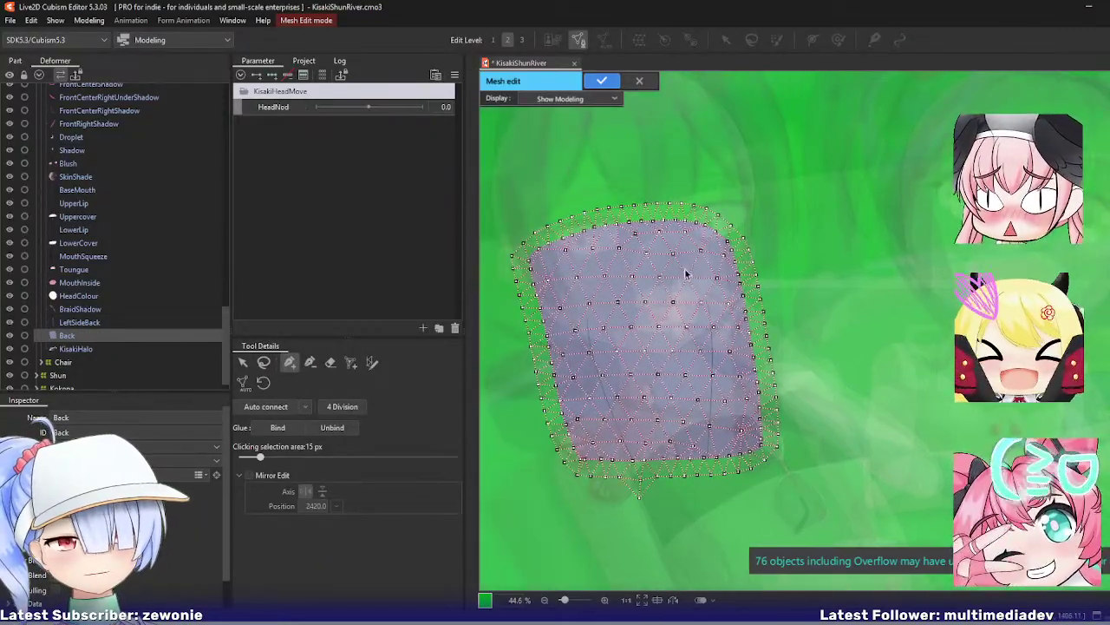
key(ctrl+e)
Step: Open the KisakiHalo mesh for editing and examine the crowded points inside the halo
click(82, 348)
key(ctrl+e)
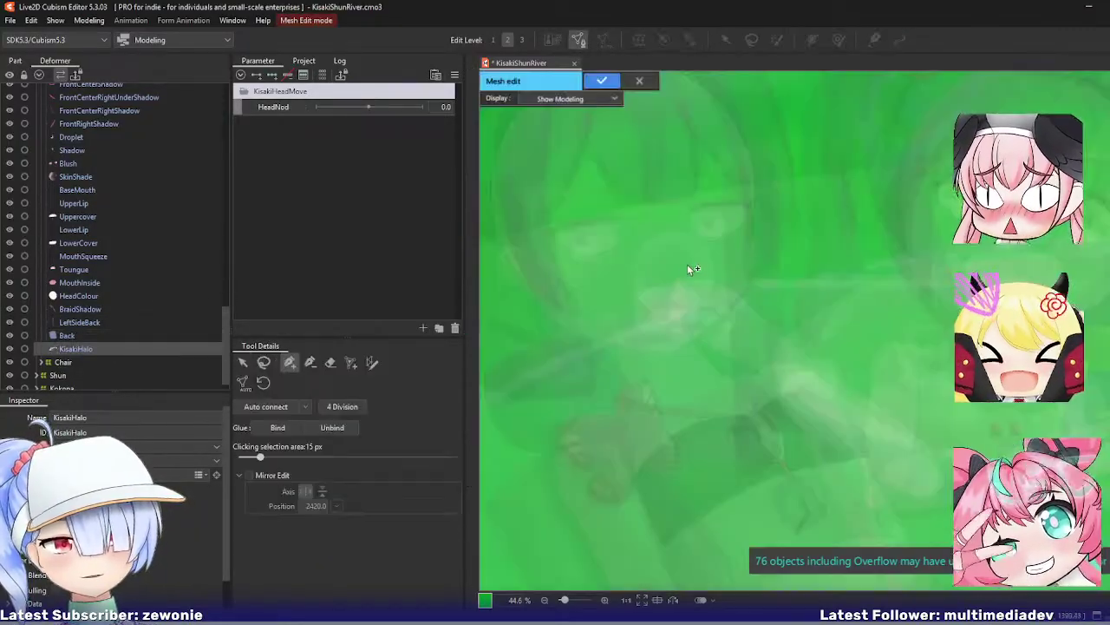
scroll(765, 308, down, 2)
drag(588, 164, 633, 271)
scroll(634, 271, up, 2)
scroll(700, 286, up, 3)
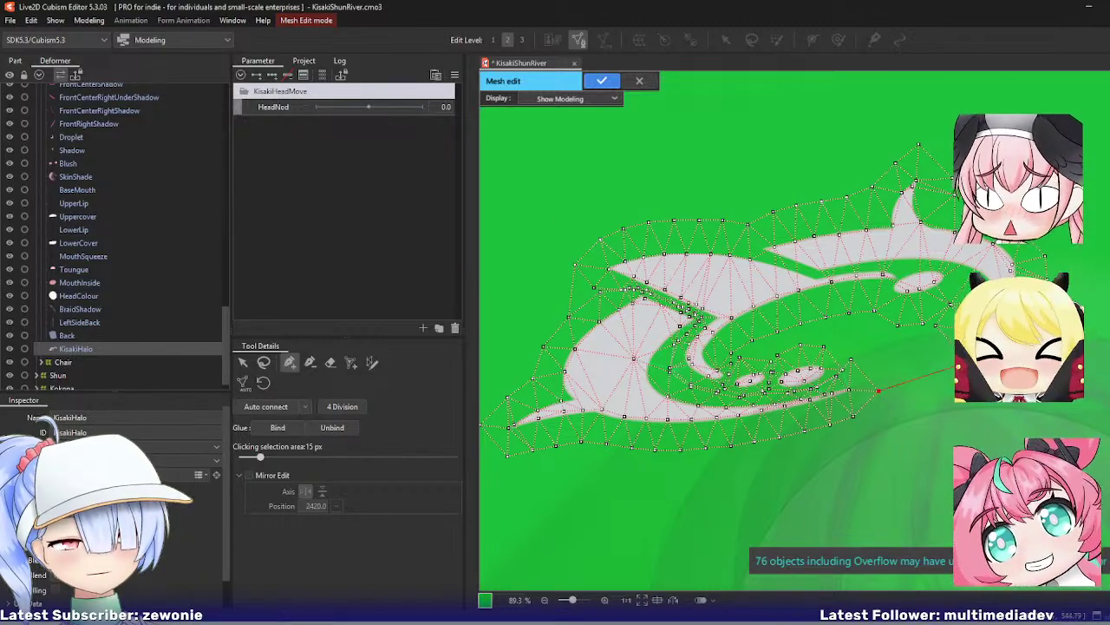
scroll(641, 338, up, 2)
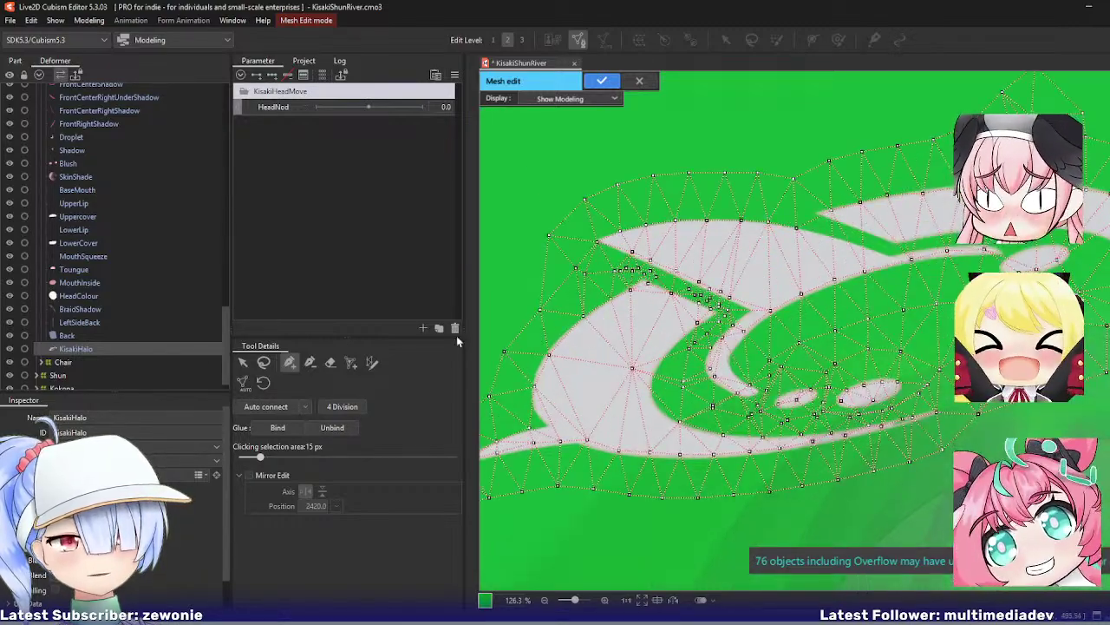
Step: Erase the crowded points in the narrow gaps between the KisakiHalo strokes
click(310, 362)
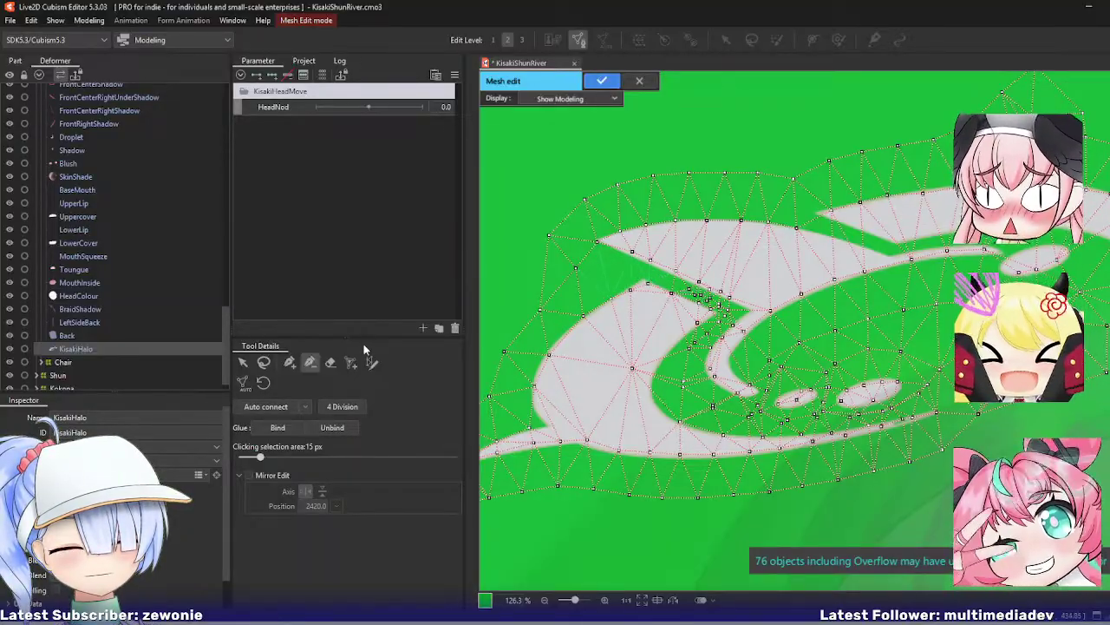
key(e)
drag(698, 290, 733, 317)
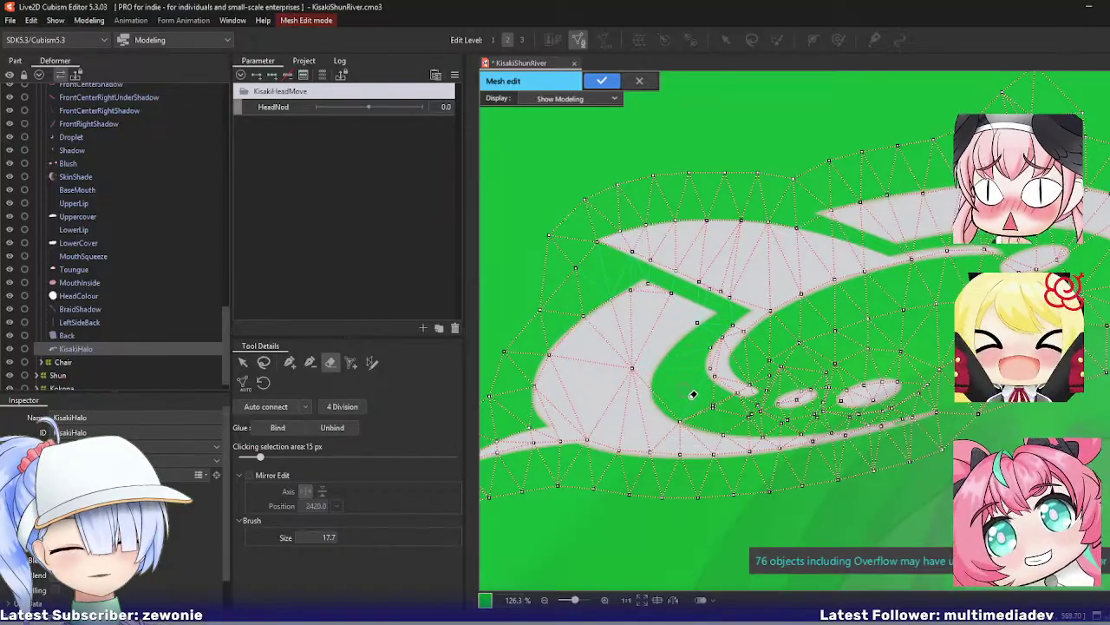
scroll(693, 349, down, 5)
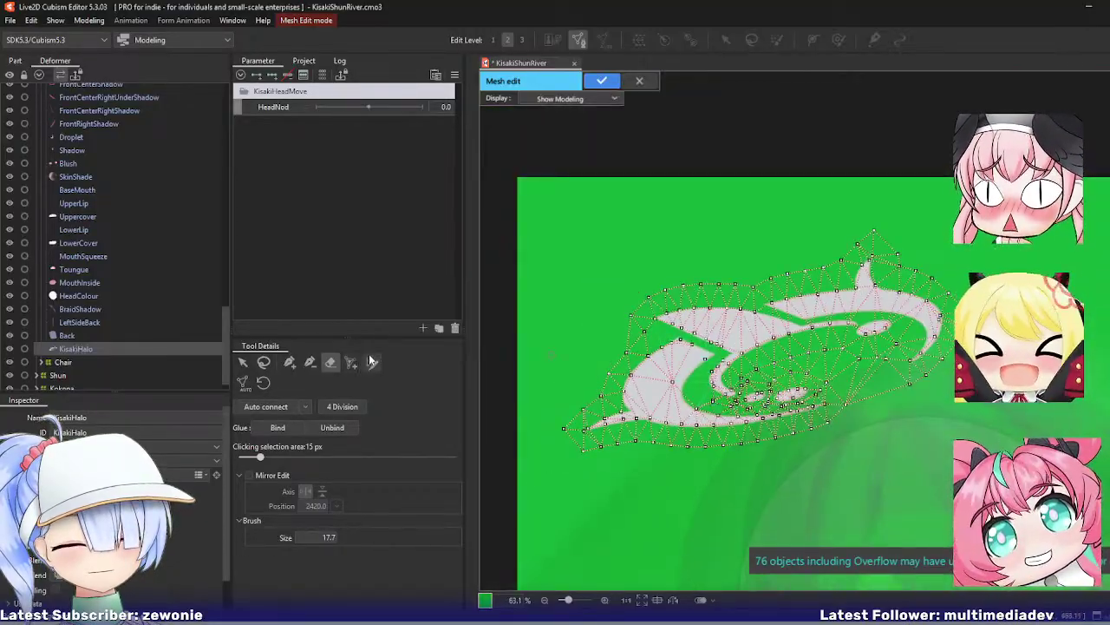
Step: Reset the KisakiHalo mesh to a plain four-corner rectangle and apply it
click(263, 384)
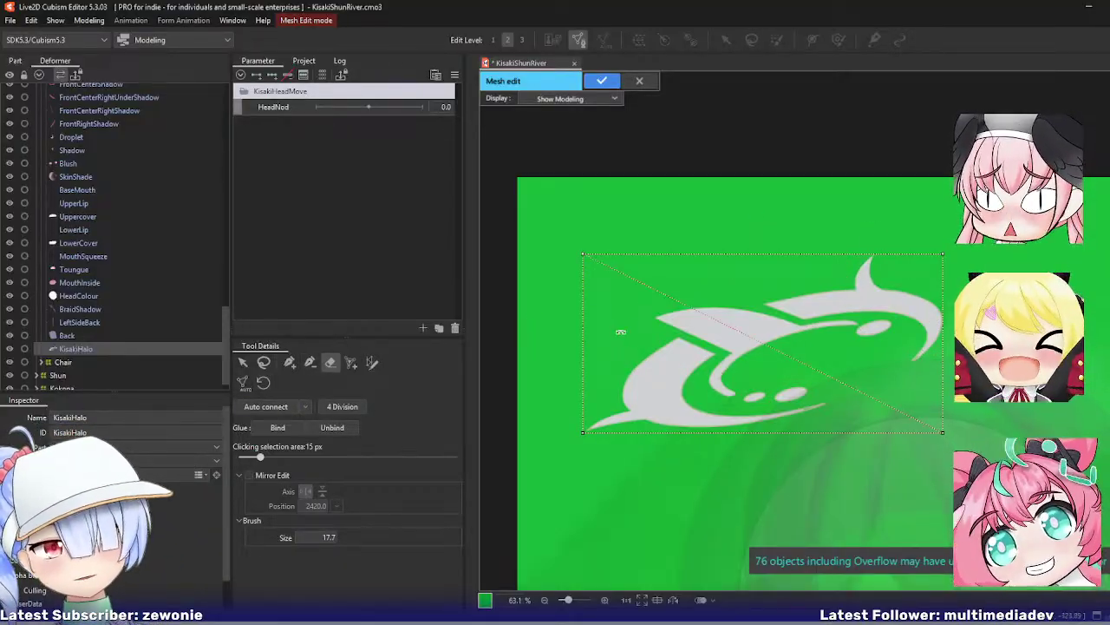
key(Return)
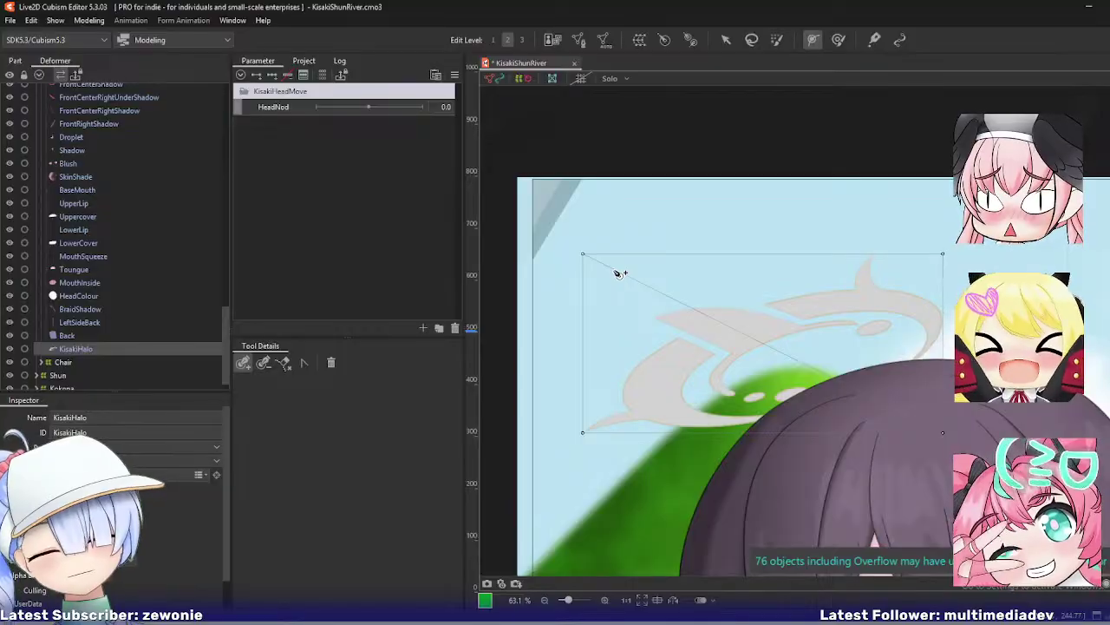
Step: Check the contents of the Chair group, and collapse the Head, Chair and Kisaki groups in the hierarchy
scroll(91, 343, down, 1)
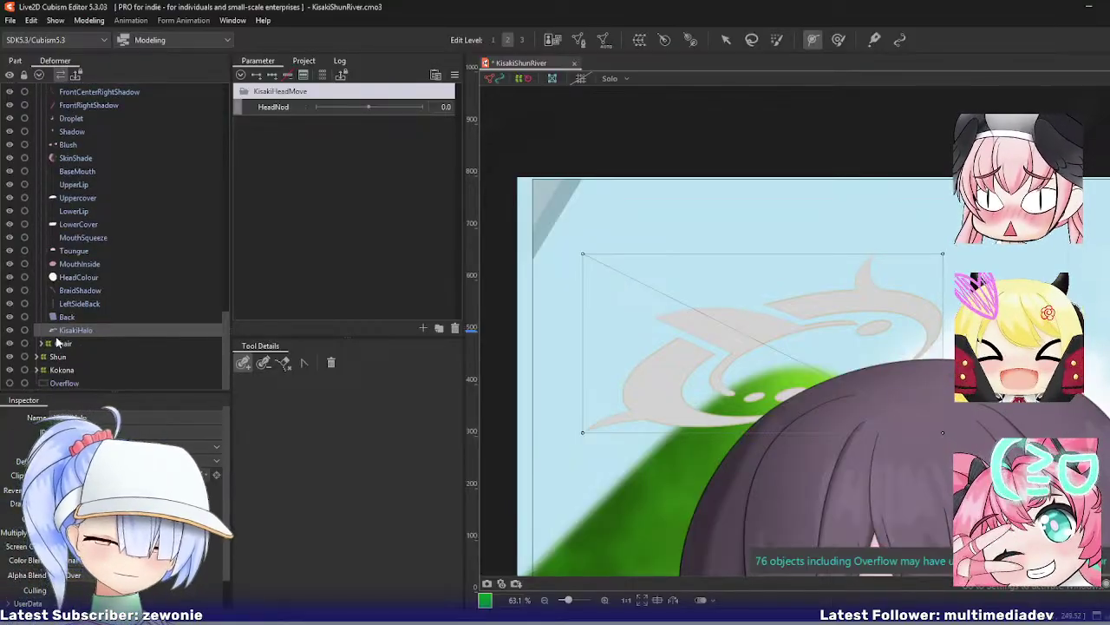
click(38, 344)
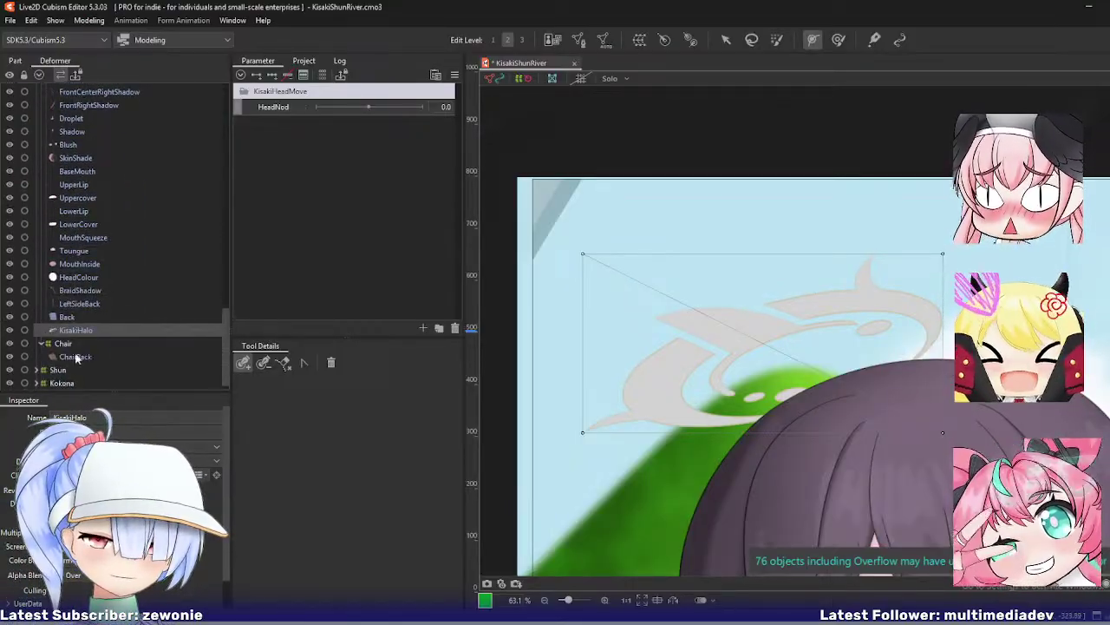
scroll(69, 339, up, 10)
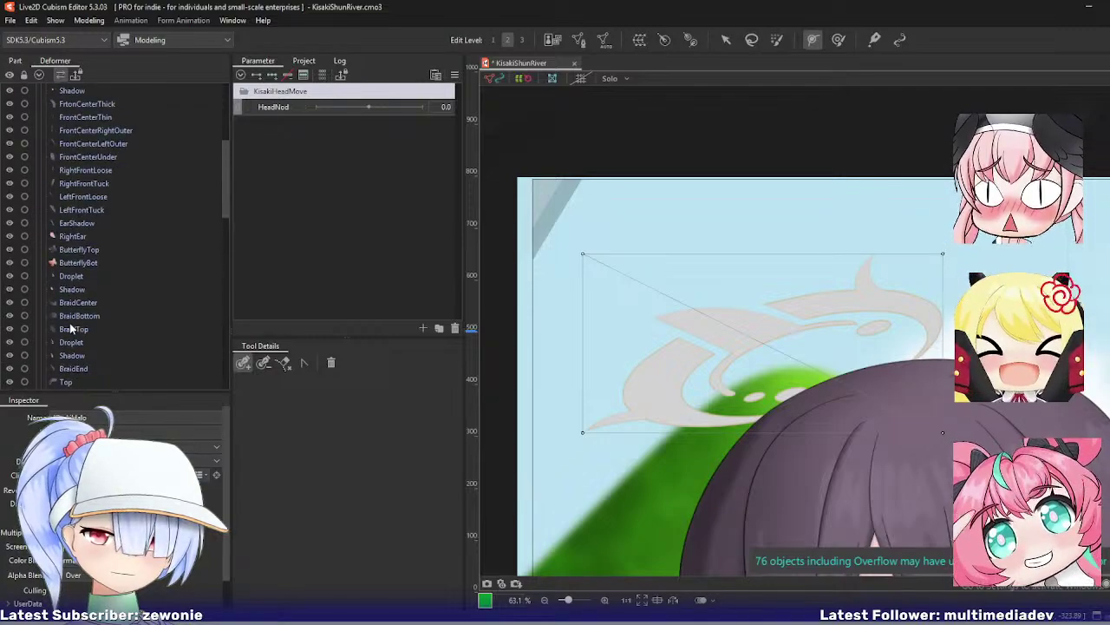
click(42, 143)
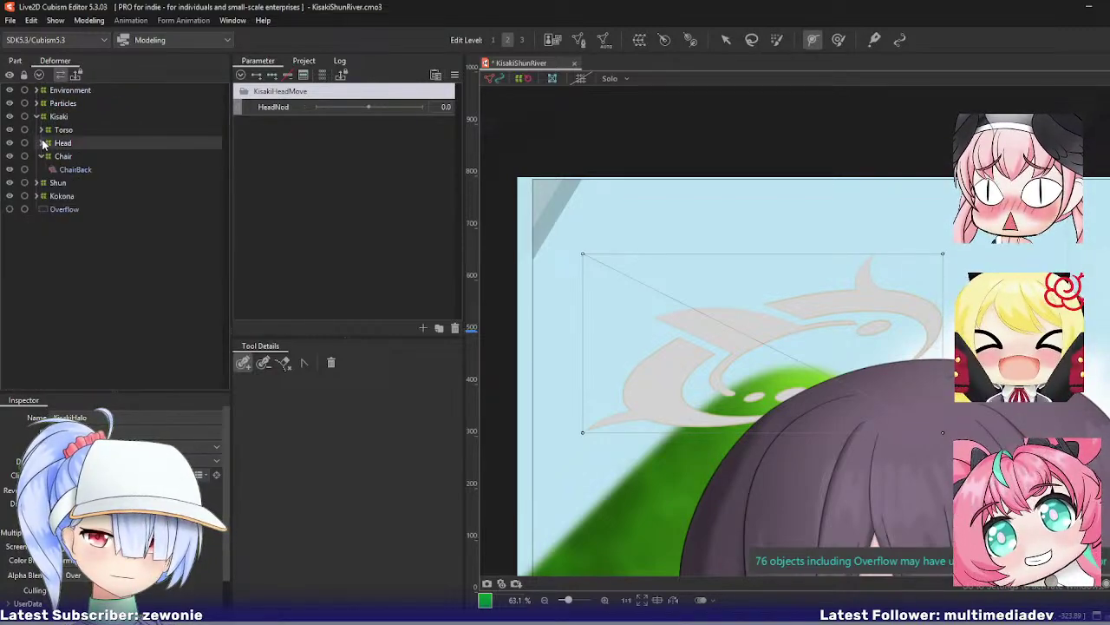
click(41, 156)
click(36, 117)
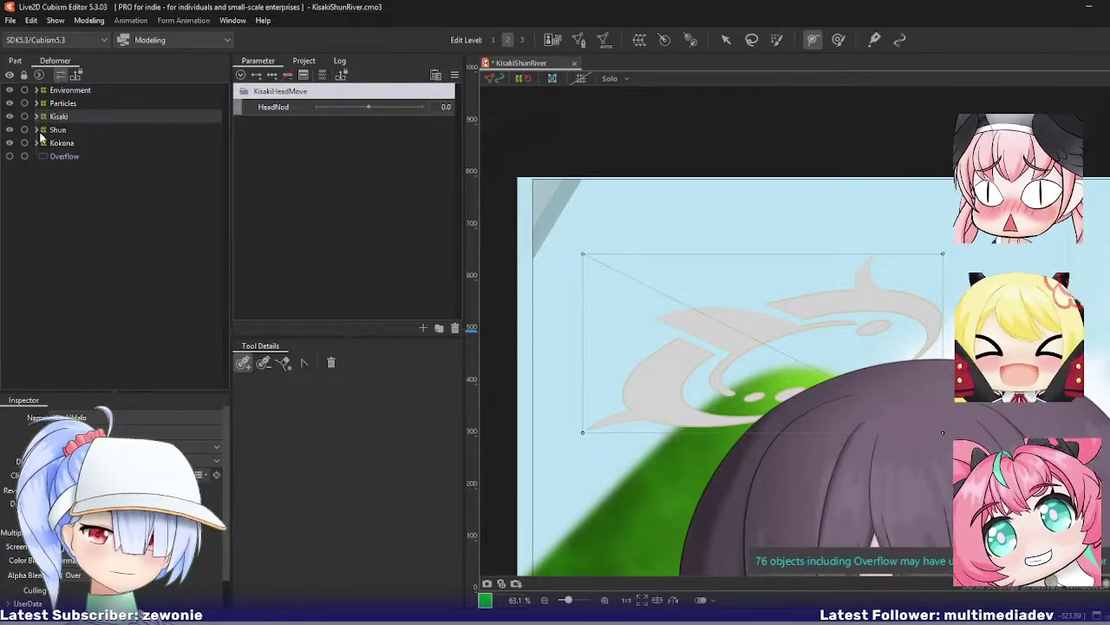
Step: Edit the RightHand mesh in Shun's Torso group, adjust the points near the pointing fingertip, and apply the mesh
click(36, 130)
click(41, 143)
click(61, 157)
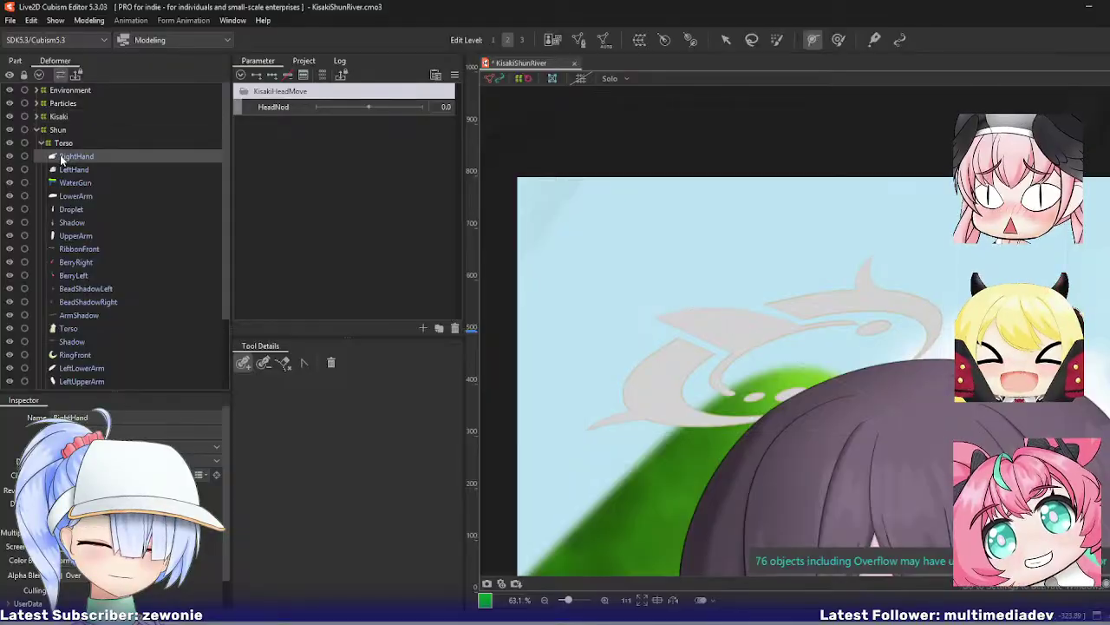
key(f)
key(ctrl+e)
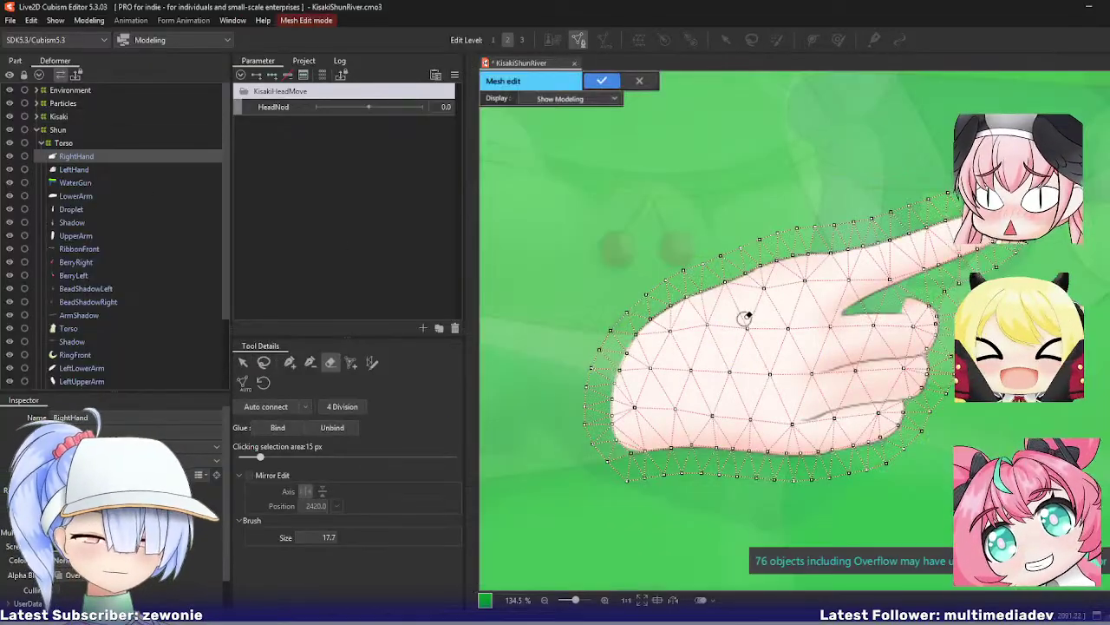
drag(928, 308, 790, 288)
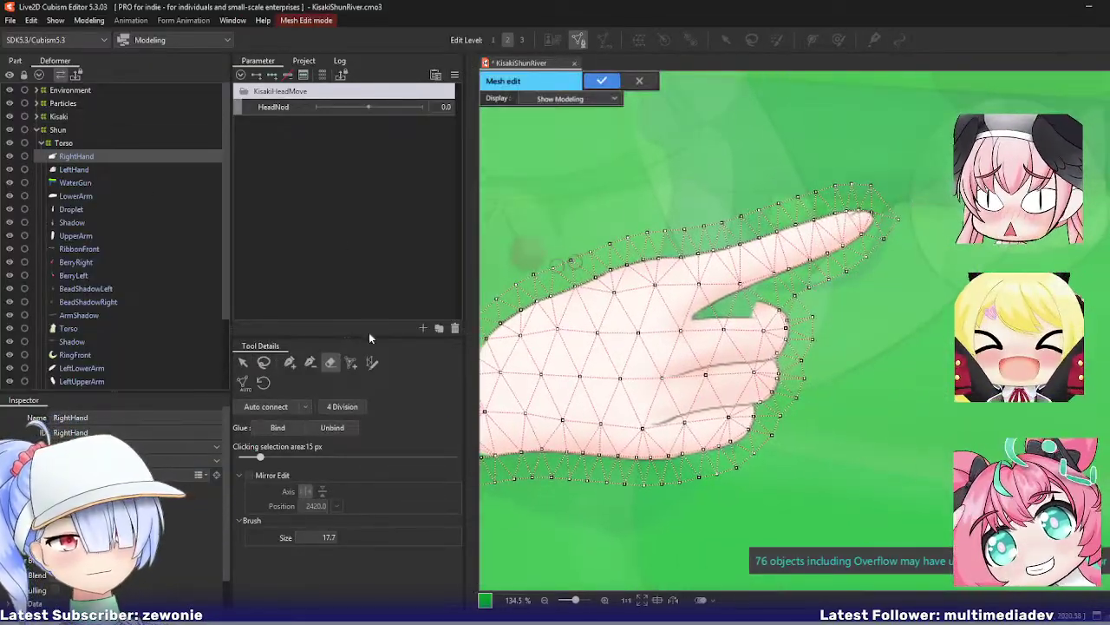
click(290, 362)
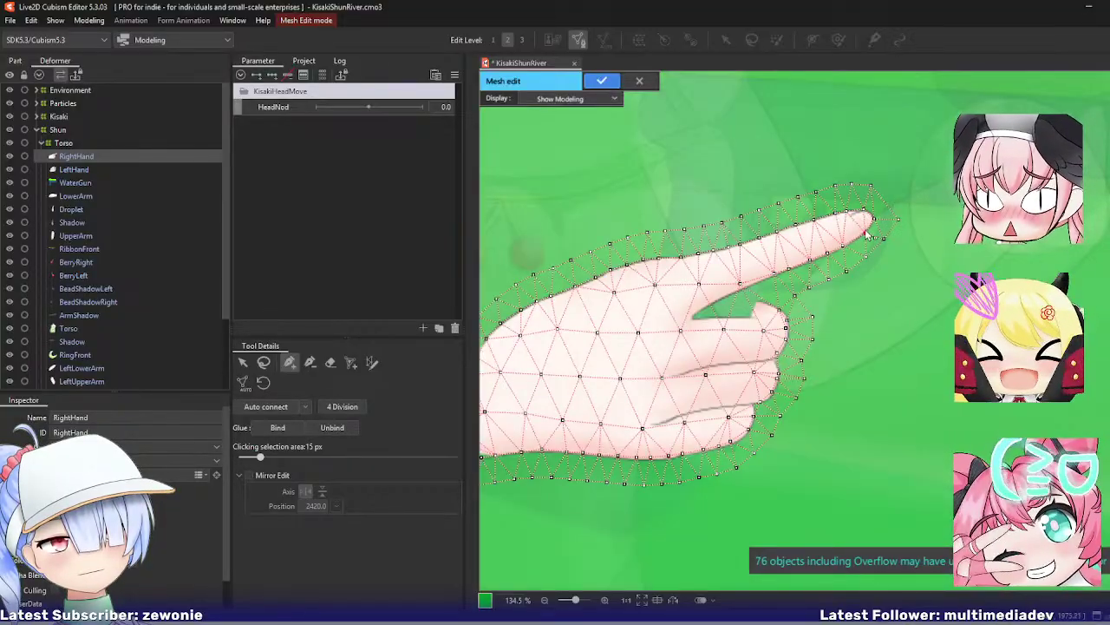
drag(842, 247, 850, 244)
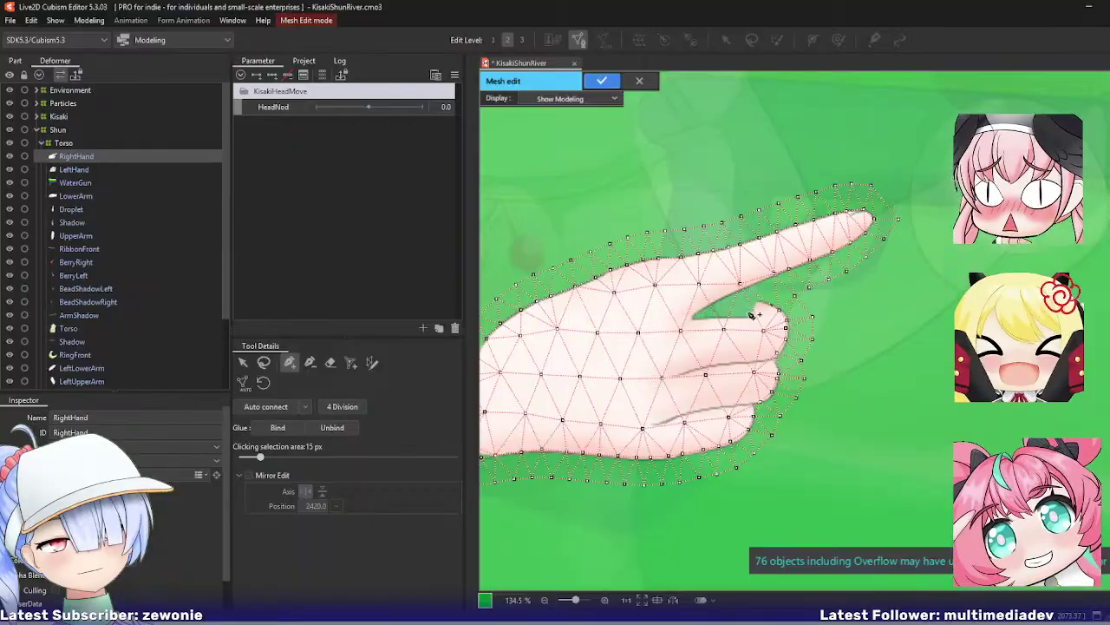
scroll(753, 315, down, 5)
key(Return)
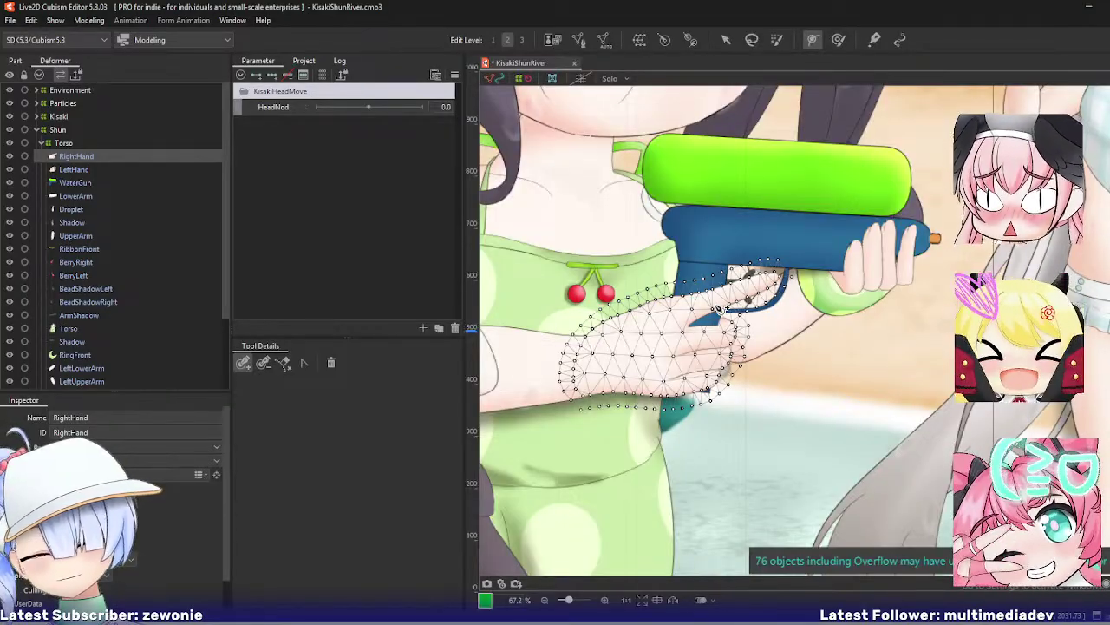
Step: Open the LeftHand mesh in Shun's Torso group, check the points around the fingers, and apply it
scroll(718, 308, down, 3)
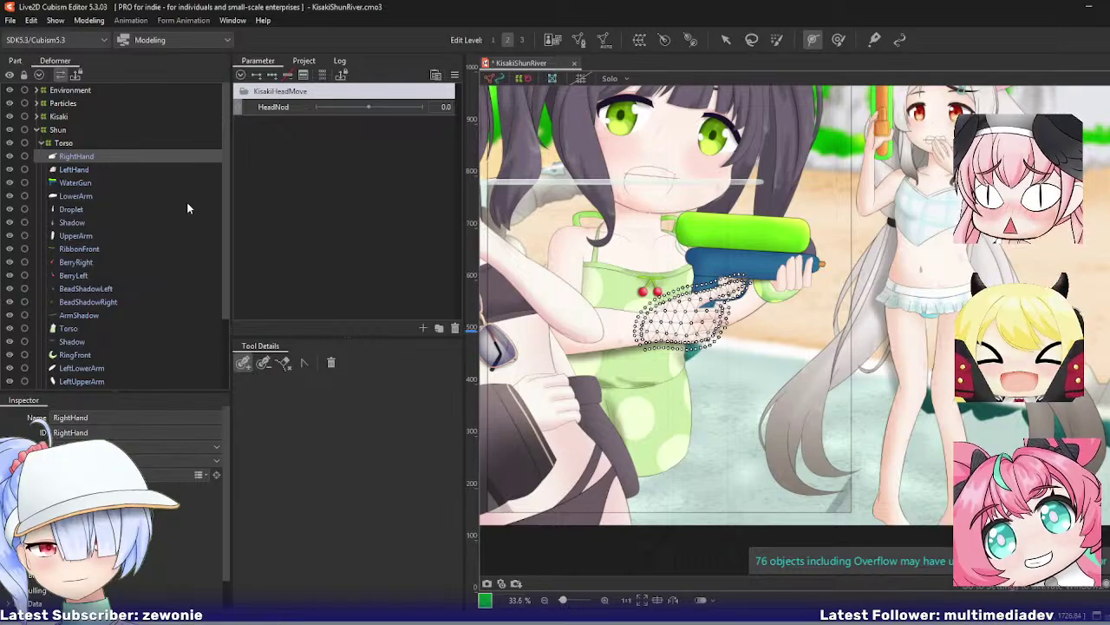
click(75, 169)
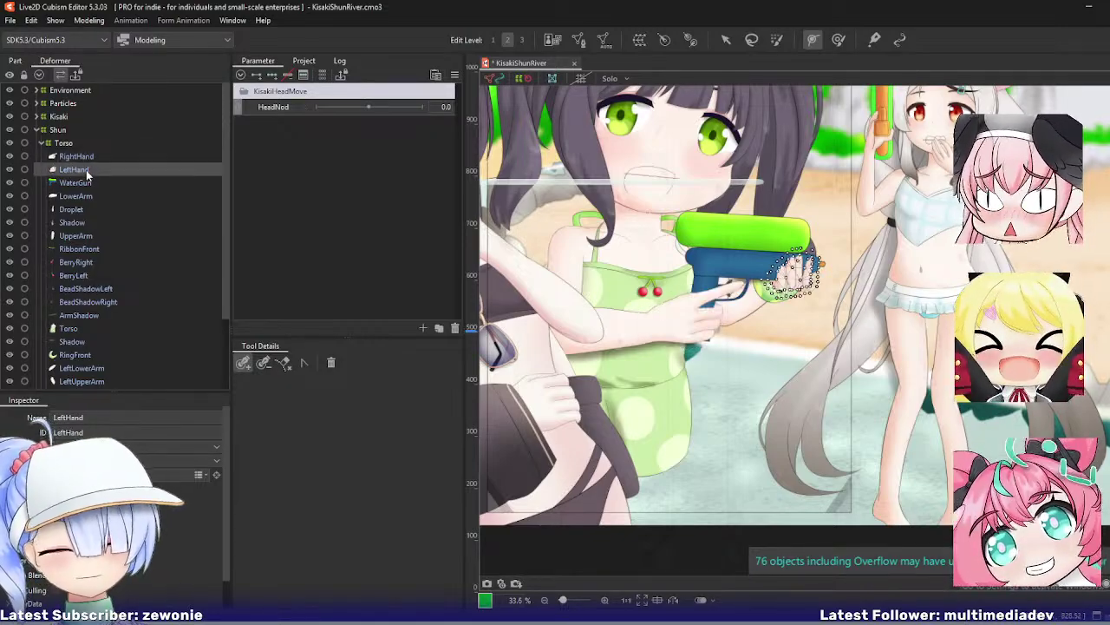
key(ctrl+e)
scroll(872, 276, up, 3)
scroll(647, 257, up, 1)
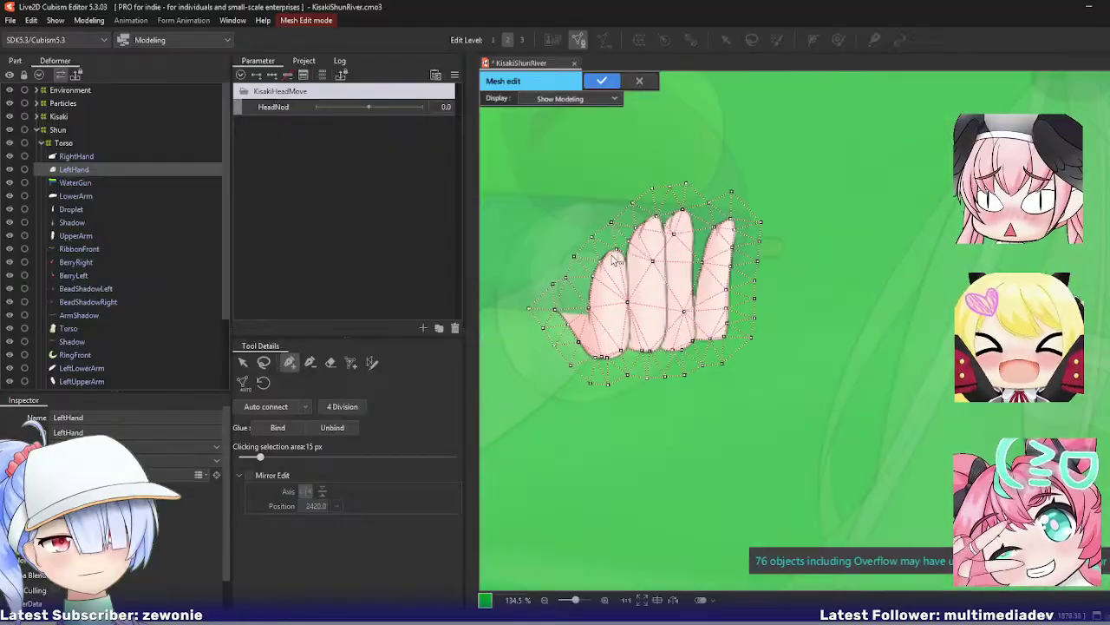
key(ctrl+e)
drag(523, 261, 634, 289)
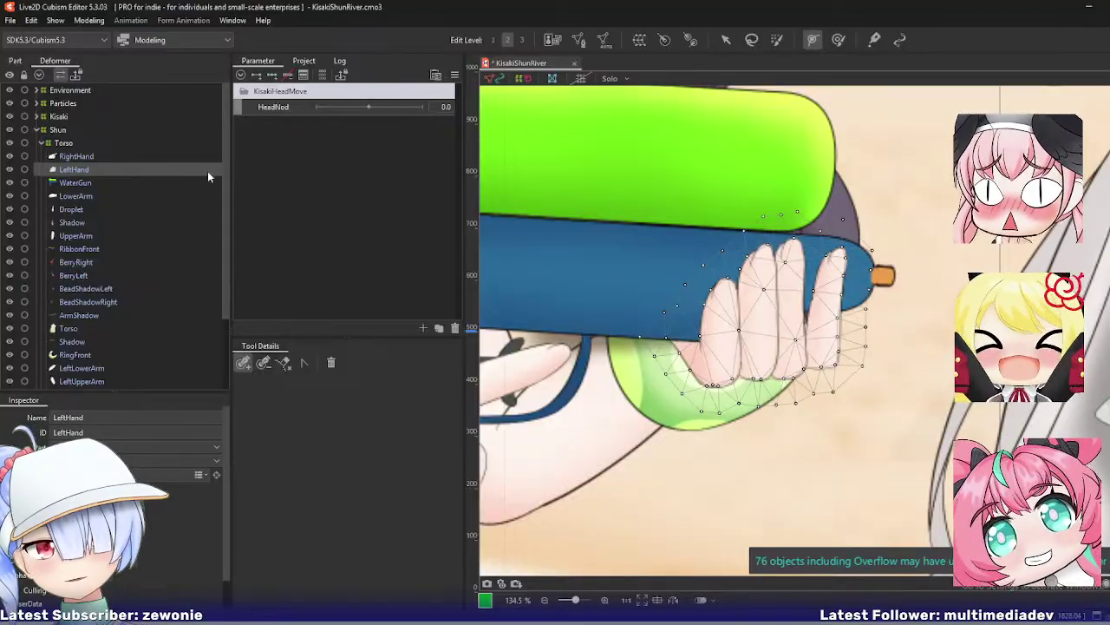
Step: Review the point layout of the WaterGun and LowerArm meshes in Shun's Torso group
click(141, 183)
drag(657, 231, 800, 301)
scroll(800, 301, down, 2)
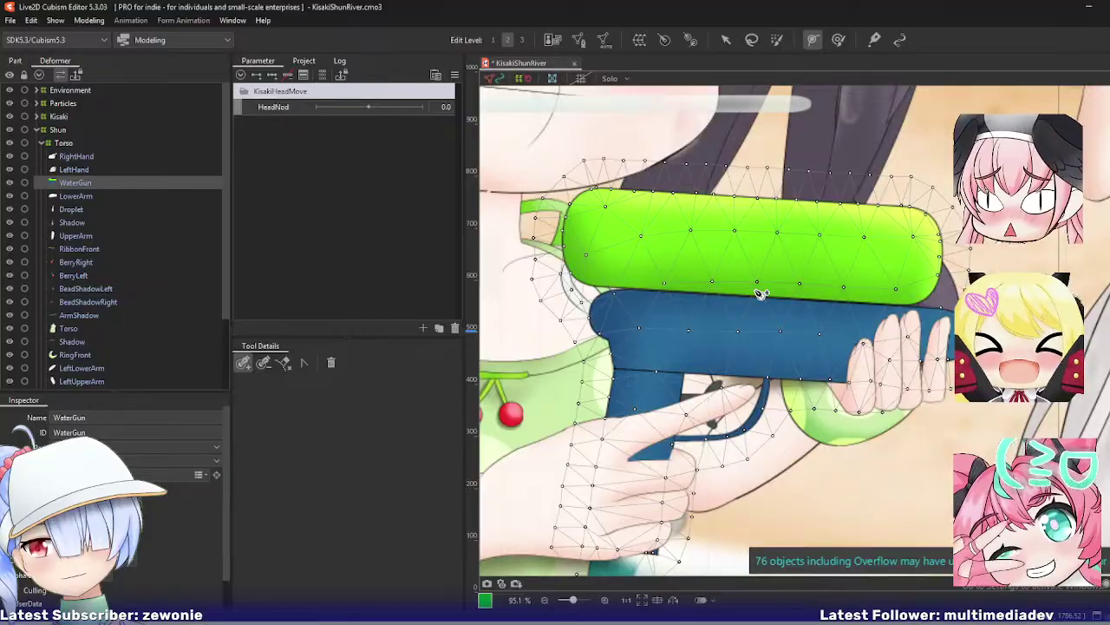
click(70, 195)
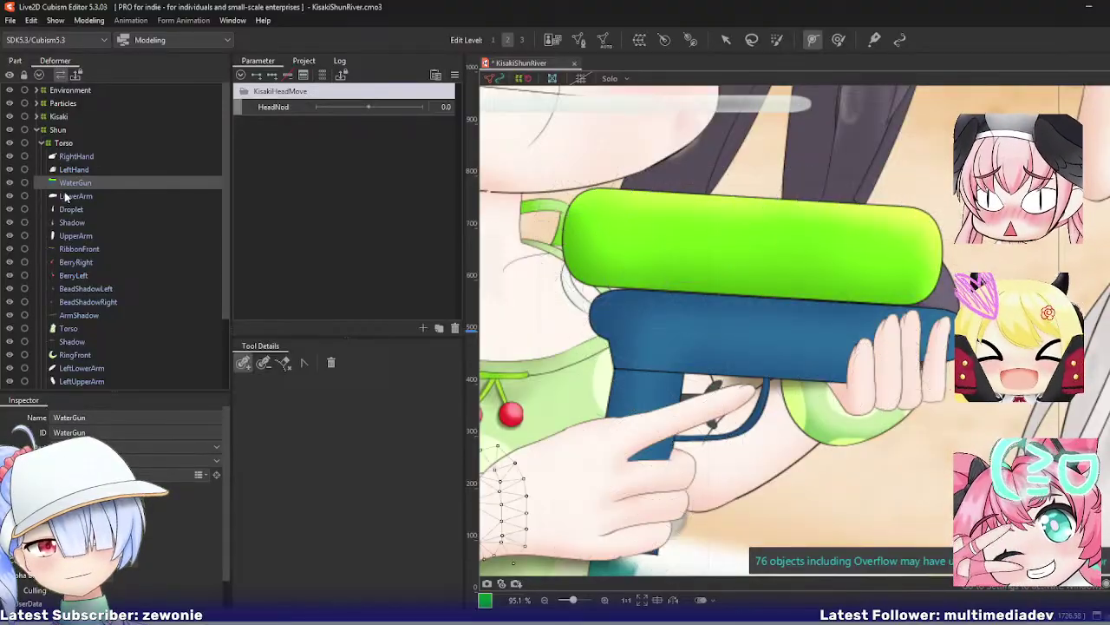
drag(642, 345, 796, 252)
drag(595, 290, 779, 255)
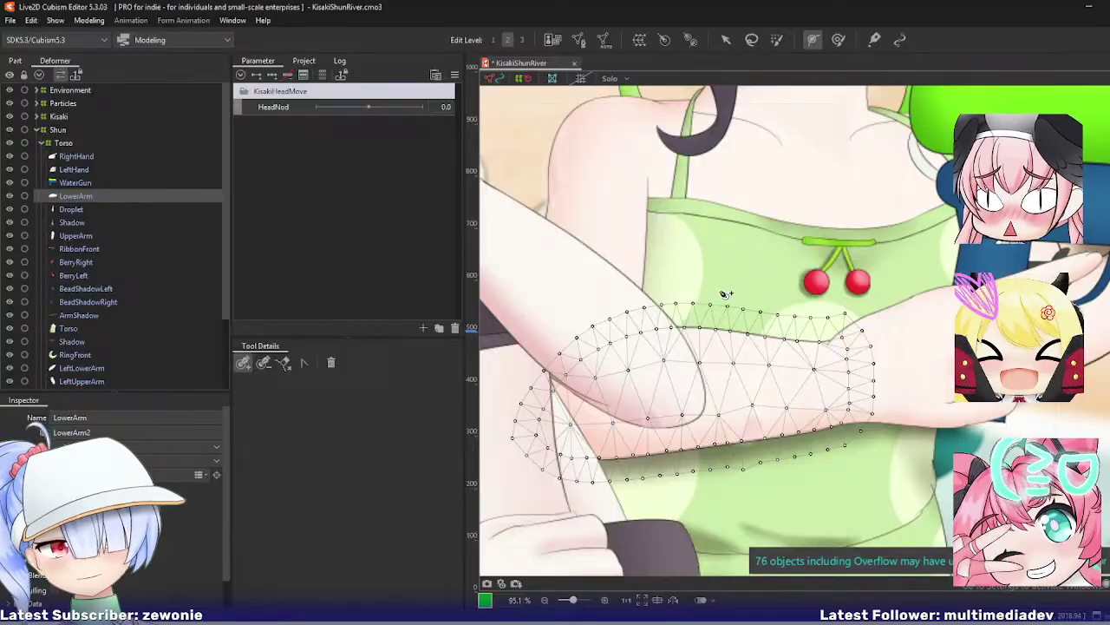
drag(719, 288, 678, 293)
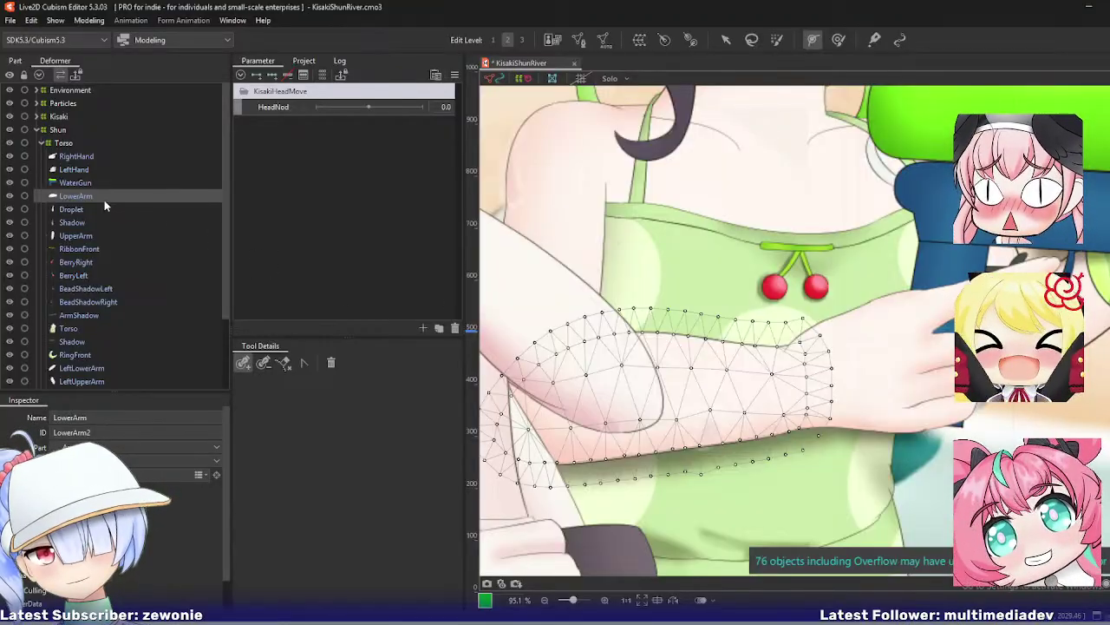
Step: Delete the crowded inner points of the Droplet mesh on Shun's upper arm and apply the mesh
click(142, 208)
drag(590, 228, 661, 343)
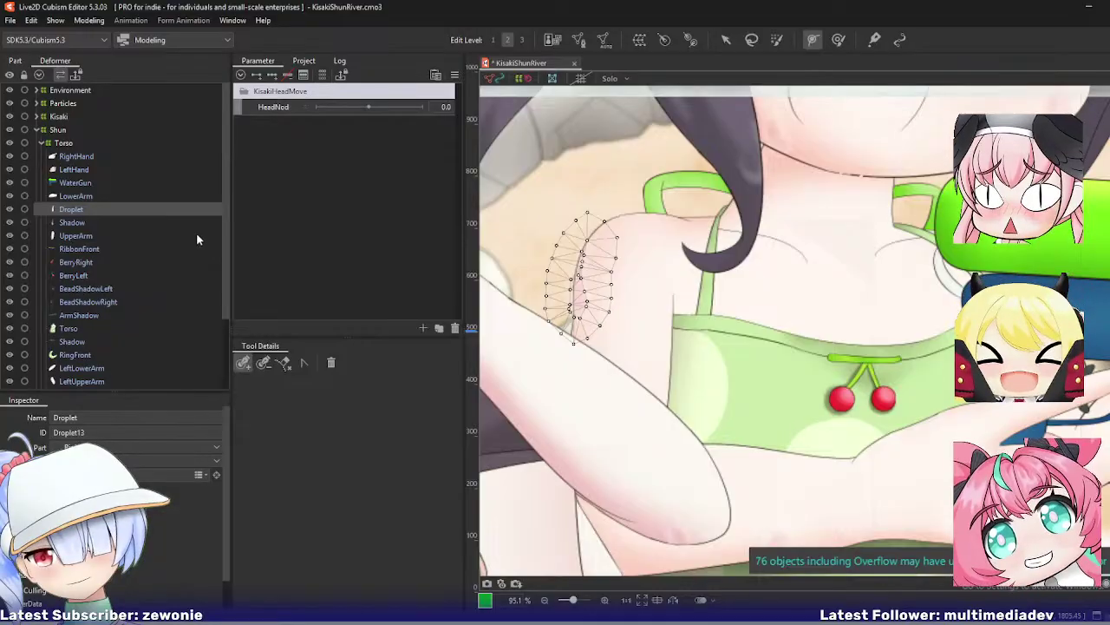
key(ctrl+e)
click(588, 240)
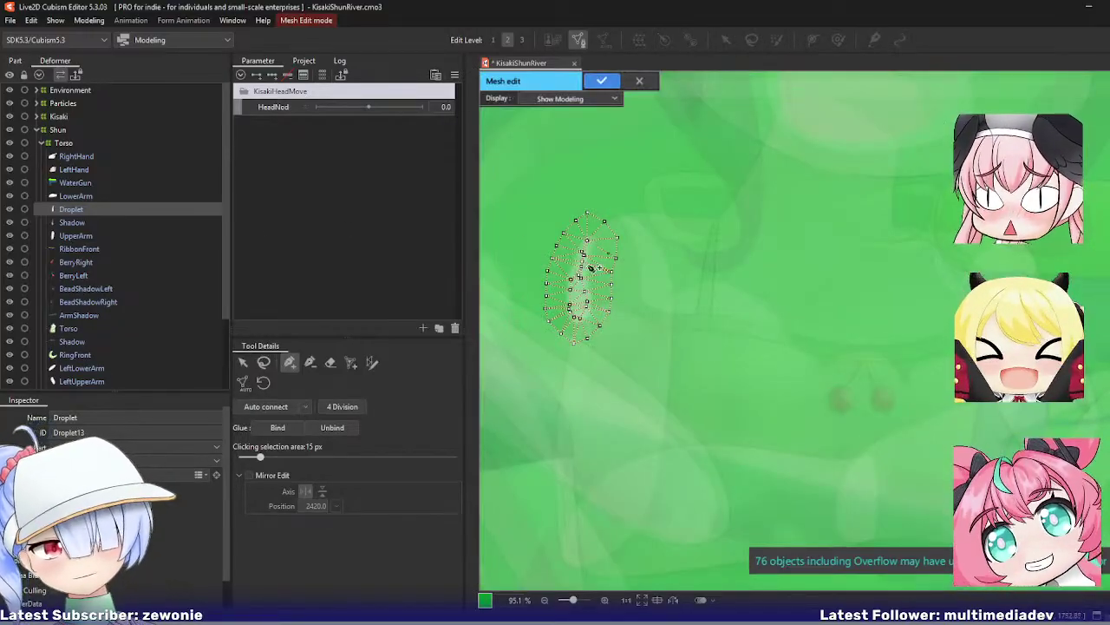
scroll(575, 261, up, 2)
click(311, 361)
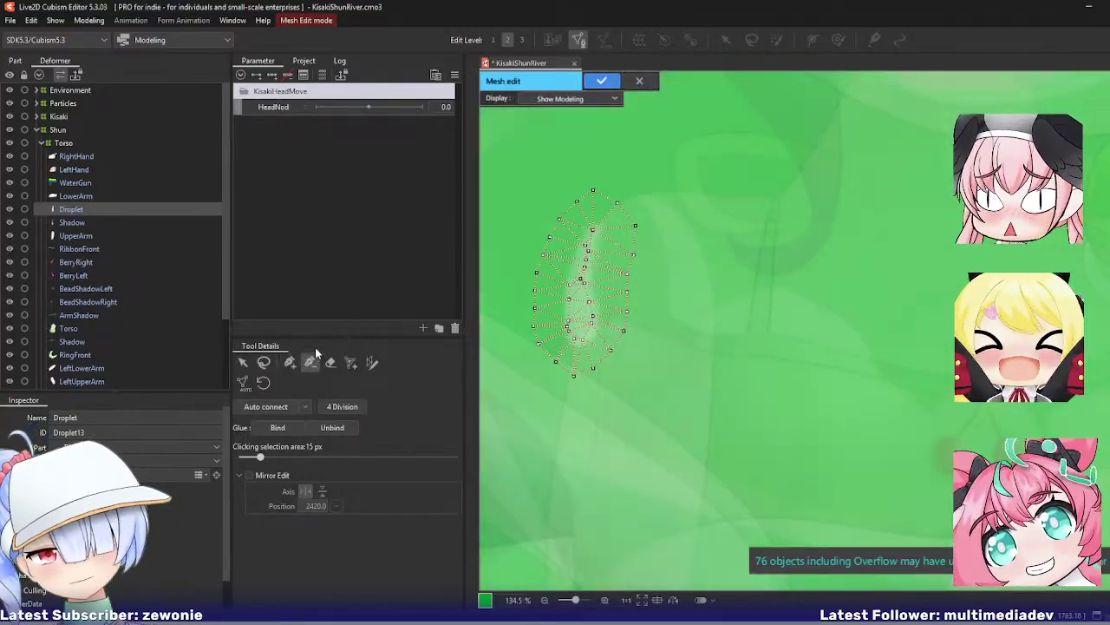
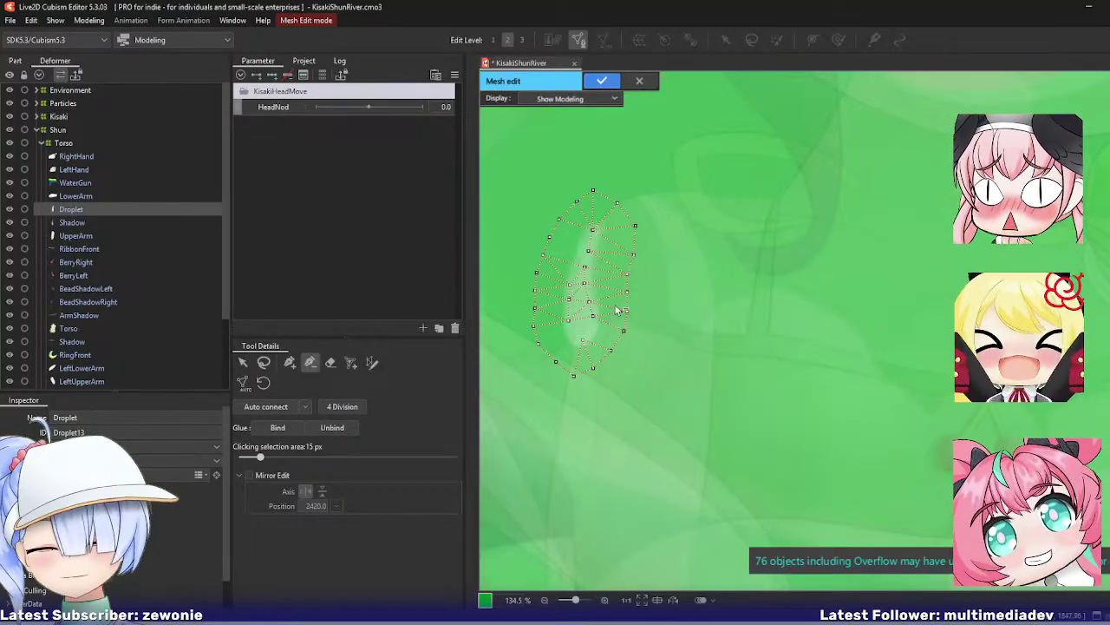
drag(641, 266, 689, 269)
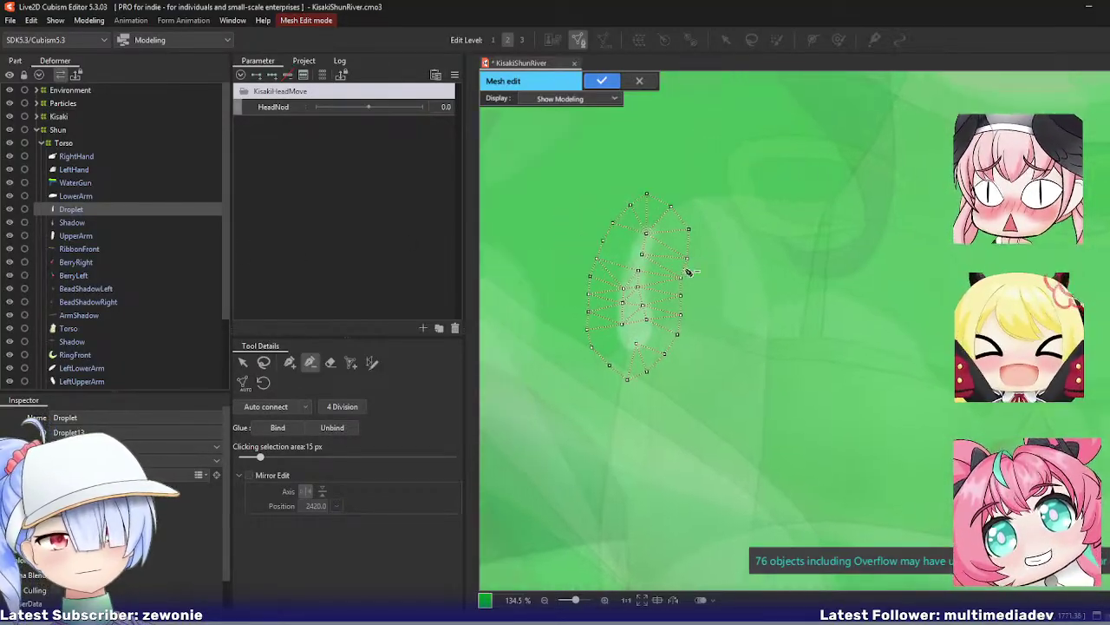
key(ctrl+e)
Step: Thin out the crowded centre points of the droplet's Shadow mesh and apply it
click(114, 221)
double_click(619, 243)
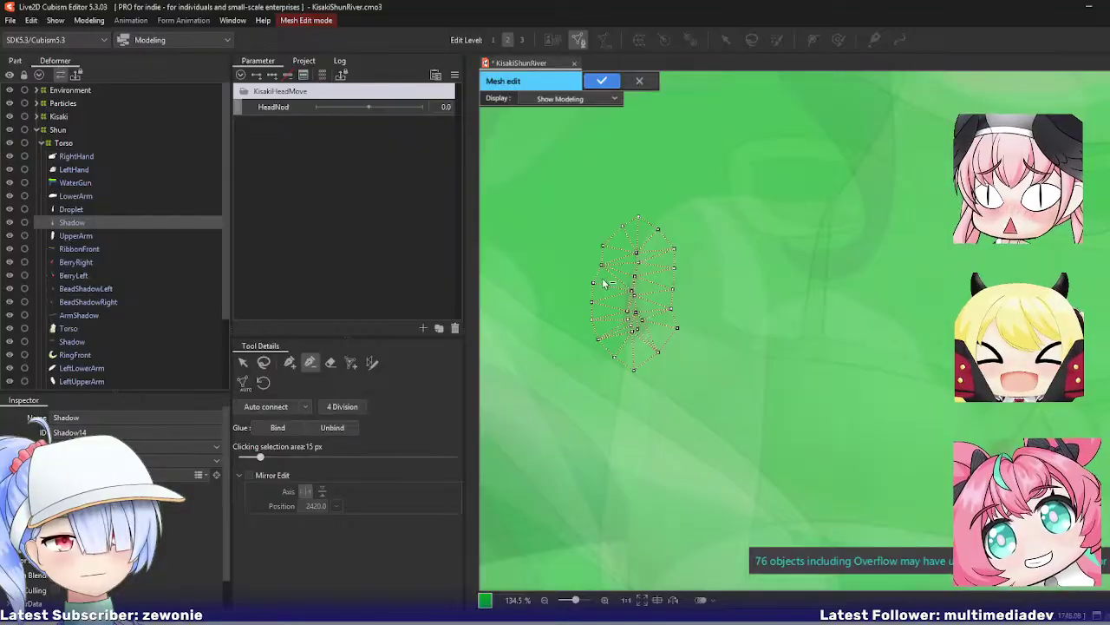
scroll(597, 282, up, 3)
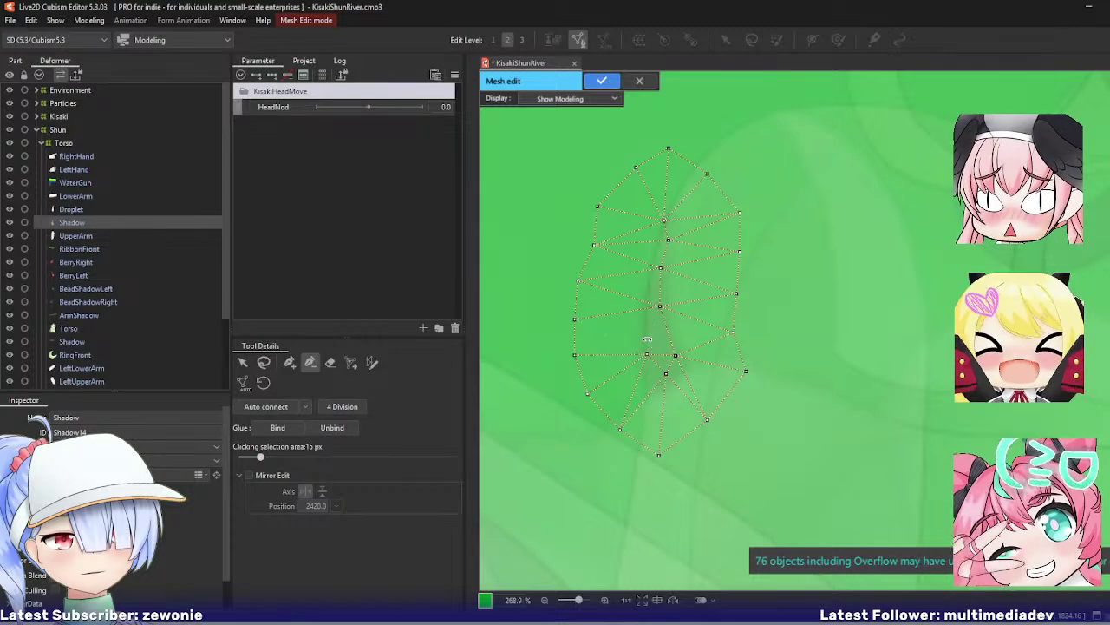
key(Return)
Step: Open Shun's UpperArm mesh, check its outline and inner points, and apply it
click(75, 236)
scroll(739, 278, down, 3)
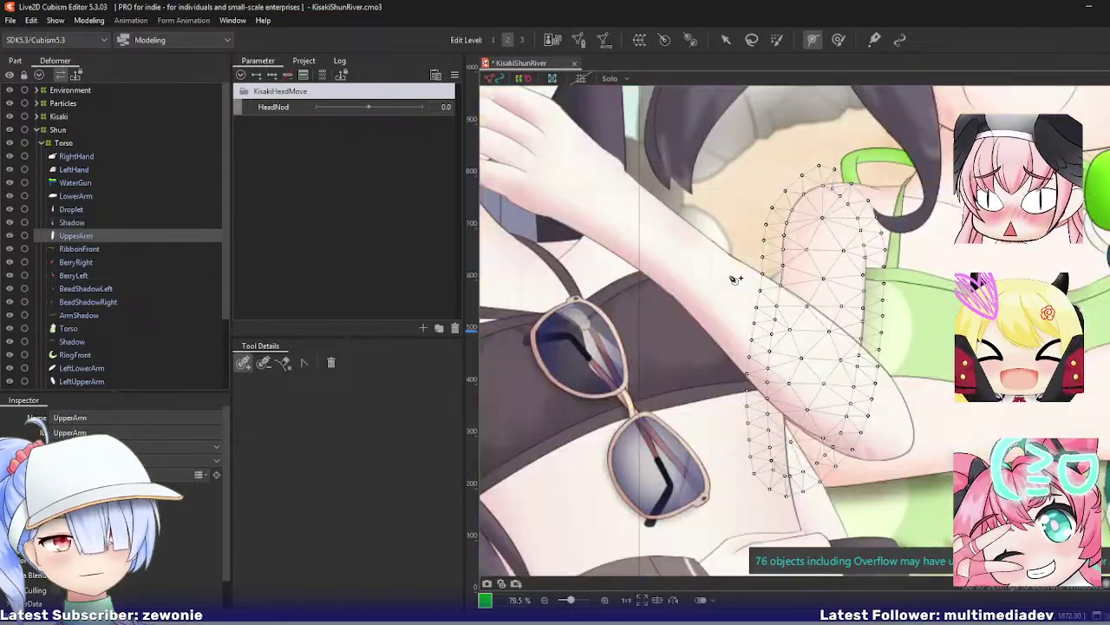
key(ctrl+e)
drag(729, 276, 564, 309)
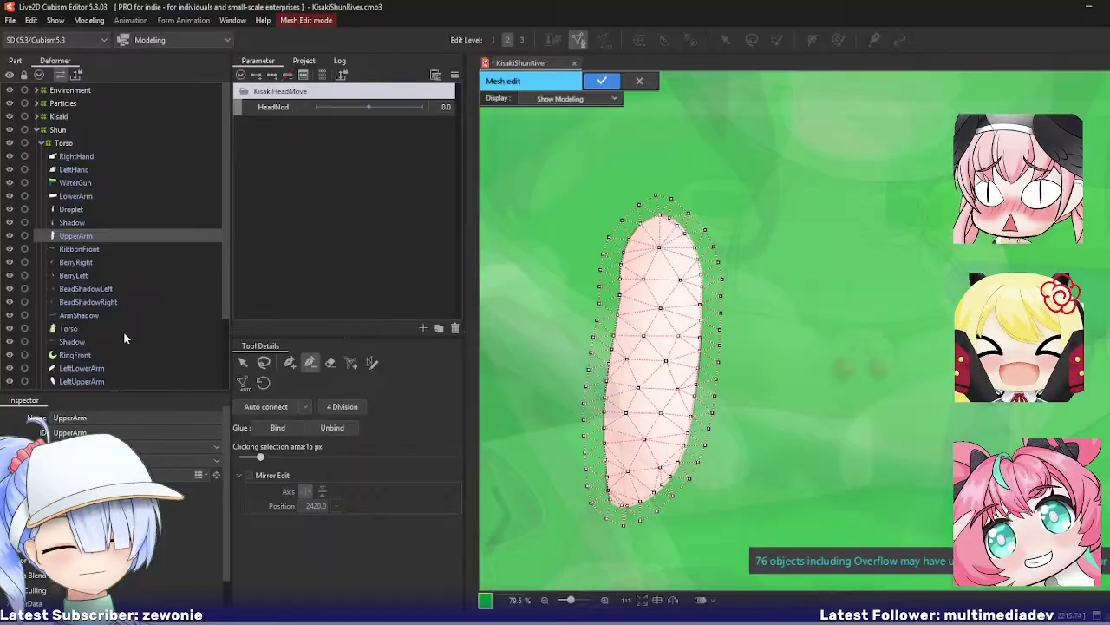
key(Return)
Step: Check the RibbonFront and BerryRight meshes on the swimsuit in mesh editing, applying each one
click(78, 249)
key(ctrl+e)
drag(701, 303, 536, 295)
scroll(696, 324, up, 3)
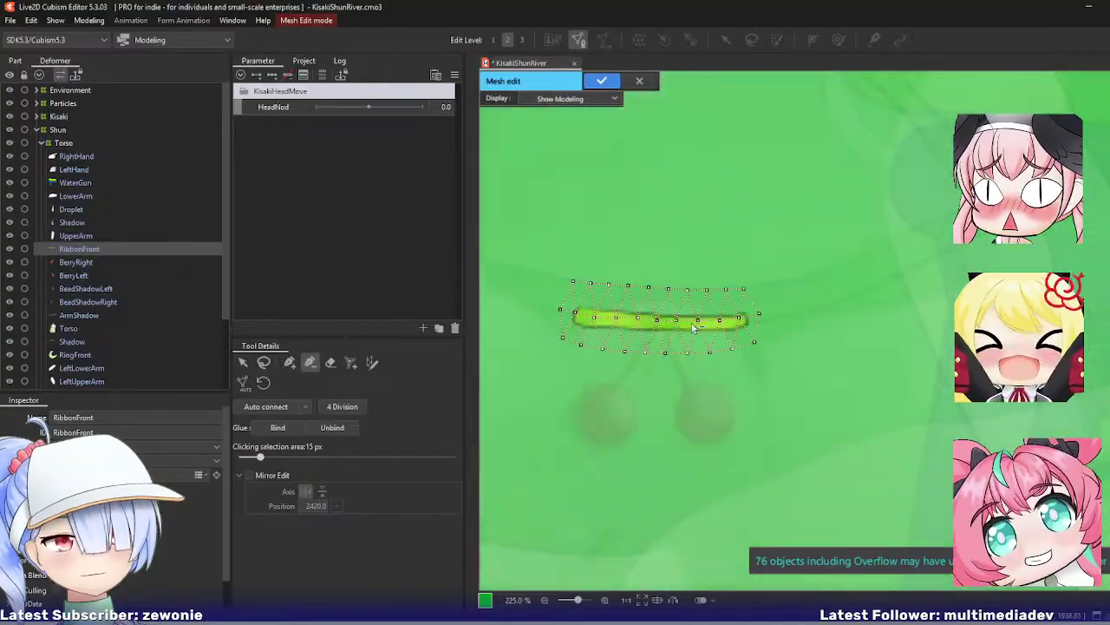
key(Return)
click(114, 263)
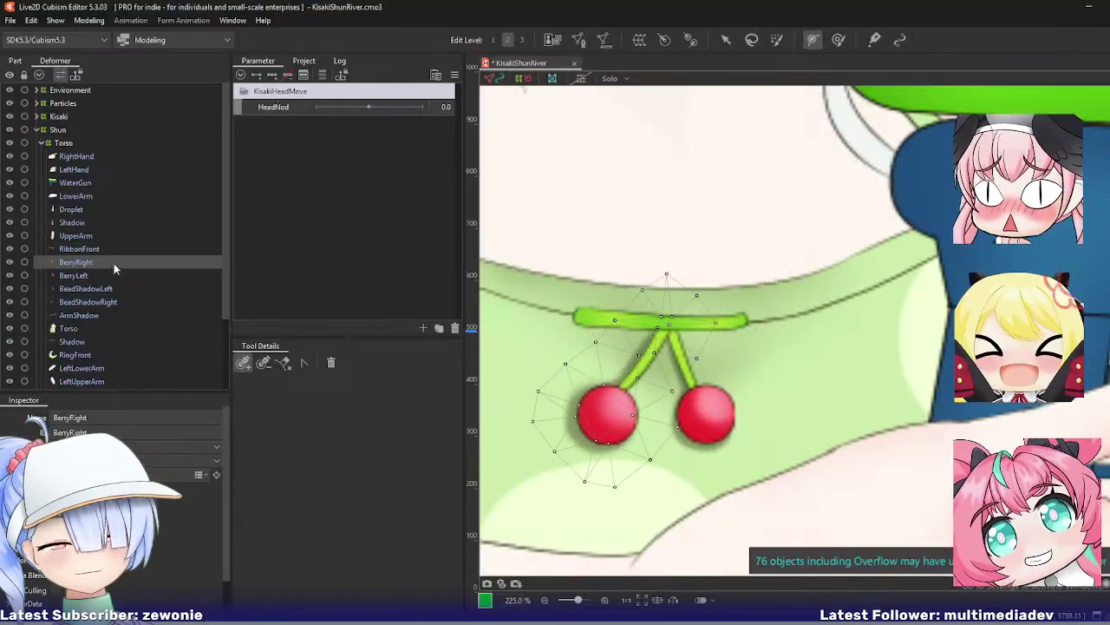
key(ctrl+e)
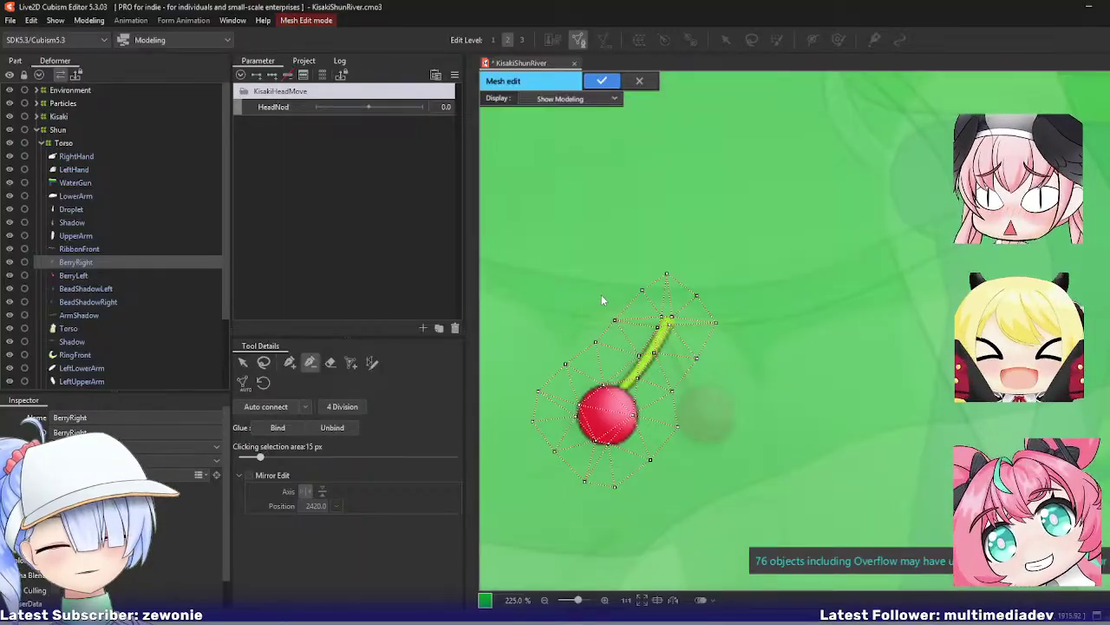
key(Return)
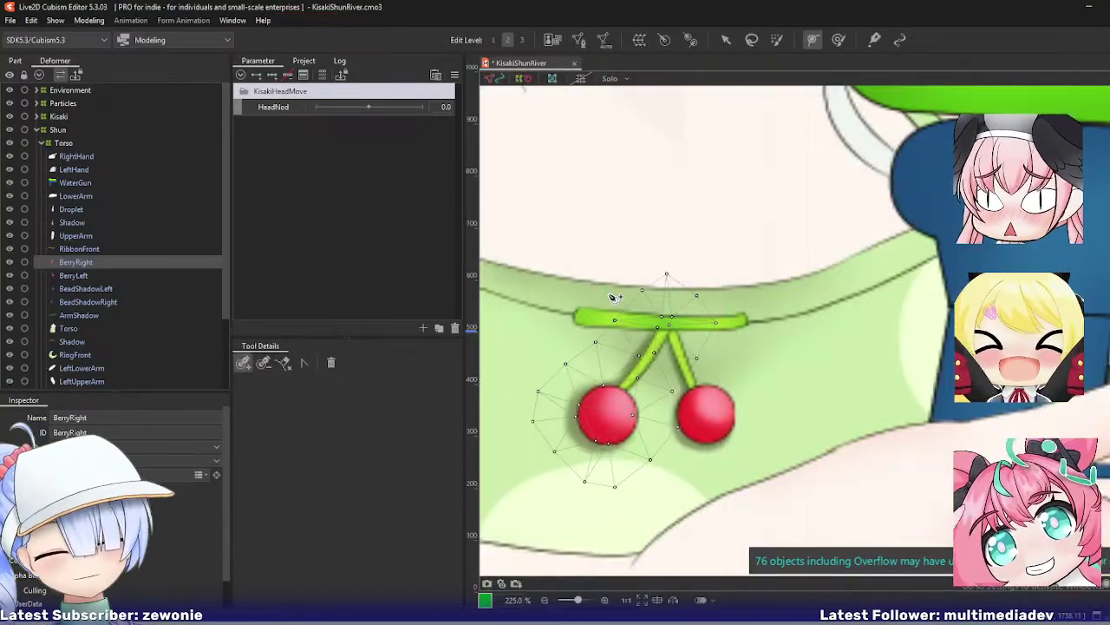
Step: Adjust the BerryLeft mesh points so they follow the edge of the berry and its stem, and apply the mesh
click(102, 276)
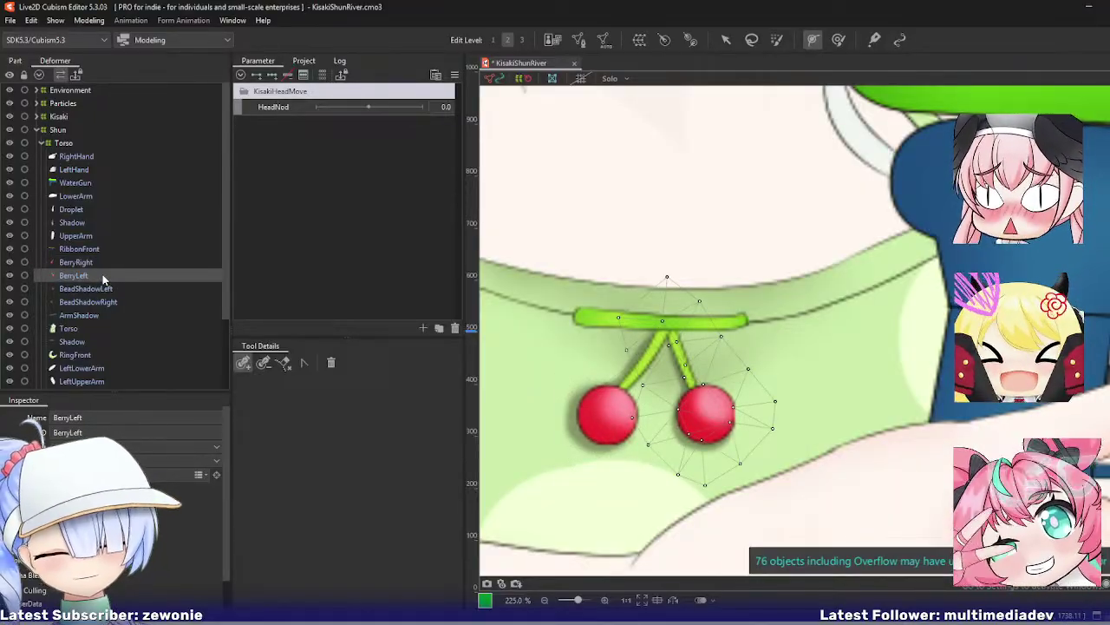
key(ctrl+e)
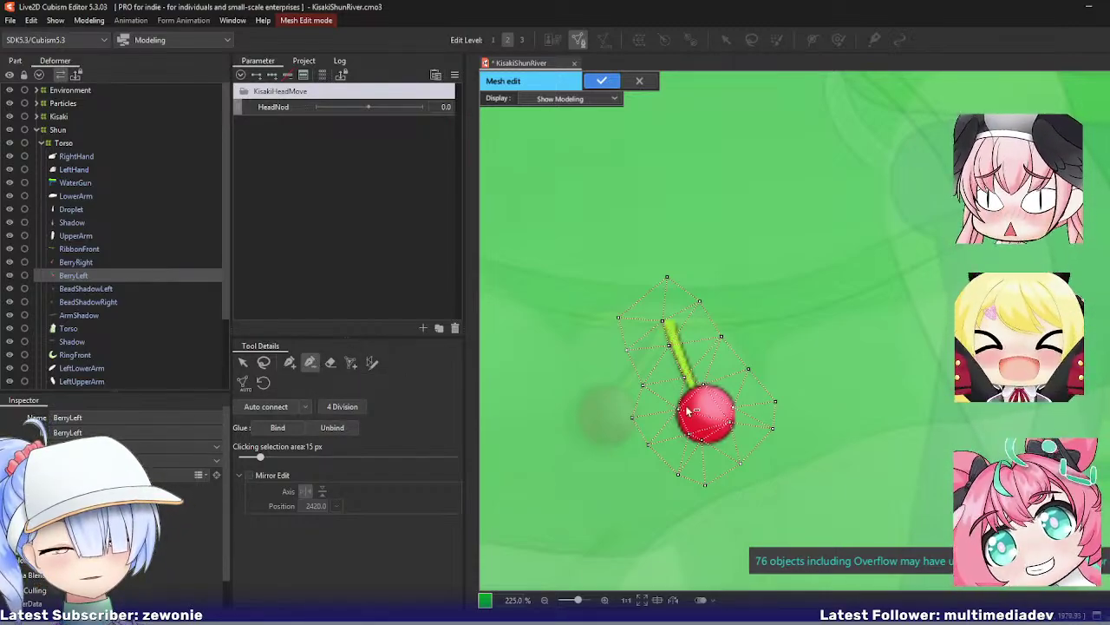
click(290, 362)
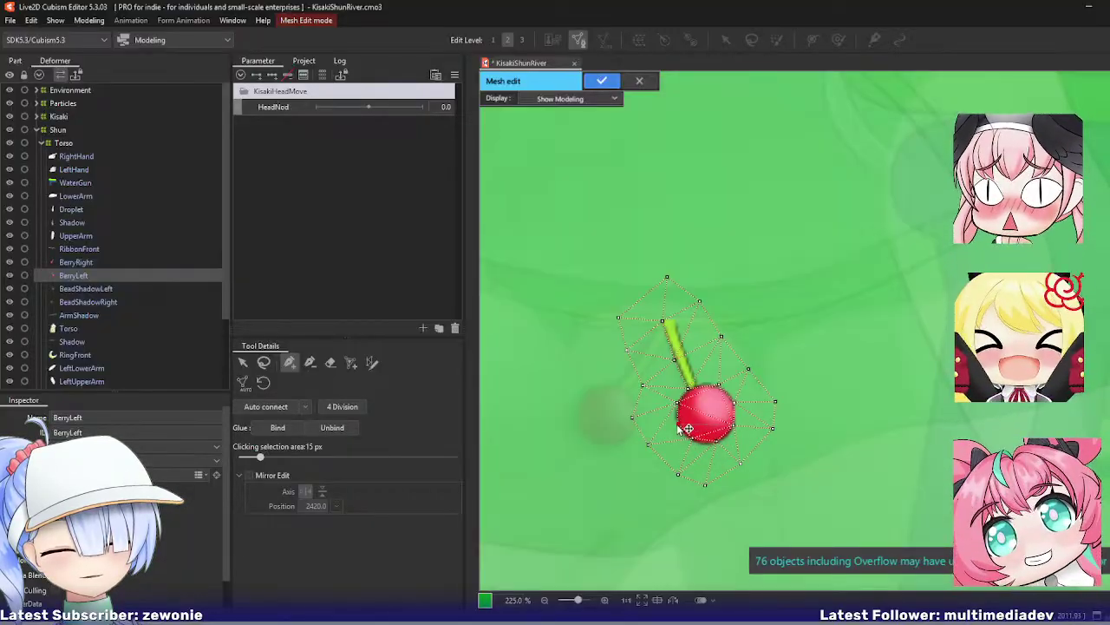
key(Return)
Step: Refit the inner points of the BeadShadowLeft and BeadShadowRight meshes around the berry shadows and apply both meshes
click(102, 288)
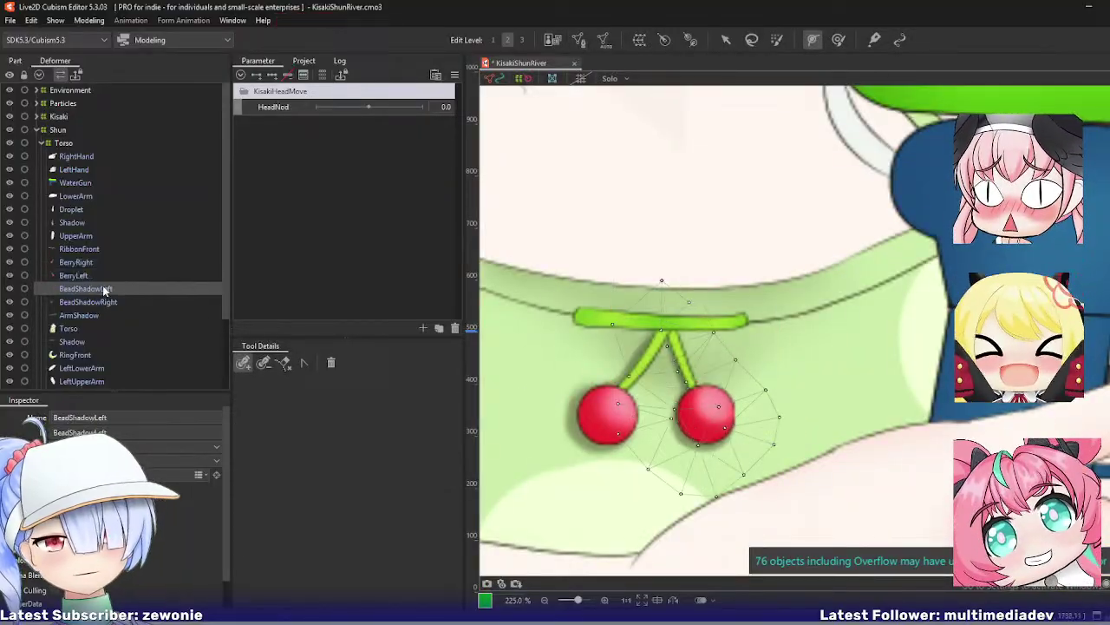
scroll(577, 340, down, 2)
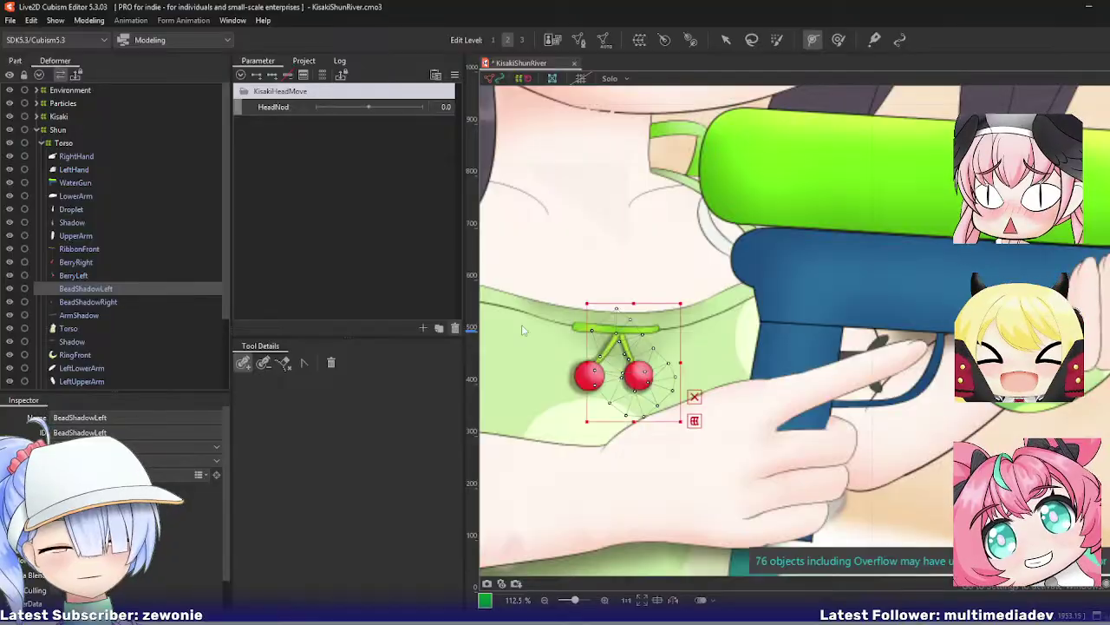
key(ctrl+e)
scroll(552, 354, up, 2)
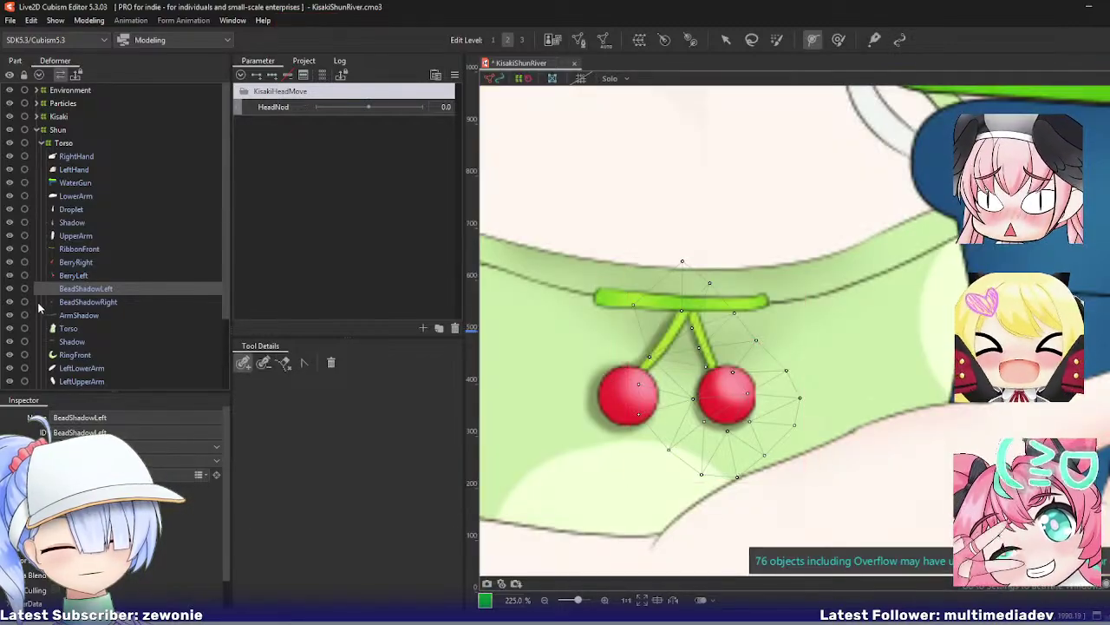
click(82, 301)
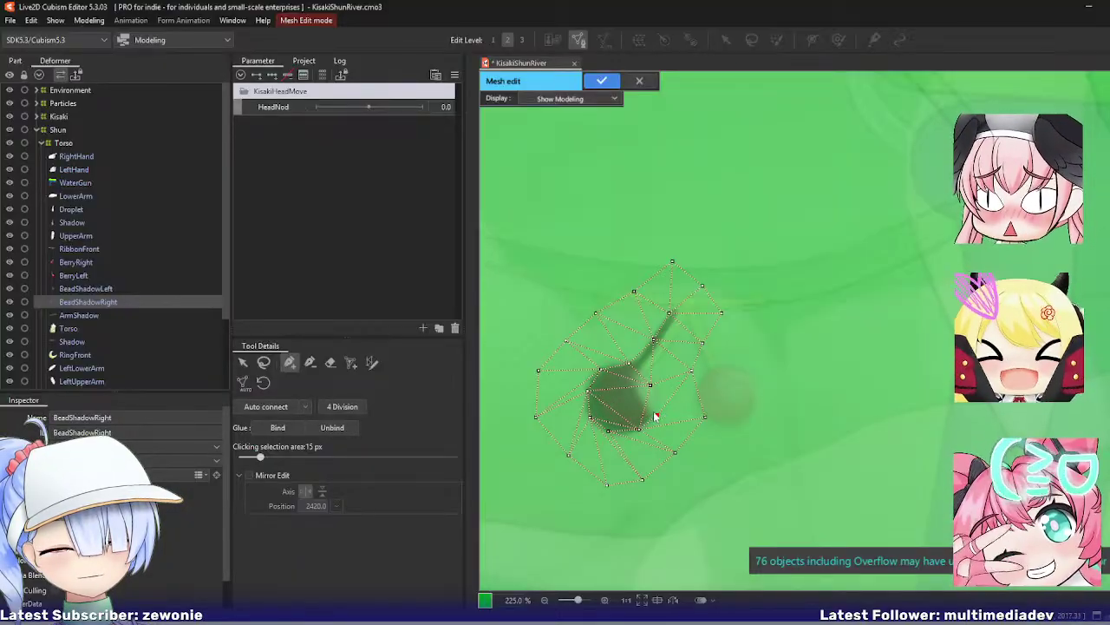
key(Return)
Step: Remove the crowded inner points at the elbow end of the ArmShadow mesh, apply it, and recheck the result
click(104, 316)
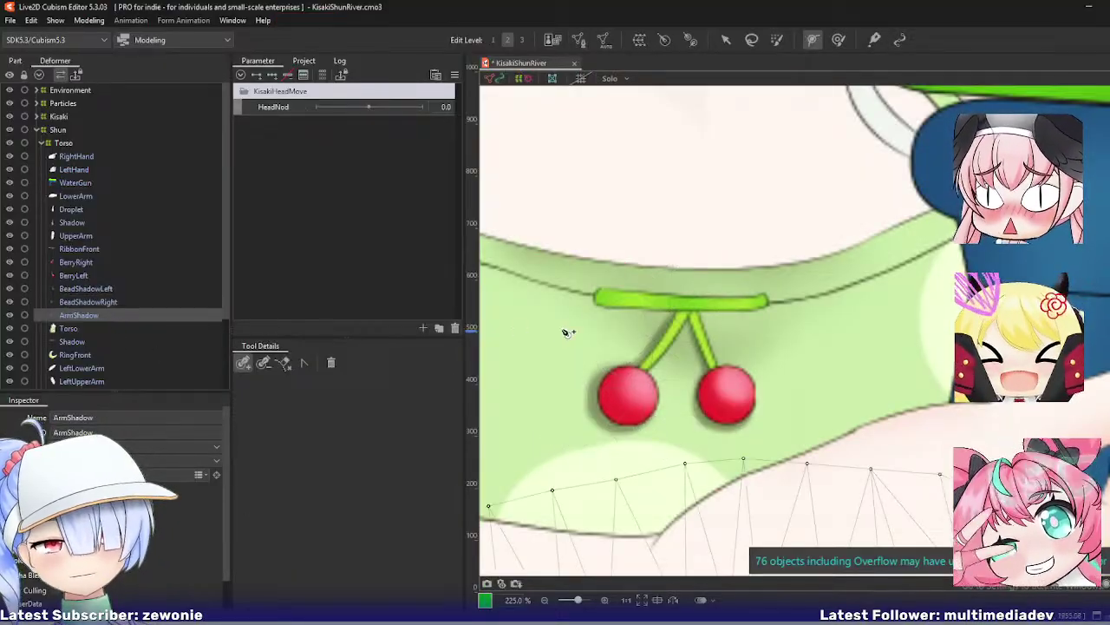
key(f)
key(ctrl+e)
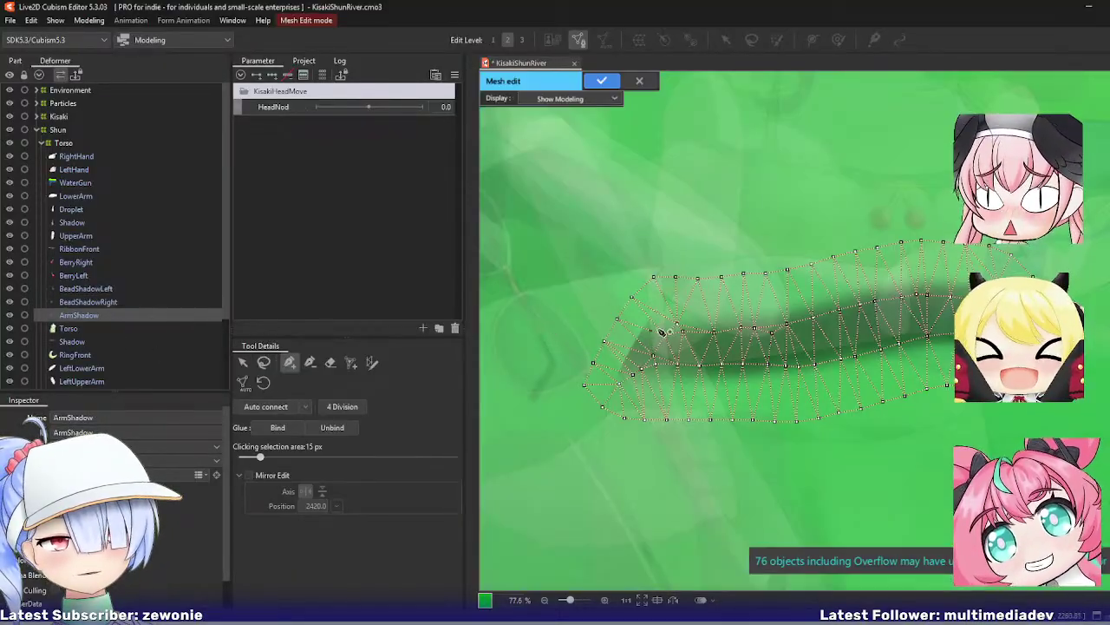
click(309, 363)
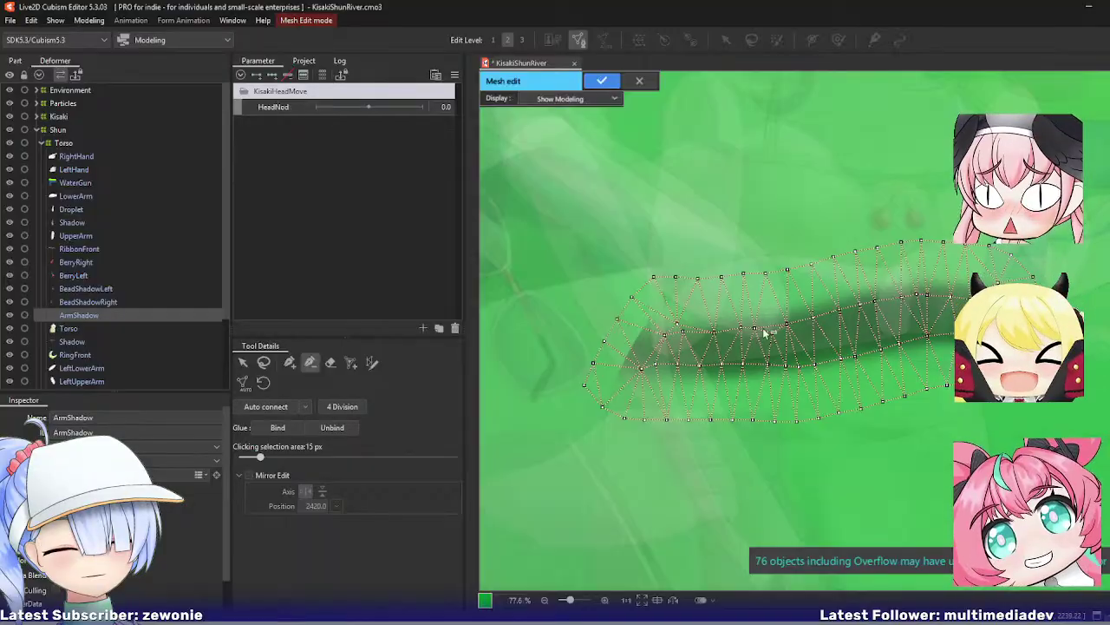
key(Return)
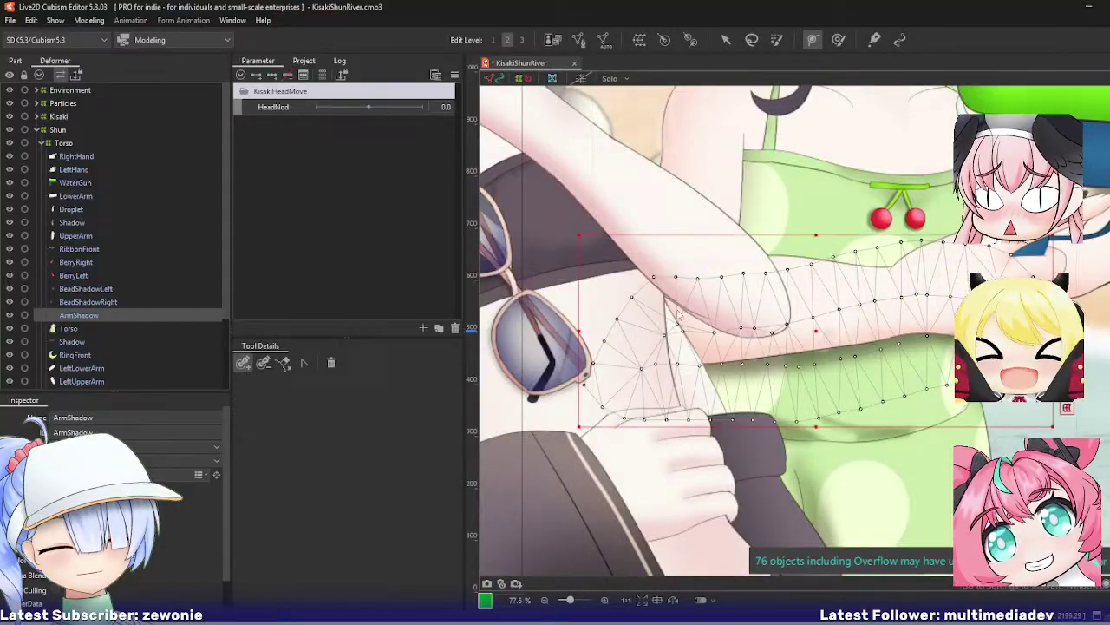
double_click(681, 314)
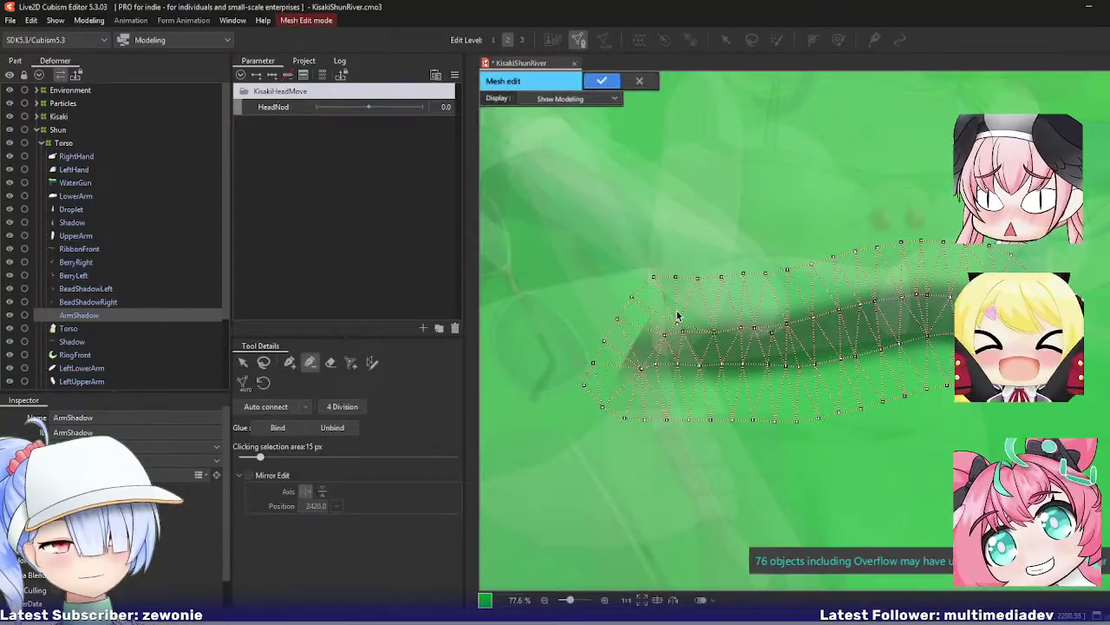
key(Return)
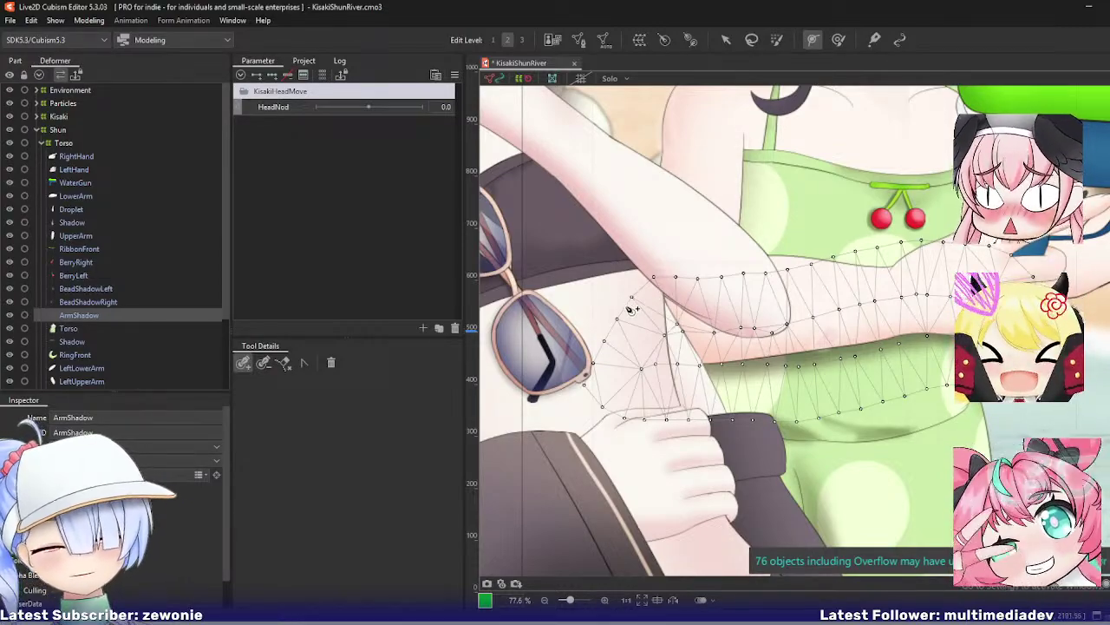
Step: Examine the mesh of the Torso part over Shun's whole body
click(69, 328)
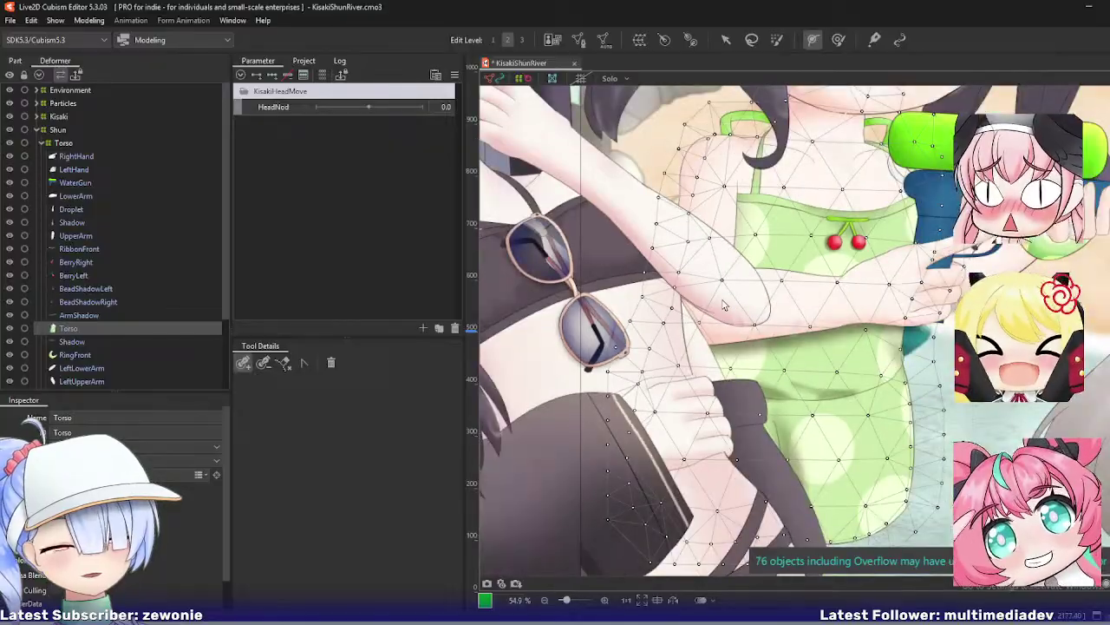
scroll(728, 304, down, 3)
scroll(660, 309, down, 1)
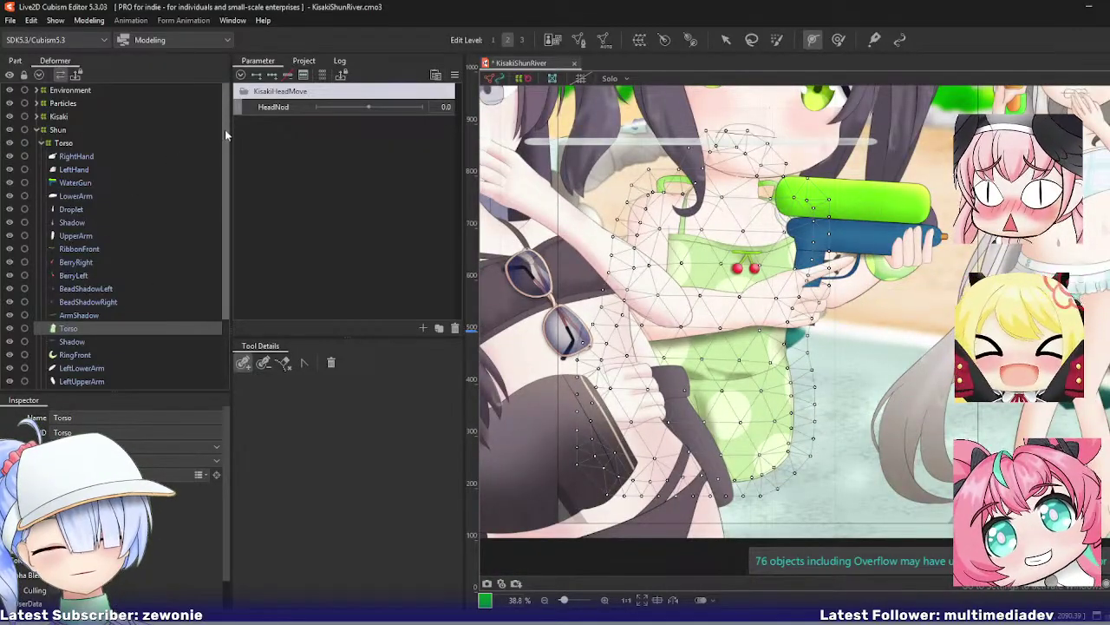
drag(225, 206, 225, 282)
click(10, 383)
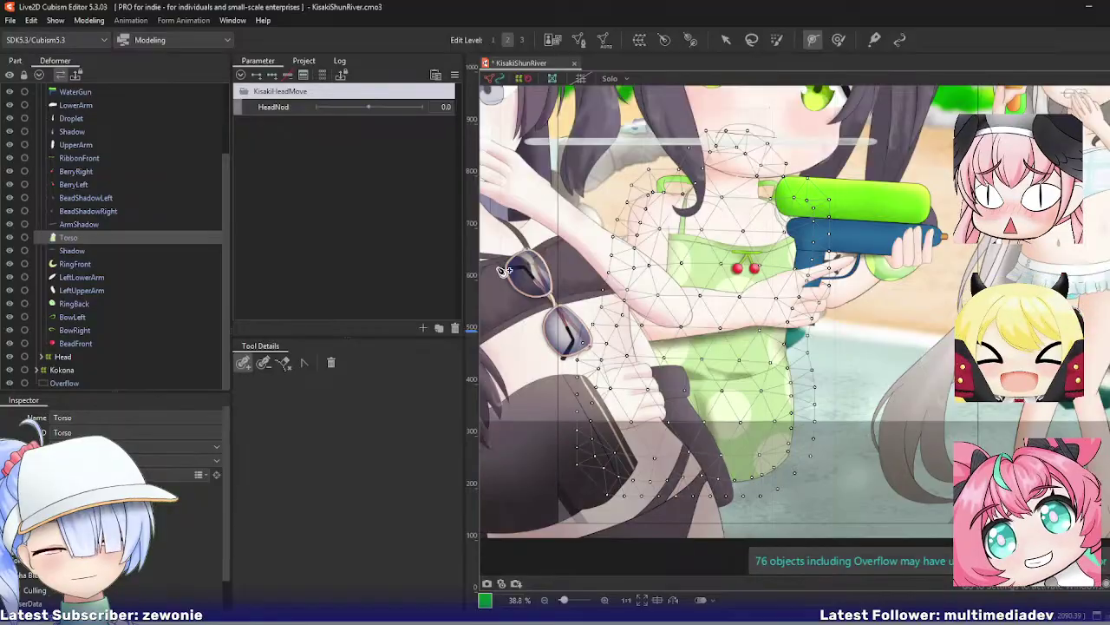
Step: Remove surplus inner points along the dark core of the Shadow mesh below the Torso part, and apply the mesh
click(87, 250)
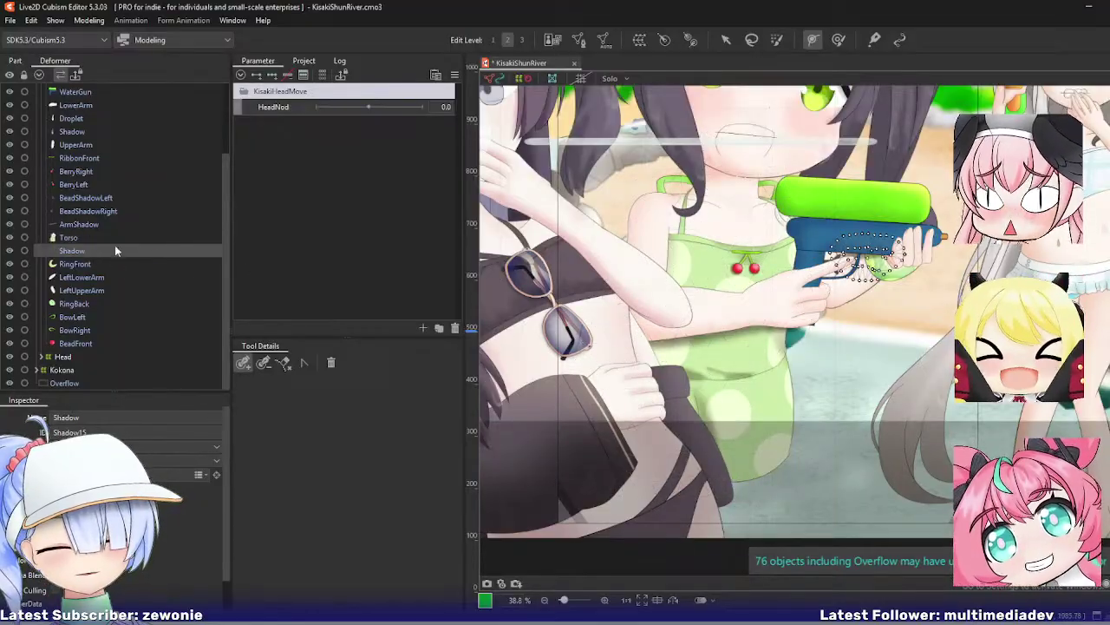
drag(818, 224, 742, 267)
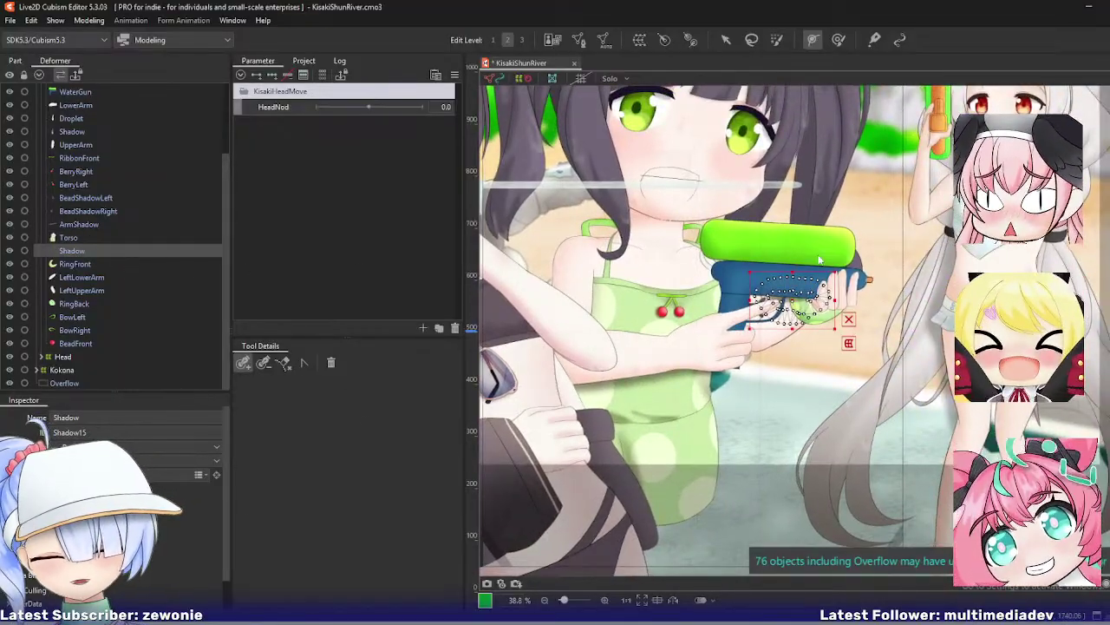
key(ctrl+e)
scroll(780, 293, up, 4)
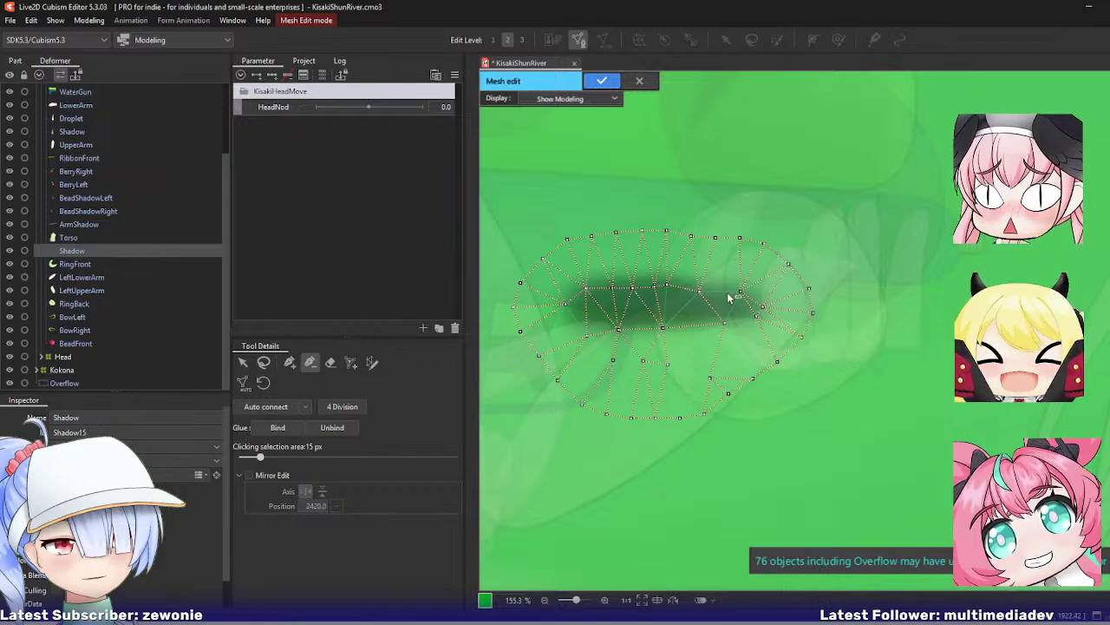
key(ctrl+e)
key(ctrl+e)
click(655, 286)
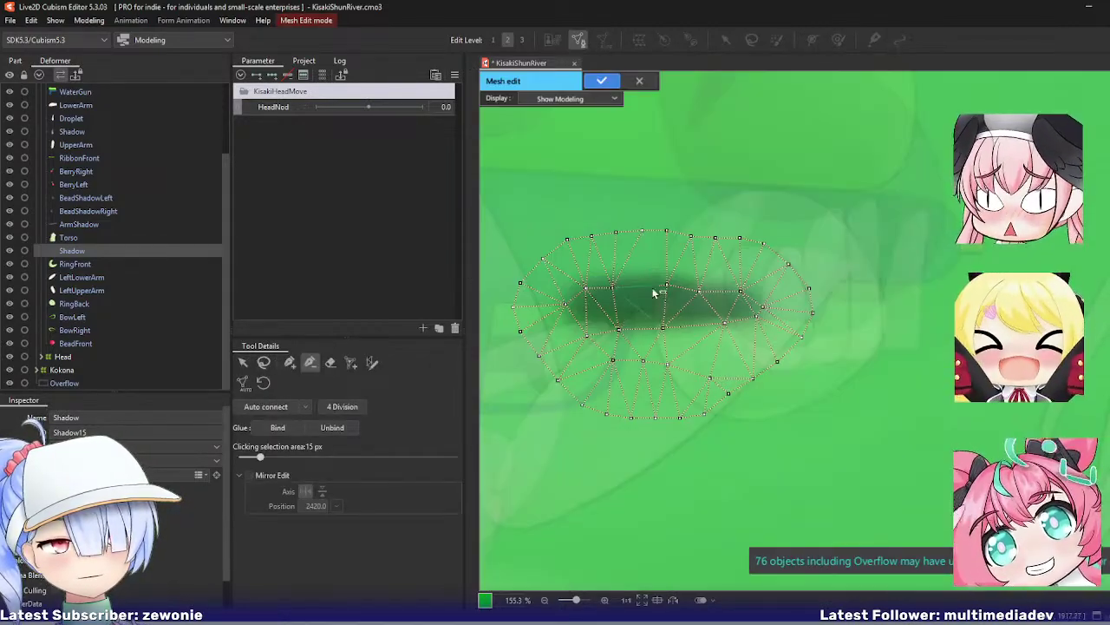
key(Return)
Step: Clean up the points of the RingFront mesh around the crescent-shaped ring in mesh editing, and apply it
click(112, 265)
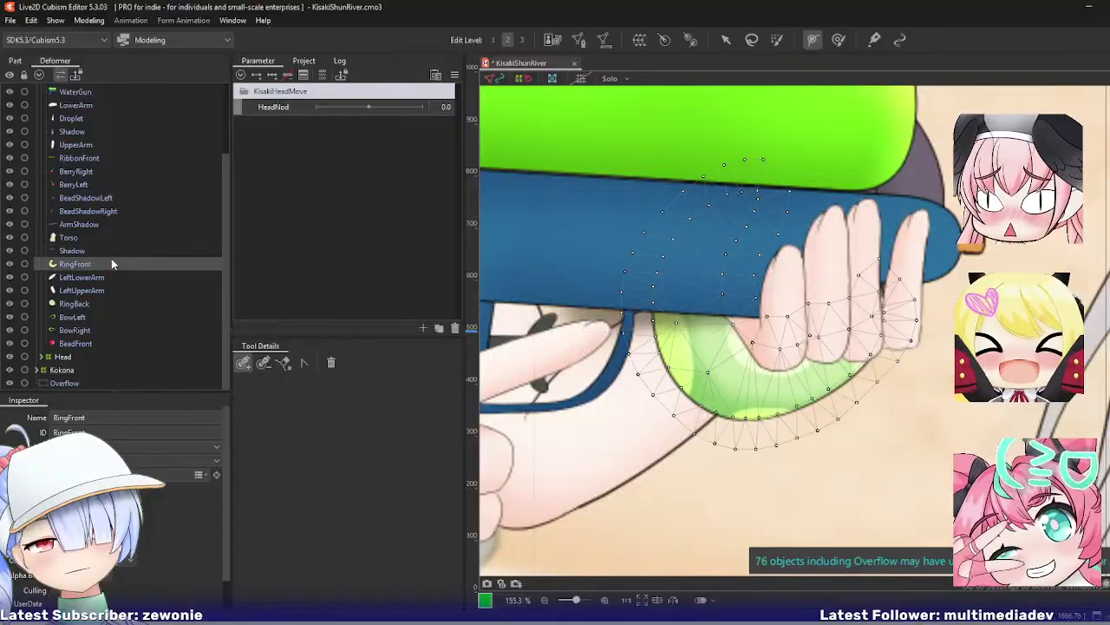
double_click(630, 286)
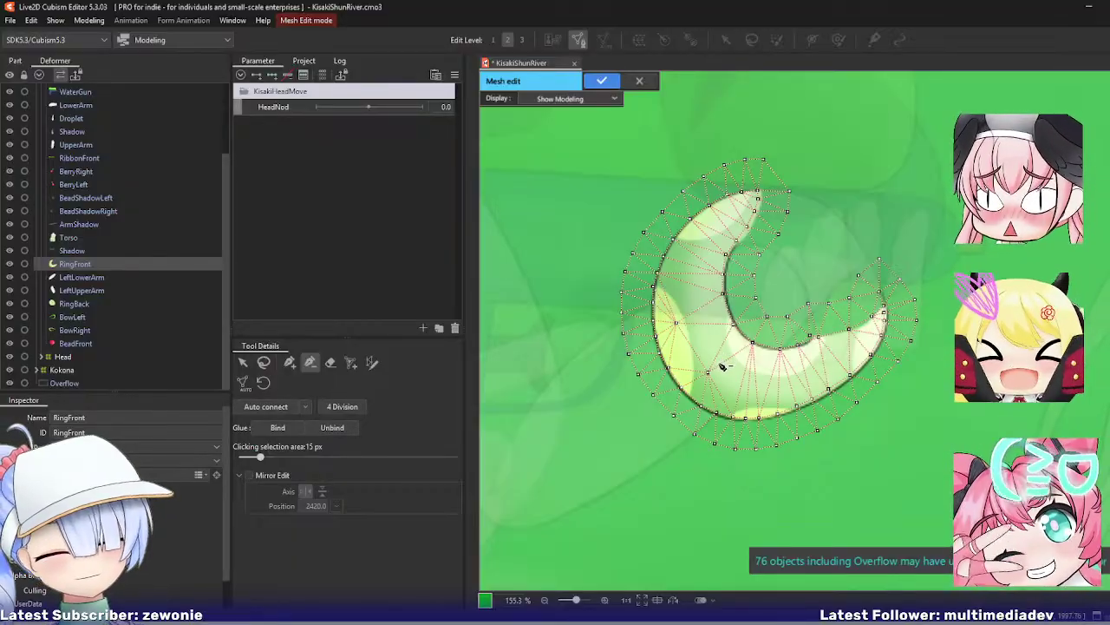
key(ctrl+e)
Step: Check the LeftLowerArm and LeftUpperArm meshes in mesh editing, applying each one
click(99, 279)
key(ctrl+e)
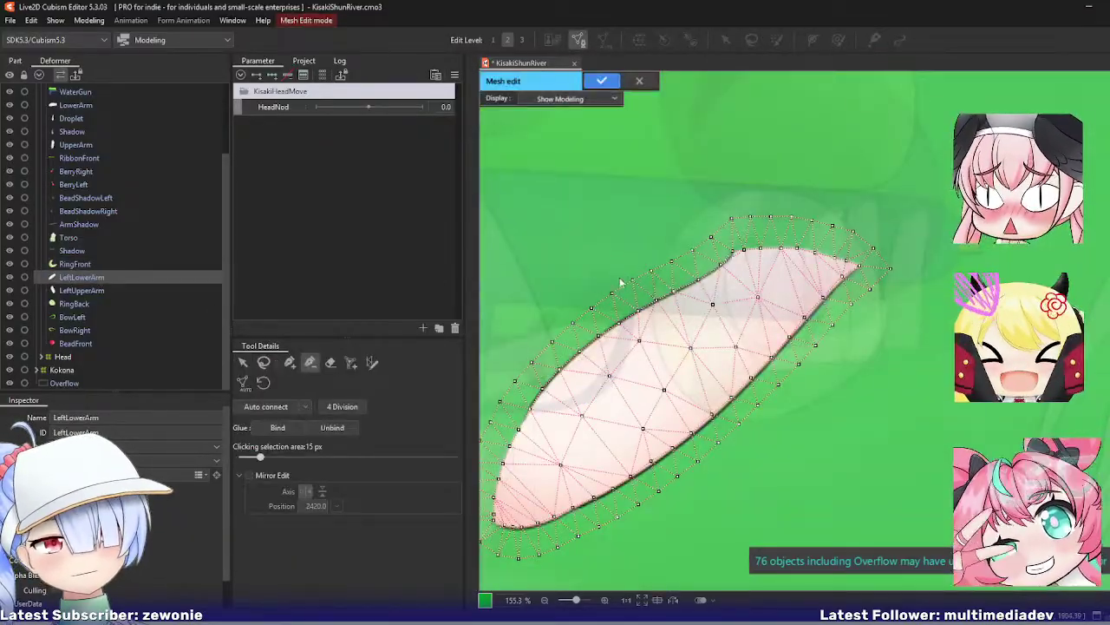
drag(576, 277, 622, 262)
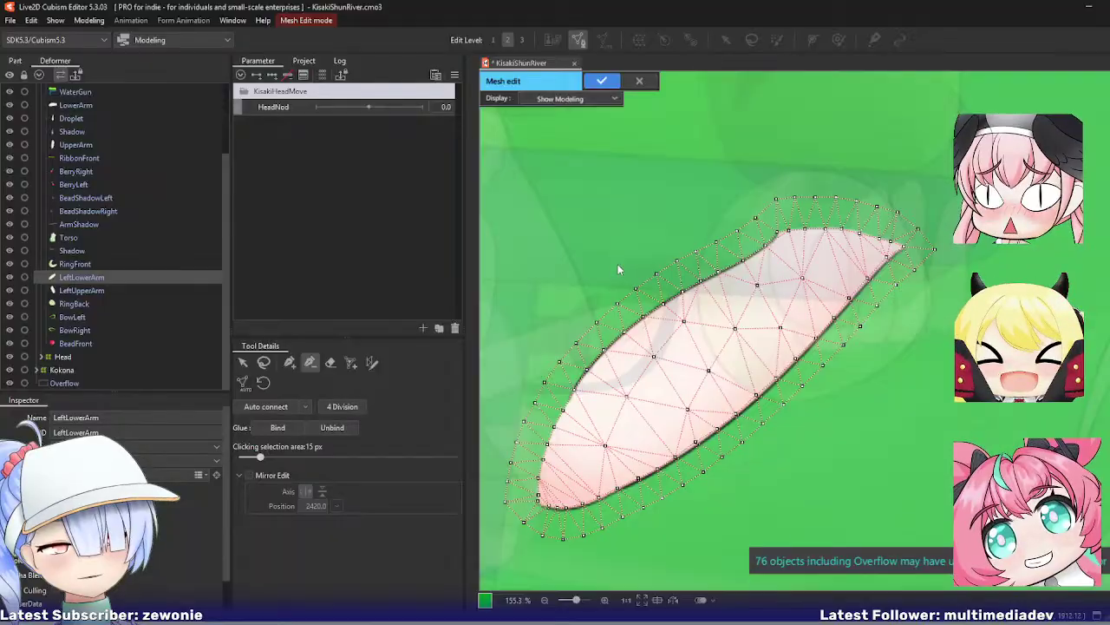
key(ctrl+e)
click(111, 290)
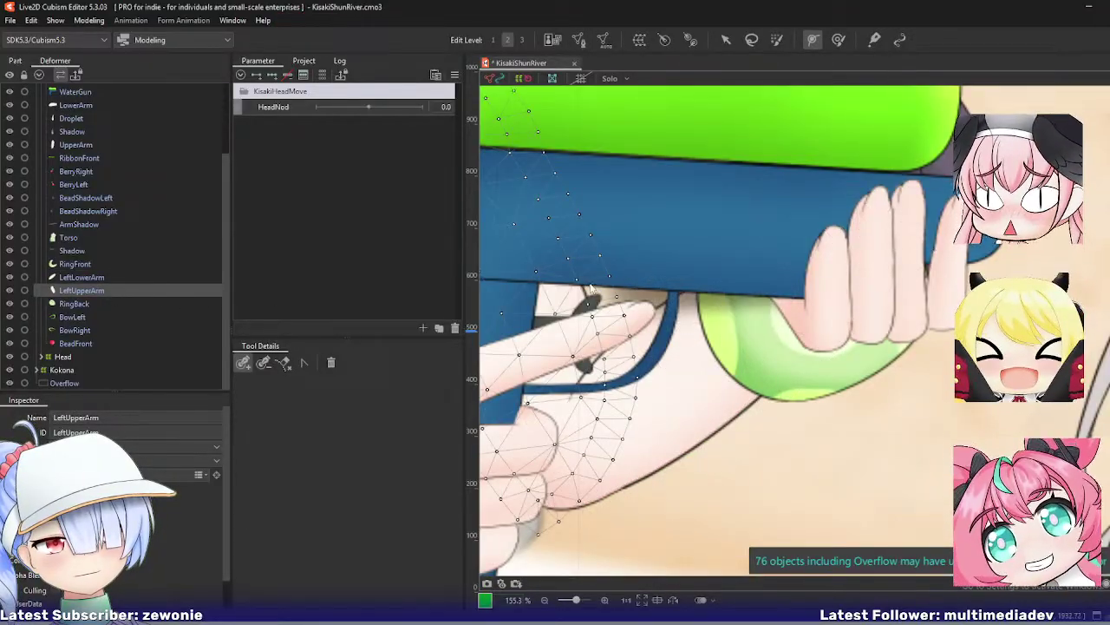
key(ctrl+e)
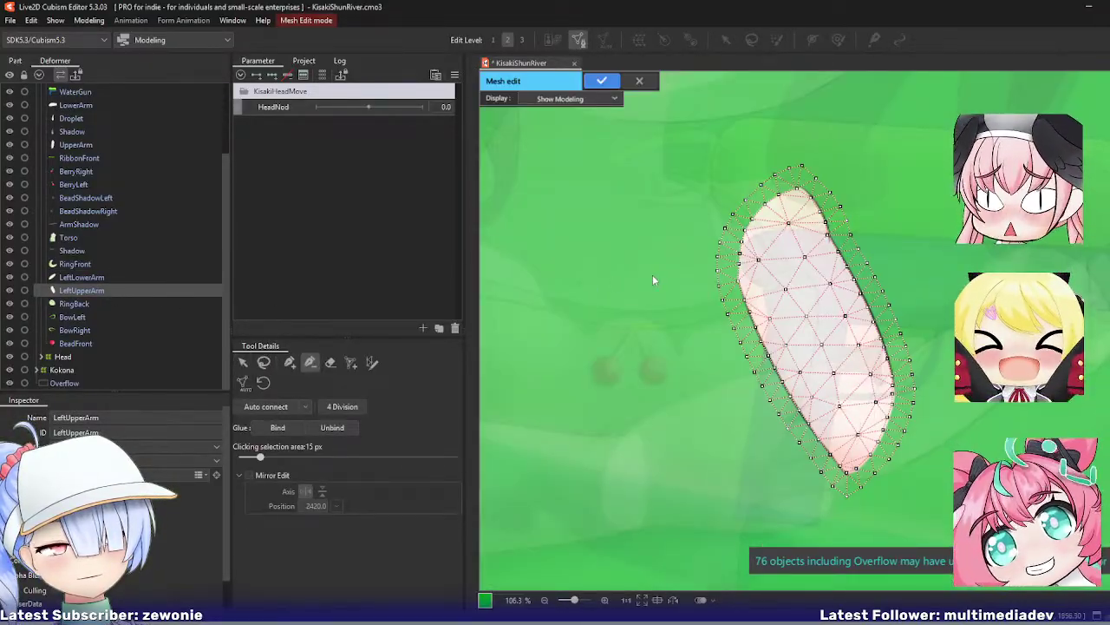
key(ctrl+e)
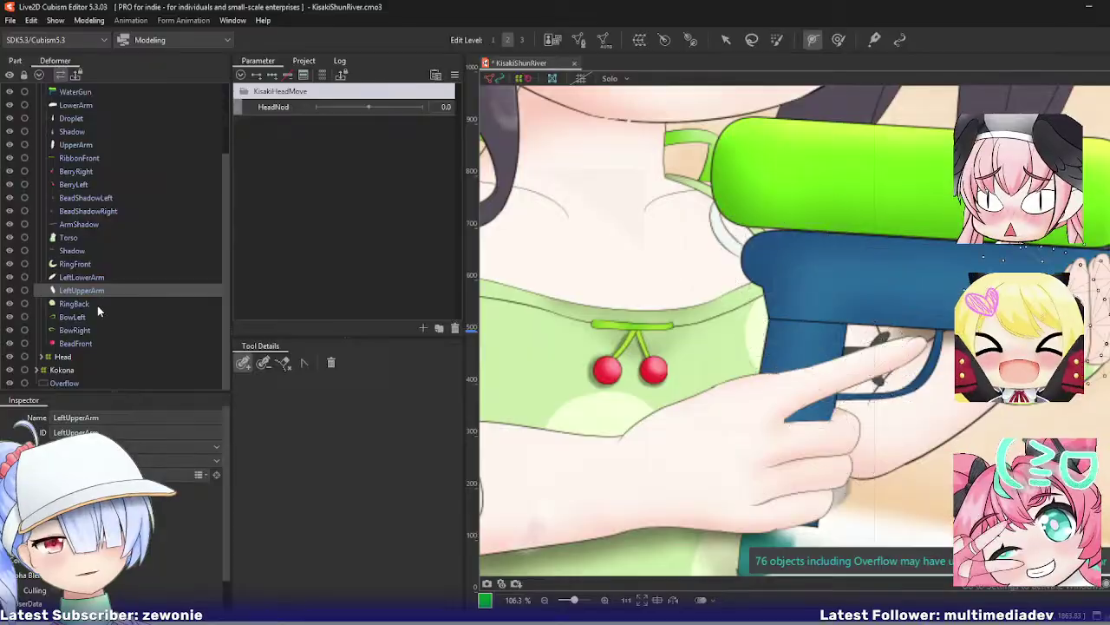
Step: Shift the RingBack mesh's edge points so they follow the ring's outline along its upper and right sides, and apply the mesh
click(74, 304)
scroll(587, 288, up, 3)
key(ctrl+e)
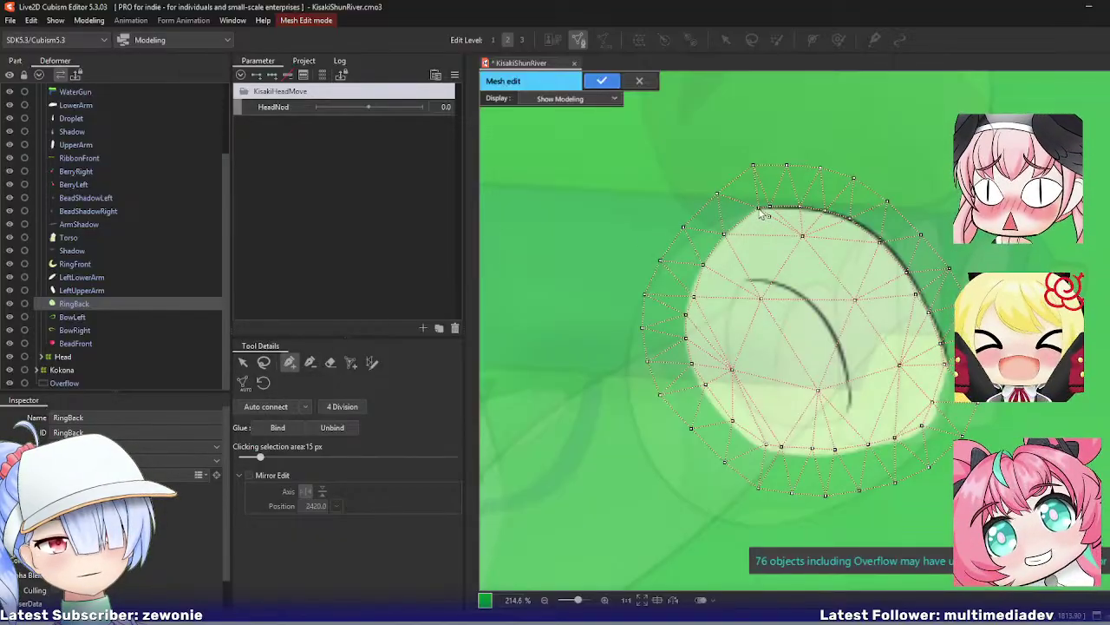
drag(759, 208, 749, 213)
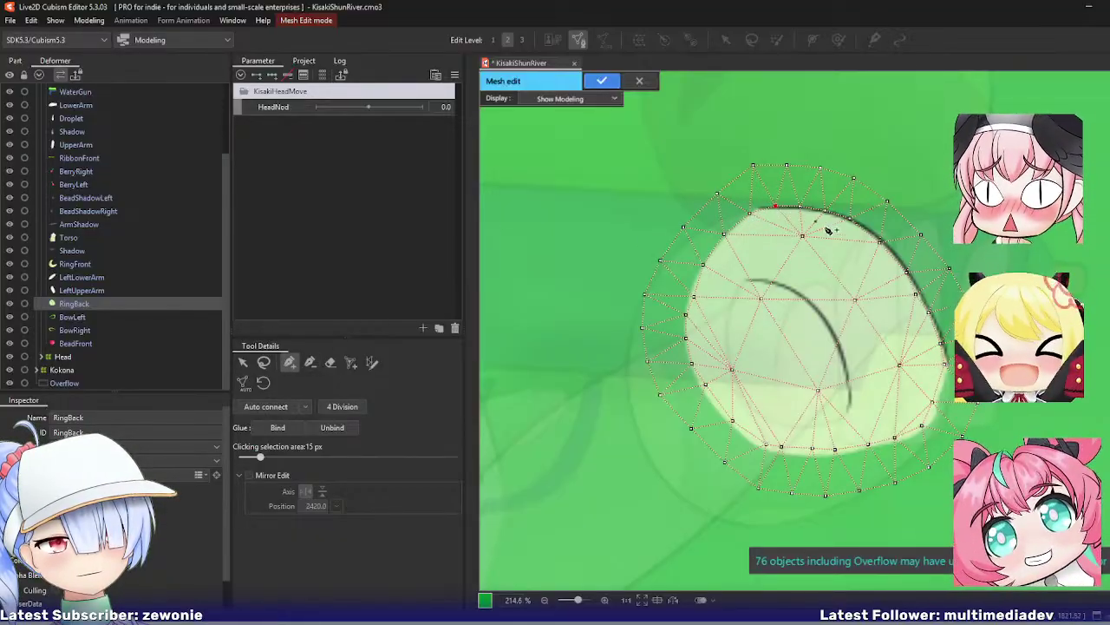
click(881, 239)
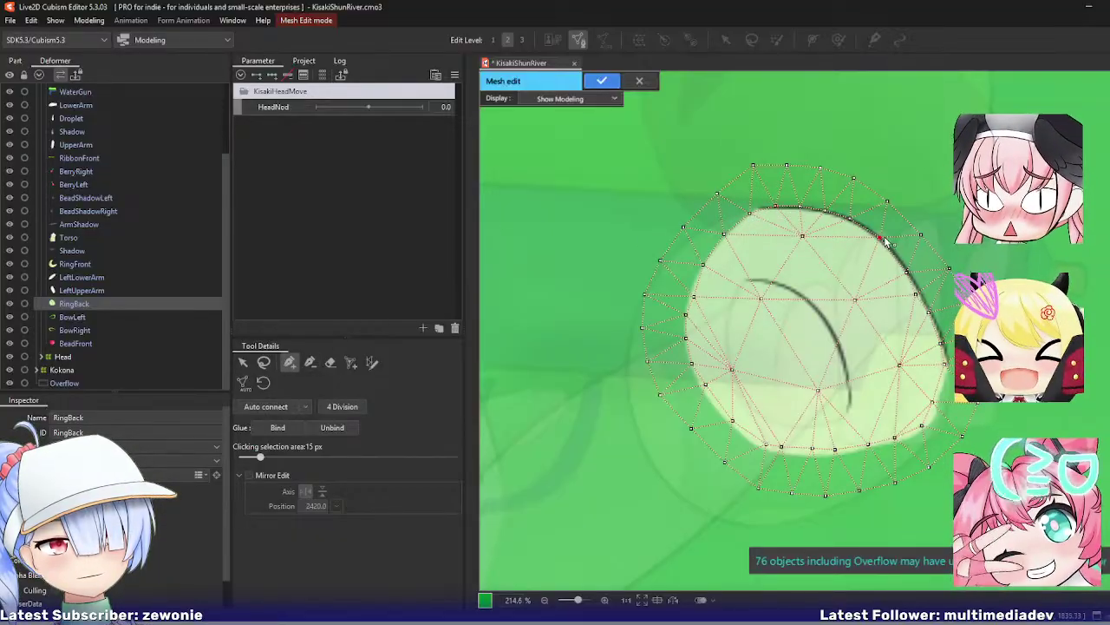
click(917, 295)
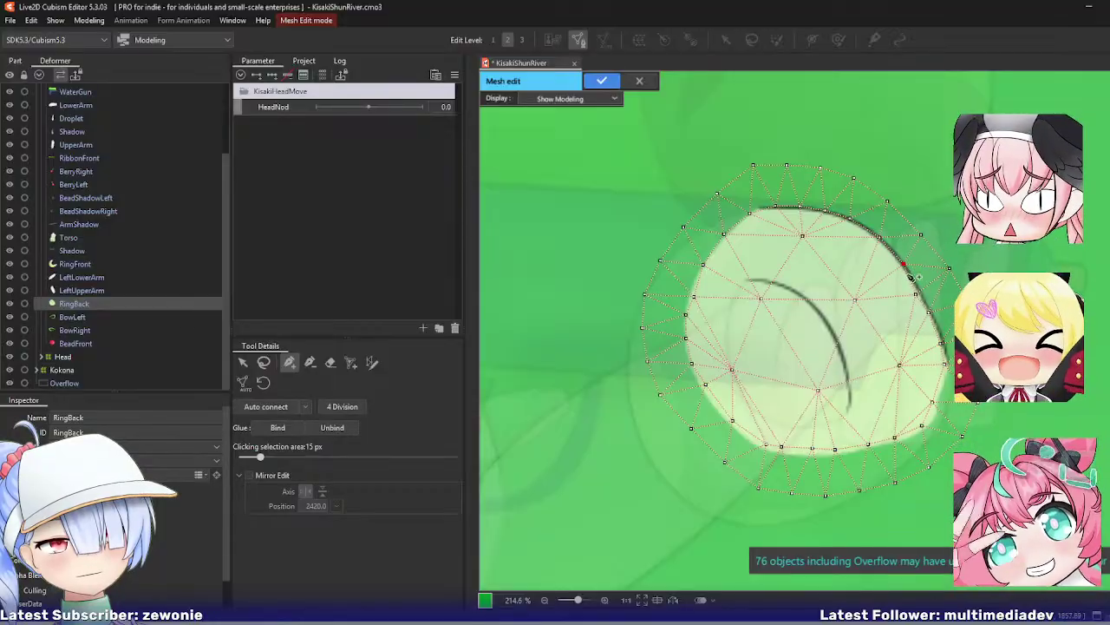
click(941, 343)
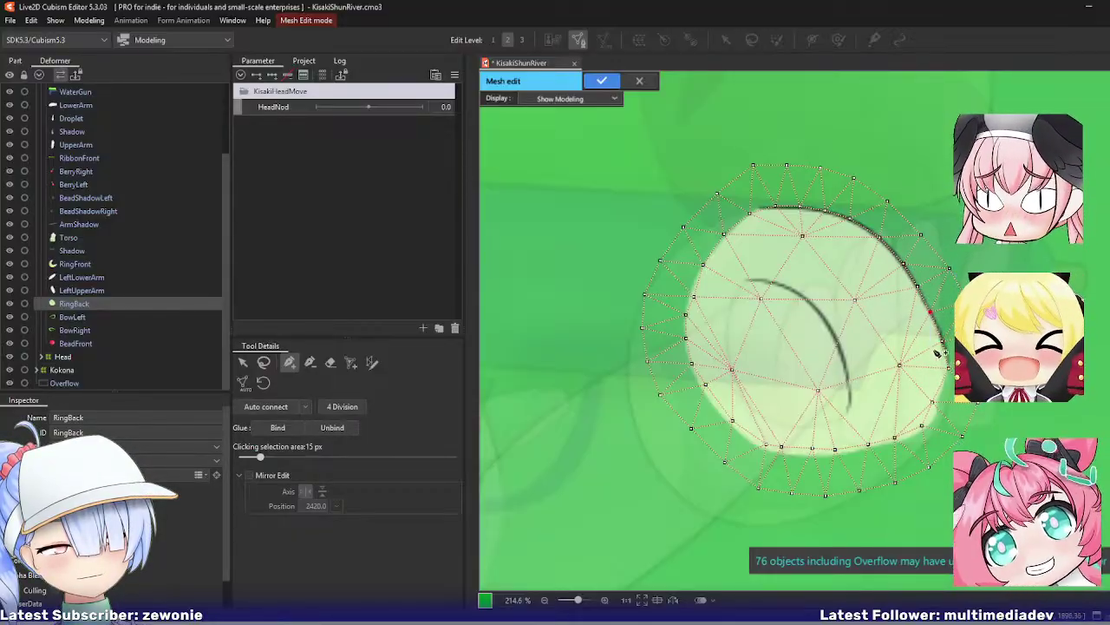
click(939, 405)
drag(923, 425, 930, 427)
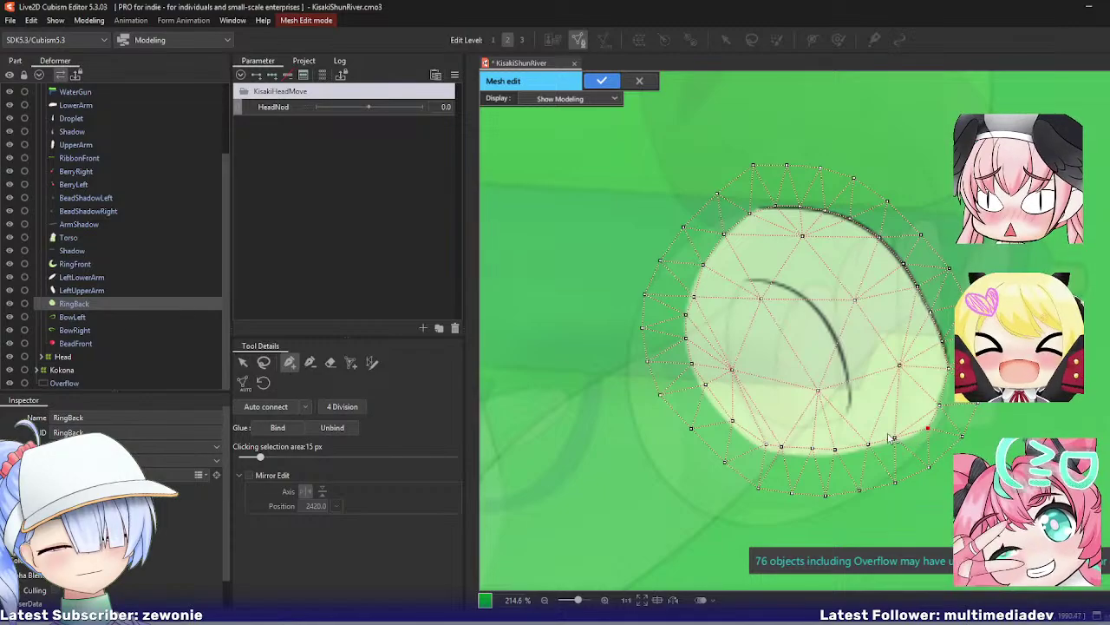
key(ctrl+e)
Step: Move the BowLeft mesh points onto the lower edge of the bow loop and apply the mesh
click(136, 317)
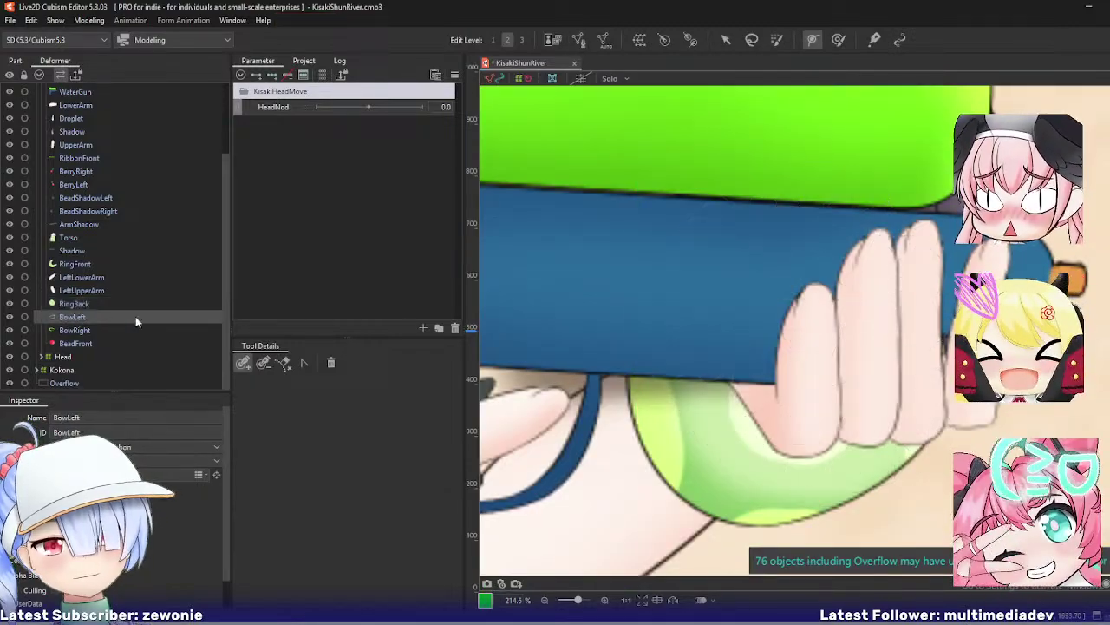
key(ctrl+e)
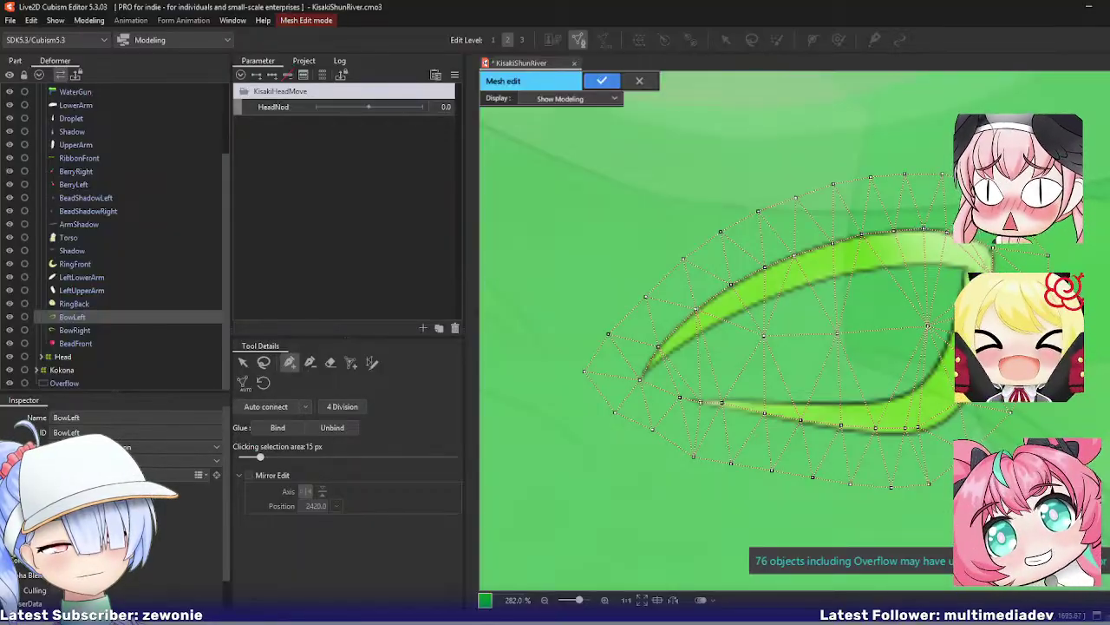
drag(918, 427, 942, 421)
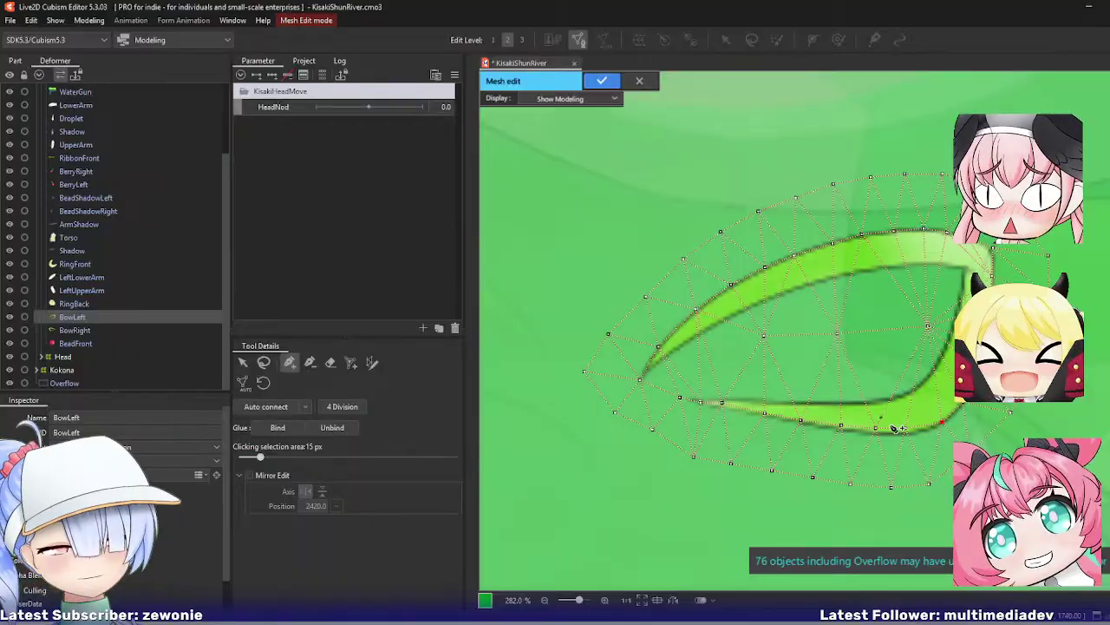
click(910, 433)
click(841, 429)
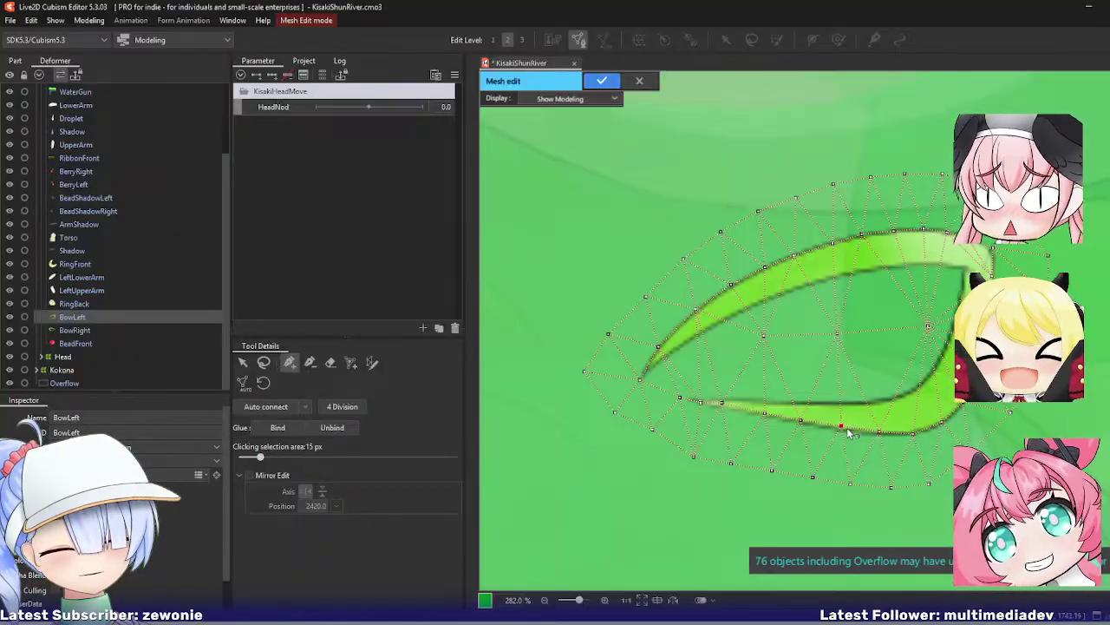
click(731, 405)
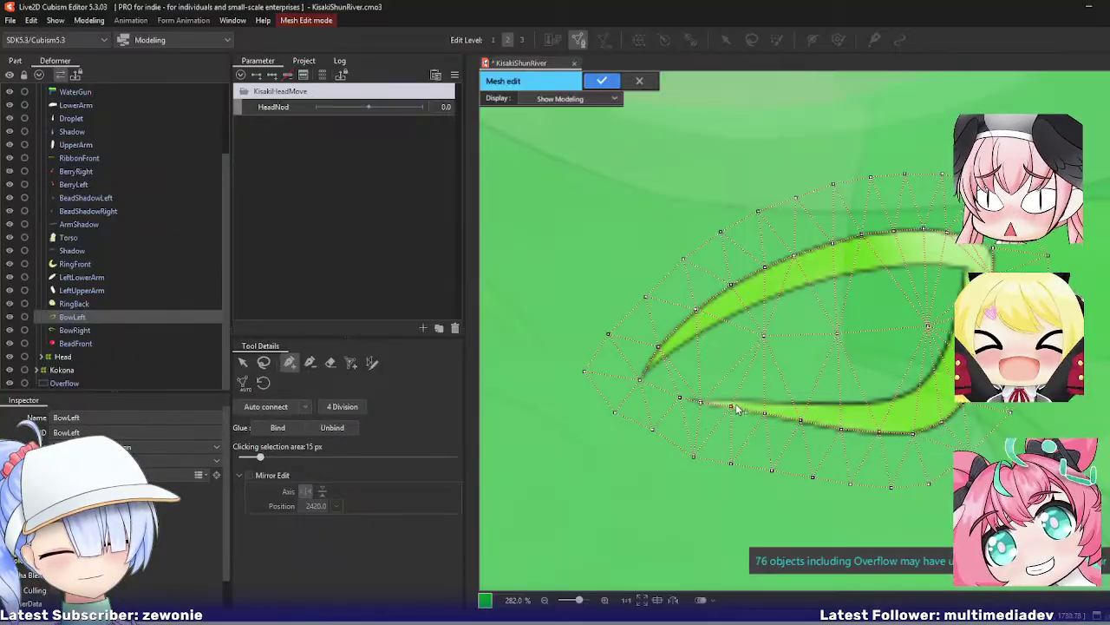
key(Return)
Step: Pull the inner points of the BowRight mesh onto the inner edge of the bow loop and apply the mesh
scroll(738, 409, down, 5)
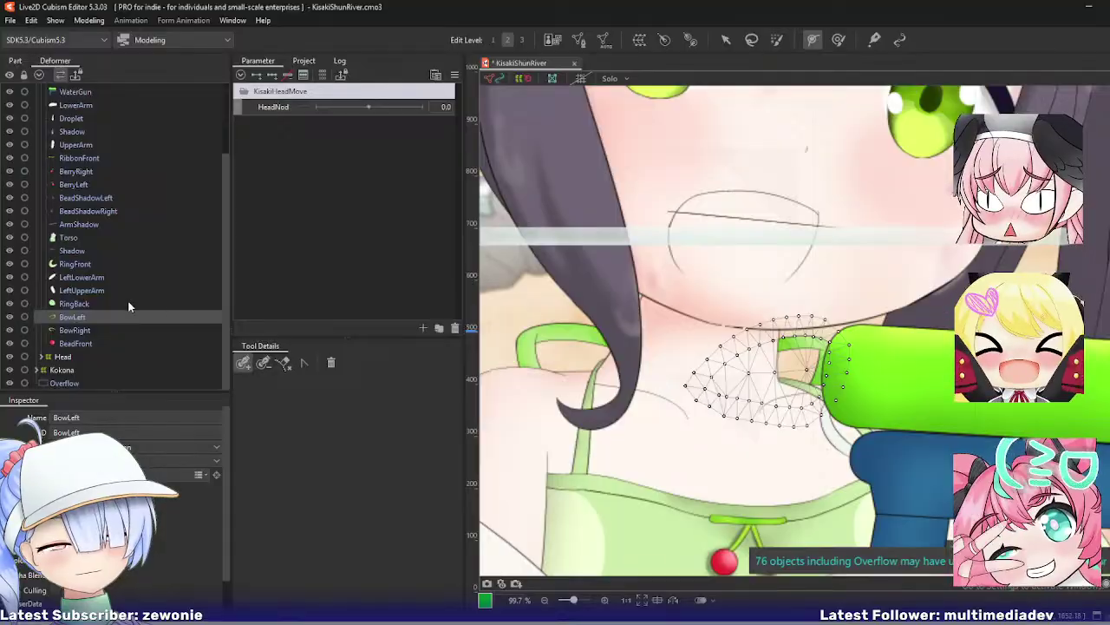
click(106, 330)
key(ctrl+e)
scroll(547, 339, up, 3)
drag(543, 340, 653, 319)
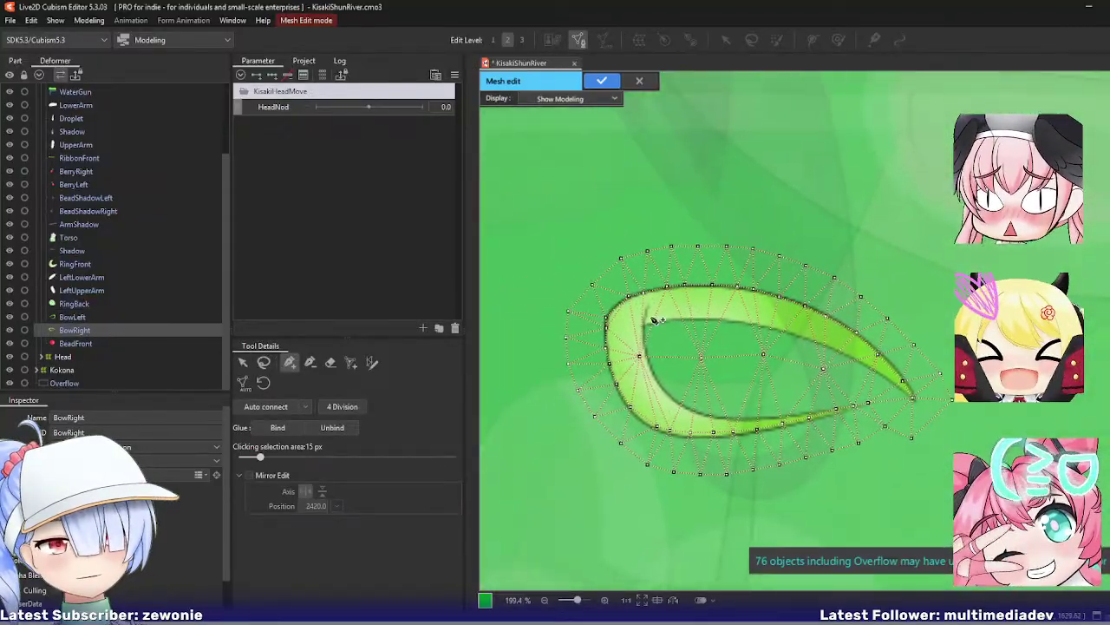
click(606, 312)
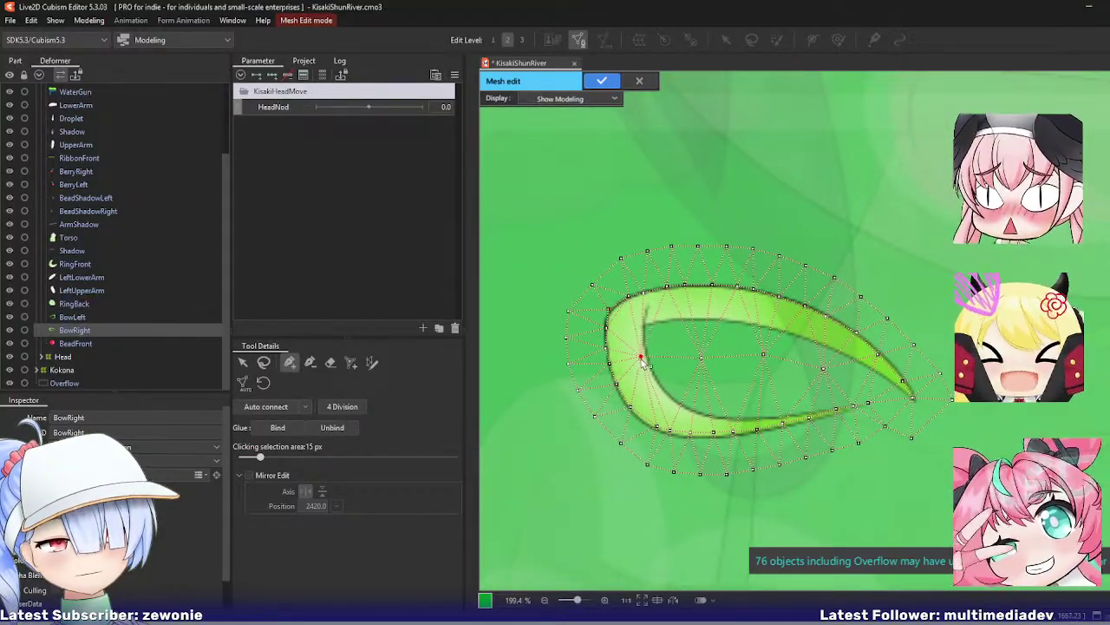
drag(642, 360, 646, 327)
drag(701, 360, 654, 363)
drag(763, 354, 695, 320)
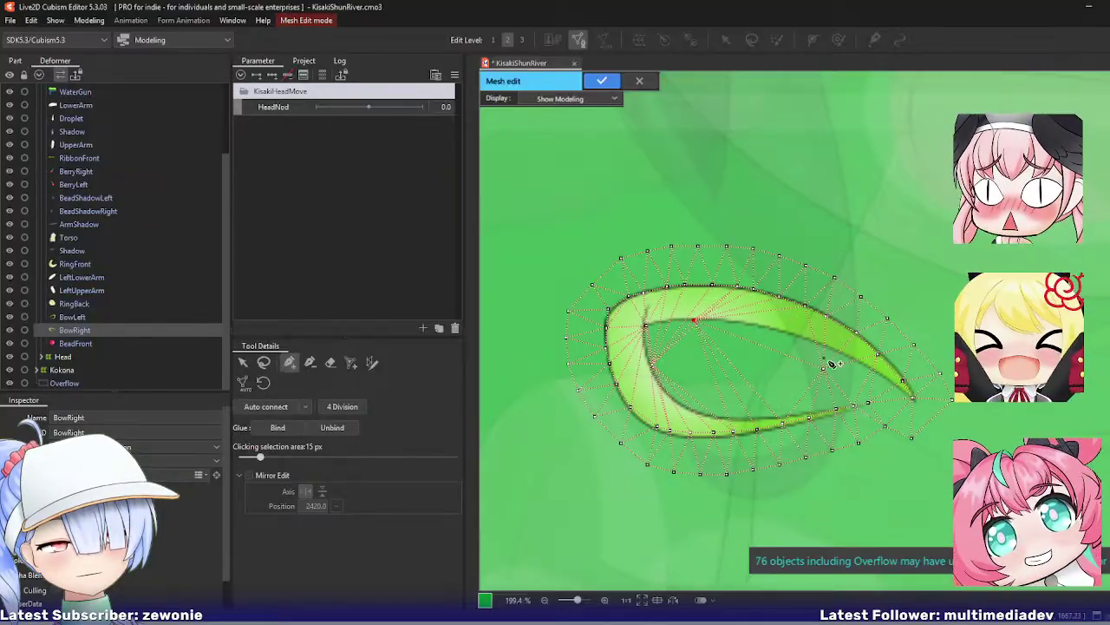
key(Return)
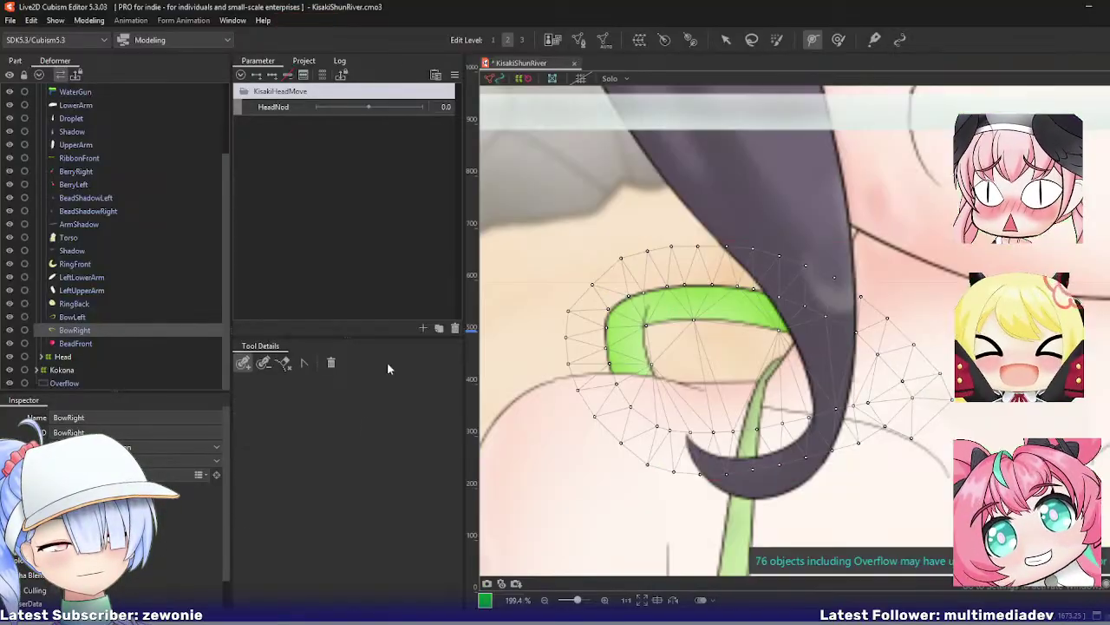
Step: Check the BeadFront mesh around the red bead in mesh editing and apply it
click(76, 343)
key(ctrl+e)
key(Escape)
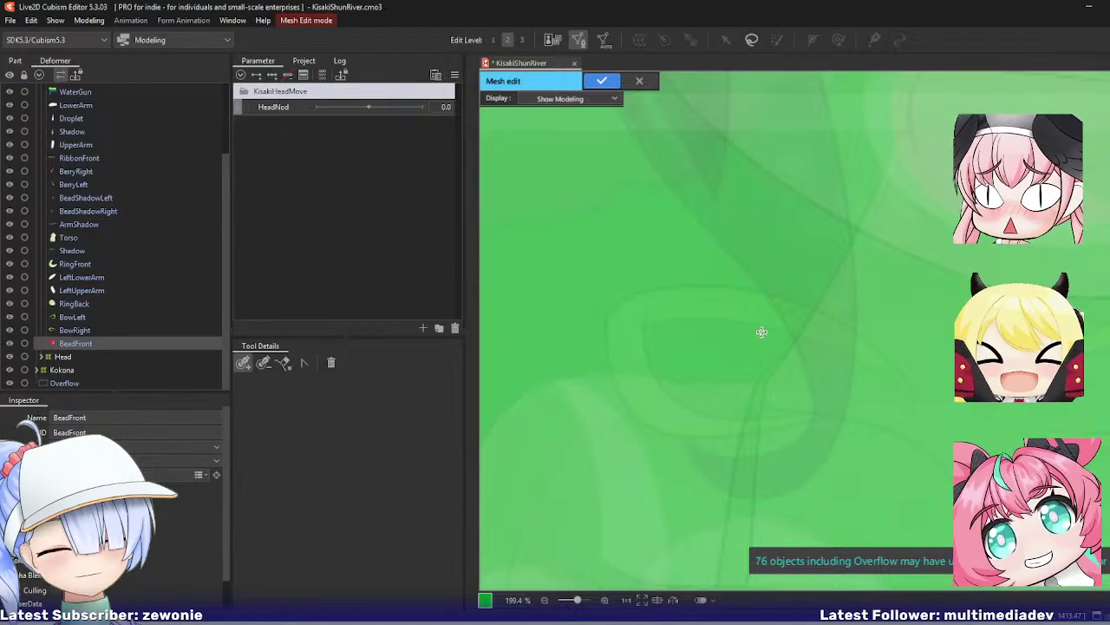
key(f)
double_click(764, 335)
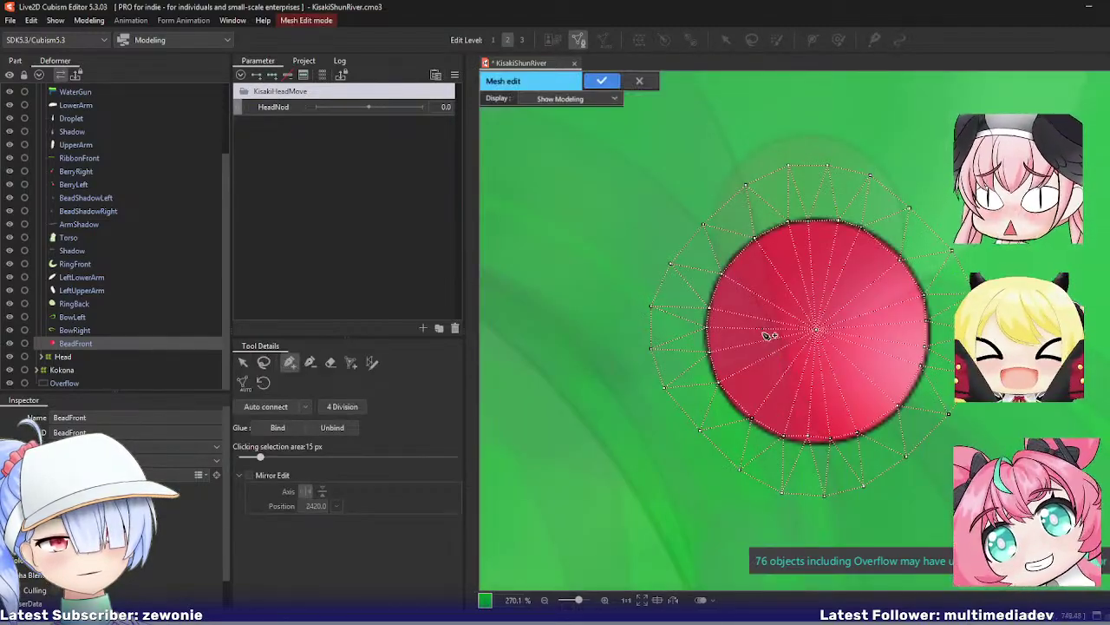
key(Return)
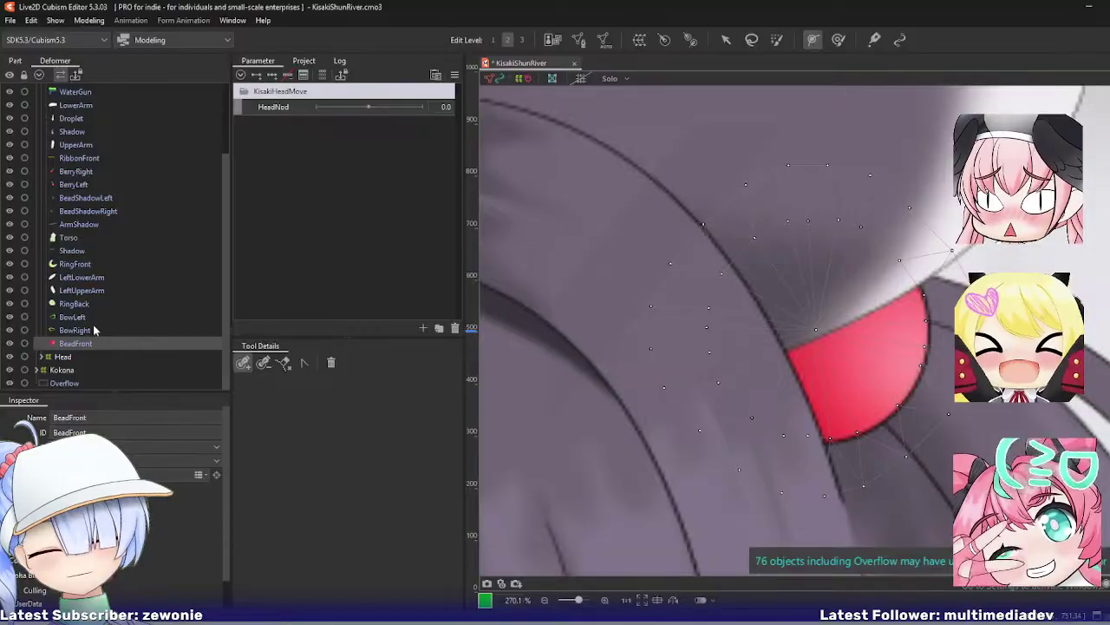
scroll(55, 351, up, 5)
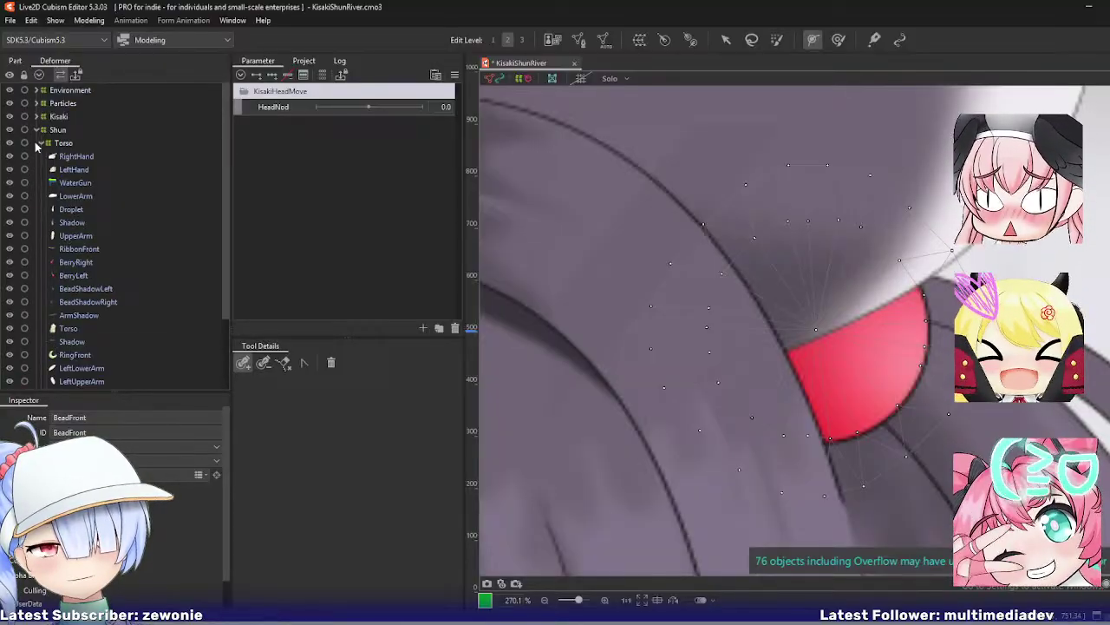
click(40, 144)
click(39, 143)
scroll(63, 347, down, 5)
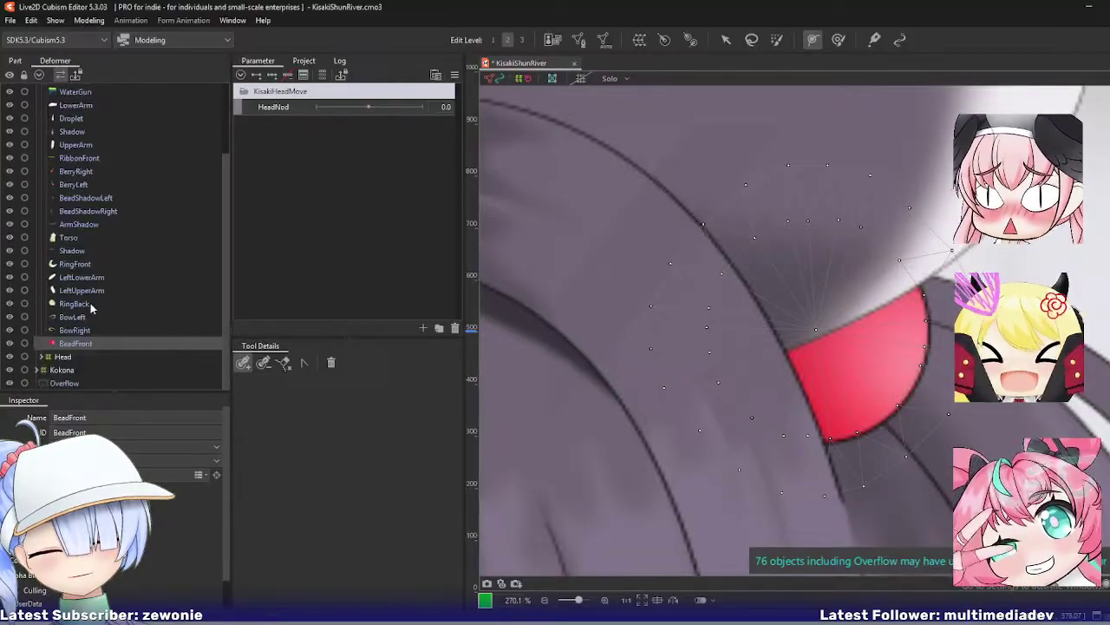
Step: Collapse Shun's Torso group, expand the Head group, and open the RightFrontSideCenter mesh for editing
scroll(48, 351, up, 5)
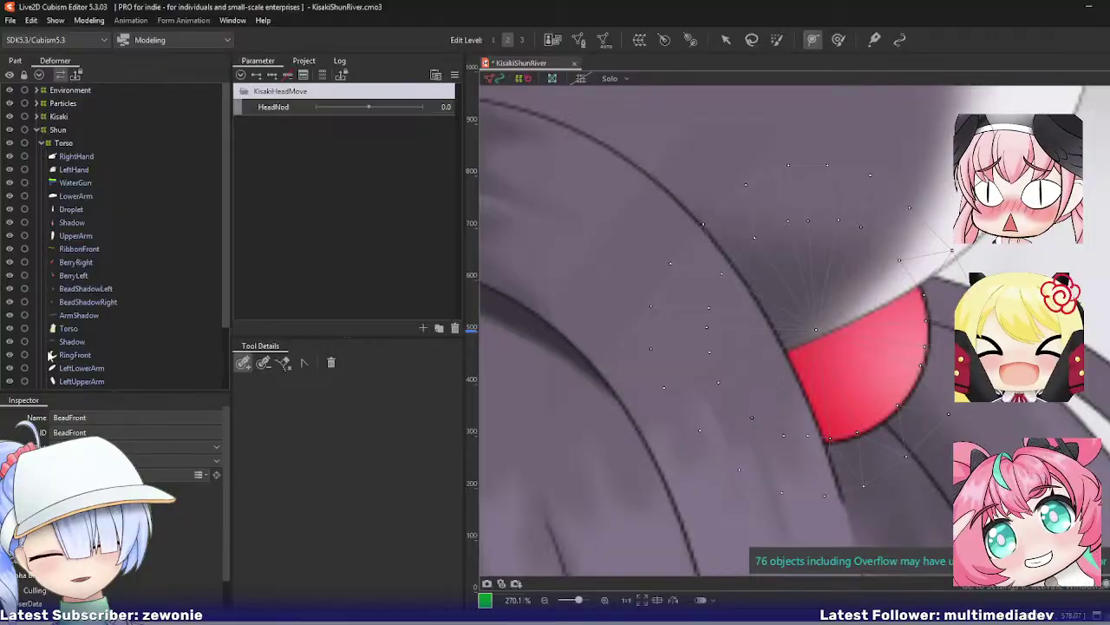
click(40, 143)
click(40, 156)
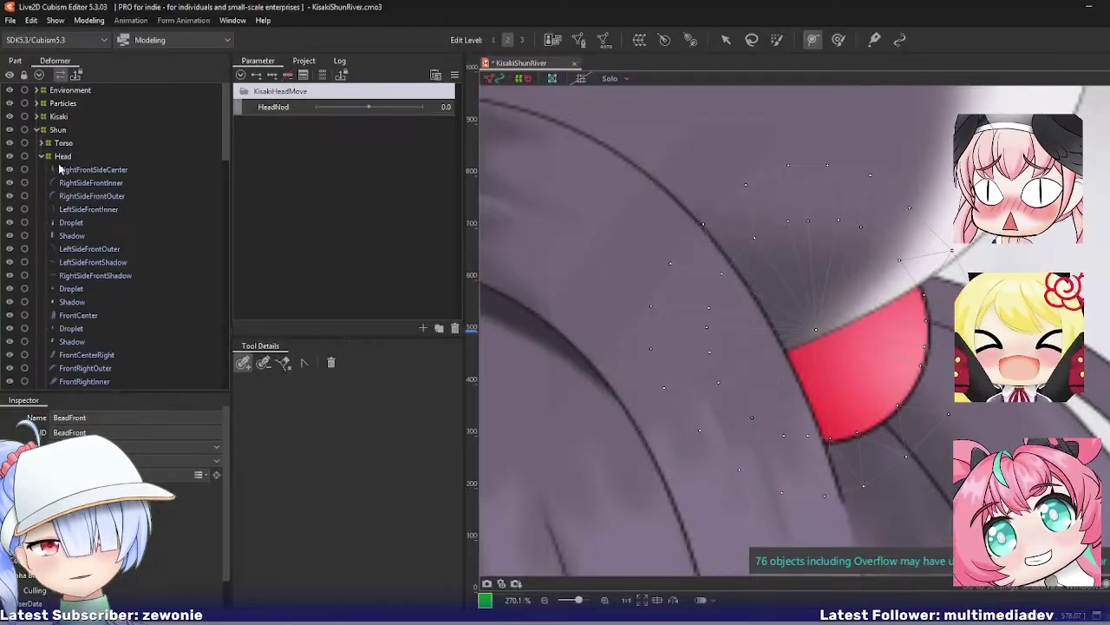
click(92, 169)
scroll(599, 323, down, 6)
key(ctrl+e)
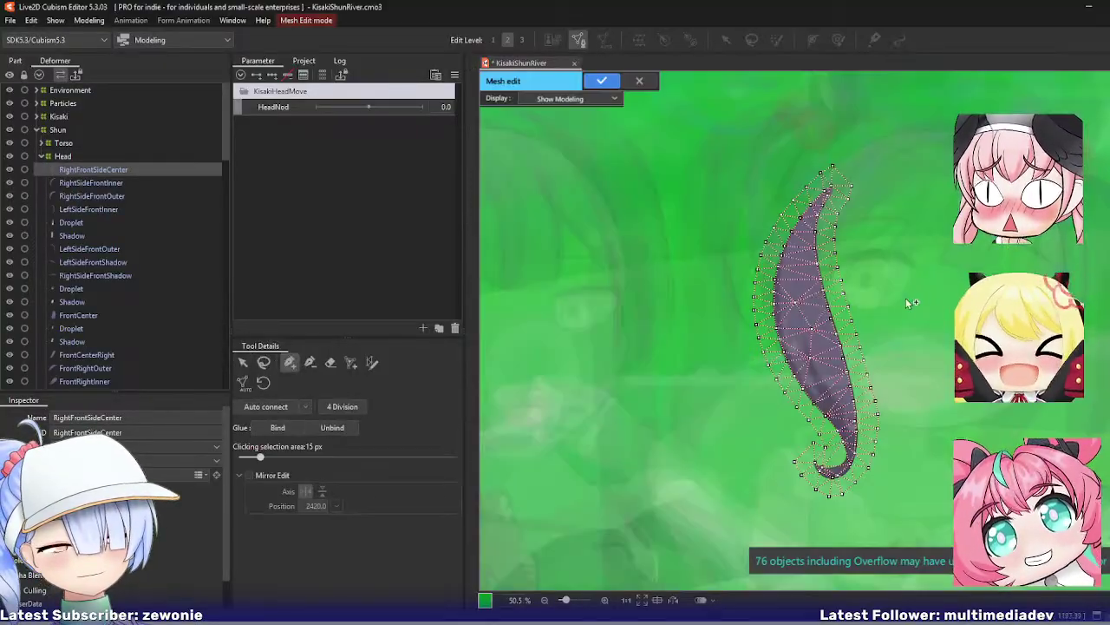
Step: Delete the RightFrontSideCenter mesh points inside the outer border and remove the stray border point within the curl at the strand's tip
drag(906, 302, 775, 277)
scroll(779, 303, up, 2)
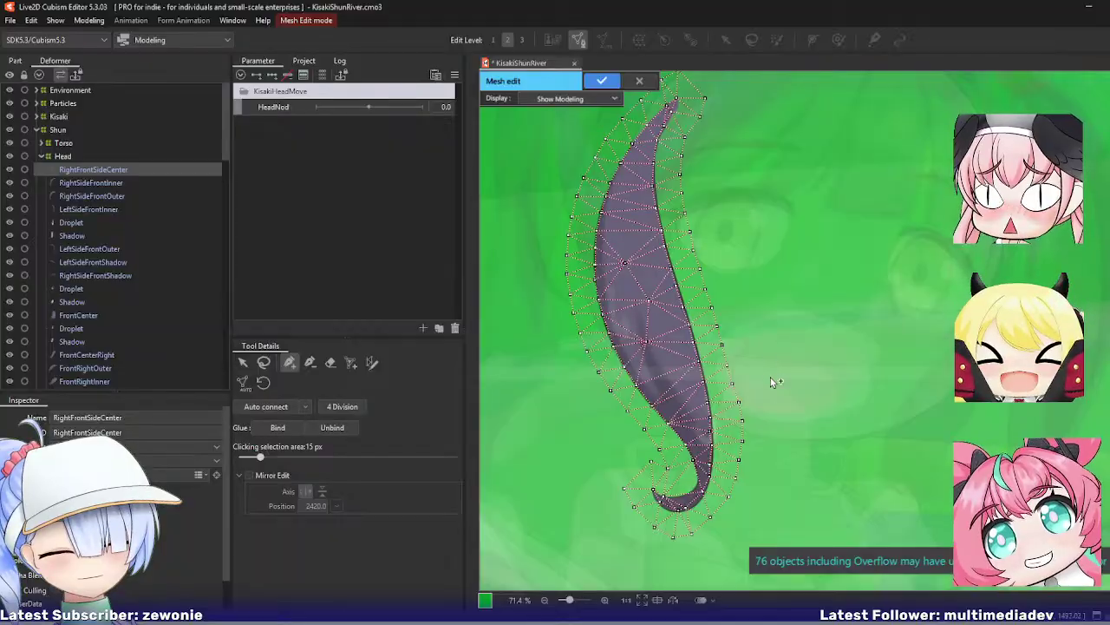
scroll(771, 378, up, 1)
scroll(674, 389, up, 6)
scroll(689, 319, up, 3)
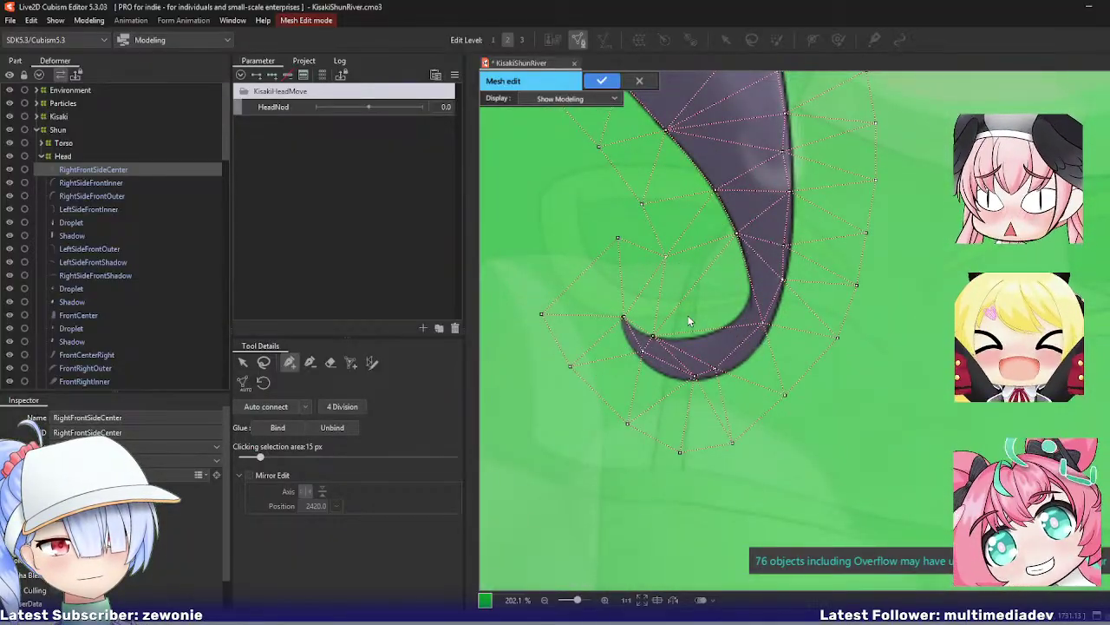
scroll(689, 320, down, 9)
scroll(688, 320, down, 2)
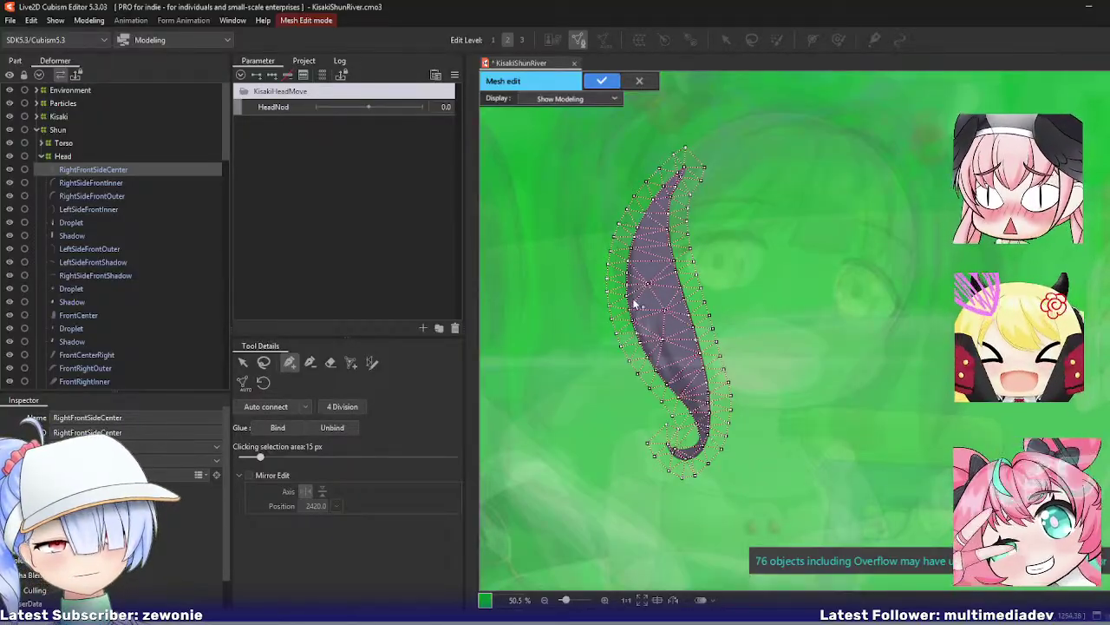
click(267, 364)
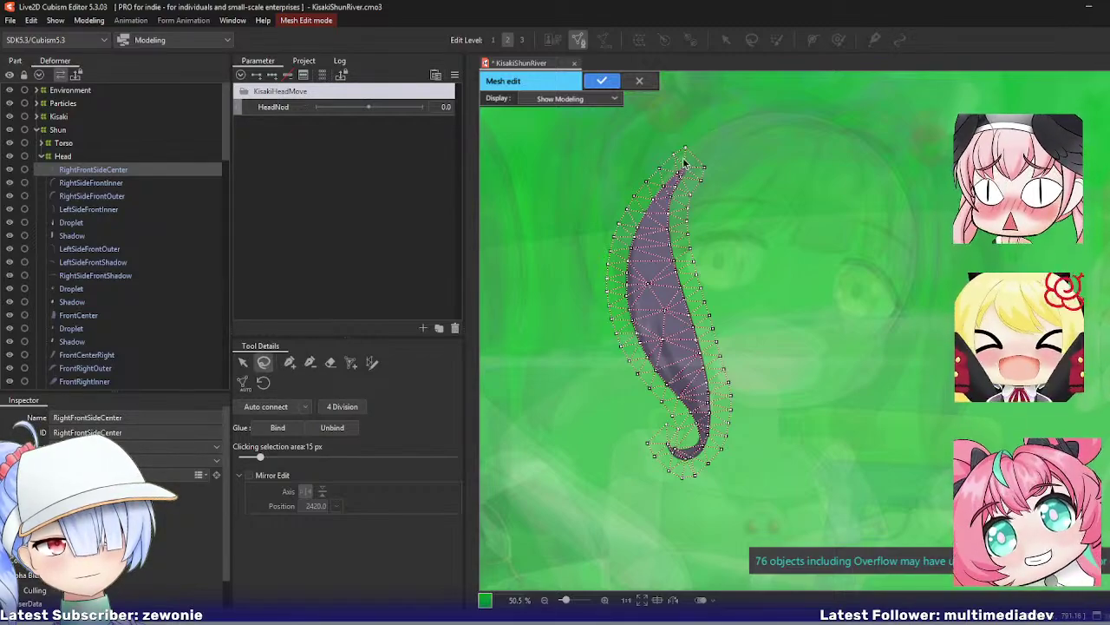
mouse_move(679, 171)
mouse_down()
mouse_move(631, 224)
mouse_move(620, 299)
mouse_move(634, 348)
mouse_move(688, 421)
mouse_move(683, 441)
mouse_move(668, 438)
mouse_move(665, 449)
mouse_move(689, 468)
mouse_move(718, 422)
mouse_move(677, 234)
mouse_move(697, 169)
mouse_up()
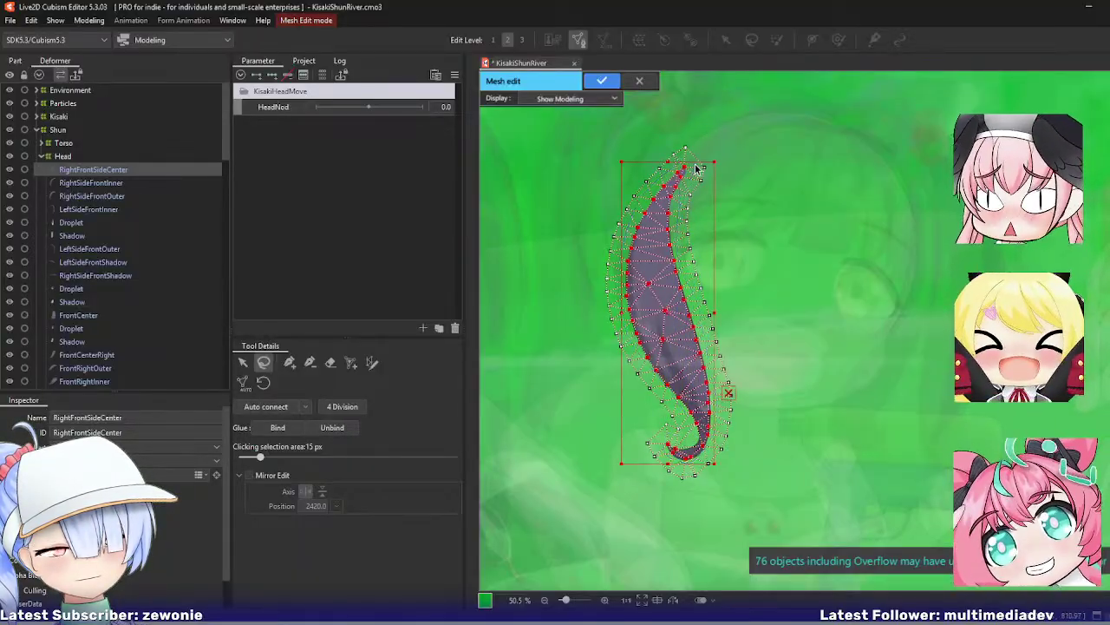
key(Delete)
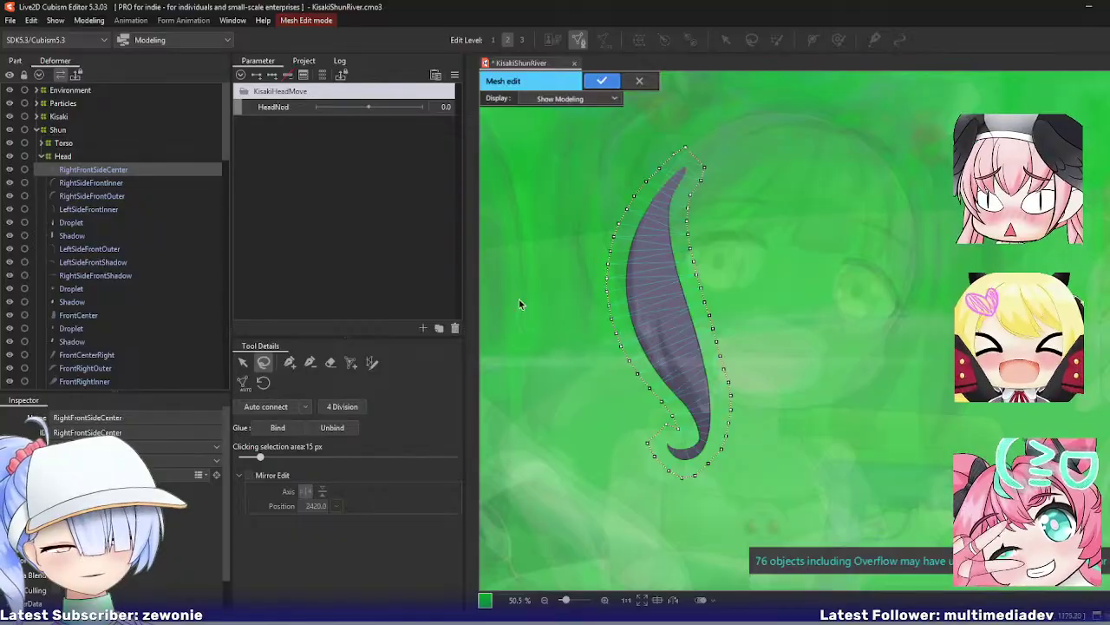
click(290, 363)
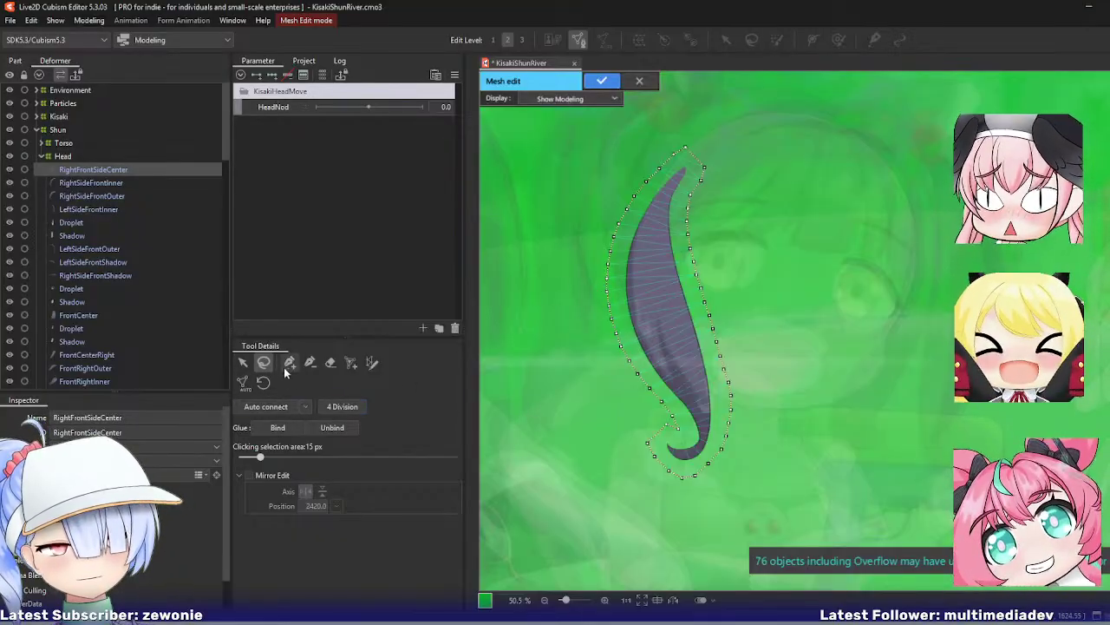
click(669, 421)
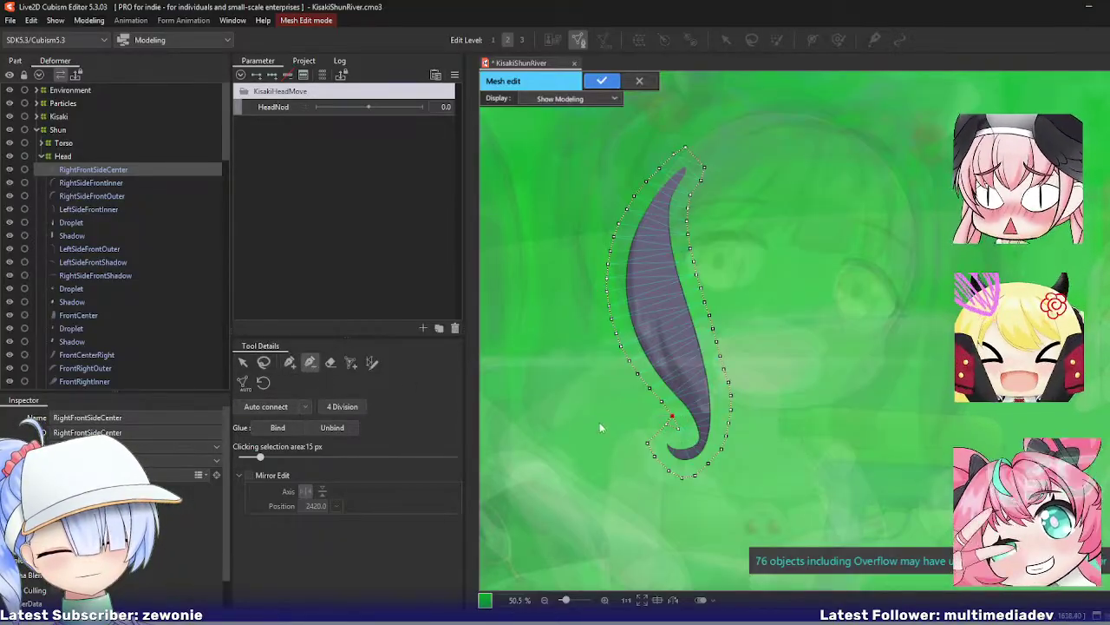
Step: Trace the outline of the RightFrontSideCenter hair strand with a mesh stroke, starting and ending at its upper tip
click(373, 363)
mouse_move(688, 167)
mouse_down()
mouse_move(644, 210)
mouse_move(634, 269)
mouse_move(641, 319)
mouse_move(698, 430)
mouse_move(672, 444)
mouse_move(696, 454)
mouse_move(718, 404)
mouse_move(686, 297)
mouse_move(687, 172)
mouse_up()
scroll(694, 170, up, 5)
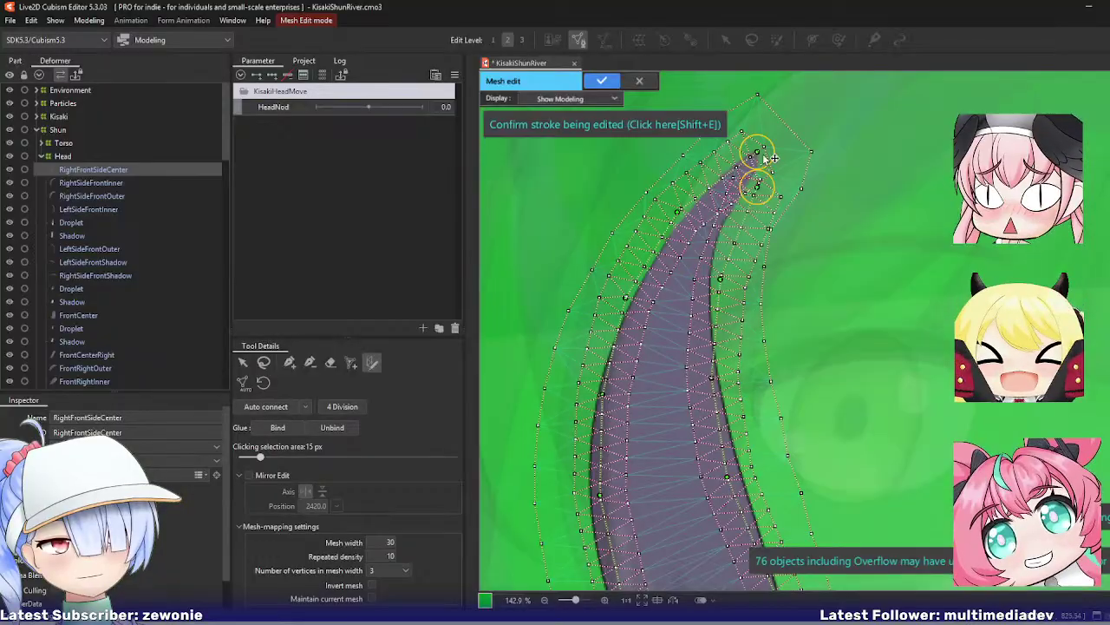
Step: Set the stroke to 1 vertex in mesh width with a repeated density of 20, and nudge its starting point at the upper tip
click(399, 570)
click(384, 590)
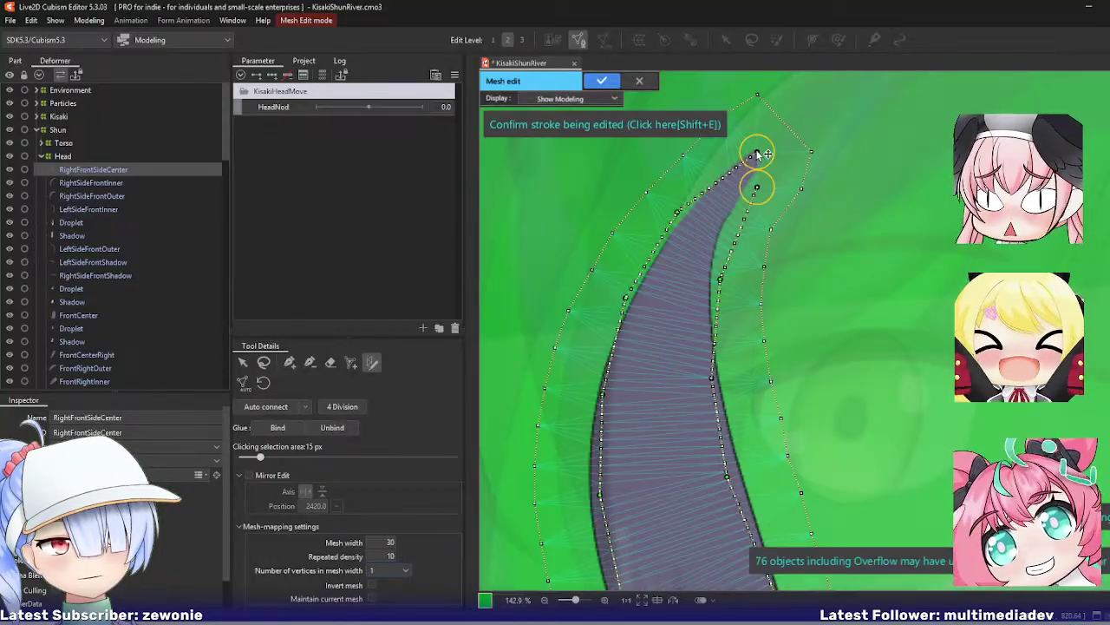
drag(755, 151, 753, 151)
drag(381, 556, 396, 556)
scroll(382, 556, up, 2)
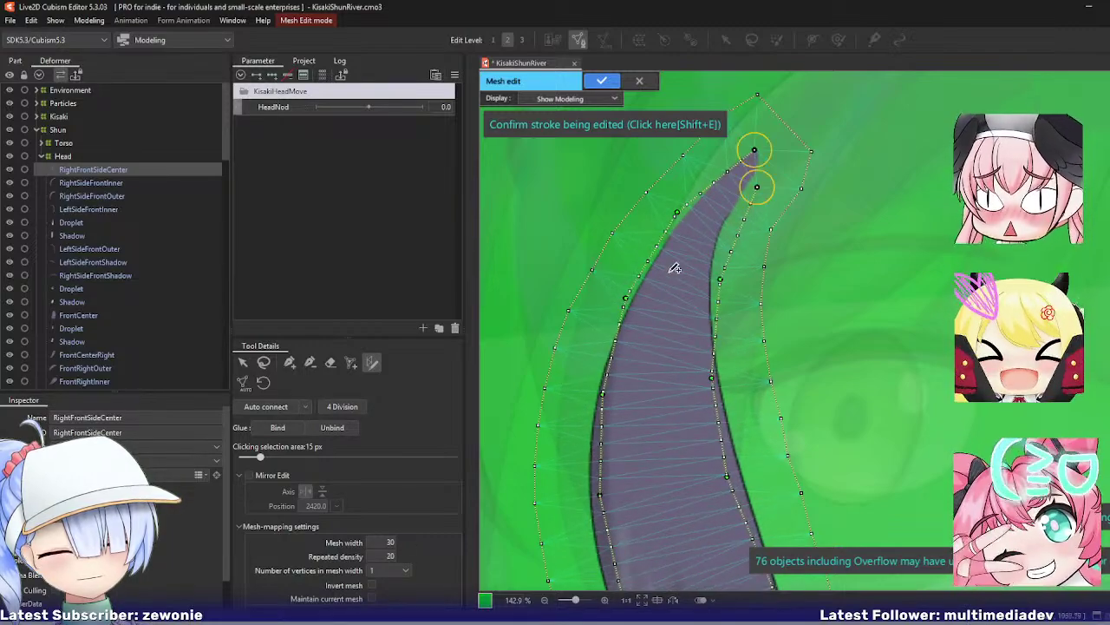
Step: Move the stroke's control points onto the left edge of the hair strand, from the upper tip down to its middle
drag(677, 213, 707, 190)
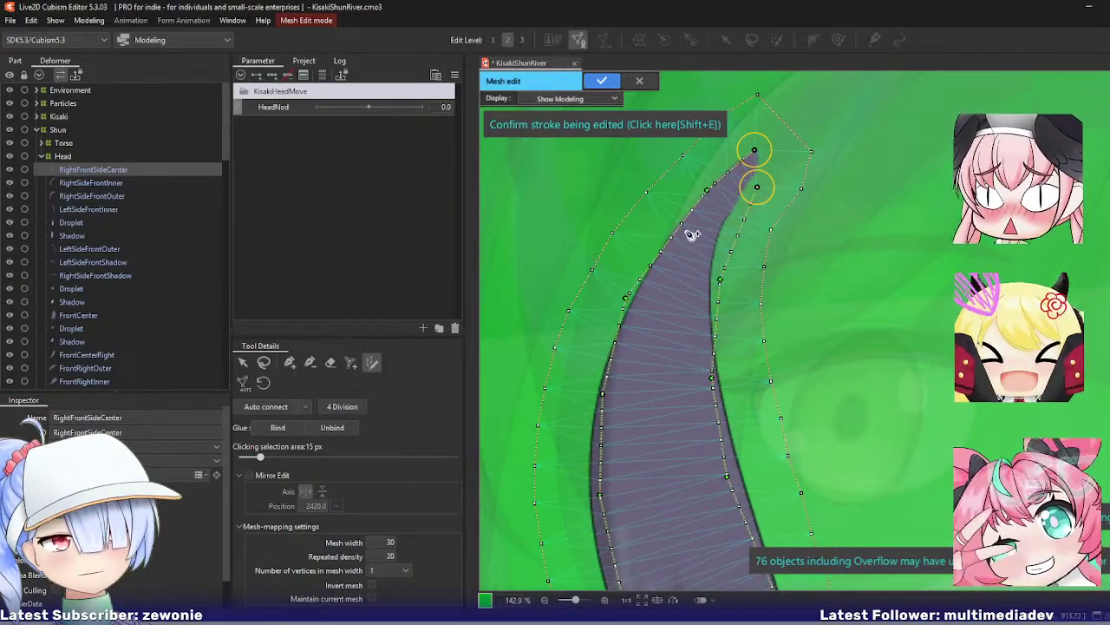
mouse_move(663, 238)
mouse_down()
mouse_move(676, 241)
mouse_move(611, 357)
mouse_move(592, 430)
mouse_move(622, 346)
mouse_up()
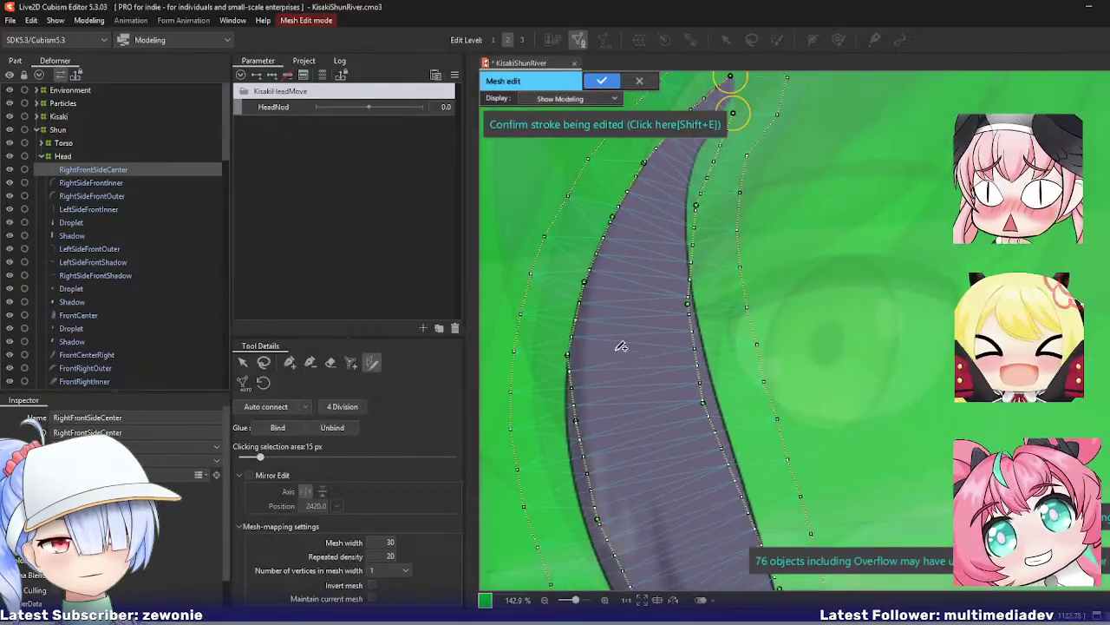
drag(575, 422, 566, 433)
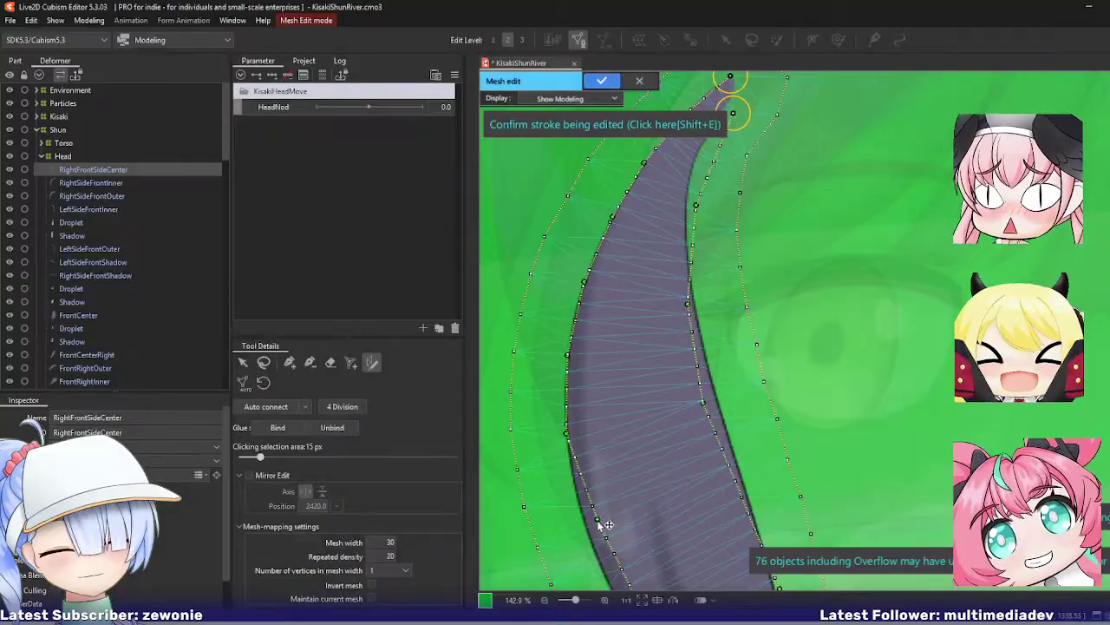
drag(597, 519, 585, 510)
Step: Move the stroke's end point and upper control points onto the right edge of the hair strand near its upper tip
drag(717, 155, 734, 262)
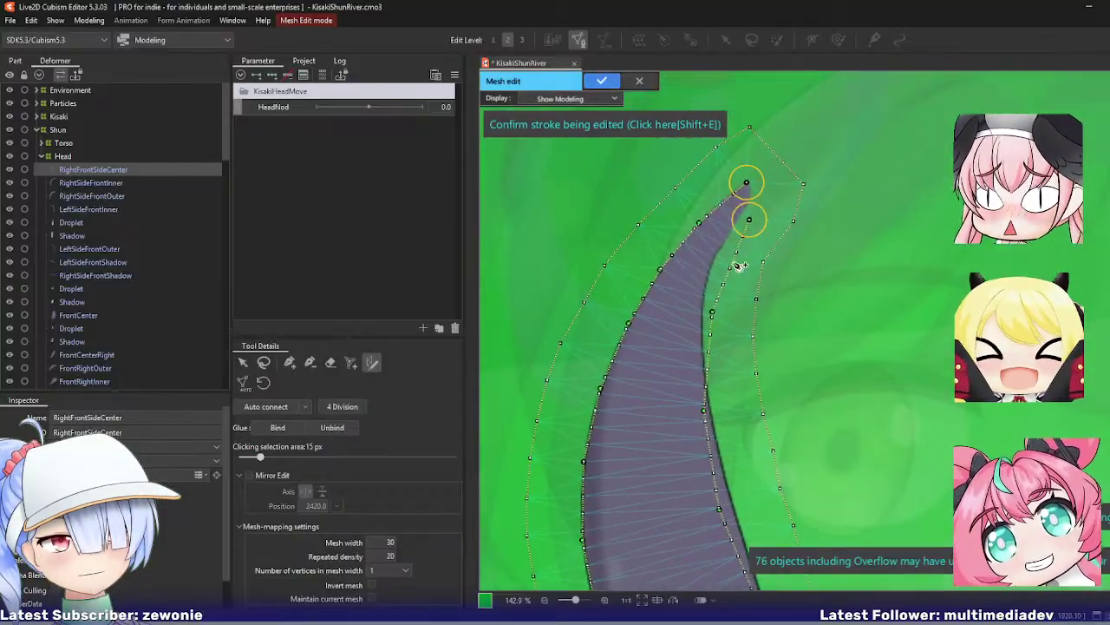
drag(748, 219, 747, 205)
mouse_move(734, 253)
mouse_down()
mouse_move(706, 307)
mouse_move(703, 292)
mouse_move(715, 436)
mouse_up()
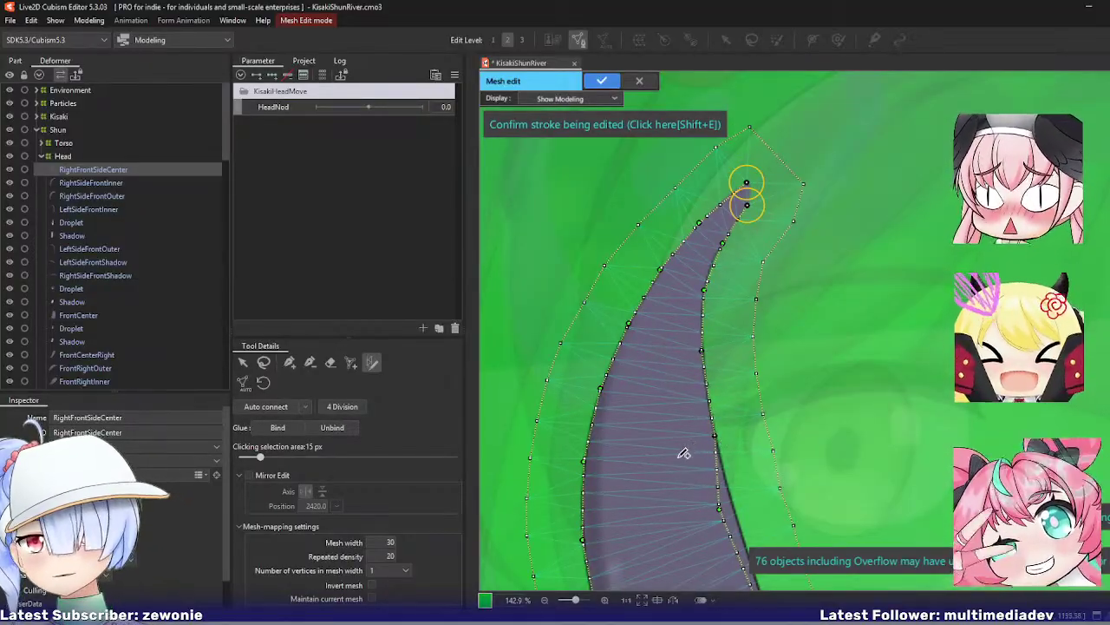
Step: Fit the stroke's control points to both edges of the hair strand along its middle and lower parts
drag(659, 506, 709, 317)
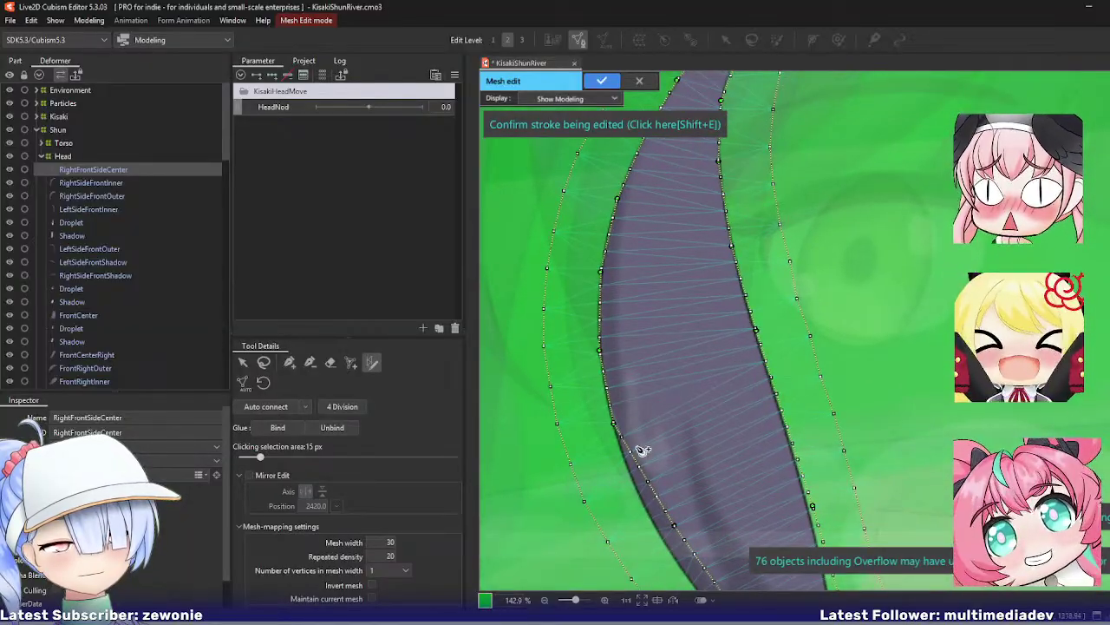
drag(691, 476, 633, 363)
drag(627, 415, 596, 396)
drag(765, 394, 740, 326)
drag(721, 439, 691, 342)
drag(656, 399, 623, 386)
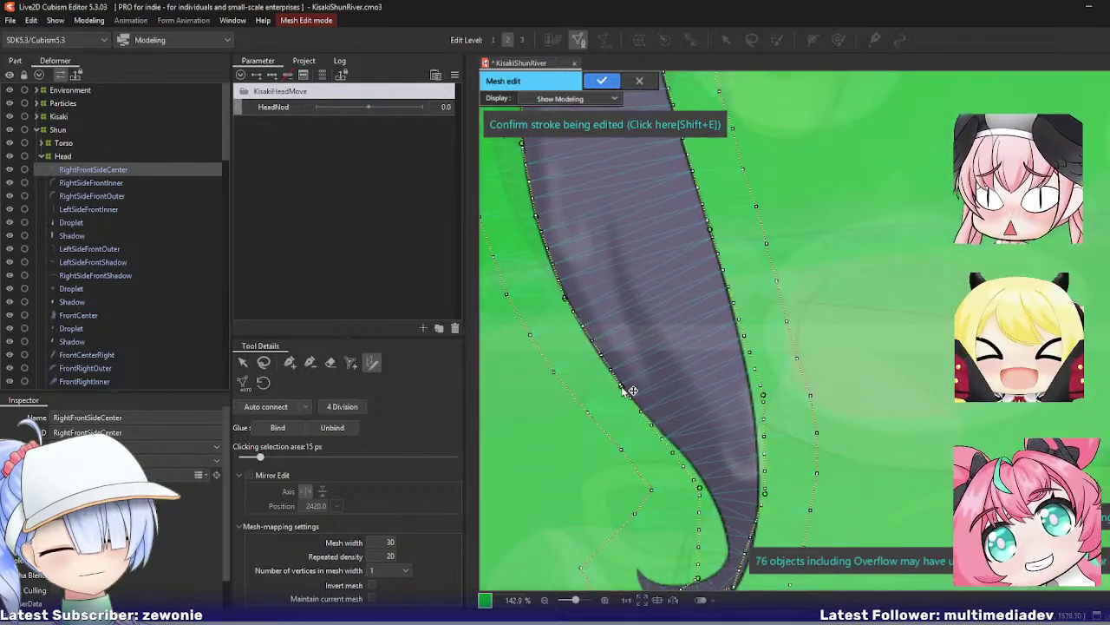
drag(765, 397, 740, 325)
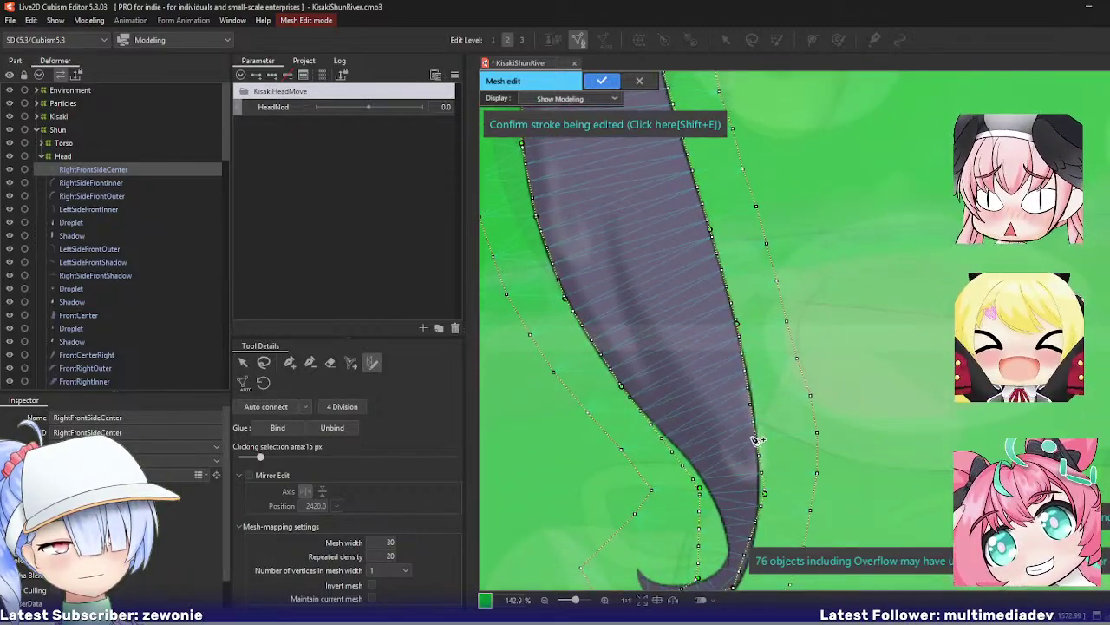
drag(757, 423, 753, 402)
Step: Reshape the stroke around the strand's curled lower tip so its control points follow the inner and outer edges of the curl
mouse_move(720, 482)
mouse_down()
mouse_move(703, 408)
mouse_move(680, 400)
mouse_move(719, 488)
mouse_move(701, 510)
mouse_up()
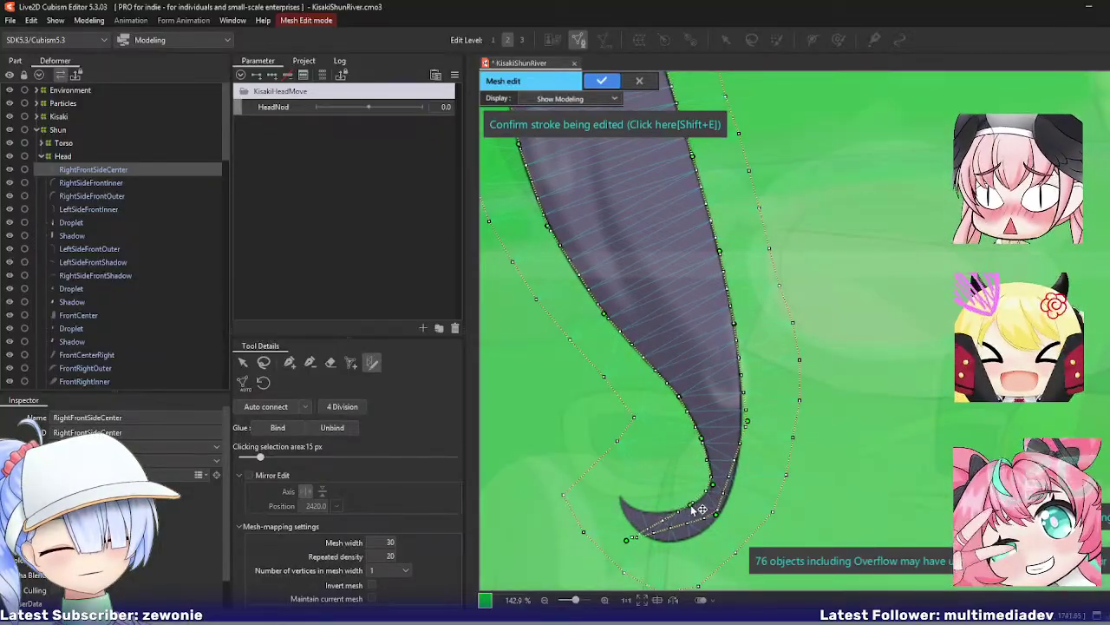
mouse_move(626, 540)
mouse_down()
mouse_move(621, 497)
mouse_move(660, 525)
mouse_move(631, 526)
mouse_move(673, 545)
mouse_up()
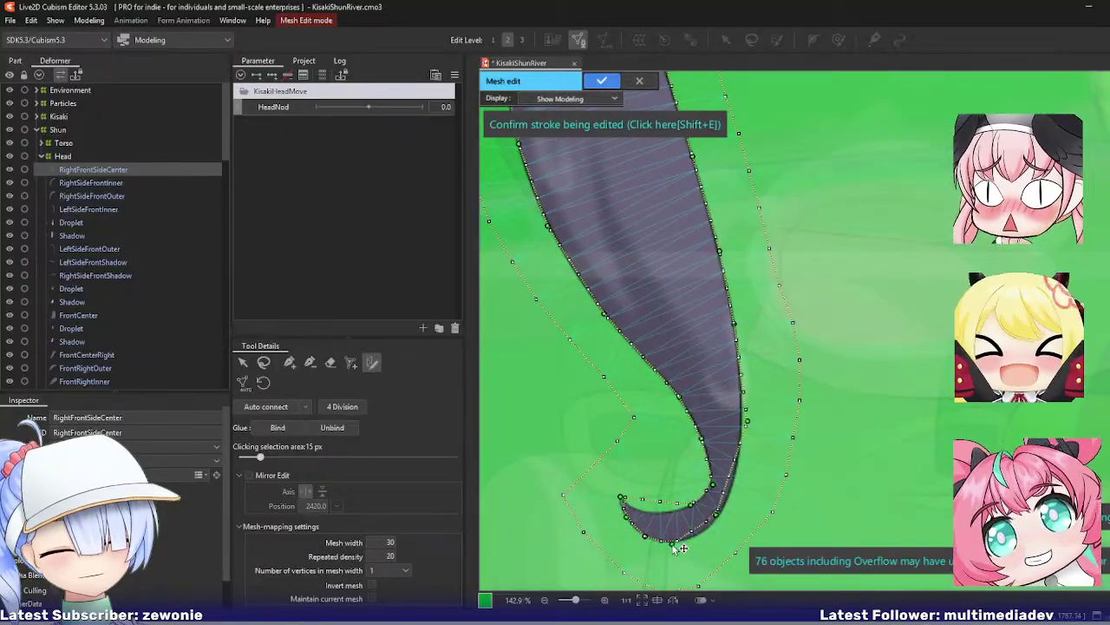
drag(719, 514, 727, 505)
drag(749, 422, 739, 466)
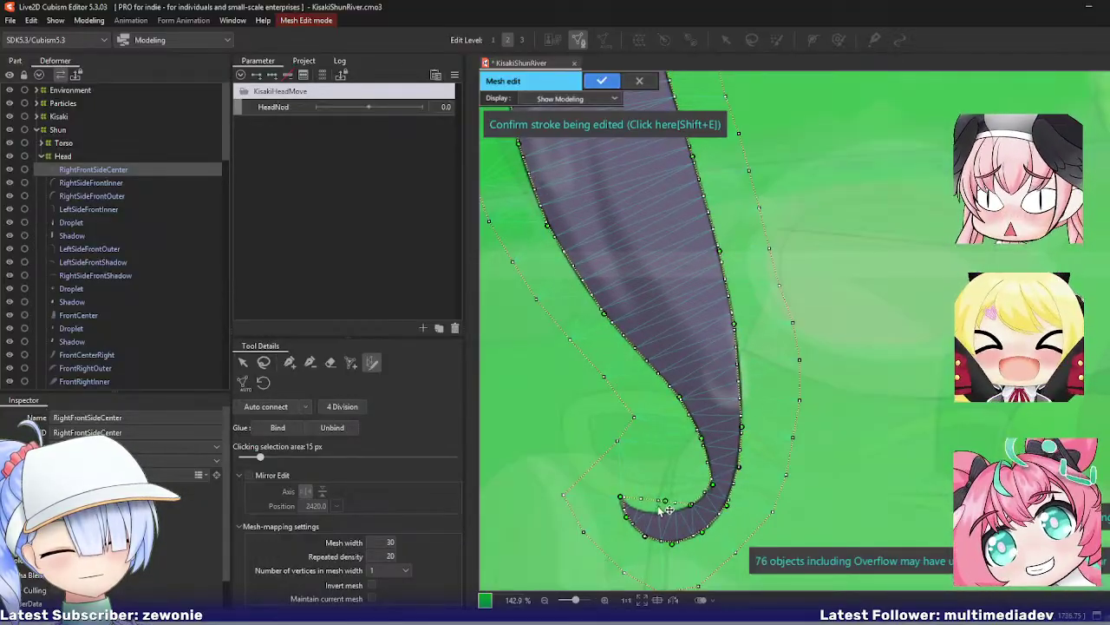
mouse_move(659, 507)
mouse_down()
mouse_move(639, 510)
mouse_move(663, 513)
mouse_up()
Step: Add a control point on the strand's lower right edge, check the traced outline, and apply the RightFrontSideCenter mesh
click(741, 377)
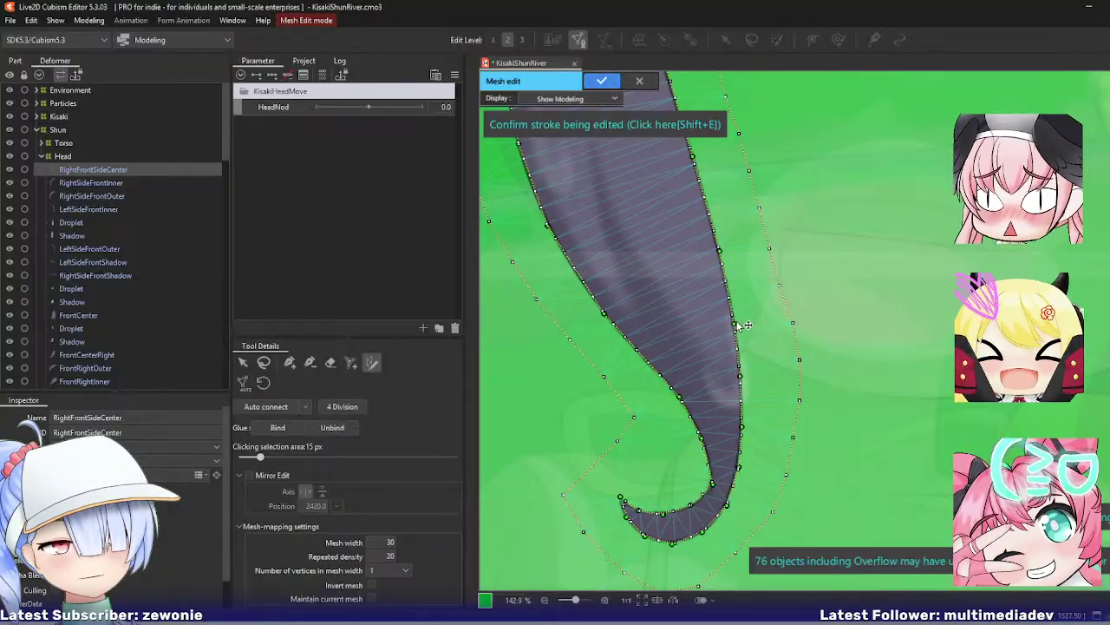
drag(706, 275, 723, 479)
drag(672, 303, 712, 439)
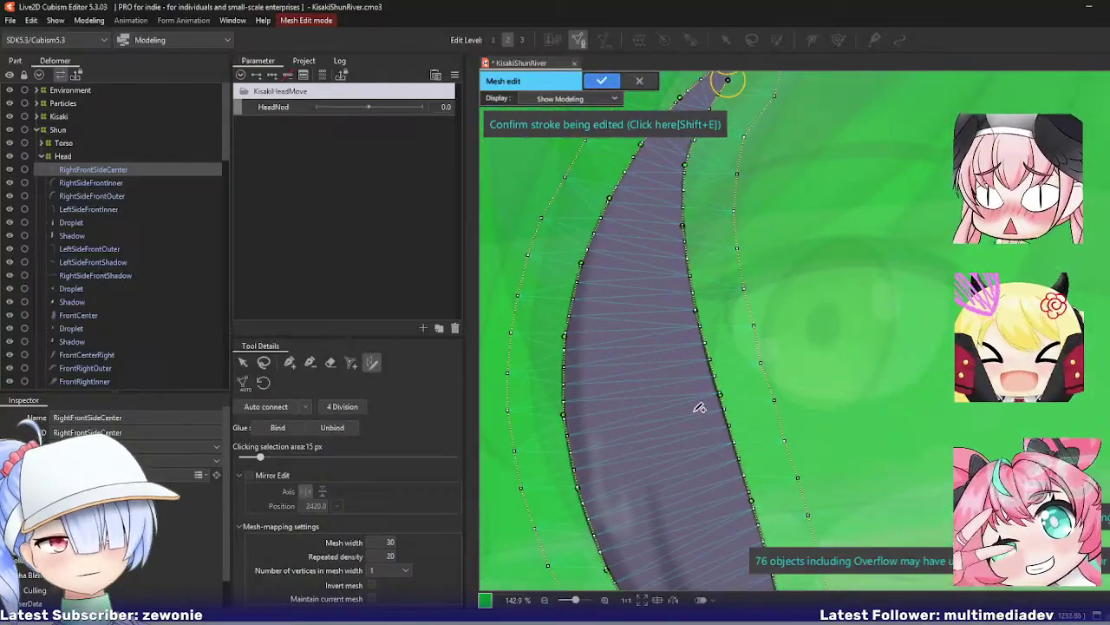
key(ctrl+e)
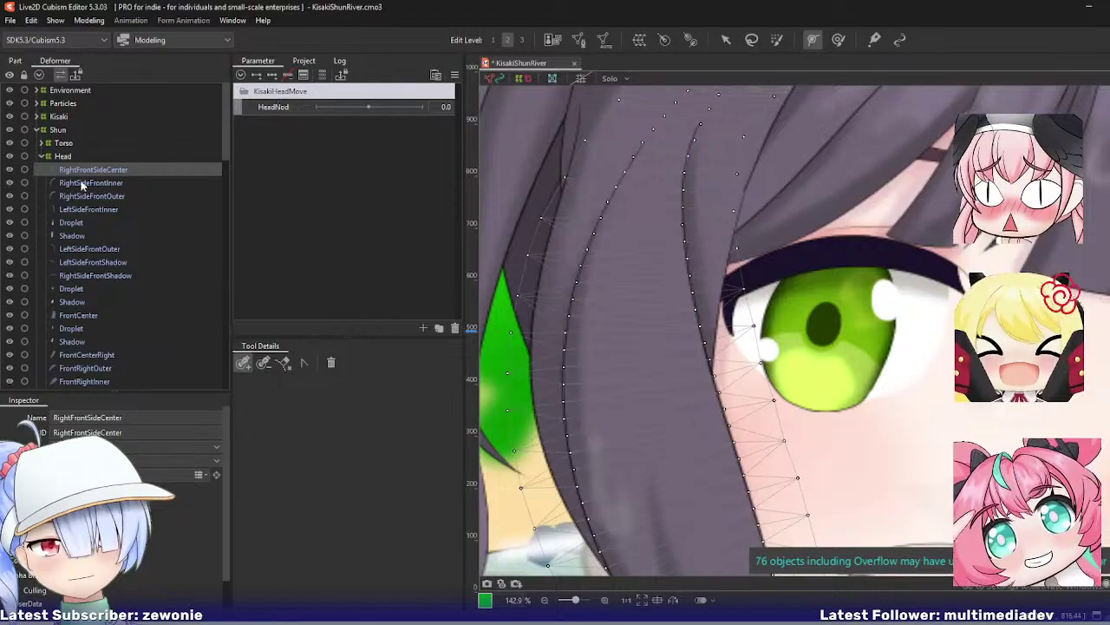
Step: Delete the two points in the middle of the RightSideFrontInner hair strand's mesh, reconnect the mesh, and apply it
click(82, 183)
scroll(535, 250, down, 5)
key(ctrl+e)
drag(715, 237, 596, 230)
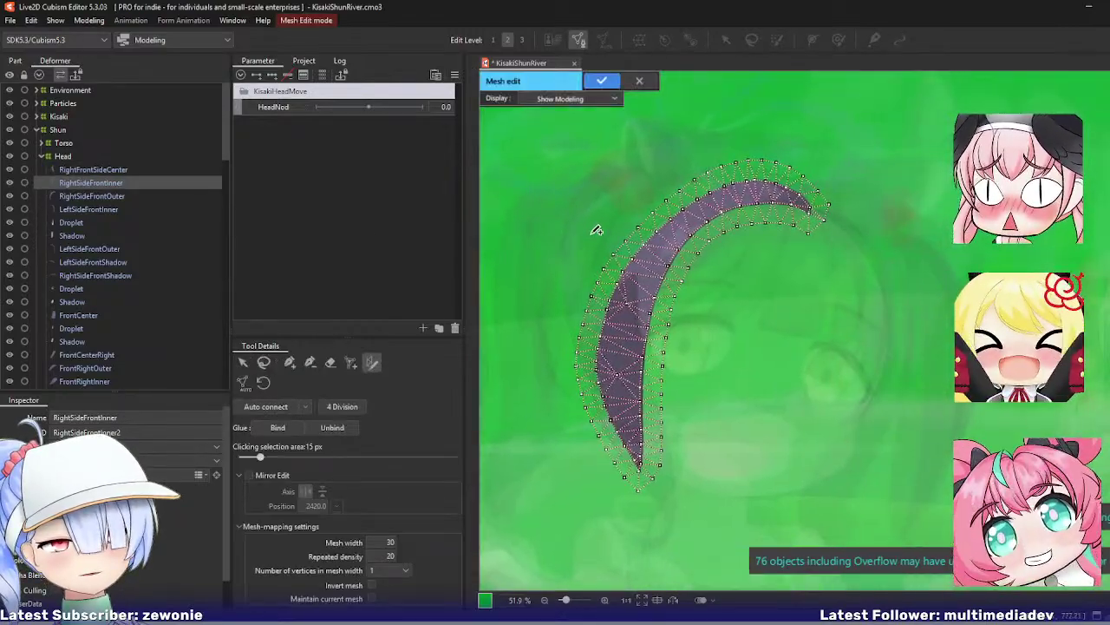
scroll(605, 265, up, 3)
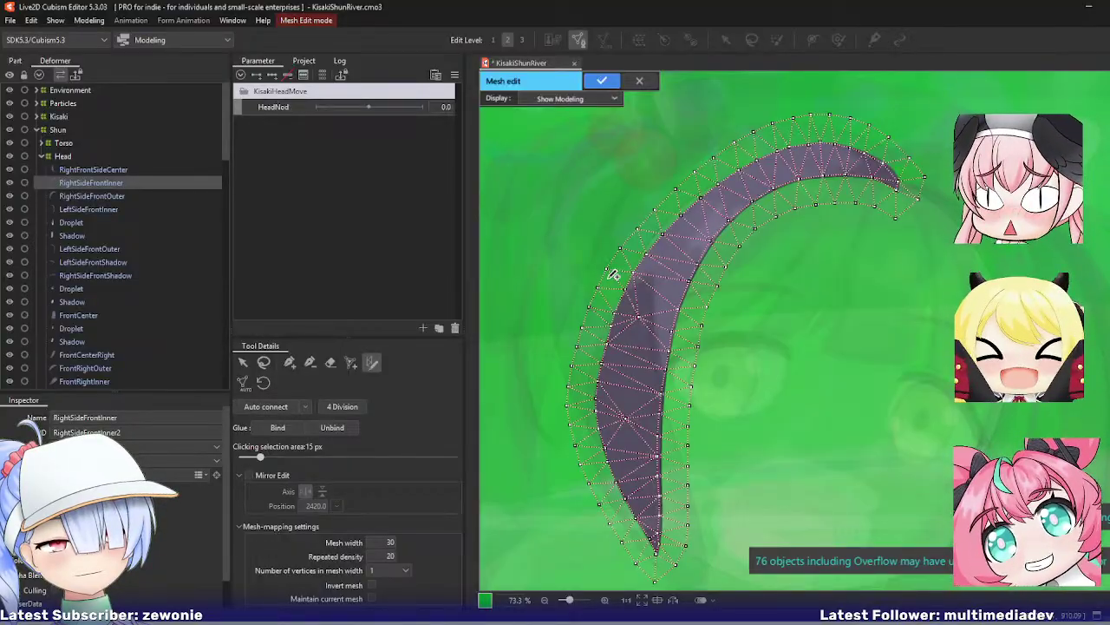
click(289, 362)
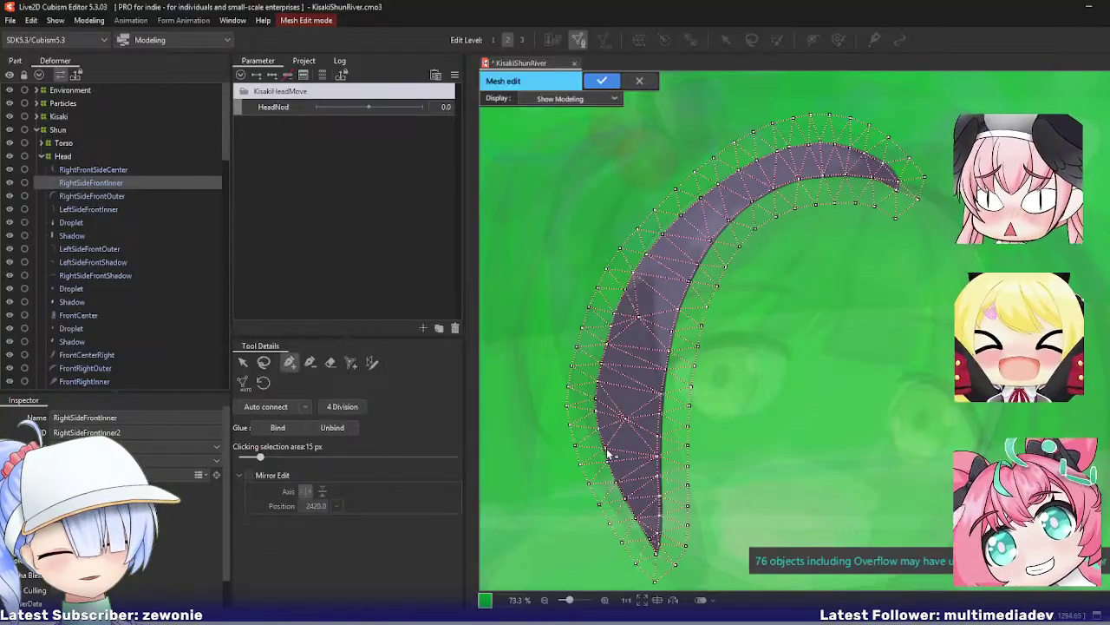
click(310, 362)
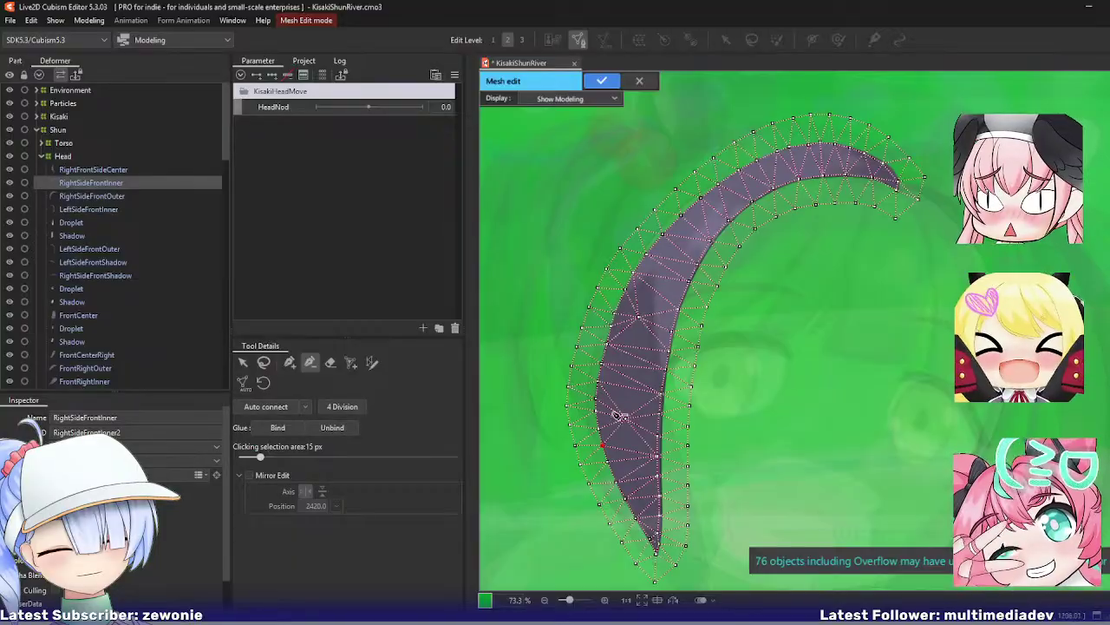
click(625, 418)
click(639, 318)
key(ctrl+shift+a)
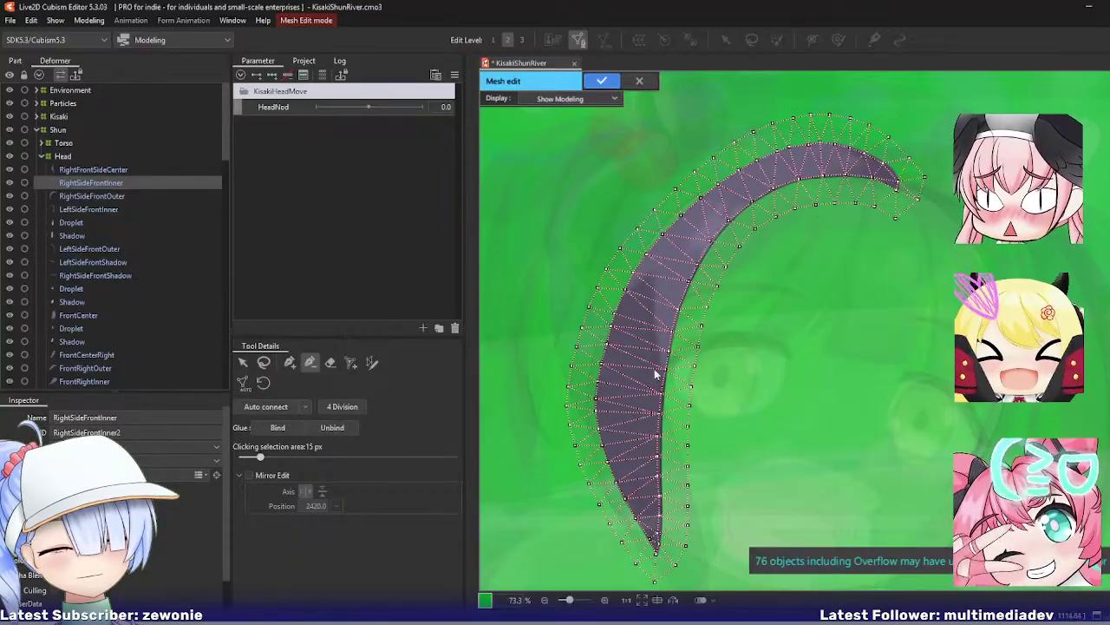
key(Return)
scroll(791, 375, down, 2)
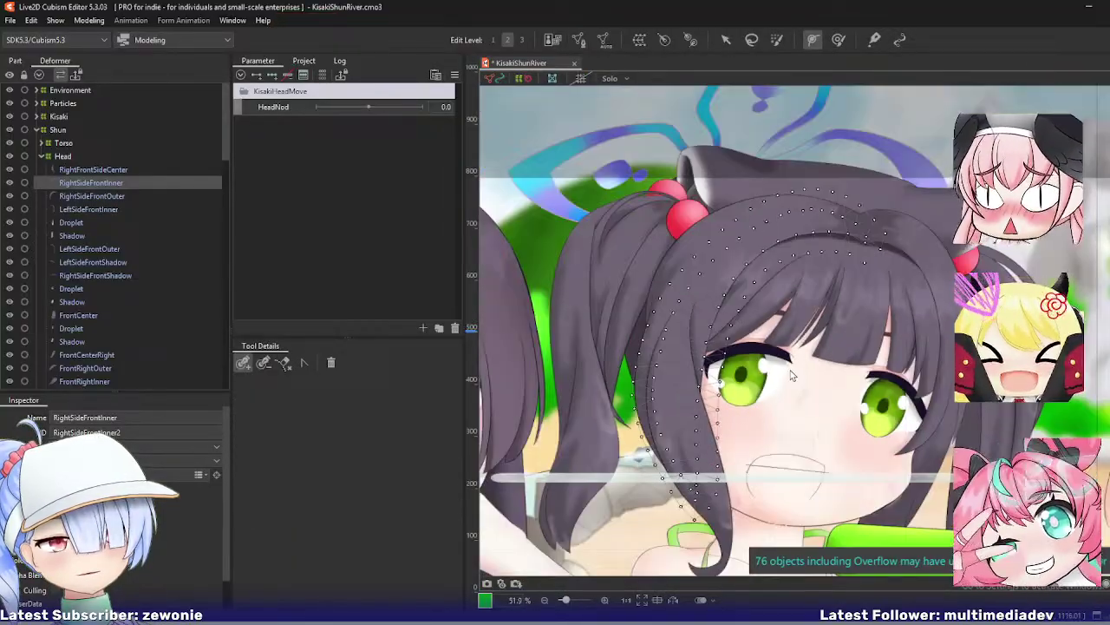
Step: Reconnect the mesh across the middle of the RightSideFrontOuter hair strand and apply it
click(102, 195)
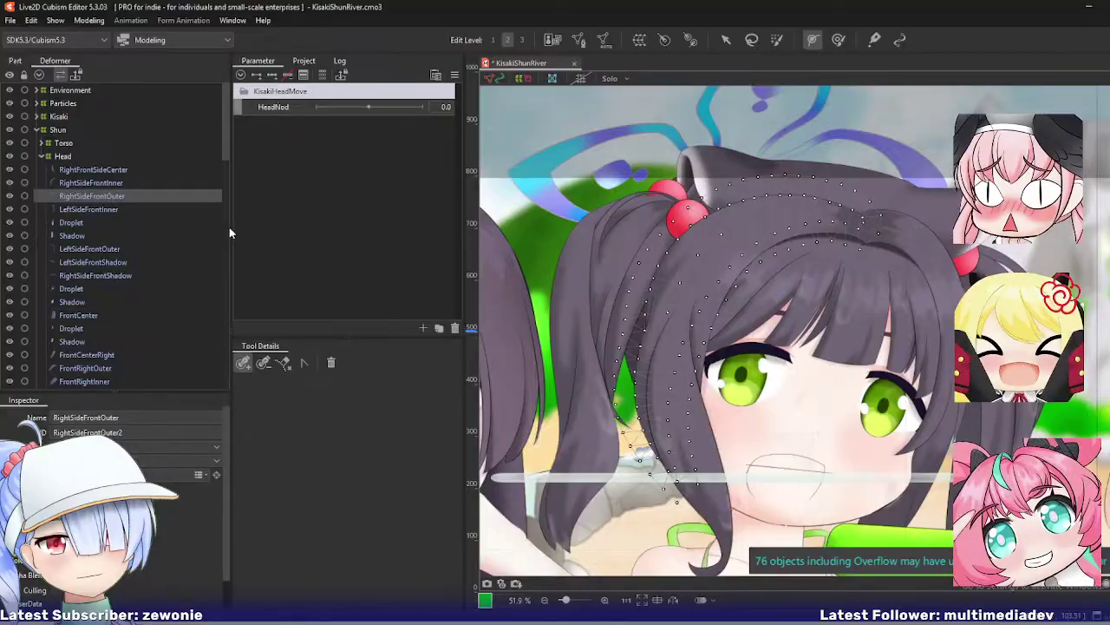
key(ctrl+e)
scroll(648, 338, up, 2)
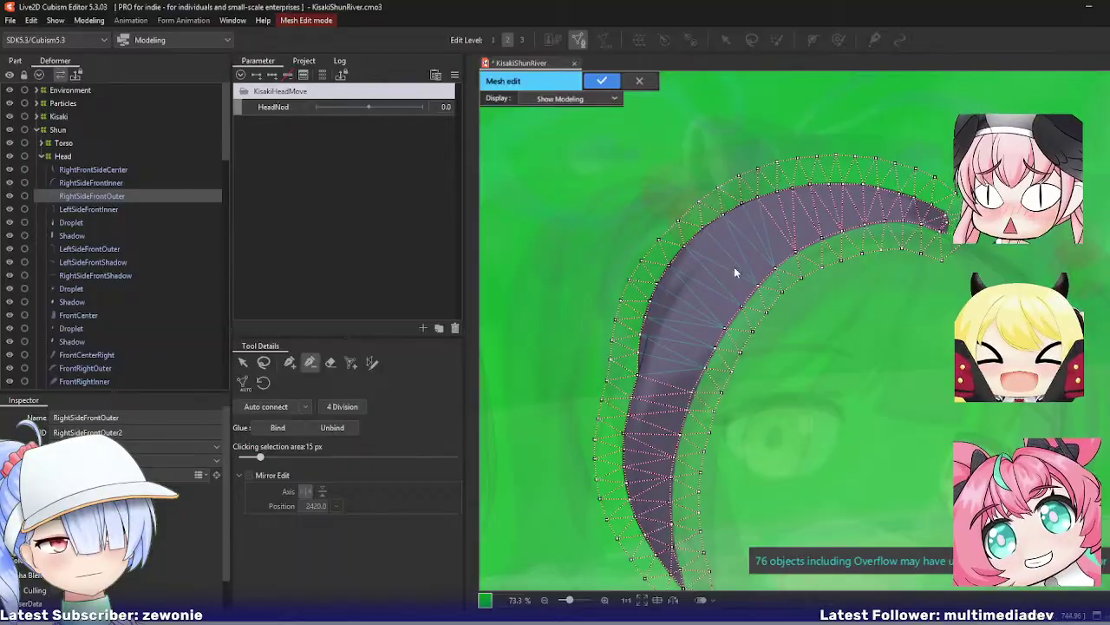
drag(762, 462, 775, 344)
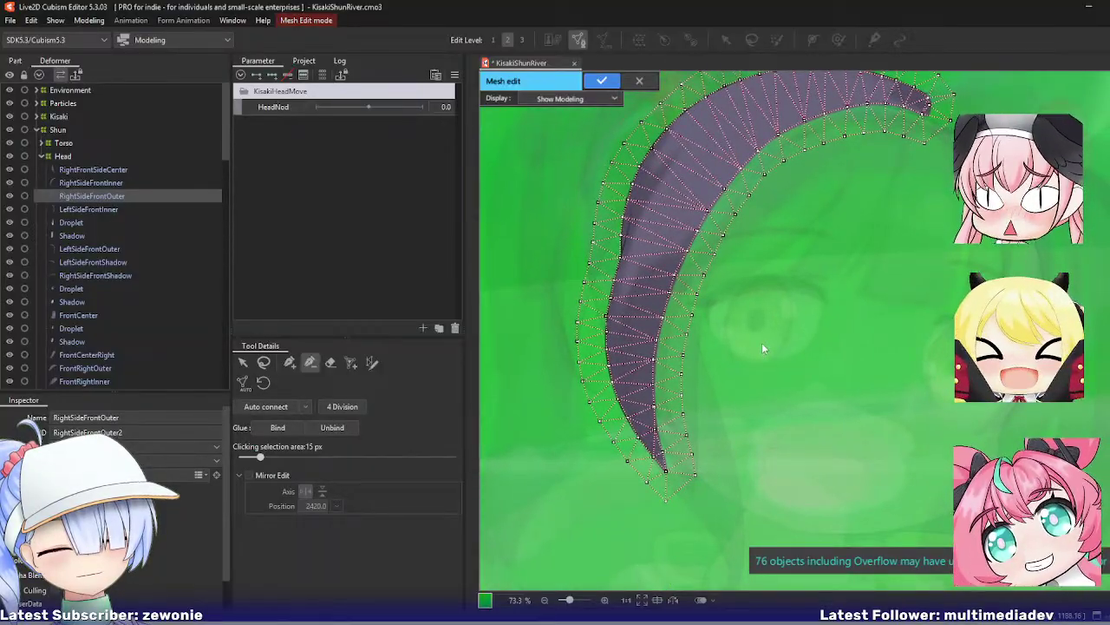
key(Return)
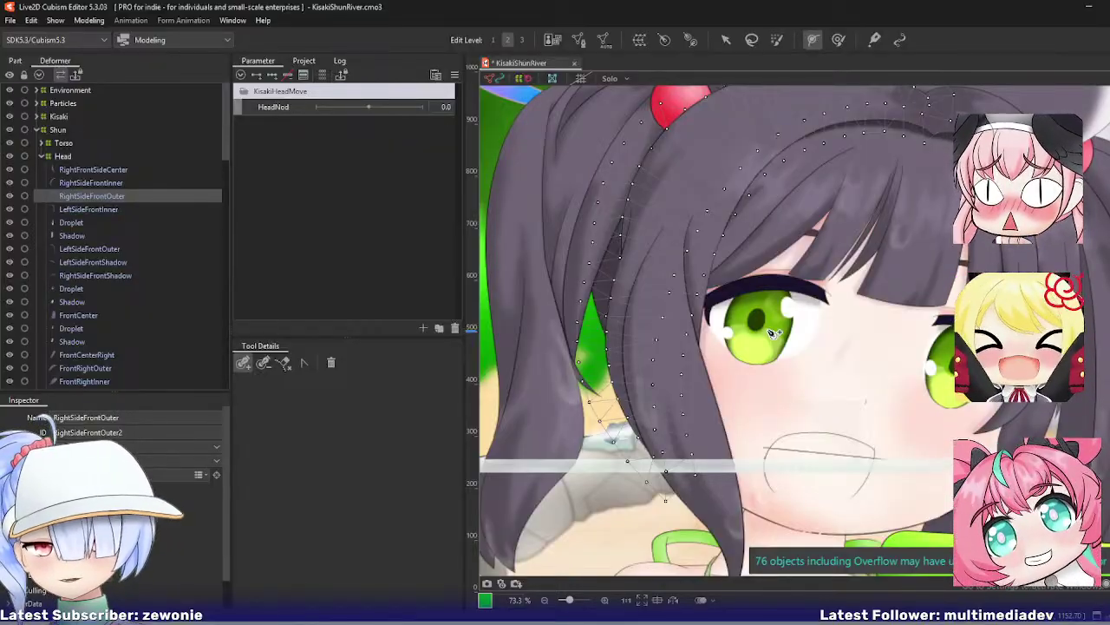
Step: Edit the LeftSideFrontInner mesh and add a point at the upper corner of the strand's top end
click(114, 210)
key(f)
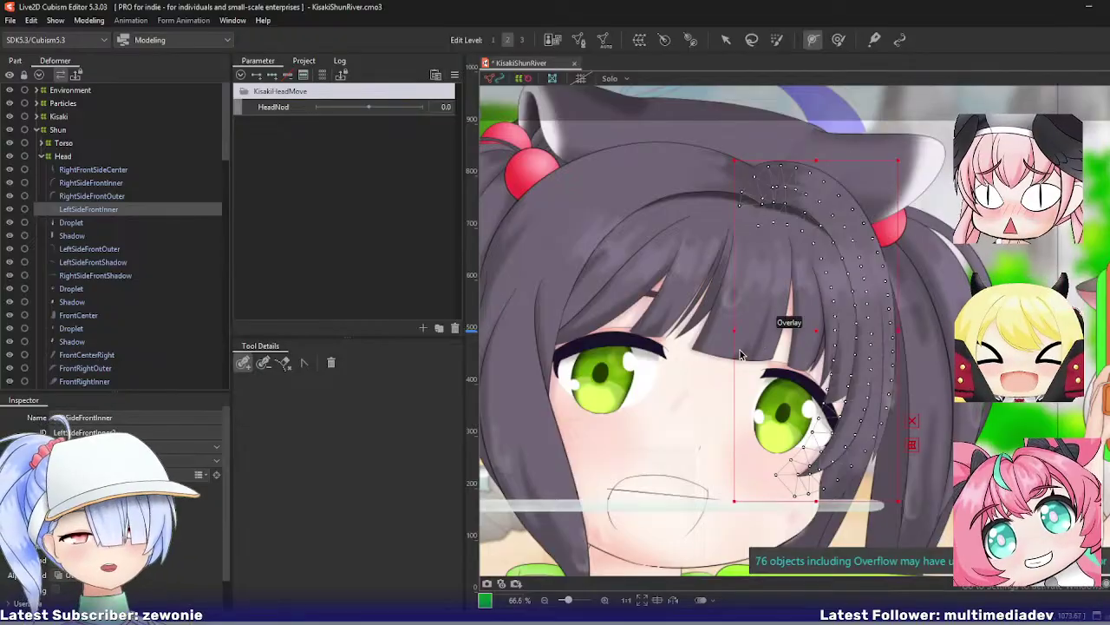
key(ctrl+e)
drag(700, 327, 670, 314)
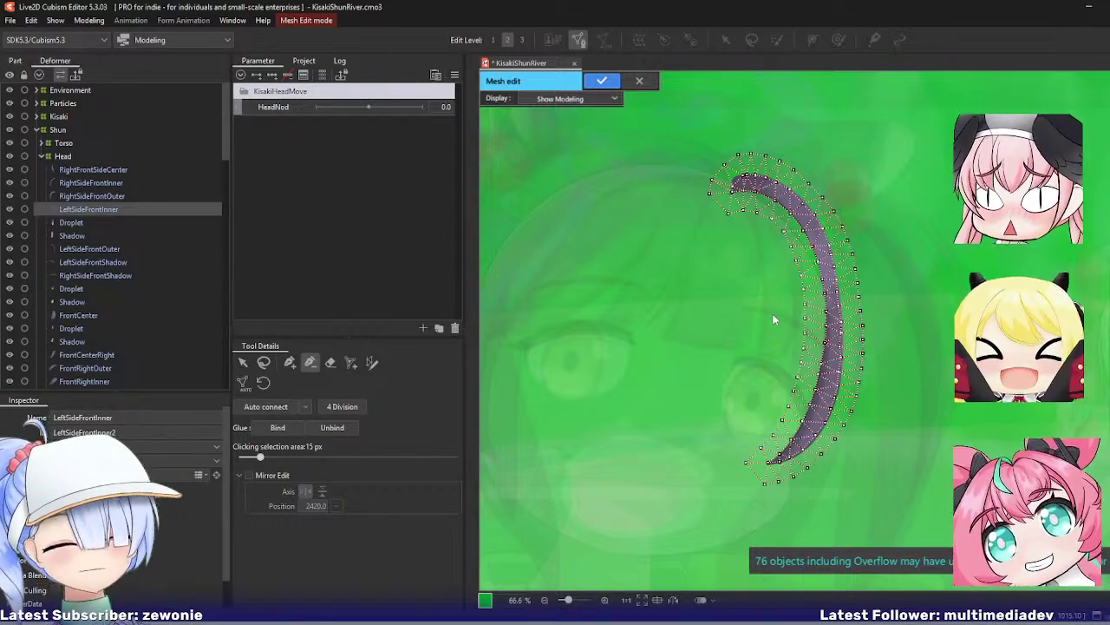
scroll(848, 207, up, 5)
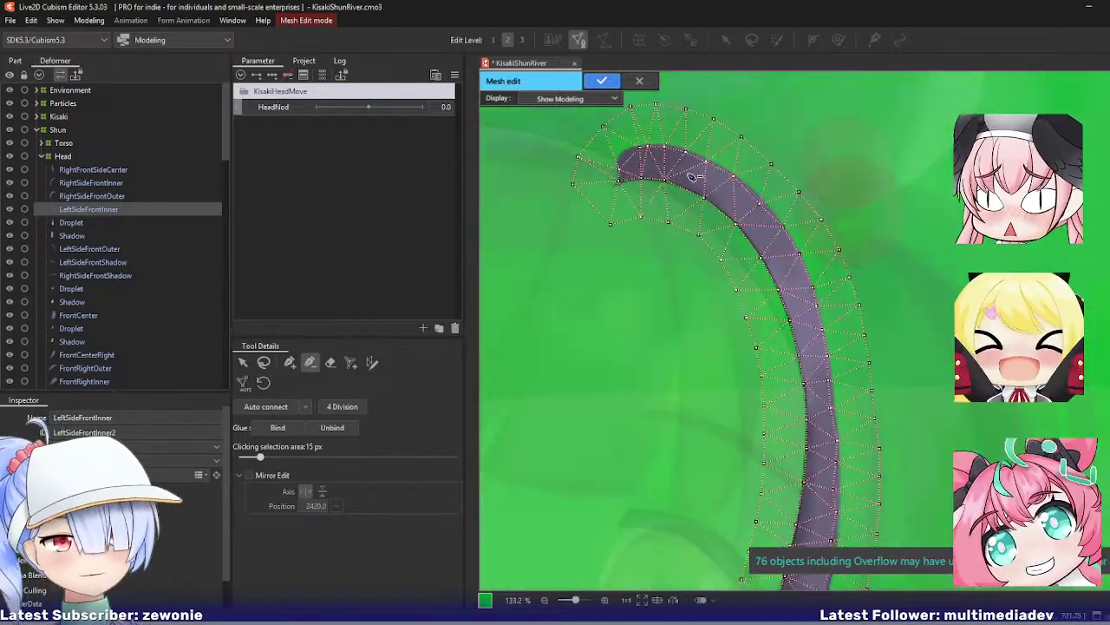
click(290, 362)
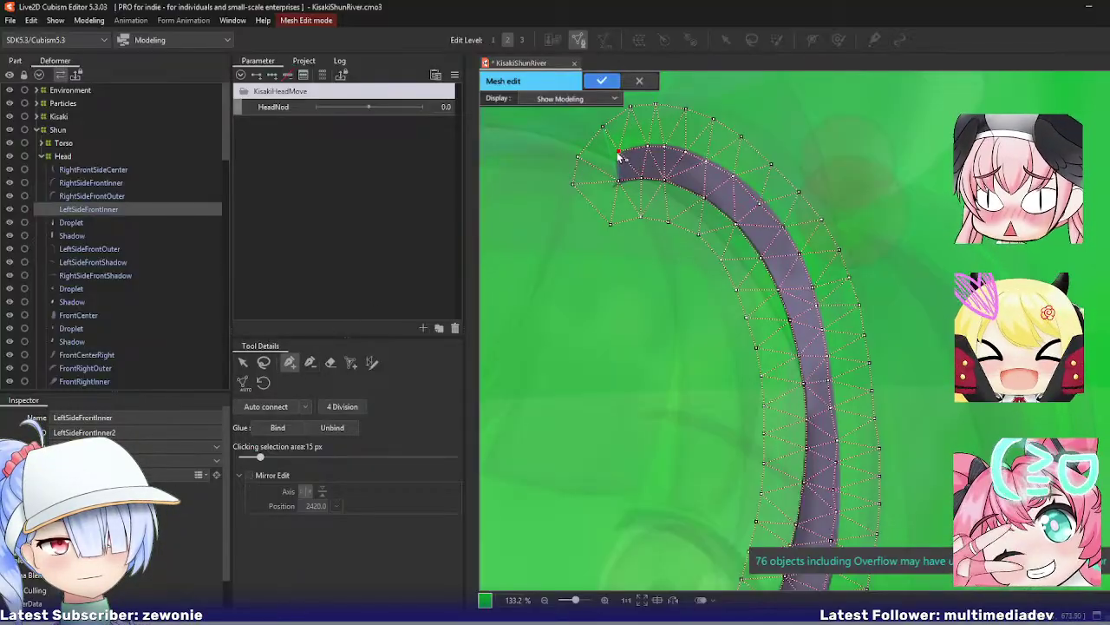
Step: Adjust the LeftSideFrontInner mesh point on the outer edge of the strand's middle and apply the mesh
scroll(668, 245, down, 5)
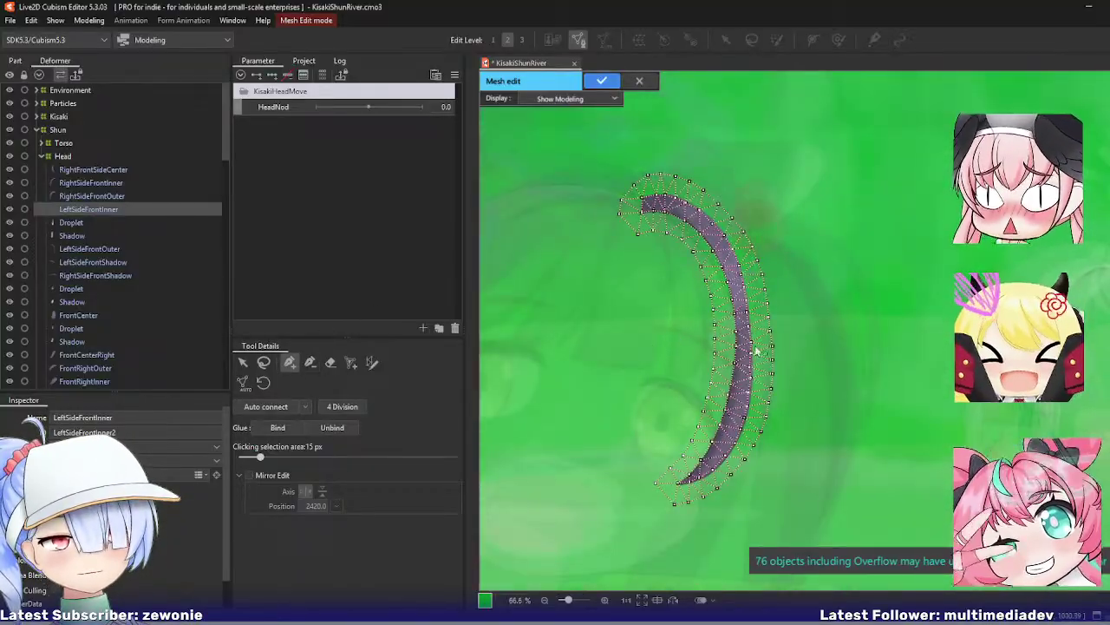
scroll(757, 350, up, 5)
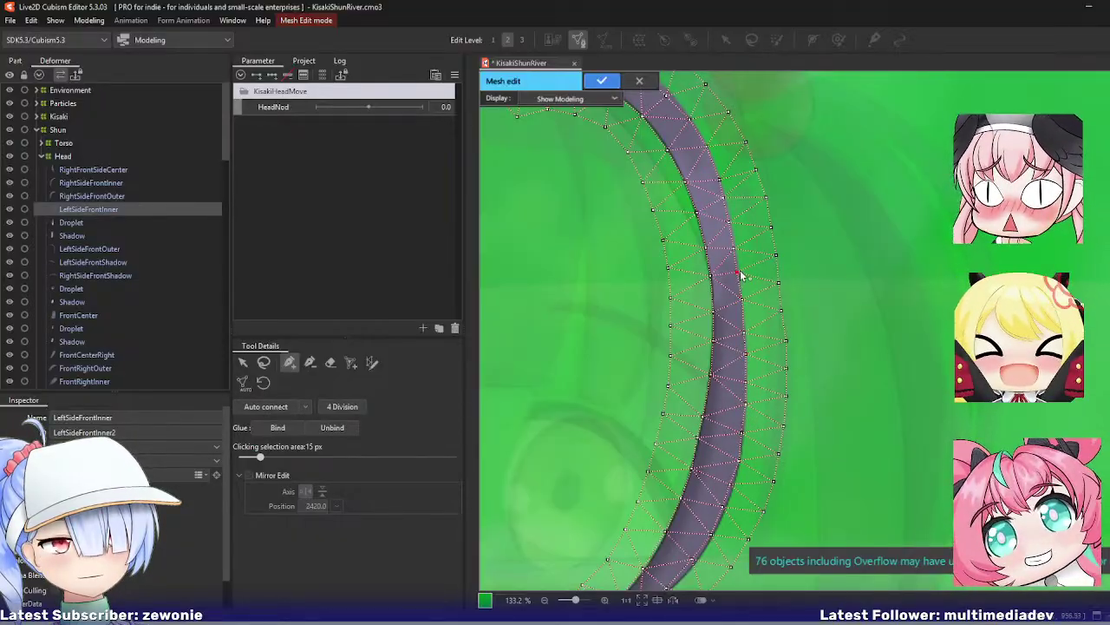
key(ctrl+e)
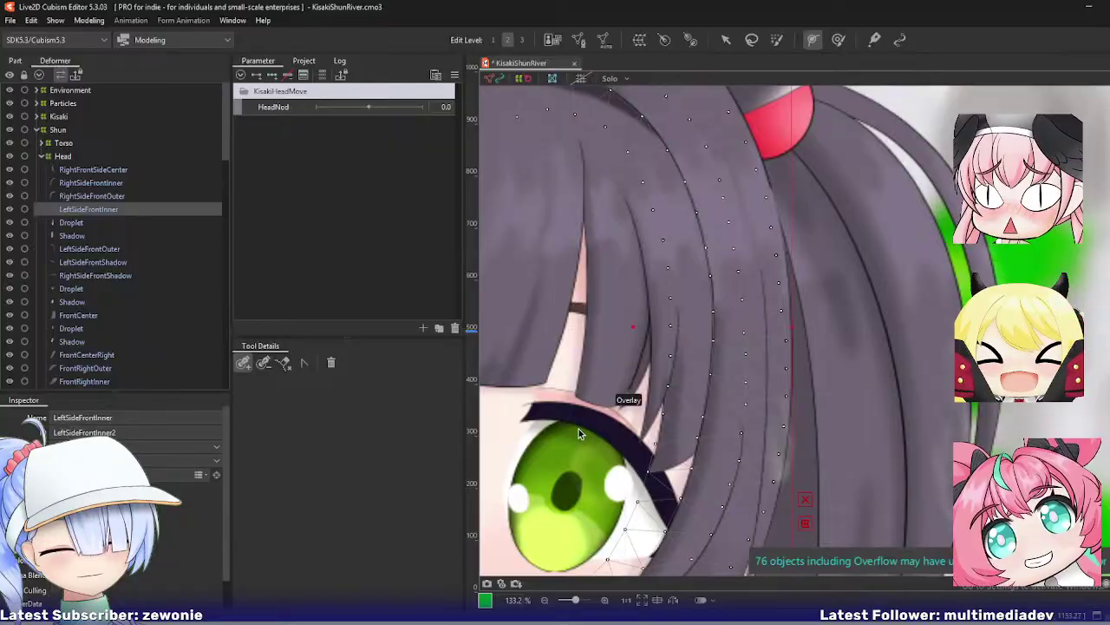
key(ctrl+e)
key(ctrl+e)
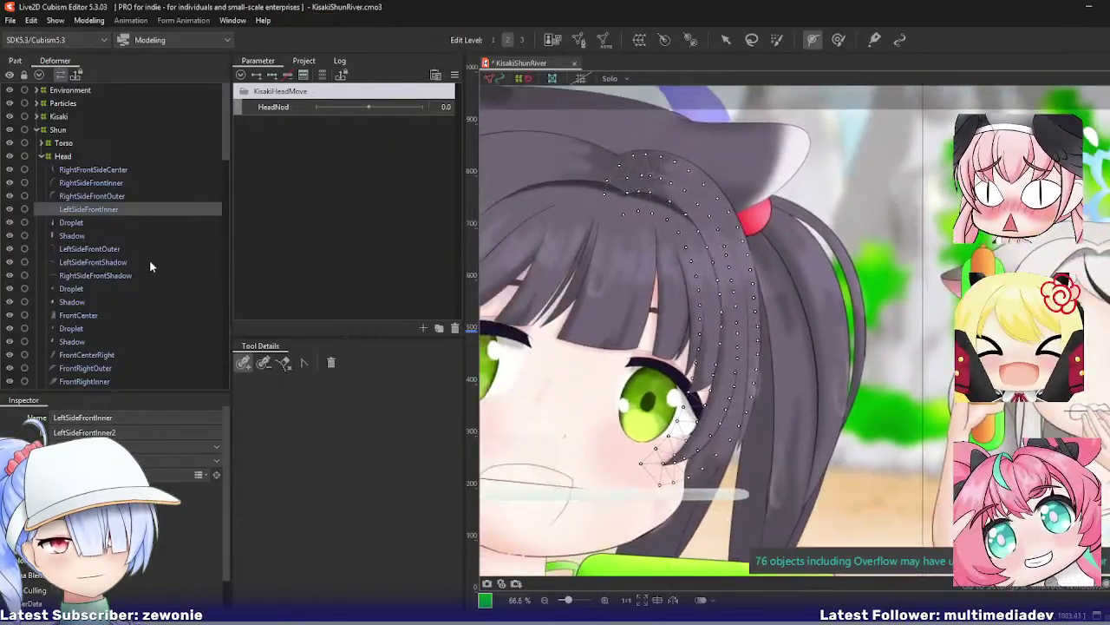
Step: Spread the centre points of the first Droplet mesh around the highlight, apply it, and check the neighbouring Shadow mesh
click(104, 221)
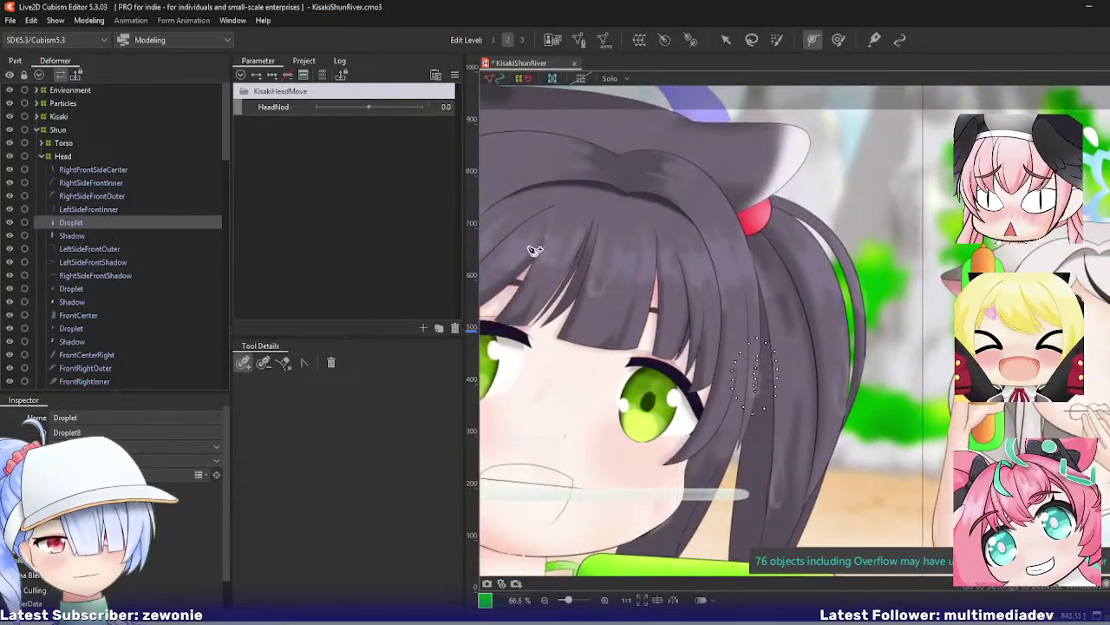
scroll(735, 379, up, 5)
key(ctrl+e)
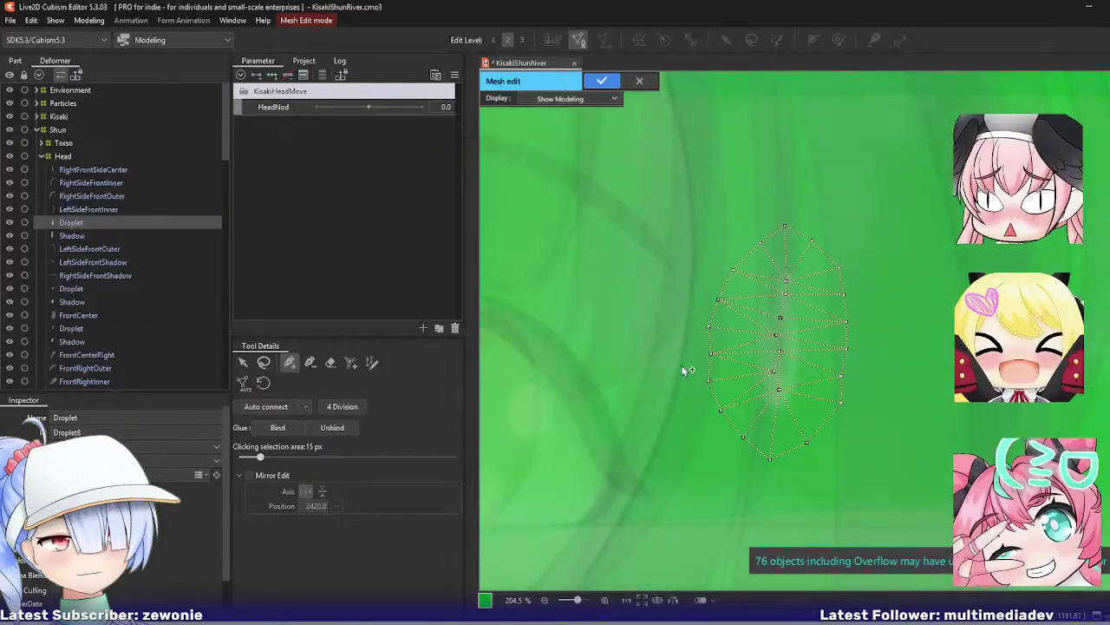
scroll(546, 325, down, 2)
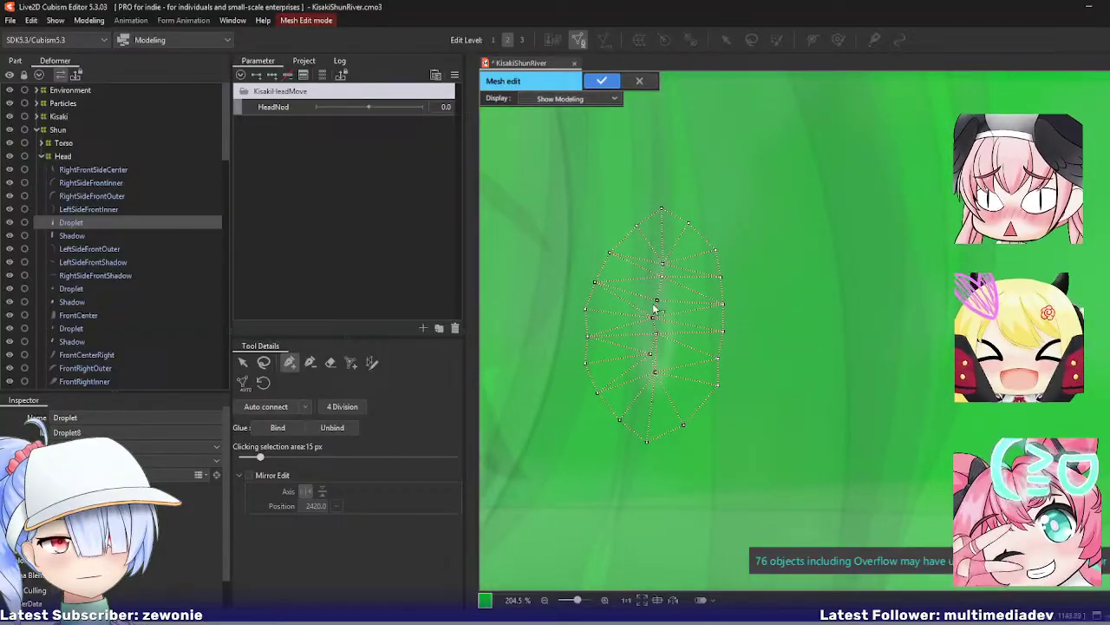
mouse_move(658, 301)
mouse_down()
mouse_move(667, 311)
mouse_move(667, 287)
mouse_up()
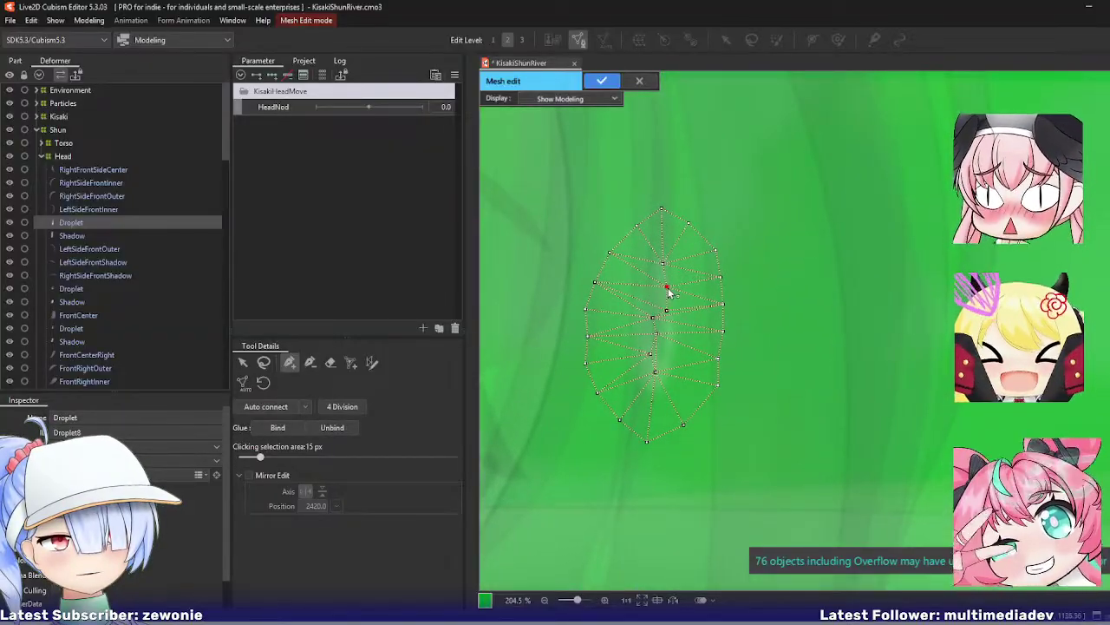
drag(656, 335, 643, 362)
drag(654, 320, 646, 334)
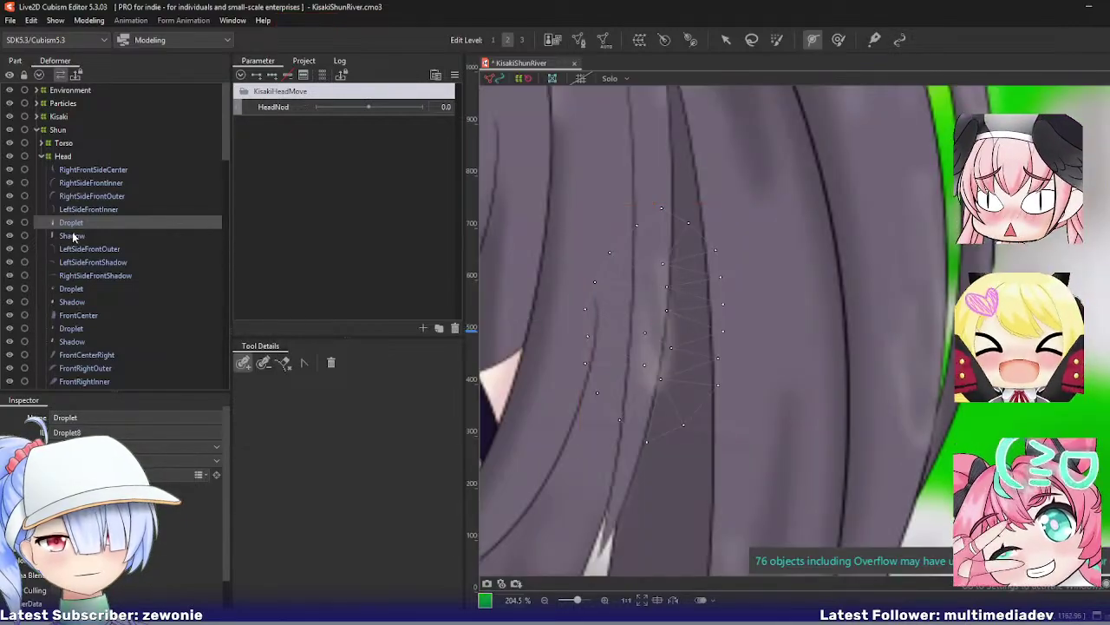
click(74, 237)
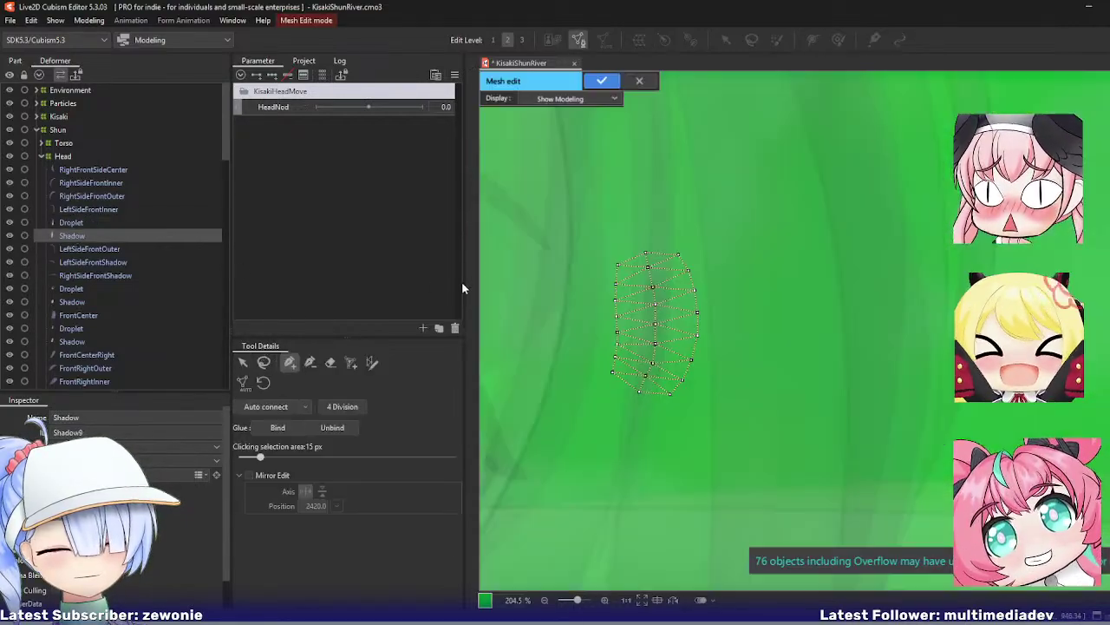
key(Return)
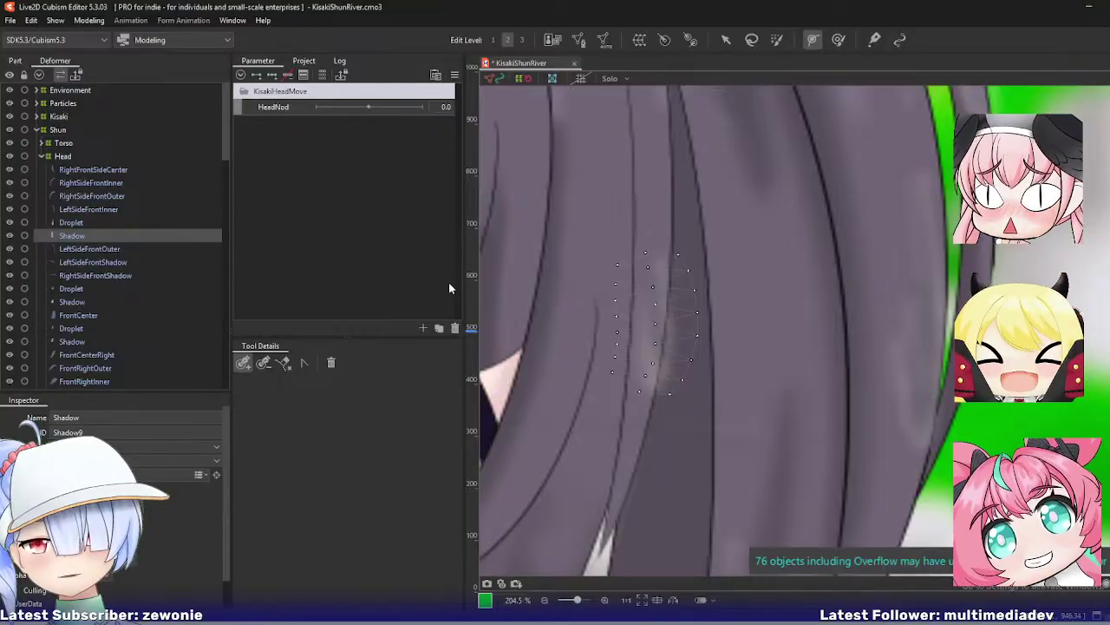
Step: Clean up the LeftSideFrontOuter mesh at the strand's lower tip: delete the surplus point, fit the points to both edges, and reconnect
click(89, 249)
scroll(675, 308, down, 6)
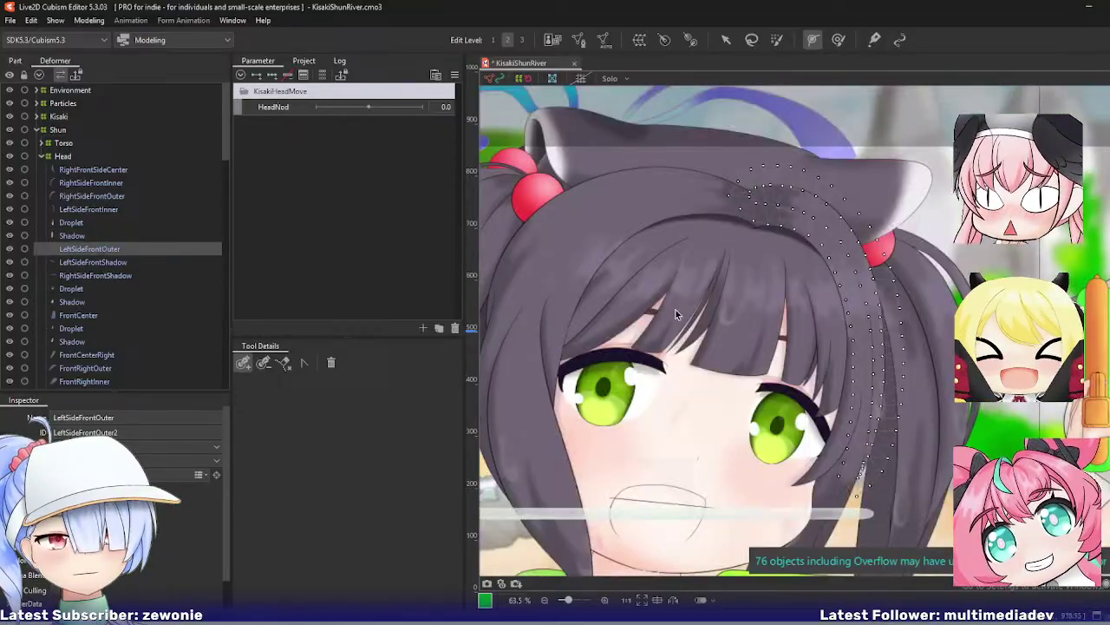
key(ctrl+e)
drag(794, 317, 707, 311)
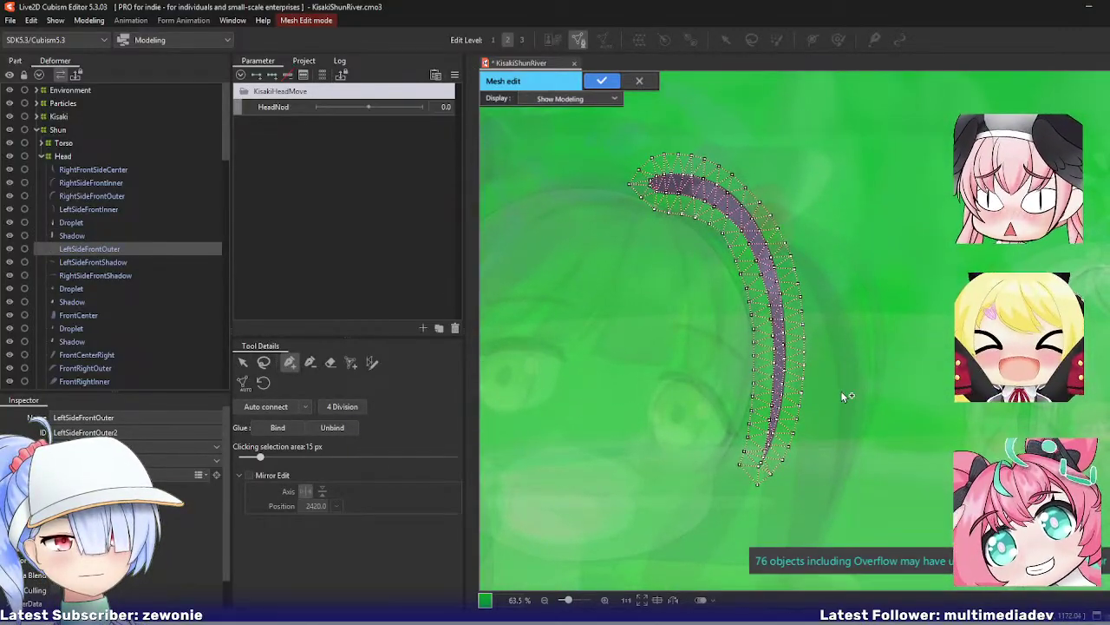
scroll(825, 427, up, 5)
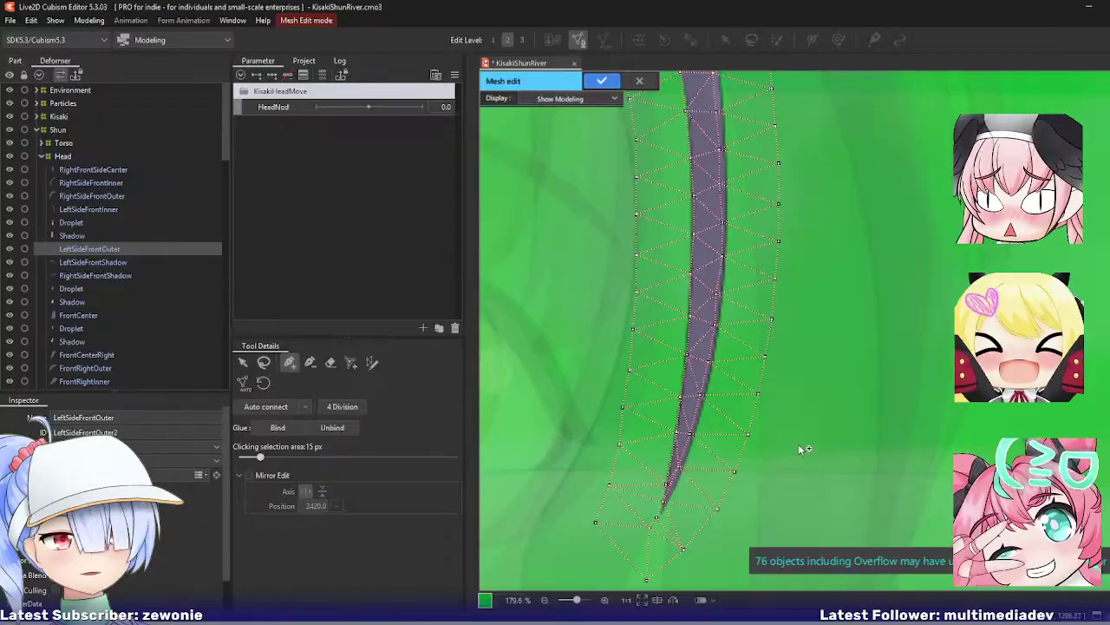
drag(782, 449, 783, 383)
click(310, 362)
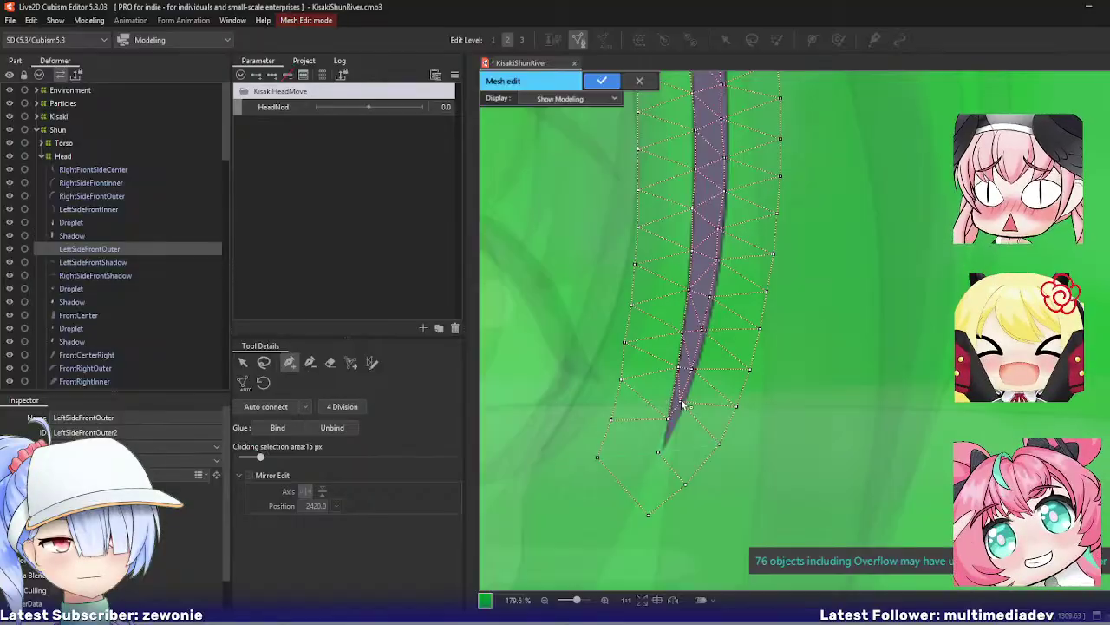
drag(682, 401, 671, 404)
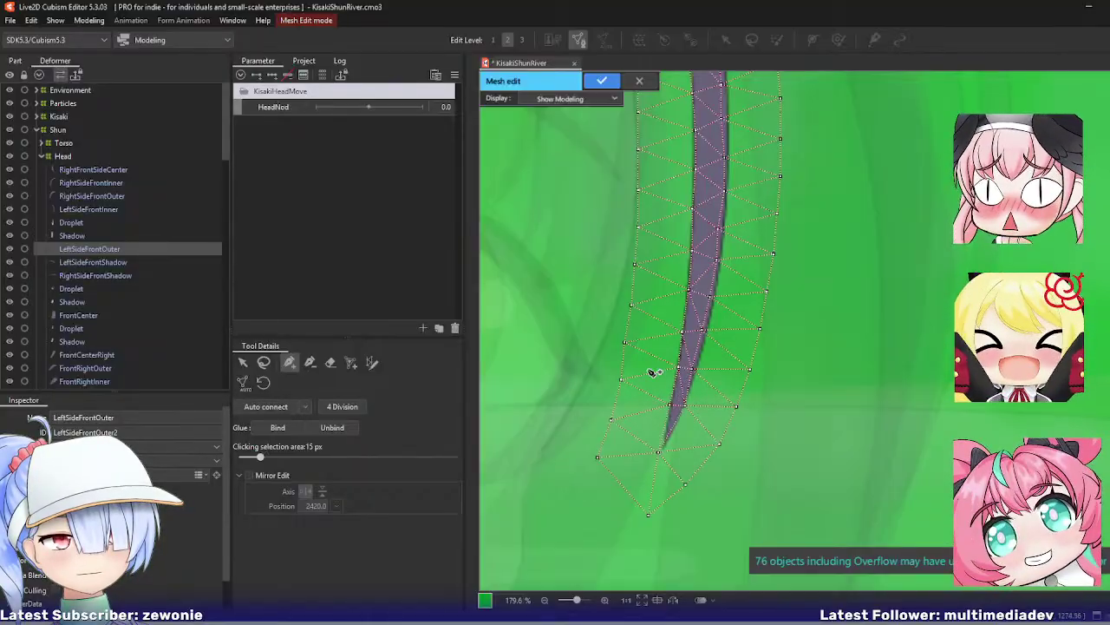
scroll(653, 372, down, 4)
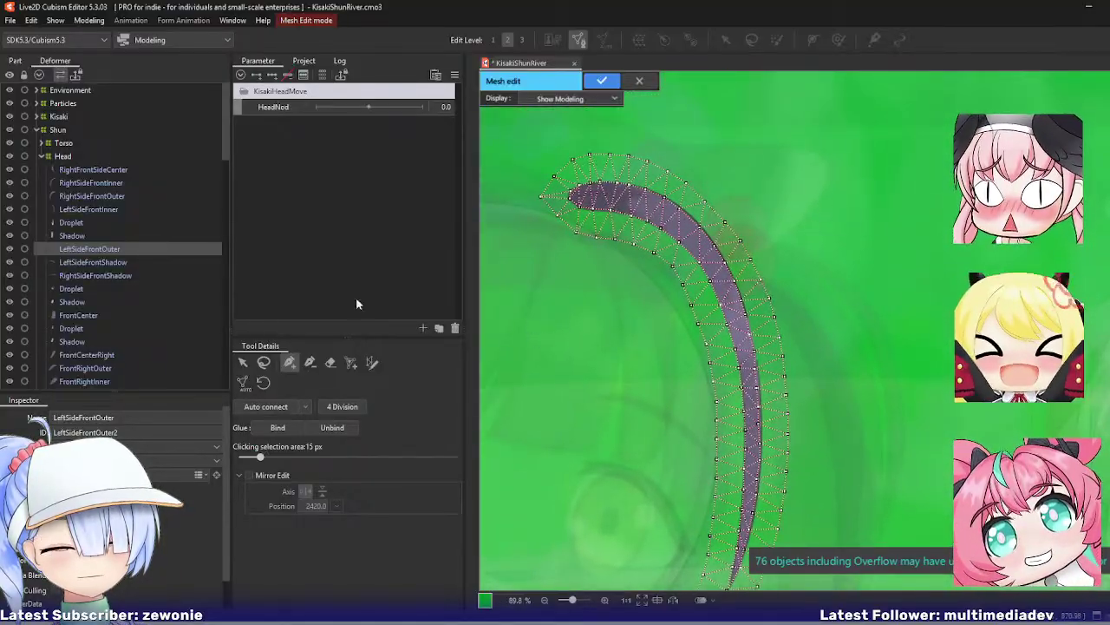
Step: Remove the crowded points at both ends of the LeftSideFrontShadow mesh, place new ones around the right end, and apply it
click(95, 262)
scroll(572, 231, up, 6)
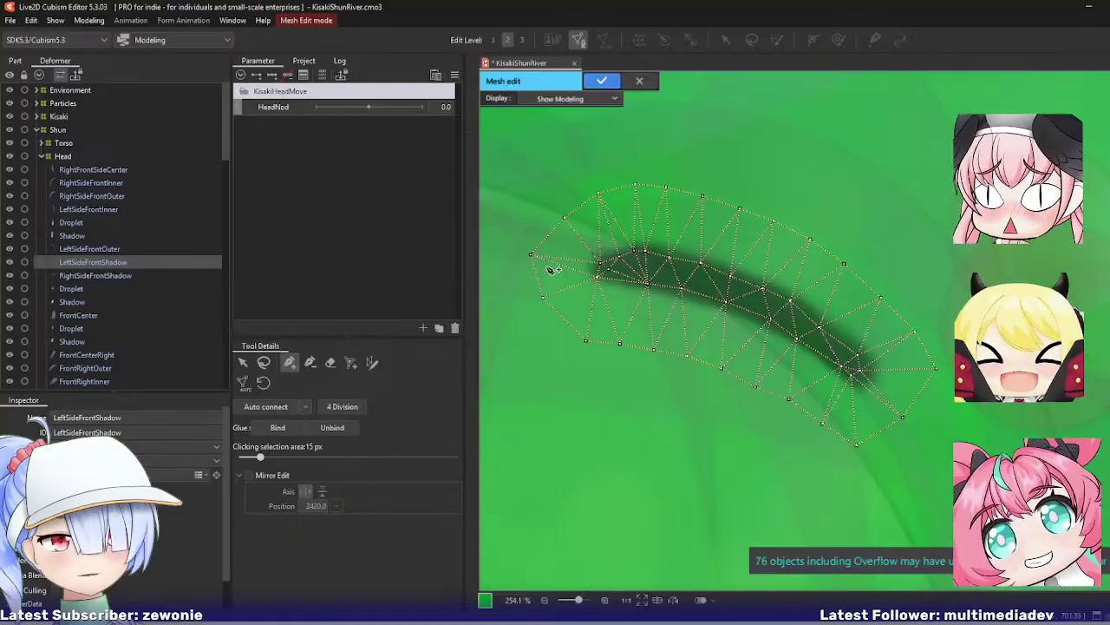
click(310, 362)
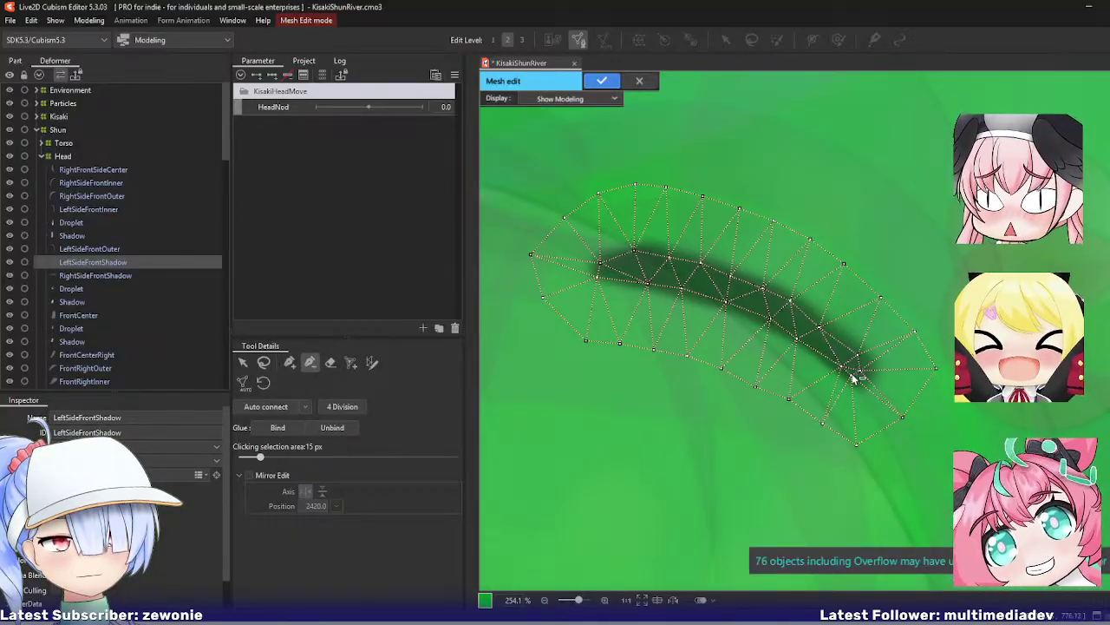
click(289, 362)
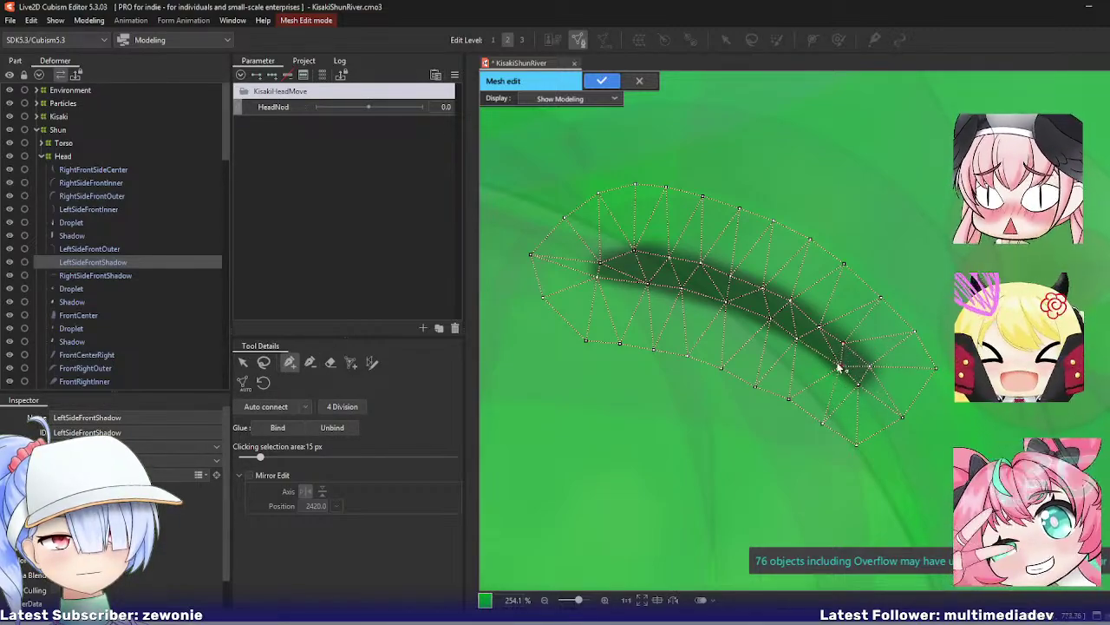
key(Return)
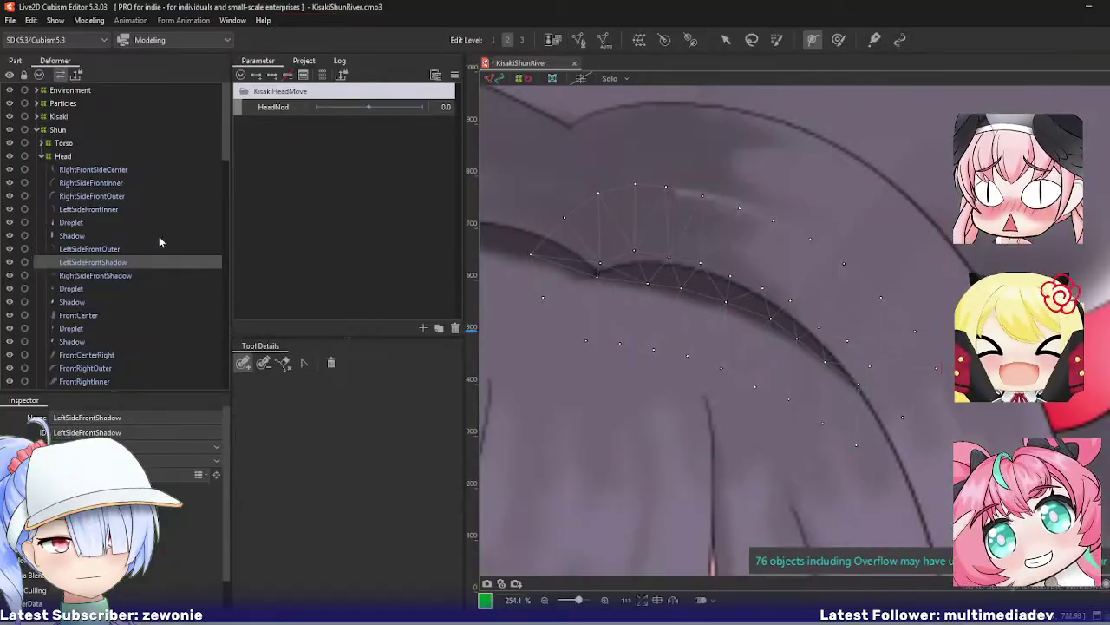
key(ctrl+e)
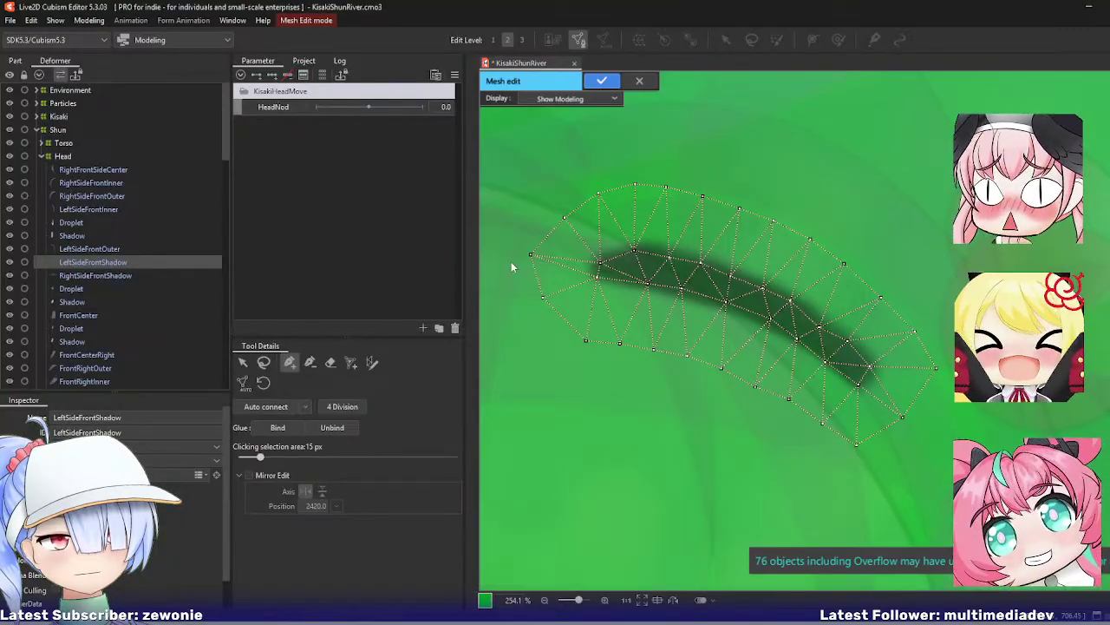
key(ctrl+e)
Step: Delete surplus inner points near the left end of the RightSideFrontShadow mesh and apply it
click(118, 275)
key(ctrl+e)
drag(586, 333, 906, 389)
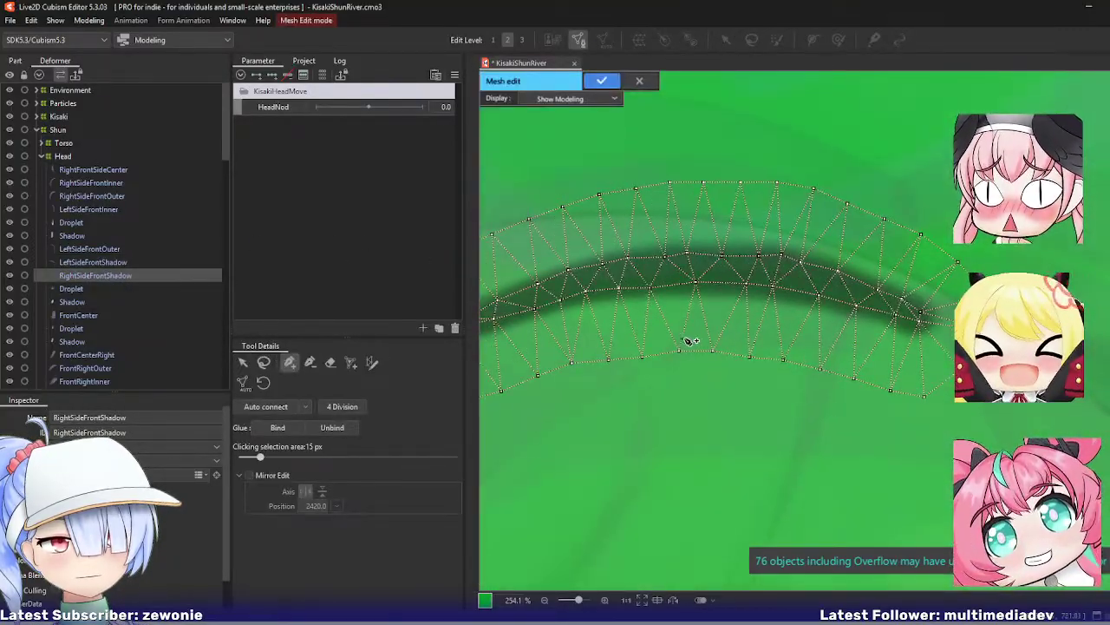
drag(688, 341, 823, 351)
click(310, 363)
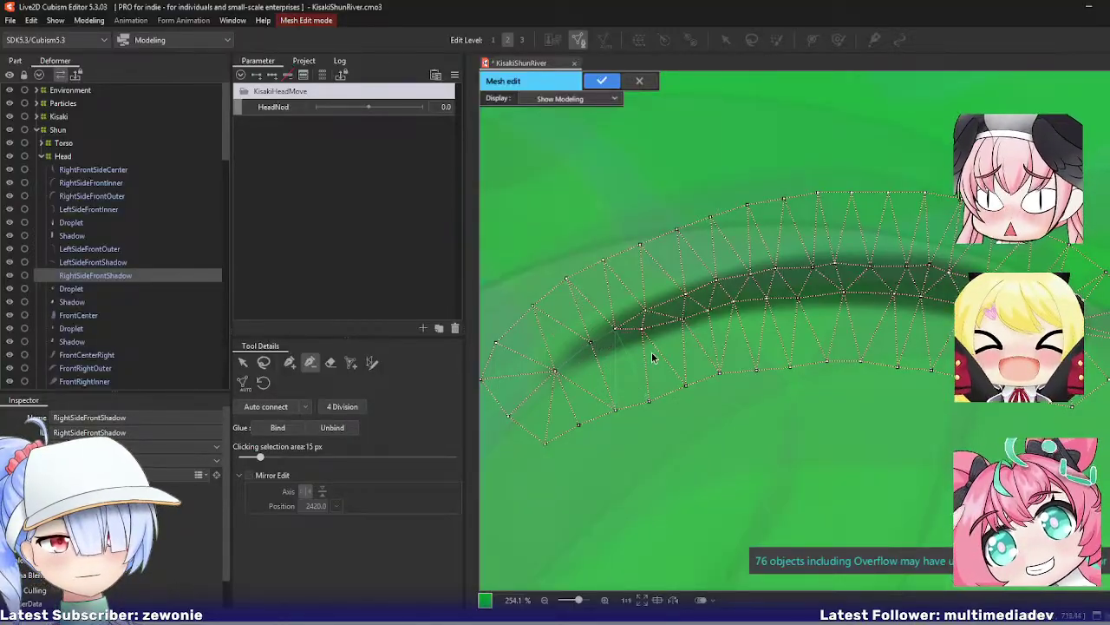
key(ctrl+e)
Step: Spread the crowded centre points of the Droplet mesh below RightSideFrontShadow around its curved highlight and apply the mesh
click(111, 289)
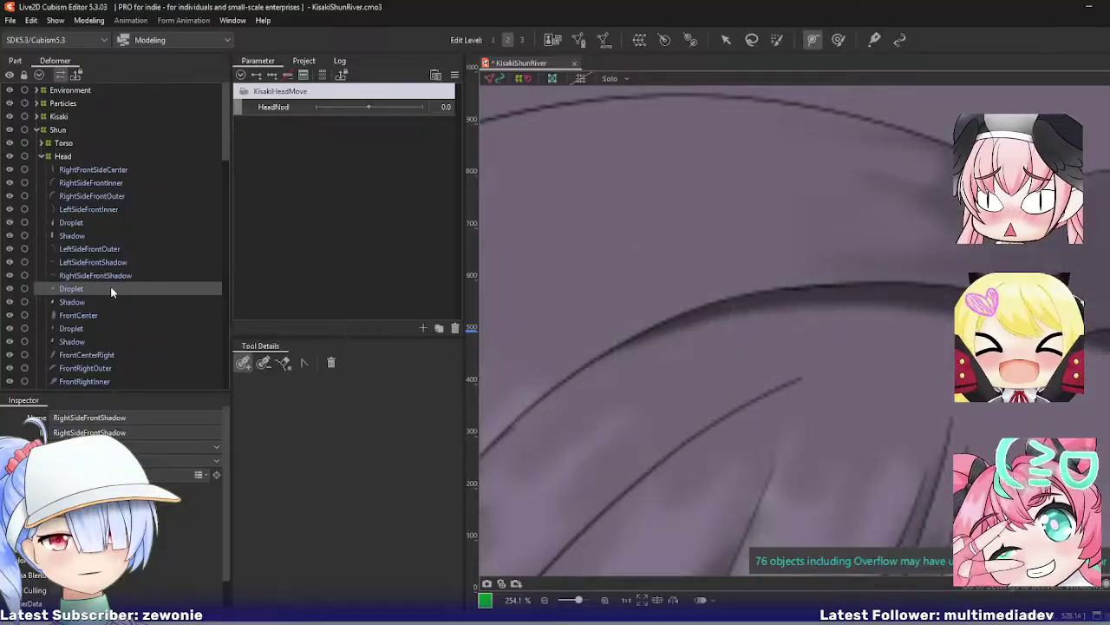
key(ctrl+e)
key(ctrl+e)
key(ctrl+e)
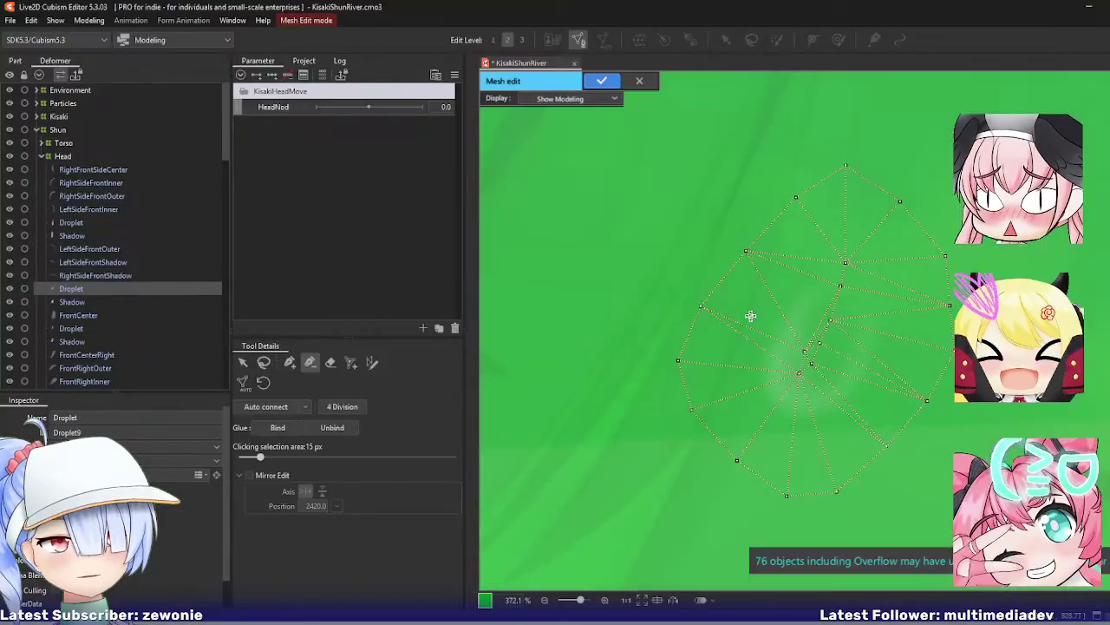
click(290, 362)
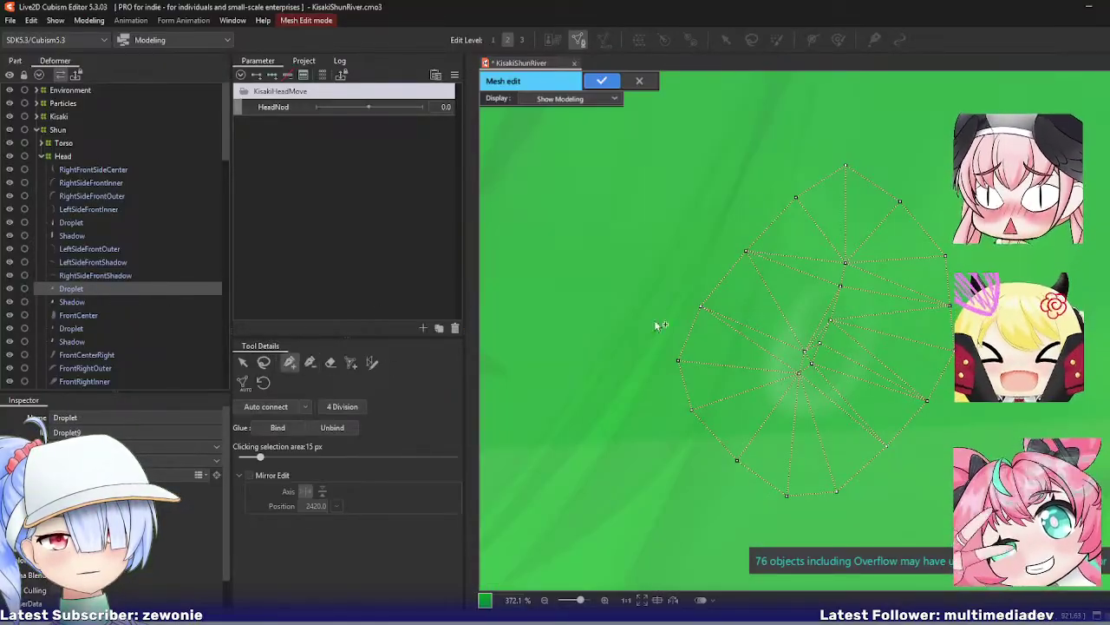
click(870, 344)
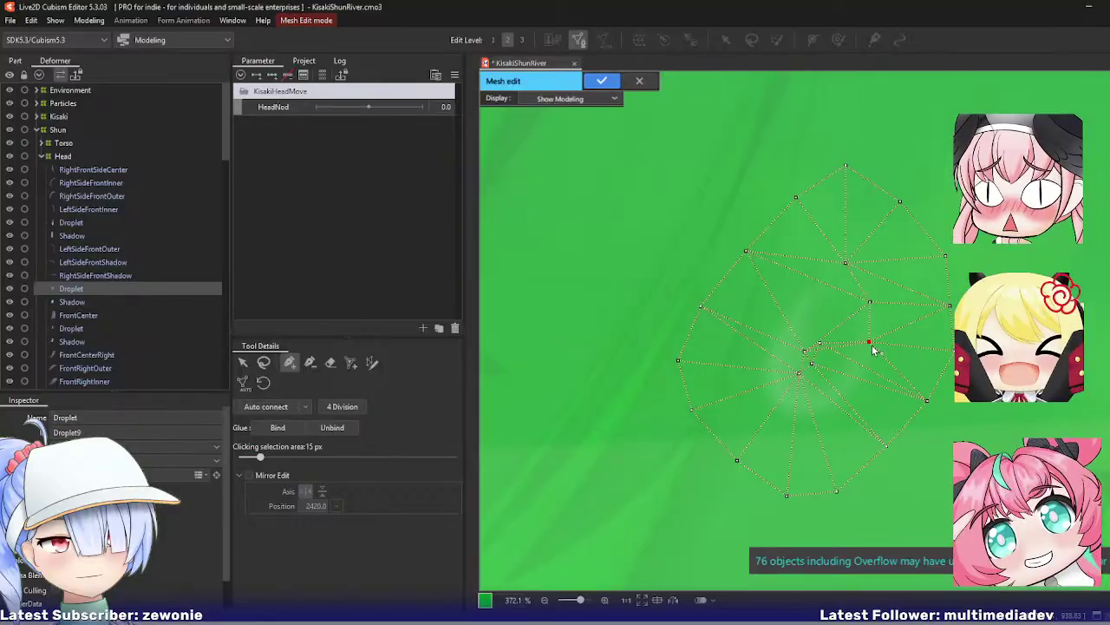
click(857, 375)
click(835, 392)
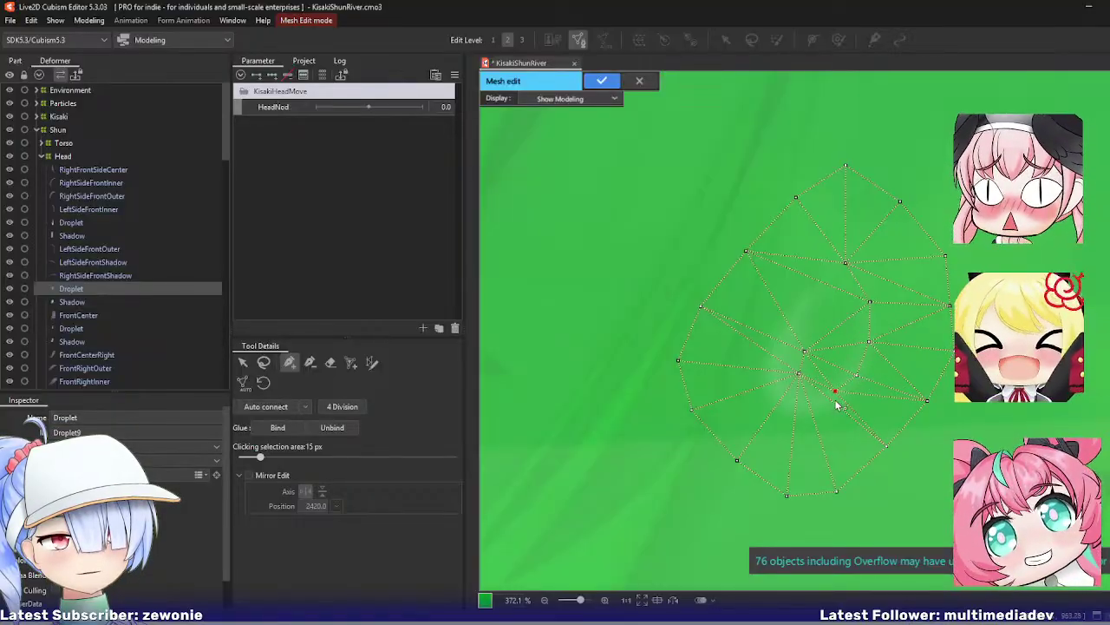
click(793, 406)
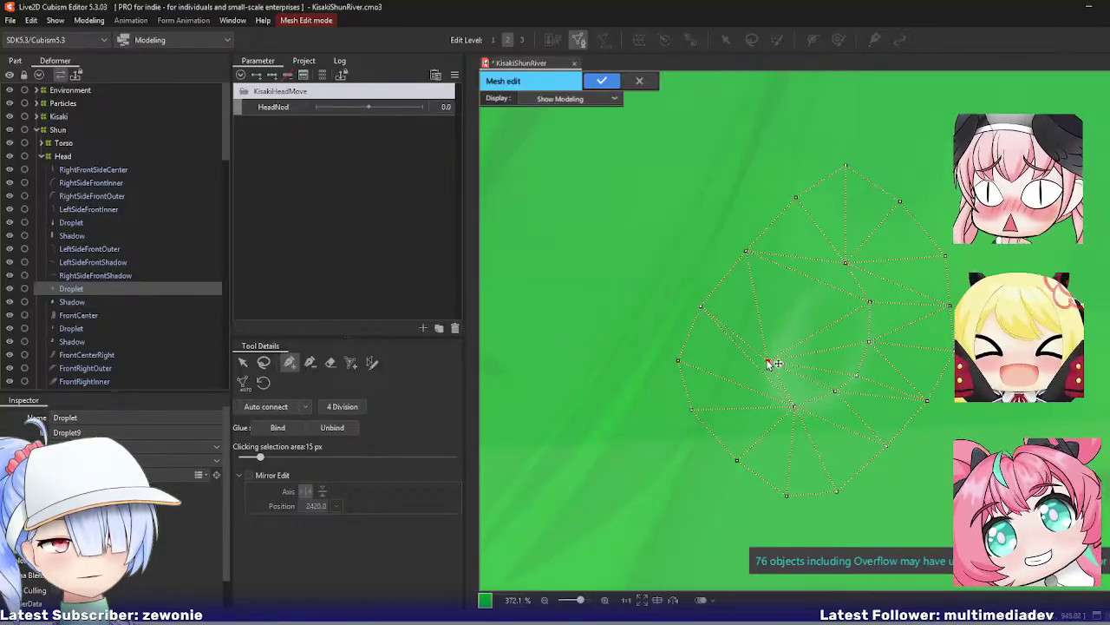
key(Return)
Step: Check the mesh of the Shadow part directly below that Droplet and close it
click(87, 303)
key(ctrl+e)
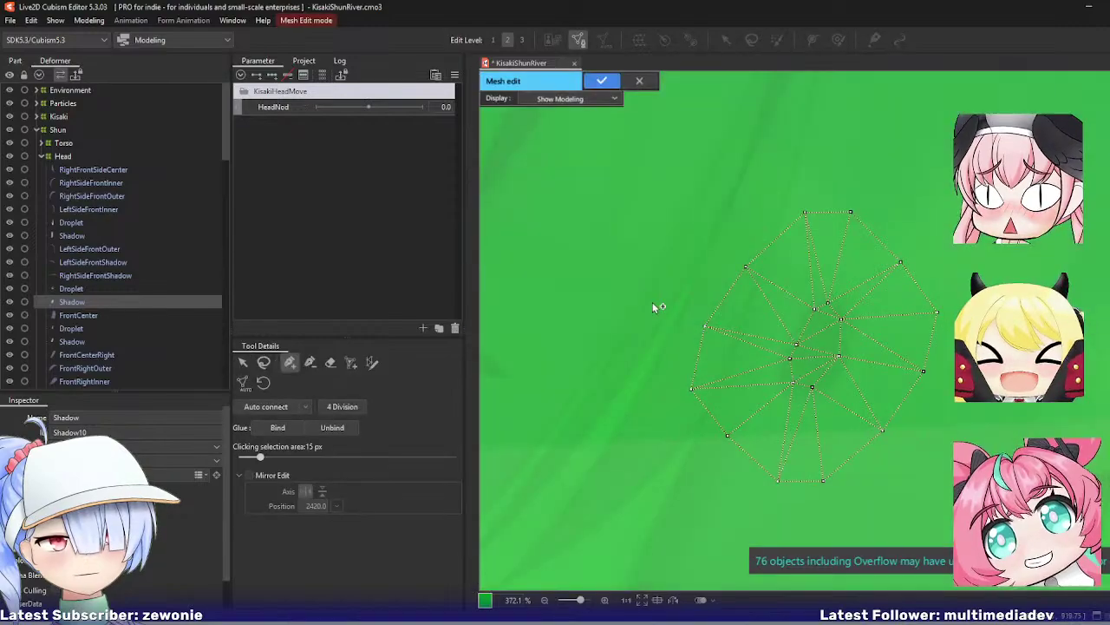
key(Return)
Step: Open the FrontCenter mesh and fit points to both edges of the slit at the strand's lower-left tip, reconnecting the mesh
click(169, 315)
key(ctrl+e)
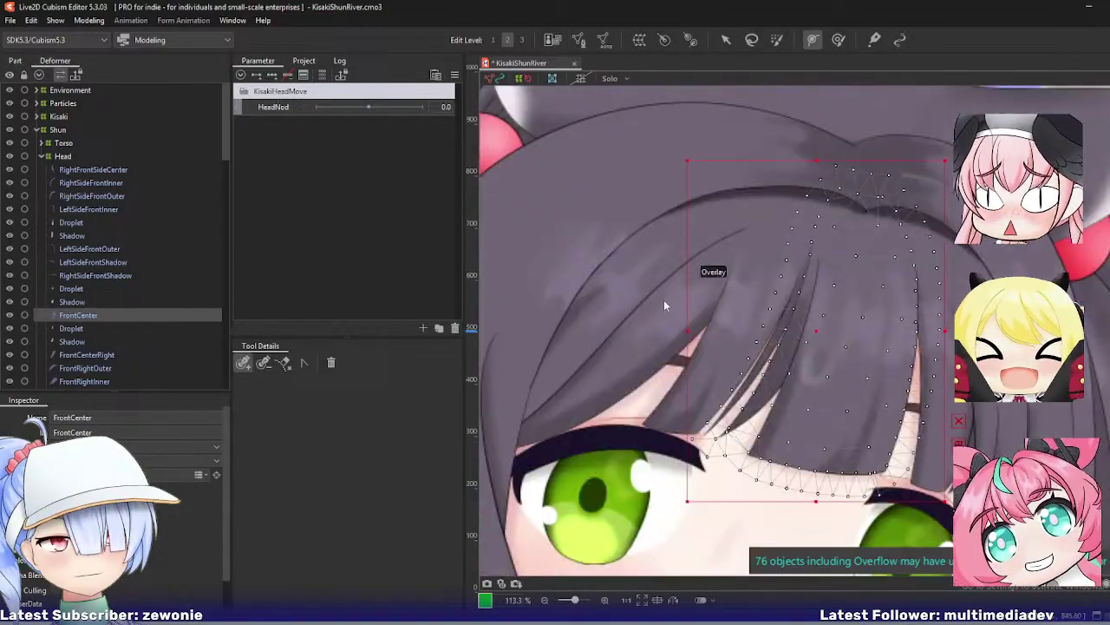
drag(718, 299, 619, 300)
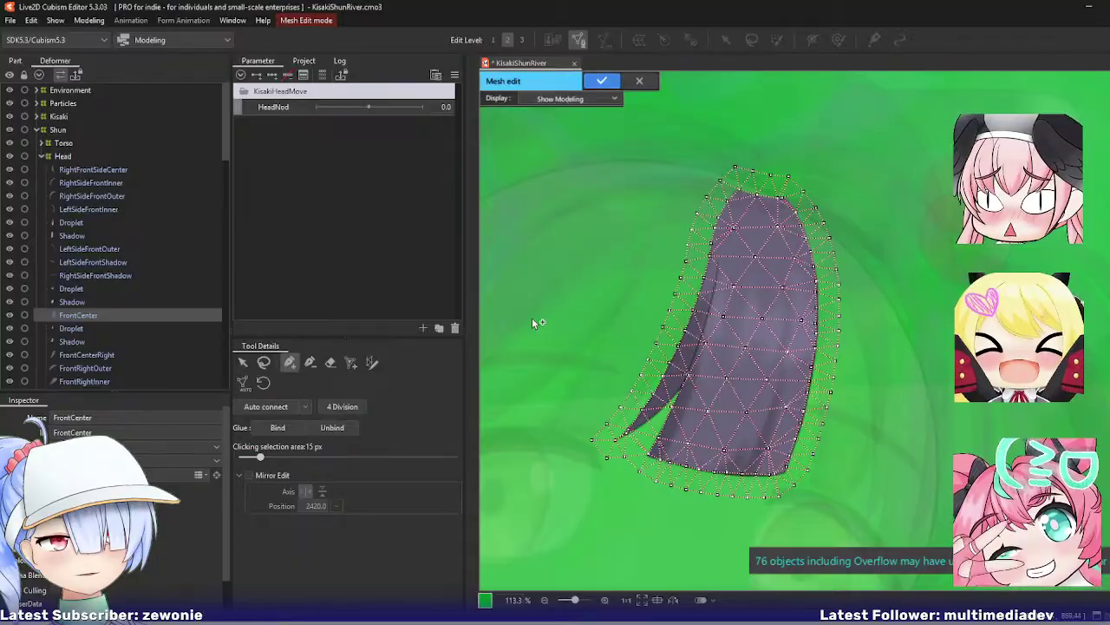
scroll(599, 427, up, 3)
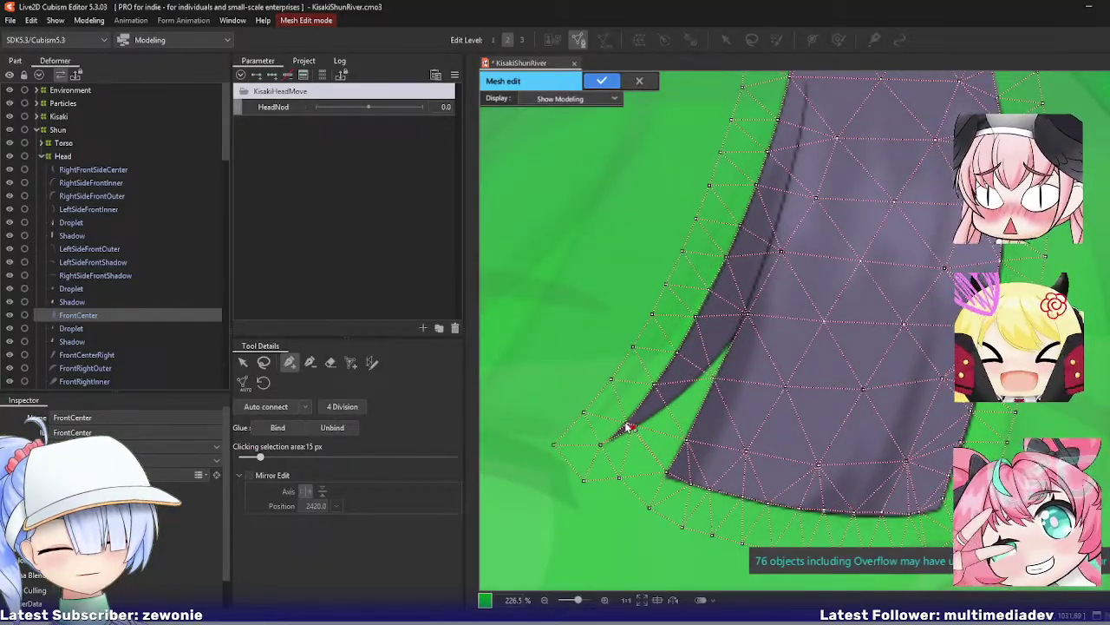
drag(713, 378, 737, 334)
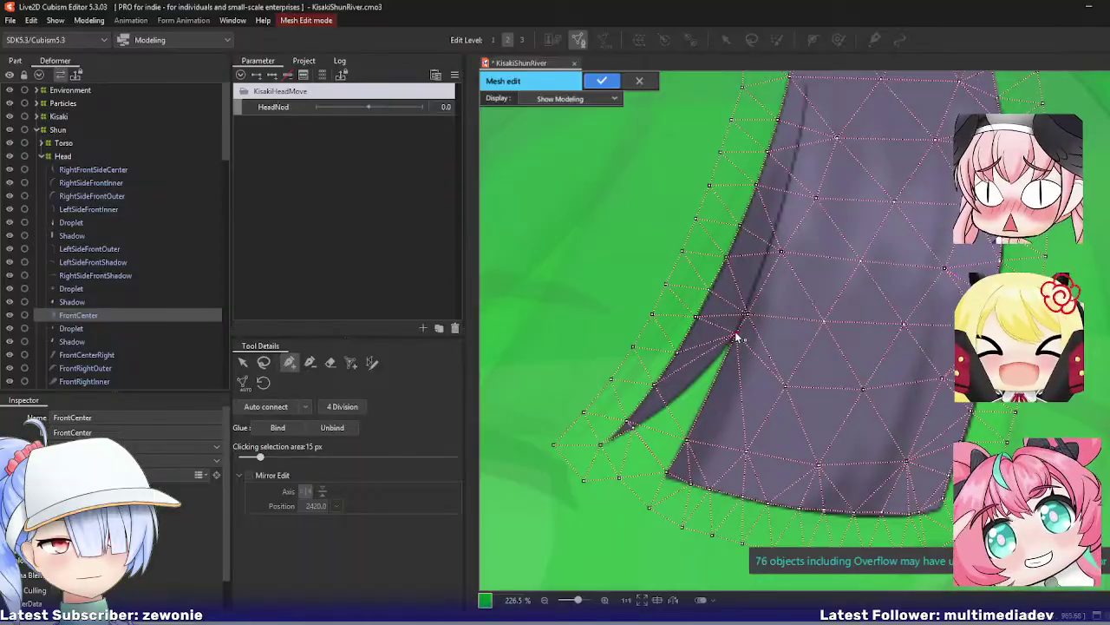
key(ctrl+z)
click(667, 406)
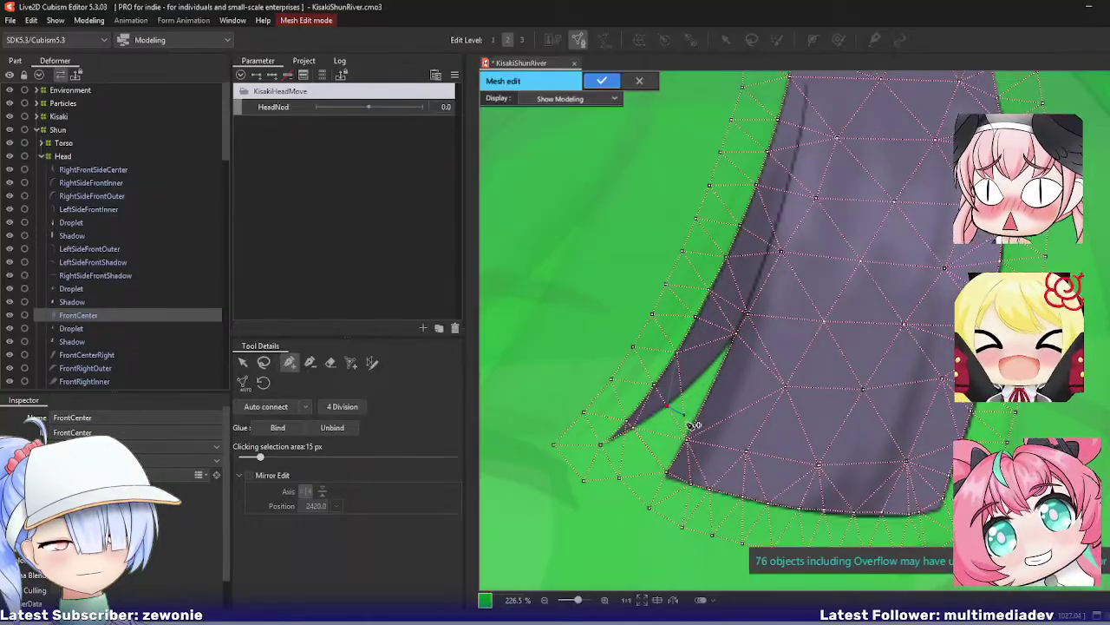
key(ctrl+shift+a)
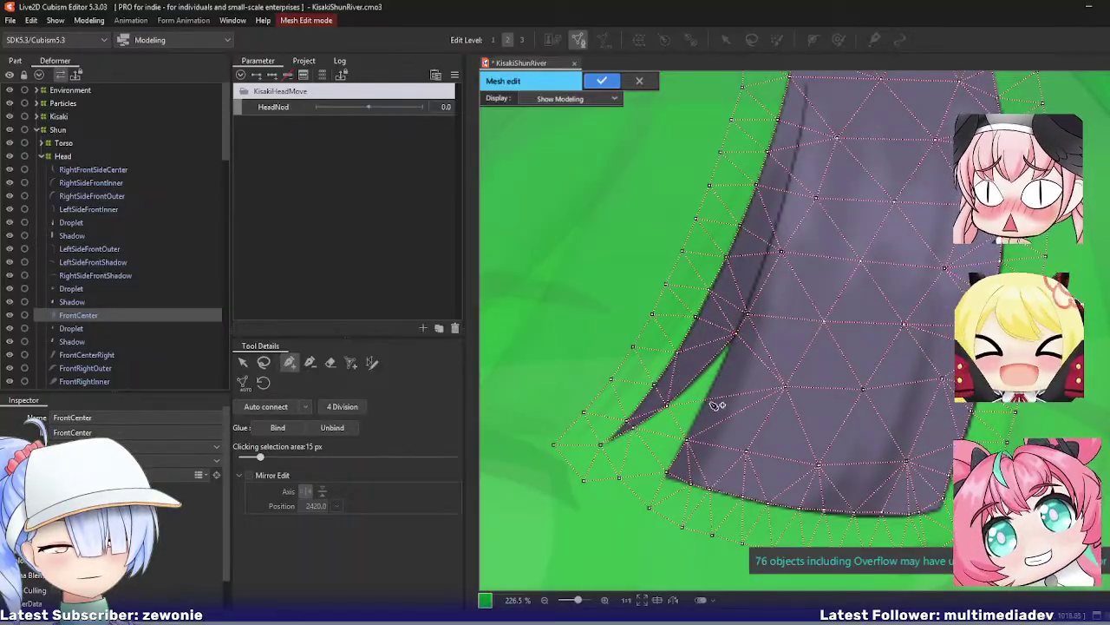
drag(712, 403, 707, 380)
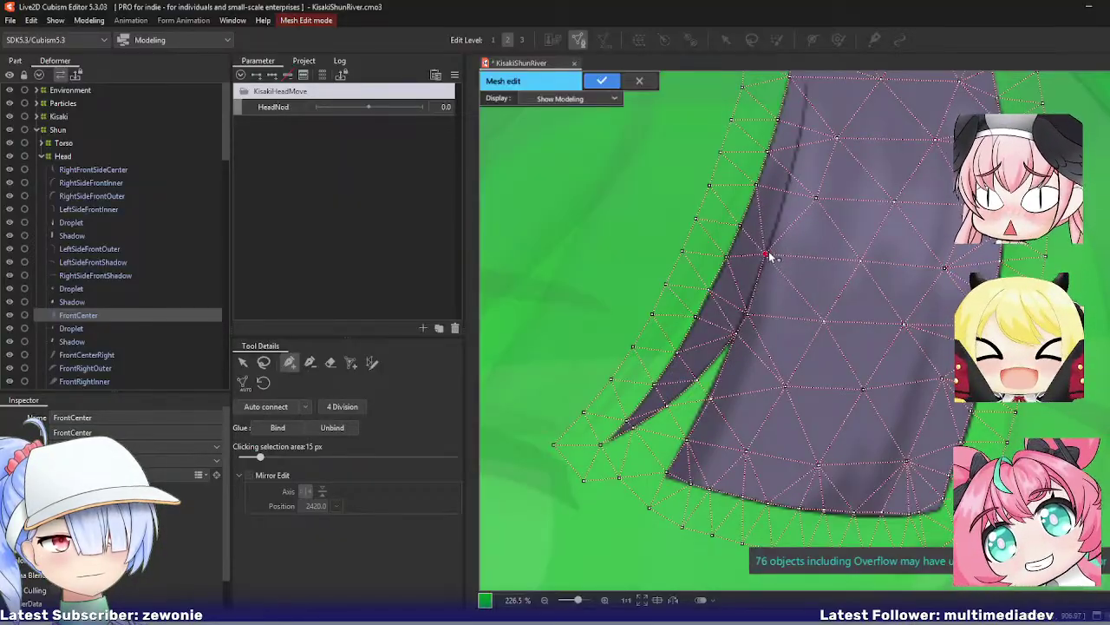
Step: Move the inner points of the FrontCenter mesh onto the dark crease line running up from the slit
click(793, 199)
drag(799, 197, 783, 195)
drag(833, 158, 809, 272)
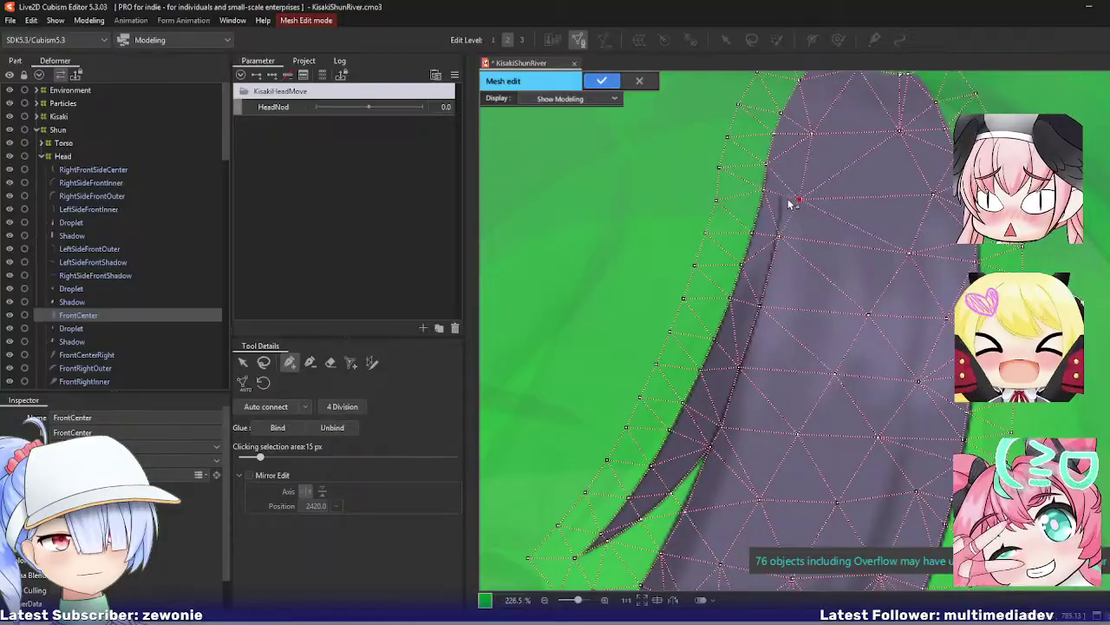
click(781, 200)
Step: Add a point on the upper edge of the FrontCenter mesh, rearrange its upper and central inner points evenly, and apply it
scroll(784, 351, down, 5)
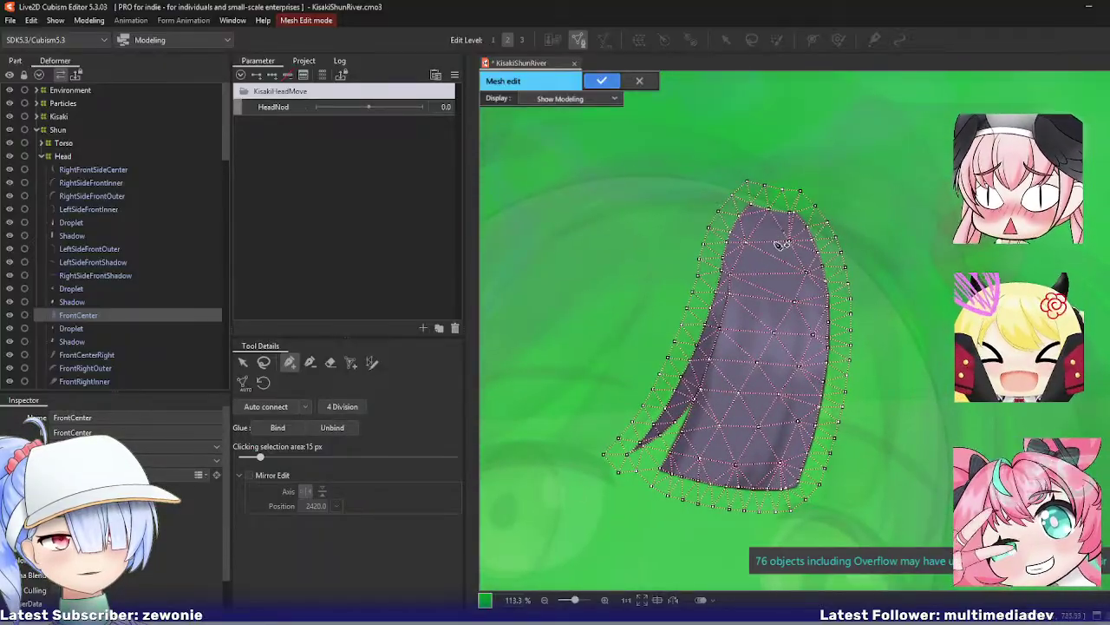
scroll(768, 233, up, 5)
click(785, 185)
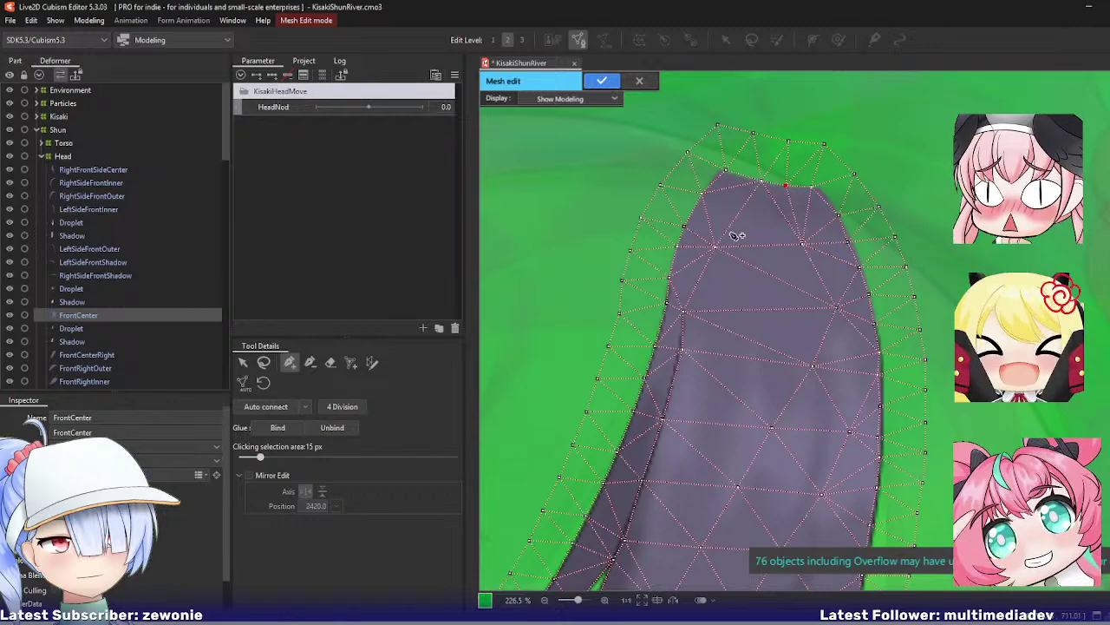
drag(716, 252, 763, 315)
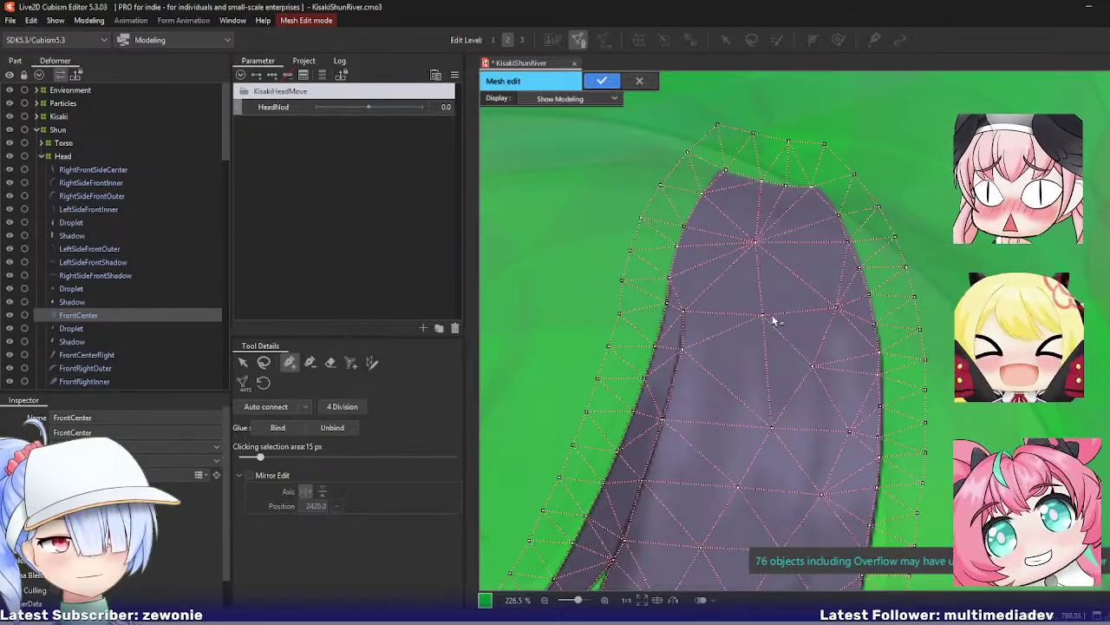
drag(755, 242, 770, 242)
drag(731, 344, 676, 186)
drag(717, 269, 698, 262)
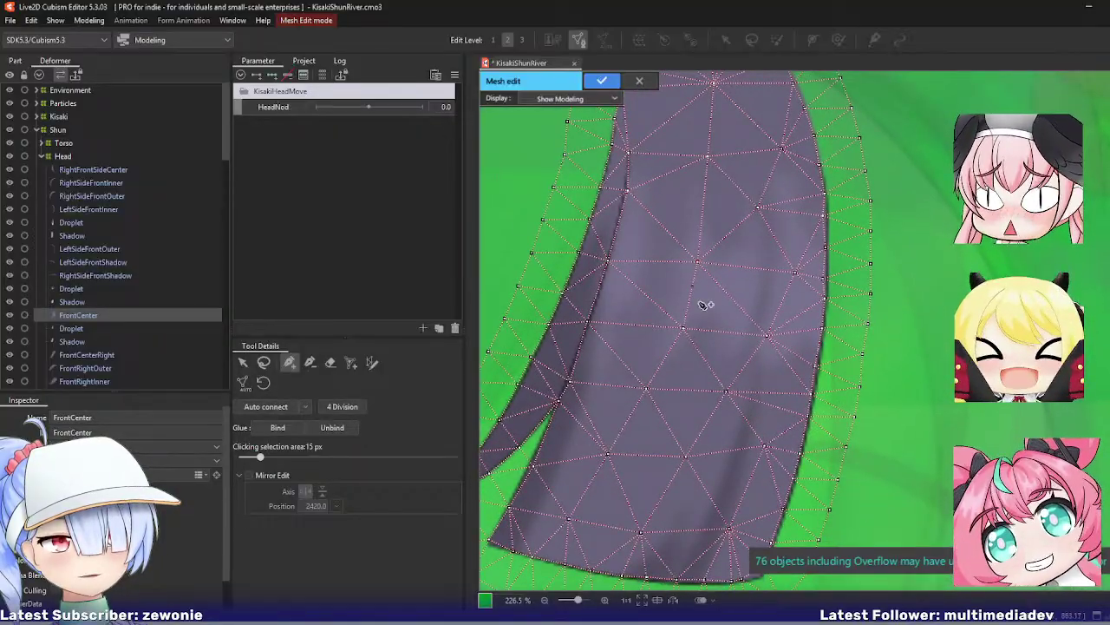
scroll(657, 407, down, 3)
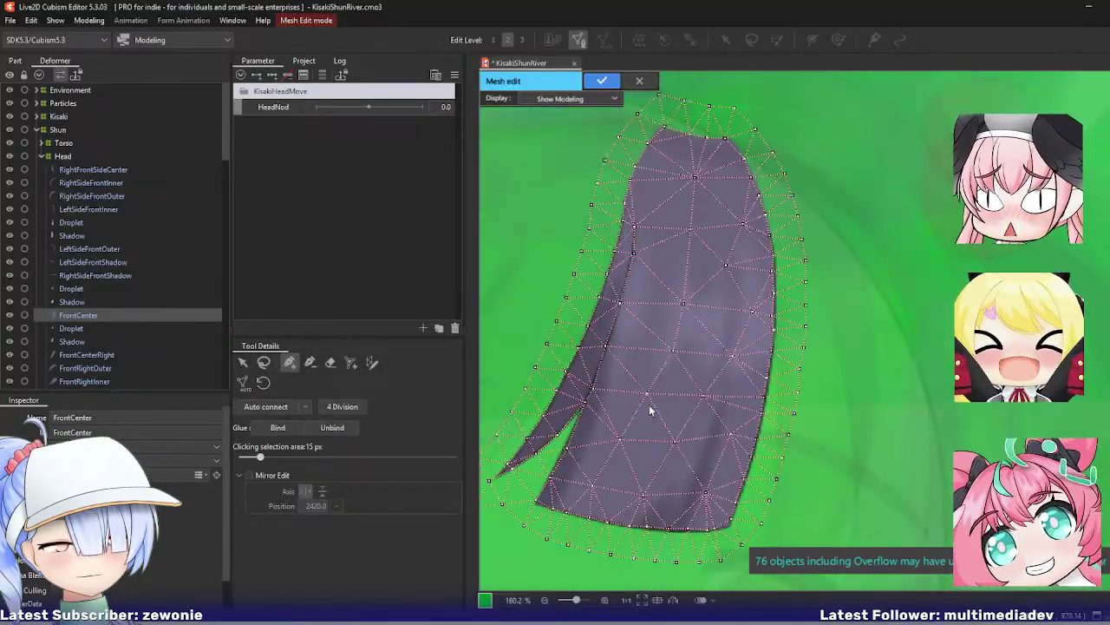
key(Return)
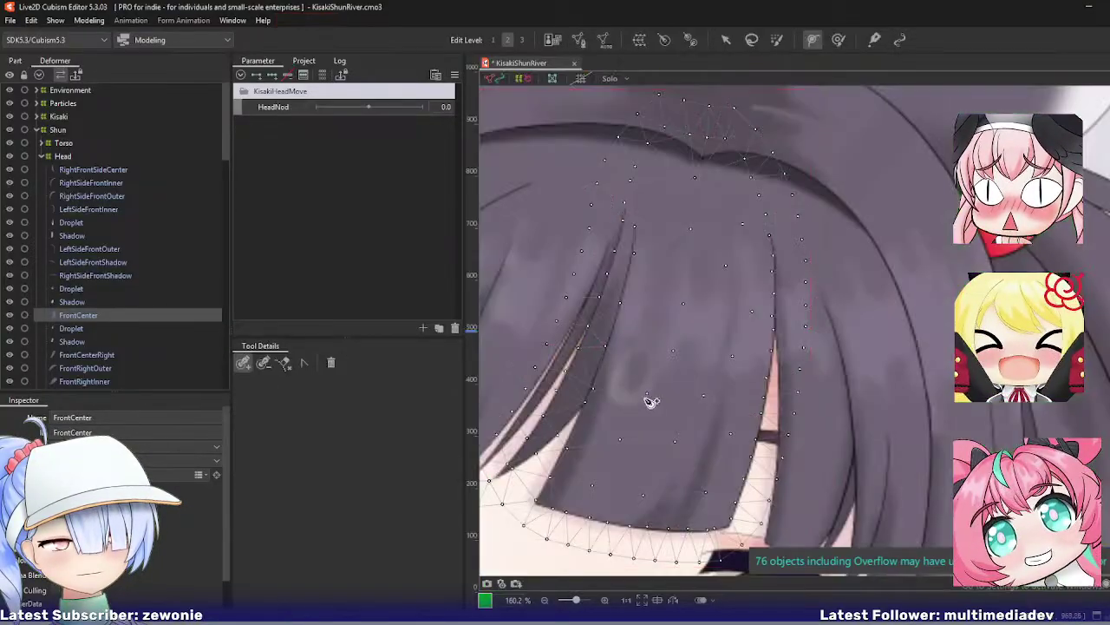
Step: Move the centre points of the Droplet mesh below FrontCenter along its highlight and apply the mesh
click(76, 329)
key(ctrl+e)
drag(672, 298, 816, 302)
scroll(617, 290, up, 4)
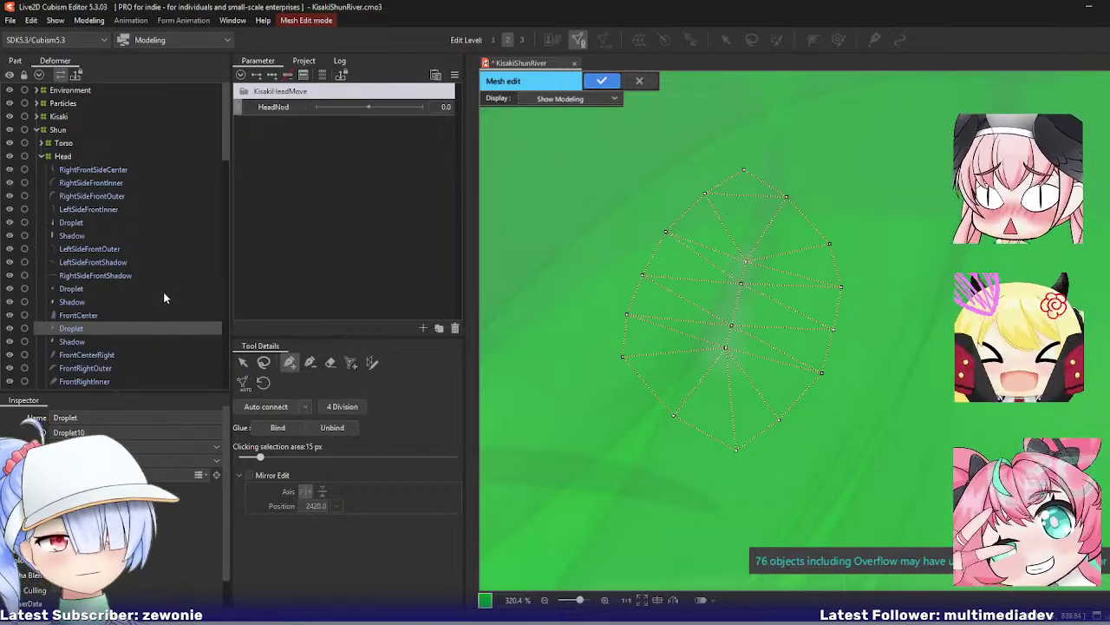
drag(742, 284, 732, 368)
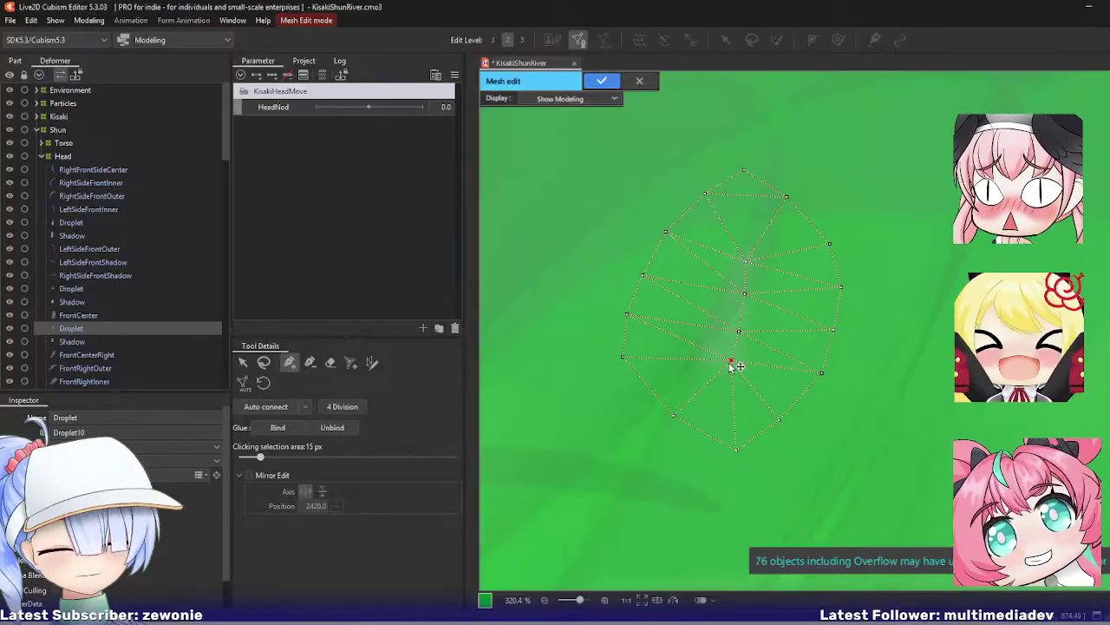
key(Return)
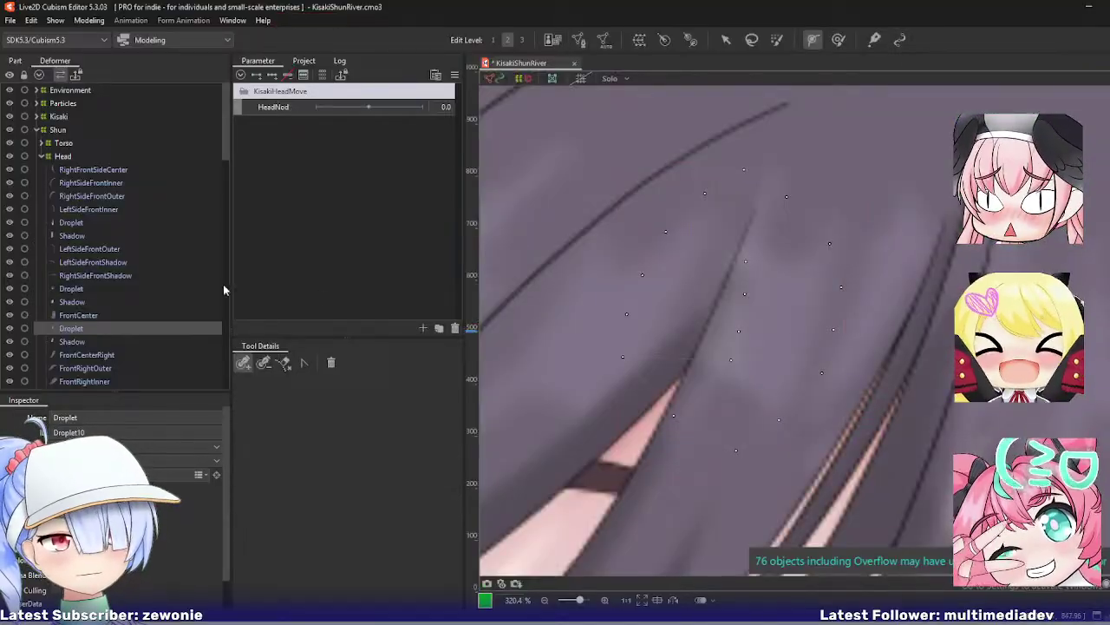
Step: Check the Shadow mesh below that Droplet and open the FrontCenterRight mesh for editing
click(75, 341)
key(ctrl+e)
key(Return)
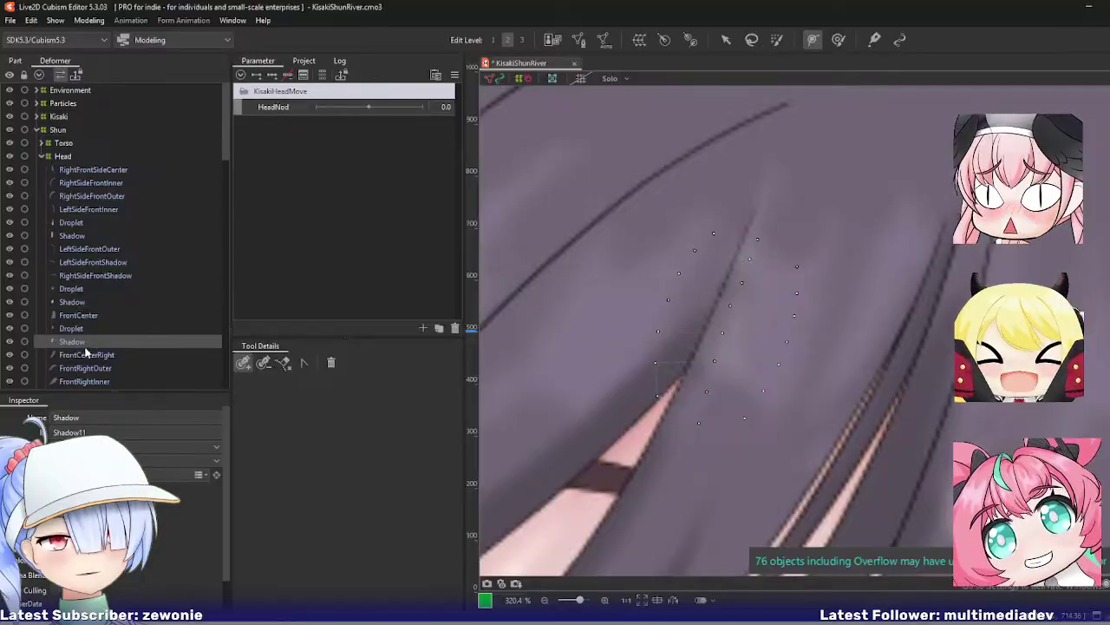
click(86, 354)
key(ctrl+e)
scroll(612, 284, down, 3)
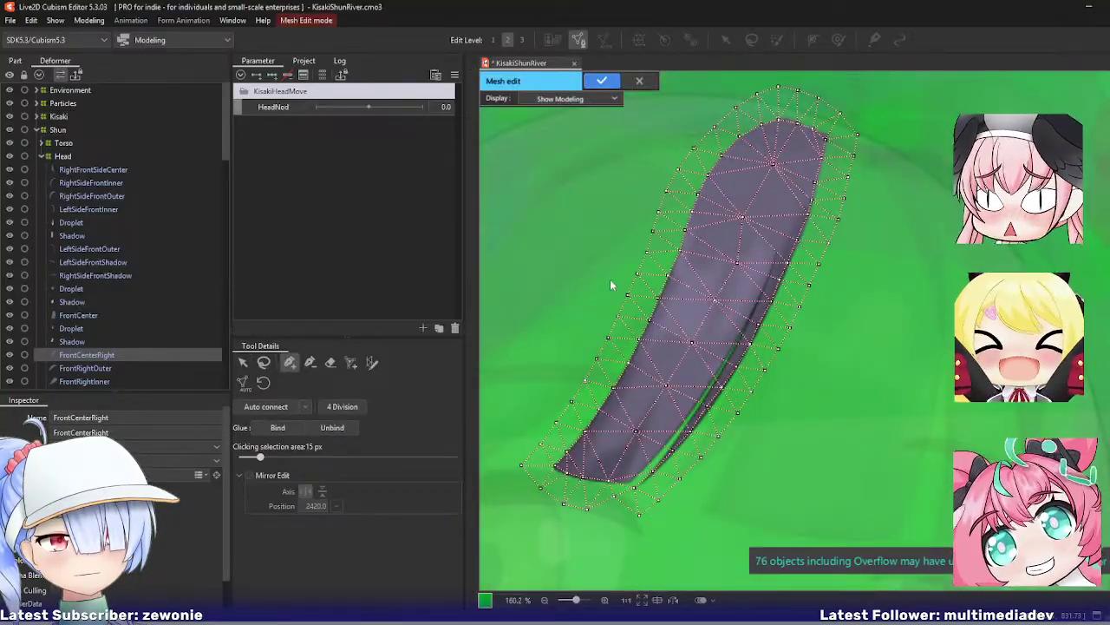
key(Return)
key(Return)
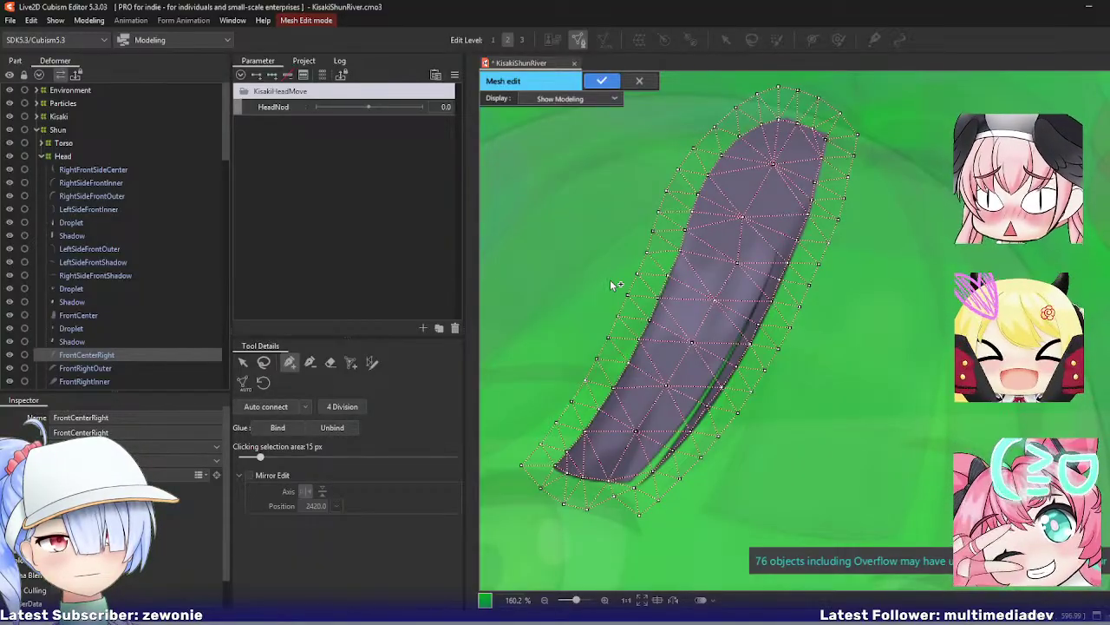
drag(611, 280, 597, 291)
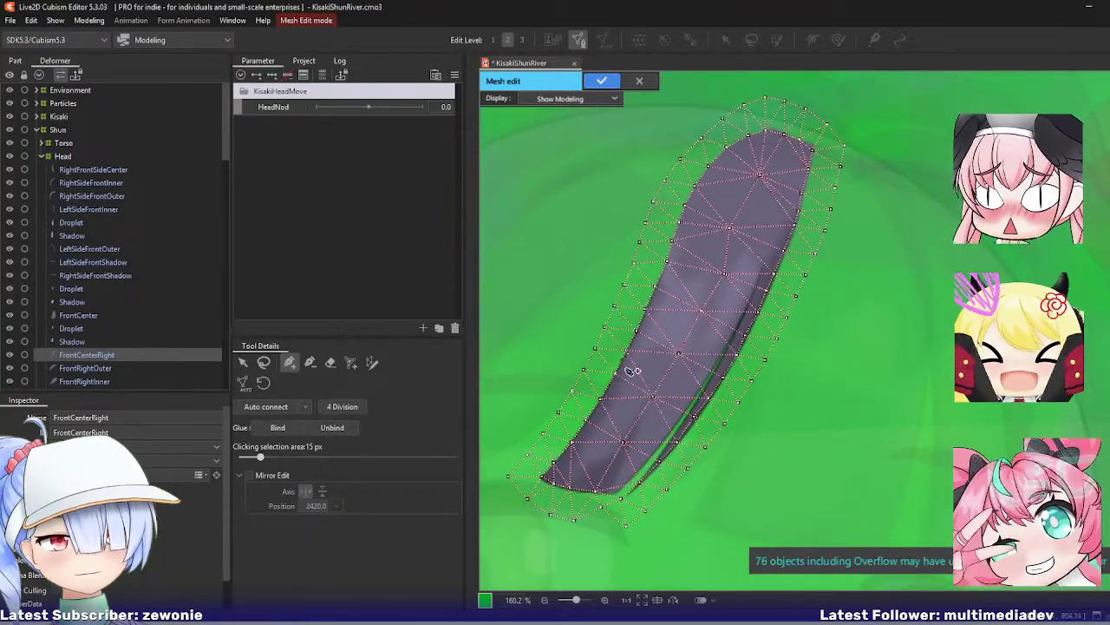
Step: Try to fit the inner points at the lower end of the FrontCenterRight mesh to the strand's bottom edge and slit
drag(596, 492, 563, 490)
click(586, 492)
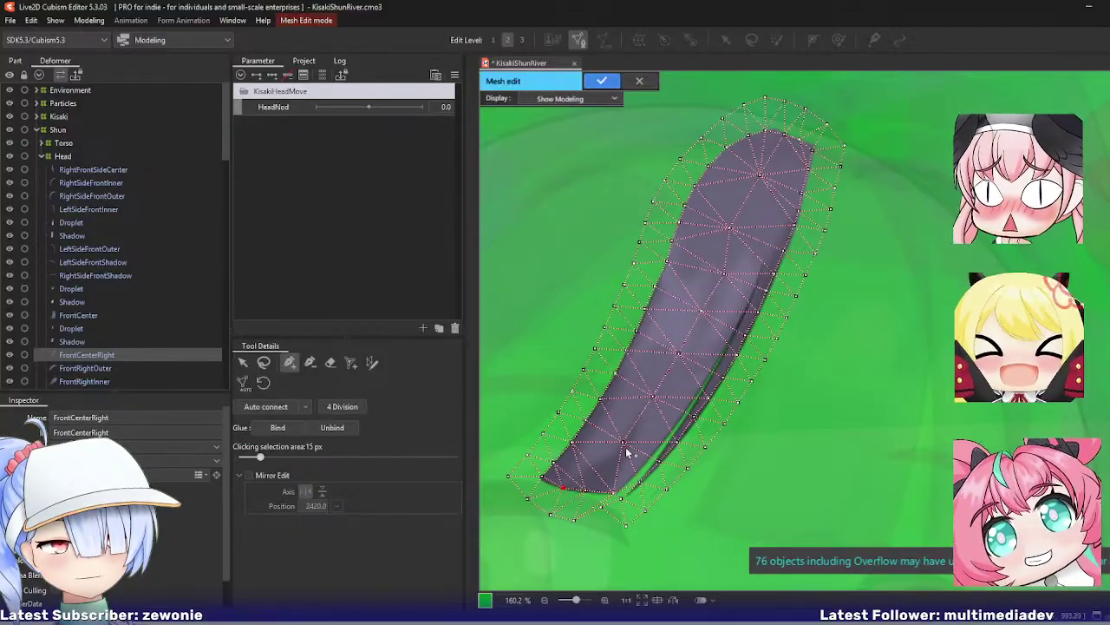
drag(623, 442, 632, 474)
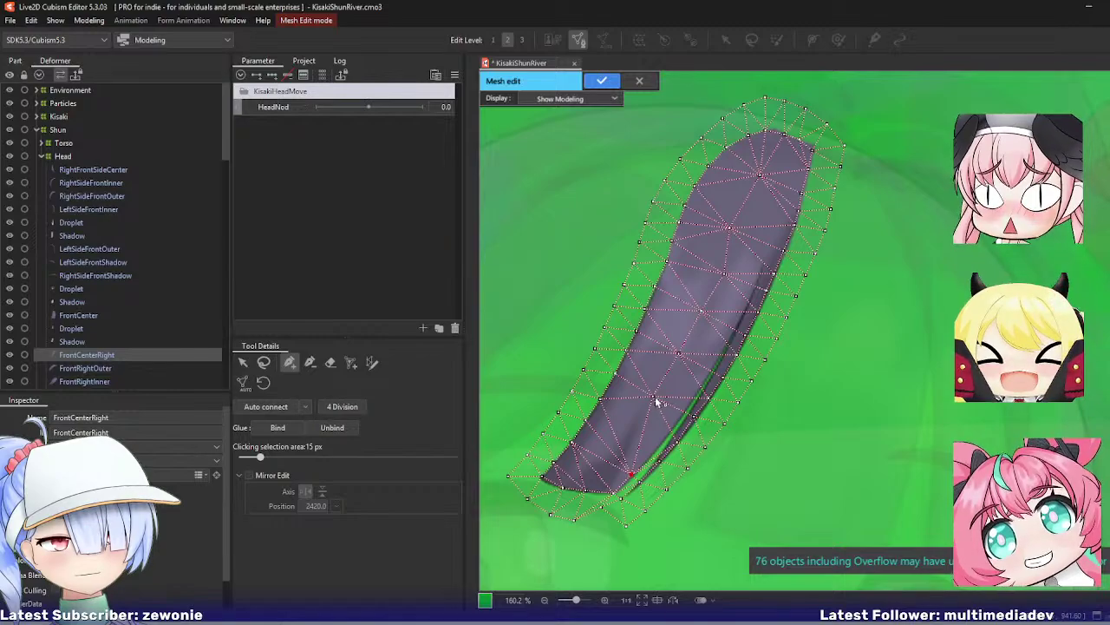
drag(655, 398, 666, 436)
scroll(690, 460, up, 2)
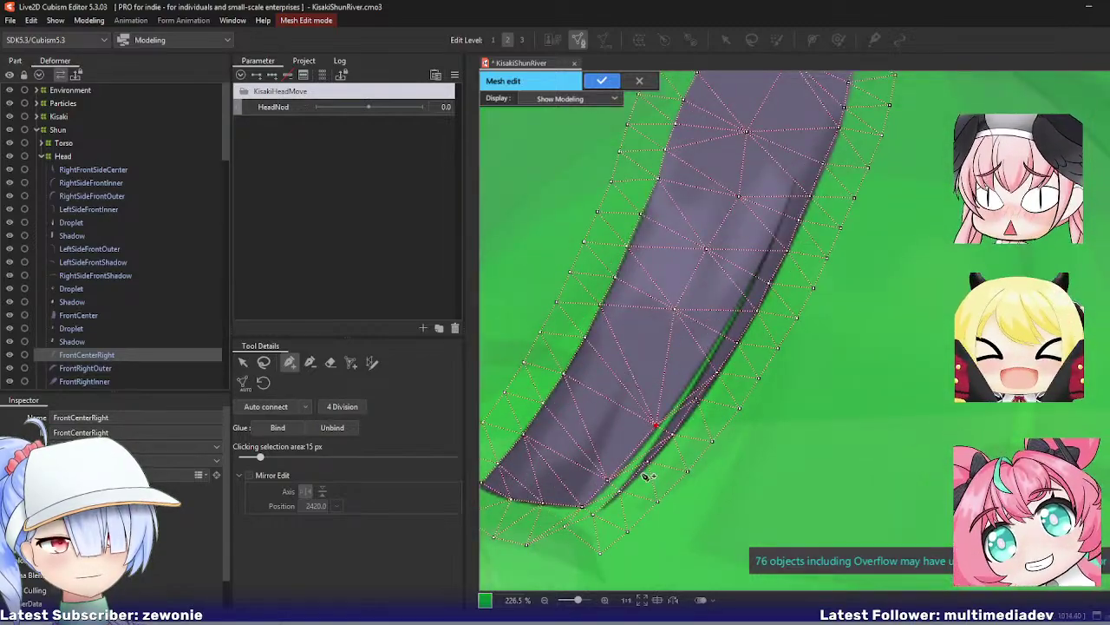
scroll(690, 455, down, 2)
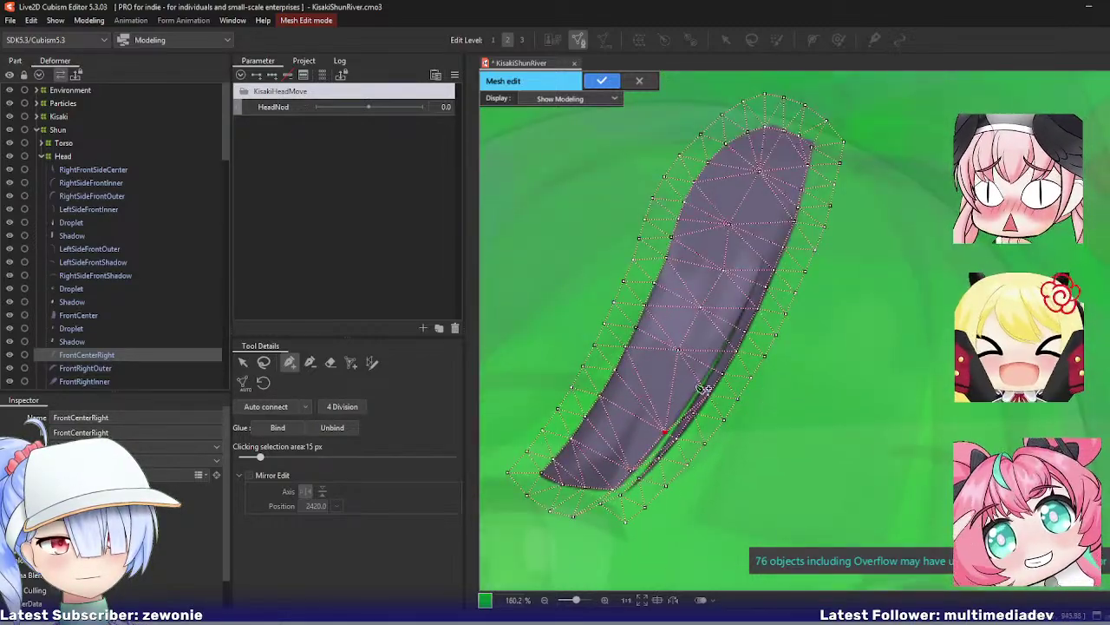
Step: Delete all inner points of the FrontCenterRight mesh and move its bottom outline point outward, level with the neighbouring corner point
click(264, 362)
mouse_move(751, 125)
mouse_down()
mouse_move(666, 218)
mouse_move(607, 371)
mouse_move(538, 468)
mouse_move(575, 494)
mouse_move(630, 502)
mouse_move(678, 456)
mouse_move(797, 242)
mouse_move(824, 181)
mouse_move(826, 139)
mouse_up()
key(Delete)
mouse_move(751, 248)
mouse_down()
mouse_move(672, 416)
mouse_move(732, 381)
mouse_move(781, 259)
mouse_move(757, 250)
mouse_up()
key(Delete)
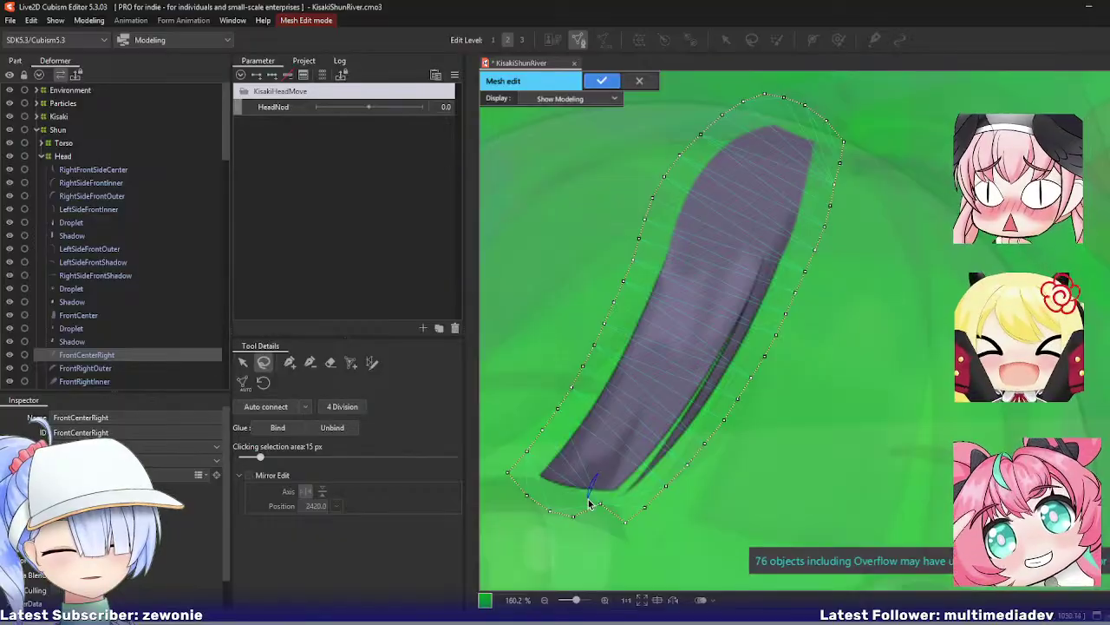
click(290, 363)
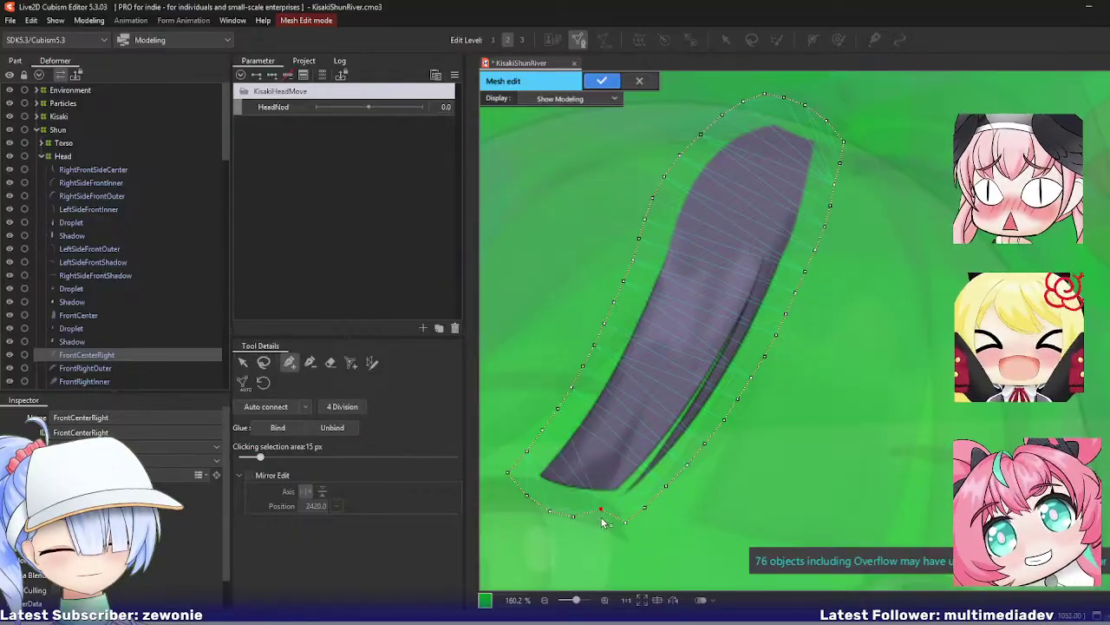
click(602, 521)
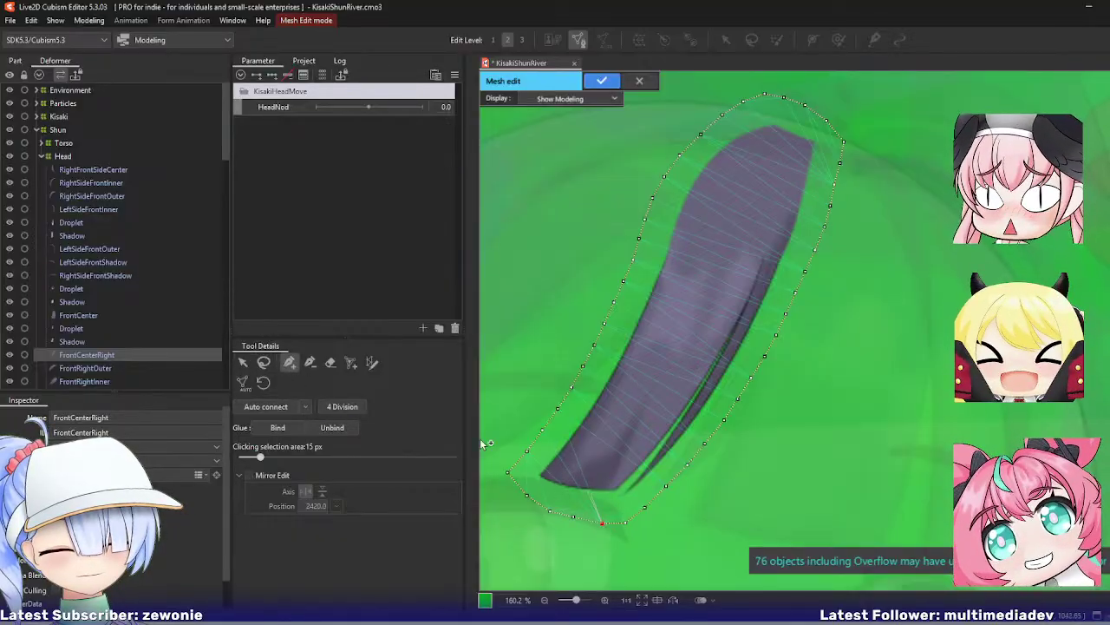
Step: Trace an inner stroke around the FrontCenterRight strand's contour and fit its control points to both sides and the tip of the slit
click(372, 362)
mouse_move(783, 124)
mouse_down()
mouse_move(815, 131)
mouse_move(786, 260)
mouse_move(701, 410)
mouse_move(629, 483)
mouse_move(747, 306)
mouse_move(619, 480)
mouse_move(553, 470)
mouse_move(657, 299)
mouse_move(729, 141)
mouse_move(751, 122)
mouse_up()
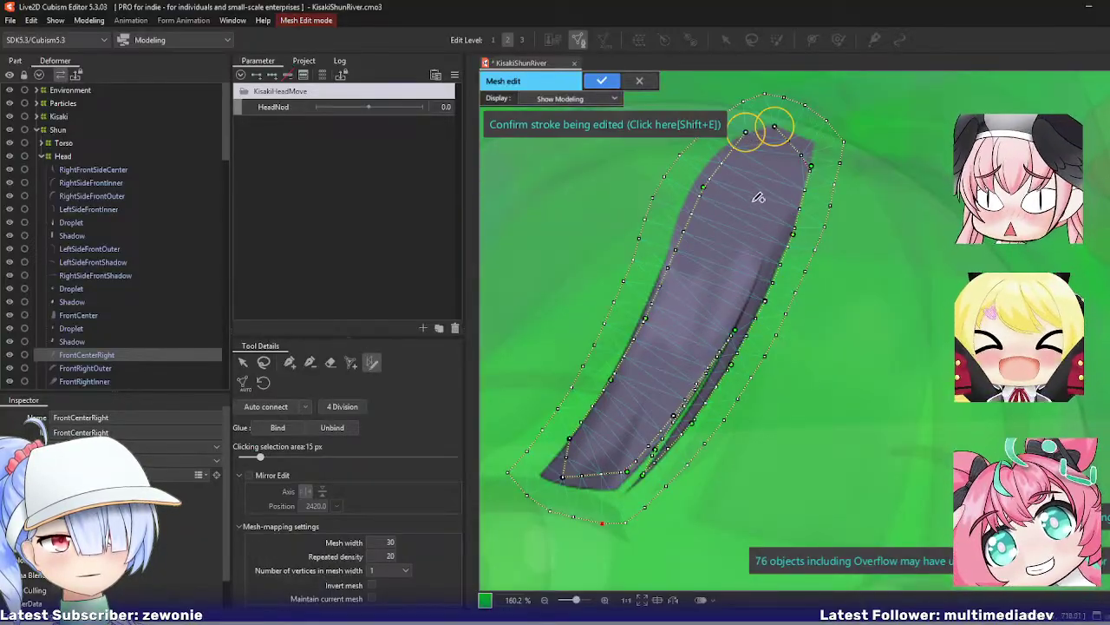
scroll(726, 345, up, 4)
drag(749, 304, 752, 293)
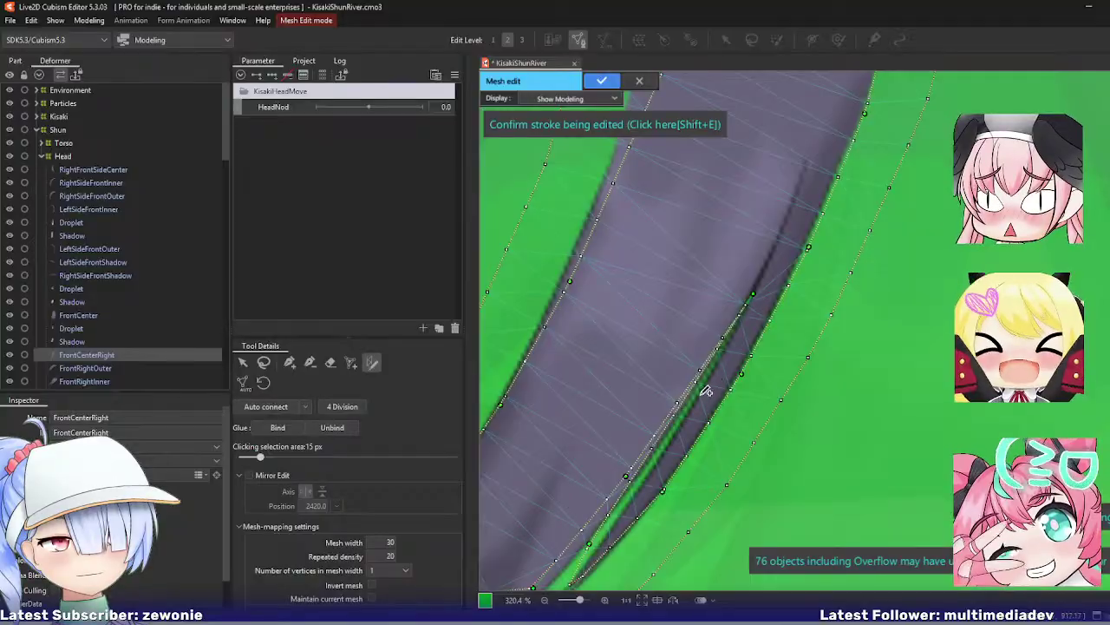
drag(666, 437, 694, 403)
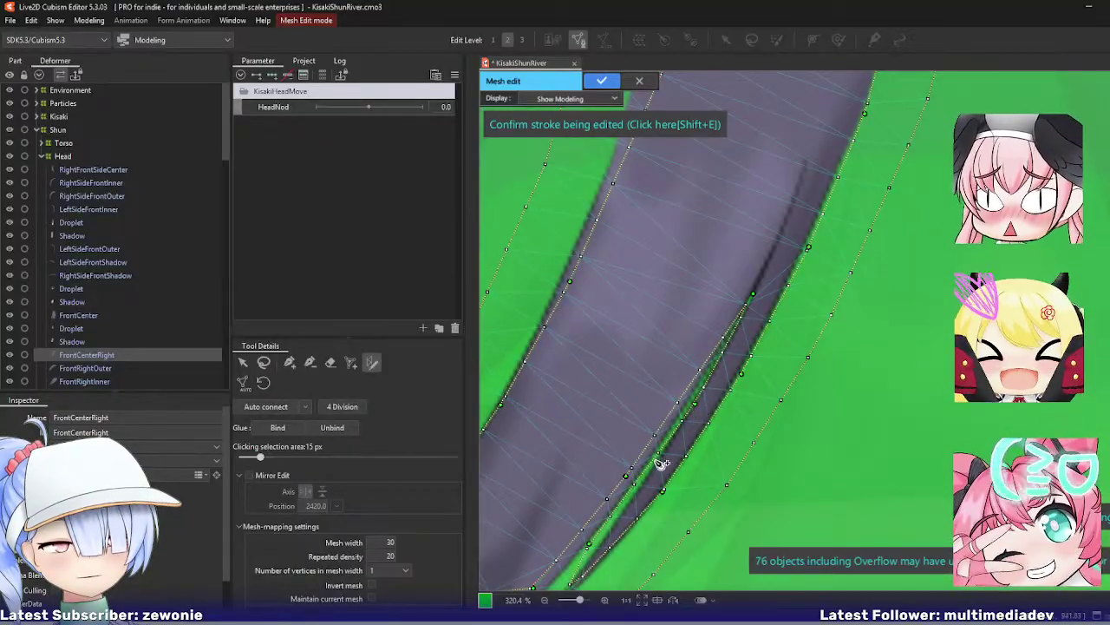
drag(634, 485, 643, 485)
drag(599, 559, 631, 470)
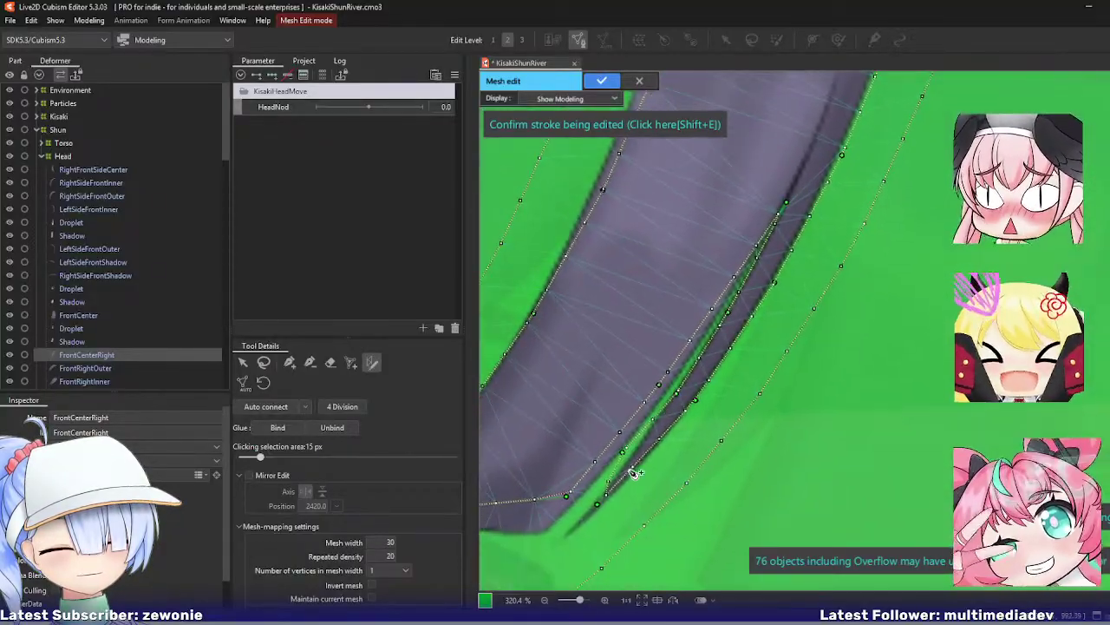
drag(599, 506, 563, 540)
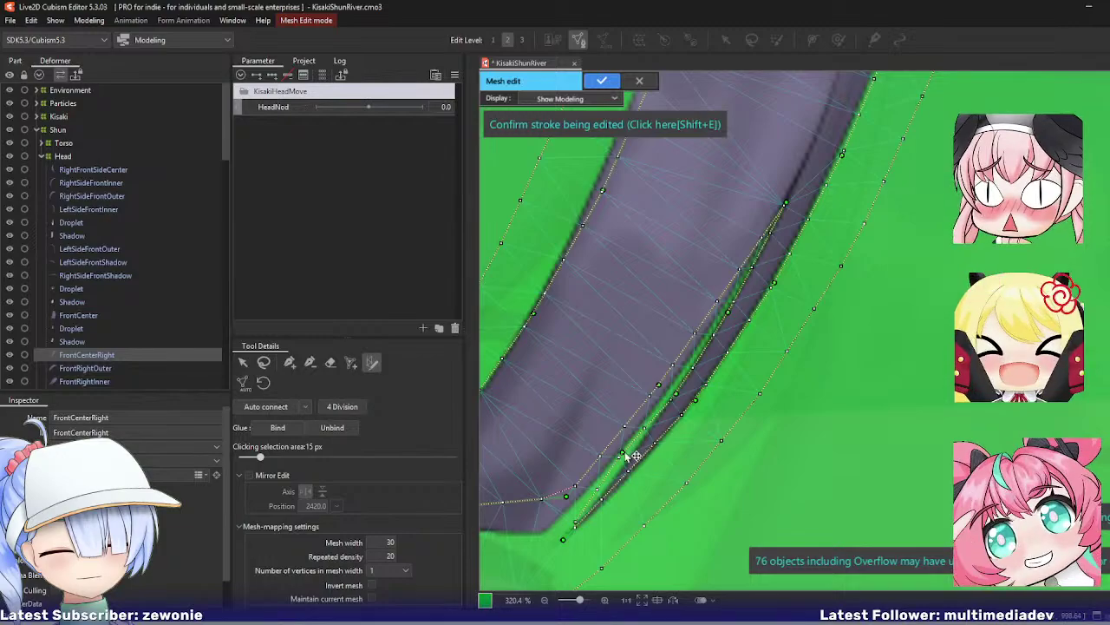
drag(623, 452, 645, 440)
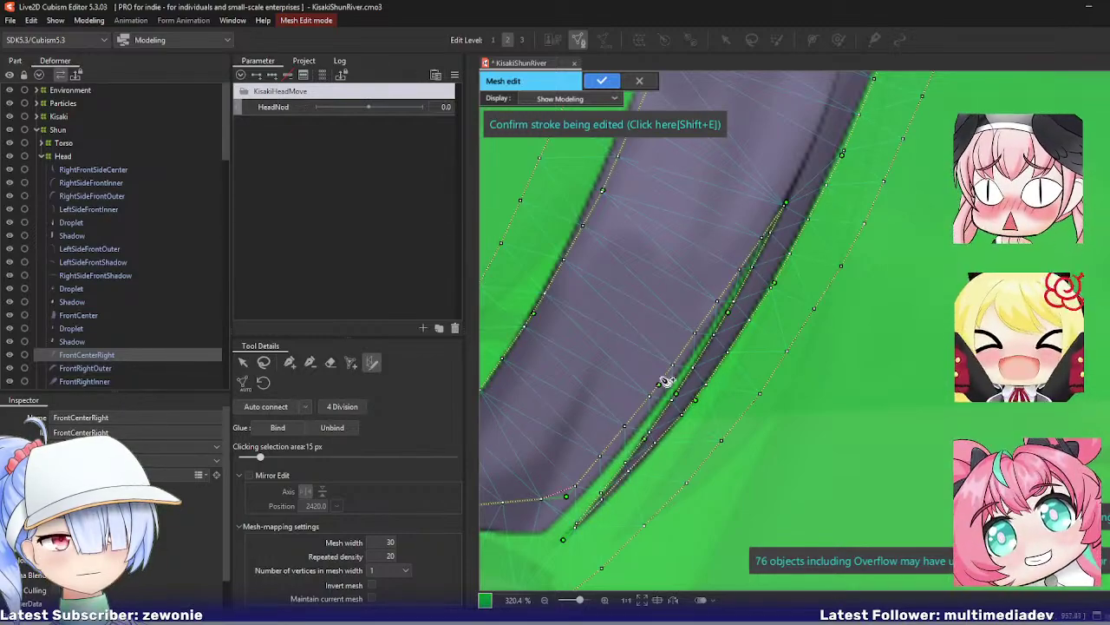
drag(666, 382, 682, 388)
drag(576, 499, 549, 531)
Step: Fit the stroke's control points to the strand's lower-left corner, bottom edge and left edge
mouse_move(605, 461)
mouse_down()
mouse_move(582, 428)
mouse_move(718, 418)
mouse_up()
mouse_move(612, 505)
mouse_down()
mouse_move(545, 491)
mouse_move(555, 484)
mouse_up()
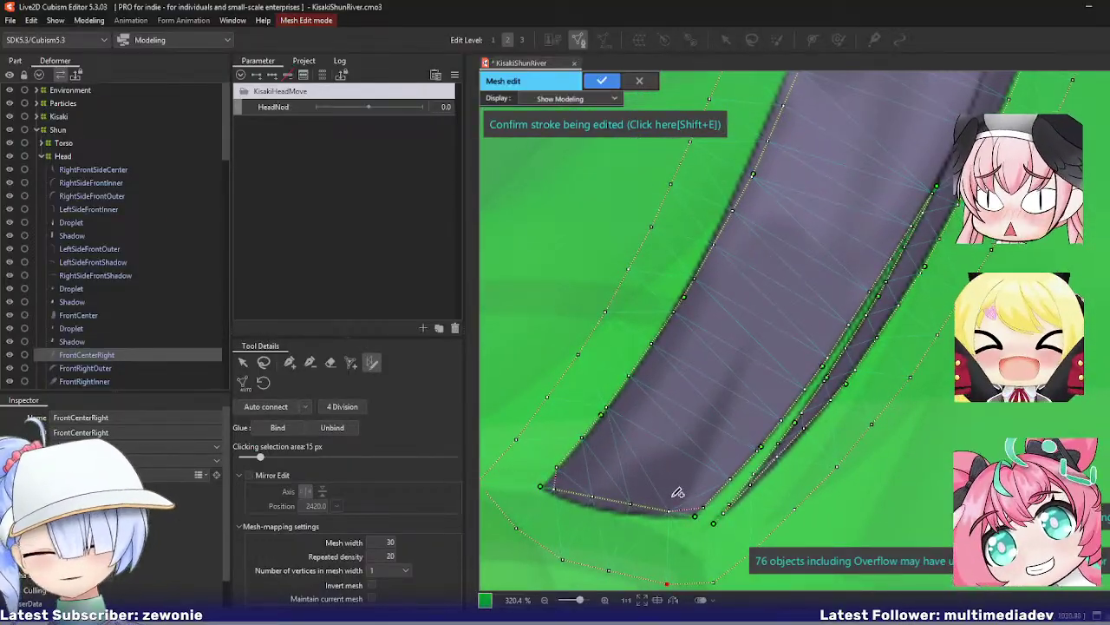
drag(646, 516, 605, 512)
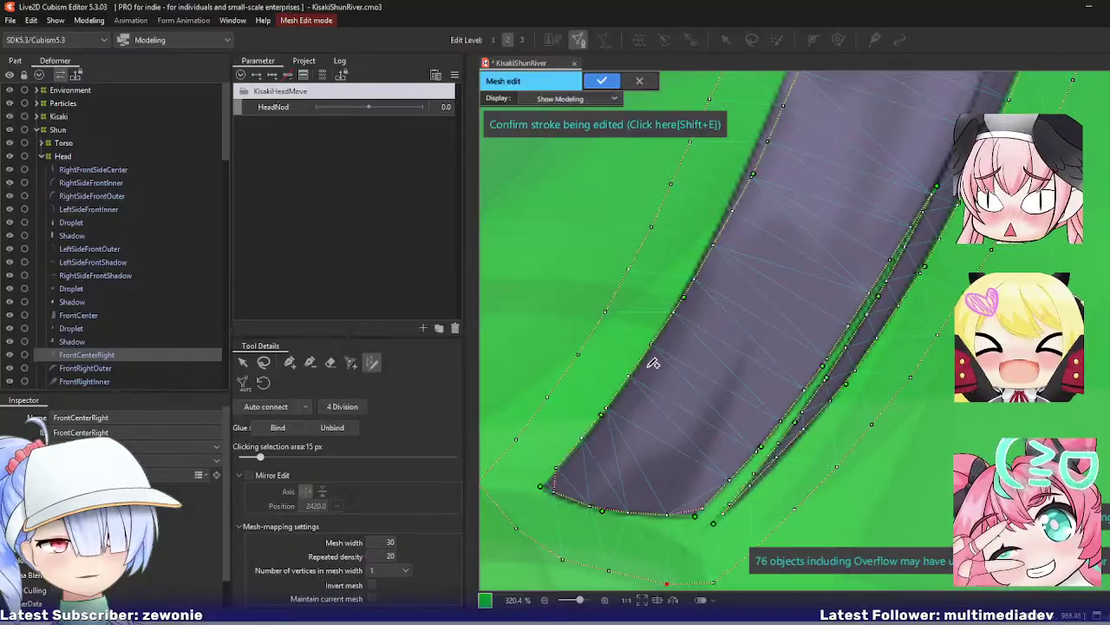
mouse_move(672, 399)
mouse_down()
mouse_move(654, 478)
mouse_move(627, 515)
mouse_up()
drag(712, 290, 706, 282)
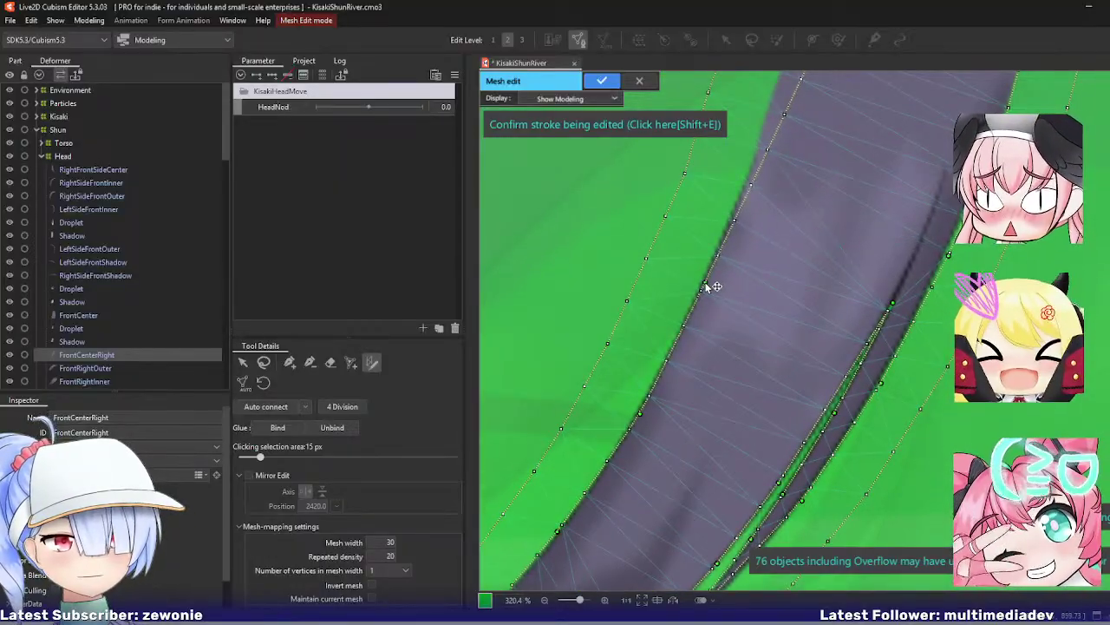
Step: Reposition the stroke's control points around the upper tip of FrontCenterRight so the stroke follows the hair strand's angular outline
drag(755, 347, 624, 529)
mouse_move(631, 335)
mouse_down()
mouse_move(662, 274)
mouse_move(658, 236)
mouse_move(690, 217)
mouse_move(722, 149)
mouse_up()
drag(811, 168, 745, 276)
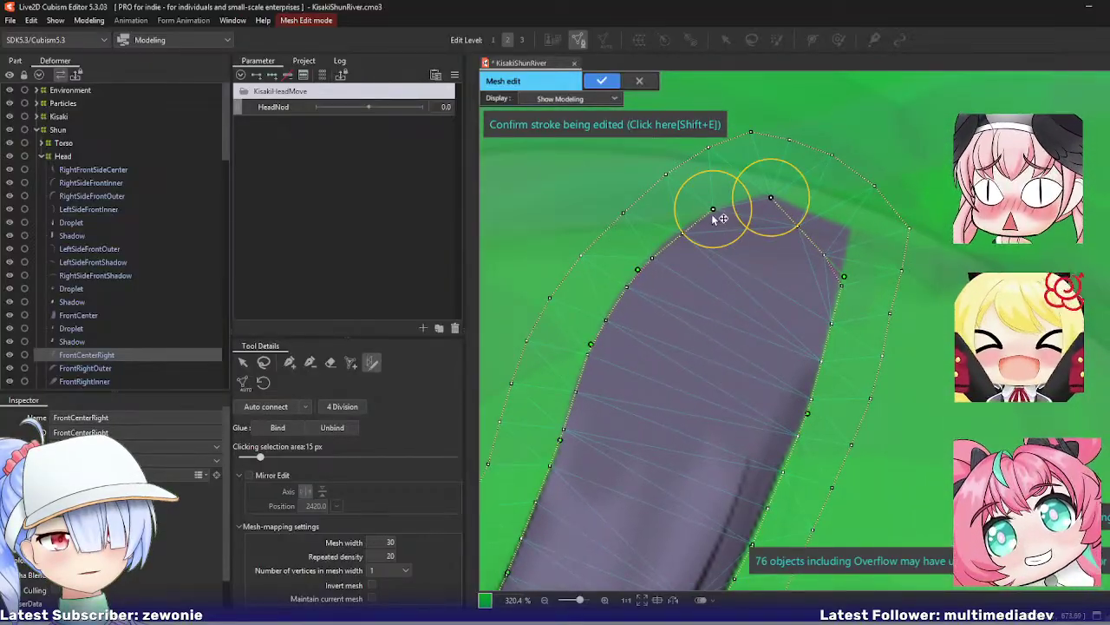
drag(713, 211, 678, 230)
drag(771, 199, 849, 229)
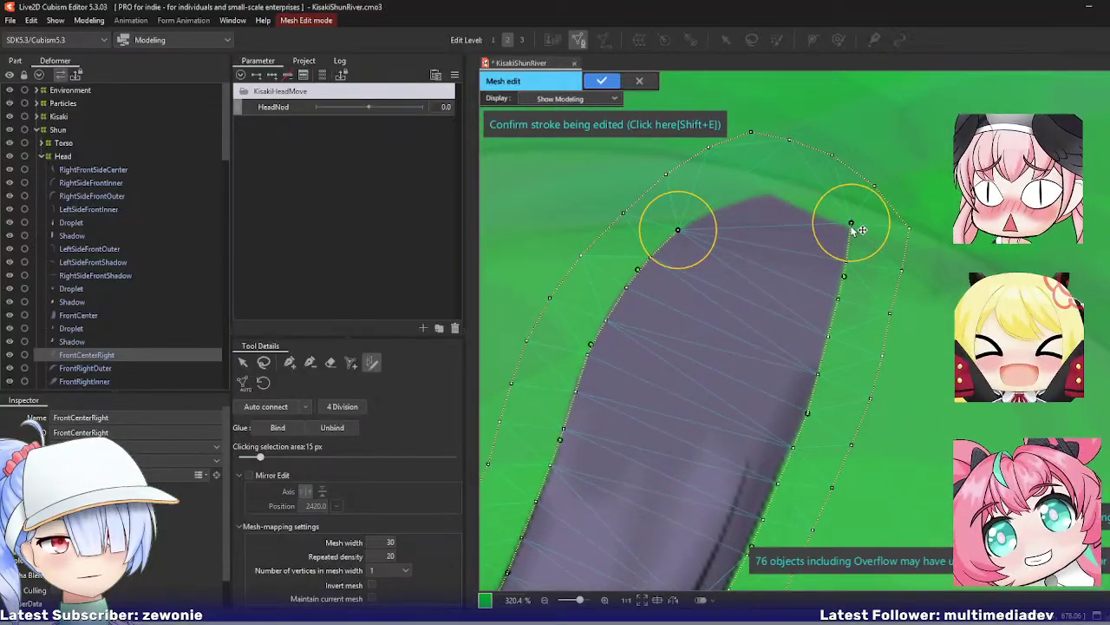
drag(841, 290, 835, 304)
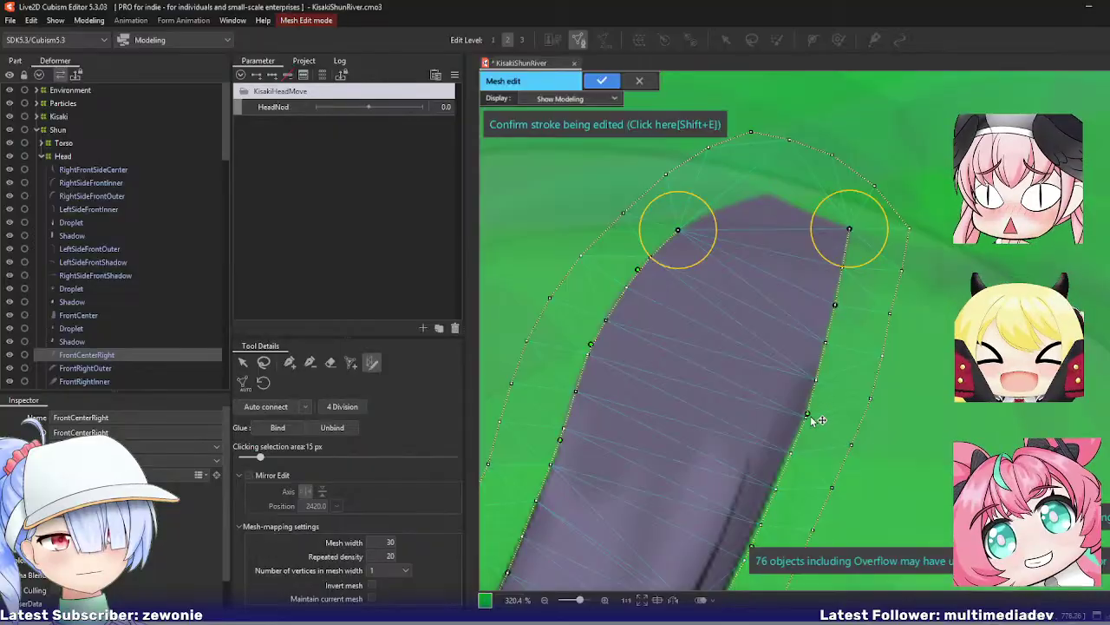
drag(807, 415, 801, 423)
drag(678, 230, 767, 193)
drag(706, 231, 697, 218)
Step: Check the FrontCenterRight stroke down to the strand's lower end, confirm it, and apply the mesh edit
scroll(736, 371, down, 2)
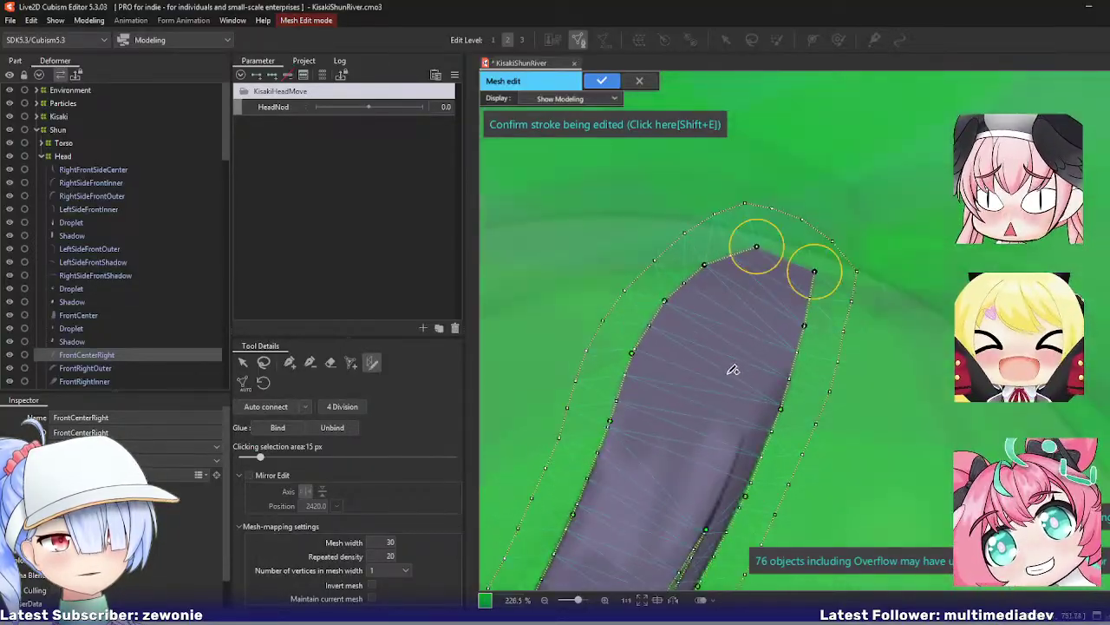
drag(700, 462, 723, 293)
scroll(756, 367, up, 2)
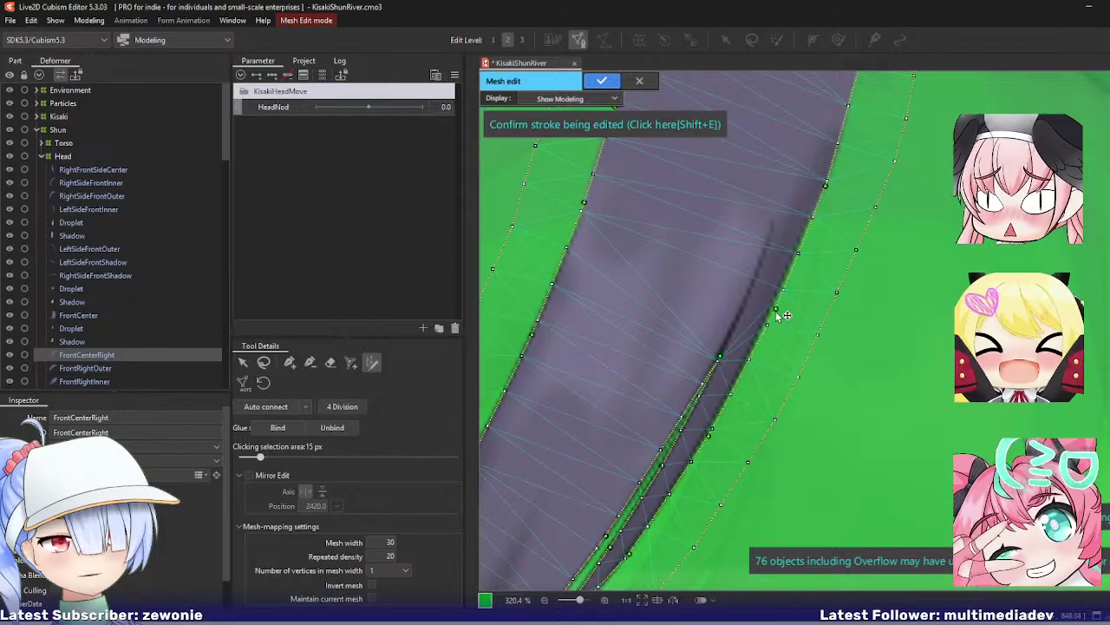
drag(717, 440, 756, 304)
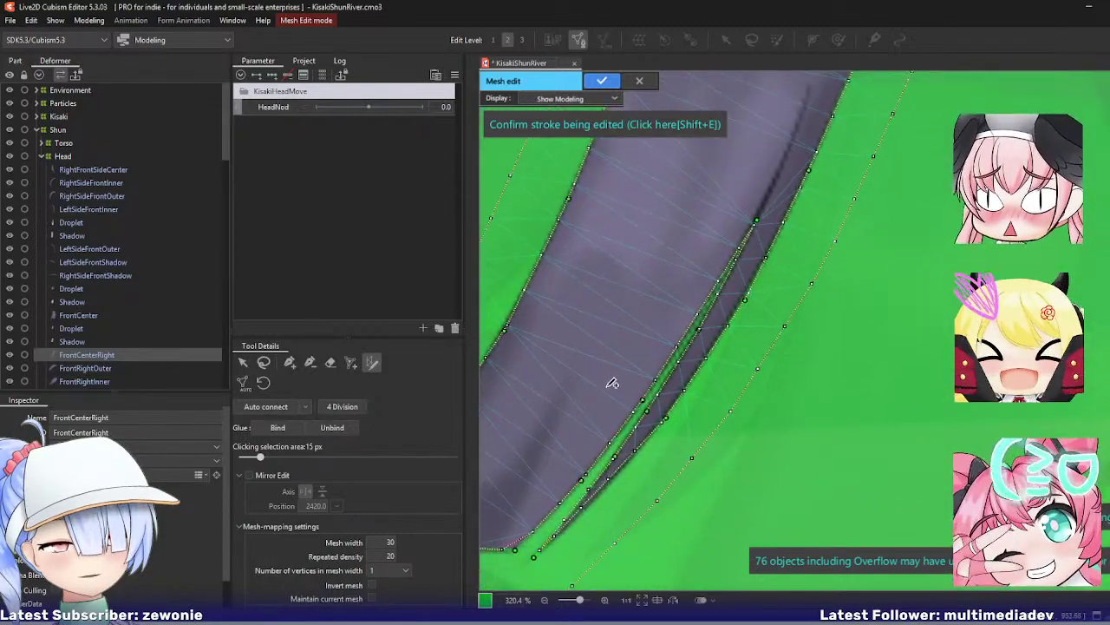
drag(610, 341, 672, 278)
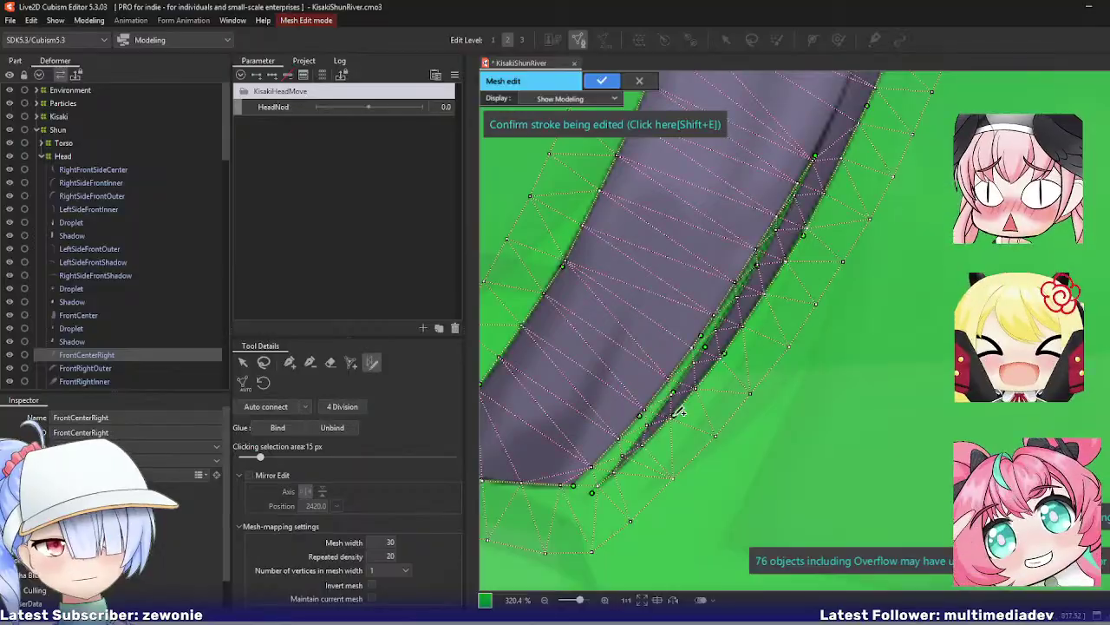
key(ctrl+e)
Step: Reopen the FrontCenterRight mesh, move the thin strand's inner-edge vertices closer to the narrow gap, and apply the mesh edit
scroll(590, 375, up, 5)
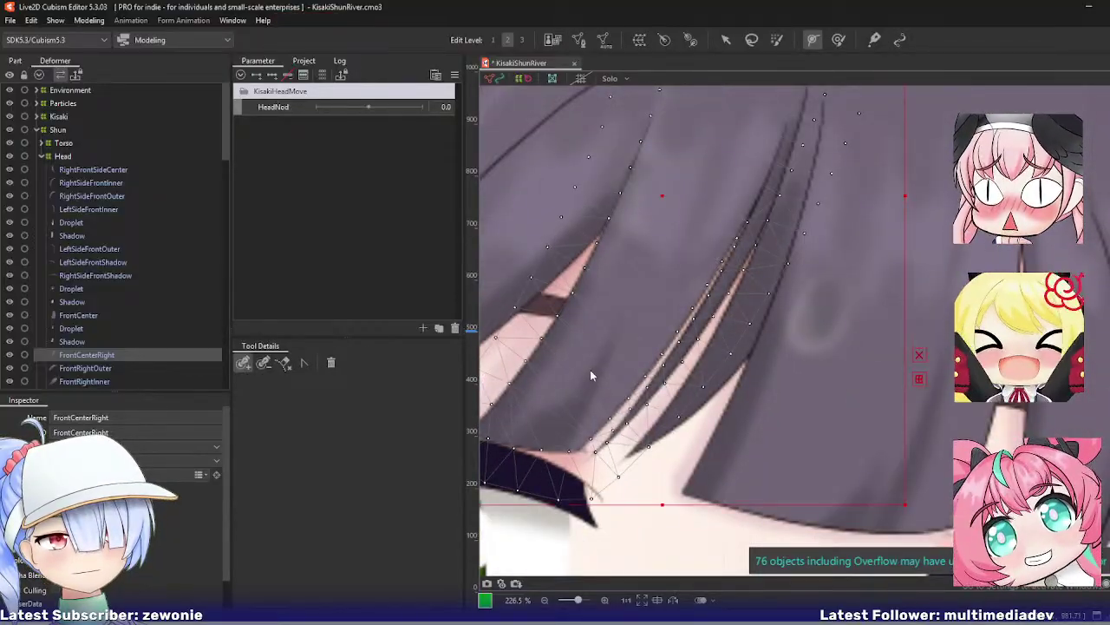
double_click(590, 373)
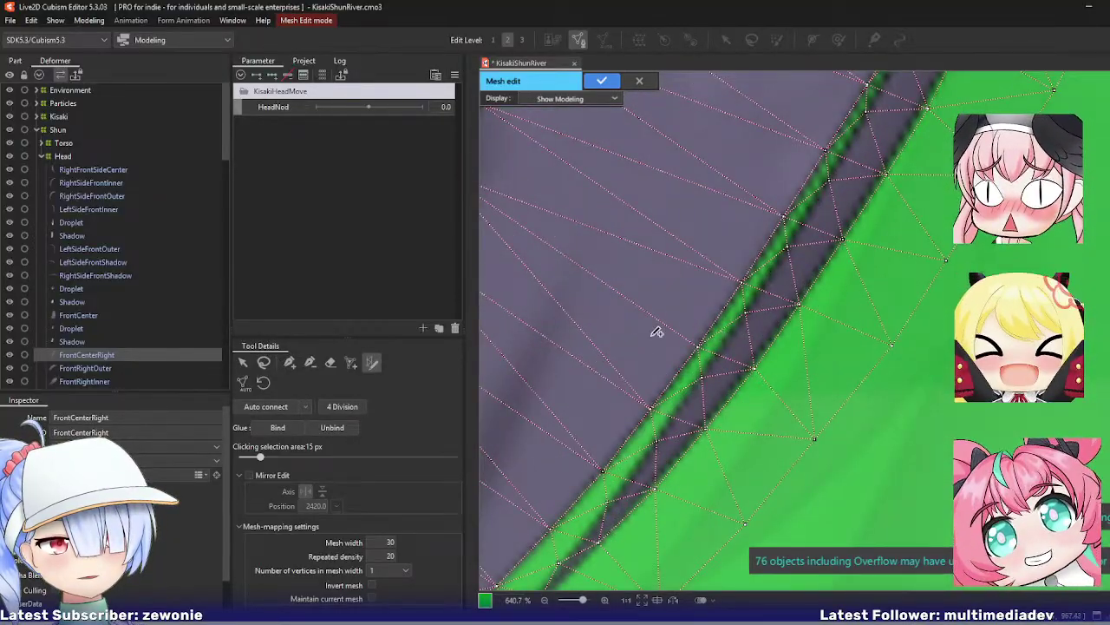
drag(637, 358, 685, 281)
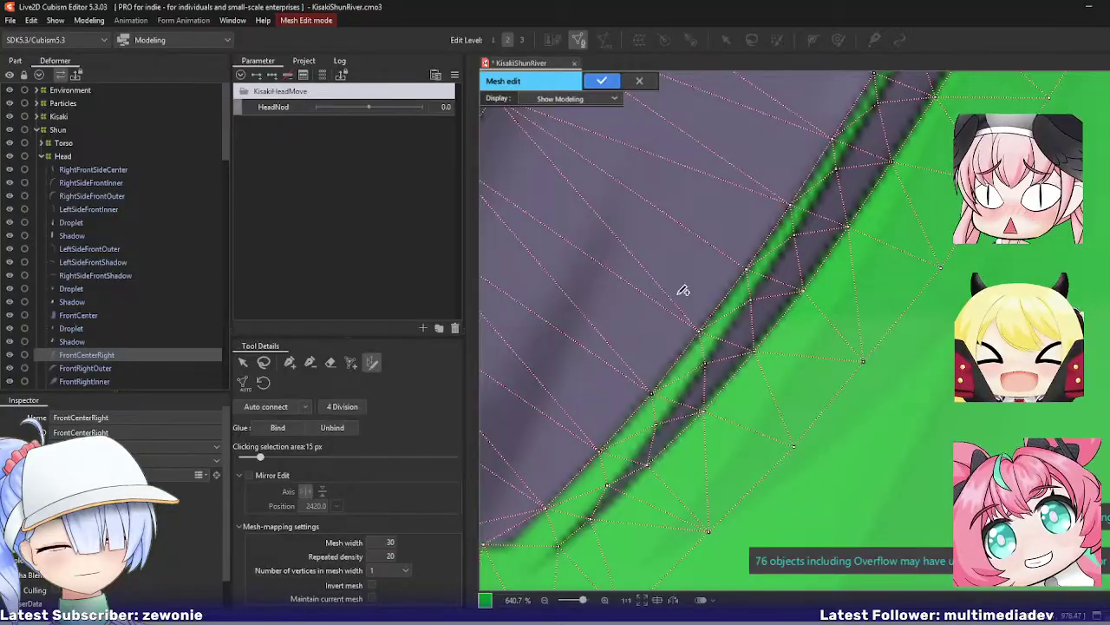
click(288, 362)
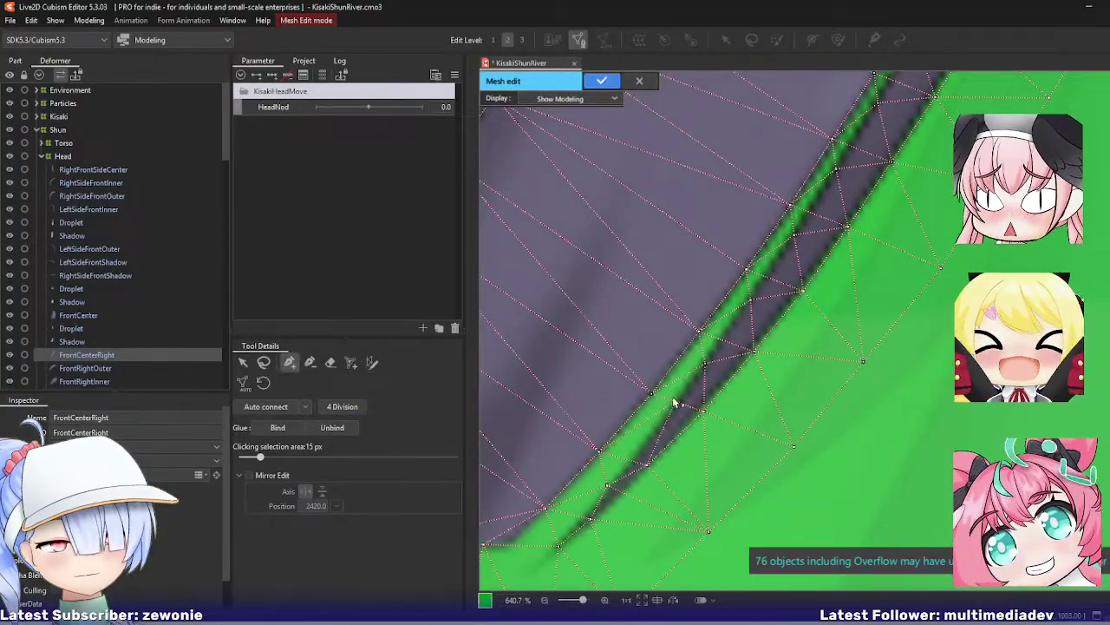
drag(705, 363, 722, 339)
drag(751, 300, 660, 373)
drag(686, 329, 701, 306)
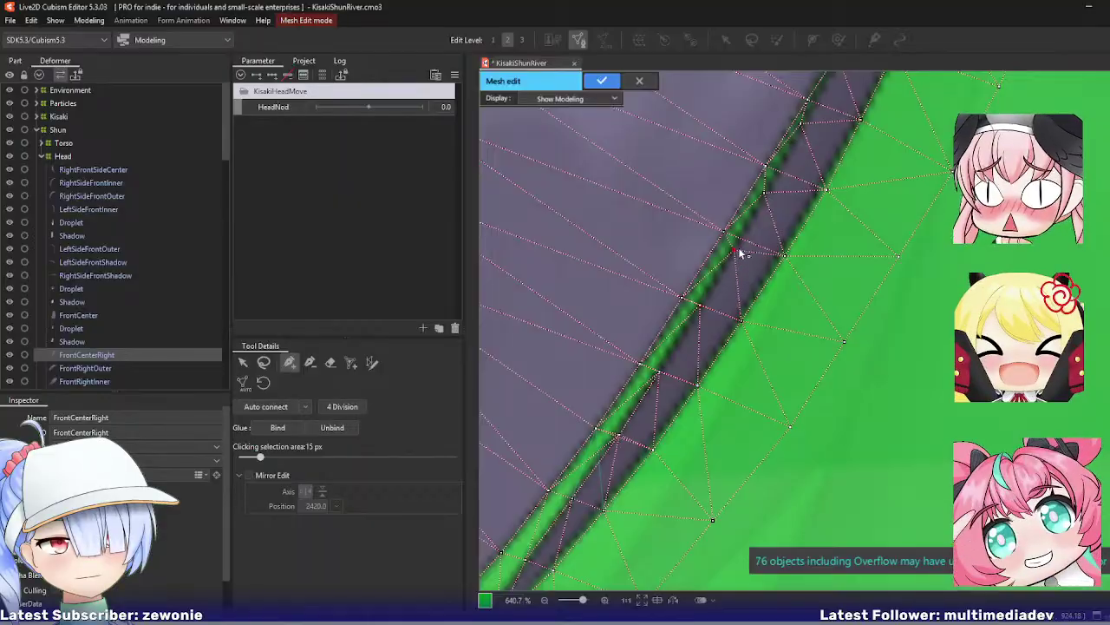
click(767, 189)
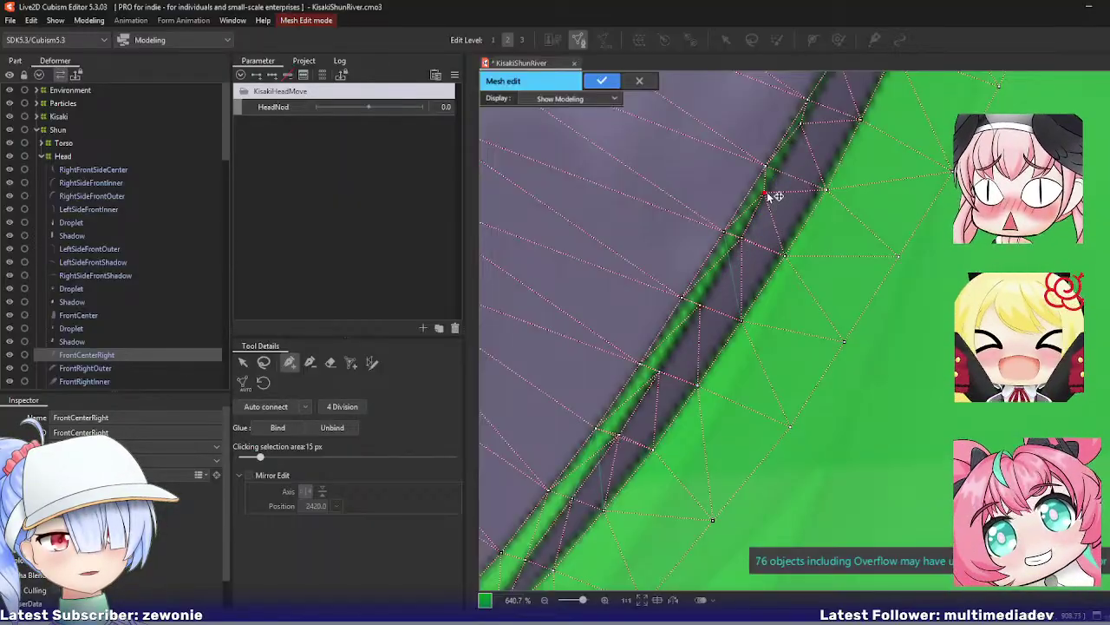
drag(765, 193, 616, 425)
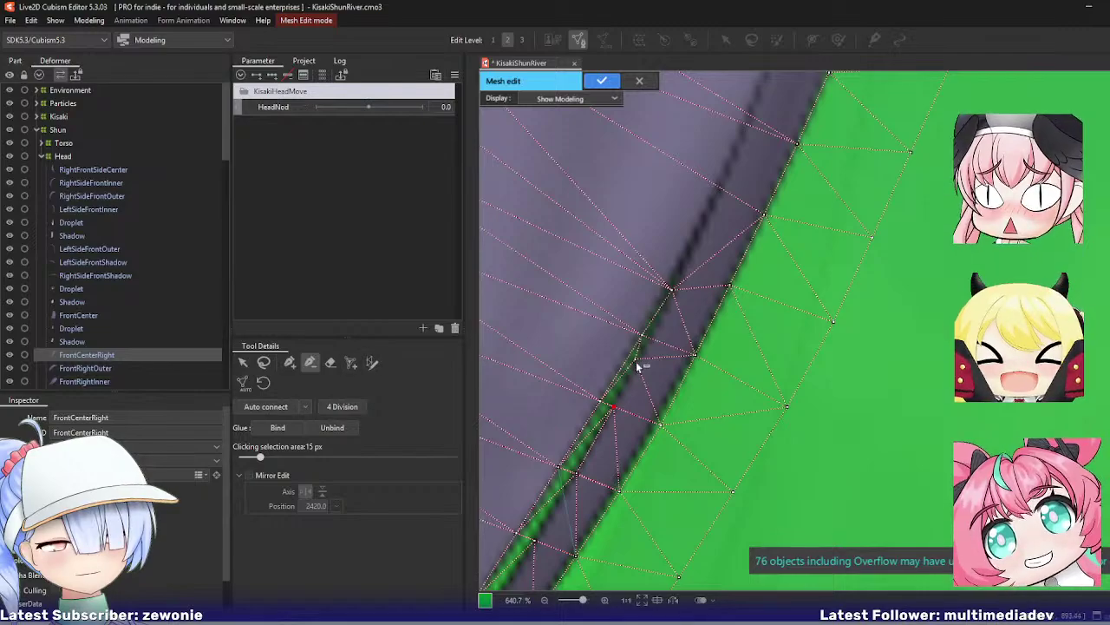
scroll(624, 473, down, 2)
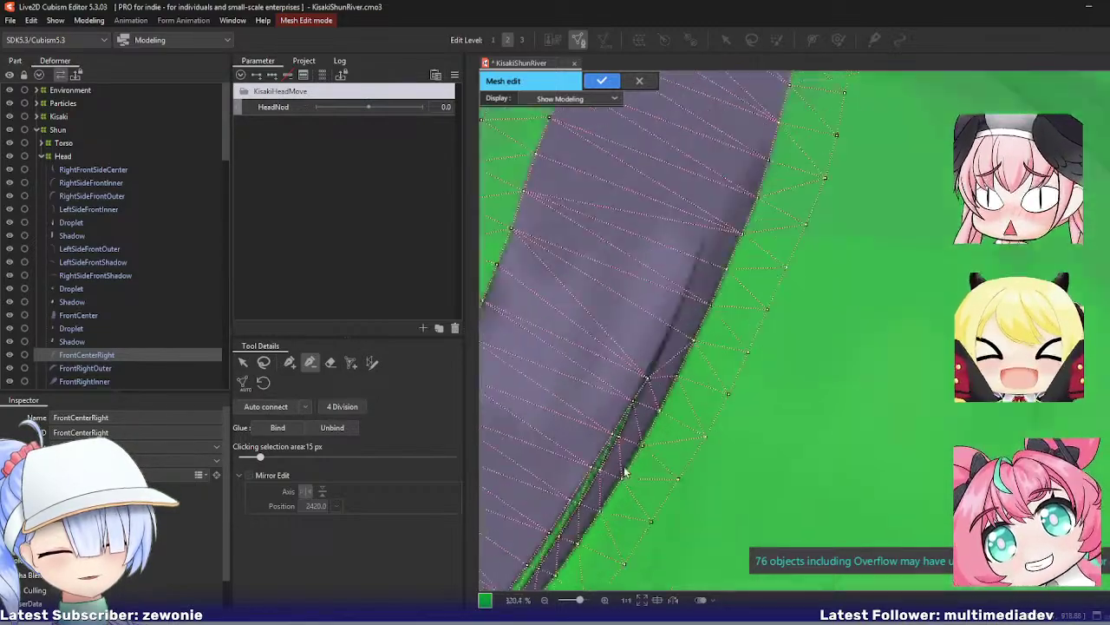
scroll(625, 470, down, 1)
drag(520, 478, 666, 356)
key(Return)
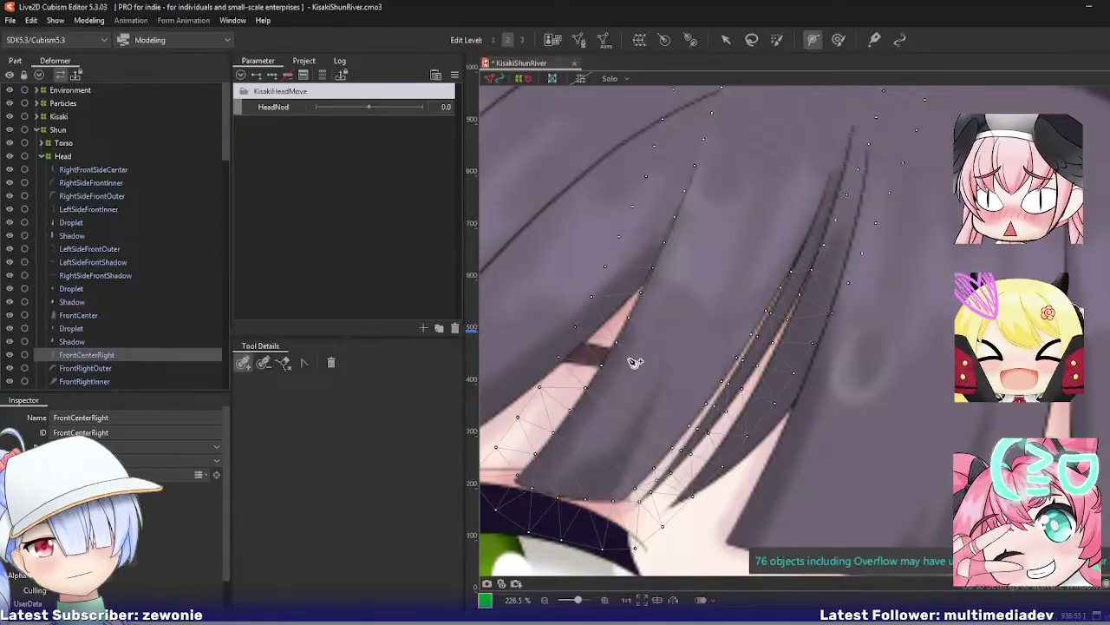
Step: Inspect the meshes of FrontRightOuter and FrontRightInner in mesh edit mode
scroll(111, 225, down, 4)
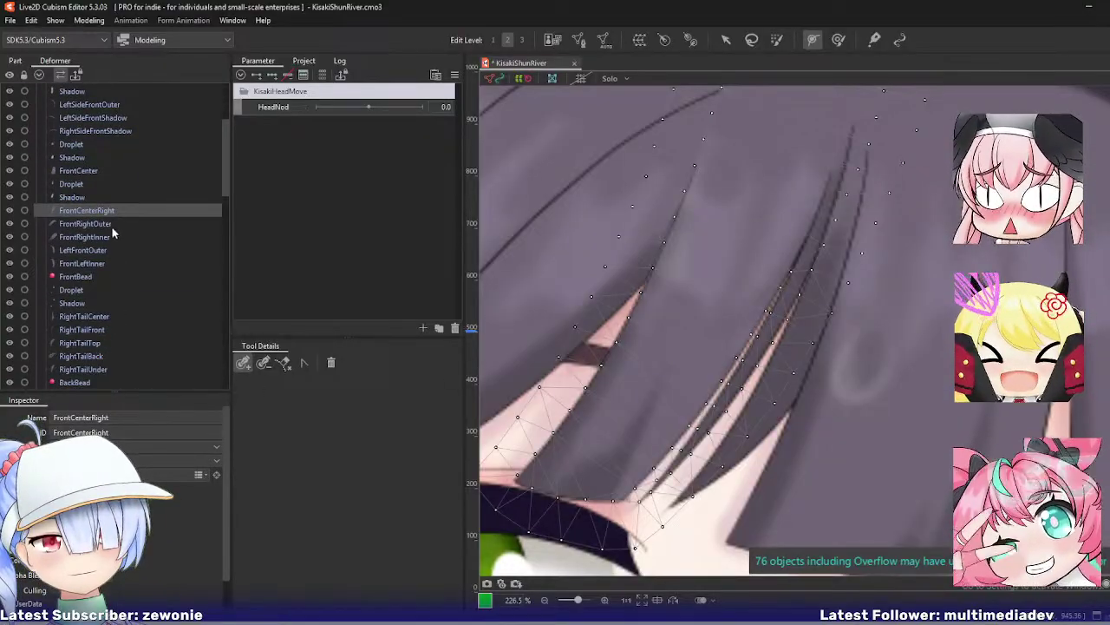
click(111, 223)
scroll(757, 410, down, 3)
key(ctrl+e)
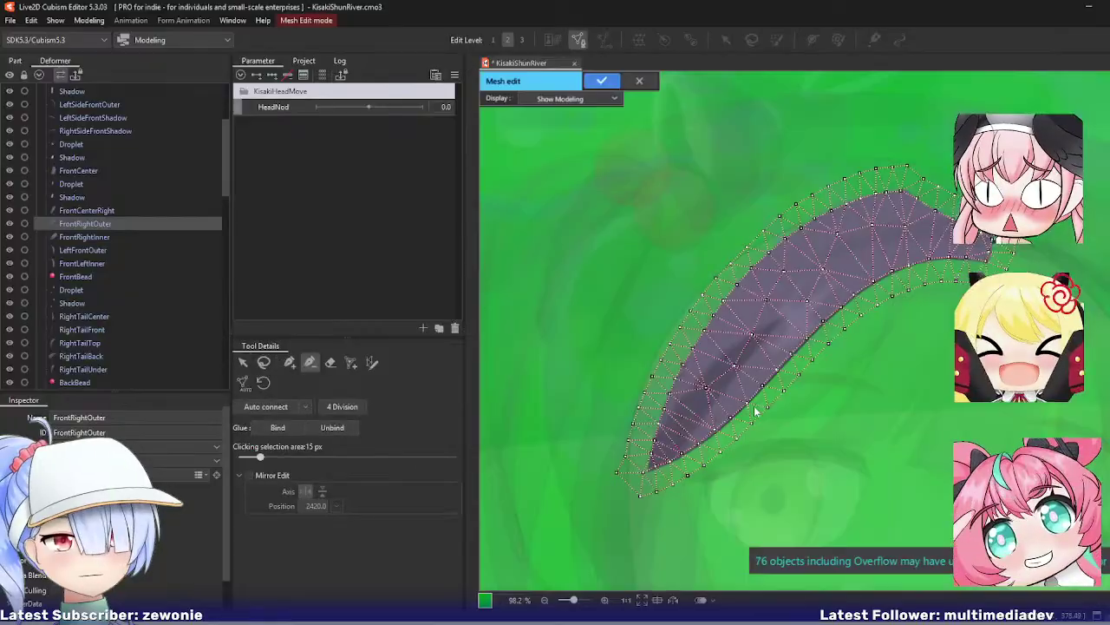
drag(852, 410, 837, 417)
key(ctrl+e)
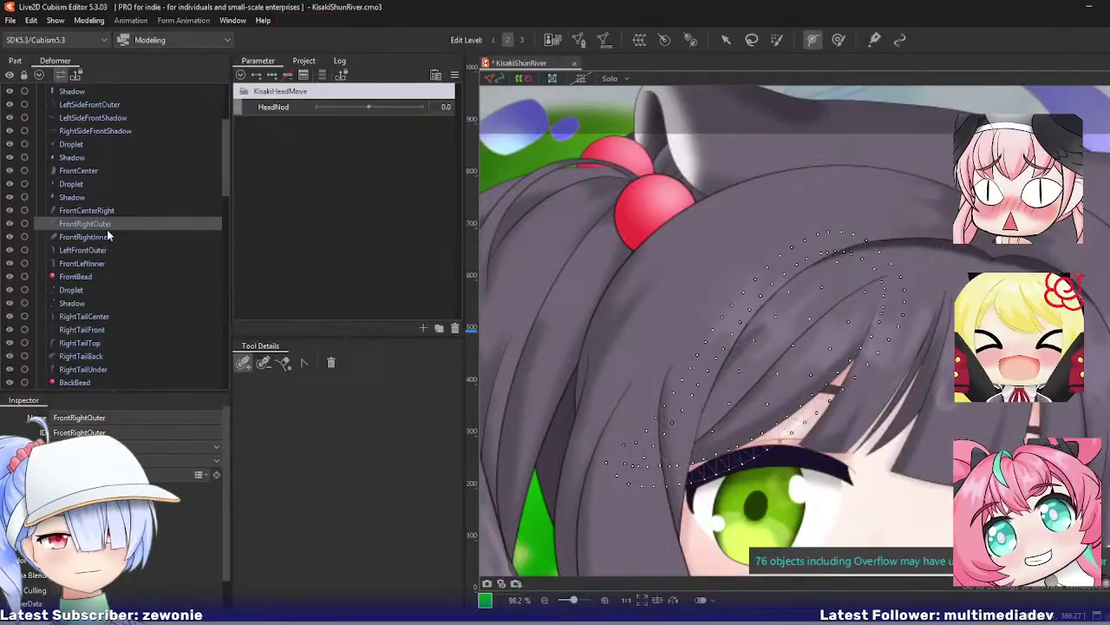
click(109, 236)
double_click(578, 371)
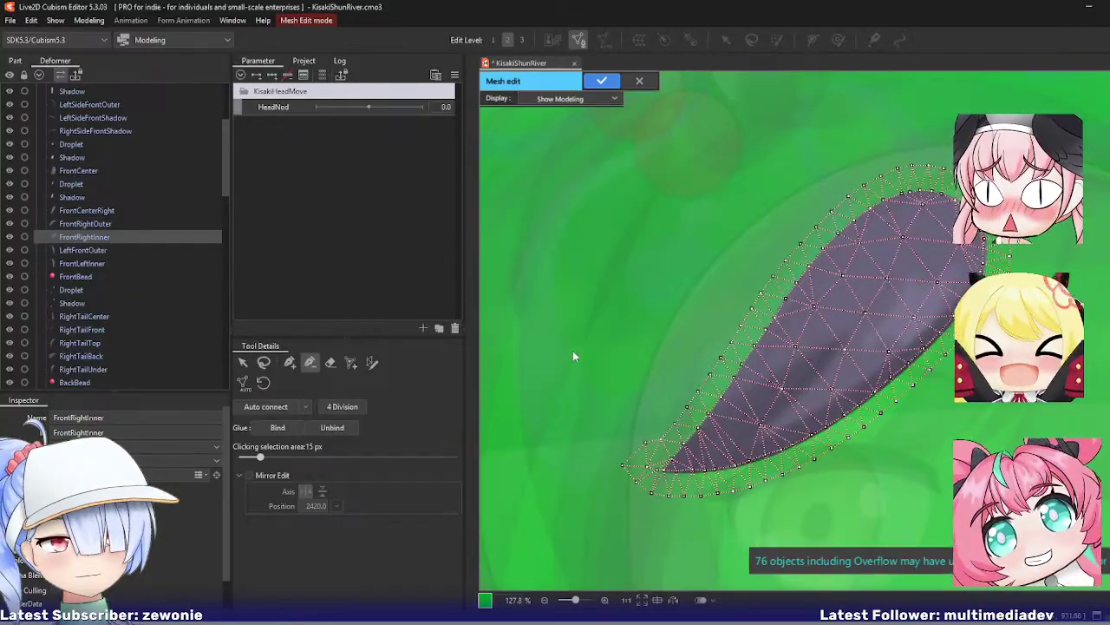
key(Return)
Step: Inspect the meshes of LeftFrontOuter and FrontLeftInner, then recheck LeftFrontOuter
click(99, 249)
double_click(560, 304)
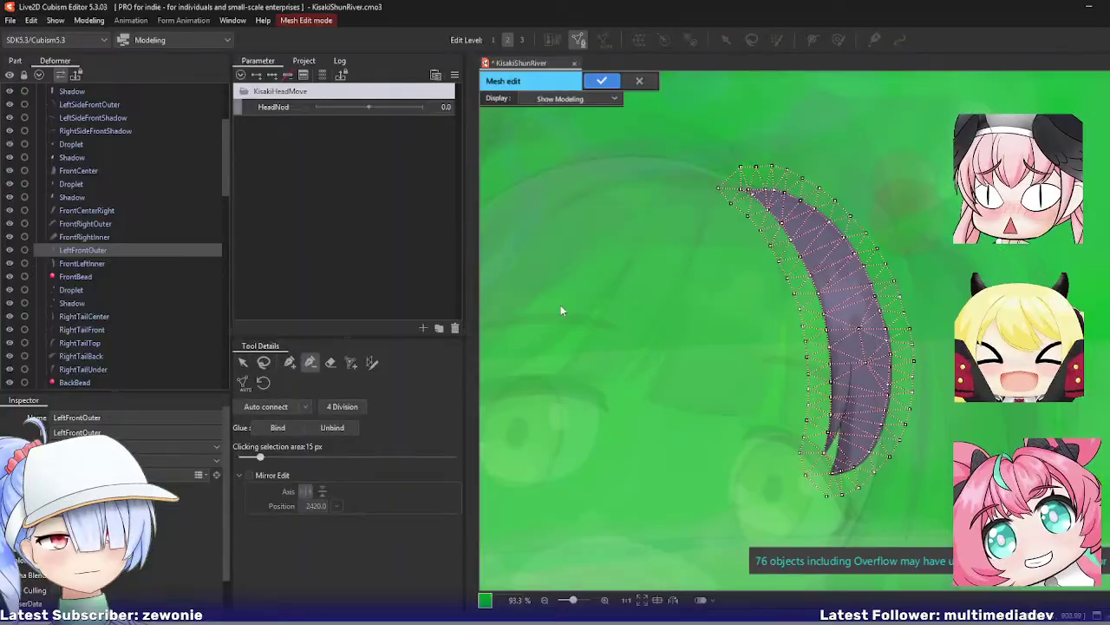
drag(642, 317, 536, 325)
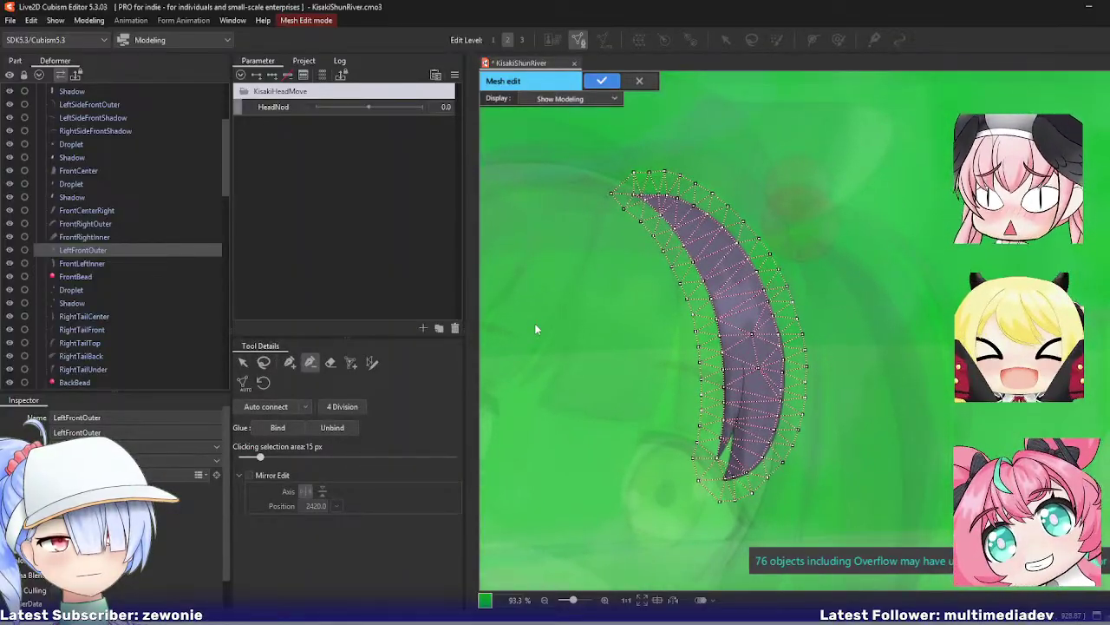
key(Return)
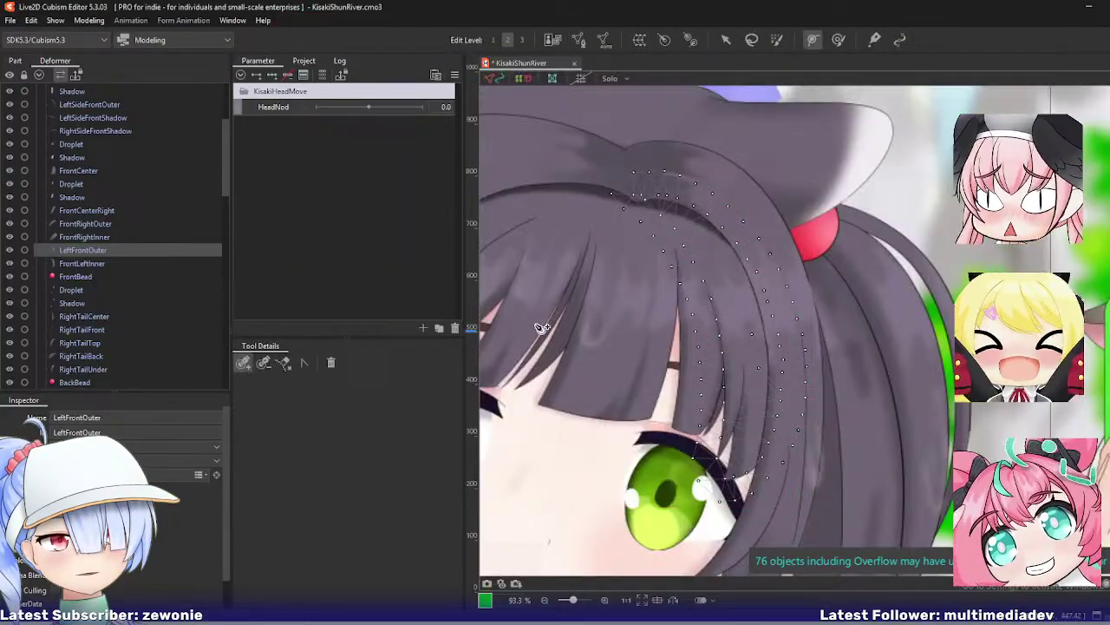
click(80, 264)
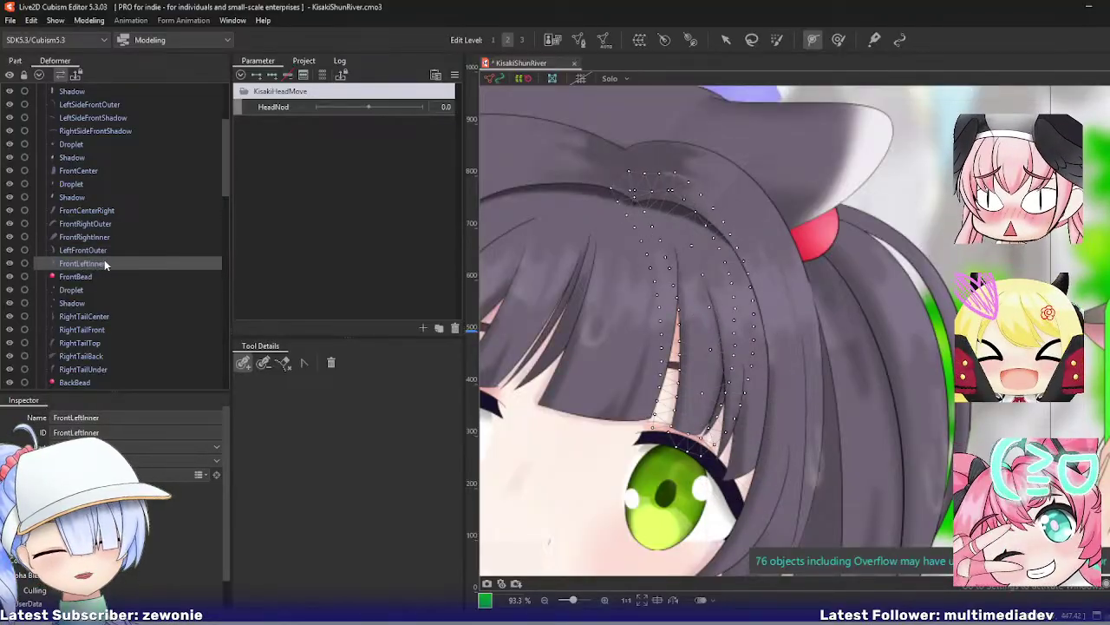
key(ctrl+e)
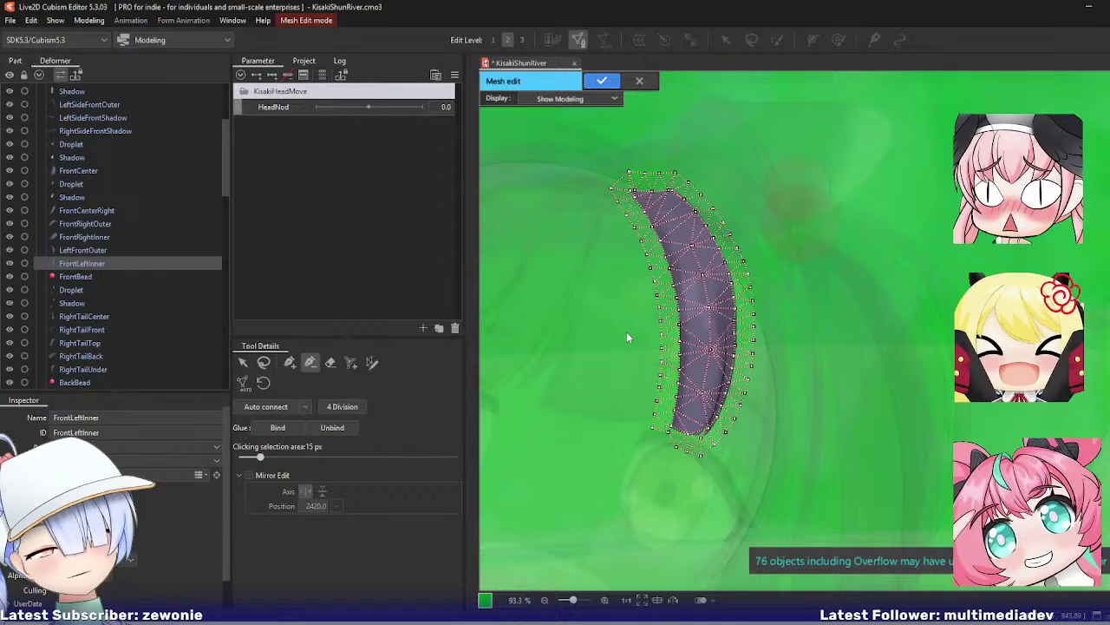
key(Return)
click(112, 250)
key(ctrl+e)
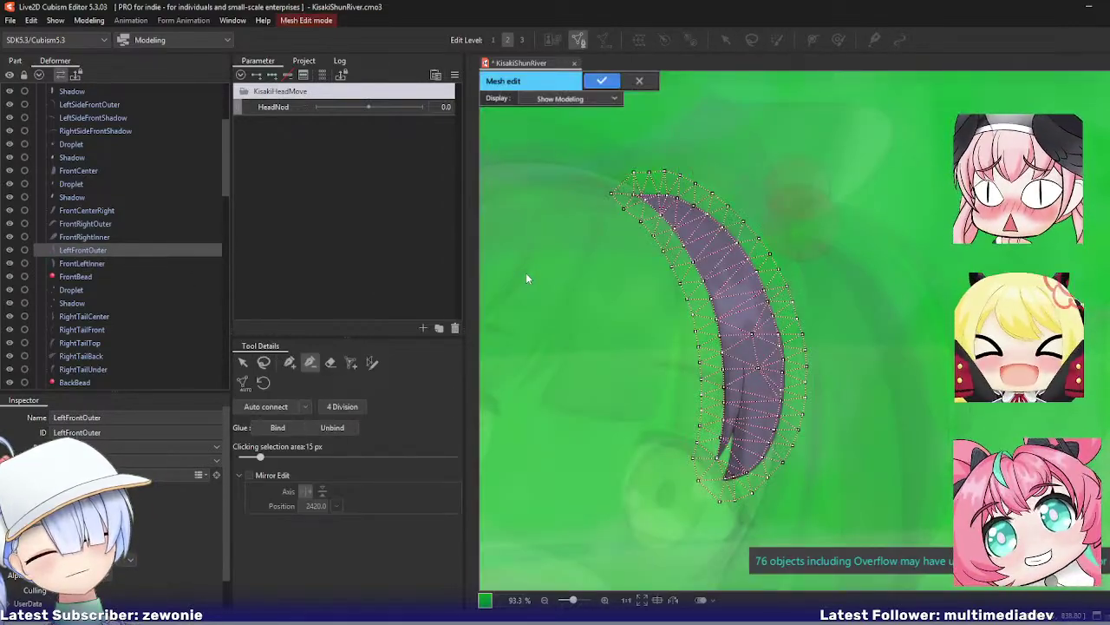
key(Return)
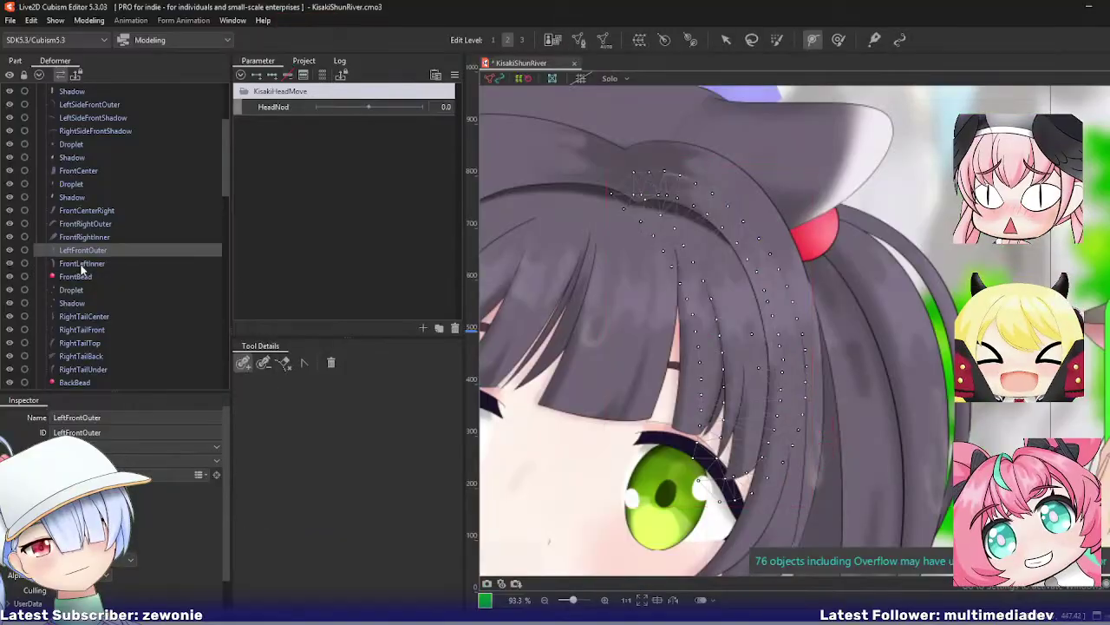
Step: Inspect the FrontBead mesh in mesh edit mode
click(81, 278)
key(ctrl+e)
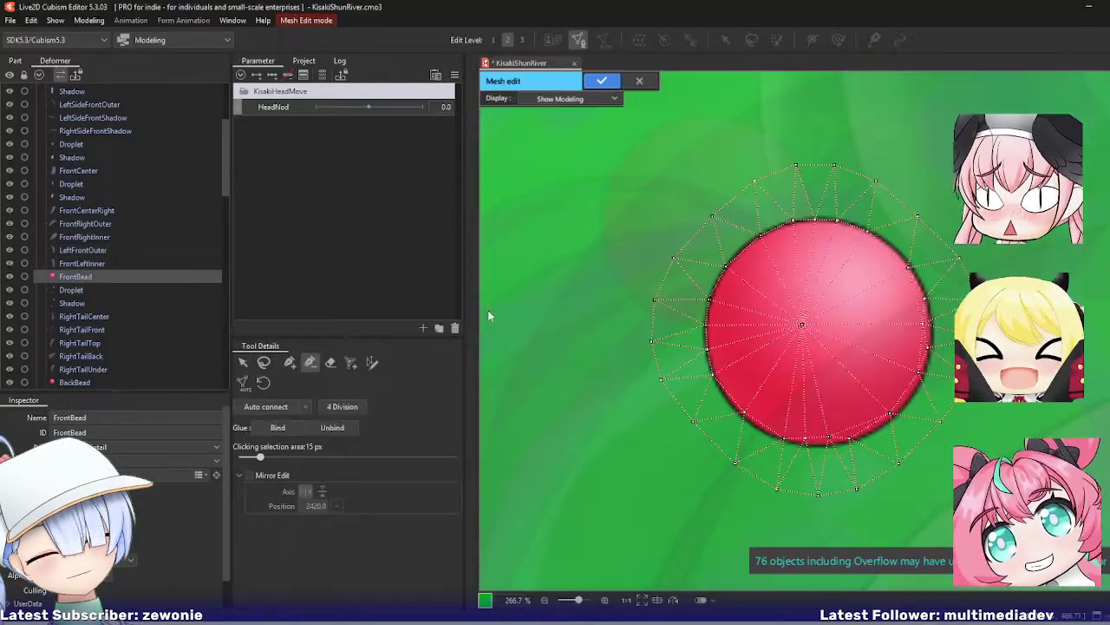
key(Return)
Step: Inspect the mesh of the Droplet listed below FrontBead in mesh edit mode, and check the Shadow part under it
click(98, 291)
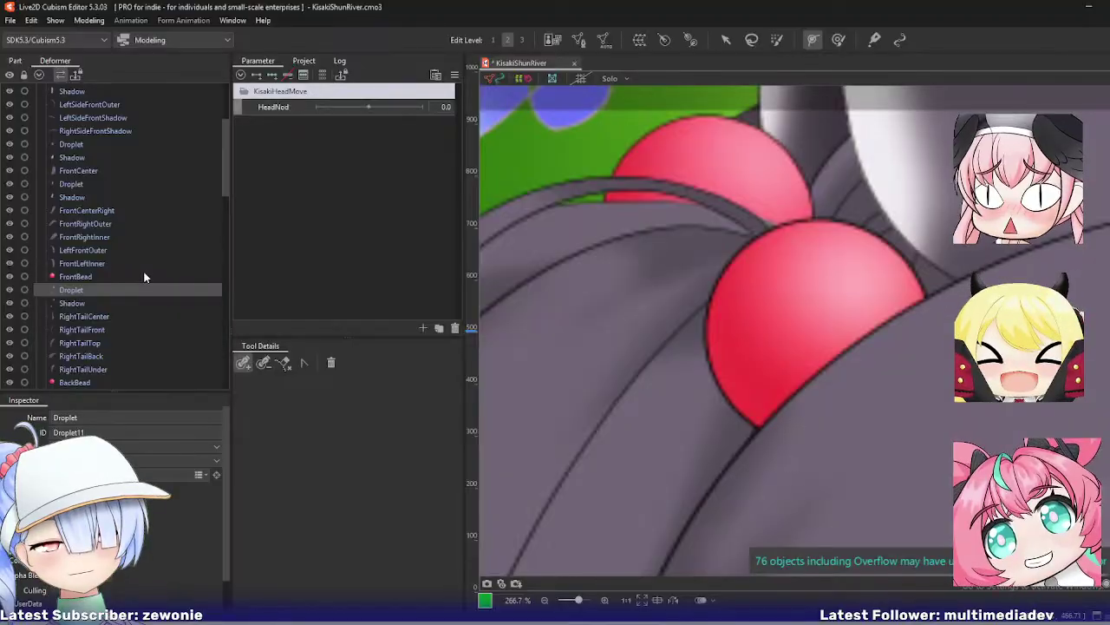
key(f)
key(ctrl+e)
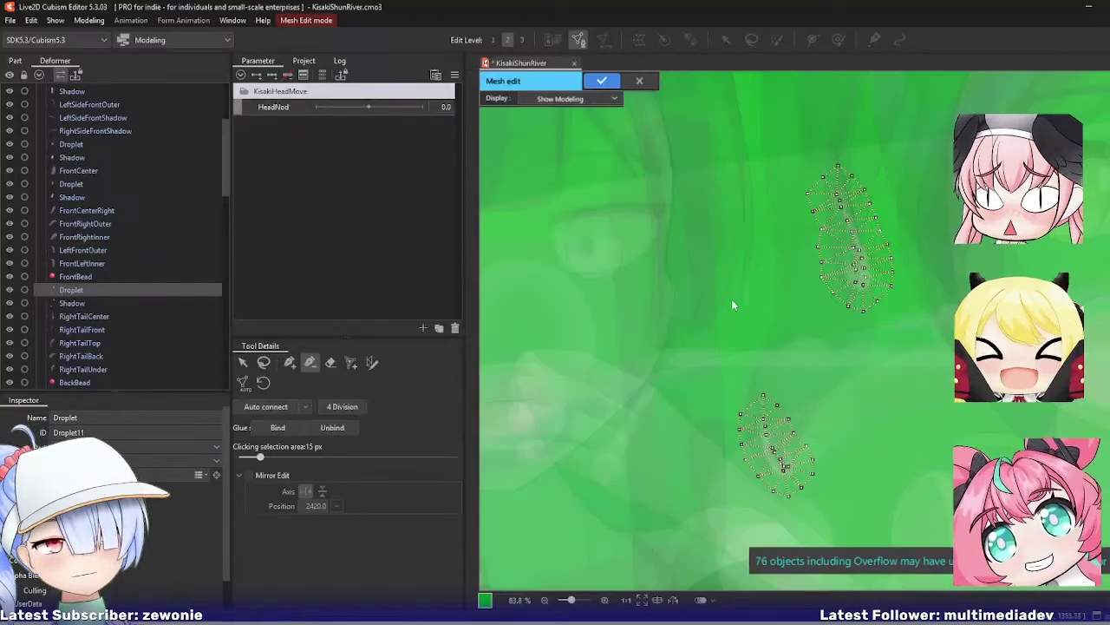
scroll(736, 270, down, 2)
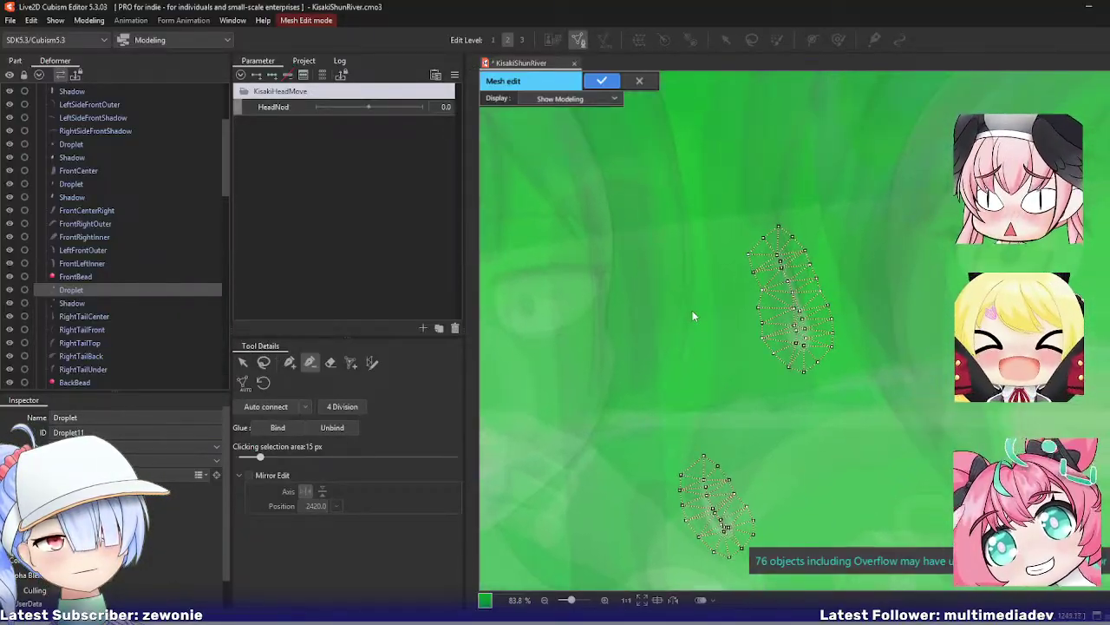
key(ctrl+e)
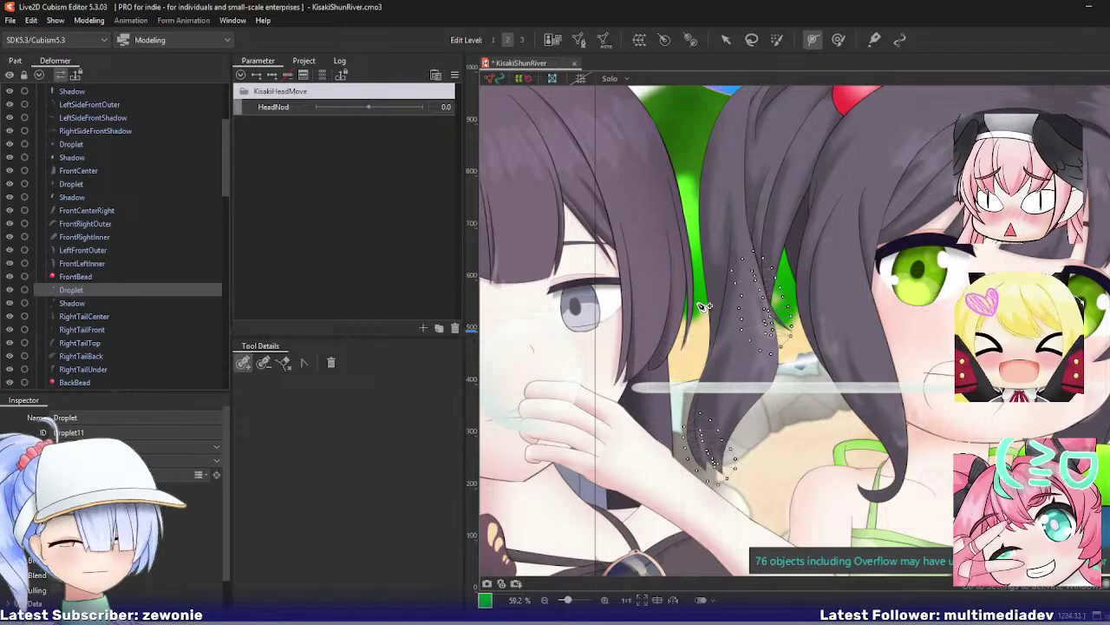
click(78, 306)
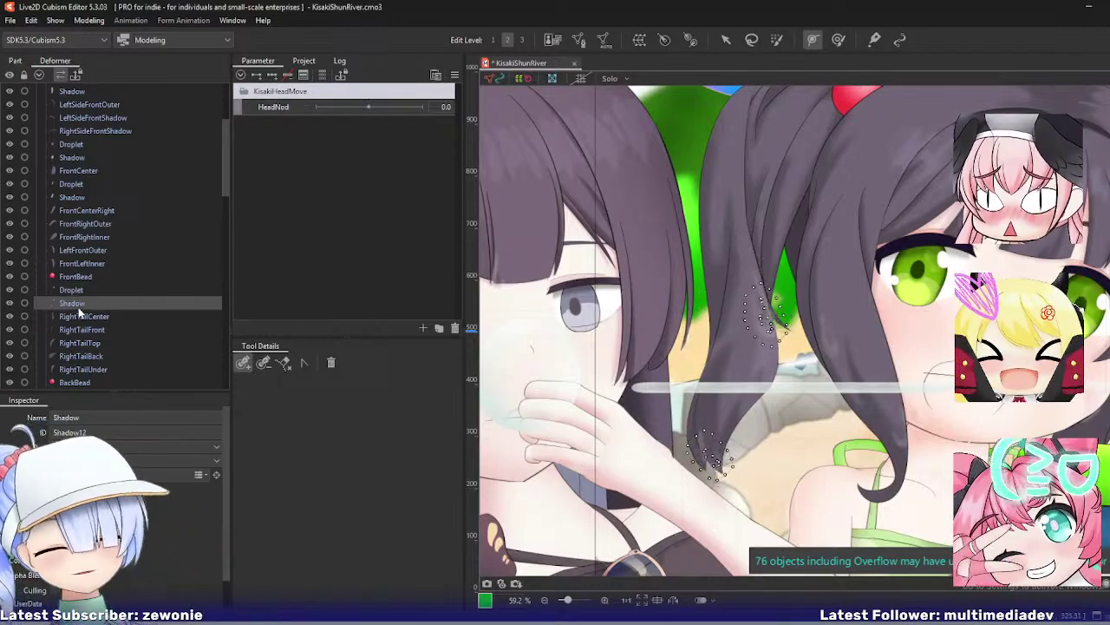
Step: Reopen the Droplet mesh below FrontBead, realign the lower droplet's inner vertices along its curved highlight, and apply the mesh edit
click(101, 291)
key(ctrl+e)
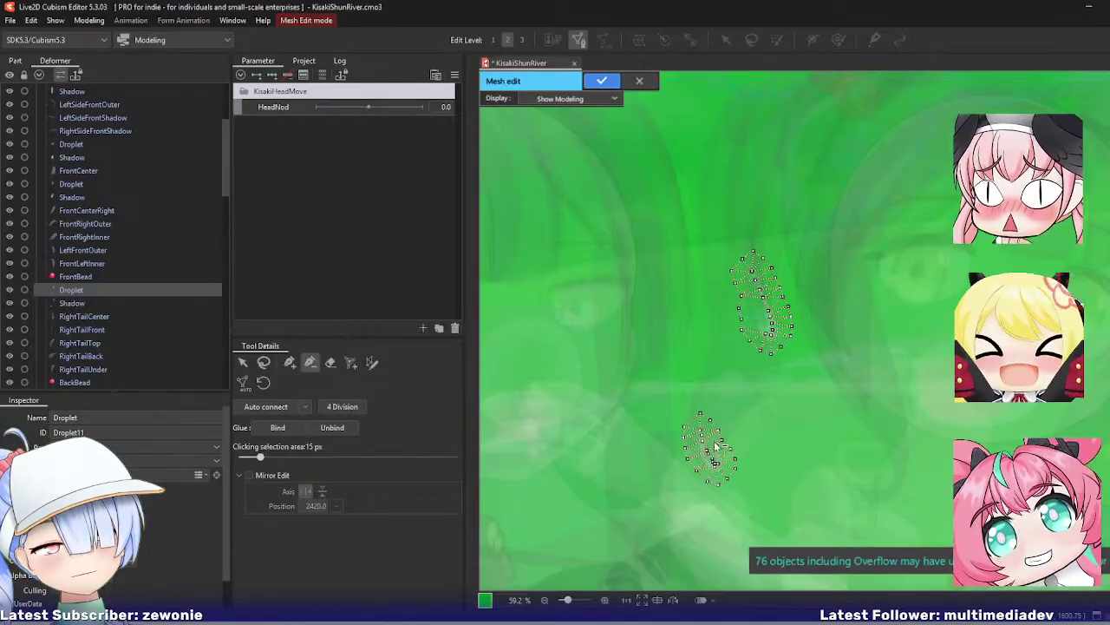
scroll(717, 446, up, 5)
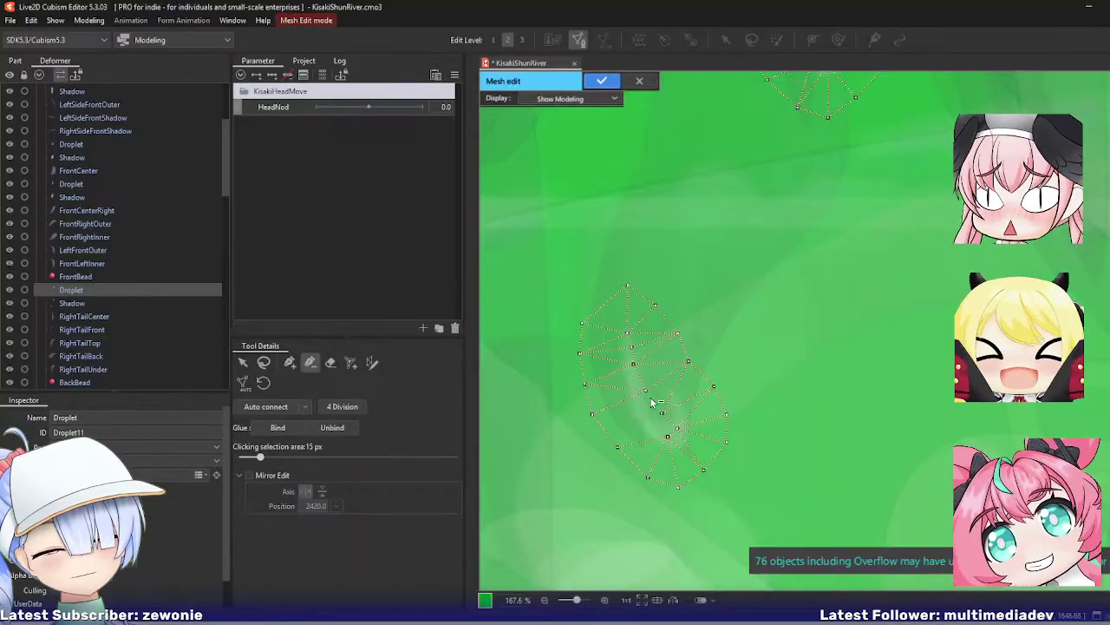
click(288, 362)
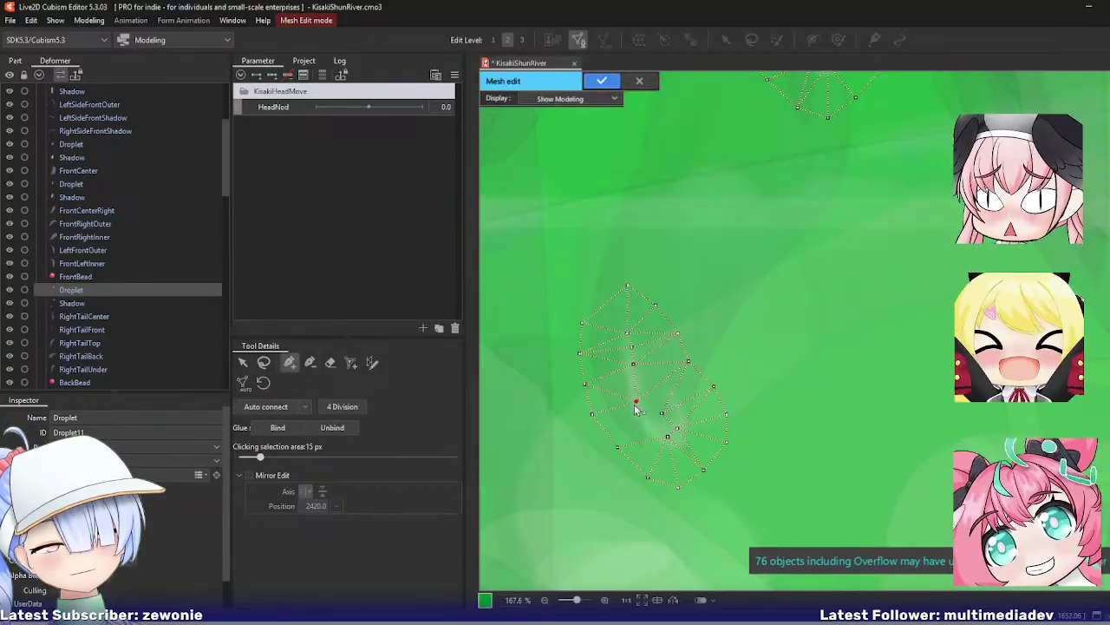
click(629, 378)
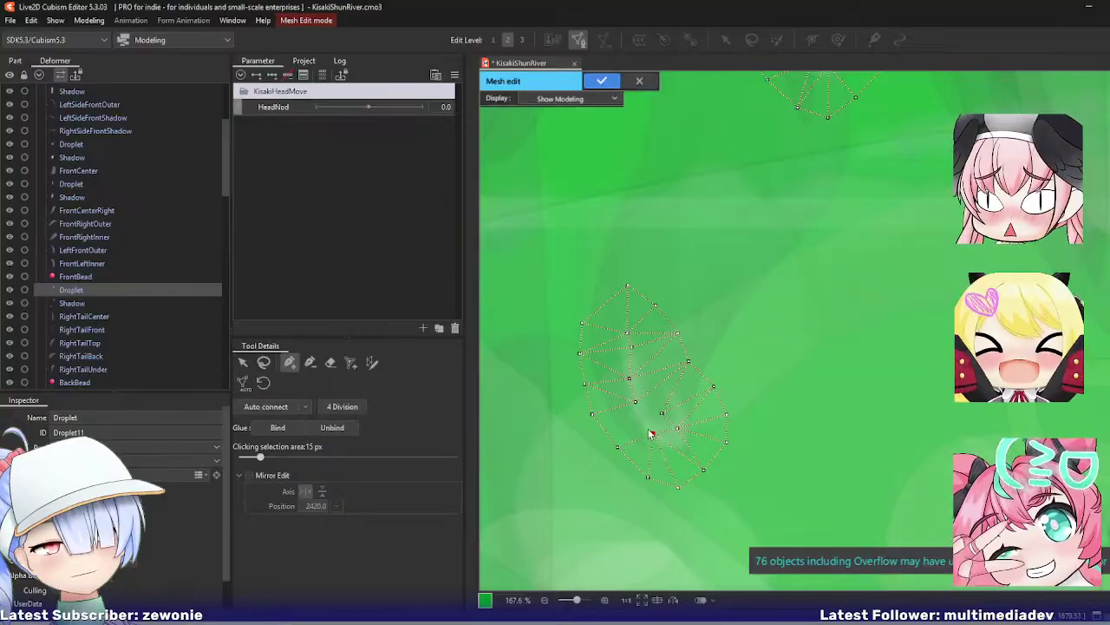
mouse_move(678, 429)
mouse_down()
mouse_move(678, 442)
mouse_move(681, 416)
mouse_up()
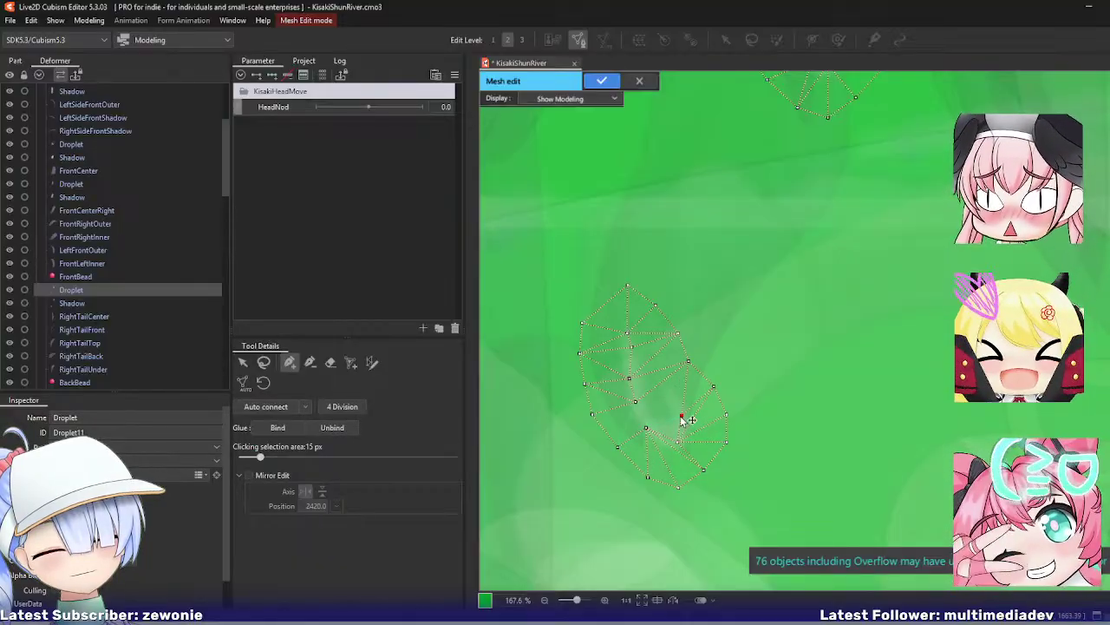
scroll(711, 381, down, 2)
drag(736, 362, 722, 418)
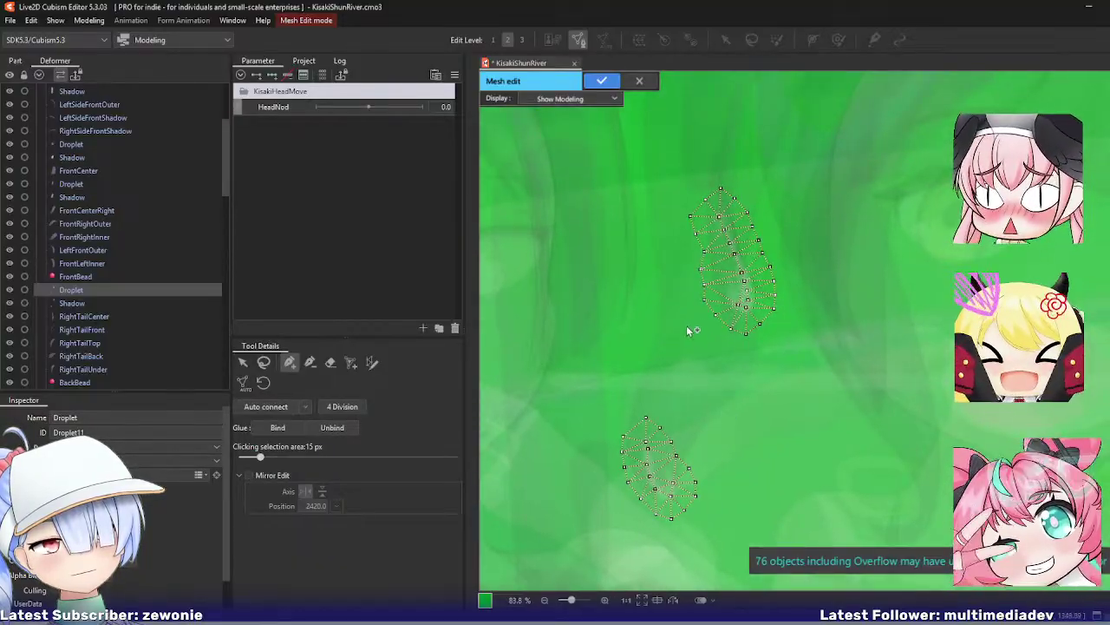
click(602, 80)
Step: Inspect the mesh of the Shadow part listed below the FrontBead's Droplet in mesh edit mode
click(113, 303)
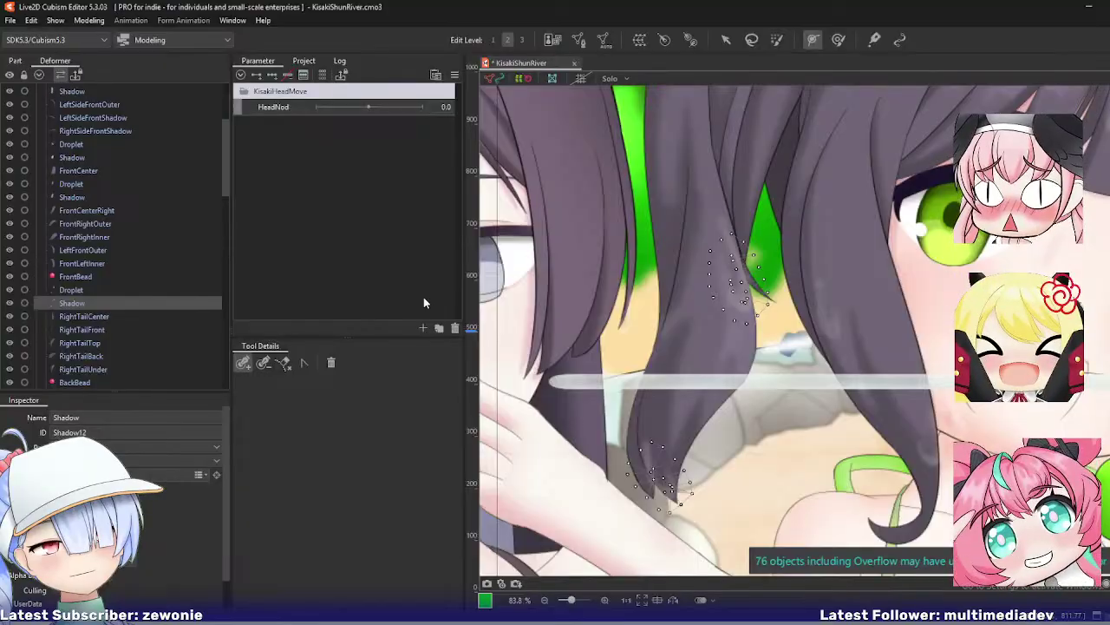
key(ctrl+e)
scroll(662, 505, up, 3)
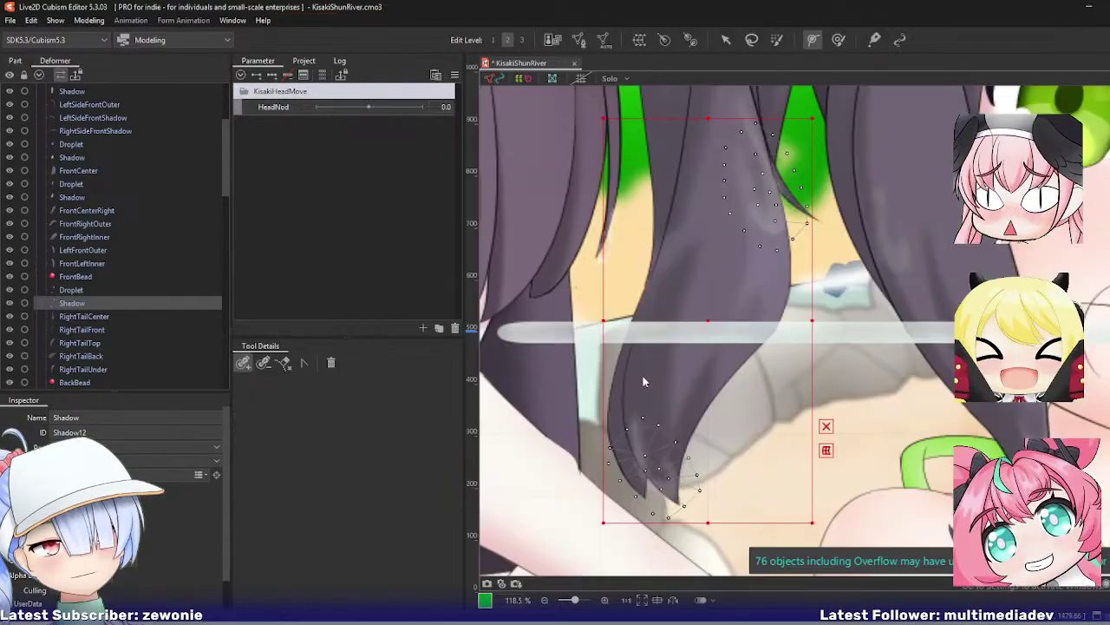
key(Return)
Step: Open the RightTailCenter mesh and fit its vertices to the forked lower tip, adding points at the notch and moving others onto both points
click(84, 316)
key(Return)
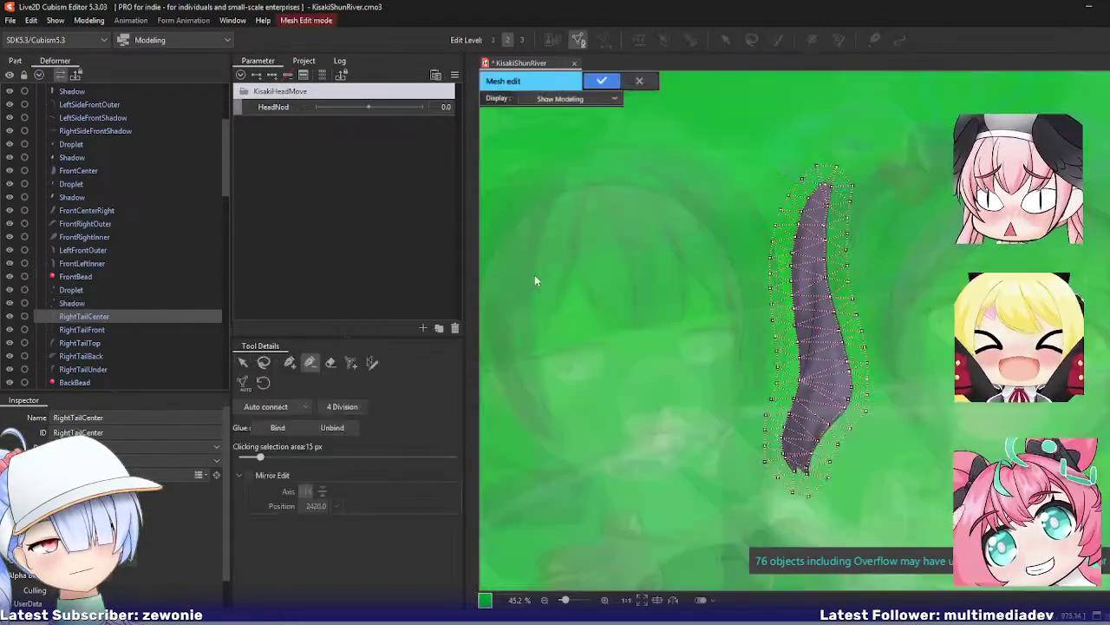
scroll(946, 293, up, 2)
drag(946, 293, 818, 265)
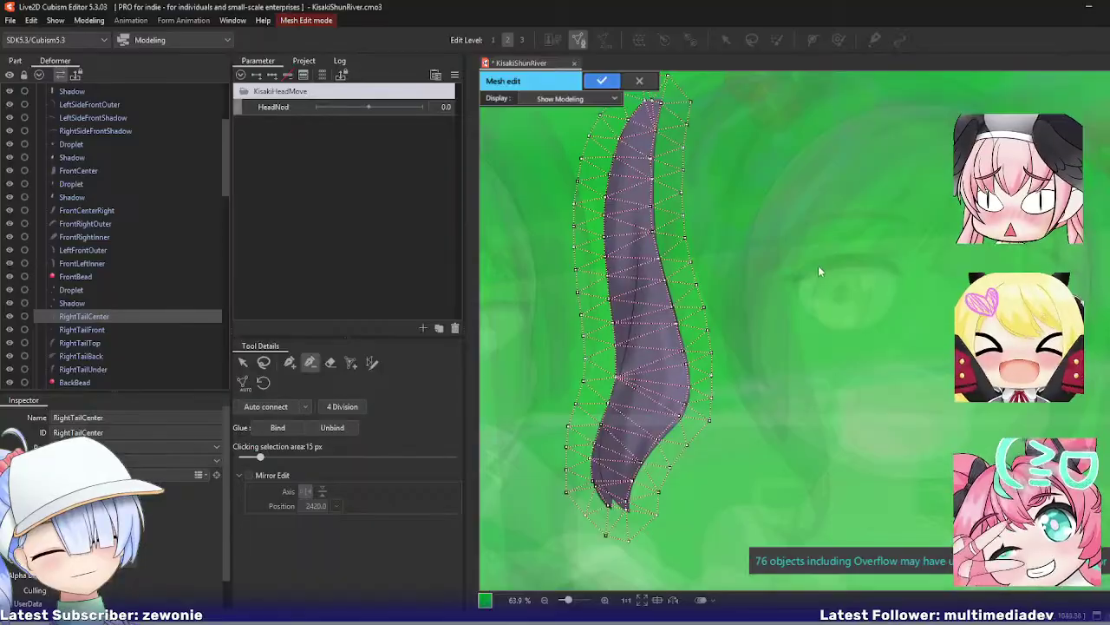
scroll(647, 478, up, 5)
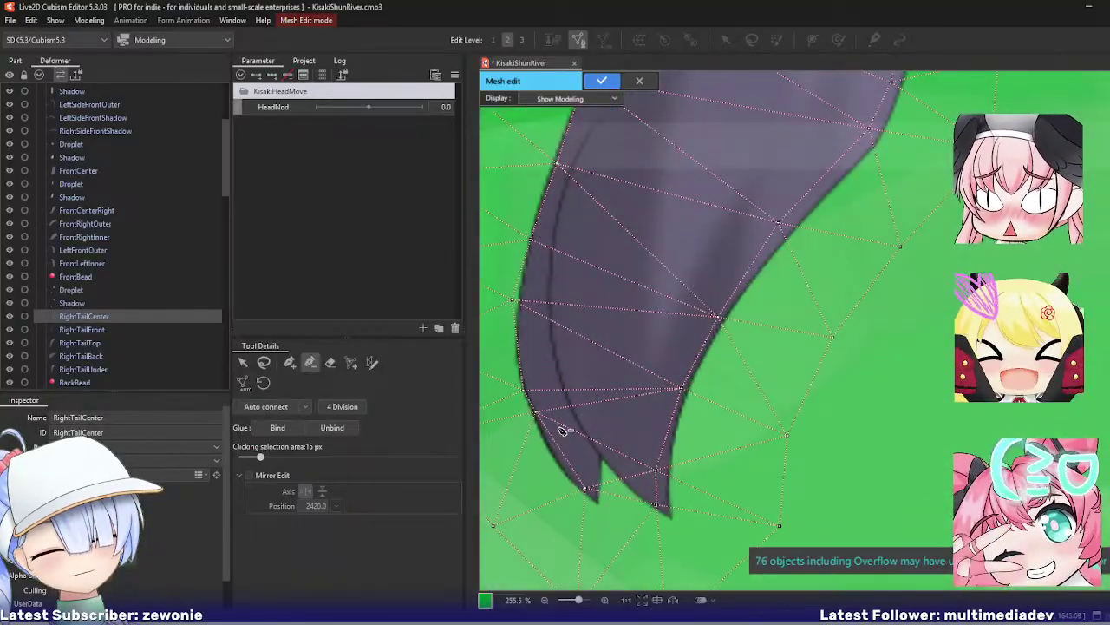
click(290, 362)
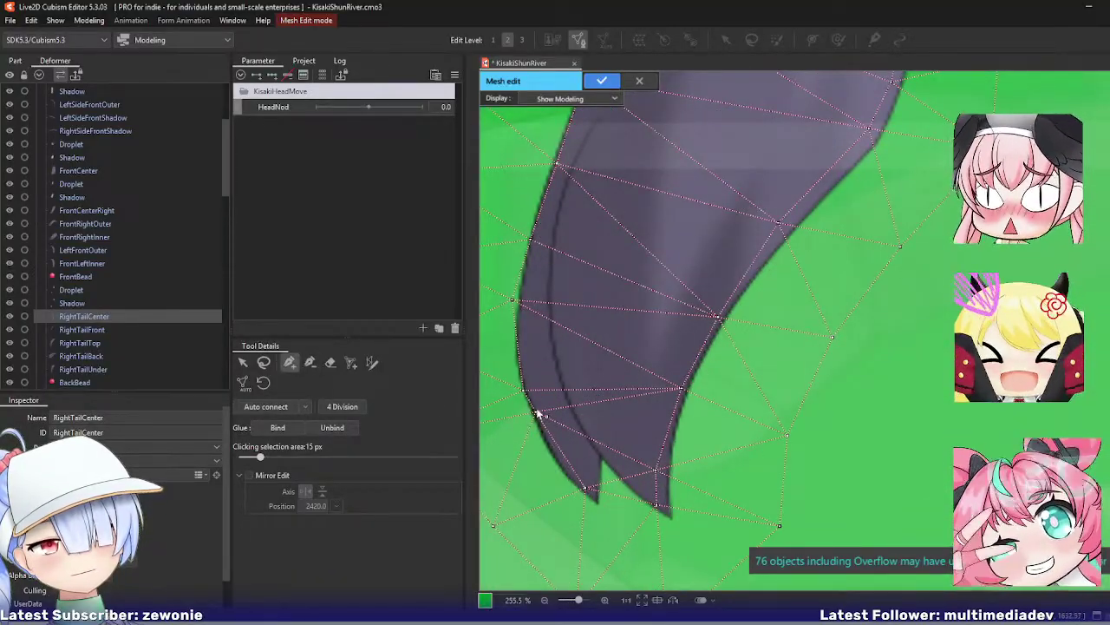
drag(536, 412, 545, 445)
click(601, 459)
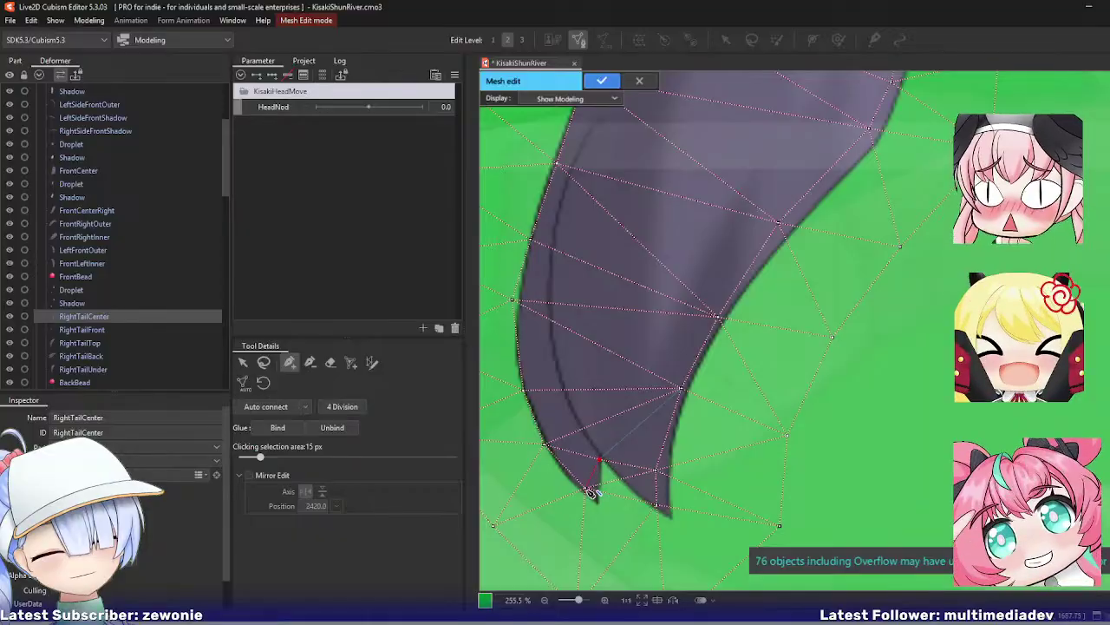
click(586, 488)
drag(587, 489, 671, 517)
click(628, 485)
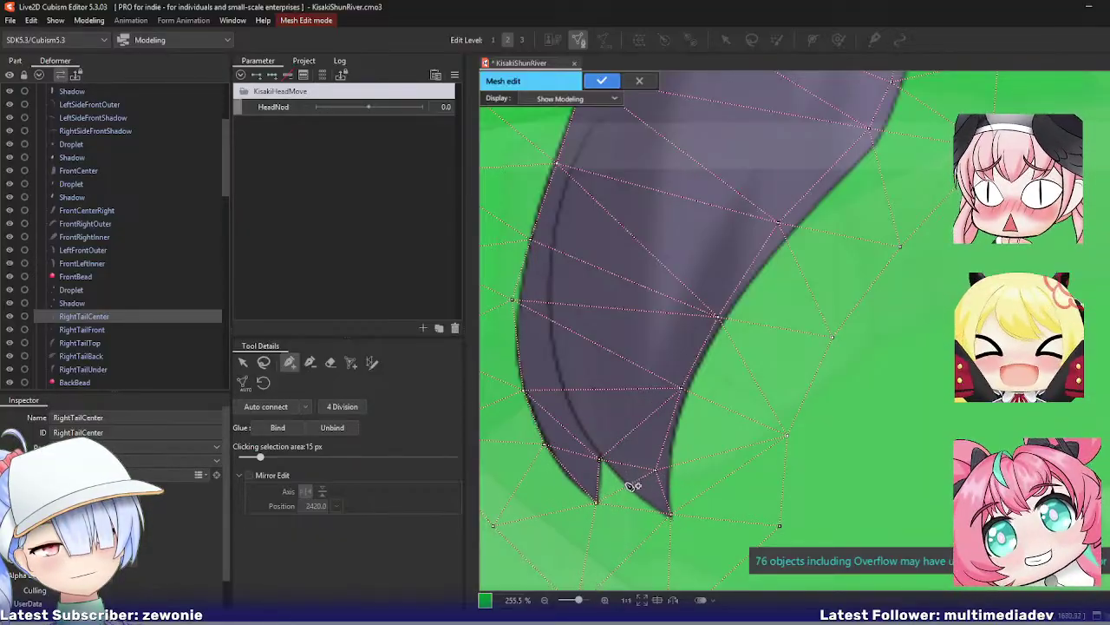
click(668, 471)
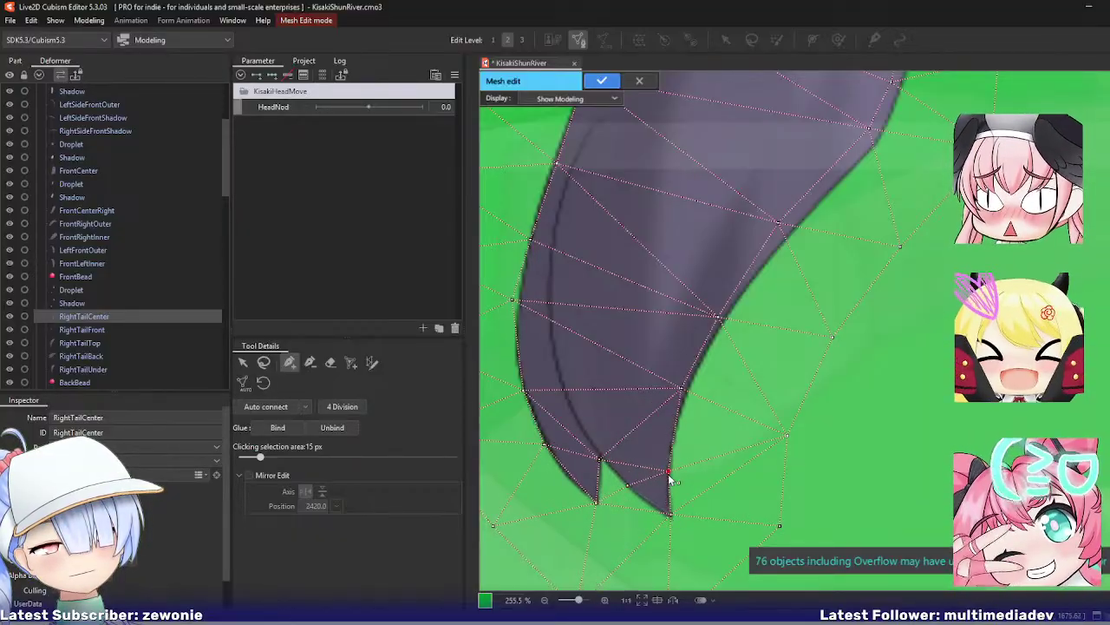
Step: Move RightTailCenter's vertices along the curved right edge above the tip onto the hair outline, and apply the mesh edit
click(685, 392)
drag(719, 317, 720, 327)
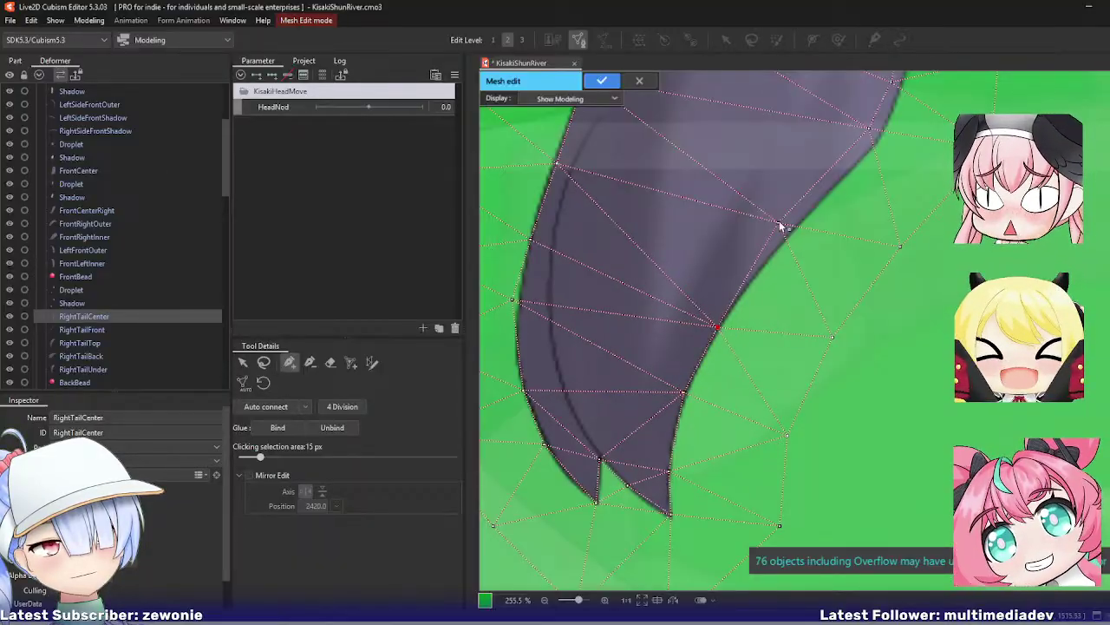
drag(780, 224, 777, 236)
scroll(746, 408, down, 3)
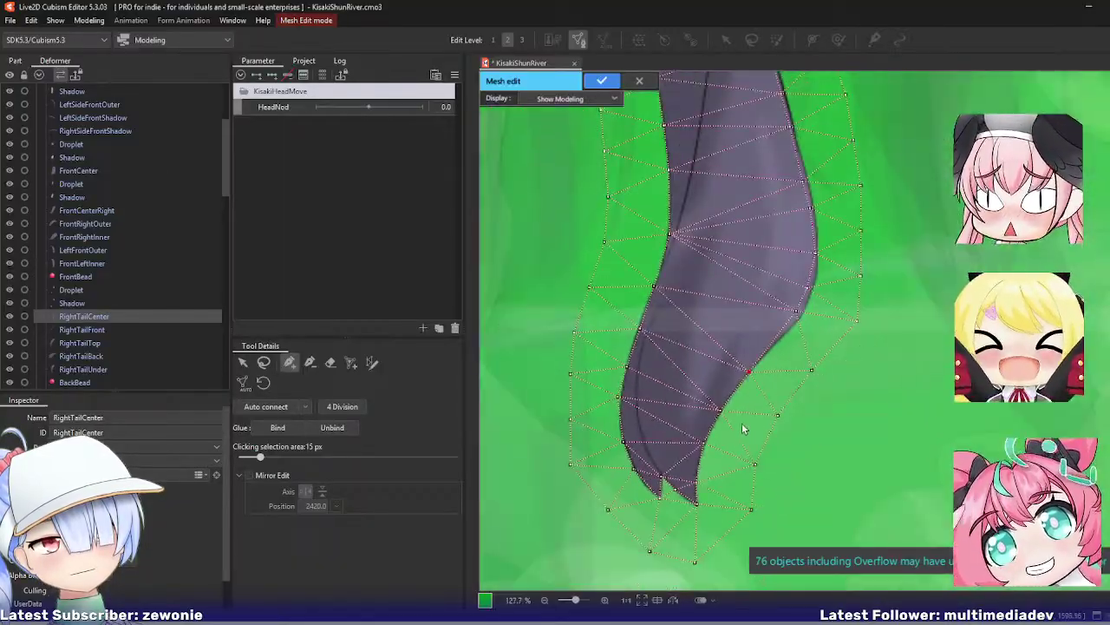
drag(795, 312, 780, 338)
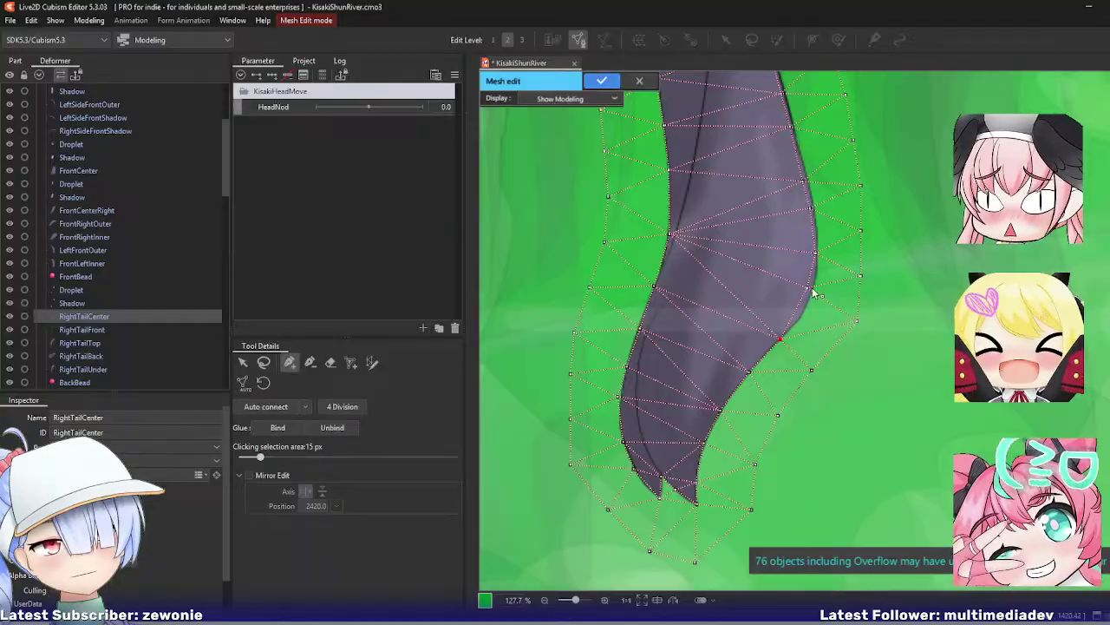
mouse_move(809, 290)
mouse_down()
mouse_move(805, 318)
mouse_move(819, 260)
mouse_move(819, 283)
mouse_up()
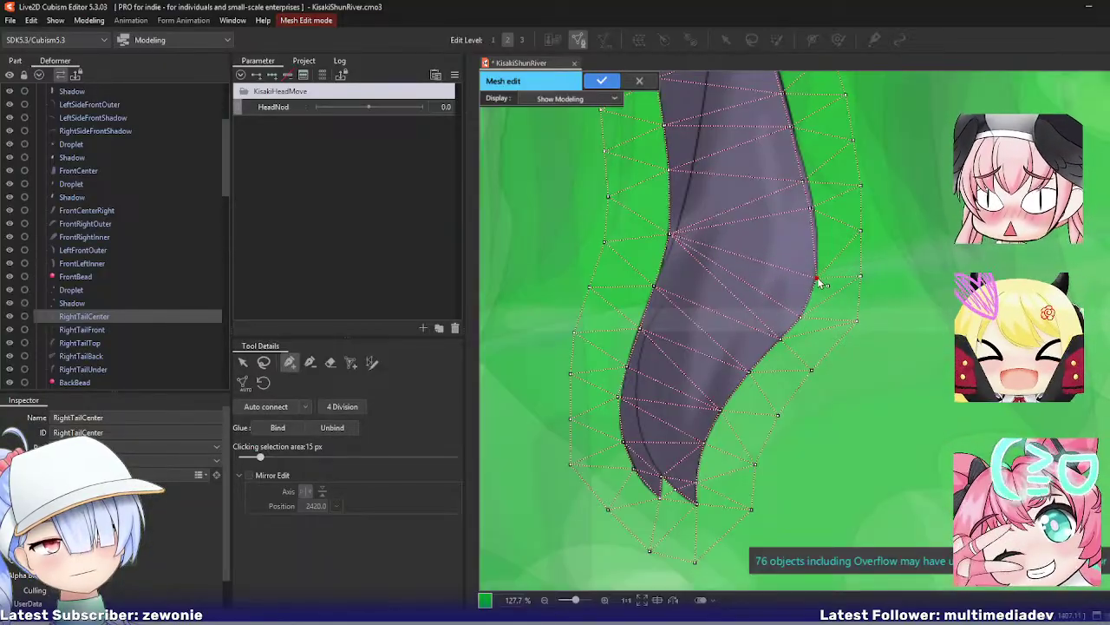
drag(740, 318, 773, 417)
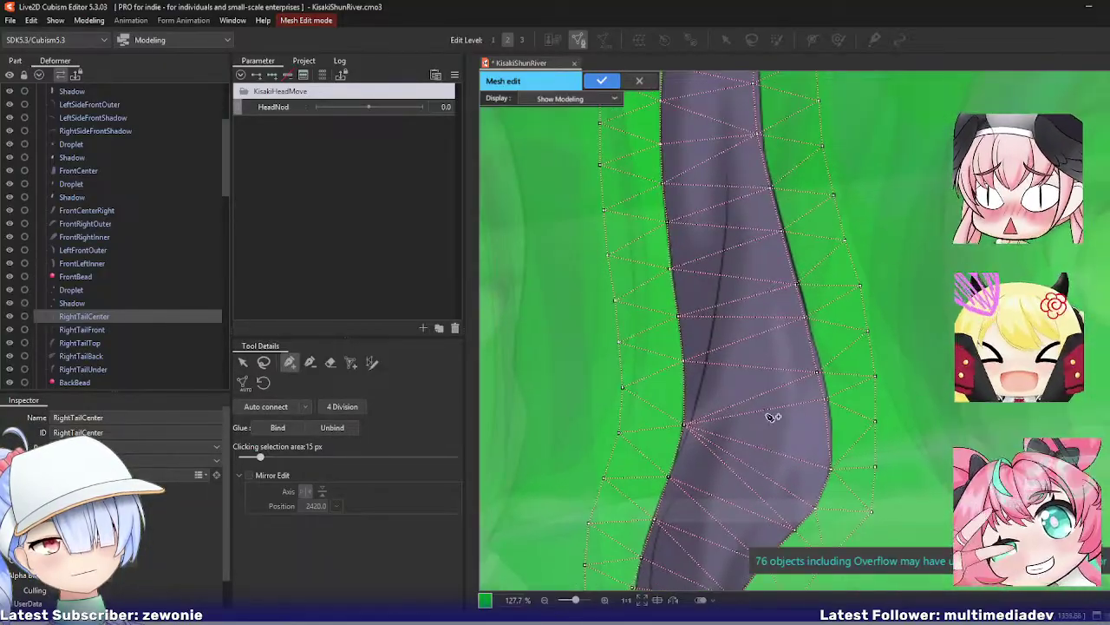
key(Return)
Step: Reopen the RightTailCenter mesh, add a row of vertices along the dark inner strand line, and apply the mesh edit
scroll(769, 399, down, 3)
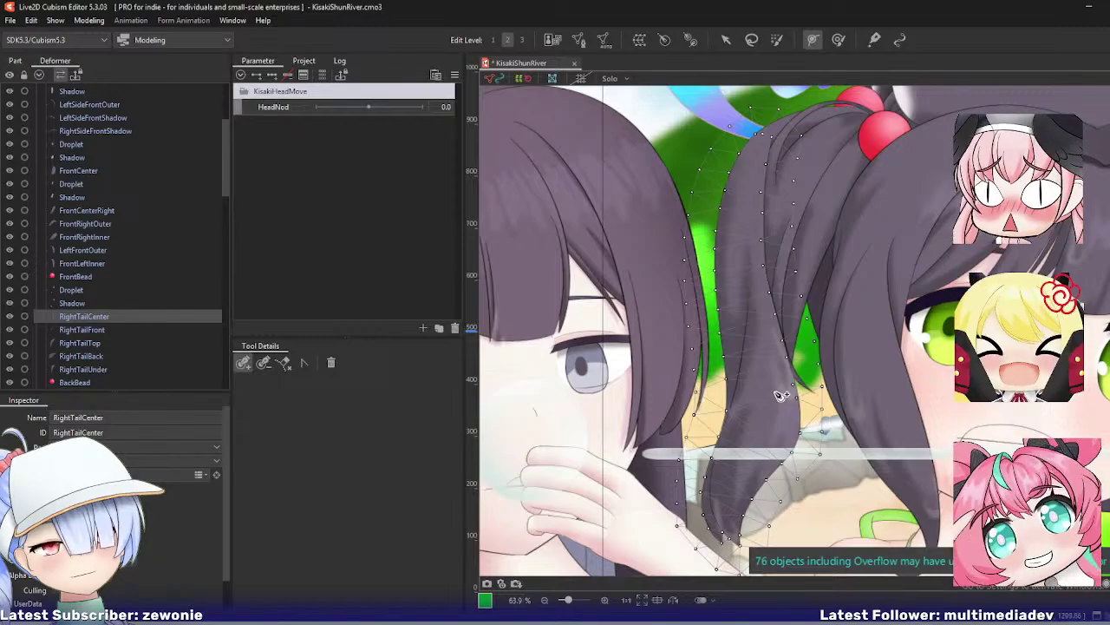
double_click(780, 393)
scroll(754, 300, up, 6)
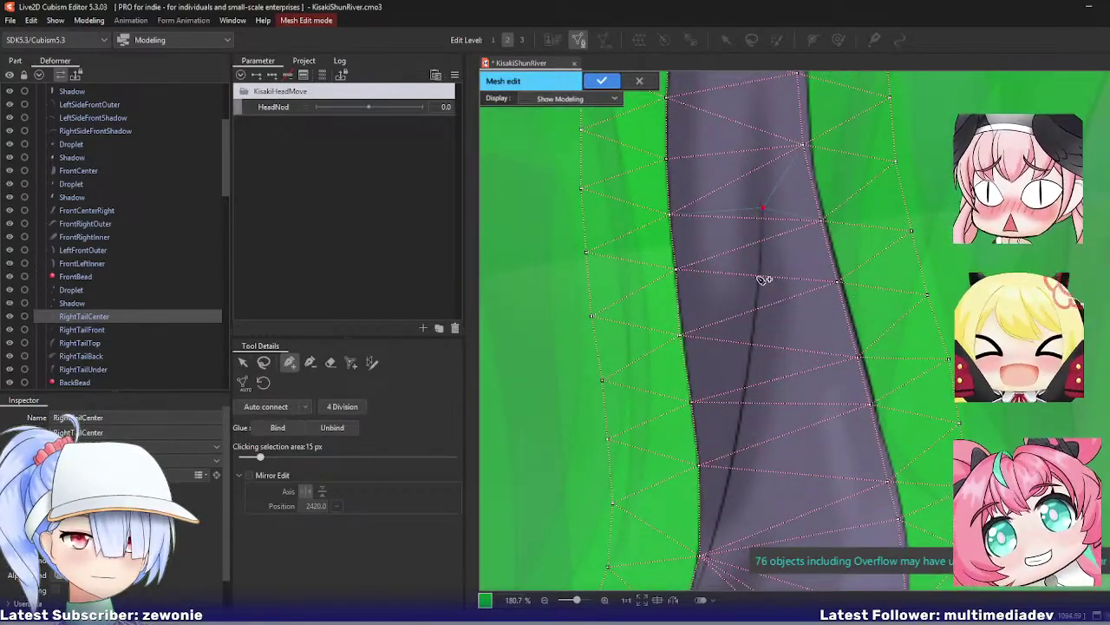
click(743, 402)
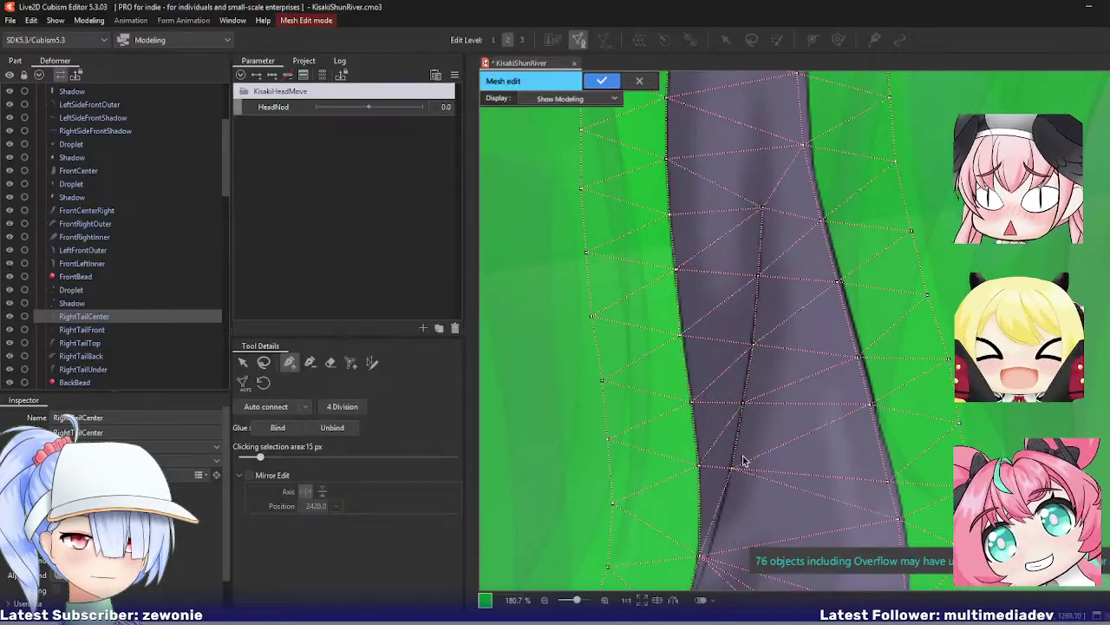
key(ctrl+e)
scroll(756, 448, down, 5)
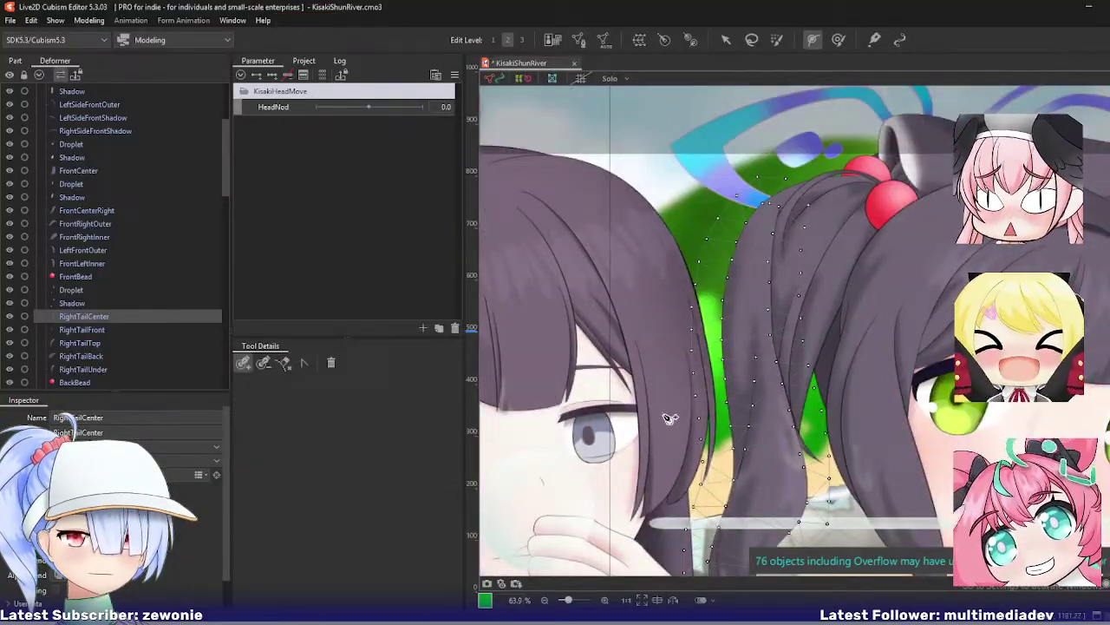
Step: Inspect the RightTailFront mesh in mesh edit mode
click(79, 330)
key(ctrl+e)
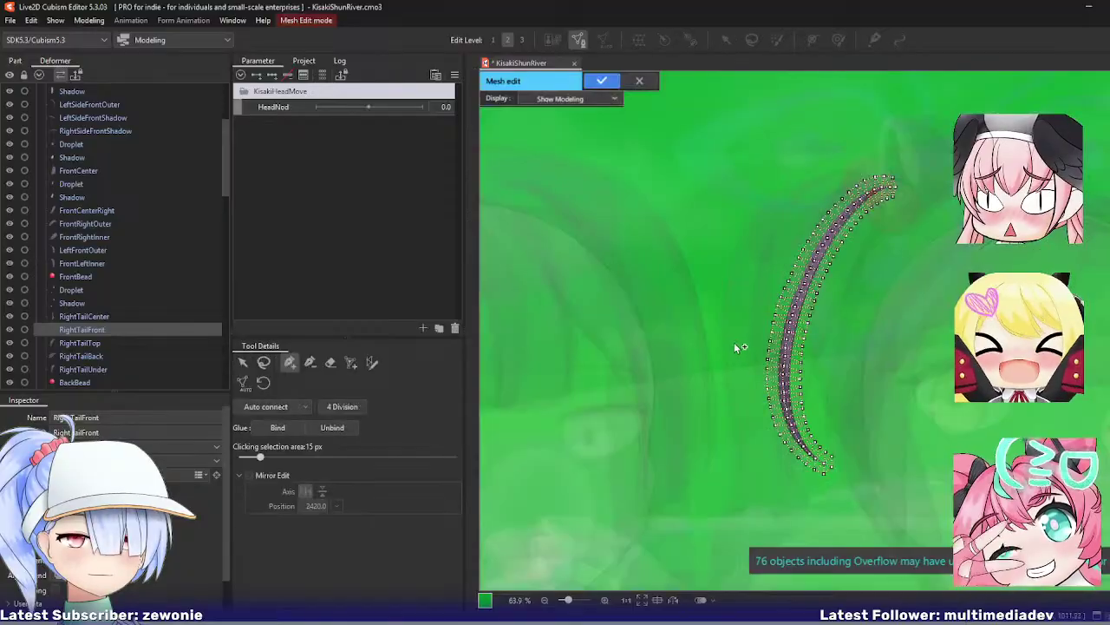
scroll(763, 330, up, 3)
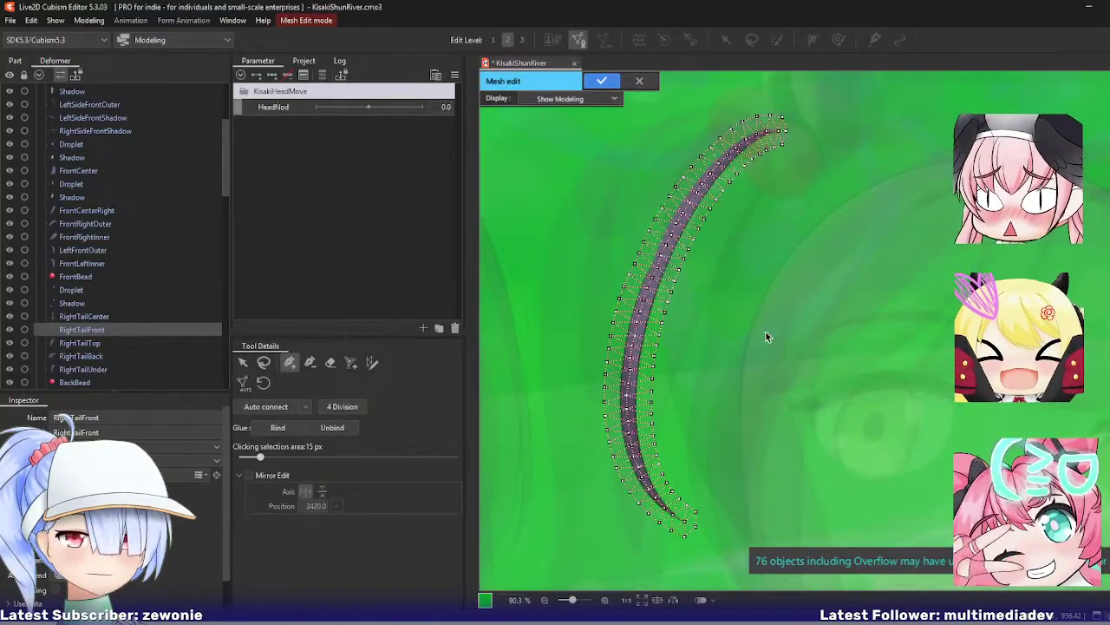
key(Return)
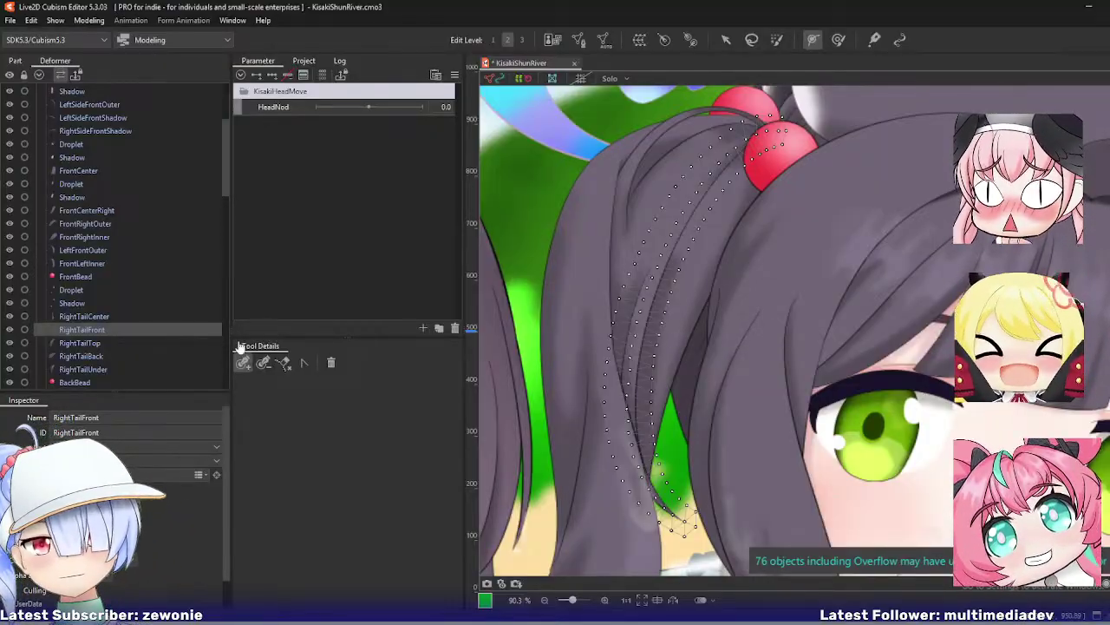
Step: Fit RightTailTop's vertices to the crescent gap, placing points at its lower notch and along its inner strand edge, and apply the mesh edit
click(100, 344)
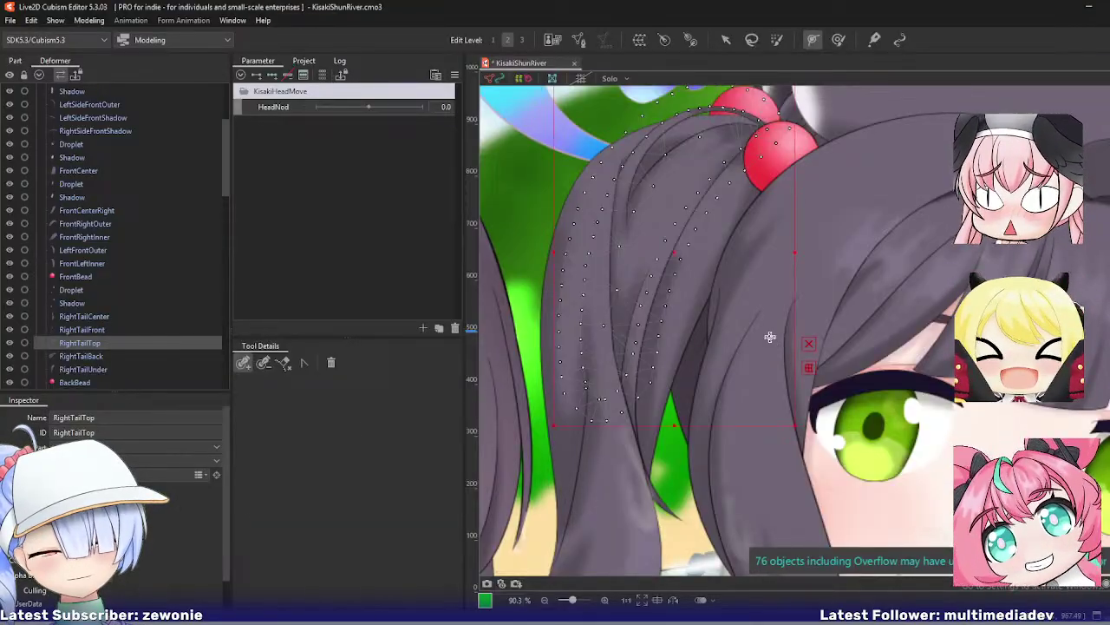
key(ctrl+e)
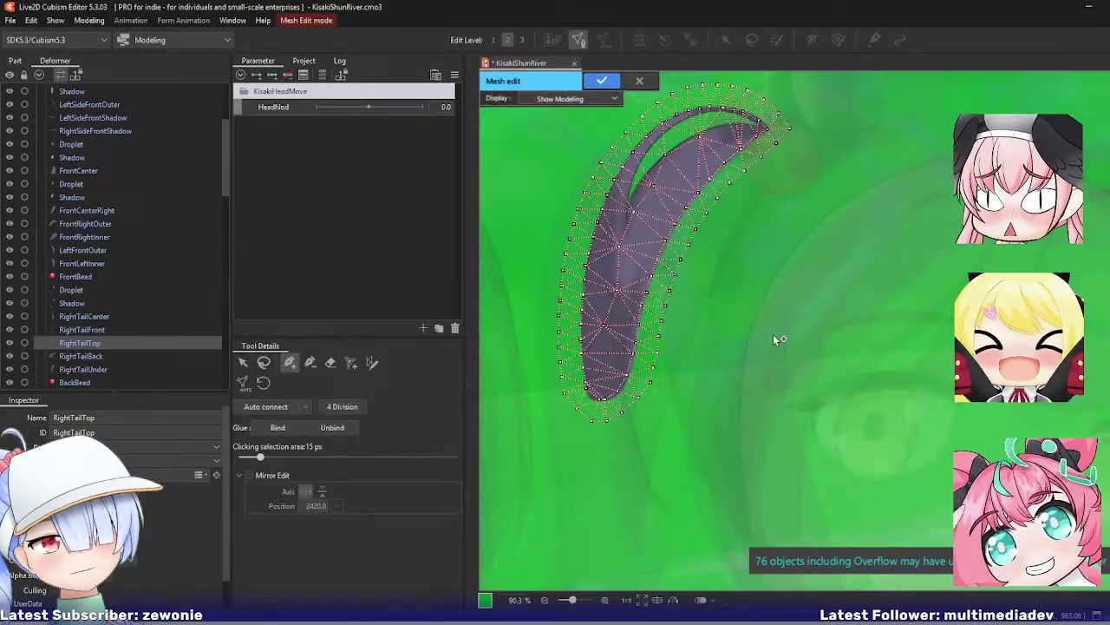
scroll(711, 241, up, 4)
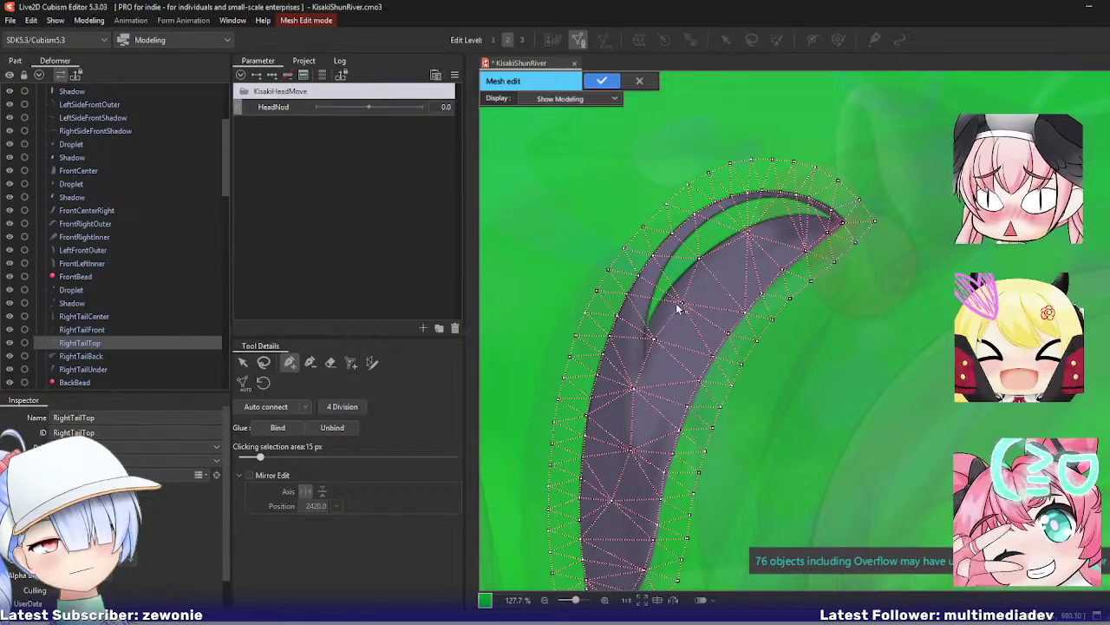
drag(681, 302, 667, 296)
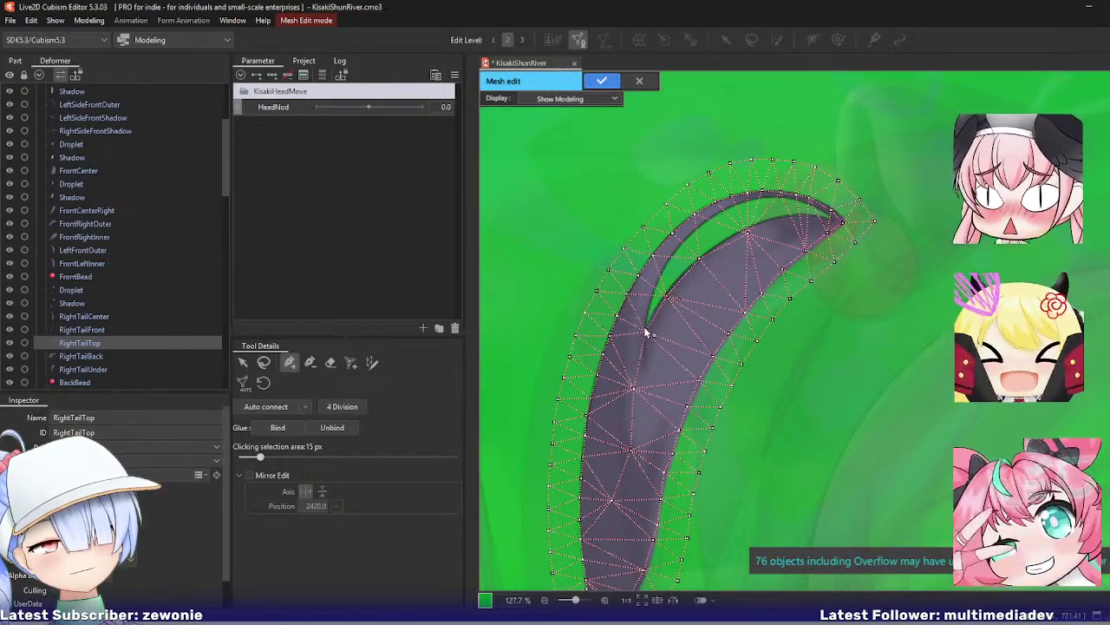
click(645, 330)
drag(747, 234, 729, 235)
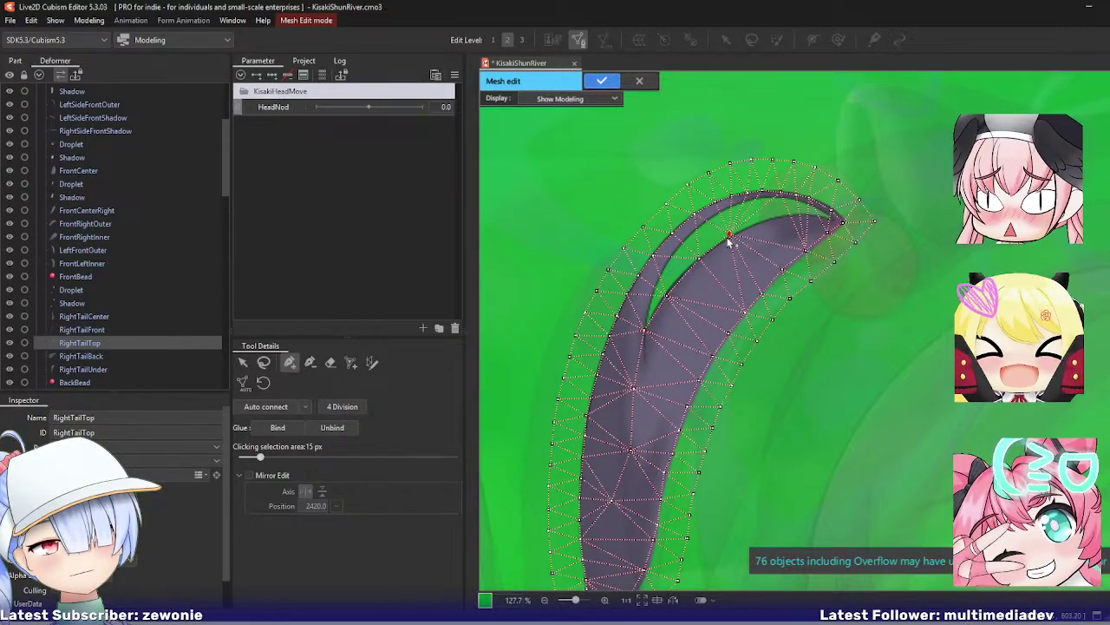
click(790, 216)
drag(787, 216, 791, 214)
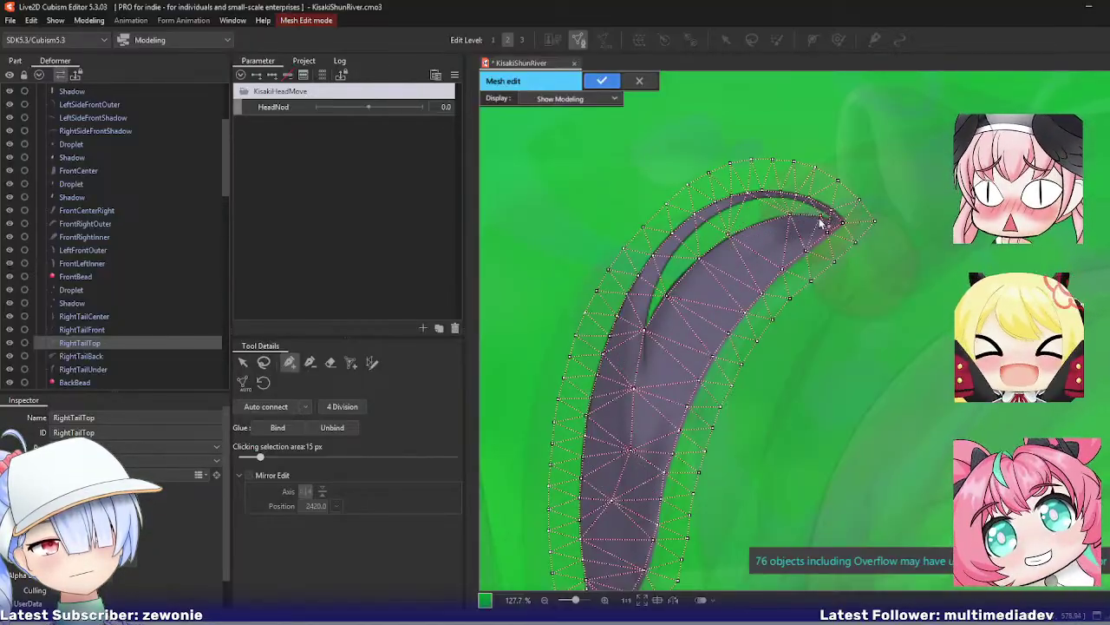
key(Return)
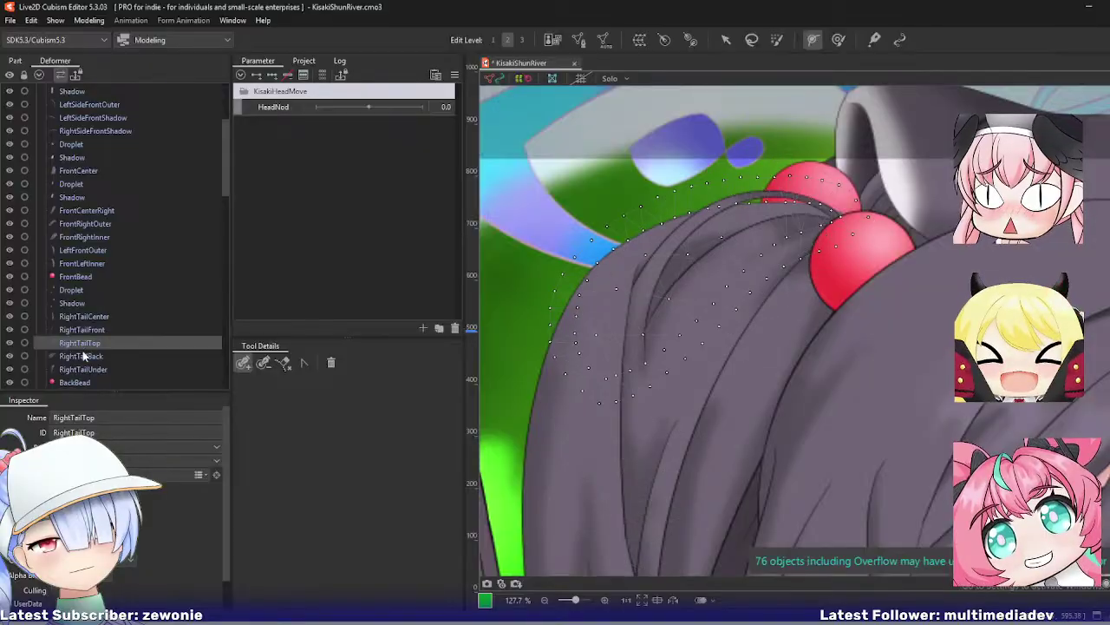
Step: Inspect the RightTailBack and RightTailUnder meshes in mesh edit mode
click(83, 354)
key(ctrl+e)
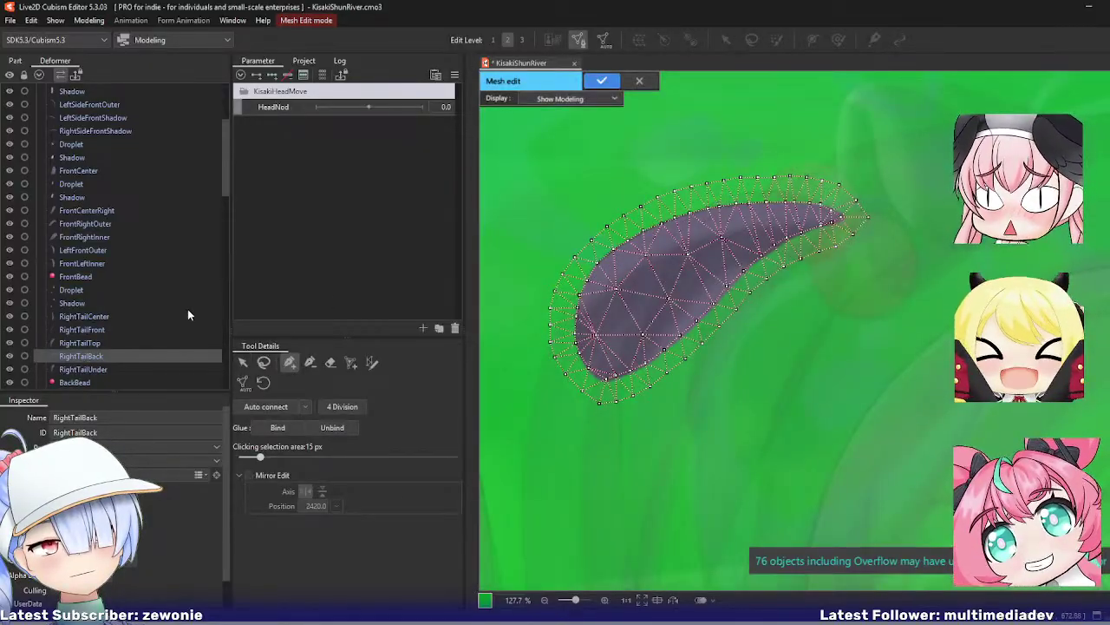
click(85, 369)
double_click(682, 297)
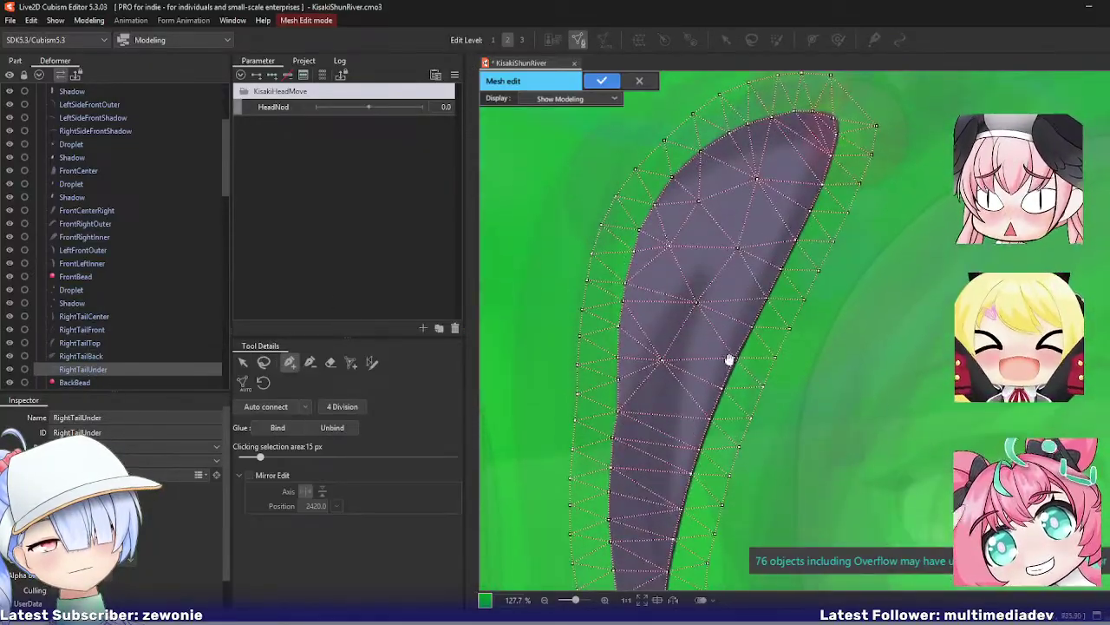
scroll(824, 416, up, 3)
key(Return)
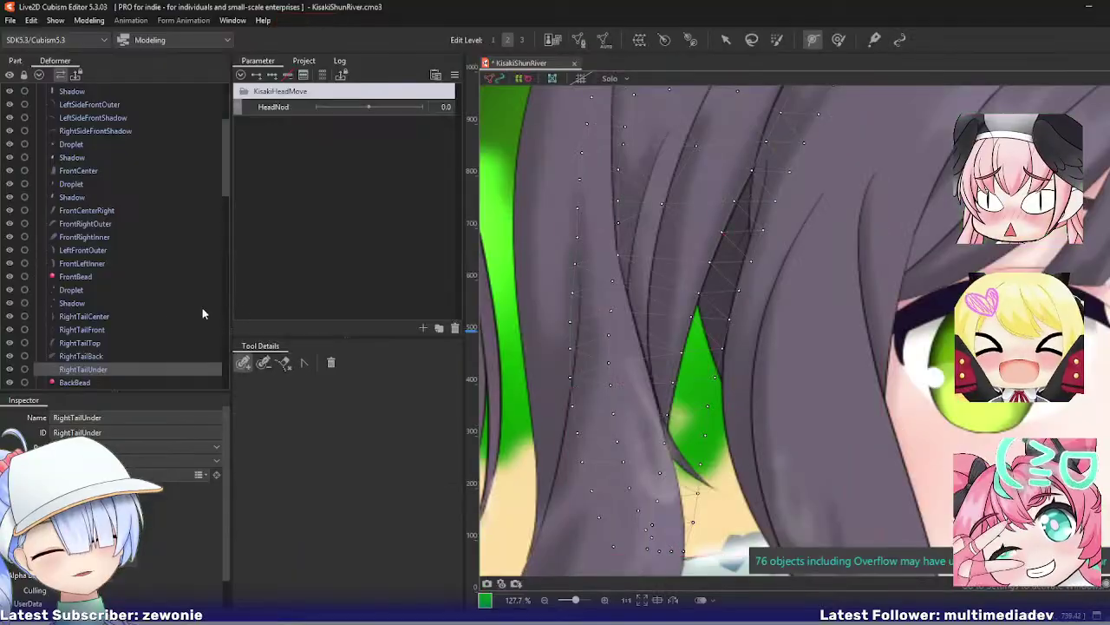
Step: Open the first EarTop mesh, erase the interior vertices near the white ear tip, and apply the mesh edit
scroll(201, 307, down, 3)
click(87, 299)
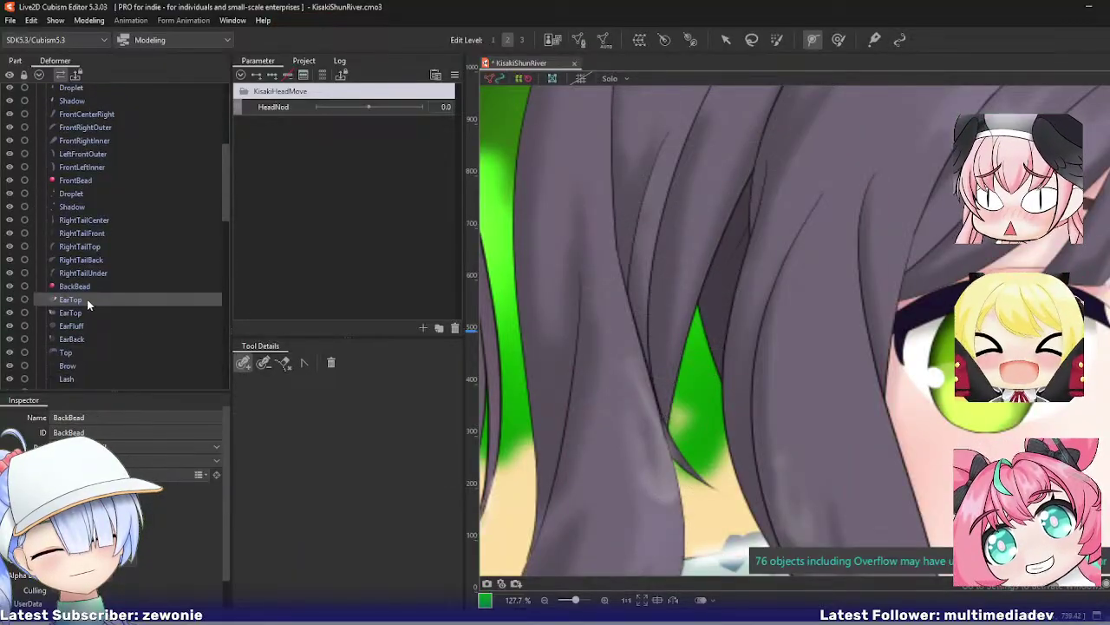
double_click(615, 306)
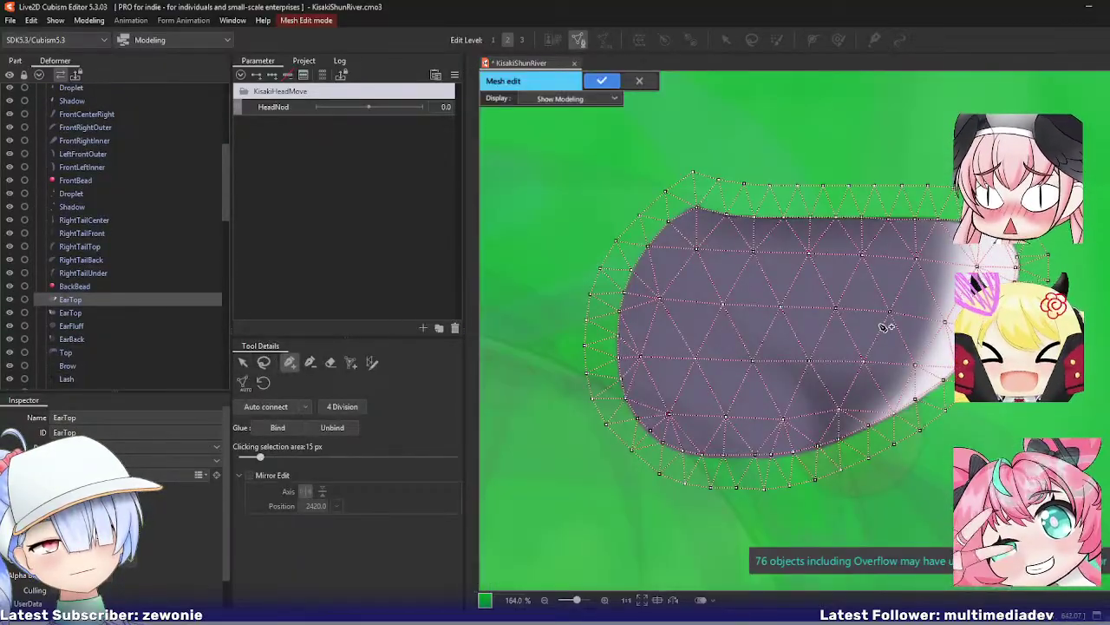
key(e)
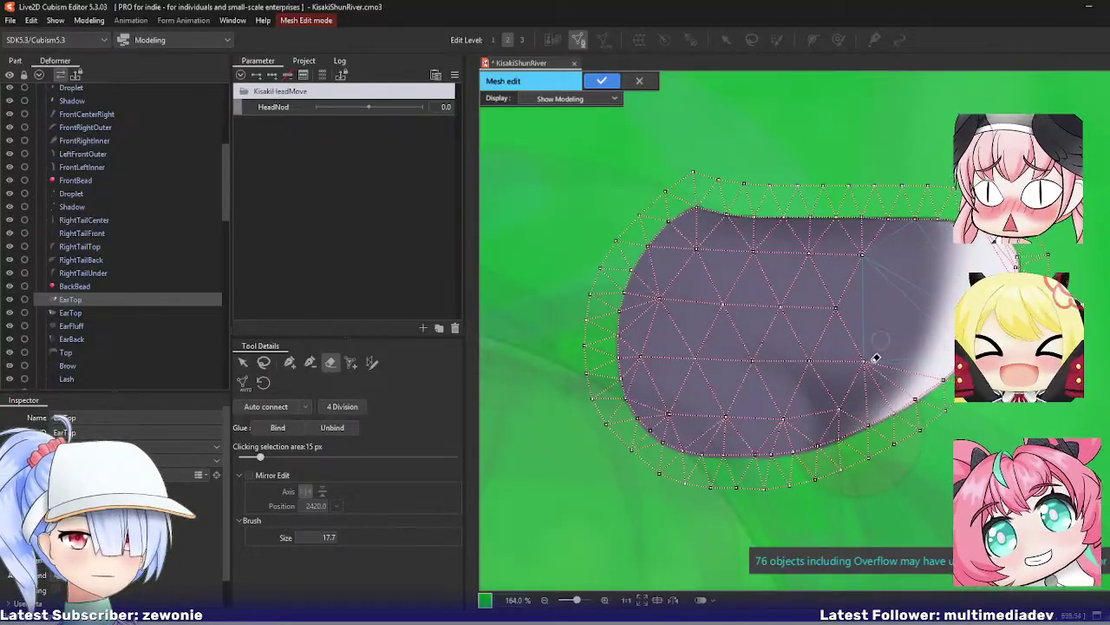
key(Return)
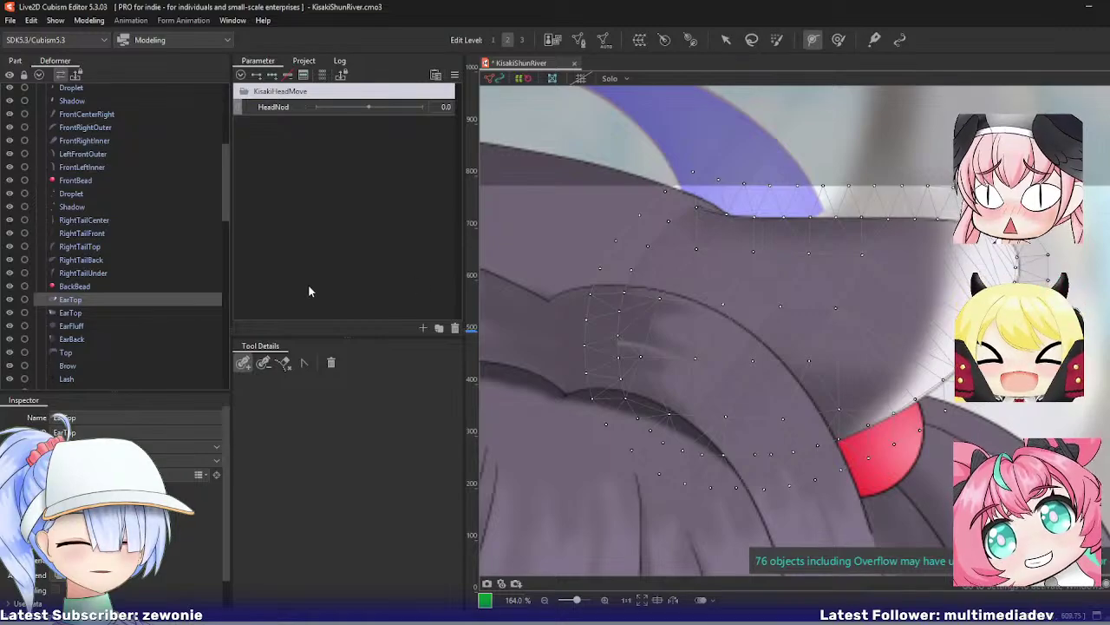
Step: Examine the second EarTop mesh (EarTop2) against the ear and hair outline, in and out of mesh edit mode
click(90, 324)
click(97, 311)
key(ctrl+e)
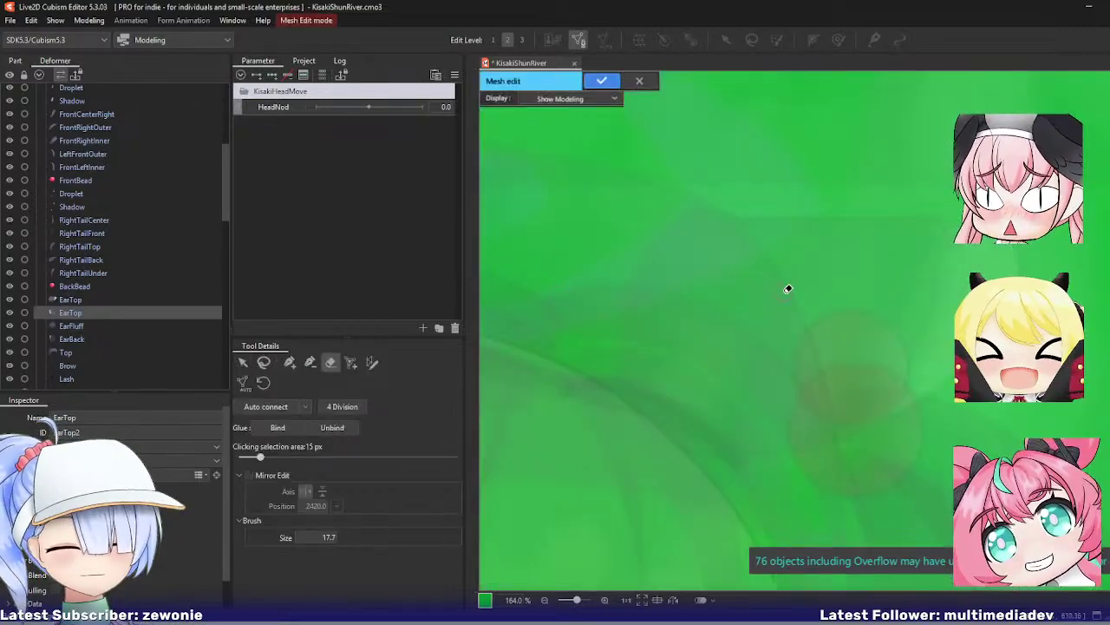
key(Return)
key(ctrl+e)
key(Return)
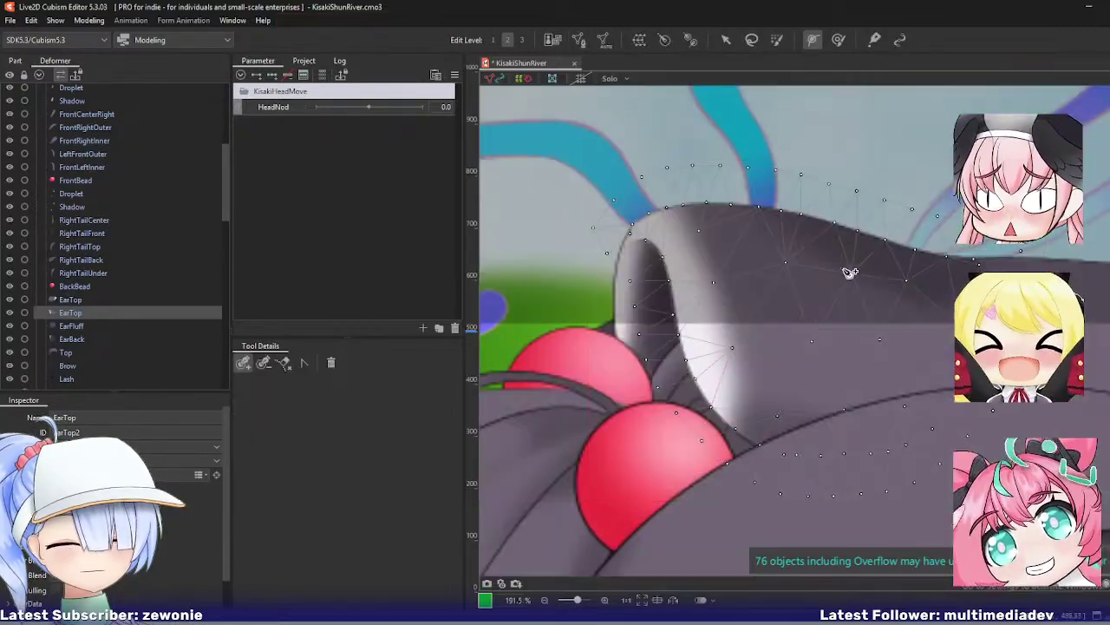
drag(942, 267, 557, 306)
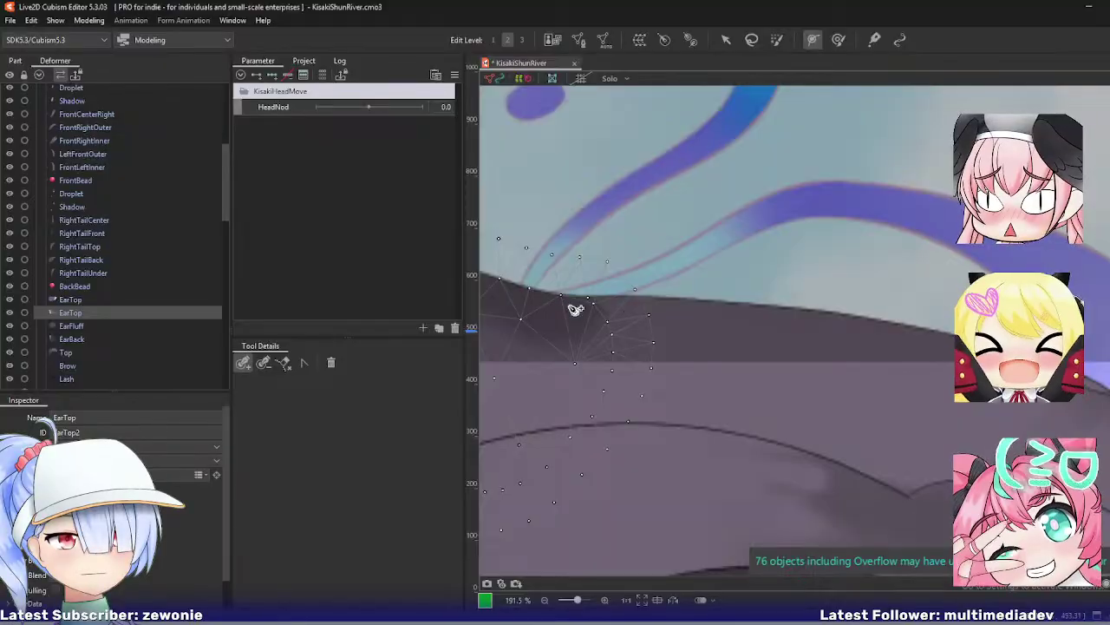
scroll(679, 303, up, 5)
scroll(720, 308, down, 8)
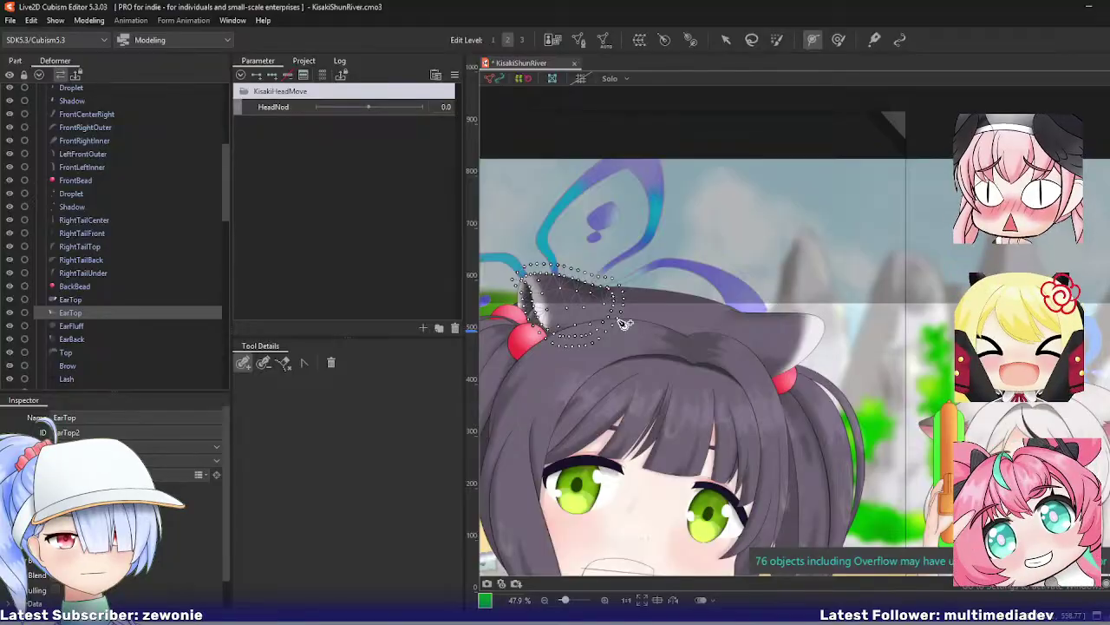
scroll(628, 320, up, 5)
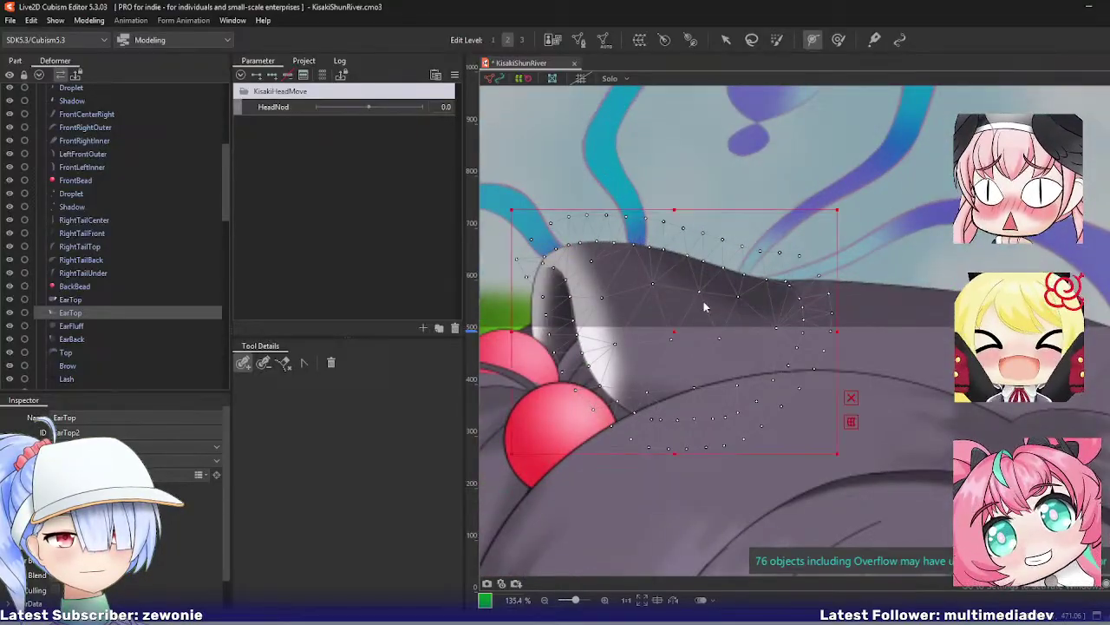
key(ctrl+e)
key(ctrl+e)
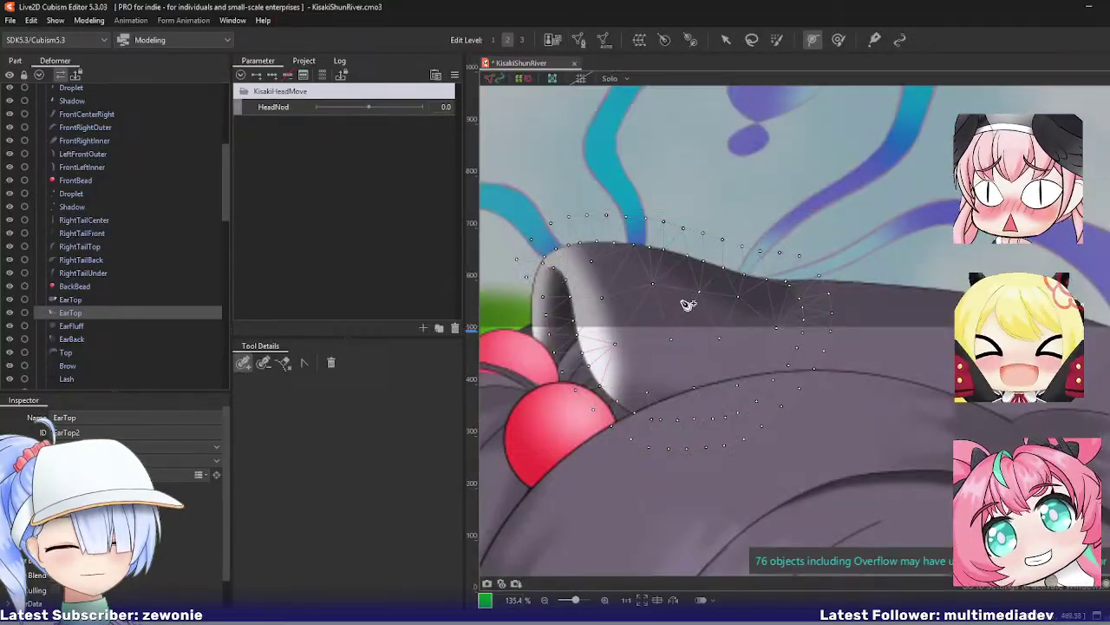
Step: Add vertices around the upper inner corner of the EarTop2 mesh, where the ear meets the hair, and apply the mesh edit
double_click(631, 309)
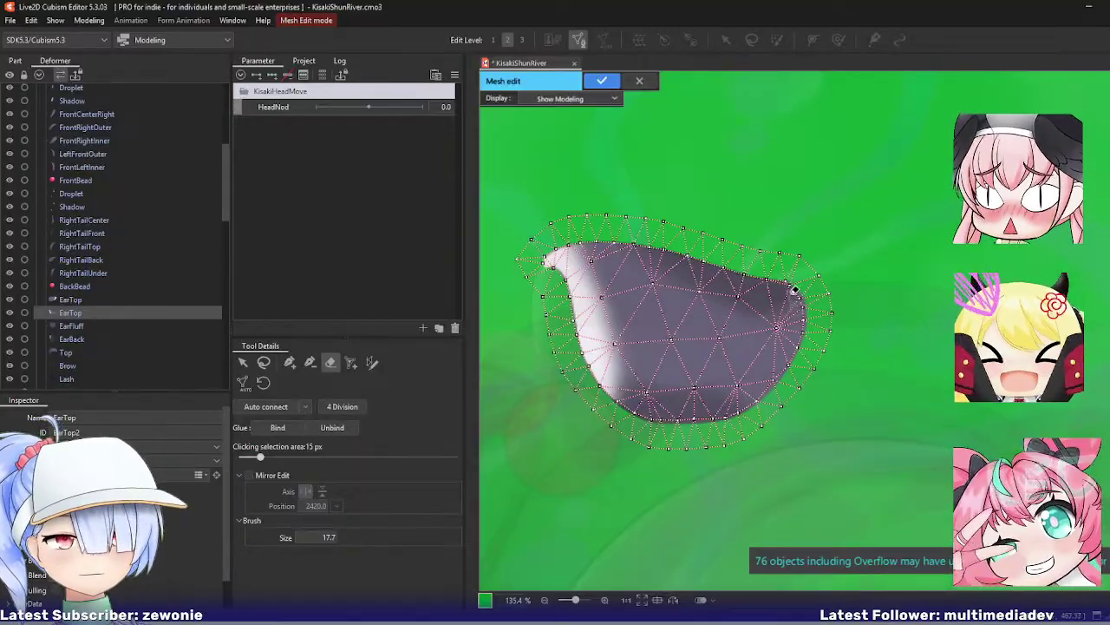
click(289, 362)
click(797, 286)
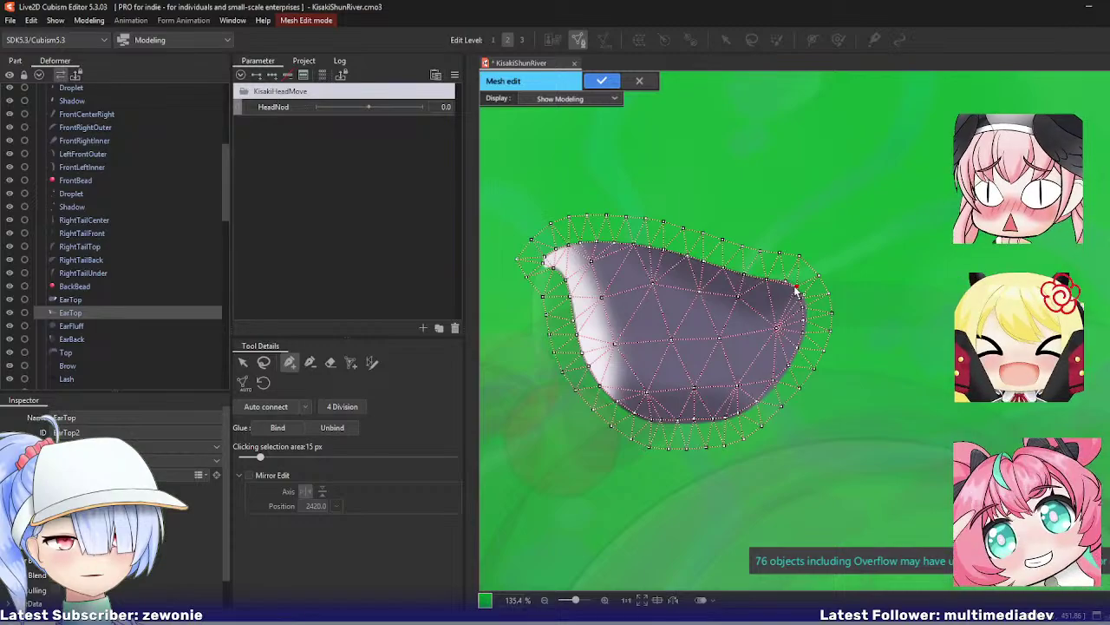
click(803, 300)
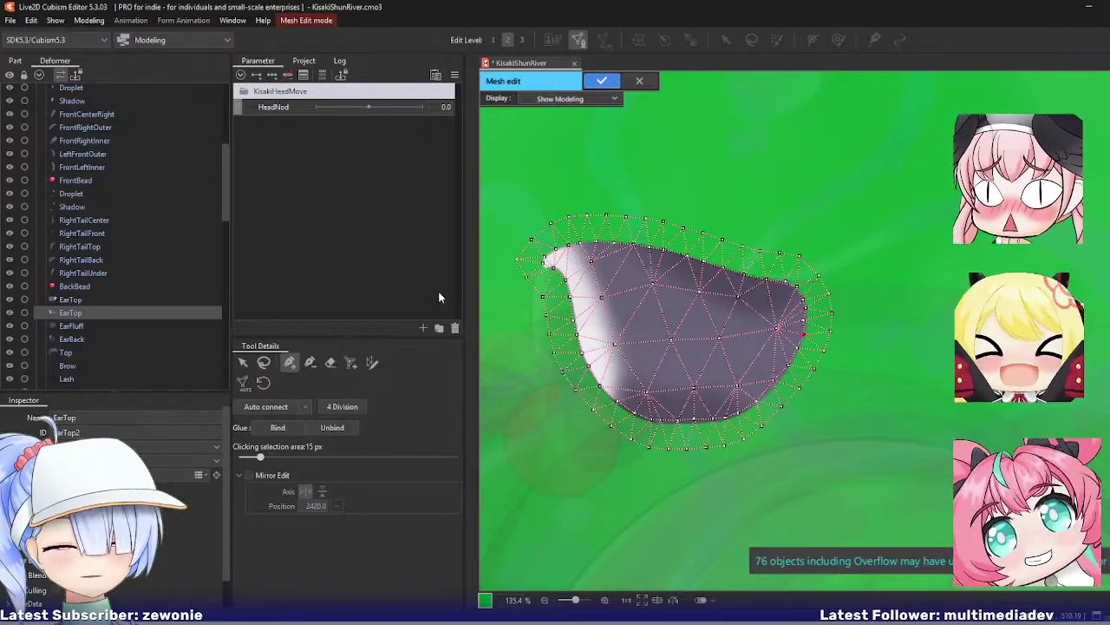
key(Return)
Step: Inspect the EarFluff and EarBack meshes in mesh edit mode
click(61, 325)
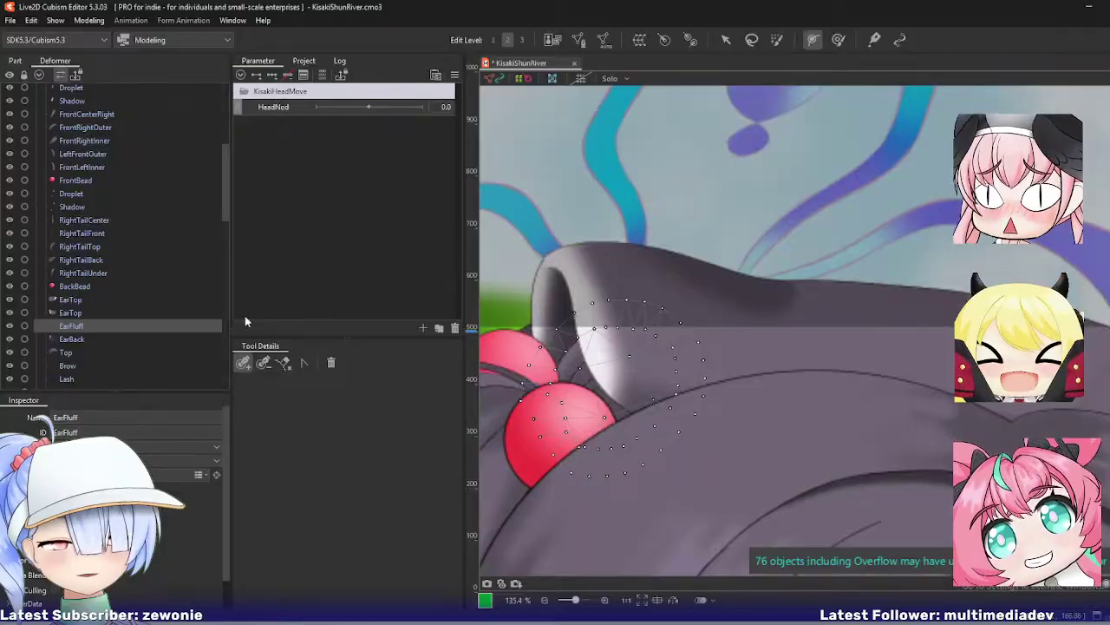
drag(572, 295, 655, 305)
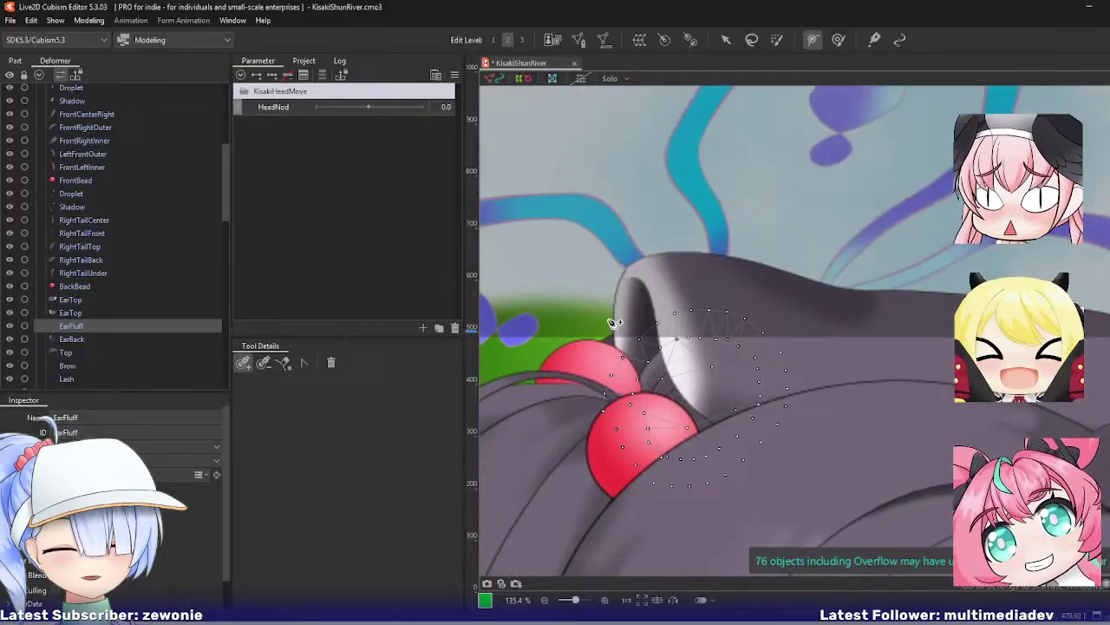
key(ctrl+e)
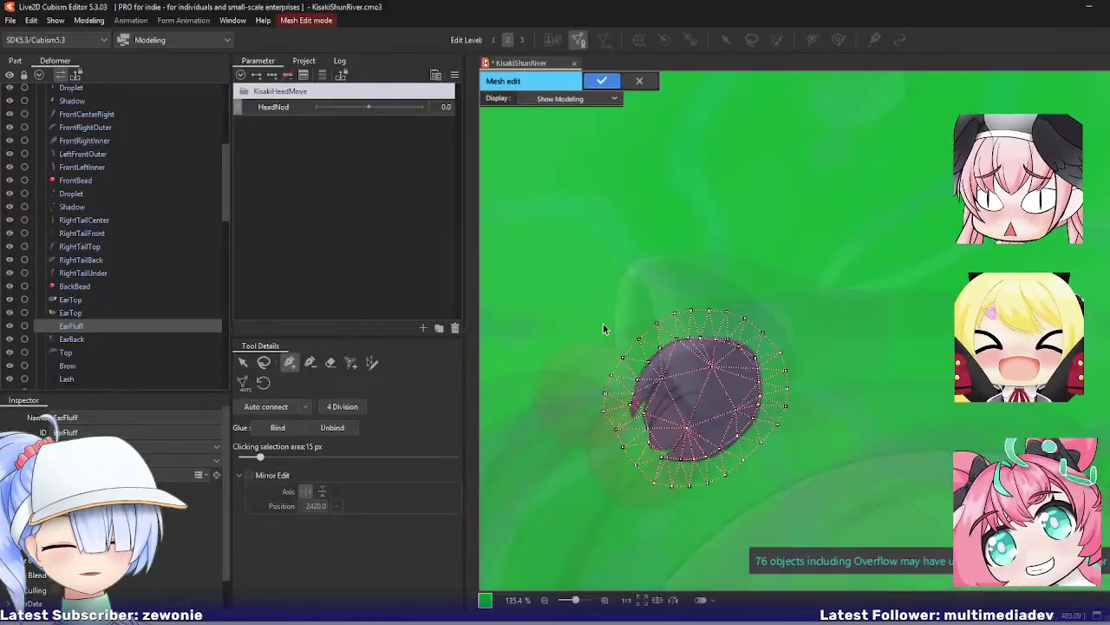
key(Return)
click(94, 339)
key(ctrl+e)
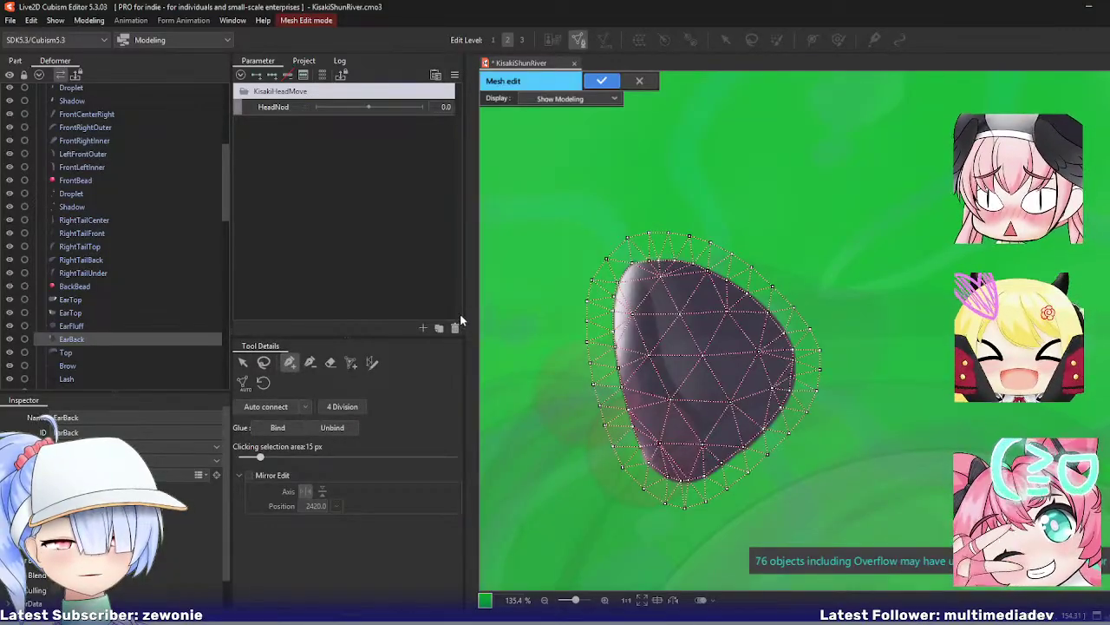
key(Return)
Step: Examine the Top hair mesh (Top3) in mesh edit mode, comparing its vertices with the head artwork
click(66, 352)
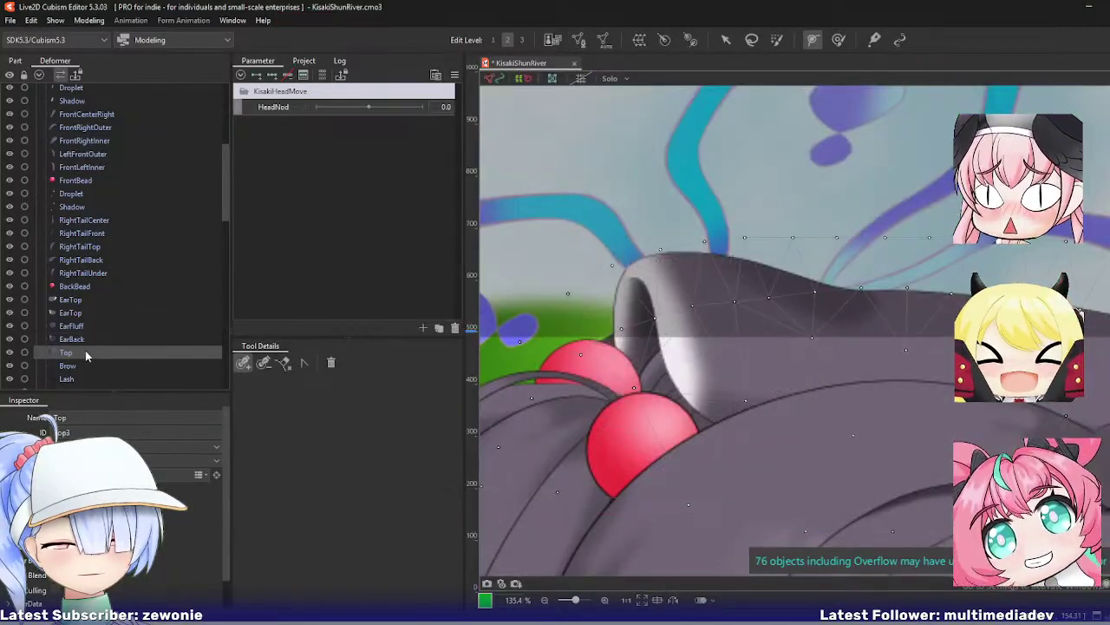
double_click(727, 334)
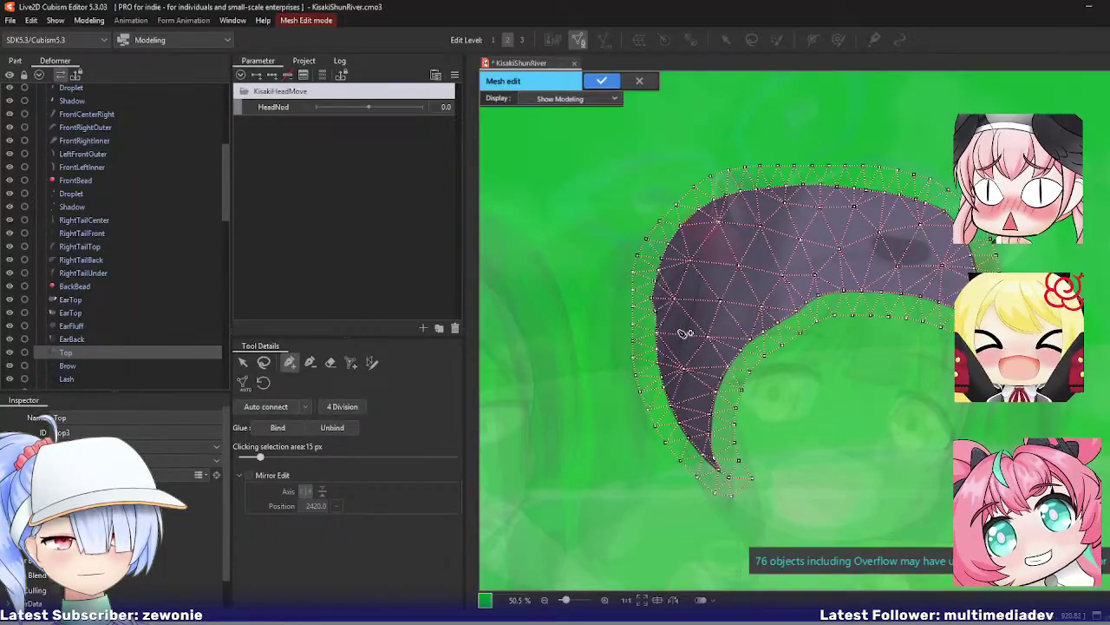
click(310, 362)
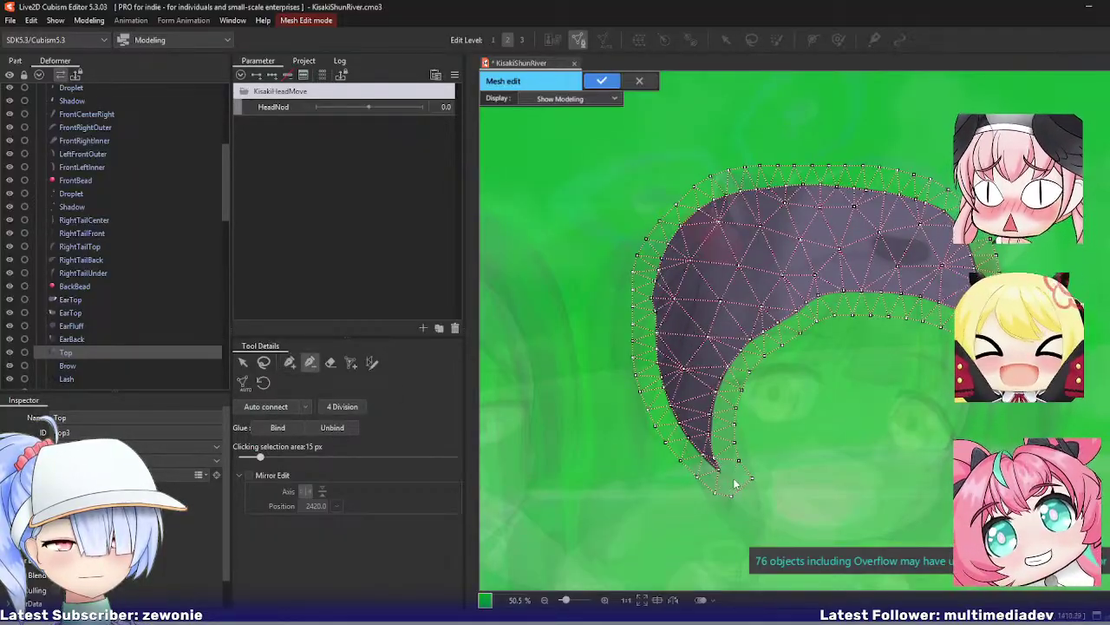
key(Return)
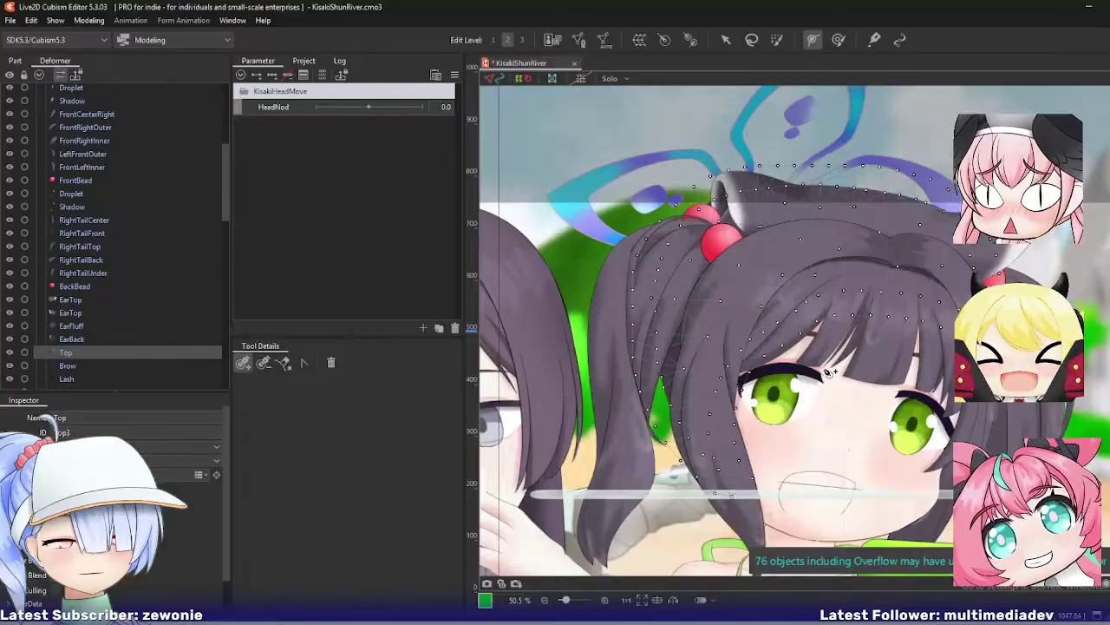
key(ctrl+e)
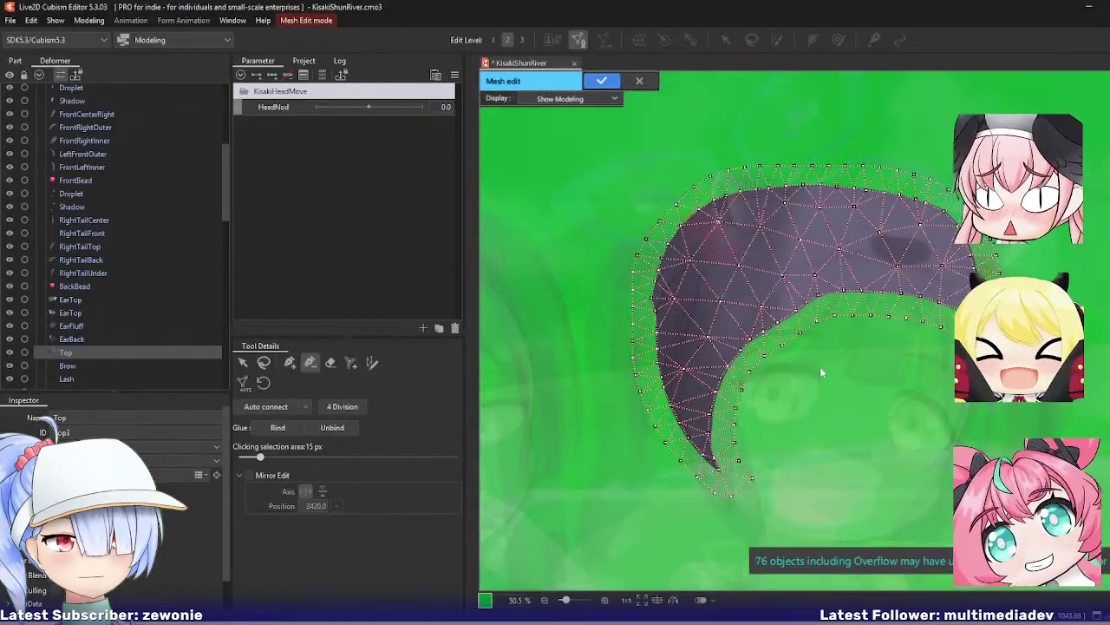
key(Return)
key(ctrl+e)
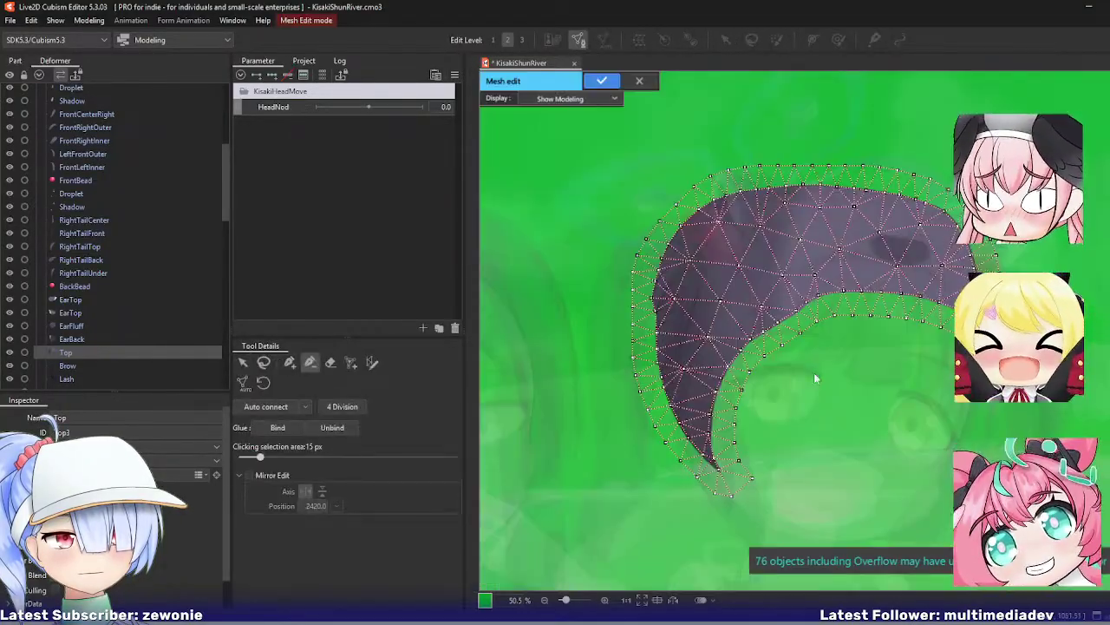
key(Return)
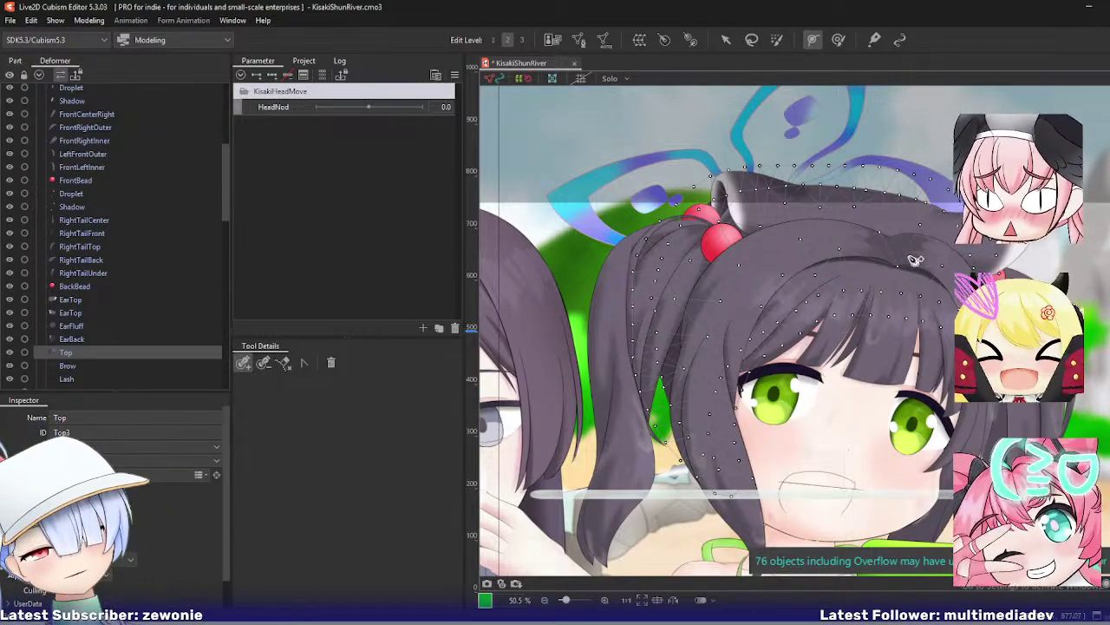
scroll(114, 363, down, 2)
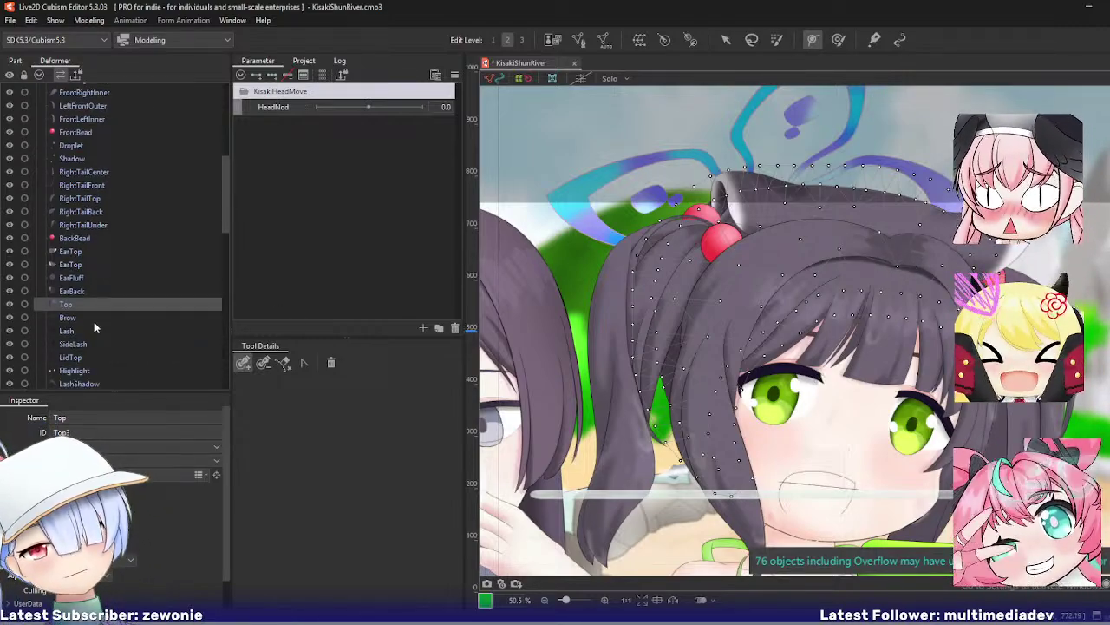
Step: Examine the Brow mesh (Brow3) in mesh edit mode around the eyebrow artwork
click(80, 317)
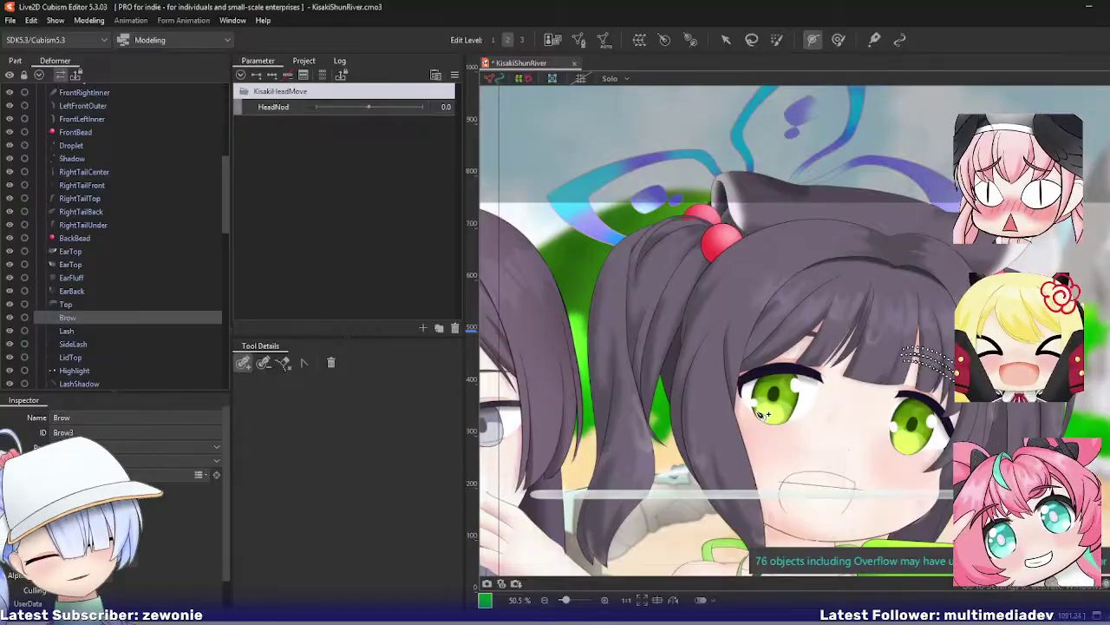
key(ctrl+e)
scroll(955, 391, up, 3)
key(ctrl+e)
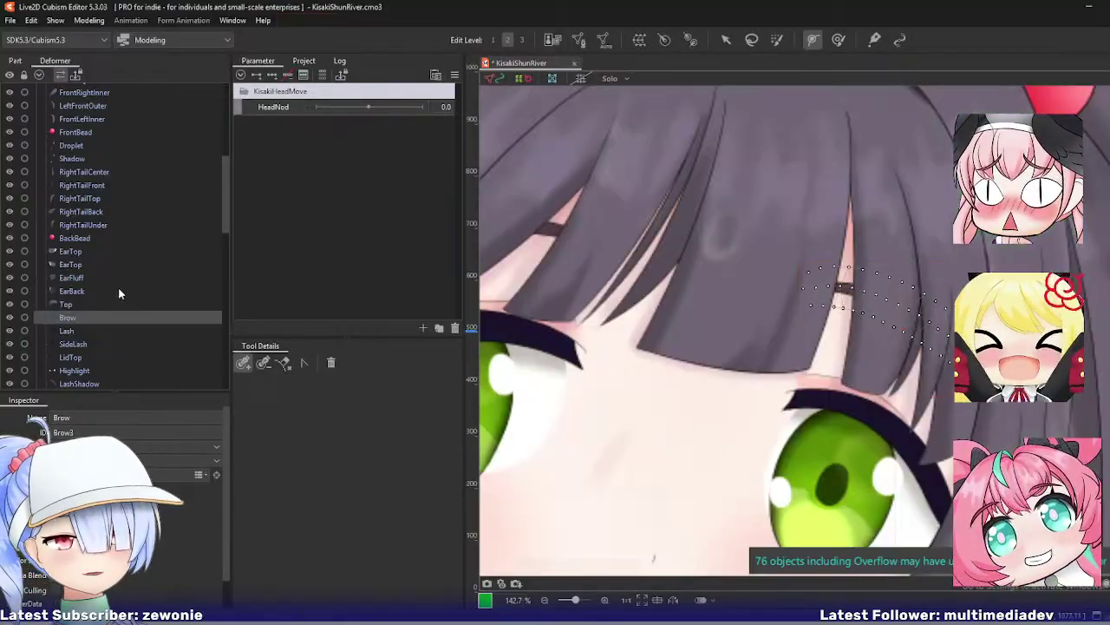
Step: Delete the inner vertices over the lash artwork in the Lash mesh (Lash6), keeping only the outer ring of vertices
click(68, 330)
key(ctrl+e)
drag(772, 319, 537, 208)
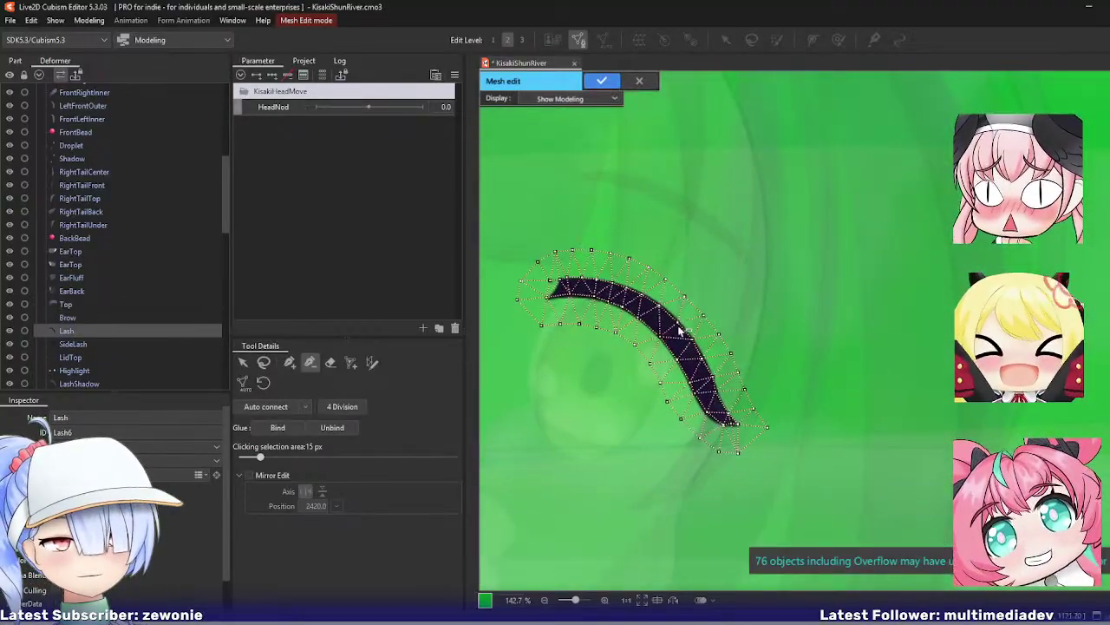
drag(679, 327, 751, 279)
click(265, 363)
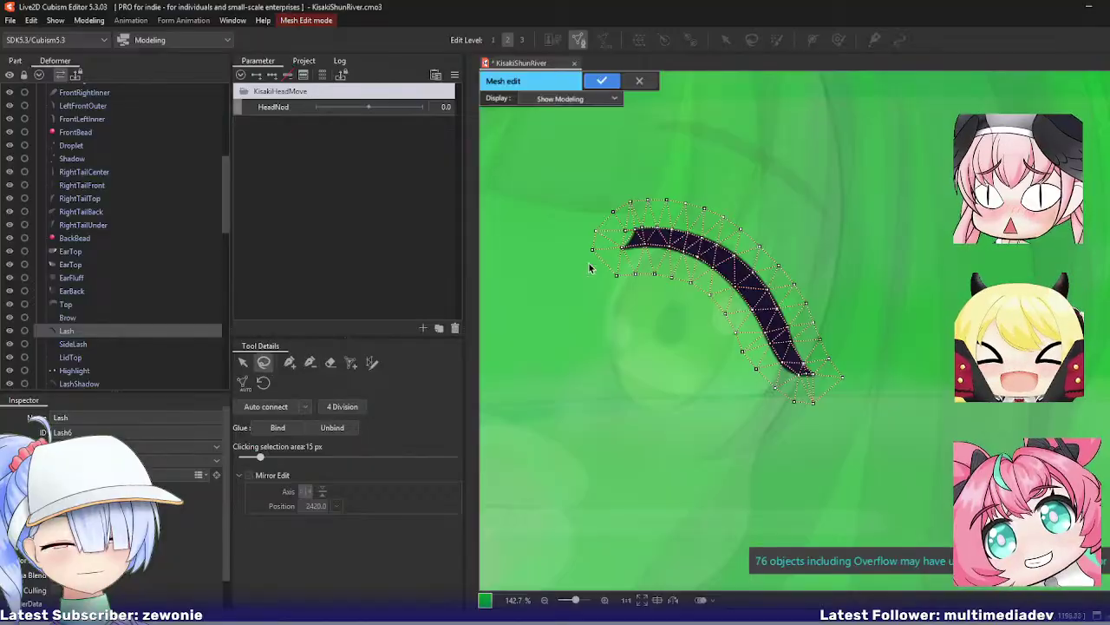
mouse_move(644, 226)
mouse_down()
mouse_move(626, 261)
mouse_move(707, 276)
mouse_move(751, 313)
mouse_move(786, 378)
mouse_move(814, 386)
mouse_move(812, 340)
mouse_move(785, 291)
mouse_move(659, 224)
mouse_up()
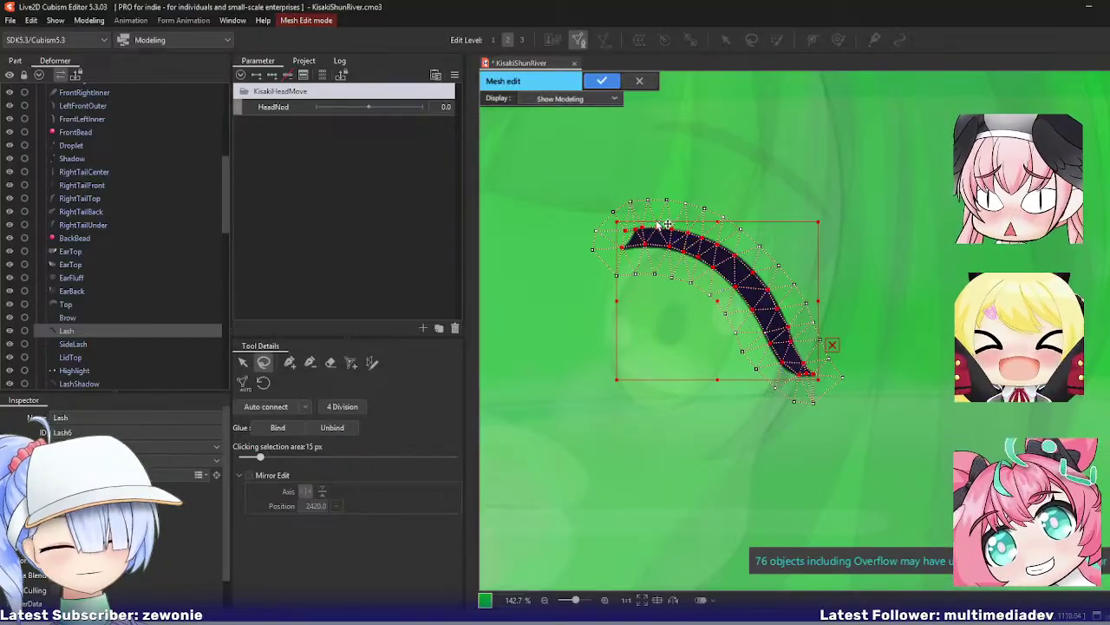
click(666, 223)
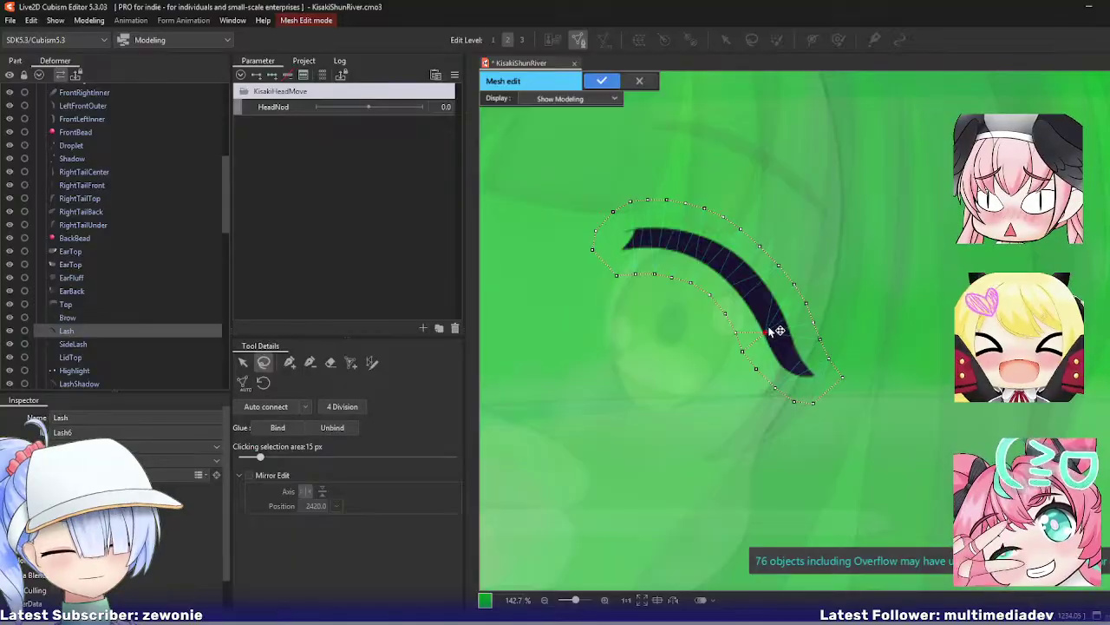
Step: Rebuild the Lash mesh's inner vertices with a stroke fitted along the upper and lower edges of the lash, and confirm it
click(372, 363)
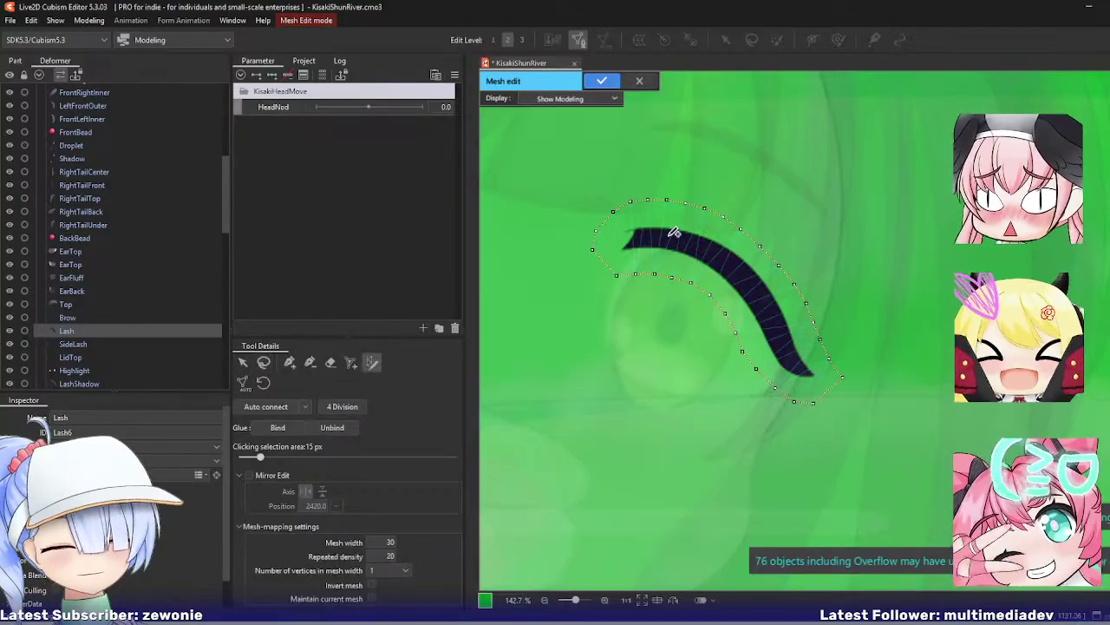
mouse_move(644, 226)
mouse_down()
mouse_move(768, 282)
mouse_move(817, 365)
mouse_move(807, 373)
mouse_move(727, 270)
mouse_move(653, 244)
mouse_move(623, 246)
mouse_move(672, 235)
mouse_move(714, 248)
mouse_move(622, 229)
mouse_up()
scroll(616, 234, up, 3)
drag(694, 231, 660, 227)
mouse_move(731, 246)
mouse_down()
mouse_move(703, 234)
mouse_move(745, 252)
mouse_up()
drag(788, 295, 783, 281)
drag(834, 354, 810, 317)
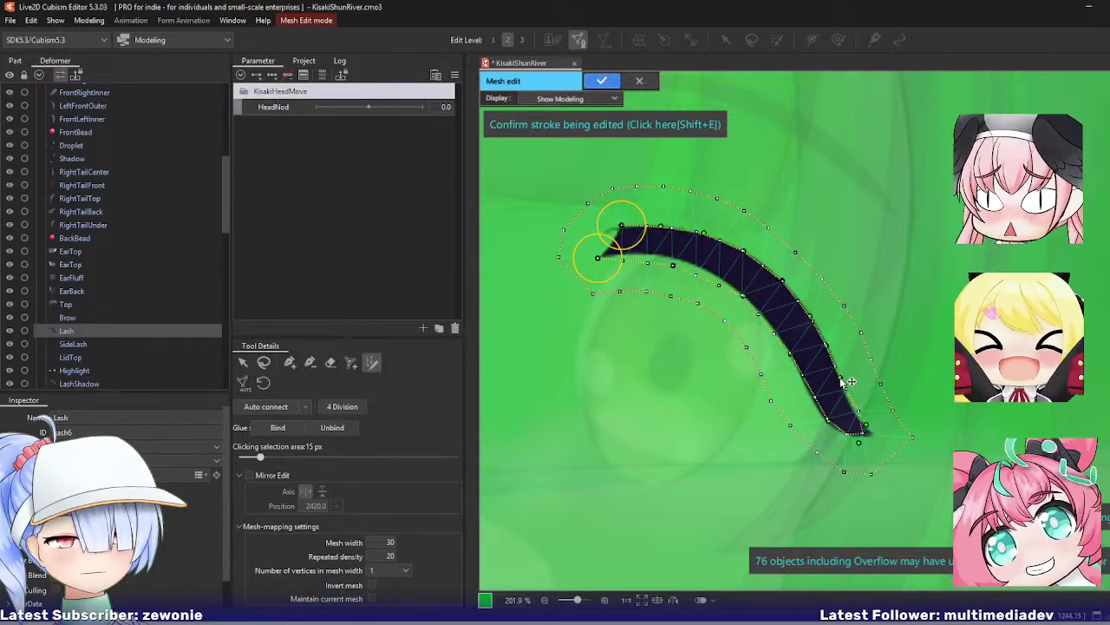
mouse_move(865, 425)
mouse_down()
mouse_move(877, 436)
mouse_move(848, 436)
mouse_move(813, 404)
mouse_up()
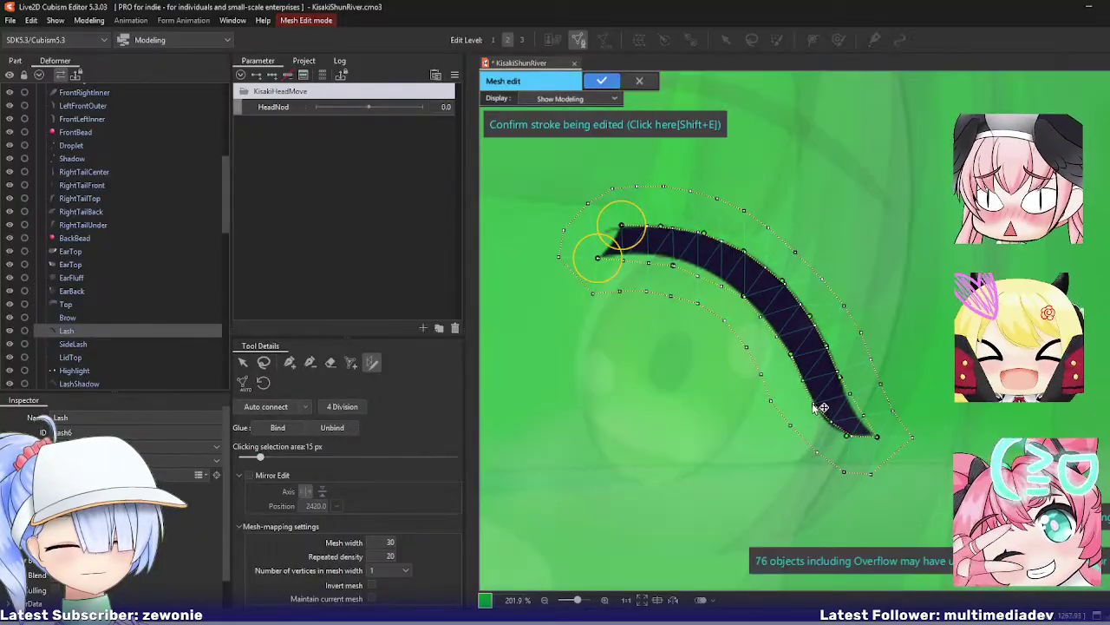
drag(790, 354, 792, 358)
mouse_move(743, 295)
mouse_down()
mouse_move(761, 310)
mouse_move(719, 276)
mouse_move(670, 258)
mouse_move(637, 262)
mouse_up()
key(shift+e)
Step: Examine the SideLash mesh (SideLash3) at the outer corner of the eye
click(128, 343)
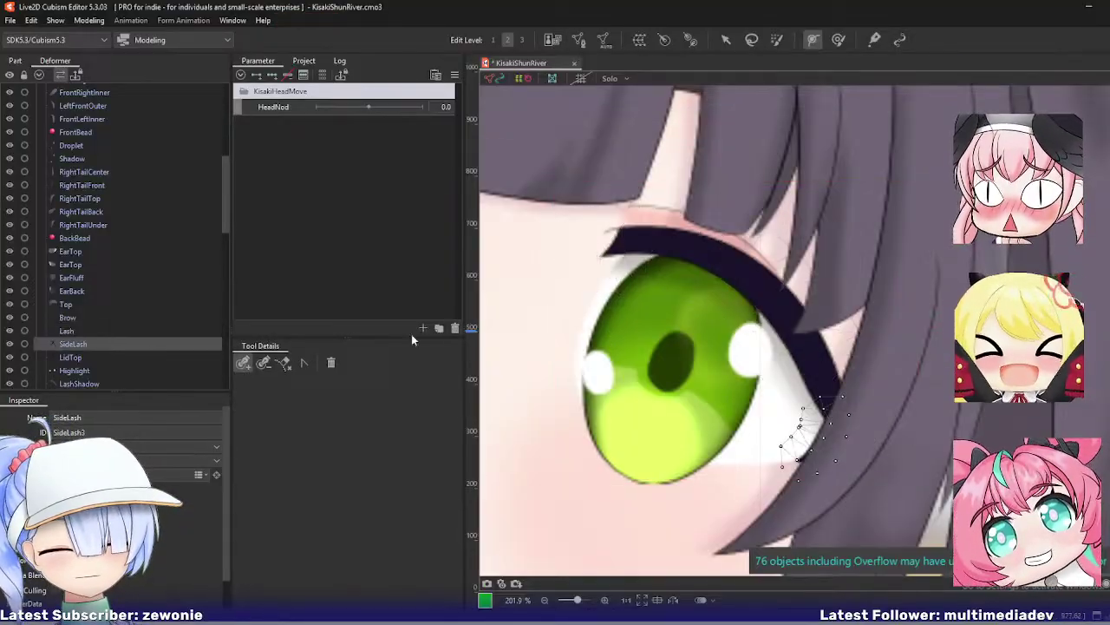
key(shift+e)
drag(707, 377, 641, 299)
scroll(701, 339, up, 2)
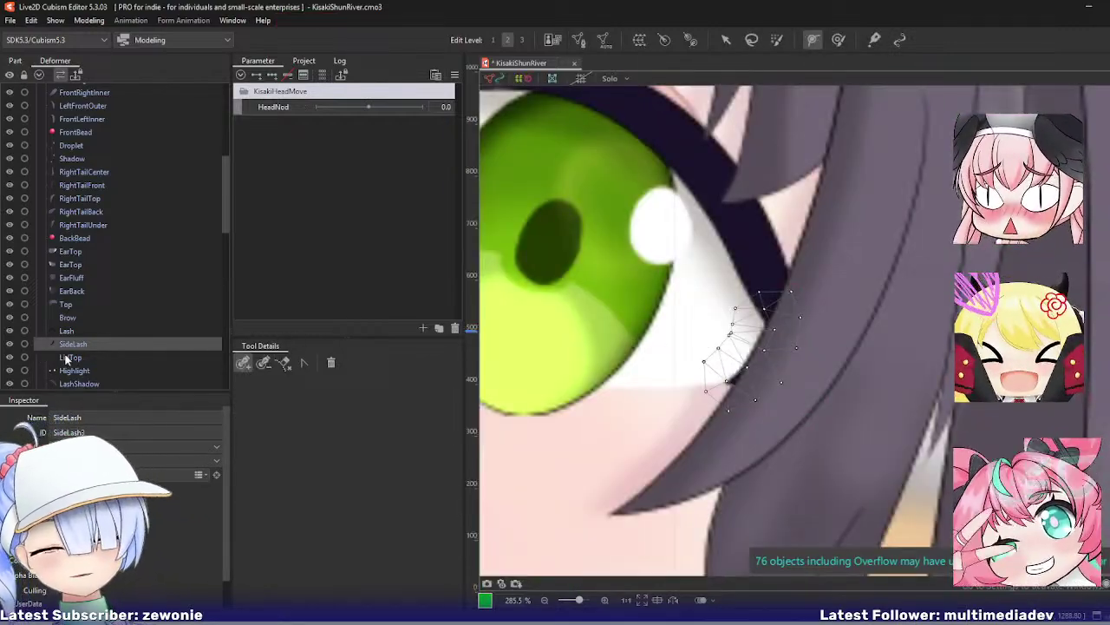
Step: Reposition the inner vertices of the LidTop mesh along the eyelid crease line and apply the mesh edit
click(69, 356)
double_click(742, 301)
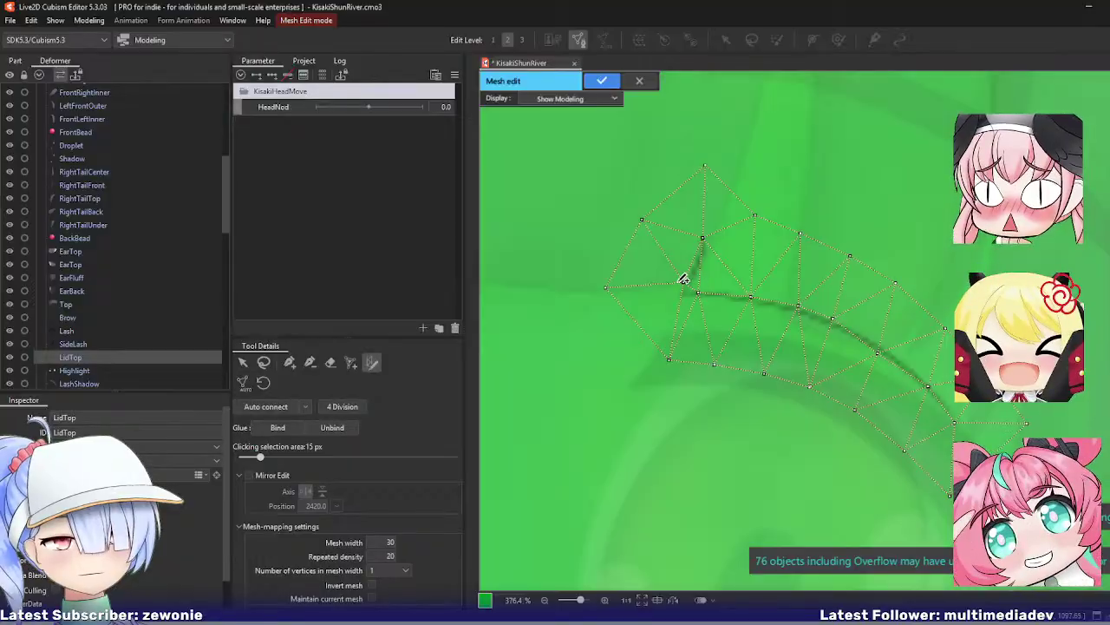
click(290, 363)
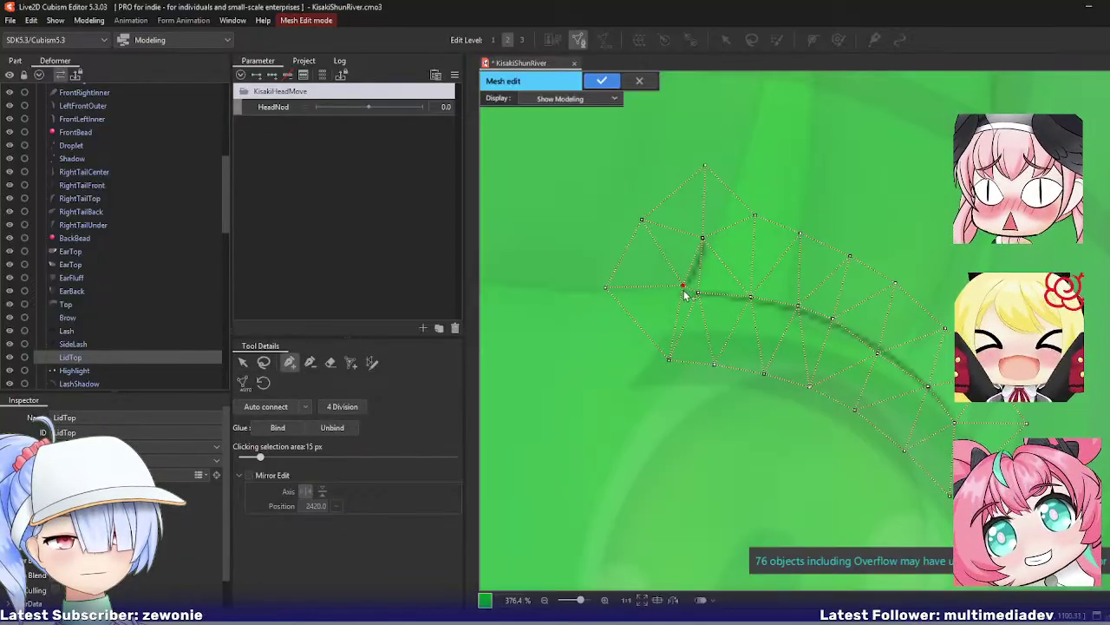
drag(698, 294, 911, 363)
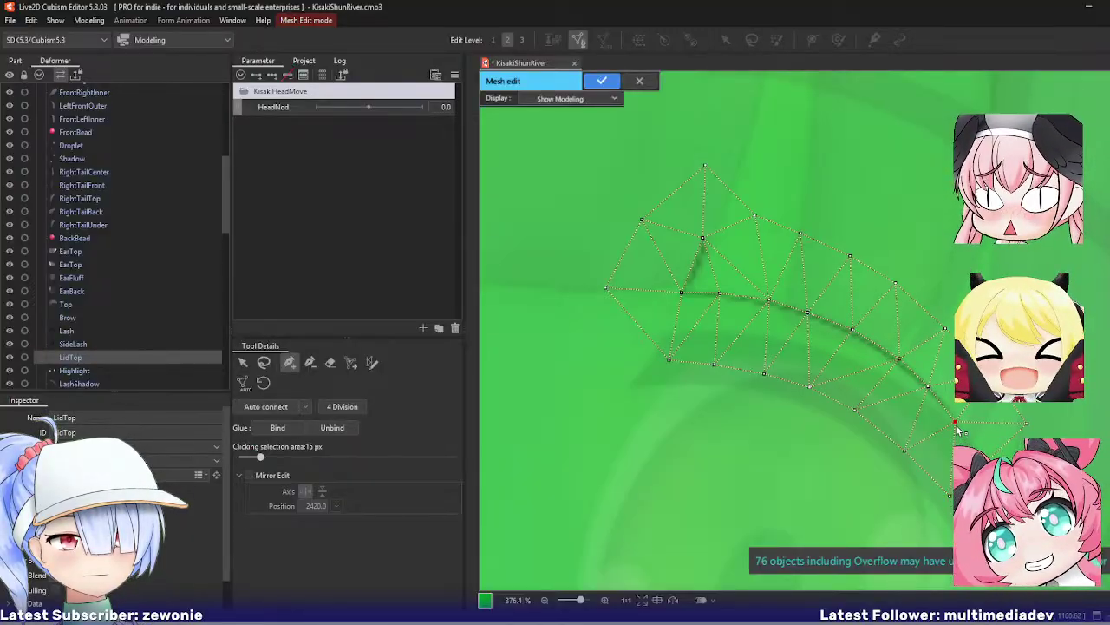
key(Return)
Step: Fit the inner vertices of the Highlight mesh to the outline of the smaller white highlight spot
click(76, 371)
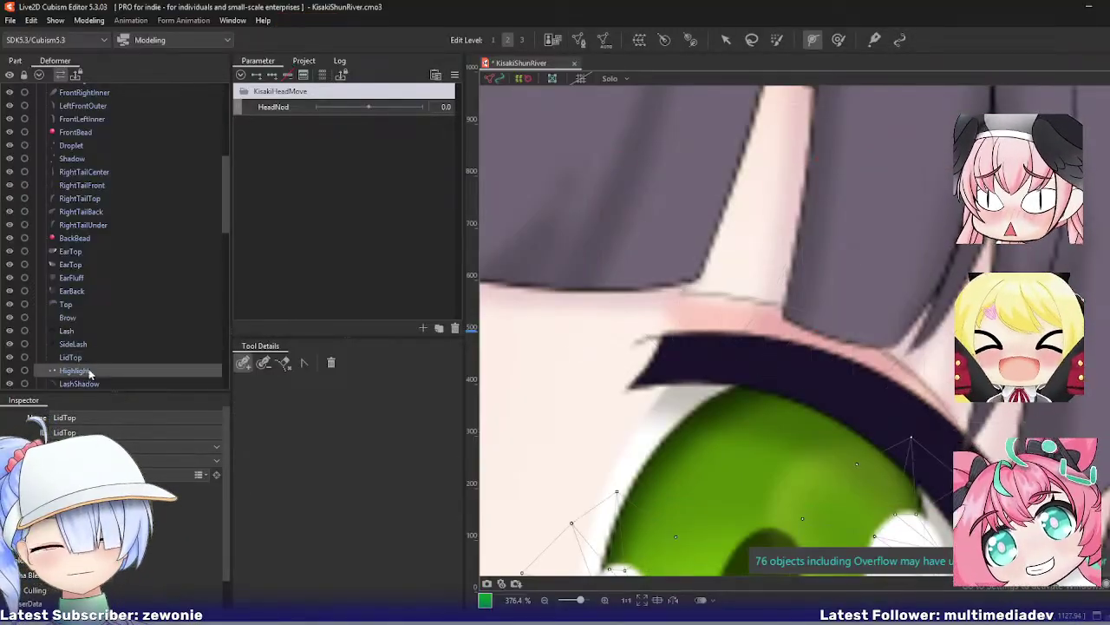
key(f)
key(ctrl+e)
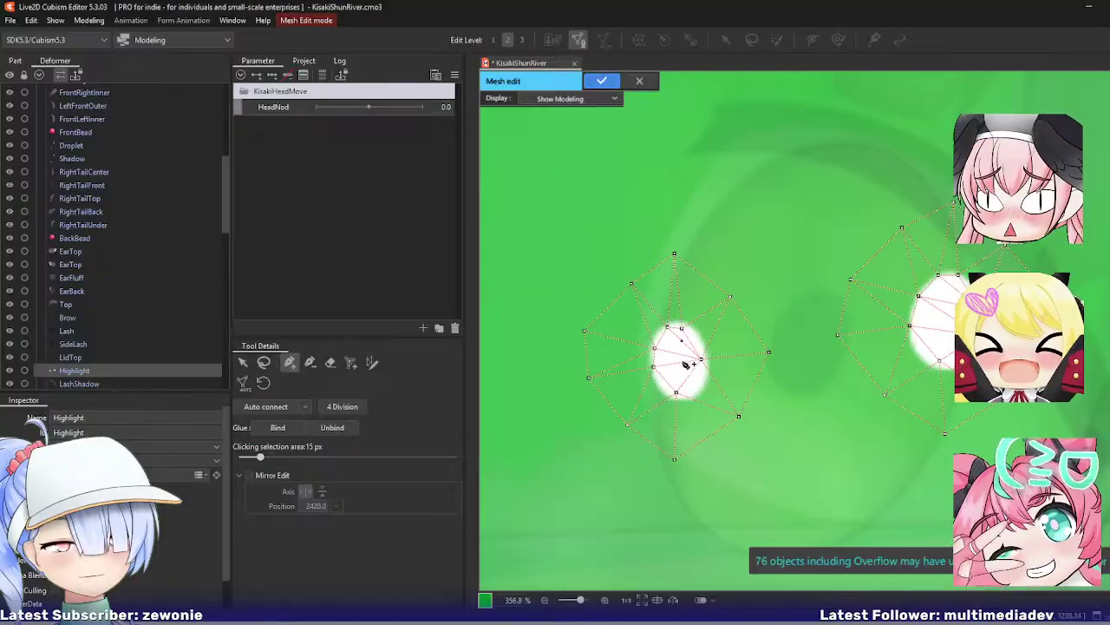
drag(676, 392, 682, 401)
drag(701, 359, 657, 377)
drag(682, 328, 649, 347)
click(671, 326)
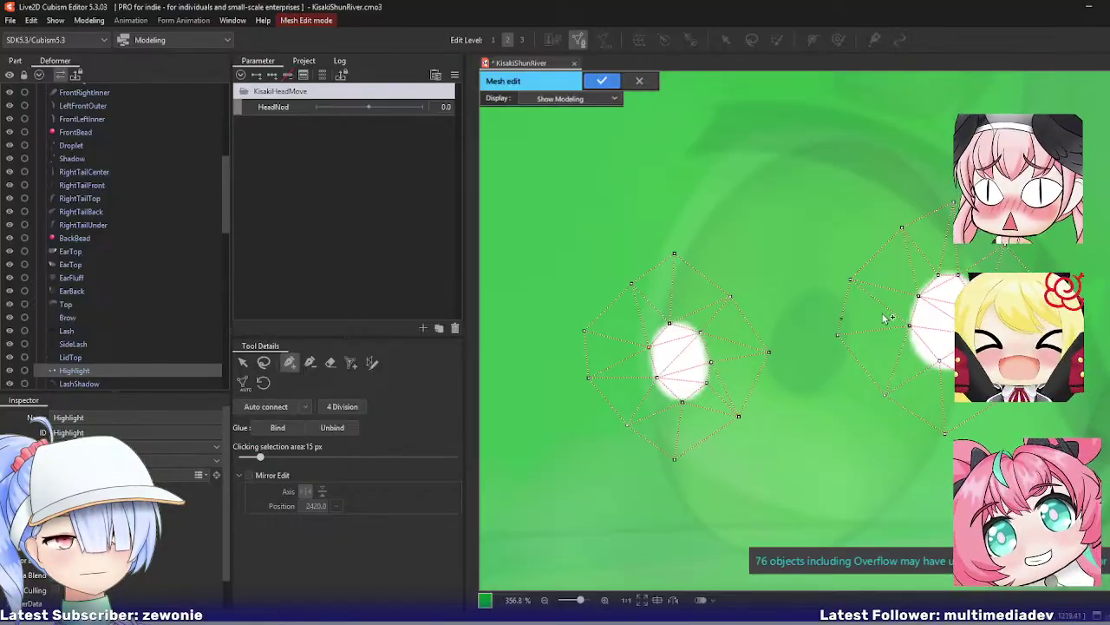
Step: Connect the two parts of the Highlight mesh with edges between their uppermost and lowermost outer vertices
scroll(837, 348, down, 2)
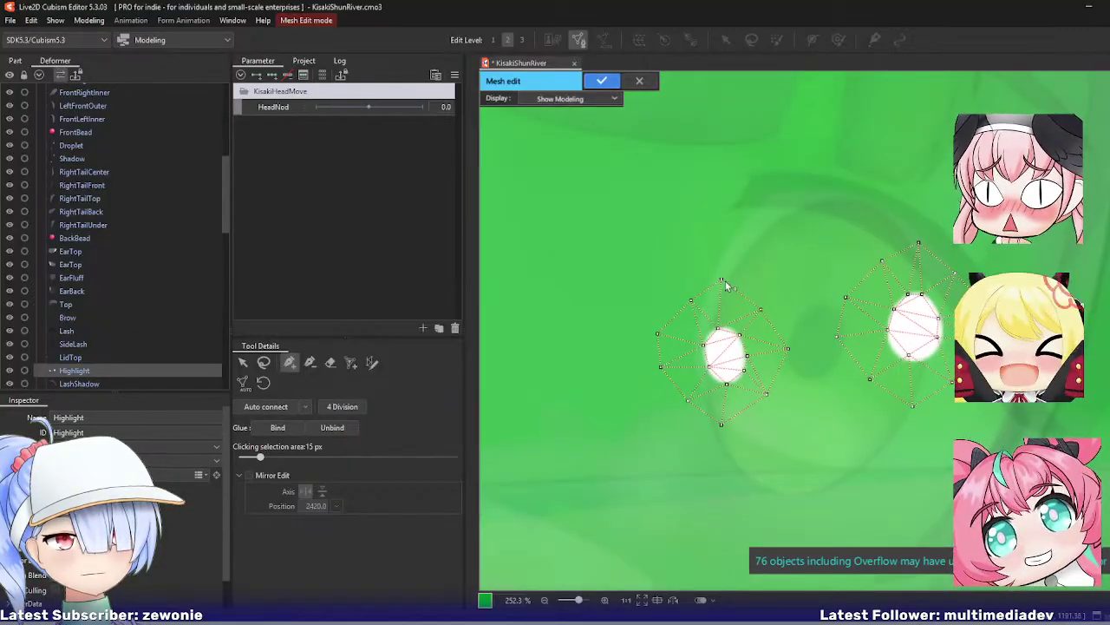
drag(722, 280, 918, 244)
click(721, 424)
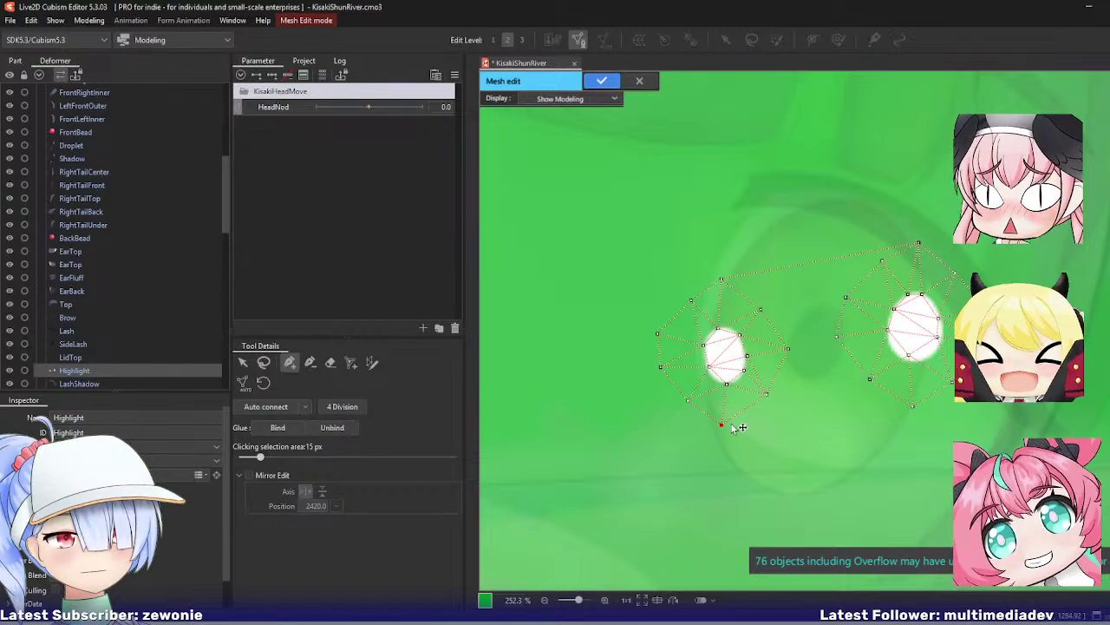
drag(722, 424, 912, 405)
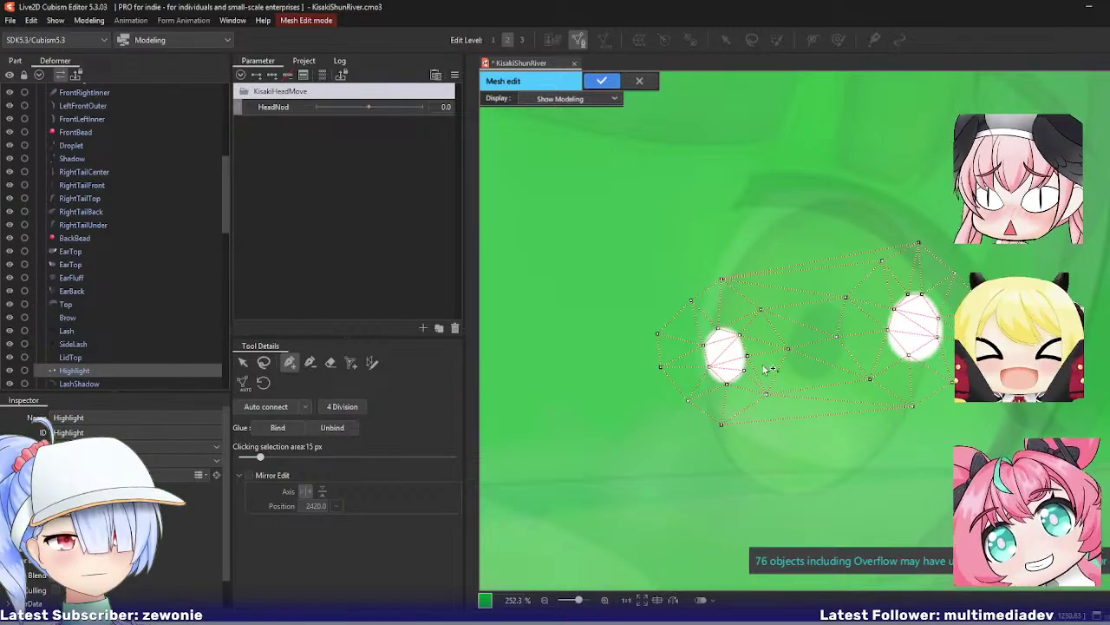
Step: Erase the outer vertices between the two spots of the Highlight mesh and apply the mesh edit
click(330, 362)
mouse_move(744, 312)
mouse_down()
mouse_move(781, 357)
mouse_move(771, 386)
mouse_up()
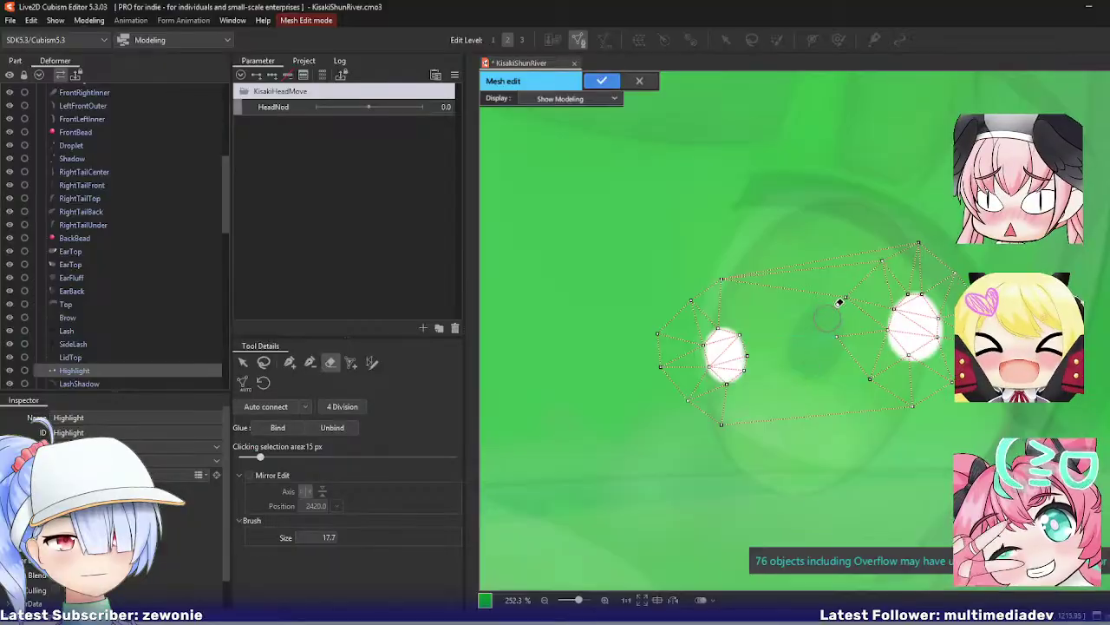
mouse_move(838, 302)
mouse_down()
mouse_move(875, 266)
mouse_move(887, 268)
mouse_move(850, 339)
mouse_move(874, 382)
mouse_move(812, 375)
mouse_up()
key(ctrl+e)
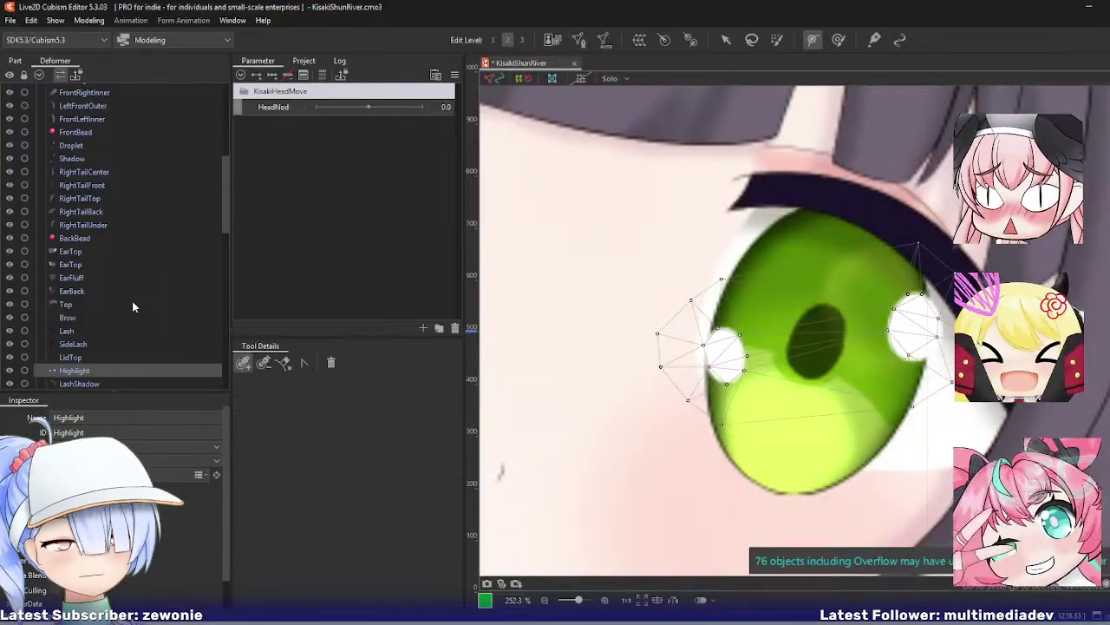
Step: Examine the LashShadow mesh in and out of mesh edit mode
click(83, 385)
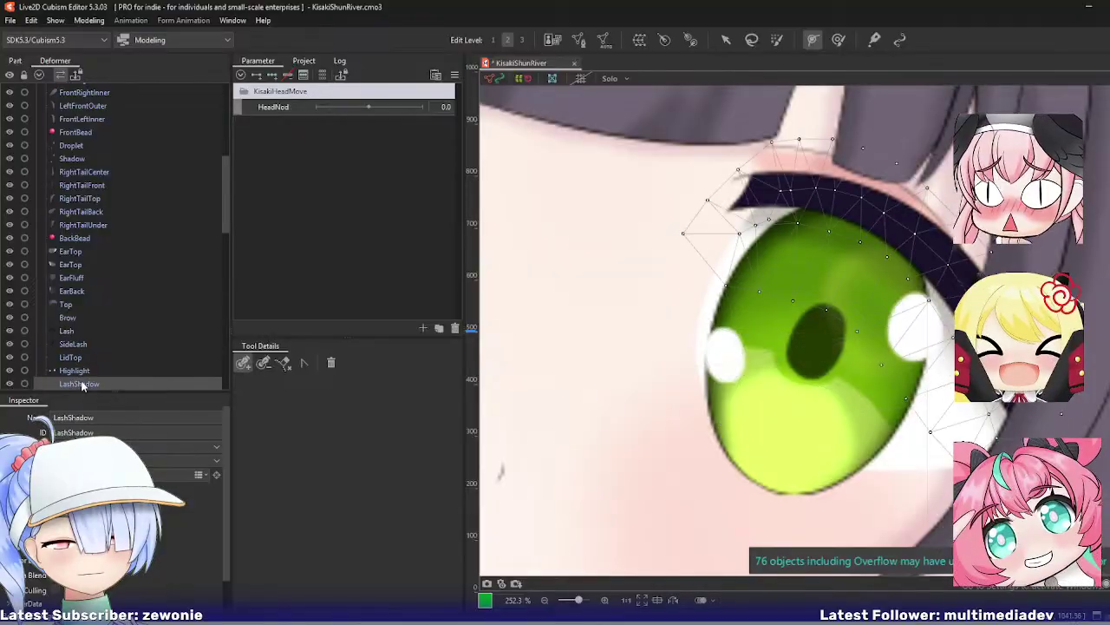
key(ctrl+e)
key(ctrl+e)
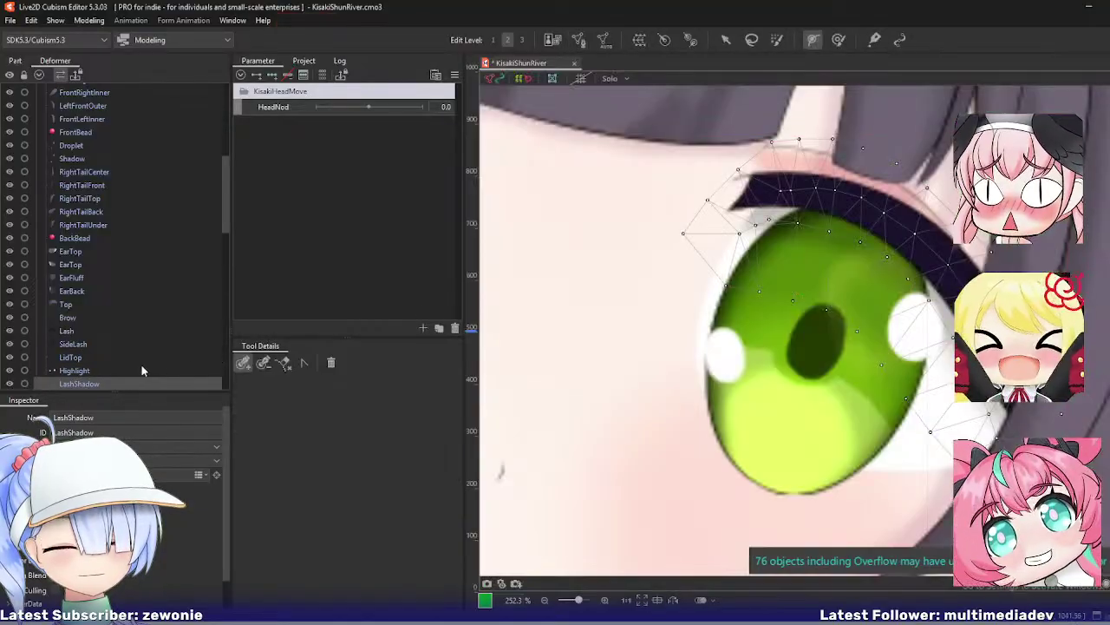
Step: Add and reposition vertices along the iris outline in the Iris mesh (Iris3) so they follow its dark edge
scroll(143, 370, down, 2)
click(69, 300)
key(ctrl+e)
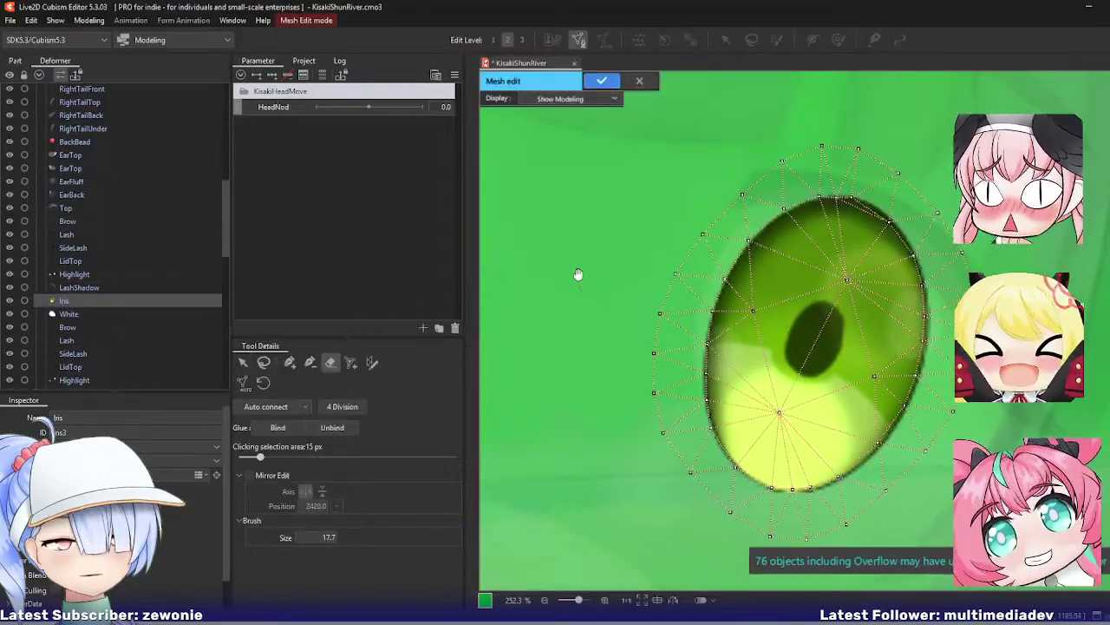
drag(578, 274, 547, 269)
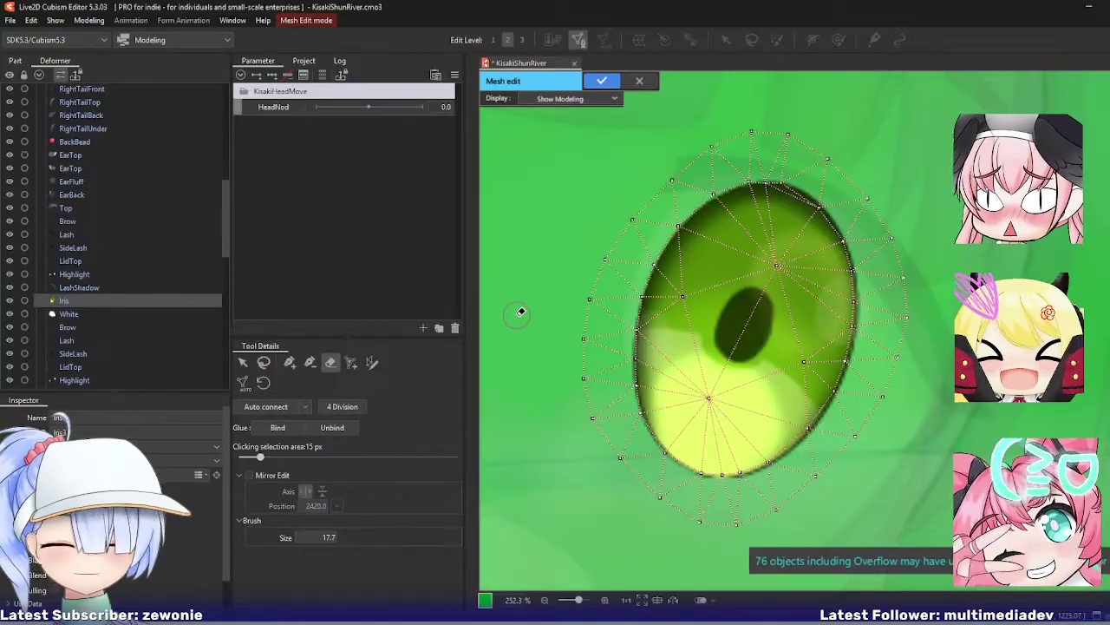
click(289, 362)
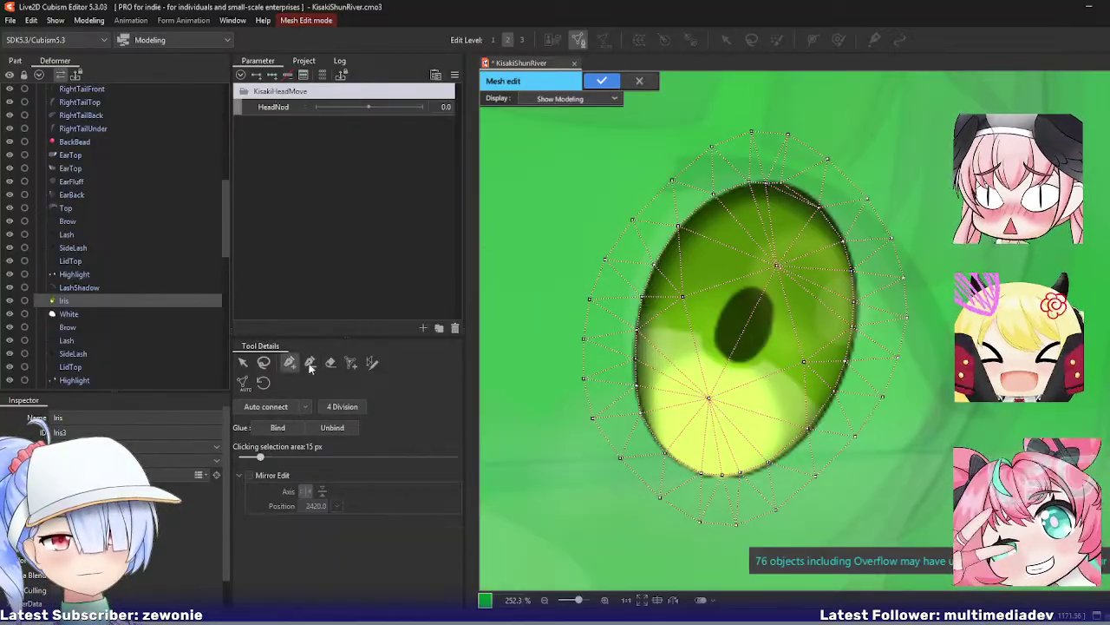
click(706, 202)
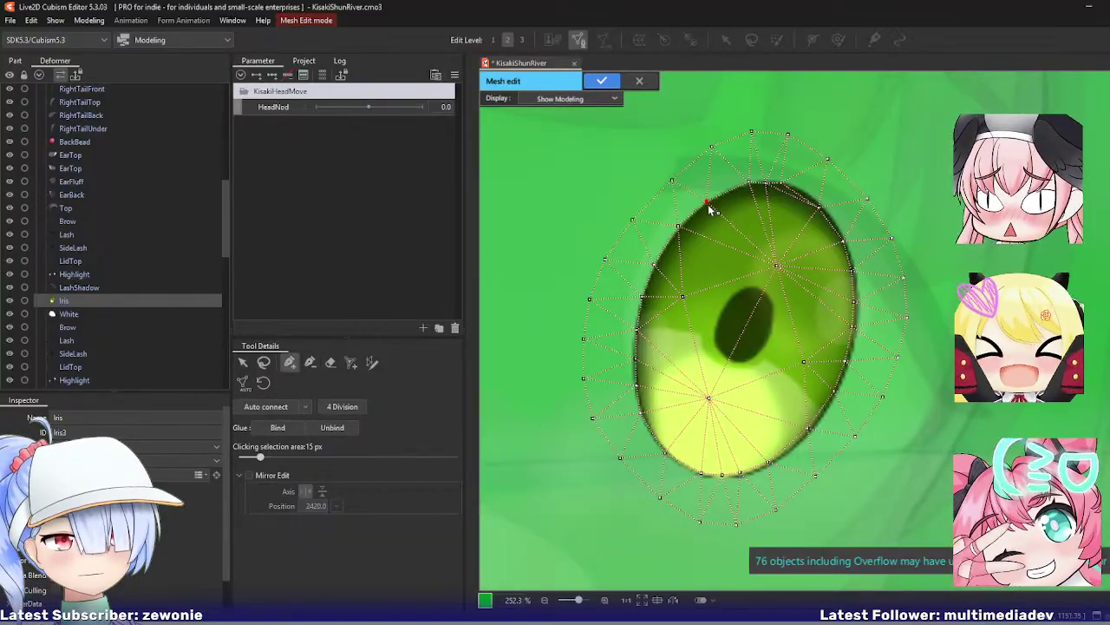
click(757, 184)
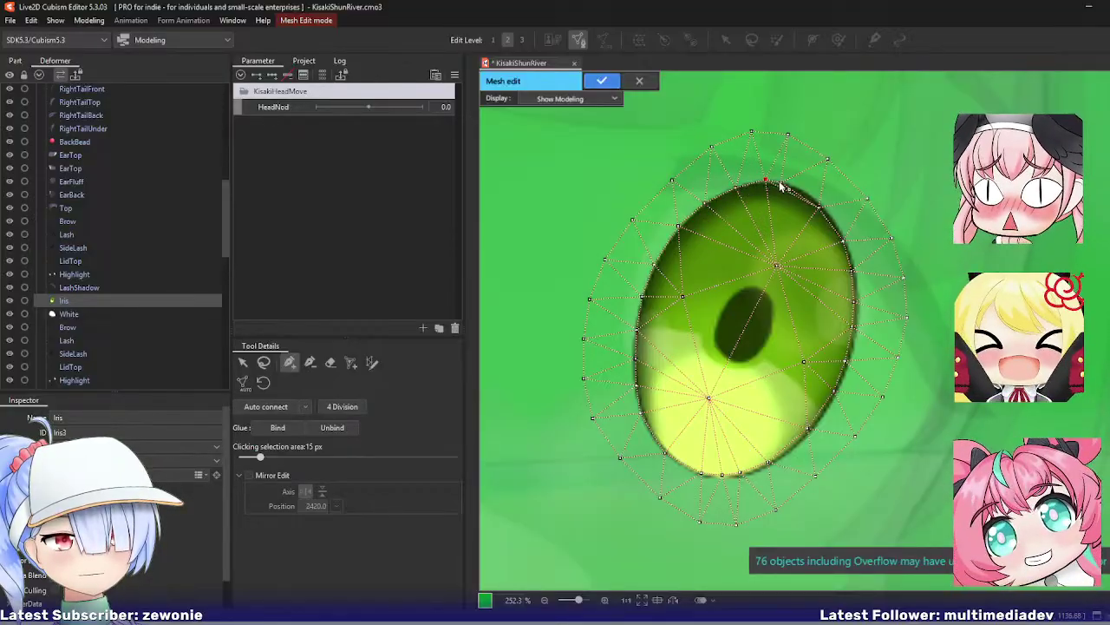
click(830, 214)
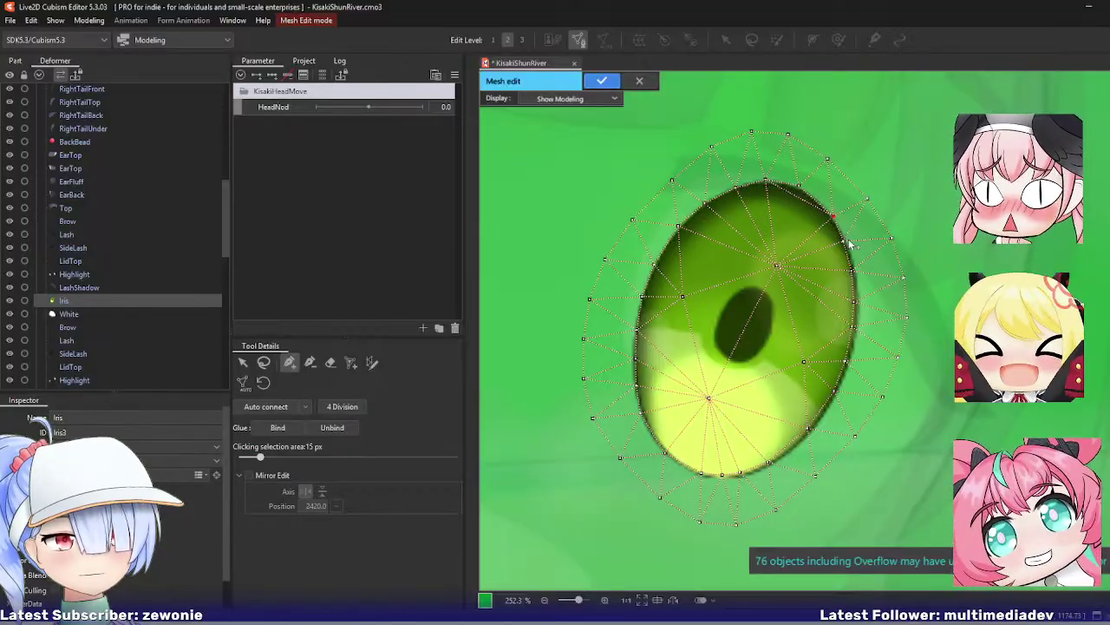
click(849, 247)
click(857, 330)
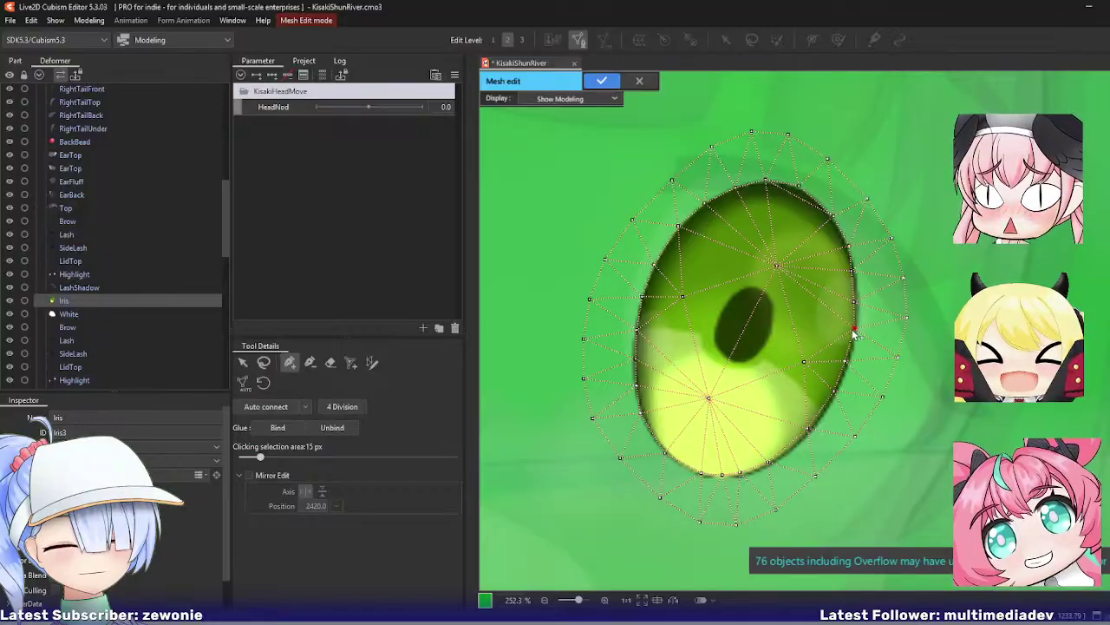
click(809, 432)
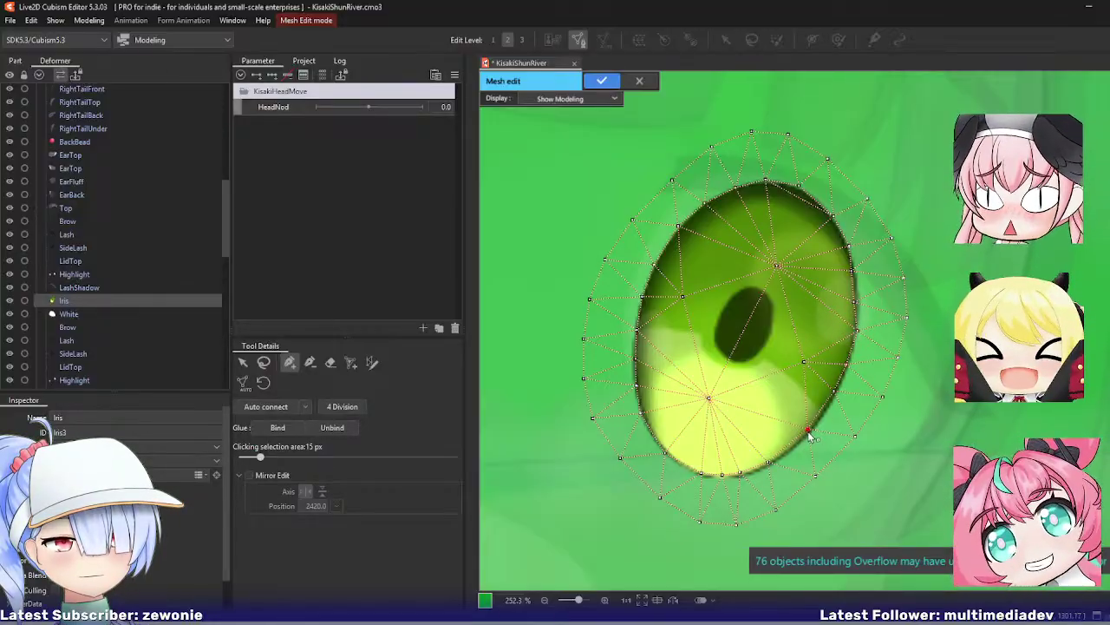
click(726, 475)
click(692, 472)
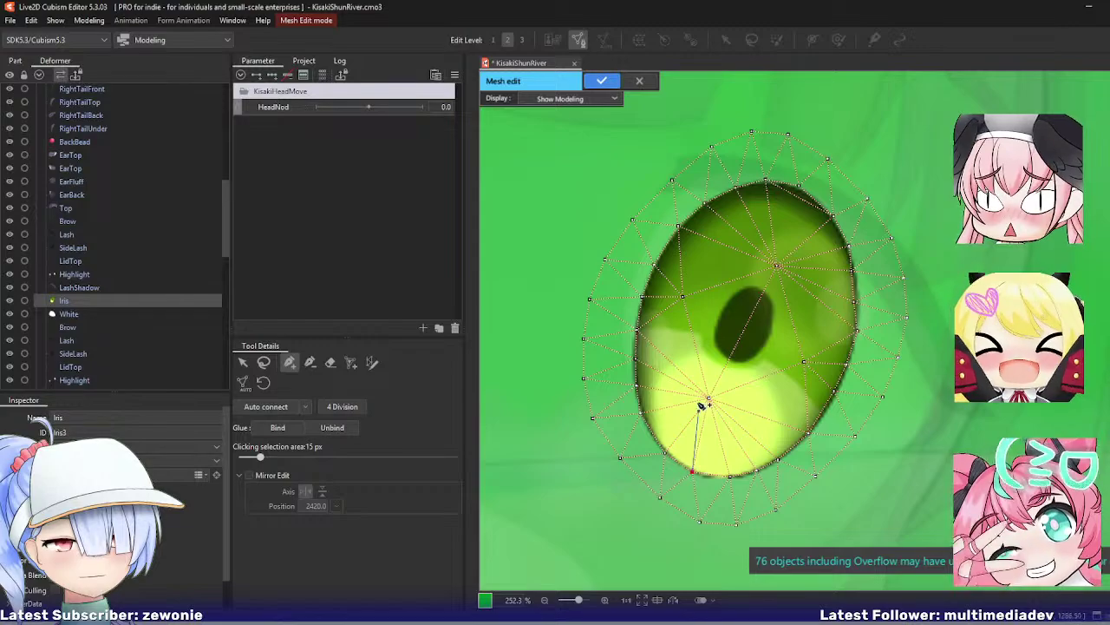
Step: Erase the Iris mesh's interior vertices and place a single central vertex on the pupil
click(330, 362)
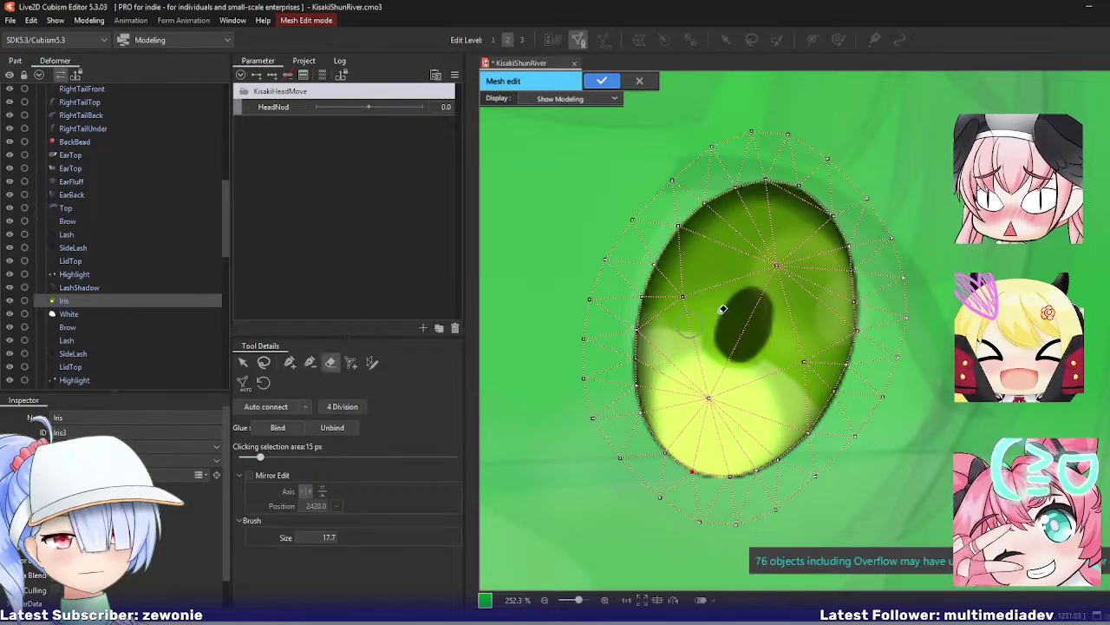
mouse_move(709, 389)
mouse_down()
mouse_move(818, 370)
mouse_move(823, 326)
mouse_move(784, 269)
mouse_move(800, 350)
mouse_up()
click(289, 362)
click(747, 325)
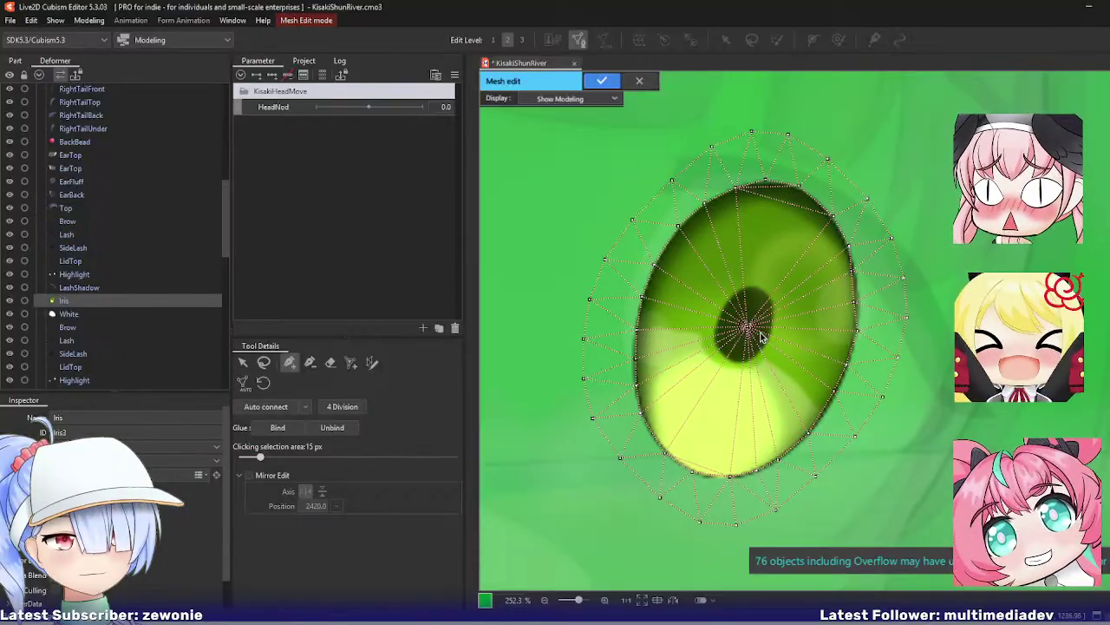
Step: Apply the Iris mesh edit and open the White mesh (White3) for mesh editing
key(Return)
click(83, 317)
key(ctrl+e)
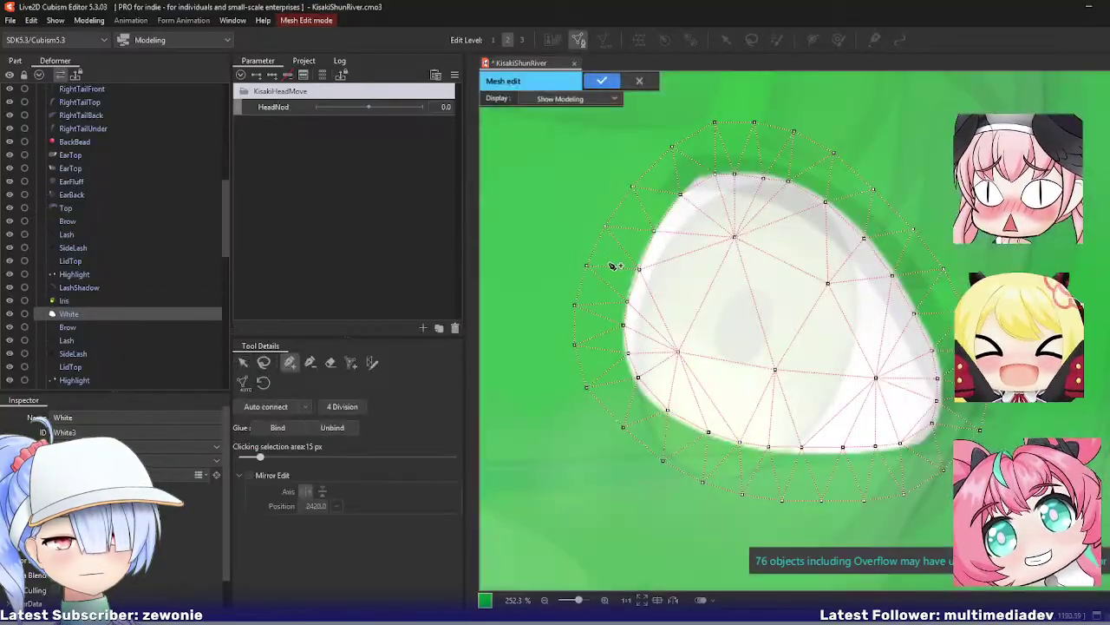
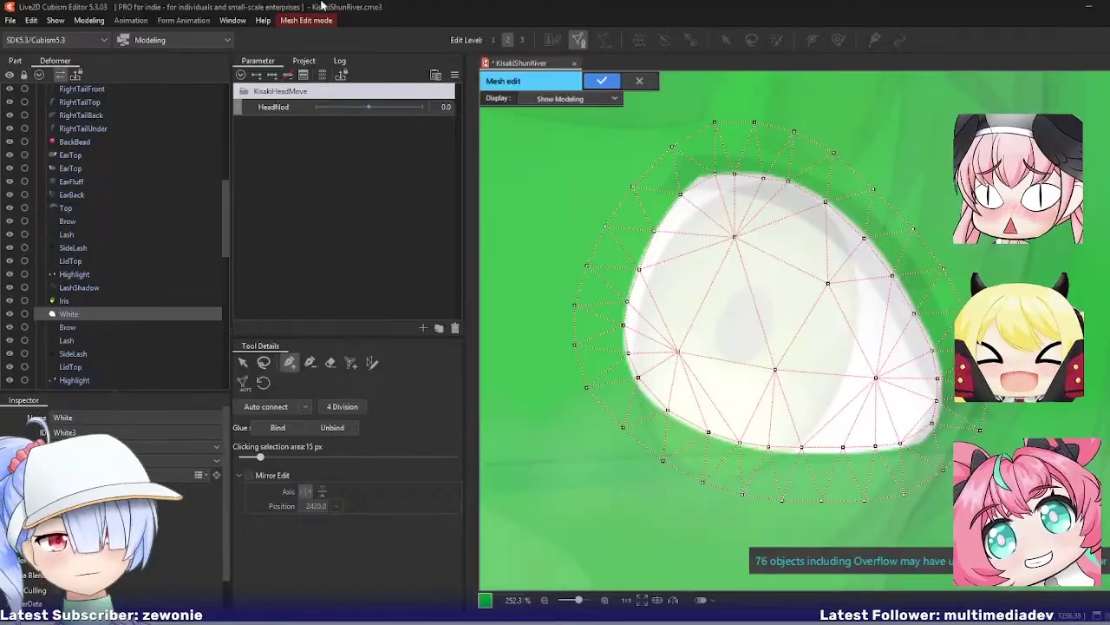
Step: Reposition the White mesh's vertices along the upper edge of the eye white, moving the upper interior vertex onto its upper-left outline
scroll(727, 262, down, 2)
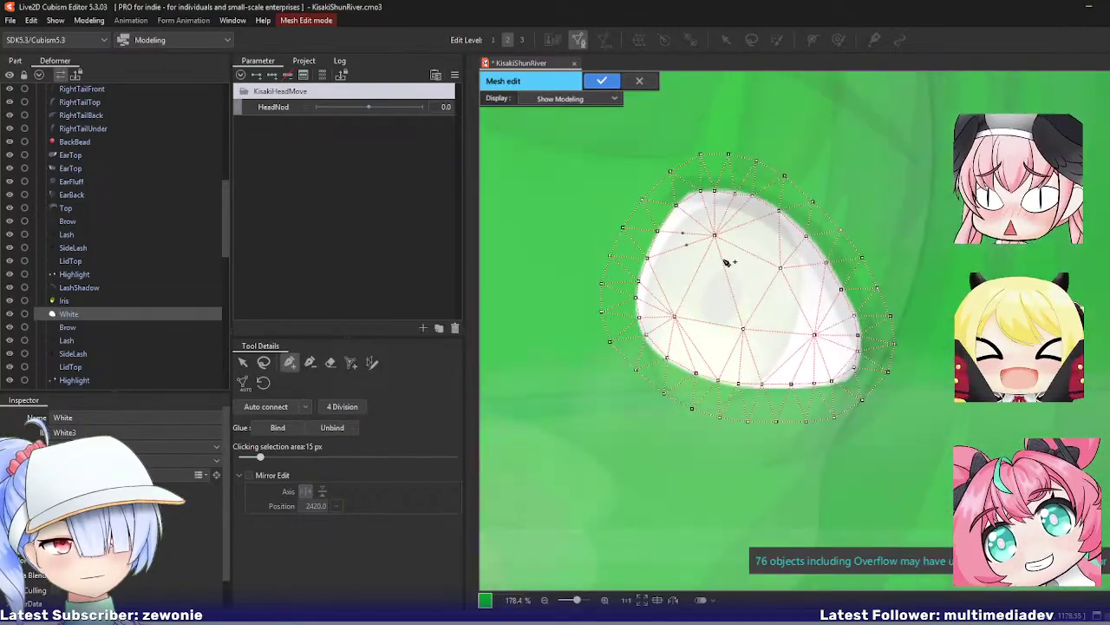
drag(727, 262, 651, 250)
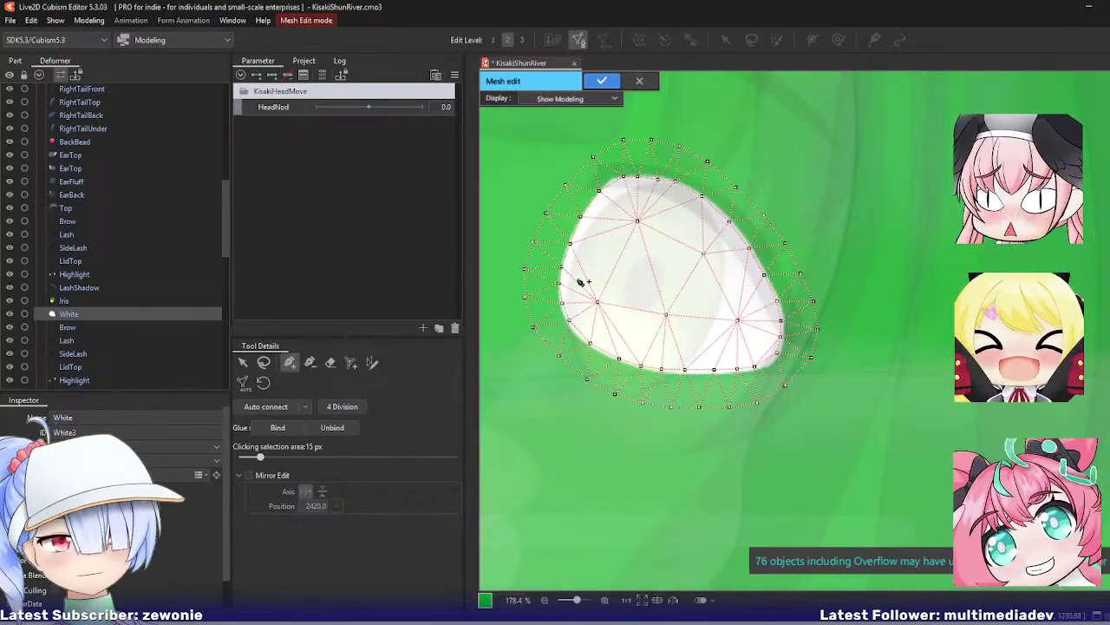
click(291, 361)
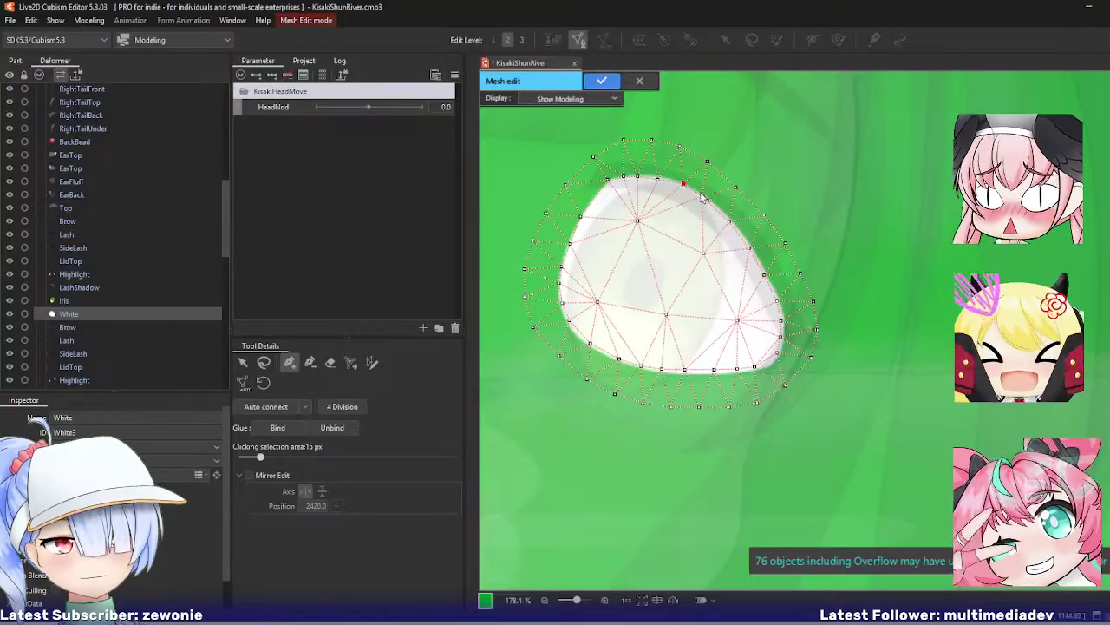
click(735, 224)
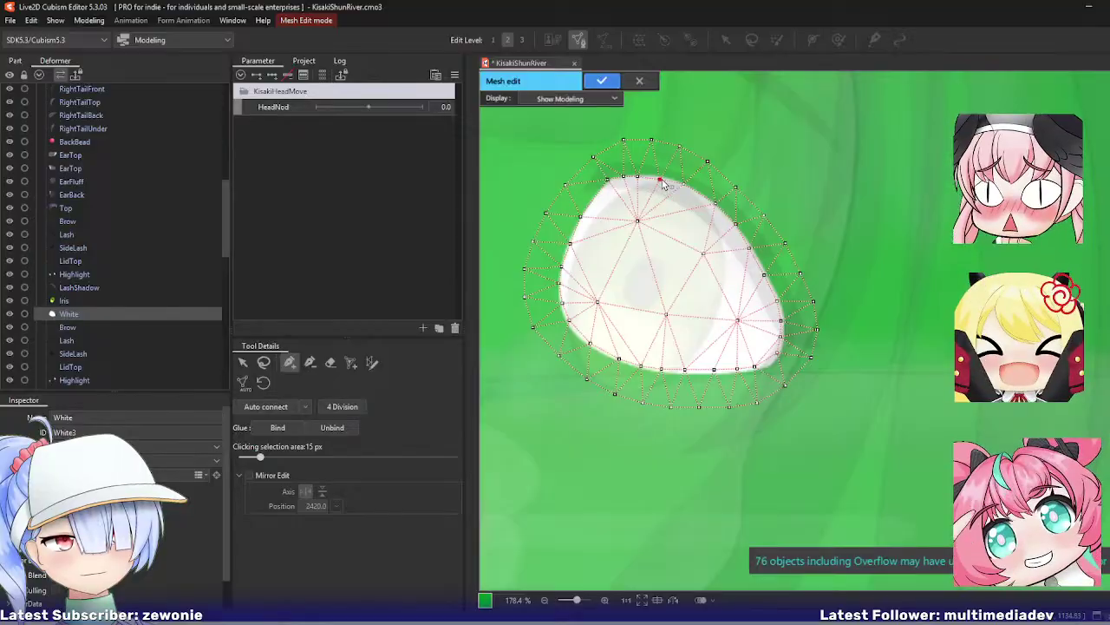
click(694, 188)
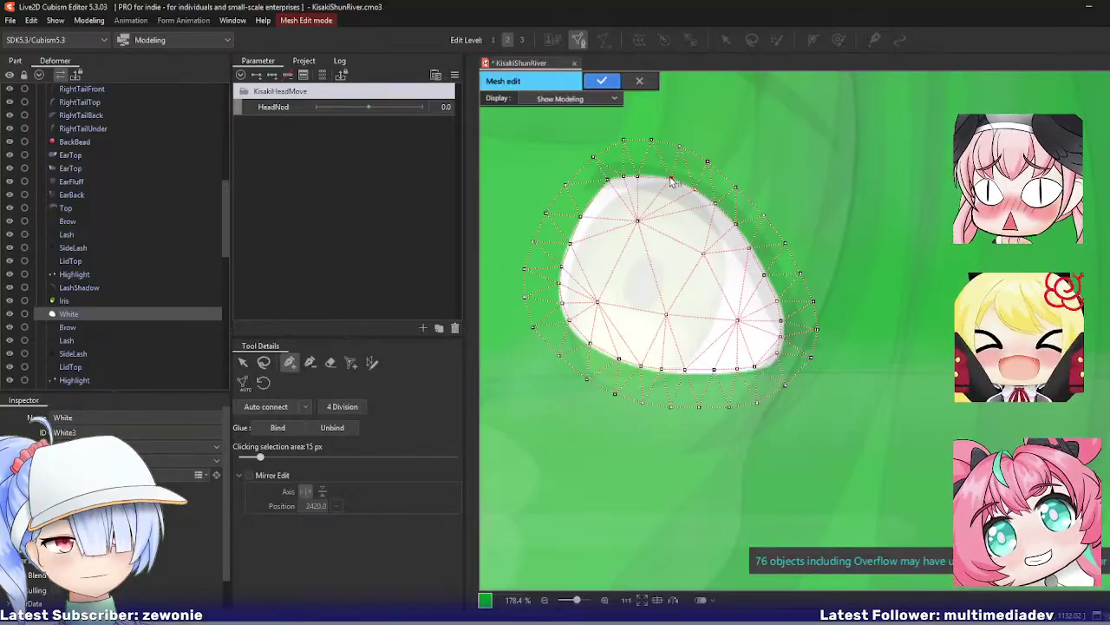
click(624, 177)
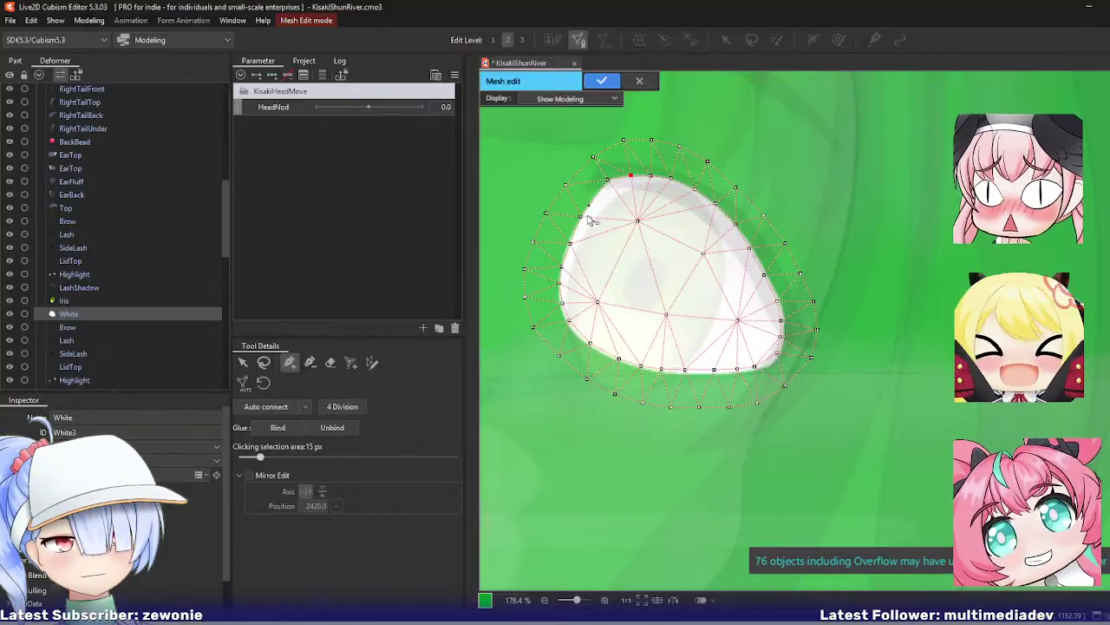
drag(637, 219, 593, 200)
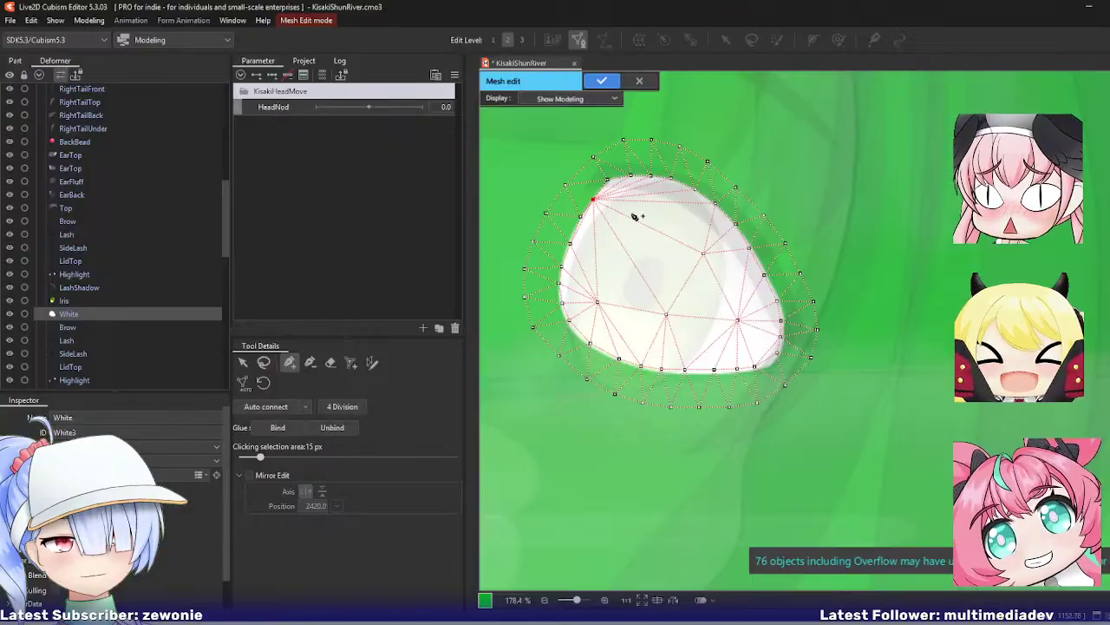
Step: Erase the White mesh's remaining interior vertices and shift the left-side vertices onto the eye white's edge
click(330, 362)
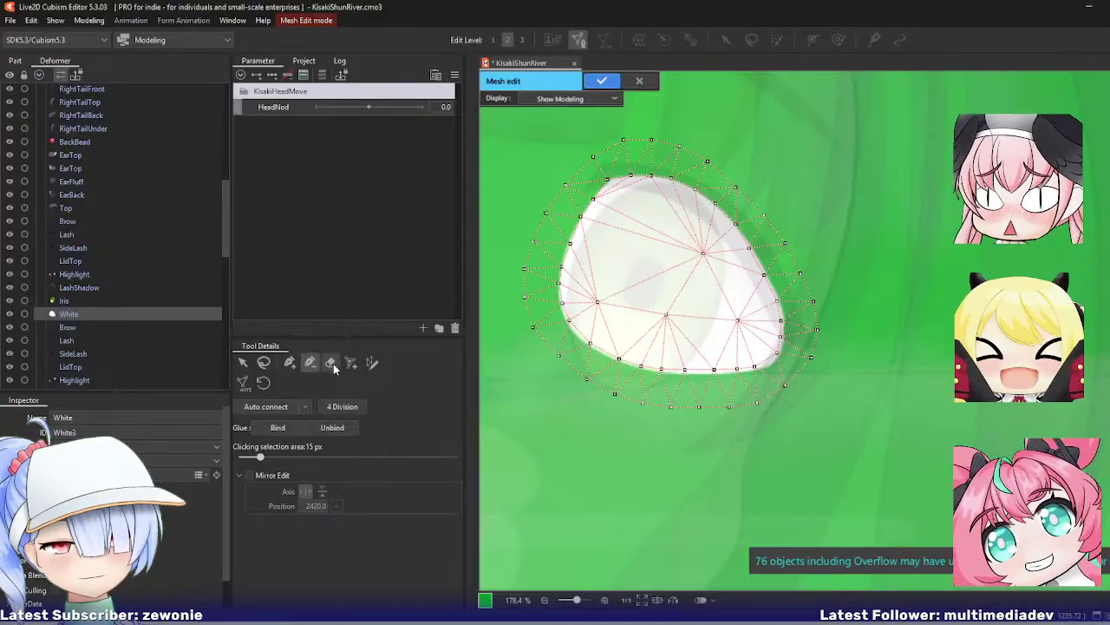
mouse_move(588, 295)
mouse_down()
mouse_move(729, 327)
mouse_move(732, 300)
mouse_move(700, 260)
mouse_move(668, 313)
mouse_move(599, 324)
mouse_up()
click(289, 361)
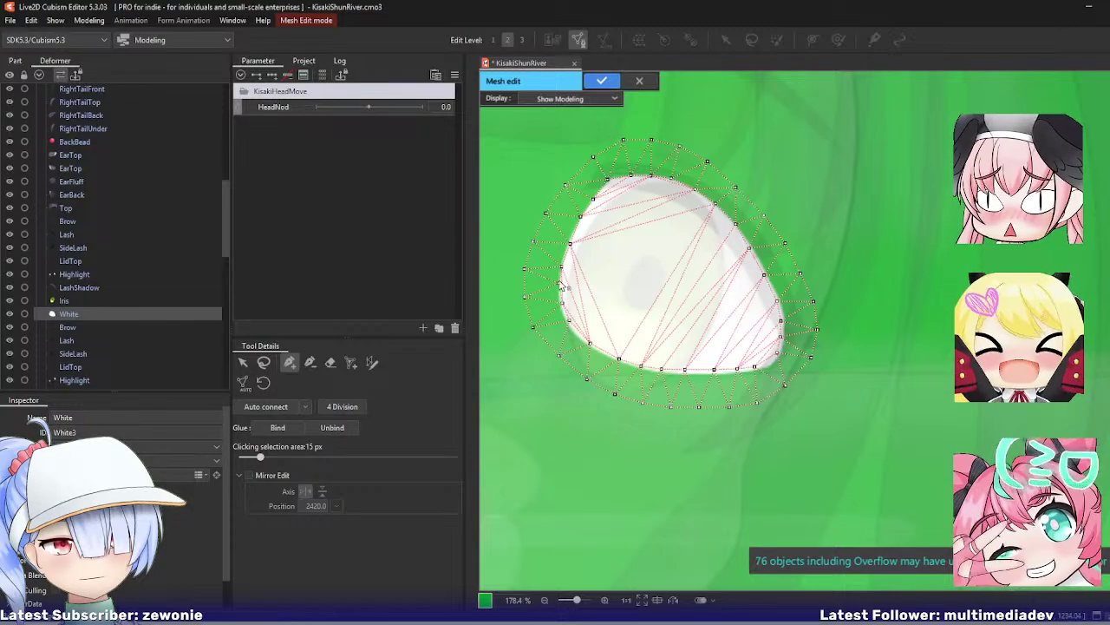
click(570, 237)
mouse_move(561, 266)
mouse_down()
mouse_move(564, 254)
mouse_move(560, 277)
mouse_up()
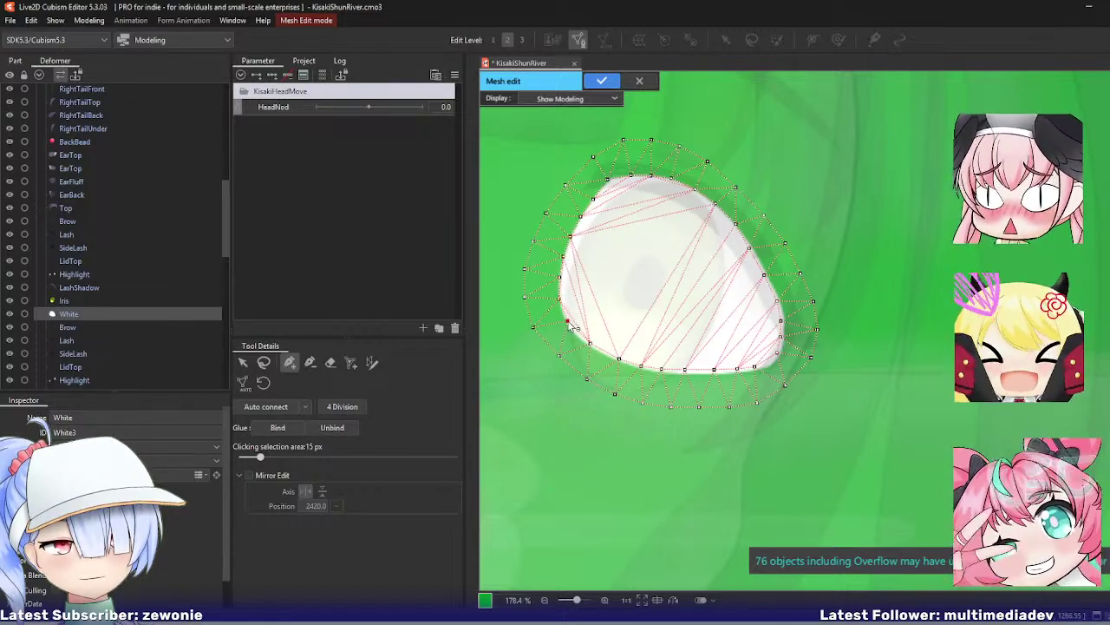
Step: Reposition the White mesh's vertices along the lower edge of the eye white, from its lower-left curve to the lower-right corner
click(585, 343)
drag(619, 358, 662, 372)
click(689, 373)
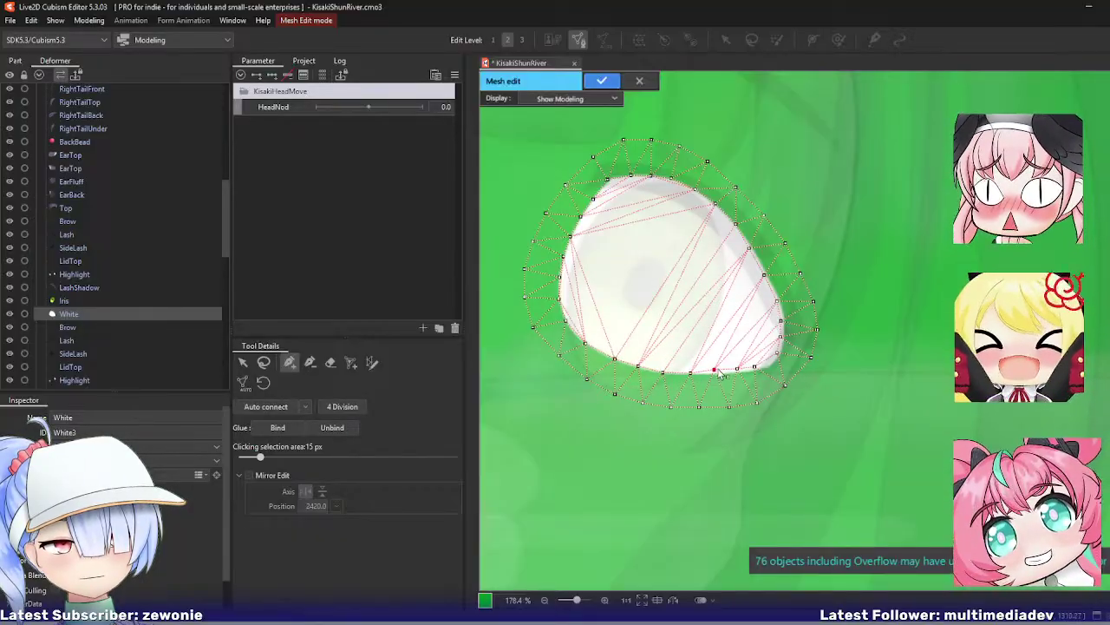
click(715, 372)
click(742, 372)
click(766, 369)
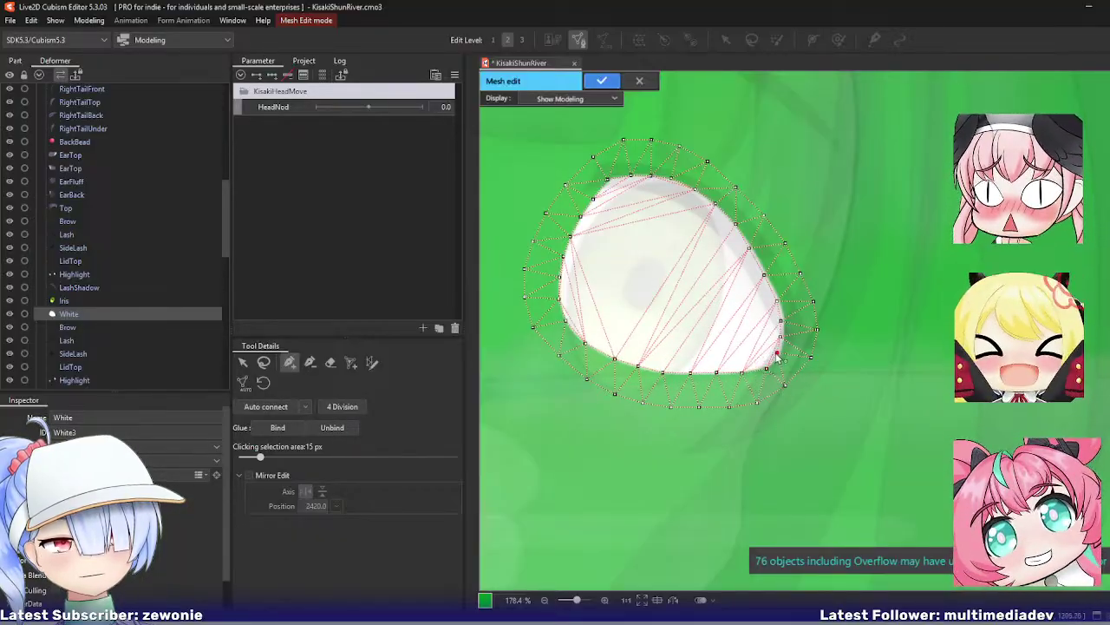
Step: Align the White mesh's right-side vertices with the eye white's edge and apply the mesh edit
click(784, 332)
click(784, 305)
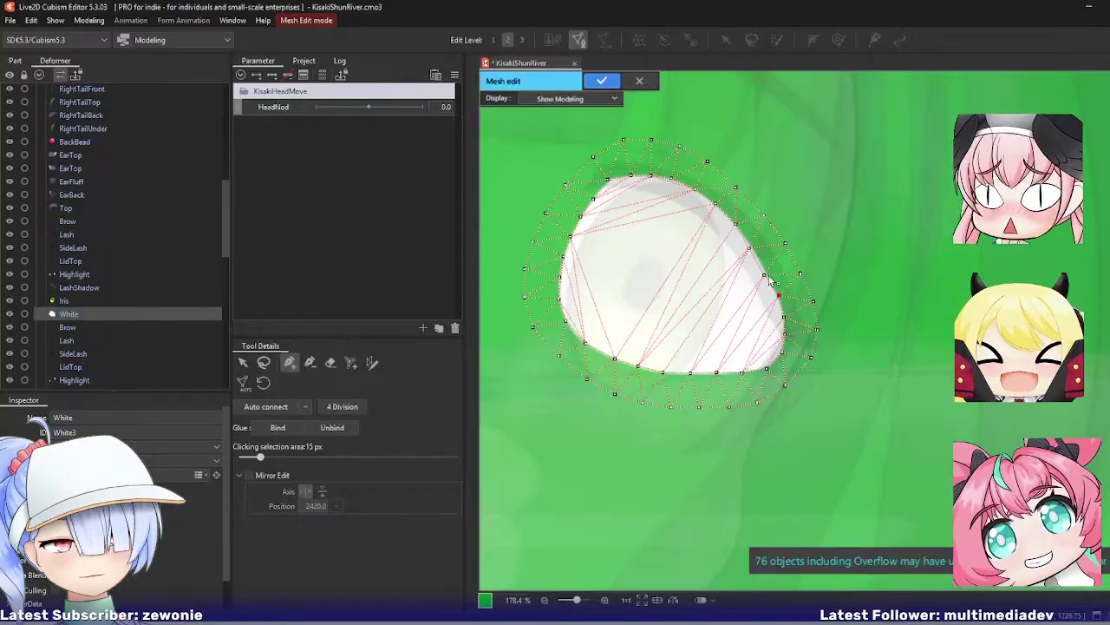
click(765, 274)
click(751, 249)
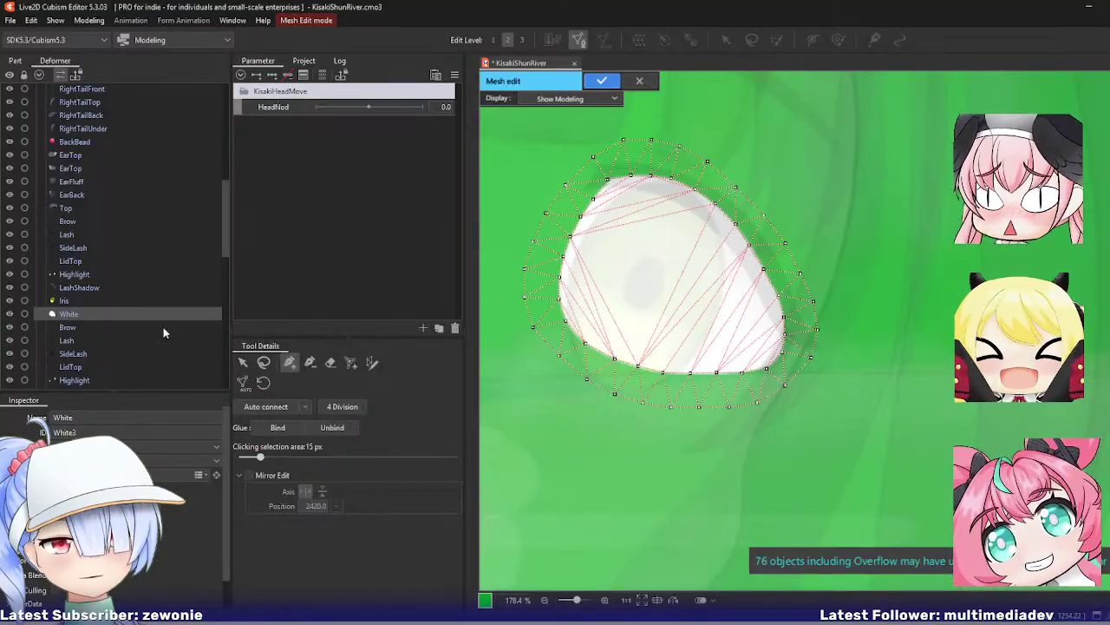
key(Return)
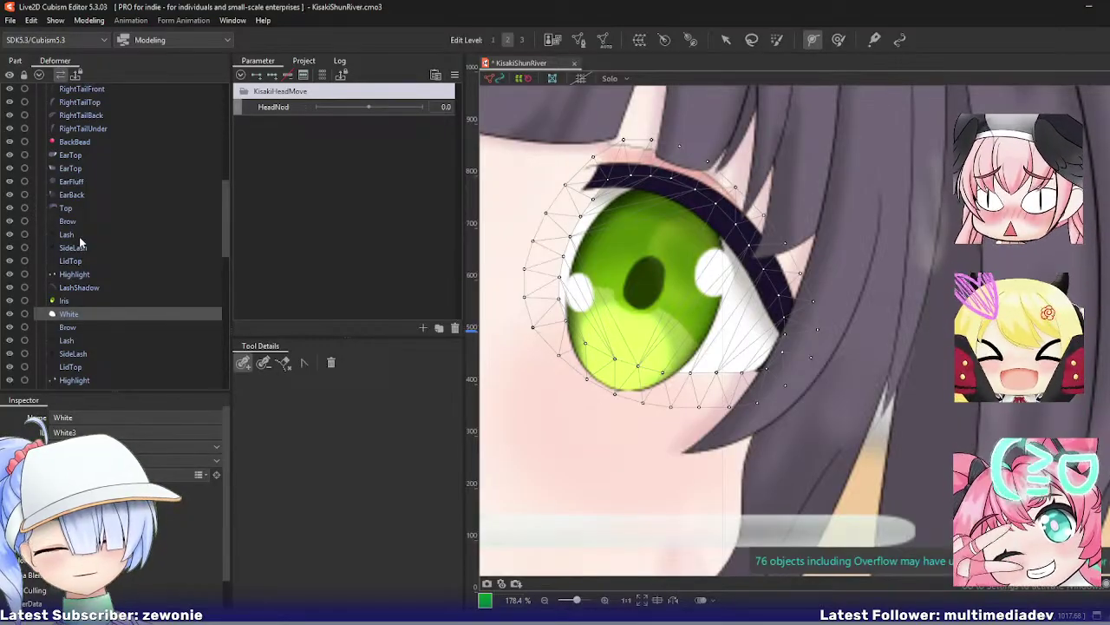
Step: Open the second eye's Lash mesh (Lash8) for mesh editing
scroll(118, 308, down, 1)
click(71, 279)
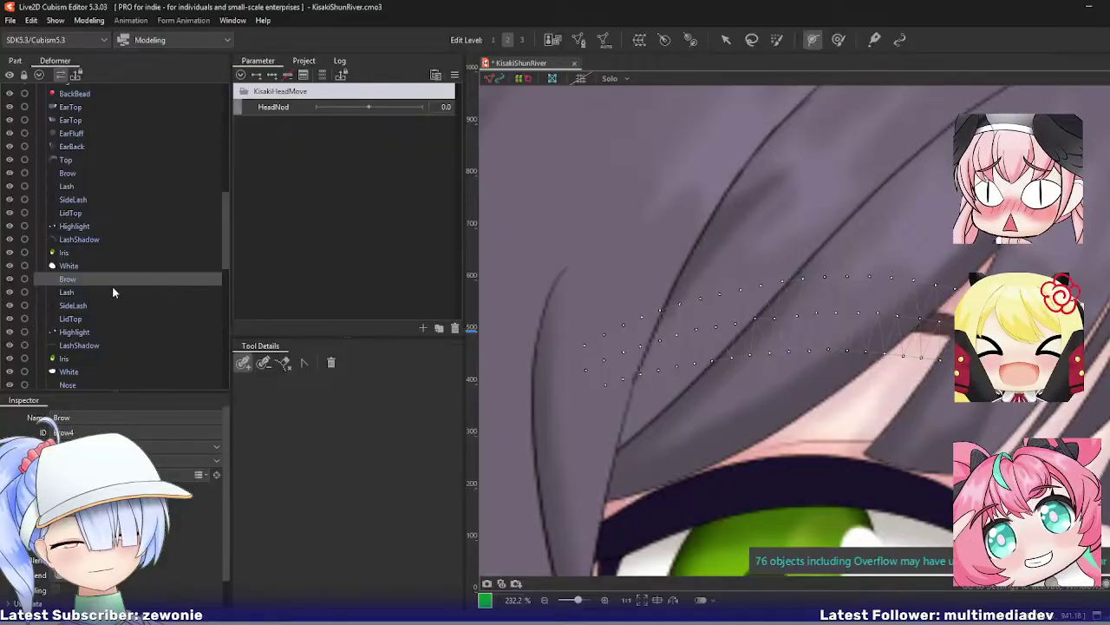
click(112, 292)
key(ctrl+e)
drag(851, 401, 809, 246)
scroll(737, 376, down, 2)
drag(736, 377, 805, 342)
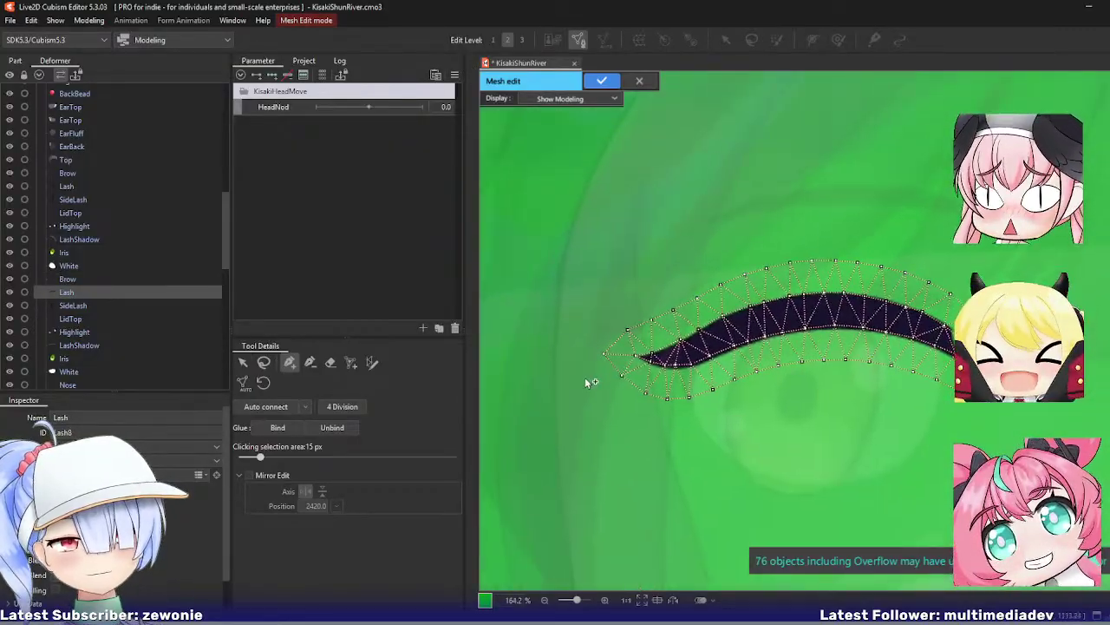
Step: Delete the Lash mesh's inner vertices along the dark lash shape, keeping the outer outline
click(264, 362)
mouse_move(638, 348)
mouse_down()
mouse_move(709, 381)
mouse_move(915, 351)
mouse_move(781, 332)
mouse_up()
mouse_move(659, 333)
mouse_down()
mouse_move(911, 286)
mouse_move(685, 326)
mouse_up()
key(Delete)
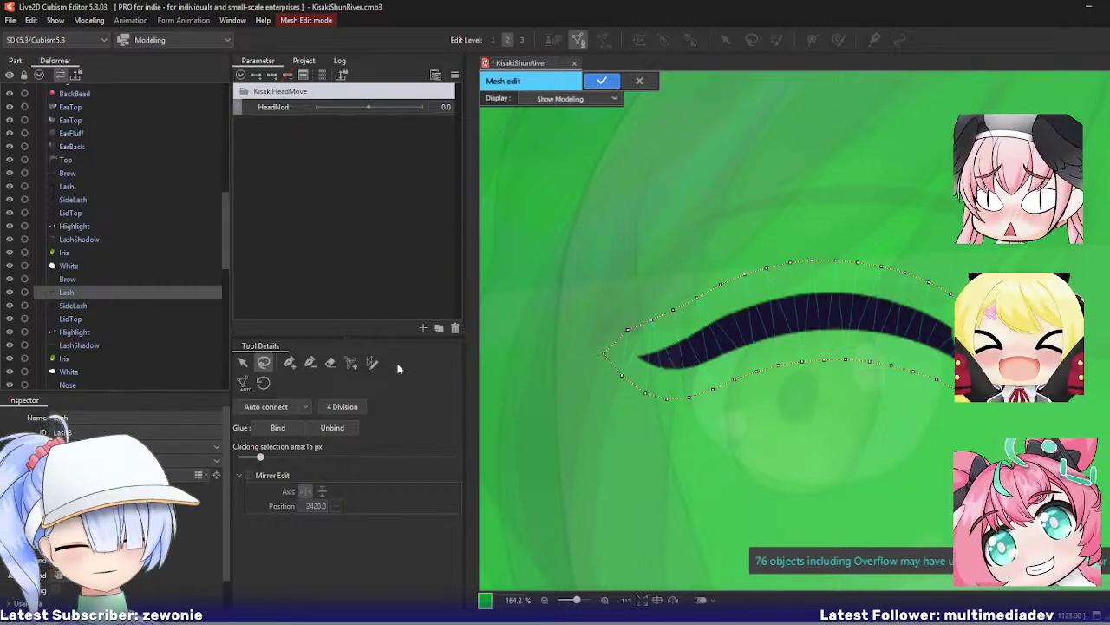
Step: Draw mesh strokes along the lash's upper and lower edges and fit the upper stroke's points to the dark shape
click(372, 363)
mouse_move(636, 352)
mouse_down()
mouse_move(768, 301)
mouse_move(936, 312)
mouse_move(697, 357)
mouse_move(617, 359)
mouse_up()
scroll(679, 343, up, 2)
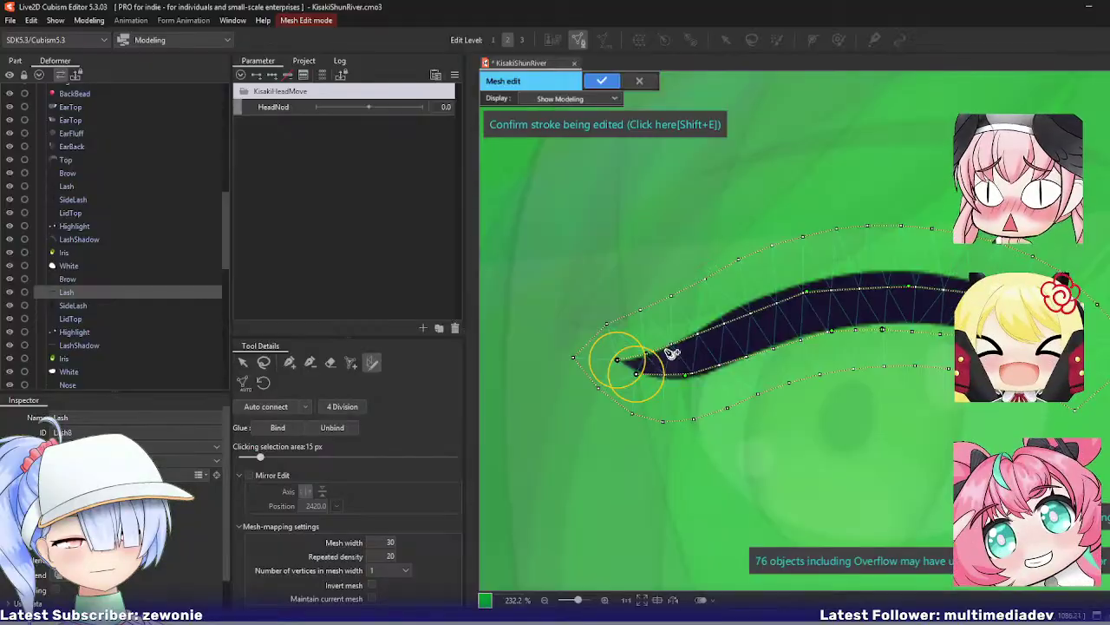
mouse_move(732, 329)
mouse_down()
mouse_move(748, 301)
mouse_move(804, 295)
mouse_move(811, 281)
mouse_move(880, 272)
mouse_move(933, 276)
mouse_up()
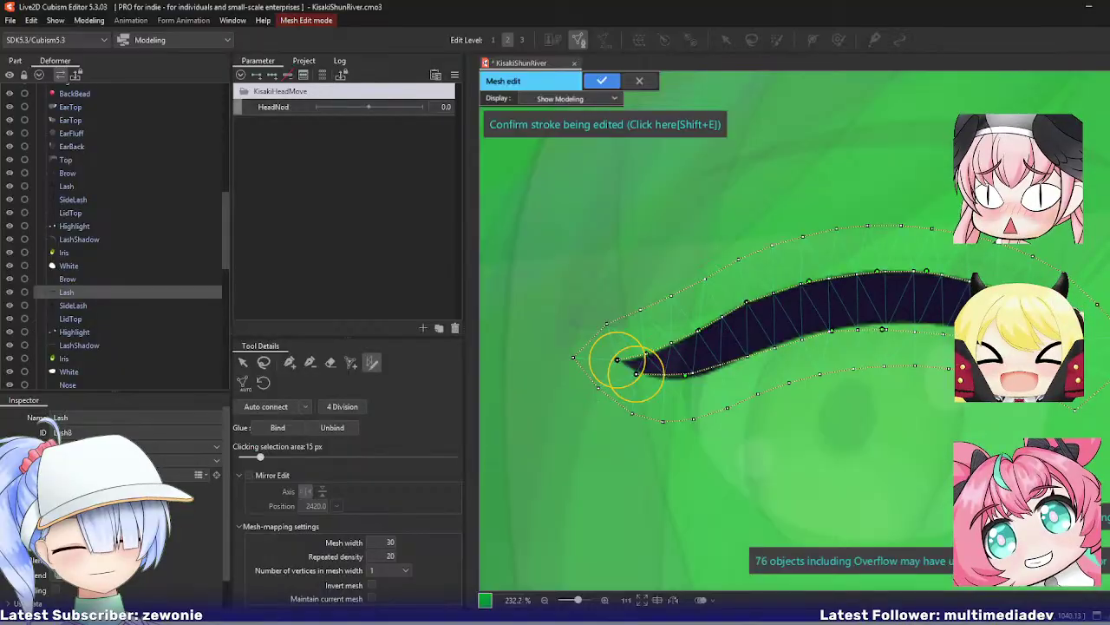
Step: Fit the lower stroke's points to the lash's lower edge, confirm the strokes and apply the Lash mesh edit
drag(626, 369, 628, 367)
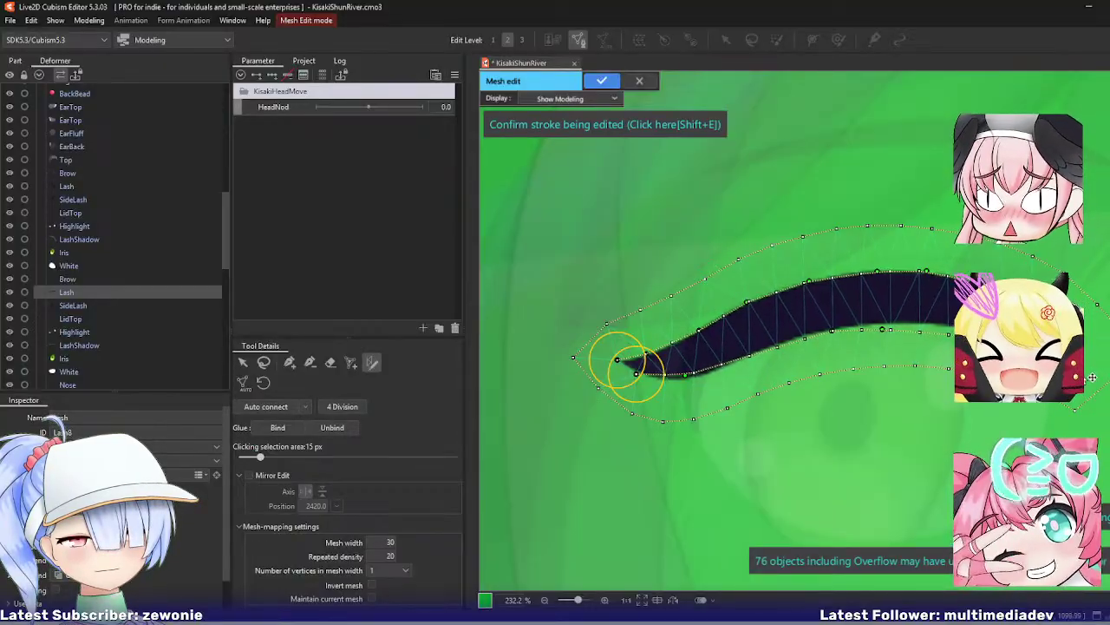
drag(883, 332, 934, 323)
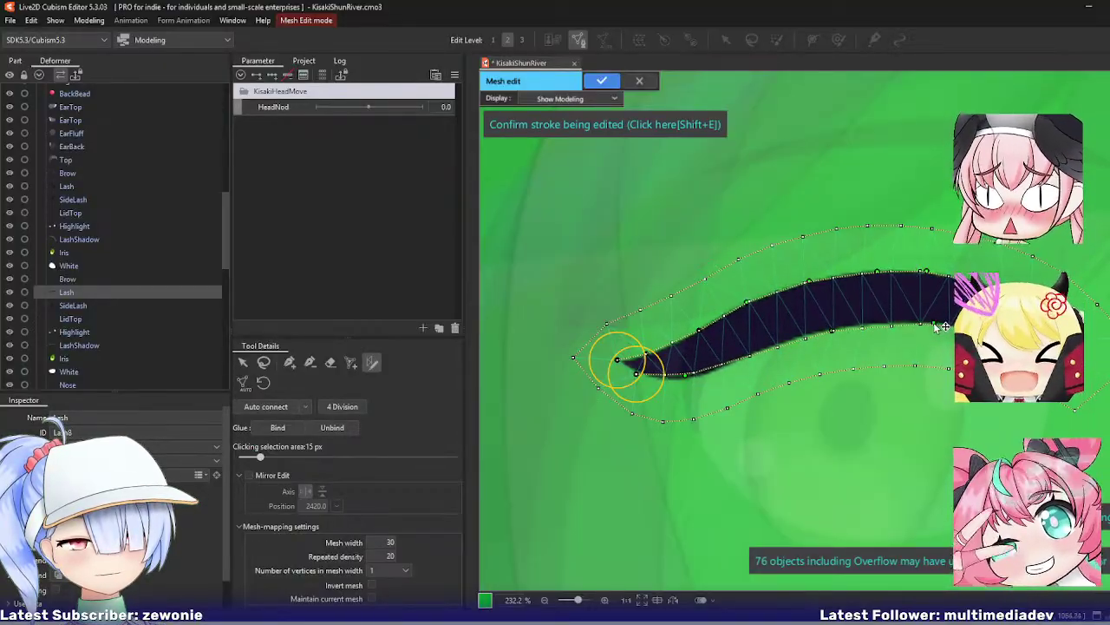
drag(833, 332, 837, 330)
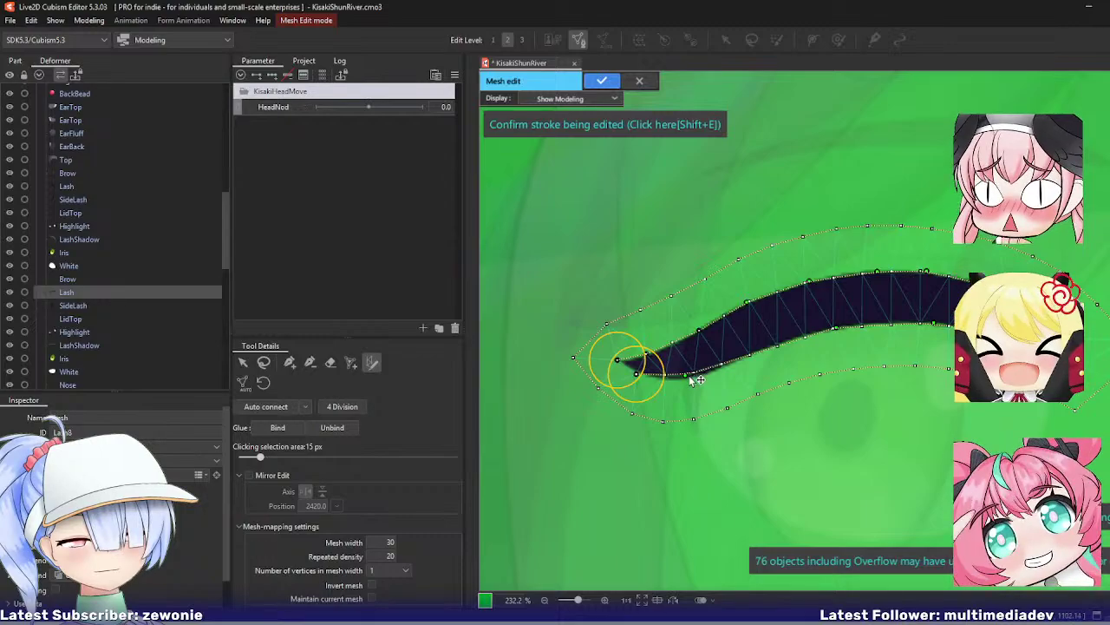
drag(686, 375, 689, 381)
click(768, 350)
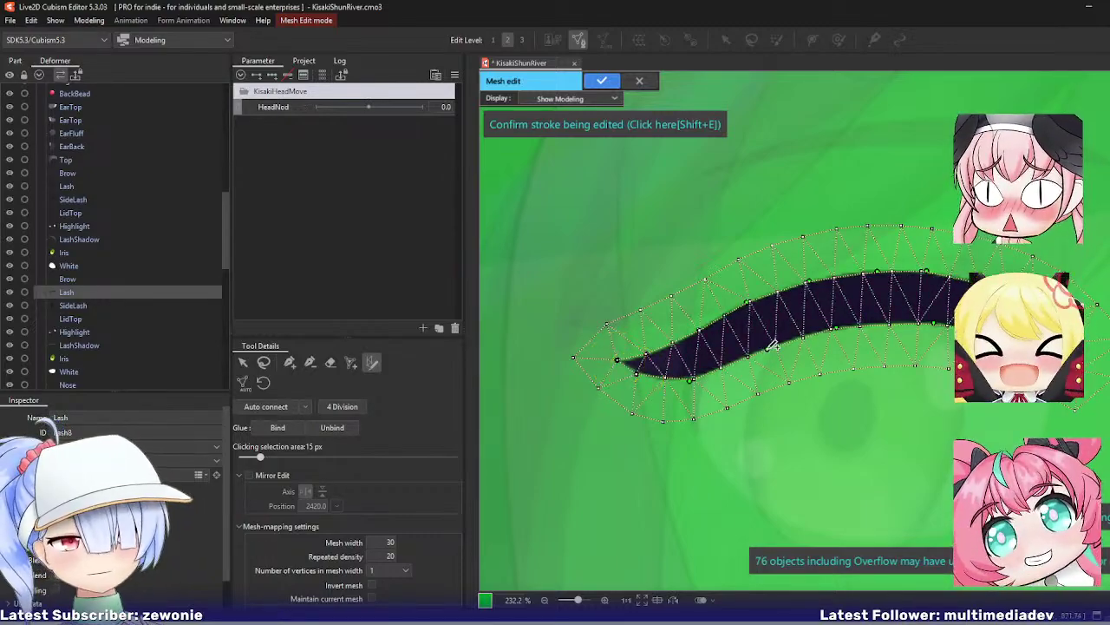
key(shift+e)
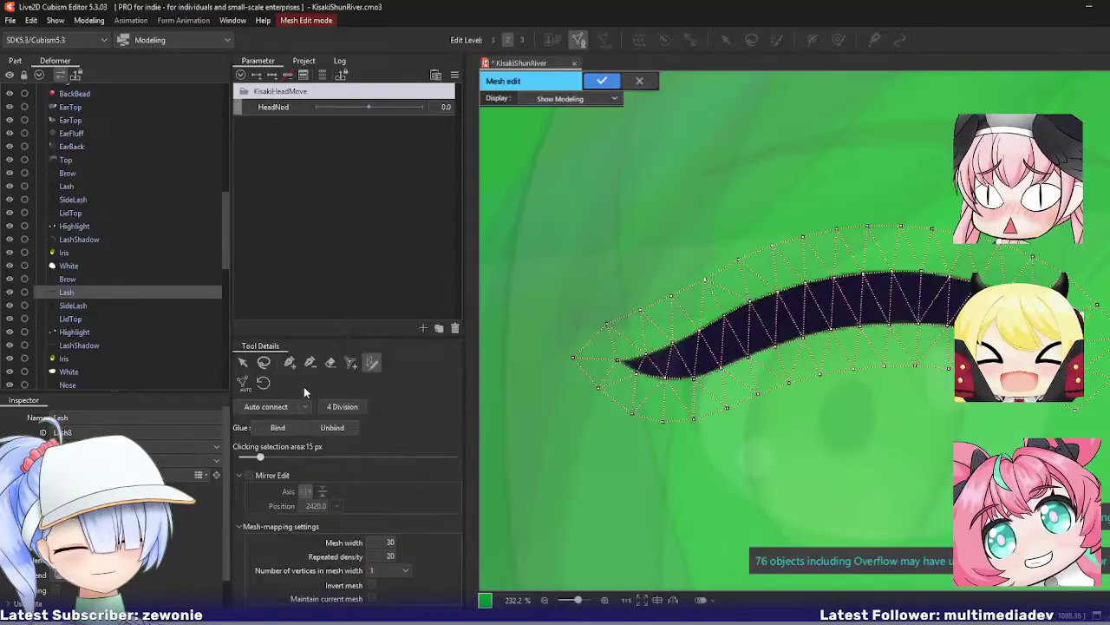
click(311, 365)
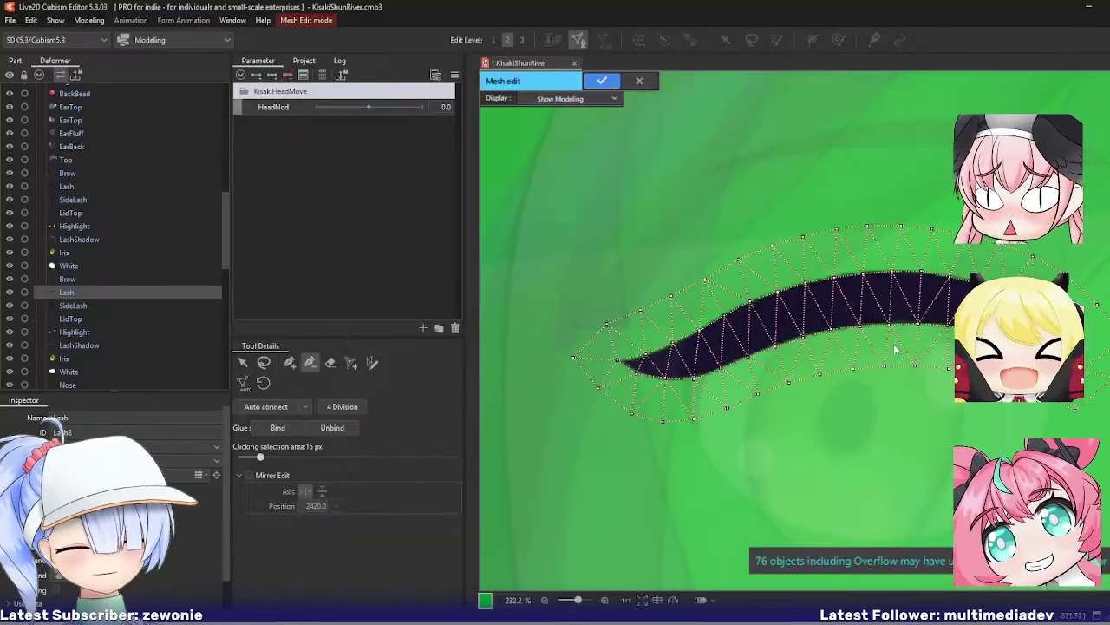
key(Return)
Step: Open the second eye's SideLash mesh (SideLash4) for editing and even out the outline vertices along its inner curved side
click(77, 306)
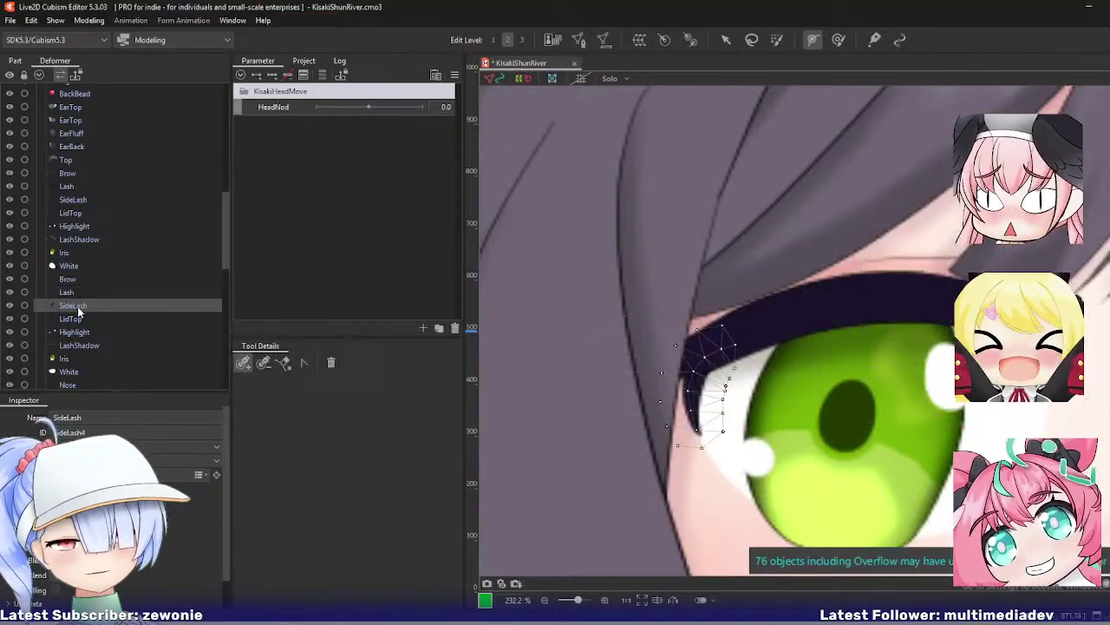
key(ctrl+e)
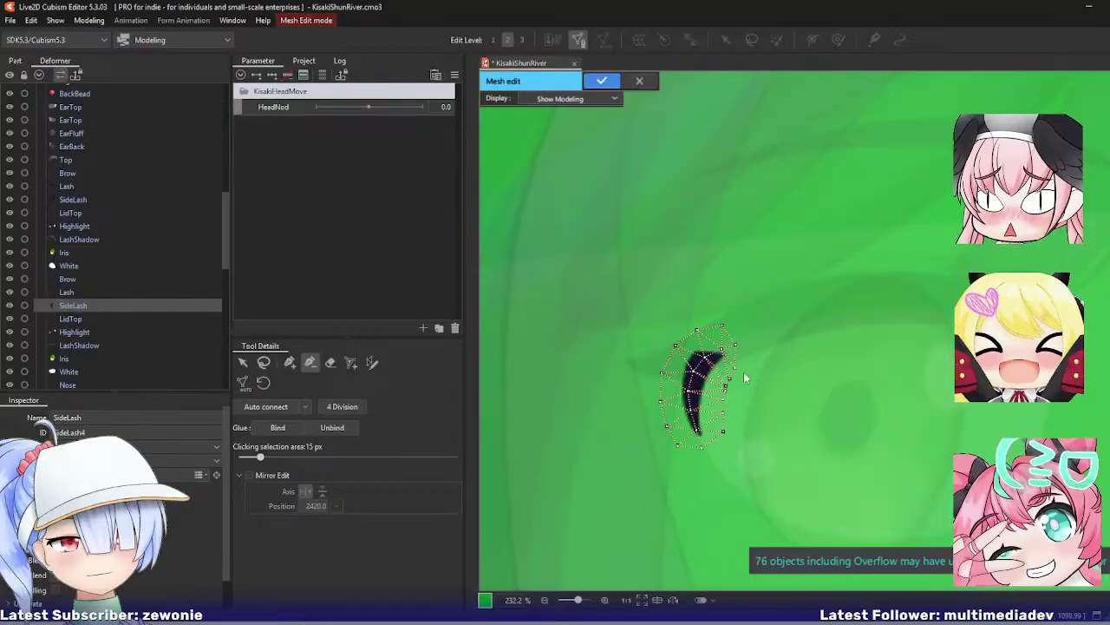
scroll(744, 374, up, 2)
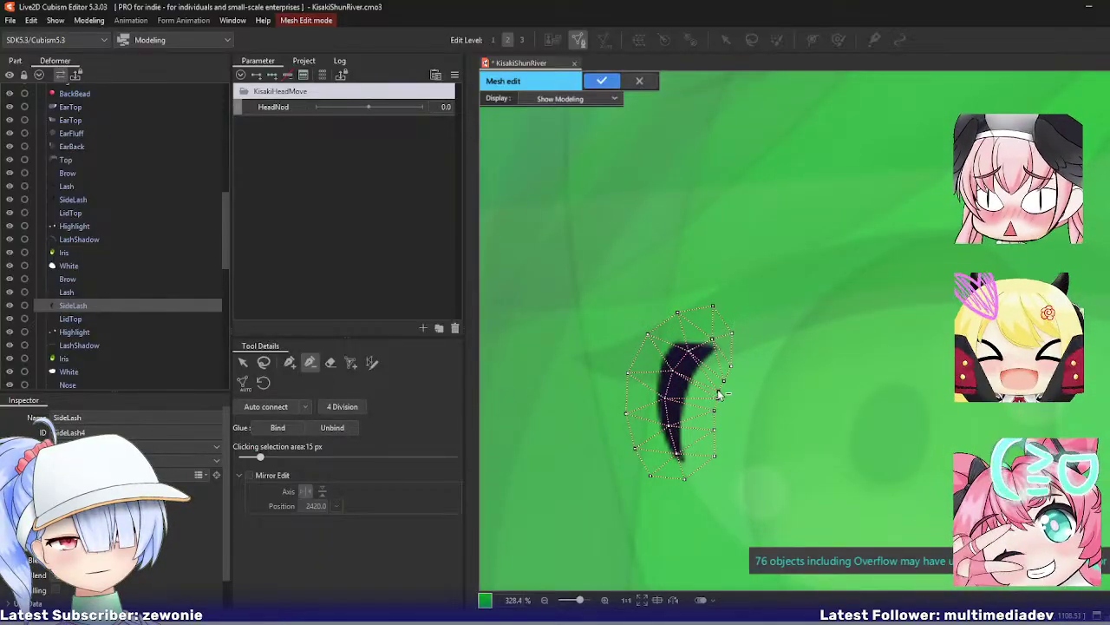
click(290, 364)
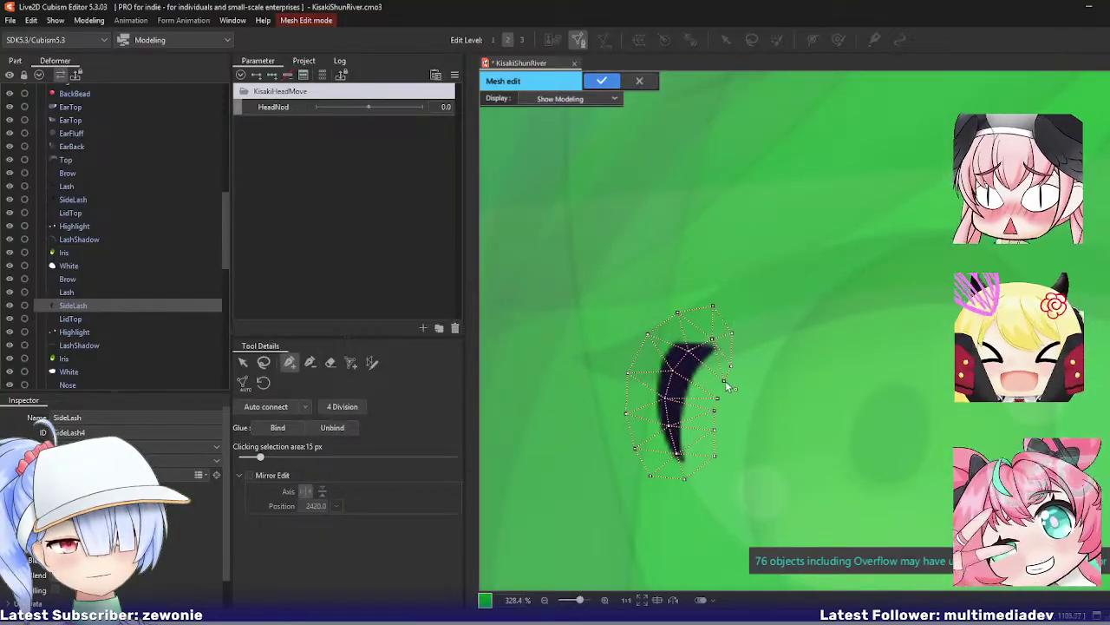
click(719, 399)
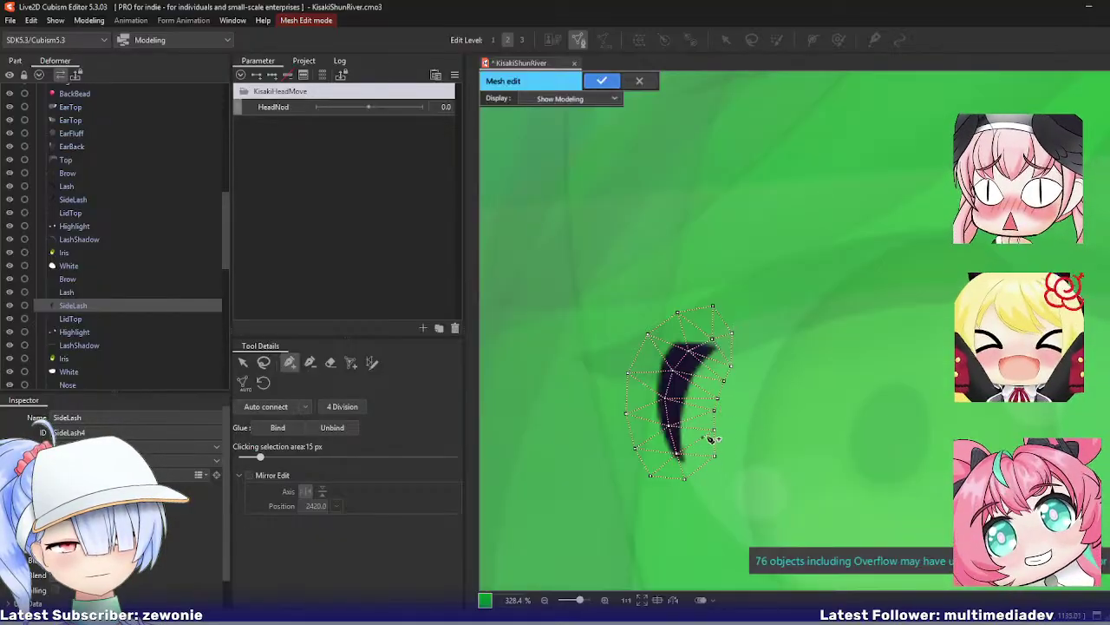
click(726, 383)
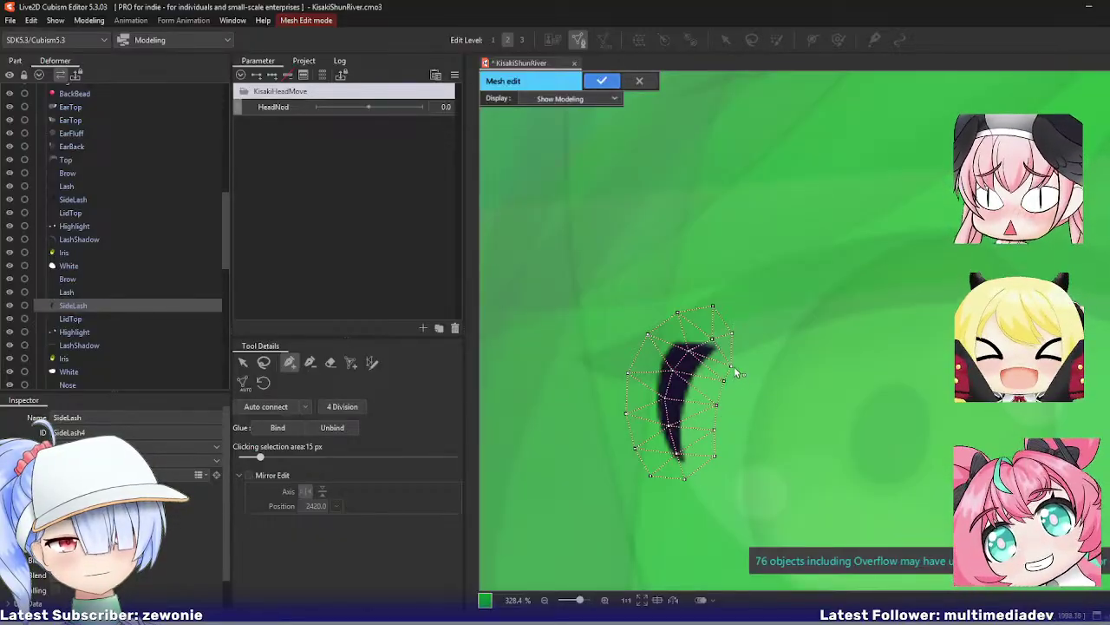
Step: Shift the outline vertices beside the SideLash's upper tip outward, adjust the vertex at the tip and apply the mesh edit
click(738, 363)
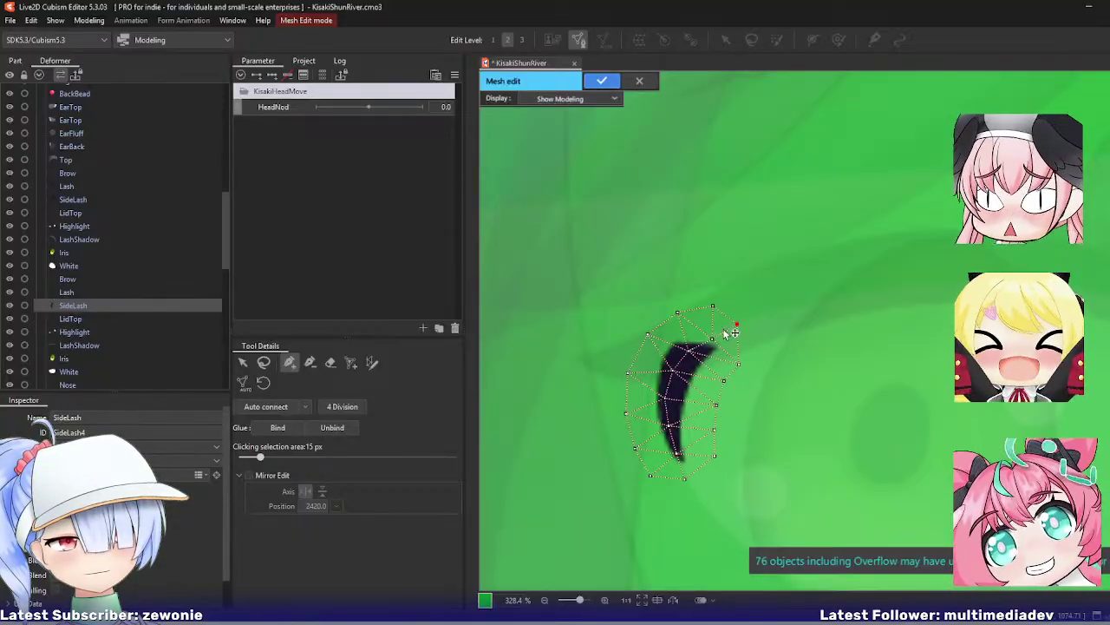
click(712, 336)
click(713, 336)
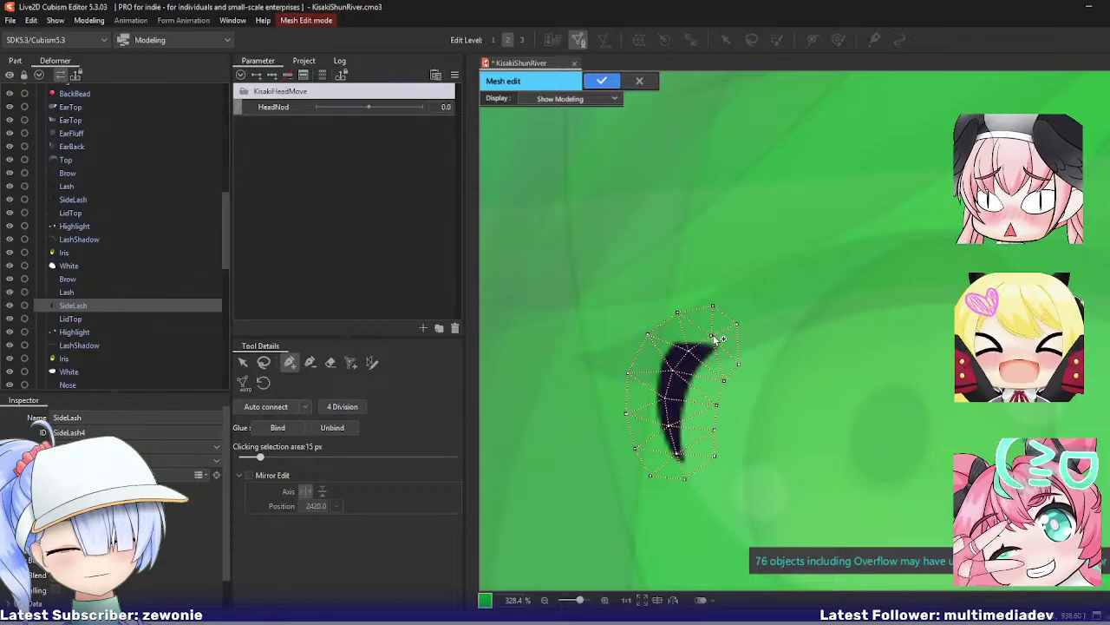
key(ctrl+e)
Step: Open the second eye's LidTop mesh (LidTop2) for editing and delete the surplus vertices along the lid line
click(70, 318)
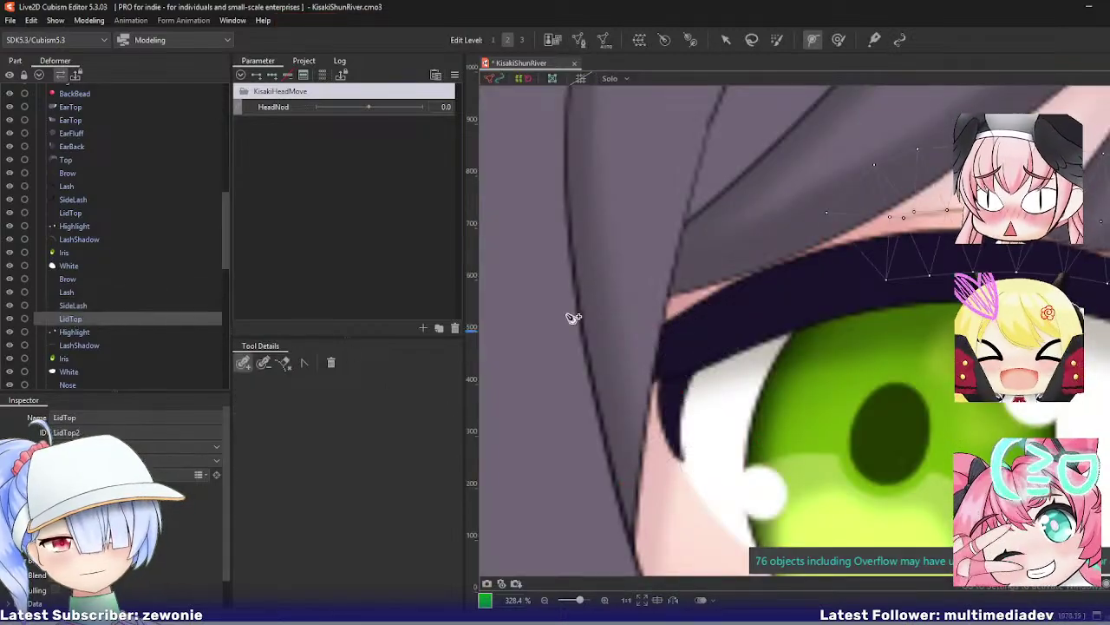
double_click(761, 310)
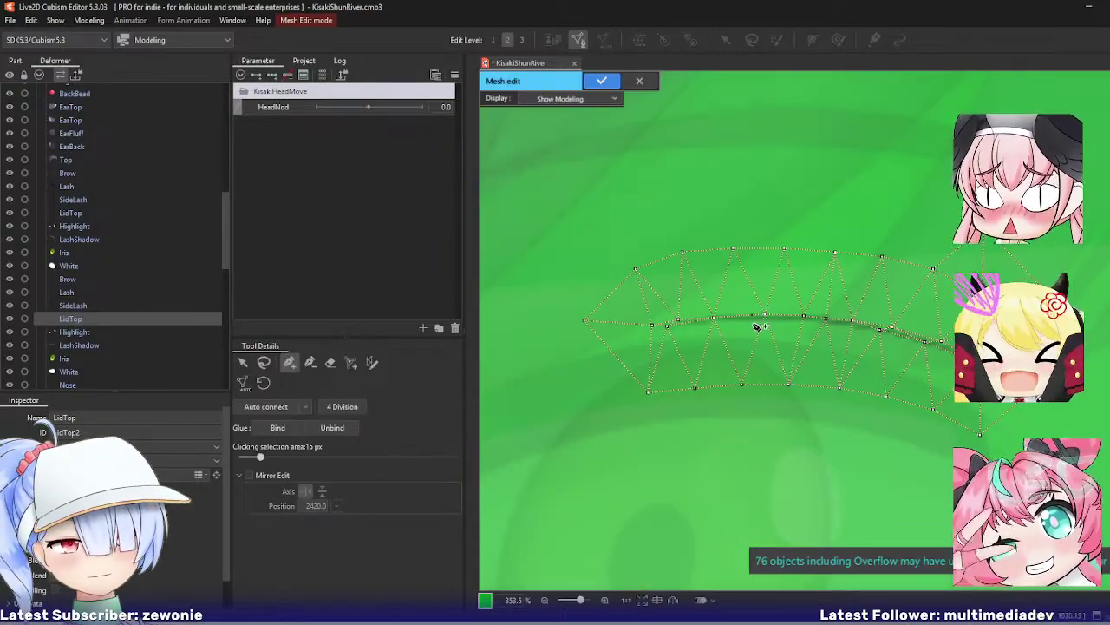
click(310, 362)
click(667, 326)
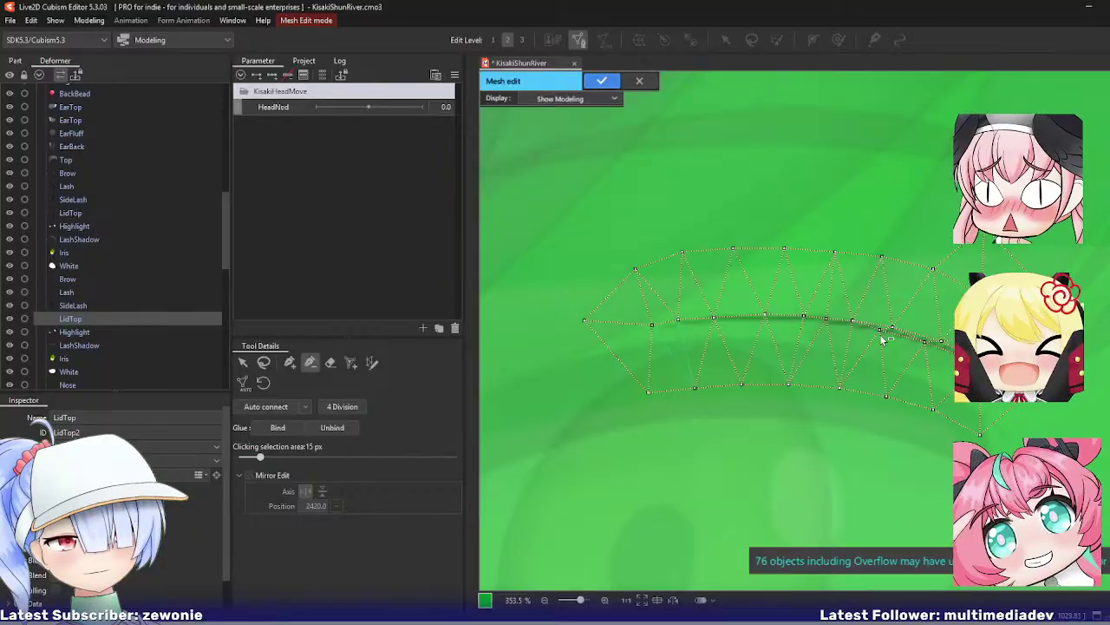
Step: Space the LidTop's middle-row vertices more evenly along the lid line and apply the mesh edit
click(288, 363)
drag(765, 314, 789, 316)
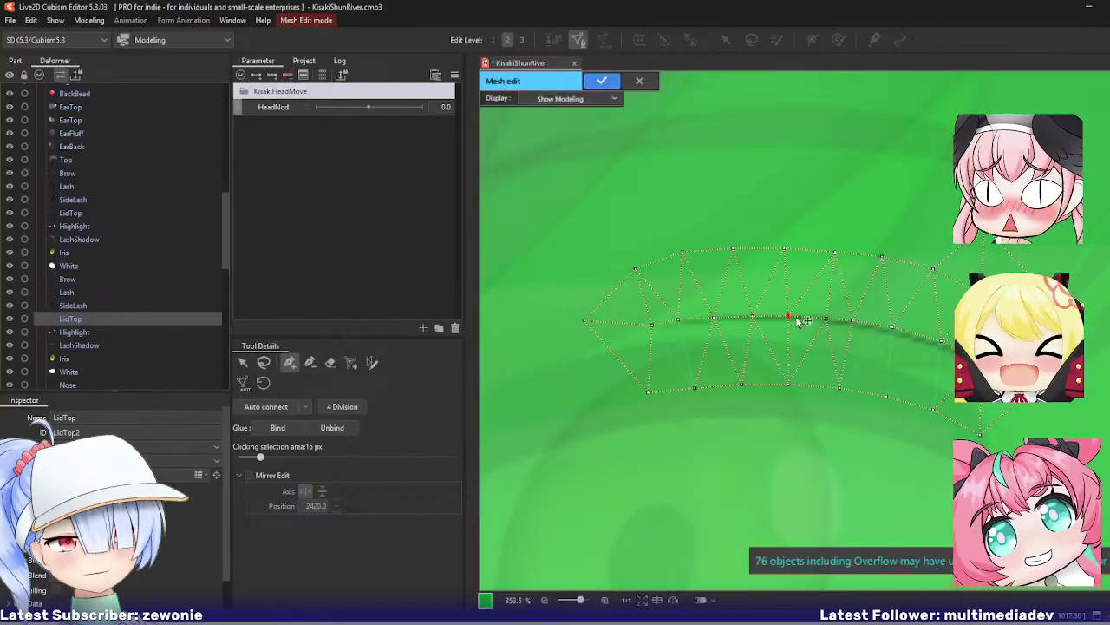
click(891, 328)
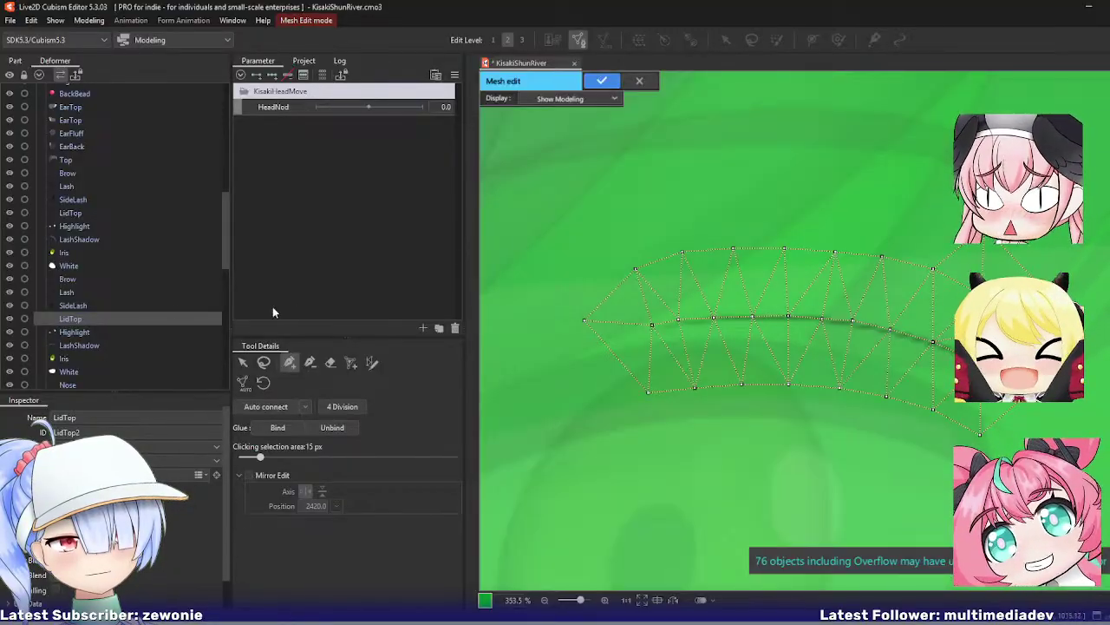
key(ctrl+e)
Step: Open the second eye's Highlight mesh (Highlight2), fit the inner vertices to the edges of both white spots and apply the mesh edit
click(84, 332)
key(f)
key(ctrl+e)
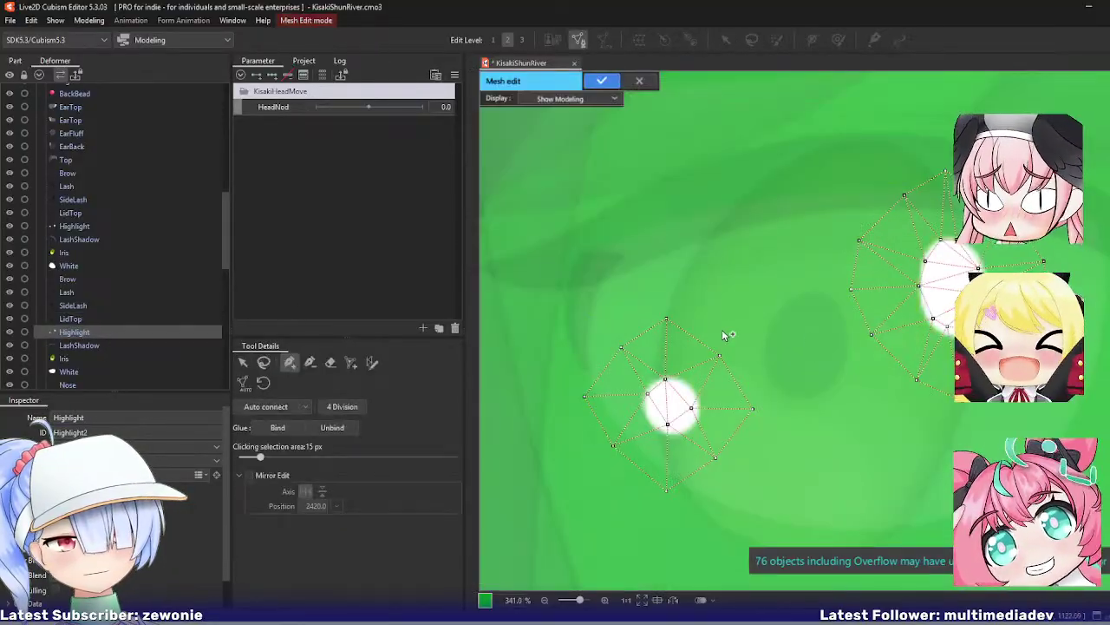
click(658, 386)
drag(649, 394, 674, 436)
click(698, 422)
click(667, 431)
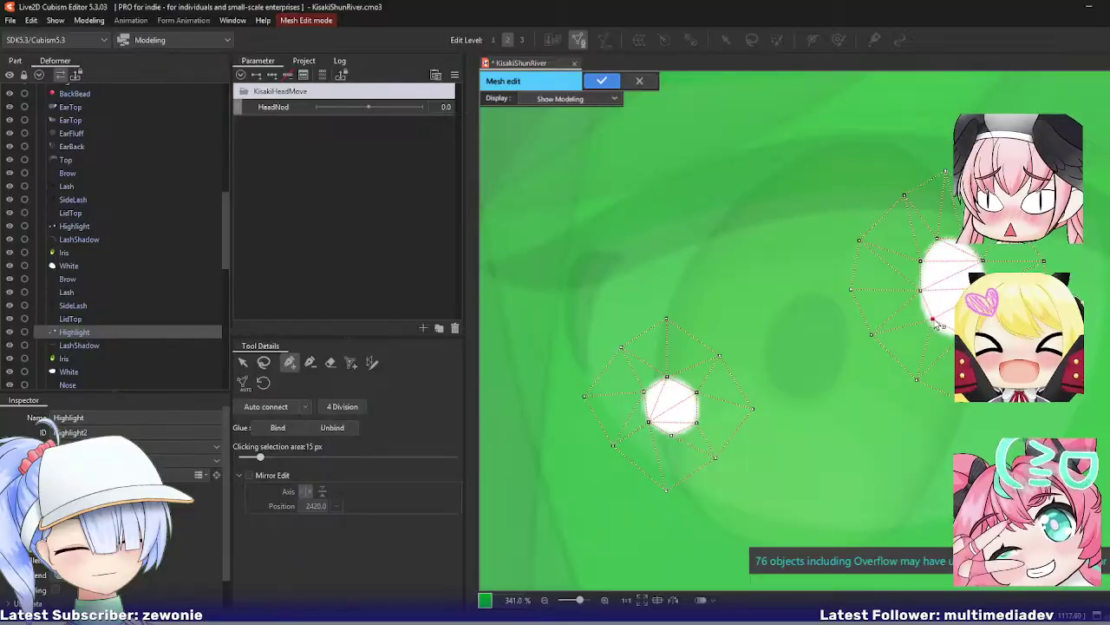
key(Return)
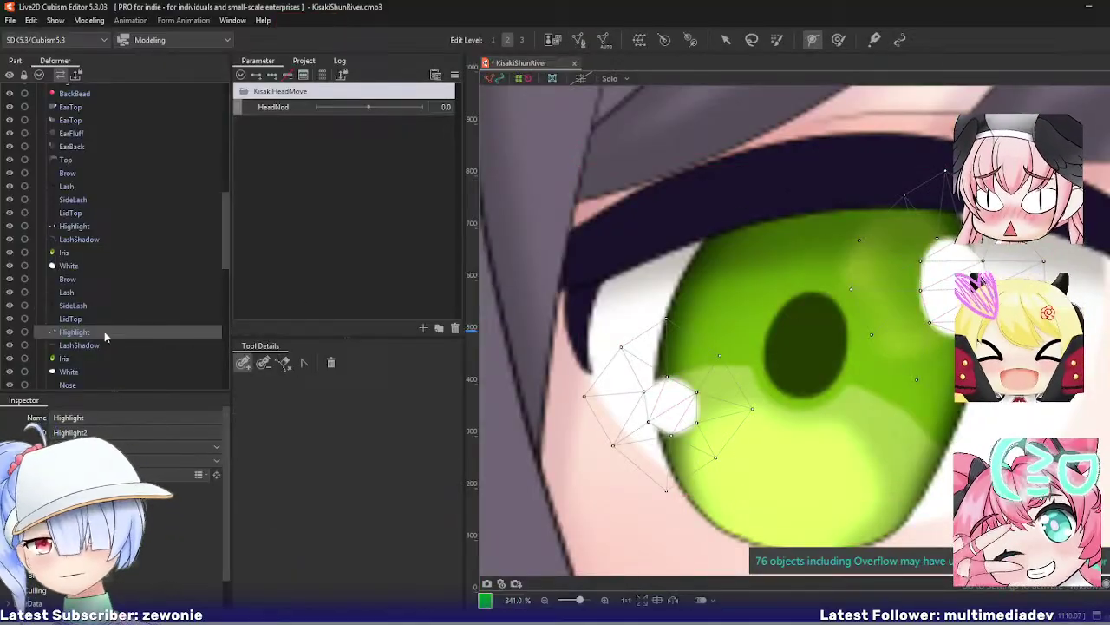
Step: Open the second eye's LashShadow mesh (LashShadow2), delete the surplus vertex at the shadow's outer end and apply the mesh edit
click(89, 346)
double_click(730, 311)
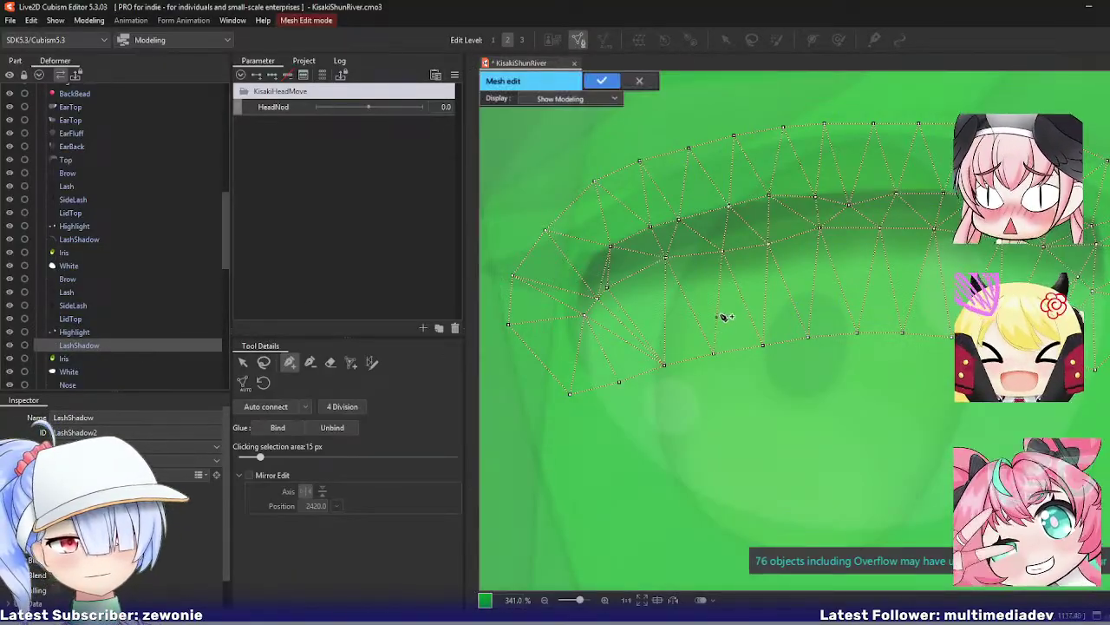
scroll(729, 306, down, 3)
drag(730, 307, 682, 322)
click(311, 362)
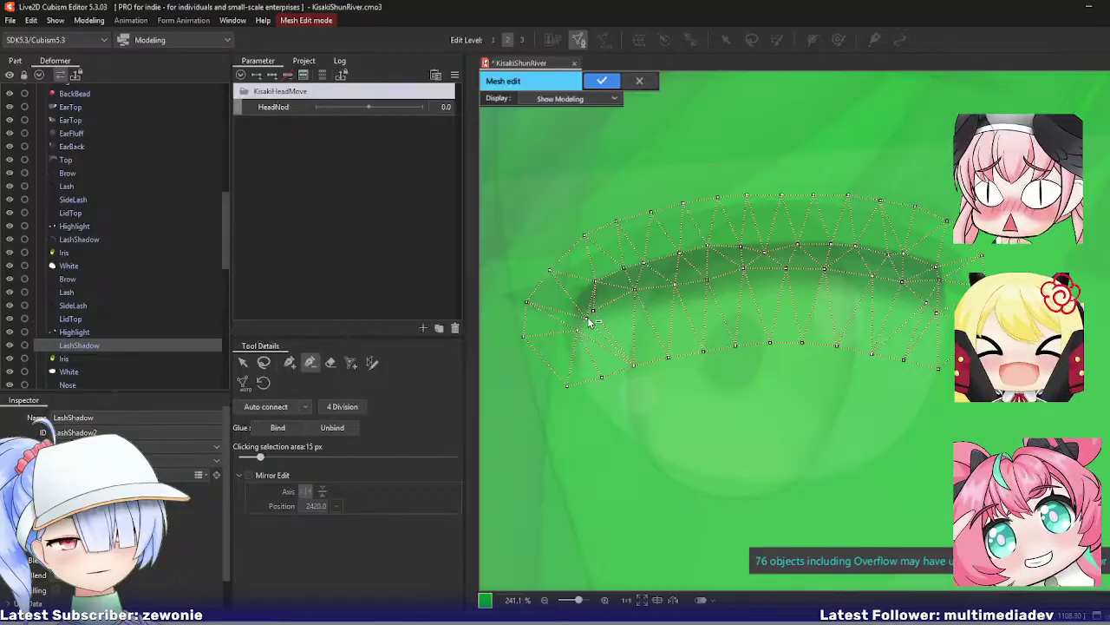
click(587, 318)
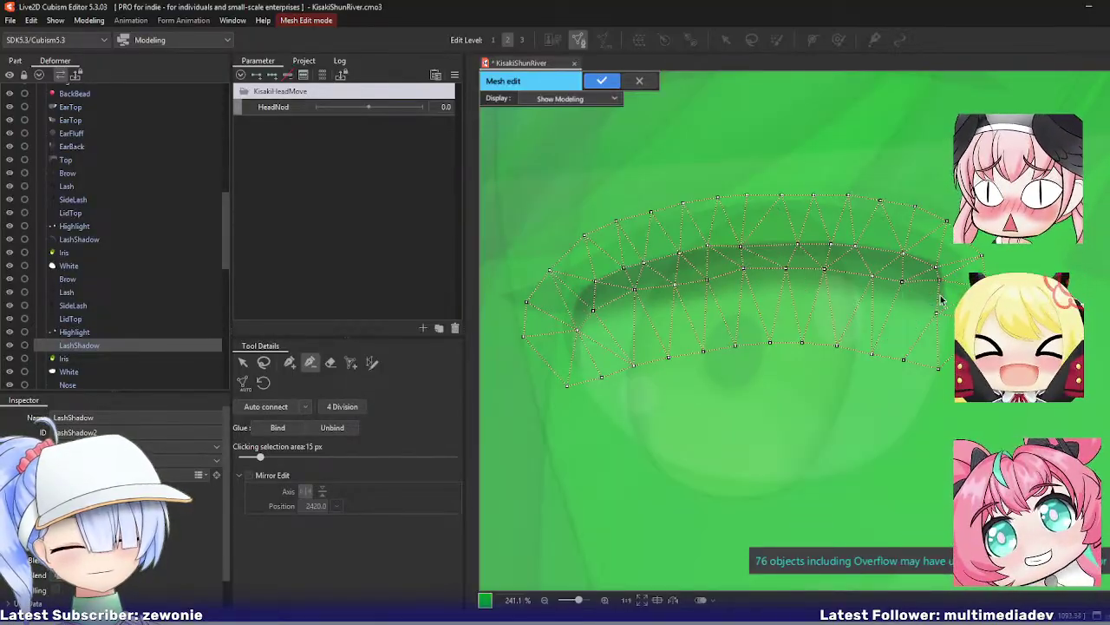
key(Return)
Step: Open the second eye's Iris mesh (Iris4) for editing and erase the vertices inside the iris, keeping those along its edge
click(109, 359)
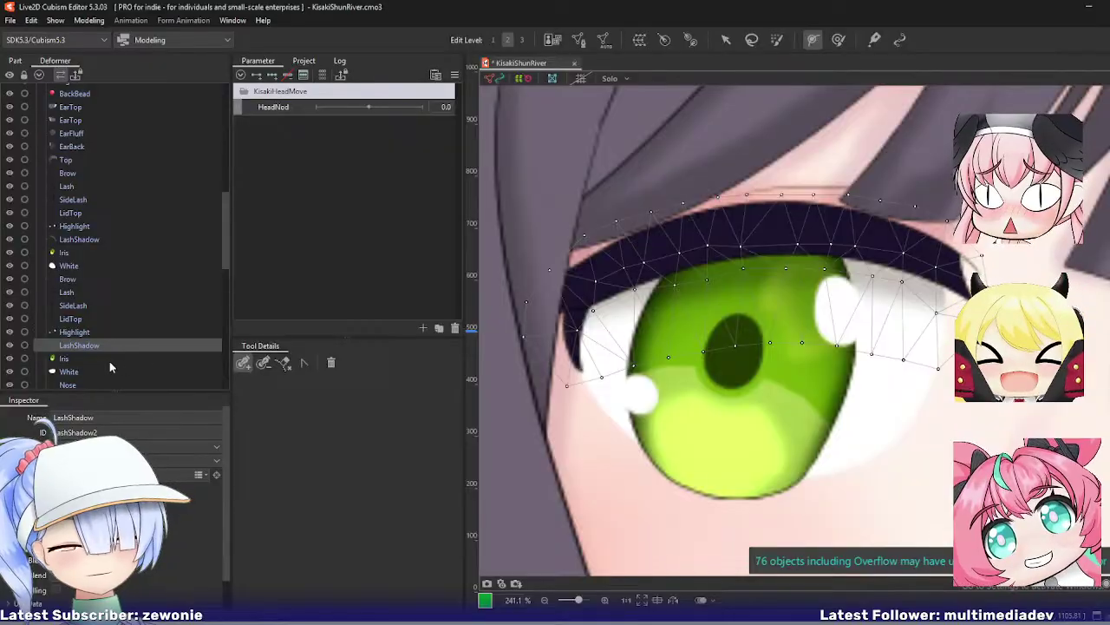
key(ctrl+e)
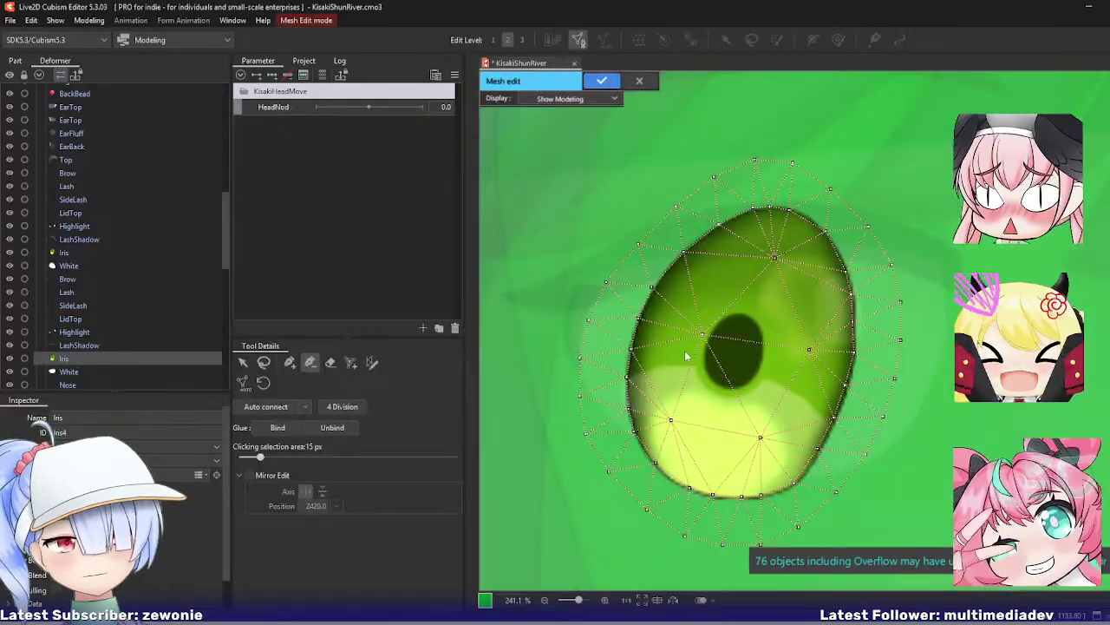
click(330, 363)
mouse_move(762, 261)
mouse_down()
mouse_move(805, 329)
mouse_move(778, 346)
mouse_move(688, 330)
mouse_move(682, 397)
mouse_move(756, 434)
mouse_up()
Step: Fit the edge vertices along the iris's inner side and lower curve to the dark iris outline with even spacing
click(290, 363)
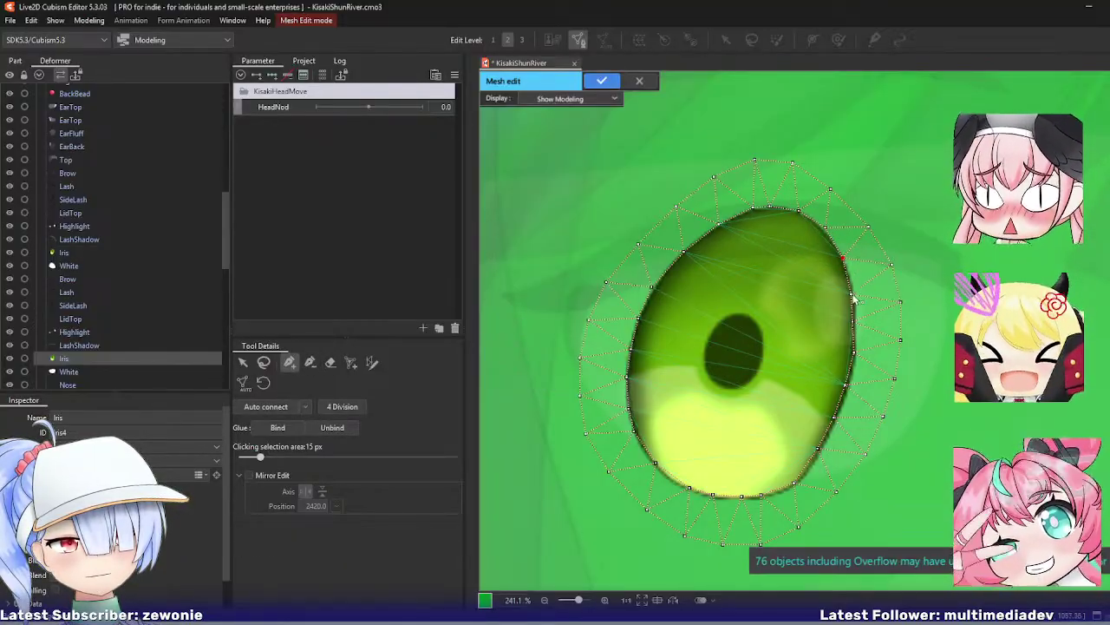
drag(852, 323, 855, 321)
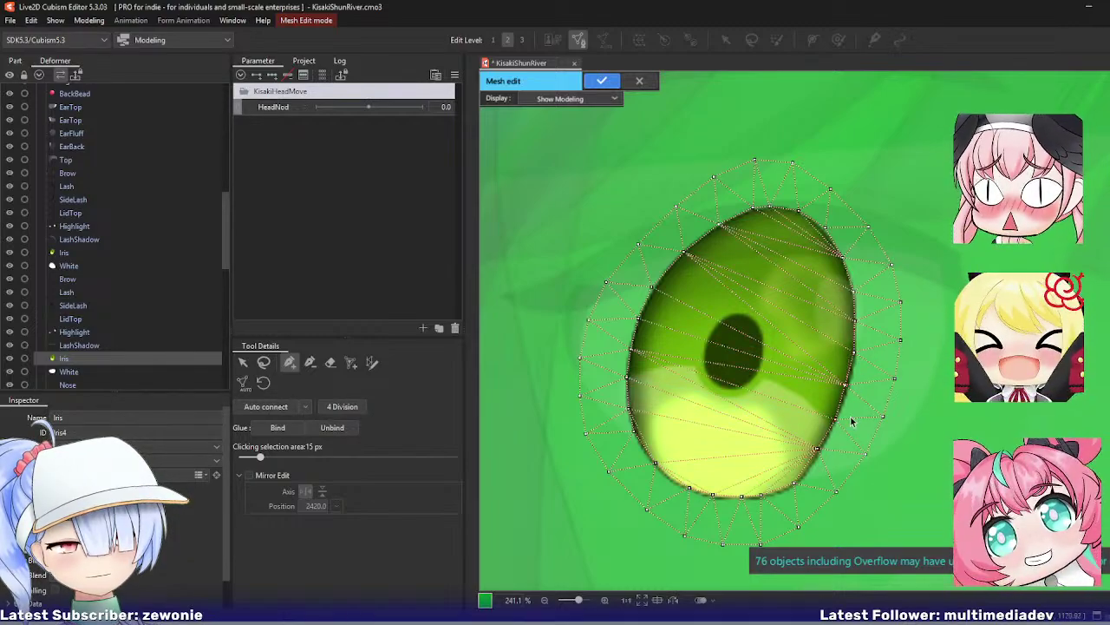
scroll(860, 422, up, 5)
scroll(861, 423, down, 4)
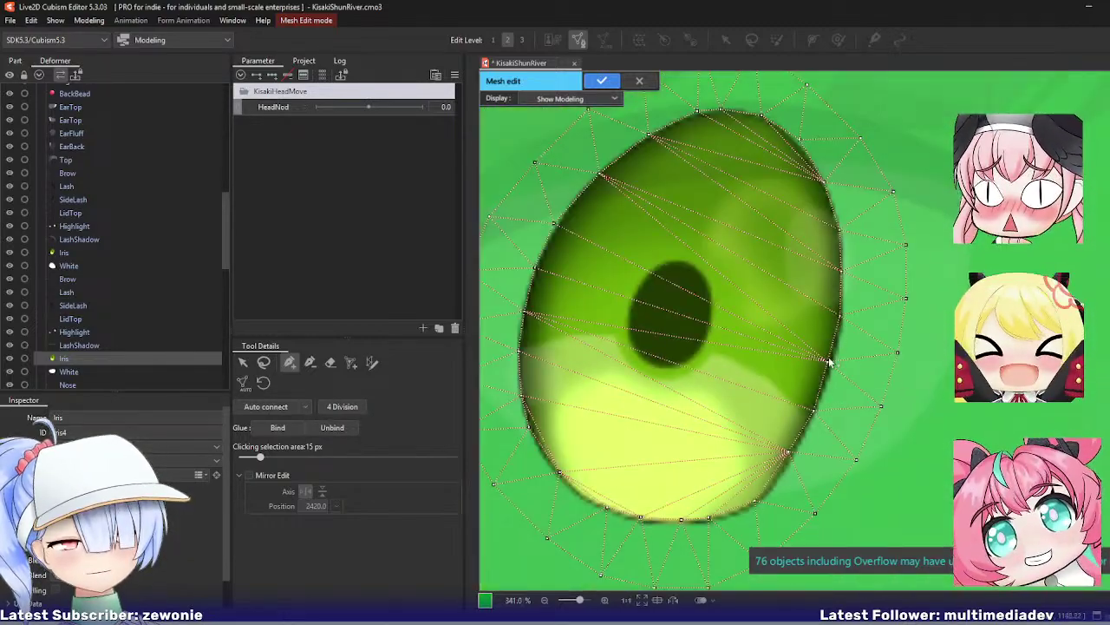
drag(829, 361, 832, 362)
drag(787, 452, 791, 454)
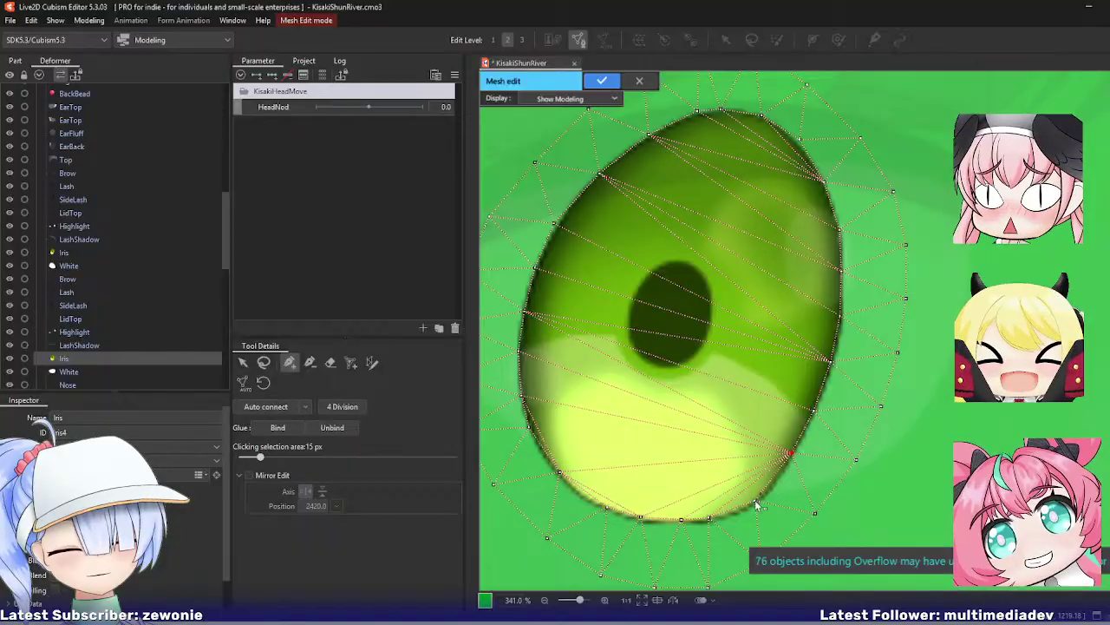
drag(754, 502, 761, 501)
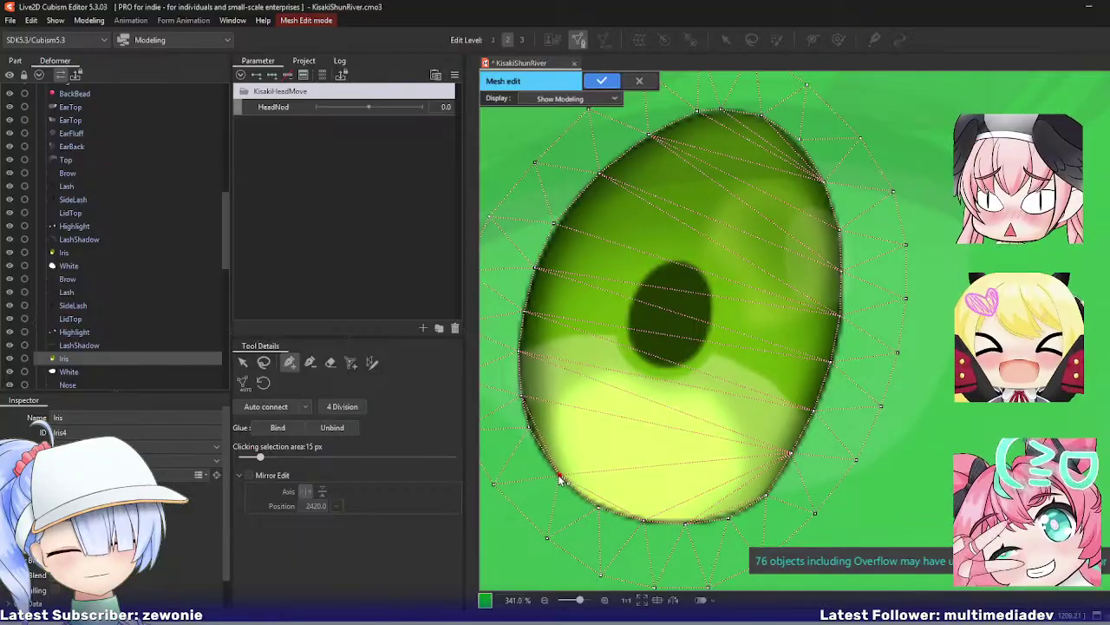
Step: Add a vertex at the pupil's center, respace the vertices along the iris's upper edge and apply the mesh edit
click(669, 320)
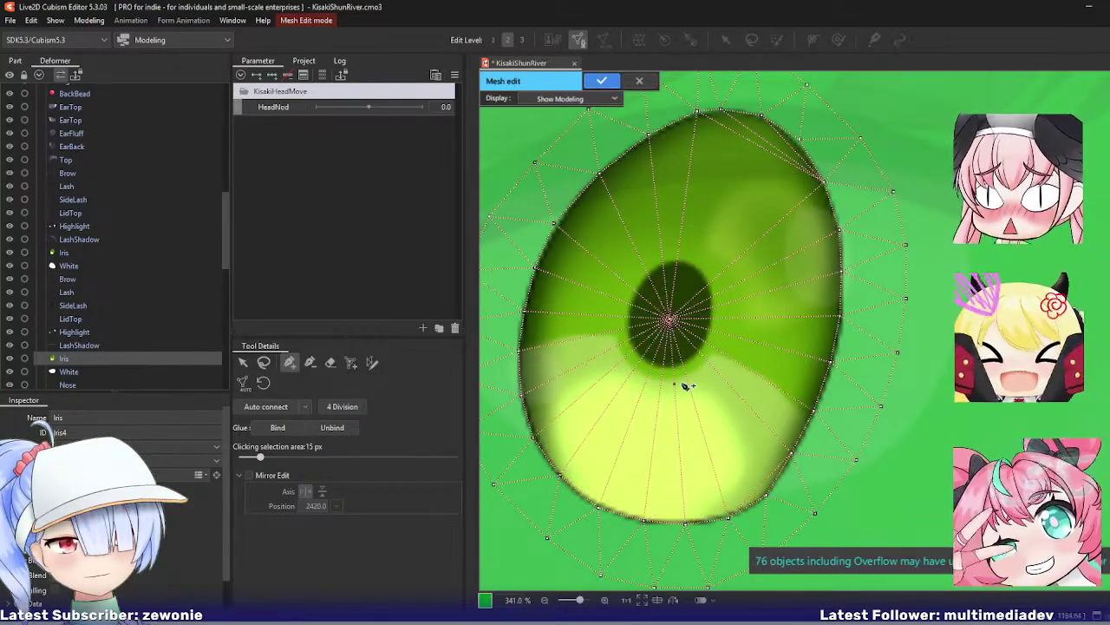
drag(754, 175, 738, 248)
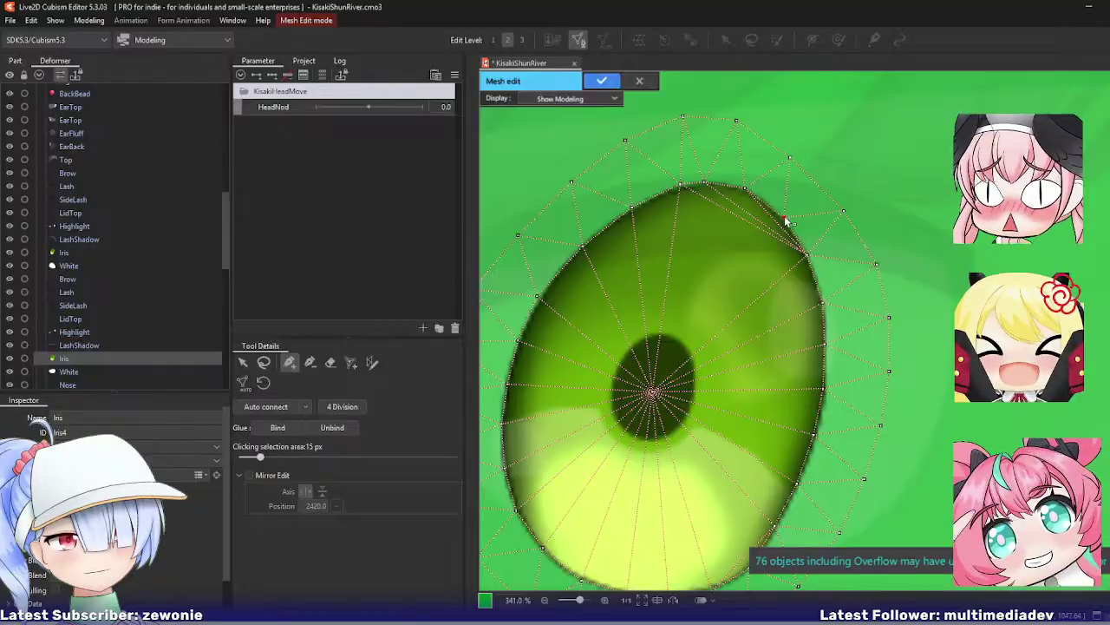
click(784, 217)
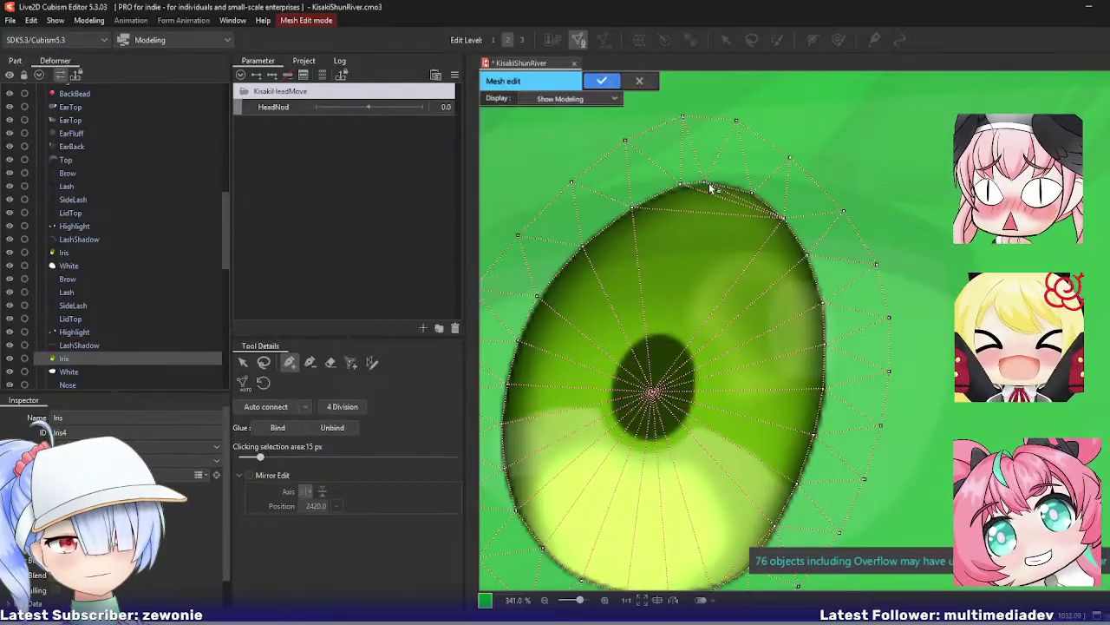
click(716, 184)
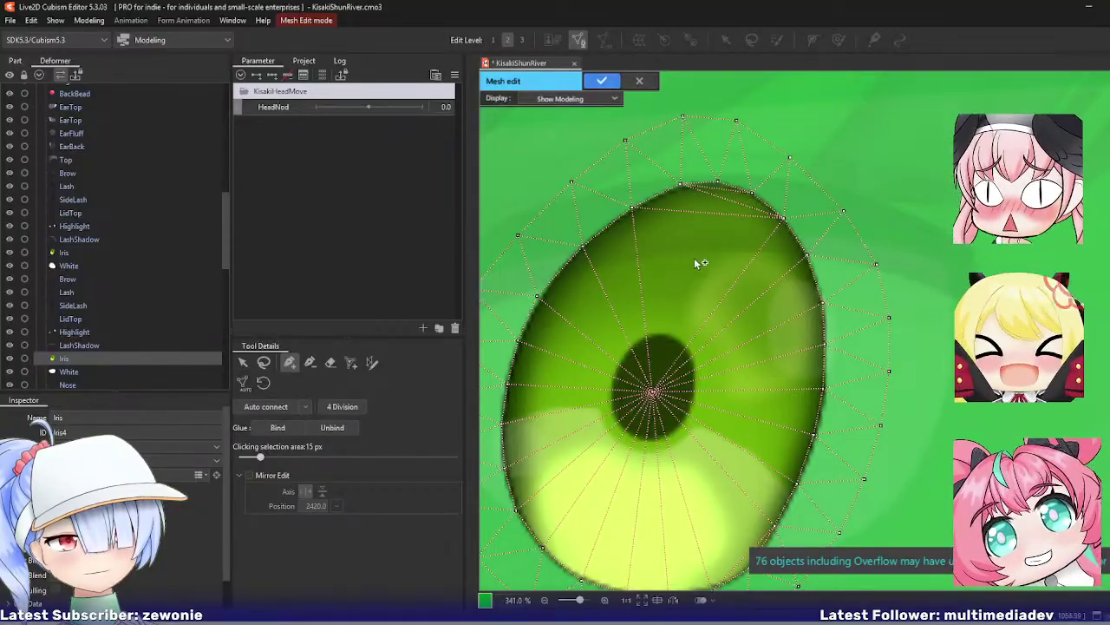
key(Return)
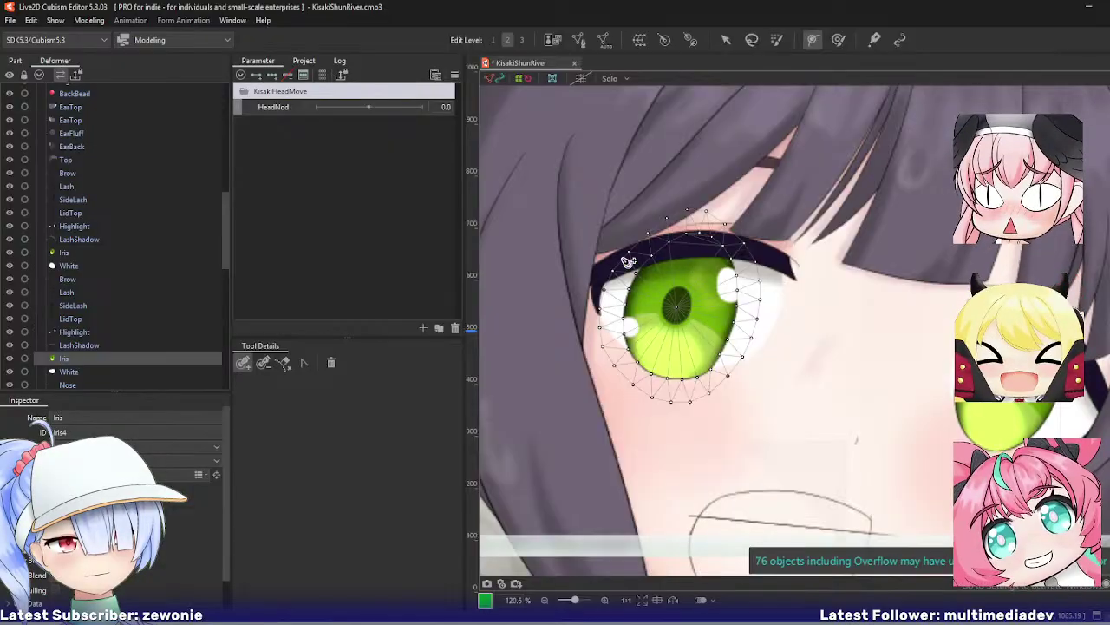
Step: Open the second eye's White mesh (White4), delete the surplus vertex at the upper outer edge and fit the outer-side vertices to the outline
click(73, 373)
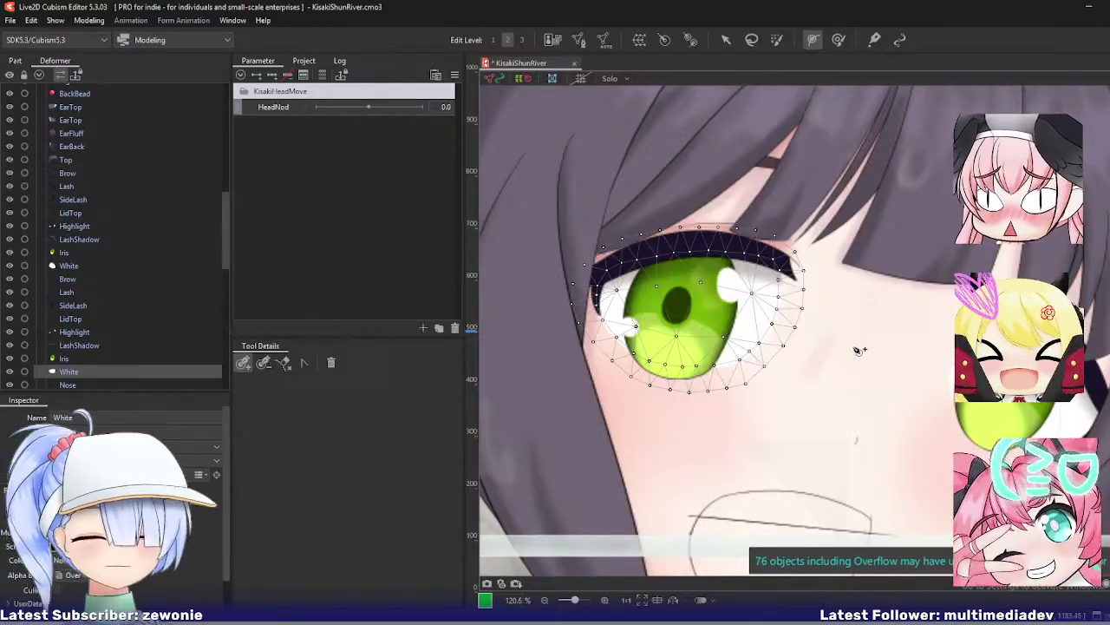
drag(866, 351, 841, 355)
key(ctrl+e)
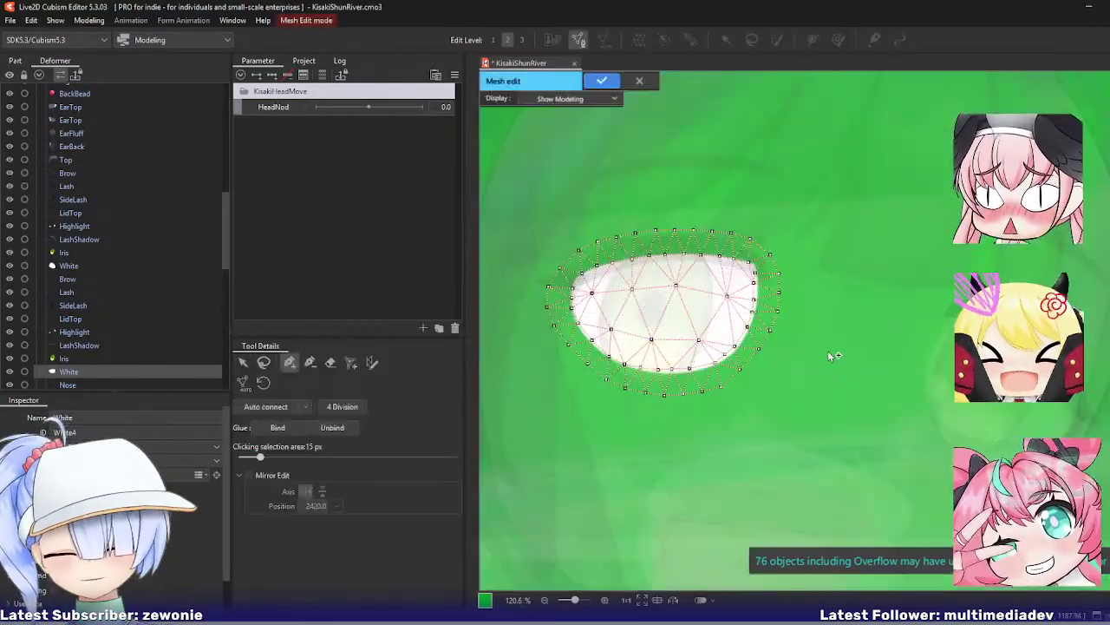
scroll(641, 338, up, 2)
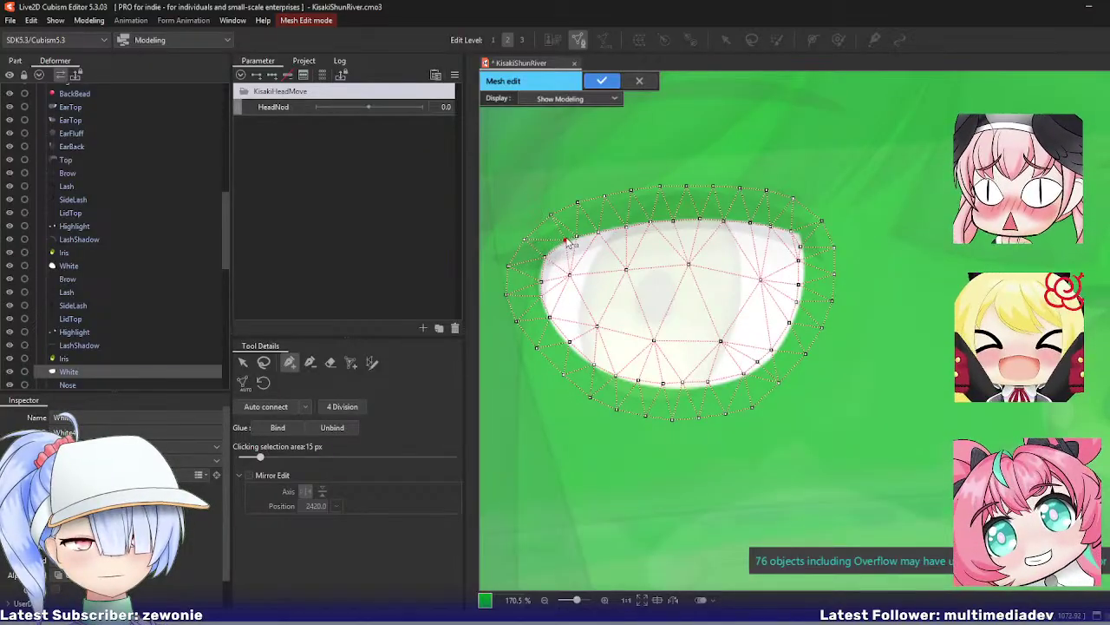
click(310, 363)
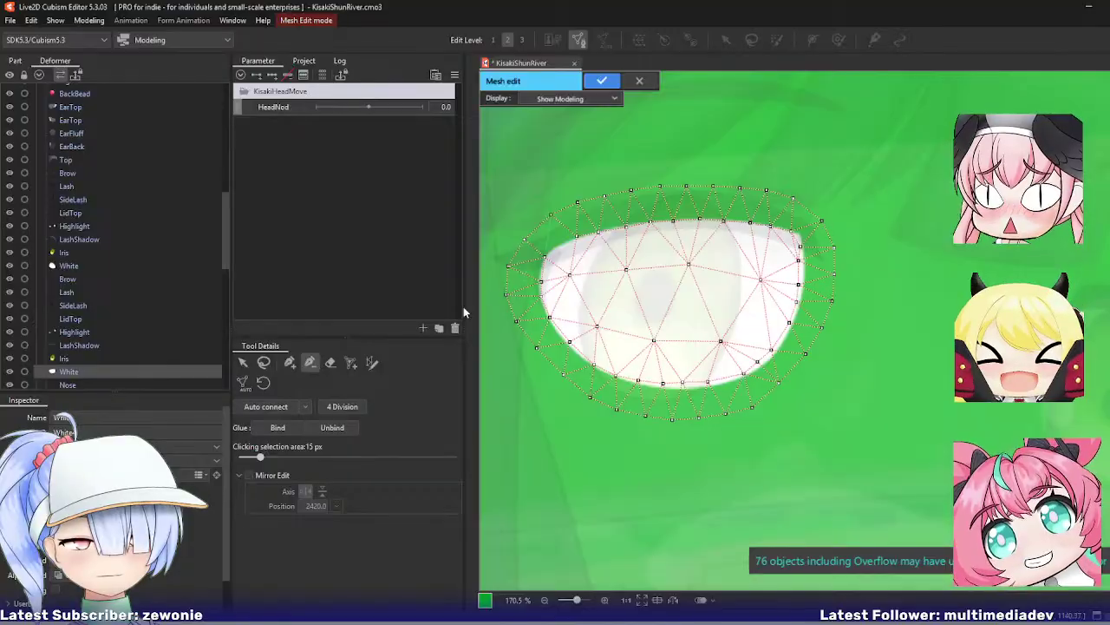
click(292, 368)
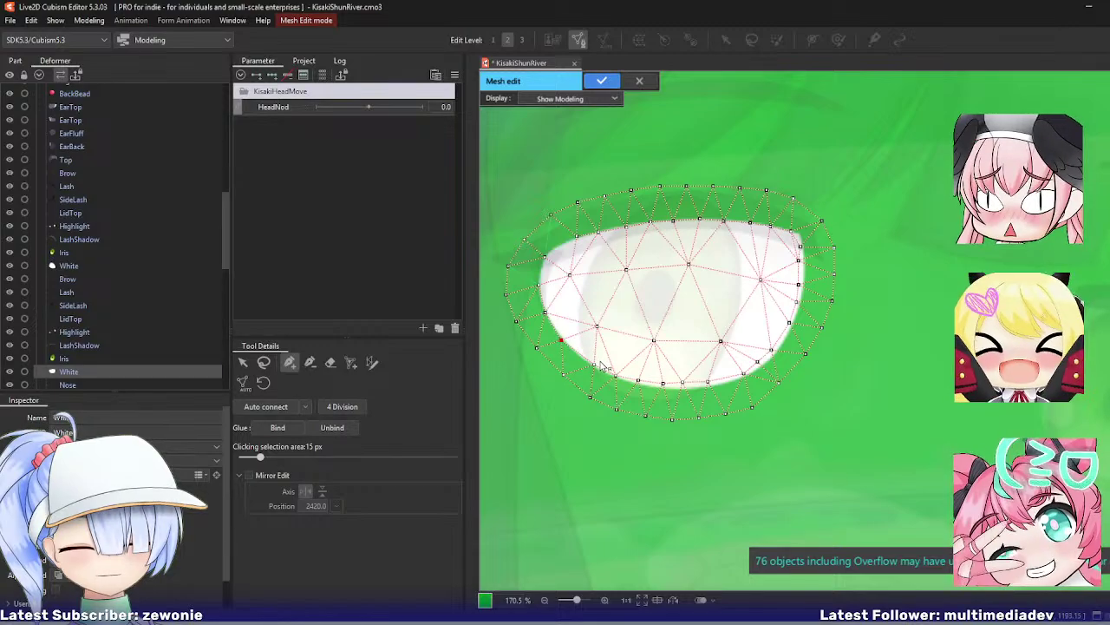
scroll(647, 371, up, 2)
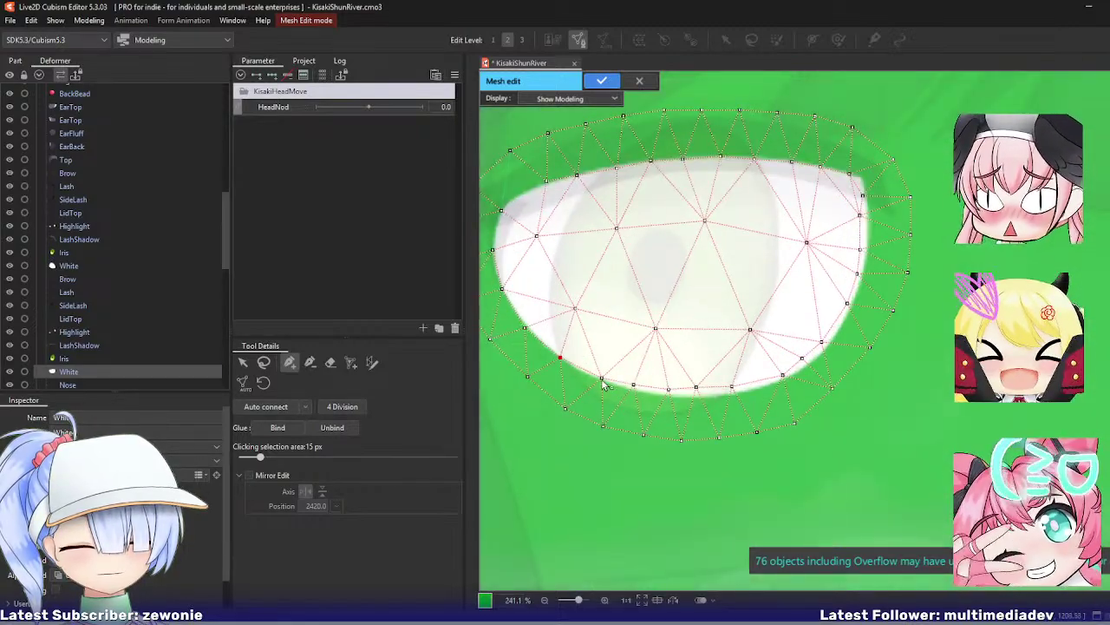
Step: Fit the vertices along the eye white's lower curve and inner side to its outline, placing one at the upper inner corner
drag(602, 377, 744, 390)
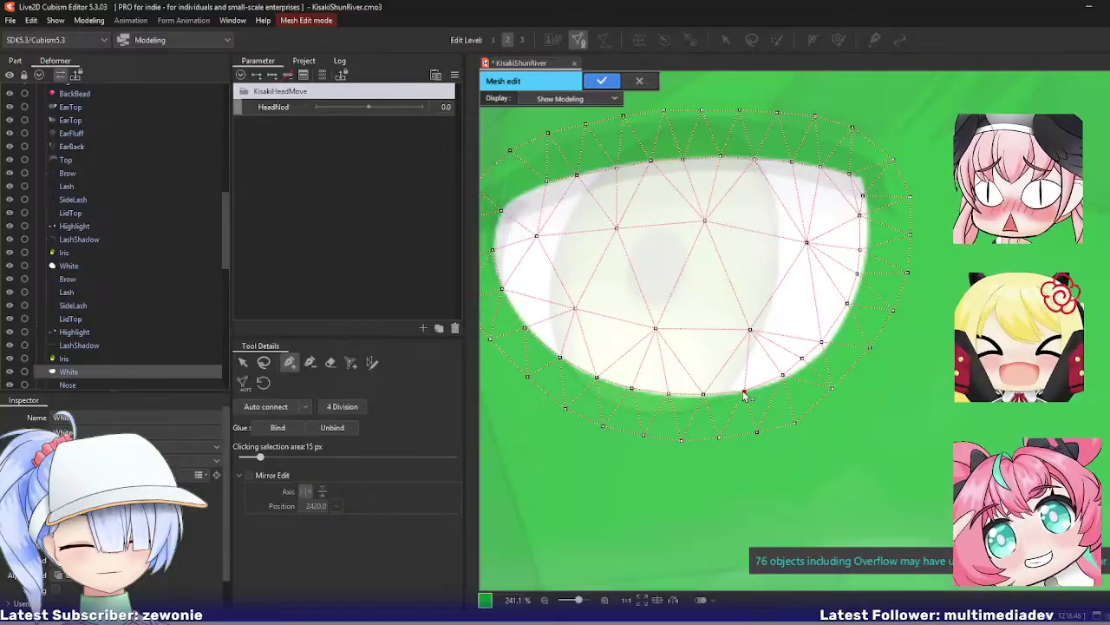
drag(667, 393, 669, 398)
drag(782, 376, 865, 180)
click(862, 216)
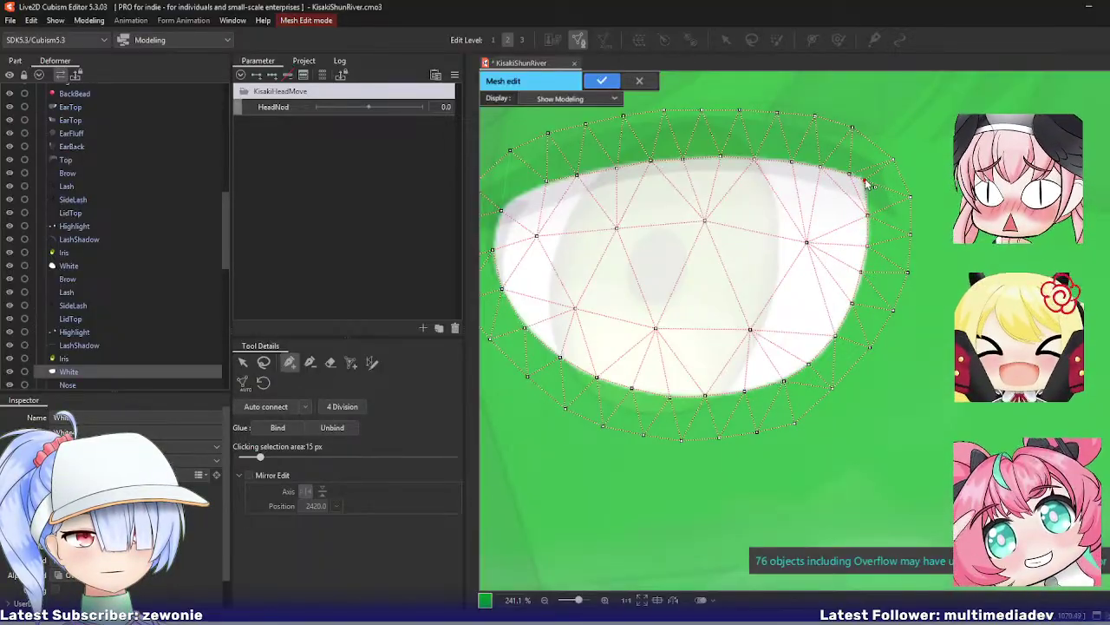
Step: Erase all vertices inside the eye white, keeping those along its edge, and apply the mesh edit
click(310, 362)
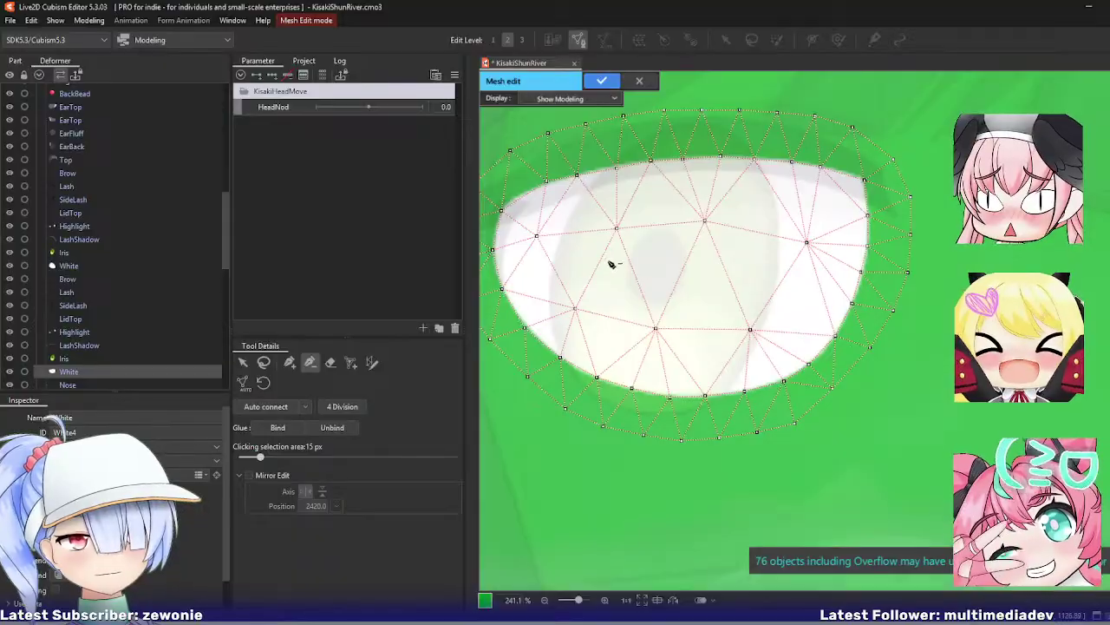
click(329, 362)
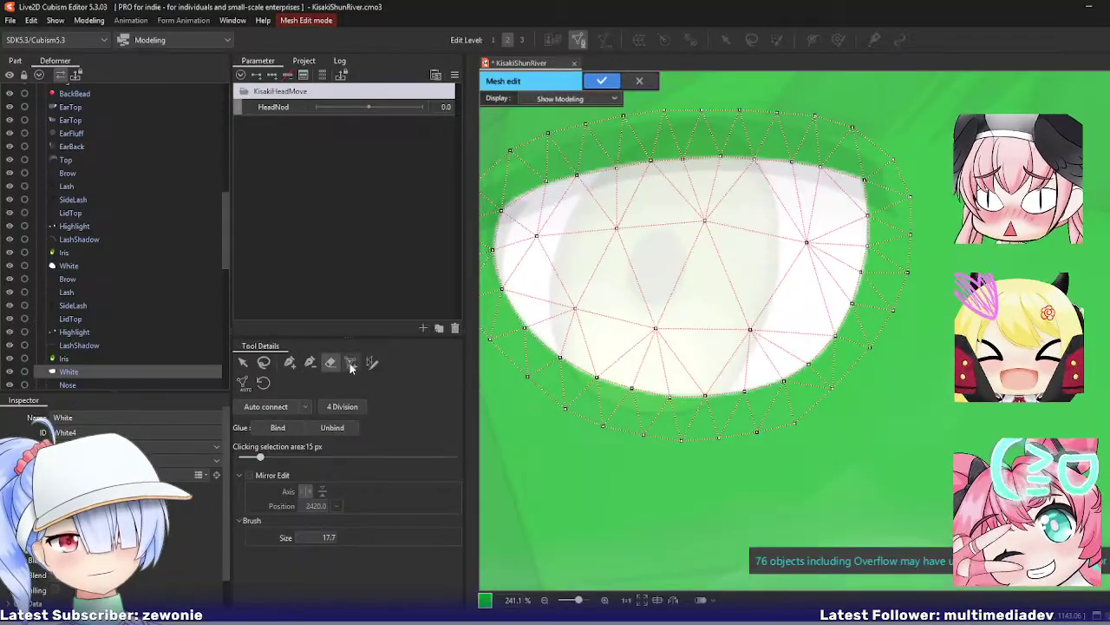
mouse_move(540, 236)
mouse_down()
mouse_move(562, 288)
mouse_move(628, 327)
mouse_move(713, 338)
mouse_move(787, 289)
mouse_up()
mouse_move(808, 245)
mouse_down()
mouse_move(740, 227)
mouse_move(633, 220)
mouse_move(605, 251)
mouse_up()
key(Return)
Step: Open the Nose mesh (Nose2) for editing, inspect its vertices up close and close the mesh edit
scroll(631, 305, down, 3)
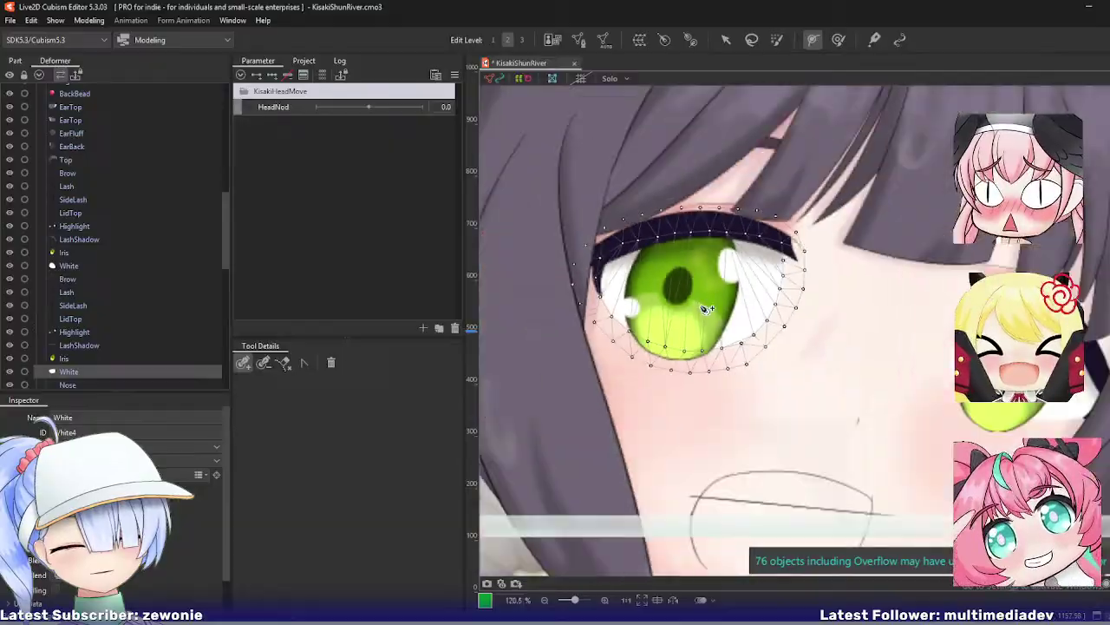
scroll(106, 343, down, 2)
click(72, 288)
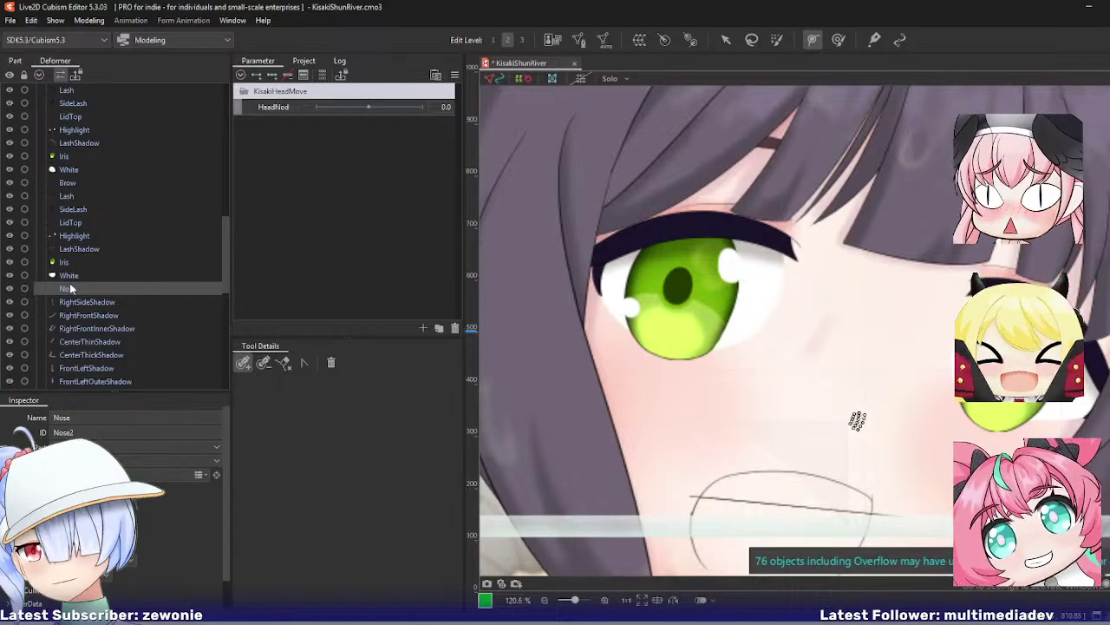
double_click(855, 424)
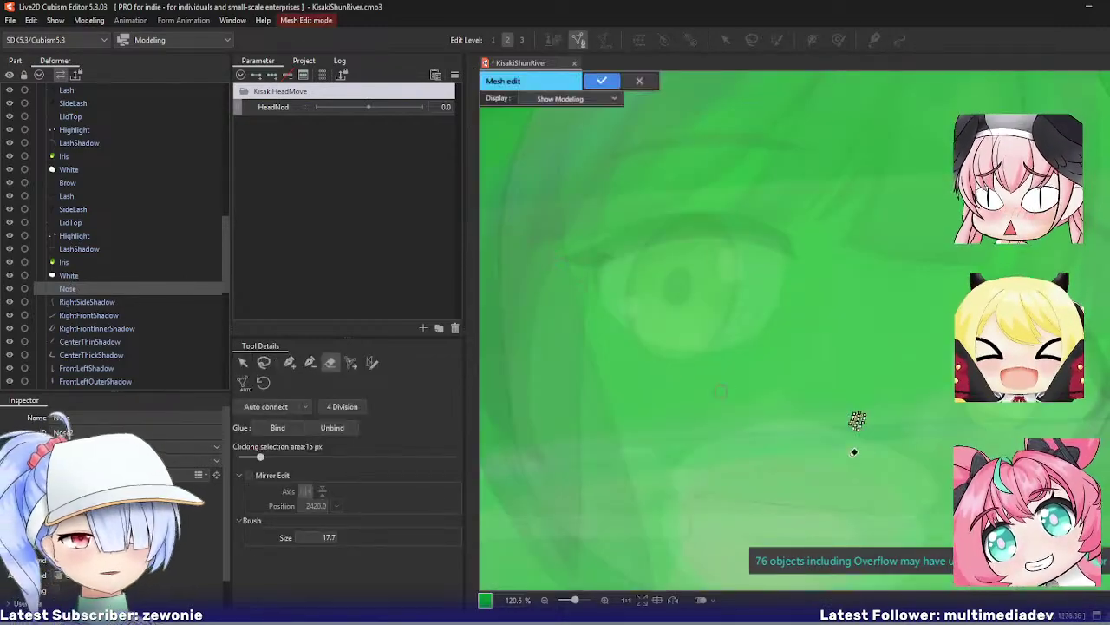
scroll(853, 451, up, 8)
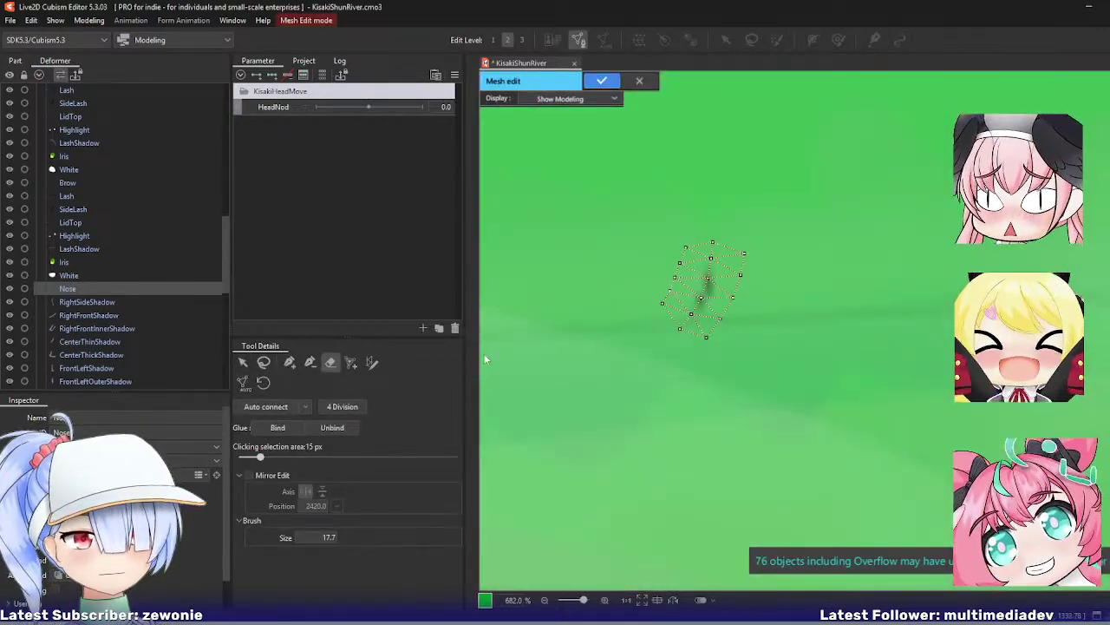
key(Return)
Step: Open the RightSideShadow mesh, erase the doubled and crowded vertices along its center line and apply the mesh edit
click(114, 302)
key(ctrl+e)
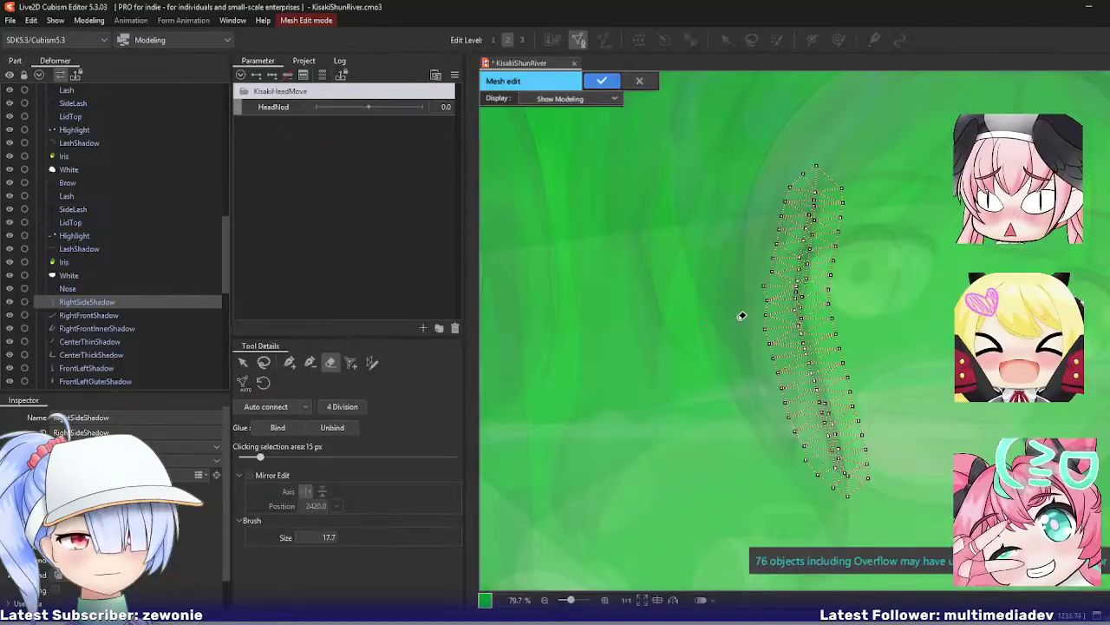
drag(739, 315, 623, 288)
click(309, 362)
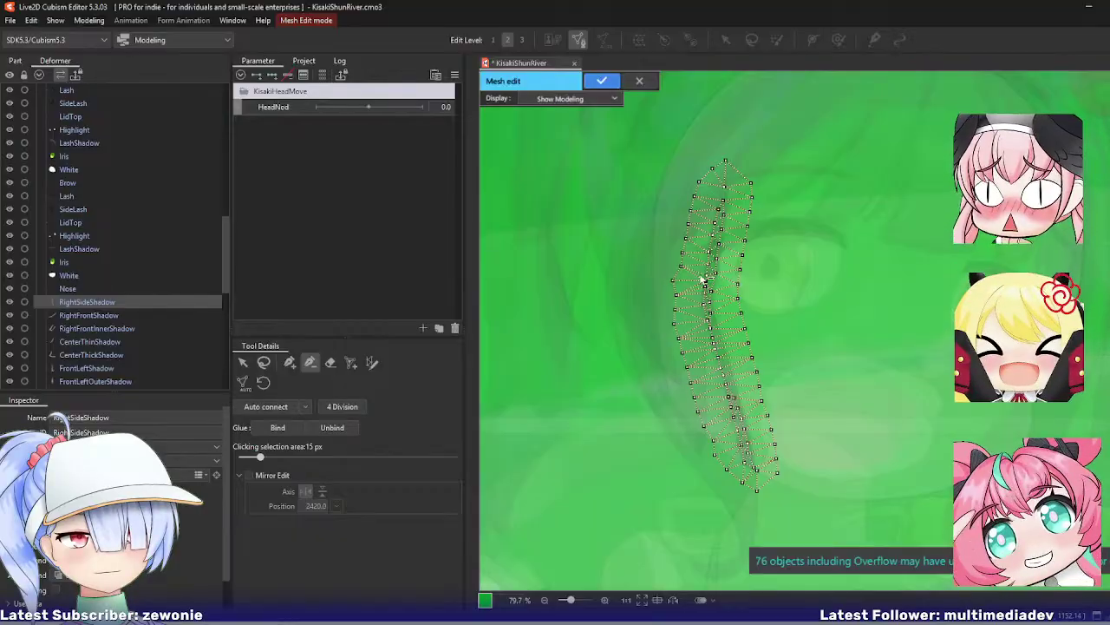
click(331, 362)
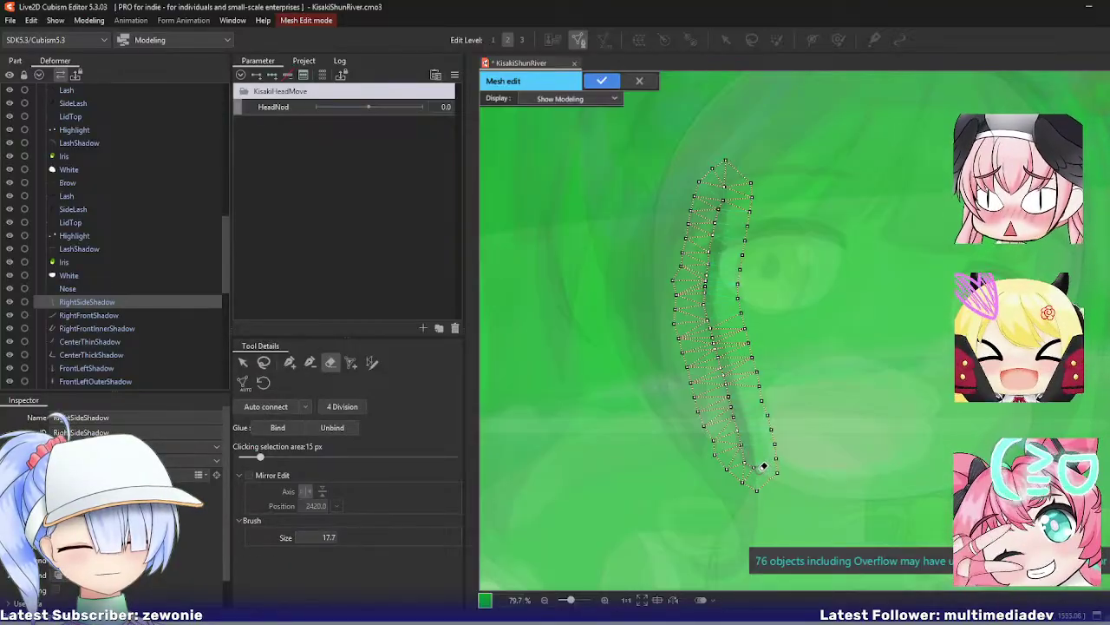
scroll(735, 315, up, 5)
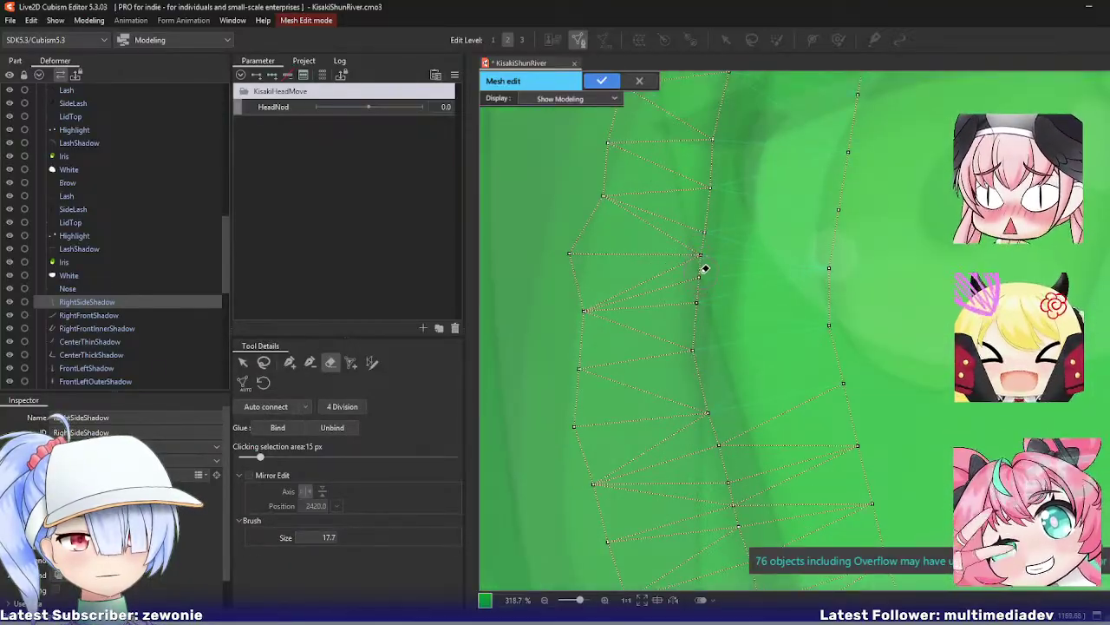
scroll(704, 269, down, 2)
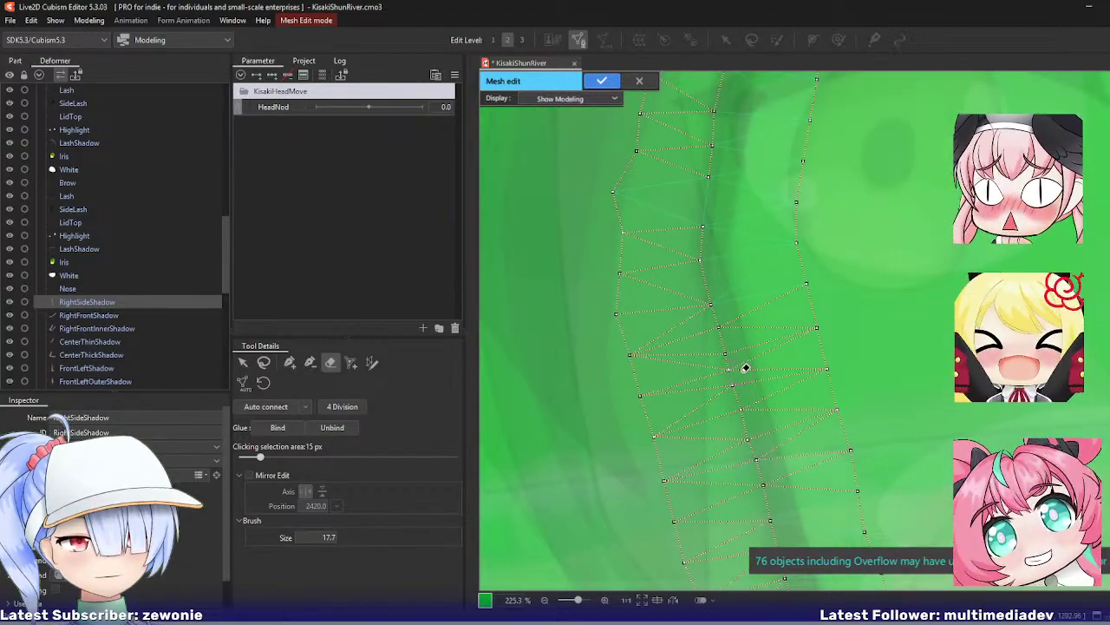
scroll(773, 375, down, 3)
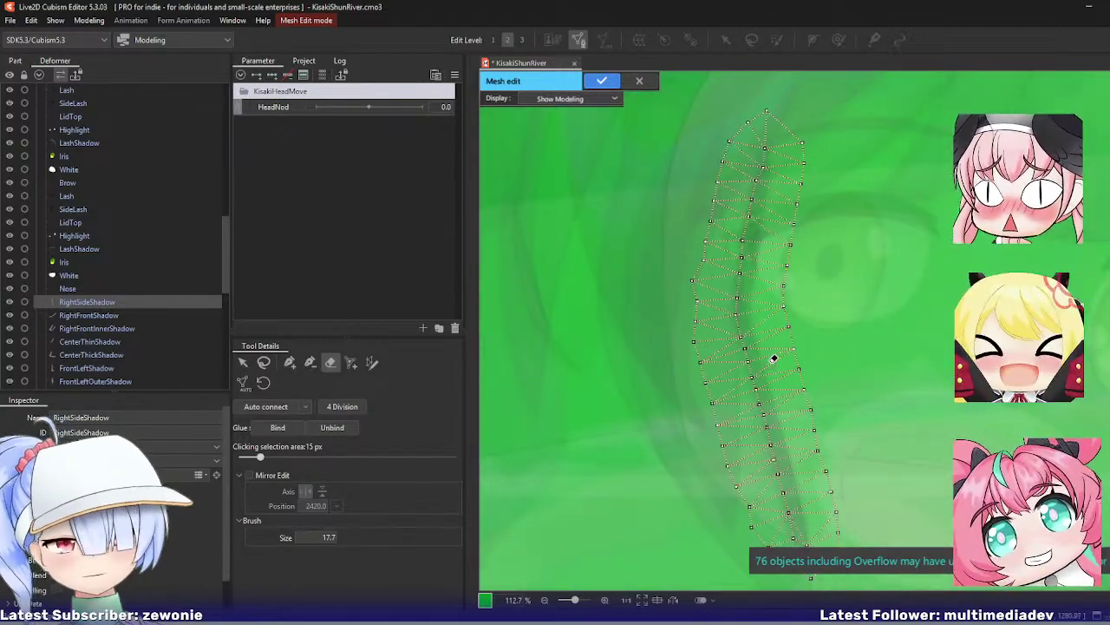
key(Return)
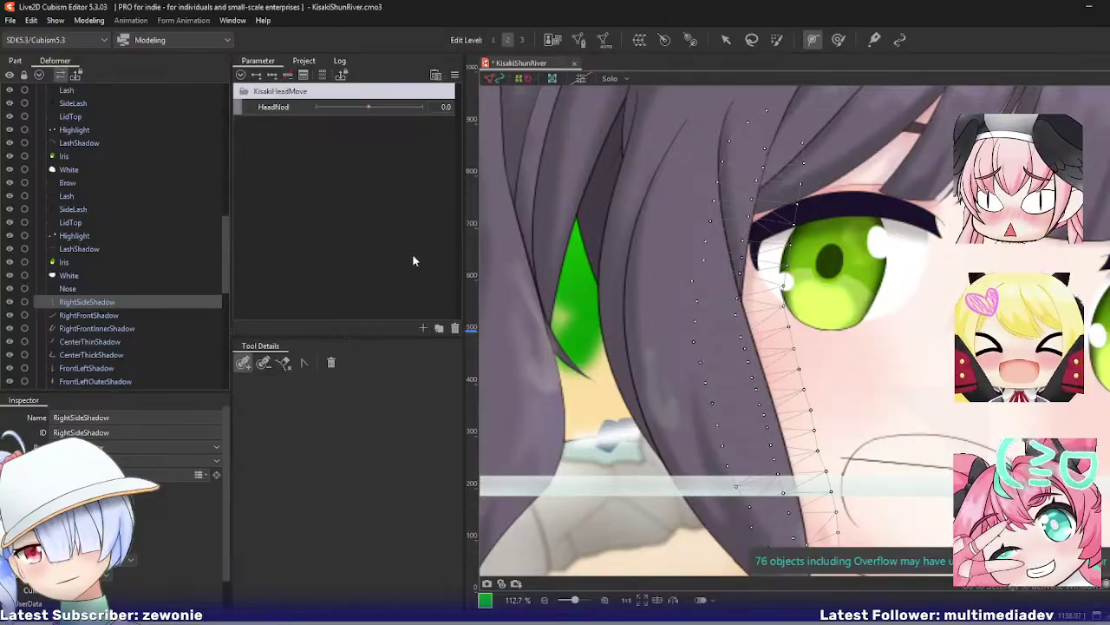
Step: Open the RightFrontShadow mesh, erase the crowded vertices along its center line and apply the mesh edit
click(138, 314)
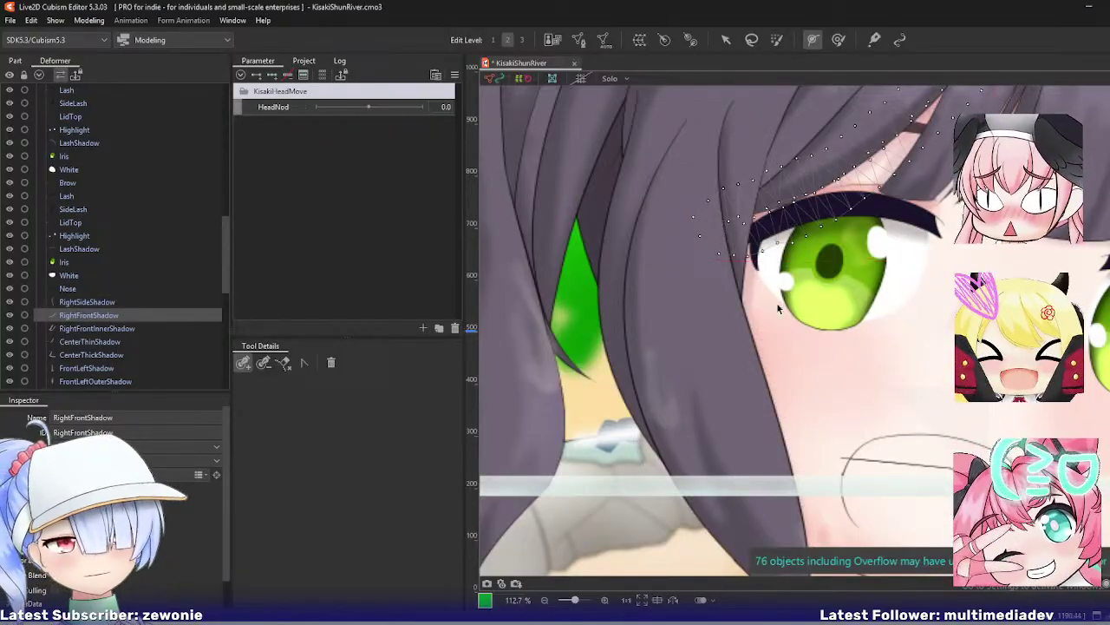
key(ctrl+e)
drag(851, 287, 714, 368)
scroll(639, 282, up, 2)
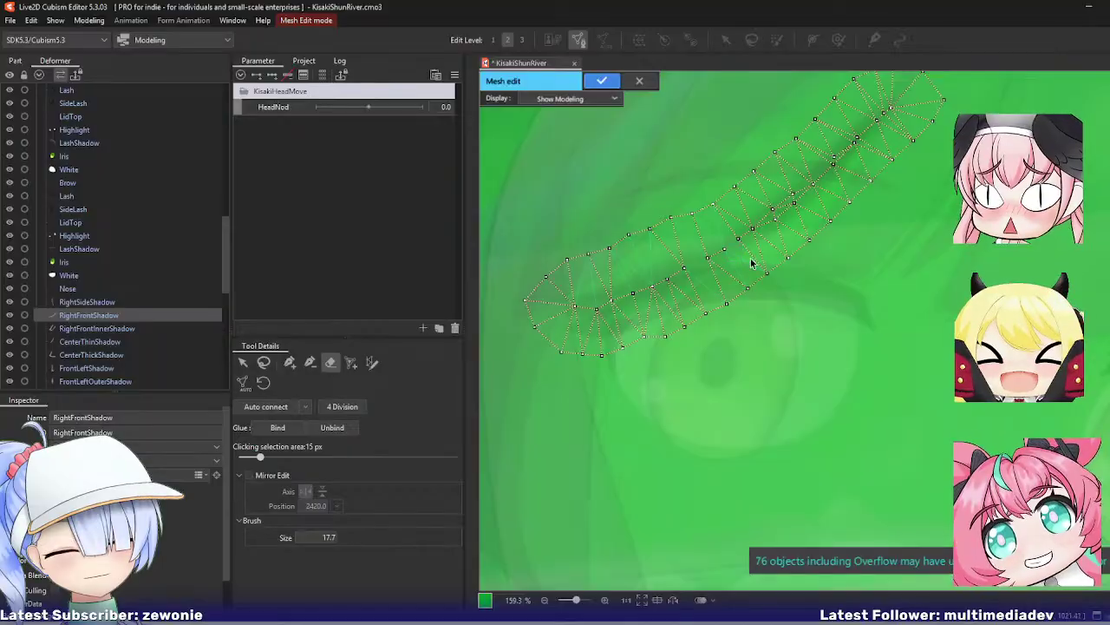
drag(738, 260, 647, 370)
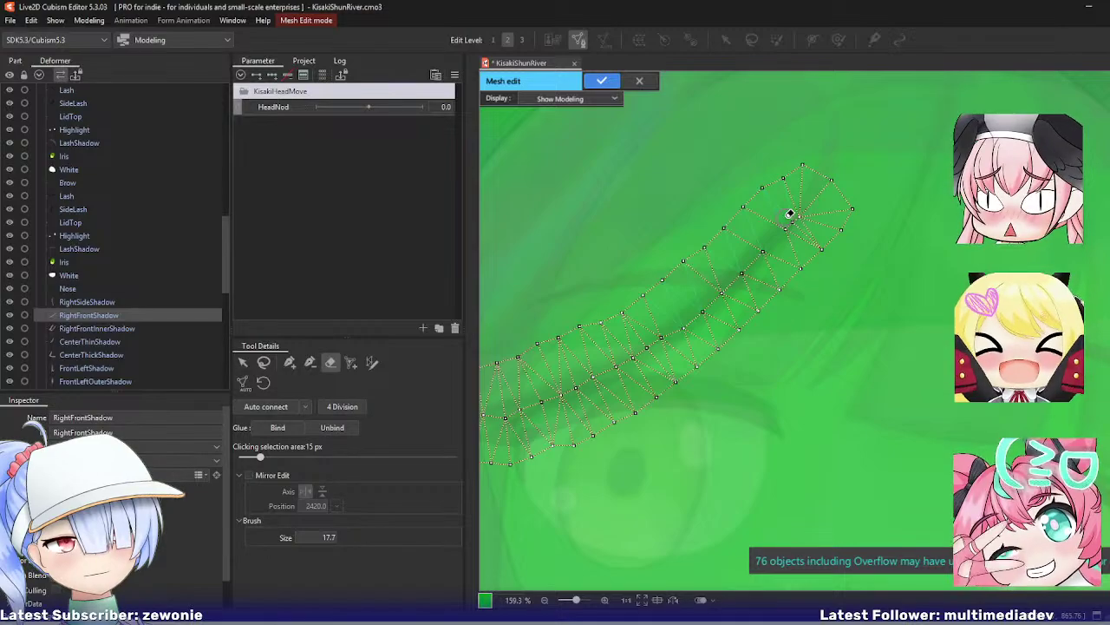
drag(662, 325, 756, 290)
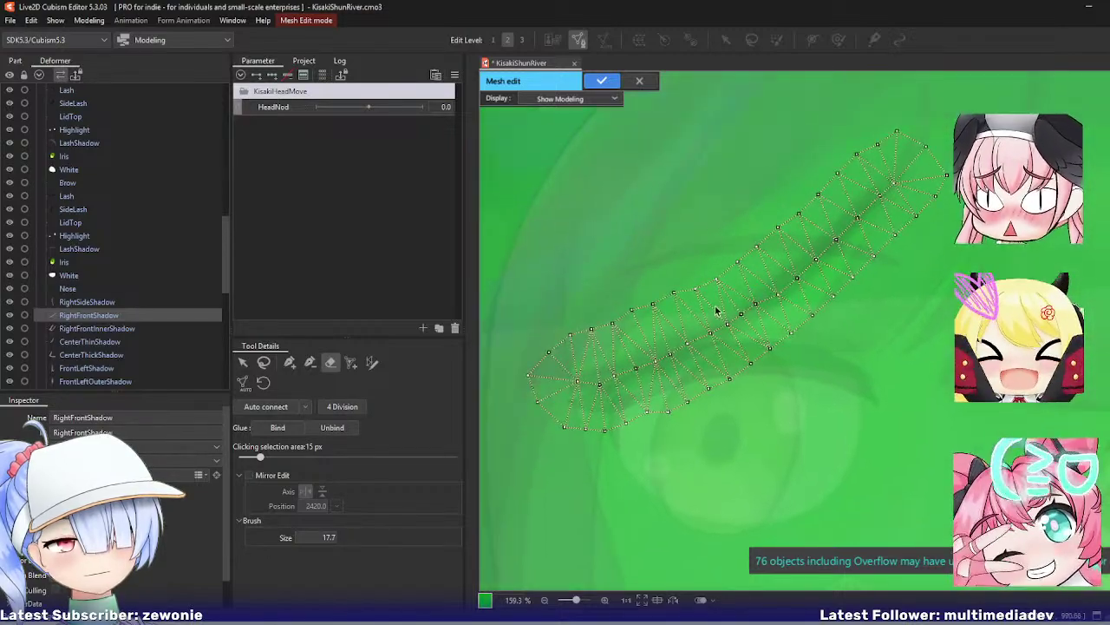
key(ctrl+e)
Step: Erase the crowded vertices at the upper tip and lower end of the RightFrontInnerShadow mesh and apply the edit
click(141, 328)
double_click(674, 305)
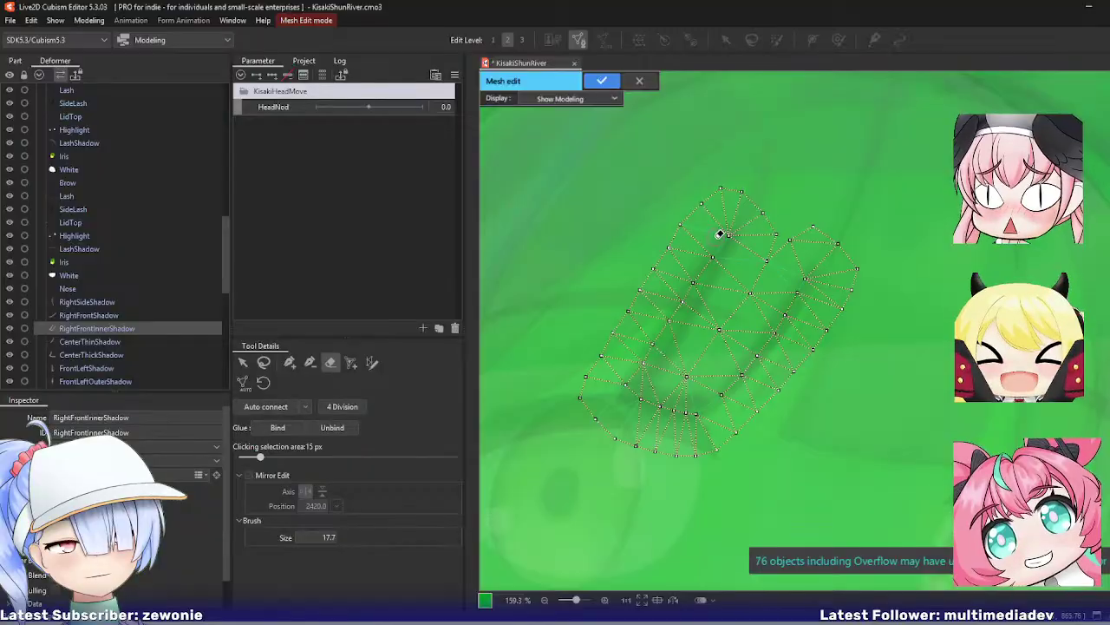
key(ctrl+e)
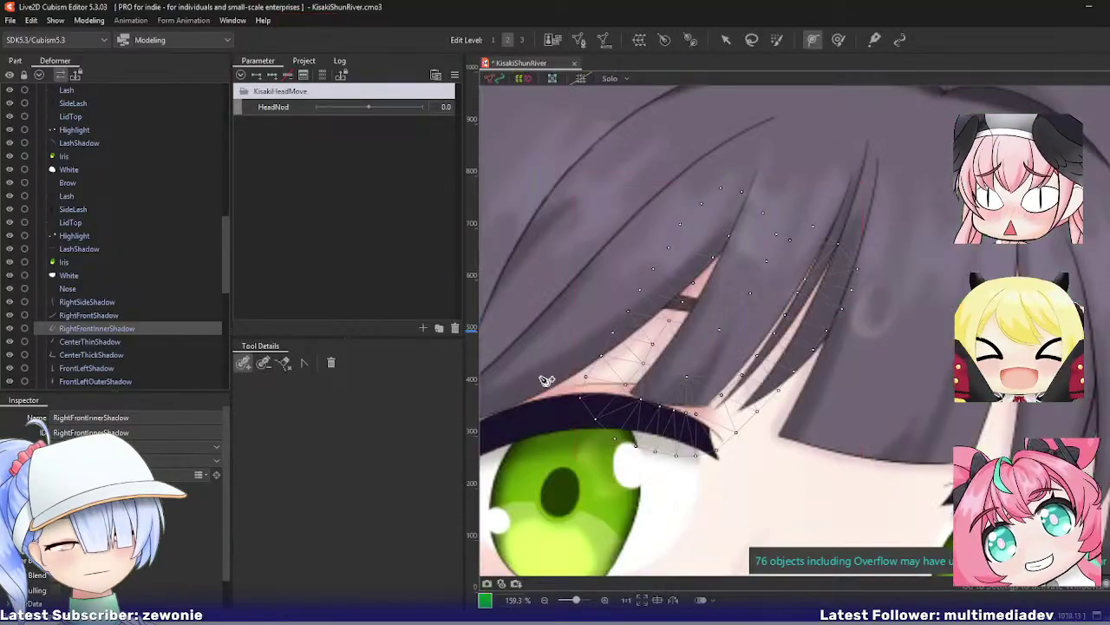
key(ctrl+e)
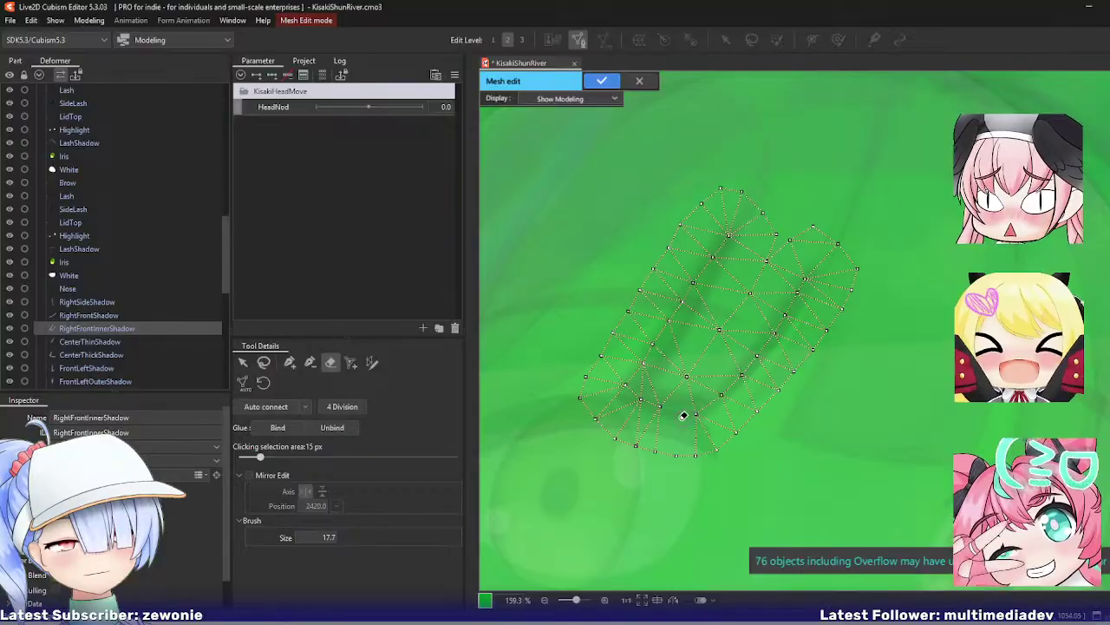
key(ctrl+e)
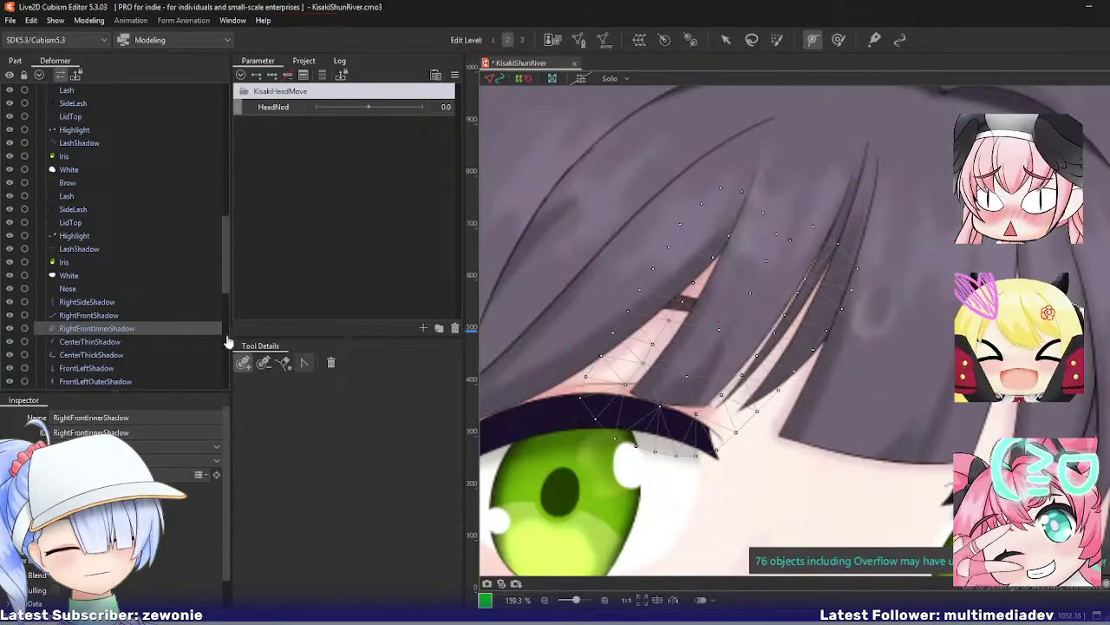
Step: Open the CenterThinShadow mesh, erase the surplus vertices along its center line and apply the mesh edit
click(90, 341)
key(ctrl+e)
drag(695, 323, 602, 322)
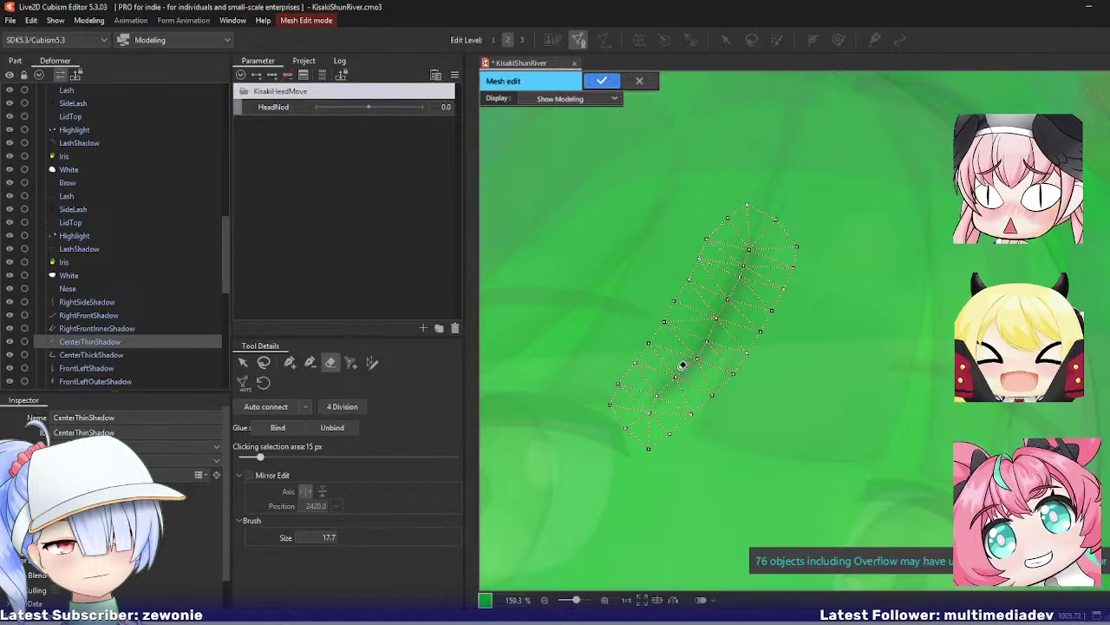
key(Return)
Step: Open the CenterThickShadow mesh, erase the doubled vertices along both arms of the L-shaped shadow and apply the mesh edit
click(130, 354)
key(ctrl+e)
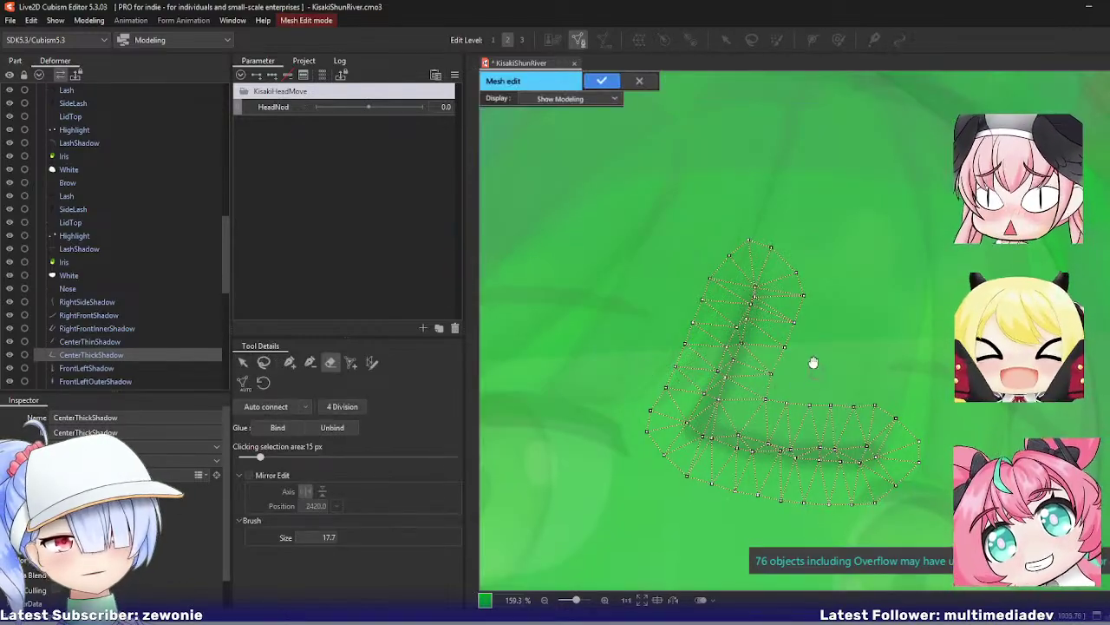
drag(813, 362, 752, 310)
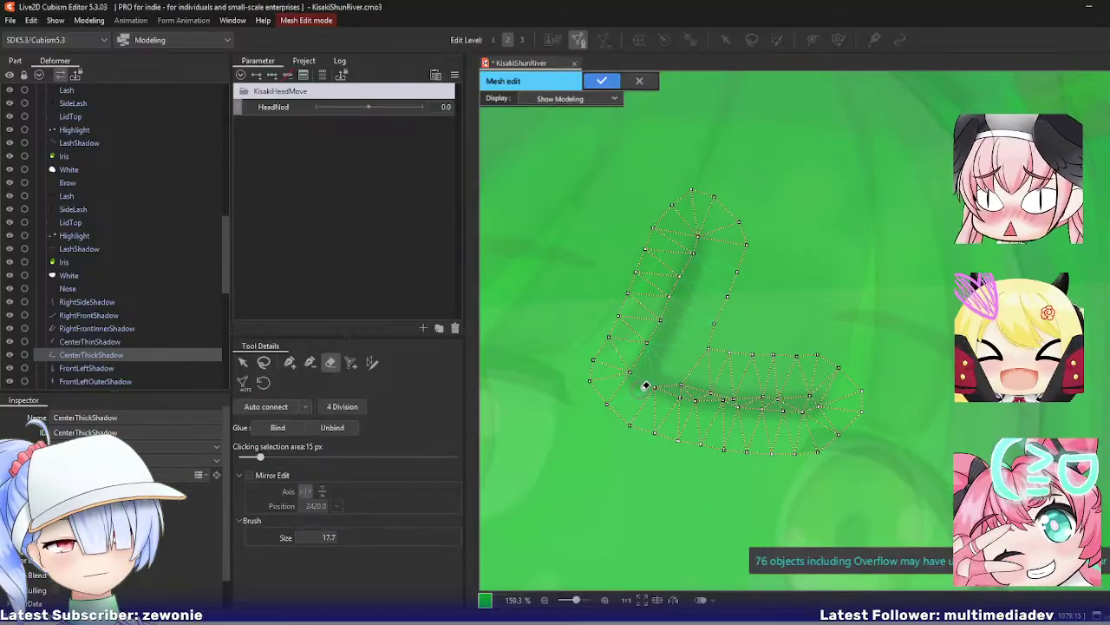
drag(681, 376, 809, 391)
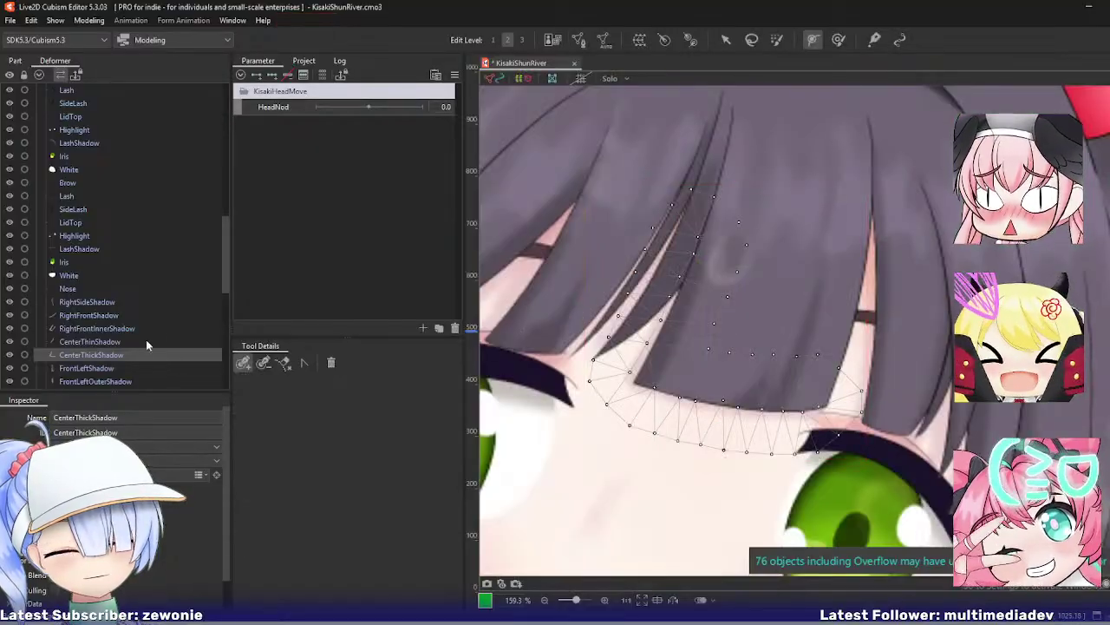
Step: Open the FrontLeftShadow mesh, erase the crowded vertices along its center line and lower end, and apply the mesh edit
click(78, 368)
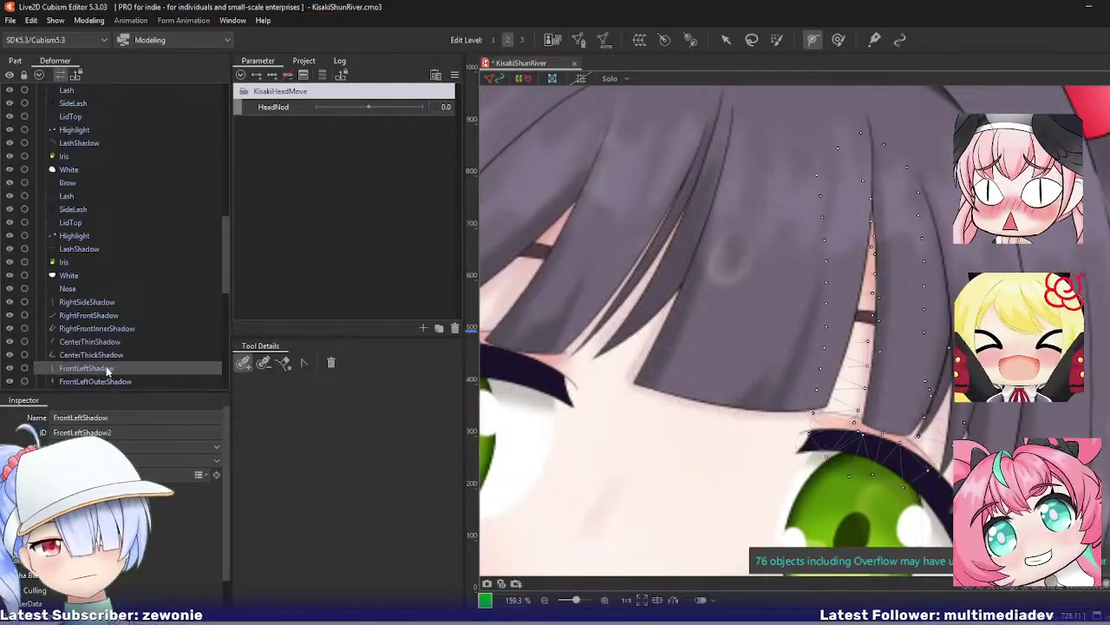
drag(759, 289, 546, 289)
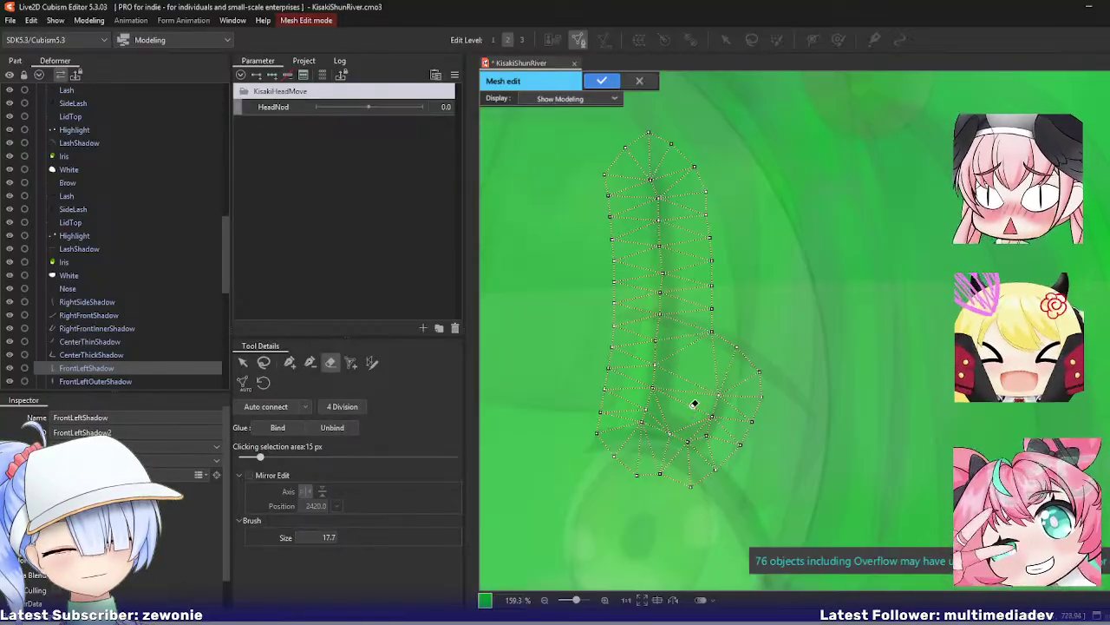
key(Return)
Step: Thin the doubled center-line vertices of the FrontLeftOuterShadow mesh, reposition the lower inner ones along the shadow and apply the edit
click(100, 382)
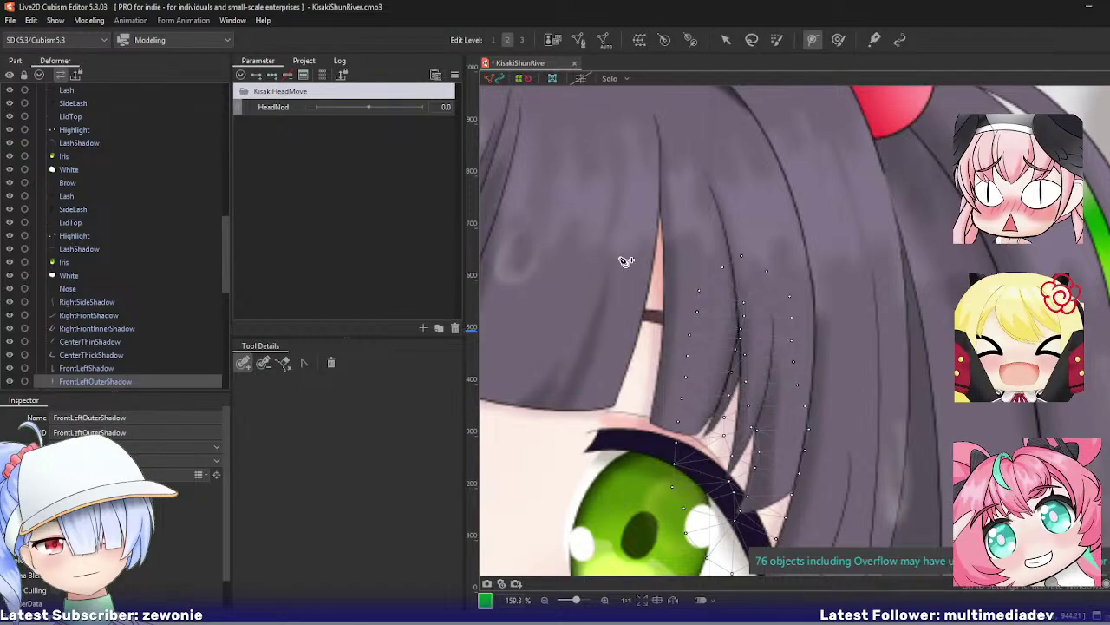
double_click(633, 260)
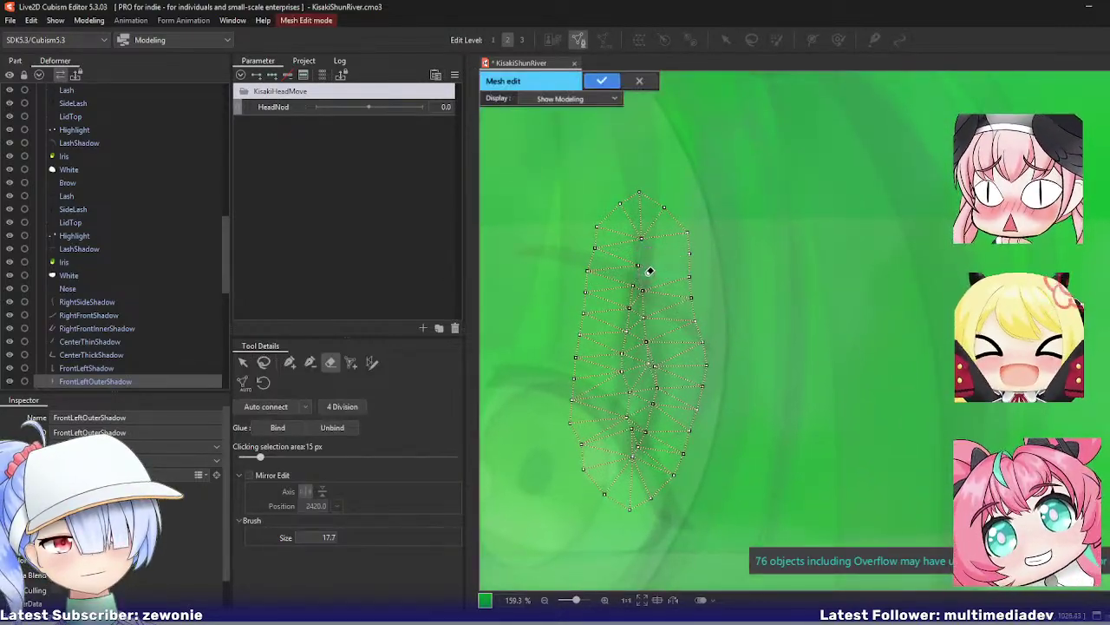
drag(654, 278, 651, 336)
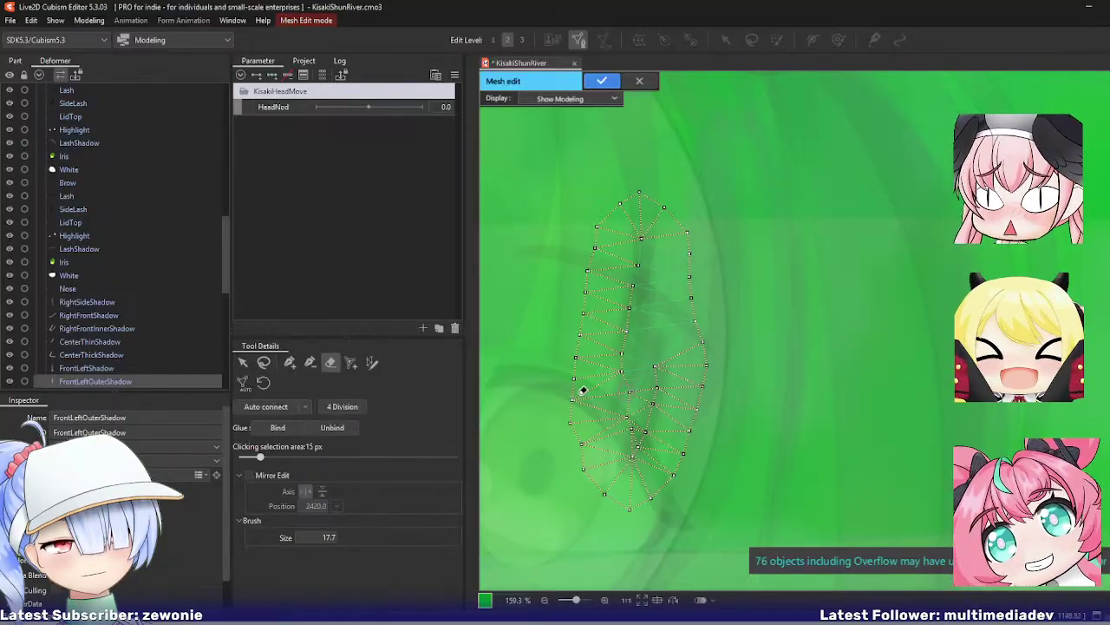
click(290, 363)
mouse_move(628, 392)
mouse_down()
mouse_move(609, 421)
mouse_move(620, 400)
mouse_up()
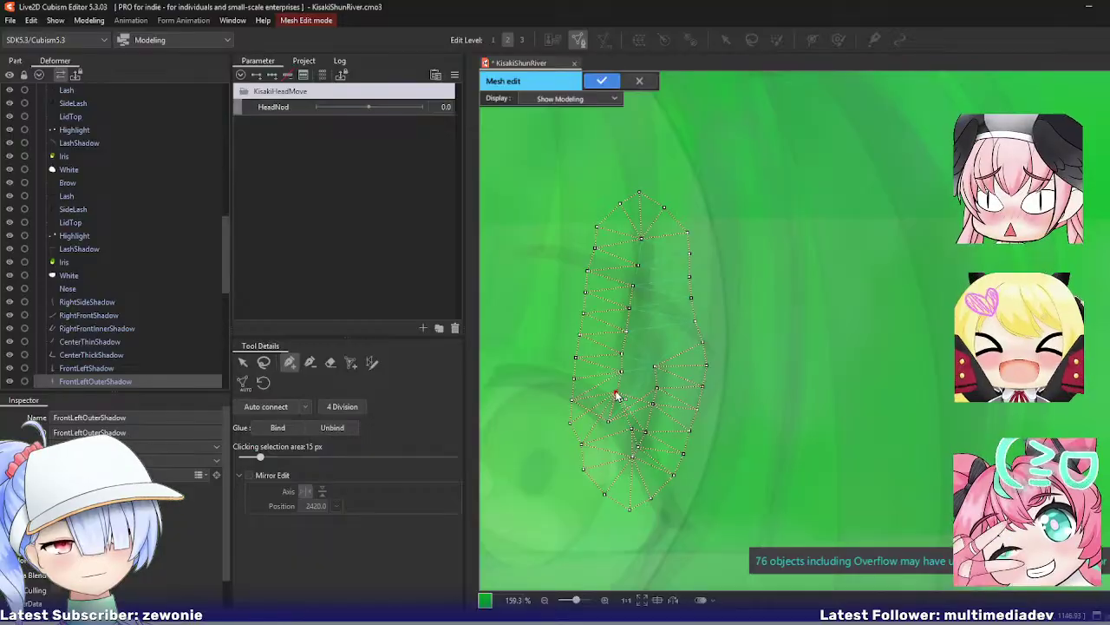
click(330, 363)
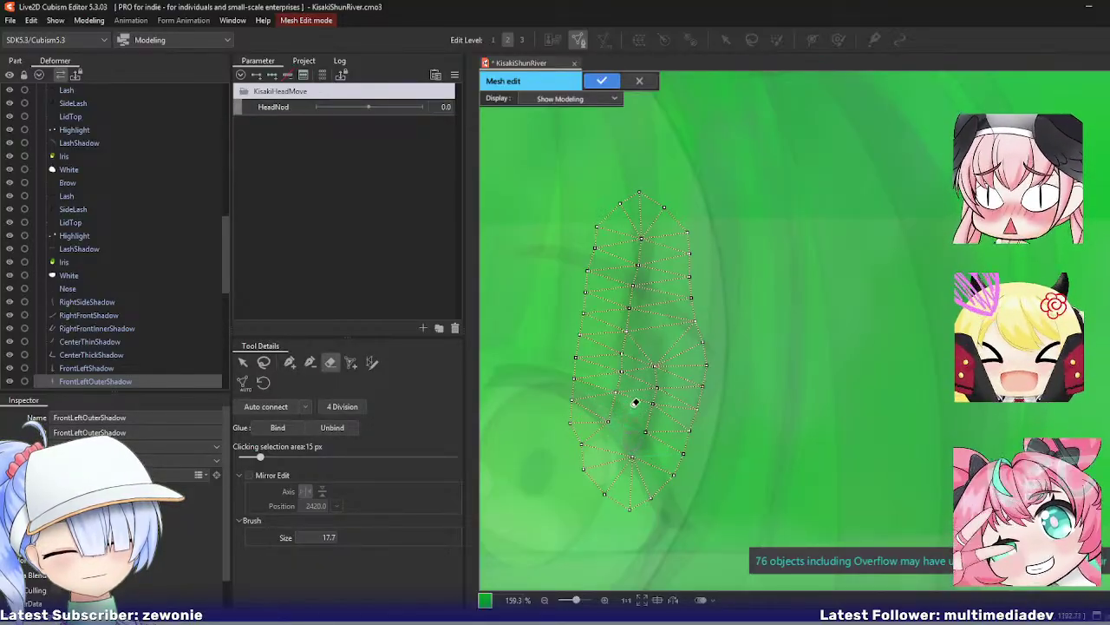
key(Return)
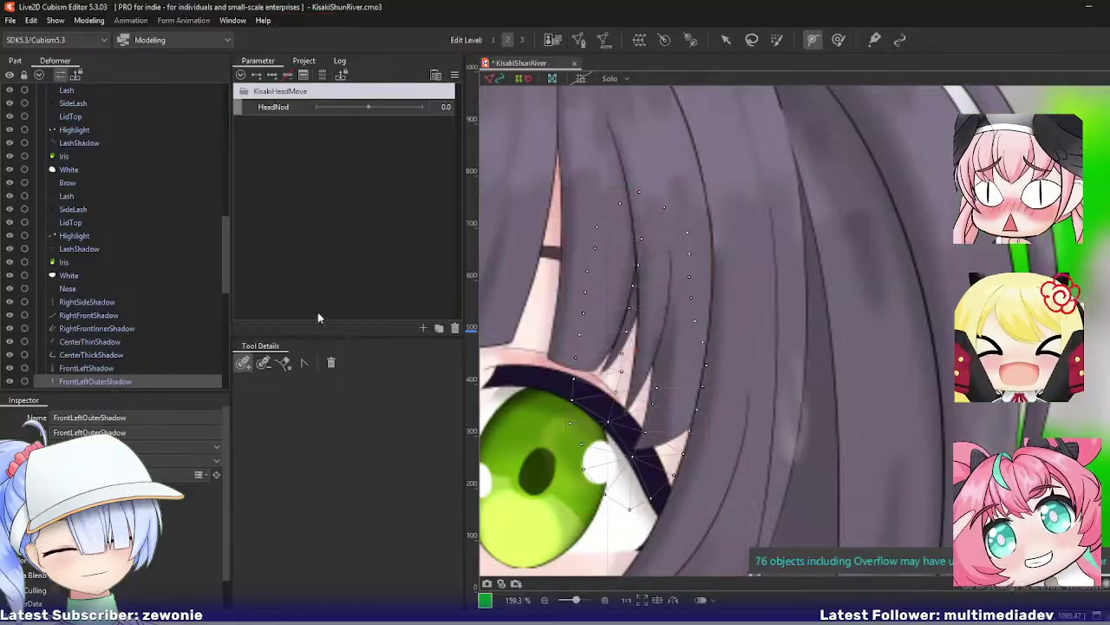
Step: Open the SideFrontLeftShadow mesh, erase the surplus vertices along its center line and lower tip, and apply the mesh edit
scroll(95, 323, down, 2)
click(90, 298)
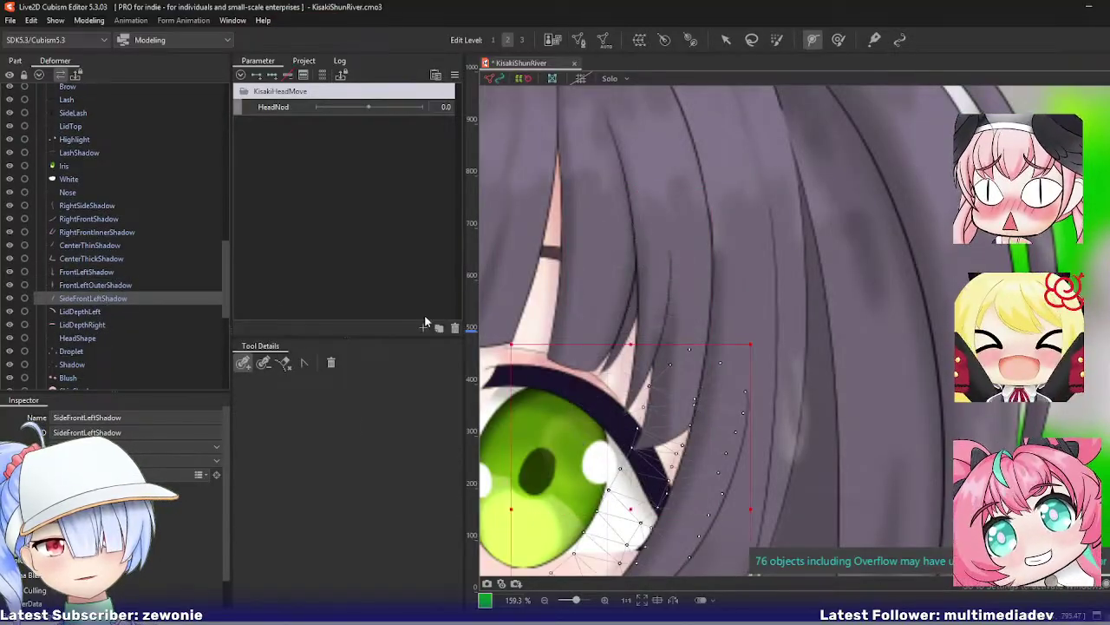
key(ctrl+e)
drag(607, 362, 685, 230)
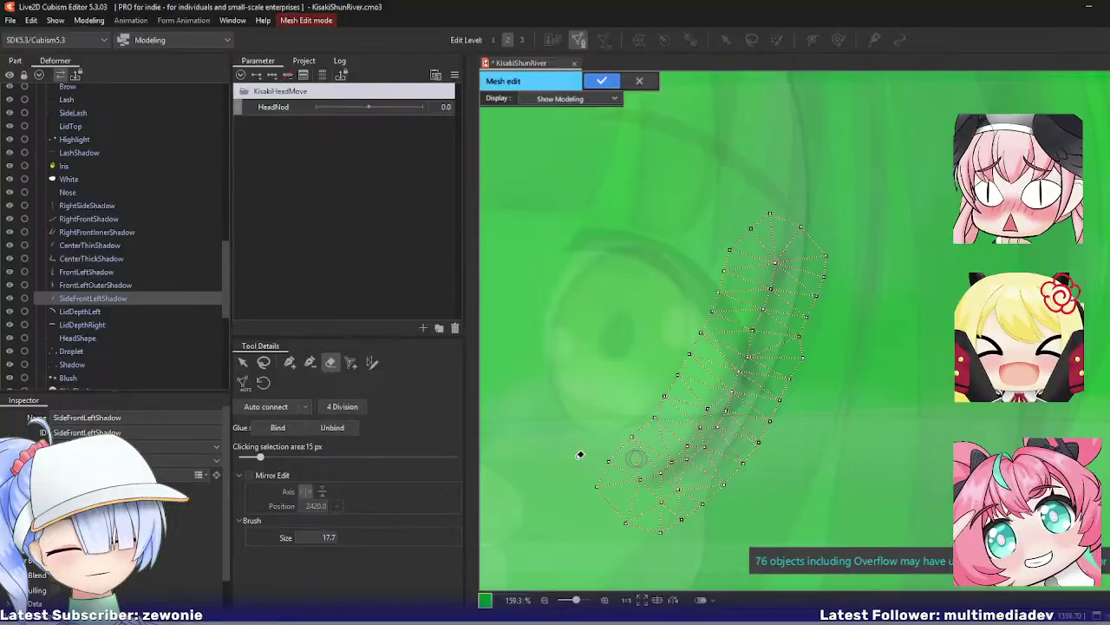
click(289, 363)
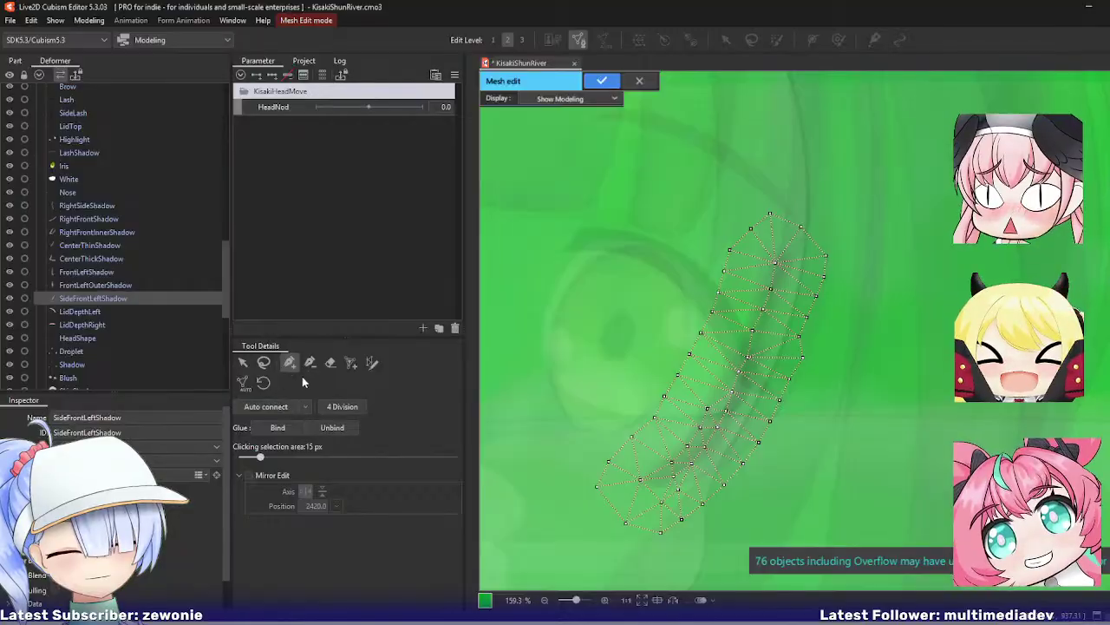
click(330, 363)
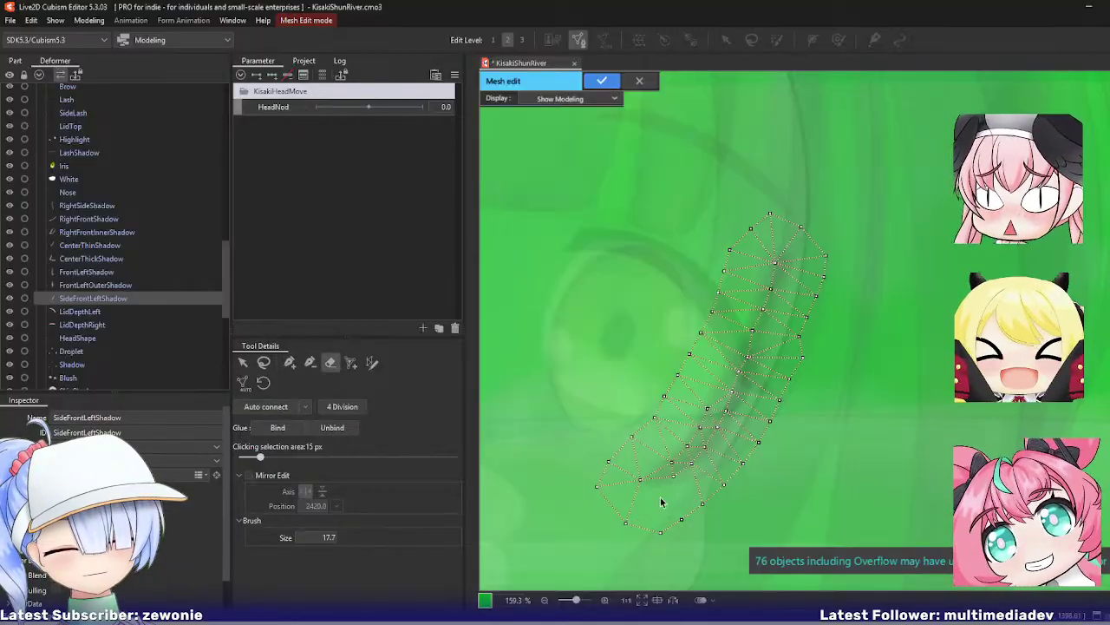
key(Return)
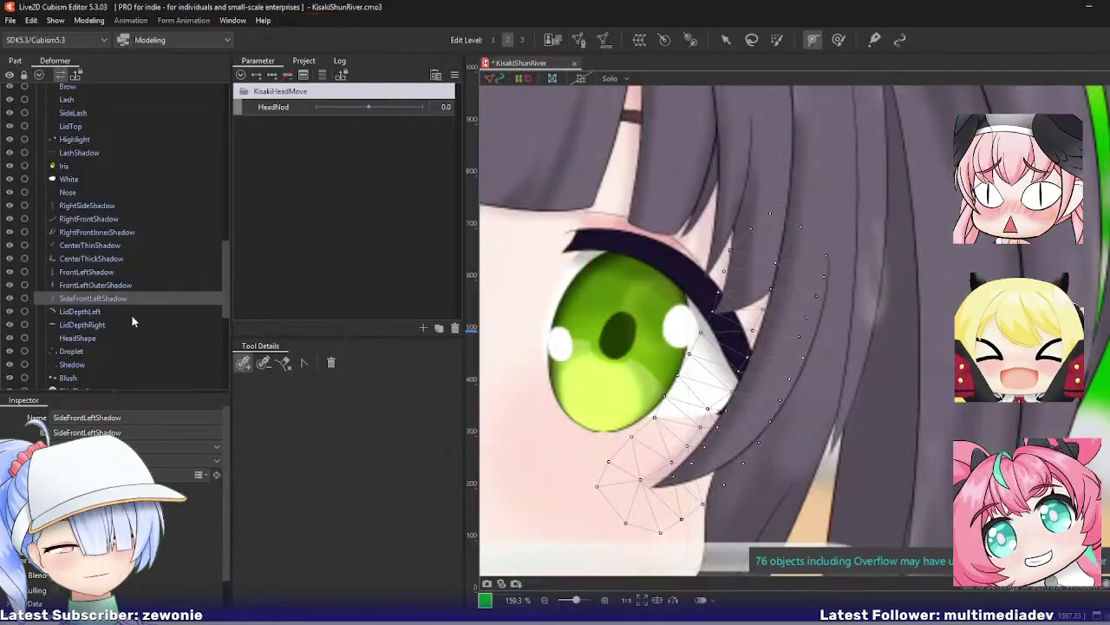
Step: Erase the doubled vertices along the eyelid crease in the LidDepthLeft mesh and apply the mesh edit
click(80, 311)
key(ctrl+e)
drag(608, 341, 616, 372)
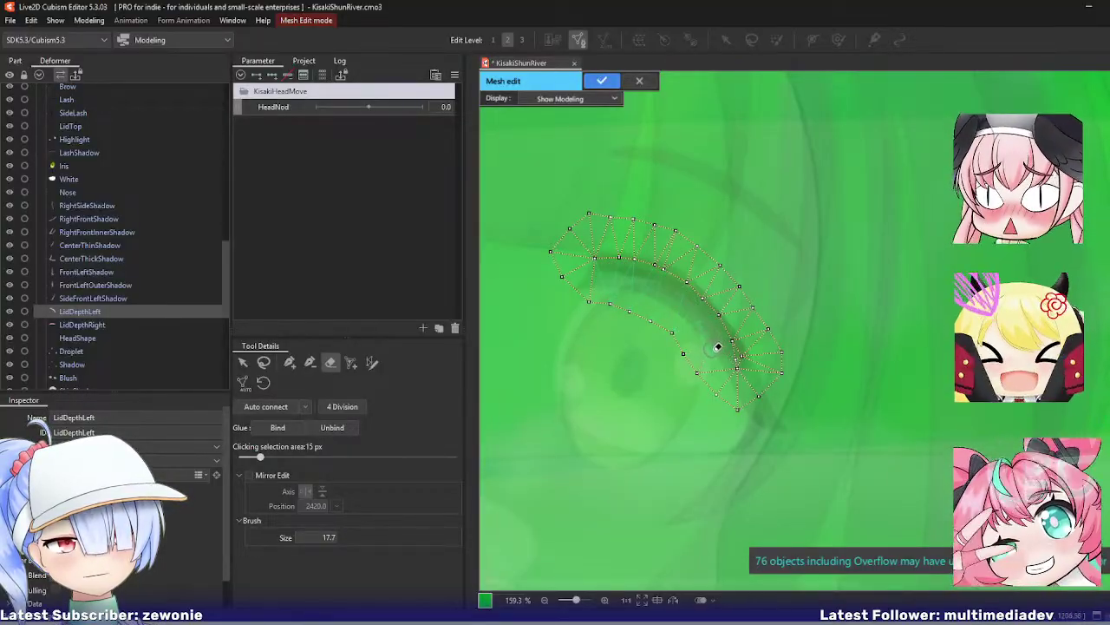
key(Return)
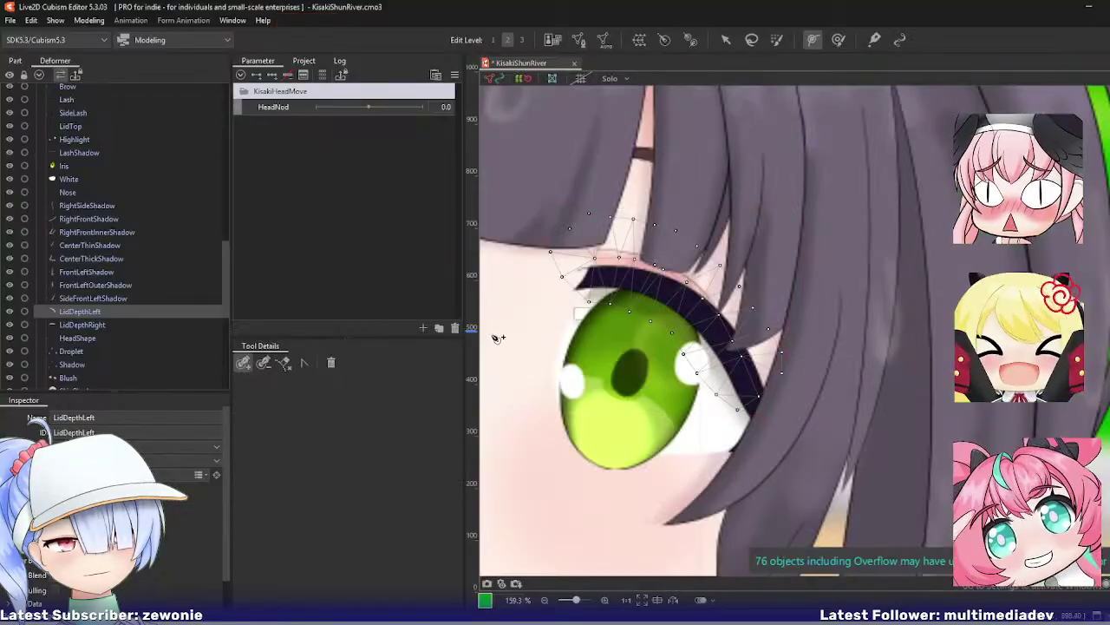
Step: Erase the surplus lower row of center vertices in the LidDepthRight mesh and apply the mesh edit
click(92, 325)
key(f)
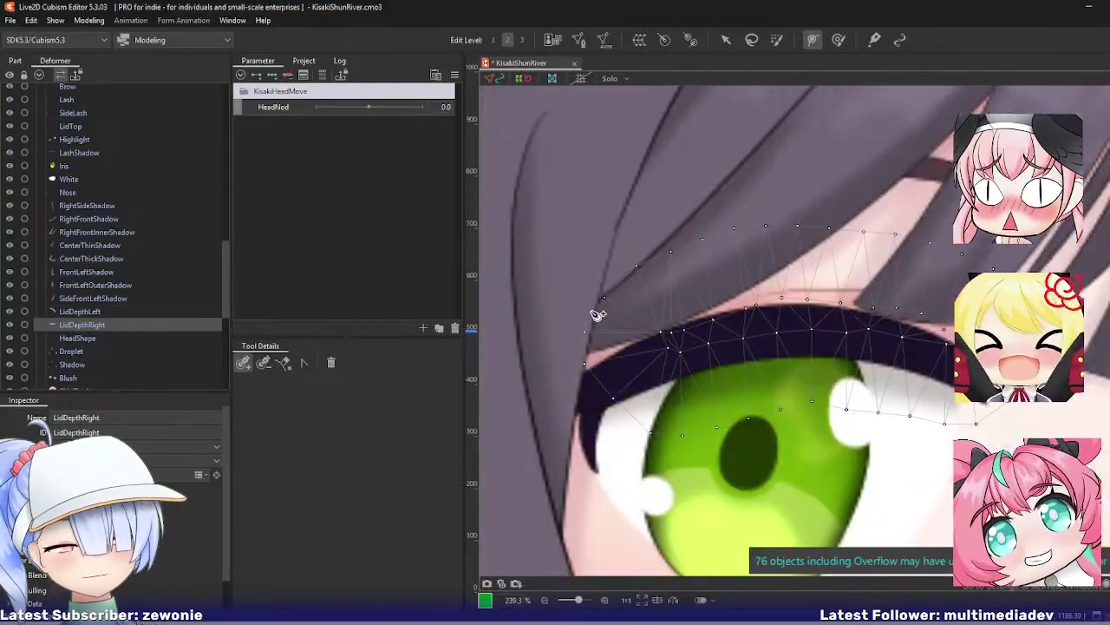
key(ctrl+e)
mouse_move(667, 352)
mouse_down()
mouse_move(837, 334)
mouse_move(929, 343)
mouse_up()
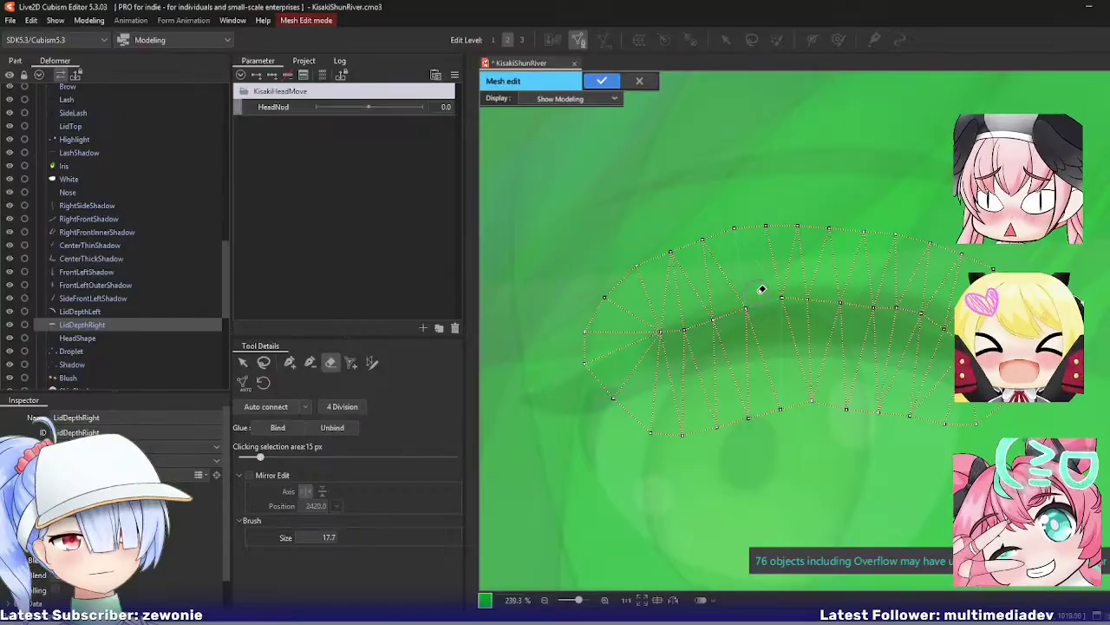
key(Return)
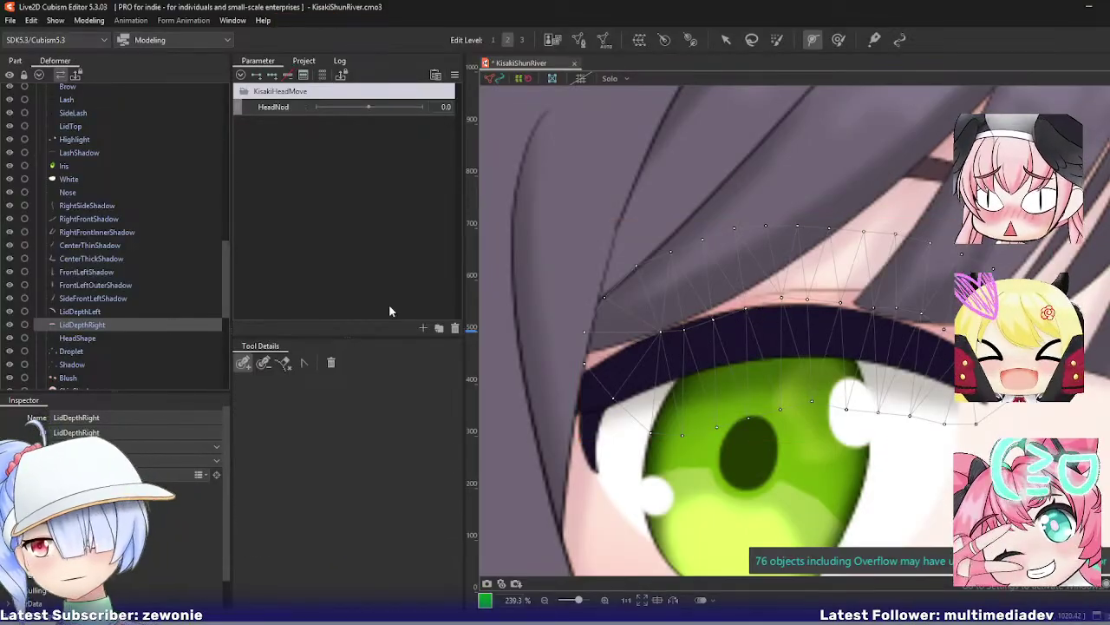
click(96, 338)
scroll(640, 312, down, 5)
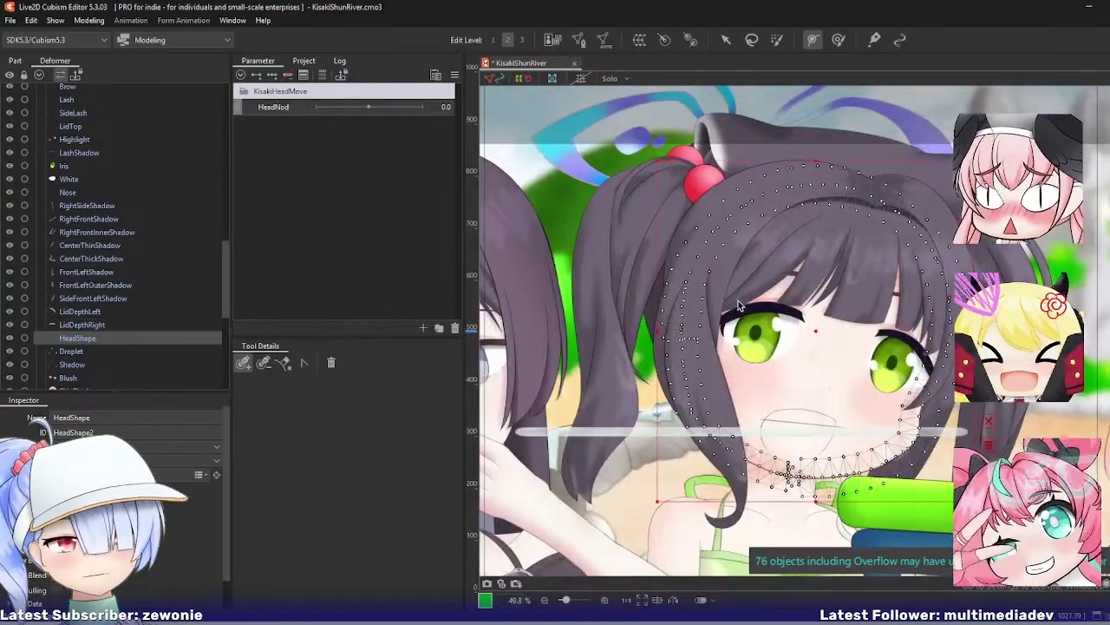
key(ctrl+e)
key(Escape)
Step: Open the HeadColour mesh and move the inner contour vertices along the chin and jaw onto the face's edge
scroll(113, 315, down, 3)
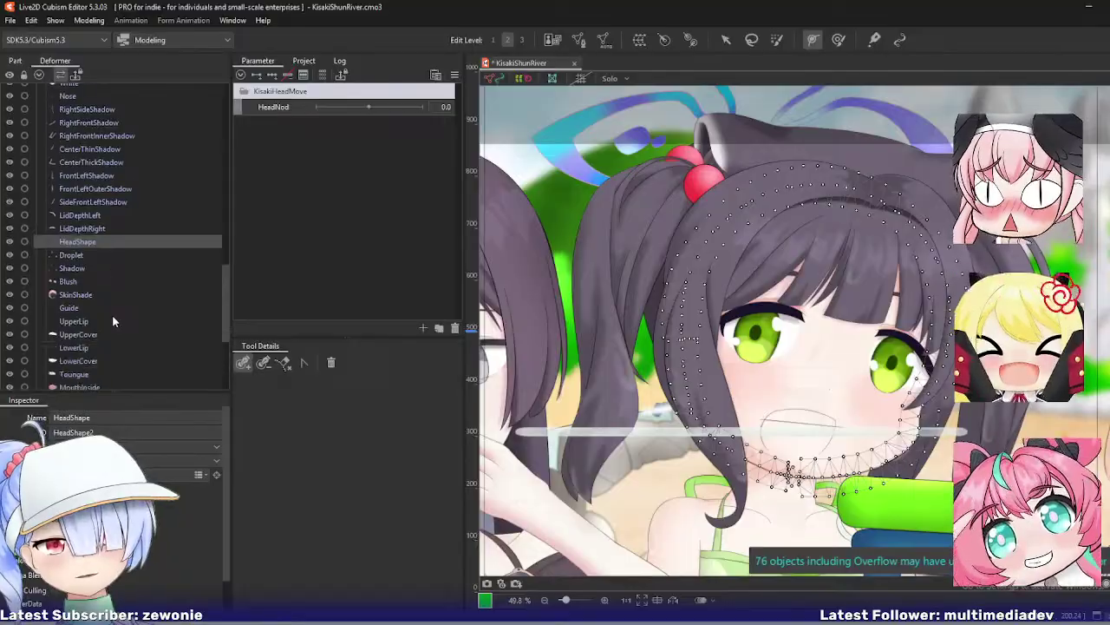
click(78, 353)
key(Return)
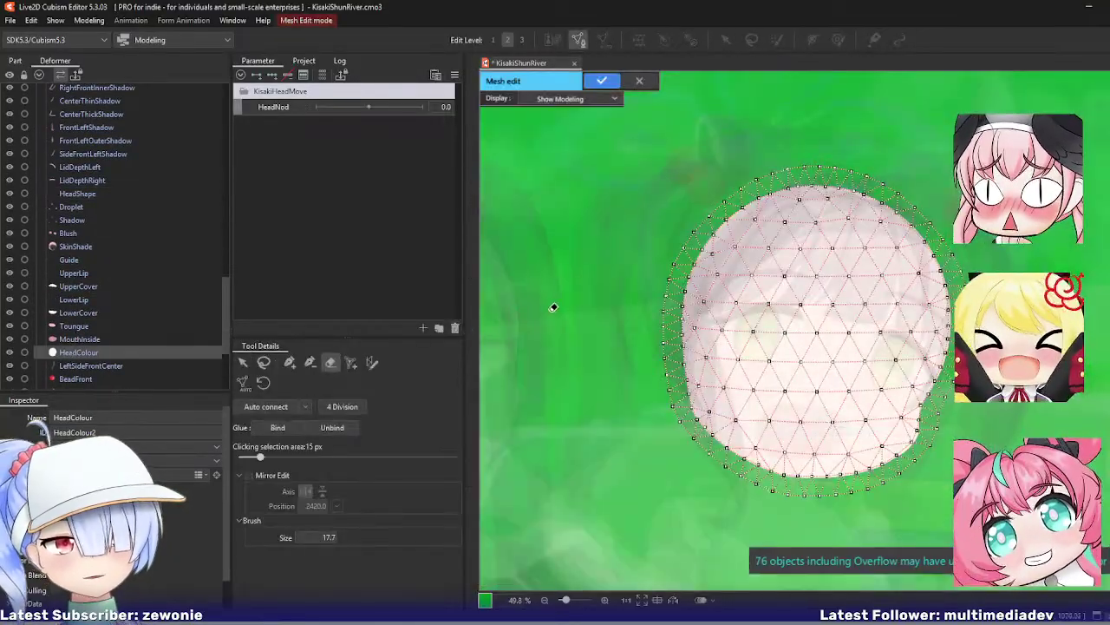
click(290, 362)
scroll(868, 487, up, 3)
drag(627, 431, 767, 471)
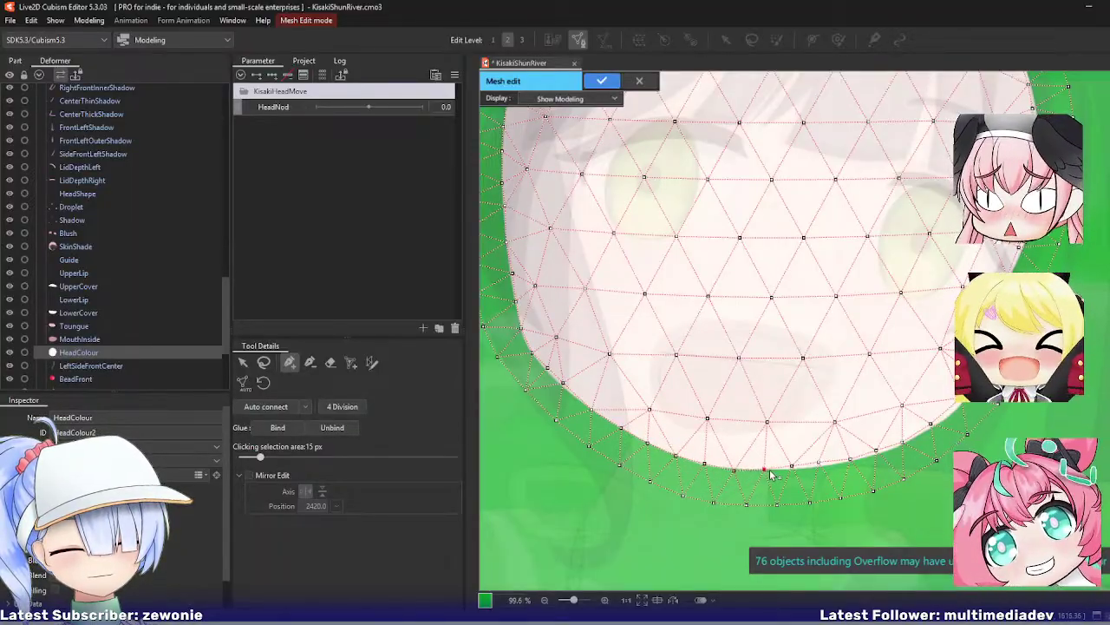
click(796, 467)
click(820, 467)
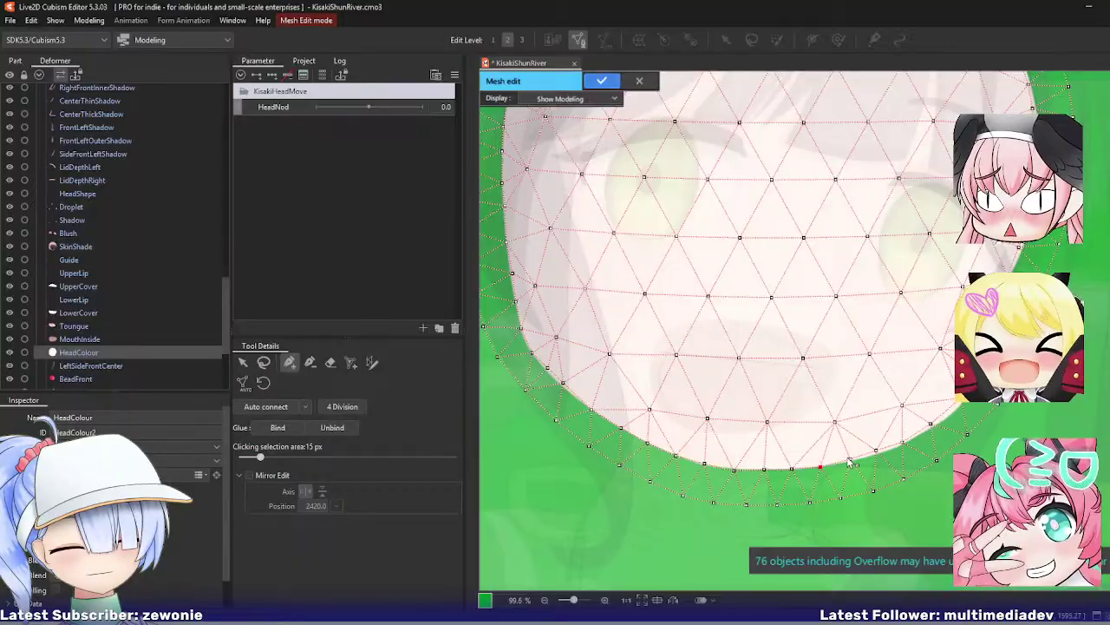
click(852, 462)
click(876, 452)
click(903, 443)
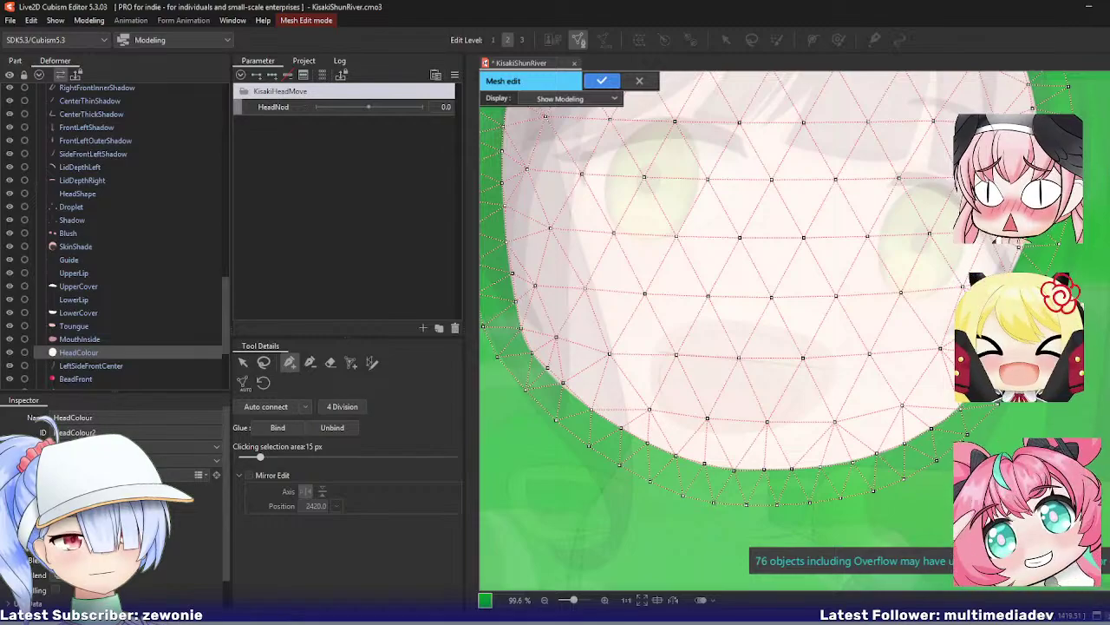
Step: Align the HeadColour mesh's contour vertices with the face edge along the character's left cheek and temple
drag(977, 267, 892, 375)
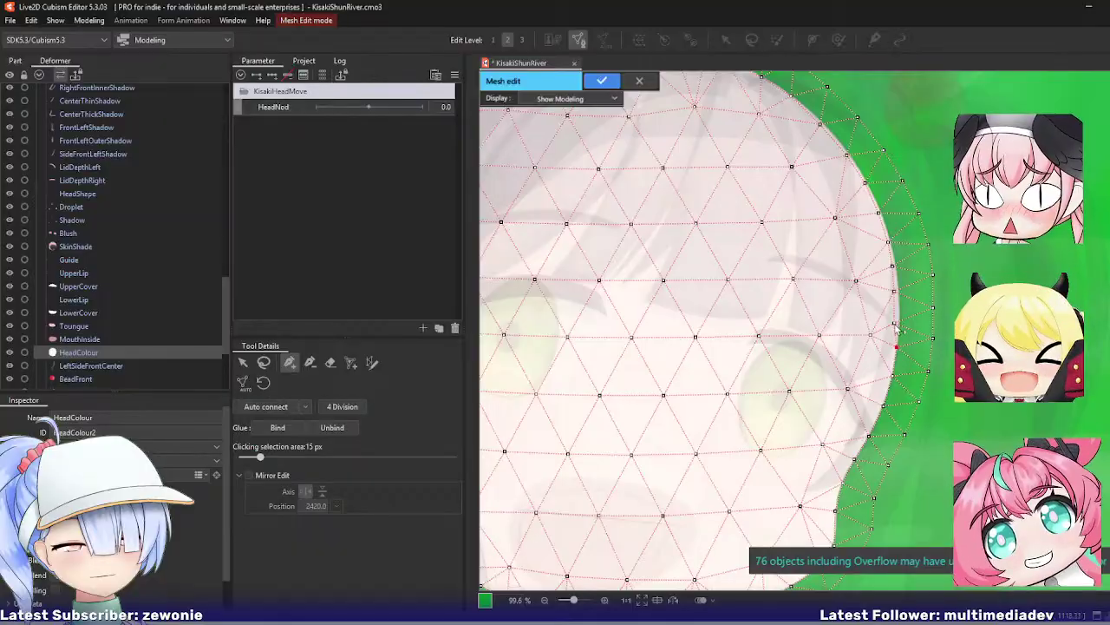
click(895, 264)
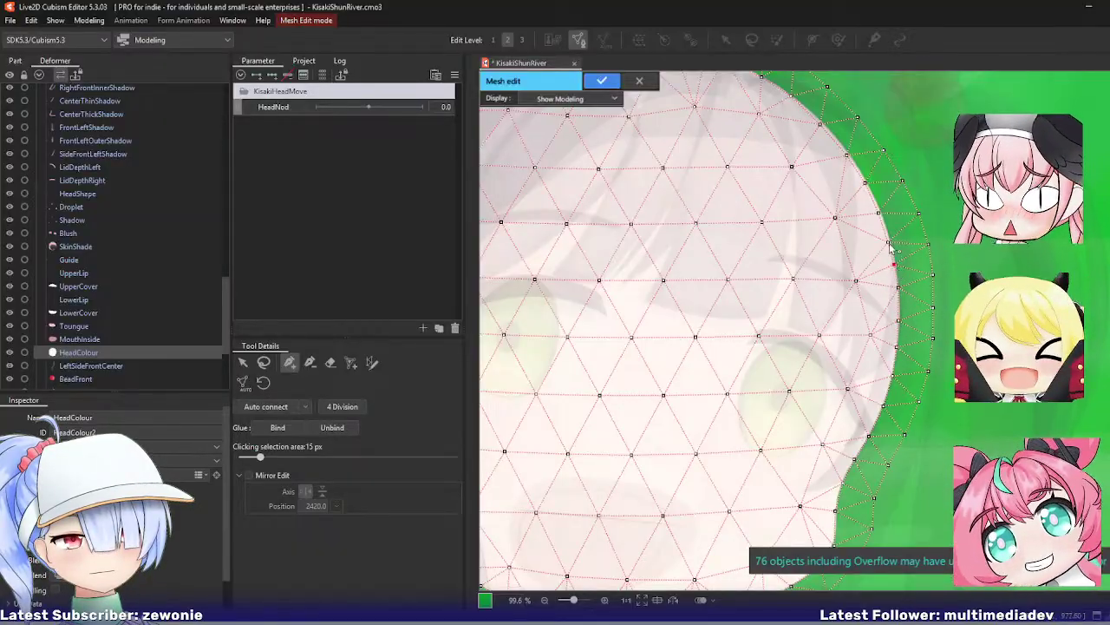
drag(888, 242, 867, 181)
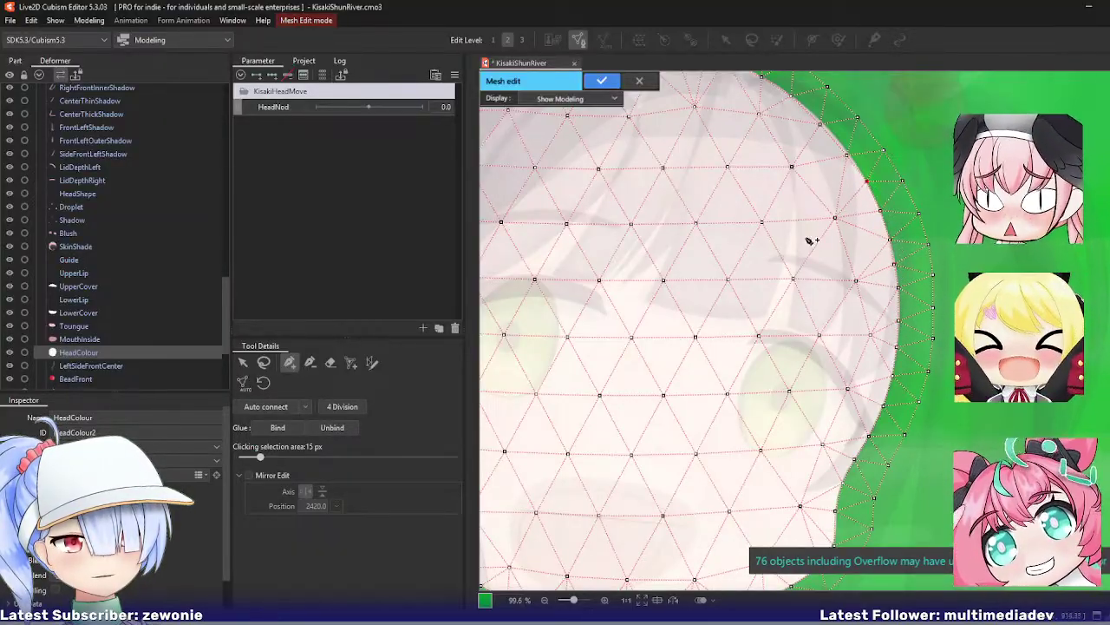
drag(808, 235, 822, 404)
drag(860, 325, 832, 289)
scroll(659, 380, down, 5)
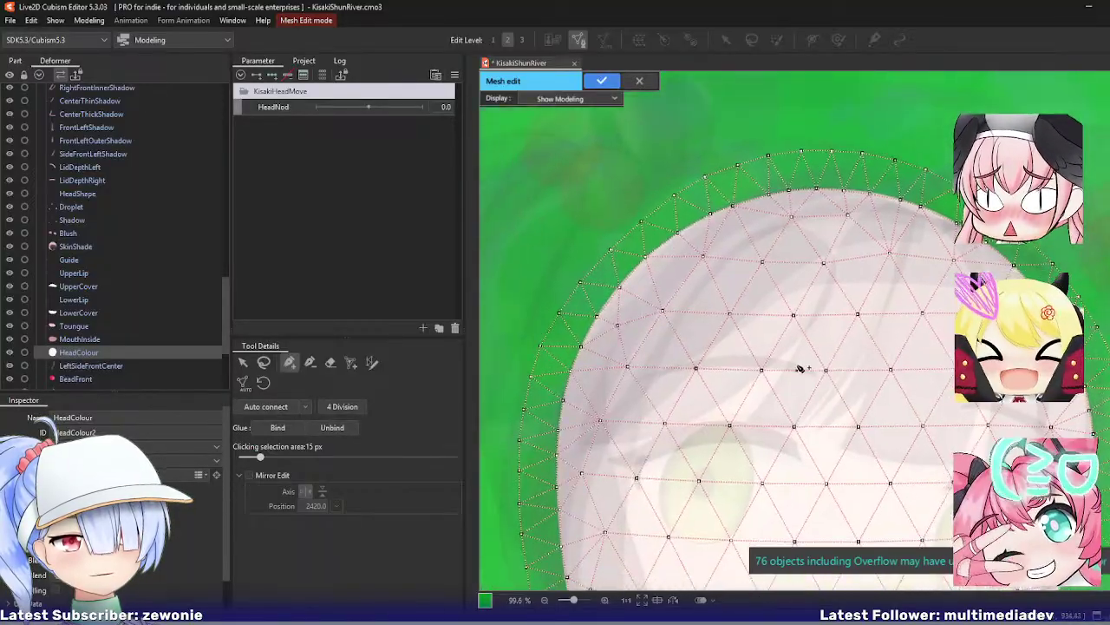
Step: Select and copy all vertices of the HeadColour mesh and finish its mesh edit
scroll(760, 370, up, 2)
key(ctrl+a)
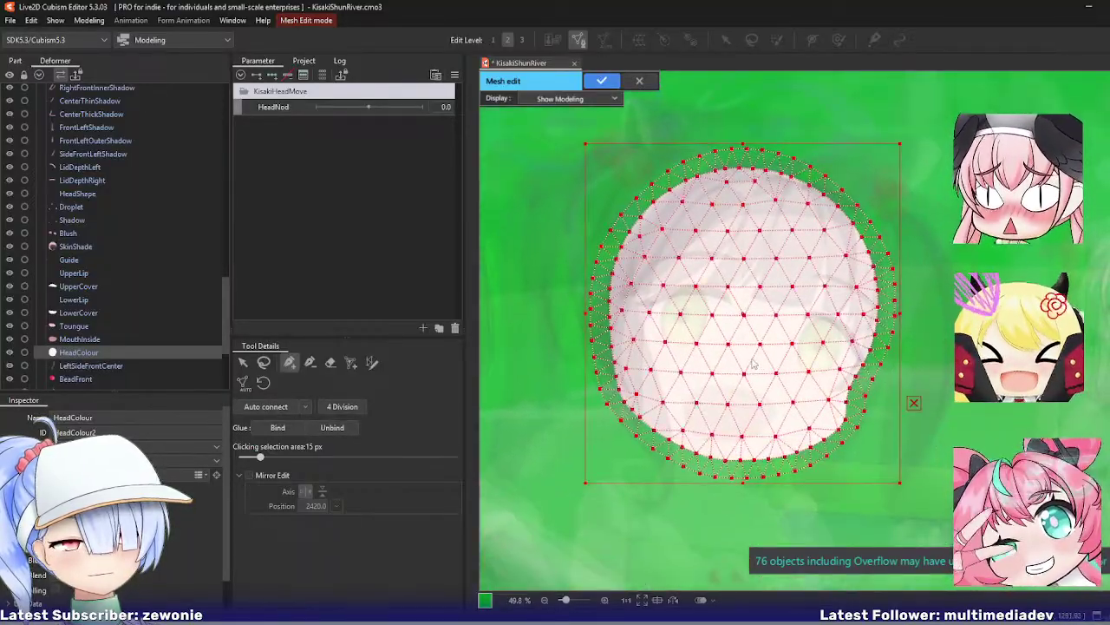
key(ctrl+e)
Step: Replace all vertices of the HeadShape mesh with the pasted HeadColour mesh, accept the deformed ArtMesh prompt and apply the edit
scroll(89, 303, up, 3)
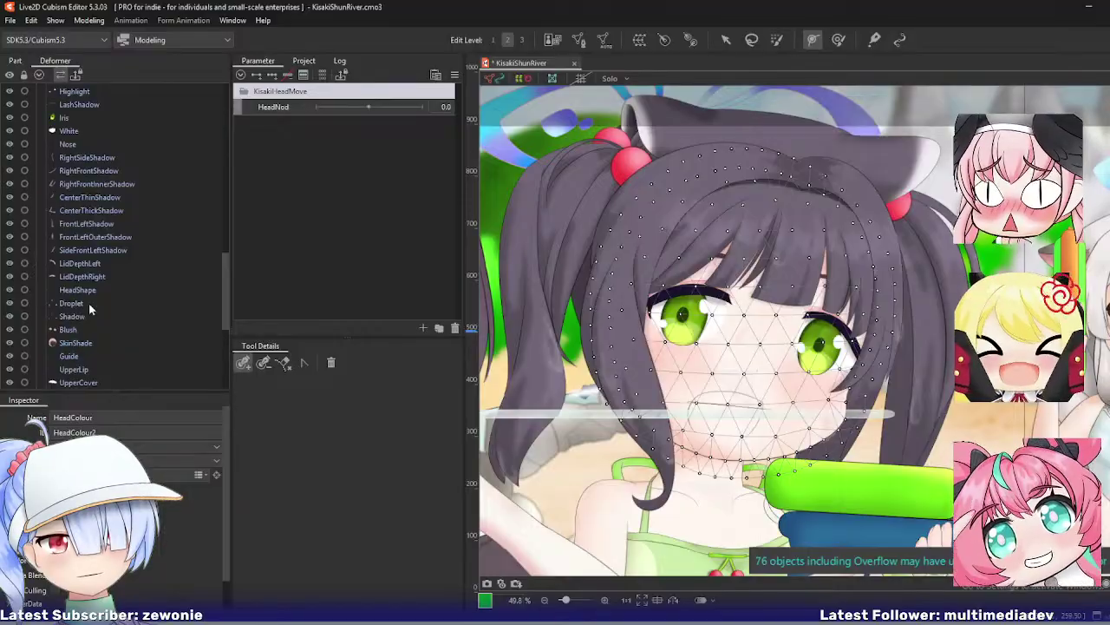
click(87, 293)
key(ctrl+e)
key(ctrl+a)
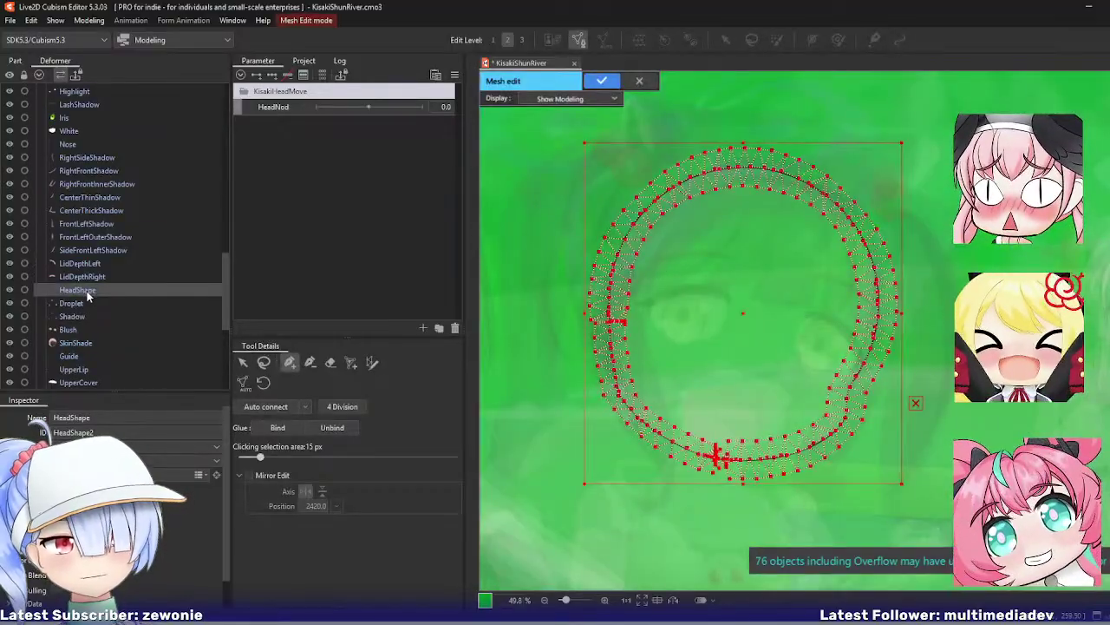
key(Delete)
key(ctrl+v)
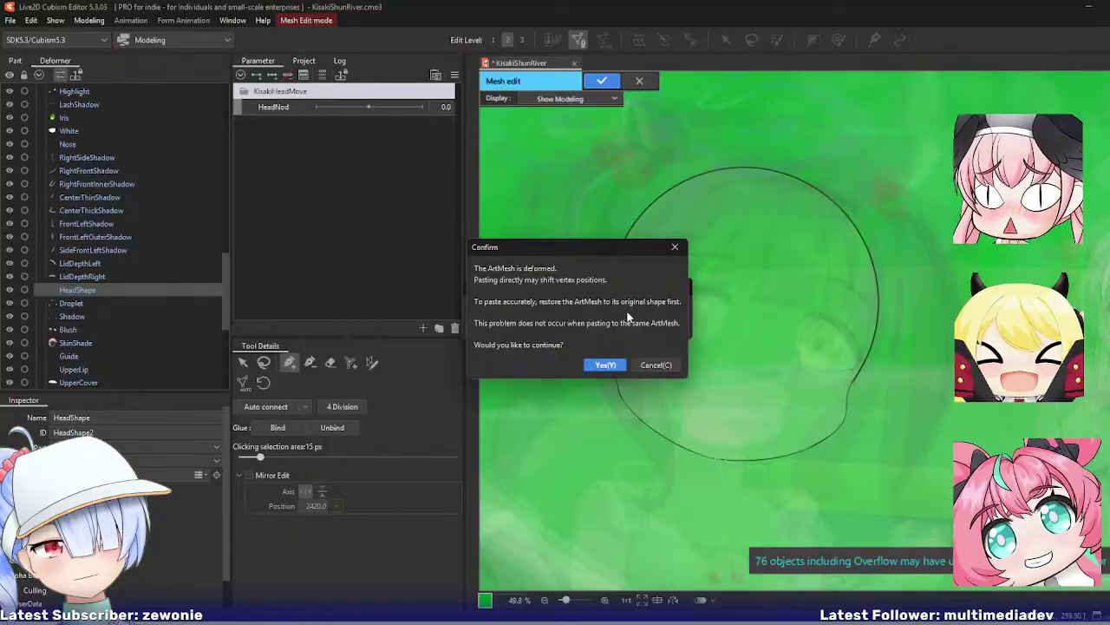
click(604, 365)
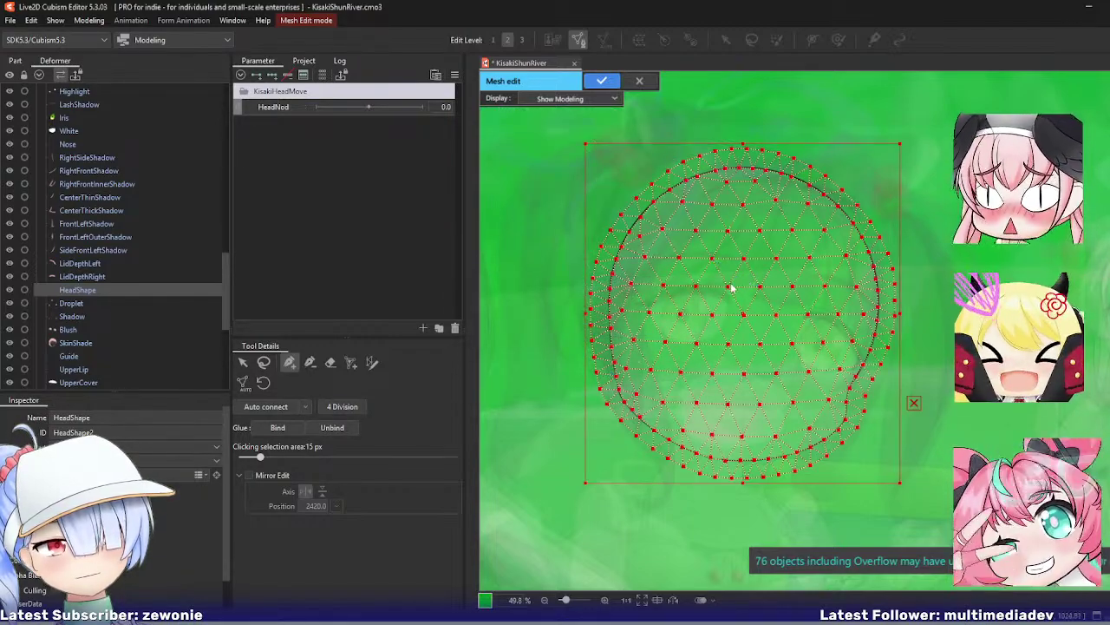
key(Return)
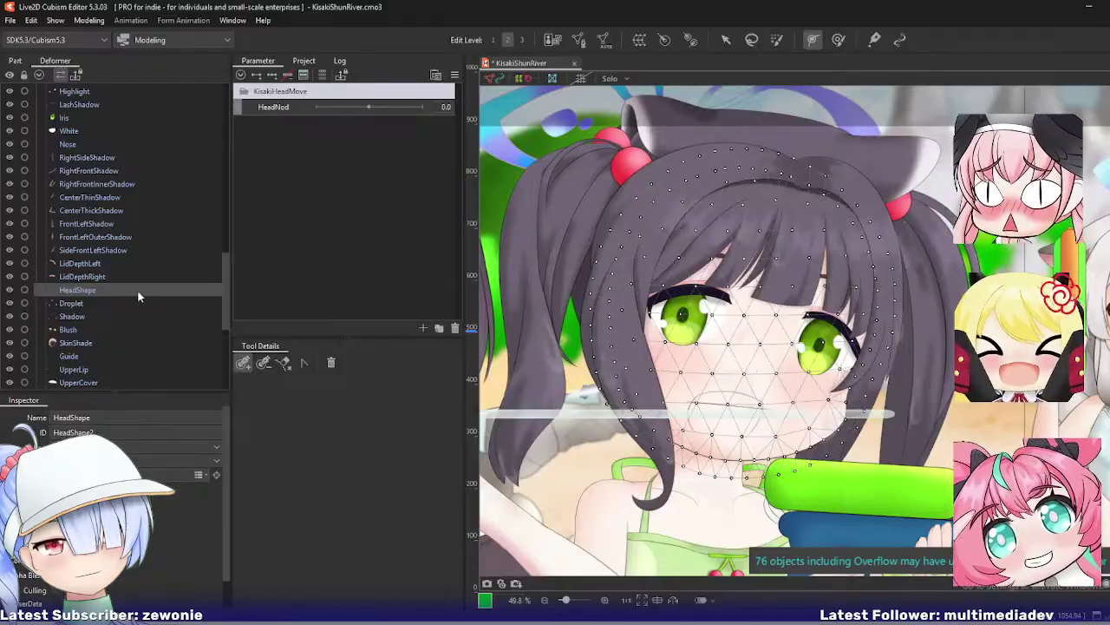
Step: Check the HeadShape mesh, then open the face Droplet mesh below it and delete its surplus inner vertices
key(ctrl+e)
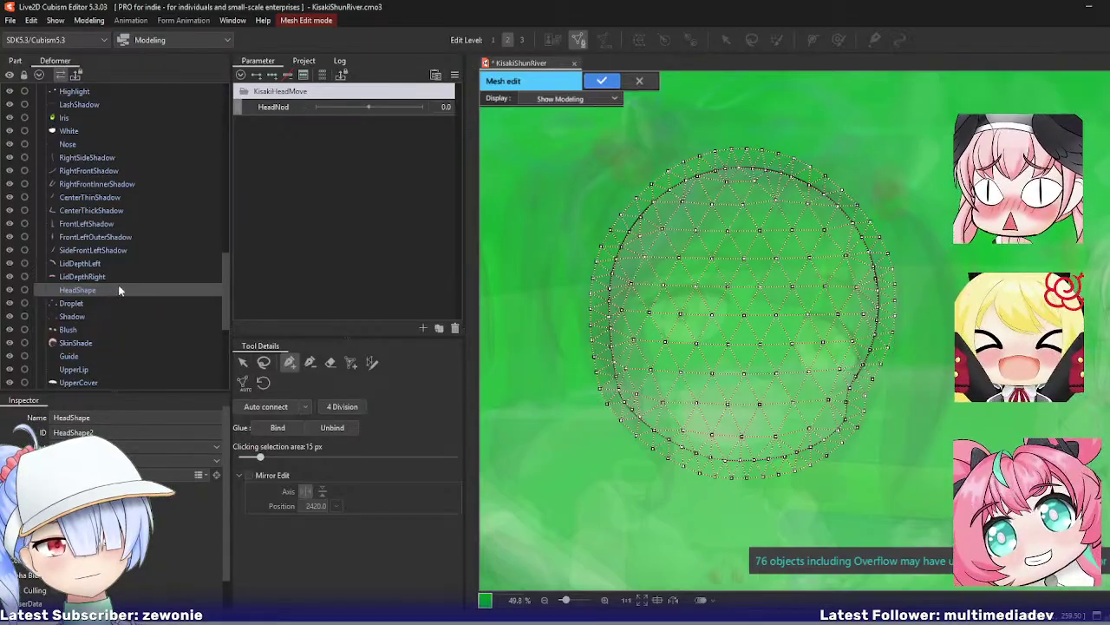
key(Return)
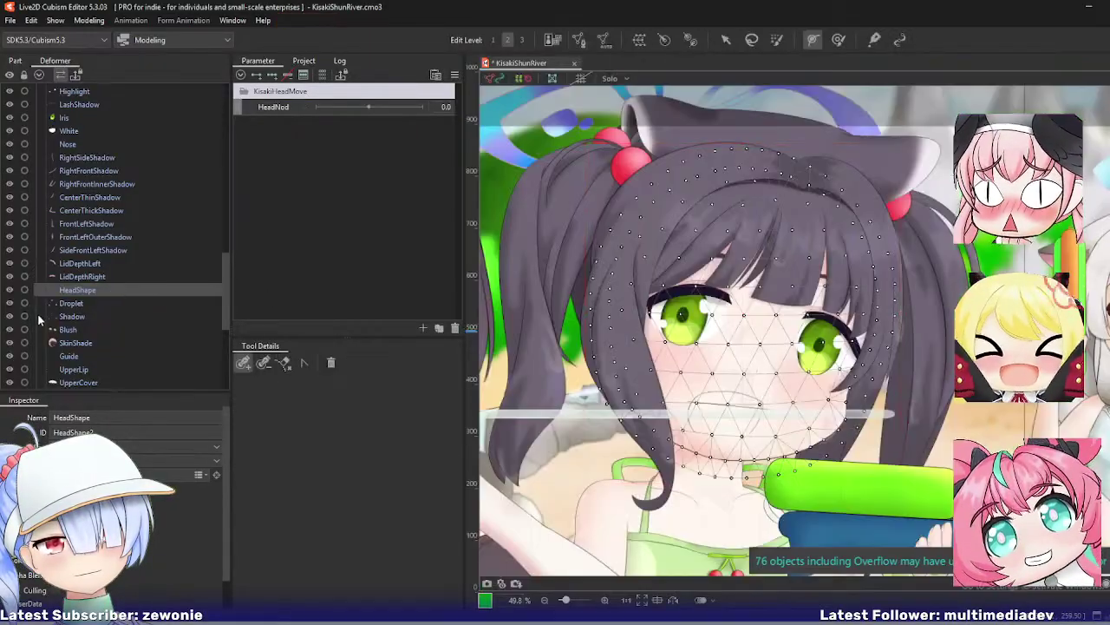
click(70, 303)
scroll(957, 509, up, 2)
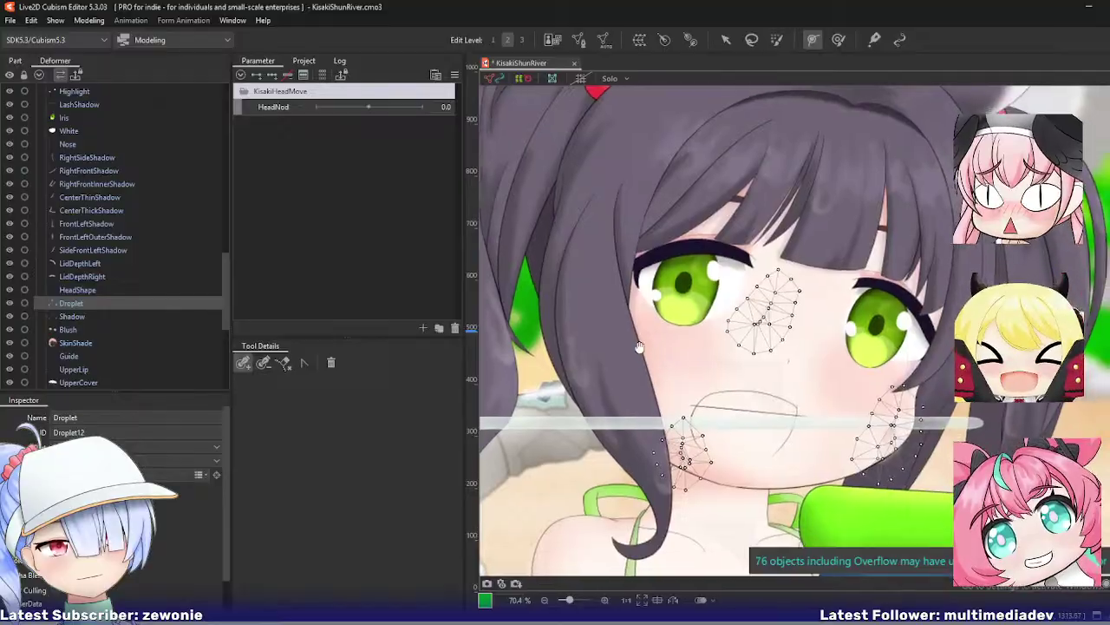
key(ctrl+e)
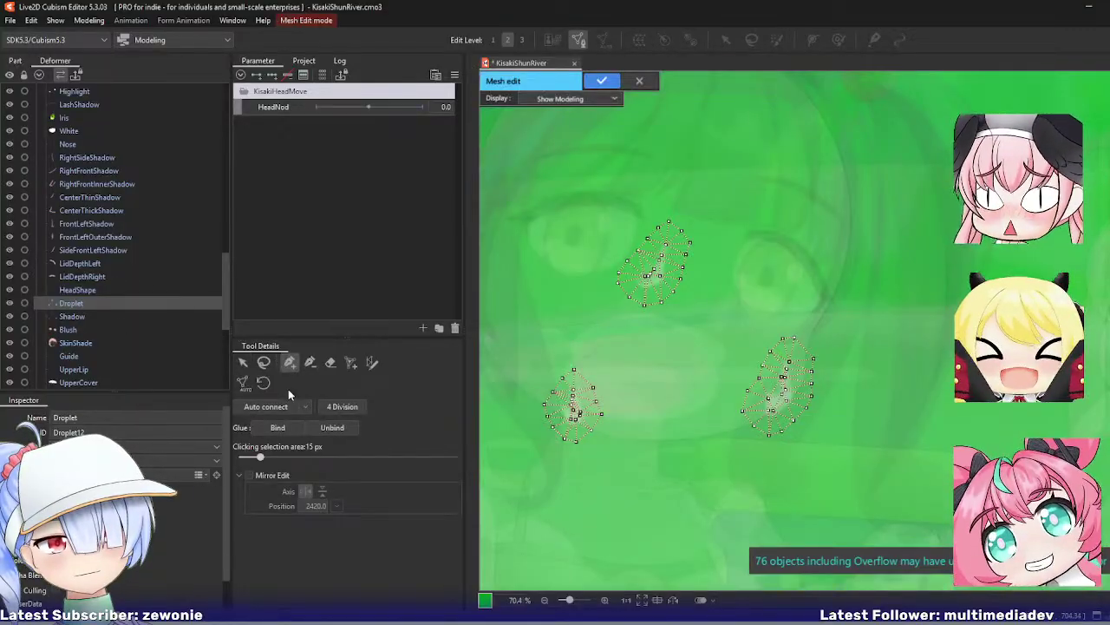
click(311, 363)
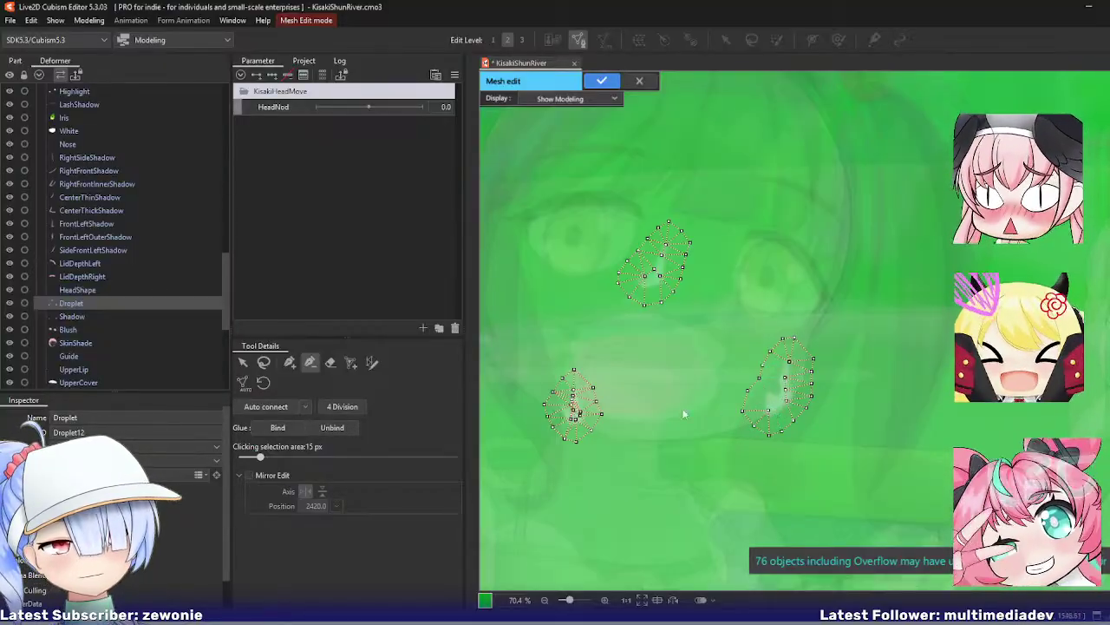
Step: Add an inner vertex and reposition the others around the droplet by the character's right jaw in the Droplet mesh
scroll(571, 404, up, 5)
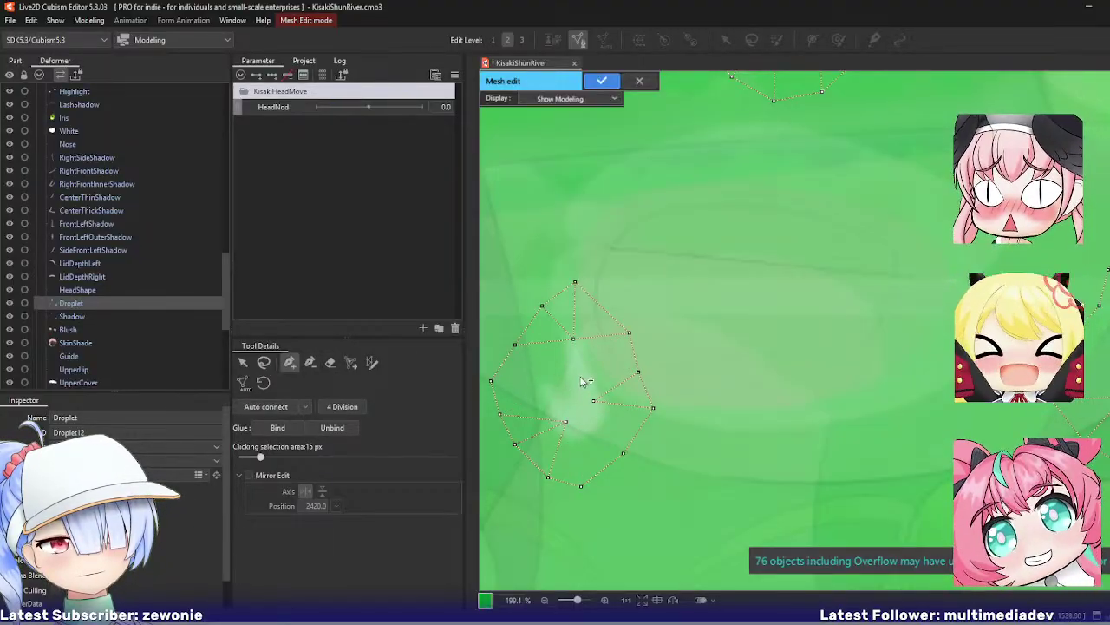
click(587, 374)
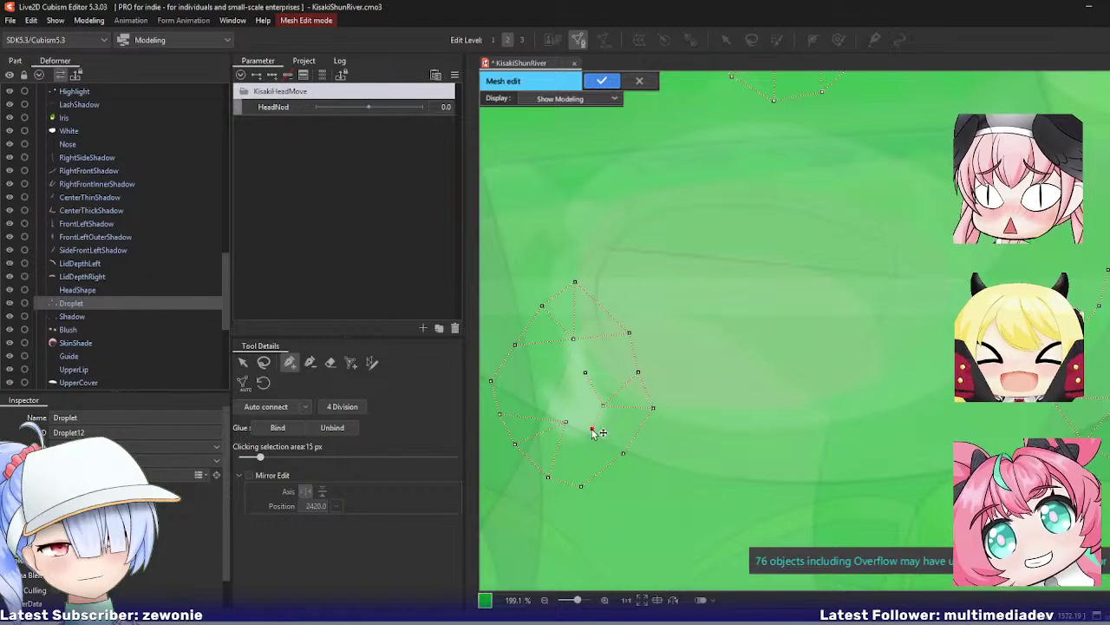
drag(567, 423, 559, 424)
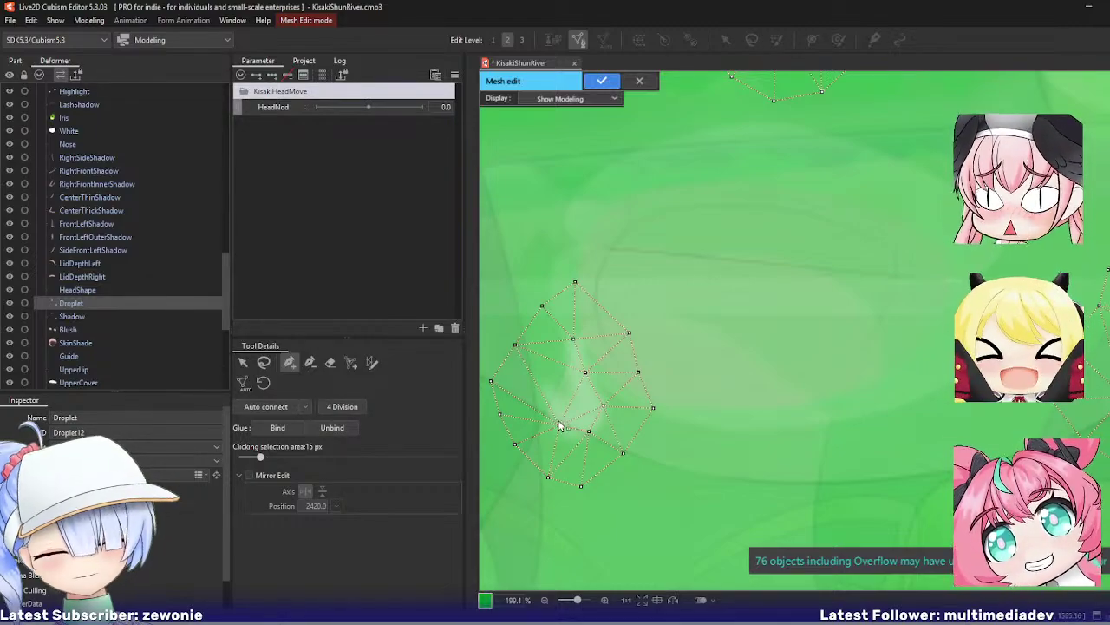
scroll(733, 373, down, 6)
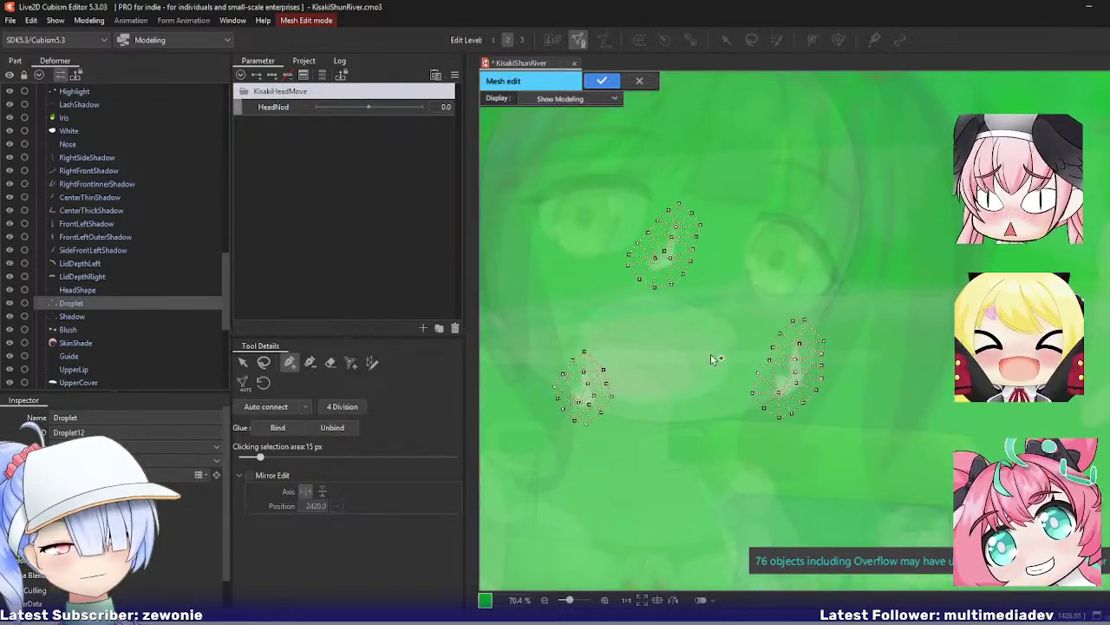
Step: Reposition the inner vertices of the droplets on the character's left cheek and beside the nose, and apply the Droplet mesh edit
scroll(789, 373, up, 4)
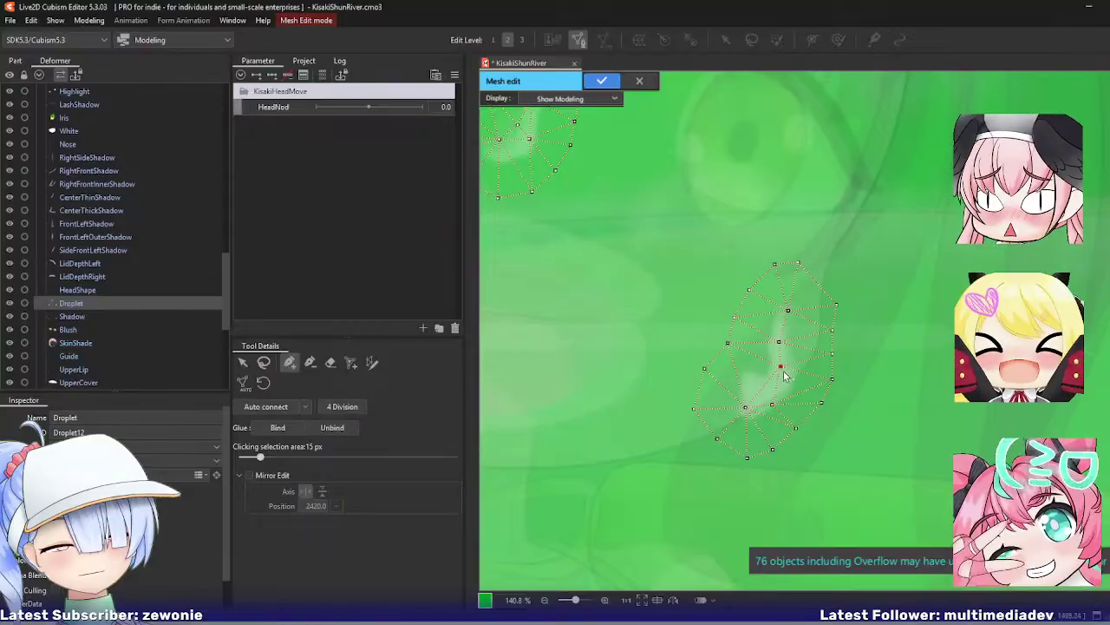
drag(782, 369, 790, 386)
drag(779, 343, 788, 352)
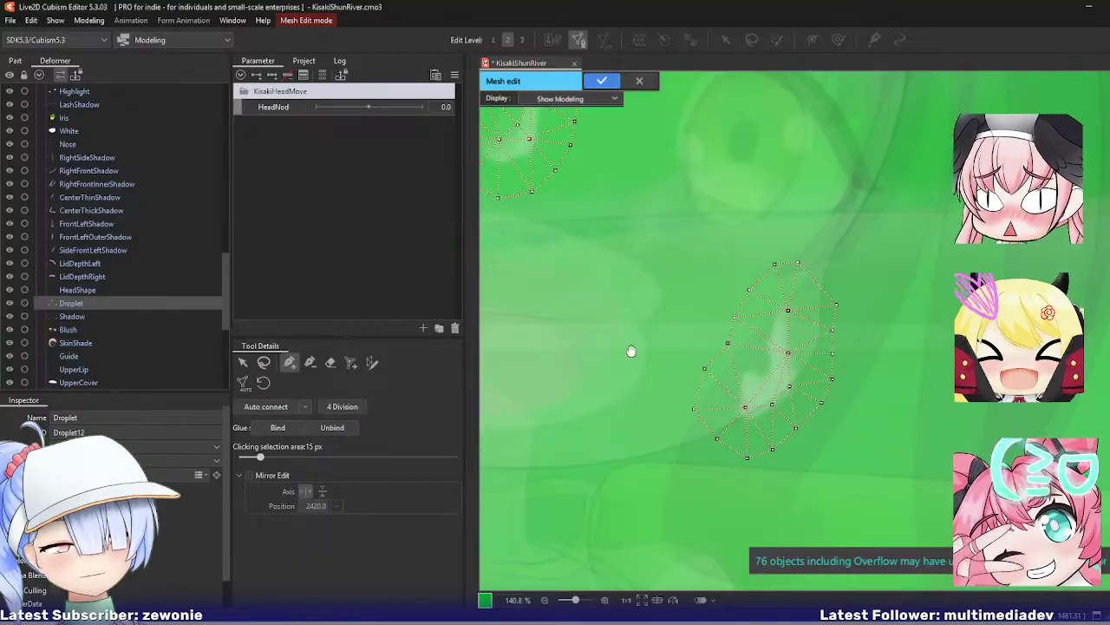
drag(632, 351, 807, 456)
drag(675, 244, 716, 209)
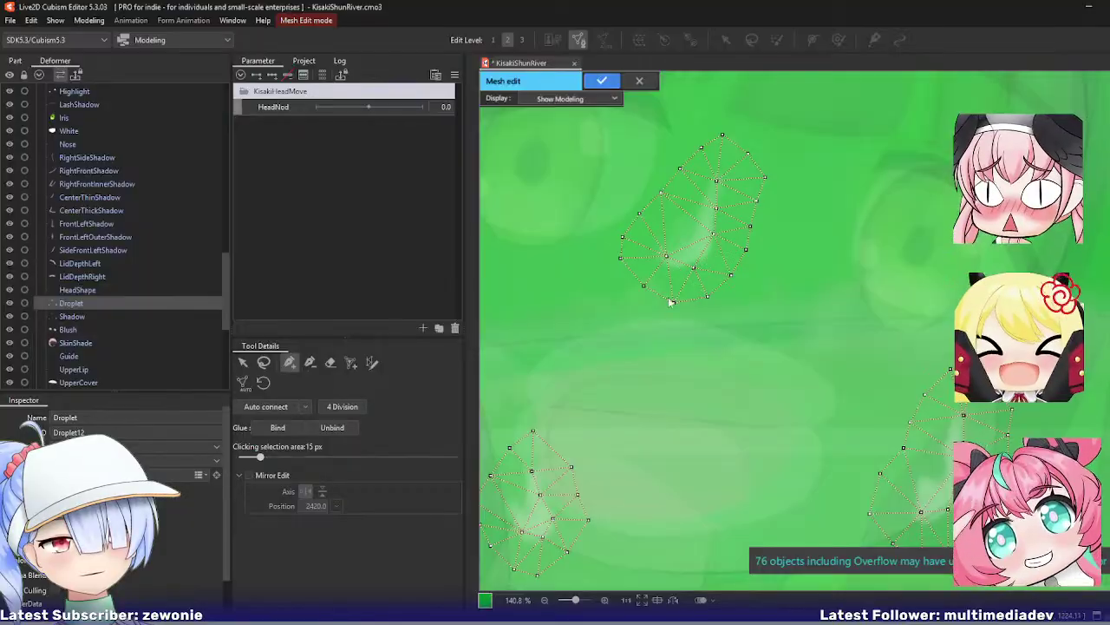
key(Return)
Step: Delete the surplus inner vertices from the three droplet shadows in the face Shadow mesh and apply the edit
click(97, 316)
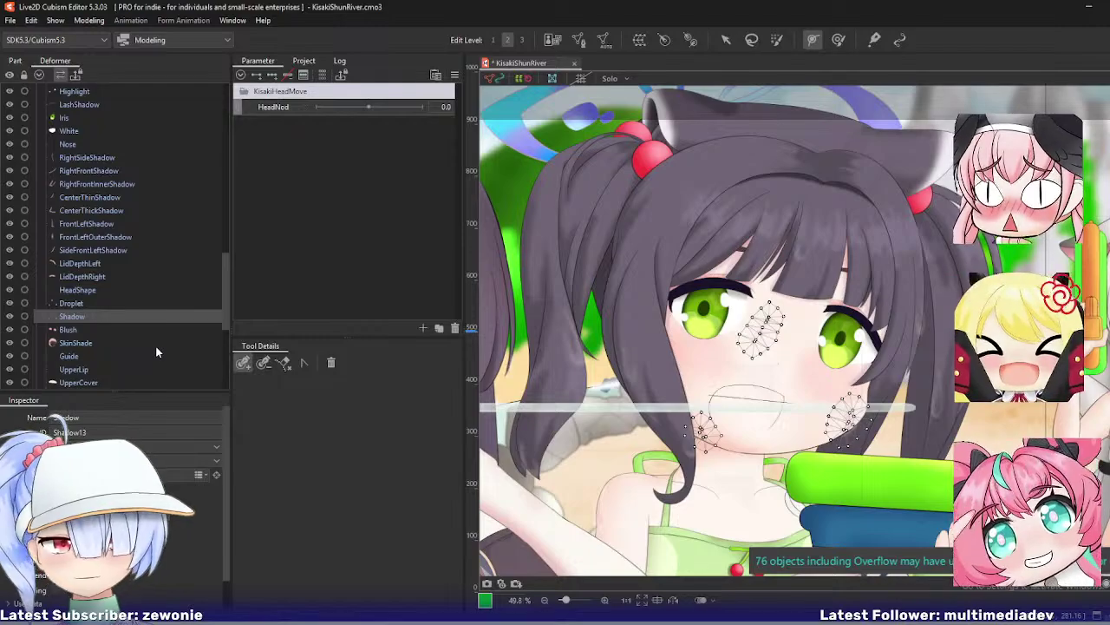
key(ctrl+e)
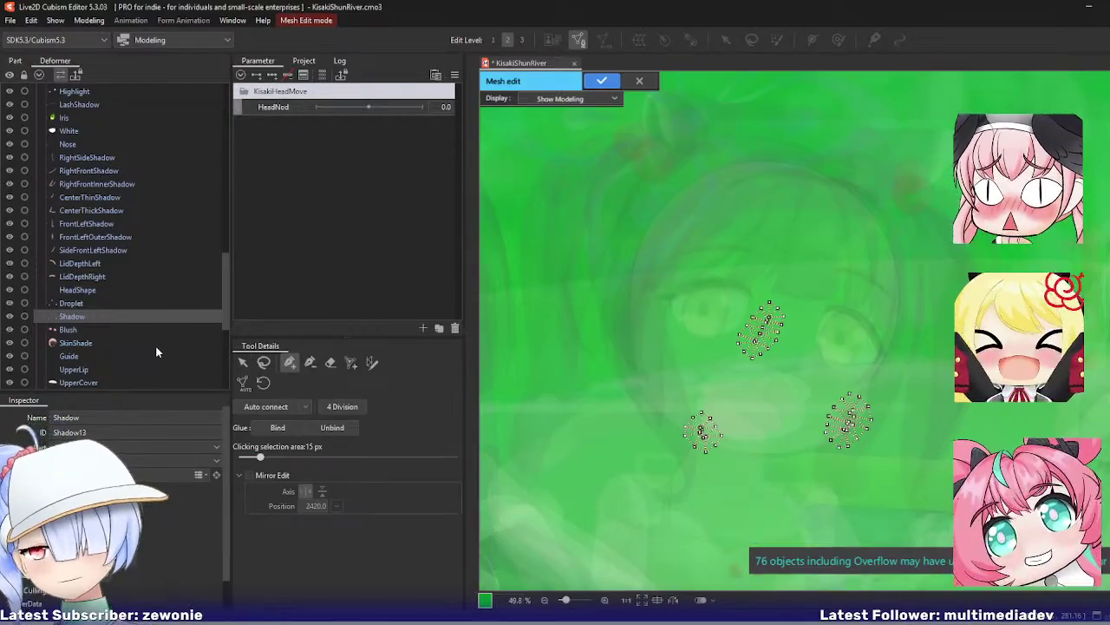
click(309, 362)
scroll(764, 330, up, 2)
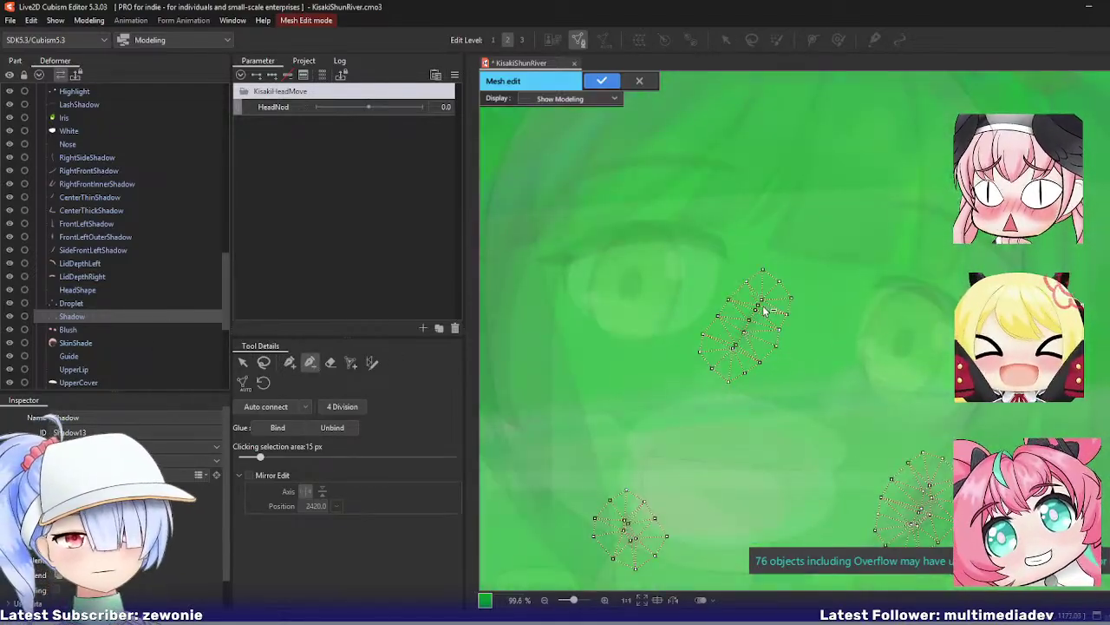
click(757, 312)
click(737, 345)
drag(778, 441, 776, 345)
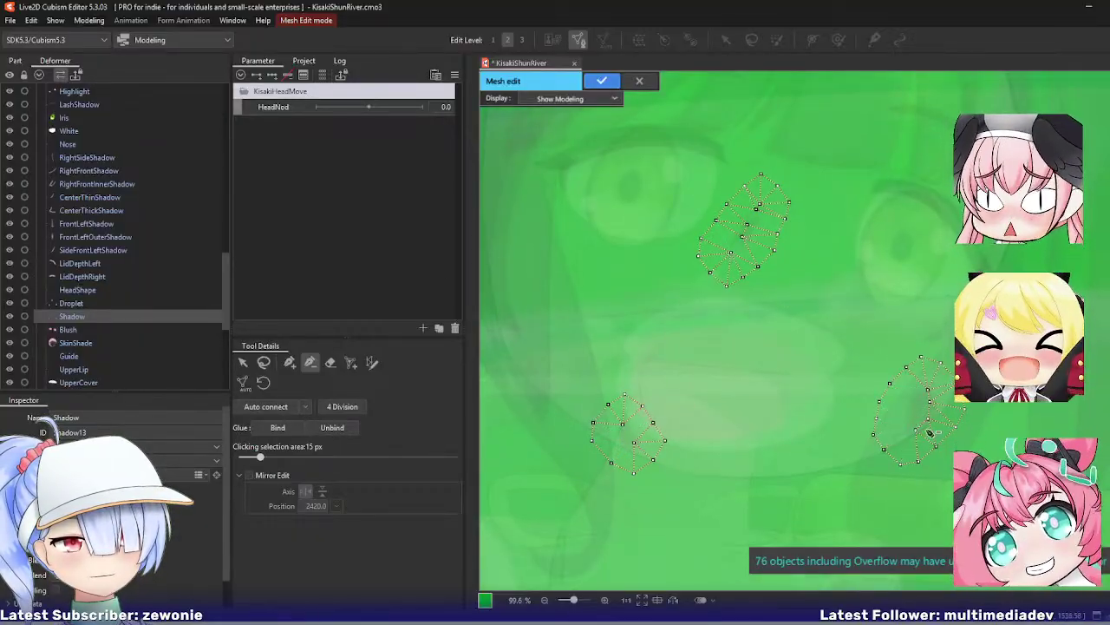
key(ctrl+e)
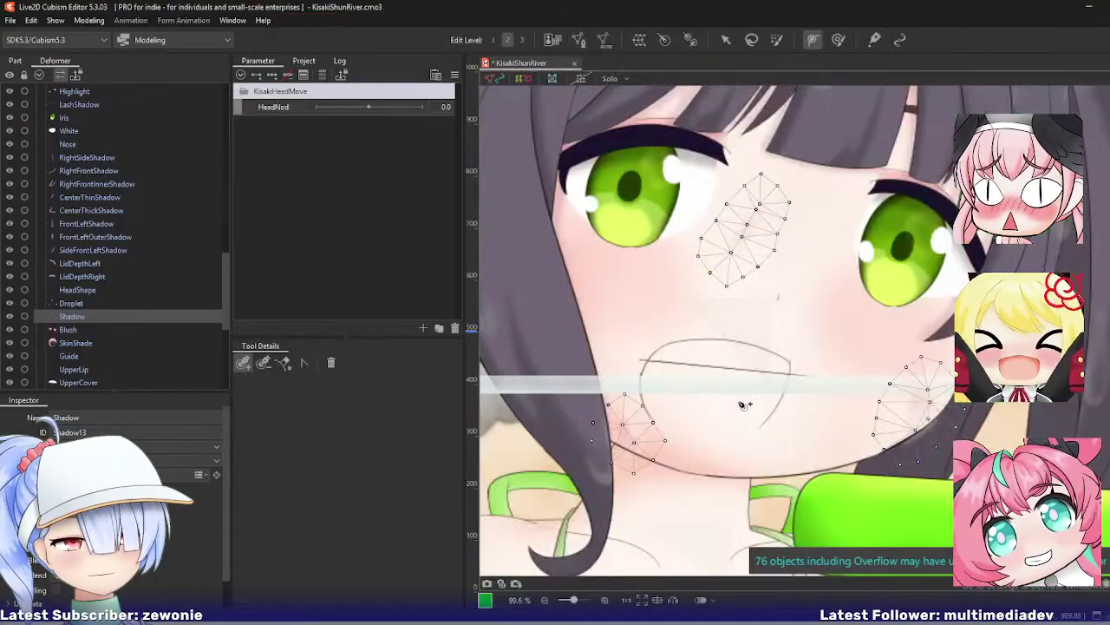
Step: Open the Blush mesh and delete the central and crowded inner-ring vertices of the blush on the character's right cheek
click(84, 332)
double_click(642, 327)
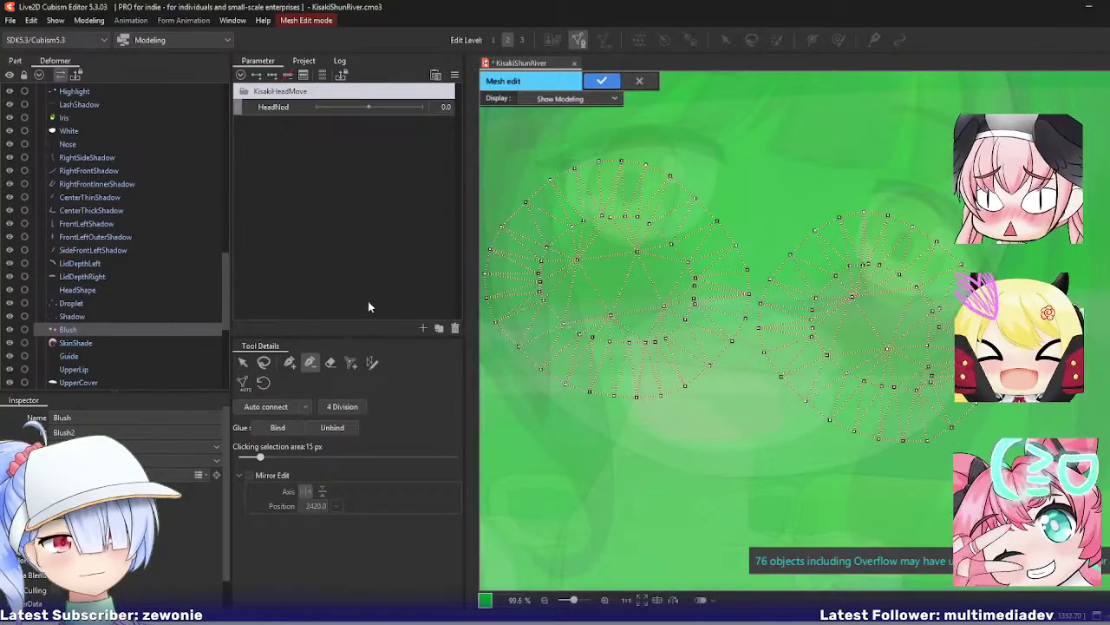
click(539, 282)
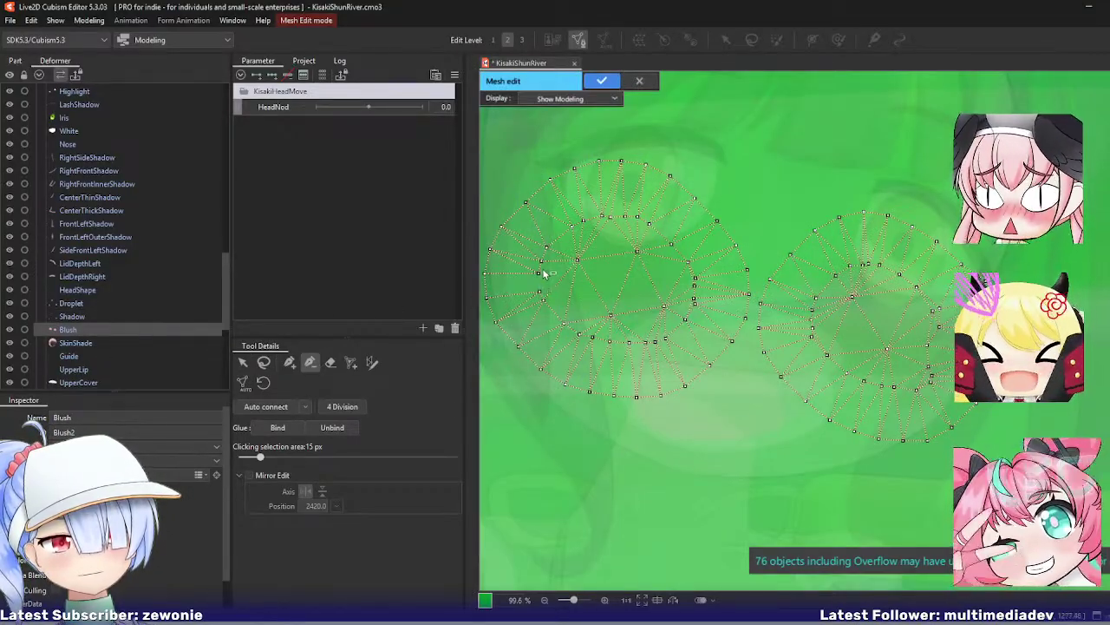
click(541, 261)
click(581, 261)
click(637, 252)
click(614, 313)
click(663, 307)
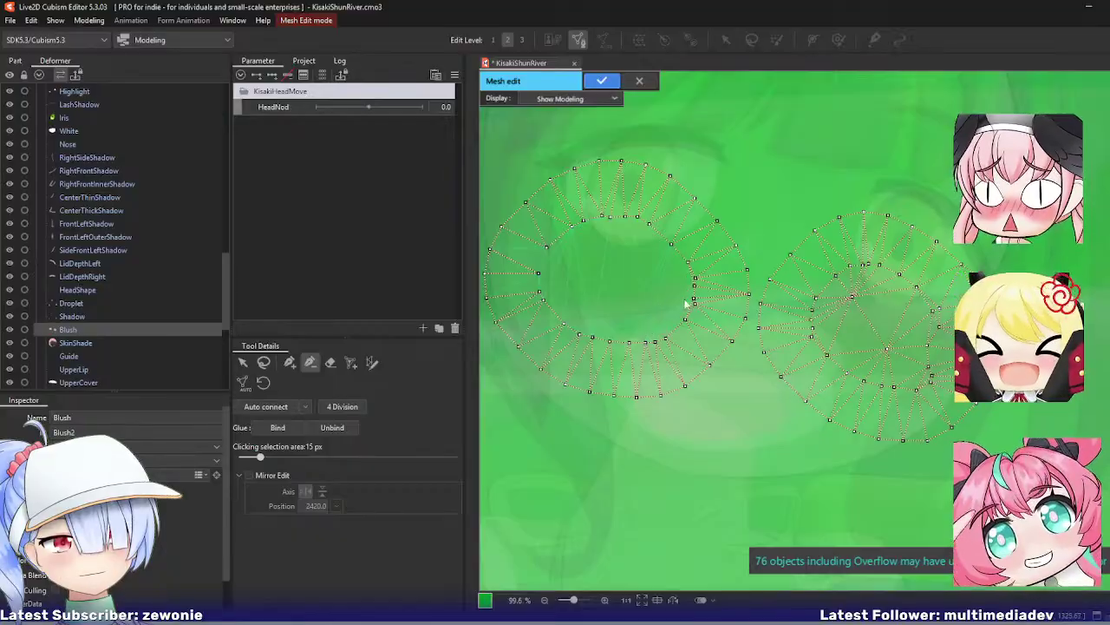
click(696, 295)
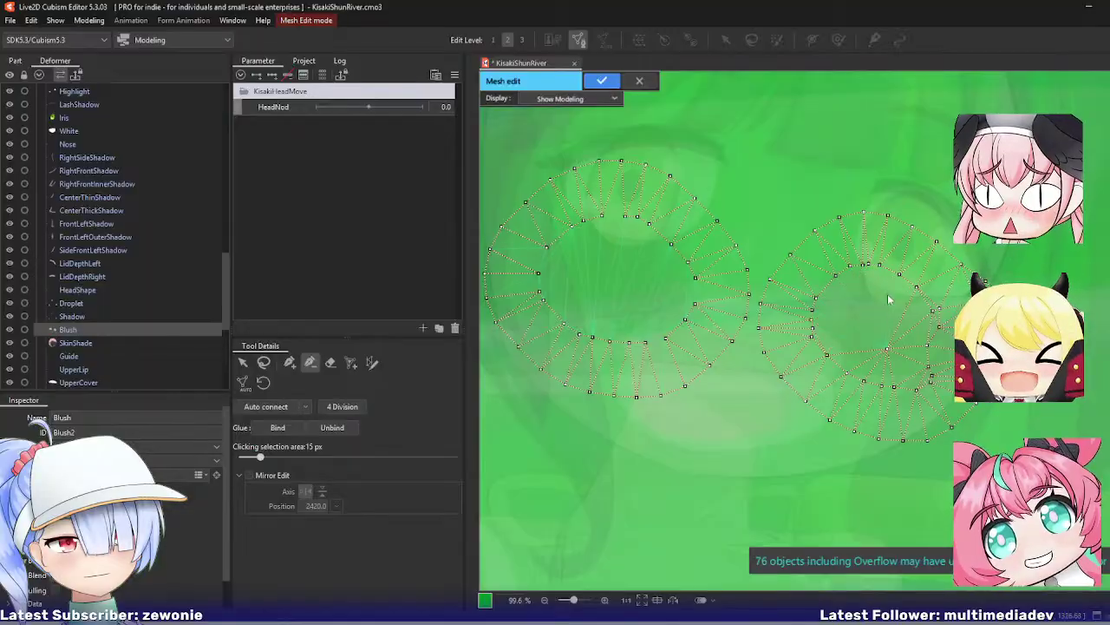
Step: Thin out and adjust the inner vertices of the blush on the character's left cheek and apply the Blush mesh edit
click(863, 265)
drag(901, 337, 850, 322)
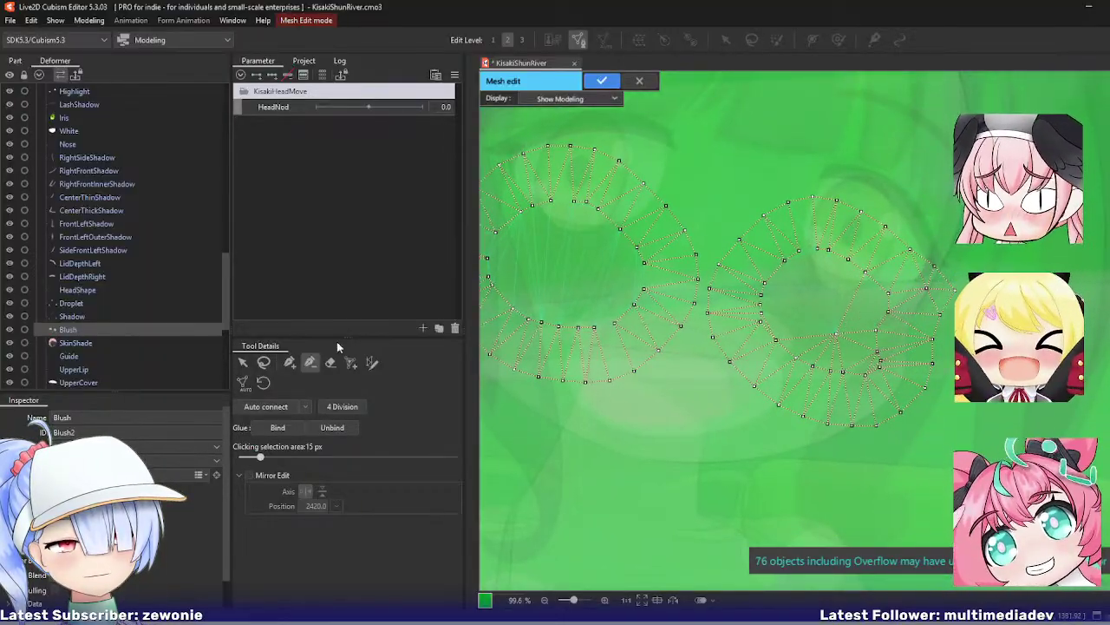
click(289, 362)
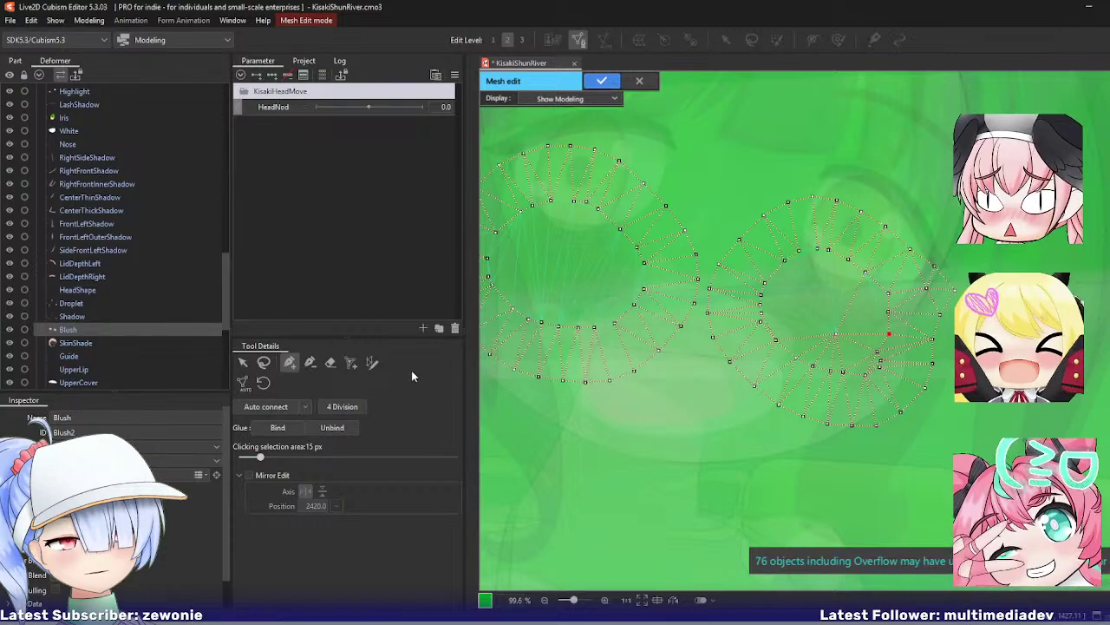
click(308, 365)
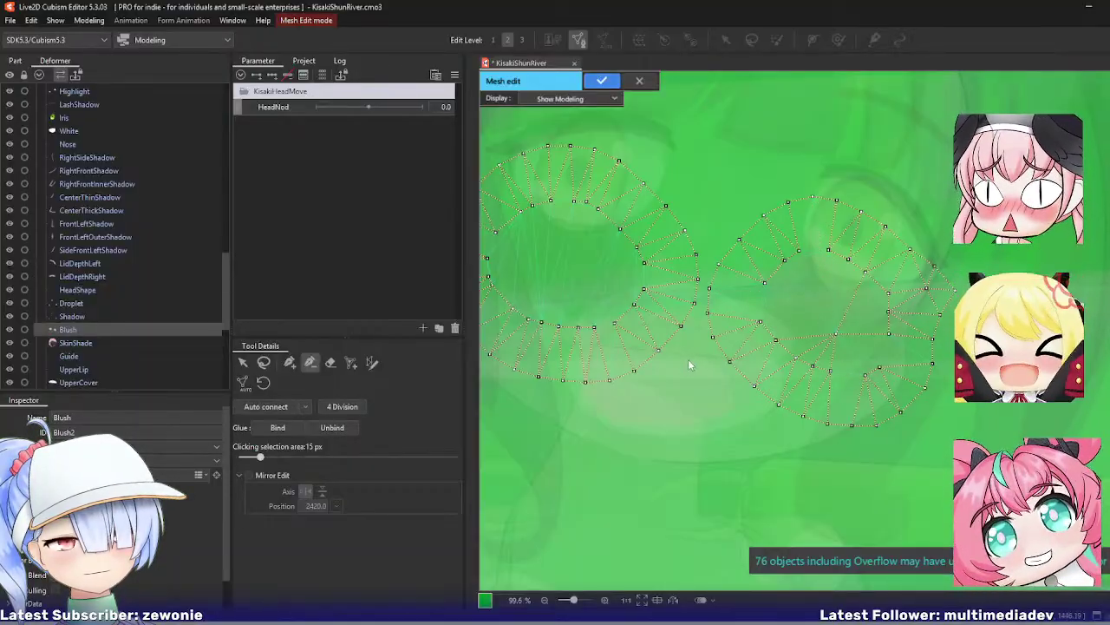
key(ctrl+e)
key(ctrl+e)
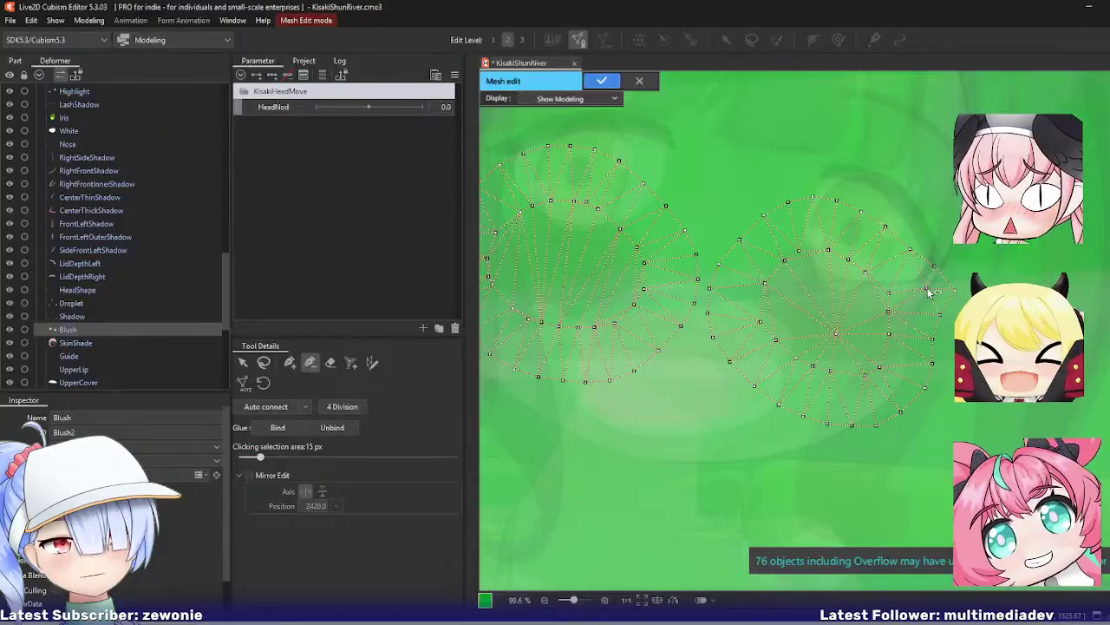
key(Return)
Step: Examine the SkinShade mesh and the UpperLip mesh in mesh edit mode
click(75, 343)
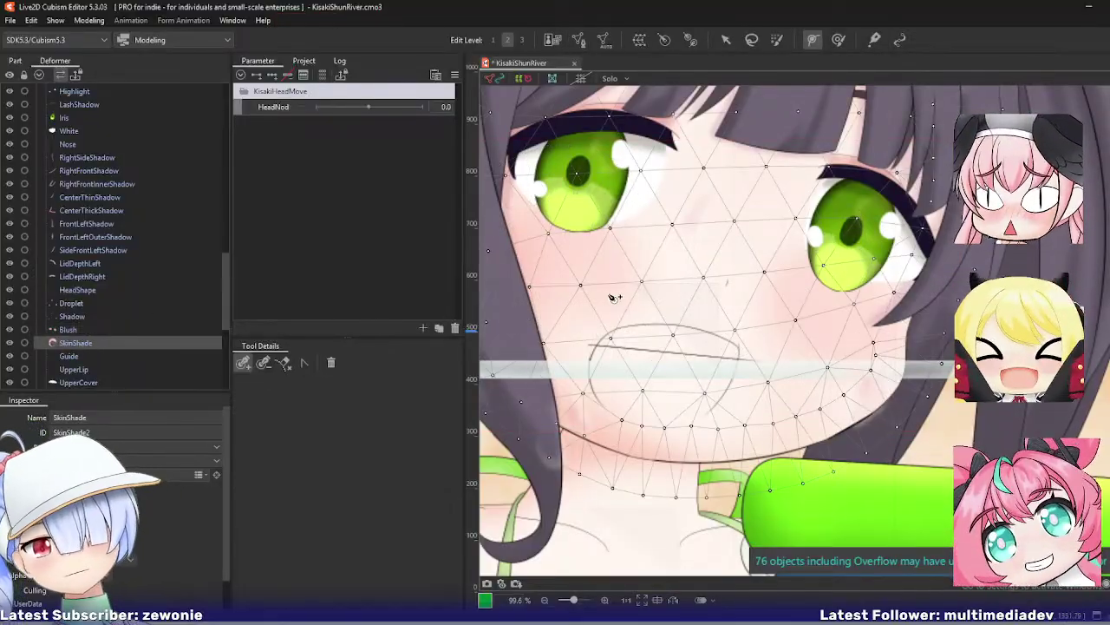
key(ctrl+e)
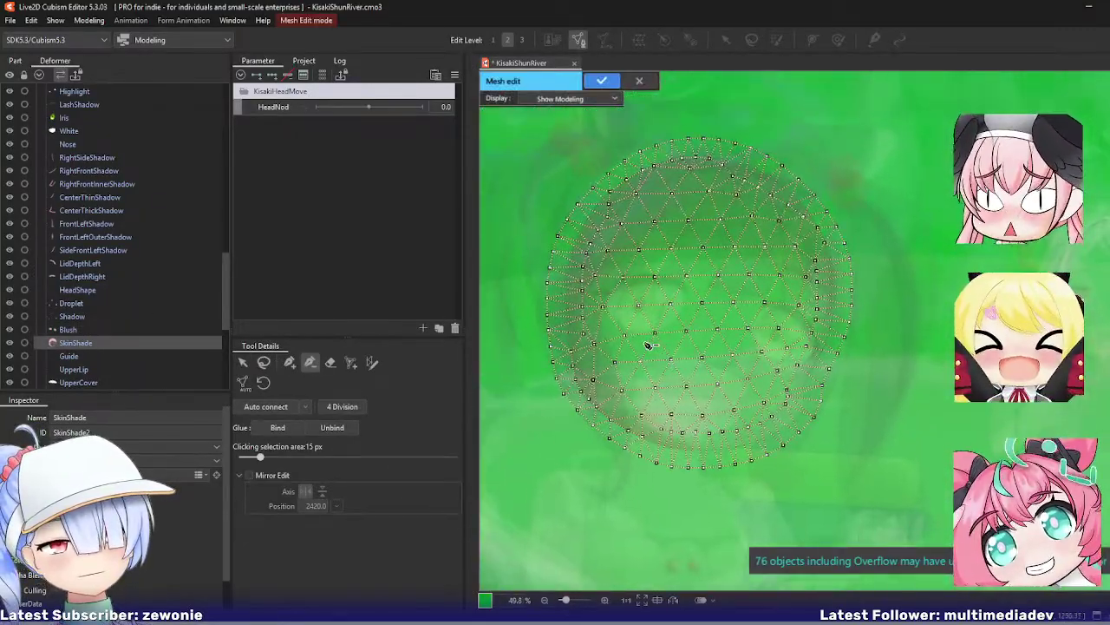
key(Return)
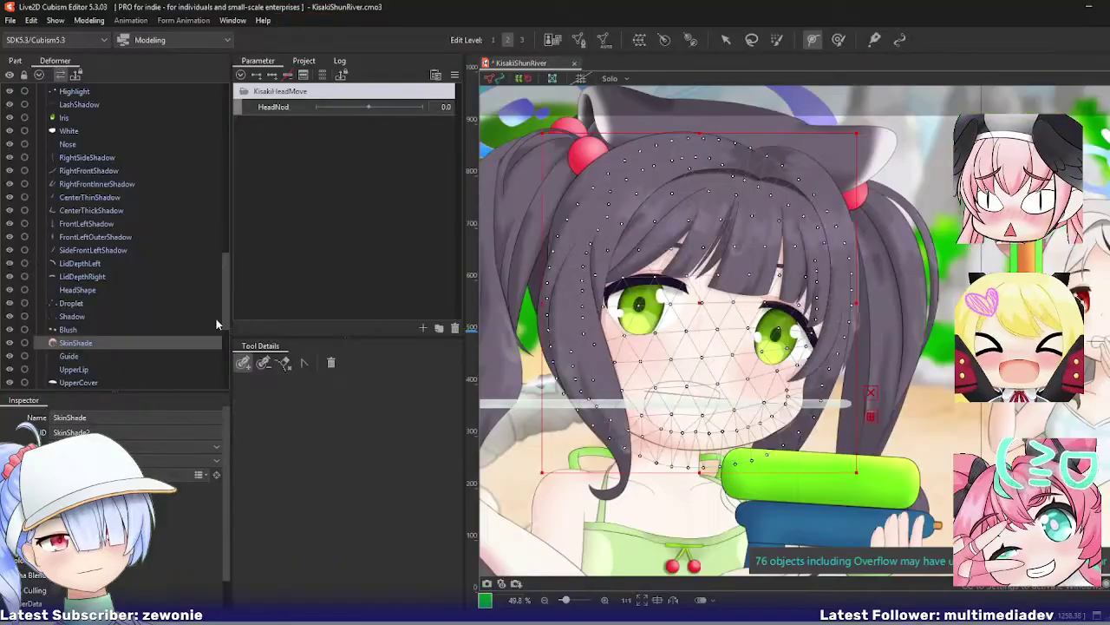
click(74, 370)
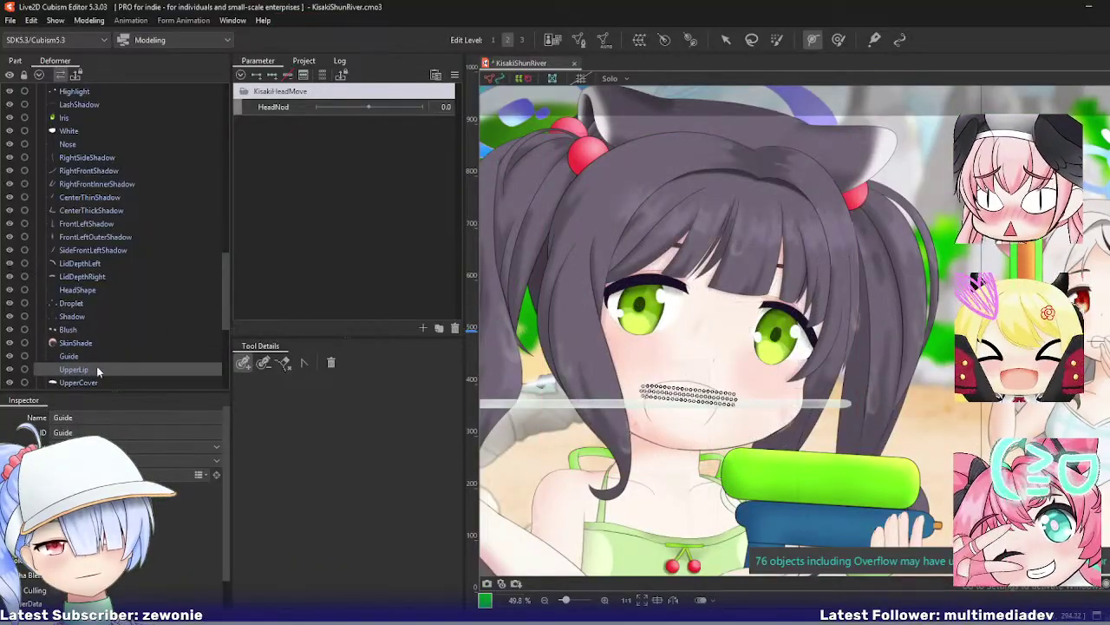
key(ctrl+e)
key(Return)
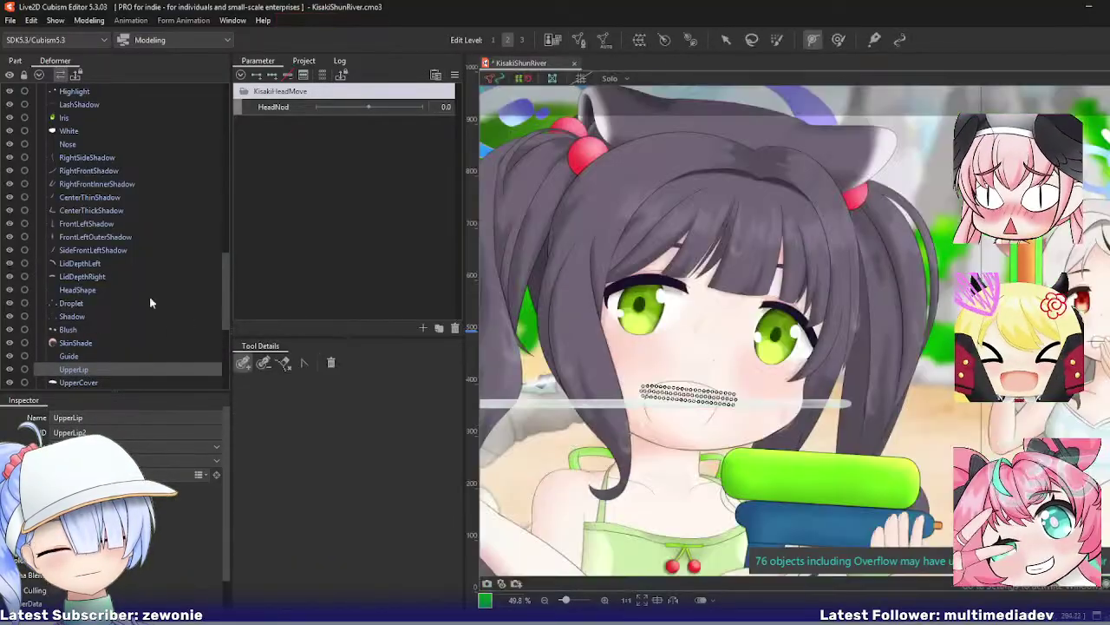
Step: Look through the deformer tree, including the Particles deformer, and select the UpperLip mesh of Shun's head again
scroll(115, 273, up, 10)
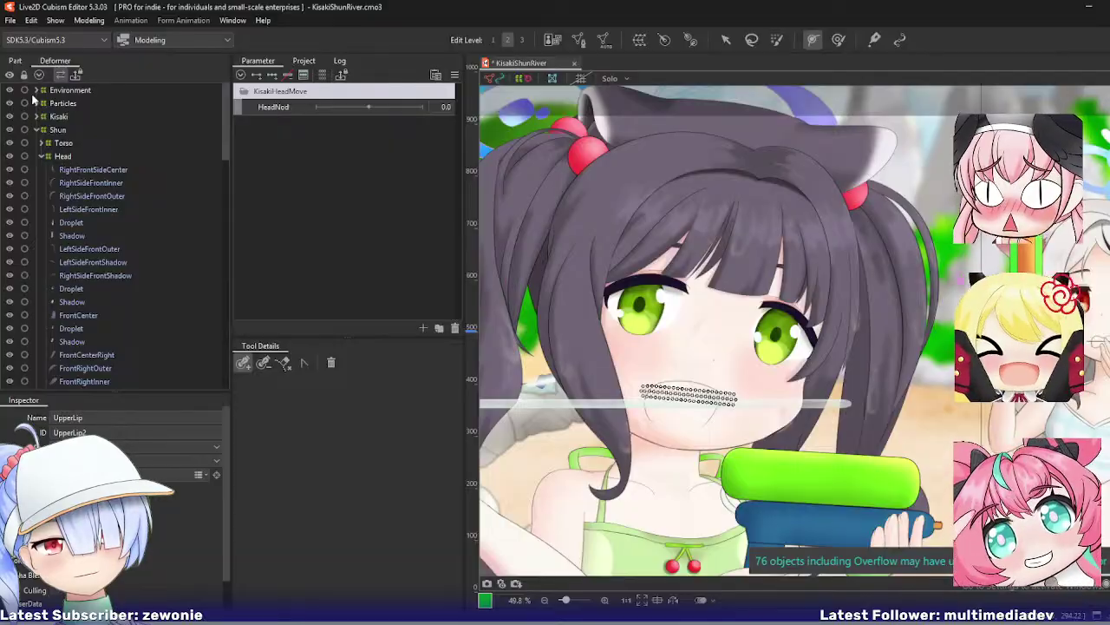
click(40, 103)
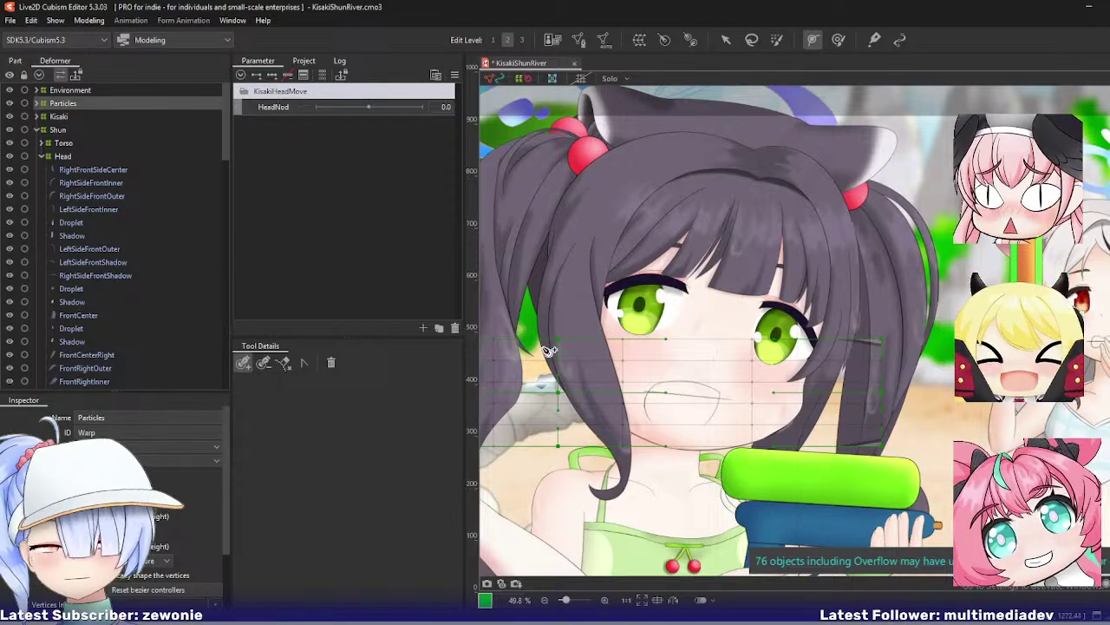
scroll(137, 288, down, 10)
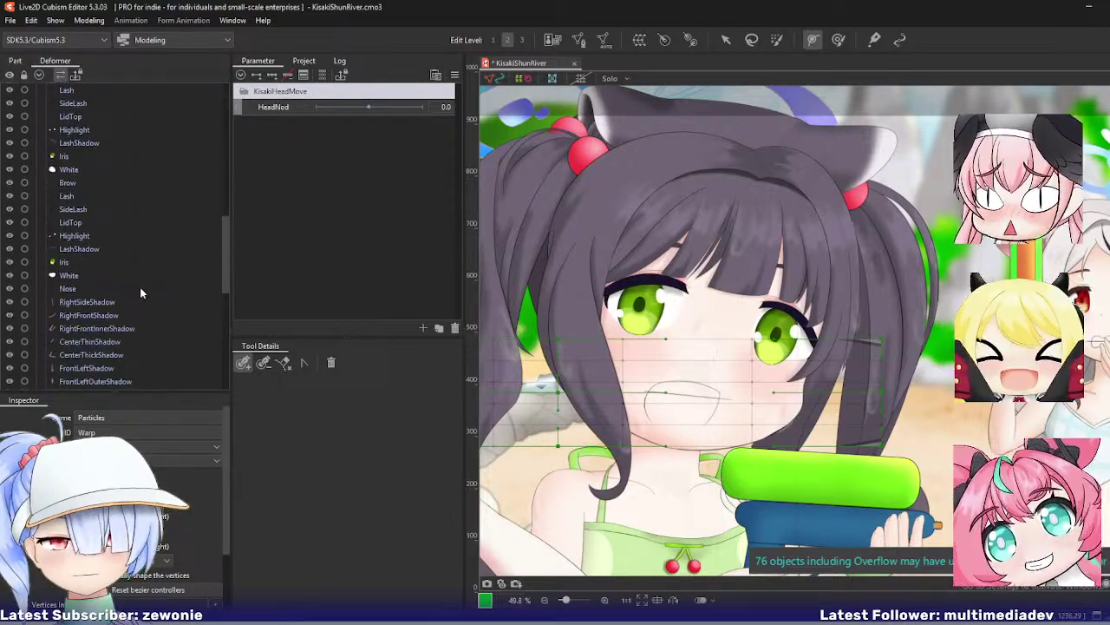
scroll(141, 287, down, 6)
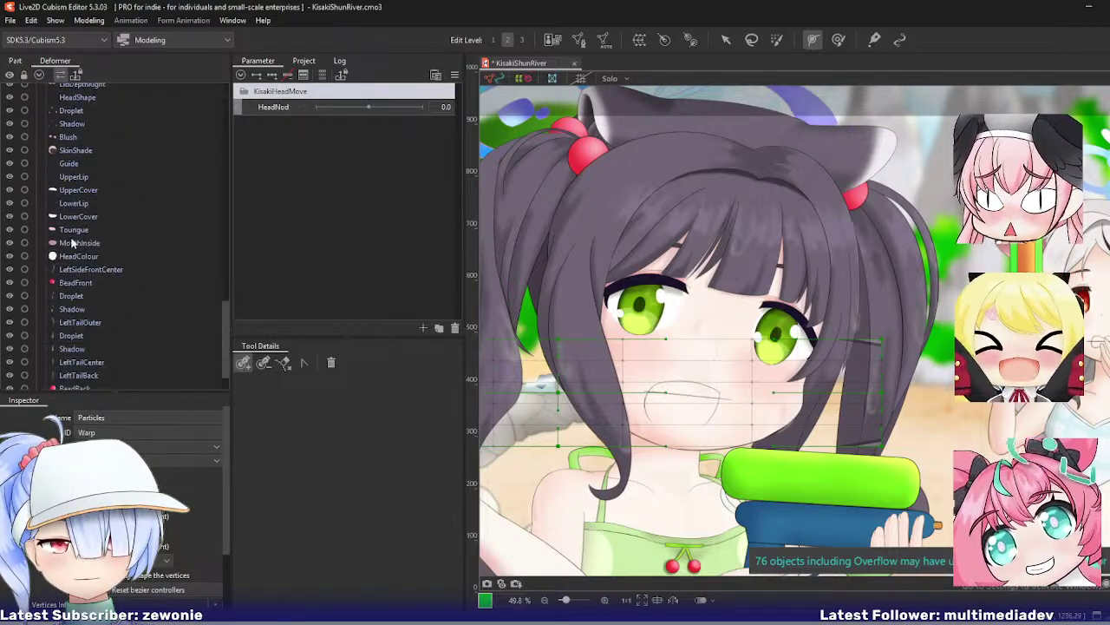
click(88, 177)
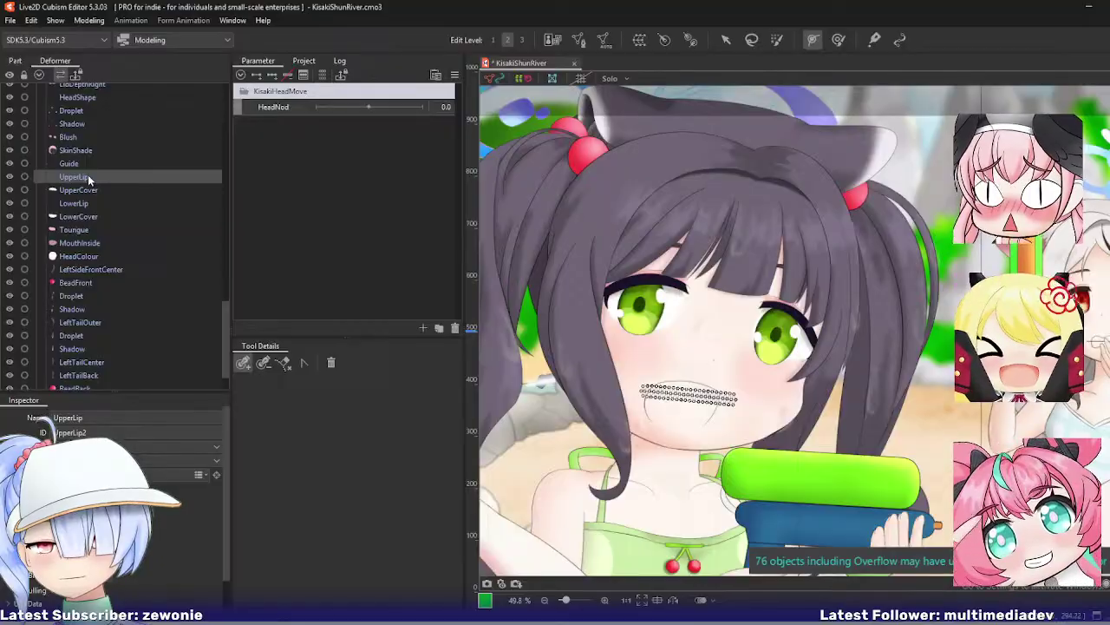
Step: Open the UpperLip mesh for editing and delete all of its vertices
key(ctrl+e)
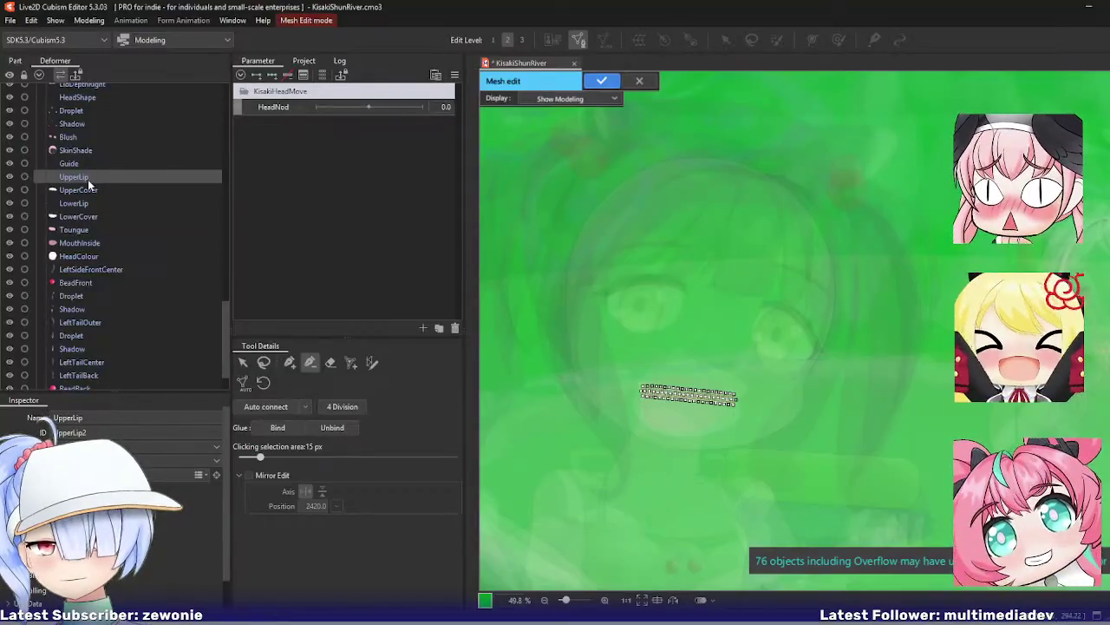
scroll(688, 437, up, 3)
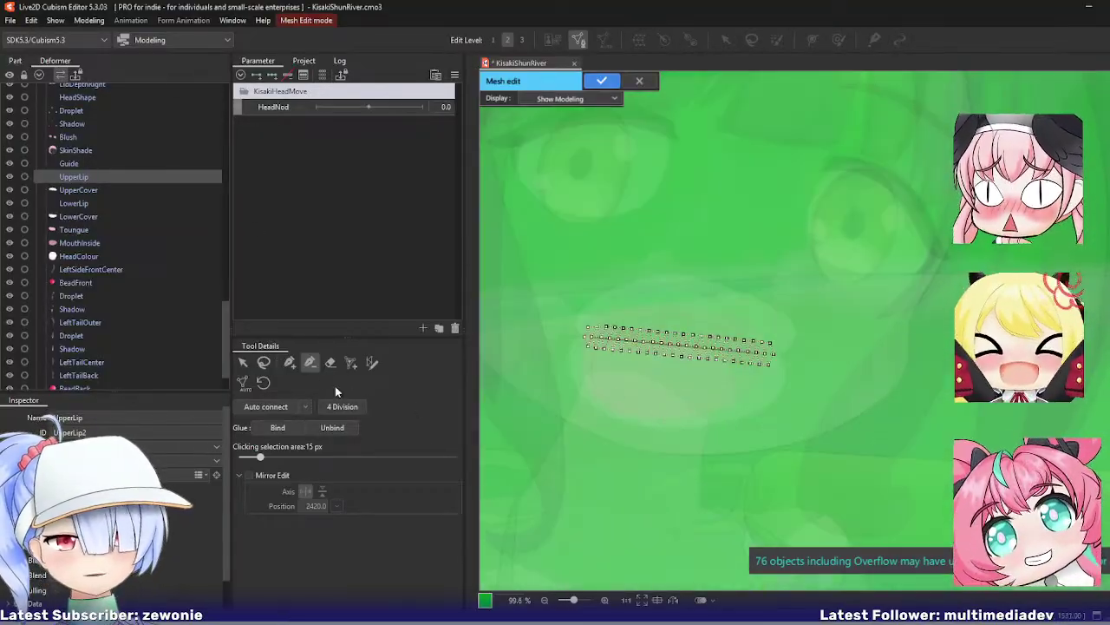
click(264, 362)
mouse_move(607, 267)
mouse_down()
mouse_move(744, 238)
mouse_move(556, 308)
mouse_up()
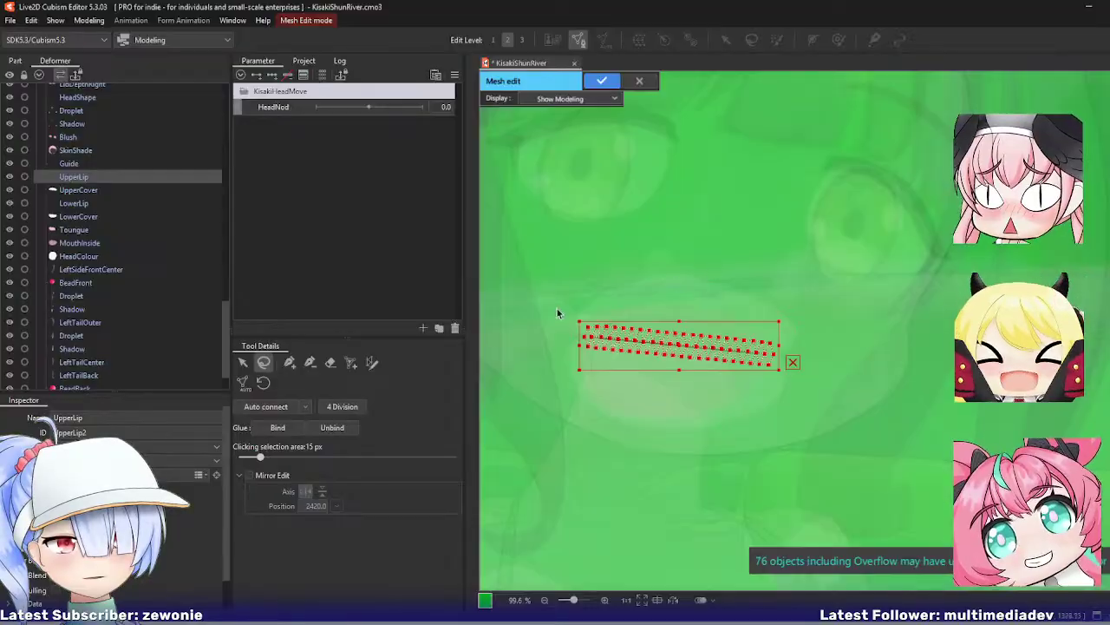
key(Delete)
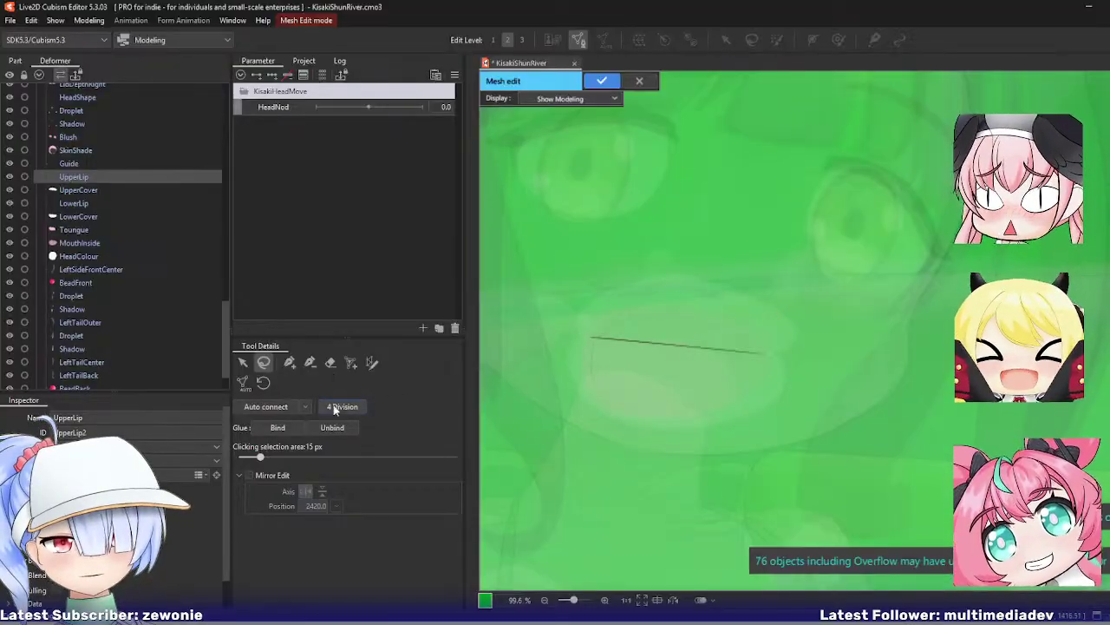
Step: Draw a stroke mesh along the upper lip line with 3 vertices in mesh width and a repeated density of 15
click(371, 363)
drag(581, 332, 768, 352)
click(388, 570)
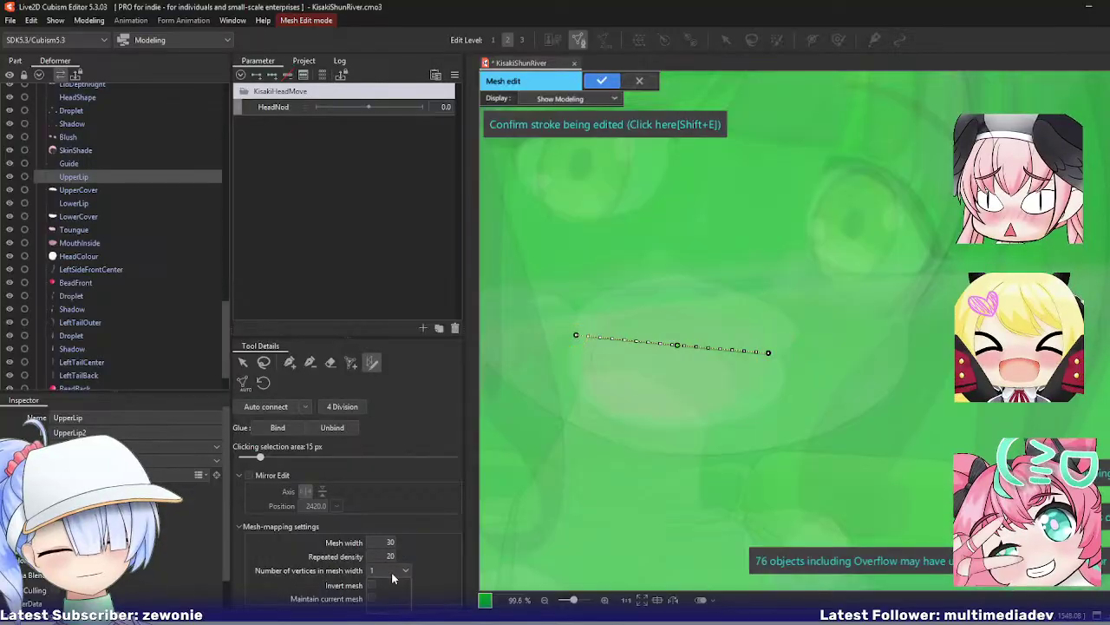
click(384, 606)
drag(391, 542, 409, 554)
scroll(560, 459, up, 3)
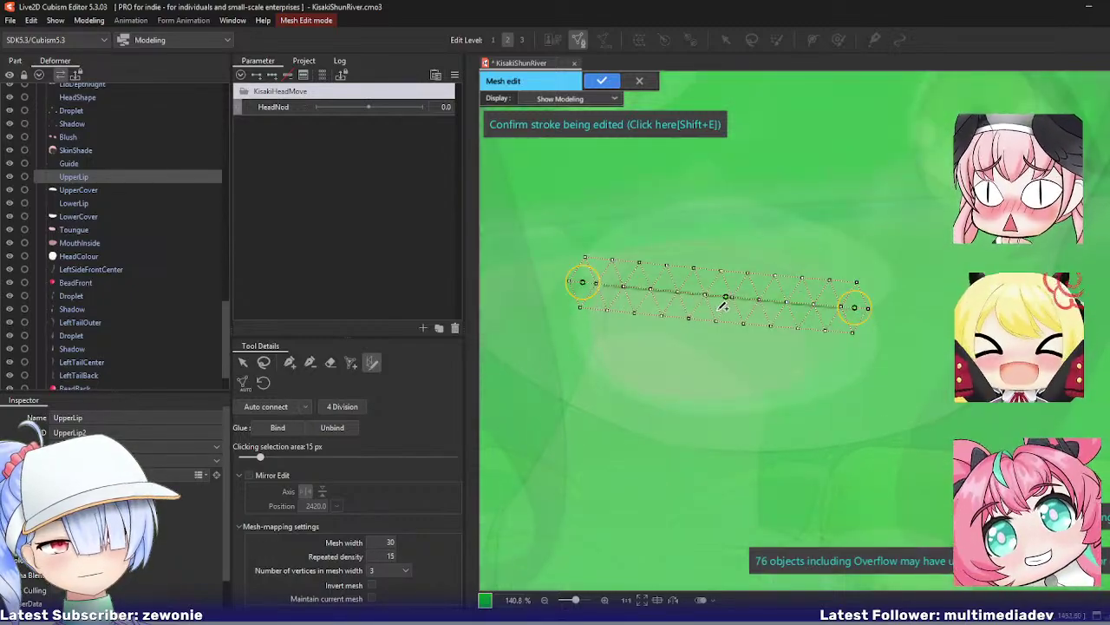
Step: Extend both ends of the upper lip stroke slightly outward past the lip line and apply the new mesh
drag(857, 311, 881, 312)
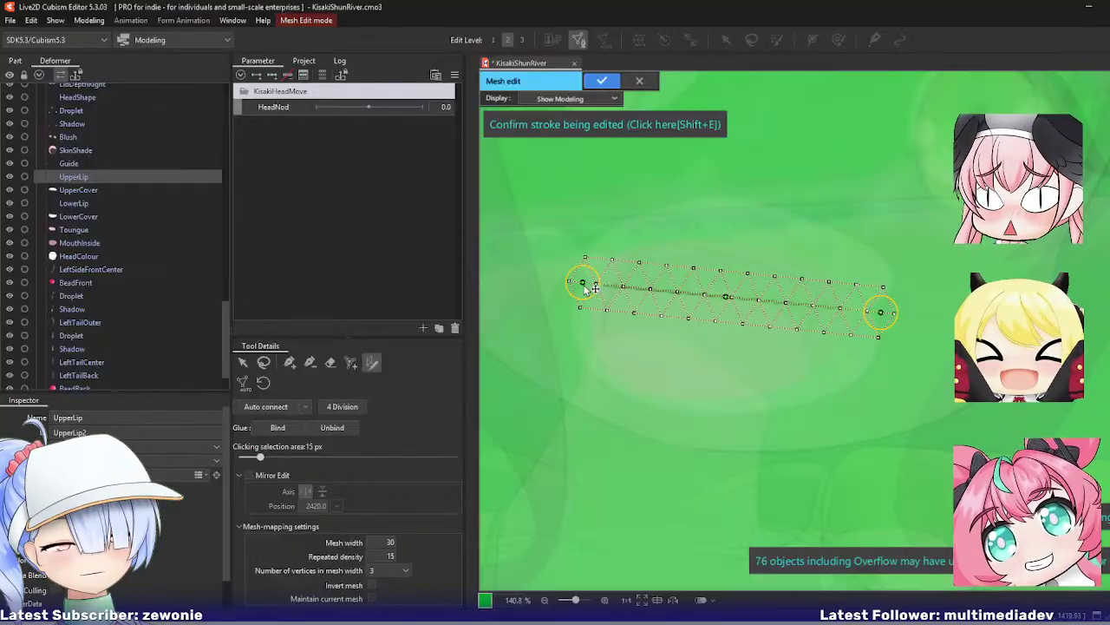
drag(587, 289, 573, 286)
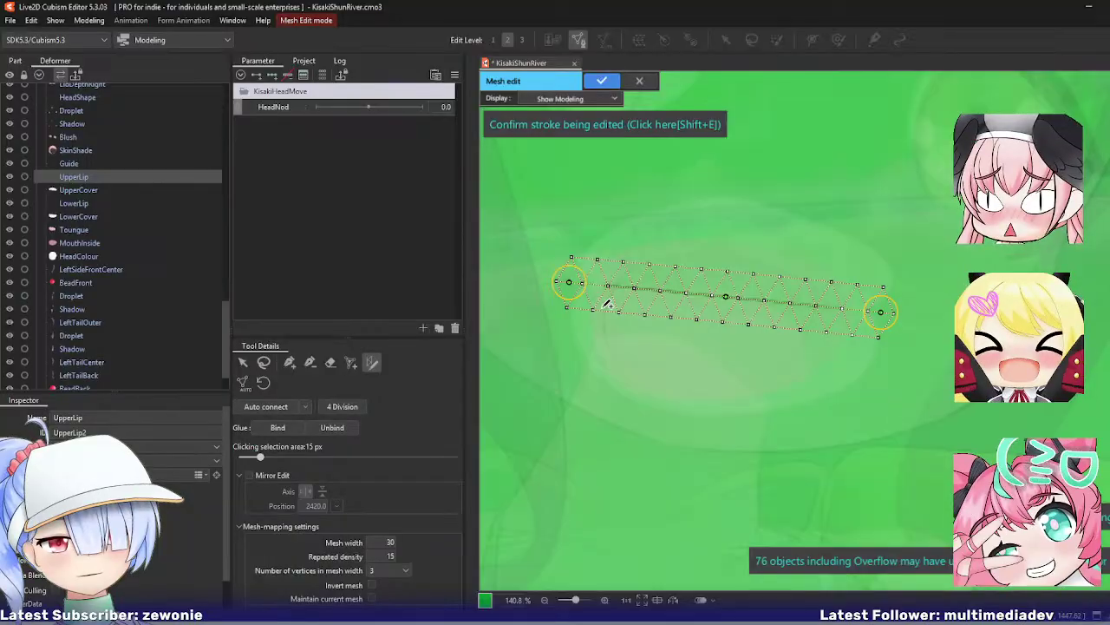
key(Return)
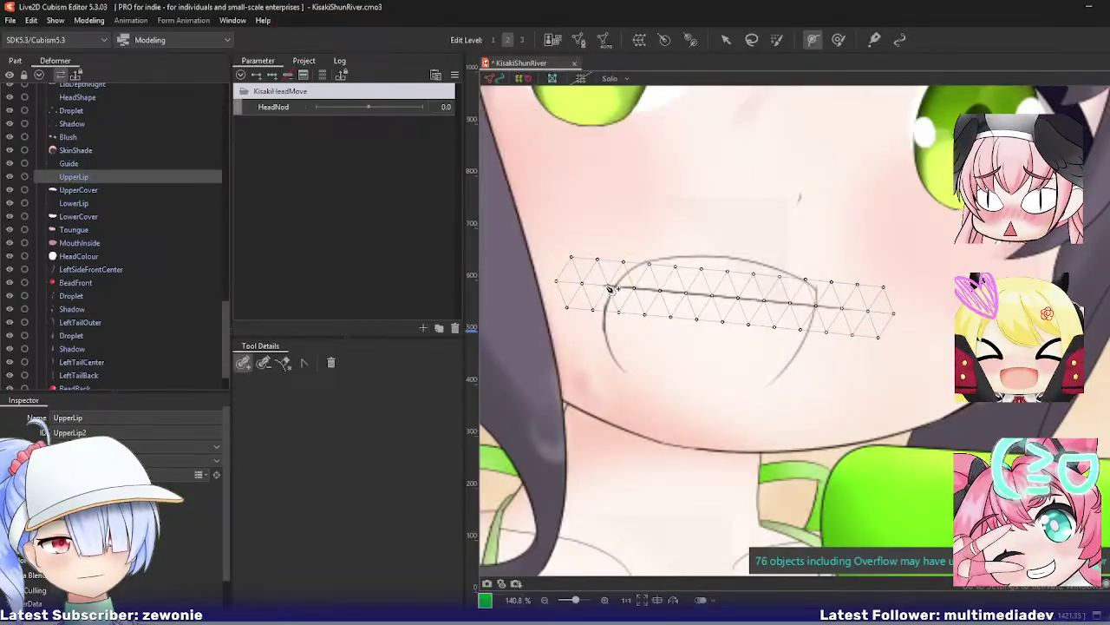
Step: Copy all vertices of the UpperLip mesh and close its mesh edit
click(92, 183)
key(ctrl+e)
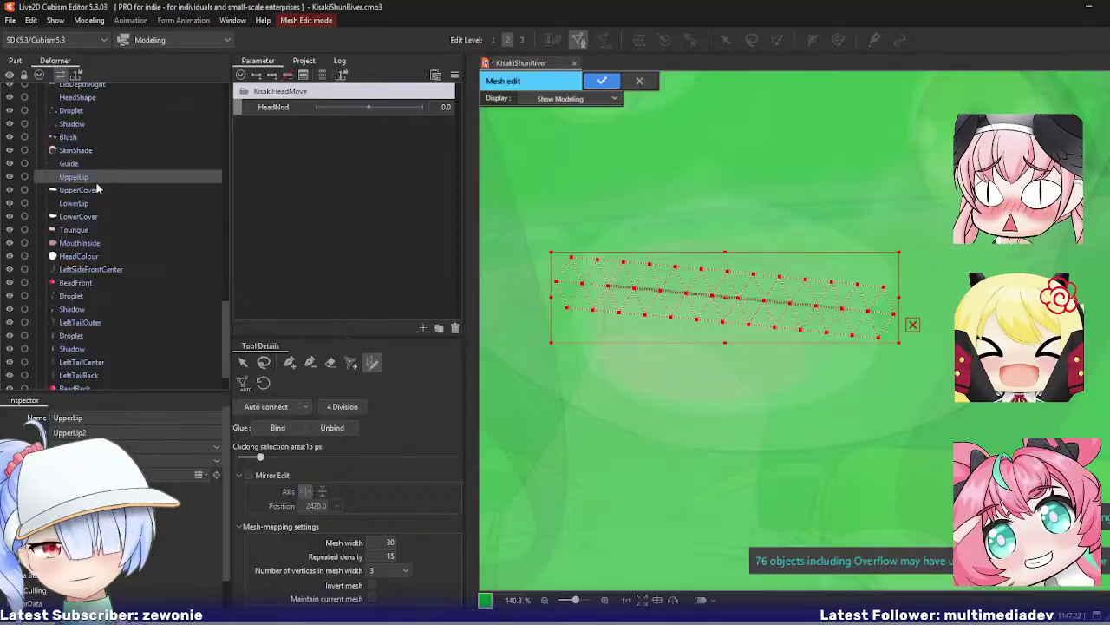
key(ctrl+e)
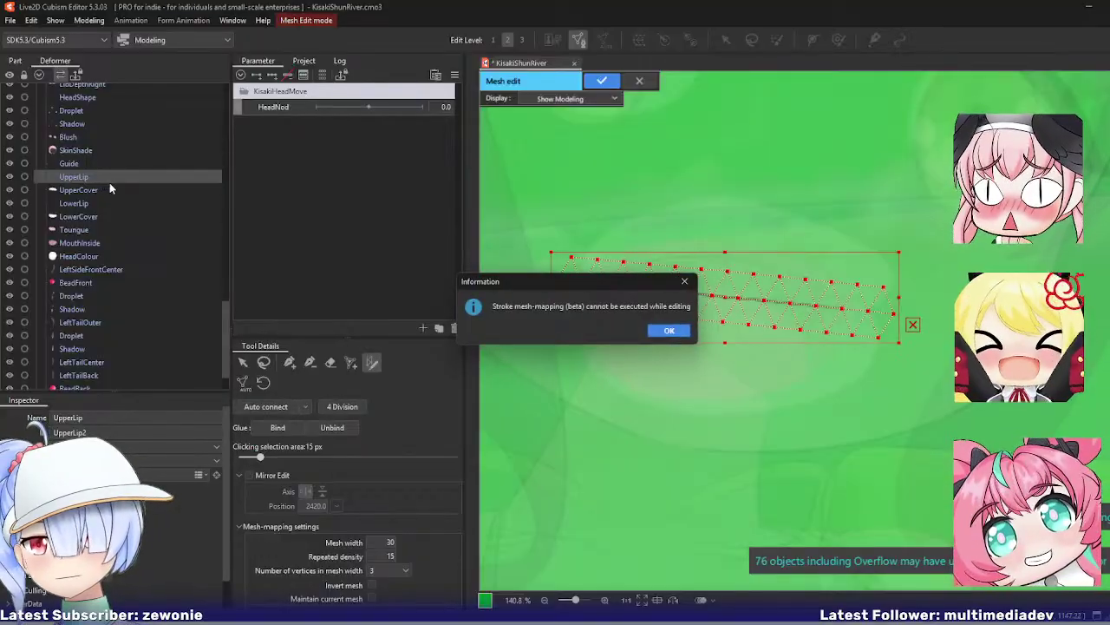
click(665, 332)
click(291, 363)
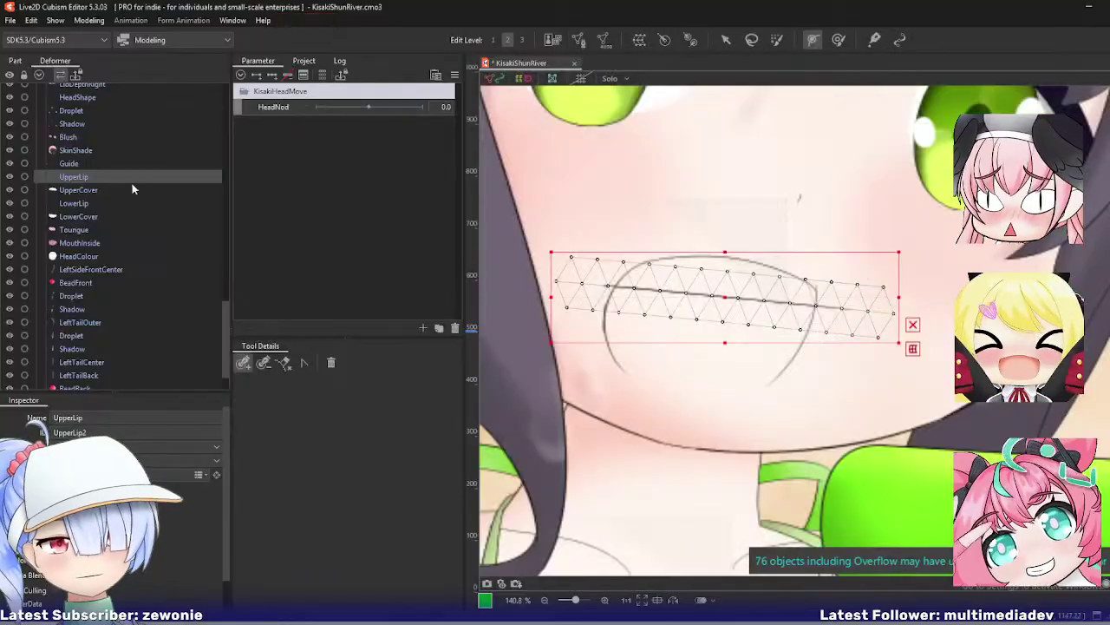
Step: In the UpperCover mesh, delete everything except the upper outer row of vertices and paste the copied lip mesh along the lower edge
click(165, 190)
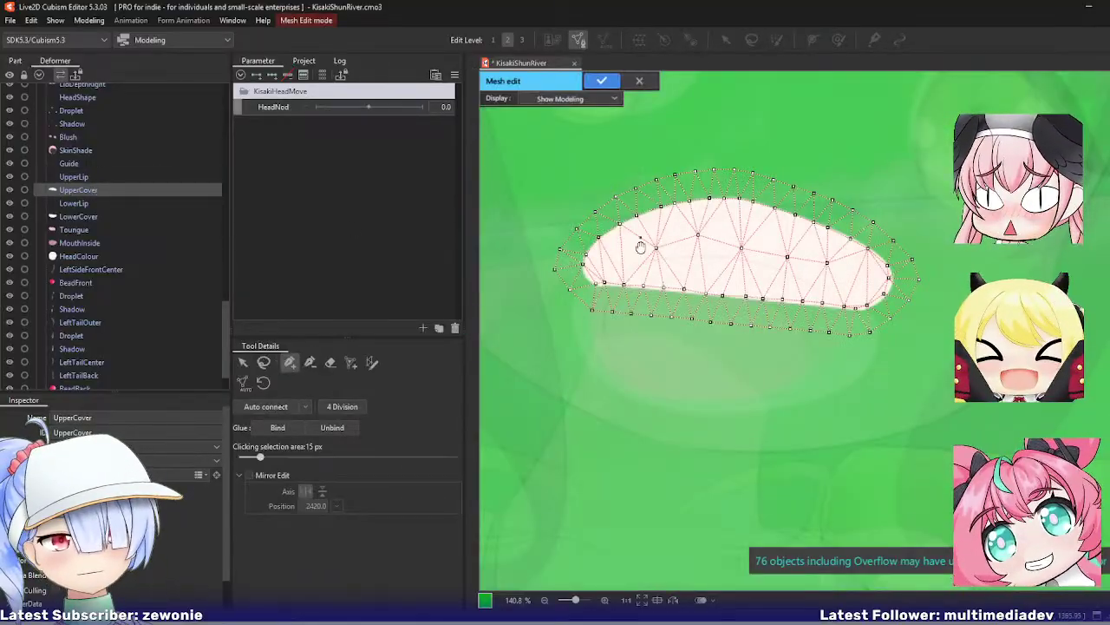
drag(639, 246, 627, 272)
click(265, 363)
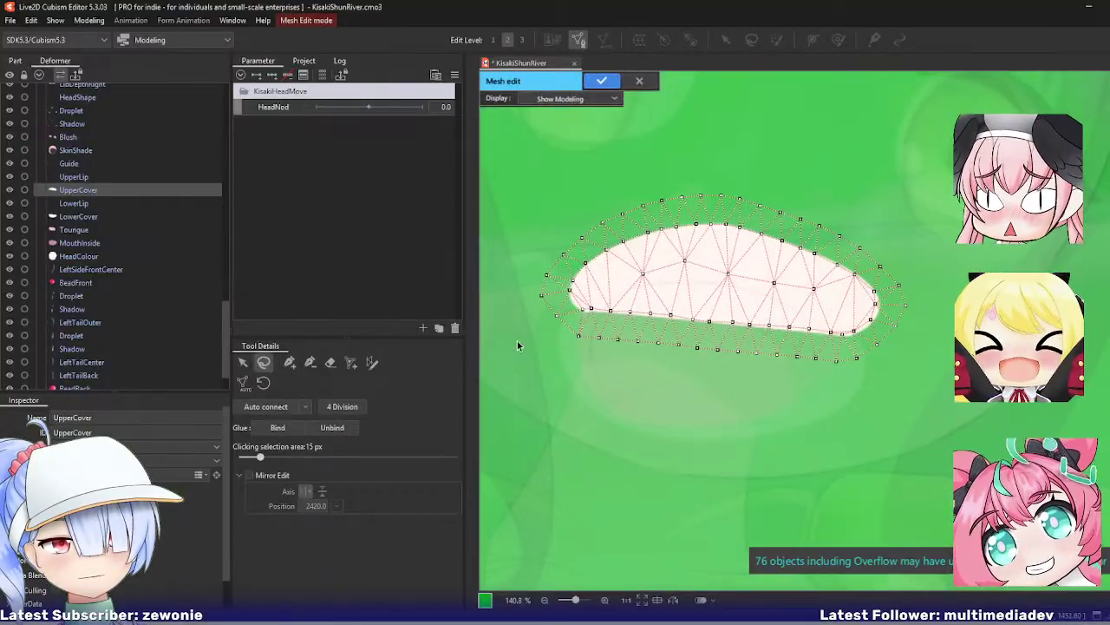
mouse_move(518, 341)
mouse_down()
mouse_move(745, 429)
mouse_move(888, 412)
mouse_move(909, 341)
mouse_move(877, 283)
mouse_move(827, 253)
mouse_move(682, 219)
mouse_move(627, 231)
mouse_move(564, 277)
mouse_move(536, 272)
mouse_move(517, 299)
mouse_move(525, 335)
mouse_up()
key(Delete)
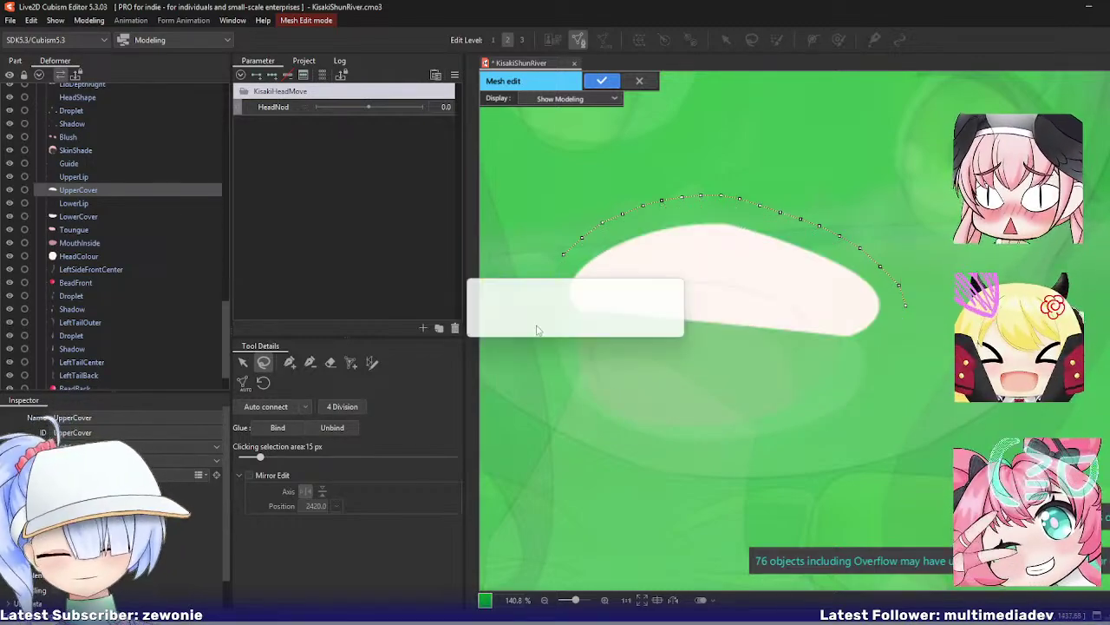
key(ctrl+z)
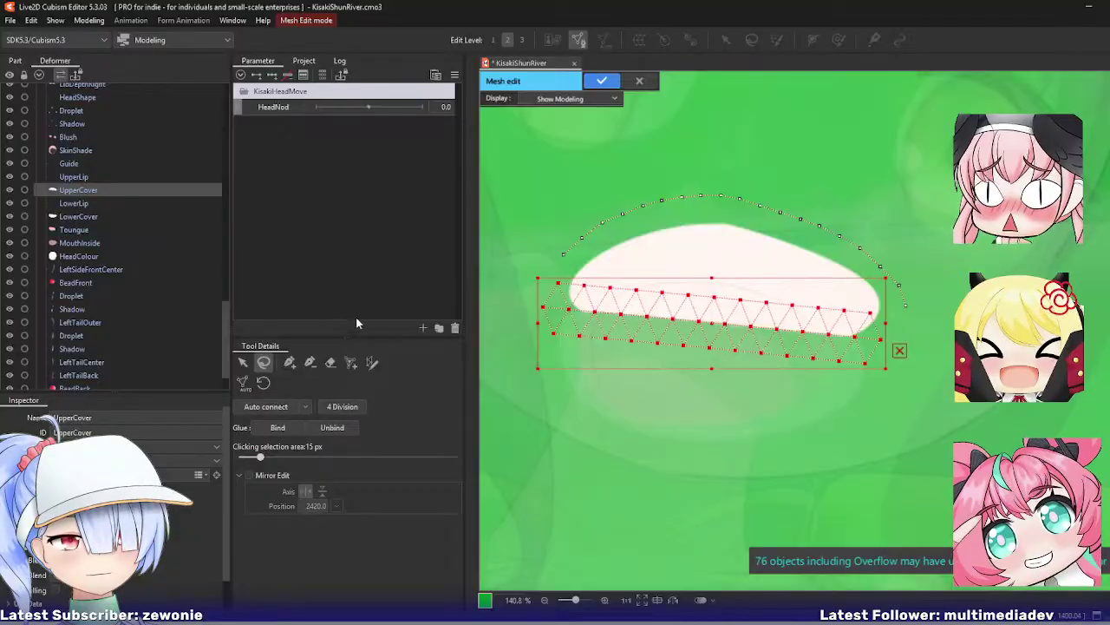
Step: Connect both ends of UpperCover's upper outline to the pasted lip strip, auto-connect the remaining vertices and apply the mesh
click(289, 362)
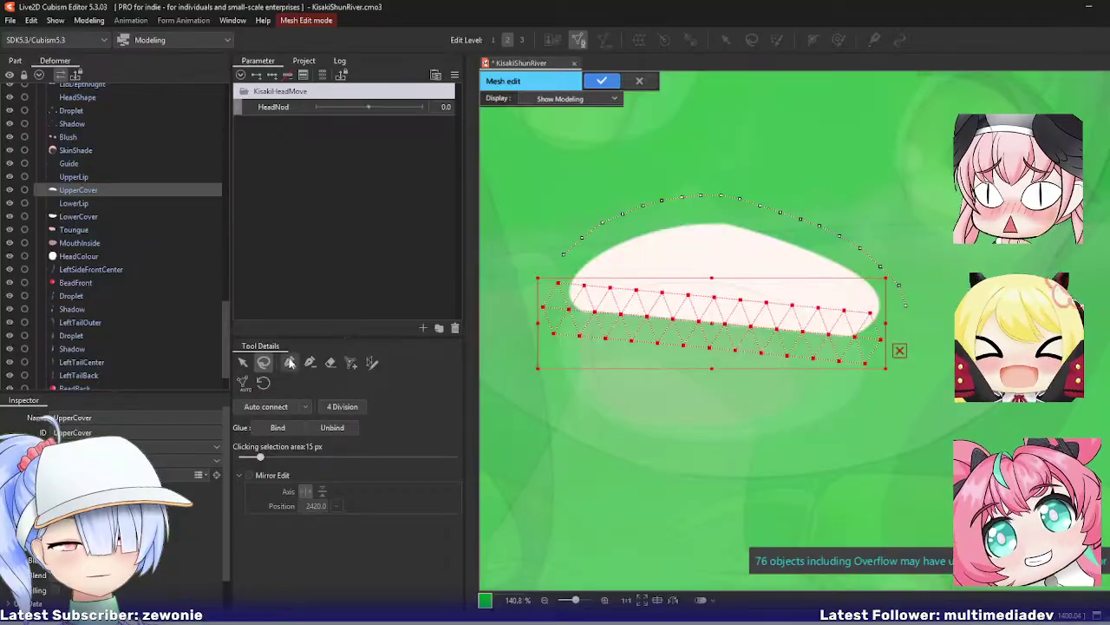
click(564, 256)
click(882, 339)
click(906, 305)
key(Escape)
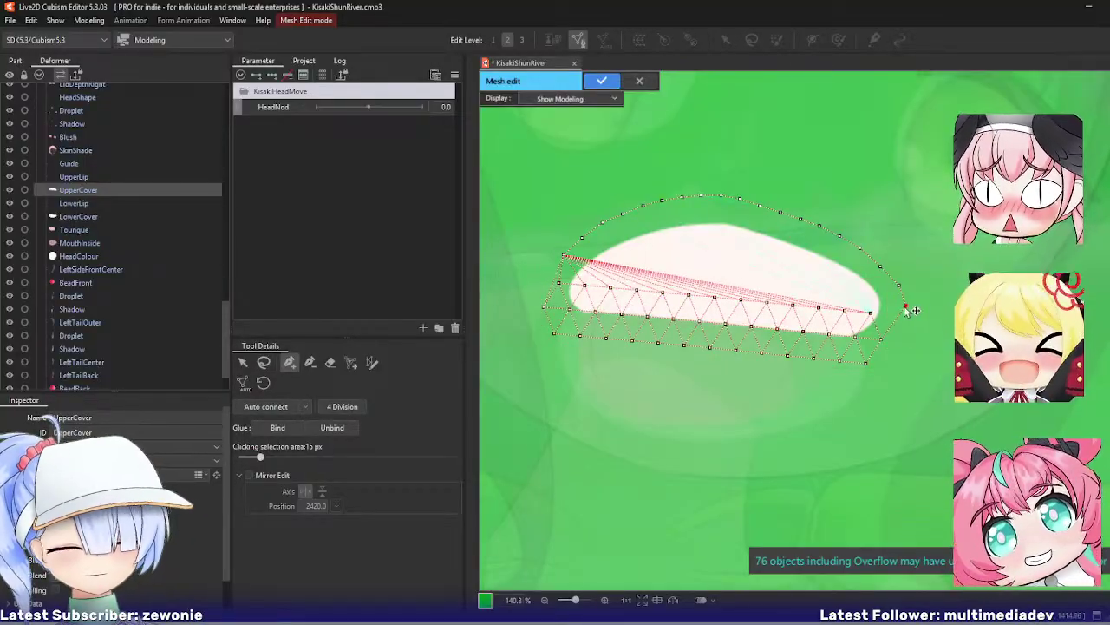
key(ctrl+shift+a)
key(ctrl+e)
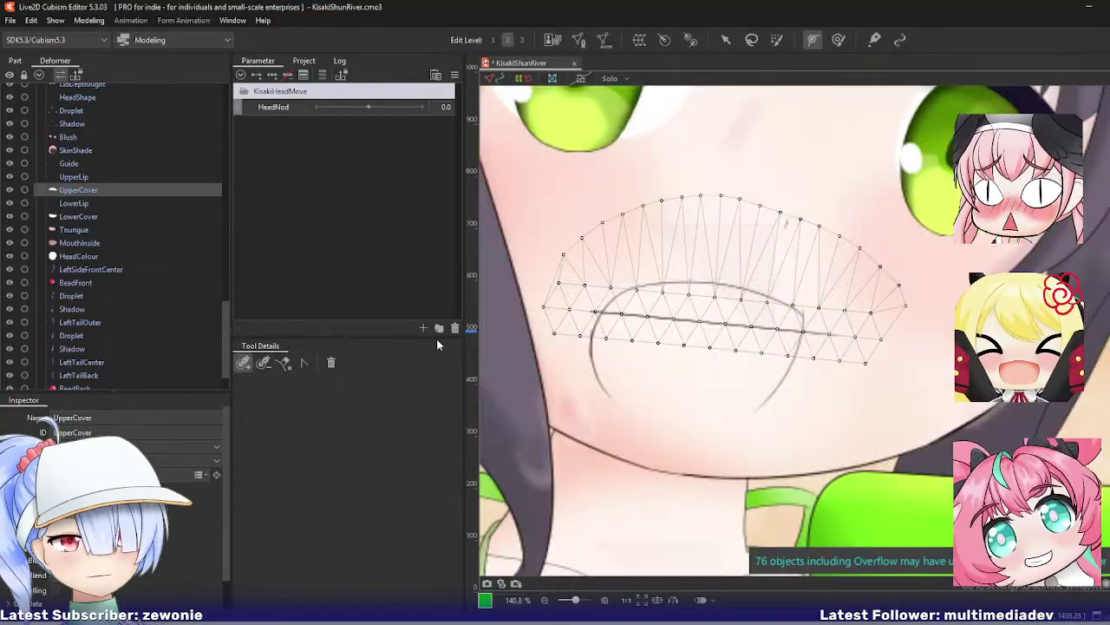
Step: Open the UpperLip and UpperCover meshes together and glue-bind their shared lip strip vertices
click(76, 177)
ctrl+click(83, 190)
key(ctrl+e)
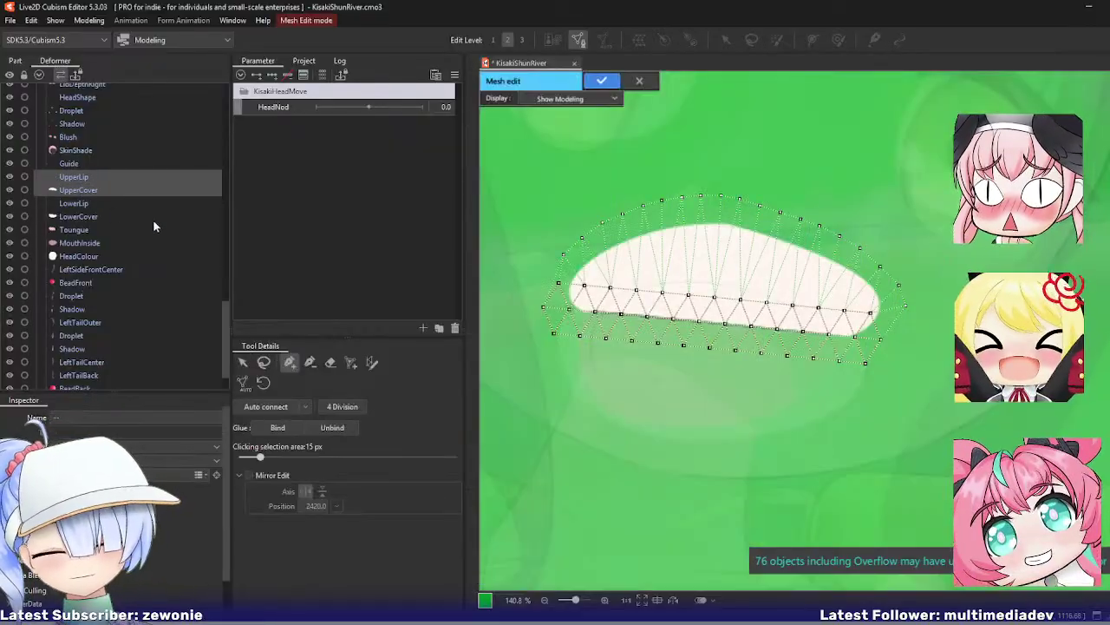
click(264, 362)
mouse_move(519, 274)
mouse_down()
mouse_move(525, 332)
mouse_move(865, 399)
mouse_move(902, 323)
mouse_move(894, 278)
mouse_up()
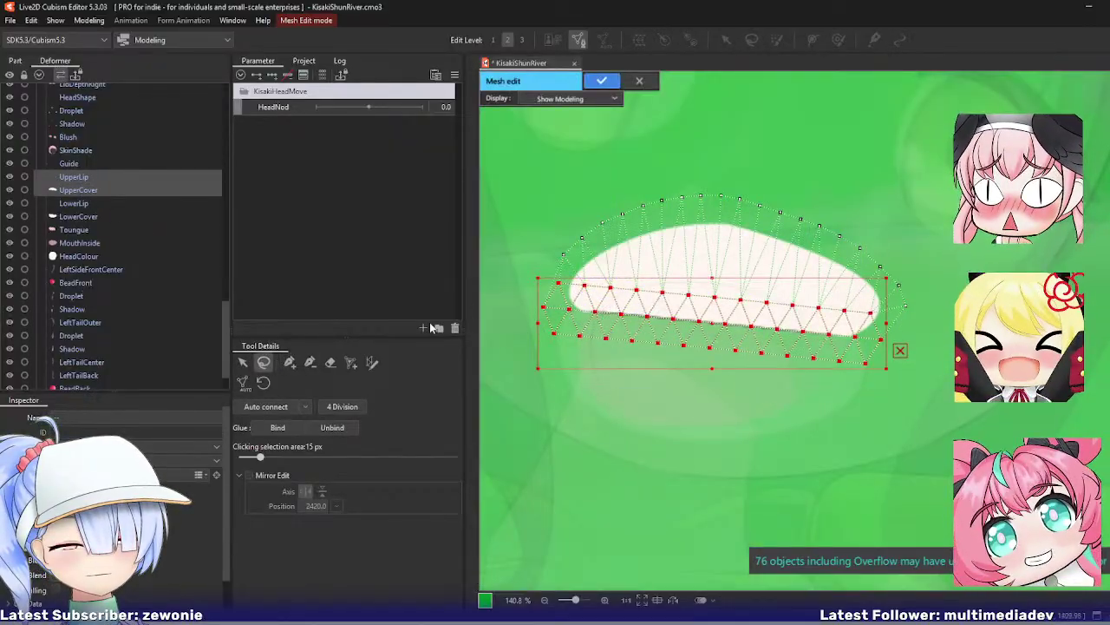
click(278, 427)
Step: Replace the LowerLip mesh with the copied upper lip mesh and apply it
click(70, 205)
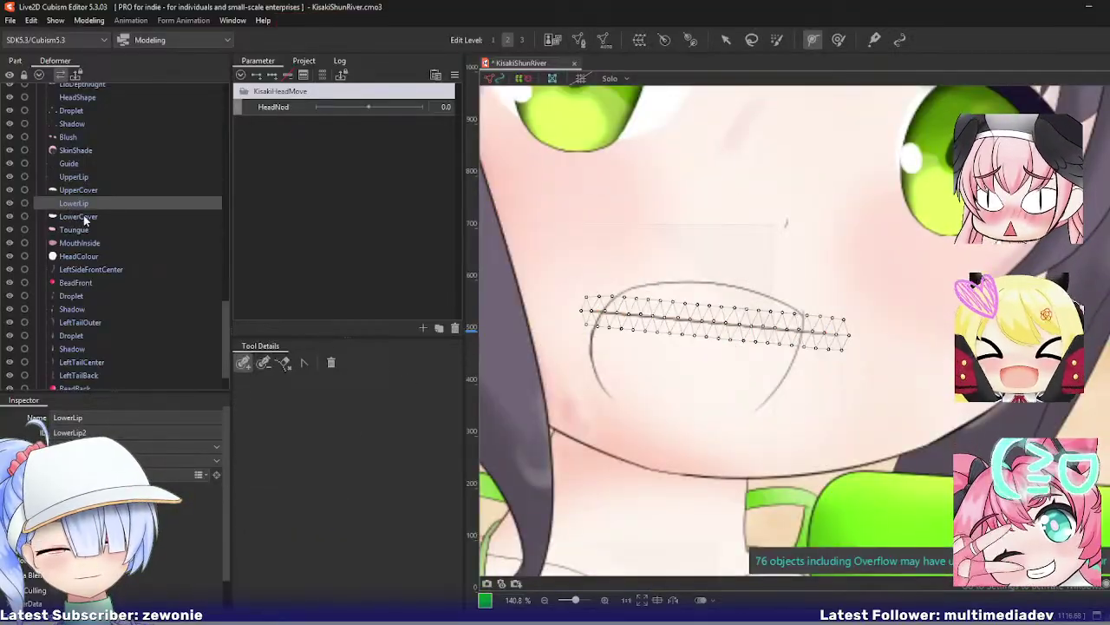
key(ctrl+e)
key(Delete)
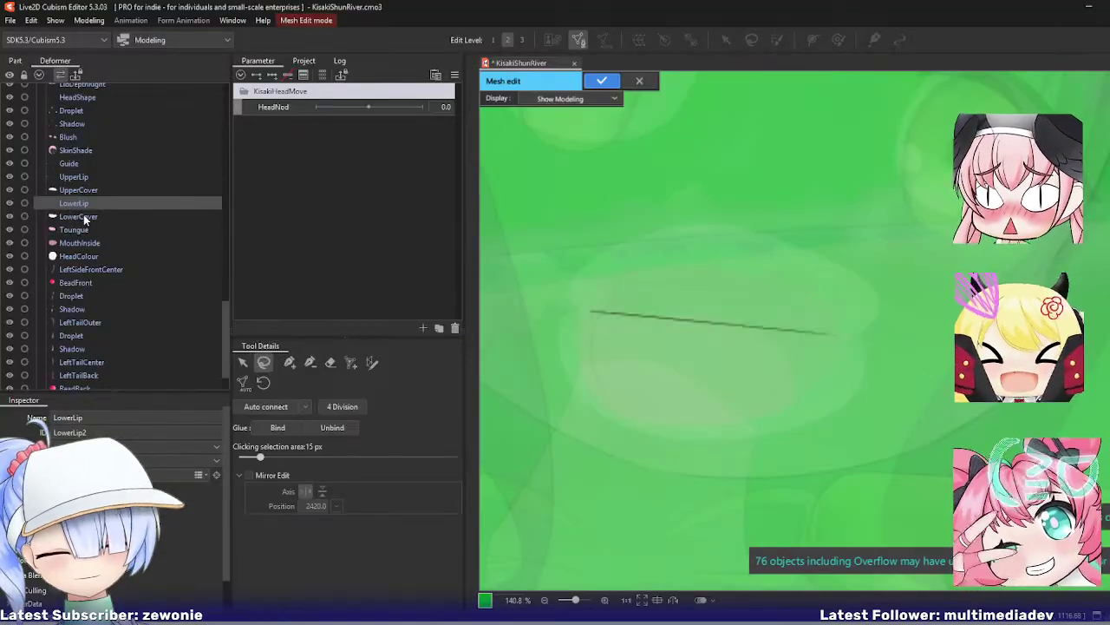
key(ctrl+v)
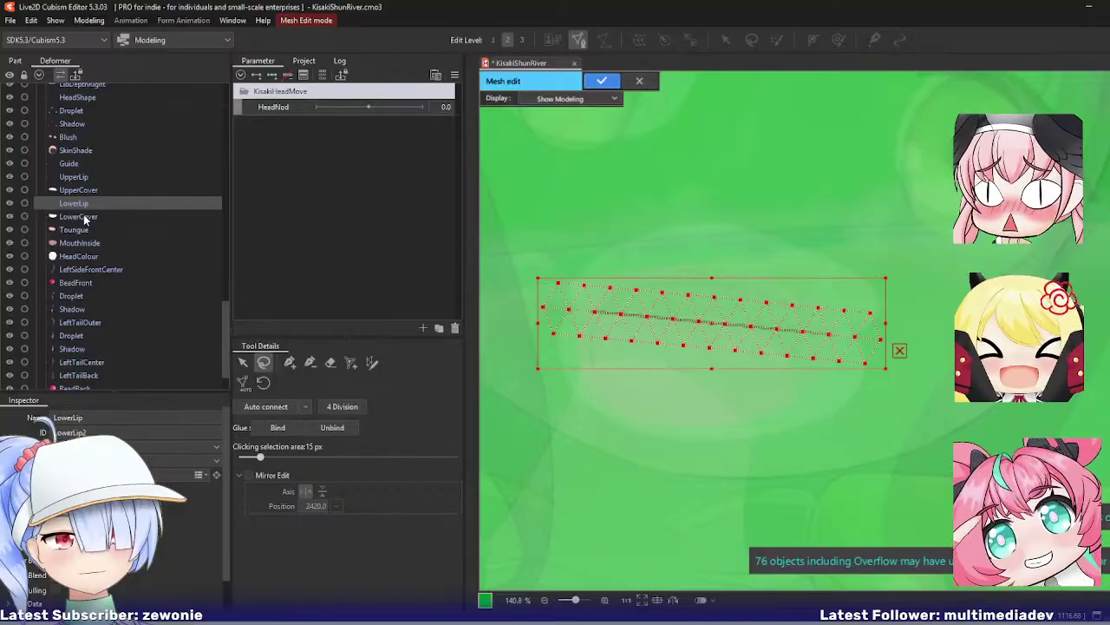
key(Return)
Step: In the LowerCover mesh, delete everything except the lower outer row of vertices and paste the copied lip mesh along the upper edge
click(64, 215)
key(ctrl+e)
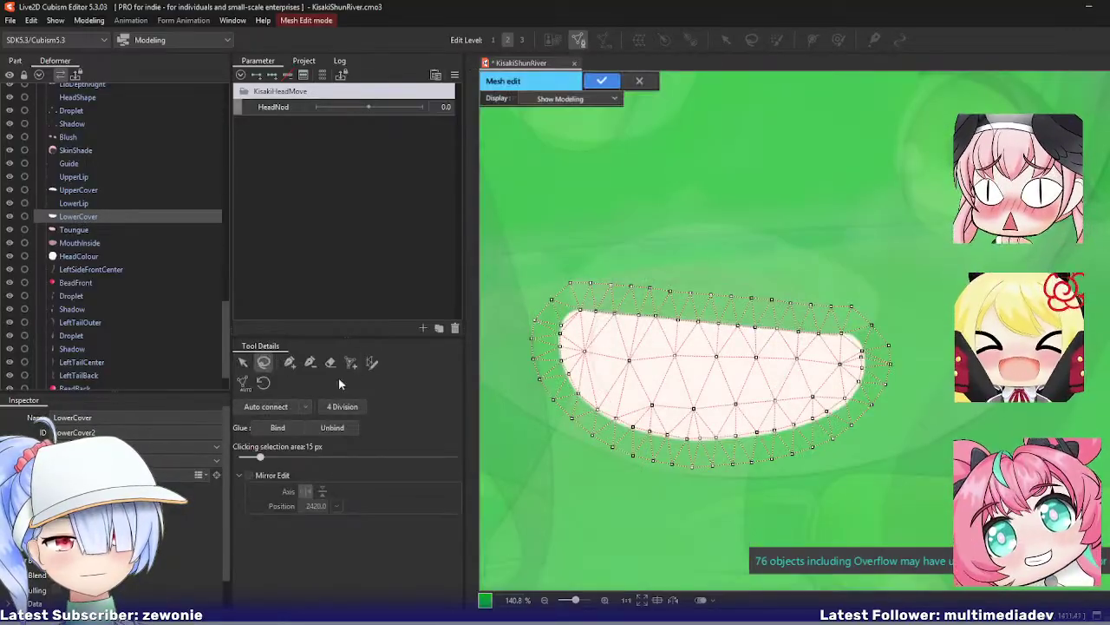
mouse_move(536, 240)
mouse_down()
mouse_move(526, 315)
mouse_move(571, 392)
mouse_move(650, 442)
mouse_move(734, 451)
mouse_move(792, 442)
mouse_move(845, 421)
mouse_move(896, 374)
mouse_move(833, 271)
mouse_move(507, 240)
mouse_up()
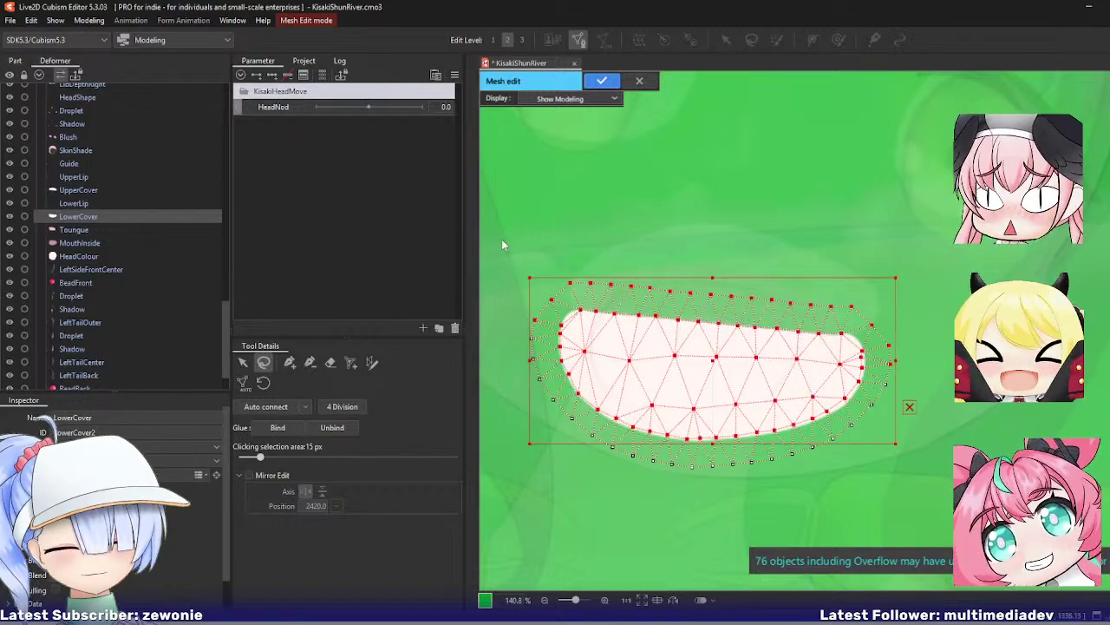
key(Delete)
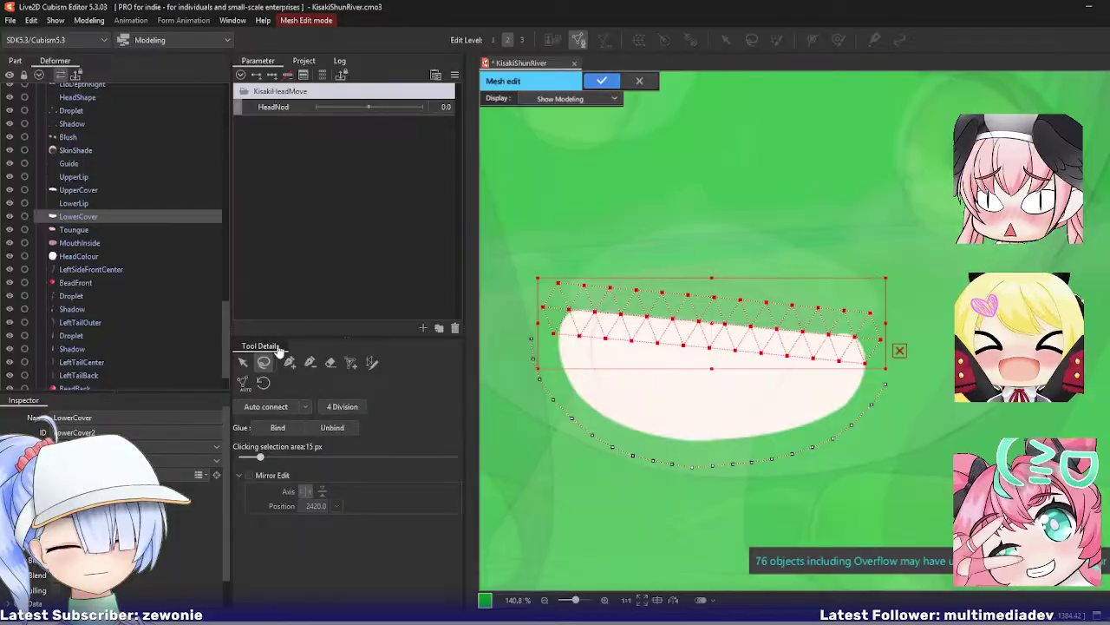
Step: Connect both ends of LowerCover's lower outline to the pasted lip strip, auto-connect the interior and apply the mesh
click(290, 361)
click(531, 339)
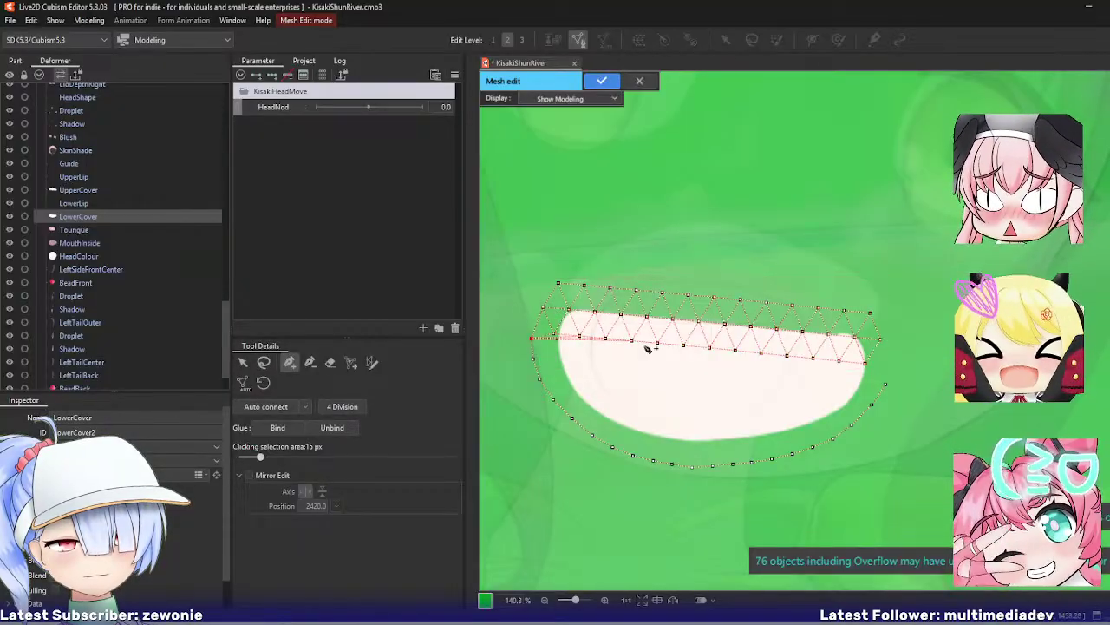
click(884, 385)
key(Return)
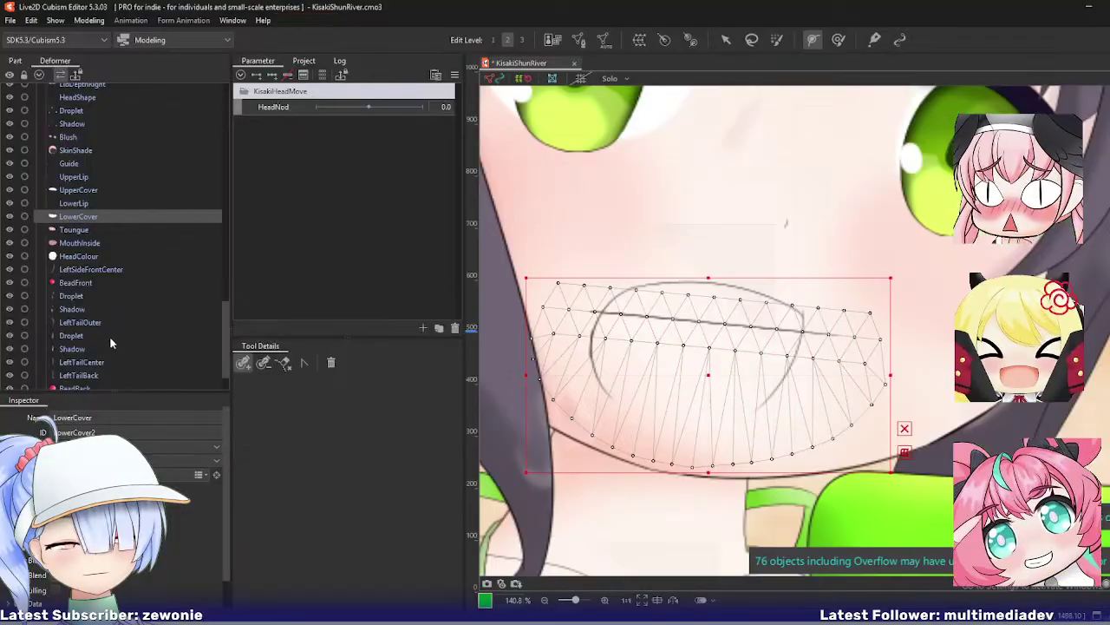
Step: Open the LowerLip and LowerCover meshes together and glue-bind their shared lip strip vertices
click(79, 204)
ctrl+click(84, 219)
key(ctrl+e)
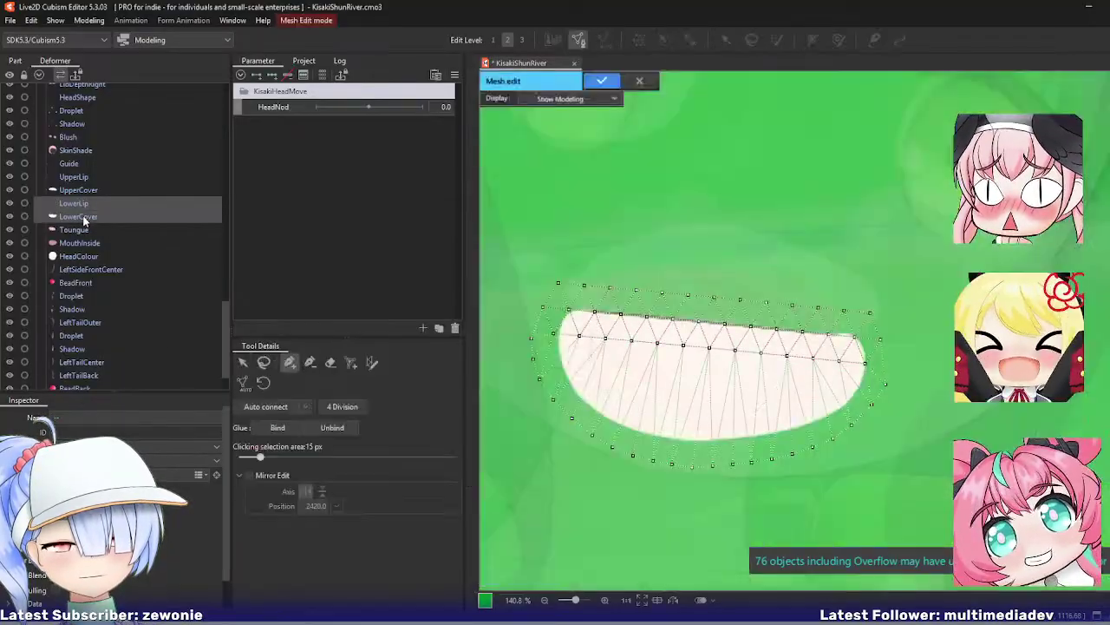
click(263, 363)
mouse_move(525, 243)
mouse_down()
mouse_move(548, 340)
mouse_move(679, 374)
mouse_move(864, 375)
mouse_move(902, 323)
mouse_up()
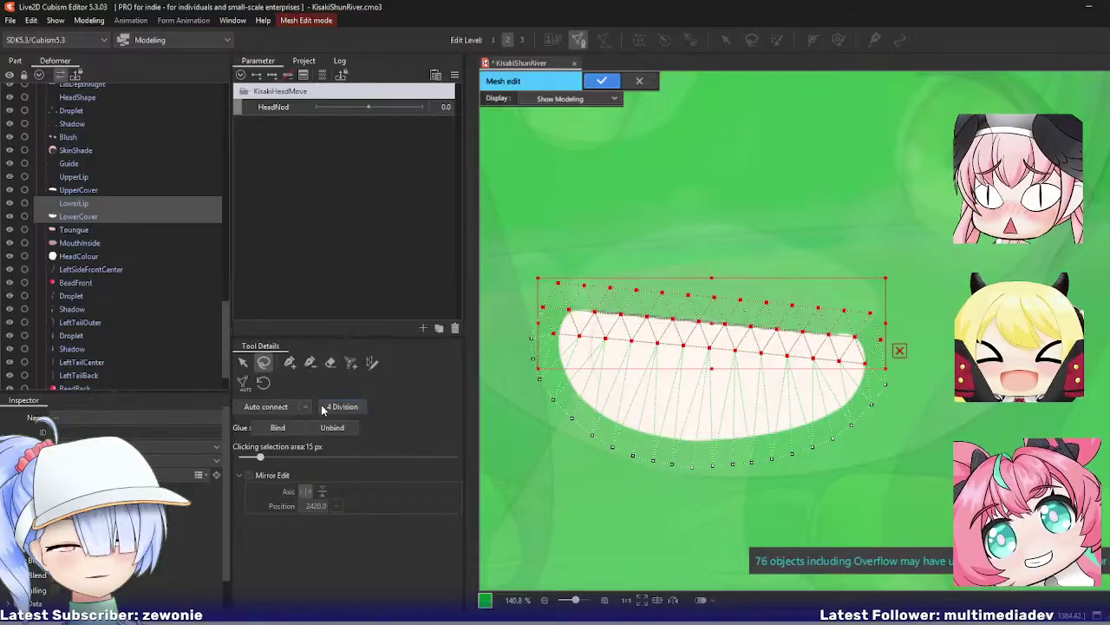
click(277, 427)
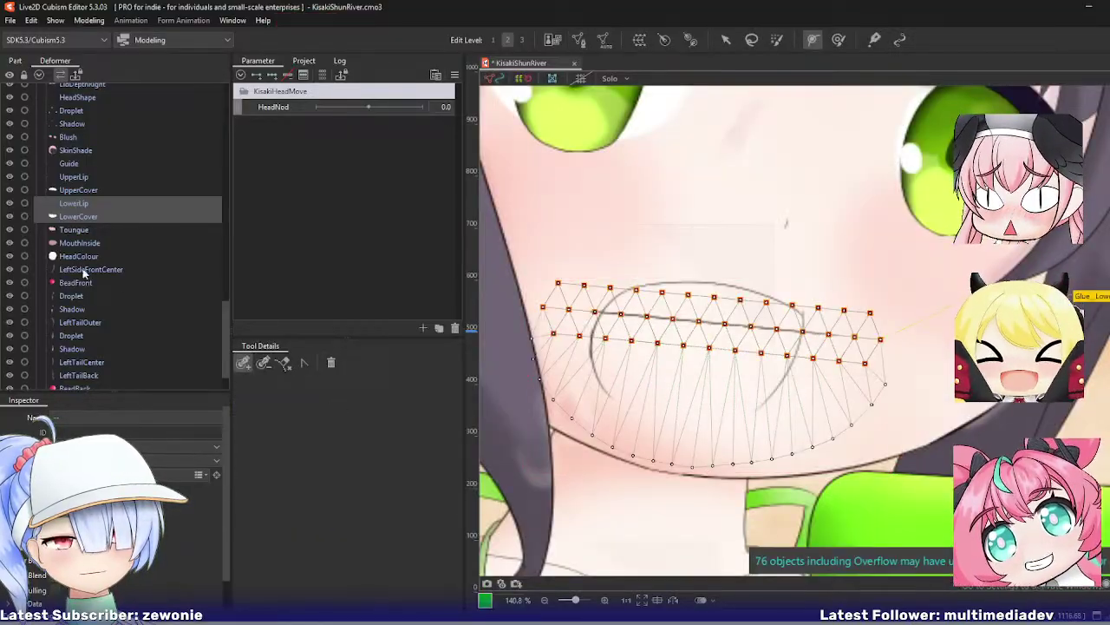
Step: Check the meshes of Toungue, MouthInside, HeadColour and LeftSideFrontCenter one after another
click(73, 229)
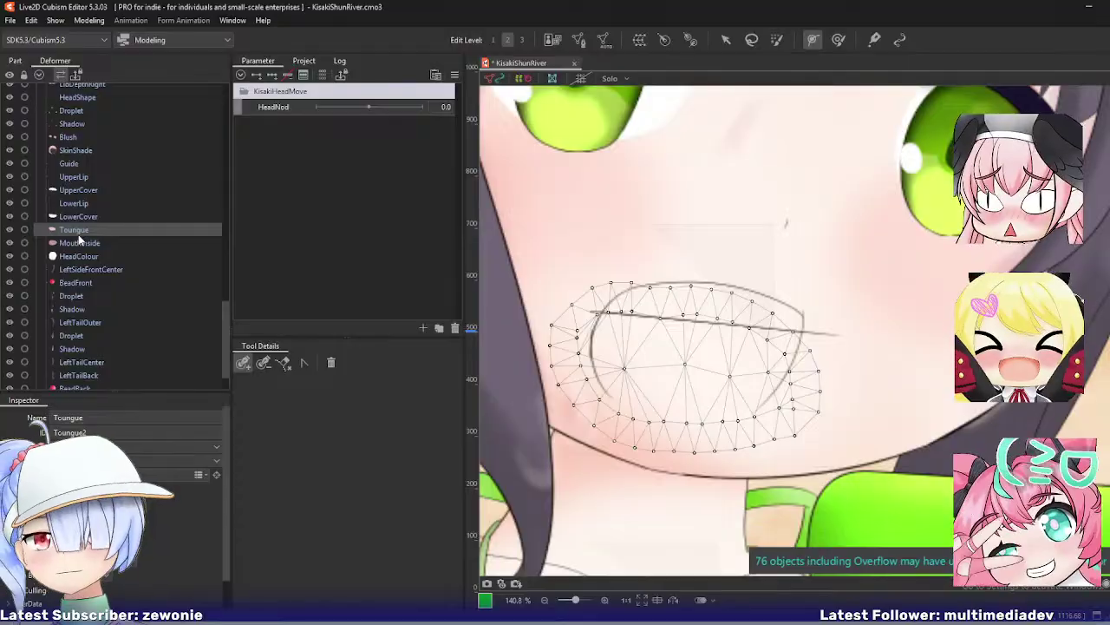
click(87, 243)
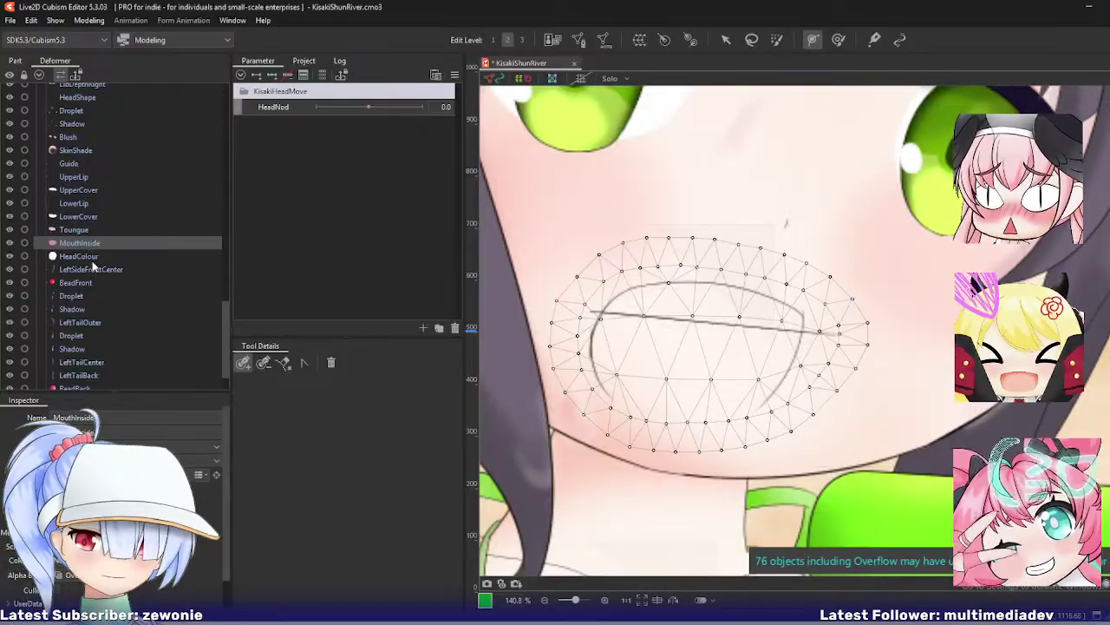
click(86, 257)
click(91, 269)
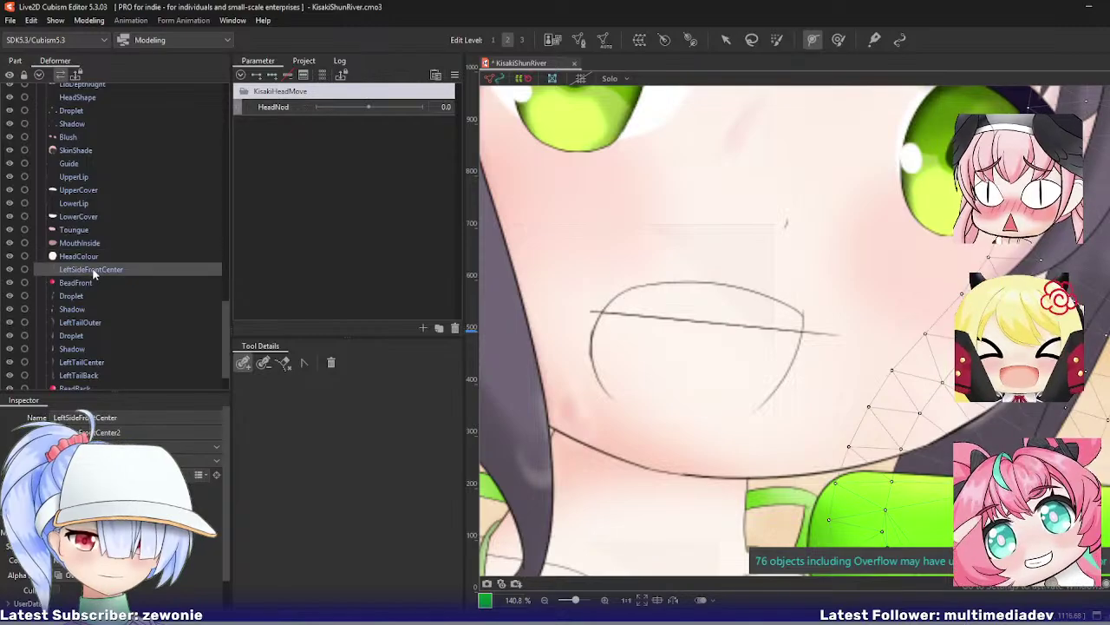
Step: In the LeftSideFrontCenter mesh, delete all vertices except the outer row and move the outline vertex beside the curled tip outward
scroll(631, 360, down, 2)
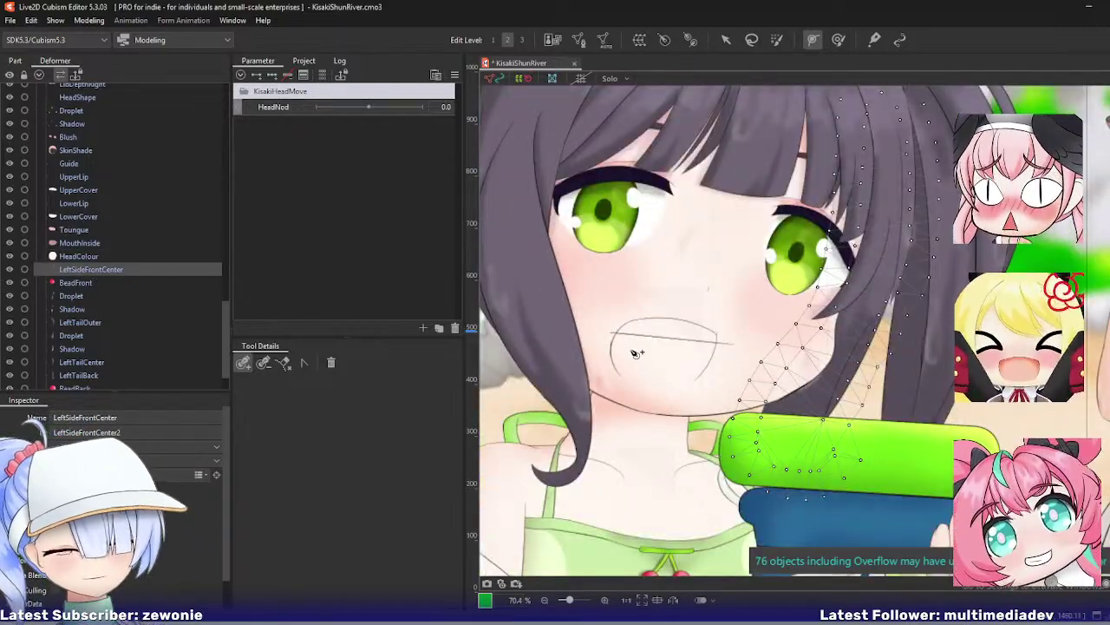
key(ctrl+e)
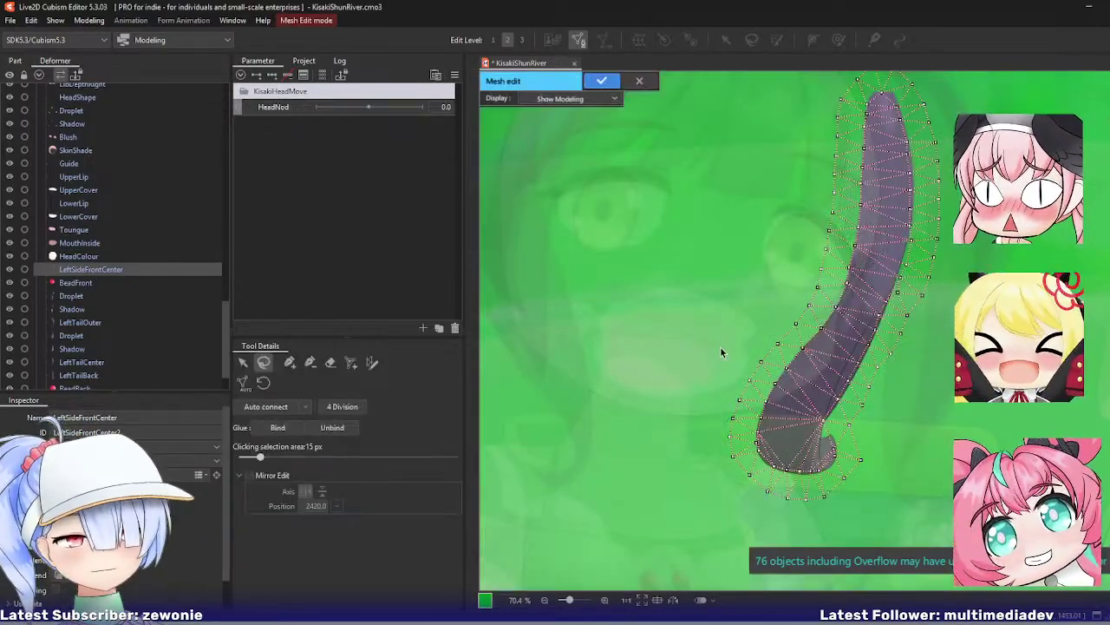
drag(720, 349, 616, 380)
scroll(828, 364, up, 1)
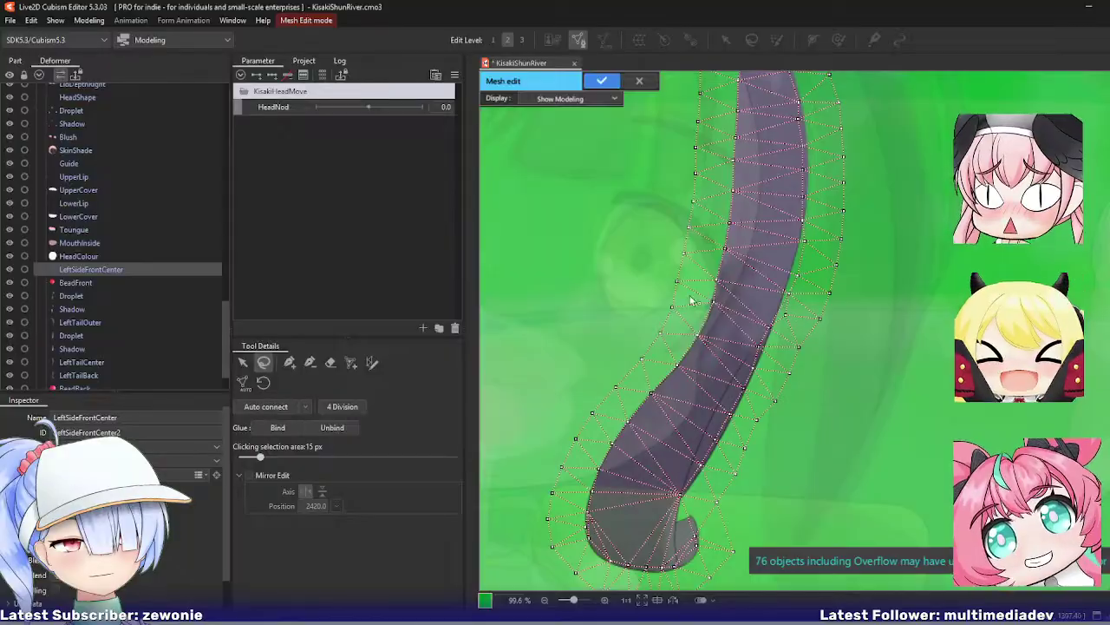
scroll(681, 322, down, 1)
scroll(670, 338, down, 1)
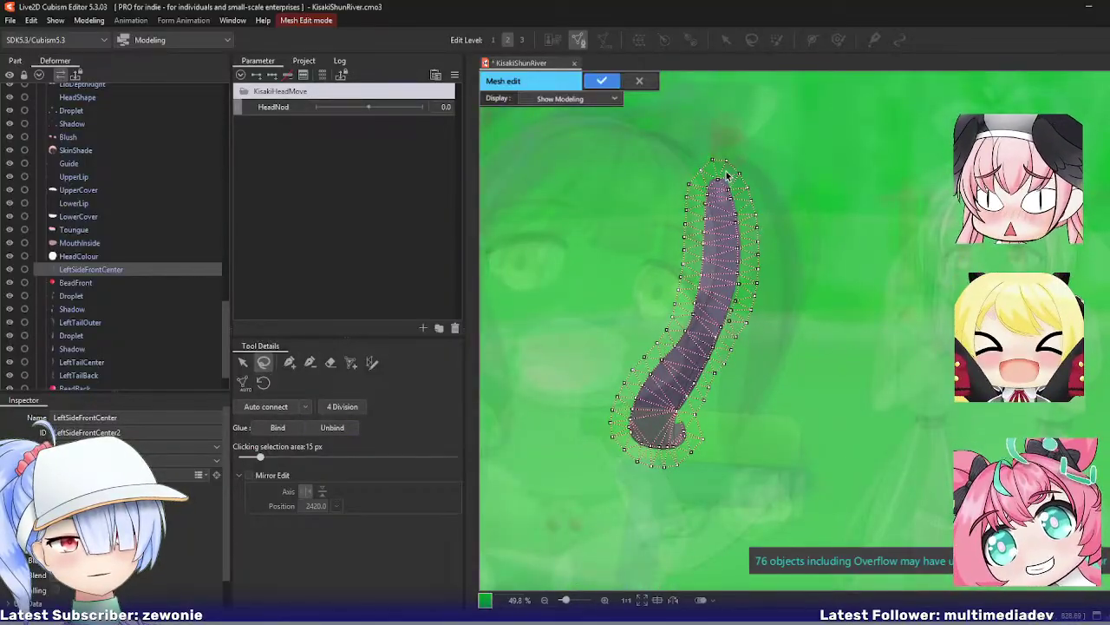
mouse_move(707, 189)
mouse_down()
mouse_move(691, 315)
mouse_move(631, 404)
mouse_move(629, 443)
mouse_move(652, 455)
mouse_move(700, 442)
mouse_move(686, 416)
mouse_move(737, 322)
mouse_move(744, 218)
mouse_up()
key(Delete)
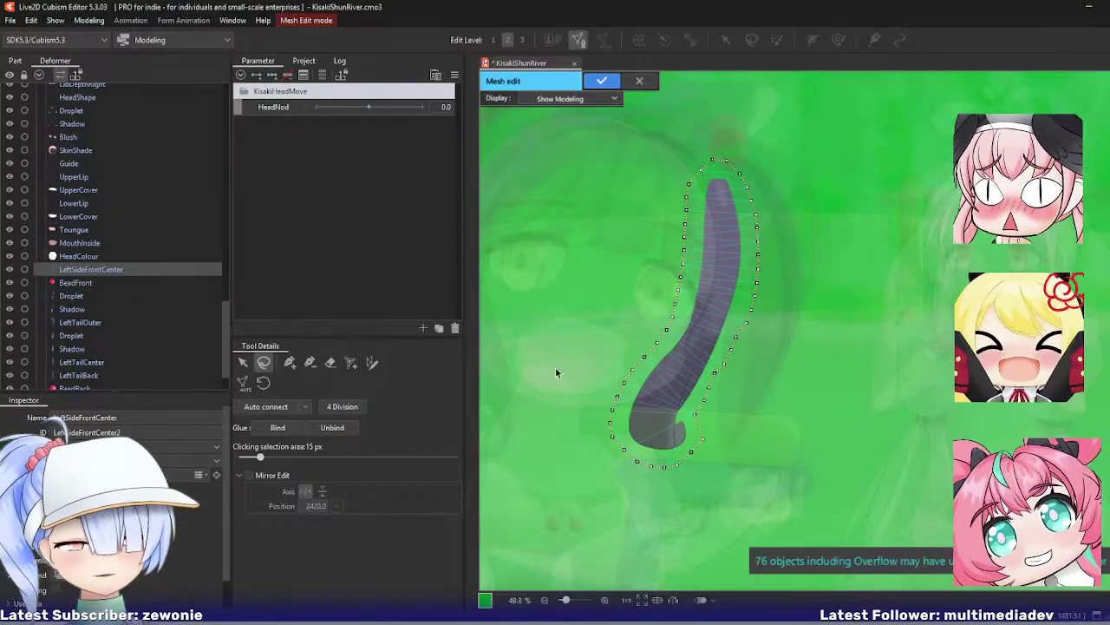
scroll(677, 422, up, 2)
click(295, 362)
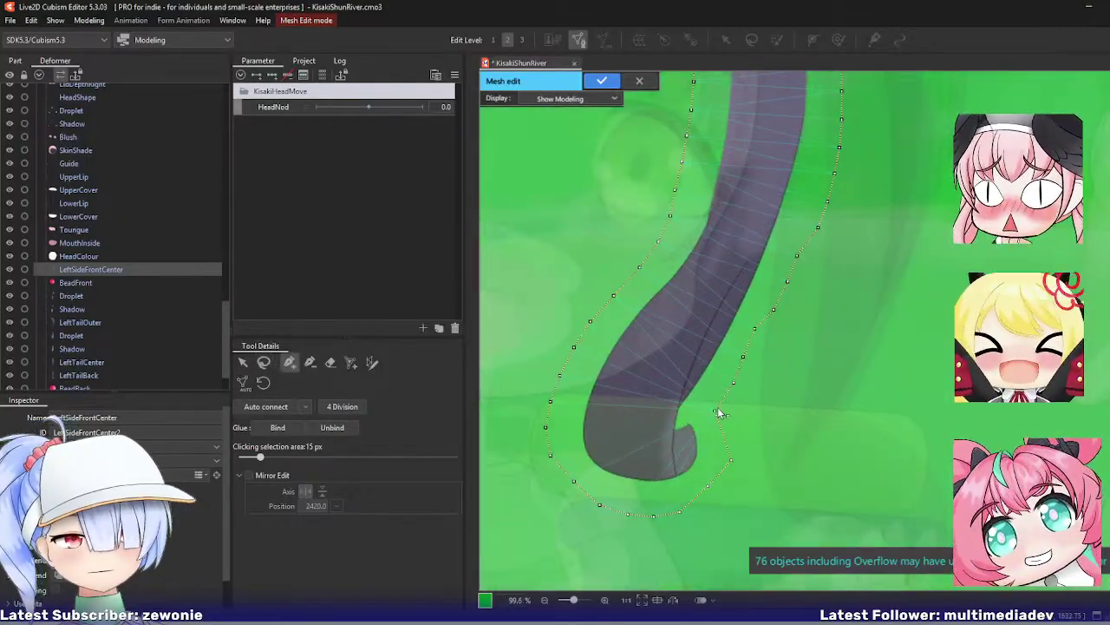
scroll(733, 429, down, 2)
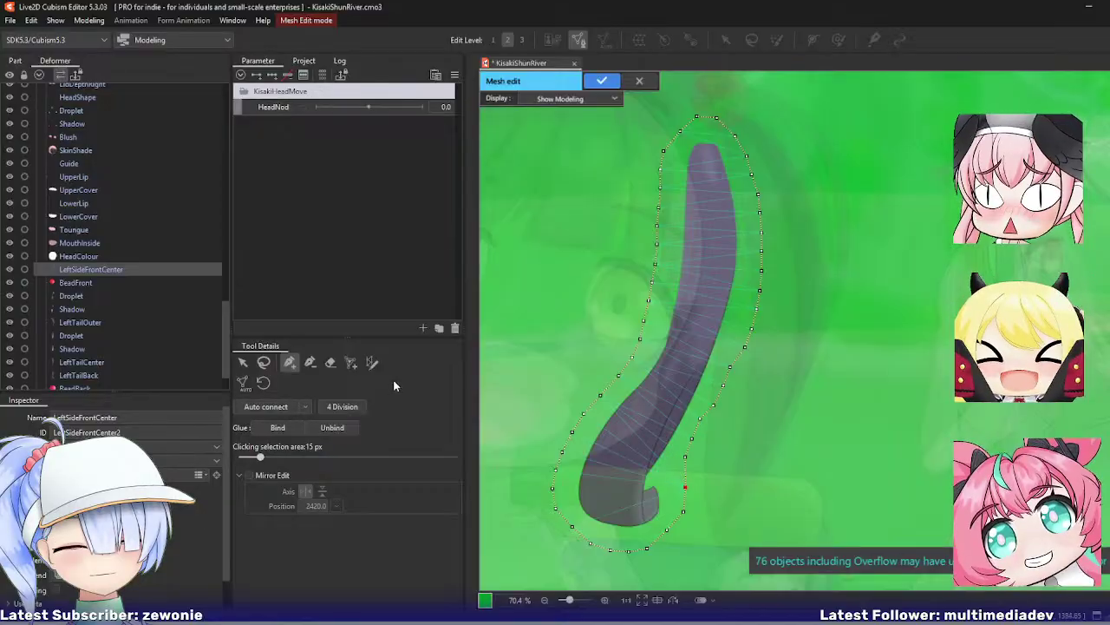
Step: Draw a mesh stroke around the hair strand's edge with 1 vertex in mesh width and a repeated density of 30
click(372, 363)
mouse_move(702, 140)
mouse_down()
mouse_move(667, 338)
mouse_move(592, 443)
mouse_move(580, 485)
mouse_move(643, 513)
mouse_up()
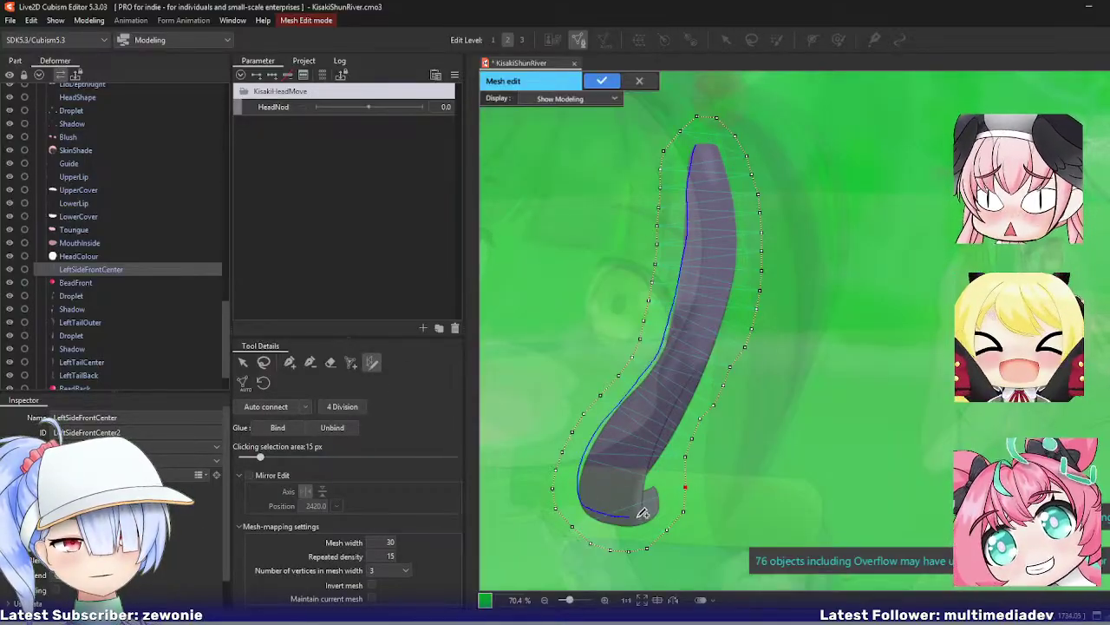
mouse_move(699, 399)
mouse_down()
mouse_move(725, 268)
mouse_move(713, 157)
mouse_up()
scroll(722, 178, up, 3)
click(391, 569)
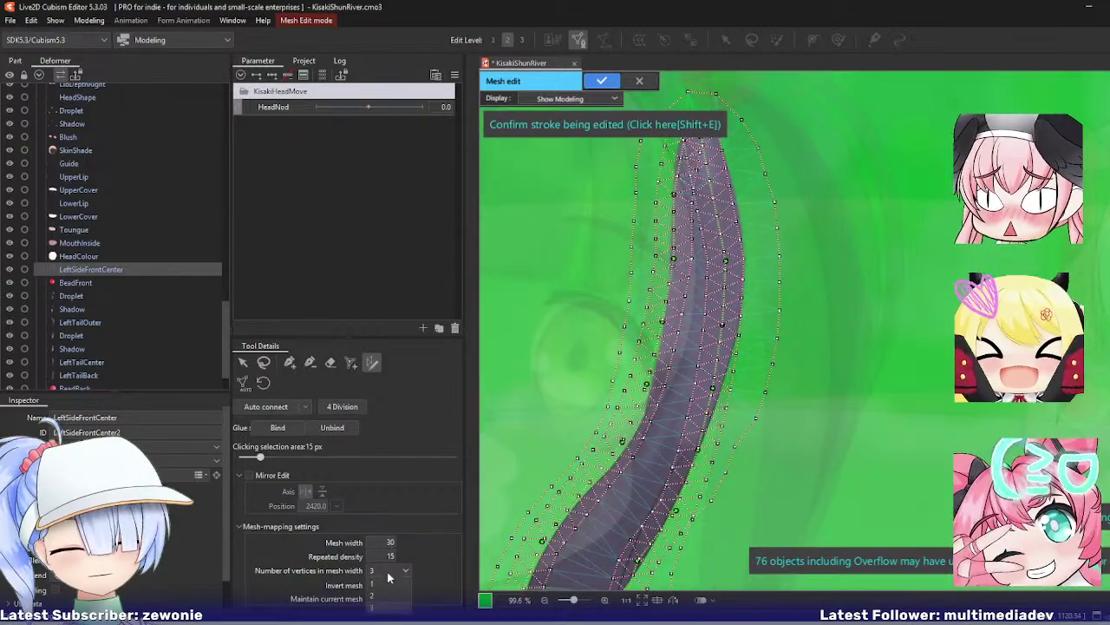
click(389, 582)
mouse_move(391, 556)
mouse_down()
mouse_move(406, 556)
mouse_move(389, 559)
mouse_up()
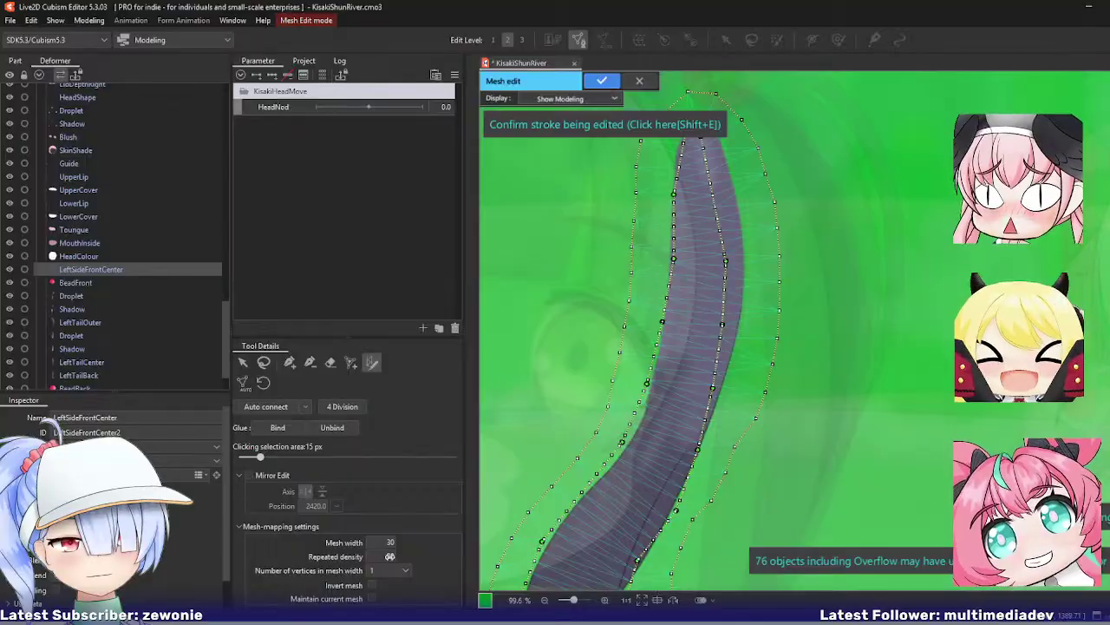
drag(389, 556, 425, 556)
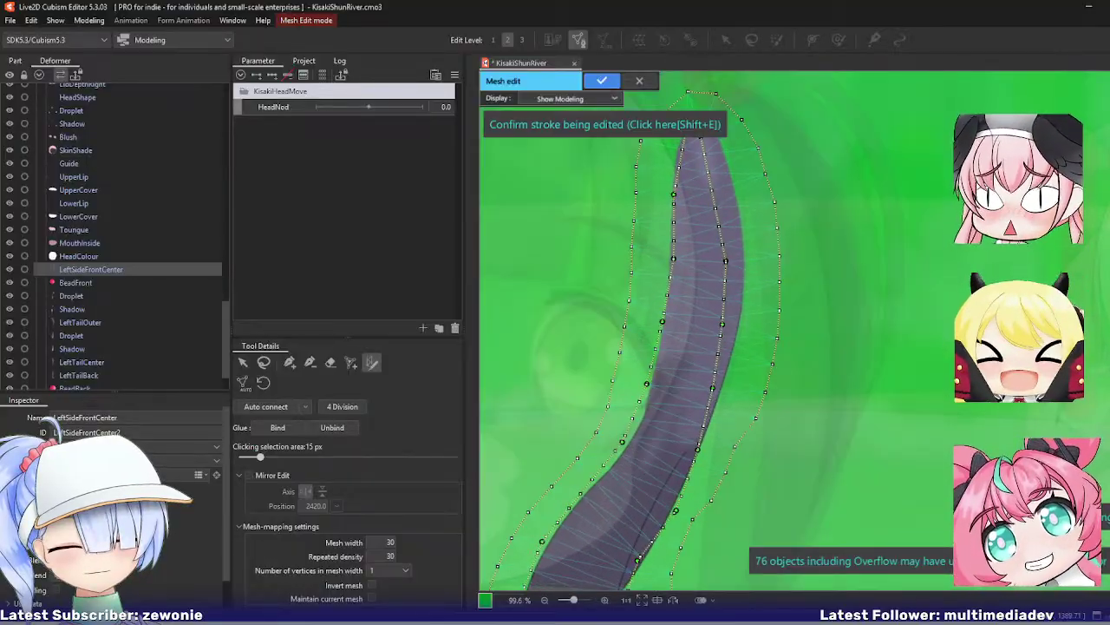
Step: Move the stroke's control points along the upper and middle parts of the strand onto both hair edges
drag(683, 368, 645, 439)
drag(667, 205, 678, 203)
drag(705, 278, 701, 269)
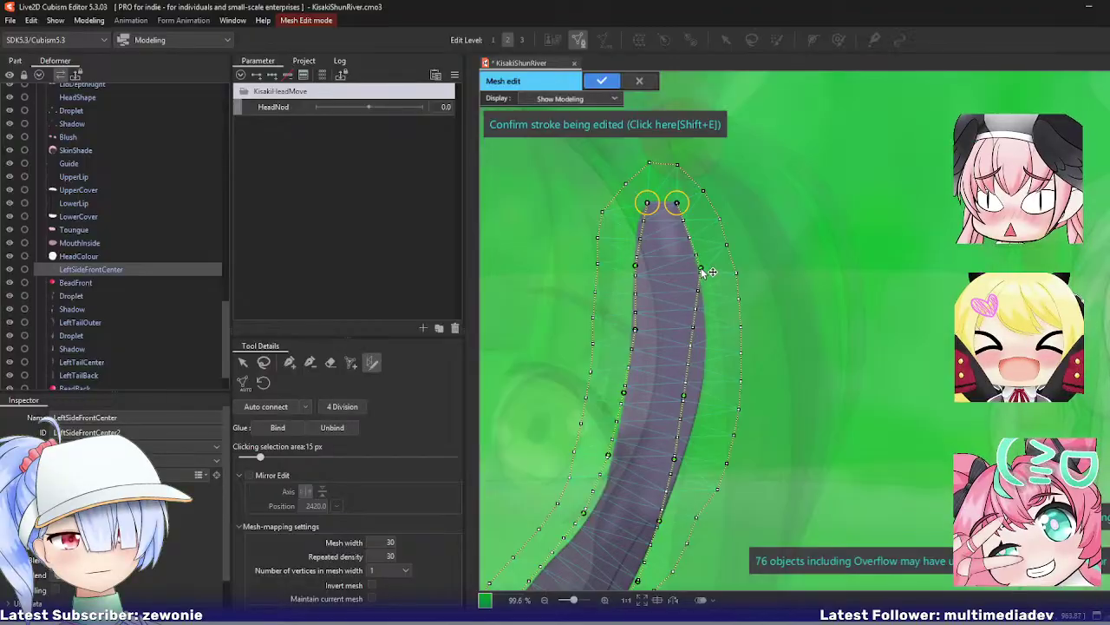
mouse_move(694, 331)
mouse_down()
mouse_move(706, 352)
mouse_move(701, 417)
mouse_up()
drag(647, 203, 636, 232)
drag(636, 270, 635, 288)
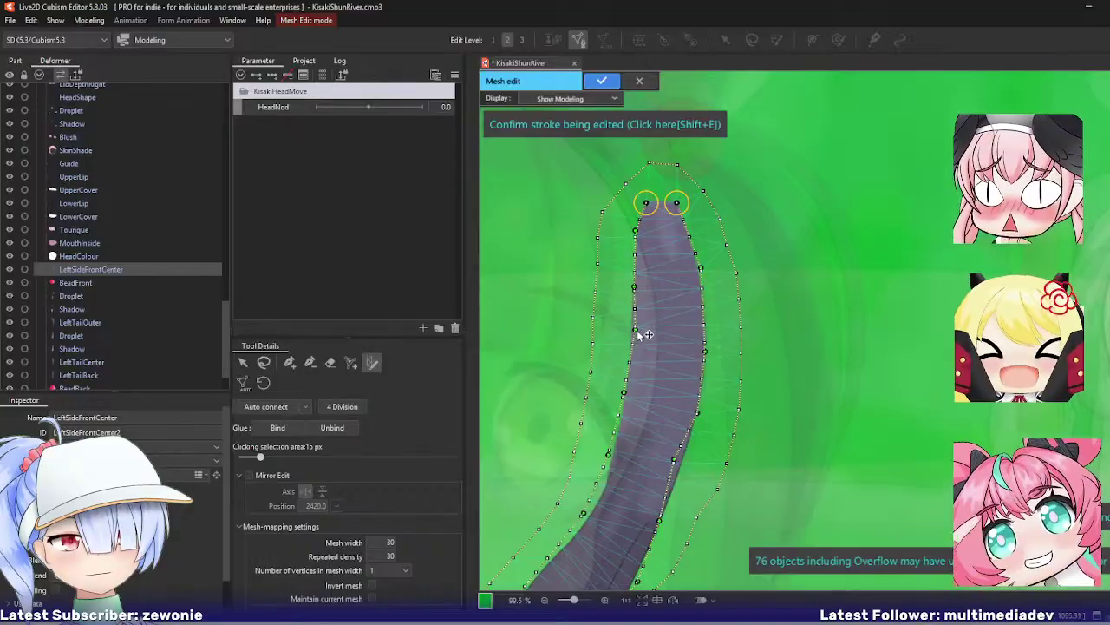
mouse_move(636, 331)
mouse_down()
mouse_move(634, 341)
mouse_move(670, 323)
mouse_move(657, 235)
mouse_up()
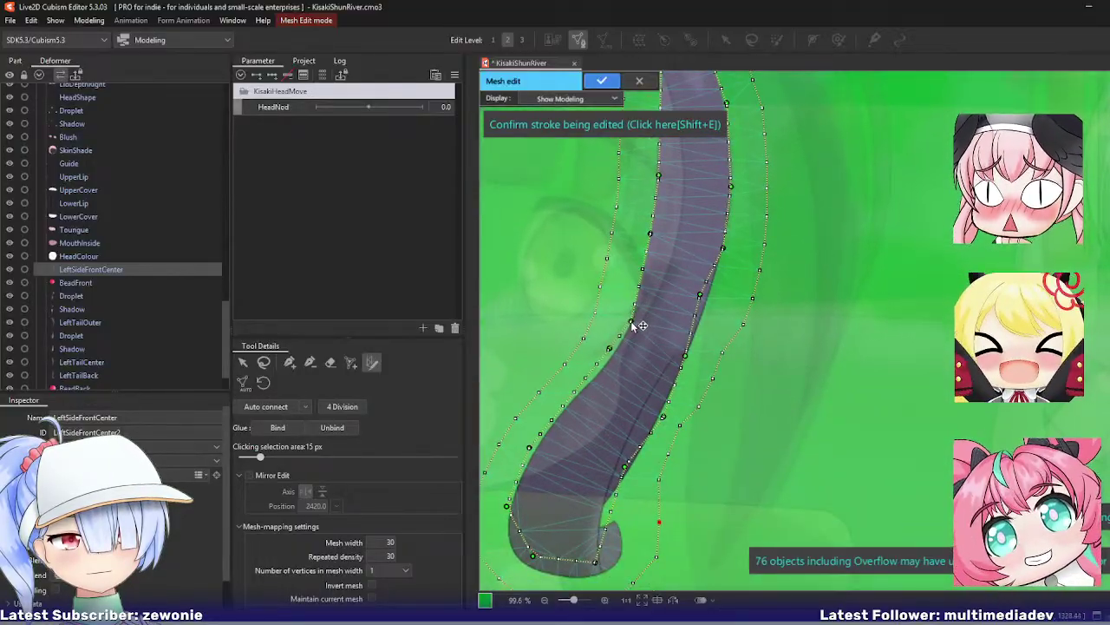
drag(699, 297, 706, 302)
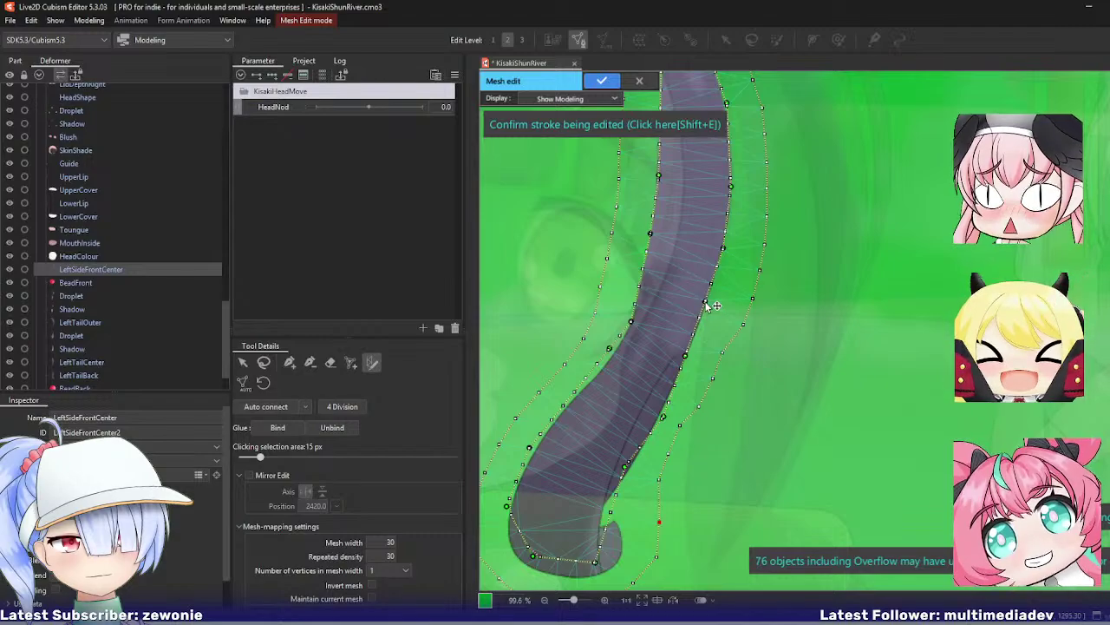
Step: Fit the stroke's control points to the lower part of the strand, following its rounded bottom and curled tip
mouse_move(615, 380)
mouse_down()
mouse_move(684, 288)
mouse_move(675, 276)
mouse_up()
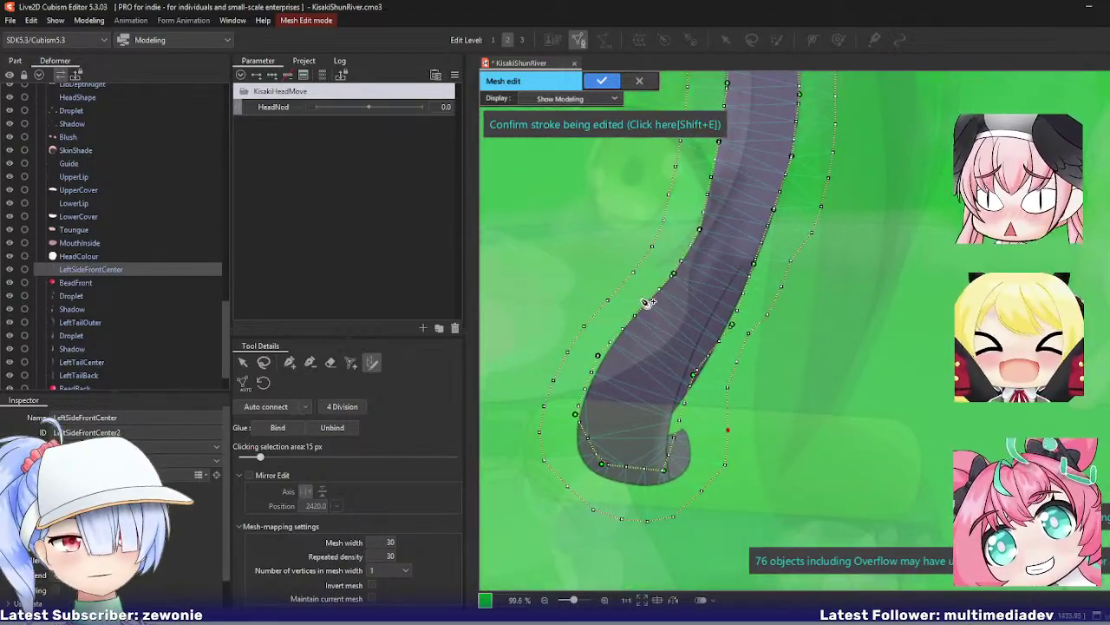
drag(611, 343, 621, 333)
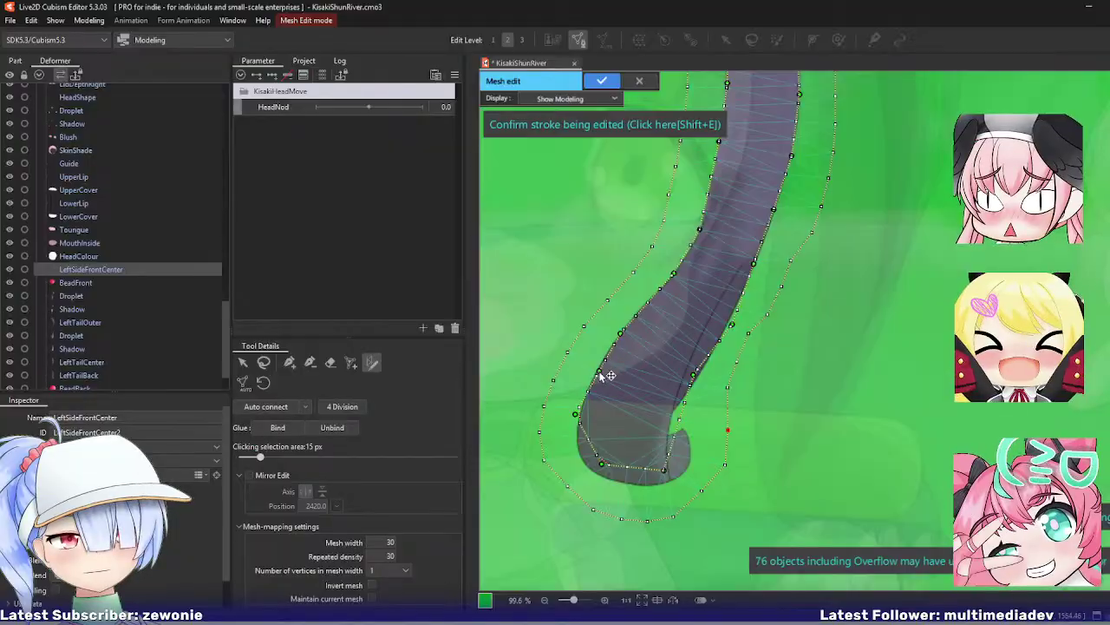
drag(592, 372, 596, 372)
mouse_move(581, 414)
mouse_down()
mouse_move(584, 431)
mouse_move(590, 399)
mouse_up()
mouse_move(607, 465)
mouse_down()
mouse_move(584, 457)
mouse_move(605, 471)
mouse_move(597, 477)
mouse_up()
mouse_move(662, 471)
mouse_down()
mouse_move(632, 482)
mouse_move(672, 472)
mouse_move(671, 482)
mouse_up()
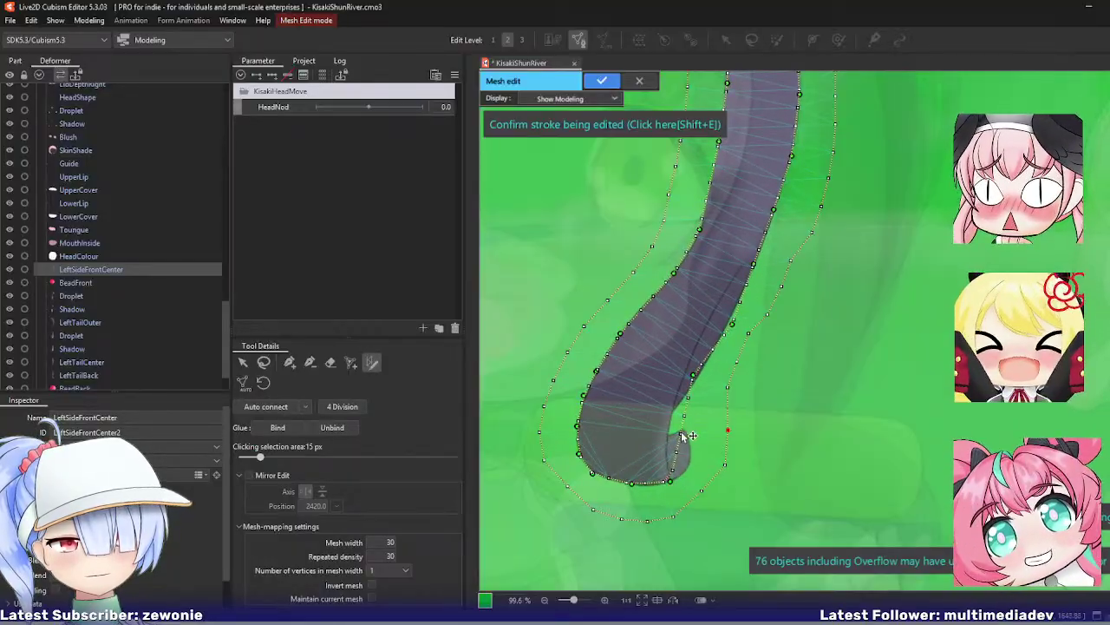
drag(682, 435, 692, 469)
drag(694, 372, 674, 414)
key(ctrl+z)
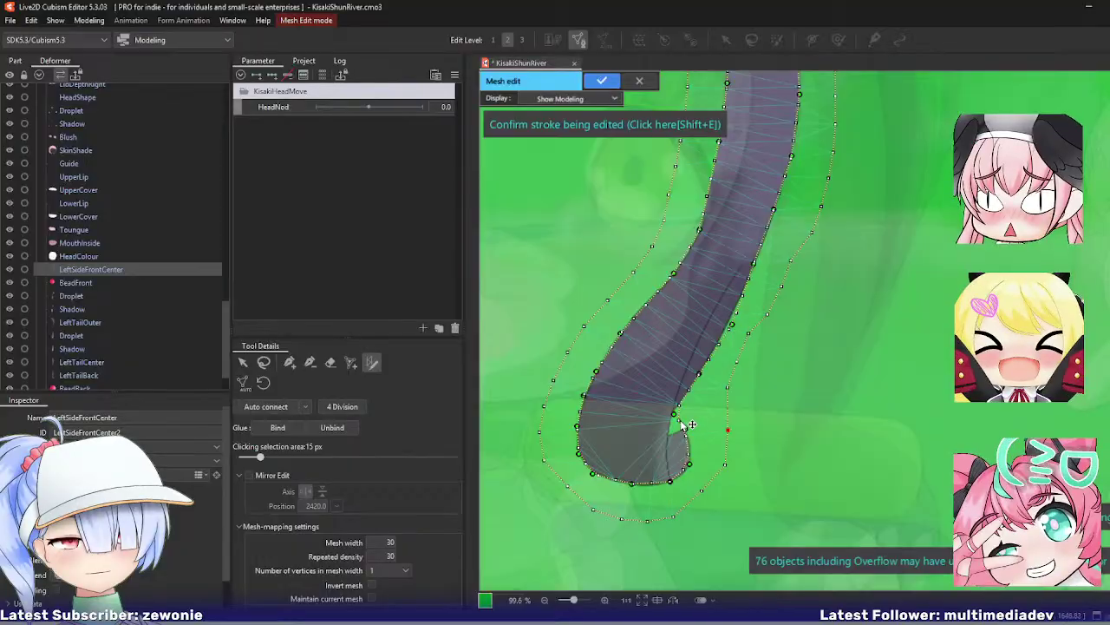
Step: Refine the stroke's control points at the notch above the curled tip and confirm the stroke
scroll(681, 409, up, 5)
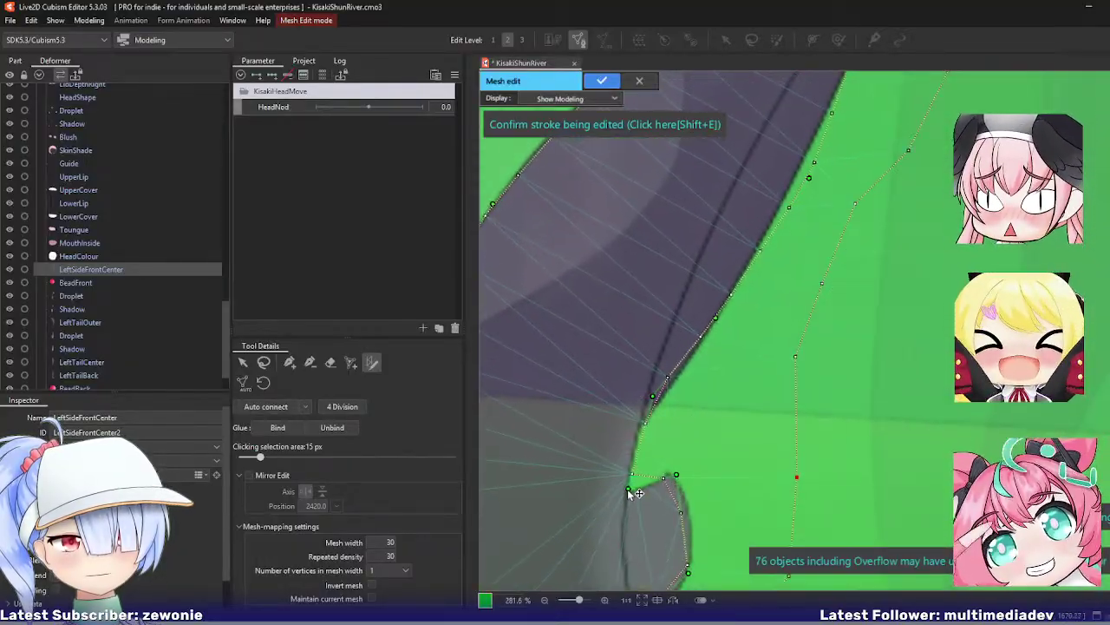
mouse_move(653, 396)
mouse_down()
mouse_move(648, 429)
mouse_move(685, 373)
mouse_up()
click(647, 428)
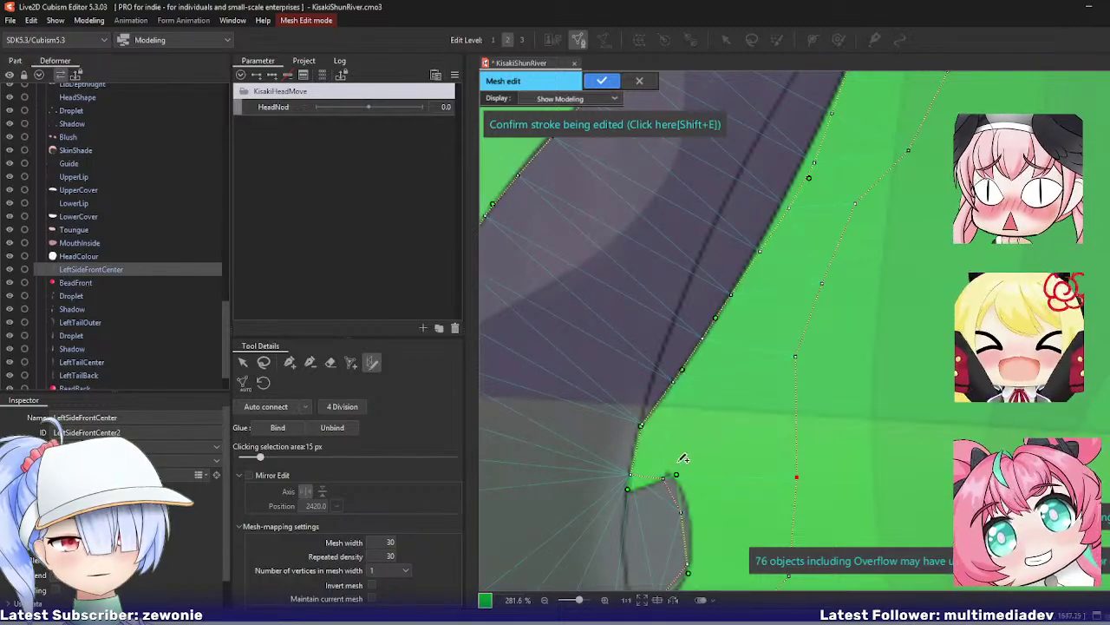
drag(676, 475, 676, 471)
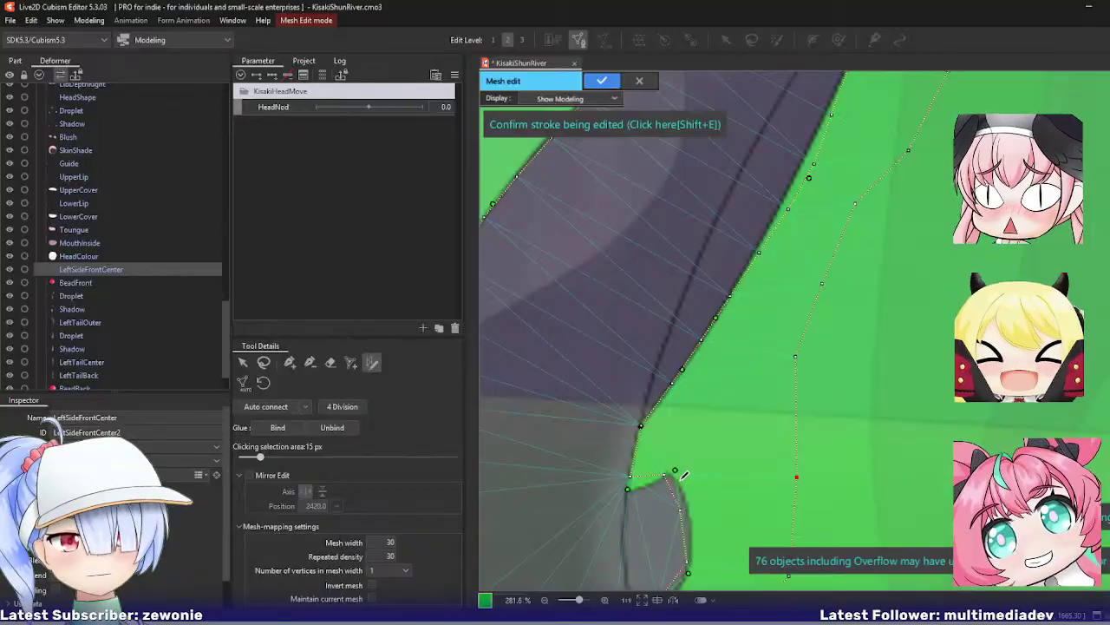
key(shift+e)
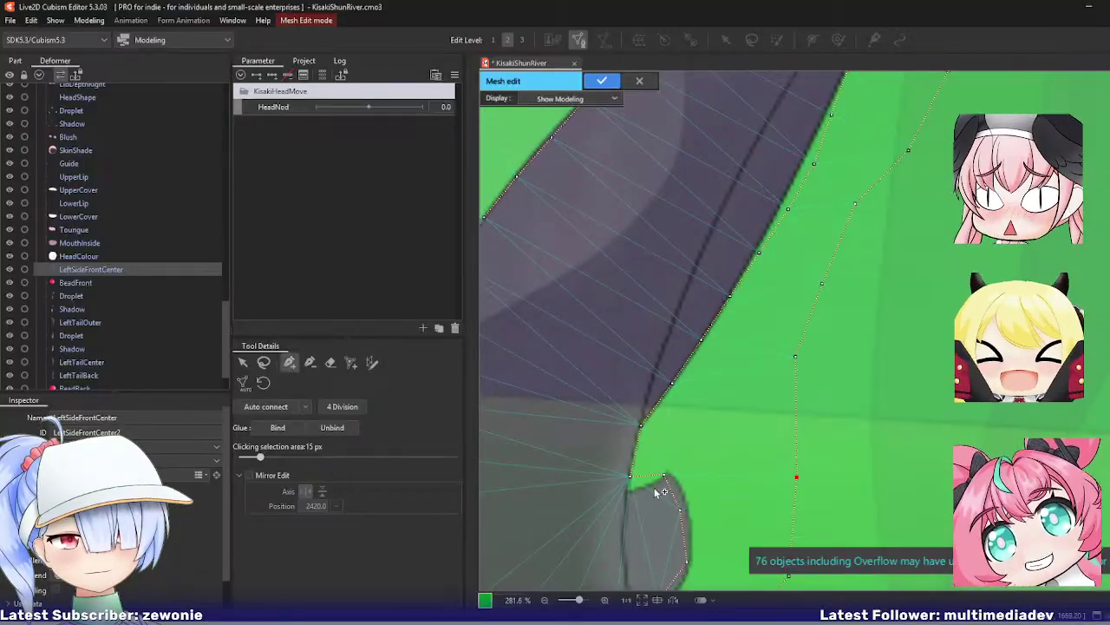
Step: Align the mesh vertices around the curled tip with the hair's edge and apply the LeftSideFrontCenter mesh
drag(631, 476, 673, 471)
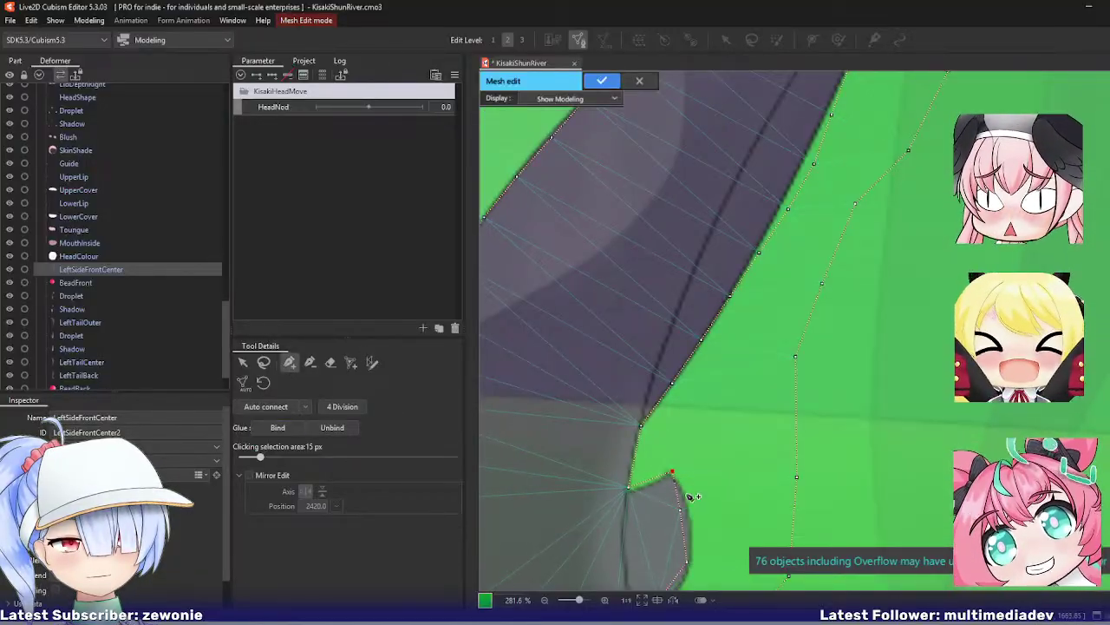
drag(680, 510, 688, 511)
drag(711, 554, 689, 417)
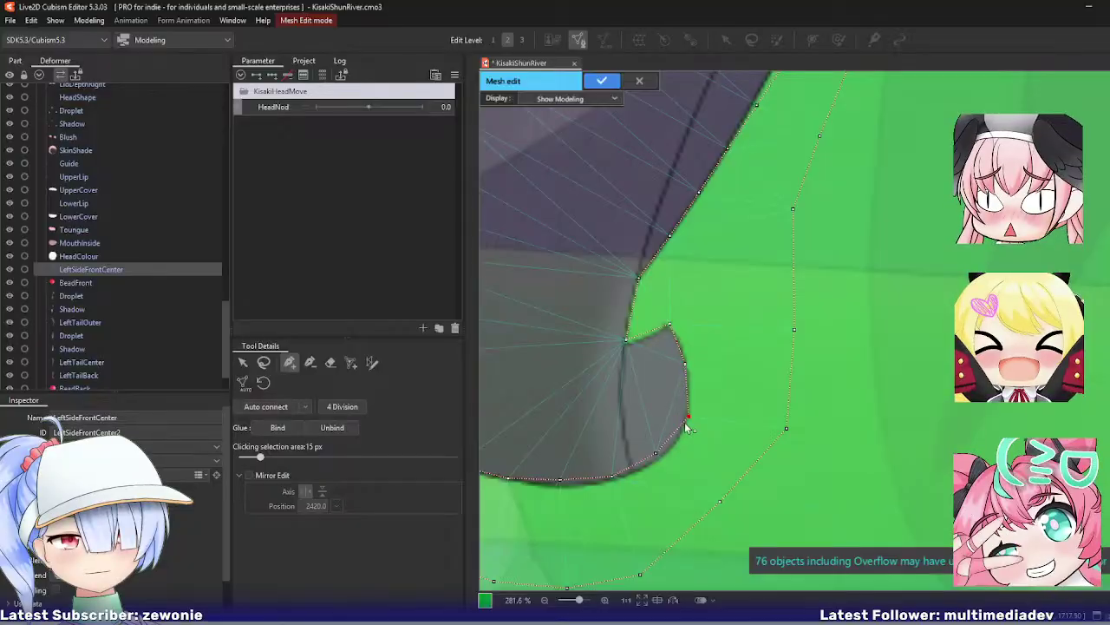
click(661, 457)
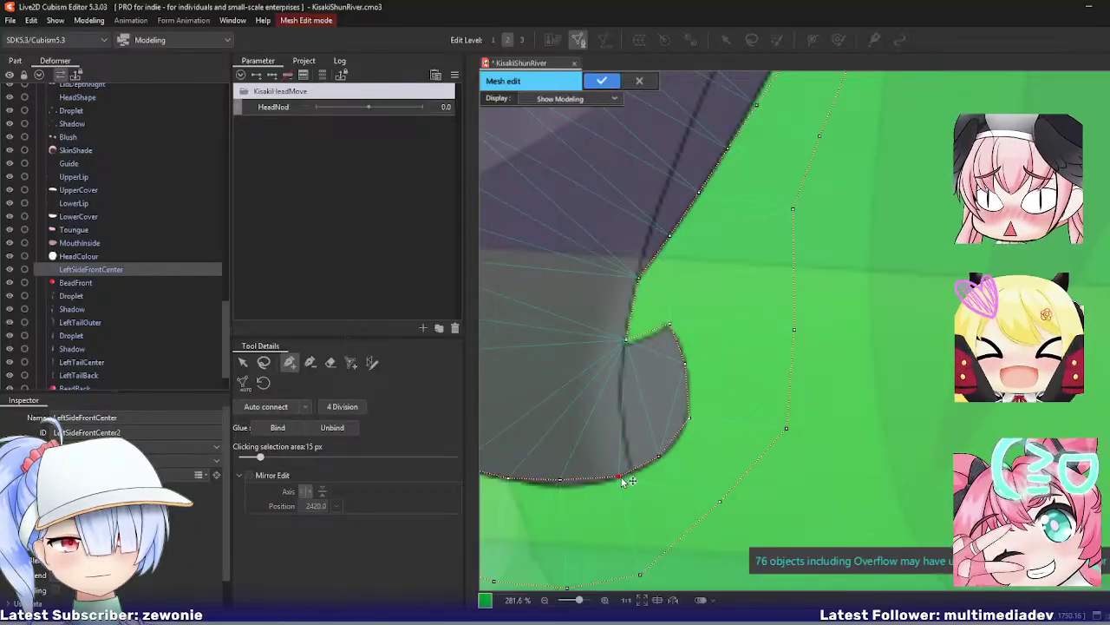
click(564, 486)
key(Return)
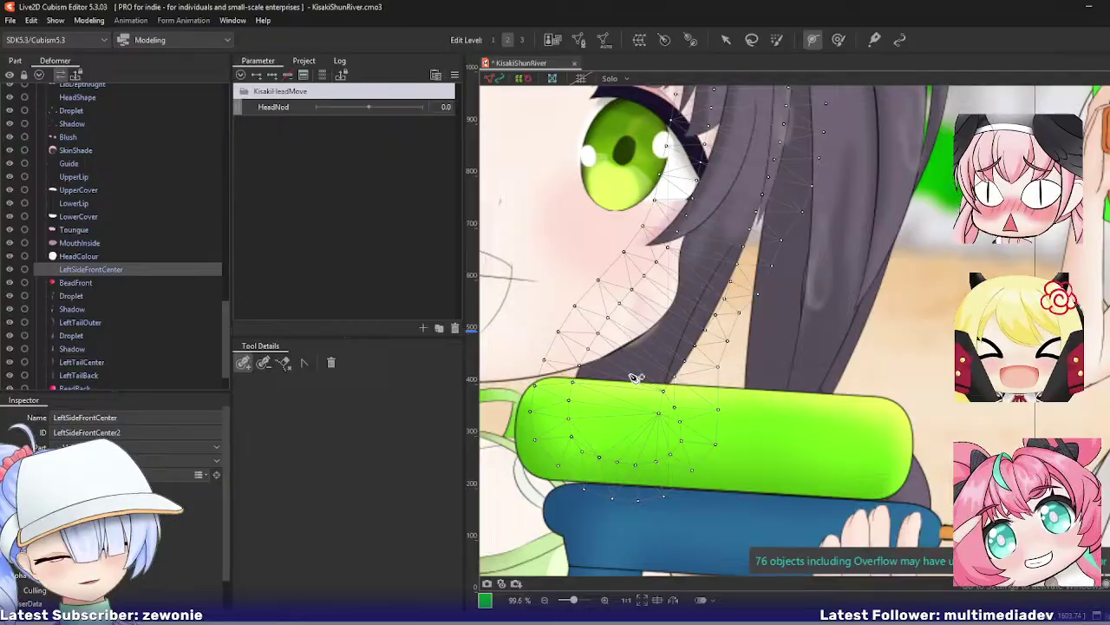
Step: Check the mesh of BeadFront
click(74, 284)
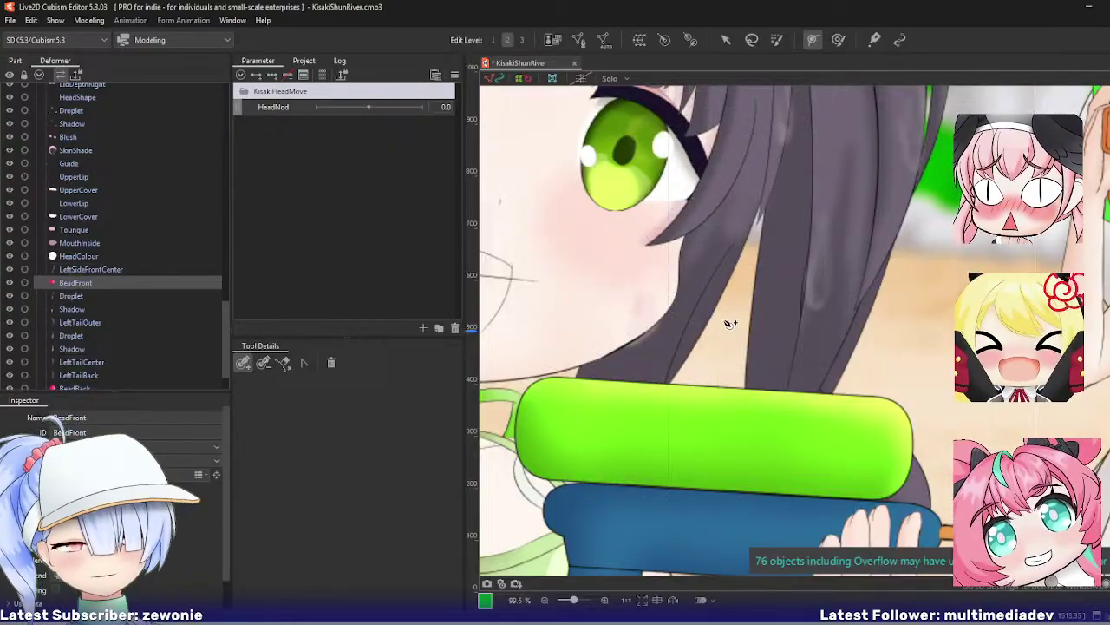
drag(728, 321, 814, 465)
scroll(766, 398, down, 2)
key(ctrl+e)
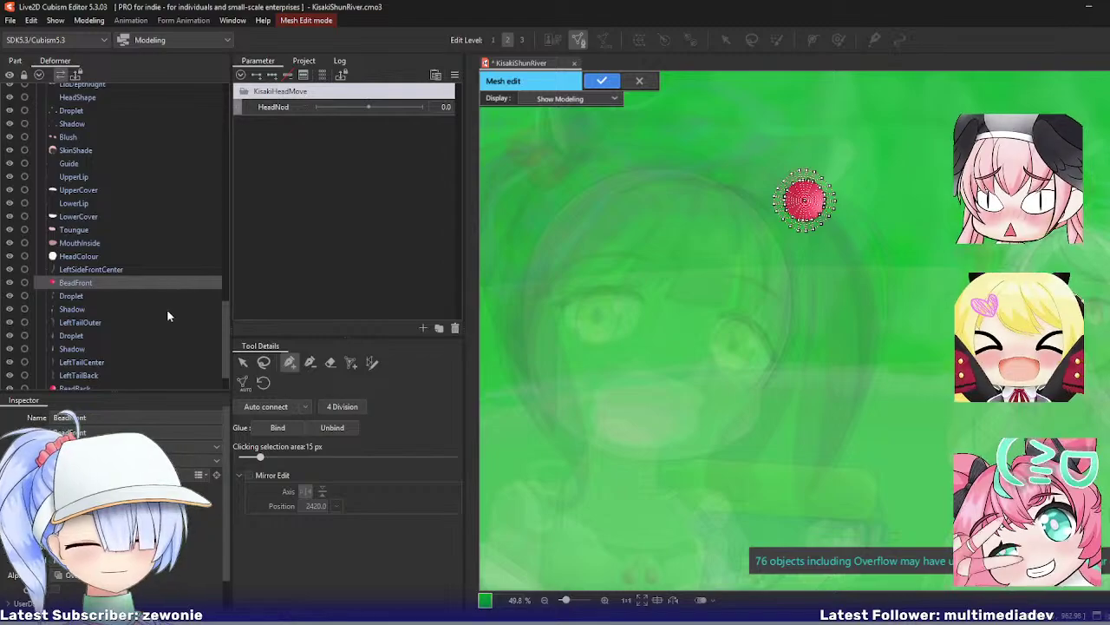
key(Return)
Step: In the Droplet mesh below BeadFront, remove the tangled vertices in the middle, bridge the gap between the halves and auto-connect the interior
click(91, 296)
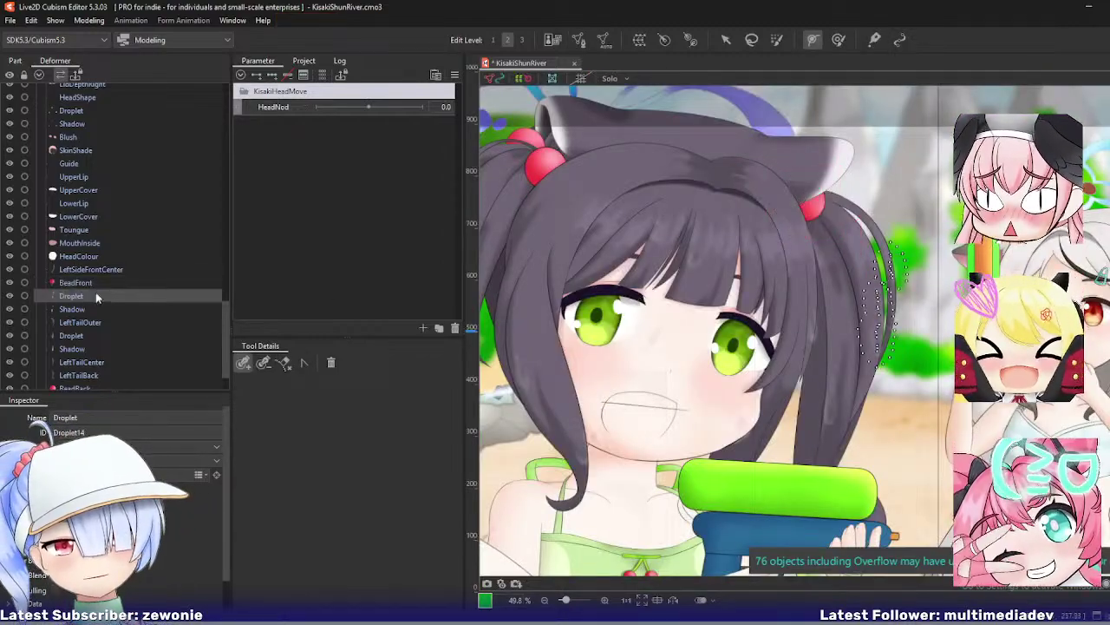
key(ctrl+e)
drag(869, 286, 720, 273)
scroll(725, 262, up, 3)
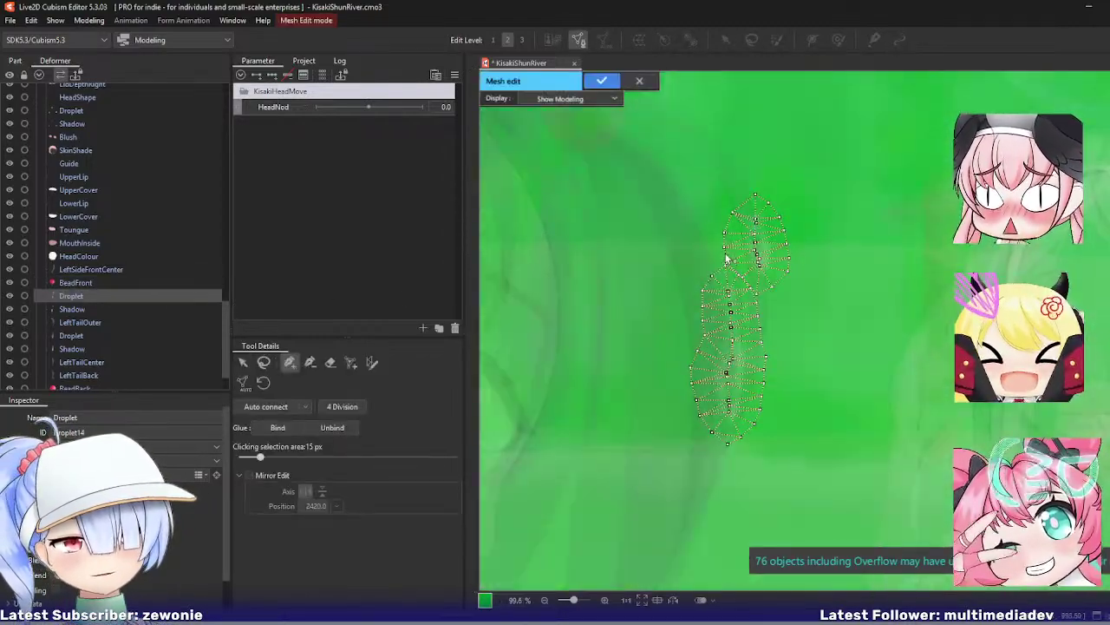
scroll(686, 261, up, 2)
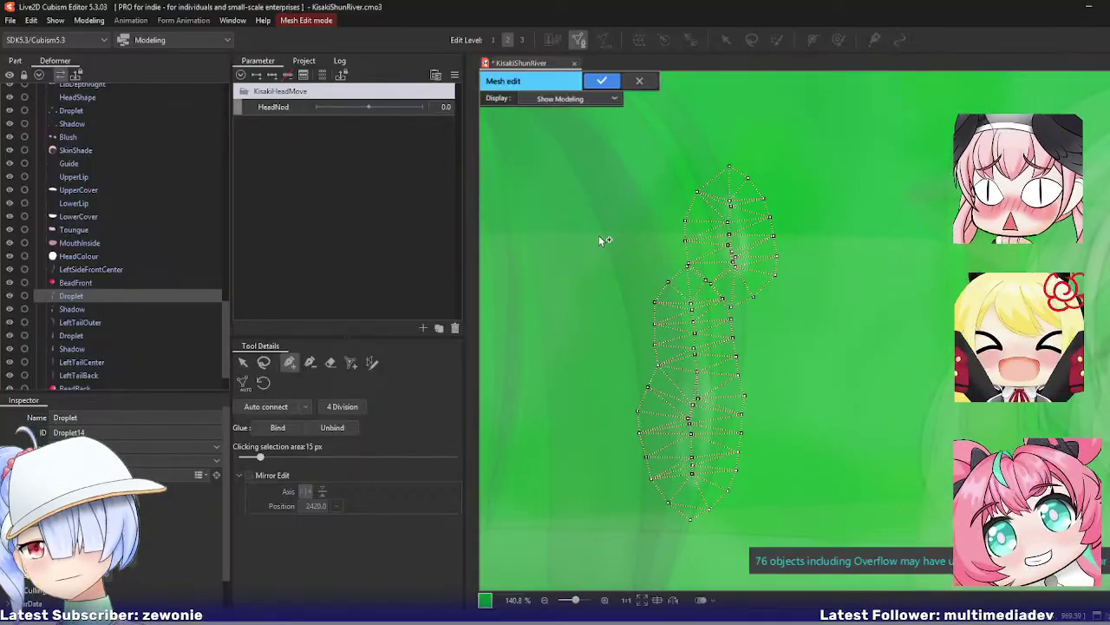
click(310, 361)
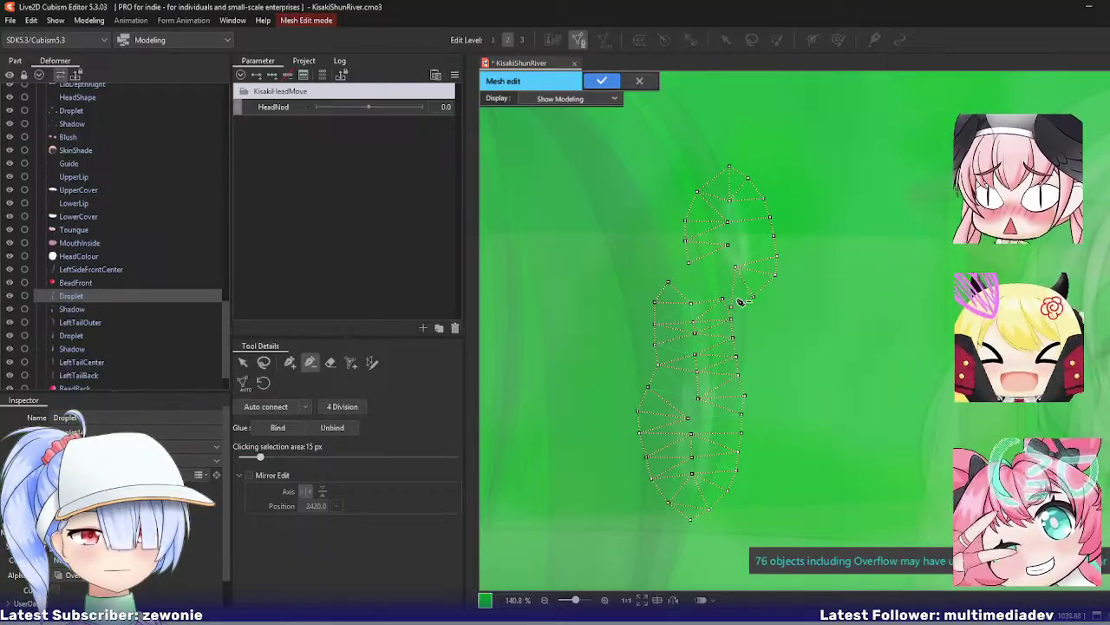
click(289, 362)
click(668, 282)
click(752, 297)
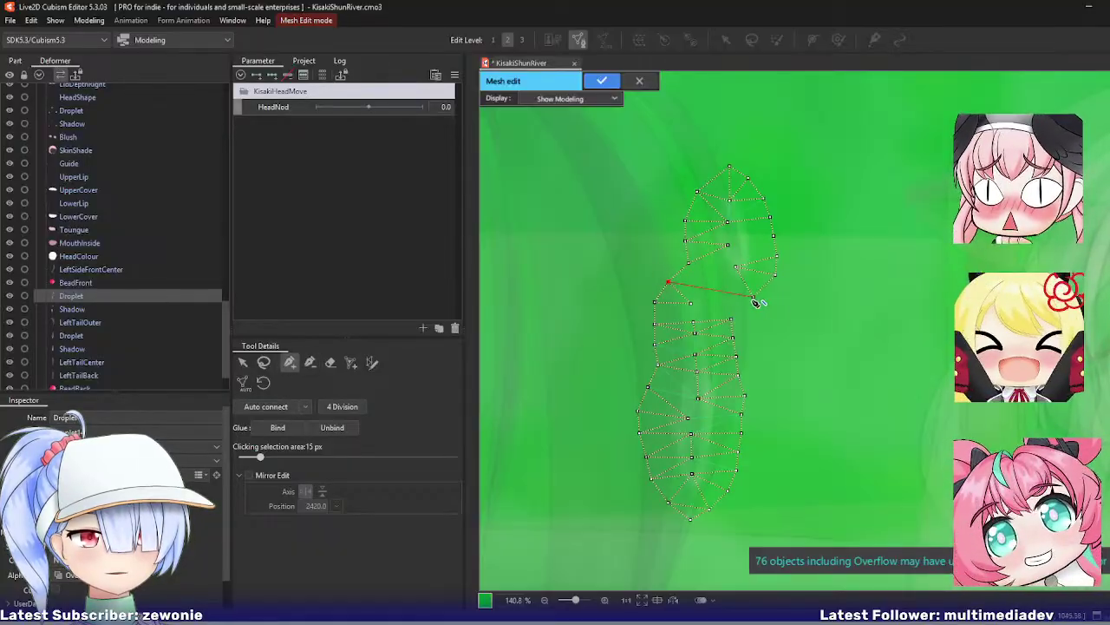
key(a)
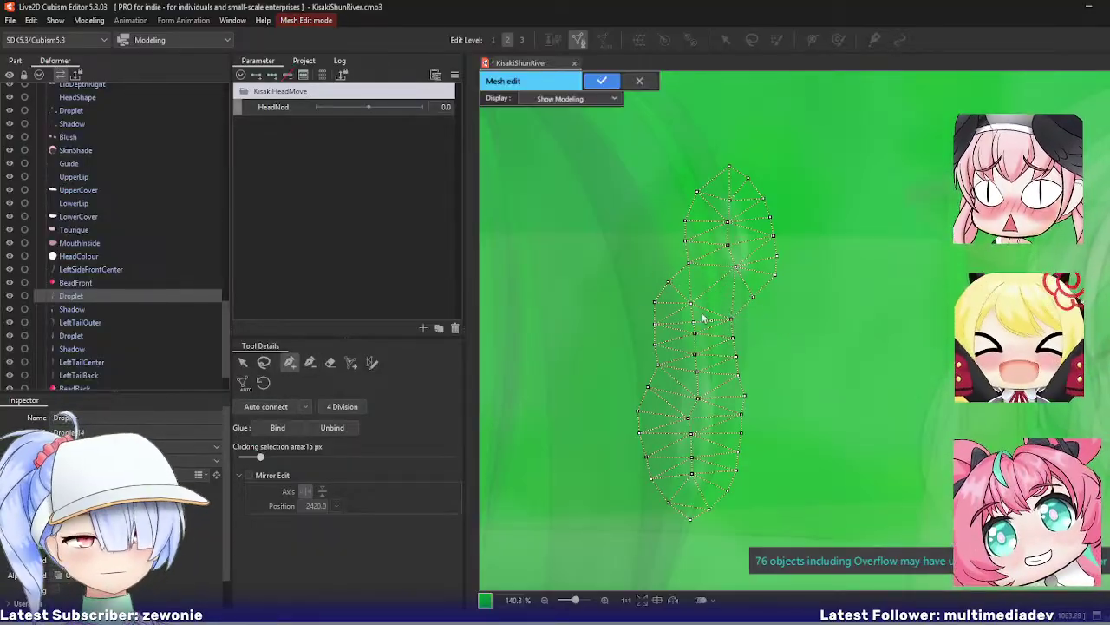
Step: Apply the Droplet mesh, delete the redundant central vertices in both parts of the Shadow mesh just below it, and apply that mesh
key(Return)
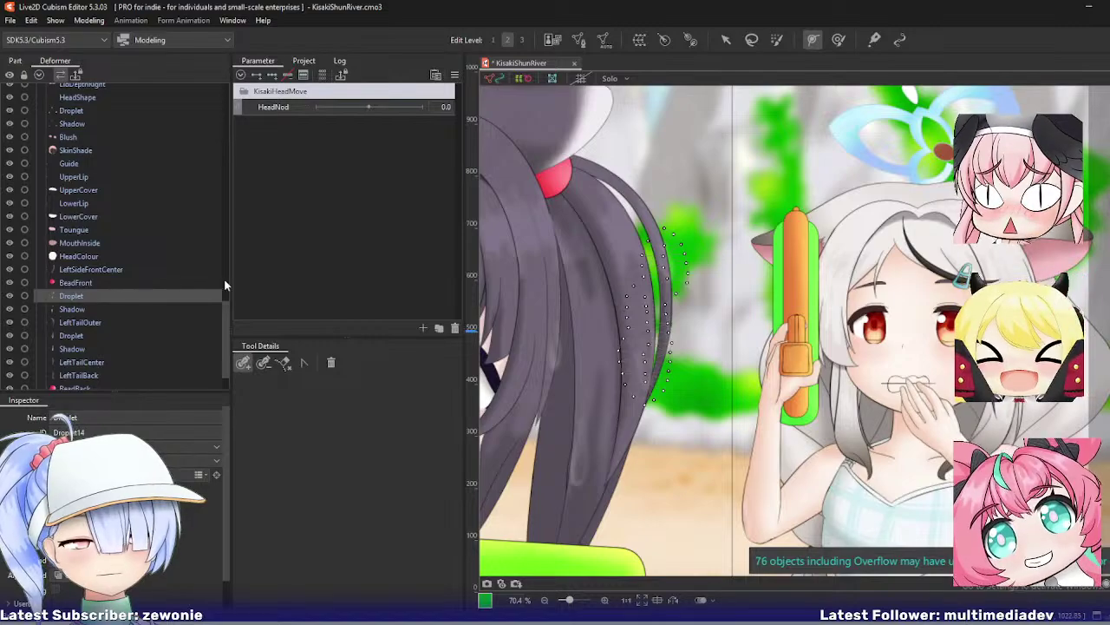
click(78, 310)
key(ctrl+e)
scroll(609, 285, up, 3)
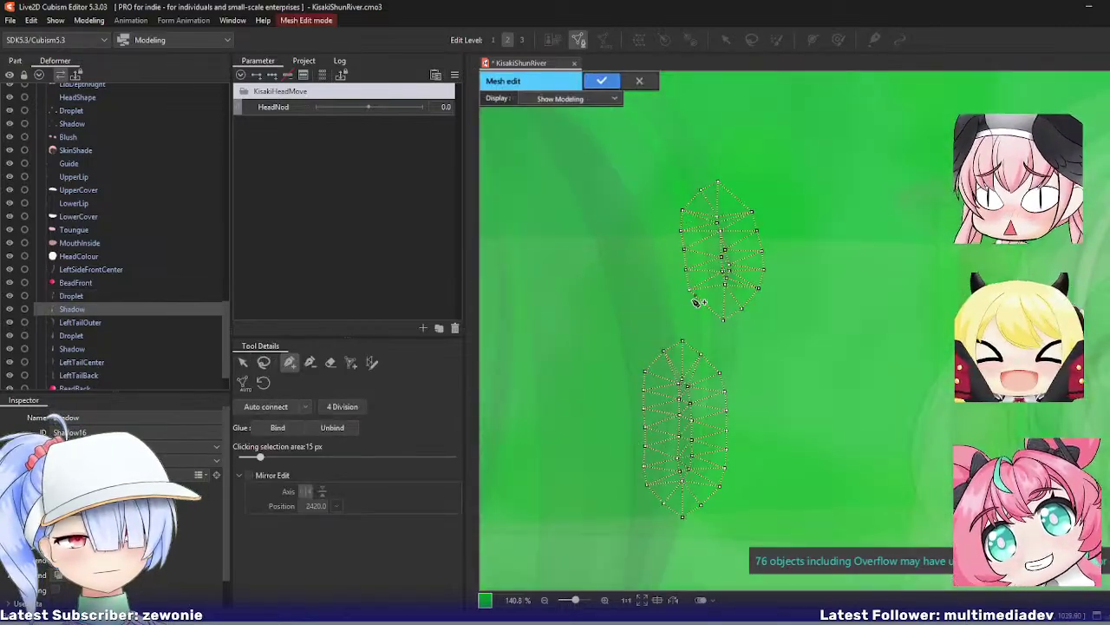
drag(696, 301, 668, 296)
click(310, 360)
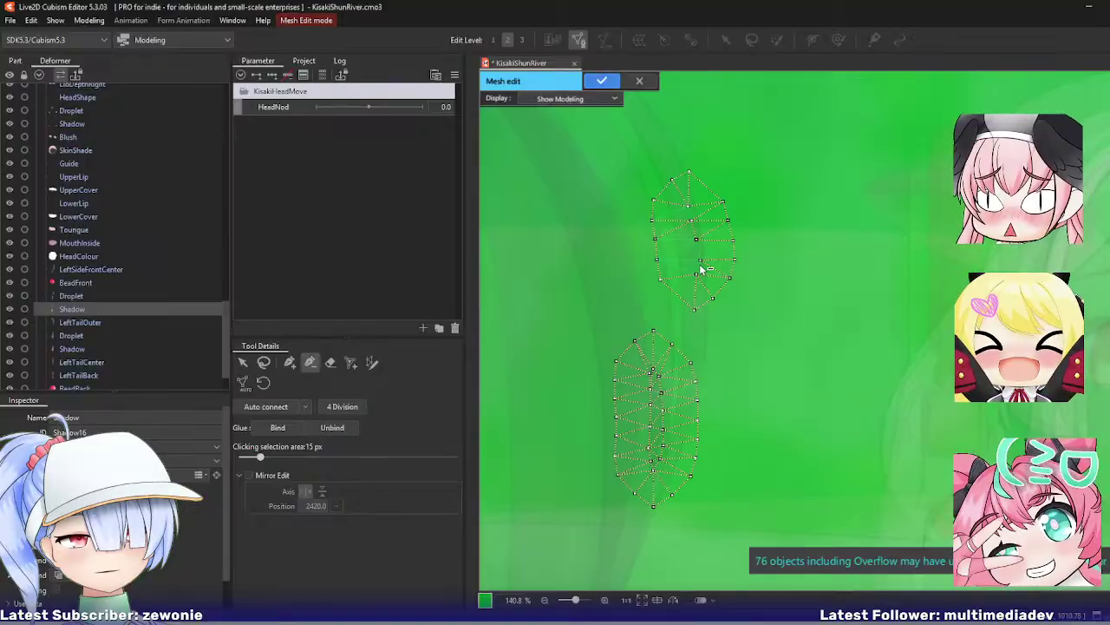
click(651, 388)
click(651, 405)
click(650, 426)
click(649, 448)
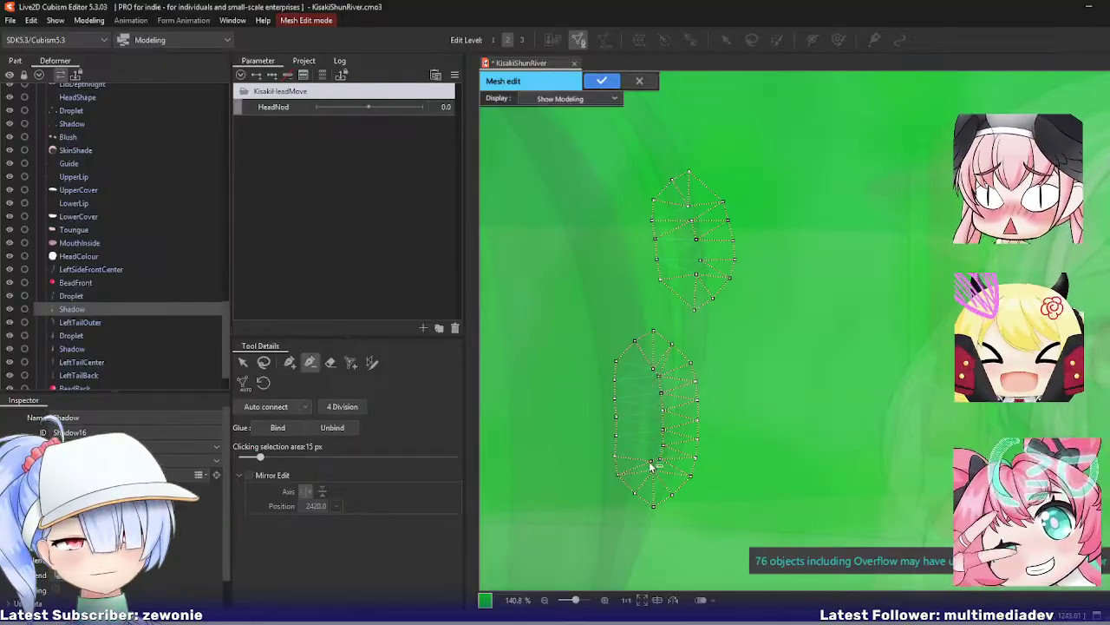
click(651, 461)
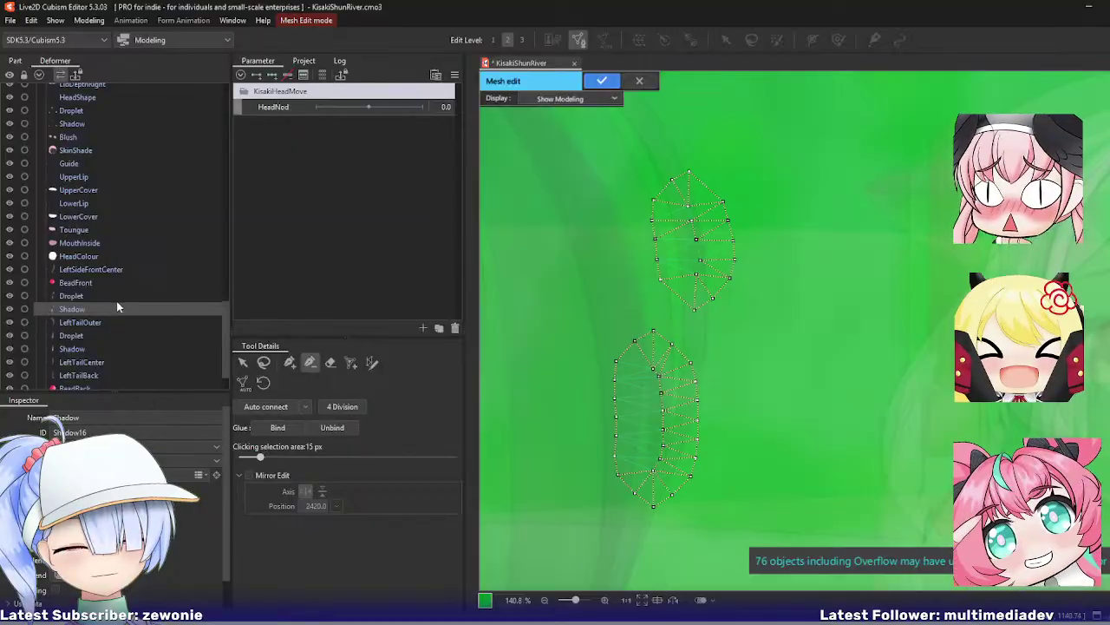
key(Return)
Step: In the LeftTailOuter mesh, align the interior vertices with the hair edge along the upper and middle part of the narrow gap
click(73, 322)
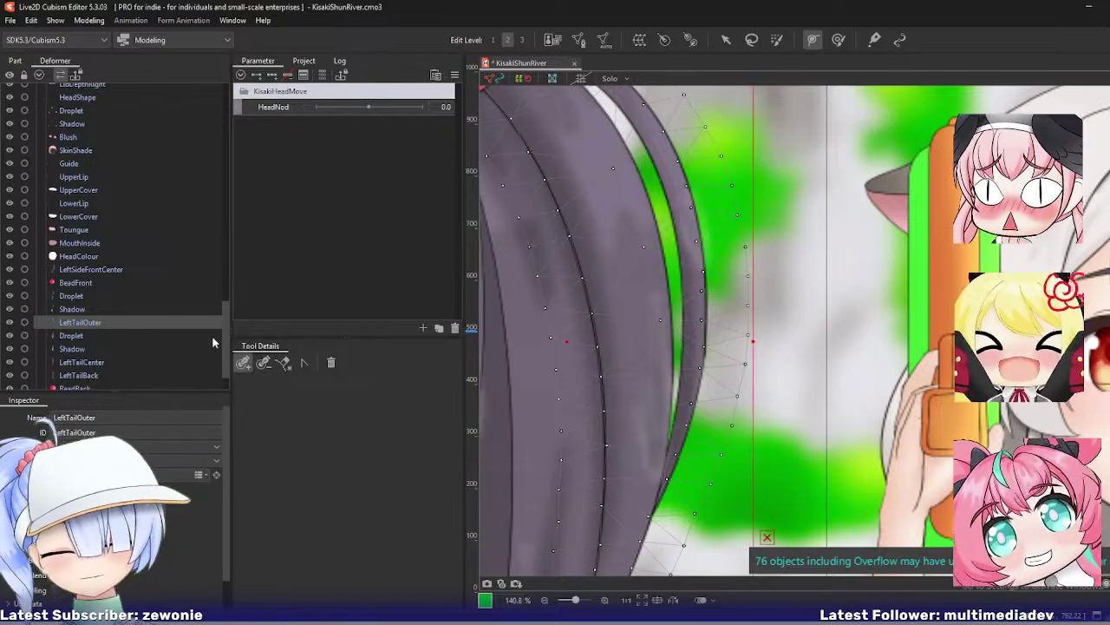
double_click(523, 307)
scroll(555, 313, down, 3)
mouse_move(532, 330)
mouse_down()
mouse_move(589, 325)
mouse_move(593, 351)
mouse_up()
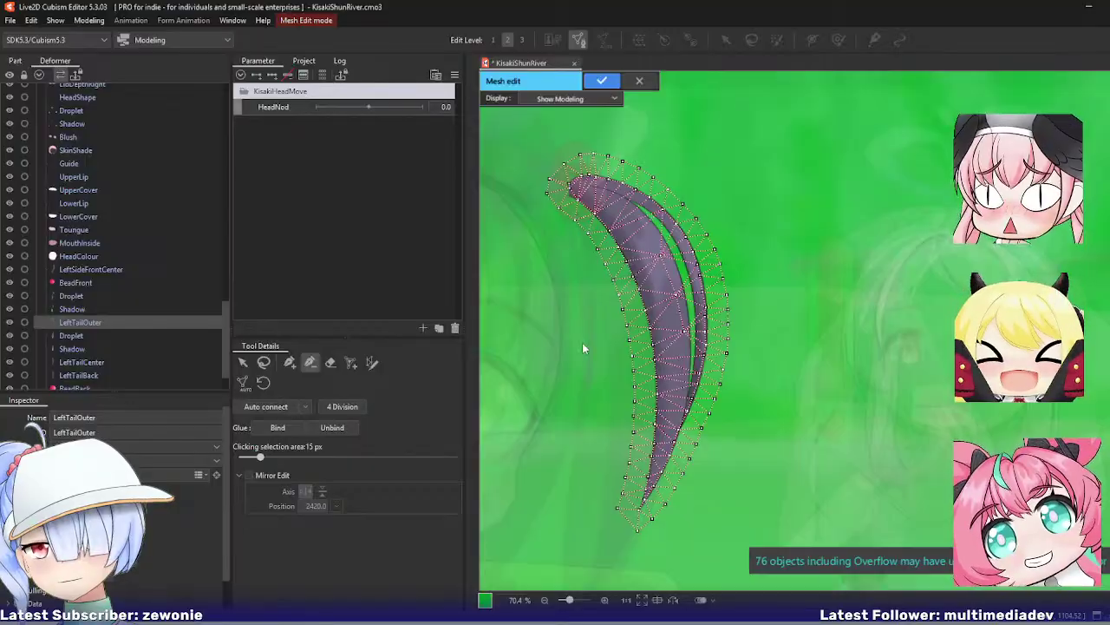
scroll(583, 342, up, 2)
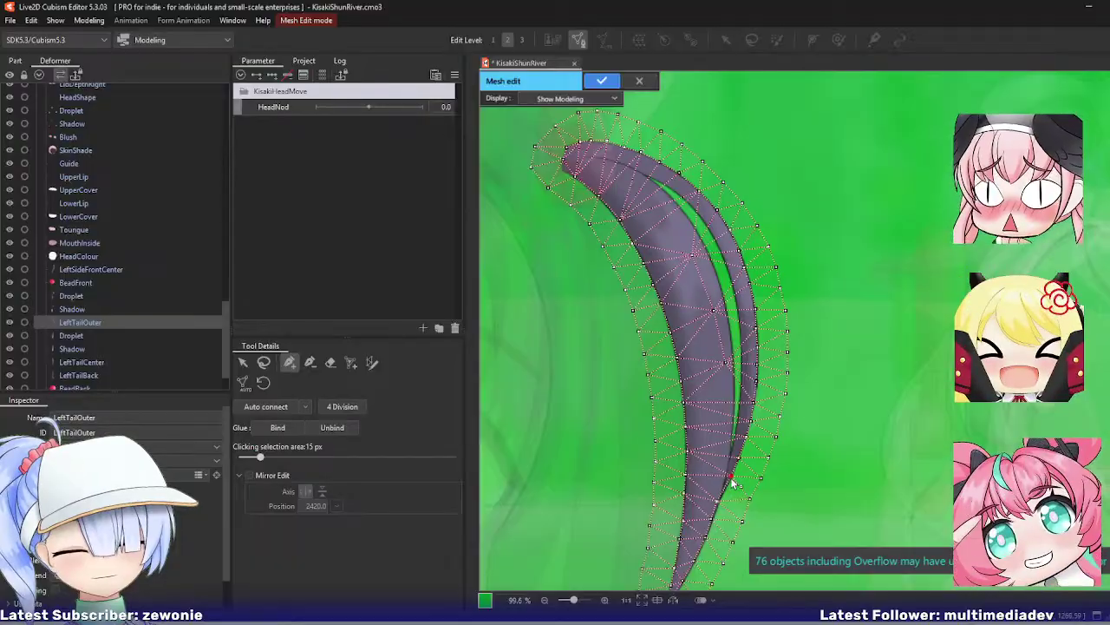
scroll(661, 189, up, 2)
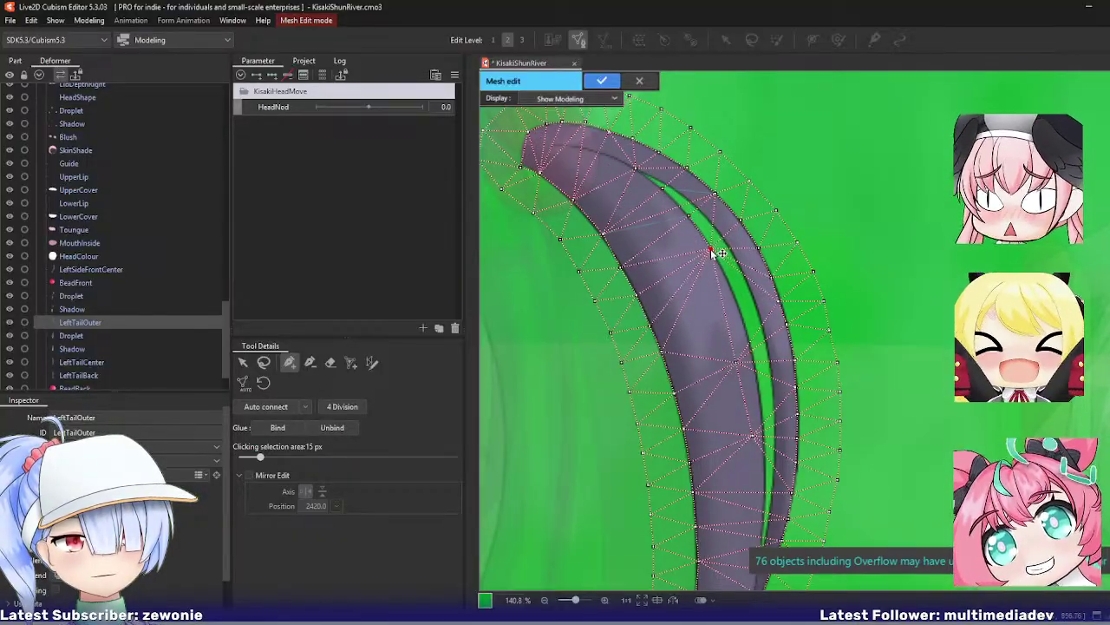
click(746, 332)
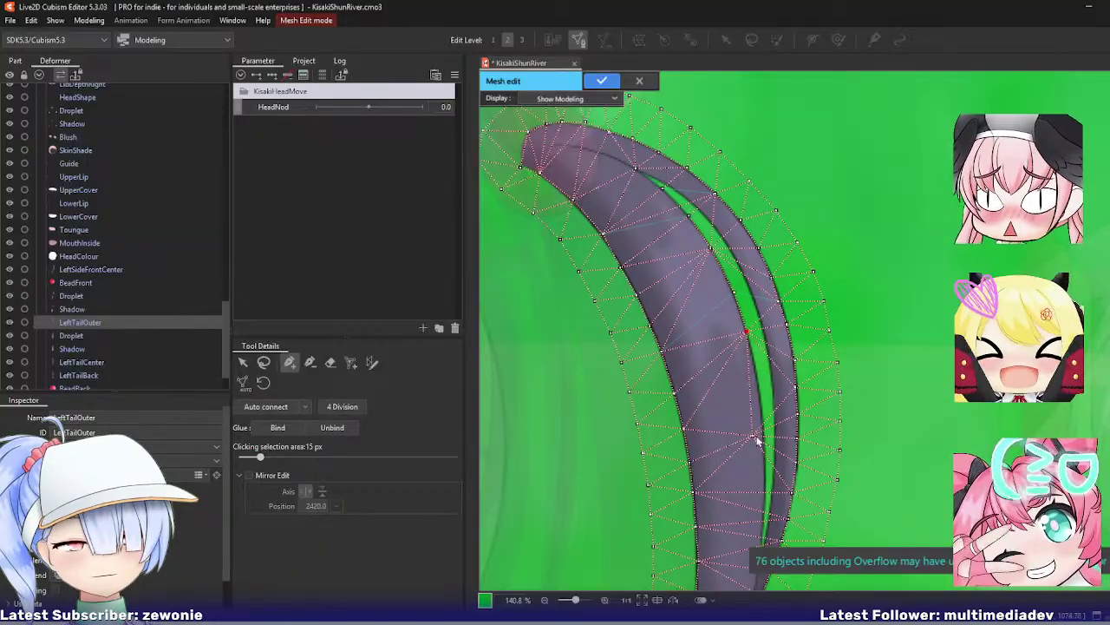
drag(754, 435, 760, 385)
drag(725, 432, 726, 365)
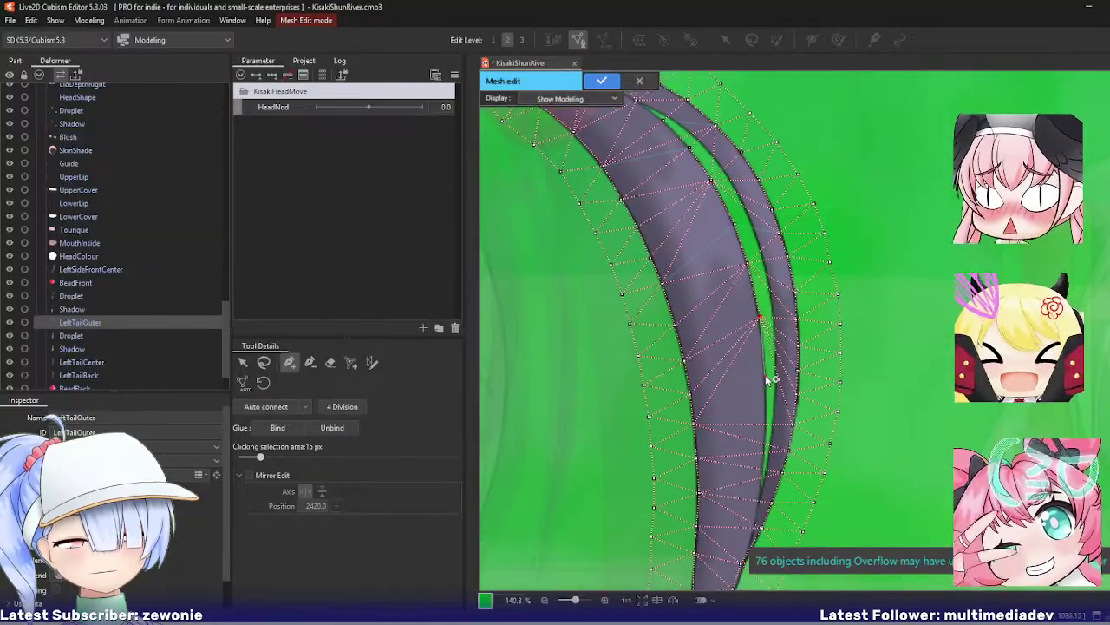
Step: Add vertices along the lower end of the gap and at the hair root, and apply the LeftTailOuter mesh
click(765, 434)
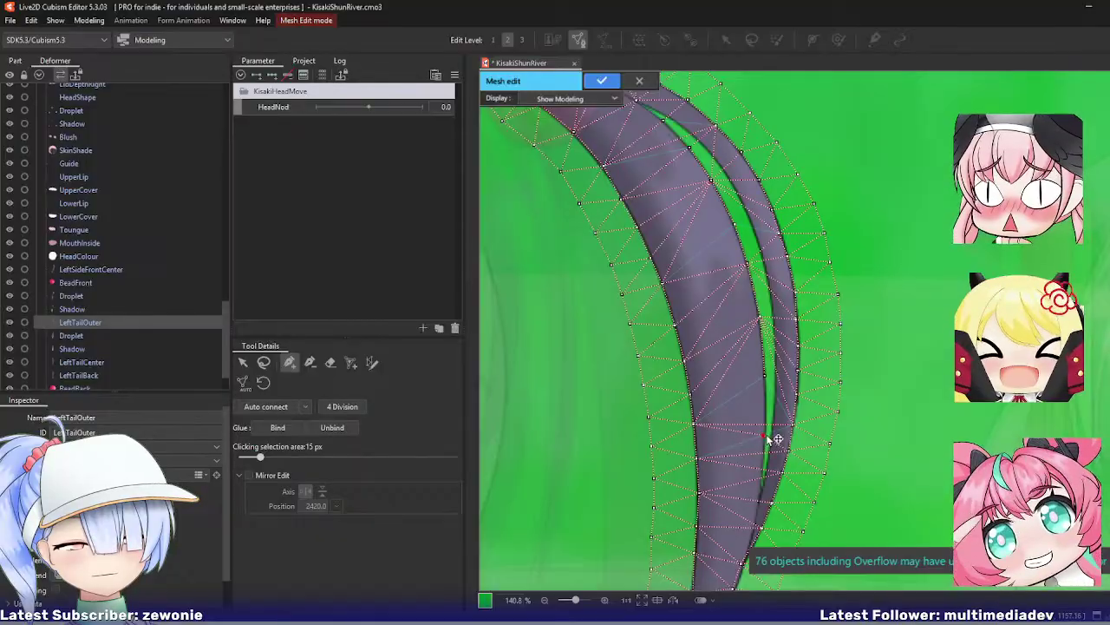
drag(766, 436, 767, 432)
drag(710, 318, 760, 442)
drag(758, 395, 719, 251)
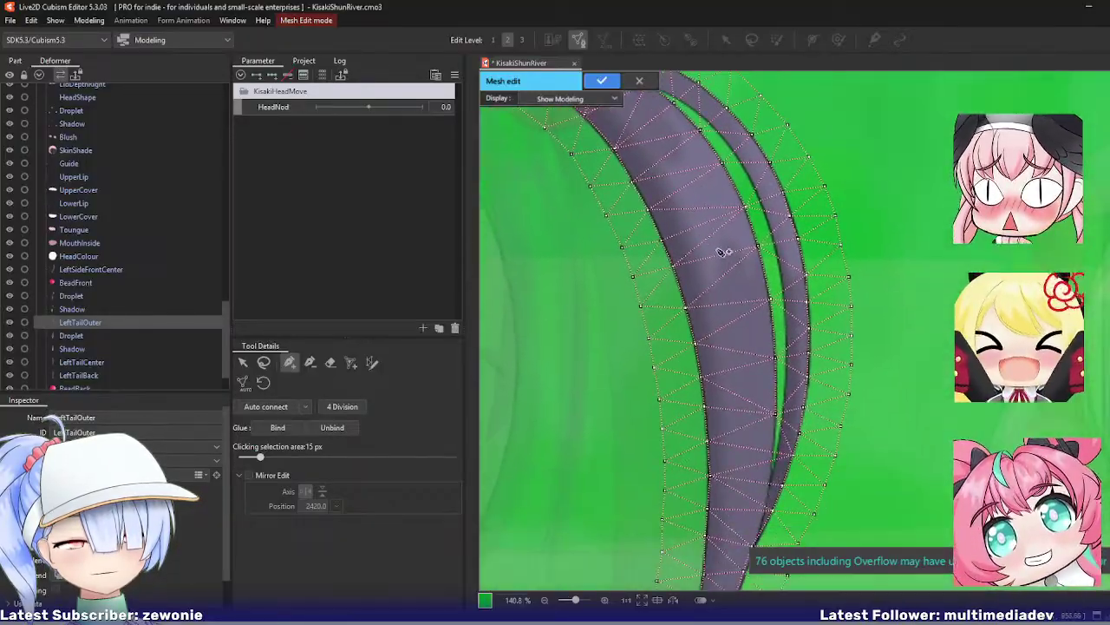
click(770, 484)
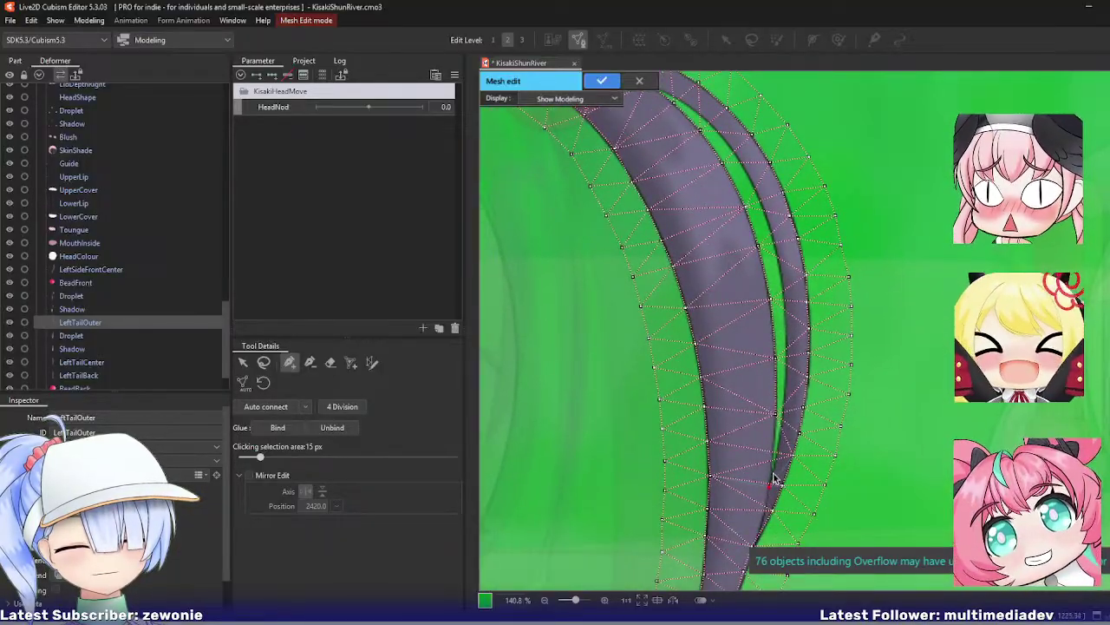
scroll(693, 268, up, 3)
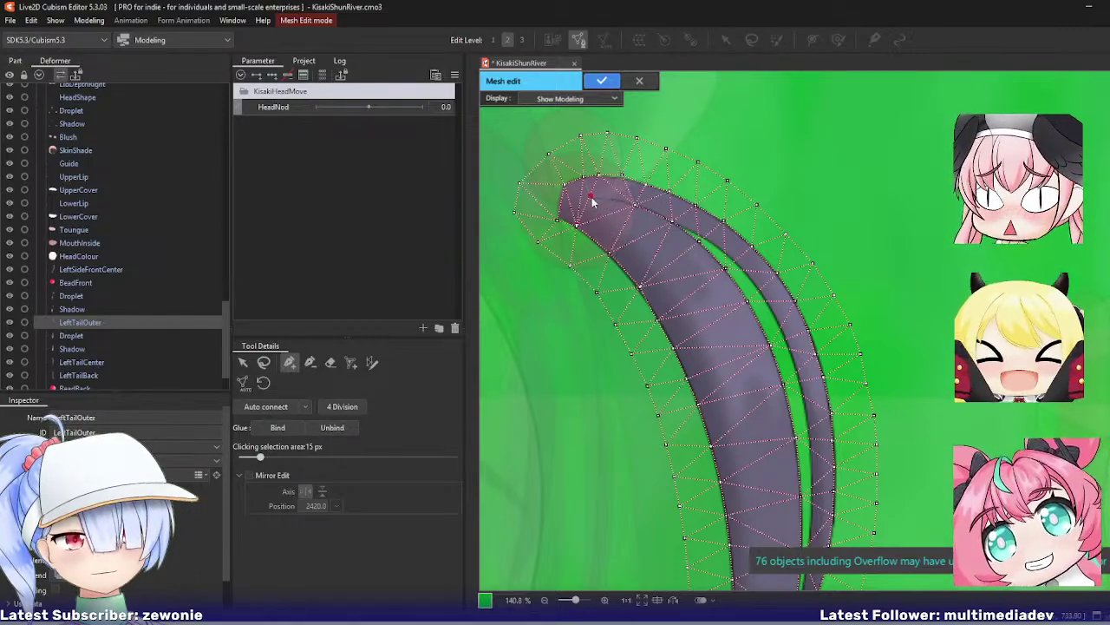
key(ctrl+e)
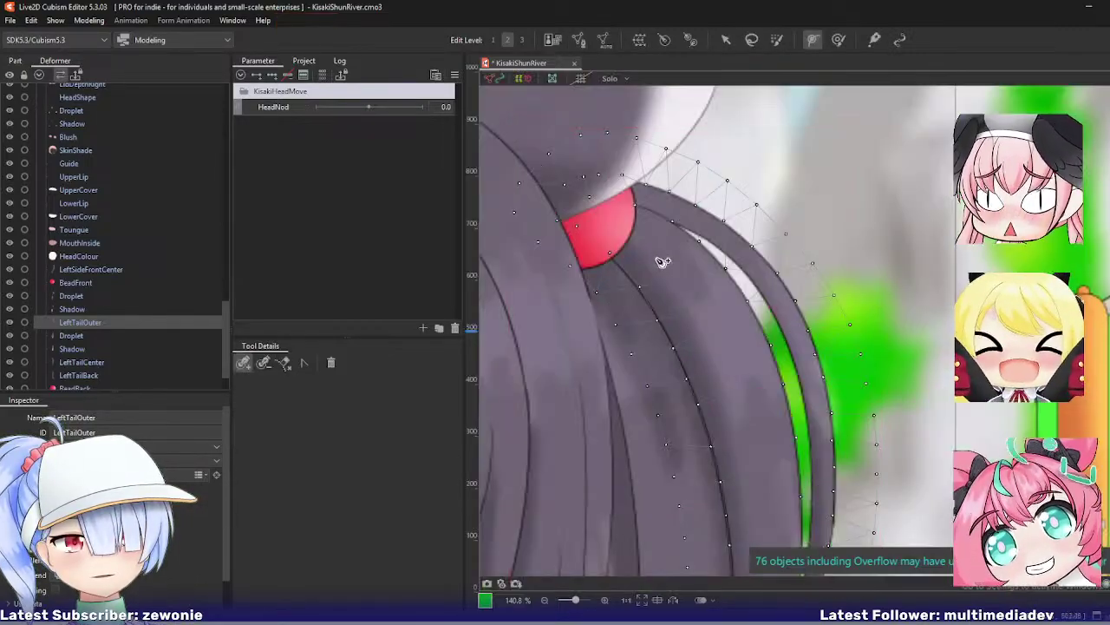
Step: Delete surplus central vertices in the Droplet and Shadow meshes directly below LeftTailOuter and apply both meshes
scroll(649, 322, down, 3)
click(93, 338)
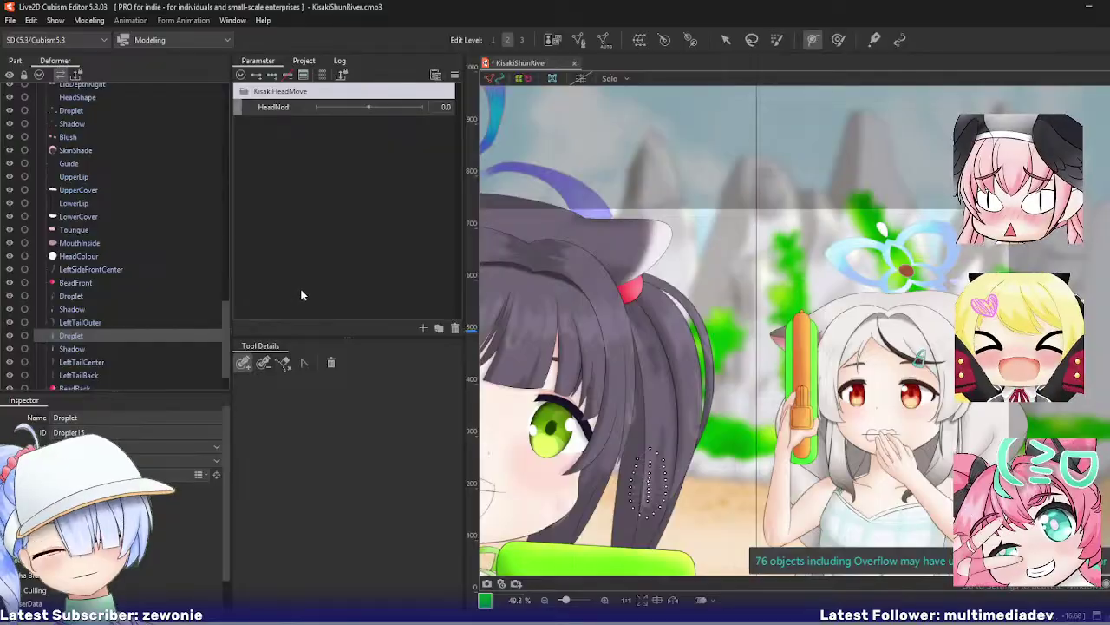
key(ctrl+e)
scroll(620, 493, up, 2)
scroll(618, 446, up, 2)
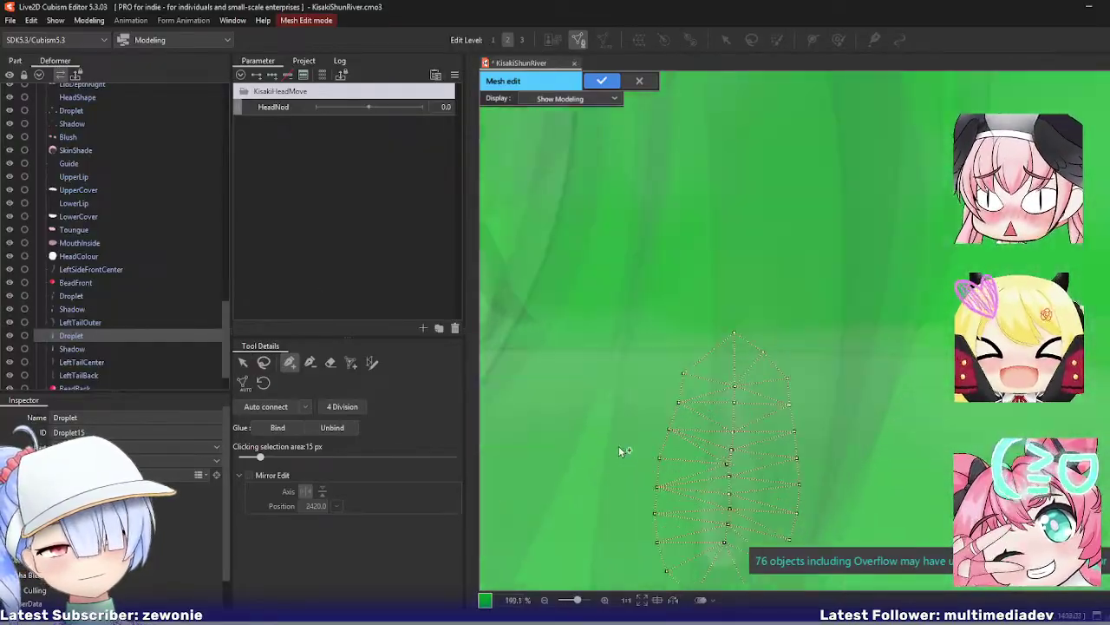
drag(619, 446, 555, 298)
click(310, 363)
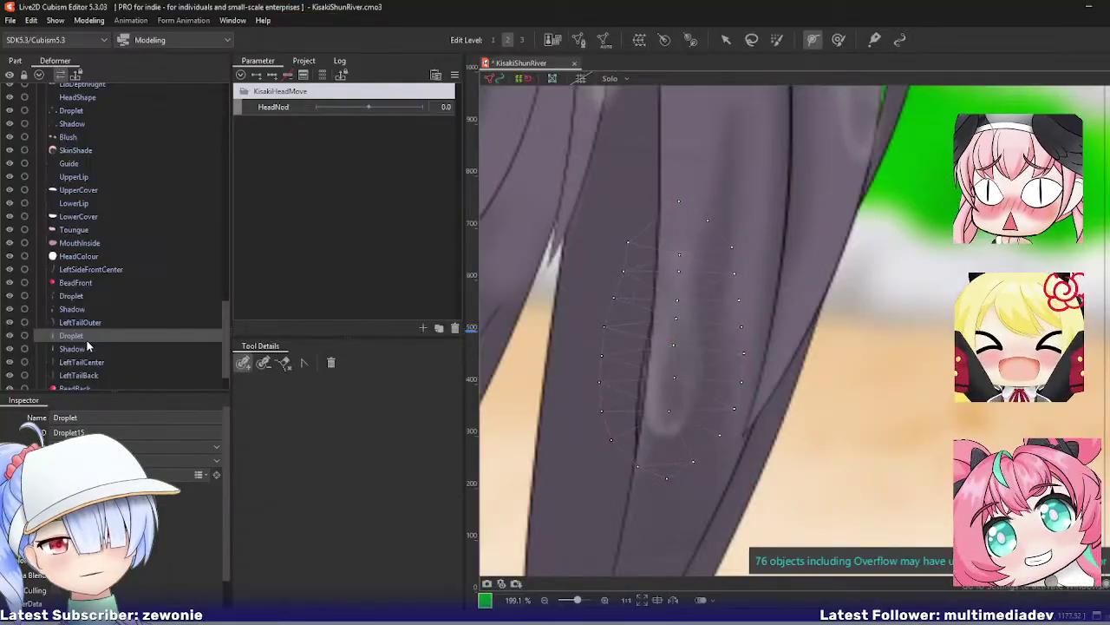
click(78, 348)
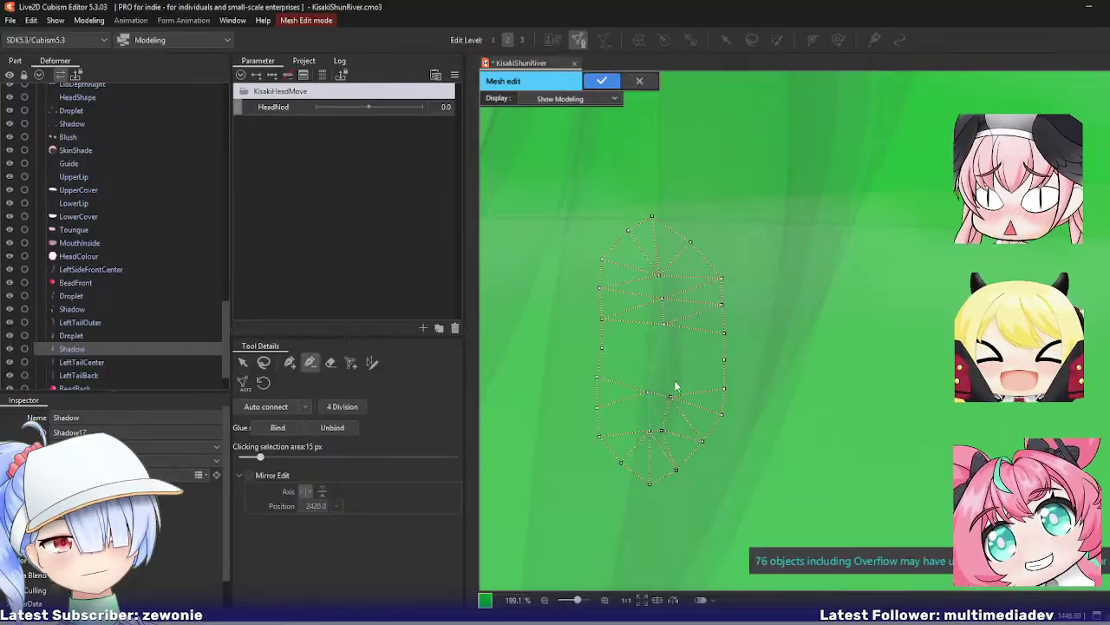
key(ctrl+e)
Step: Check the mesh of LeftTailCenter
click(89, 361)
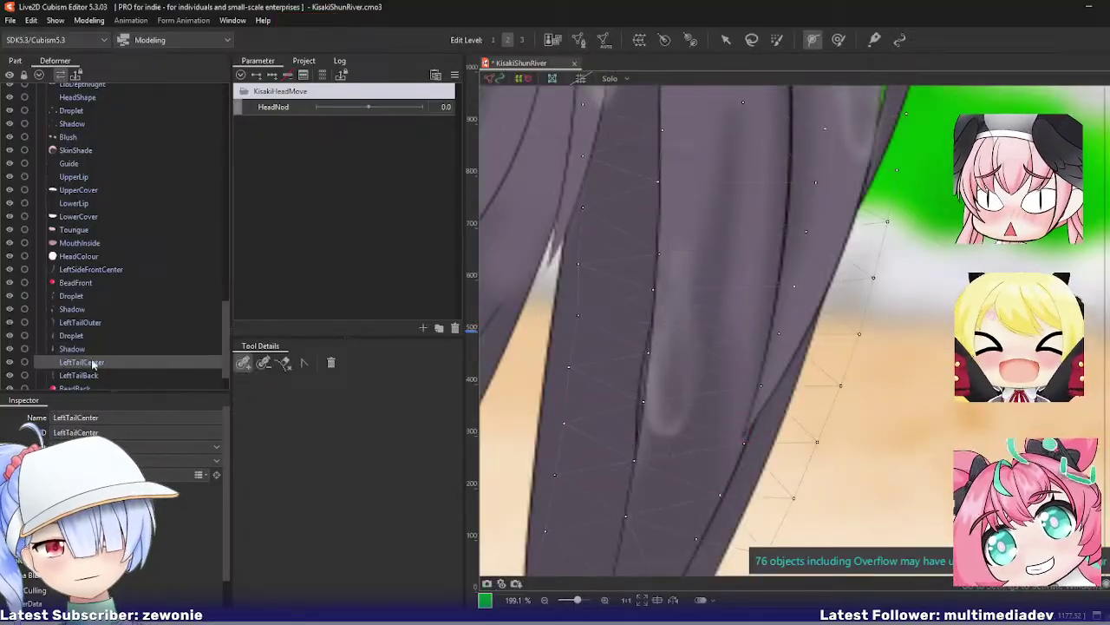
key(ctrl+e)
scroll(725, 265, down, 2)
scroll(735, 247, down, 4)
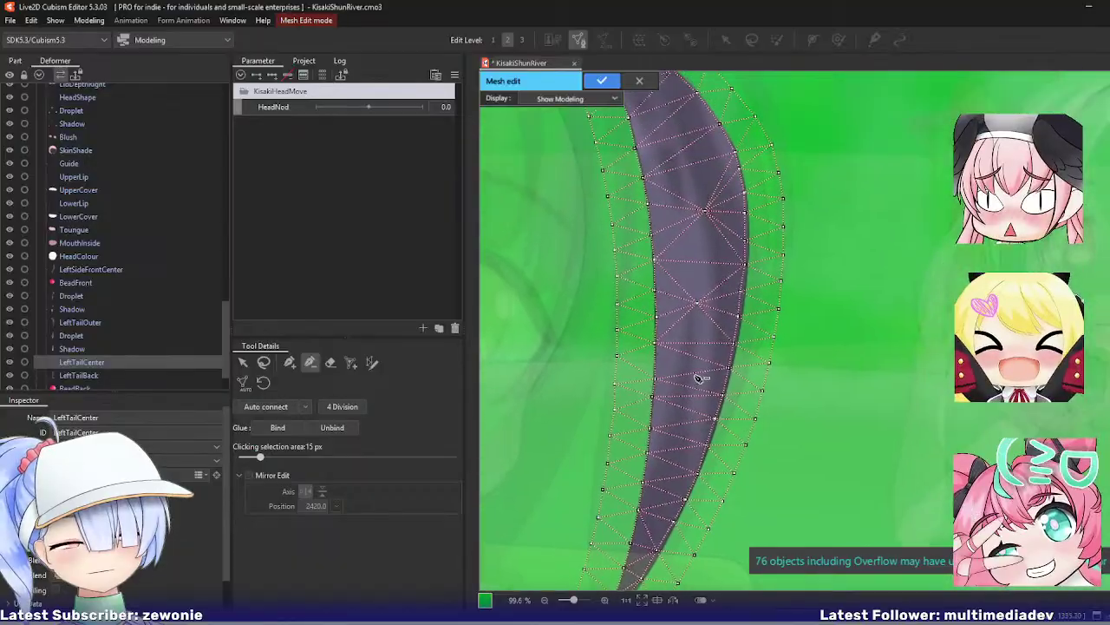
key(Return)
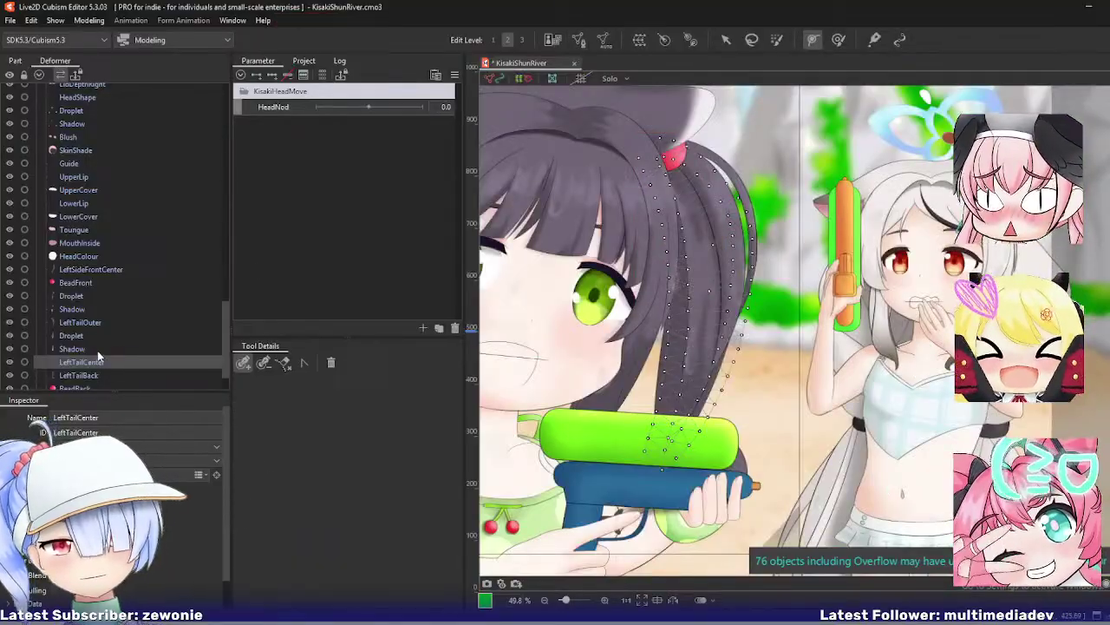
Step: Refine the LeftTailBack mesh by placing vertices on the outline of the curled tip and its inner bends
scroll(98, 354, down, 1)
click(98, 331)
key(ctrl+e)
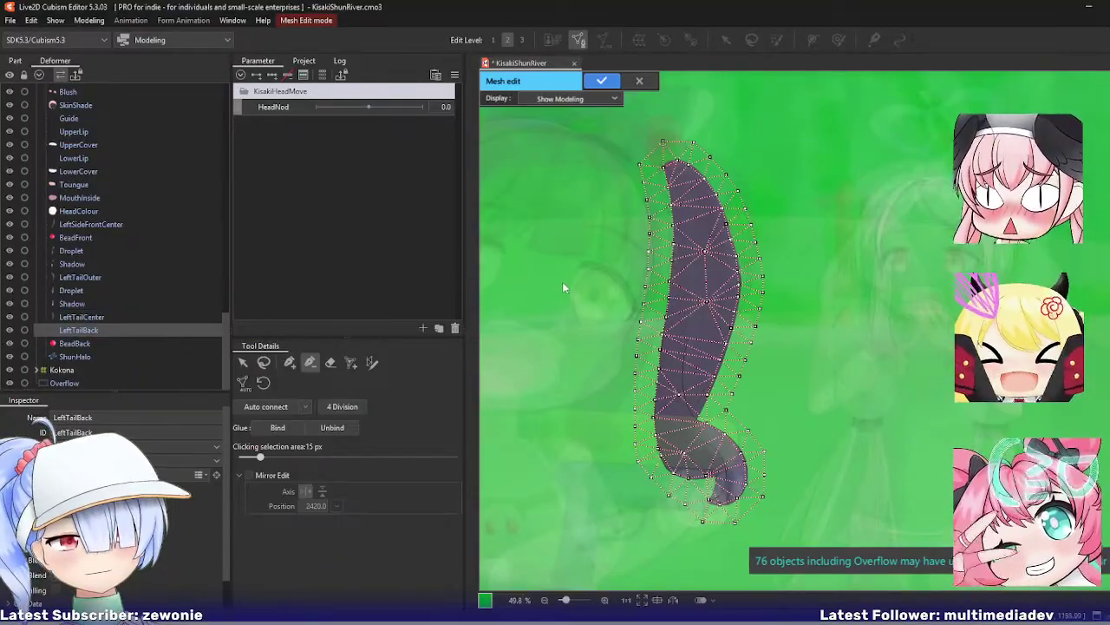
scroll(647, 493, up, 4)
scroll(662, 471, down, 2)
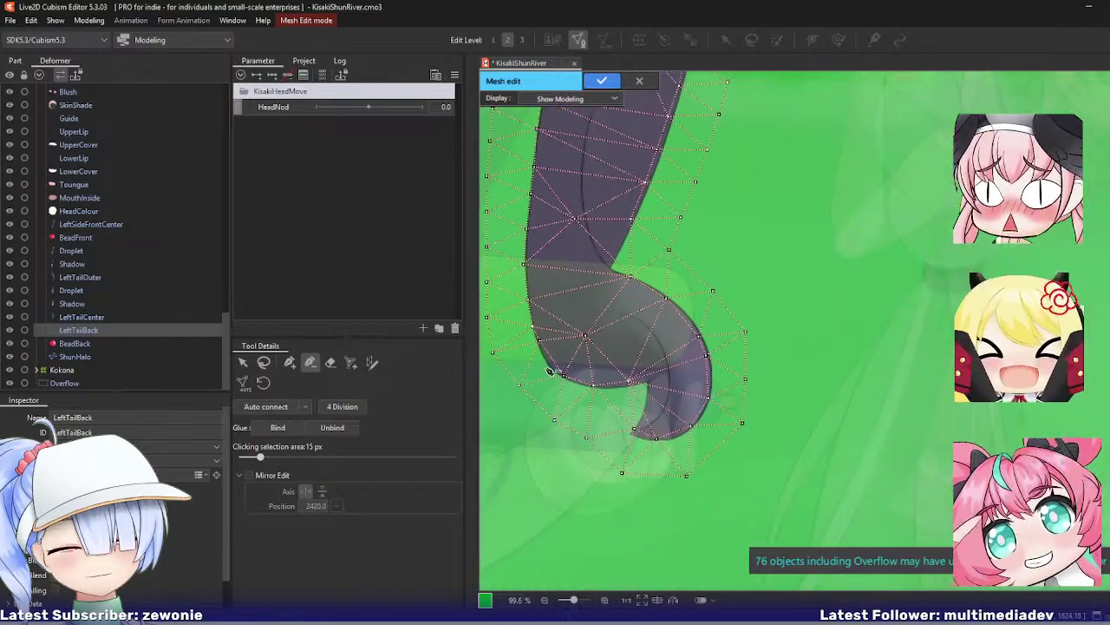
click(290, 362)
click(646, 383)
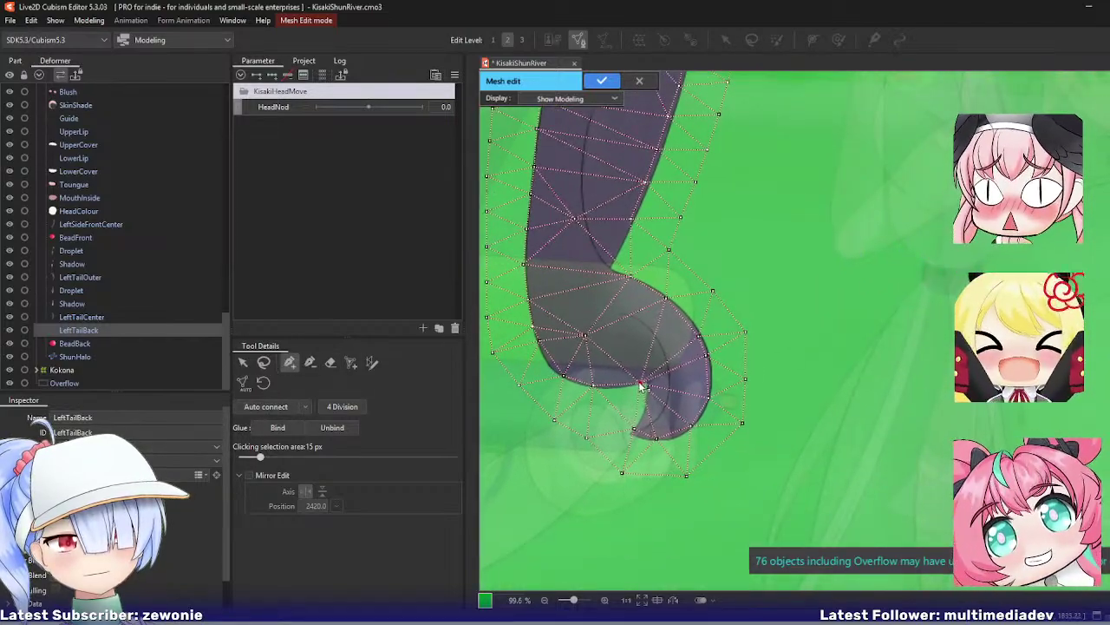
click(630, 432)
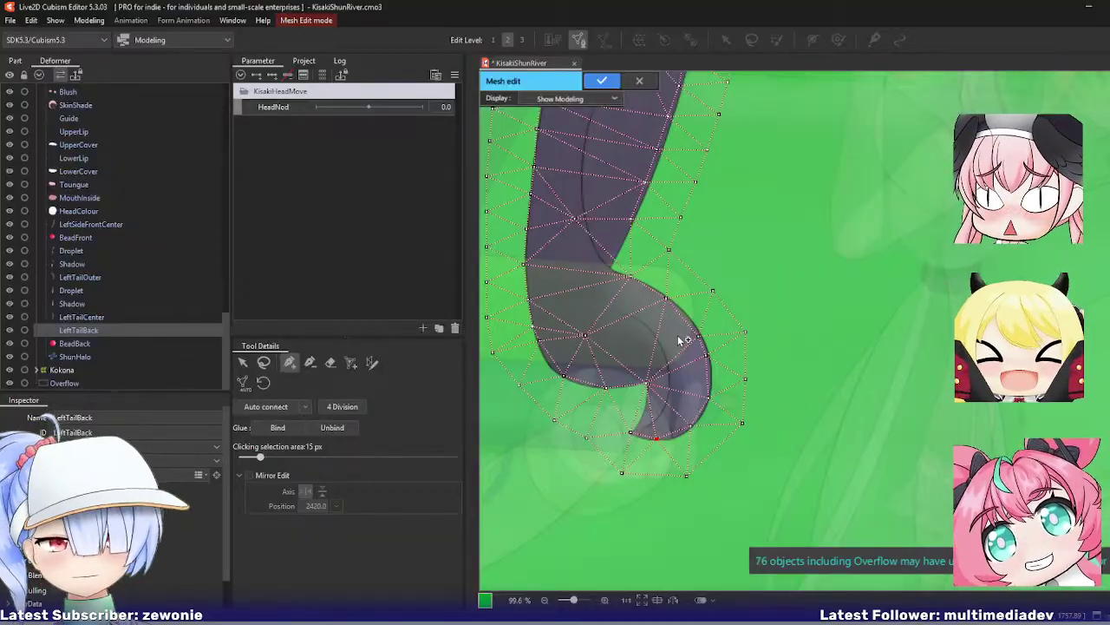
drag(625, 347, 587, 379)
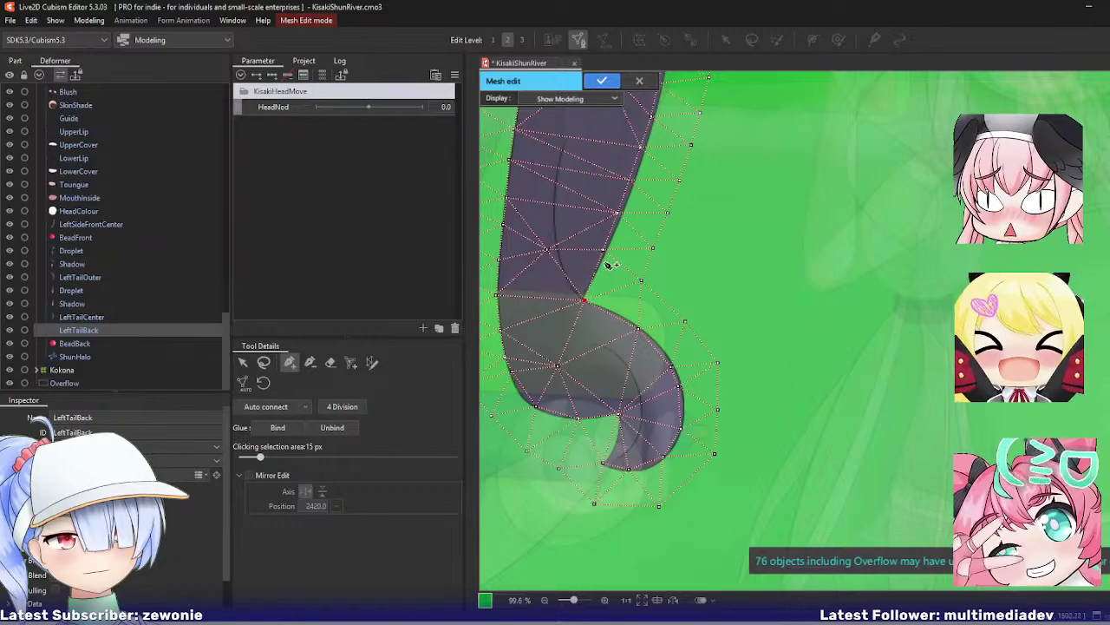
scroll(562, 309, down, 3)
key(ctrl+e)
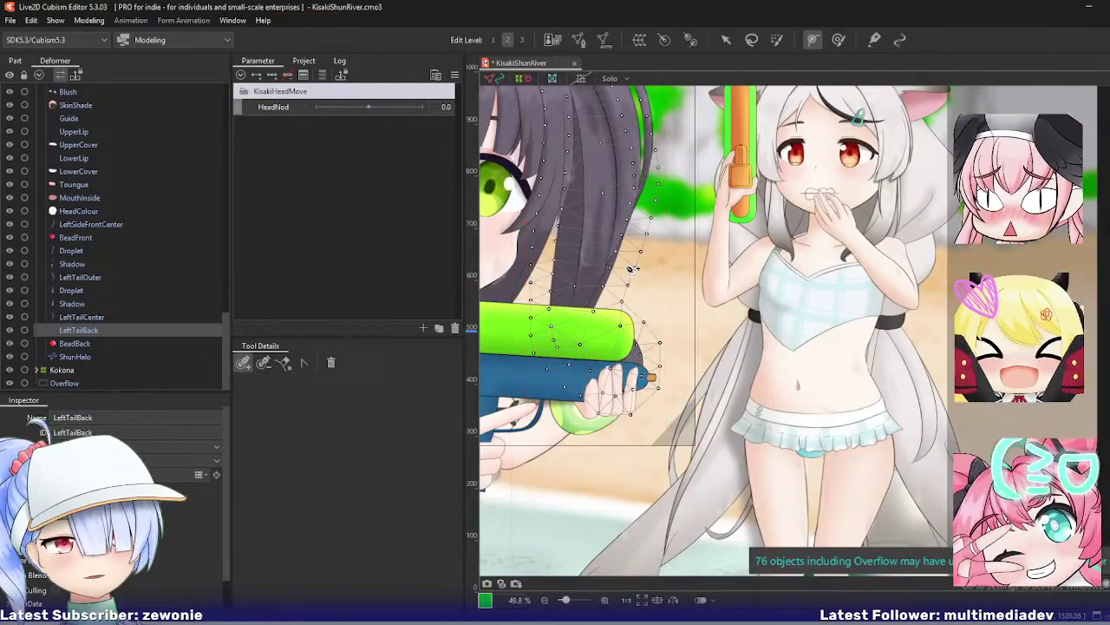
Step: Inspect the meshes of LeftTailBack and BeadBack in mesh editing
drag(668, 270, 702, 344)
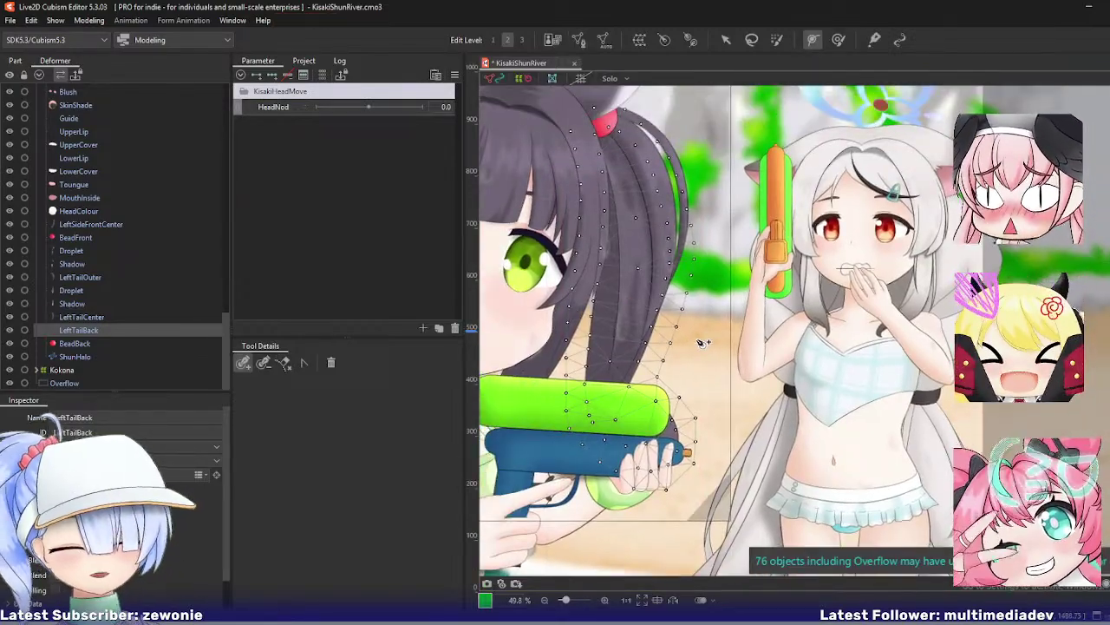
key(ctrl+e)
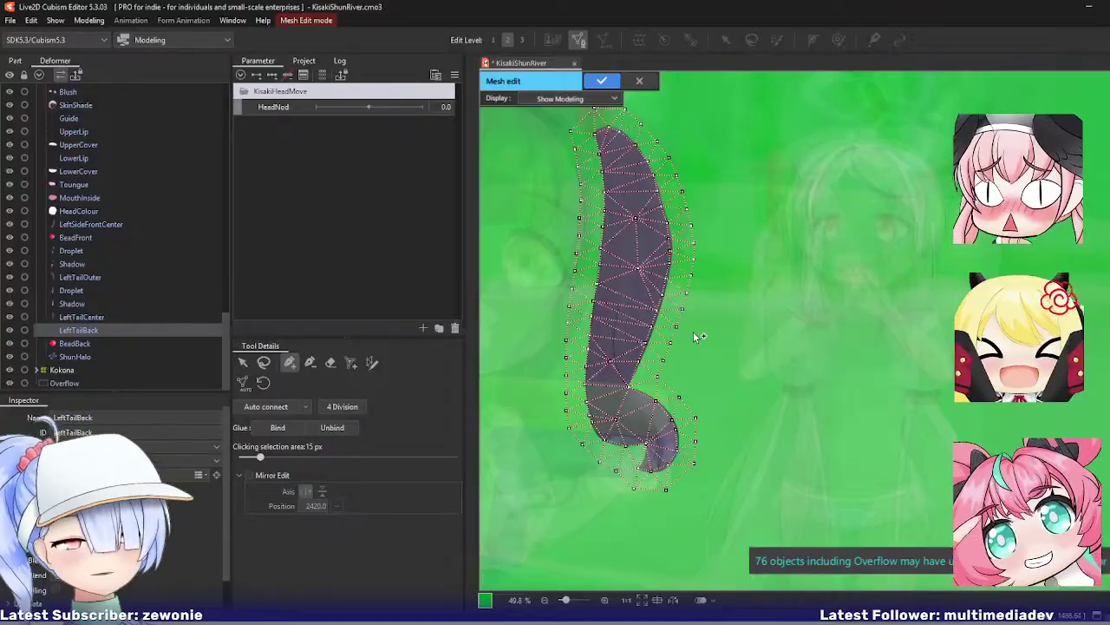
key(Return)
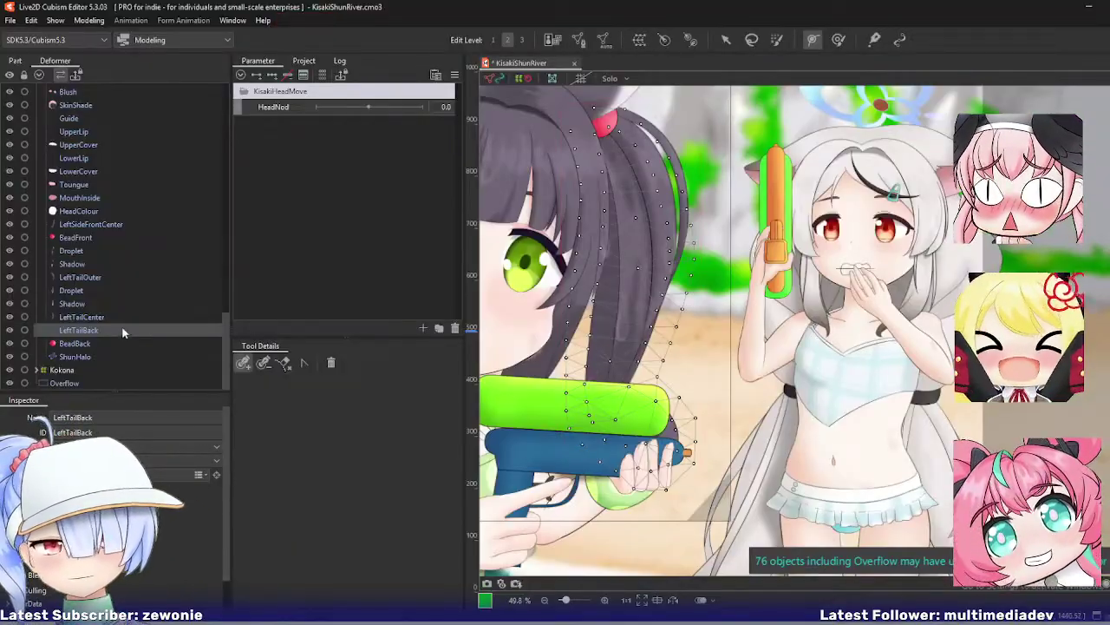
key(Down)
key(ctrl+e)
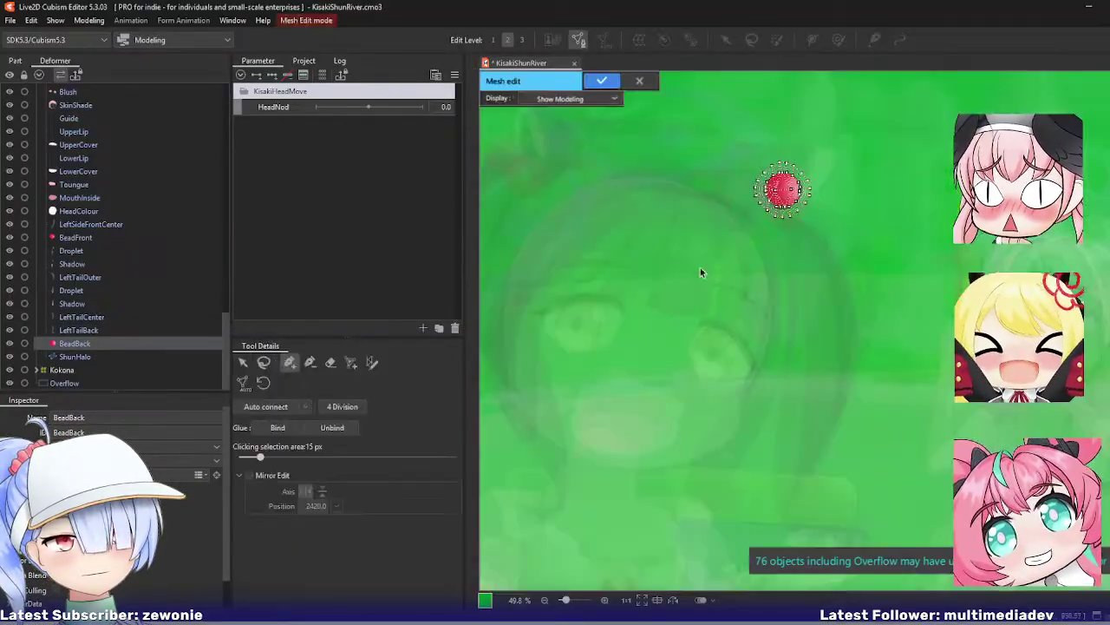
key(Return)
Step: Reset the ShunHalo mesh to its initial rectangular shape and apply the mesh edit
click(66, 359)
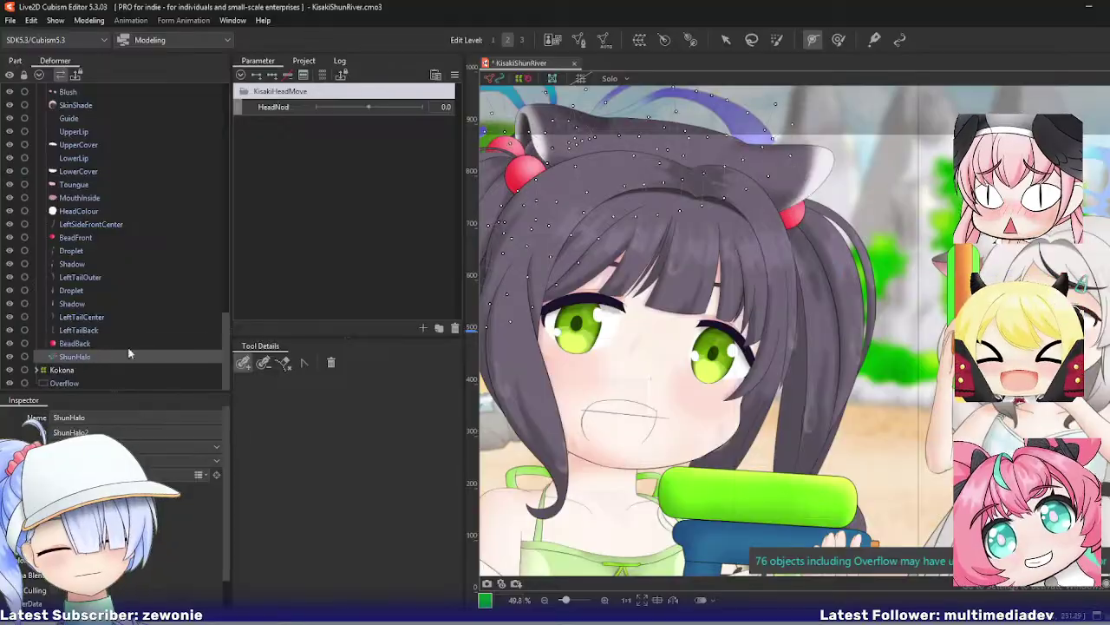
key(ctrl+e)
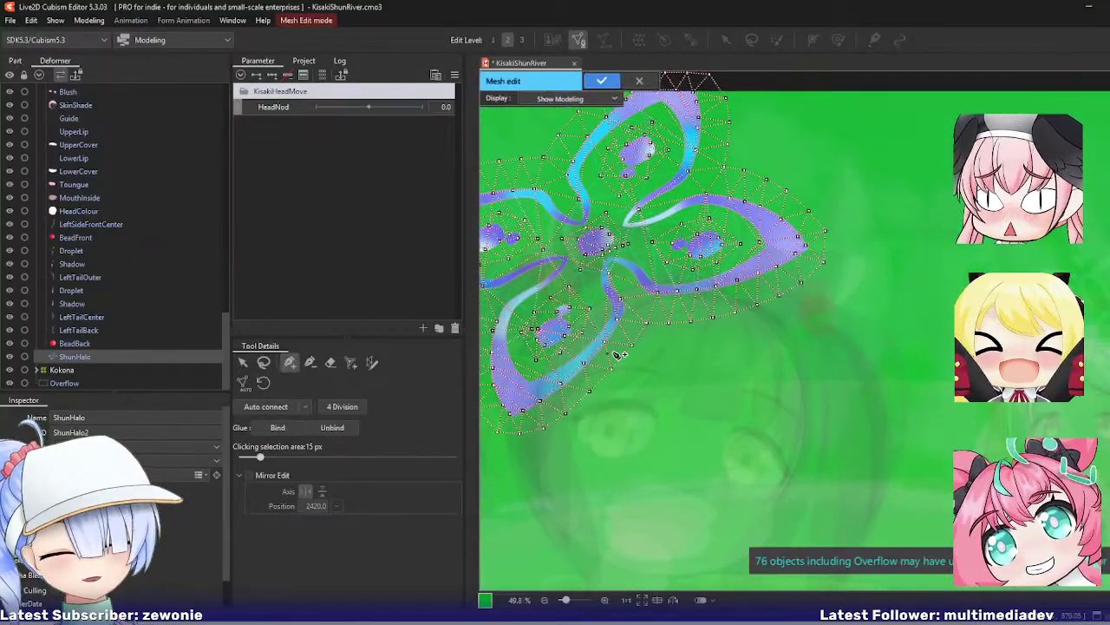
drag(729, 392, 741, 450)
drag(502, 386, 602, 392)
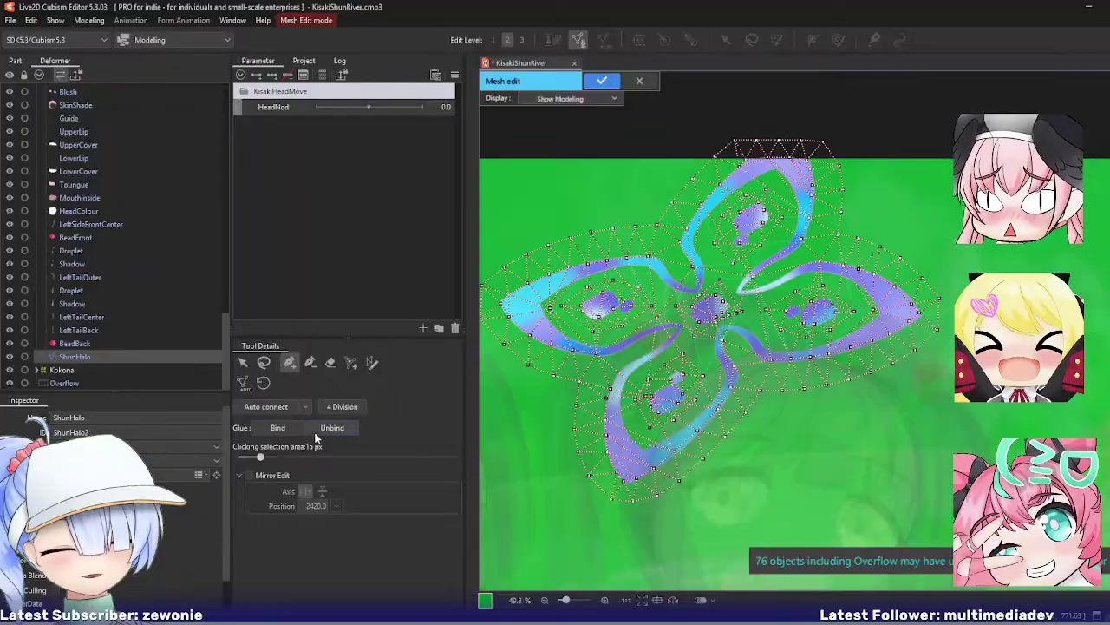
click(263, 384)
key(ctrl+e)
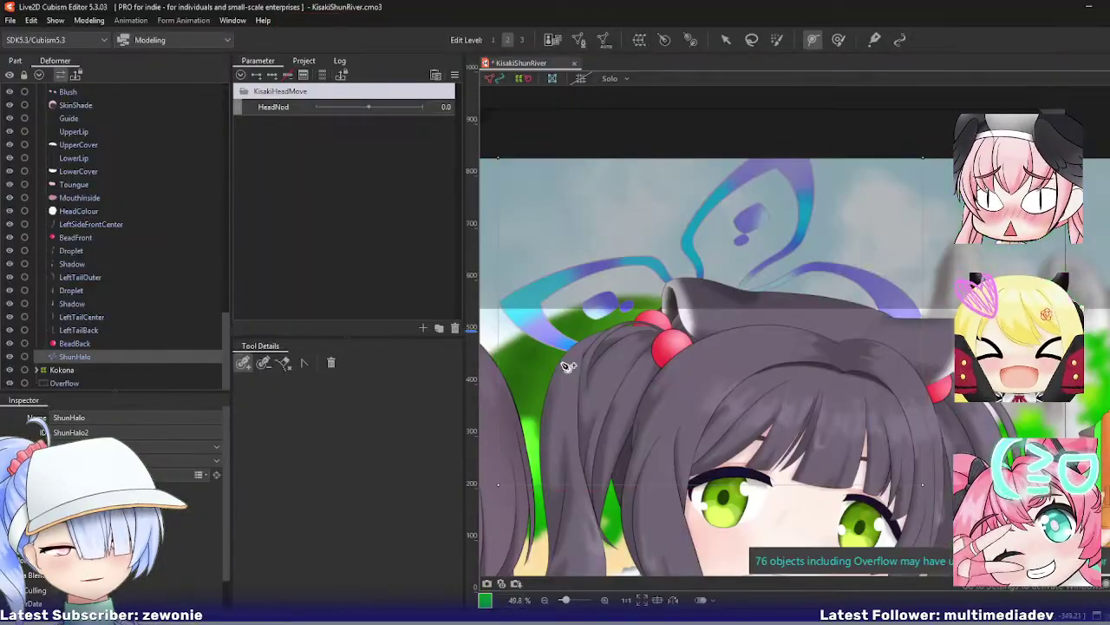
key(ctrl+e)
key(ctrl+e)
scroll(564, 359, down, 2)
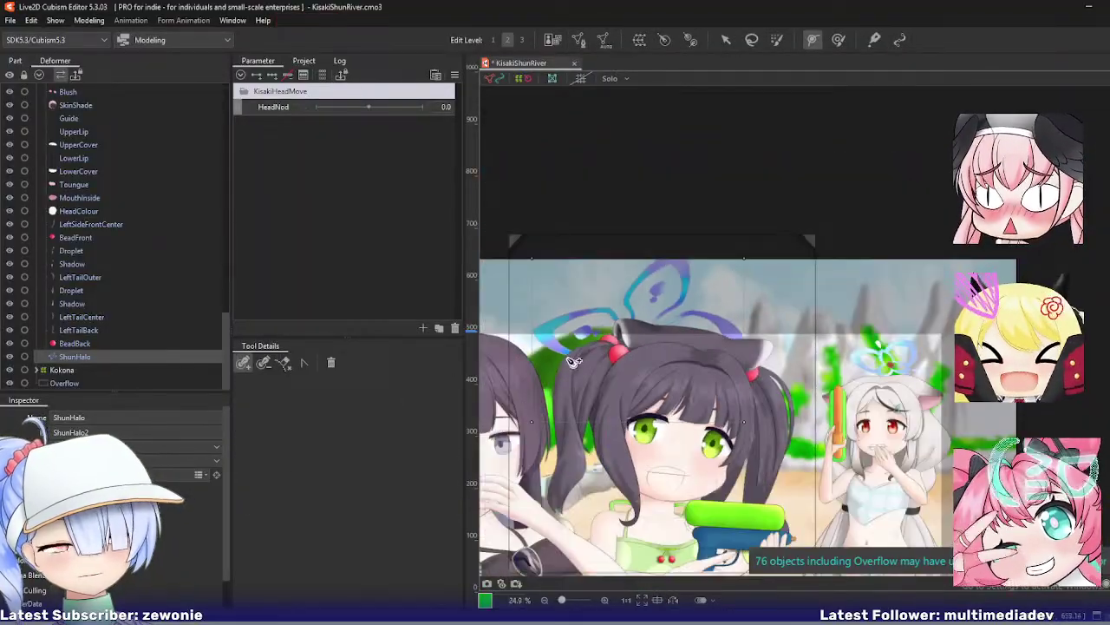
Step: Collapse Shun's Head group and the Shun group, and expand Kokona's Torso group in the deformer tree
scroll(77, 319, up, 5)
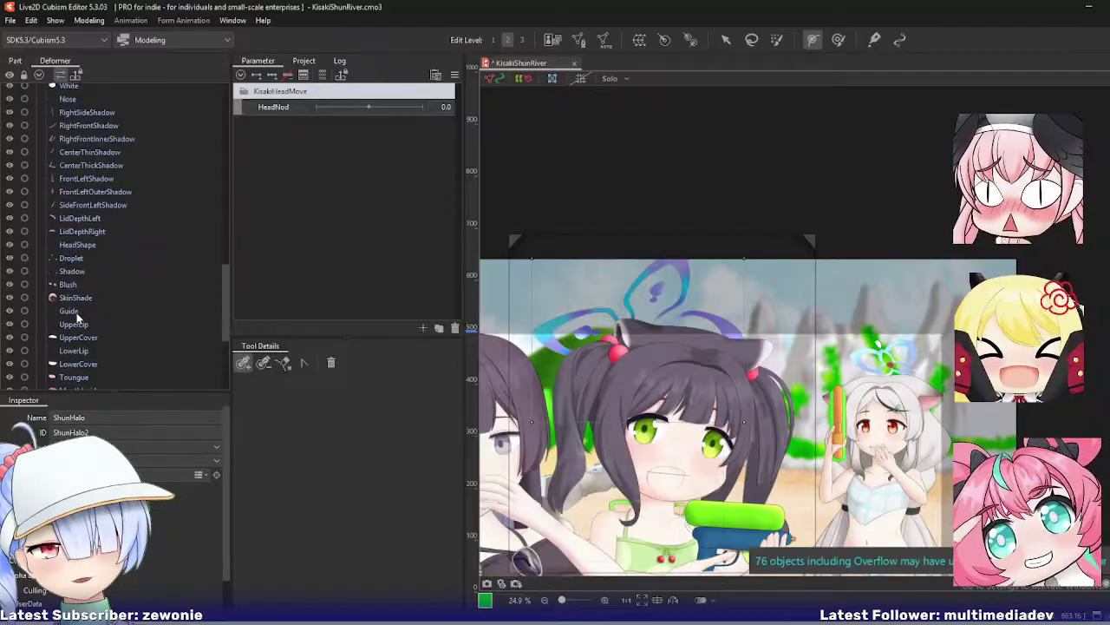
scroll(77, 314, up, 10)
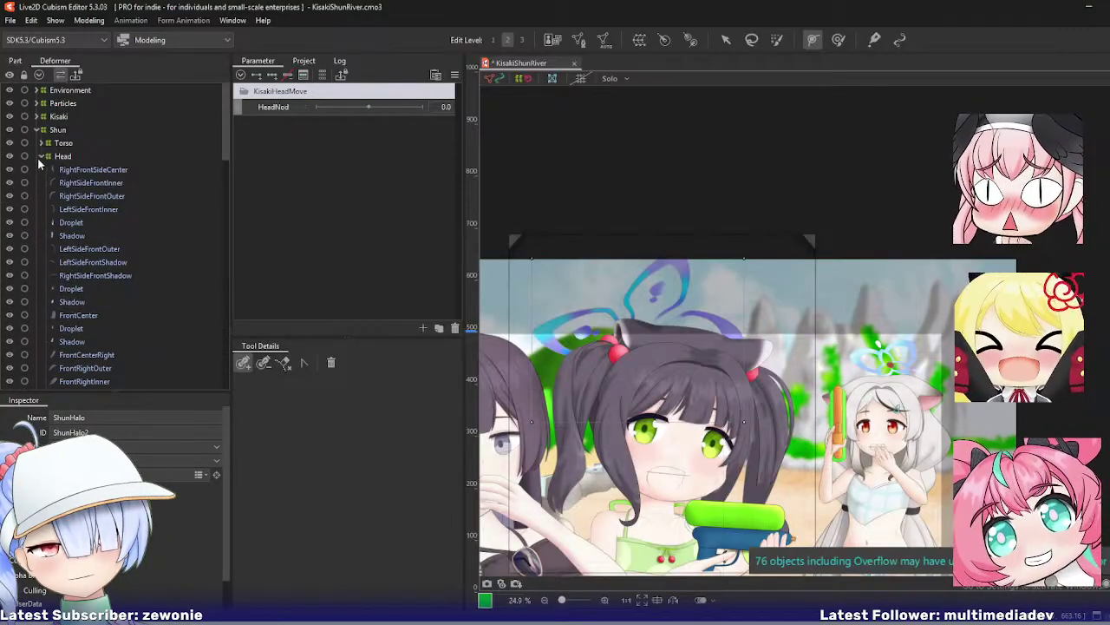
click(41, 156)
click(36, 129)
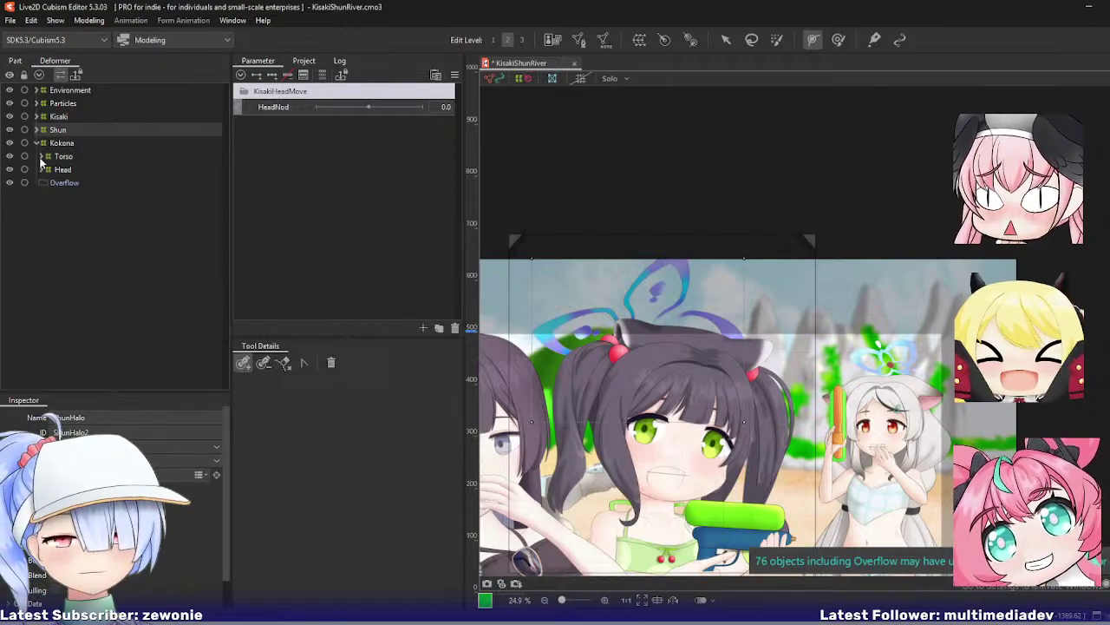
click(40, 157)
Step: Refine Kokona's RightLowerArm mesh by fitting vertices to the rounded lower end of the water gun's green outline
click(91, 170)
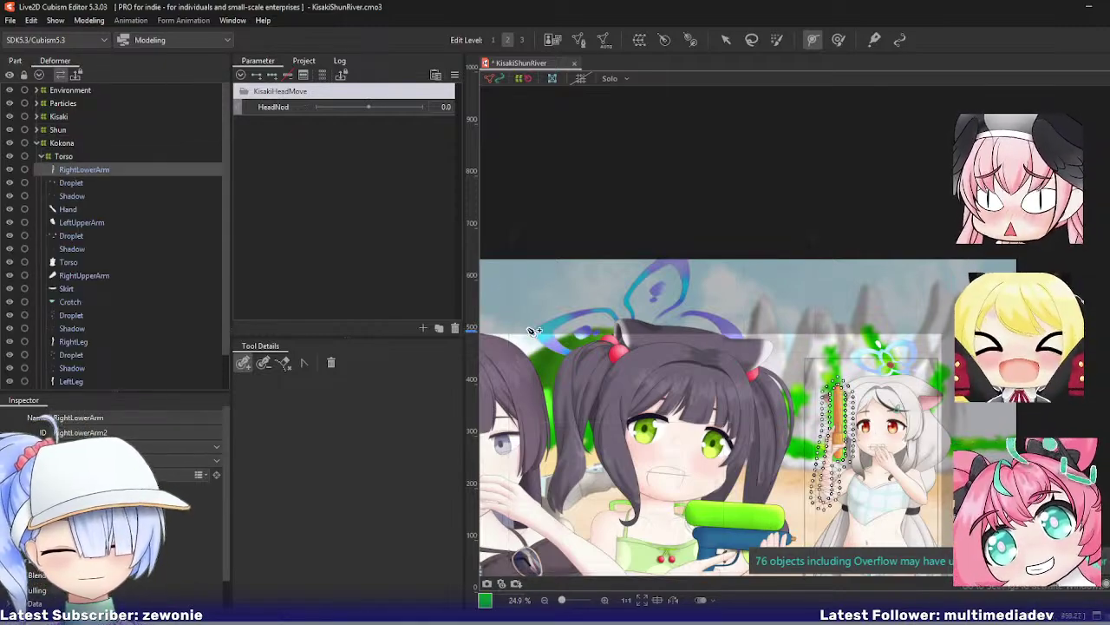
key(f)
key(ctrl+e)
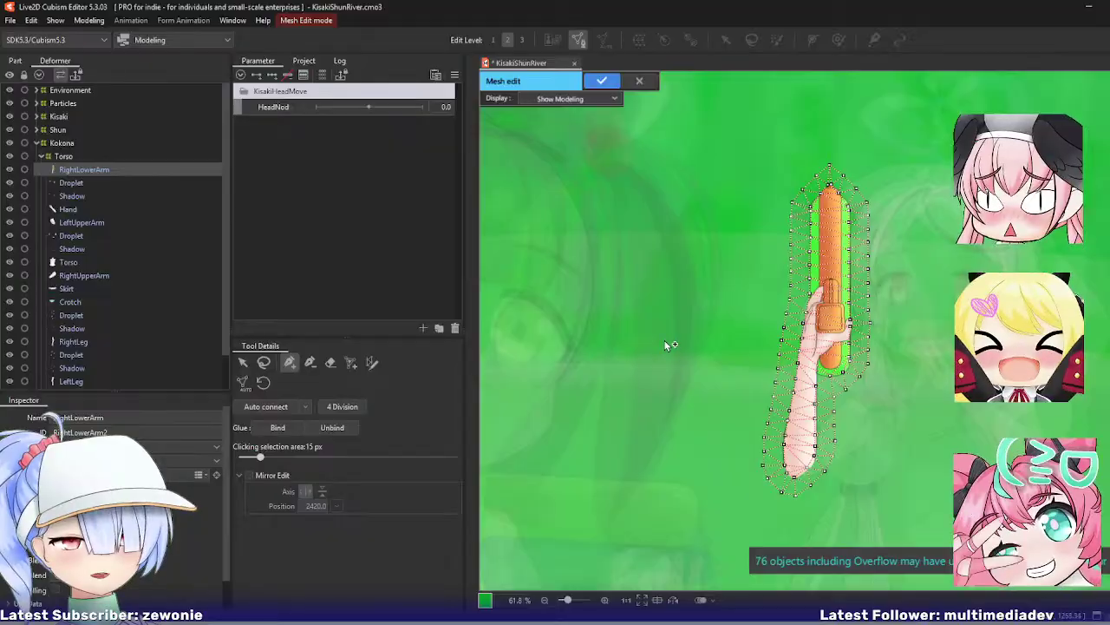
scroll(930, 418, up, 2)
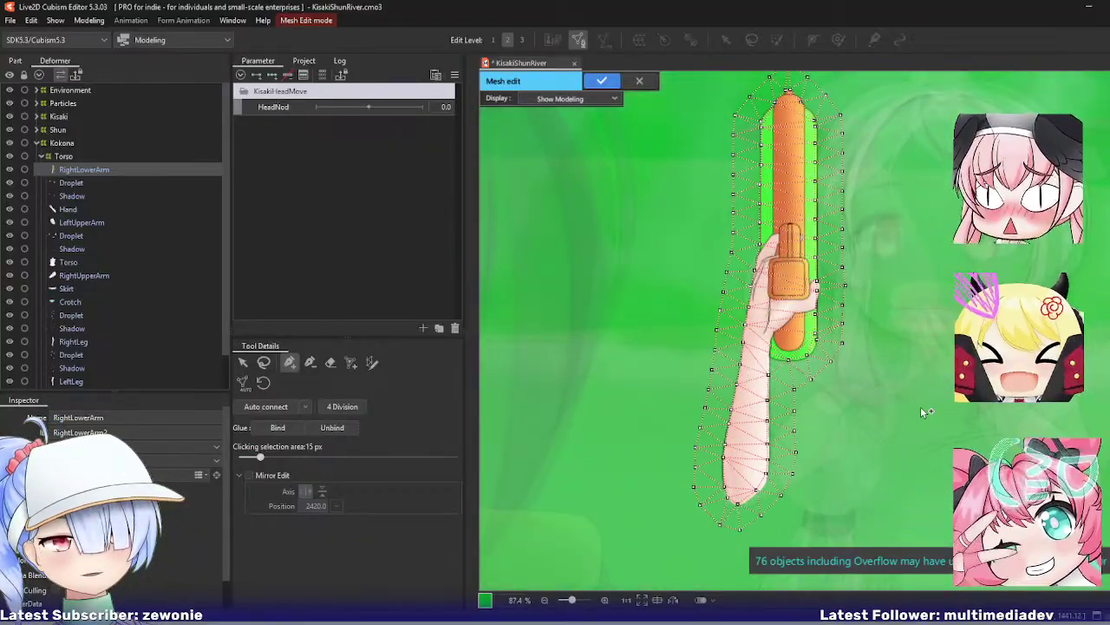
scroll(920, 406, down, 2)
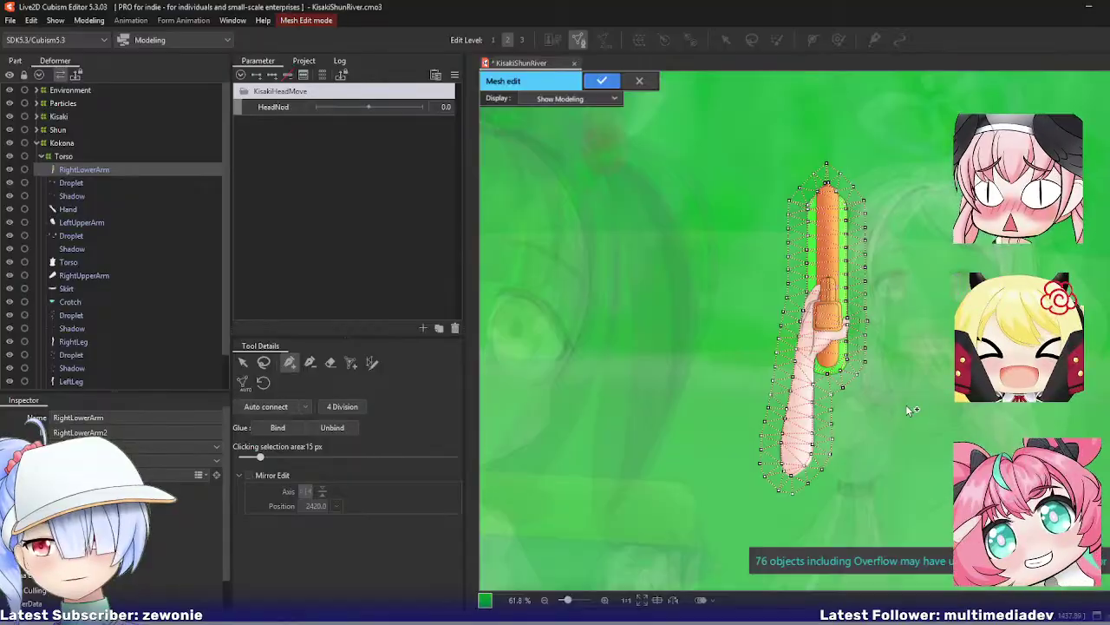
drag(919, 418, 887, 373)
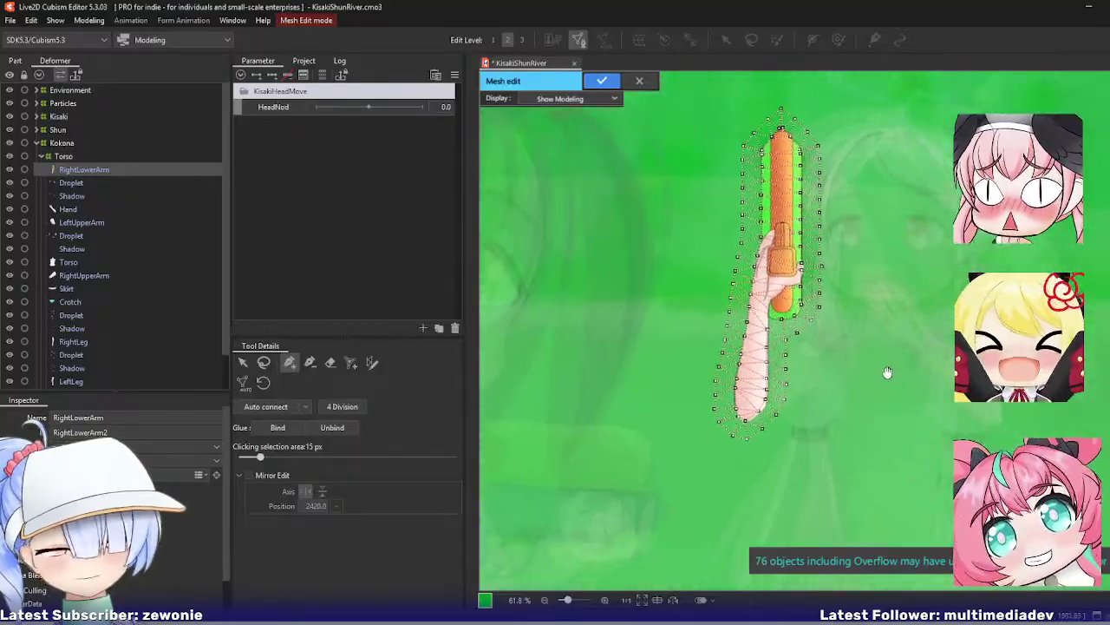
scroll(887, 373, up, 2)
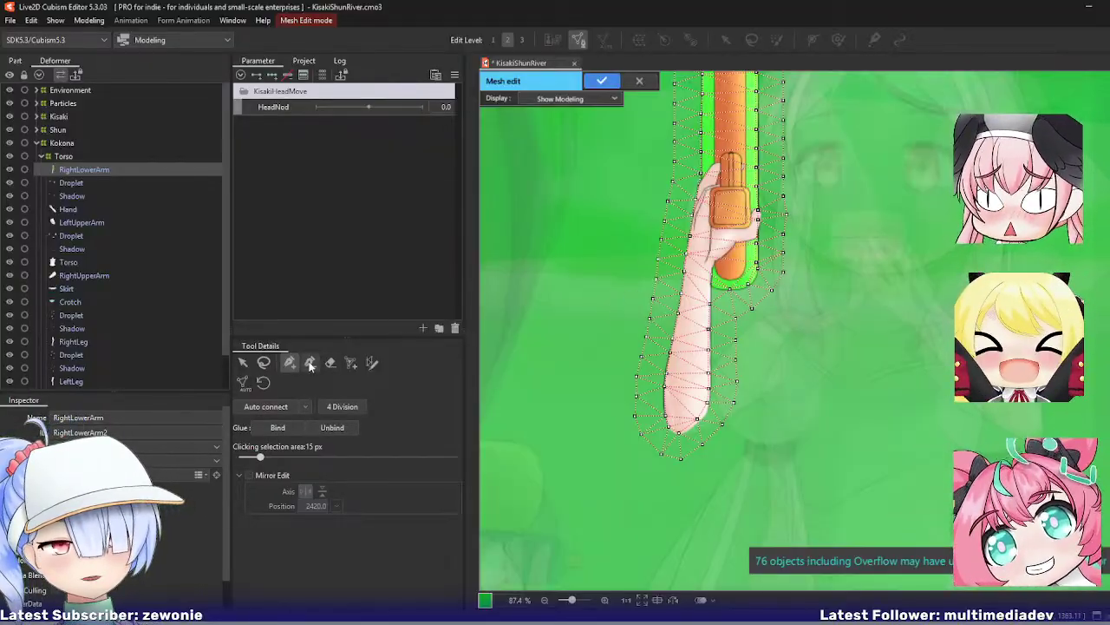
scroll(801, 291, up, 3)
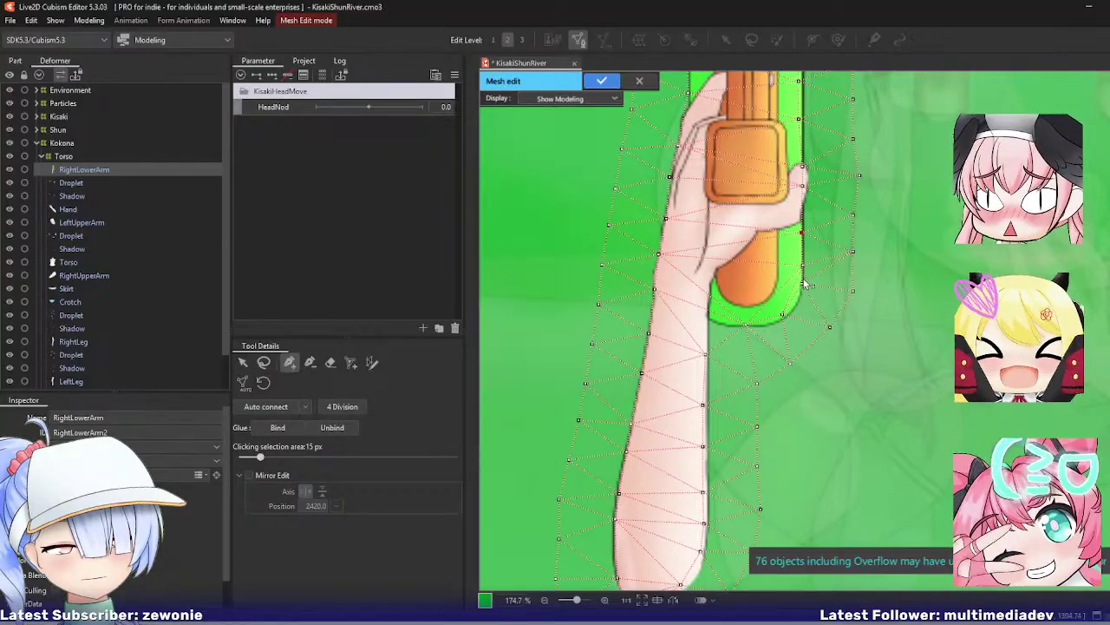
drag(803, 283, 747, 327)
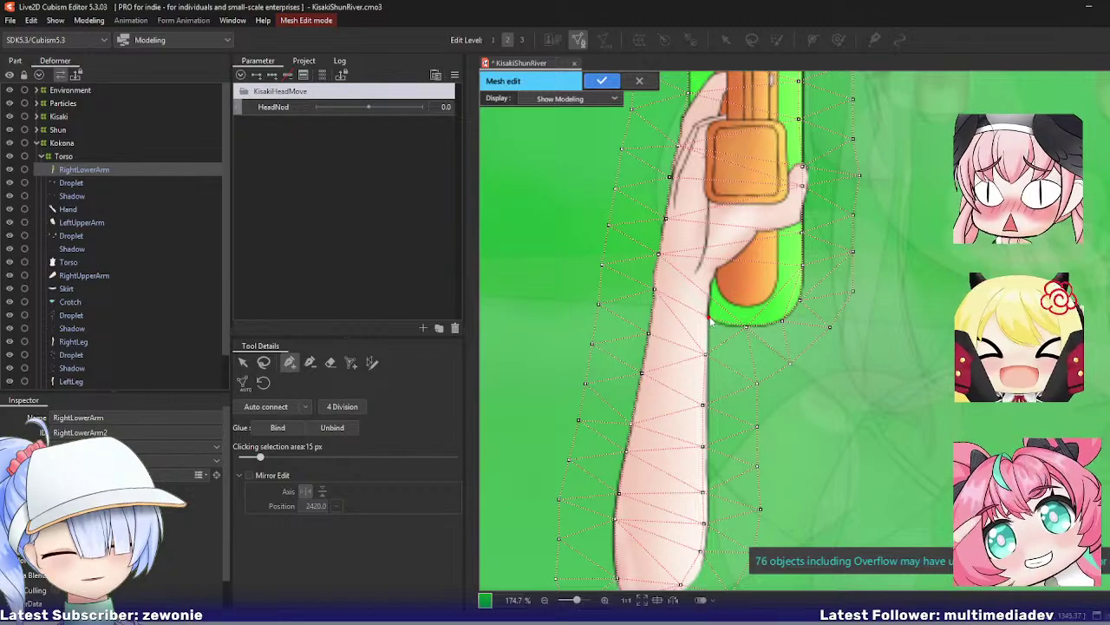
scroll(708, 364, down, 4)
key(ctrl+e)
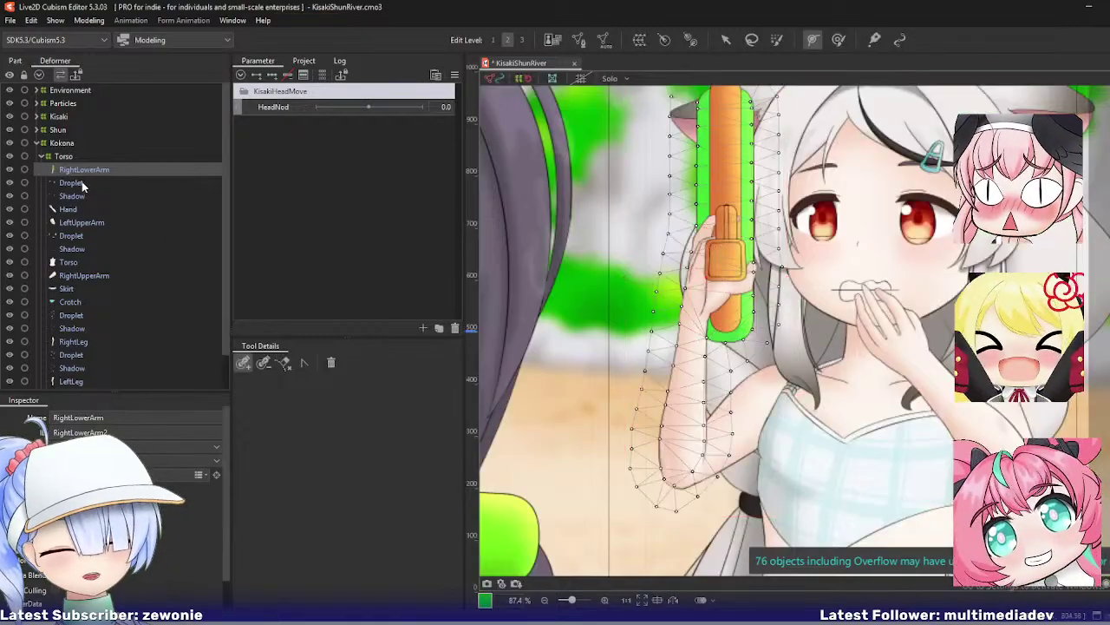
Step: Reposition the inner vertices of the Droplet mesh below RightLowerArm so they surround both droplets
click(81, 184)
key(ctrl+e)
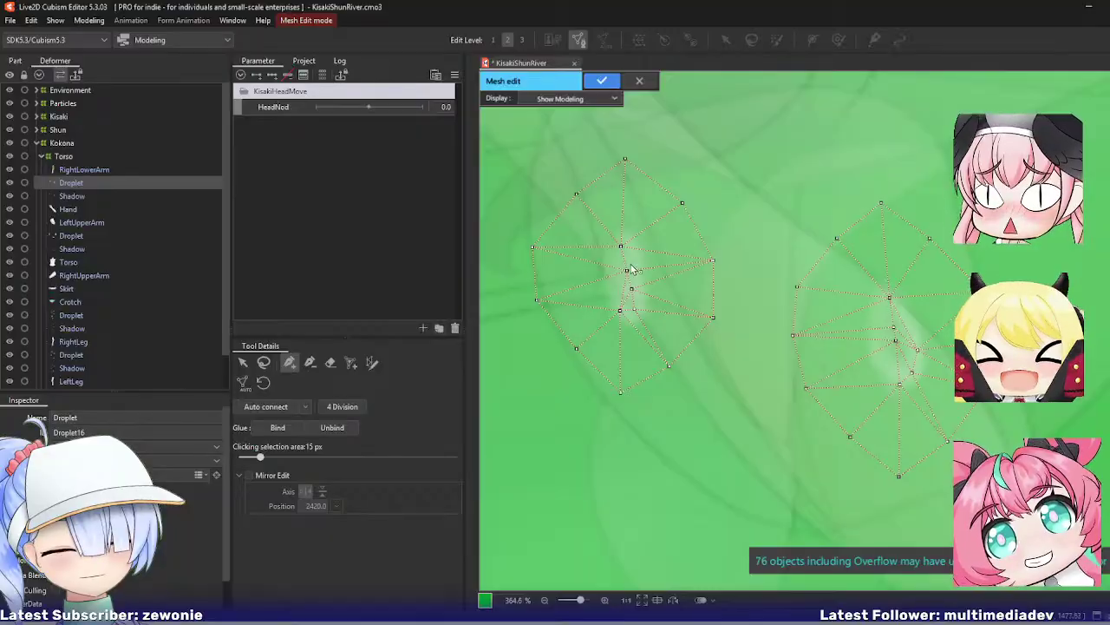
drag(627, 270, 637, 310)
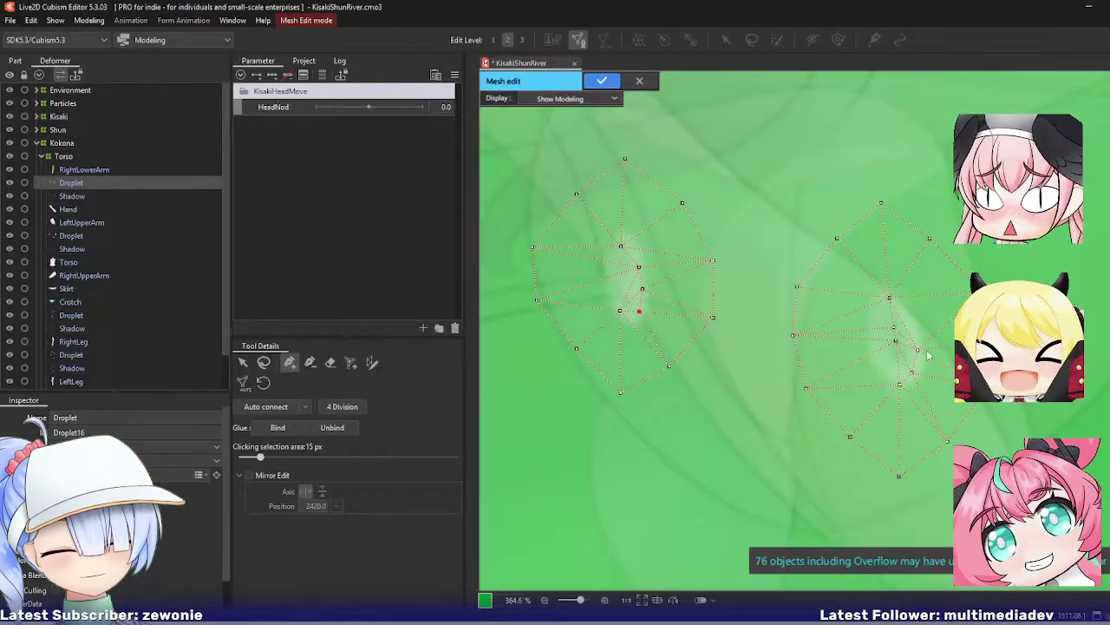
drag(896, 328, 884, 362)
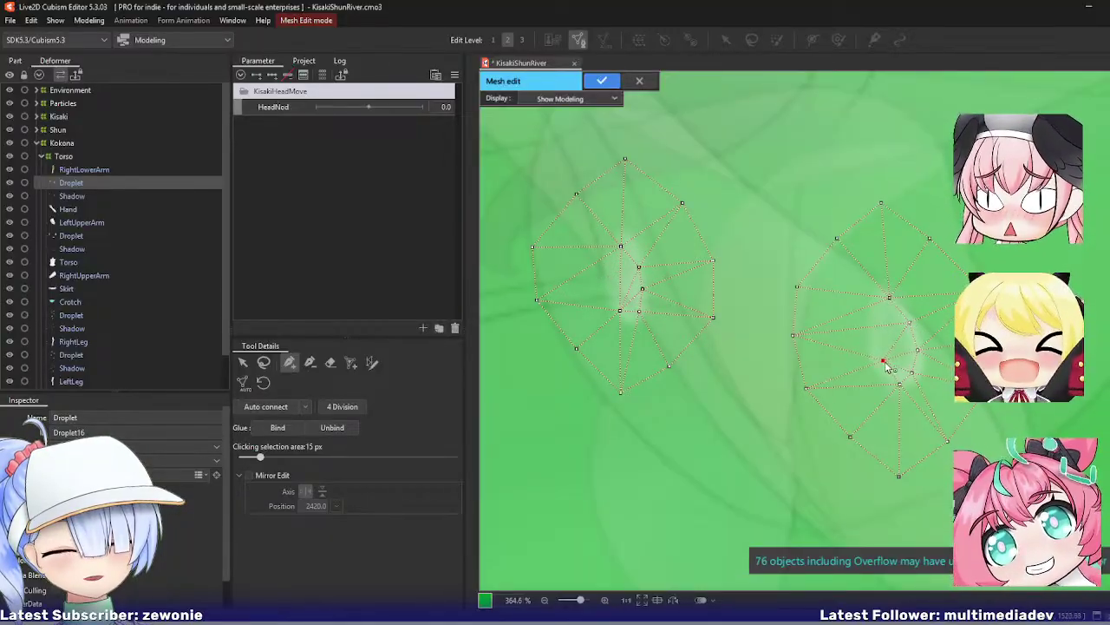
key(Return)
Step: Inspect the mesh of the Shadow object between Droplet and Hand in Kokona's Torso group
click(72, 197)
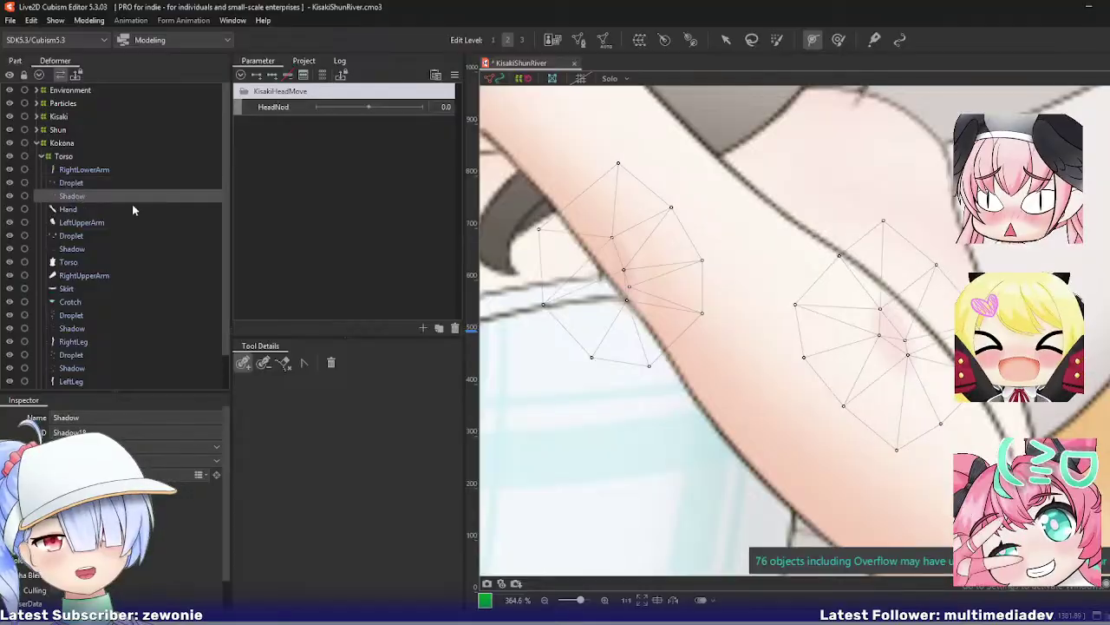
key(ctrl+e)
key(Return)
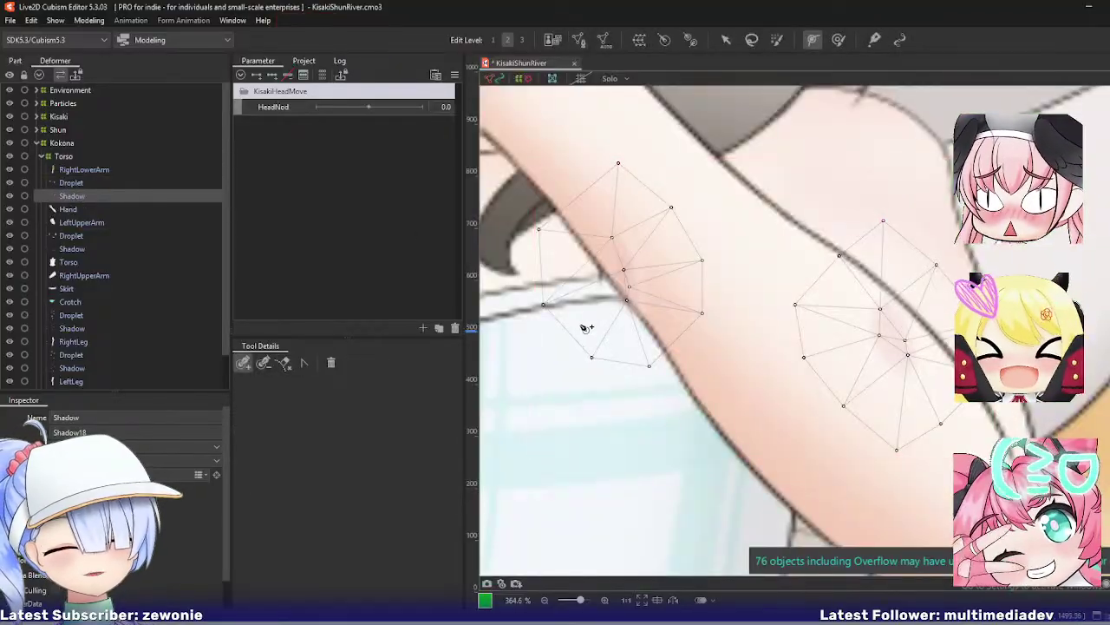
Step: Refine the mesh of Kokona's Hand object by fitting the inner vertices to the fingers and the gaps between them
click(87, 213)
scroll(727, 326, down, 3)
key(ctrl+e)
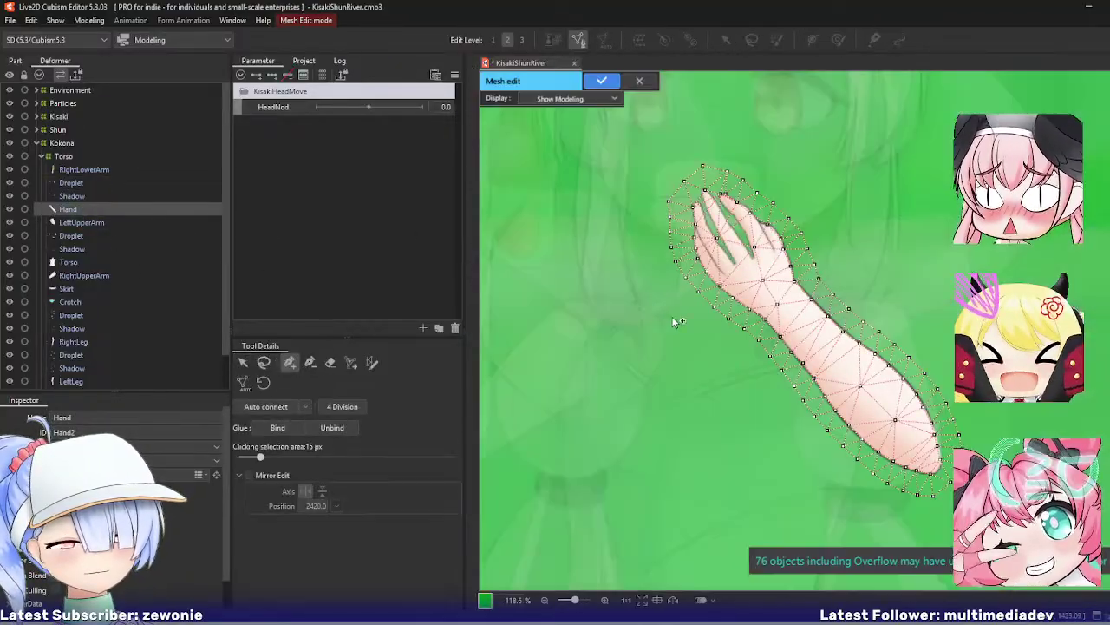
drag(689, 304, 657, 334)
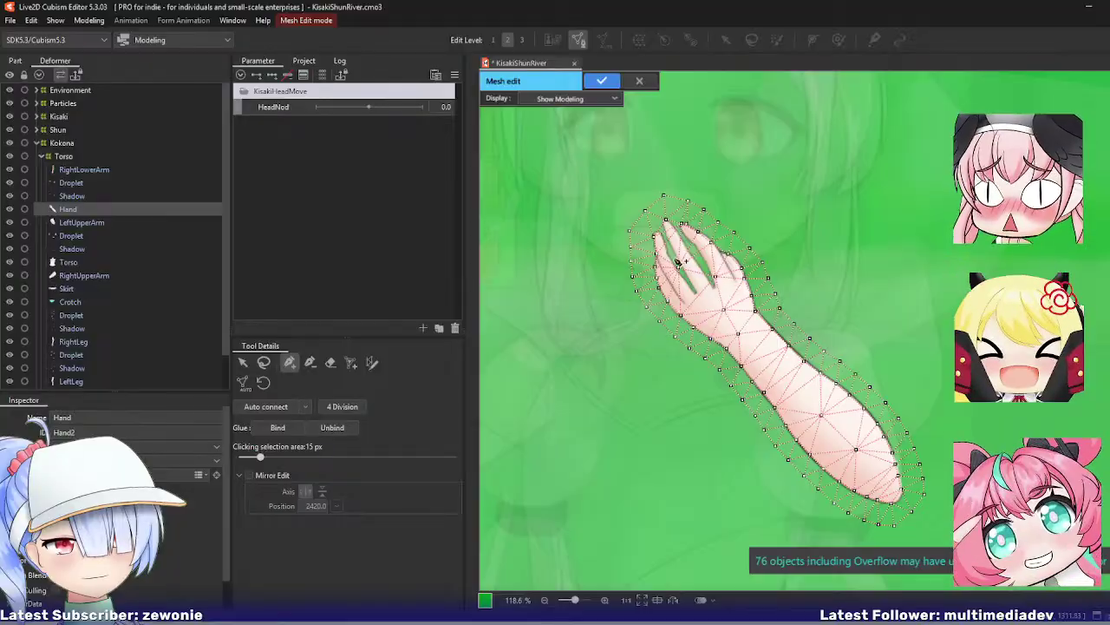
scroll(683, 260, up, 3)
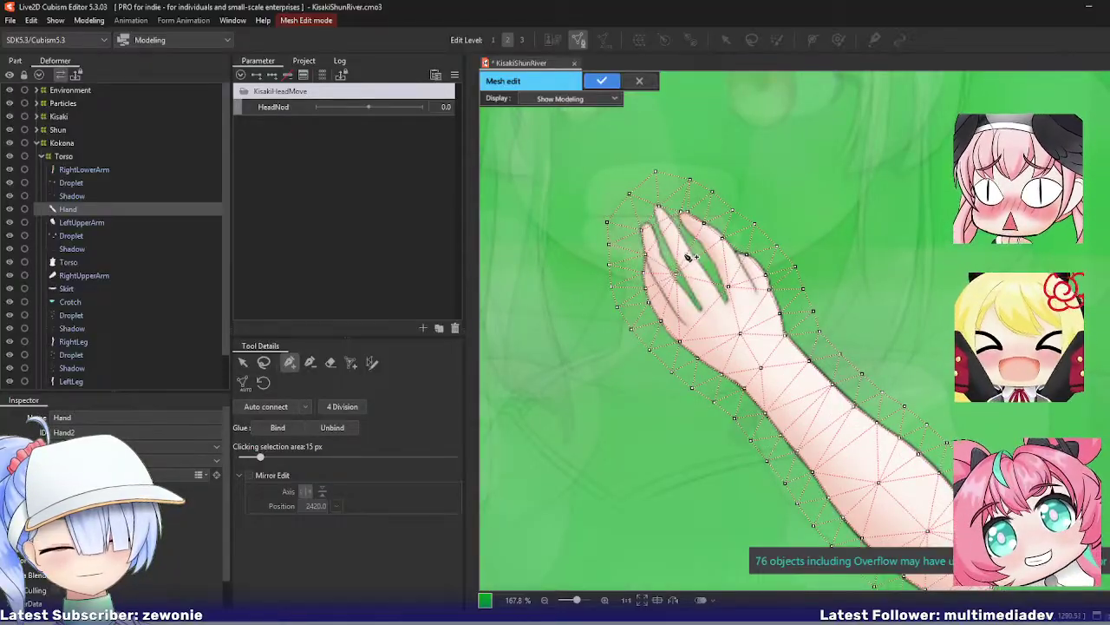
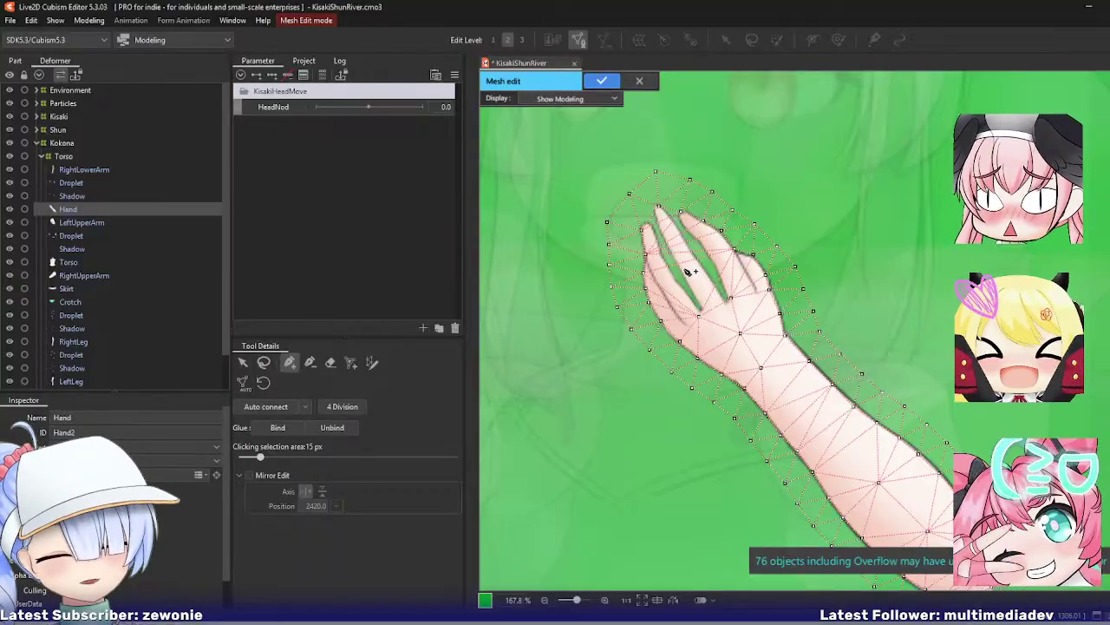
key(ctrl+e)
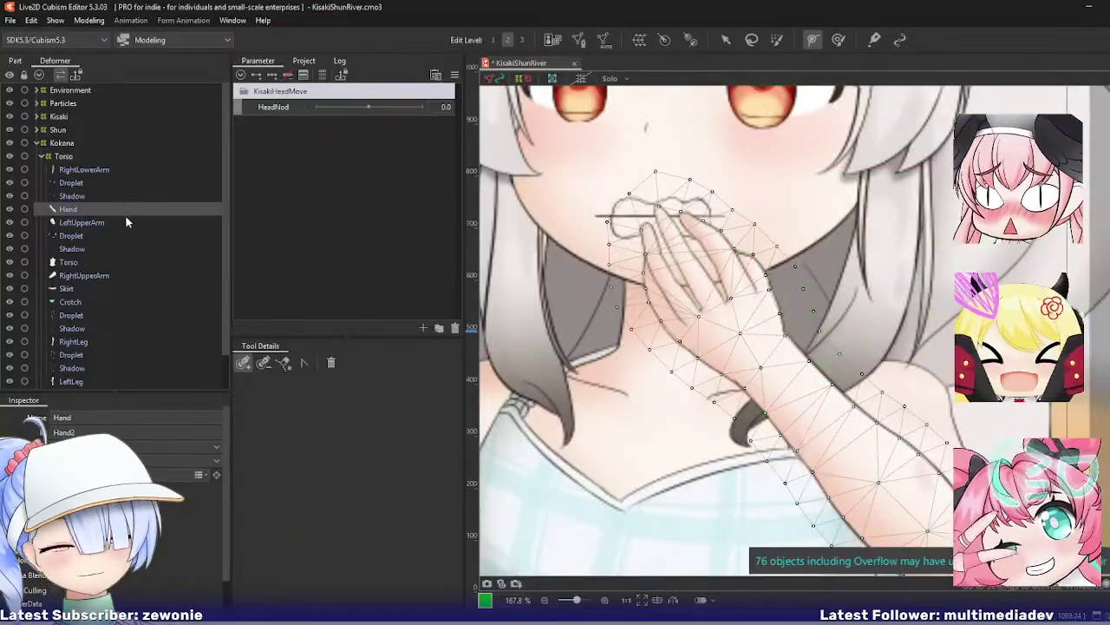
Step: Clean up surplus vertices around the lower corner of Kokona's LeftUpperArm mesh
click(128, 223)
key(ctrl+e)
drag(672, 355, 555, 213)
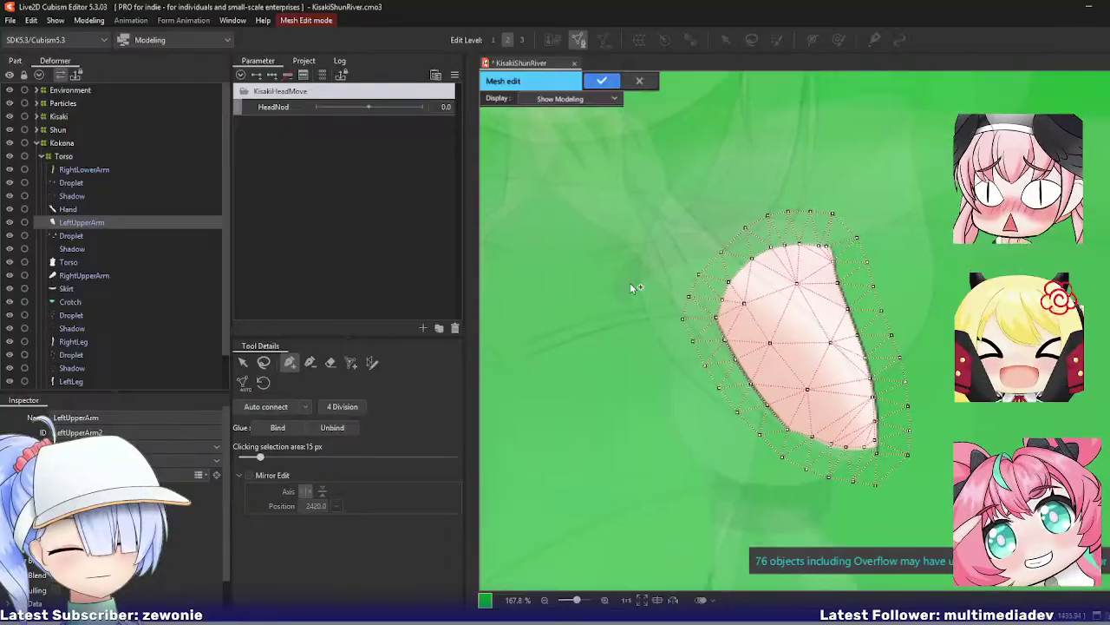
click(310, 361)
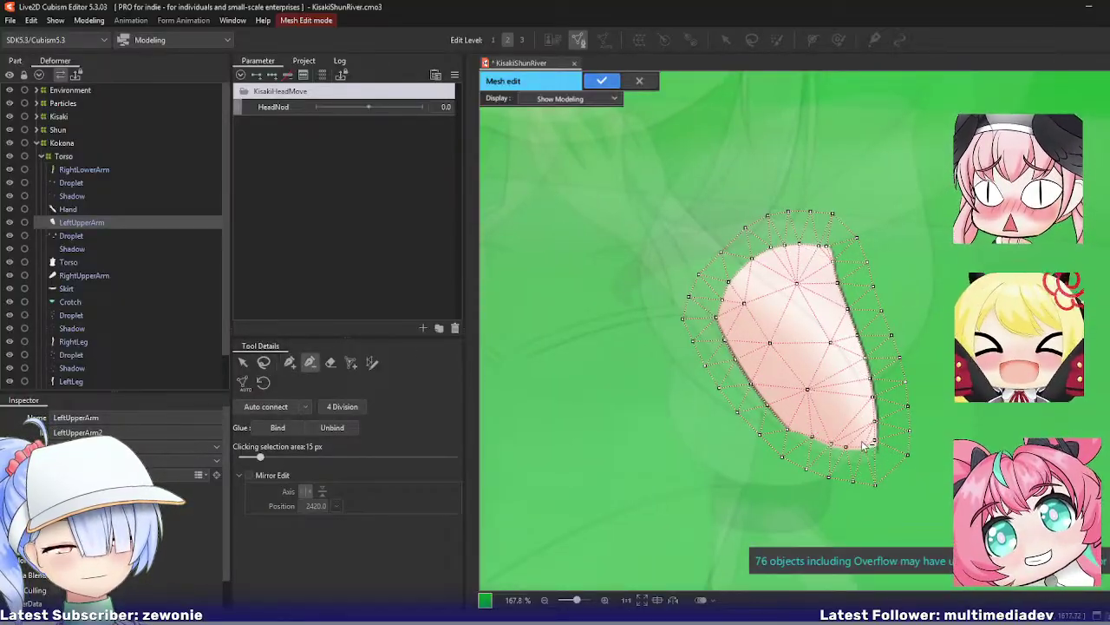
key(ctrl+e)
Step: Inspect the mesh of the Droplet object listed below LeftUpperArm, covering the droplets on Kokona's waist
click(75, 241)
click(76, 237)
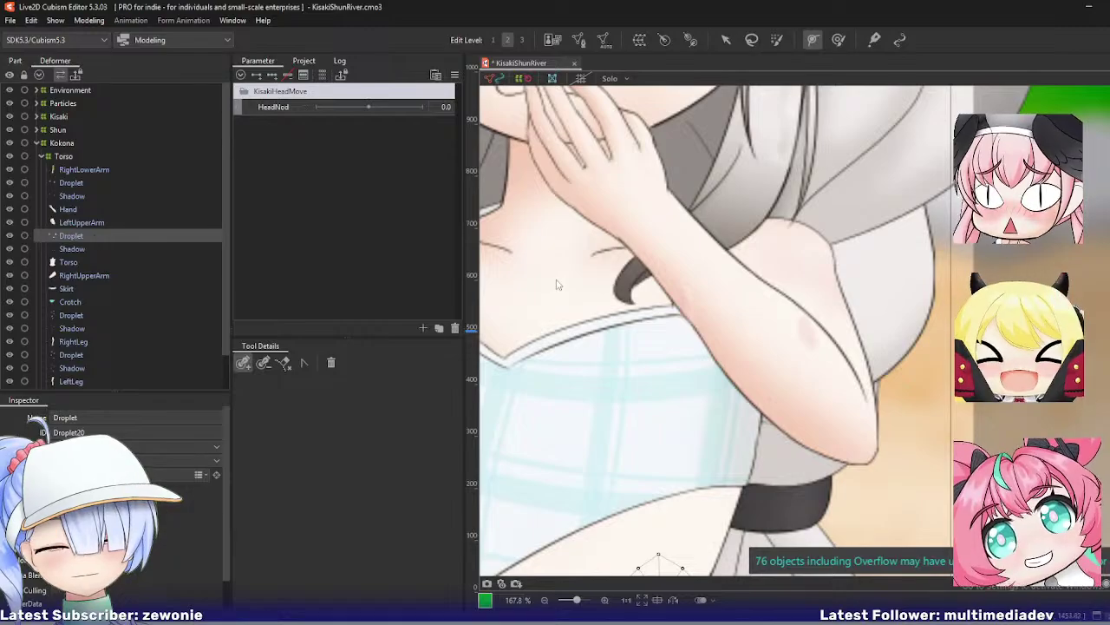
key(f)
key(ctrl+e)
key(Return)
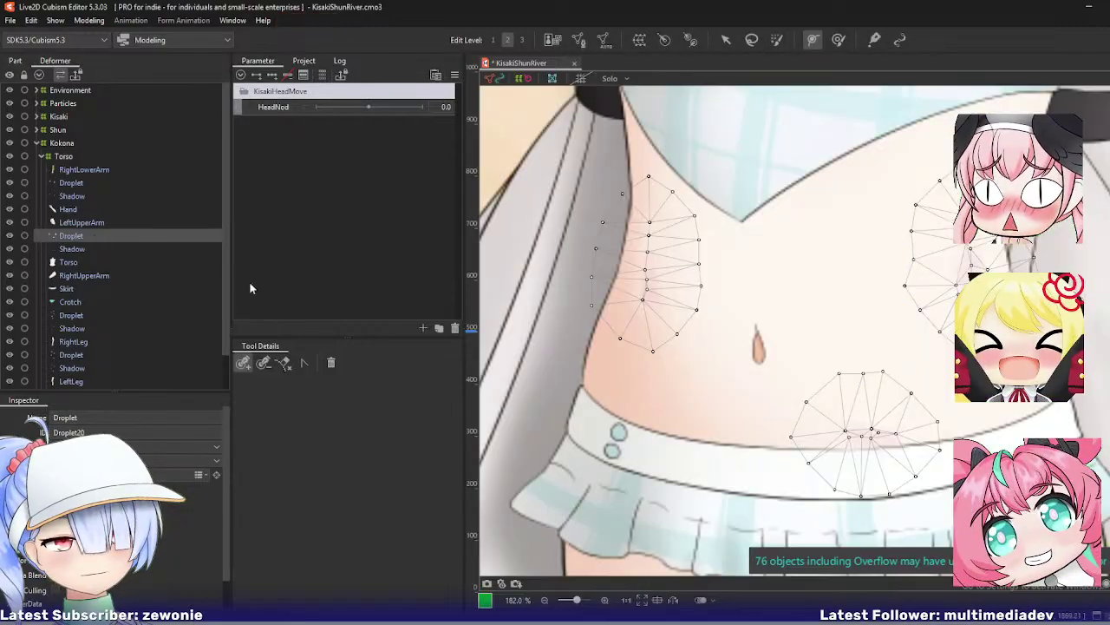
Step: Inspect the full mesh of Kokona's Torso object from the neck to the waistband
click(76, 262)
key(ctrl+e)
key(f)
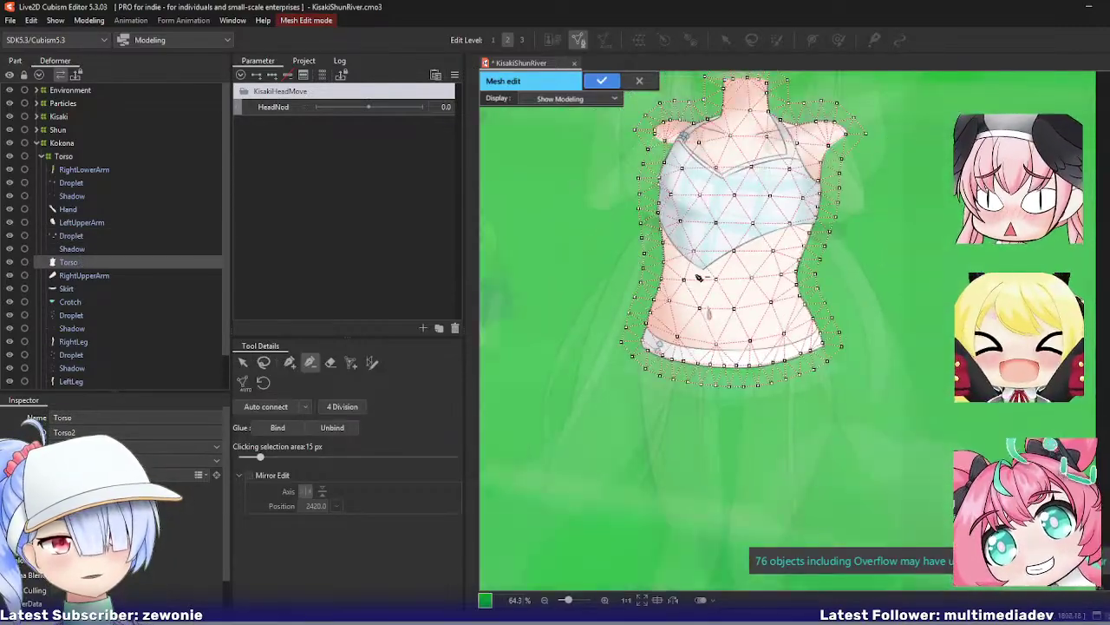
drag(699, 278, 674, 343)
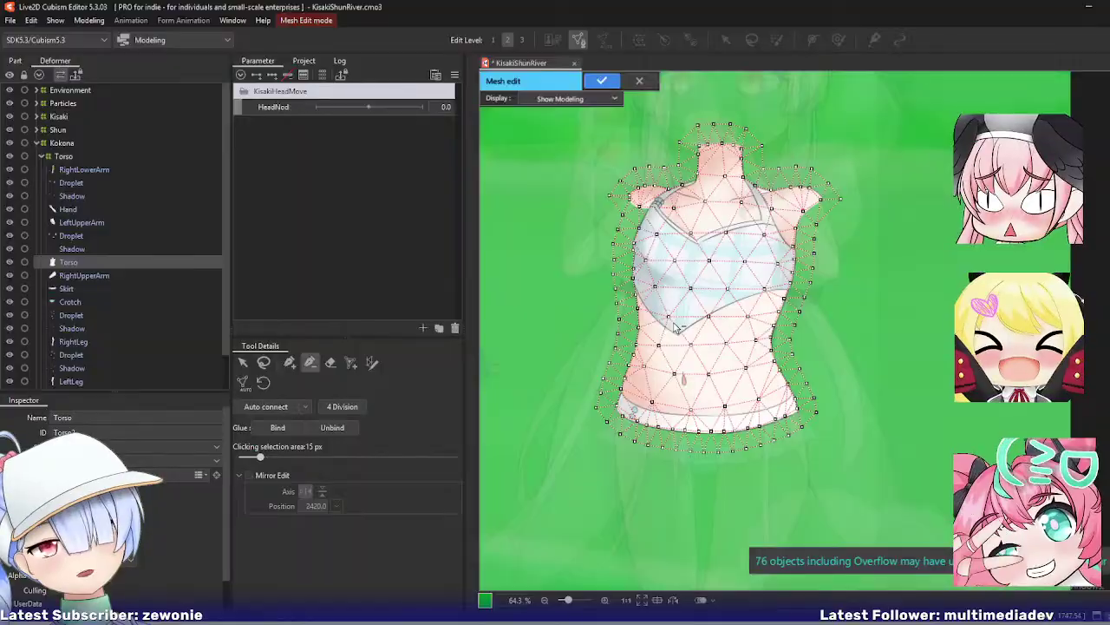
key(Return)
Step: Look over the RightUpperArm mesh in place and inspect the Skirt mesh in mesh editing
click(123, 277)
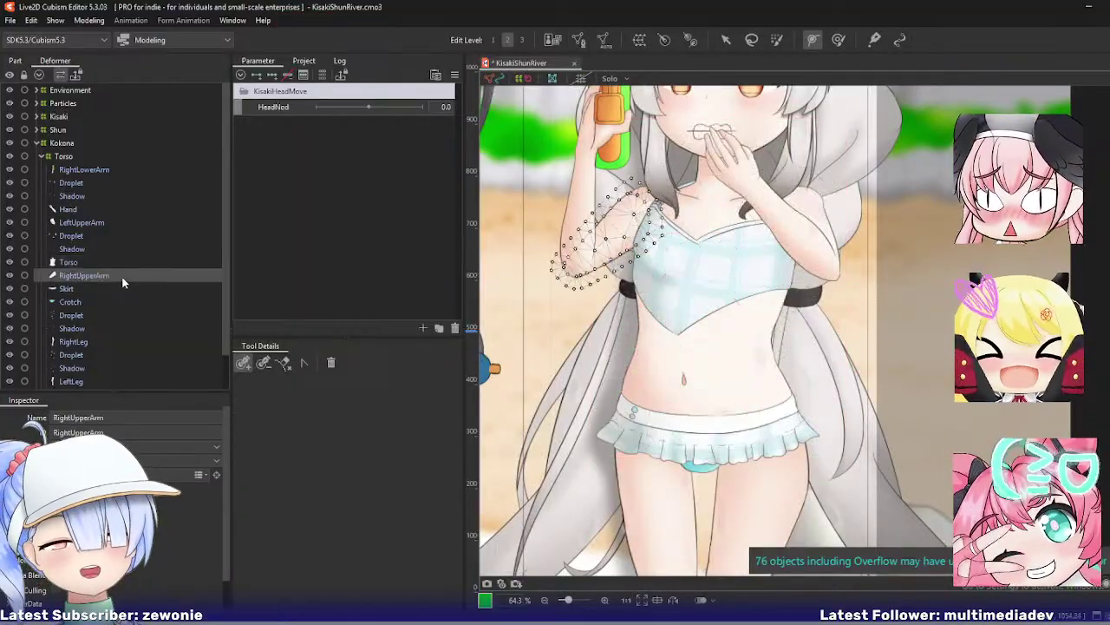
click(122, 289)
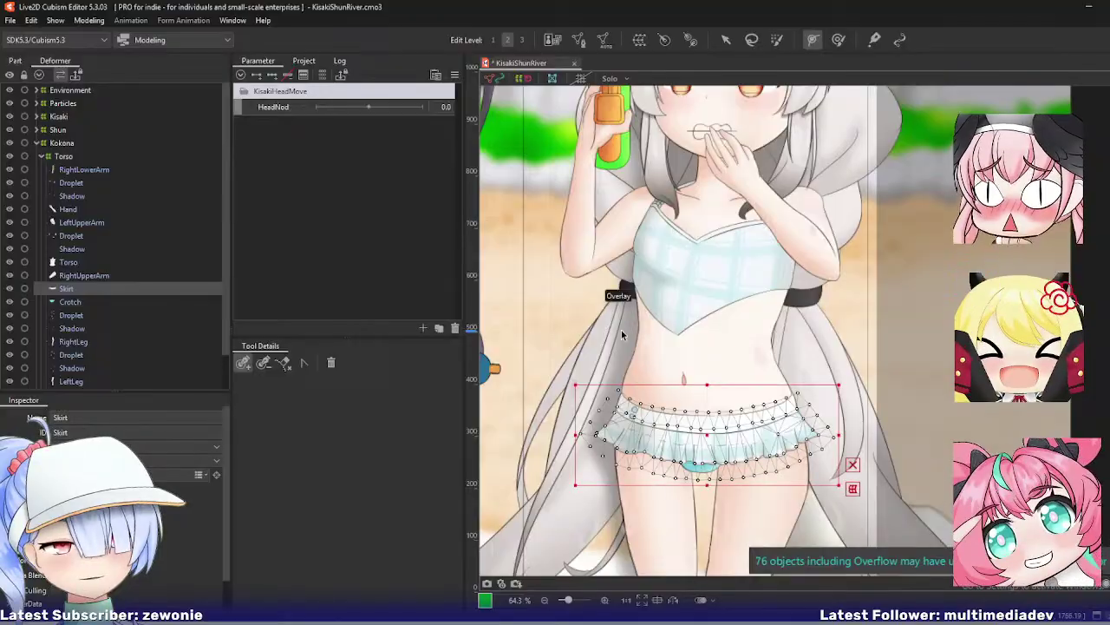
key(ctrl+e)
drag(649, 359, 657, 284)
key(Return)
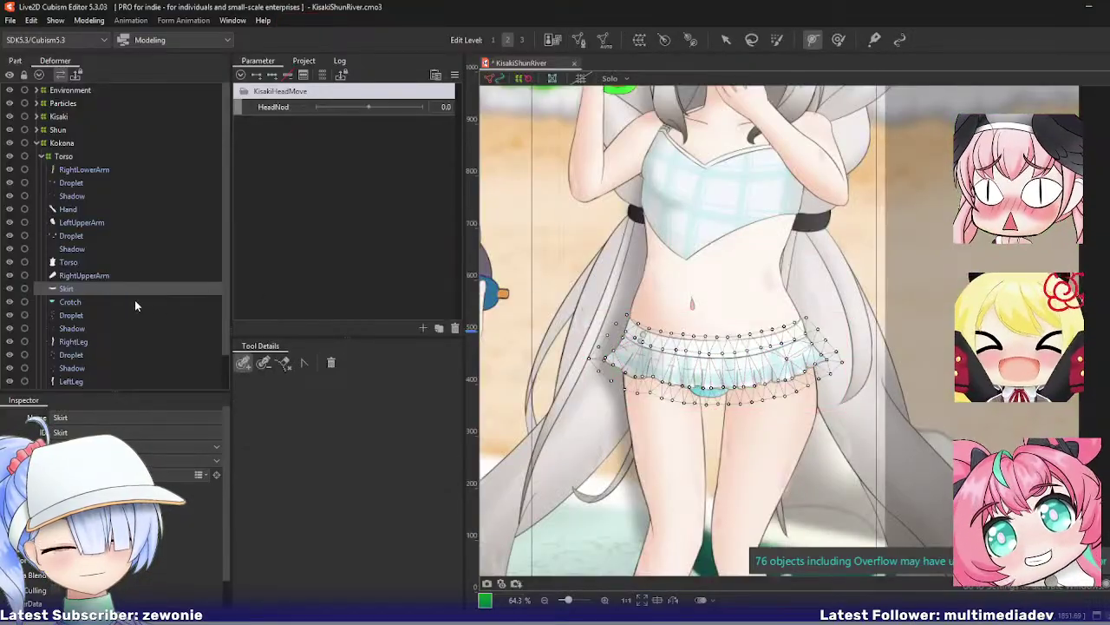
Step: Inspect the mesh of the blue swimsuit bottom part listed directly below Skirt
click(134, 301)
double_click(695, 338)
scroll(705, 356, up, 3)
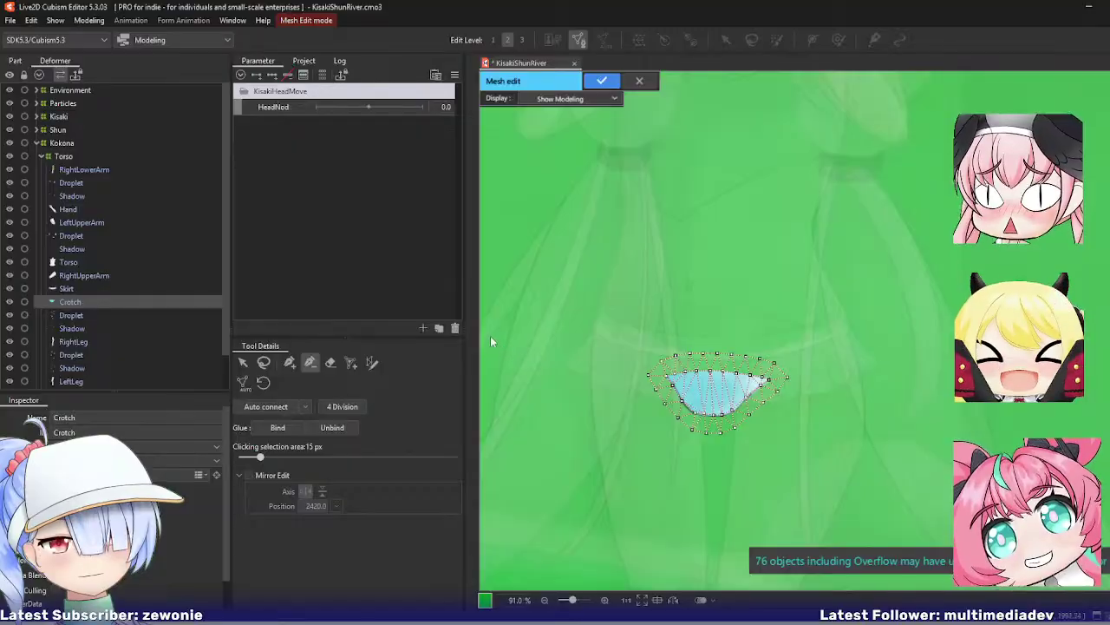
key(Return)
scroll(74, 321, down, 1)
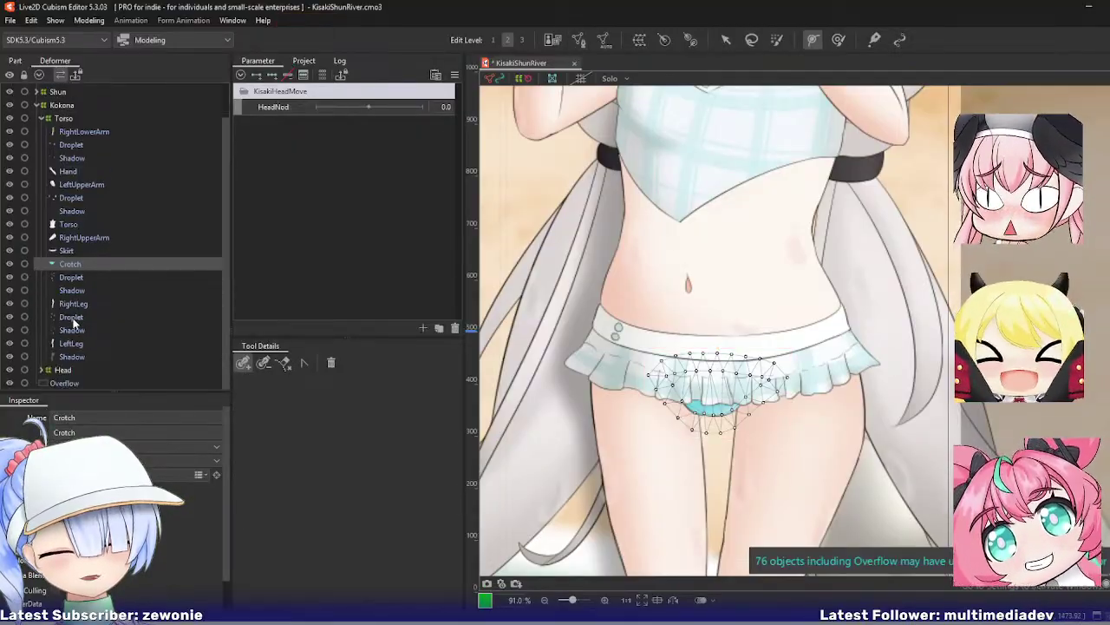
Step: Move the RightLeg mesh's outline vertex into the bend at the knee crease
click(84, 306)
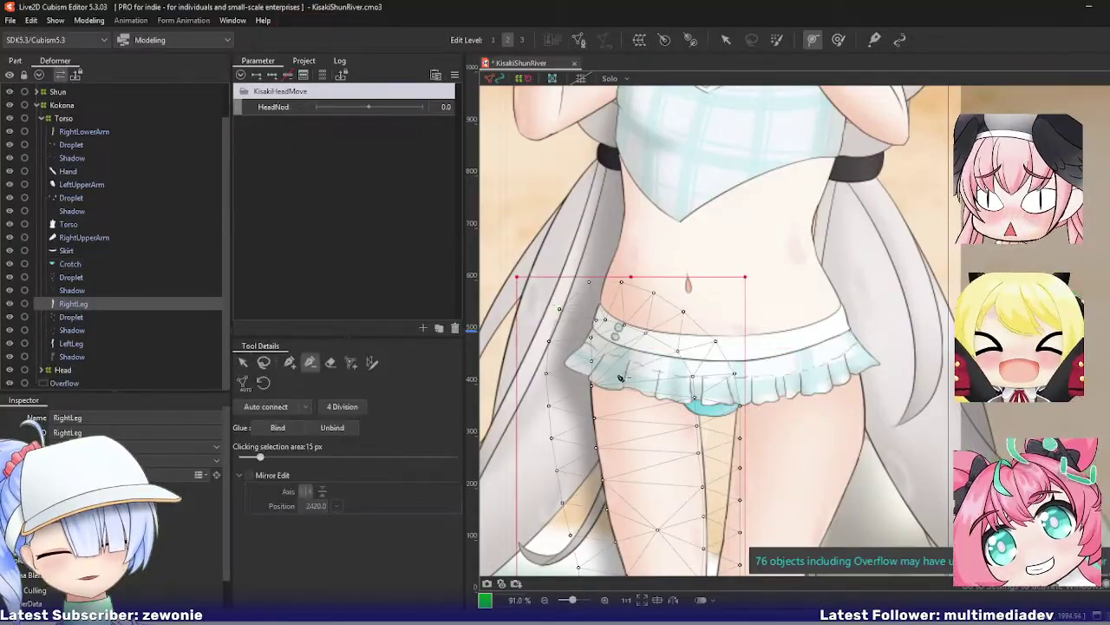
double_click(657, 491)
scroll(619, 317, down, 3)
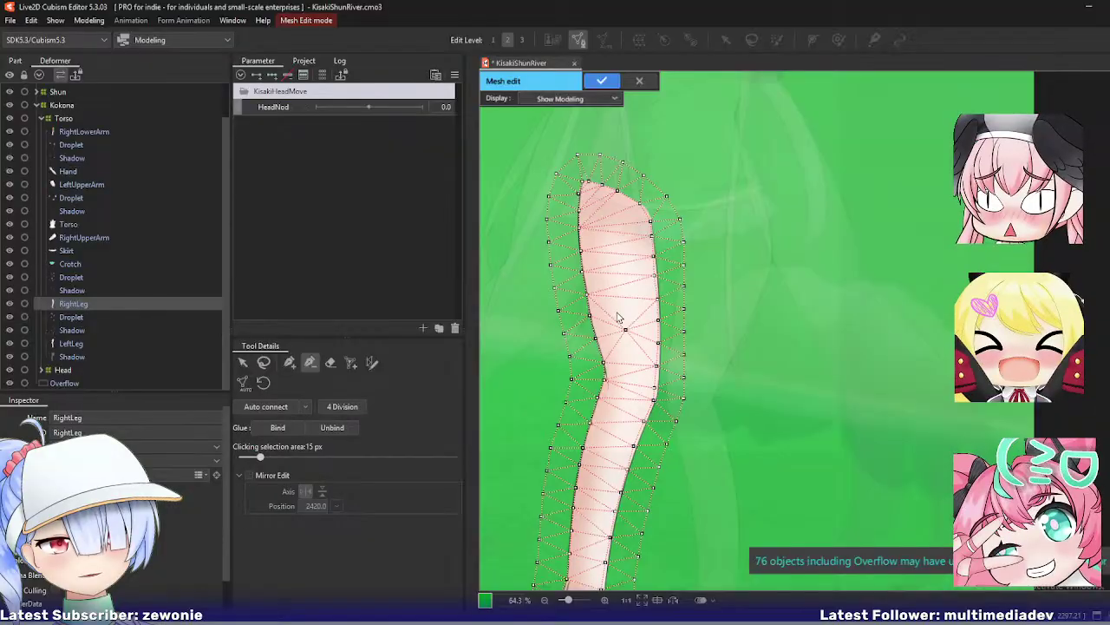
scroll(619, 318, up, 3)
click(602, 405)
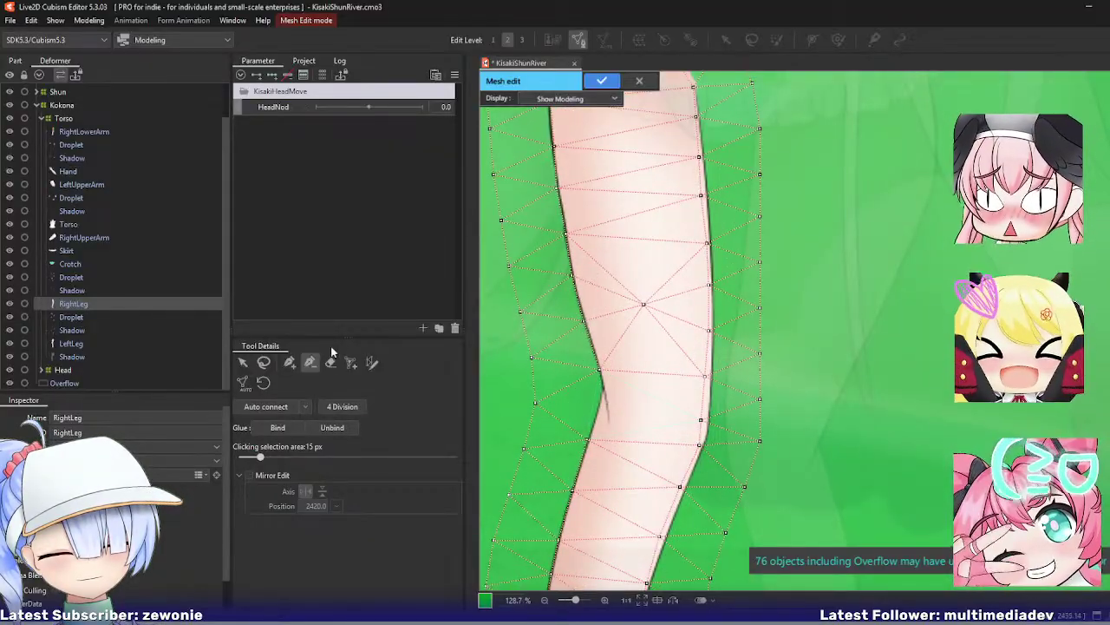
drag(600, 370, 605, 387)
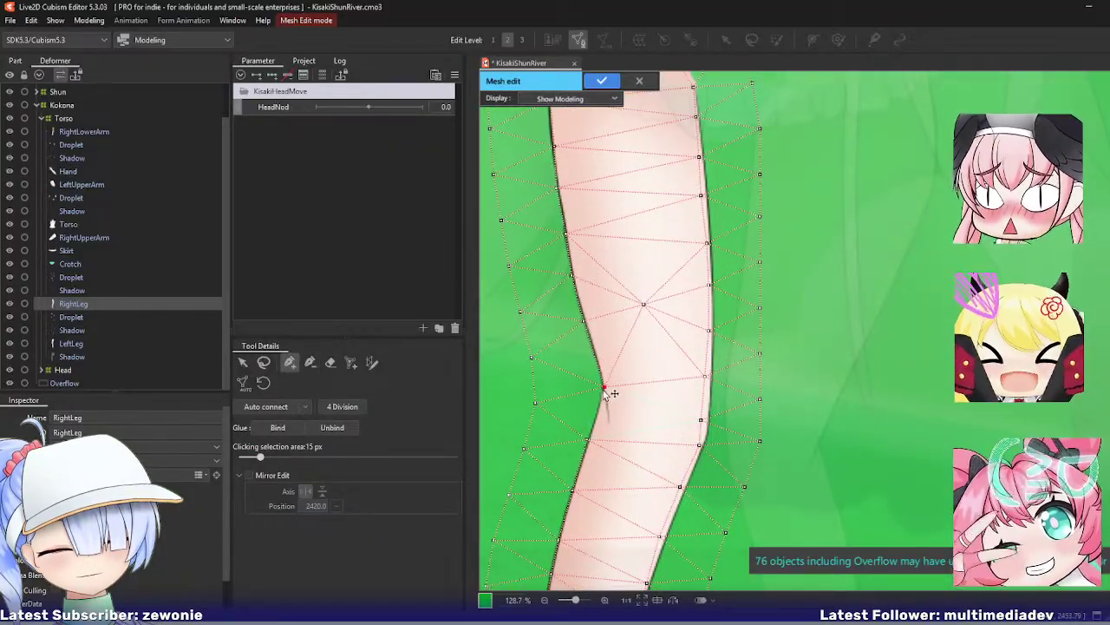
Step: Align the RightLeg mesh's vertices with the leg outline on the side opposite the knee crease and apply the mesh
scroll(633, 425, down, 1)
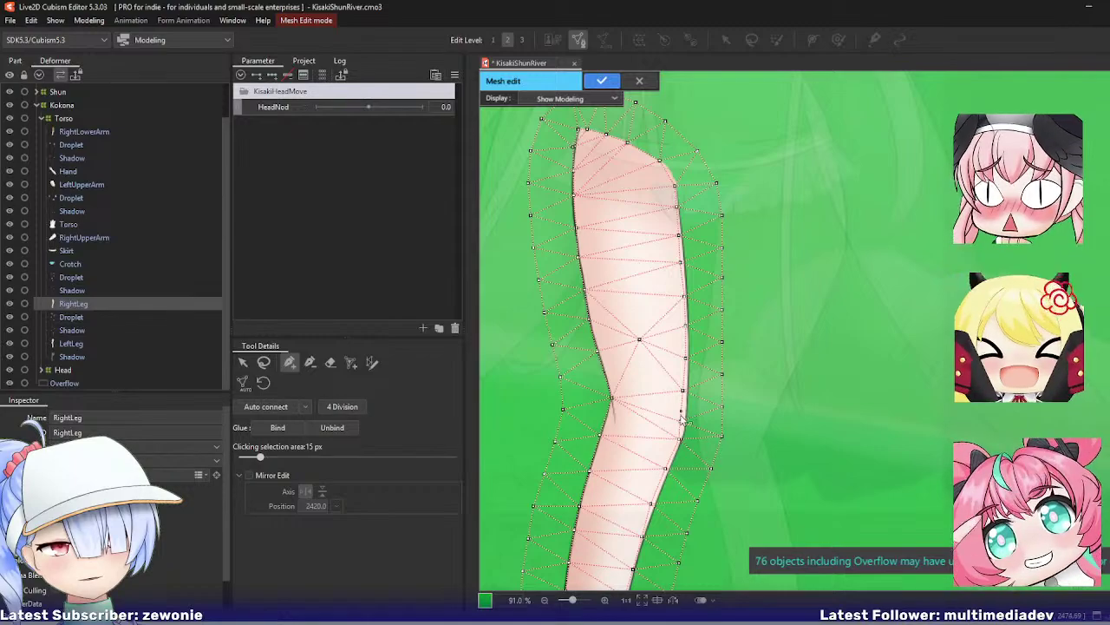
drag(680, 440, 683, 439)
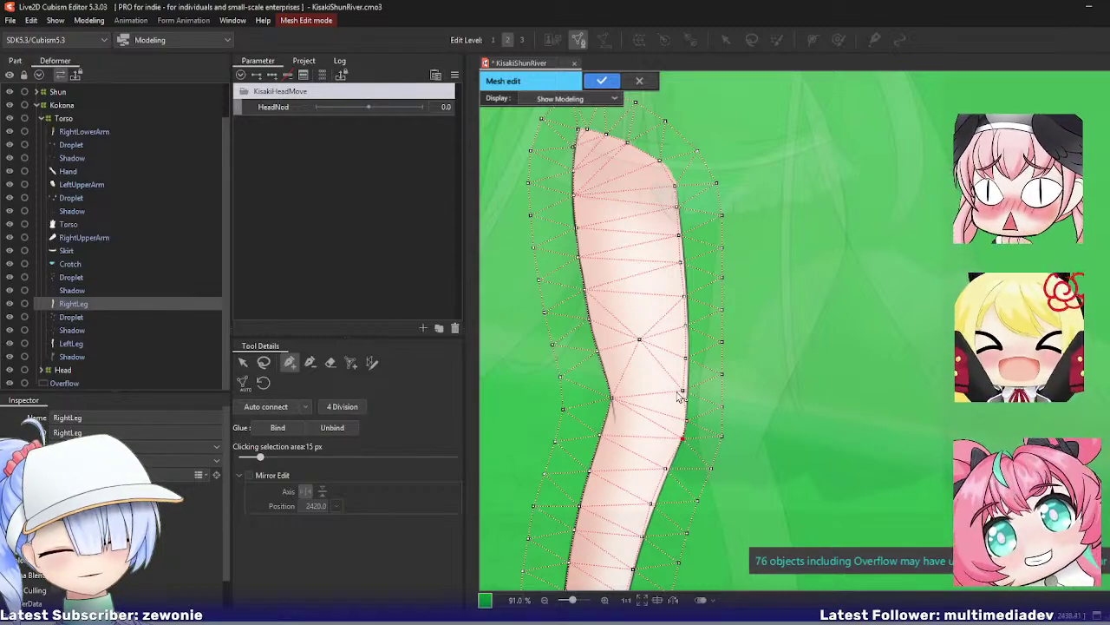
drag(682, 391, 676, 332)
scroll(681, 347, down, 4)
drag(685, 294, 687, 298)
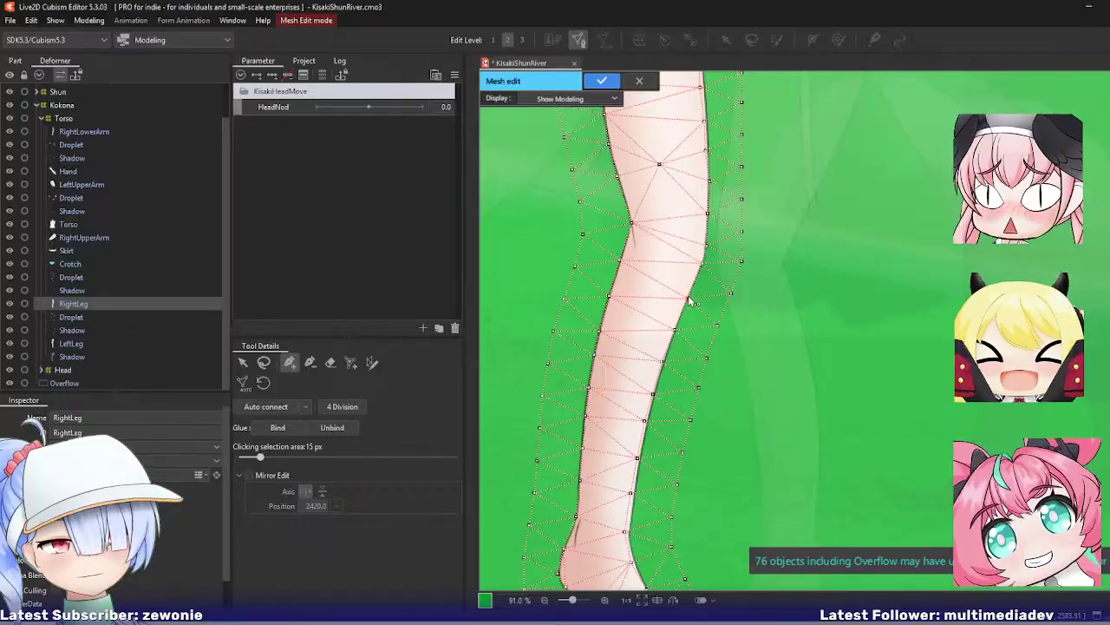
scroll(646, 445, down, 2)
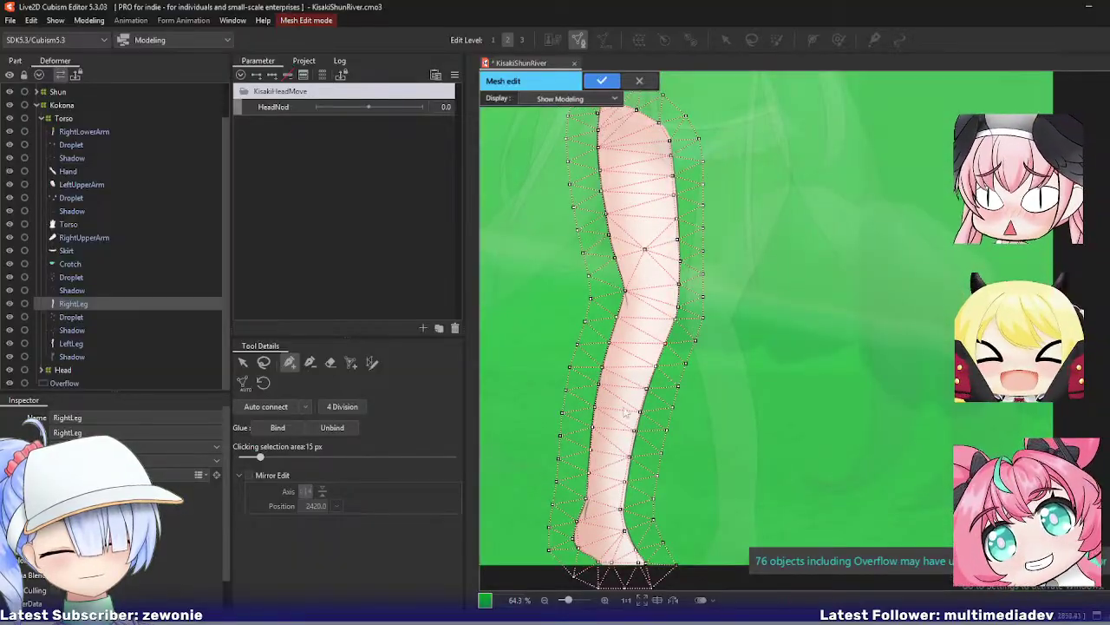
key(Return)
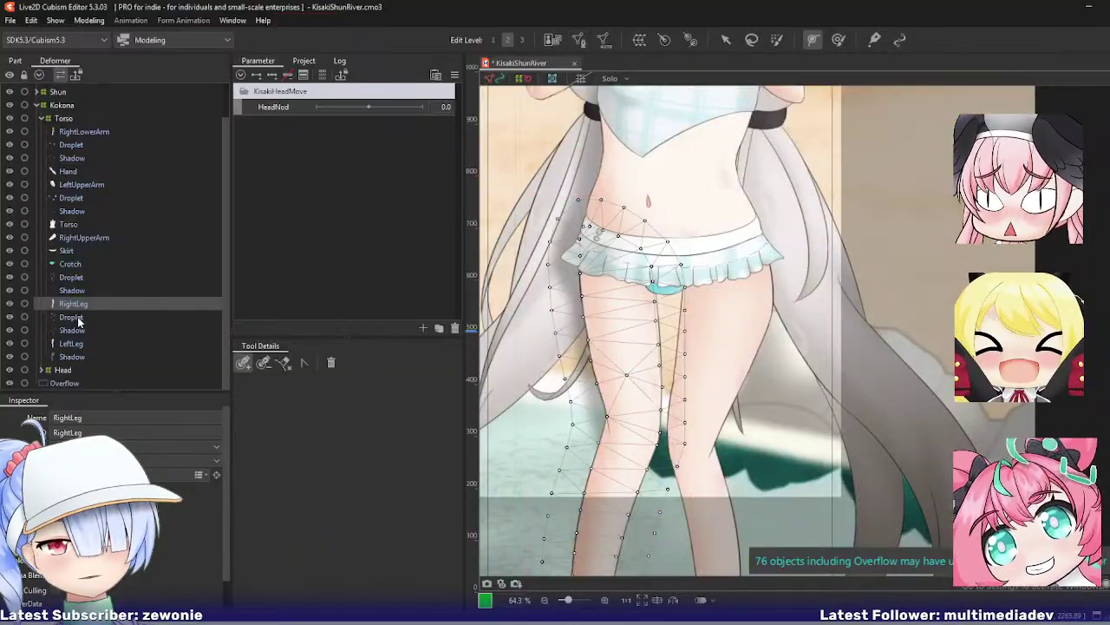
Step: Adjust the LeftLeg mesh's outline vertices along the thigh and calf to follow the leg's edge
click(73, 343)
key(ctrl+e)
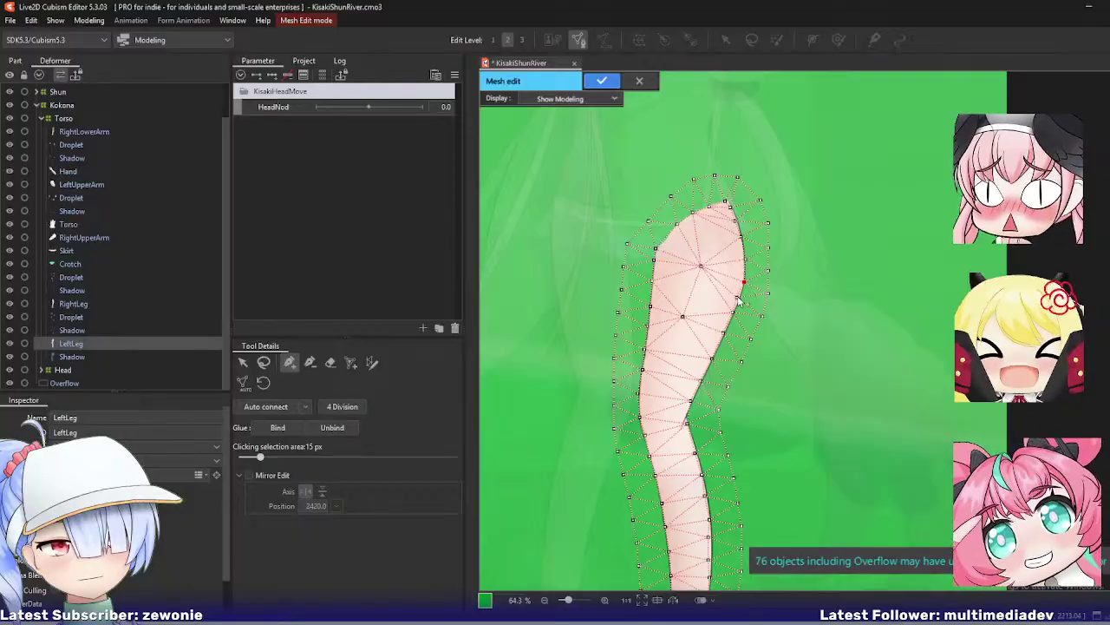
drag(681, 393, 670, 310)
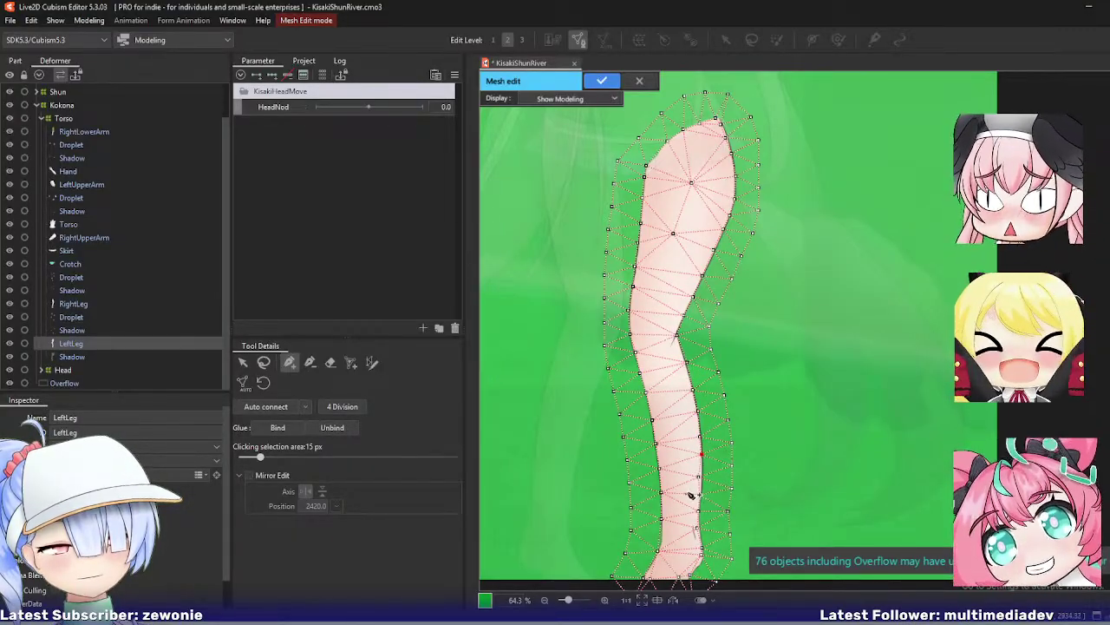
Step: Fit the LeftLeg mesh's vertices to the ankle and heel outline and apply the mesh
scroll(692, 494, up, 5)
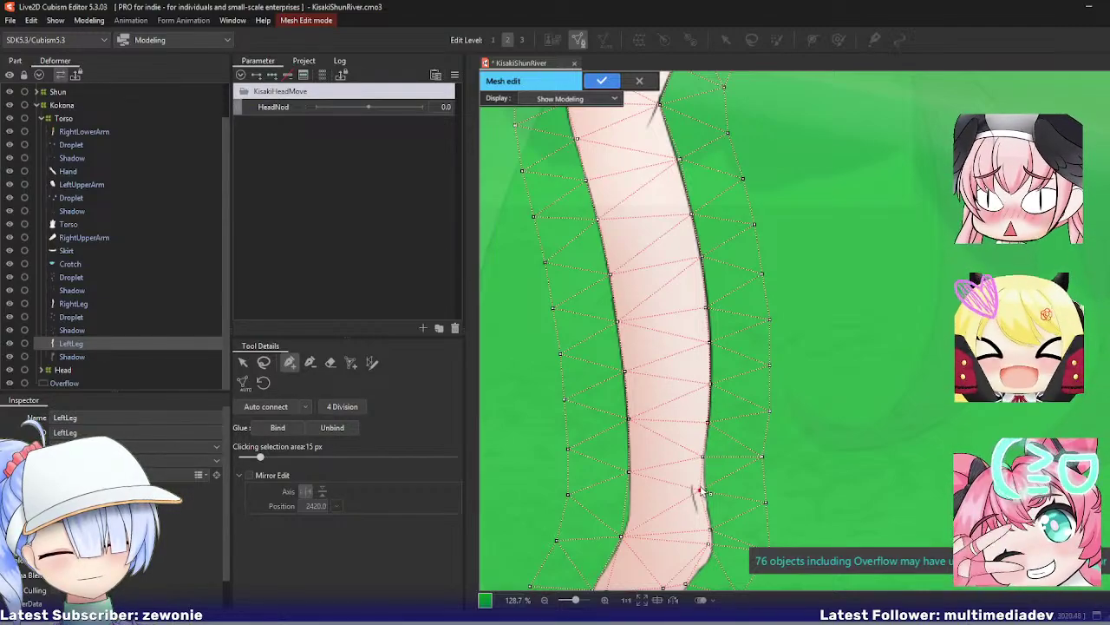
drag(699, 490, 679, 355)
drag(709, 431, 689, 466)
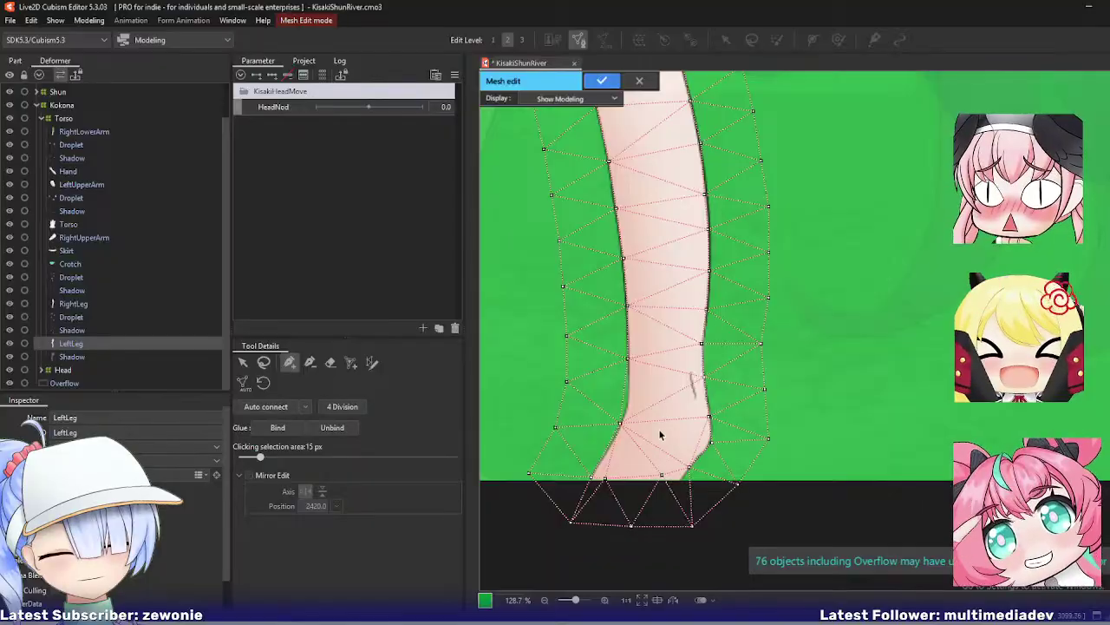
key(ctrl+e)
scroll(661, 412, down, 5)
drag(621, 336, 620, 352)
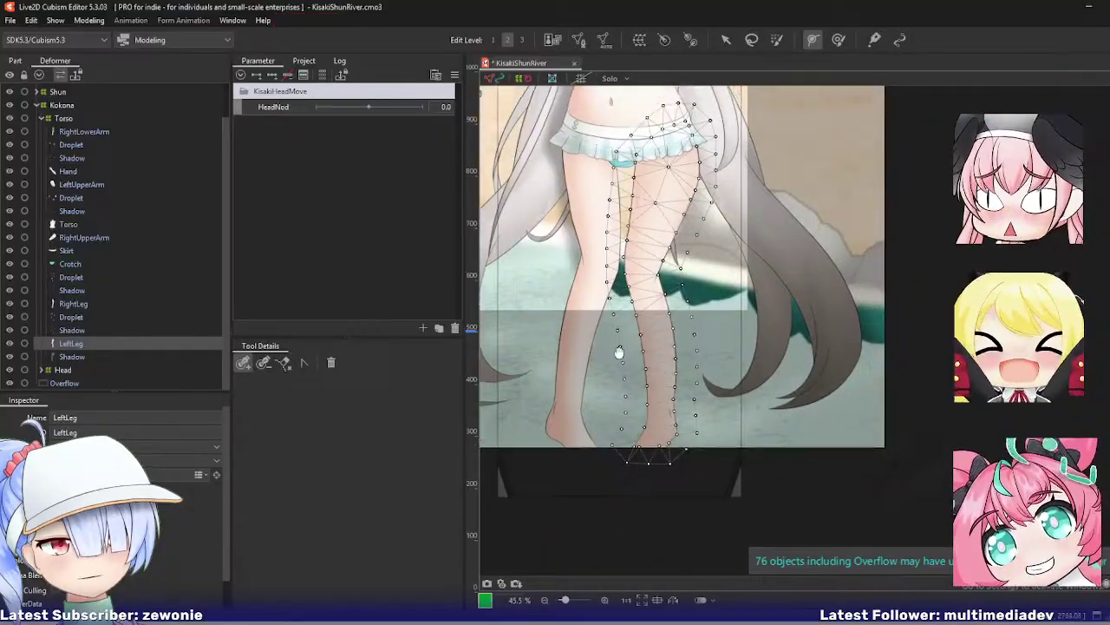
Step: Clean up surplus vertices in the mesh of the Shadow object listed below LeftLeg and apply the mesh
click(68, 358)
scroll(541, 336, up, 2)
key(ctrl+e)
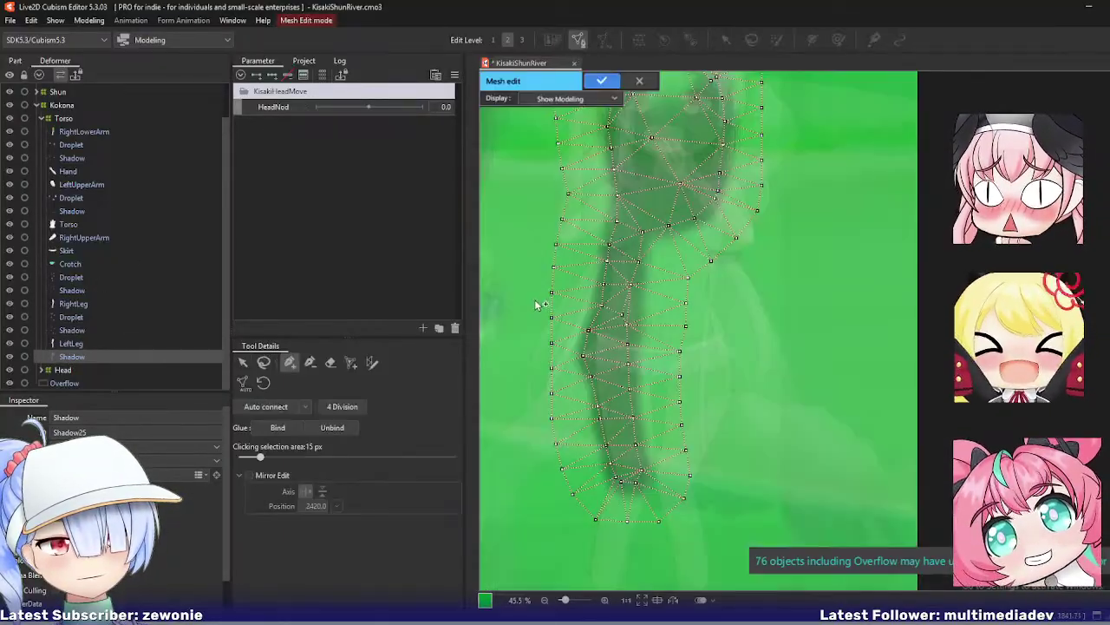
click(317, 363)
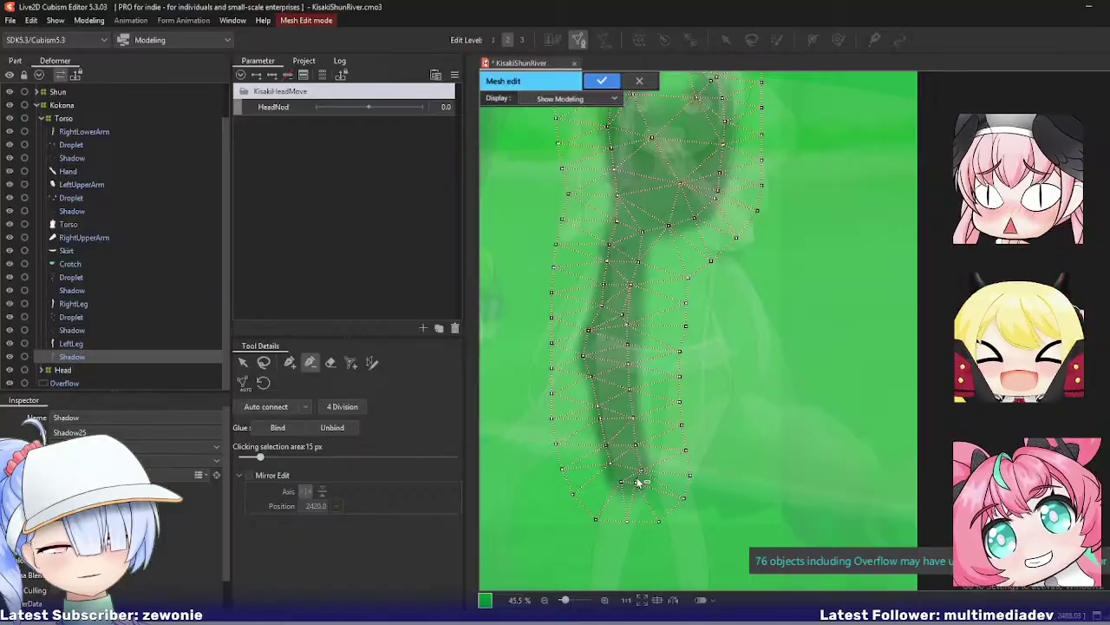
scroll(669, 326, up, 2)
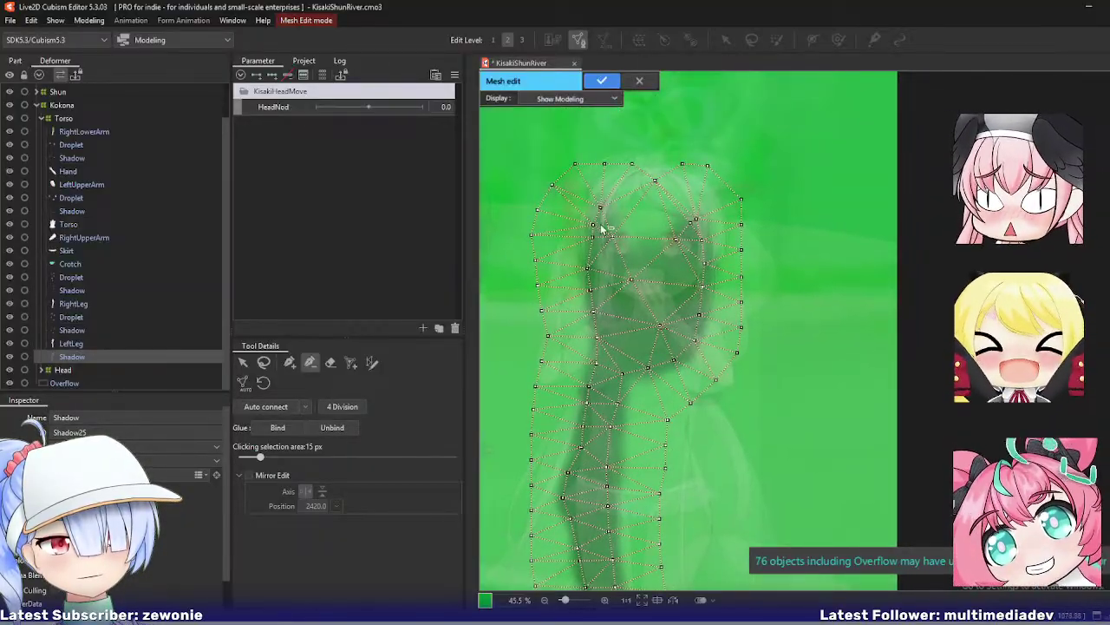
key(Return)
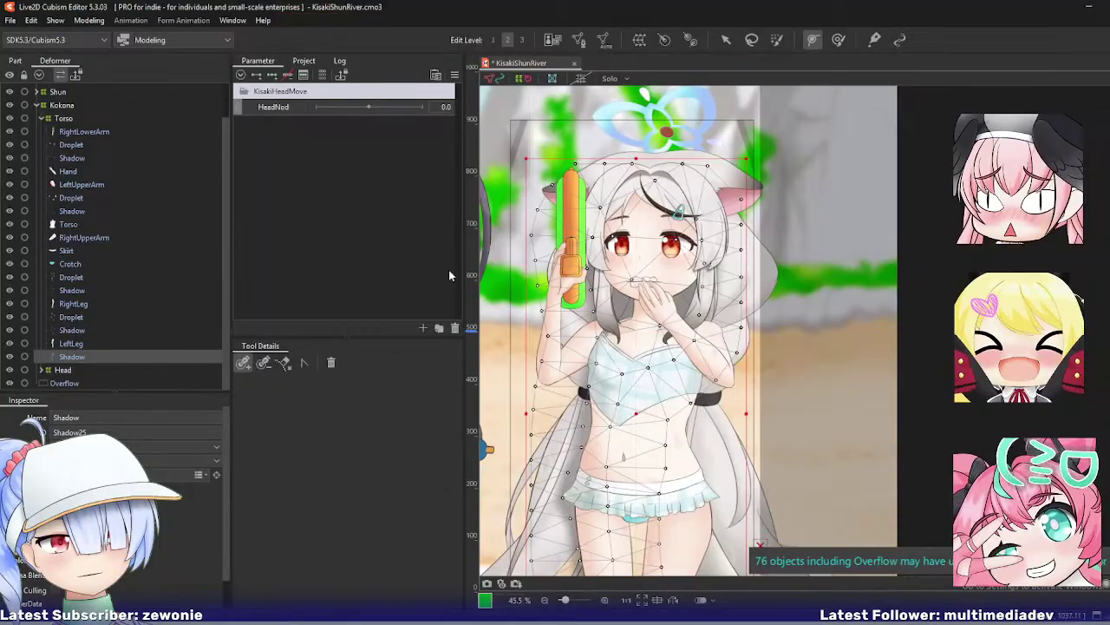
scroll(41, 368, up, 1)
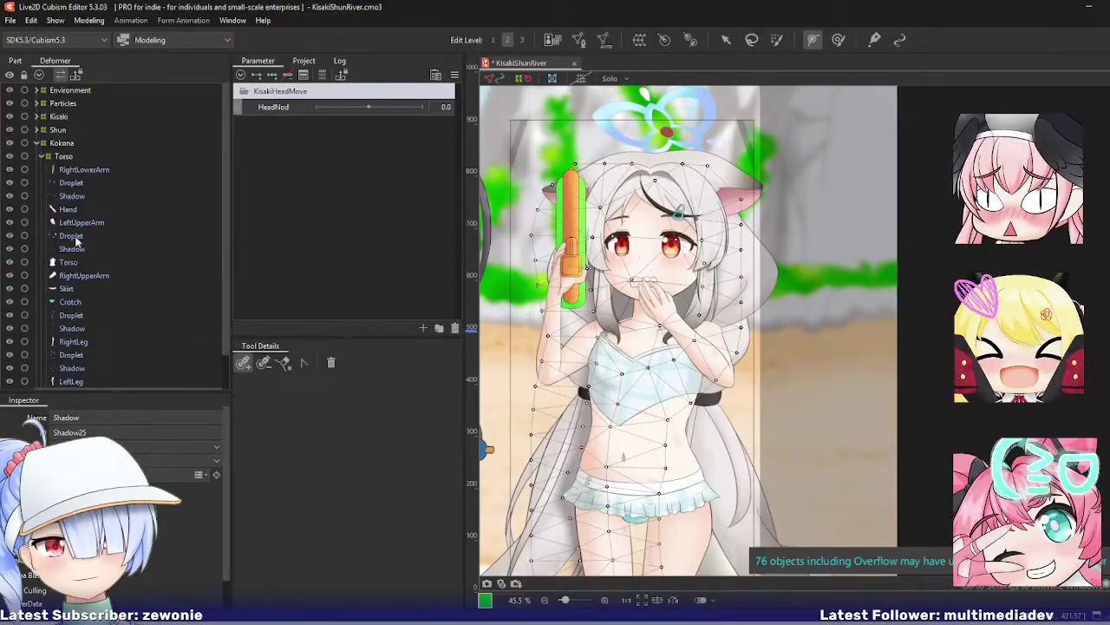
Step: Collapse the Torso group, expand Kokona's Head group, and fit the HairPin mesh's inner vertices to the pin's slanted long edge and tip
click(41, 156)
click(41, 169)
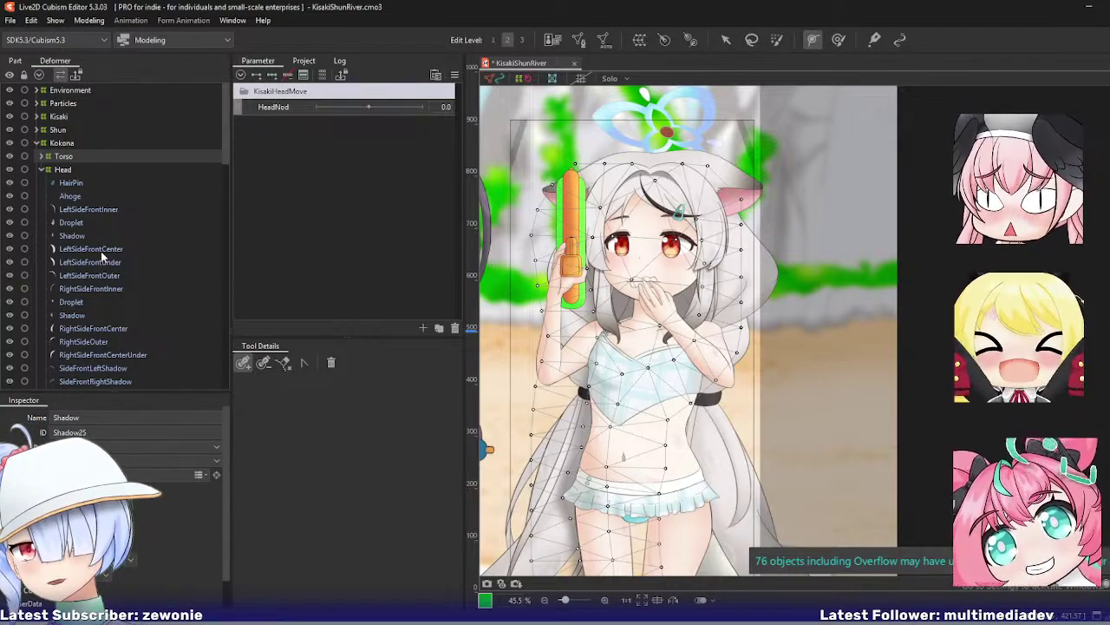
click(76, 183)
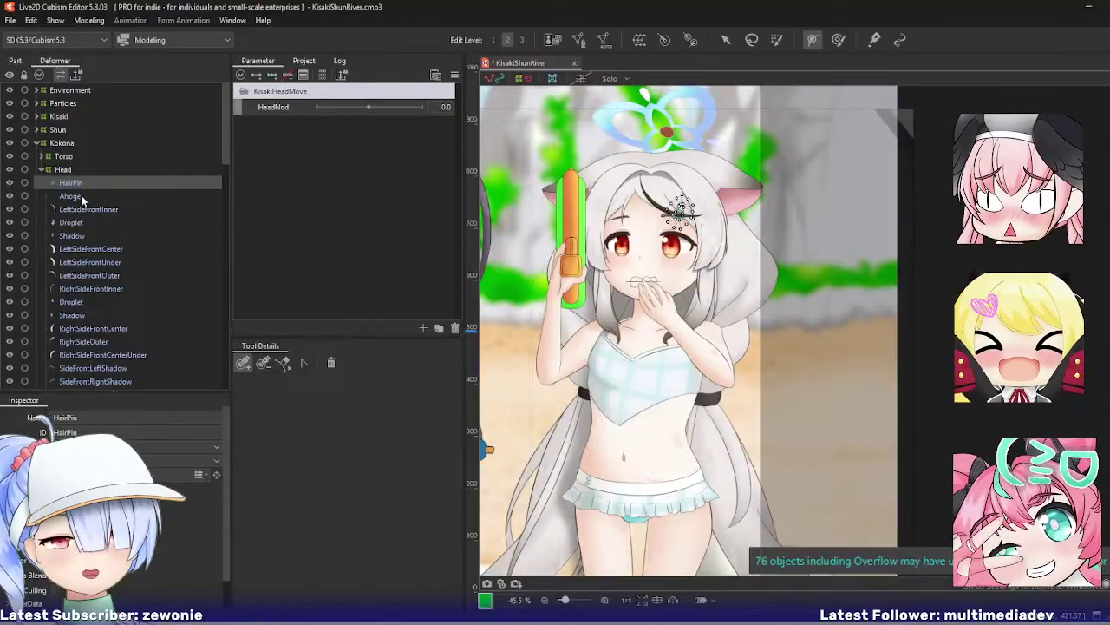
key(ctrl+e)
scroll(717, 192, up, 5)
scroll(668, 186, up, 5)
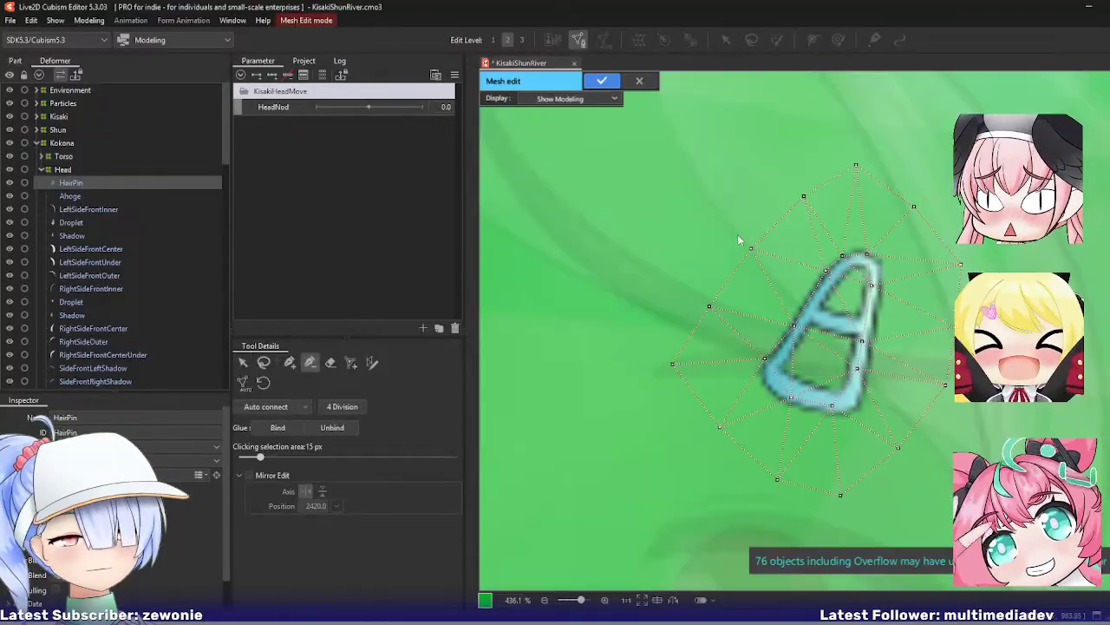
drag(738, 240, 621, 172)
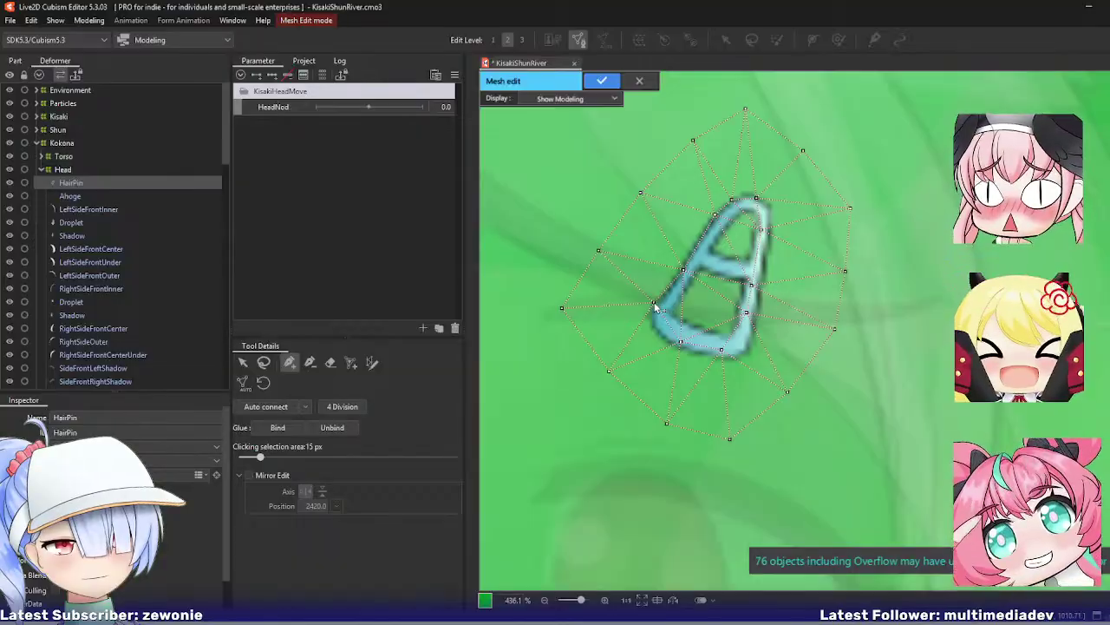
drag(654, 302, 652, 313)
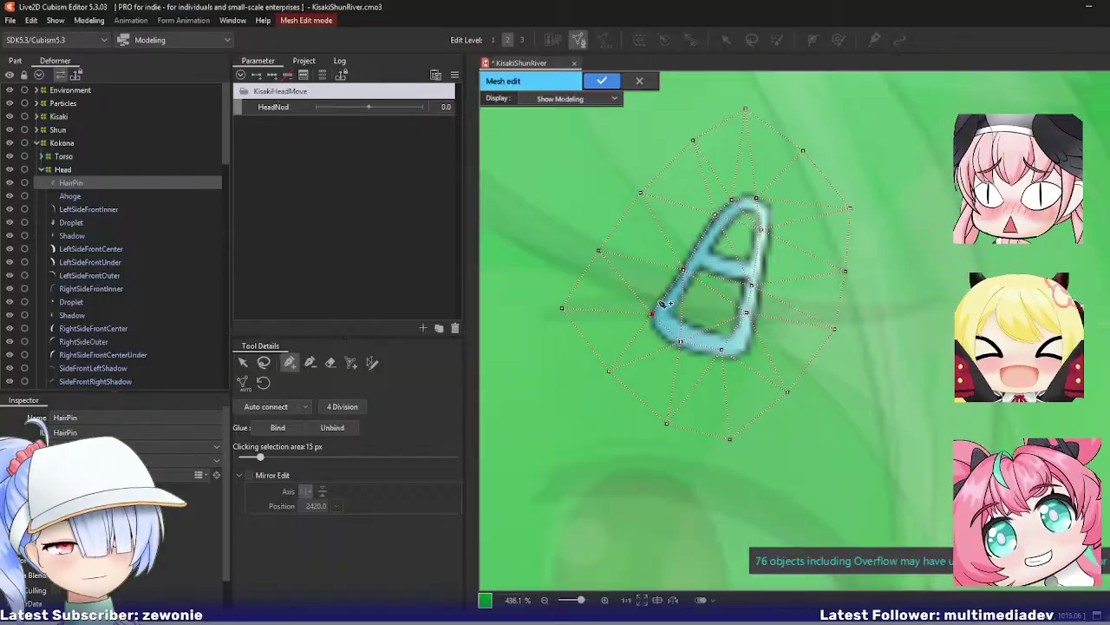
click(705, 228)
click(770, 229)
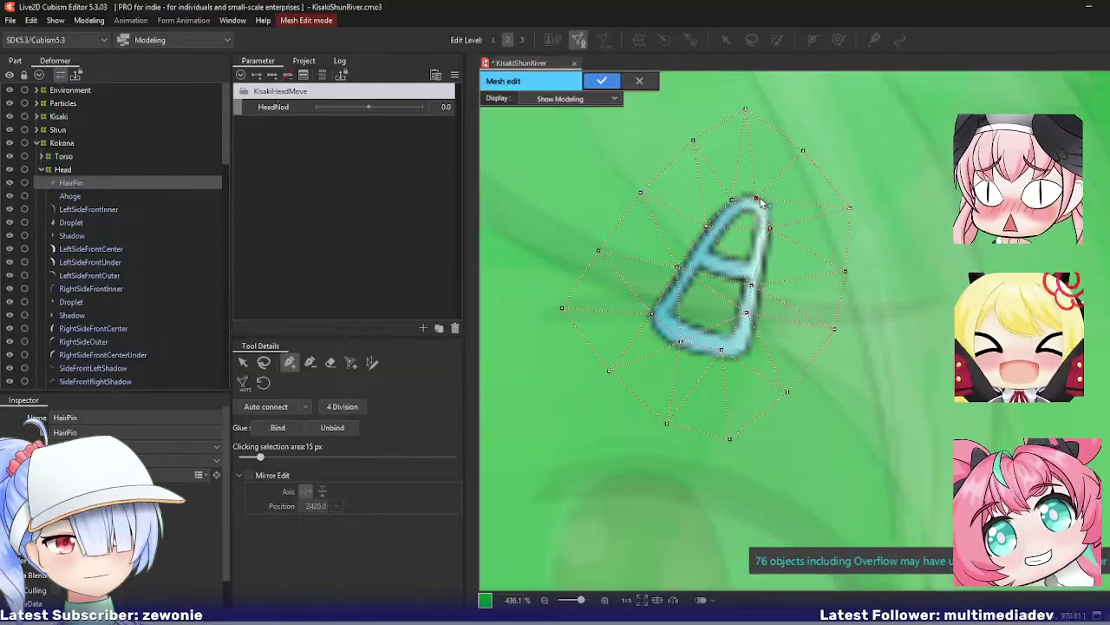
Step: Fit the HairPin mesh's inner vertices to the pin's straighter long edge and wide base, and apply the mesh
click(765, 269)
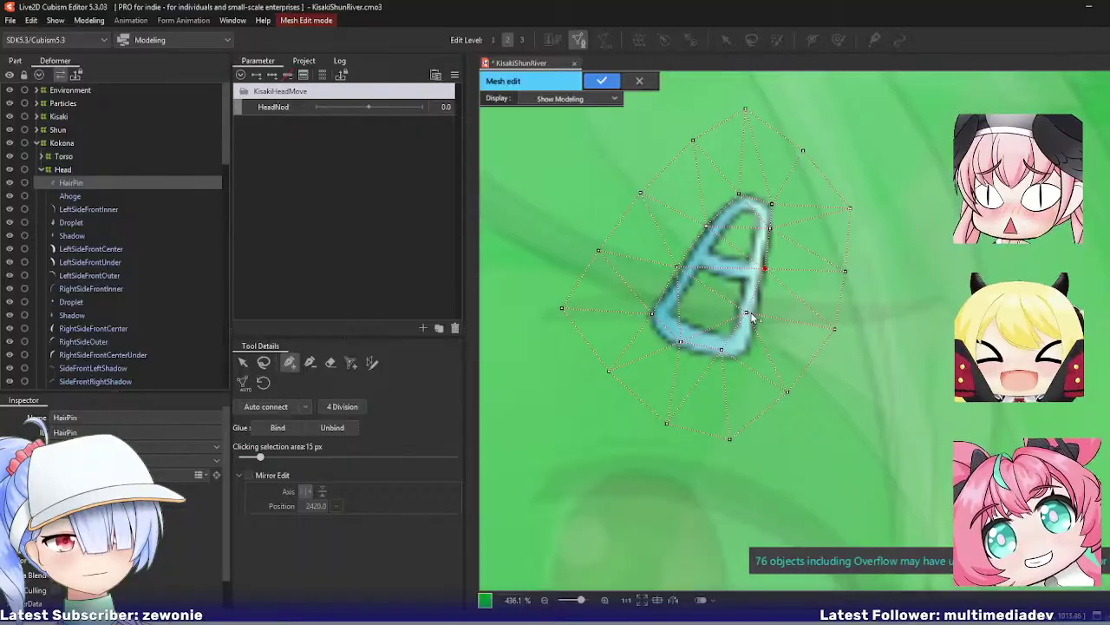
click(759, 307)
click(749, 349)
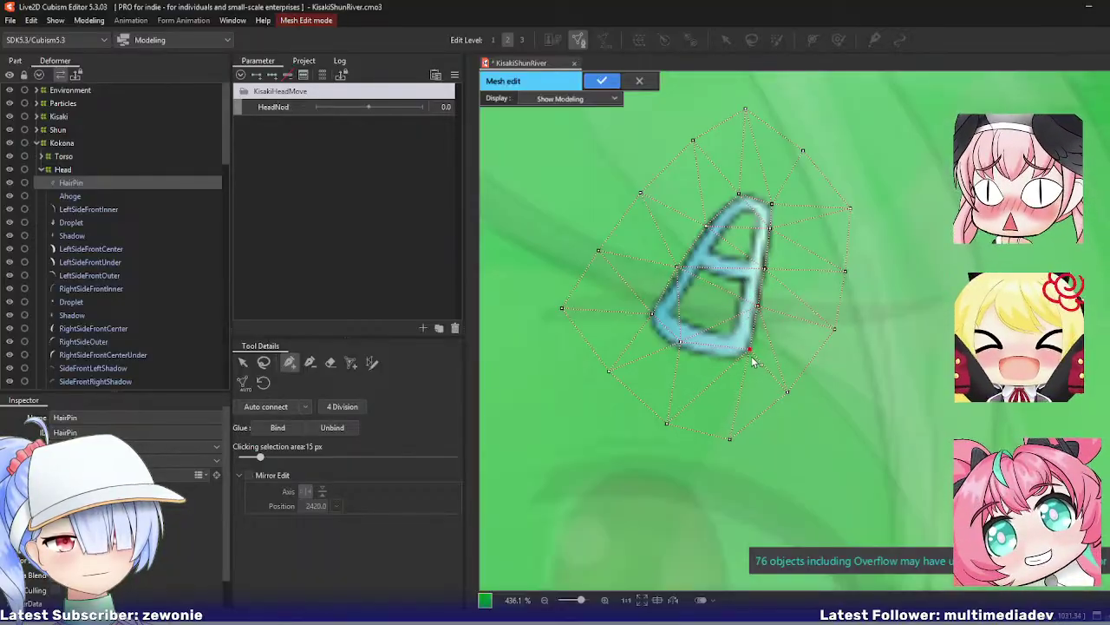
click(687, 351)
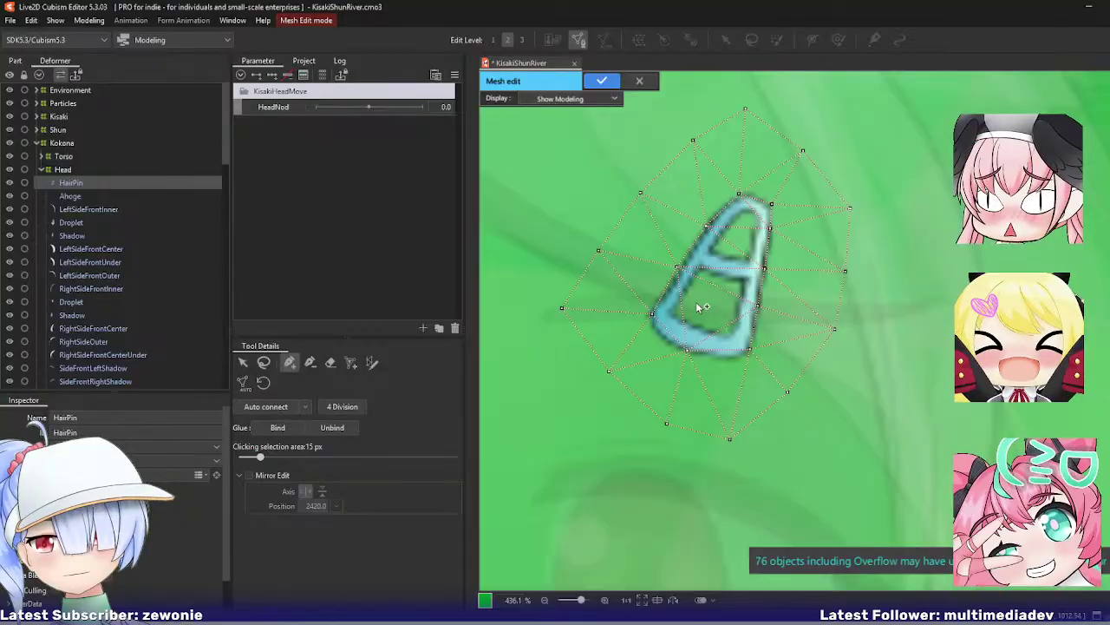
key(Return)
Step: Check how the Ahoge mesh follows the dark curved strand in mesh editing and close it
click(89, 196)
scroll(702, 280, down, 2)
double_click(703, 280)
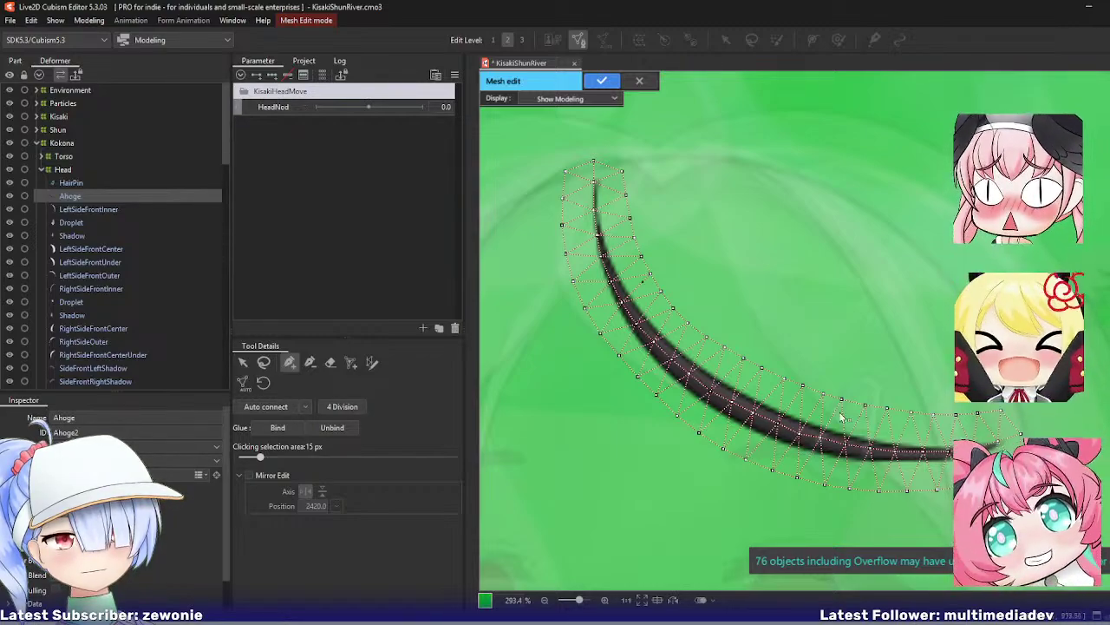
key(Return)
Step: Check how the LeftSideFrontInner mesh follows the hair strand's outline in mesh editing and close it
click(109, 209)
scroll(738, 292, down, 3)
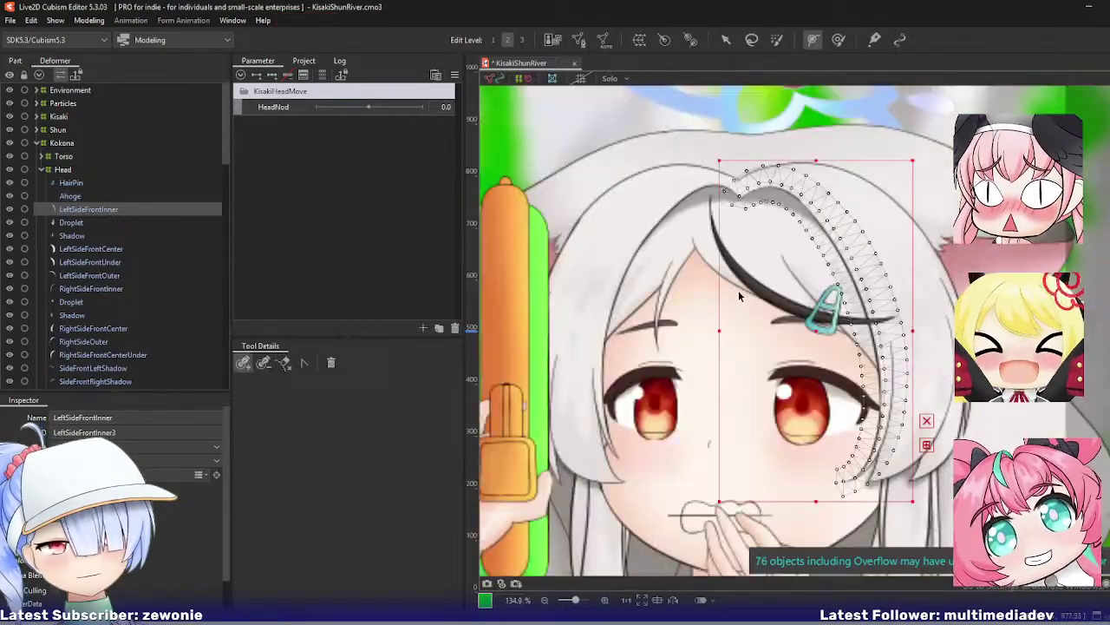
key(ctrl+e)
drag(764, 341, 691, 346)
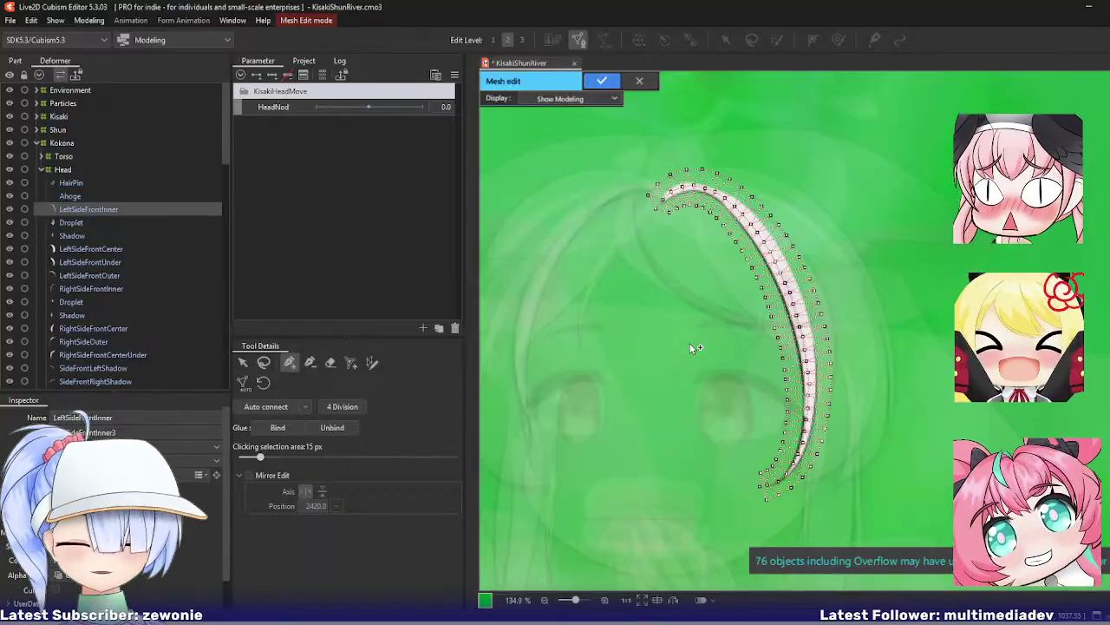
key(Return)
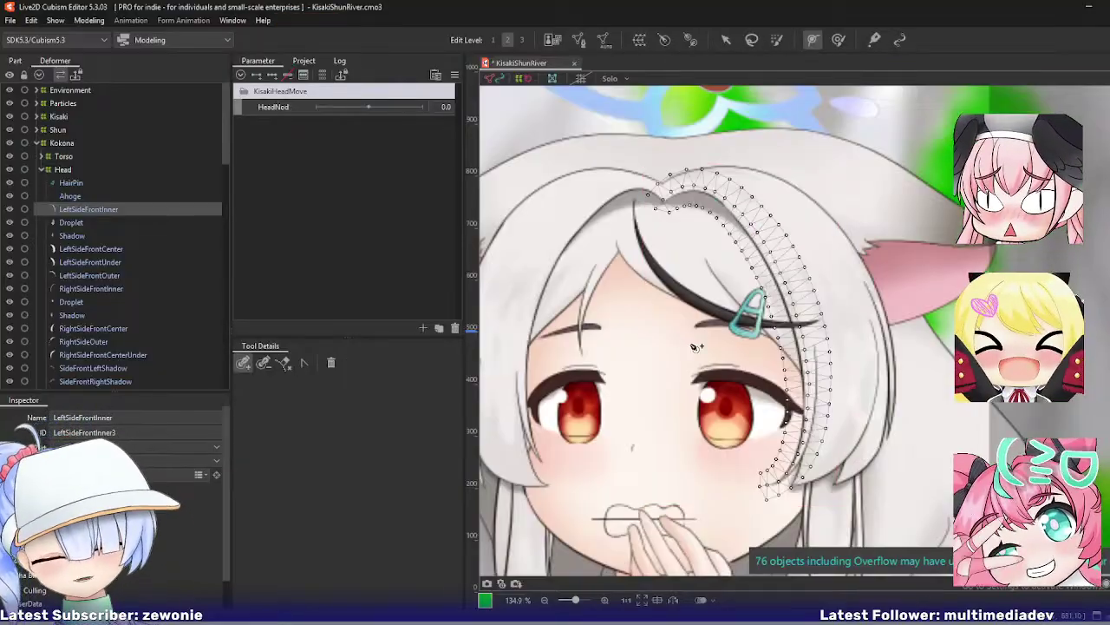
Step: Delete the surplus vertices along the central column of the mesh of the Droplet listed below LeftSideFrontInner
click(73, 222)
drag(833, 434, 757, 396)
key(ctrl+e)
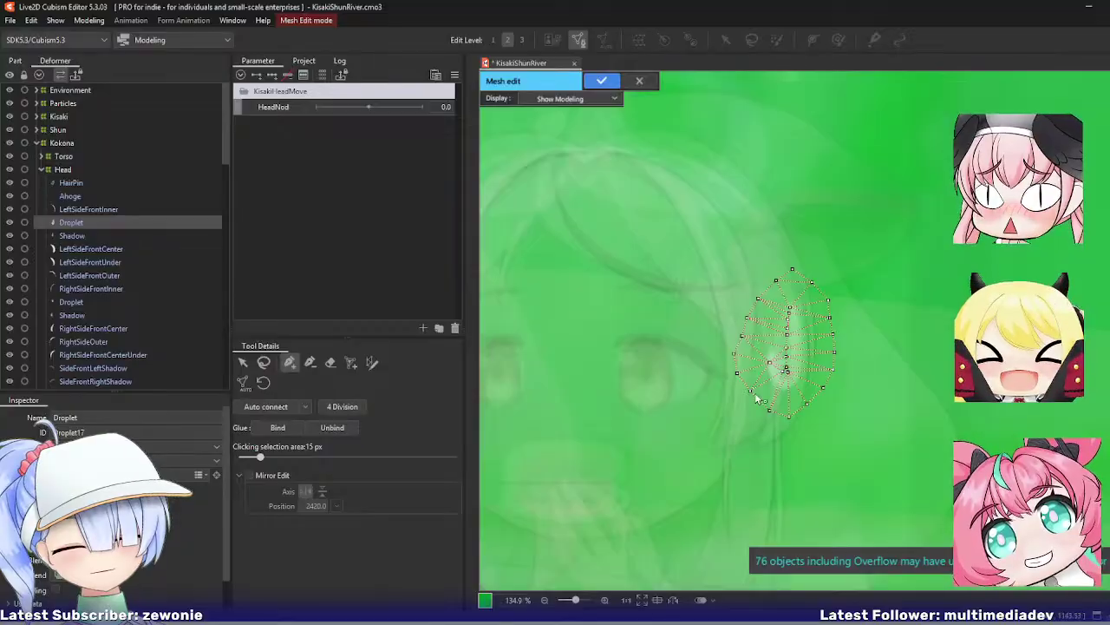
scroll(806, 371, up, 3)
click(311, 364)
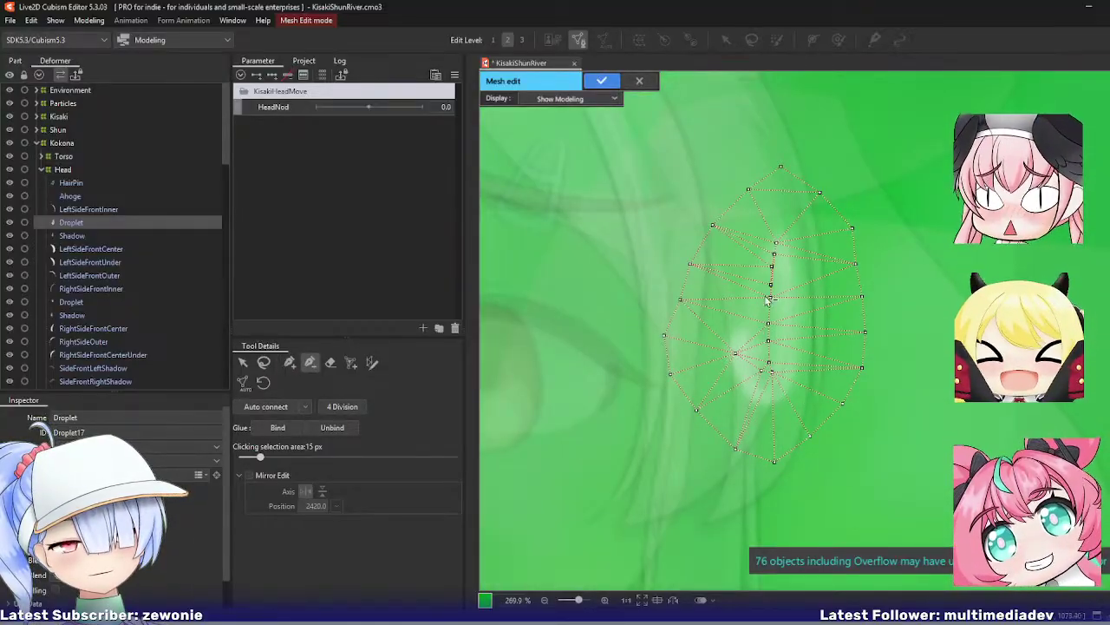
click(774, 255)
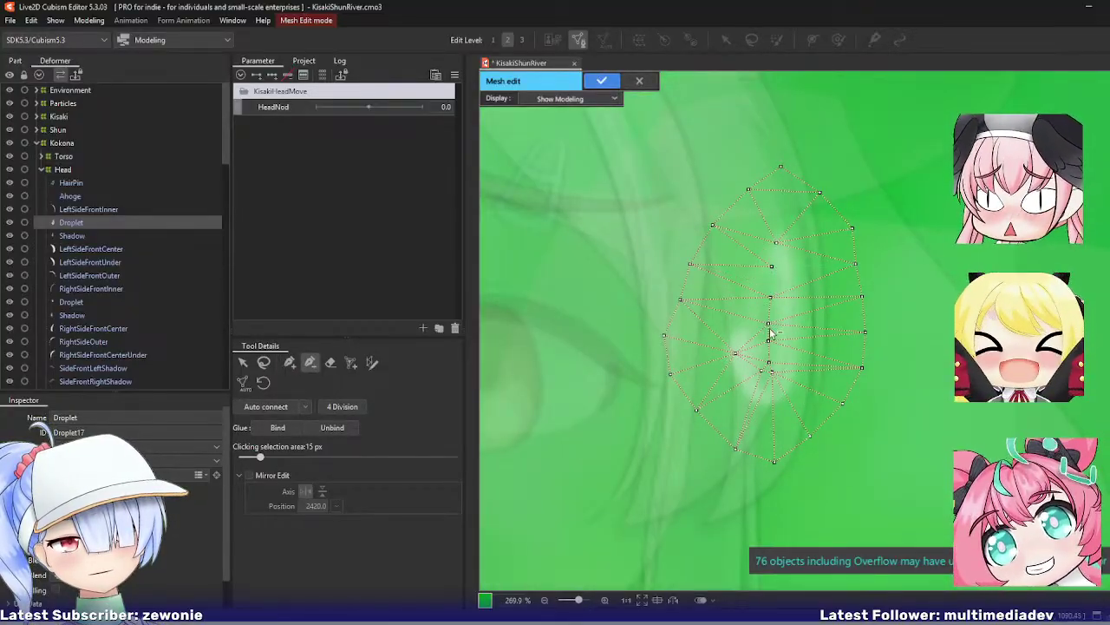
Step: Move the Droplet mesh's remaining inner vertices out to the droplet's curved edge and base, and apply the mesh
drag(765, 364, 781, 387)
click(289, 362)
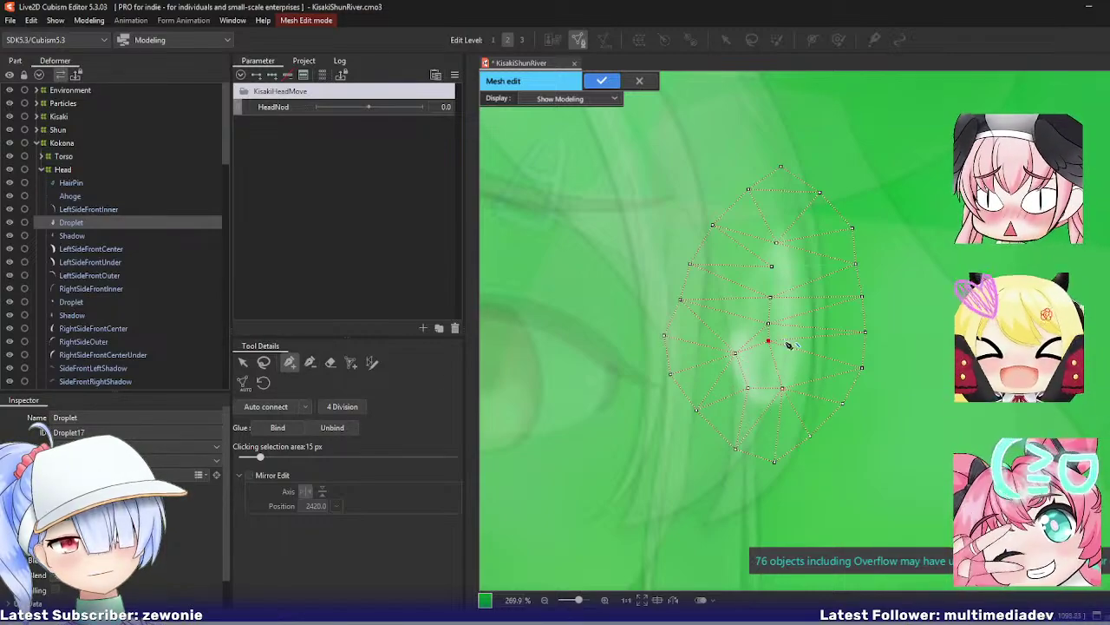
drag(772, 342, 784, 266)
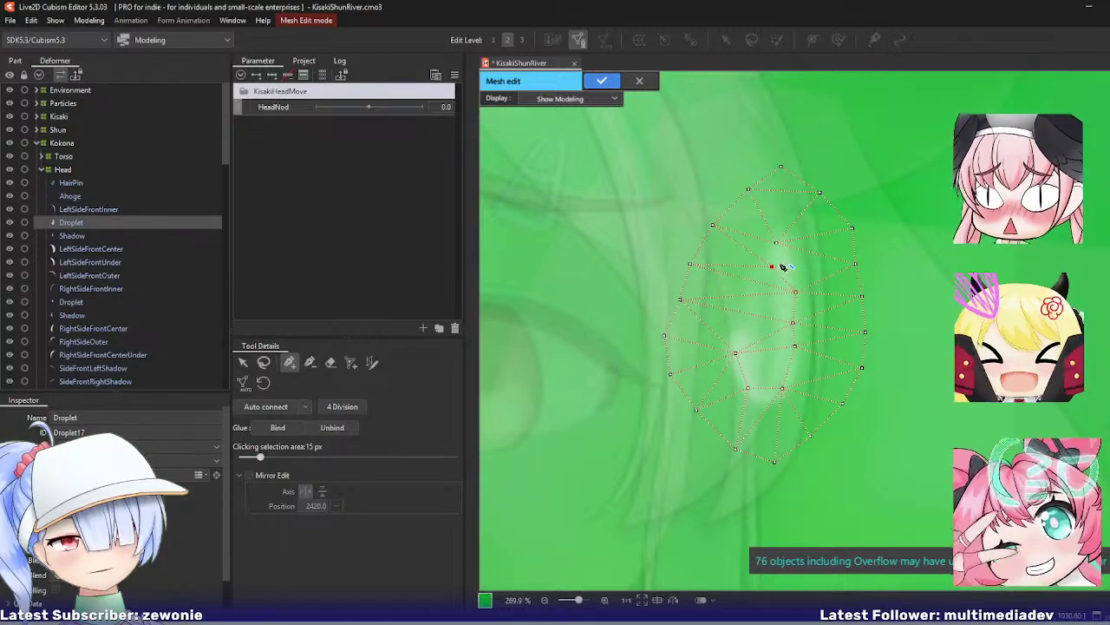
key(Return)
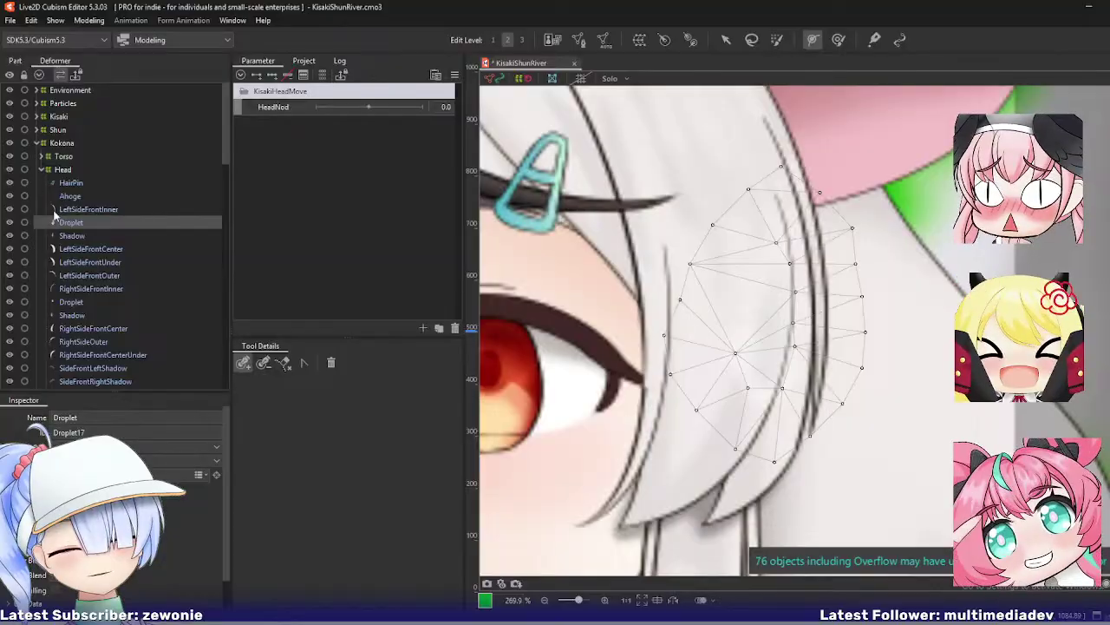
Step: Delete the surplus inner vertices from the mesh of the Shadow listed above LeftSideFrontCenter and apply the mesh
click(71, 235)
key(ctrl+e)
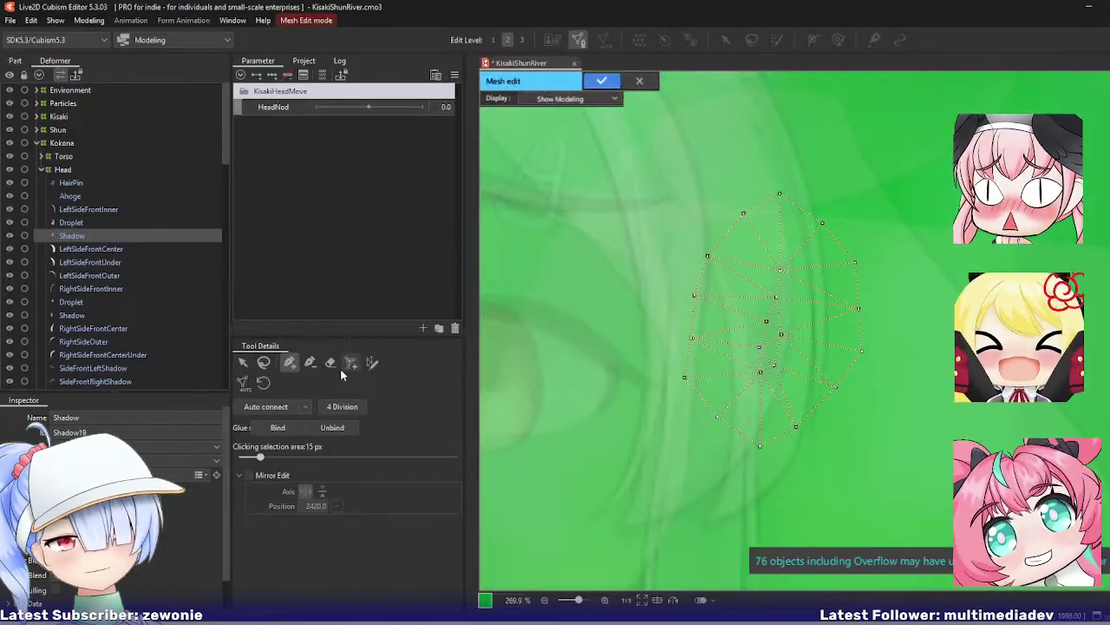
click(309, 362)
key(Return)
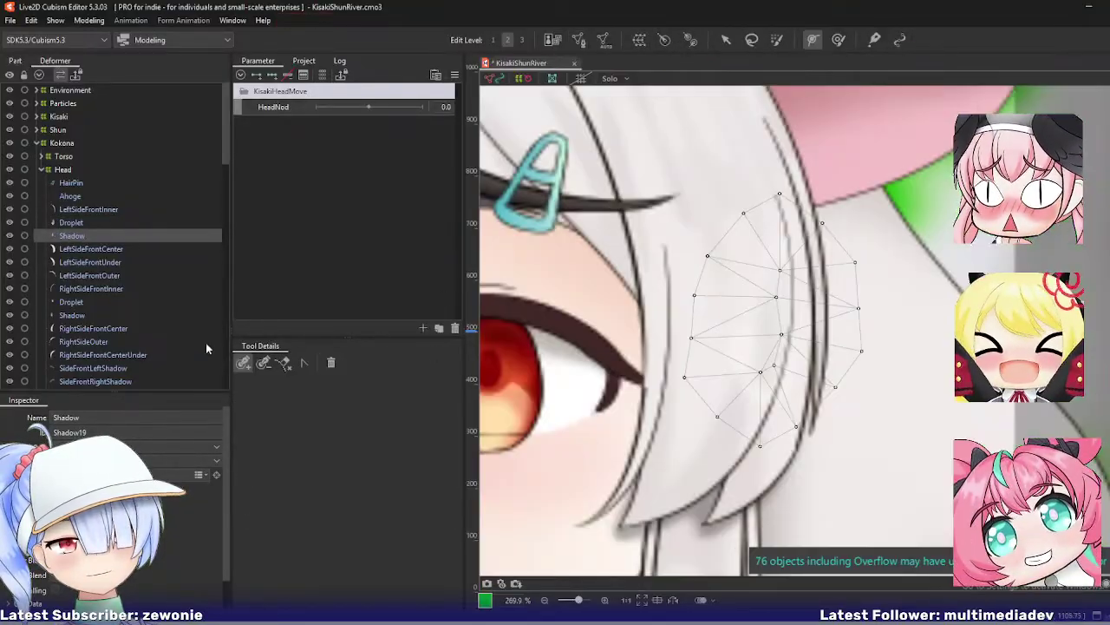
Step: Delete the stray vertex inside the LeftSideFrontCenter hair strand's mesh and apply the mesh
click(94, 252)
key(ctrl+e)
scroll(667, 348, down, 5)
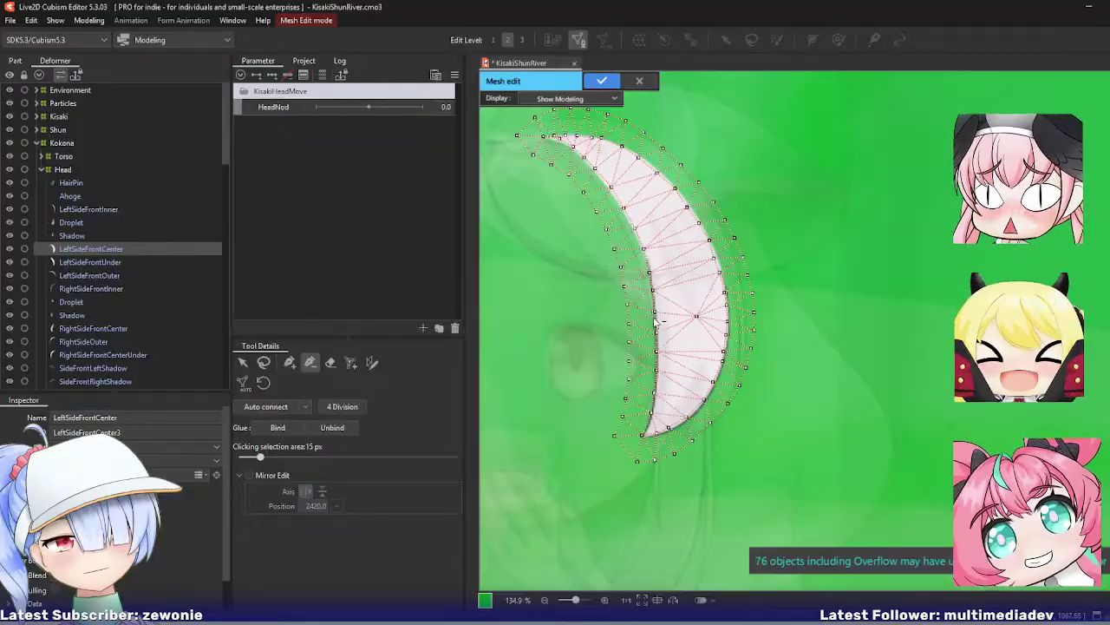
scroll(655, 323, up, 1)
drag(661, 334, 727, 376)
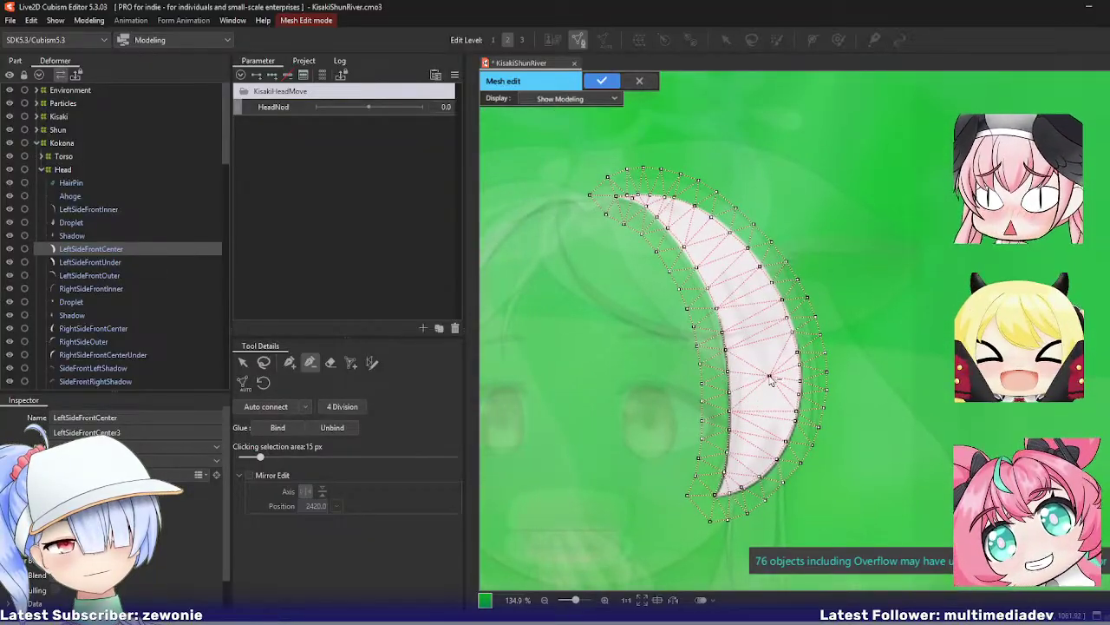
click(770, 377)
key(Return)
Step: Align the LeftSideFrontCenter mesh's vertices with the strand's outer edge along its middle and upper part
key(ctrl+e)
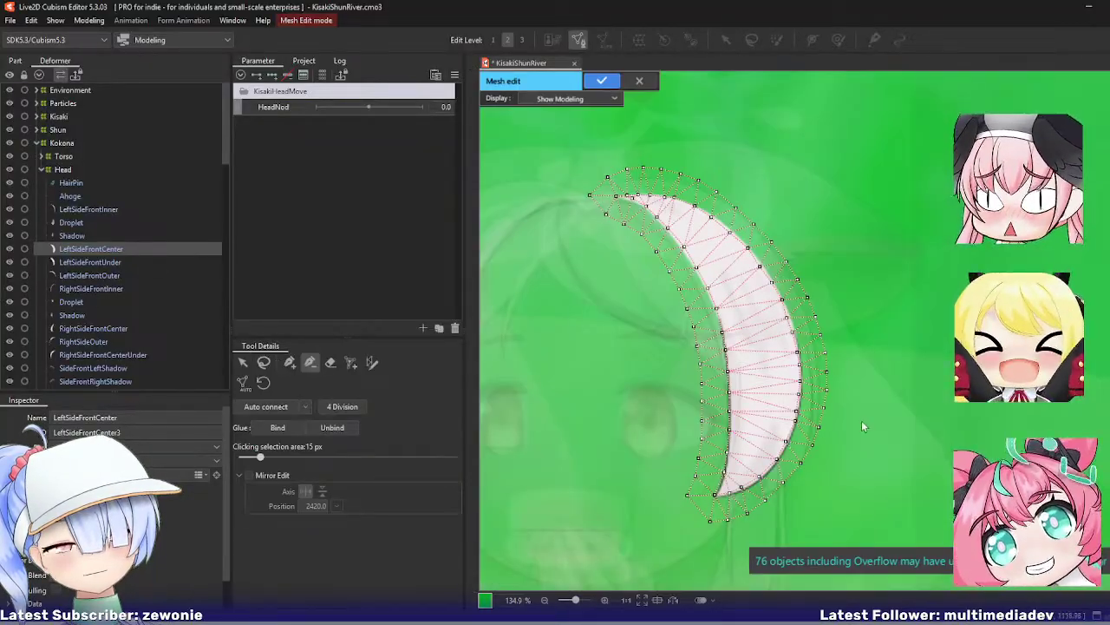
scroll(861, 426, up, 4)
click(290, 362)
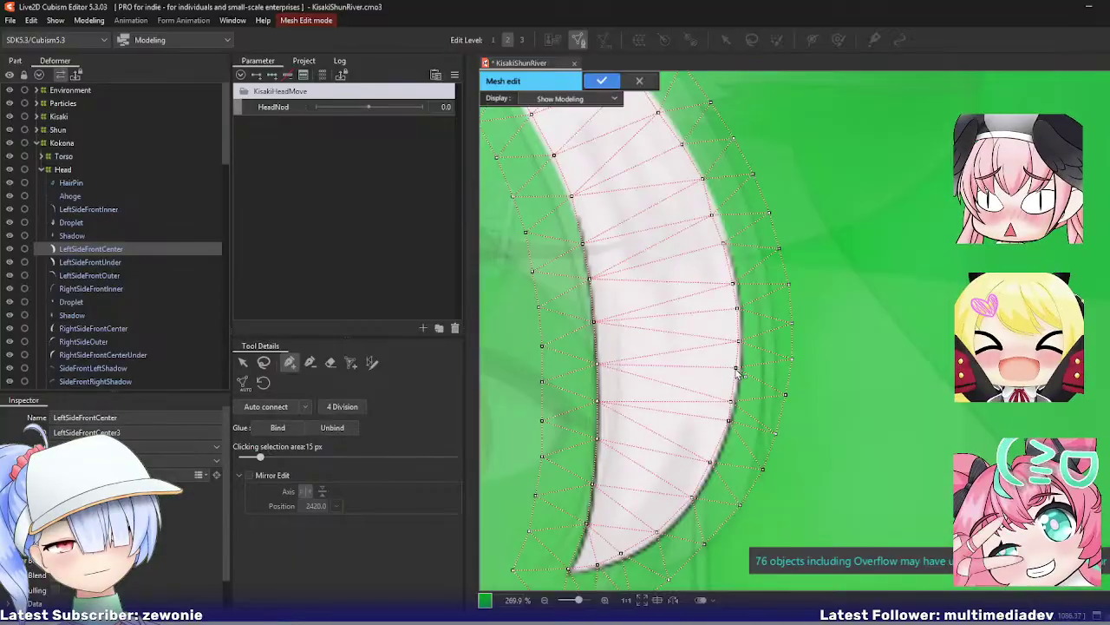
drag(731, 401, 736, 399)
drag(739, 341, 741, 340)
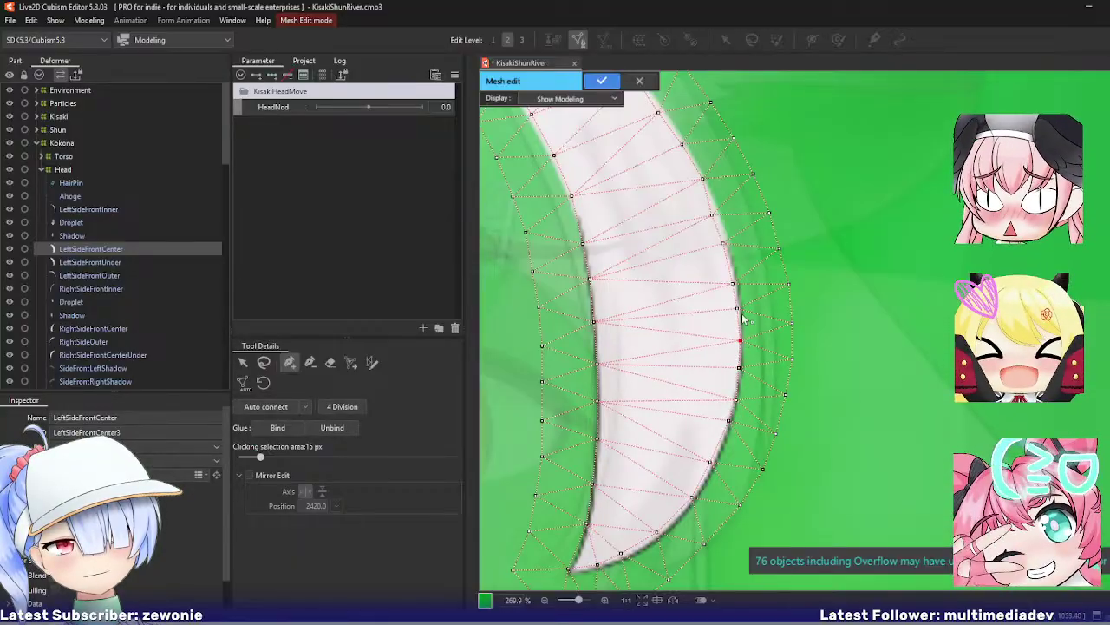
click(738, 307)
click(719, 214)
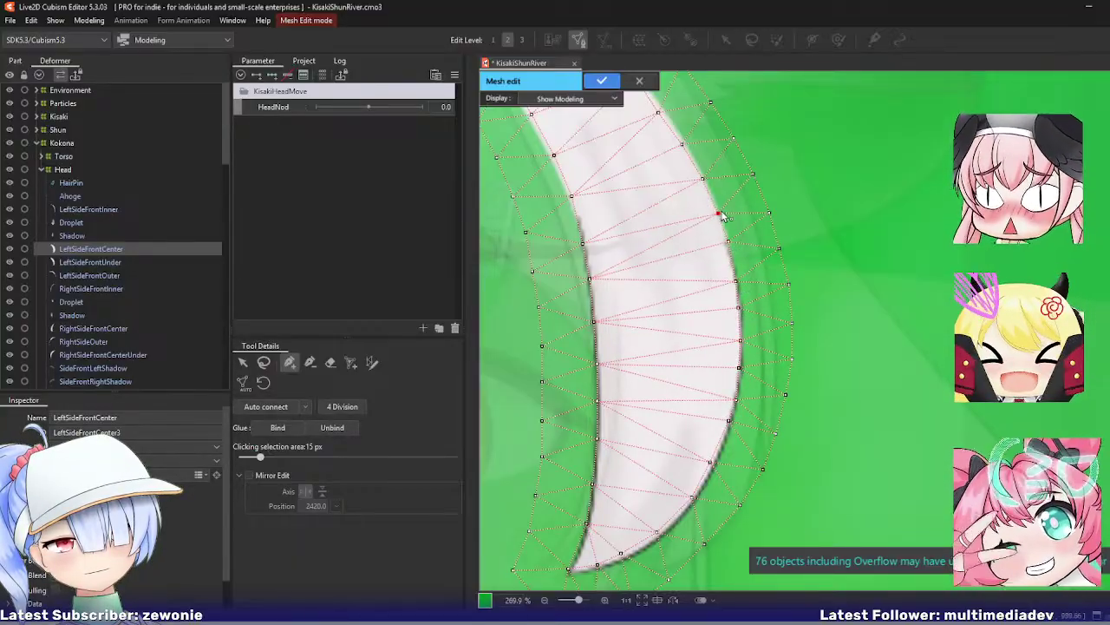
Step: Fit the LeftSideFrontCenter mesh's lower outer vertices to the strand's curve toward its tip and apply the mesh
click(730, 426)
click(668, 531)
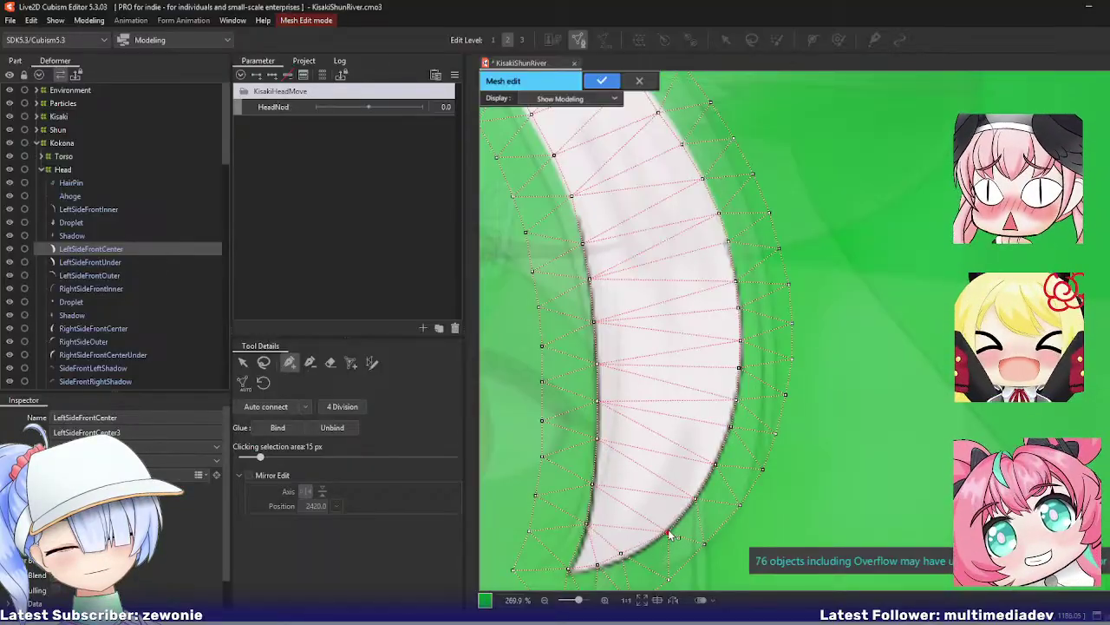
mouse_move(620, 553)
mouse_down()
mouse_move(639, 552)
mouse_move(612, 563)
mouse_up()
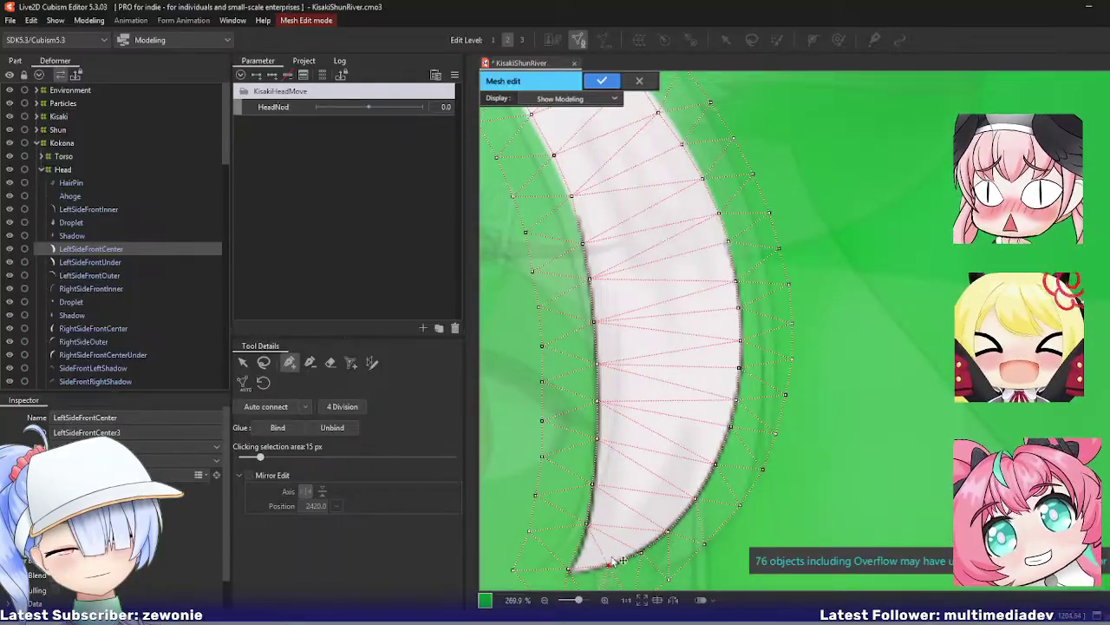
key(ctrl+e)
scroll(677, 472, down, 5)
drag(609, 421, 695, 403)
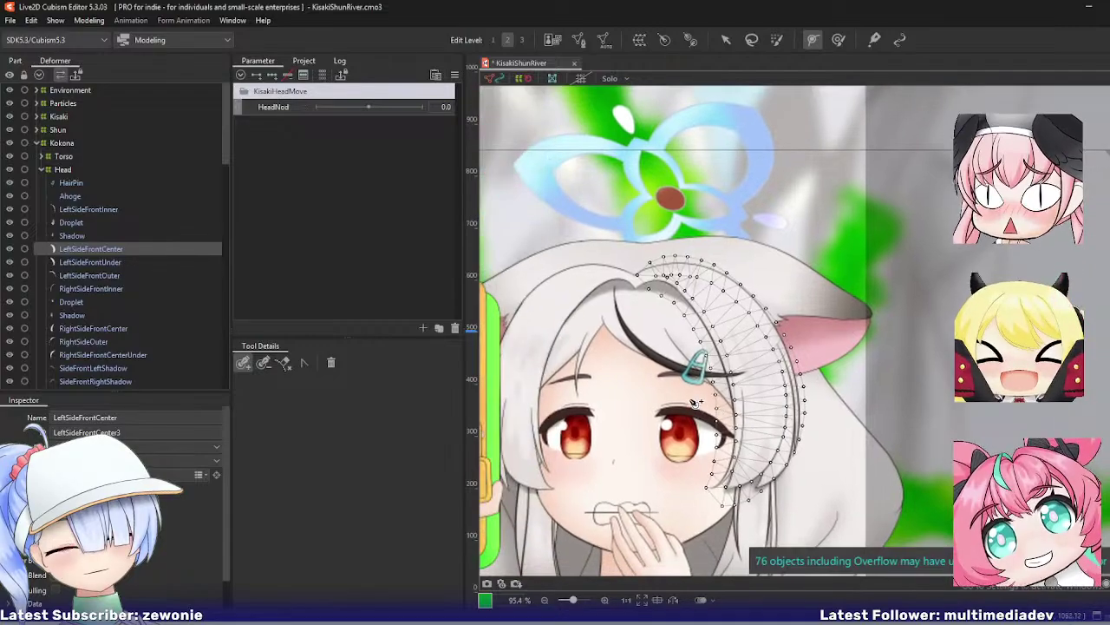
Step: Move the HairPin object slightly upward on the dark hair strand
click(131, 262)
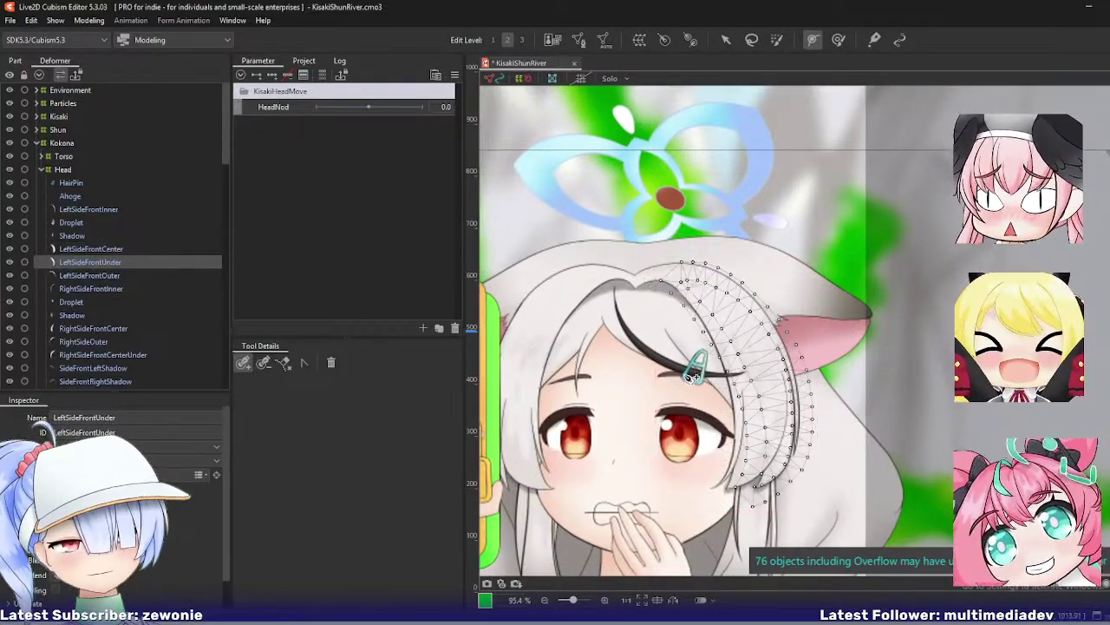
scroll(694, 375, up, 5)
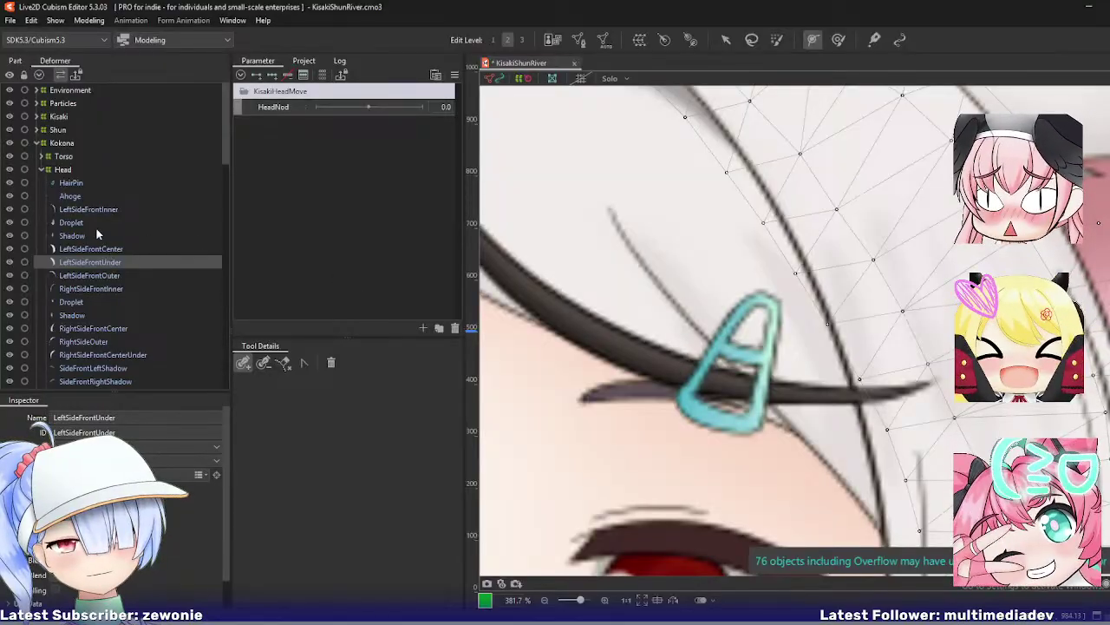
click(82, 183)
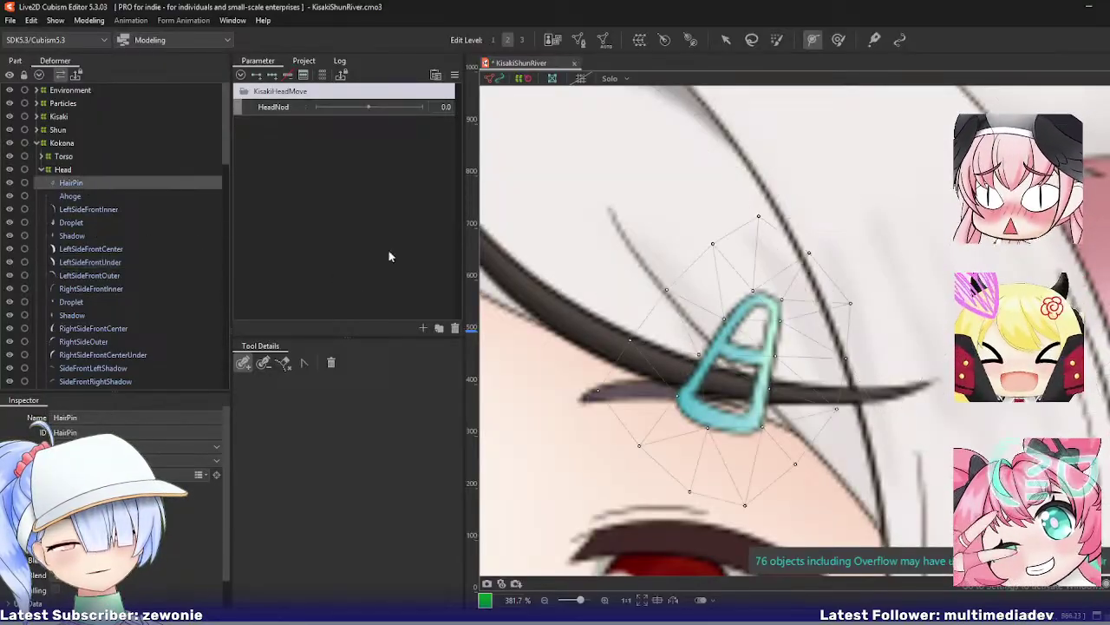
key(v)
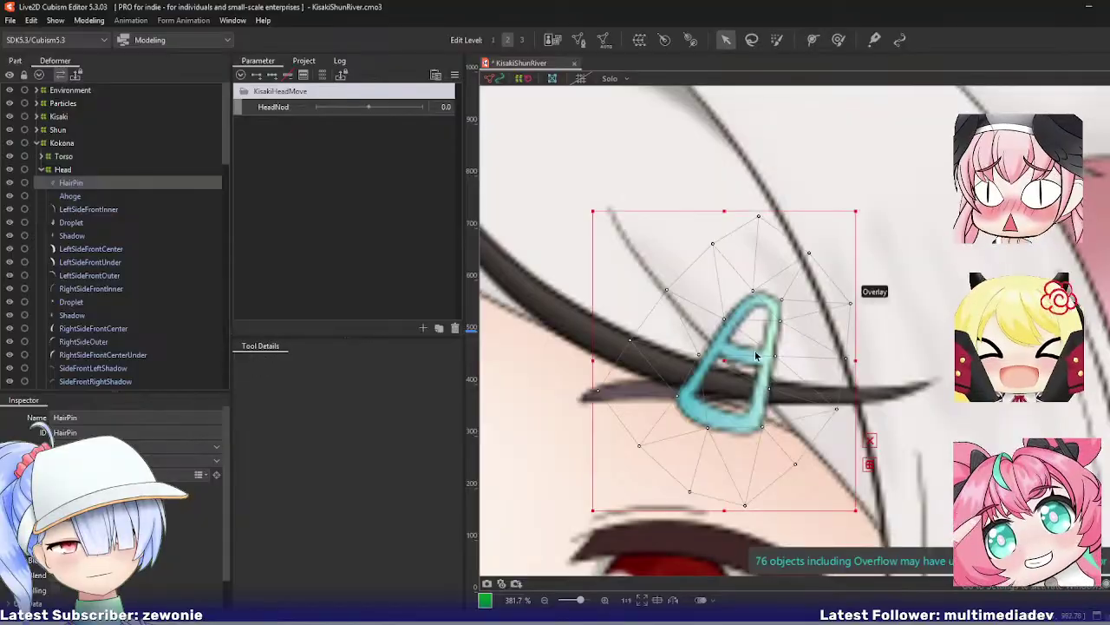
drag(729, 358, 728, 346)
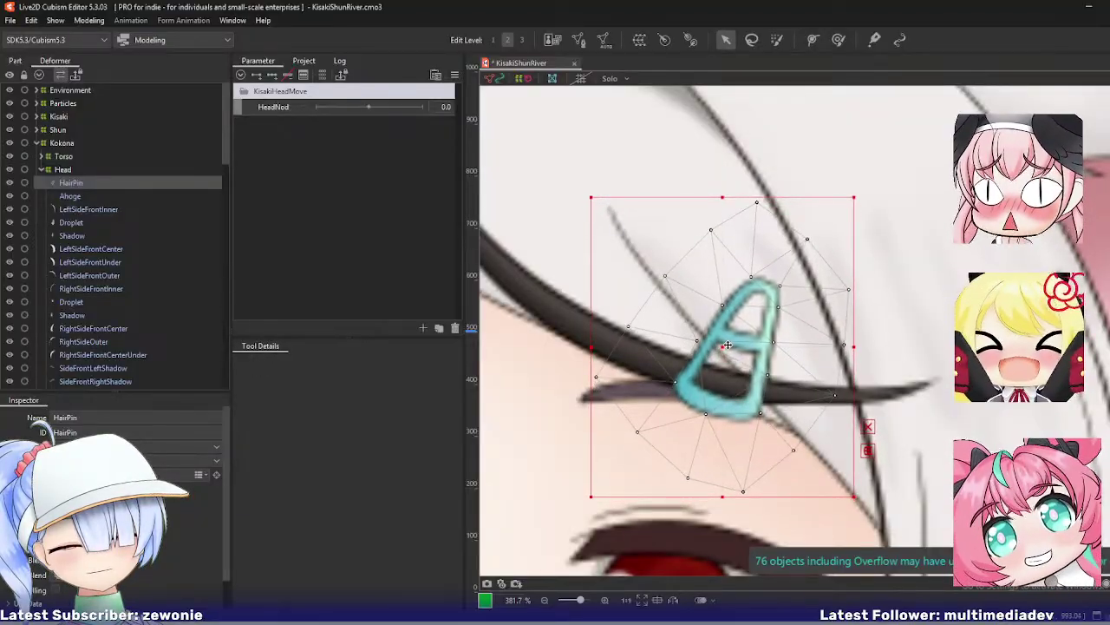
Step: Refine the LeftSideFrontOuter mesh's vertices along the narrow lower part of the strand to its tip and apply the mesh
scroll(728, 347, down, 6)
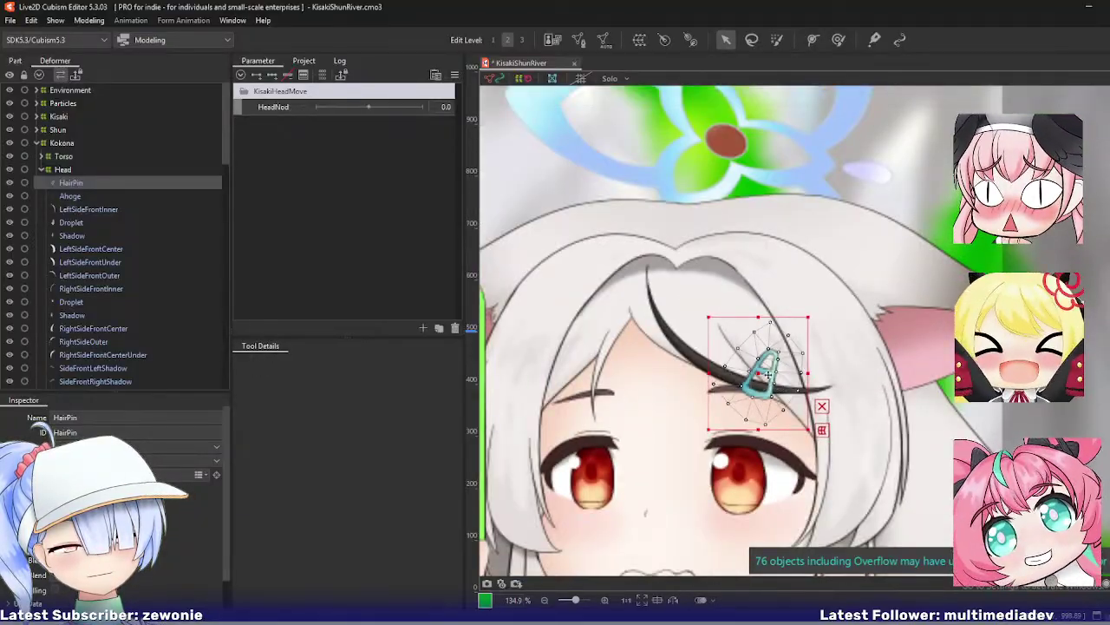
click(104, 289)
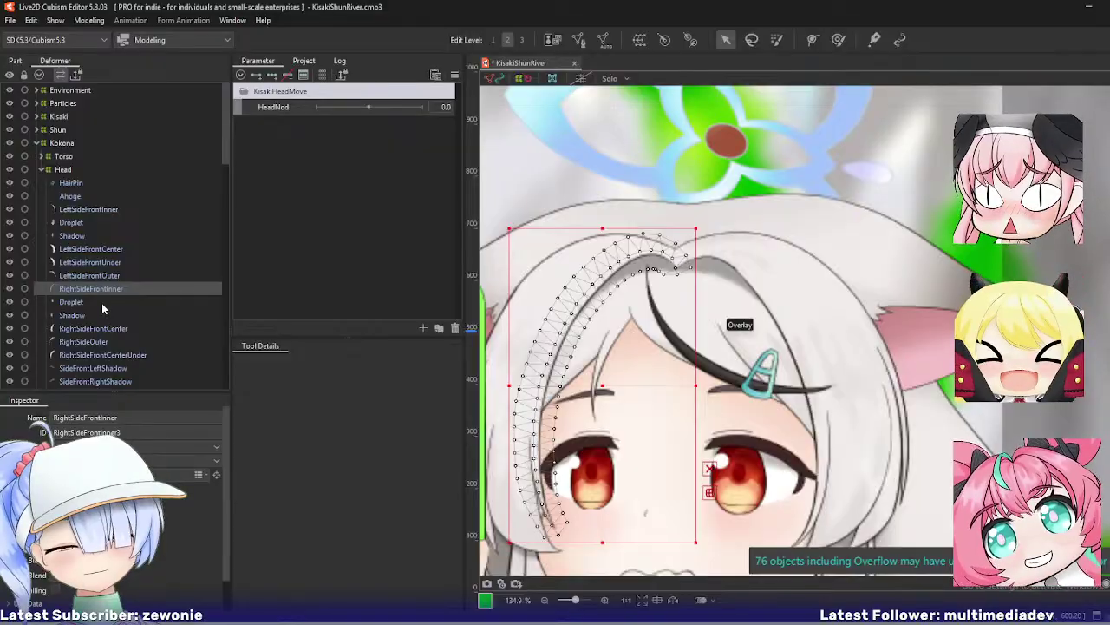
click(105, 275)
key(ctrl+e)
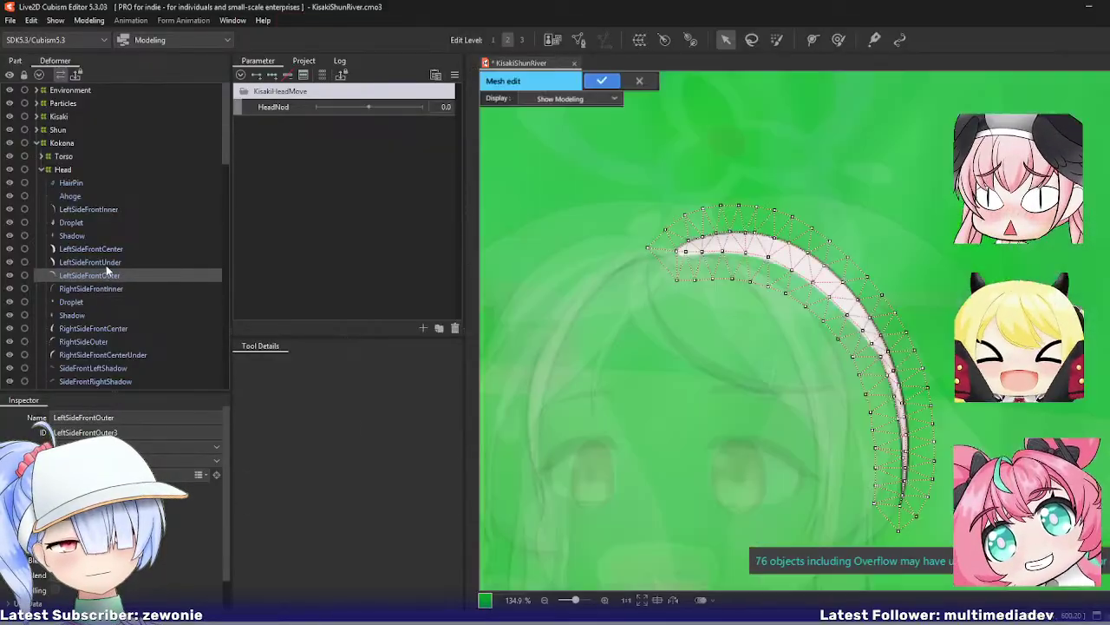
scroll(847, 403, up, 6)
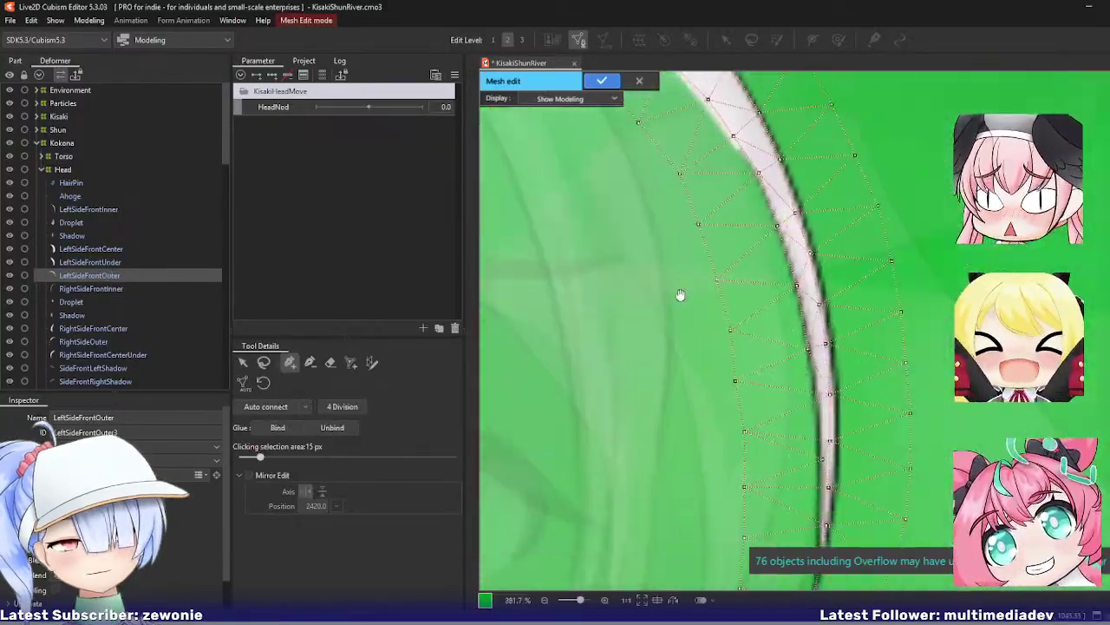
scroll(677, 335, down, 2)
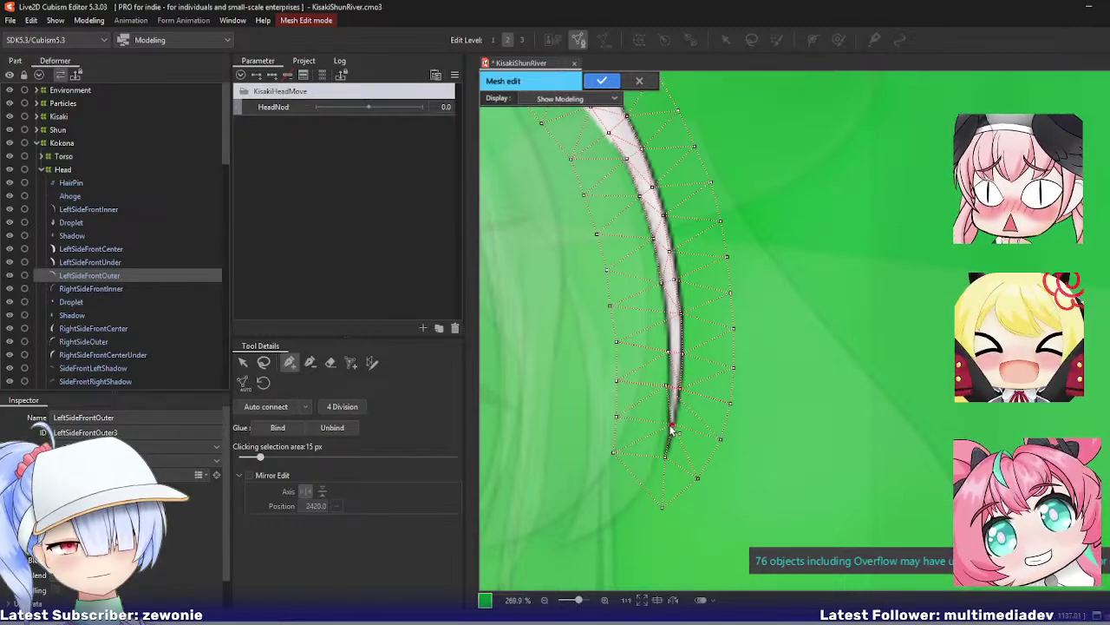
key(Return)
Step: Adjust the RightSideFrontInner mesh's outer vertices beneath the strand's upper curl and apply the mesh
click(115, 289)
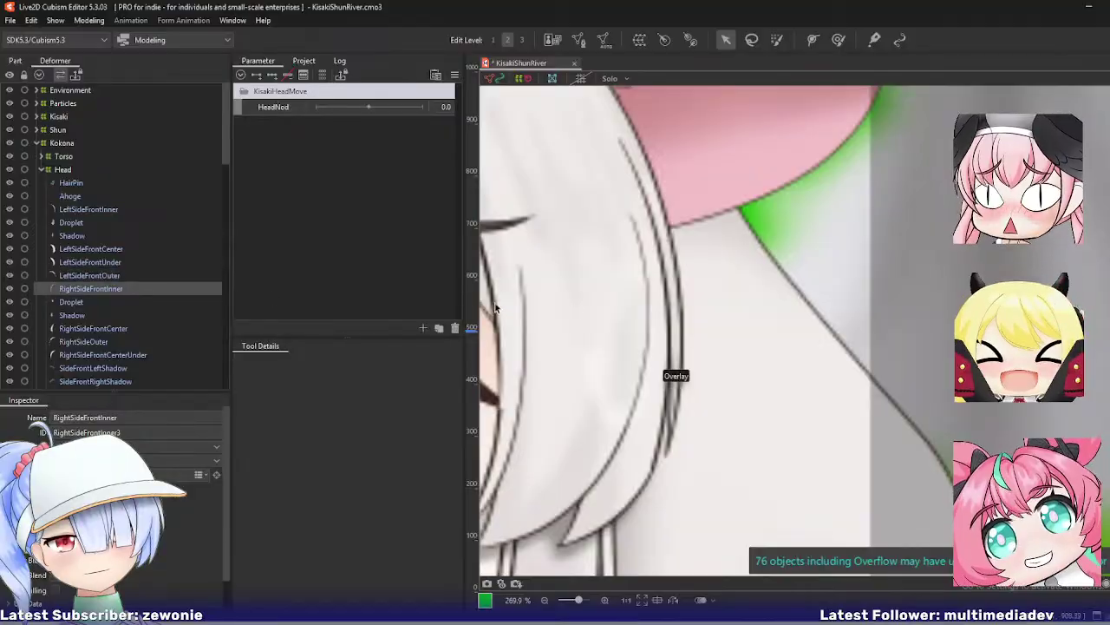
key(f)
key(ctrl+e)
scroll(877, 343, up, 2)
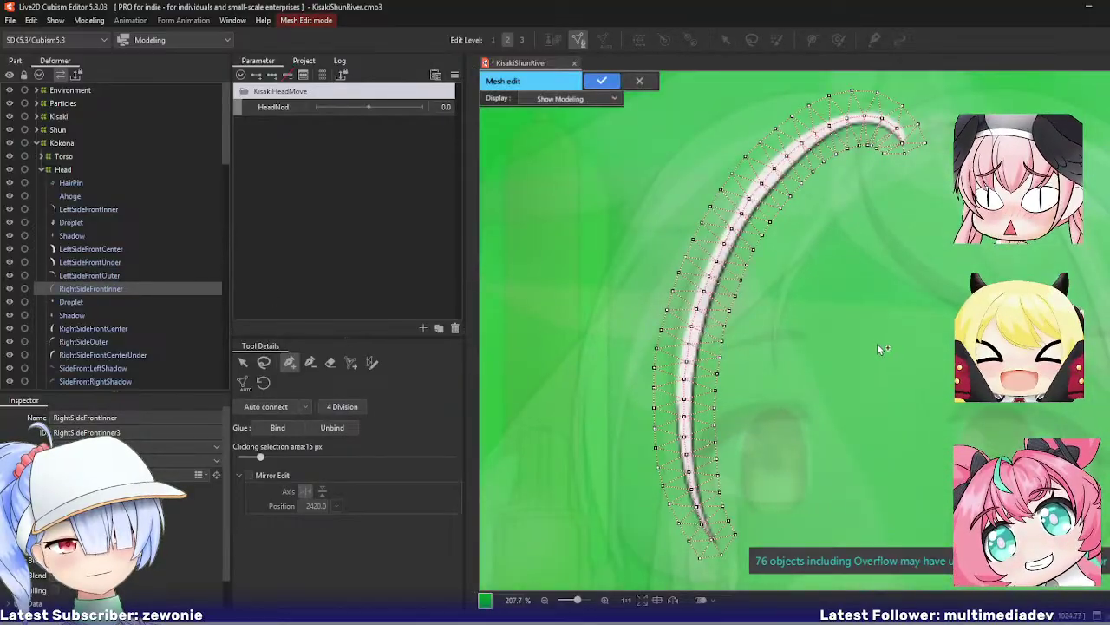
click(309, 361)
scroll(867, 159, up, 1)
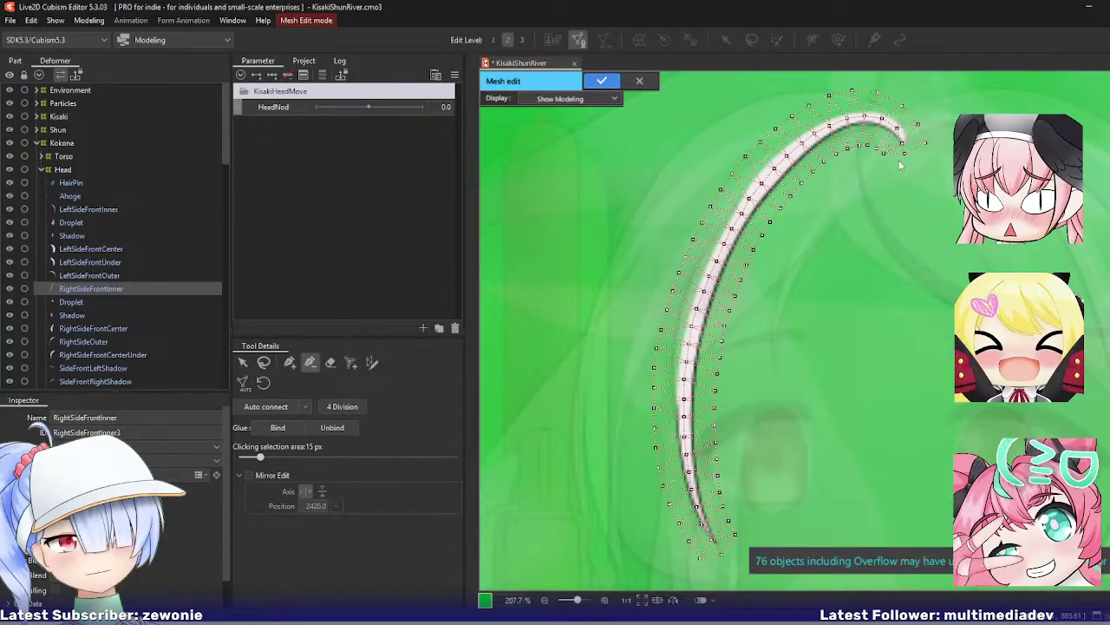
scroll(899, 160, up, 1)
click(290, 362)
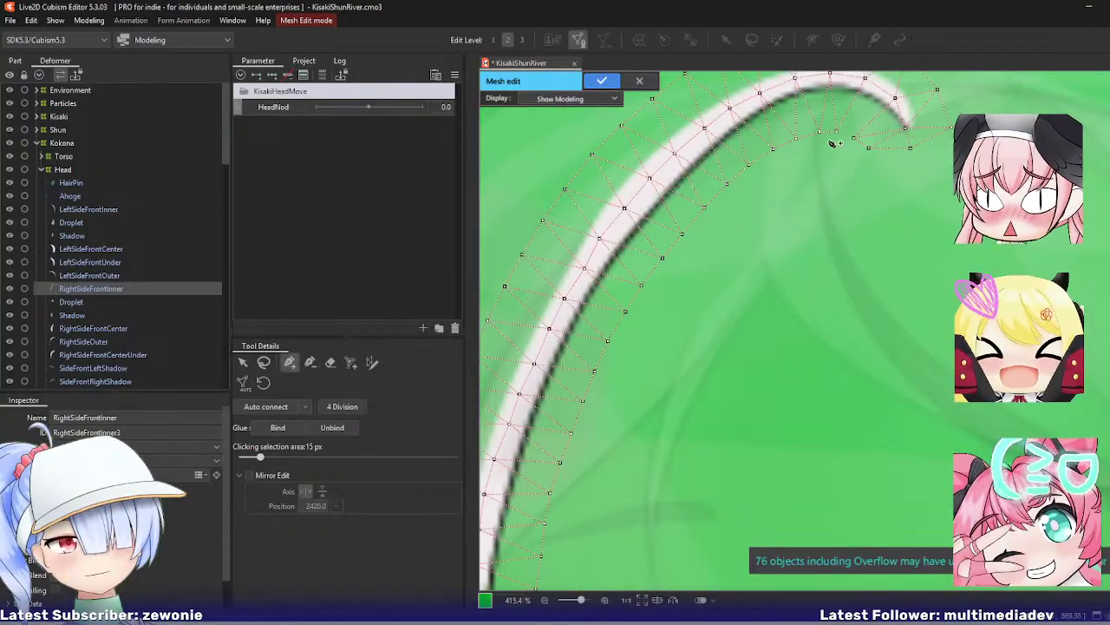
click(836, 131)
click(854, 137)
scroll(820, 259, down, 2)
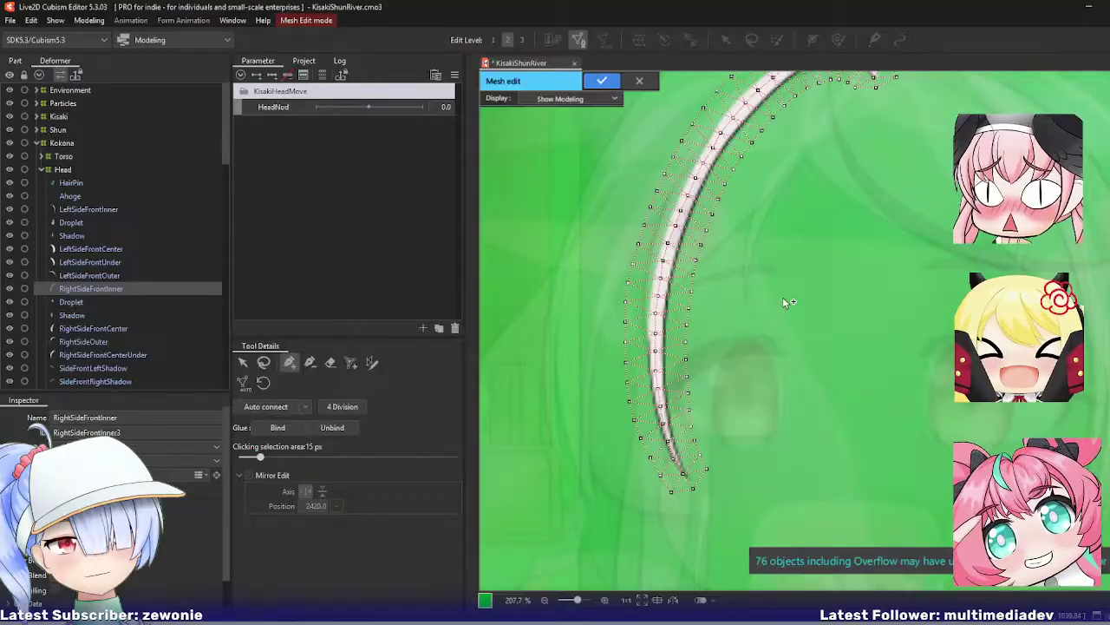
key(Return)
Step: Delete the clustered extra vertices inside the Droplet mesh below RightSideFrontInner, apply it and check the adjacent Shadow mesh
click(74, 303)
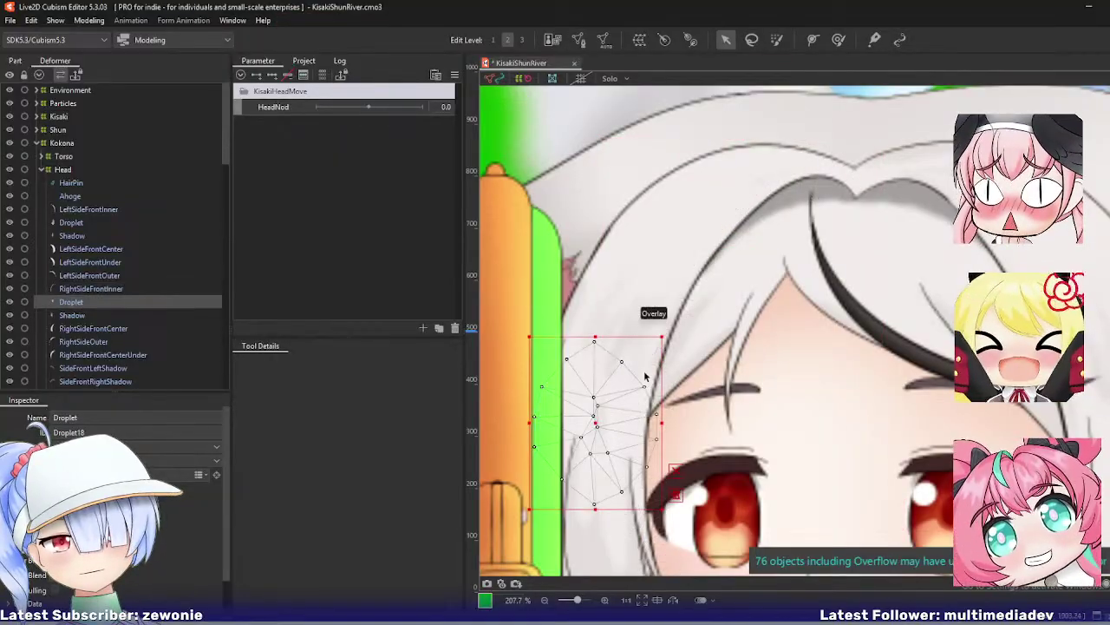
key(ctrl+e)
click(310, 362)
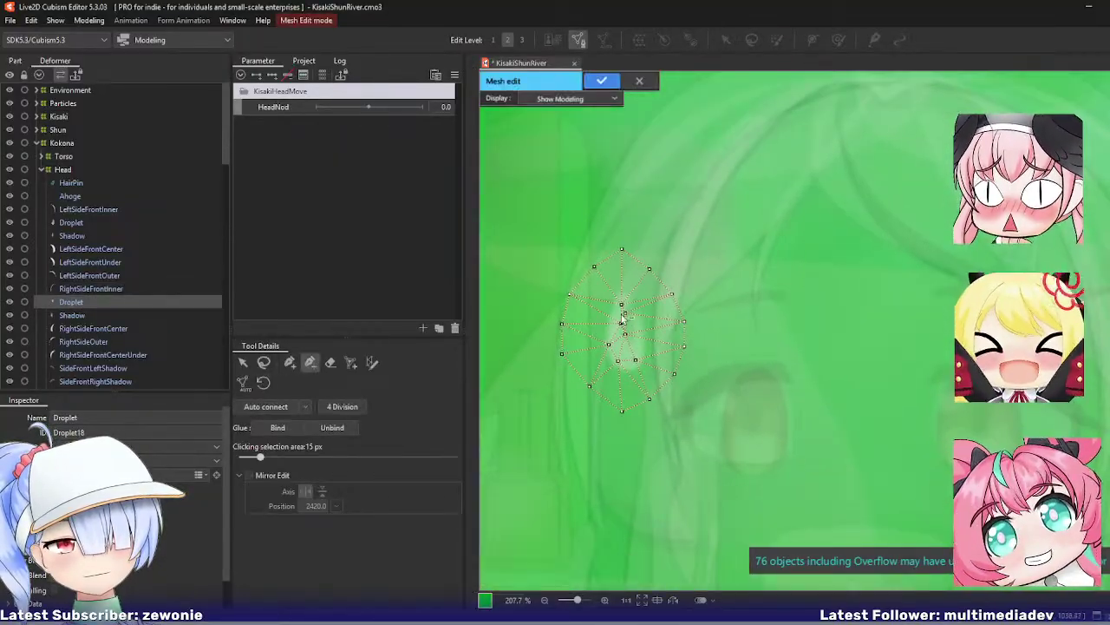
drag(621, 311, 623, 335)
key(Return)
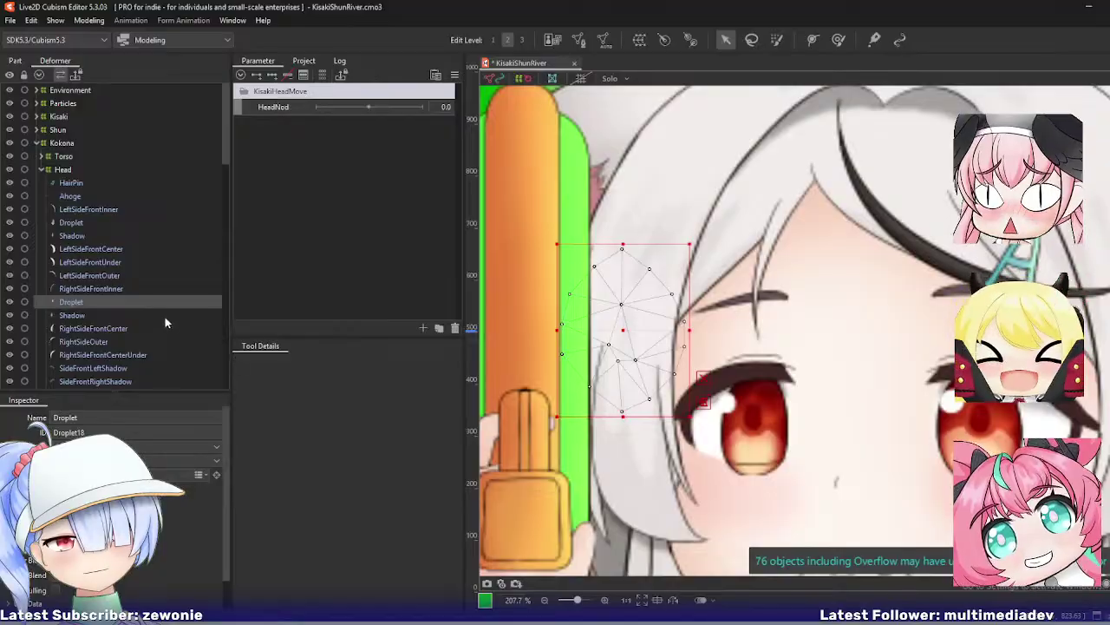
click(148, 315)
key(ctrl+e)
key(Return)
Step: Refine the RightSideFrontCenter mesh's vertices along the strand's edges down to its lower tip and apply the mesh
click(93, 328)
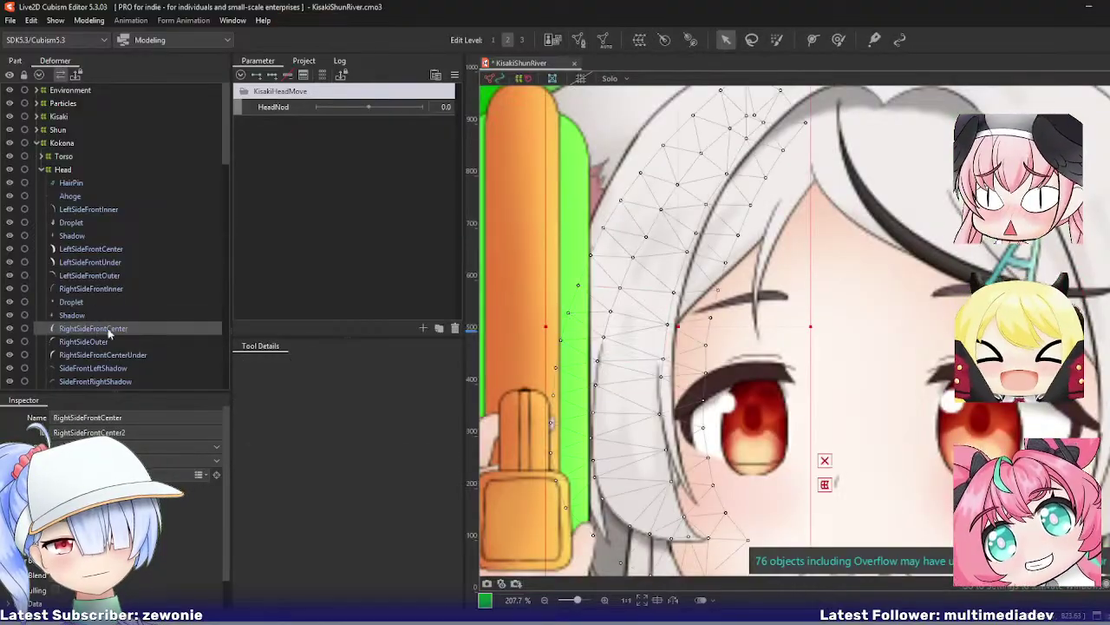
key(ctrl+e)
drag(815, 325, 785, 313)
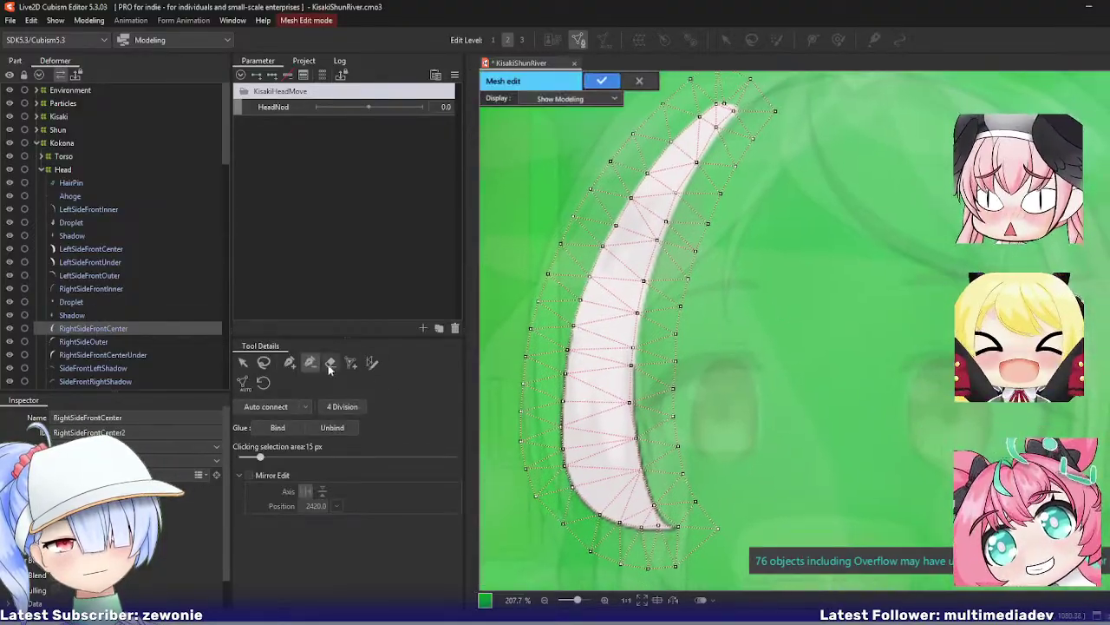
click(289, 363)
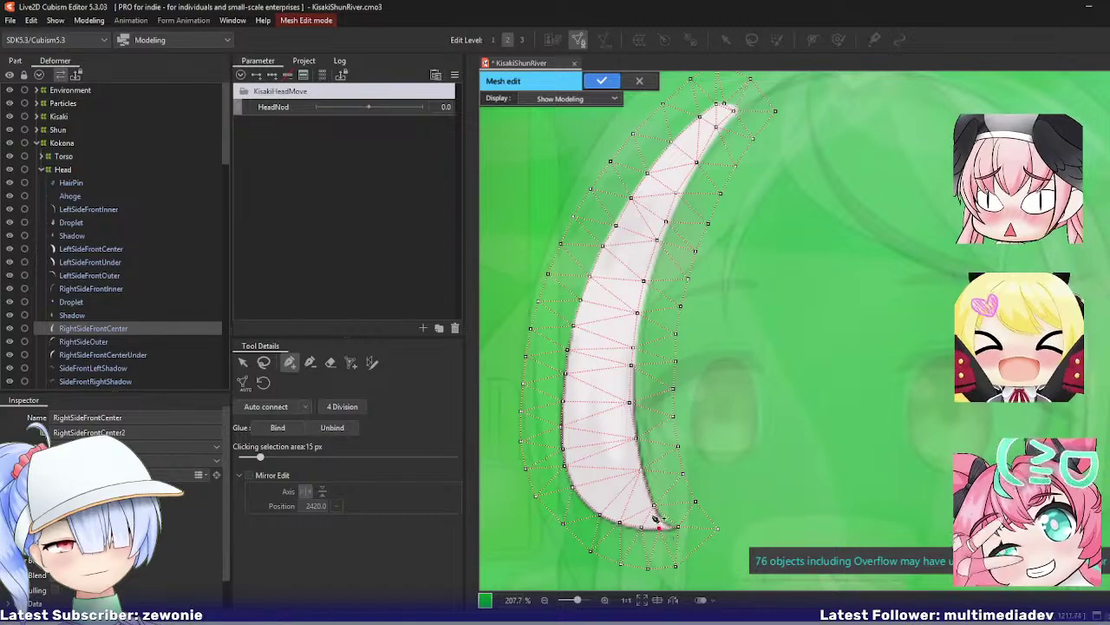
key(Return)
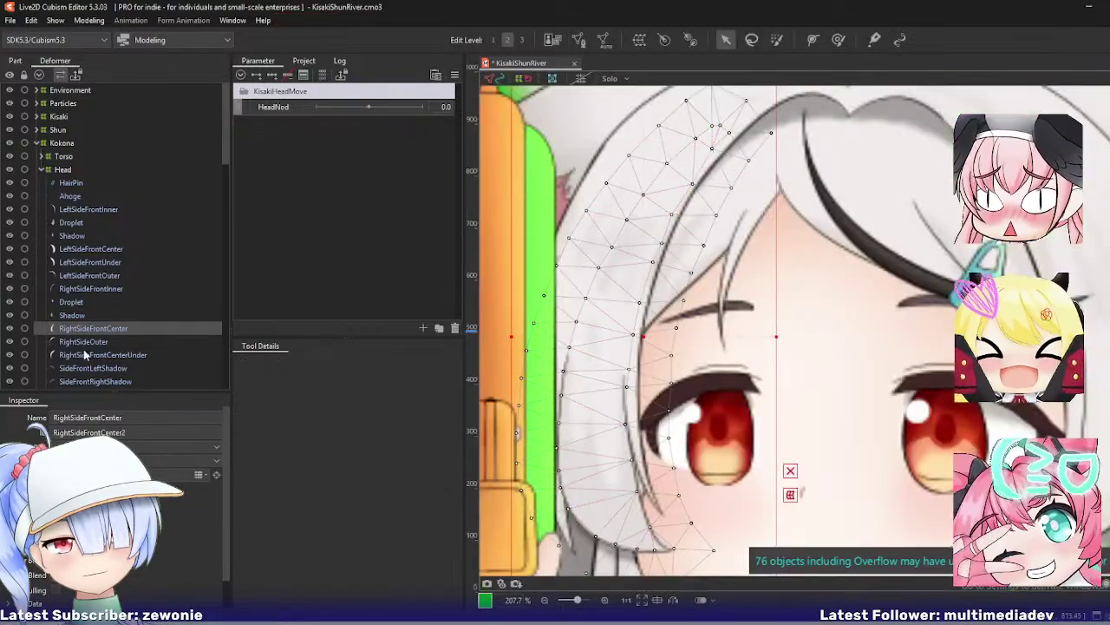
Step: Fit the RightSideOuter mesh's vertices to the thin lower part of the strand and apply the mesh
click(86, 342)
key(ctrl+e)
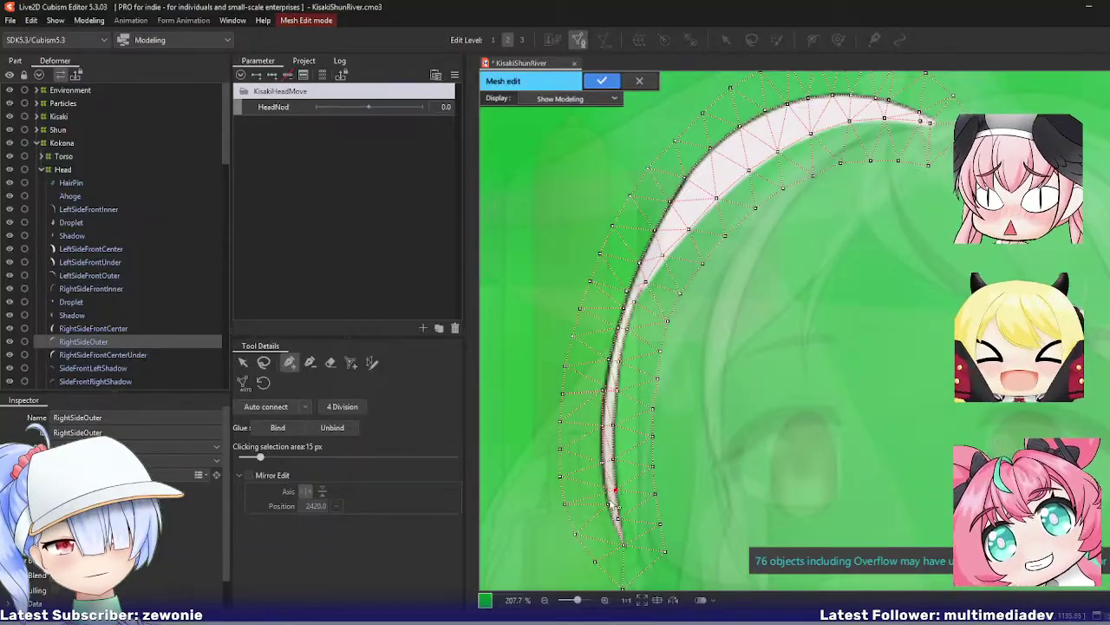
key(Return)
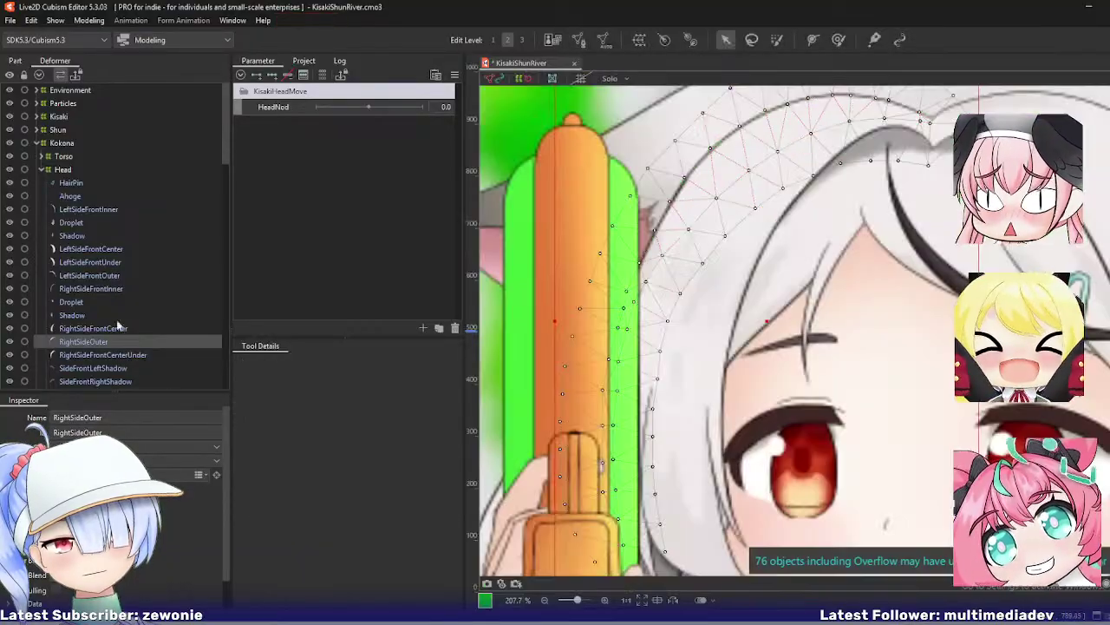
Step: Erase the stray vertices between the outer border and the lower outer edge of the RightSideFrontCenterUnder strand's mesh
click(94, 356)
double_click(698, 371)
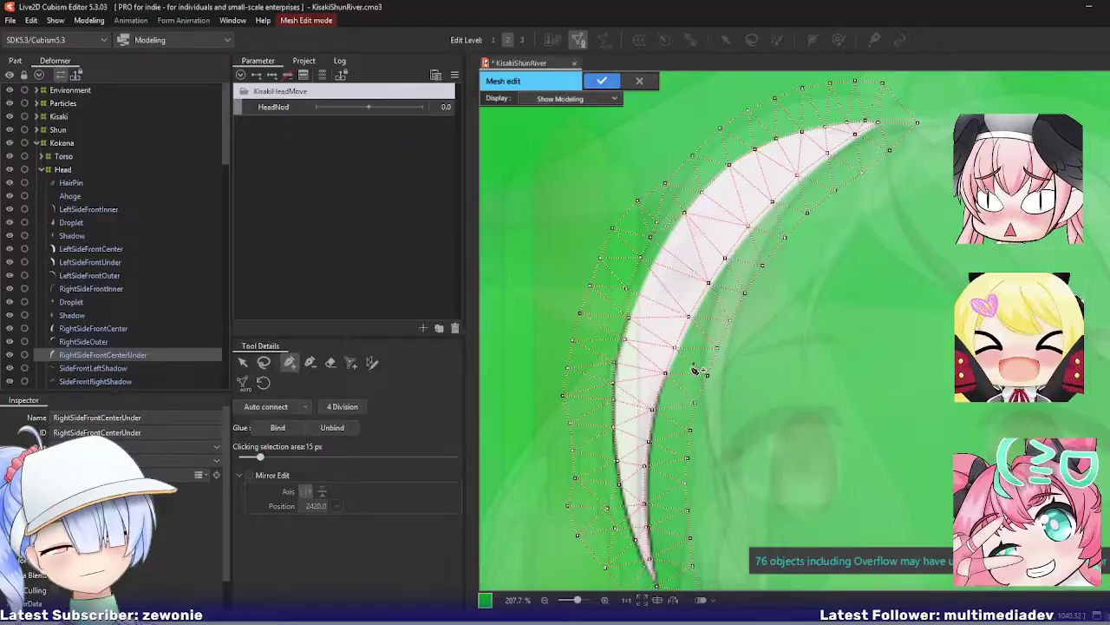
scroll(767, 442, down, 2)
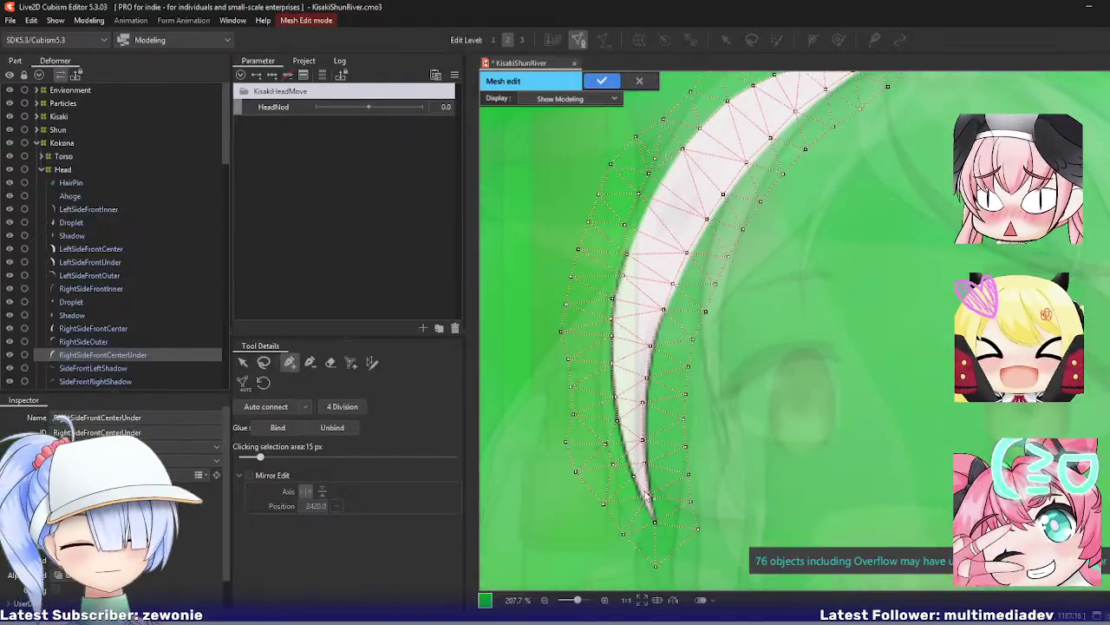
drag(587, 518, 561, 471)
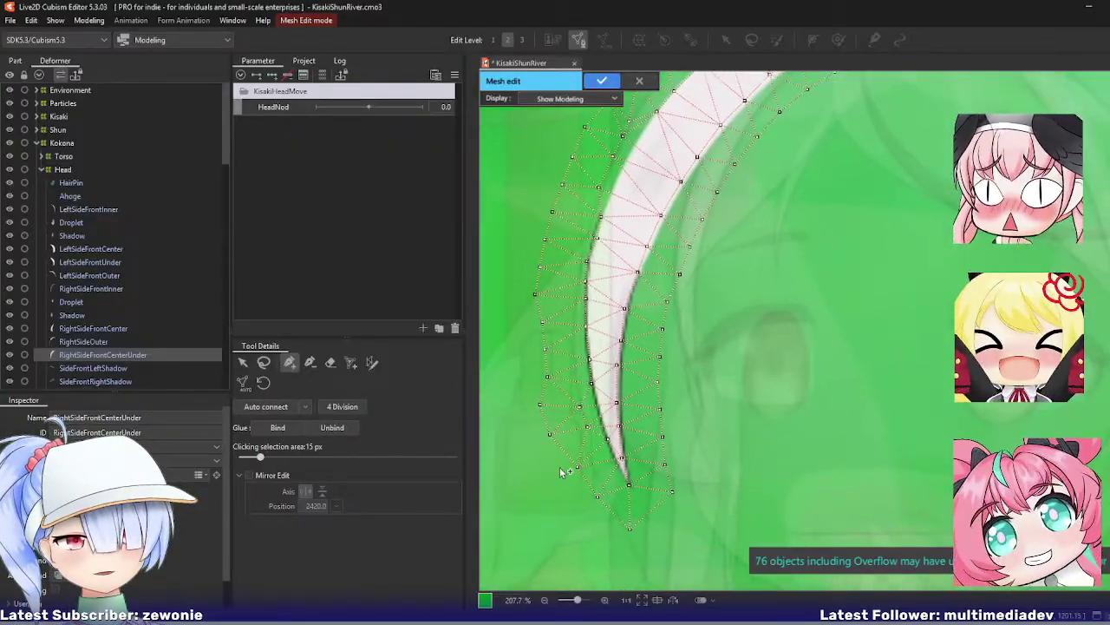
click(331, 362)
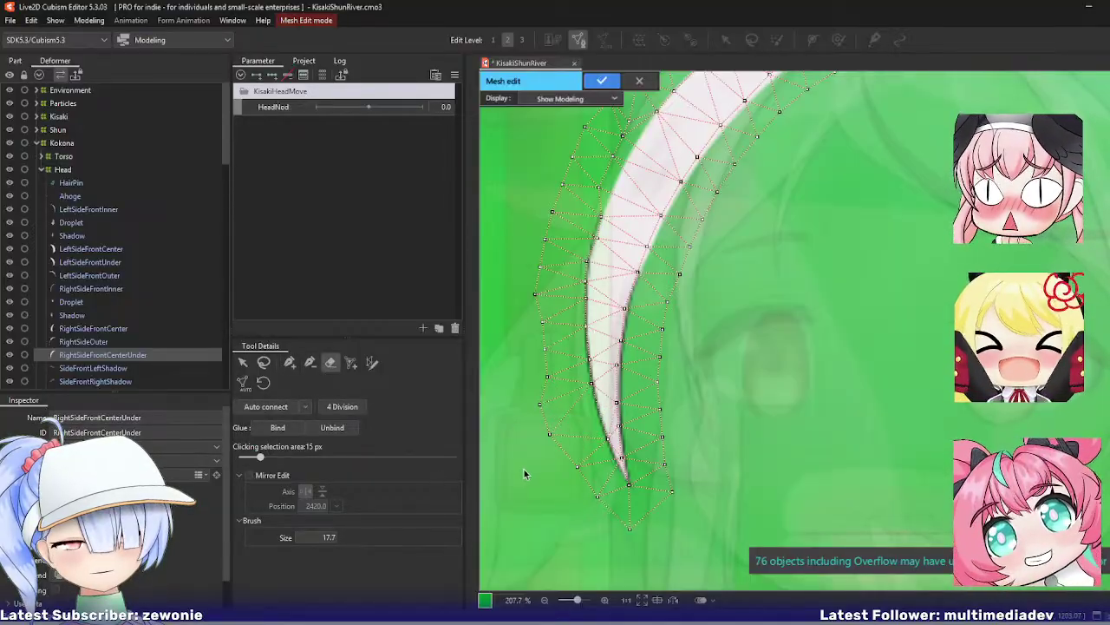
drag(527, 441, 532, 470)
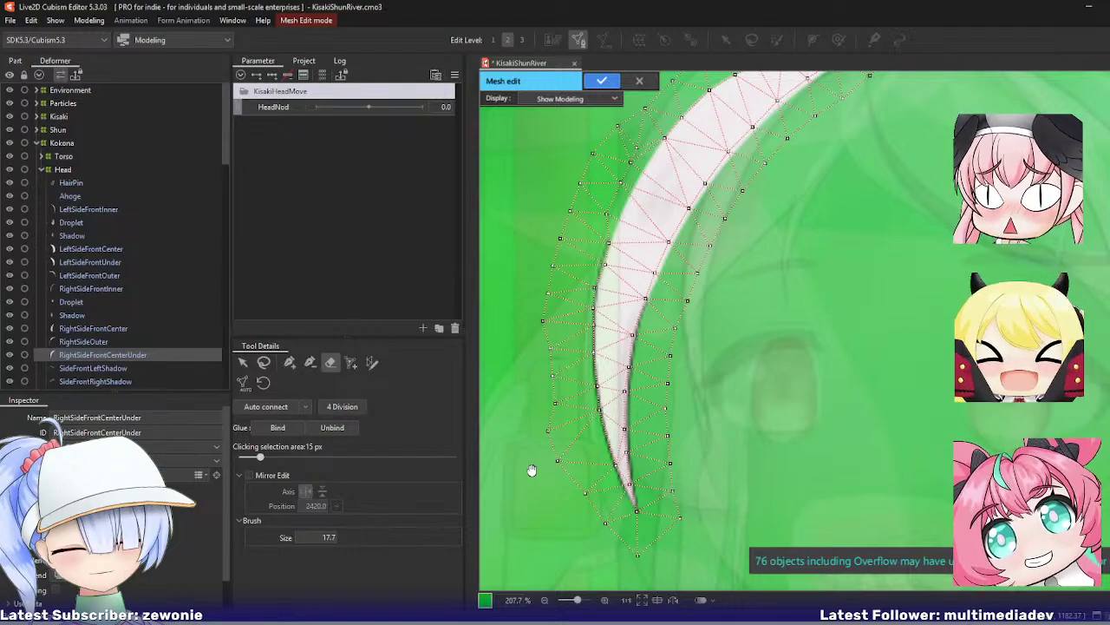
Step: Align the RightSideFrontCenterUnder mesh's vertices with the strand's lower edges near the tip and apply the mesh
click(290, 364)
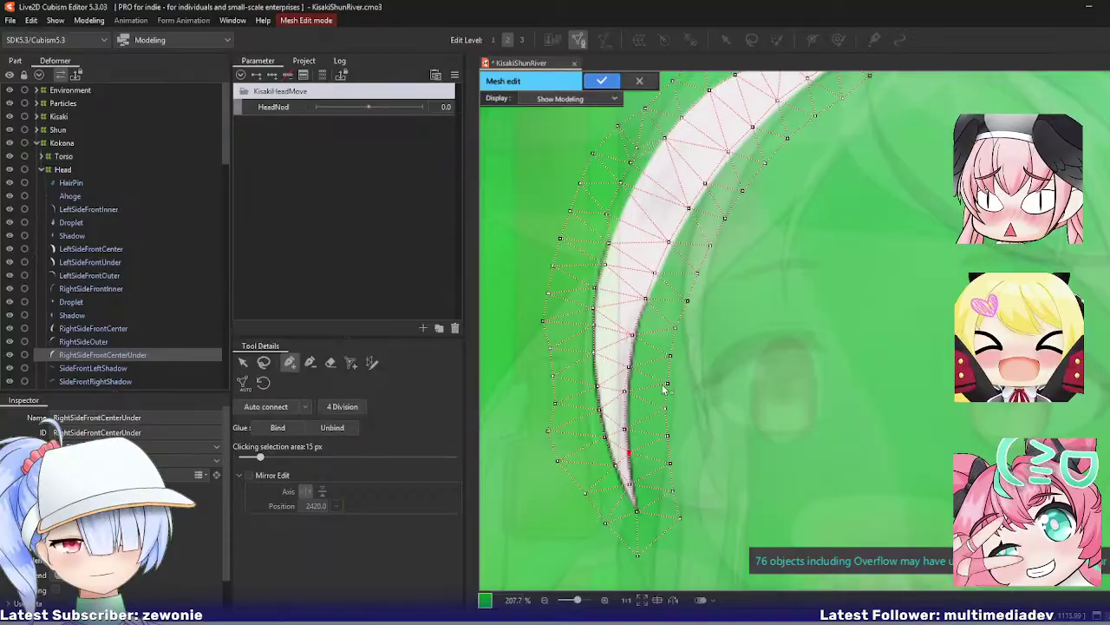
drag(668, 355, 645, 431)
key(ctrl+e)
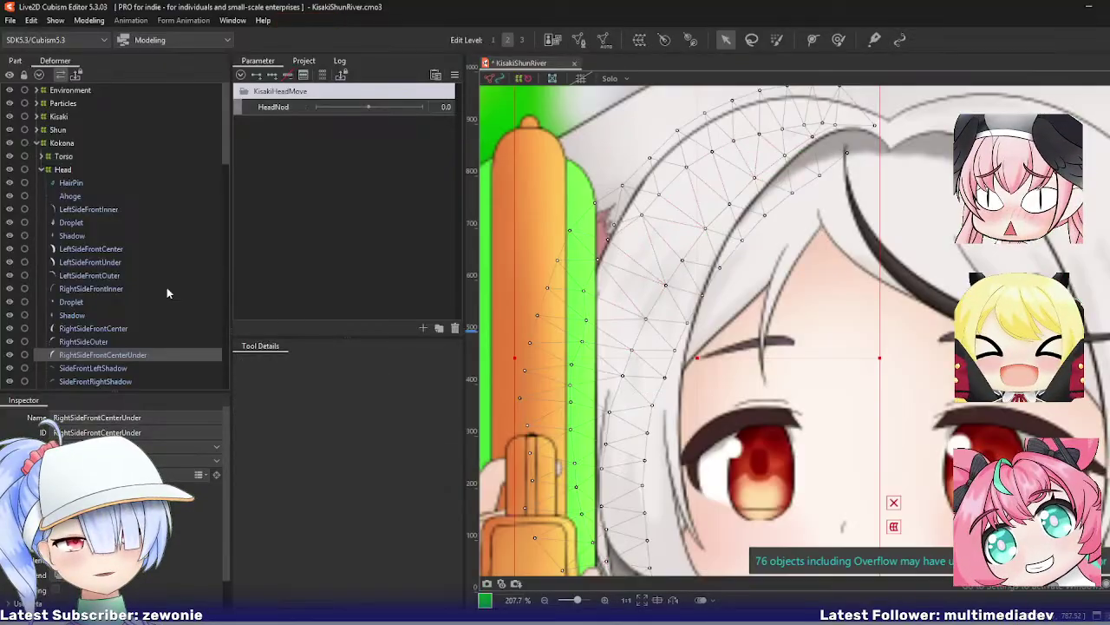
Step: Check the meshes of SideFrontLeftShadow, SideFrontRightShadow, FrontLeftTuck and FrontLeftSplit for stray or misplaced vertices
click(95, 368)
key(ctrl+e)
key(ctrl+e)
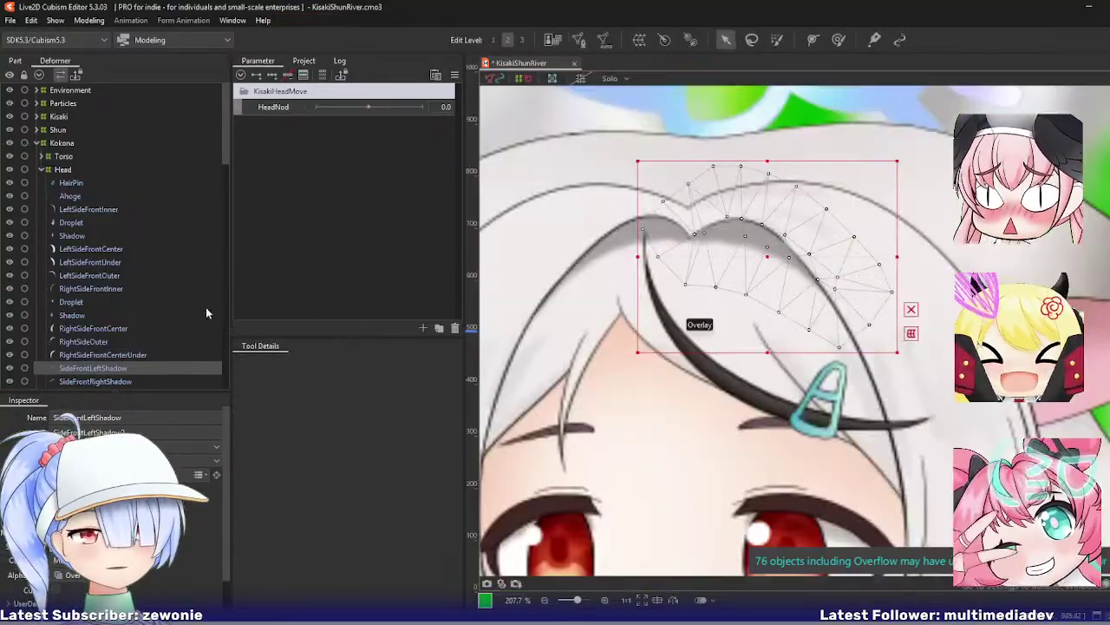
scroll(118, 324, down, 3)
click(115, 285)
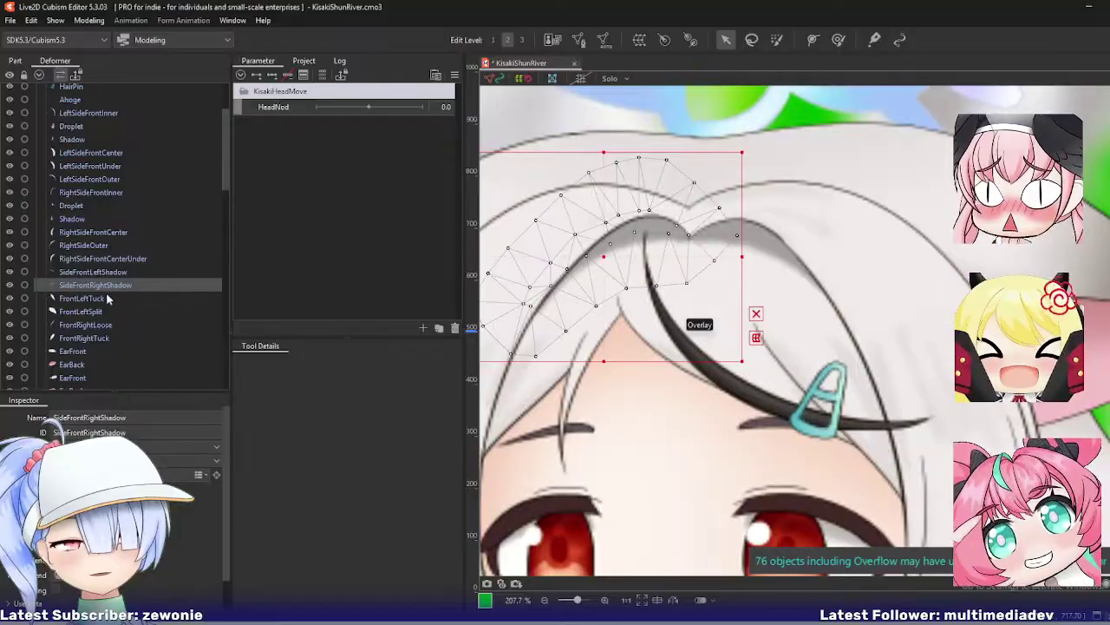
click(109, 298)
key(ctrl+e)
drag(635, 385, 635, 350)
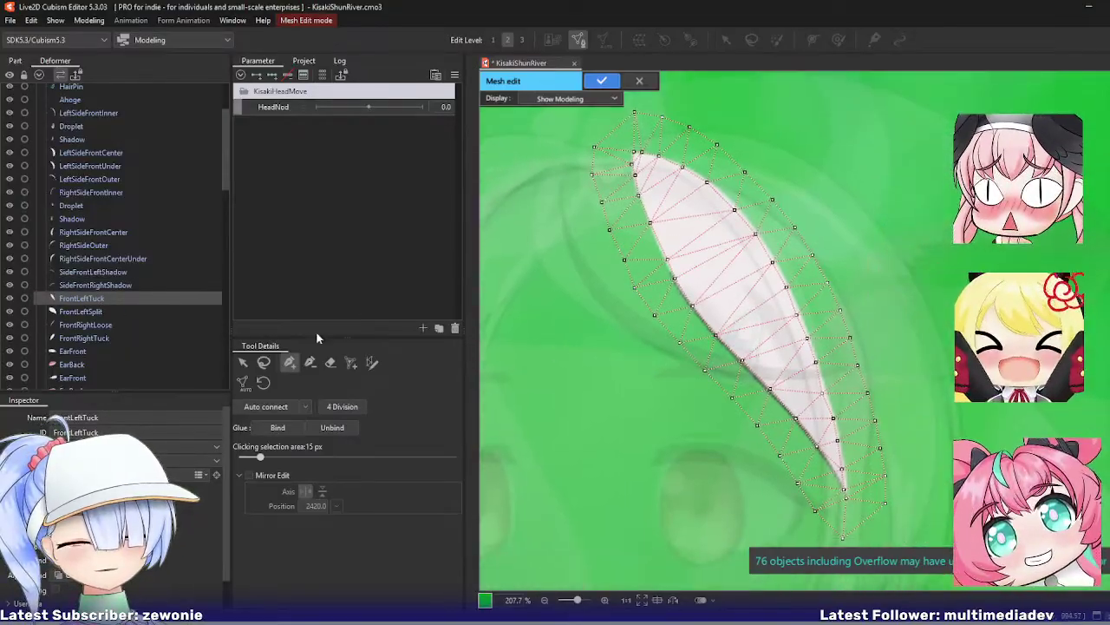
key(ctrl+e)
click(112, 310)
key(ctrl+e)
key(ctrl+e)
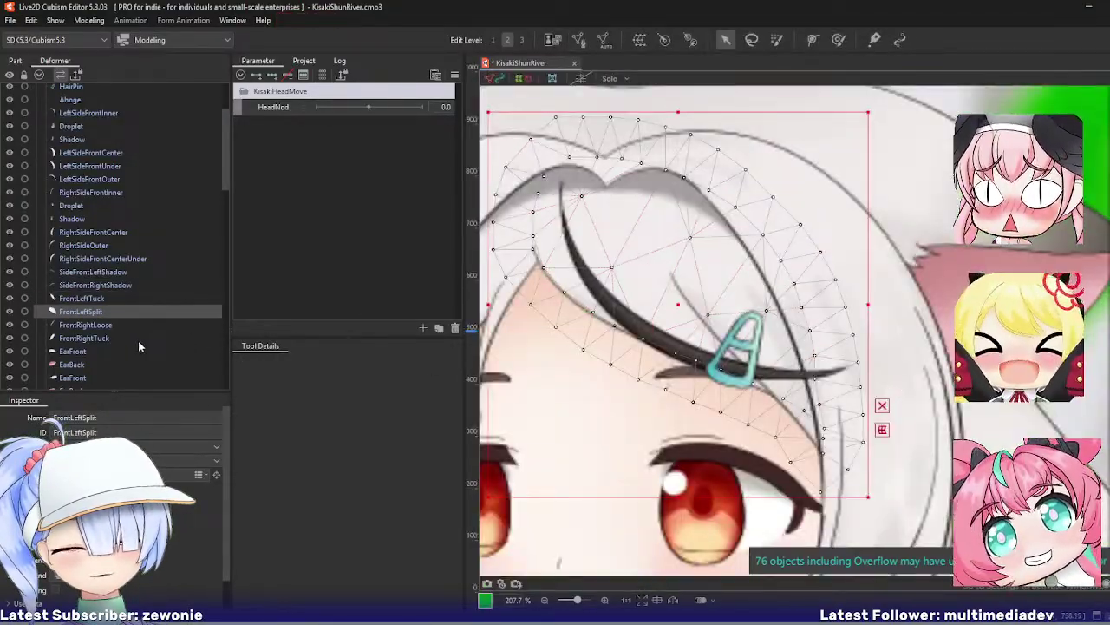
Step: Align the vertices along the upper edge and fur notch of the first-listed EarFront mesh with the ear outline and apply the mesh
scroll(139, 346, down, 1)
click(81, 304)
drag(620, 393, 621, 472)
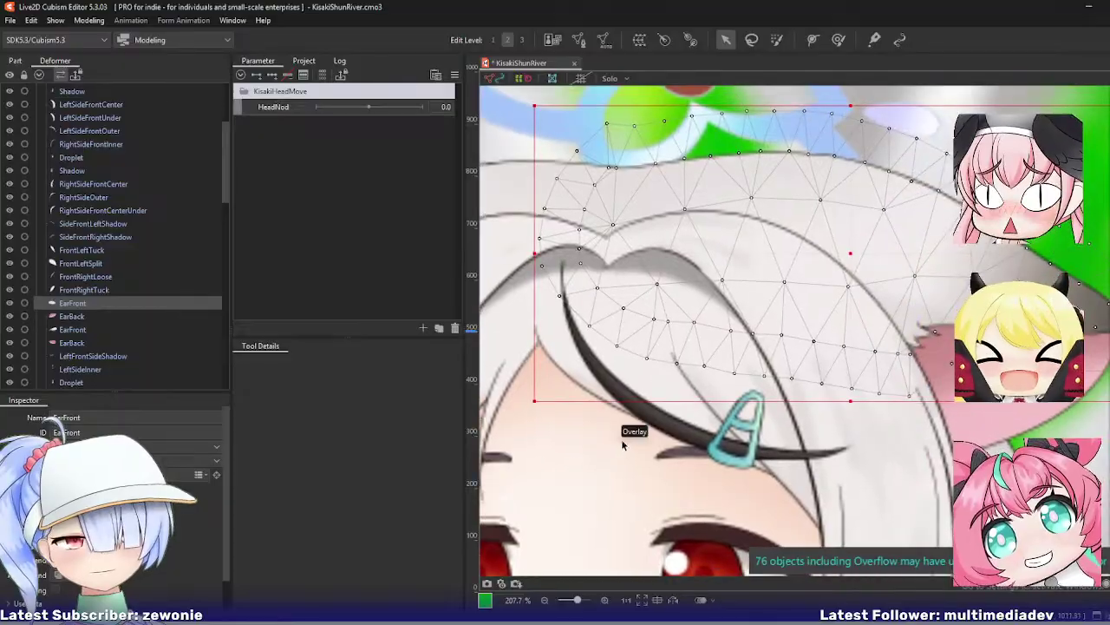
key(ctrl+e)
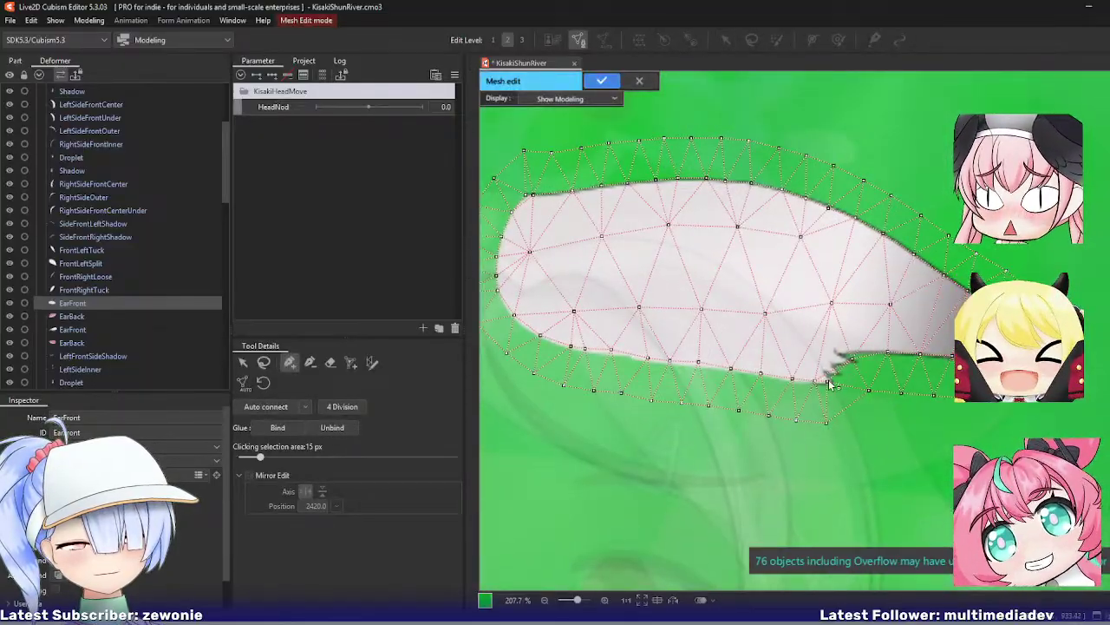
click(831, 383)
drag(879, 386, 852, 412)
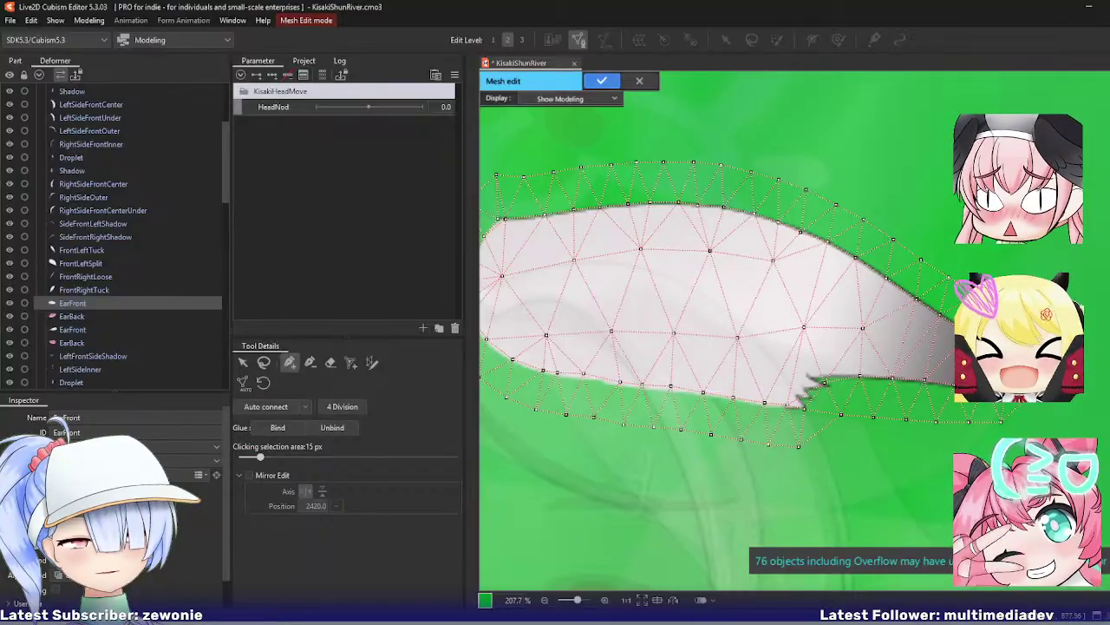
click(902, 289)
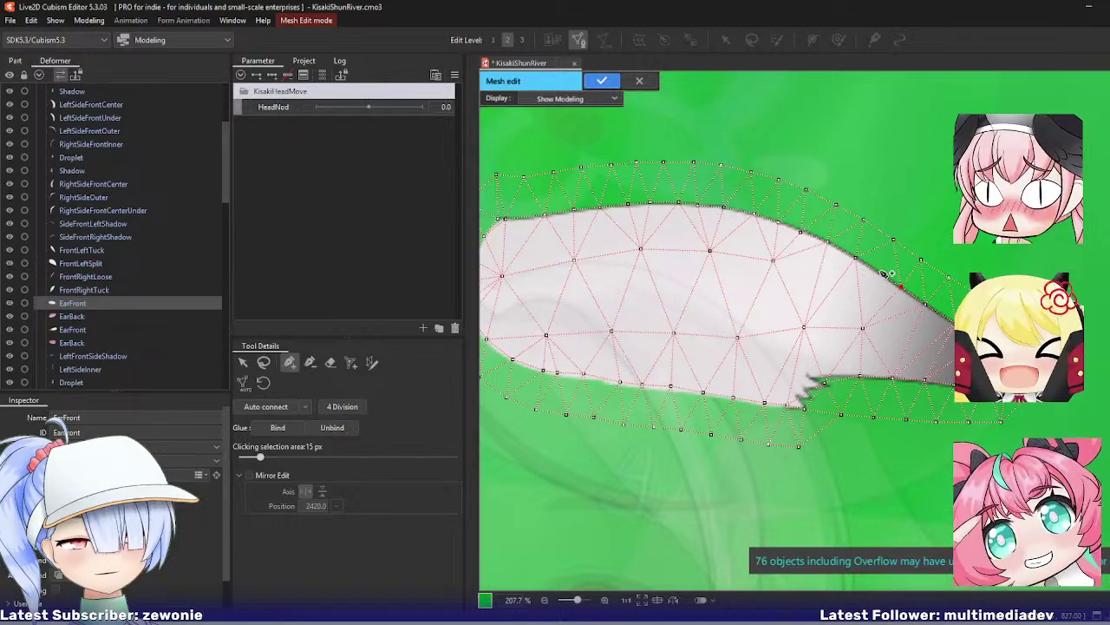
drag(729, 320, 822, 339)
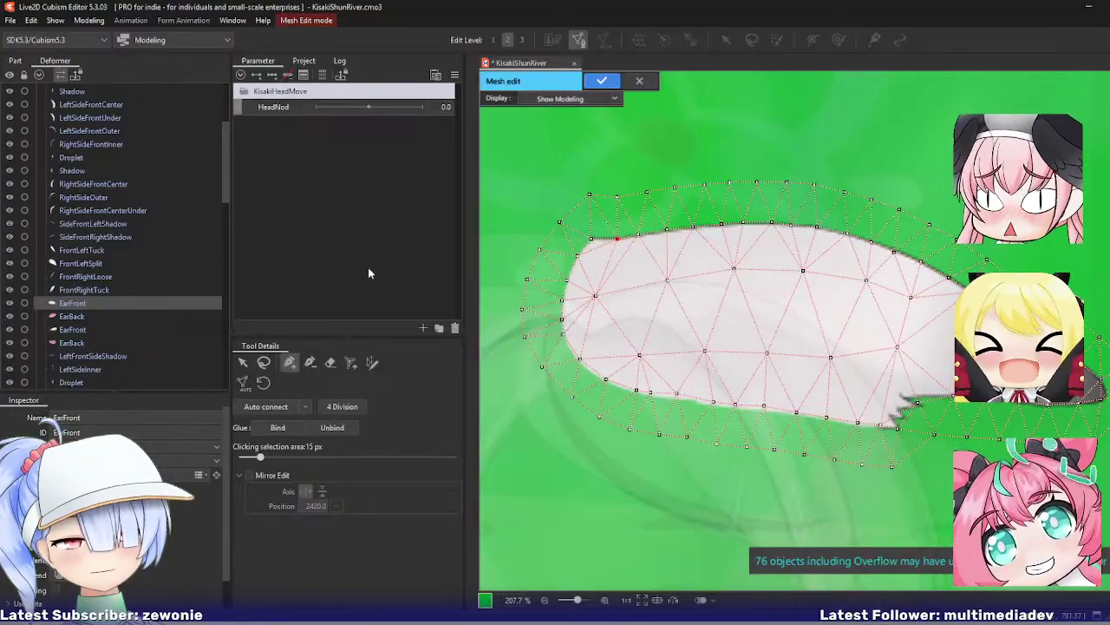
key(ctrl+e)
Step: Check the meshes of both EarBack parts and the second EarFront for stray or misplaced vertices
click(67, 317)
key(ctrl+e)
drag(992, 378, 827, 341)
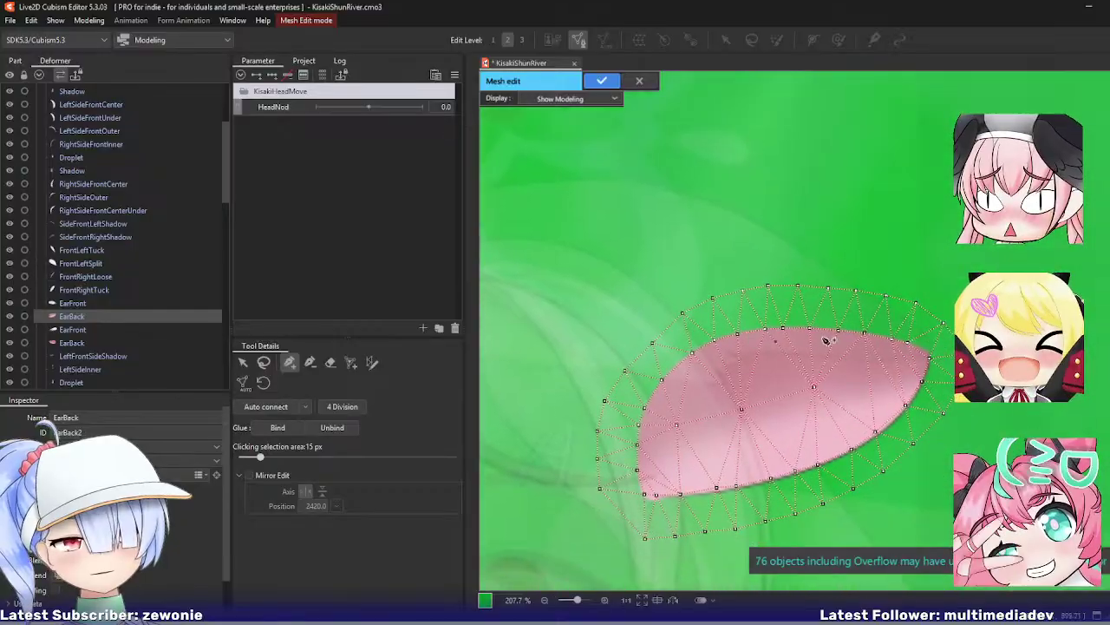
key(ctrl+e)
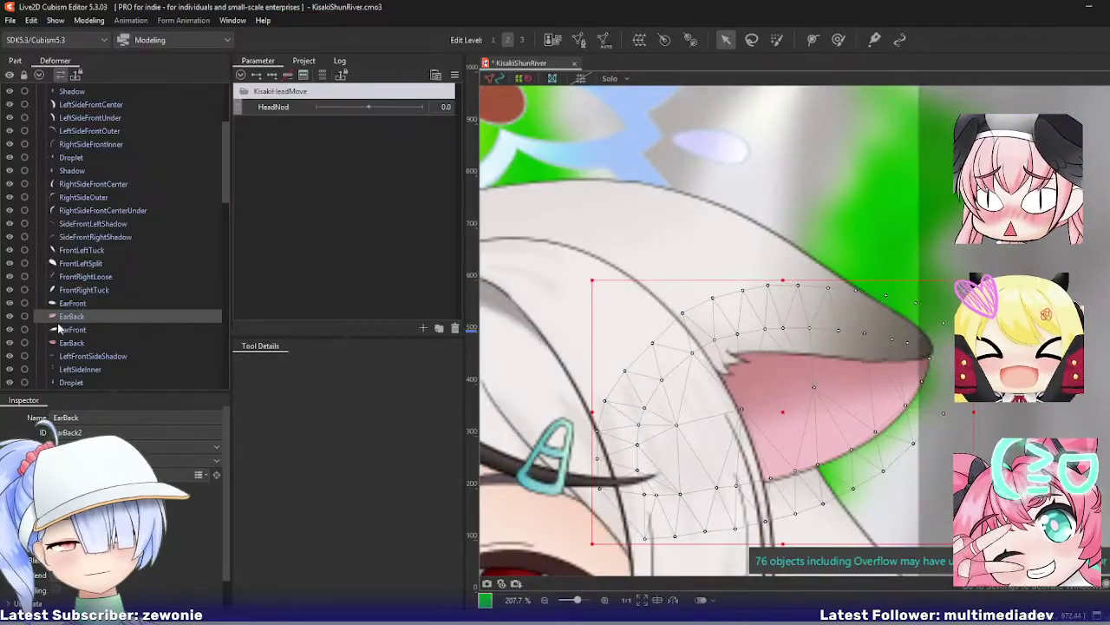
click(59, 328)
key(ctrl+e)
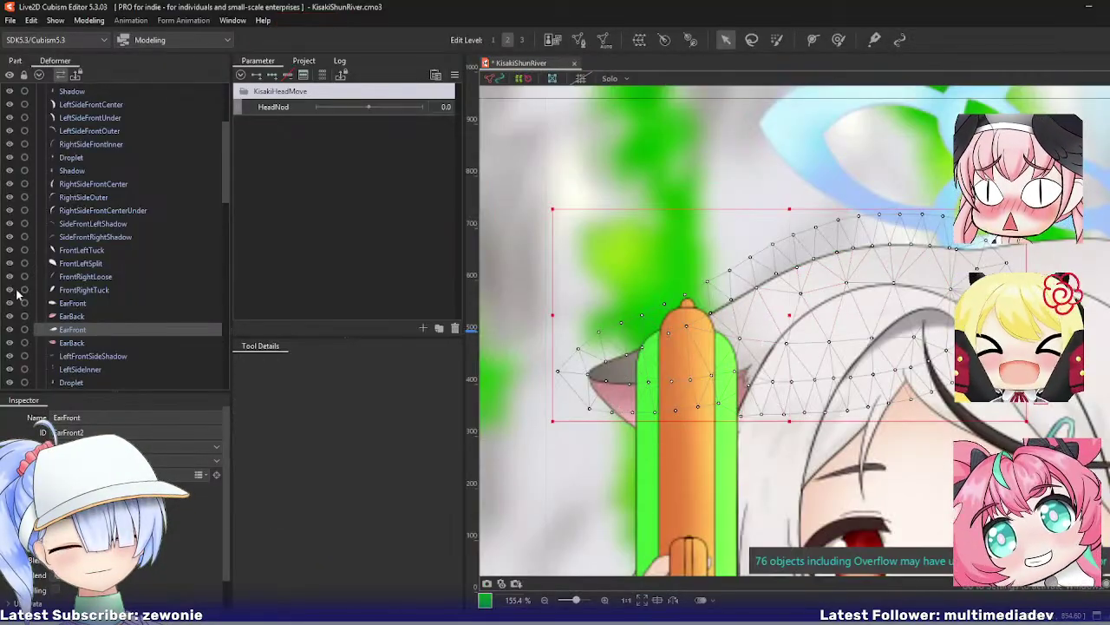
click(74, 344)
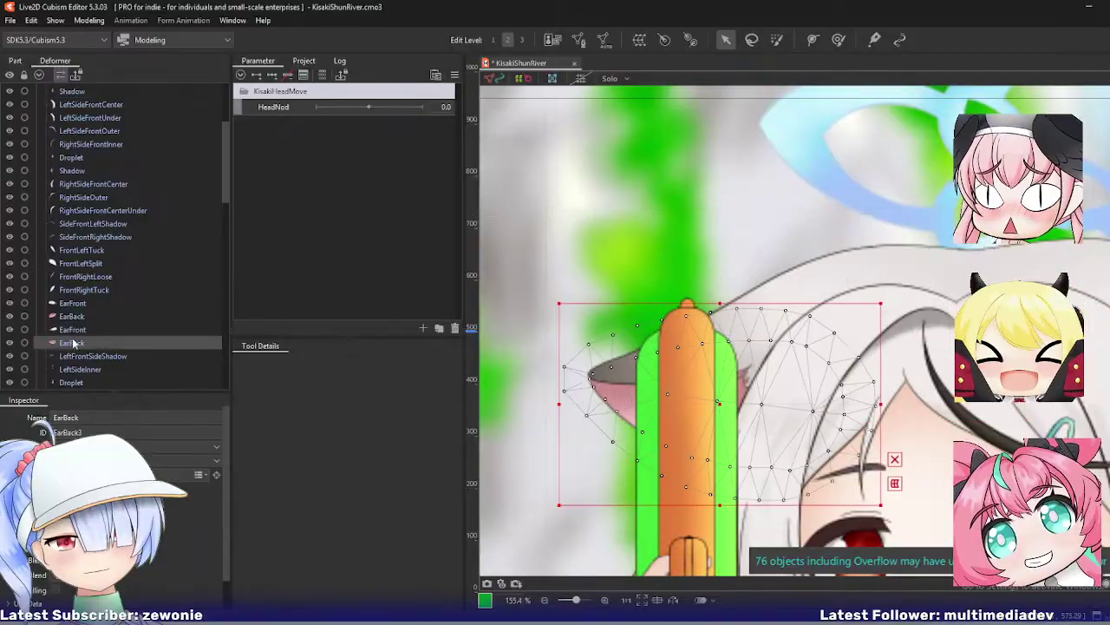
scroll(683, 350, down, 2)
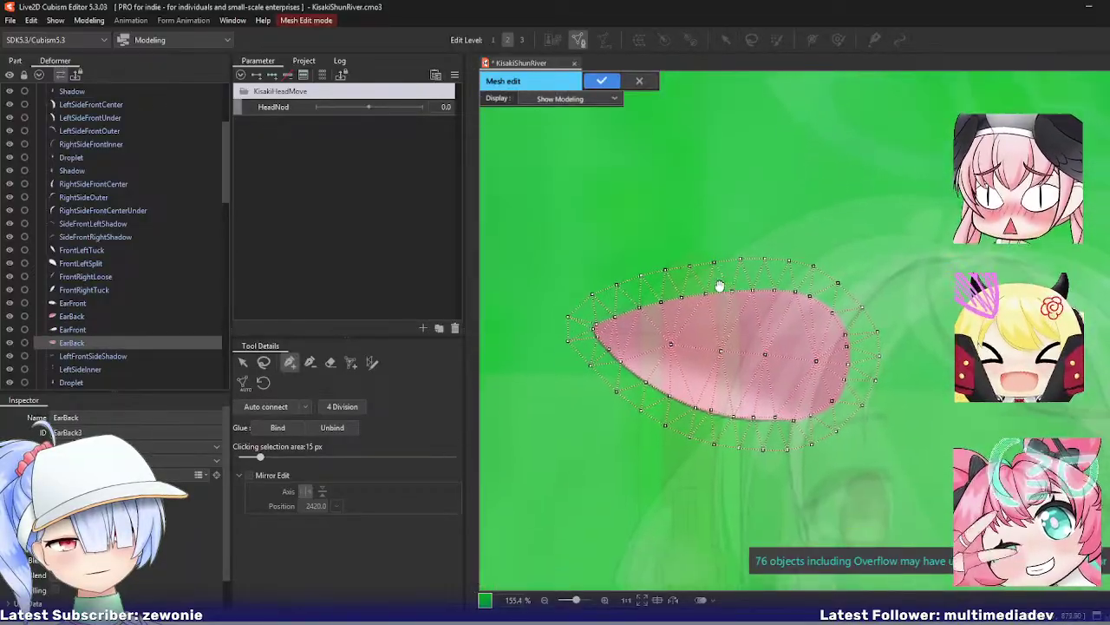
click(310, 362)
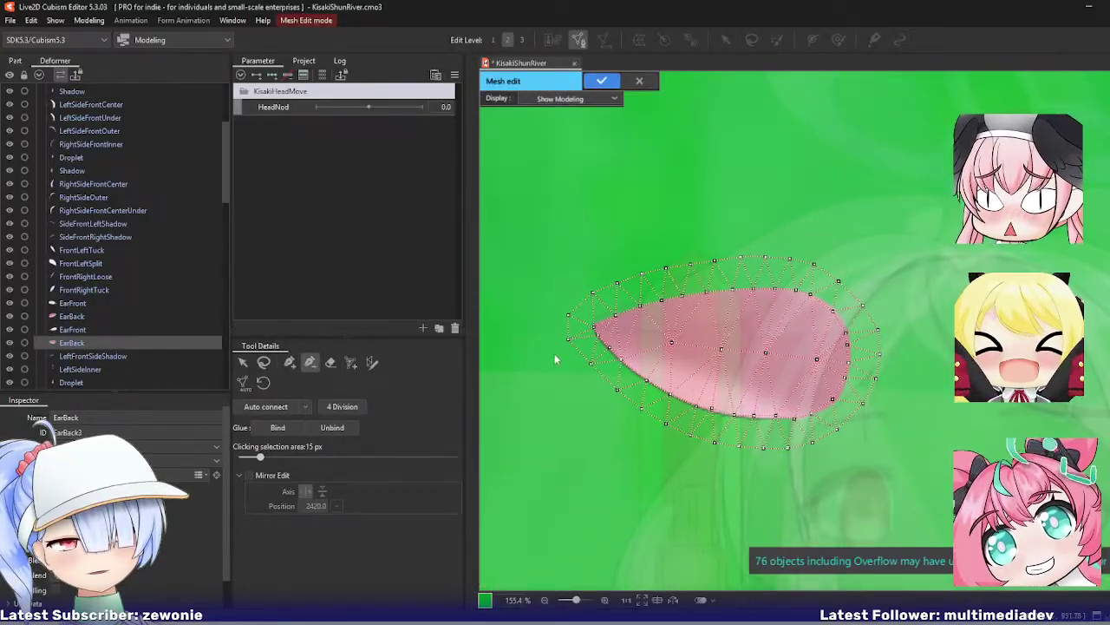
key(ctrl+e)
Step: Erase the stray vertices near the middle of the LeftFrontSideShadow mesh and apply the mesh
click(76, 357)
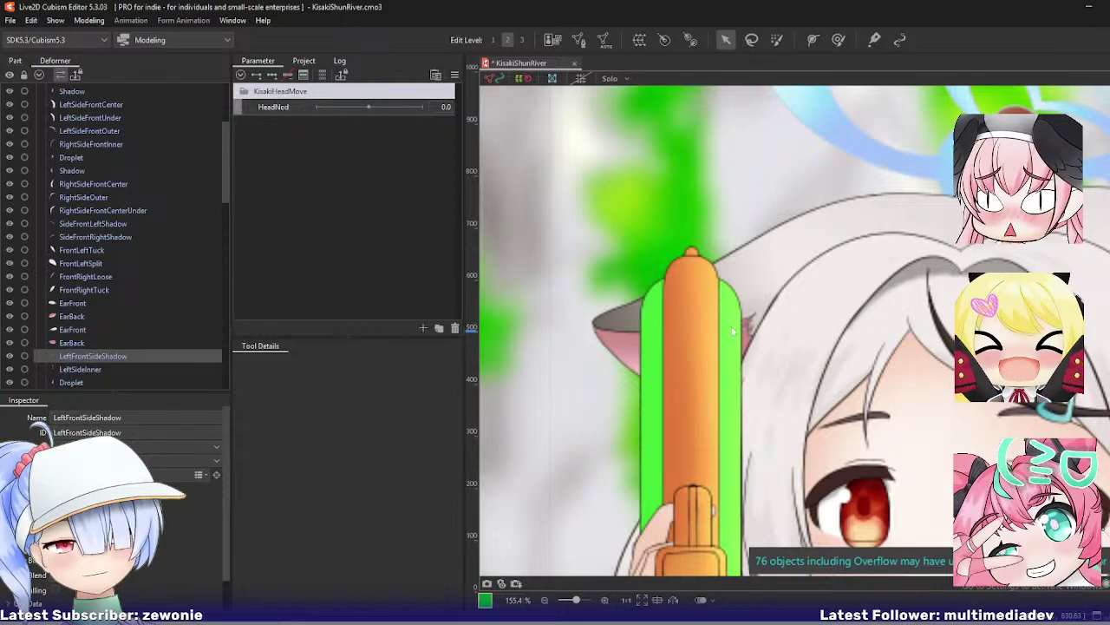
key(ctrl+e)
key(ctrl+e)
key(f)
double_click(850, 354)
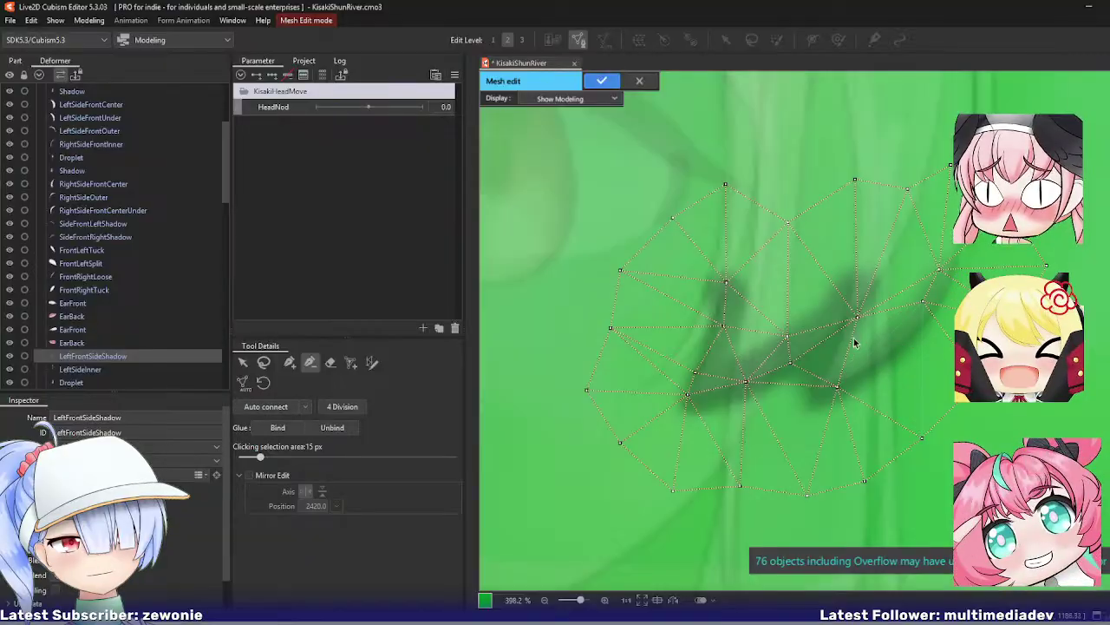
key(Return)
Step: Check the meshes of LeftSideInner and the Droplet and Shadow parts listed below it for misplaced vertices
click(85, 369)
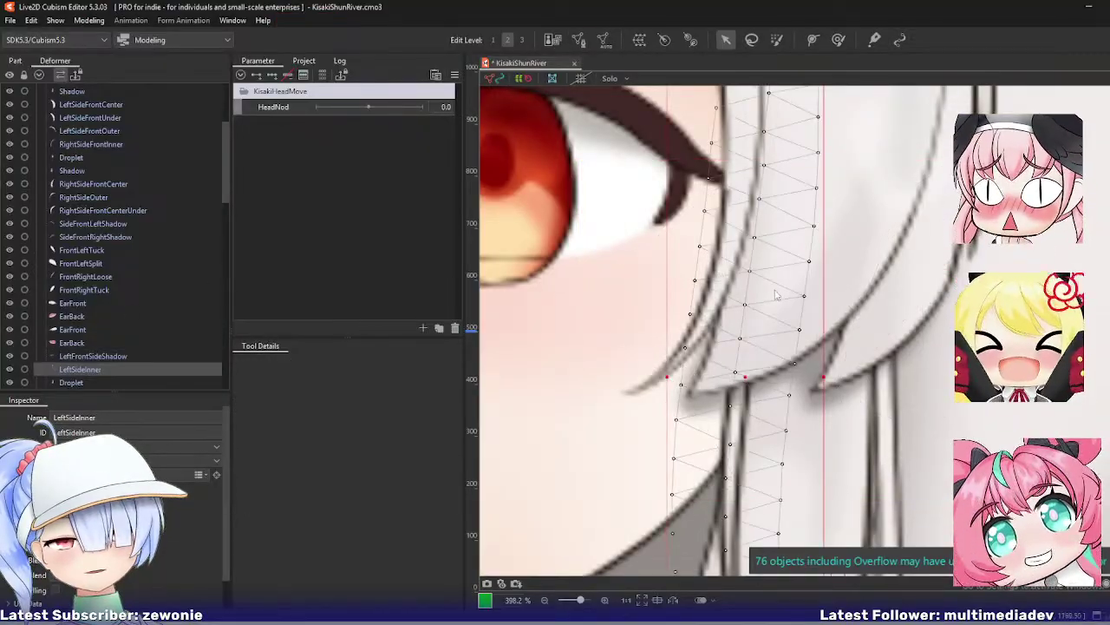
key(ctrl+e)
key(Return)
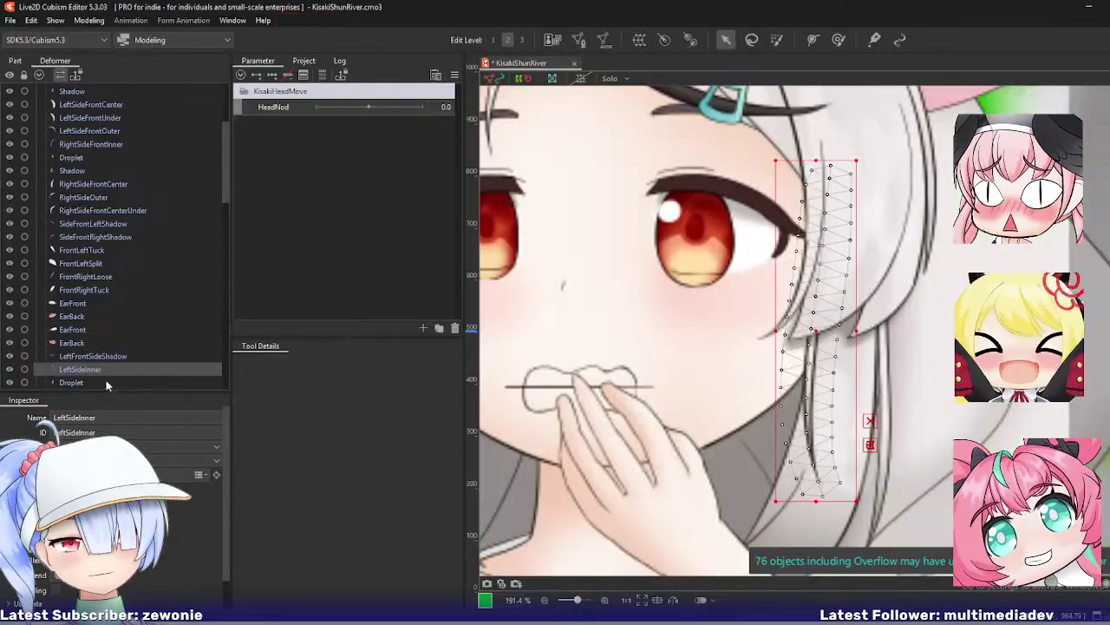
click(106, 382)
key(f)
scroll(95, 360, down, 4)
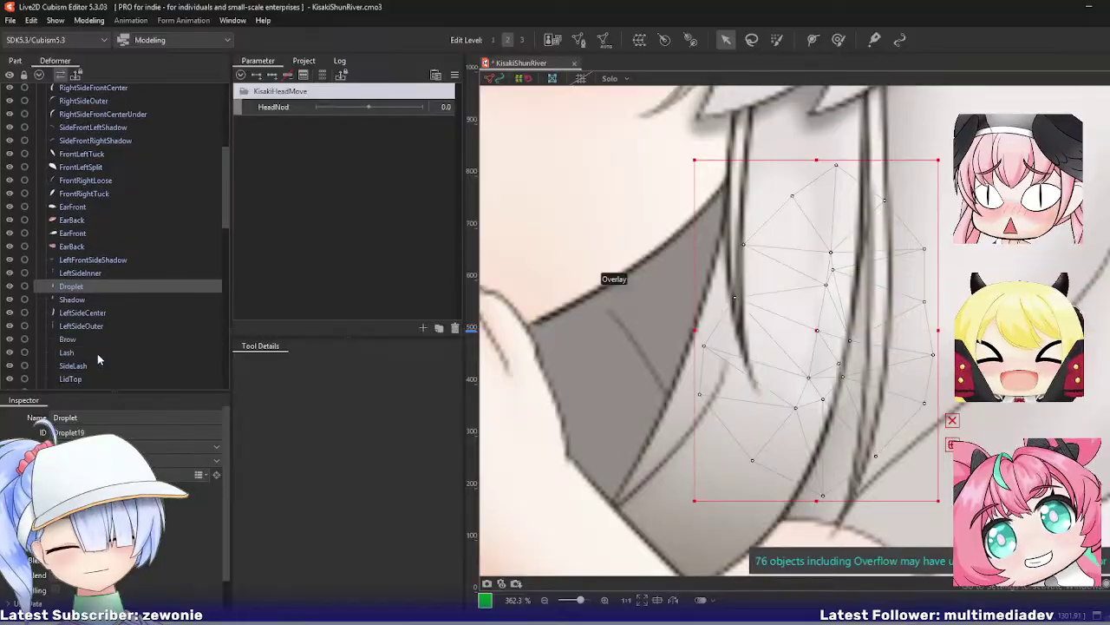
click(85, 252)
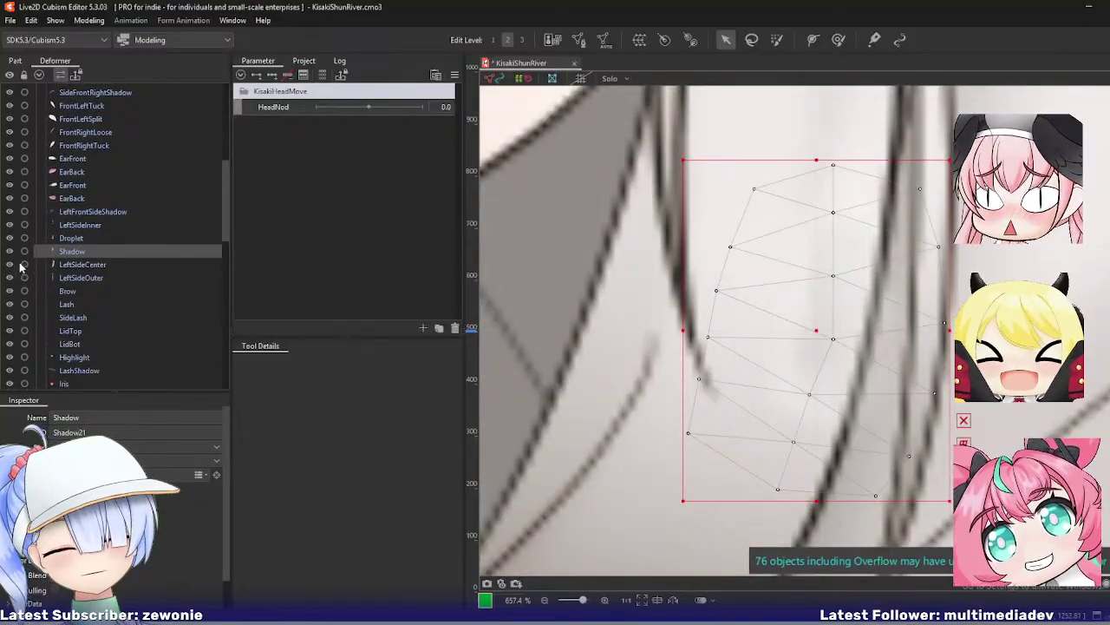
Step: Fit the LeftSideCenter mesh's vertices to the curled tip and the lower edge beside it
click(65, 264)
key(ctrl+e)
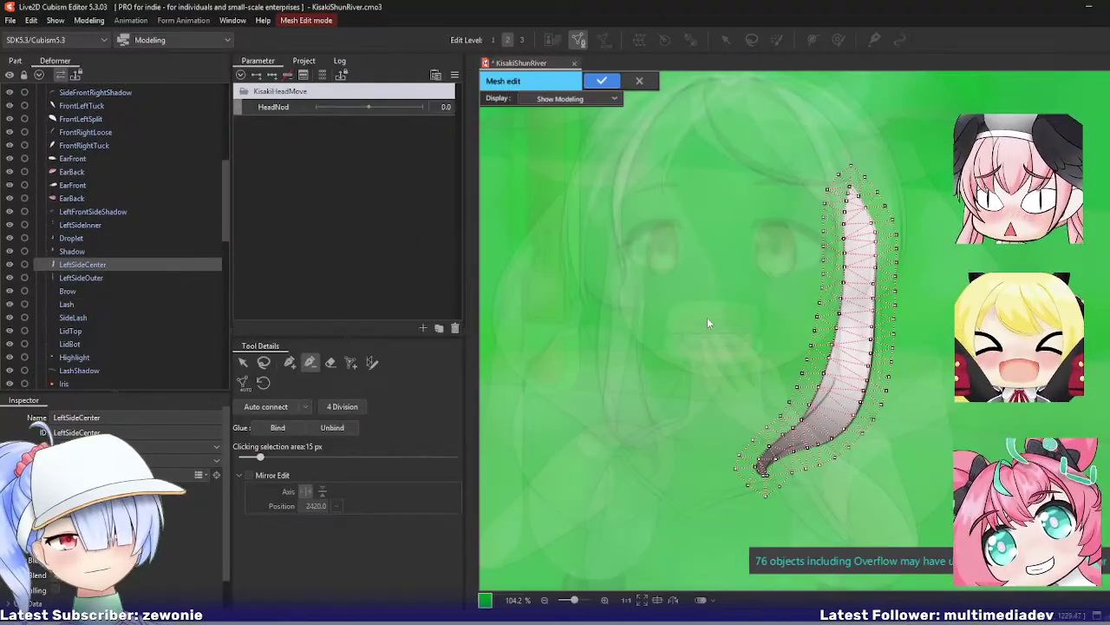
scroll(667, 312, up, 1)
scroll(729, 469, up, 1)
scroll(769, 461, up, 1)
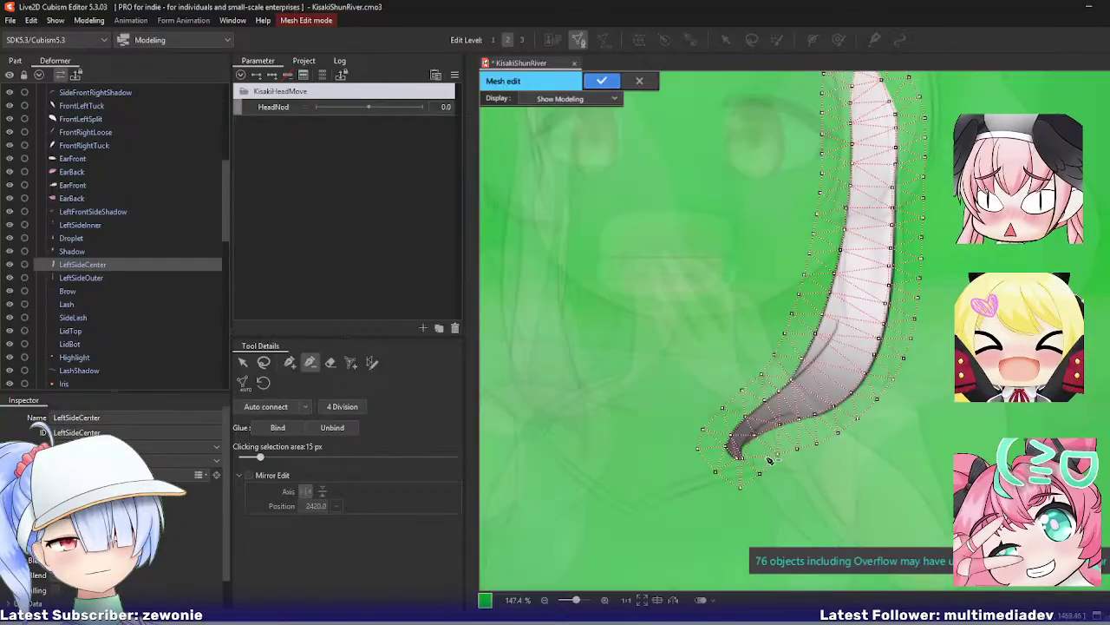
scroll(769, 460, up, 2)
click(292, 363)
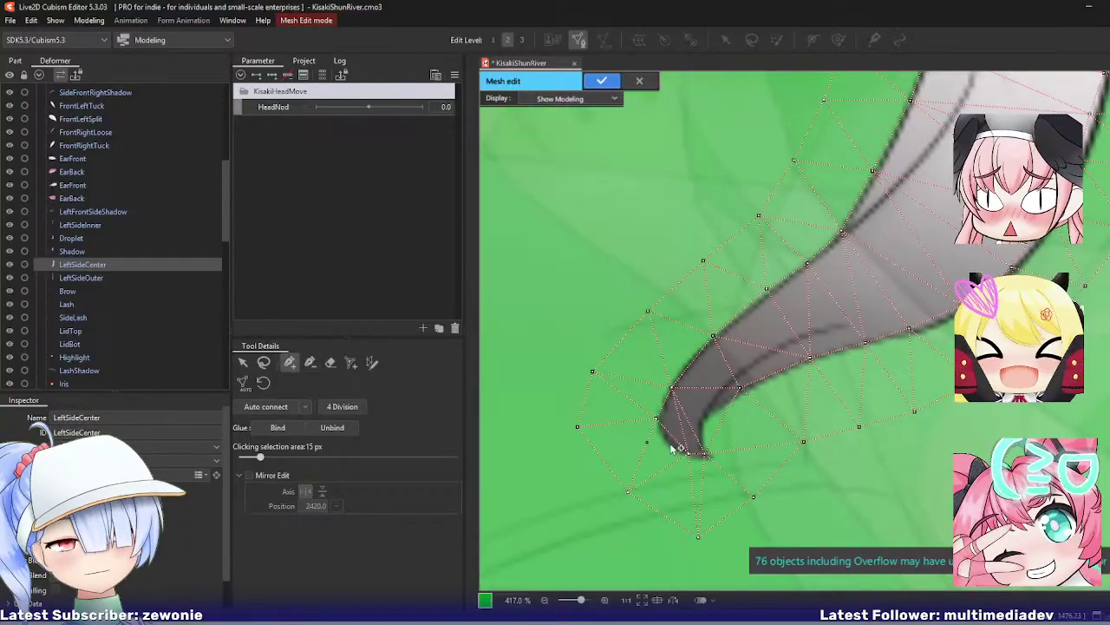
drag(709, 457, 709, 459)
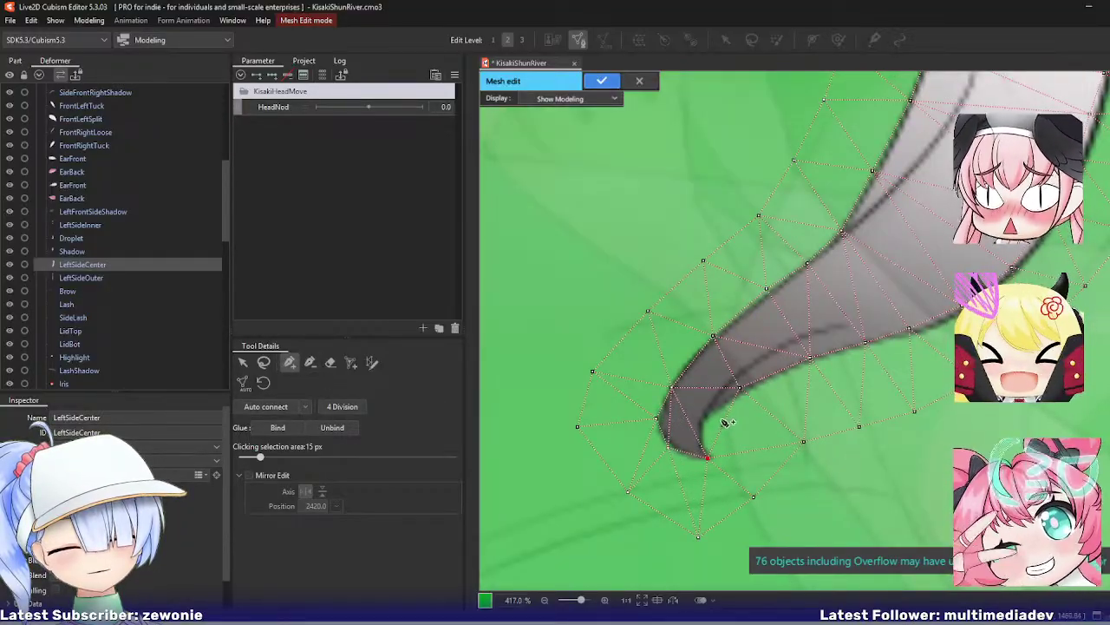
drag(739, 390, 705, 422)
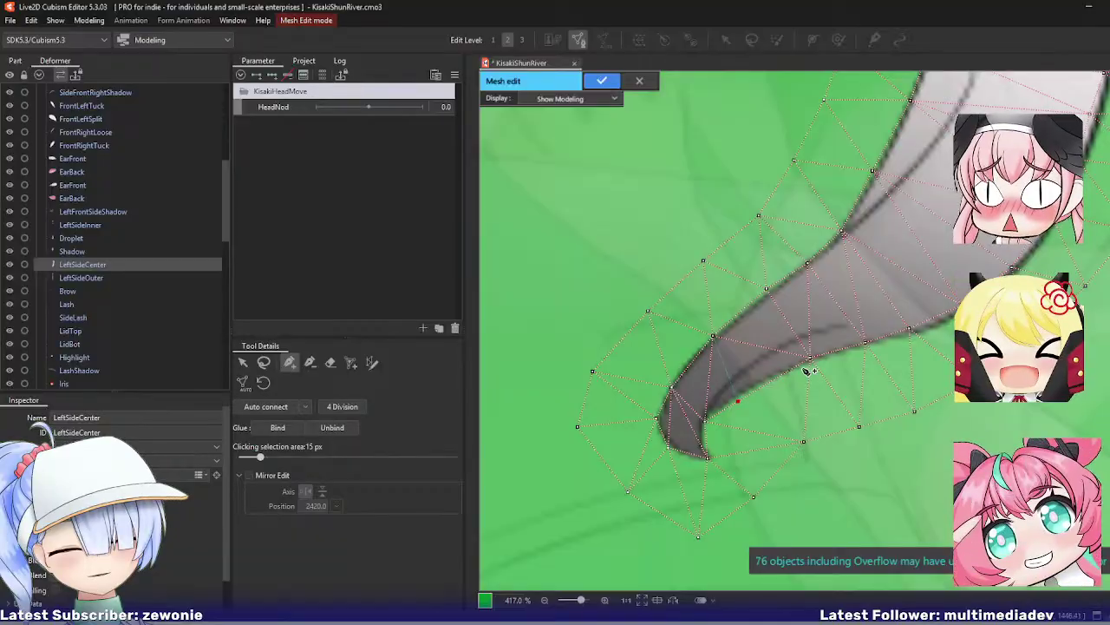
click(780, 371)
click(839, 354)
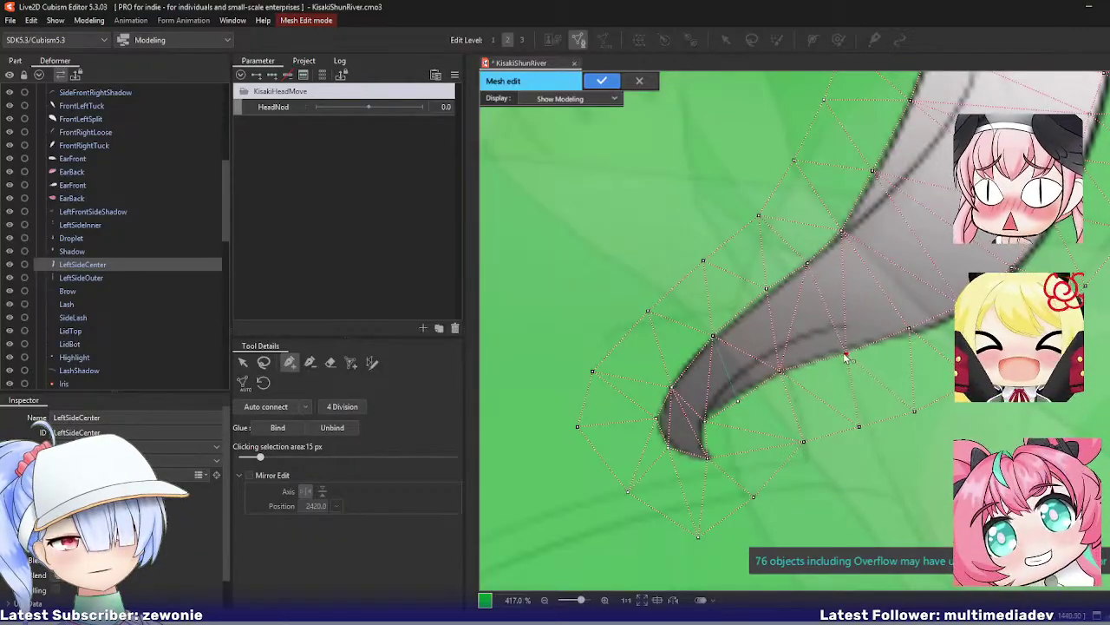
Step: Move the LeftSideCenter mesh's vertices onto the strand's outer edge around the lower bend
scroll(760, 437, down, 3)
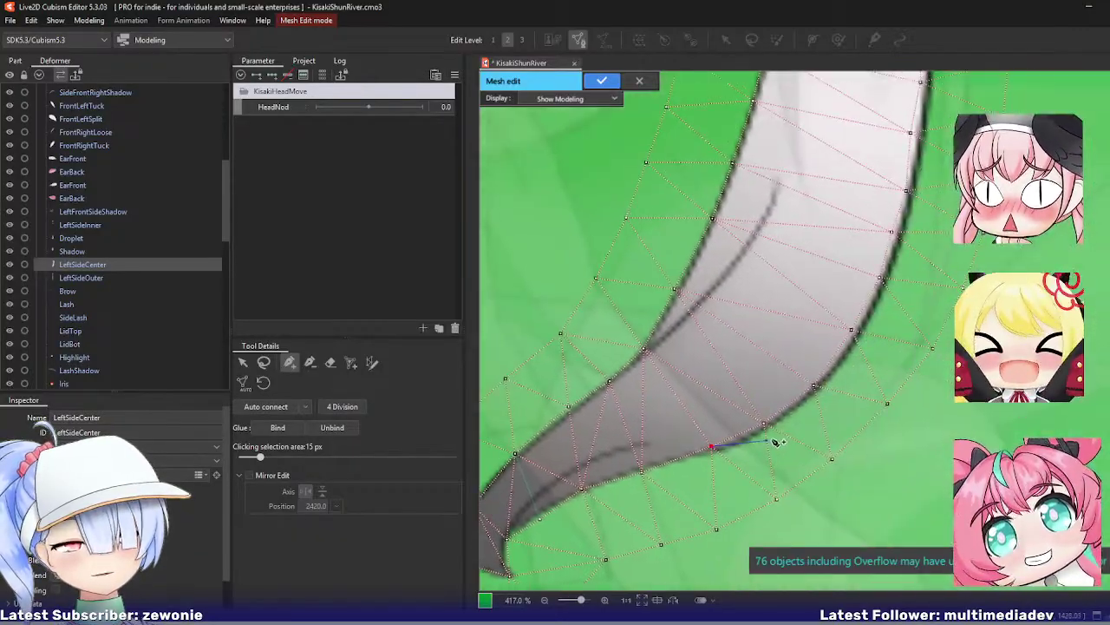
drag(728, 444, 763, 435)
drag(801, 401, 801, 406)
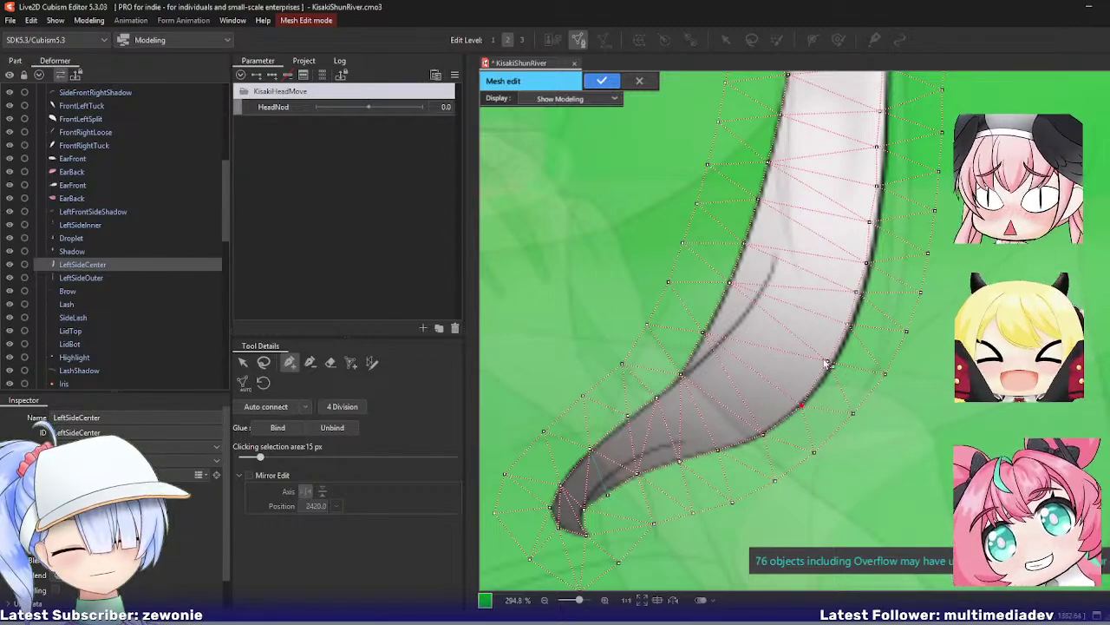
drag(828, 362, 829, 370)
drag(850, 323, 850, 333)
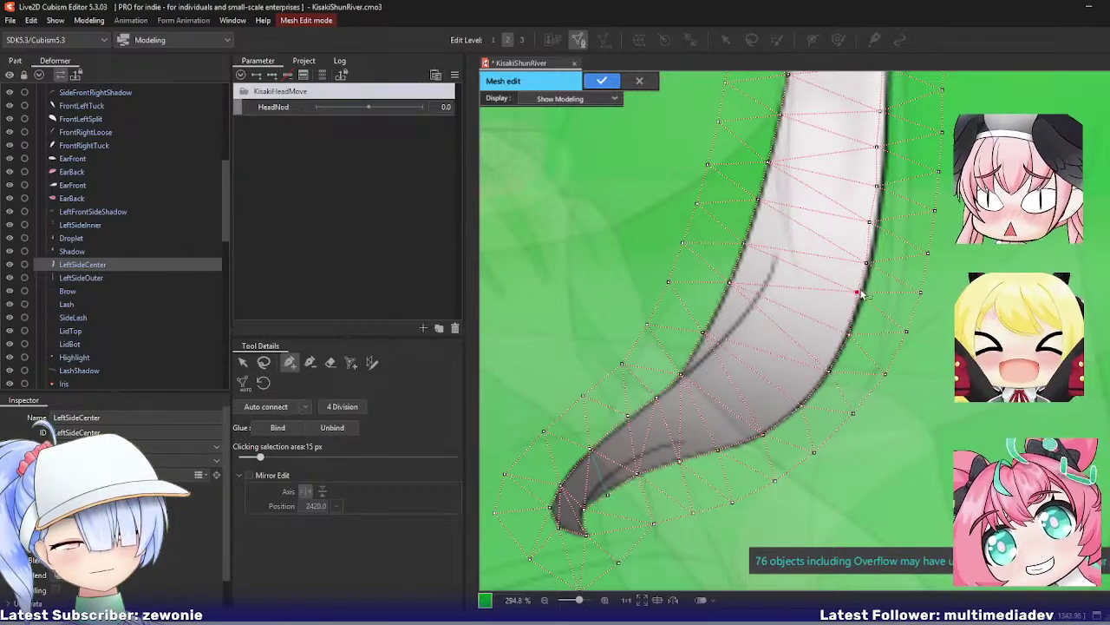
drag(860, 290, 871, 262)
drag(870, 222, 878, 222)
Step: Align the LeftSideCenter mesh's vertices with the outer edge of the strand's upper part up to its pointed top and apply the mesh
drag(870, 324, 818, 481)
drag(827, 345, 834, 344)
drag(830, 303, 837, 267)
drag(832, 222, 838, 222)
drag(783, 285, 759, 453)
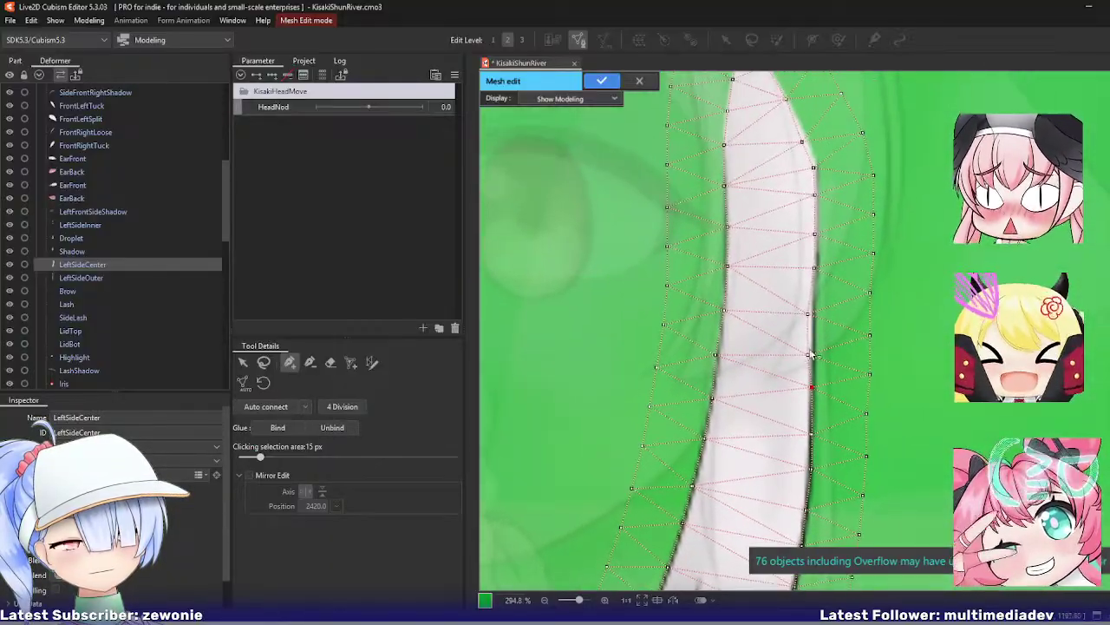
drag(807, 314, 813, 310)
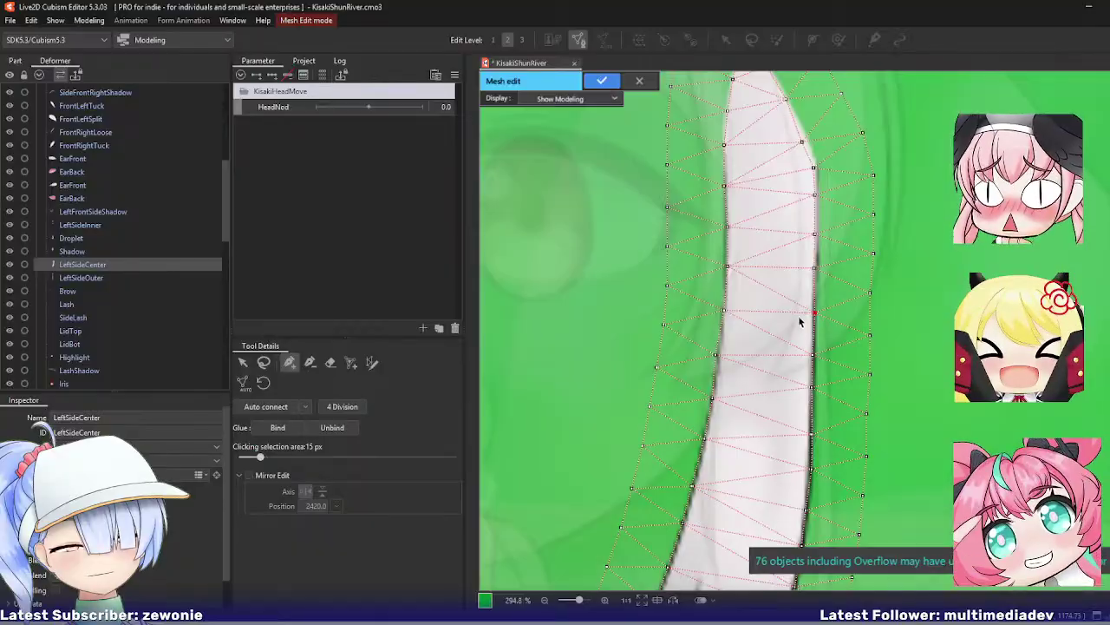
drag(768, 370, 742, 527)
drag(777, 298, 778, 291)
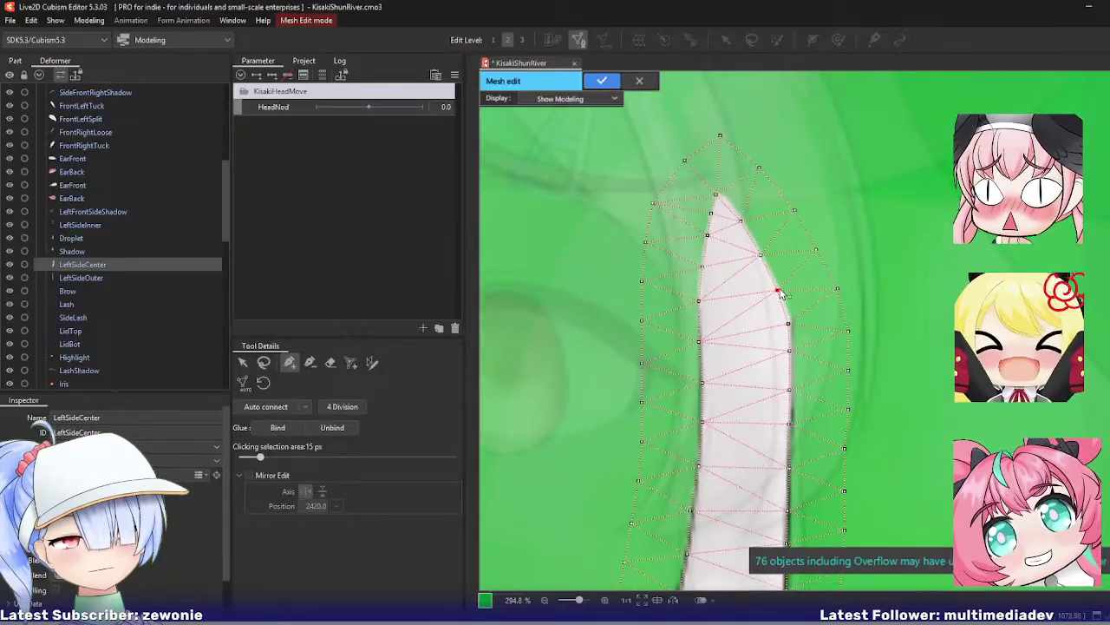
key(ctrl+e)
Step: Check the meshes of LeftSideOuter and Brow for stray or misplaced vertices
click(82, 278)
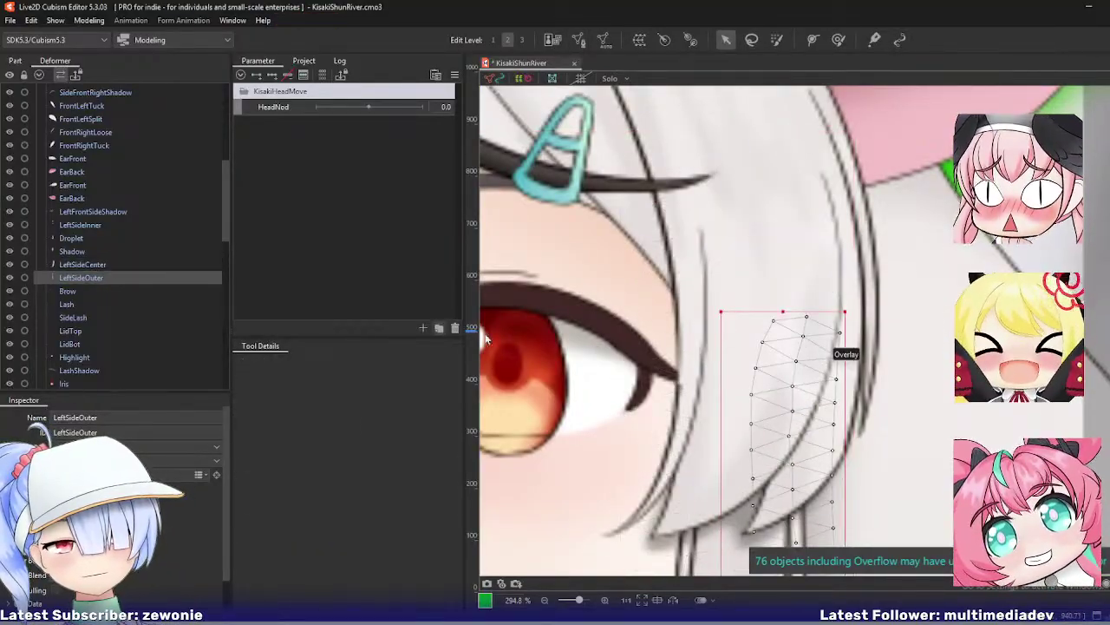
key(ctrl+e)
drag(698, 451, 637, 265)
drag(620, 443, 639, 214)
key(ctrl+e)
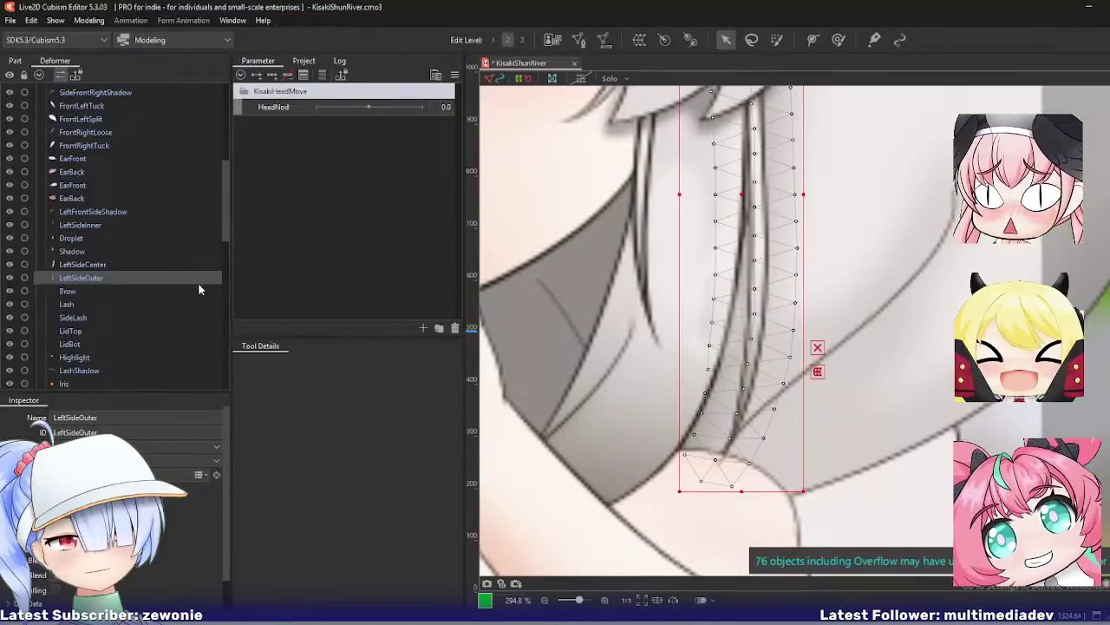
click(88, 291)
key(ctrl+e)
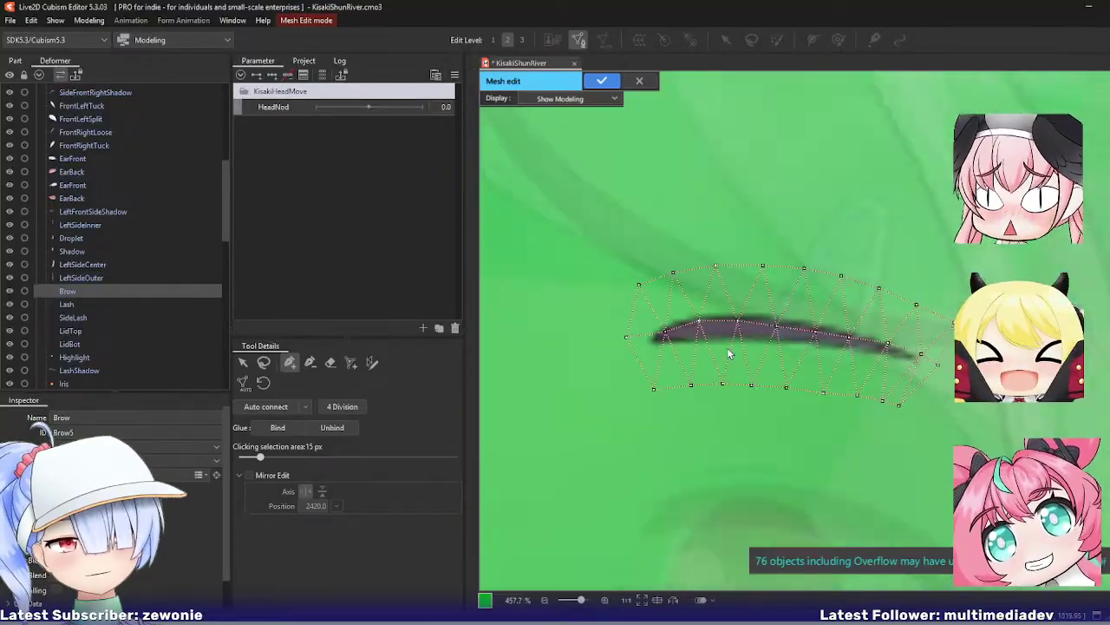
key(ctrl+e)
Step: Open the Lash mesh for editing and delete the inner vertices running along the lash, keeping its outer outline
click(66, 303)
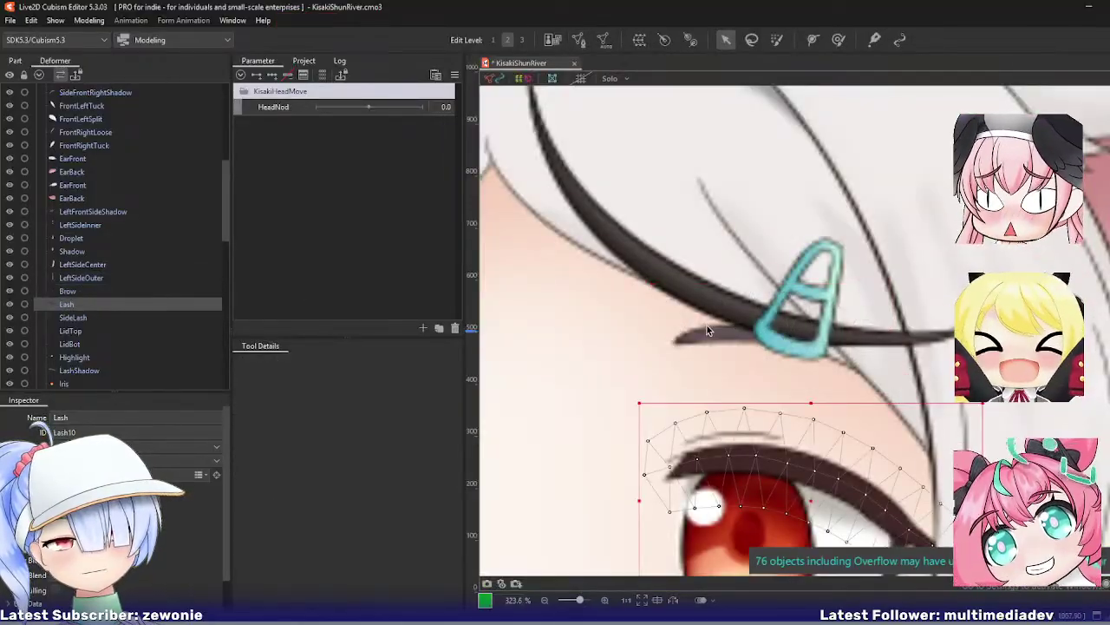
key(f)
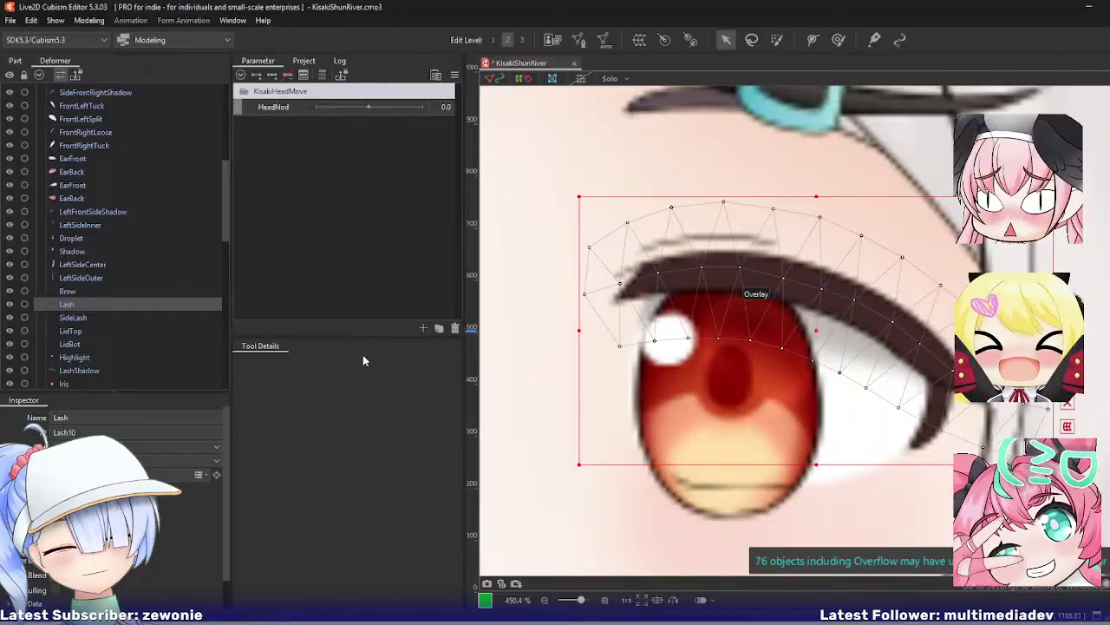
key(ctrl+e)
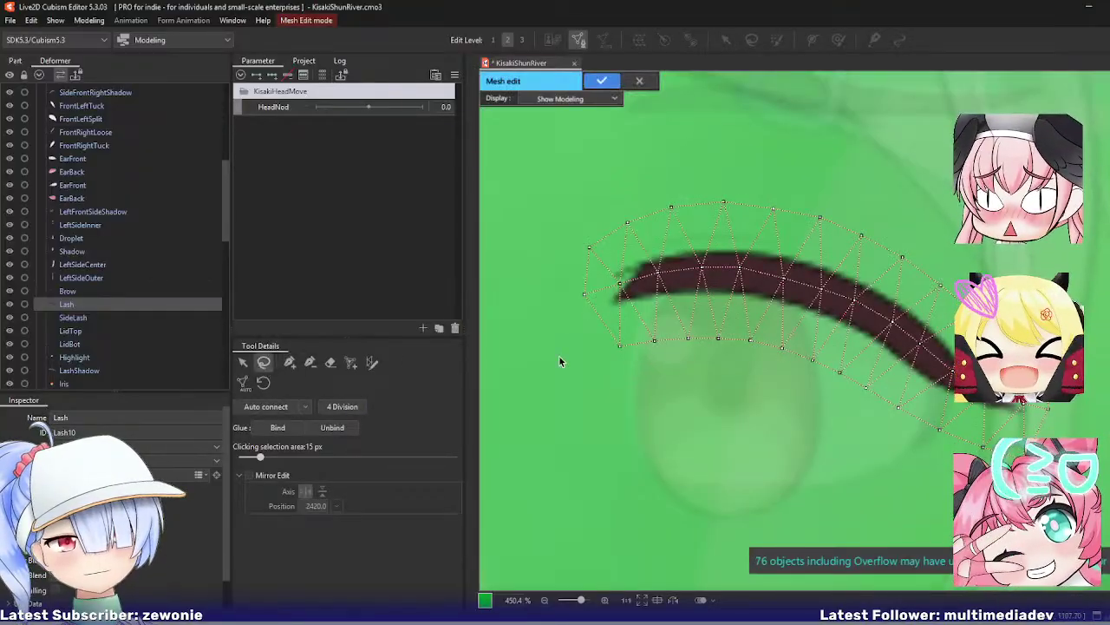
mouse_move(658, 271)
mouse_down()
mouse_move(602, 281)
mouse_move(642, 316)
mouse_move(769, 322)
mouse_move(866, 355)
mouse_move(956, 412)
mouse_move(1025, 411)
mouse_move(886, 269)
mouse_move(672, 259)
mouse_up()
key(Delete)
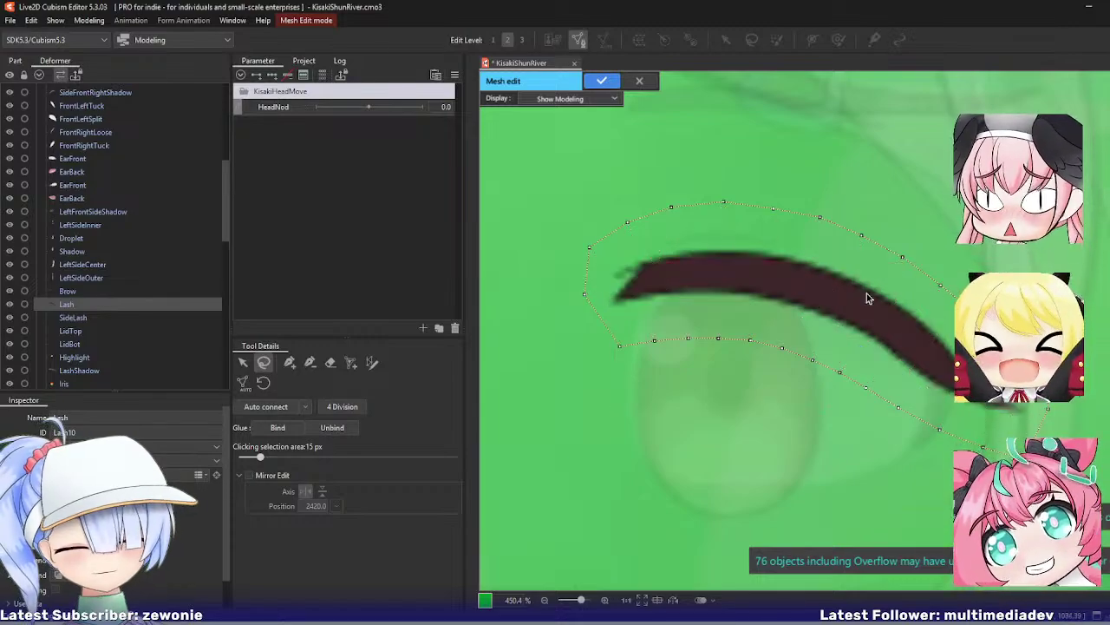
Step: Draw a mesh stroke along the lash from its upper and lower edges, with repeated density 15
click(290, 362)
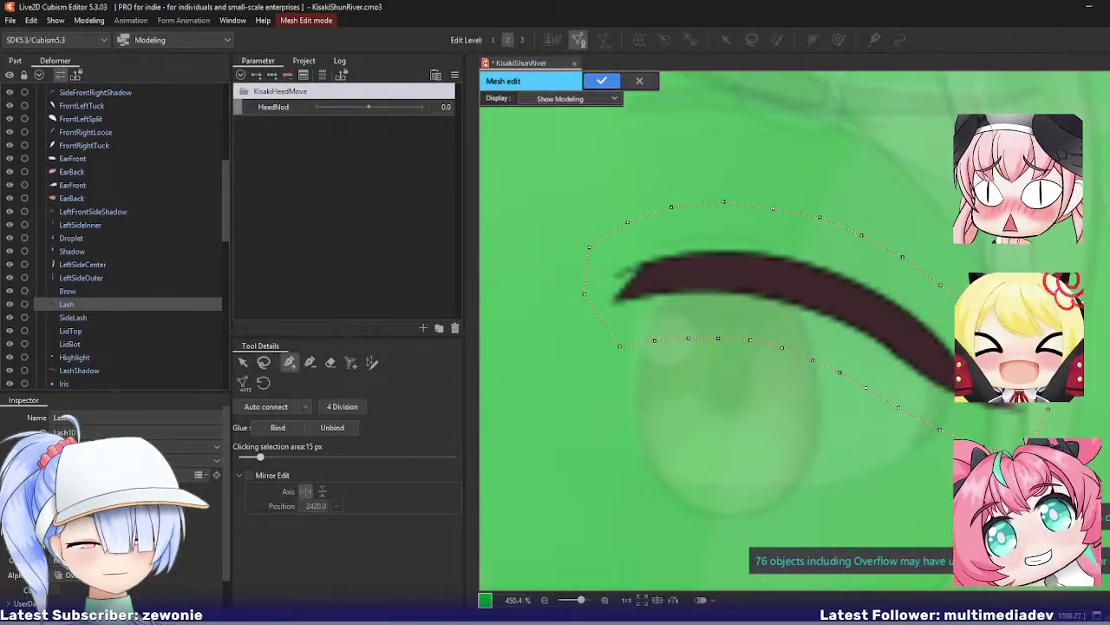
click(372, 361)
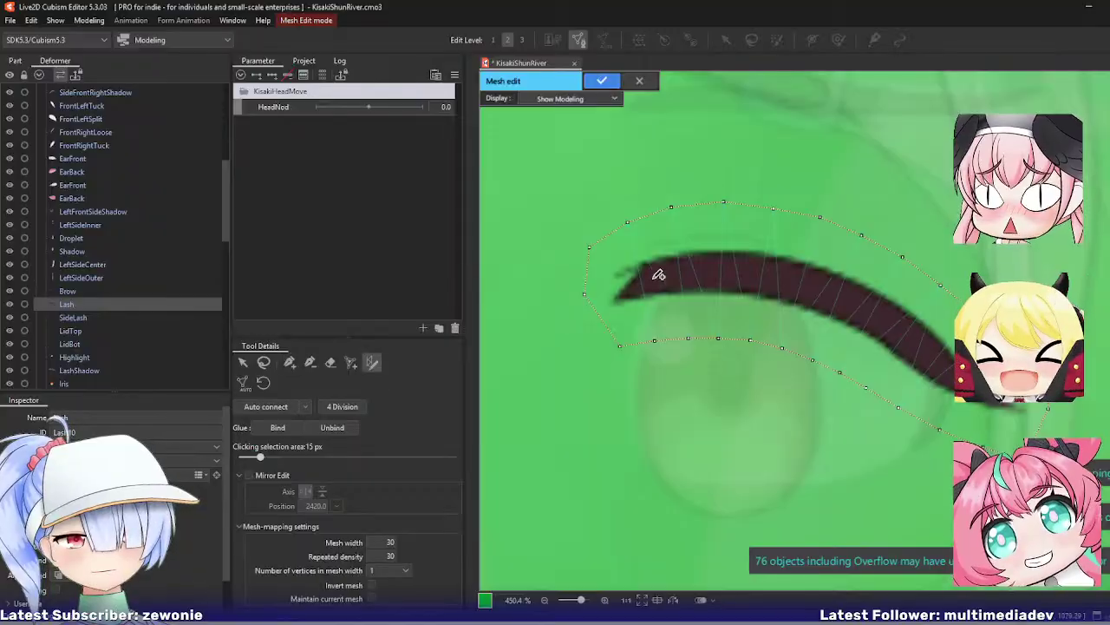
mouse_move(650, 258)
mouse_down()
mouse_move(941, 331)
mouse_move(1021, 406)
mouse_move(950, 387)
mouse_move(886, 339)
mouse_move(764, 307)
mouse_move(609, 300)
mouse_up()
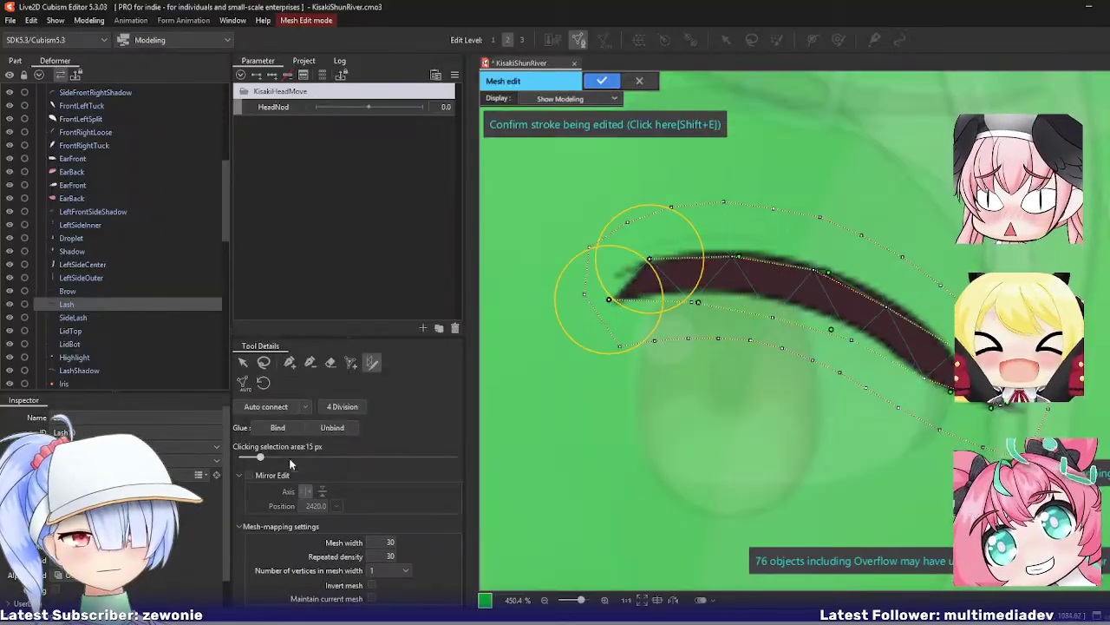
mouse_move(386, 556)
mouse_down()
mouse_move(371, 555)
mouse_move(389, 556)
mouse_up()
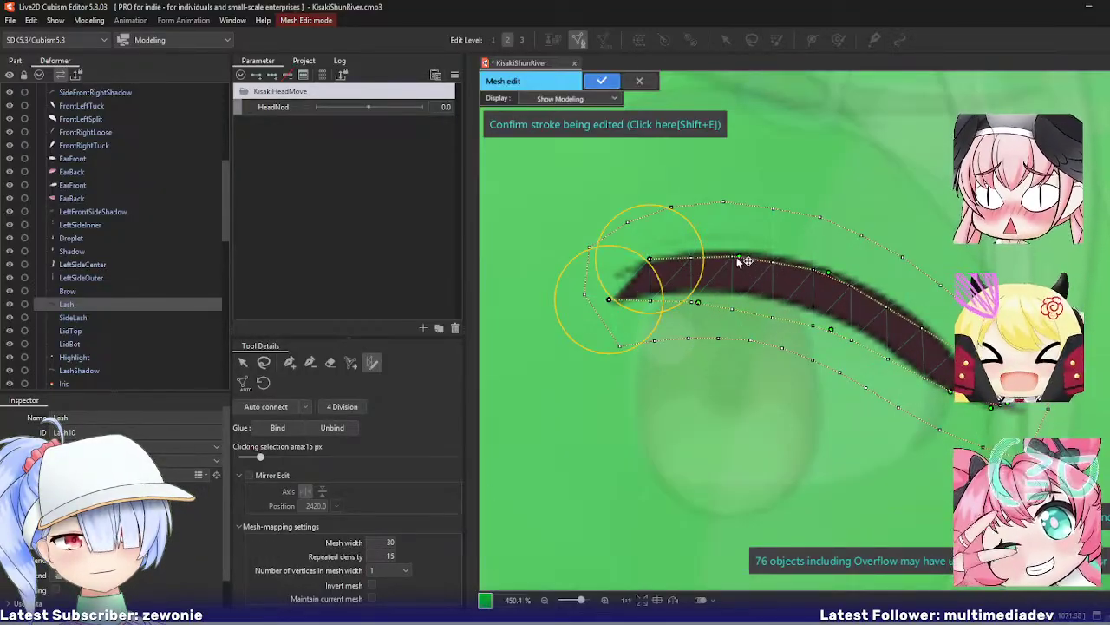
Step: Fit the stroke's control points to the lash's upper and lower edges and both tips, and apply the Lash mesh
drag(738, 258, 717, 254)
drag(828, 273, 791, 261)
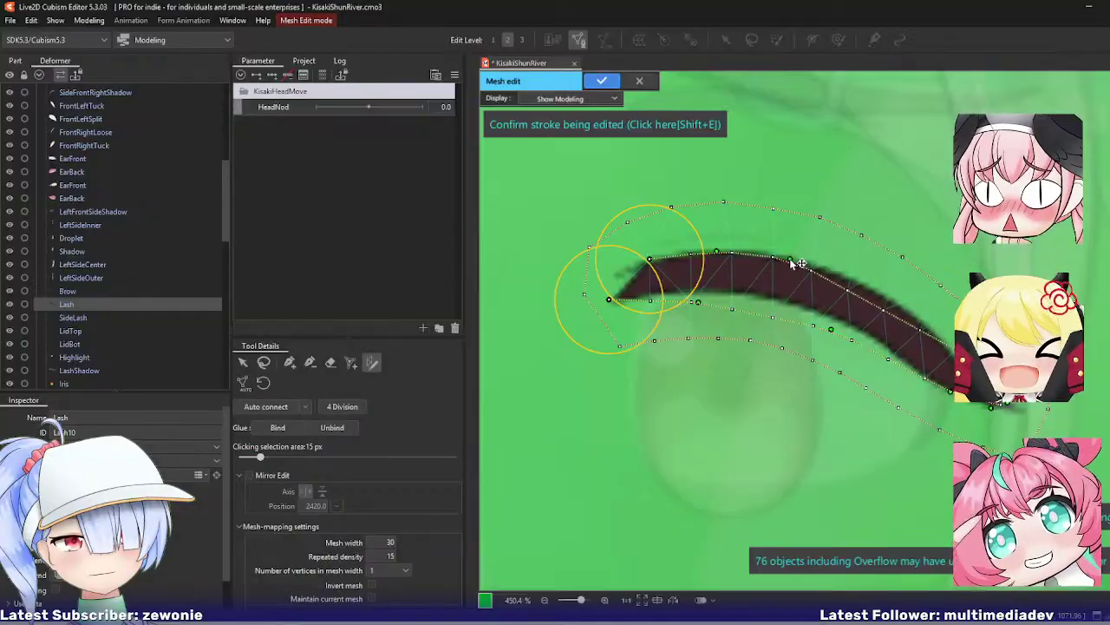
drag(849, 289, 851, 279)
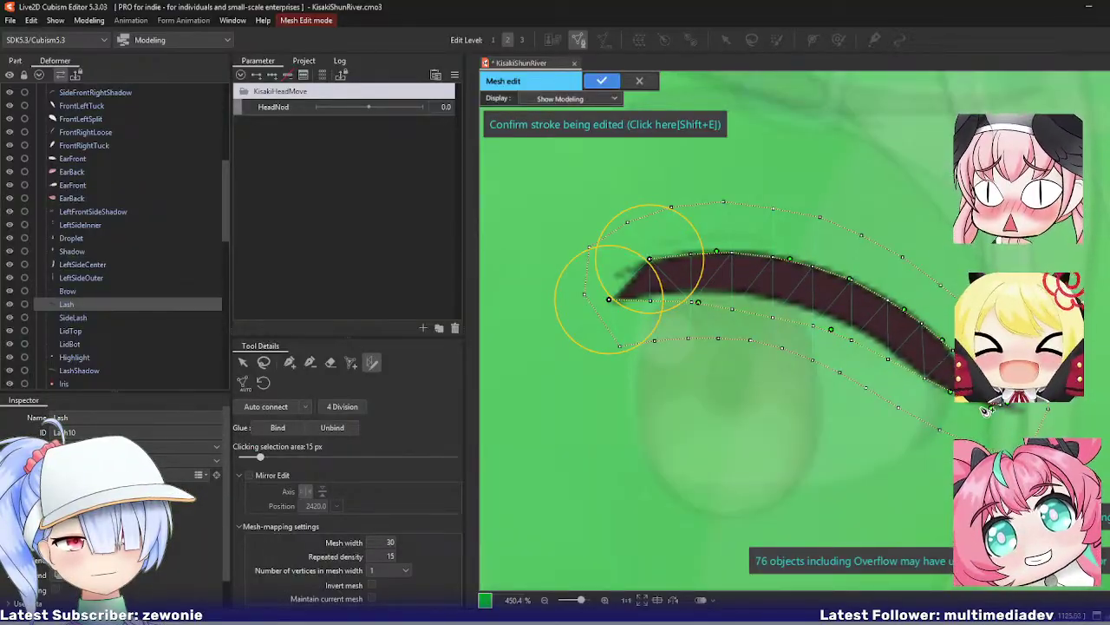
drag(987, 410, 1033, 416)
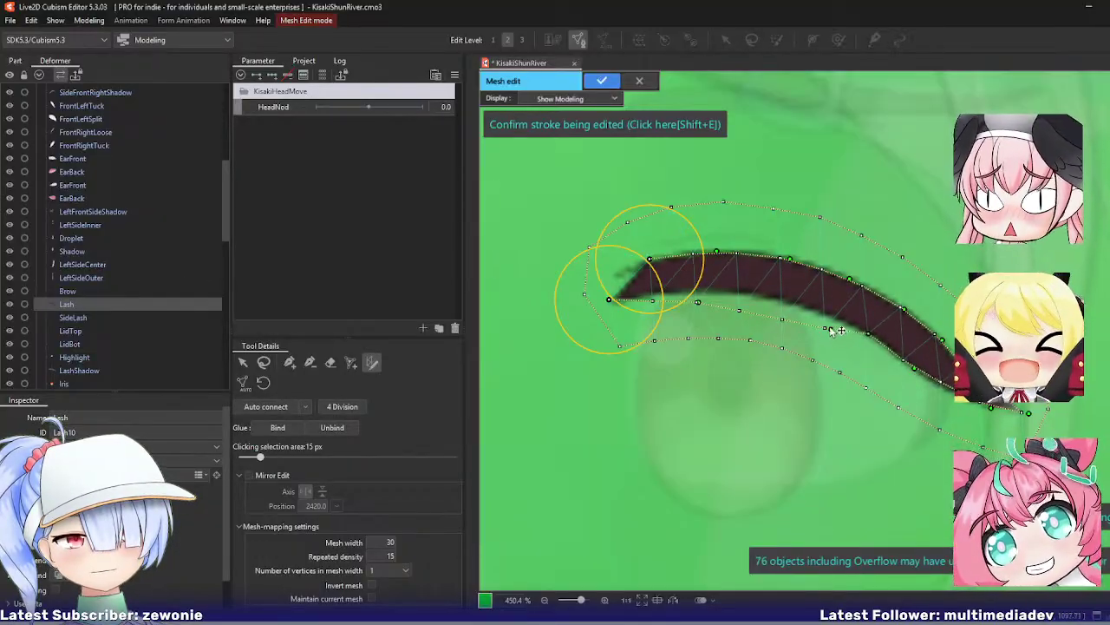
mouse_move(832, 329)
mouse_down()
mouse_move(801, 303)
mouse_move(608, 304)
mouse_up()
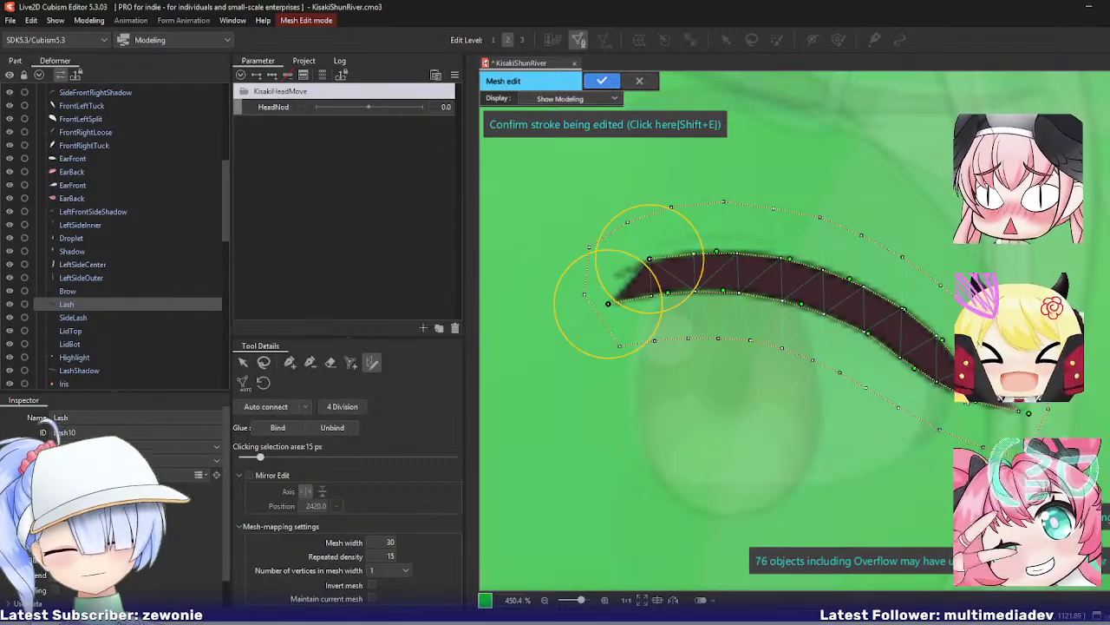
key(Return)
Step: Check the meshes of Lash, SideLash and LidTop for stray or misplaced vertices
click(182, 319)
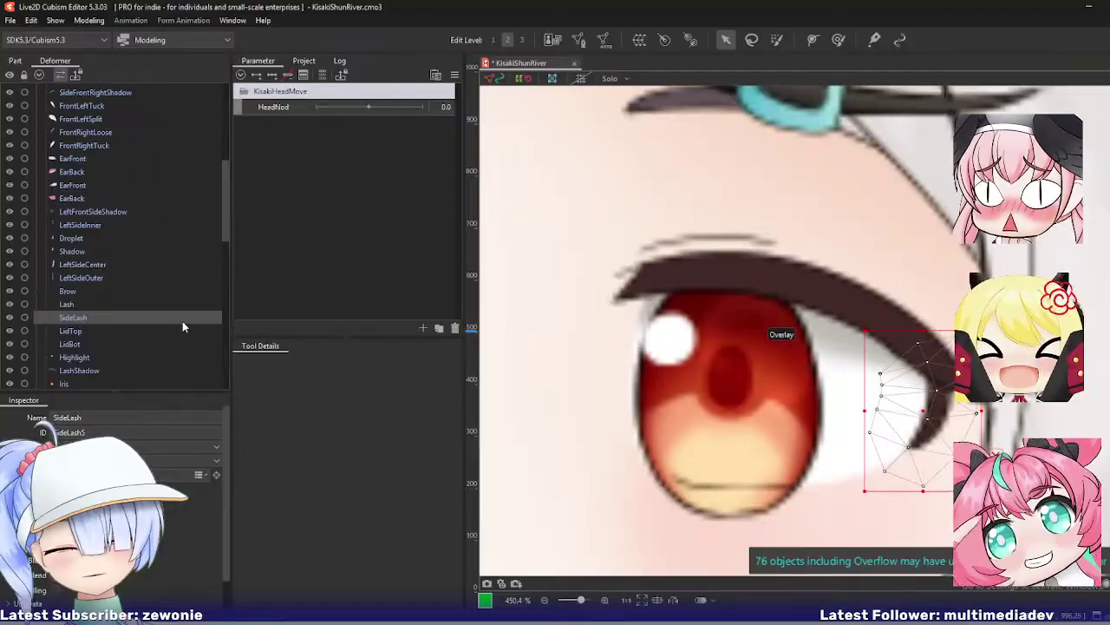
click(119, 306)
key(ctrl+e)
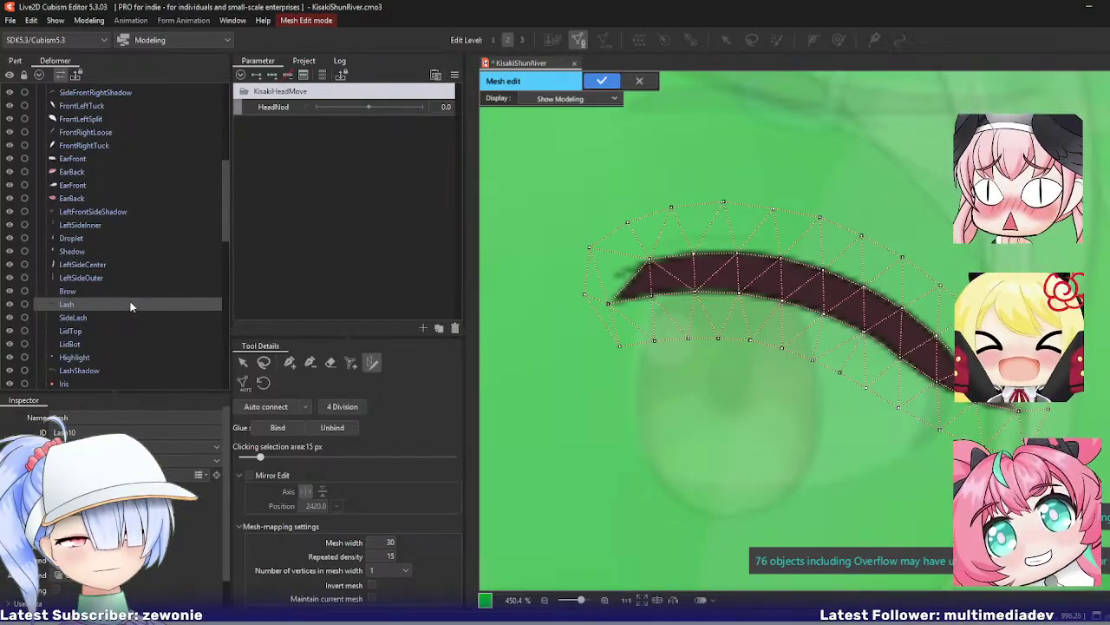
key(Return)
click(78, 318)
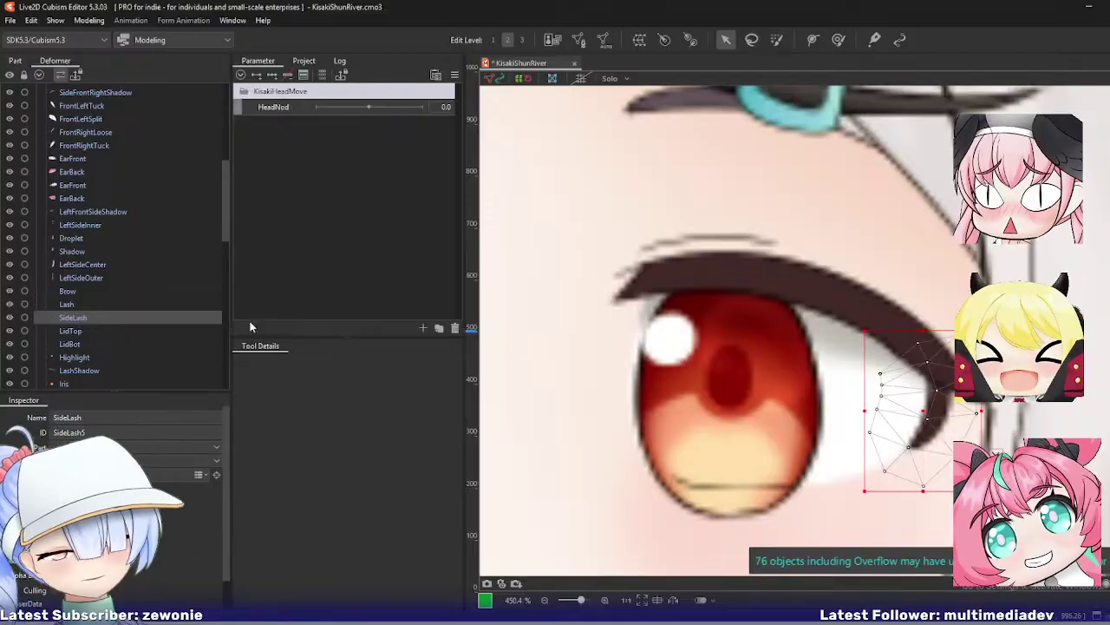
click(71, 330)
key(ctrl+e)
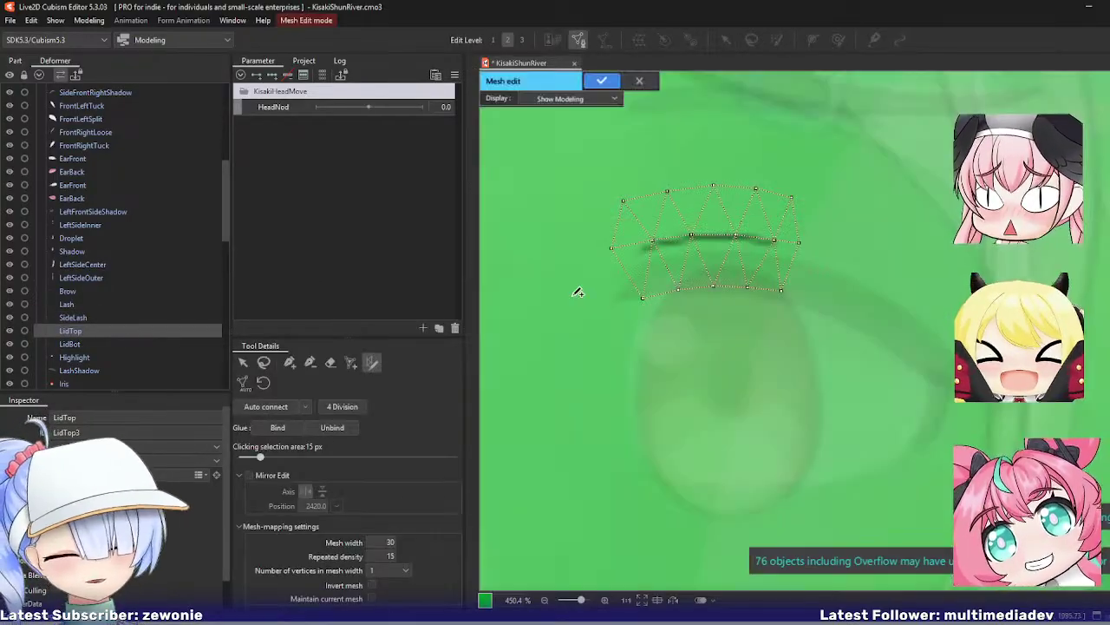
key(Return)
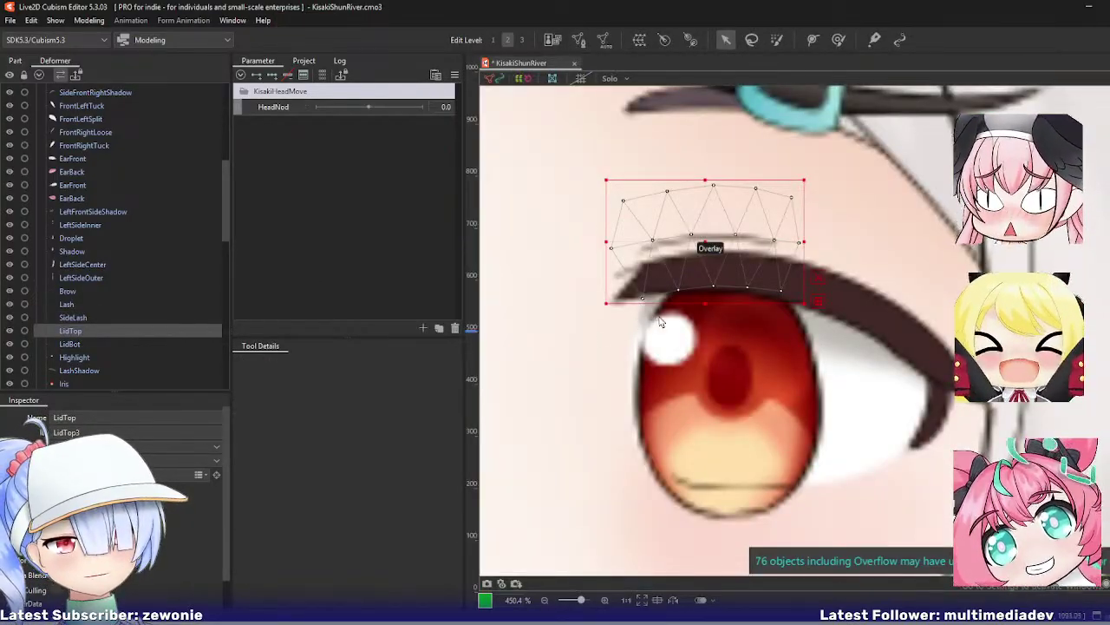
scroll(659, 323, down, 5)
scroll(562, 308, up, 3)
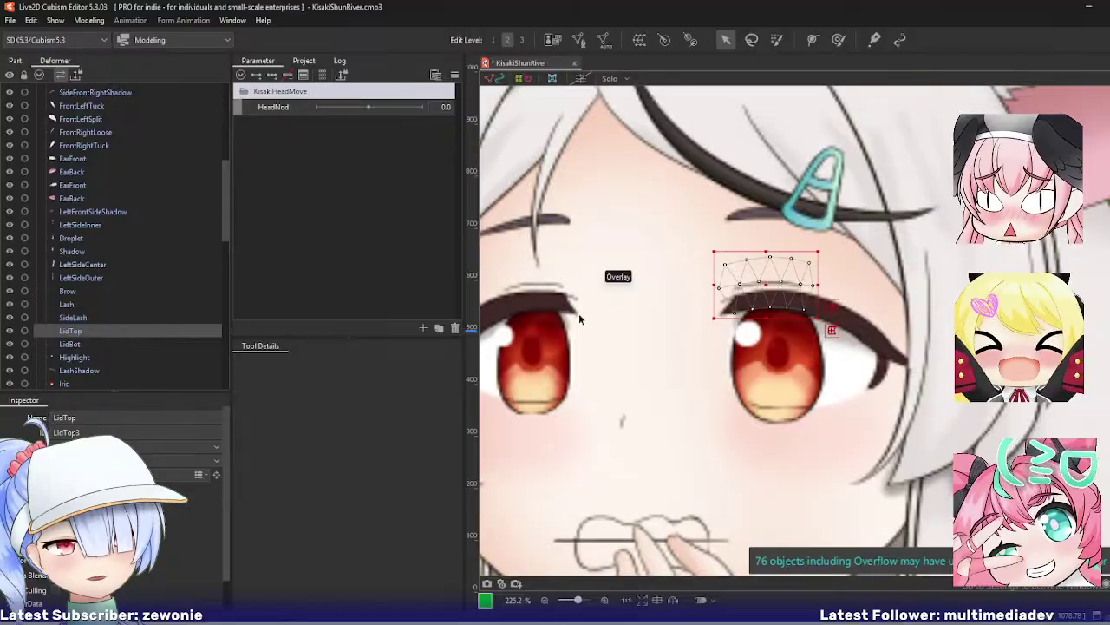
Step: Move the LidBot mesh's corner and centre-row vertices onto the lower edge of the eye and apply the mesh
click(97, 344)
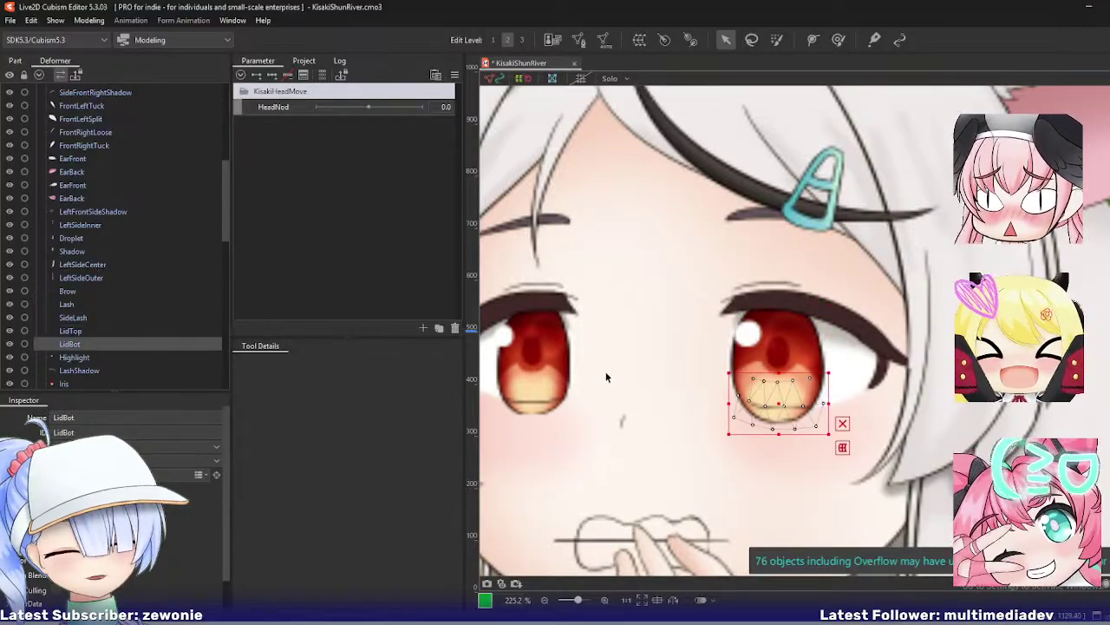
key(ctrl+e)
scroll(769, 400, up, 3)
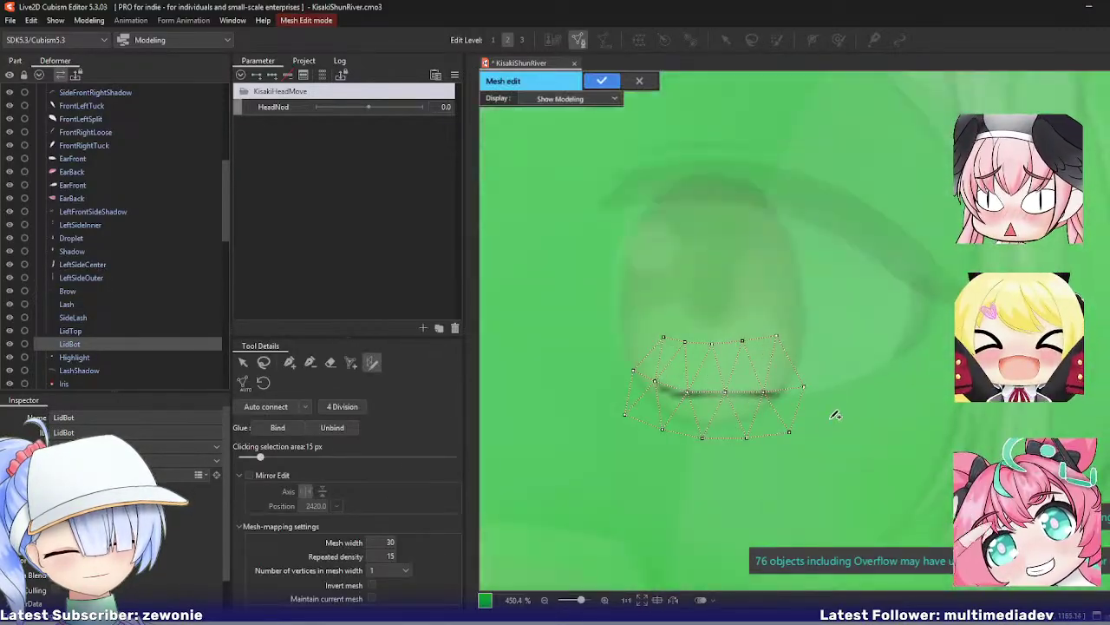
click(625, 414)
click(289, 362)
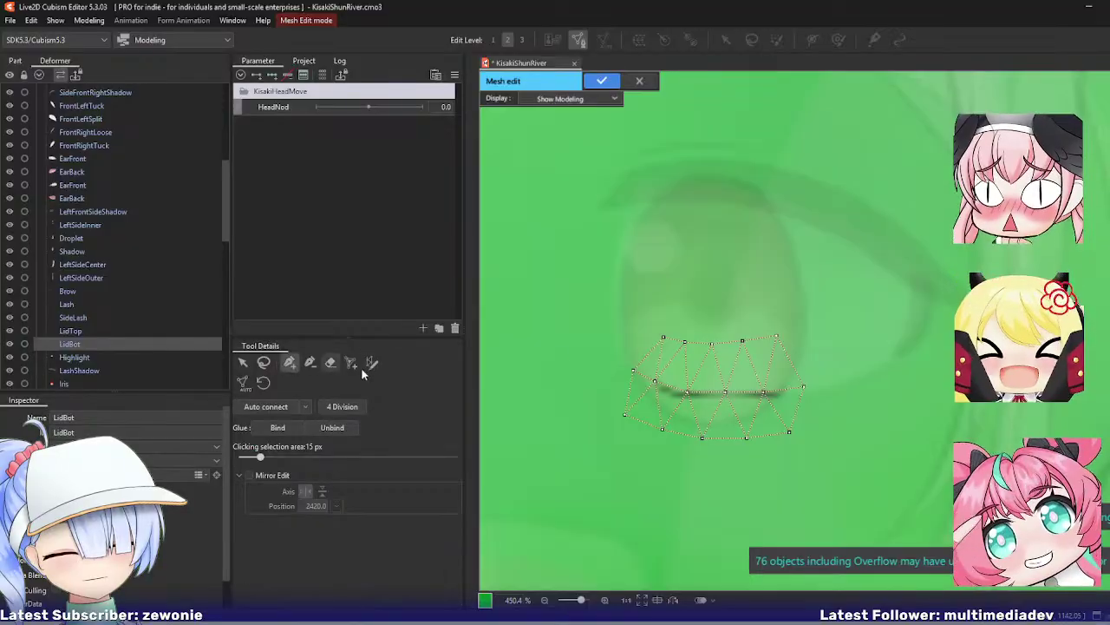
drag(663, 337, 654, 332)
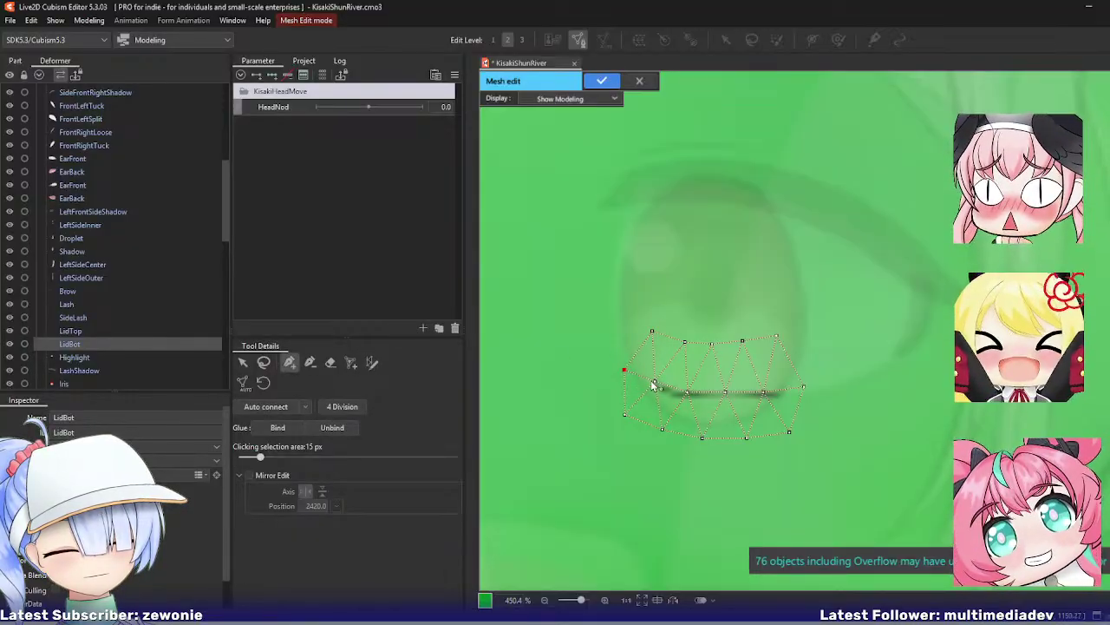
click(685, 395)
click(720, 396)
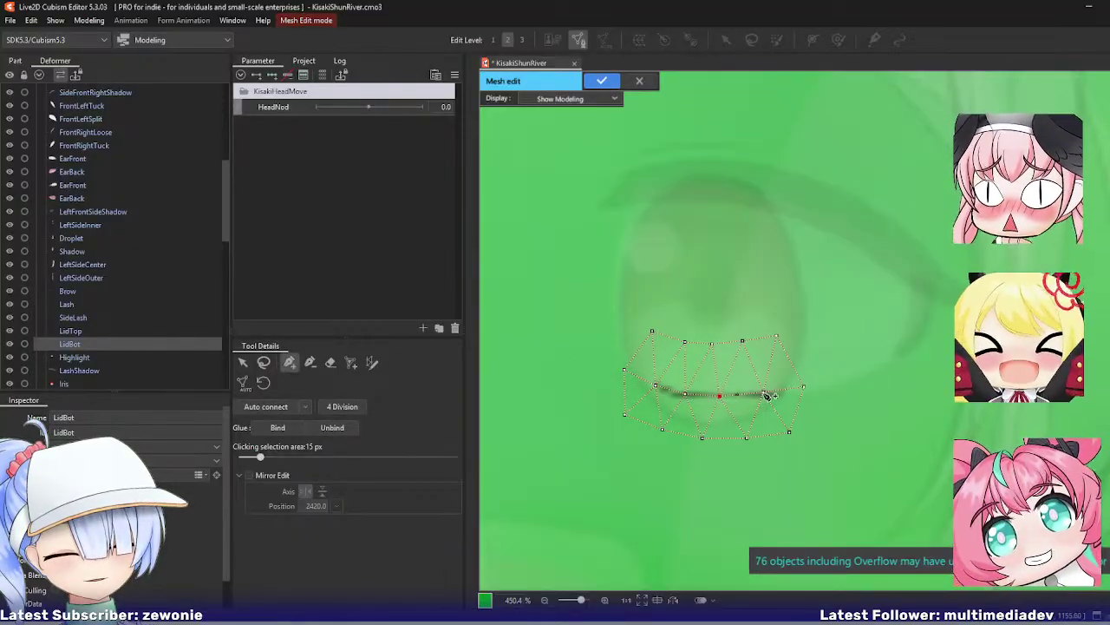
click(760, 394)
click(804, 393)
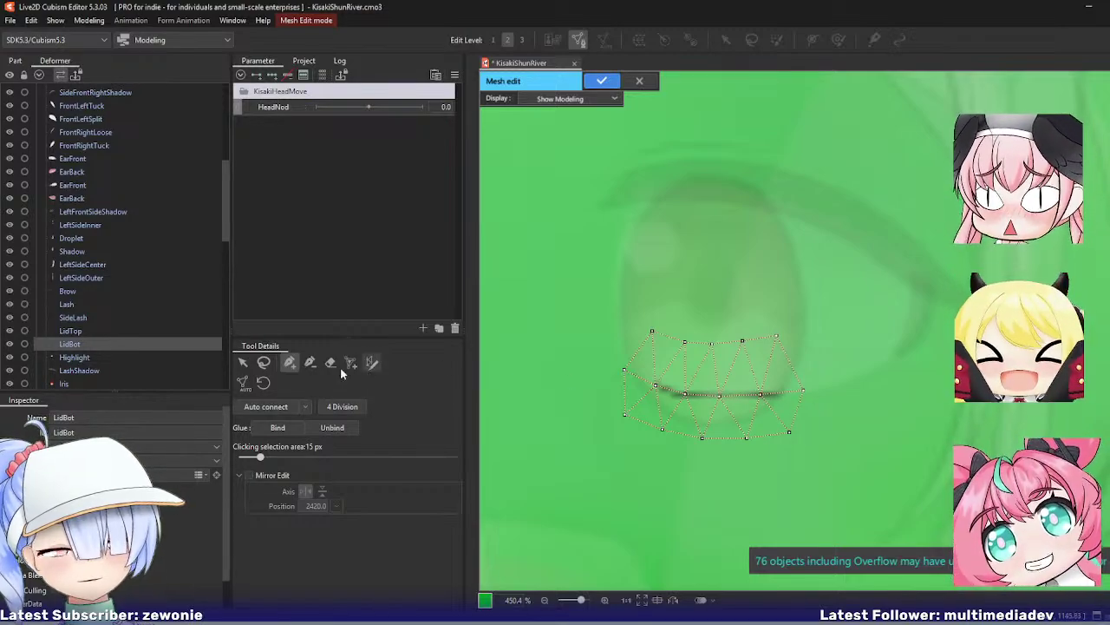
key(Return)
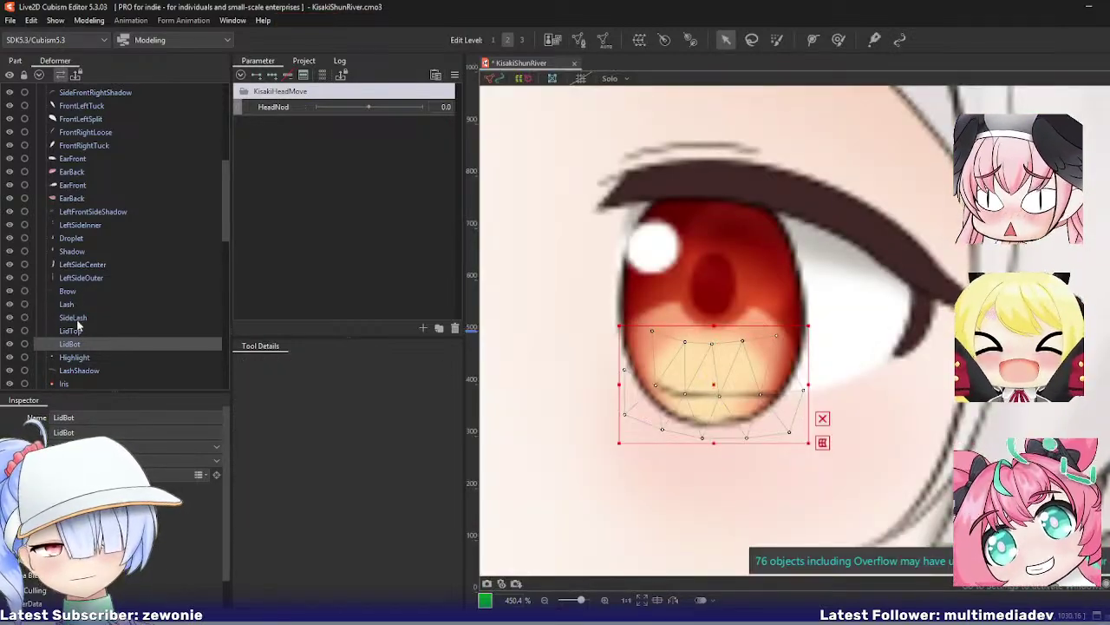
Step: Open the White mesh for editing and delete all vertices along the eye white's lower edge and the outline below it
scroll(78, 326, down, 3)
scroll(77, 326, down, 2)
click(80, 252)
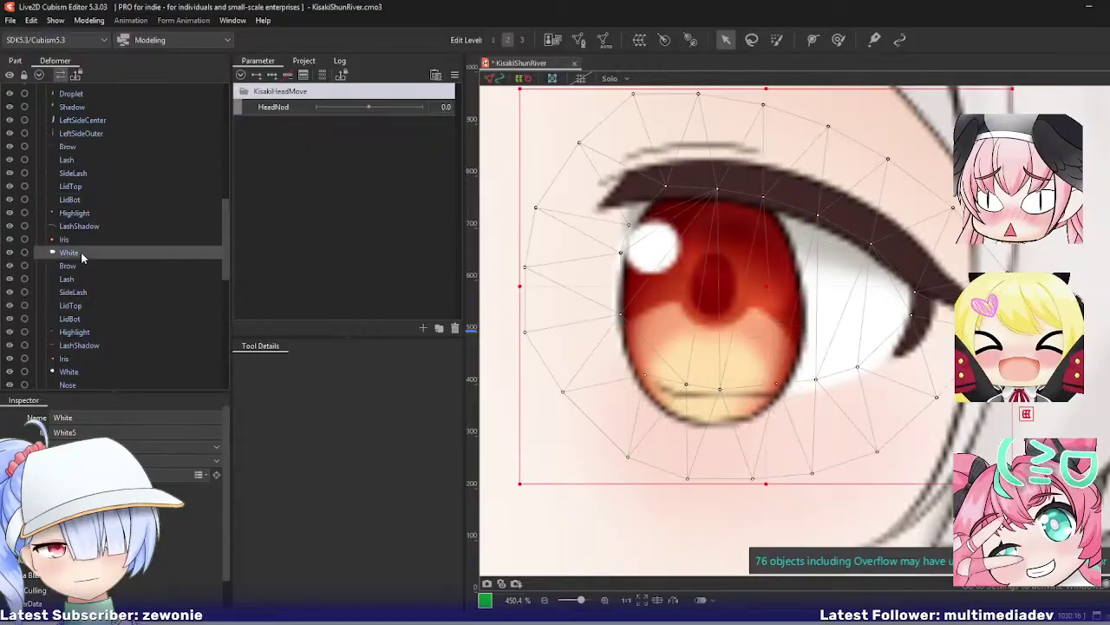
key(ctrl+e)
click(264, 362)
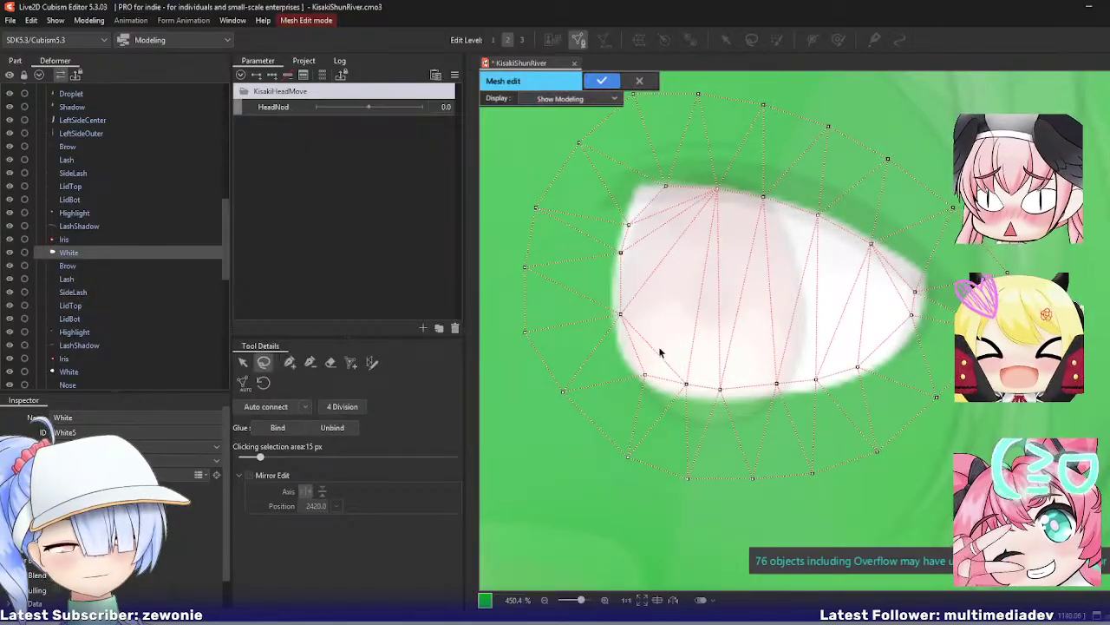
mouse_move(642, 334)
mouse_down()
mouse_move(646, 479)
mouse_move(882, 499)
mouse_move(903, 445)
mouse_move(881, 363)
mouse_move(741, 329)
mouse_up()
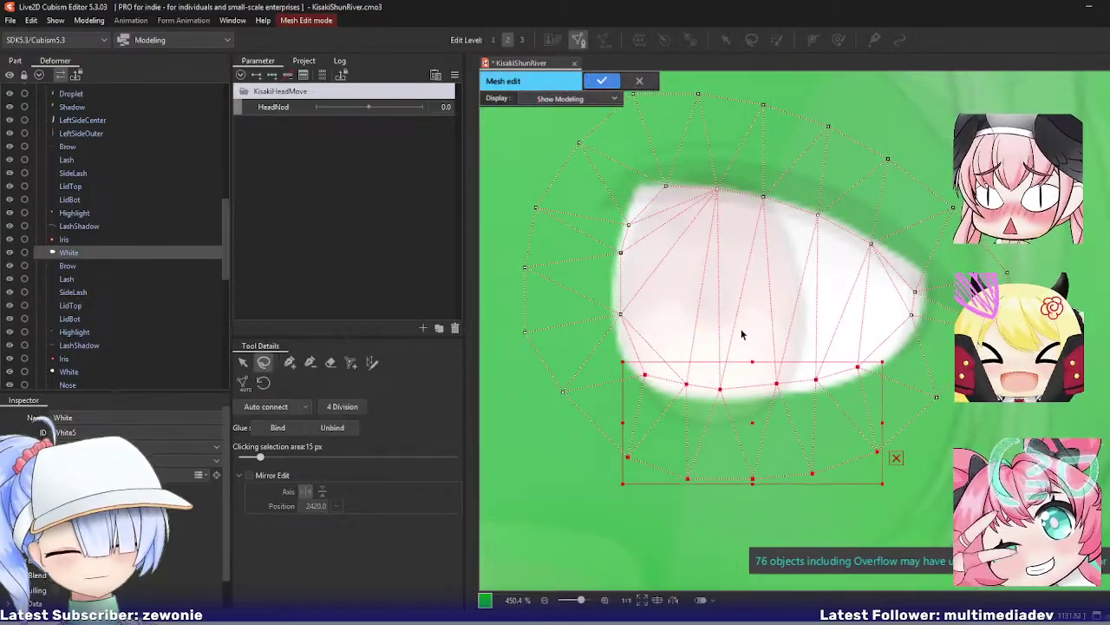
key(Delete)
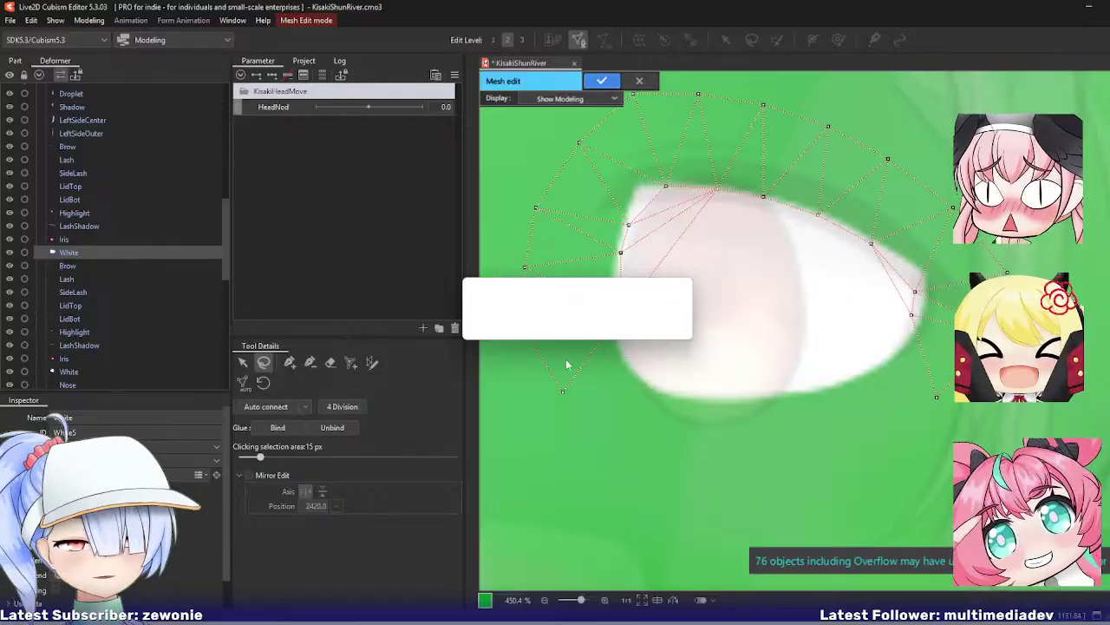
Step: Paste the LidBot vertices into the White mesh, connect them to the remaining outline with new vertices along the lower outer edge, and apply
key(ctrl+z)
click(289, 362)
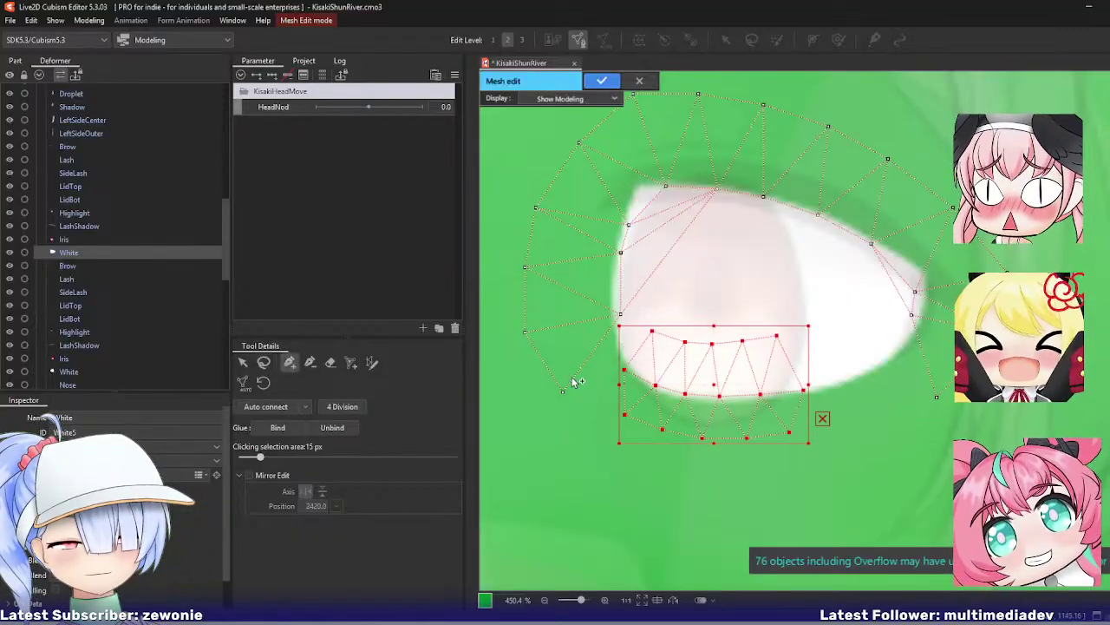
click(563, 391)
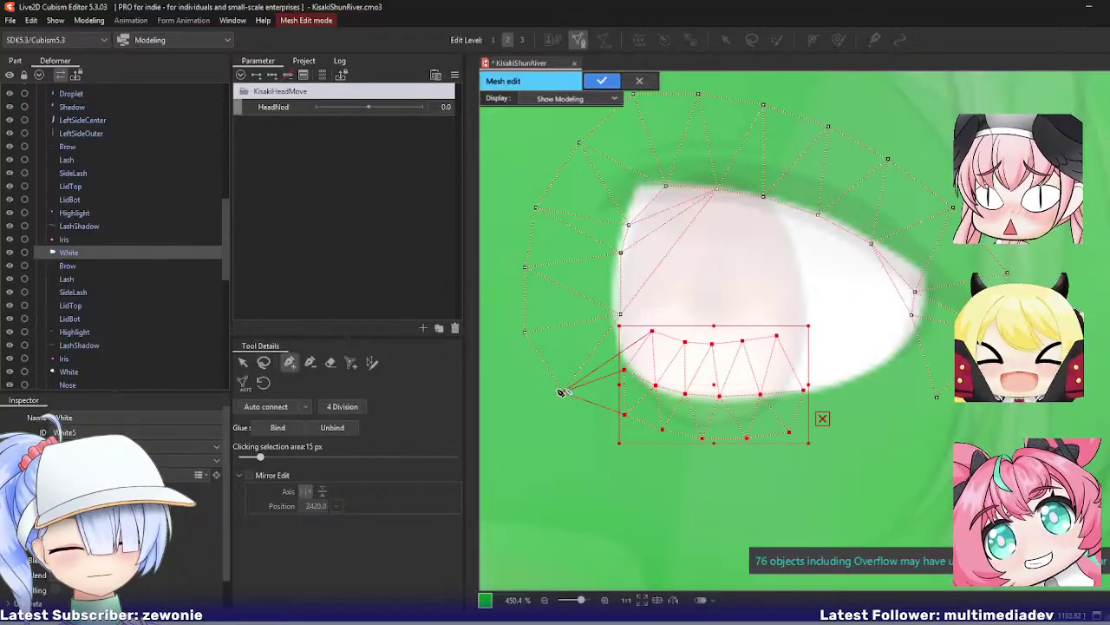
click(855, 377)
click(893, 354)
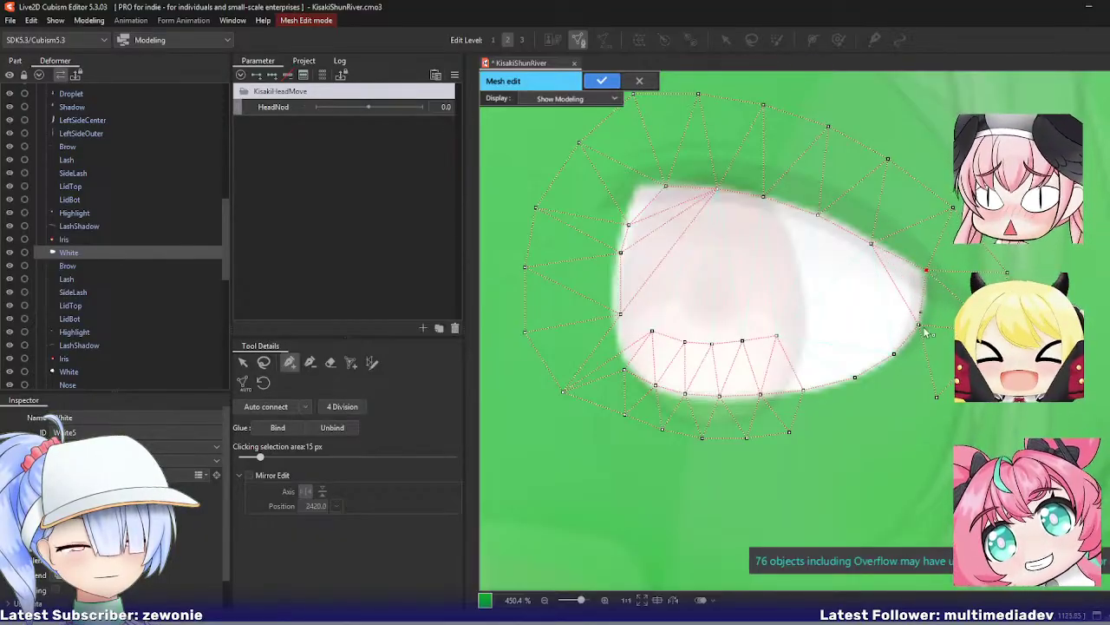
click(790, 432)
key(Return)
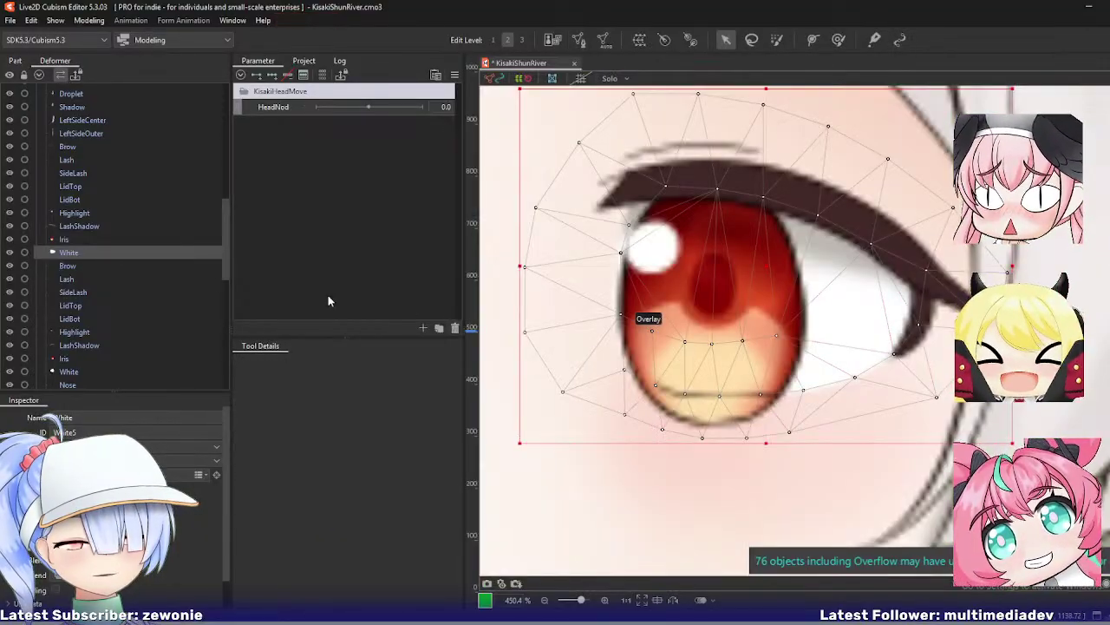
Step: Edit the LidBot and White meshes together, select their shared vertices along the lower lid, and glue them with Bind
click(76, 198)
key(ctrl+e)
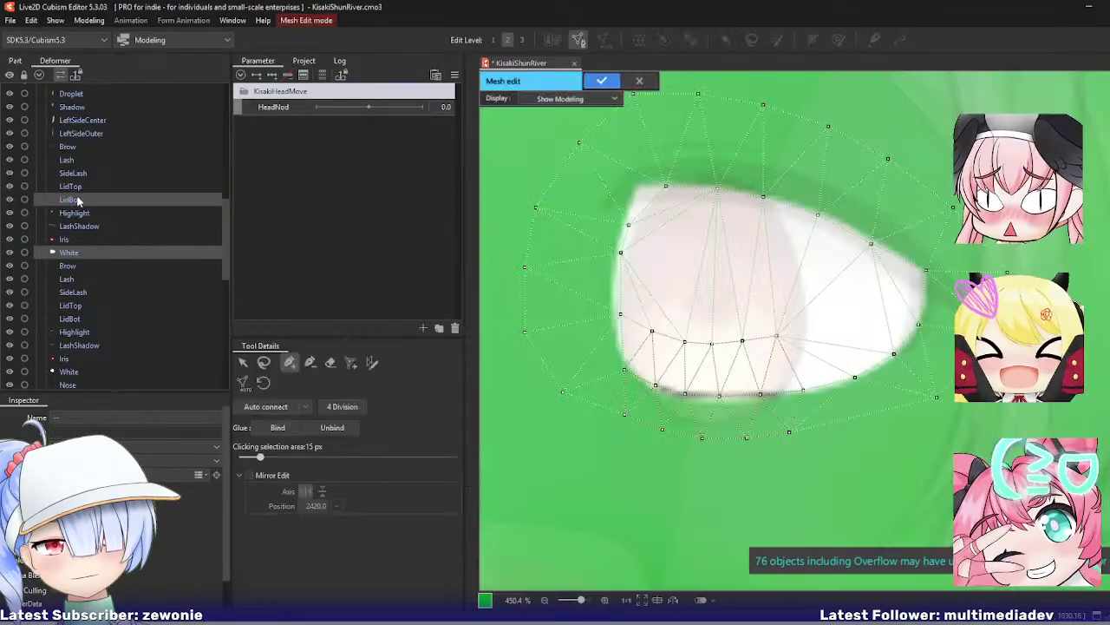
click(264, 362)
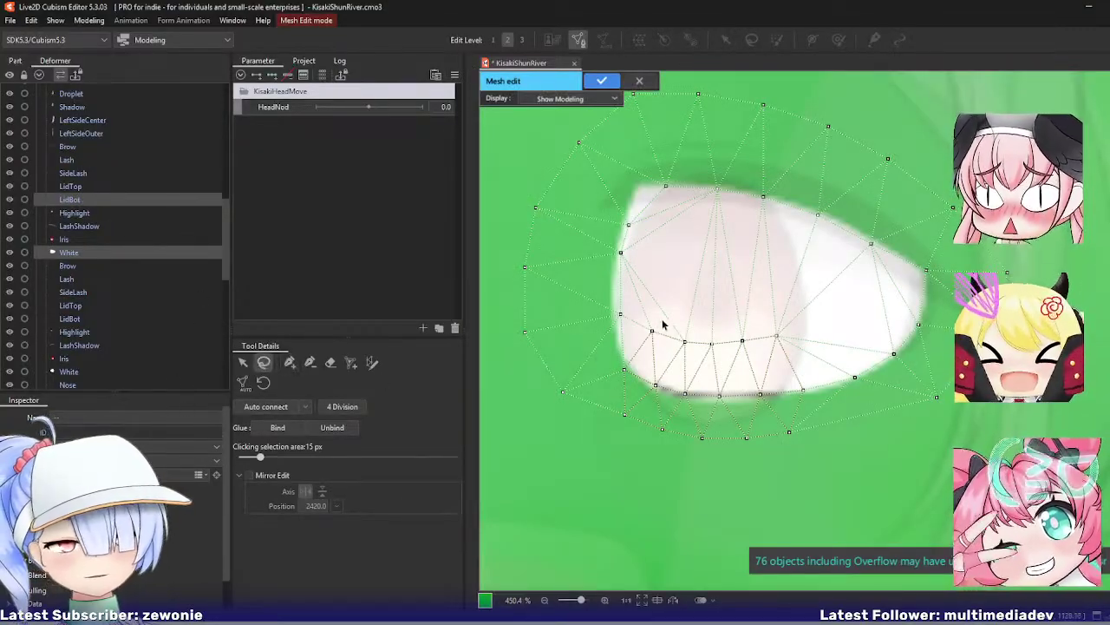
mouse_move(633, 347)
mouse_down()
mouse_move(801, 462)
mouse_move(642, 325)
mouse_up()
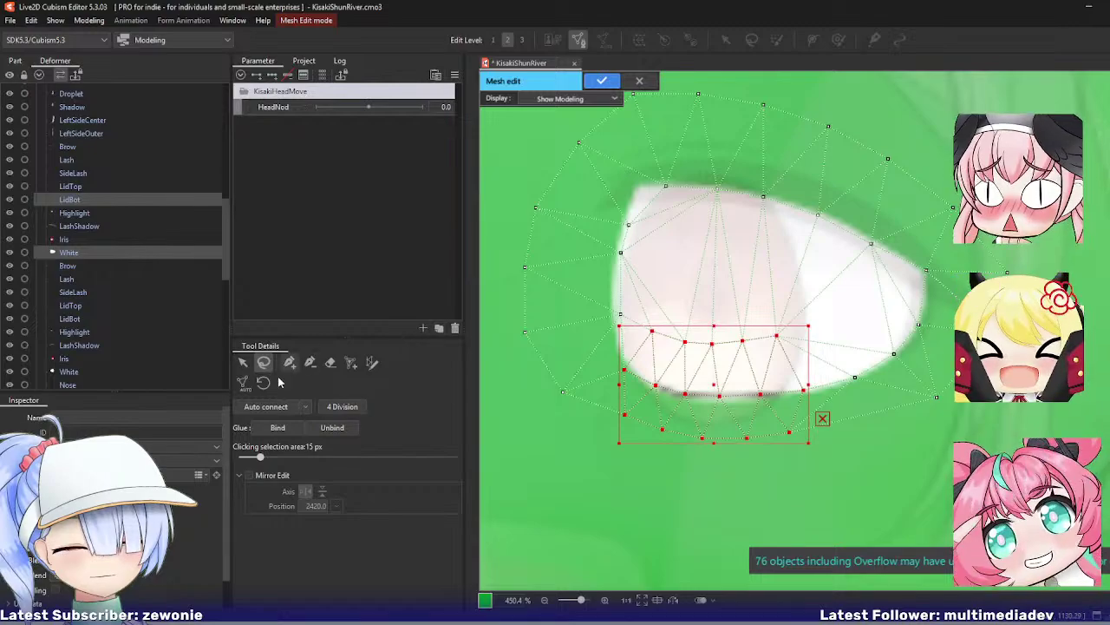
click(277, 428)
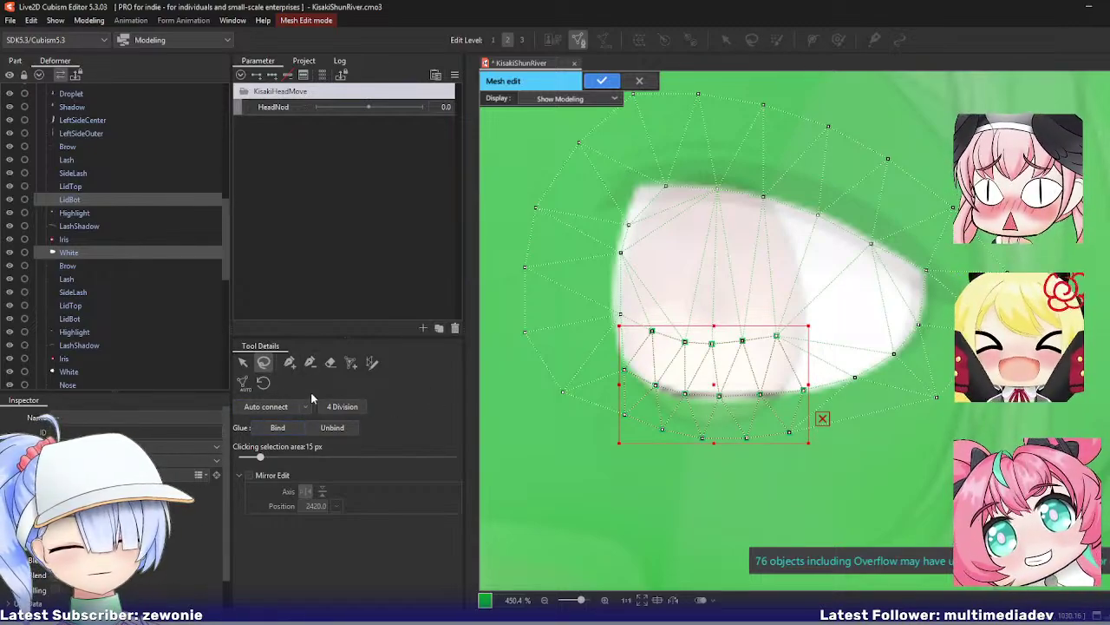
Step: Move the White mesh's inner-side vertices outward onto the edge of the eye white and apply the mesh
click(79, 251)
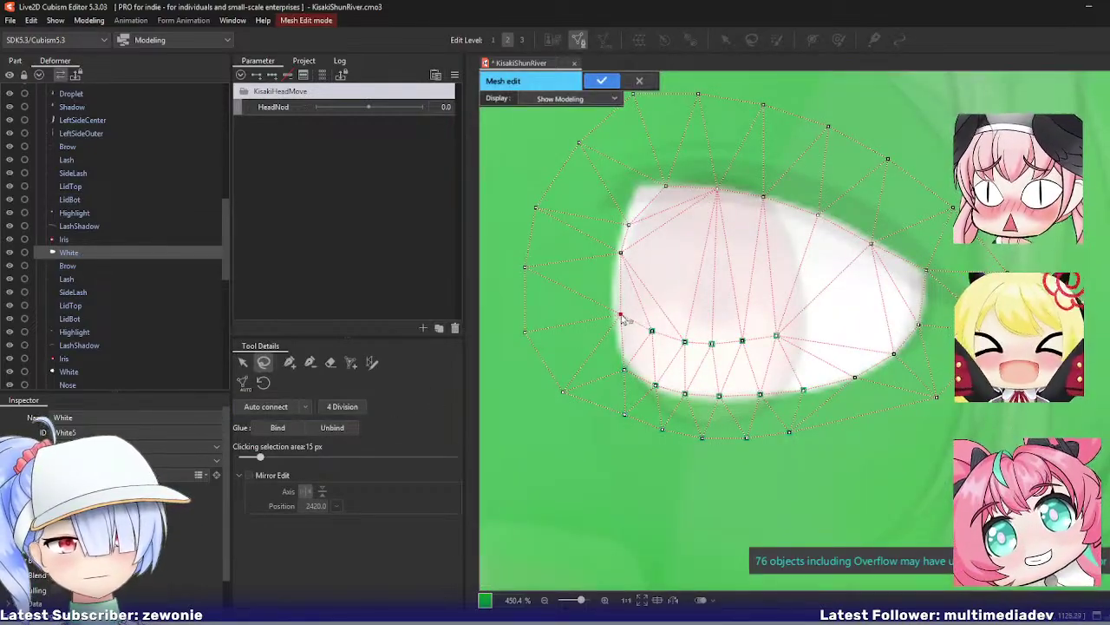
drag(621, 252, 614, 263)
drag(629, 225, 624, 224)
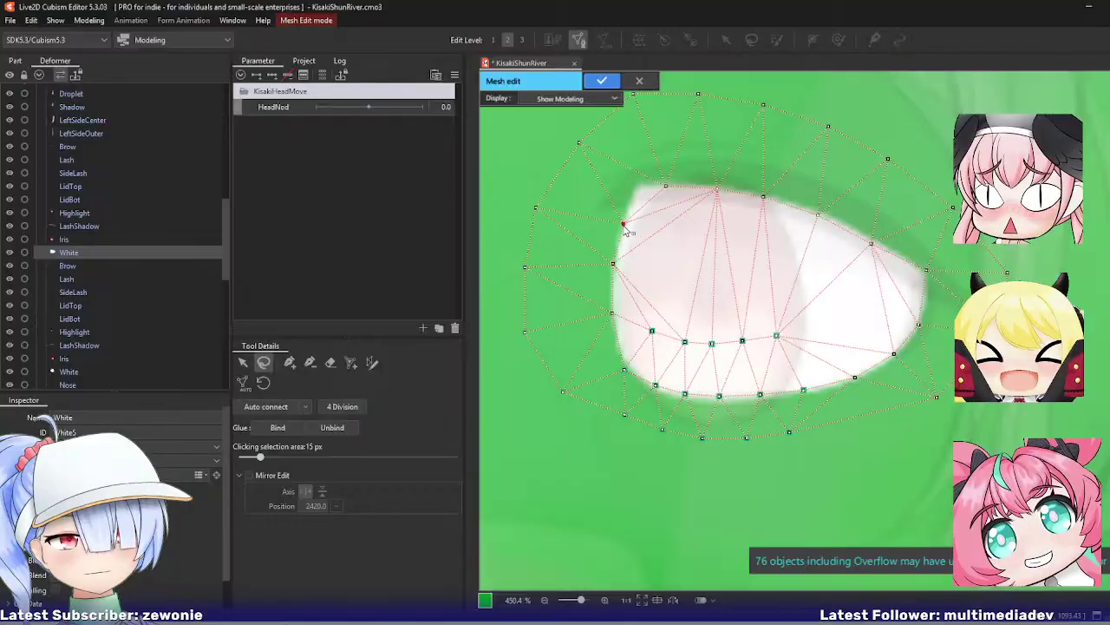
key(Return)
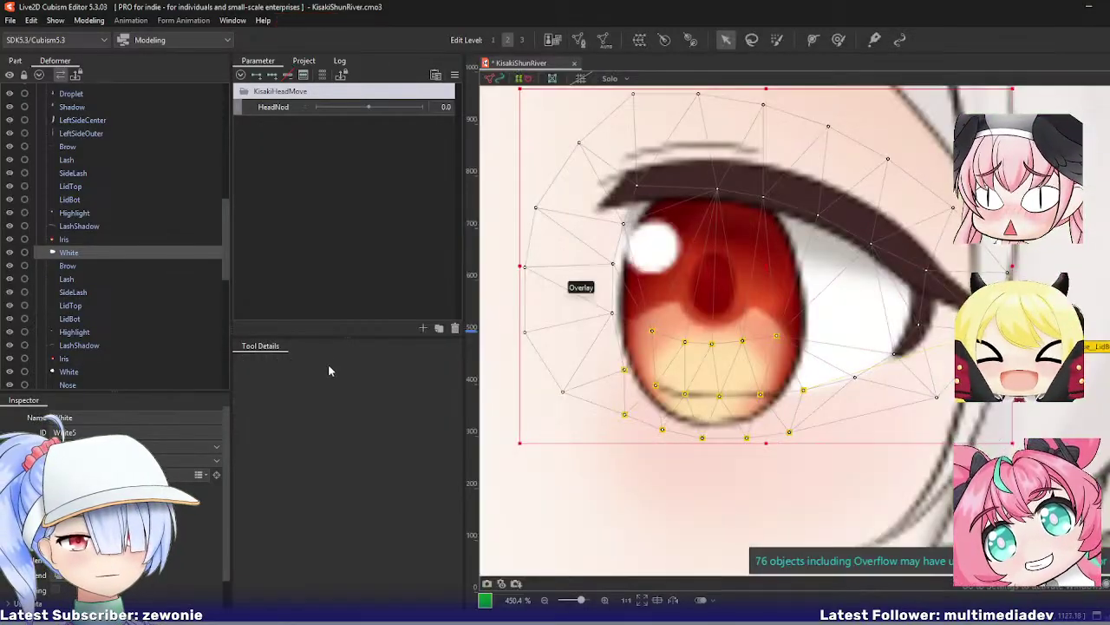
Step: Check the meshes of the second eye's Brow and the first eye's Highlight and LashShadow for misplaced vertices
click(64, 268)
key(f)
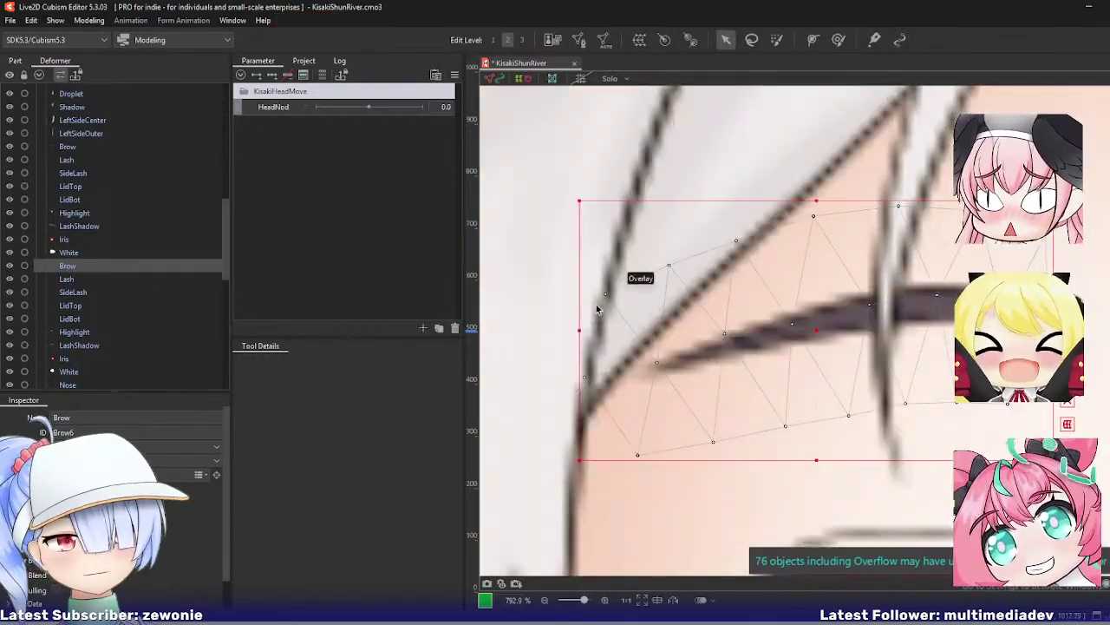
key(ctrl+e)
key(Return)
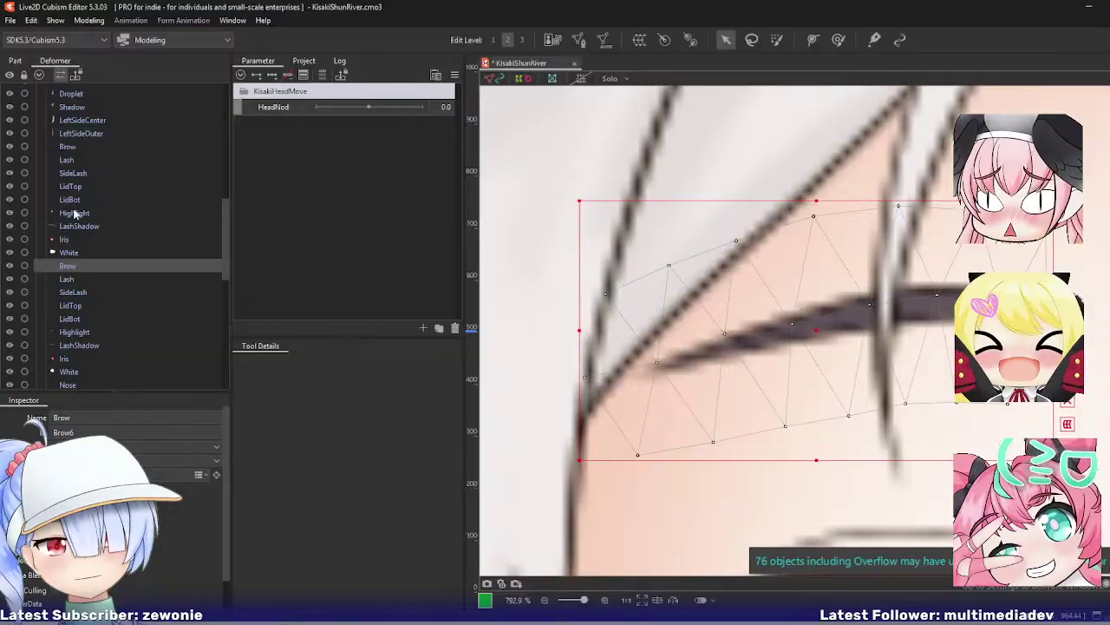
click(76, 213)
key(f)
key(ctrl+e)
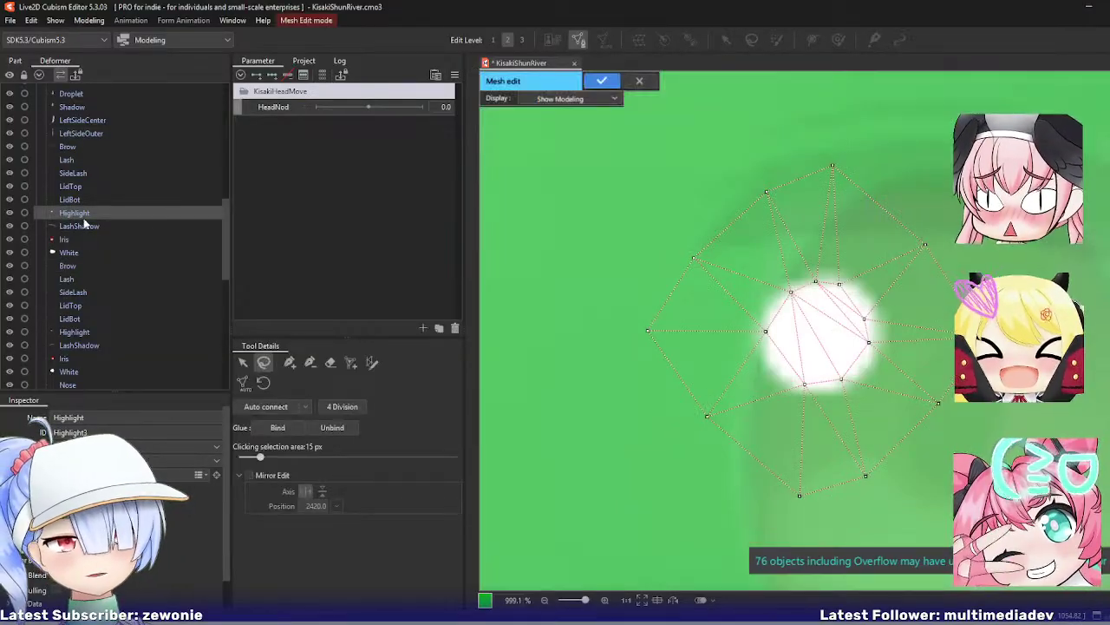
key(Return)
click(75, 226)
Step: Open the first eye's Iris mesh and space its vertices evenly along the iris's upper edge and outer side down to the lower edge
click(69, 240)
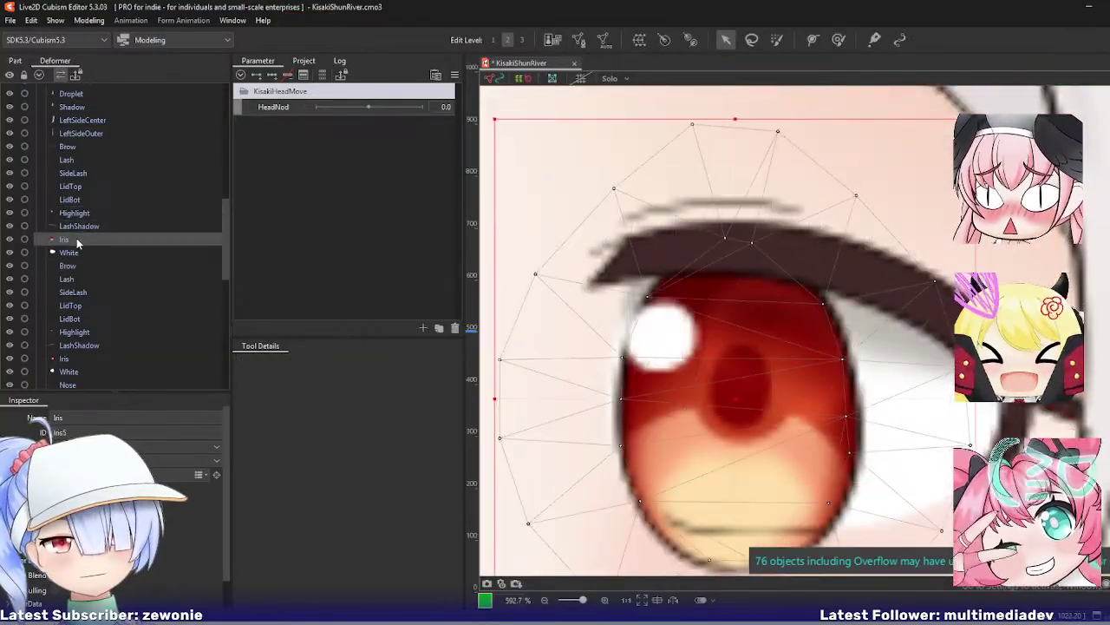
key(ctrl+e)
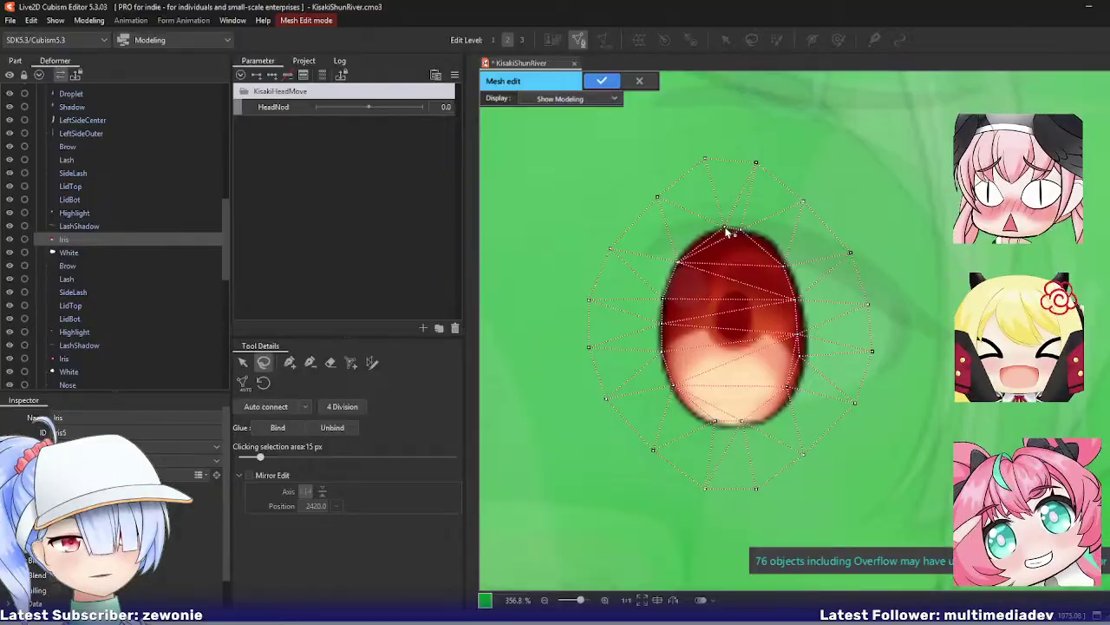
click(743, 232)
click(779, 247)
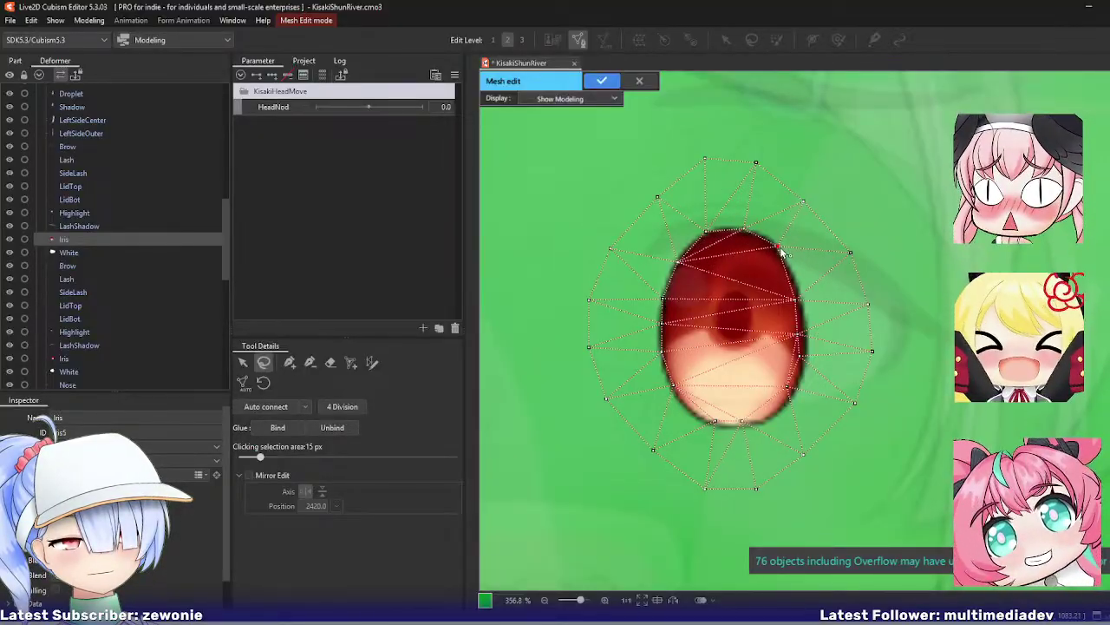
drag(797, 300, 795, 285)
drag(798, 332, 804, 322)
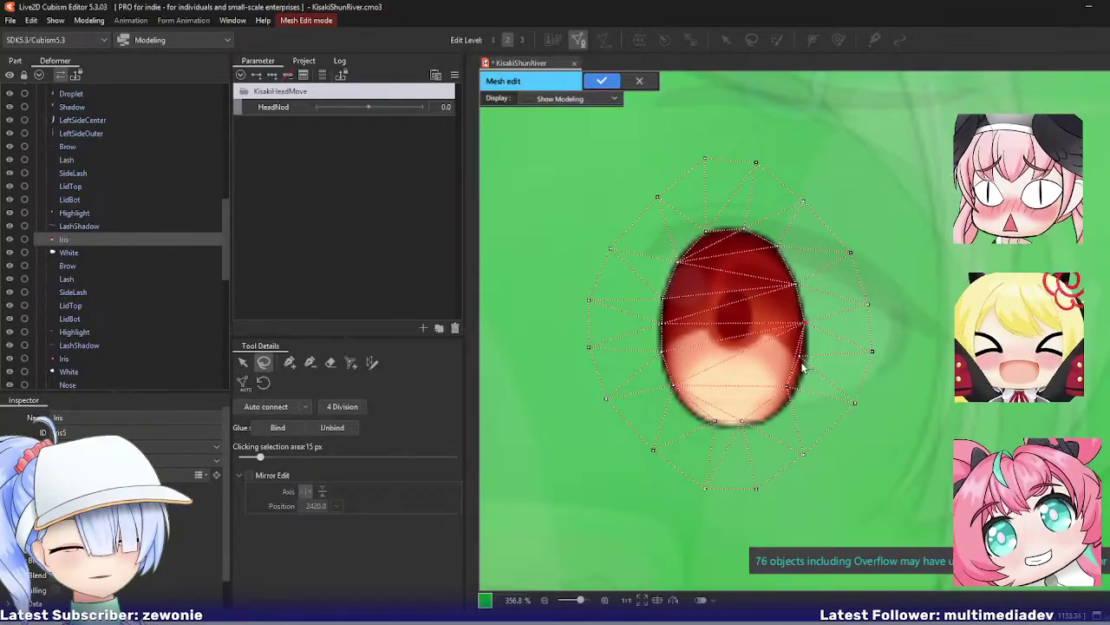
click(791, 392)
click(768, 421)
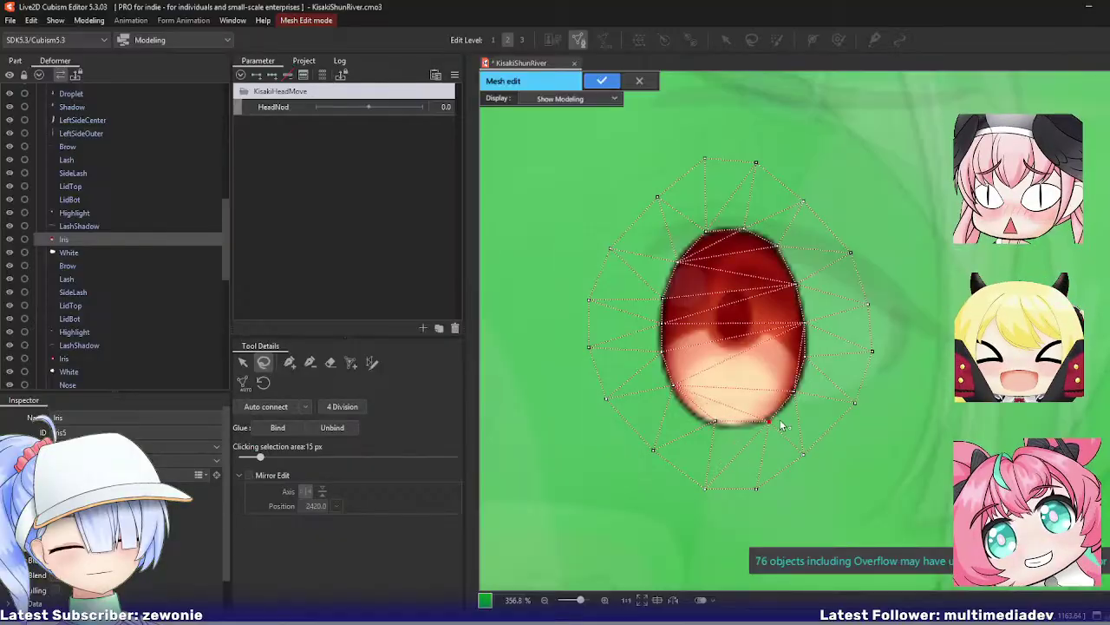
Step: Align the Iris mesh's lower and inner-side vertices to the iris edge, add a vertex at the pupil's centre, and apply
click(291, 363)
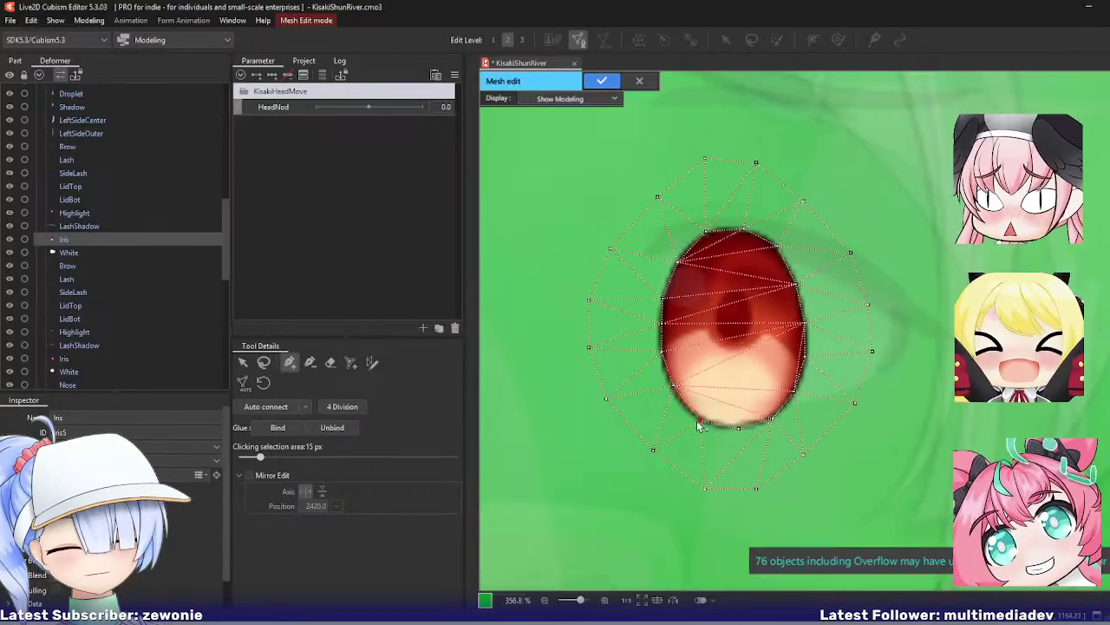
drag(674, 386, 674, 393)
drag(662, 350, 660, 367)
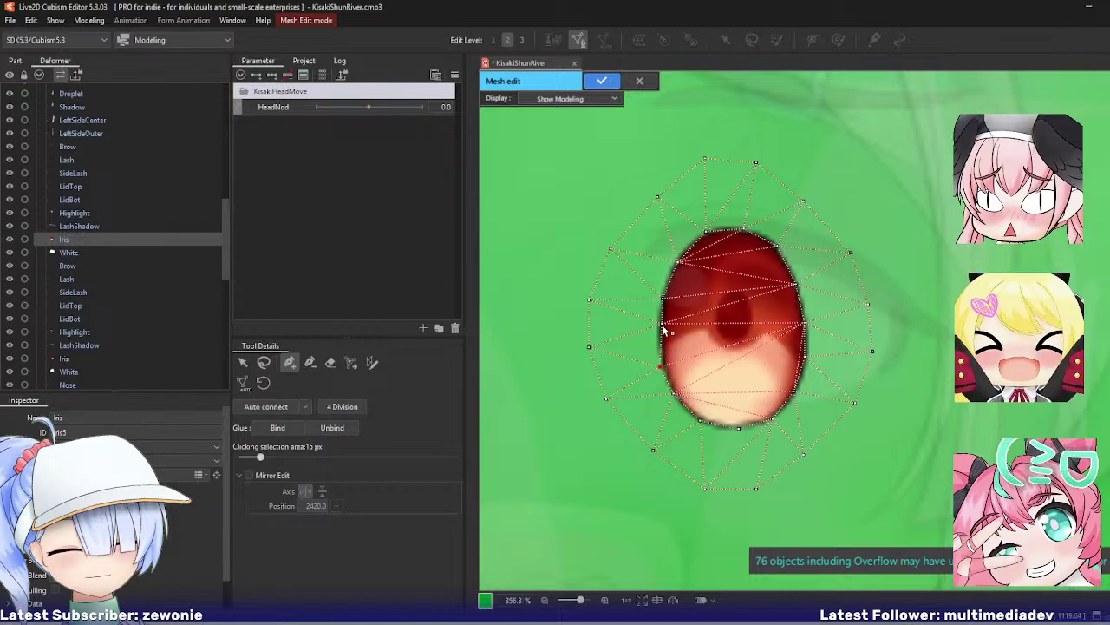
drag(662, 323, 658, 329)
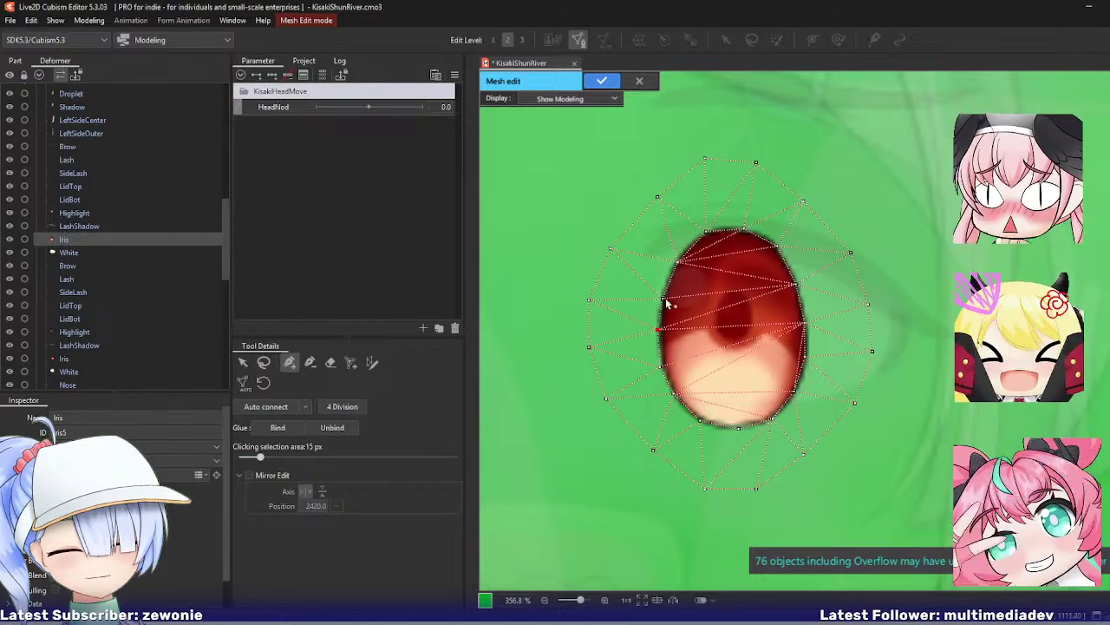
click(739, 316)
key(Return)
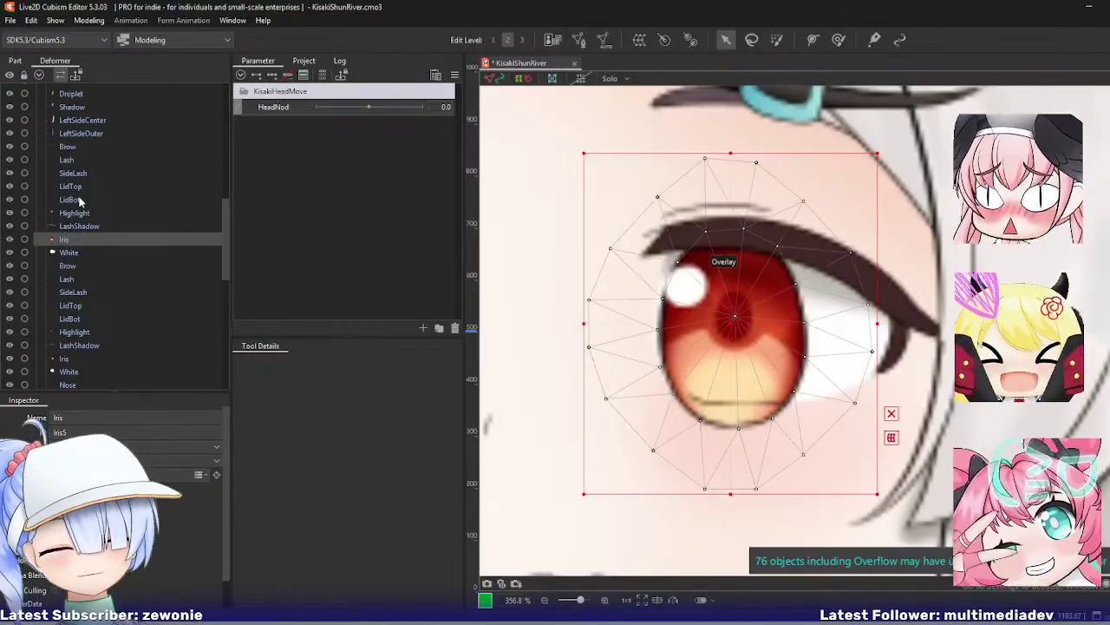
Step: Check the second eye's Brow mesh for misplaced vertices
click(85, 267)
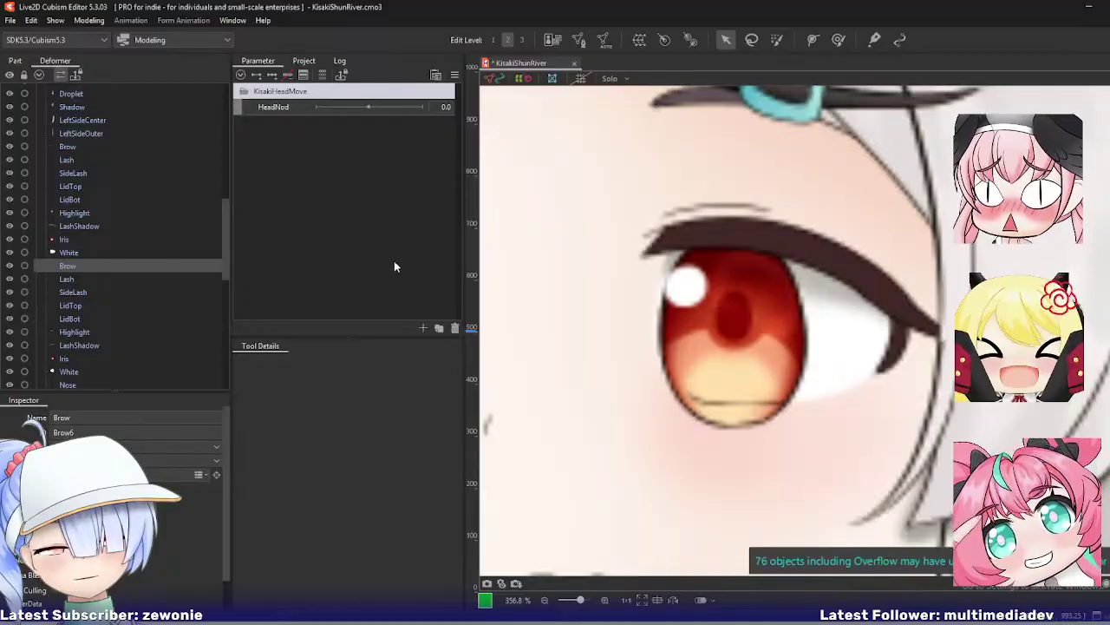
key(f)
double_click(694, 299)
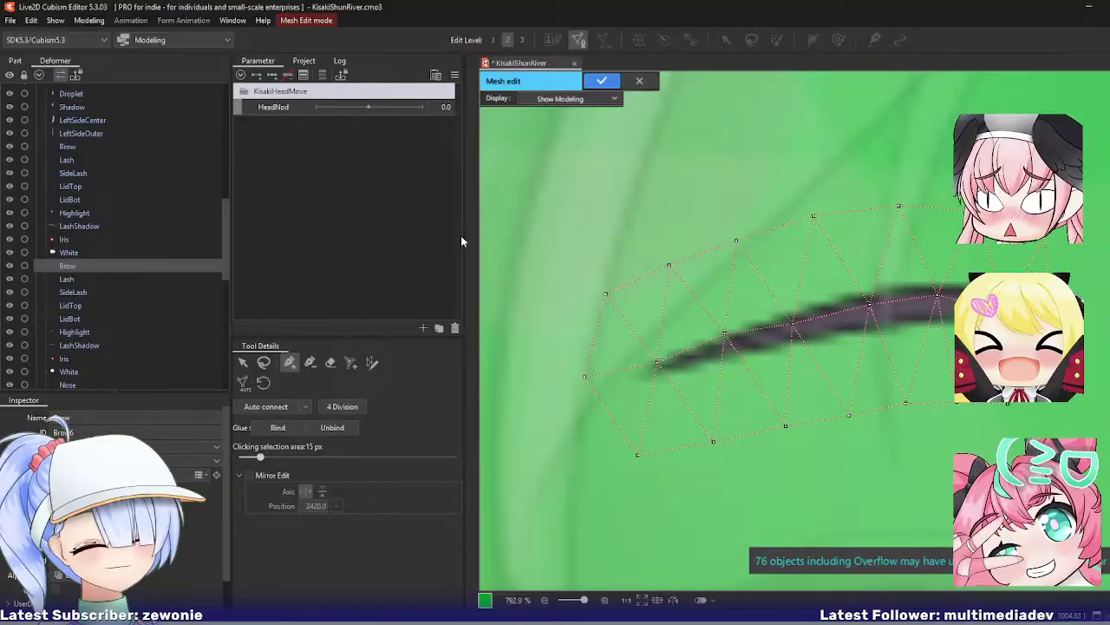
key(Return)
Step: Open the second eye's Lash mesh, delete its centre-row vertices, and remove the crowded vertex from the lower outline
click(147, 278)
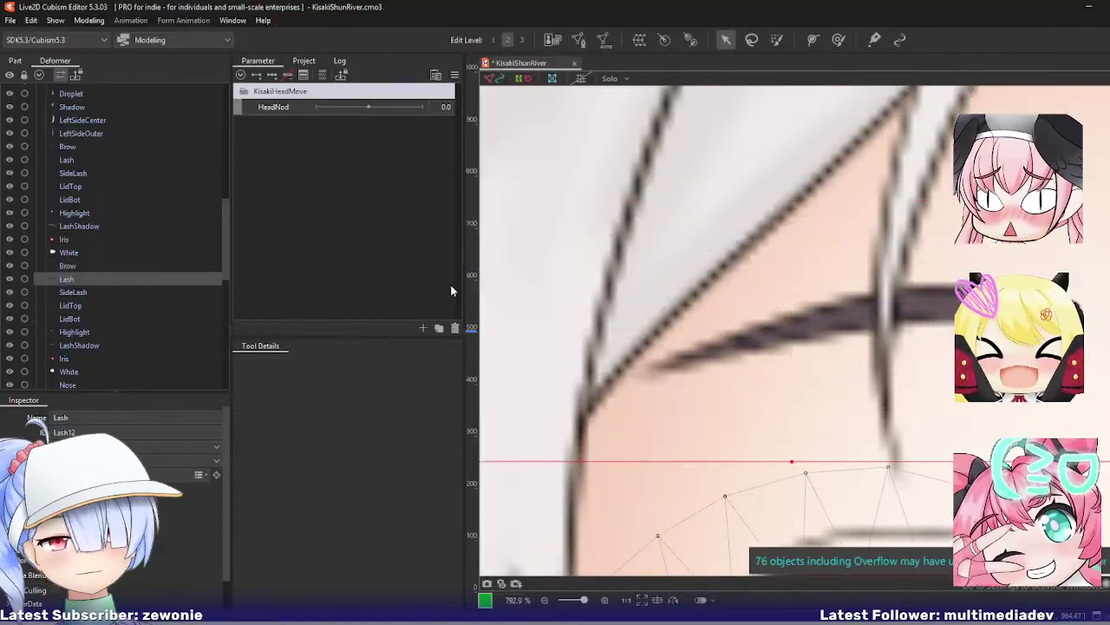
key(ctrl+e)
click(263, 361)
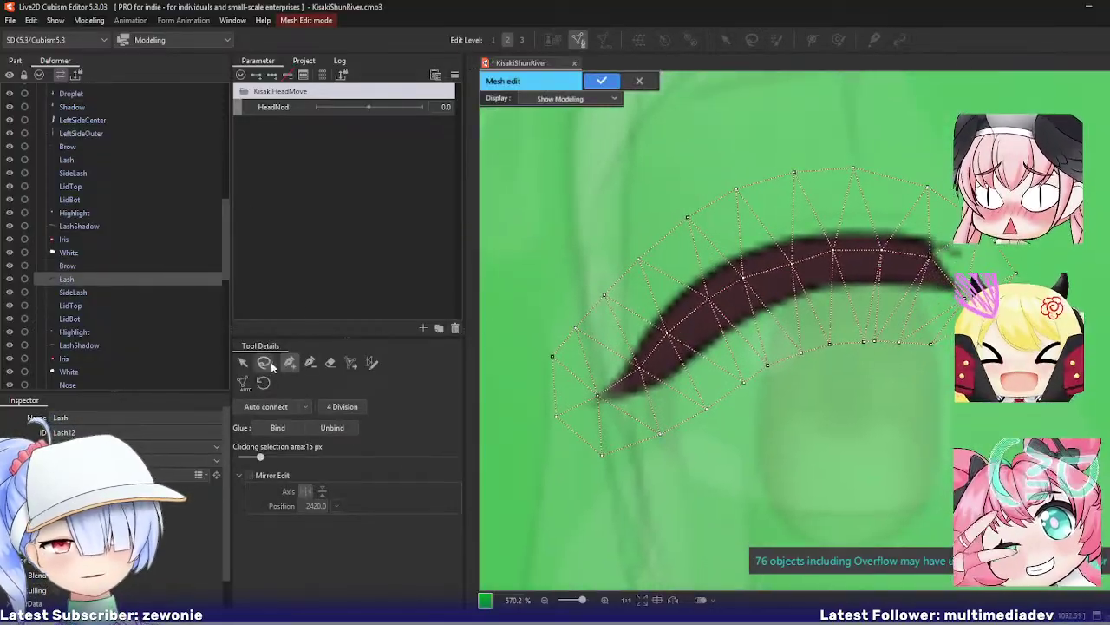
mouse_move(640, 364)
mouse_down()
mouse_move(772, 321)
mouse_move(963, 286)
mouse_move(833, 235)
mouse_move(599, 382)
mouse_up()
key(Delete)
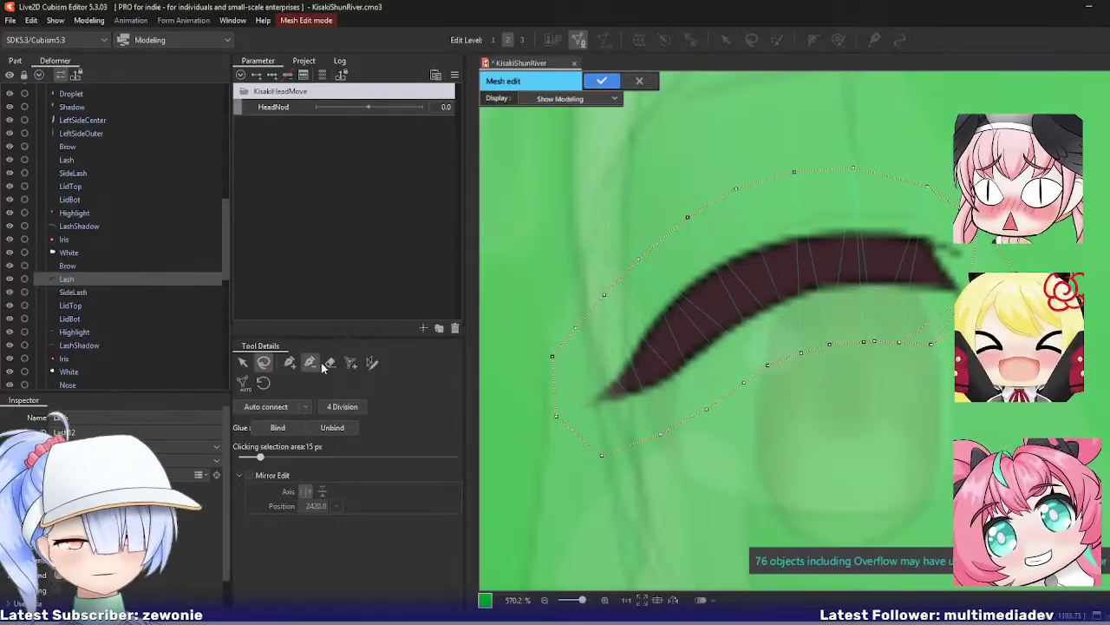
click(310, 362)
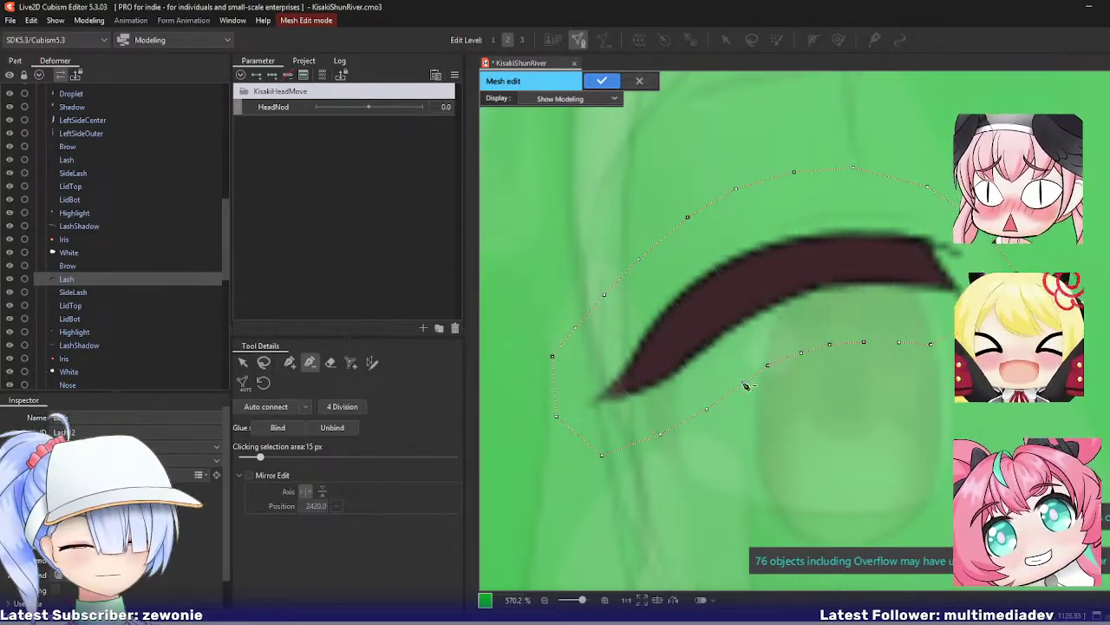
click(289, 362)
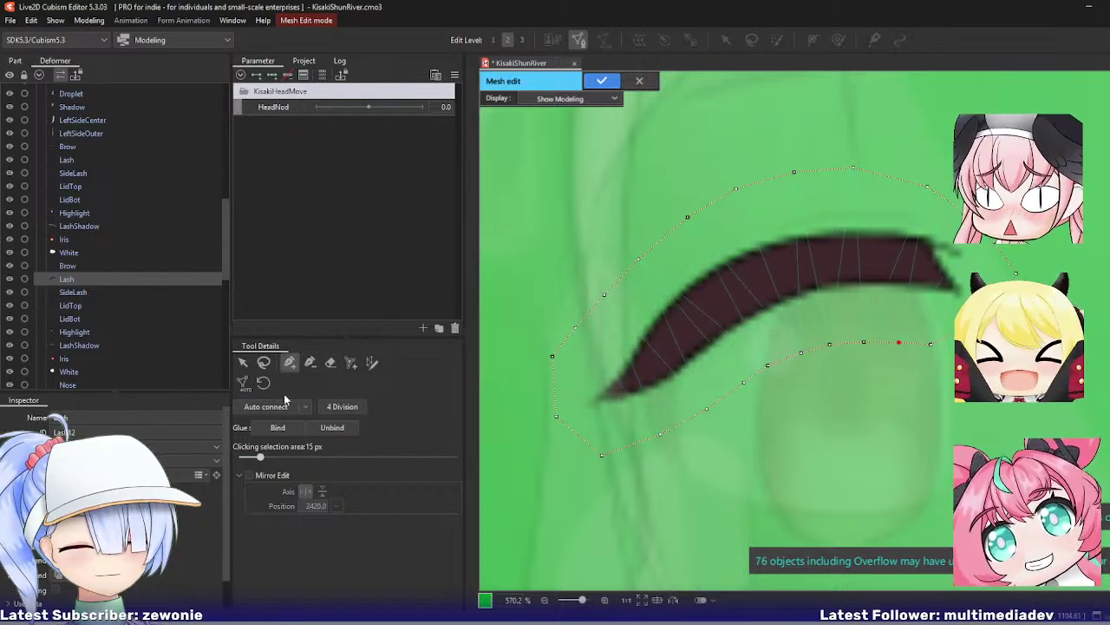
Step: Draw a stroke mesh around the Lash and fit its control points to the lash's upper edge and inner end
click(371, 361)
mouse_move(596, 393)
mouse_down()
mouse_move(676, 302)
mouse_move(804, 241)
mouse_move(943, 228)
mouse_move(970, 272)
mouse_move(803, 292)
mouse_move(640, 393)
mouse_move(635, 352)
mouse_up()
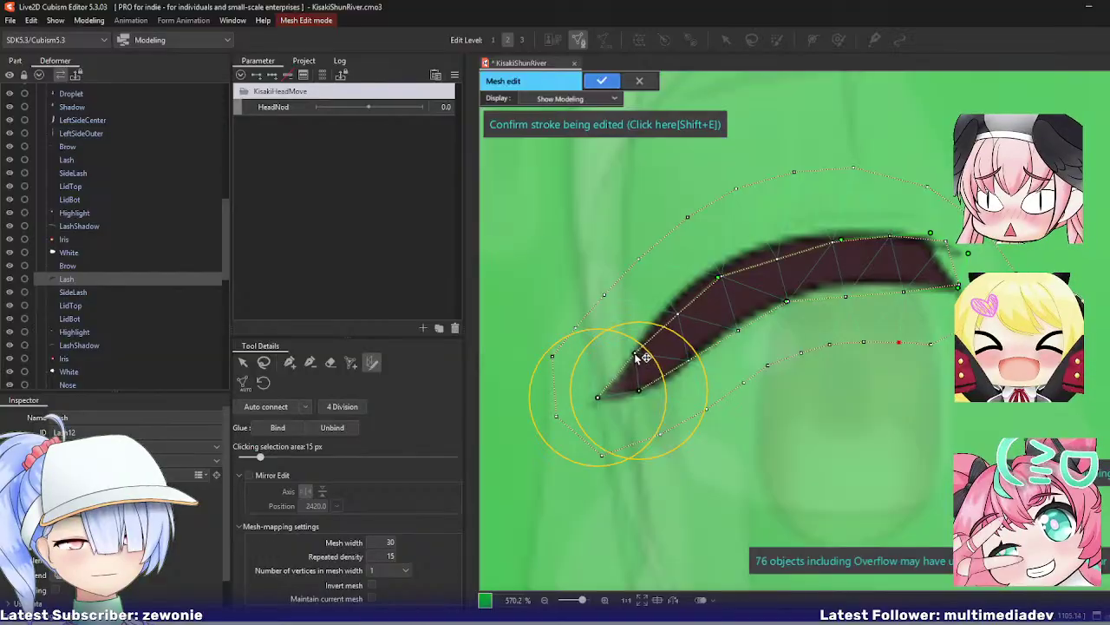
mouse_move(719, 277)
mouse_down()
mouse_move(661, 312)
mouse_move(767, 248)
mouse_up()
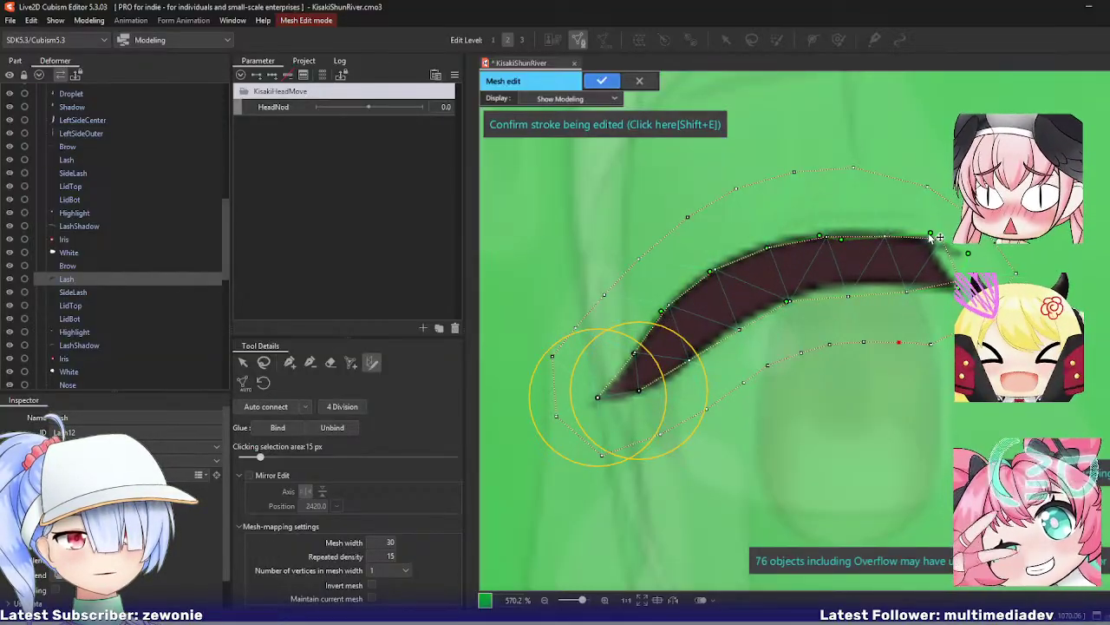
mouse_move(931, 233)
mouse_down()
mouse_move(851, 231)
mouse_move(894, 232)
mouse_up()
drag(969, 255, 930, 239)
Step: Fit the stroke's control points to the lash's lower edge, confirm the stroke, and apply the Lash mesh
mouse_move(897, 293)
mouse_down()
mouse_move(895, 282)
mouse_move(835, 284)
mouse_move(789, 299)
mouse_up()
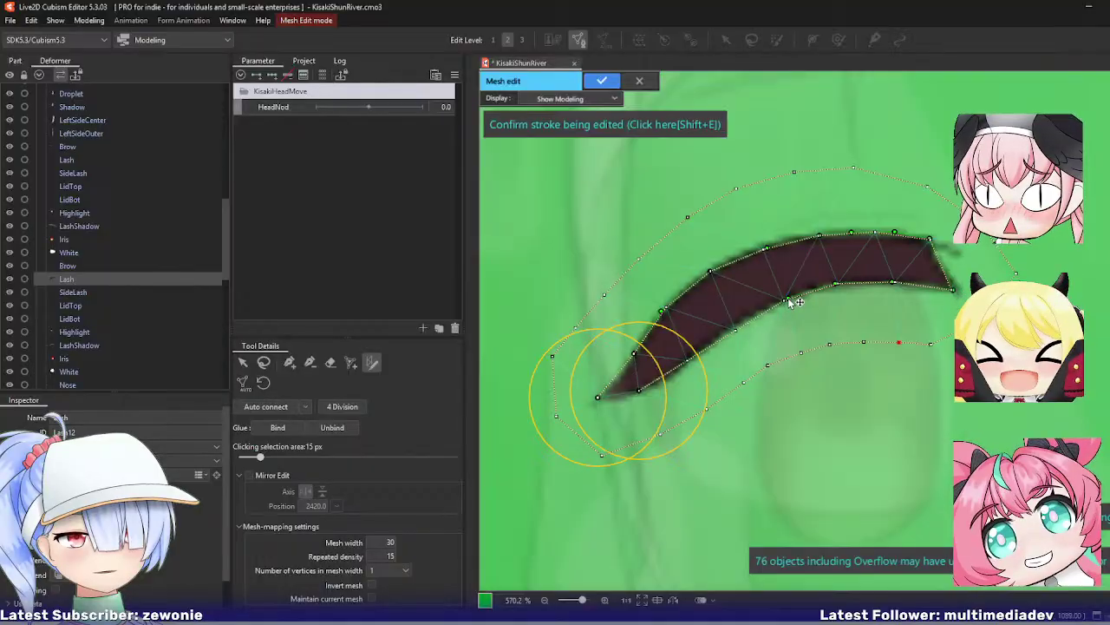
drag(736, 331, 741, 323)
drag(688, 361, 700, 353)
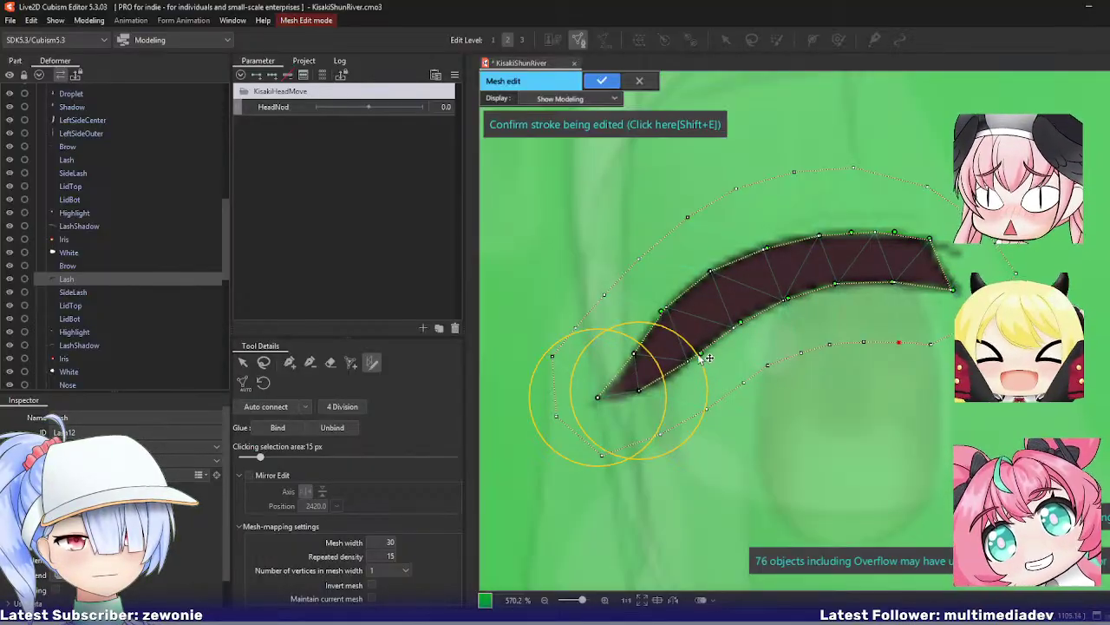
drag(640, 391, 672, 375)
key(shift+e)
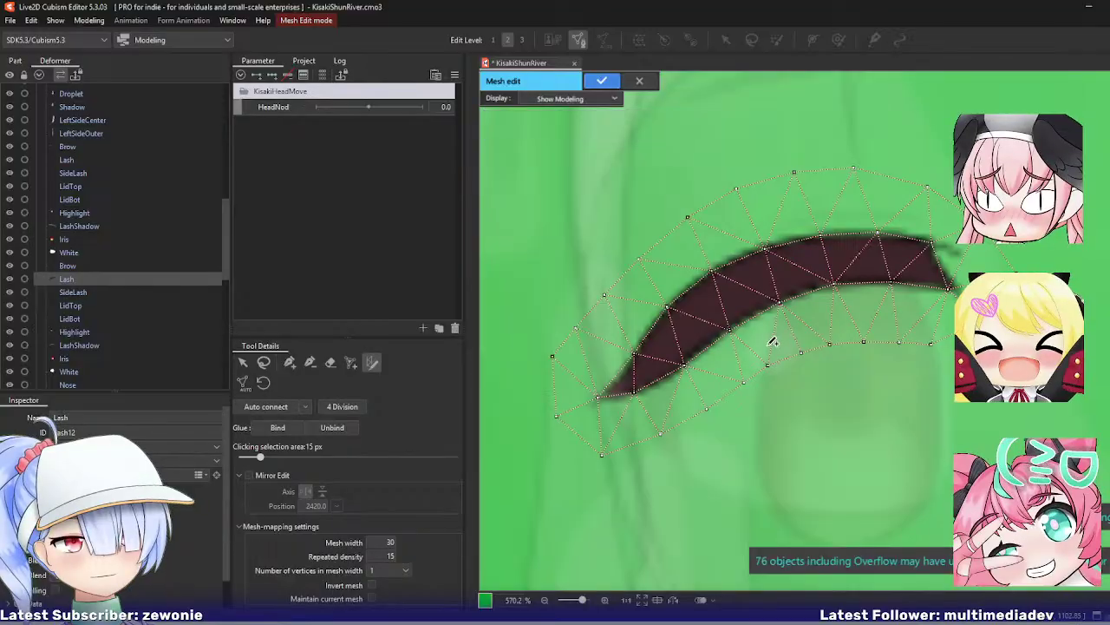
key(ctrl+e)
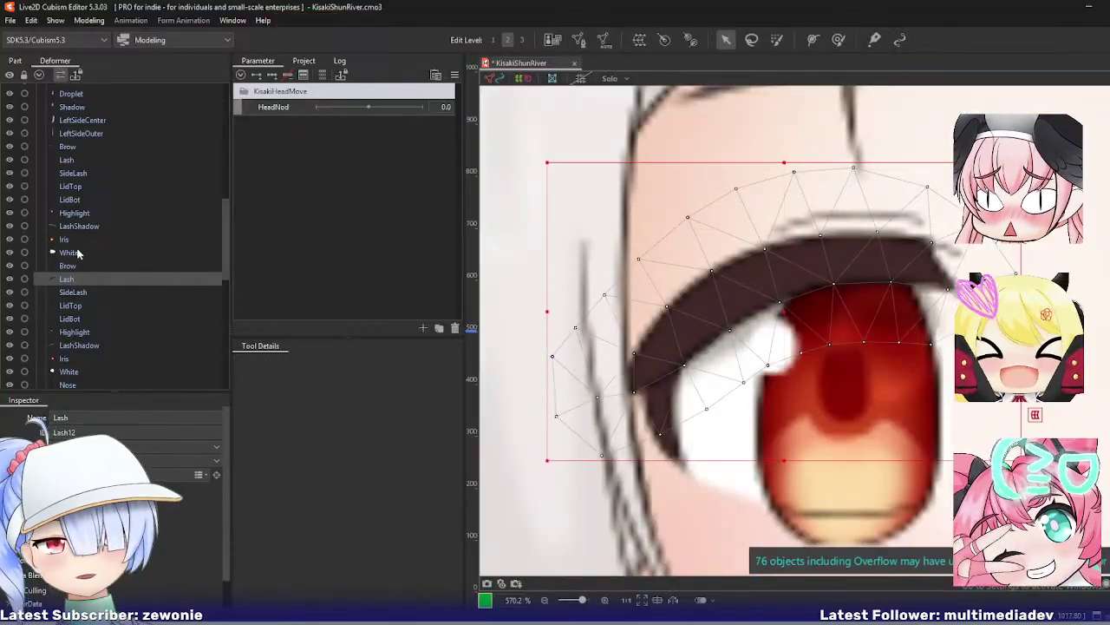
Step: Check the second eye's SideLash mesh for misplaced vertices
click(140, 291)
key(ctrl+e)
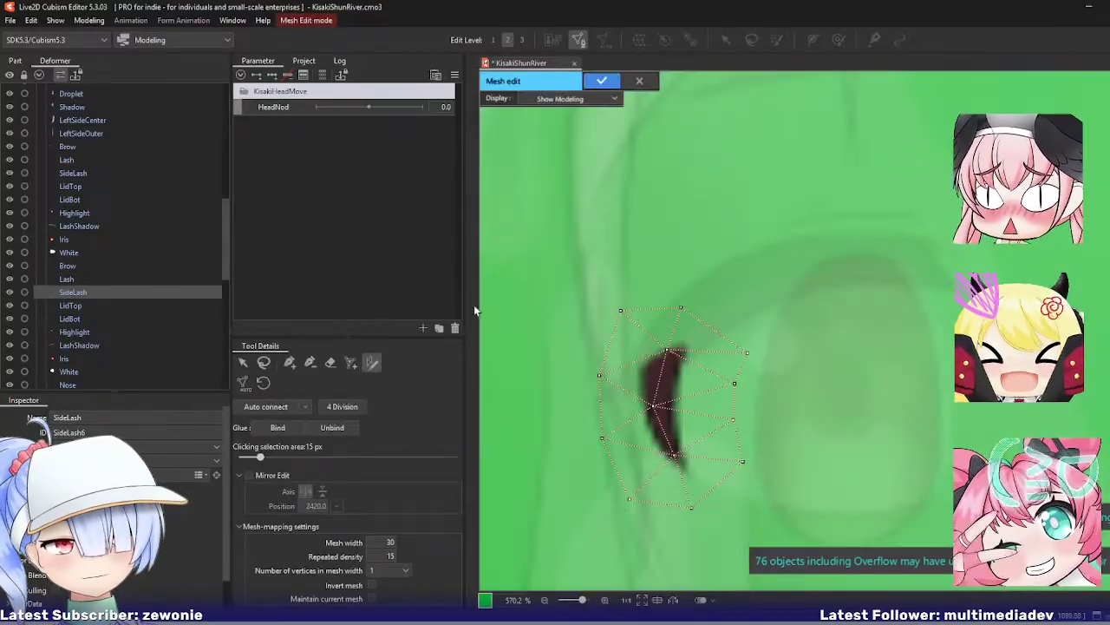
key(Return)
Step: Fit the centre-row vertices of the second eye's LidTop mesh to the upper eyelid line and apply the mesh
click(95, 306)
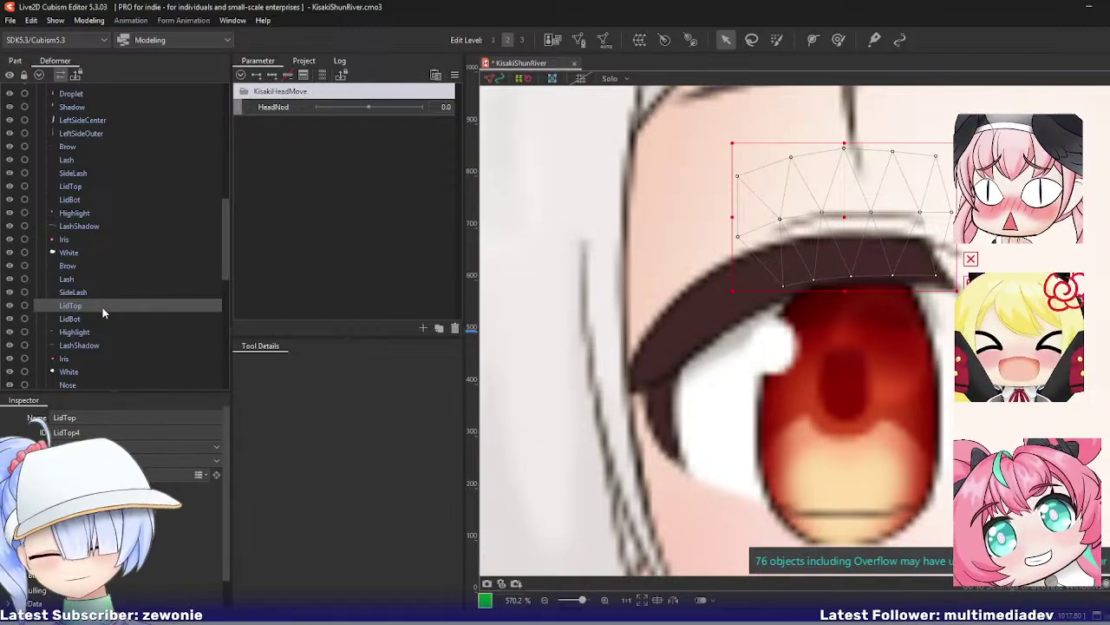
key(ctrl+e)
drag(760, 260, 673, 312)
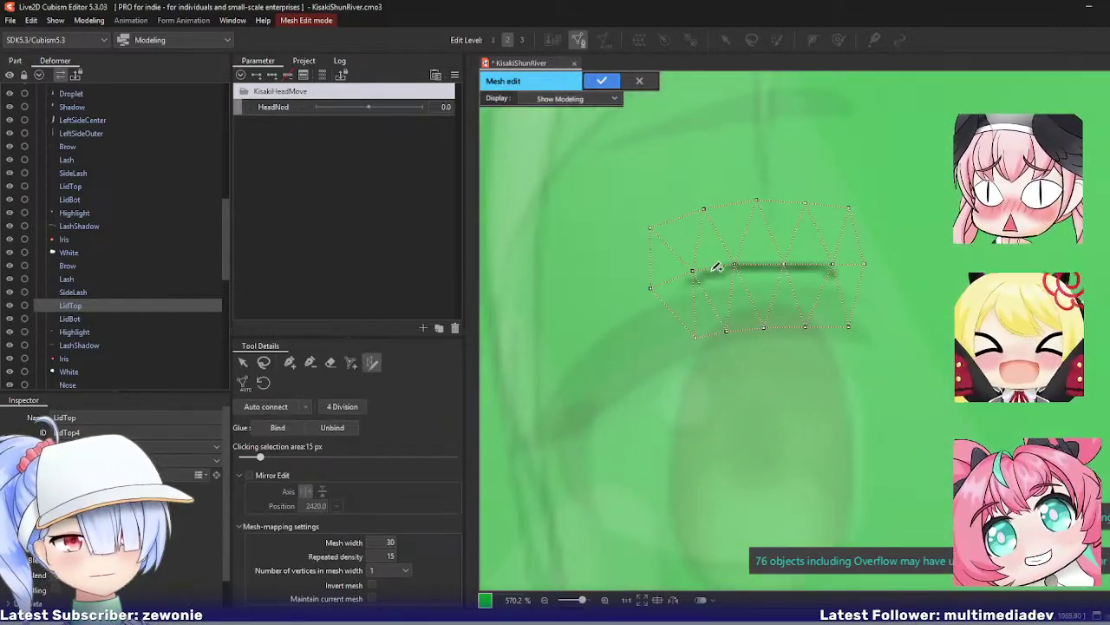
click(290, 361)
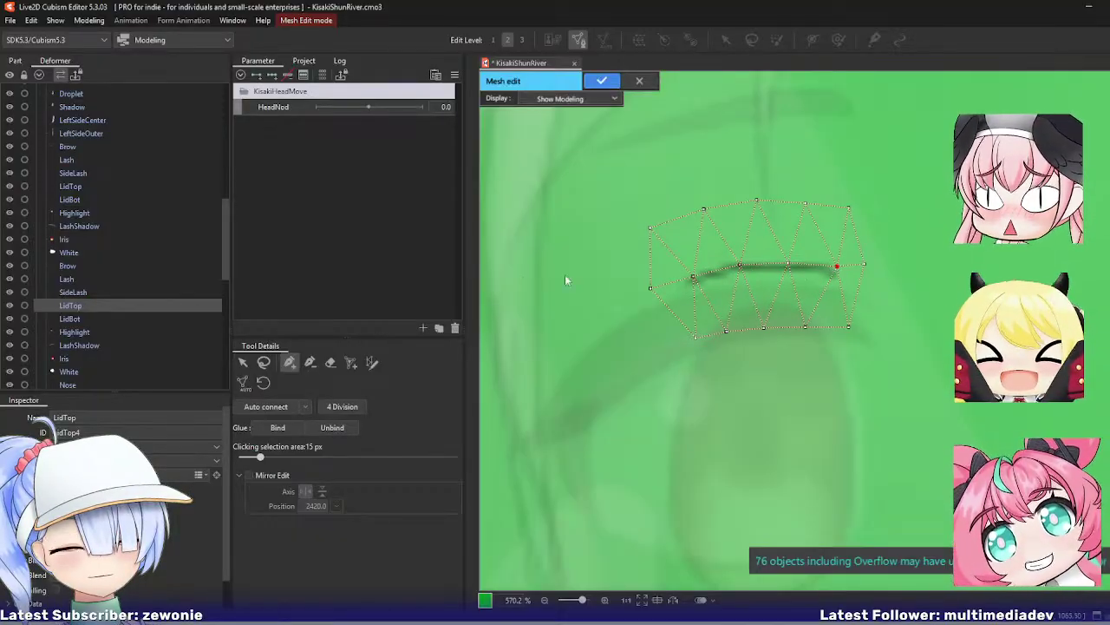
key(ctrl+e)
Step: Fit the second eye's LidBot mesh to the lower eyelid line, adding one vertex to its centre row, and apply the mesh
click(78, 318)
key(ctrl+e)
scroll(762, 306, down, 2)
drag(763, 379, 755, 333)
scroll(755, 333, up, 1)
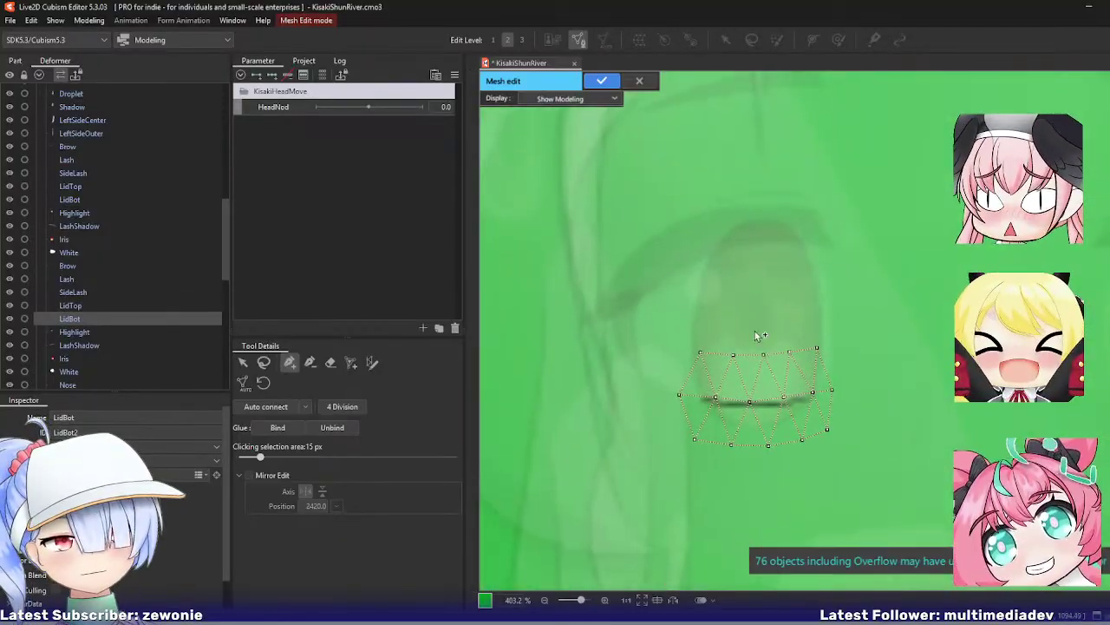
scroll(754, 334, up, 2)
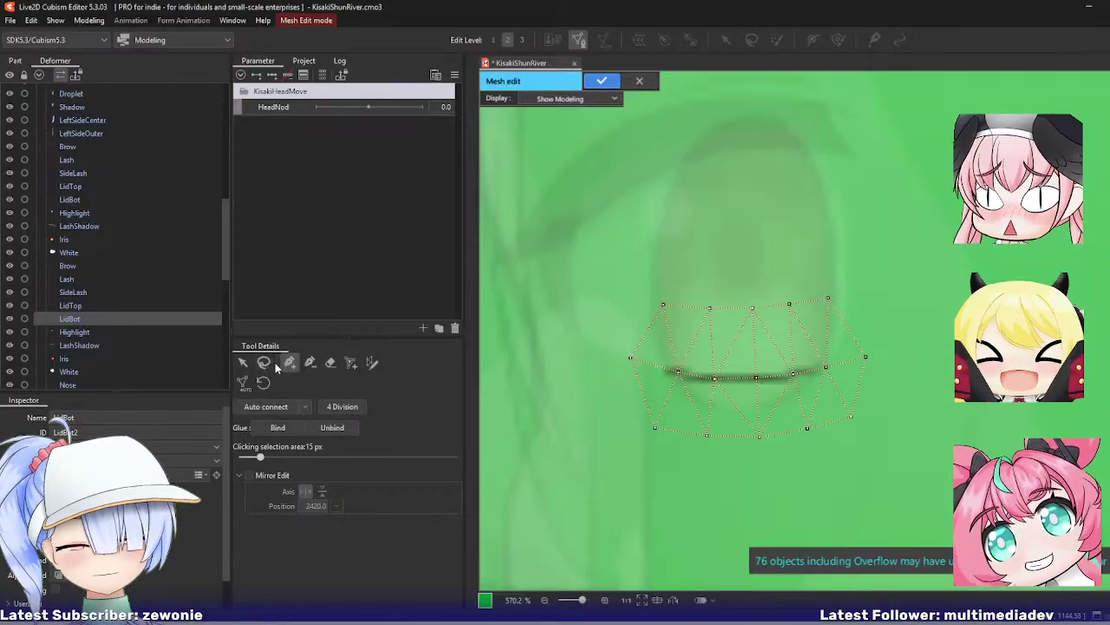
key(Return)
Step: Delete the lower vertices of the second eye's White mesh and paste the LidBot vertices in their place
click(66, 373)
key(ctrl+e)
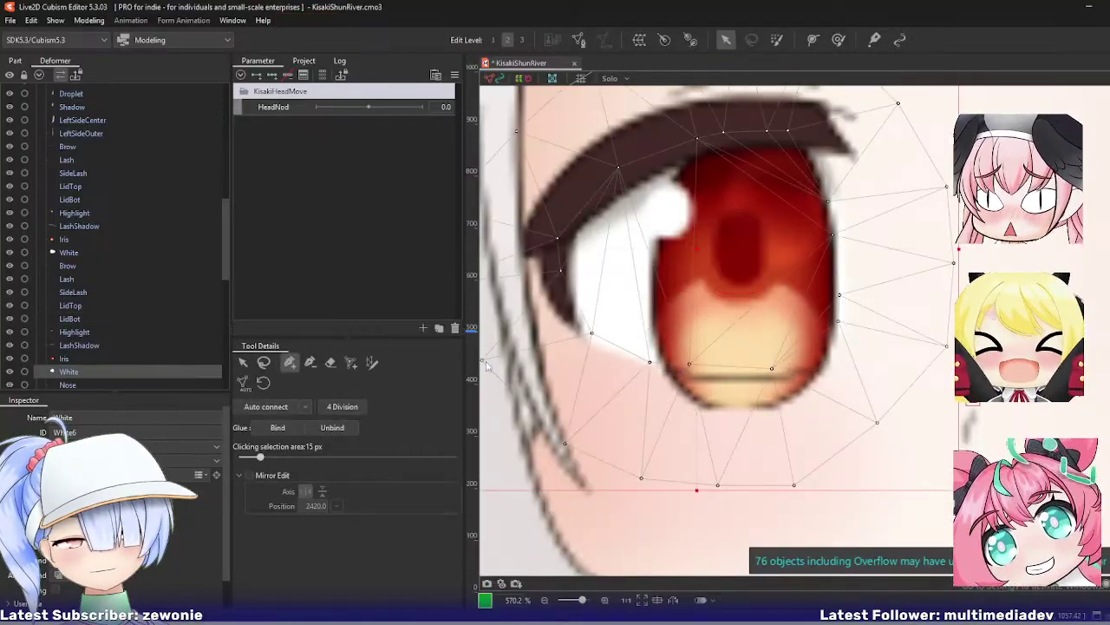
click(264, 362)
scroll(612, 324, down, 2)
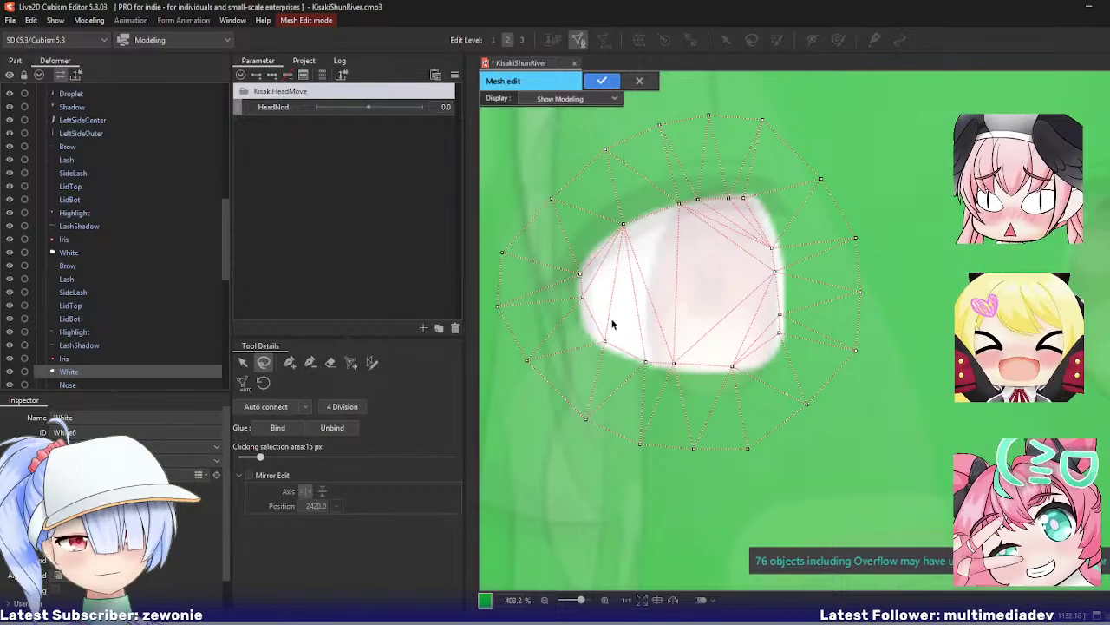
mouse_move(556, 373)
mouse_down()
mouse_move(782, 478)
mouse_move(859, 401)
mouse_move(874, 364)
mouse_move(812, 307)
mouse_move(728, 302)
mouse_up()
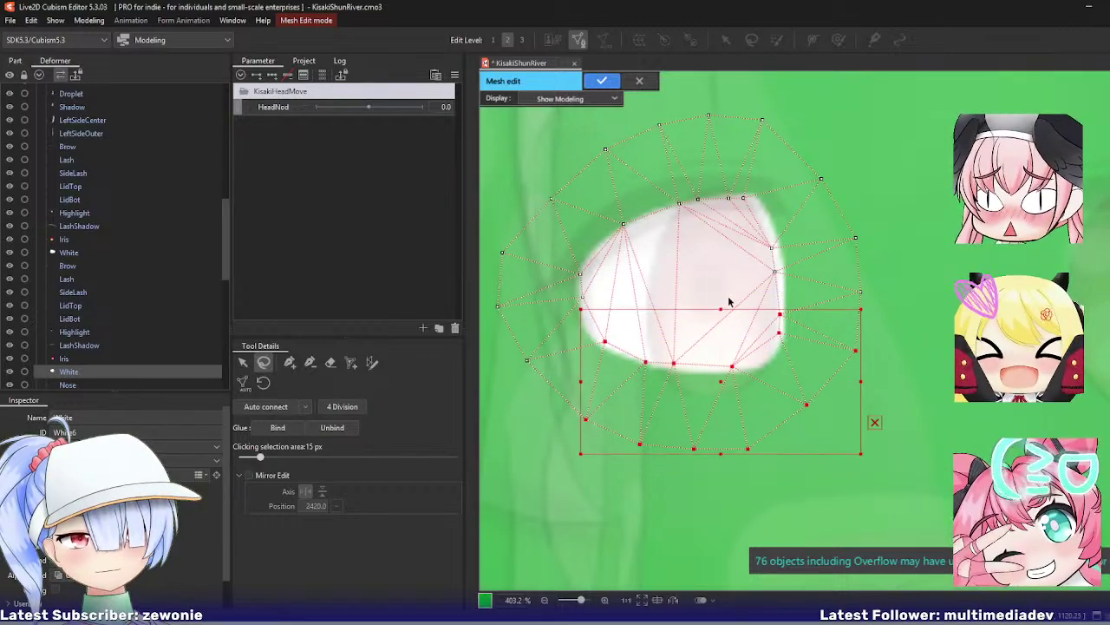
key(Delete)
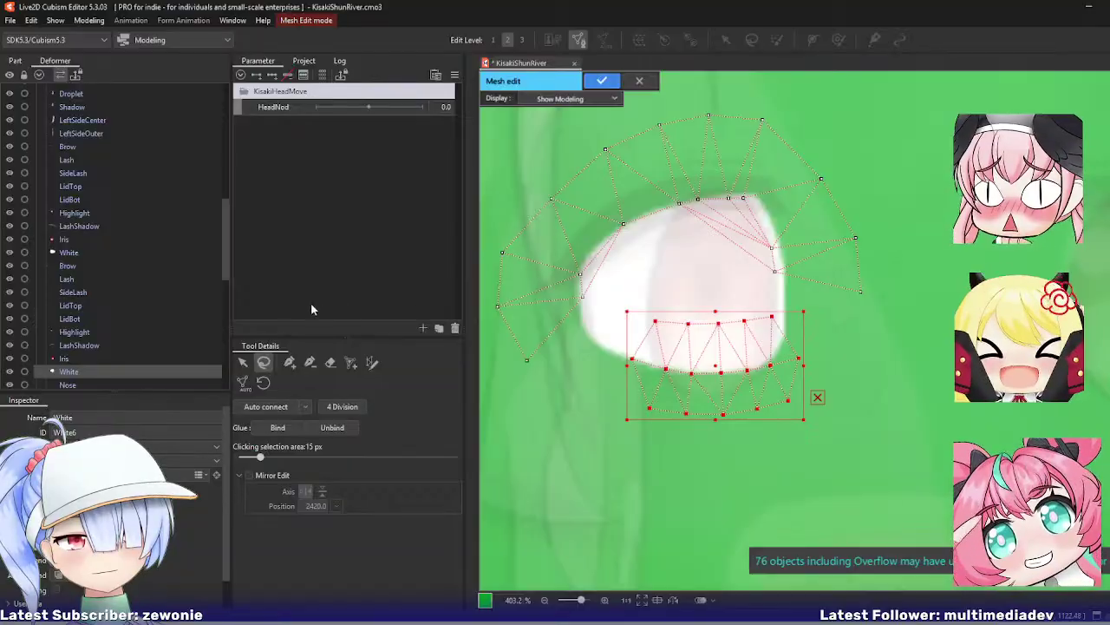
Step: Connect both open ends of the White mesh's outer outline to the pasted LidBot vertices
click(290, 363)
click(527, 360)
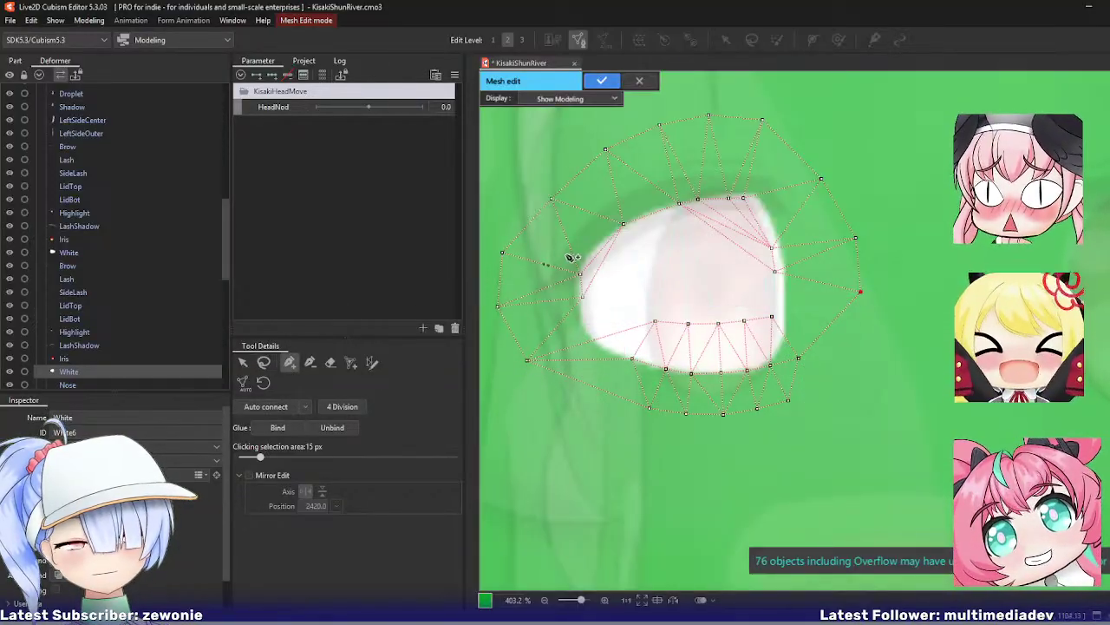
scroll(570, 257, up, 2)
right_click(591, 319)
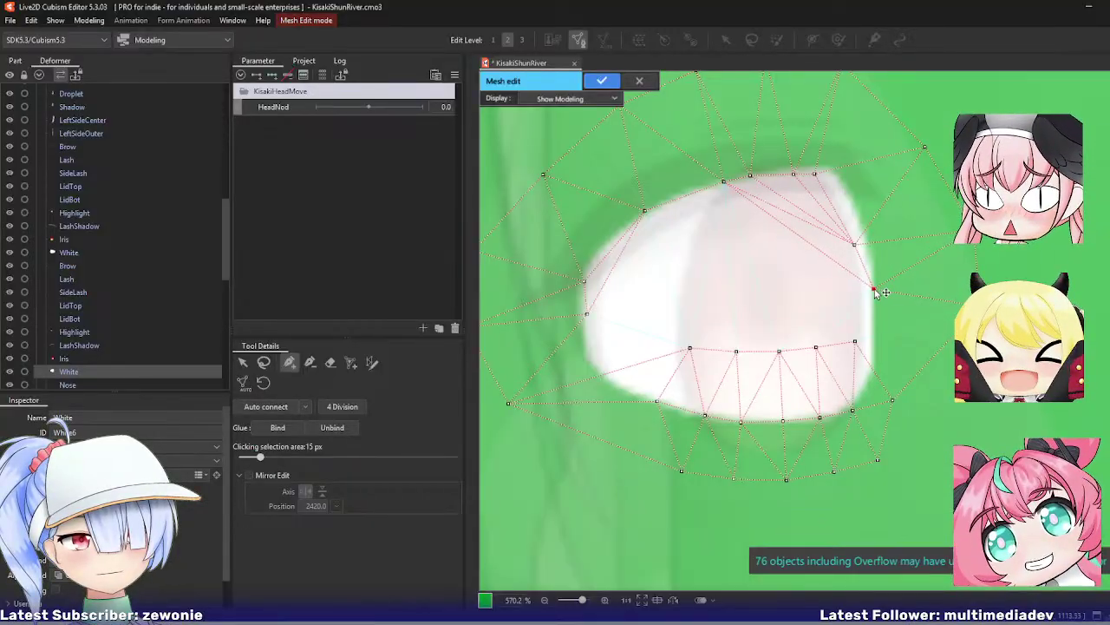
Step: Respace the White mesh's inner vertices along the upper edge and both sides of the eye white, and apply the mesh
drag(854, 245, 862, 223)
drag(874, 288, 874, 274)
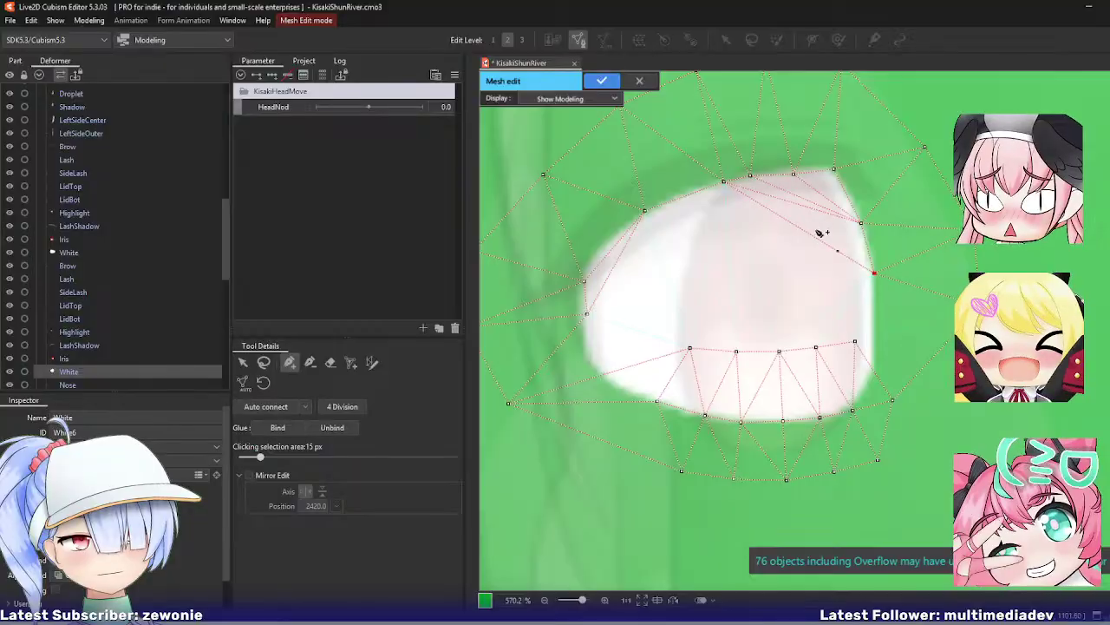
click(644, 209)
drag(647, 211, 668, 201)
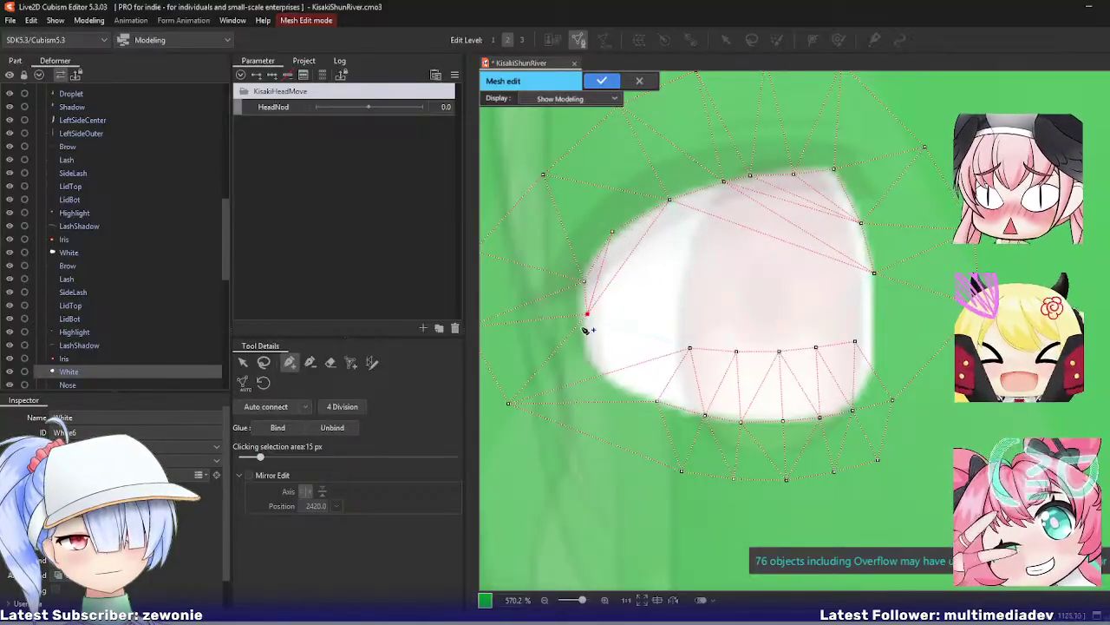
drag(584, 328, 584, 331)
drag(606, 373, 590, 363)
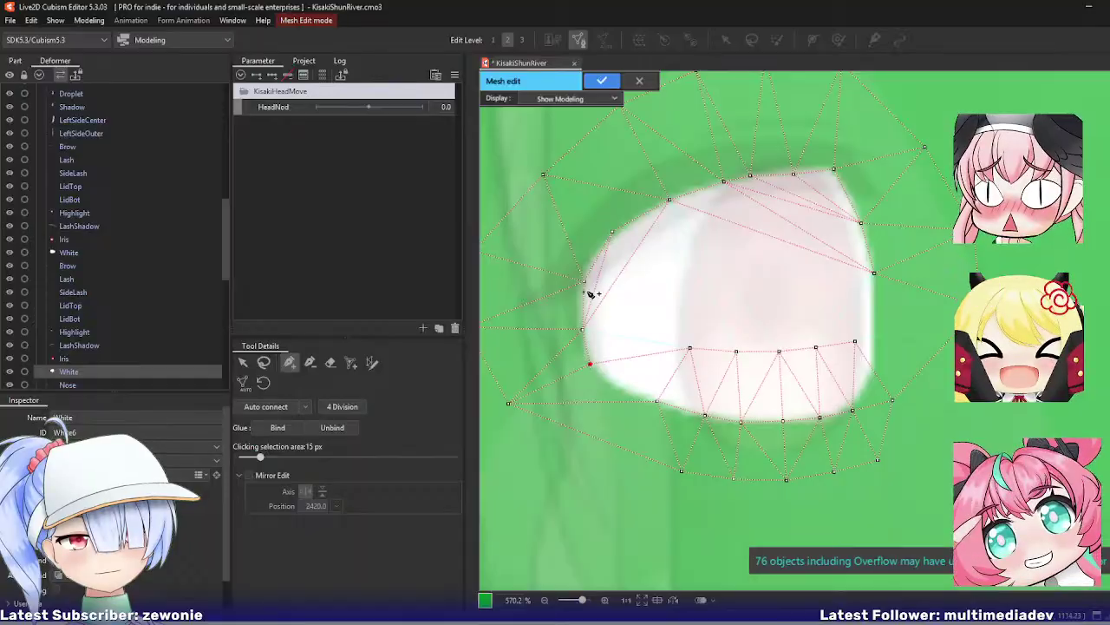
key(Return)
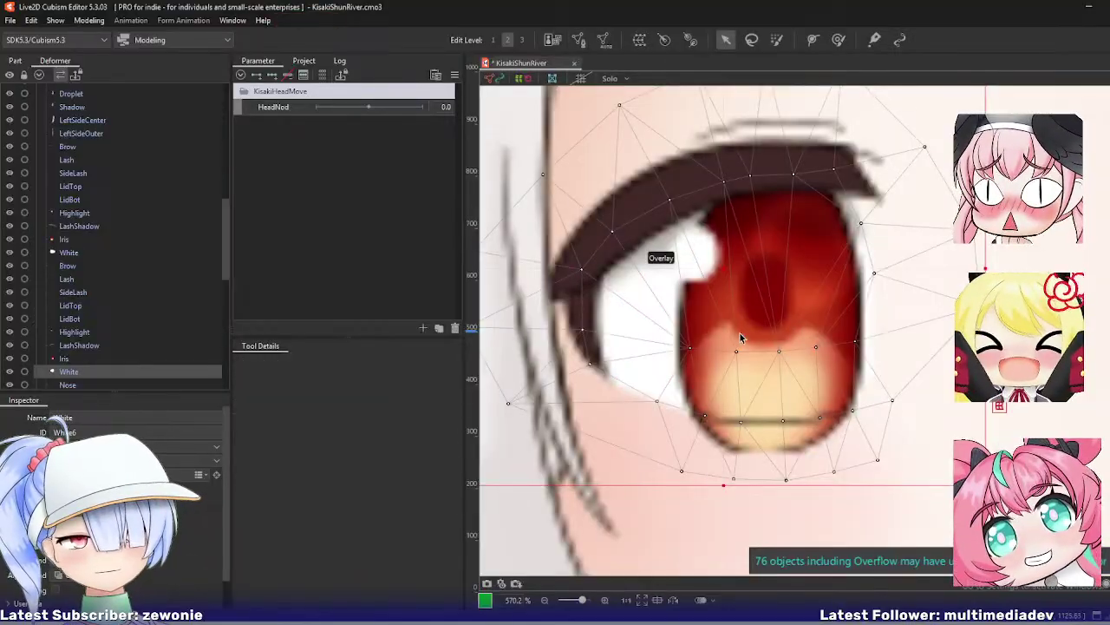
Step: Glue the second eye's LidBot and White meshes together at their shared vertices
click(69, 320)
key(ctrl+m)
click(264, 362)
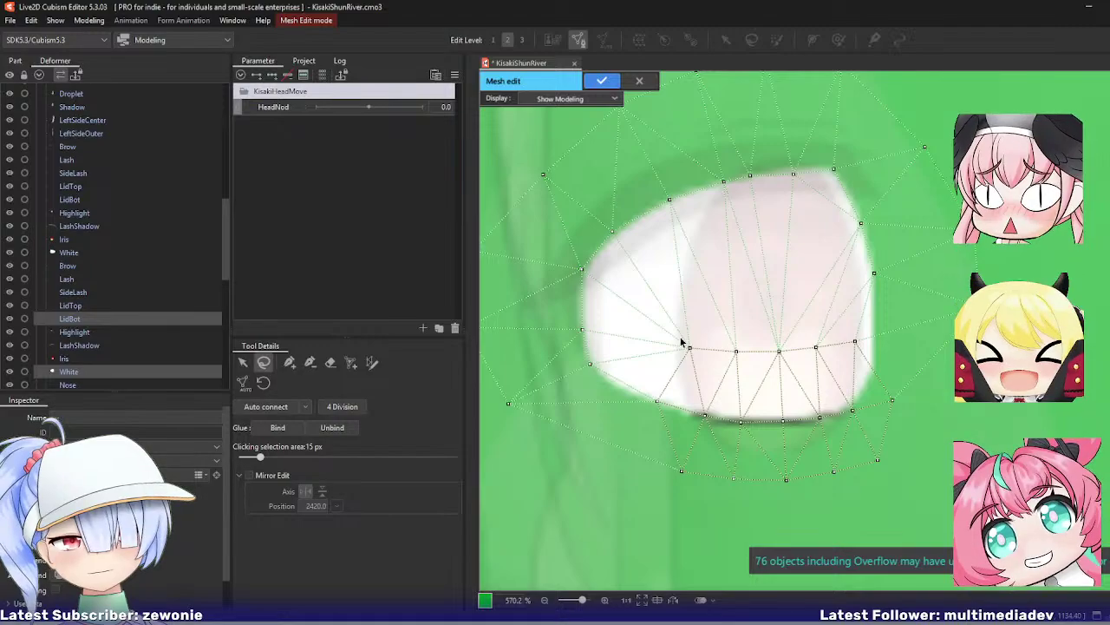
mouse_move(673, 324)
mouse_down()
mouse_move(676, 512)
mouse_move(833, 323)
mouse_move(681, 323)
mouse_up()
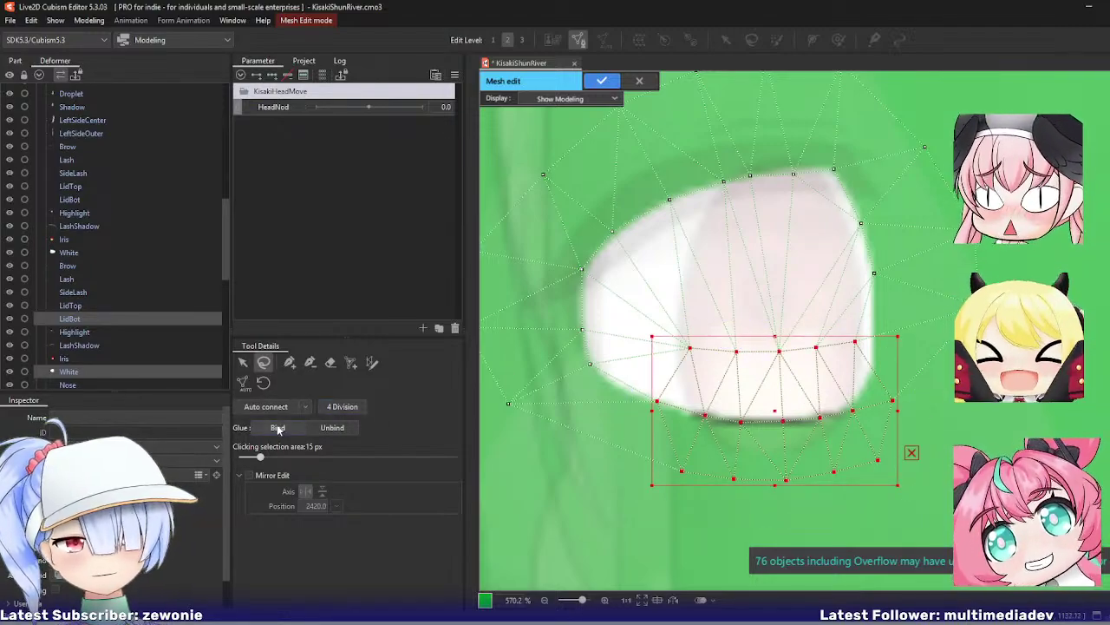
key(Return)
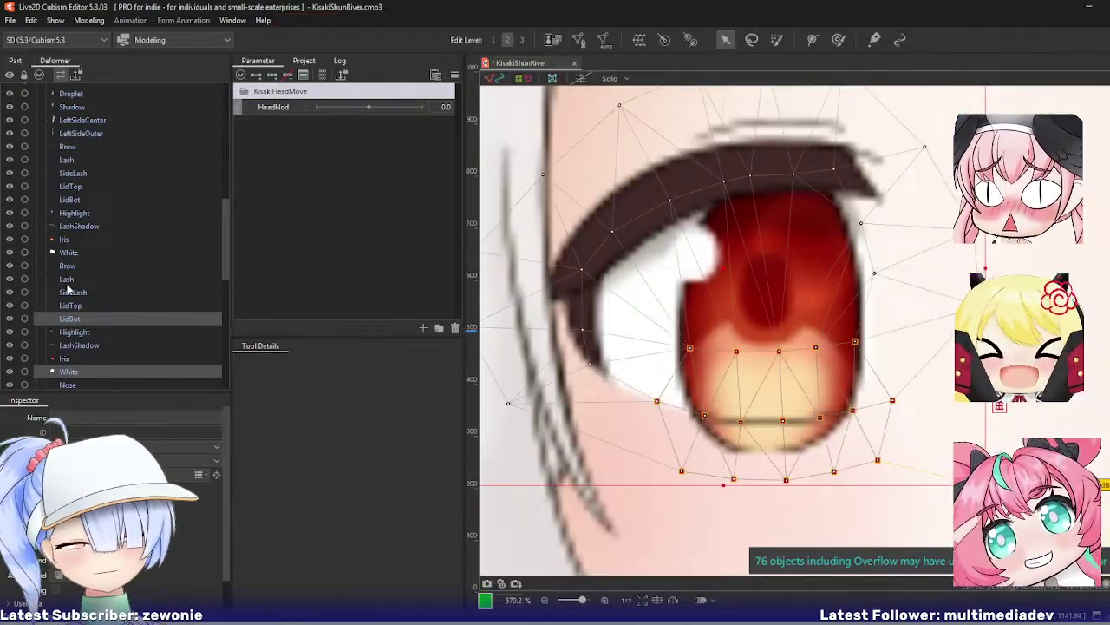
Step: Open the second eye's Iris mesh and move its upper vertices onto the iris's top and upper outer edge
click(73, 332)
click(77, 346)
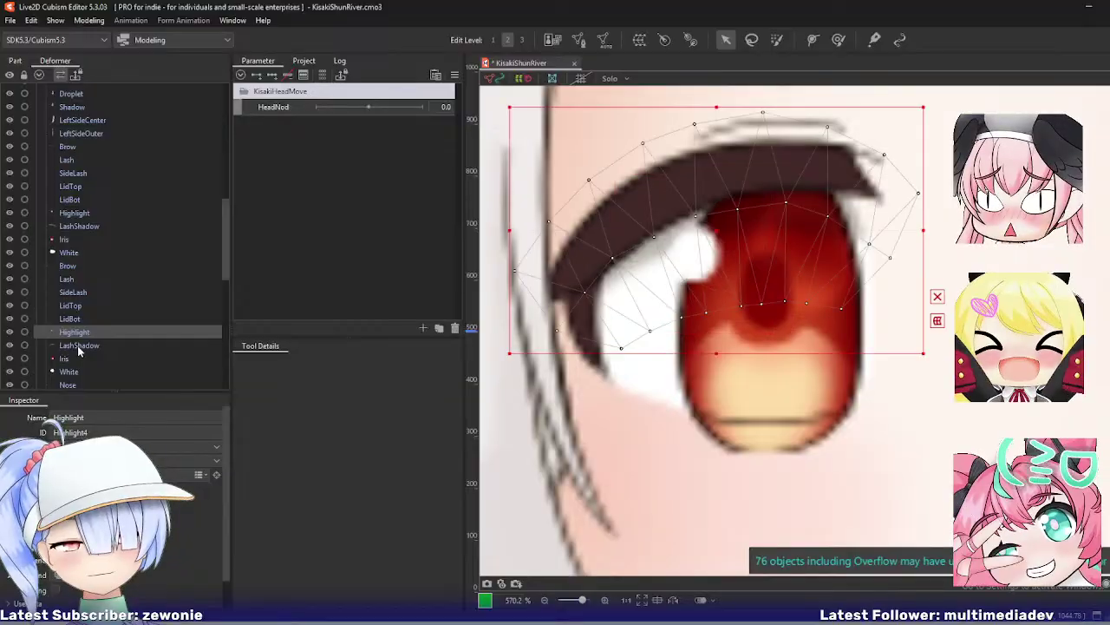
click(73, 360)
key(ctrl+e)
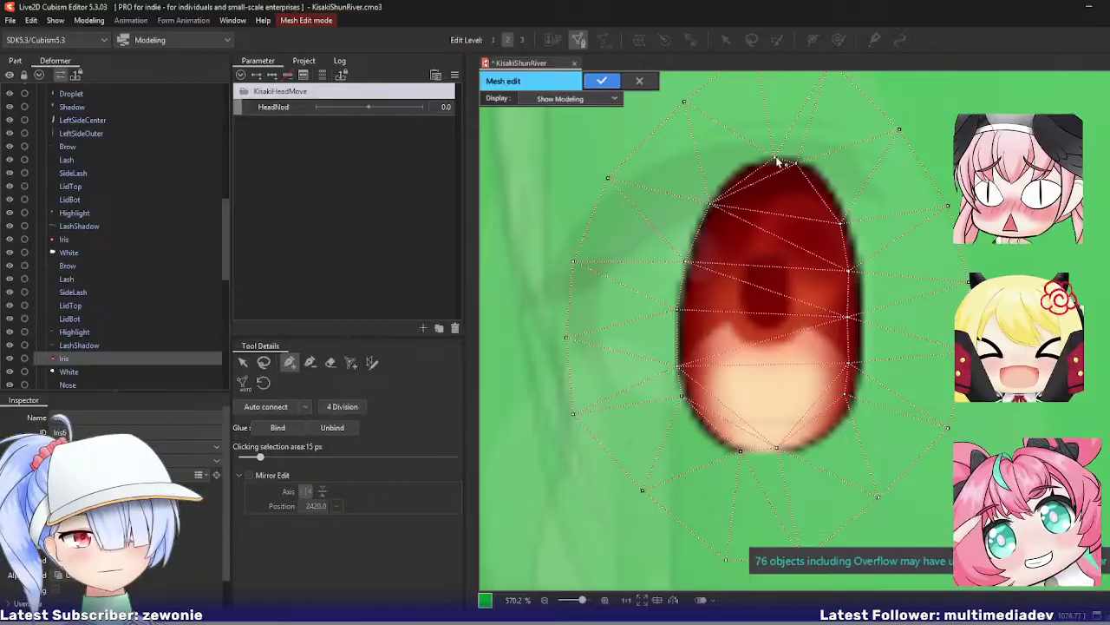
mouse_move(776, 158)
mouse_down()
mouse_move(738, 165)
mouse_move(784, 154)
mouse_up()
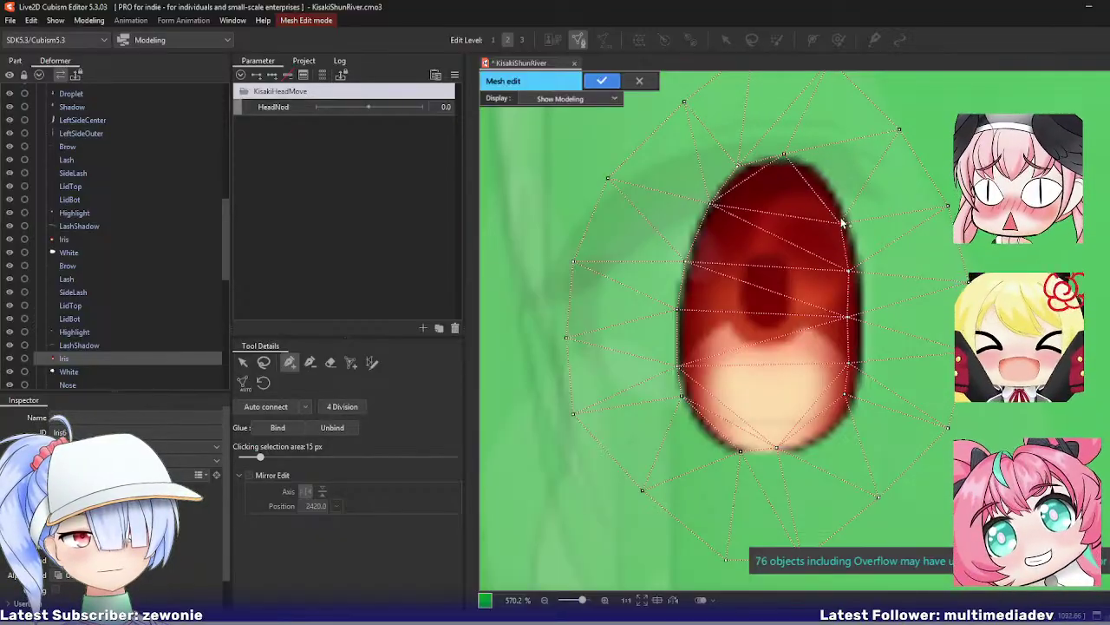
drag(841, 222, 825, 178)
drag(848, 270, 854, 235)
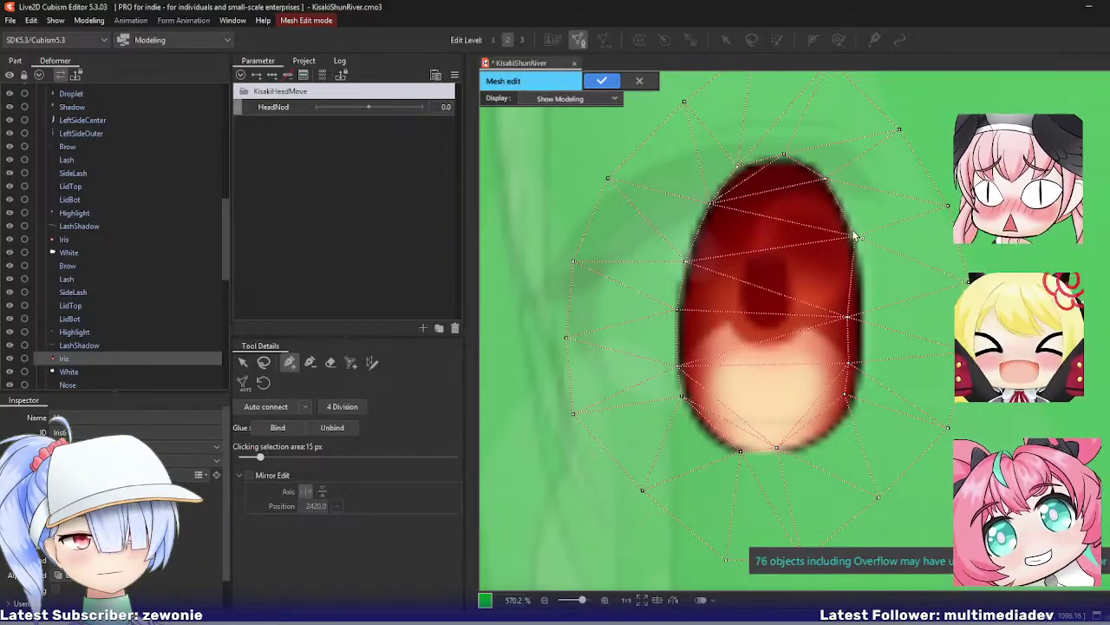
Step: Fit the remaining Iris vertices around the iris's side and lower edge, add a vertex at the pupil's centre, and apply the mesh
click(863, 289)
click(859, 358)
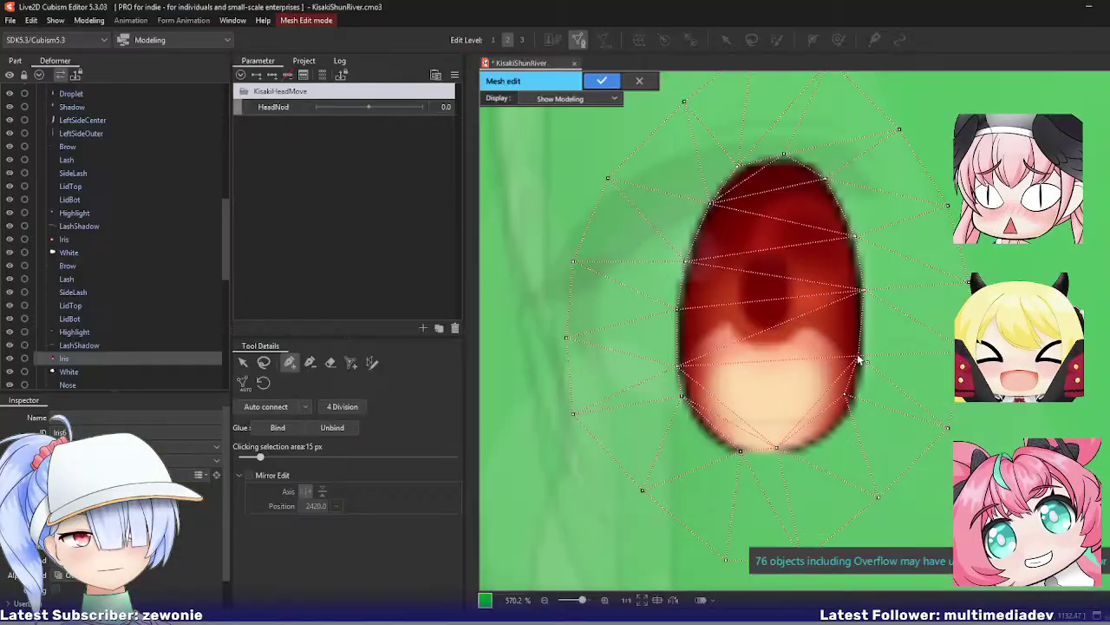
click(854, 403)
click(820, 441)
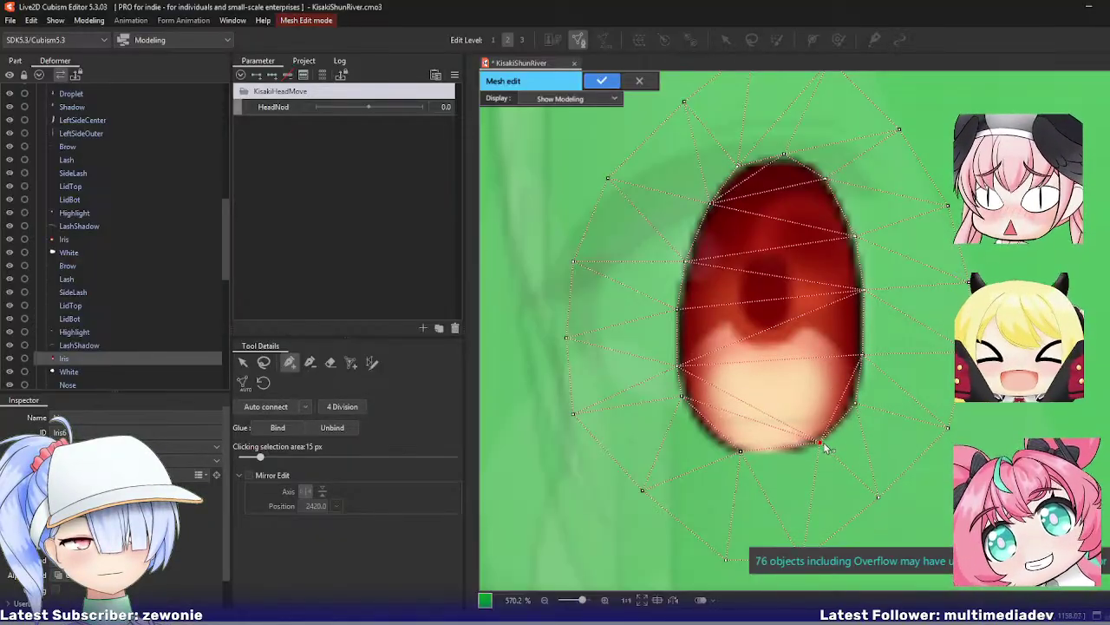
click(771, 452)
click(713, 438)
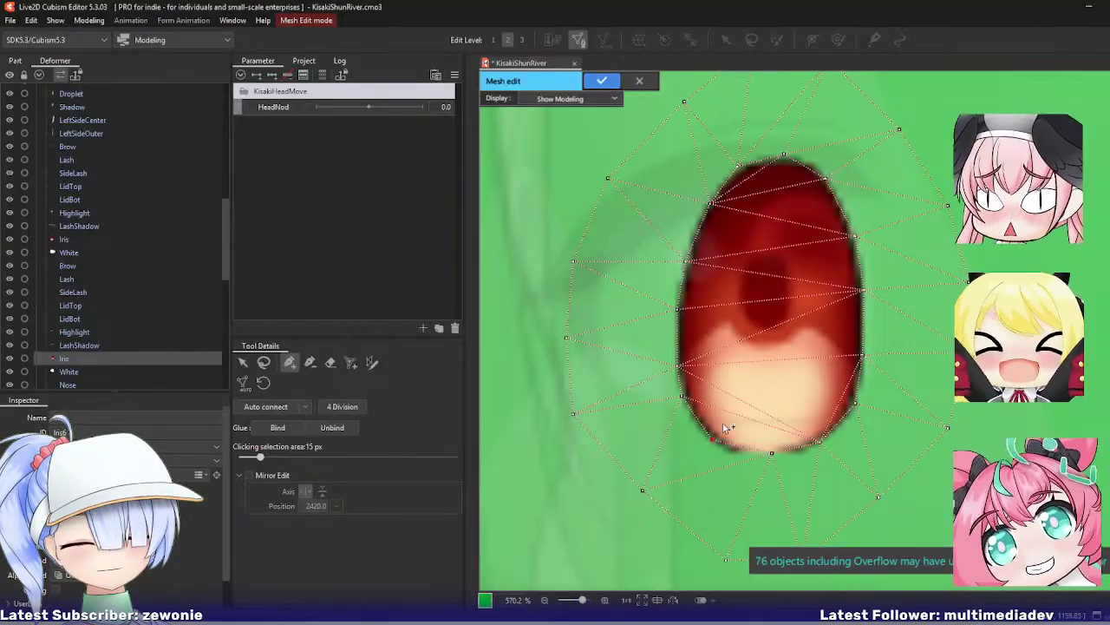
click(765, 294)
key(Return)
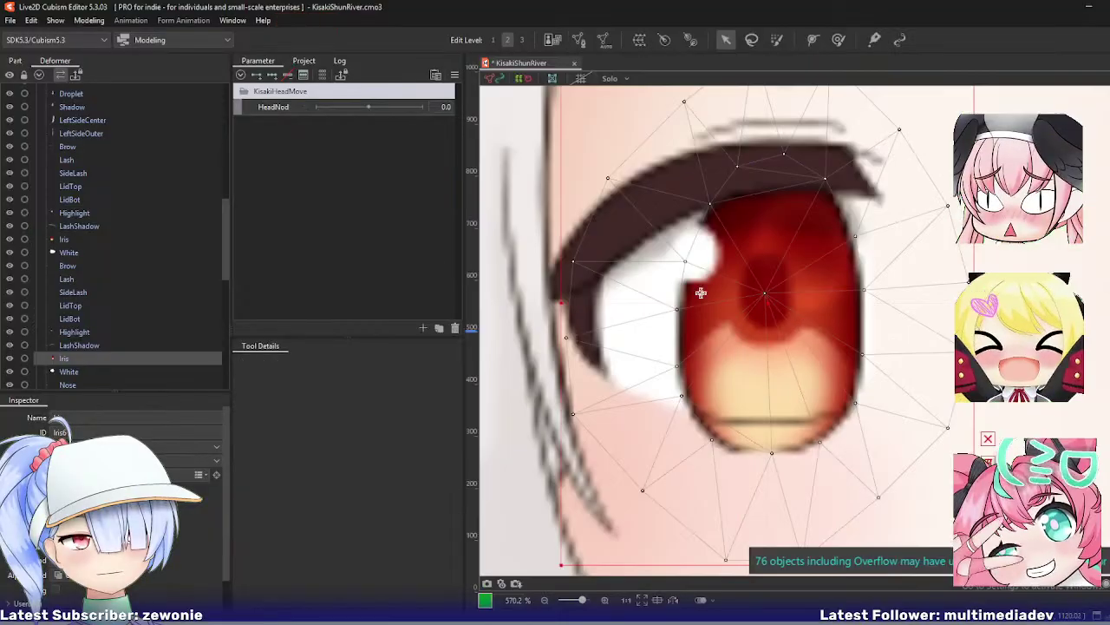
Step: Check the meshes of the second eye's White, the Nose and the HeadShape
click(69, 372)
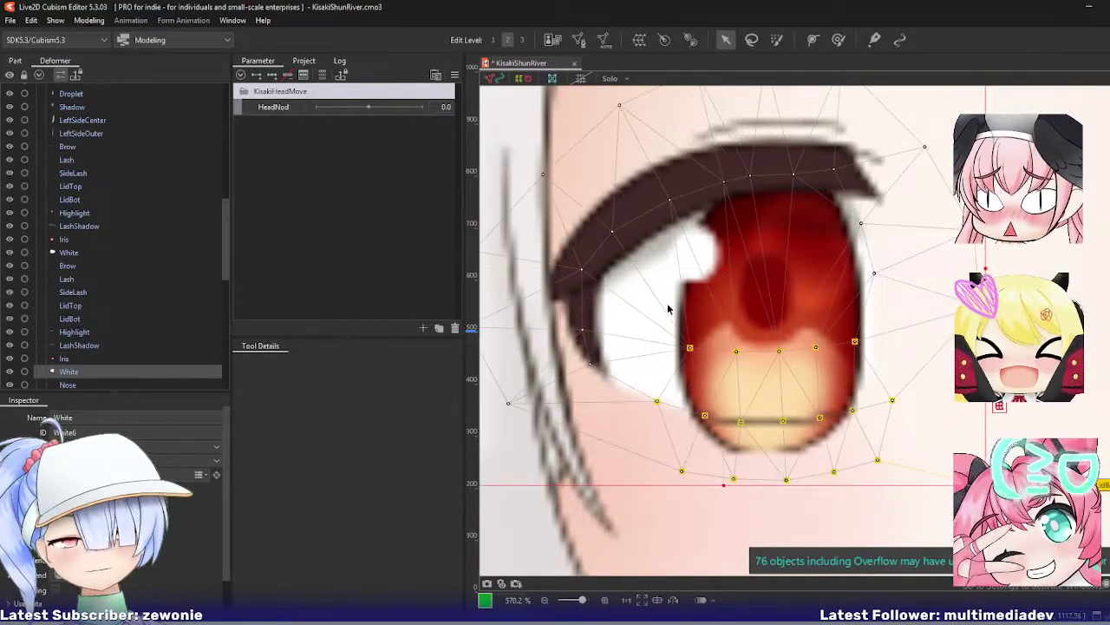
scroll(668, 308, down, 2)
click(82, 385)
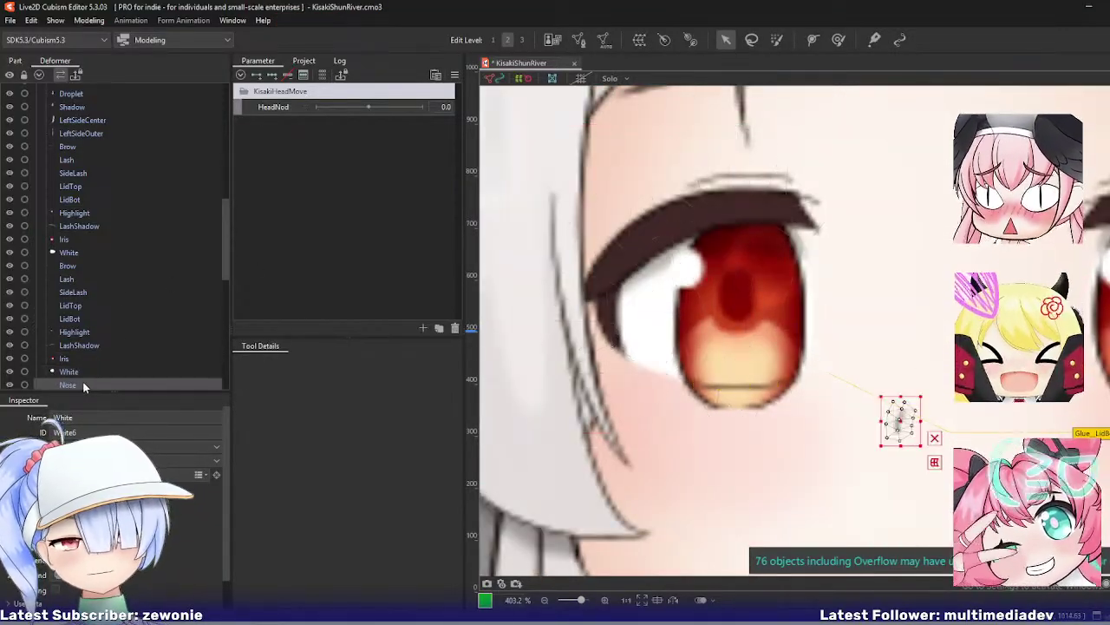
drag(768, 351, 661, 320)
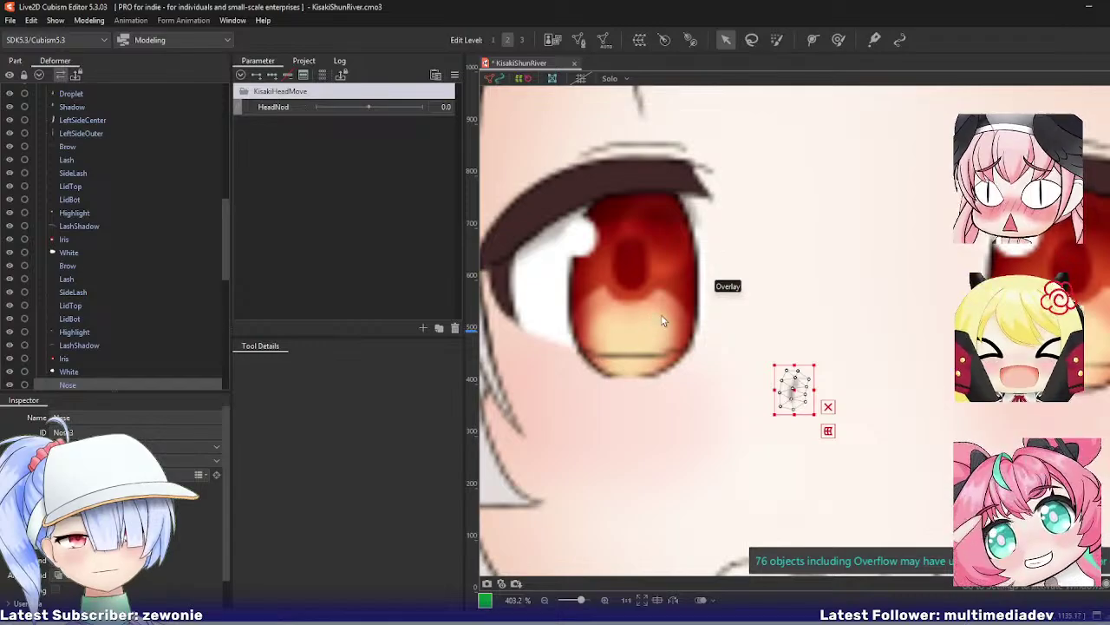
scroll(661, 320, down, 2)
scroll(130, 345, down, 3)
click(82, 301)
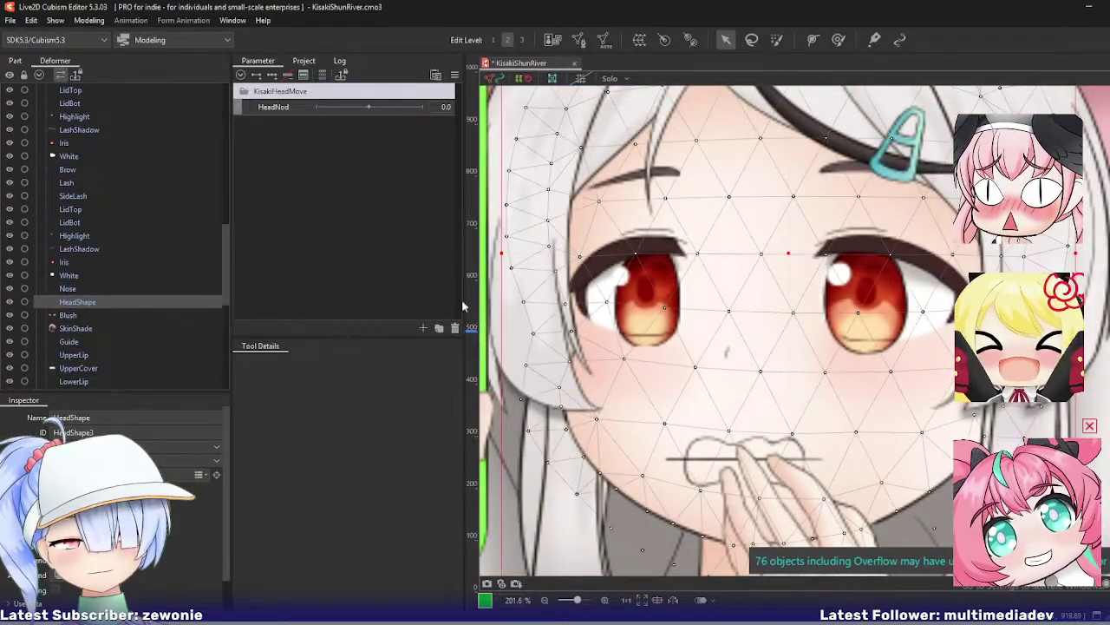
scroll(684, 292, down, 2)
scroll(93, 327, down, 3)
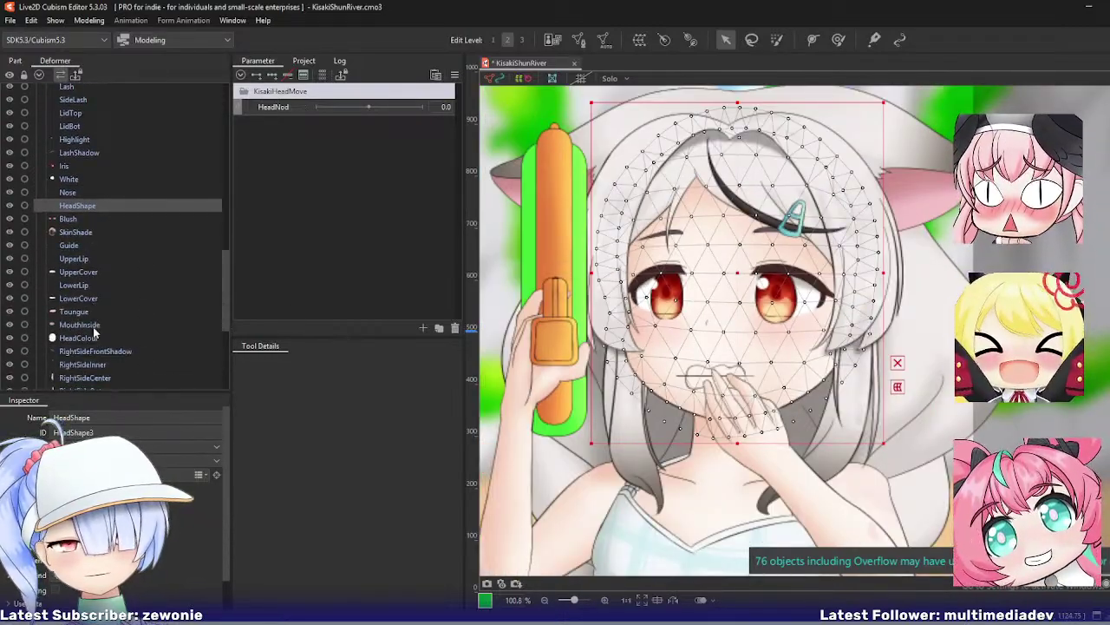
Step: Replace the HeadShape mesh with a copy of the HeadColour mesh and apply it
click(87, 338)
double_click(694, 284)
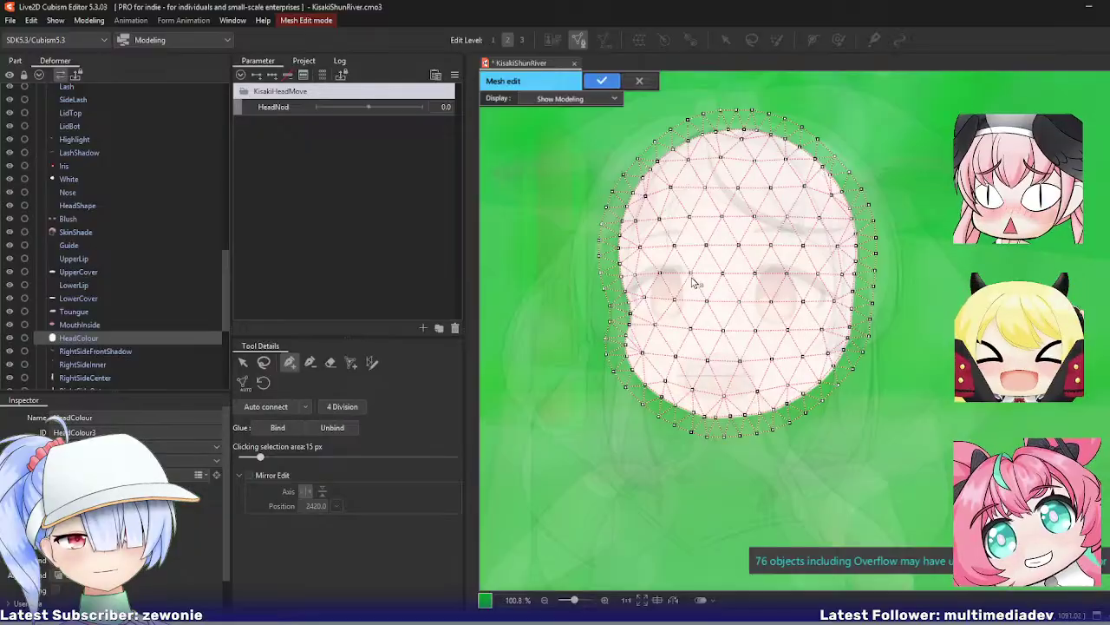
scroll(754, 342, up, 1)
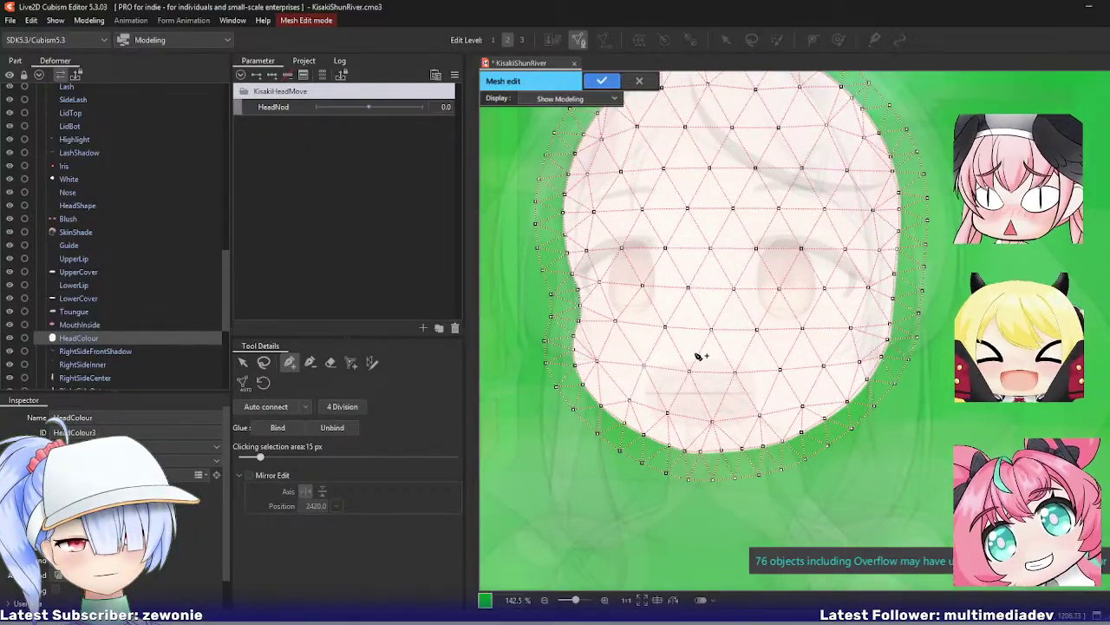
key(ctrl+a)
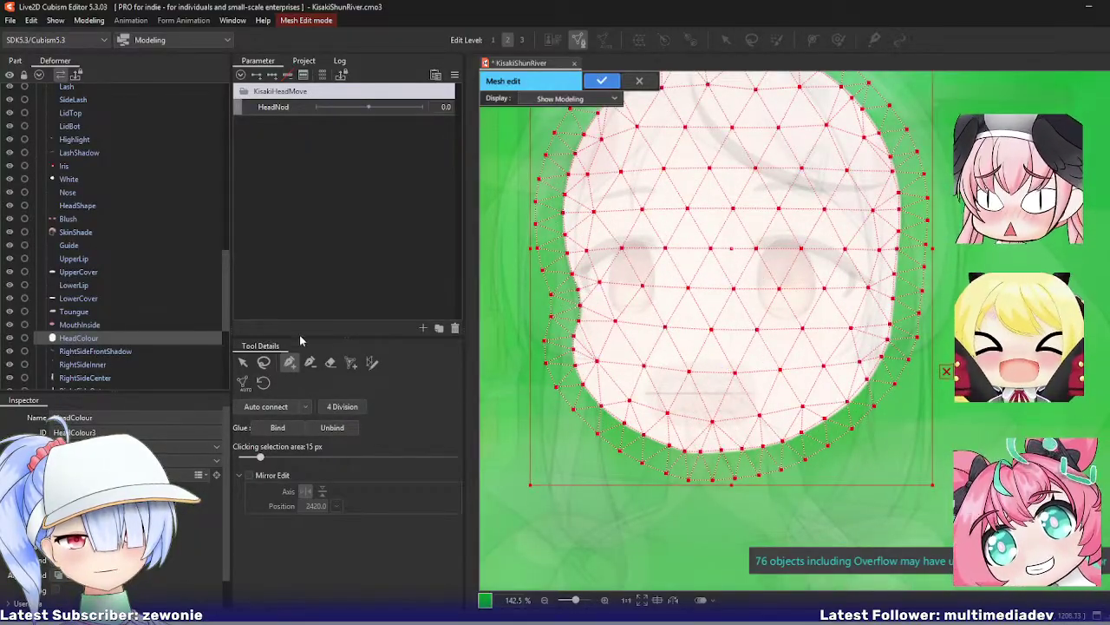
key(Return)
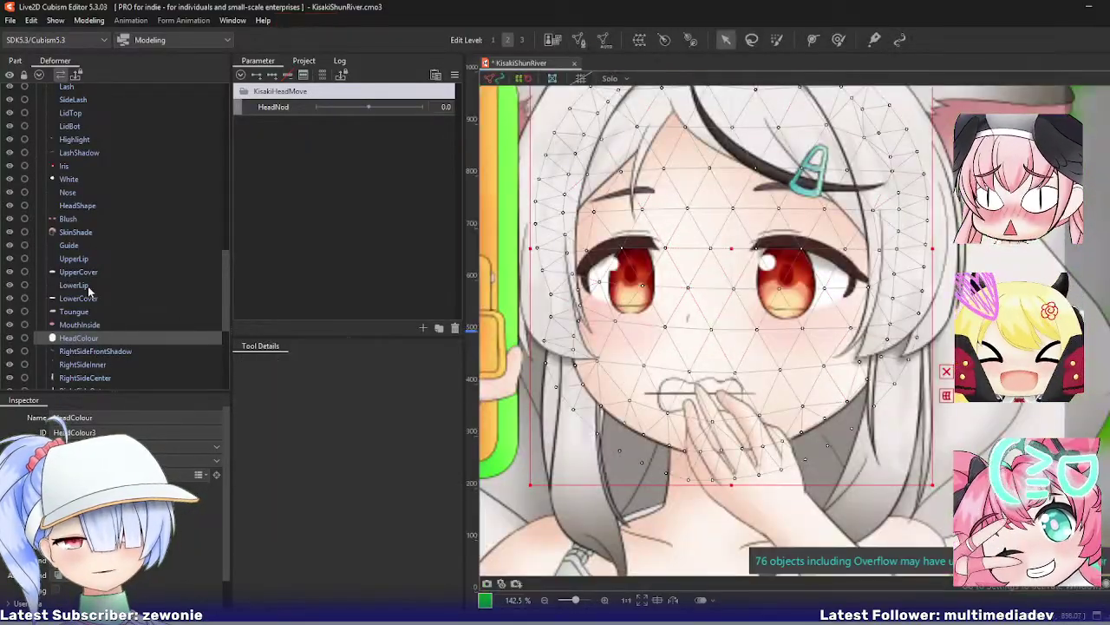
click(77, 206)
key(ctrl+e)
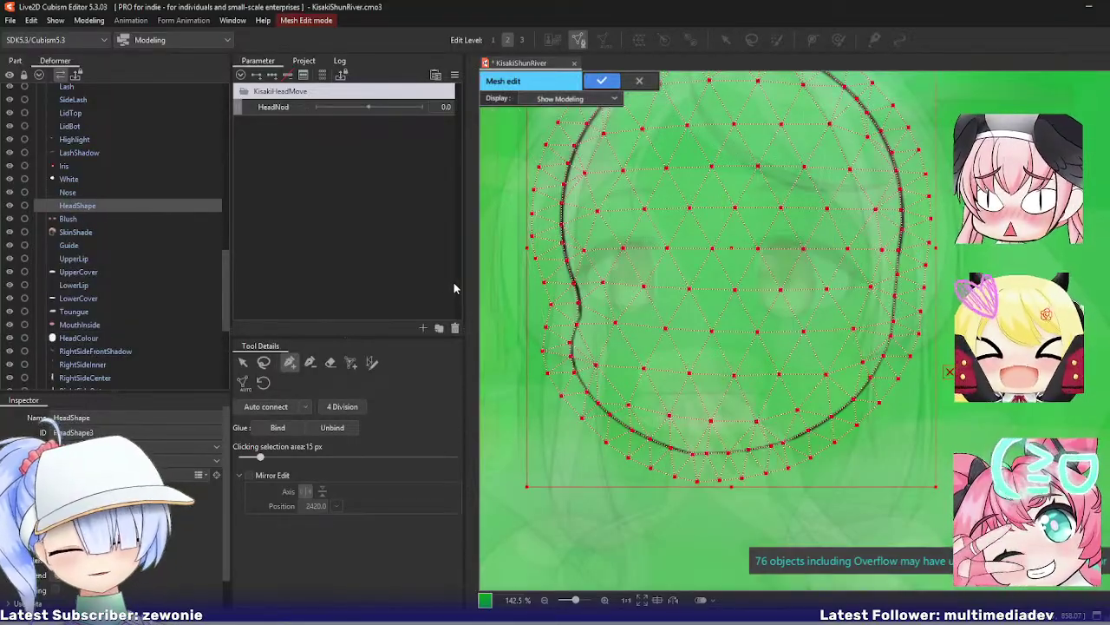
key(Delete)
key(ctrl+v)
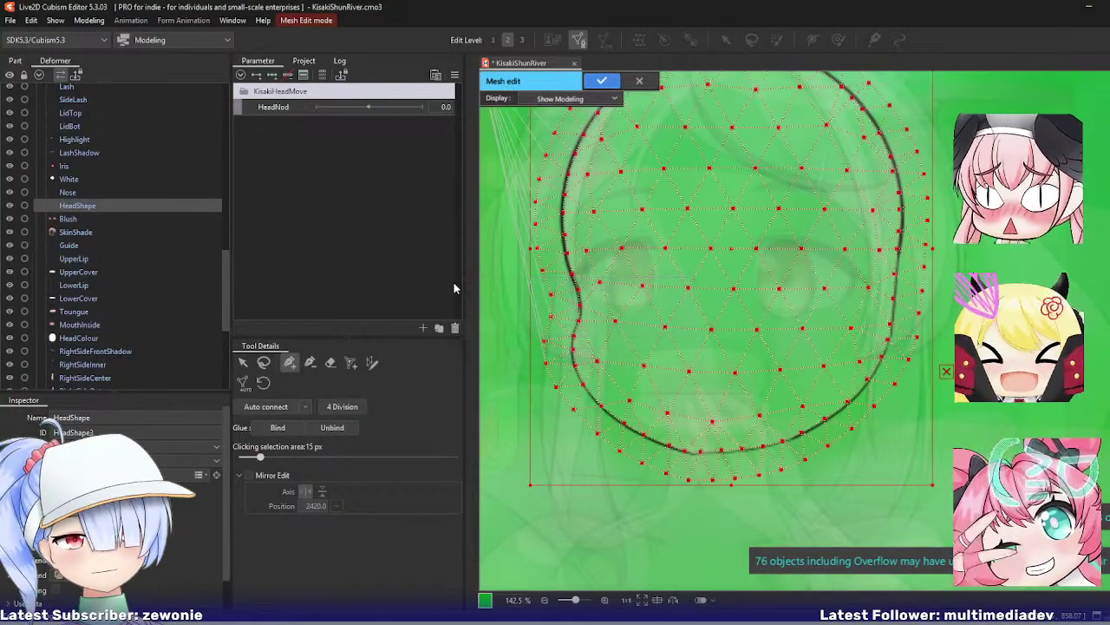
key(Return)
Step: Remove the surplus clustered vertices inside both cheeks of the Blush mesh and apply it
click(78, 220)
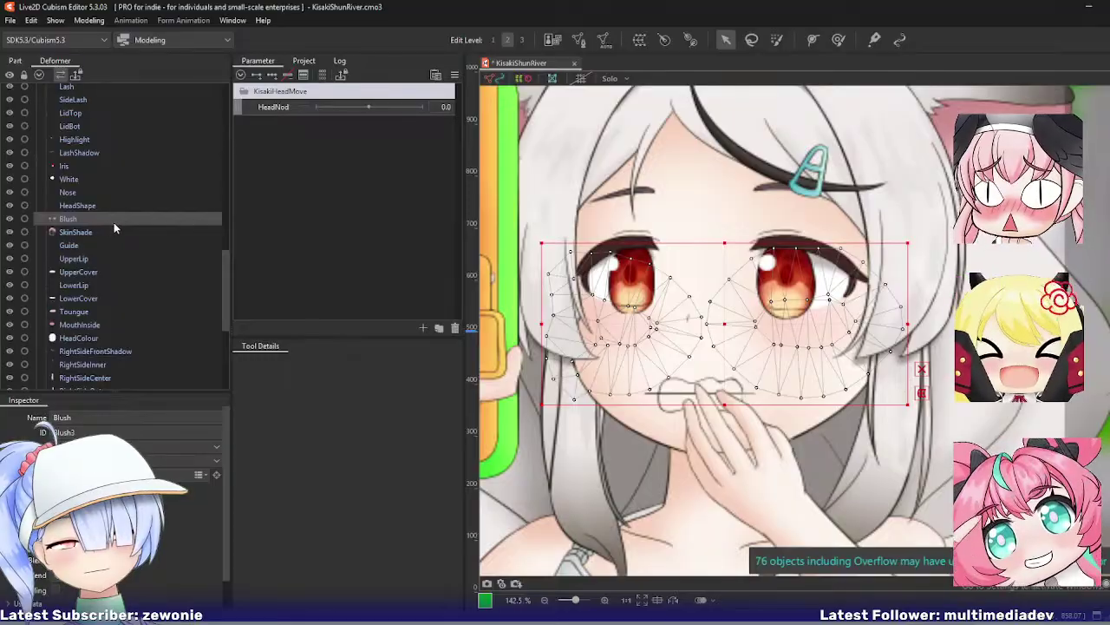
key(ctrl+e)
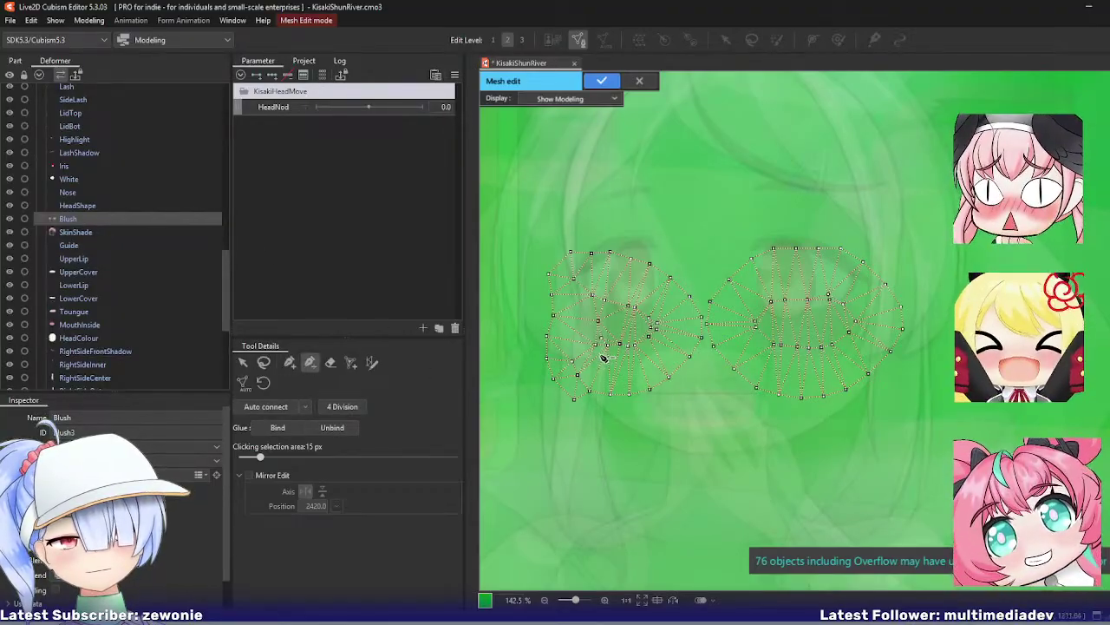
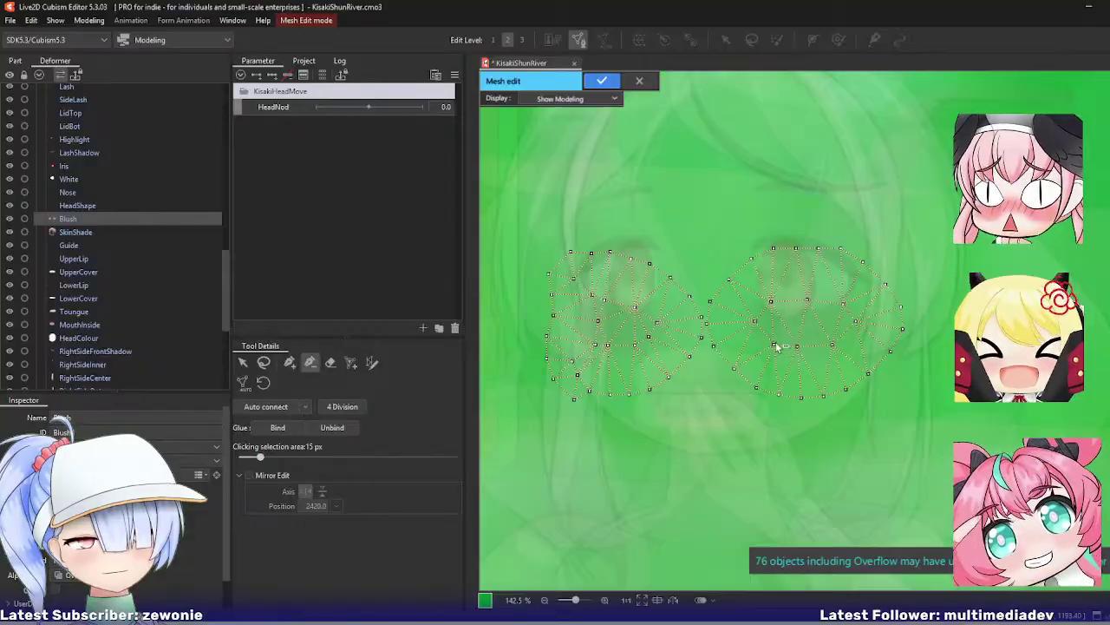
key(Return)
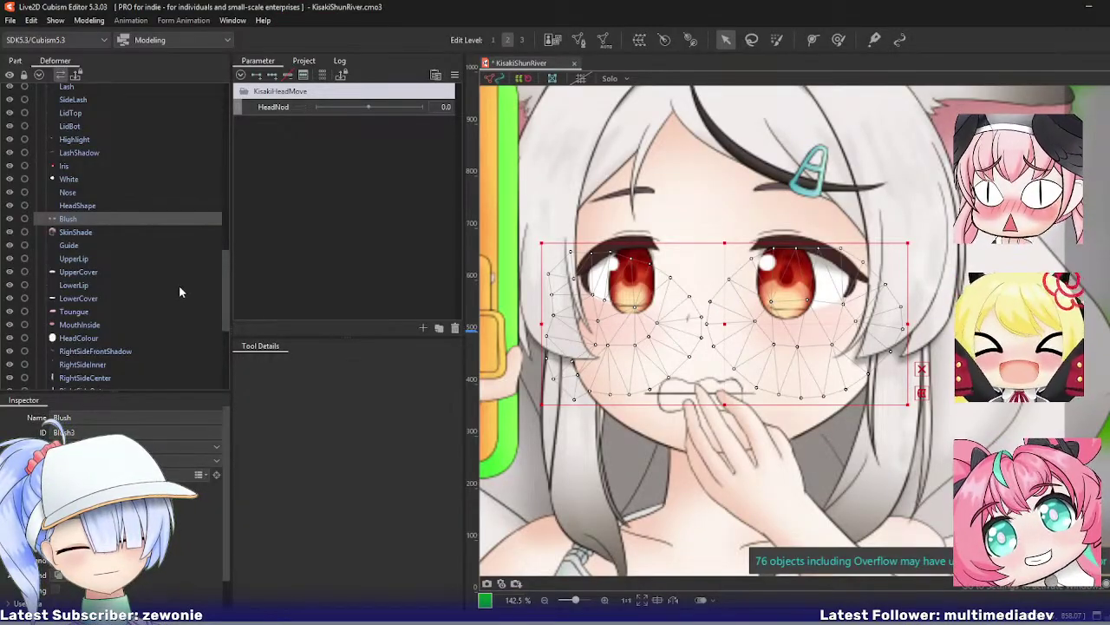
key(ctrl+e)
key(Return)
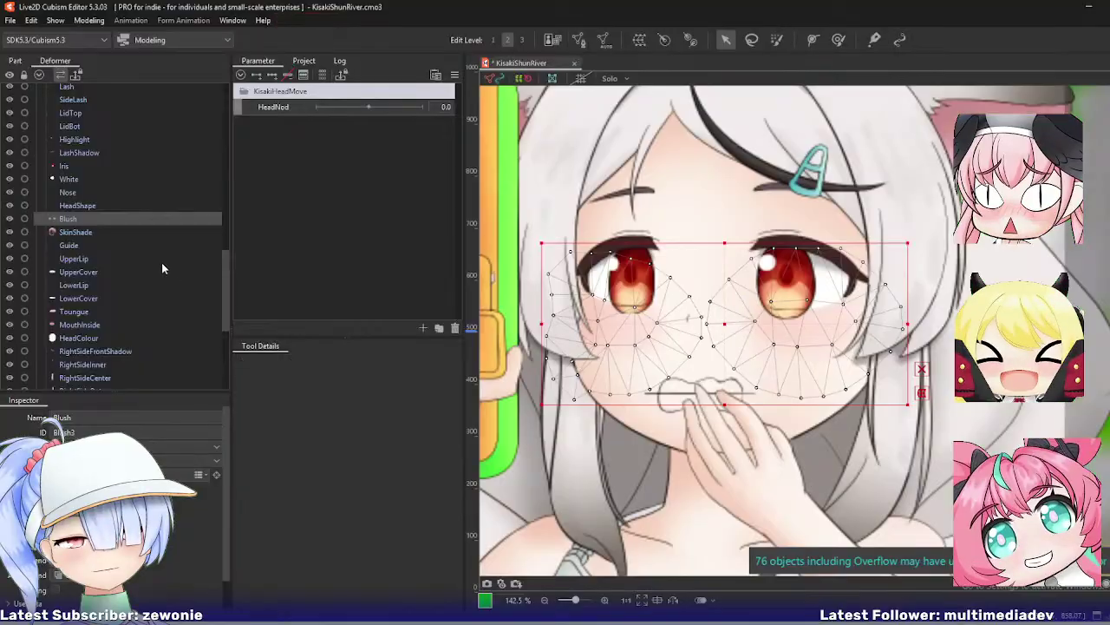
Step: Check the vertex layout of the SkinShade mesh around the whole face
click(107, 236)
key(ctrl+e)
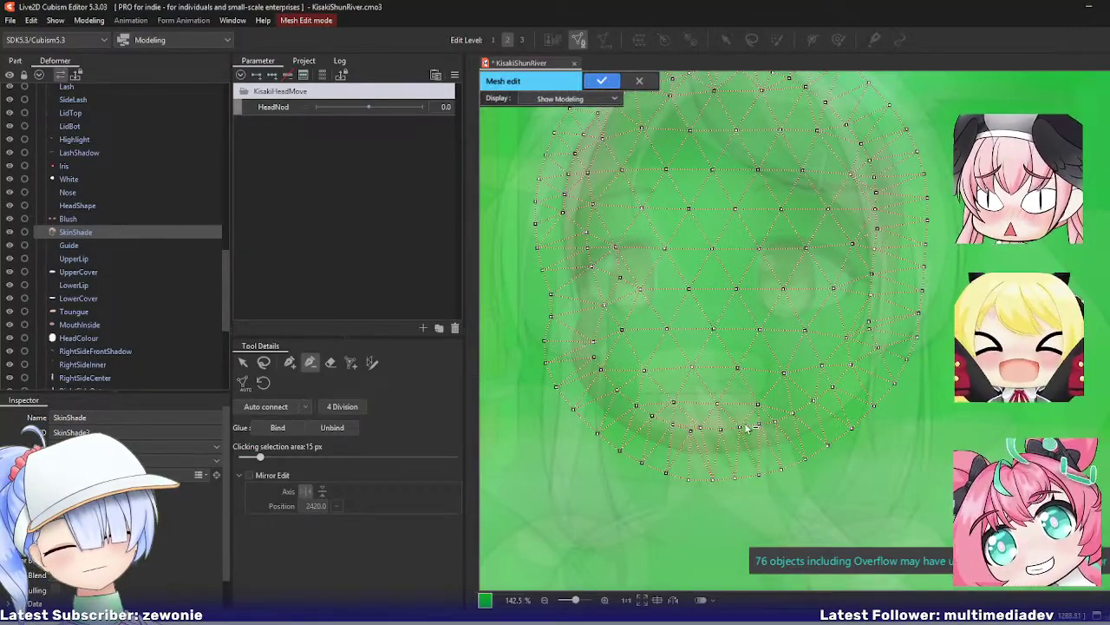
scroll(681, 427, down, 3)
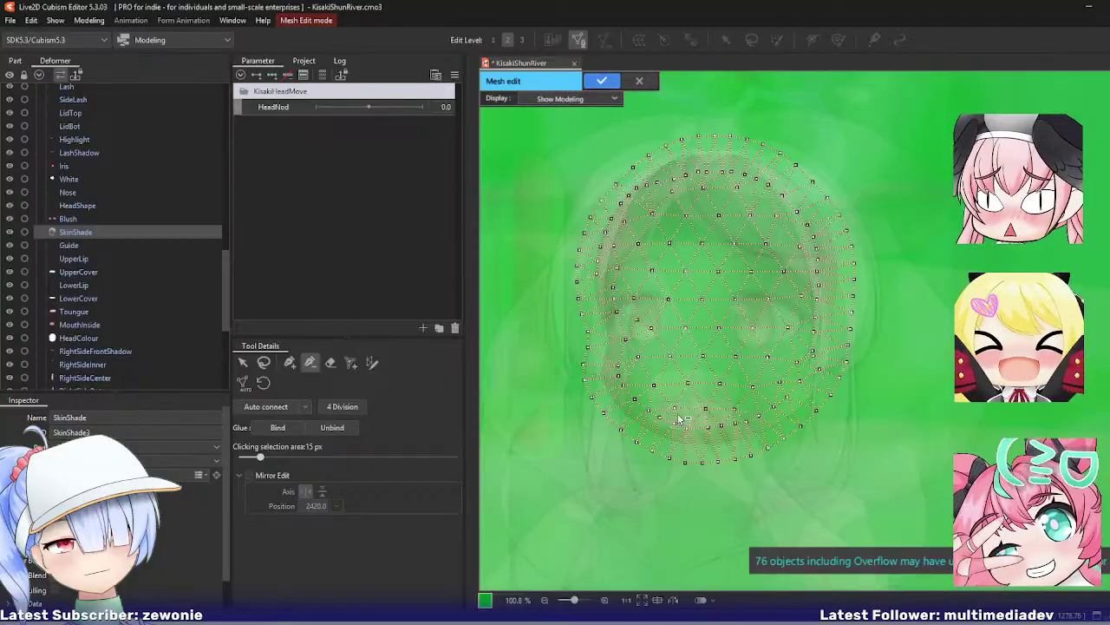
key(Escape)
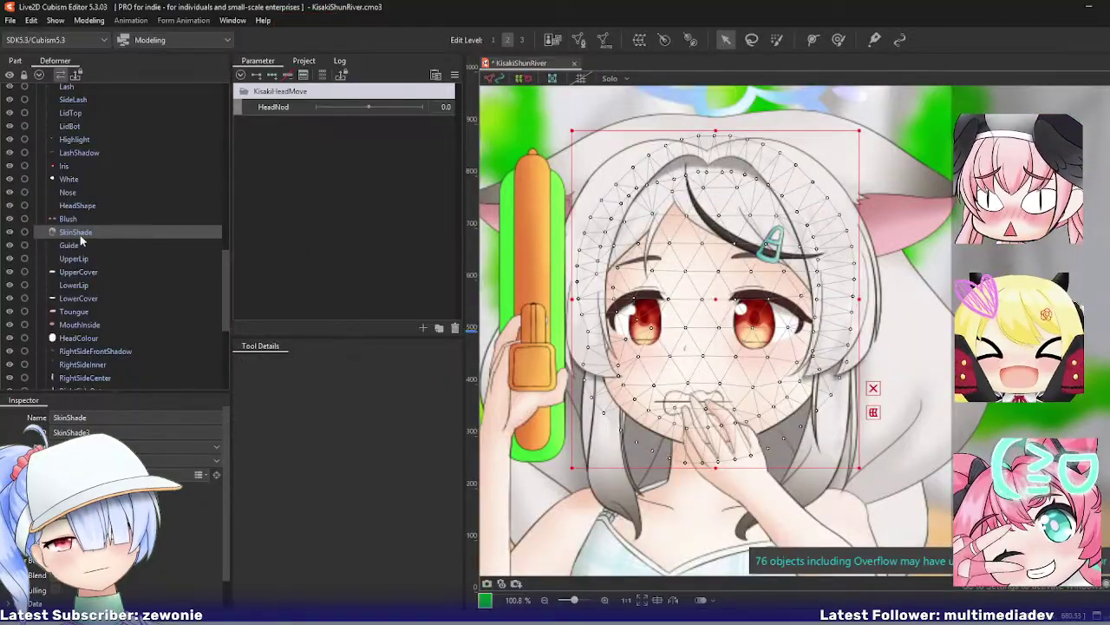
Step: Open the UpperLip mesh and delete all of its vertices
click(74, 259)
key(ctrl+e)
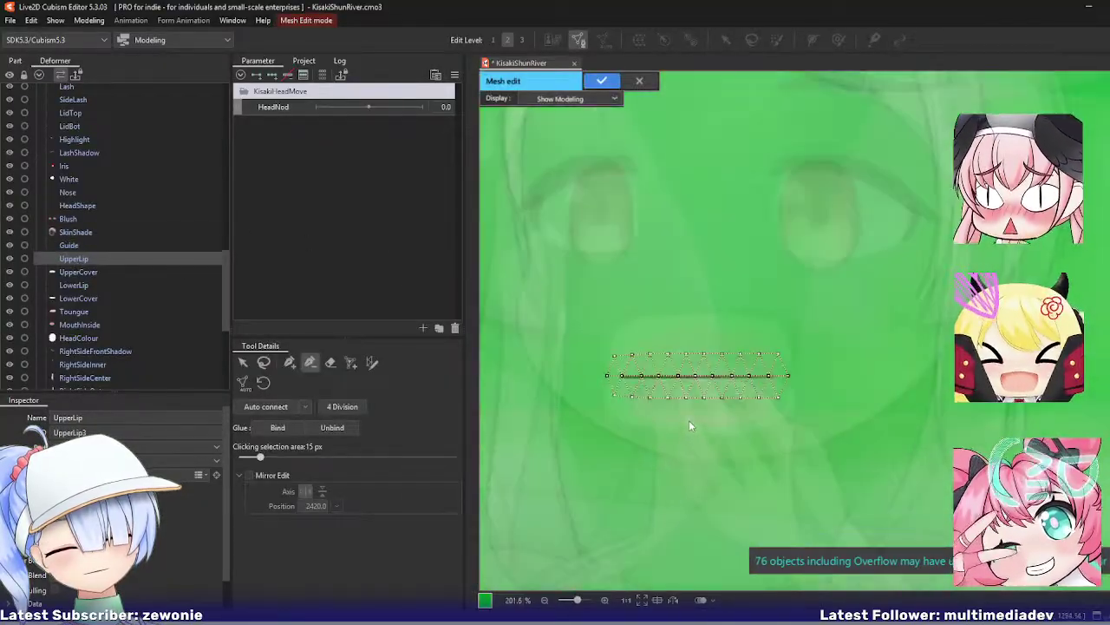
click(264, 362)
mouse_move(630, 309)
mouse_down()
mouse_move(651, 287)
mouse_move(594, 326)
mouse_up()
key(Delete)
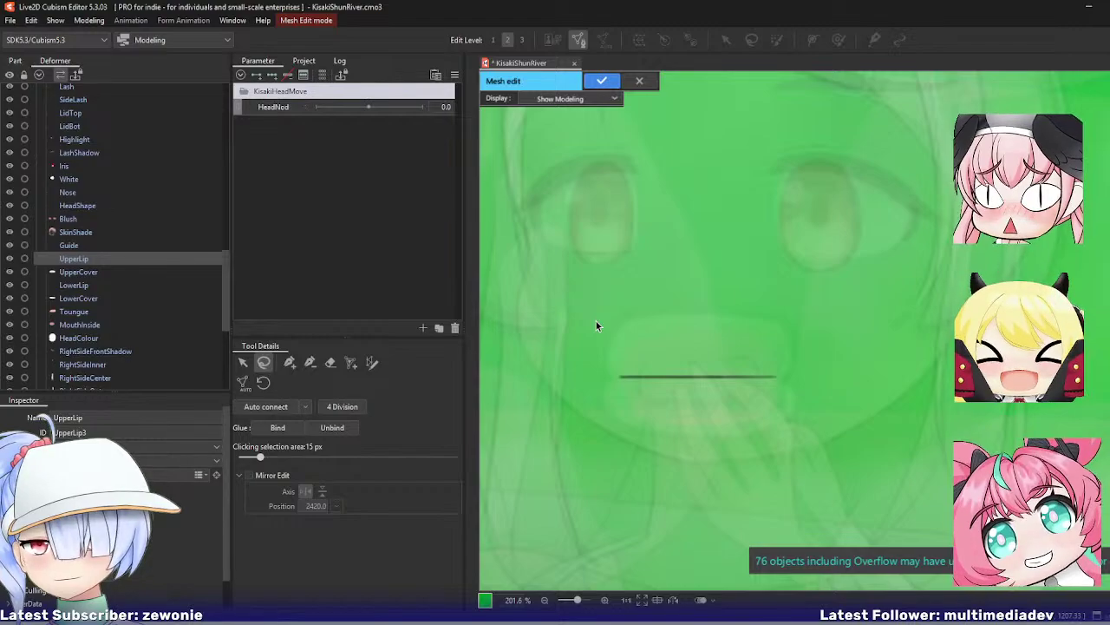
Step: Draw a mesh stroke along the UpperLip line, extending past both ends, and align its middle and end points with the line
click(372, 361)
drag(585, 377, 800, 383)
scroll(649, 379, up, 2)
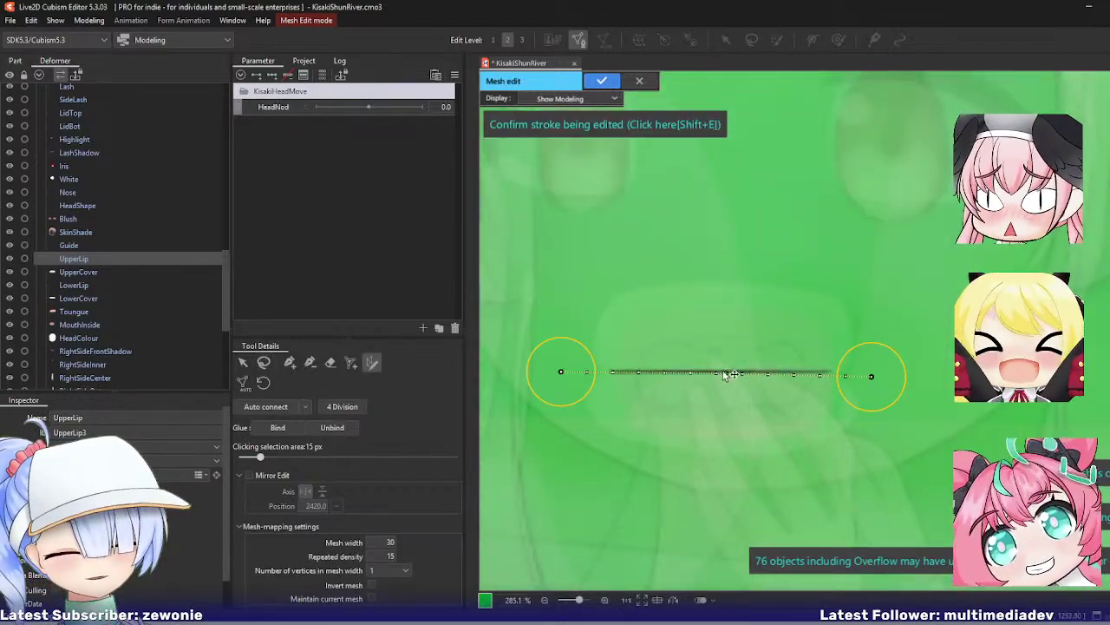
drag(725, 373, 724, 371)
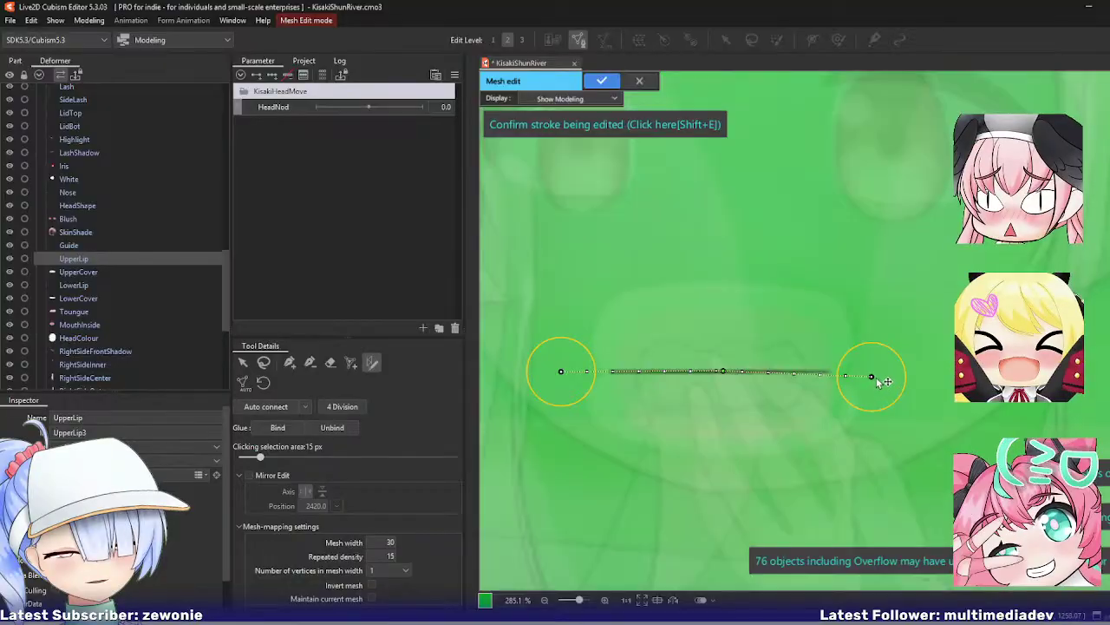
drag(872, 376, 874, 372)
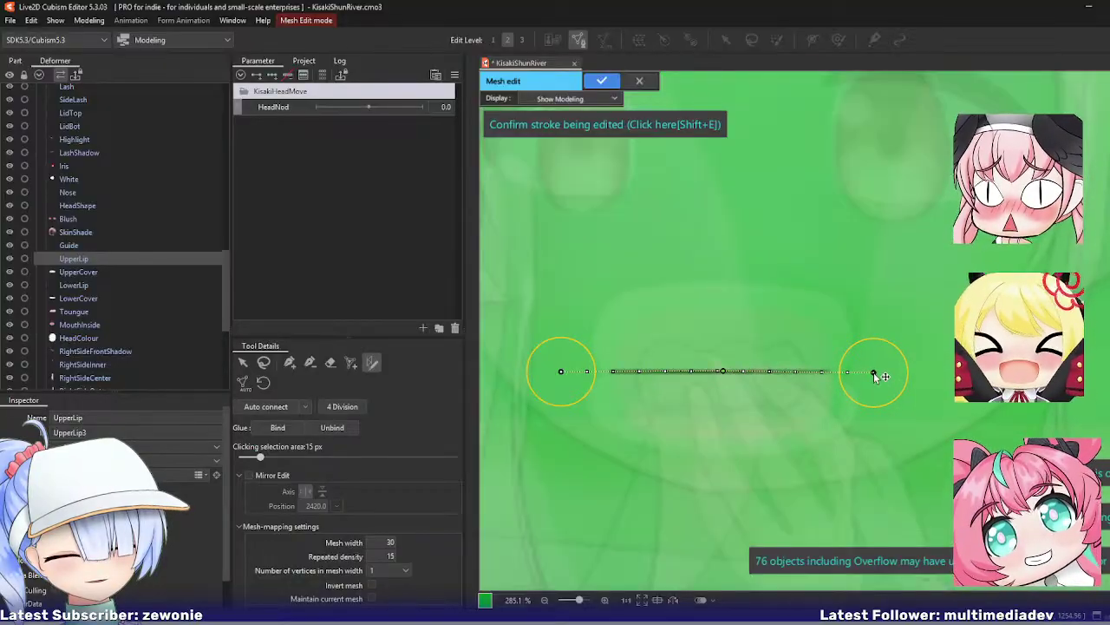
Step: Set the stroke mesh to 3 vertices in width and repeated density 10, pull both ends inward, and apply it to UpperLip
click(387, 570)
click(405, 600)
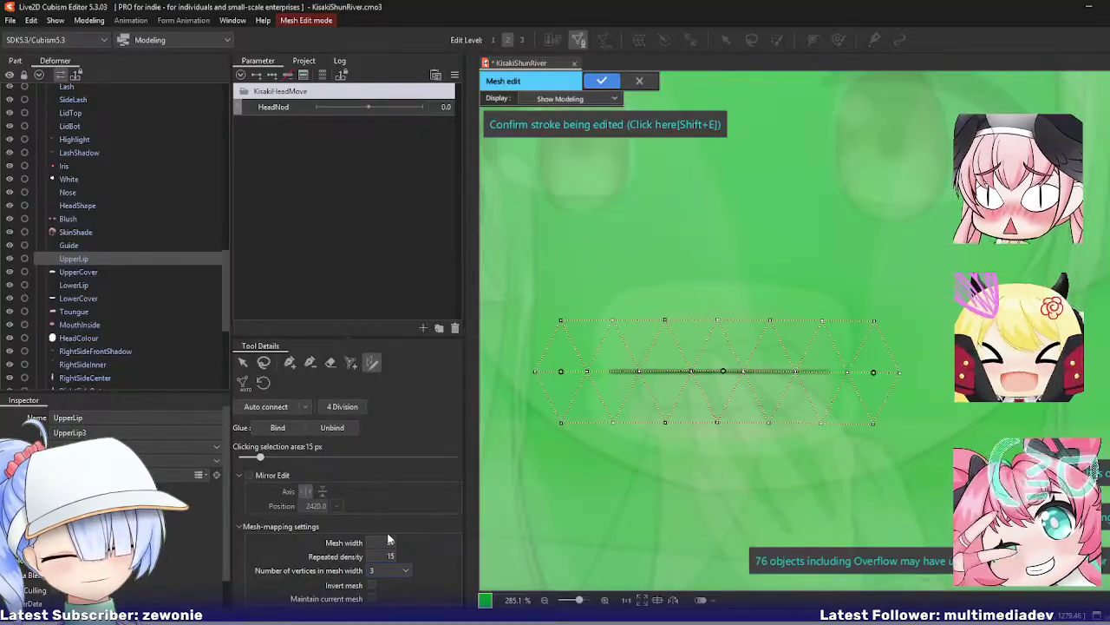
drag(387, 555, 386, 555)
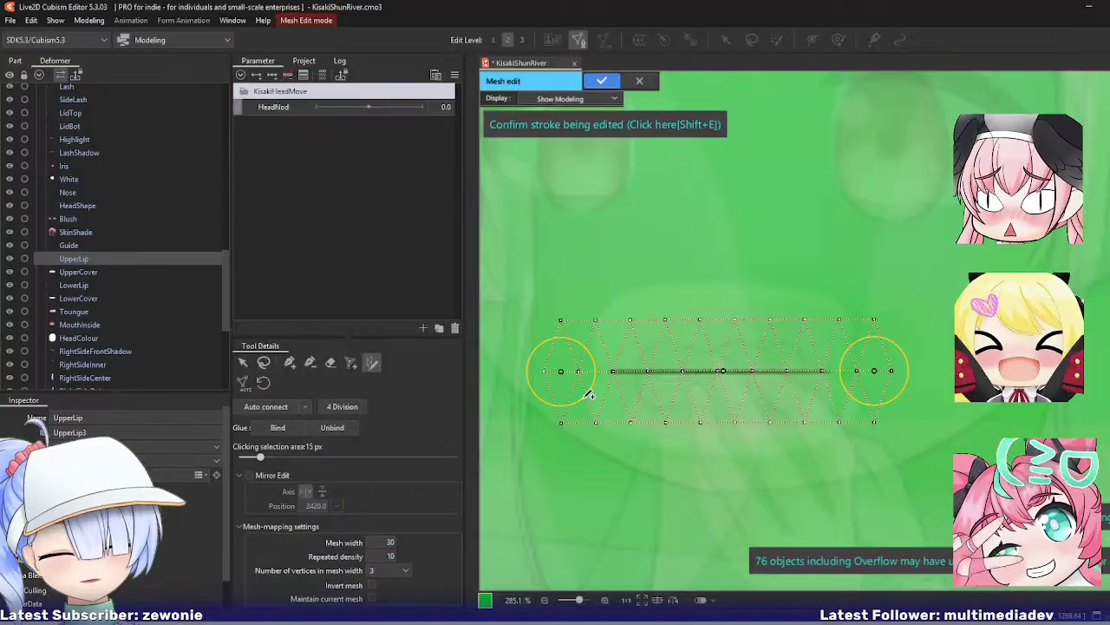
drag(565, 377, 575, 376)
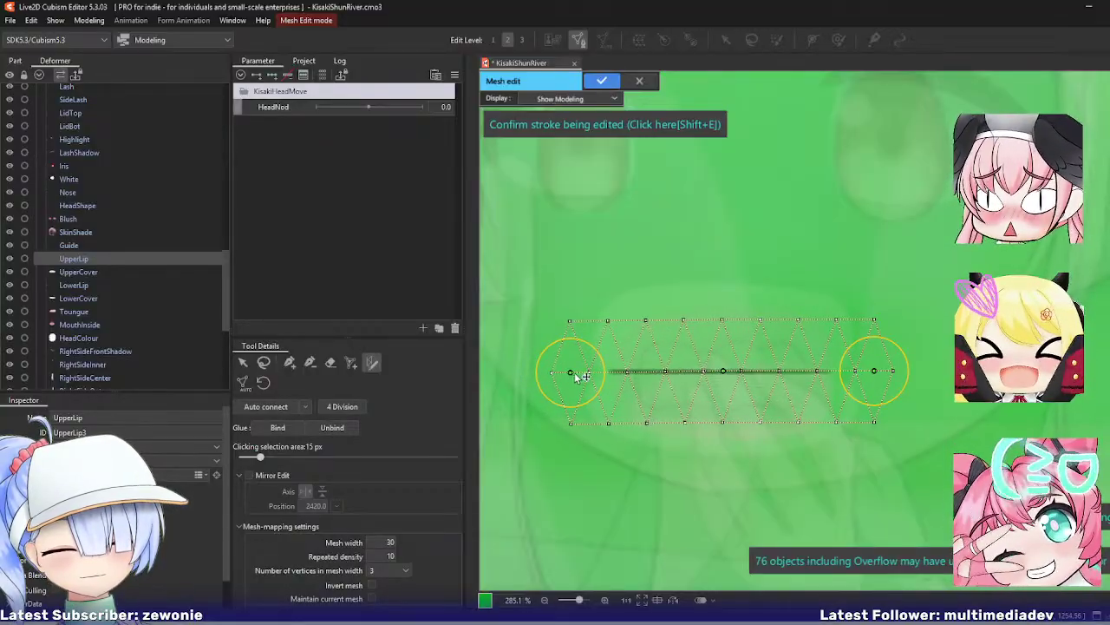
drag(874, 373, 866, 372)
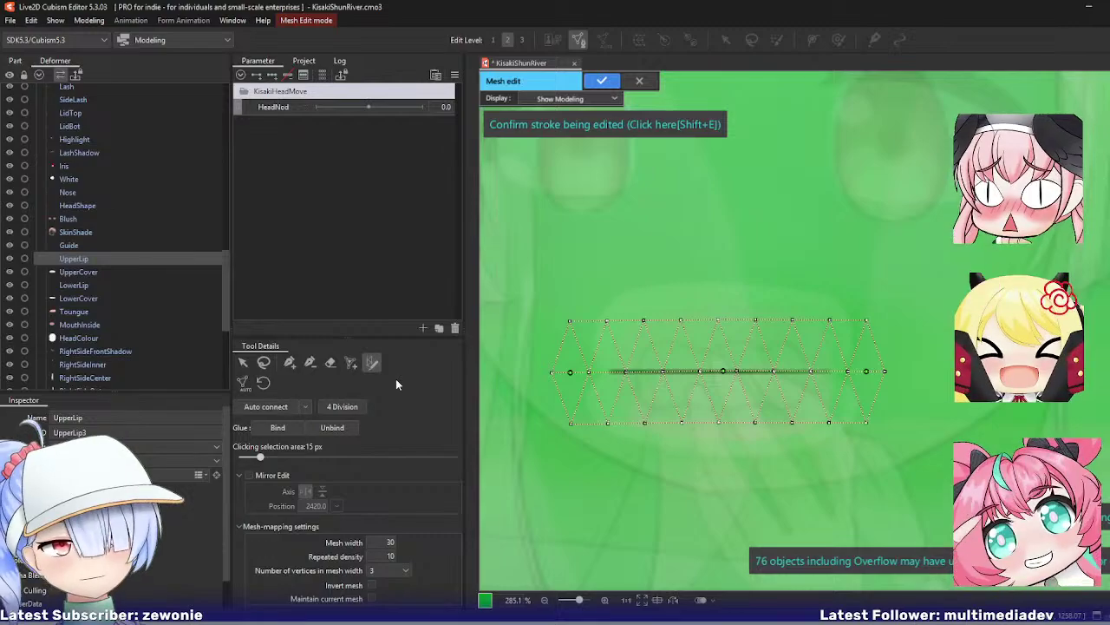
key(shift+e)
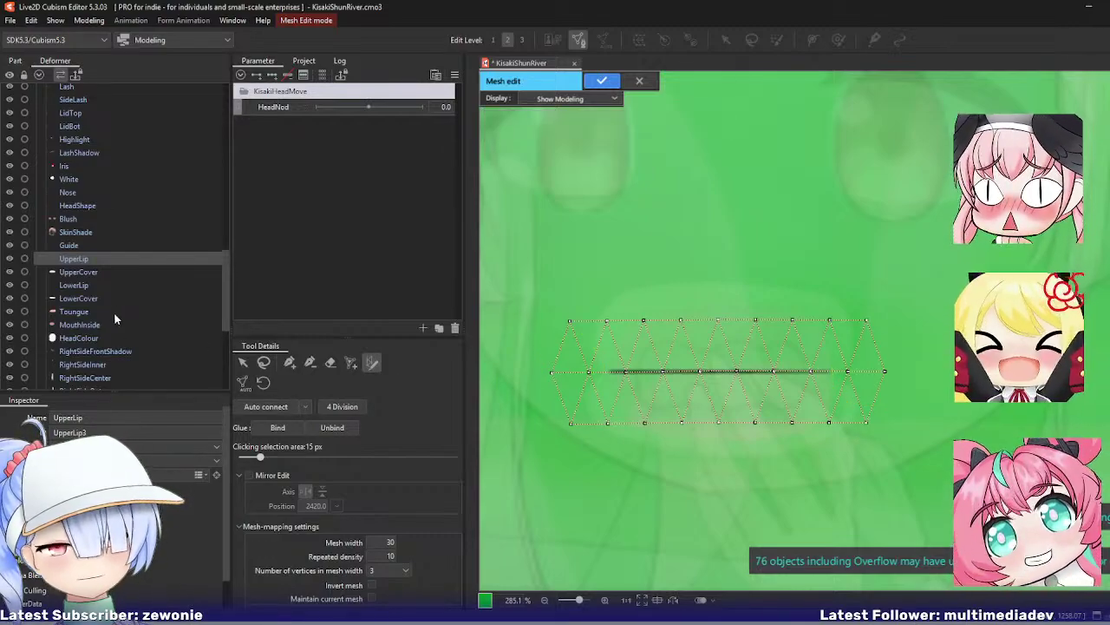
key(ctrl+a)
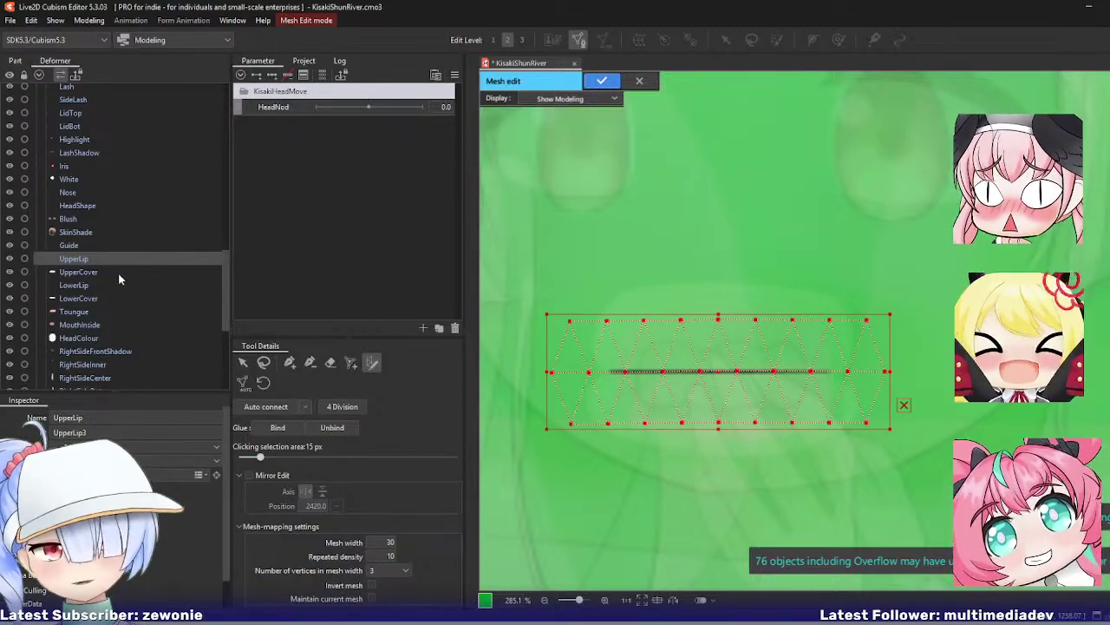
click(289, 363)
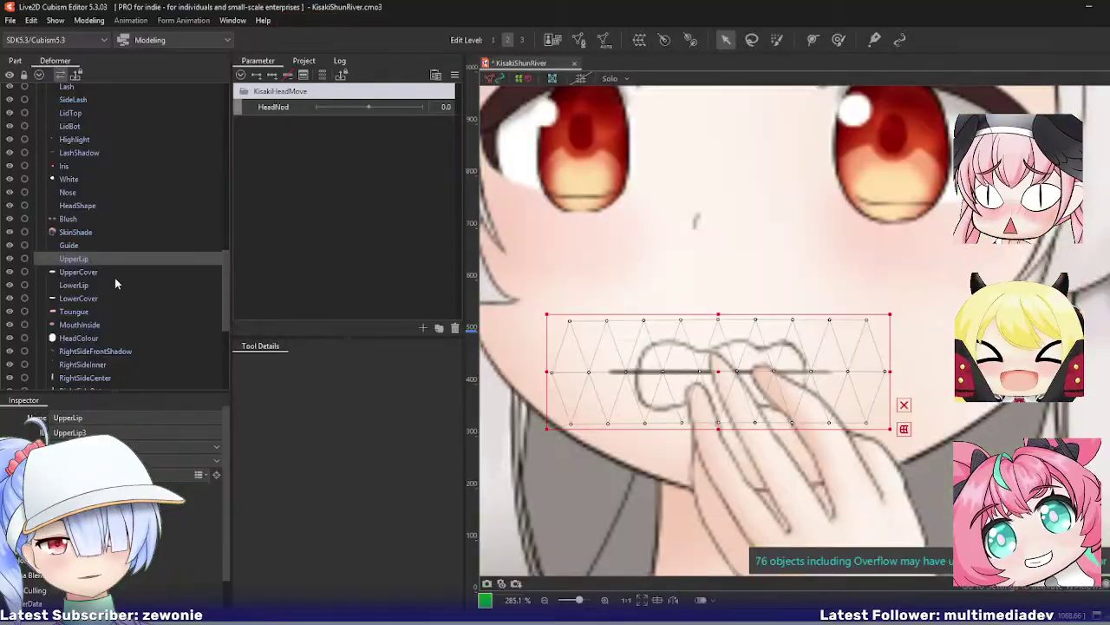
Step: Replace UpperCover's inner and lower vertices with a copy of the UpperLip mesh, keeping the upper outer arc
click(138, 272)
click(264, 363)
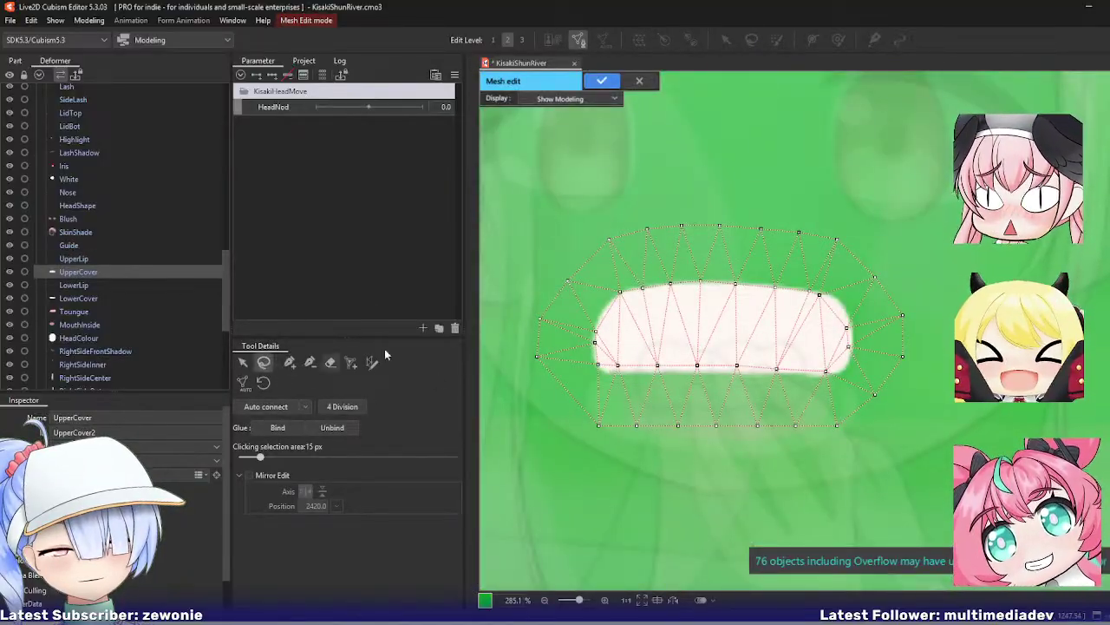
mouse_move(616, 275)
mouse_down()
mouse_move(681, 469)
mouse_move(914, 401)
mouse_move(611, 278)
mouse_up()
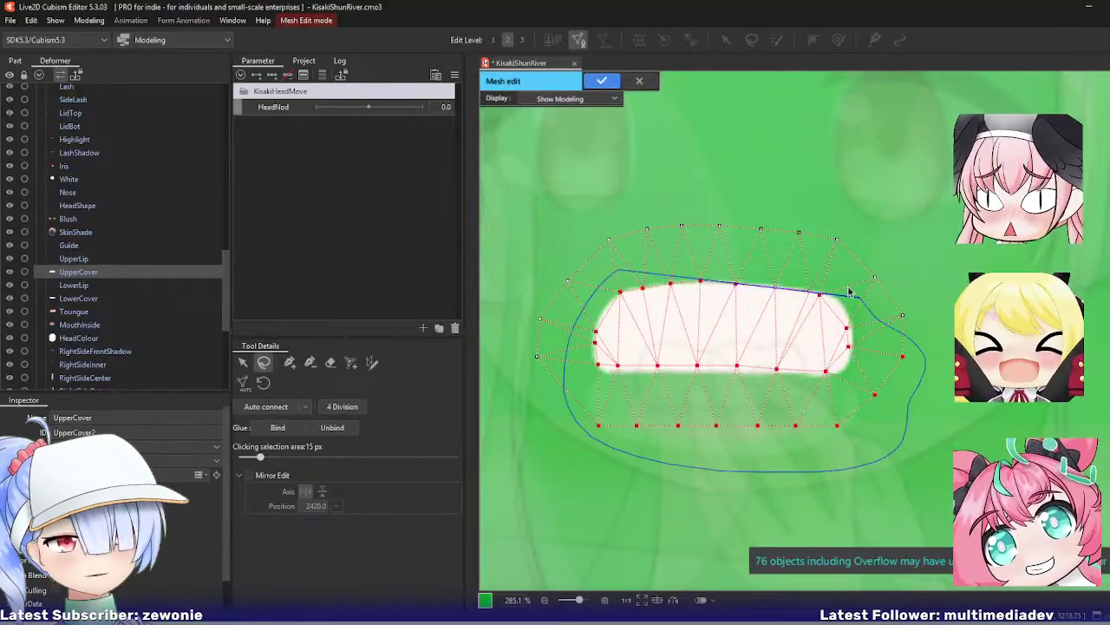
key(Delete)
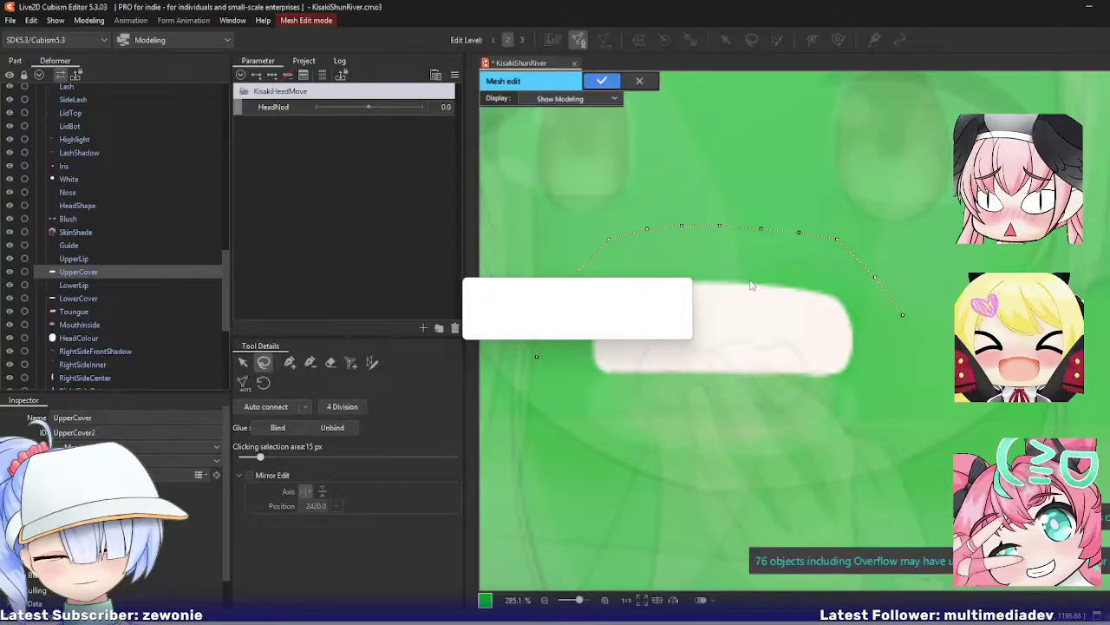
key(ctrl+z)
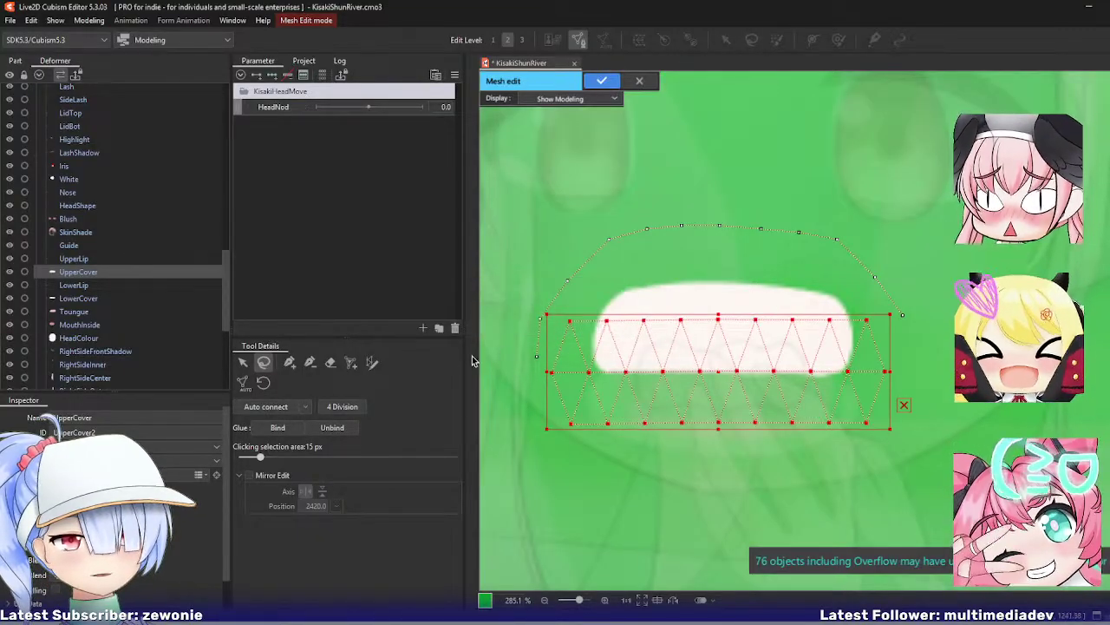
Step: Connect the pasted vertices to both ends of UpperCover's outer arc, fill in the connecting edges, and apply the mesh
click(290, 362)
click(537, 356)
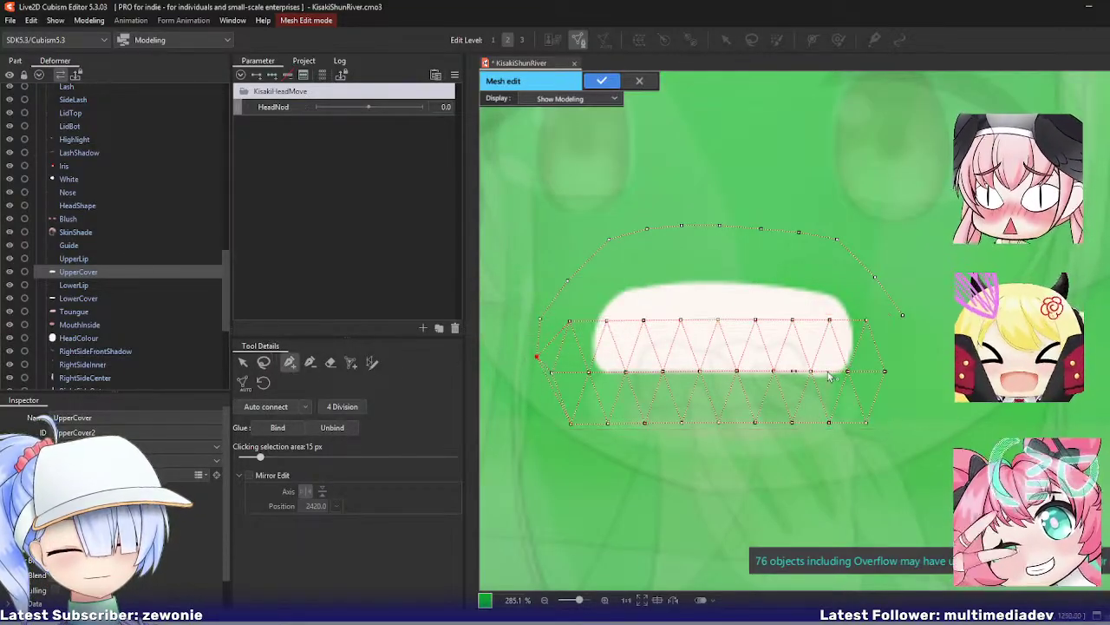
click(885, 372)
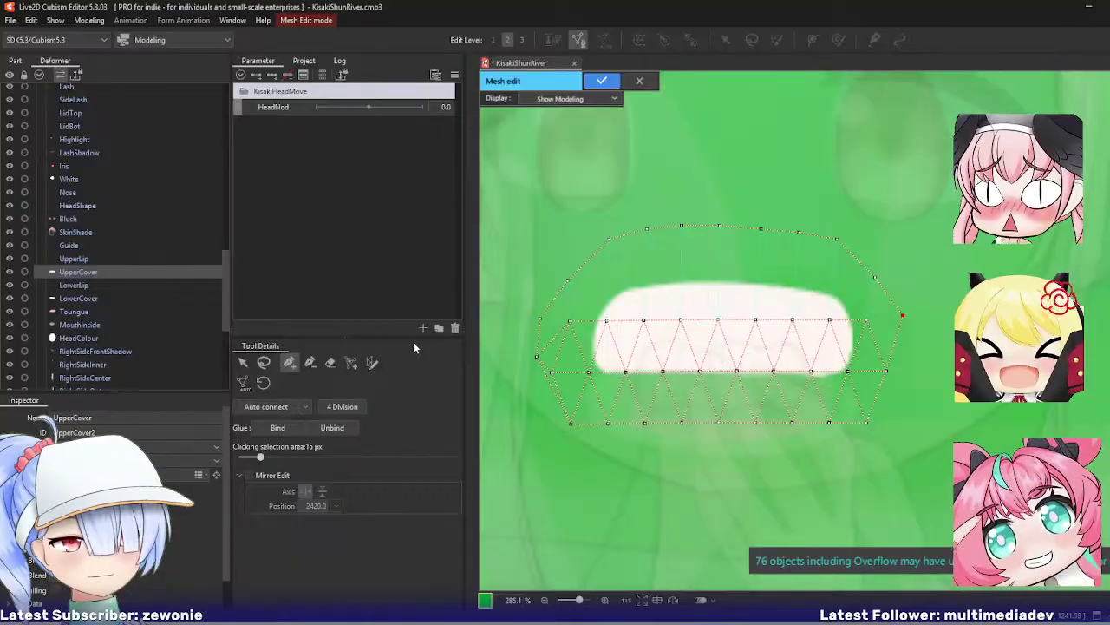
key(Return)
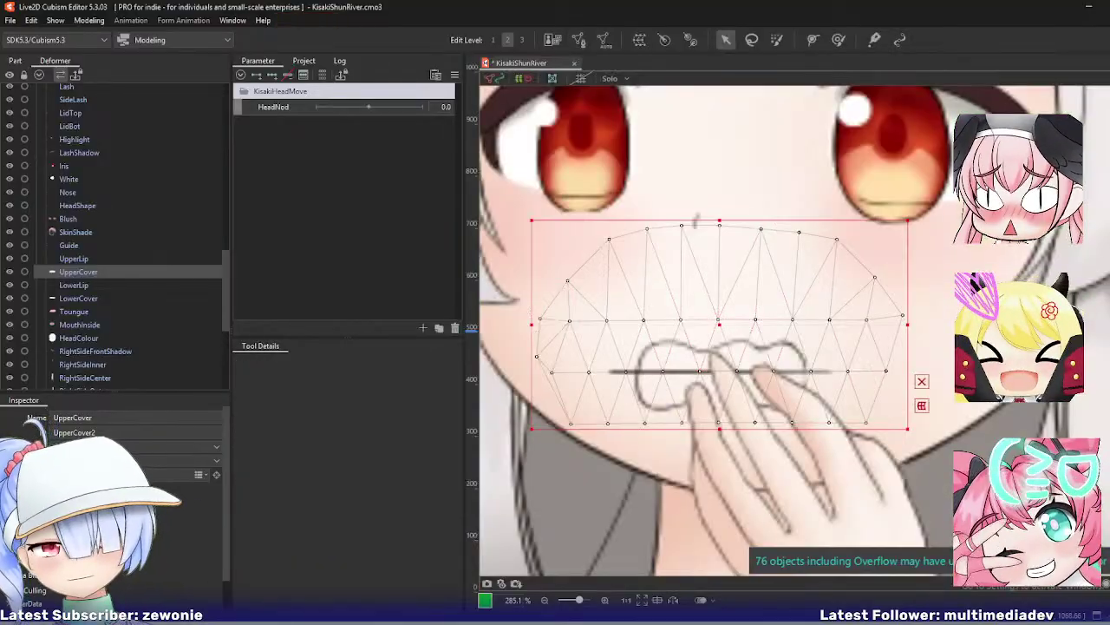
Step: Glue UpperLip and UpperCover together by binding all their overlapping mesh vertices, and apply the mesh edit
click(76, 260)
ctrl+click(82, 273)
key(ctrl+e)
click(263, 363)
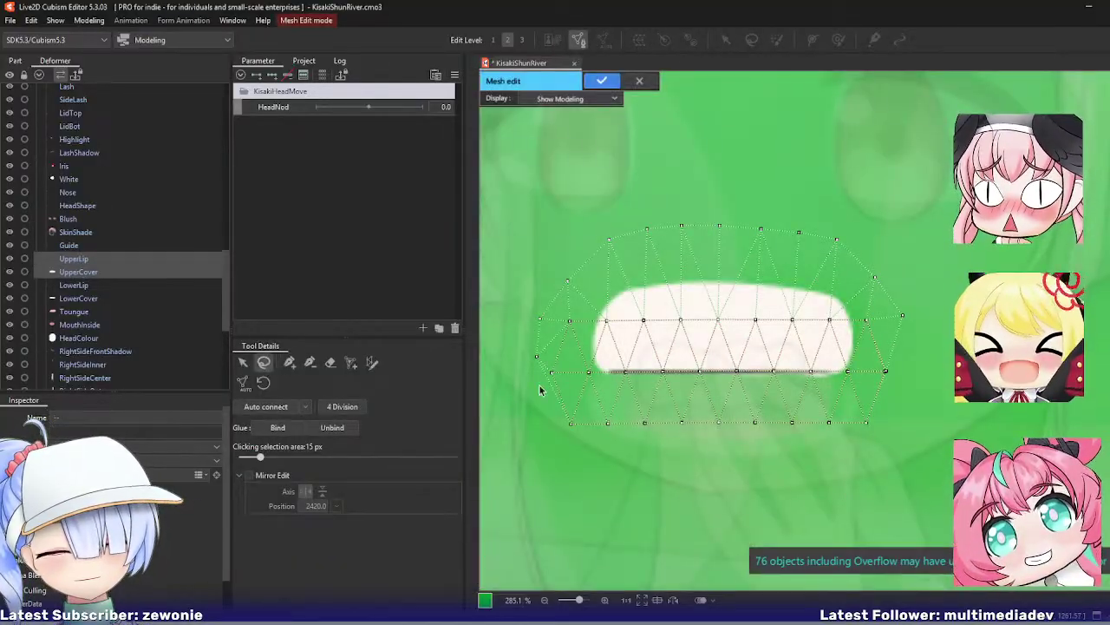
mouse_move(623, 297)
mouse_down()
mouse_move(543, 341)
mouse_move(554, 439)
mouse_move(777, 481)
mouse_move(920, 457)
mouse_move(913, 399)
mouse_move(869, 315)
mouse_up()
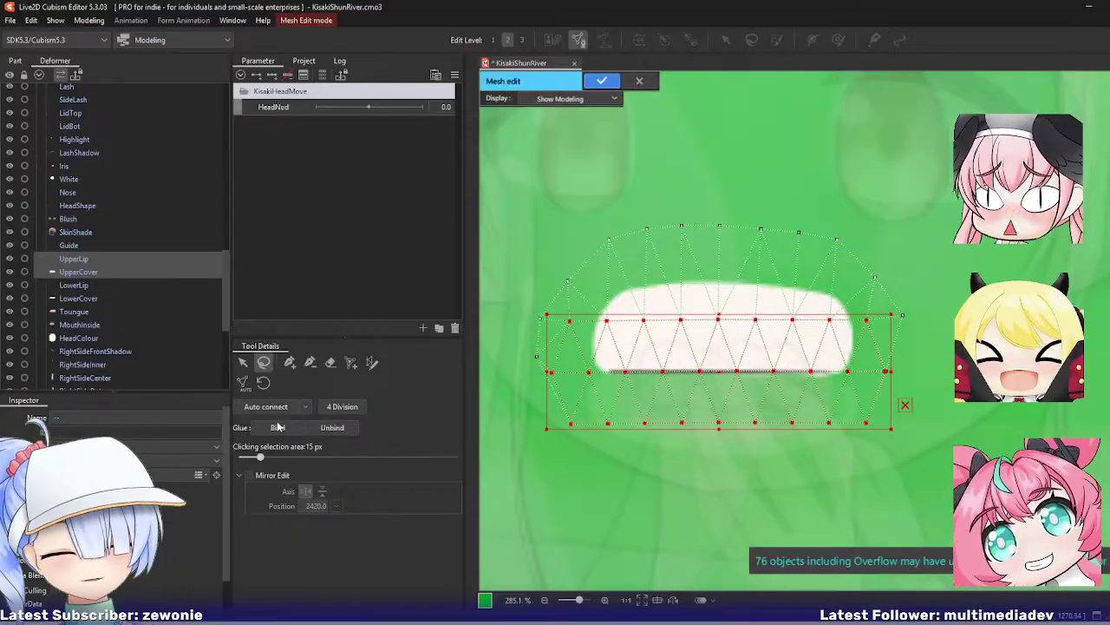
key(Return)
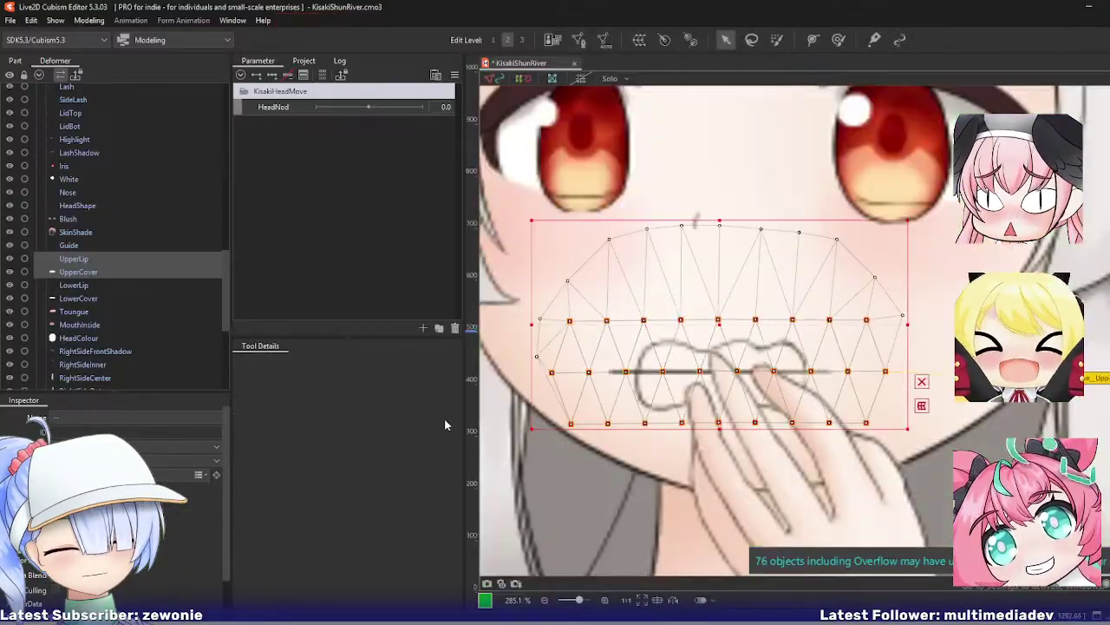
Step: Replace LowerLip's mesh with a pasted copy of the UpperLip mesh and apply it
click(102, 289)
key(ctrl+e)
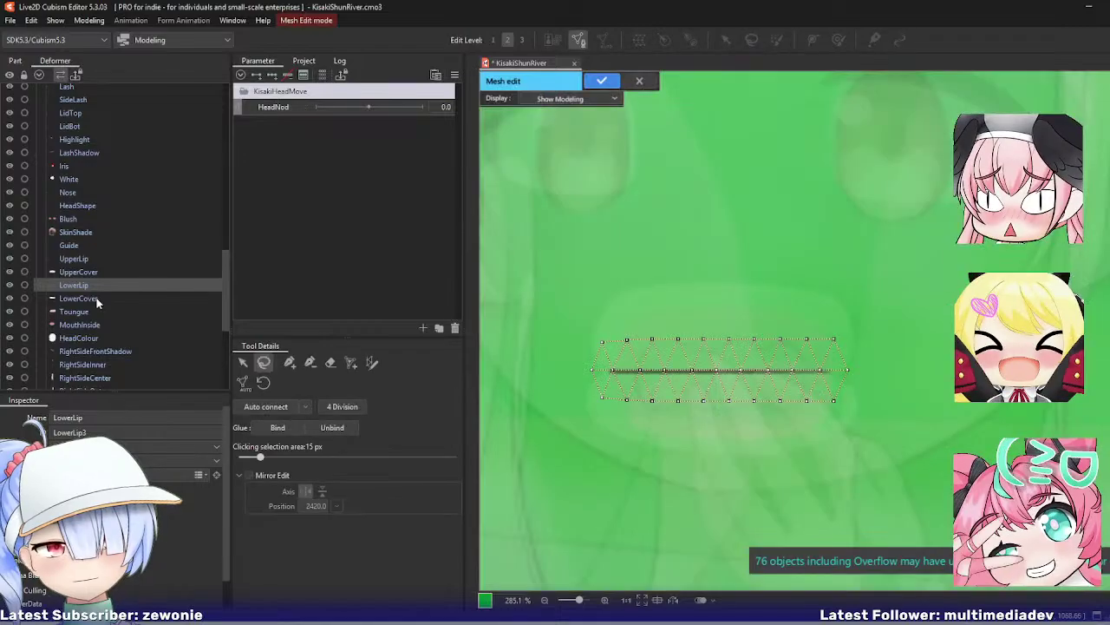
key(ctrl+v)
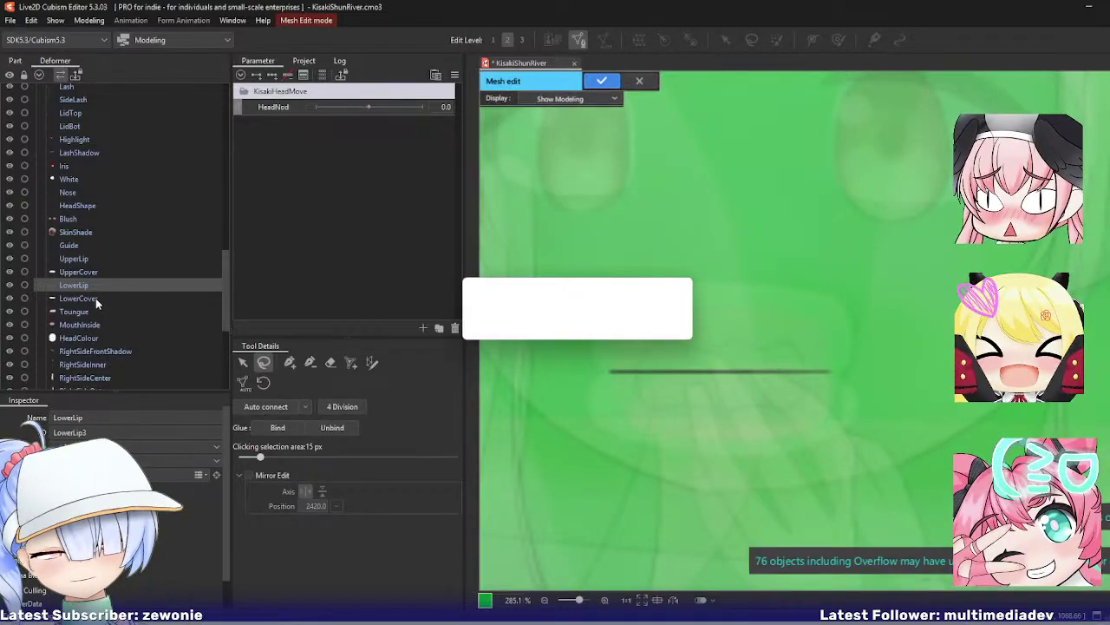
key(Return)
click(95, 297)
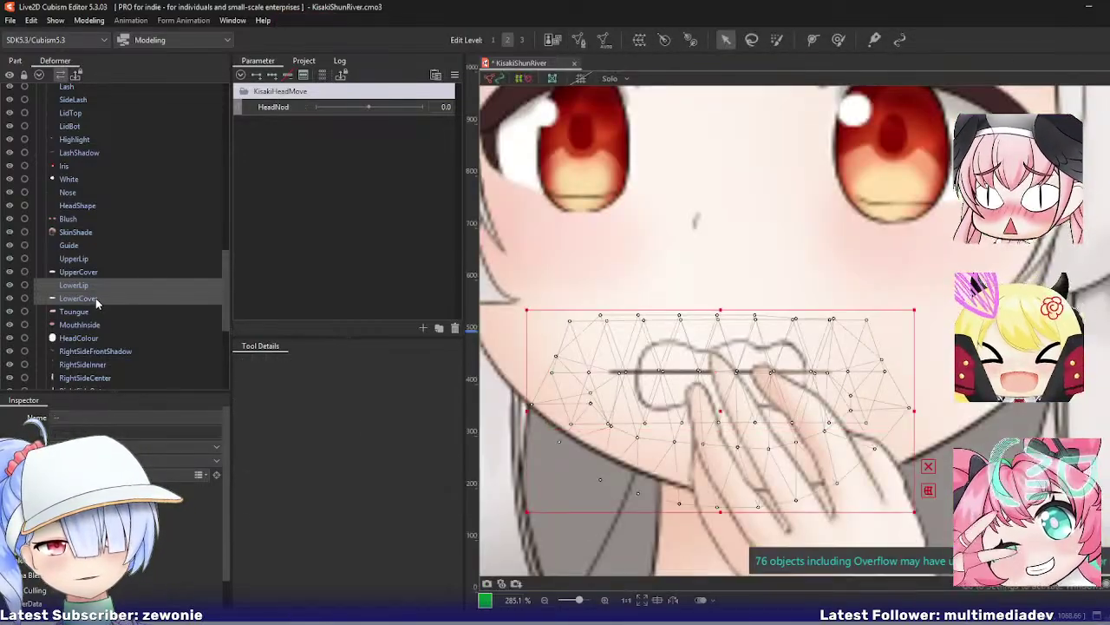
key(ctrl+e)
key(Return)
Step: Replace LowerCover's upper and inner vertices with a copy of the lip mesh, keeping the lower outer arc
click(96, 297)
key(ctrl+e)
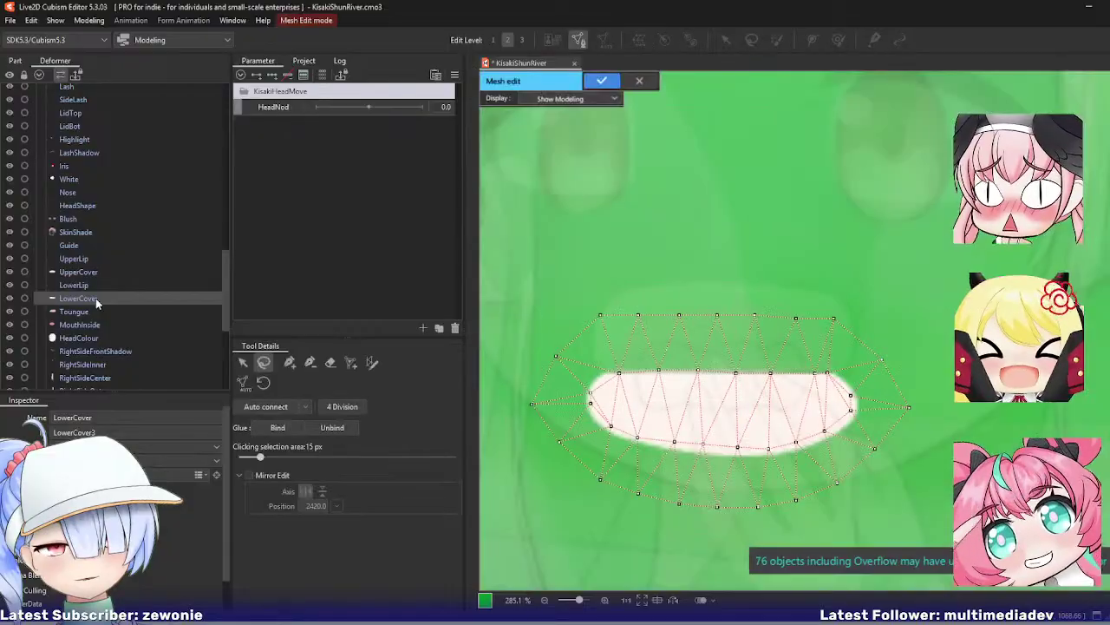
mouse_move(499, 273)
mouse_down()
mouse_move(523, 409)
mouse_move(667, 464)
mouse_move(792, 465)
mouse_move(934, 419)
mouse_move(818, 279)
mouse_move(625, 257)
mouse_up()
key(Delete)
key(ctrl+v)
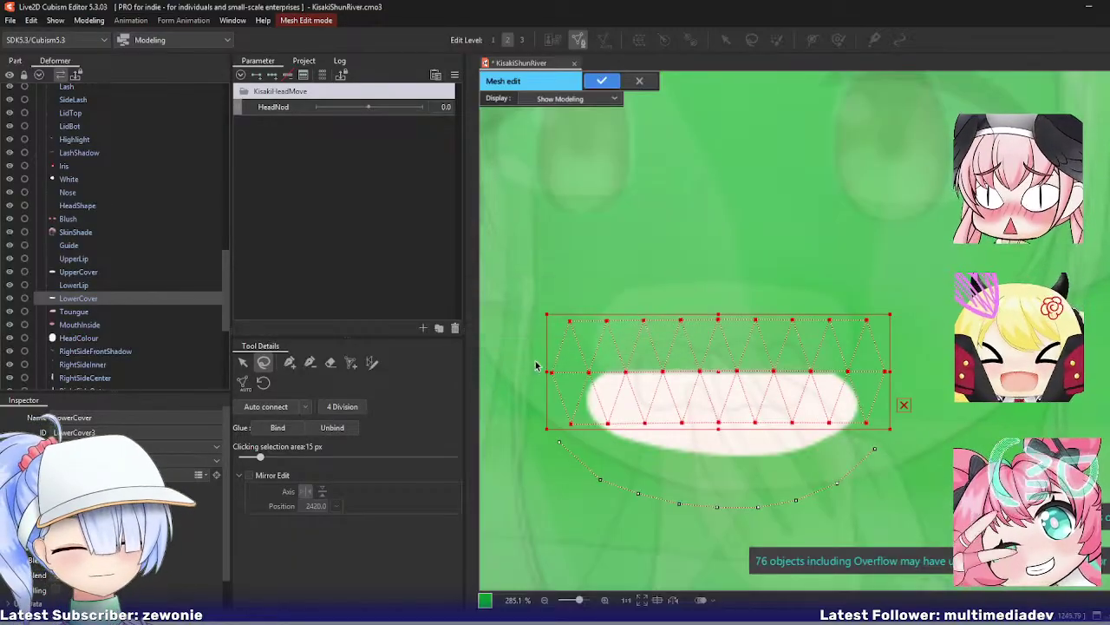
Step: Connect the pasted vertices to both ends of LowerCover's outer arc, fill in the connecting edges, and apply the mesh
click(290, 362)
click(560, 442)
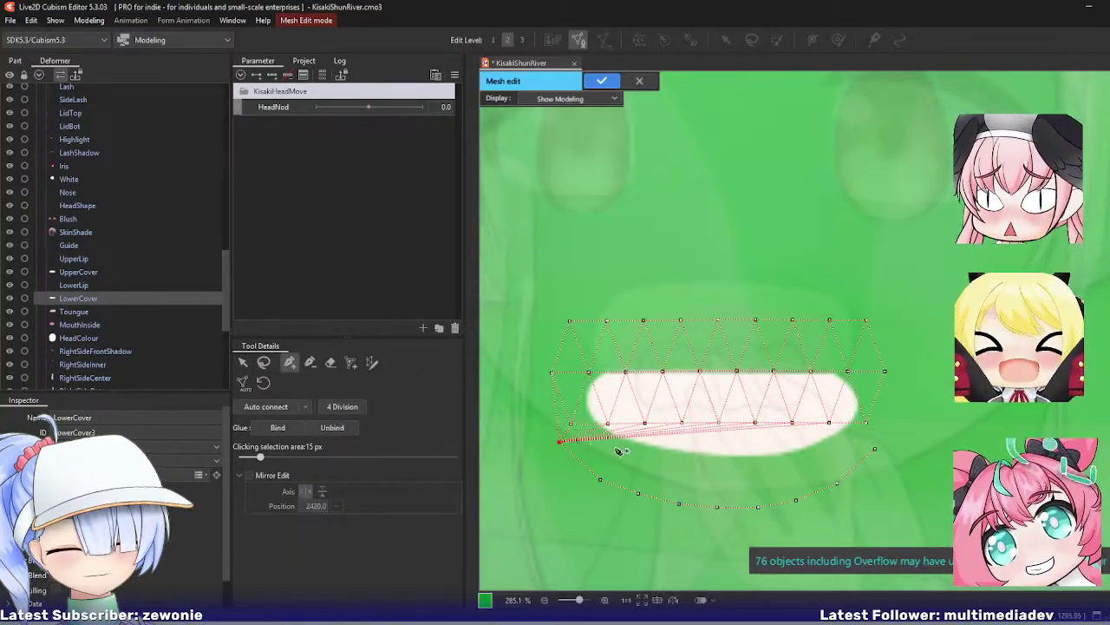
click(885, 372)
click(875, 448)
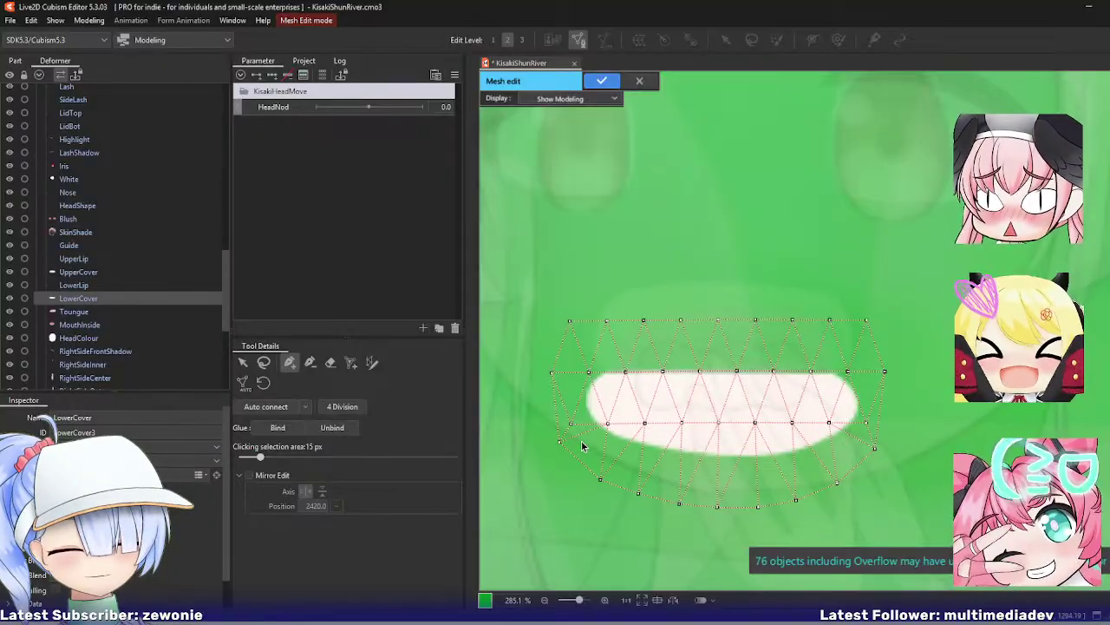
key(Return)
Step: Glue LowerLip and LowerCover together by binding all their overlapping mesh vertices, and apply the mesh edit
click(74, 286)
ctrl+click(78, 296)
key(ctrl+e)
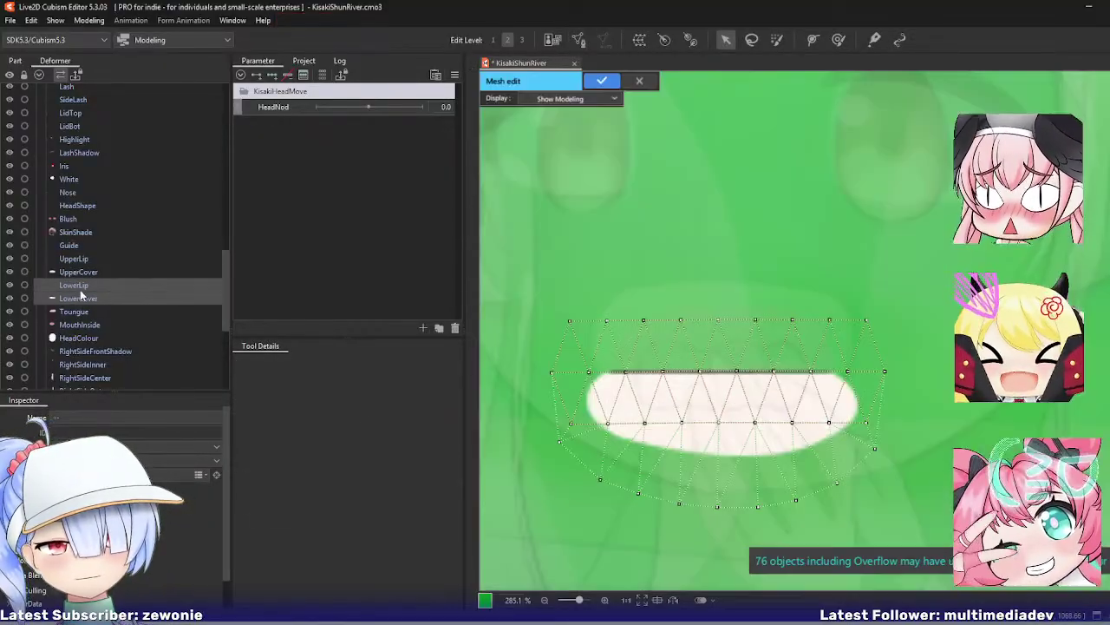
mouse_move(577, 263)
mouse_down()
mouse_move(557, 416)
mouse_move(621, 444)
mouse_move(822, 449)
mouse_move(872, 433)
mouse_move(885, 396)
mouse_move(685, 260)
mouse_move(642, 262)
mouse_up()
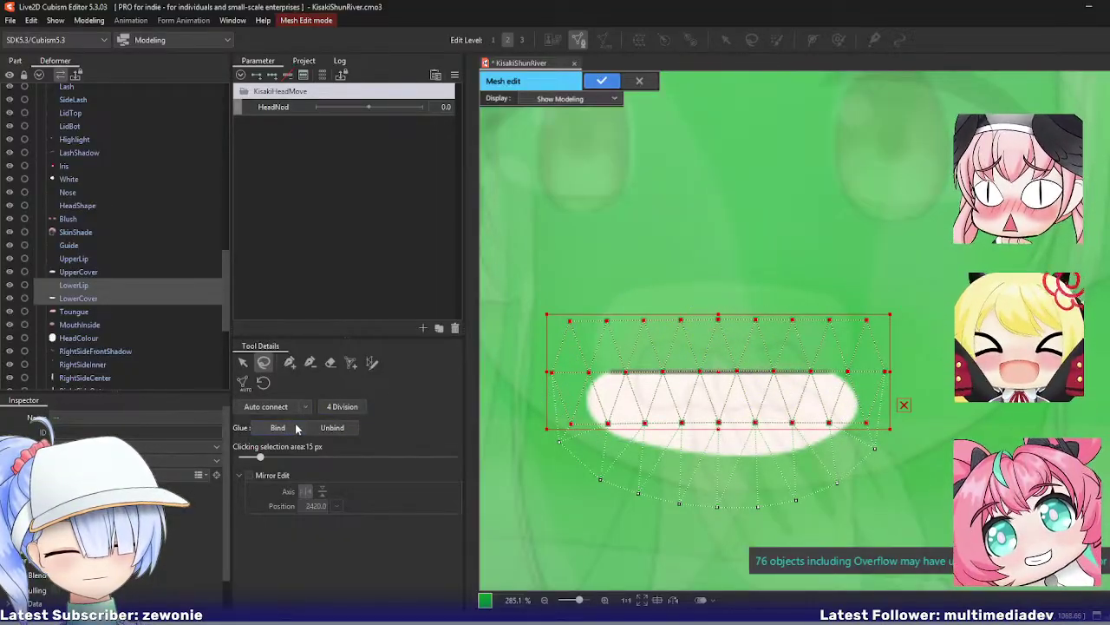
key(Return)
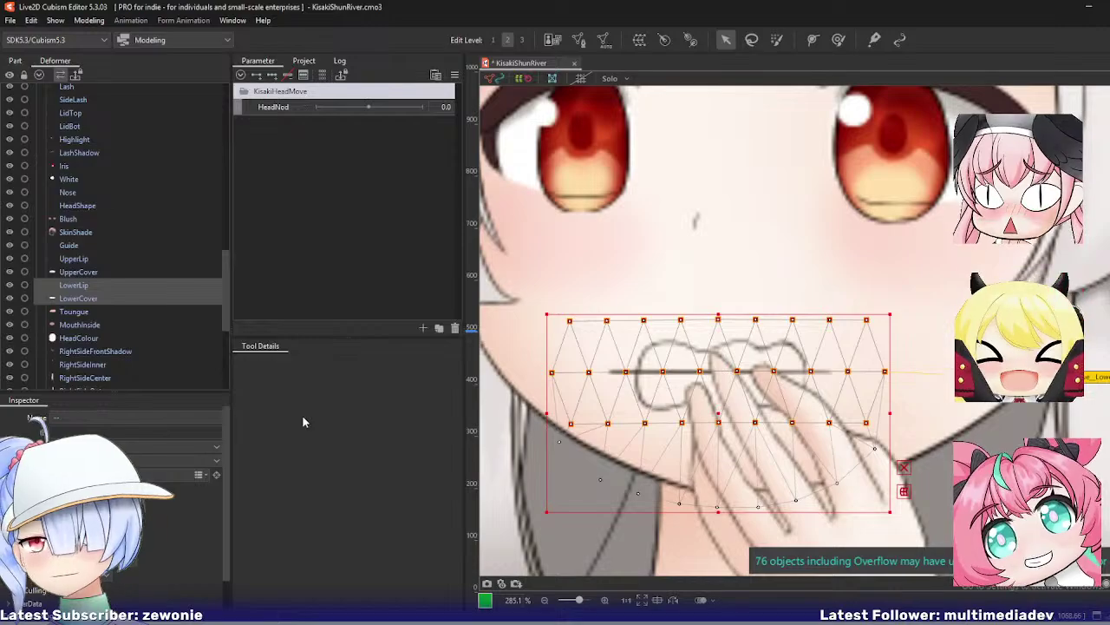
Step: Check the existing meshes of Toungue, MouthInside and HeadColour on the model
click(97, 312)
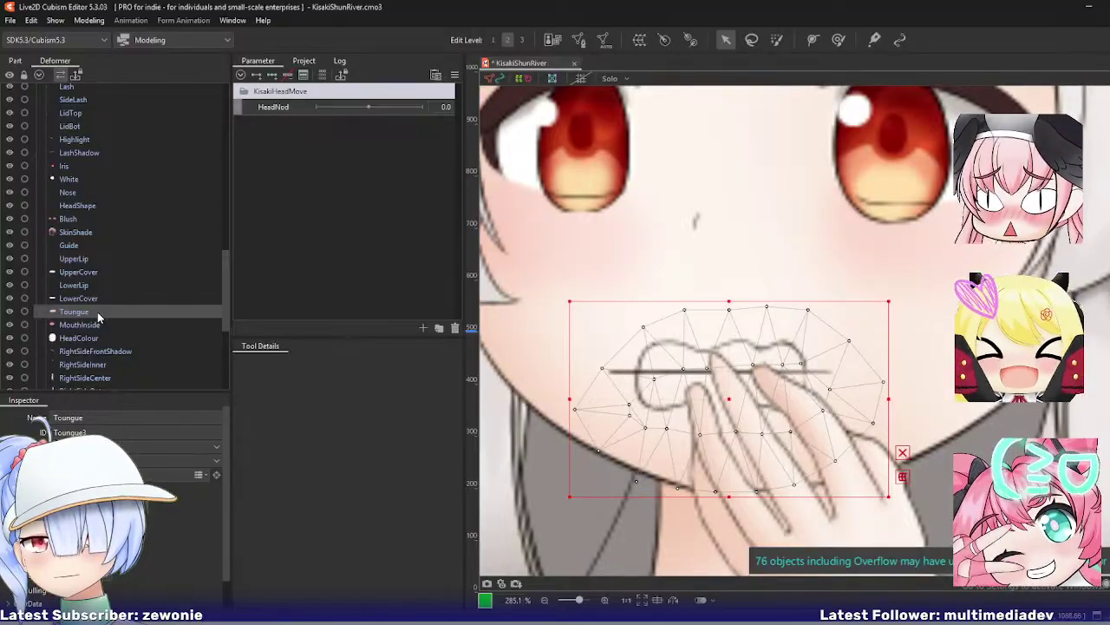
click(94, 324)
click(94, 337)
scroll(562, 384, down, 4)
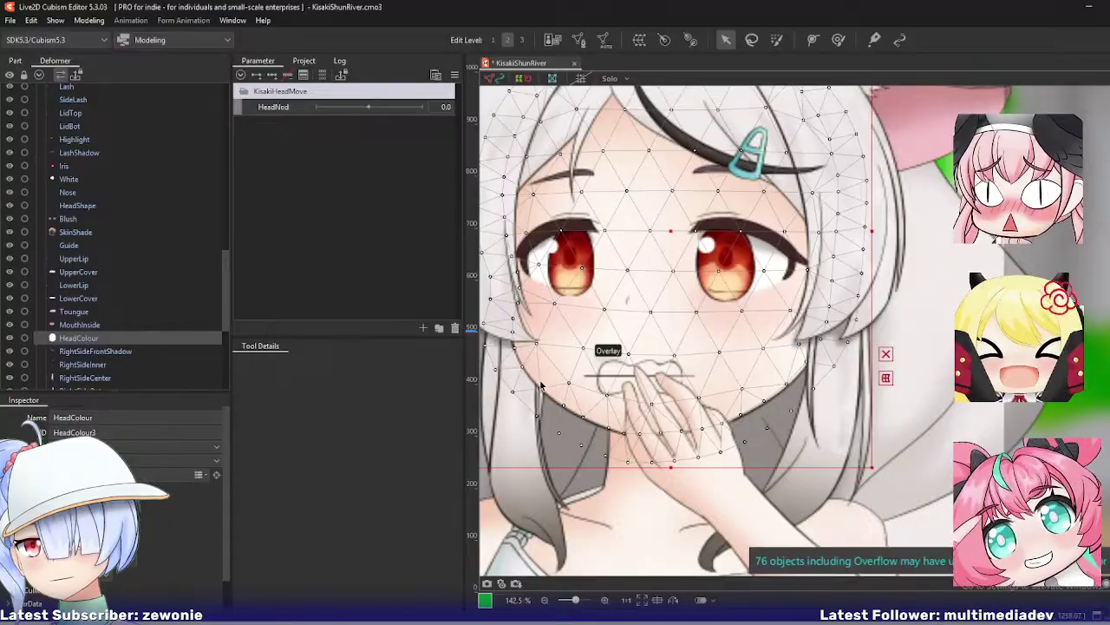
Step: Remove surplus inner vertices along the shadow stroke in the RightSideFrontShadow mesh and apply it
click(119, 351)
scroll(638, 387, down, 2)
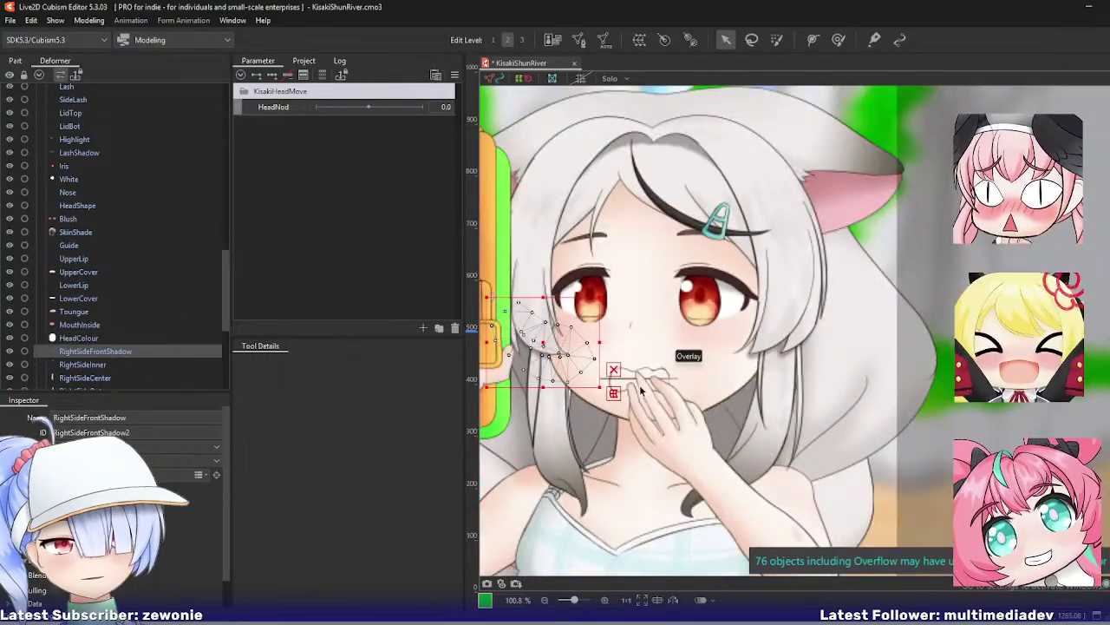
key(ctrl+e)
drag(501, 361, 604, 370)
scroll(605, 370, up, 2)
click(310, 363)
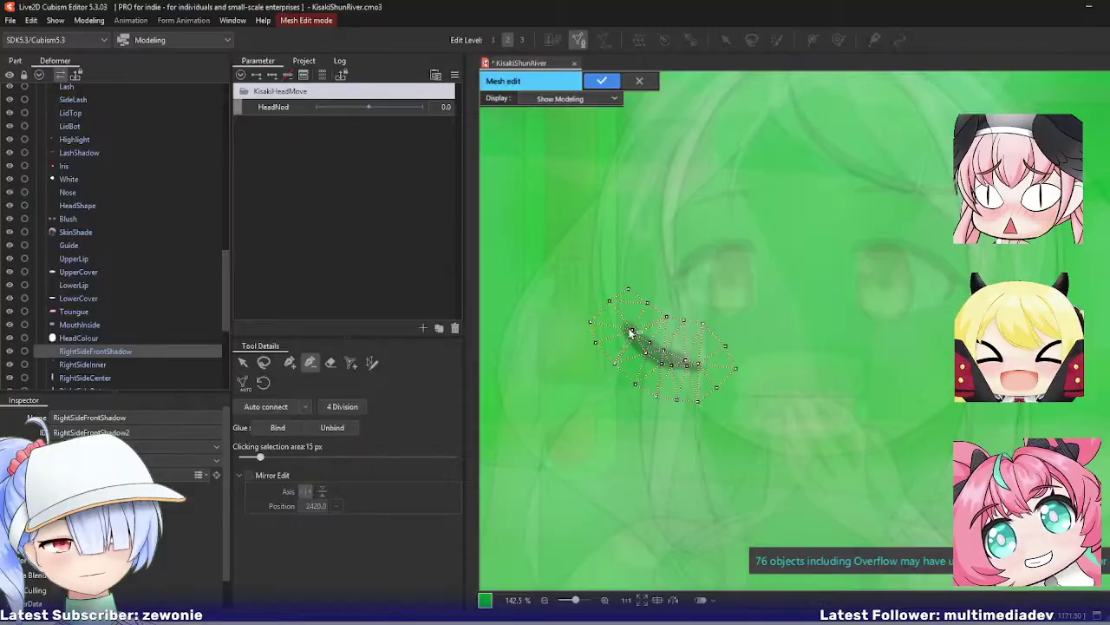
click(685, 360)
key(ctrl+e)
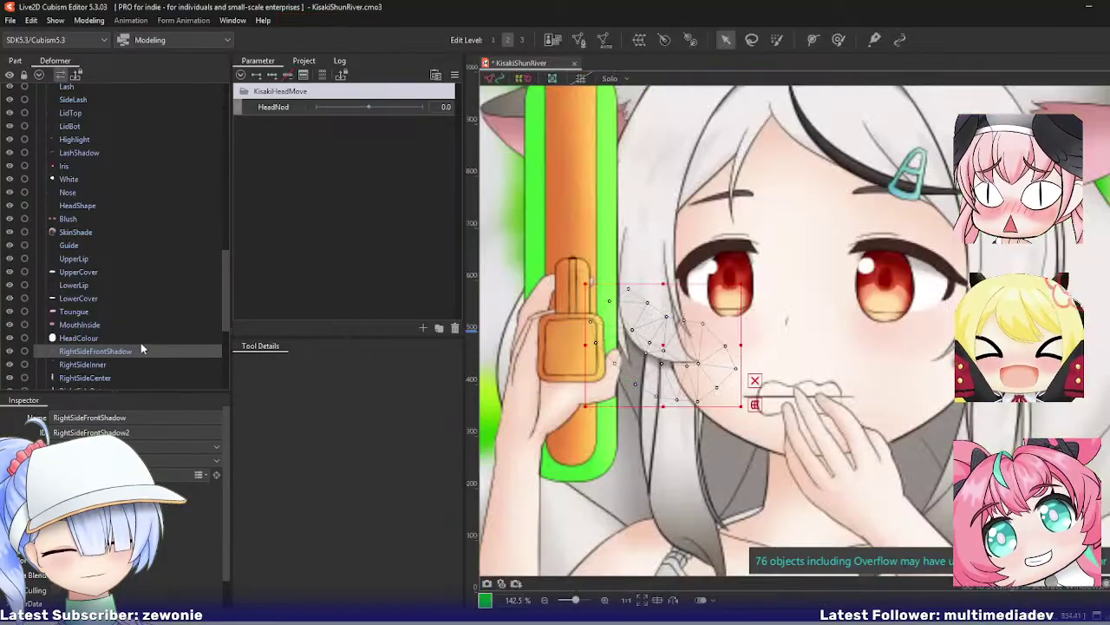
Step: Inspect the RightSideInner mesh along the hair strand in mesh edit mode
click(76, 364)
key(ctrl+e)
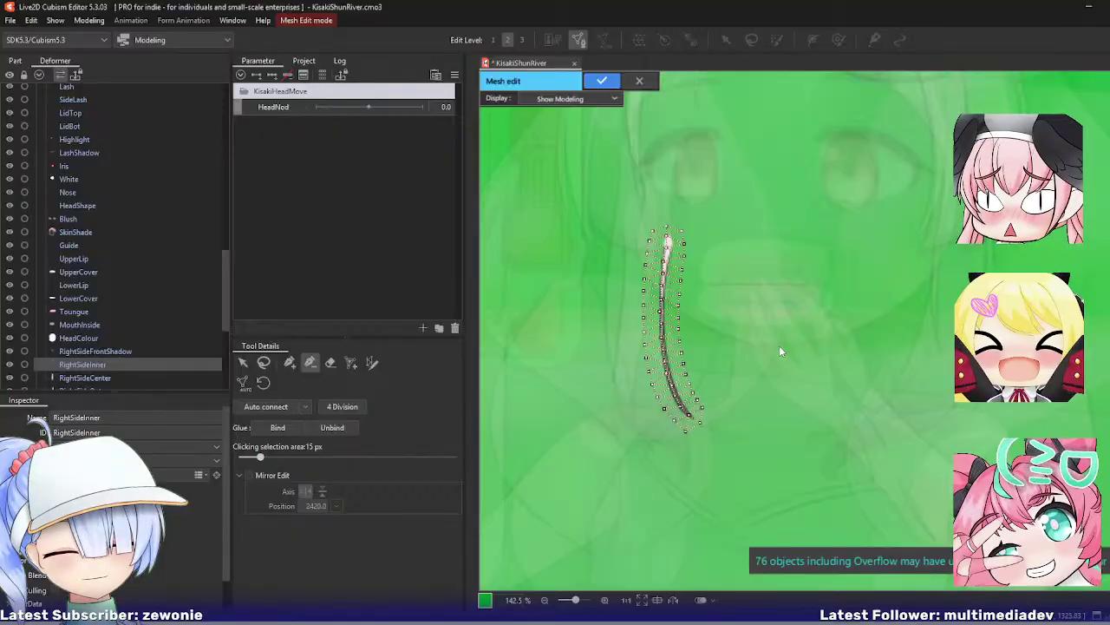
key(ctrl+e)
Step: Remove the surplus vertex at RightSideCenter's hair tip and move the tip and lower outer-edge vertices onto the outline
click(160, 377)
key(ctrl+e)
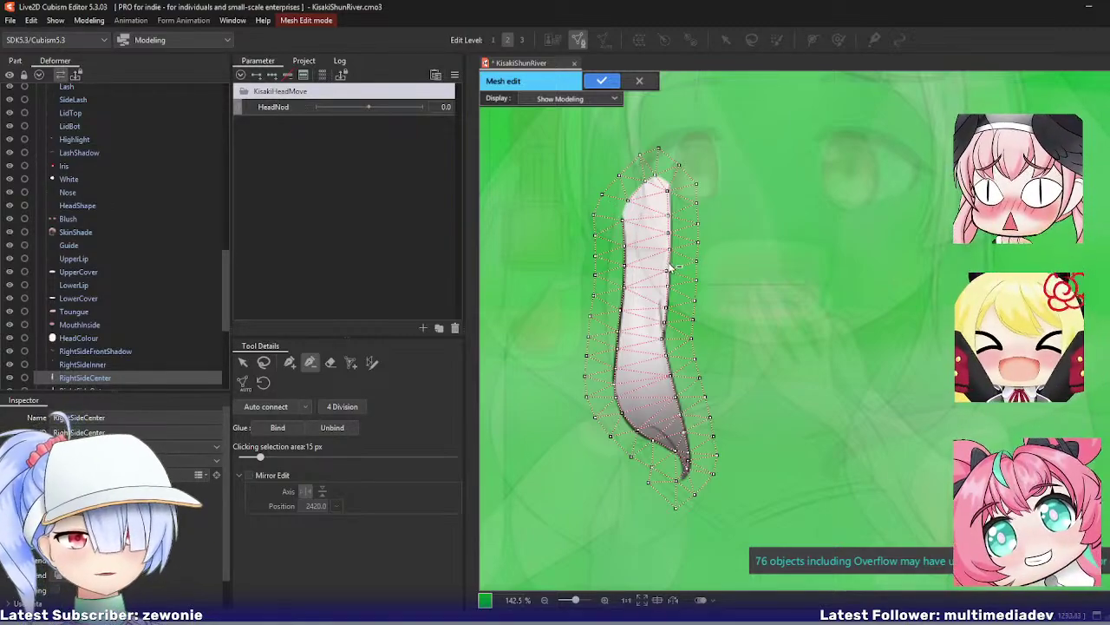
scroll(670, 268, up, 2)
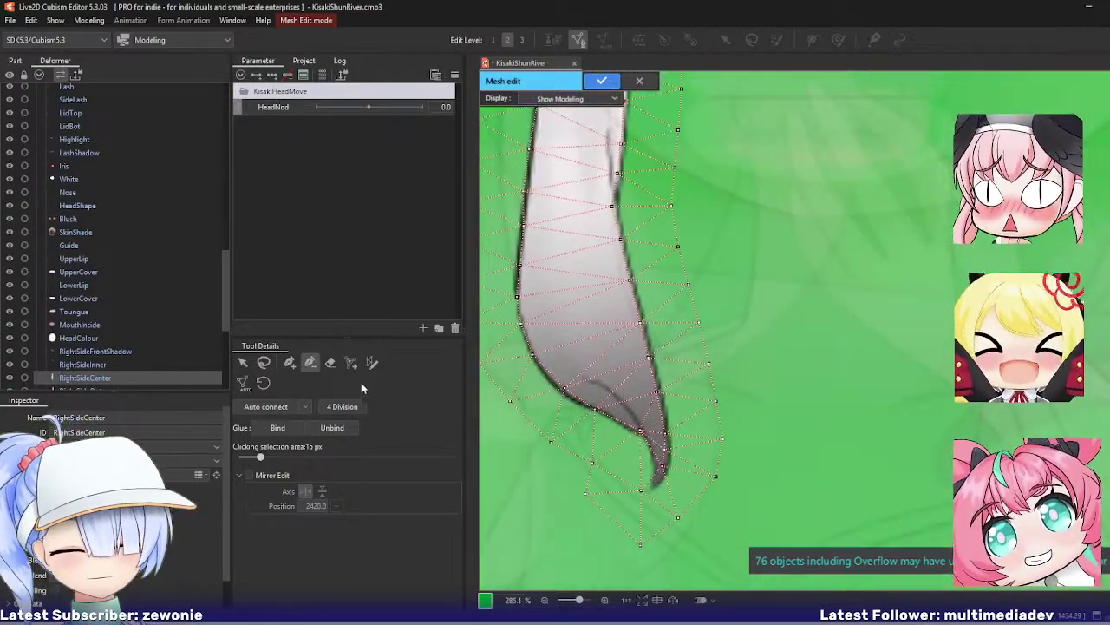
click(294, 363)
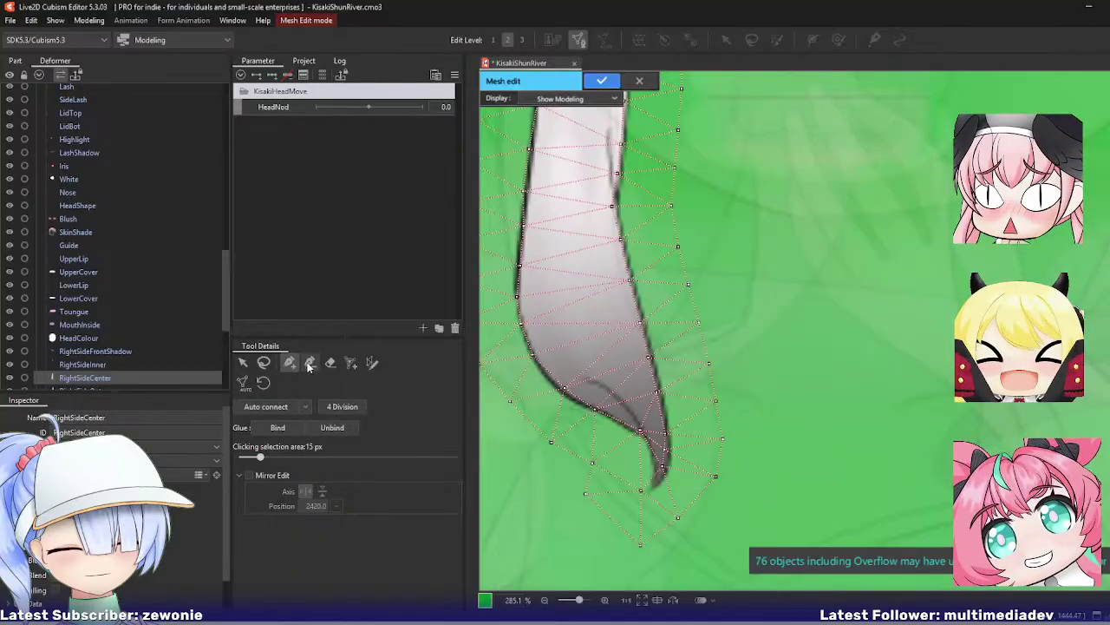
click(309, 362)
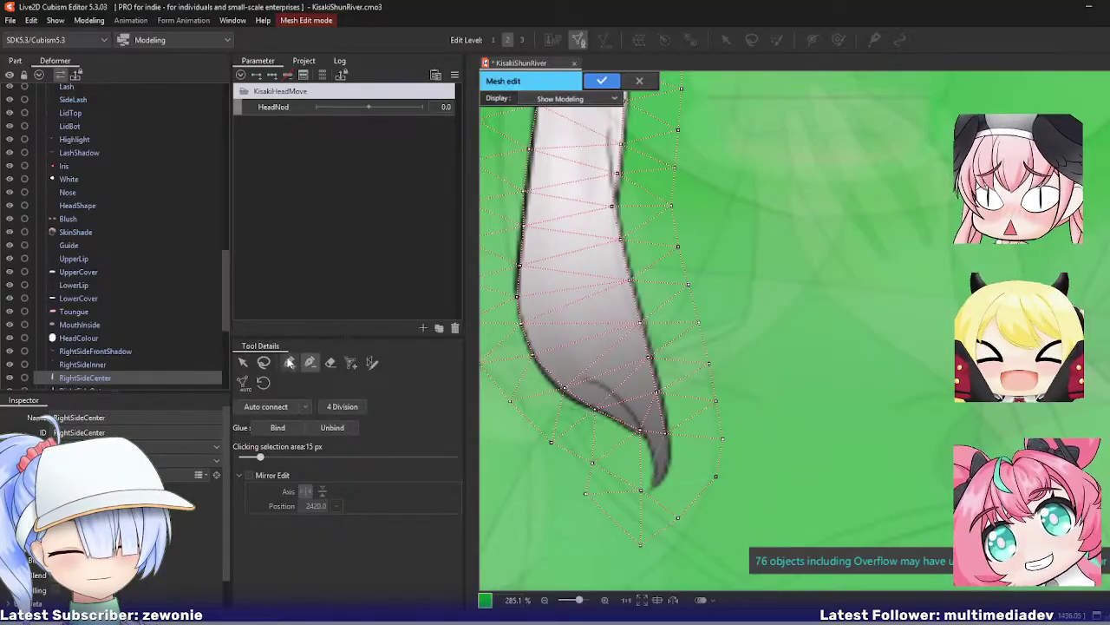
click(290, 362)
drag(641, 490, 648, 490)
click(665, 432)
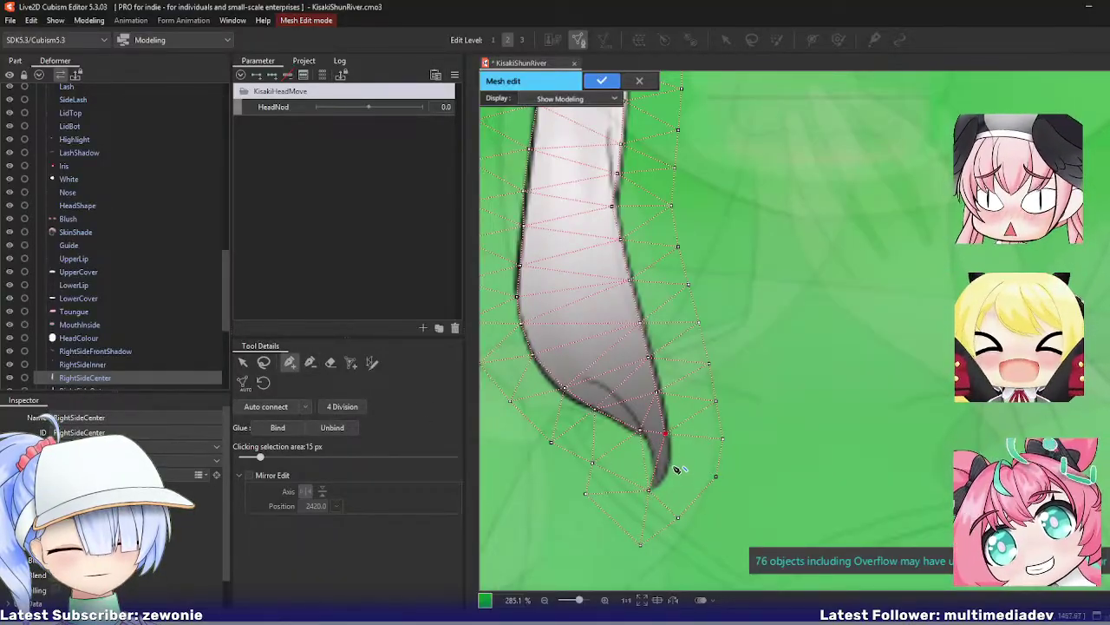
drag(666, 433, 668, 468)
drag(641, 431, 644, 437)
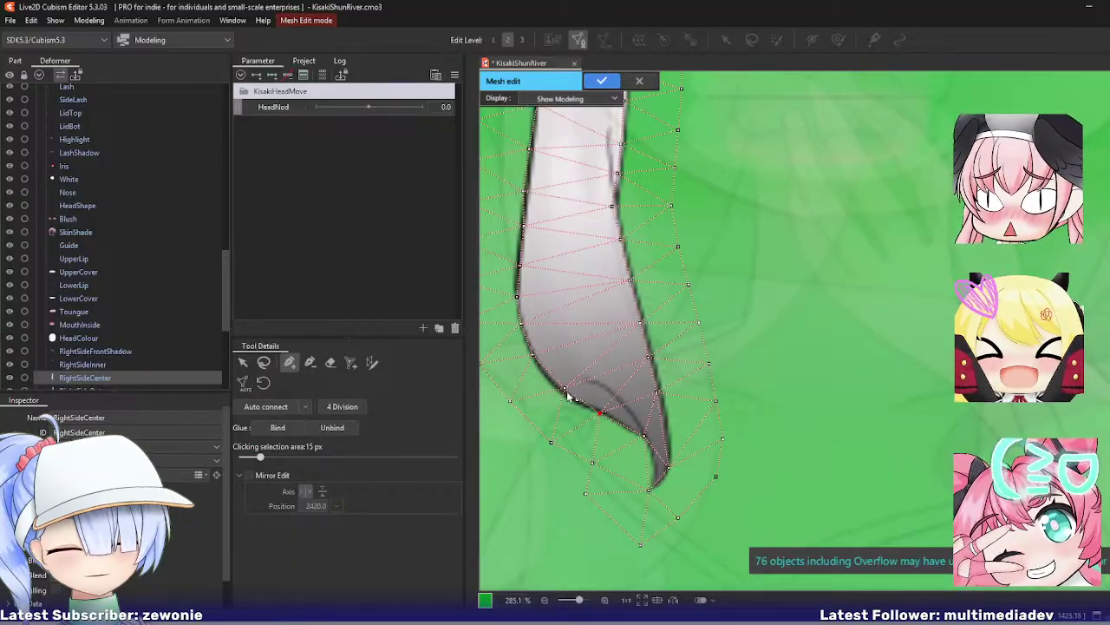
click(533, 361)
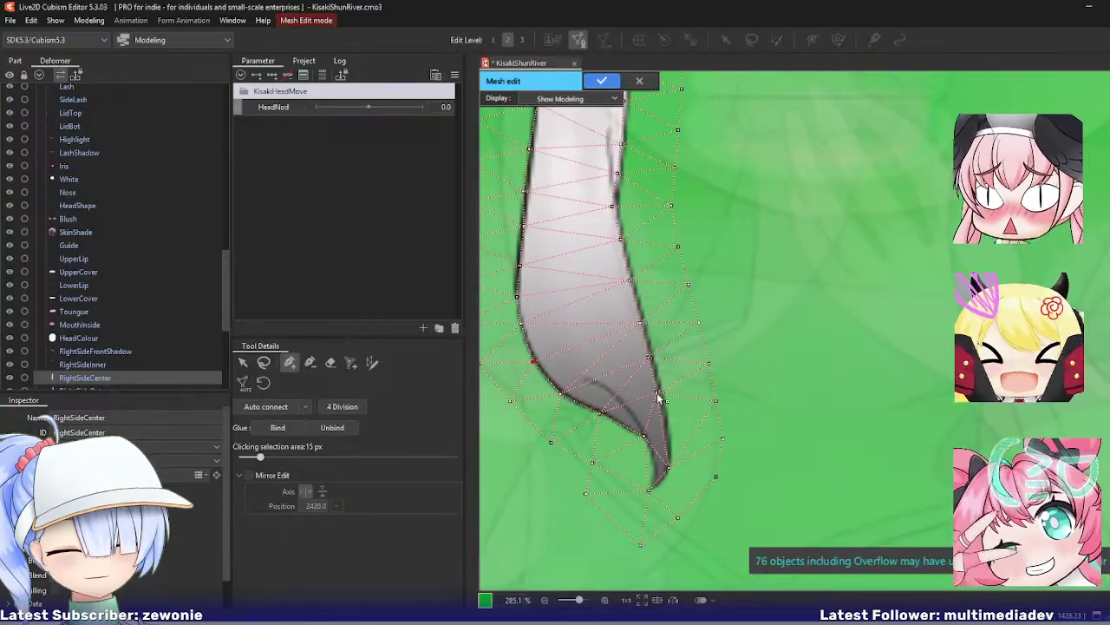
Step: Align RightSideCenter's inner-edge vertices with the strand outline, add a vertex near the tip, and apply the mesh
drag(657, 393, 669, 431)
click(654, 464)
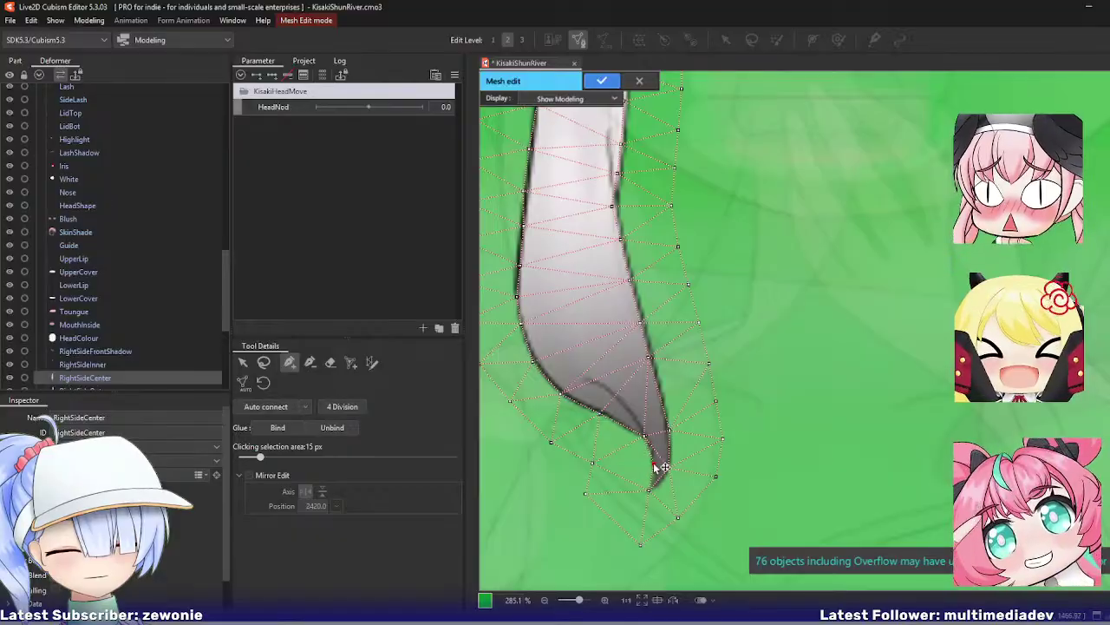
click(660, 385)
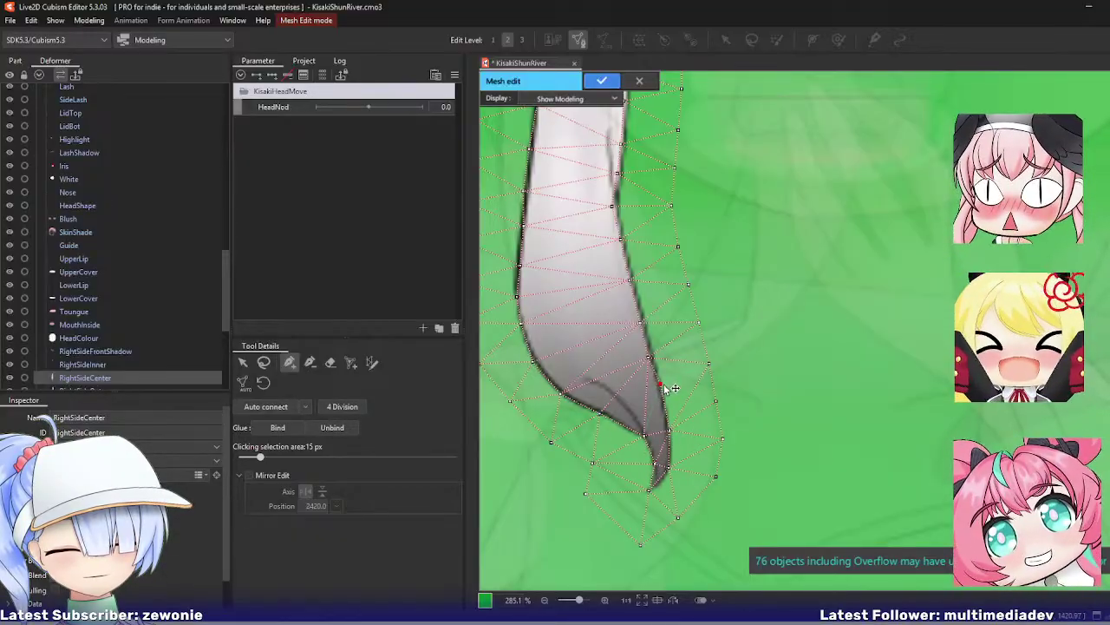
click(641, 321)
click(629, 279)
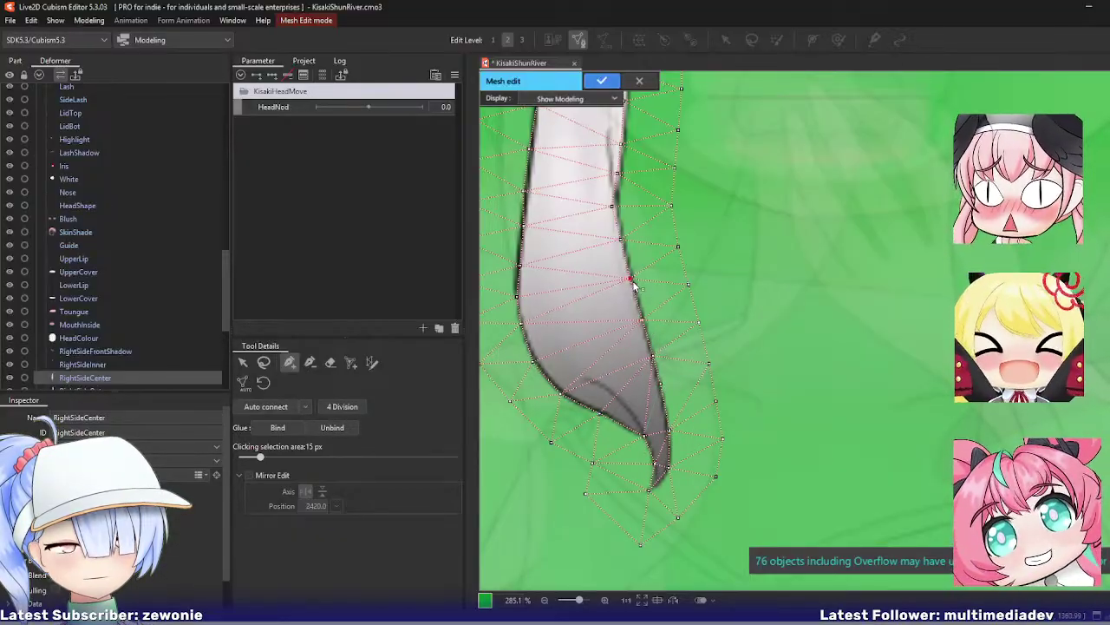
click(616, 206)
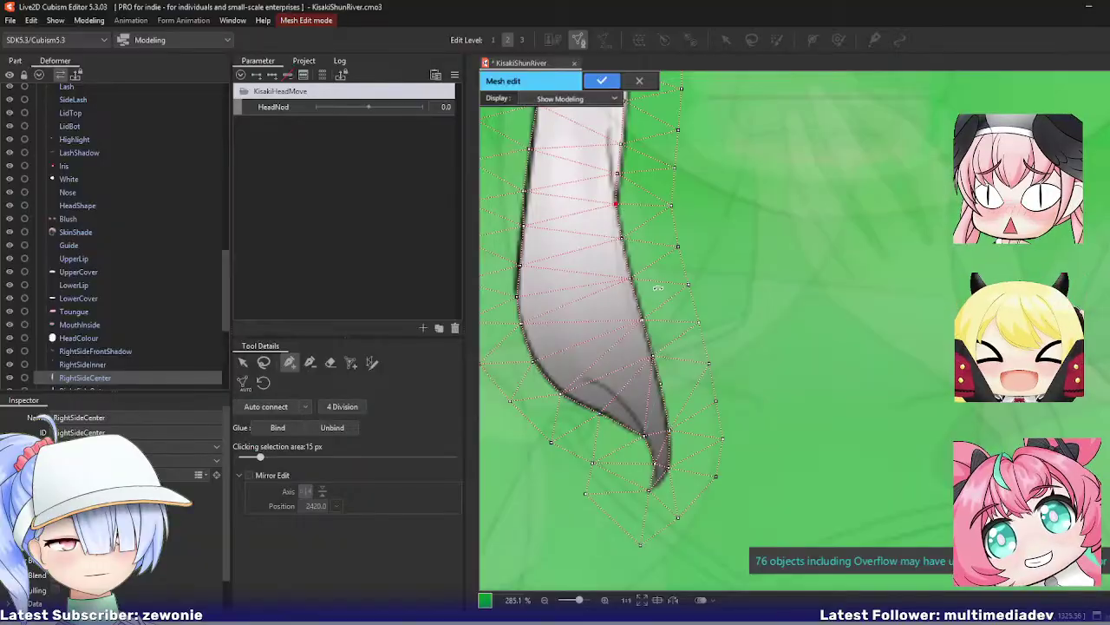
key(Return)
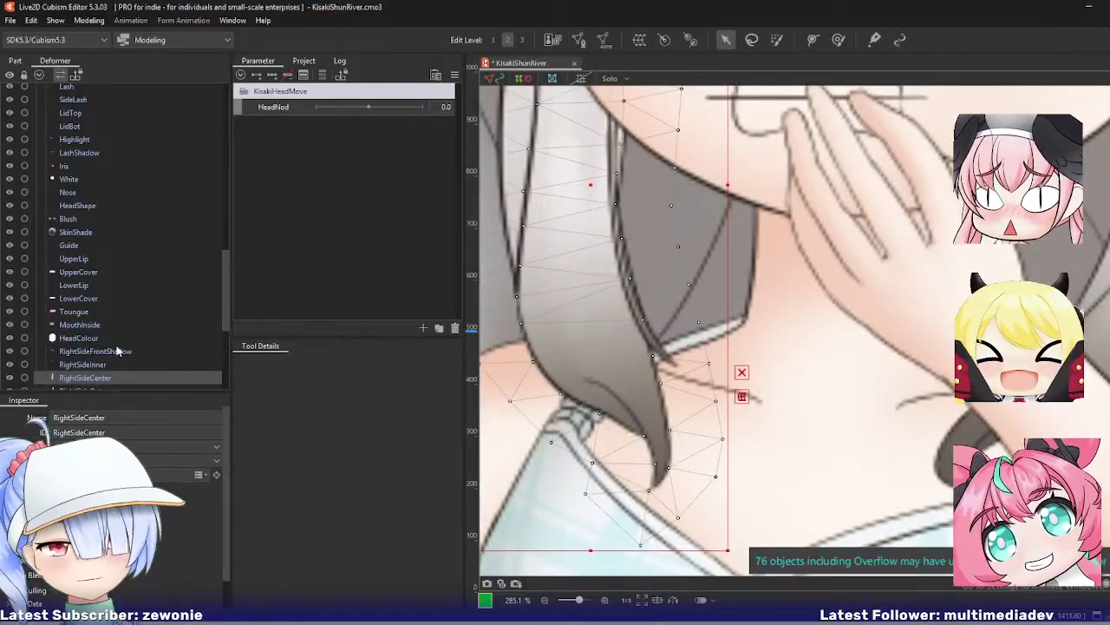
Step: Inspect the RightSideOuter and RightBackTop meshes in mesh edit mode and confirm them
scroll(118, 350, down, 3)
click(99, 295)
scroll(741, 354, down, 3)
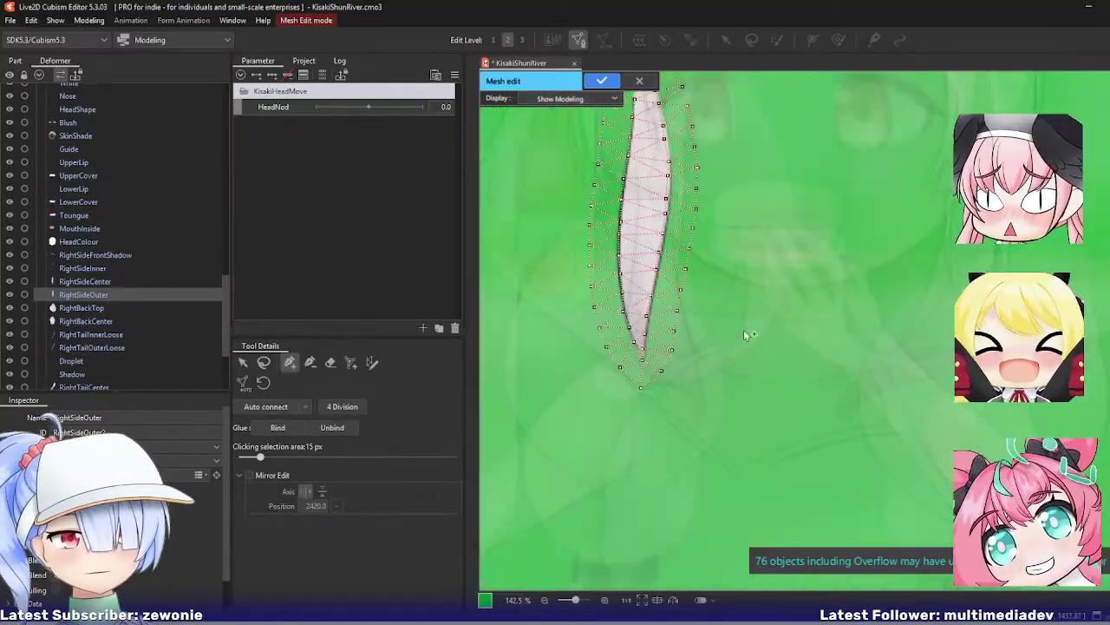
drag(743, 282, 731, 389)
key(ctrl+e)
click(82, 307)
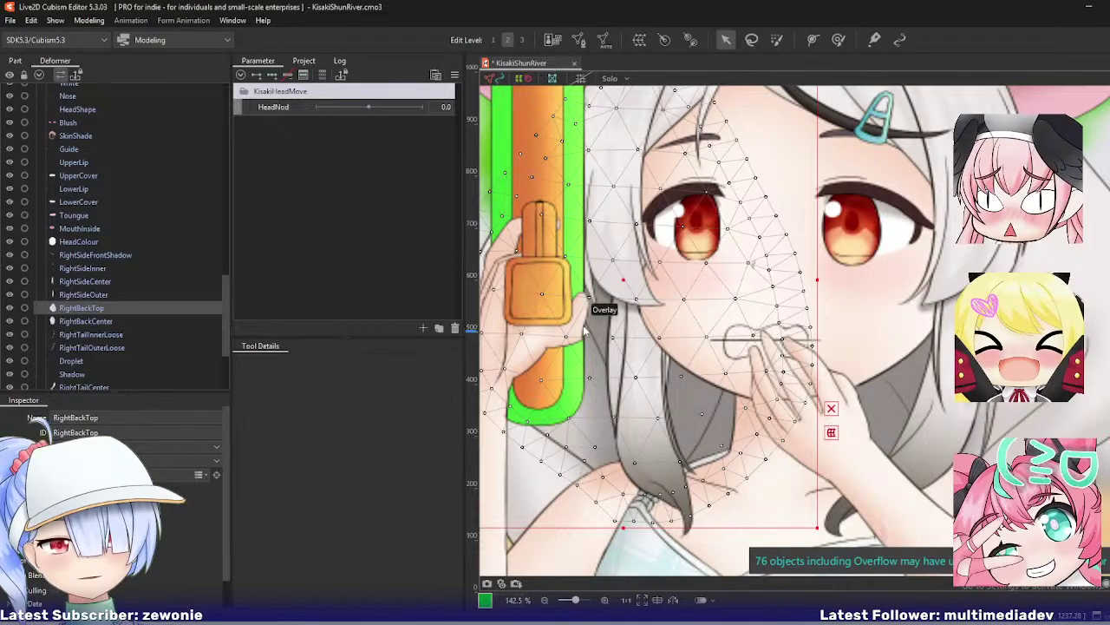
key(ctrl+e)
scroll(698, 337, down, 1)
key(Return)
Step: Inspect the RightBackCenter and RightTailInnerLoose meshes in mesh edit mode along their full outlines
click(94, 323)
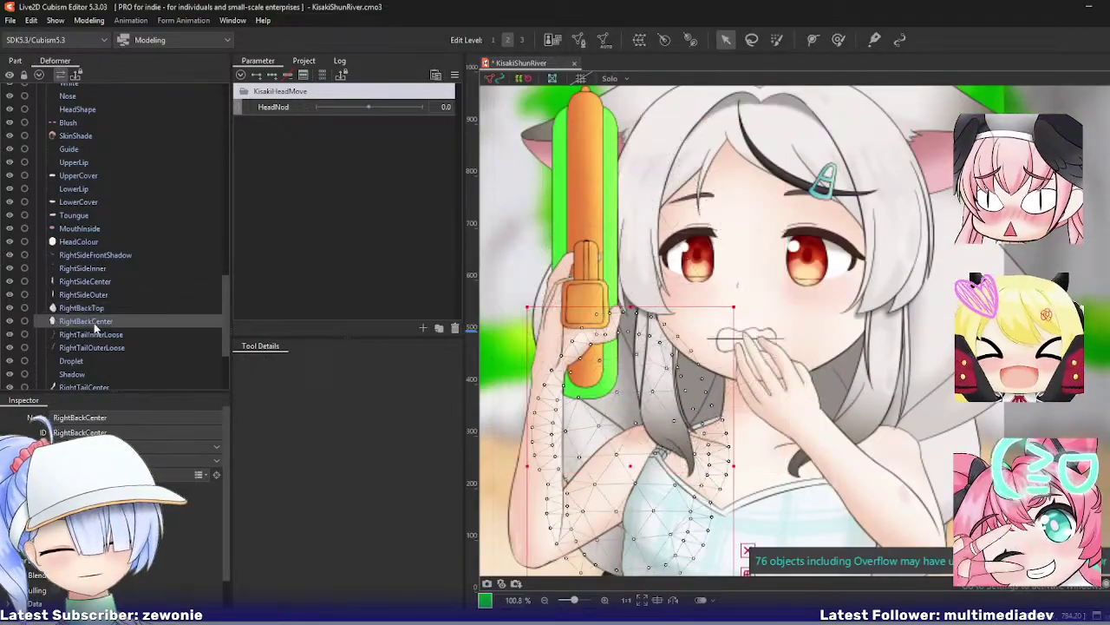
key(ctrl+e)
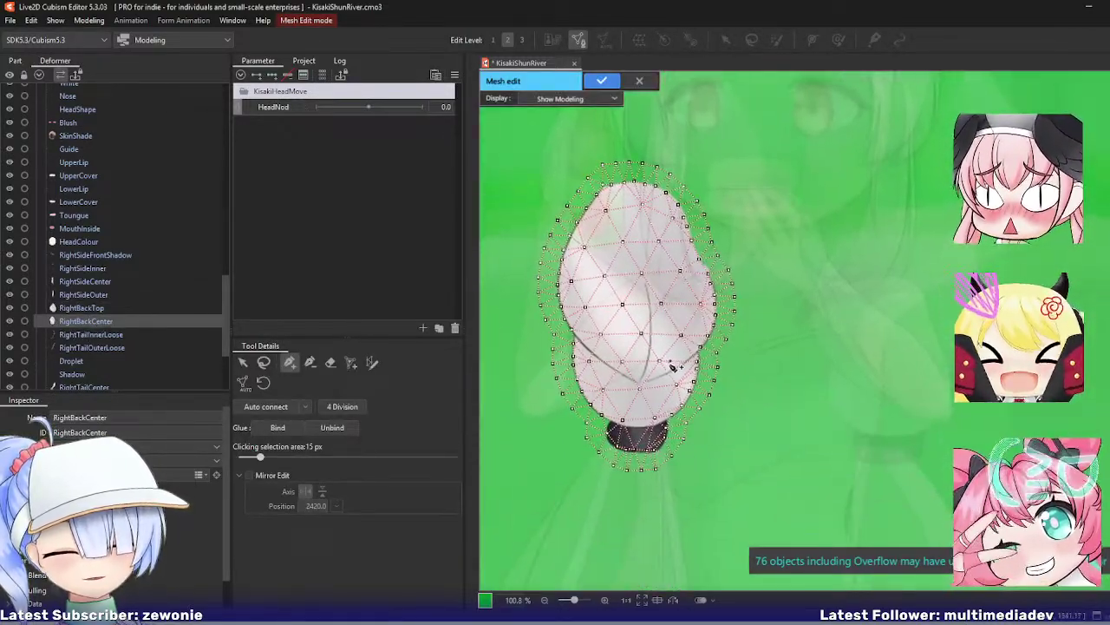
key(Return)
click(97, 337)
key(ctrl+e)
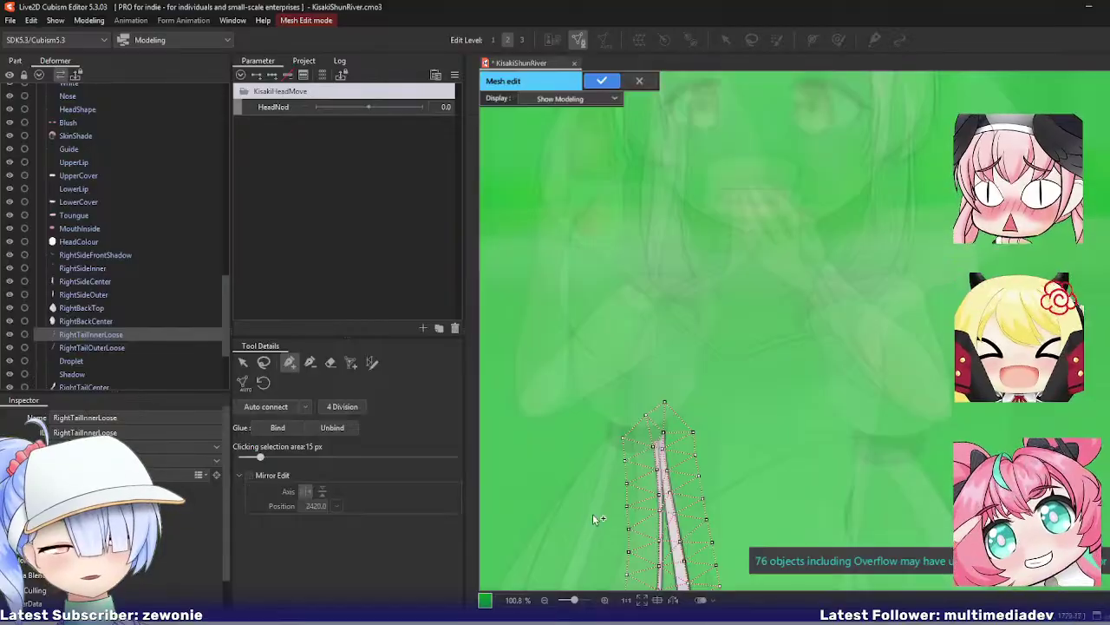
scroll(588, 411, down, 3)
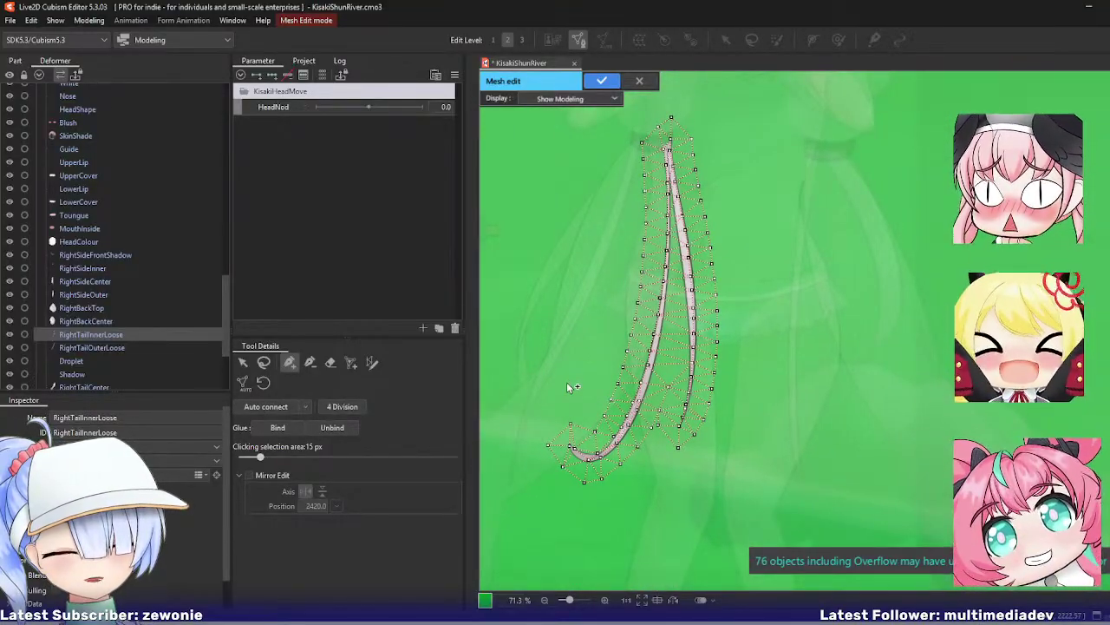
key(Return)
Step: Check the meshes of RightTailOuterLoose and the right tail's Droplet and Shadow in mesh edit mode
click(92, 347)
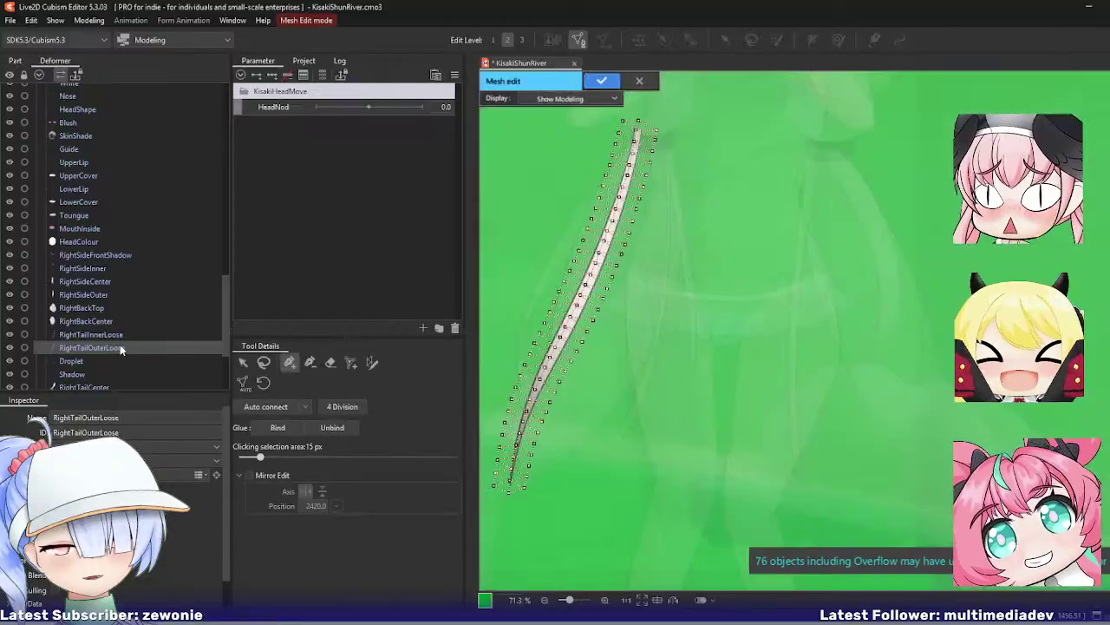
key(ctrl+e)
key(Return)
click(73, 360)
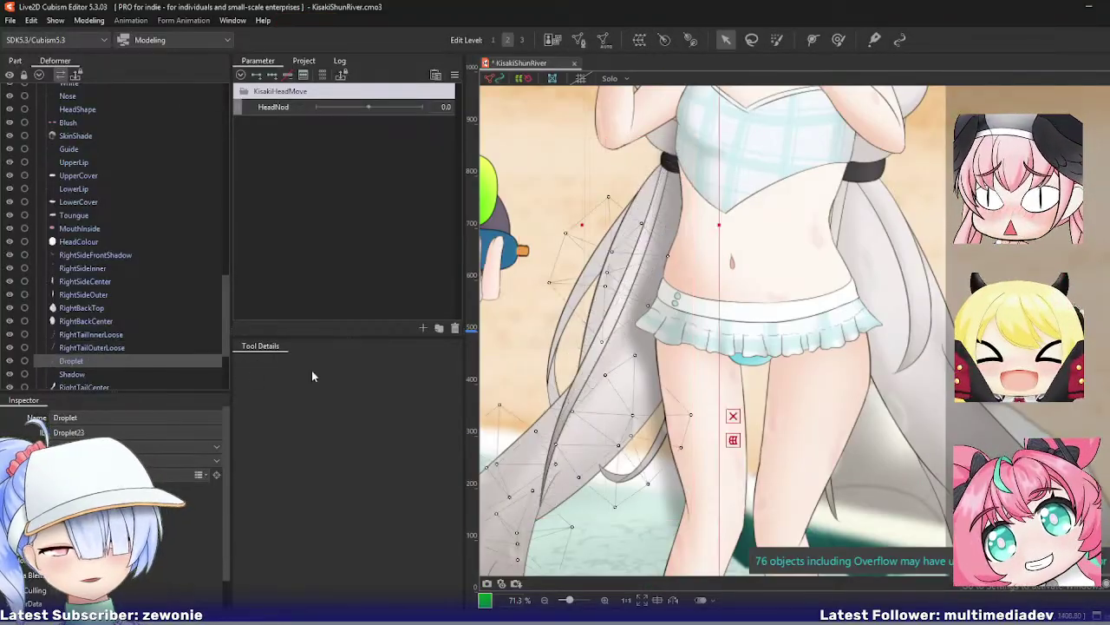
key(ctrl+e)
key(Return)
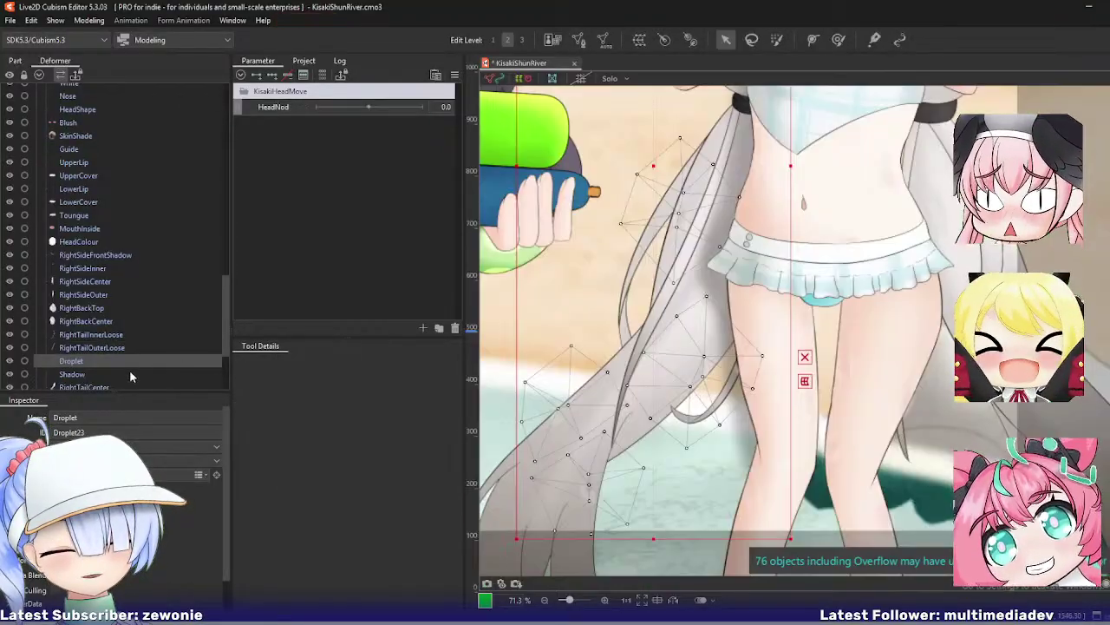
click(117, 373)
key(ctrl+e)
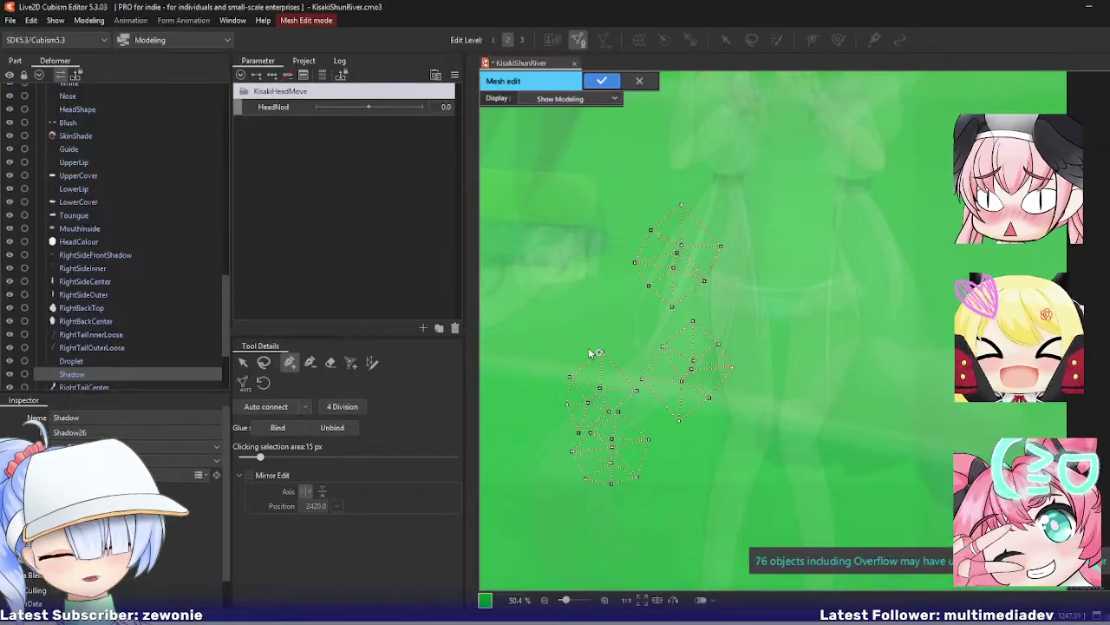
key(Return)
click(98, 362)
click(98, 373)
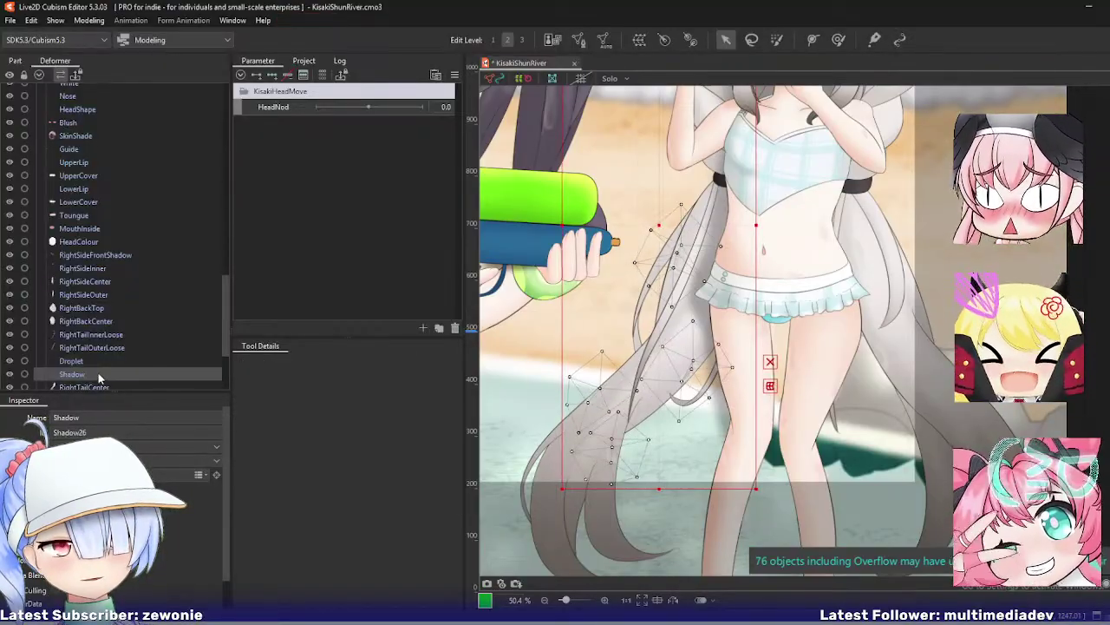
Step: Examine the RightTailCenter mesh along the whole hair tail in mesh edit mode
click(96, 386)
key(ctrl+e)
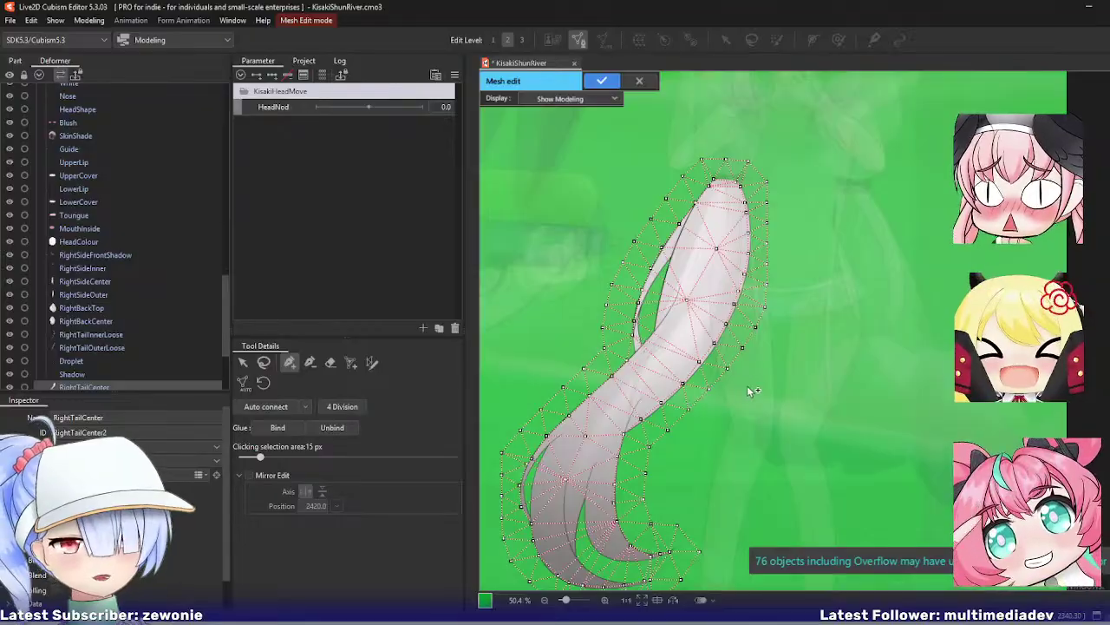
drag(794, 415, 784, 379)
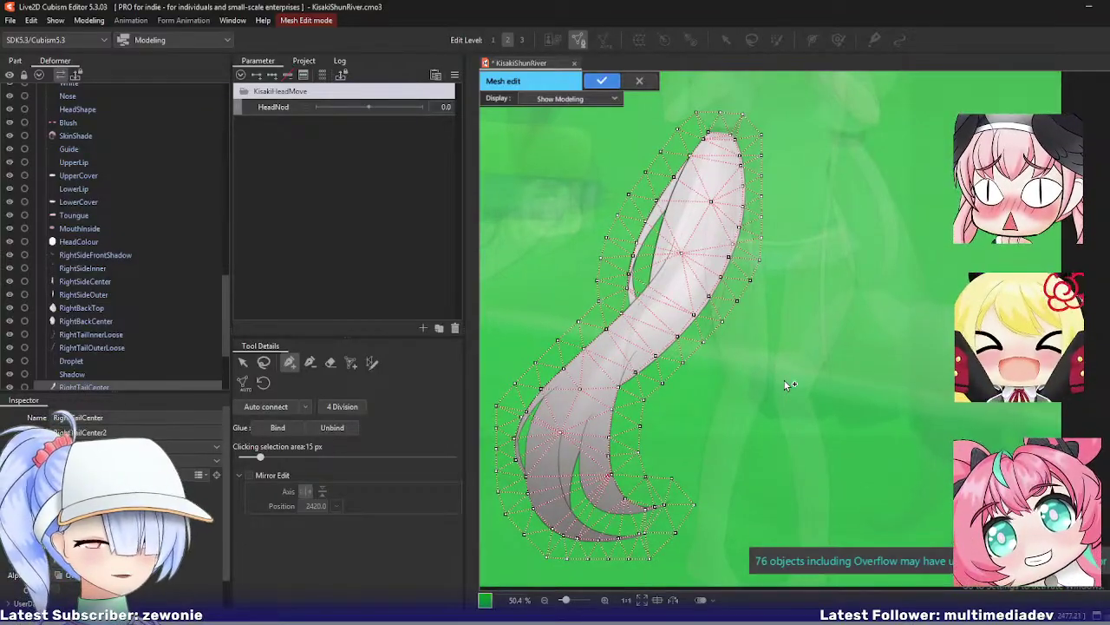
key(Return)
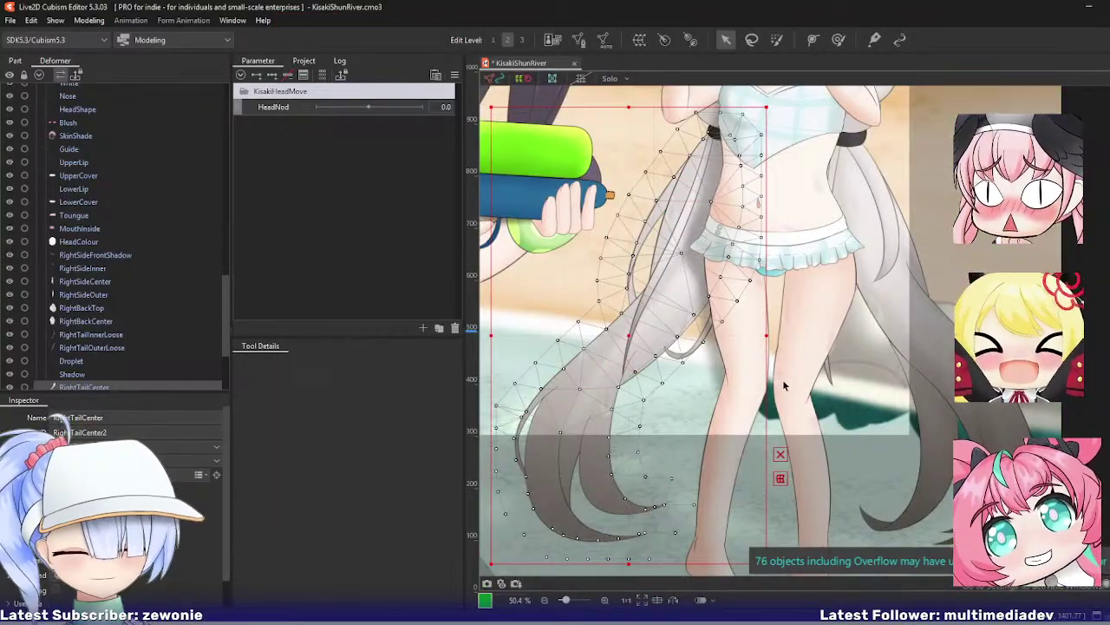
drag(769, 410, 767, 411)
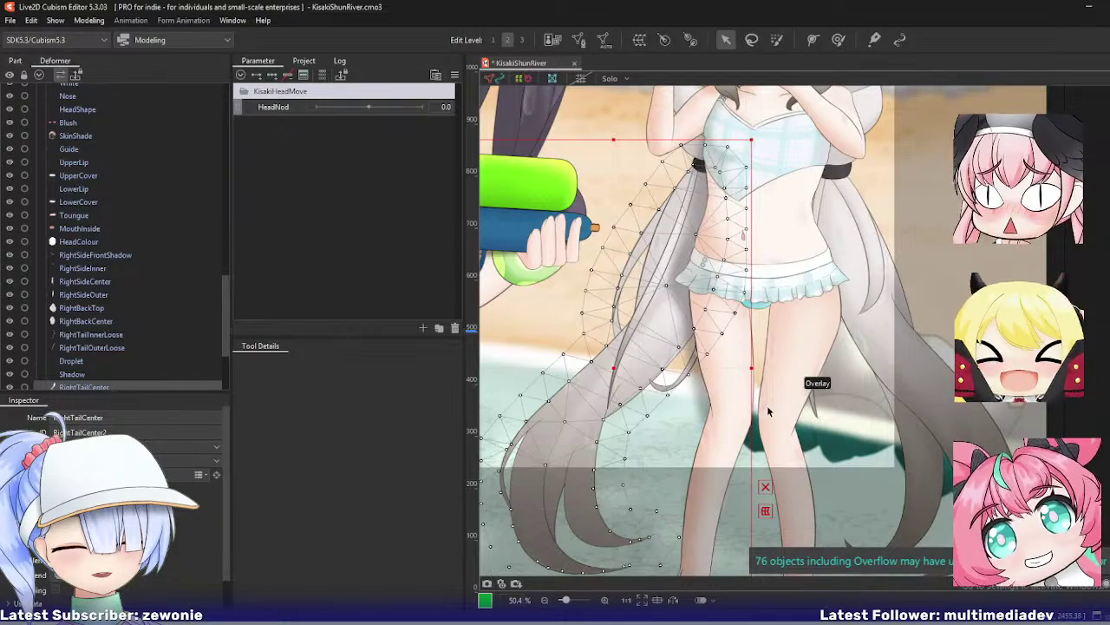
key(ctrl+e)
key(ctrl+e)
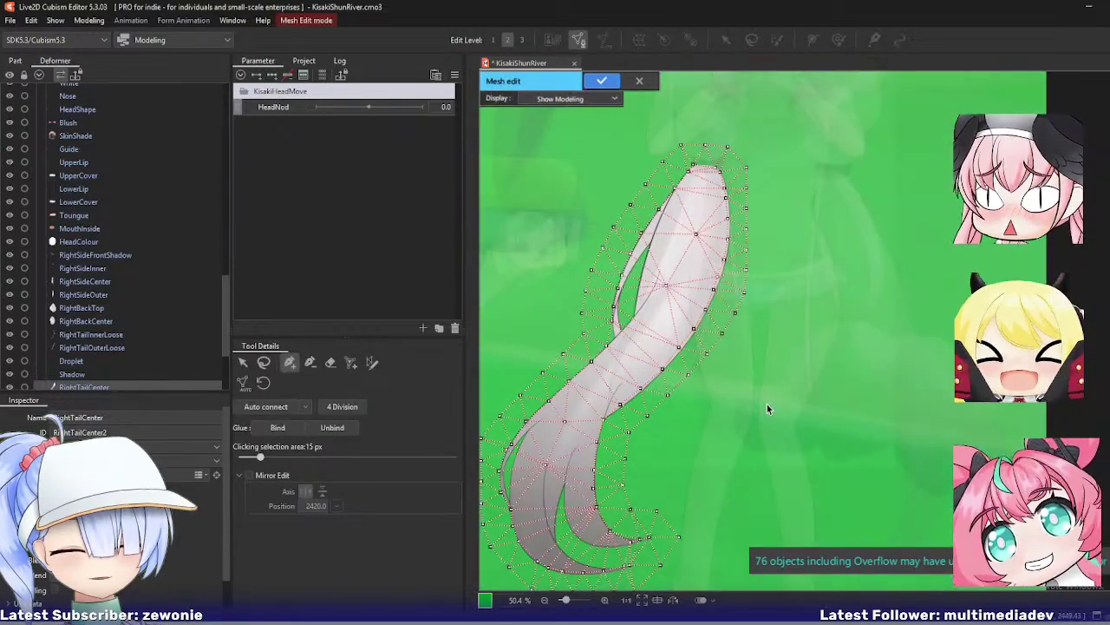
key(Return)
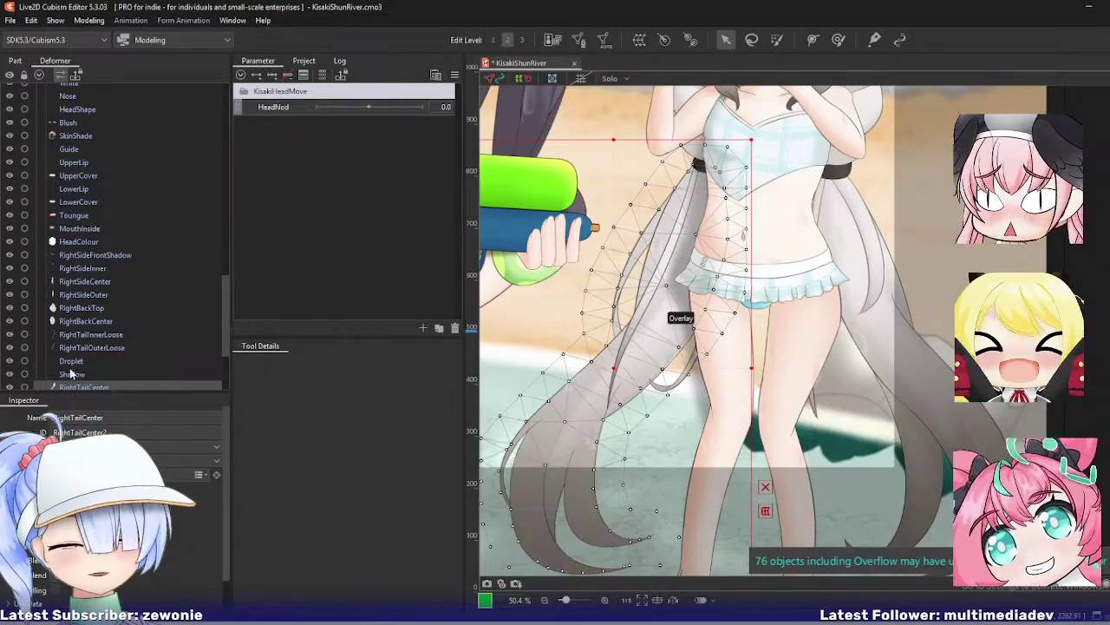
Step: Open the KokonaHalo mesh for editing and close it again
scroll(114, 345, down, 3)
click(105, 280)
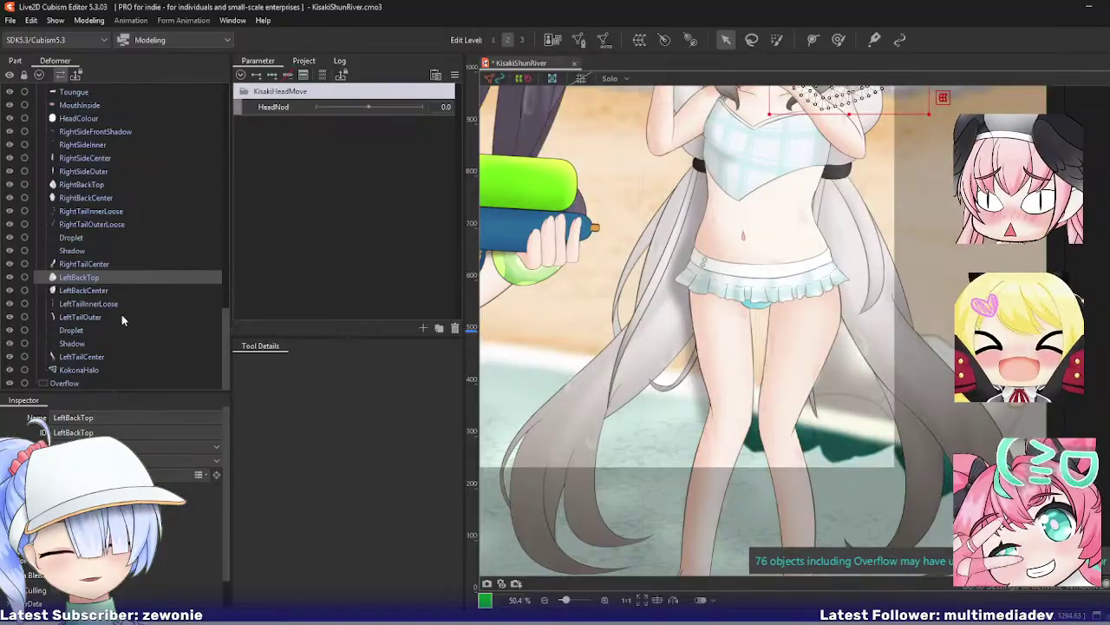
click(104, 368)
key(ctrl+e)
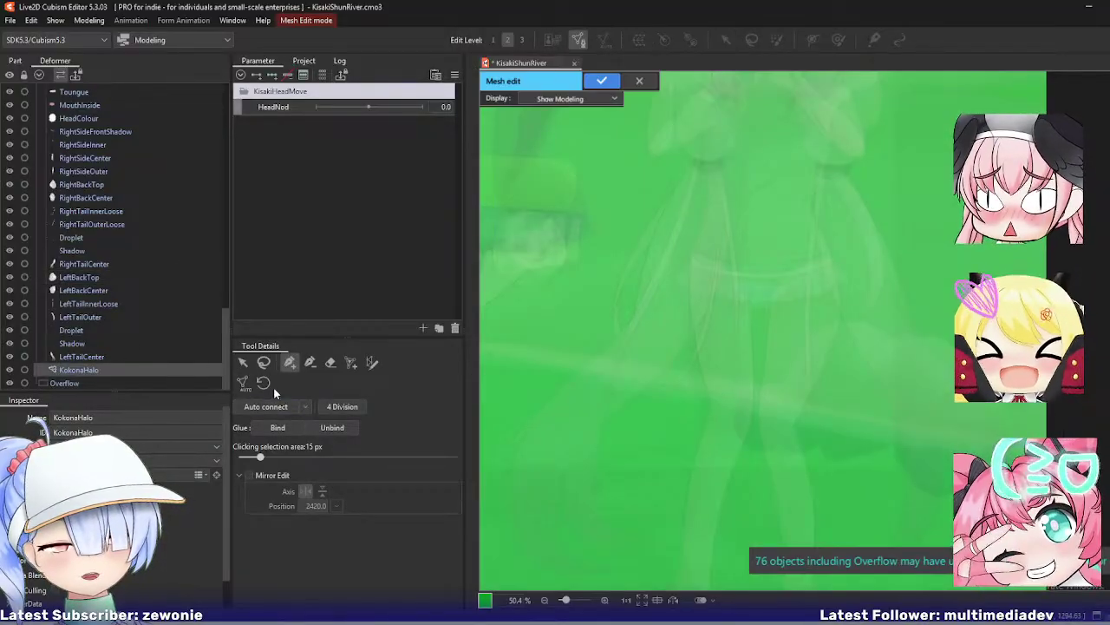
key(Return)
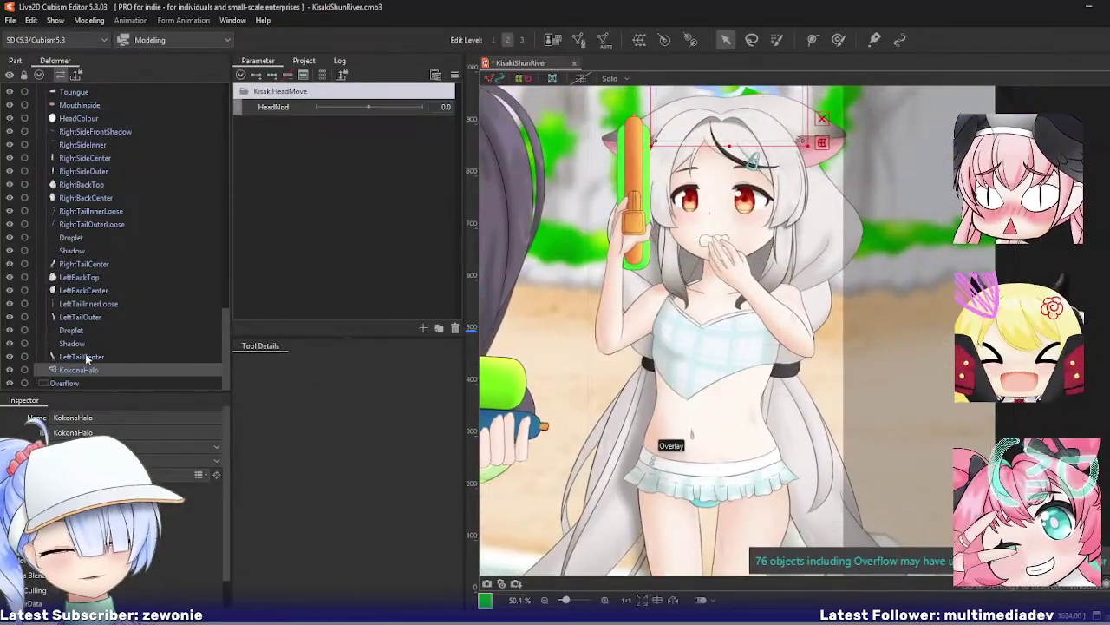
Step: Look over the left tail meshes from LeftTailCenter up to LeftTailInnerLoose and save the model
click(85, 357)
click(85, 343)
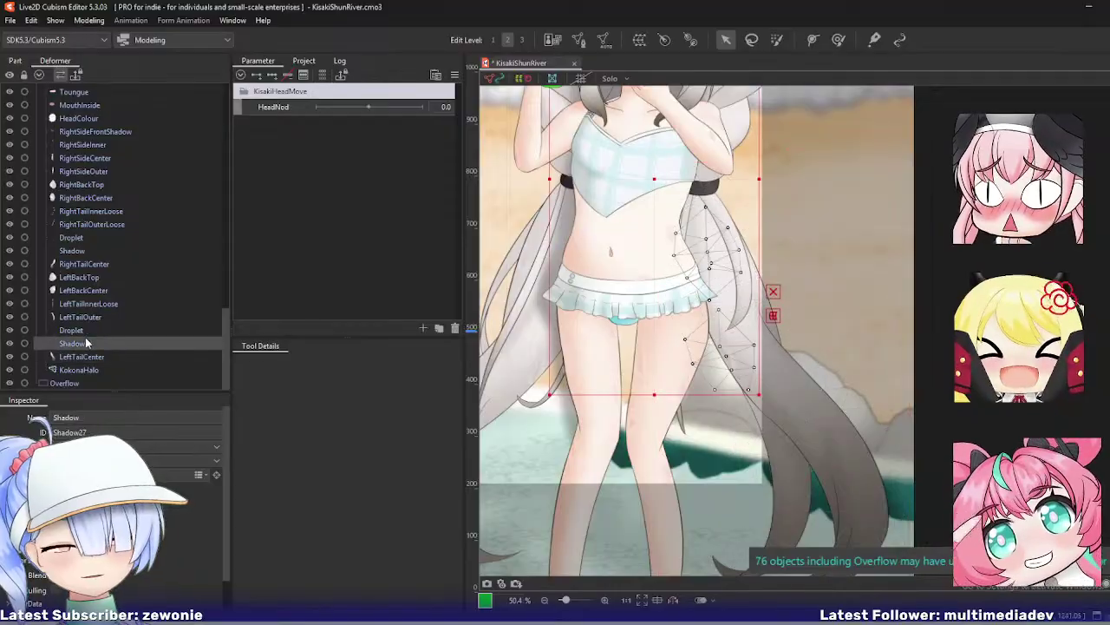
click(90, 316)
click(99, 301)
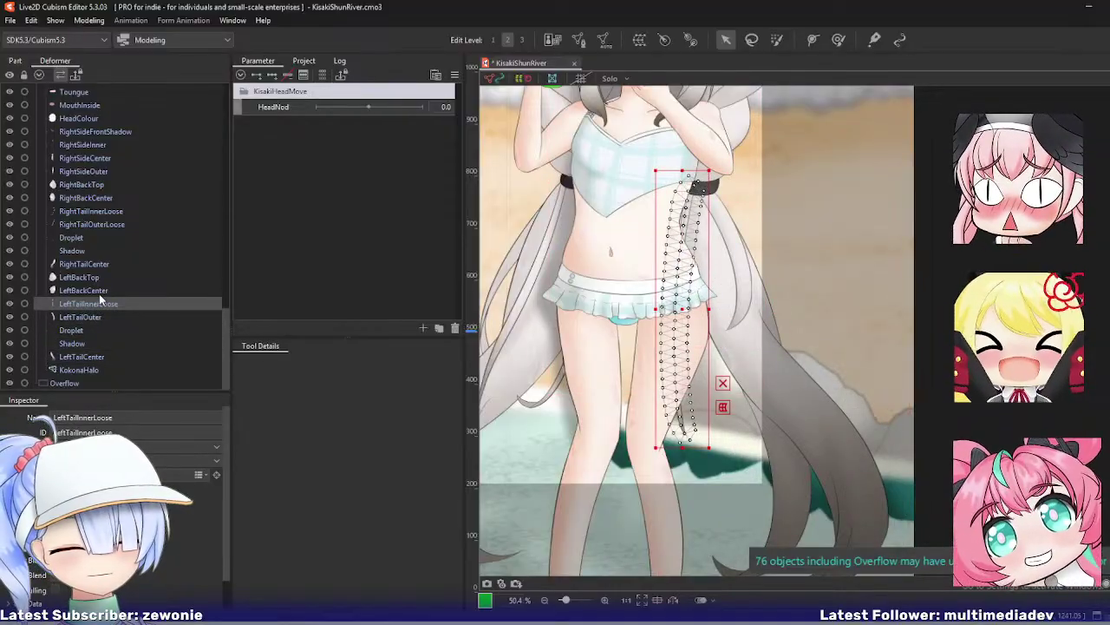
key(ctrl+s)
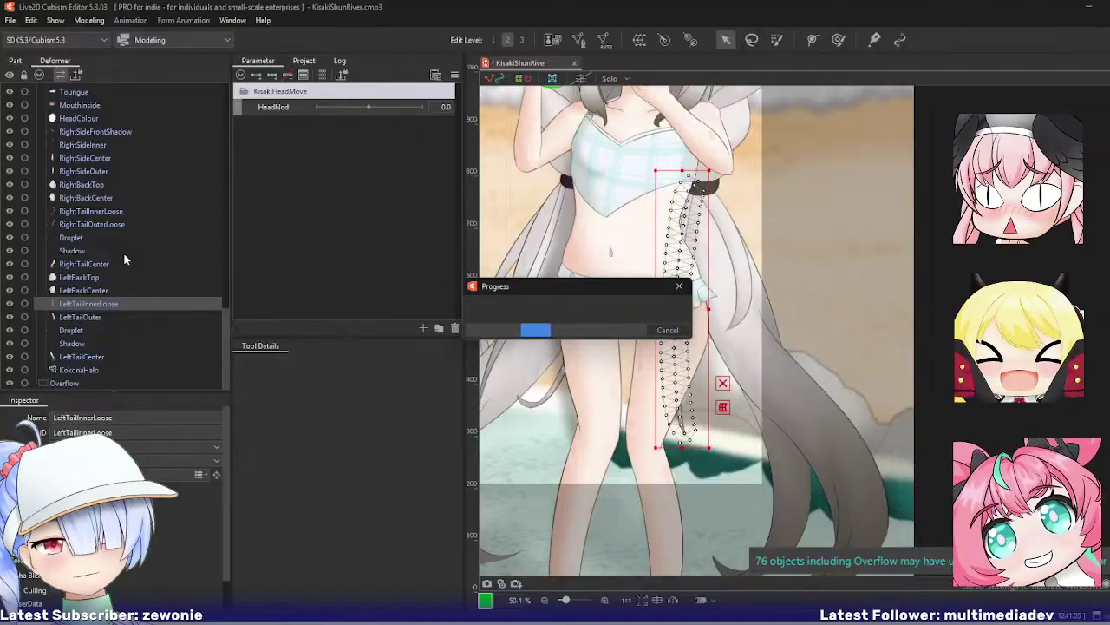
Step: Collapse the Kokona group and expand the Environment group
scroll(127, 248, up, 1)
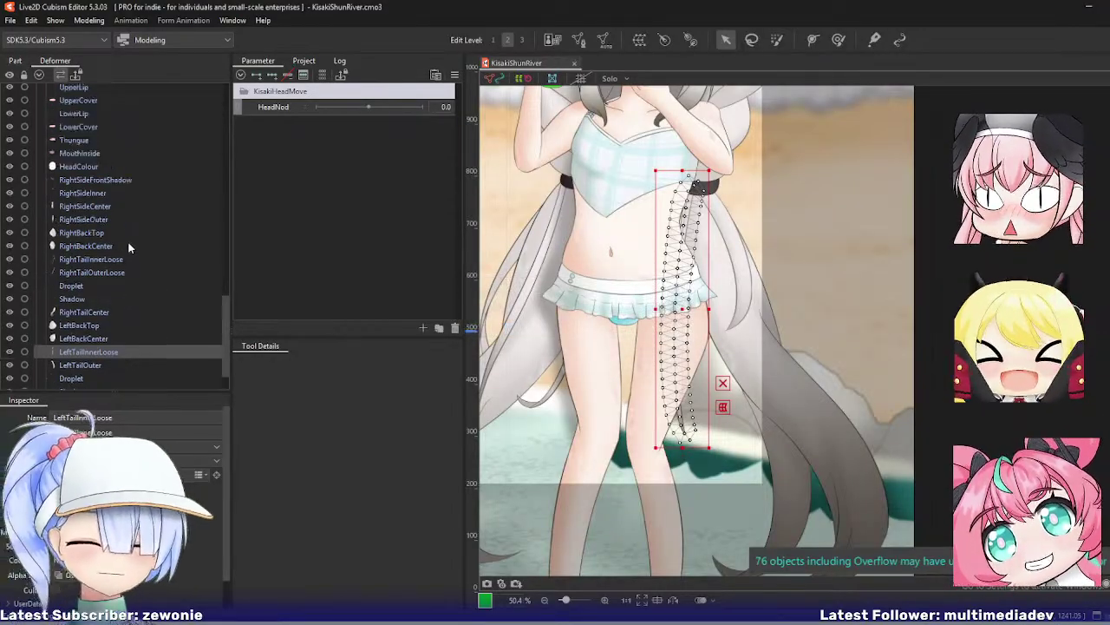
scroll(128, 247, up, 10)
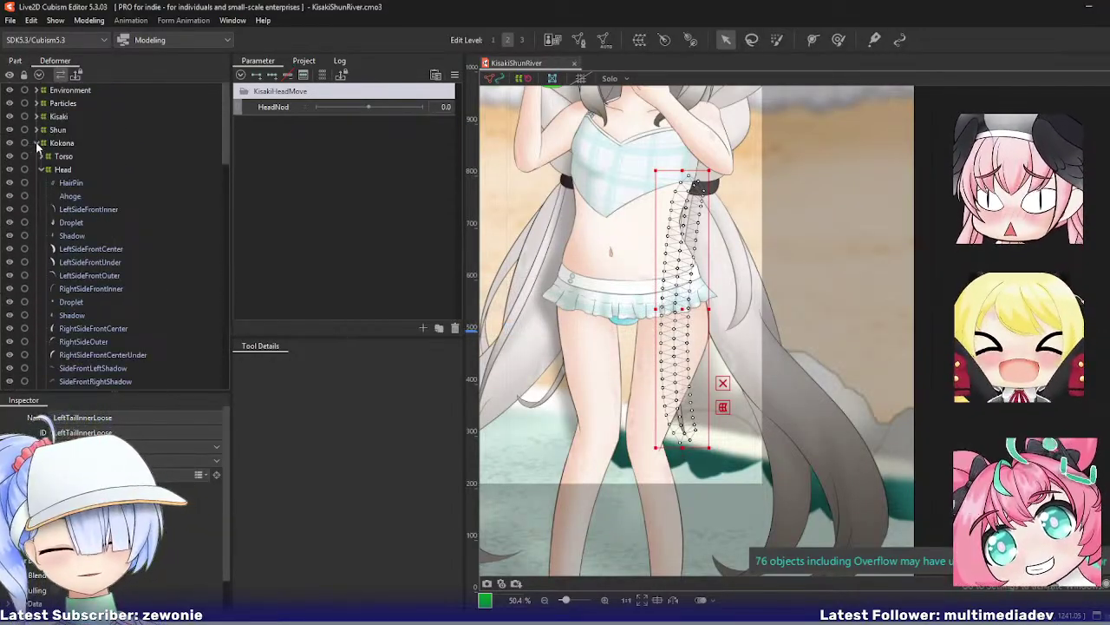
click(37, 143)
click(36, 90)
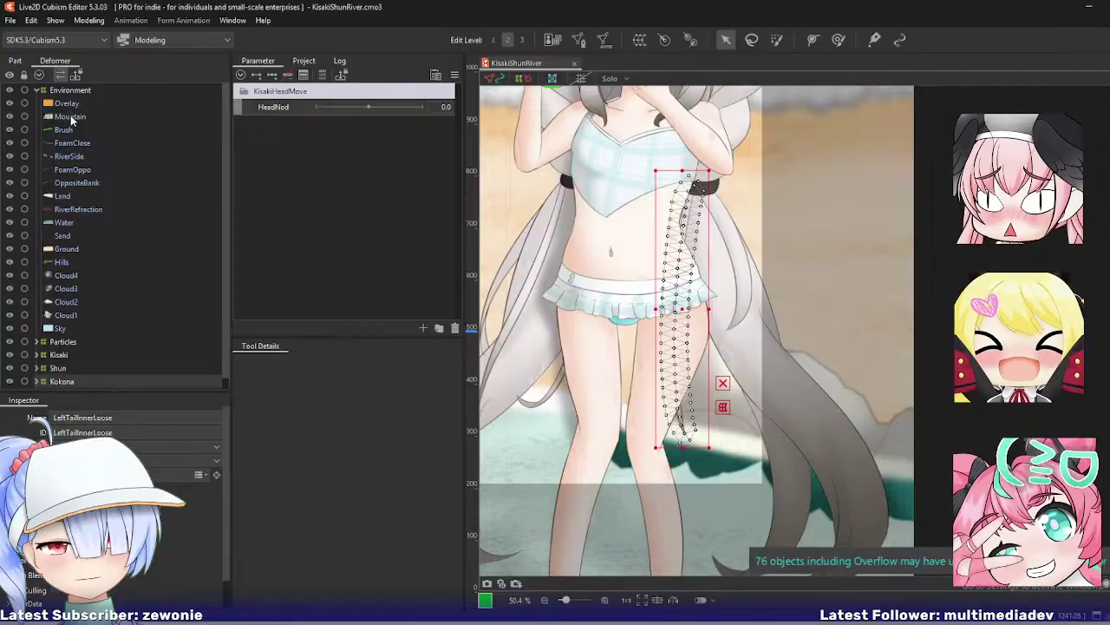
Step: Examine the Mountain and Brush ArtMeshes, viewing Mountain in mesh edit mode
click(71, 116)
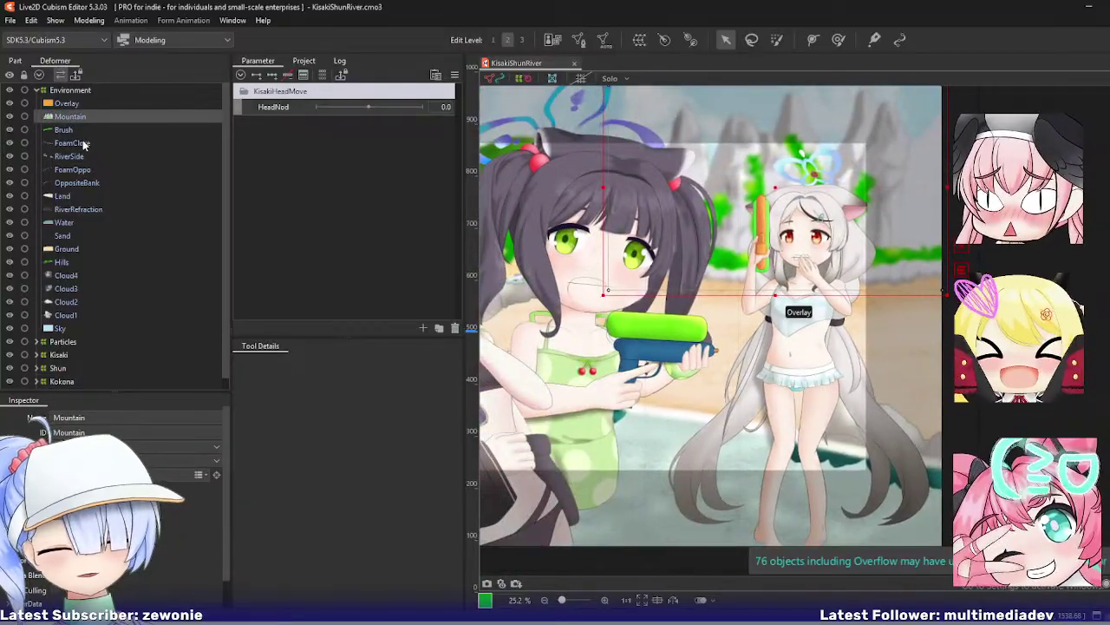
click(75, 129)
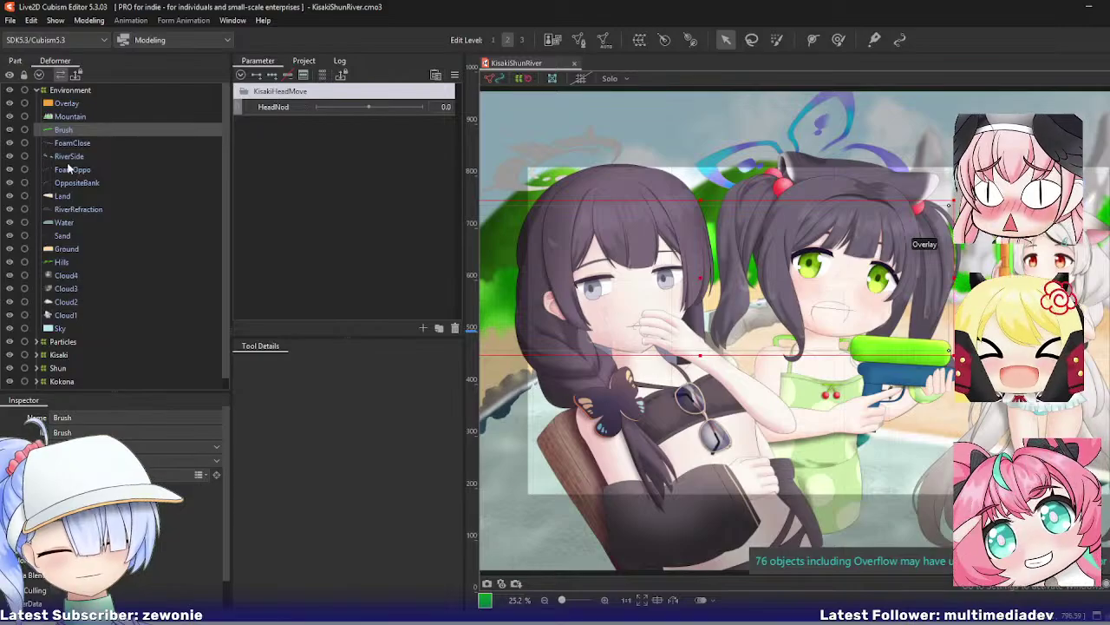
double_click(88, 116)
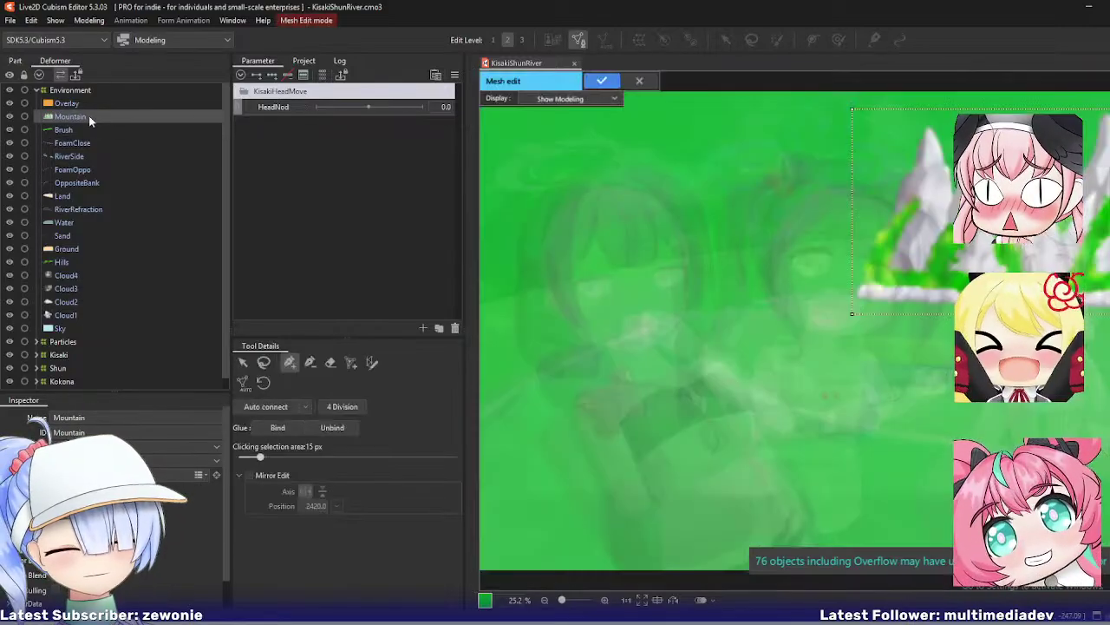
key(ctrl+e)
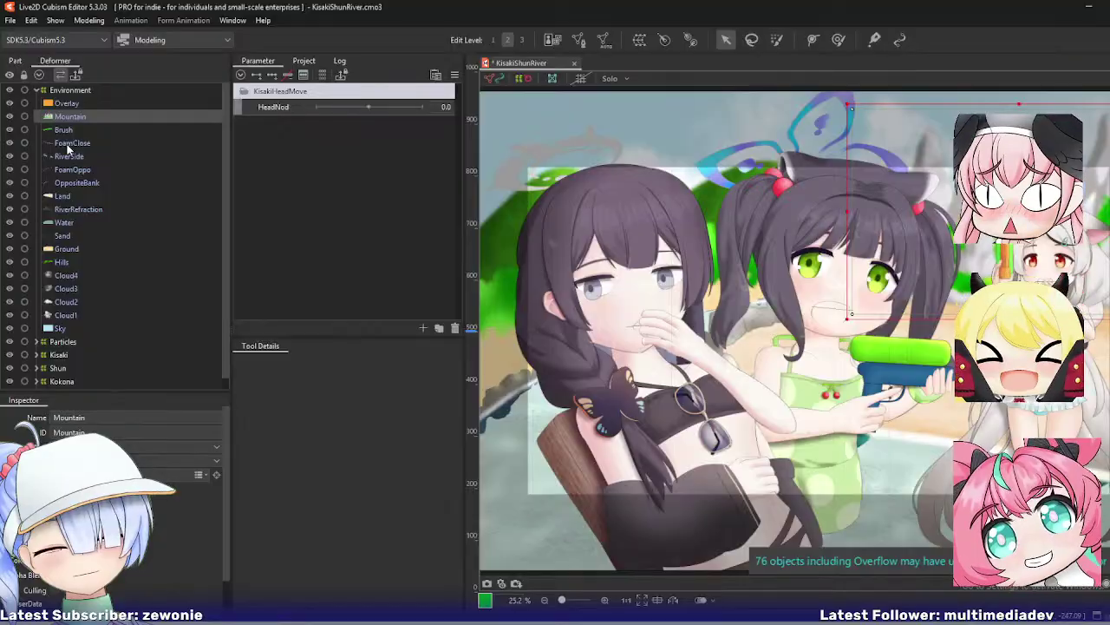
Step: Generate automatic meshes for Cloud1 through Cloud4 with the Base preset
click(66, 275)
shift+click(66, 315)
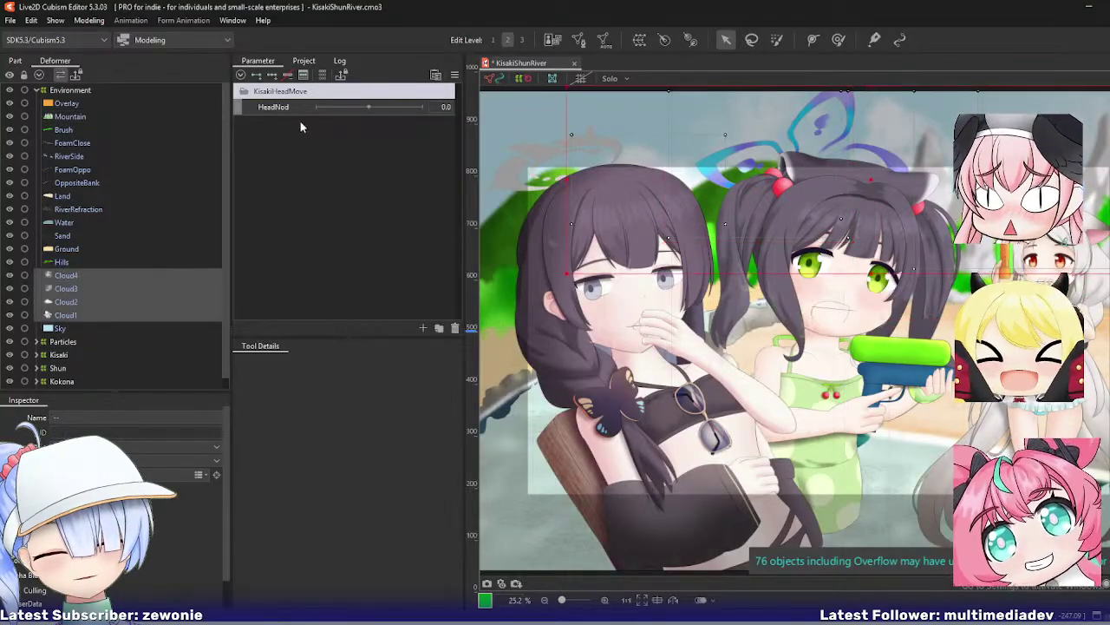
click(604, 39)
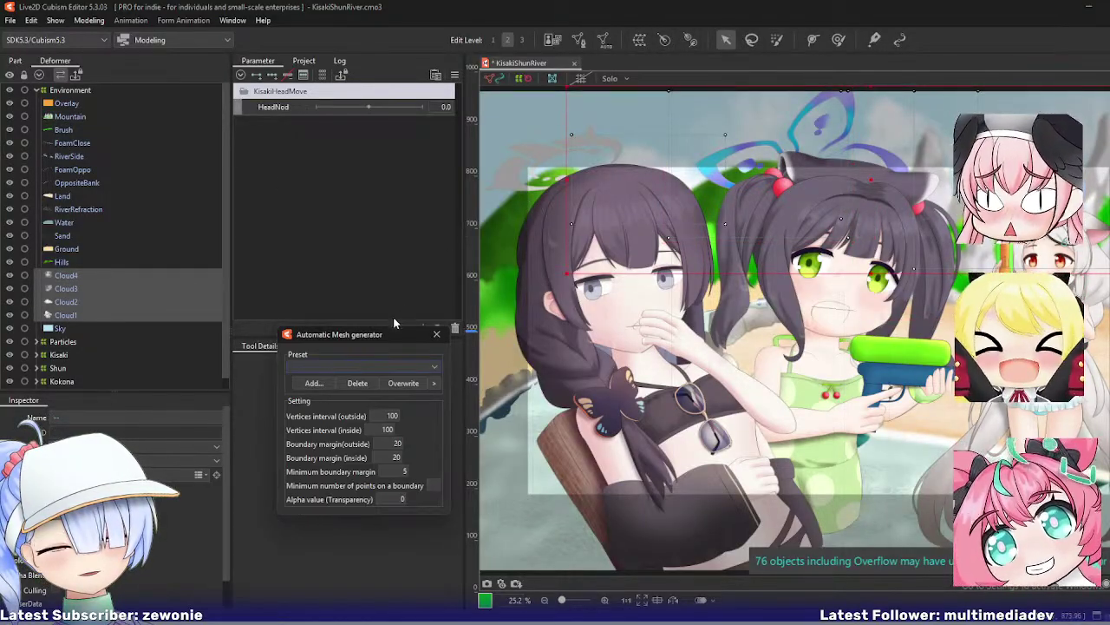
click(347, 365)
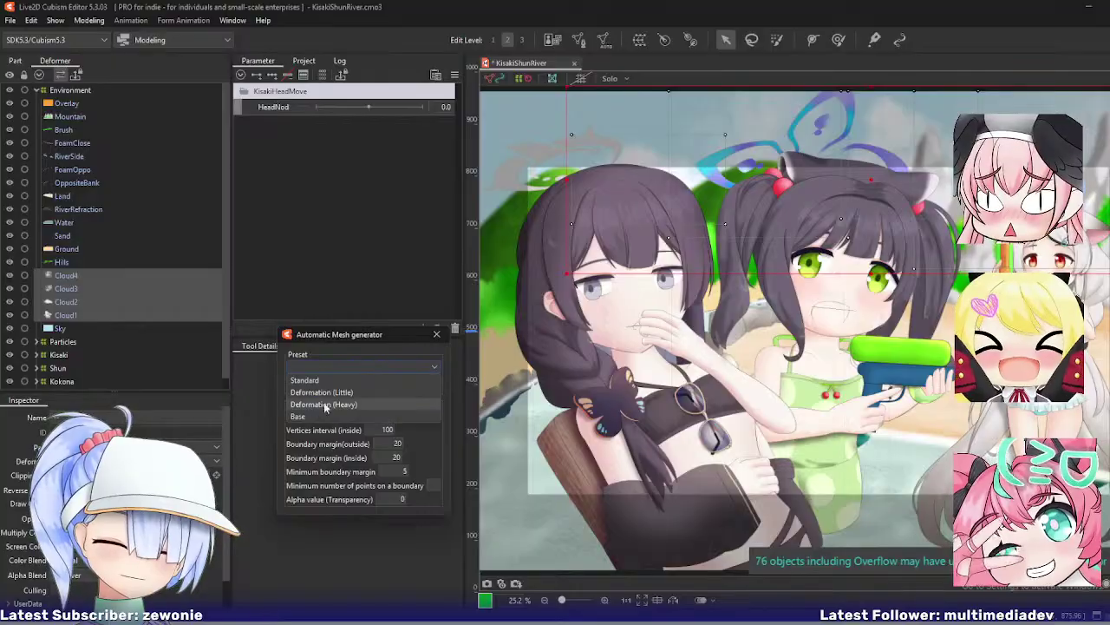
click(312, 416)
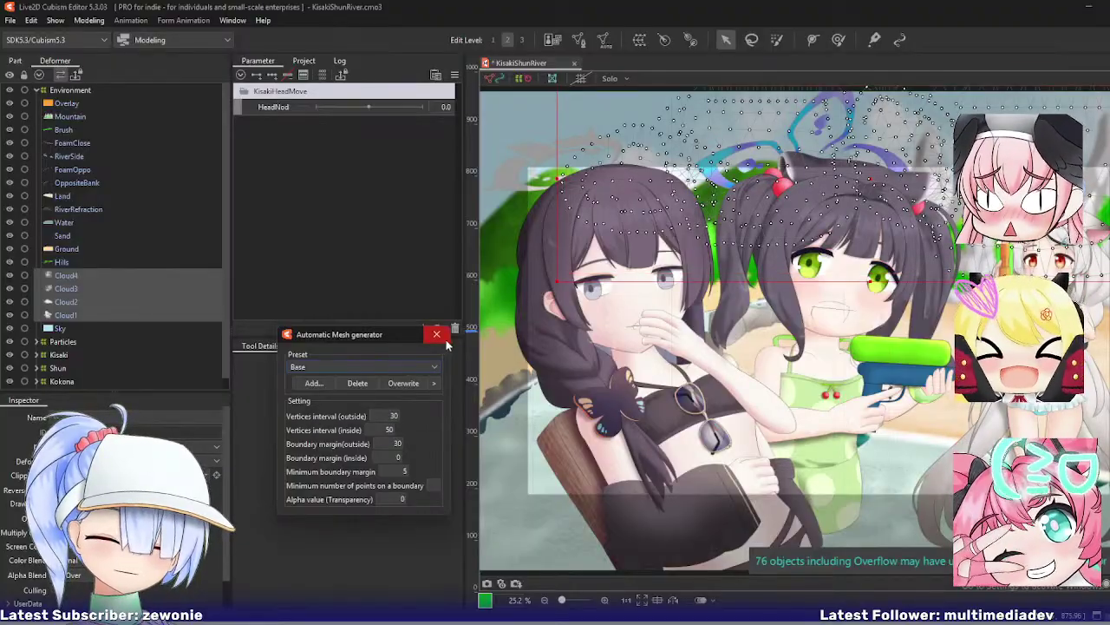
click(444, 342)
Step: Check the Cloud4 mesh in mesh edit mode, and look at the Sky and Hills ArtMeshes
double_click(76, 275)
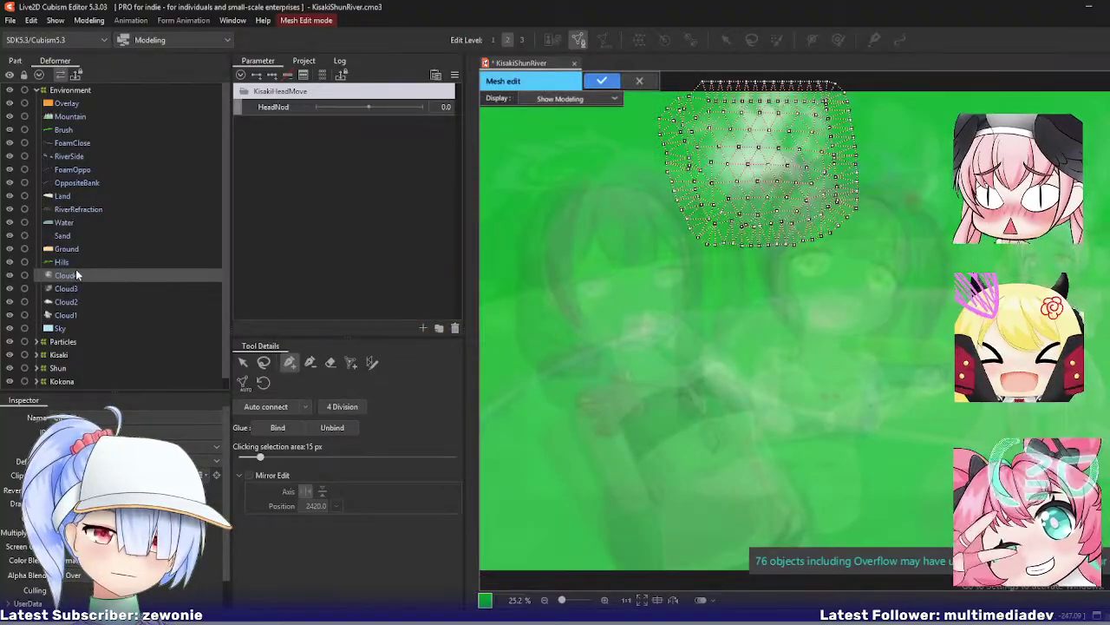
key(Return)
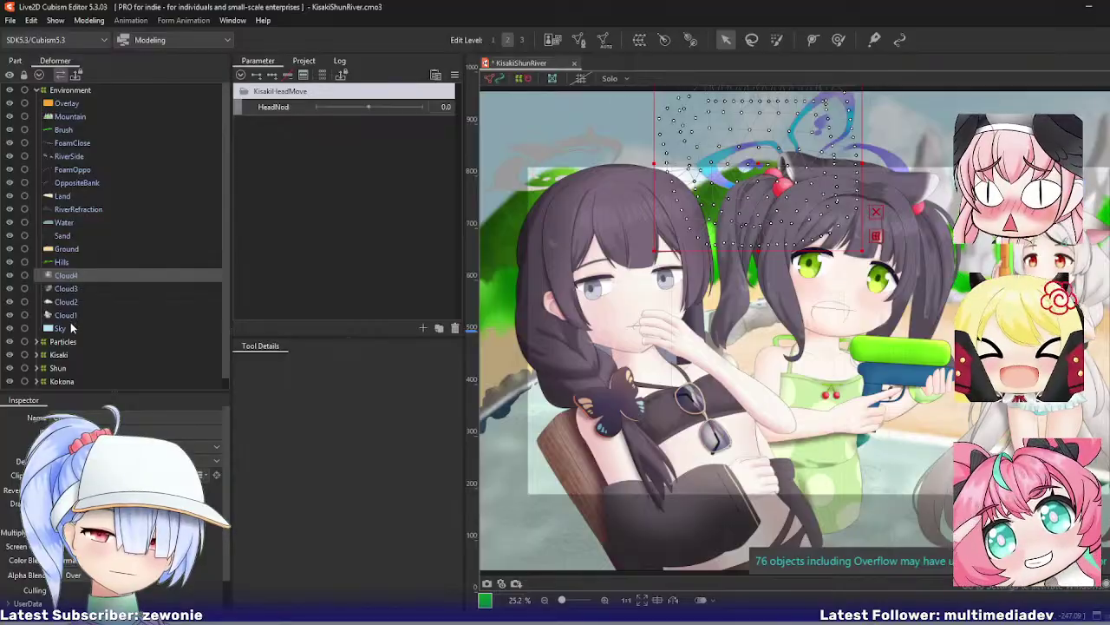
click(71, 326)
click(78, 263)
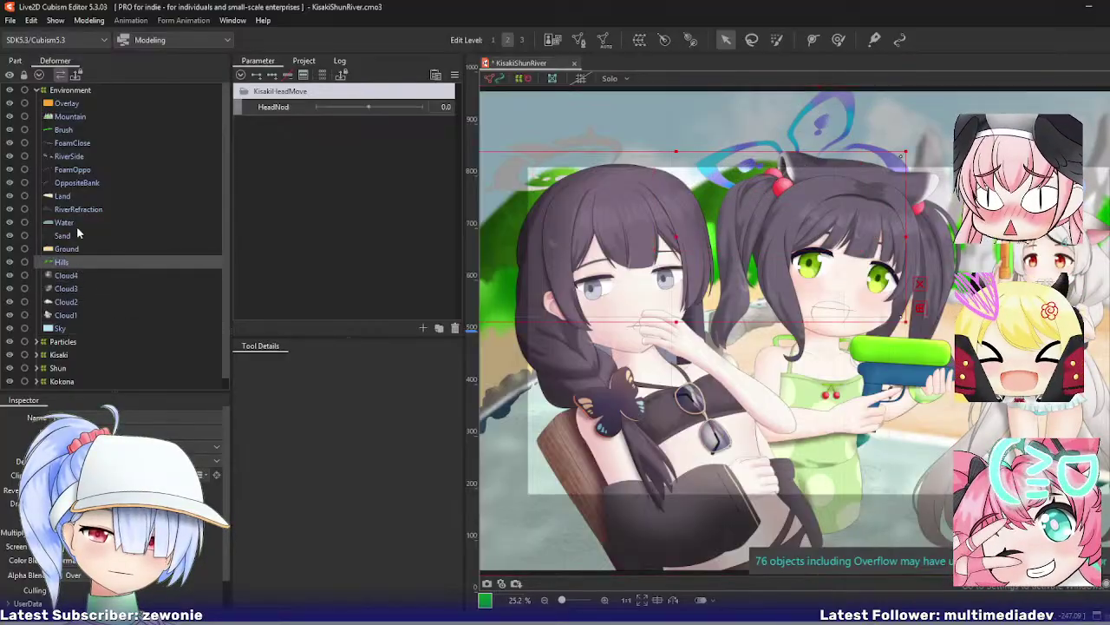
Step: Generate automatic meshes for FoamClose and FoamOppo with the Base preset
click(76, 143)
shift+click(81, 170)
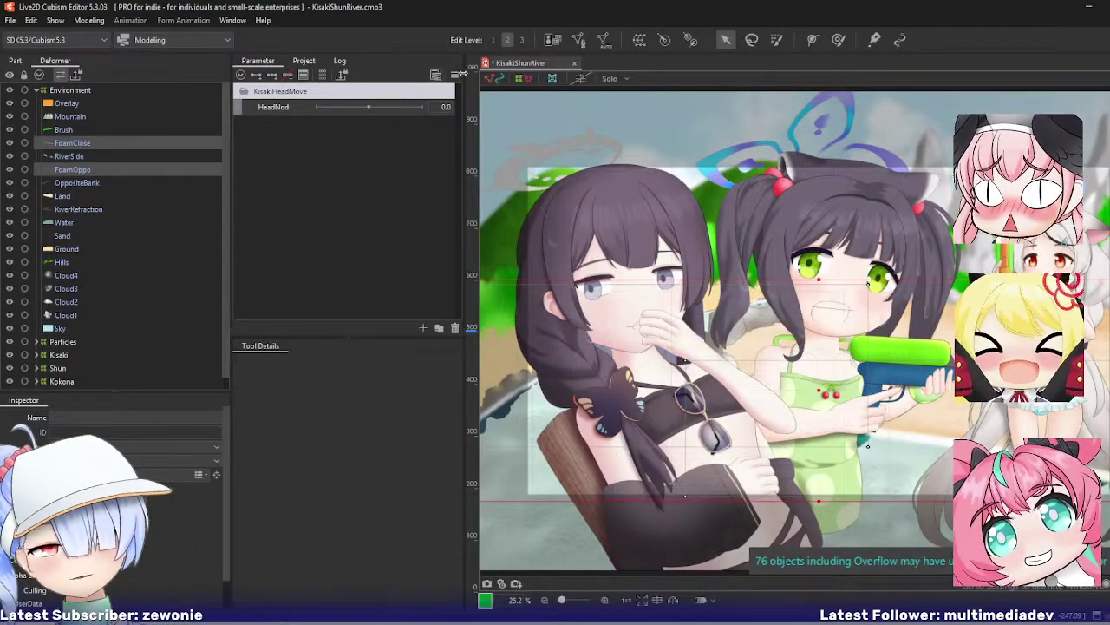
click(604, 40)
click(336, 365)
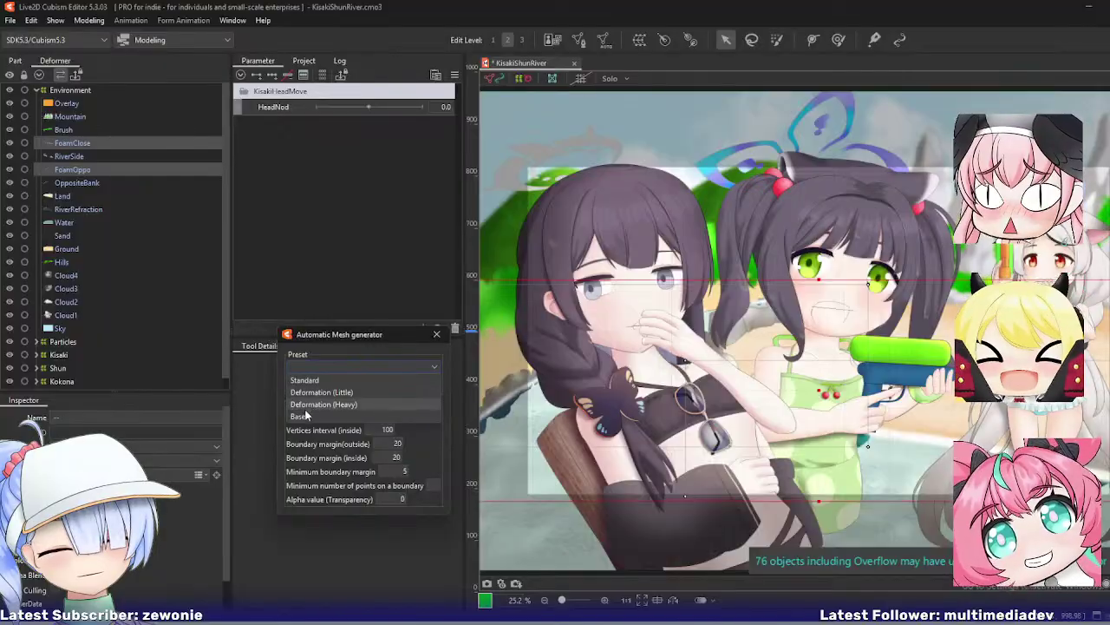
click(356, 413)
click(438, 334)
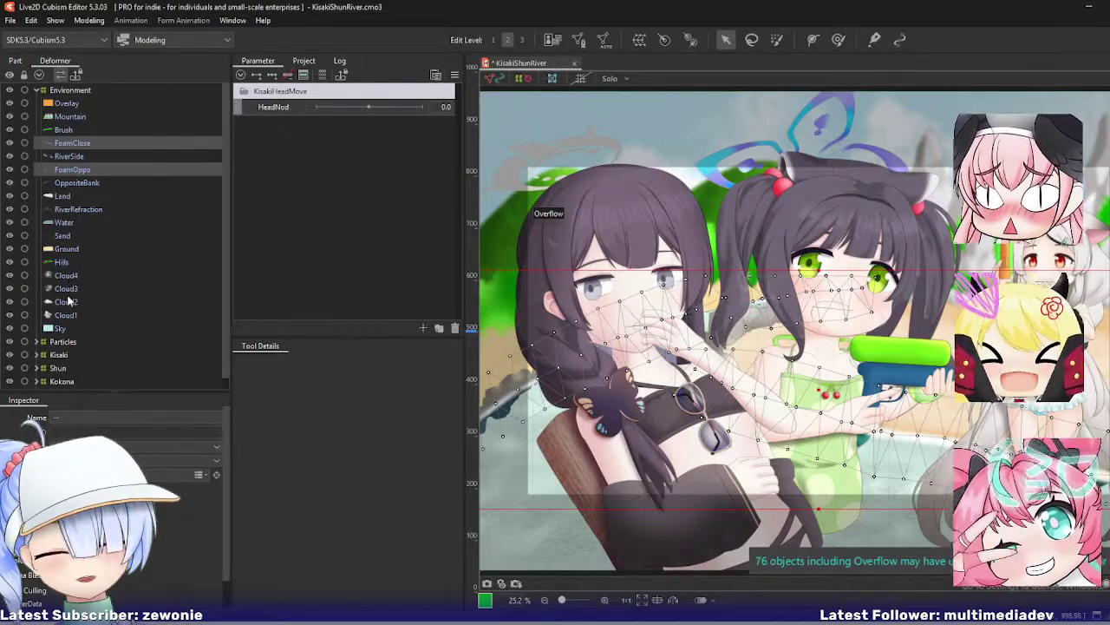
Step: Generate an automatic mesh for RiverRefraction with the Base preset and check it in mesh edit mode
click(75, 209)
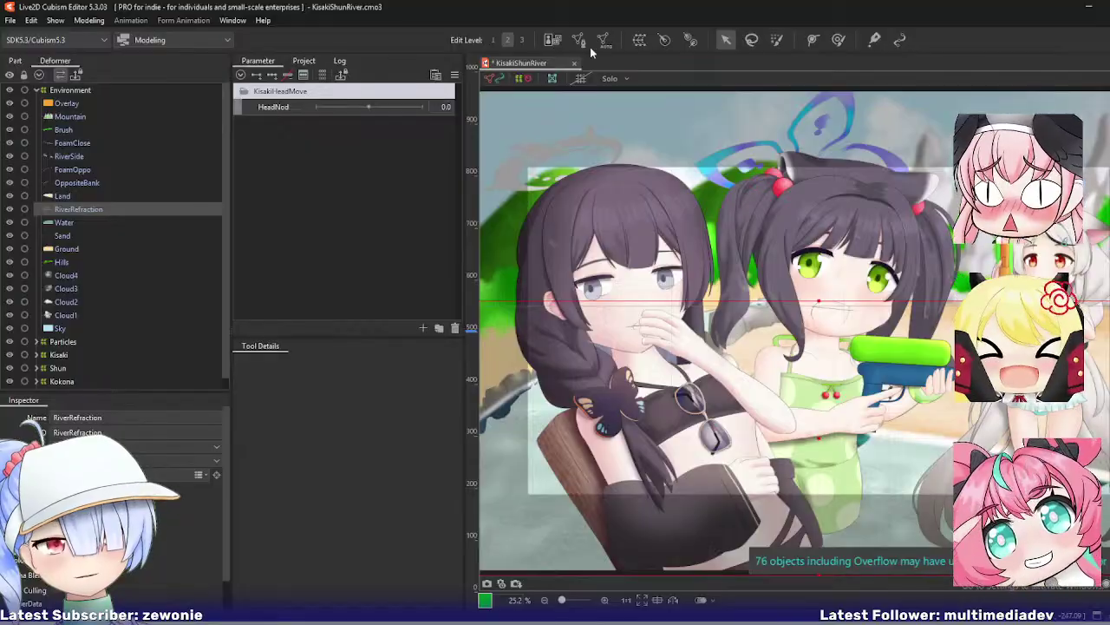
click(604, 40)
click(312, 366)
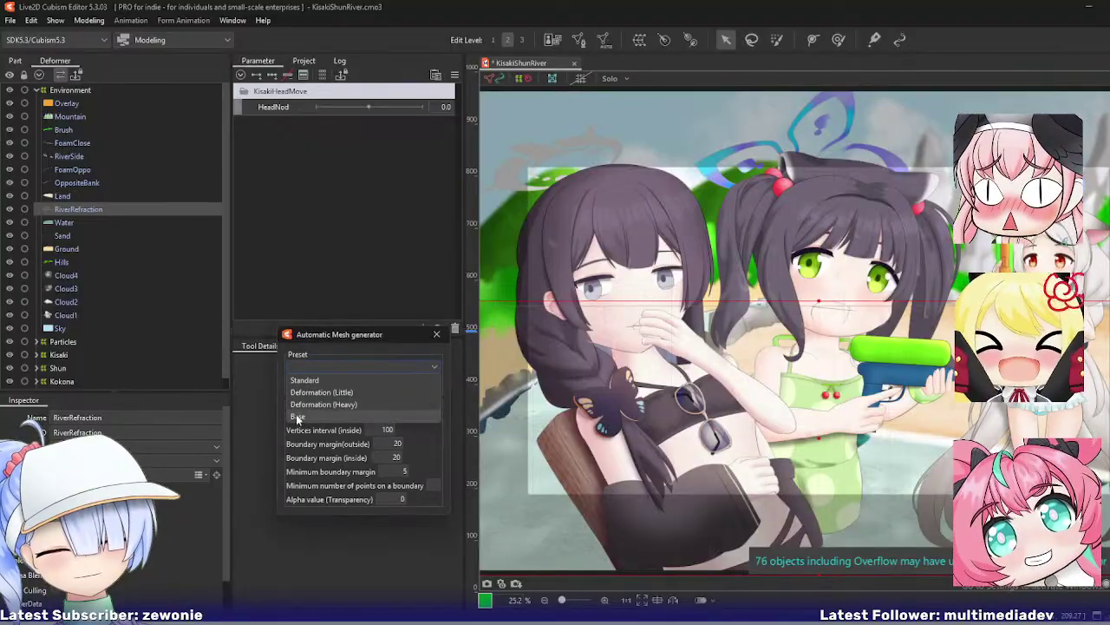
click(295, 414)
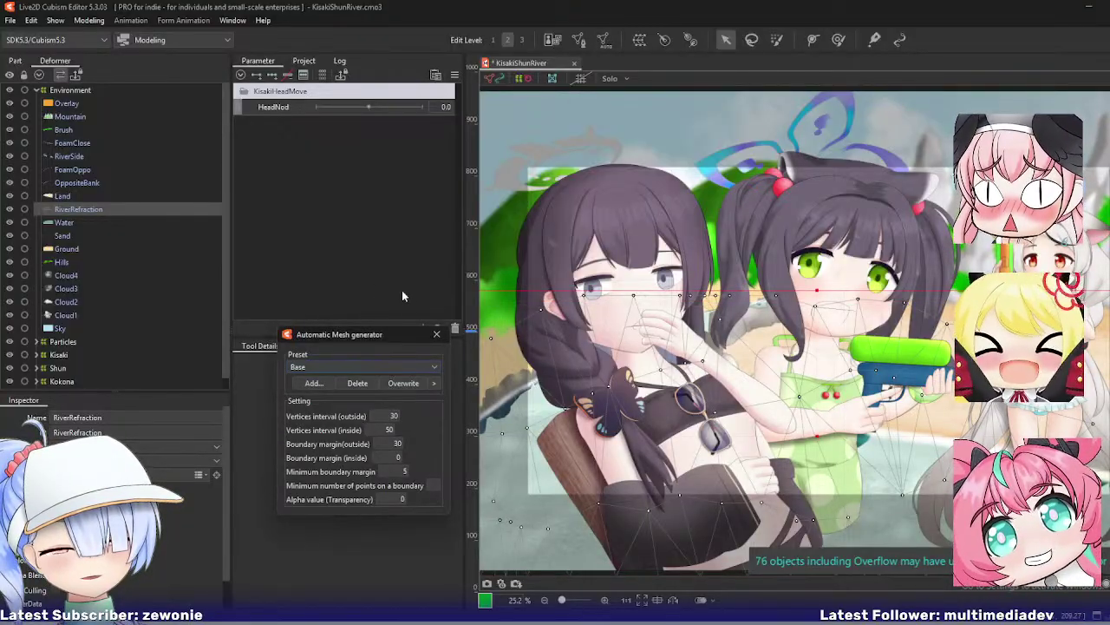
click(436, 334)
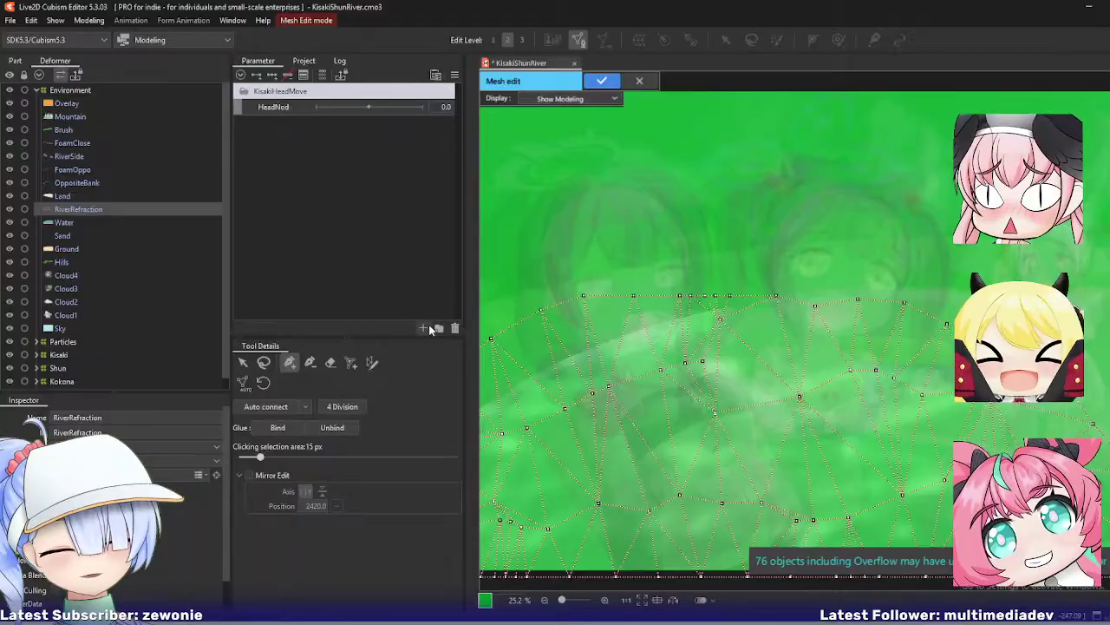
key(ctrl+e)
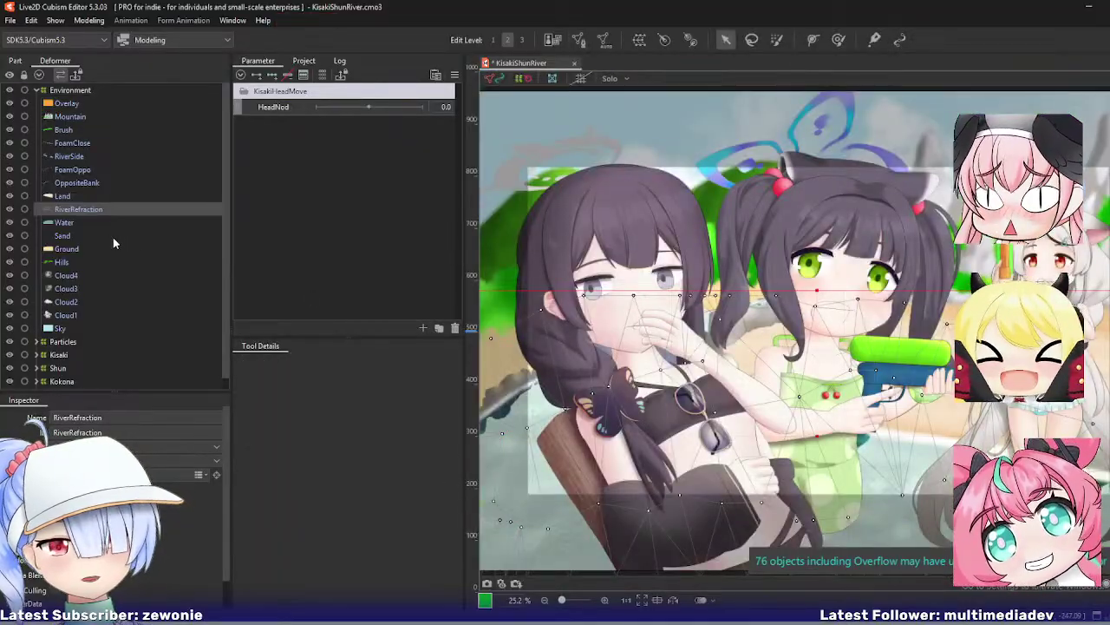
Step: Regenerate the Sand mesh automatically with the Base preset in mesh edit mode, and save the model
click(78, 198)
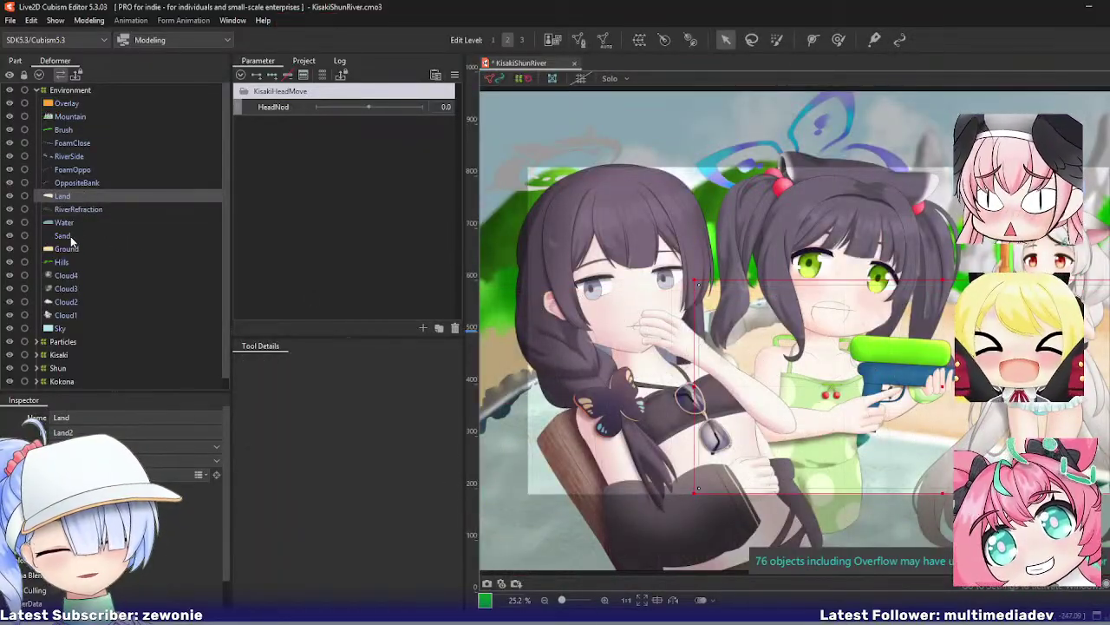
click(62, 236)
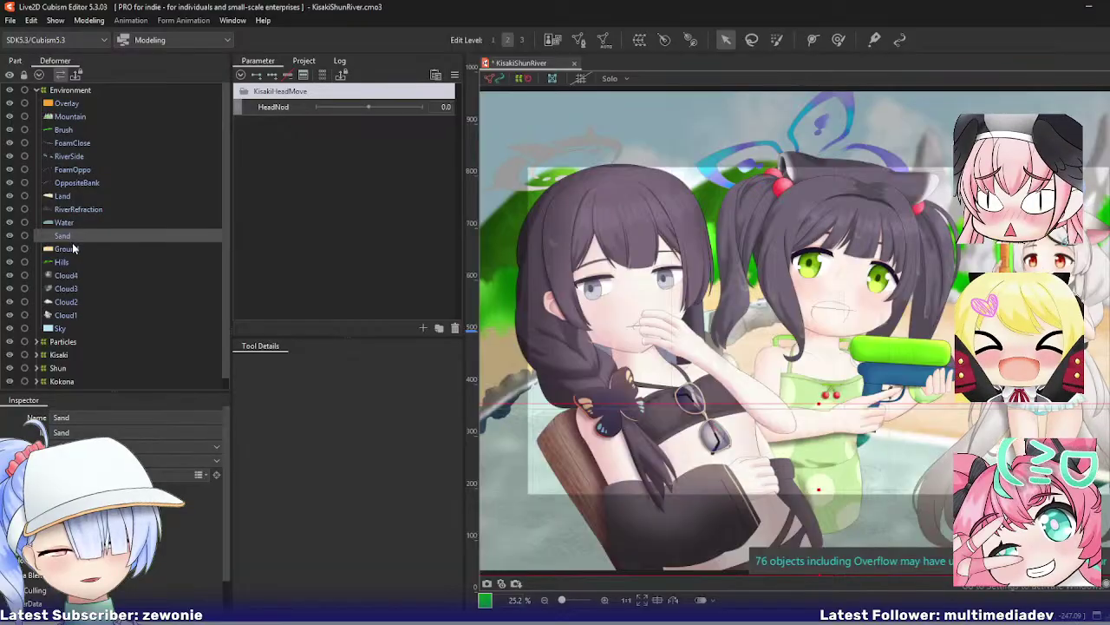
key(ctrl+e)
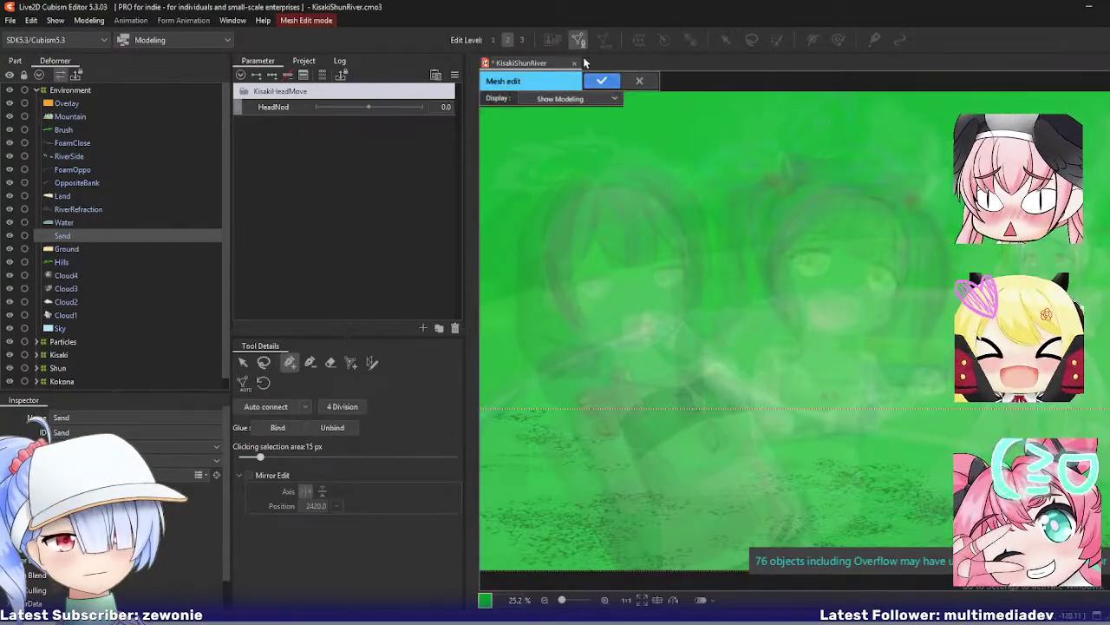
click(243, 382)
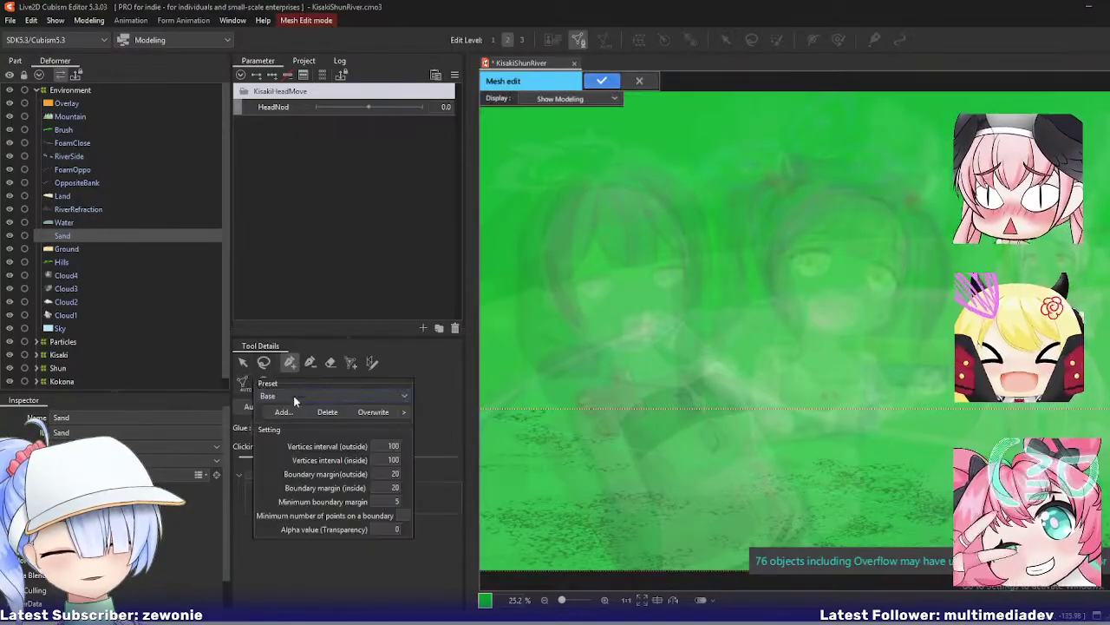
click(293, 396)
click(308, 449)
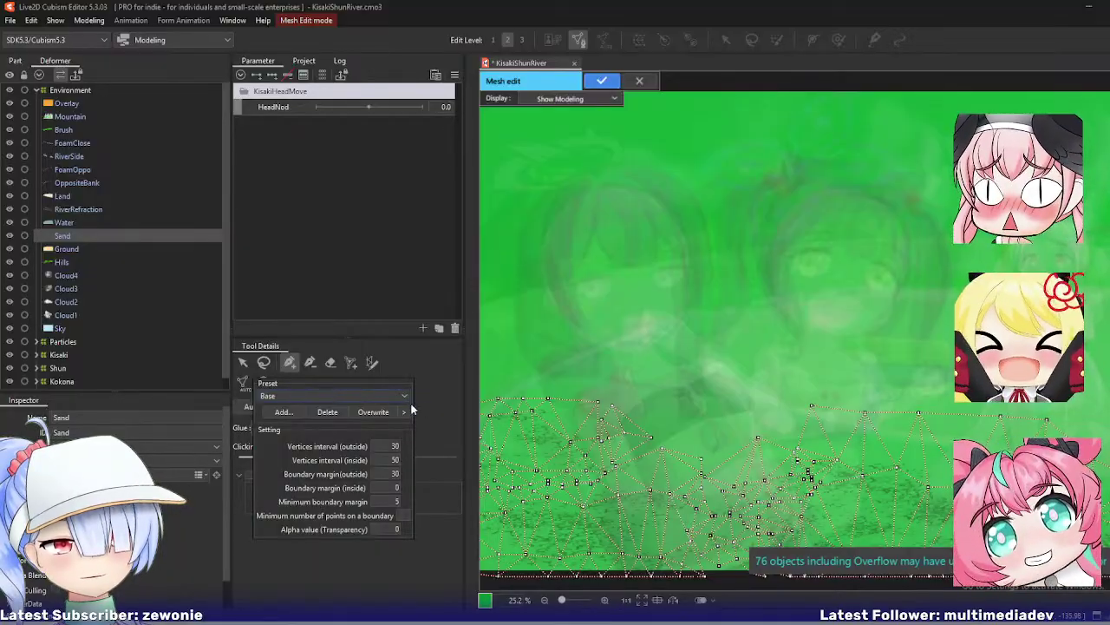
click(601, 80)
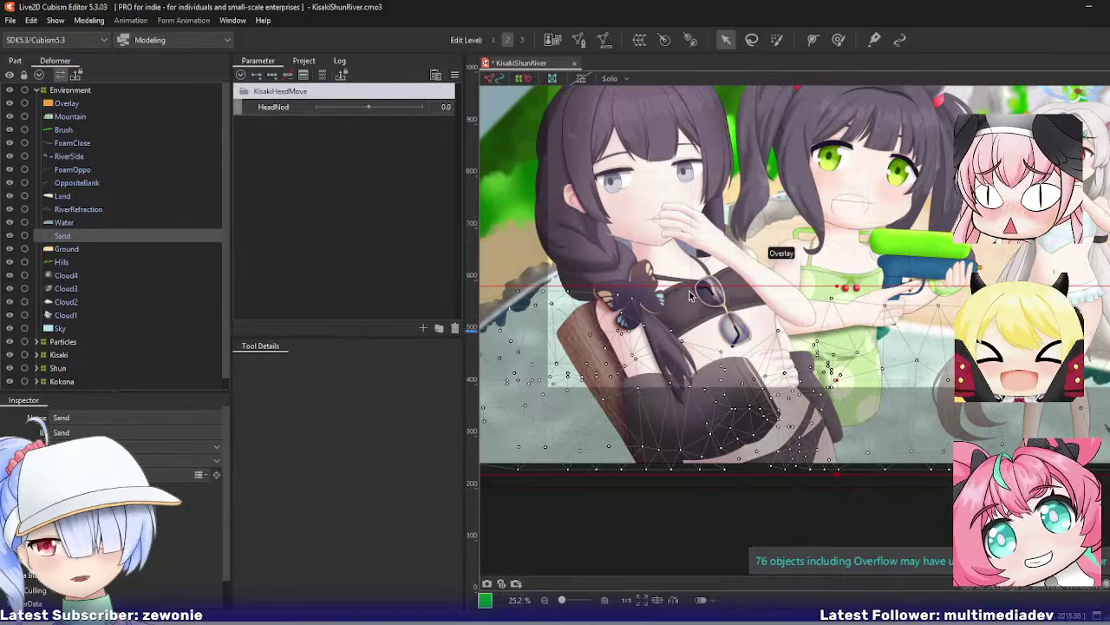
scroll(667, 291, down, 2)
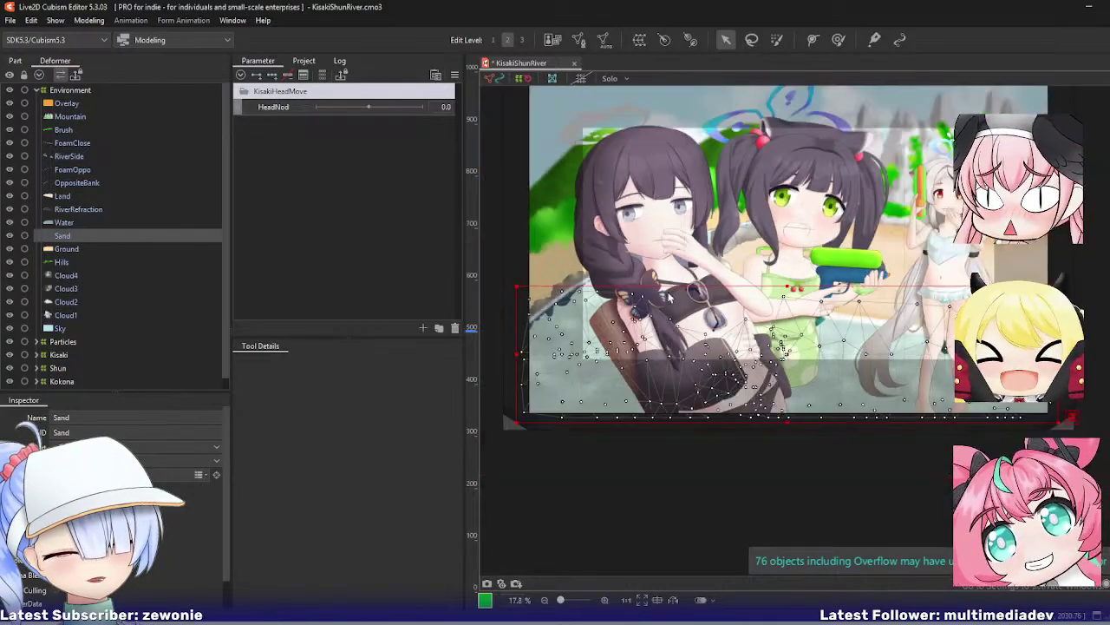
drag(667, 278, 638, 295)
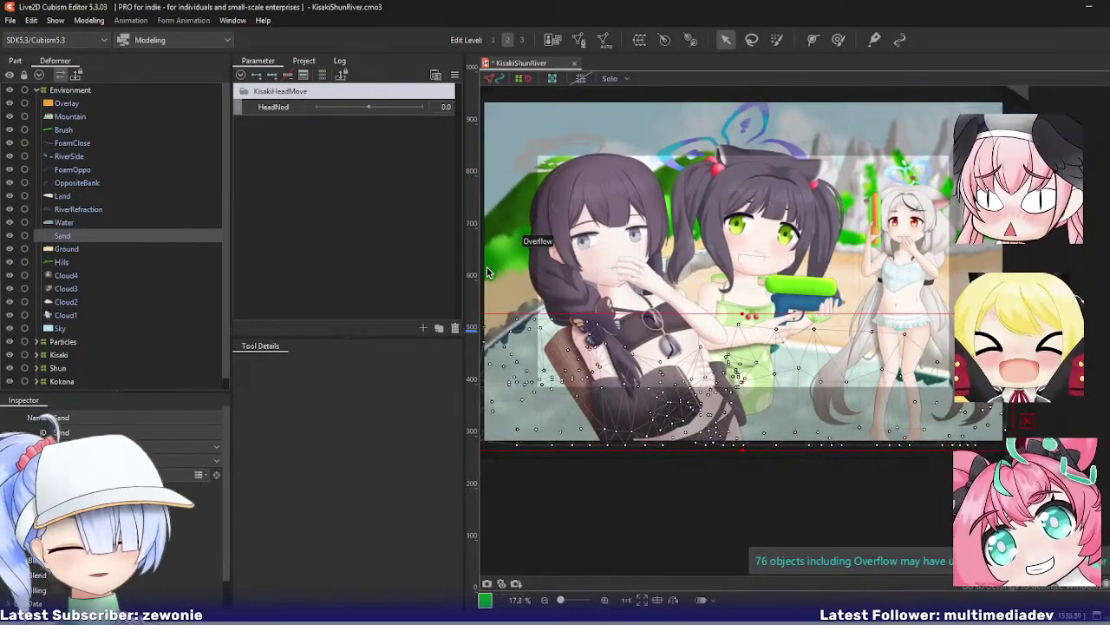
key(ctrl+s)
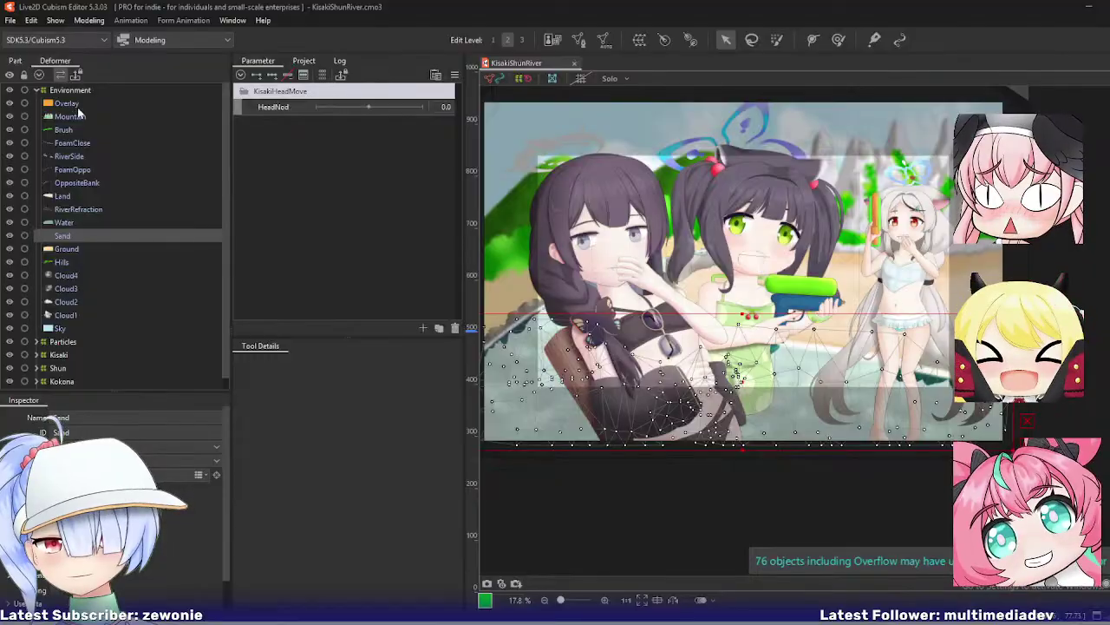
Step: Collapse the Environment group and raise the opacity of the Particles warp deformer
scroll(740, 201, up, 2)
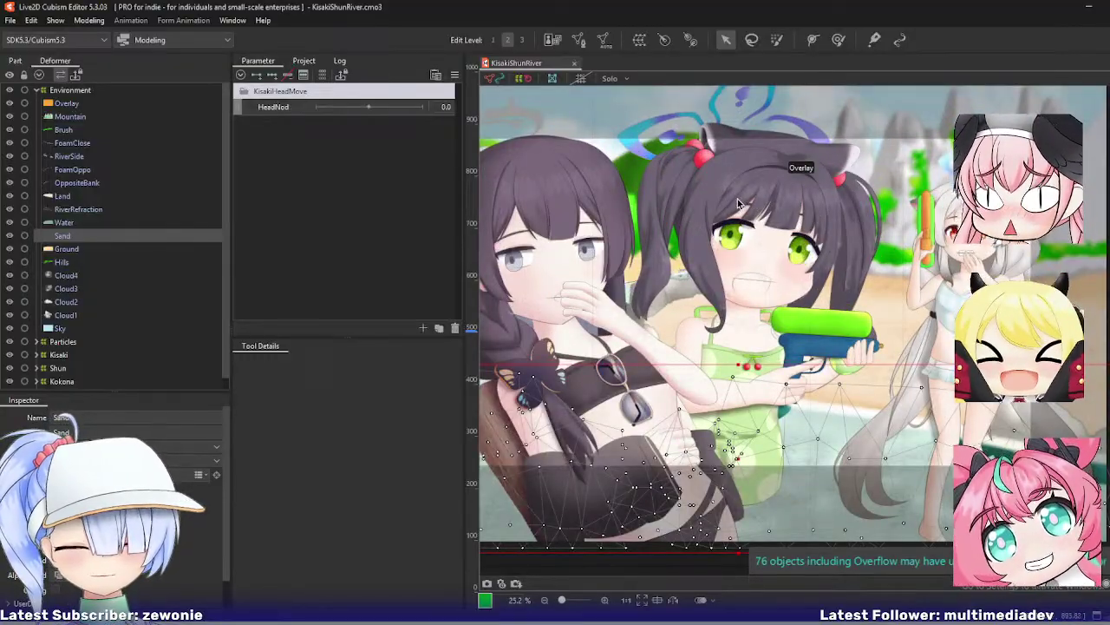
drag(740, 201, 788, 210)
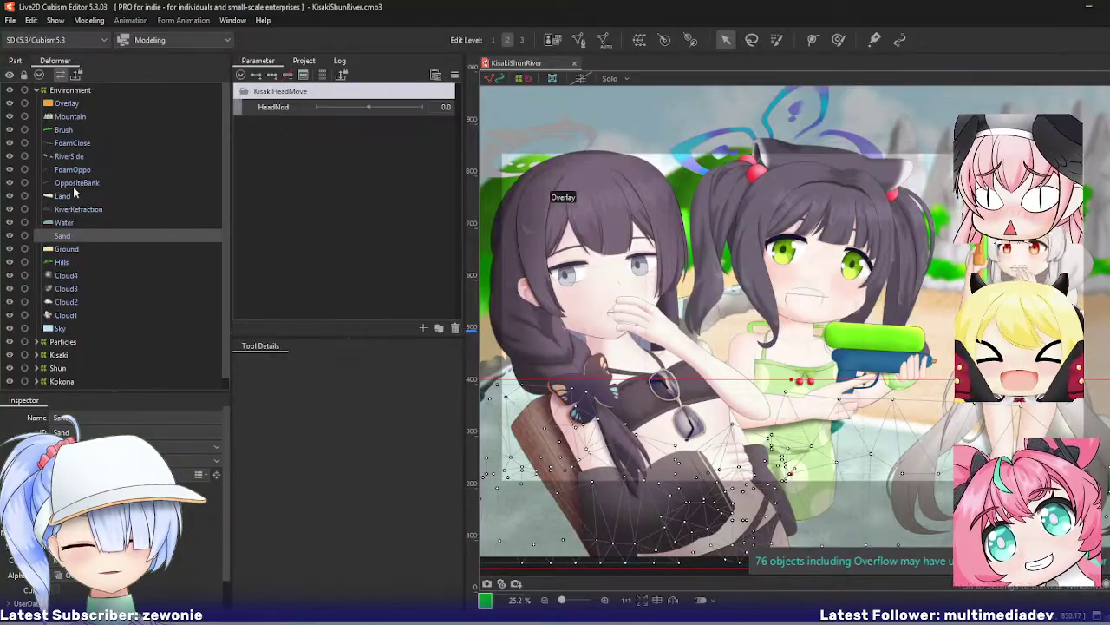
click(40, 90)
click(54, 104)
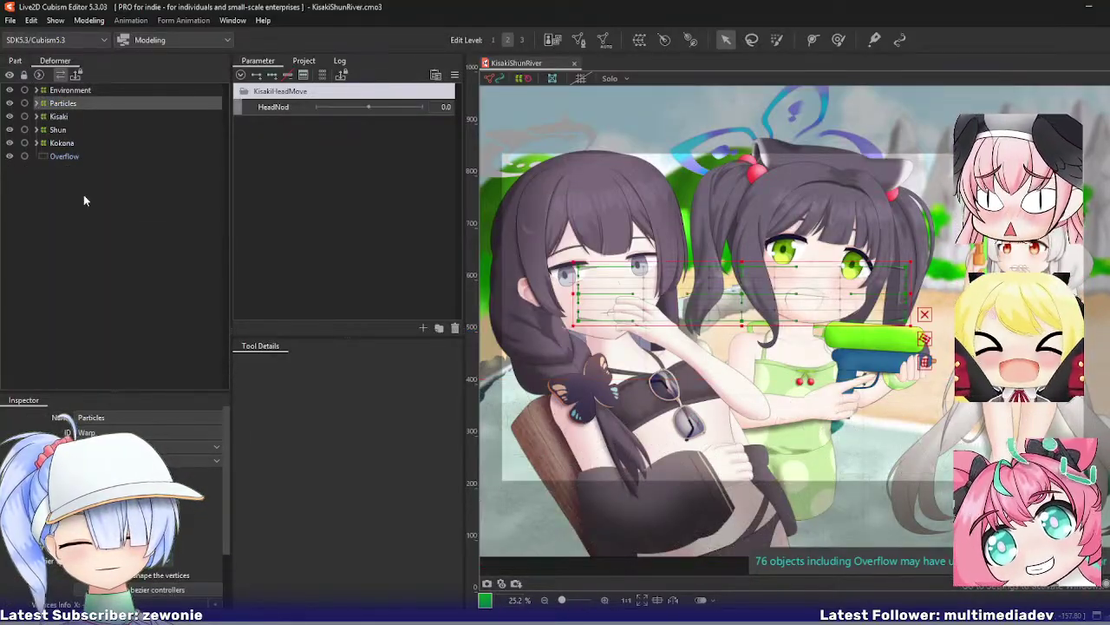
drag(104, 474, 195, 474)
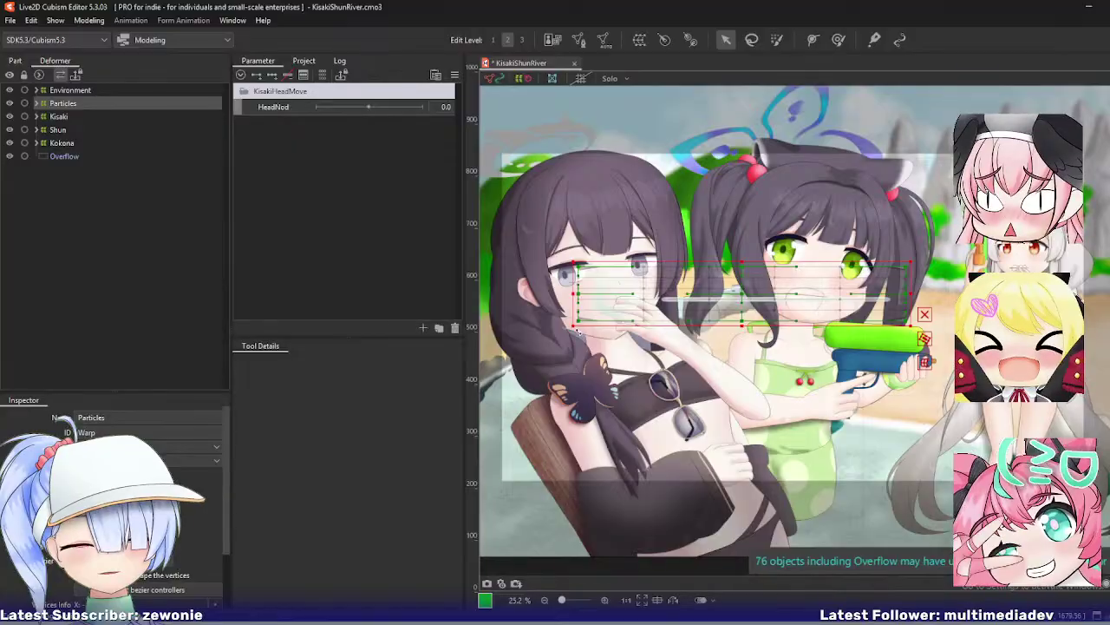
Step: Expand the Particles group and look at its WaterSplash and Stream ArtMeshes, leaving WaterSplash selected
click(37, 103)
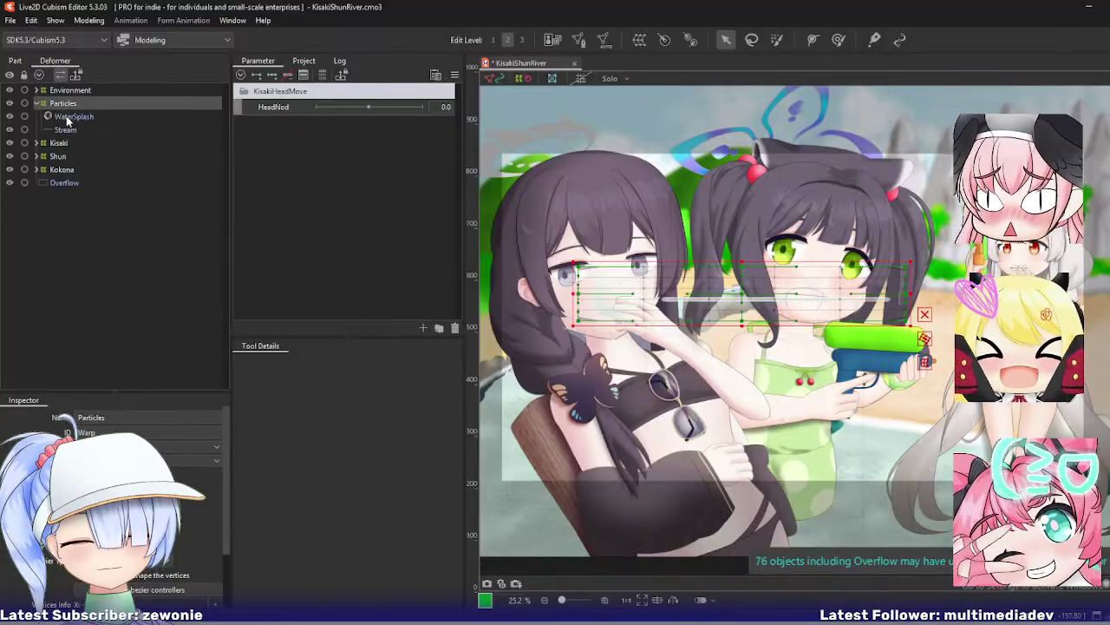
click(71, 116)
click(65, 132)
click(74, 118)
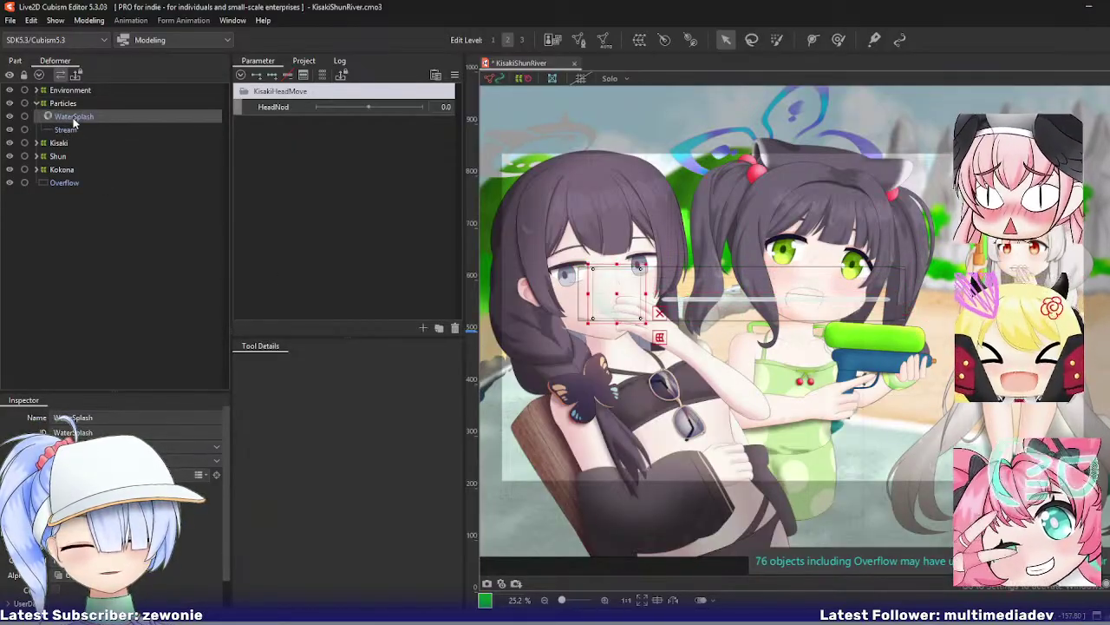